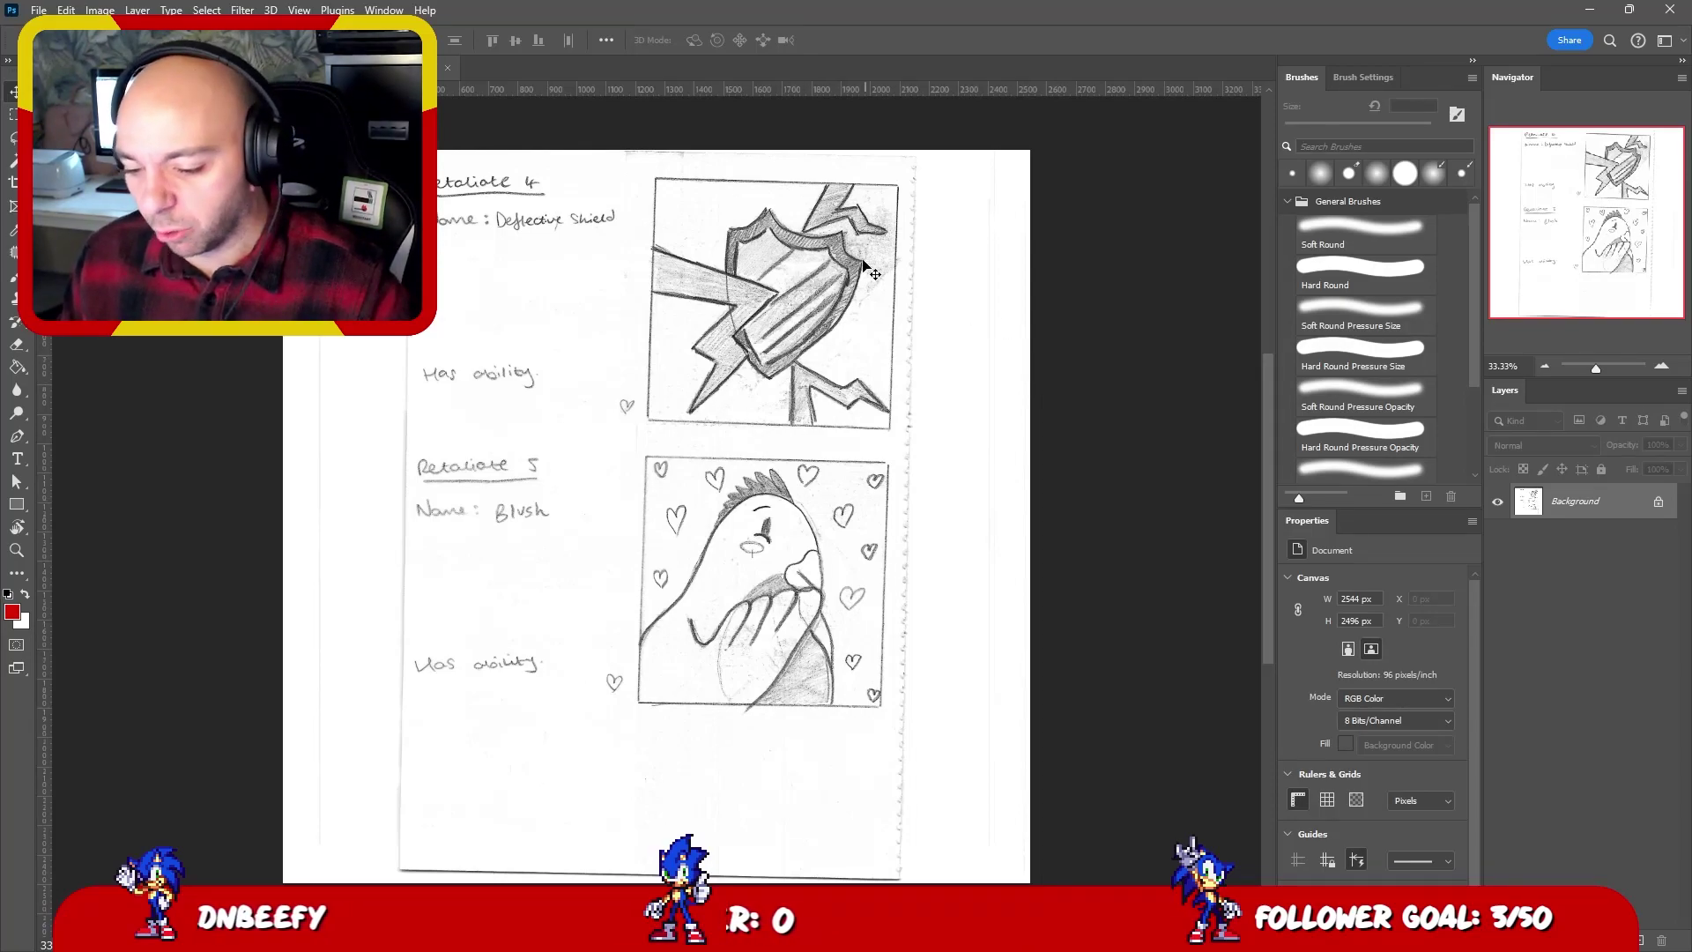
- Zoom in on the blushing chick panel and draw a rectangular selection around it and its hearts
key("z")
mouse_move(769, 586)
left_mouse_down()
mouse_move(891, 600)
mouse_move(766, 575)
left_mouse_up()
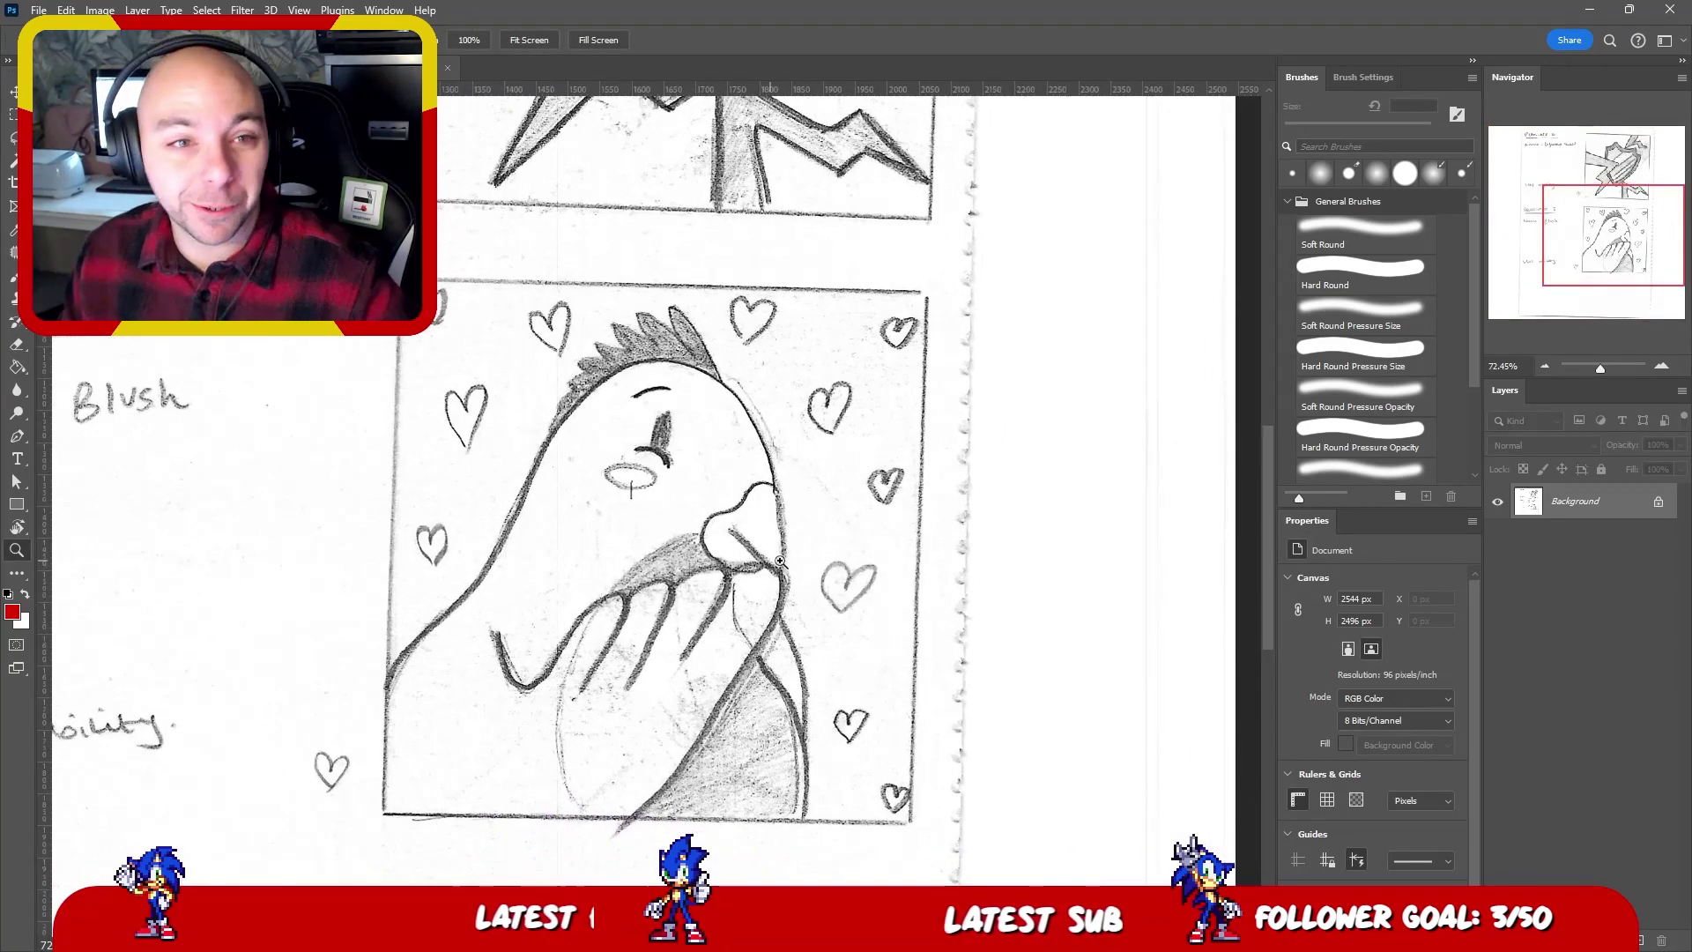
left_click(775, 555)
right_click(775, 555)
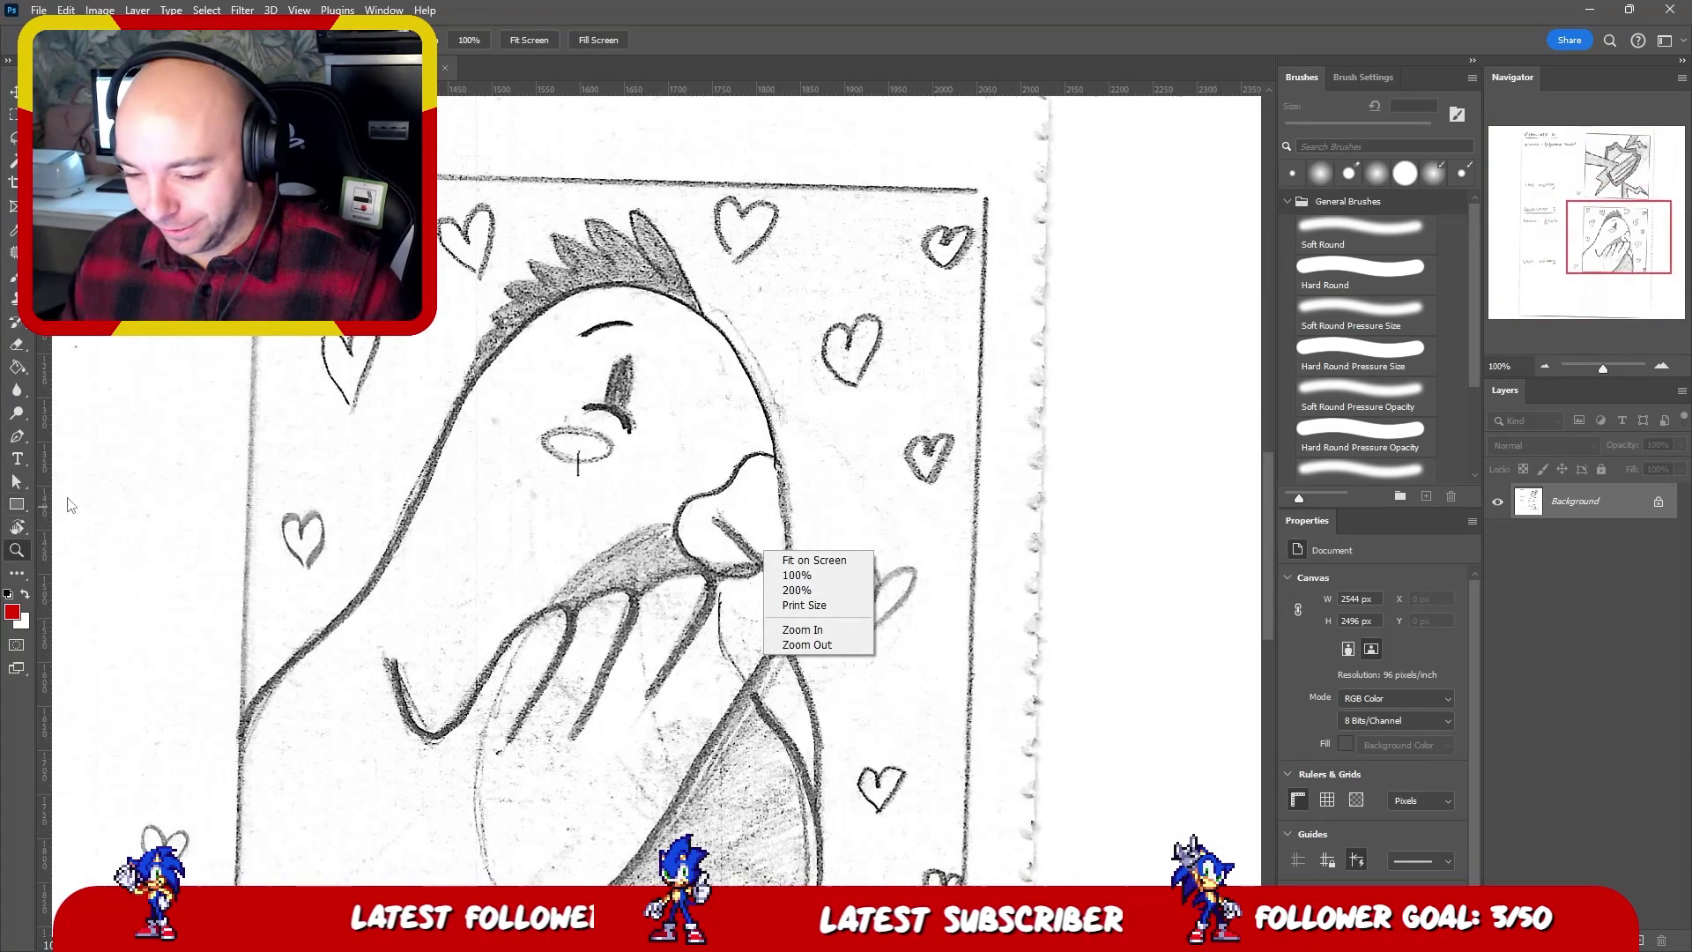
left_click(850, 575)
left_click_drag(872, 579, 844, 605)
key("m")
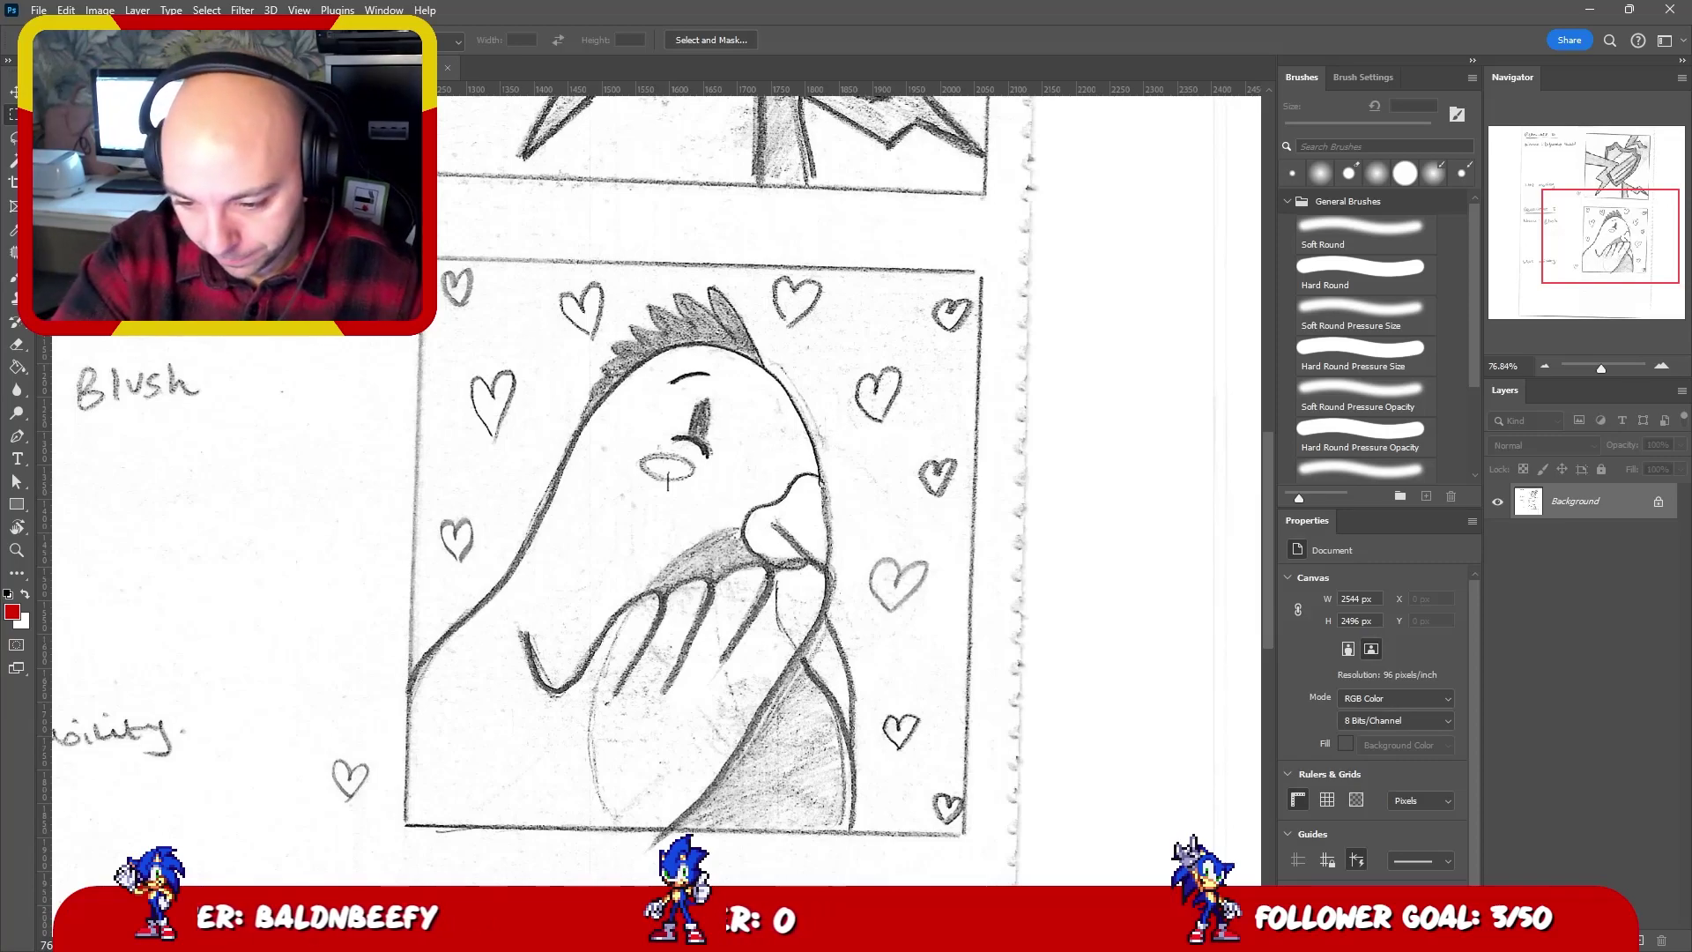
mouse_move(394, 246)
left_mouse_down()
mouse_move(740, 758)
mouse_move(985, 846)
left_mouse_up()
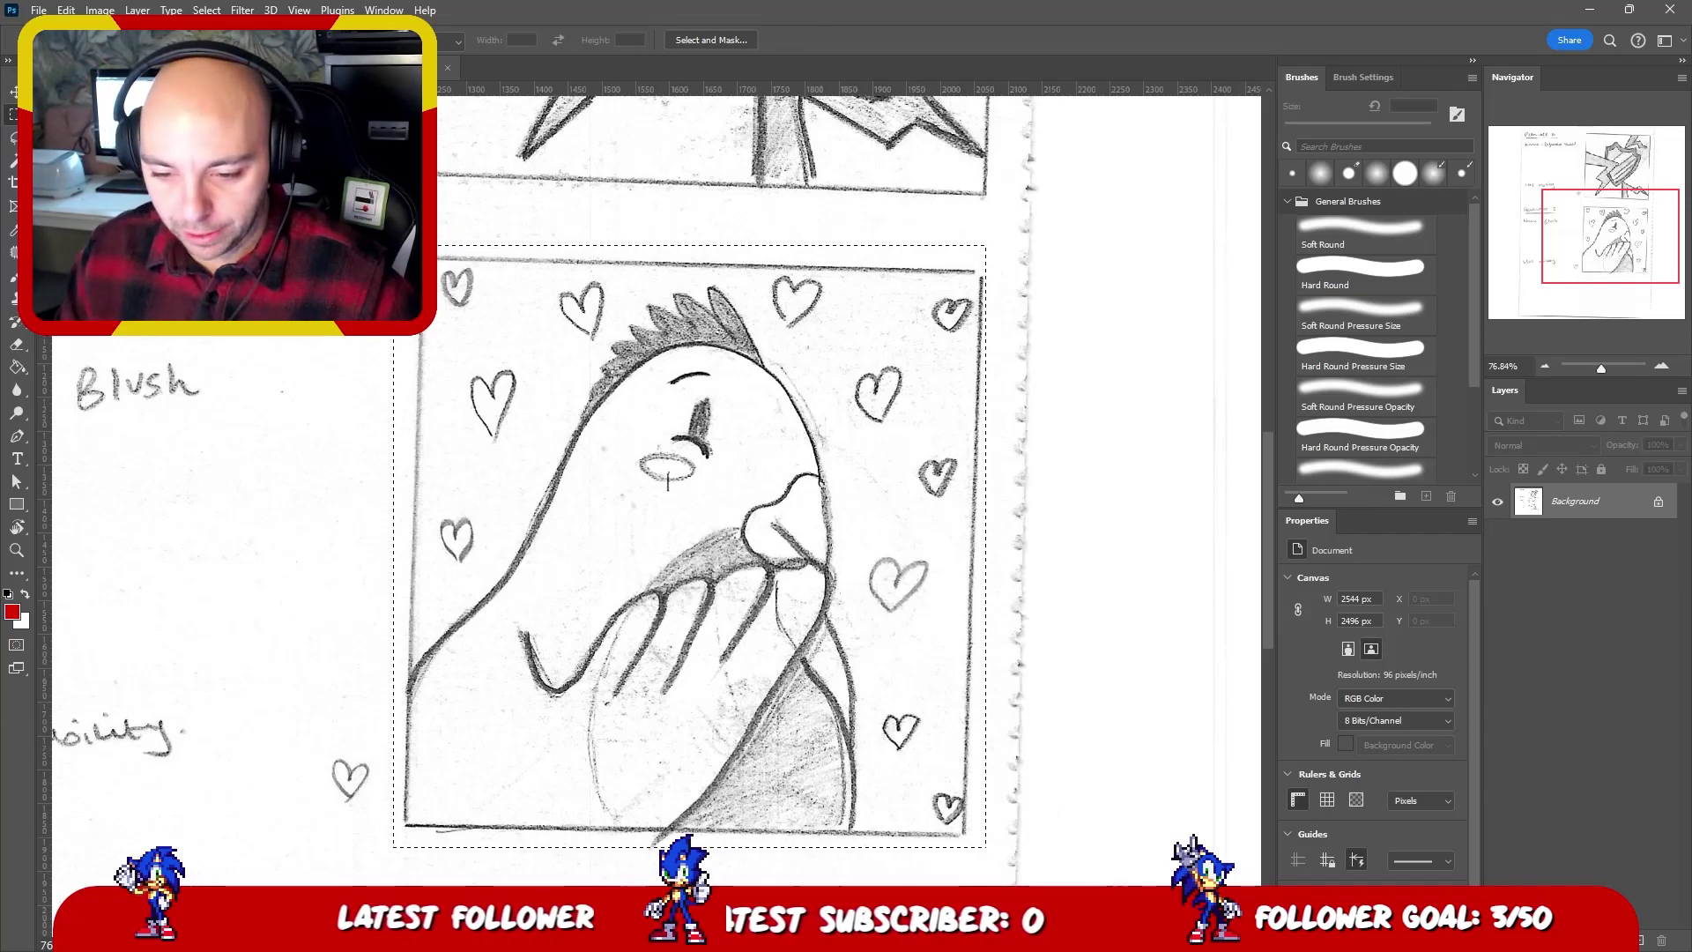
- Copy the selected panel and paste it into the square canvas as Layer 1
key("ctrl+c")
key("ctrl+Tab")
key("ctrl+v")
key("v")
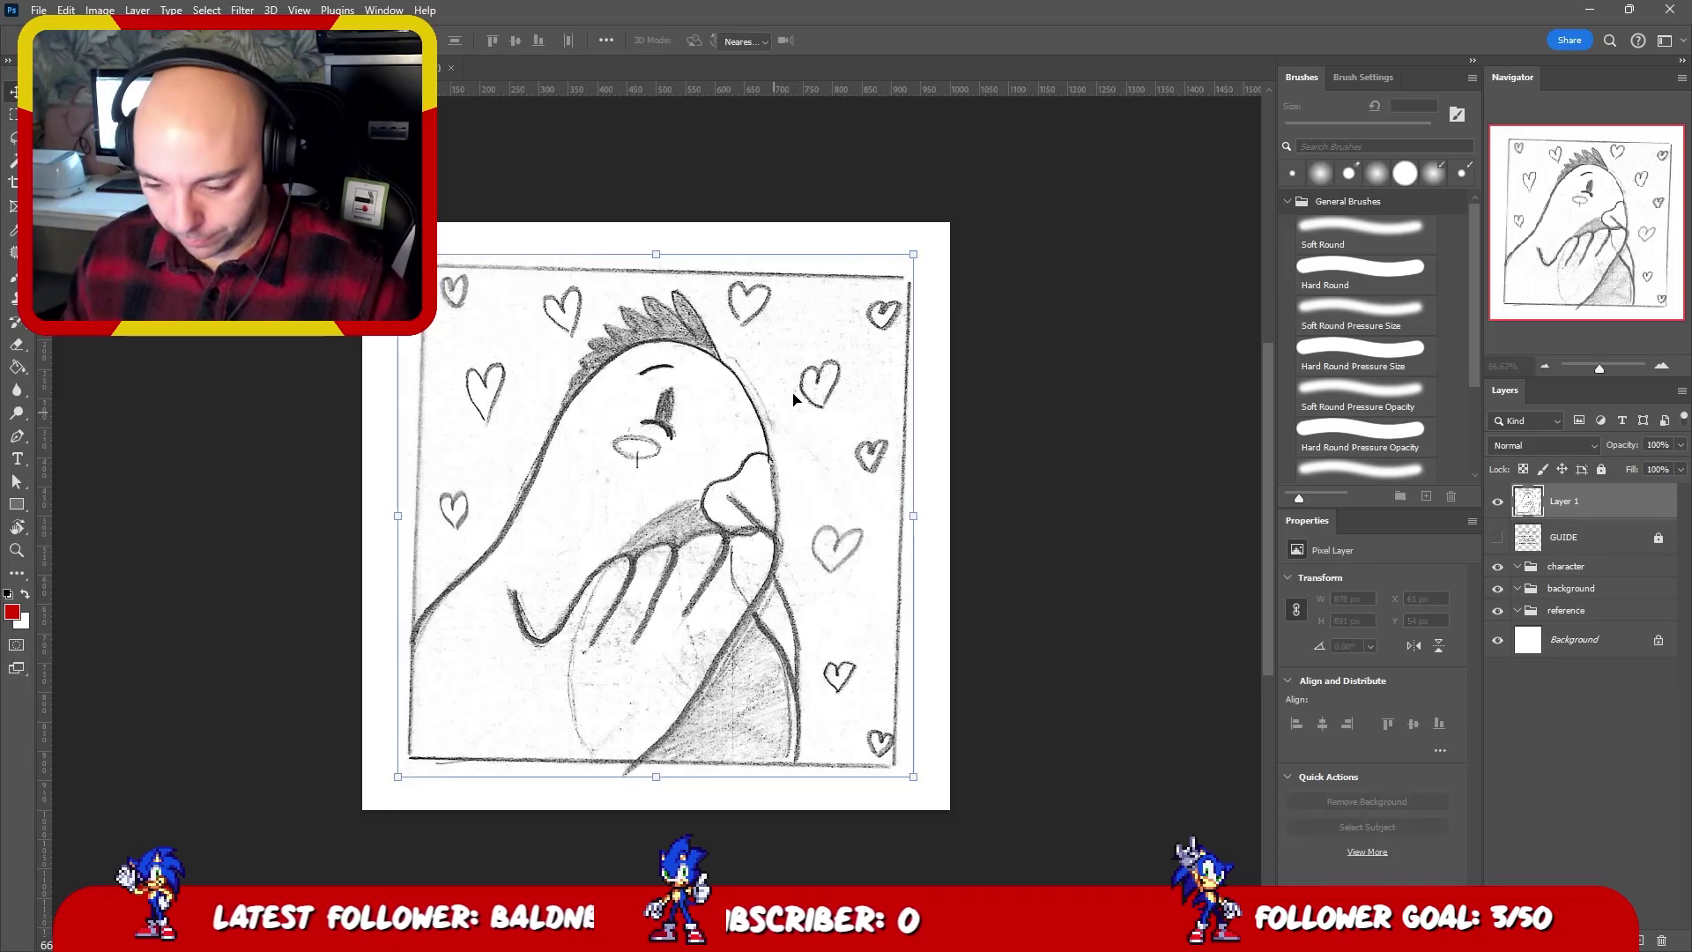
- Rotate the sketch slightly, scale it to about 1110×1126 px to fill the canvas, and nudge it into place
key("ctrl+t")
left_click_drag(934, 234, 964, 220)
left_click_drag(782, 348, 783, 304)
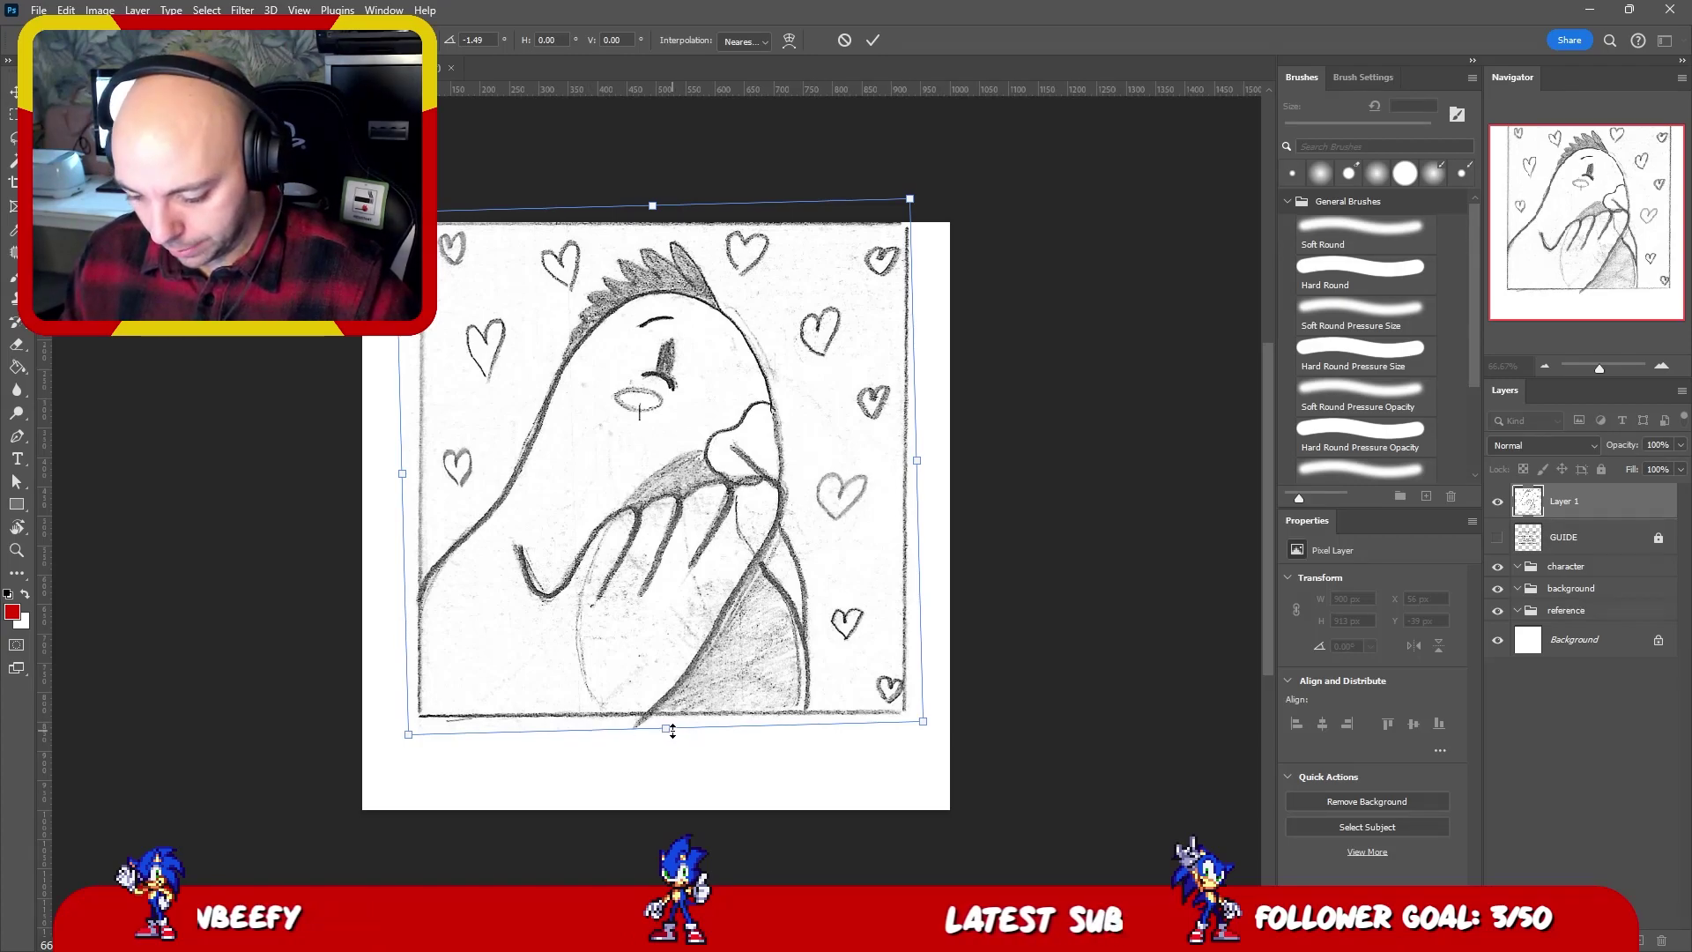
left_click_drag(673, 730, 679, 831)
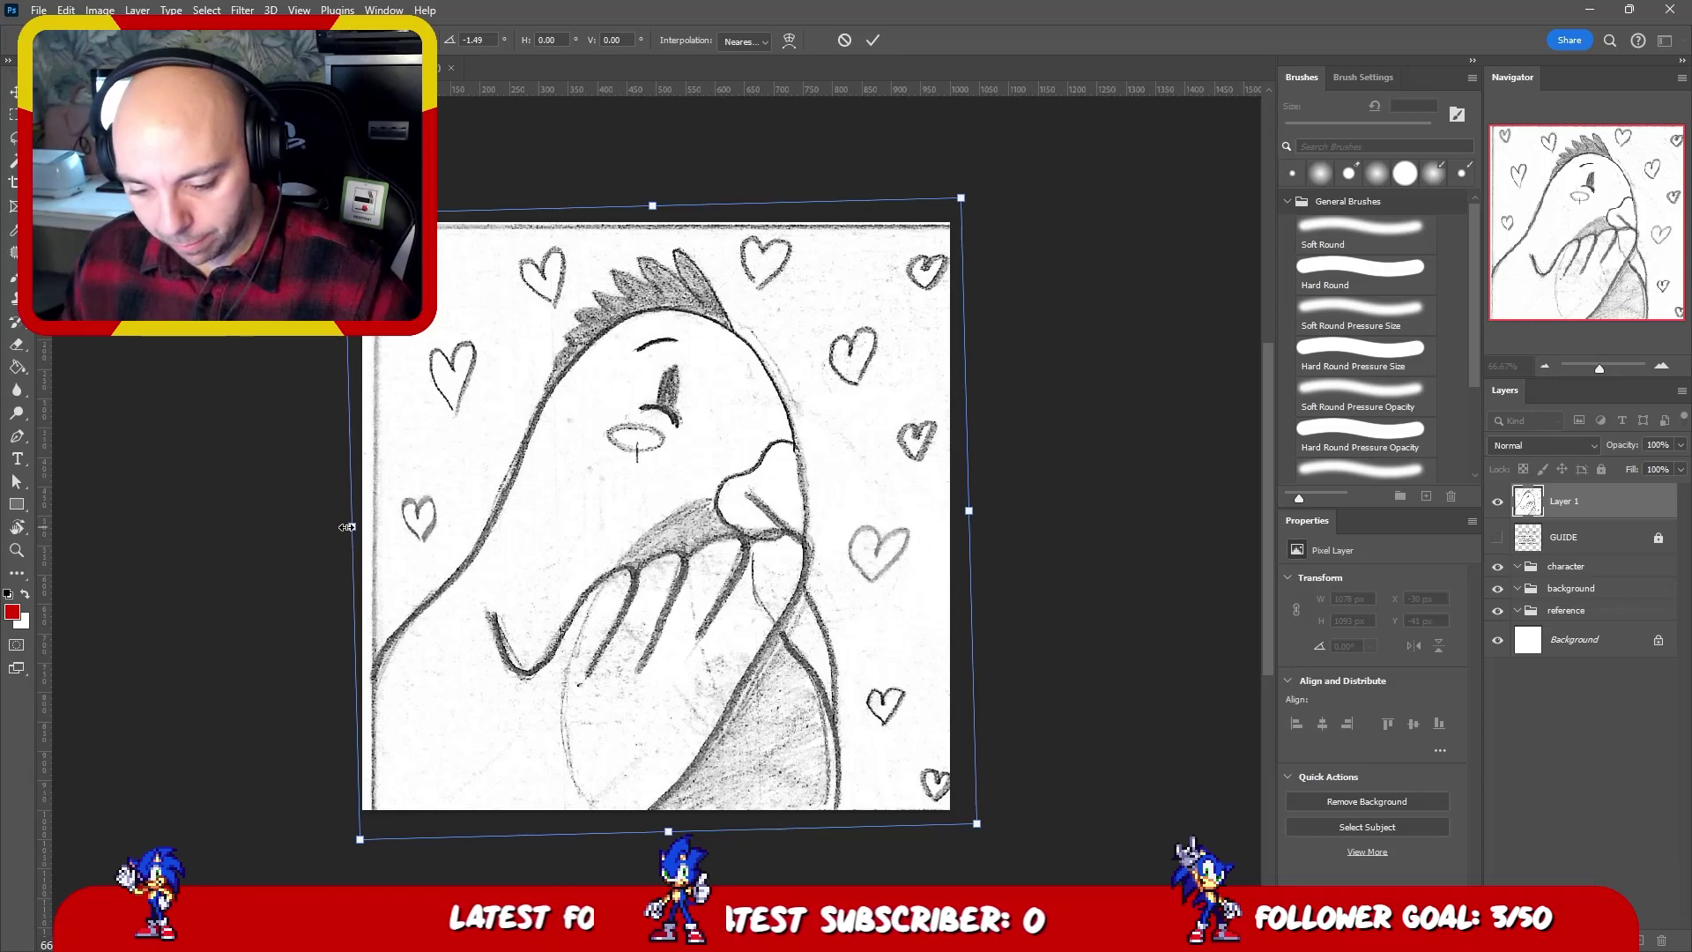
left_click_drag(347, 527, 334, 527)
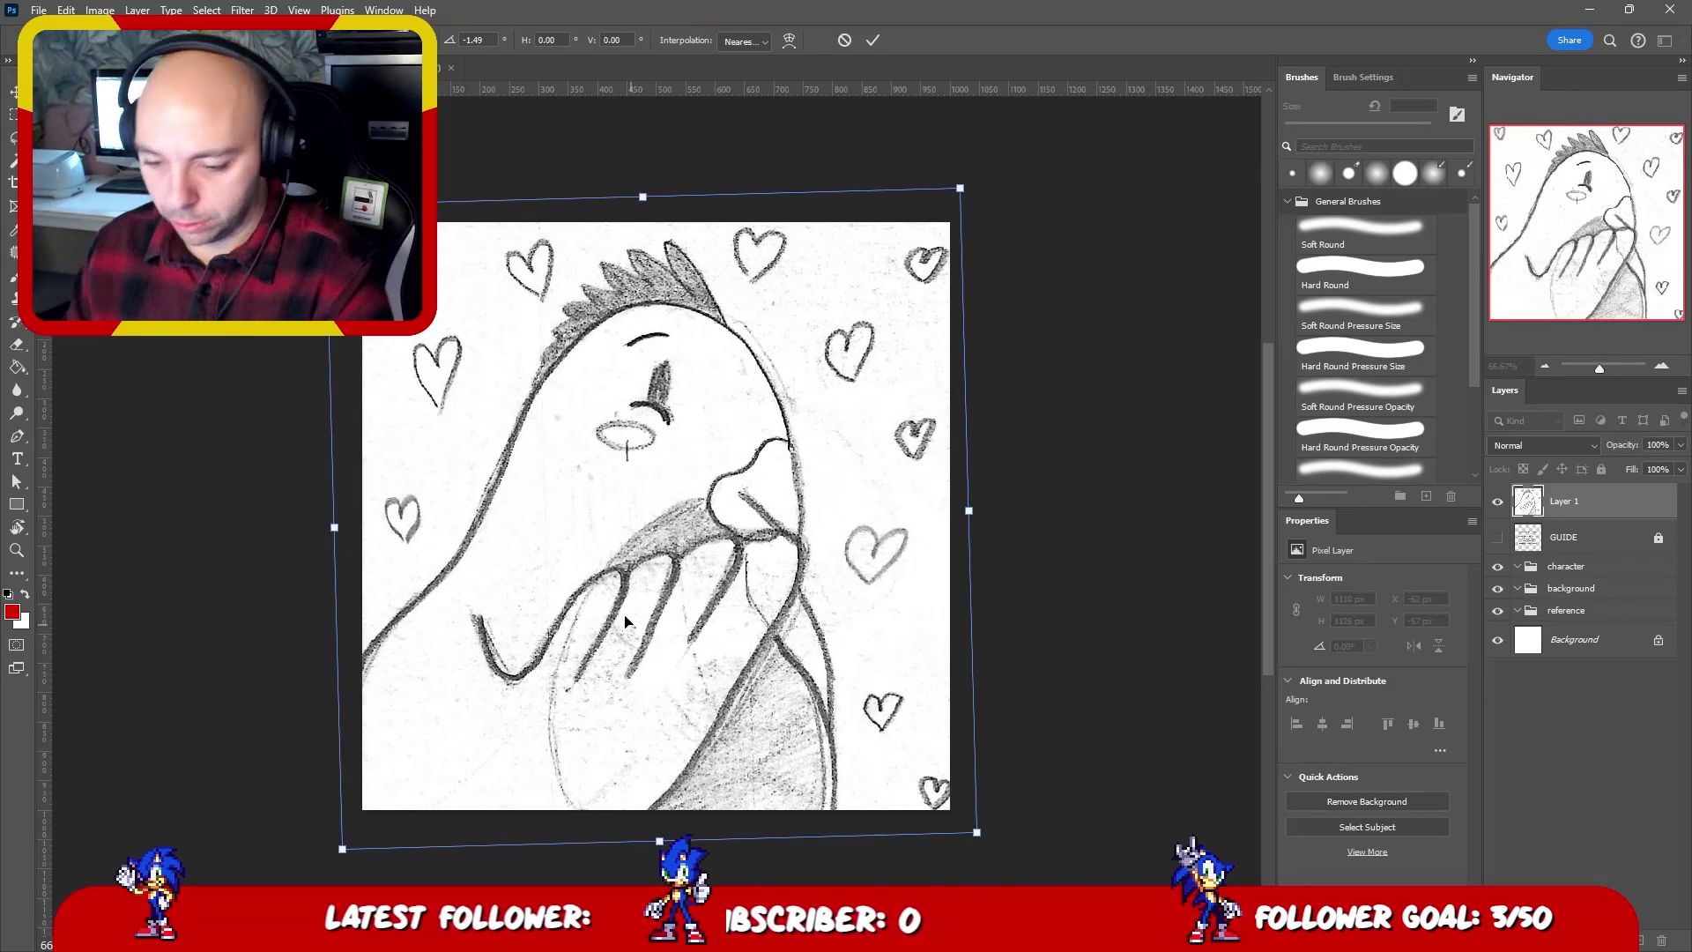
key("Left")
key("Left")
key("Left")
key("Down")
key("Down")
key("Down")
key("Down")
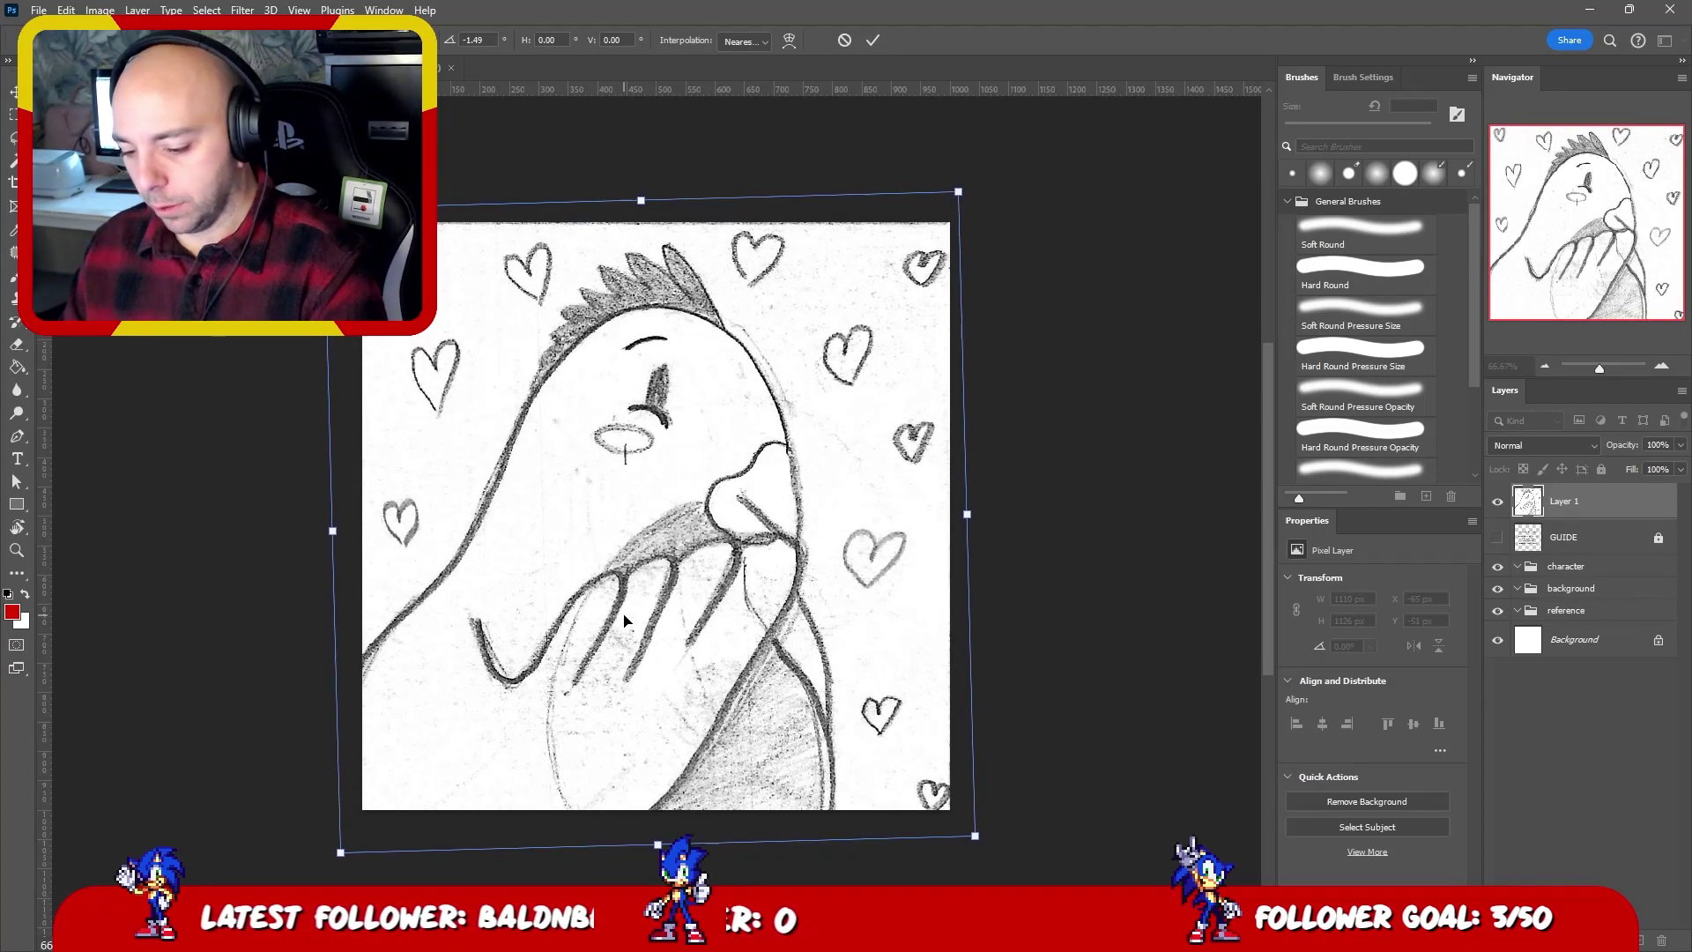
key("Return")
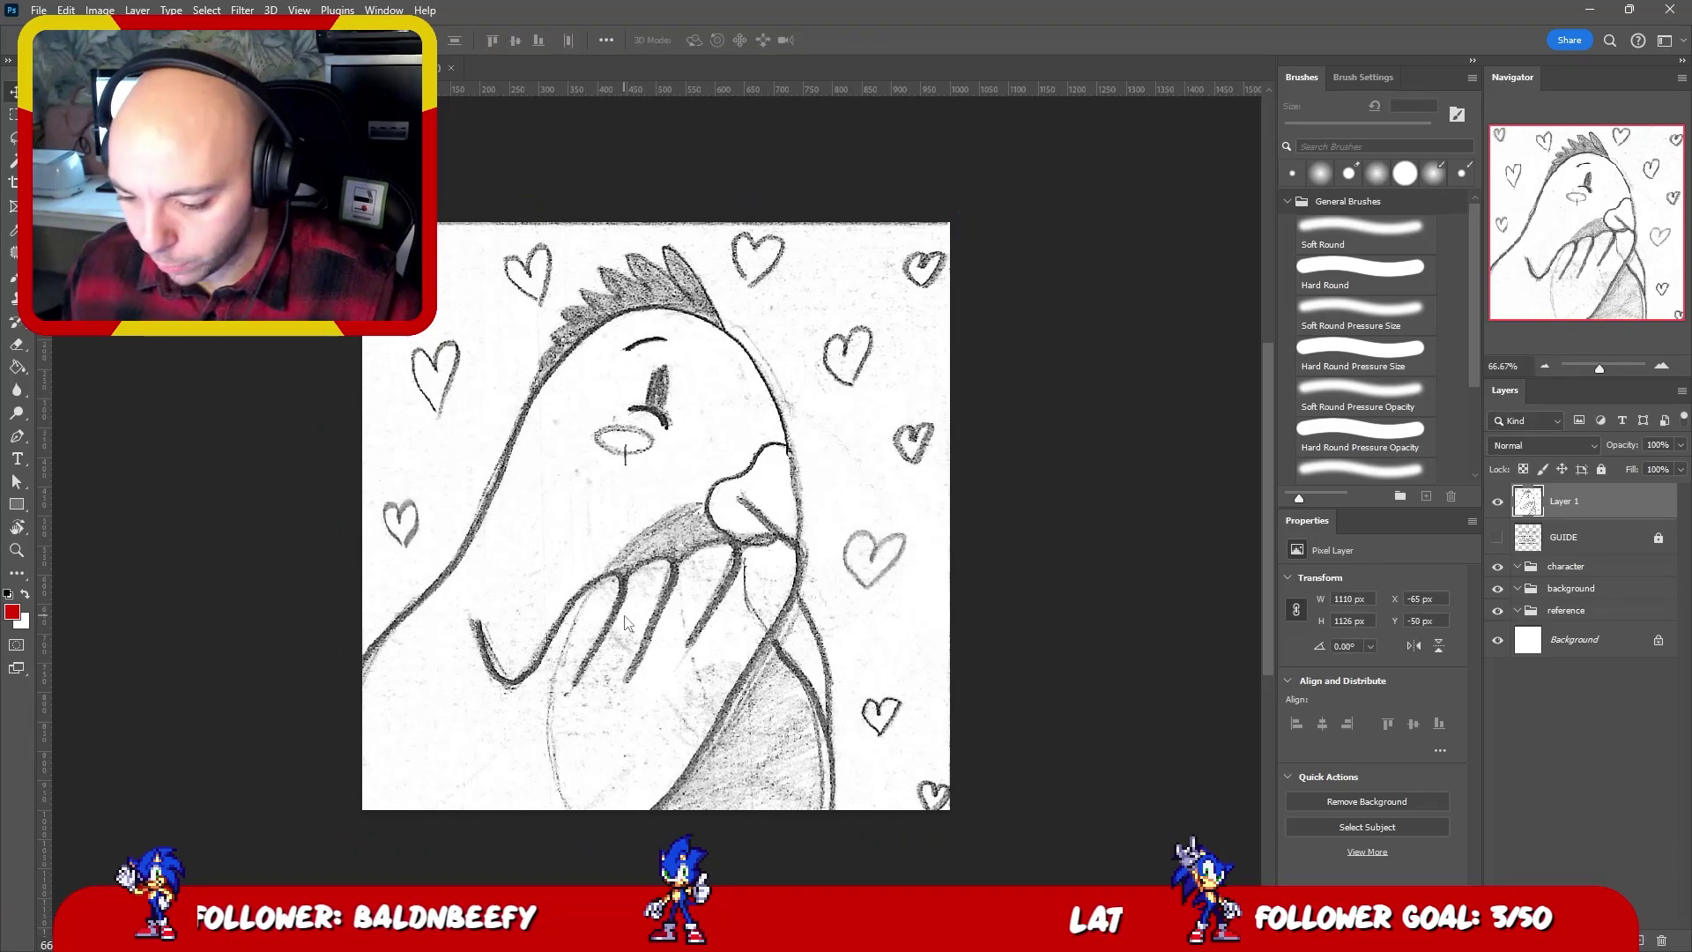
key("Up")
key("Up")
key("Up")
key("Up")
key("Right")
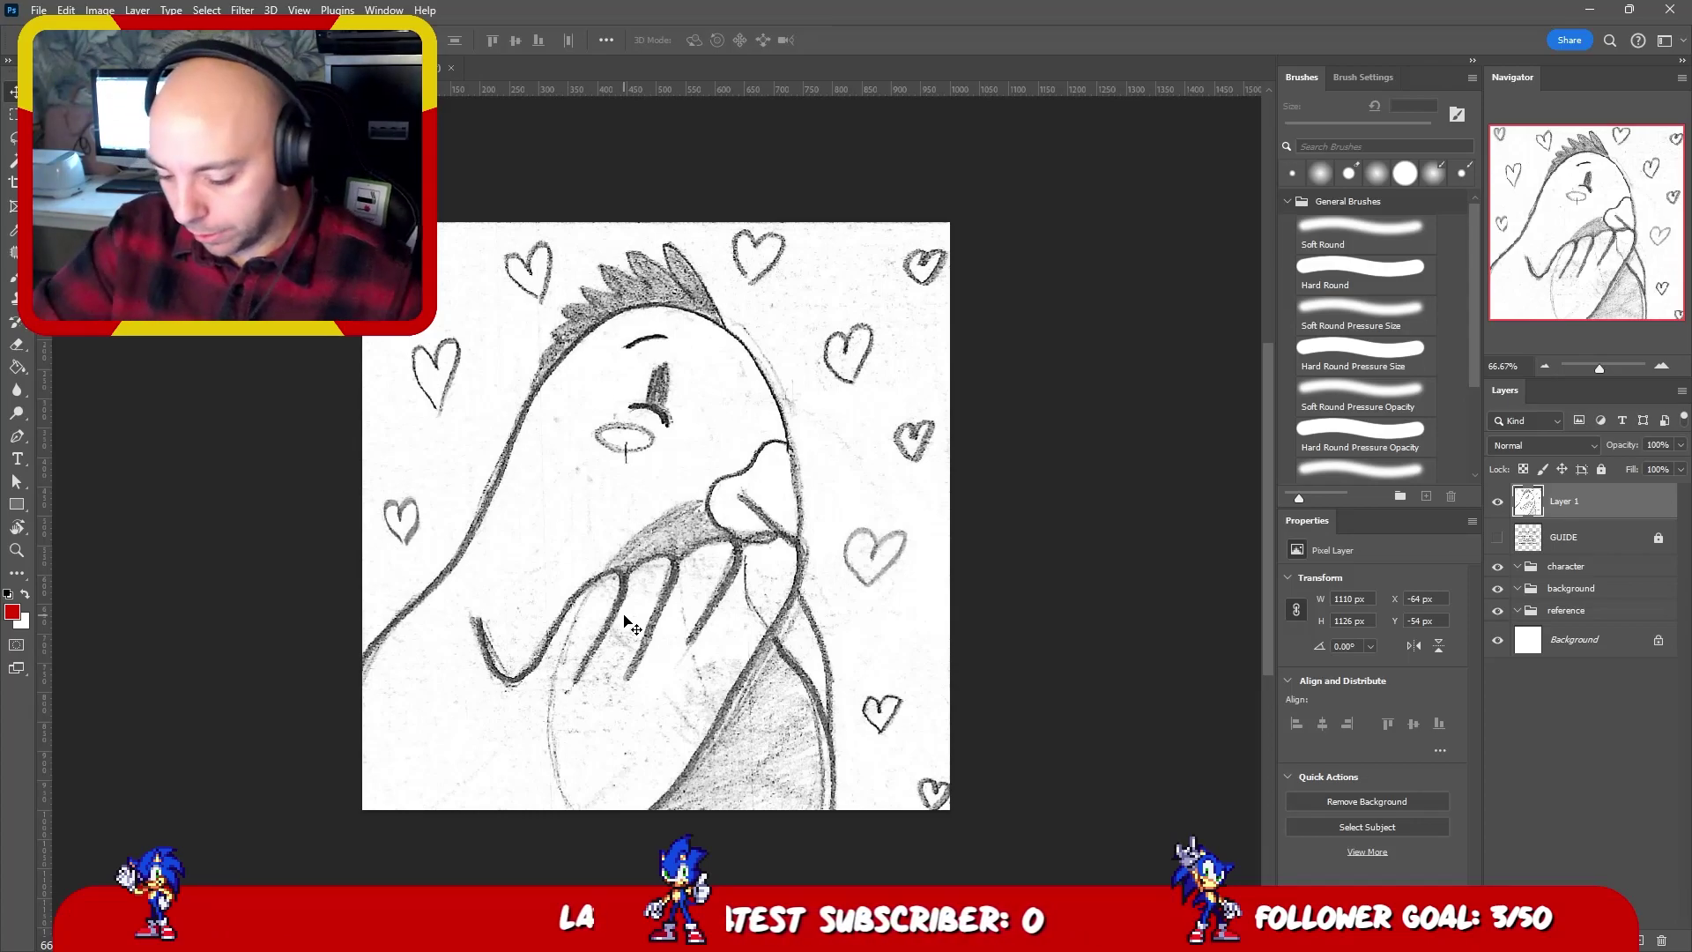
- Try red brush strokes on the finger and belly, undo them, then move Layer 1 into the reference group
key("b")
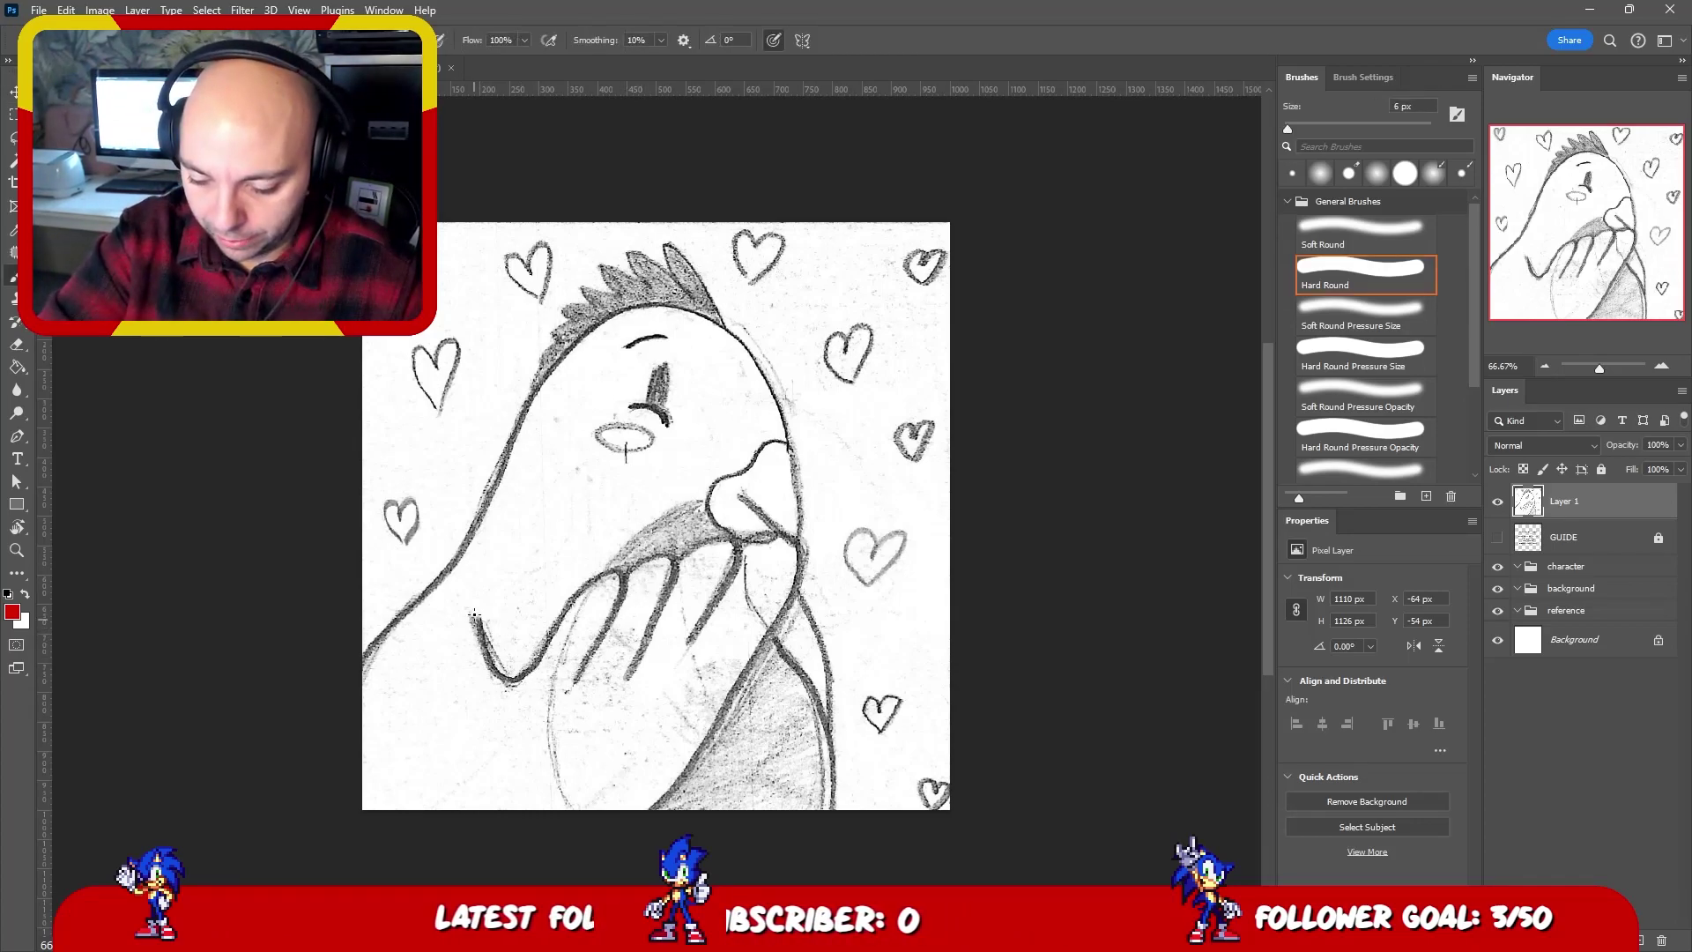
mouse_move(474, 614)
left_mouse_down()
mouse_move(574, 584)
mouse_move(595, 657)
left_mouse_up()
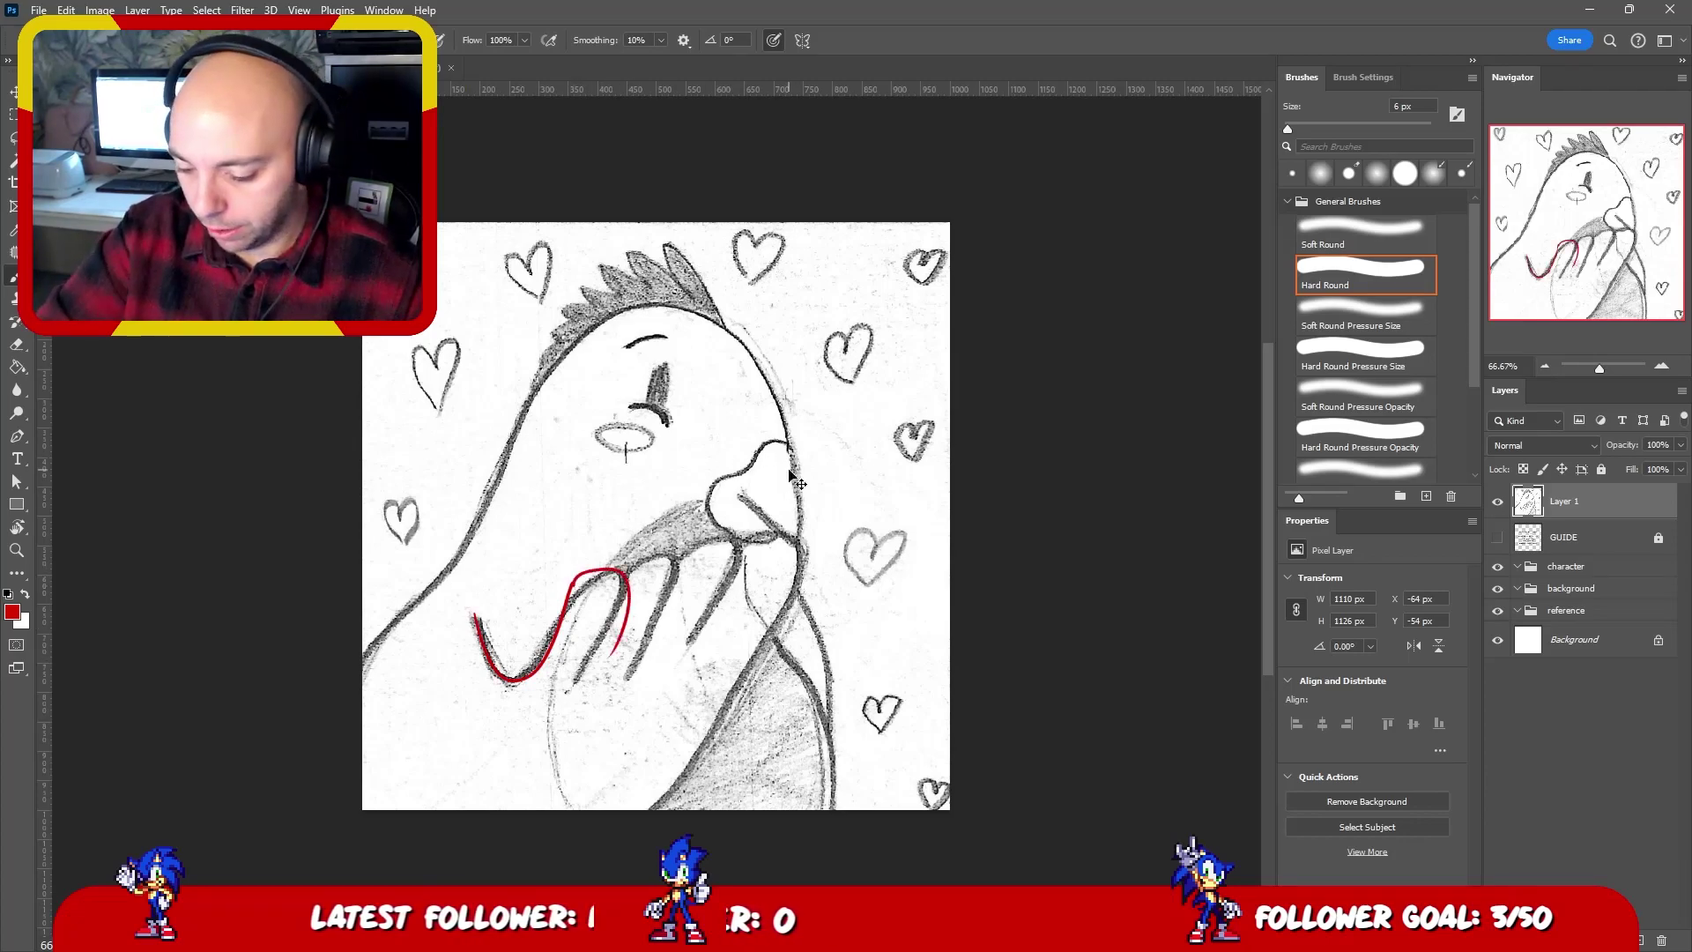
key("ctrl+z")
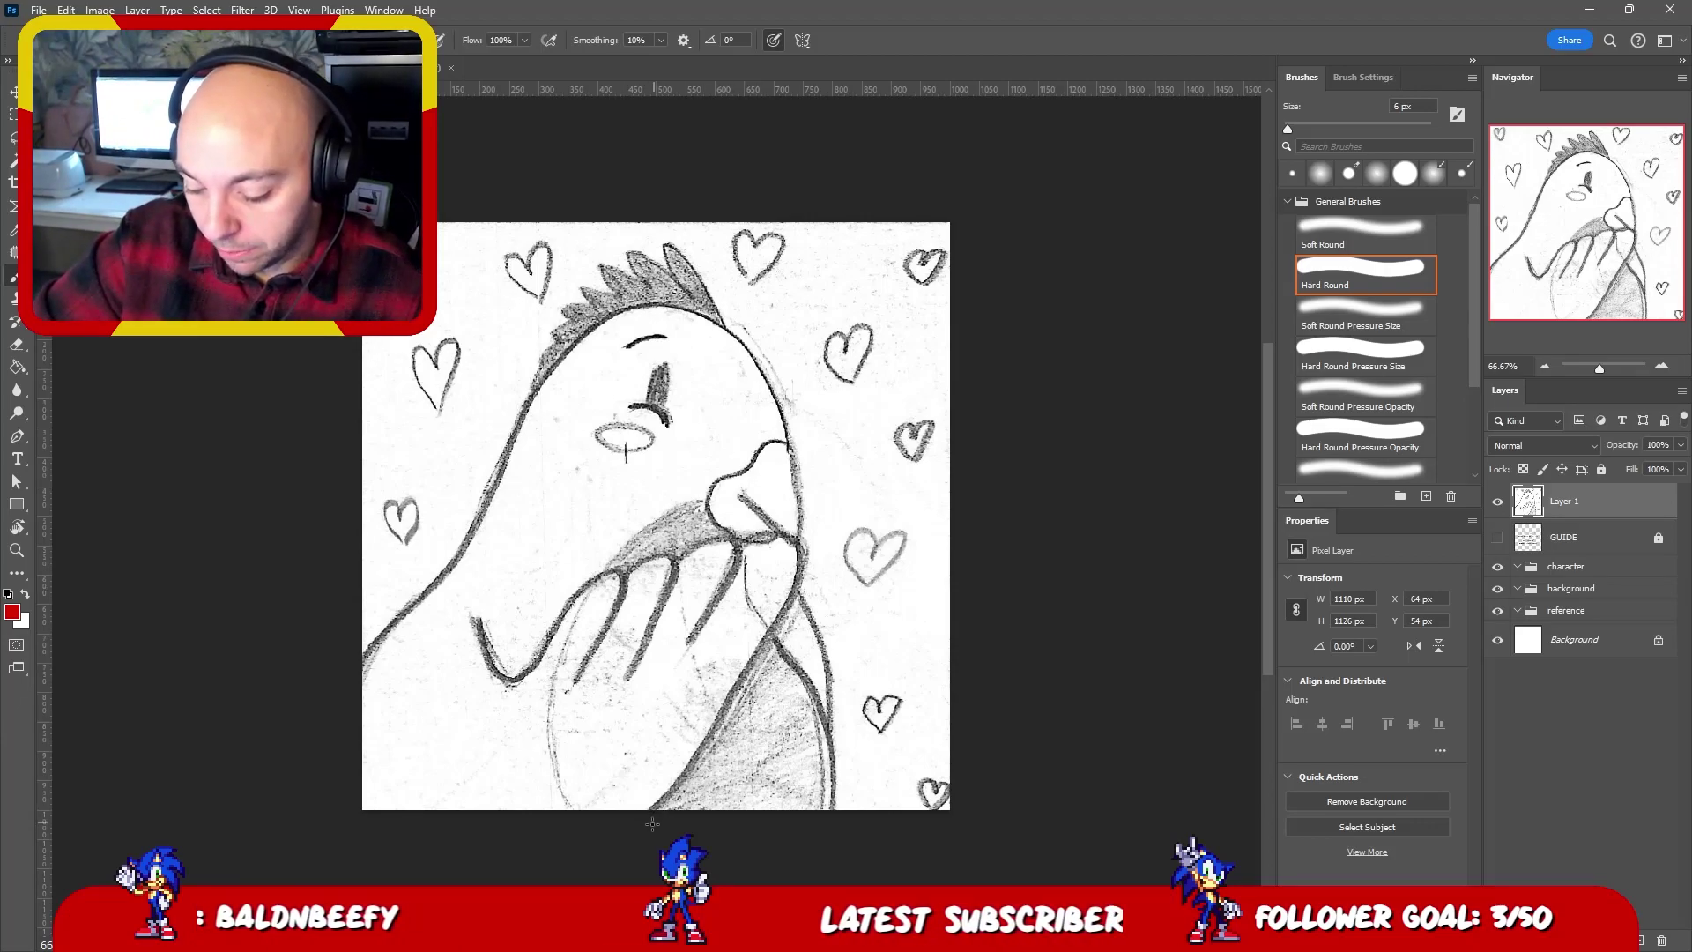
mouse_move(654, 824)
left_mouse_down()
mouse_move(757, 670)
mouse_move(793, 521)
mouse_move(641, 585)
mouse_move(504, 740)
left_mouse_up()
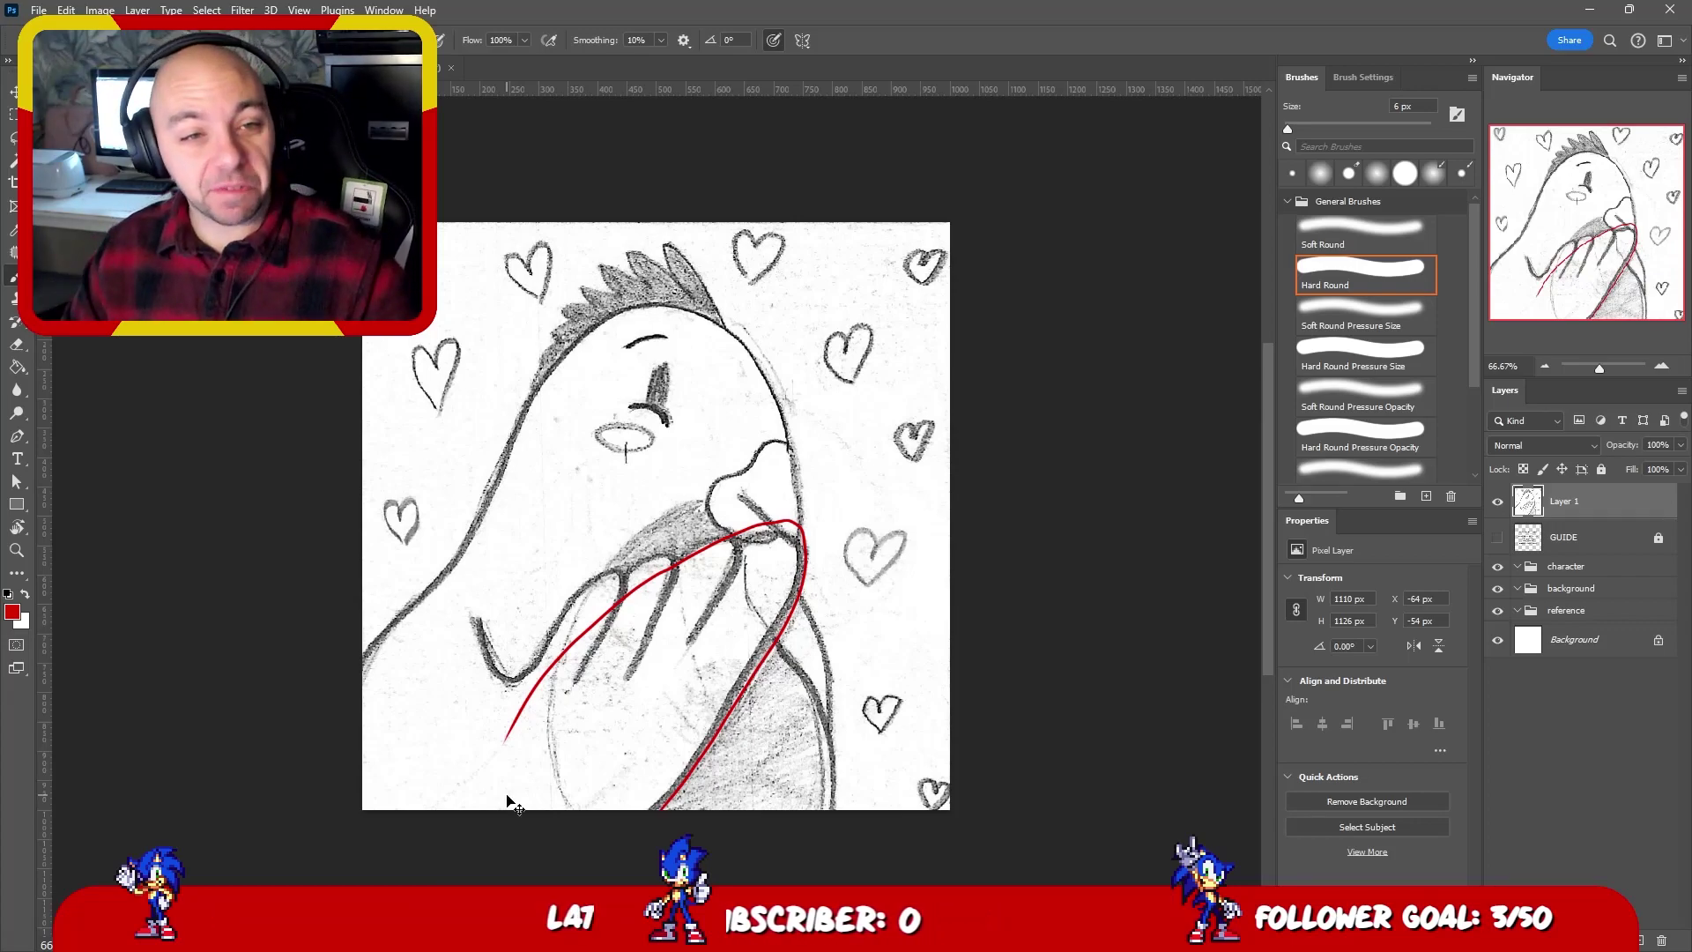
key("ctrl+z")
left_click_drag(1561, 513, 1564, 601)
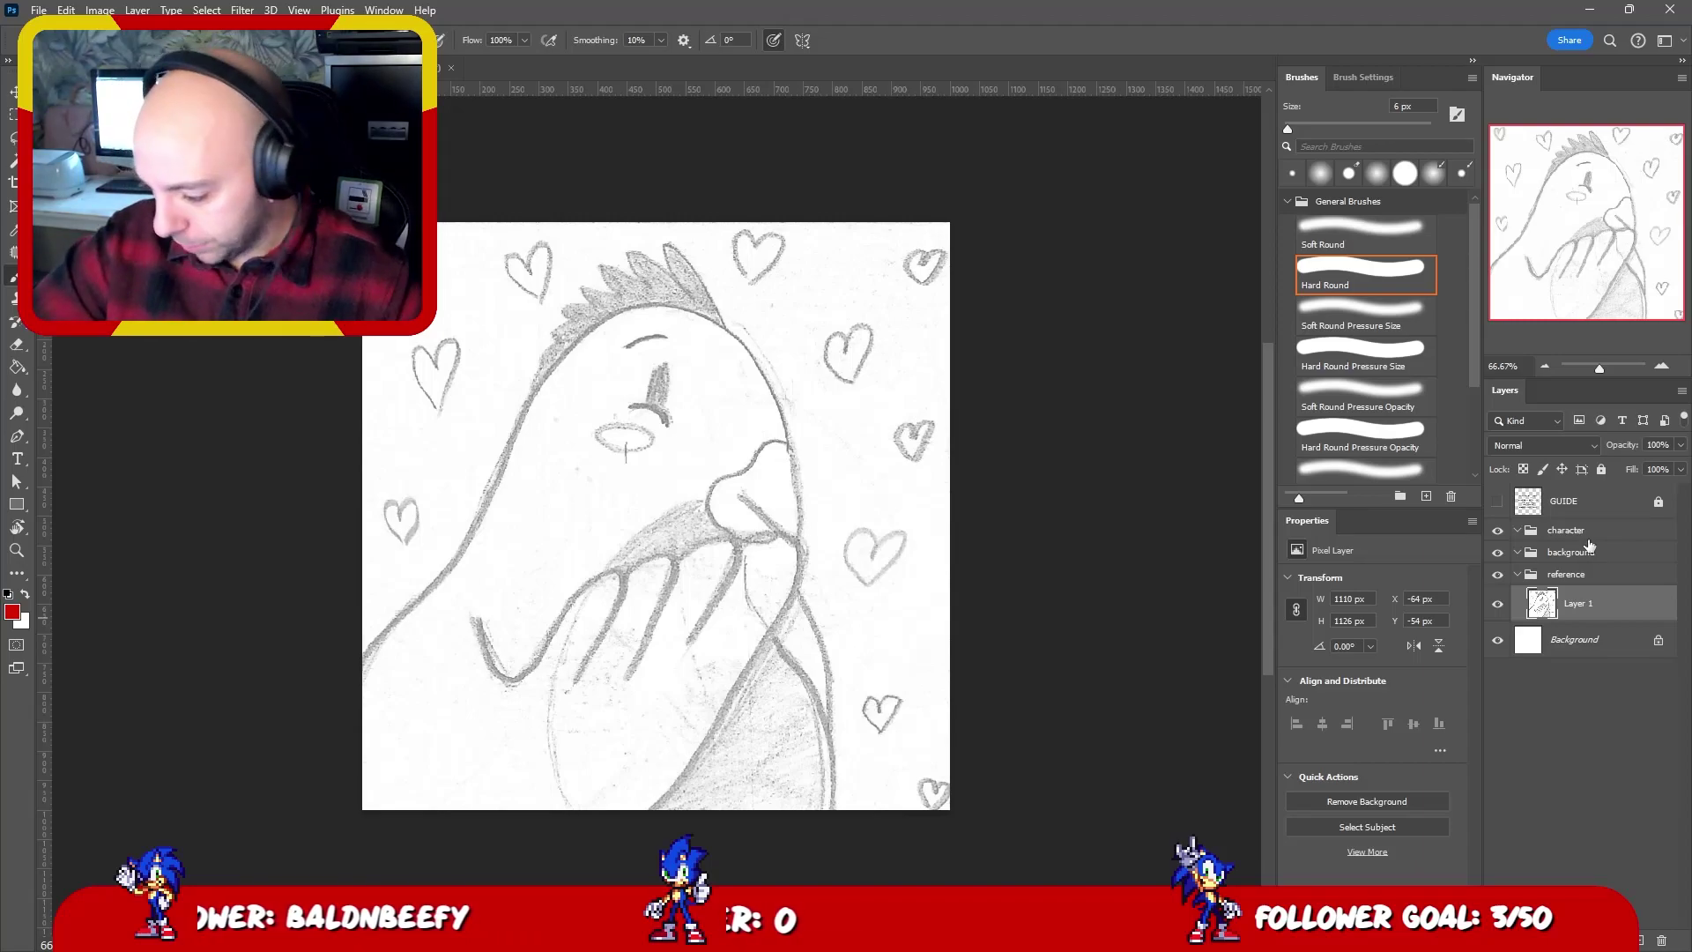
- Add a blank Layer 2 inside the character group and reset the painting colour to black
left_click(1559, 532)
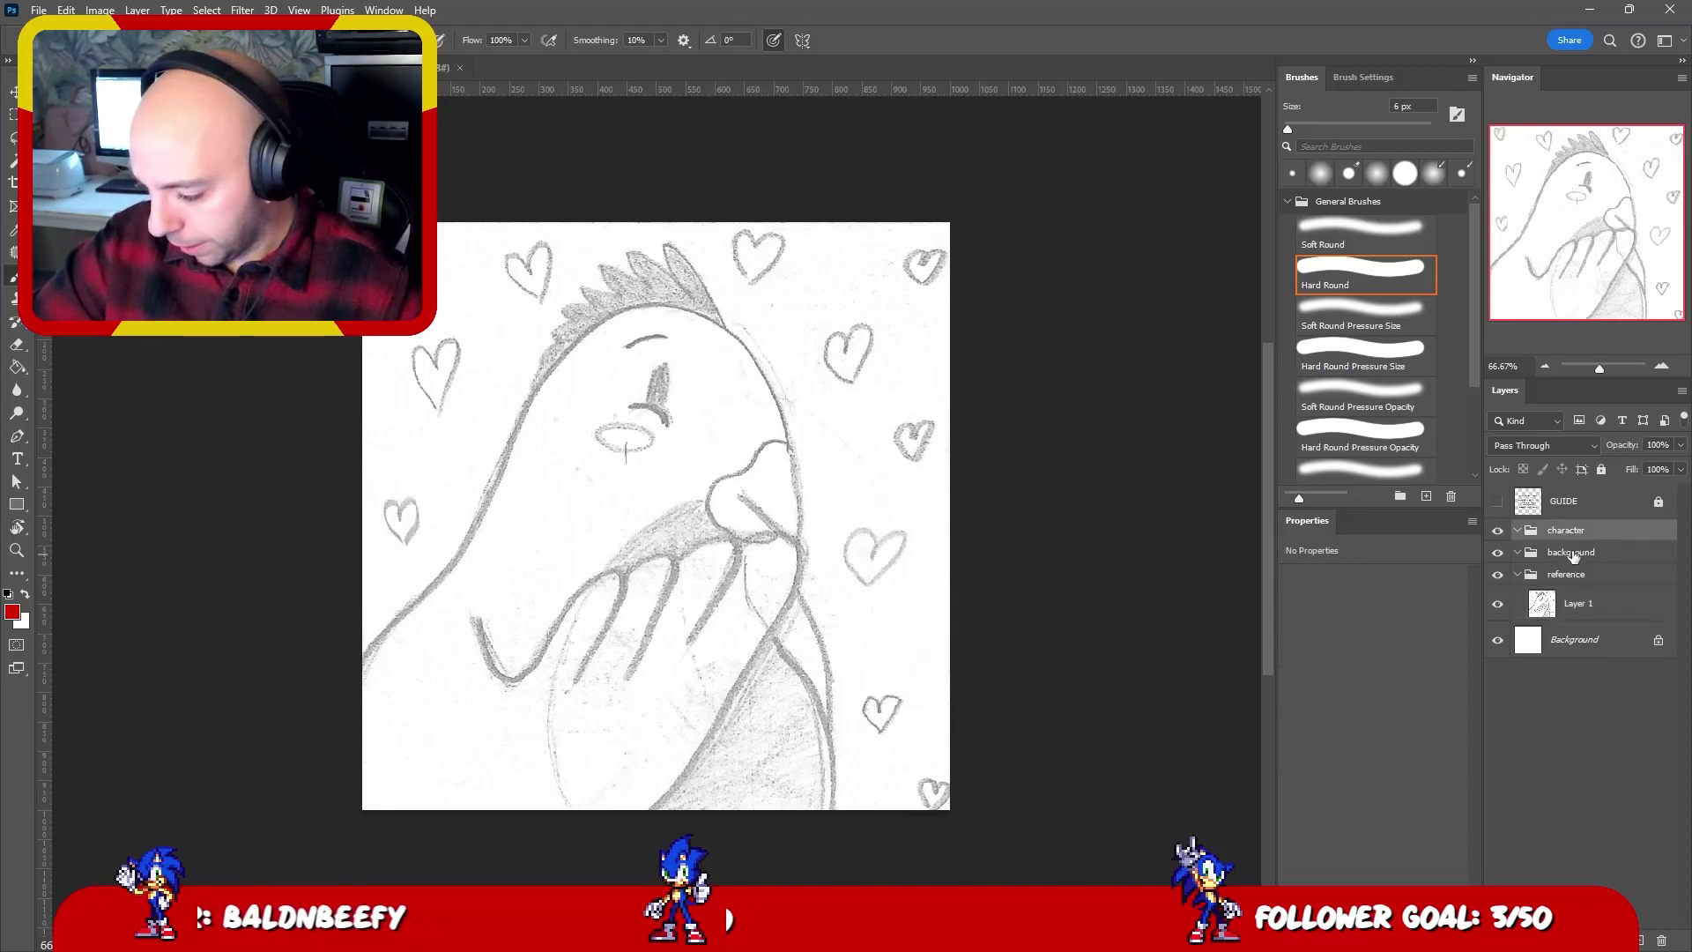
left_click(1641, 940)
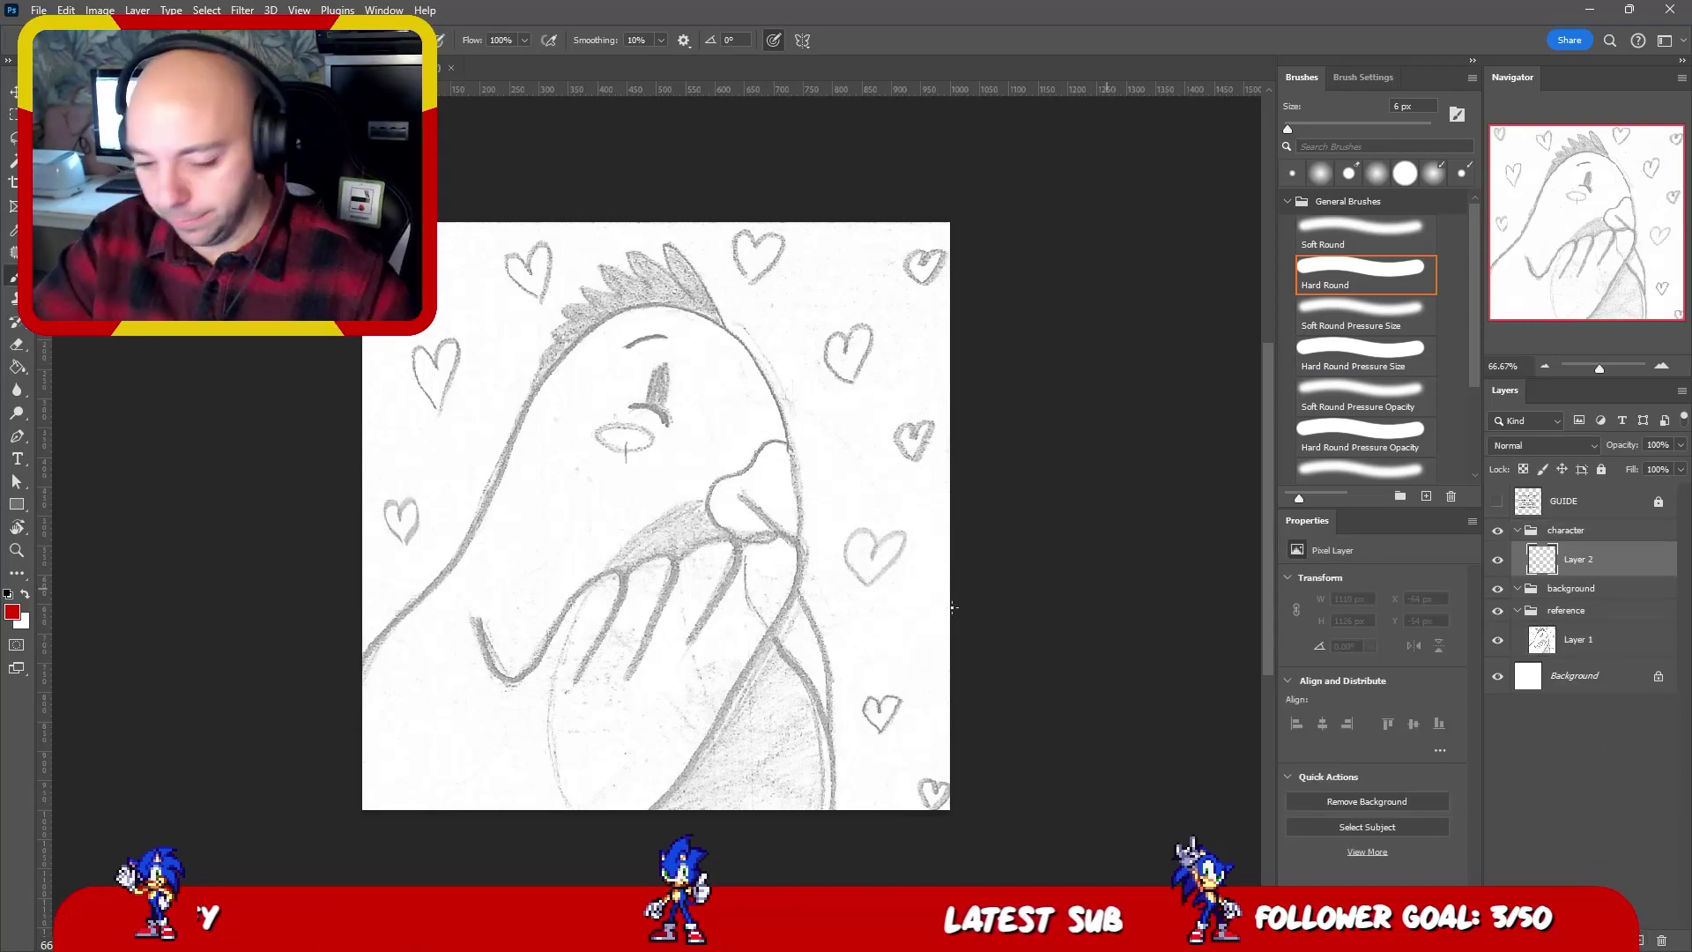
key("d")
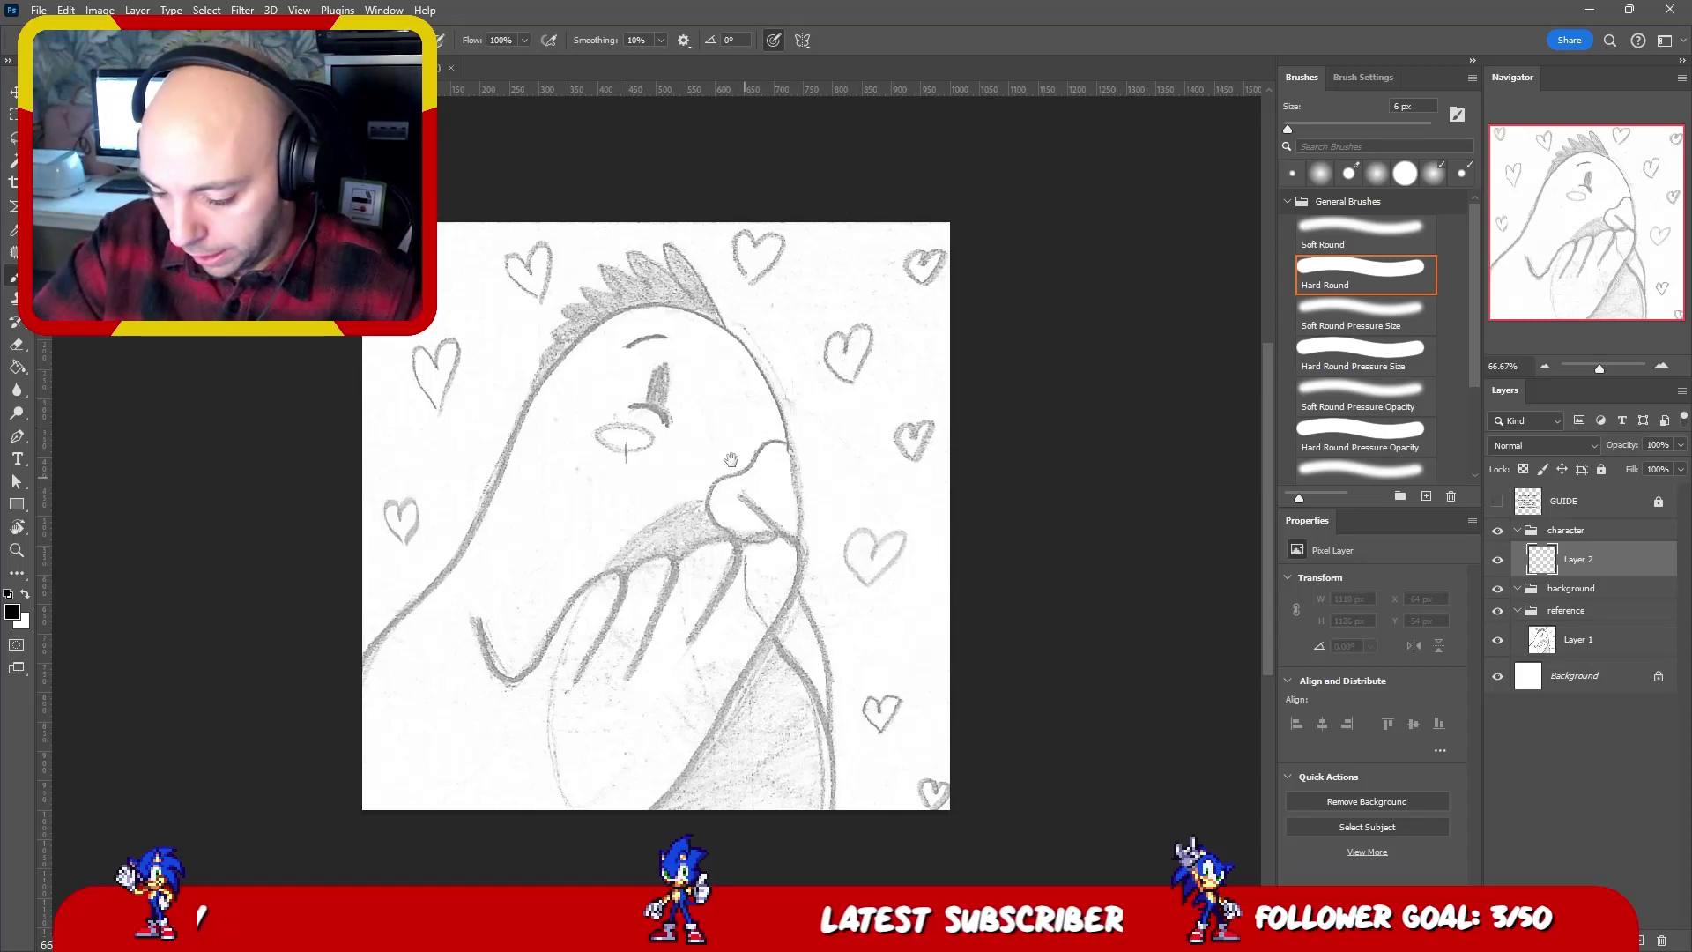
left_click_drag(732, 460, 815, 448)
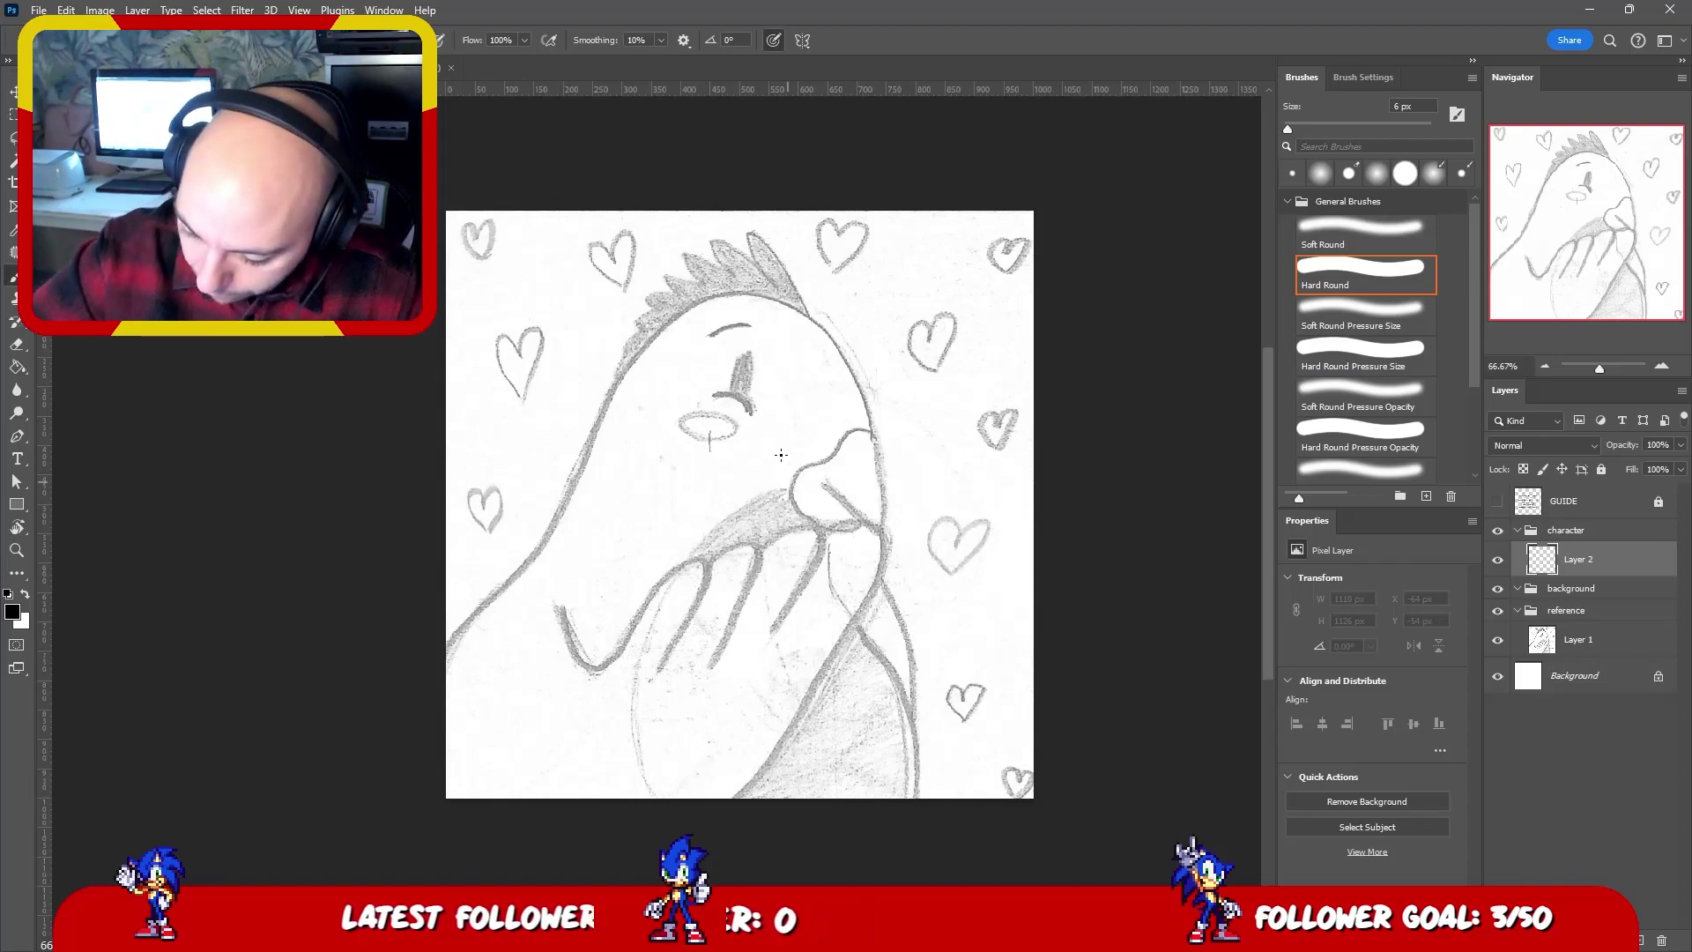
- Try black strokes along the belly and back lines, then undo them
mouse_move(819, 526)
left_mouse_down()
mouse_move(883, 696)
mouse_move(889, 797)
left_mouse_up()
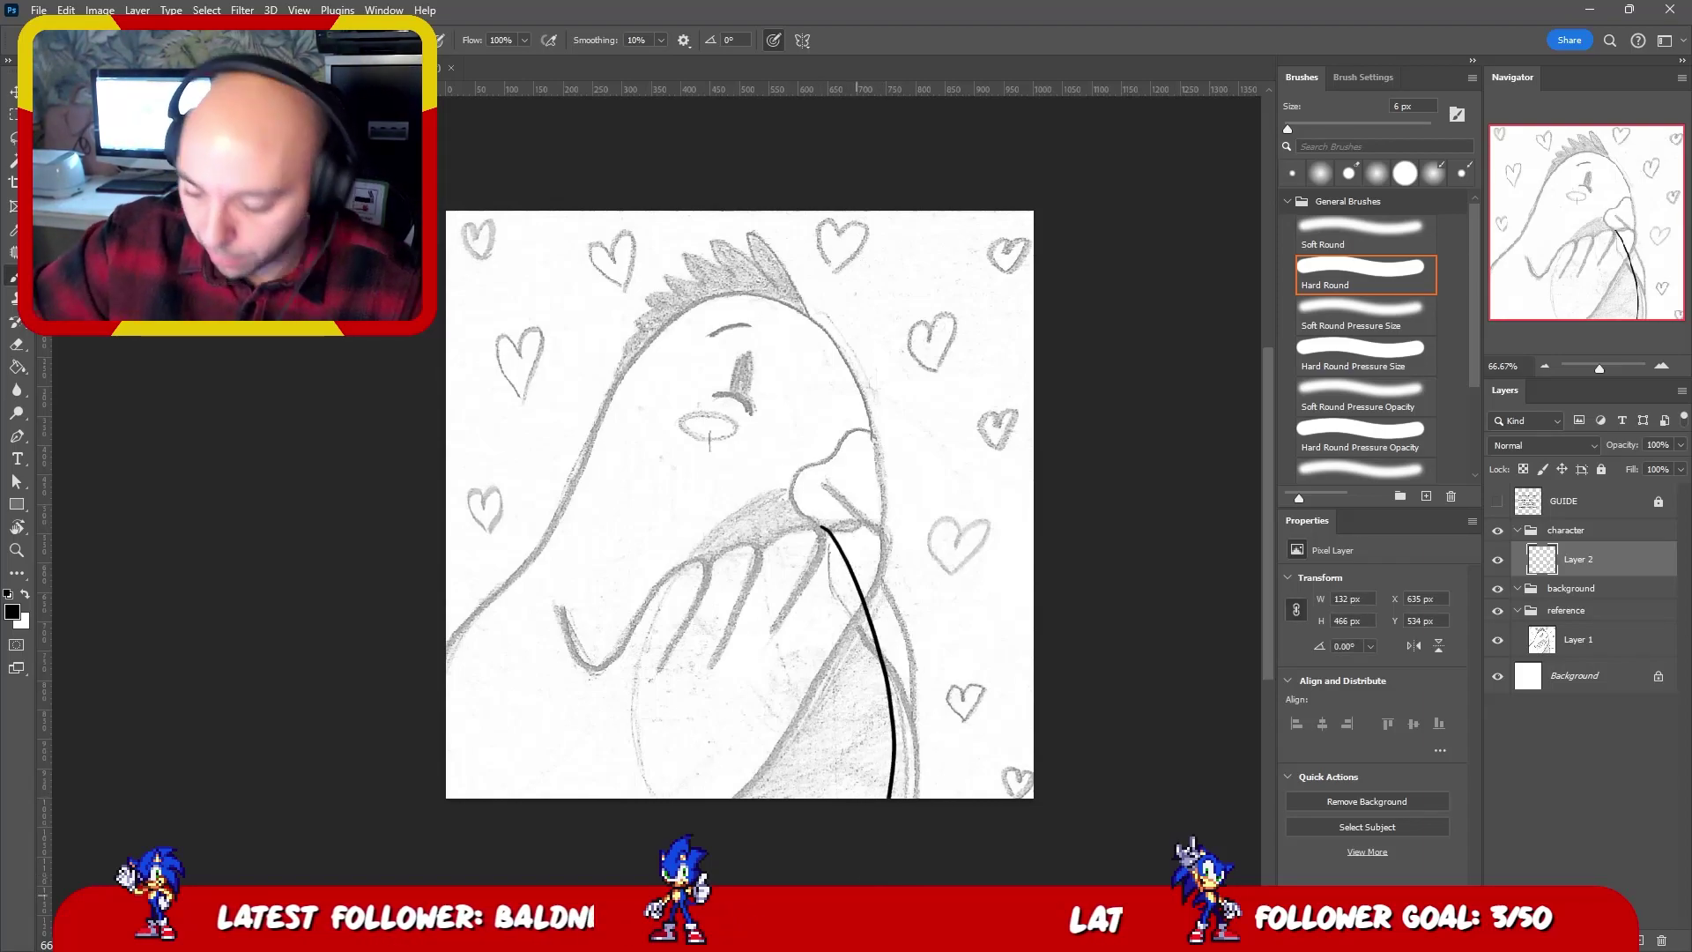
left_click_drag(881, 581, 884, 705)
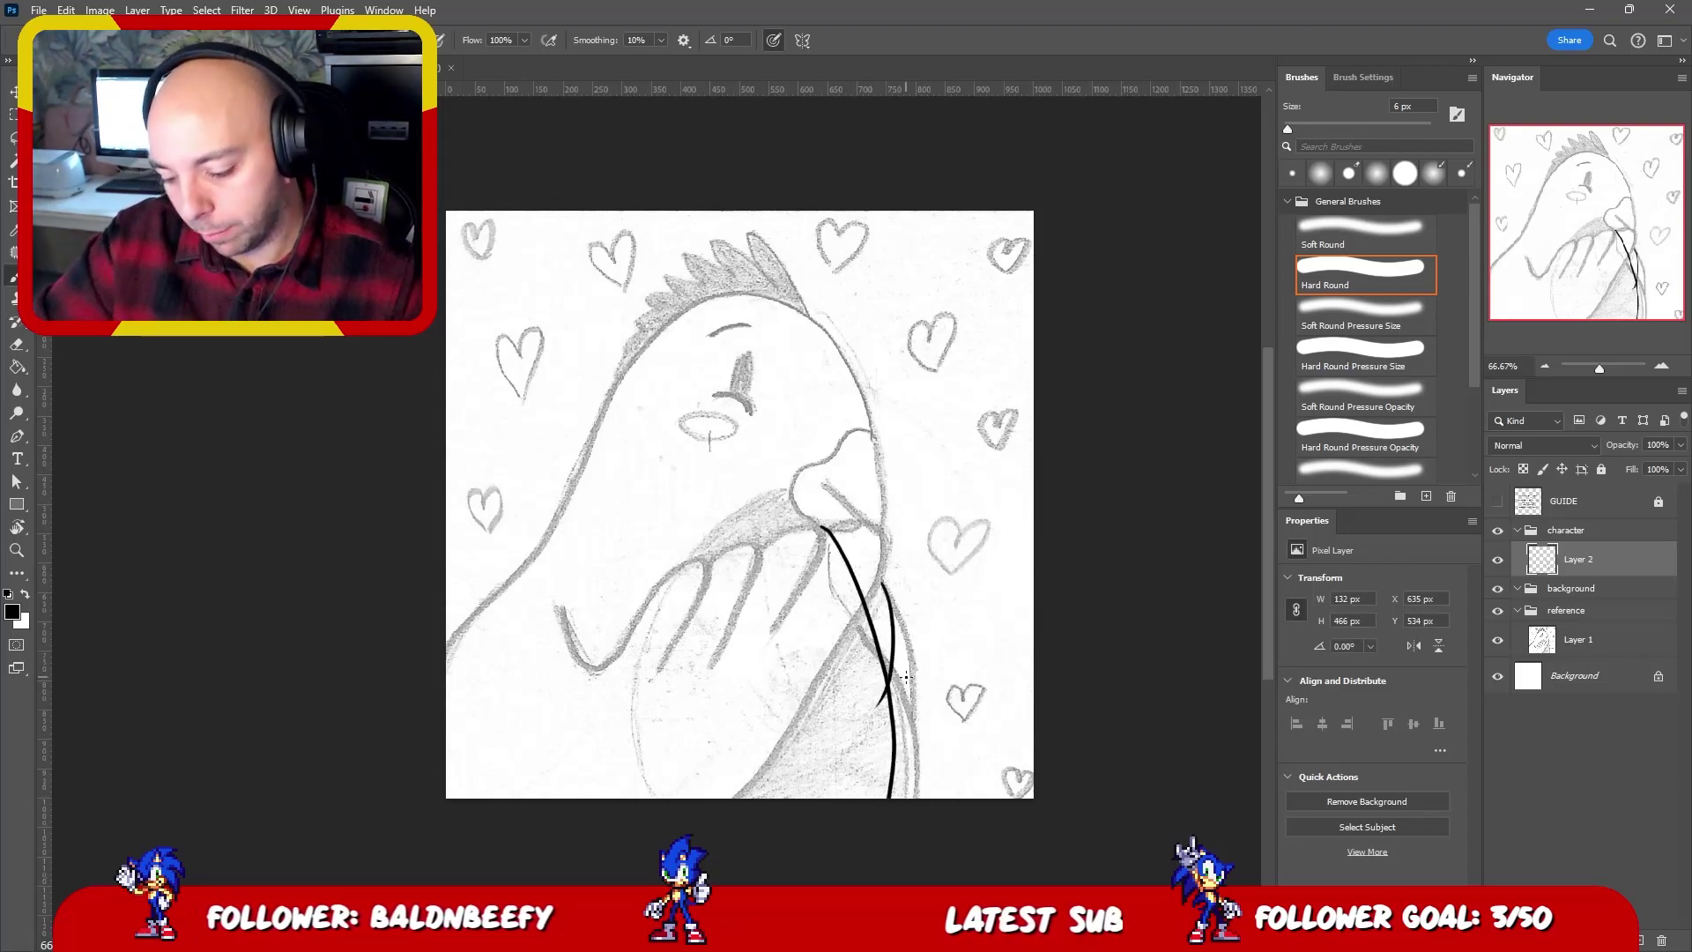
key("ctrl+z")
key("ctrl+z")
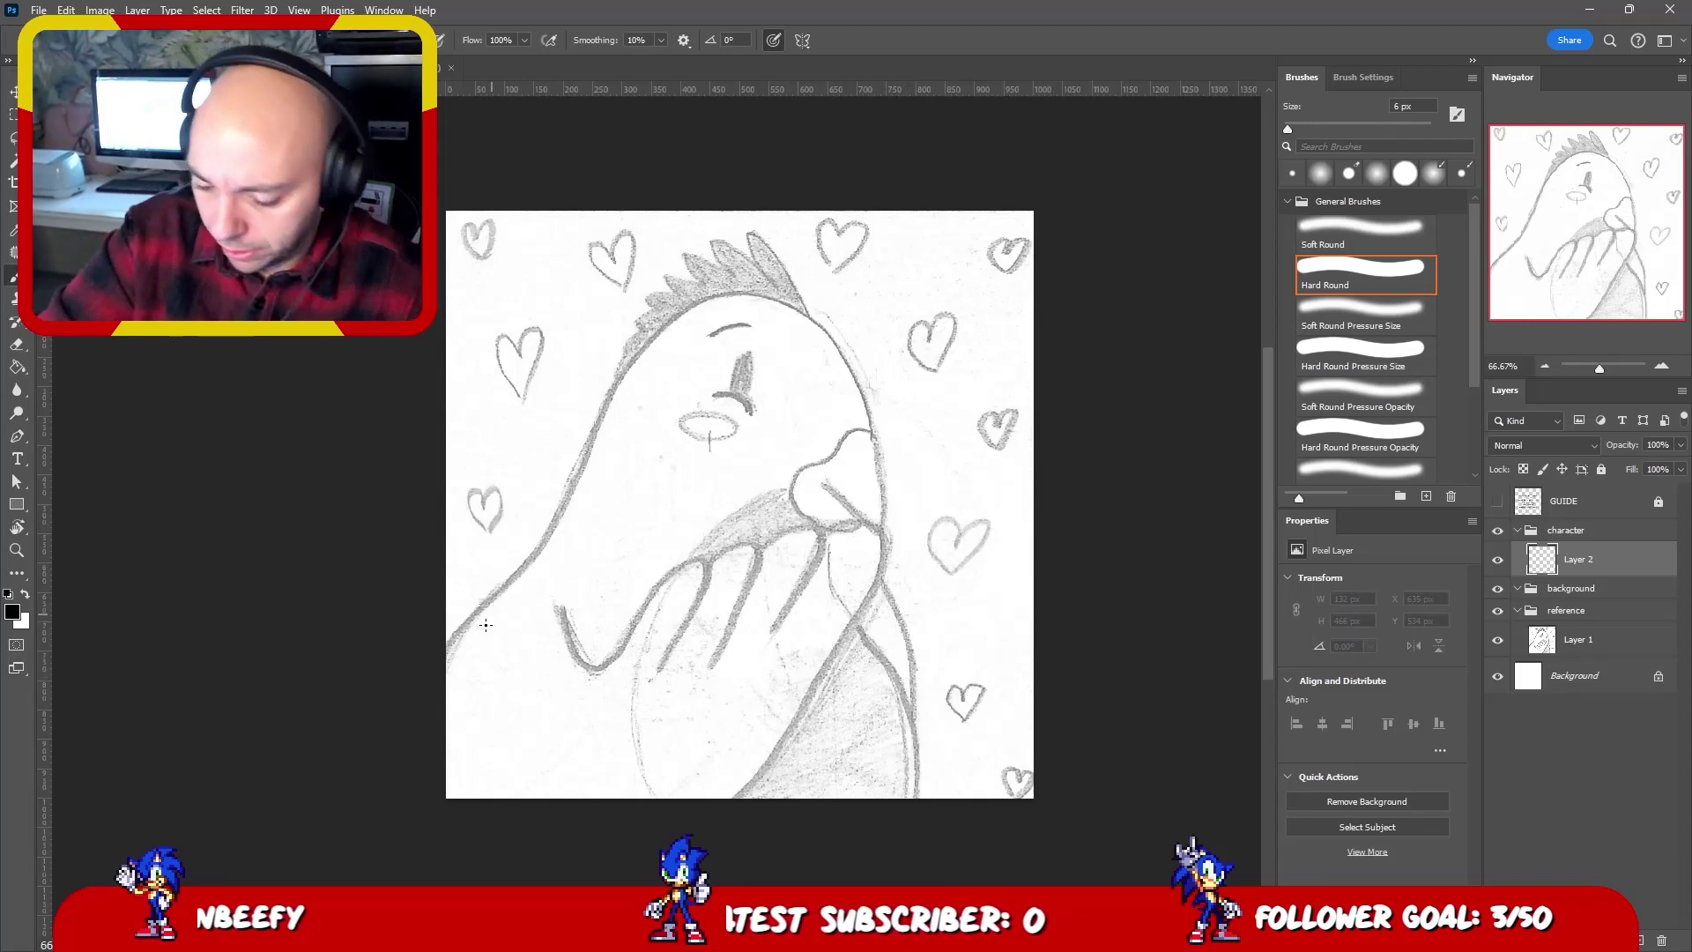
left_click_drag(440, 666, 582, 465)
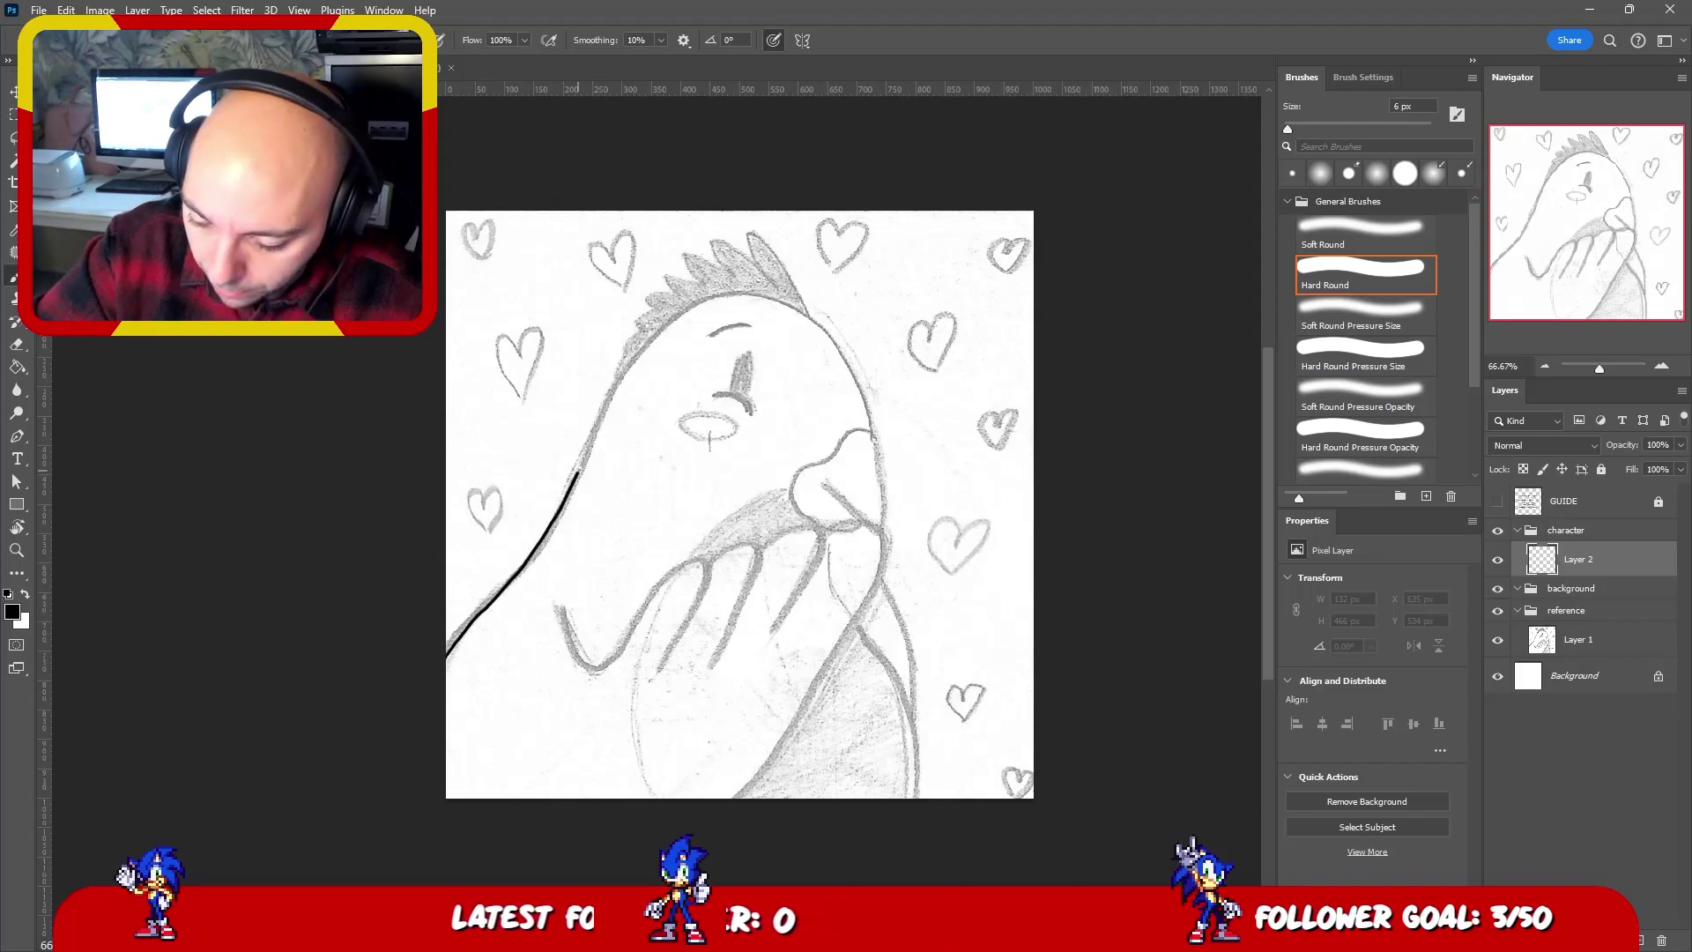
key("ctrl+z")
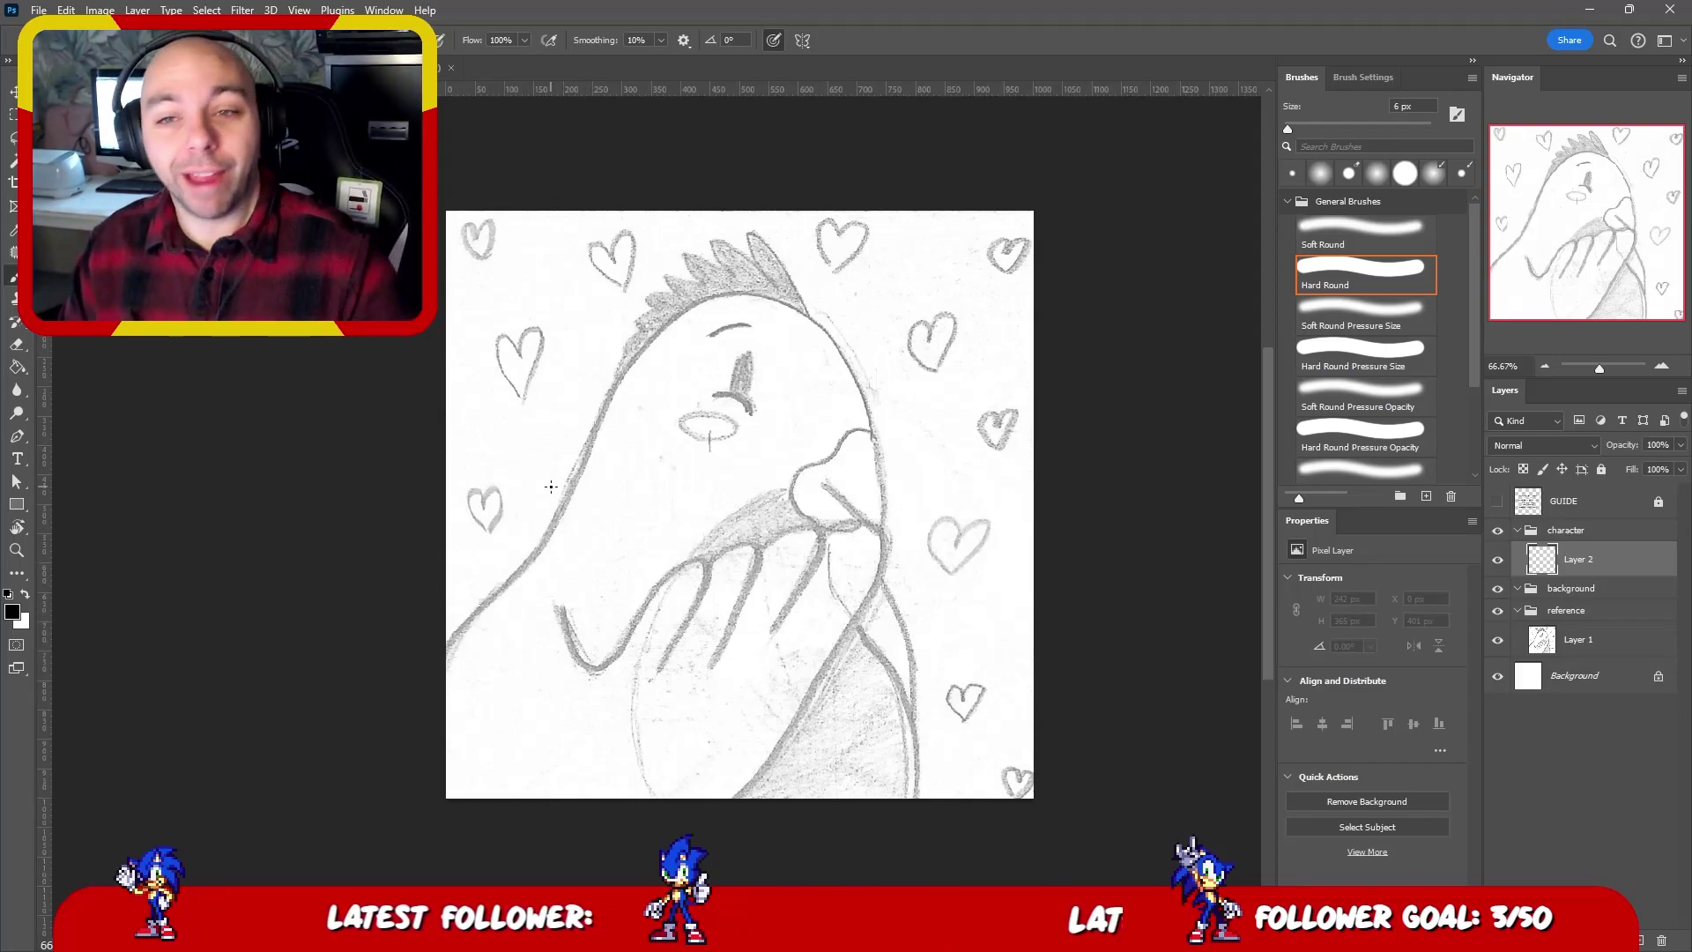
- Zoom in on the back and ink a black line from the canvas bottom up the pencil outline
key("r")
left_click_drag(551, 486, 528, 364)
key("Escape")
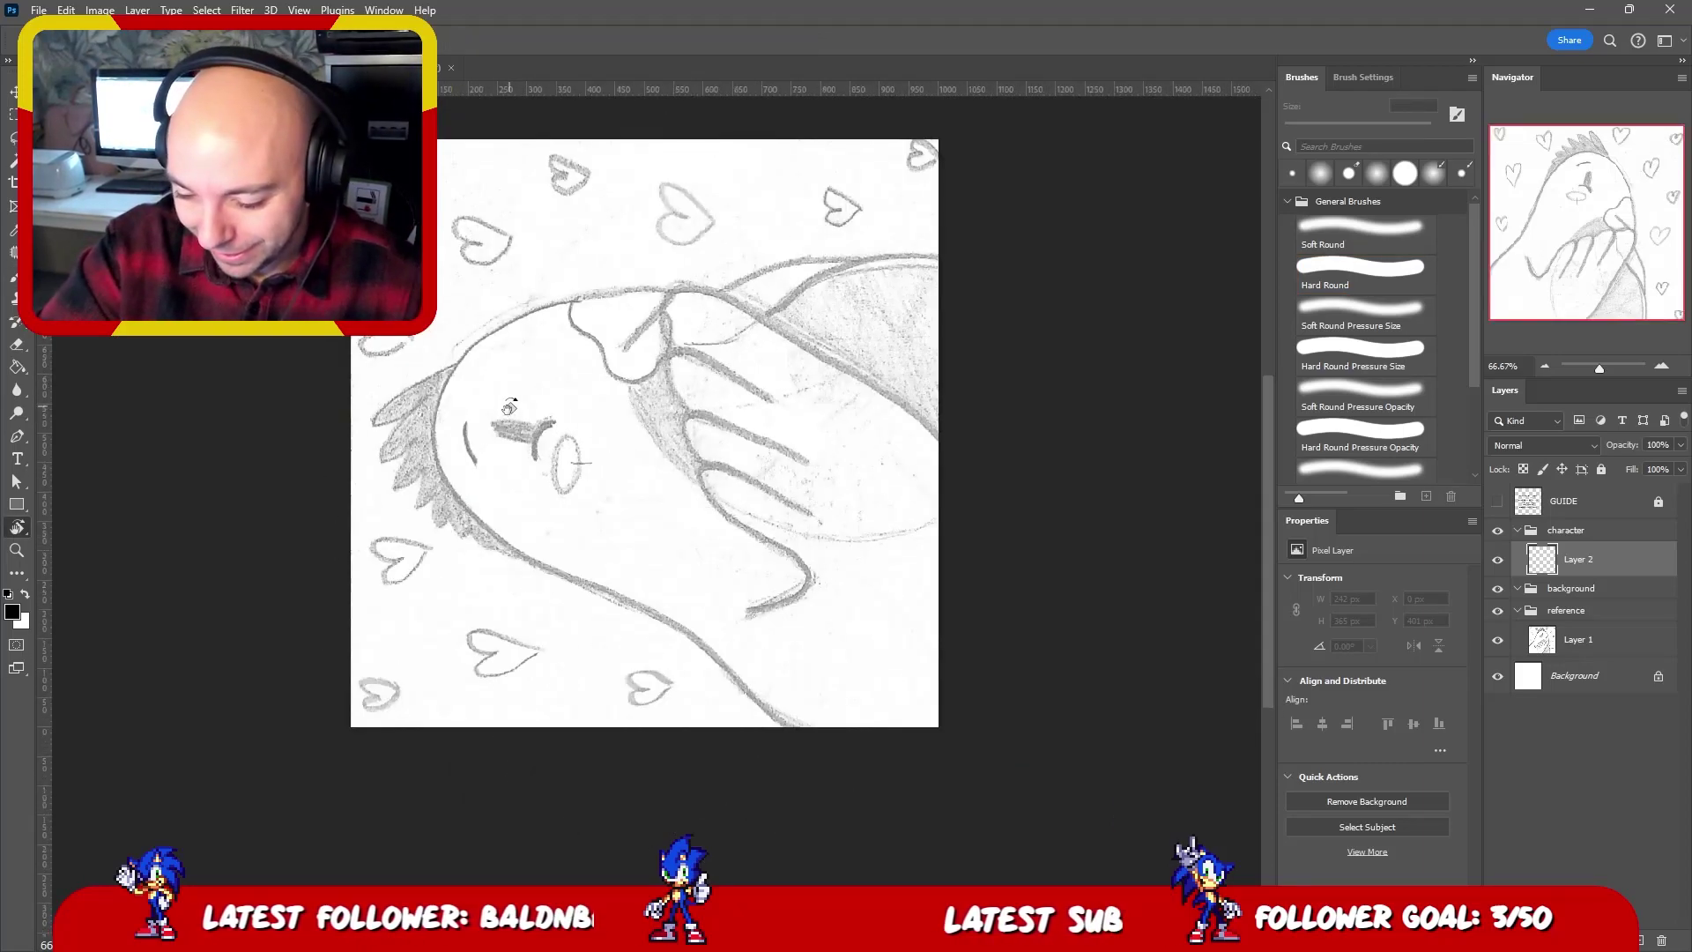
key("z")
left_click_drag(781, 630, 817, 554)
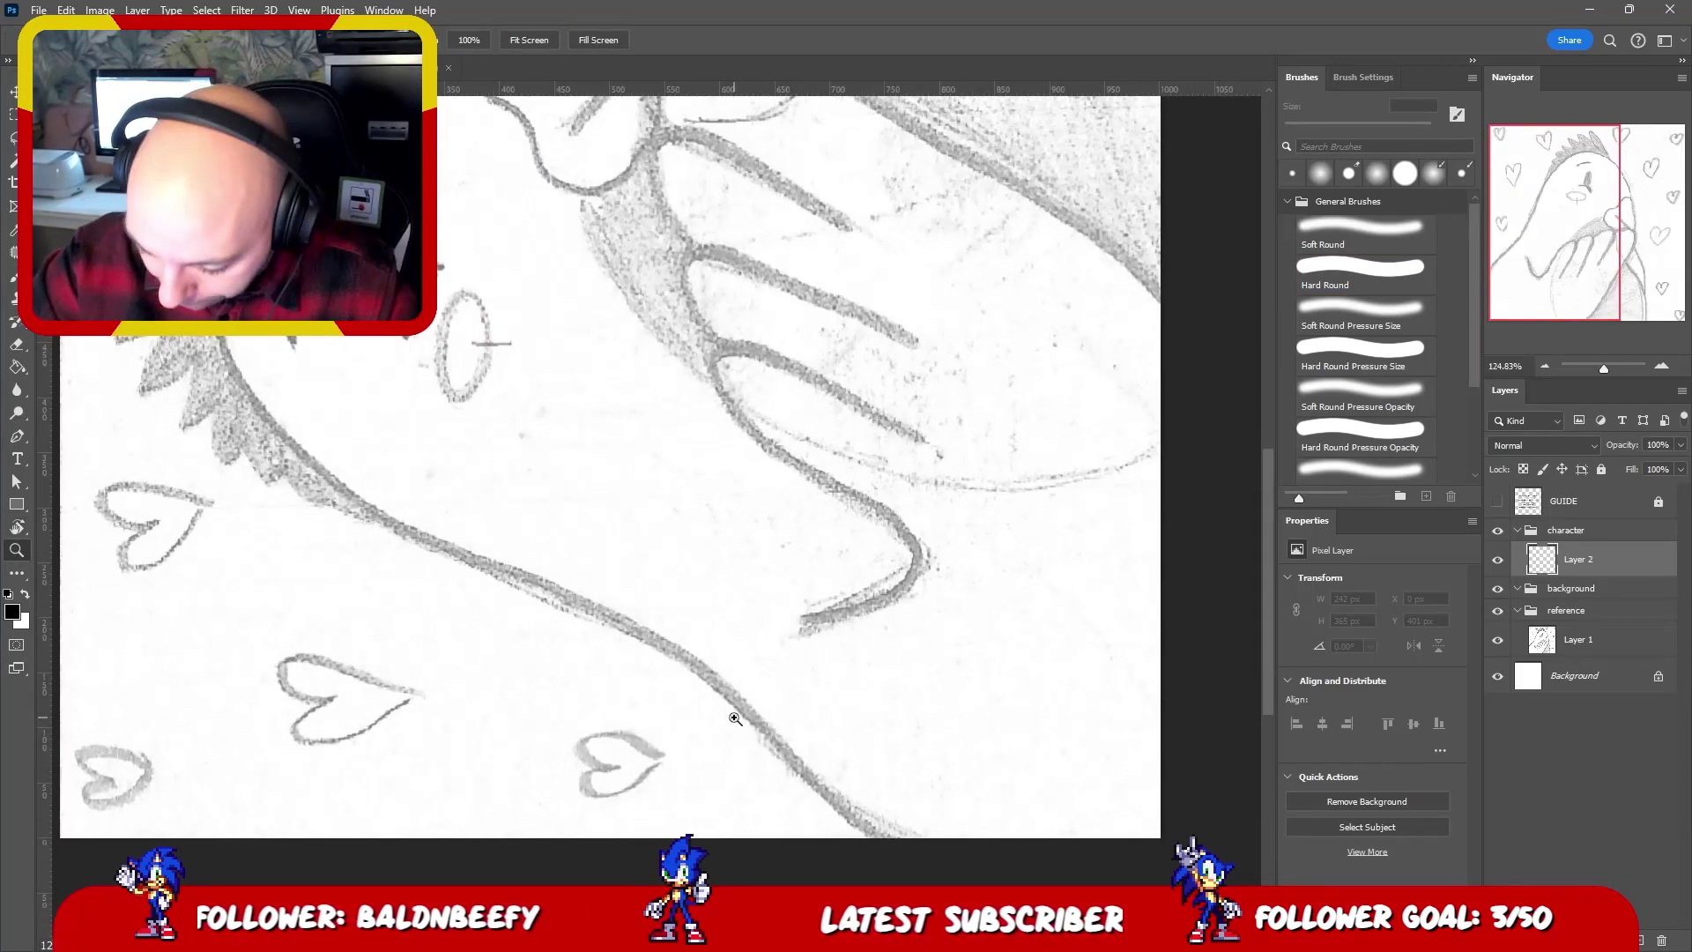
key("b")
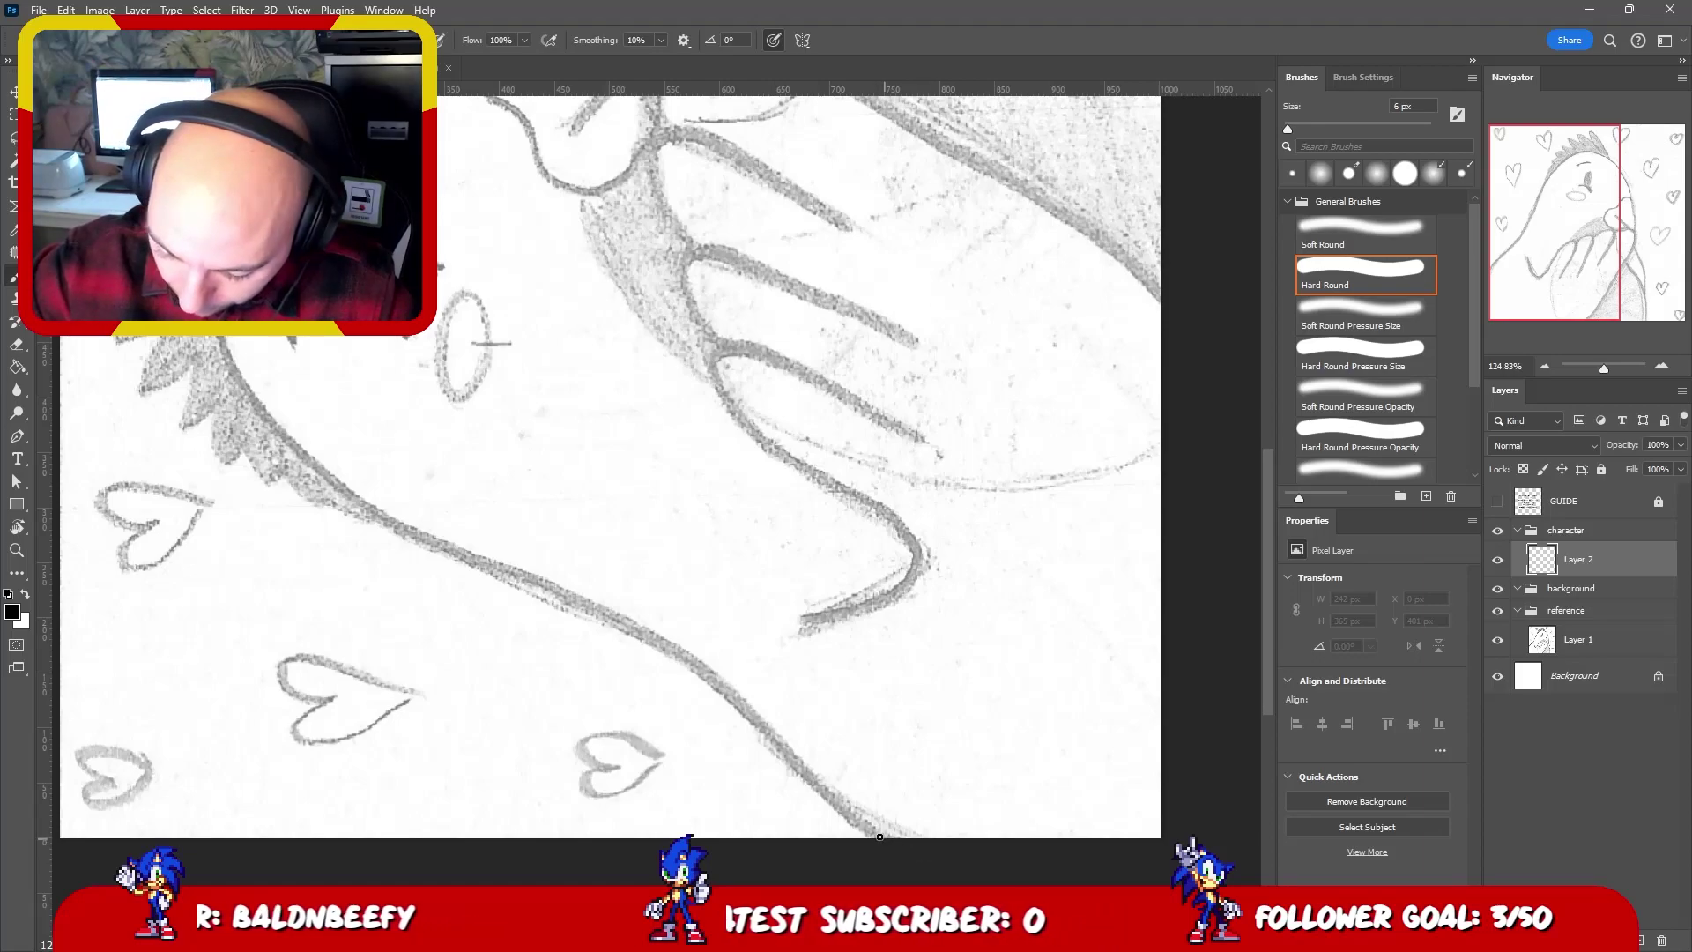
left_click_drag(880, 836, 641, 624)
key("ctrl+z")
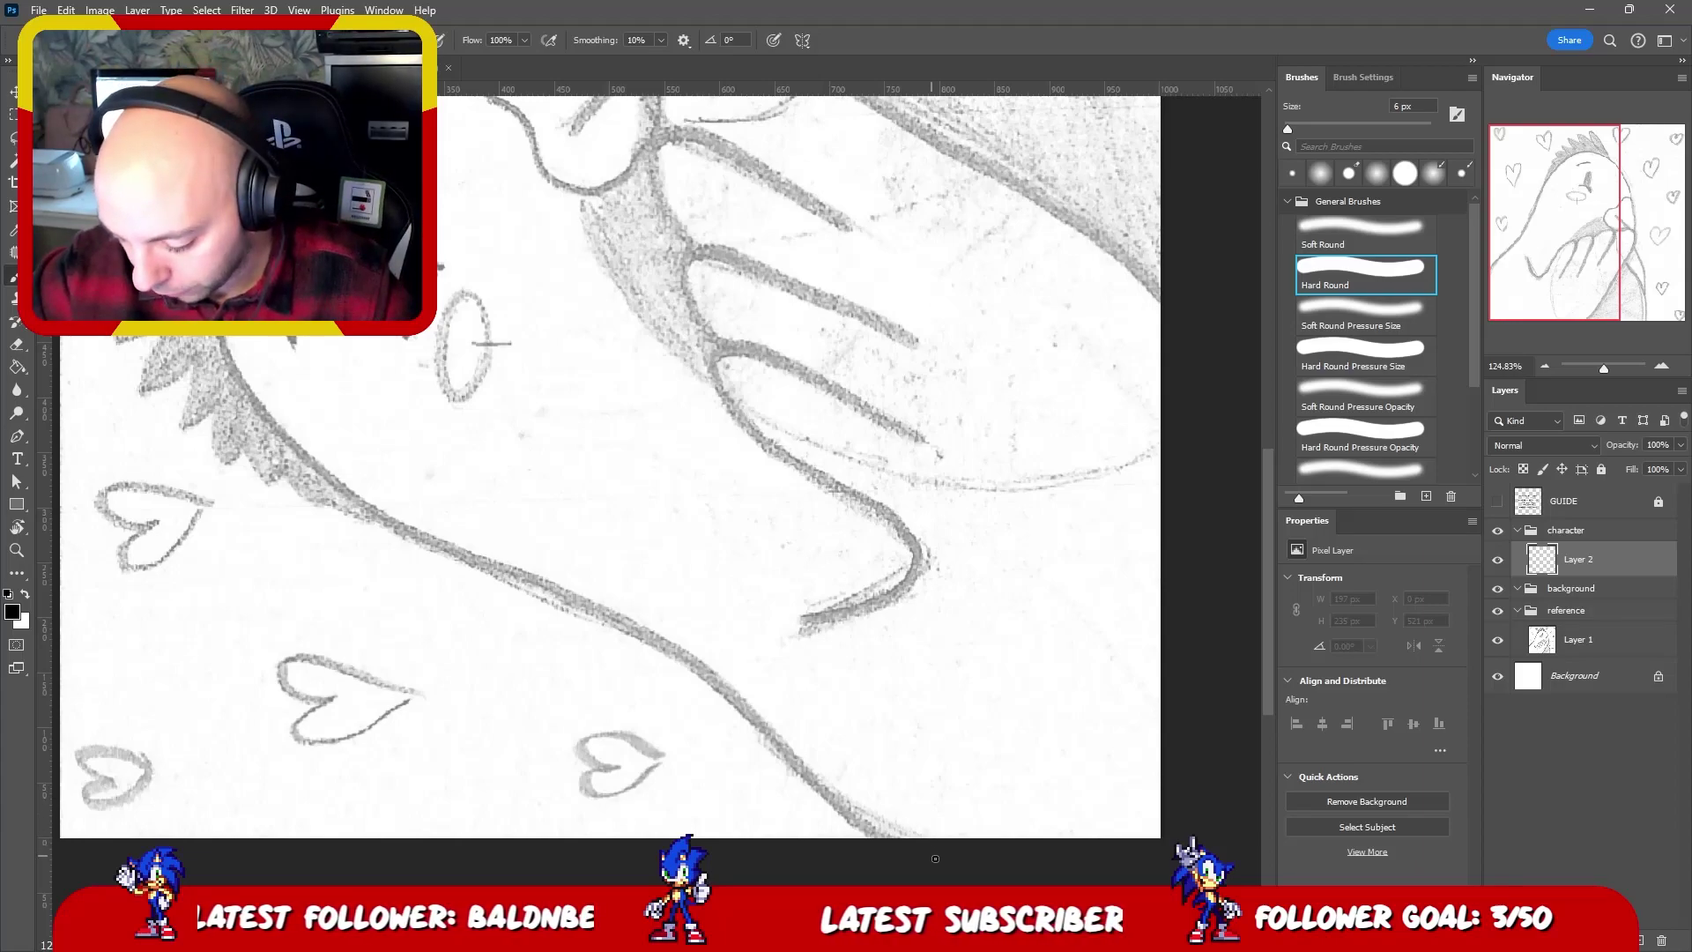
left_click(909, 839)
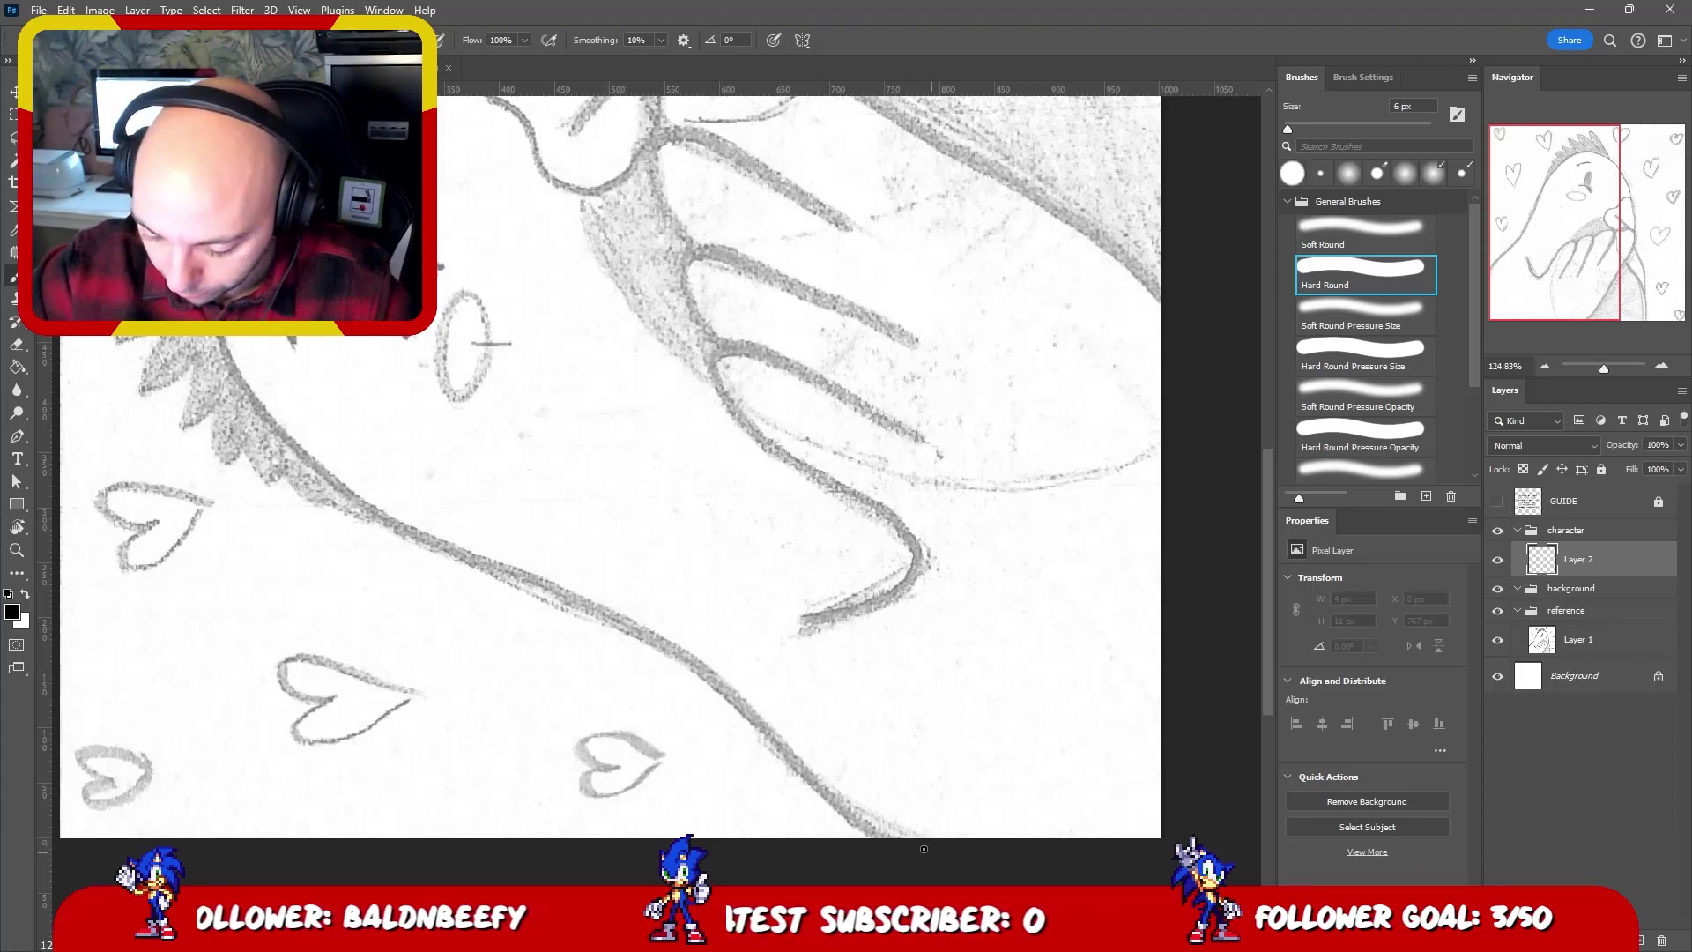
mouse_move(896, 839)
left_mouse_down()
mouse_move(674, 652)
mouse_move(266, 473)
mouse_move(211, 414)
mouse_move(195, 419)
mouse_move(183, 370)
left_mouse_up()
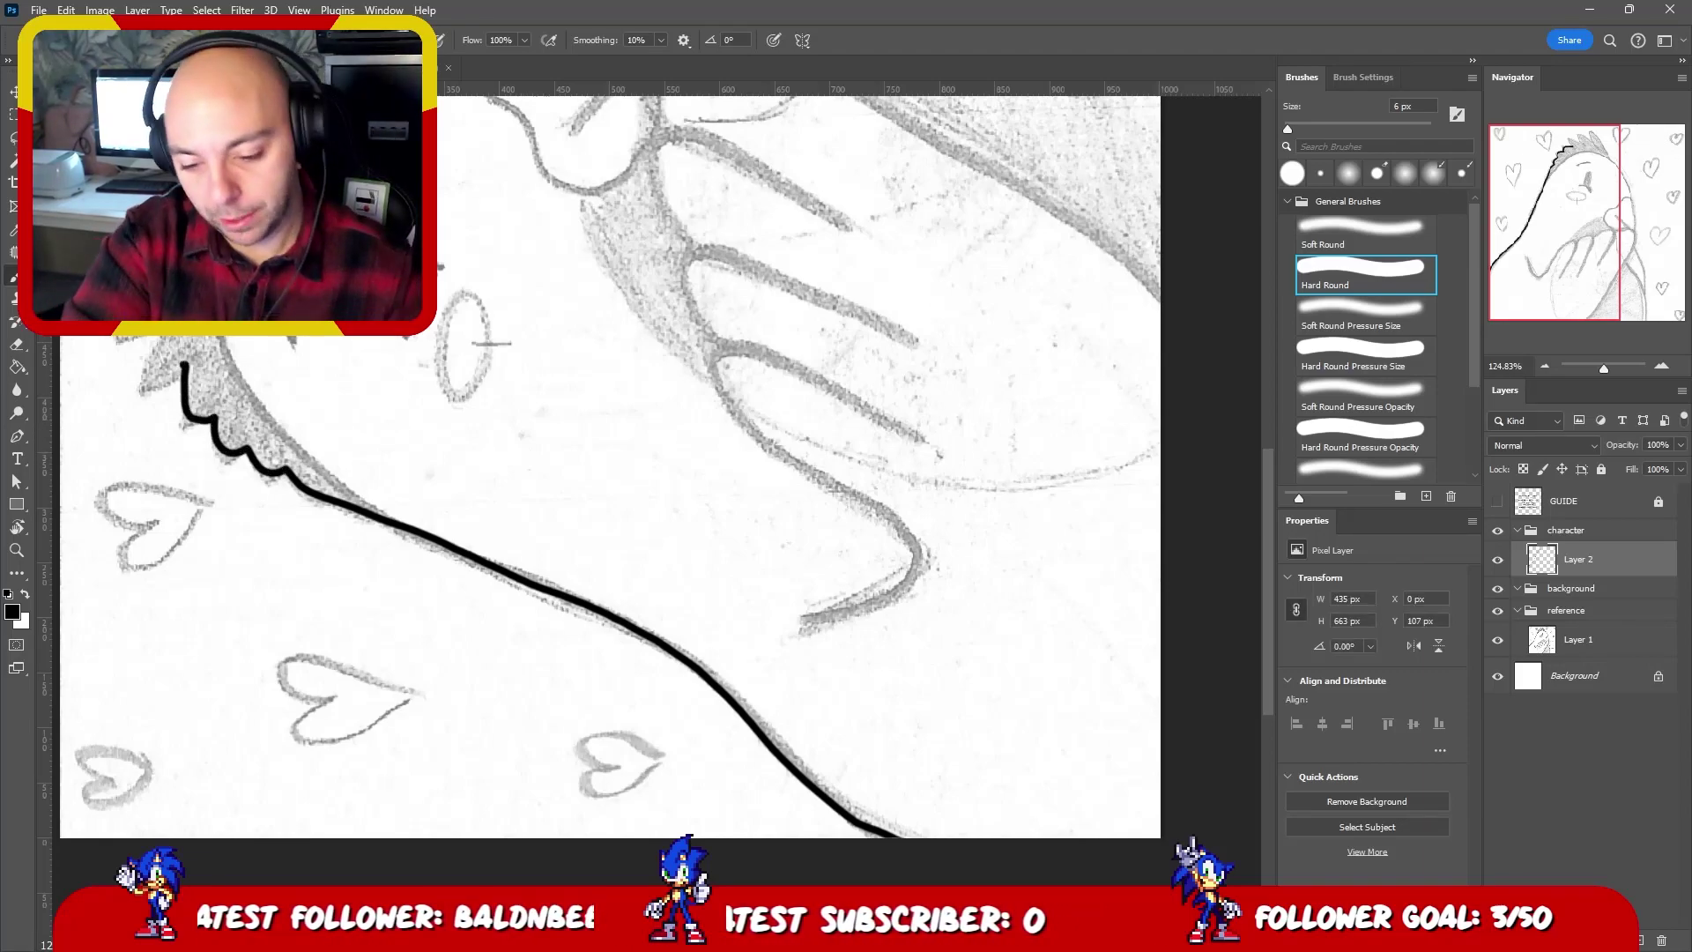
- Extend the back ink line upward, erasing and redrawing its top end
left_click_drag(349, 327, 753, 415)
scroll(585, 471, "up", 3)
key("e")
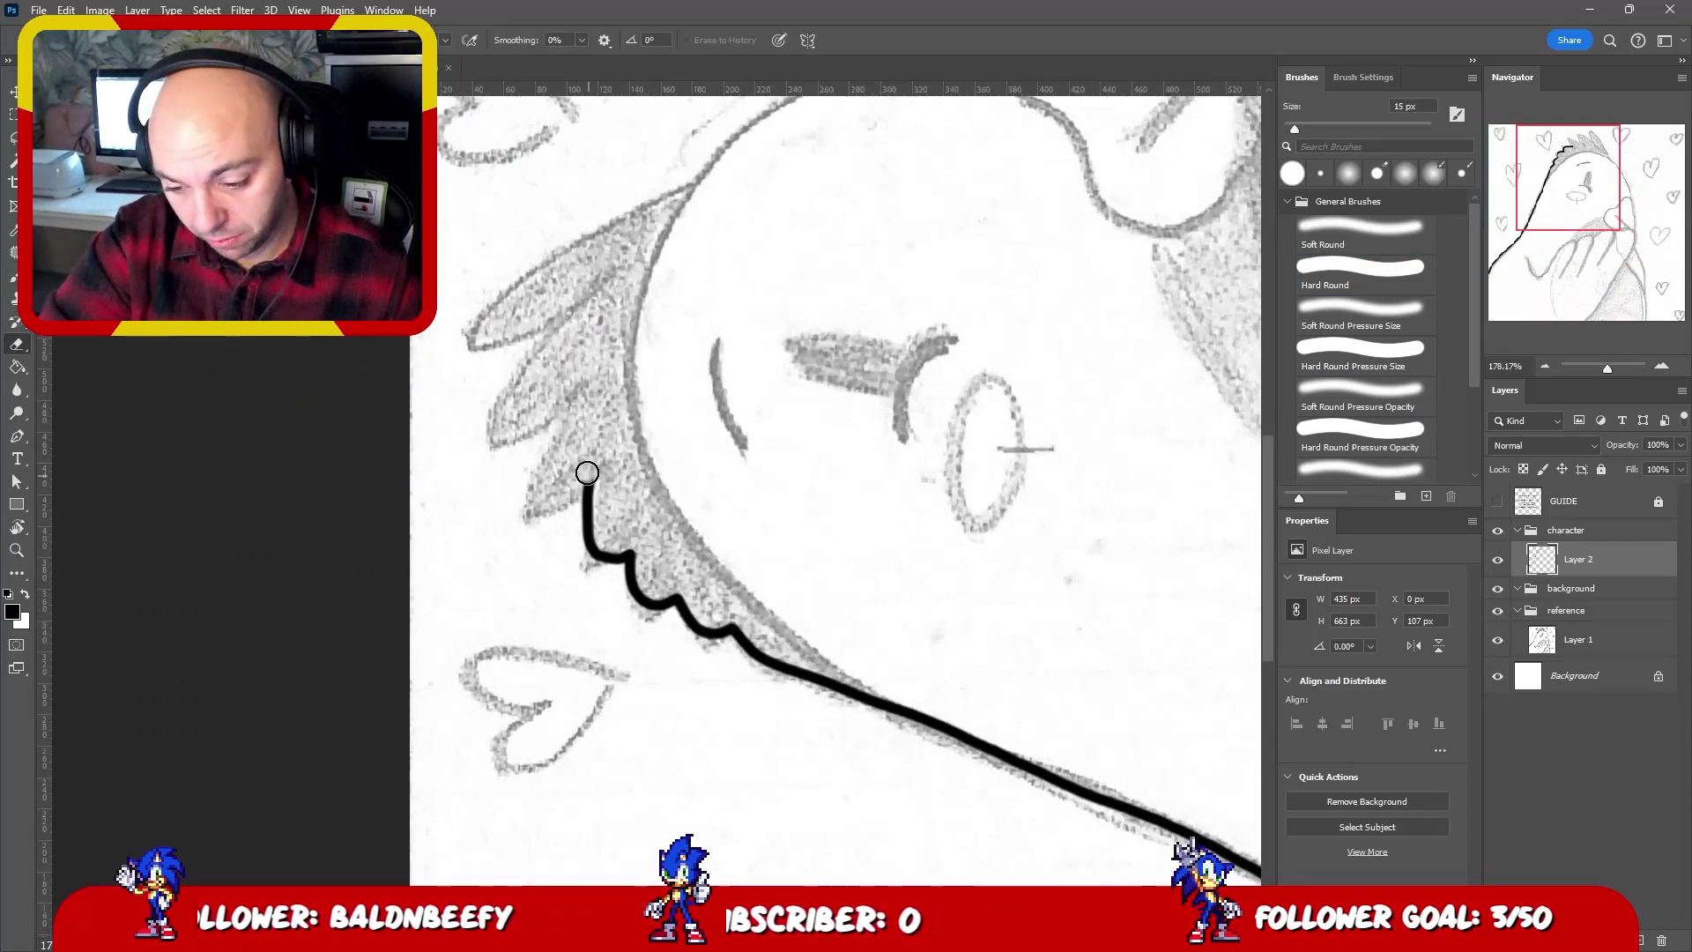
left_click_drag(588, 474, 593, 491)
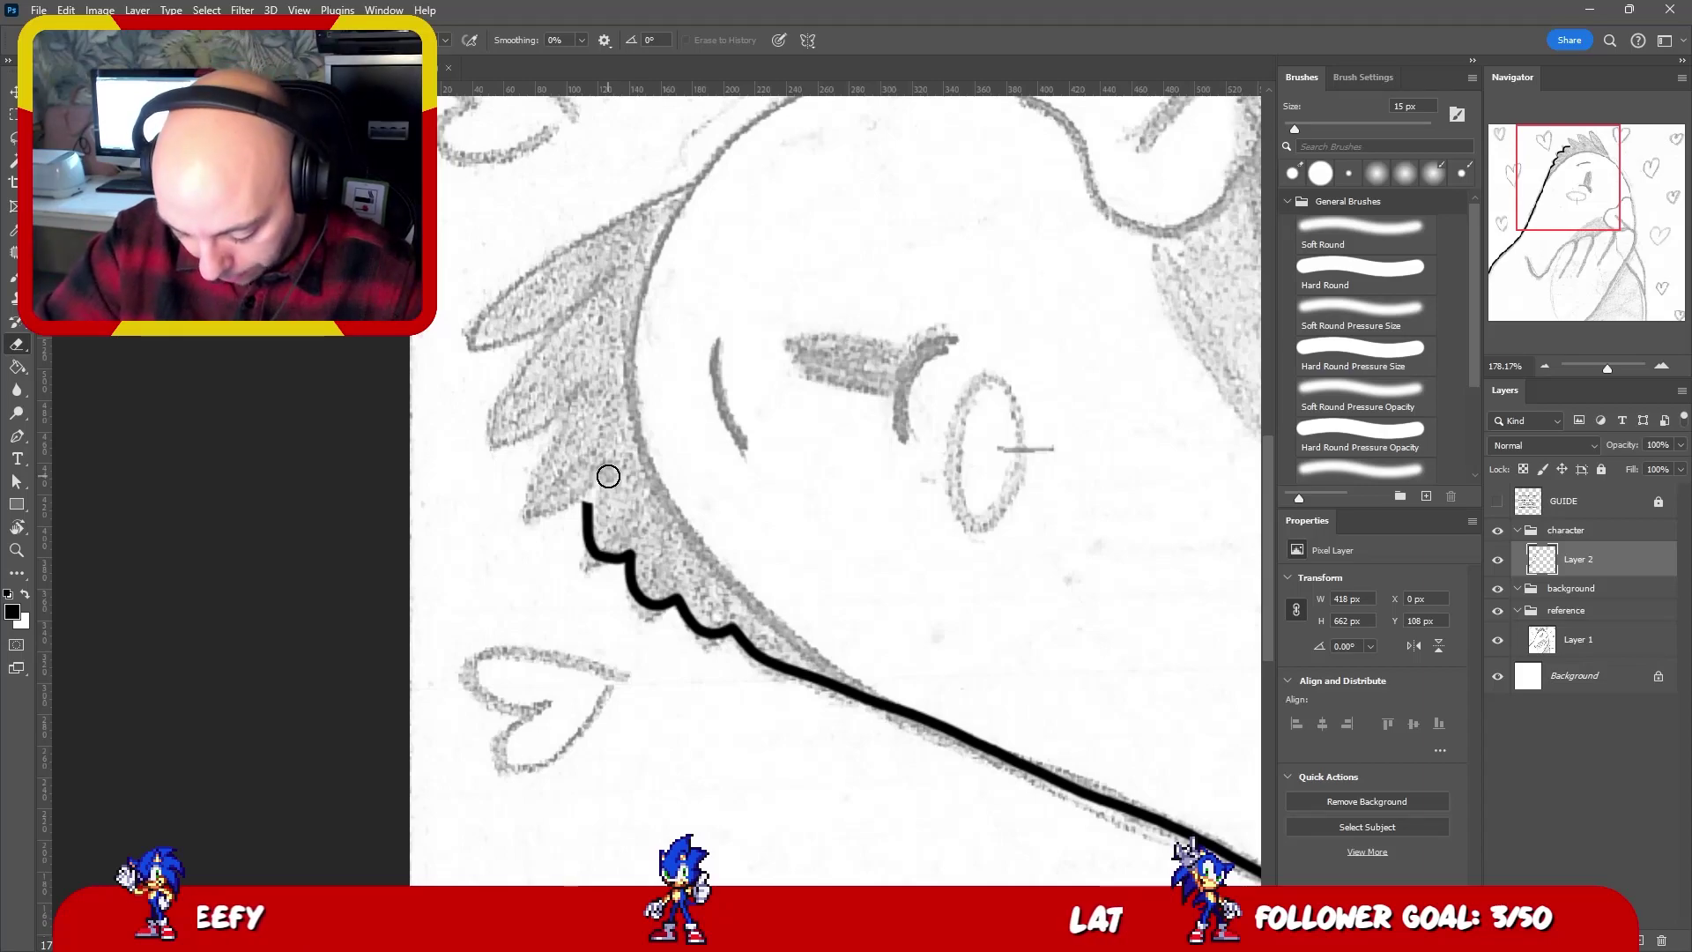
key("b")
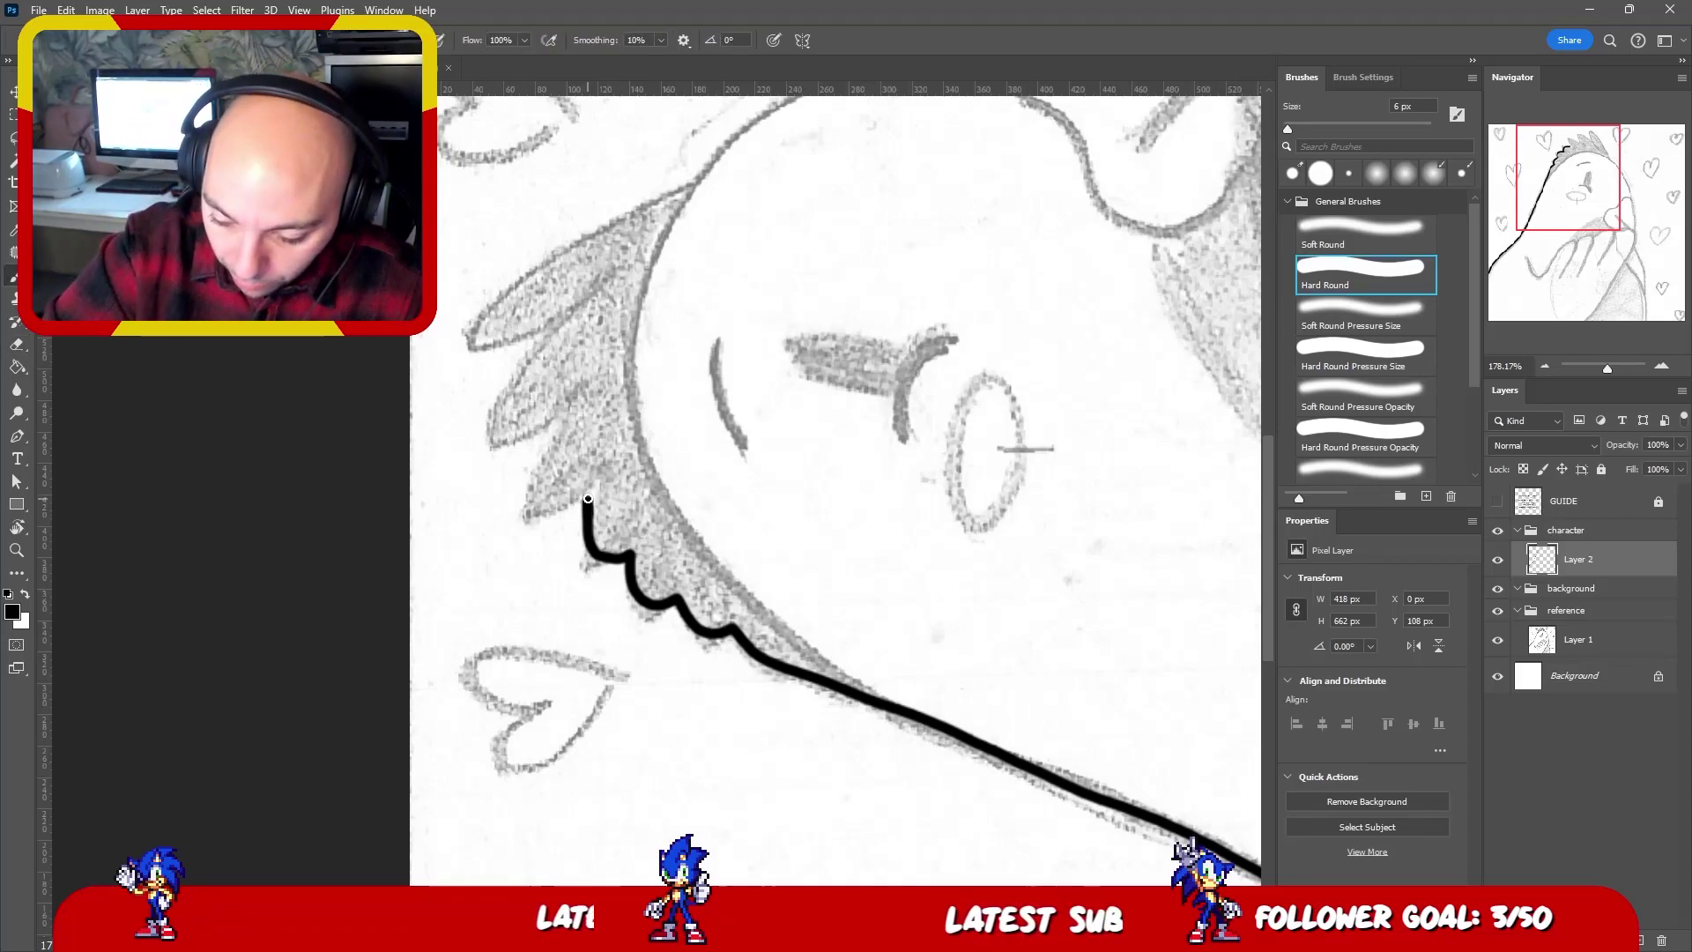
mouse_move(585, 489)
left_mouse_down()
mouse_move(586, 515)
mouse_move(587, 496)
mouse_move(542, 516)
mouse_move(549, 429)
mouse_move(484, 454)
mouse_move(534, 342)
left_mouse_up()
- Ink the crest feather bumps up toward the top of the head
left_click_drag(577, 361, 580, 374)
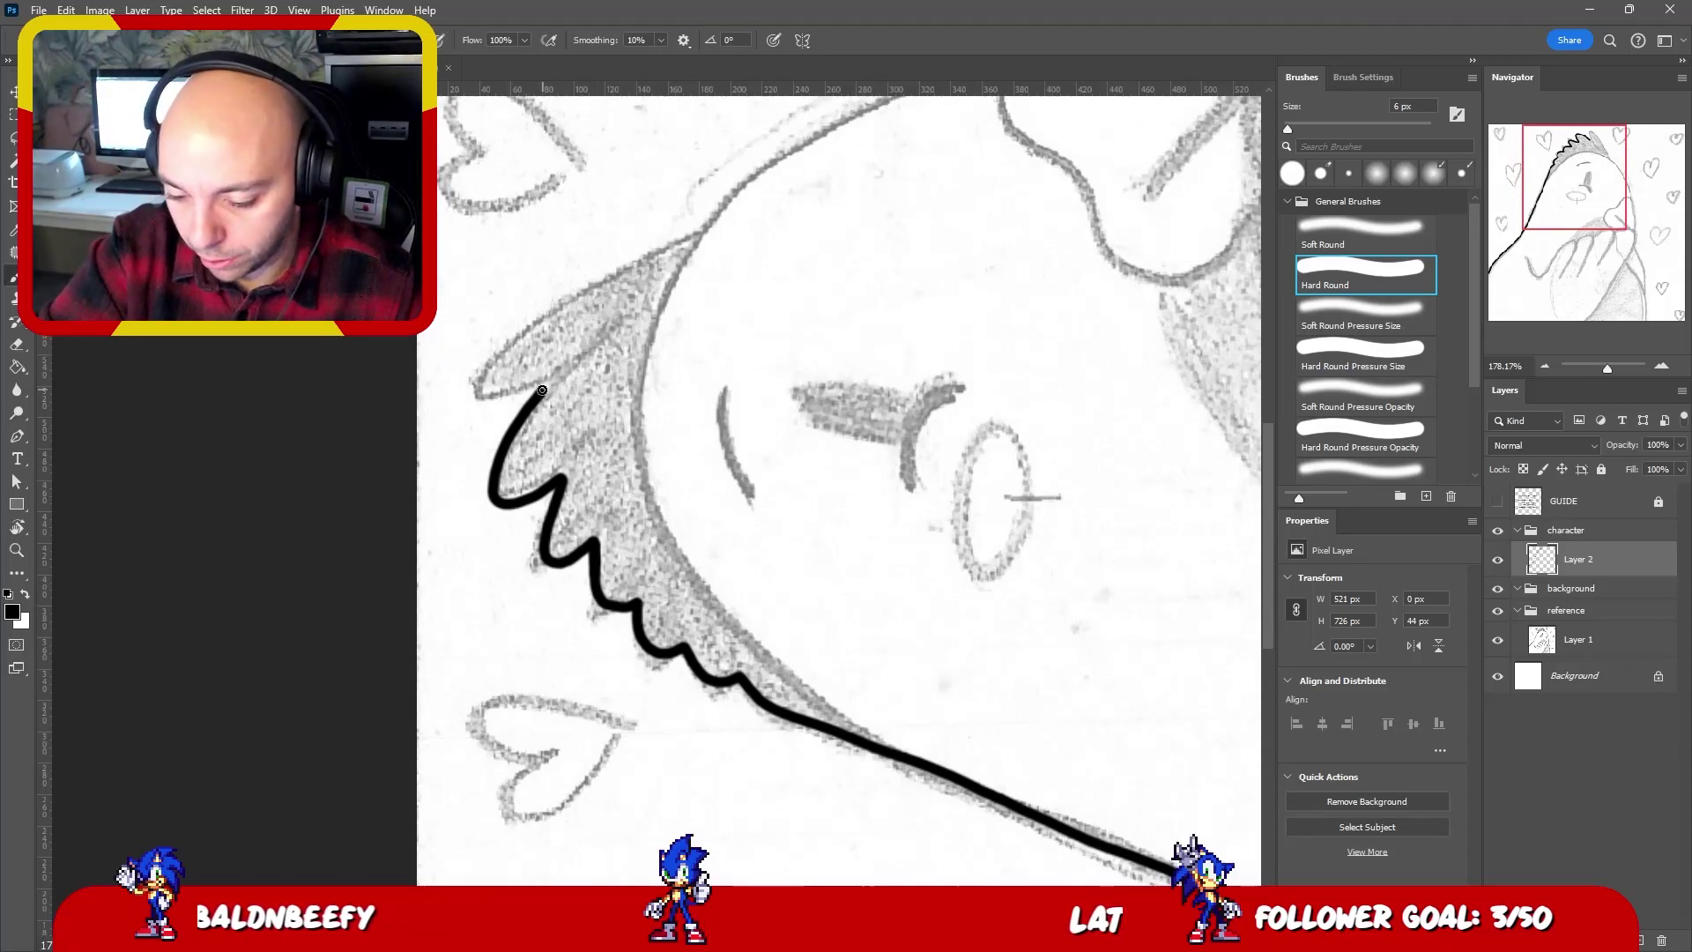
mouse_move(542, 389)
left_mouse_down()
mouse_move(504, 398)
mouse_move(511, 338)
mouse_move(509, 378)
left_mouse_up()
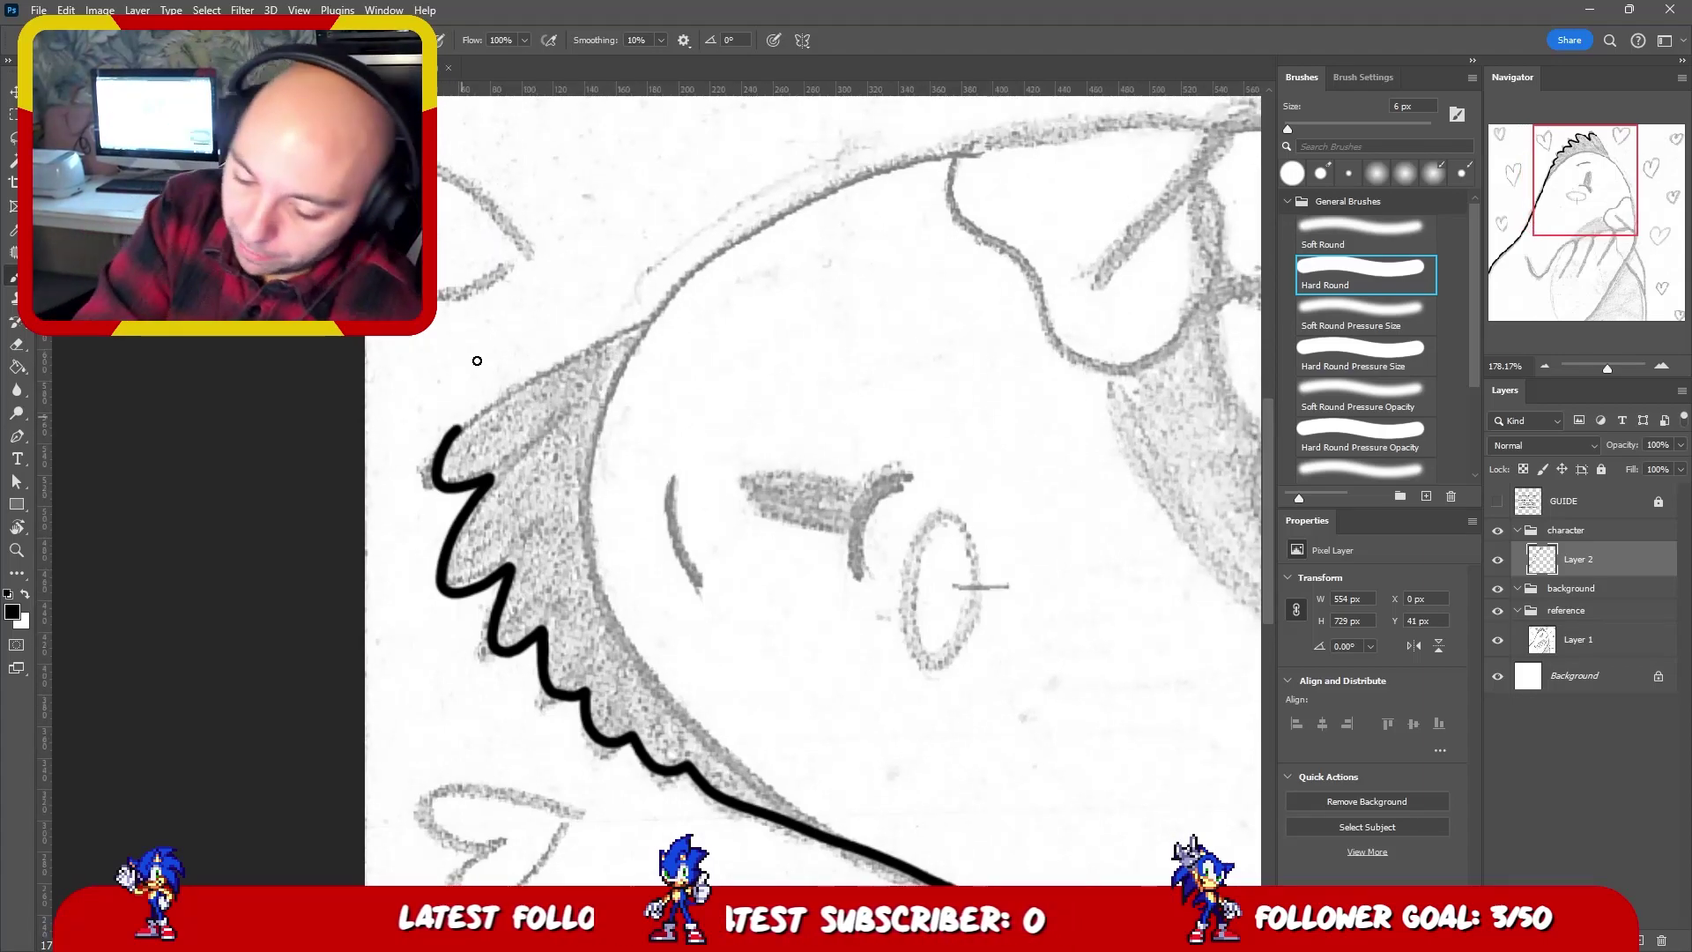
left_click_drag(453, 433, 654, 310)
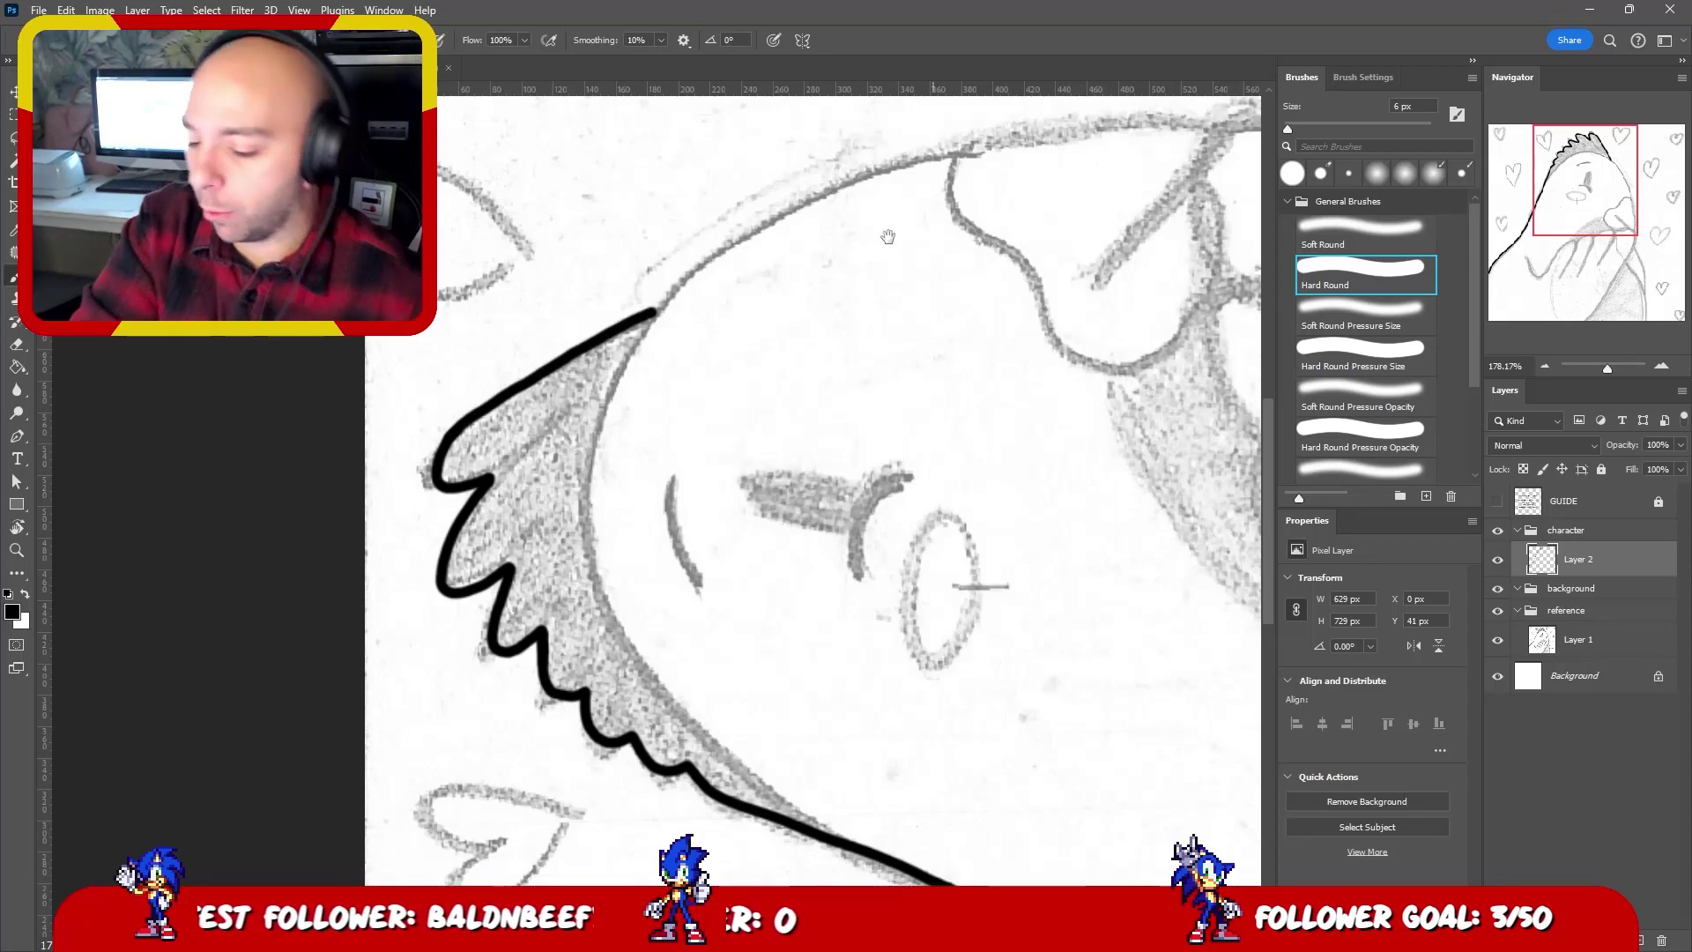
left_click_drag(887, 234, 800, 351)
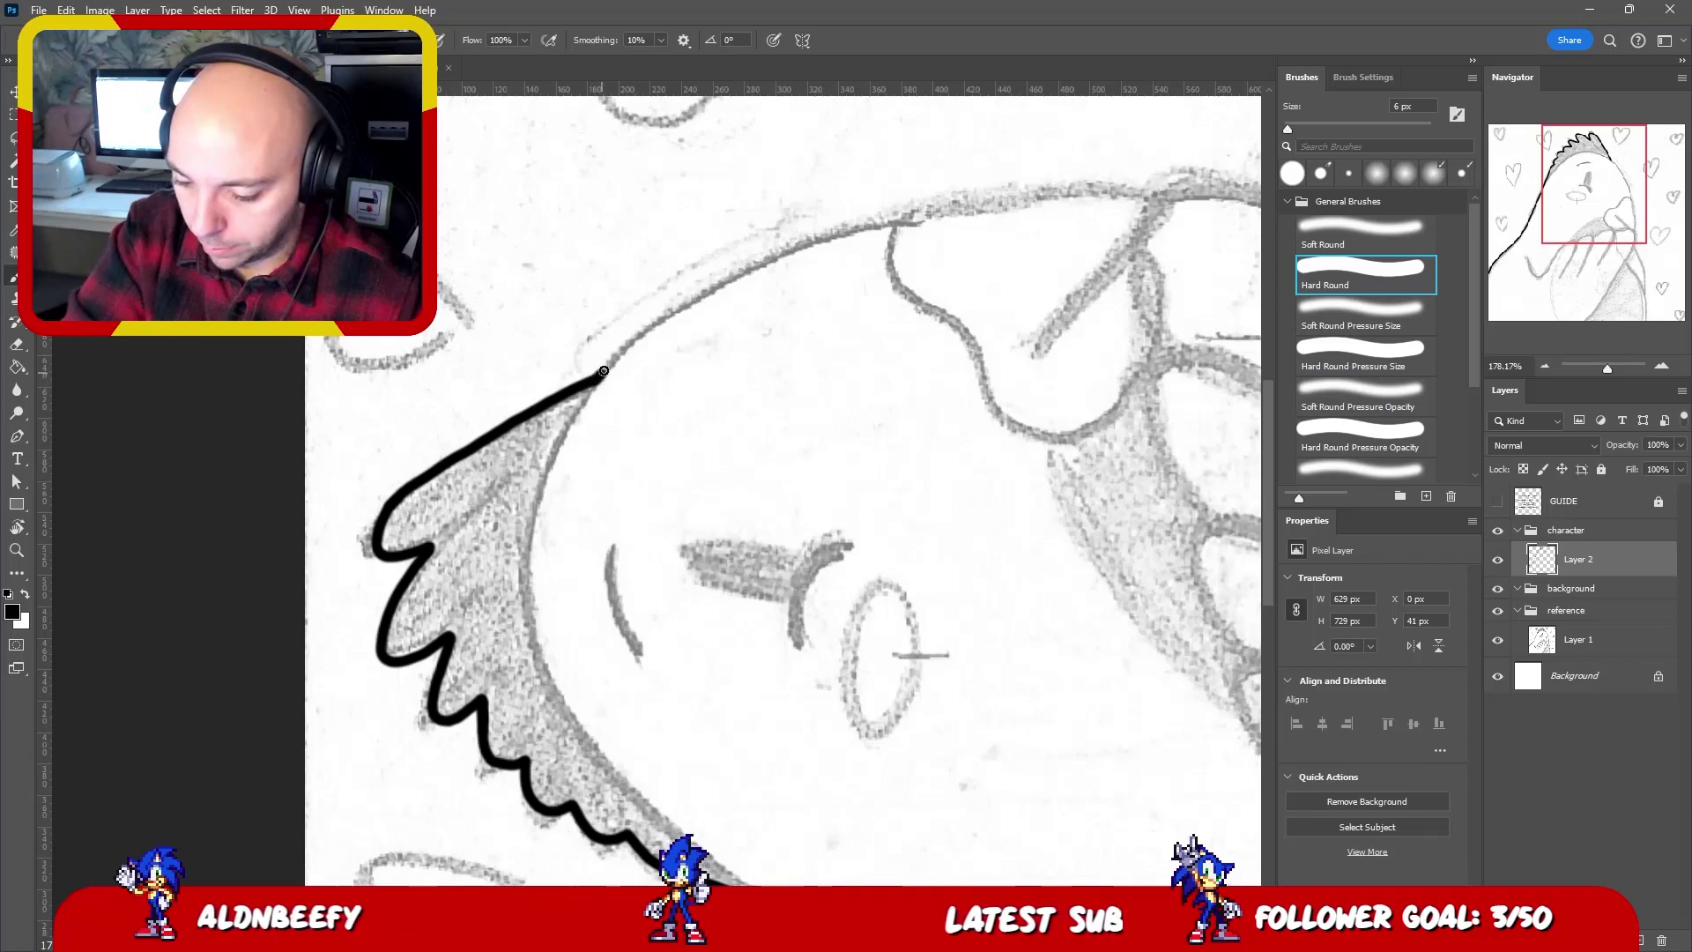
mouse_move(629, 344)
left_mouse_down()
mouse_move(770, 256)
mouse_move(917, 215)
left_mouse_up()
key("ctrl+z")
- Try inking the head outline several times, undoing each attempt
left_click_drag(1049, 247, 946, 317)
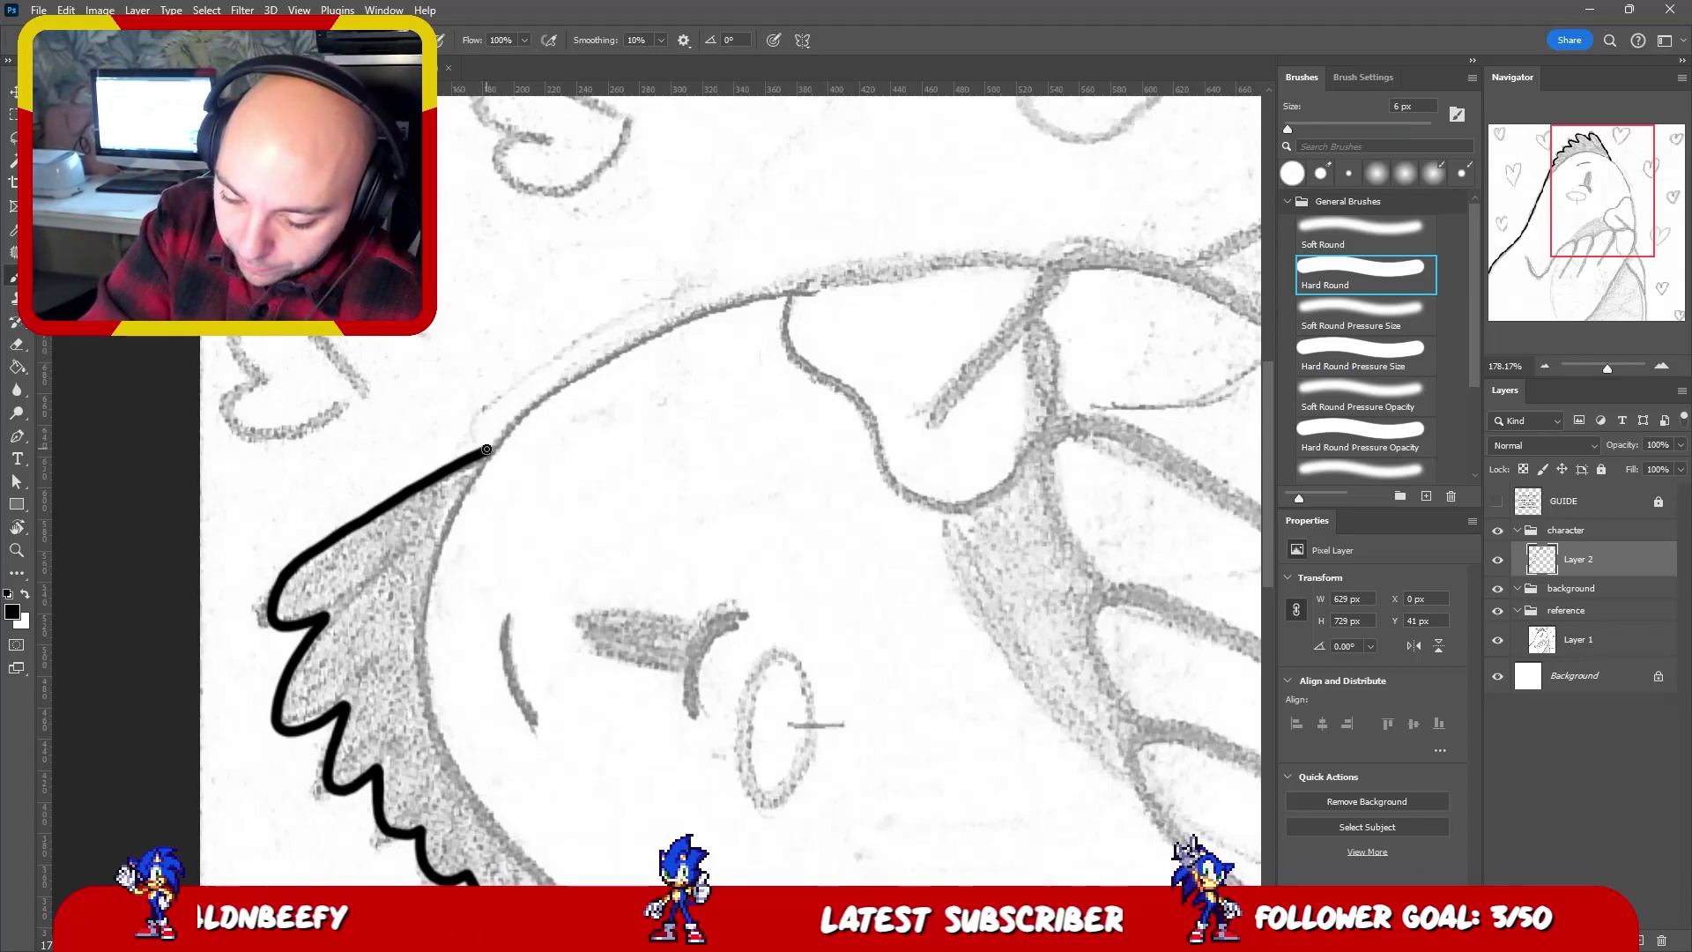
left_click_drag(503, 432, 540, 392)
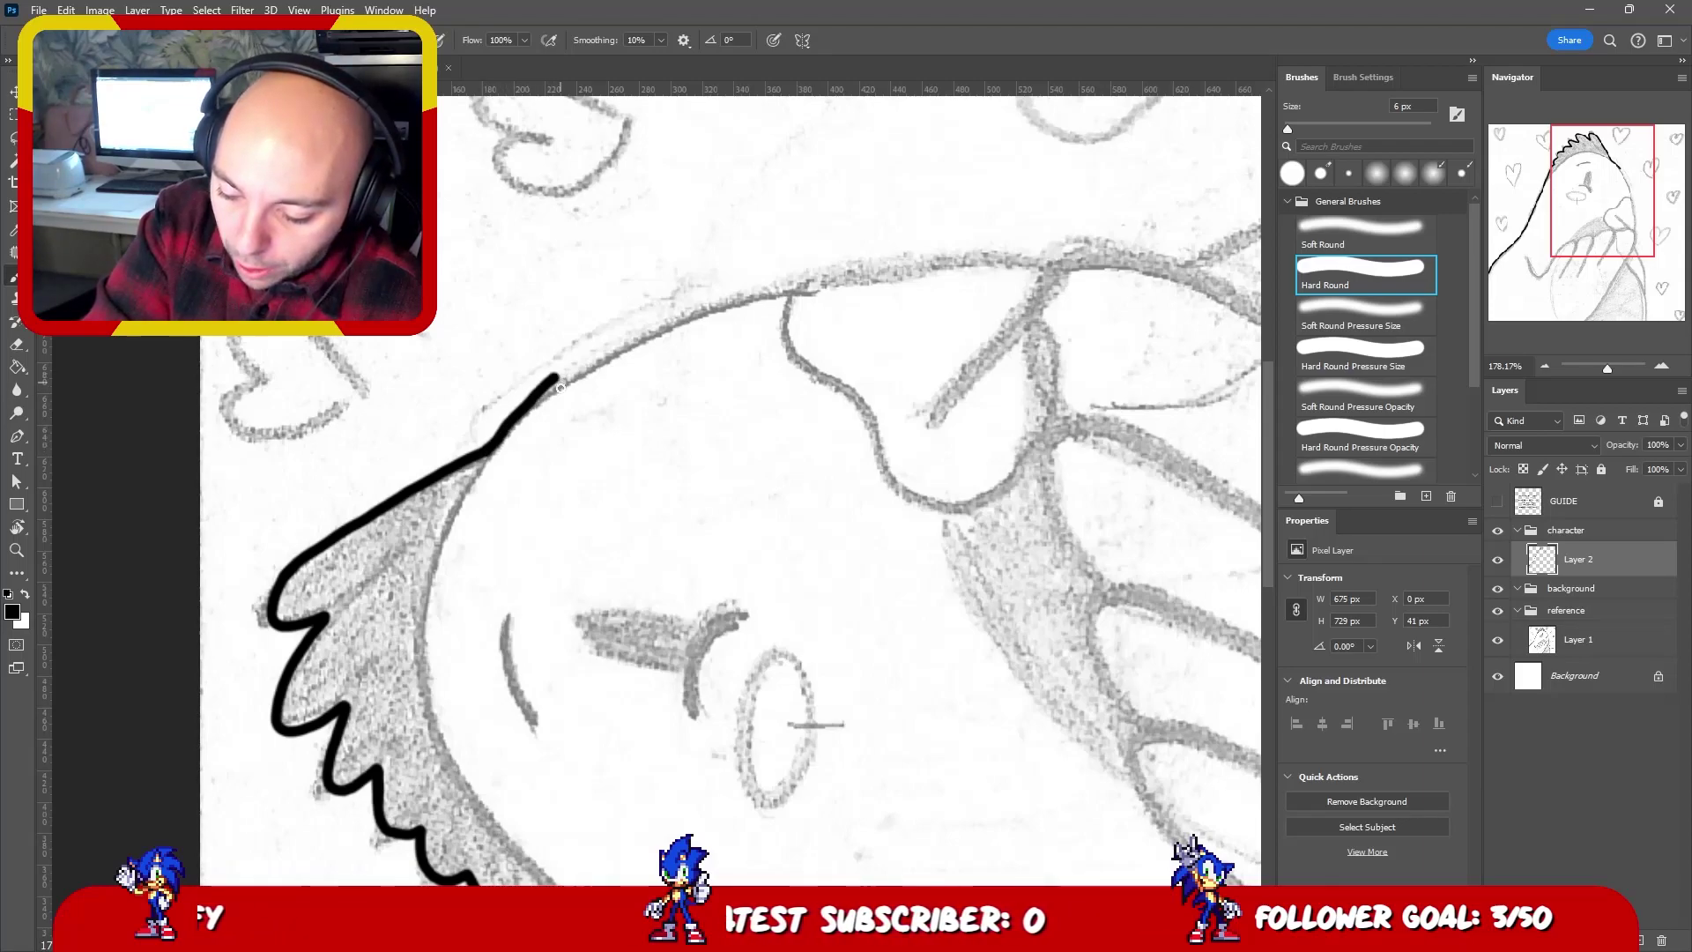
key("ctrl+z")
left_click_drag(490, 447, 574, 366)
key("ctrl+z")
mouse_move(489, 447)
left_mouse_down()
mouse_move(660, 329)
mouse_move(780, 291)
left_mouse_up()
key("ctrl+z")
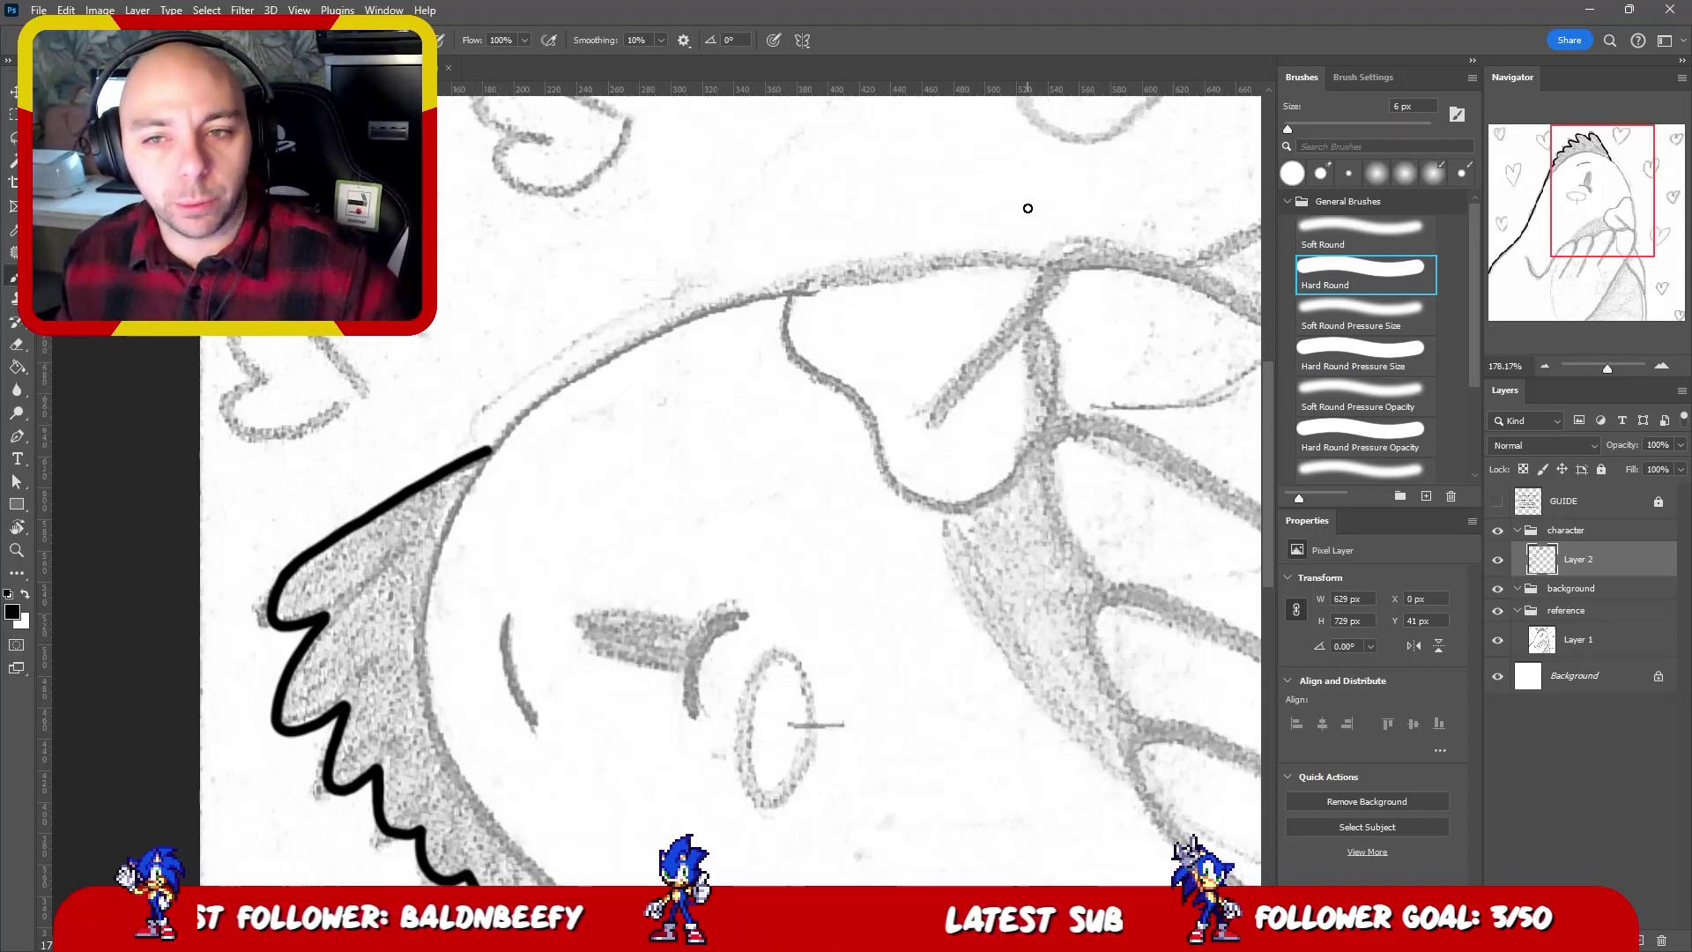
- Turn the view and ink upward along the bird's right-side outline
key("r")
mouse_move(917, 207)
left_mouse_down()
mouse_move(670, 168)
mouse_move(505, 381)
left_mouse_up()
key("v")
left_click_drag(677, 397, 832, 452)
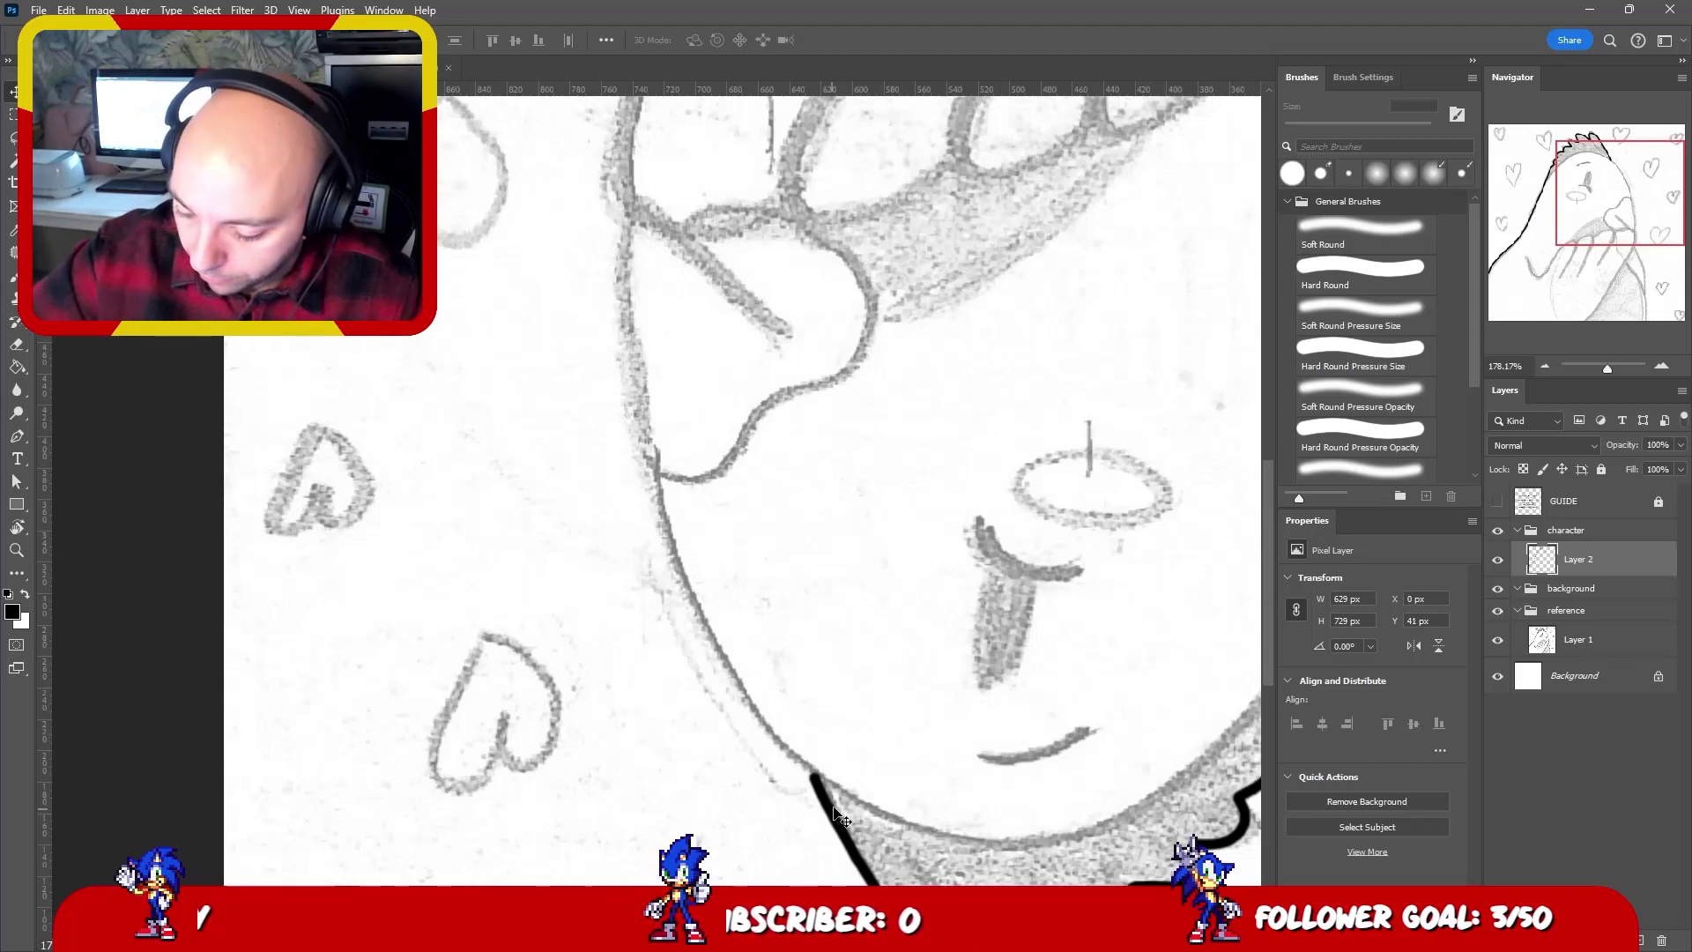
key("b")
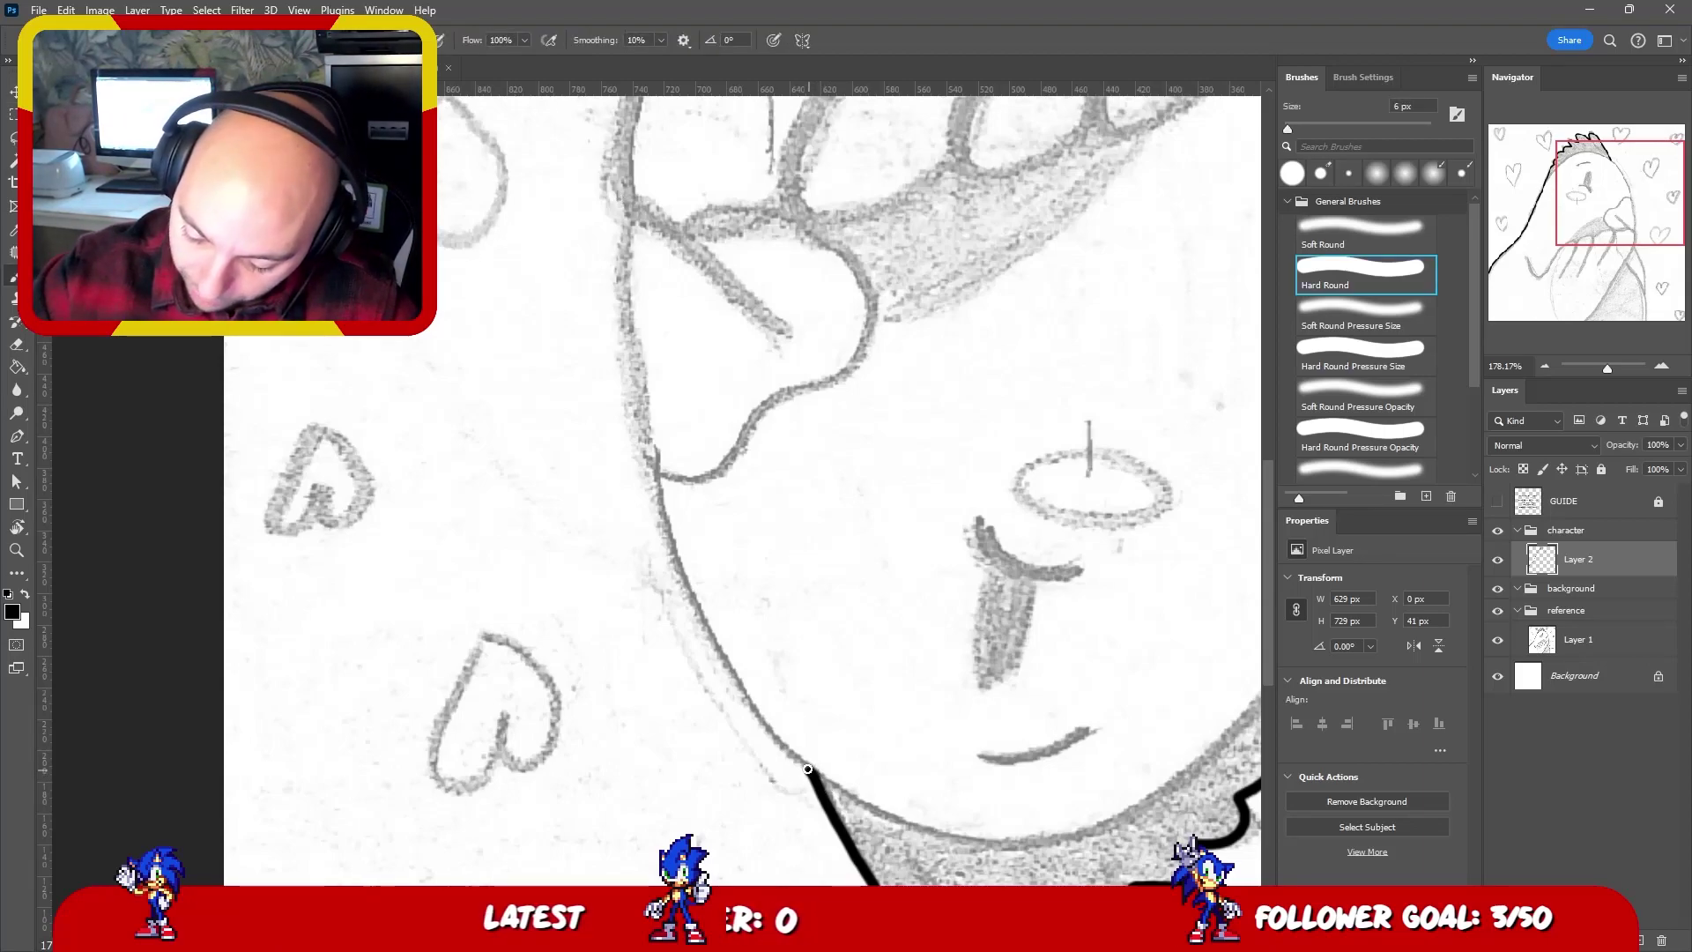
left_click_drag(783, 742, 759, 710)
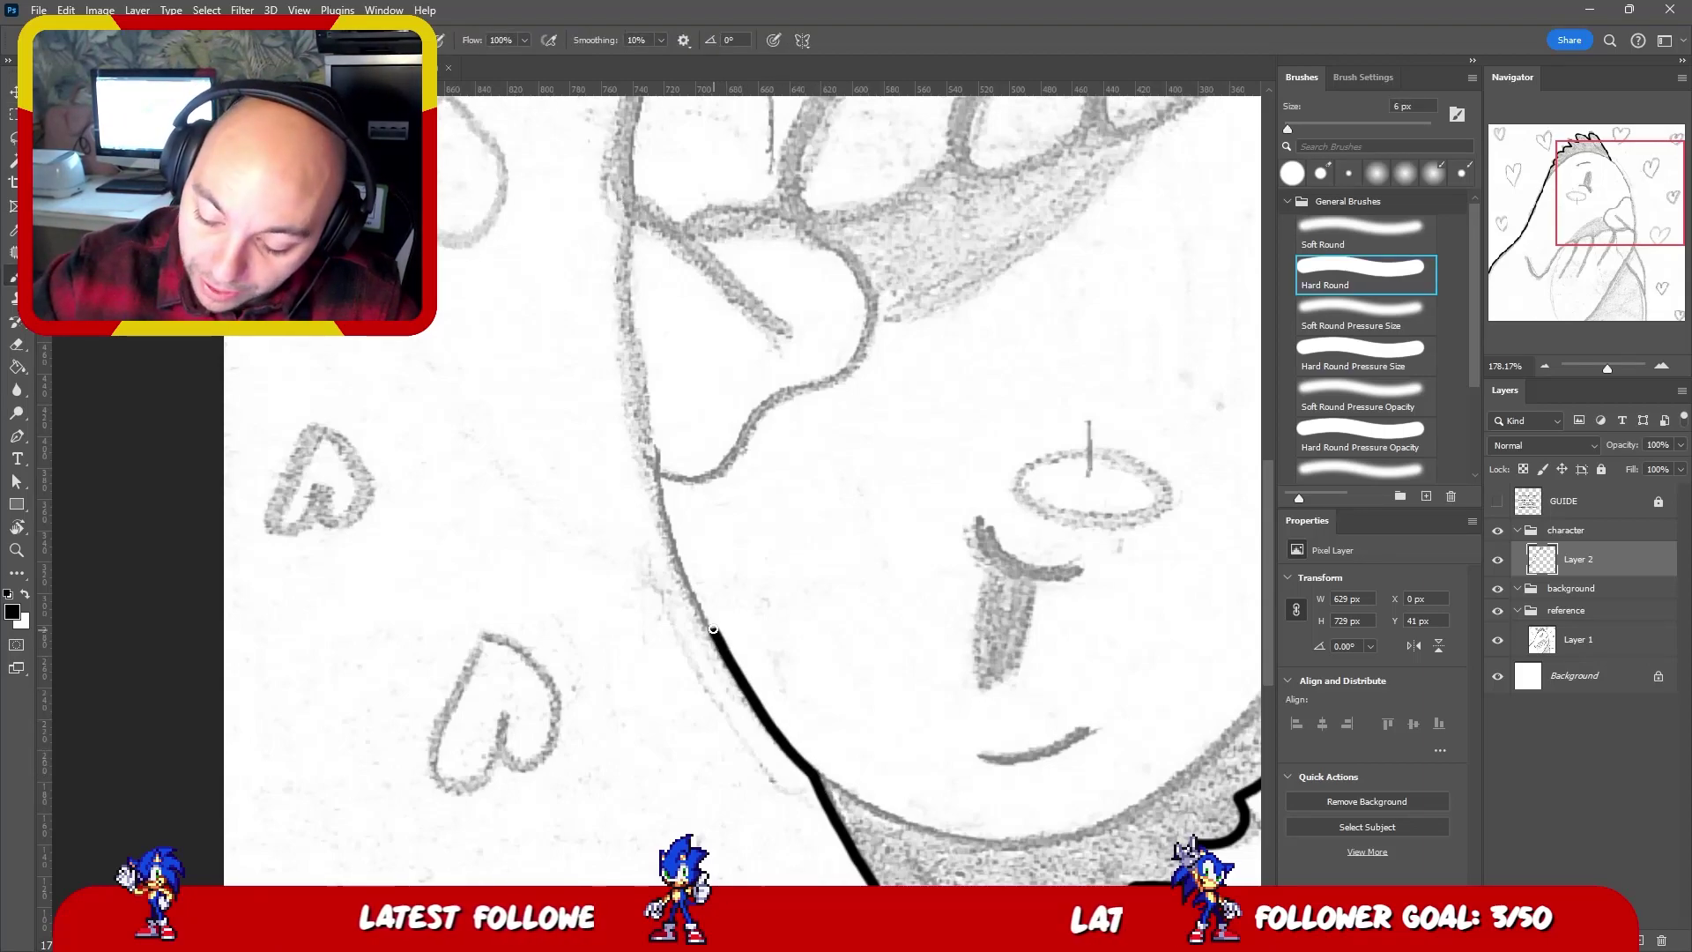
mouse_move(713, 630)
left_mouse_down()
mouse_move(668, 525)
mouse_move(631, 216)
mouse_move(608, 294)
mouse_move(759, 502)
mouse_move(650, 752)
left_mouse_up()
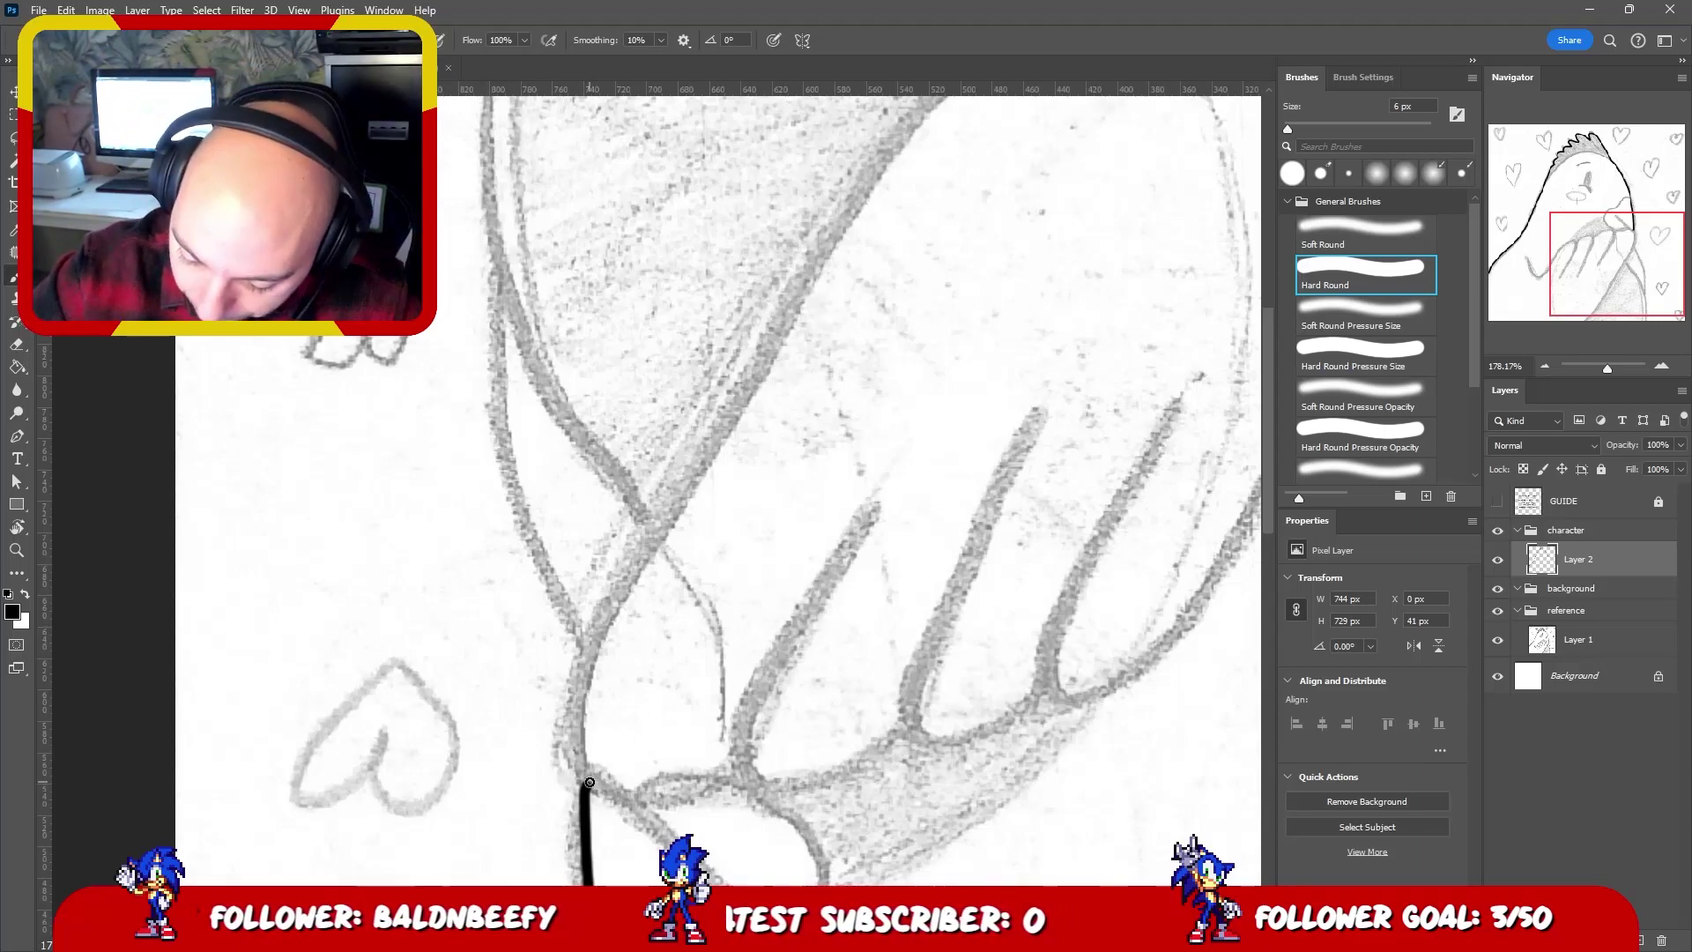
mouse_move(587, 788)
left_mouse_down()
mouse_move(562, 719)
mouse_move(591, 649)
left_mouse_up()
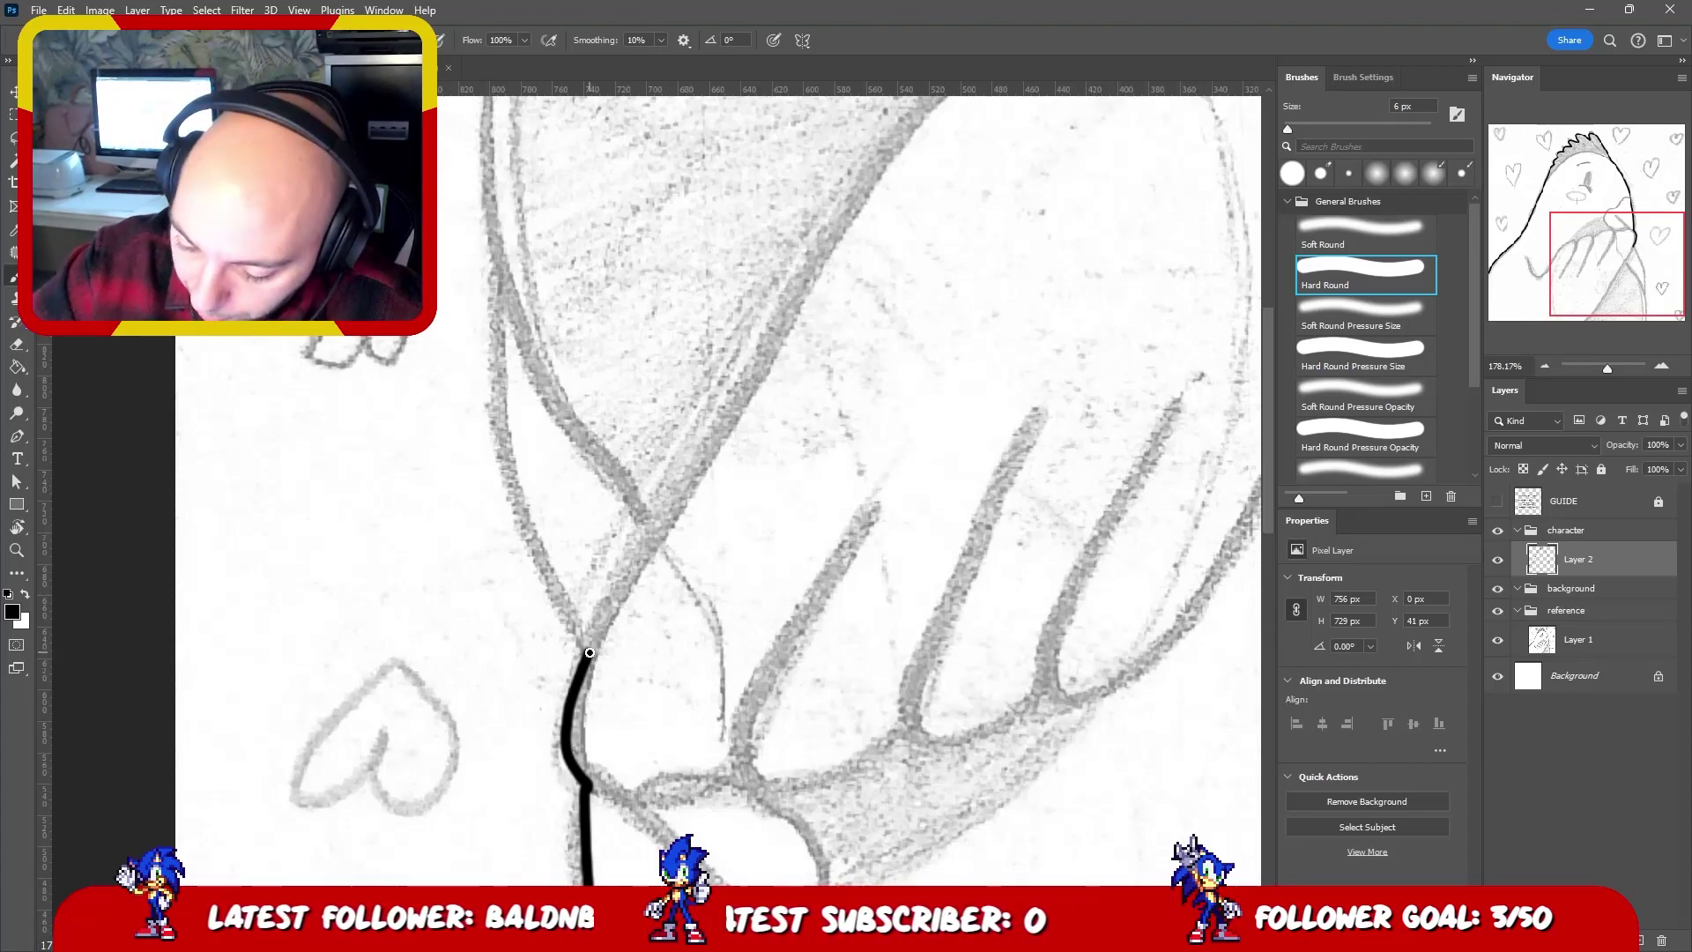
left_click_drag(593, 648, 622, 593)
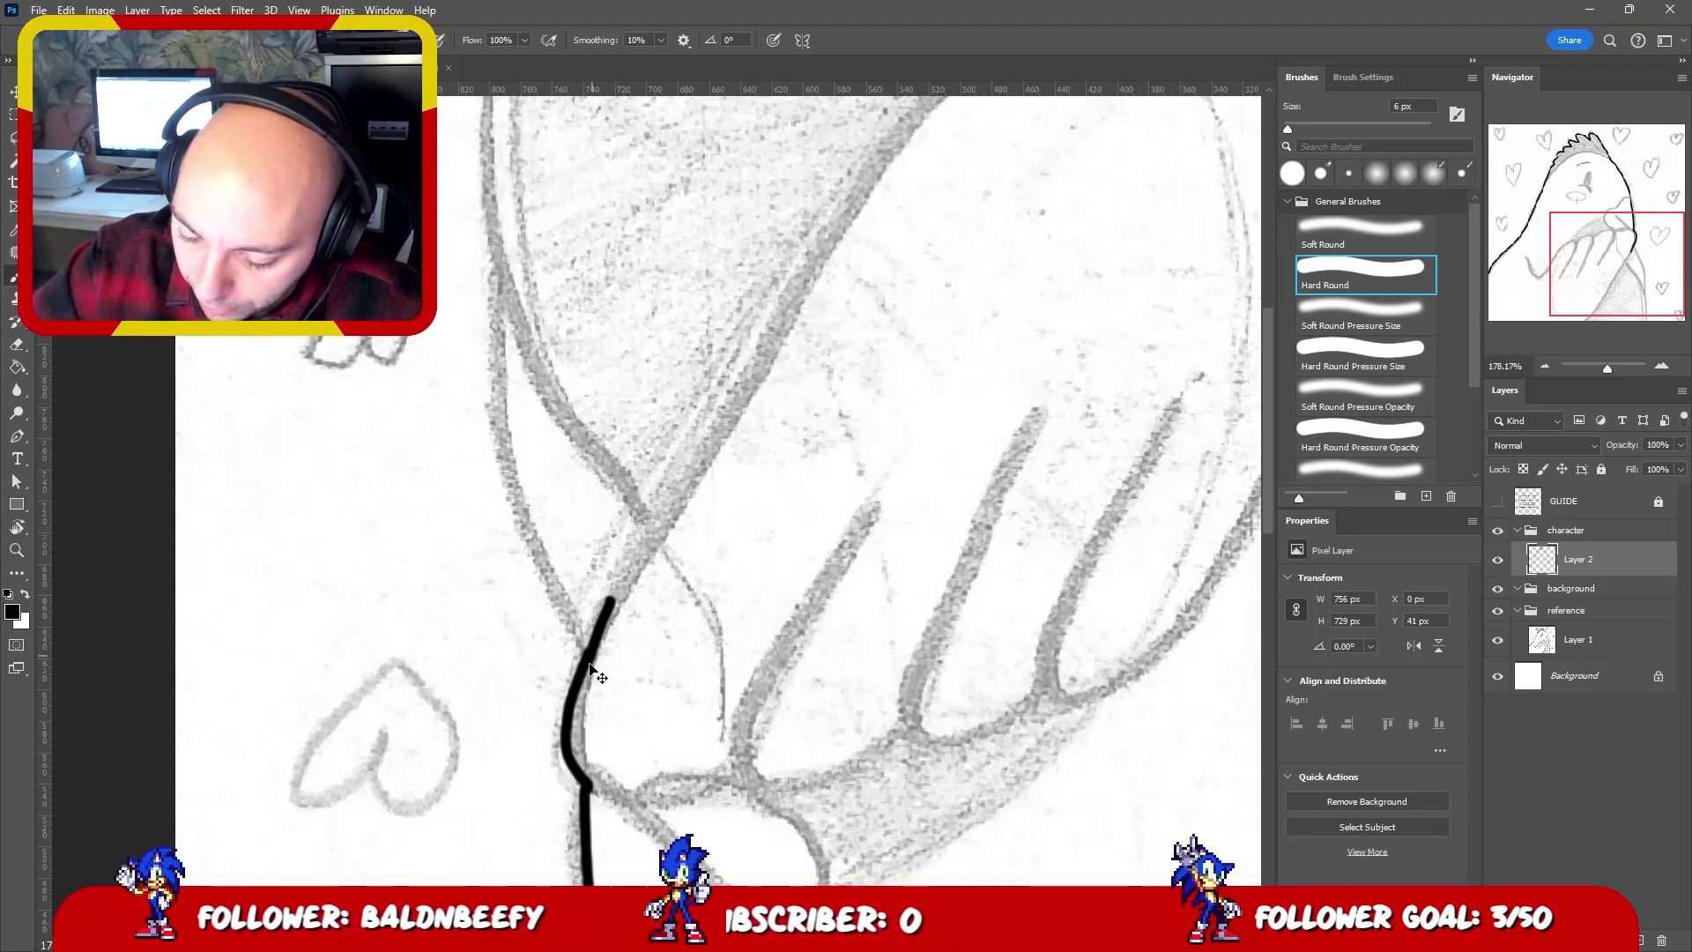
key("ctrl+z")
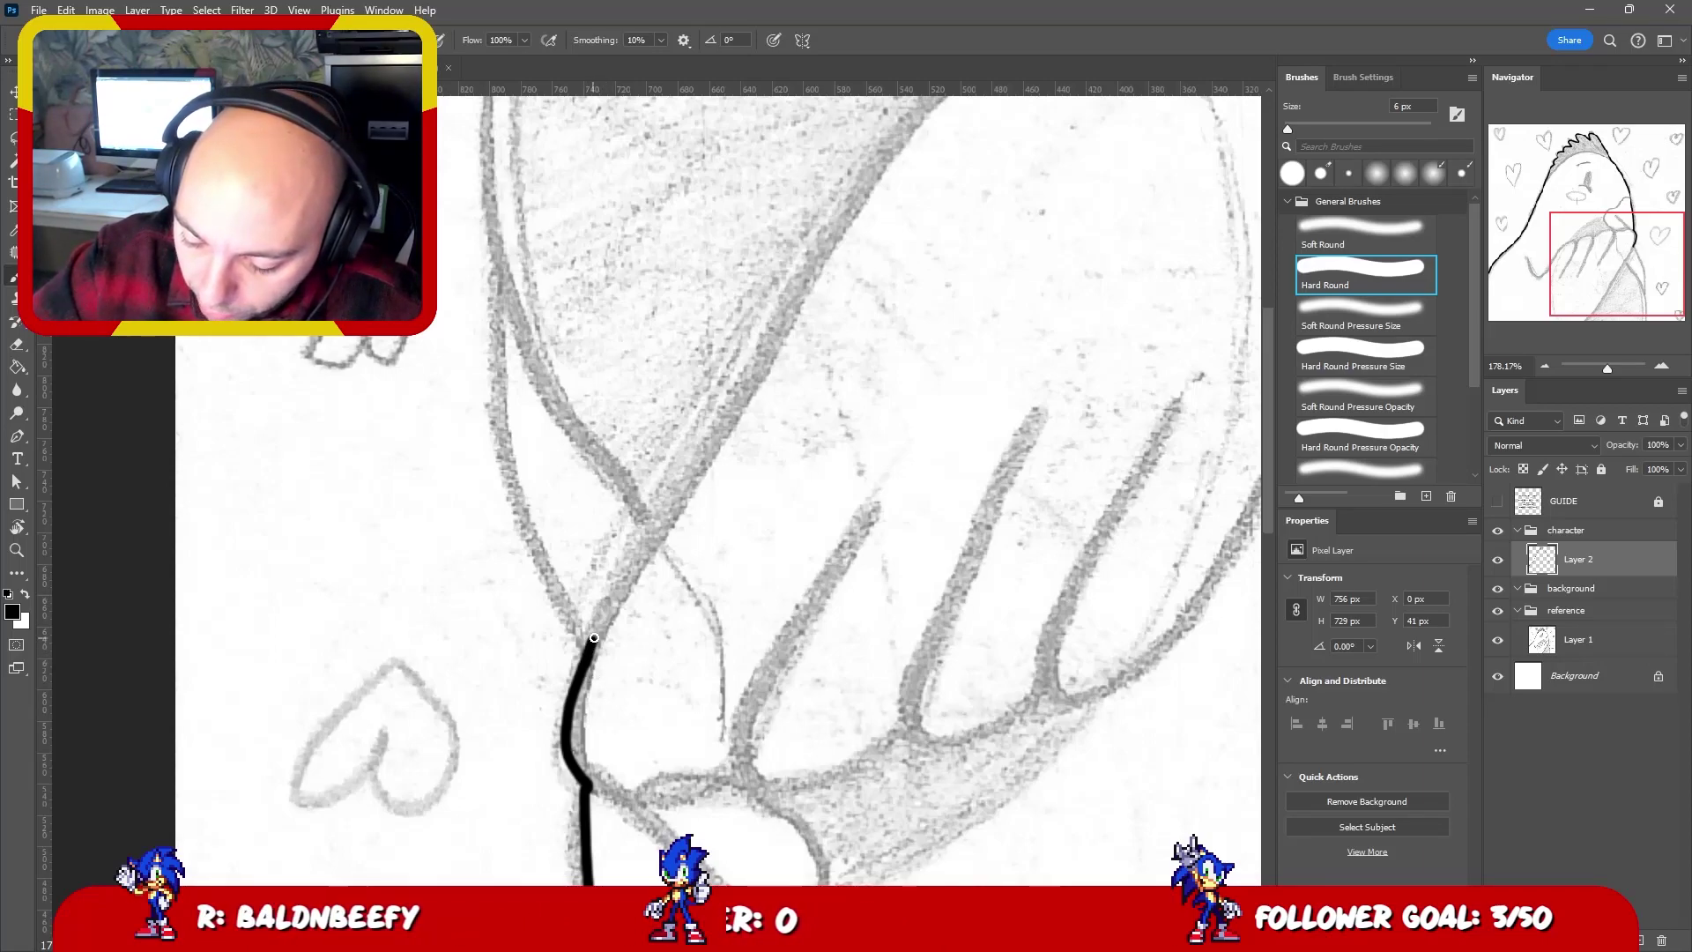
- Continue the right-side outline up to the canvas top edge, then turn the view to check it
mouse_move(588, 652)
left_mouse_down()
mouse_move(640, 537)
mouse_move(622, 474)
mouse_move(531, 370)
mouse_move(498, 289)
mouse_move(470, 97)
left_mouse_up()
left_click_drag(564, 328, 615, 764)
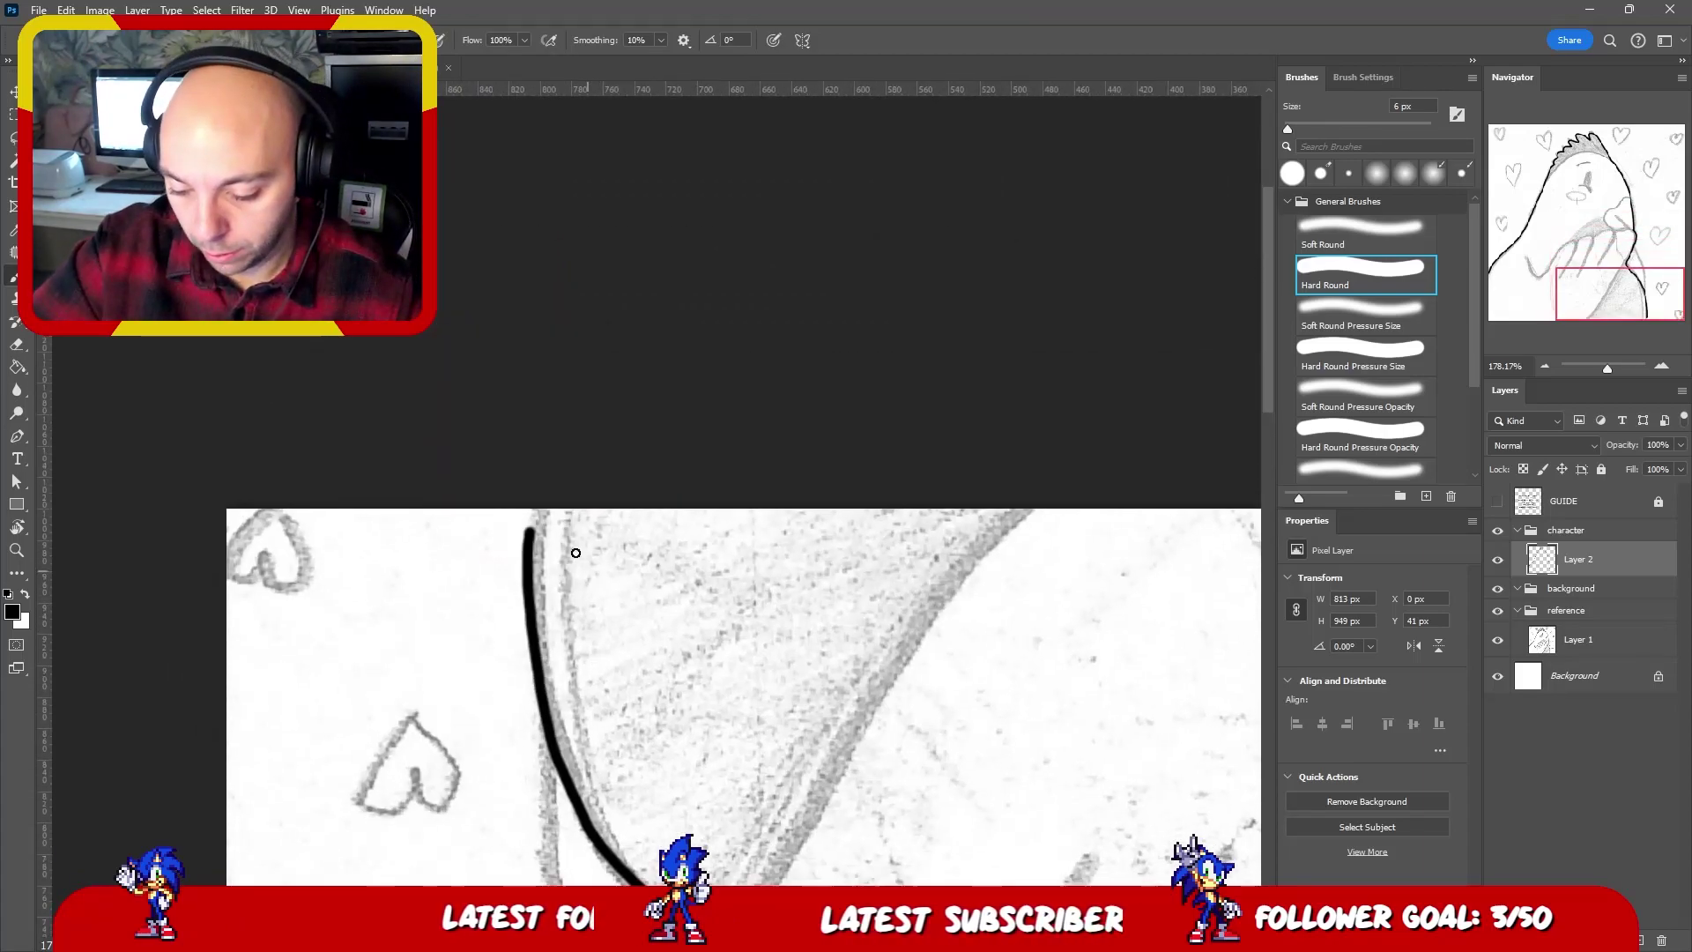
left_click_drag(531, 544, 533, 494)
key("ctrl+z")
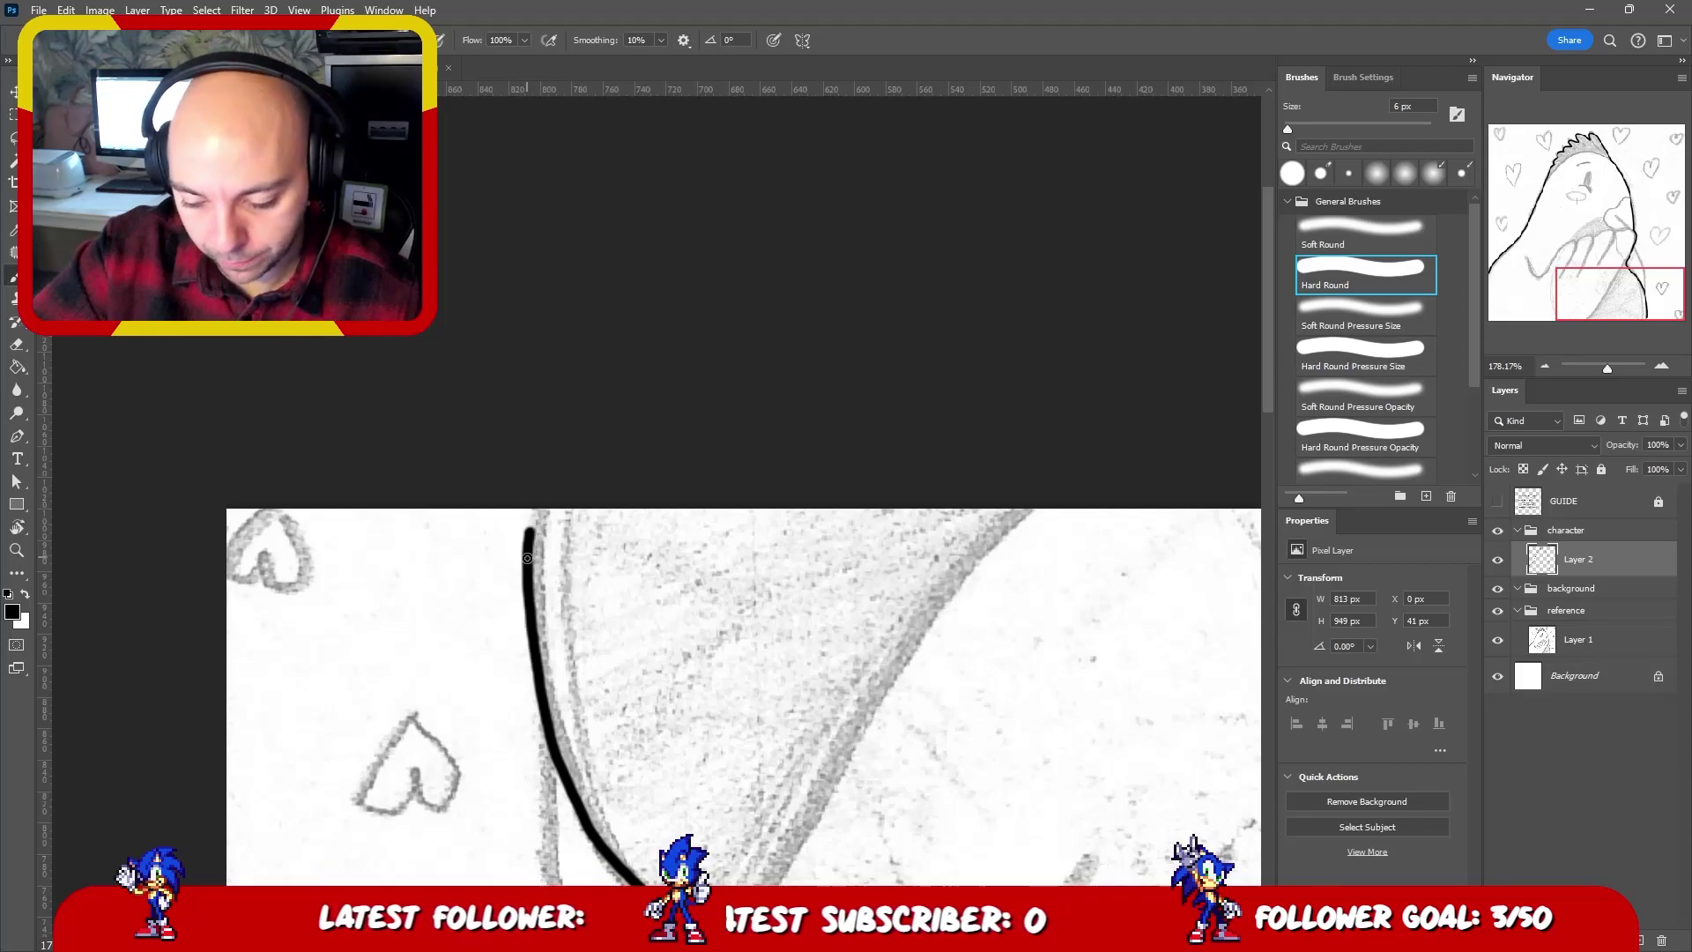
left_click_drag(529, 555, 536, 480)
key("r")
left_click_drag(873, 382, 502, 711)
scroll(736, 469, "down", 8)
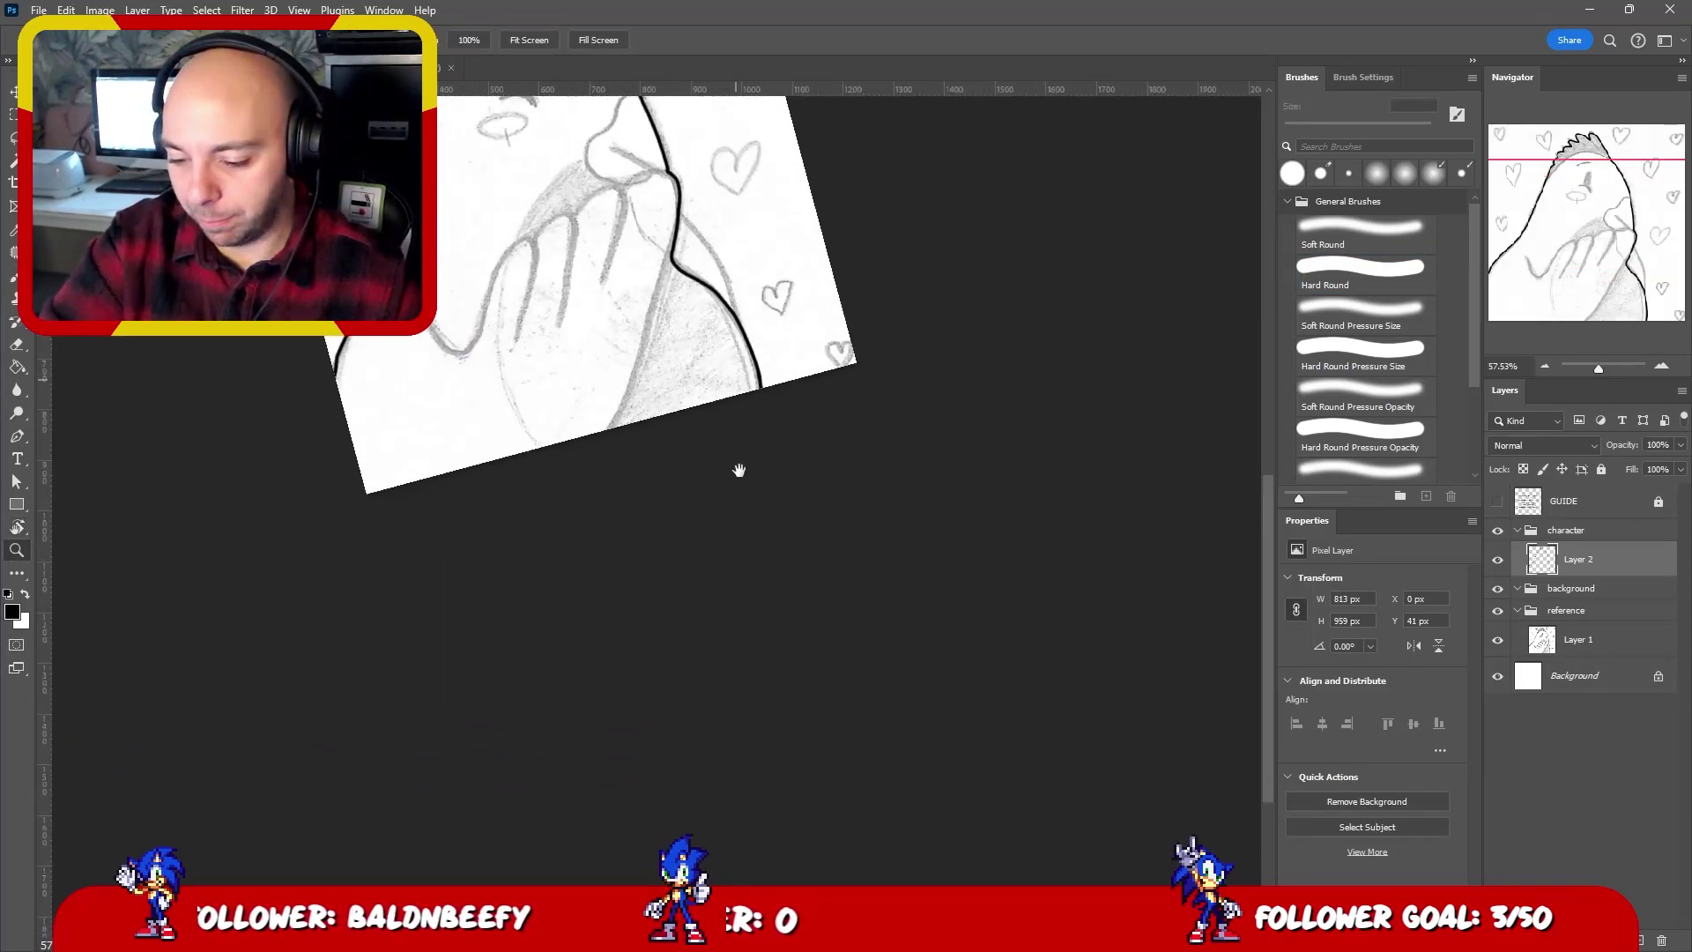
key("Escape")
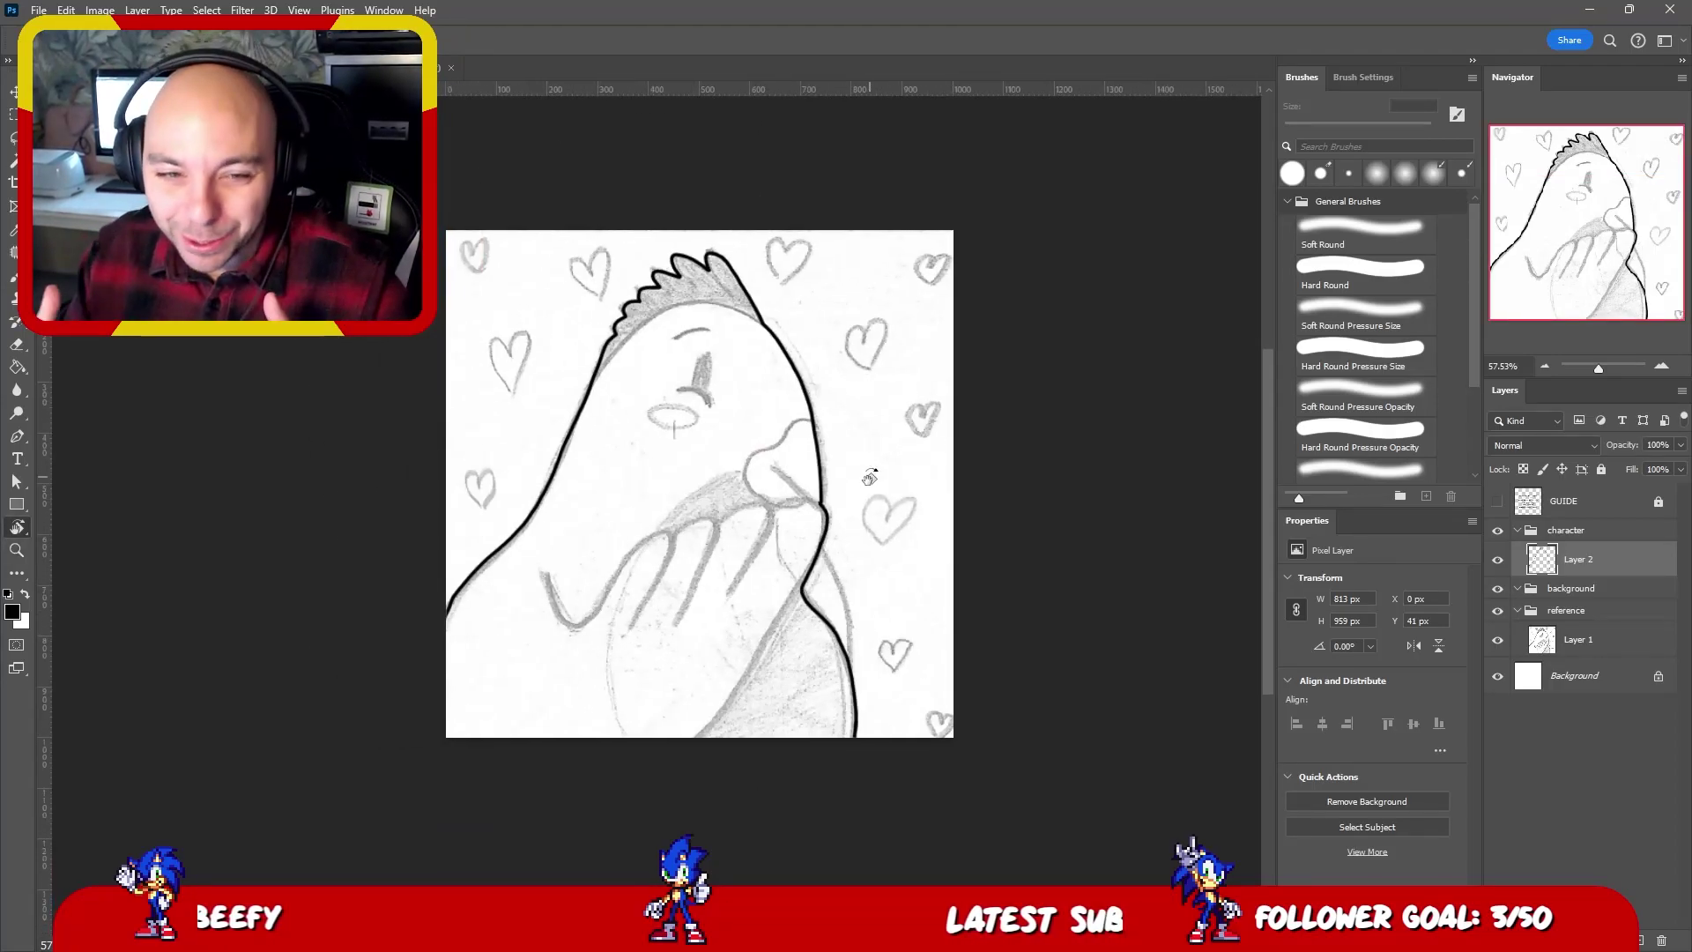
key("b")
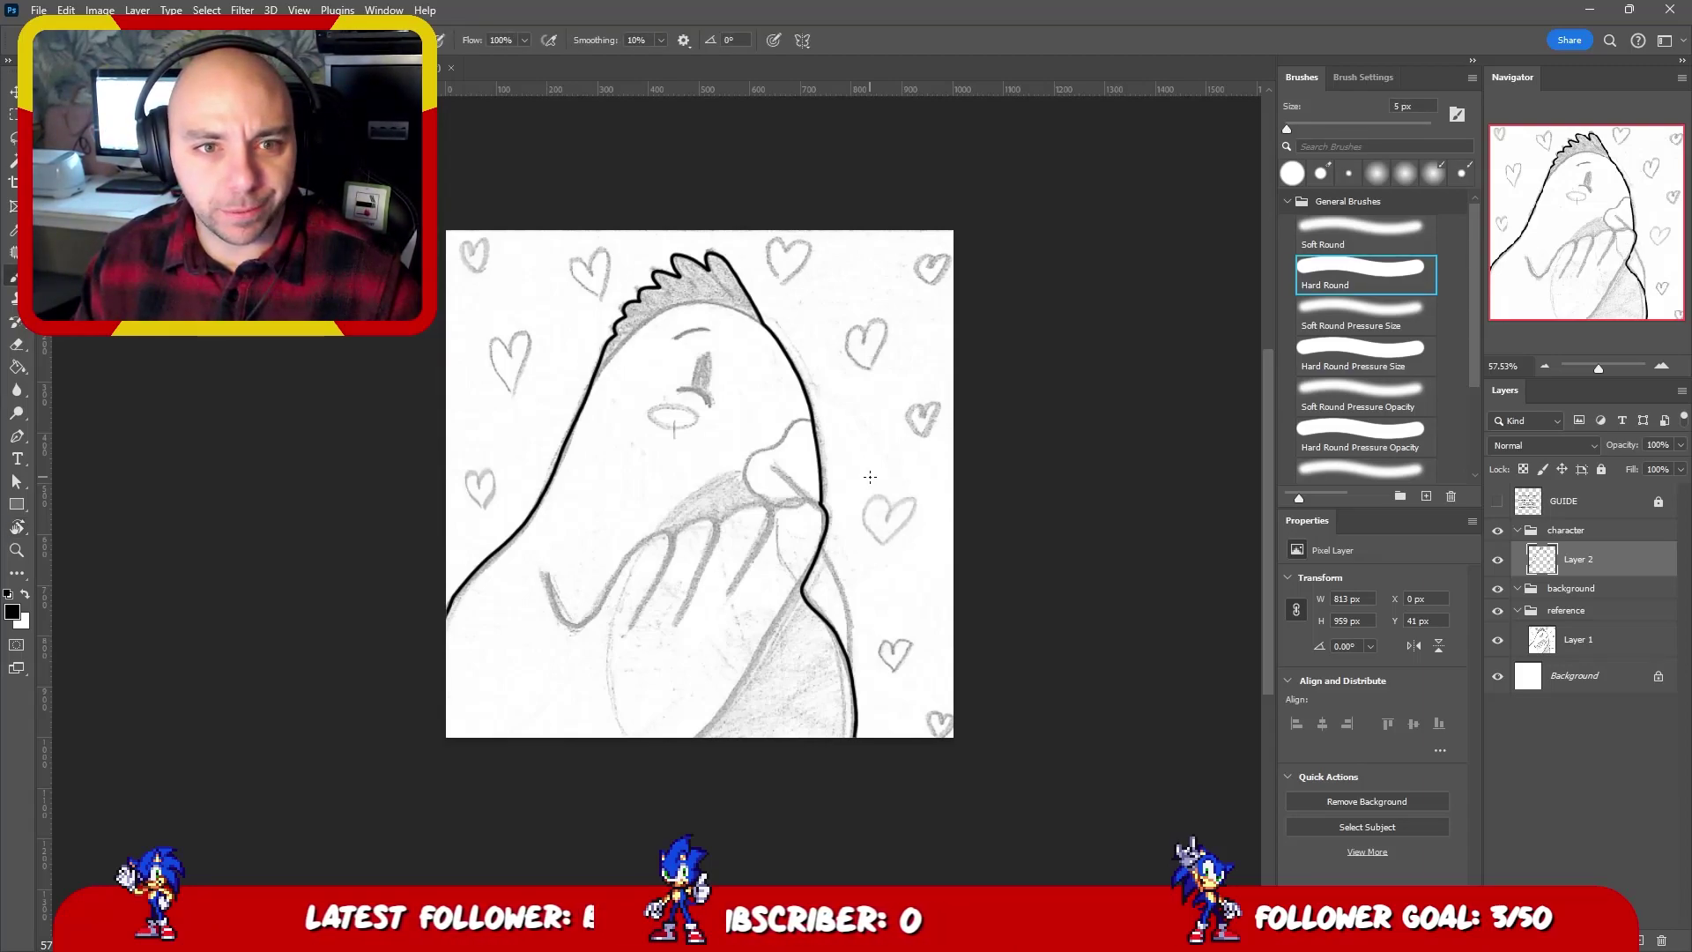
scroll(702, 366, "up", 2)
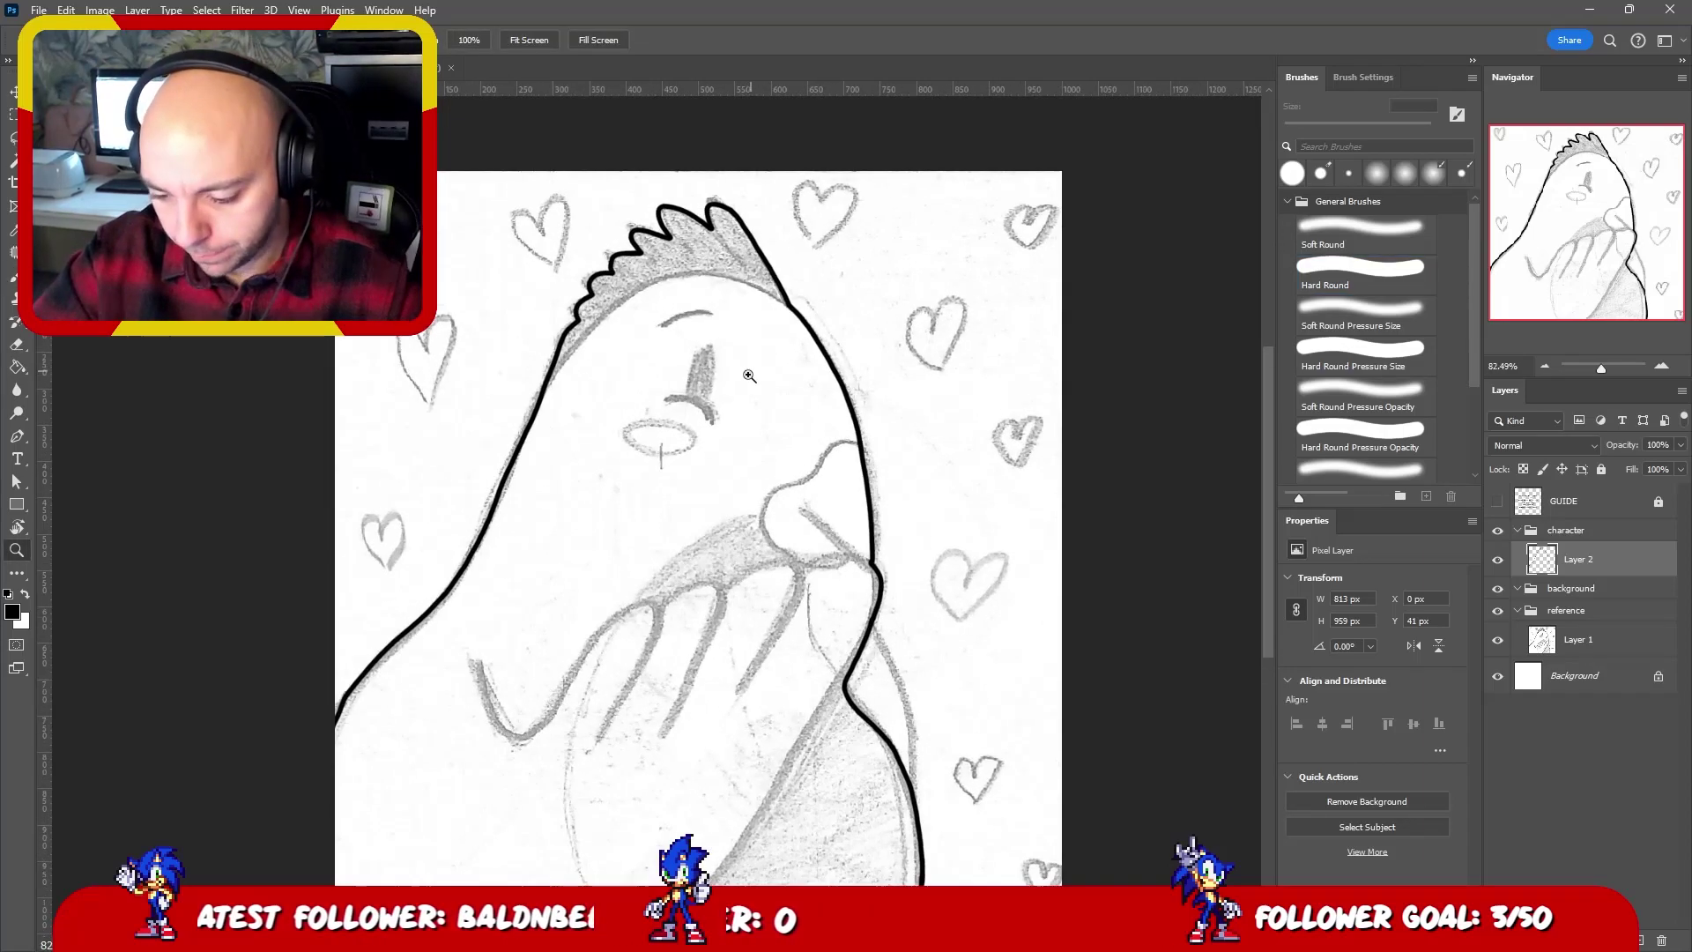
scroll(669, 317, "up", 3)
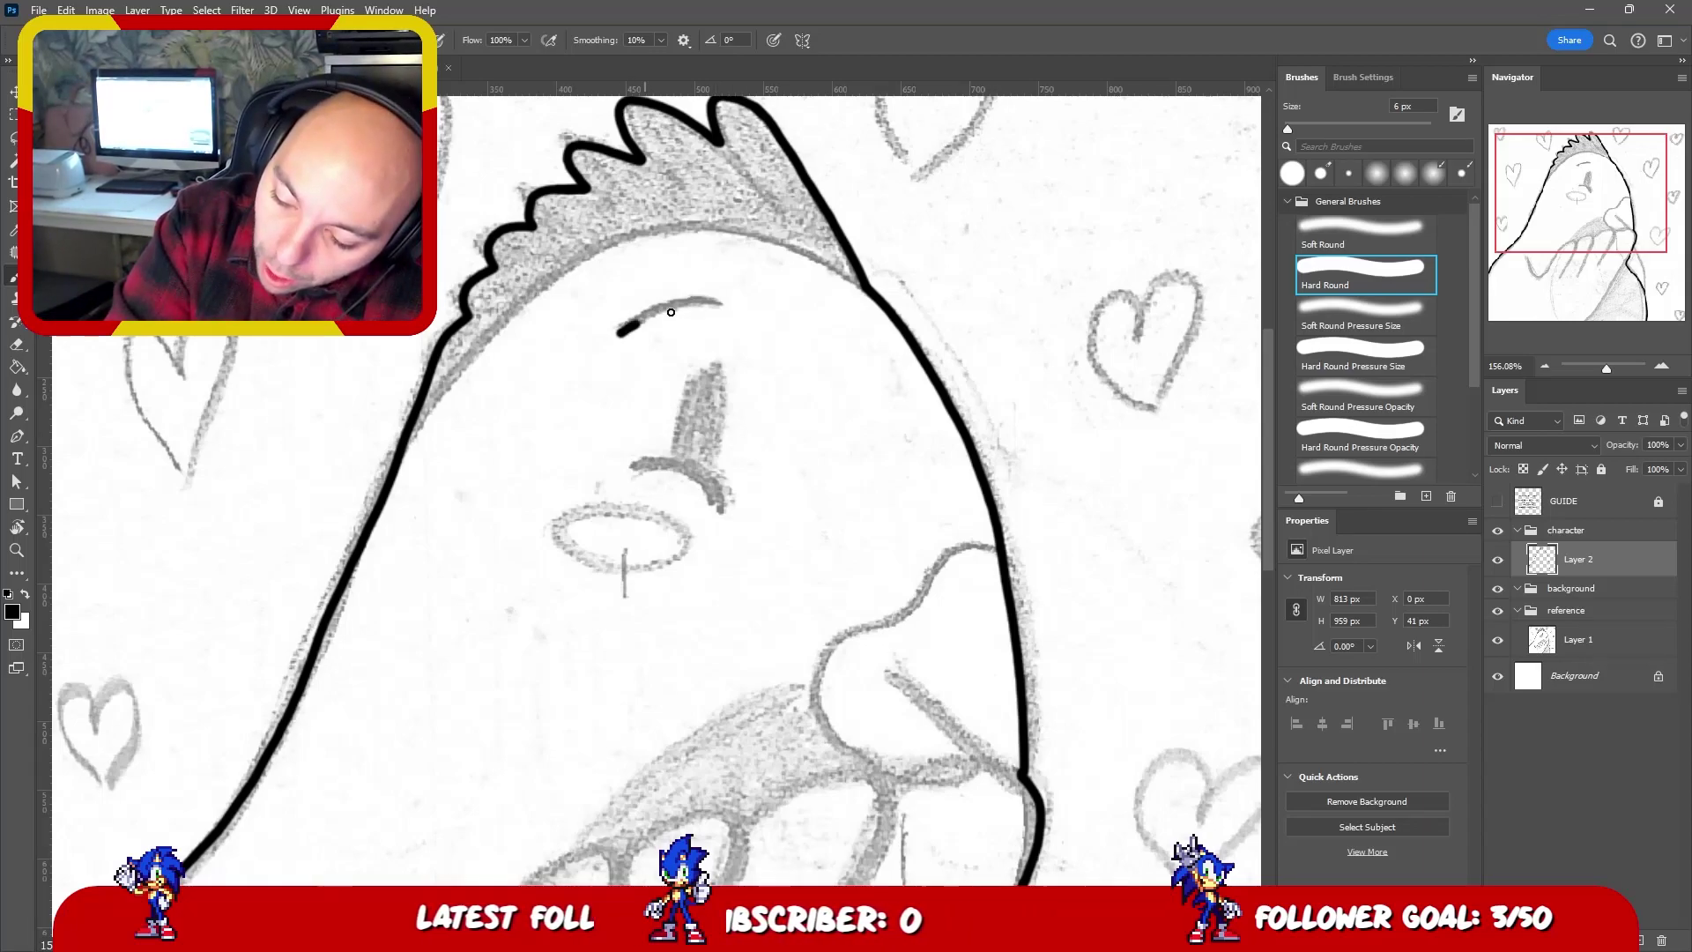
- Ink the curved brow stroke along its pencil line after a couple of retries
left_click_drag(671, 312, 723, 302)
key("ctrl+z")
left_click_drag(626, 326, 736, 303)
key("ctrl+z")
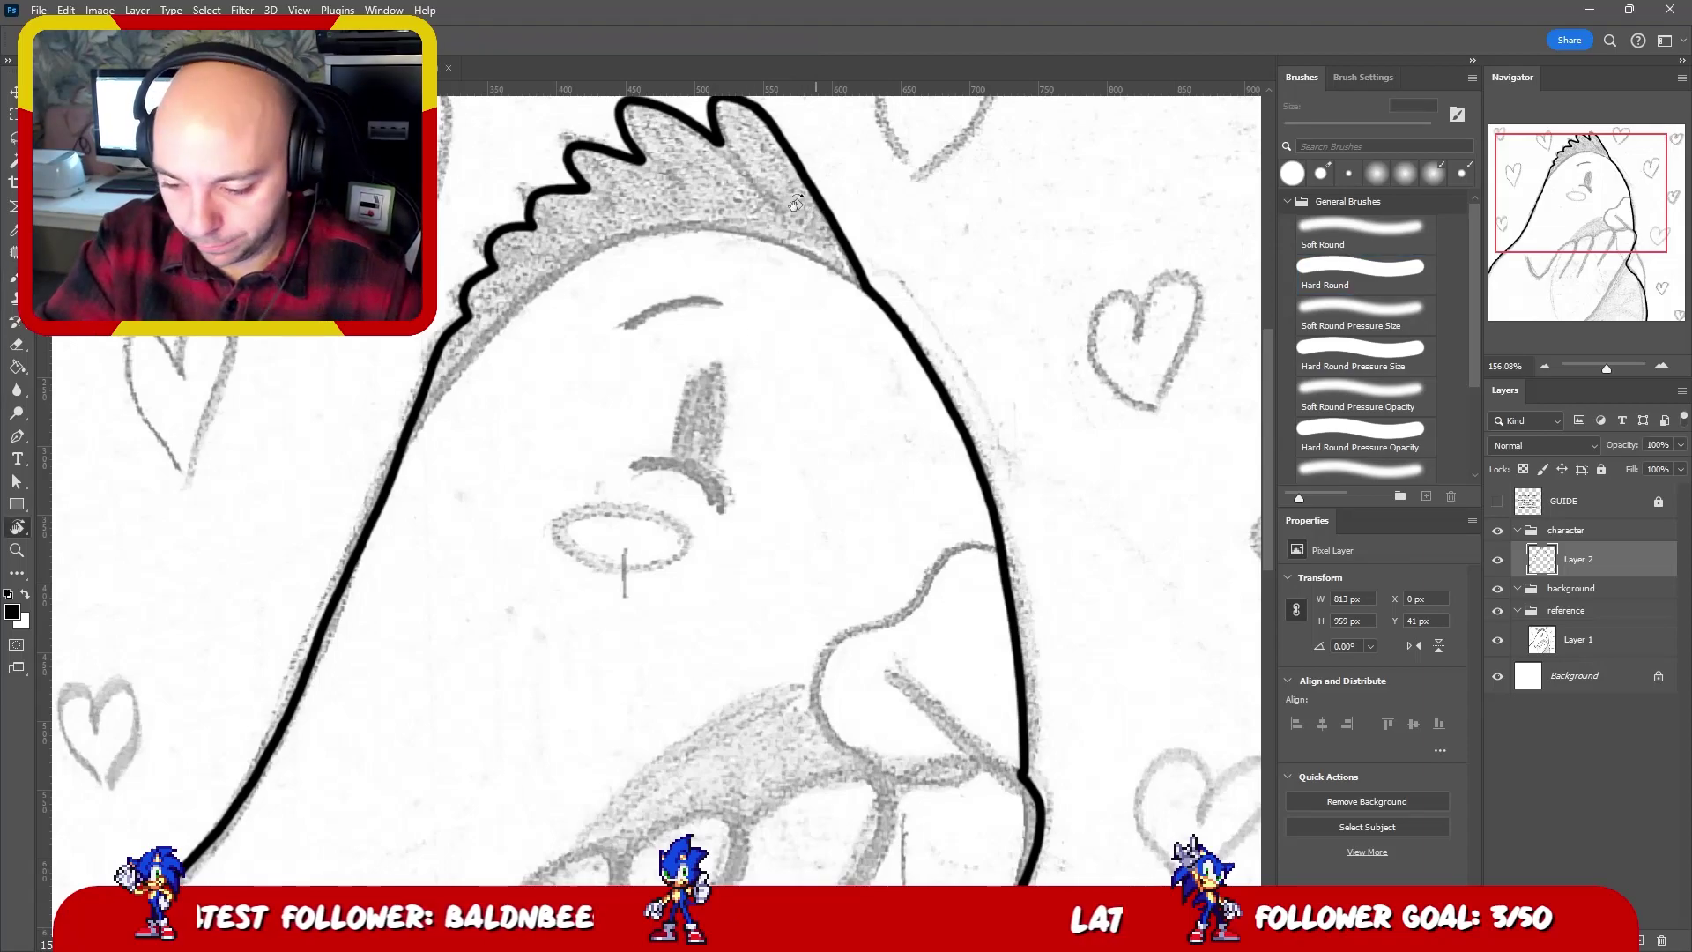
left_click_drag(762, 358, 723, 384)
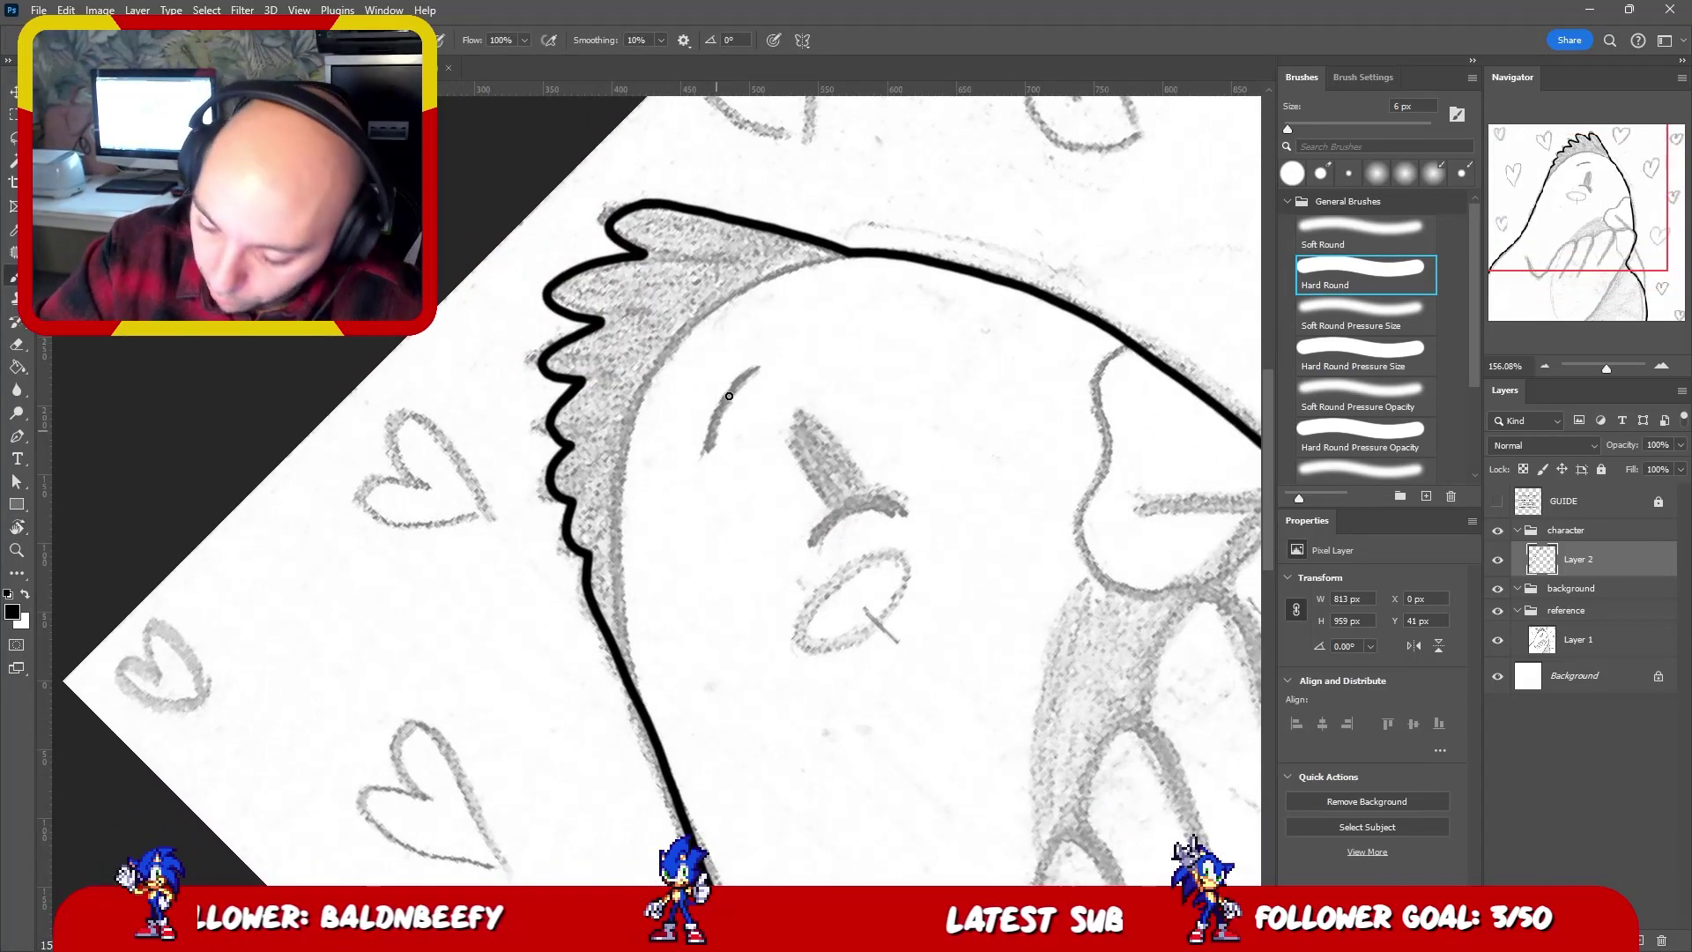
left_click_drag(708, 451, 776, 363)
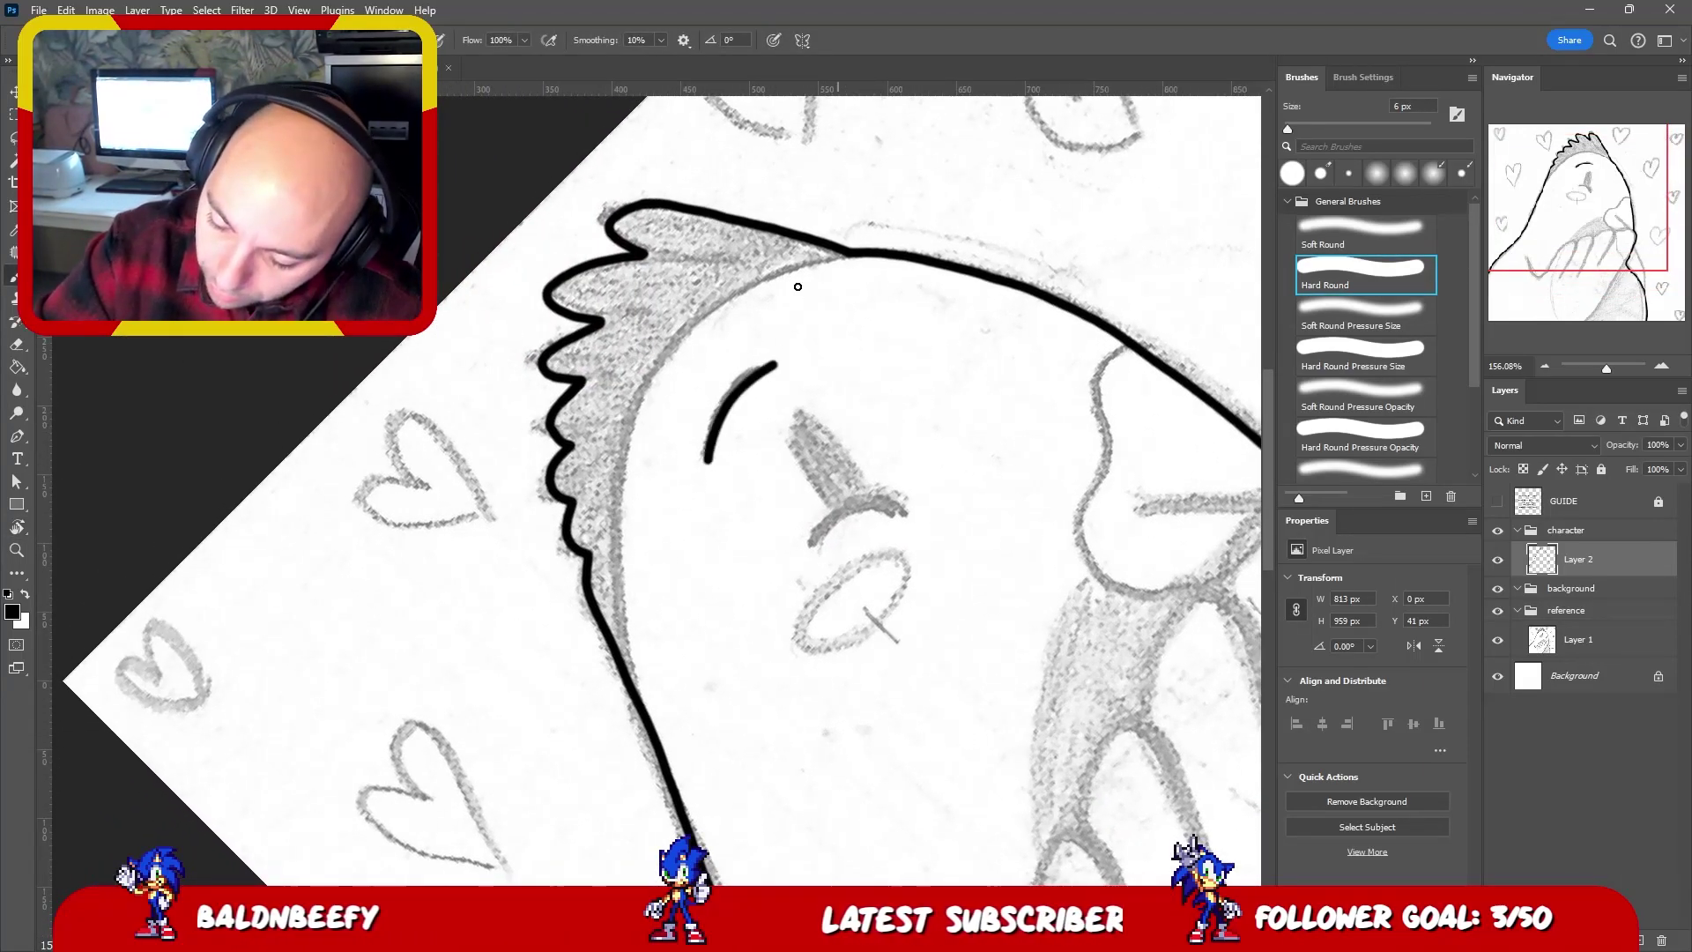
left_click_drag(824, 419, 773, 390)
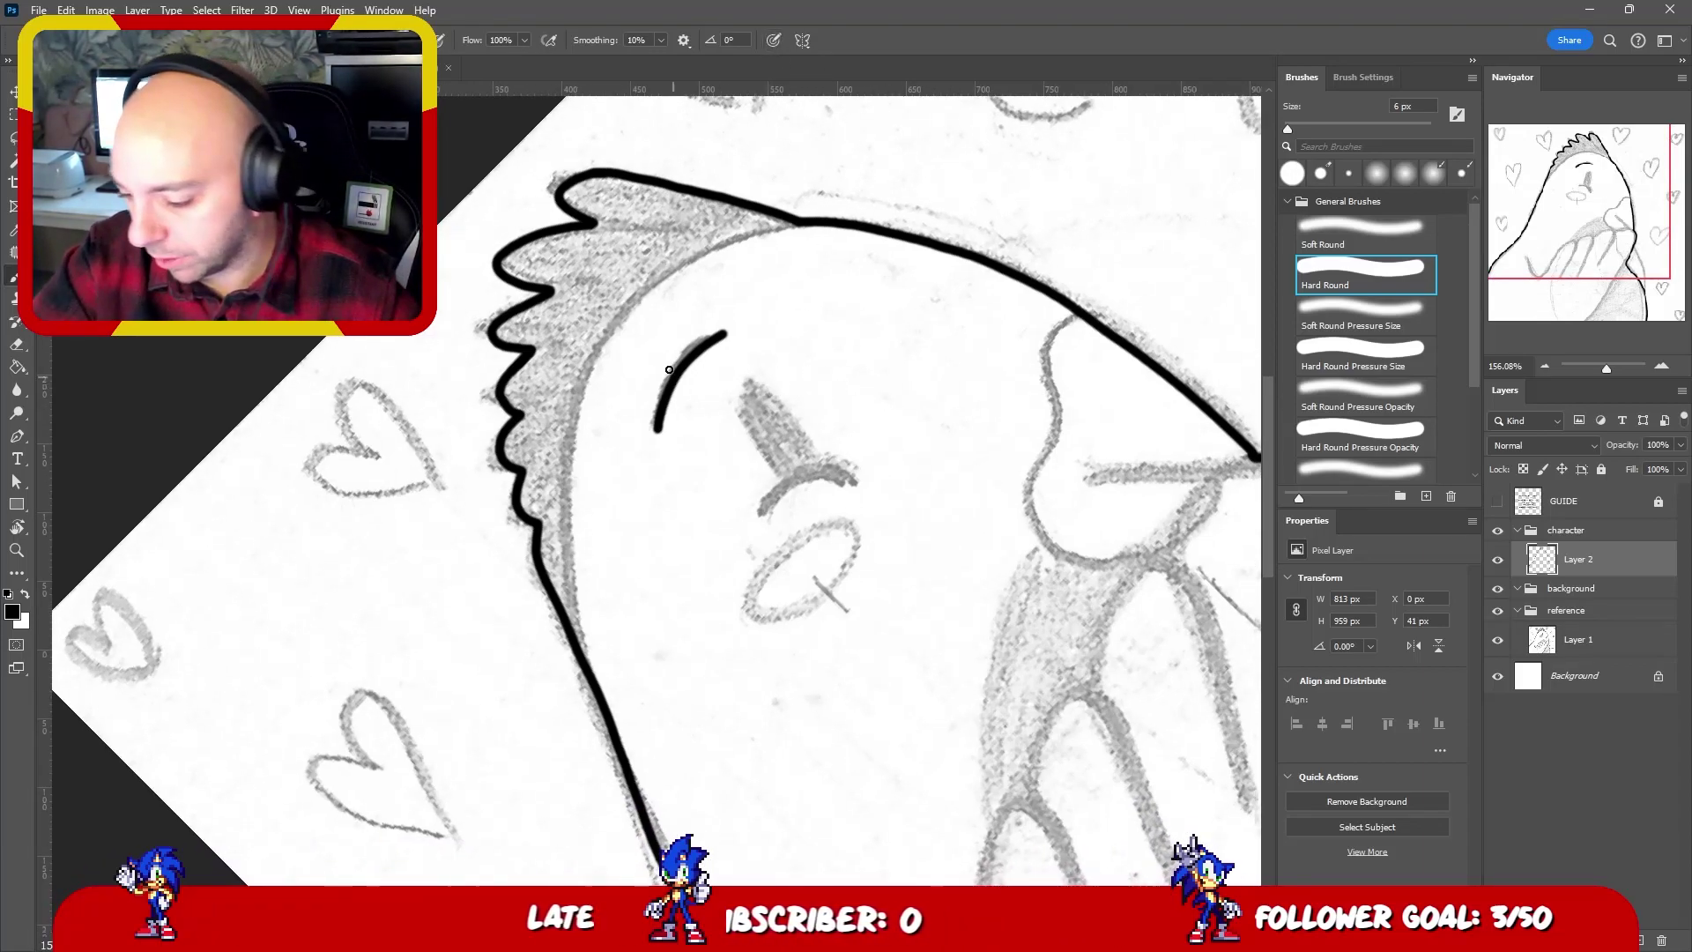
left_click_drag(799, 373, 770, 308)
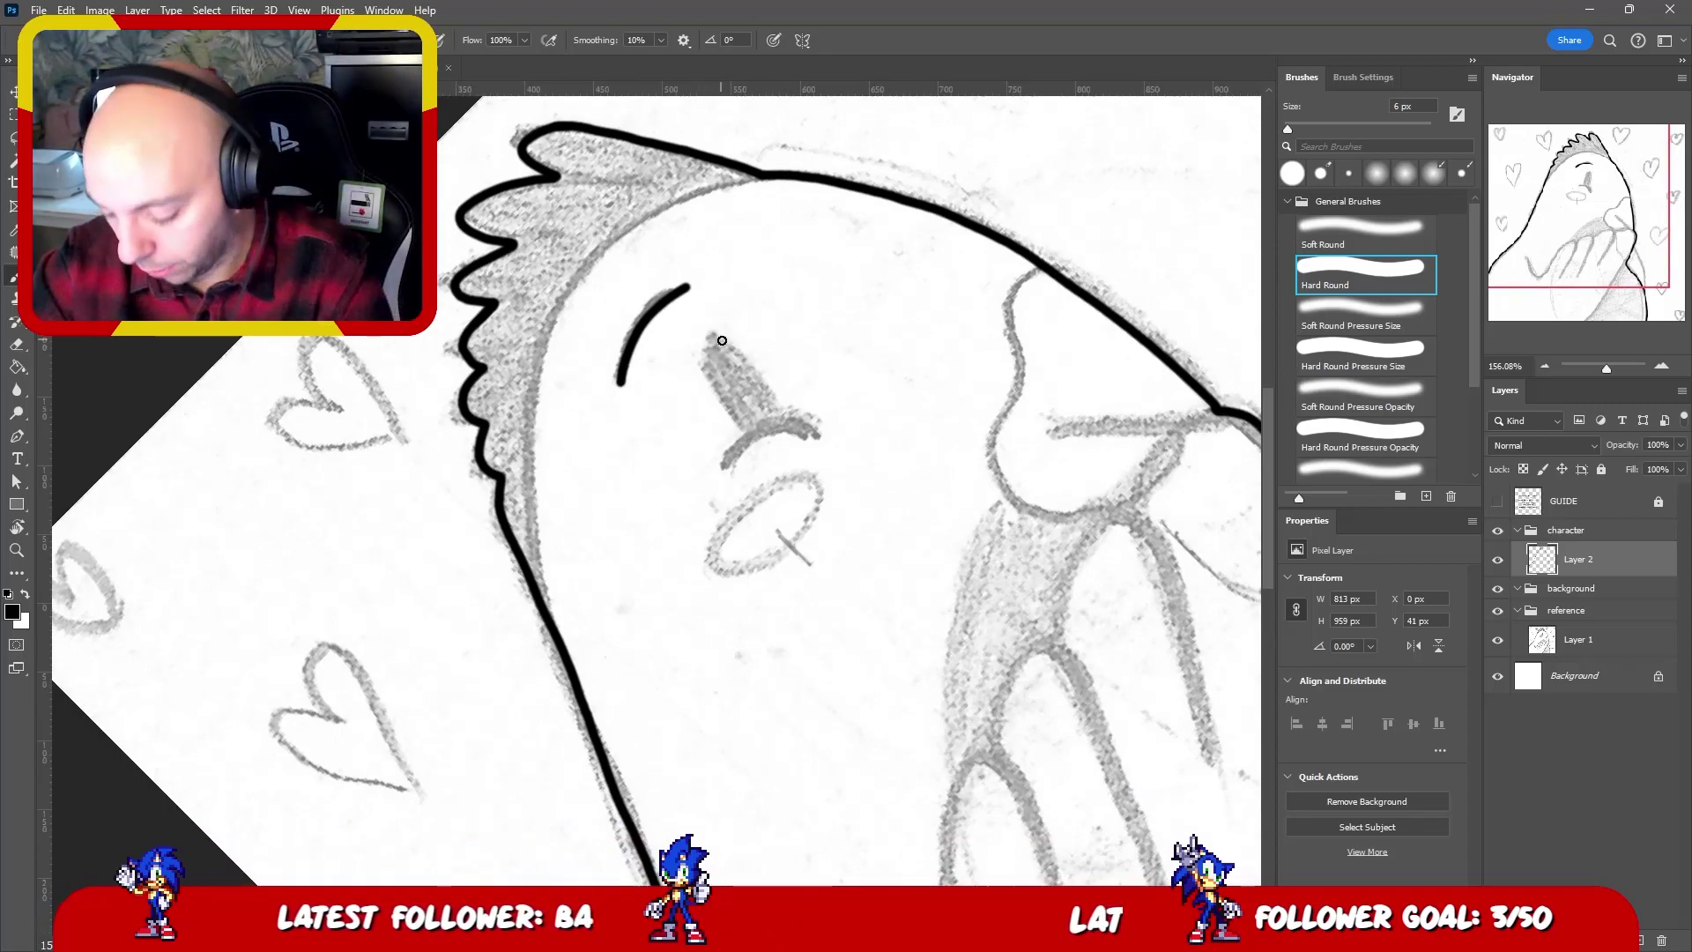
- Set the brush to about 20 px and paint the solid black oval eye below the brow
key("bracketright")
key("bracketright")
key("bracketright")
key("bracketright")
key("bracketright")
key("bracketright")
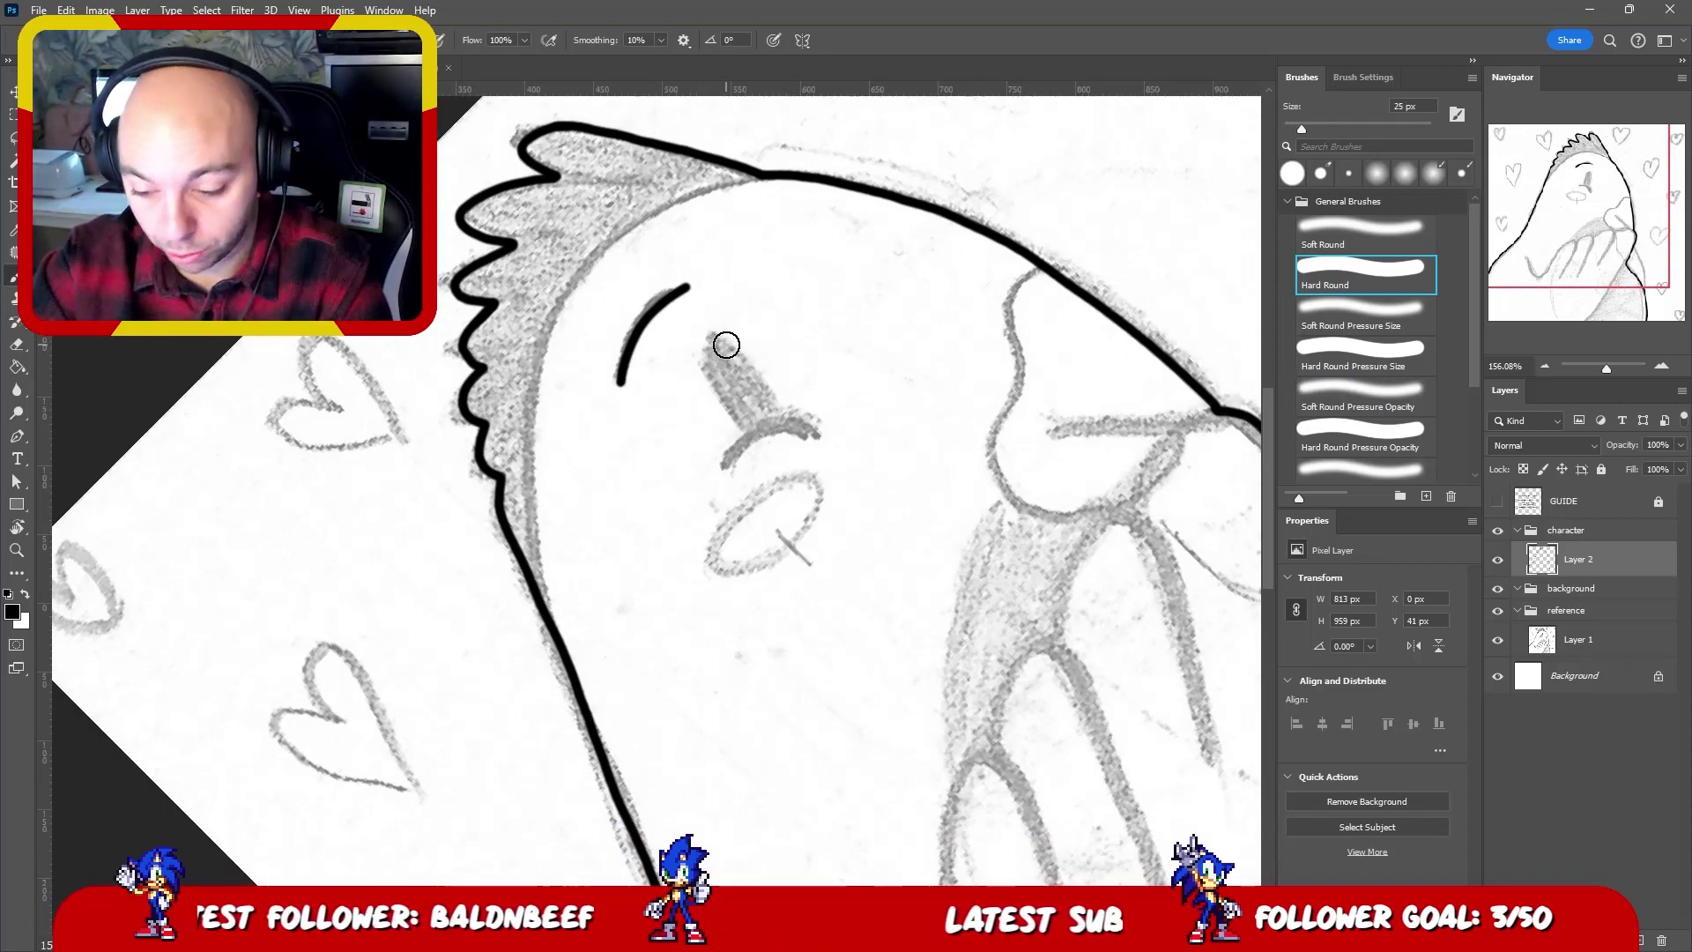
key("bracketleft")
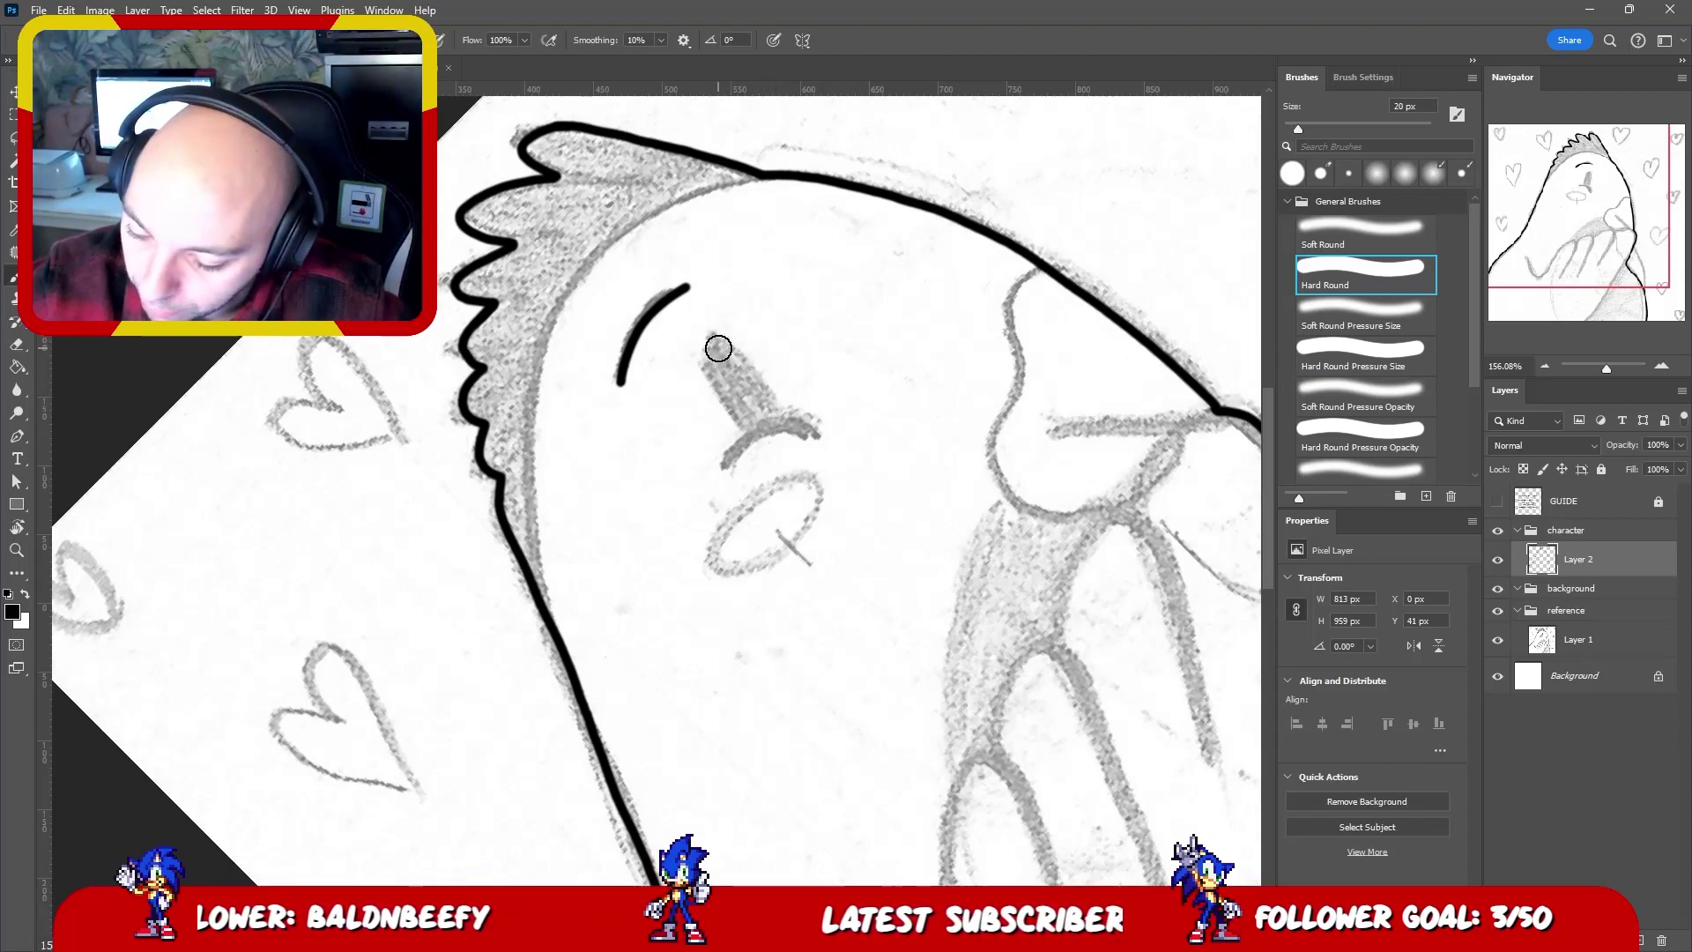
mouse_move(718, 348)
left_mouse_down()
mouse_move(765, 415)
mouse_move(707, 355)
mouse_move(730, 396)
mouse_move(763, 405)
mouse_move(706, 345)
mouse_move(755, 424)
mouse_move(738, 375)
left_mouse_up()
key("ctrl+z")
key("ctrl+z")
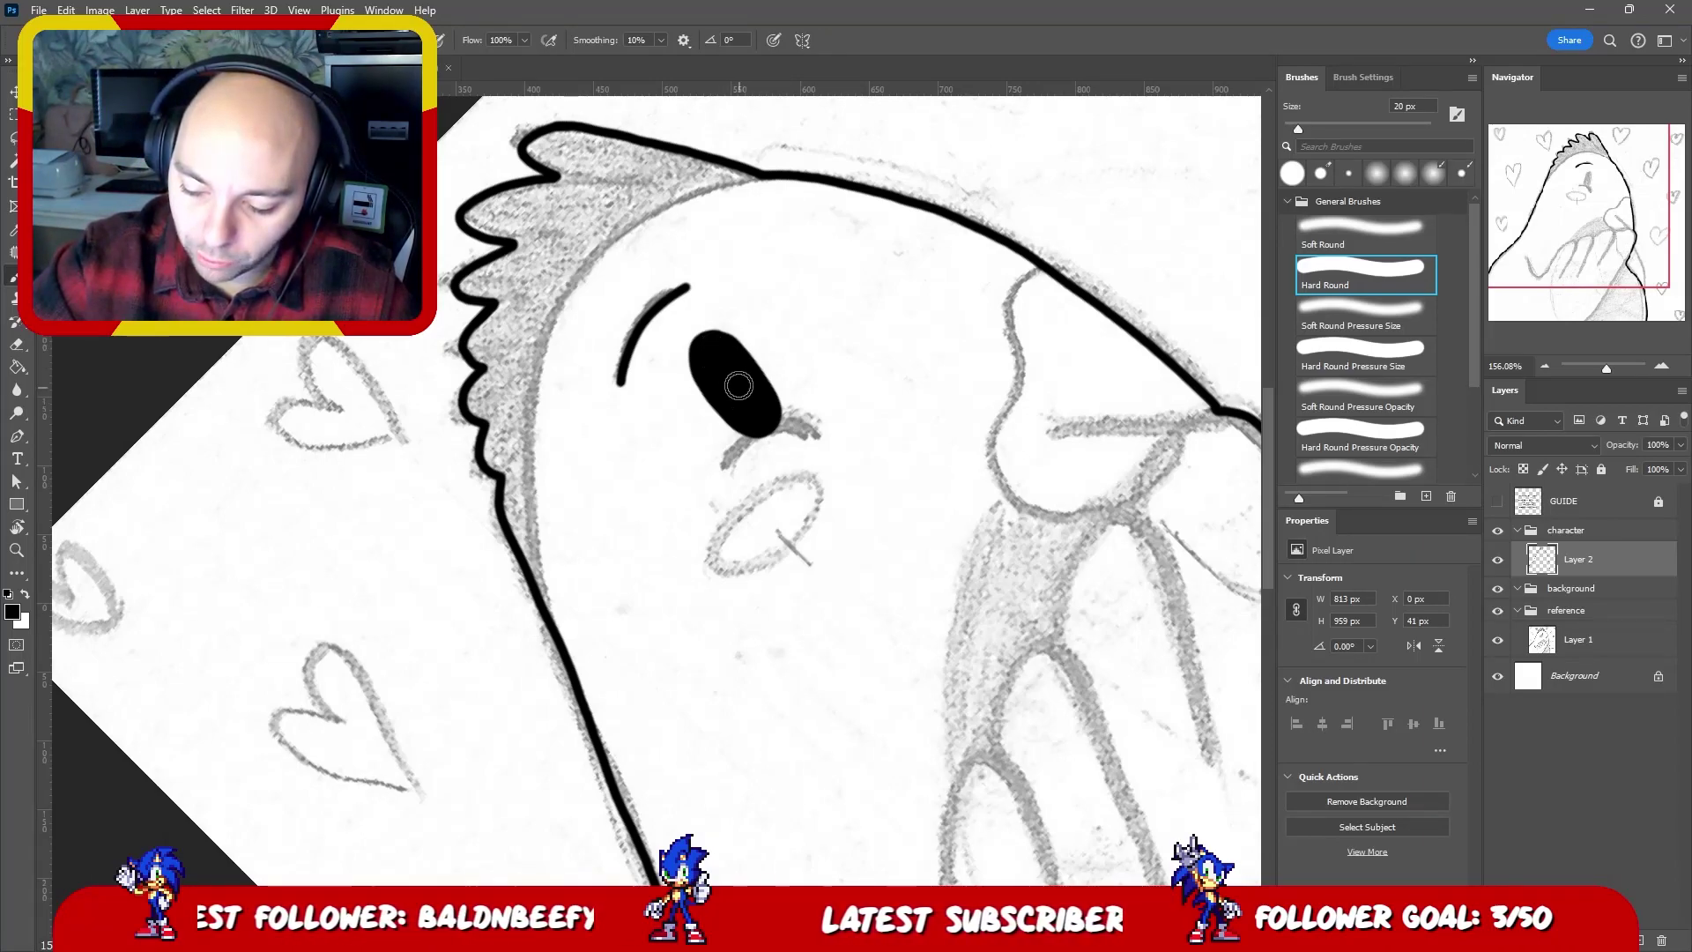
- Rotate the view upright and draw the short curved stroke under the eye, retrying it
key("r")
left_click_drag(726, 375, 910, 460)
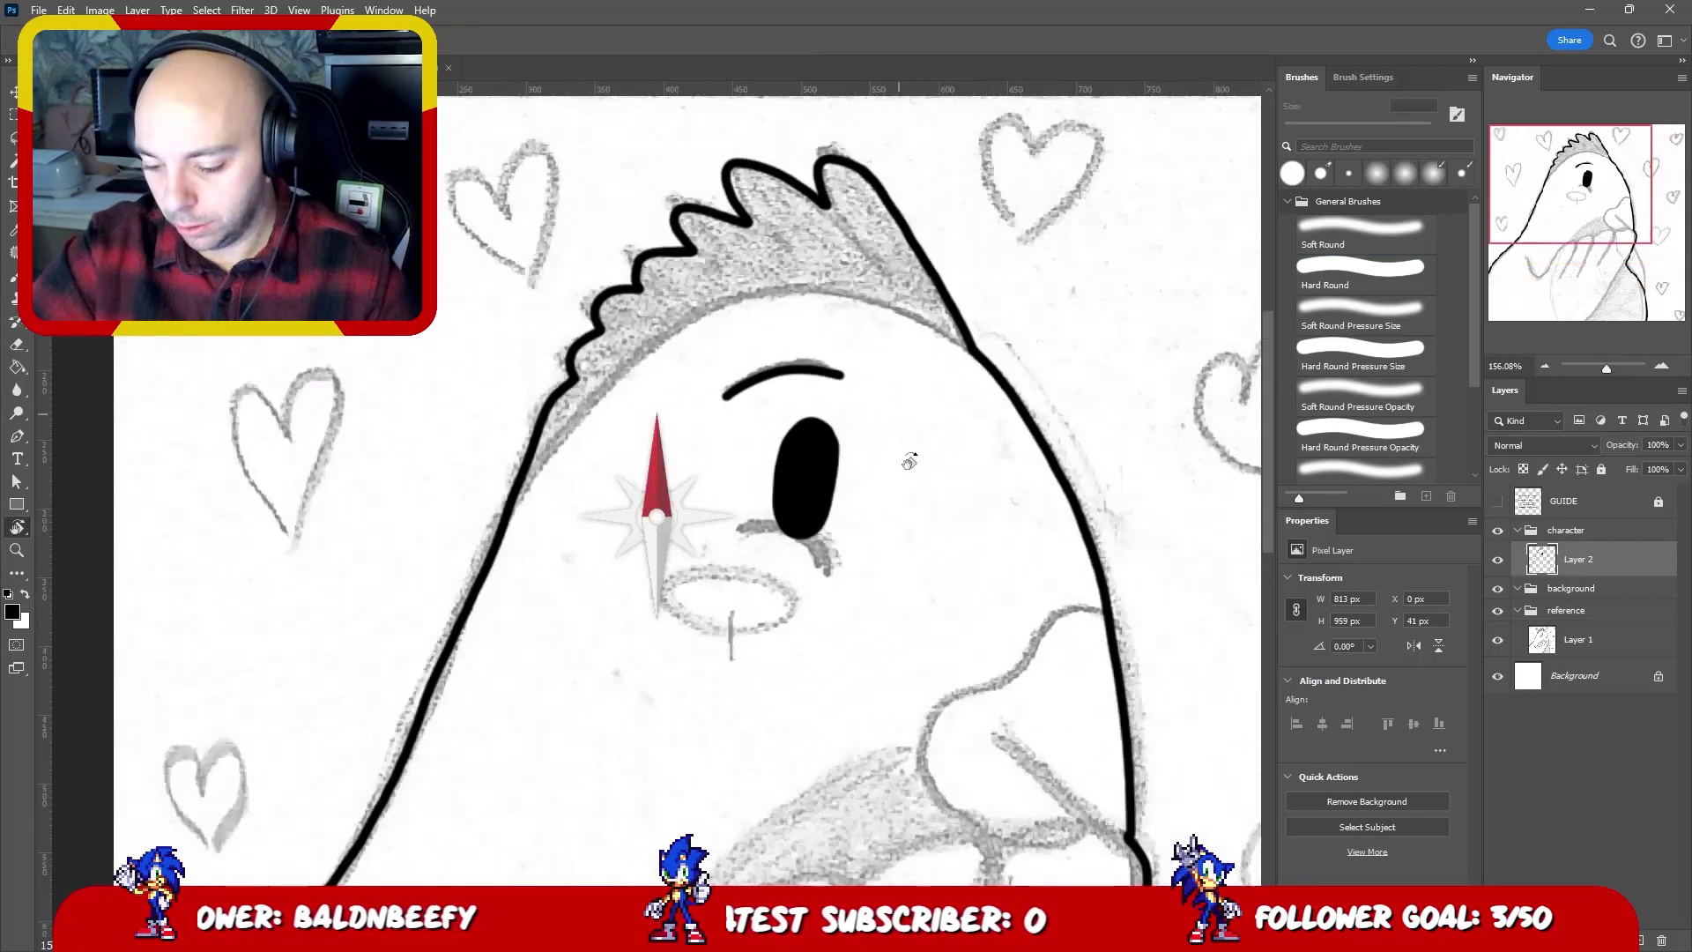
key("b")
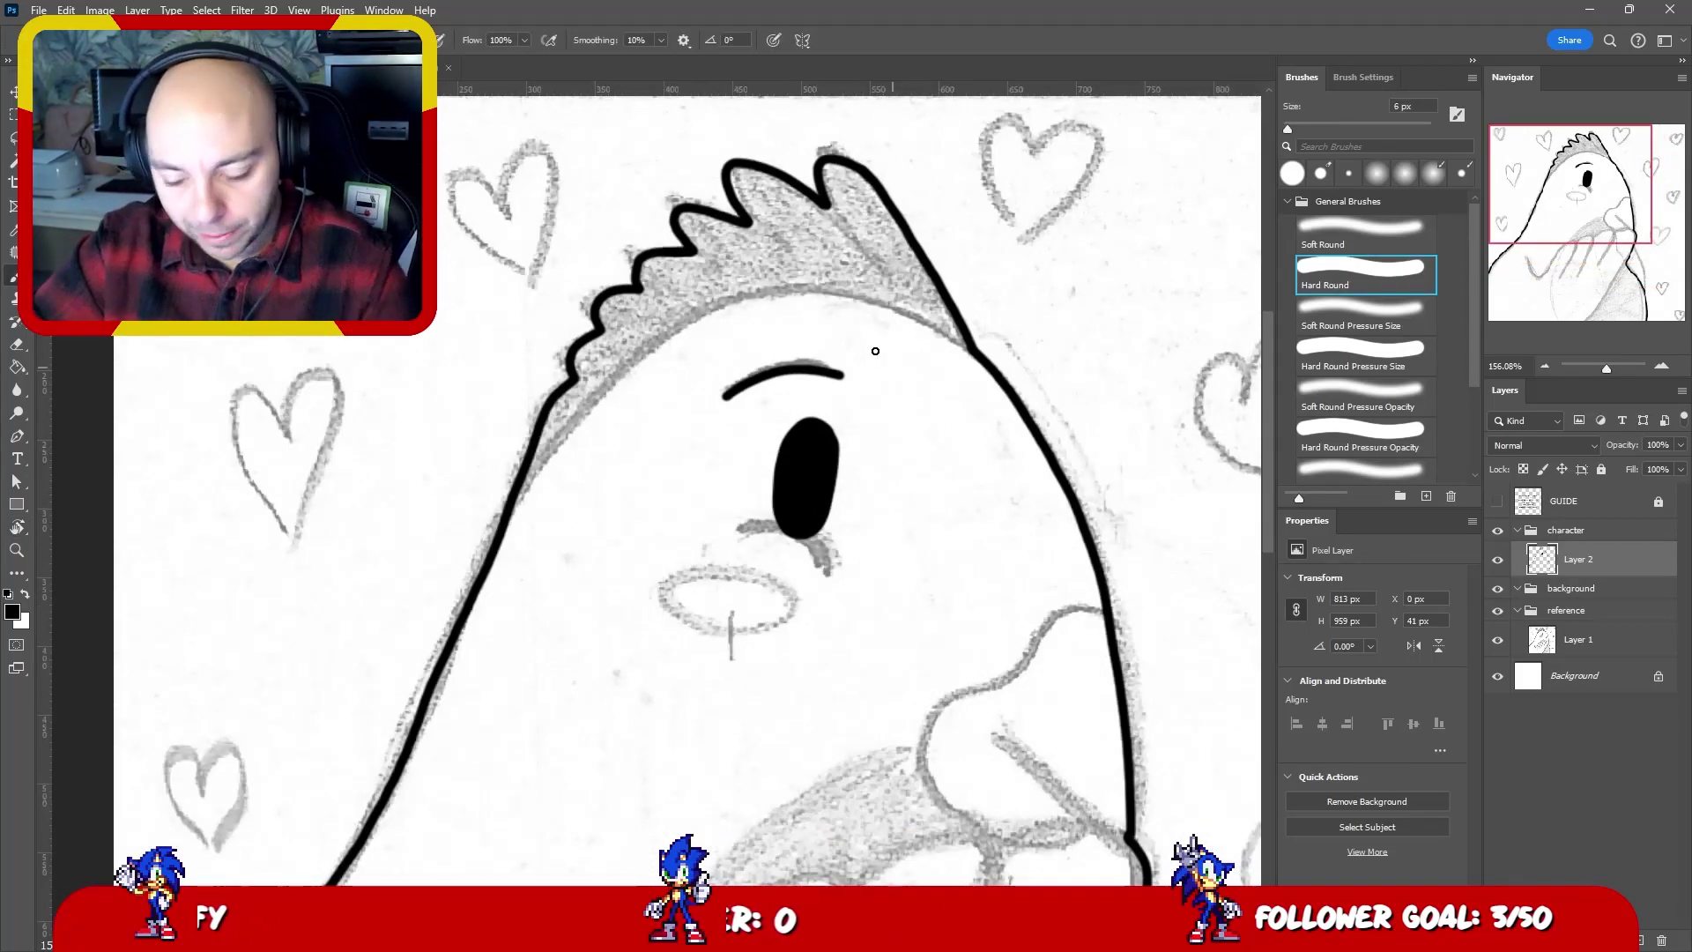
left_click_drag(875, 351, 850, 293)
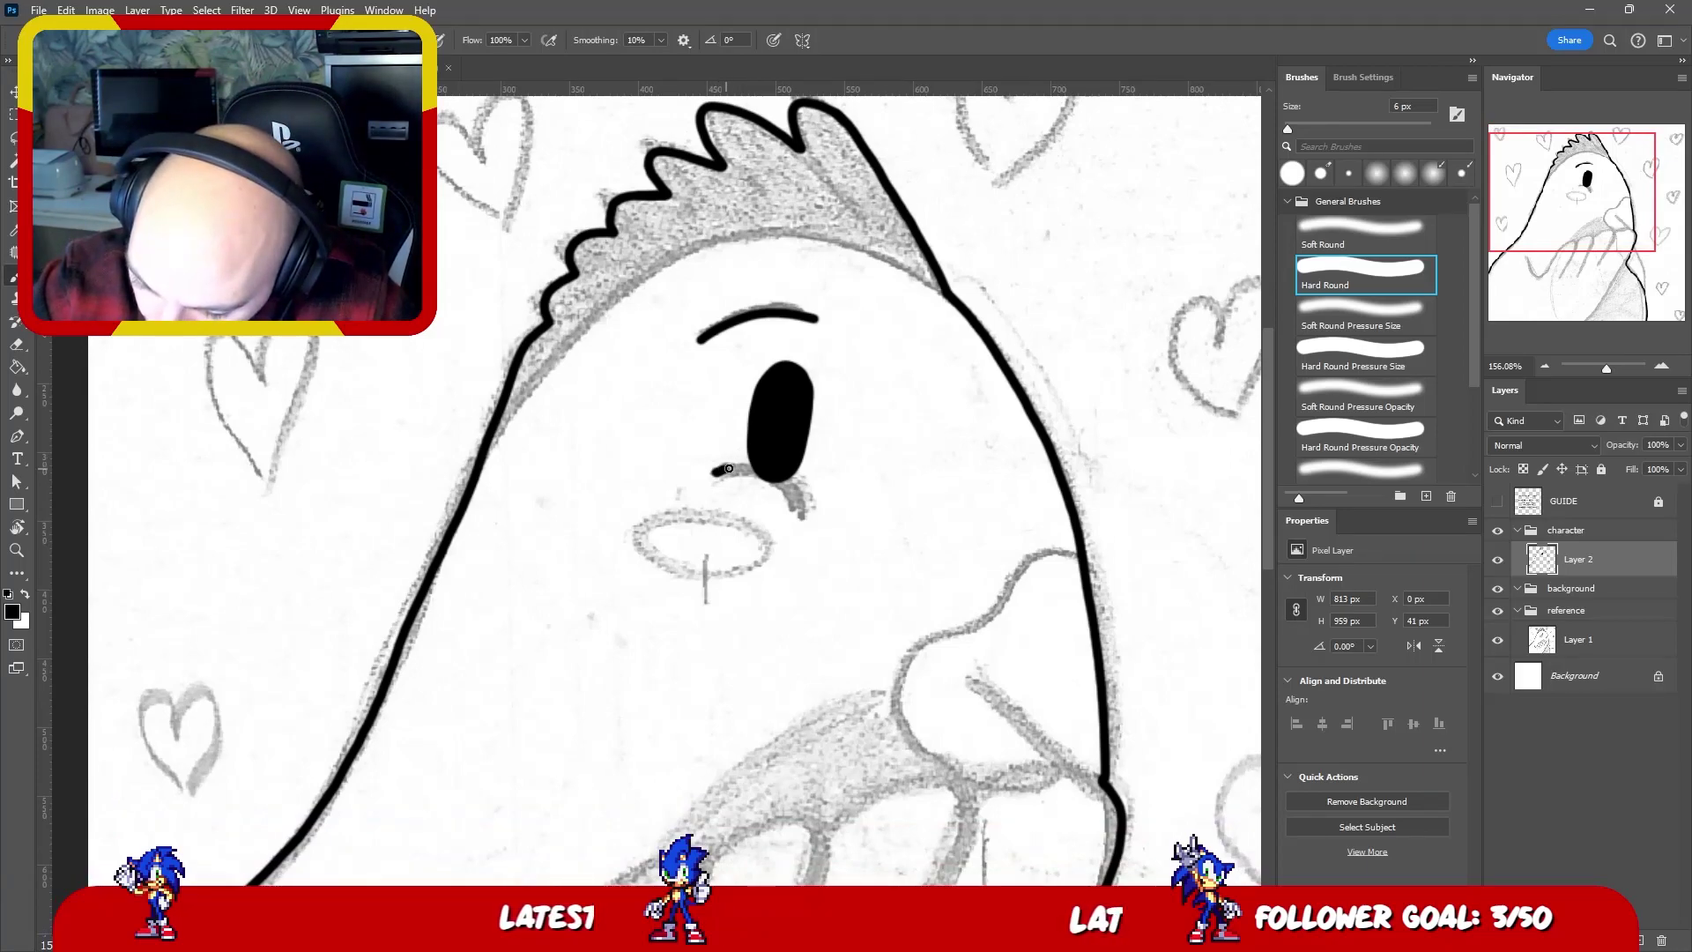
key("ctrl+z")
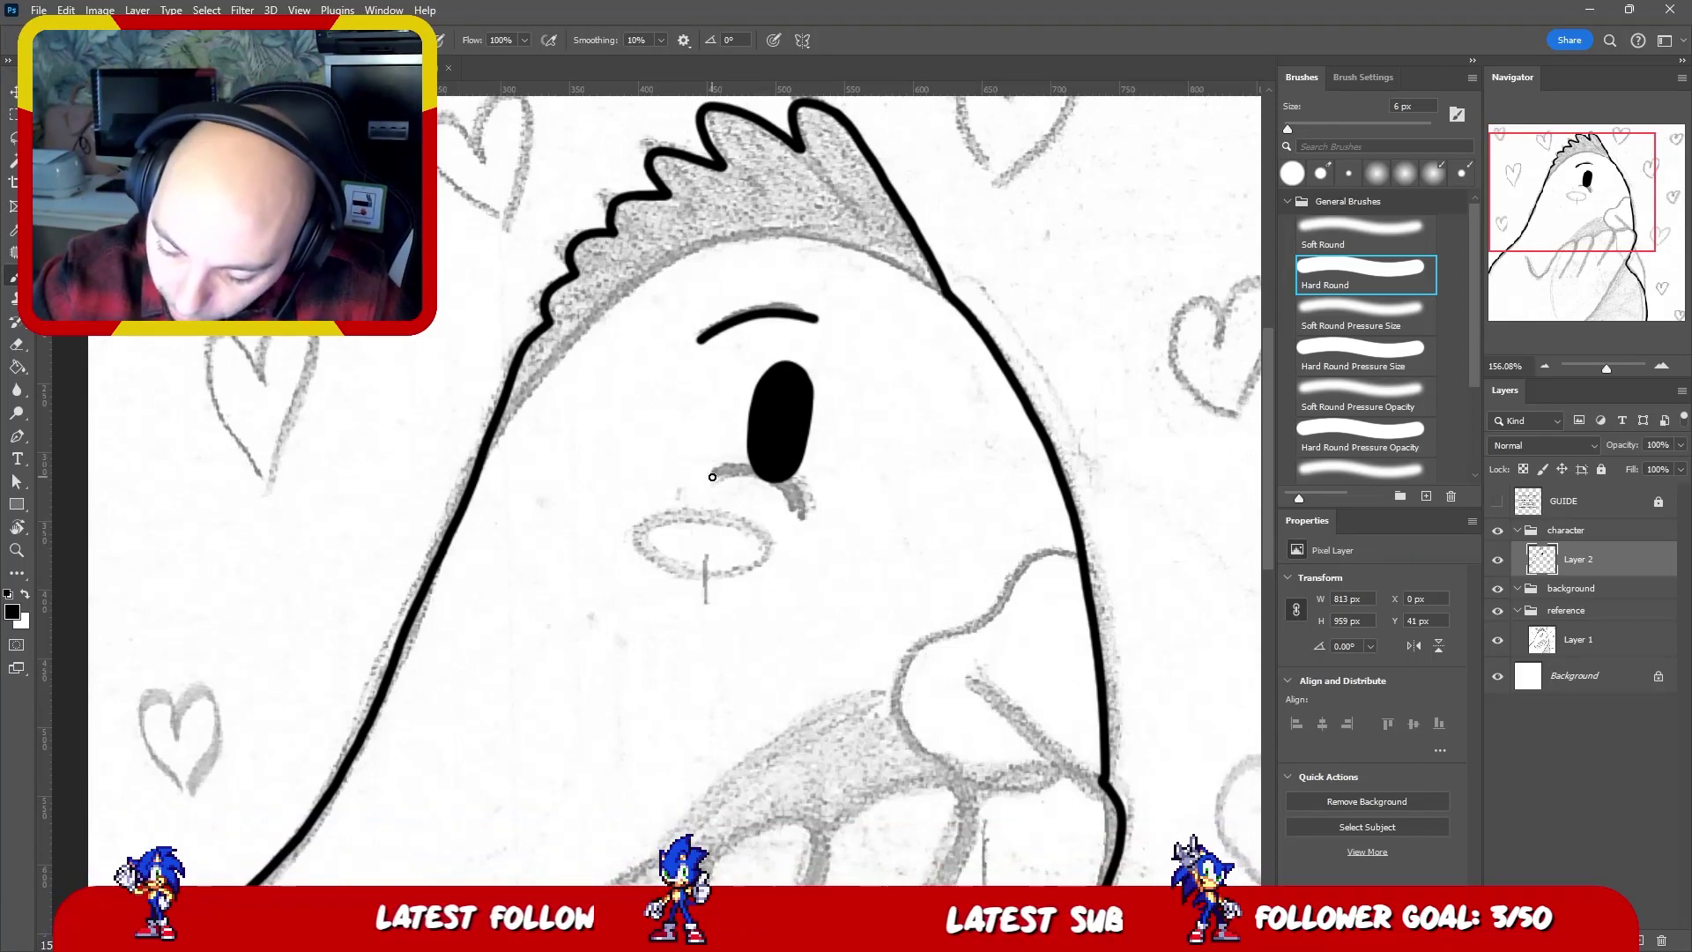
left_click_drag(787, 503, 798, 514)
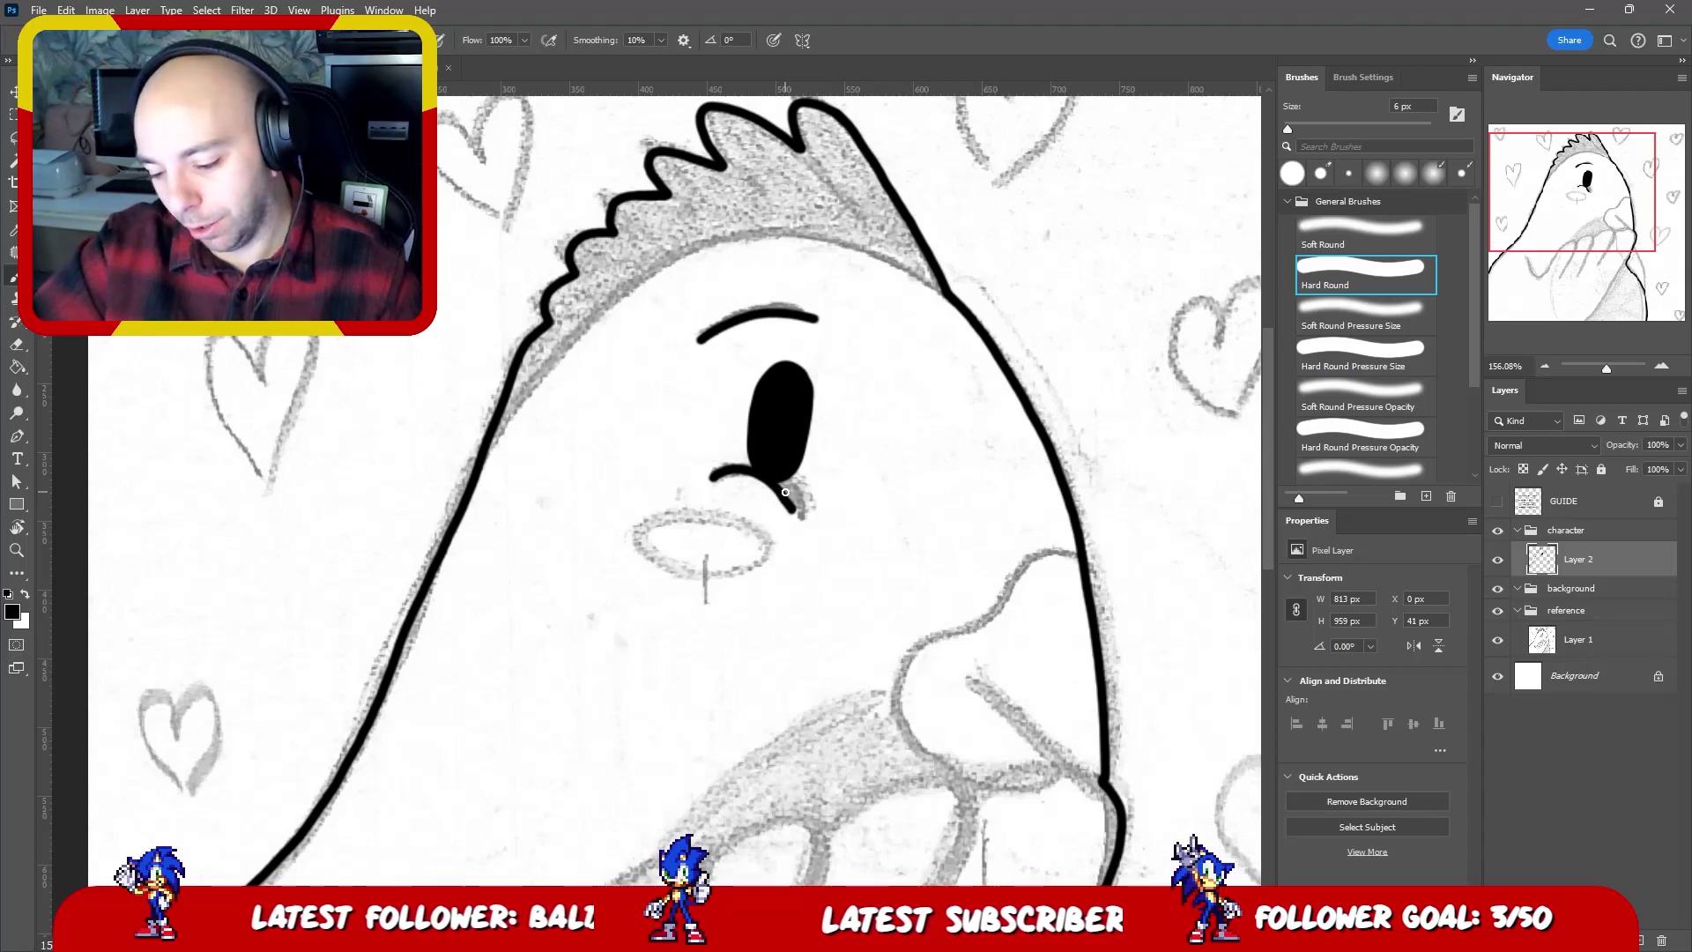
key("ctrl+z")
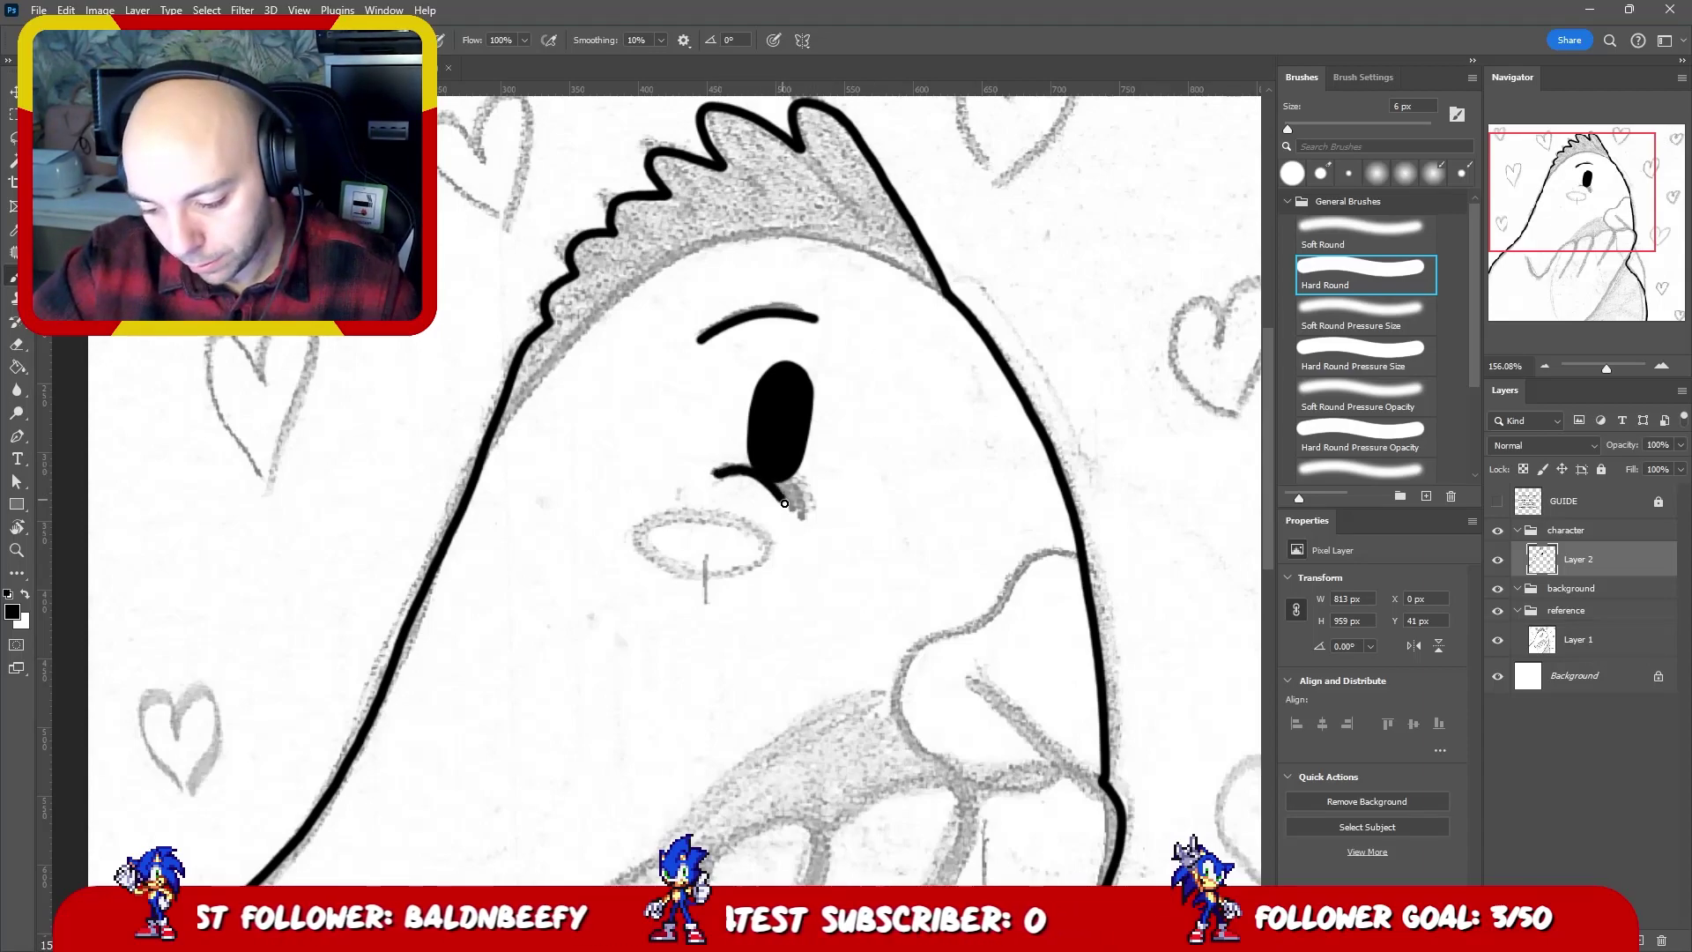
scroll(847, 466, "down", 5)
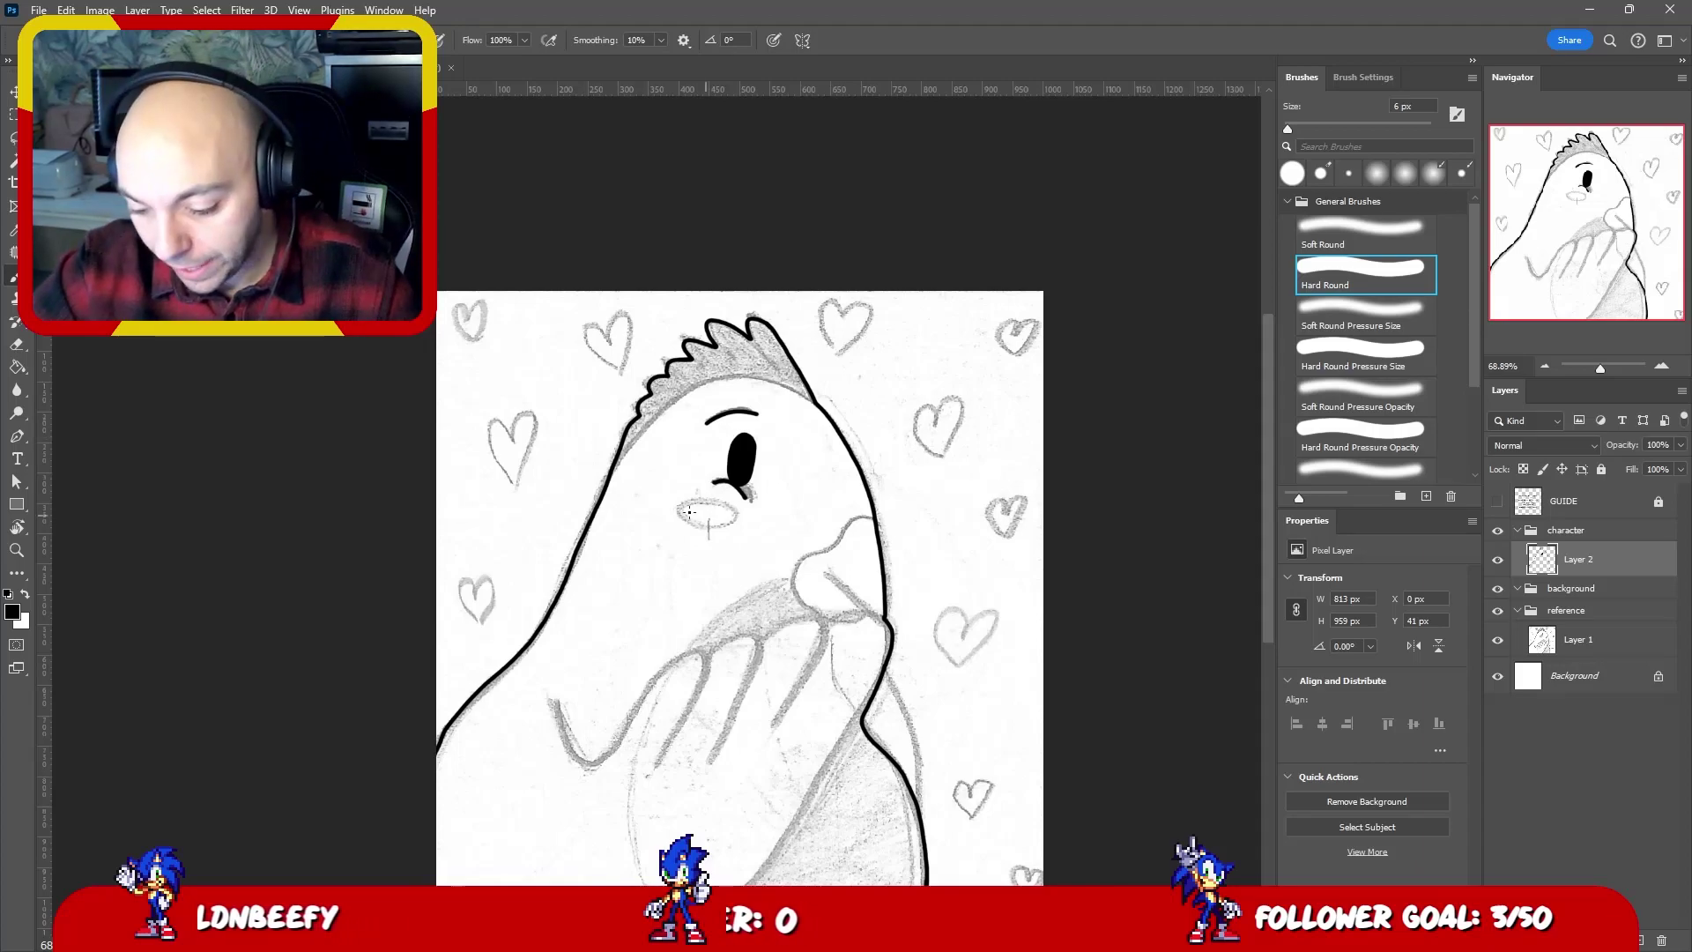
scroll(690, 511, "up", 5)
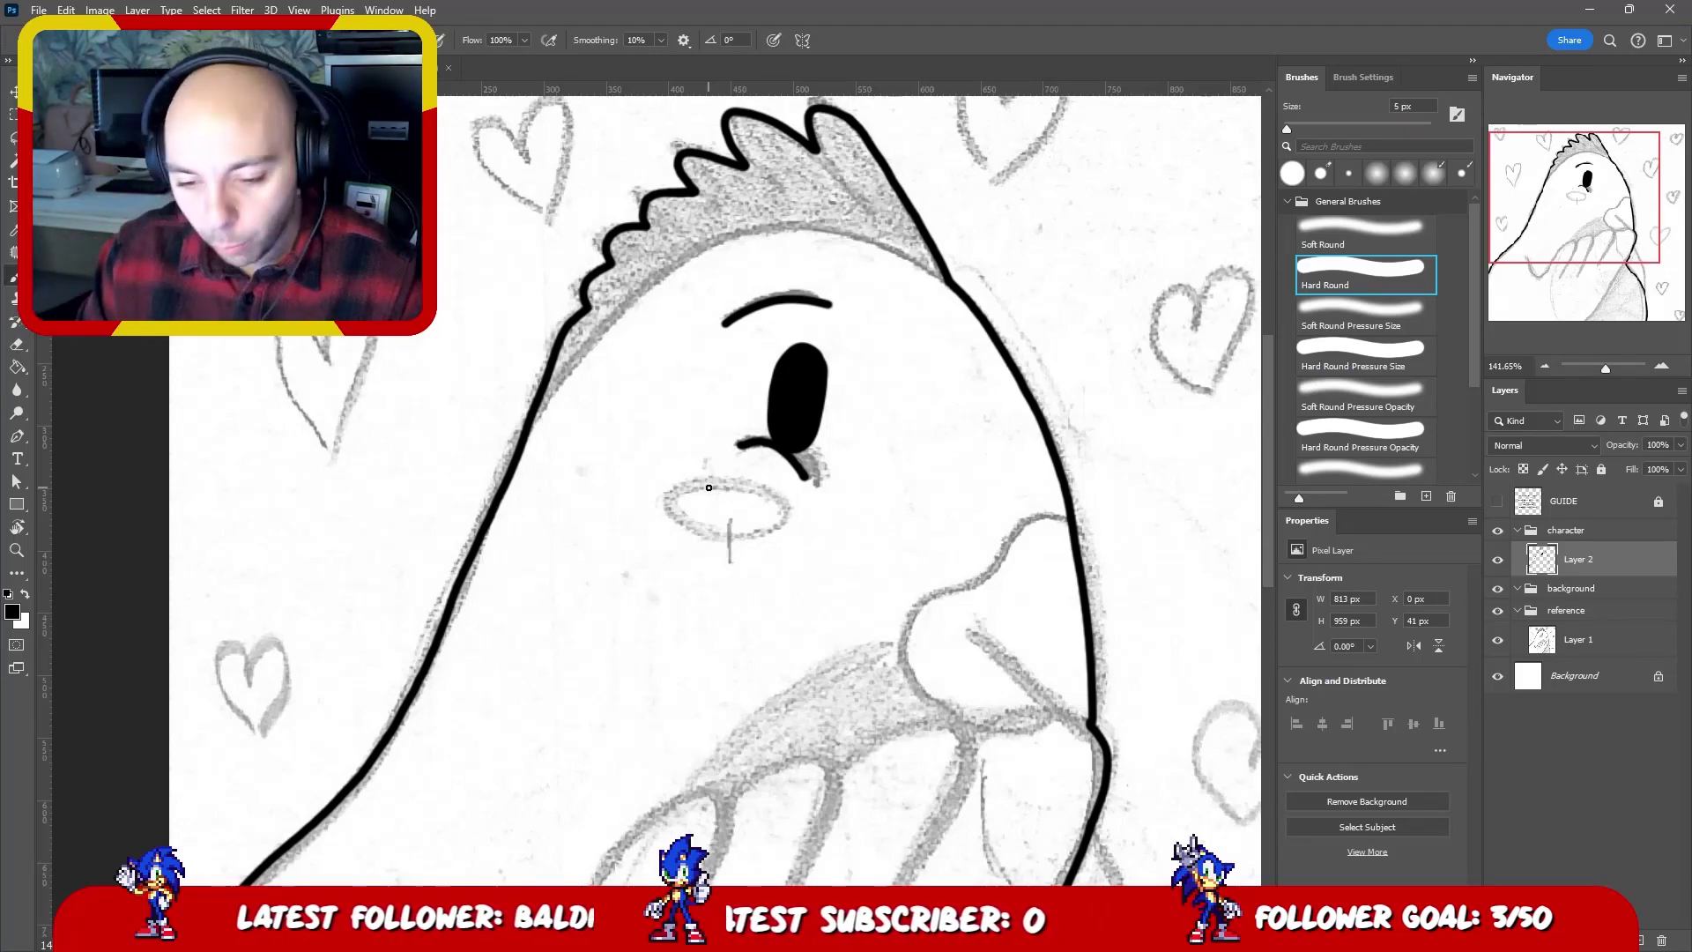
- Tilt the view steeply and trace the oval beak outline, then rotate back toward upright
key("r")
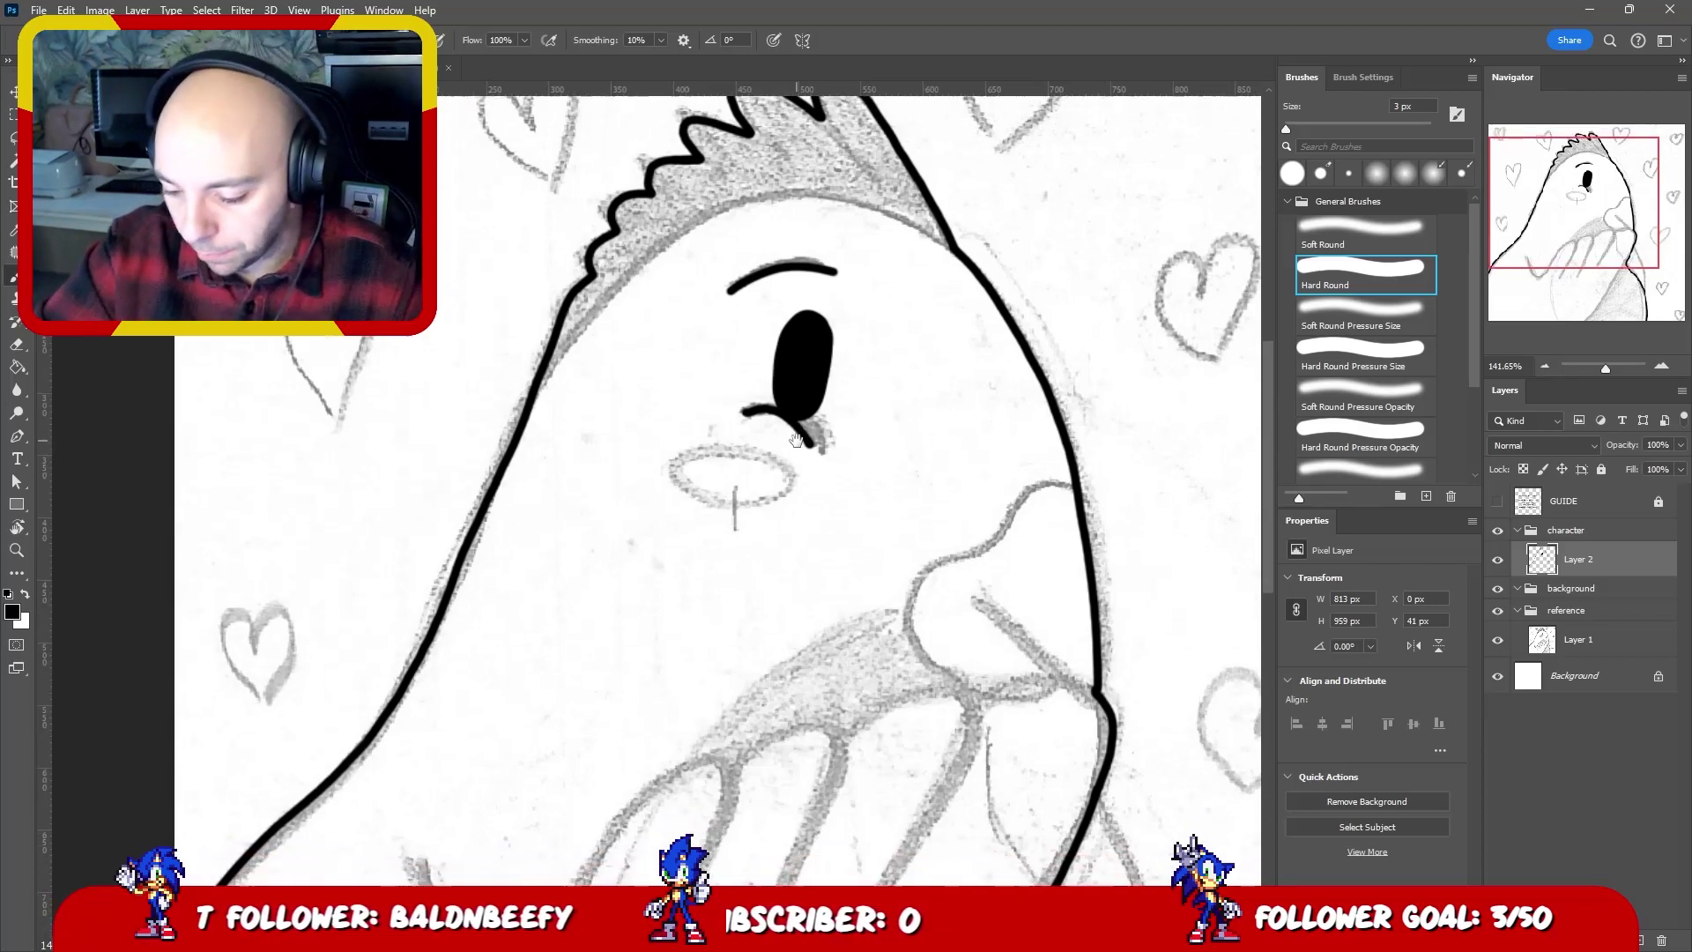
mouse_move(708, 487)
left_mouse_down()
mouse_move(785, 436)
mouse_move(771, 452)
left_mouse_up()
key("b")
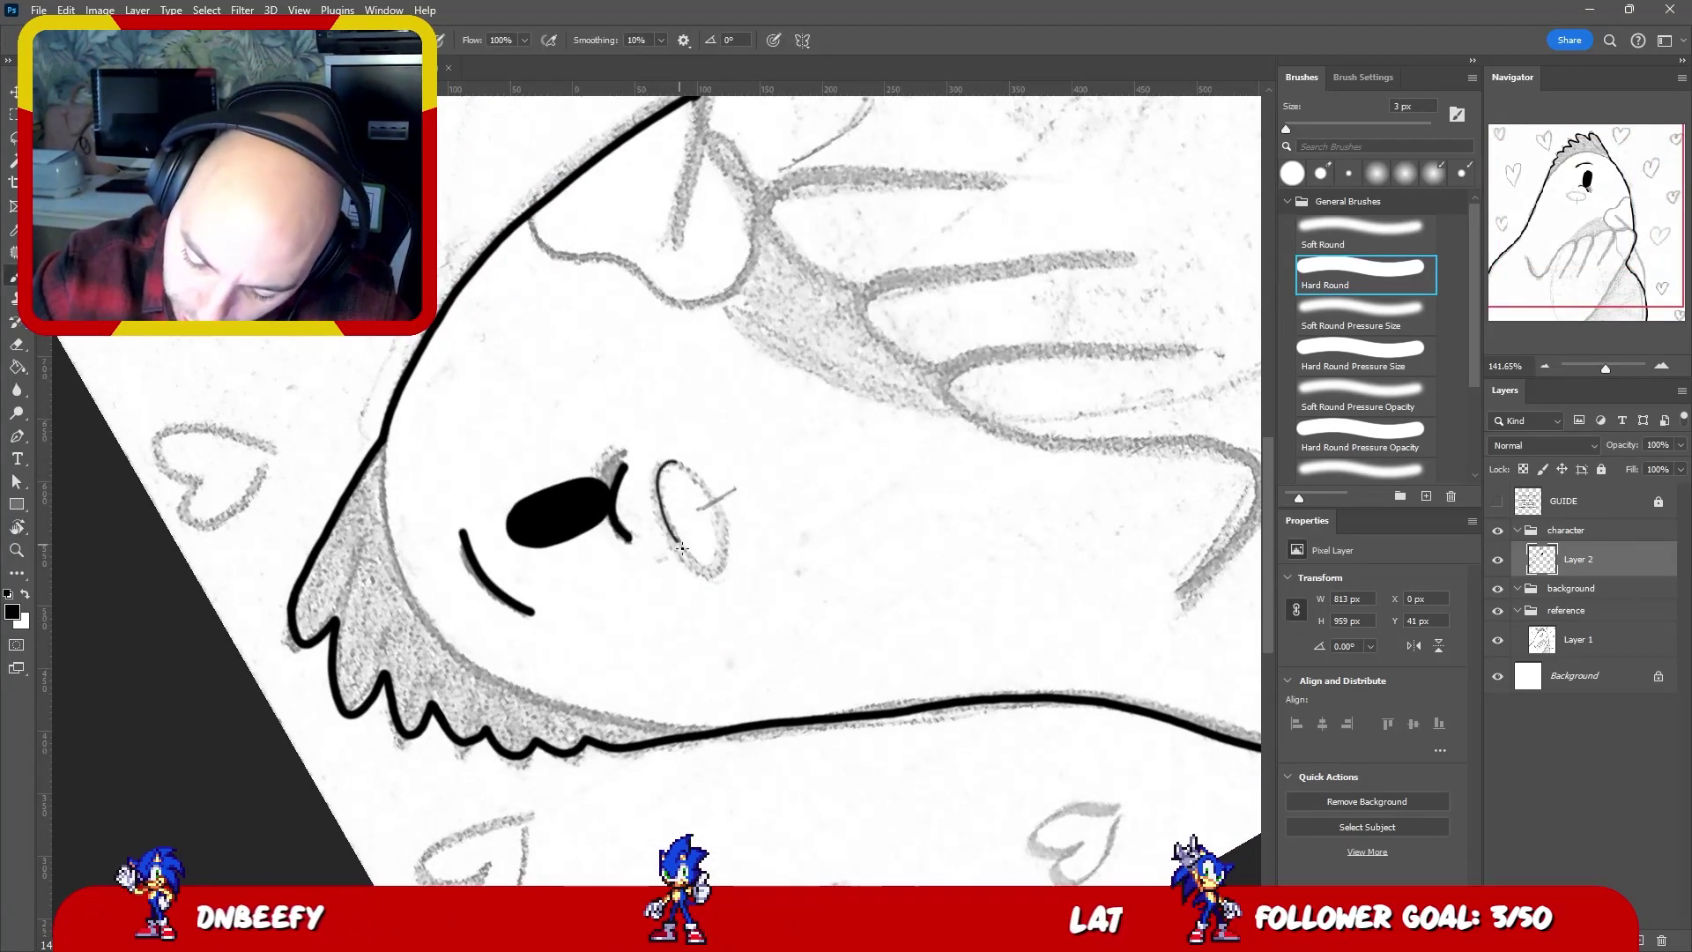
left_click_drag(681, 548, 709, 514)
key("ctrl+z")
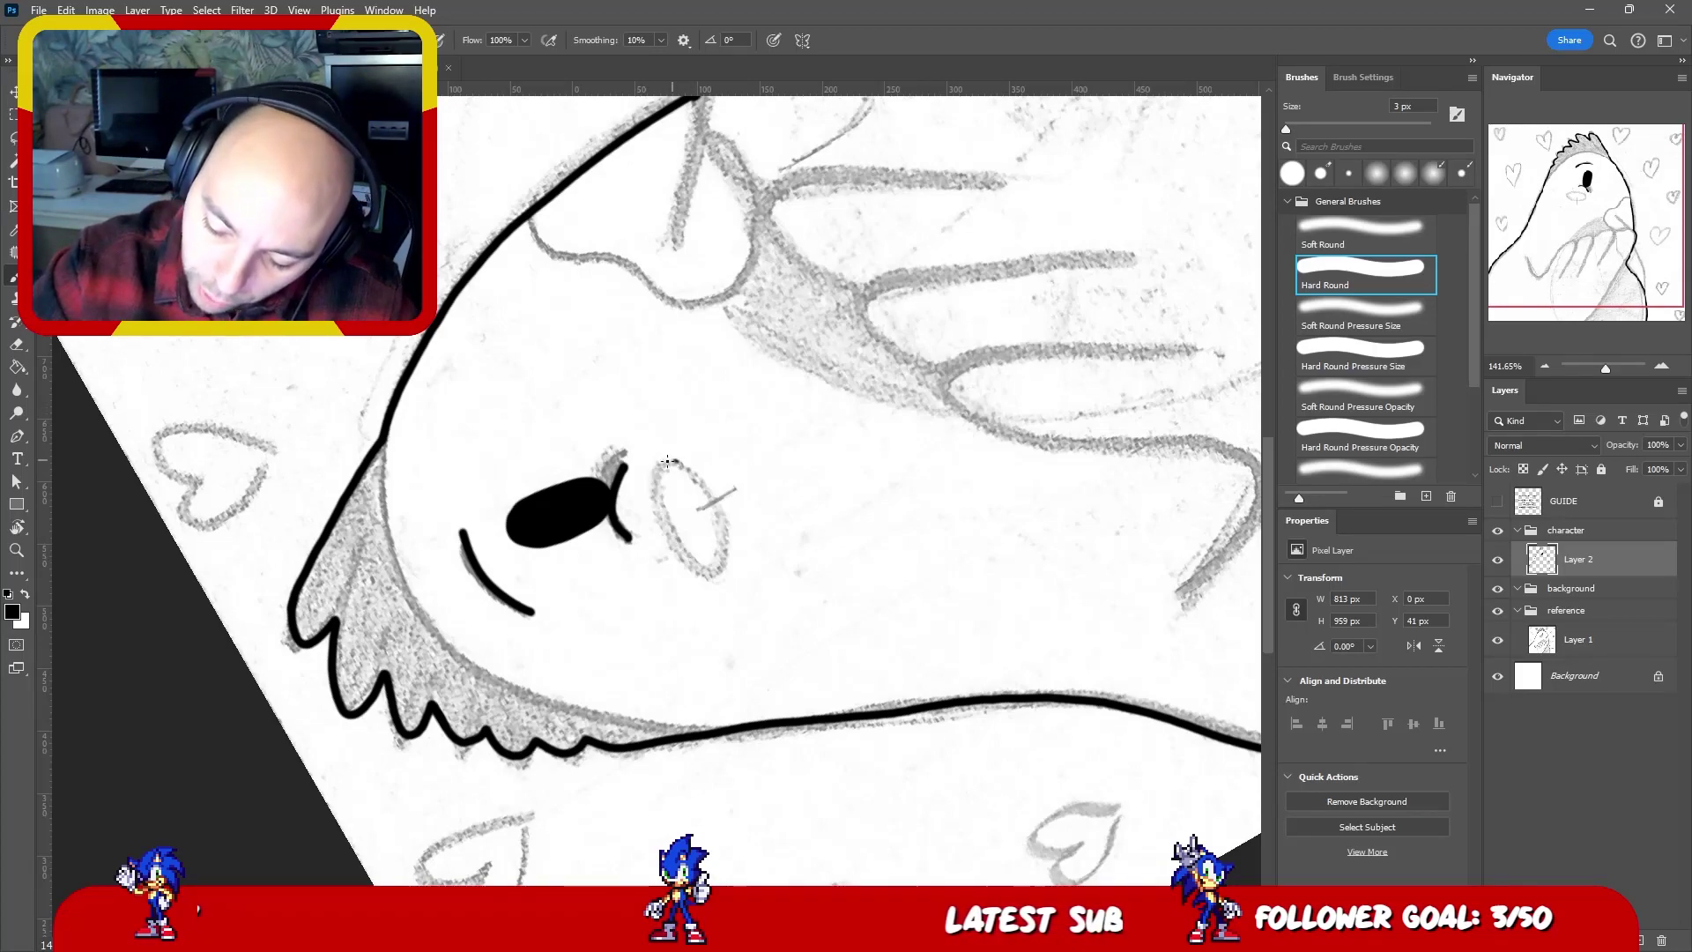
mouse_move(668, 462)
left_mouse_down()
mouse_move(703, 565)
mouse_move(715, 512)
mouse_move(676, 461)
mouse_move(655, 507)
mouse_move(703, 563)
mouse_move(719, 514)
mouse_move(677, 461)
left_mouse_up()
key("ctrl+z")
key("r")
left_click_drag(651, 274, 810, 477)
scroll(810, 477, "down", 4)
key("Escape")
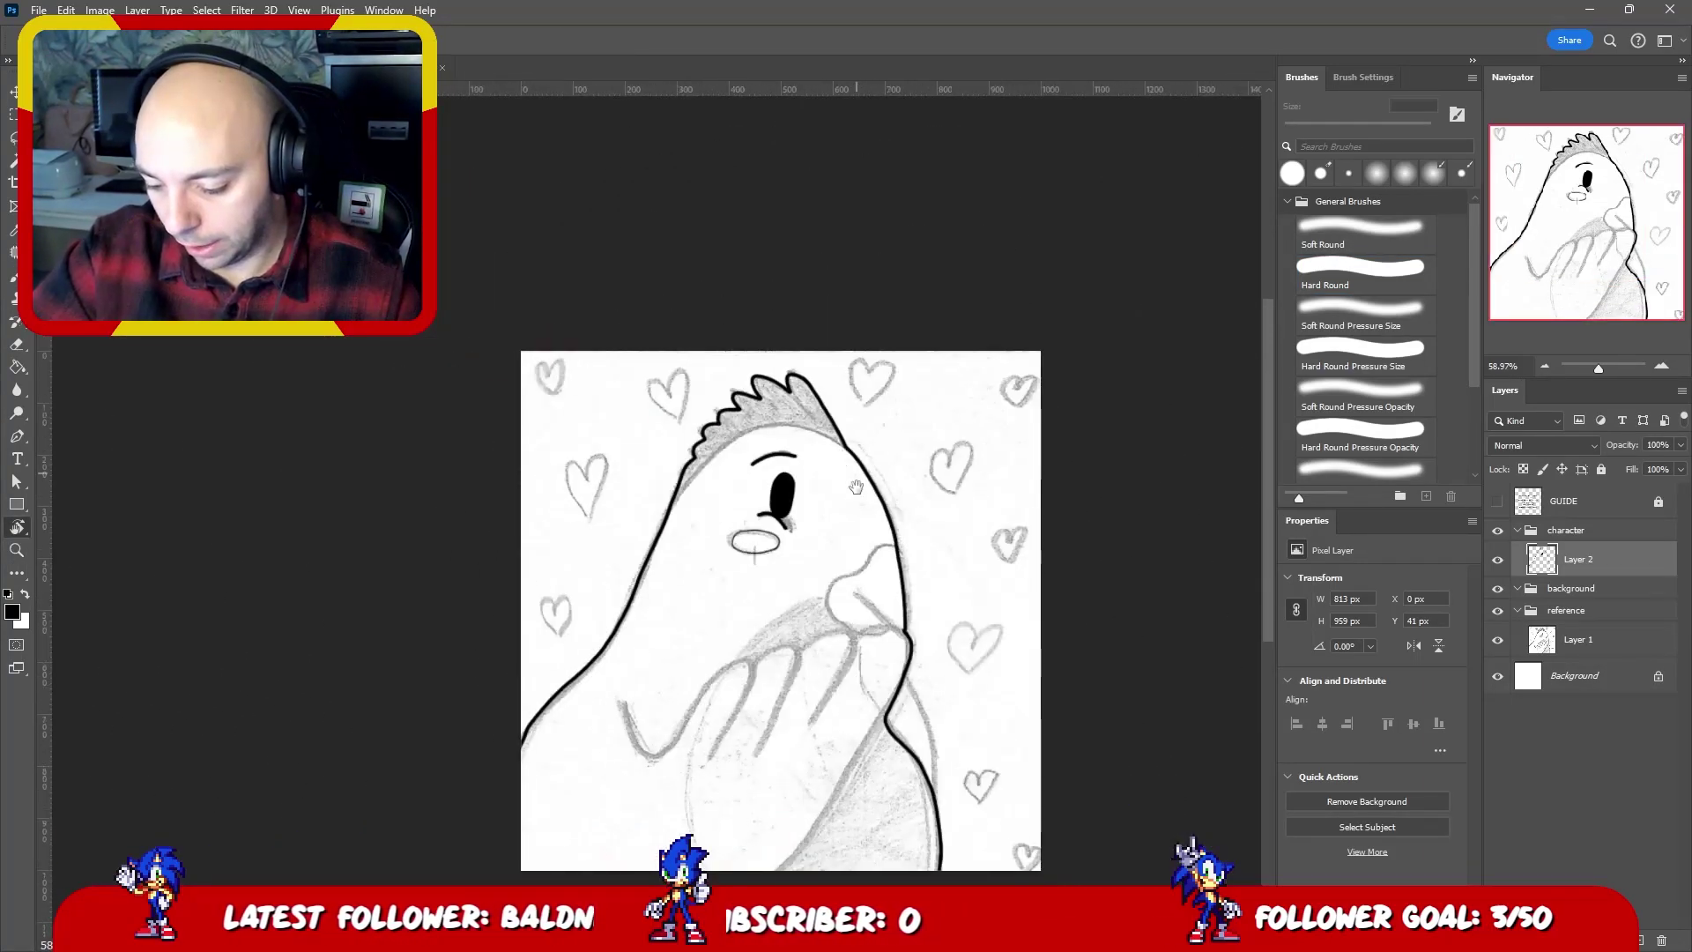
scroll(710, 518, "up", 5)
key("v")
scroll(705, 510, "down", 3)
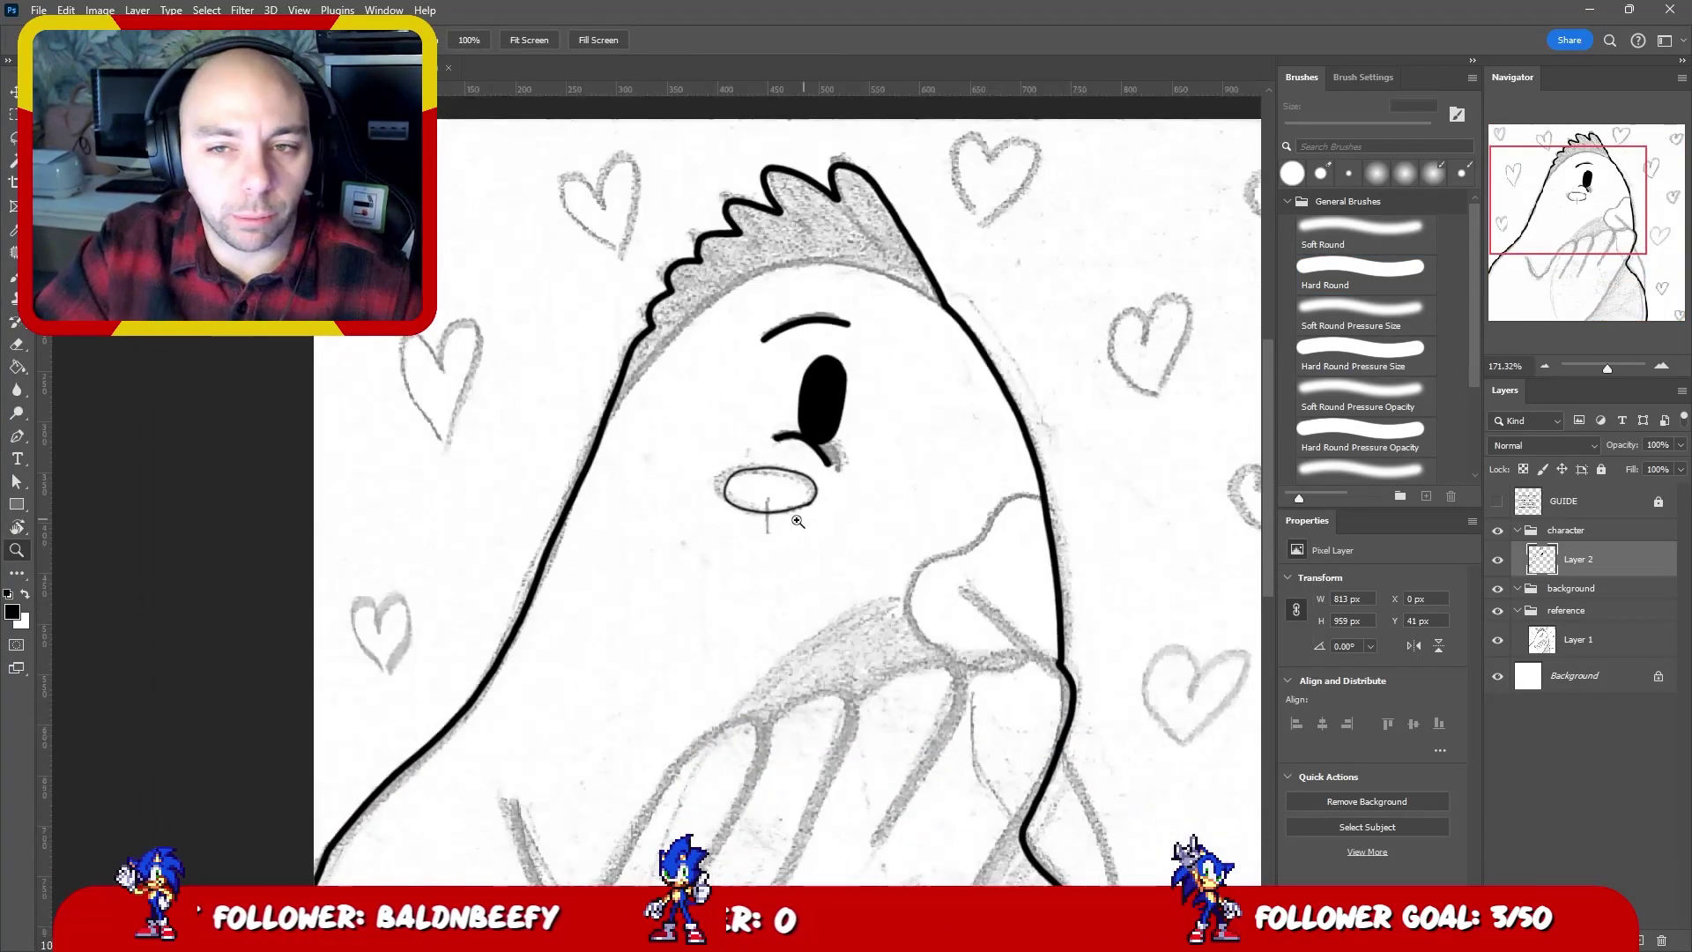
key("b")
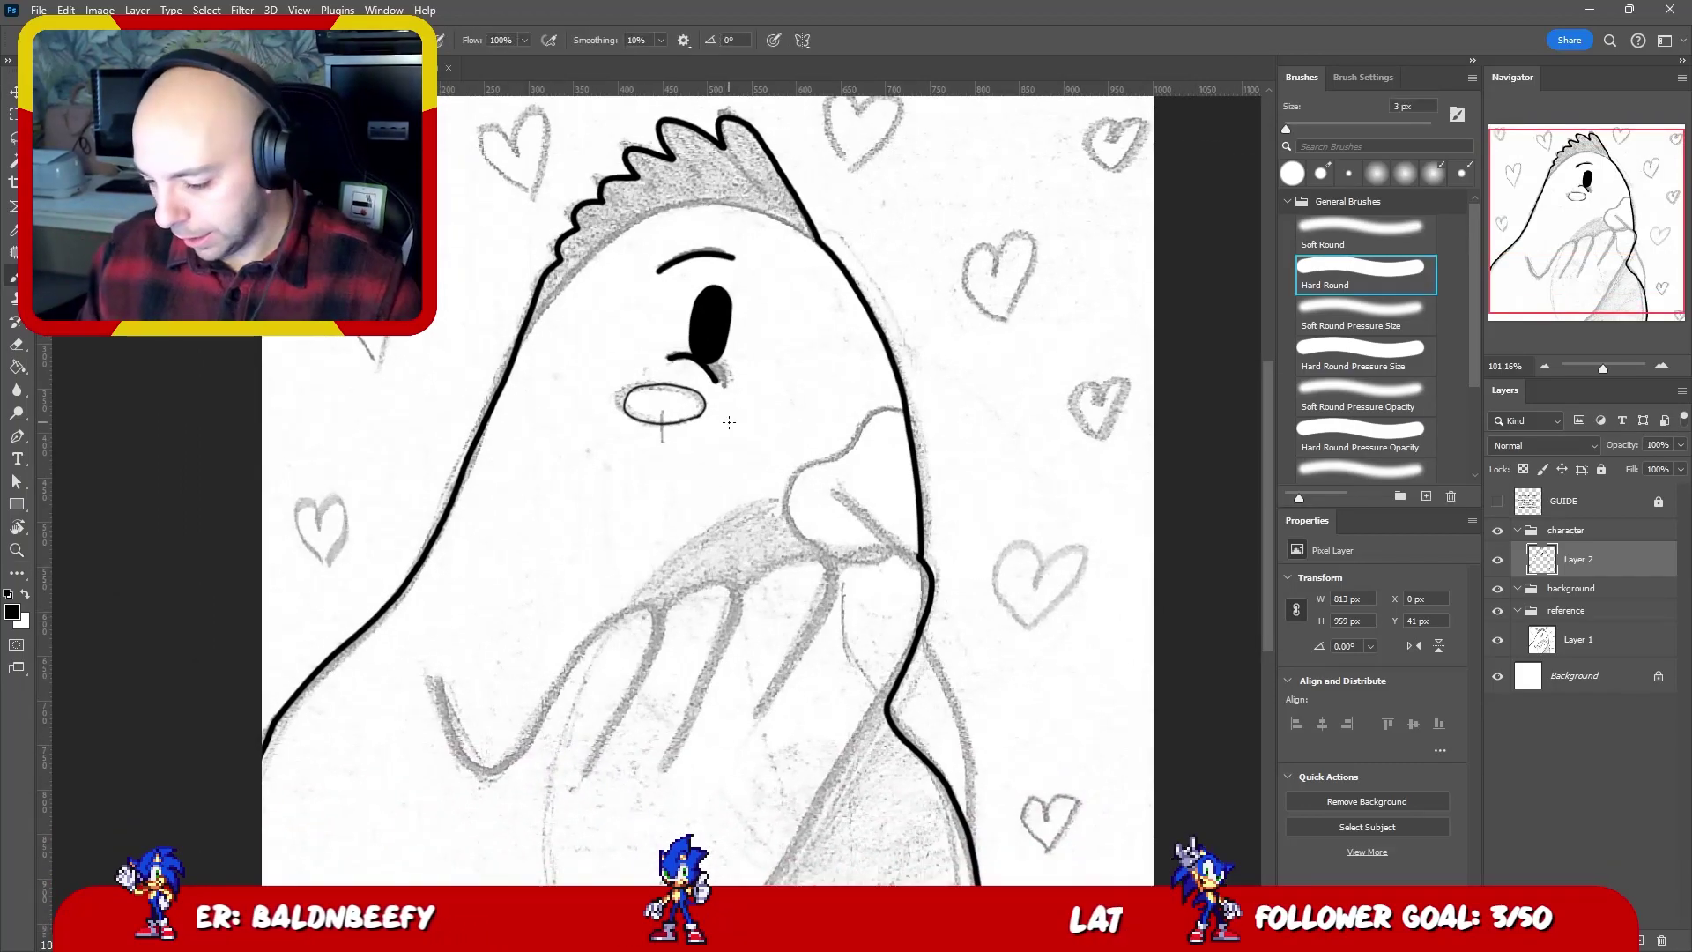
mouse_move(728, 422)
left_mouse_down()
mouse_move(1051, 356)
mouse_move(1009, 529)
mouse_move(1037, 418)
left_mouse_up()
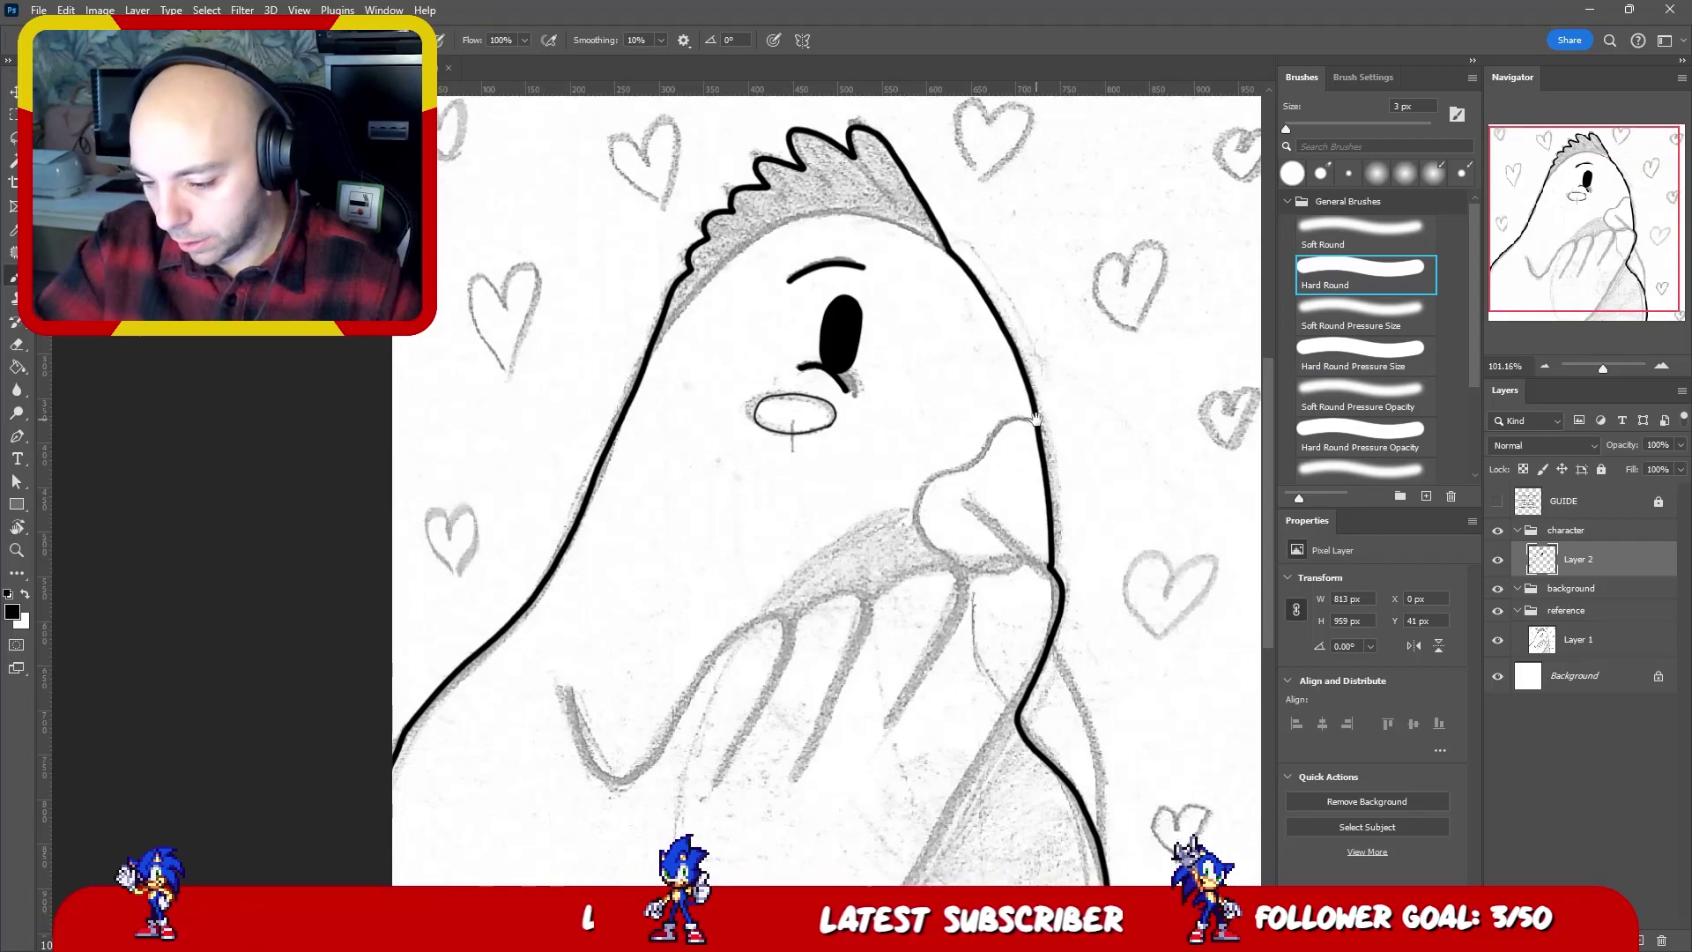
key("space")
left_click_drag(596, 229, 705, 247)
key("z")
left_click(720, 392)
mouse_move(720, 392)
left_mouse_down()
mouse_move(838, 423)
mouse_move(876, 388)
left_mouse_up()
key("b")
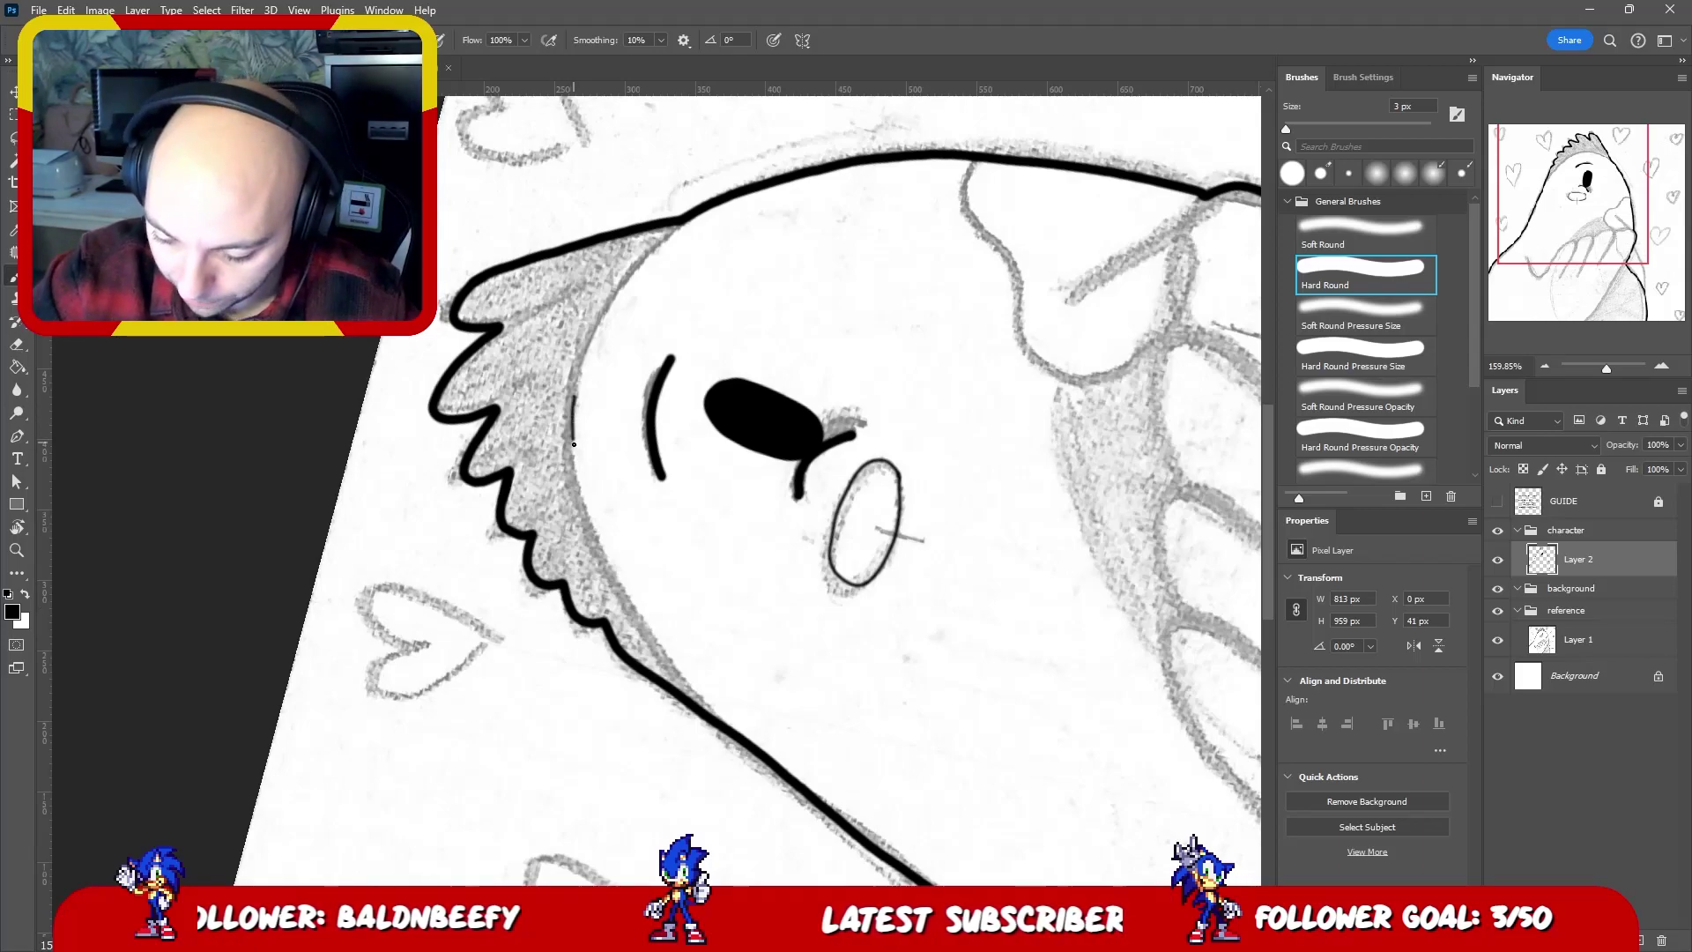
- Ink the thin inner contour beside the grey crest with the 3 px brush, redrawing it several times
mouse_move(573, 443)
left_mouse_down()
mouse_move(628, 585)
mouse_move(719, 718)
mouse_move(802, 390)
mouse_move(775, 370)
left_mouse_up()
key("r")
key("b")
scroll(736, 341, "up", 5)
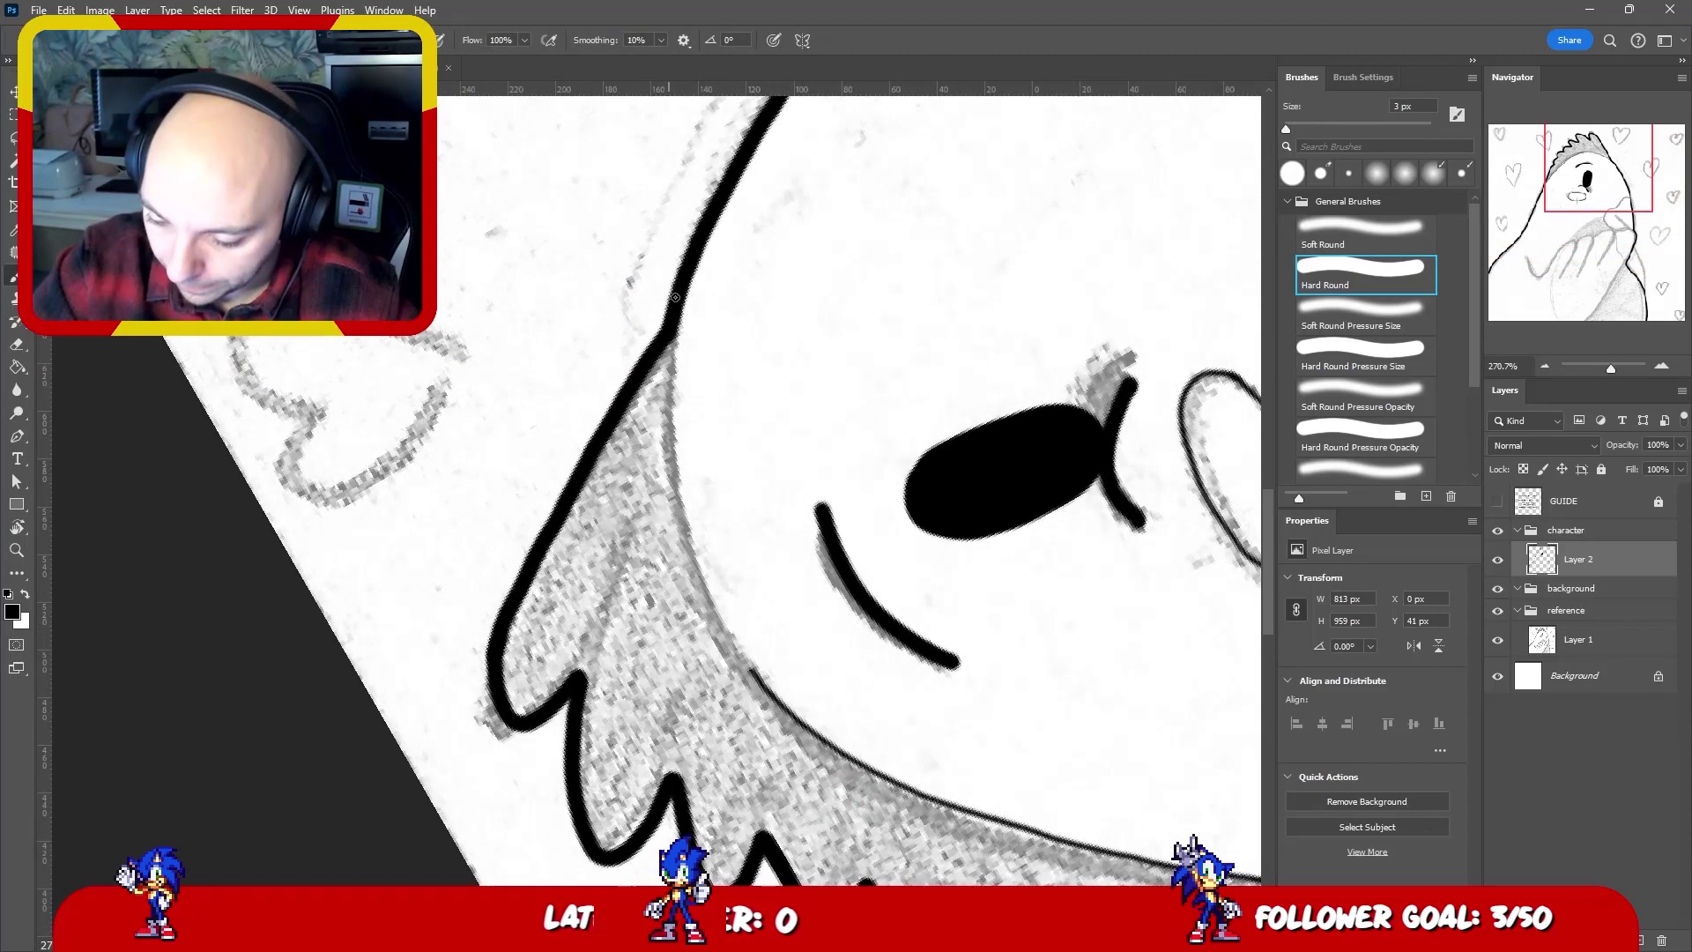
mouse_move(676, 326)
left_mouse_down()
mouse_move(680, 515)
mouse_move(743, 660)
mouse_move(809, 721)
left_mouse_up()
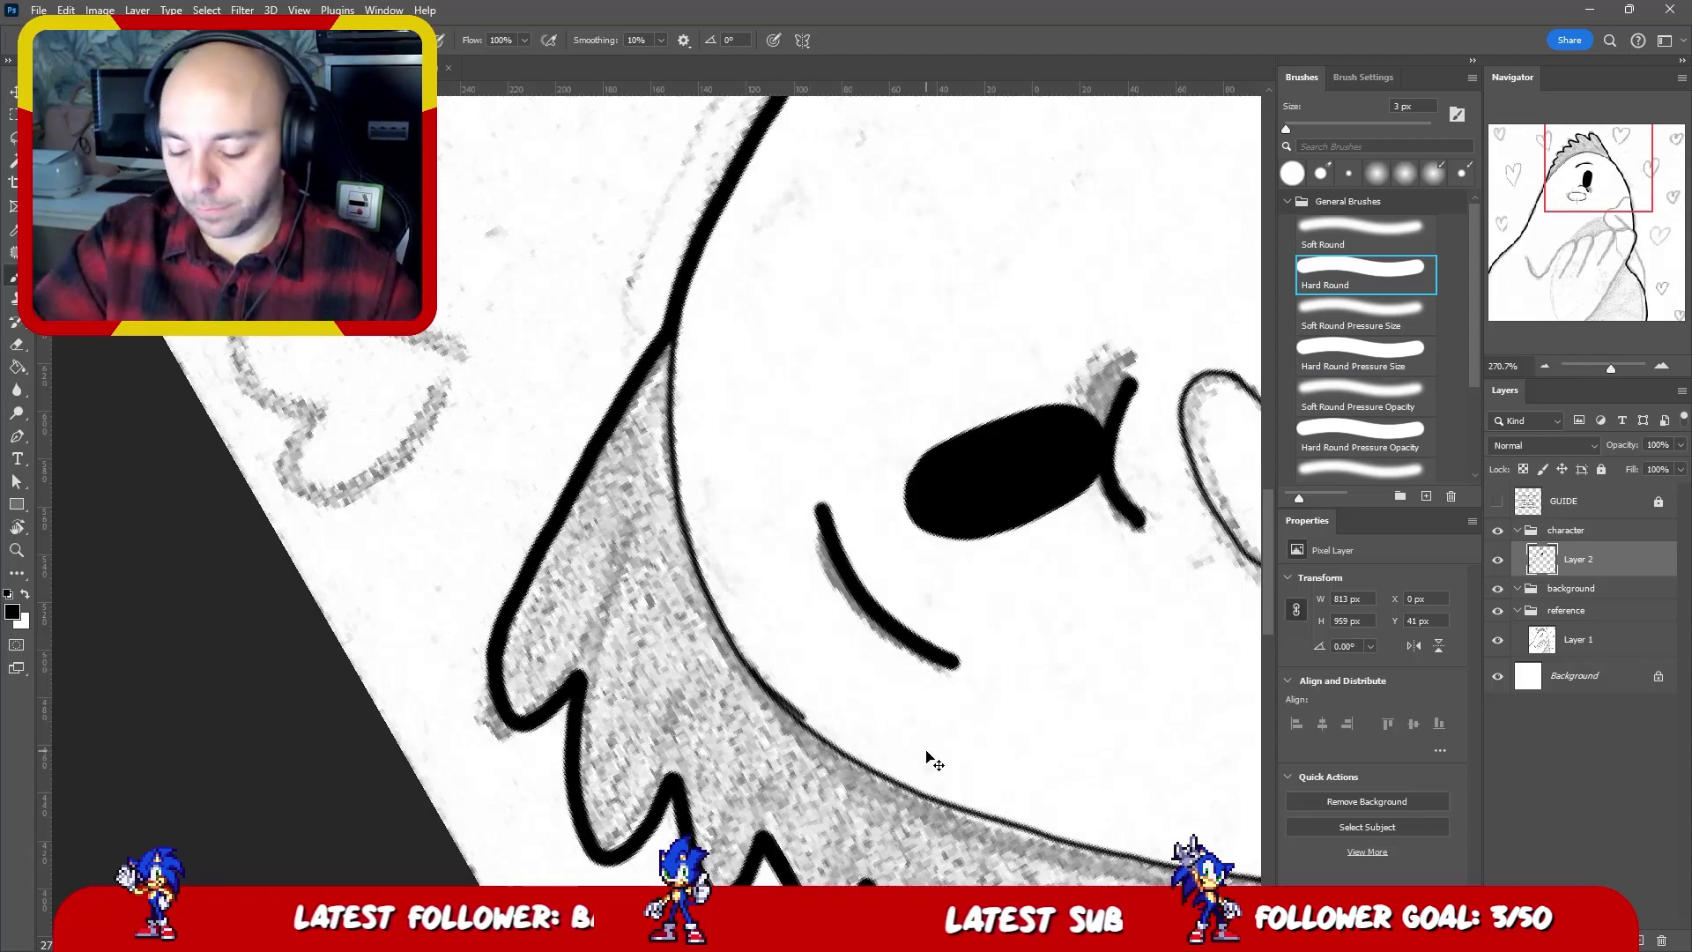
key("ctrl+z")
mouse_move(675, 321)
left_mouse_down()
mouse_move(711, 594)
mouse_move(747, 670)
mouse_move(781, 709)
left_mouse_up()
key("ctrl+z")
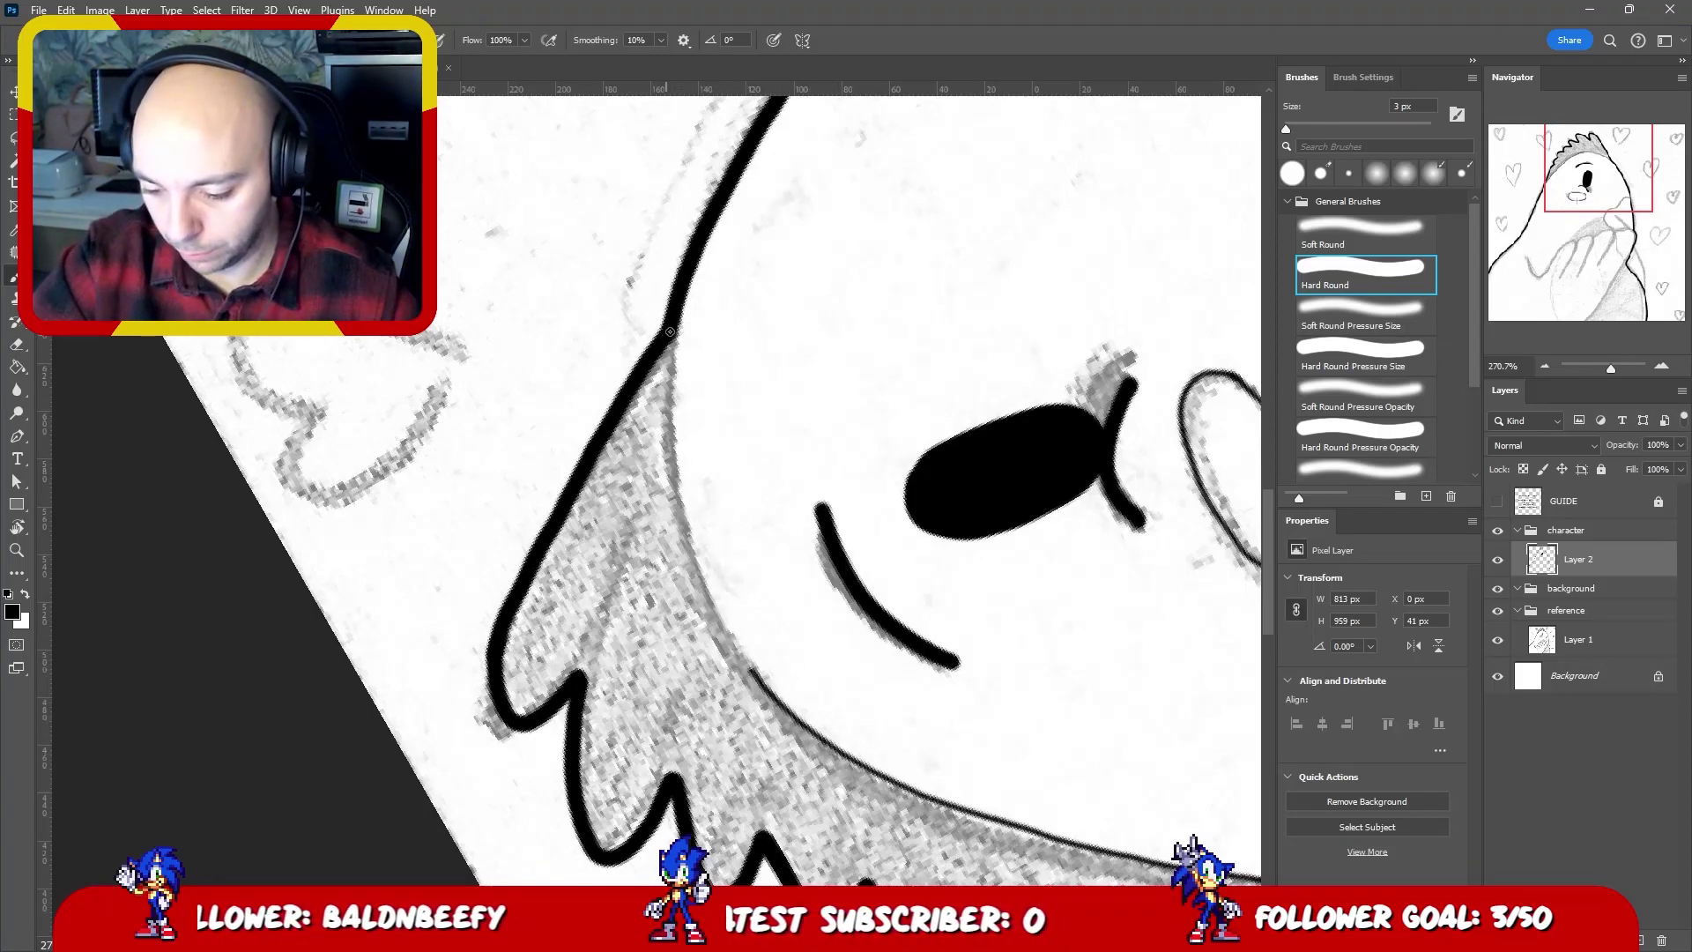
mouse_move(676, 329)
left_mouse_down()
mouse_move(692, 494)
mouse_move(783, 714)
left_mouse_up()
key("ctrl+z")
mouse_move(673, 322)
left_mouse_down()
mouse_move(687, 529)
mouse_move(765, 698)
mouse_move(848, 789)
left_mouse_up()
- Zoom out to the whole head and try a stroke down the raised wing's inner edge
key("r")
key("z")
scroll(875, 430, "down", 5)
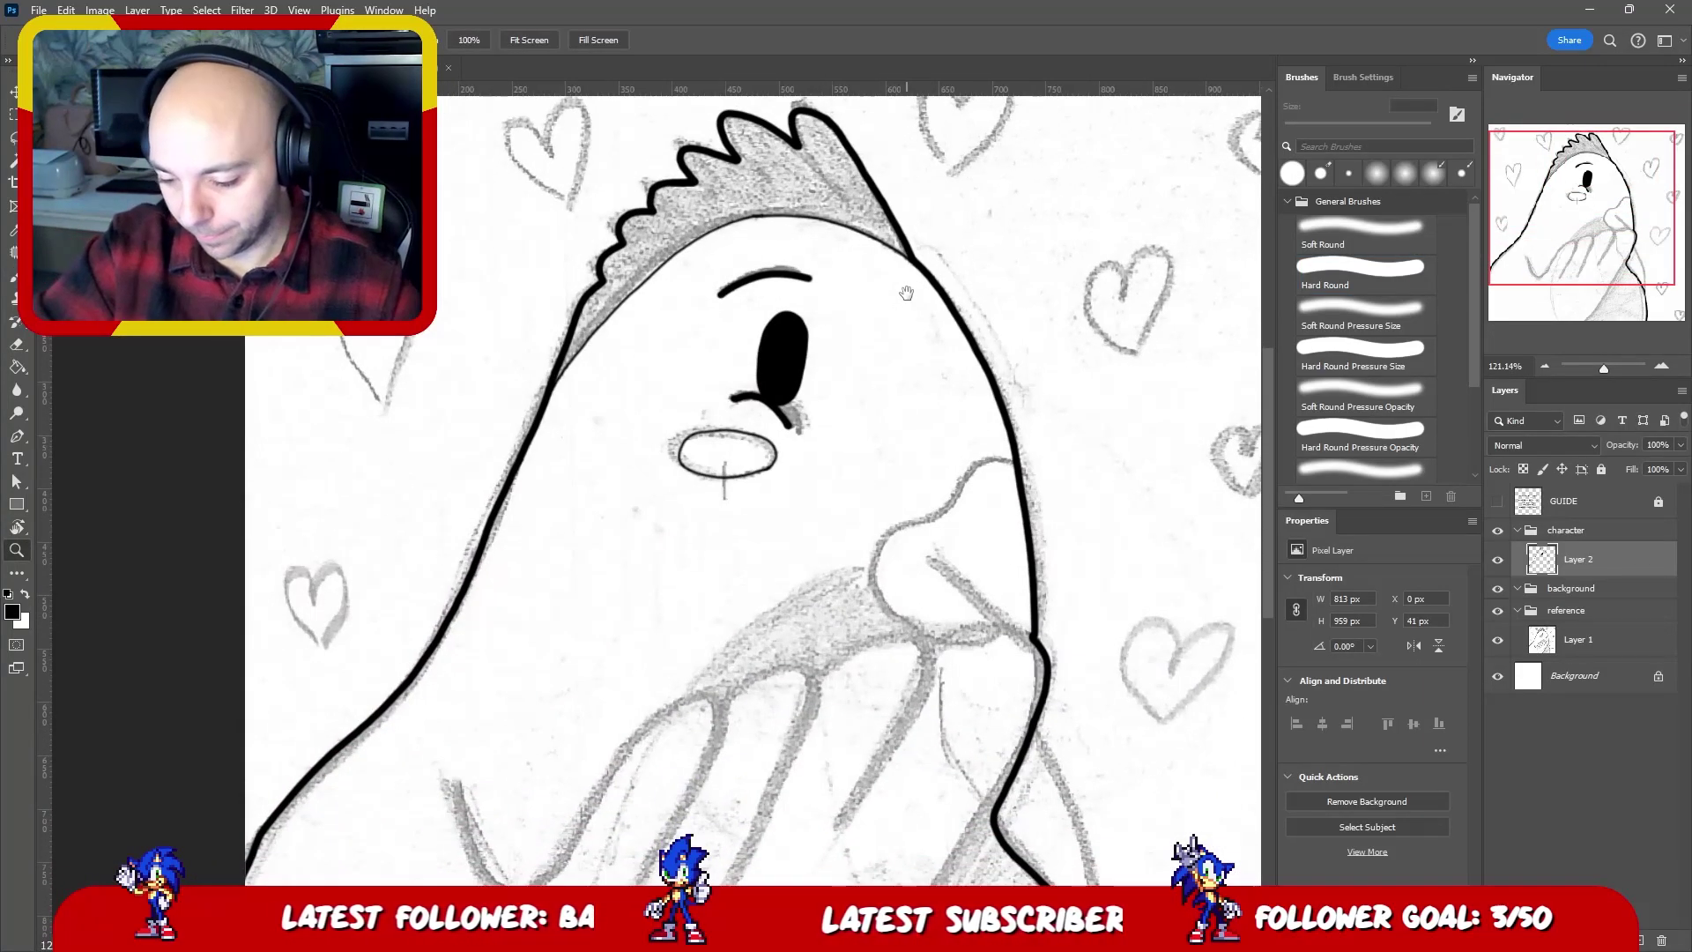
scroll(875, 430, "down", 3)
scroll(889, 542, "up", 4)
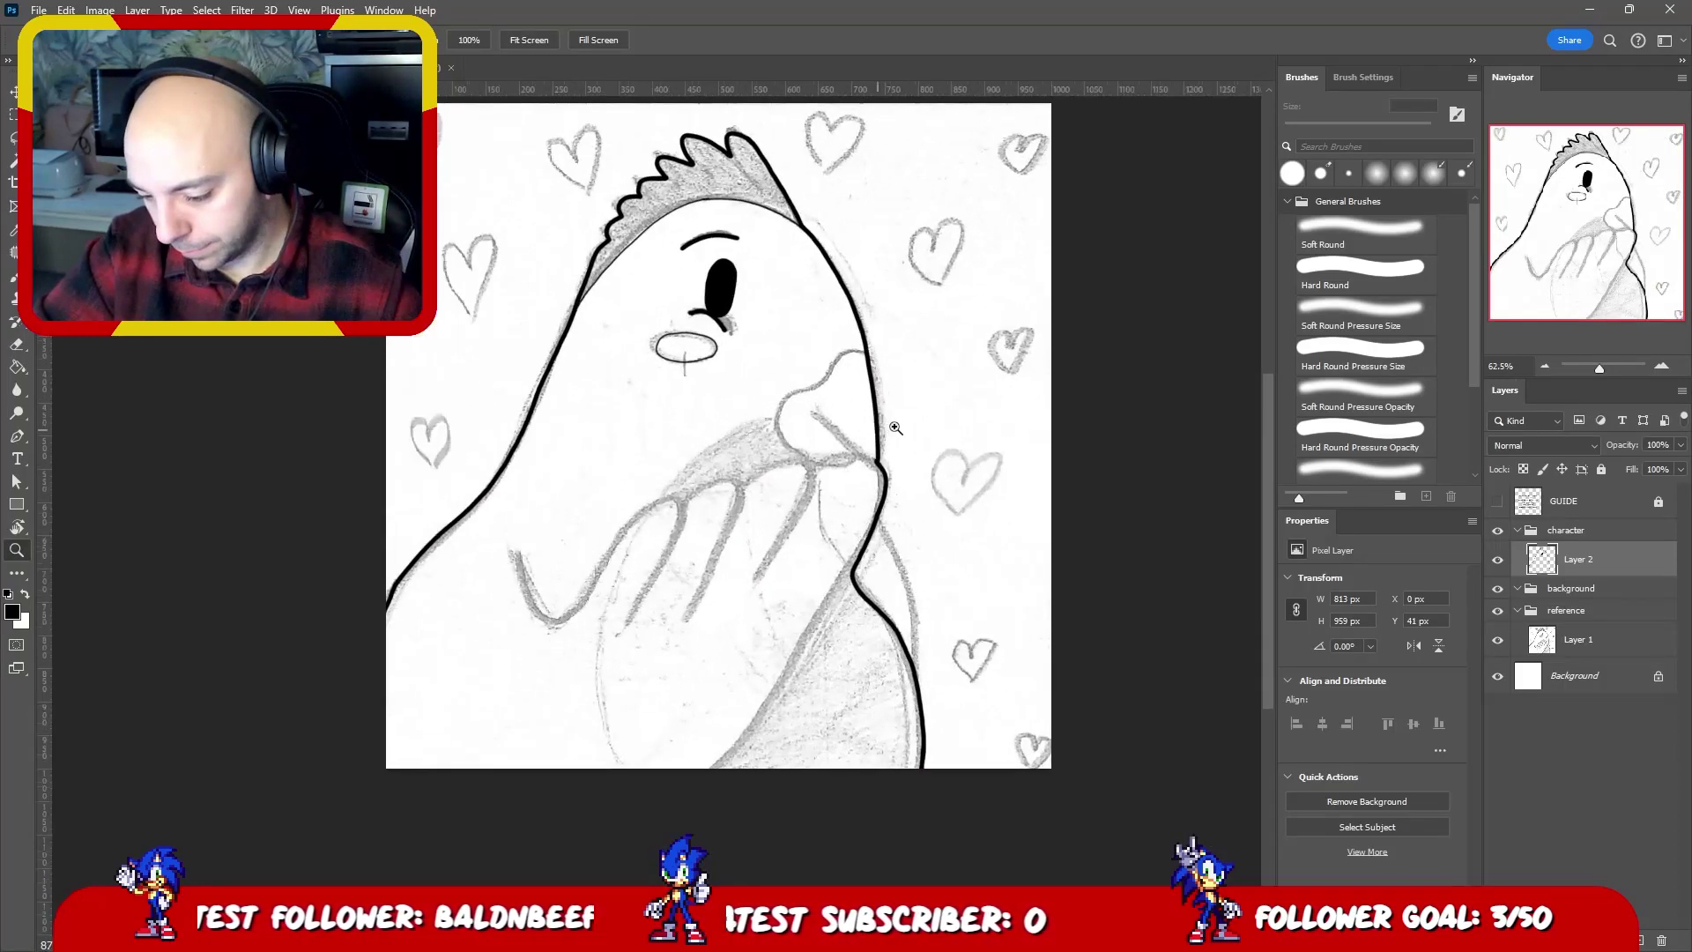
key("b")
mouse_move(890, 542)
left_mouse_down()
mouse_move(999, 436)
mouse_move(975, 350)
mouse_move(1022, 357)
mouse_move(991, 274)
mouse_move(957, 293)
left_mouse_up()
key("r")
key("b")
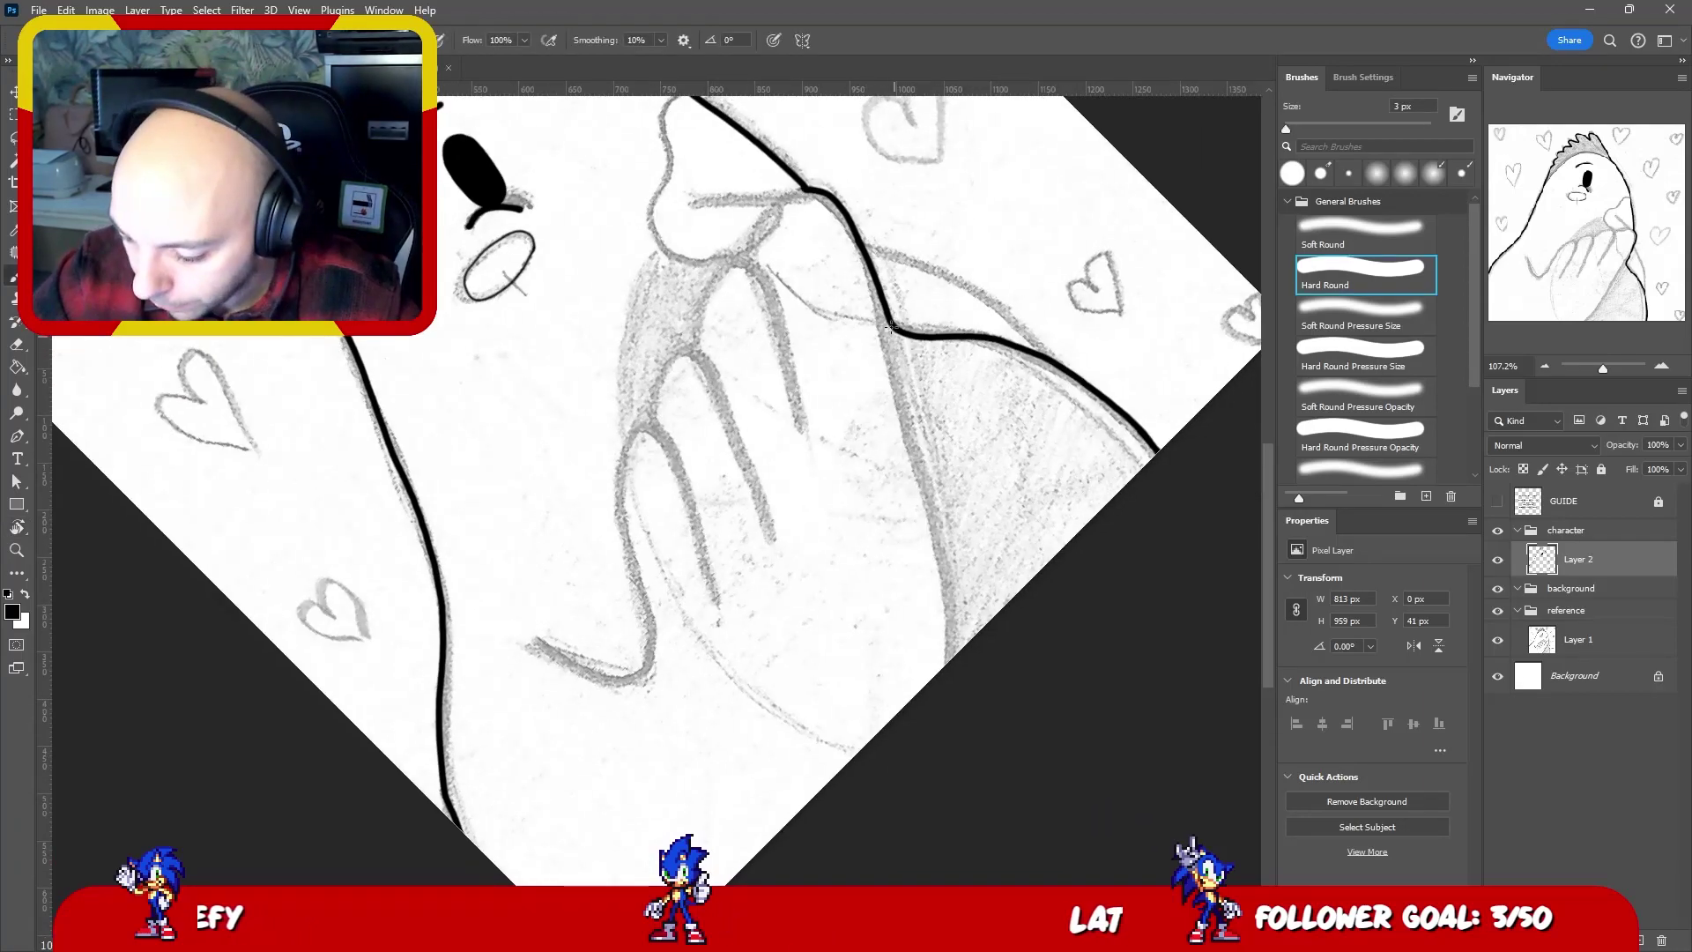
left_click_drag(893, 333, 958, 651)
key("ctrl+z")
- Ink a long curve down the wing outline from its line corner, redoing the stroke once
left_click_drag(893, 328, 954, 653)
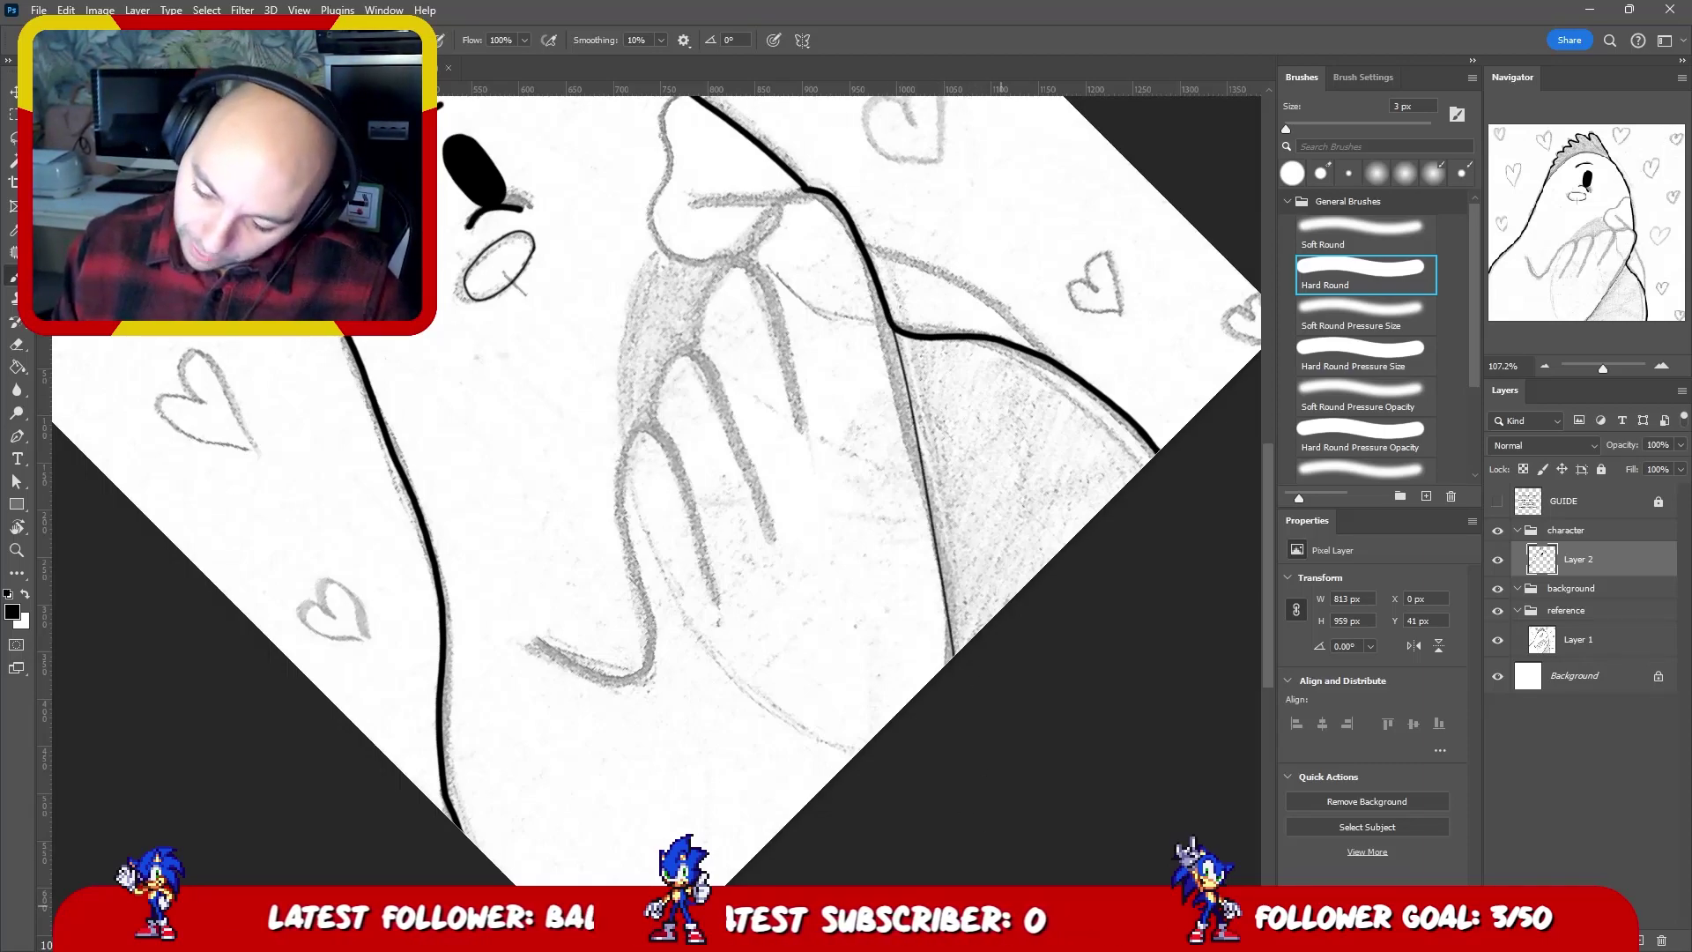
left_click_drag(808, 140, 899, 181)
left_click_drag(789, 231, 928, 224)
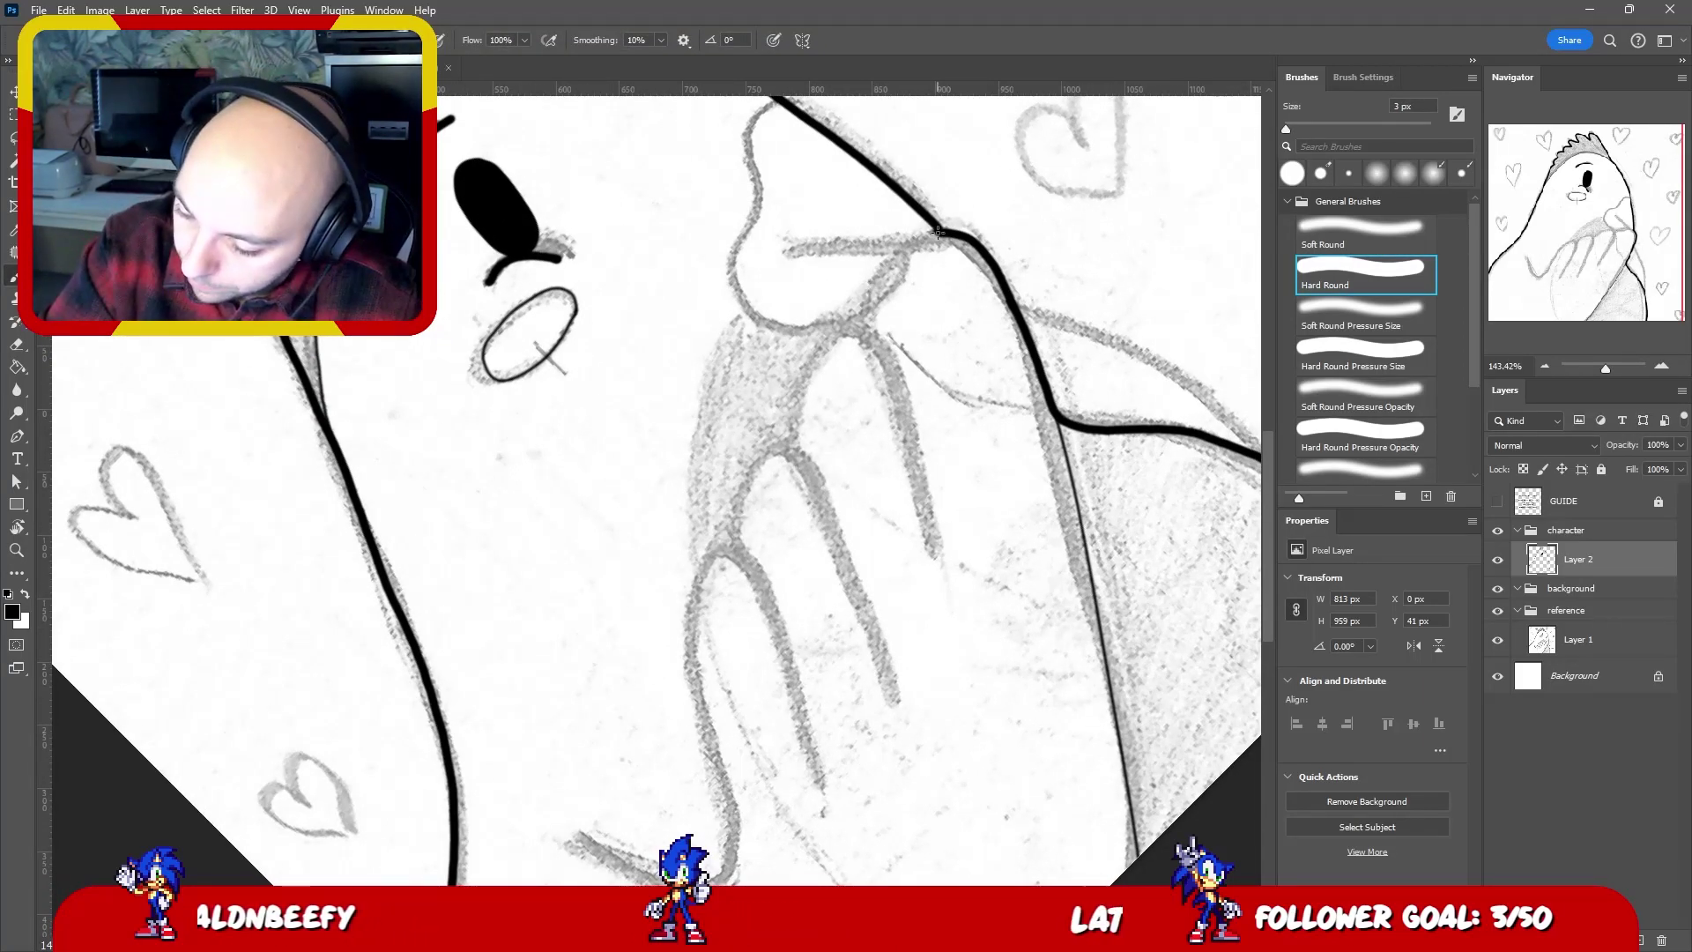
mouse_move(932, 232)
left_mouse_down()
mouse_move(897, 257)
mouse_move(864, 333)
left_mouse_up()
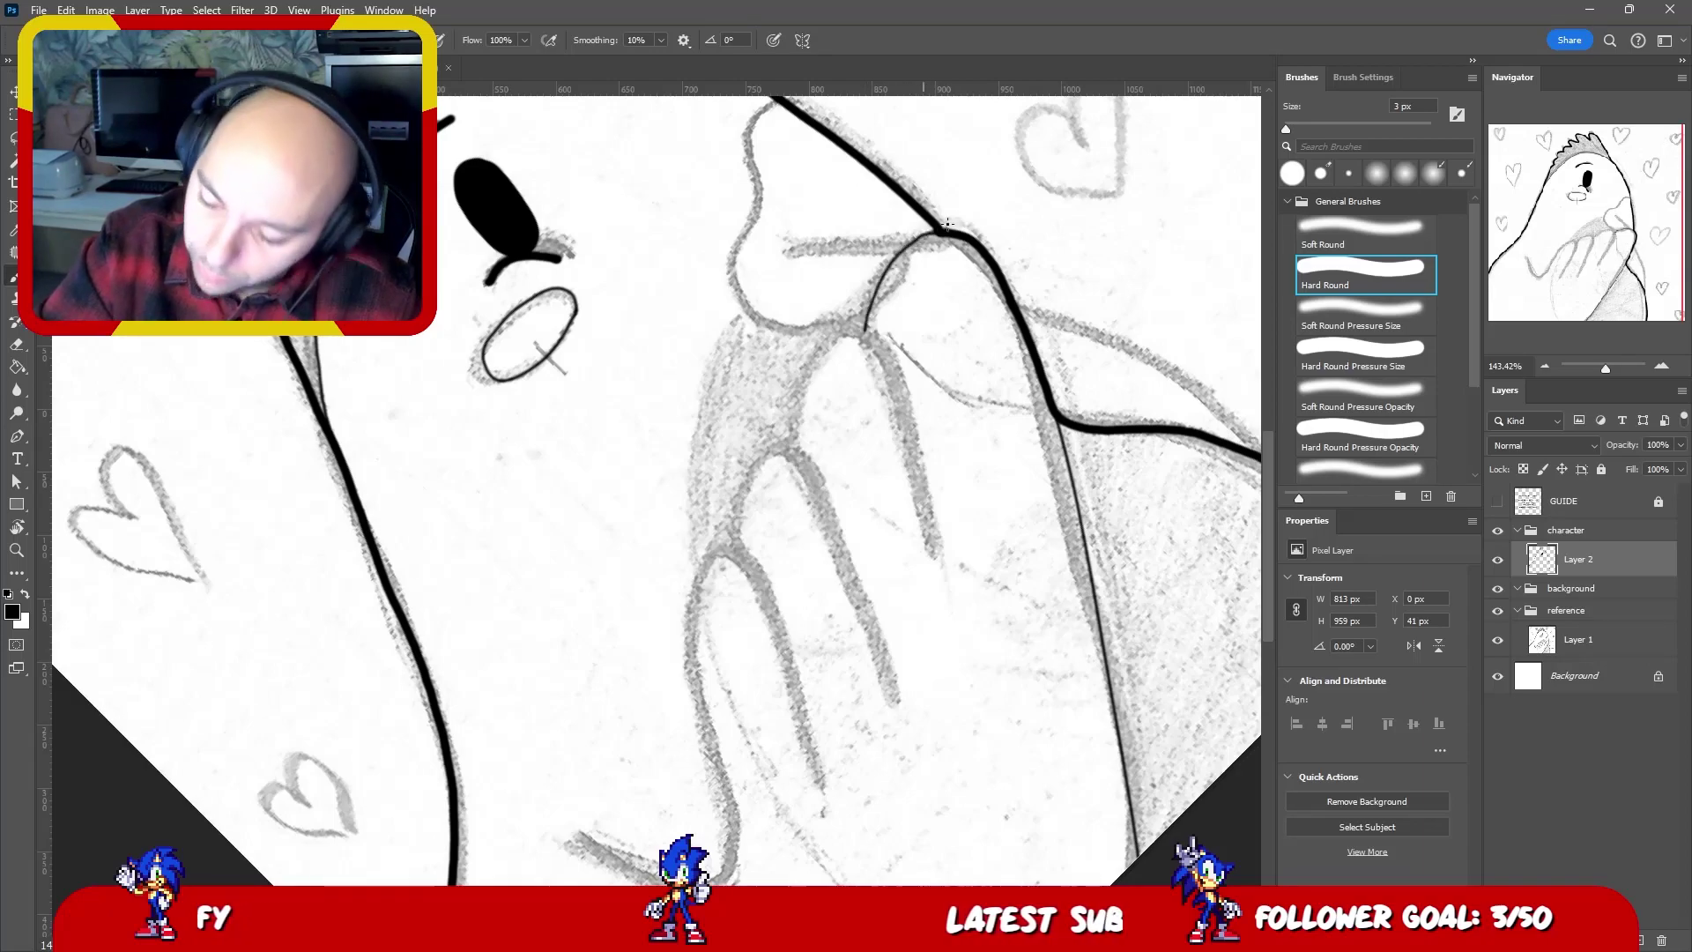
key("ctrl+z")
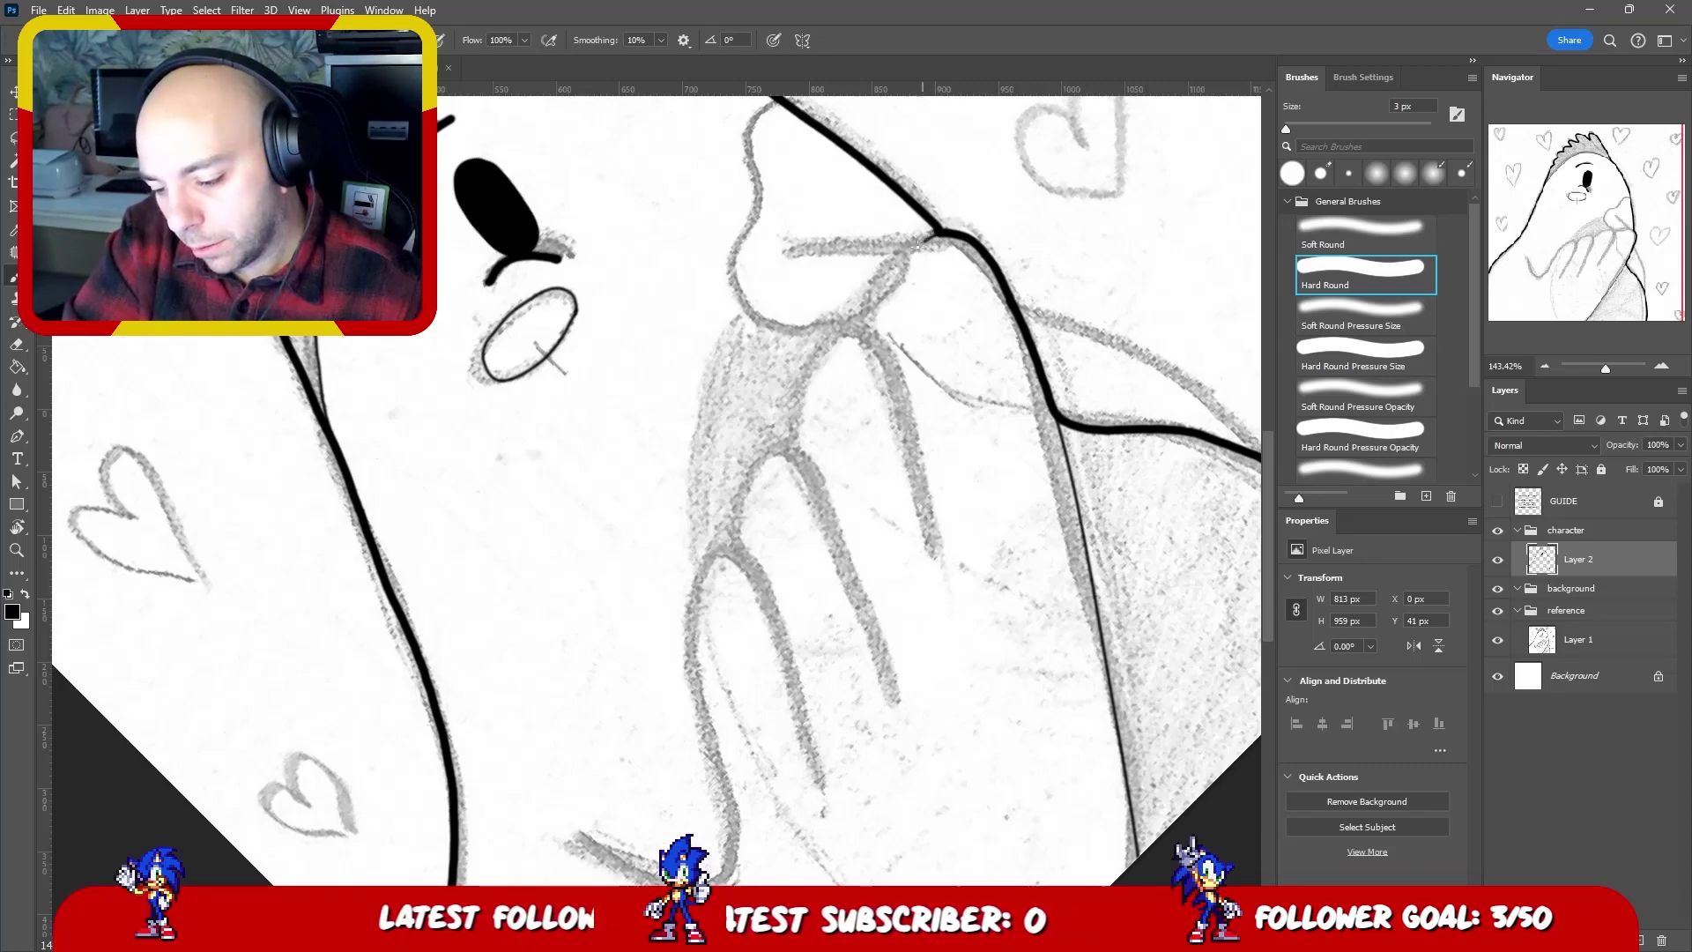
mouse_move(921, 242)
left_mouse_down()
mouse_move(878, 282)
mouse_move(691, 587)
mouse_move(687, 712)
mouse_move(718, 855)
left_mouse_up()
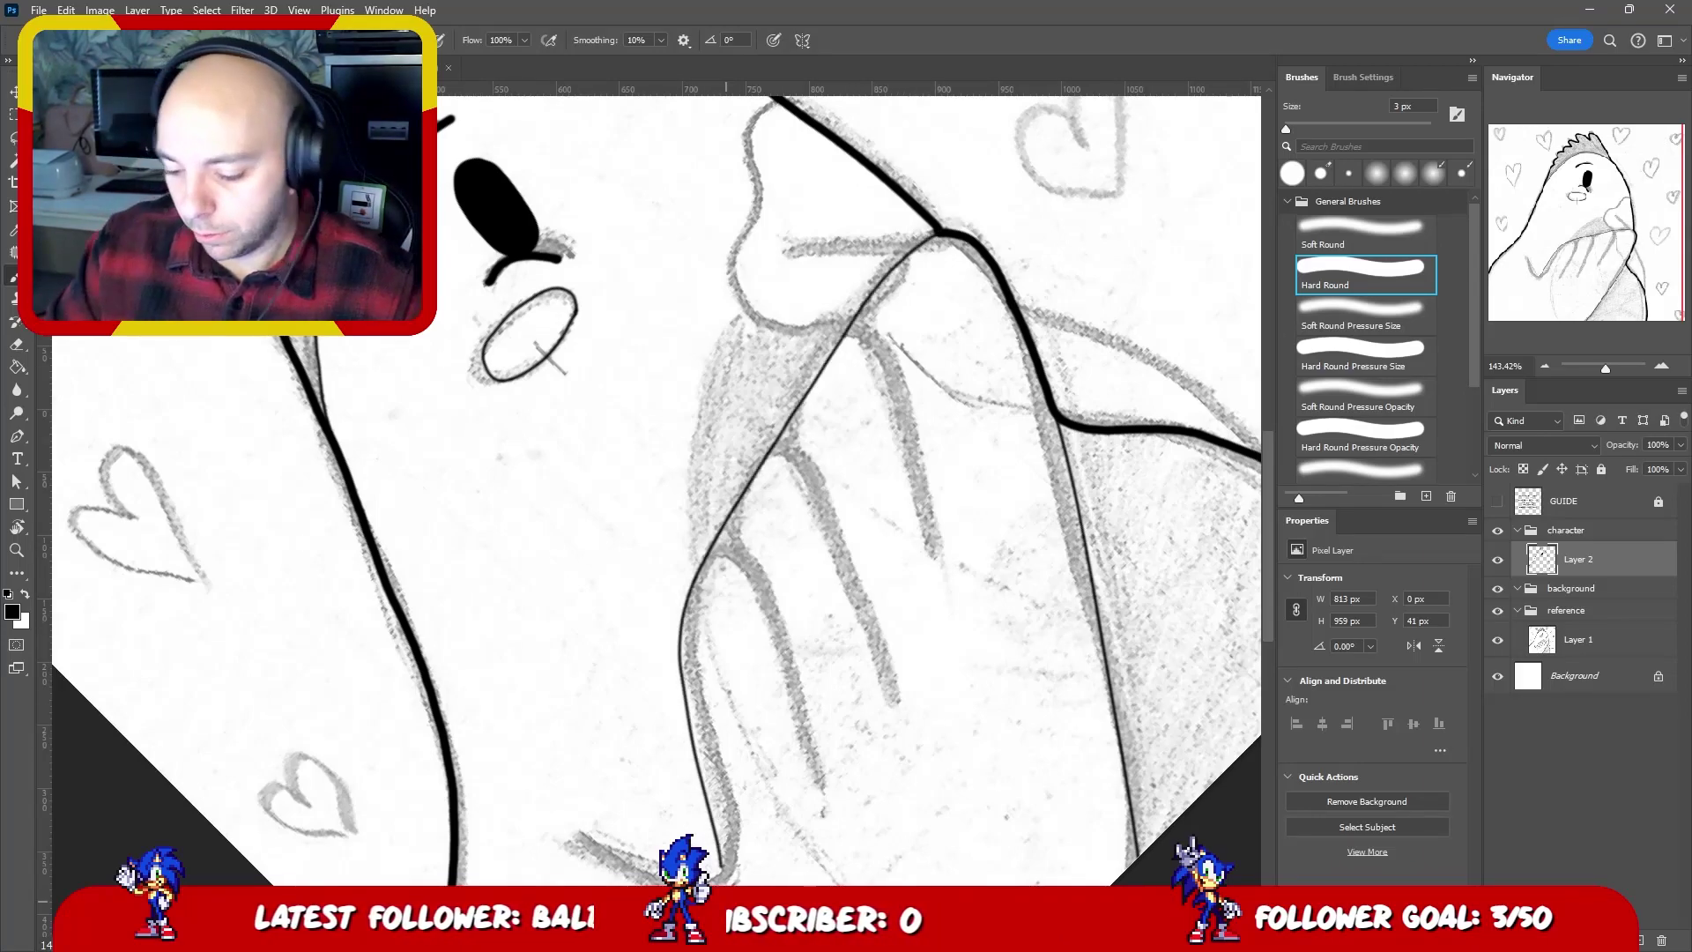
- Ink two finger lines and the finger's left-edge curve, checking them with the sketch hidden
left_click_drag(853, 321, 925, 529)
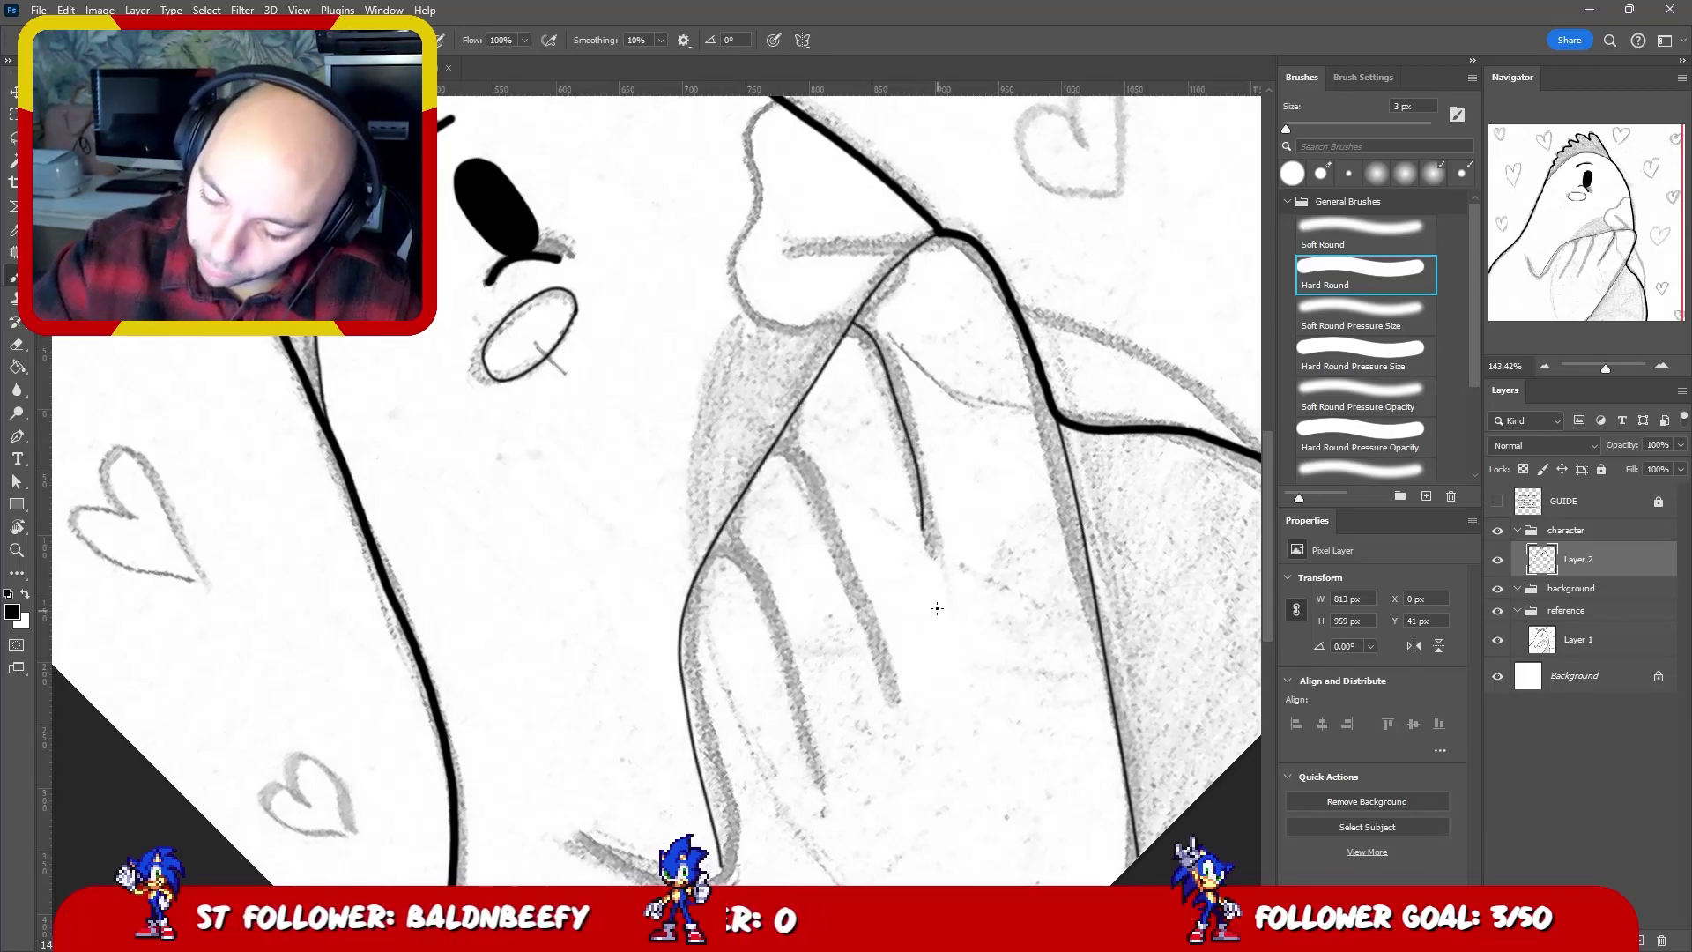
left_click_drag(784, 451, 861, 610)
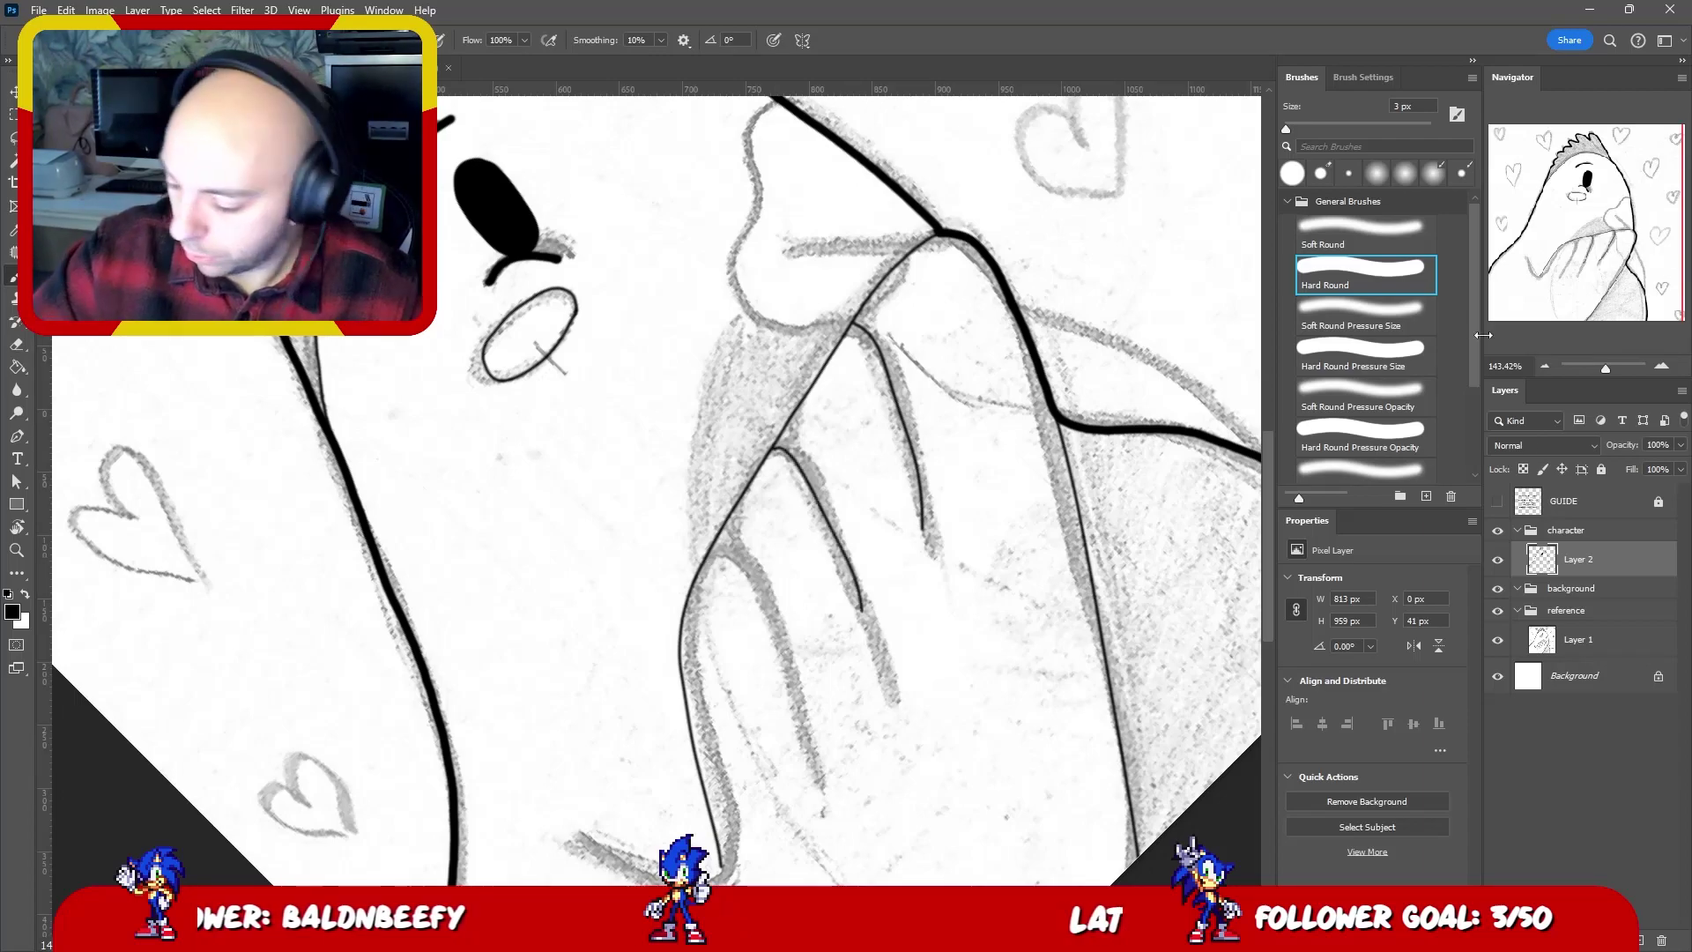
left_click(1517, 610)
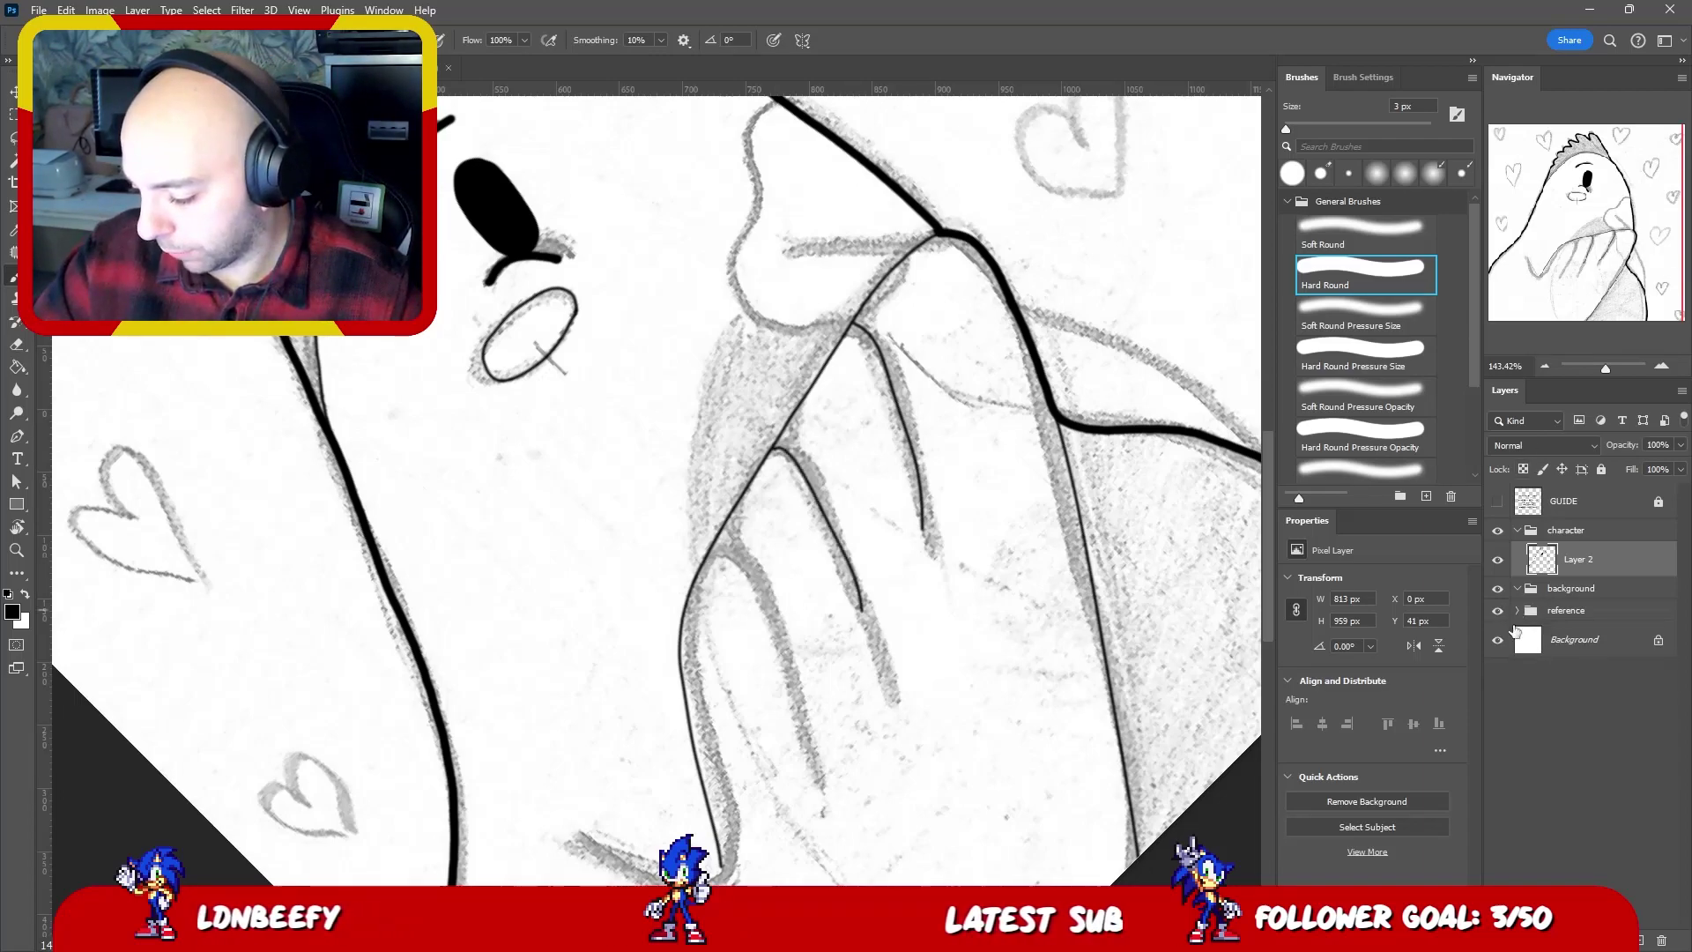
left_click(1497, 609)
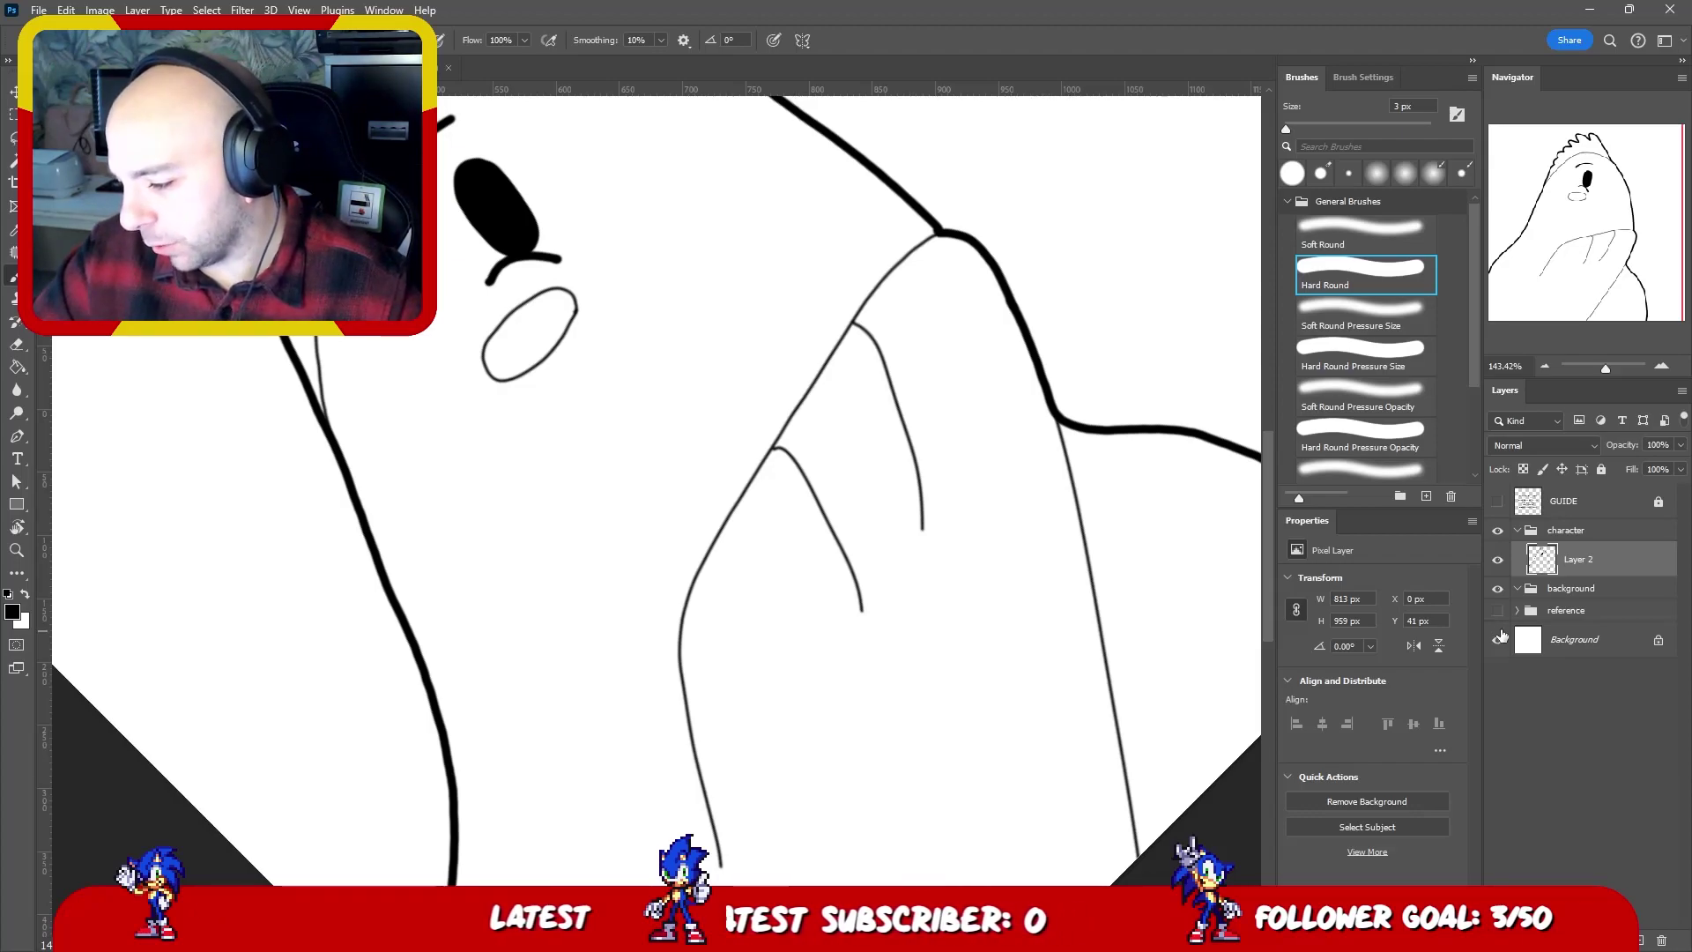
left_click(1497, 610)
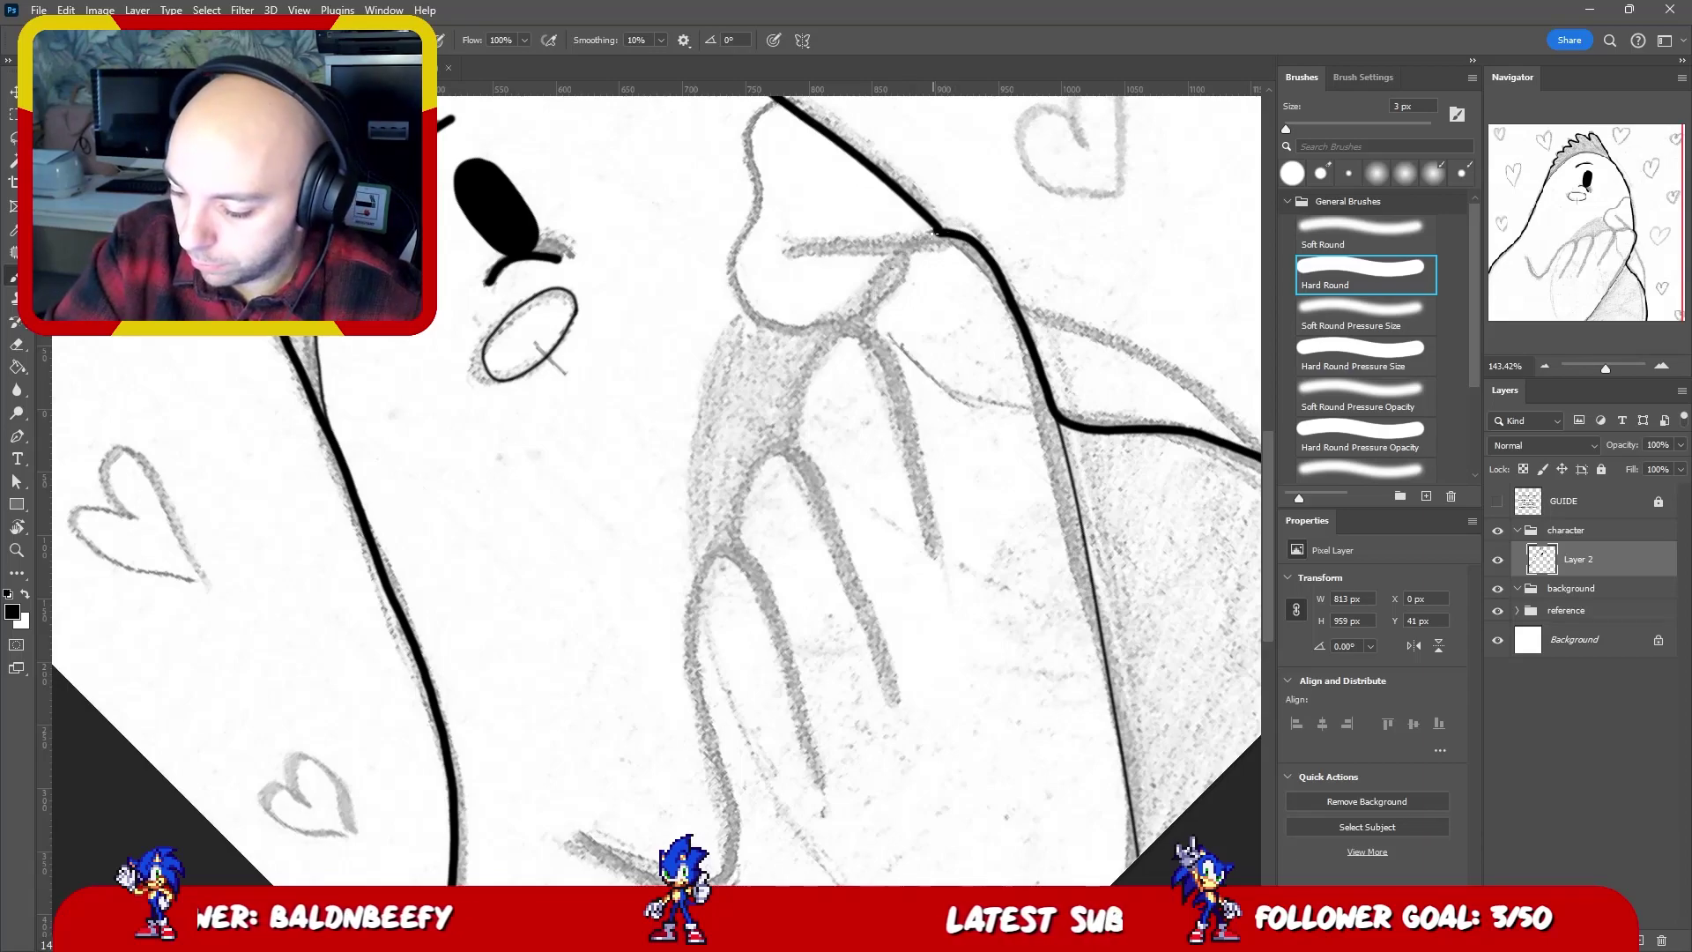
mouse_move(941, 232)
left_mouse_down()
mouse_move(883, 264)
mouse_move(866, 326)
mouse_move(833, 347)
mouse_move(812, 444)
mouse_move(766, 459)
mouse_move(745, 553)
mouse_move(705, 577)
mouse_move(700, 698)
mouse_move(723, 870)
left_mouse_up()
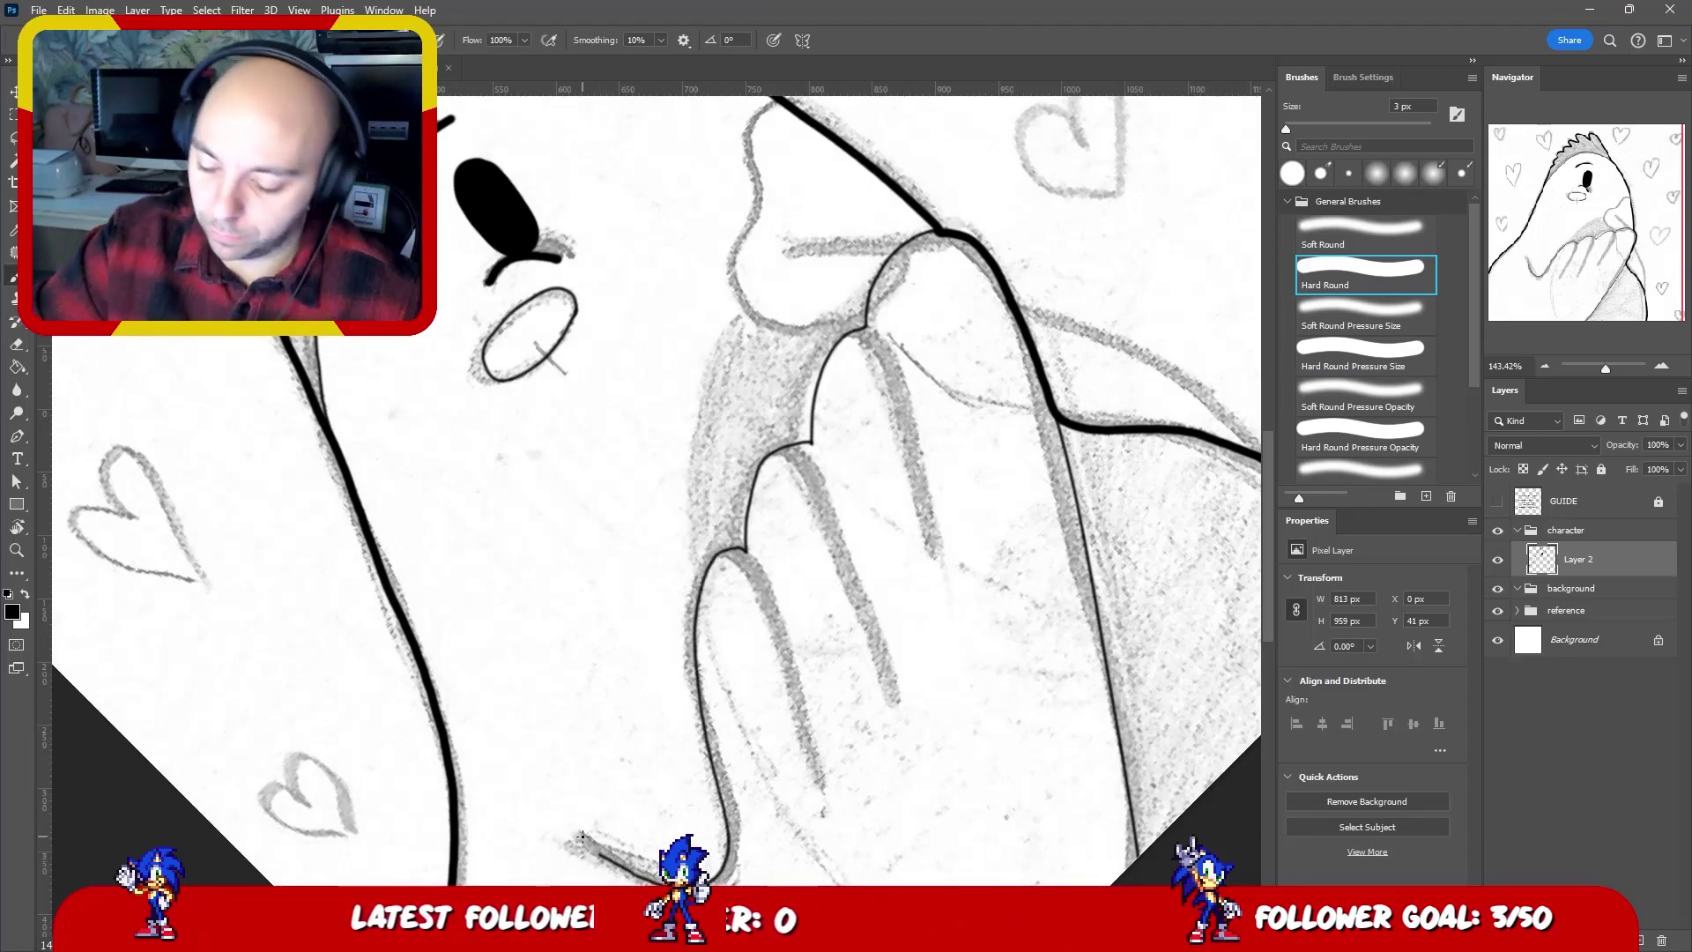
- Zoom in and ink the finger's left edge from the top line down and left
key("ctrl+z")
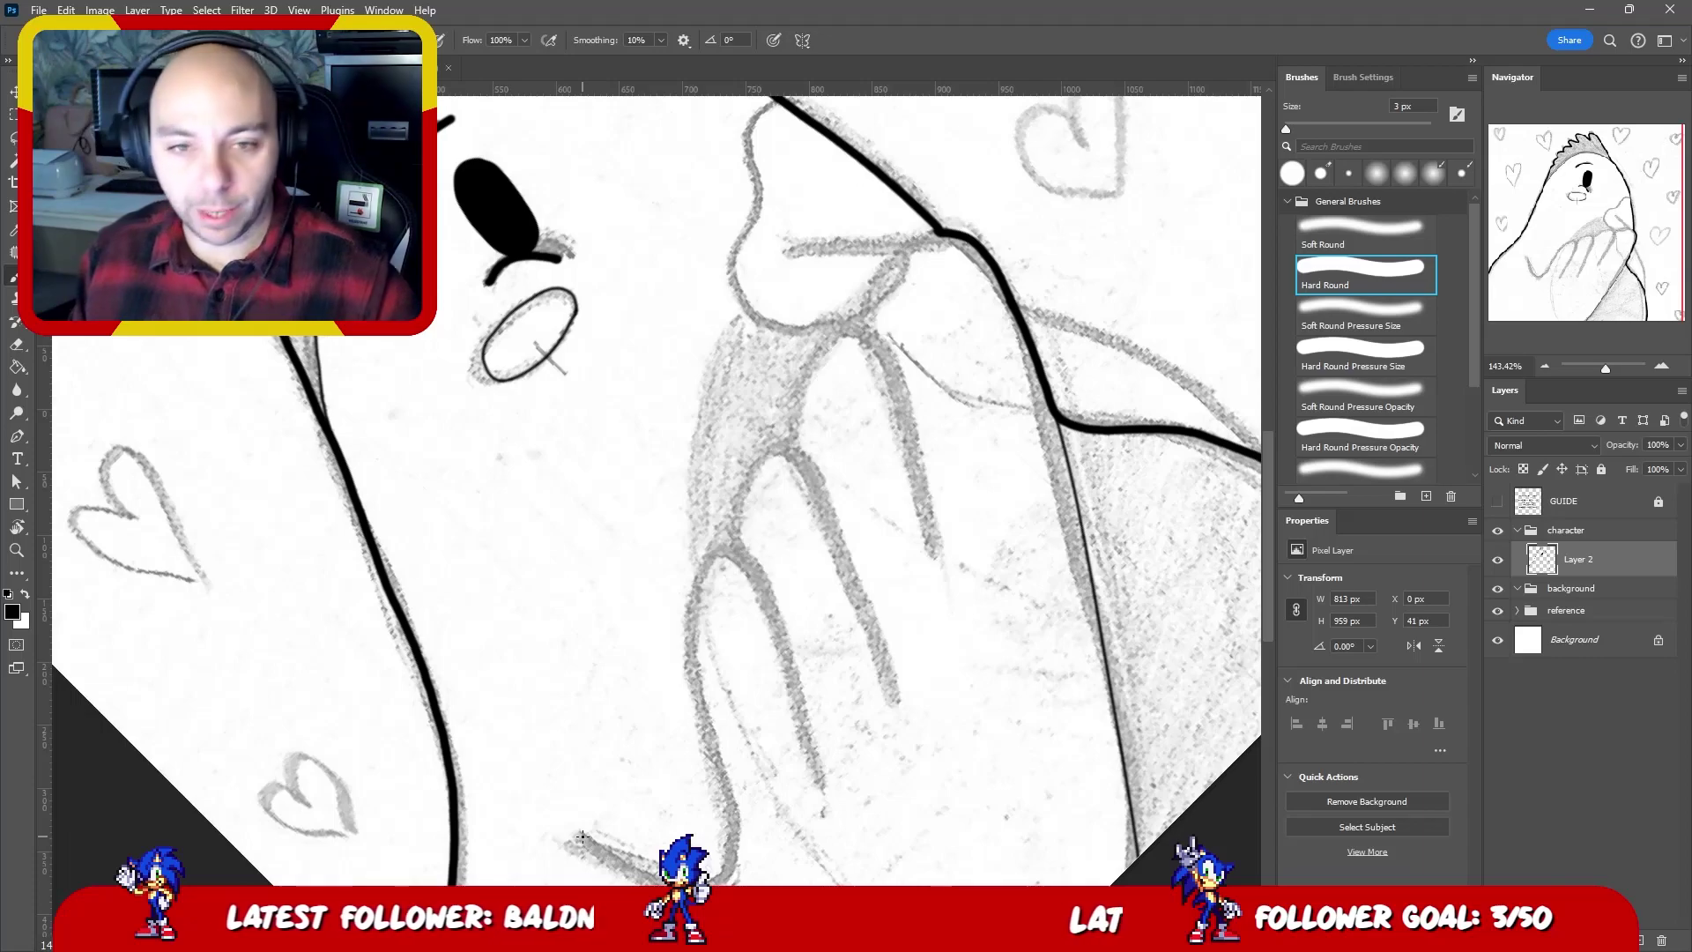
key("z")
scroll(581, 835, "up", 2)
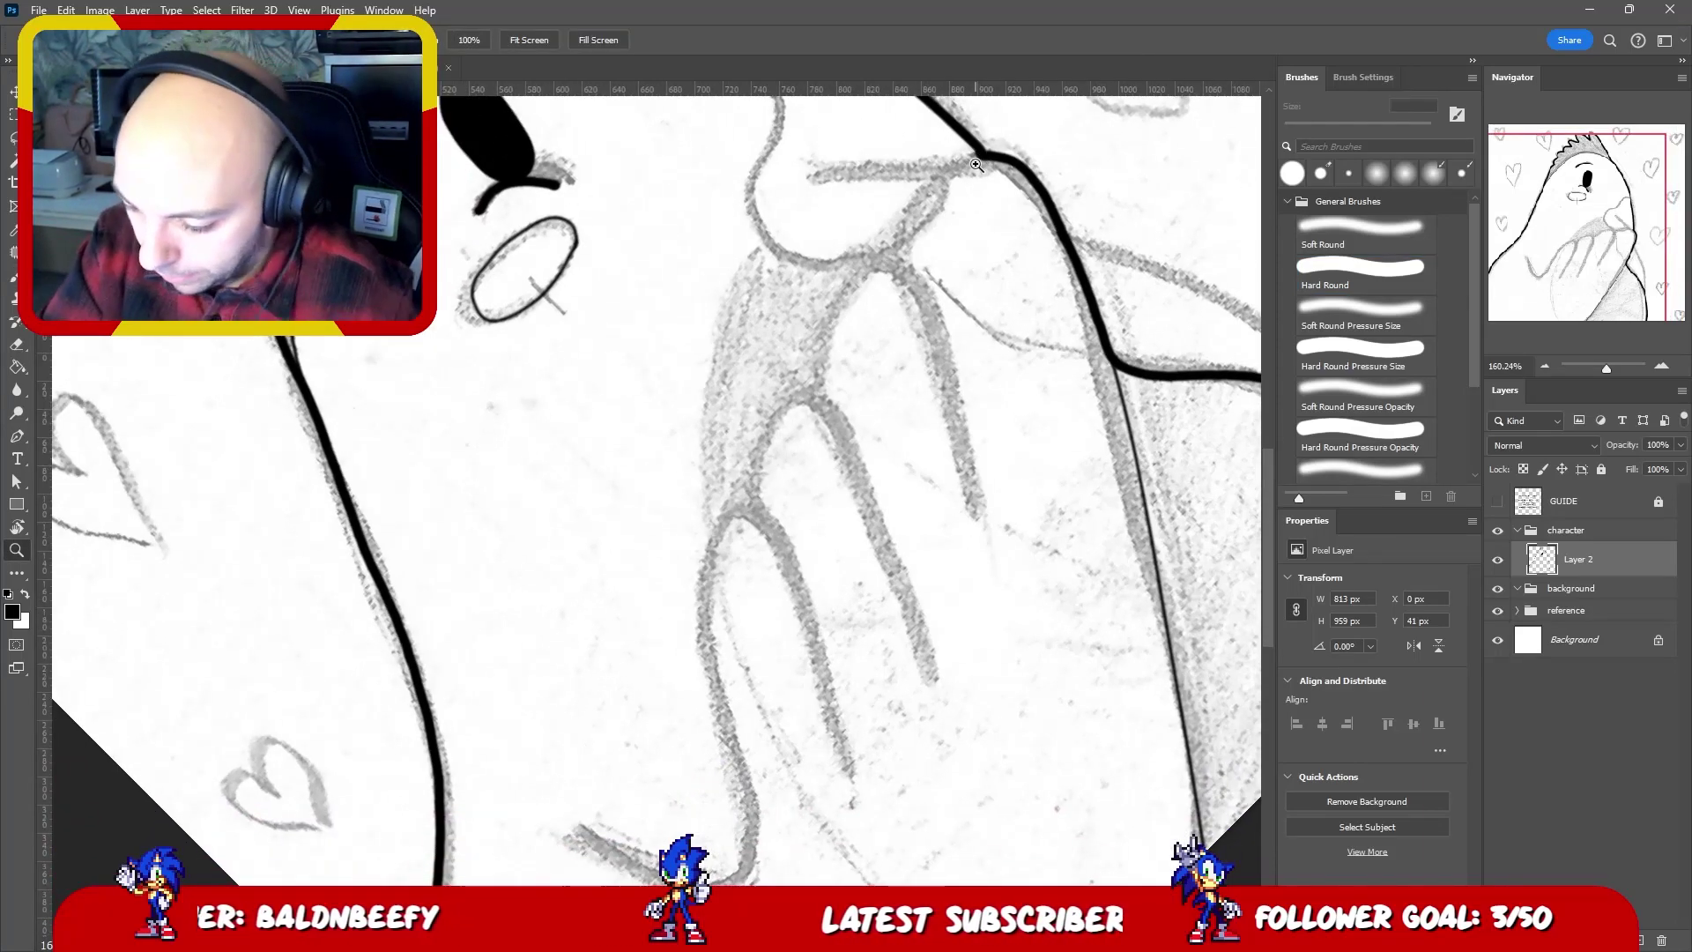
key("b")
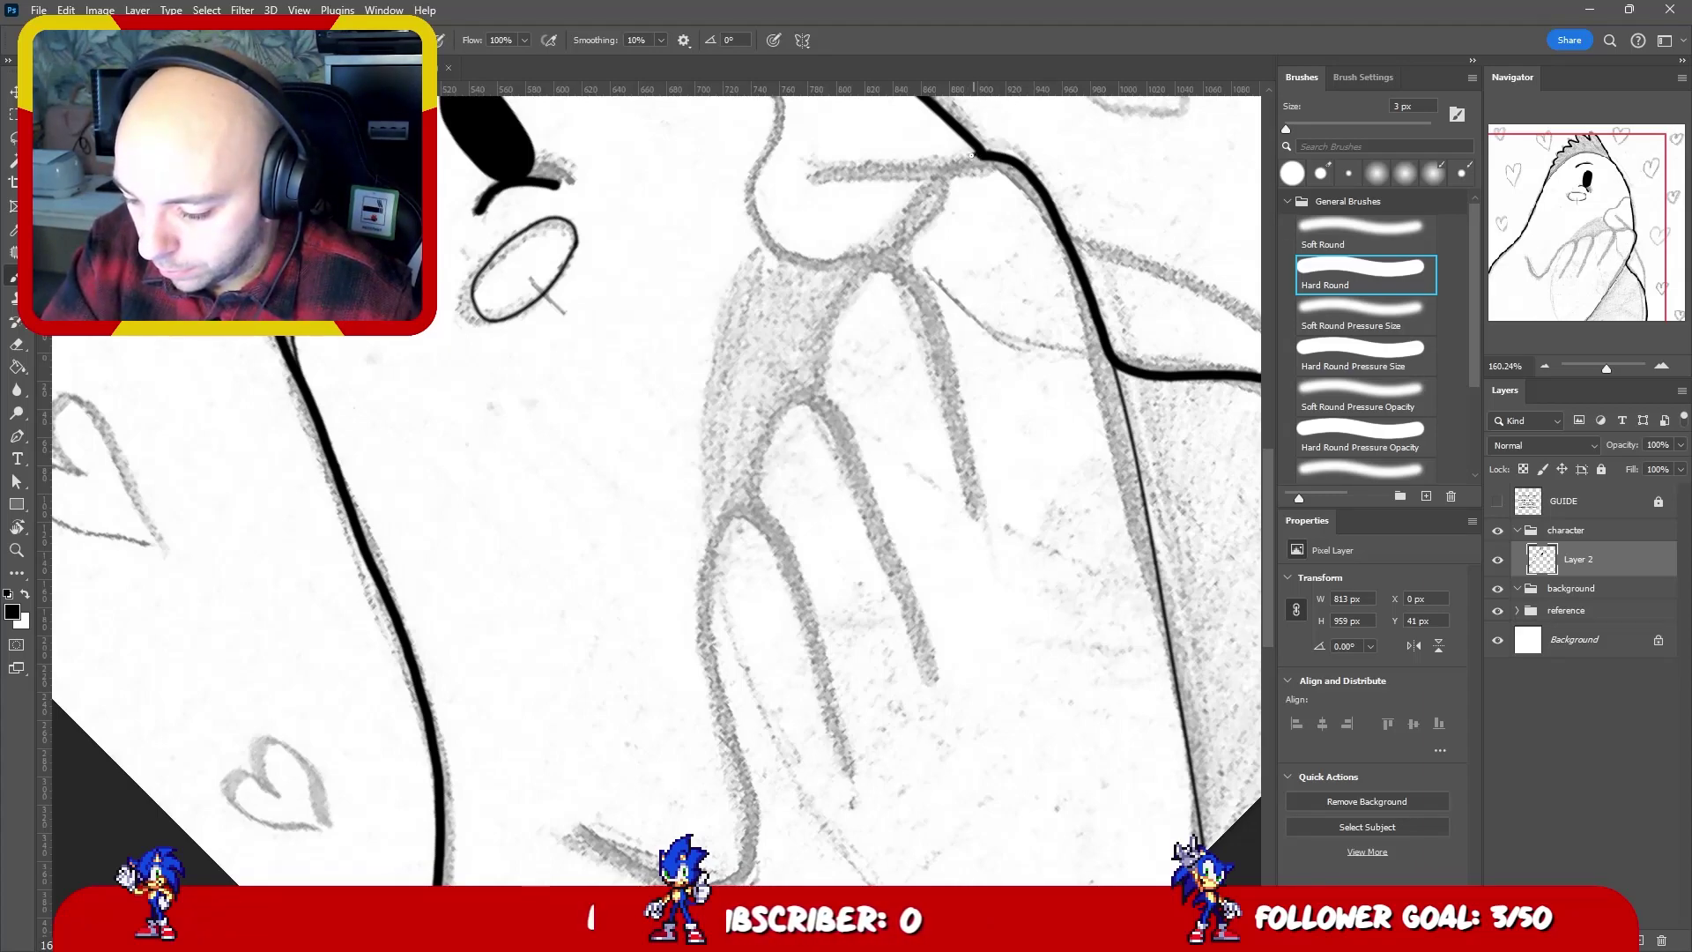
mouse_move(970, 155)
left_mouse_down()
mouse_move(918, 197)
mouse_move(900, 260)
left_mouse_up()
key("ctrl+z")
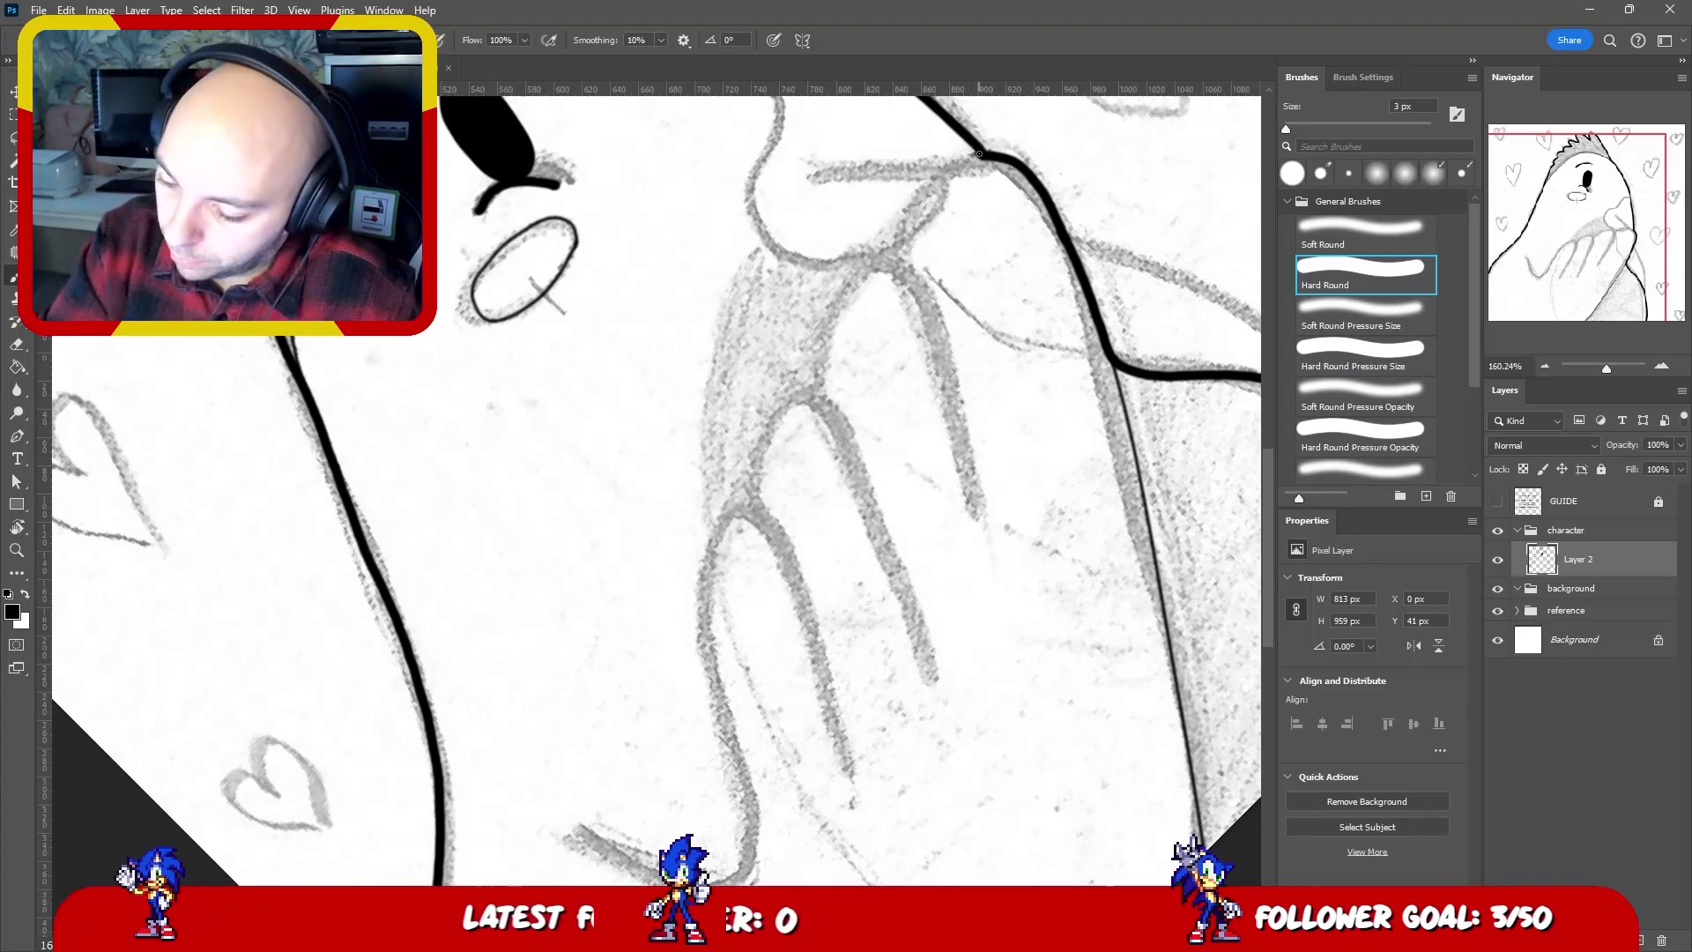
mouse_move(976, 156)
left_mouse_down()
mouse_move(942, 168)
mouse_move(914, 213)
mouse_move(904, 272)
mouse_move(878, 259)
mouse_move(845, 283)
mouse_move(816, 383)
left_mouse_up()
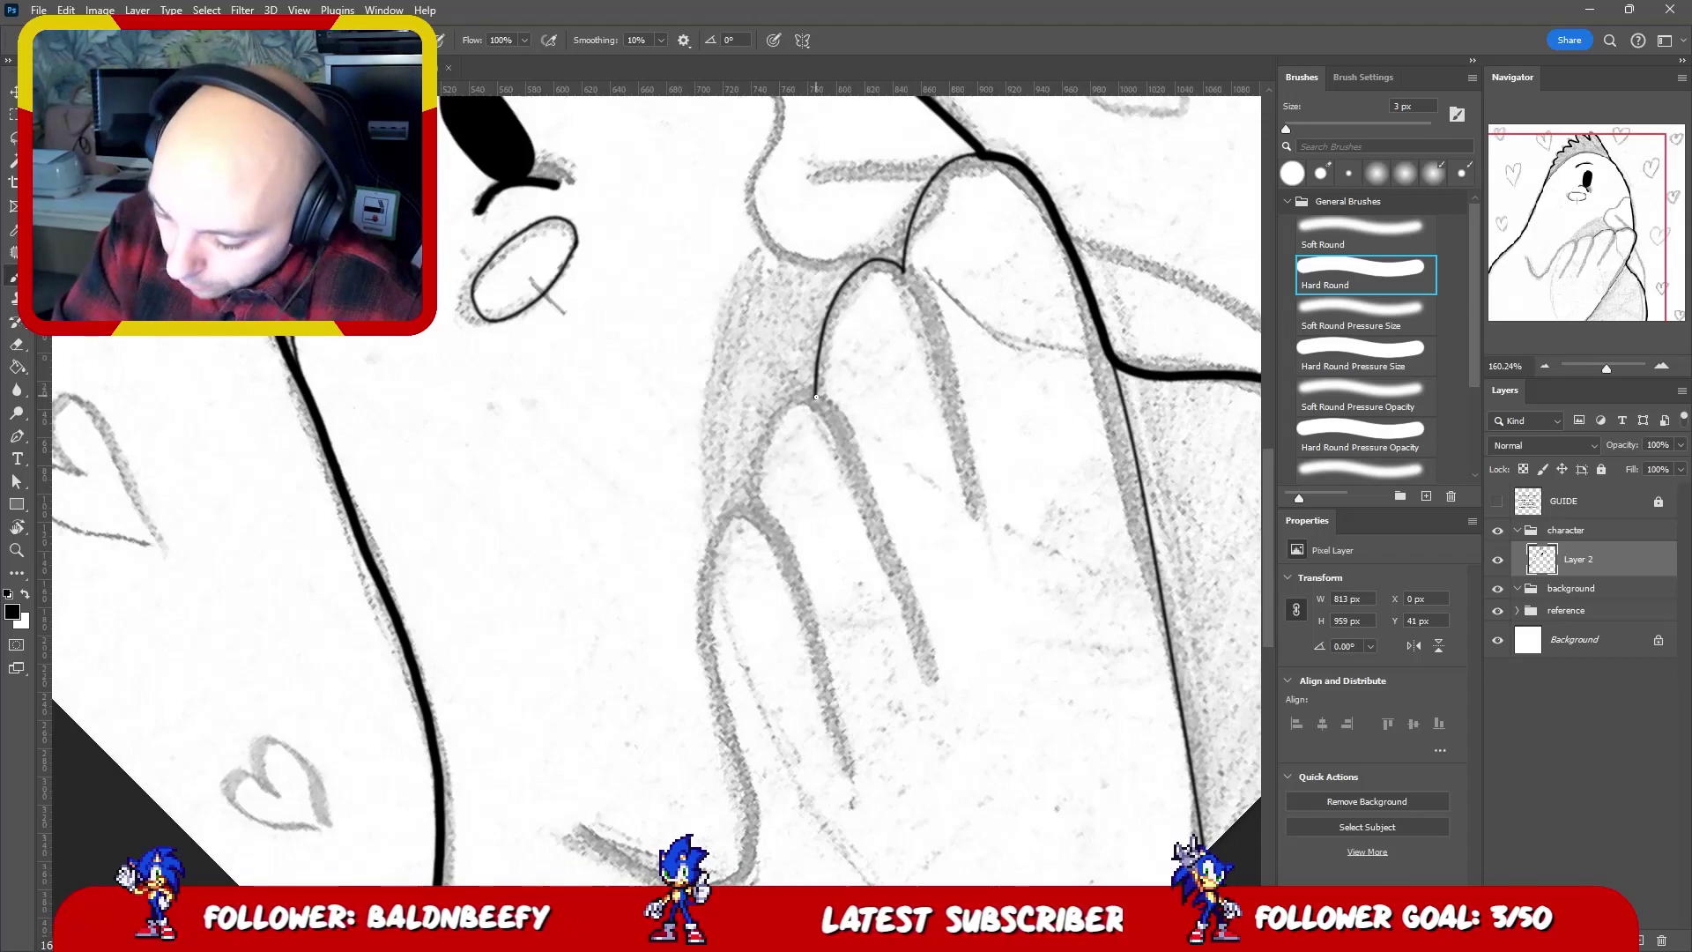
mouse_move(810, 396)
left_mouse_down()
mouse_move(756, 508)
mouse_move(715, 523)
mouse_move(704, 578)
mouse_move(754, 842)
left_mouse_up()
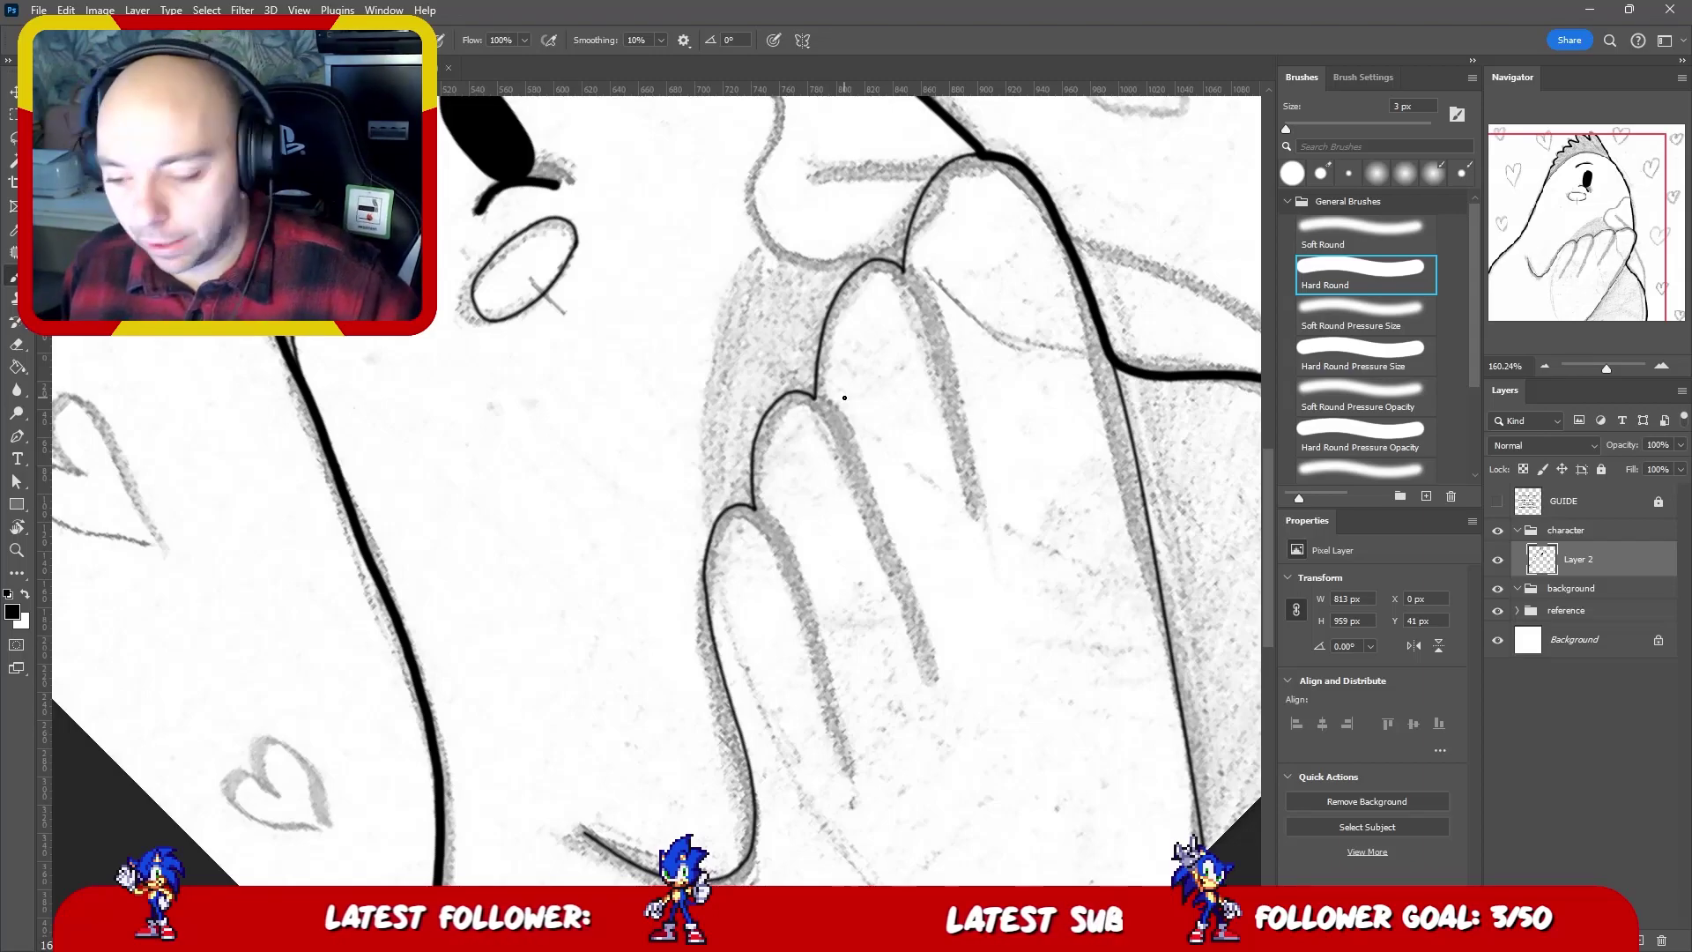
- Zoom back in on the fingers and ink a line down the finger and its right edge
left_click_drag(1027, 491, 971, 372)
key("z")
mouse_move(943, 286)
left_mouse_down()
mouse_move(881, 291)
mouse_move(934, 345)
mouse_move(977, 272)
left_mouse_up()
key("b")
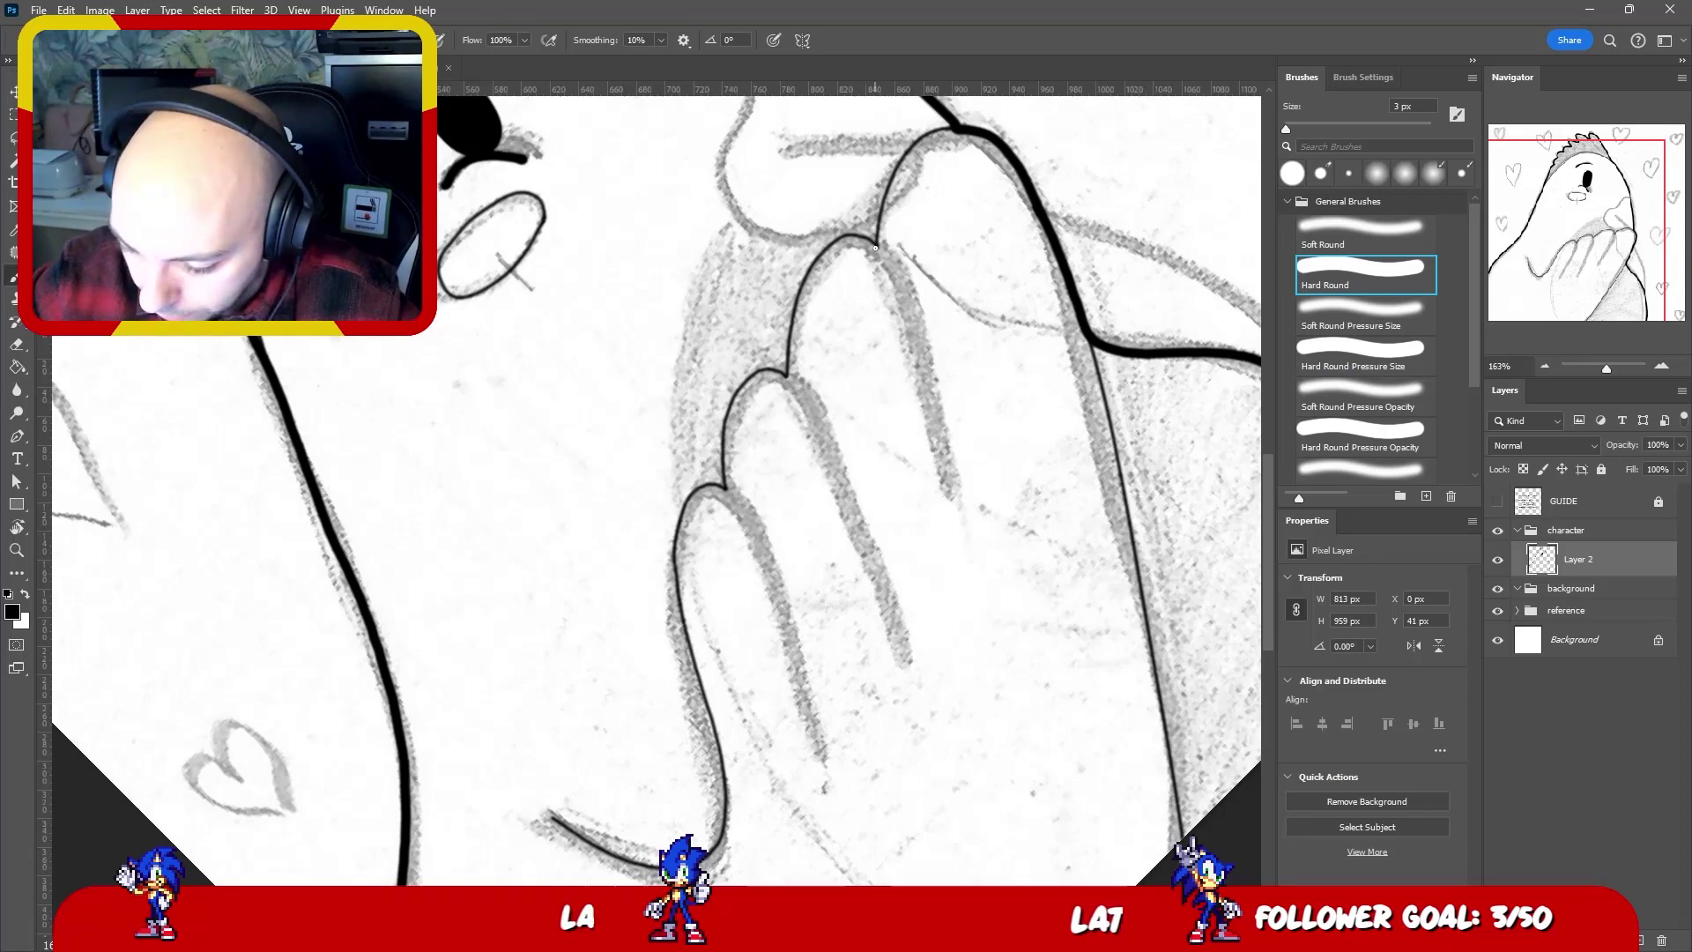
mouse_move(897, 293)
left_mouse_down()
mouse_move(945, 494)
mouse_move(949, 386)
left_mouse_up()
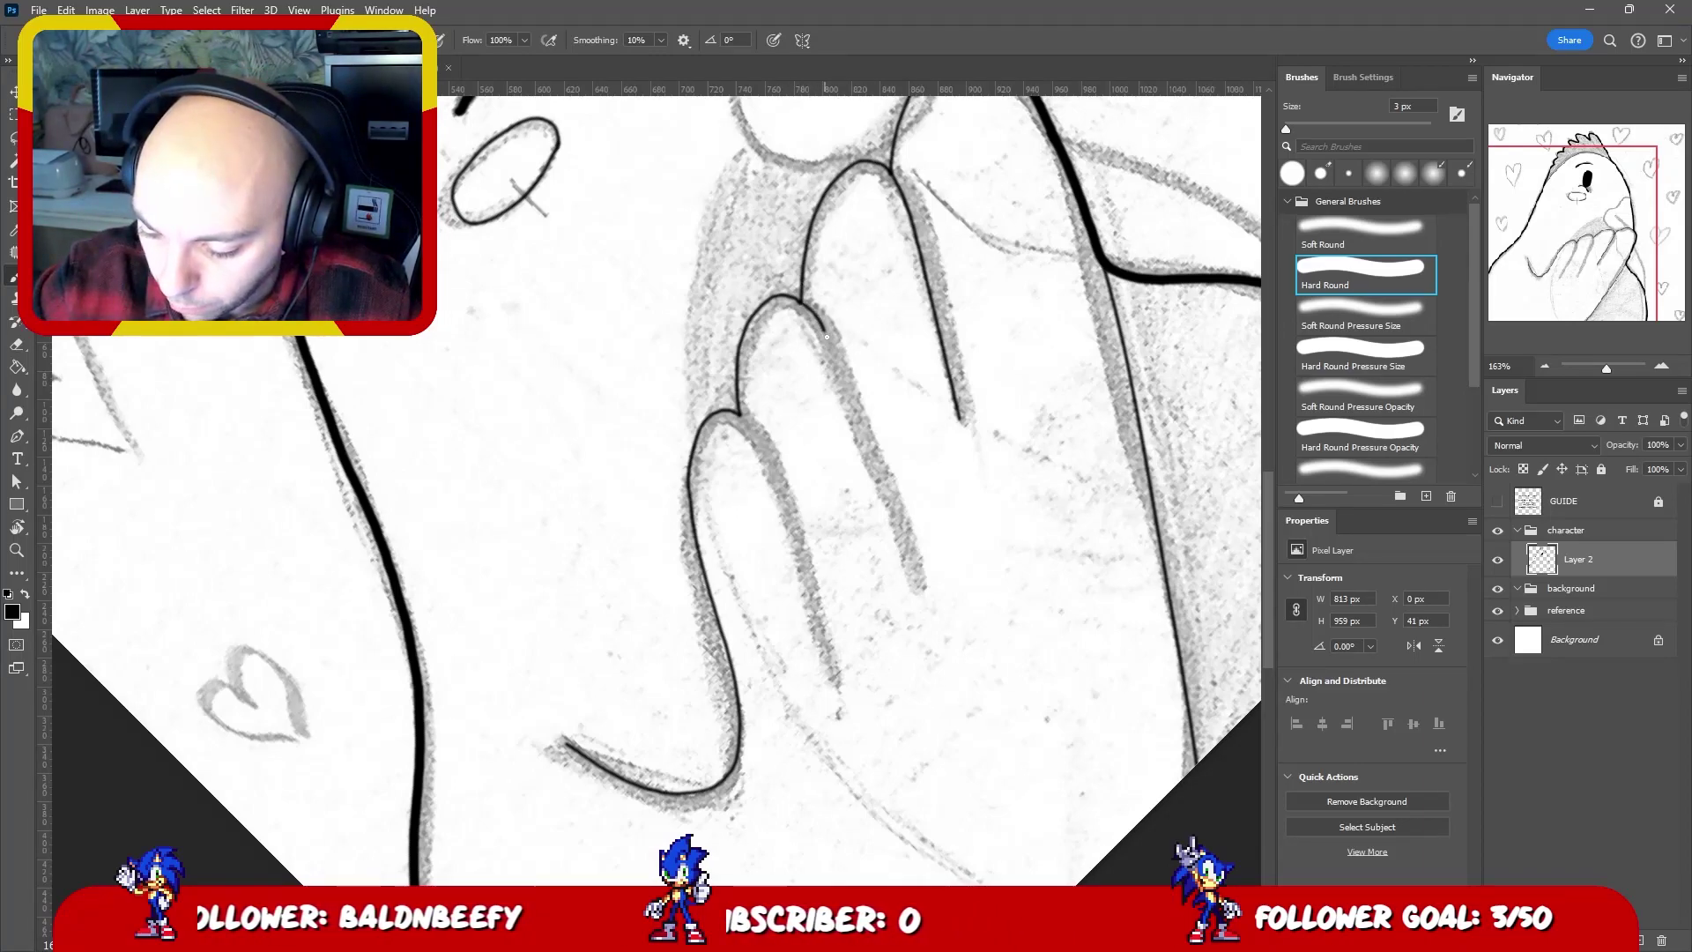
left_click_drag(815, 320, 919, 582)
- Retry the finger's right-edge stroke several times, then zoom closer on the fingertip
key("ctrl+z")
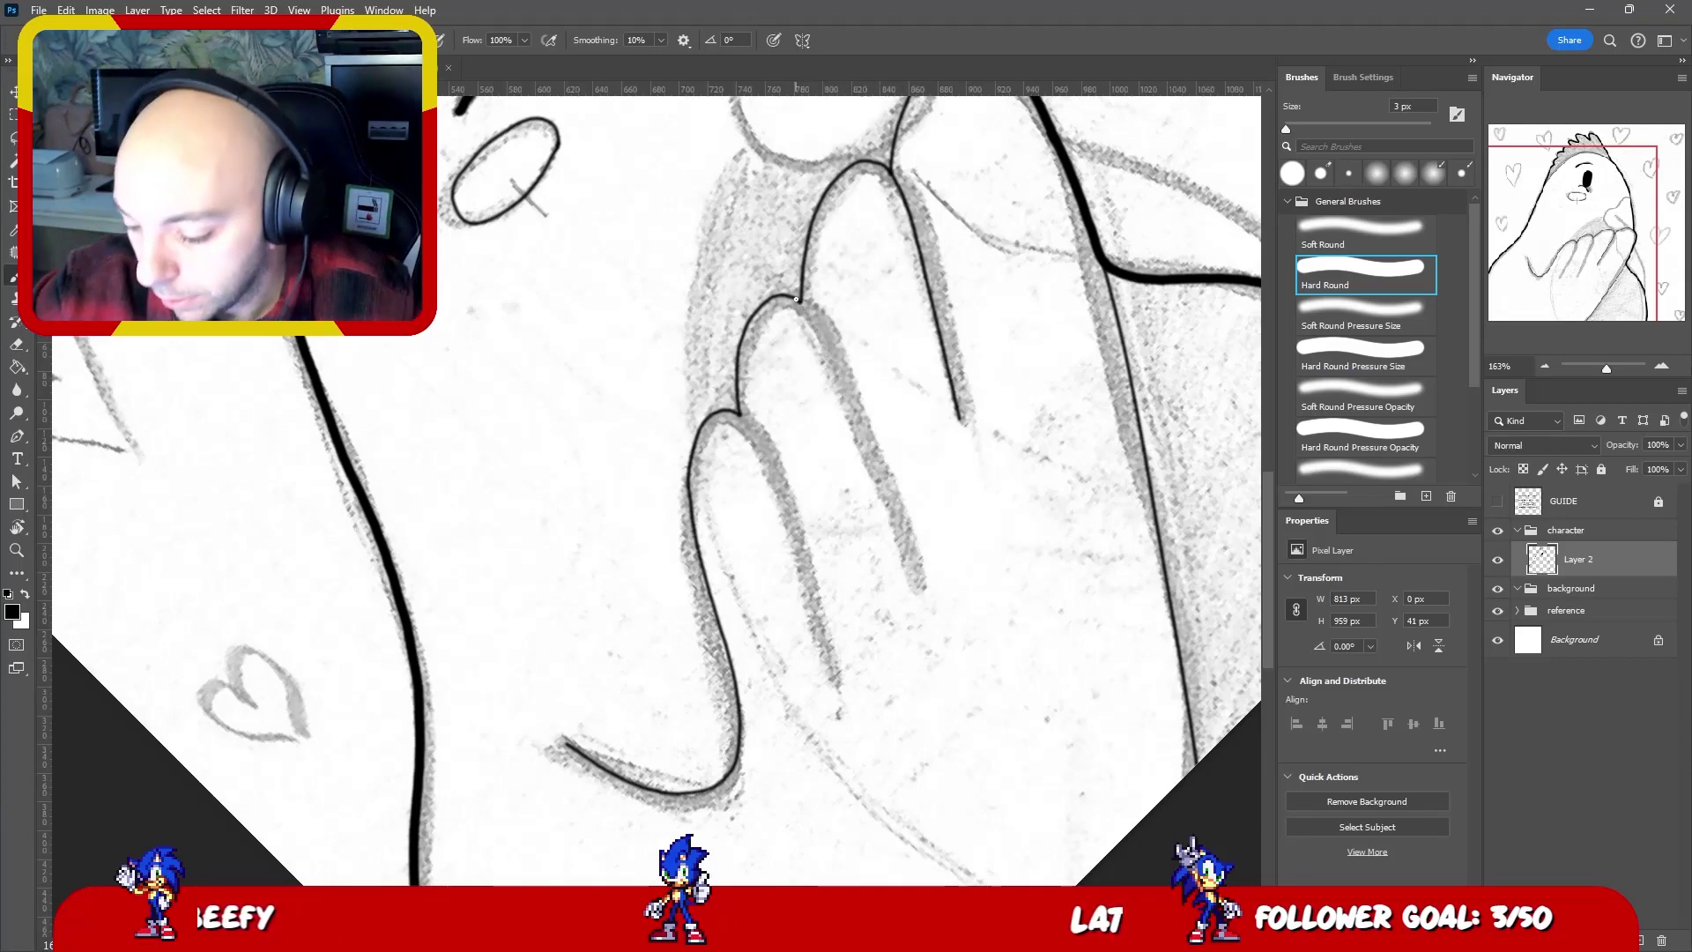
left_click_drag(803, 301, 912, 495)
key("ctrl+z")
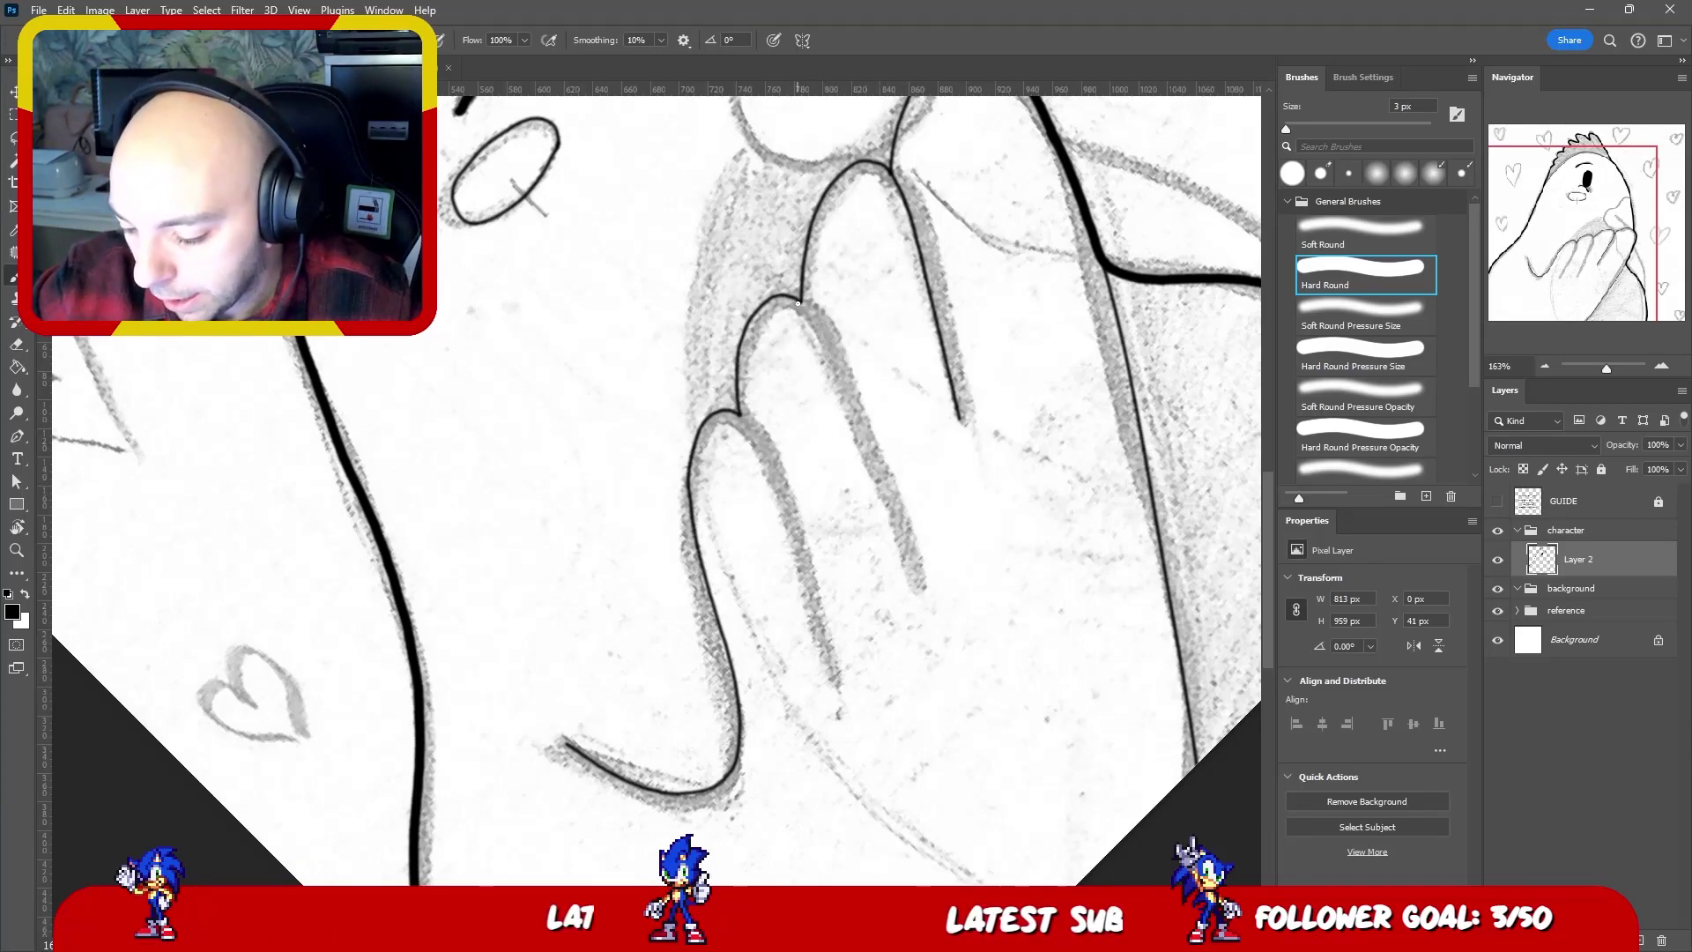
left_click_drag(820, 335, 903, 556)
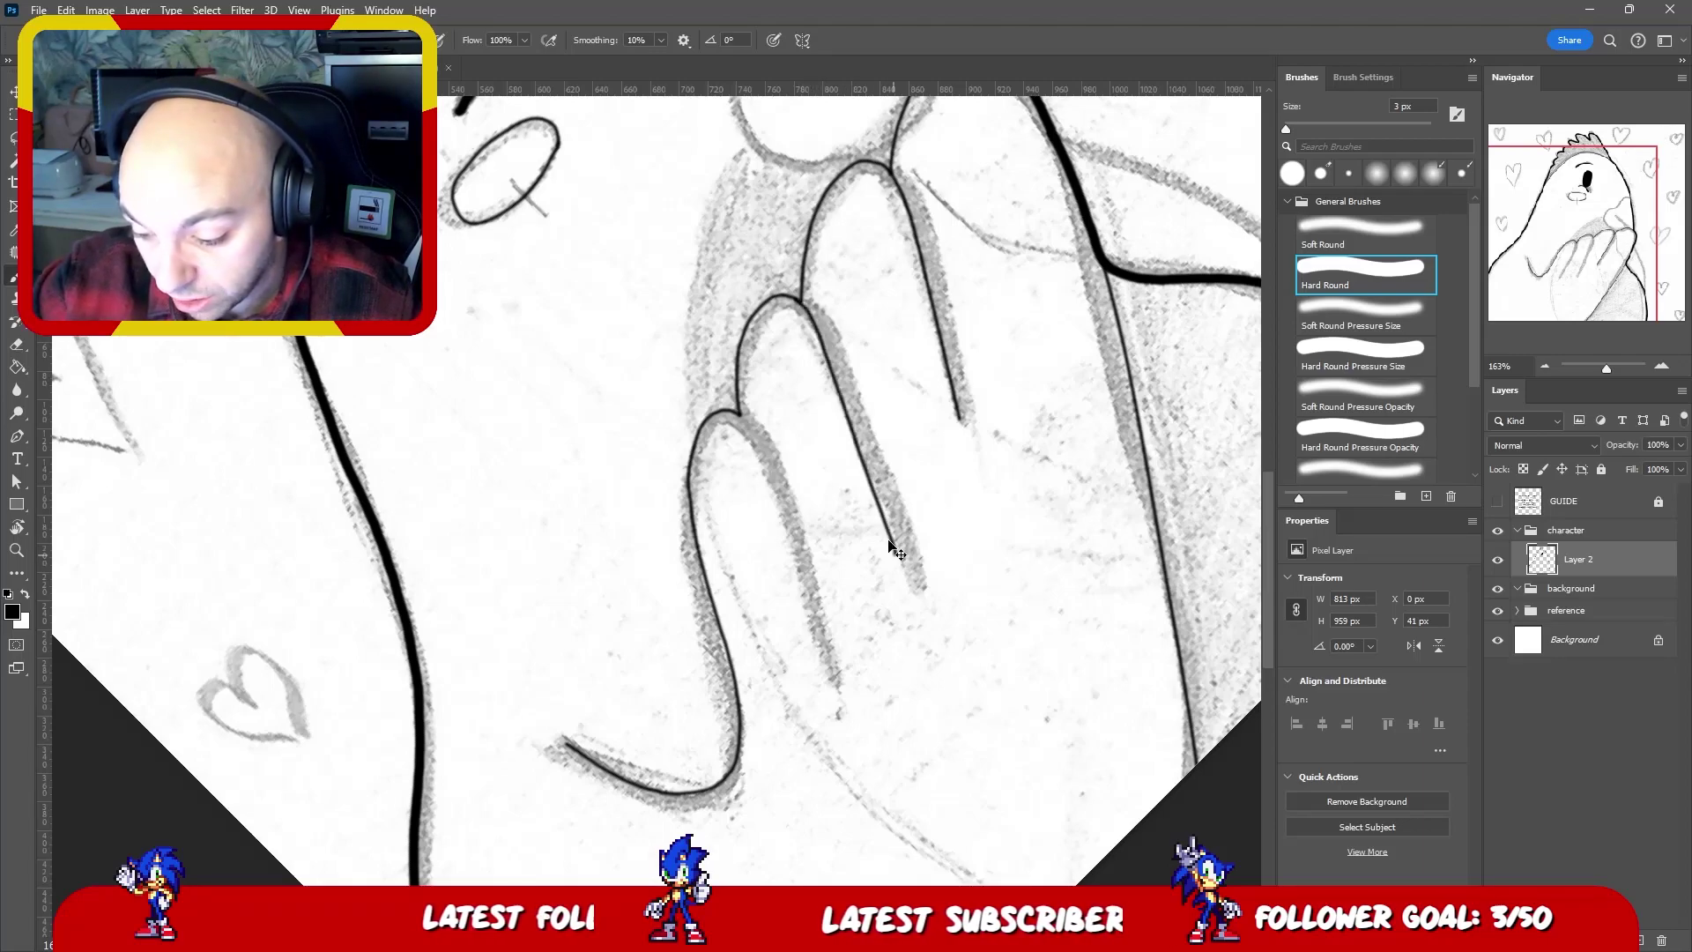
key("ctrl+z")
key("z")
mouse_move(807, 304)
left_mouse_down()
mouse_move(830, 281)
mouse_move(751, 187)
mouse_move(753, 254)
mouse_move(909, 656)
left_mouse_up()
key("b")
scroll(909, 656, "down", 3)
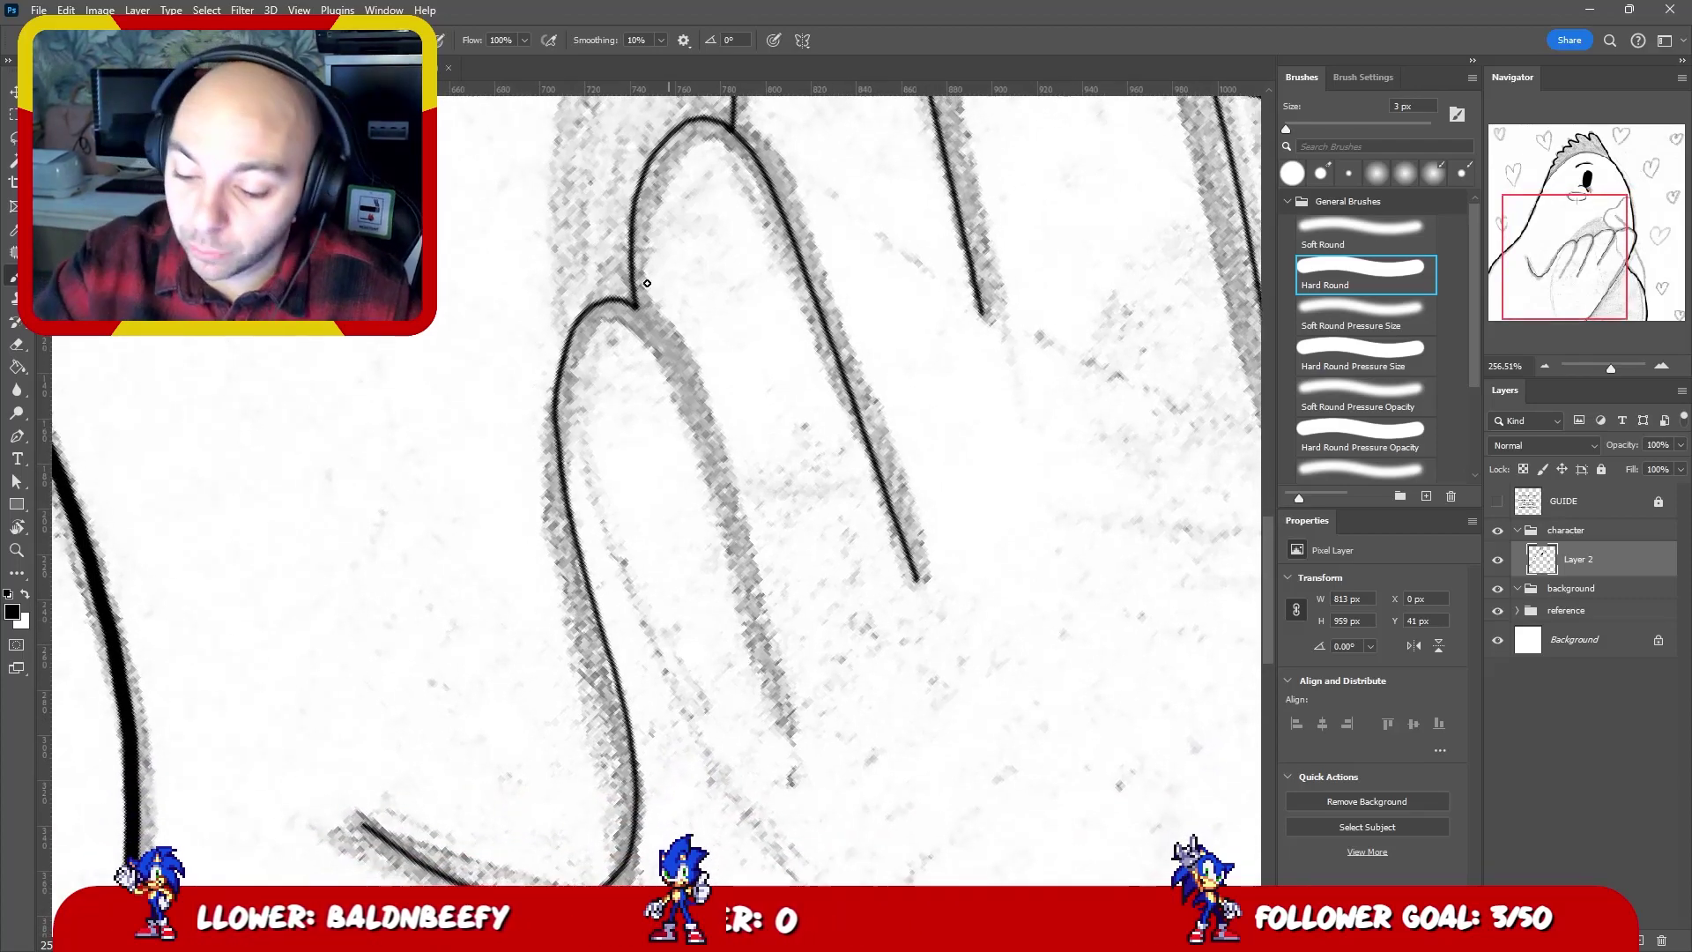
- Ink the finger's right edge from the tip down, then rotate the view upright and zoom out
mouse_move(634, 305)
left_mouse_down()
mouse_move(687, 405)
mouse_move(774, 709)
mouse_move(880, 397)
mouse_move(916, 421)
mouse_move(876, 471)
left_mouse_up()
key("z")
key("r")
scroll(923, 426, "down", 3)
key("b")
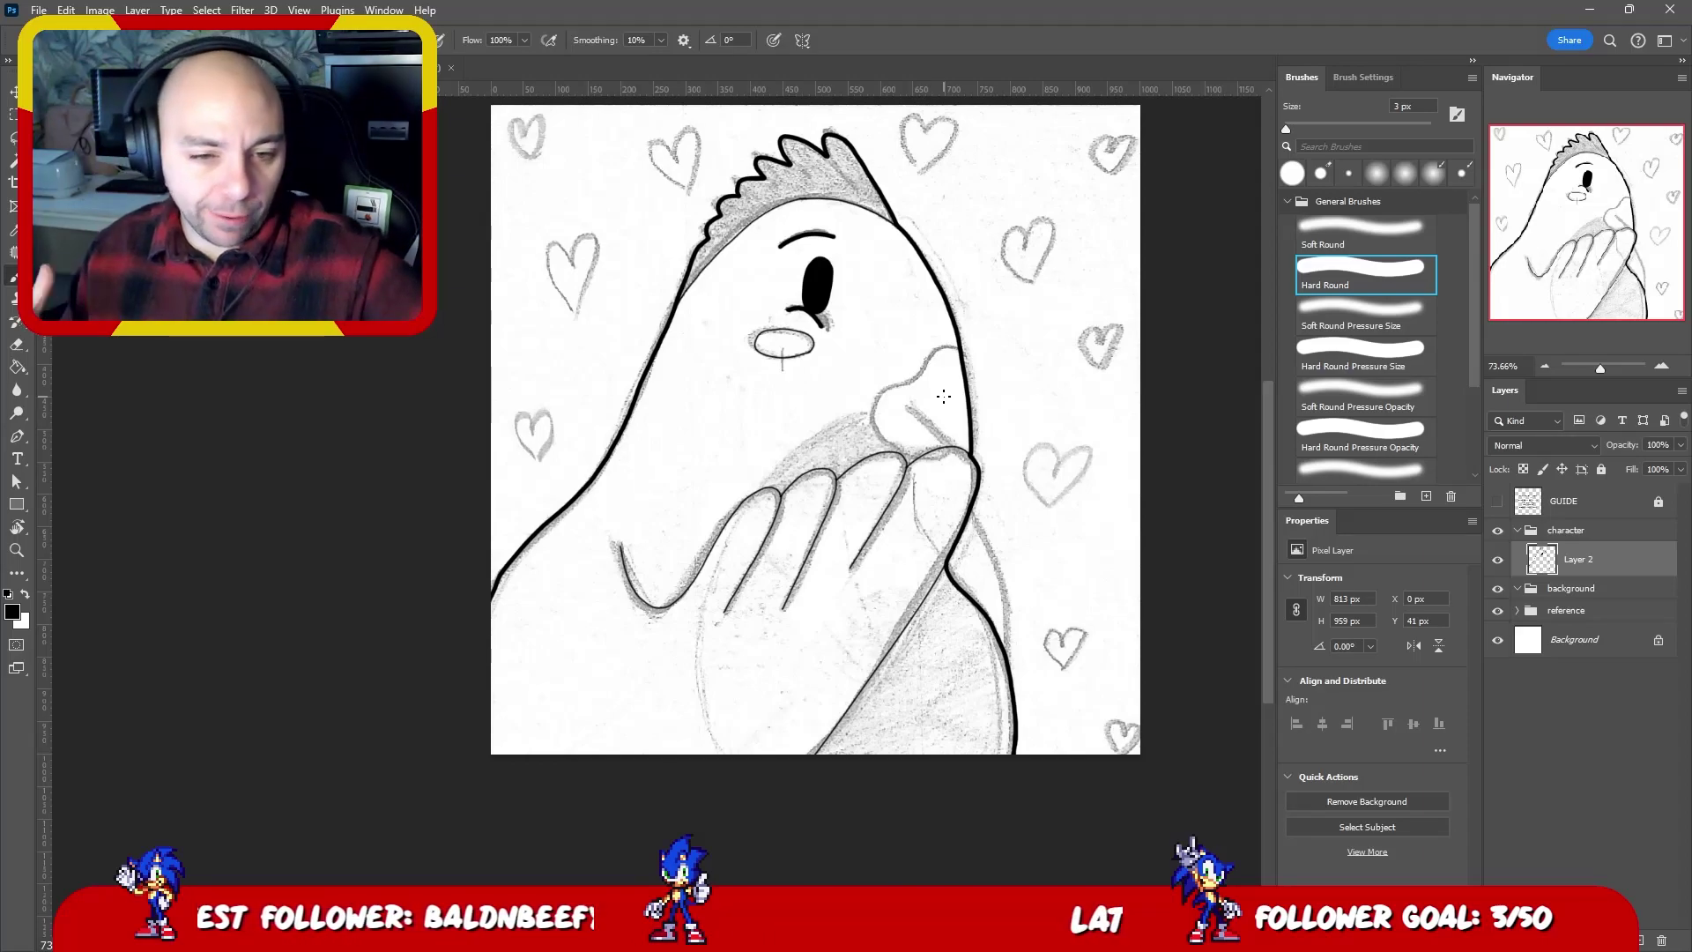
- Zoom in and tilt the view to a comfortable drawing angle near the beak
mouse_move(923, 365)
left_mouse_down()
mouse_move(1013, 347)
mouse_move(861, 220)
mouse_move(886, 264)
mouse_move(908, 256)
mouse_move(868, 291)
left_mouse_up()
key("b")
scroll(1012, 347, "up", 1)
key("r")
key("z")
left_click(866, 293)
- Ink the beak's lower contour along the sketch line, redrawing it once
key("b")
scroll(865, 296, "up", 2)
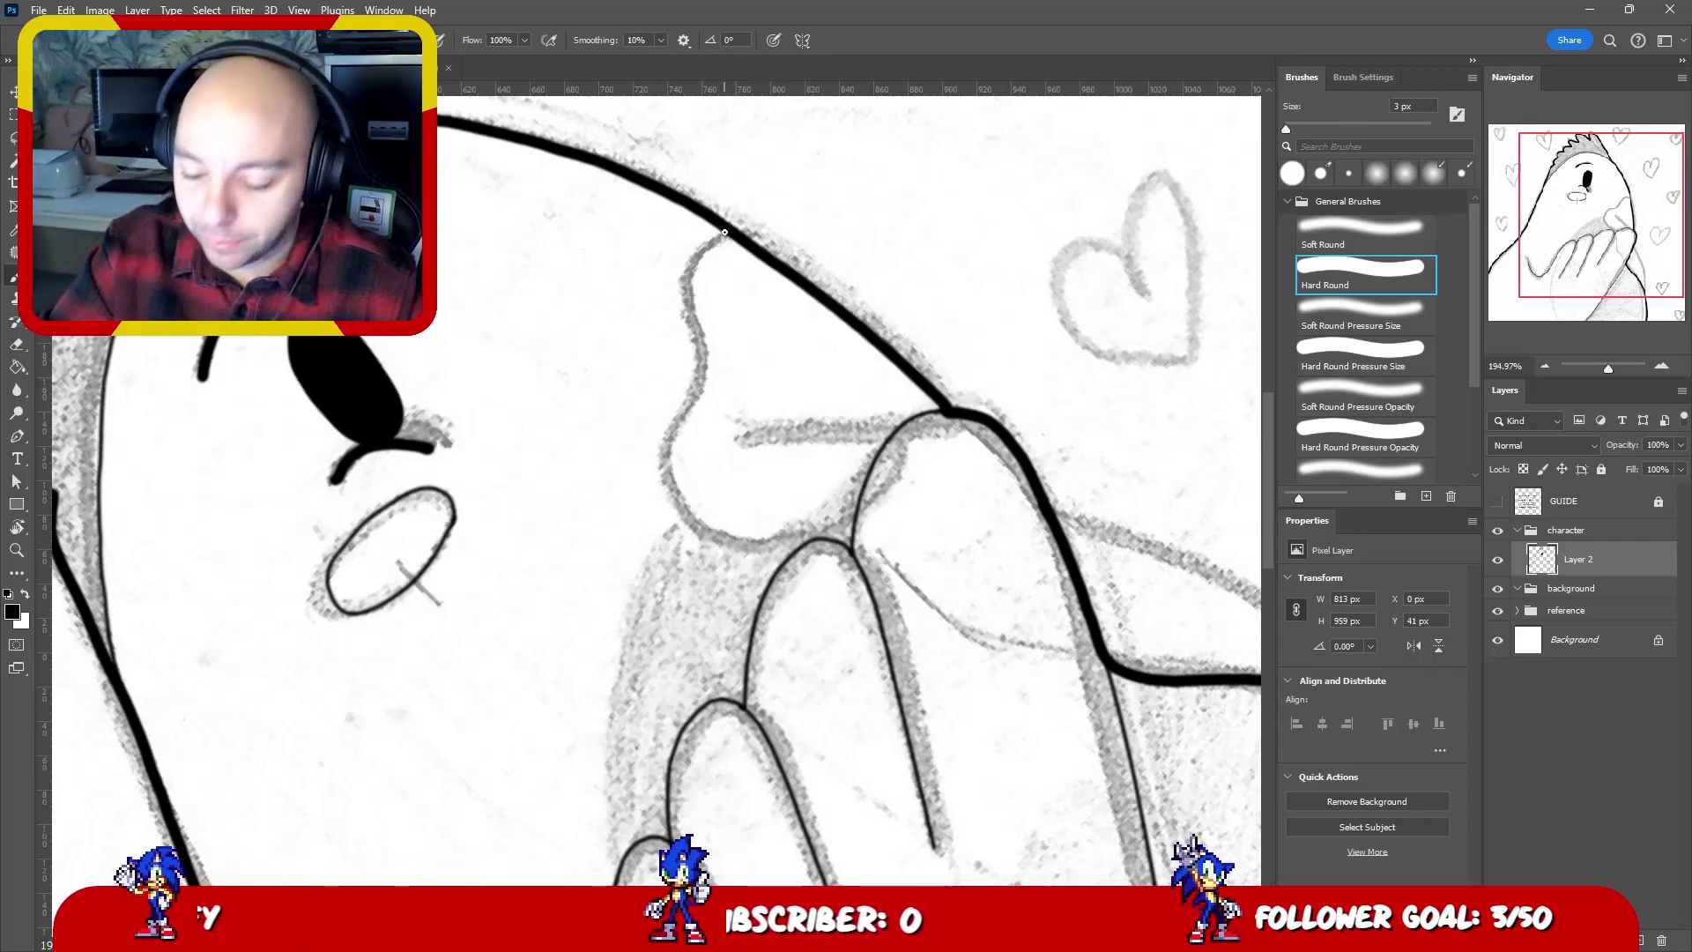
mouse_move(728, 233)
left_mouse_down()
mouse_move(698, 257)
mouse_move(705, 359)
mouse_move(668, 458)
mouse_move(696, 522)
mouse_move(814, 540)
left_mouse_up()
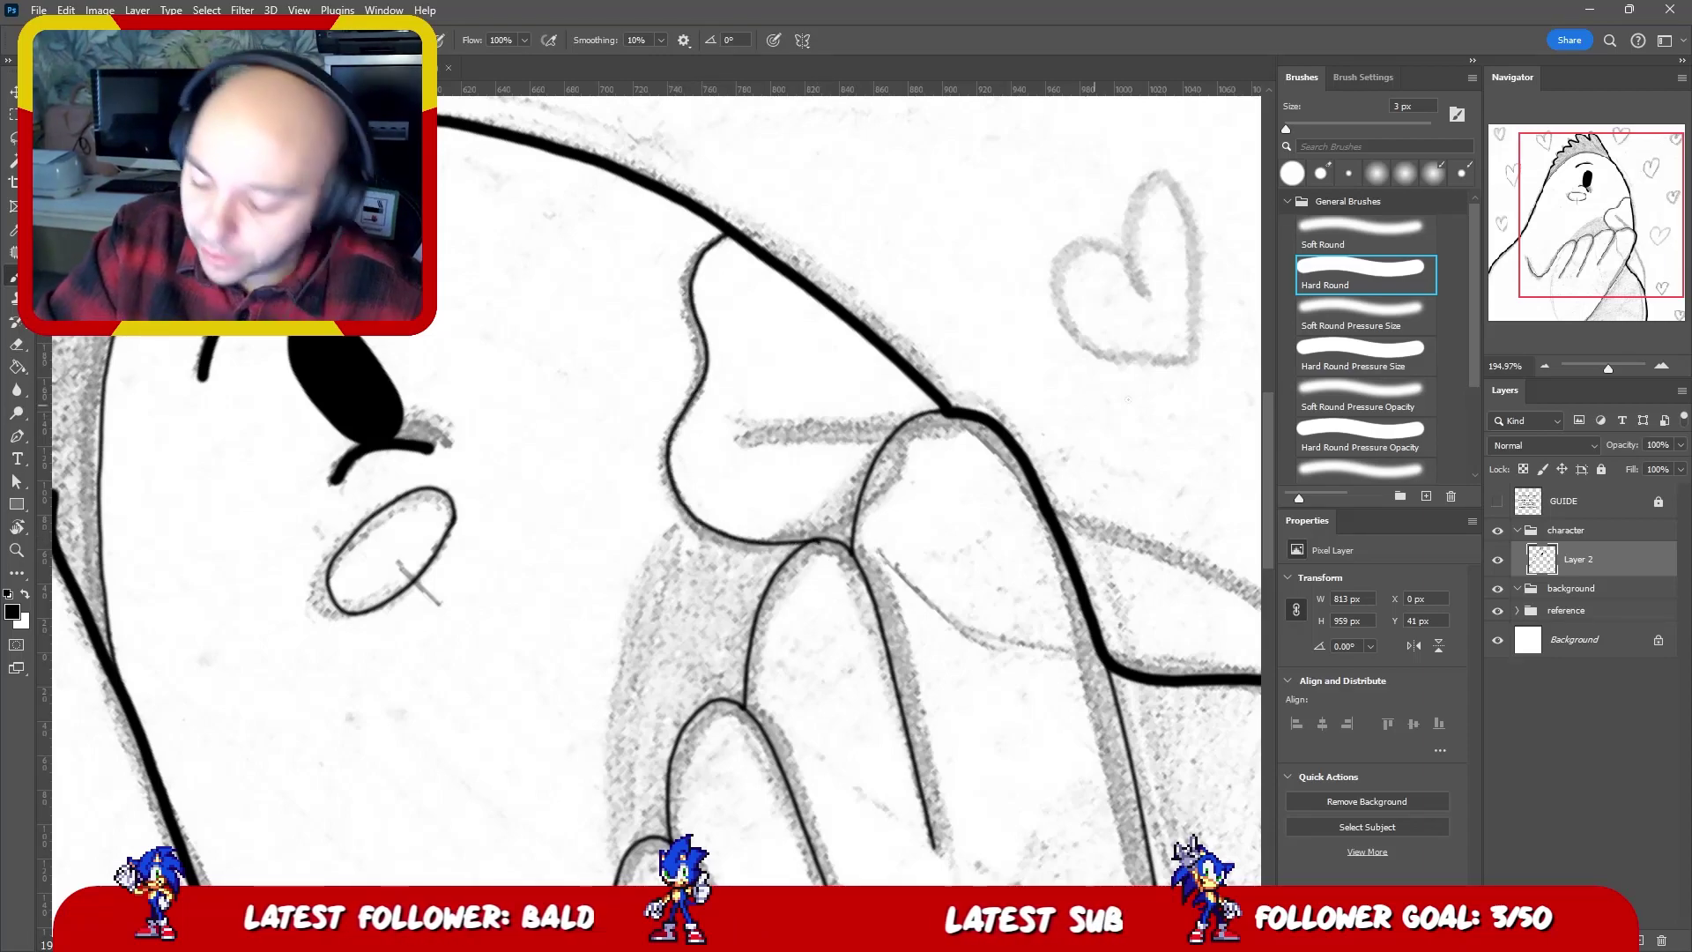
key("ctrl+z")
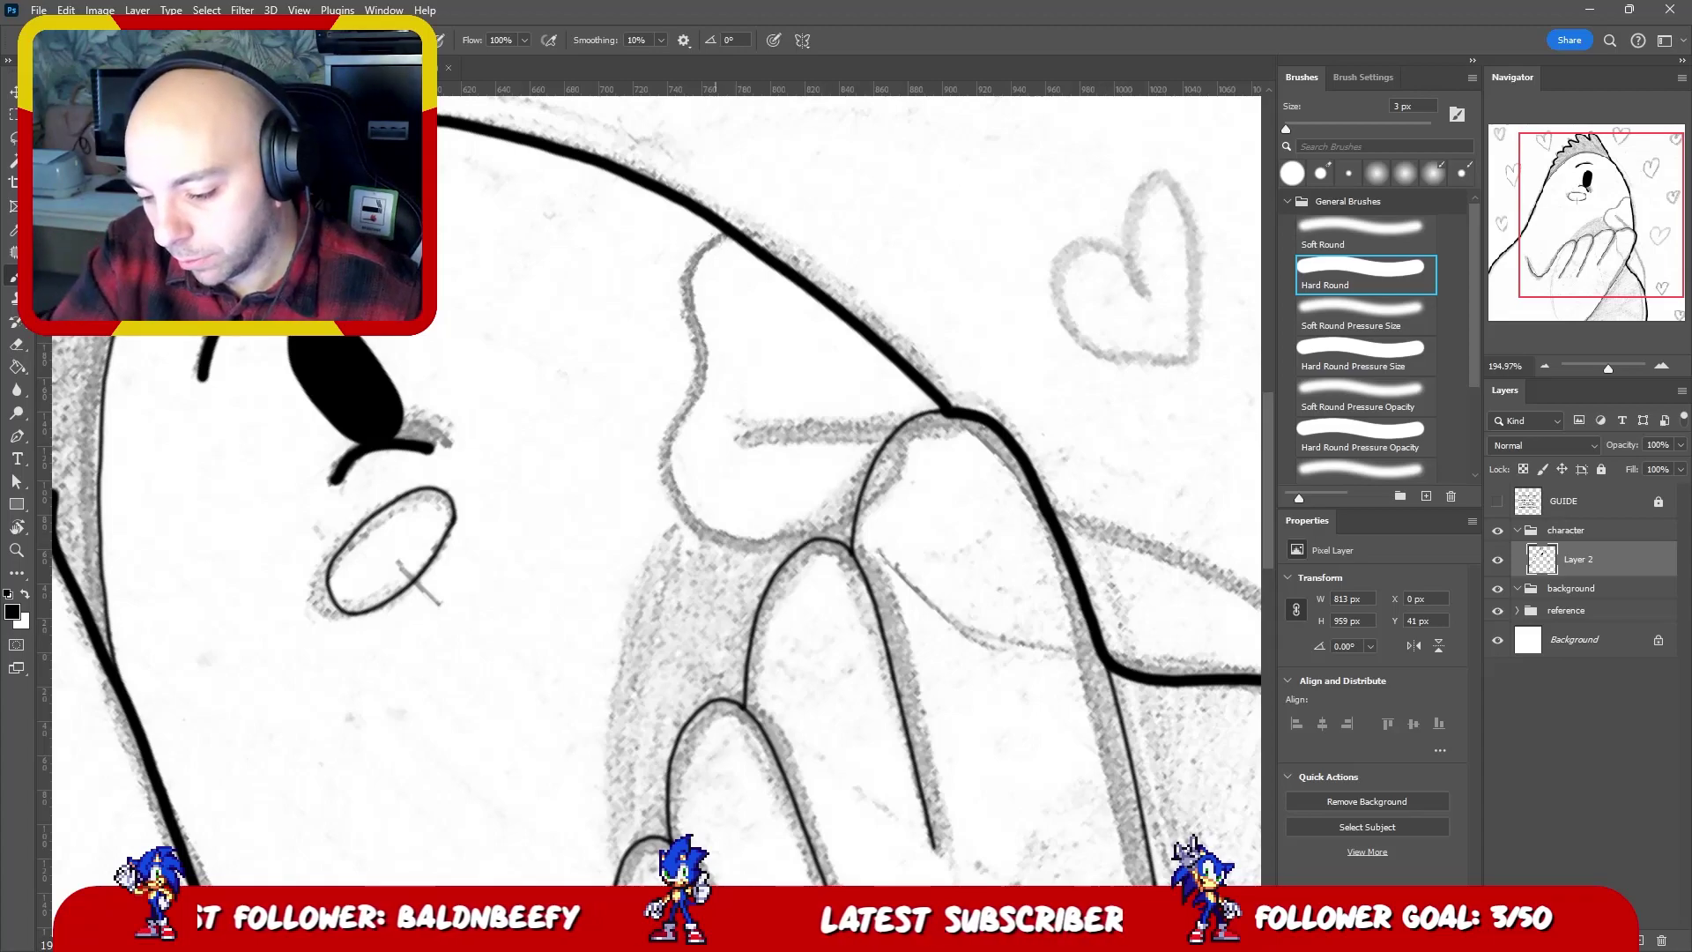
mouse_move(730, 233)
left_mouse_down()
mouse_move(687, 276)
mouse_move(697, 381)
mouse_move(662, 441)
mouse_move(664, 483)
mouse_move(694, 542)
mouse_move(774, 567)
left_mouse_up()
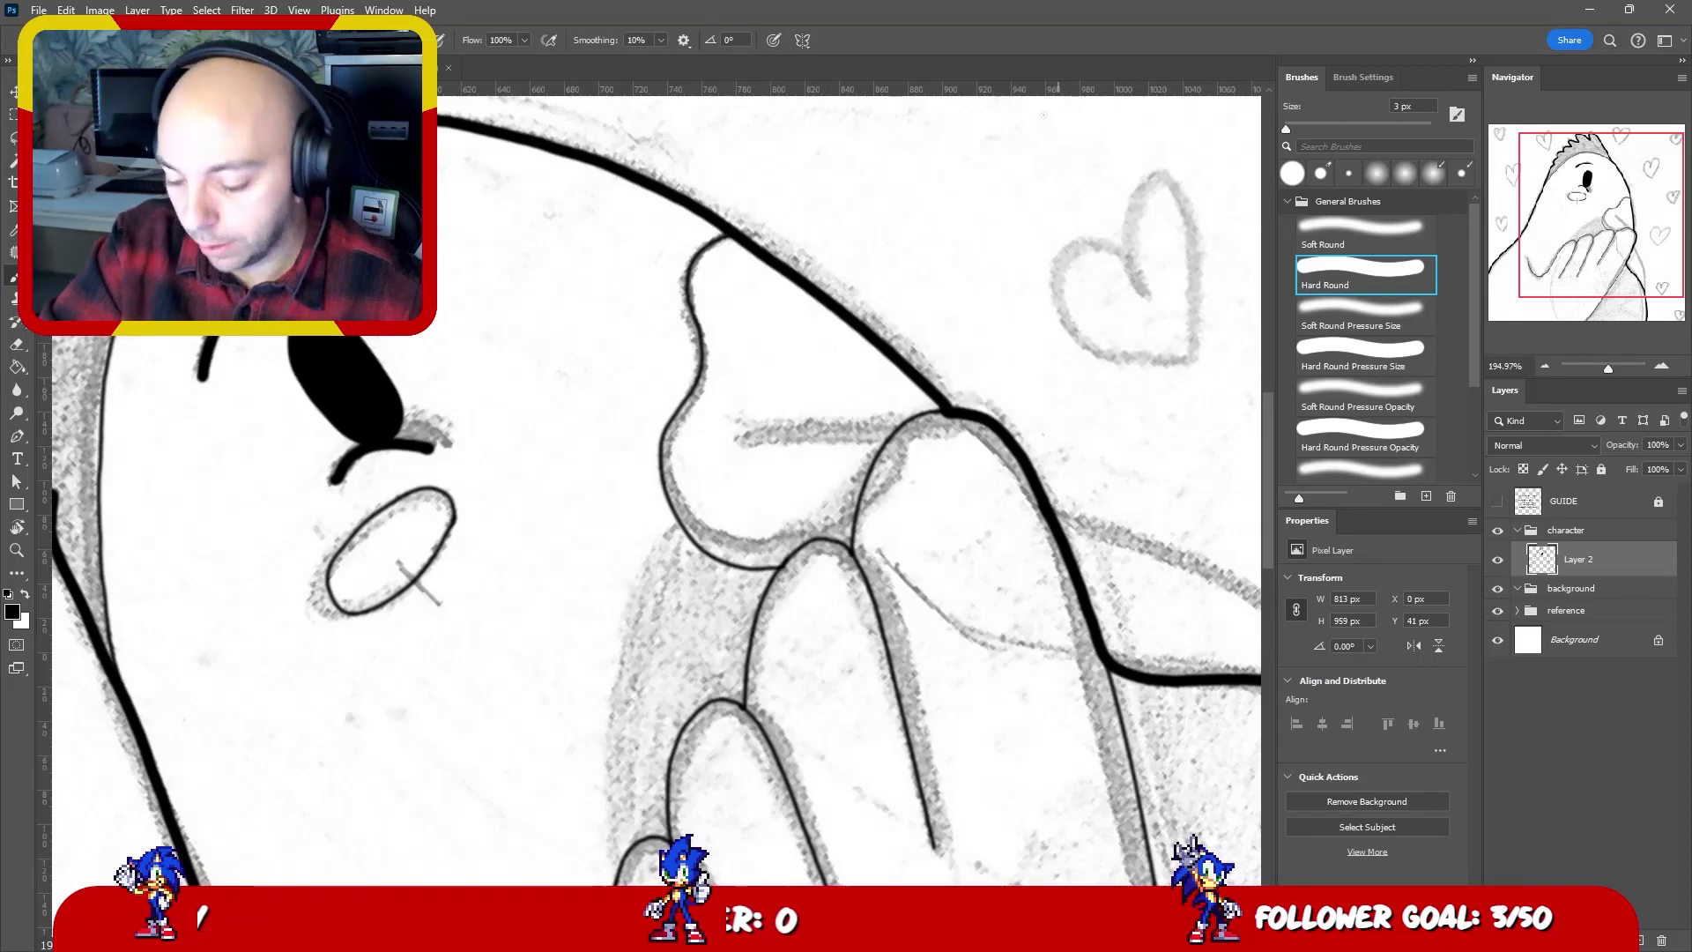
- Ink the short line from the beak down to the finger, retrying until it sits right
key("h")
mouse_move(788, 310)
left_mouse_down()
mouse_move(935, 370)
mouse_move(942, 316)
mouse_move(964, 472)
mouse_move(894, 451)
left_mouse_up()
key("b")
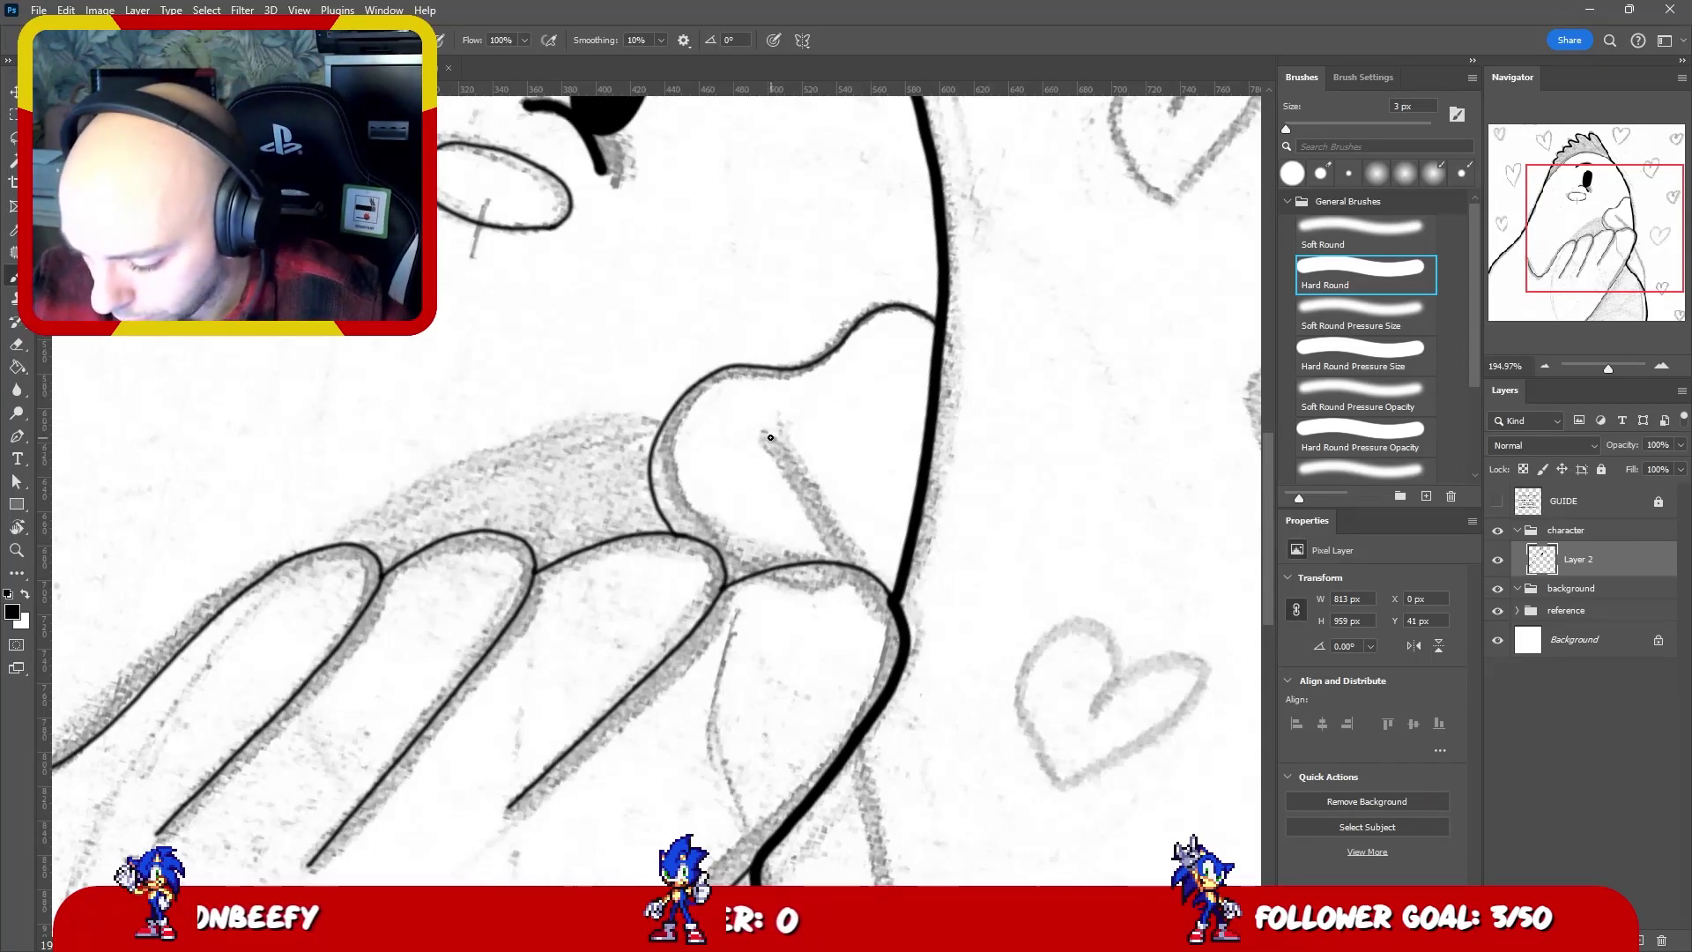
left_click_drag(767, 435, 831, 559)
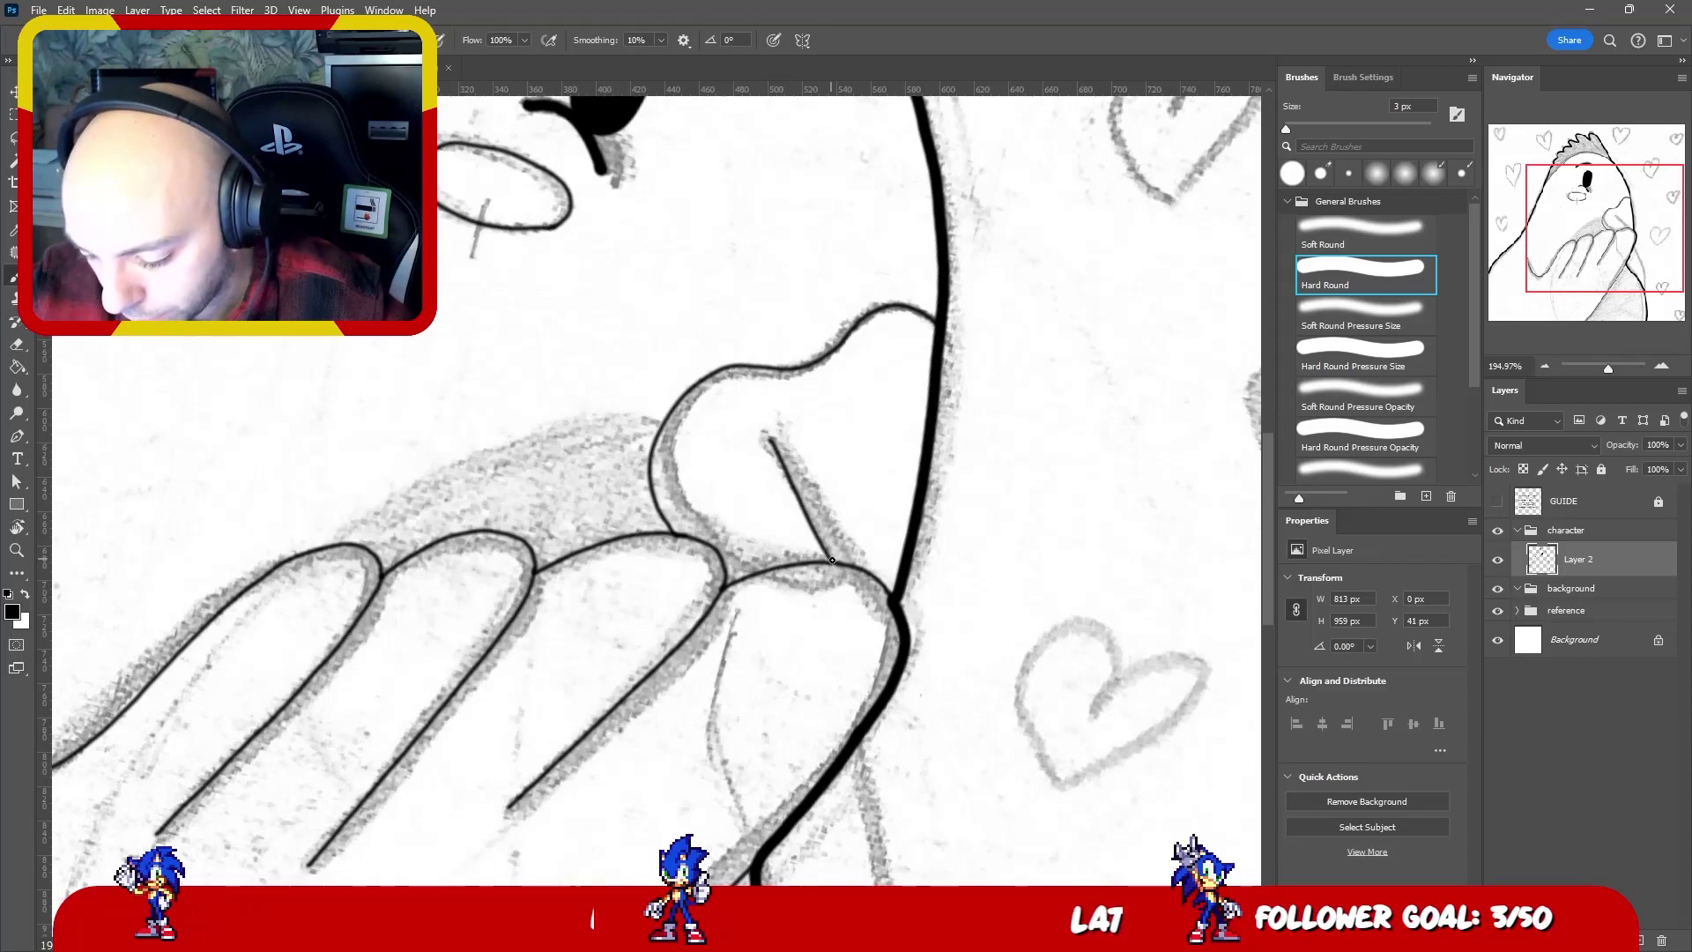
key("ctrl+z")
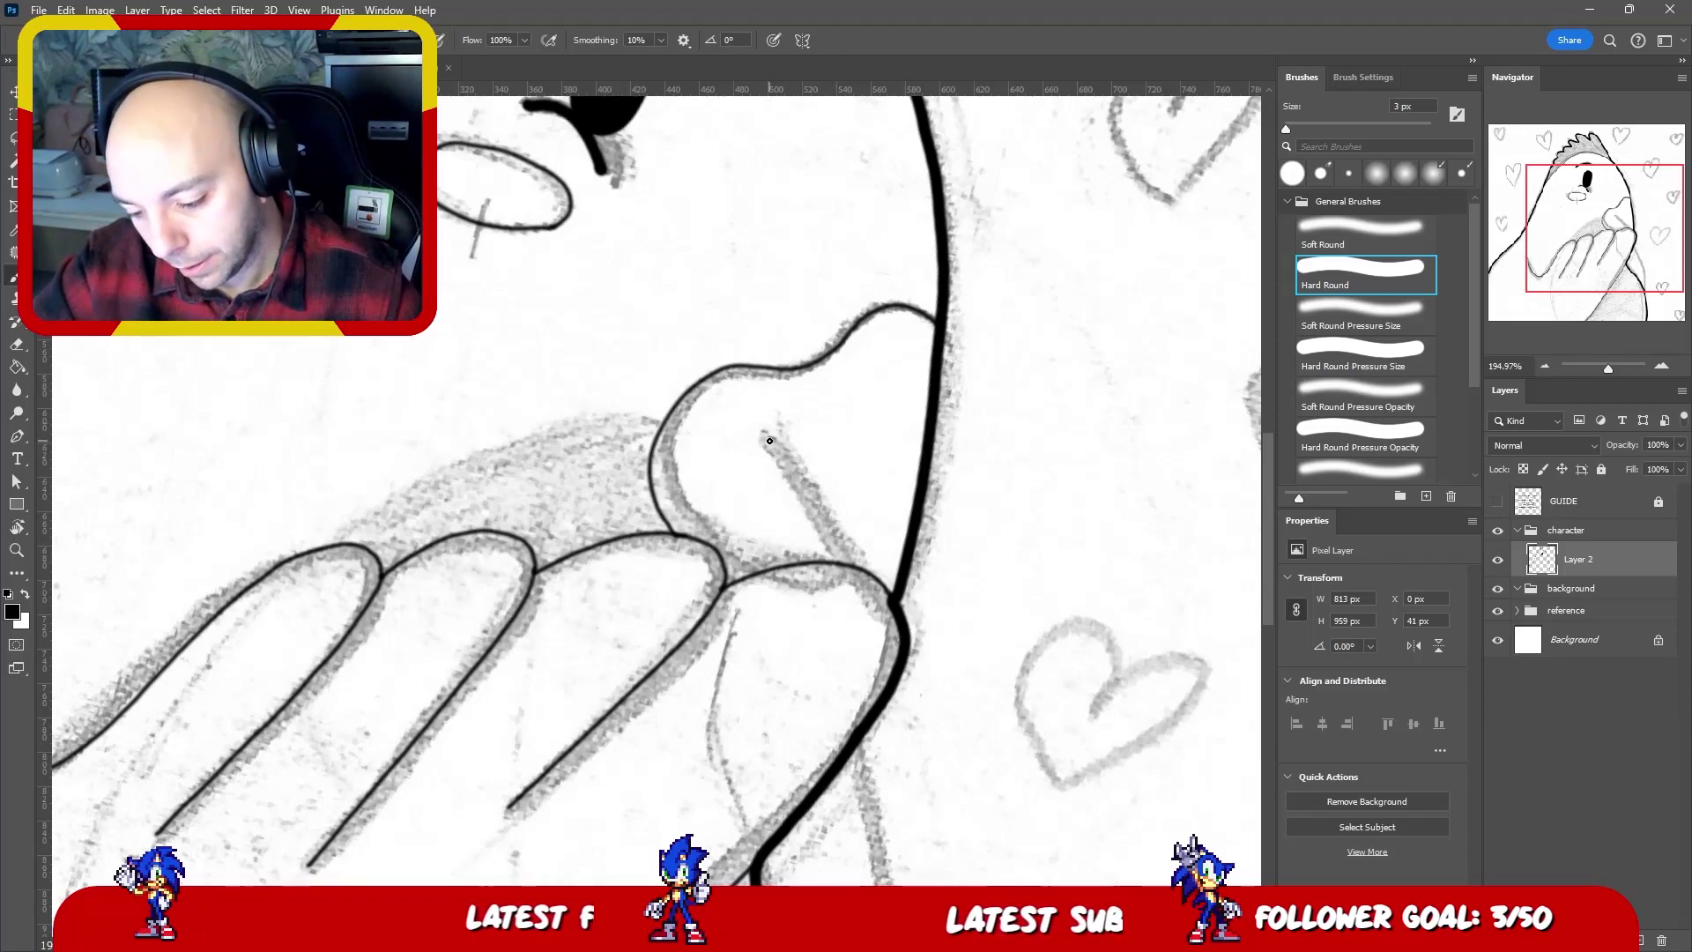
left_click_drag(769, 440, 851, 565)
key("ctrl+z")
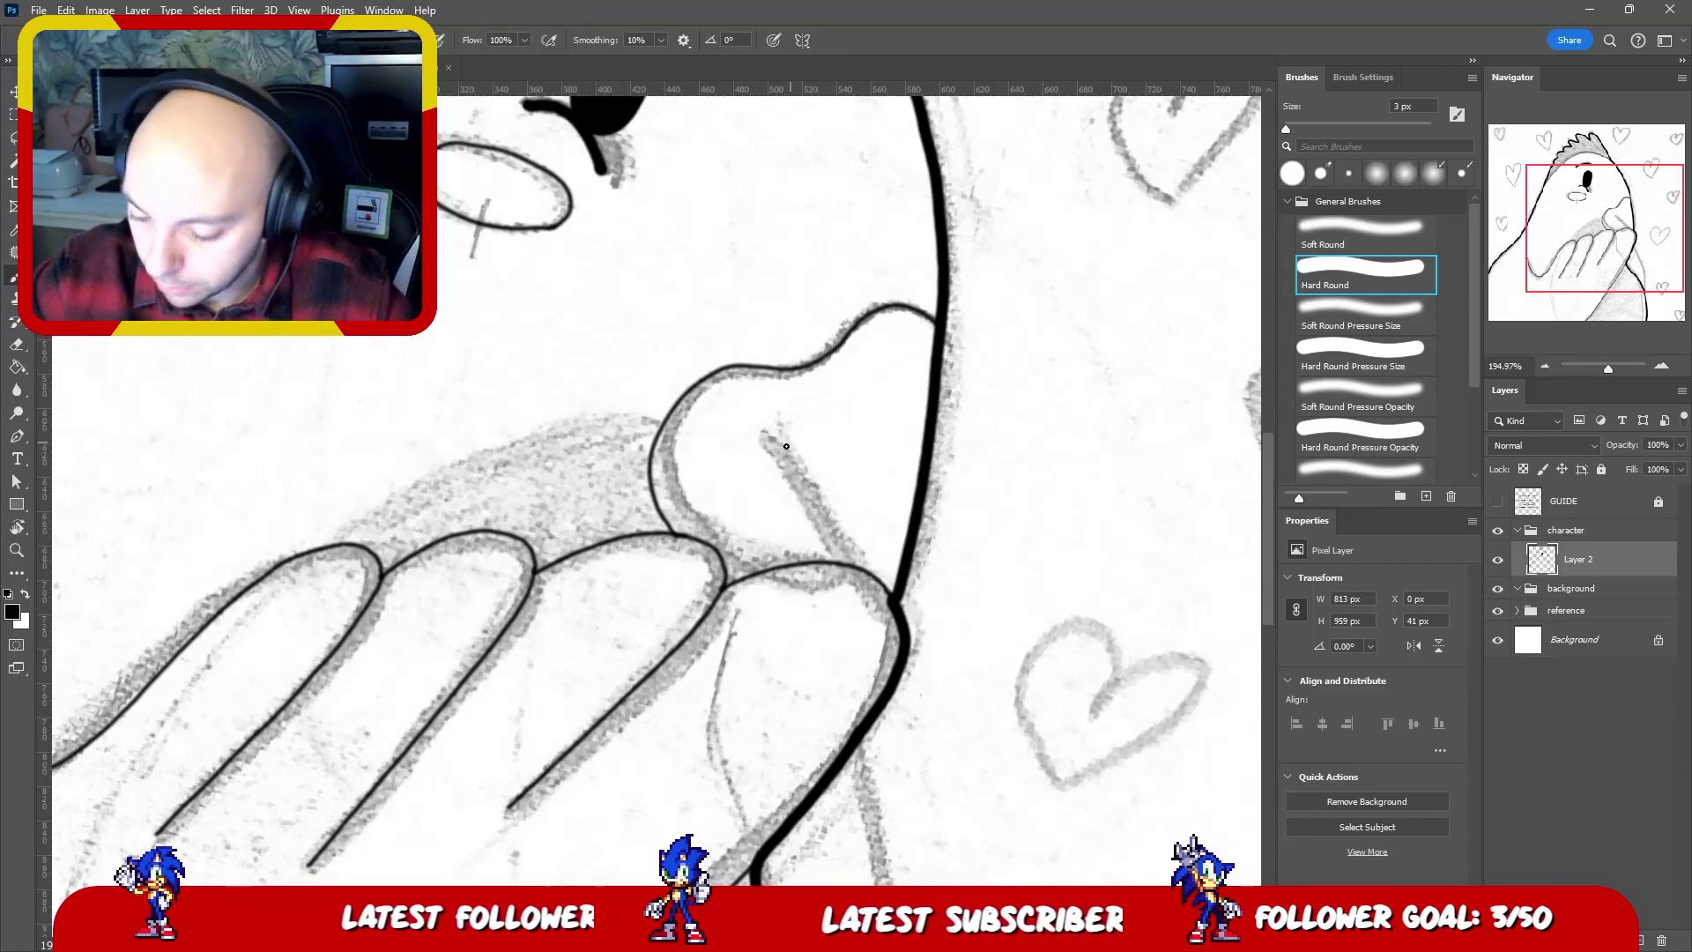
left_click_drag(767, 437, 847, 559)
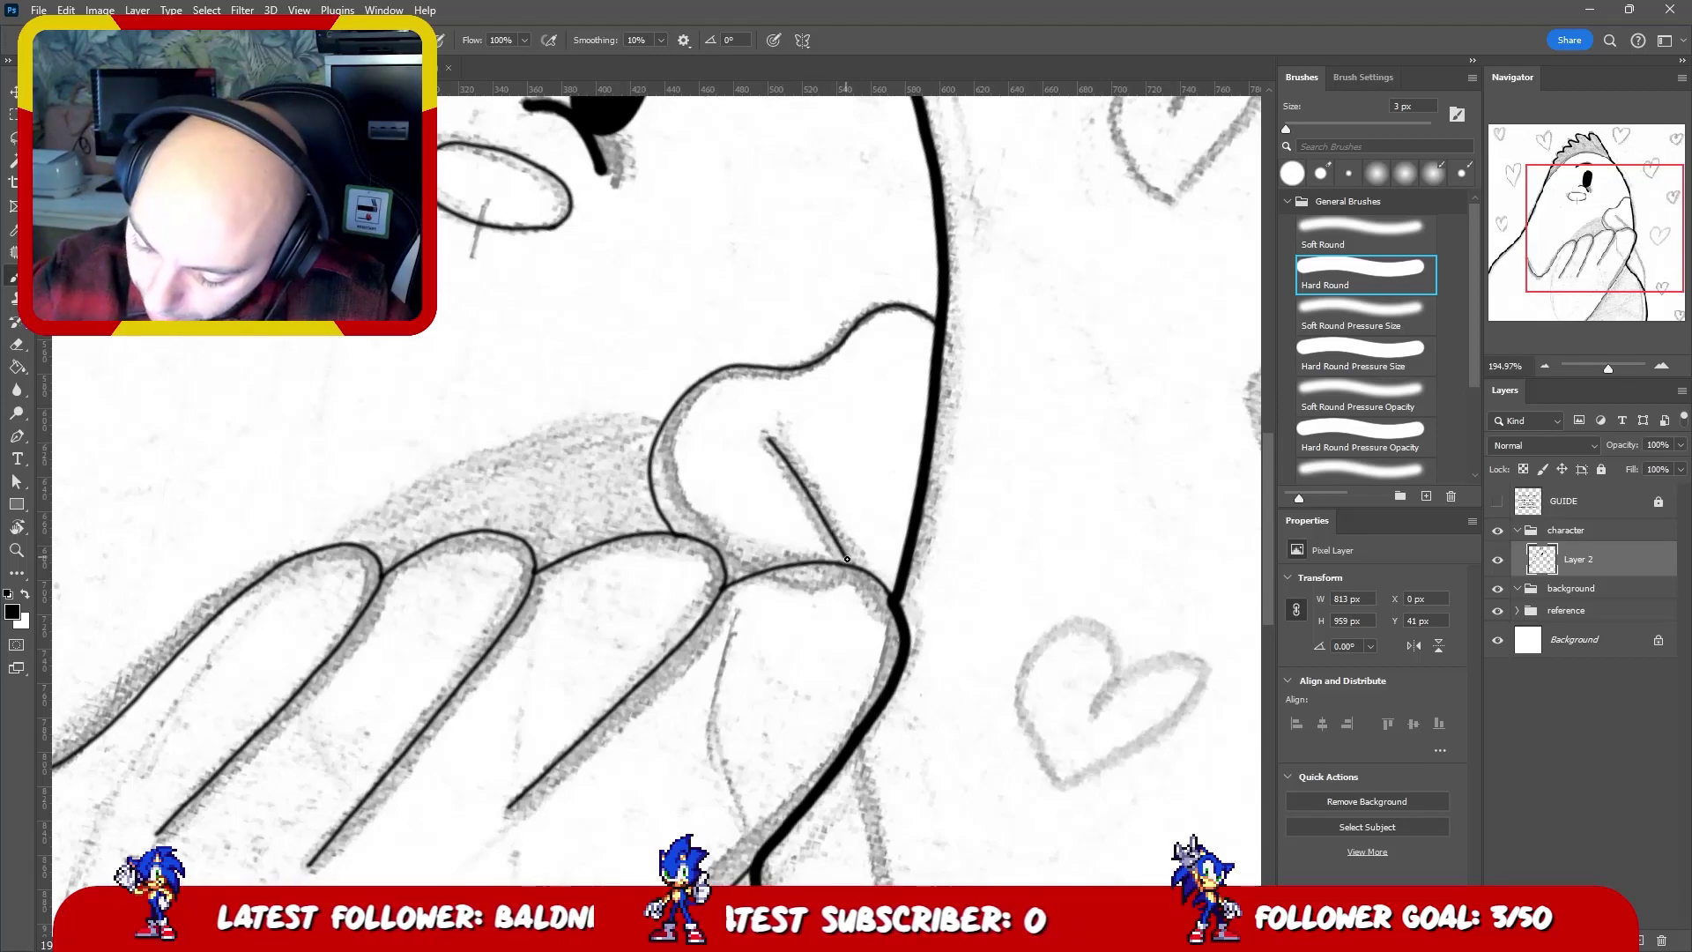
key("z")
scroll(845, 419, "down", 5)
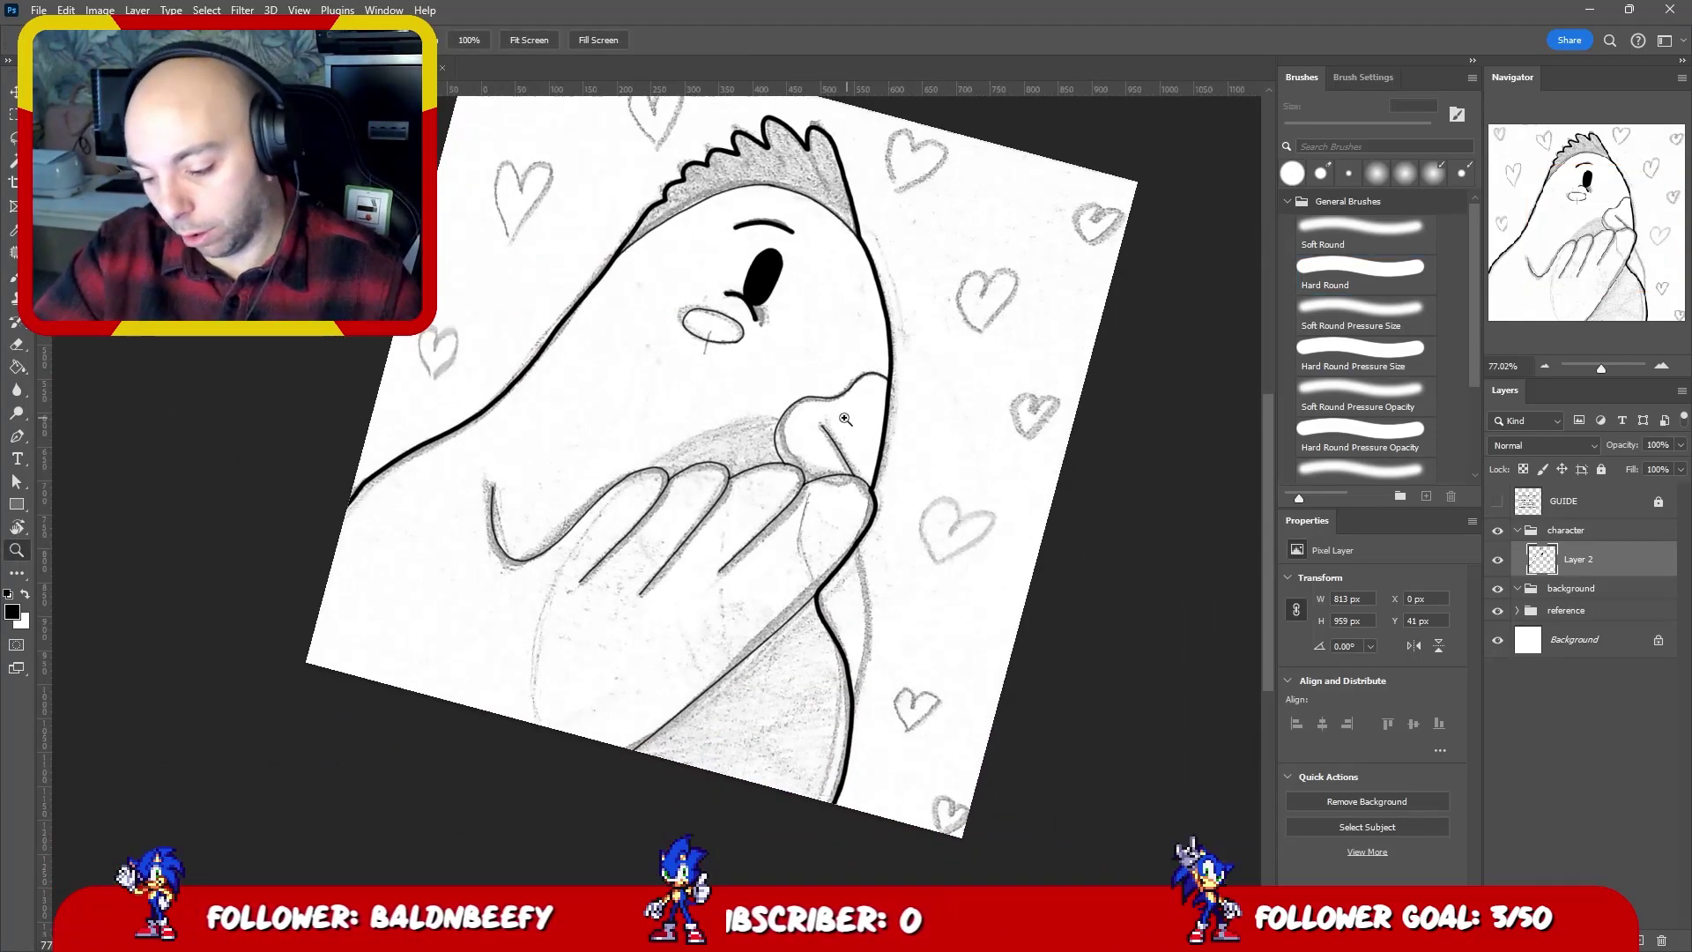
- Rotate the canvas view back to 0° so the whole bird and hearts read upright
key("r")
left_click_drag(845, 419, 788, 327)
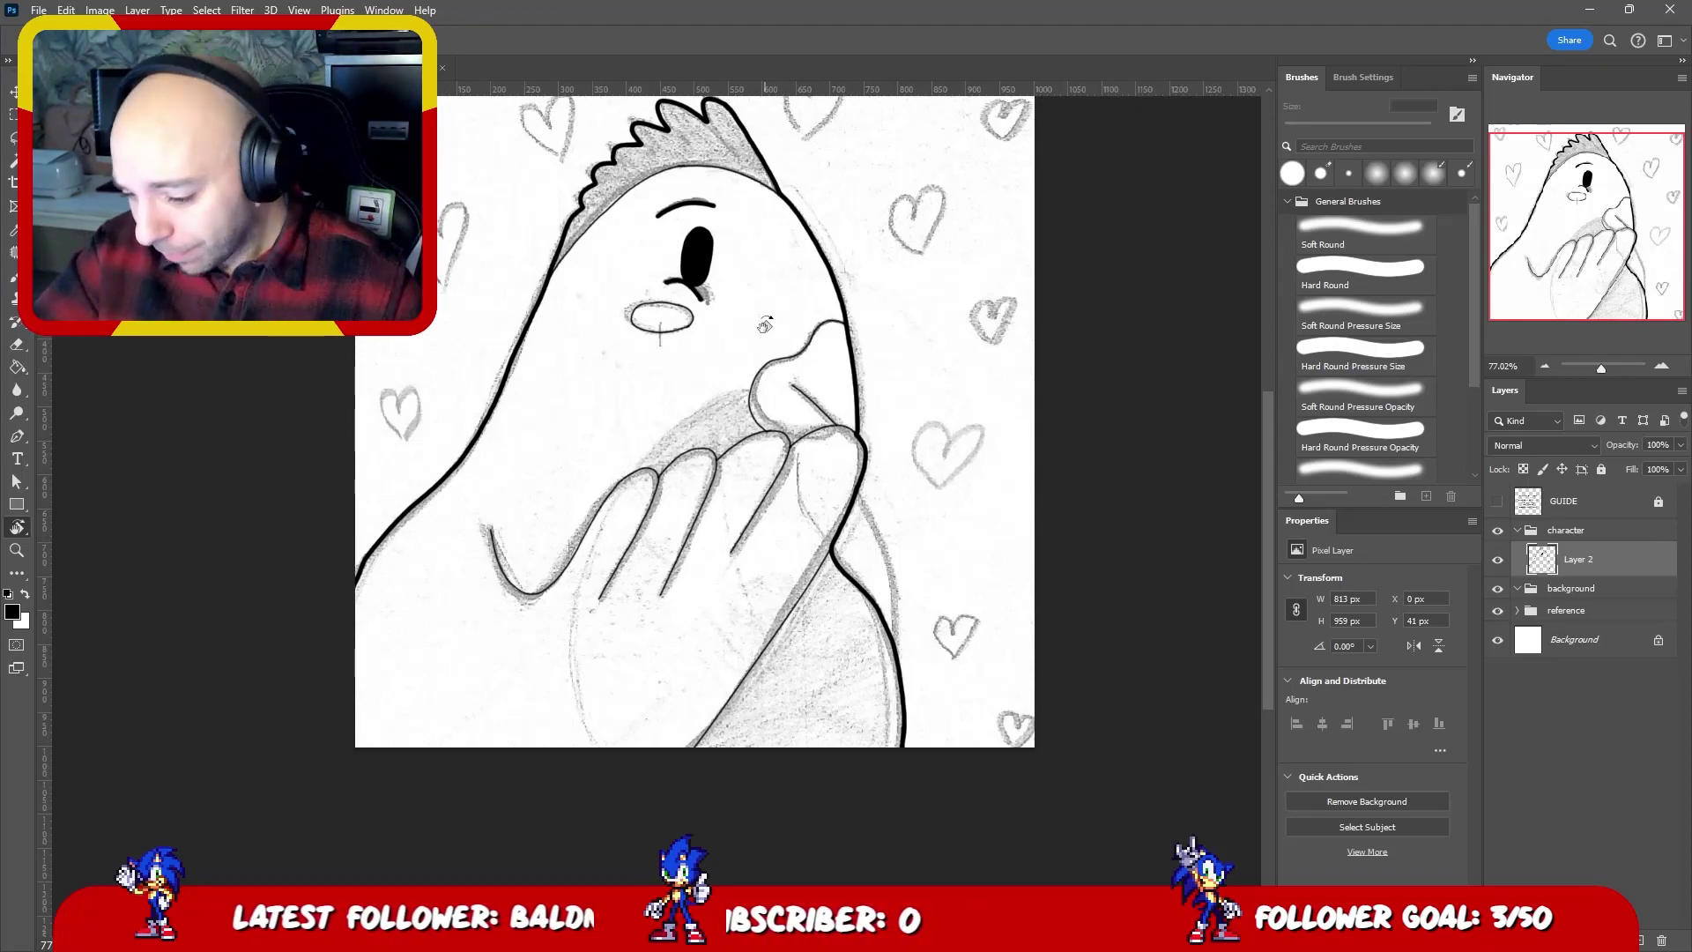
- Rotate the view about 45° and ink the hand's left edge, redrawing it until clean
scroll(735, 207, "up", 2)
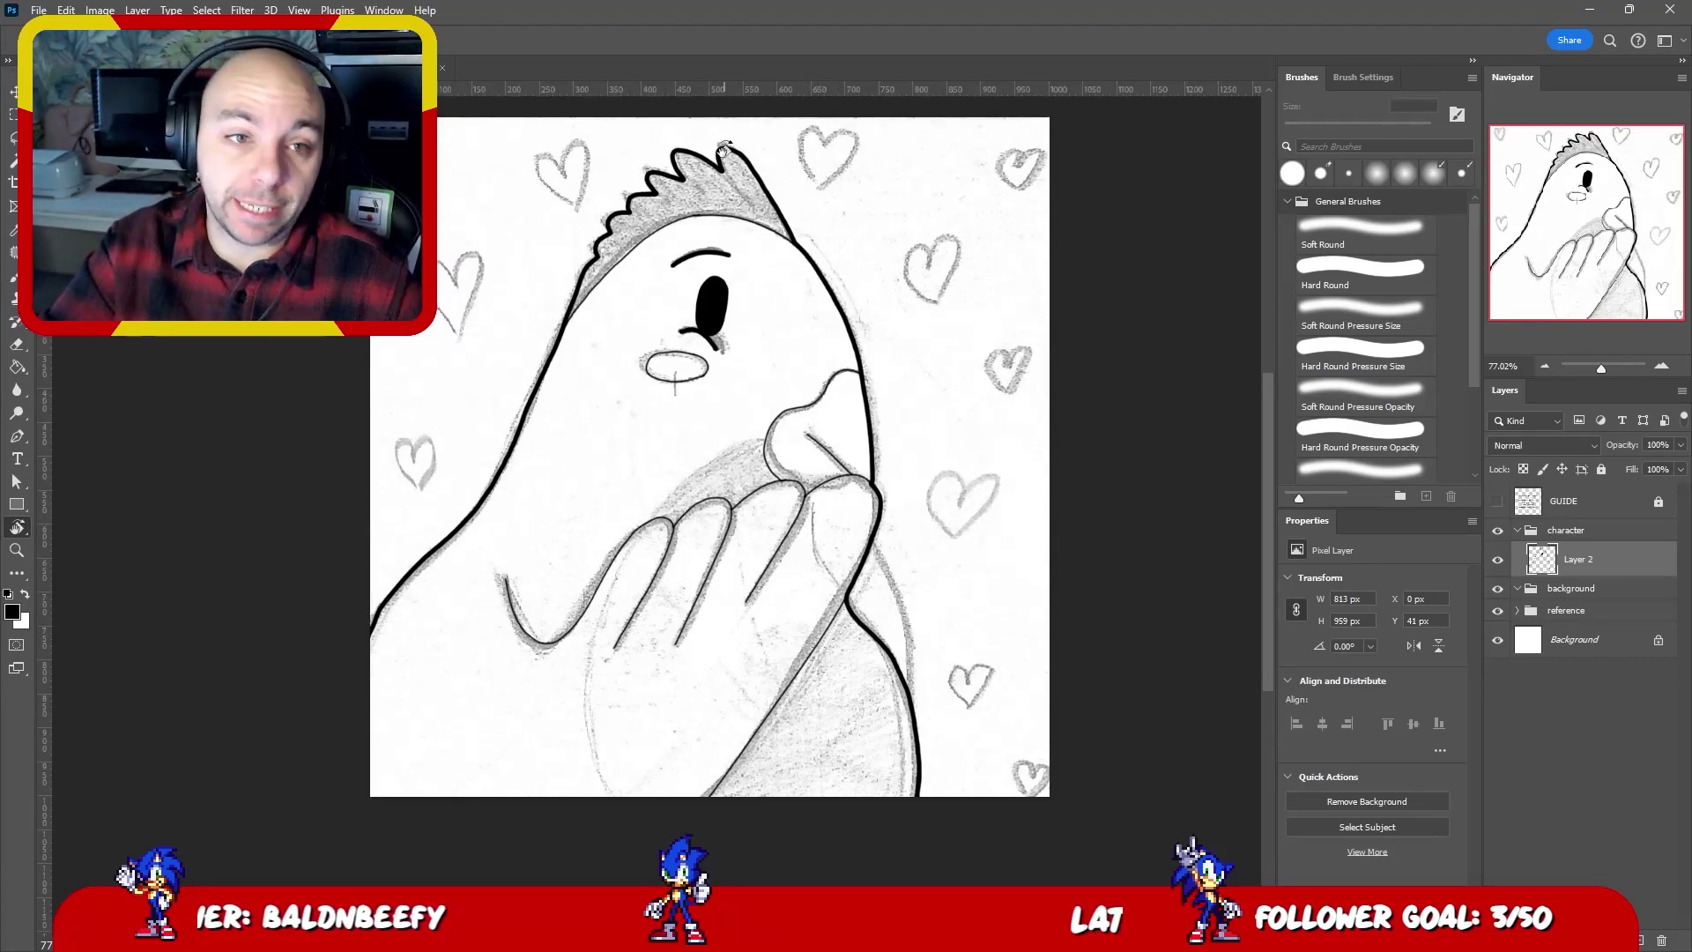
scroll(868, 351, "up", 2)
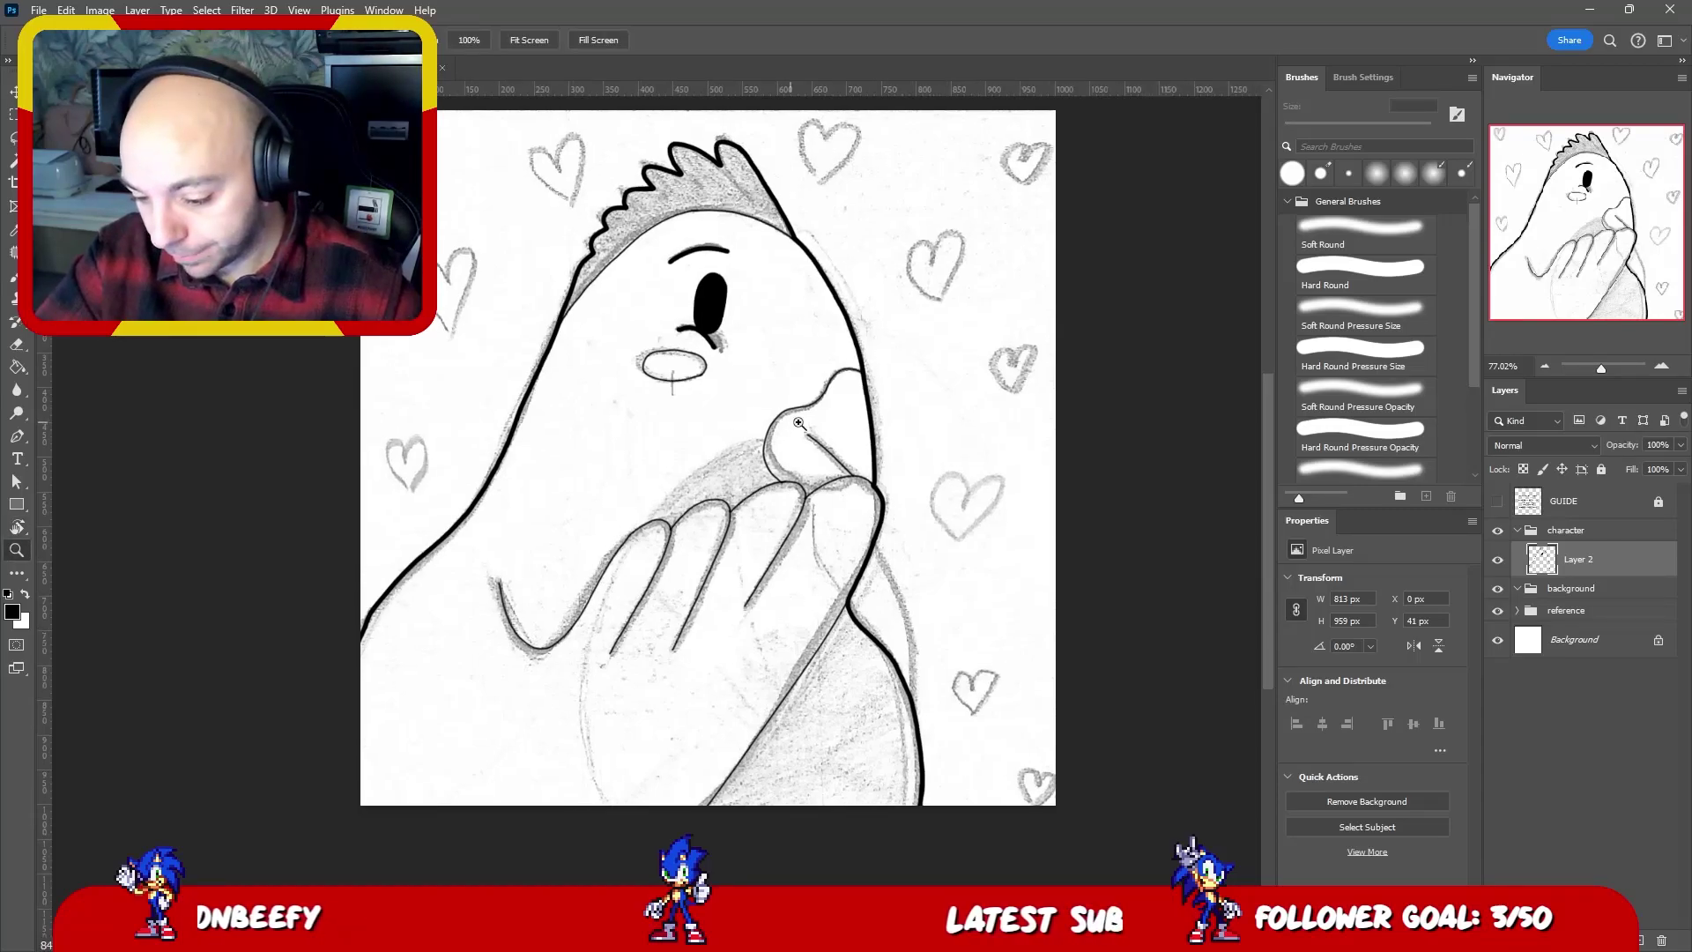
scroll(821, 380, "up", 3)
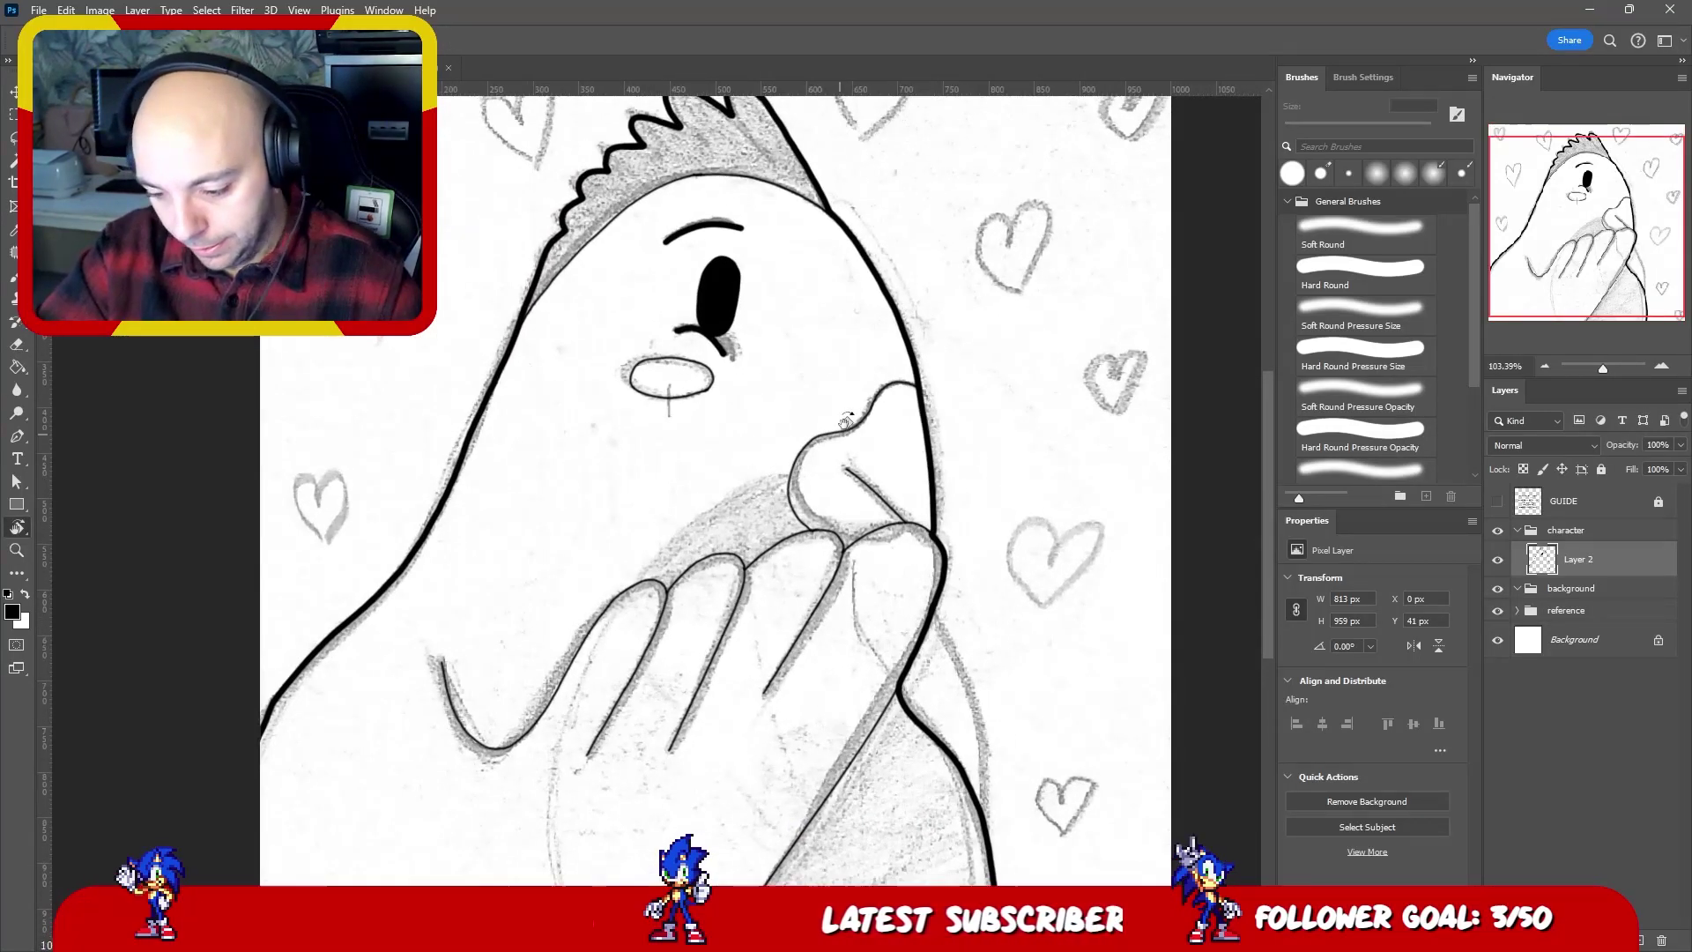
key("r")
left_click_drag(821, 380, 786, 345)
scroll(786, 344, "up", 3)
key("b")
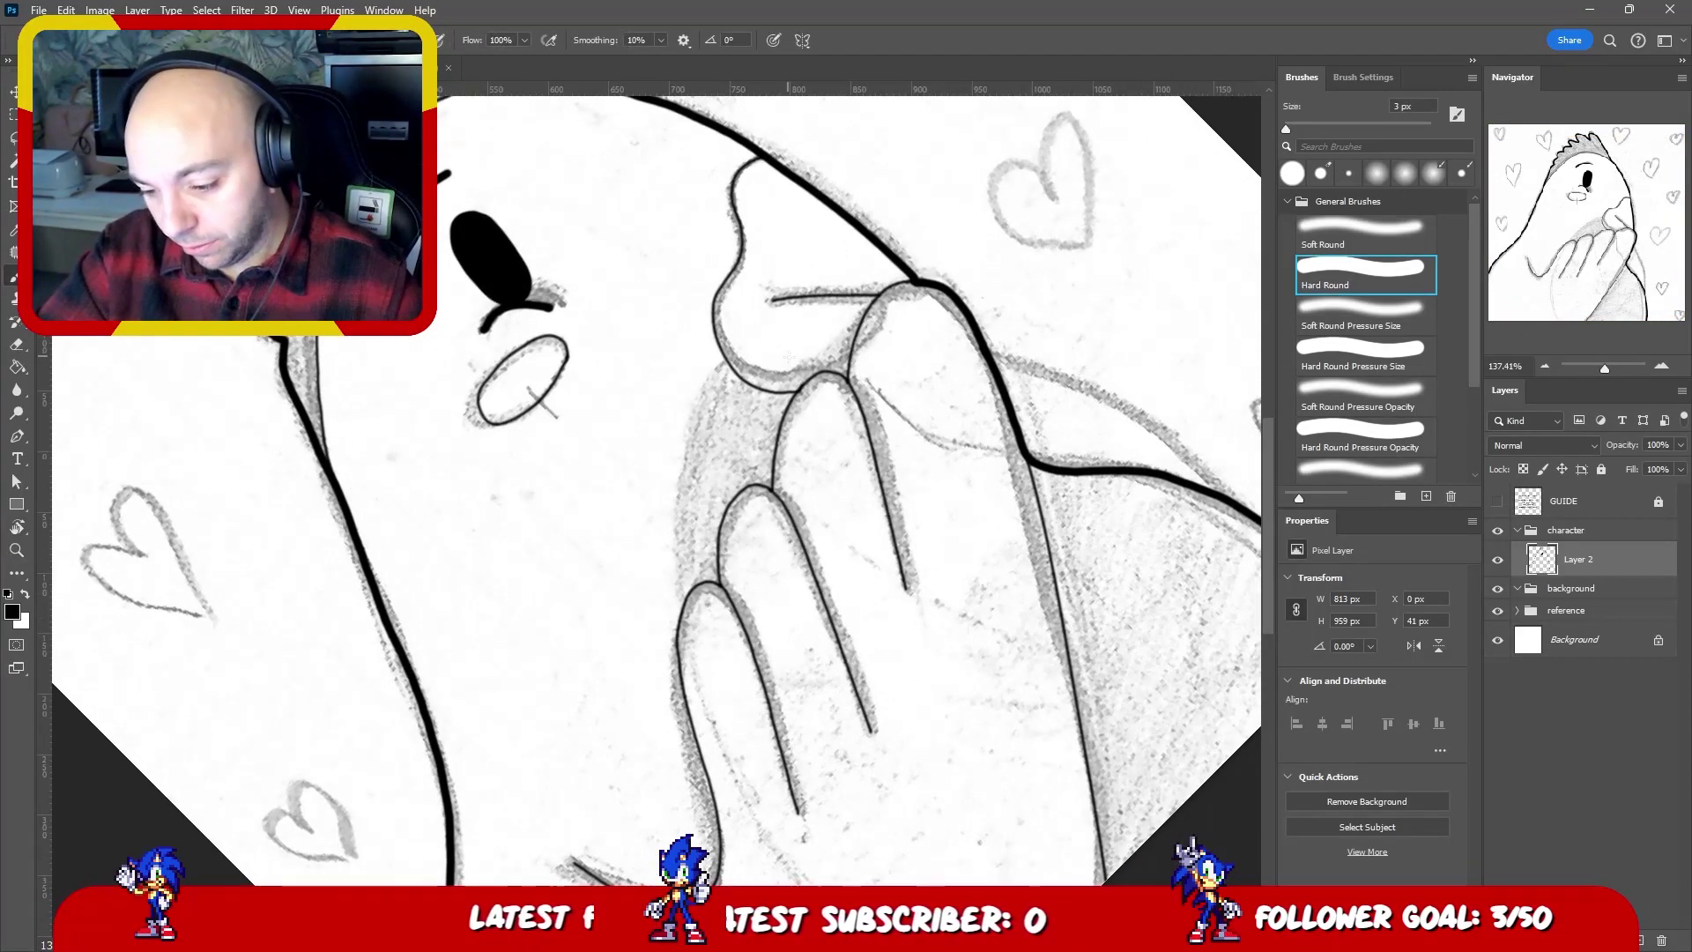
scroll(788, 339, "up", 1)
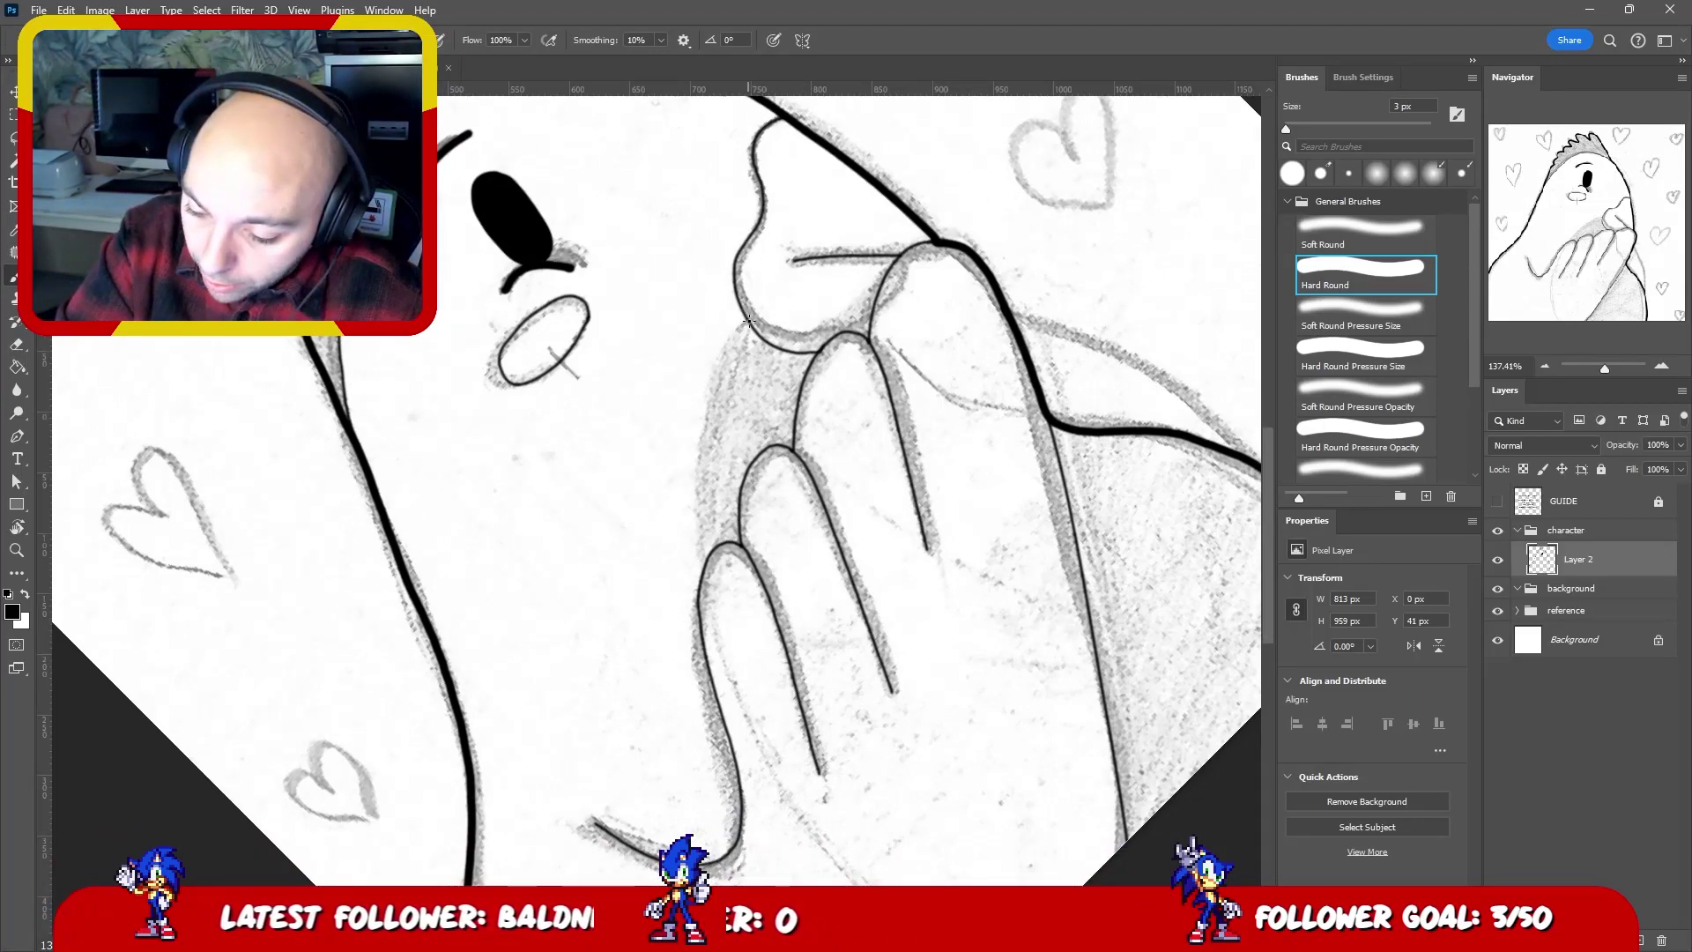
mouse_move(748, 322)
left_mouse_down()
mouse_move(696, 446)
mouse_move(702, 552)
left_mouse_up()
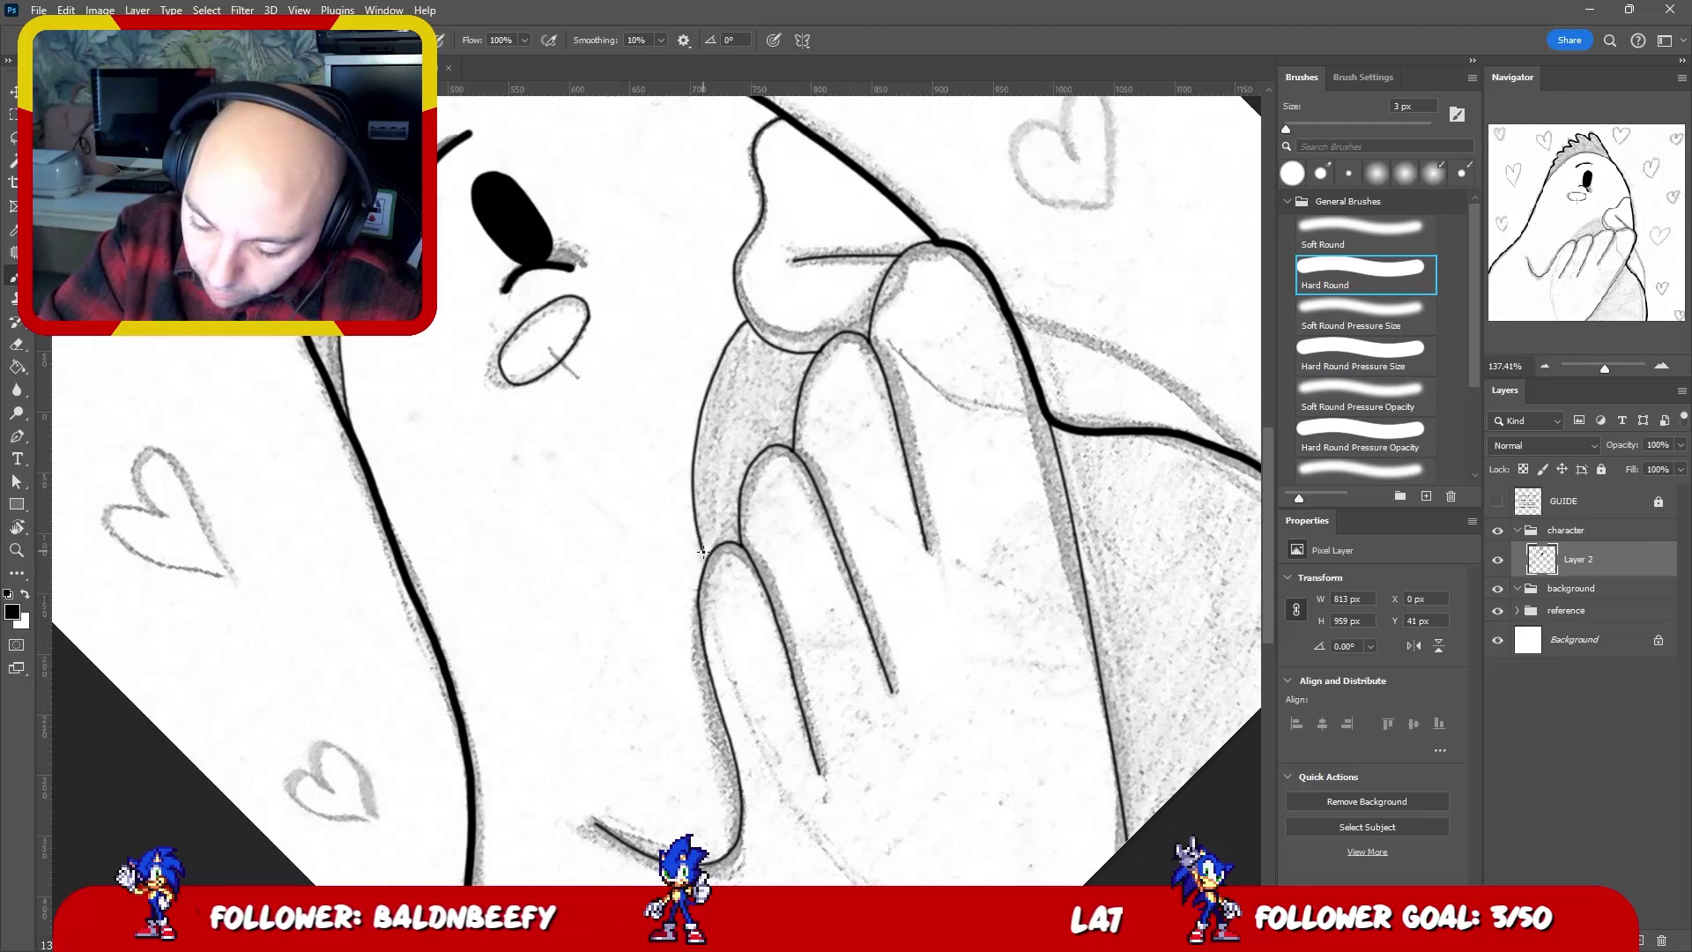
key("ctrl+z")
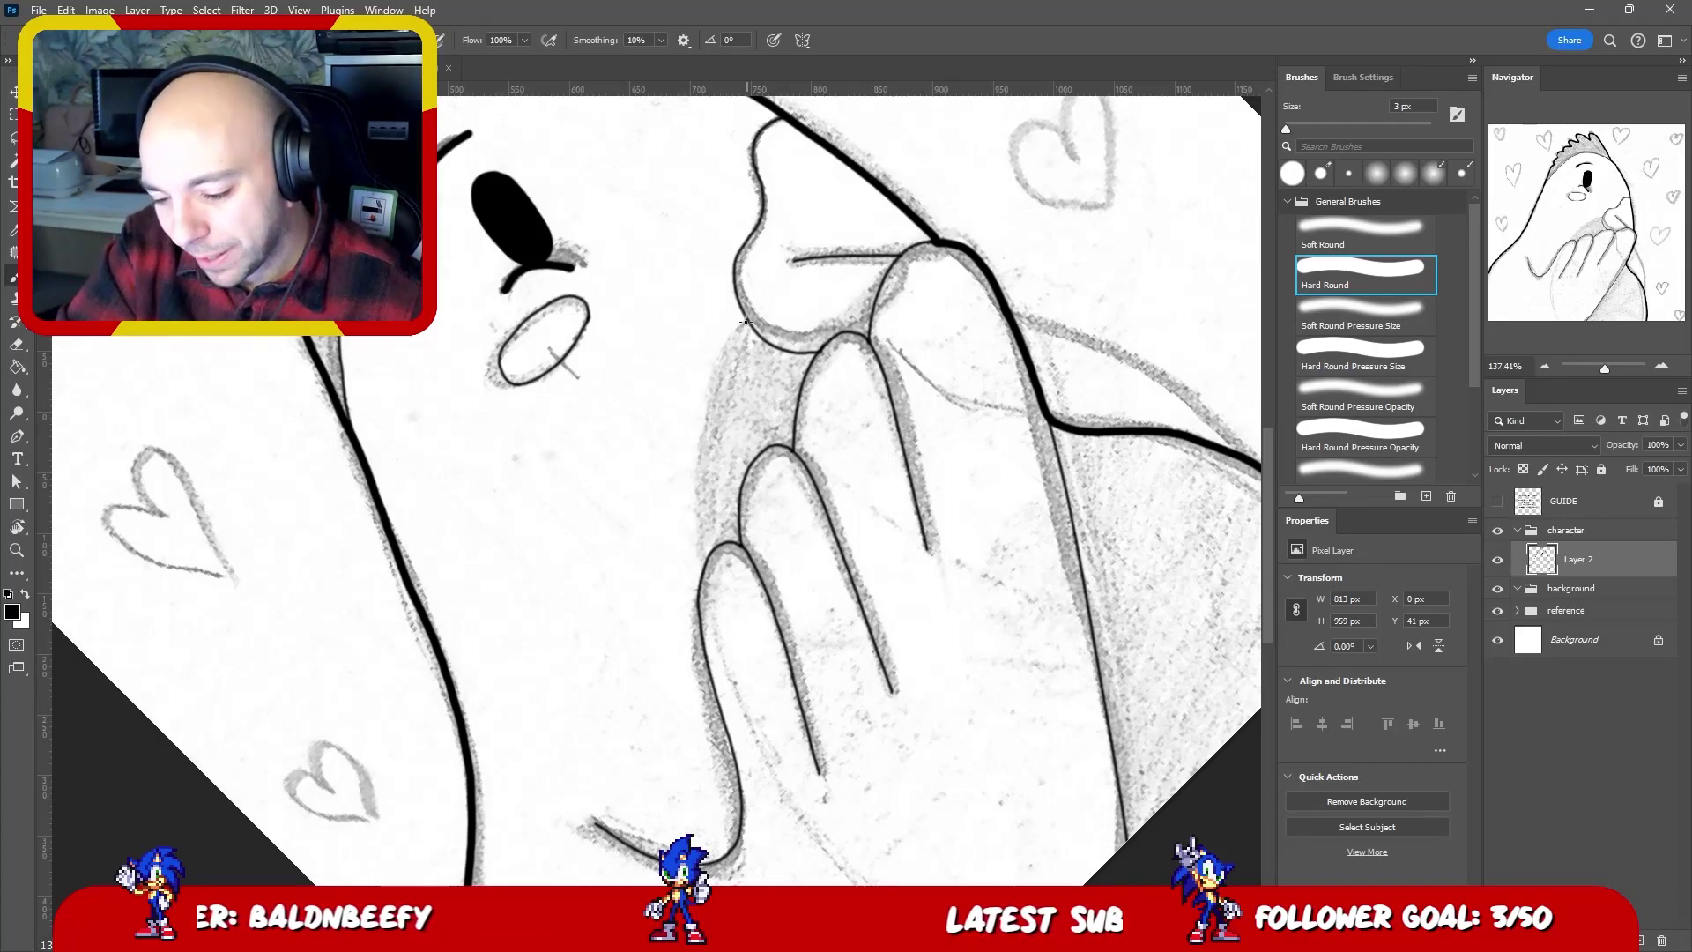
mouse_move(744, 323)
left_mouse_down()
mouse_move(717, 405)
mouse_move(720, 547)
left_mouse_up()
key("ctrl+z")
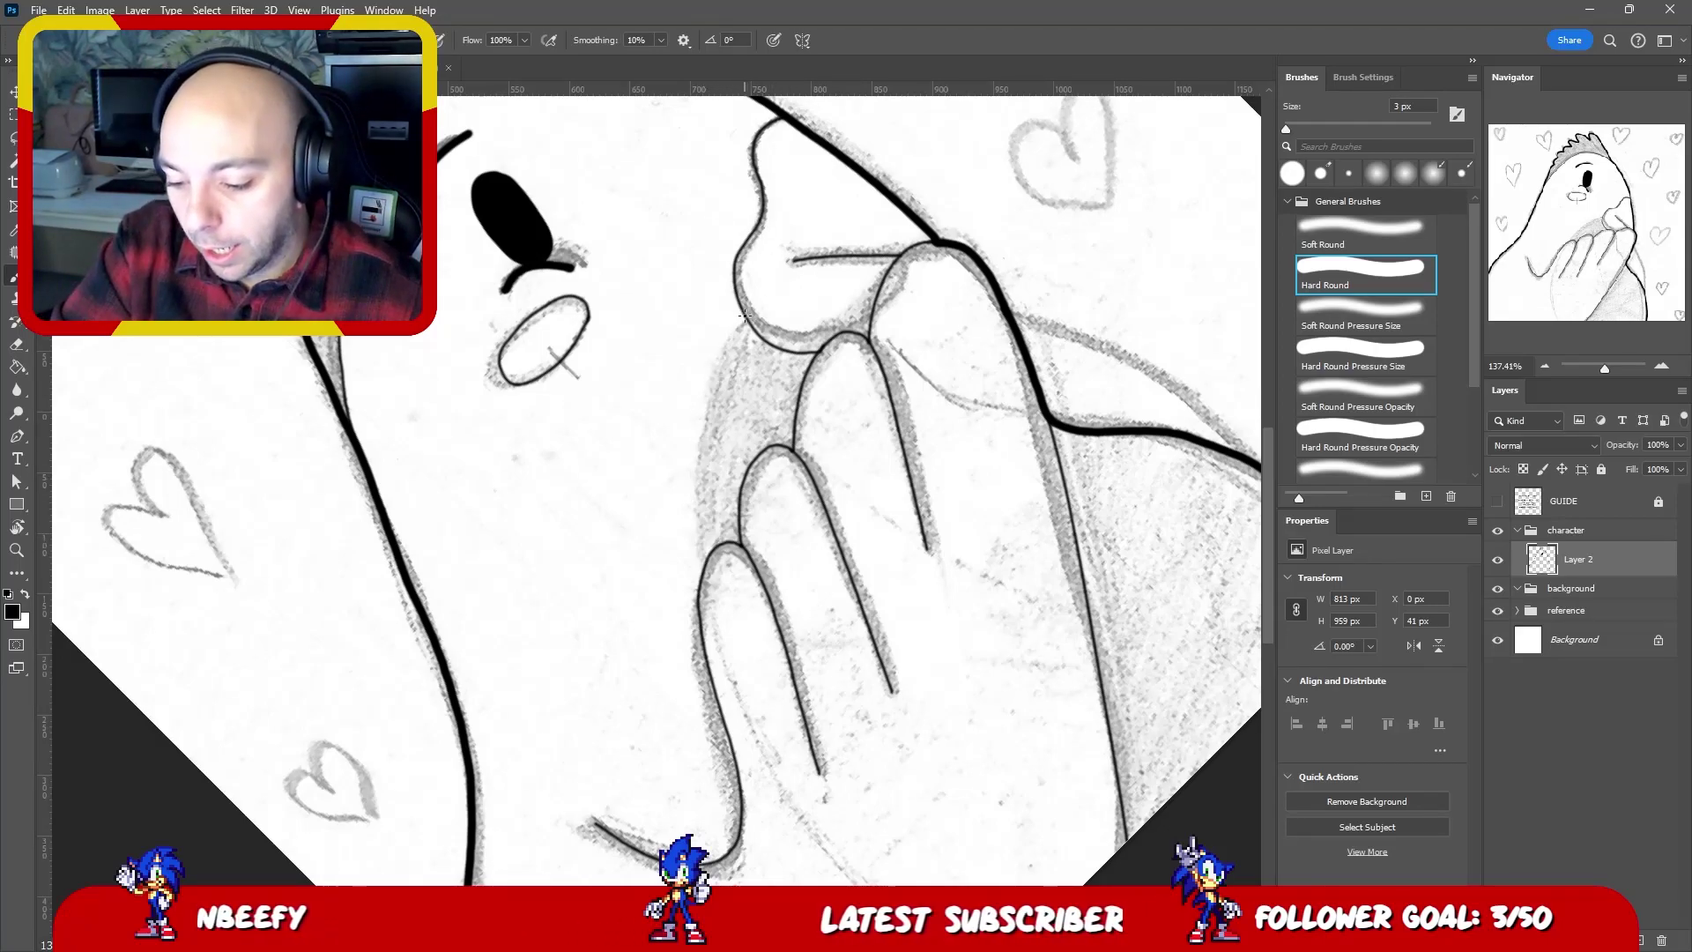
mouse_move(746, 319)
left_mouse_down()
mouse_move(715, 366)
mouse_move(702, 447)
mouse_move(710, 569)
left_mouse_up()
- Rotate the view back upright, zoom out to review the drawing, then zoom slightly back in
scroll(804, 167, "down", 3)
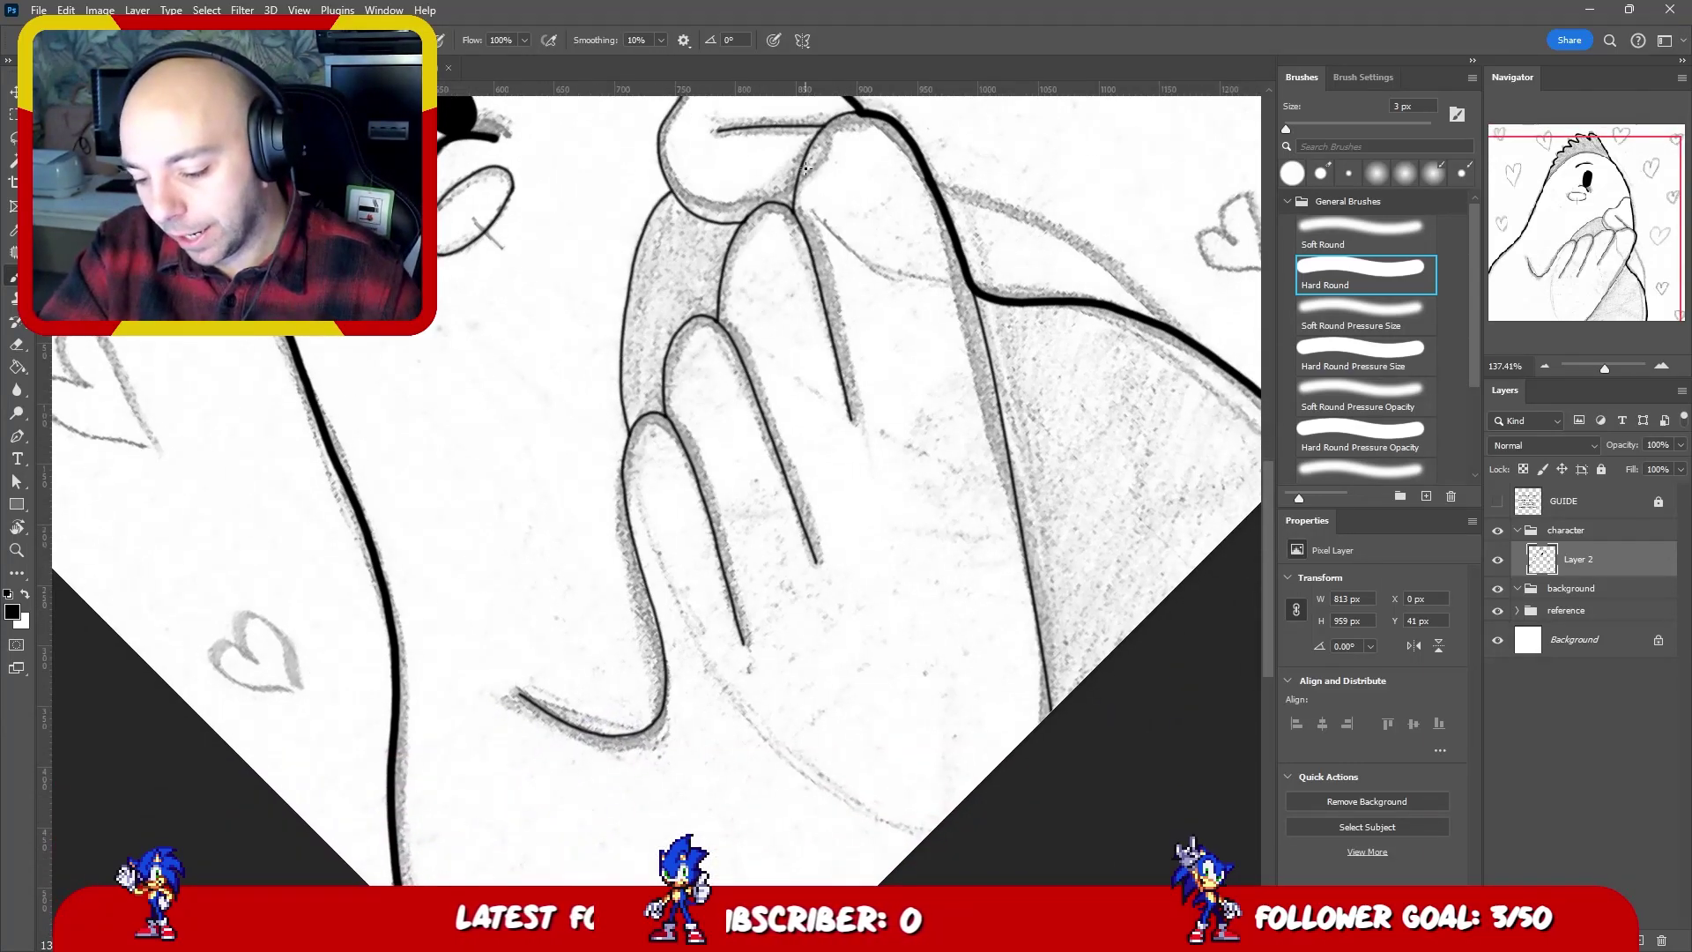
key("r")
left_click_drag(804, 168, 649, 473)
key("Escape")
key("z")
scroll(817, 477, "down", 5)
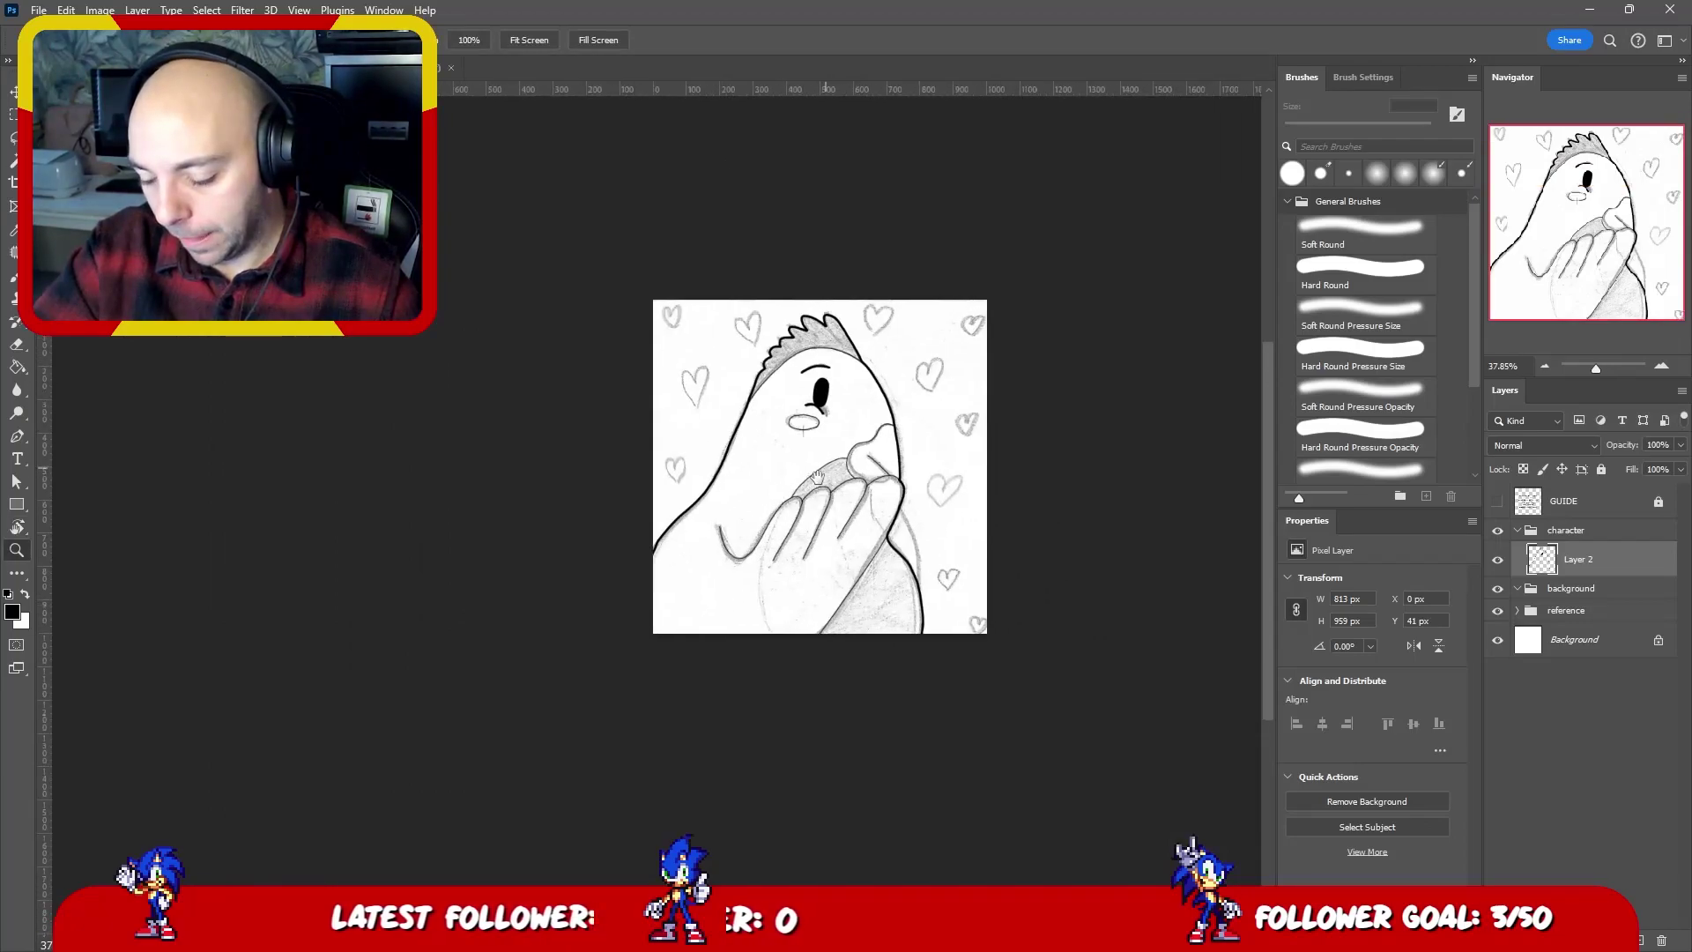
scroll(872, 445, "up", 3)
key("v")
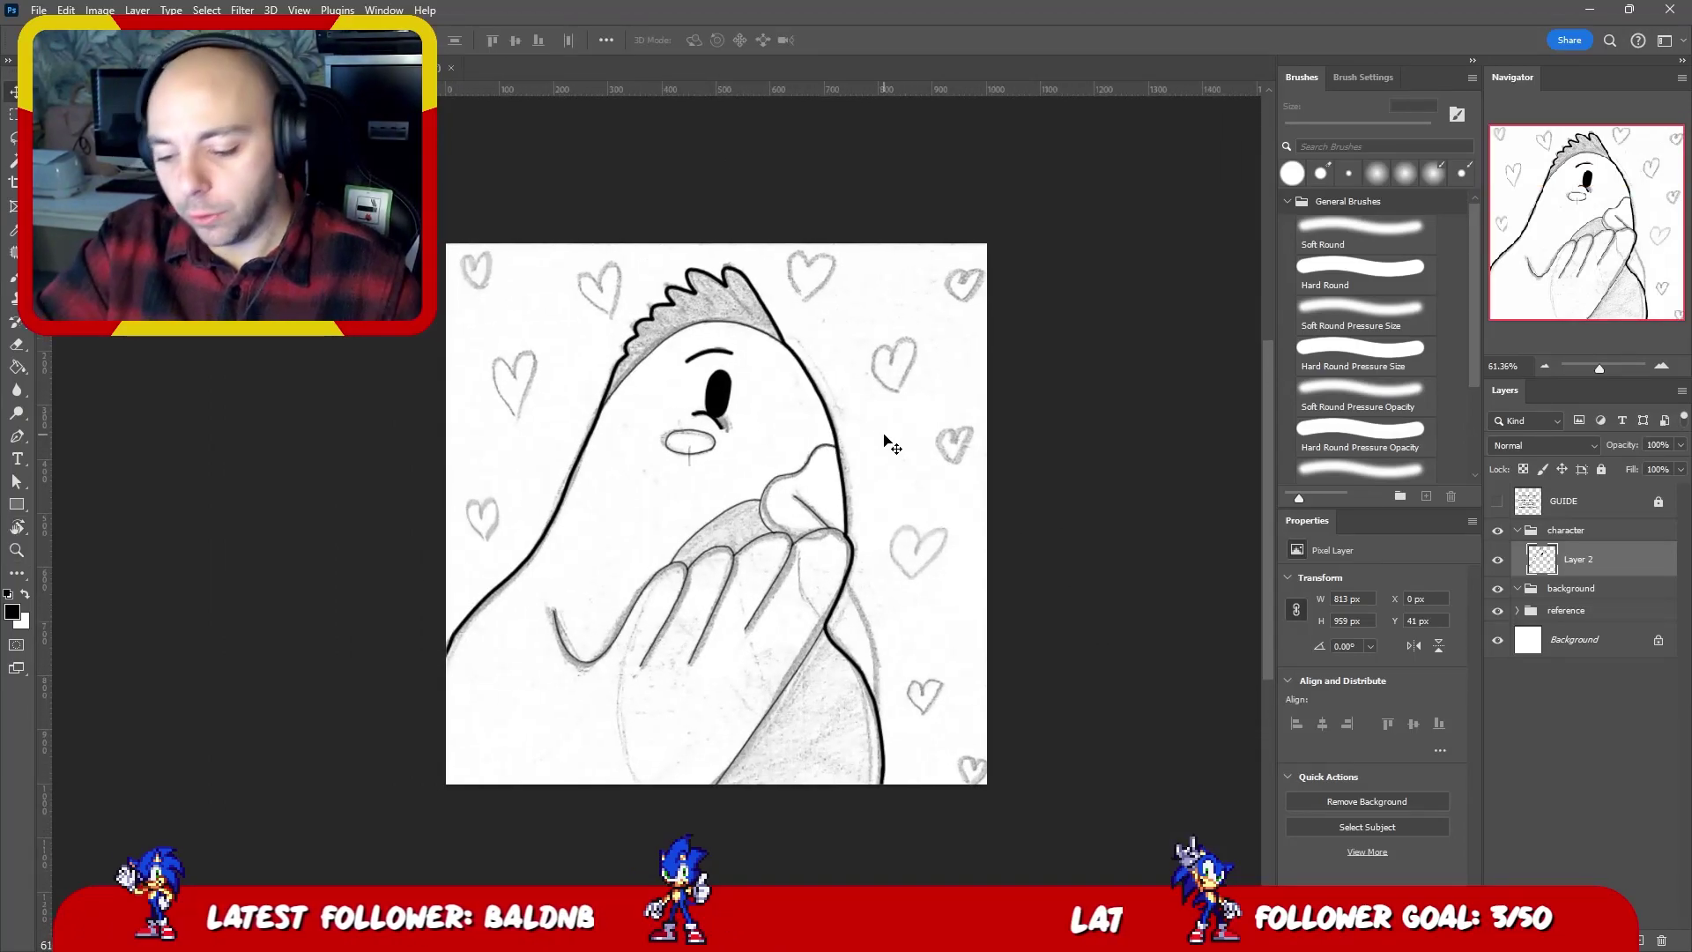
key("b")
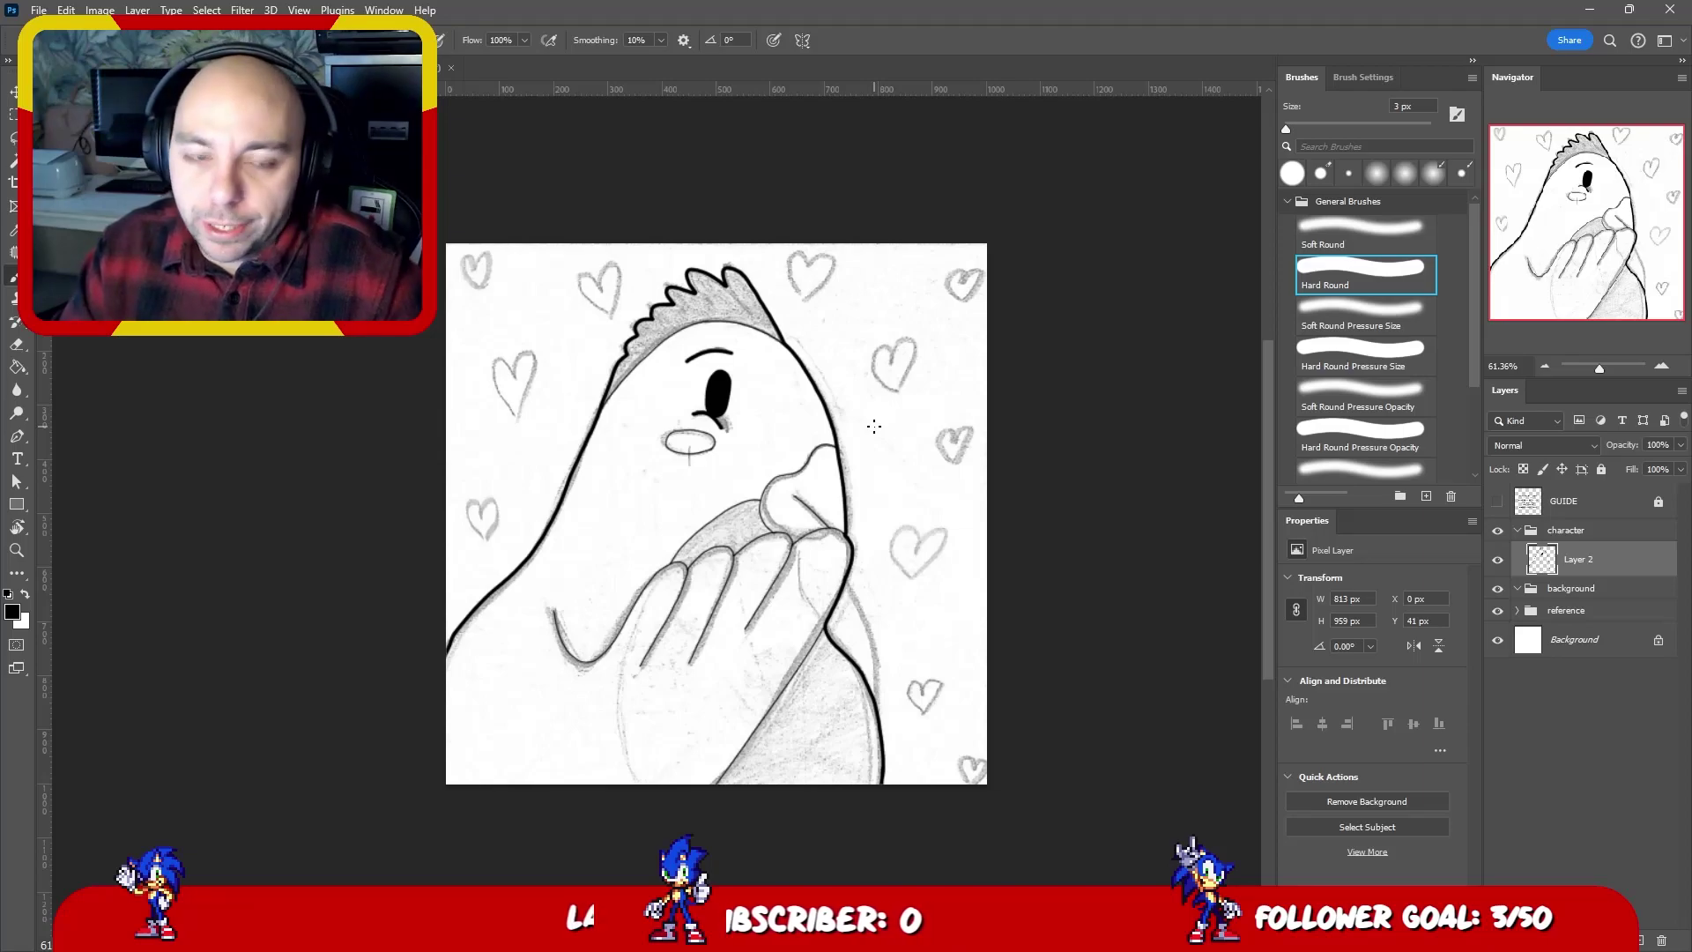
key("z")
left_click(885, 481)
left_click_drag(899, 461, 907, 455)
key("b")
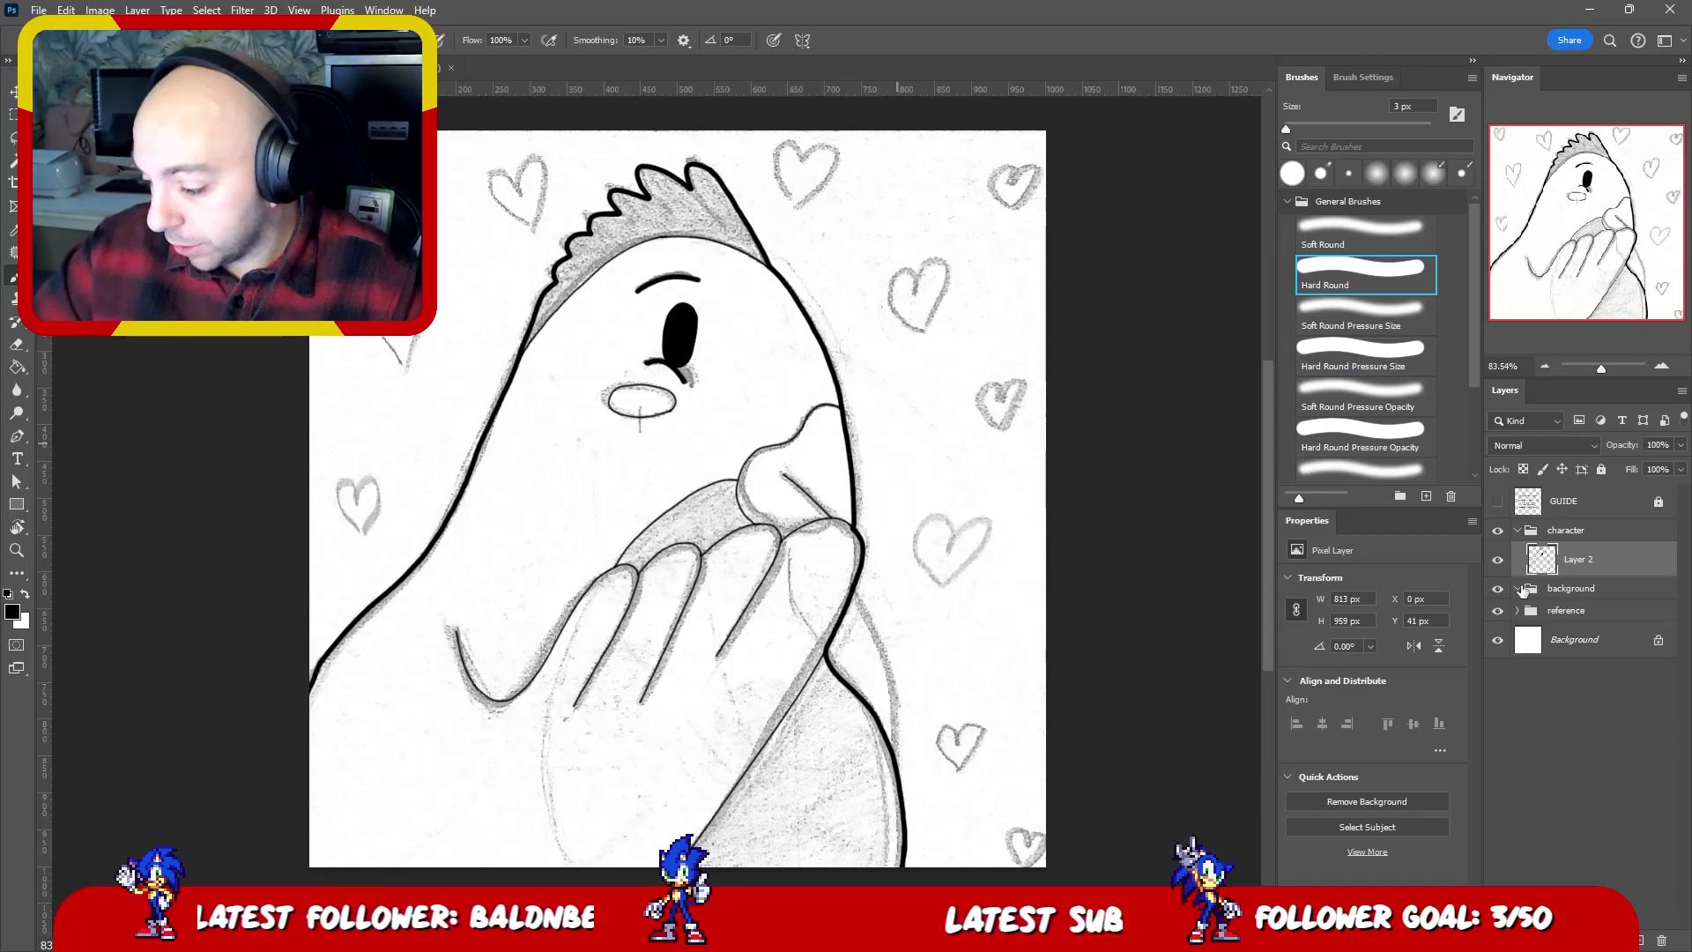
- Hide the pencil sketch layer and zoom out to see the ink linework alone
left_click(1497, 612)
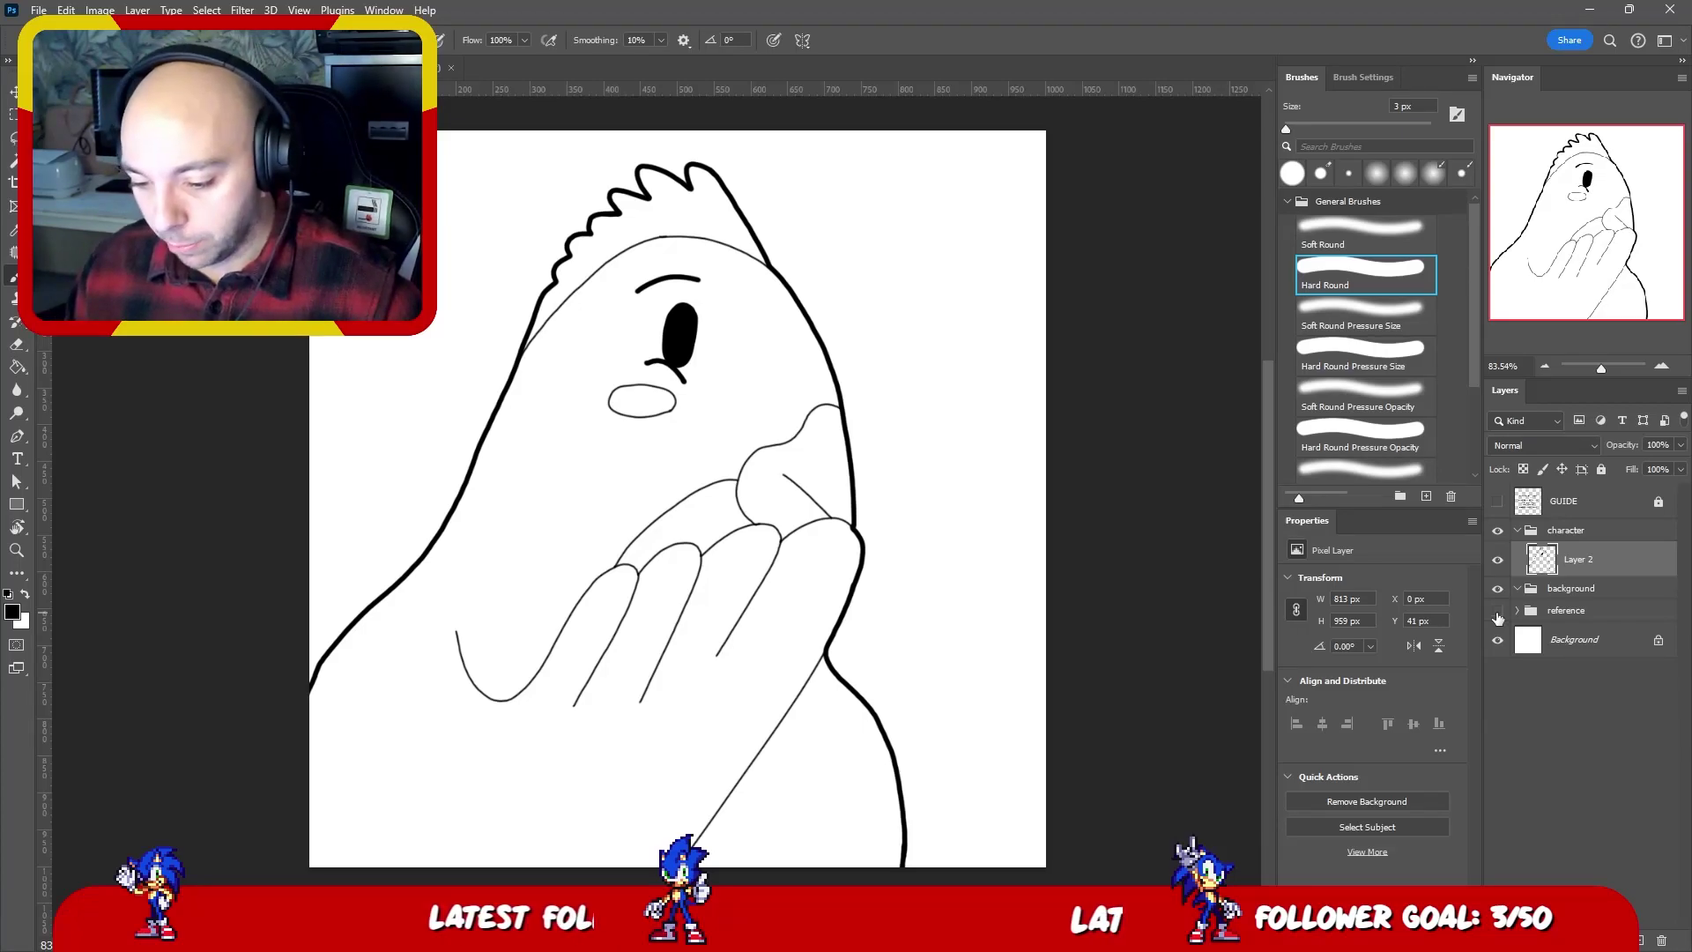
key("ctrl+minus")
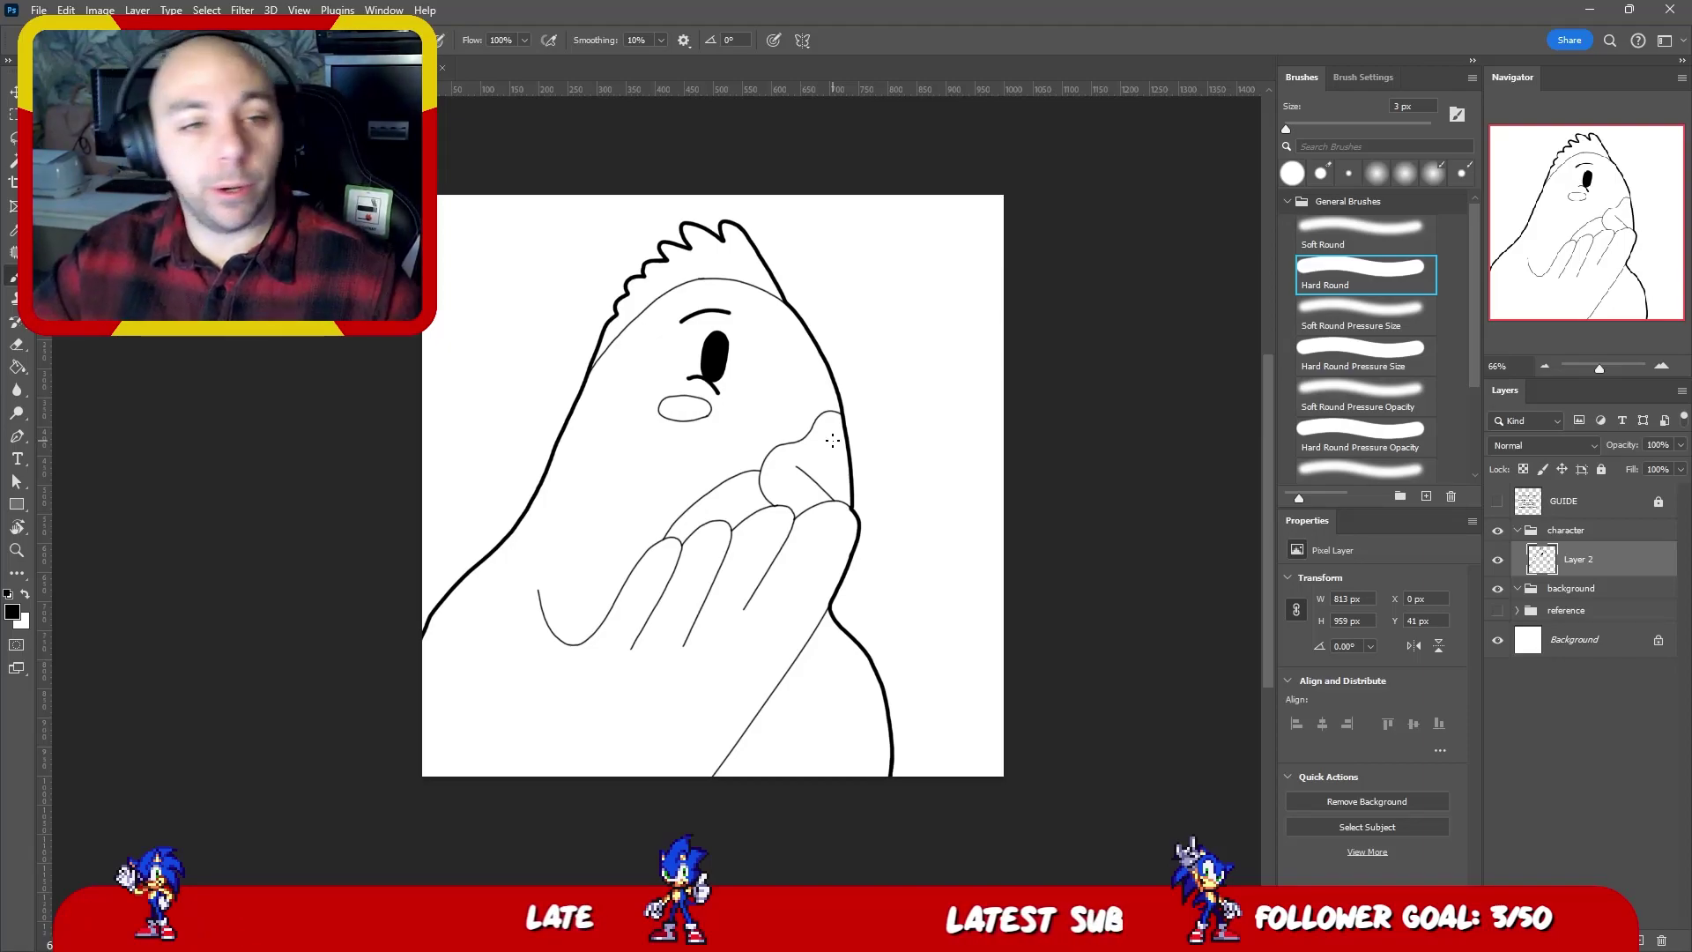
- Zoom in on the beak, enlarge the brush to 6 px and paint a nostril dot
key("z")
left_click(862, 423)
left_click_drag(861, 424, 847, 425)
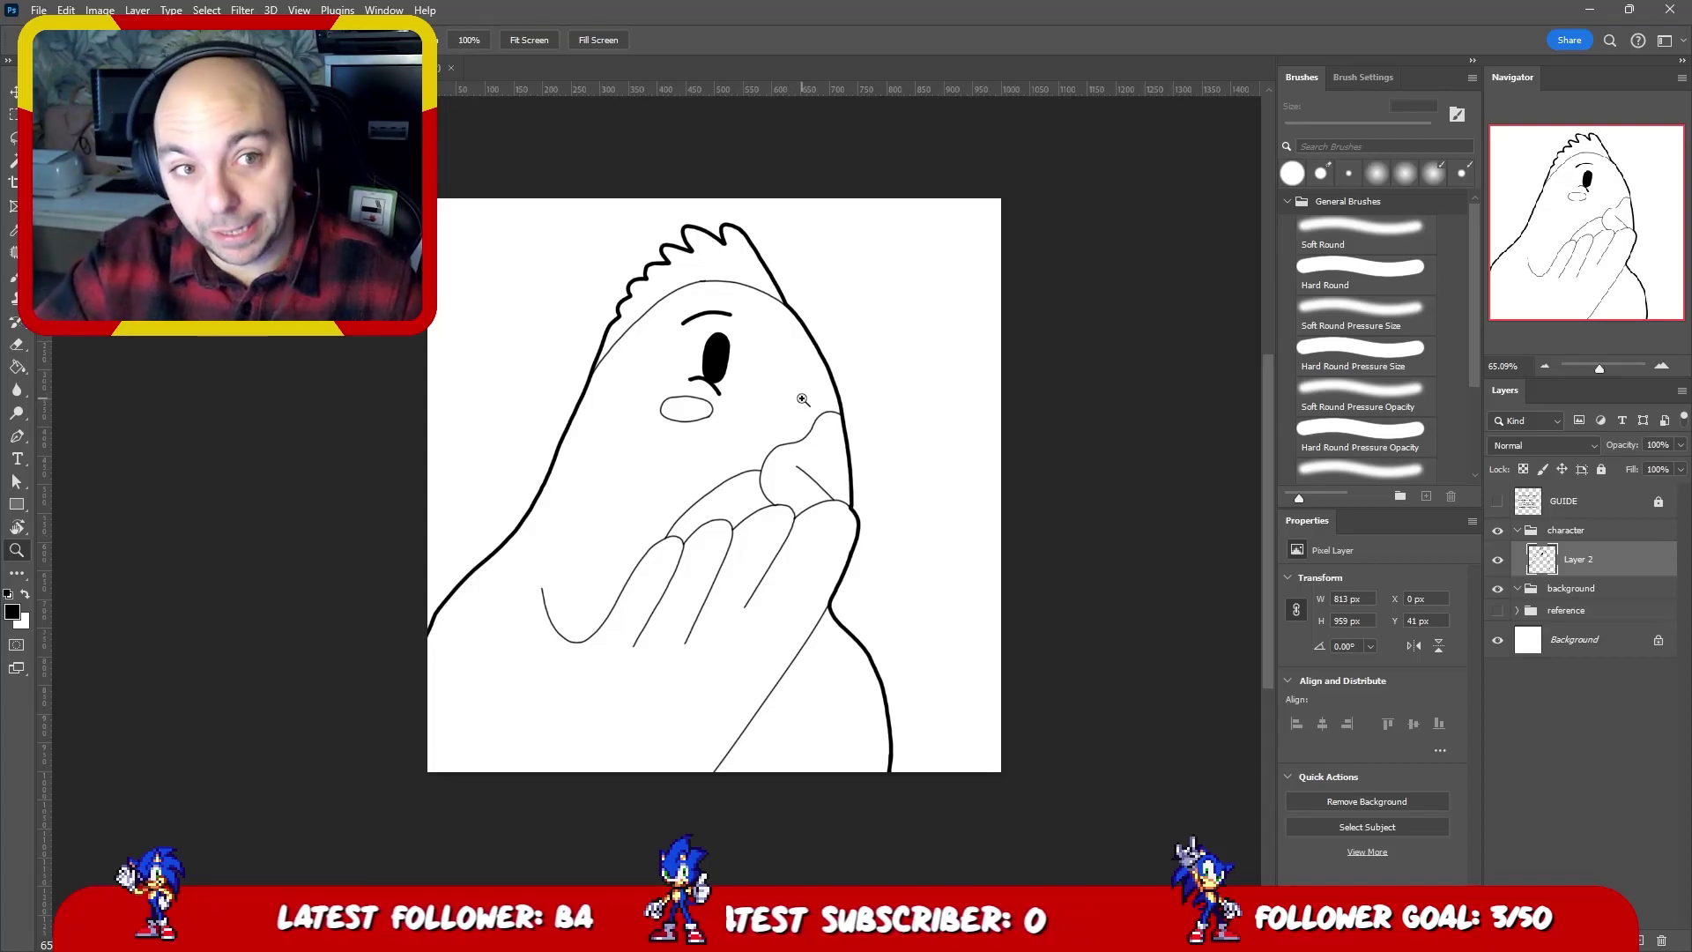
left_click(873, 420)
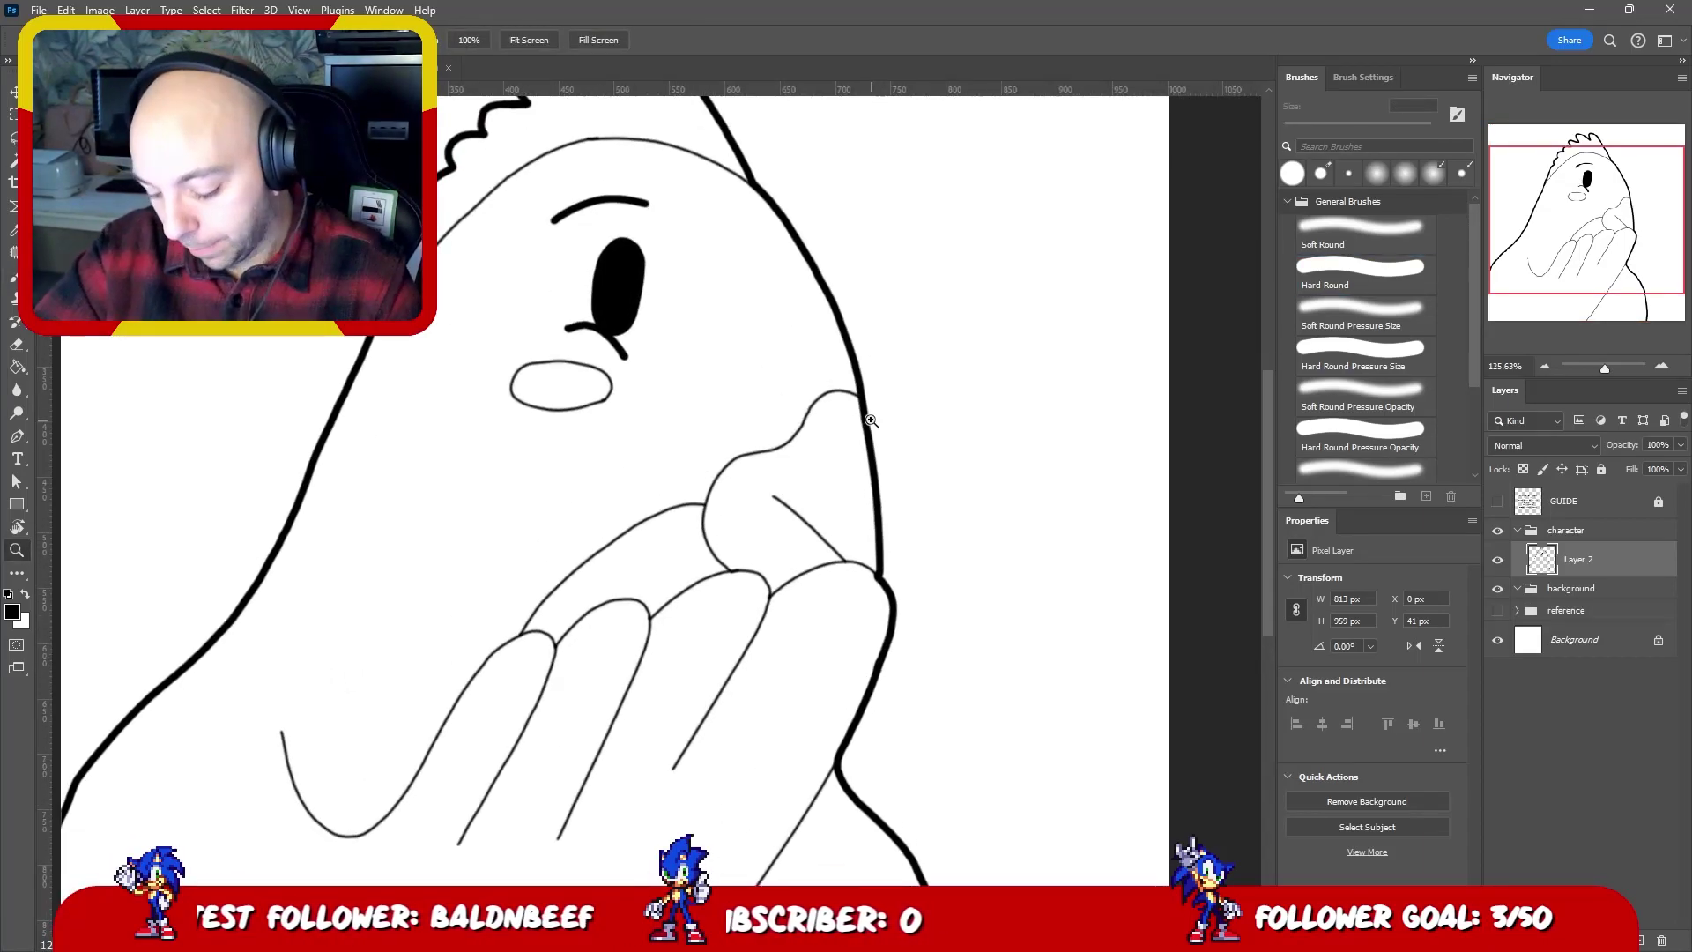
key("b")
key("period")
key("bracketright")
key("bracketright")
key("bracketright")
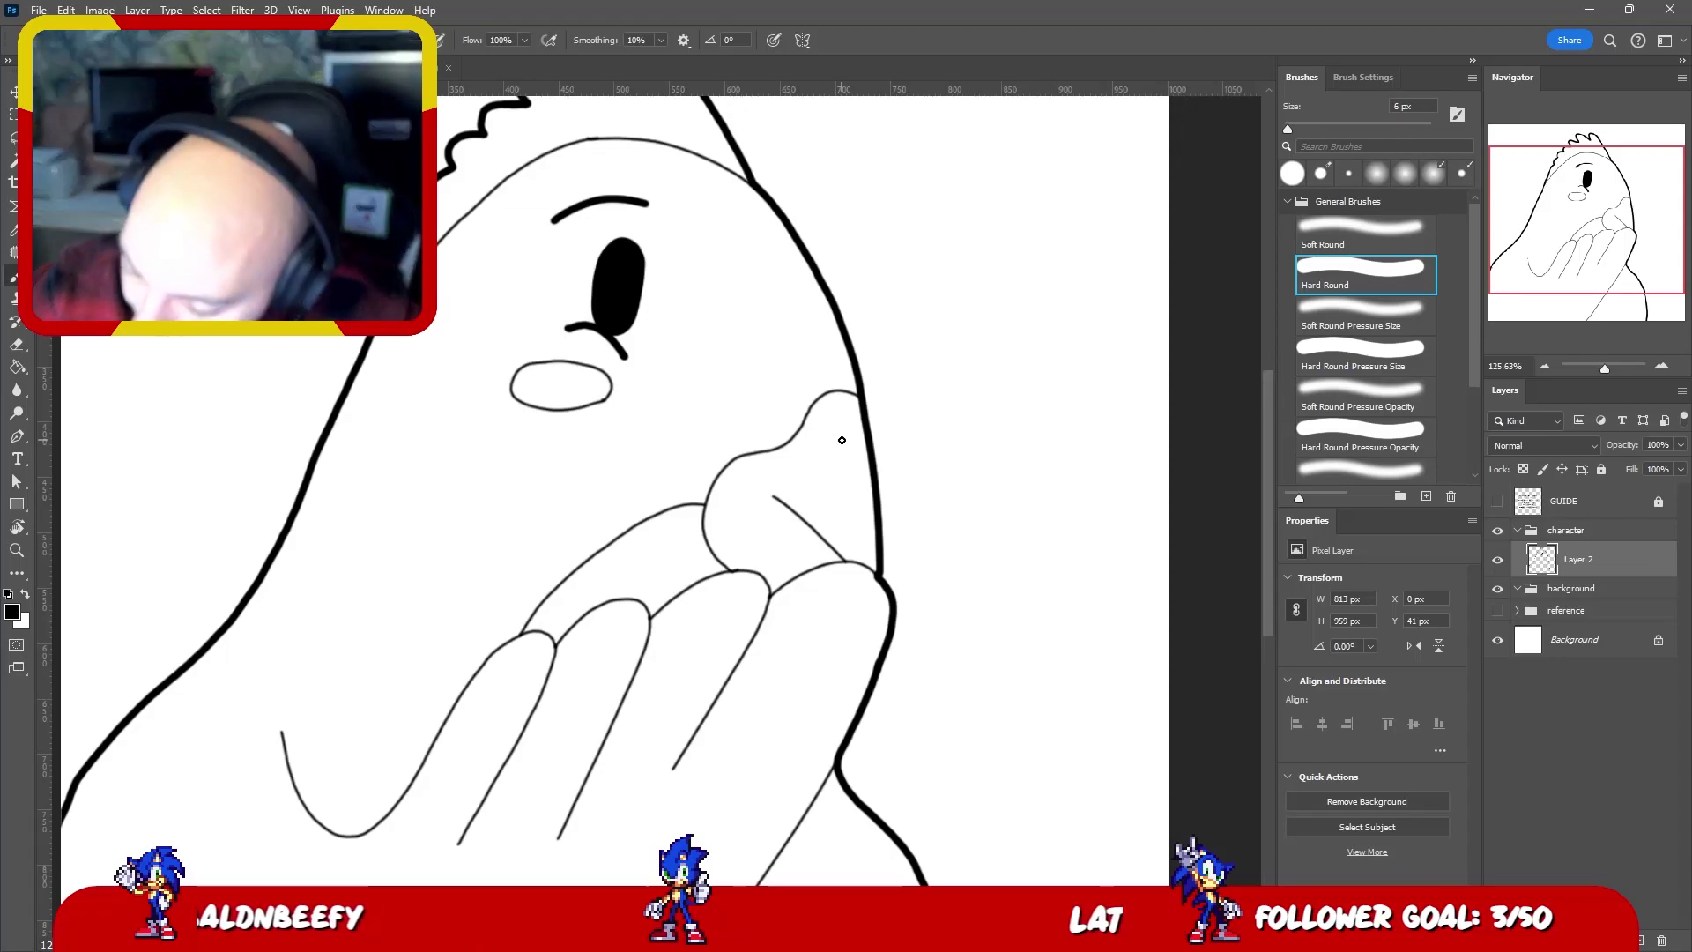
left_click_drag(839, 437, 843, 451)
- Zoom out to check the bird and undo the stray mouth stroke beside the beak
key("z")
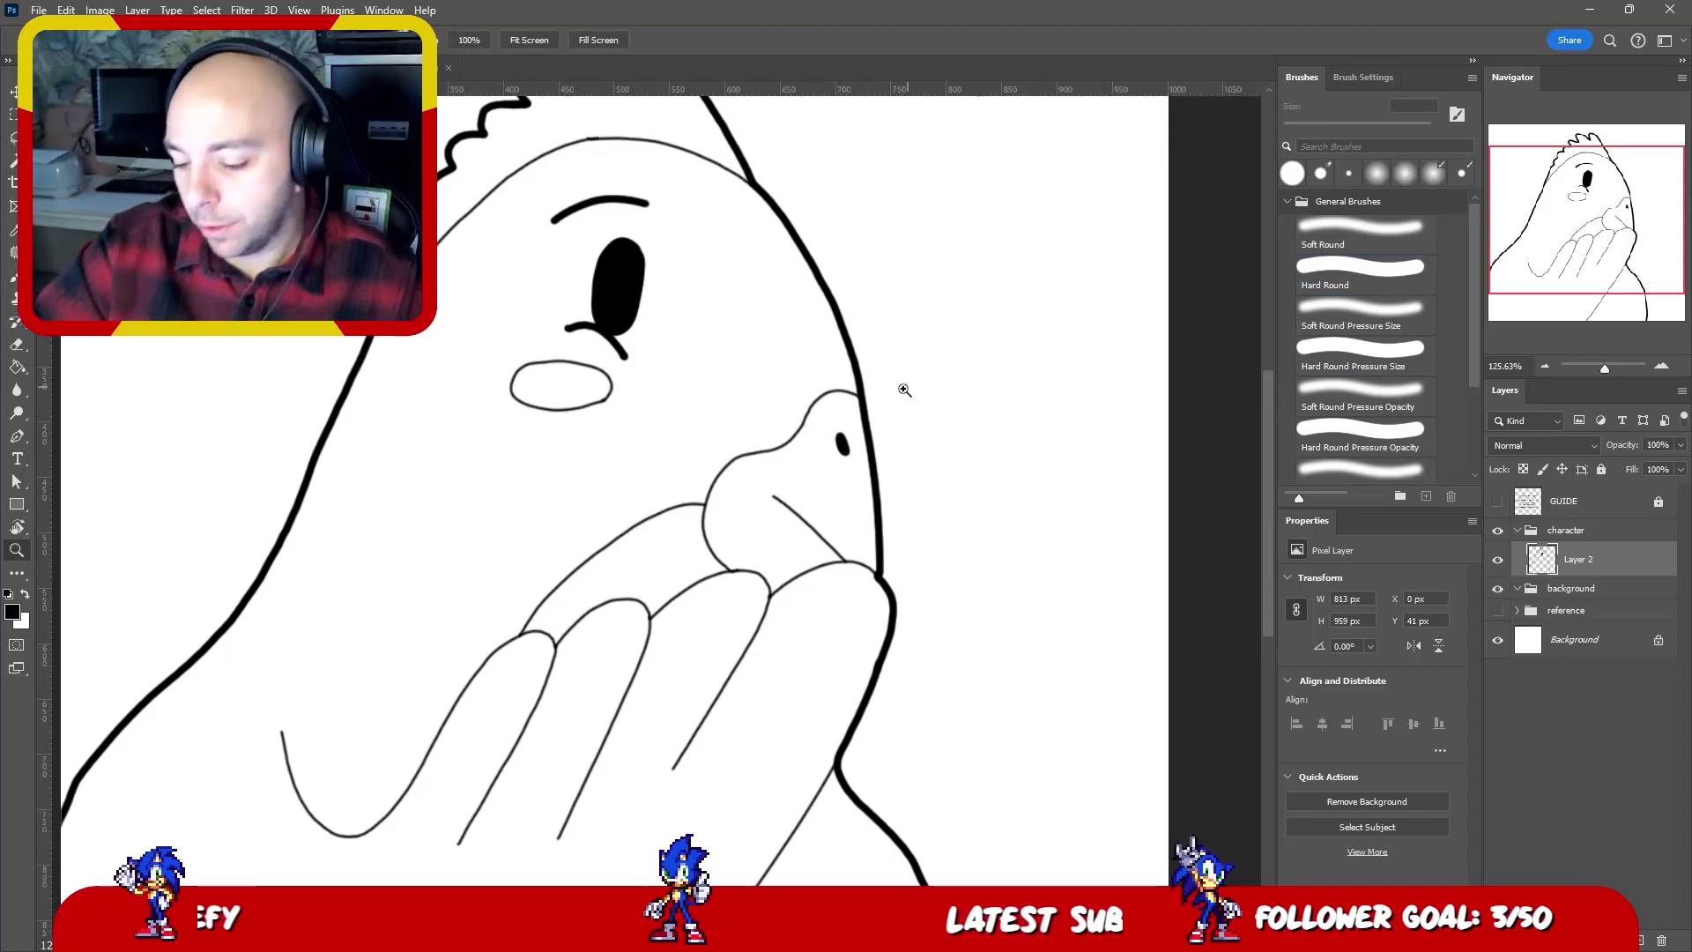
left_click_drag(907, 378, 826, 372)
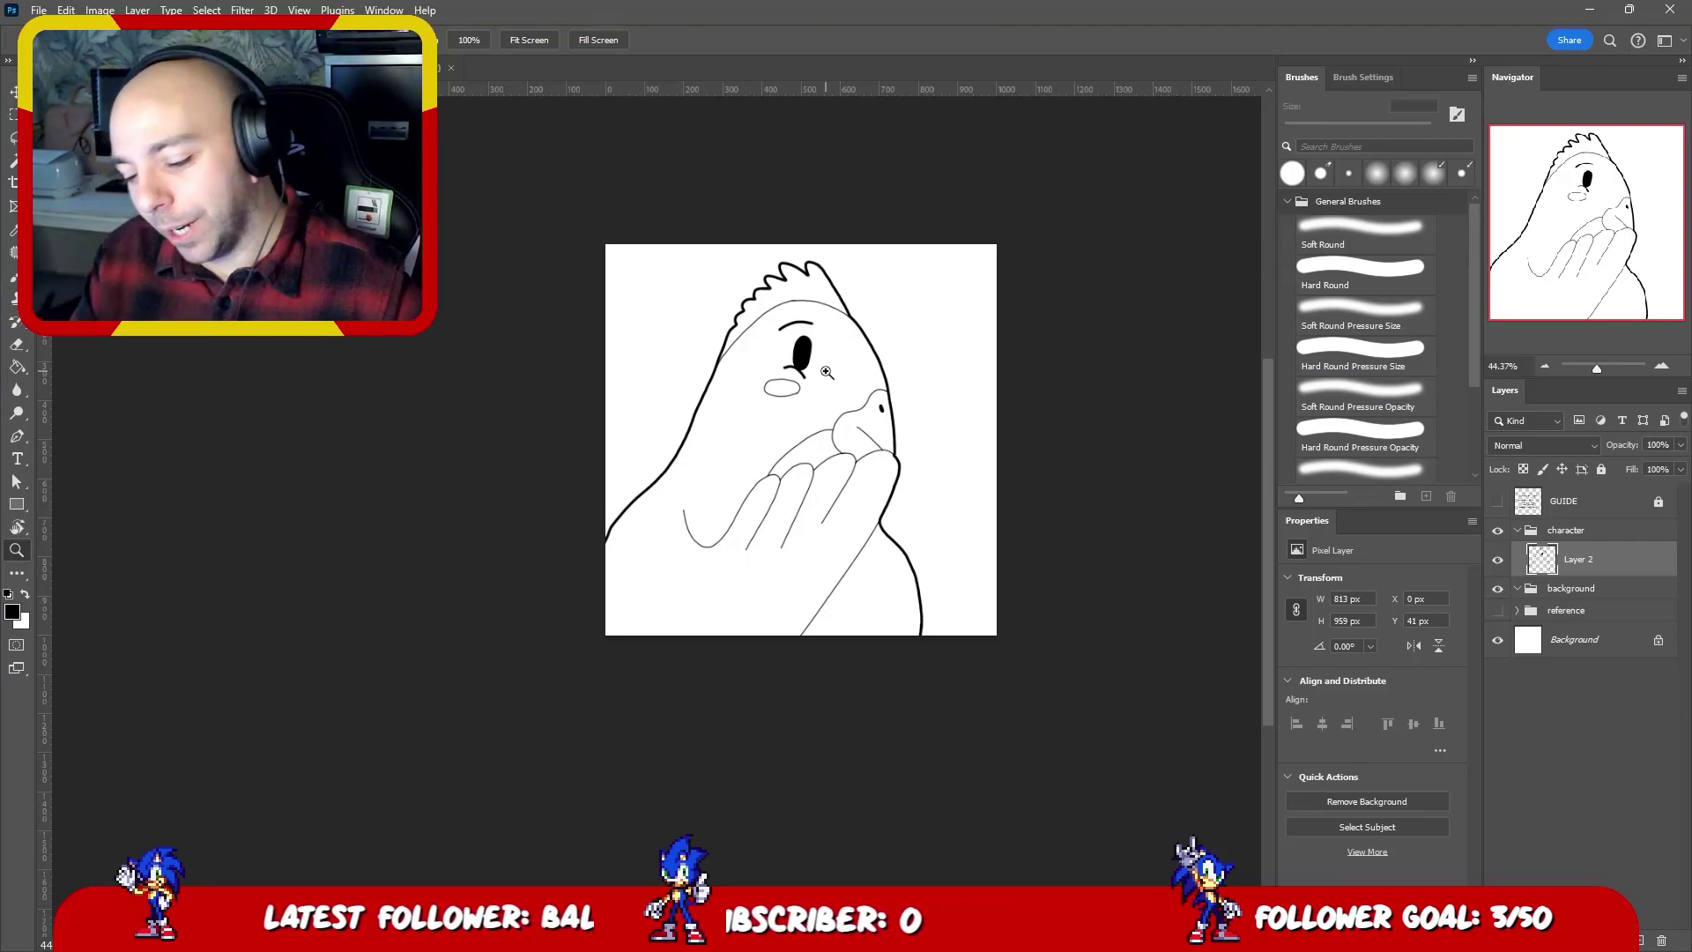
left_click_drag(854, 429, 888, 446)
key("b")
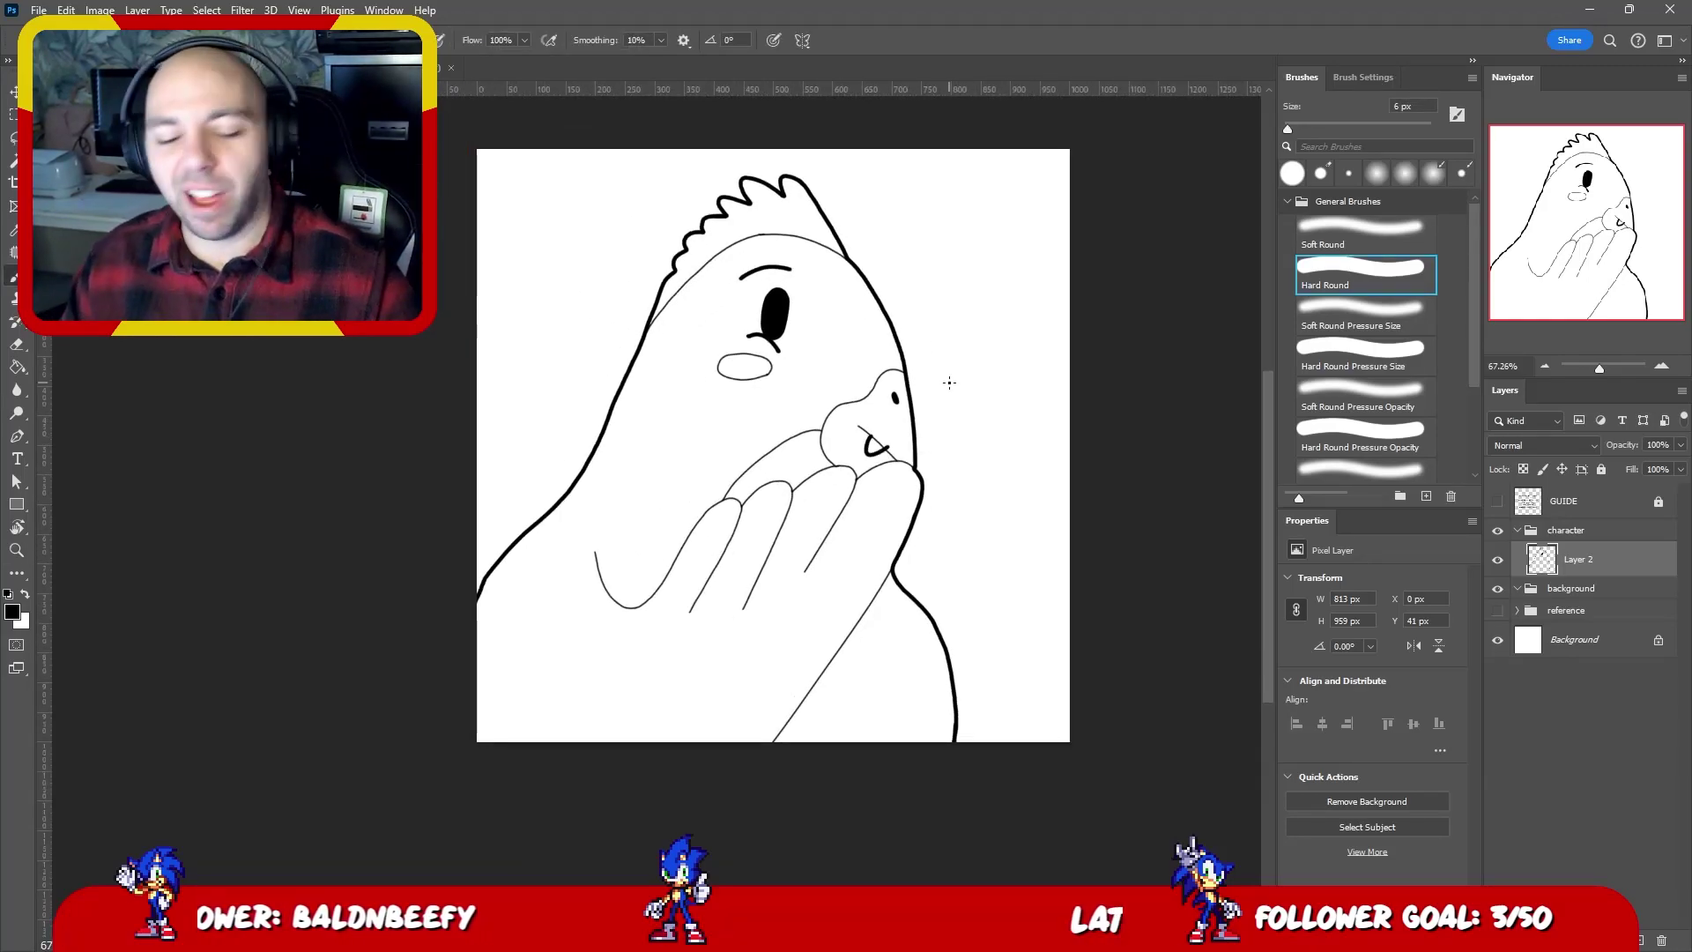
key("ctrl+z")
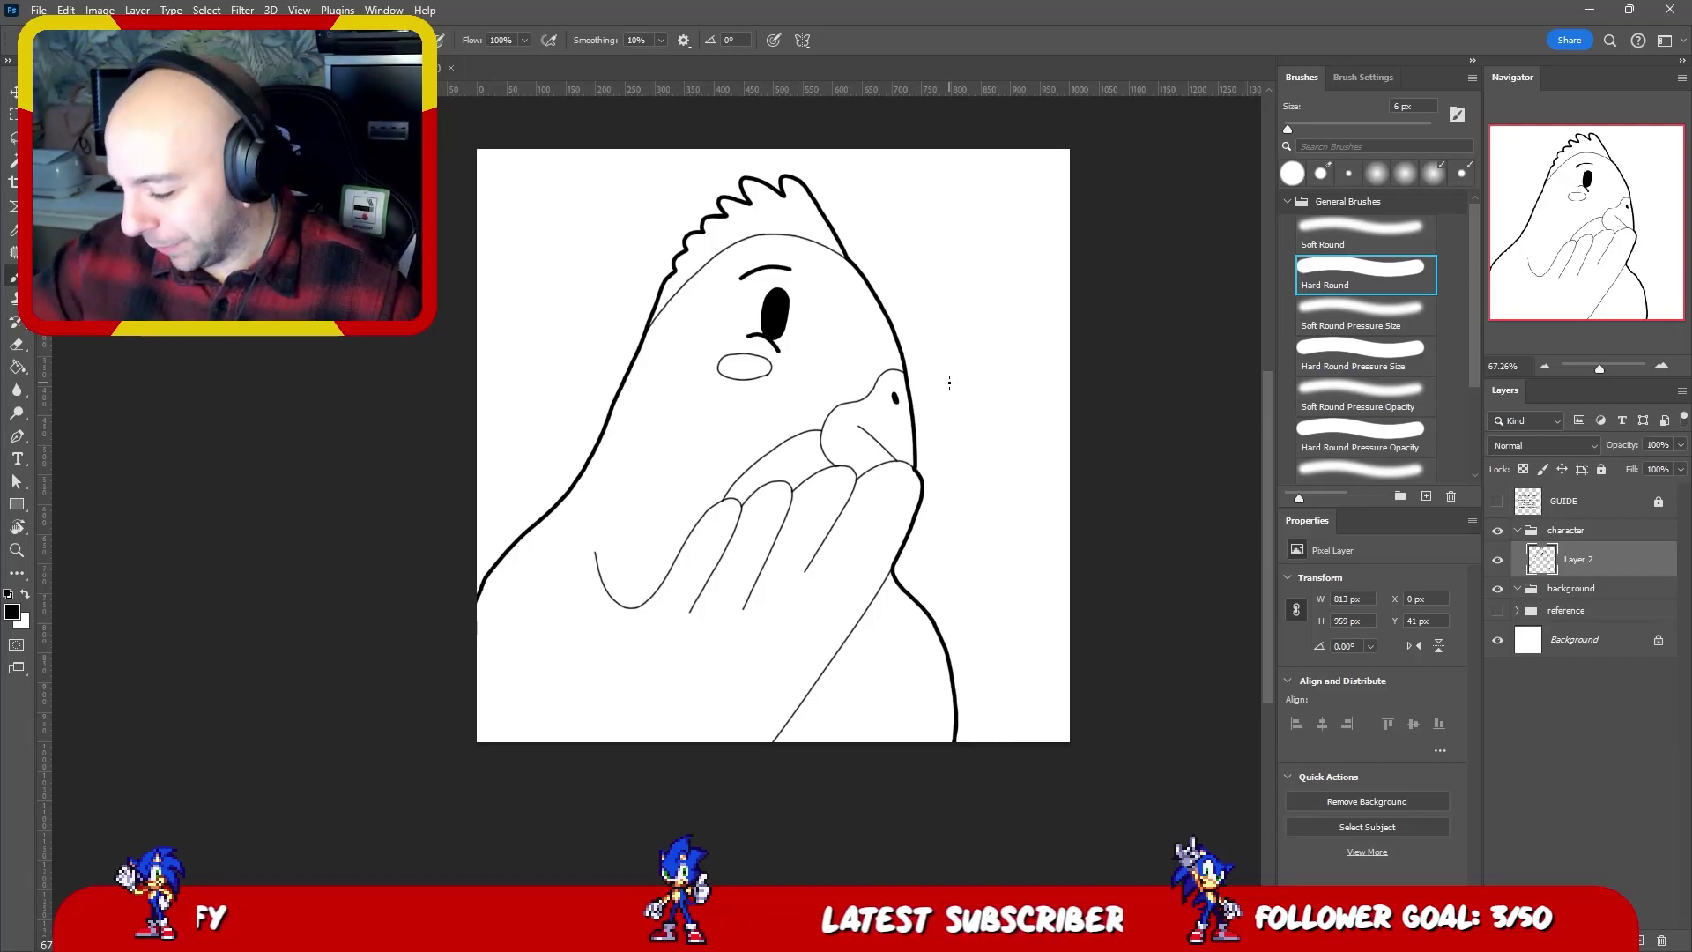
- Rename Layer 2 to 'outline' and turn the pencil sketch reference back on
double_click(1579, 558)
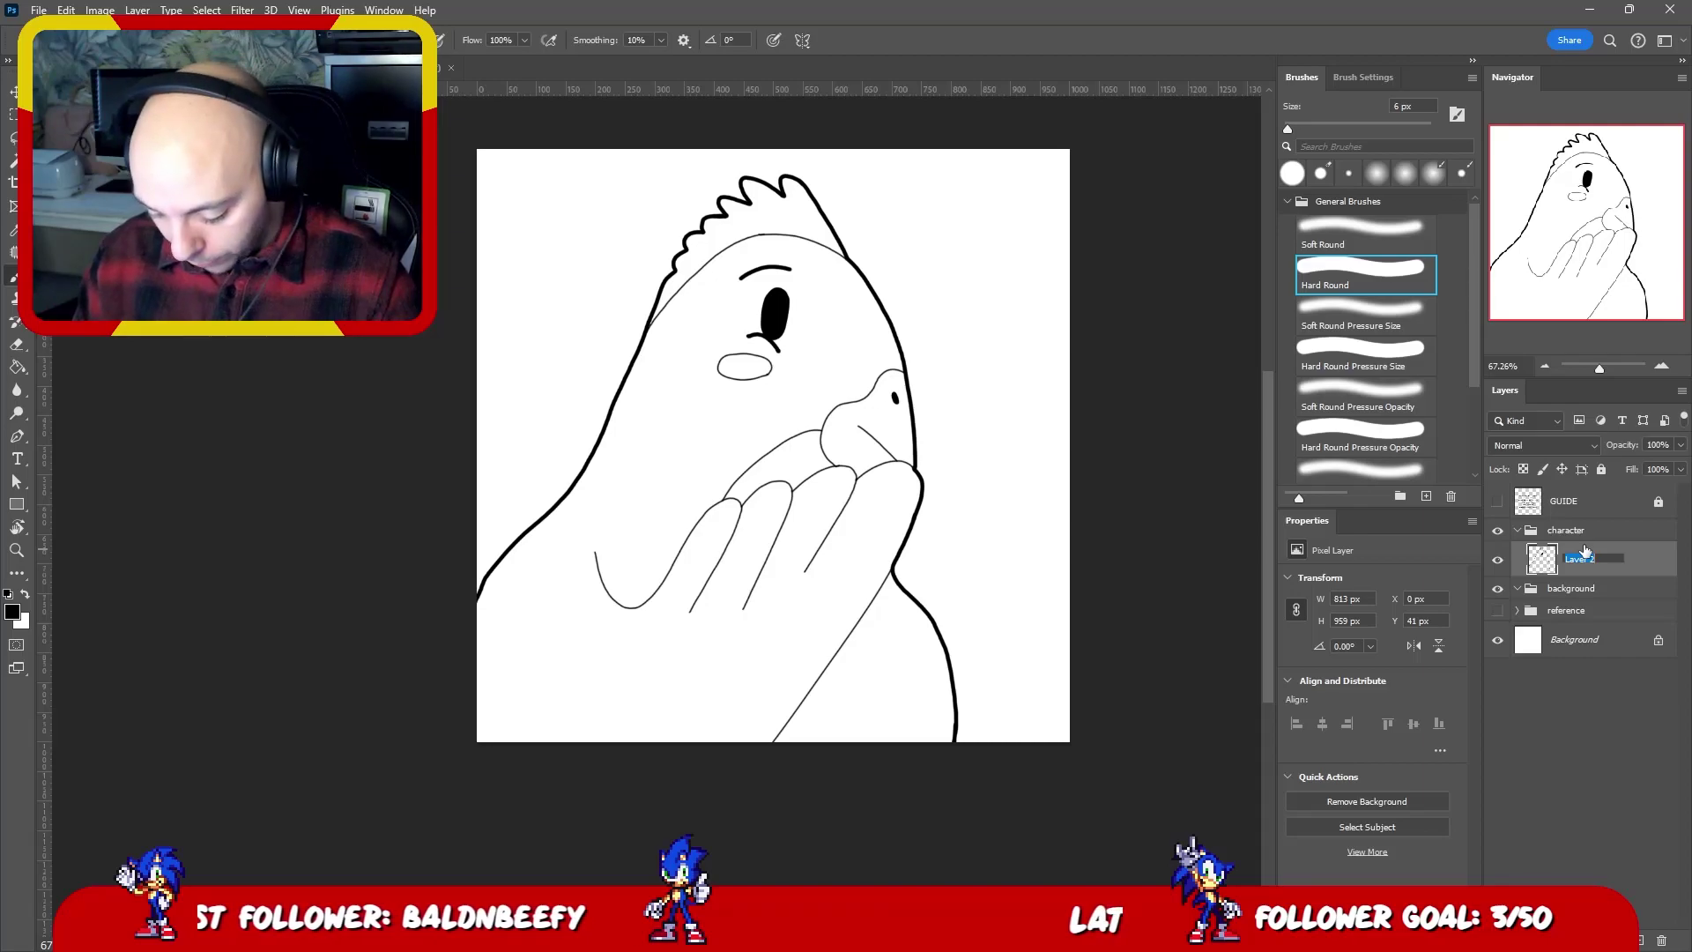
type("outline")
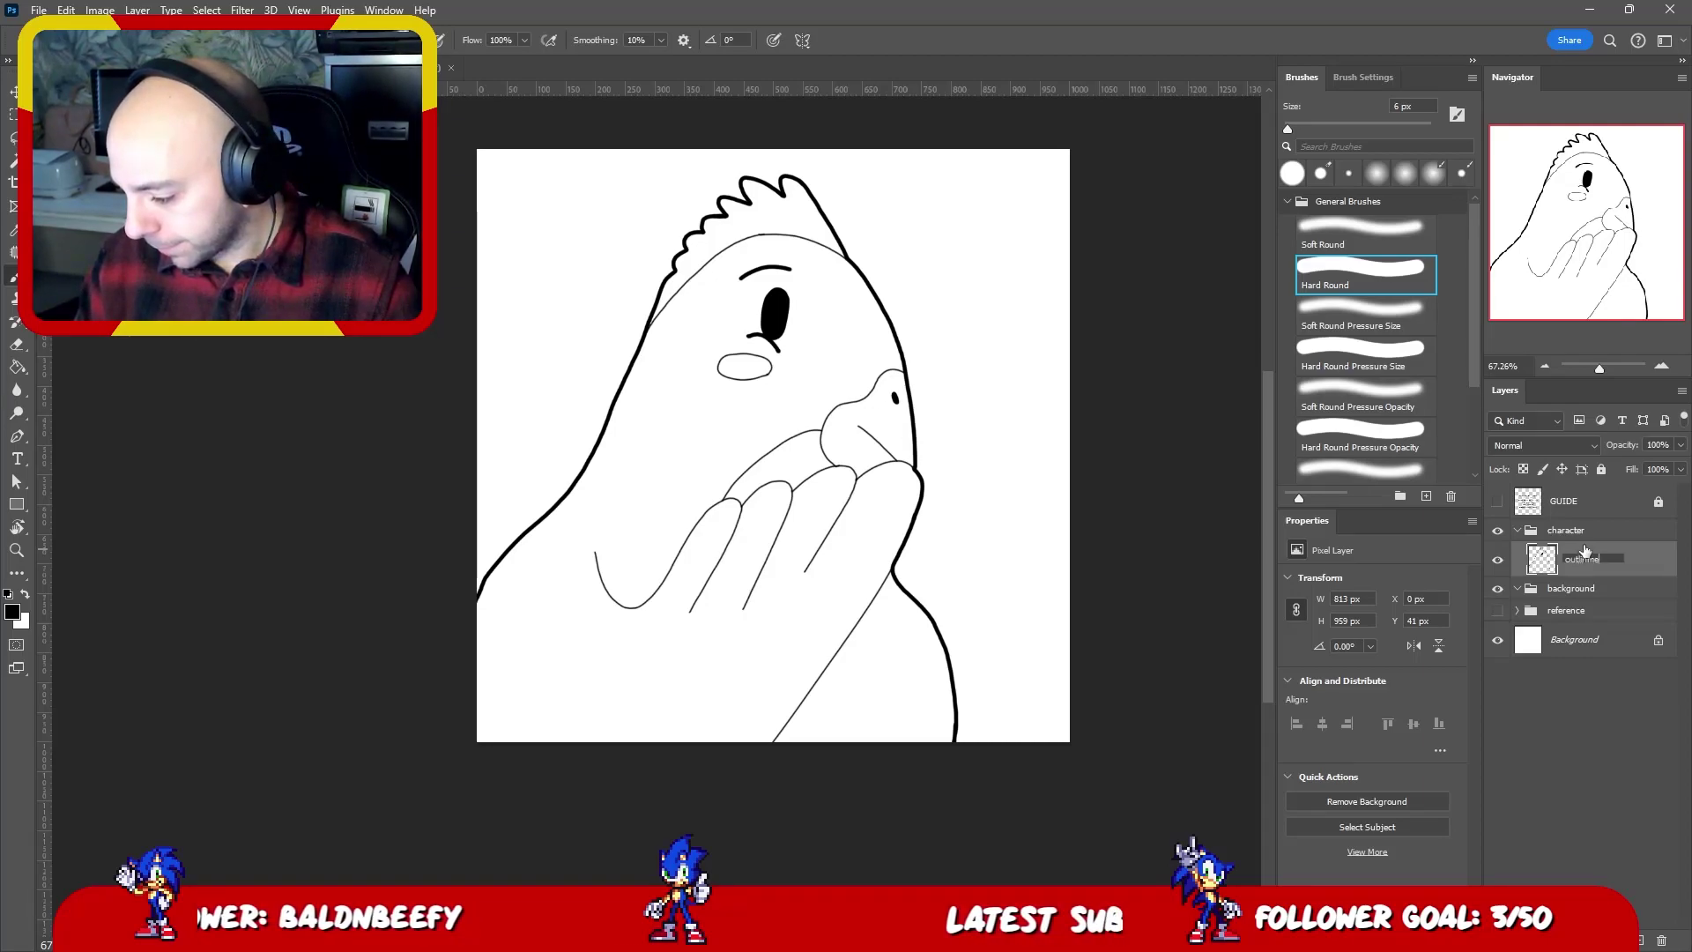
key("Return")
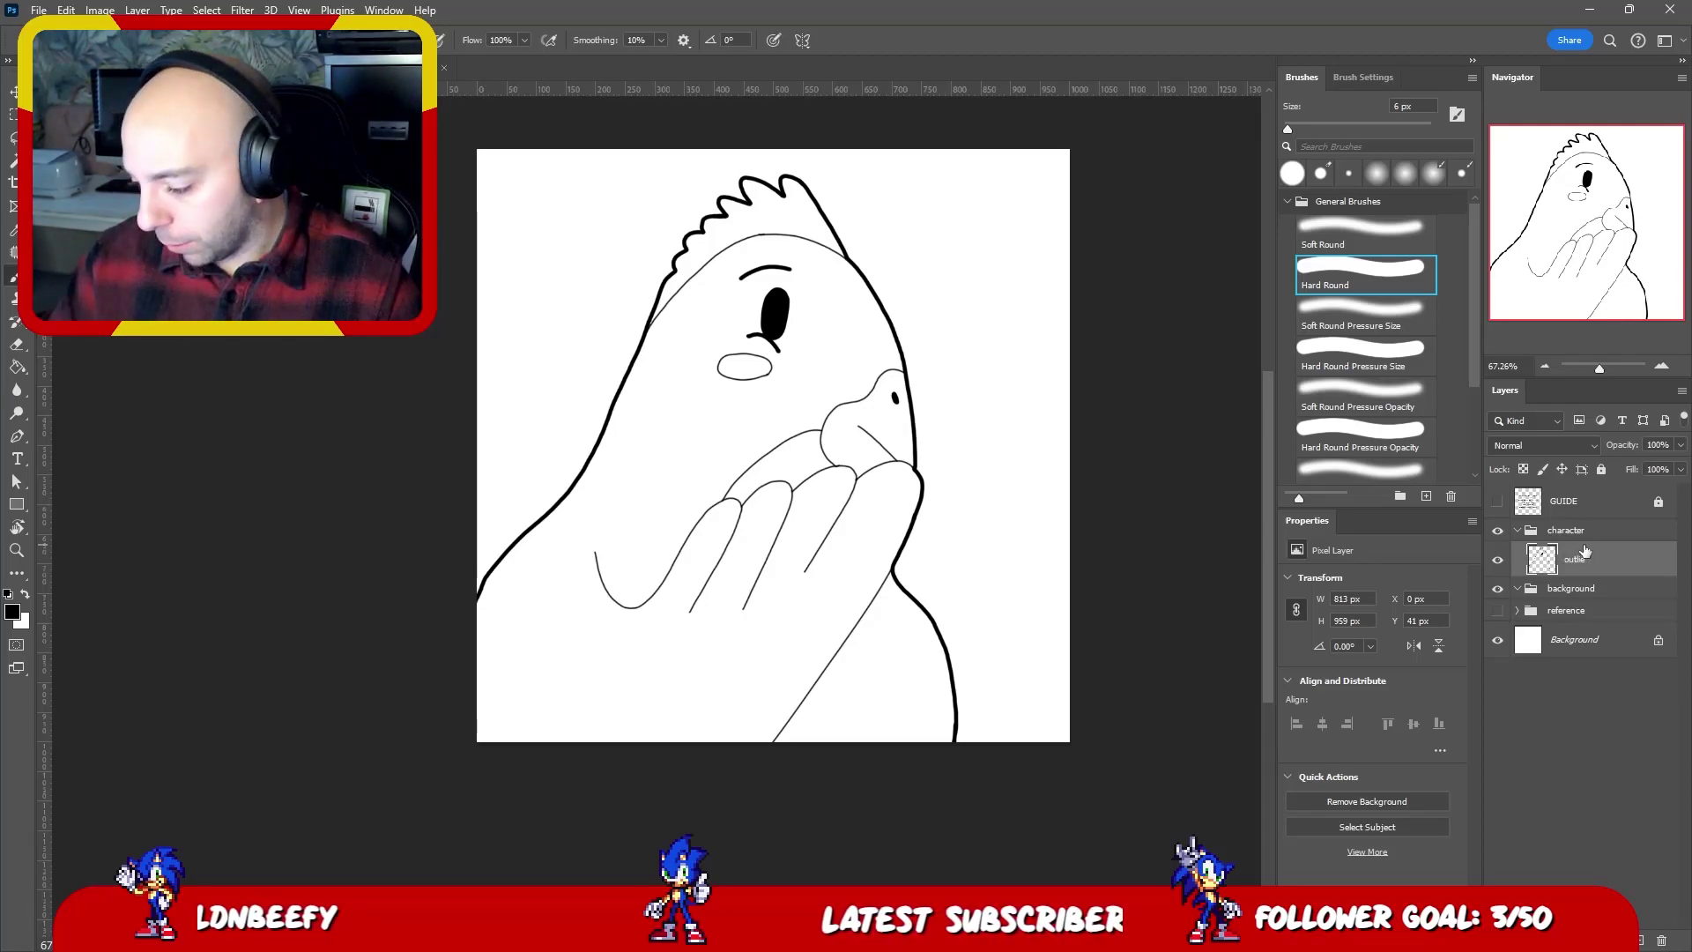
double_click(1582, 561)
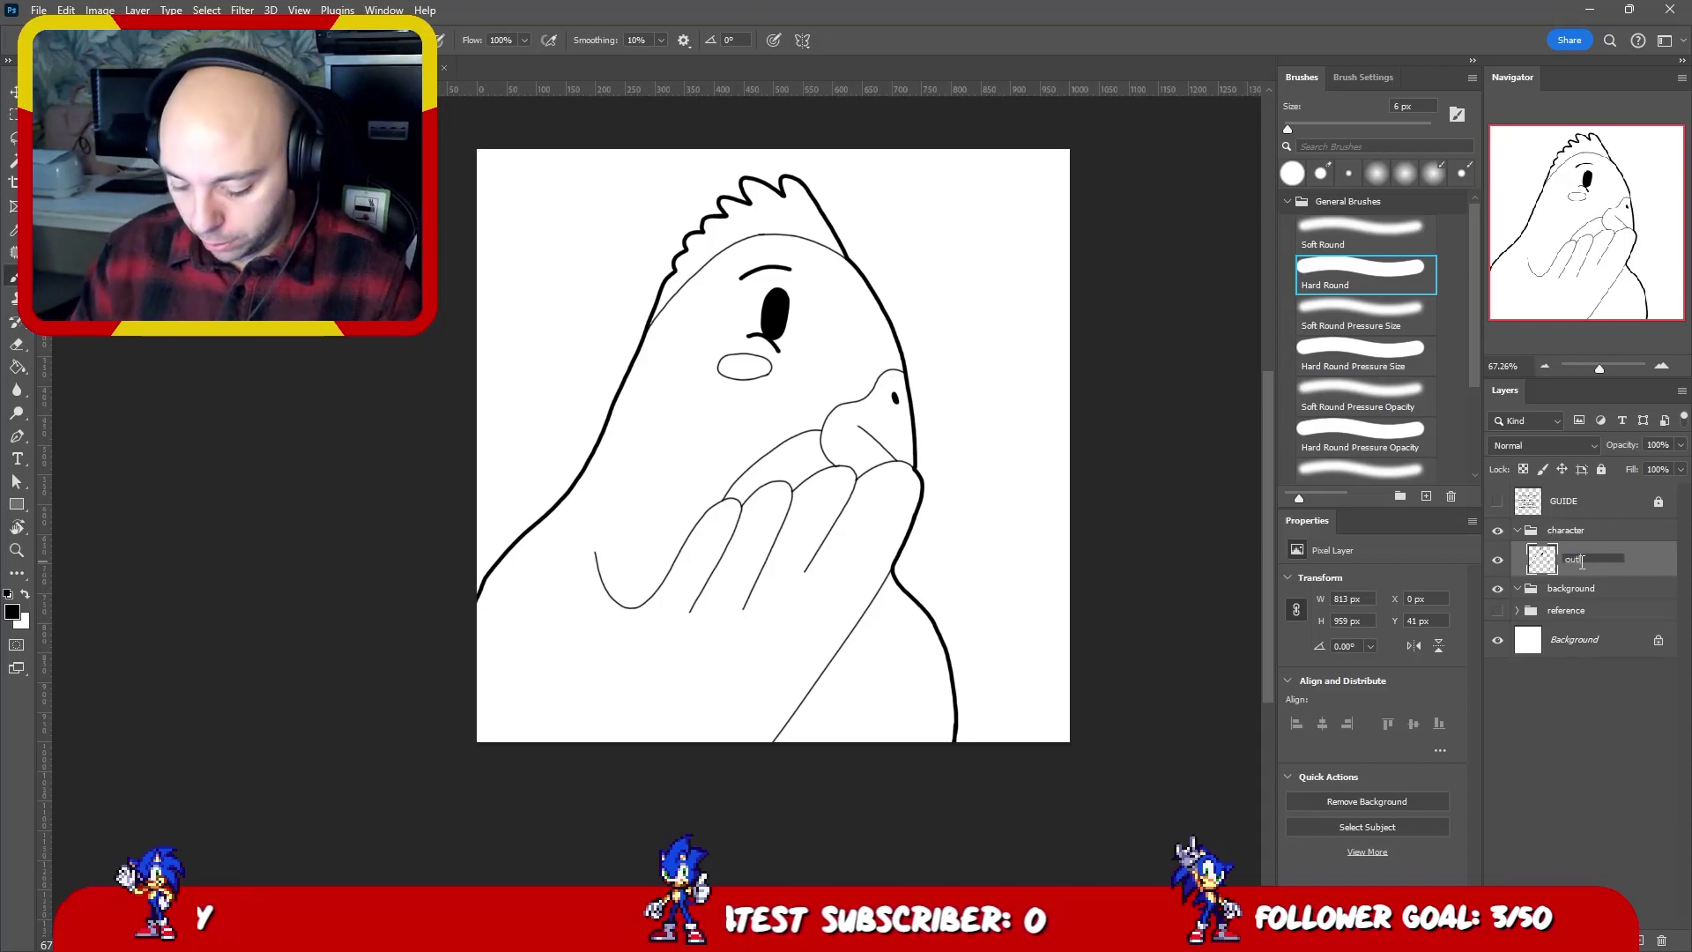
key("Return")
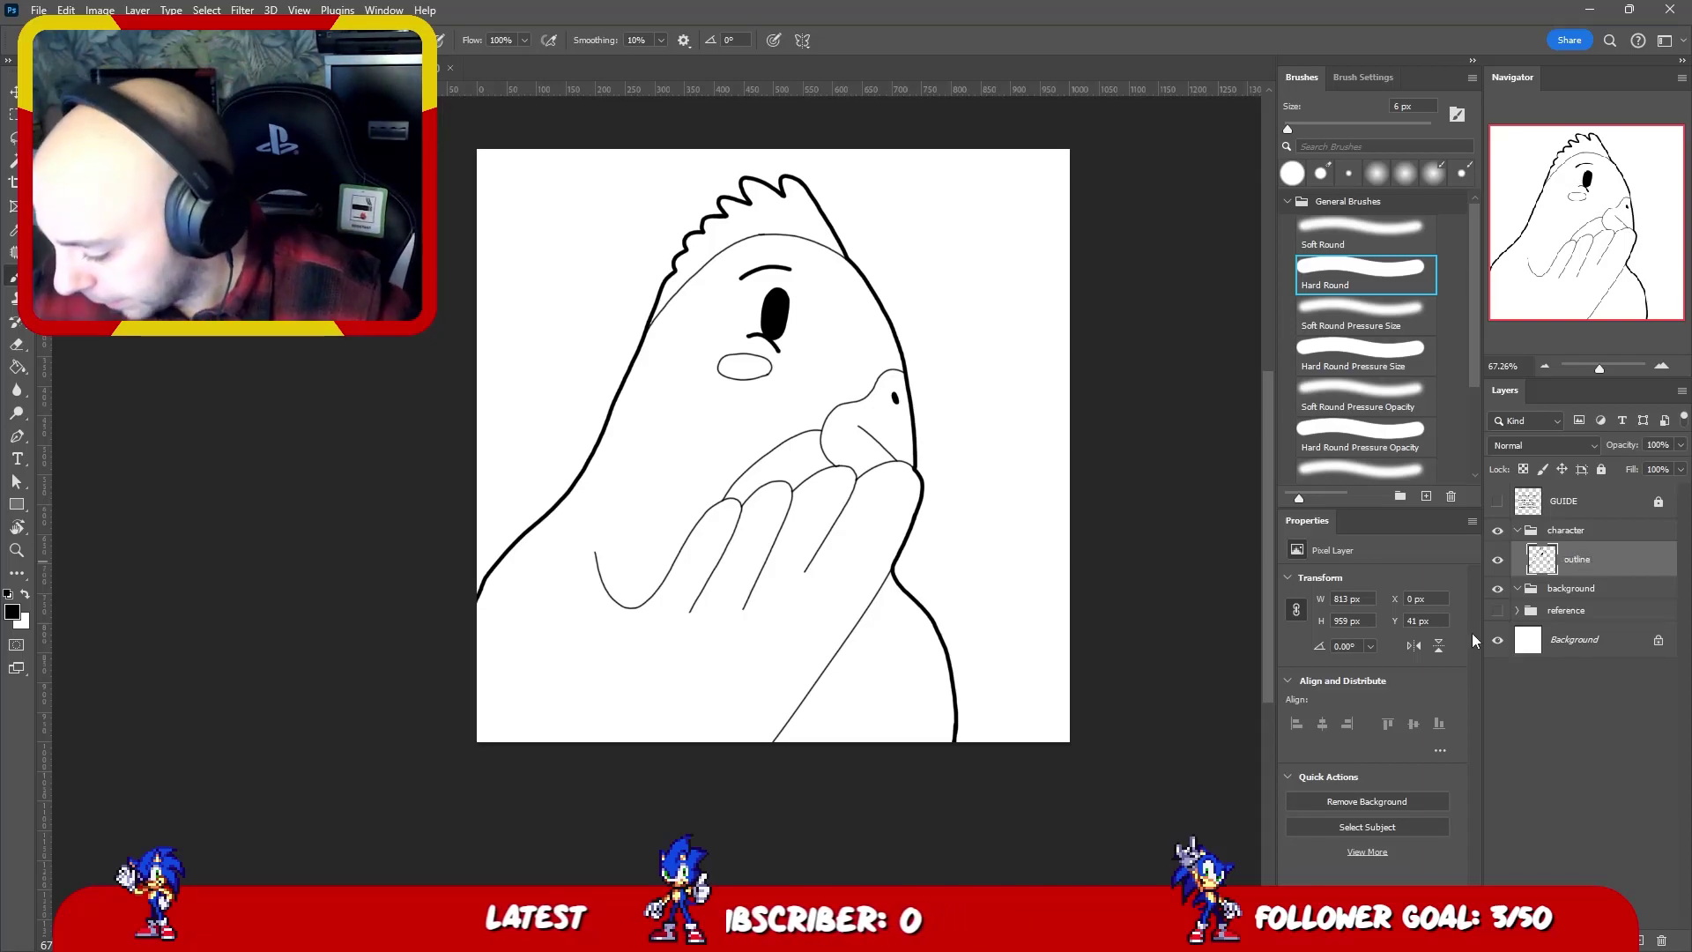
left_click(1498, 610)
left_click(1516, 587)
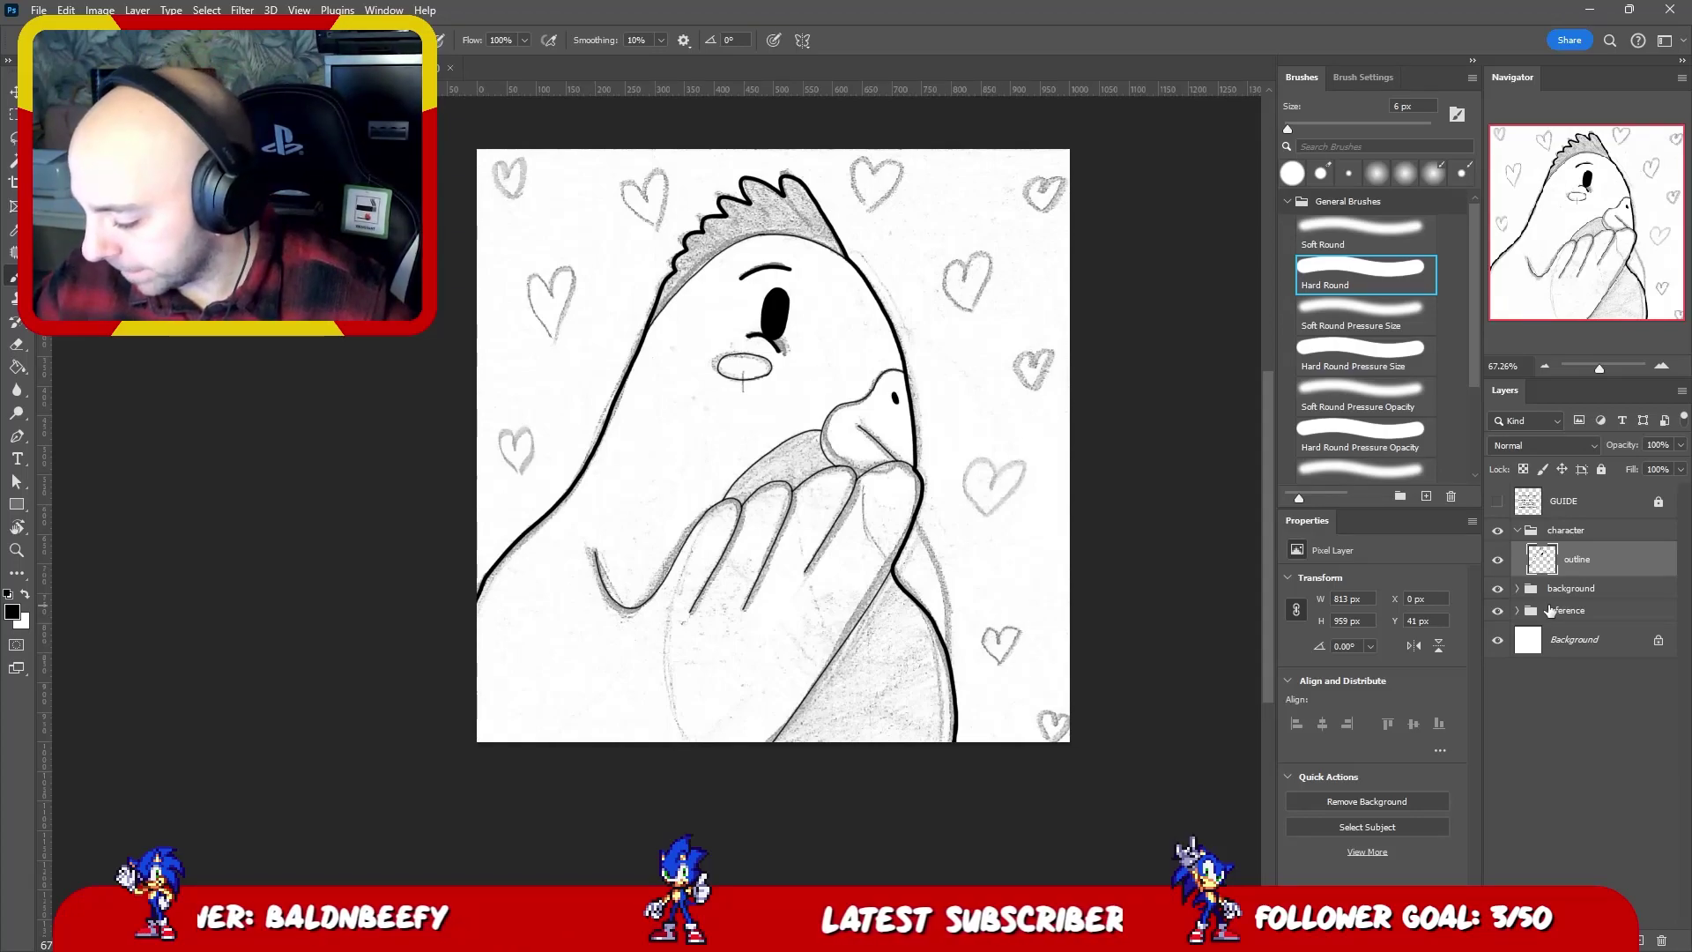
- Create a new layer inside the background group and name it 'outline bkg'
left_click(1554, 590)
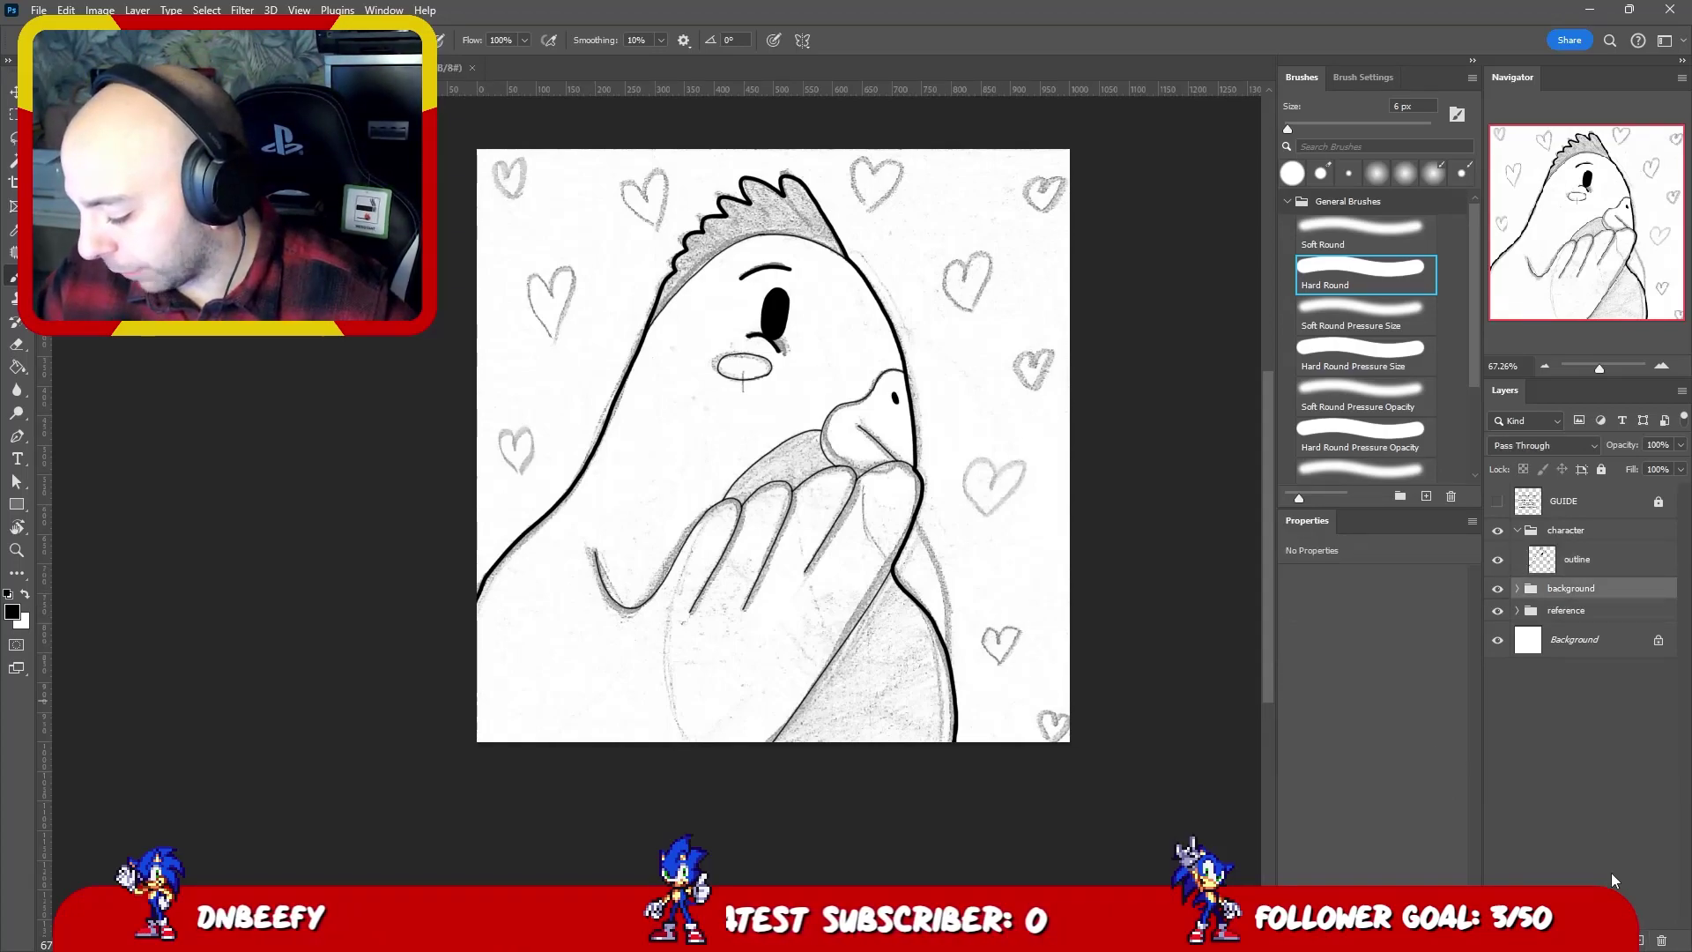
left_click(1640, 940)
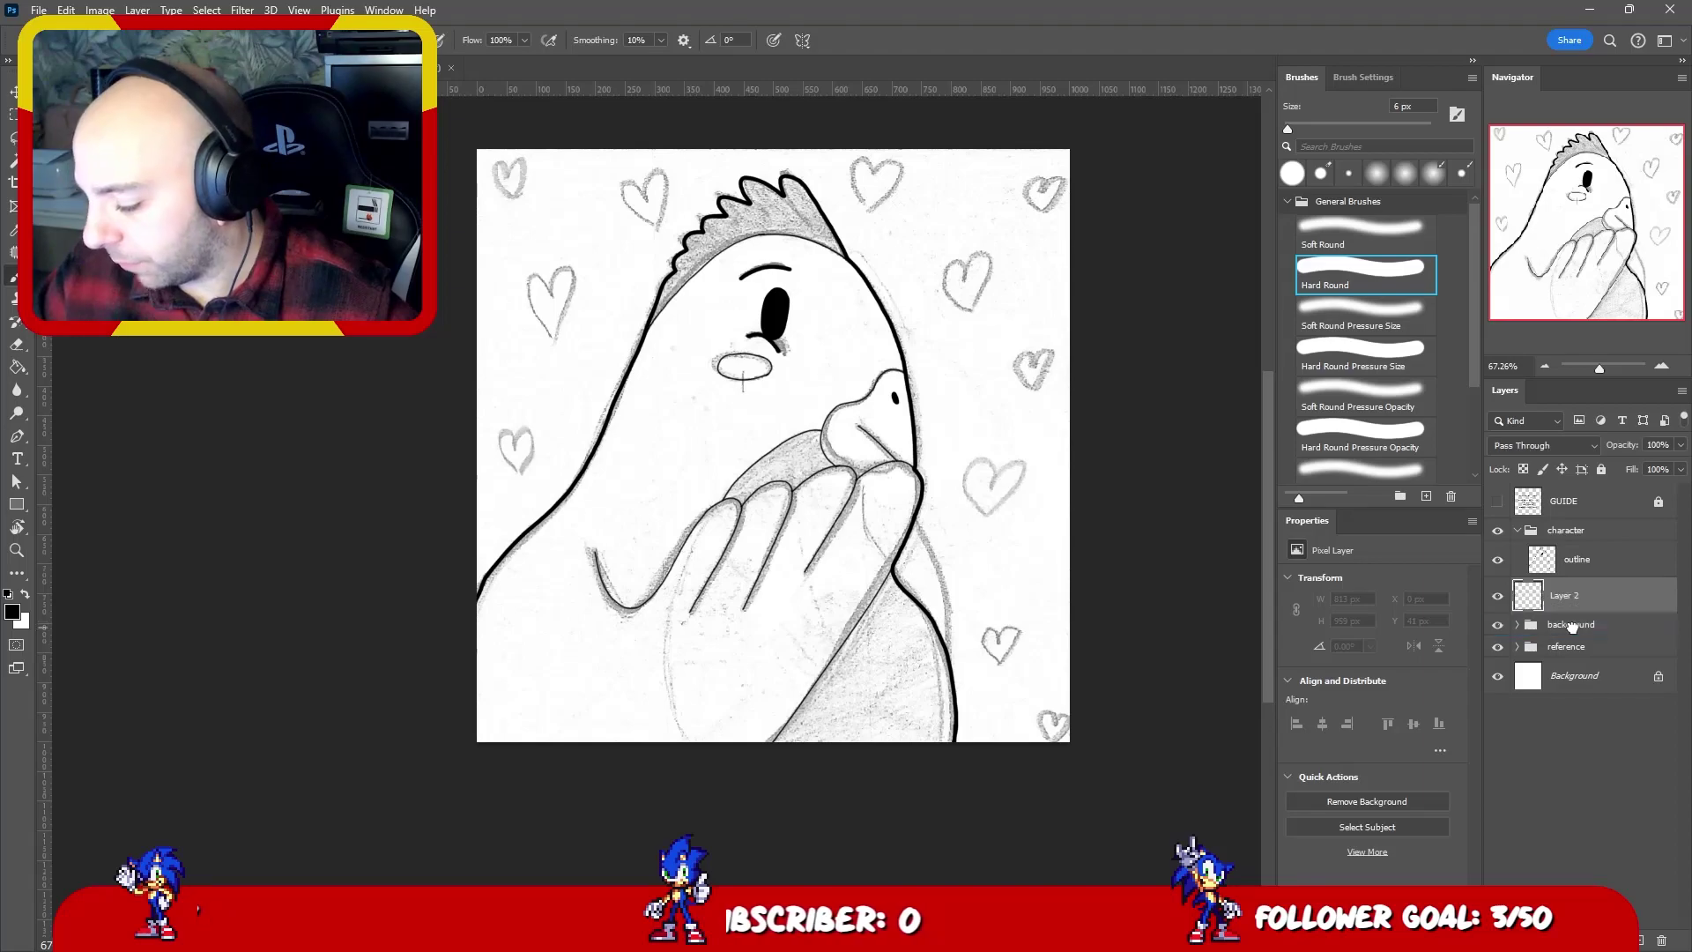
left_click_drag(1564, 598, 1569, 628)
double_click(1577, 617)
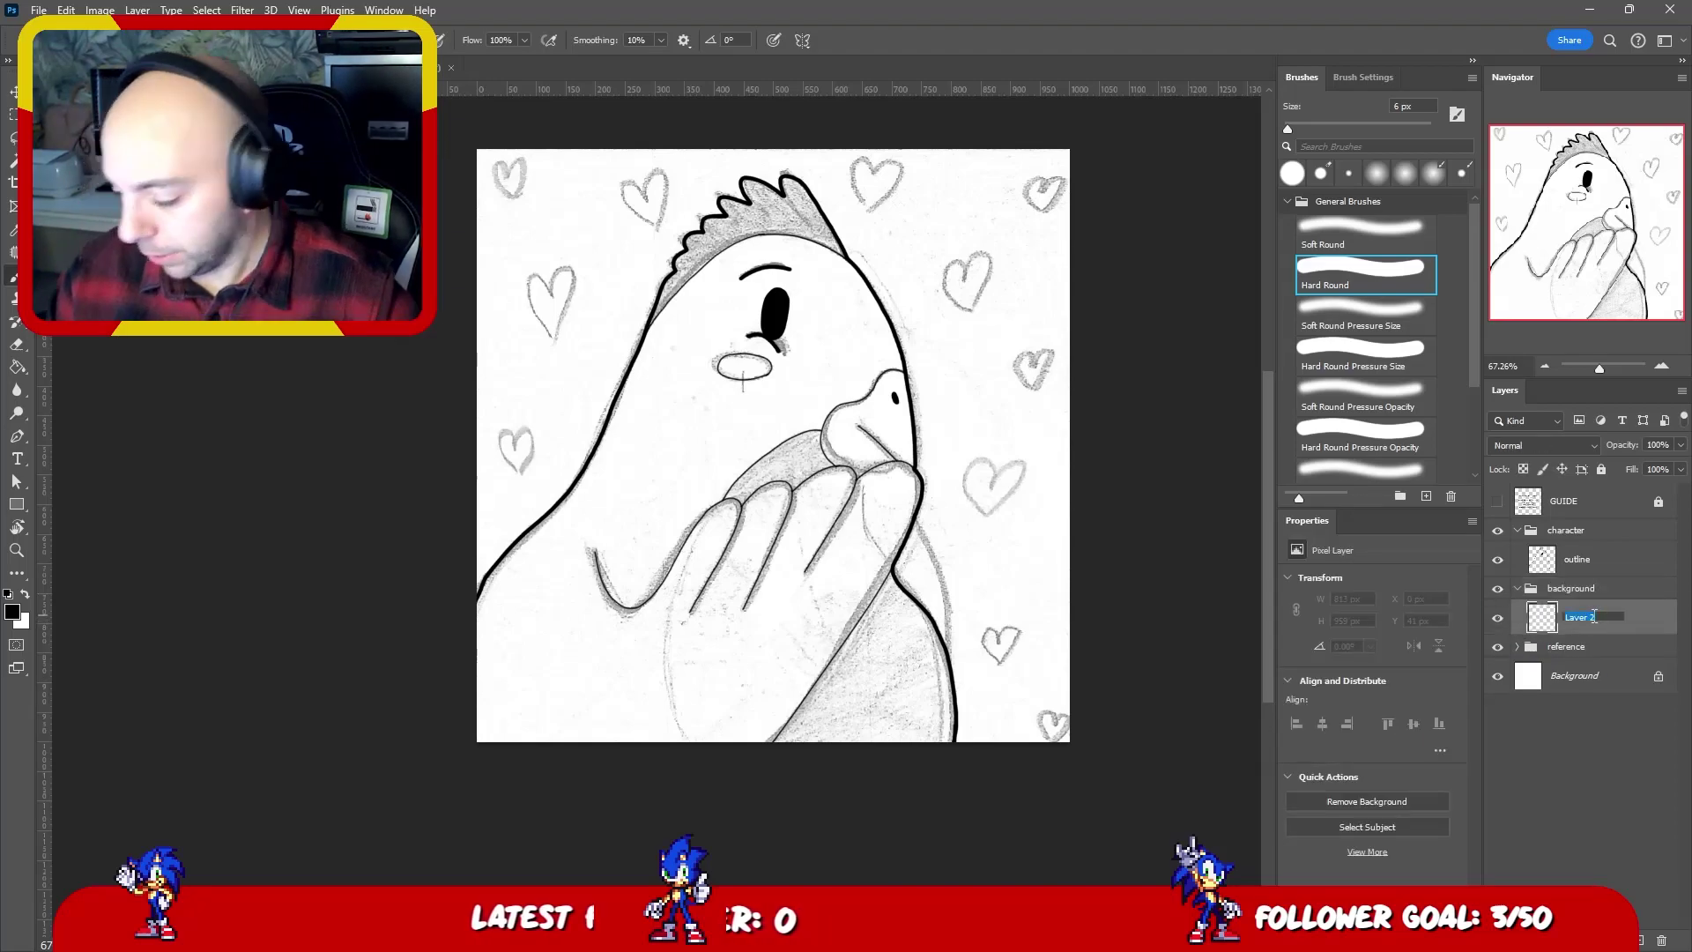
type("outline bkg")
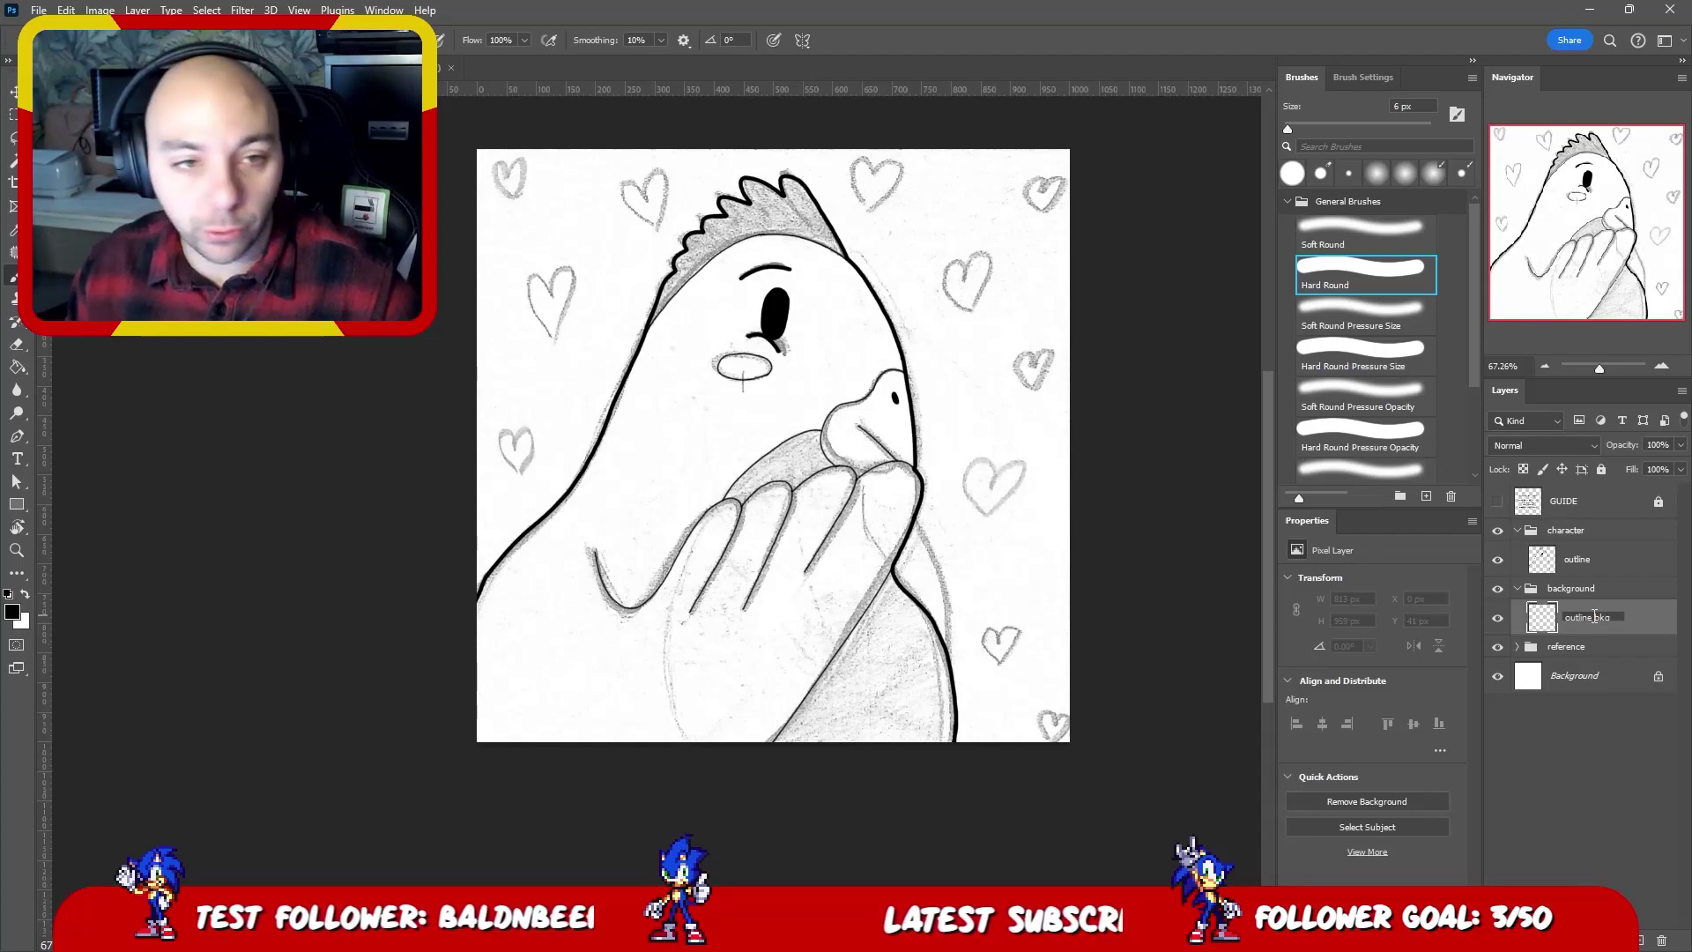
key("Return")
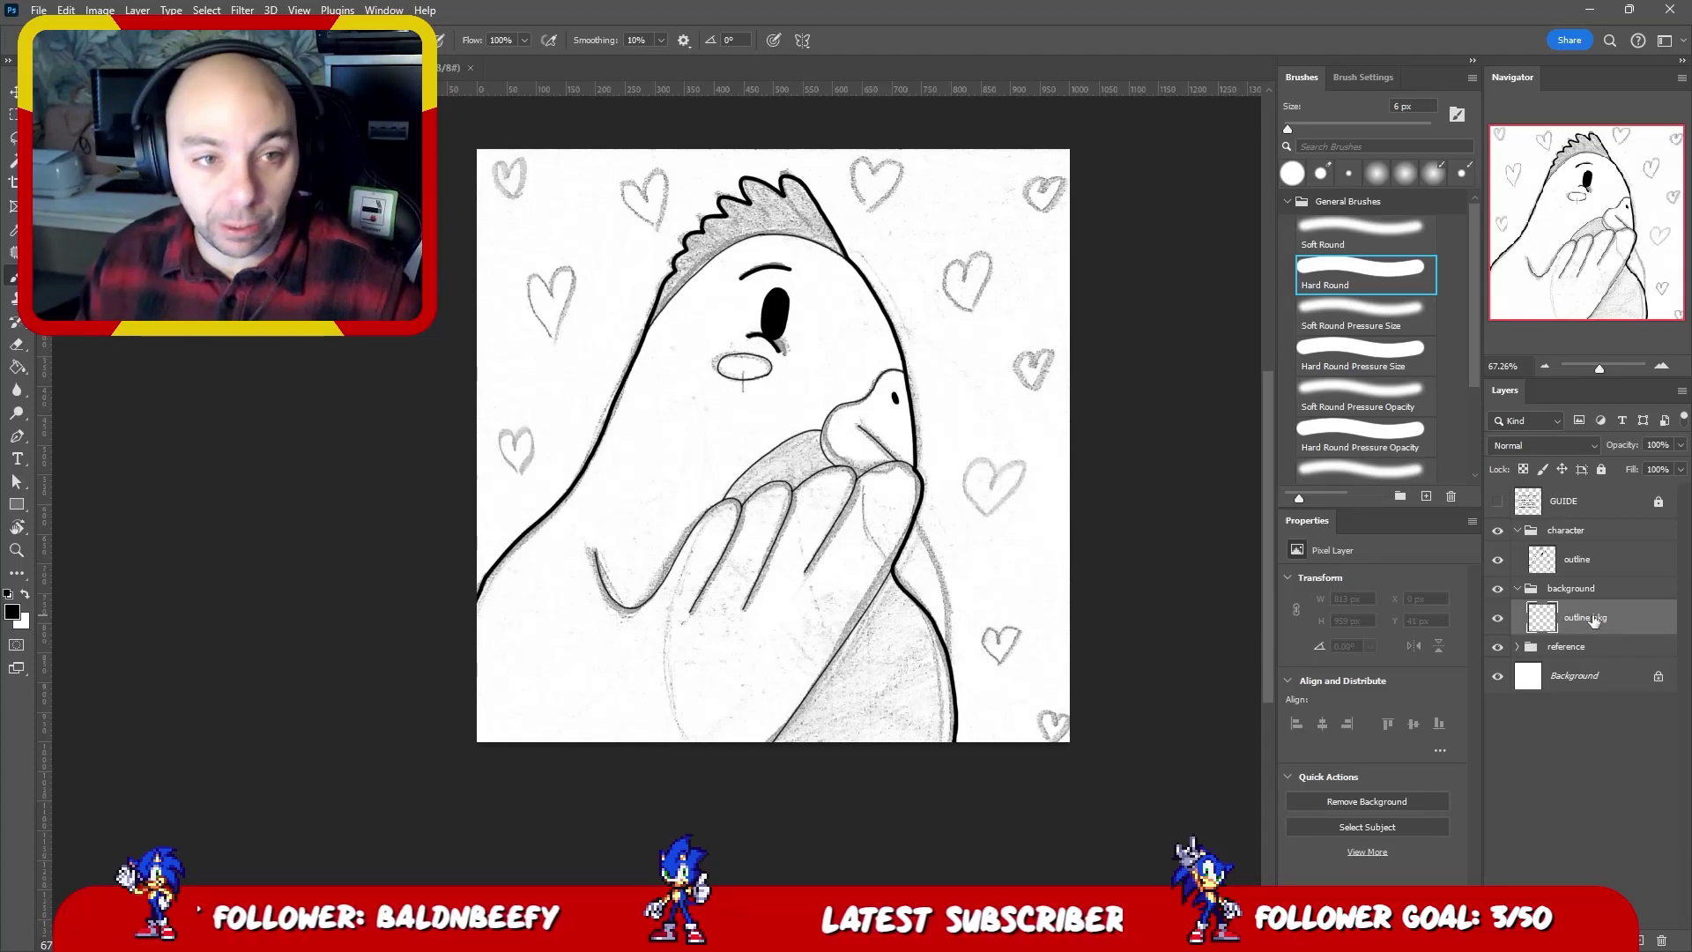
- Undo two stray heart strokes and ink a first pass over the top-left sketched heart
scroll(585, 177, "up", 3)
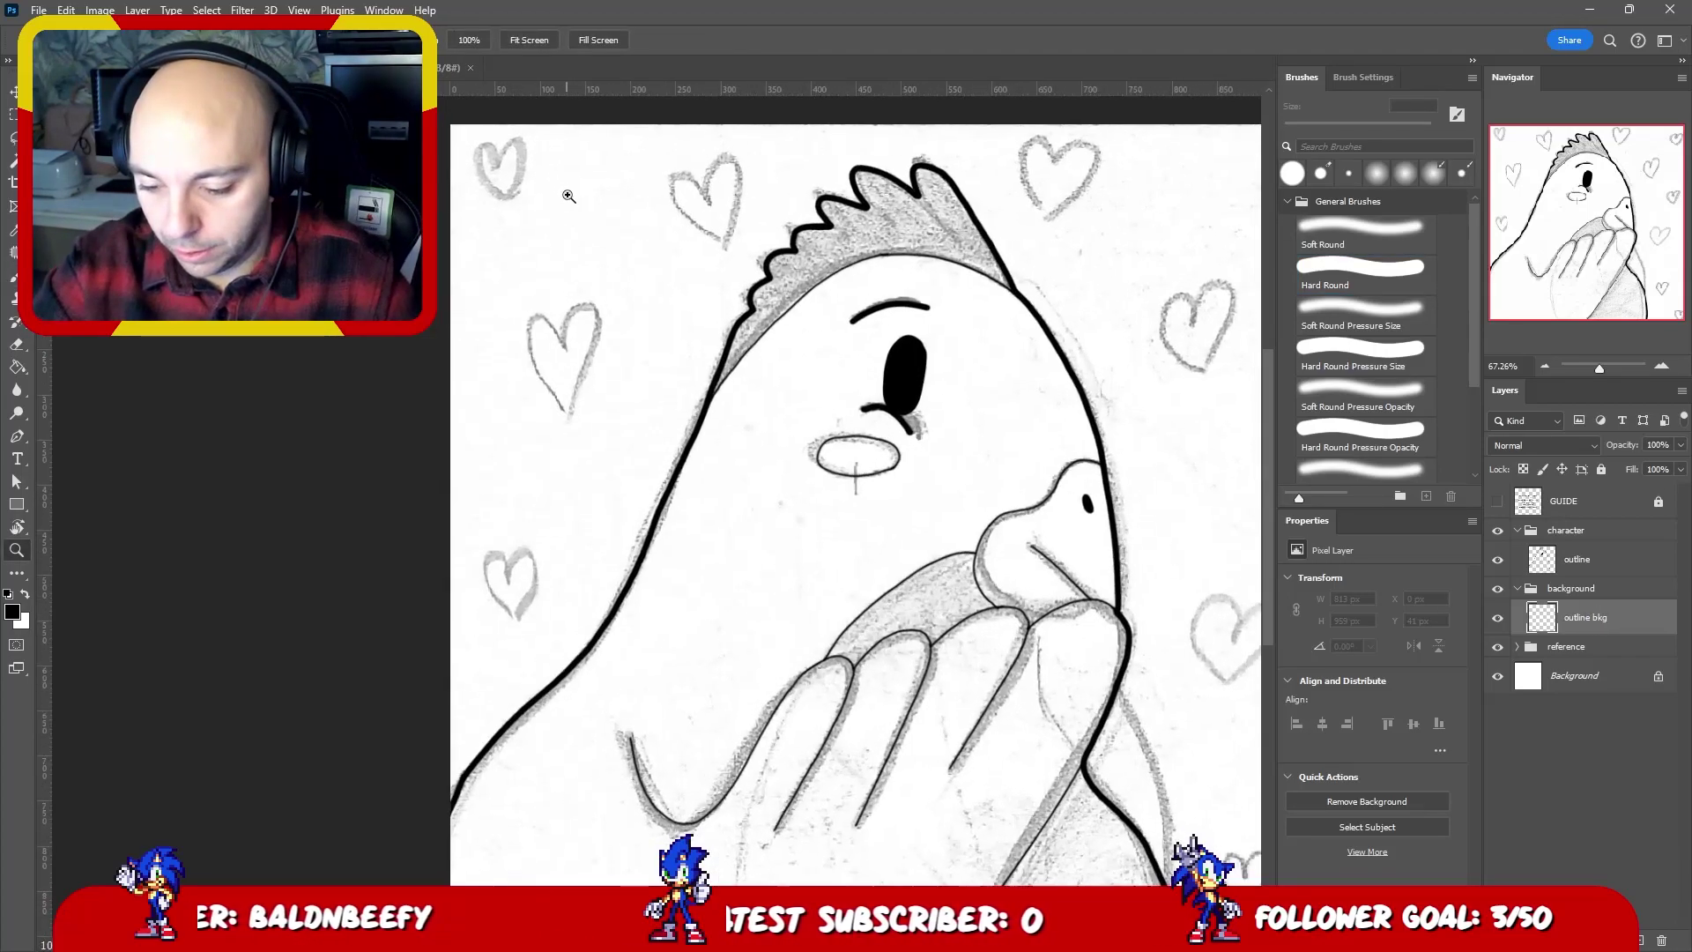
scroll(821, 285, "up", 2)
scroll(793, 291, "left", 2)
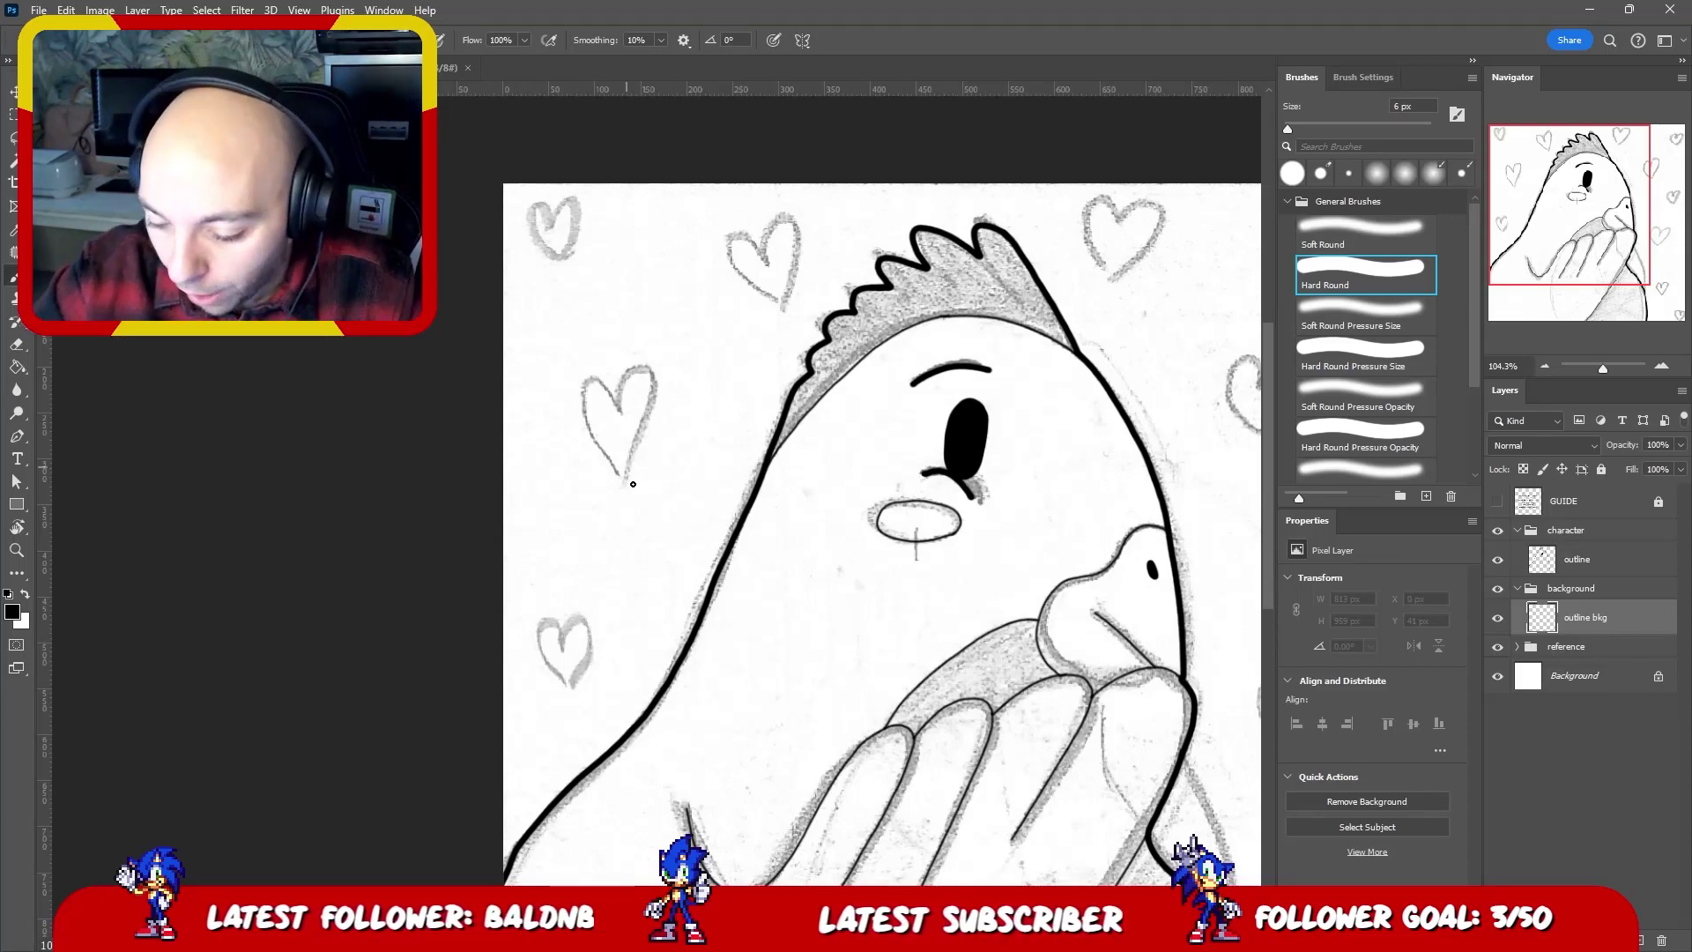
mouse_move(627, 471)
left_mouse_down()
mouse_move(587, 408)
mouse_move(604, 392)
mouse_move(620, 412)
mouse_move(635, 381)
mouse_move(648, 412)
mouse_move(632, 469)
left_mouse_up()
mouse_move(782, 297)
left_mouse_down()
mouse_move(752, 241)
mouse_move(799, 262)
left_mouse_up()
key("ctrl+z")
key("ctrl+z")
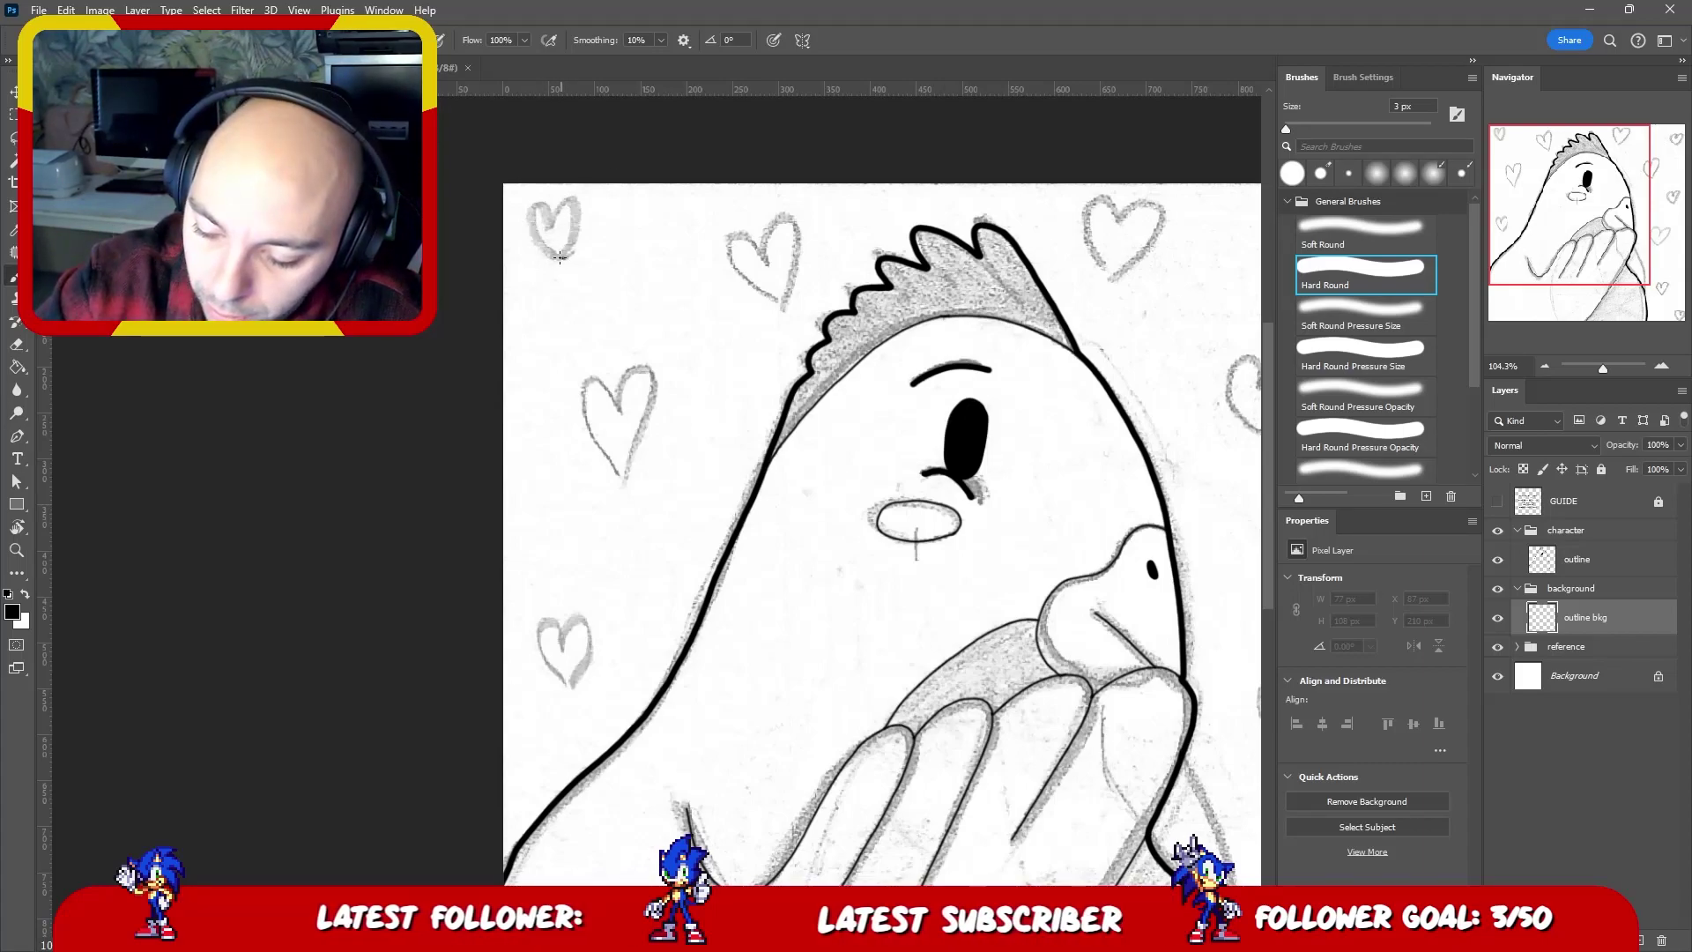
mouse_move(559, 257)
left_mouse_down()
mouse_move(539, 208)
mouse_move(550, 221)
mouse_move(566, 201)
mouse_move(567, 252)
mouse_move(597, 206)
mouse_move(640, 216)
left_mouse_up()
- Trace the top-left heart's left and right lobes in black up close, redrawing the right lobe once
key("z")
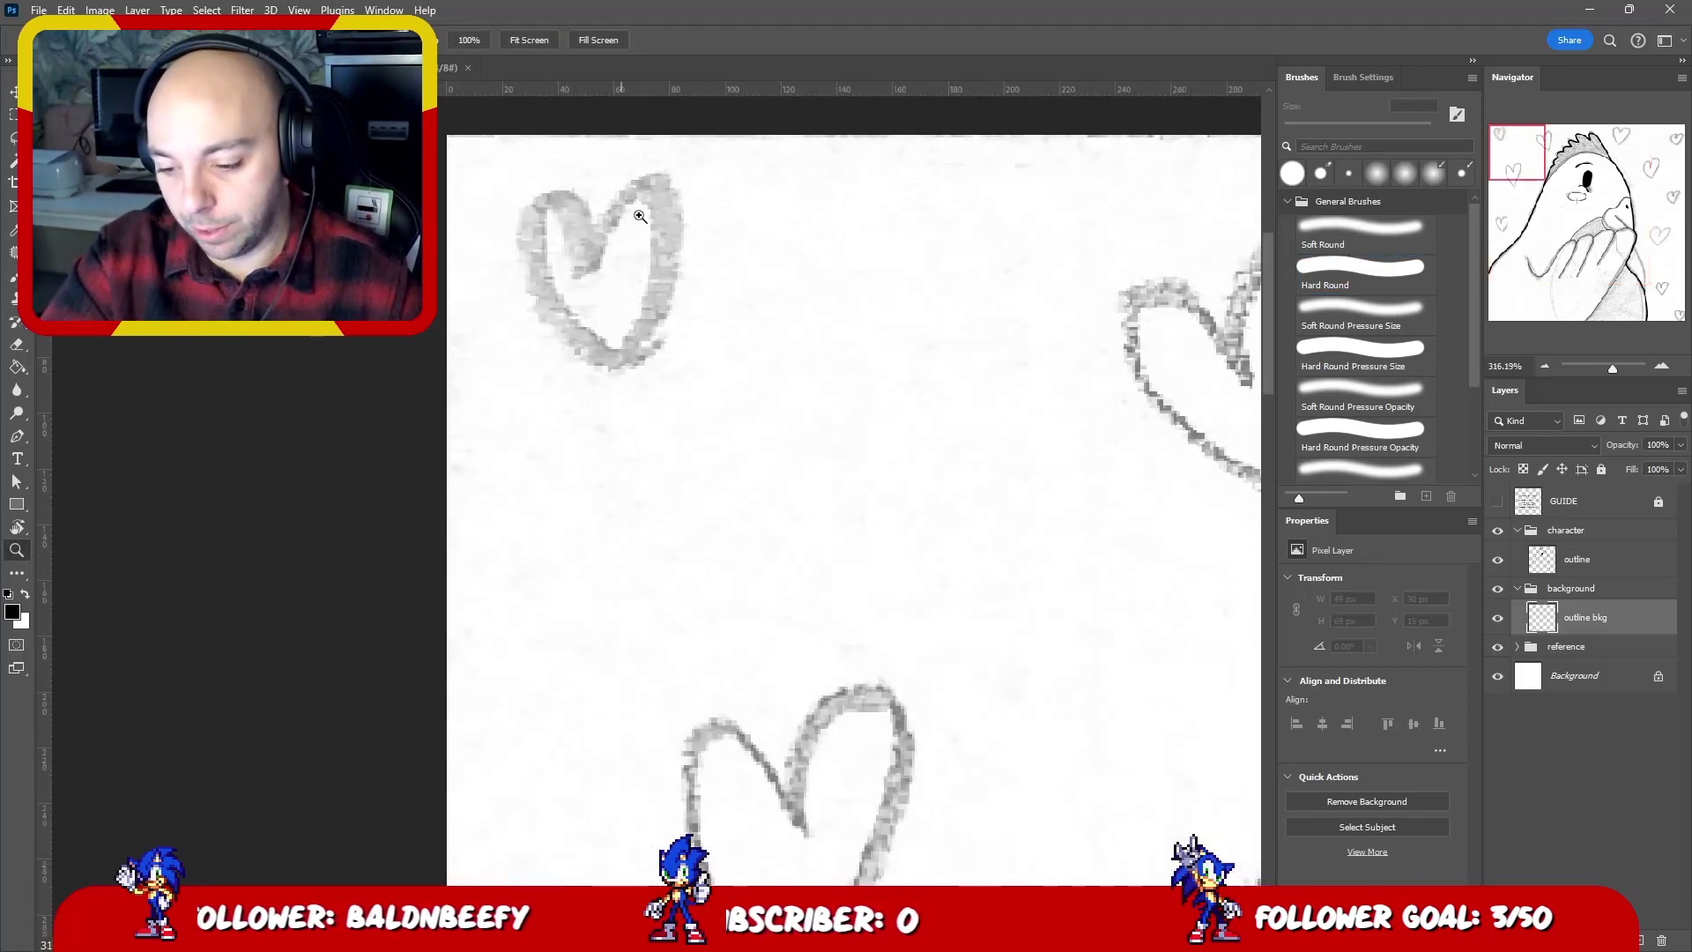
key("b")
scroll(644, 282, "up", 1)
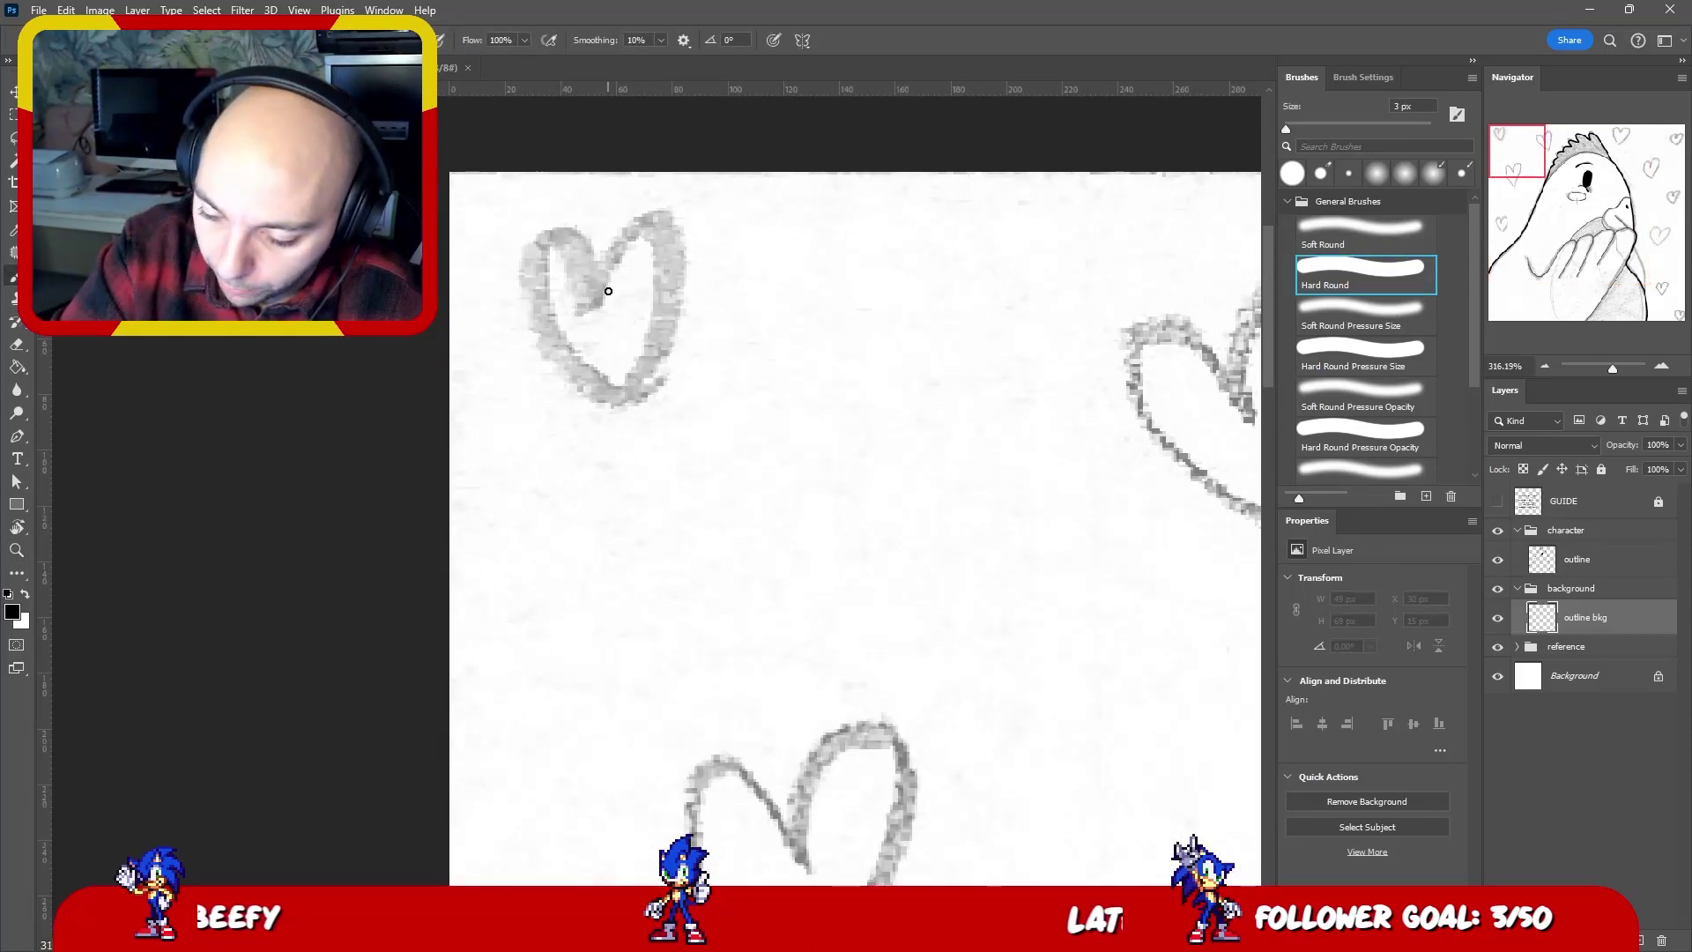
mouse_move(608, 291)
left_mouse_down()
mouse_move(562, 237)
mouse_move(542, 261)
mouse_move(553, 318)
mouse_move(625, 392)
left_mouse_up()
mouse_move(612, 288)
left_mouse_down()
mouse_move(643, 224)
mouse_move(678, 243)
mouse_move(684, 290)
mouse_move(627, 390)
left_mouse_up()
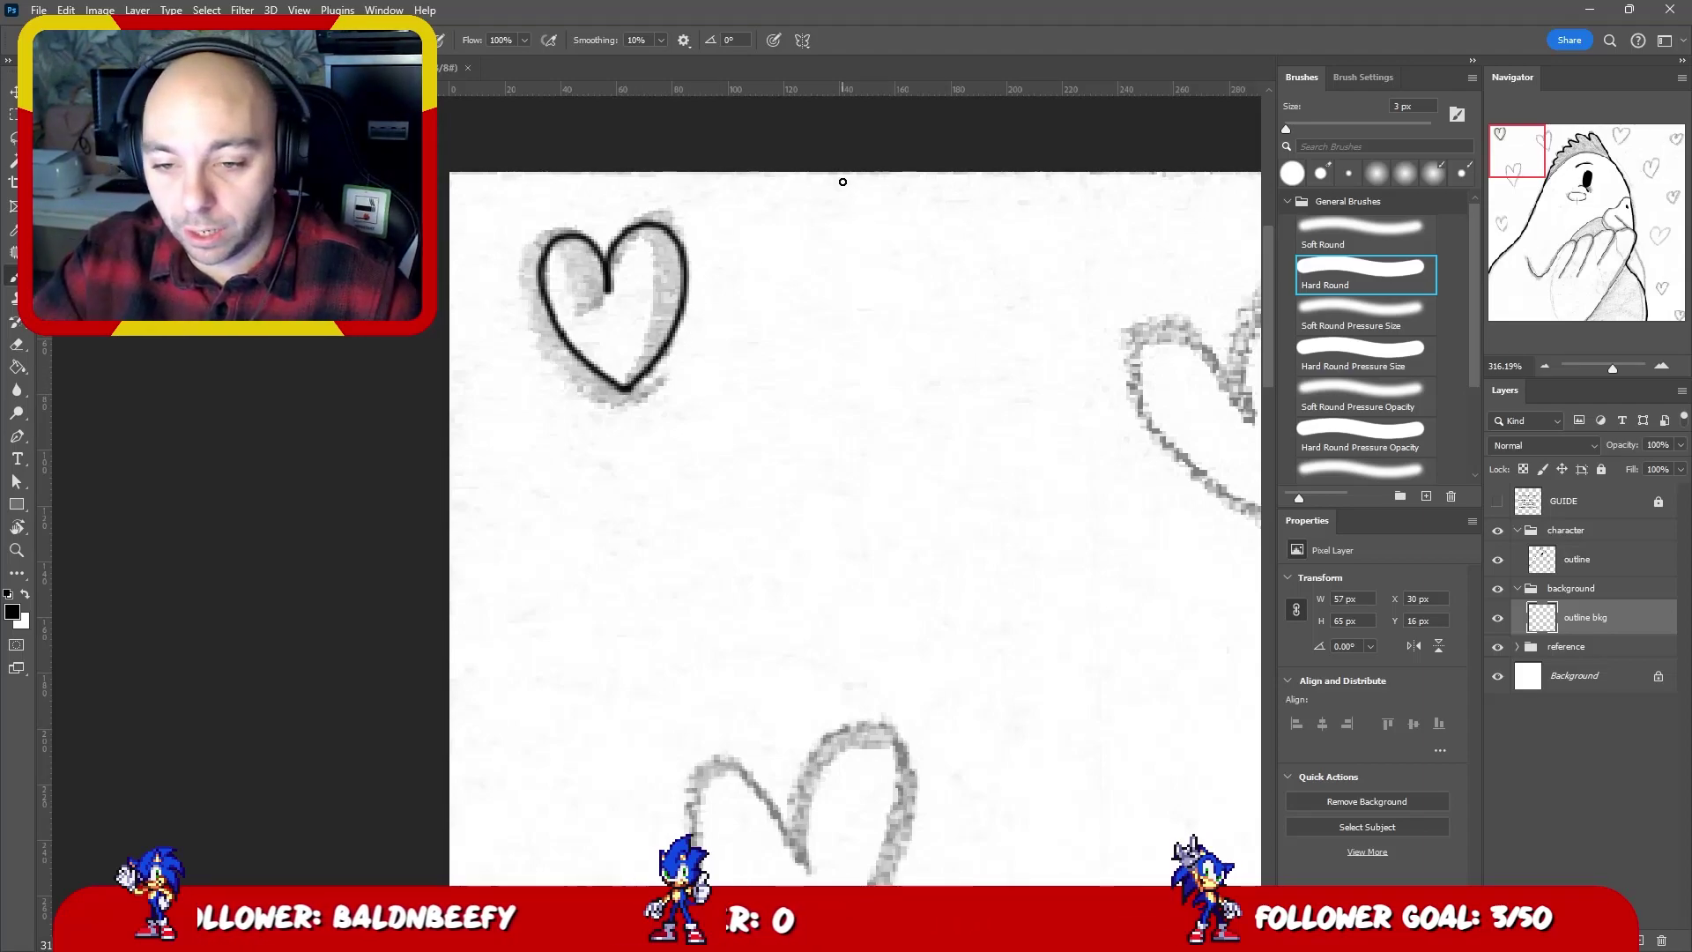
key("ctrl+z")
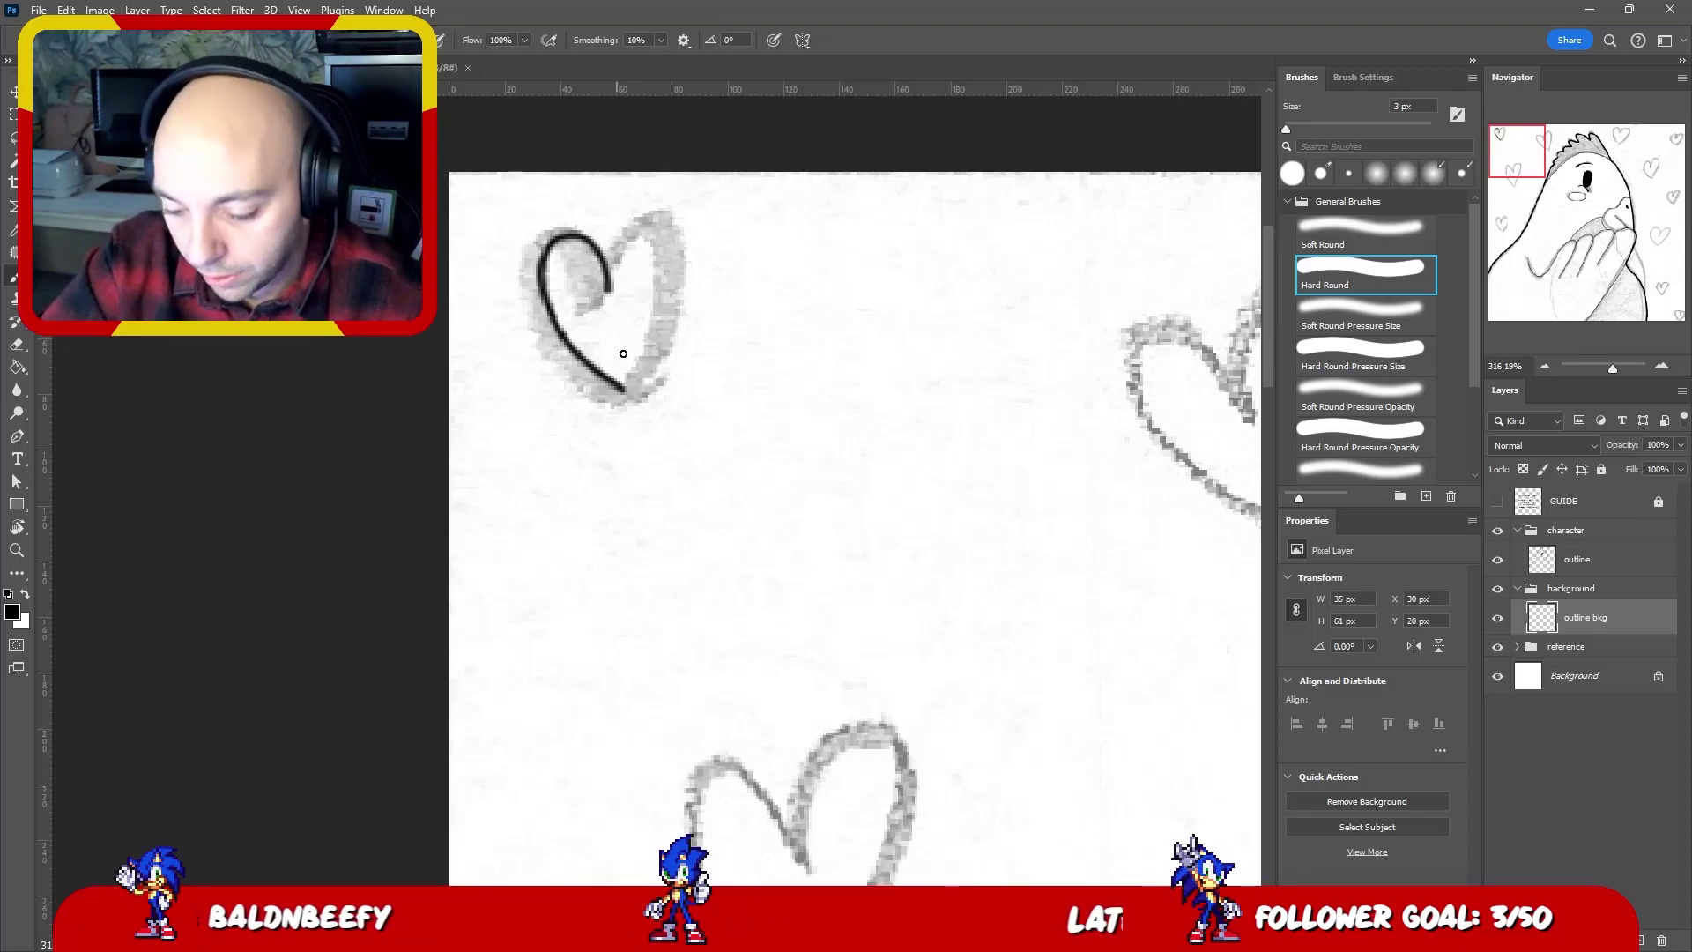
mouse_move(608, 289)
left_mouse_down()
mouse_move(623, 234)
mouse_move(654, 226)
mouse_move(677, 252)
mouse_move(678, 292)
mouse_move(622, 394)
left_mouse_up()
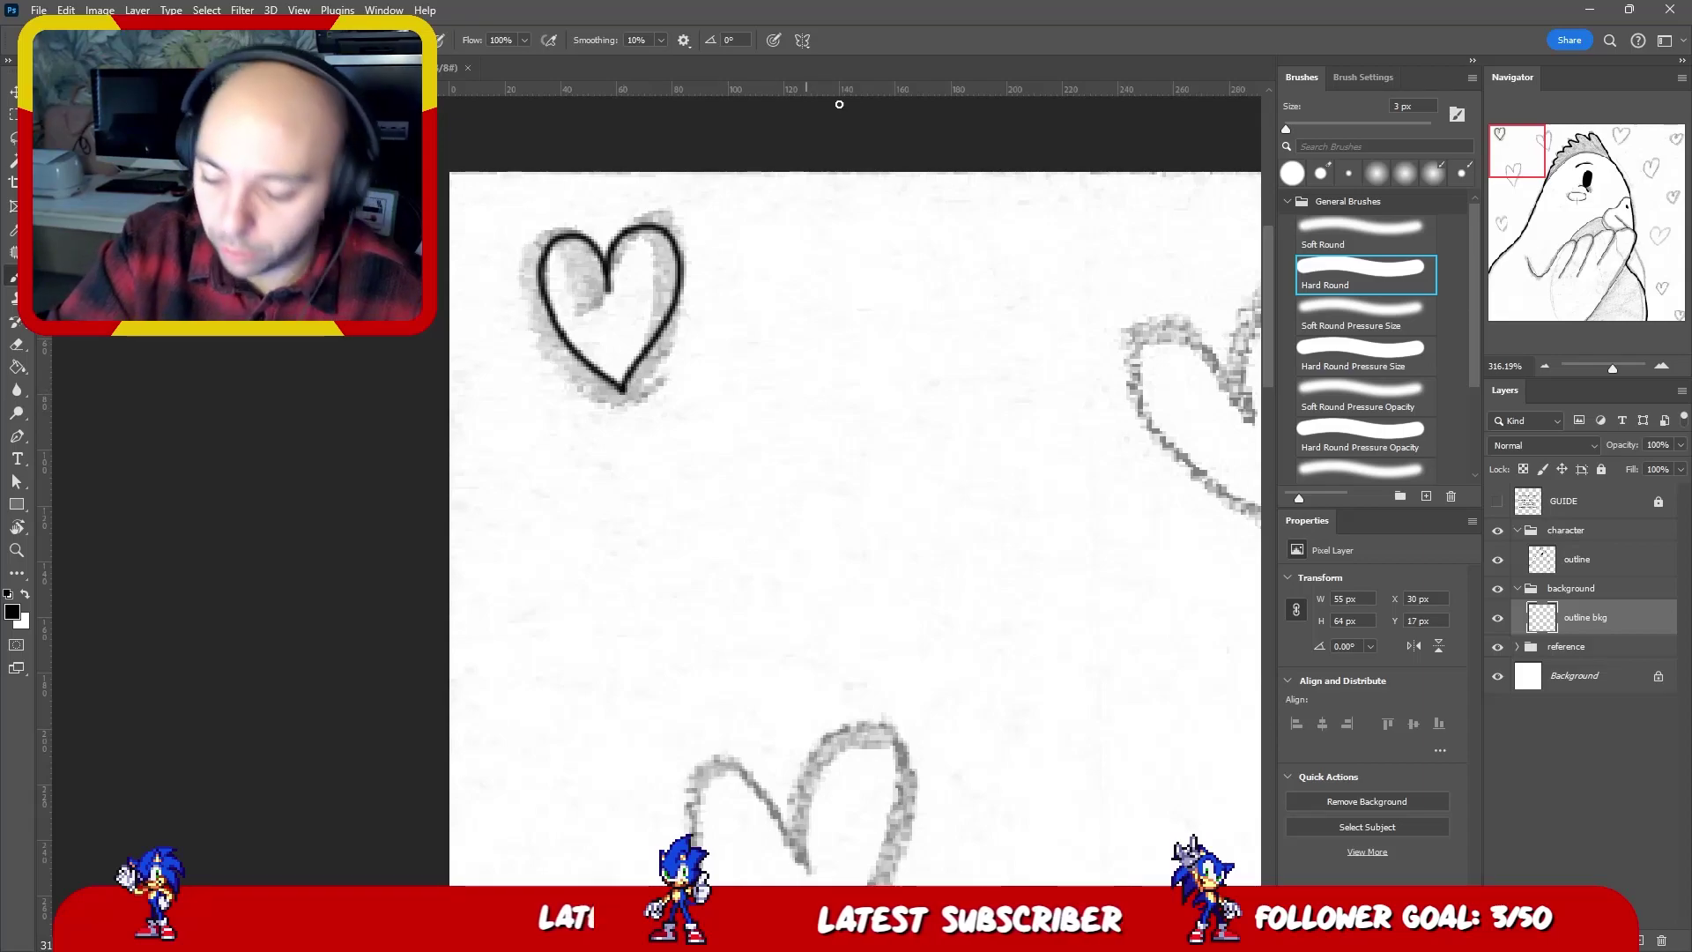
scroll(766, 340, "down", 6)
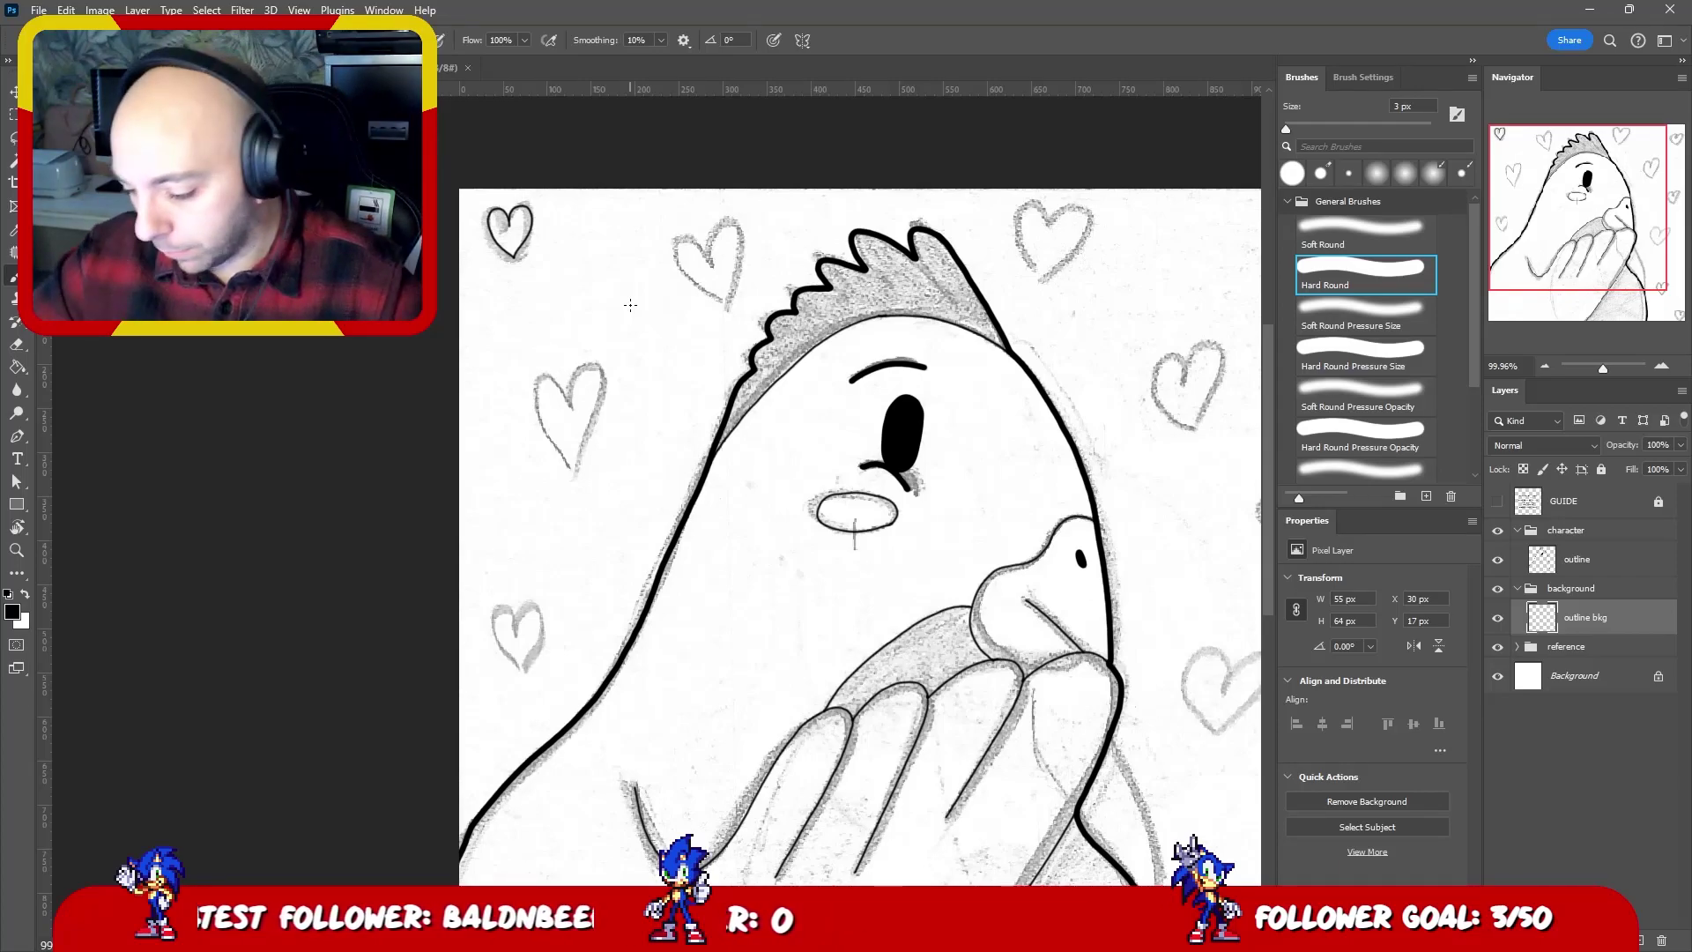
- Draw a new freehand black heart in the gap among the upper-left hearts and tidy its bottom tip
left_click_drag(630, 258, 669, 261)
key("z")
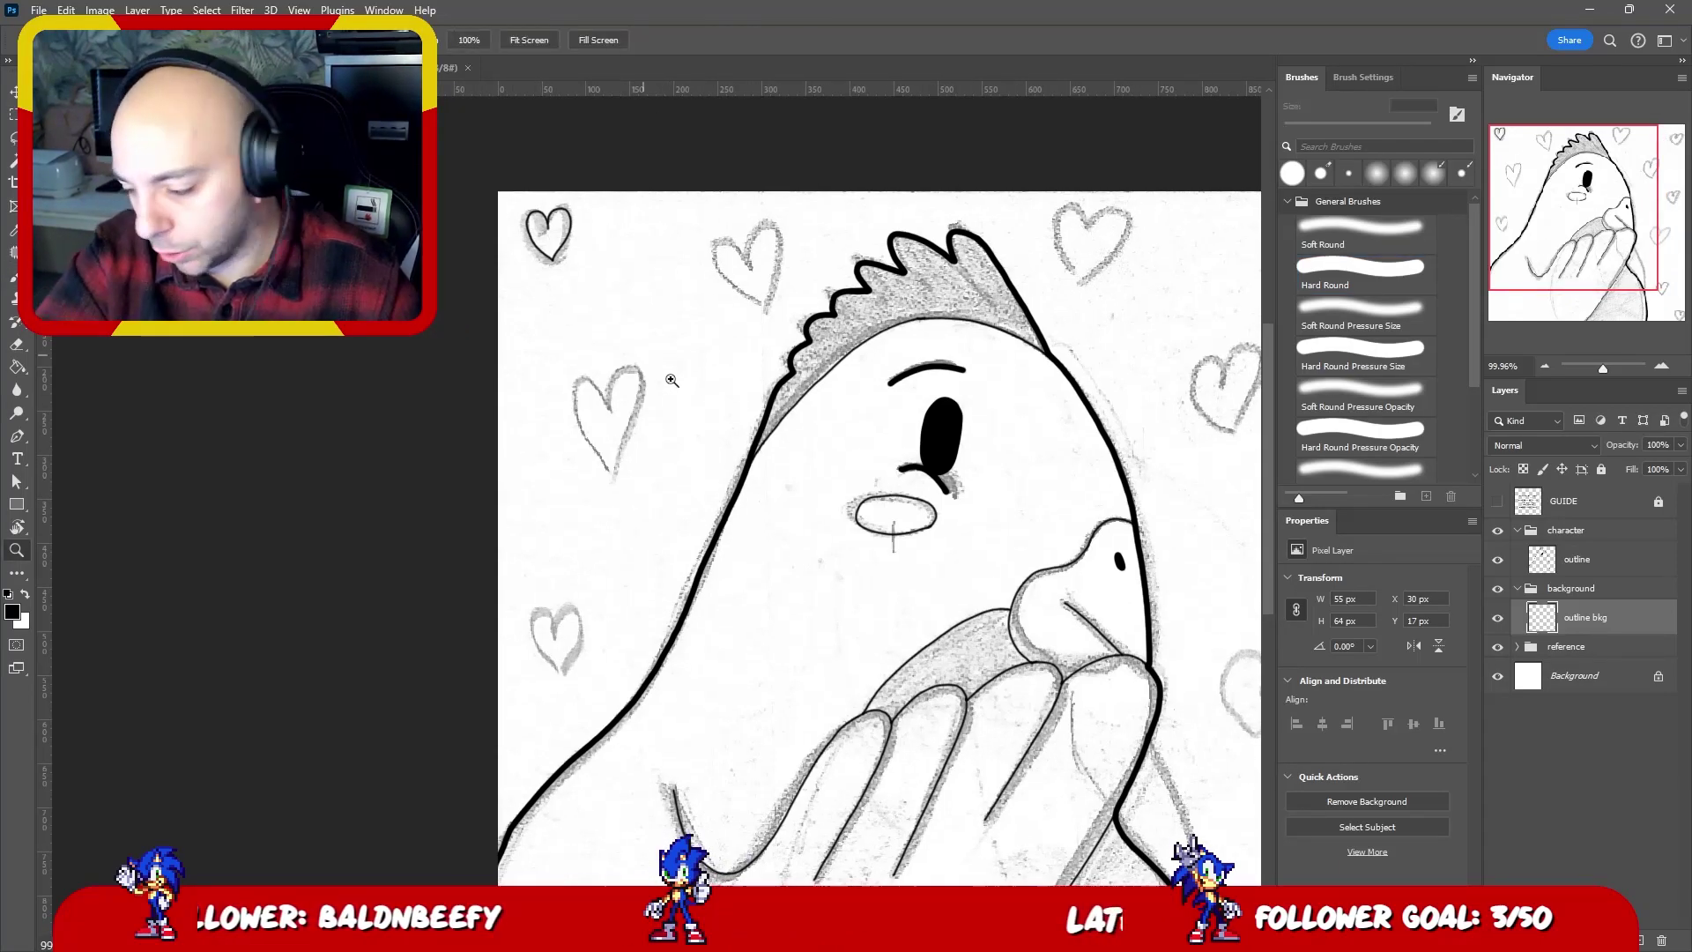
key("b")
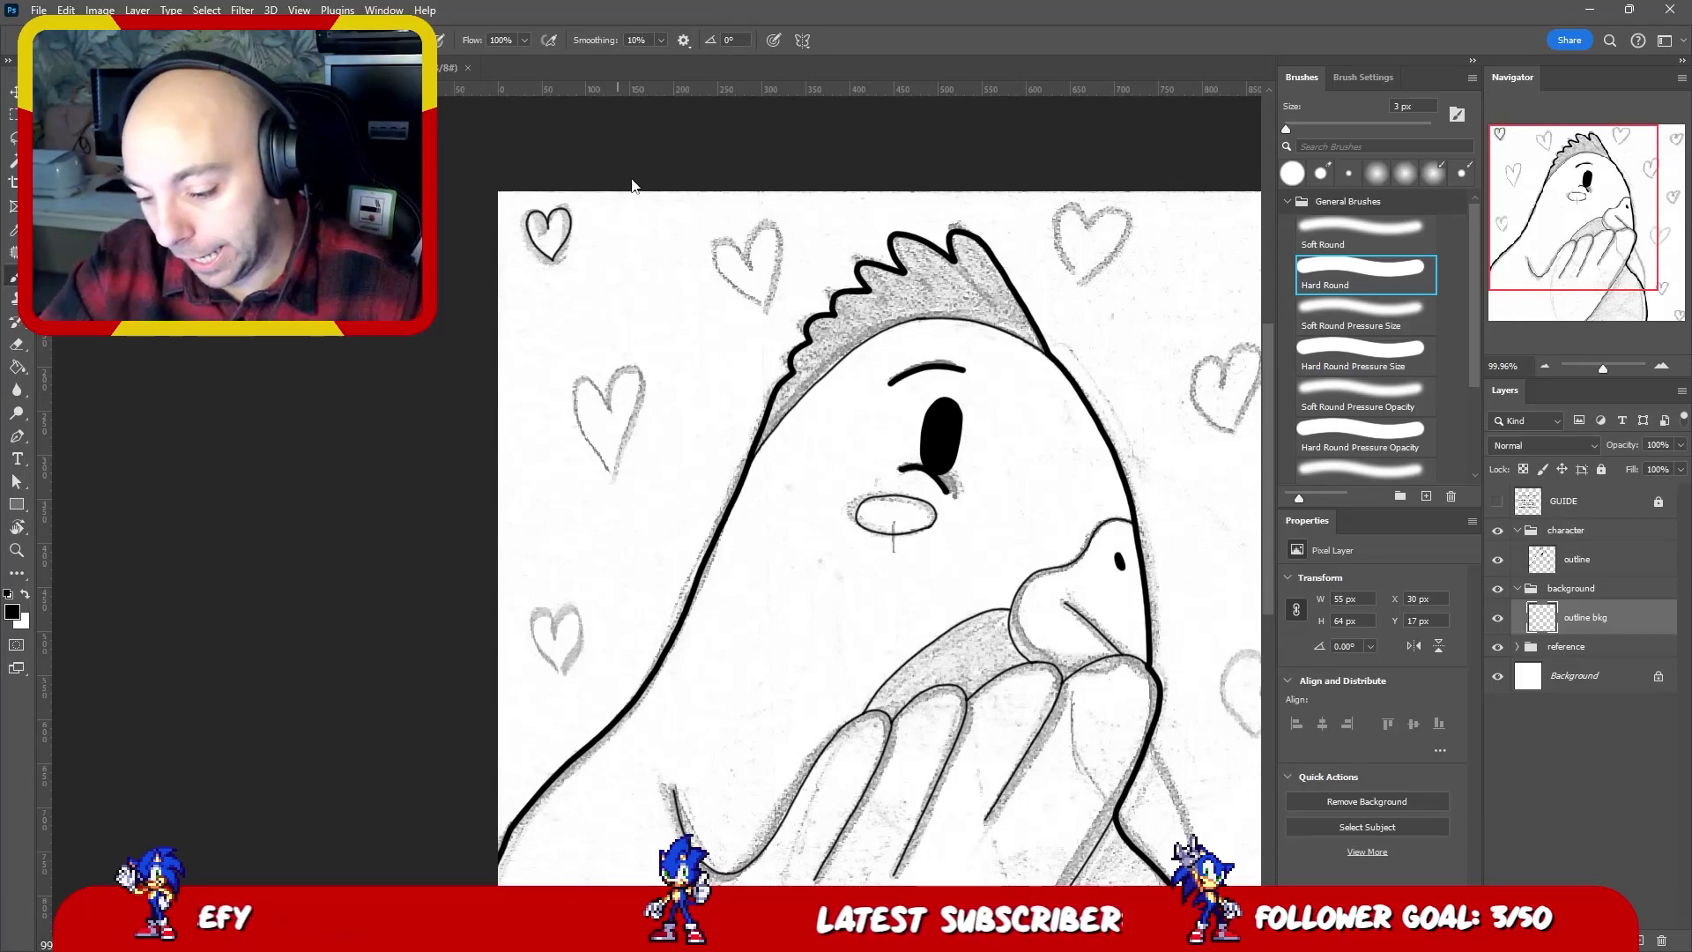
key("z")
left_click_drag(581, 407, 684, 282)
key("b")
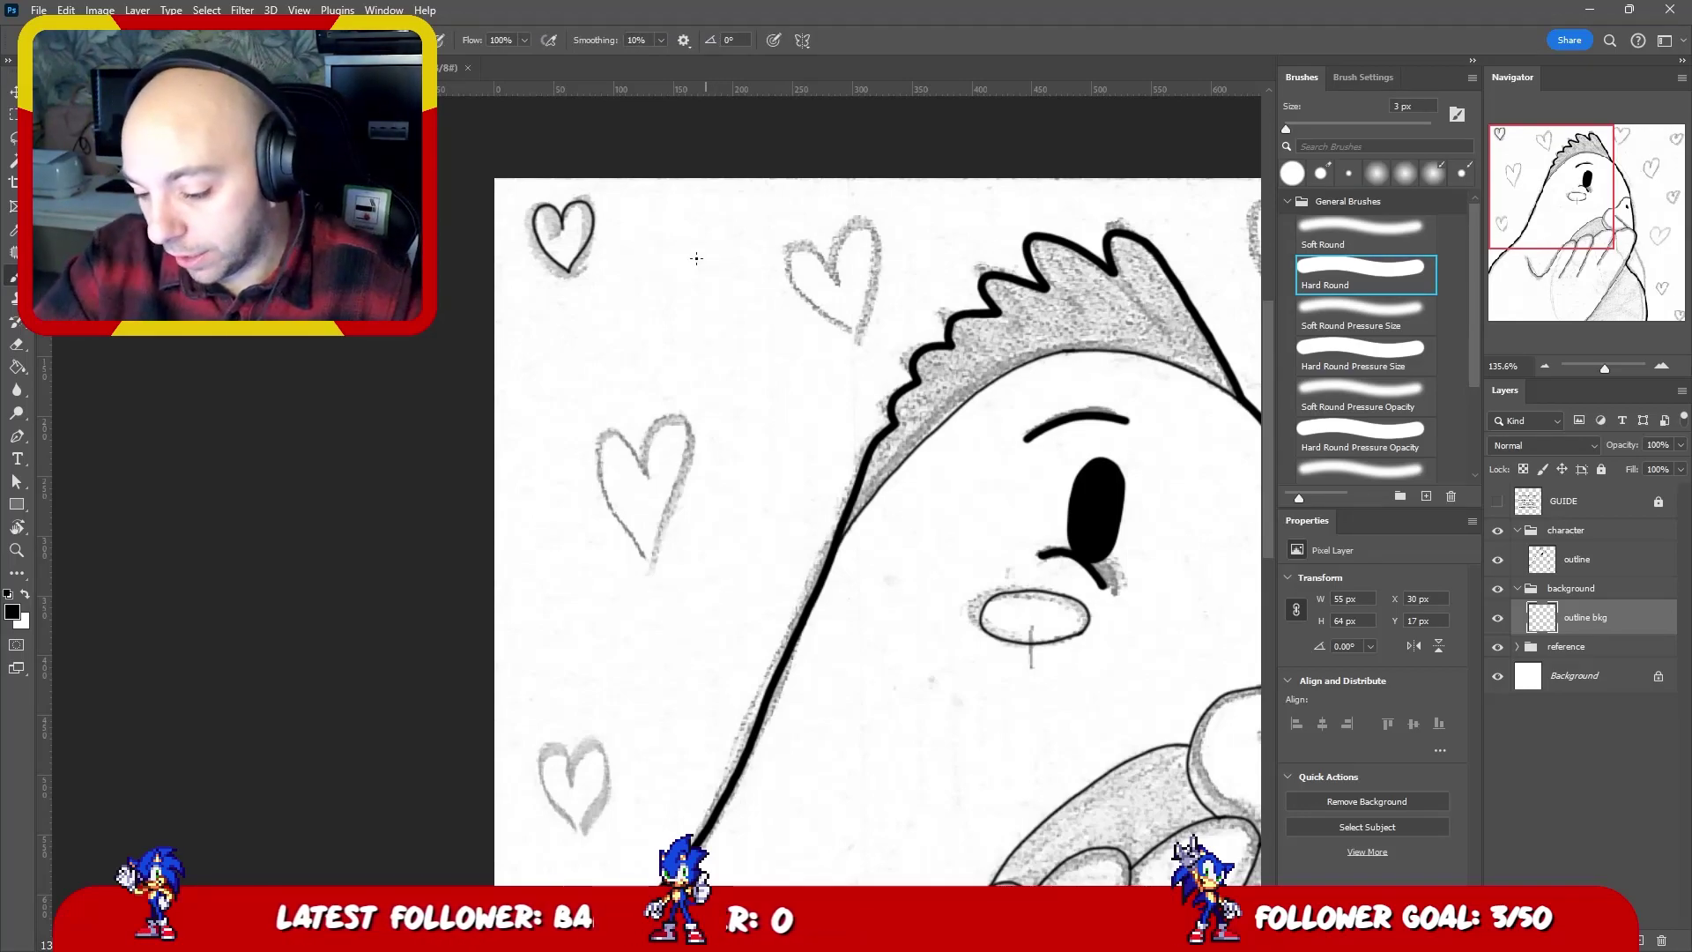
mouse_move(680, 249)
left_mouse_down()
mouse_move(766, 238)
mouse_move(730, 282)
left_mouse_up()
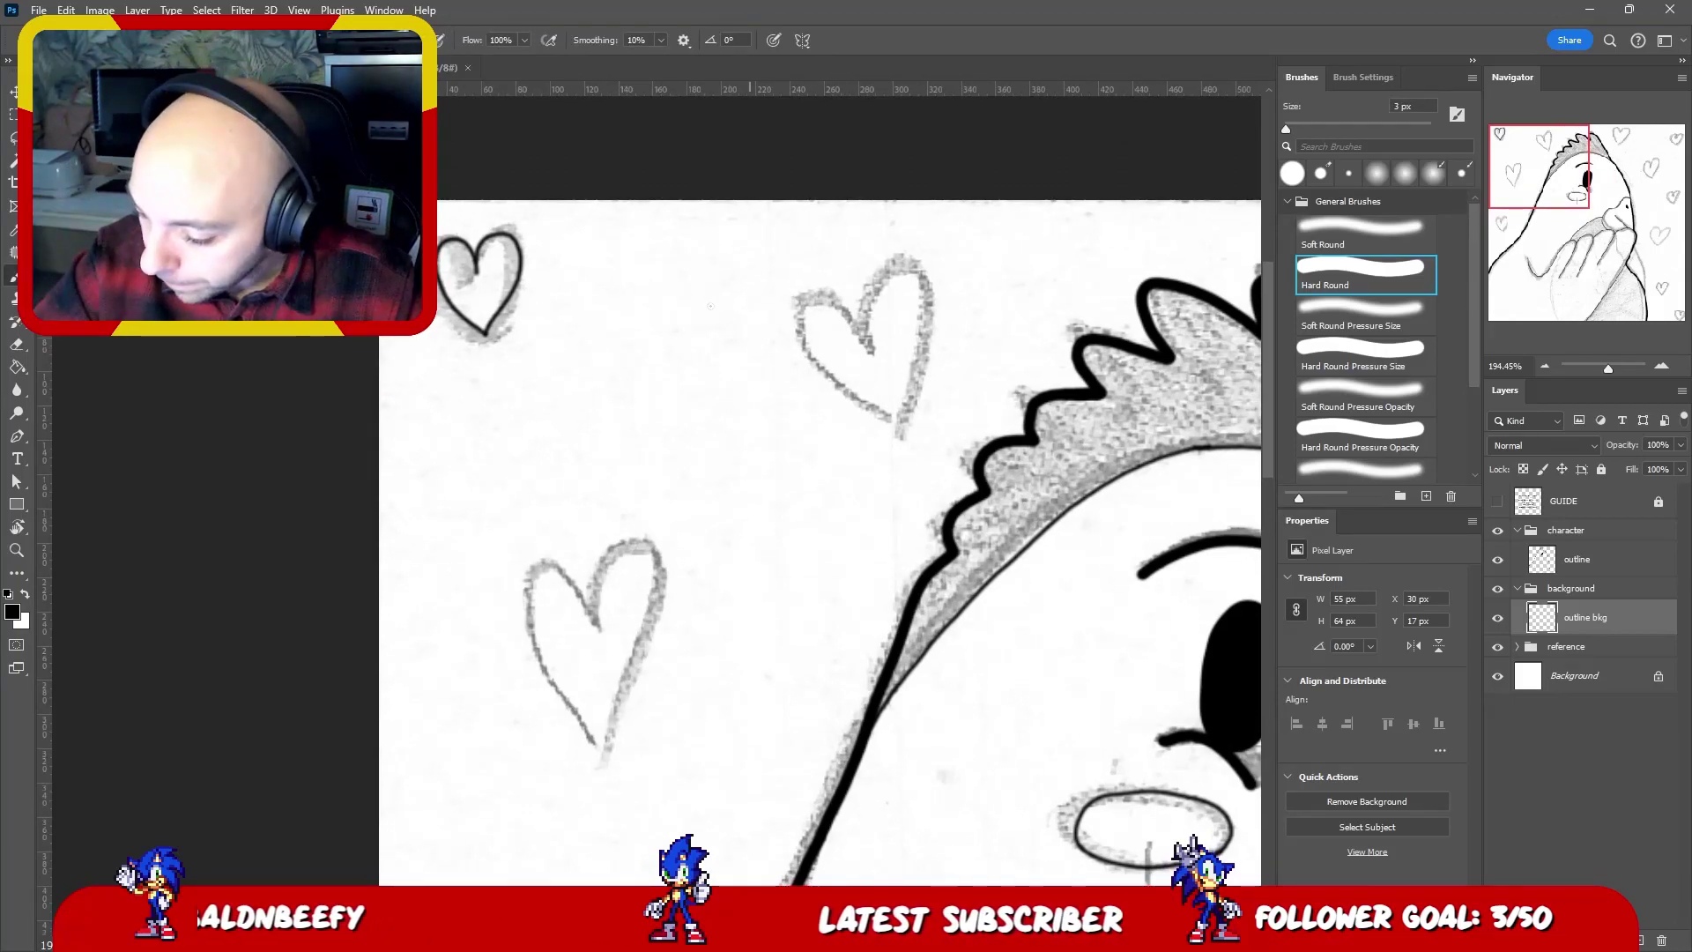
left_click_drag(644, 365, 752, 348)
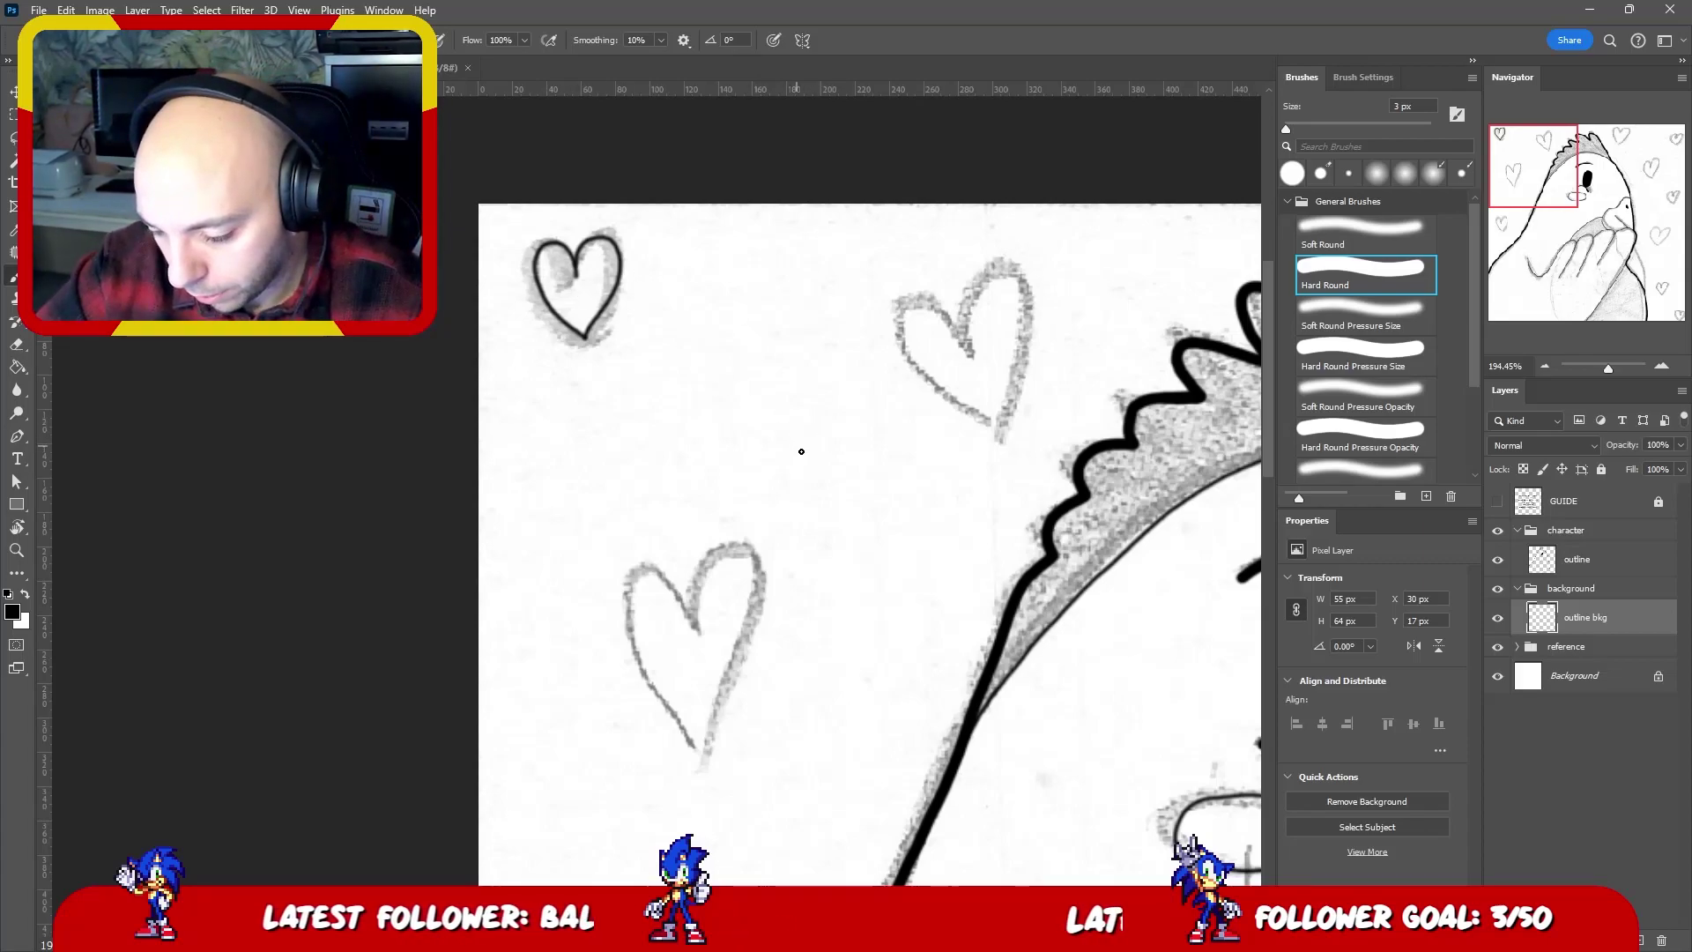
mouse_move(813, 462)
left_mouse_down()
mouse_move(780, 375)
mouse_move(890, 385)
mouse_move(832, 465)
mouse_move(773, 459)
mouse_move(753, 421)
mouse_move(781, 389)
mouse_move(812, 416)
mouse_move(870, 392)
mouse_move(881, 433)
mouse_move(835, 505)
mouse_move(770, 420)
mouse_move(802, 383)
mouse_move(902, 401)
mouse_move(880, 456)
mouse_move(818, 502)
mouse_move(783, 433)
mouse_move(797, 391)
mouse_move(834, 415)
mouse_move(887, 383)
mouse_move(884, 444)
mouse_move(830, 496)
left_mouse_up()
key("ctrl+z")
key("ctrl+z")
key("ctrl+z")
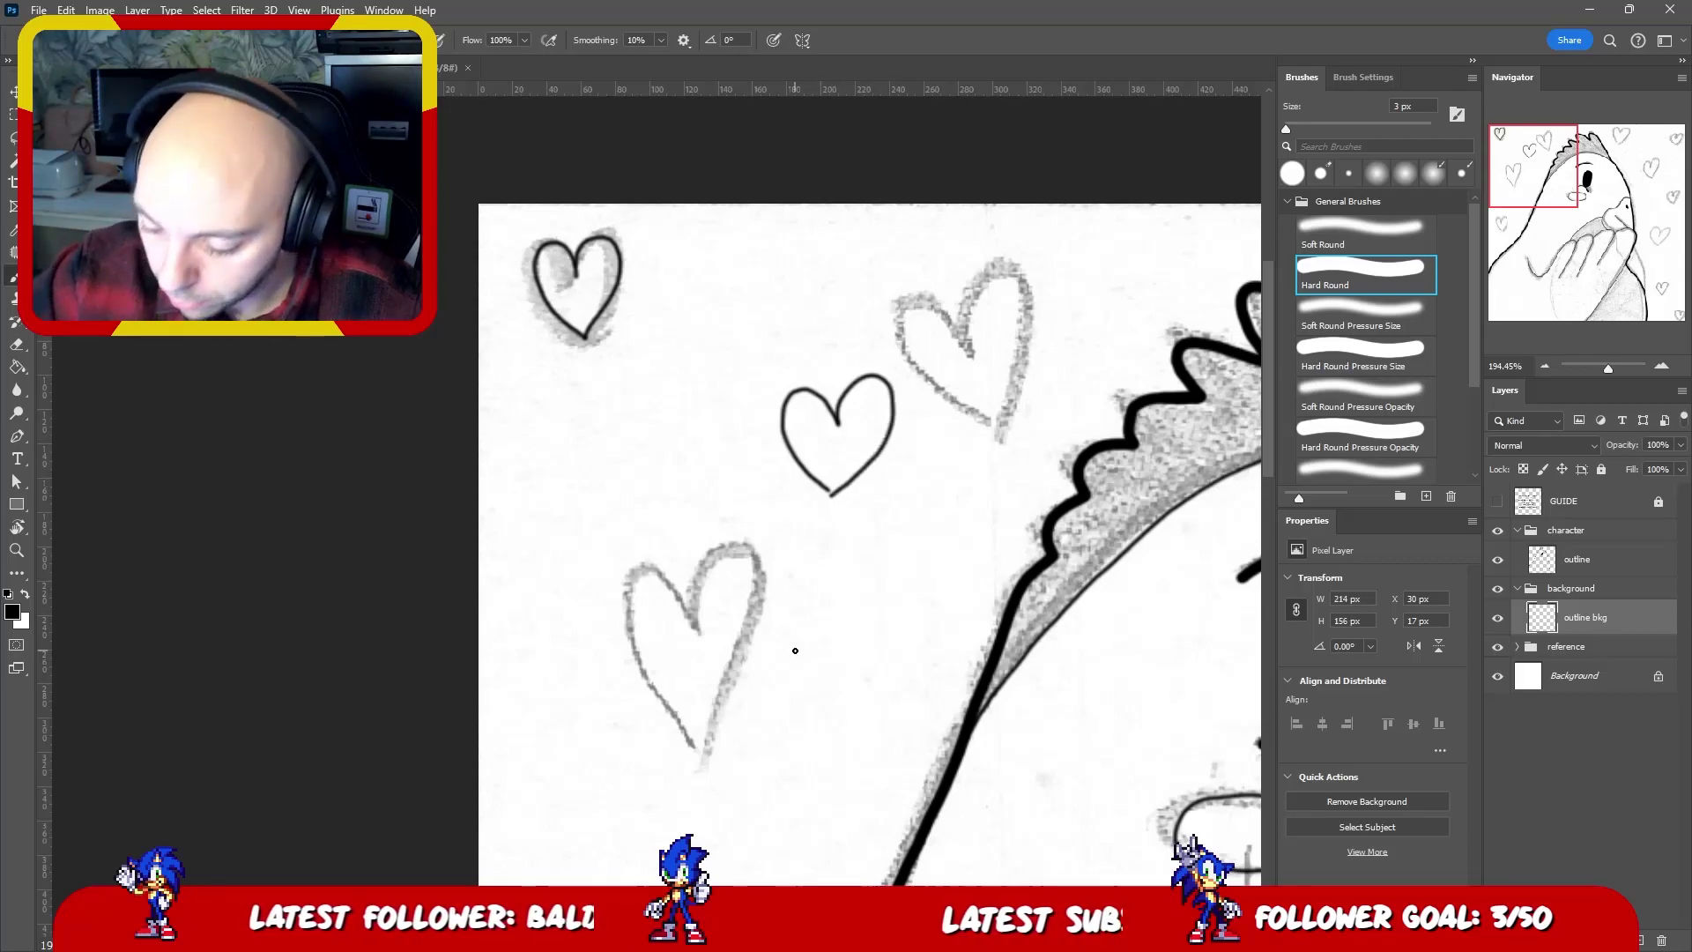
left_click(834, 494)
left_click(830, 491)
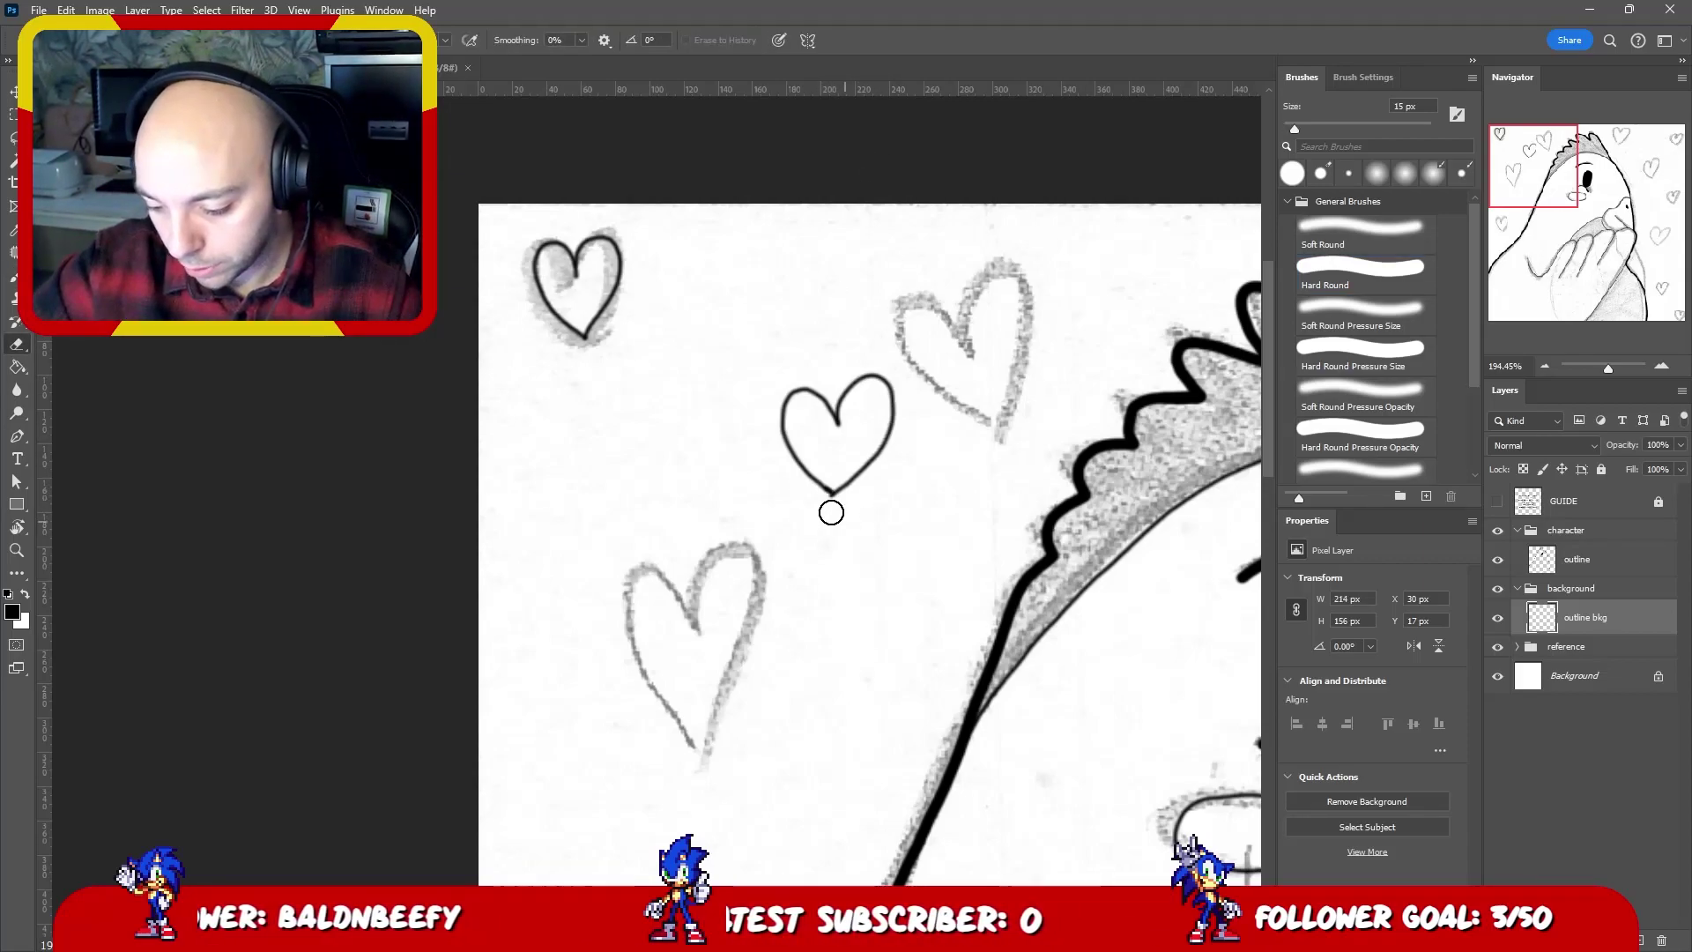
key("b")
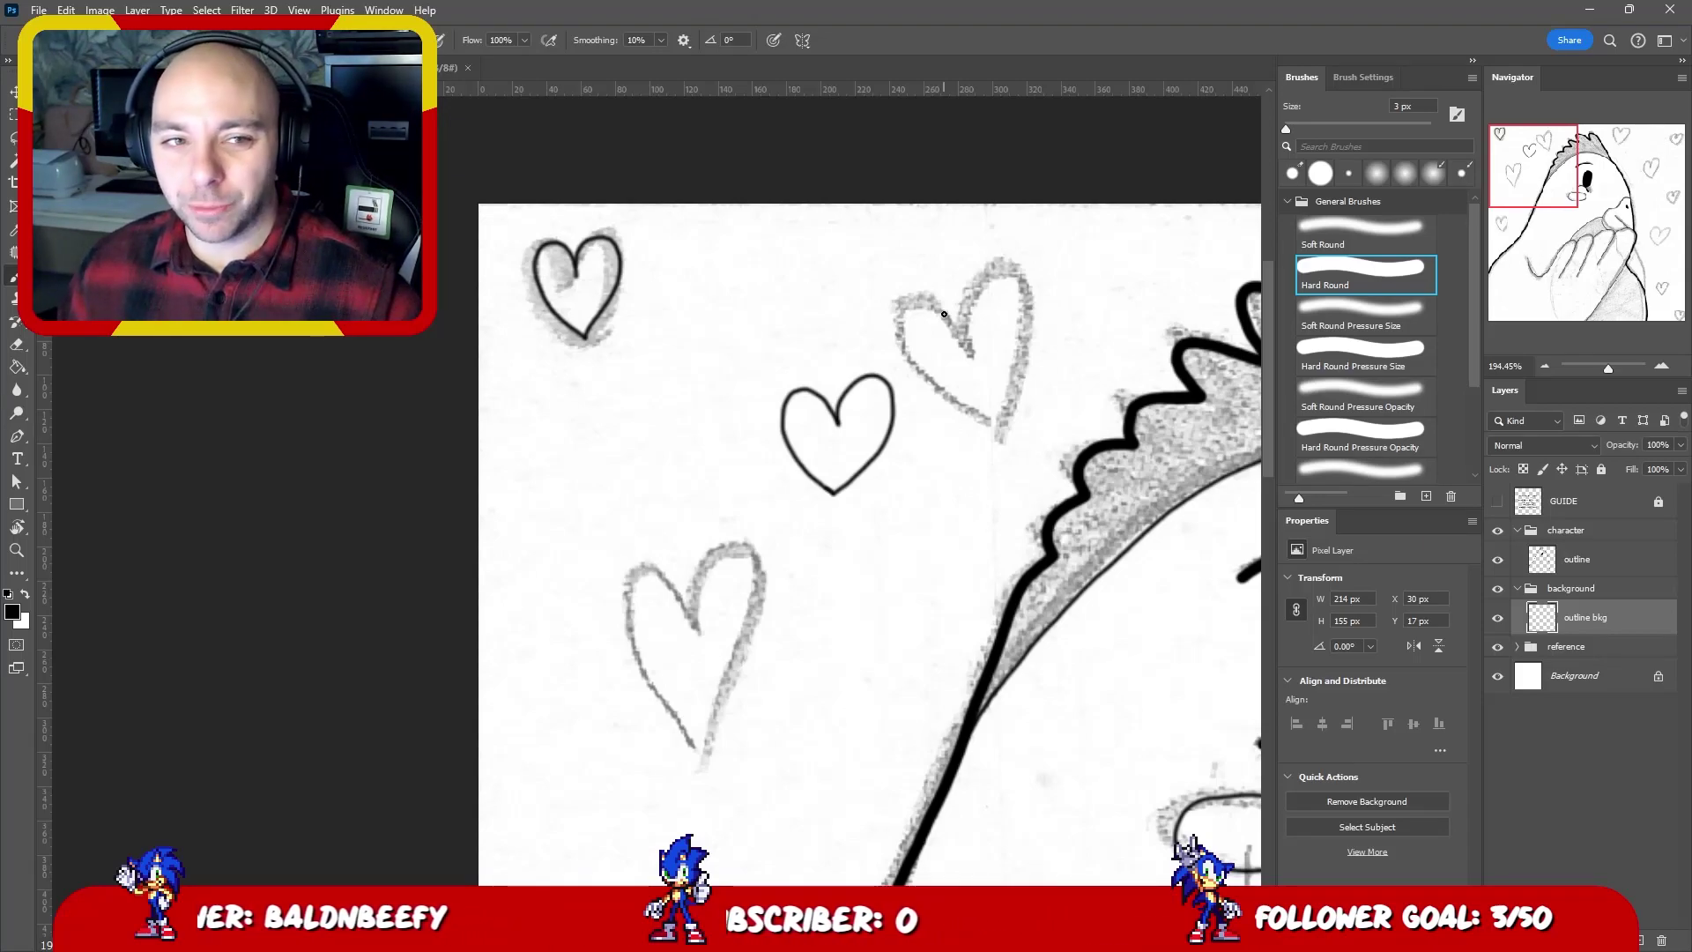
- Ink the left side of the sketched heart below the new one in black
mouse_move(896, 351)
left_mouse_down()
mouse_move(841, 353)
mouse_move(859, 356)
mouse_move(825, 385)
left_mouse_up()
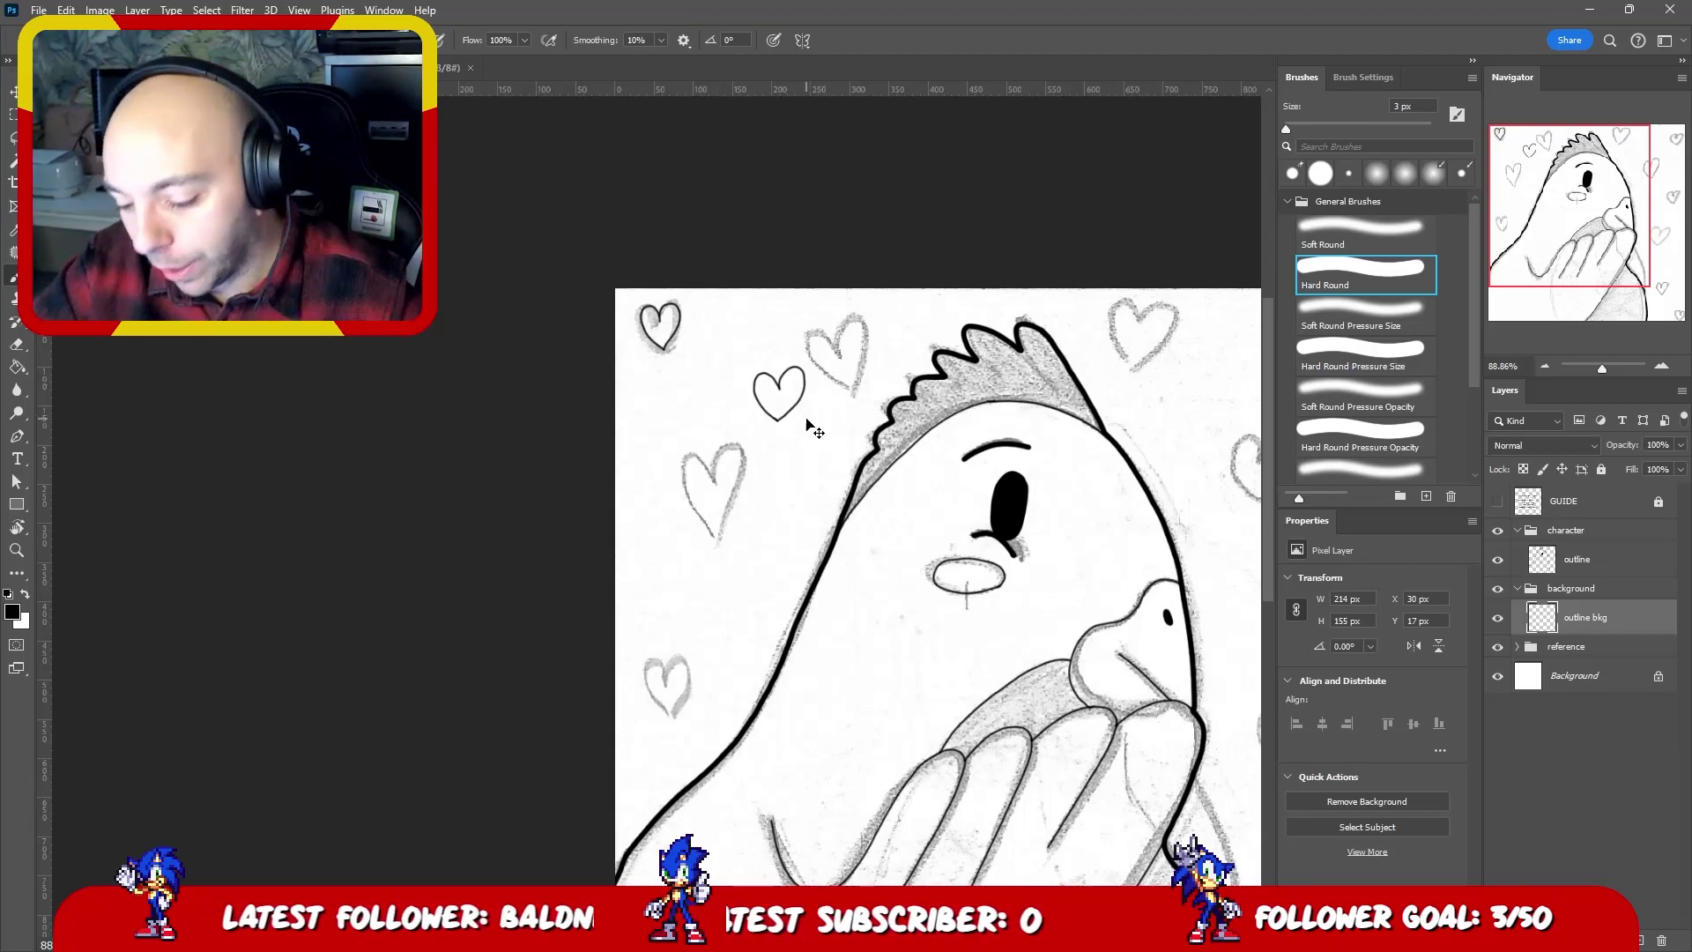
key("v")
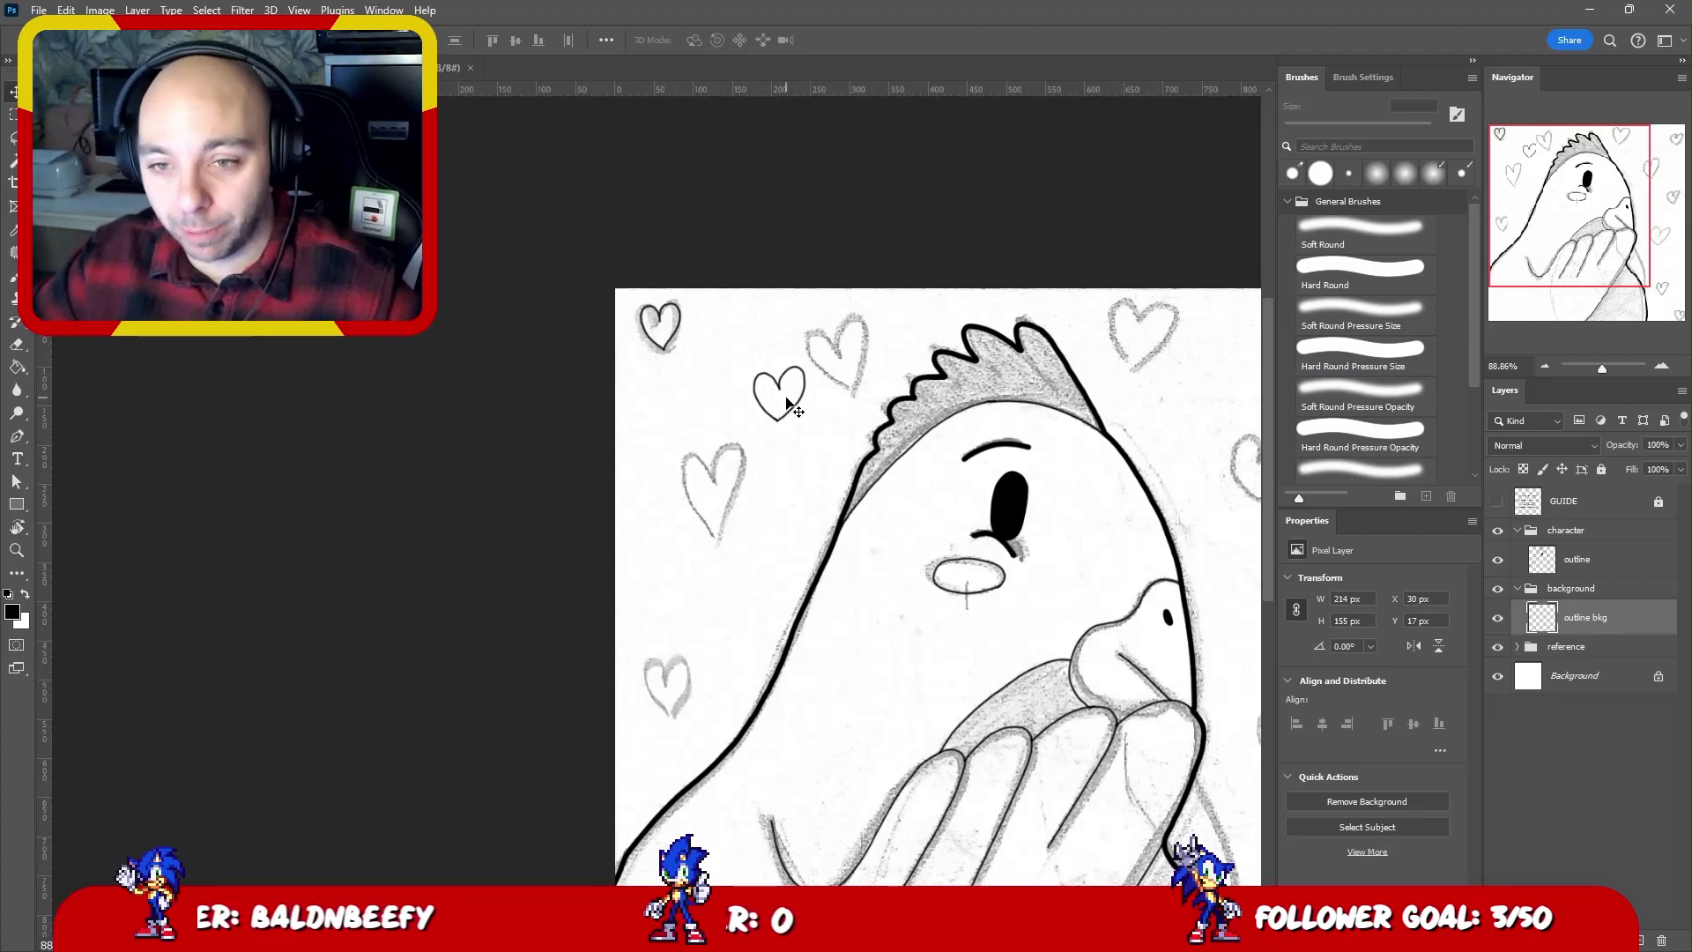
key("b")
left_click_drag(776, 413, 793, 364)
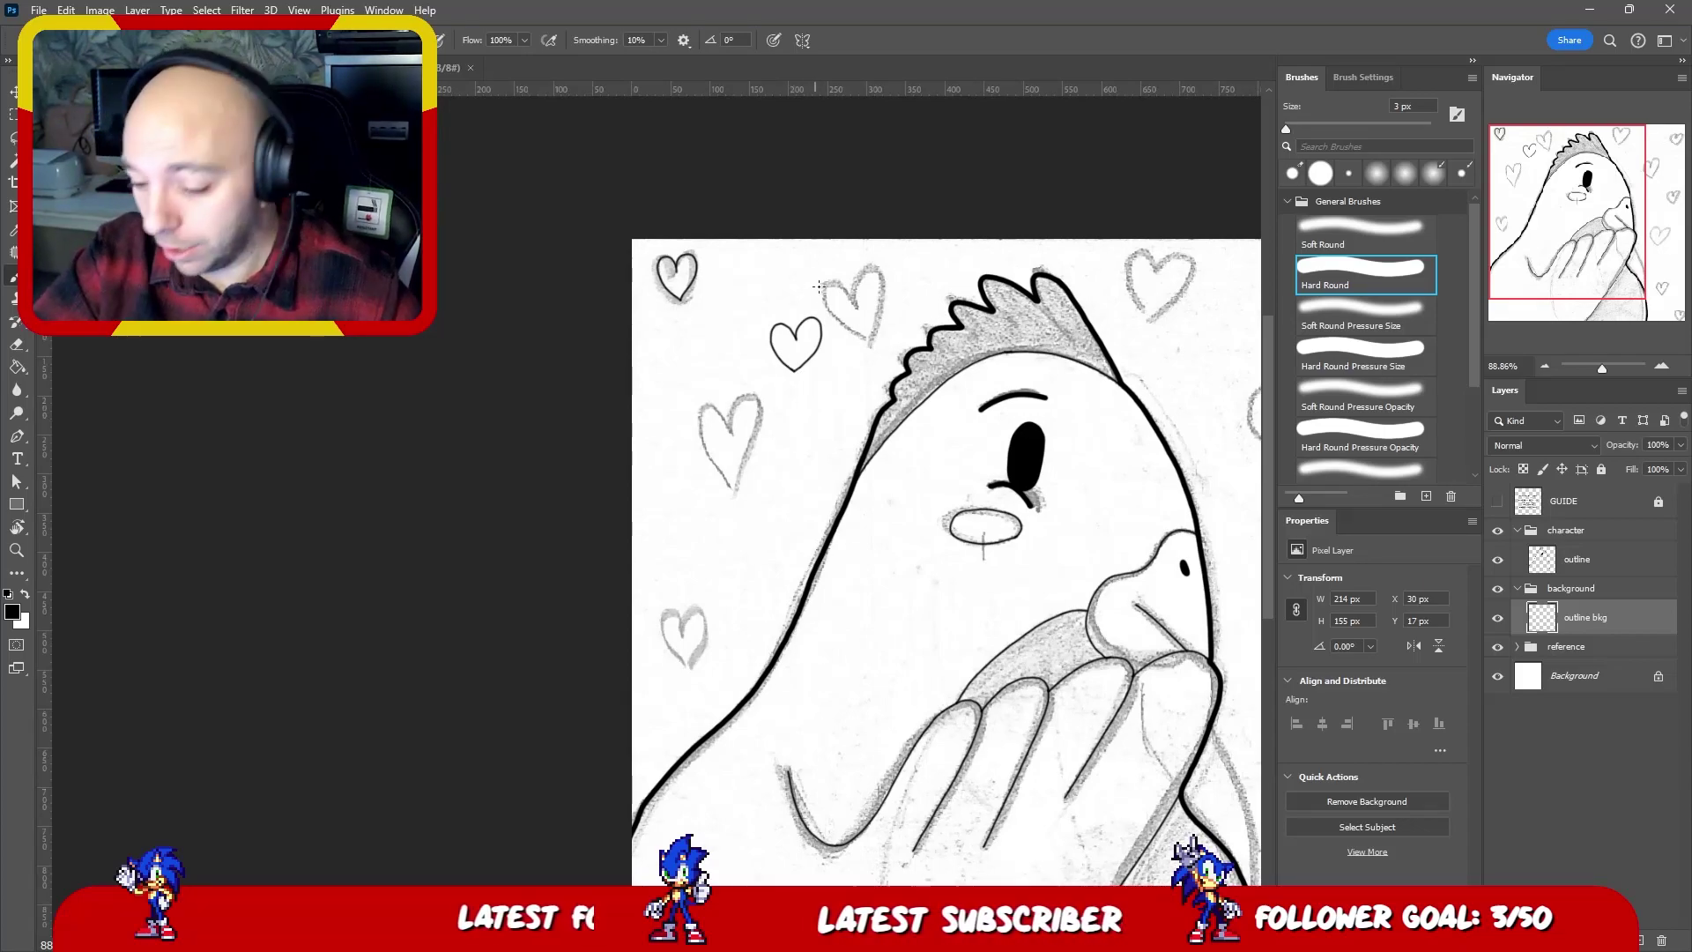
key("v")
scroll(790, 376, "up", 1)
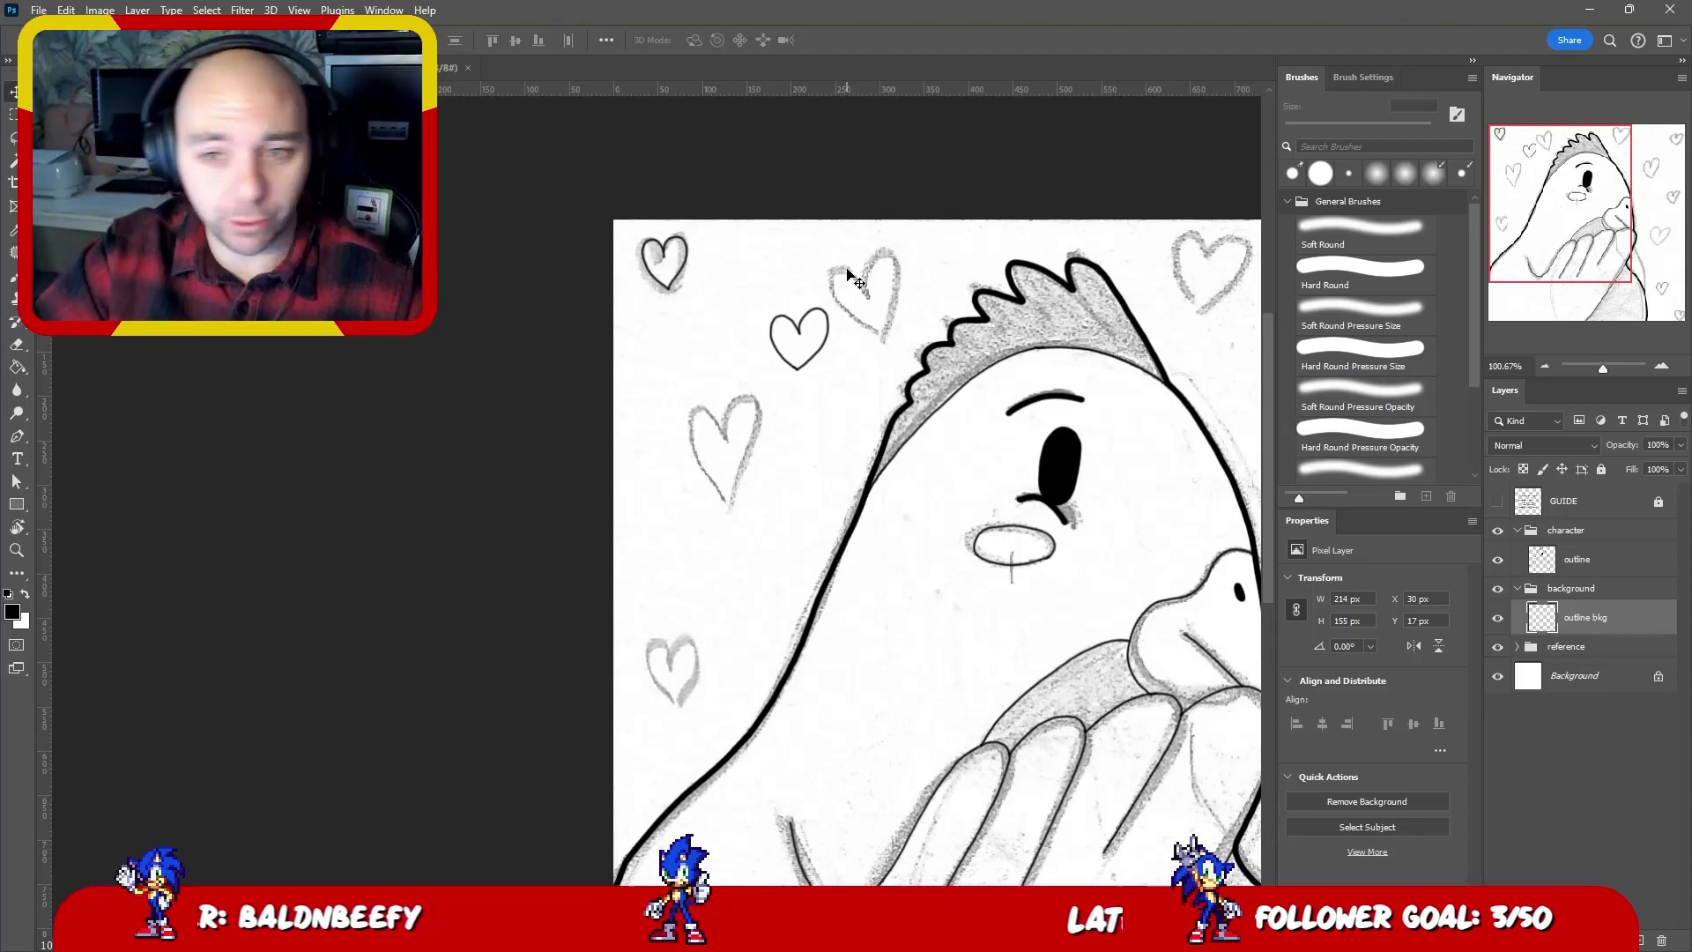
key("b")
scroll(824, 326, "up", 4)
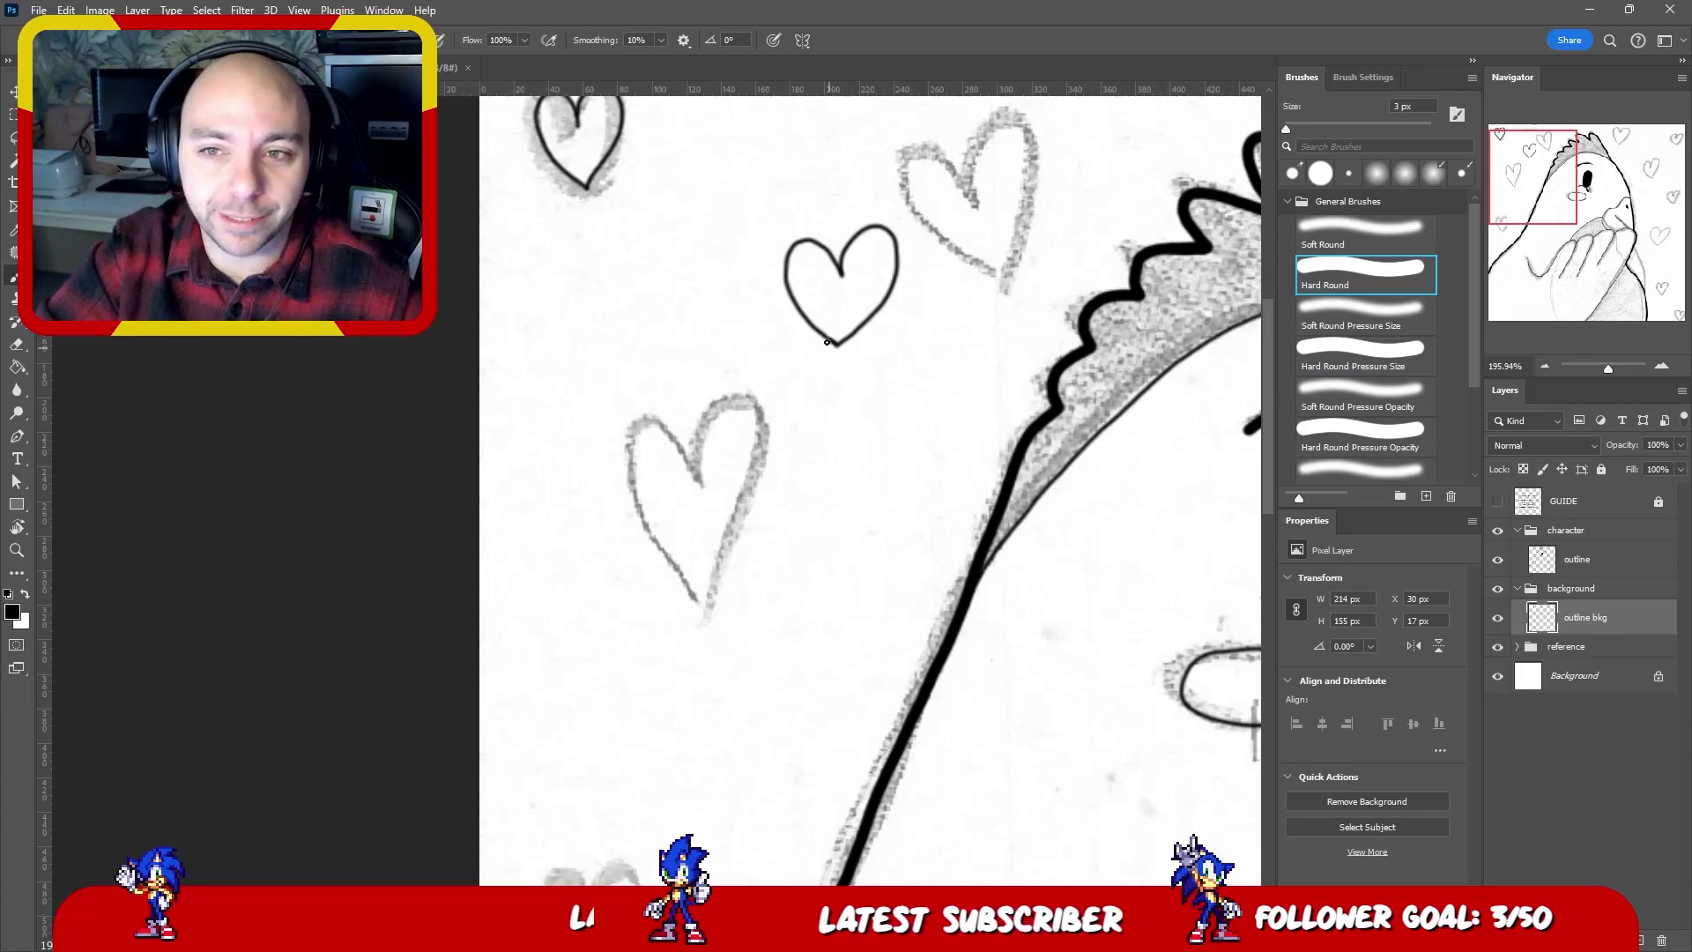
left_click_drag(826, 342, 679, 359)
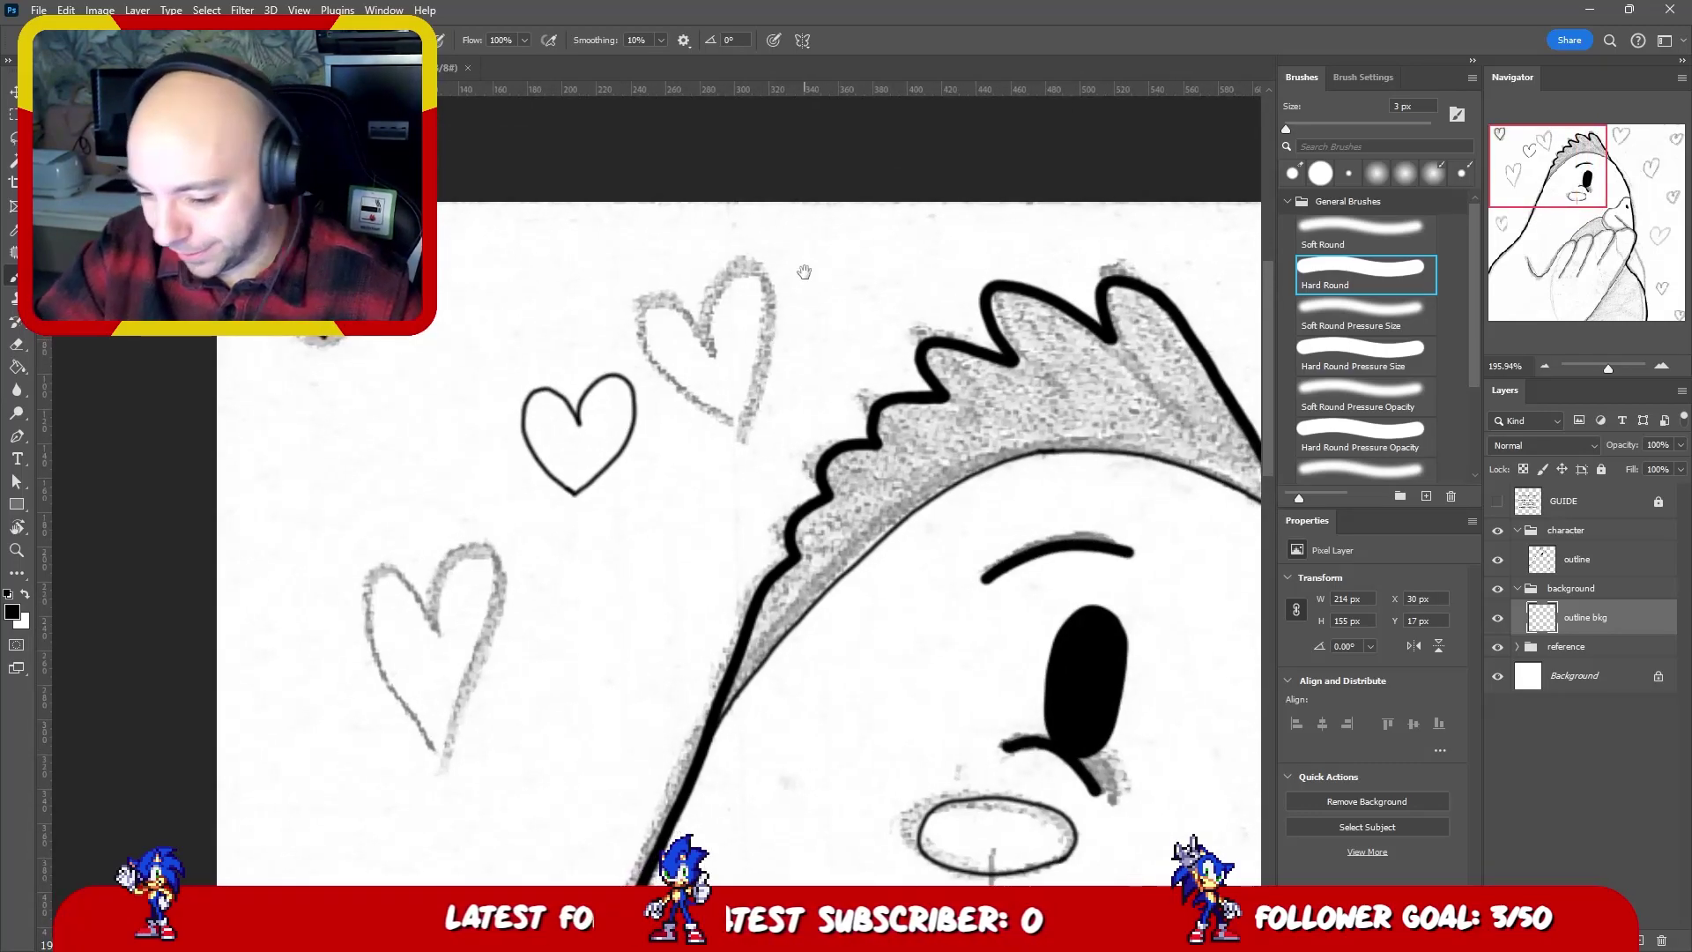
left_click_drag(804, 272, 1004, 159)
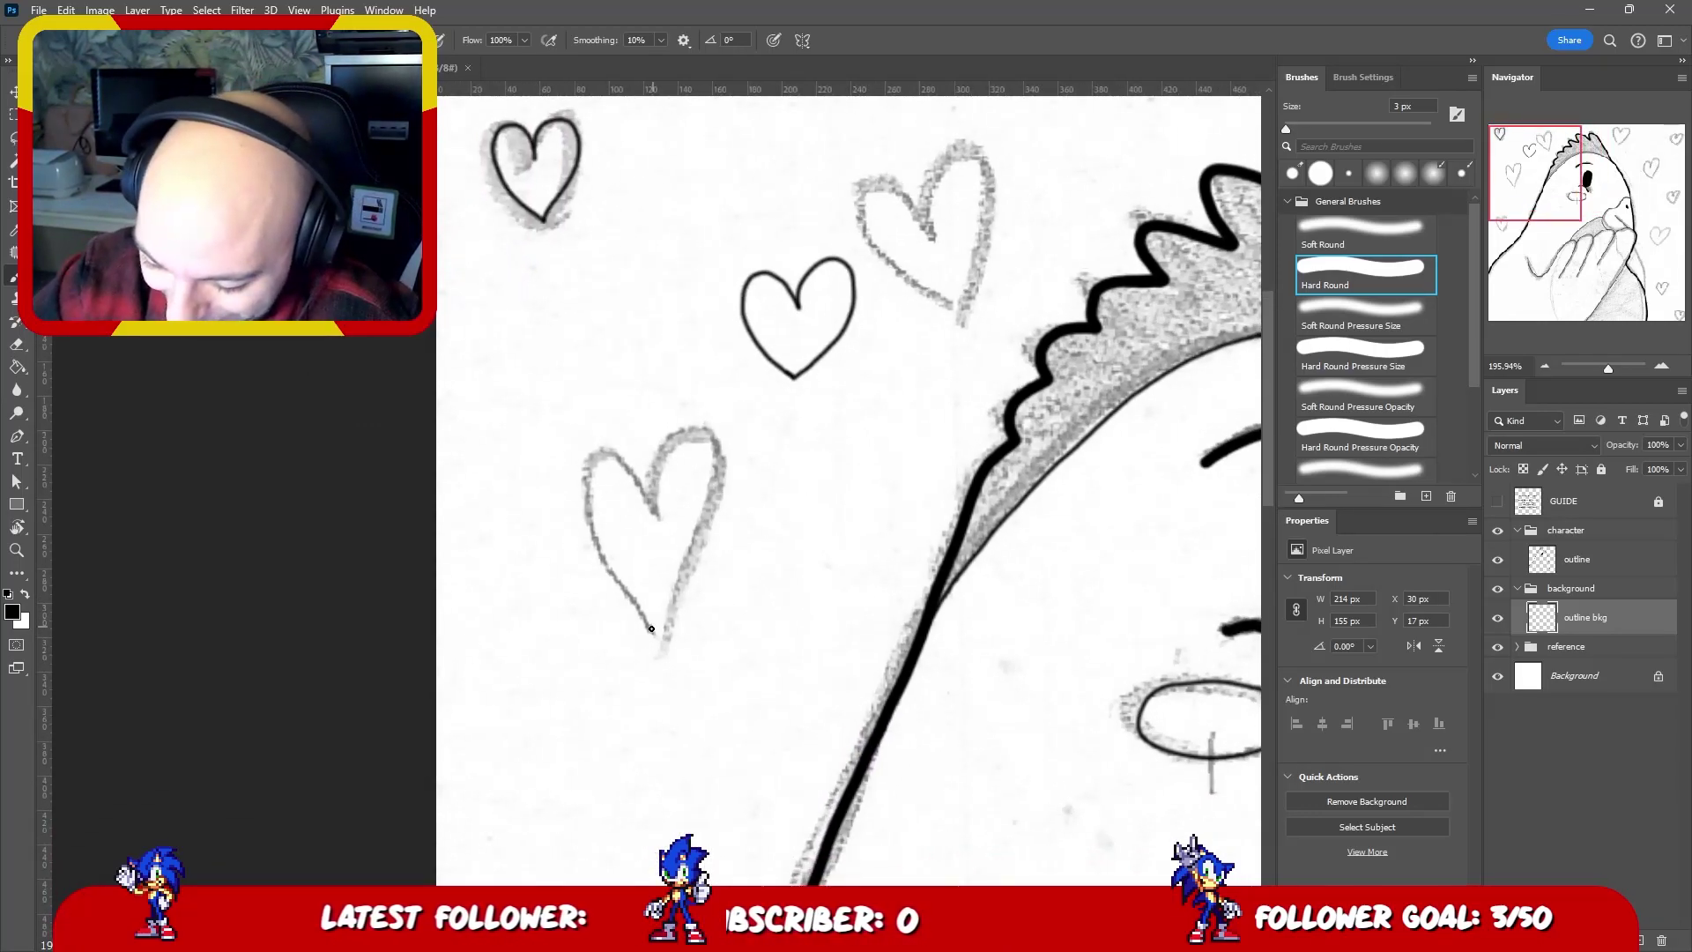
mouse_move(659, 636)
left_mouse_down()
mouse_move(598, 552)
mouse_move(581, 489)
mouse_move(611, 466)
mouse_move(642, 518)
mouse_move(652, 469)
mouse_move(696, 448)
mouse_move(711, 501)
mouse_move(661, 636)
left_mouse_up()
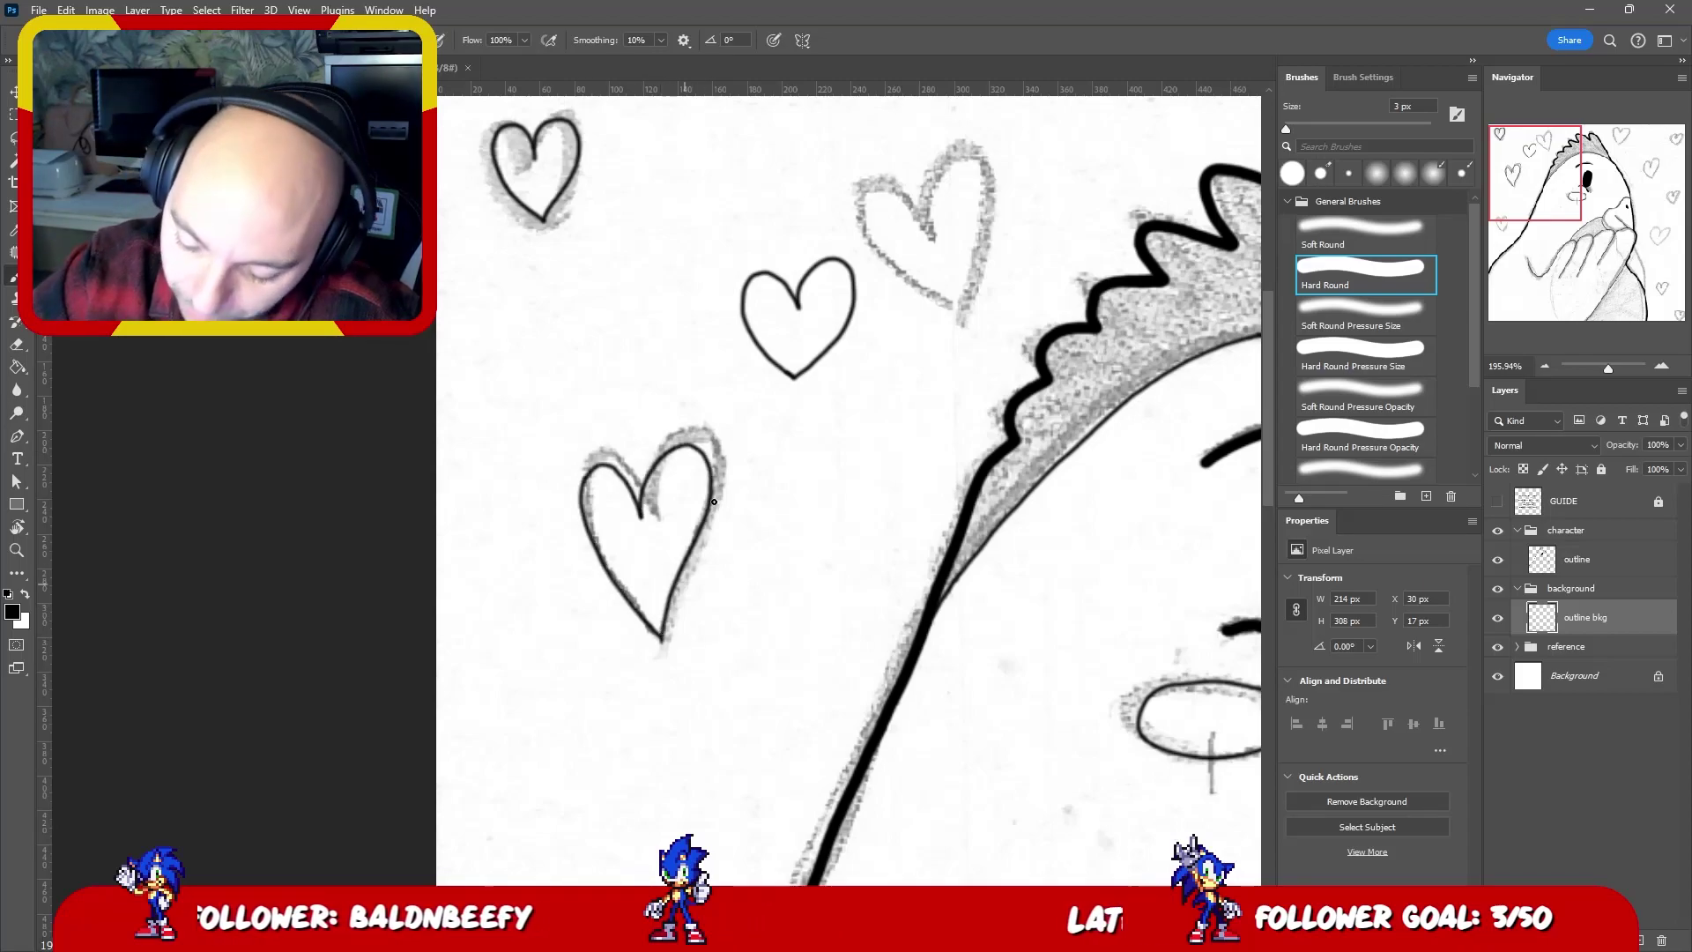
scroll(754, 415, "down", 4)
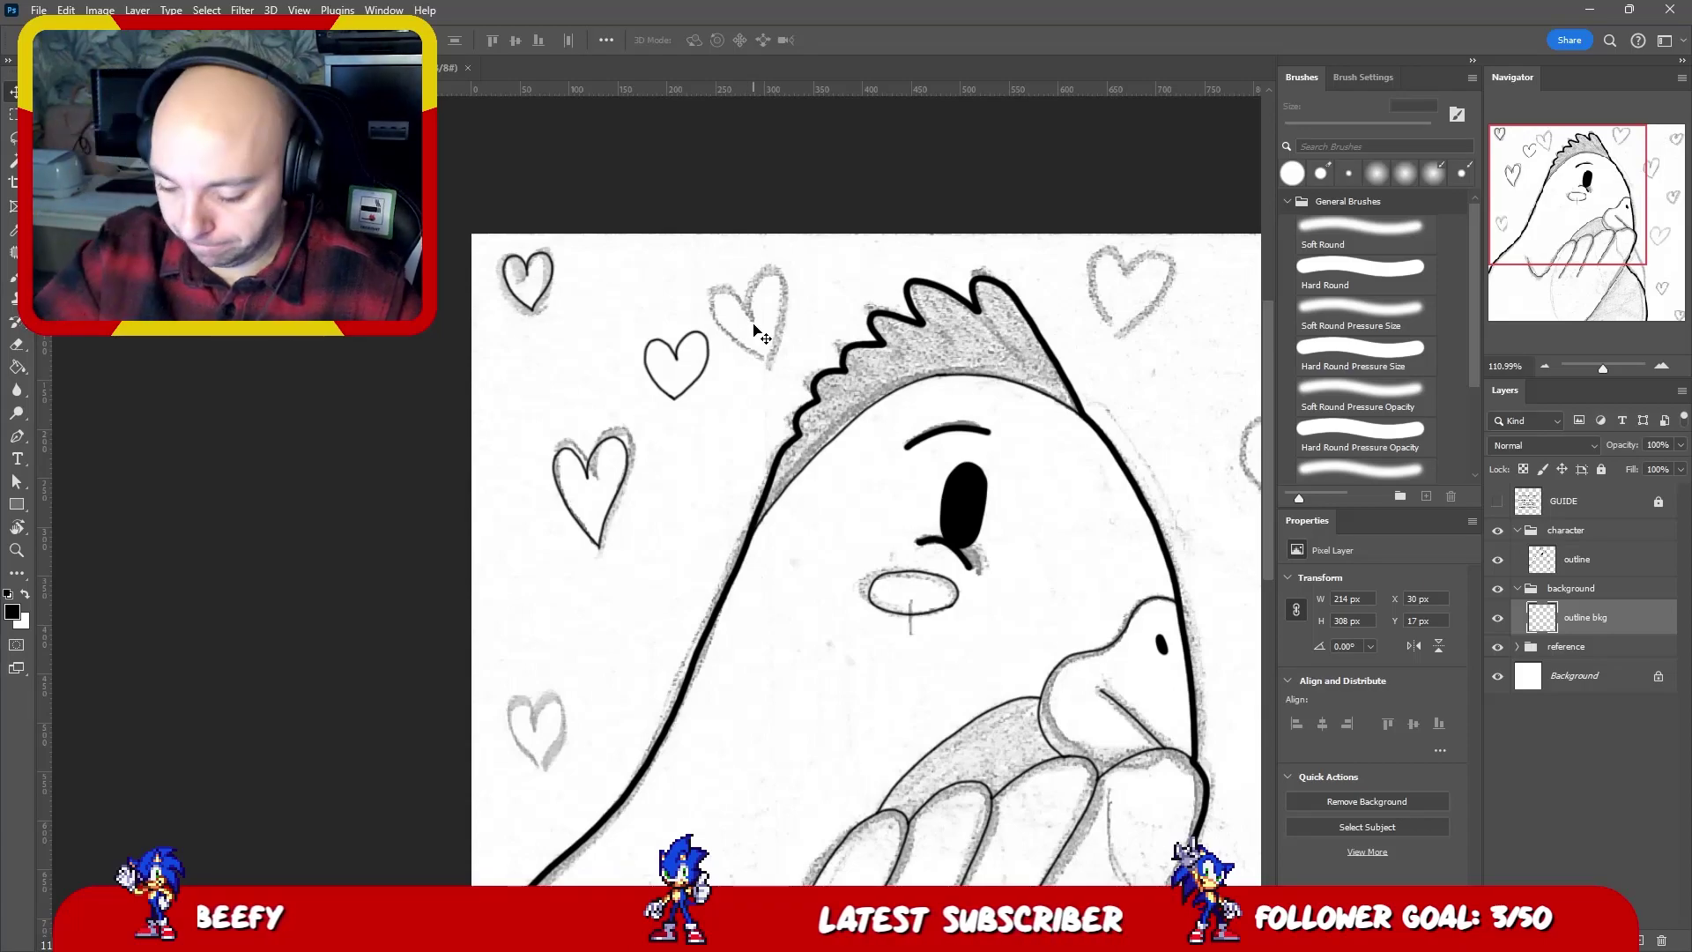
- Show the pencil reference sketch again and zoom and rotate the view onto the empty area left of the bird
left_click(1497, 647)
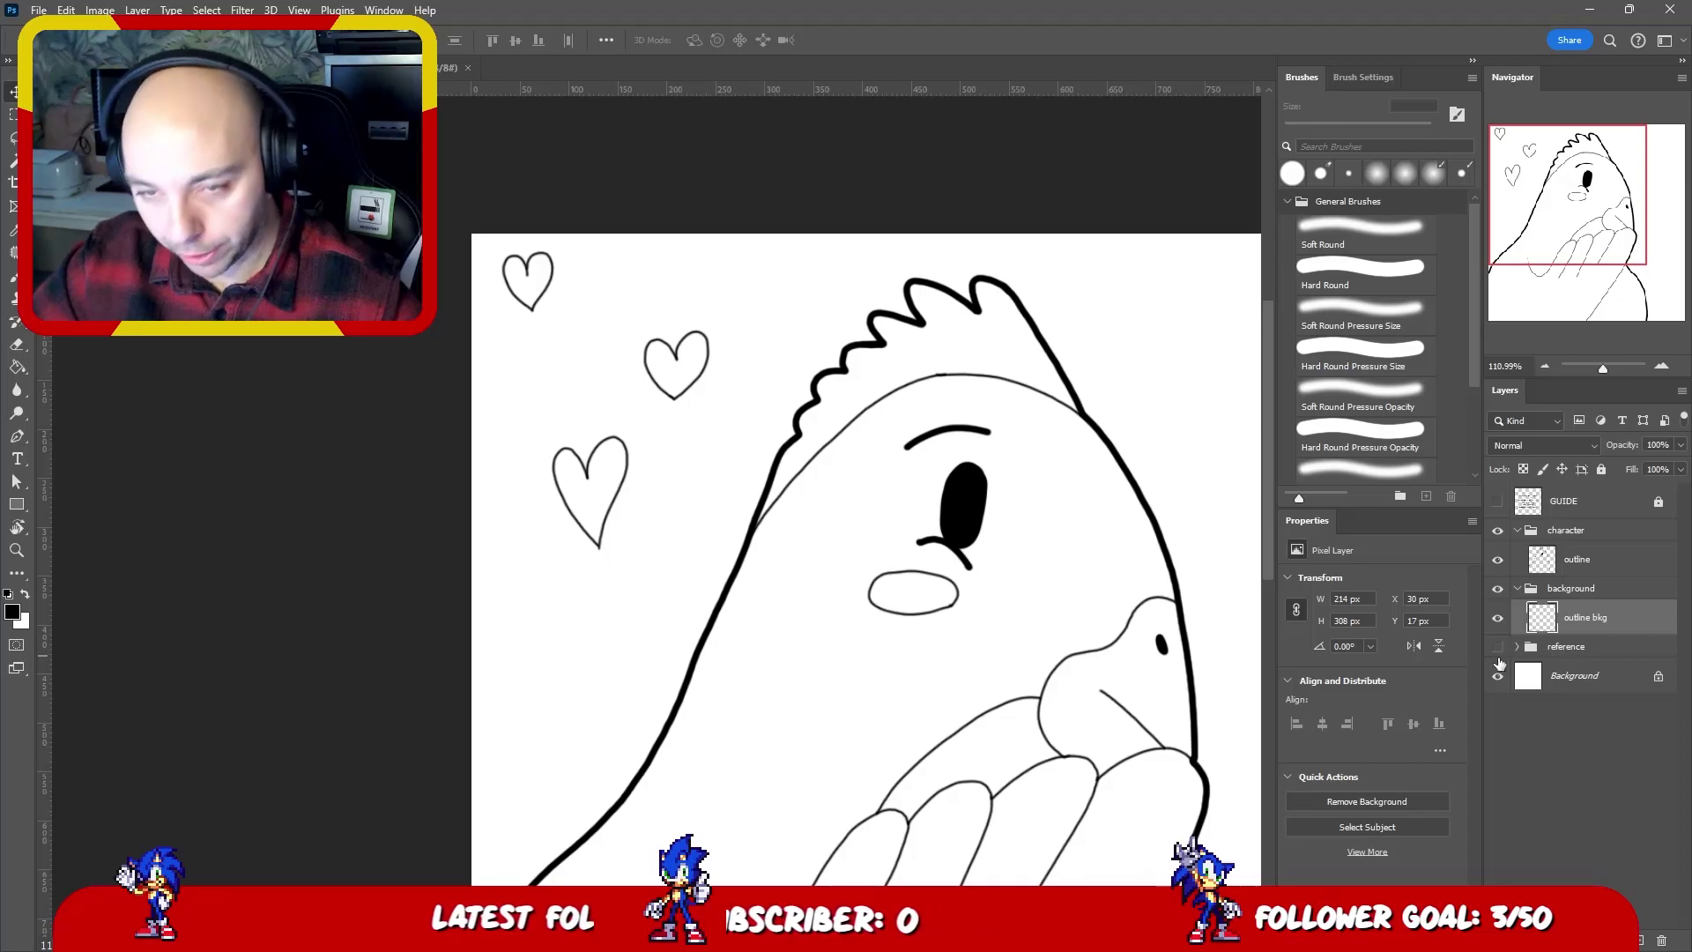
left_click(1497, 647)
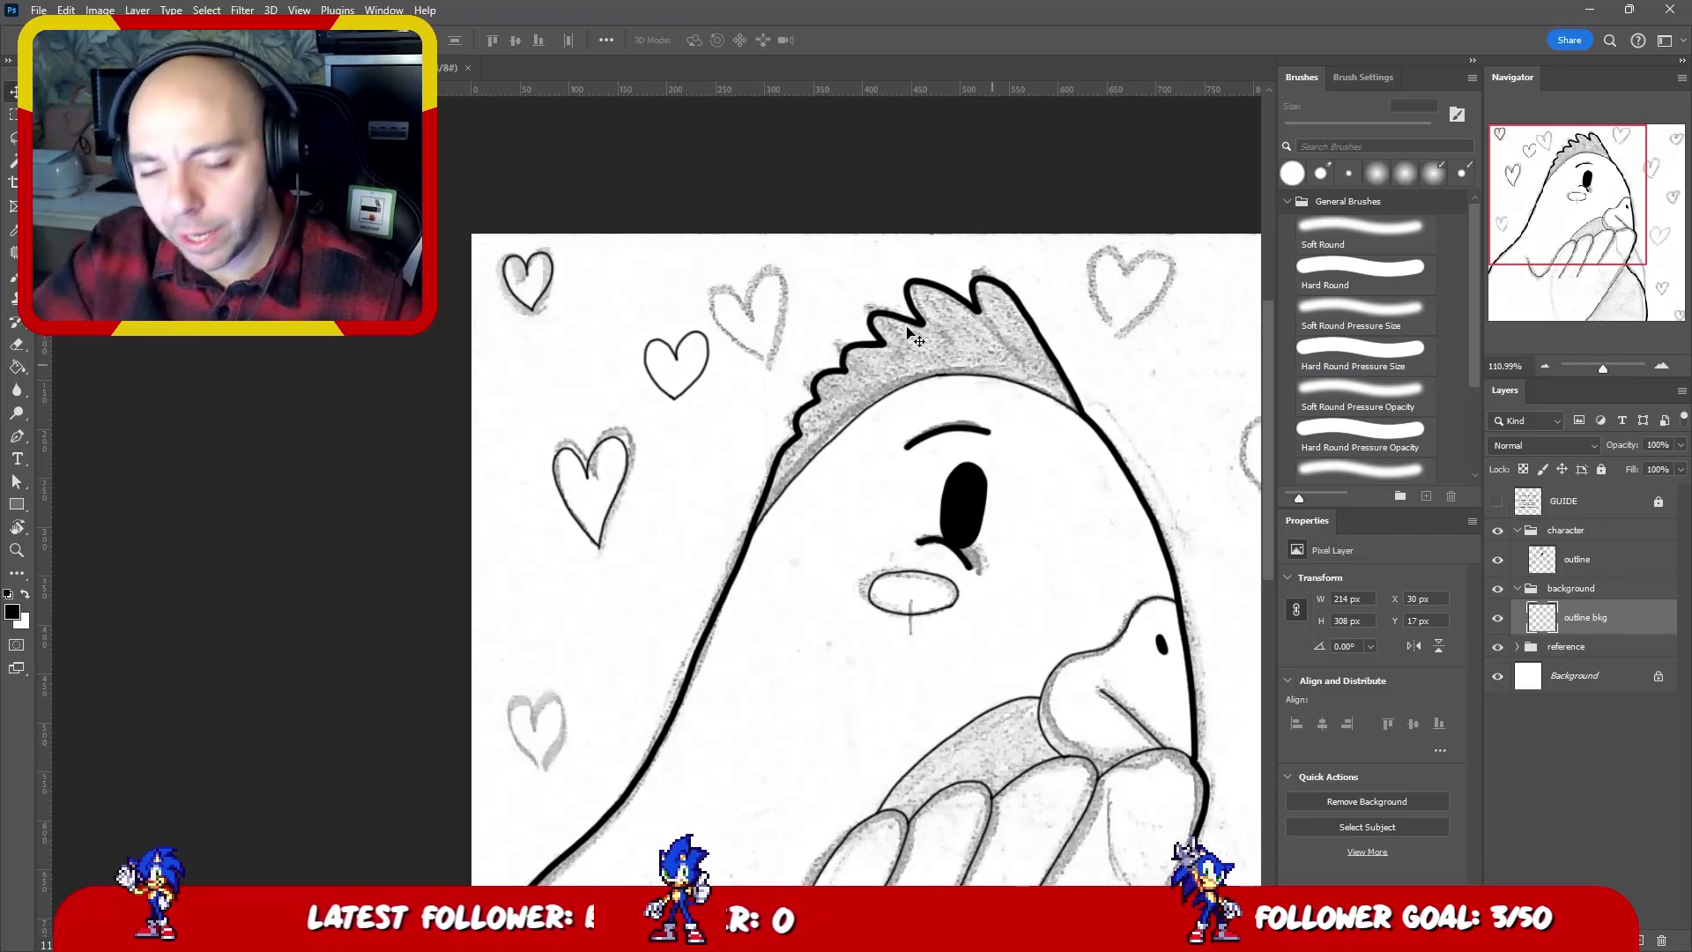
key("b")
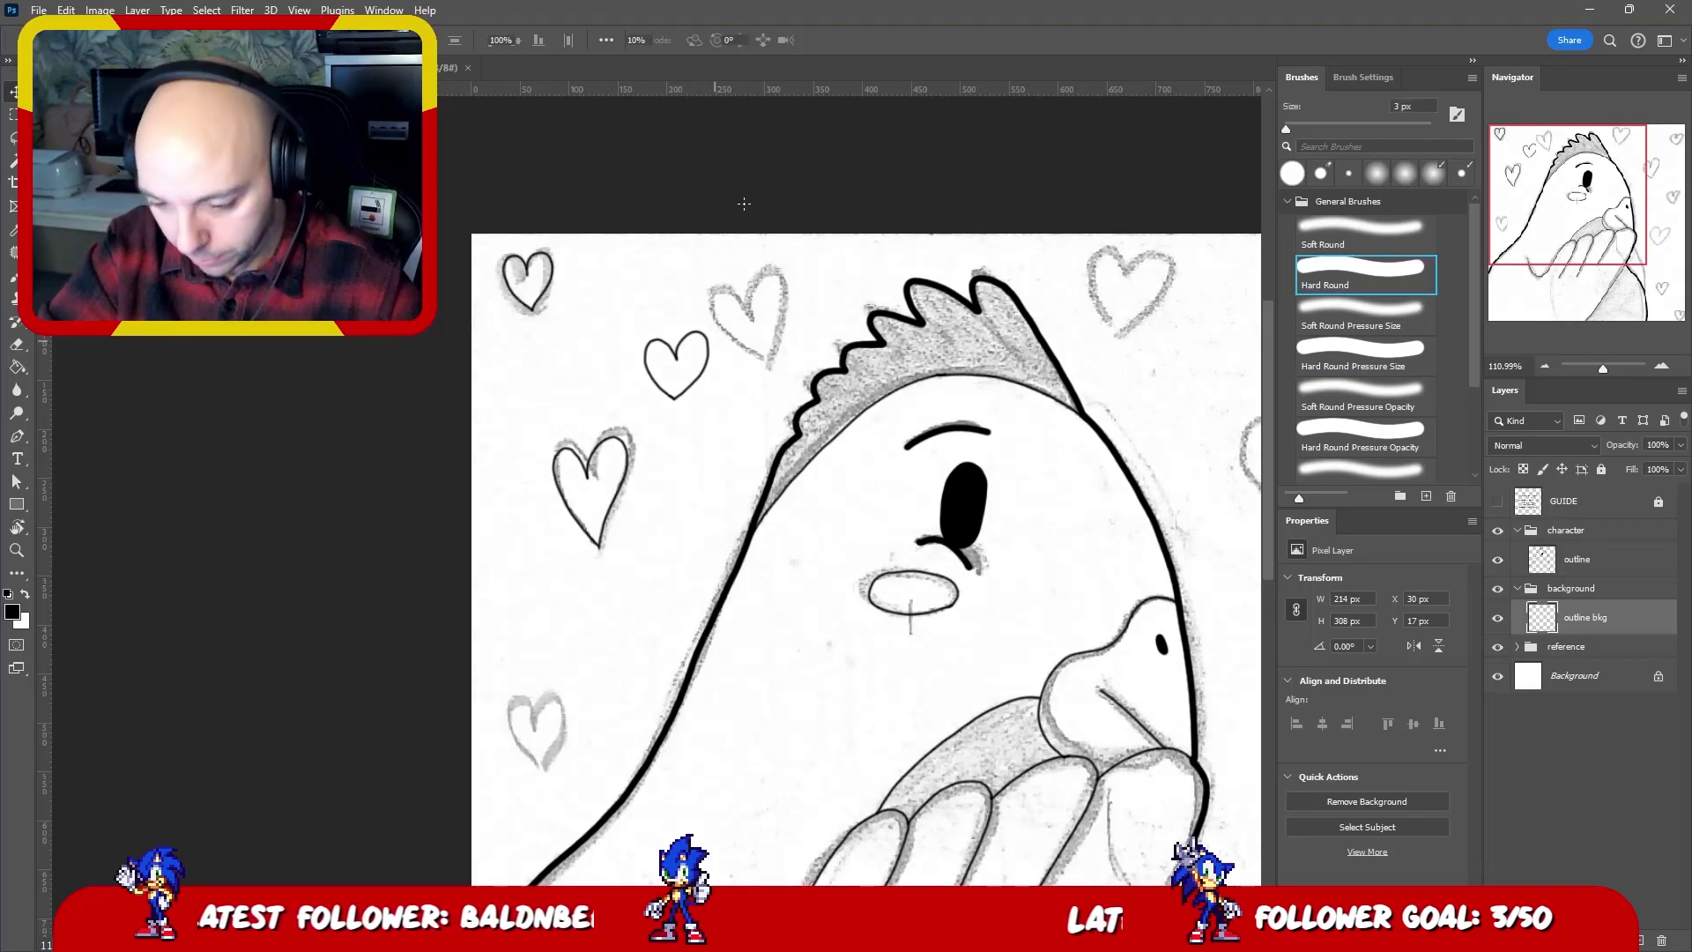
left_click_drag(723, 353, 751, 303)
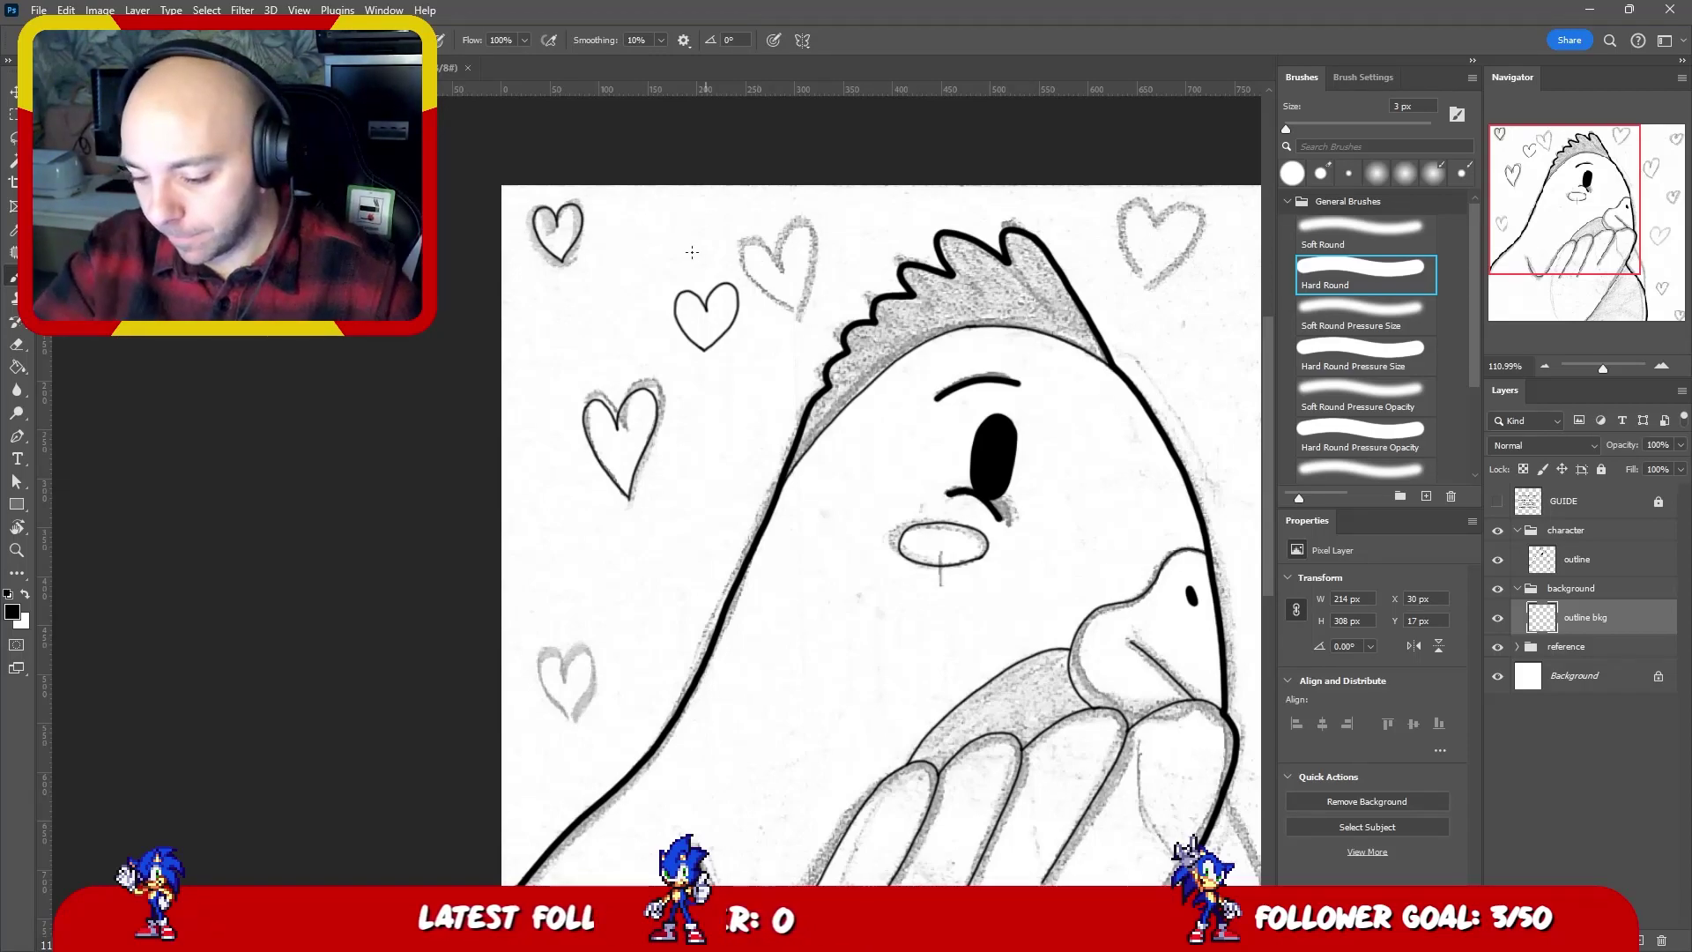
mouse_move(770, 336)
left_mouse_down()
mouse_move(796, 265)
mouse_move(841, 256)
mouse_move(823, 234)
left_mouse_up()
scroll(781, 289, "up", 3)
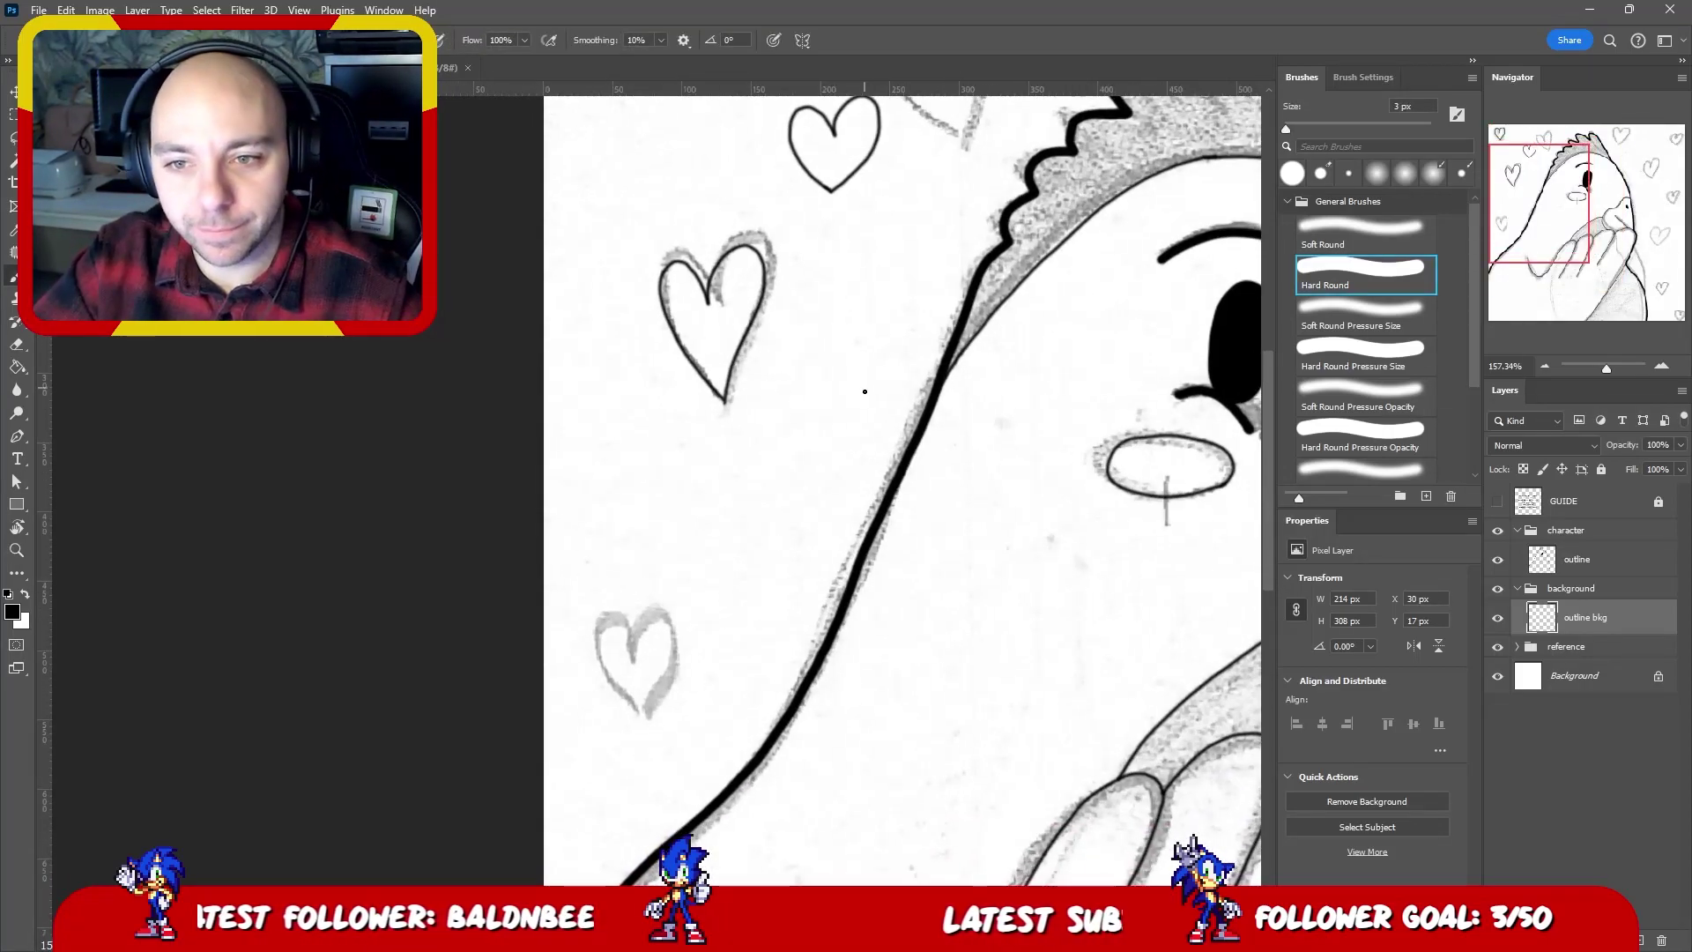
key("r")
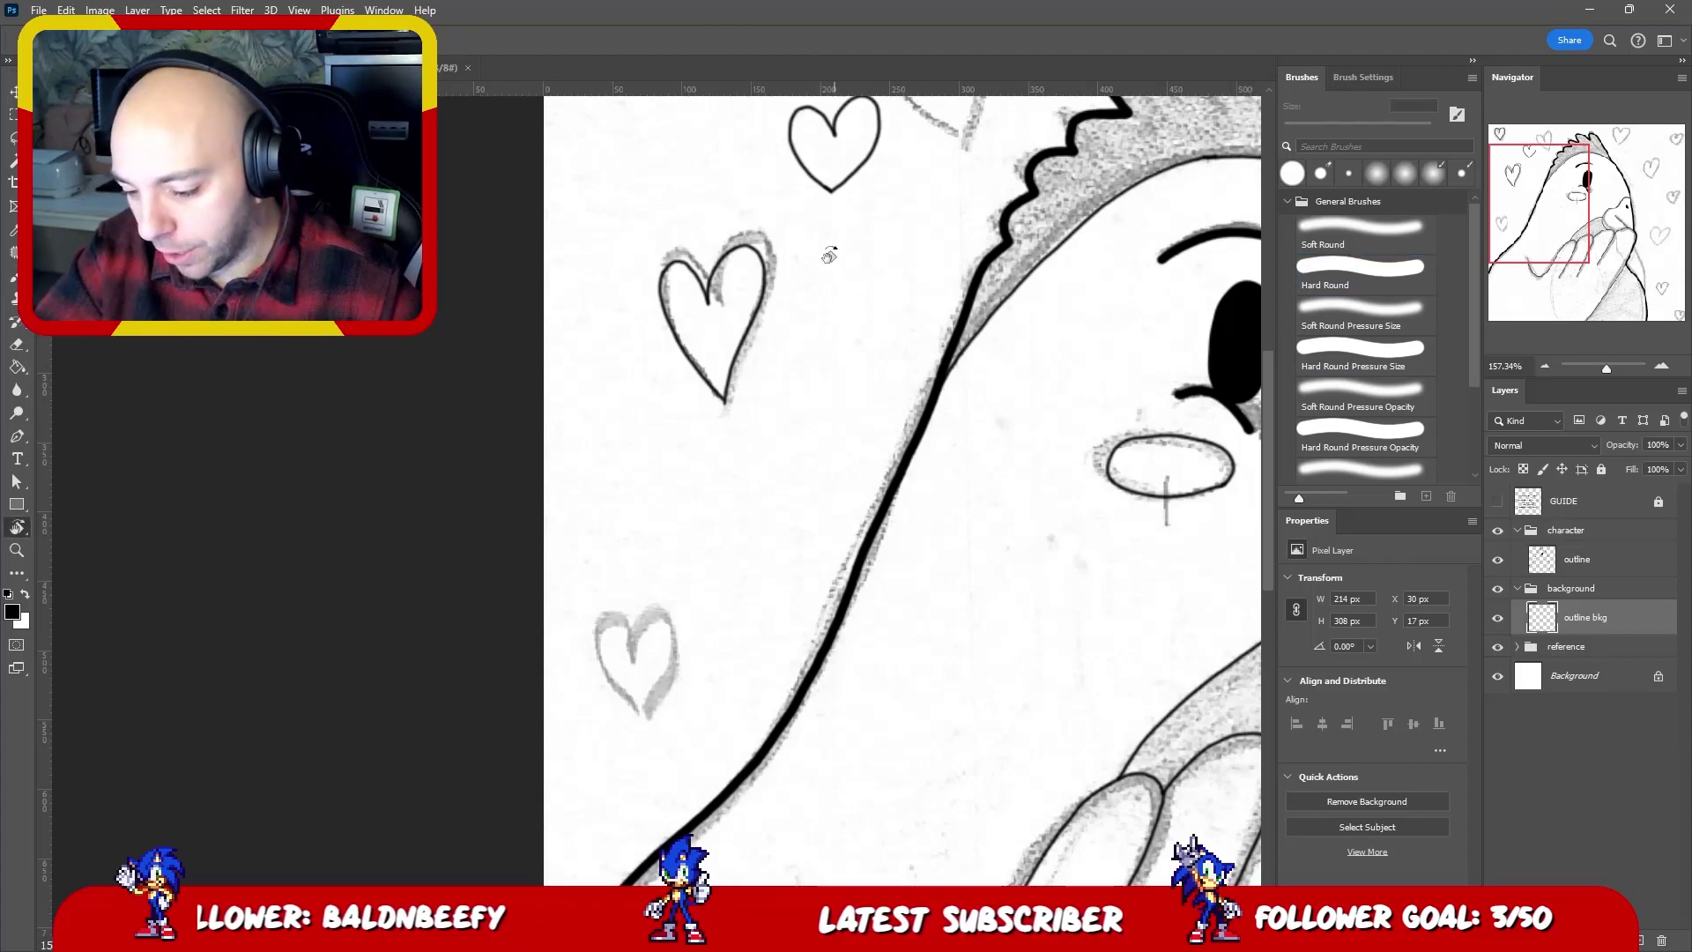
mouse_move(827, 221)
left_mouse_down()
mouse_move(775, 231)
mouse_move(850, 329)
mouse_move(891, 264)
left_mouse_up()
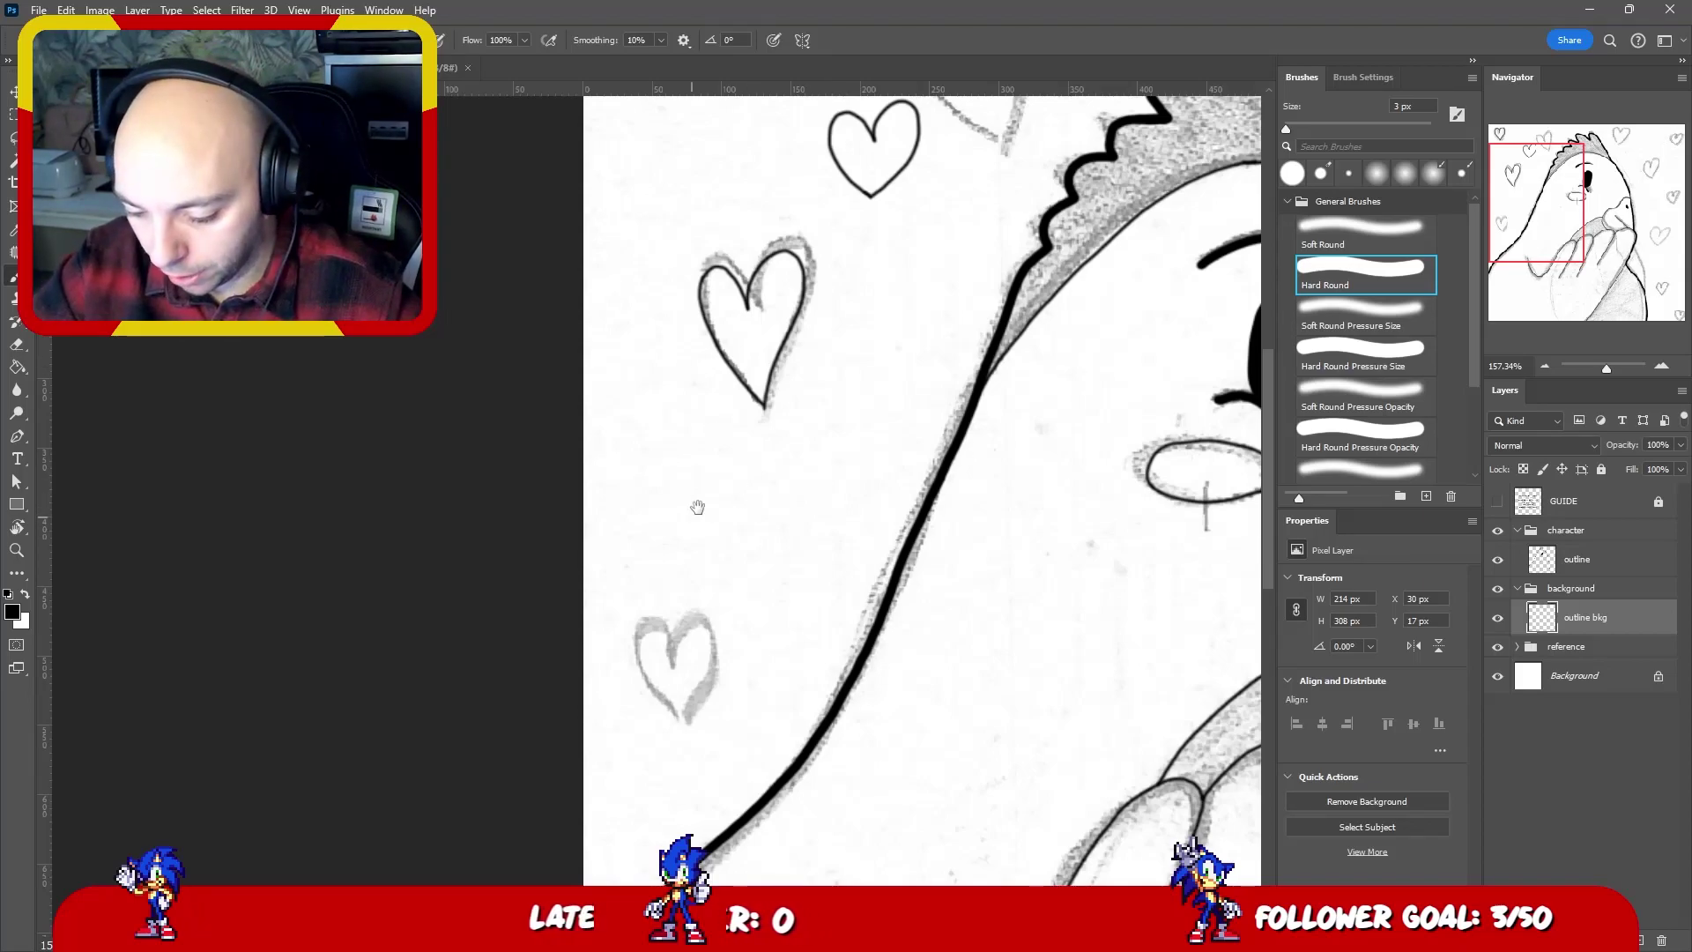
left_click_drag(697, 506, 774, 496)
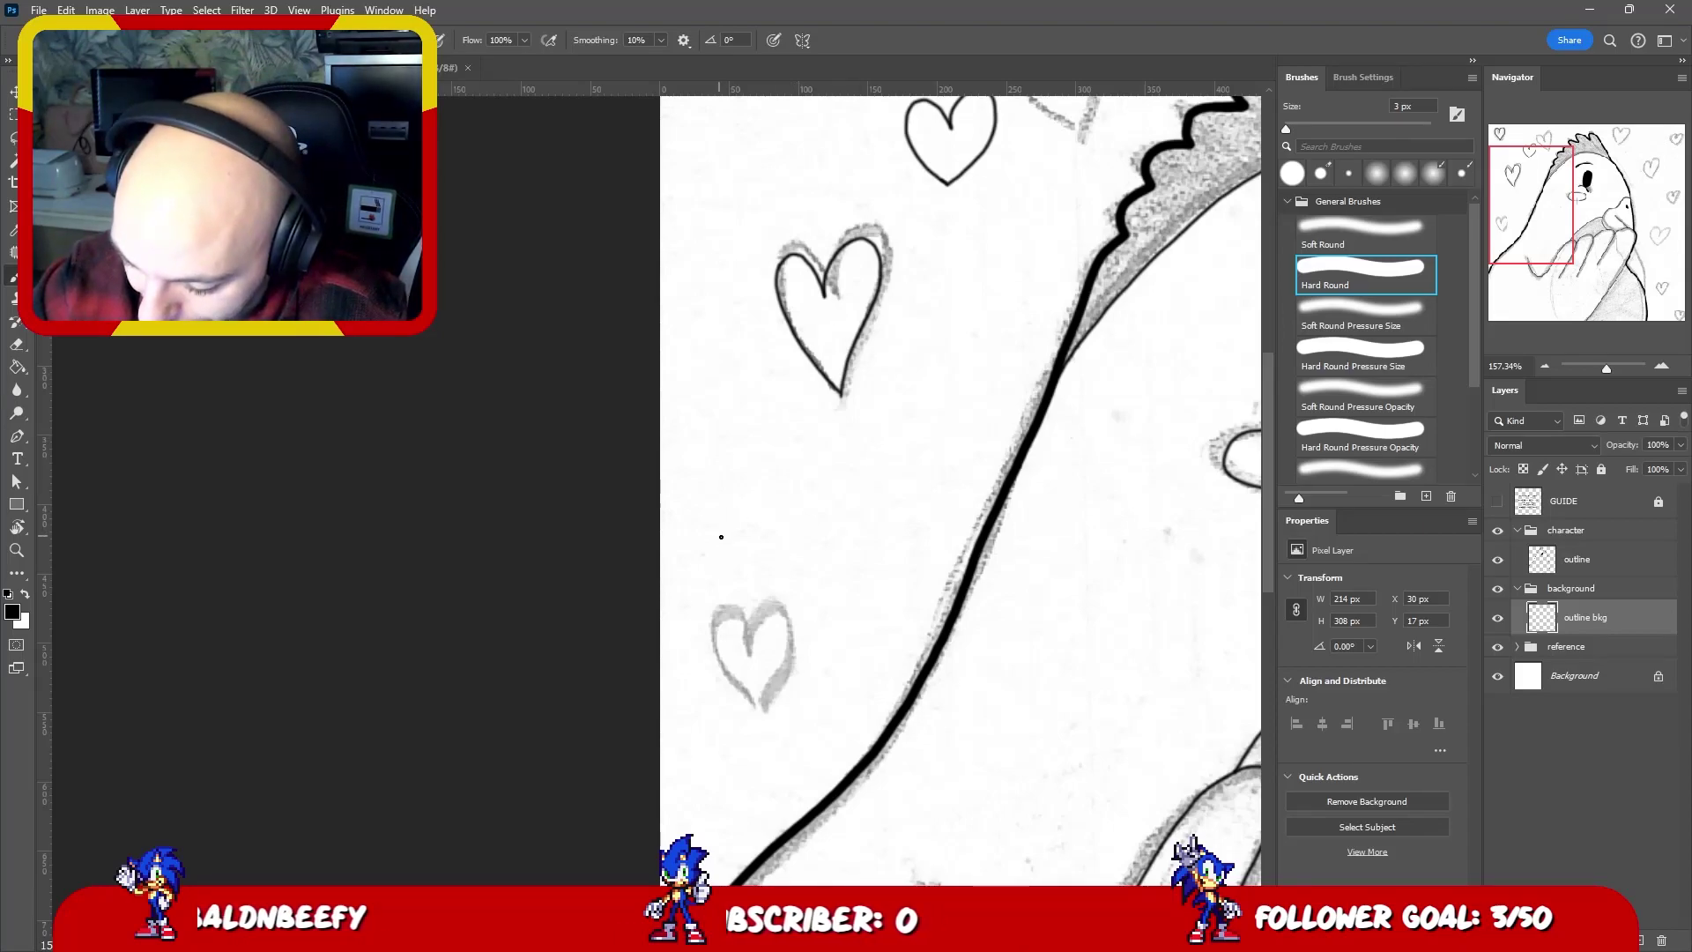
- Draw a small black heart at the left edge beside the bird, then view the whole canvas
mouse_move(722, 536)
left_mouse_down()
mouse_move(736, 477)
mouse_move(730, 532)
mouse_move(711, 532)
mouse_move(702, 484)
mouse_move(721, 506)
mouse_move(741, 477)
mouse_move(736, 531)
left_mouse_up()
key("ctrl+z")
key("z")
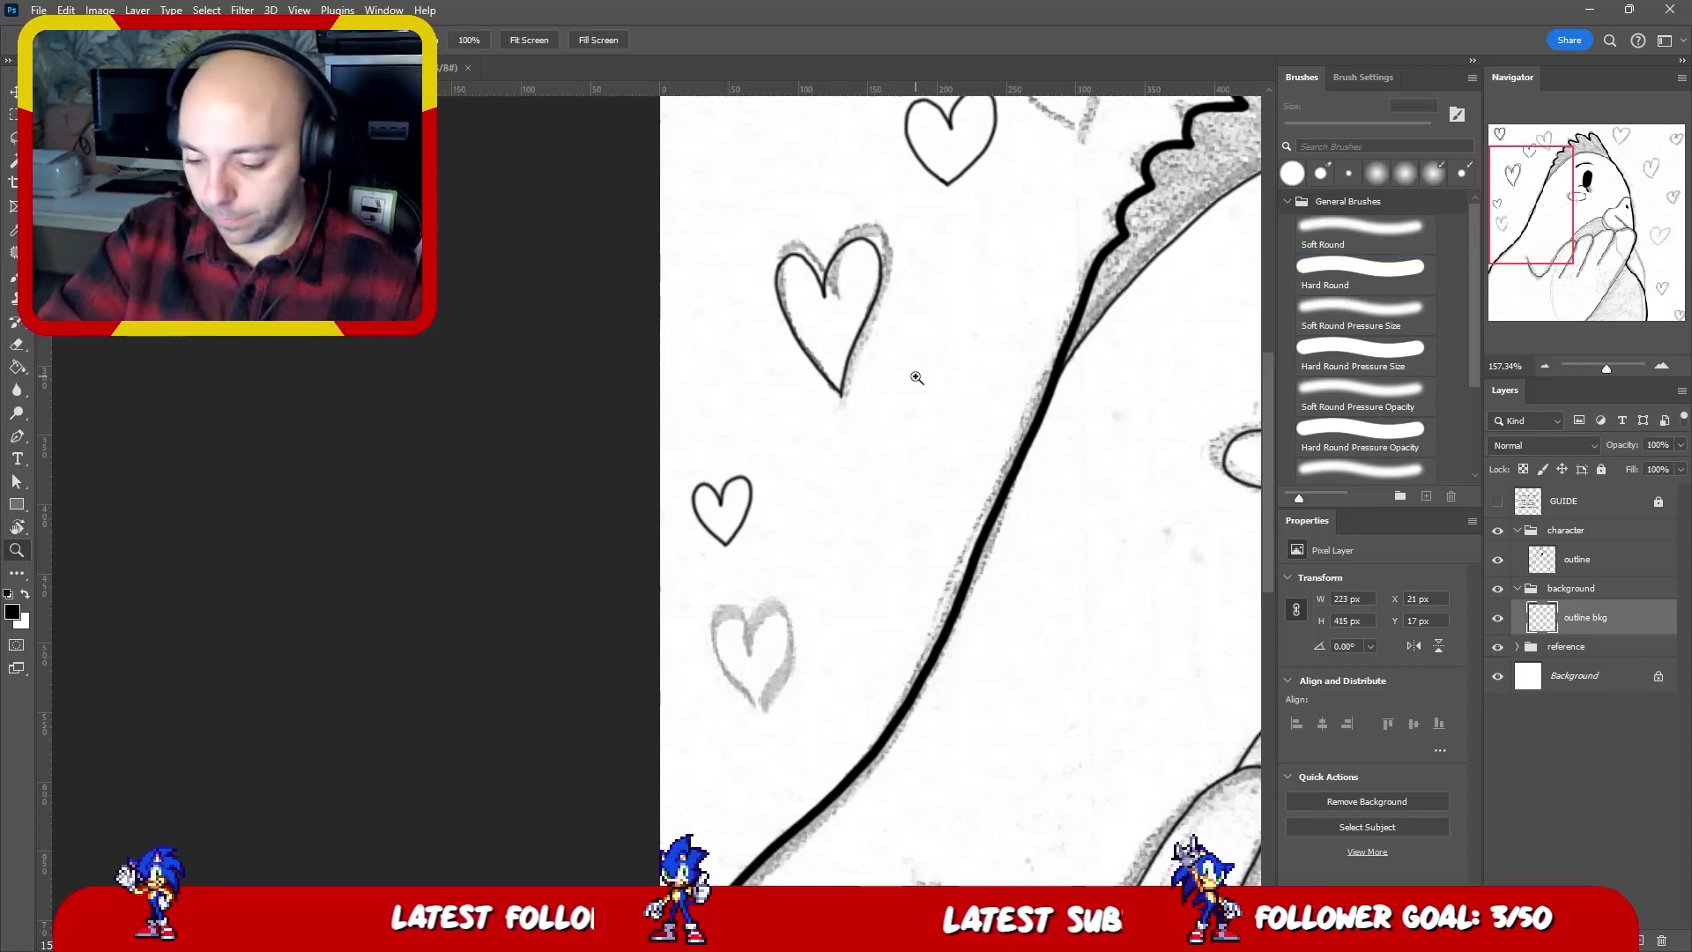
left_click_drag(914, 379, 760, 435)
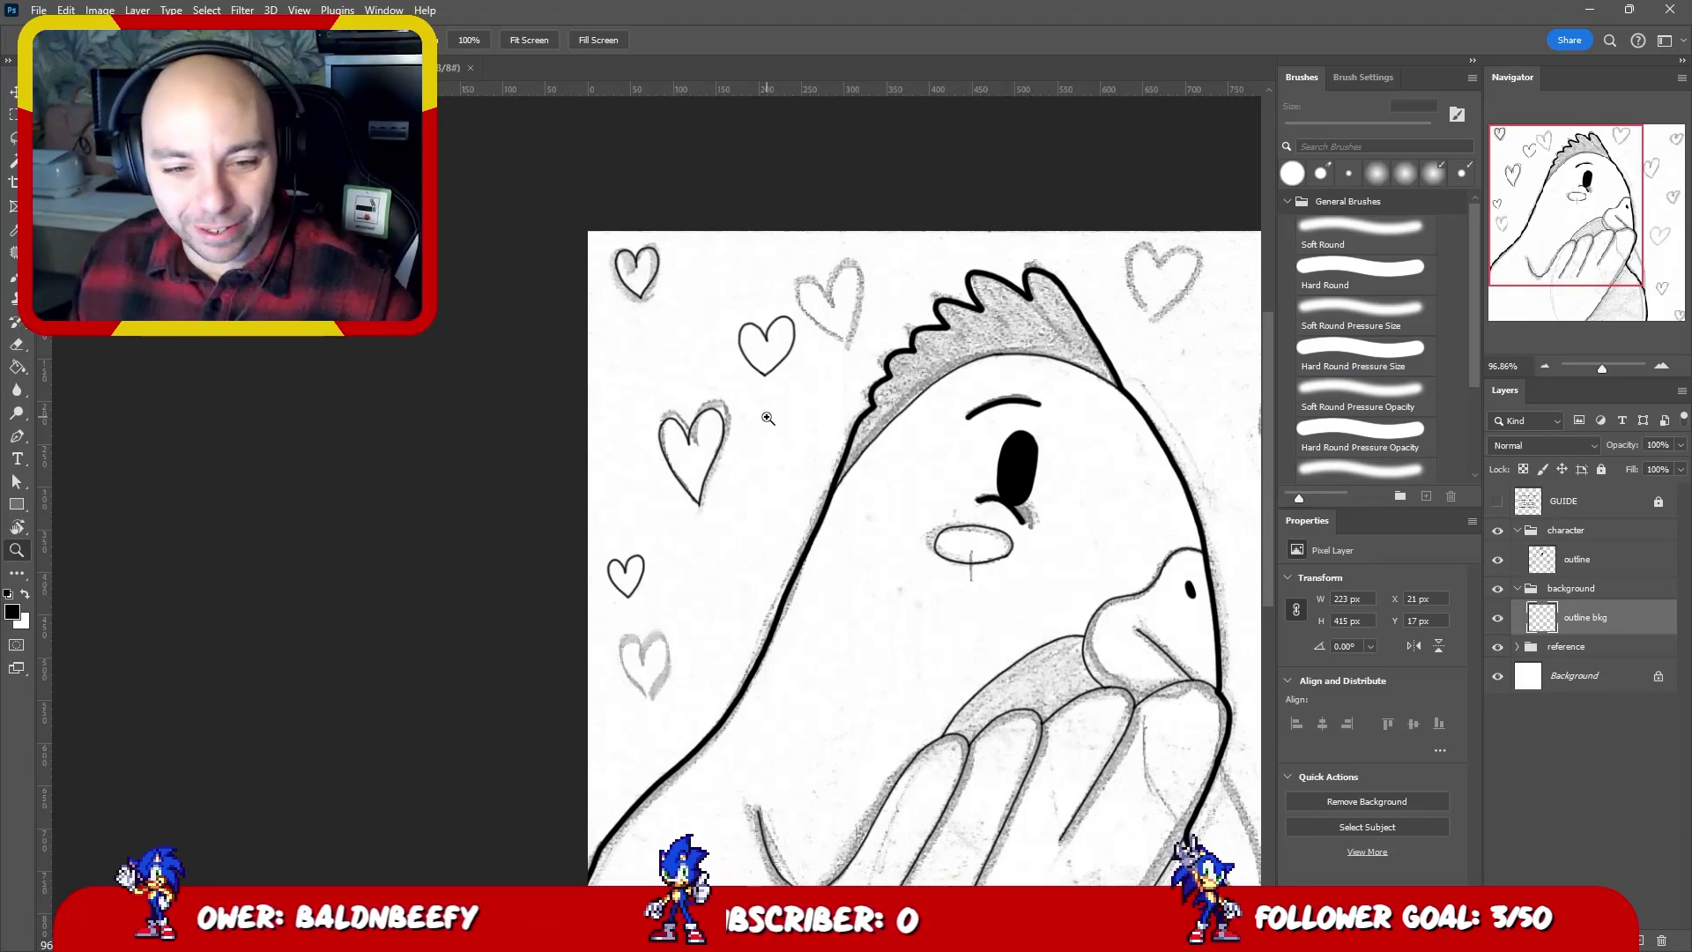
left_click_drag(766, 416, 484, 322)
- Hide the bird's outline and the pencil reference so only the top-left hearts show, zoomed in
key("v")
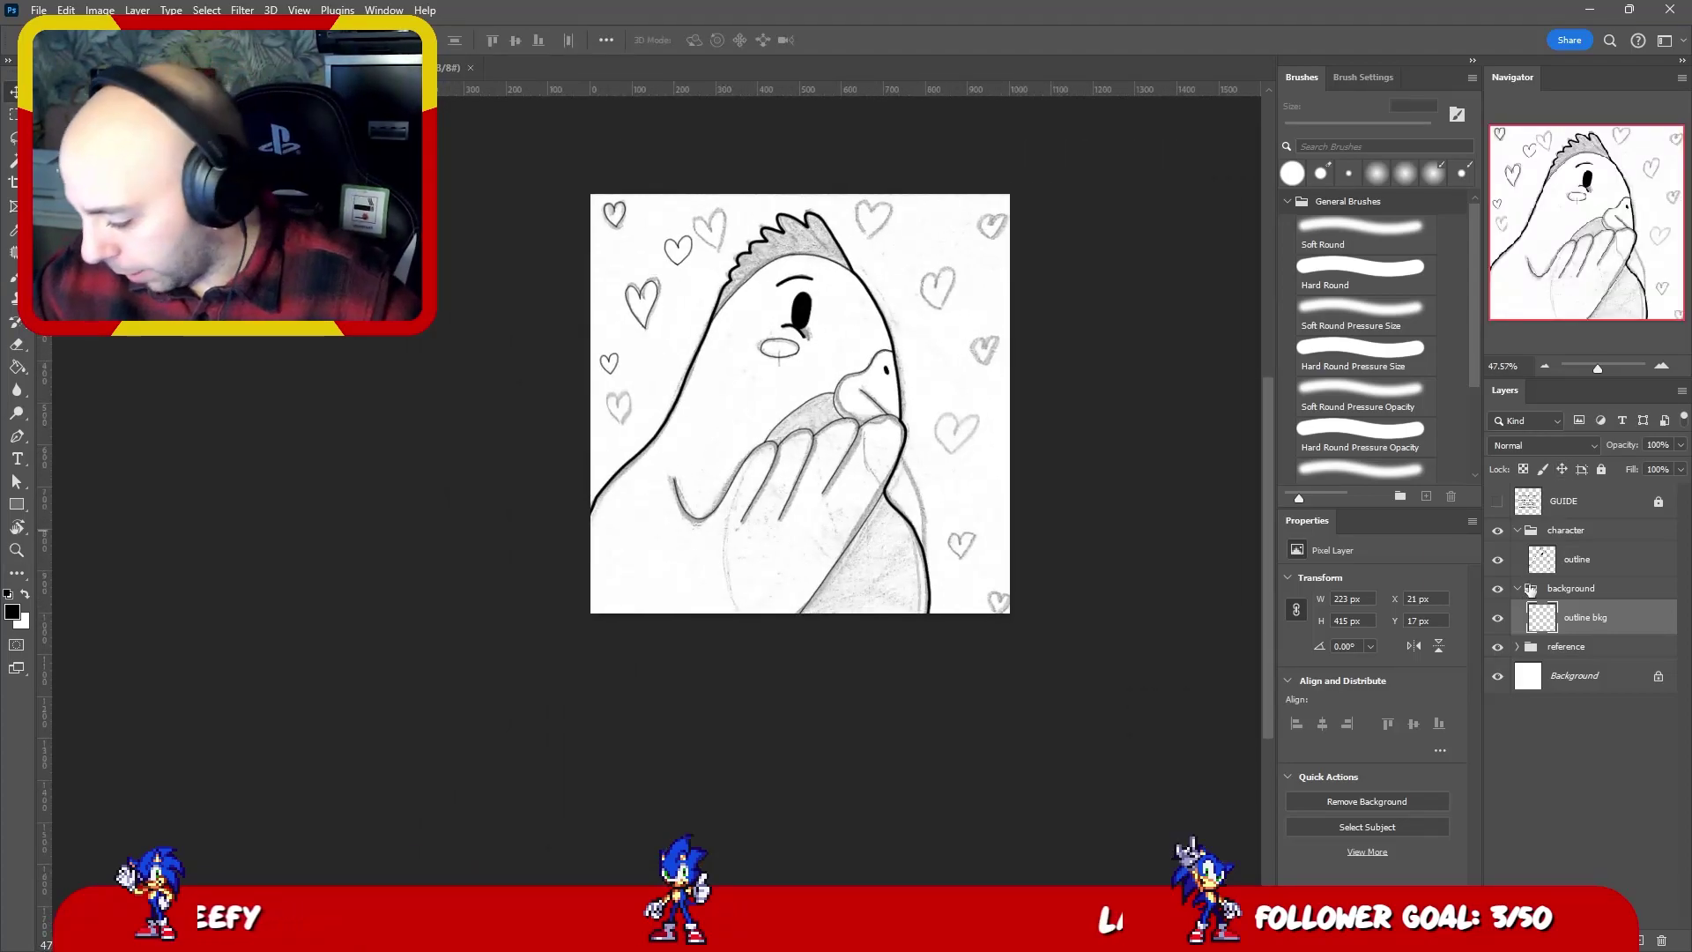
left_click(1517, 529)
left_click(1497, 529)
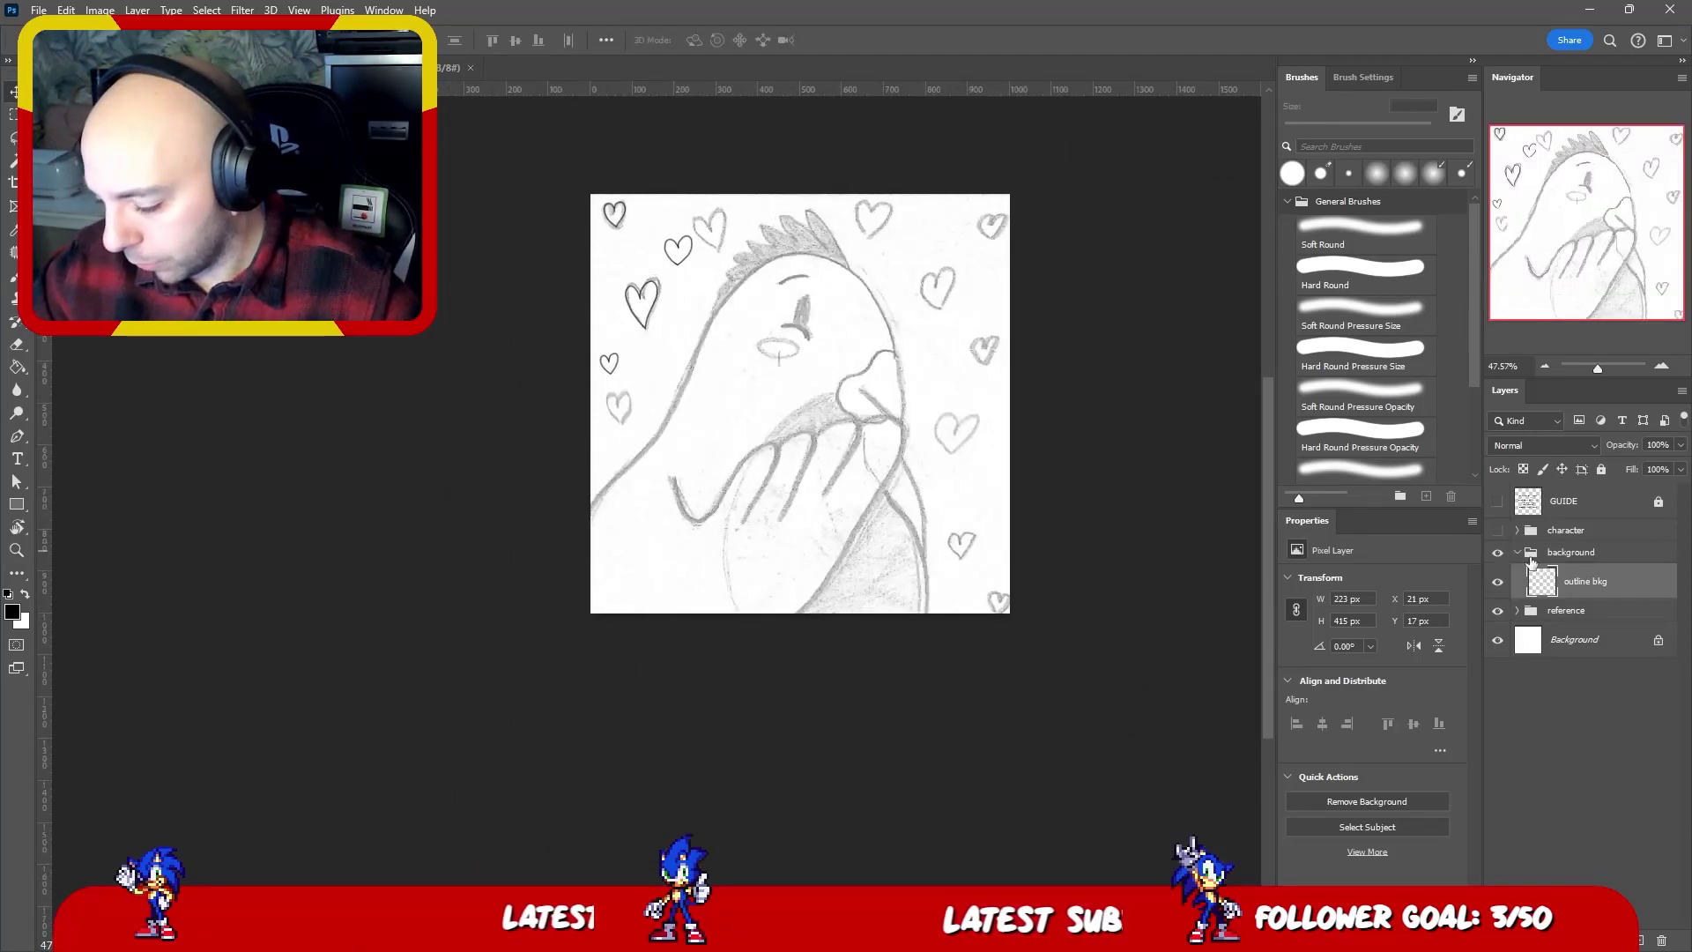
left_click(1496, 611)
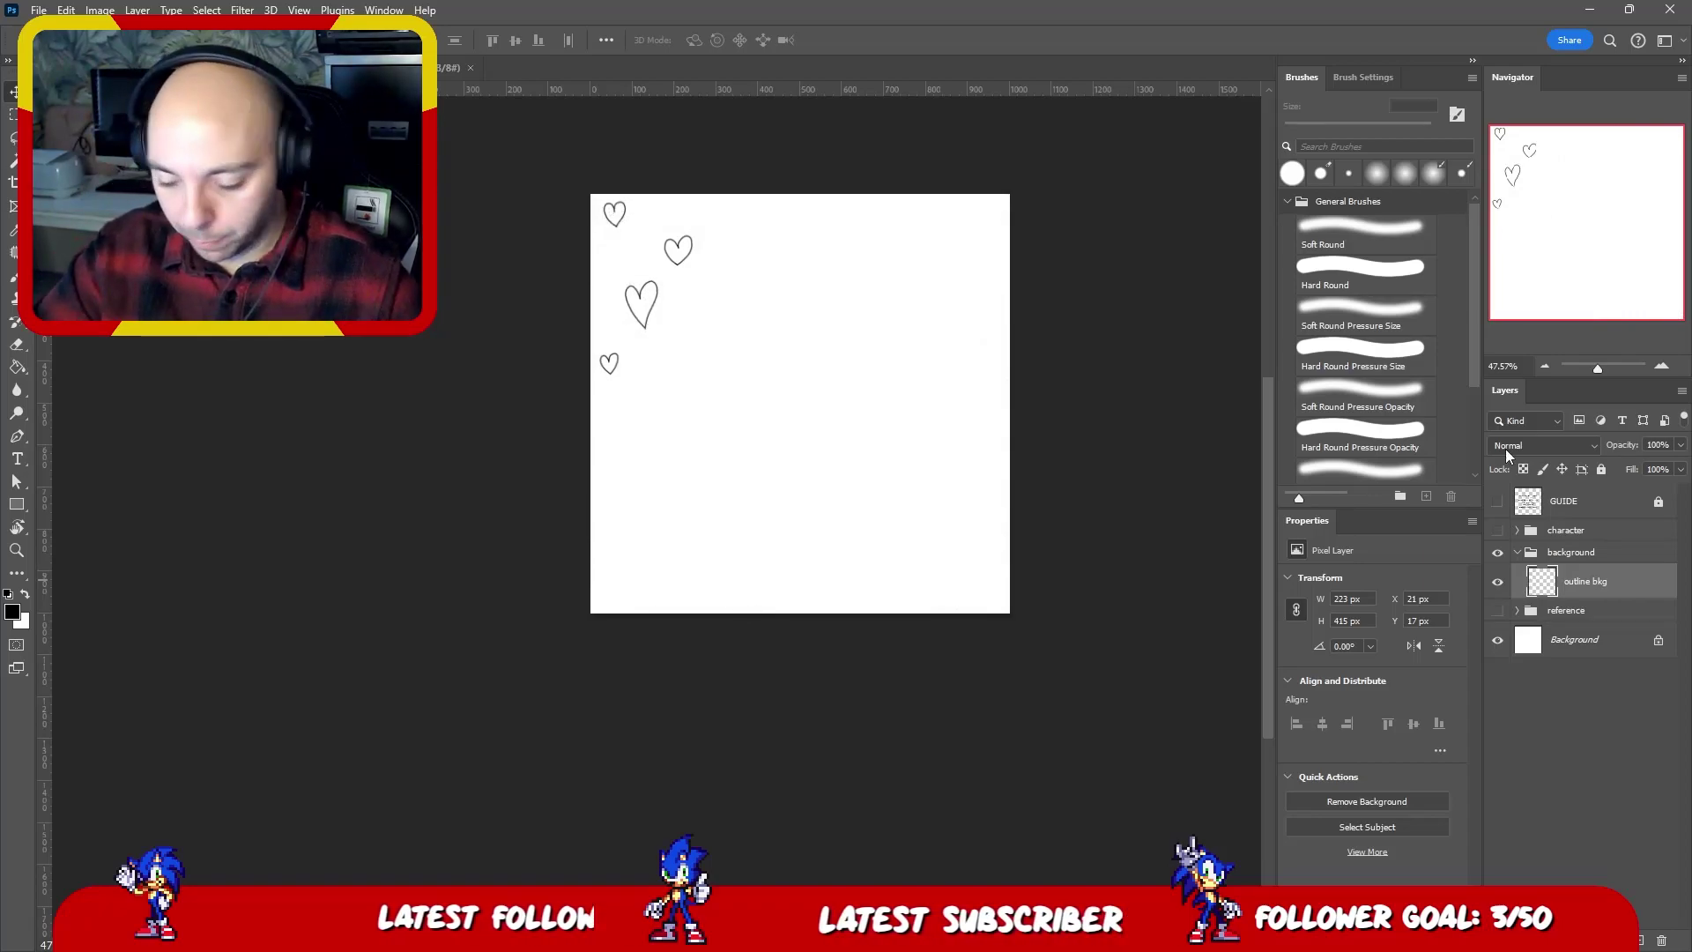
key("z")
mouse_move(652, 313)
left_mouse_down()
mouse_move(754, 313)
mouse_move(705, 403)
mouse_move(771, 291)
mouse_move(734, 269)
mouse_move(734, 310)
mouse_move(751, 302)
left_mouse_up()
- Lasso the third heart and reposition it with the Move tool
key("l")
key("v")
key("l")
key("ctrl+d")
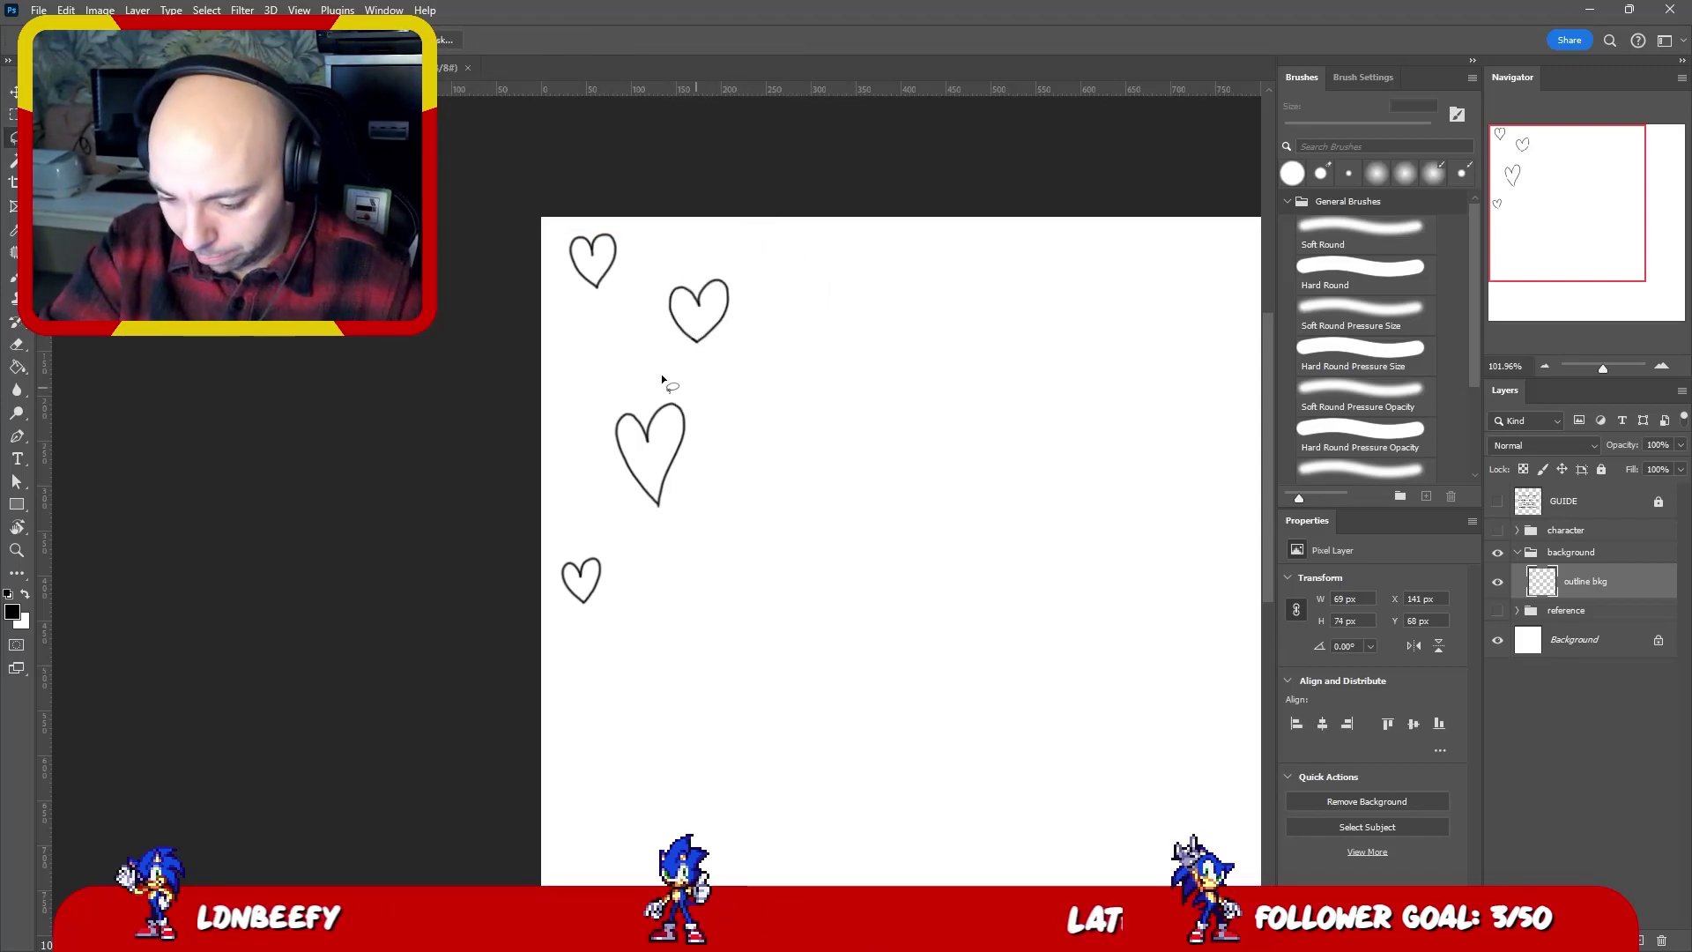
mouse_move(663, 378)
left_mouse_down()
mouse_move(649, 525)
mouse_move(721, 316)
mouse_move(692, 429)
left_mouse_up()
key("v")
key("ctrl+d")
key("l")
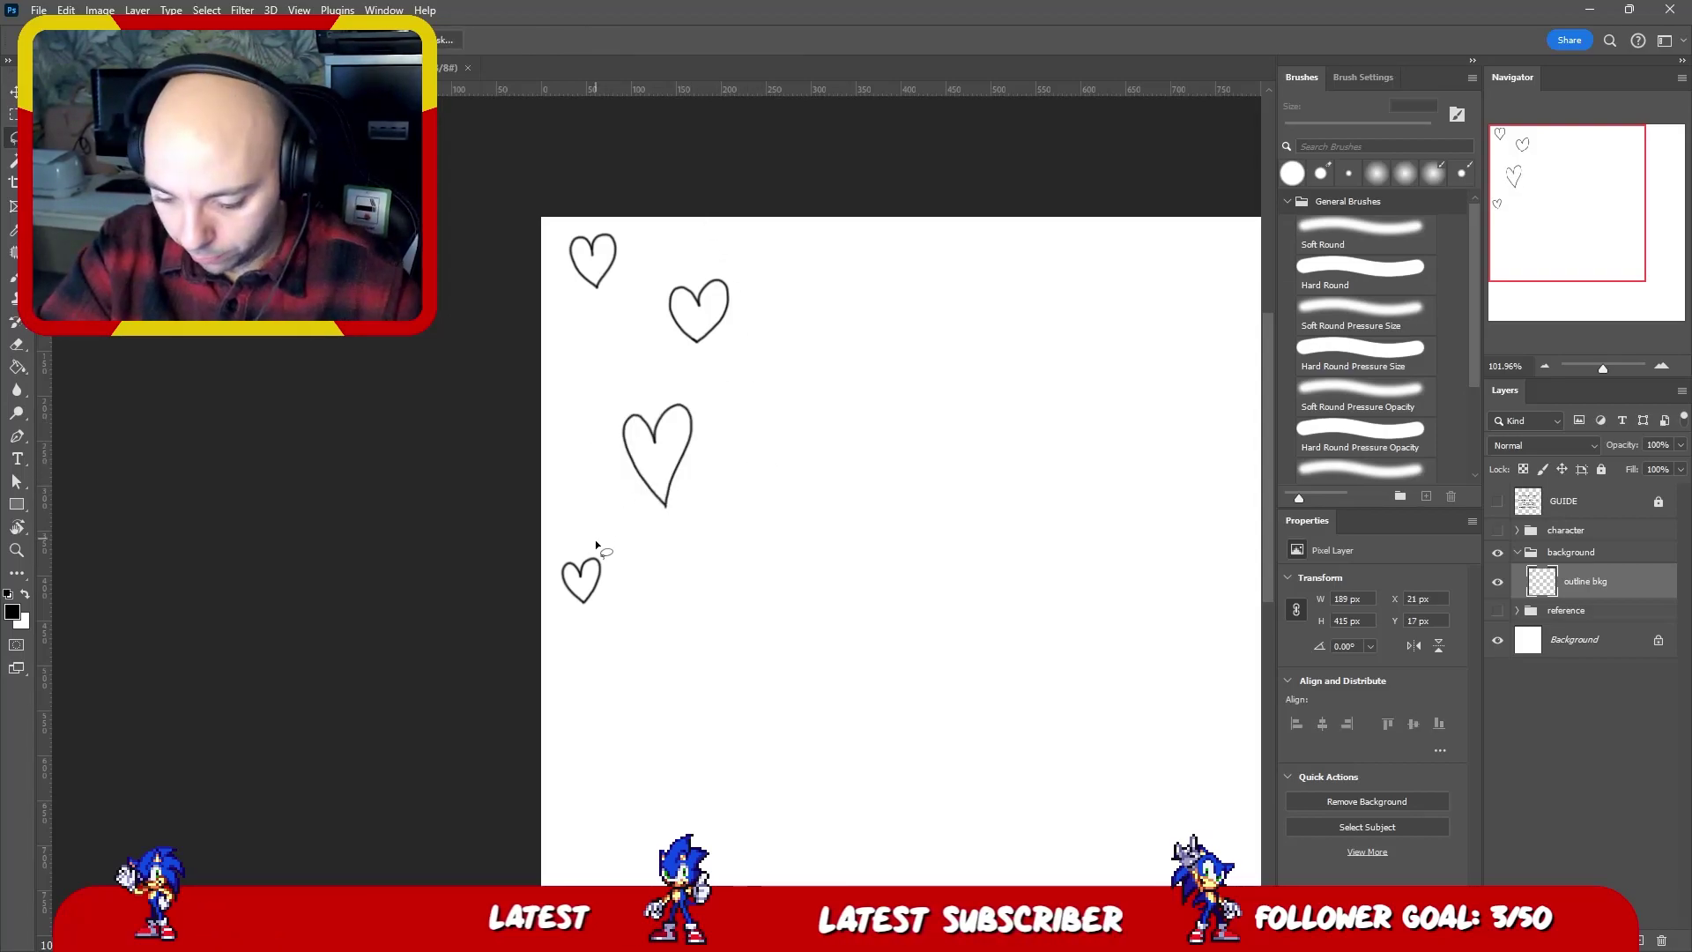
- Lift the small bottom heart up into the top-left cluster, then lasso all the top-left hearts
mouse_move(596, 547)
left_mouse_down()
mouse_move(610, 628)
mouse_move(603, 357)
left_mouse_up()
key("v")
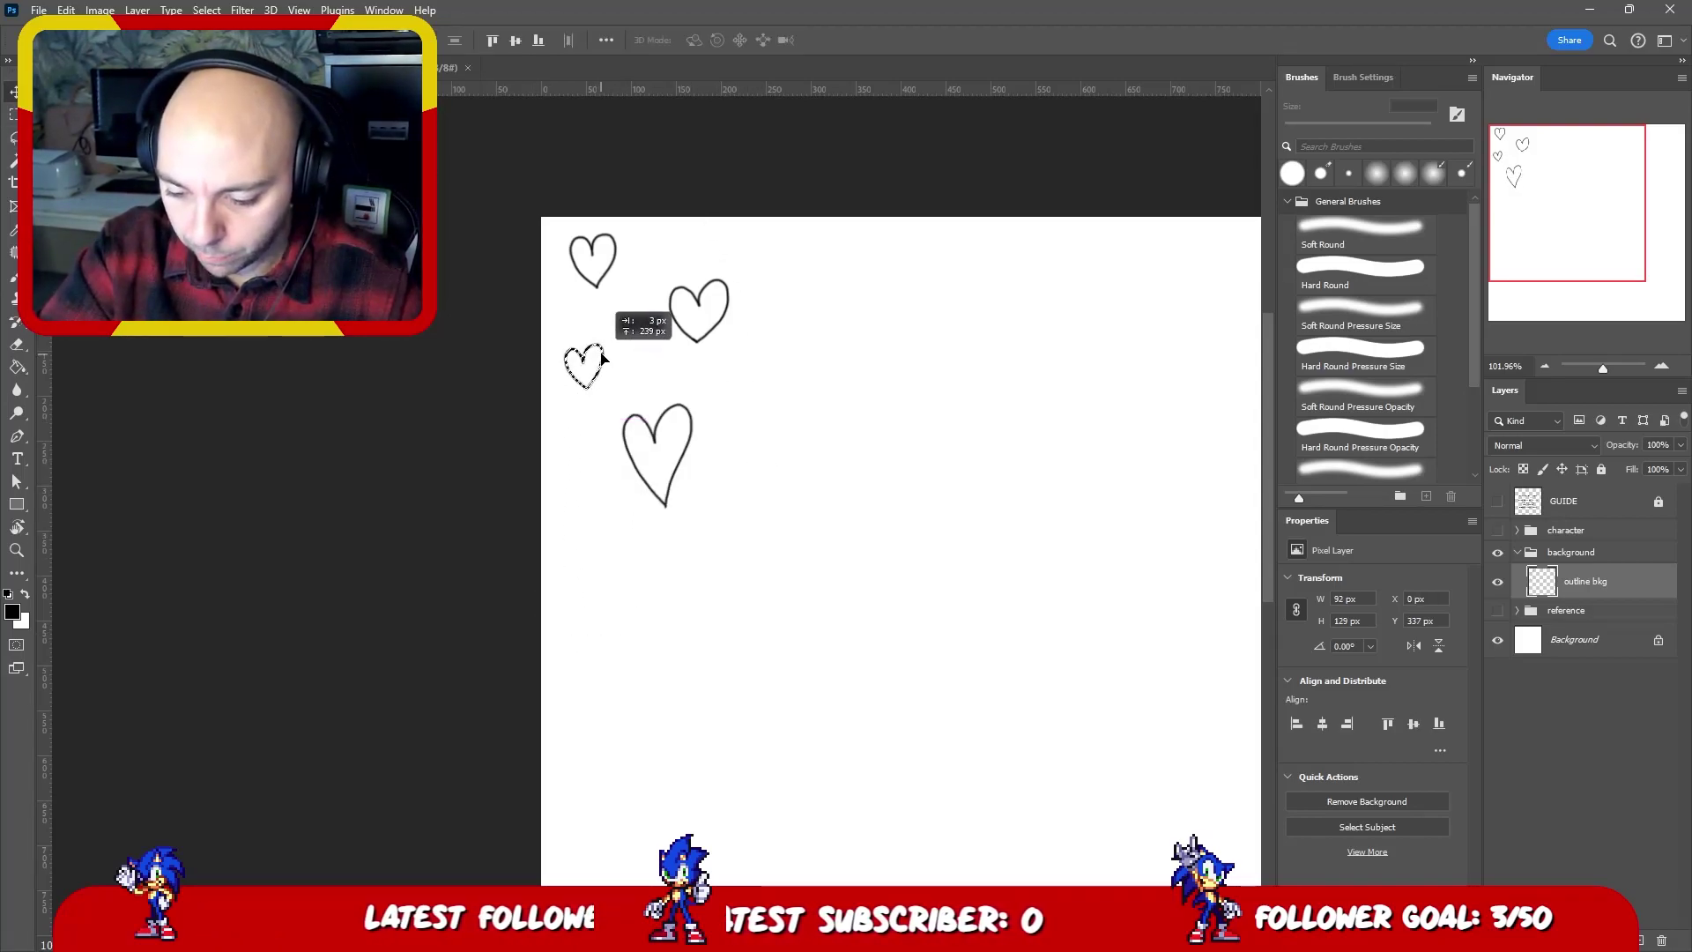
key("ctrl+d")
key("z")
mouse_move(811, 419)
left_mouse_down()
mouse_move(805, 438)
mouse_move(715, 430)
left_mouse_up()
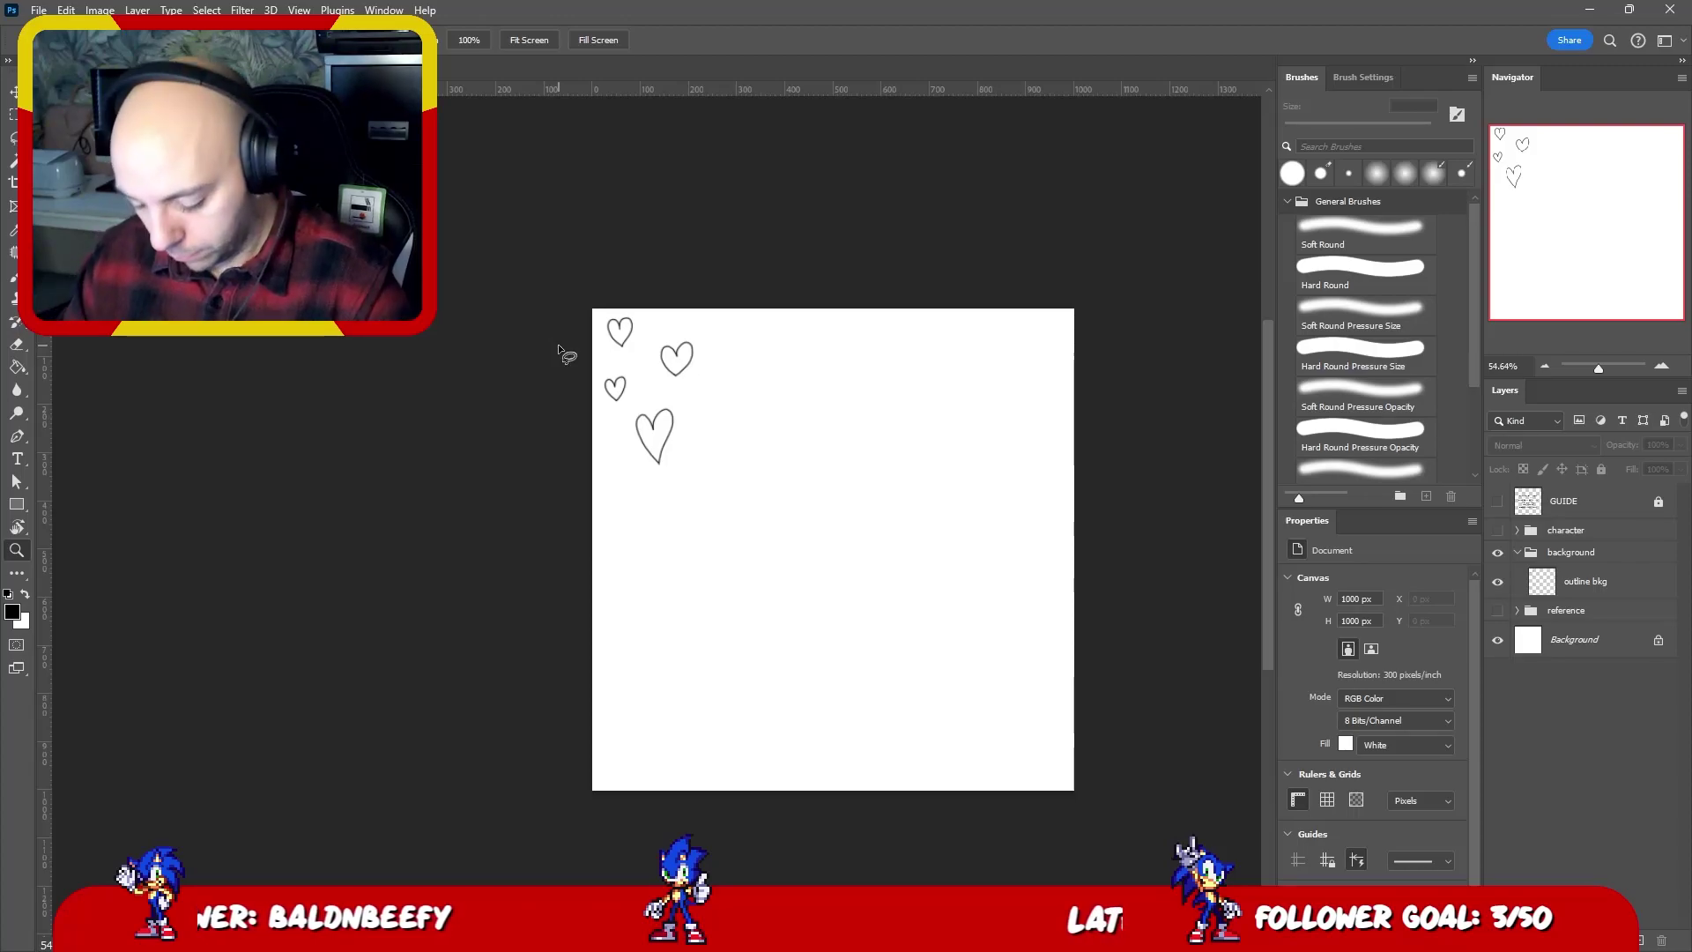
key("l")
mouse_move(716, 322)
left_mouse_down()
mouse_move(611, 304)
mouse_move(687, 291)
mouse_move(725, 421)
mouse_move(673, 421)
left_mouse_up()
- Copy the selected hearts from outline bkg onto a new Layer 2 and nudge them right about 220 px
key("v")
key("alt+v")
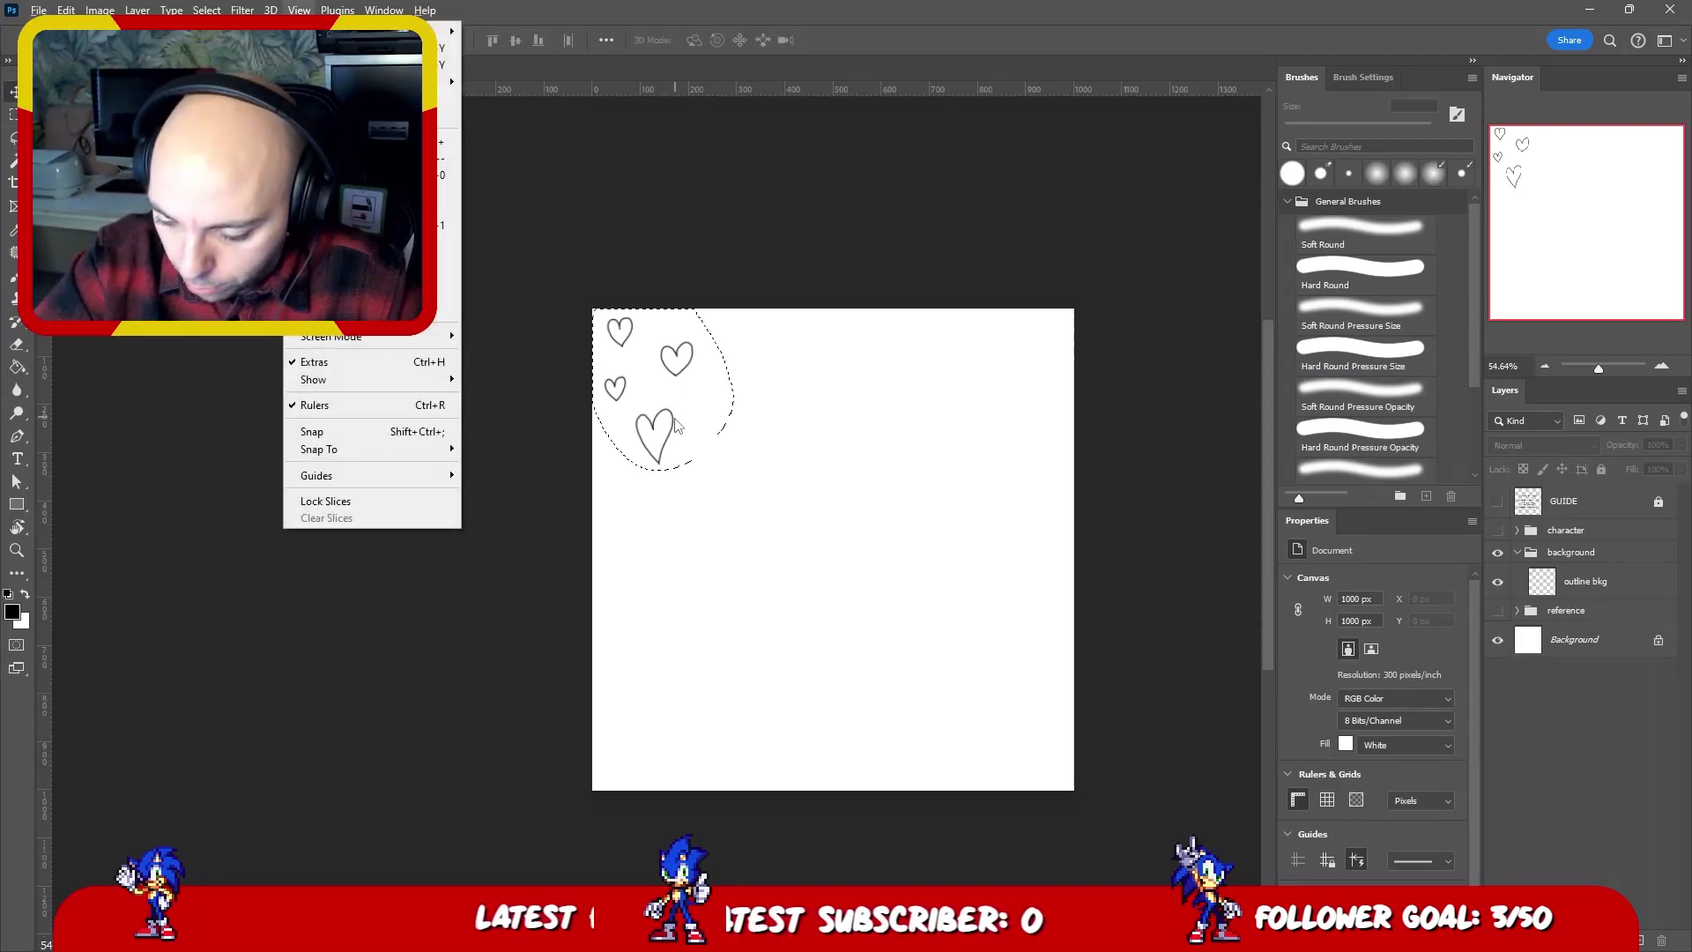
key("Escape")
left_click_drag(672, 423, 804, 419)
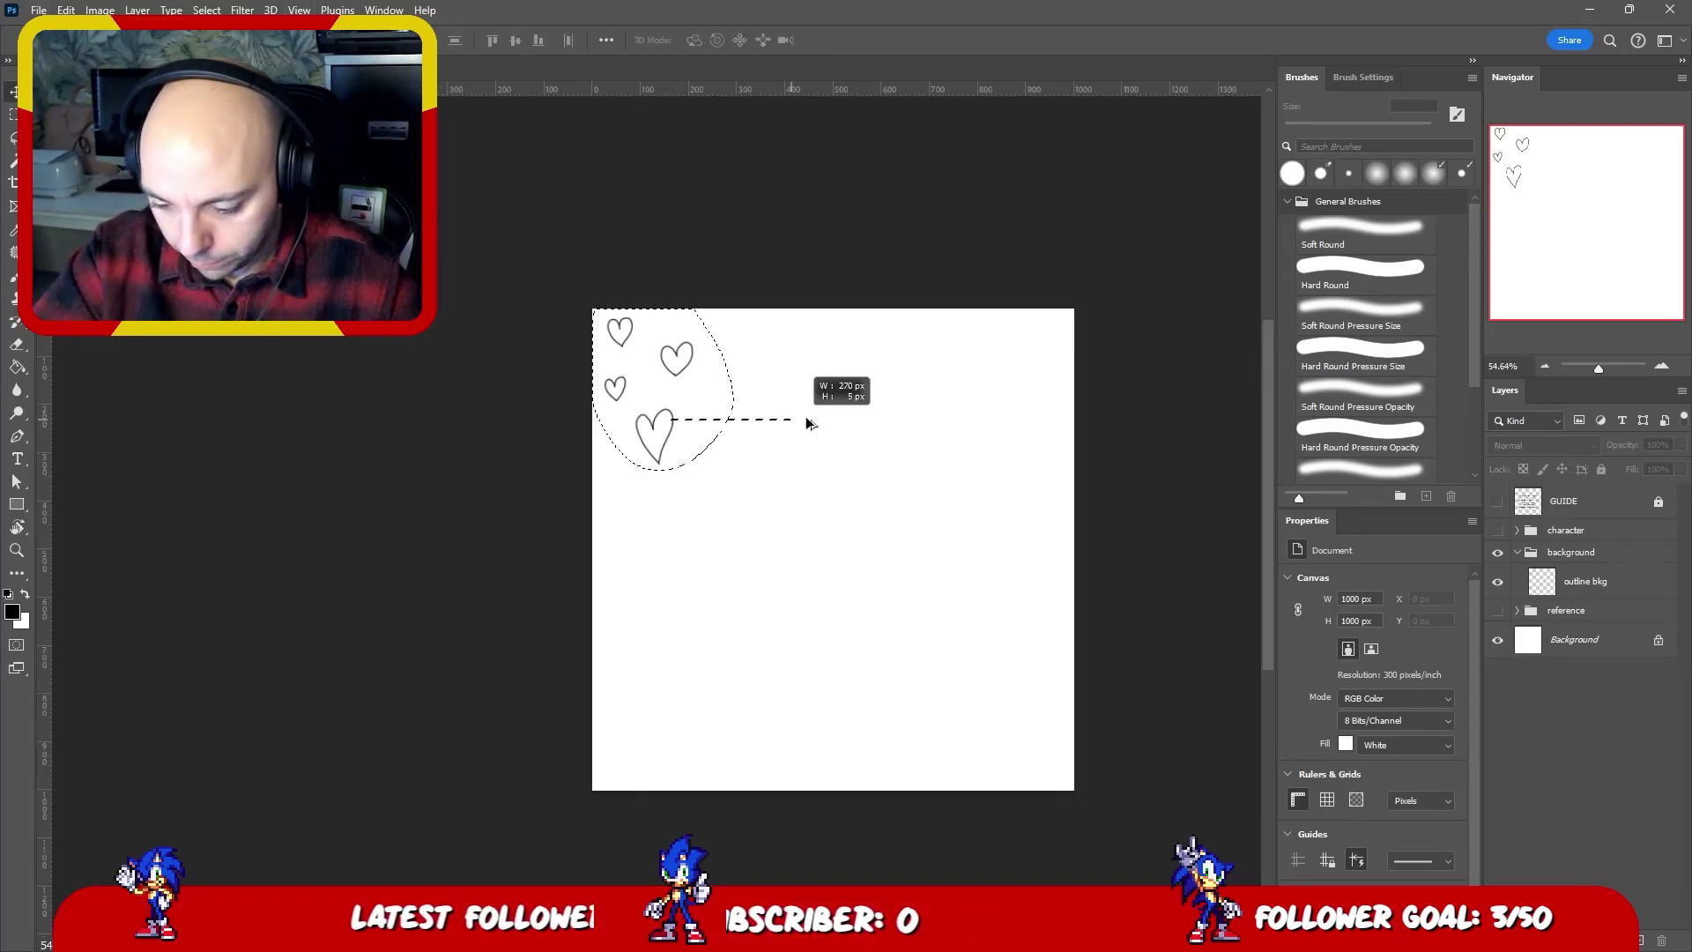
left_click_drag(672, 424, 782, 421)
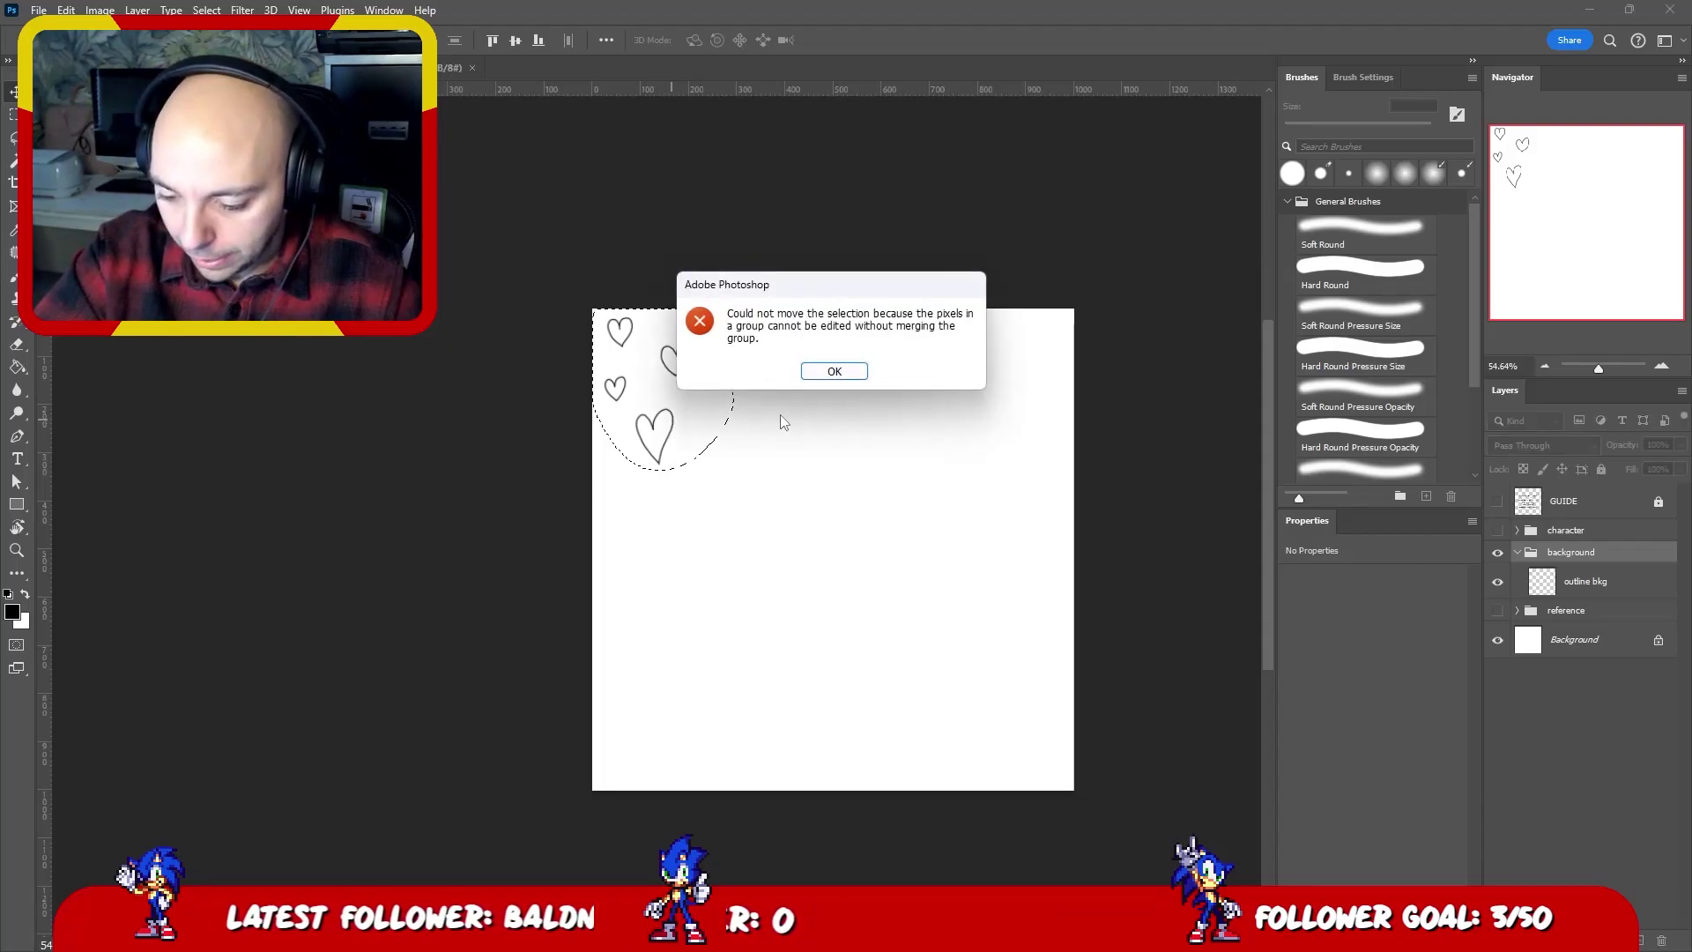
left_click(833, 371)
left_click(1582, 581)
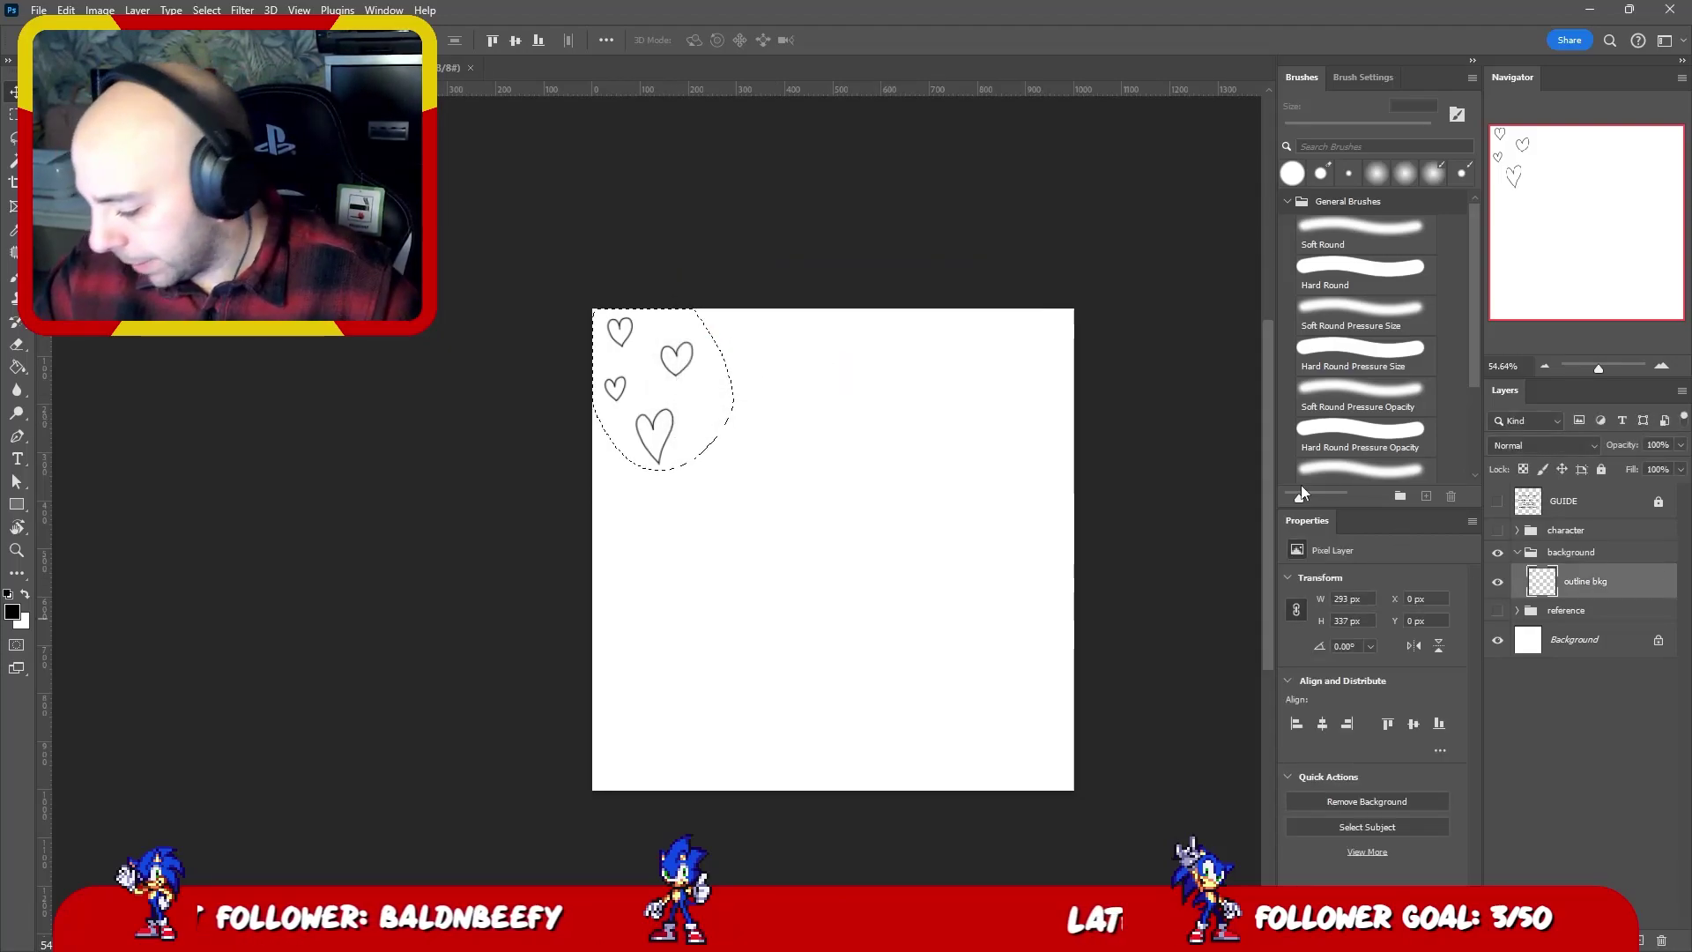
key("ctrl+j")
mouse_move(684, 363)
left_mouse_down()
mouse_move(858, 351)
mouse_move(788, 407)
left_mouse_up()
left_click_drag(692, 354, 835, 432)
key("ctrl+z")
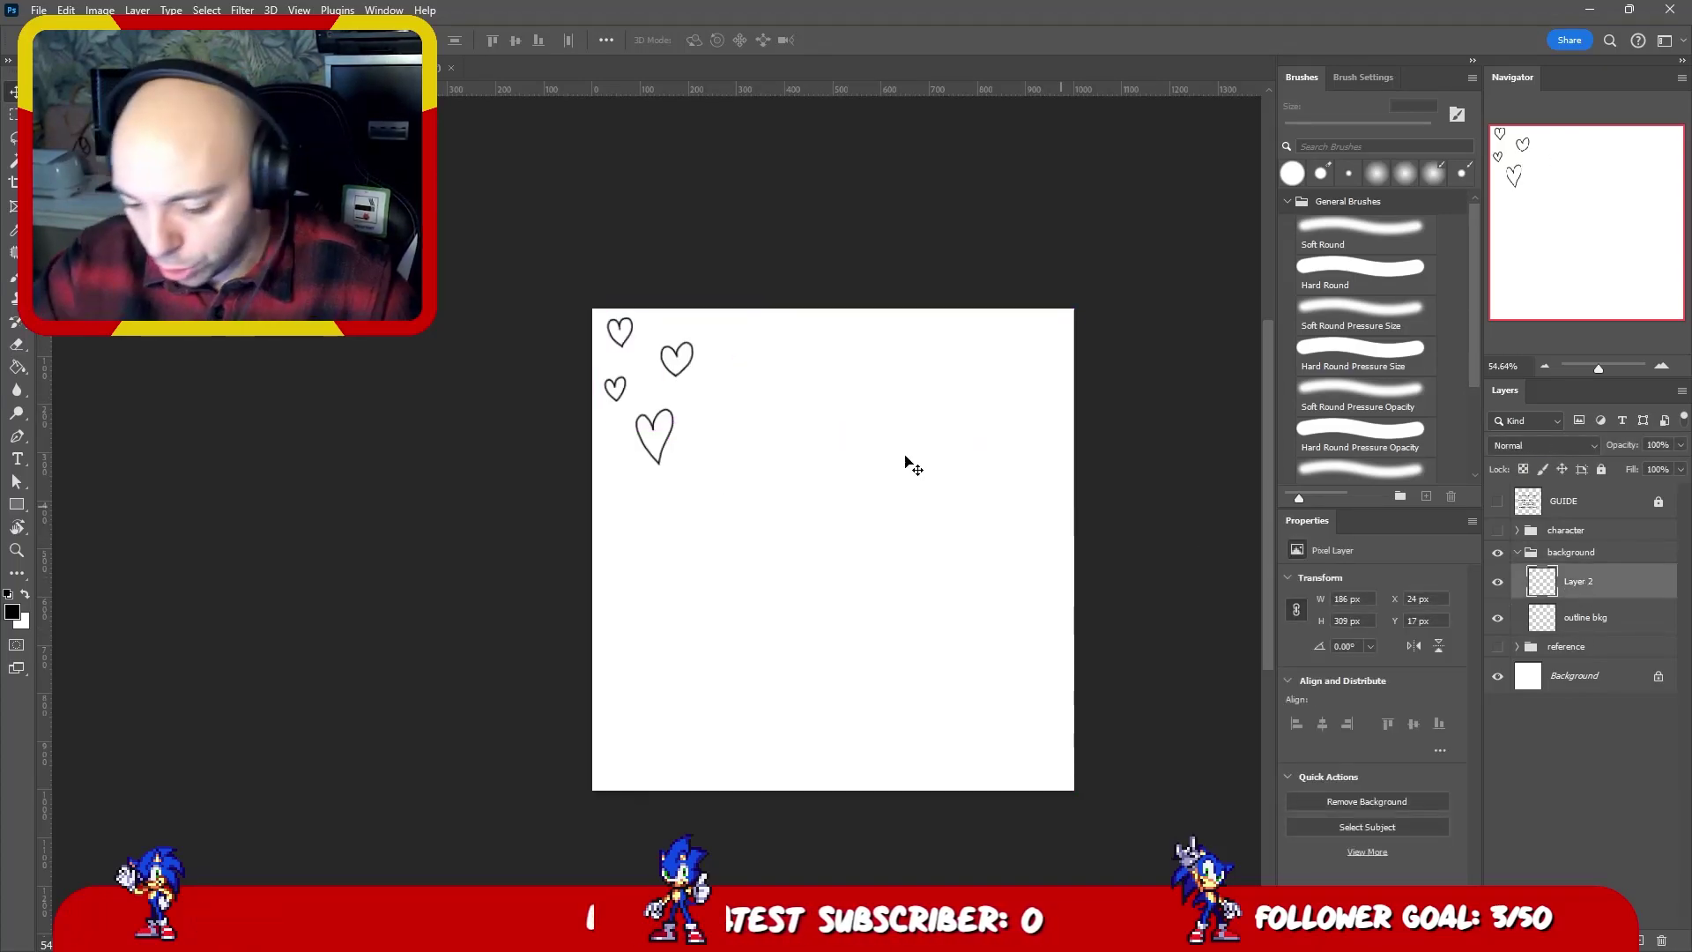
key("shift+Right")
key("shift+Right")
key("shift+Right")
key("shift+Right")
key("shift+Right")
key("shift+Right")
key("shift+Right")
key("shift+Right")
key("shift+Right")
key("shift+Right")
key("shift+Right")
key("shift+Right")
key("shift+Right")
key("shift+Right")
key("shift+Right")
key("shift+Right")
key("shift+Right")
key("shift+Right")
key("shift+Right")
key("shift+Right")
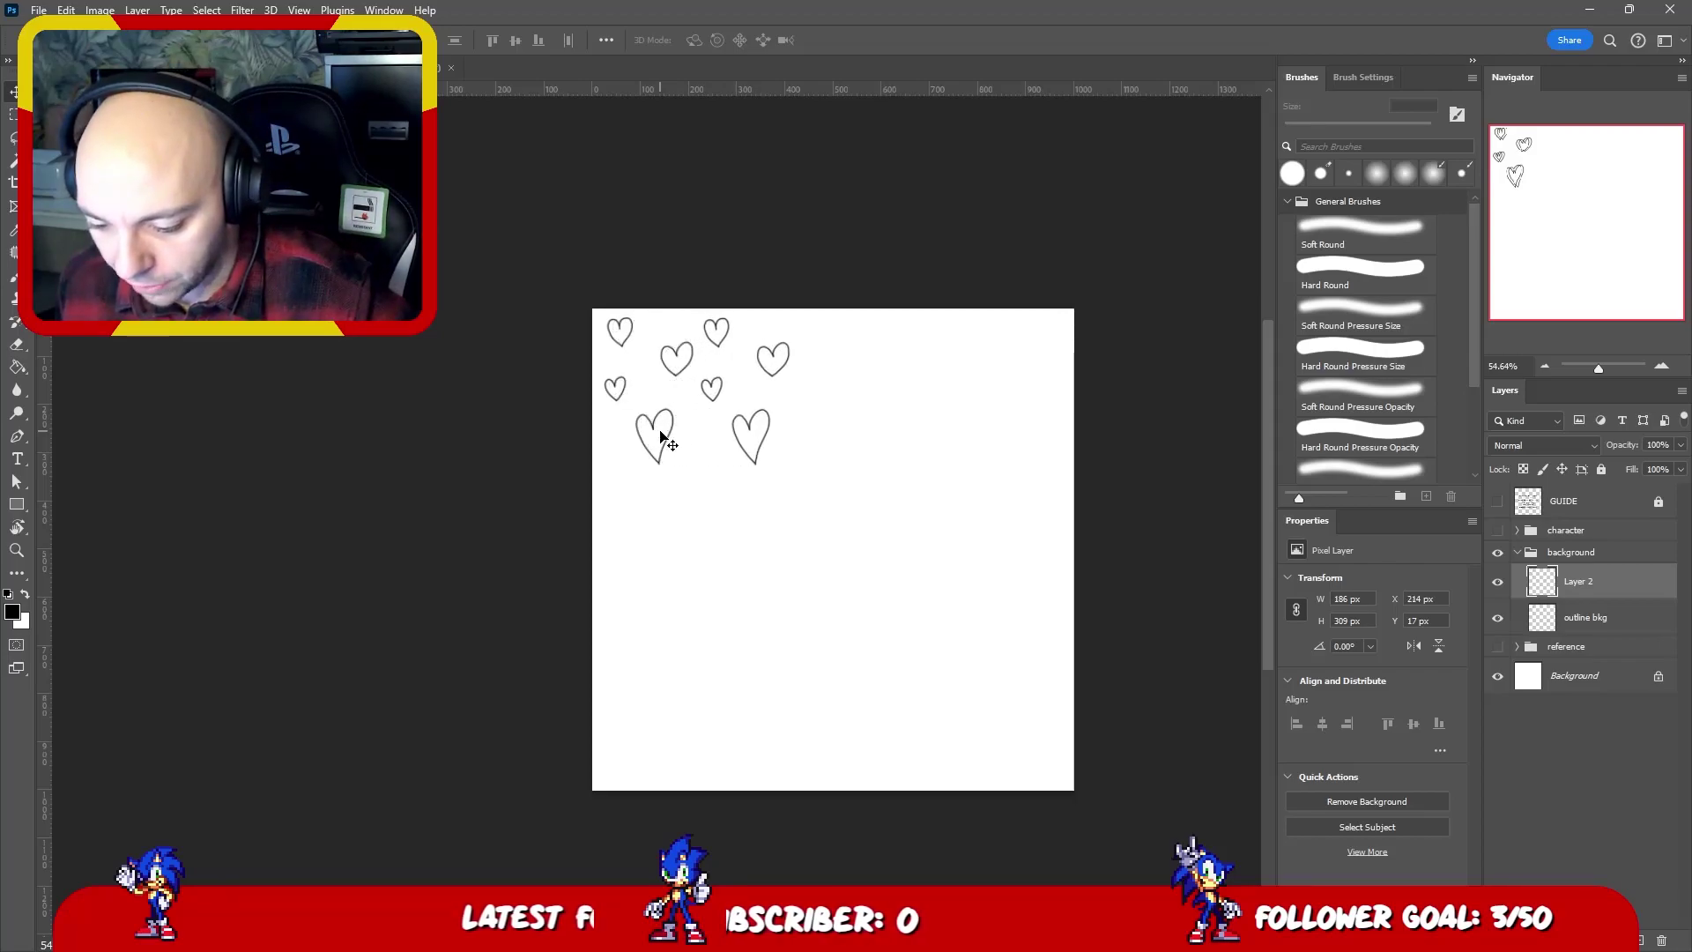
key("shift+Right")
key("shift+Right")
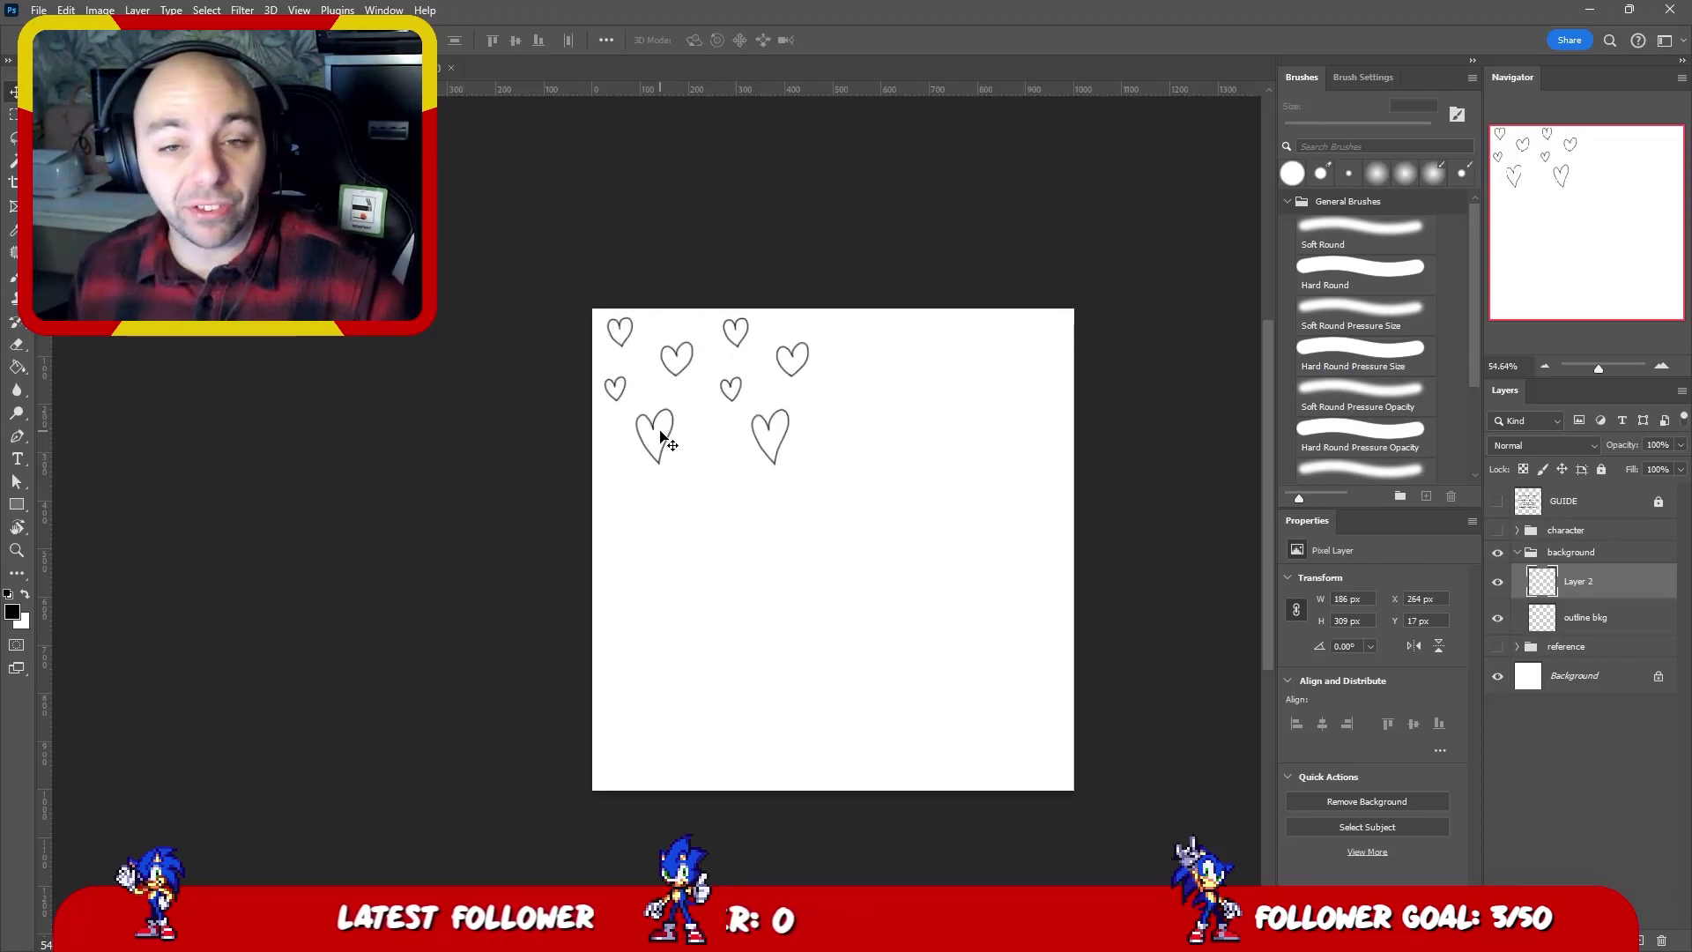
- Rotate the copied top-middle heart and tilt the right heart about -18 degrees
scroll(755, 335, "up", 5)
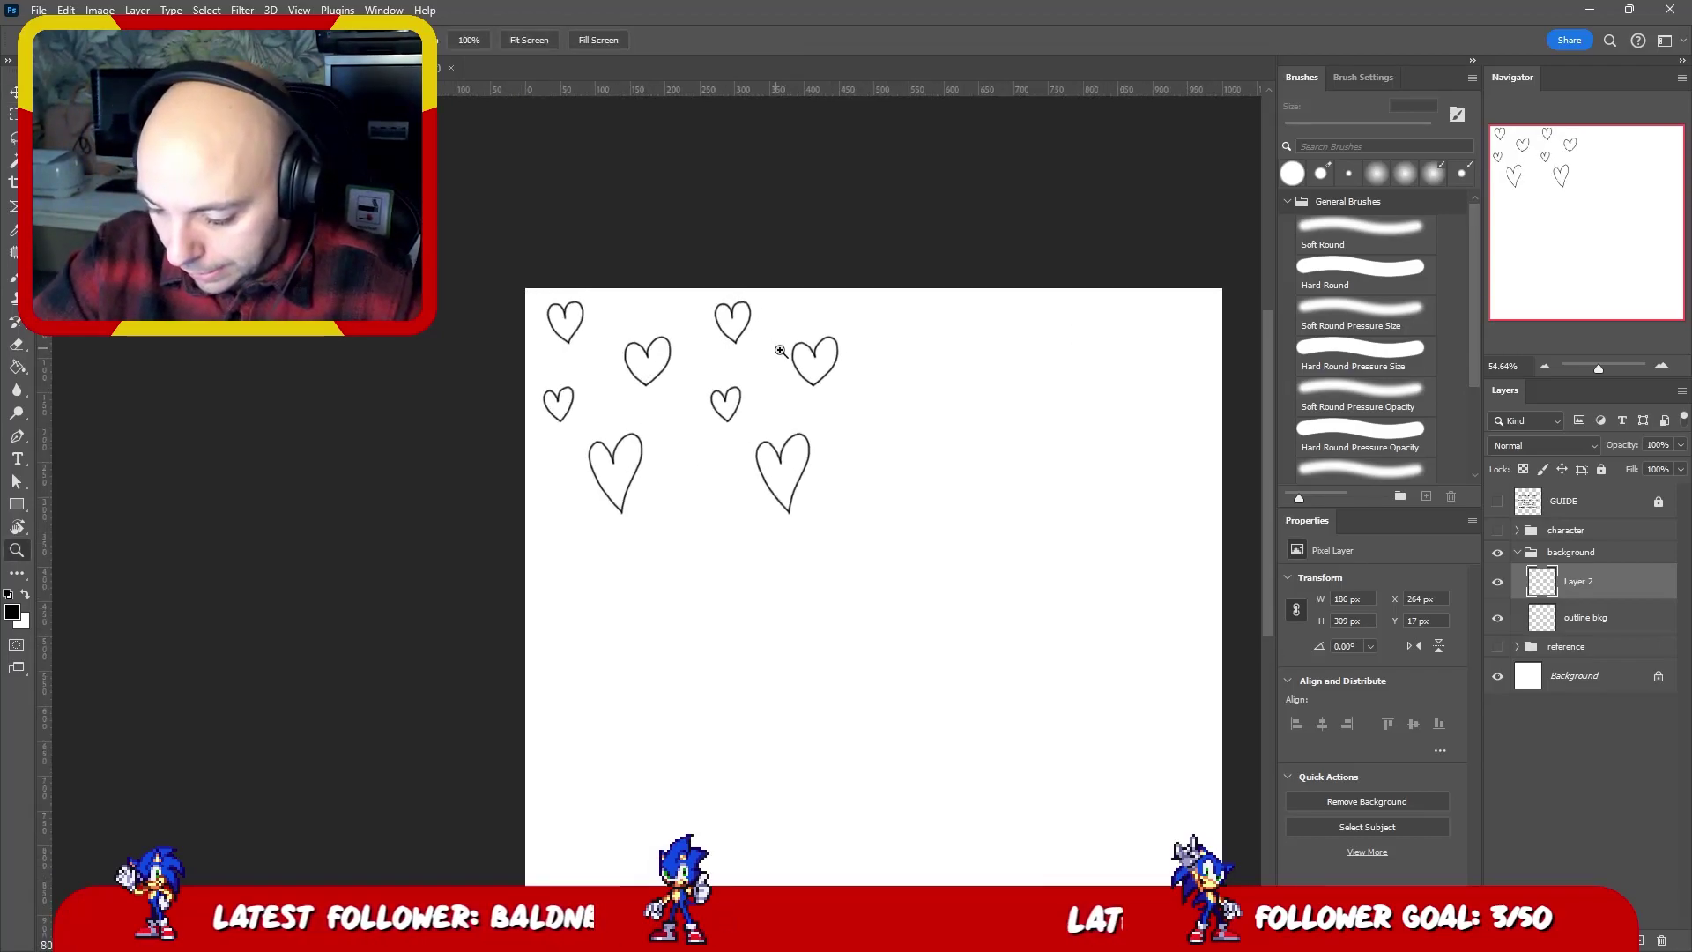
key("l")
mouse_move(756, 282)
left_mouse_down()
mouse_move(696, 300)
mouse_move(759, 284)
left_mouse_up()
key("ctrl+t")
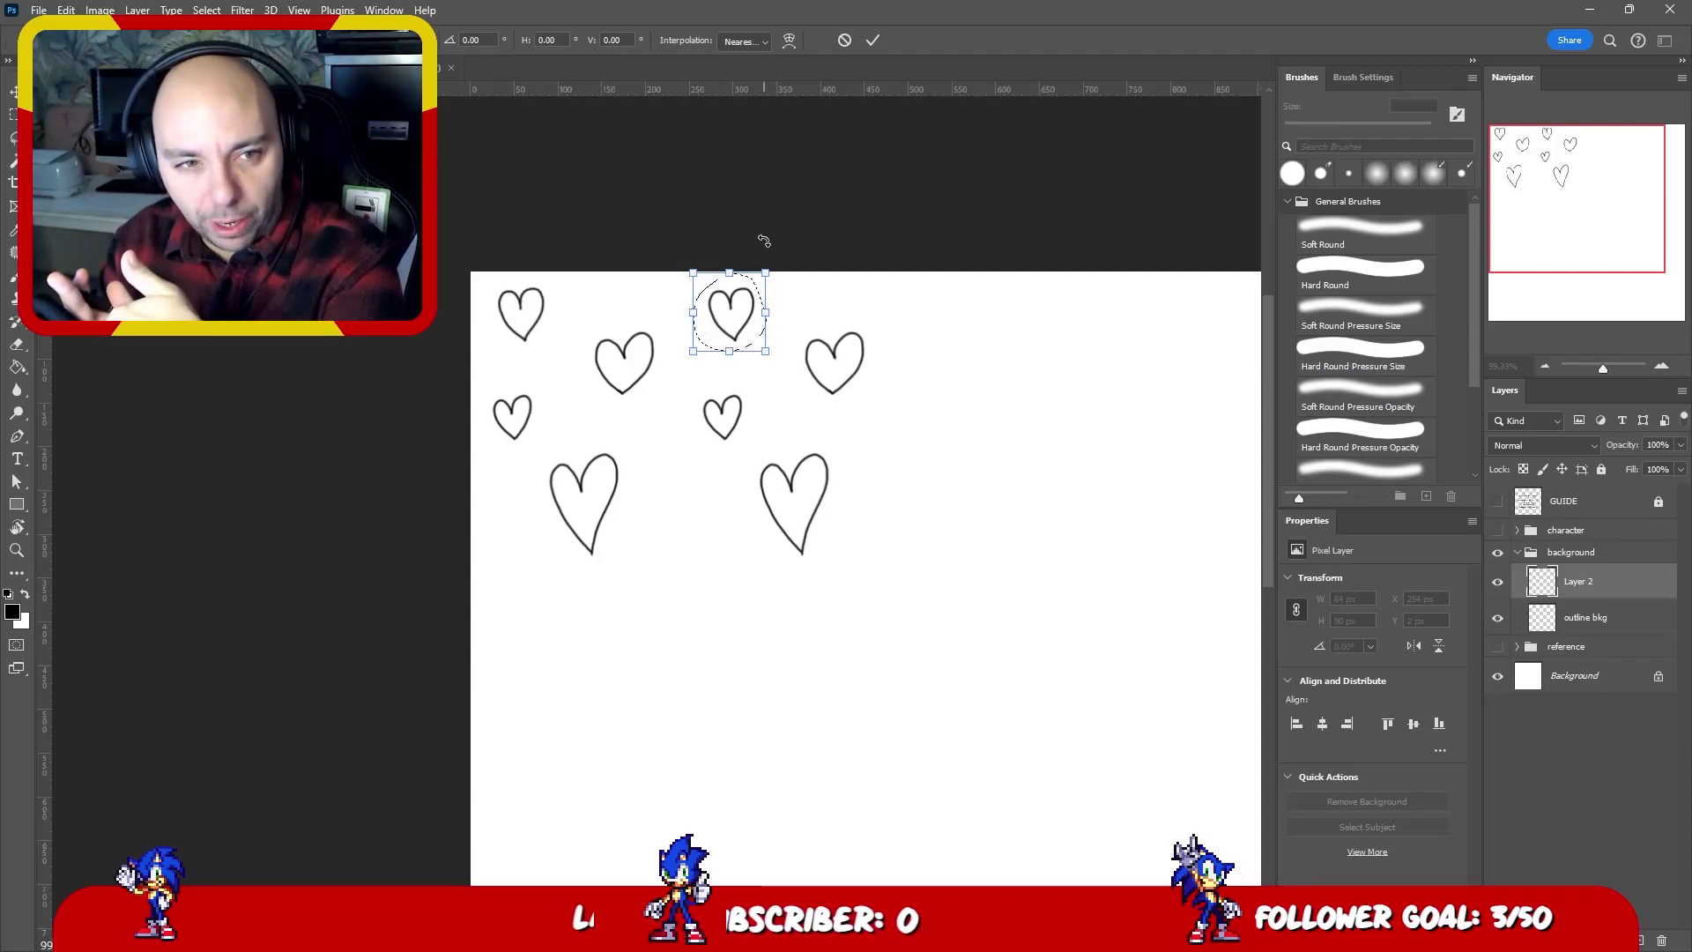
left_click_drag(772, 259, 807, 243)
key("Return")
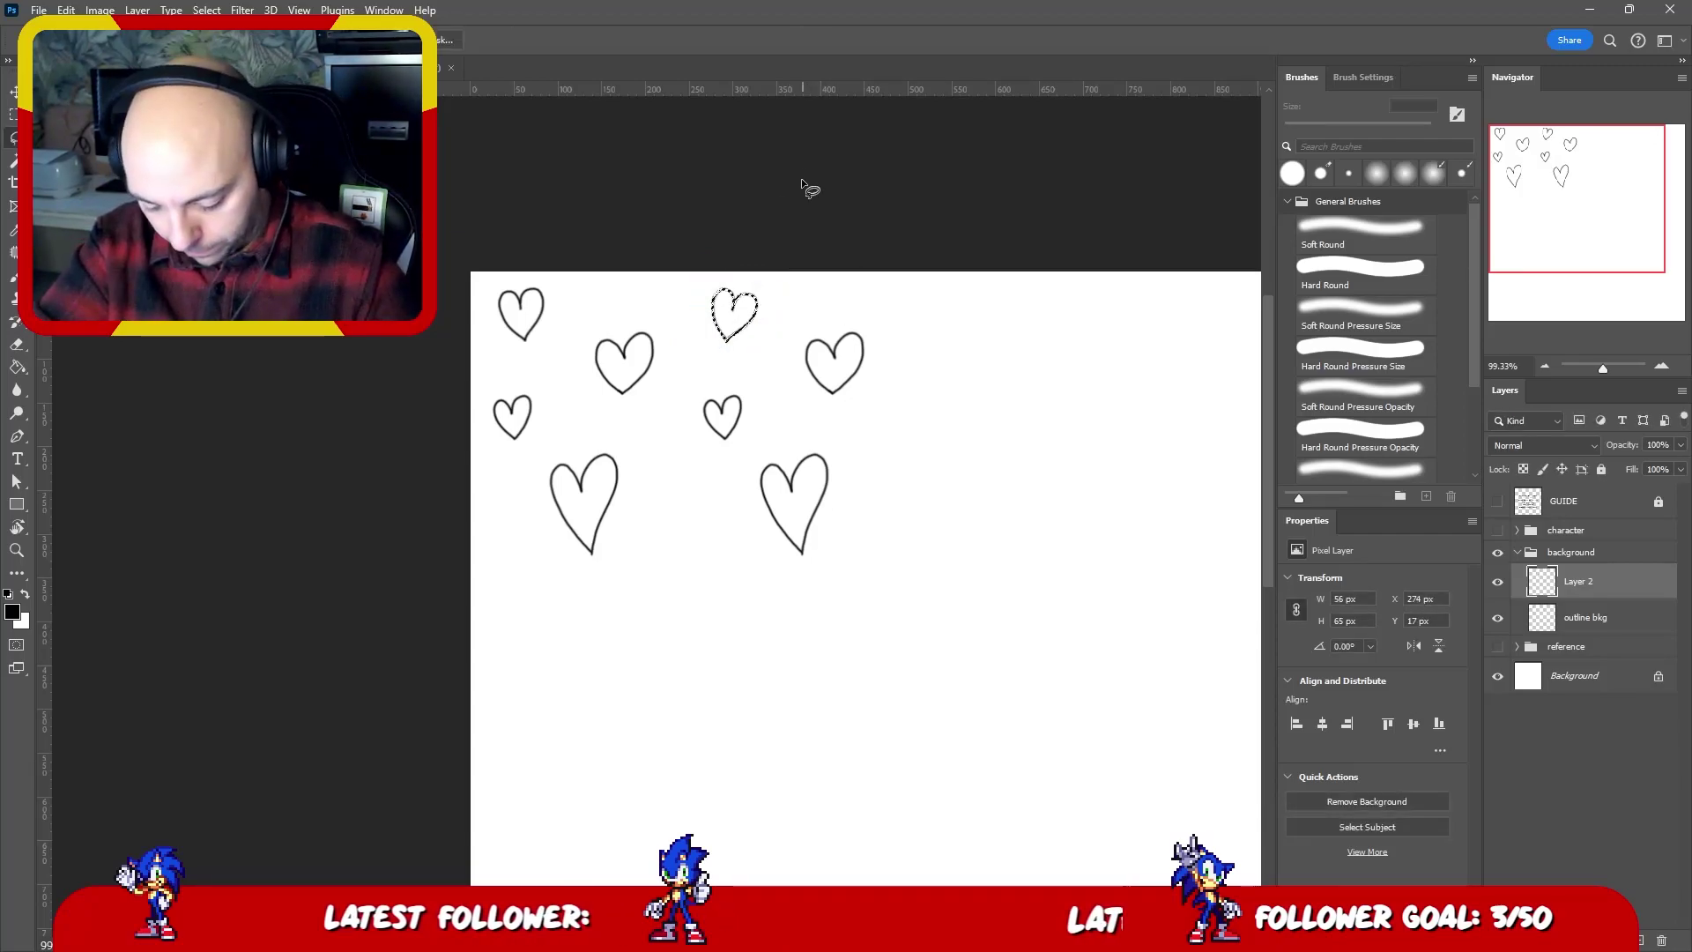
key("ctrl+d")
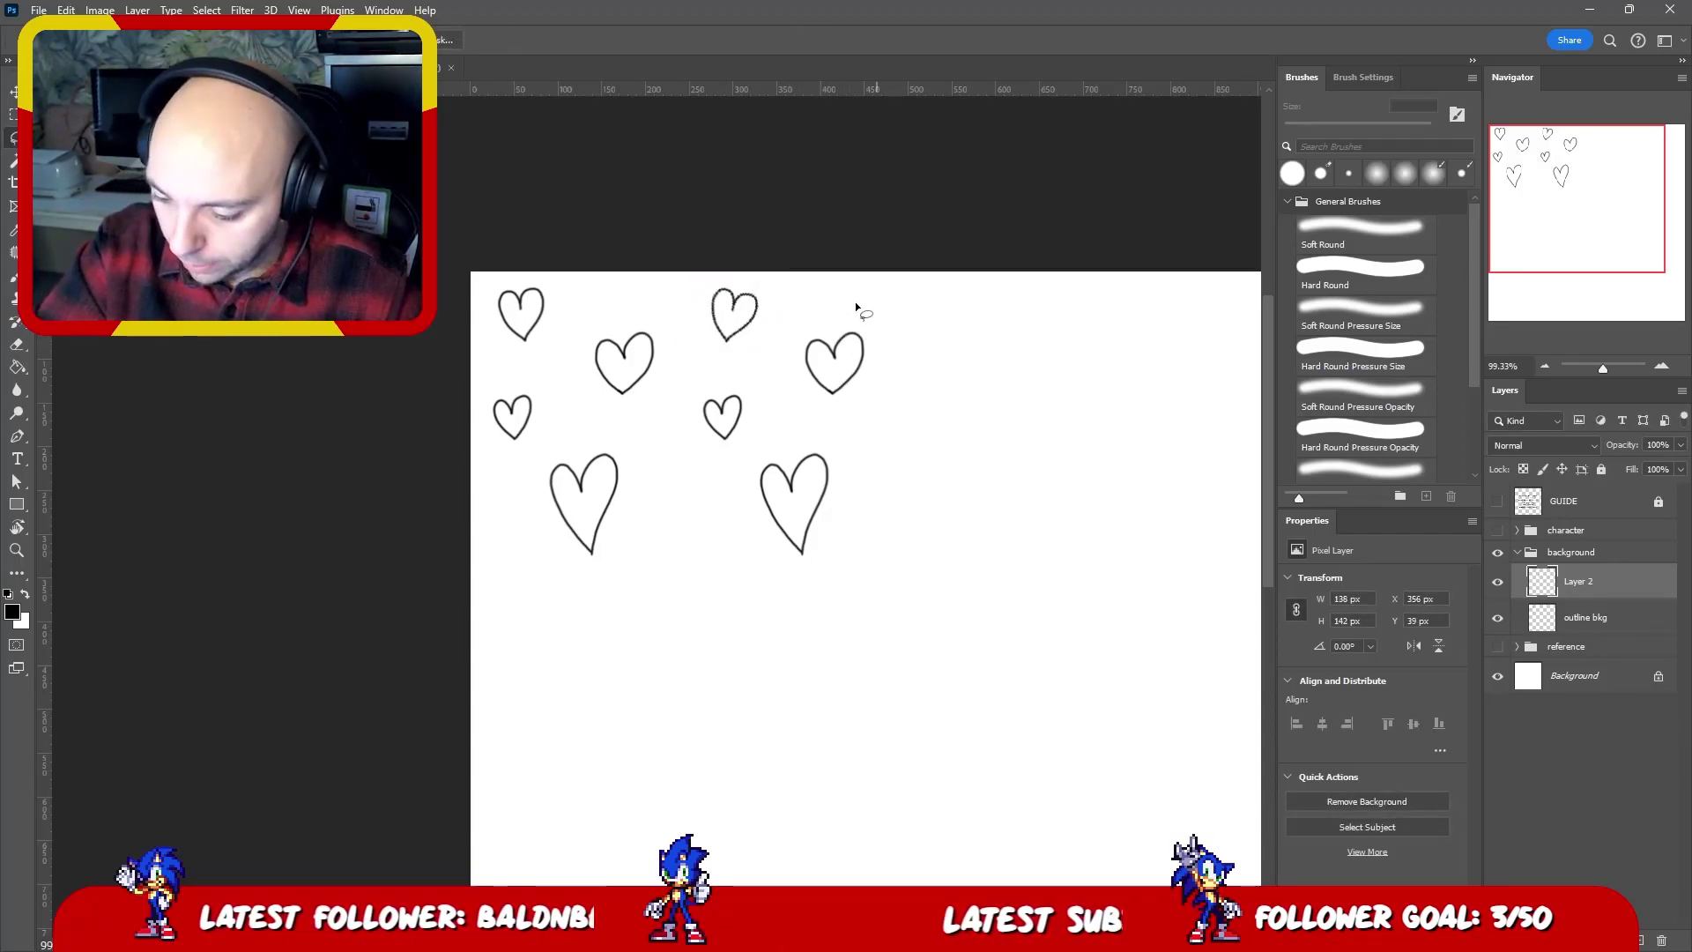
key("ctrl+t")
left_click_drag(854, 301, 894, 249)
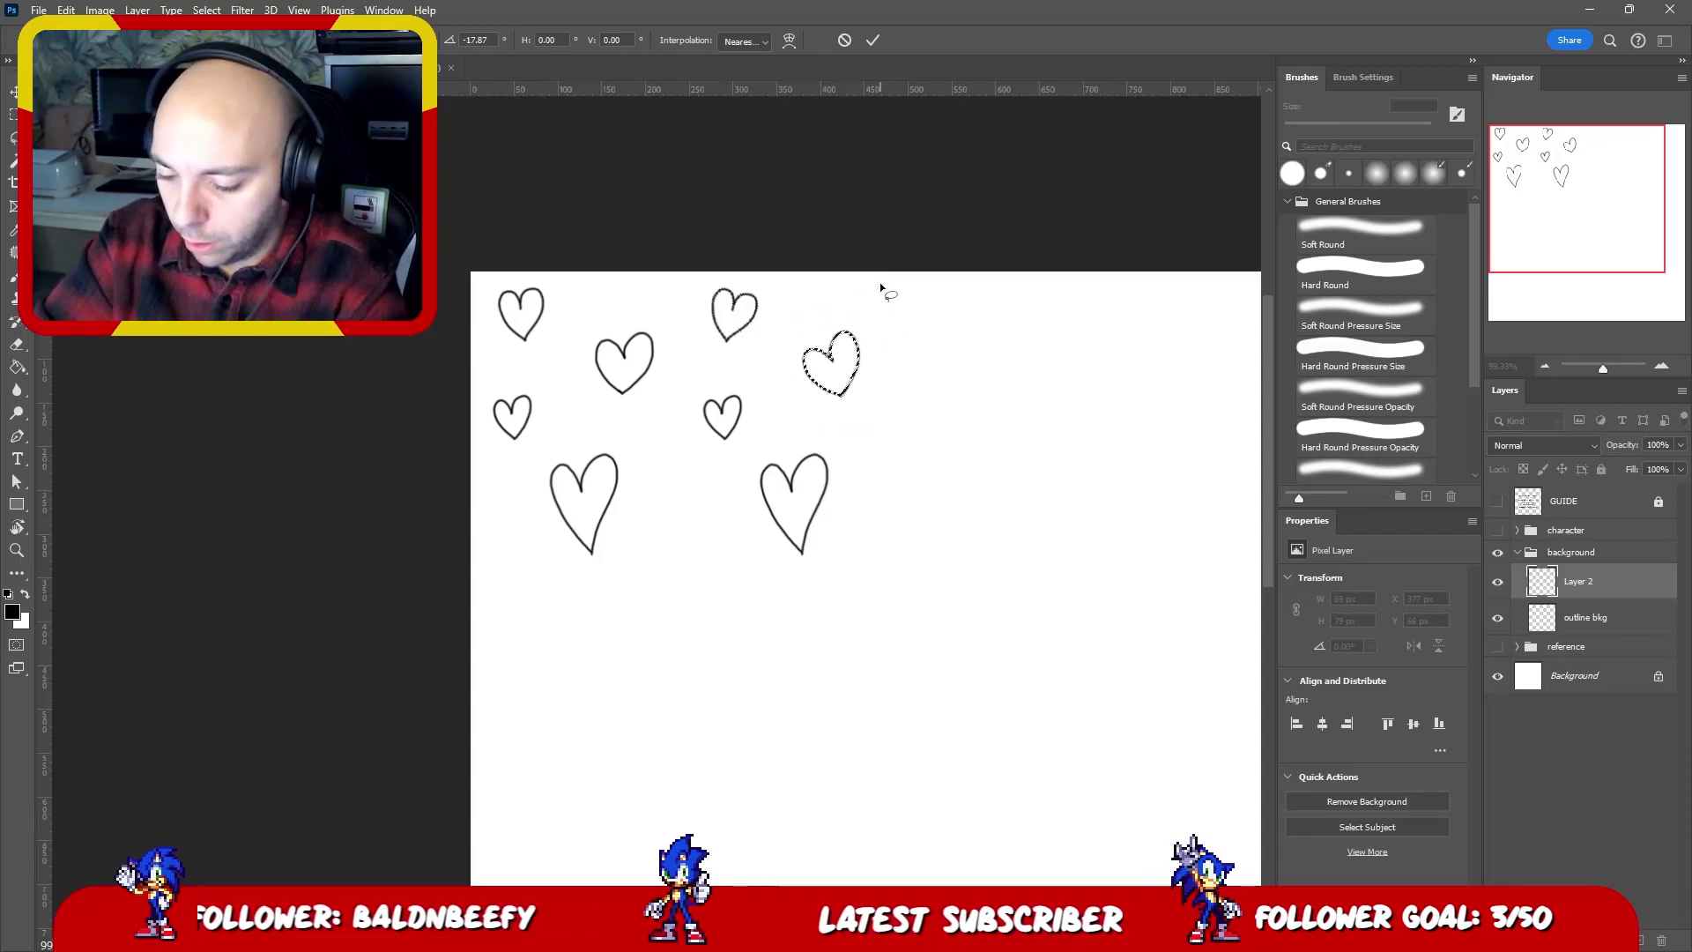
key("Return")
- Transform the copy's middle heart, leaving the lower-right heart unchanged
left_click_drag(743, 381, 797, 353)
key("ctrl+t")
key("Return")
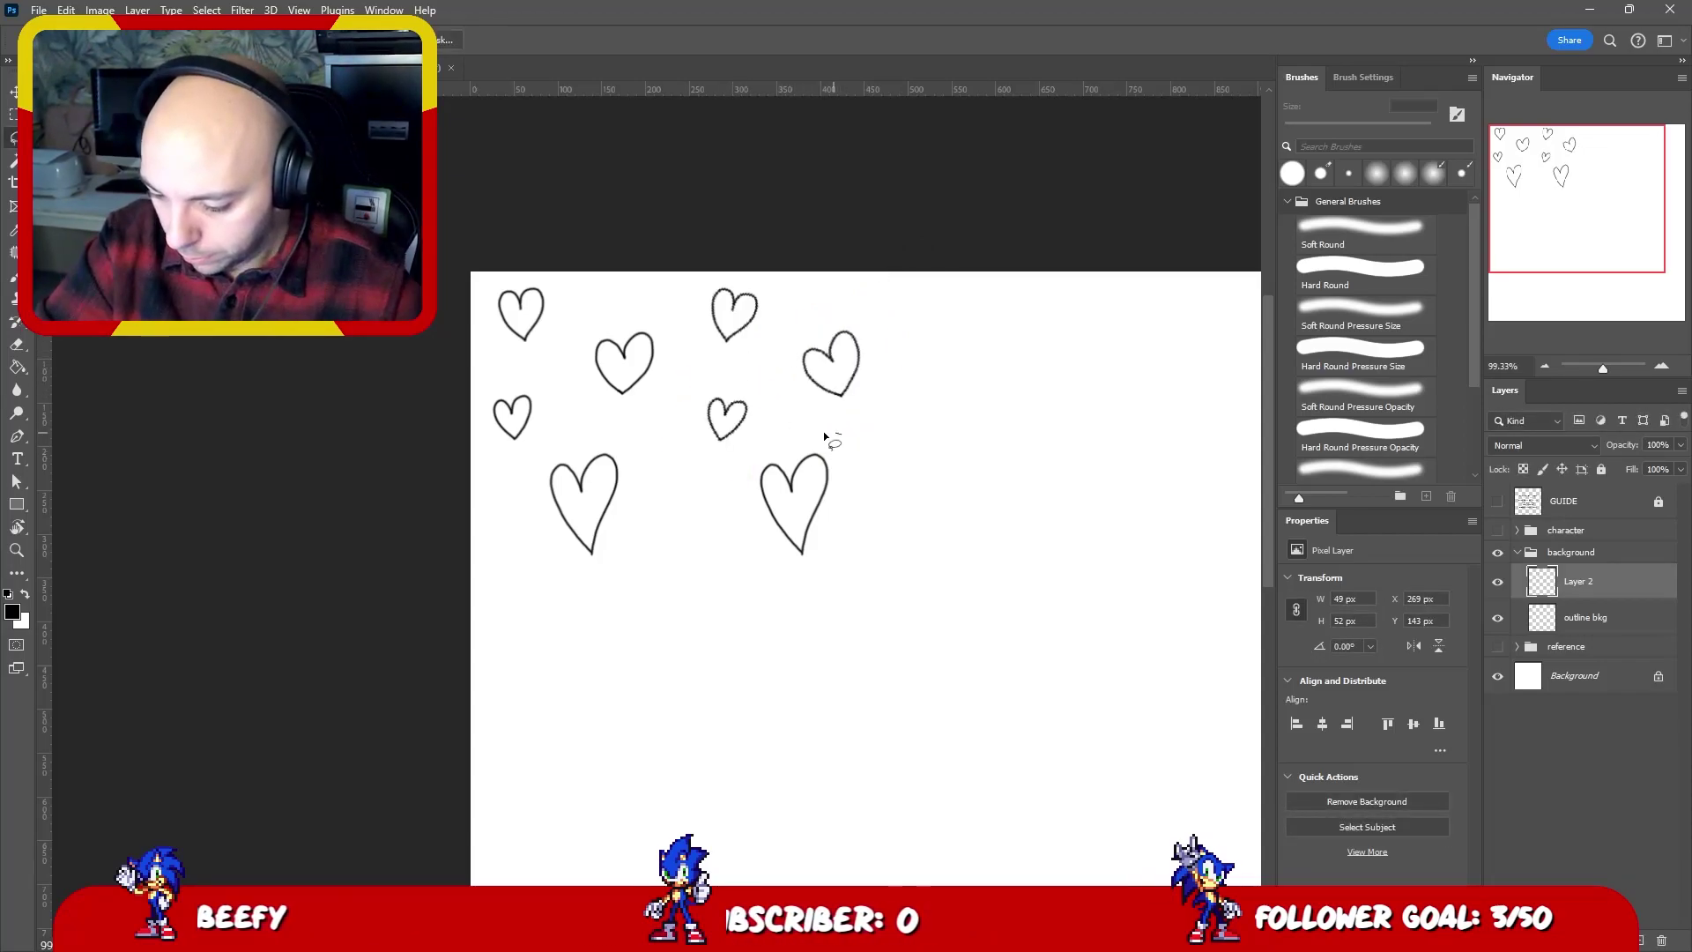
mouse_move(827, 441)
left_mouse_down()
mouse_move(846, 582)
mouse_move(861, 410)
mouse_move(885, 438)
mouse_move(861, 491)
mouse_move(876, 465)
left_mouse_up()
key("ctrl+t")
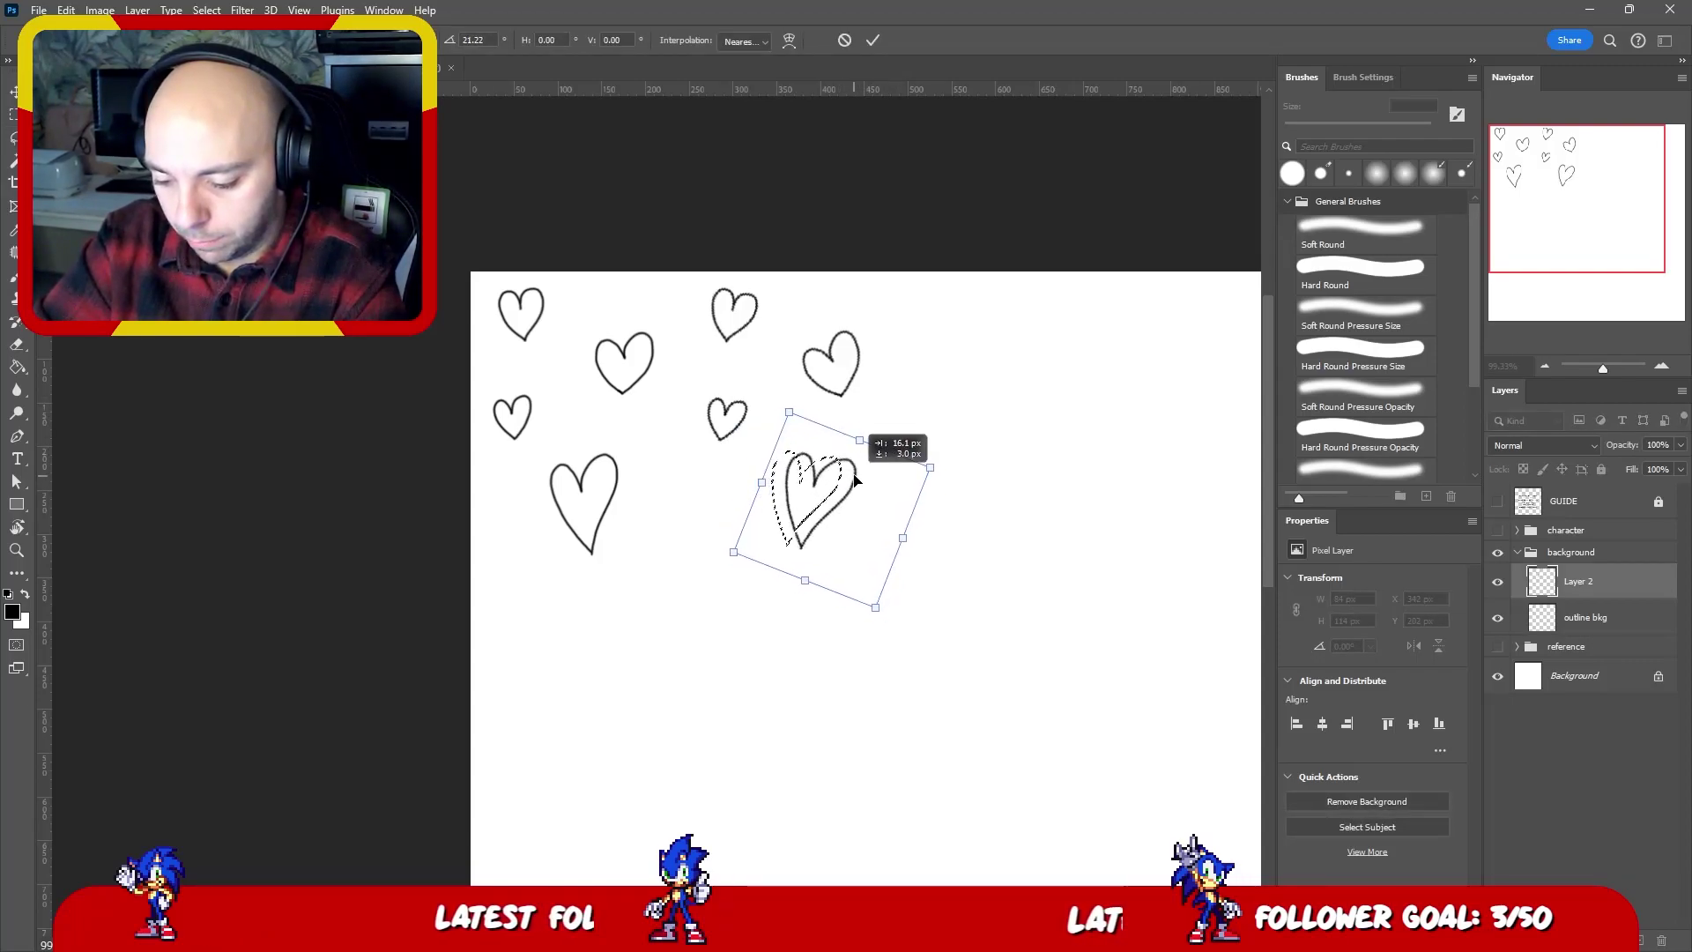
key("Escape")
key("ctrl+d")
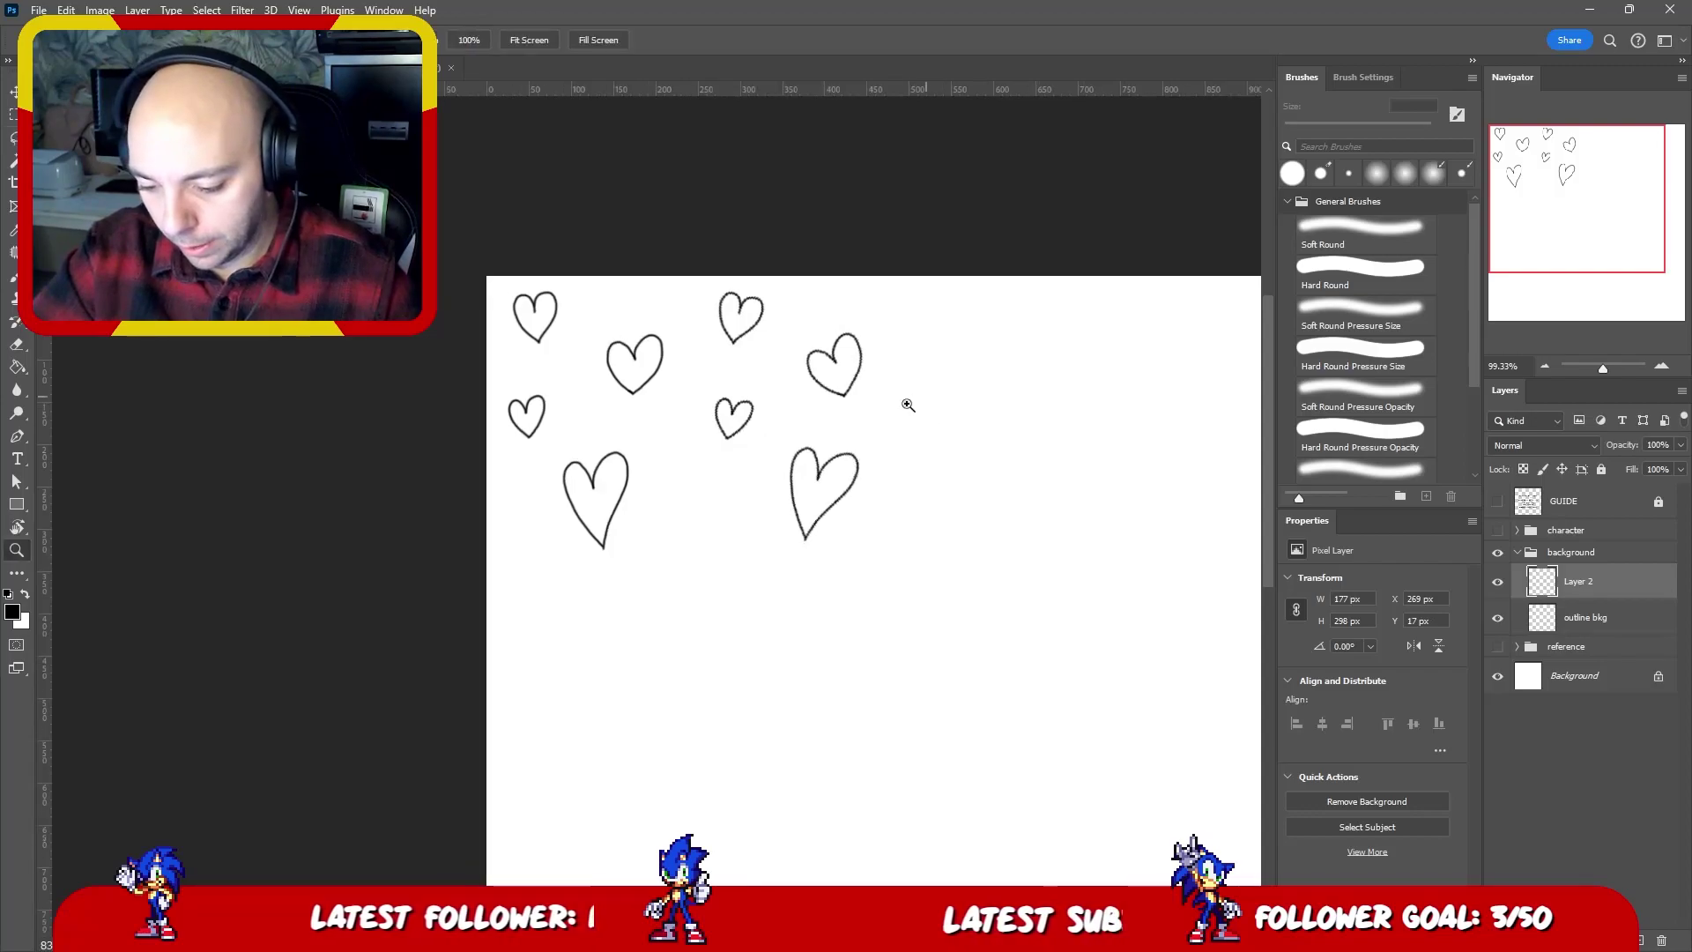
key("z")
mouse_move(906, 405)
left_mouse_down()
mouse_move(804, 423)
mouse_move(877, 432)
left_mouse_up()
- Create Layer 3 as another copy of the hearts and nudge it right into a third column
key("v")
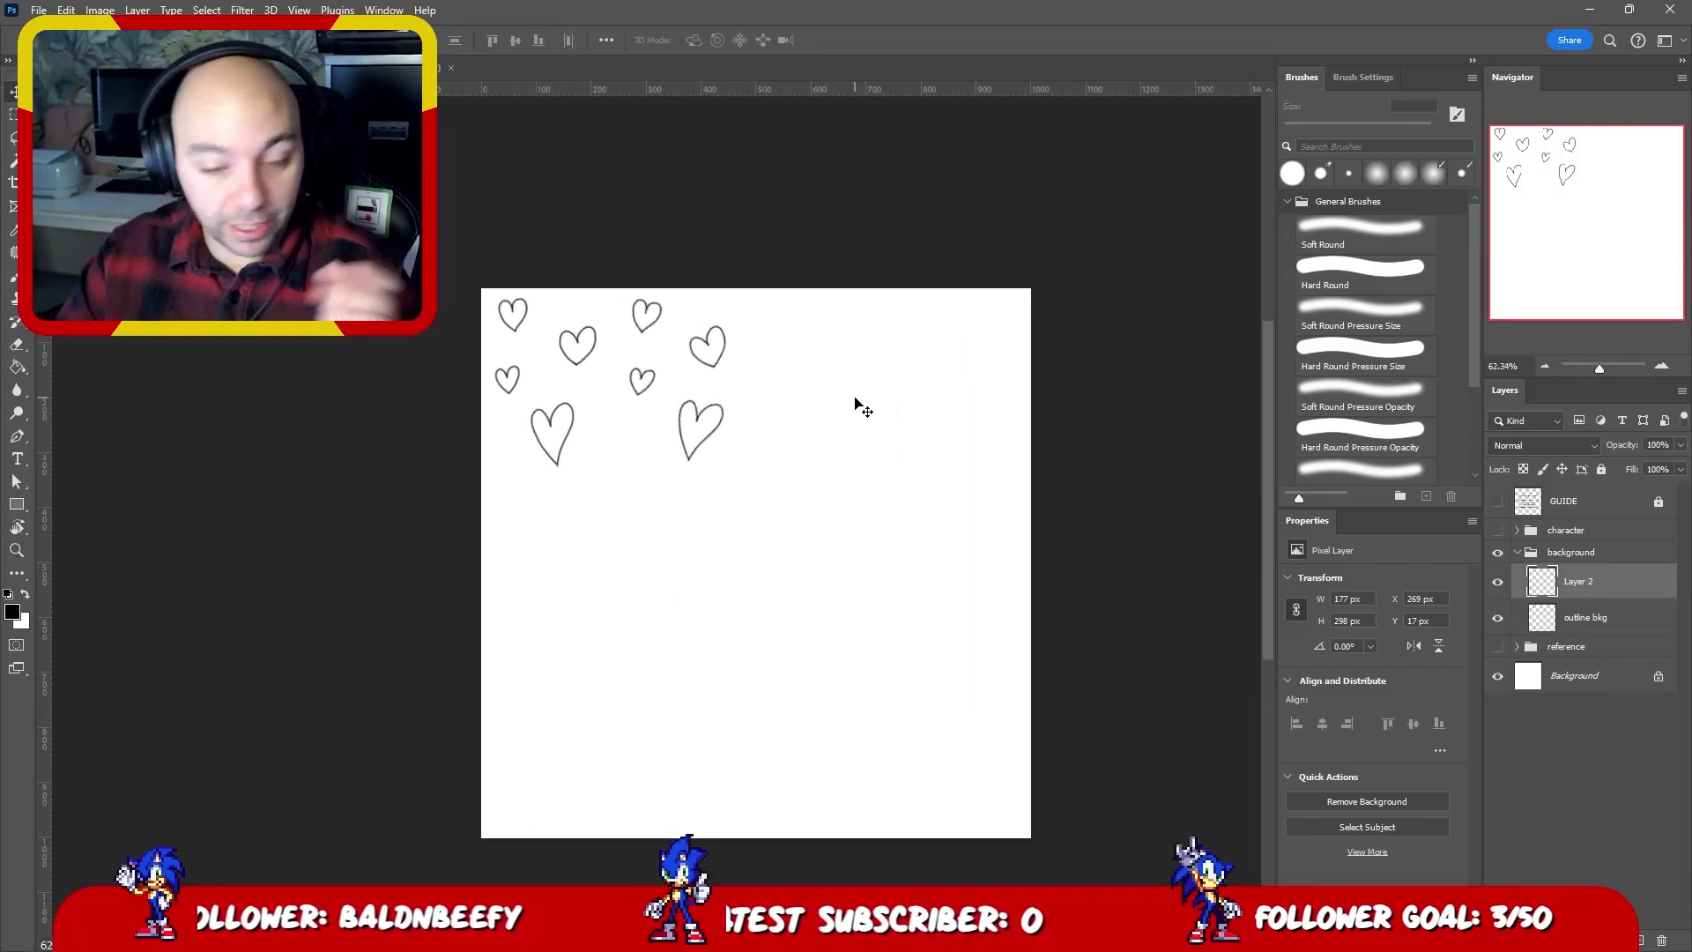
key("l")
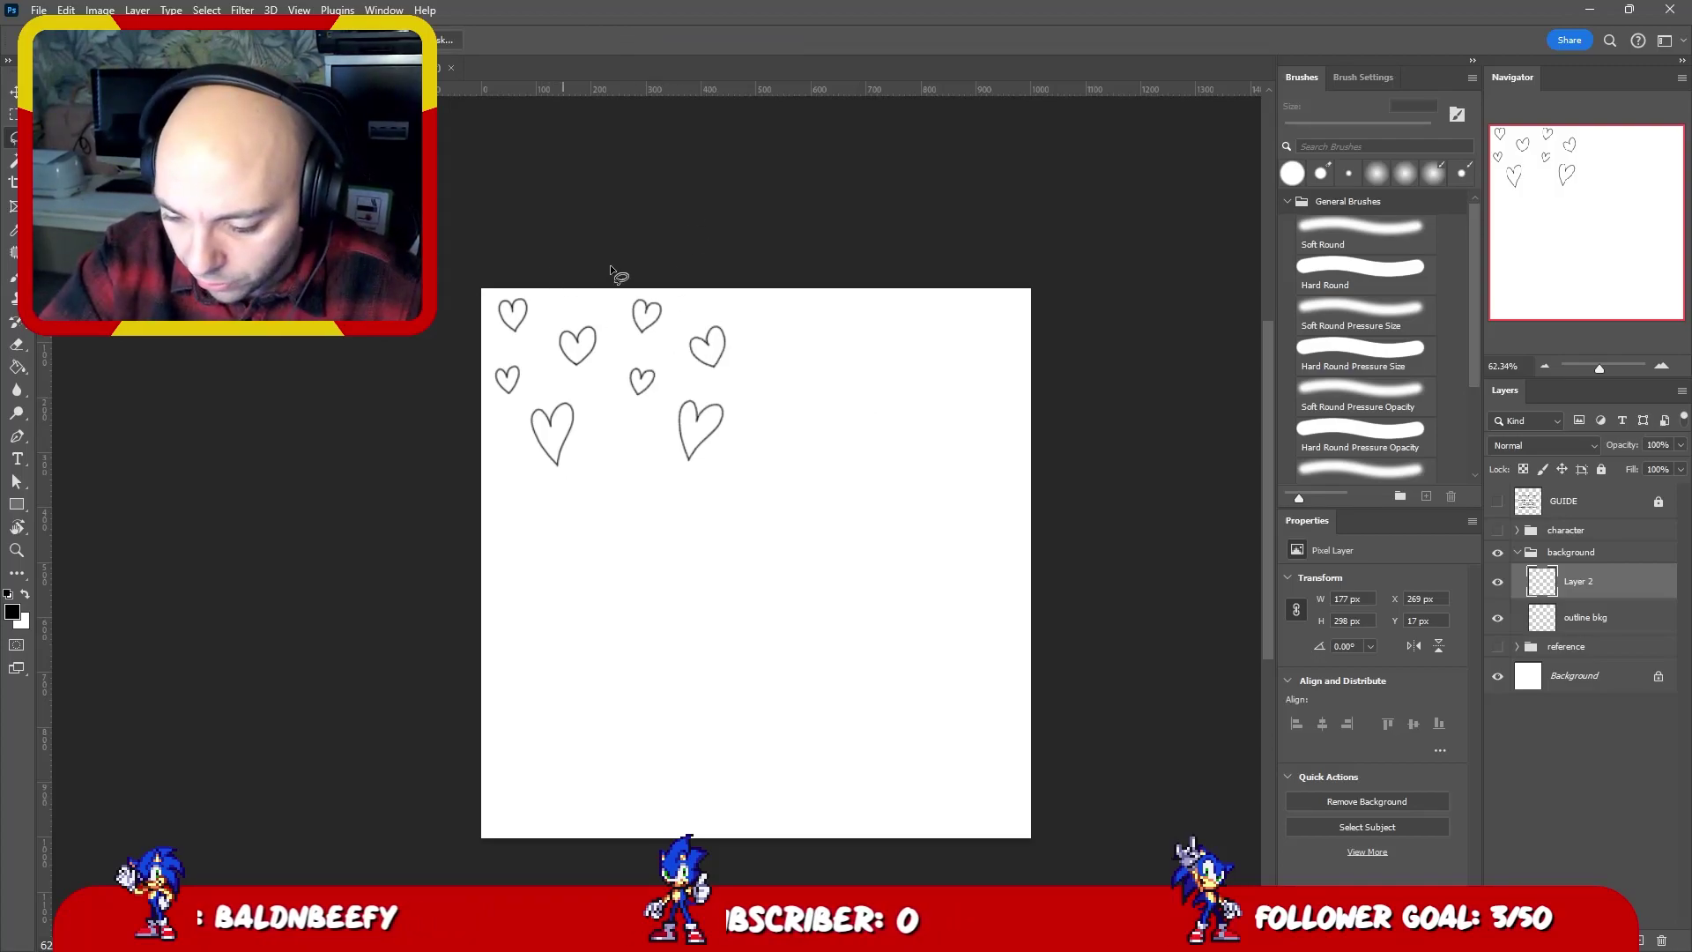
key("v")
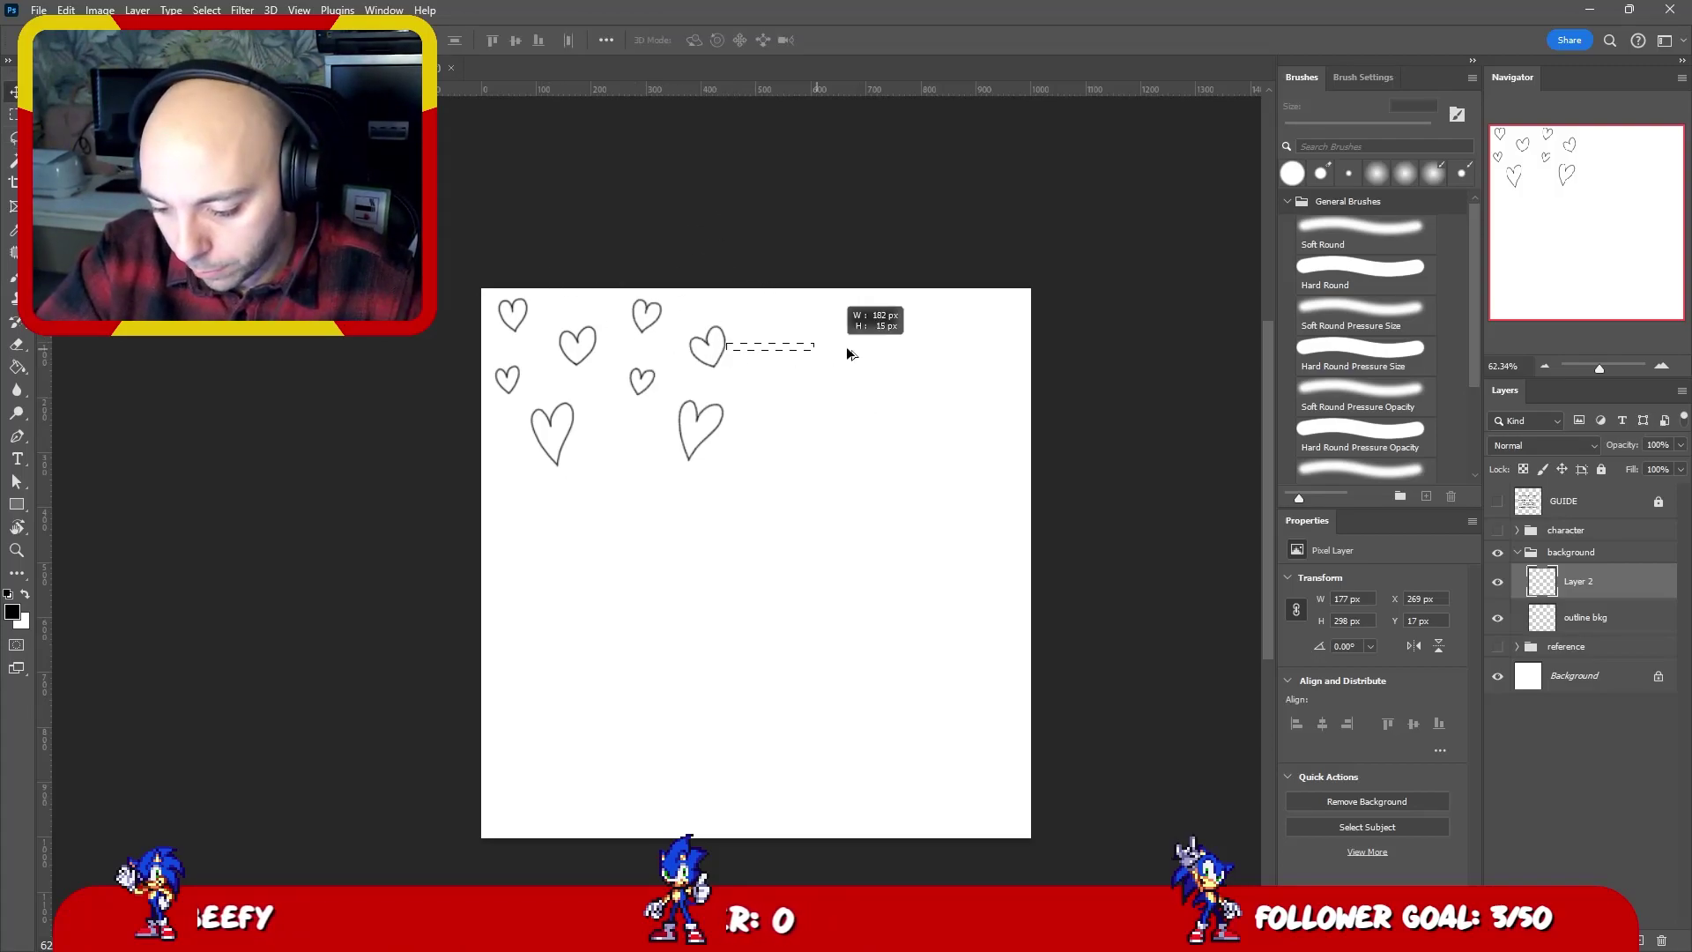
left_click(808, 347)
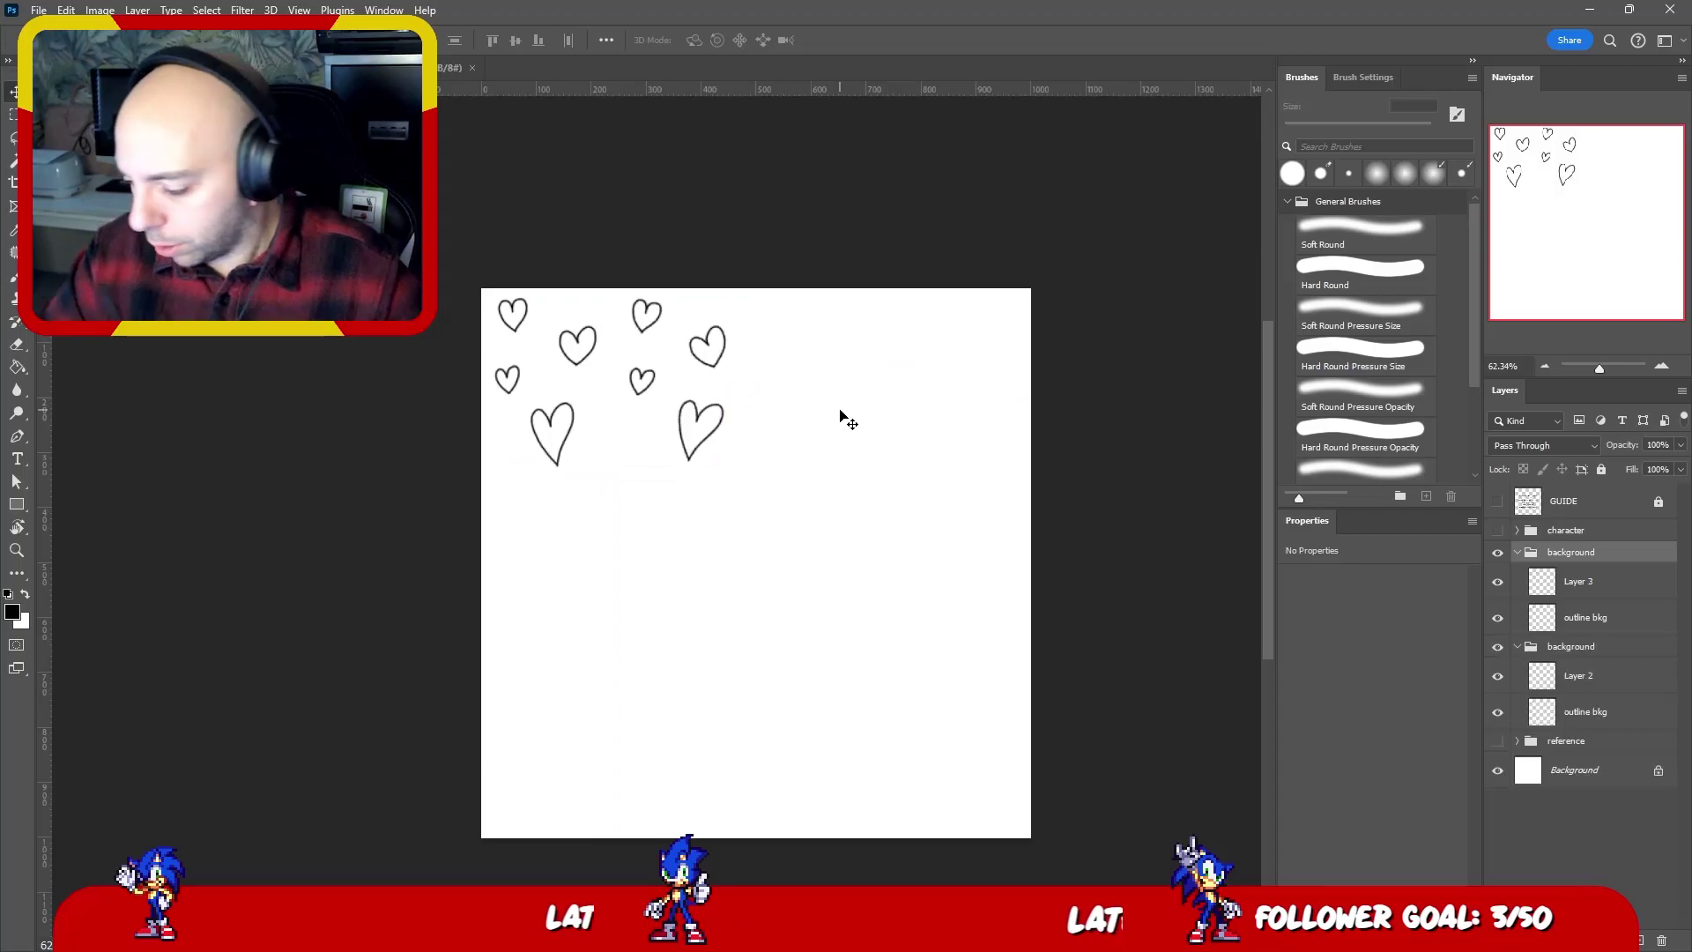
key("ctrl+shift+alt+n")
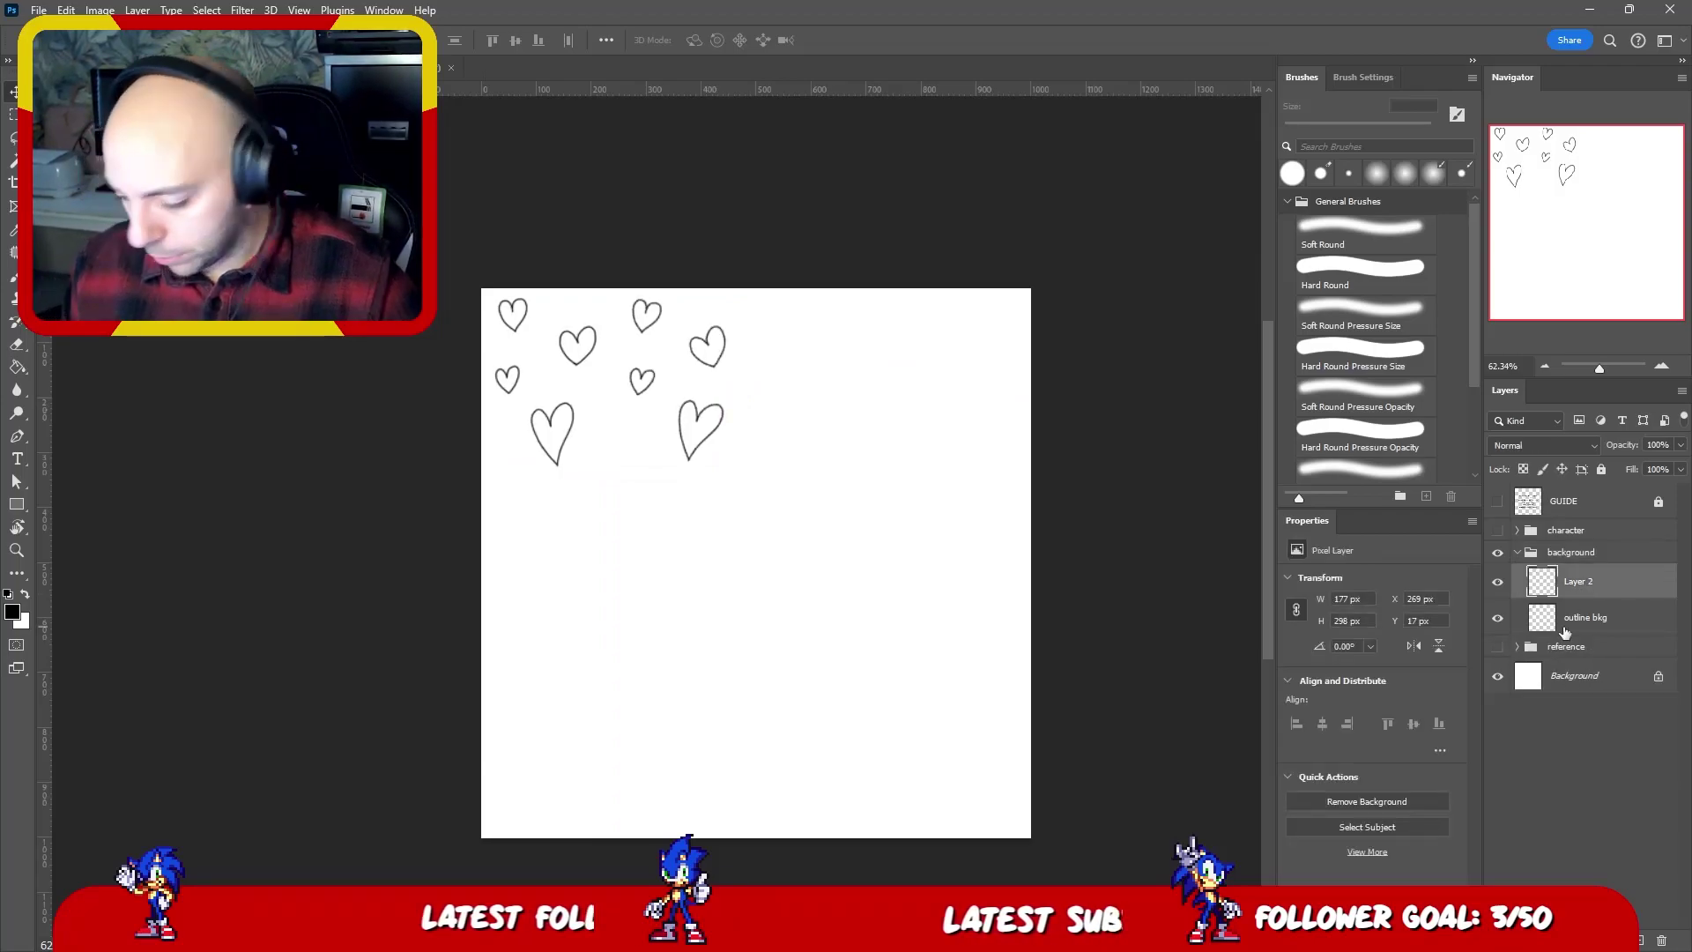
key("shift+Right")
key("shift+Right")
key("shift+Right")
key("shift+Right")
key("shift+Right")
key("shift+Right")
key("shift+Right")
key("shift+Right")
key("shift+Right")
key("shift+Right")
key("shift+Right")
key("shift+Right")
key("shift+Right")
key("shift+Right")
key("shift+Right")
key("shift+Right")
key("shift+Right")
key("shift+Right")
key("shift+Right")
key("shift+Right")
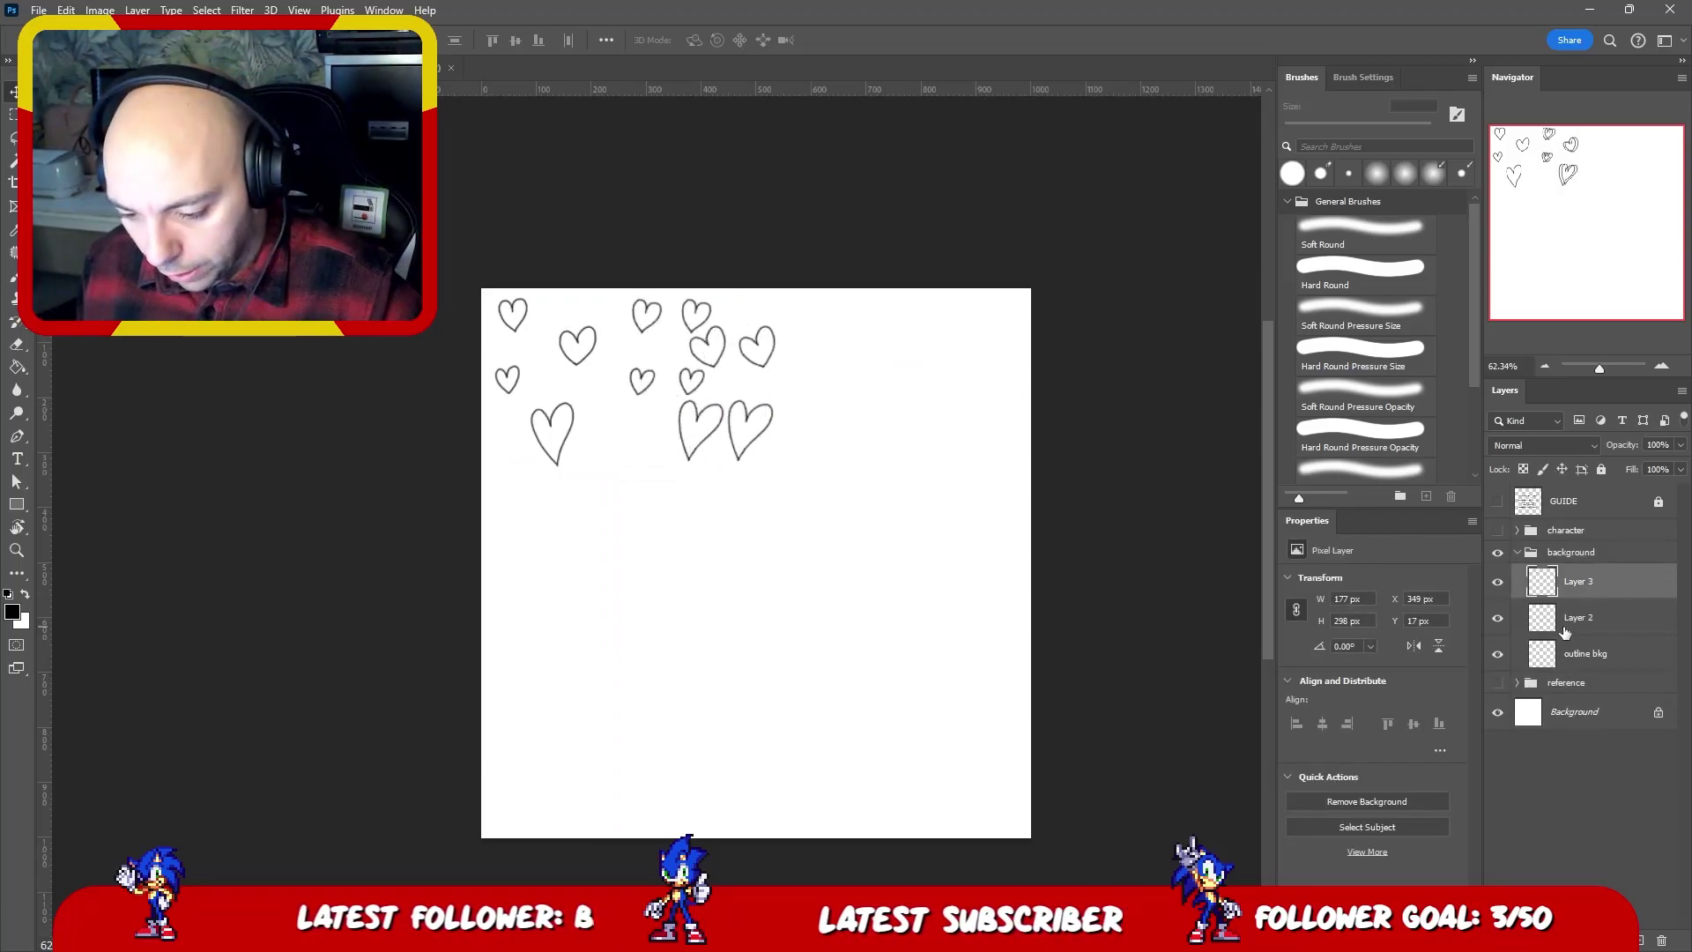
key("shift+Left")
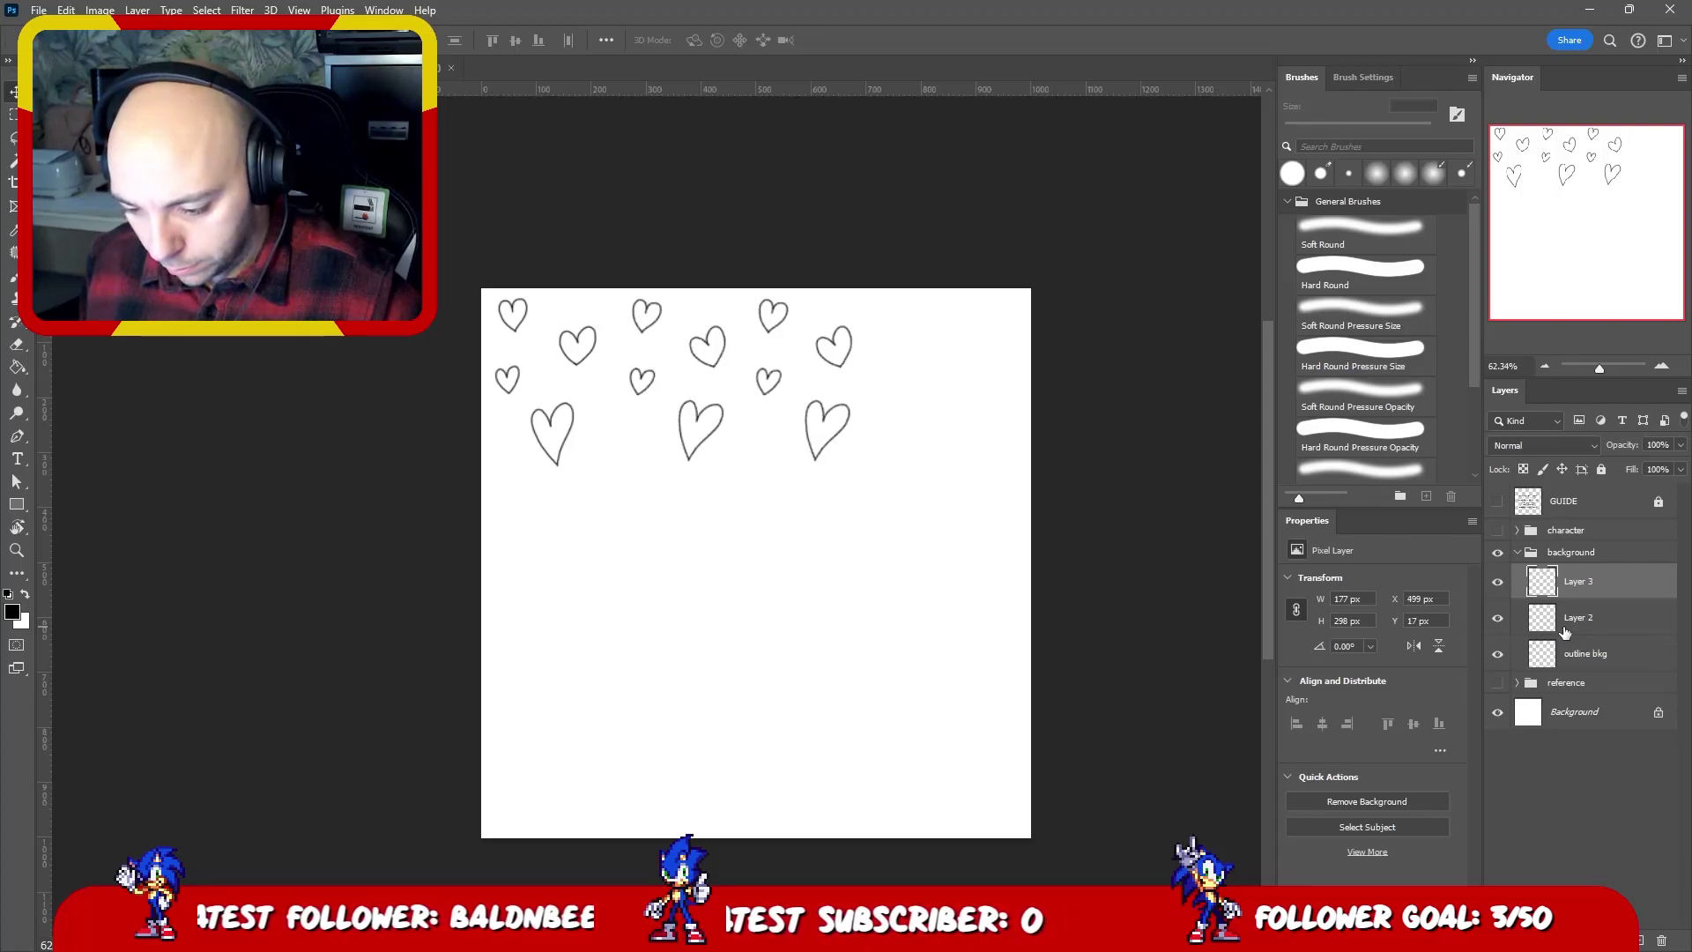
- Rotate the top-right heart on Layer 3, leaving the top-middle heart as is
key("l")
scroll(785, 322, "up", 3)
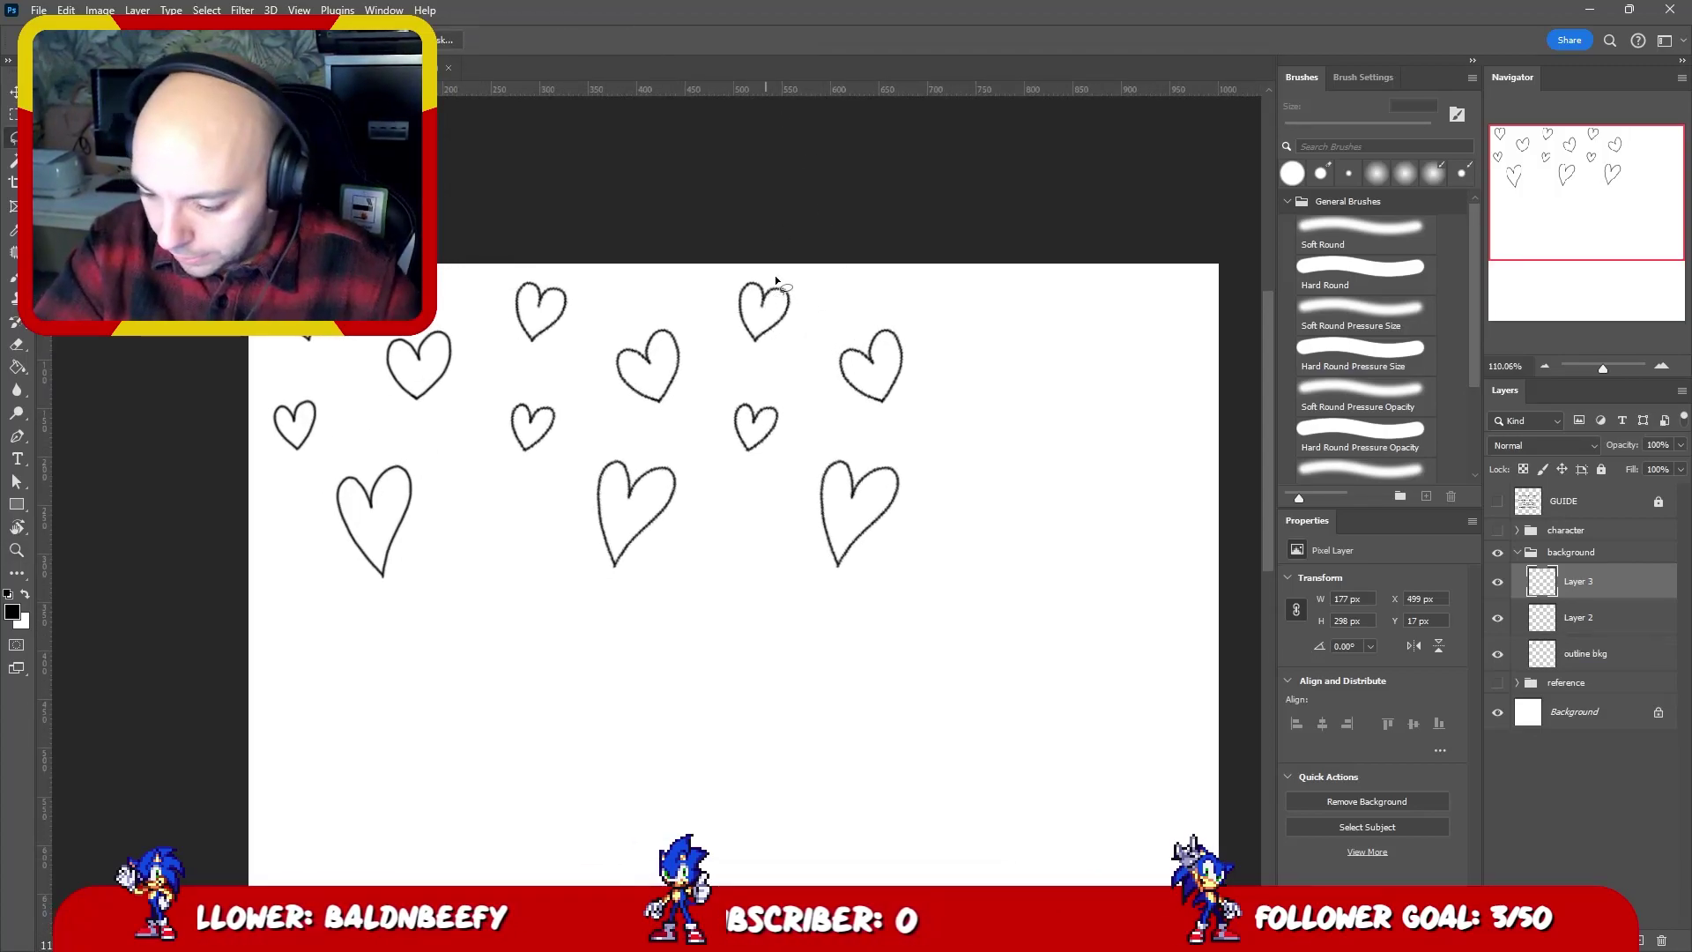
mouse_move(776, 280)
left_mouse_down()
mouse_move(805, 332)
mouse_move(800, 264)
mouse_move(766, 229)
left_mouse_up()
key("ctrl+t")
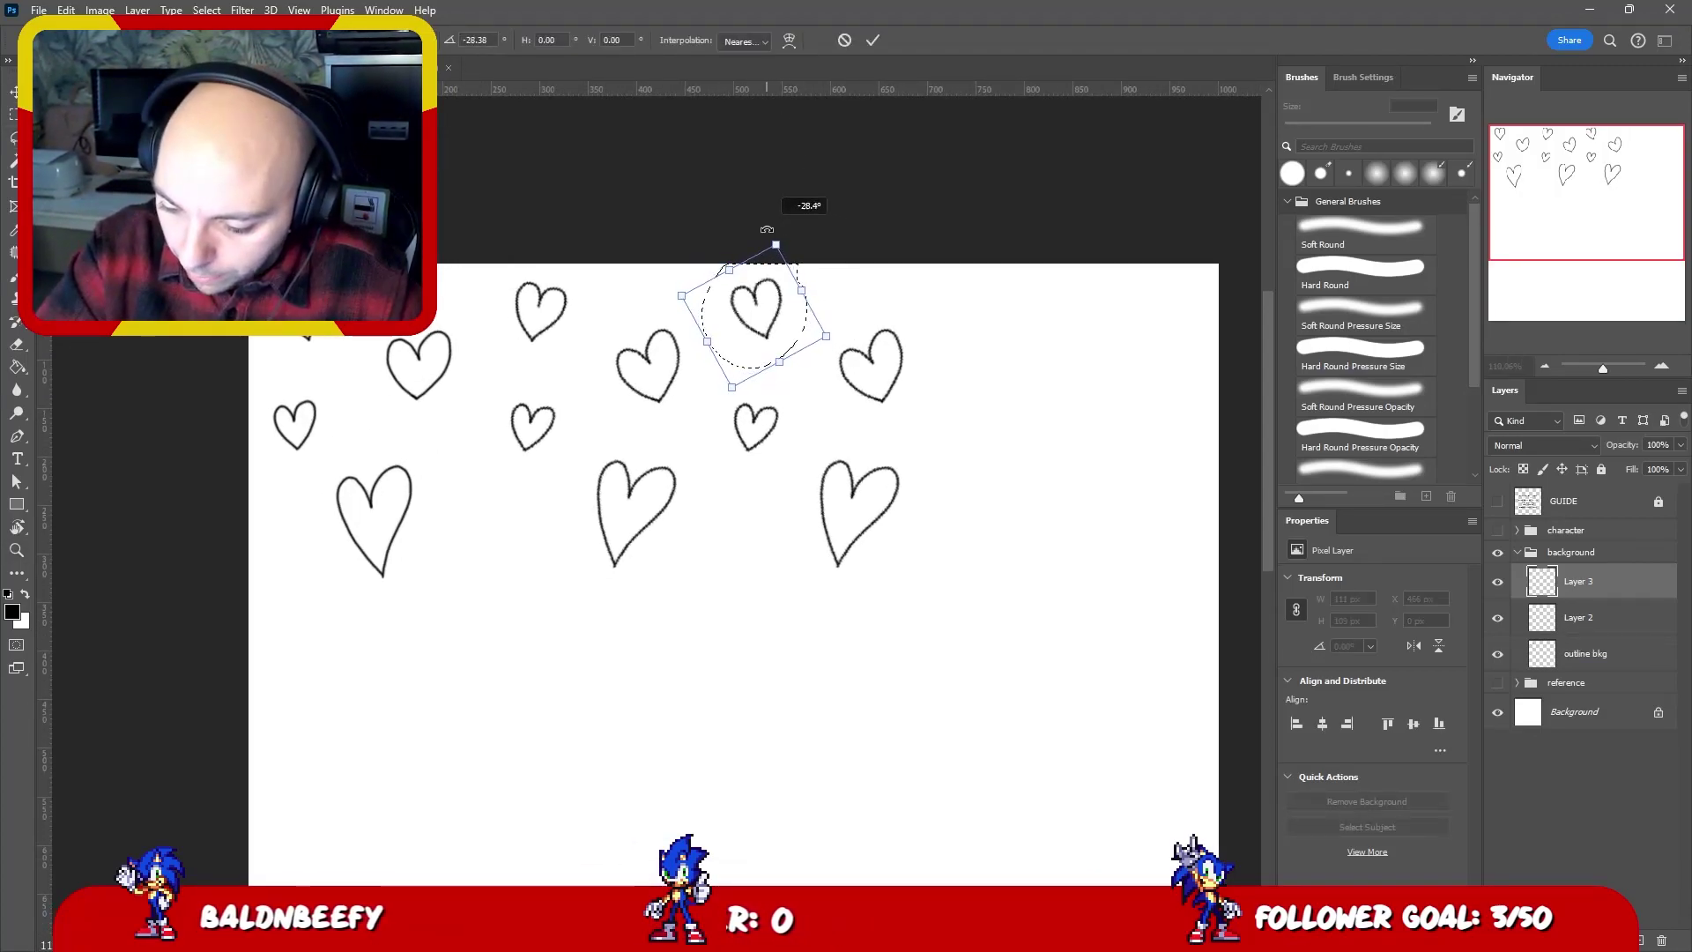
key("Escape")
key("ctrl+d")
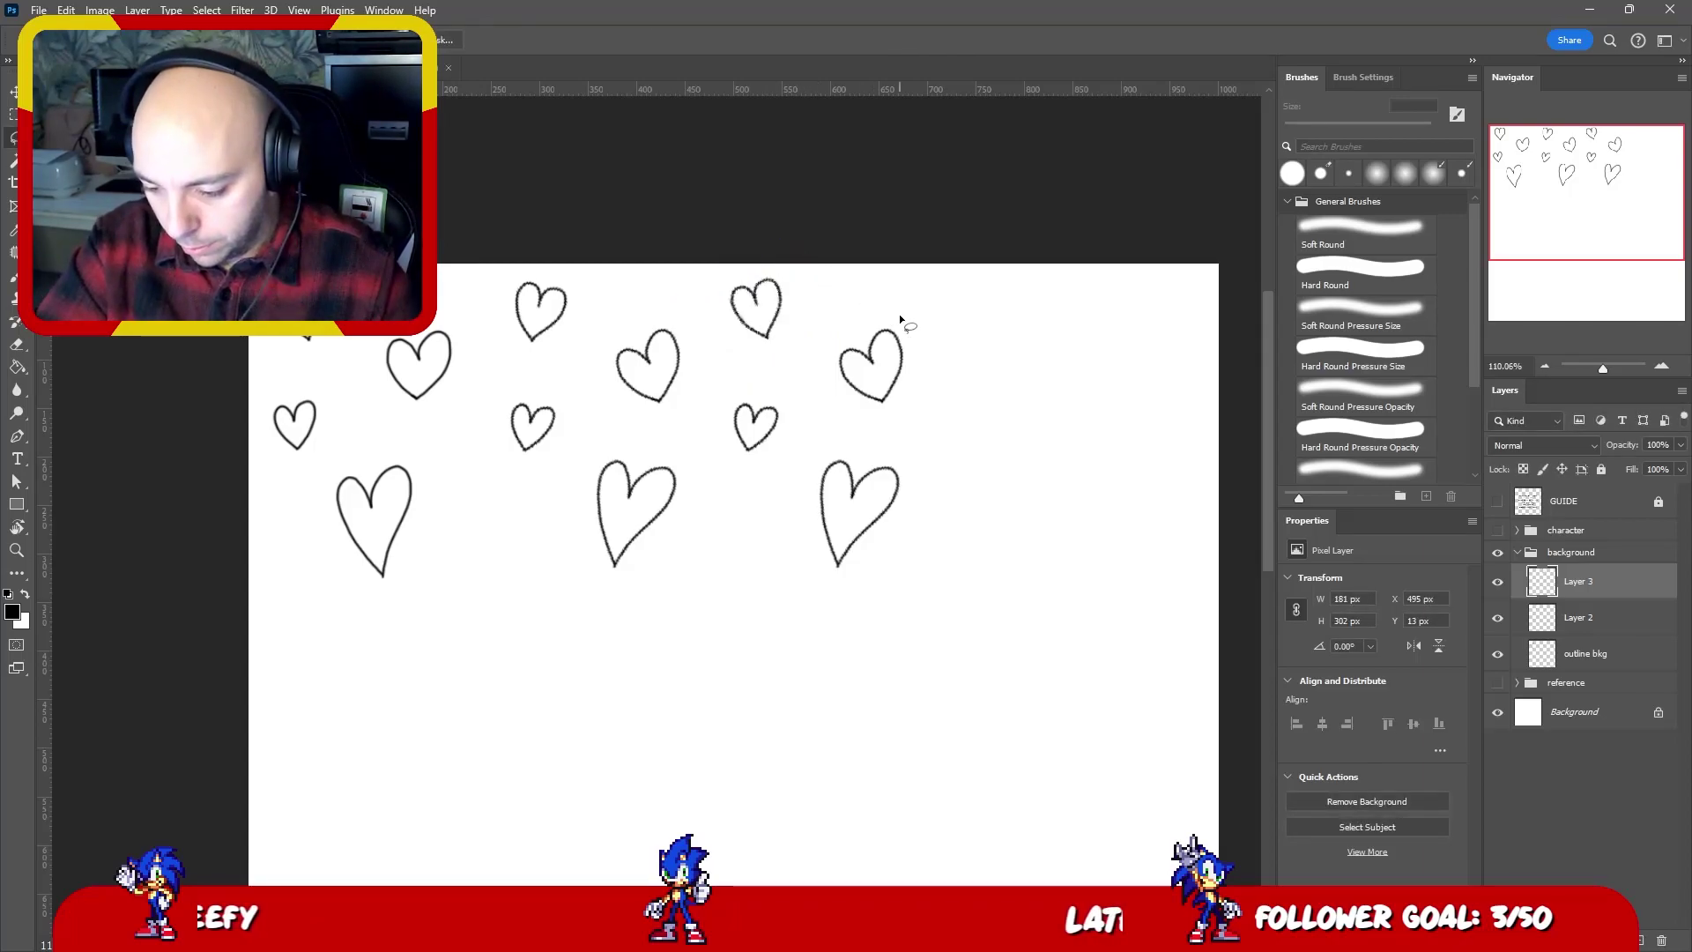
mouse_move(907, 306)
left_mouse_down()
mouse_move(871, 287)
mouse_move(888, 429)
mouse_move(988, 314)
left_mouse_up()
key("ctrl+t")
key("Return")
- Resize Layer 3's middle heart, then tilt the lower-right heart and shift it up slightly
mouse_move(771, 368)
left_mouse_down()
mouse_move(729, 467)
mouse_move(797, 373)
mouse_move(756, 339)
mouse_move(756, 356)
mouse_move(756, 304)
left_mouse_up()
key("ctrl+t")
key("Return")
mouse_move(896, 446)
left_mouse_down()
mouse_move(806, 469)
mouse_move(970, 465)
mouse_move(798, 553)
mouse_move(954, 474)
mouse_move(884, 395)
mouse_move(916, 367)
mouse_move(875, 370)
left_mouse_up()
key("ctrl+t")
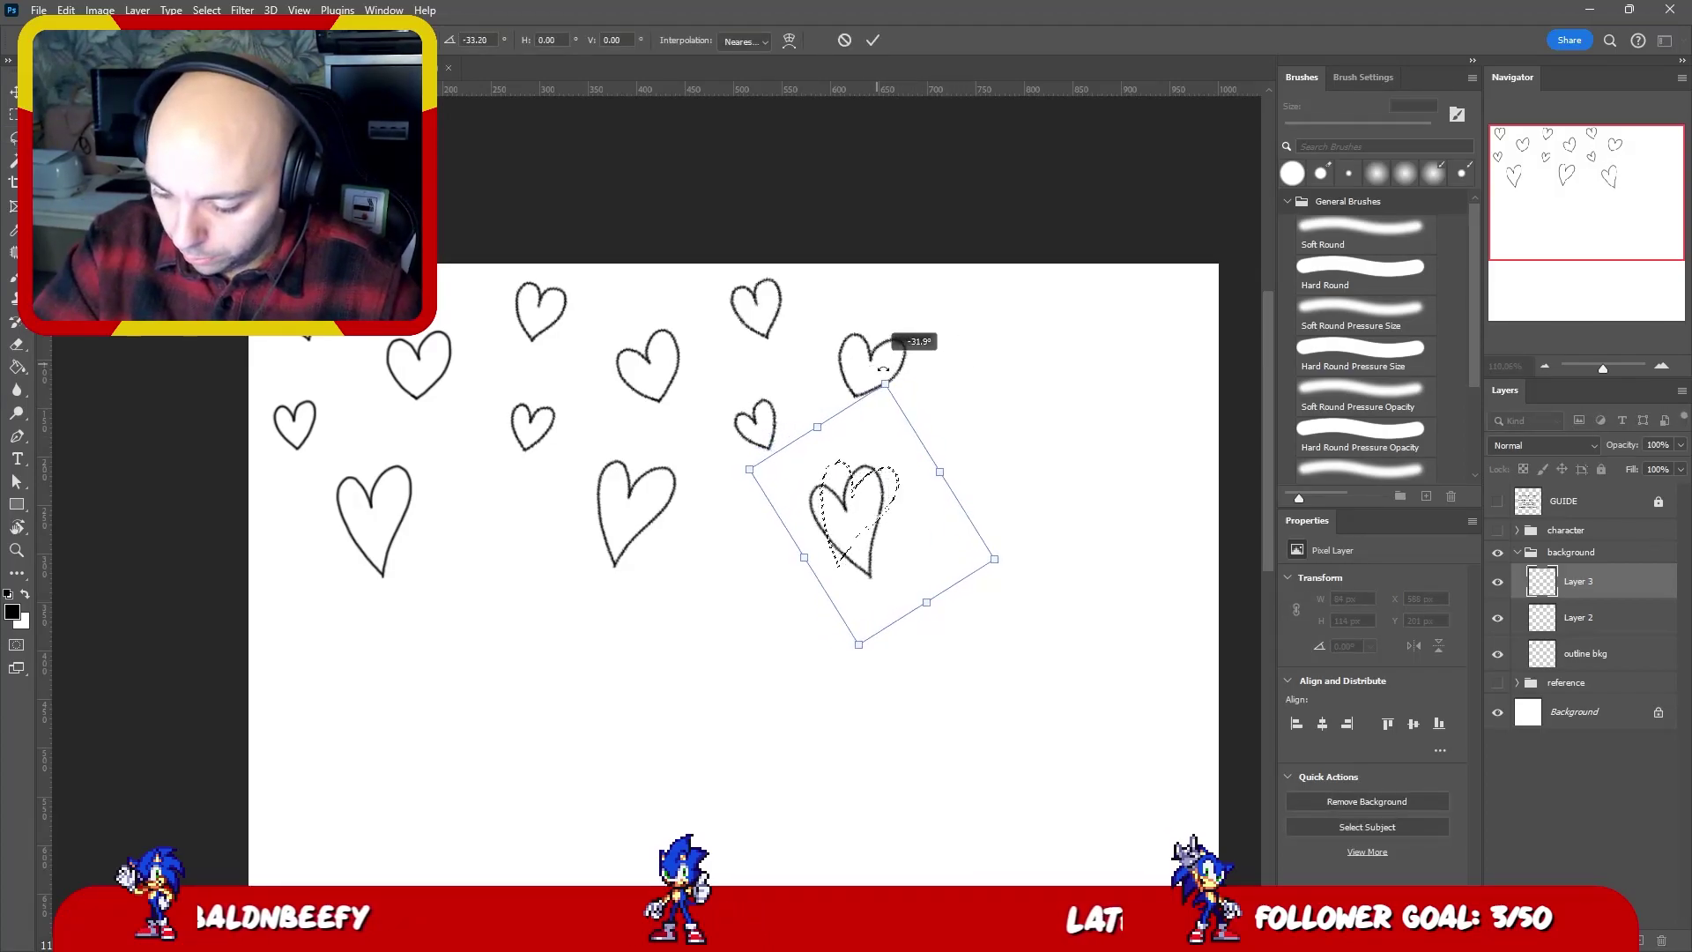
left_click_drag(882, 497, 886, 480)
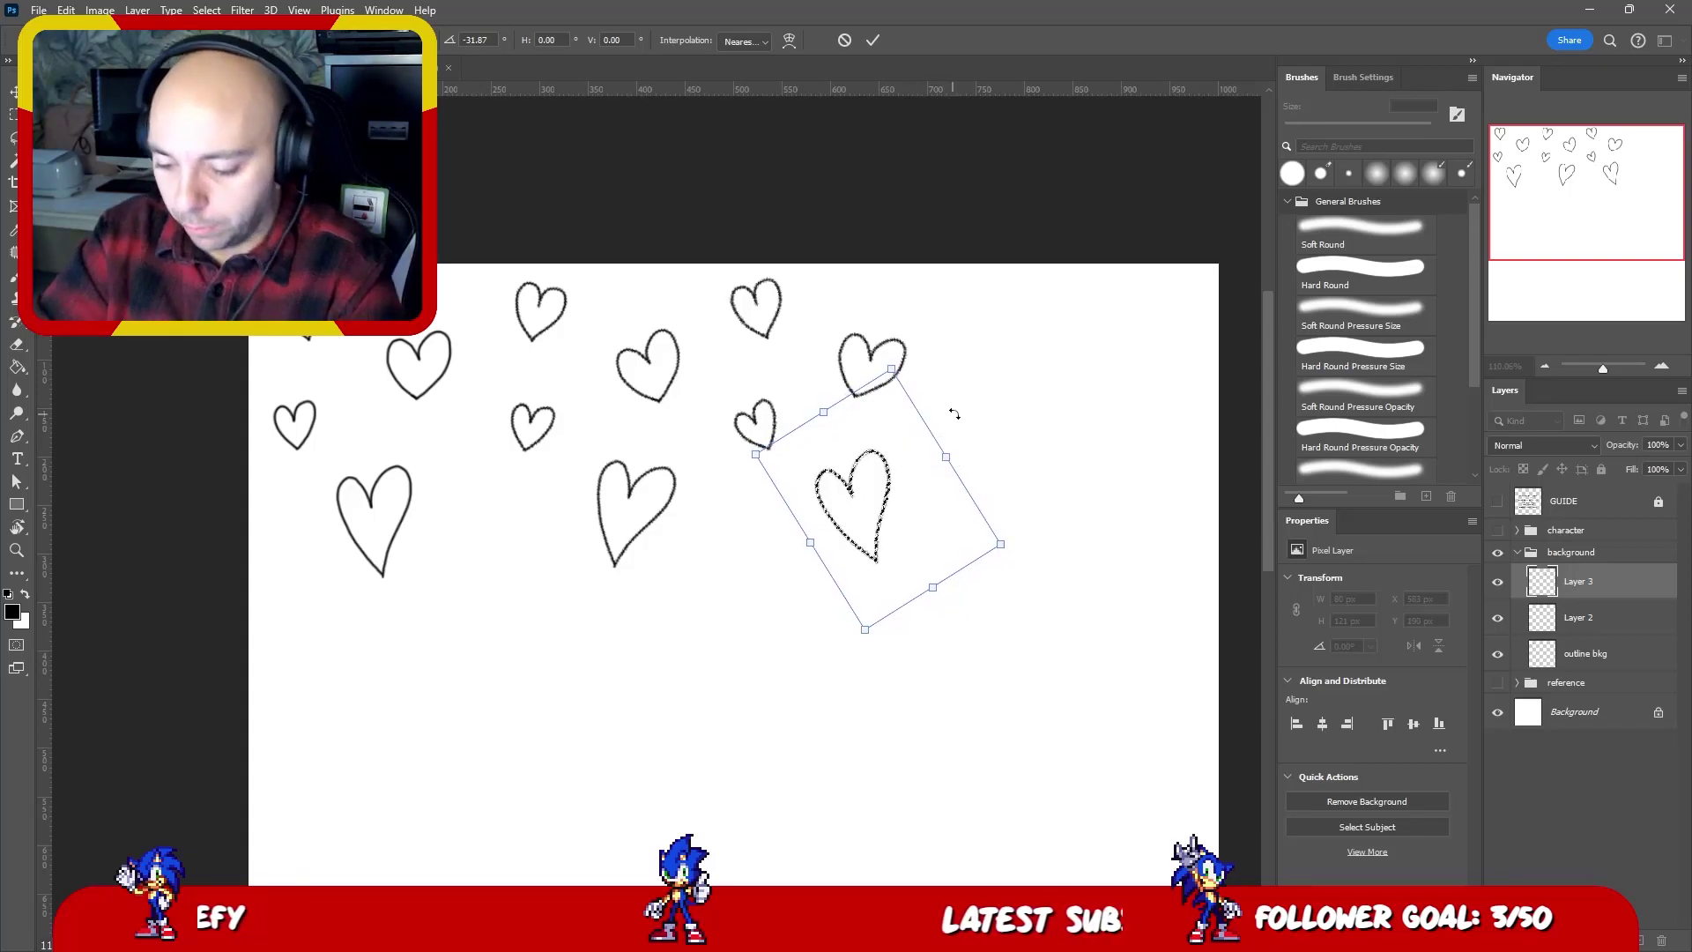
key("Return")
key("ctrl+d")
- Review the whole pattern and select Layer 3, Layer 2 and outline bkg together
key("z")
left_click_drag(947, 433, 932, 200)
key("v")
left_click(1606, 661, "shift")
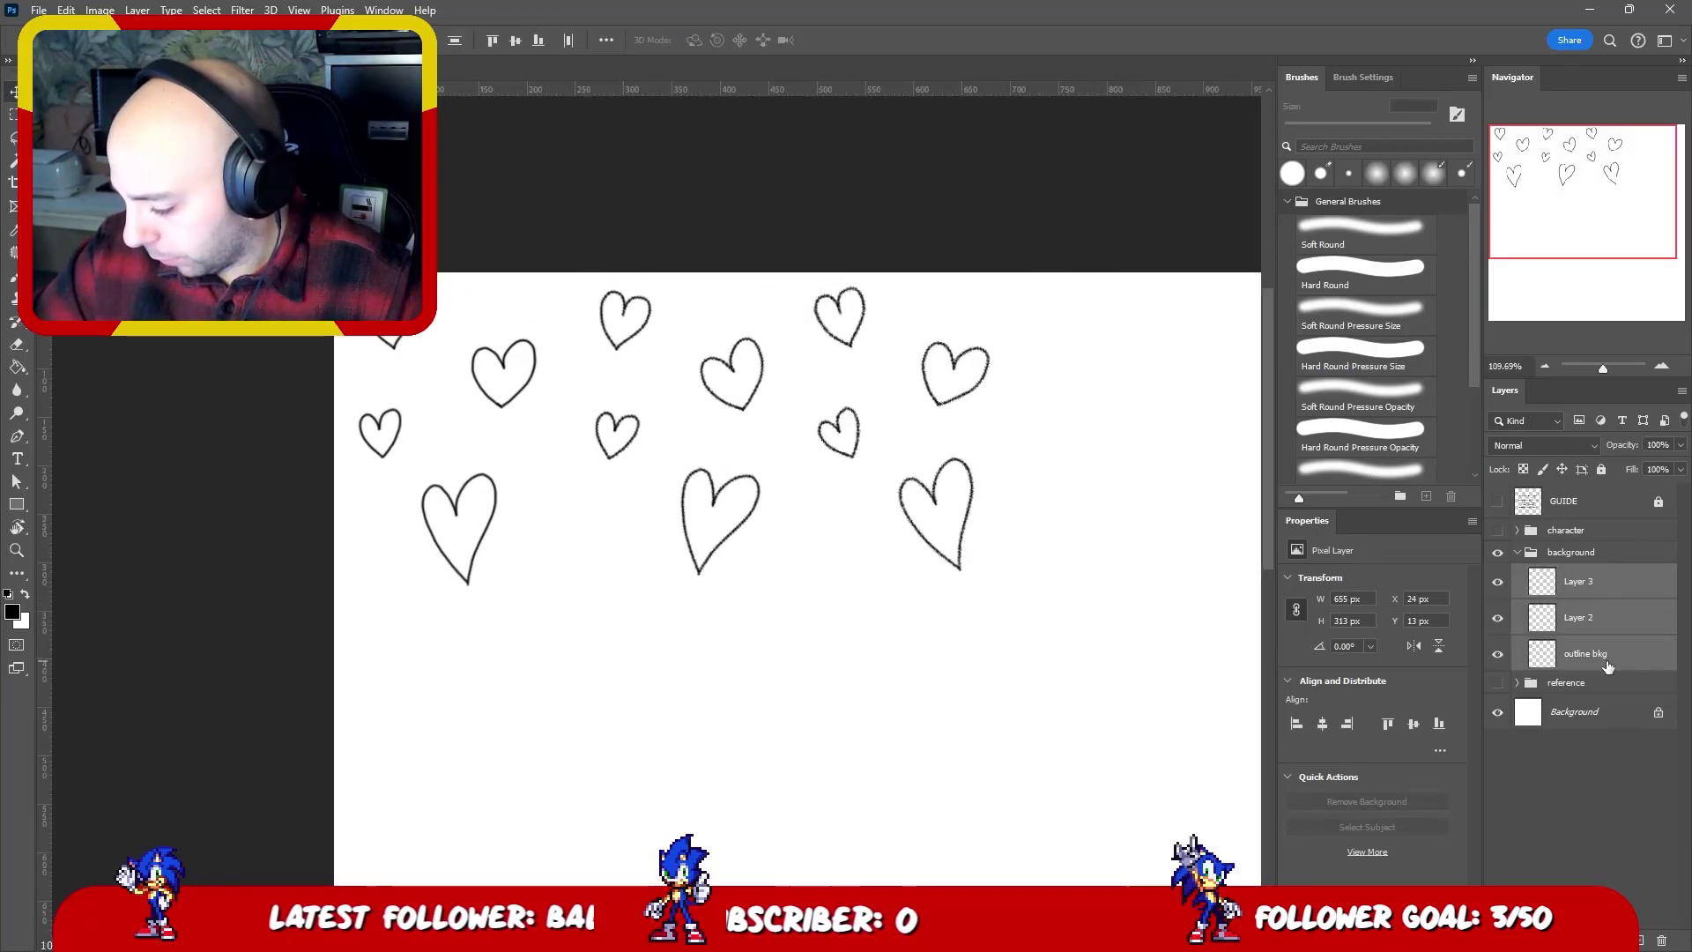
- Merge Layer 3, Layer 2 and outline bkg into one layer and mirror the small heart horizontally
right_click(1608, 657)
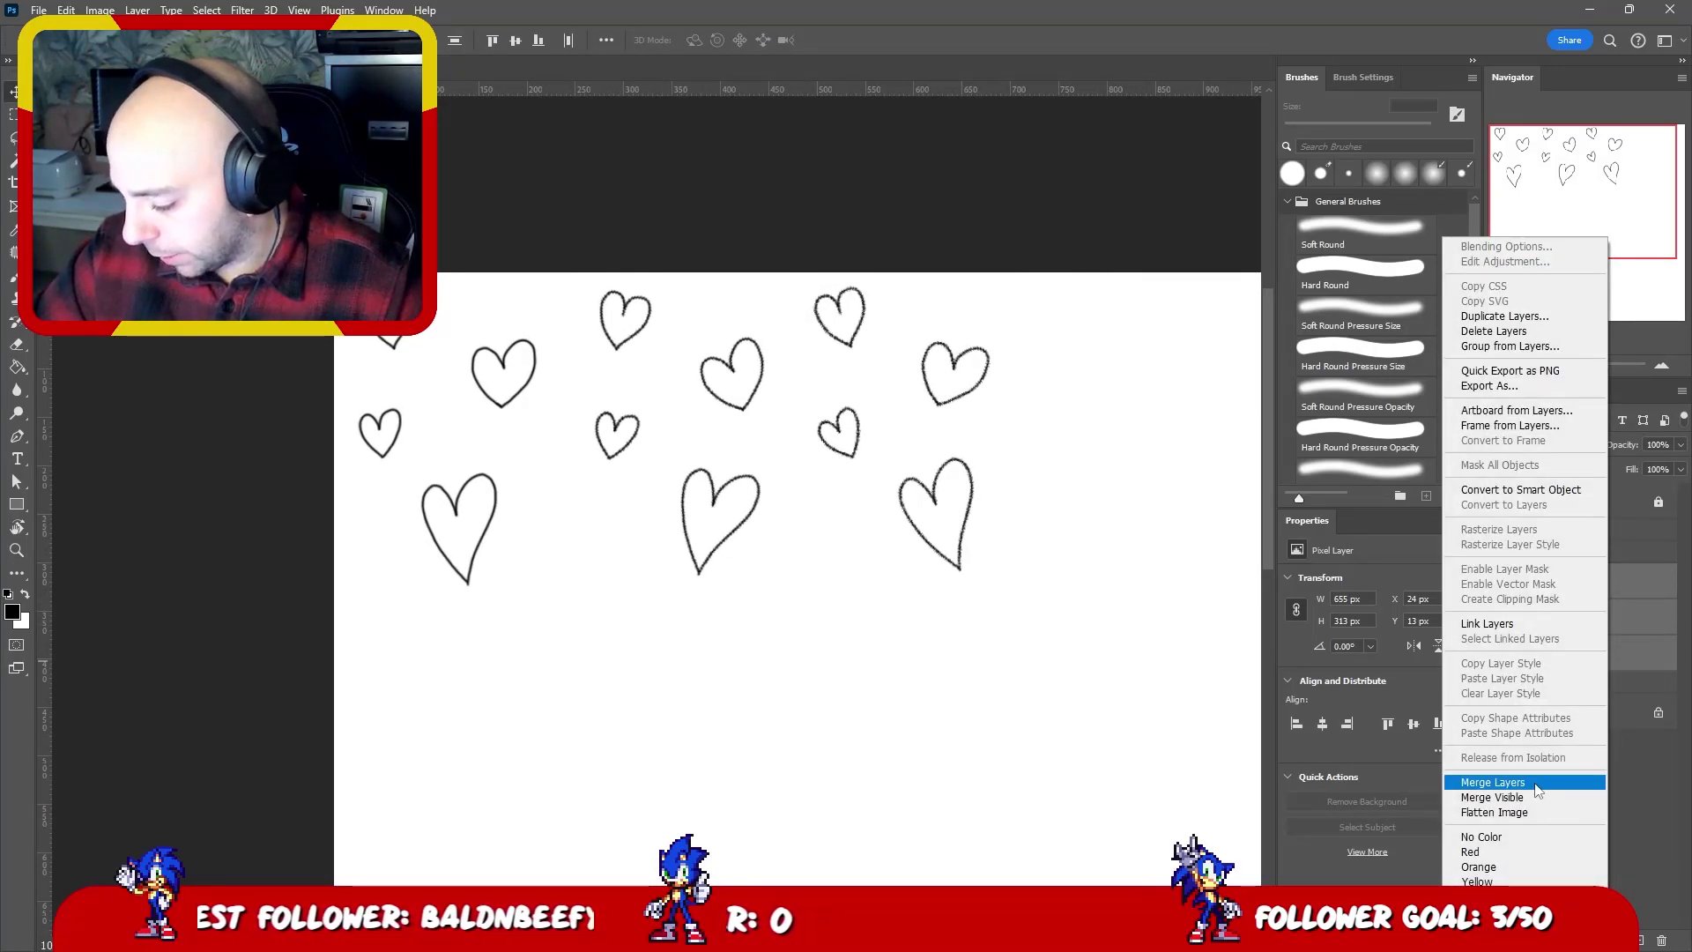
left_click(1492, 782)
key("l")
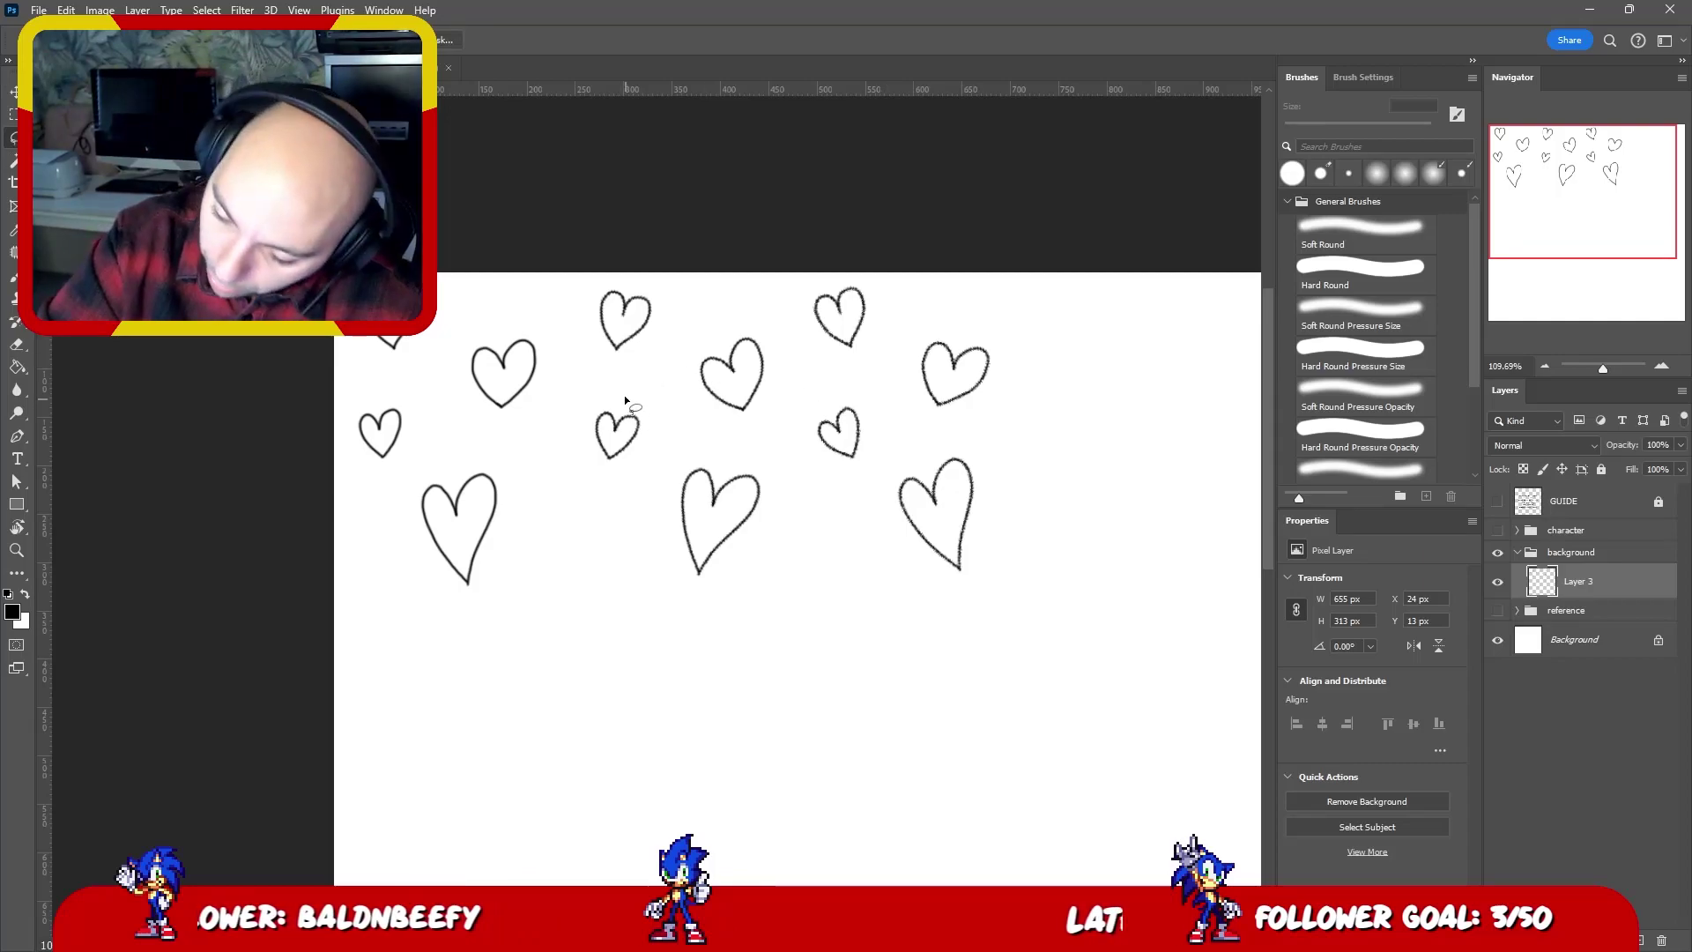
mouse_move(624, 395)
left_mouse_down()
mouse_move(650, 393)
mouse_move(637, 391)
left_mouse_up()
key("ctrl+t")
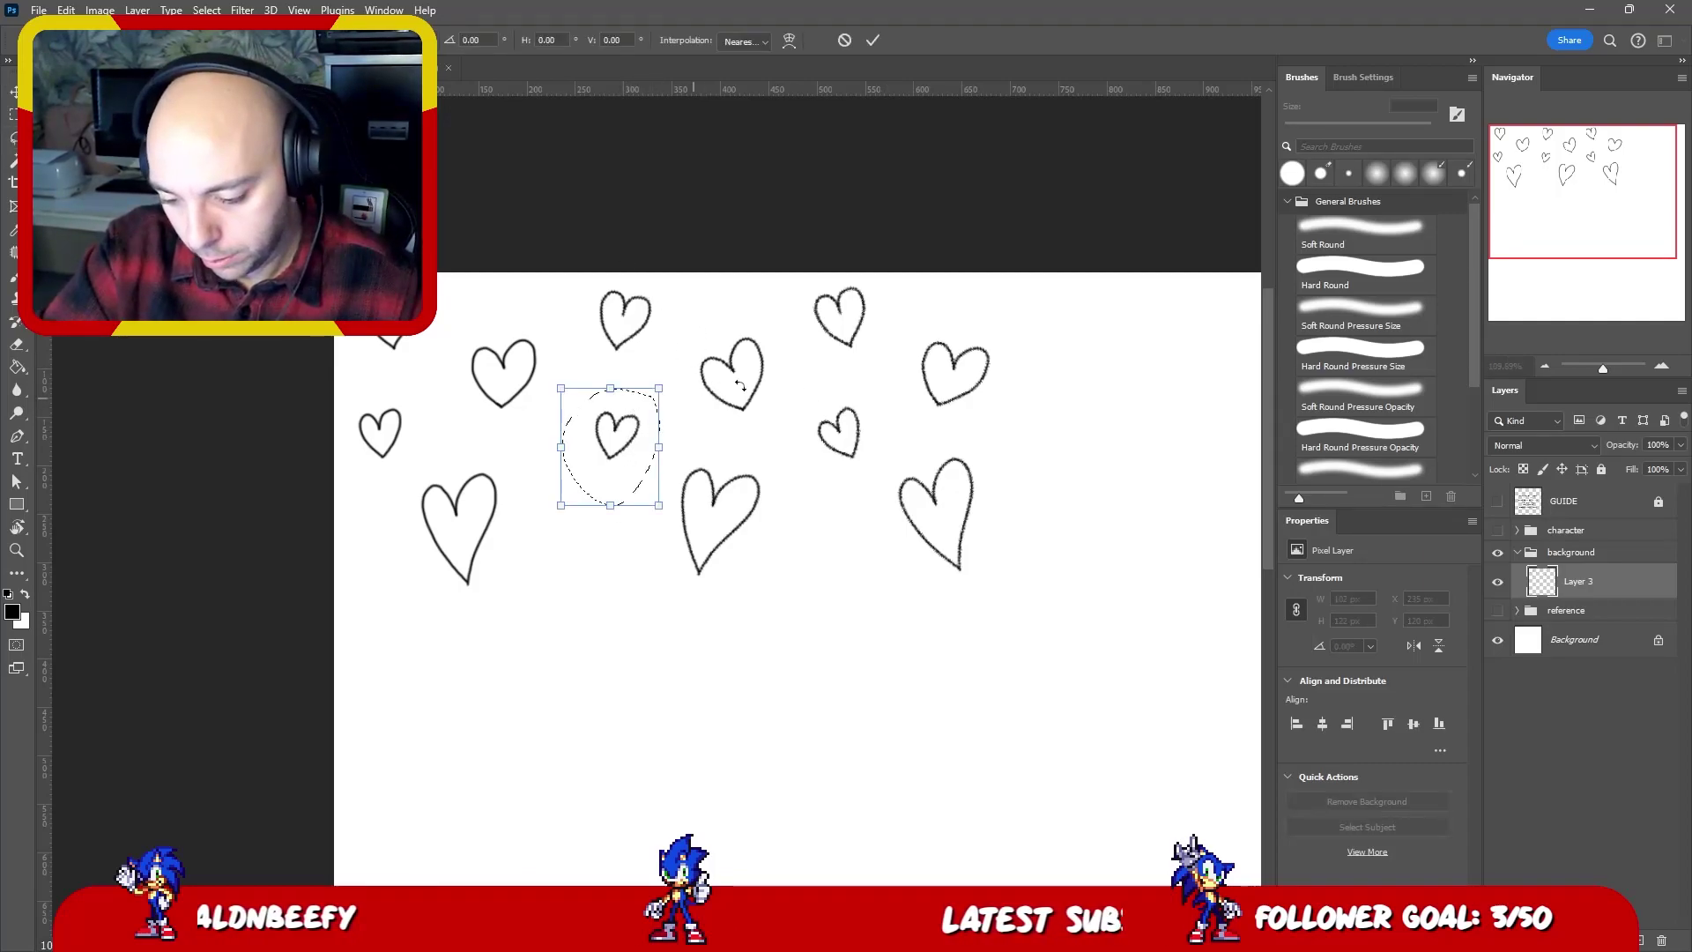
right_click(624, 432)
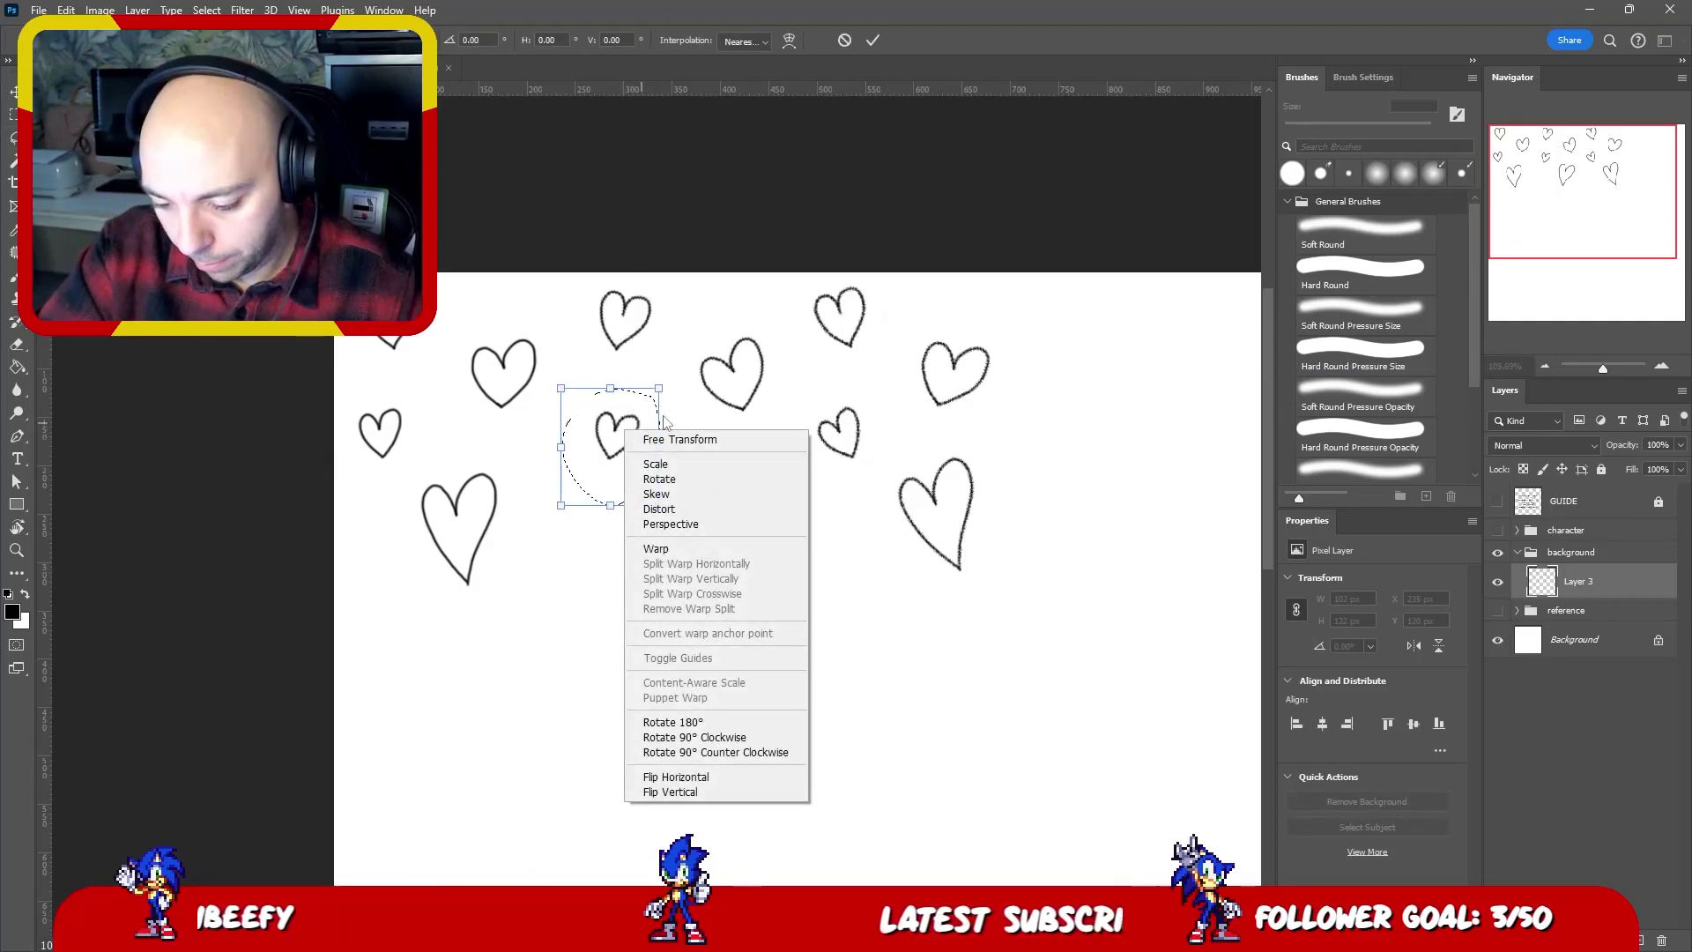
left_click(719, 776)
key("Return")
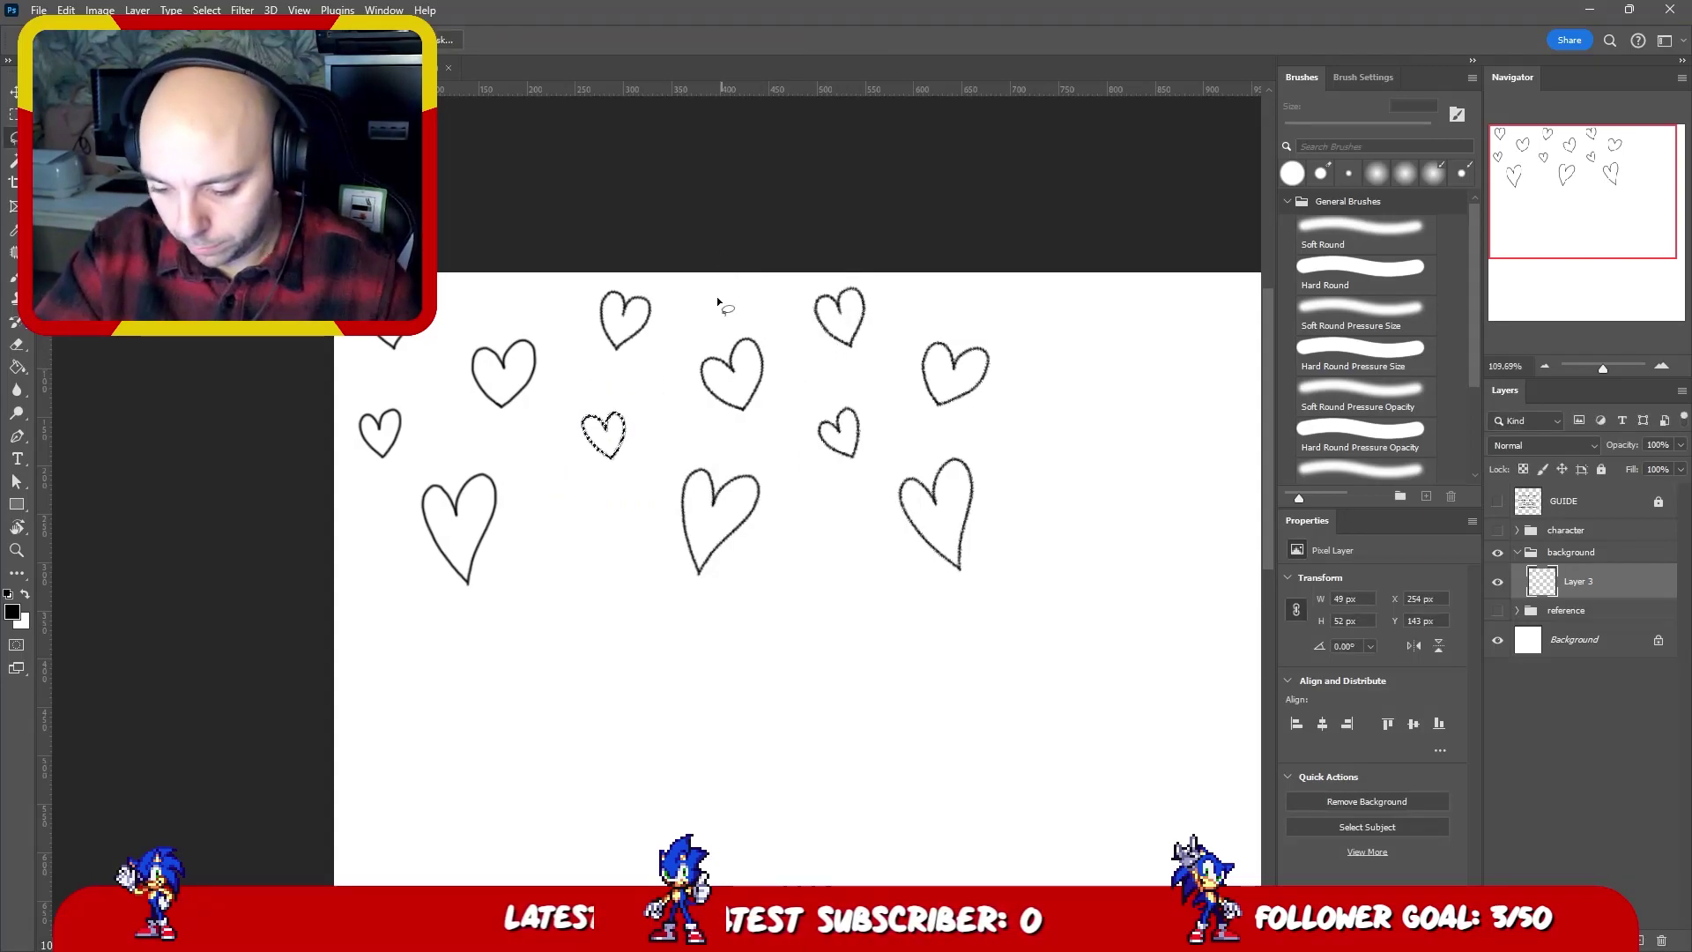
- Mirror the large middle heart horizontally and clear the selection
mouse_move(755, 447)
left_mouse_down()
mouse_move(768, 591)
mouse_move(791, 404)
mouse_move(757, 442)
left_mouse_up()
key("ctrl+t")
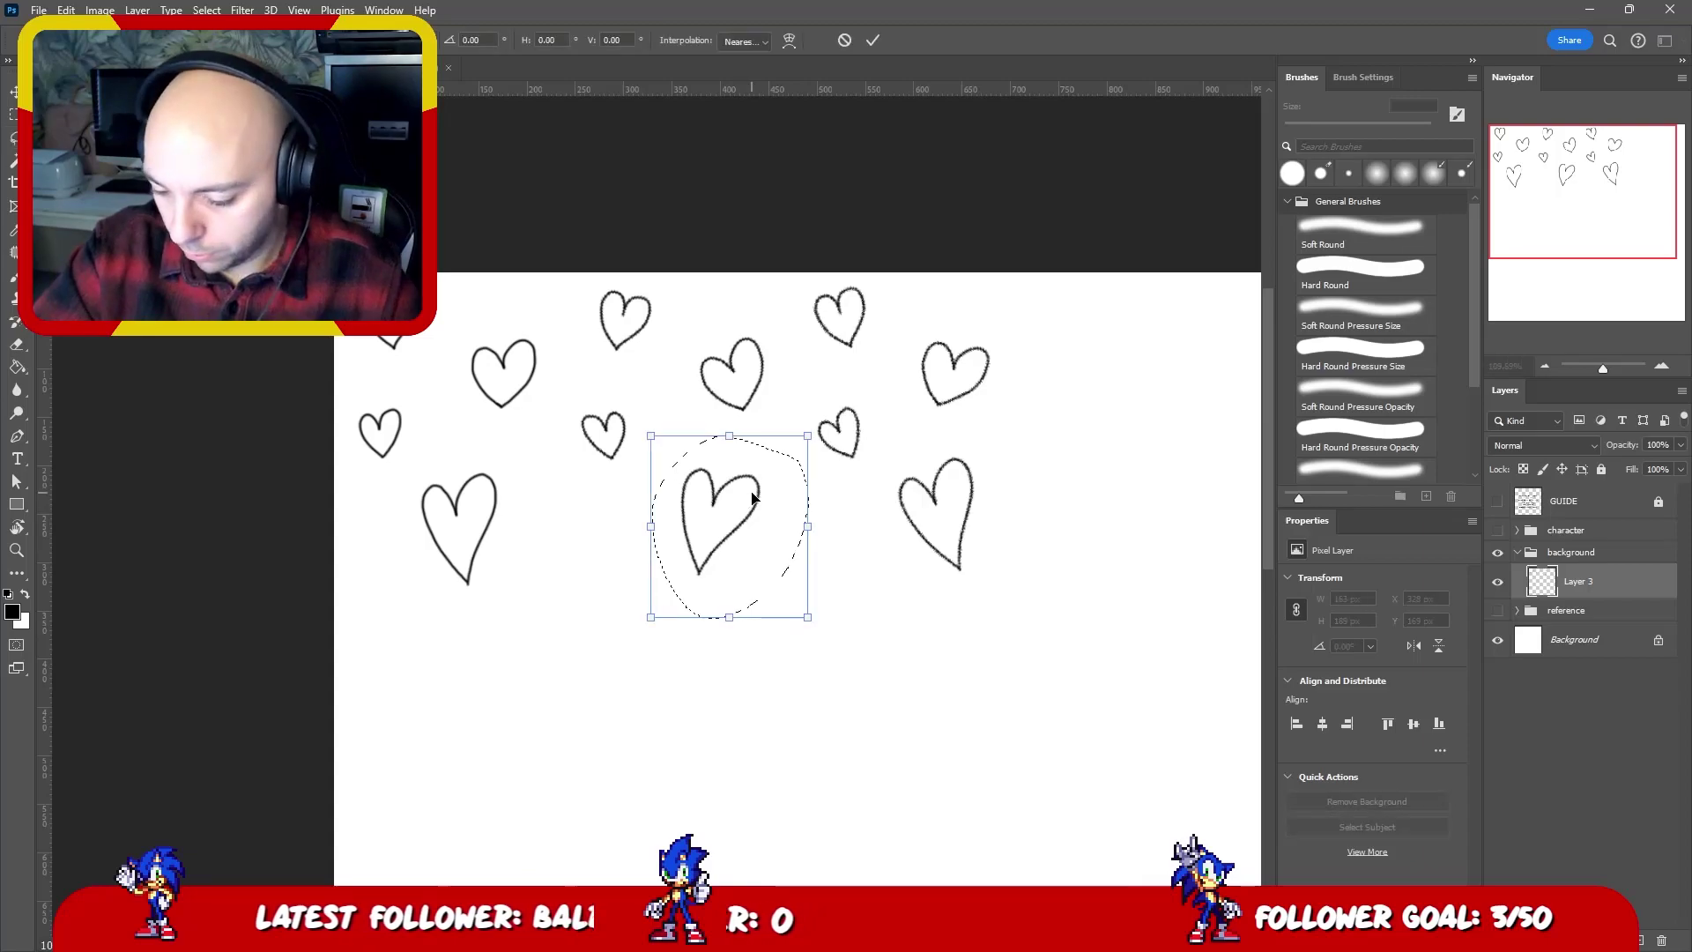
right_click(747, 494)
left_click(844, 841)
key("Return")
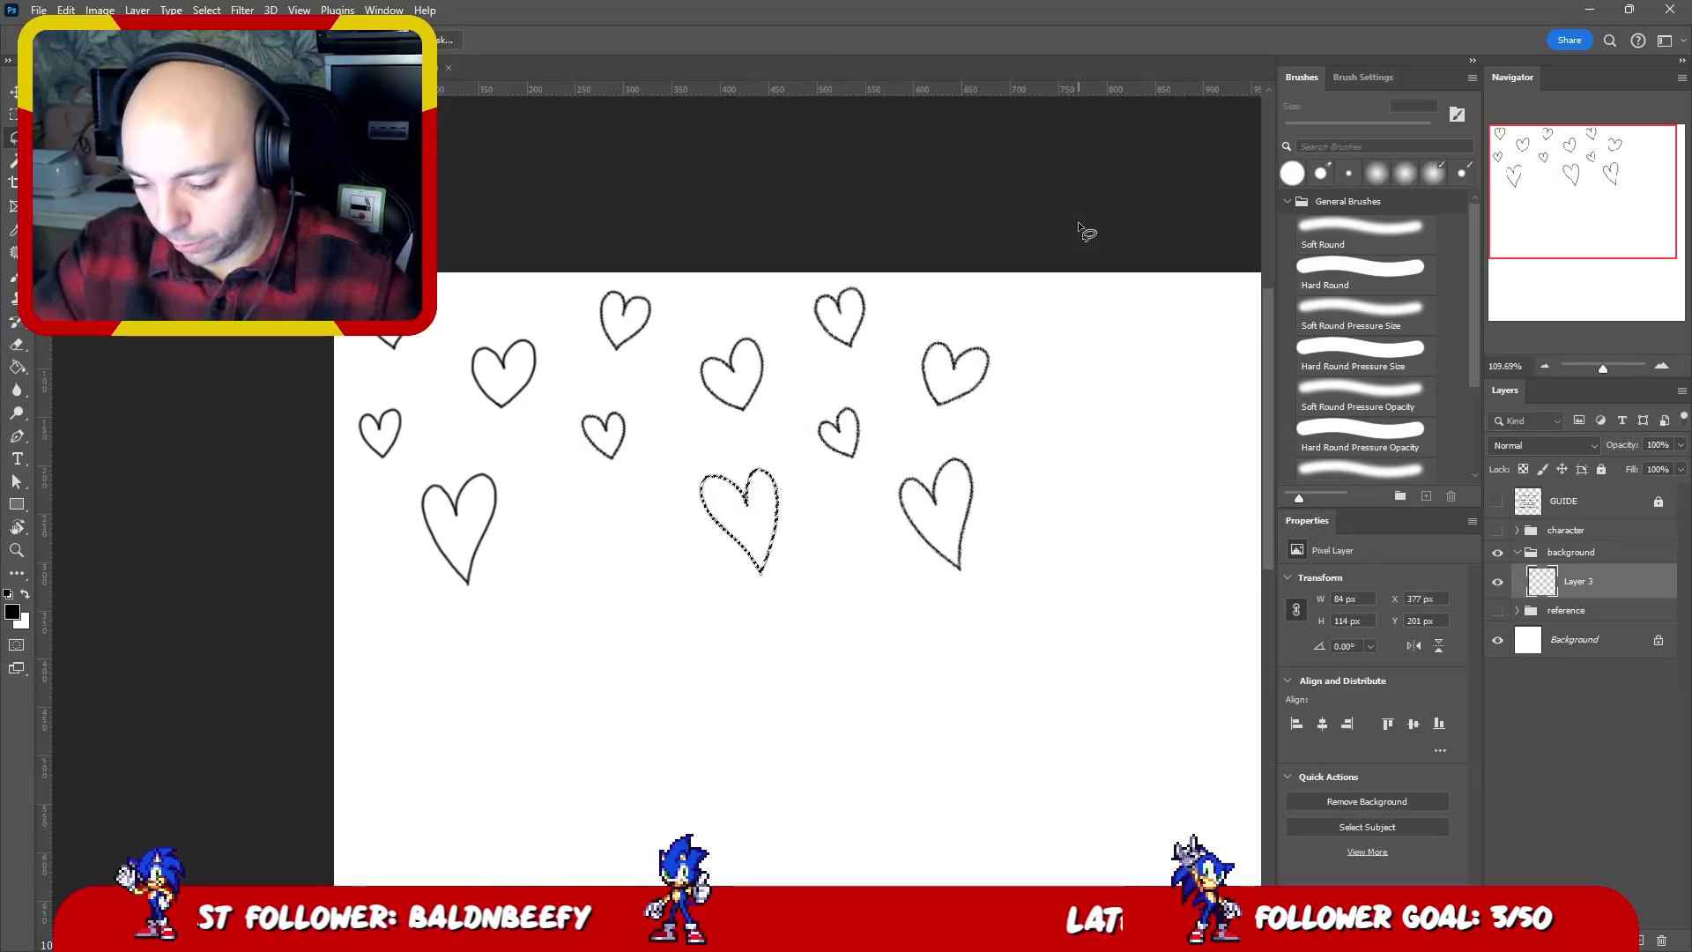
key("ctrl+d")
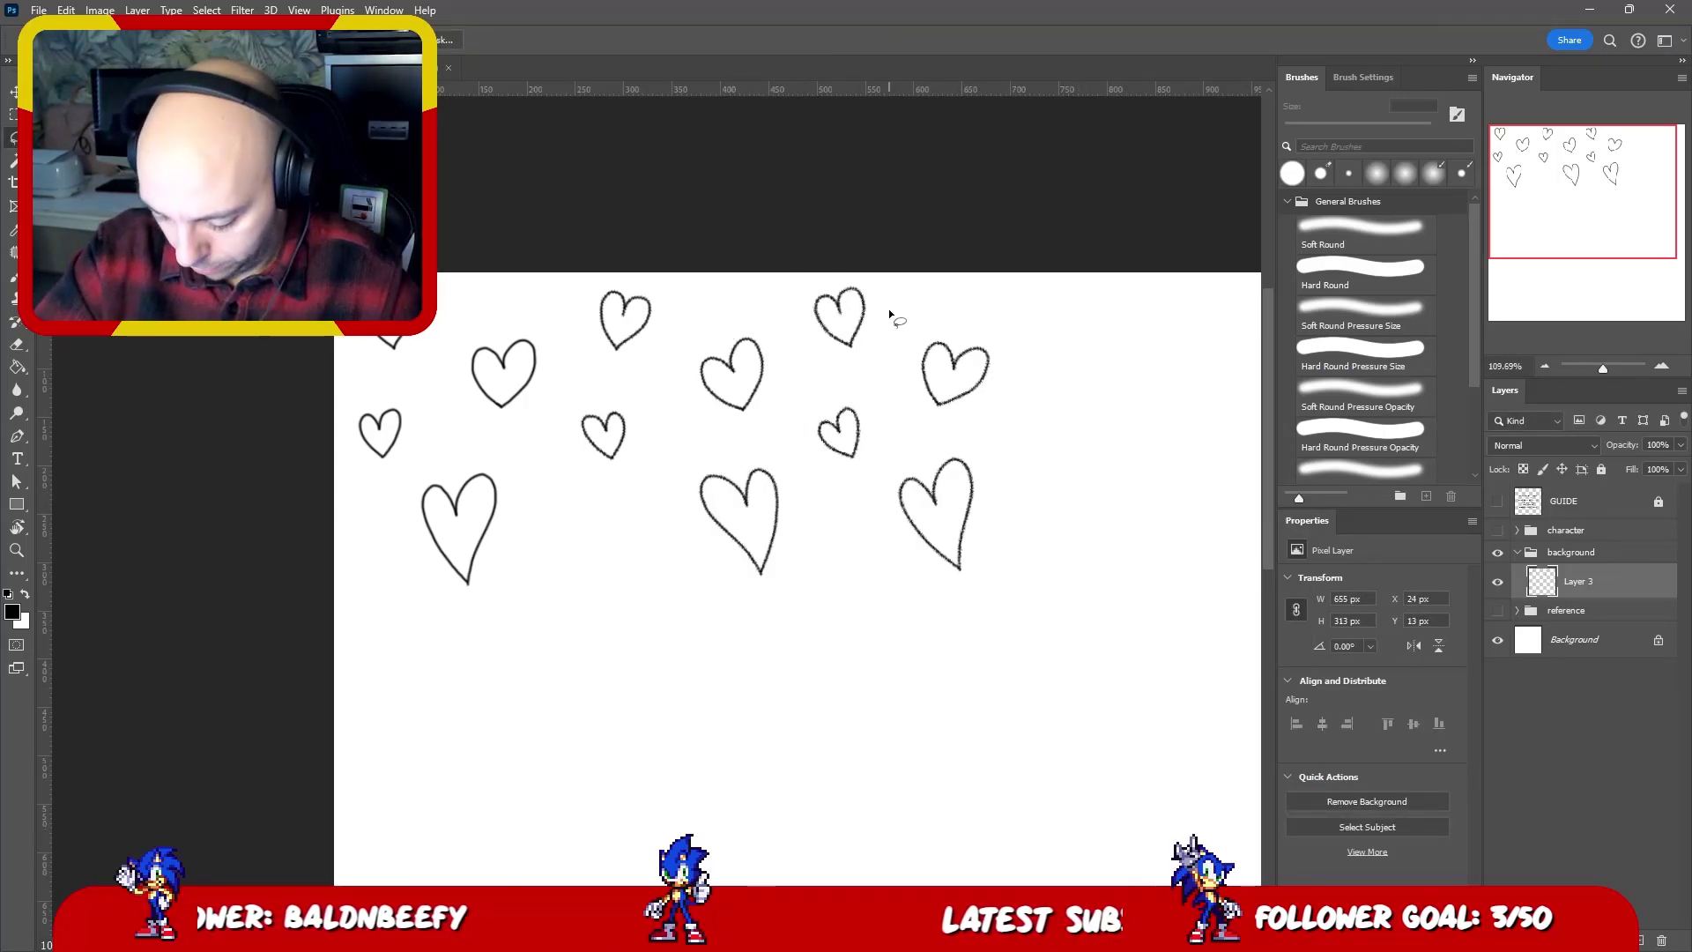
- Mirror the top heart near the canvas edge horizontally
left_click_drag(873, 272, 859, 374)
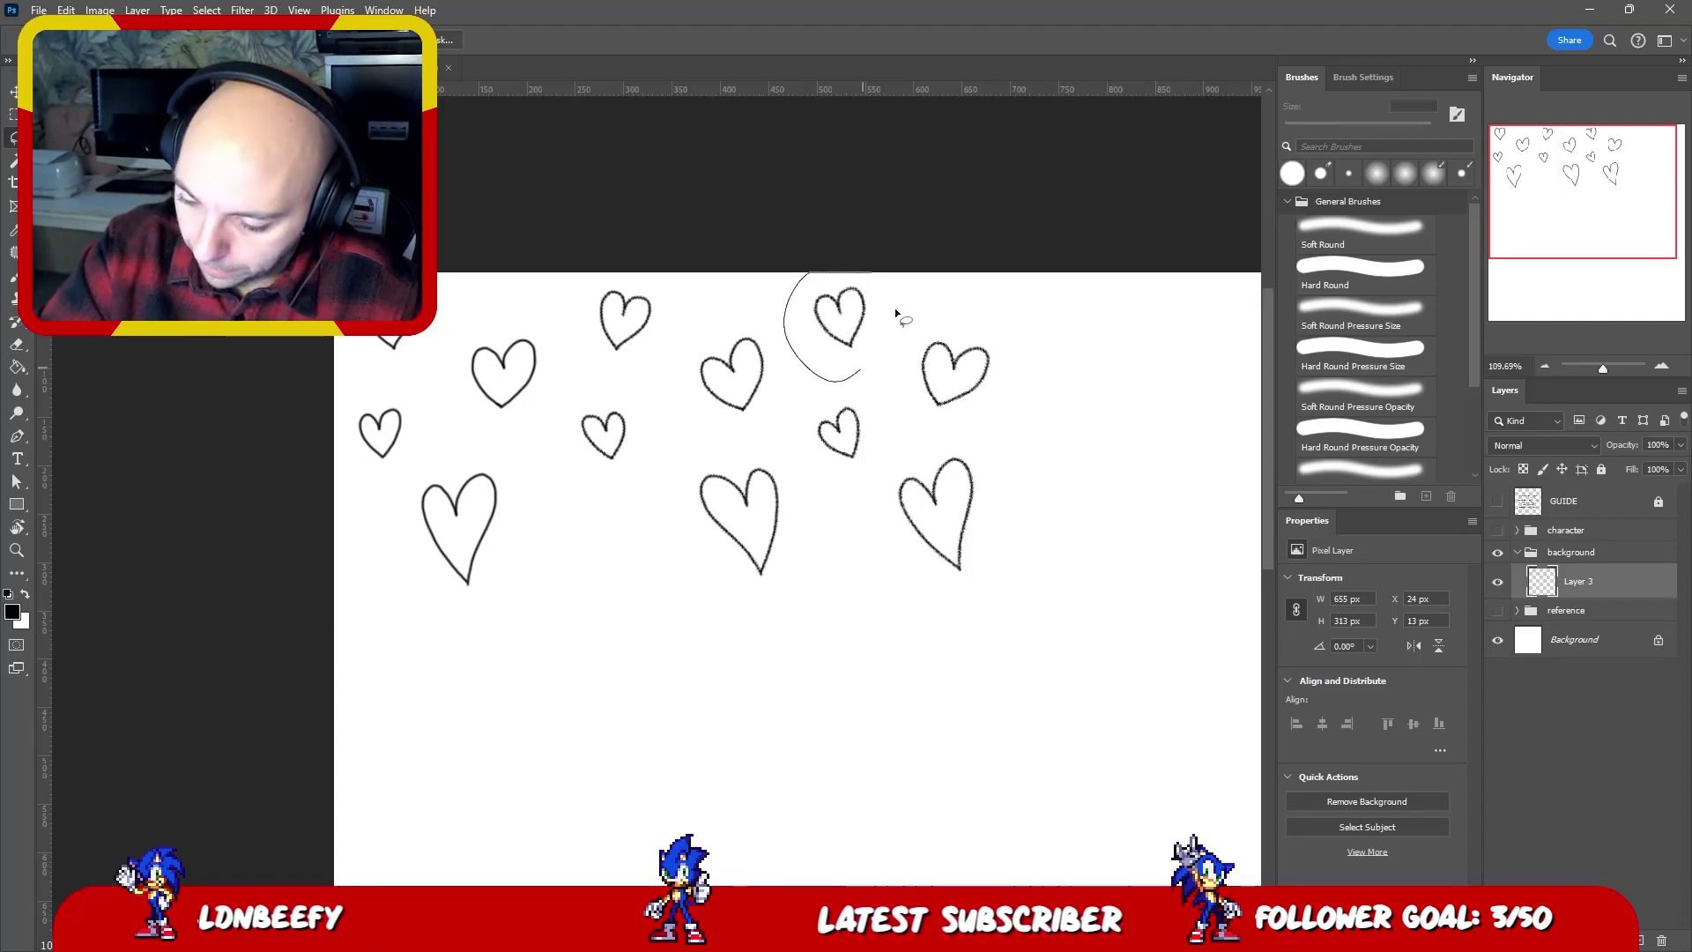
left_click_drag(896, 310, 877, 275)
key("ctrl+t")
right_click(859, 319)
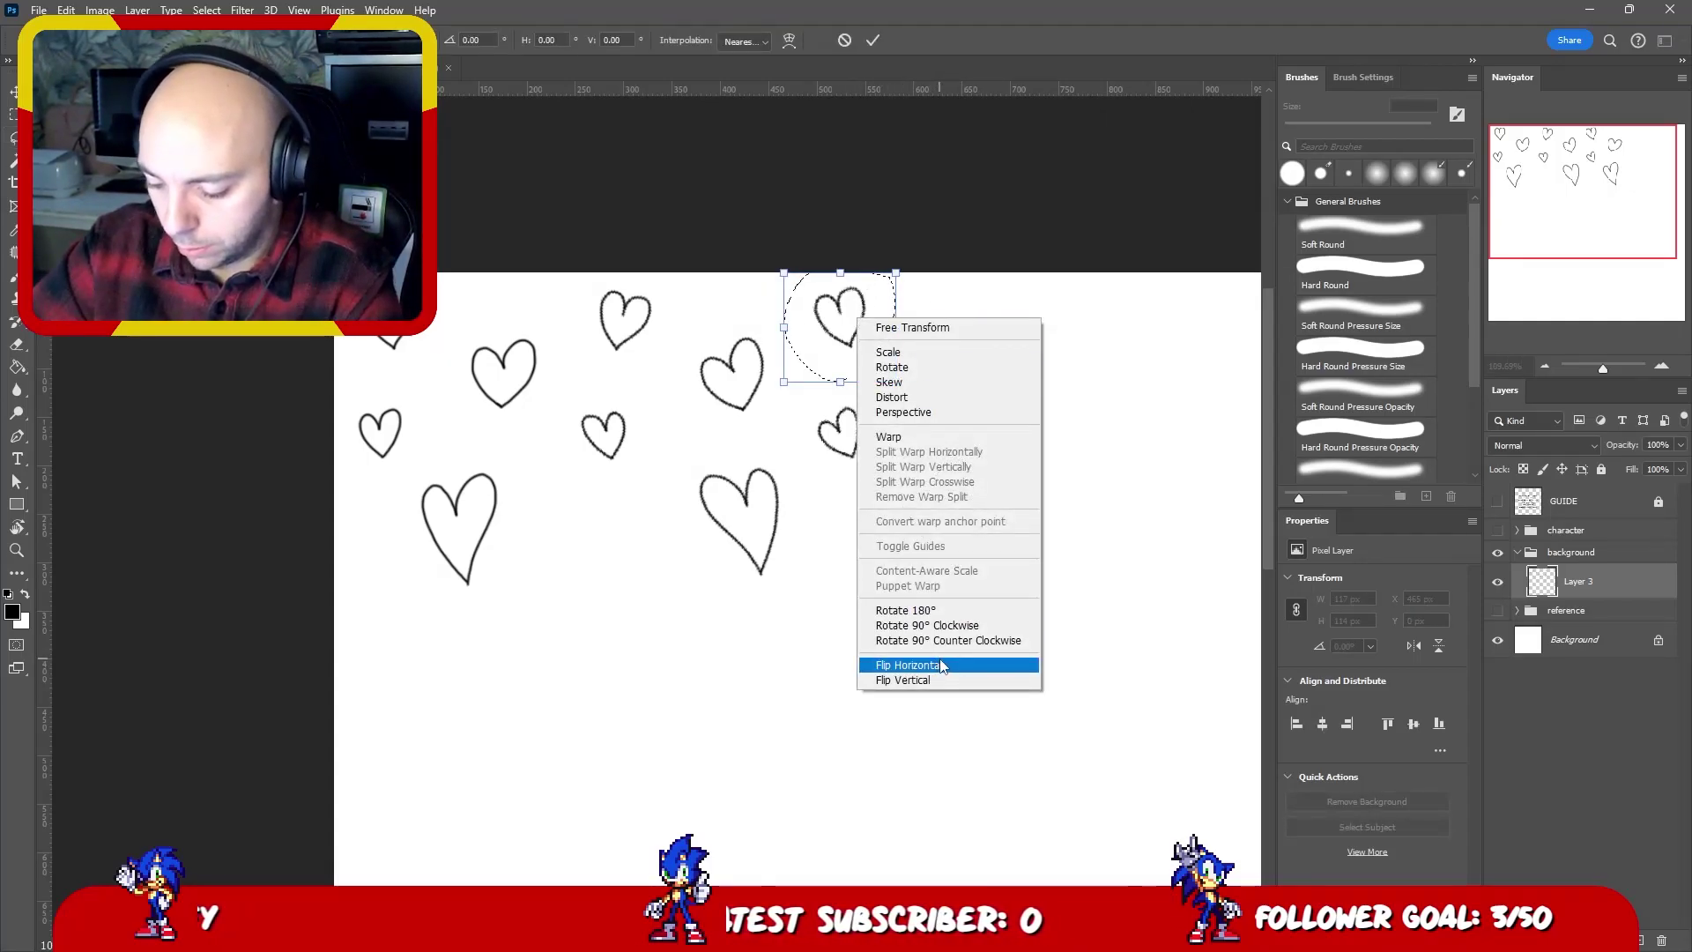
left_click(908, 664)
key("Return")
- Mirror the top-right heart horizontally, deselect, and zoom out to the whole canvas
mouse_move(964, 299)
left_mouse_down()
mouse_move(953, 282)
mouse_move(983, 310)
left_mouse_up()
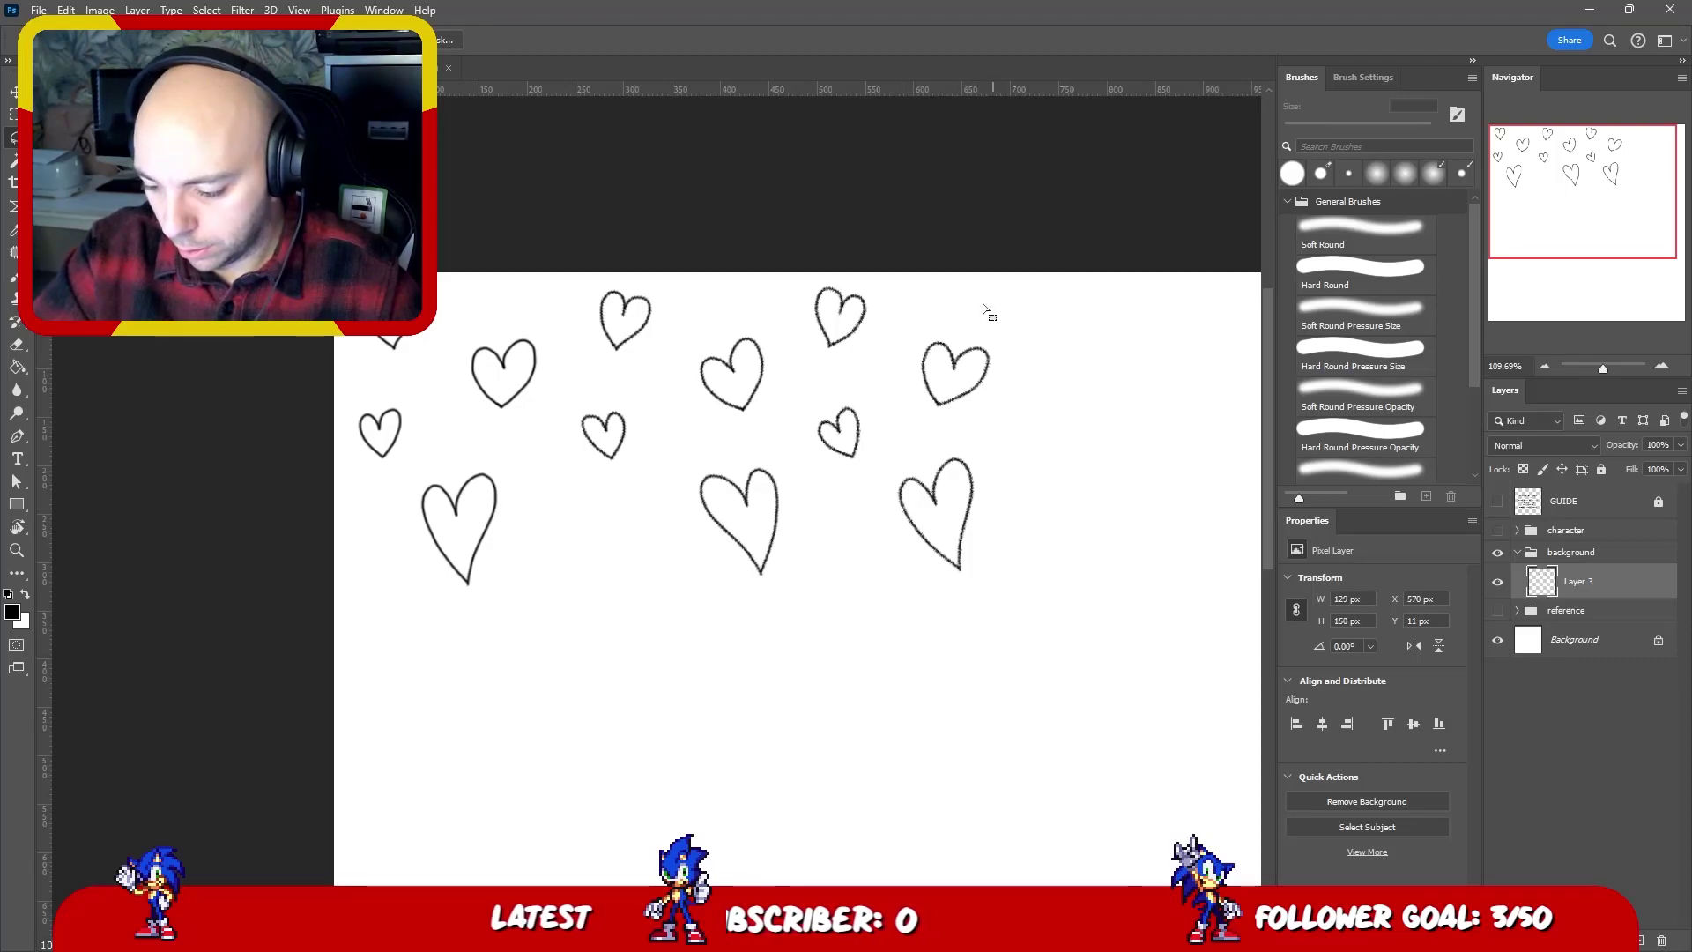
key("ctrl+t")
right_click(967, 359)
left_click(1039, 711)
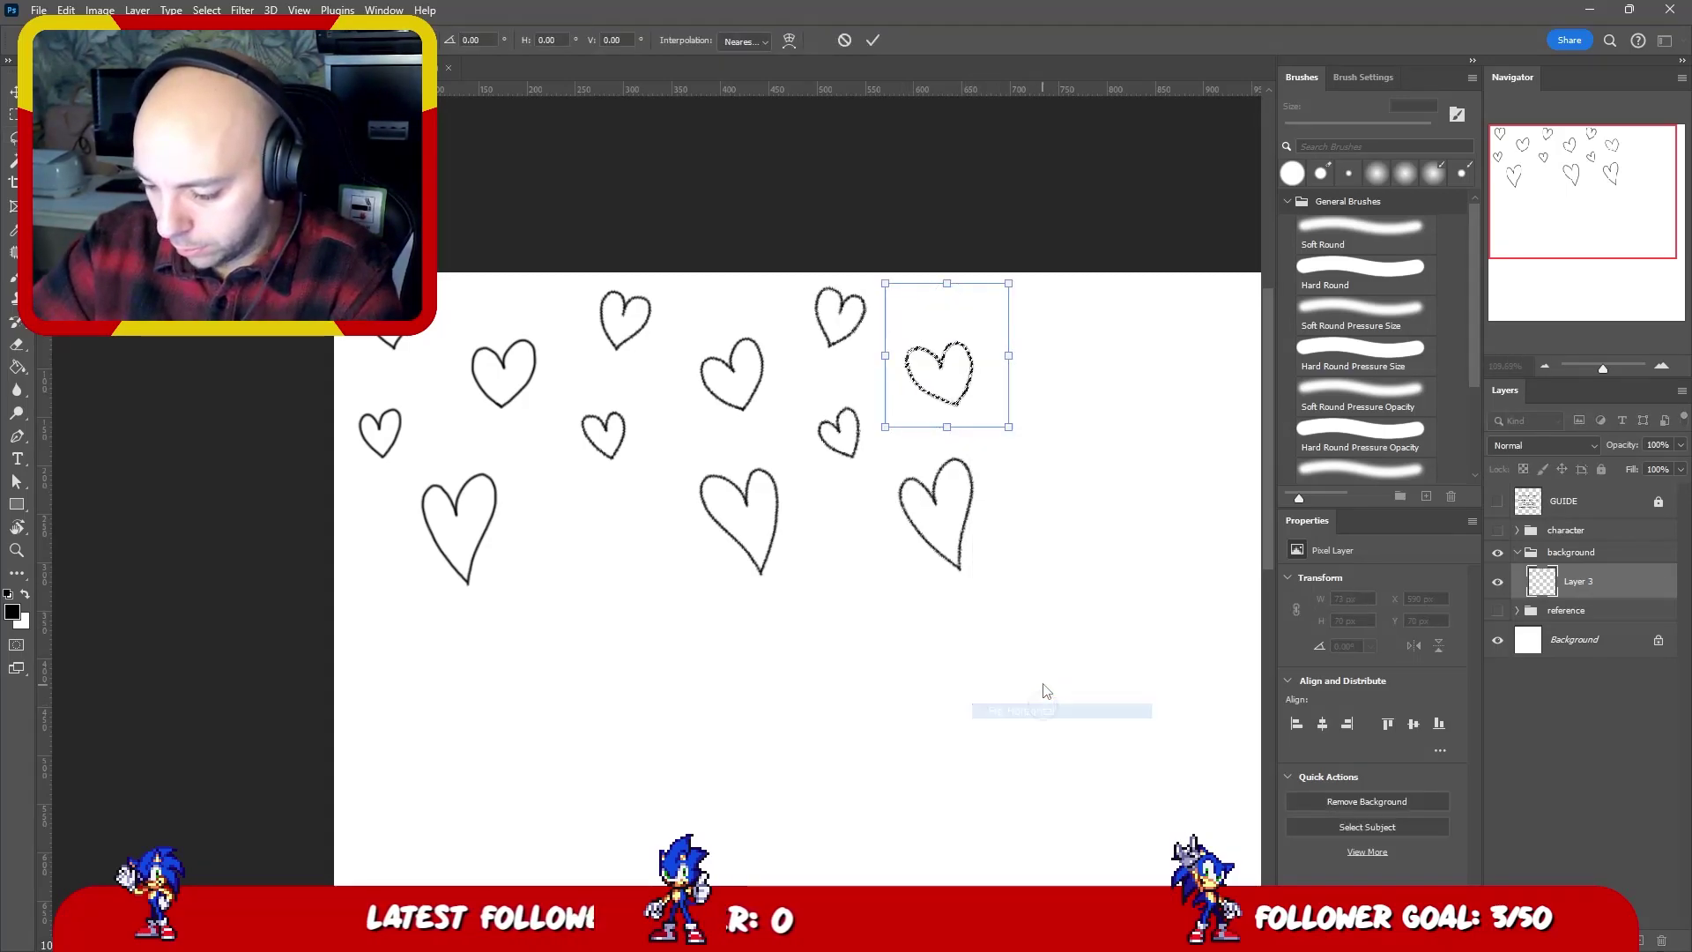
key("Return")
key("ctrl+d")
scroll(1044, 414, "down", 2)
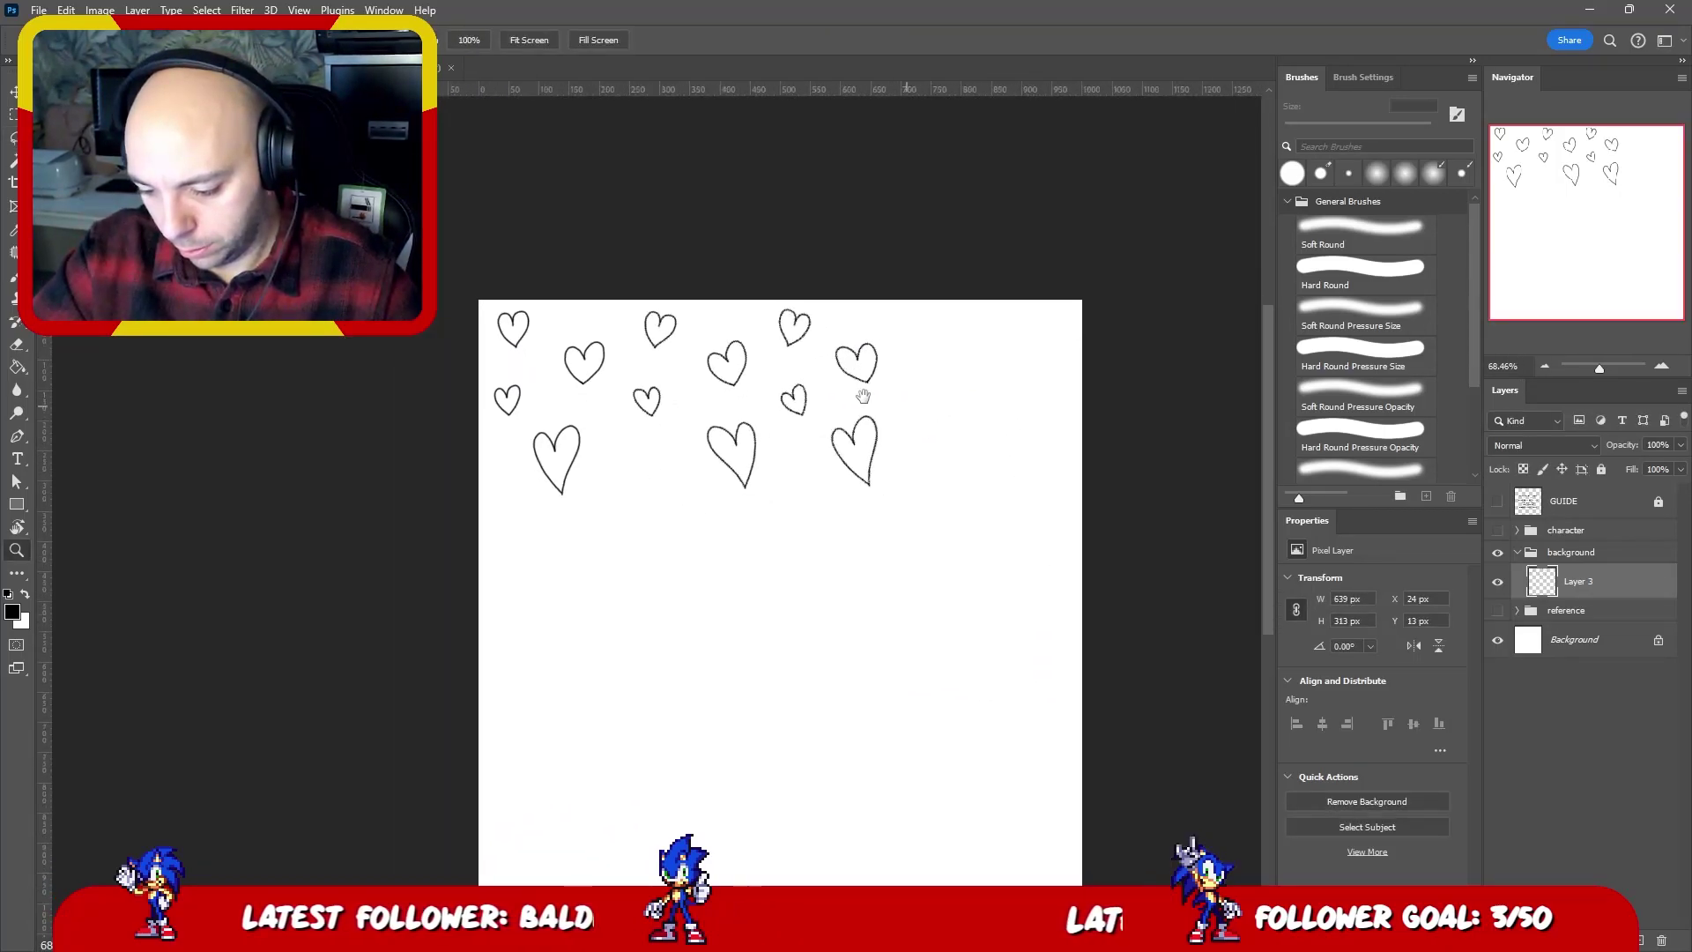
- Place a copy of the hearts 346 px lower and move both heart layers into the background group
left_click_drag(862, 396, 804, 373)
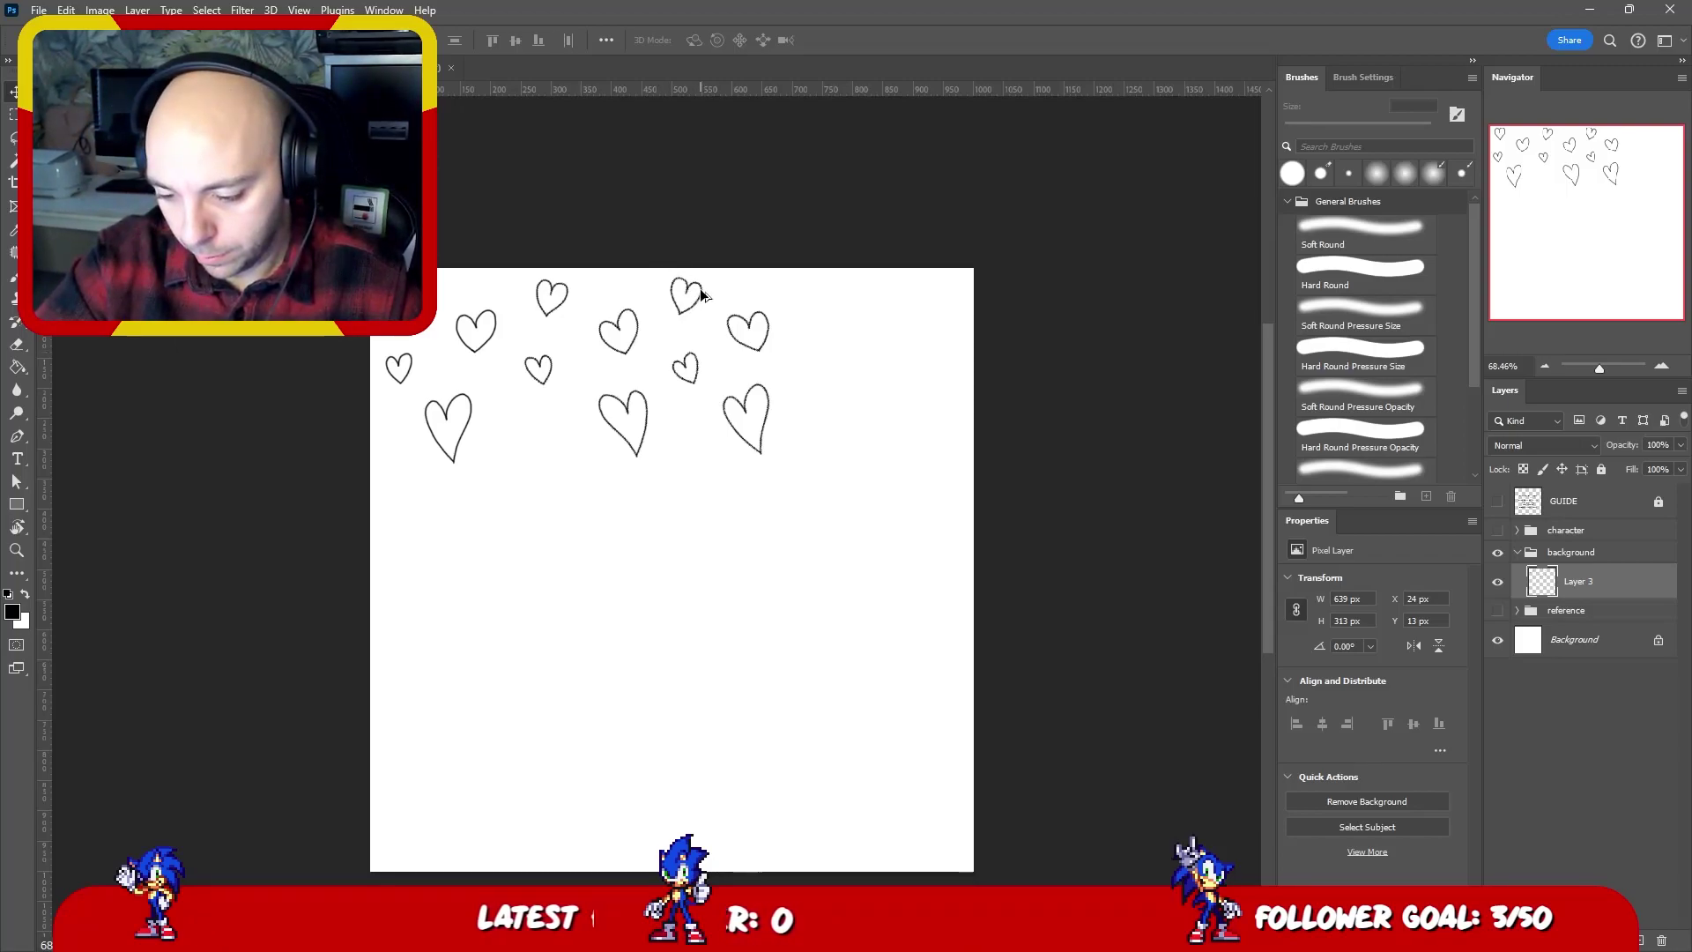
left_click_drag(700, 296, 725, 701)
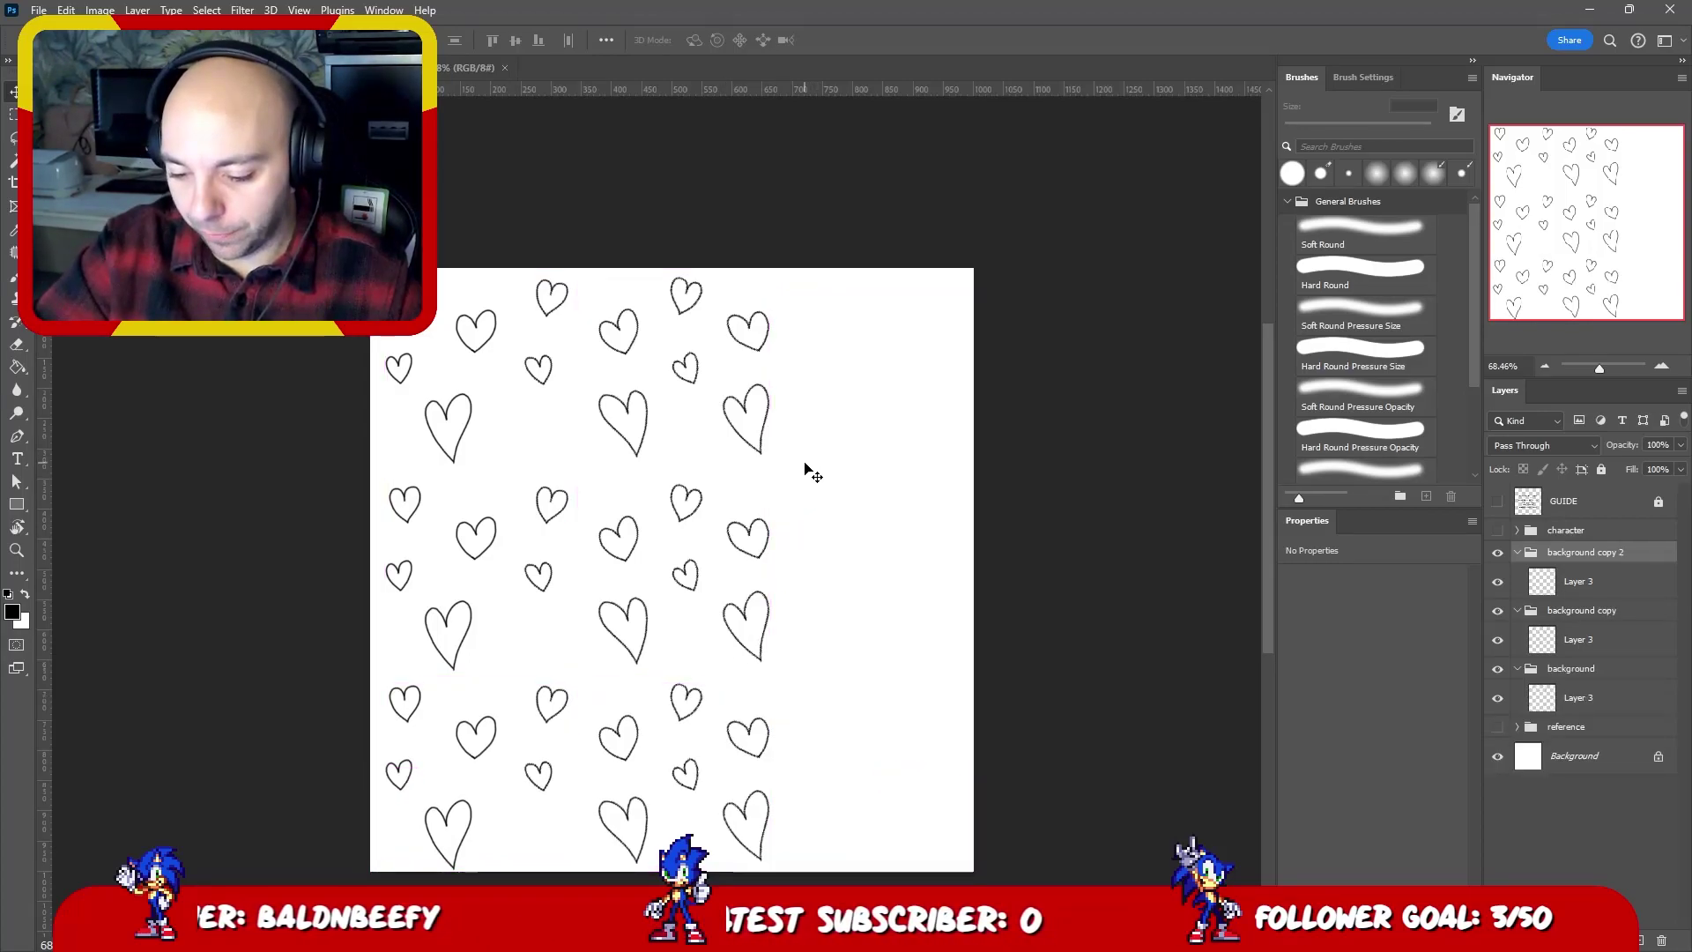
left_click(1586, 580)
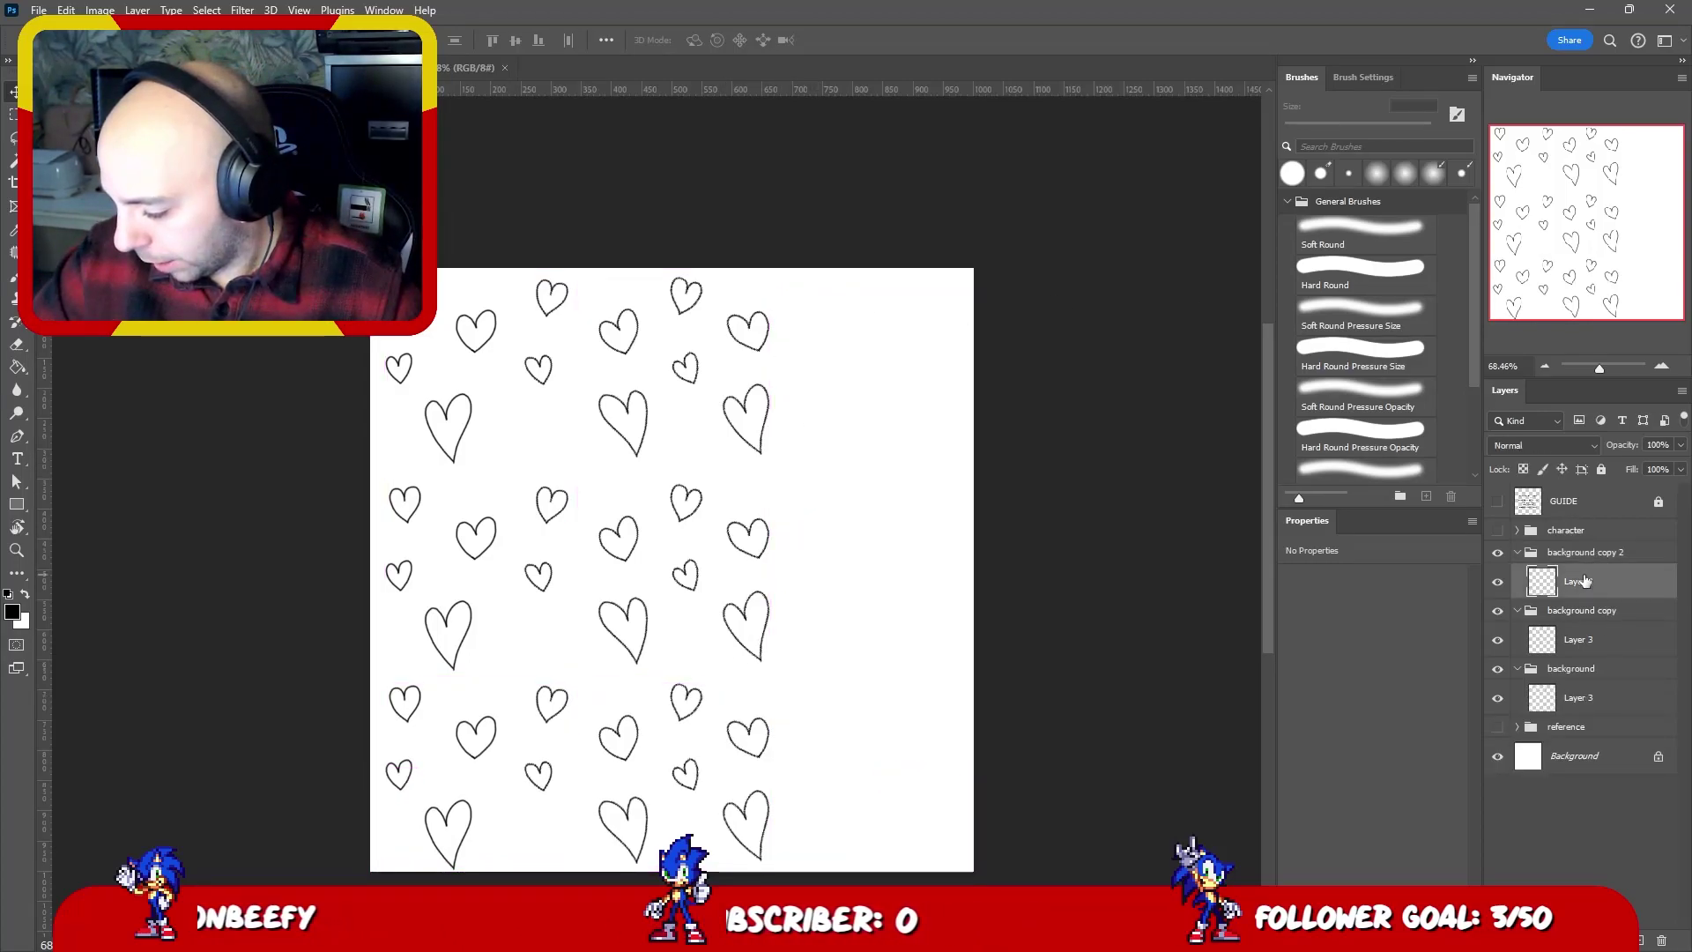
left_click(1586, 639, "ctrl")
left_click_drag(1586, 639, 1600, 672)
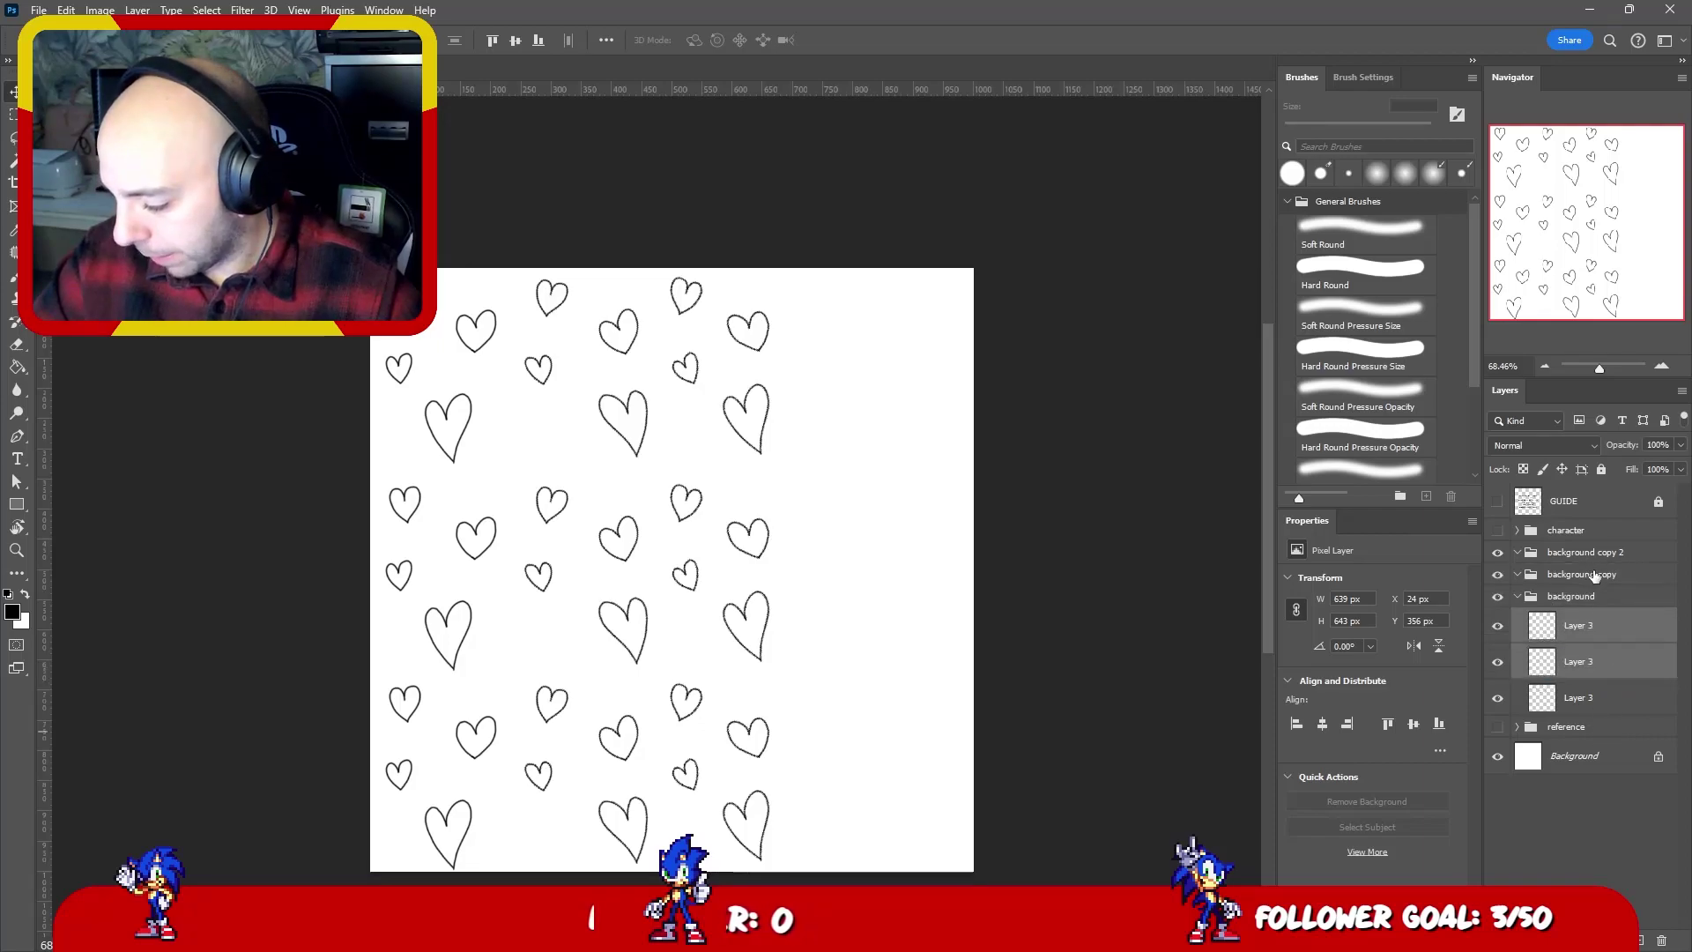
- Delete the empty background copy groups and select the top heart layer
left_click(1595, 575)
left_click(1611, 555, "ctrl")
left_click_drag(1613, 575, 1661, 941)
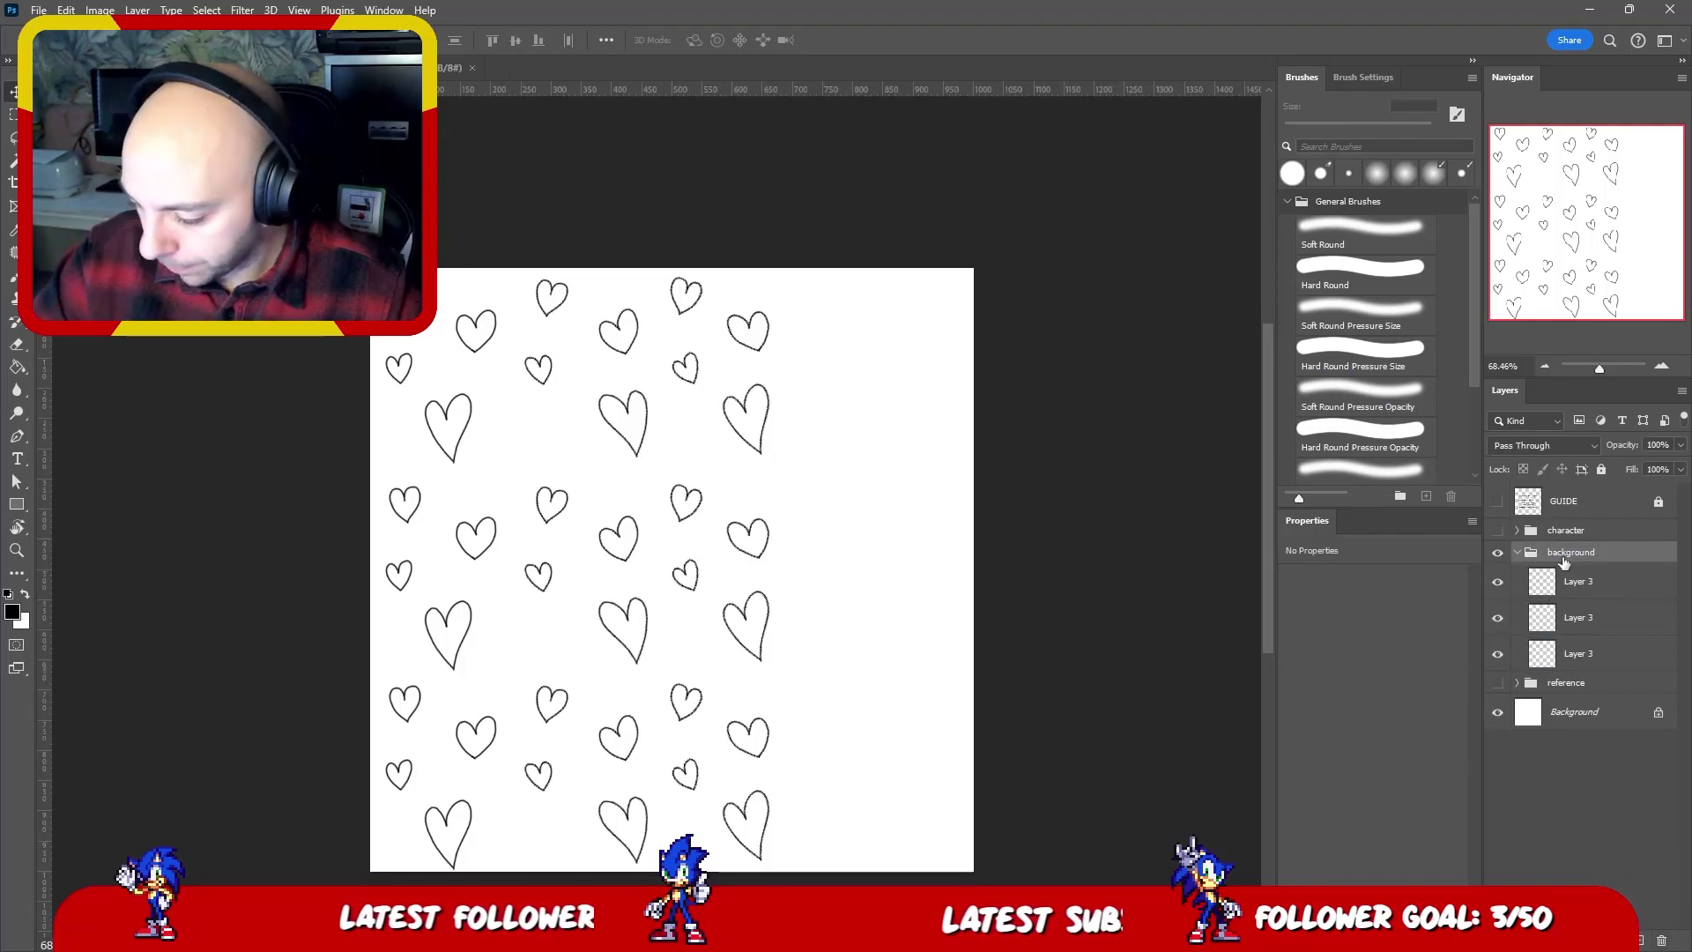
left_click(1586, 581)
- Merge the three heart layers into one and nudge the merged hearts slightly up and left
left_click(1586, 650, "shift")
right_click(1588, 641)
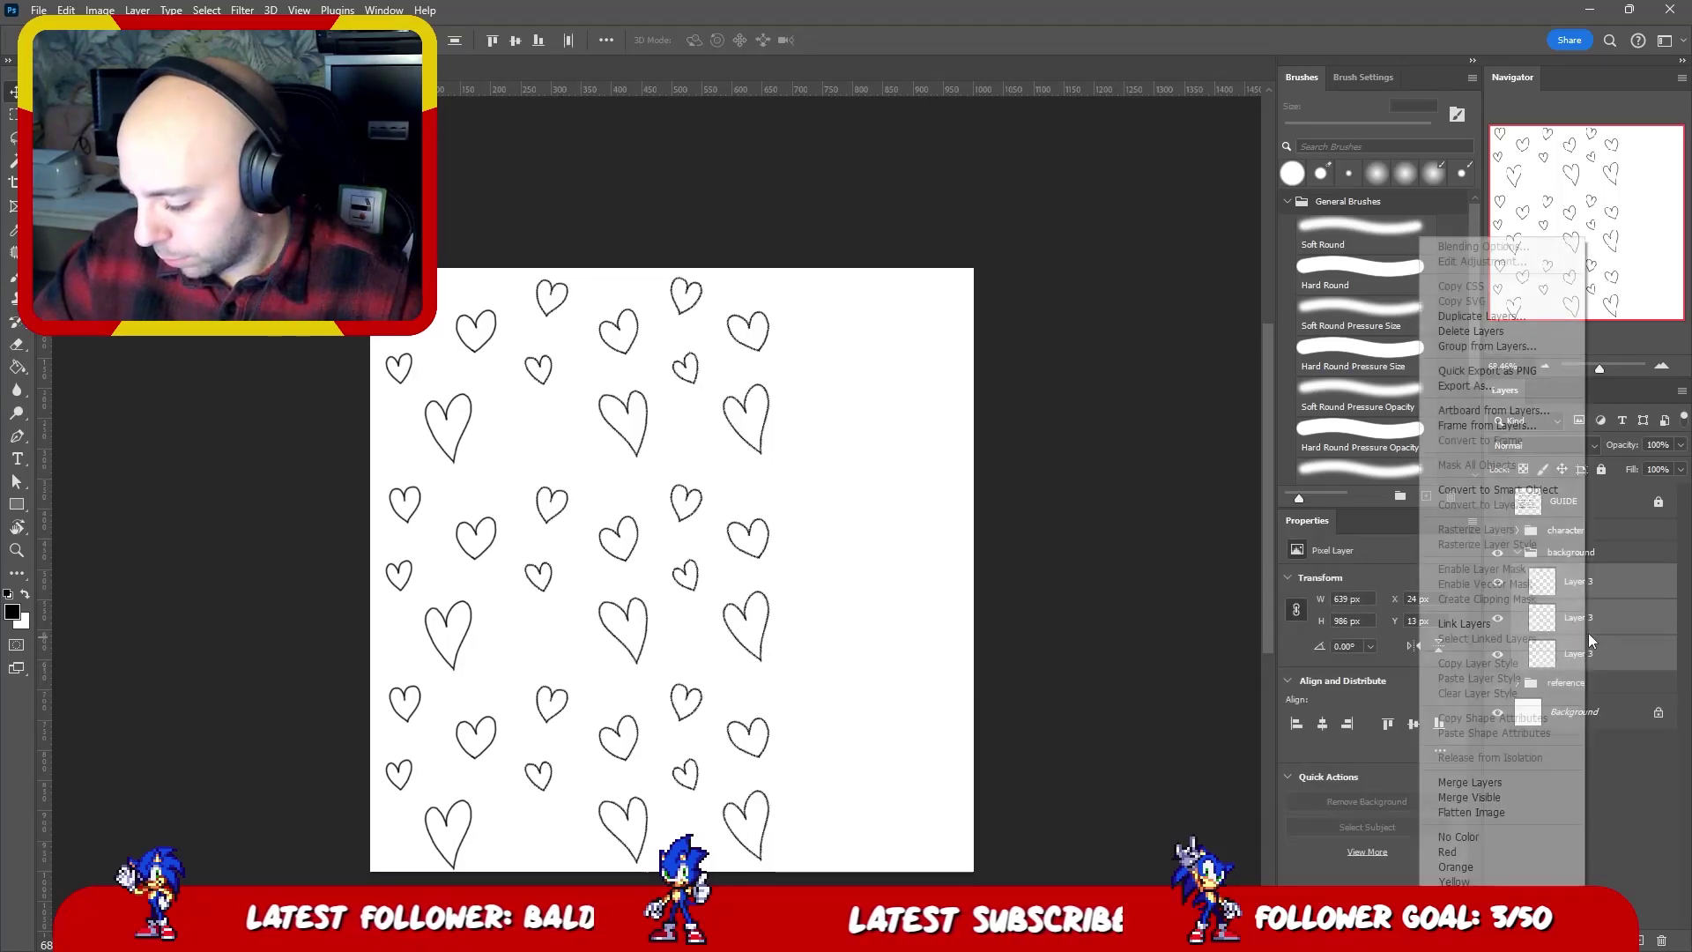
left_click(1470, 782)
key("ctrl+t")
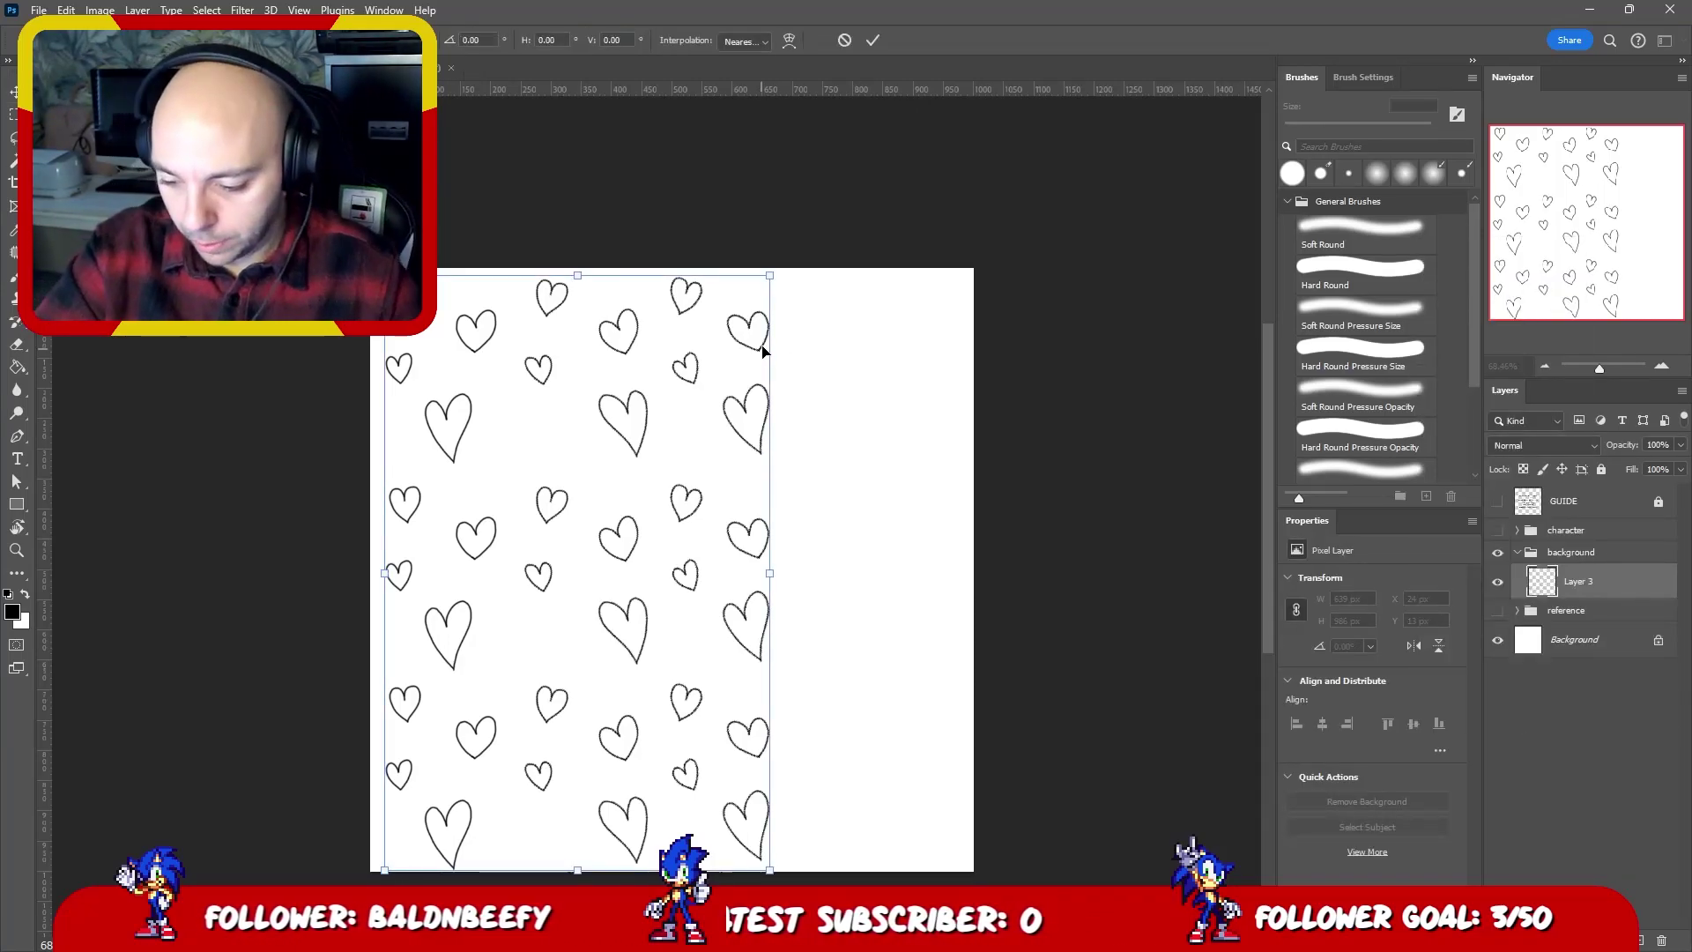
key("shift+Up")
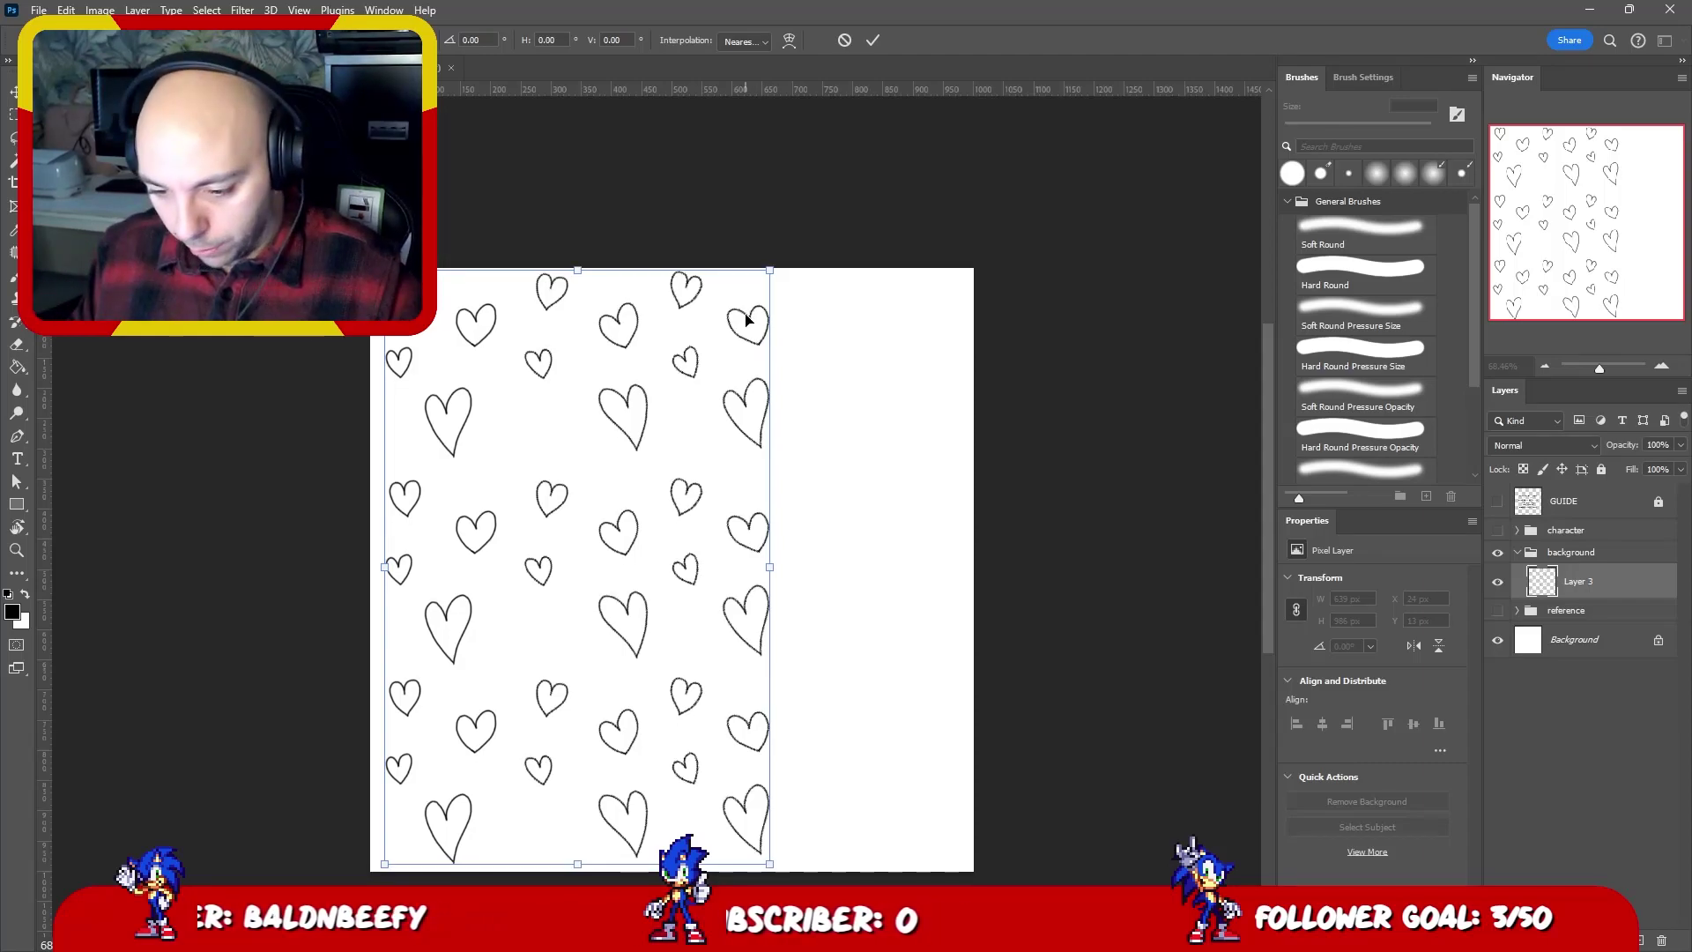
key("shift+Left")
key("Left")
key("Left")
key("Left")
key("Left")
key("Left")
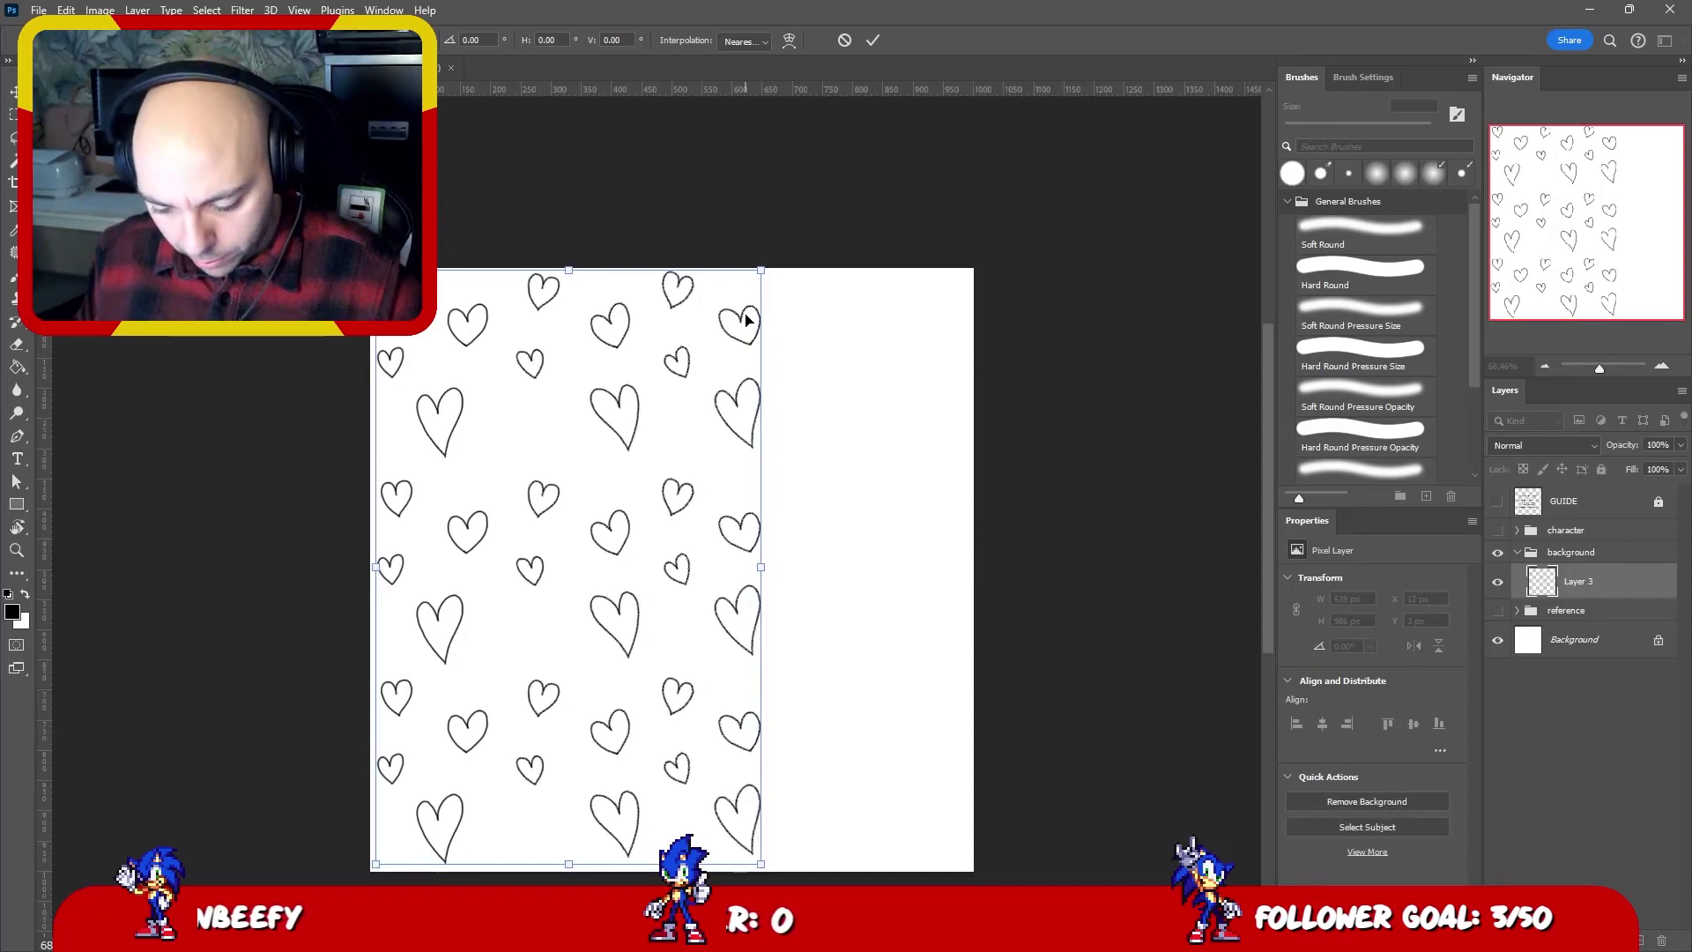
key("Down")
key("Down")
key("Down")
key("Left")
key("Down")
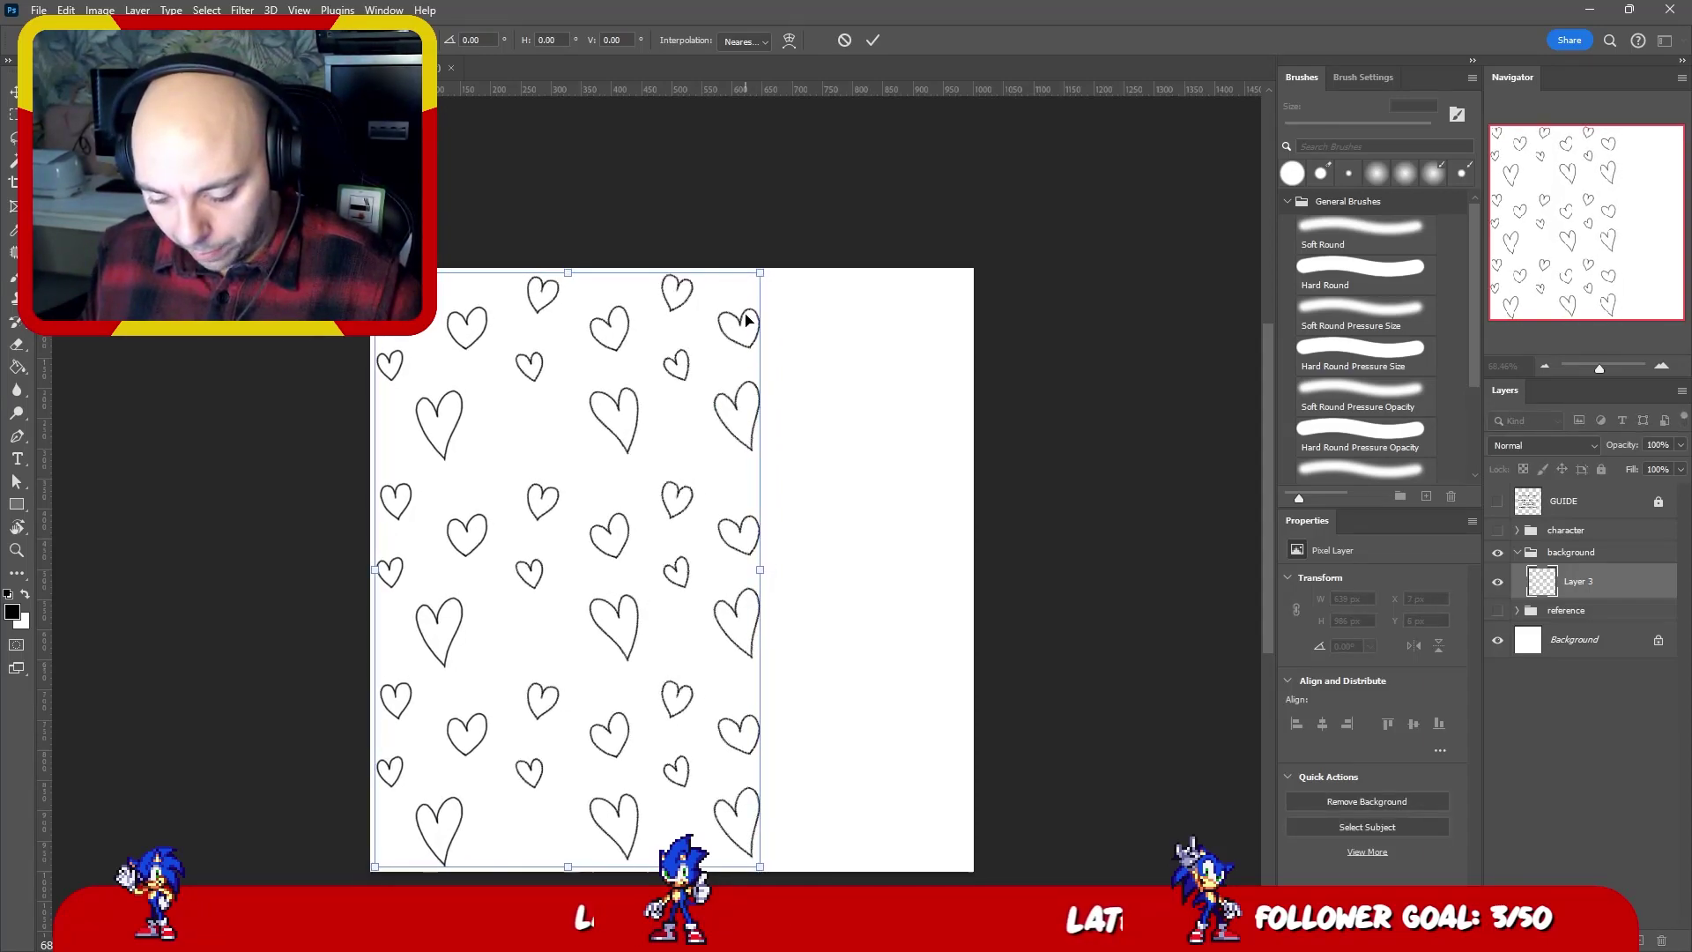
key("Return")
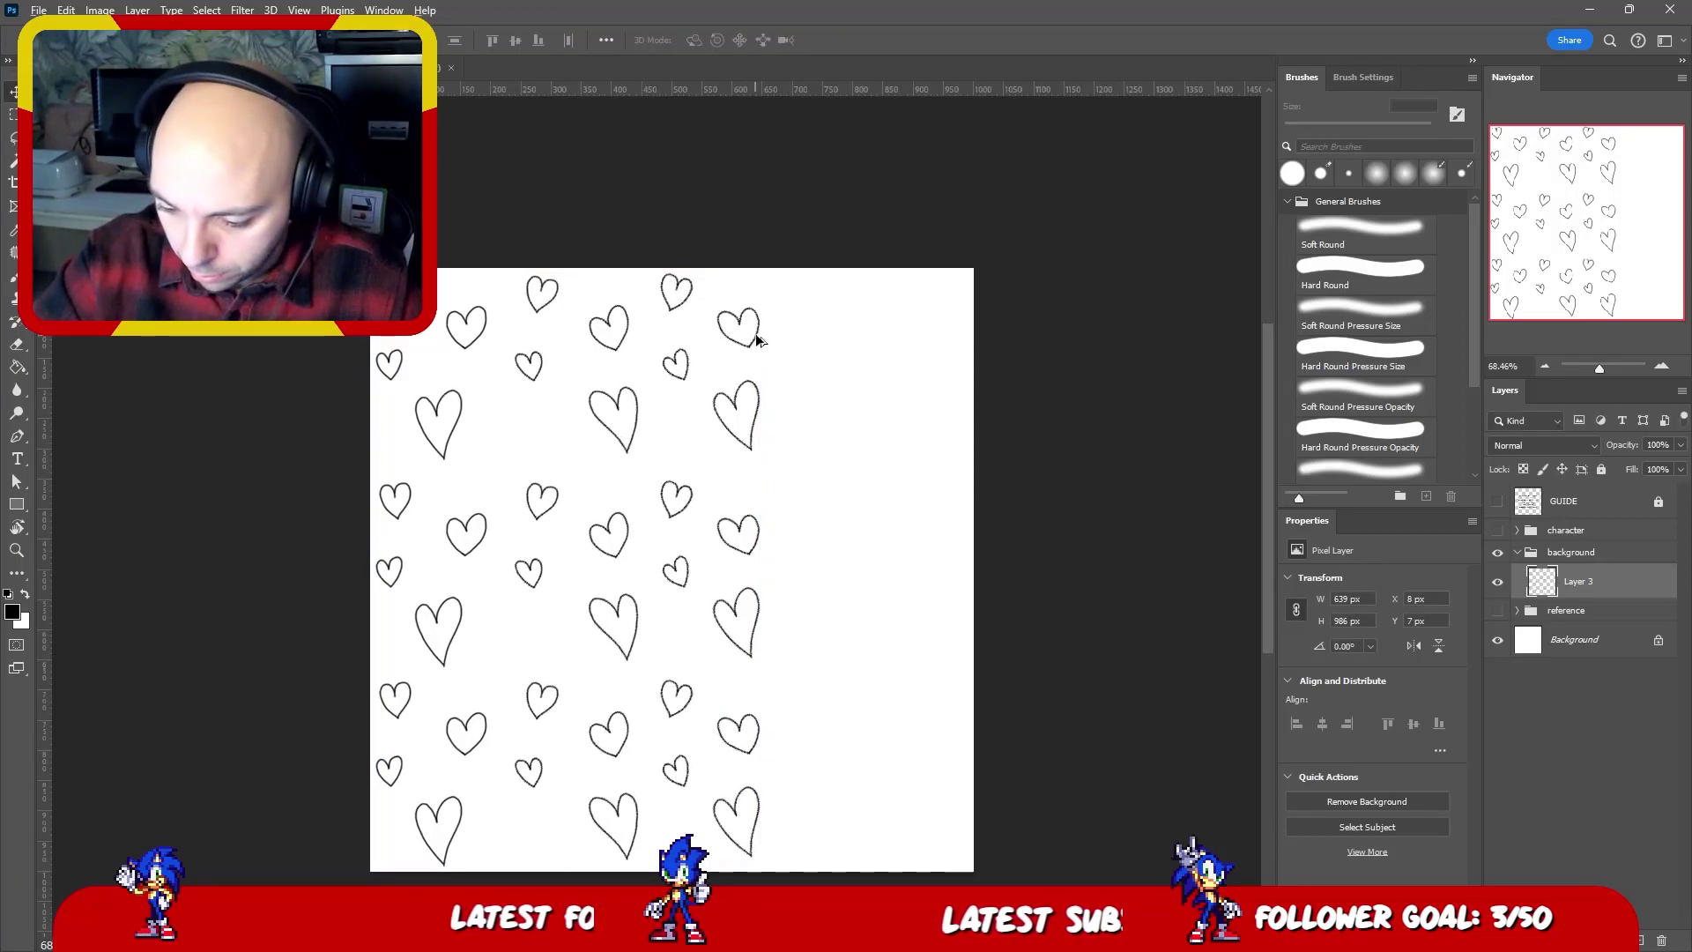
- Place a duplicate of the hearts to the right at X 701 px inside the background group, deleting the empty copy group
left_click_drag(756, 332, 1183, 338)
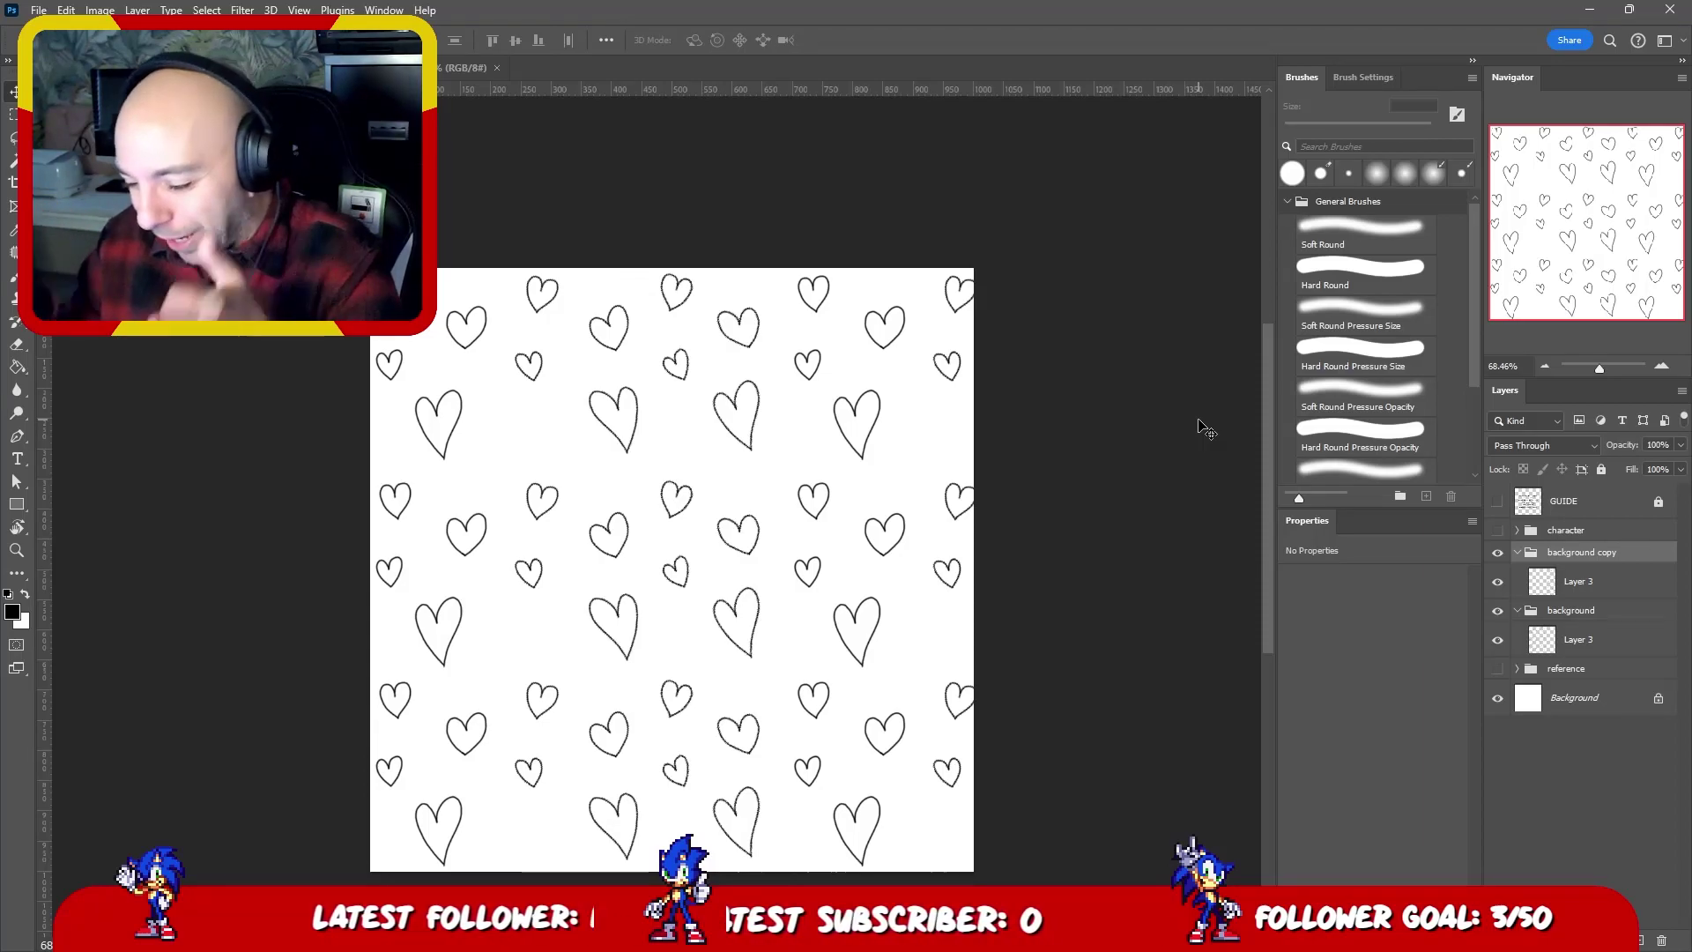
left_click_drag(1577, 584, 1590, 568)
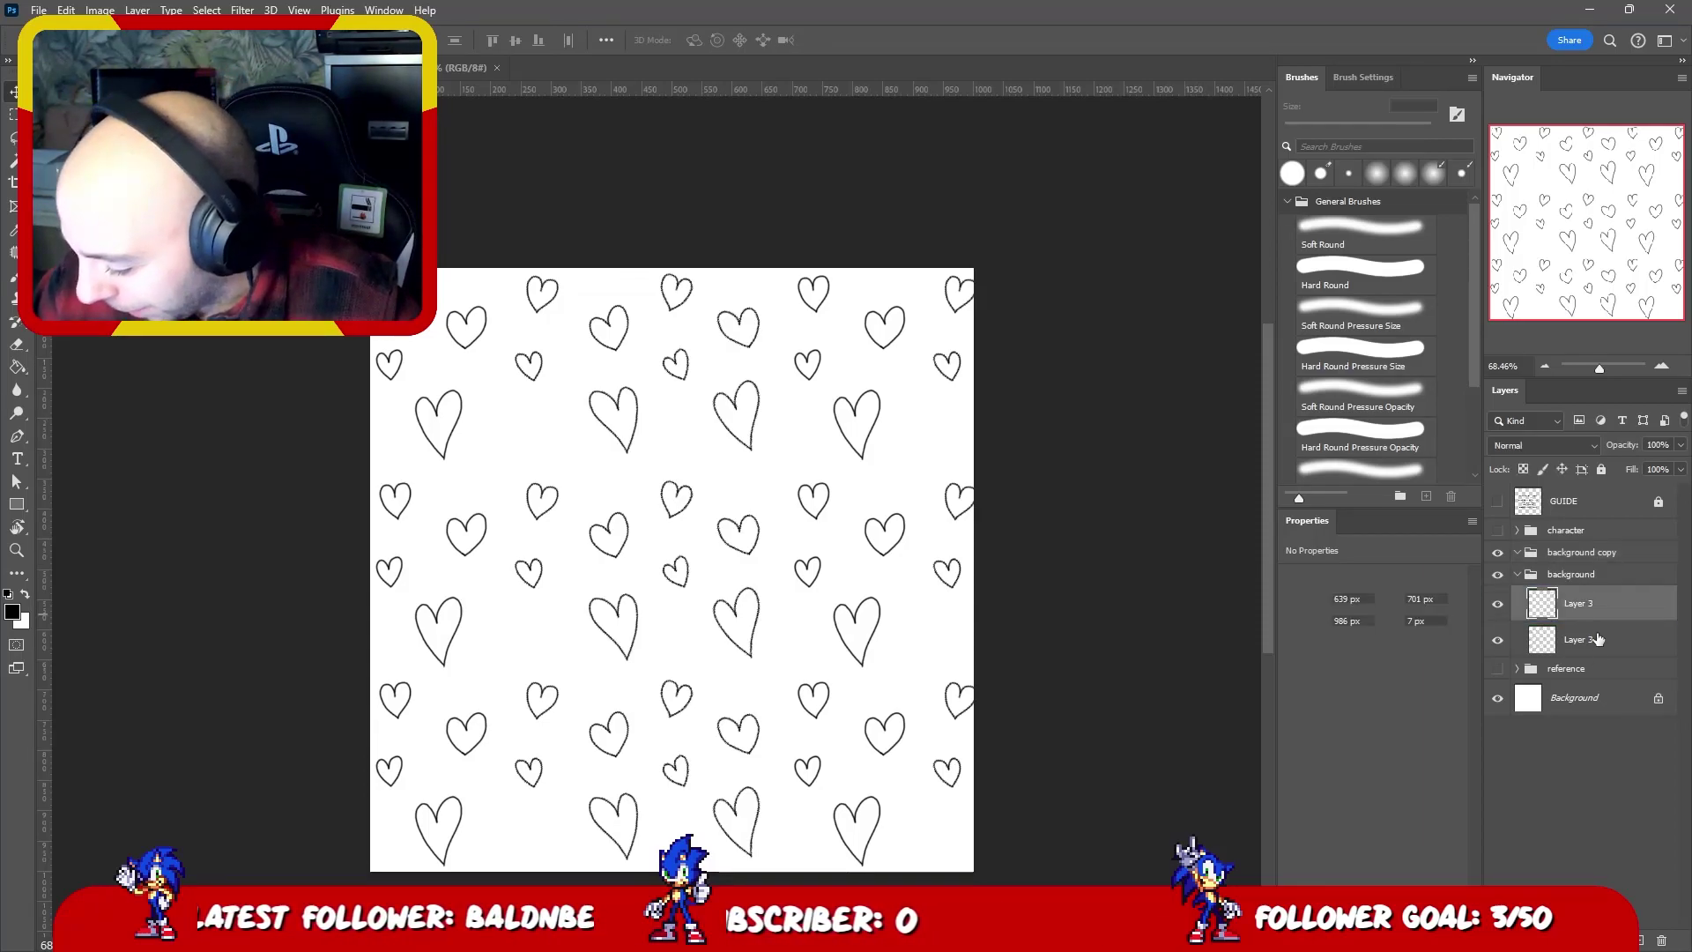
left_click(1586, 553)
key("Delete")
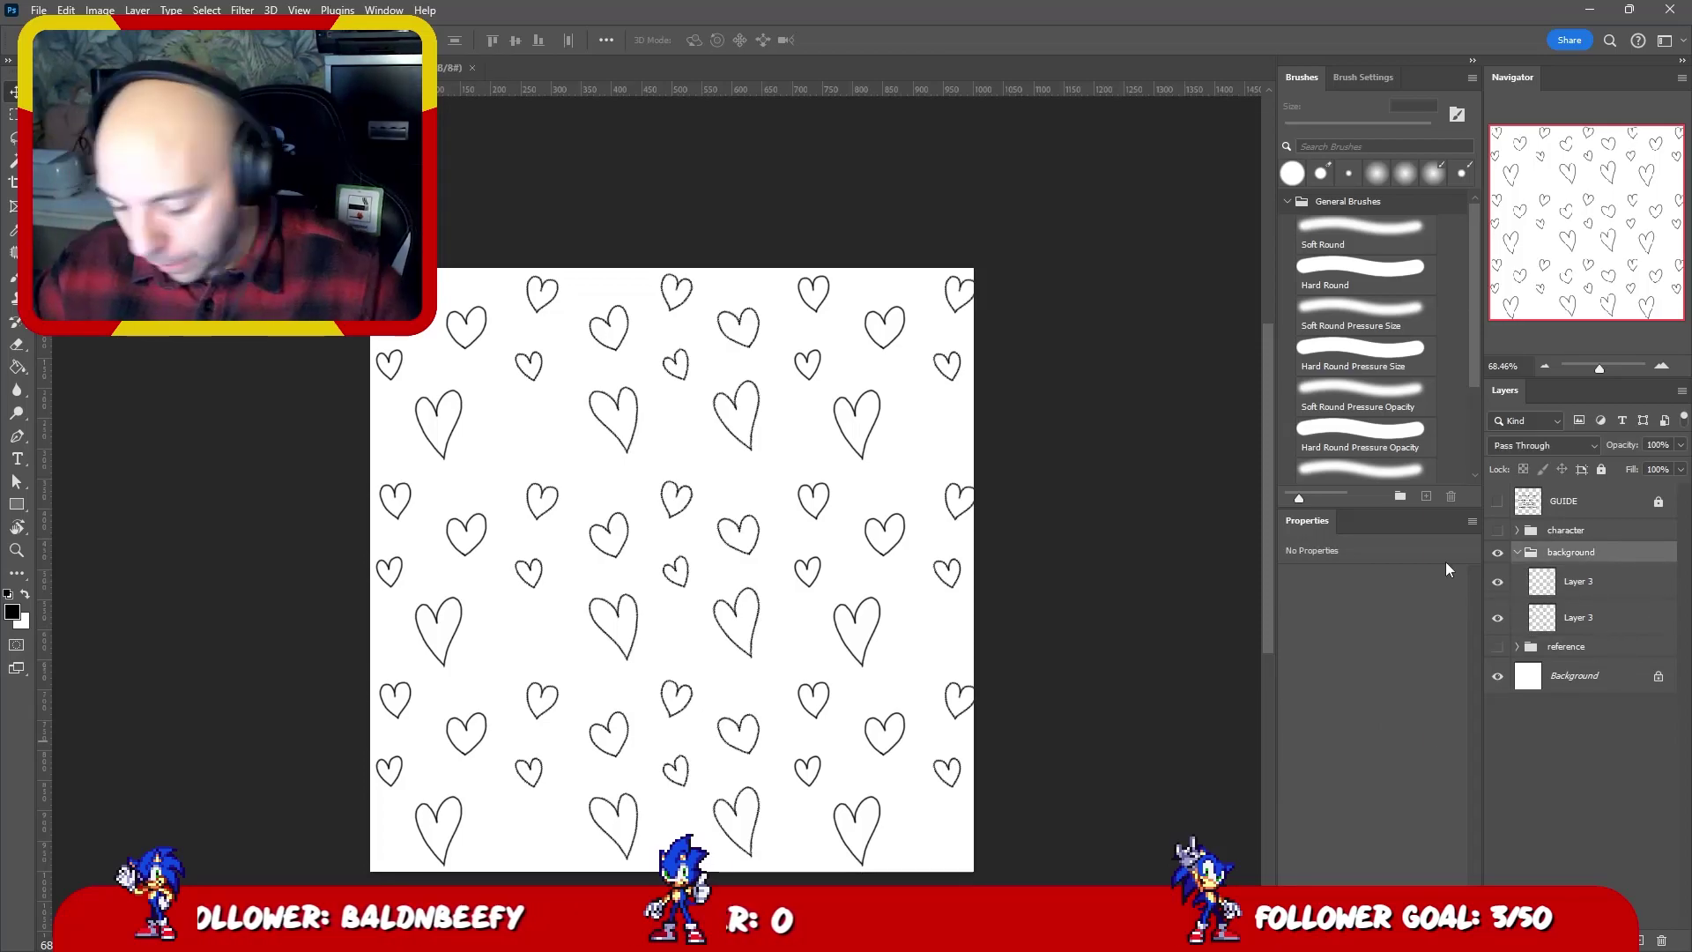
- Try a horizontal flip on the right-hand hearts, undo it, and commit the transform
left_click(1586, 583)
key("ctrl+t")
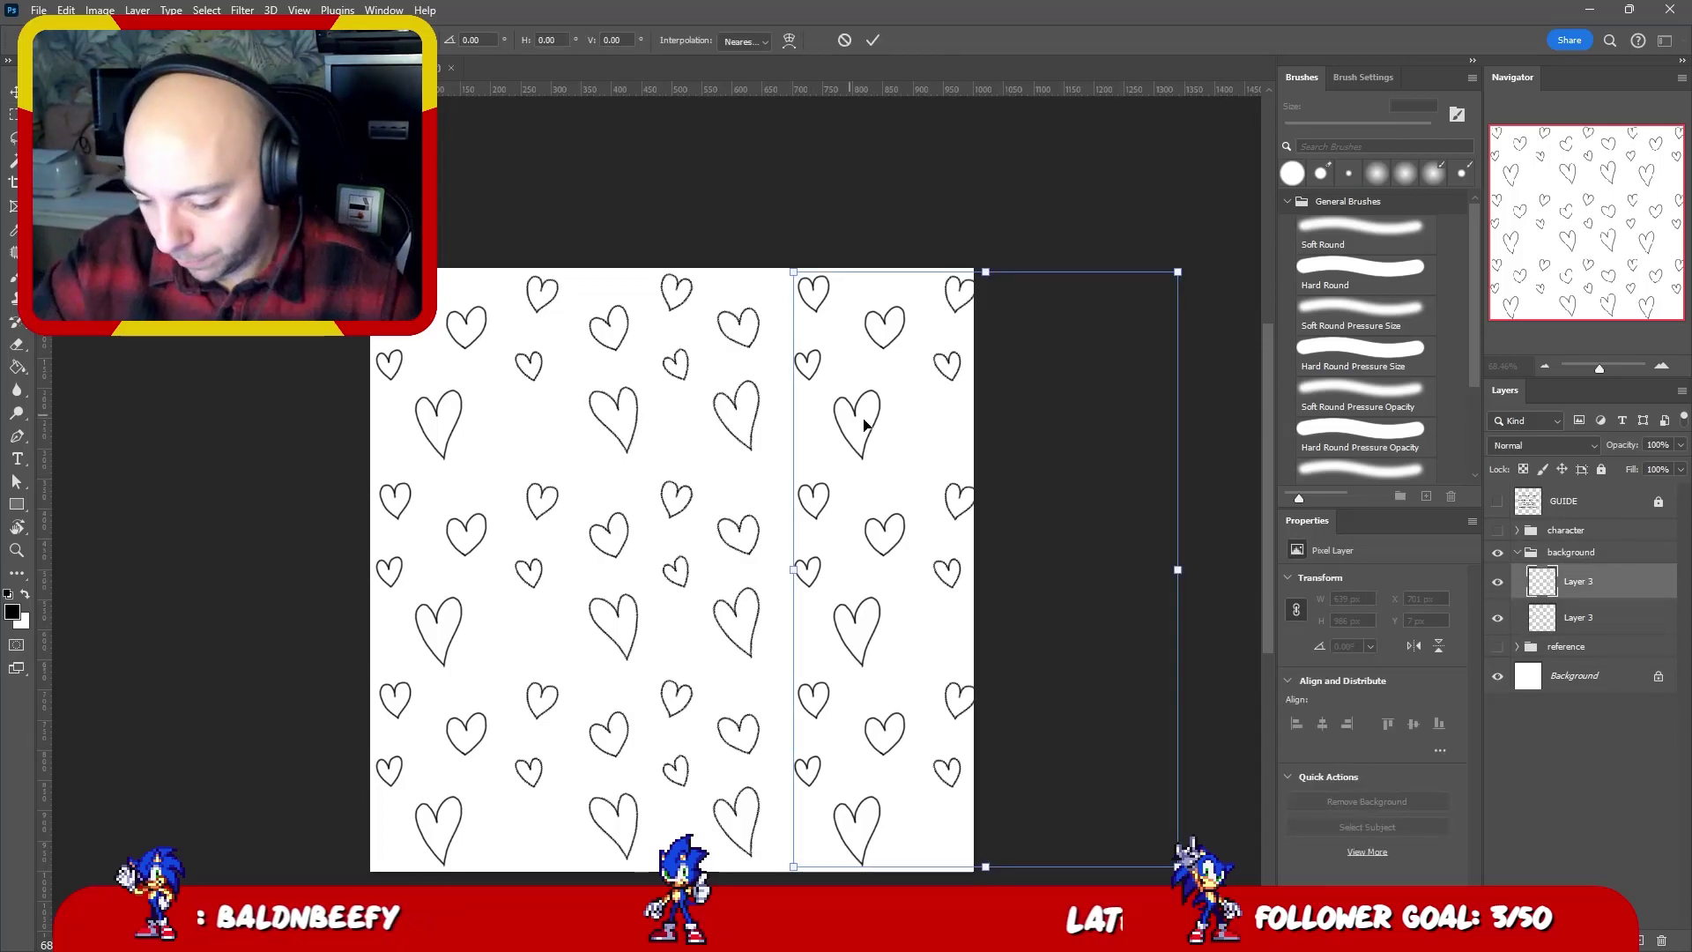
right_click(870, 428)
left_click(925, 771)
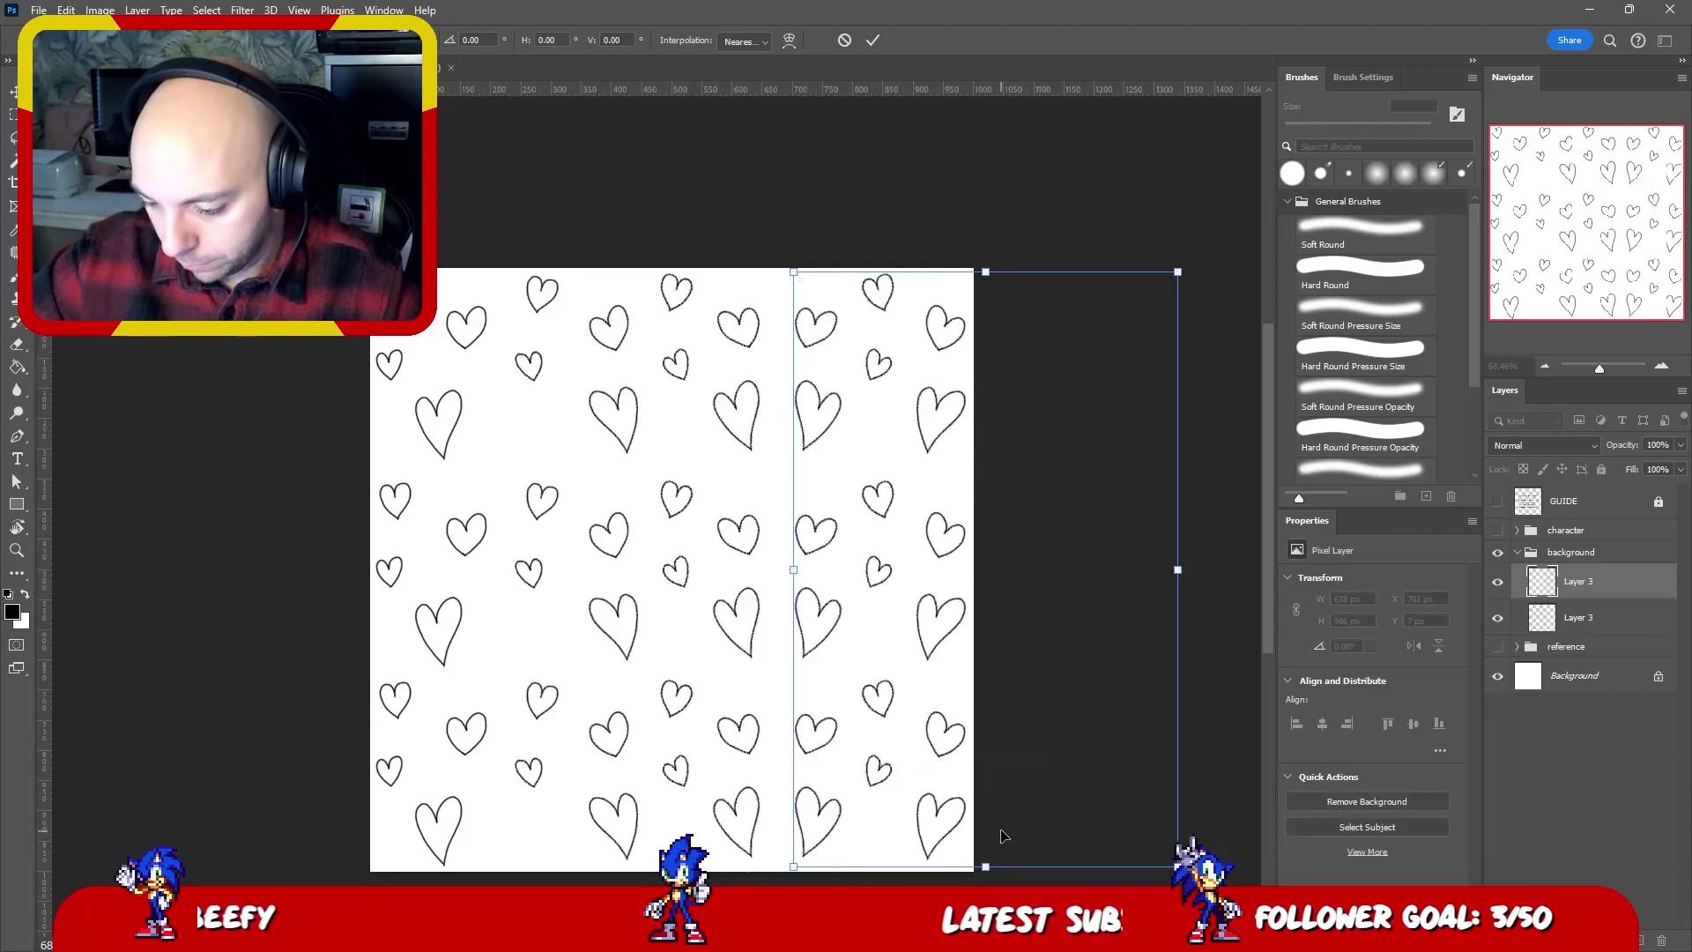
key("ctrl+z")
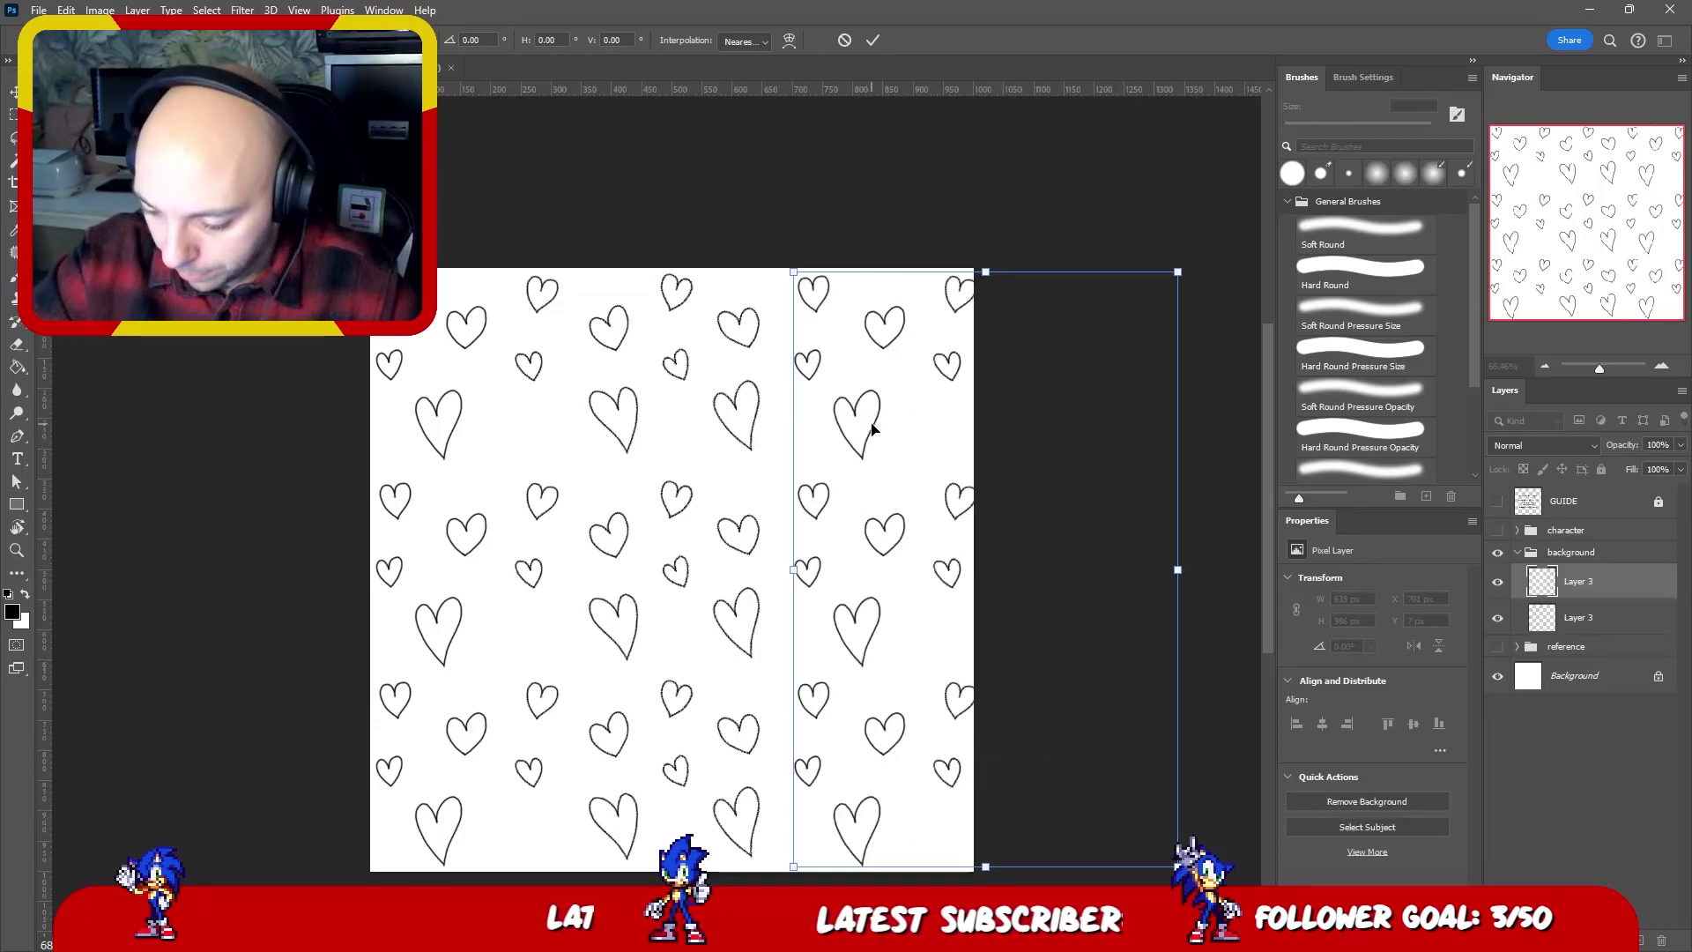
key("Return")
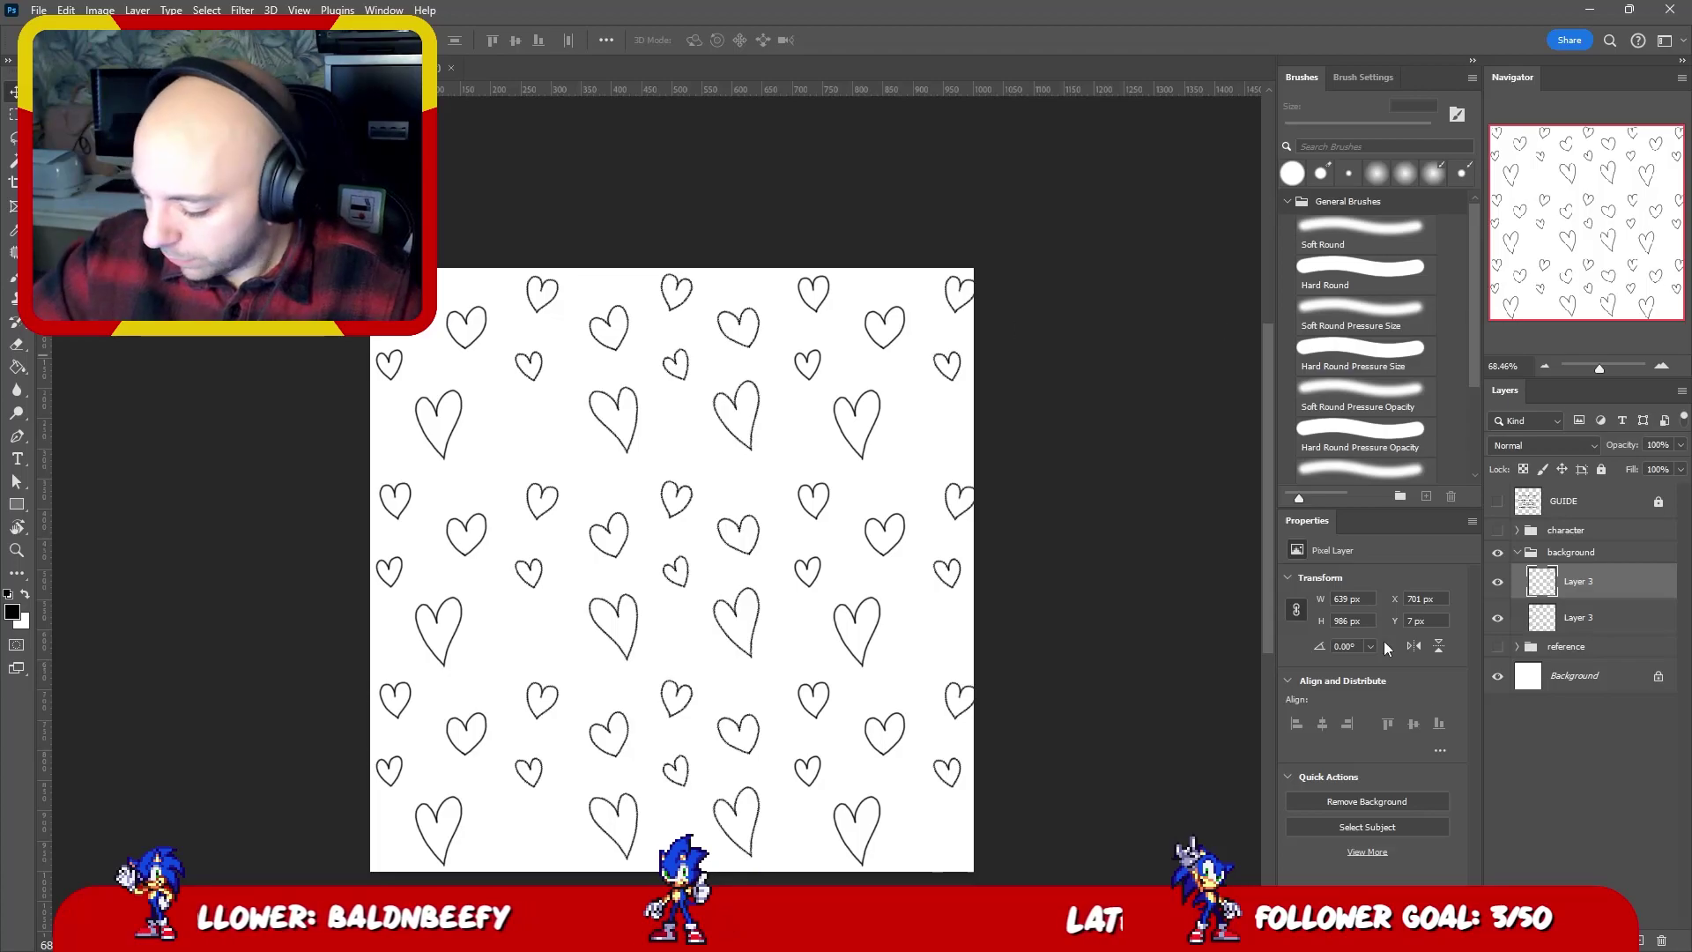
- Turn the pencil sketch reference back on and add the second heart layer to the selection
left_click(1496, 647)
left_click(1496, 648)
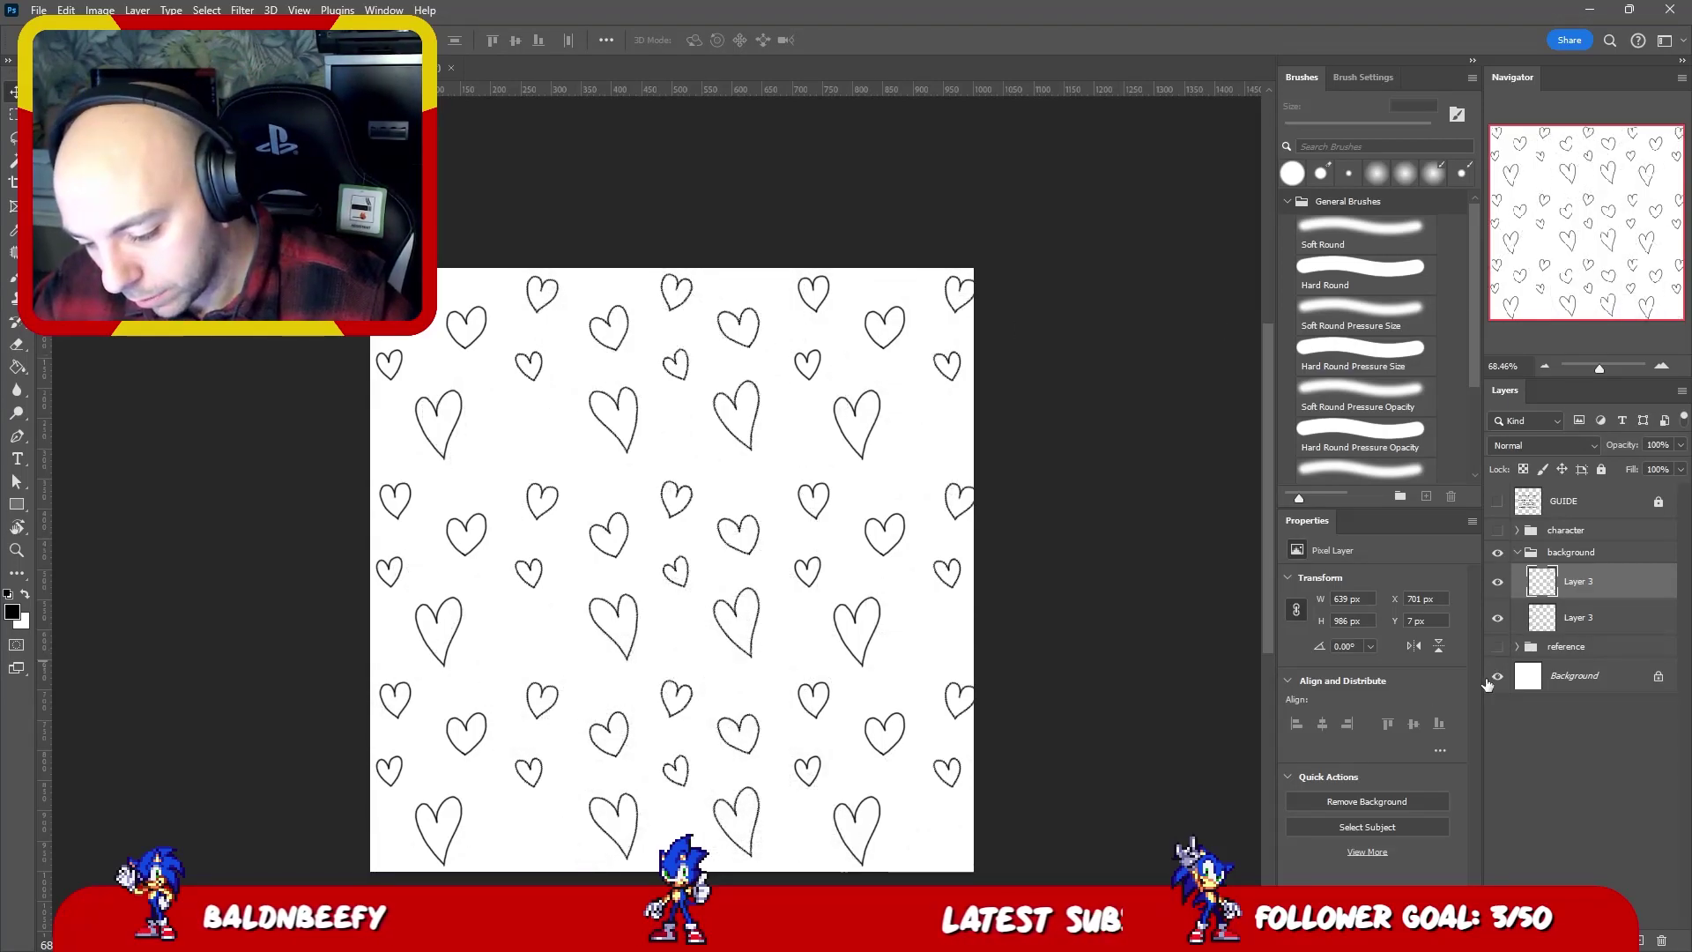
left_click(1496, 648)
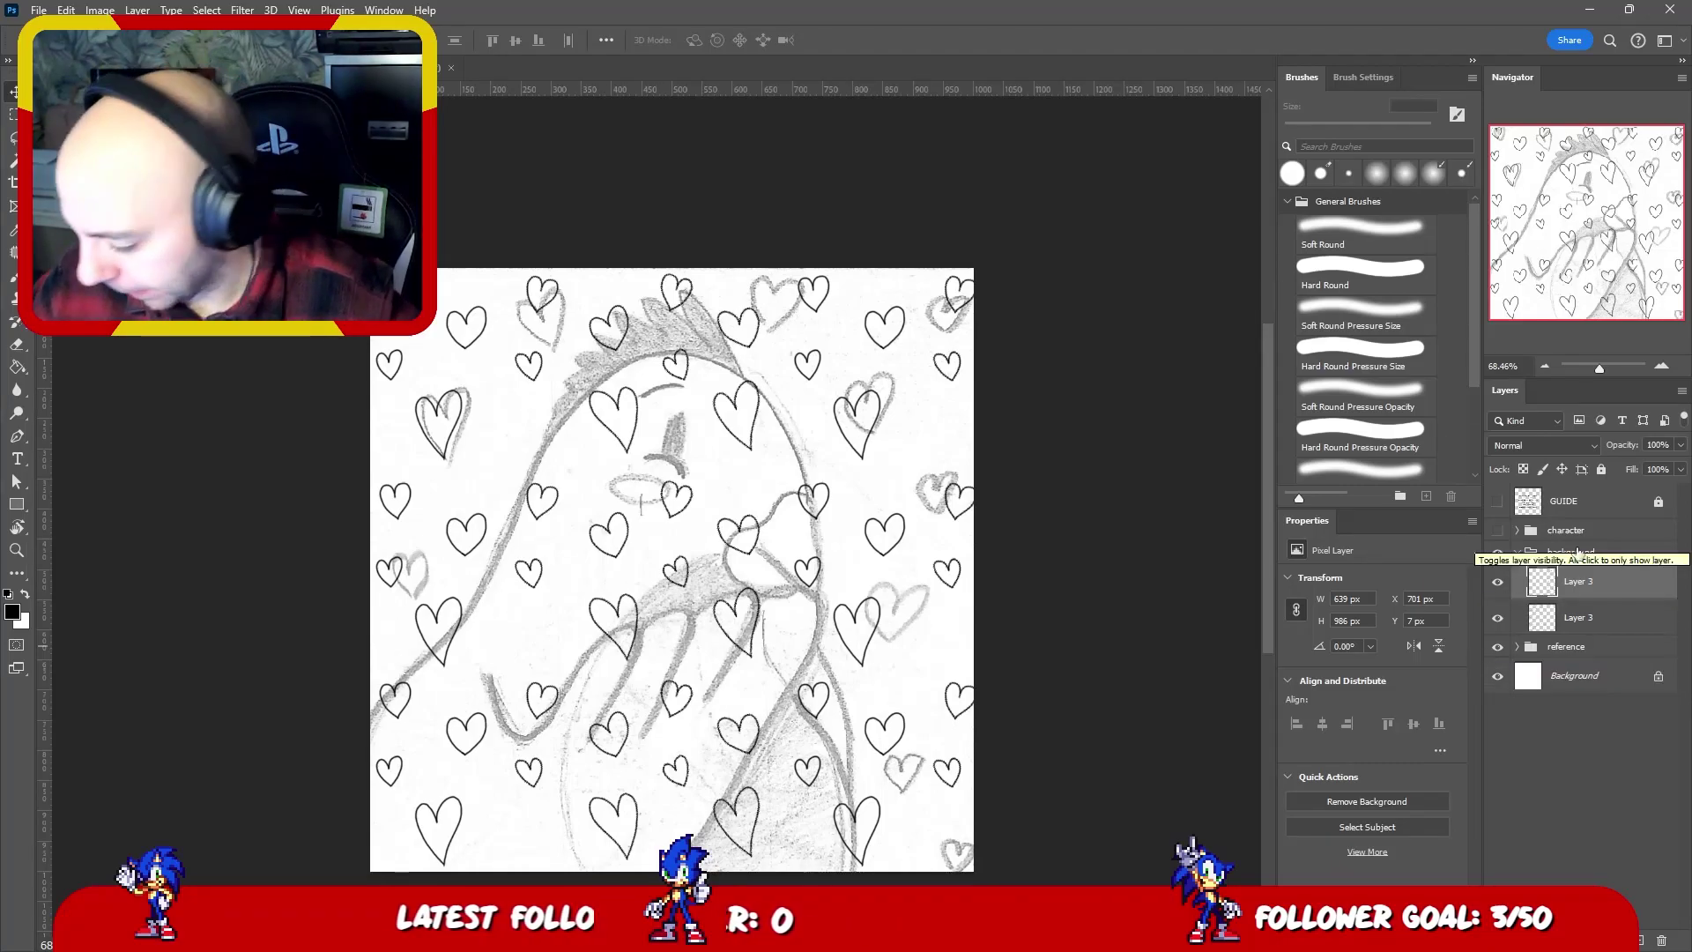
left_click(1573, 617, "shift")
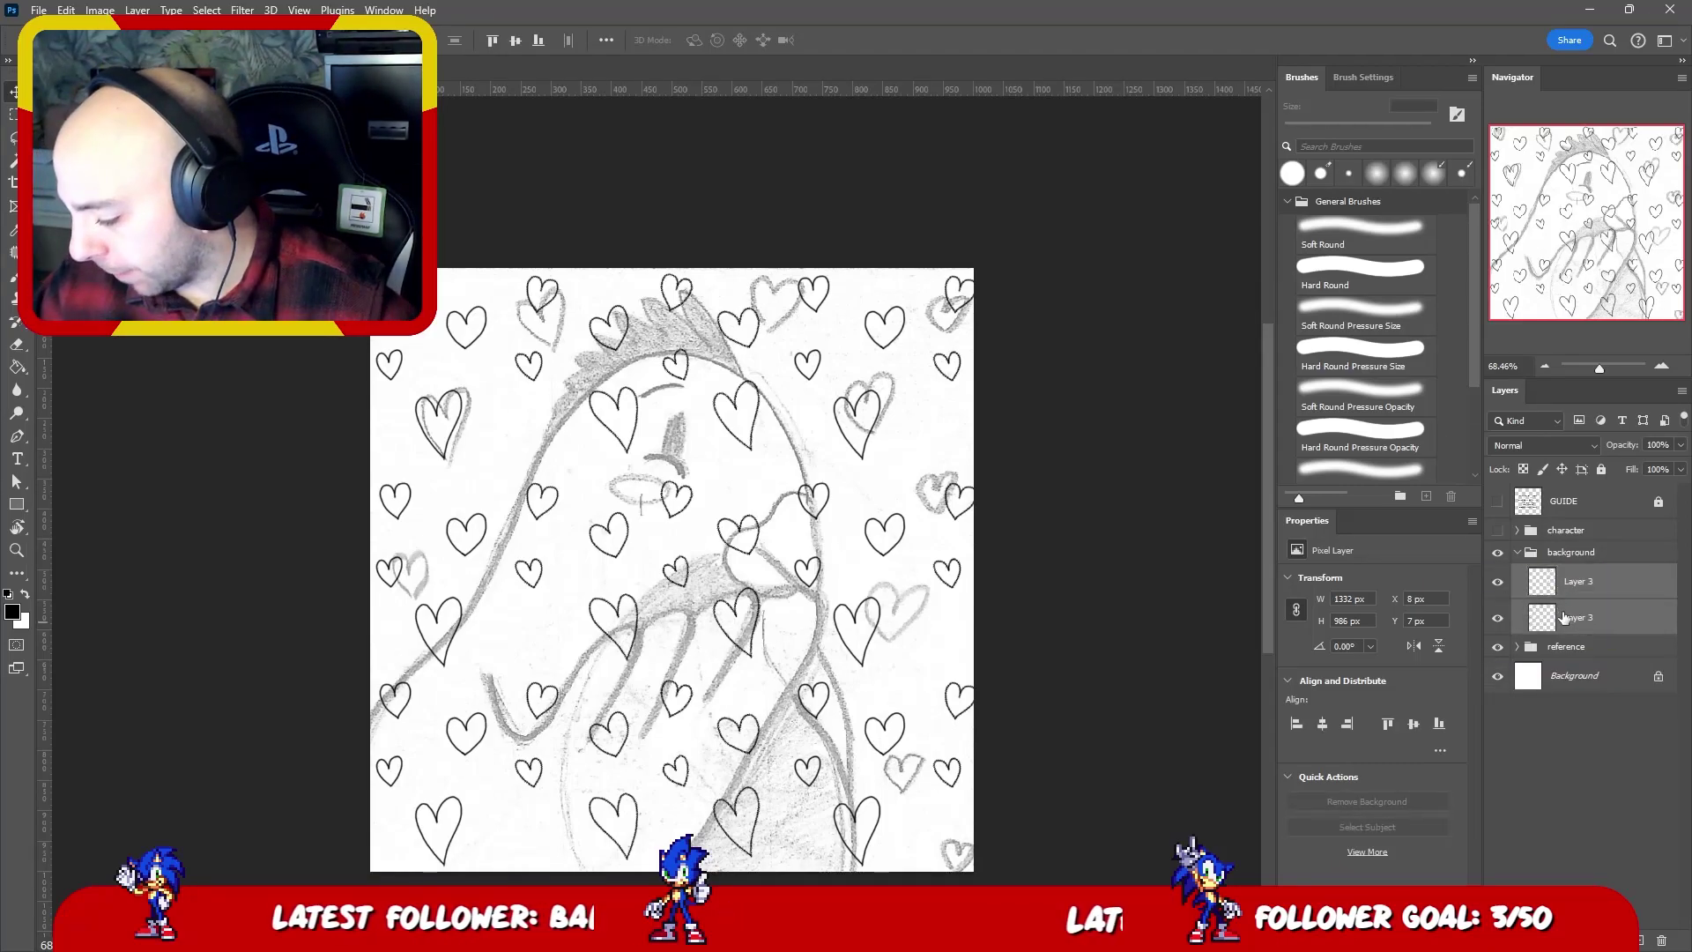
- Merge the two heart layers into a single Layer 3, collapse the background group, and hide the sketch reference
right_click(1601, 578)
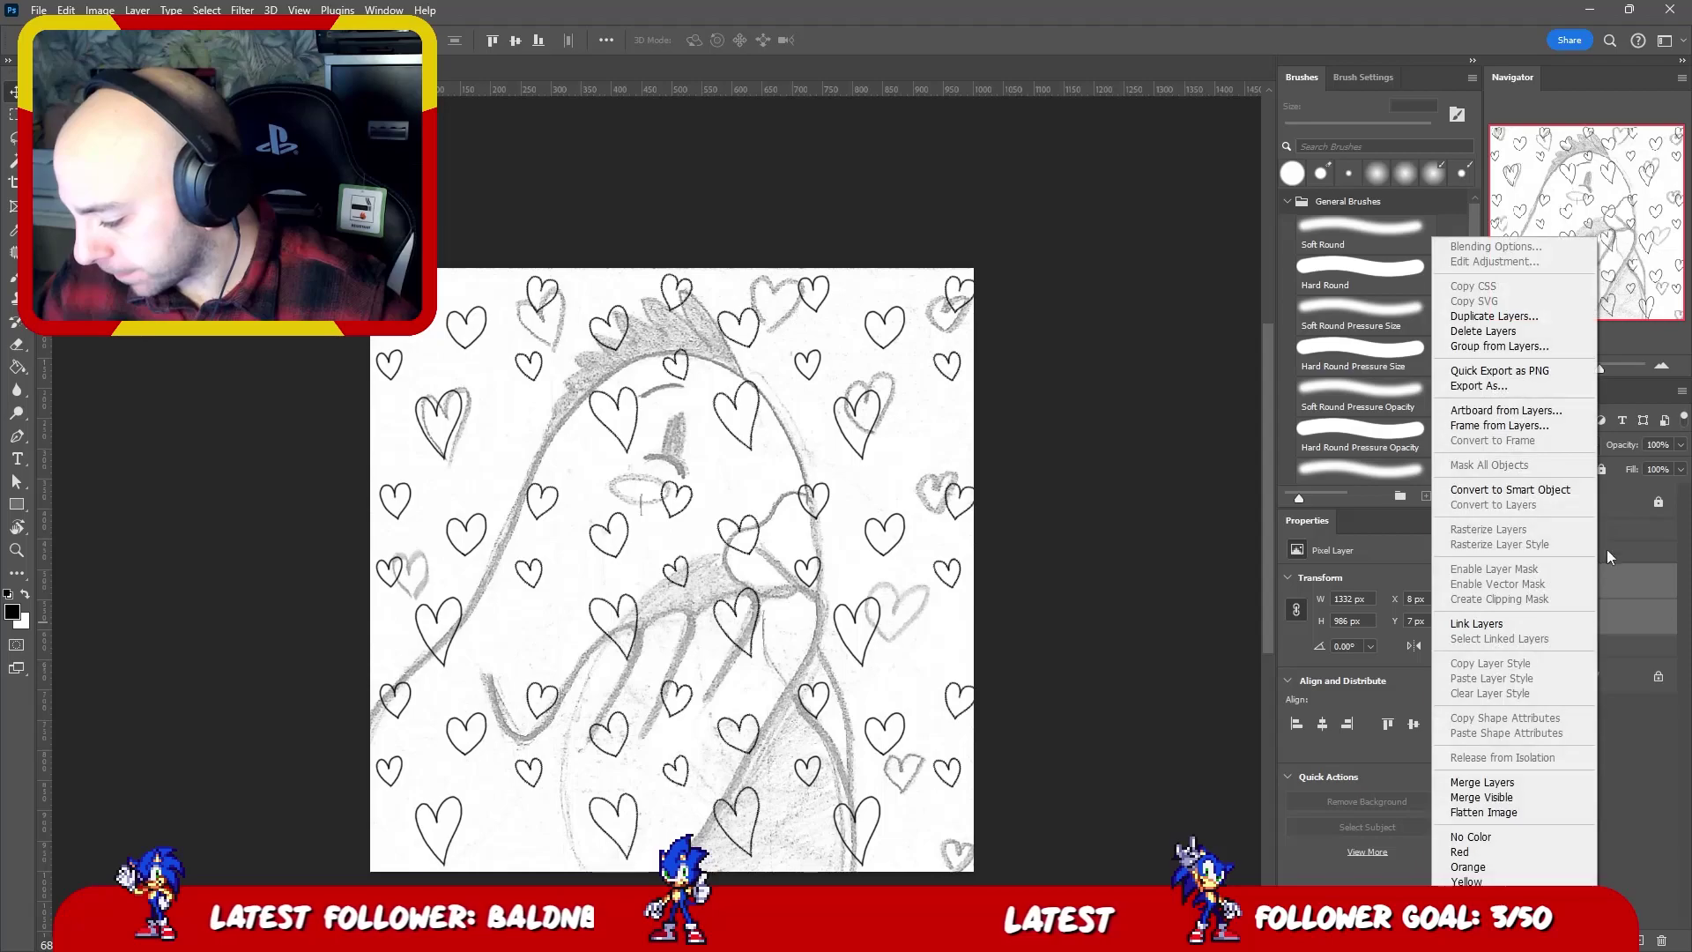
left_click(1502, 782)
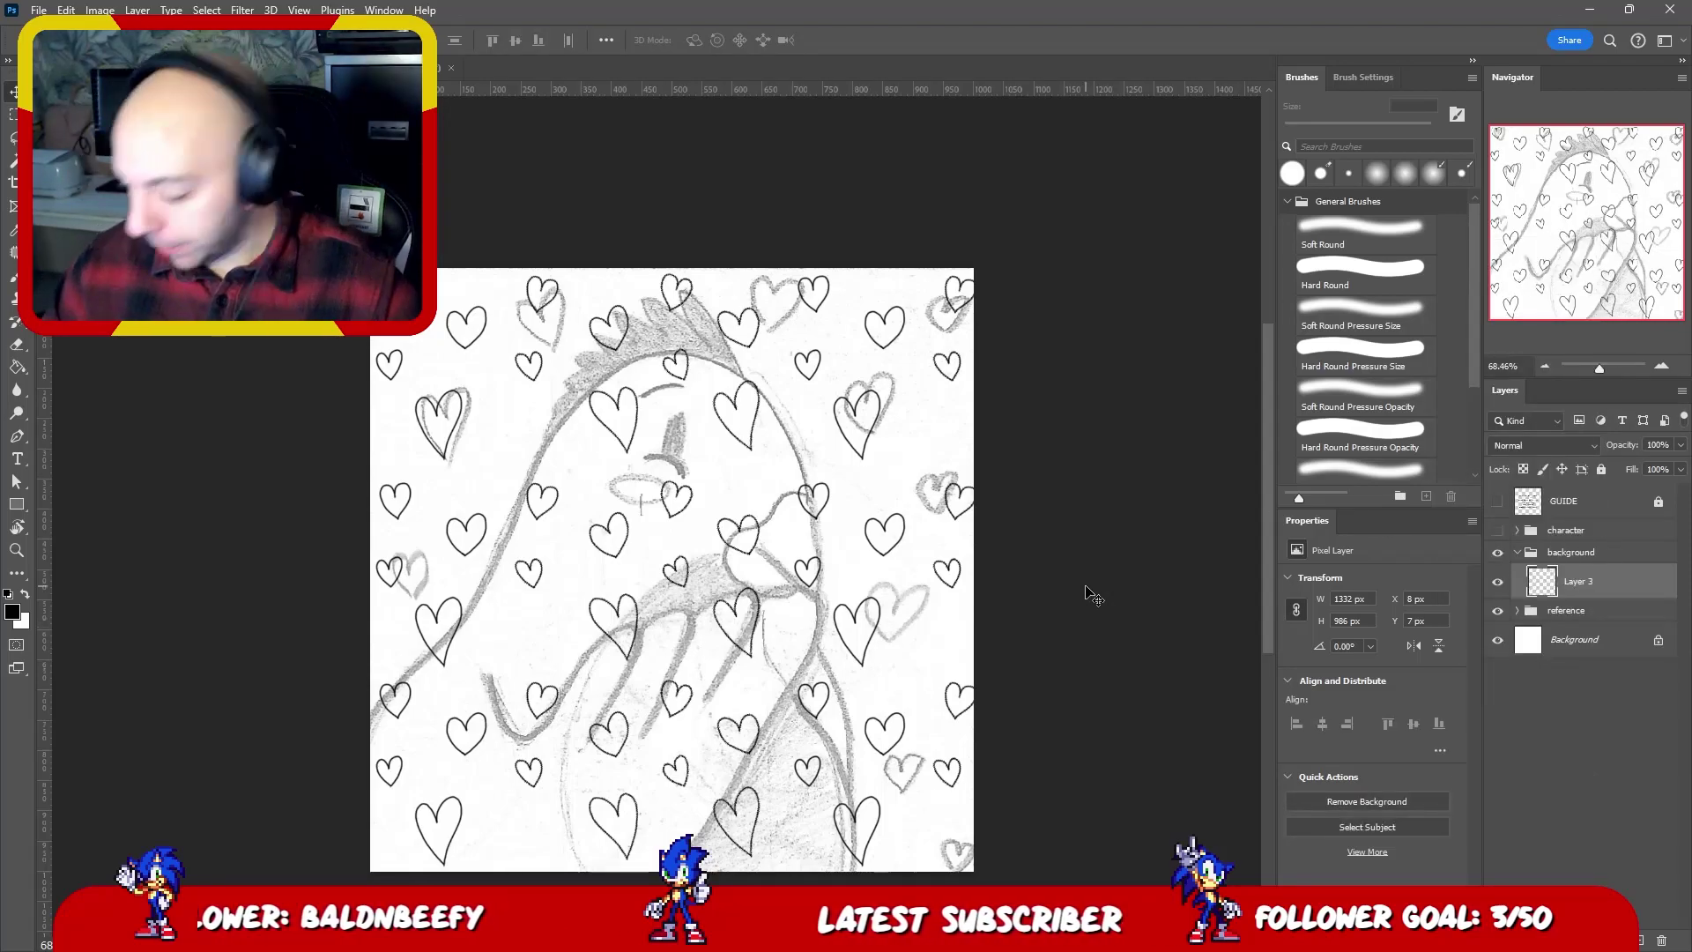
left_click(1516, 552)
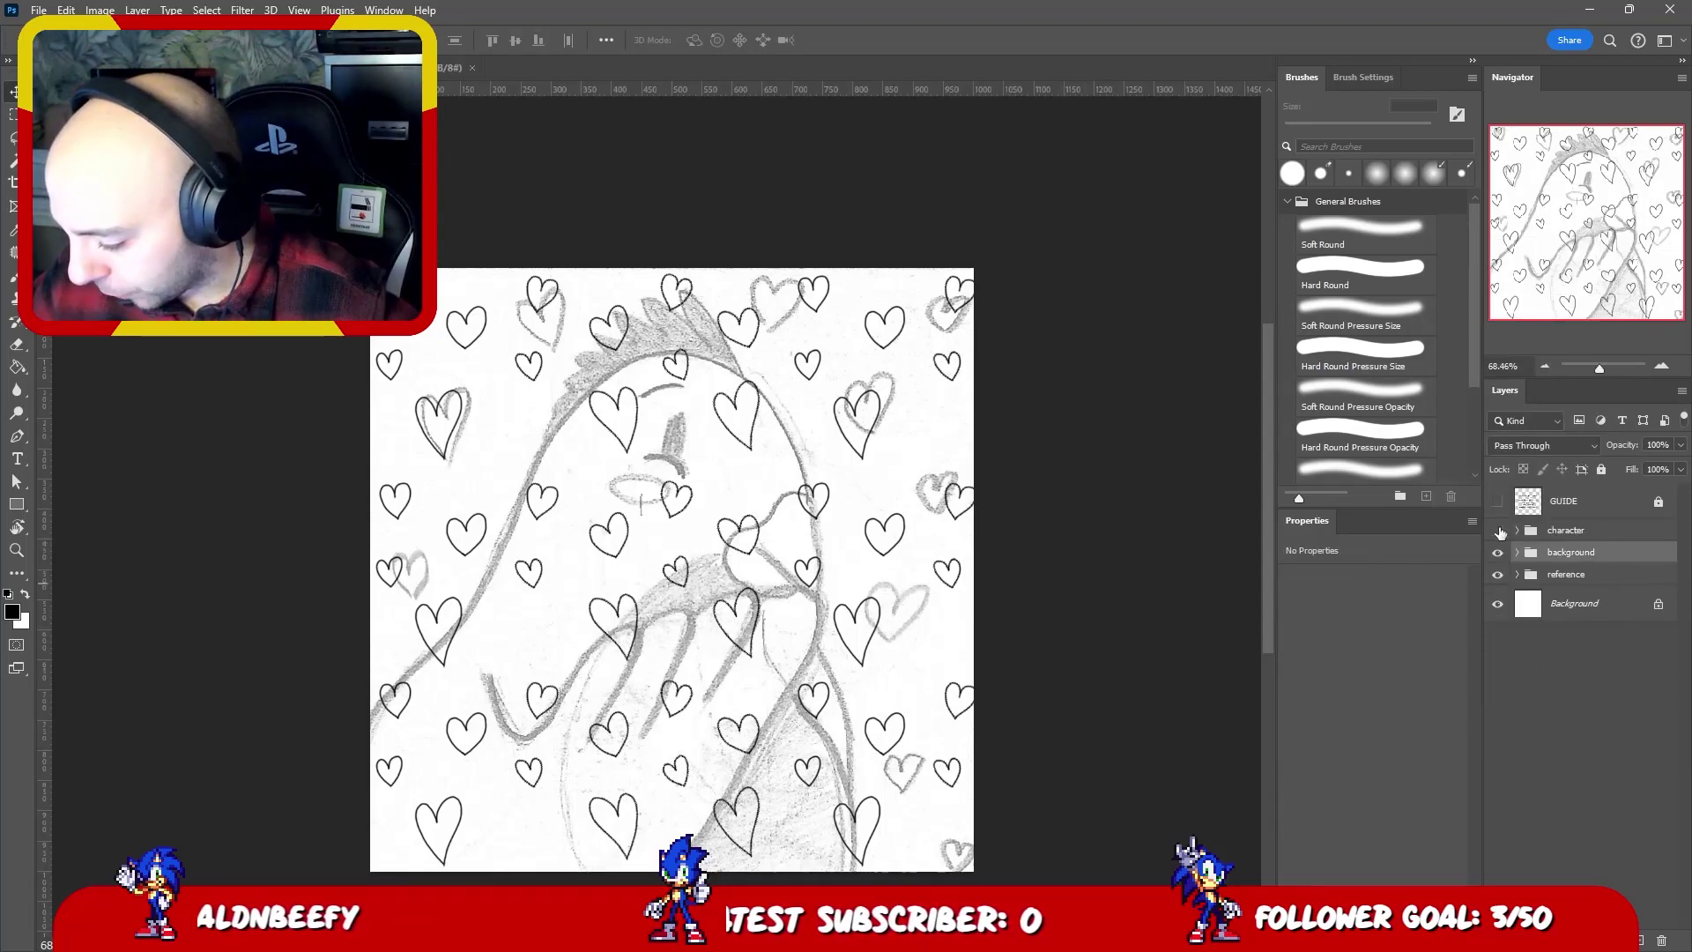
left_click(1497, 573)
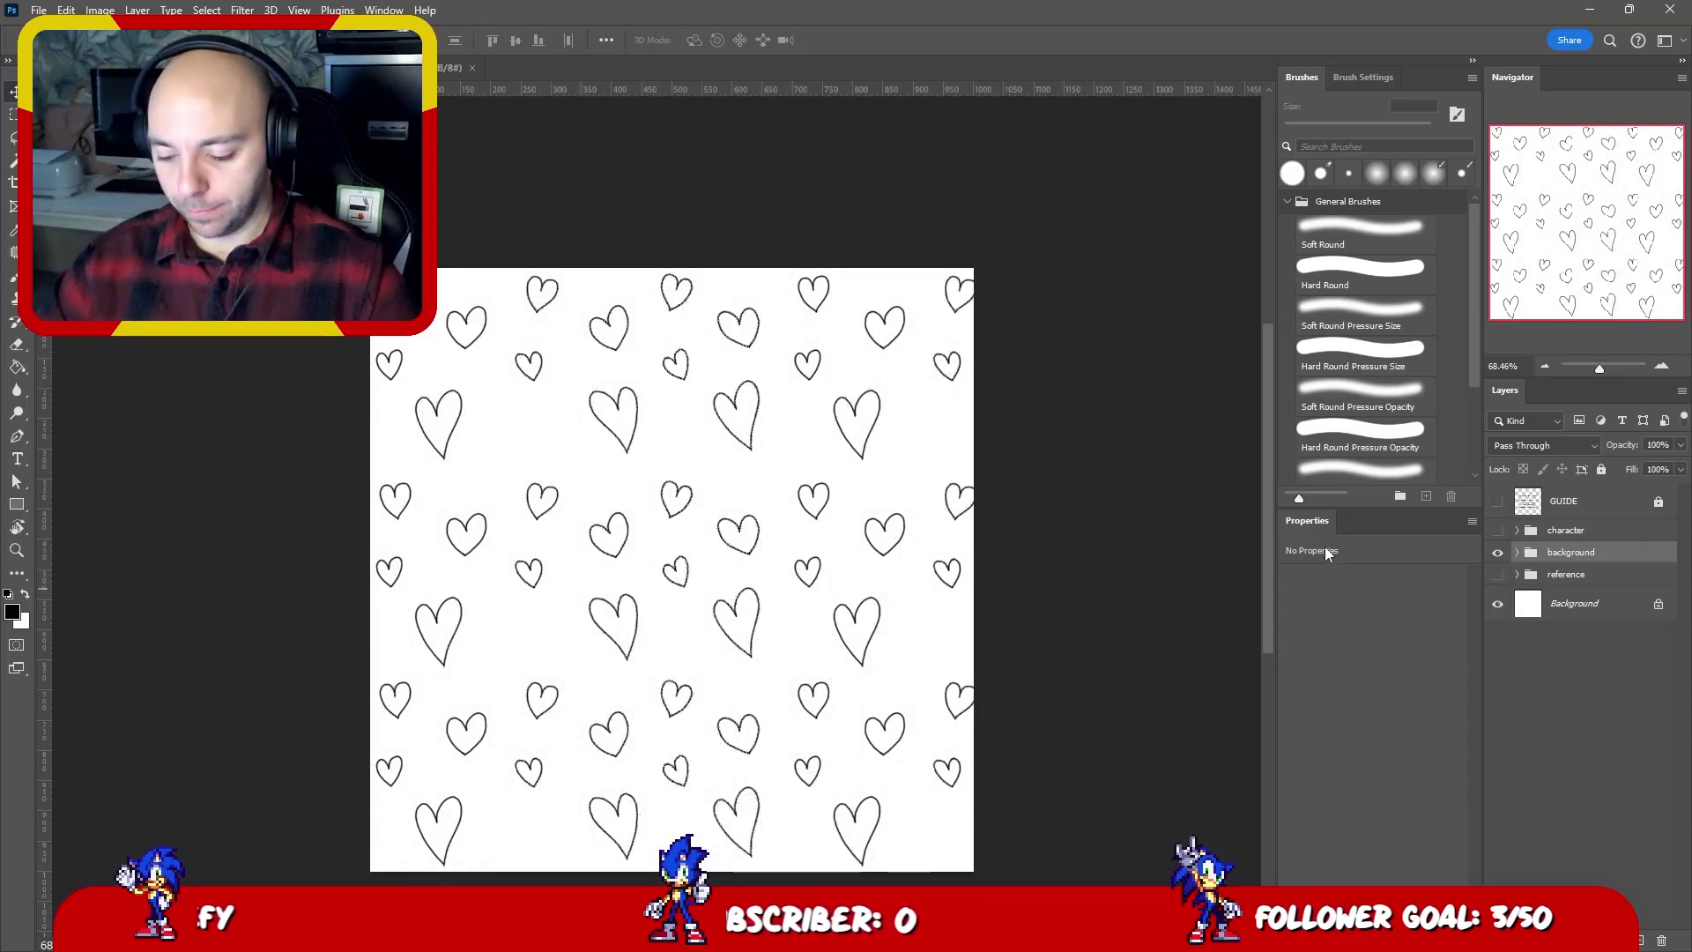
- Reselect the merged heart layer and zoom in on the pattern with the Brush tool active
key("b")
scroll(623, 426, "up", 5)
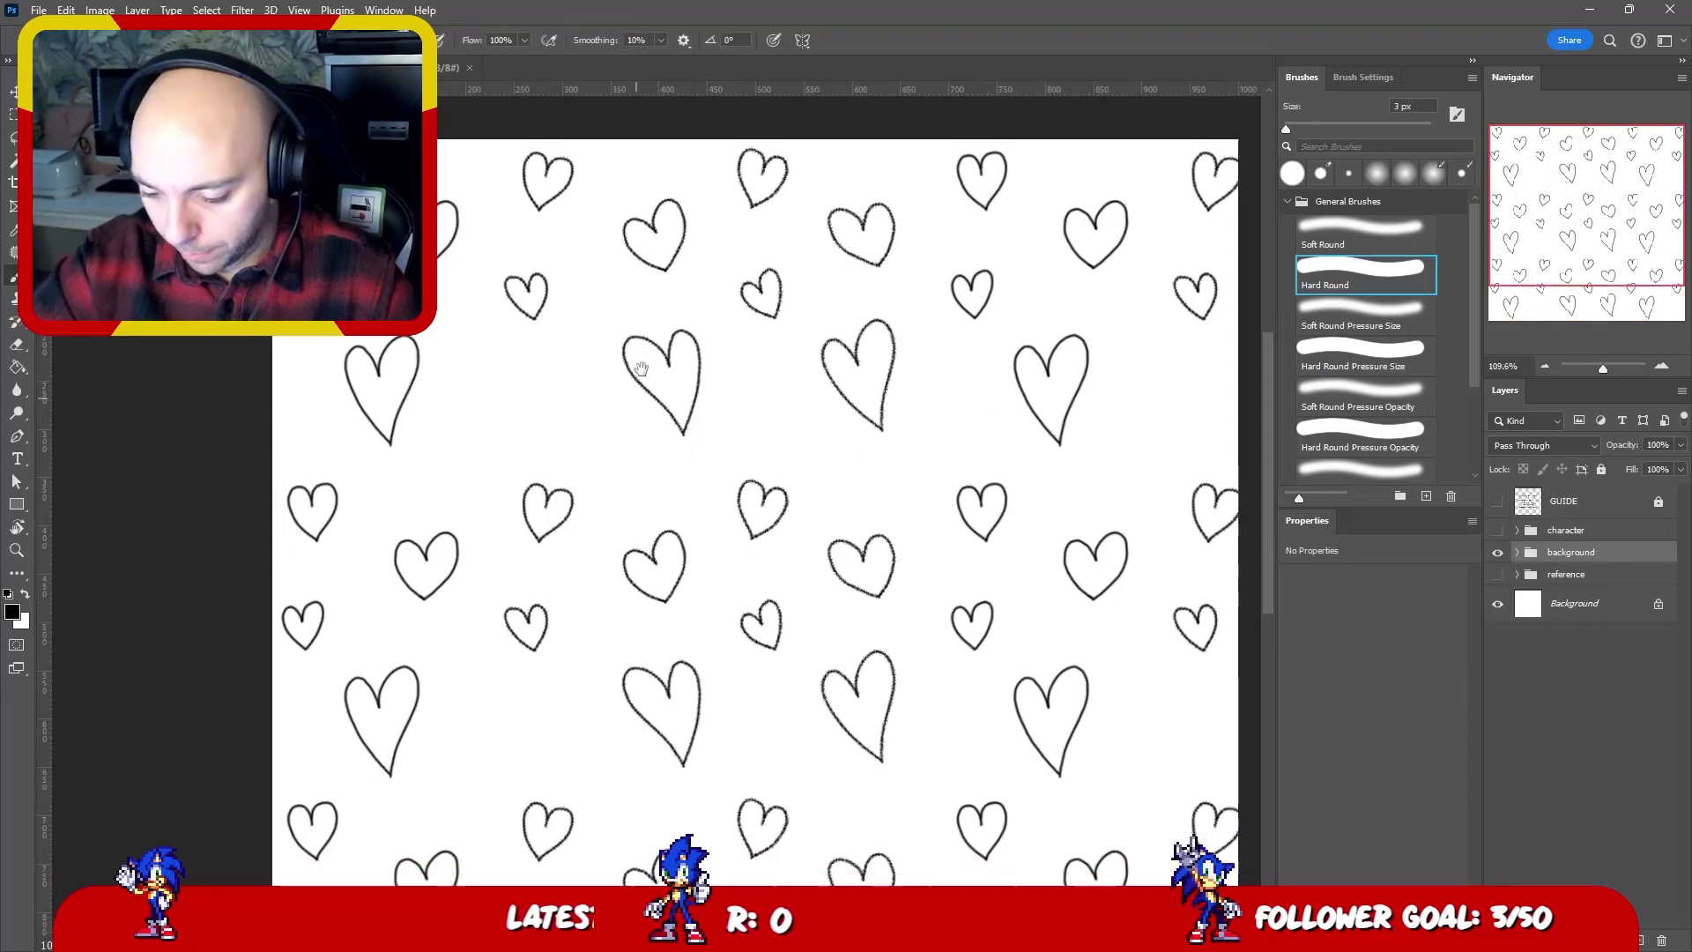
left_click(1516, 552)
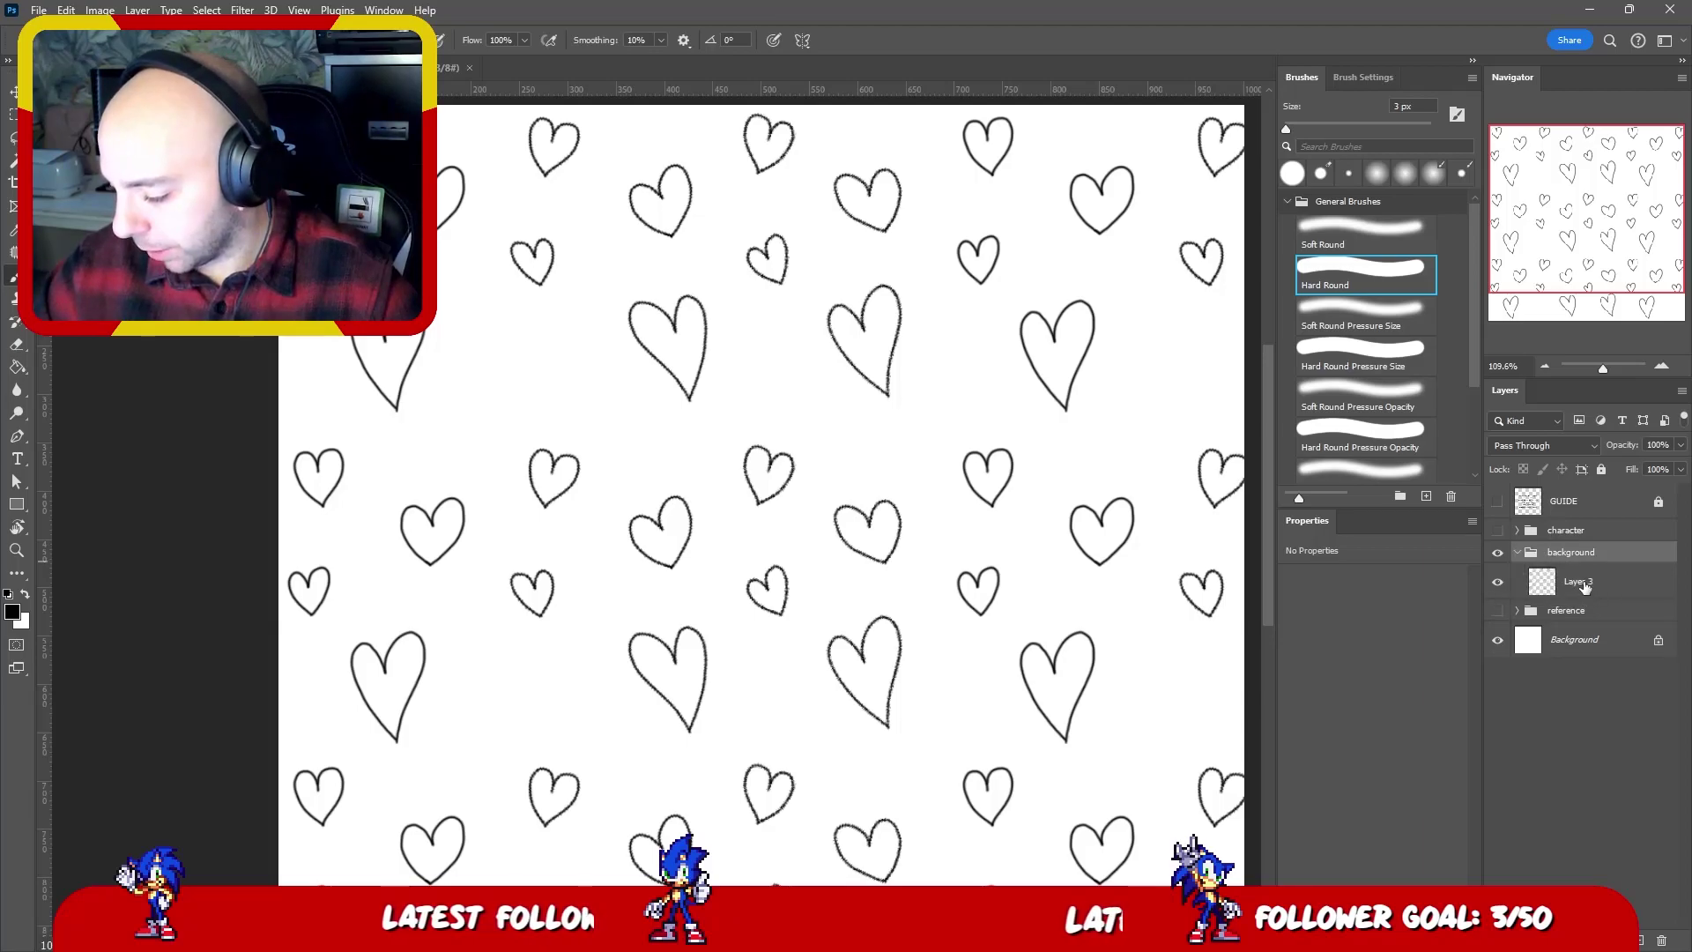
left_click(1595, 583)
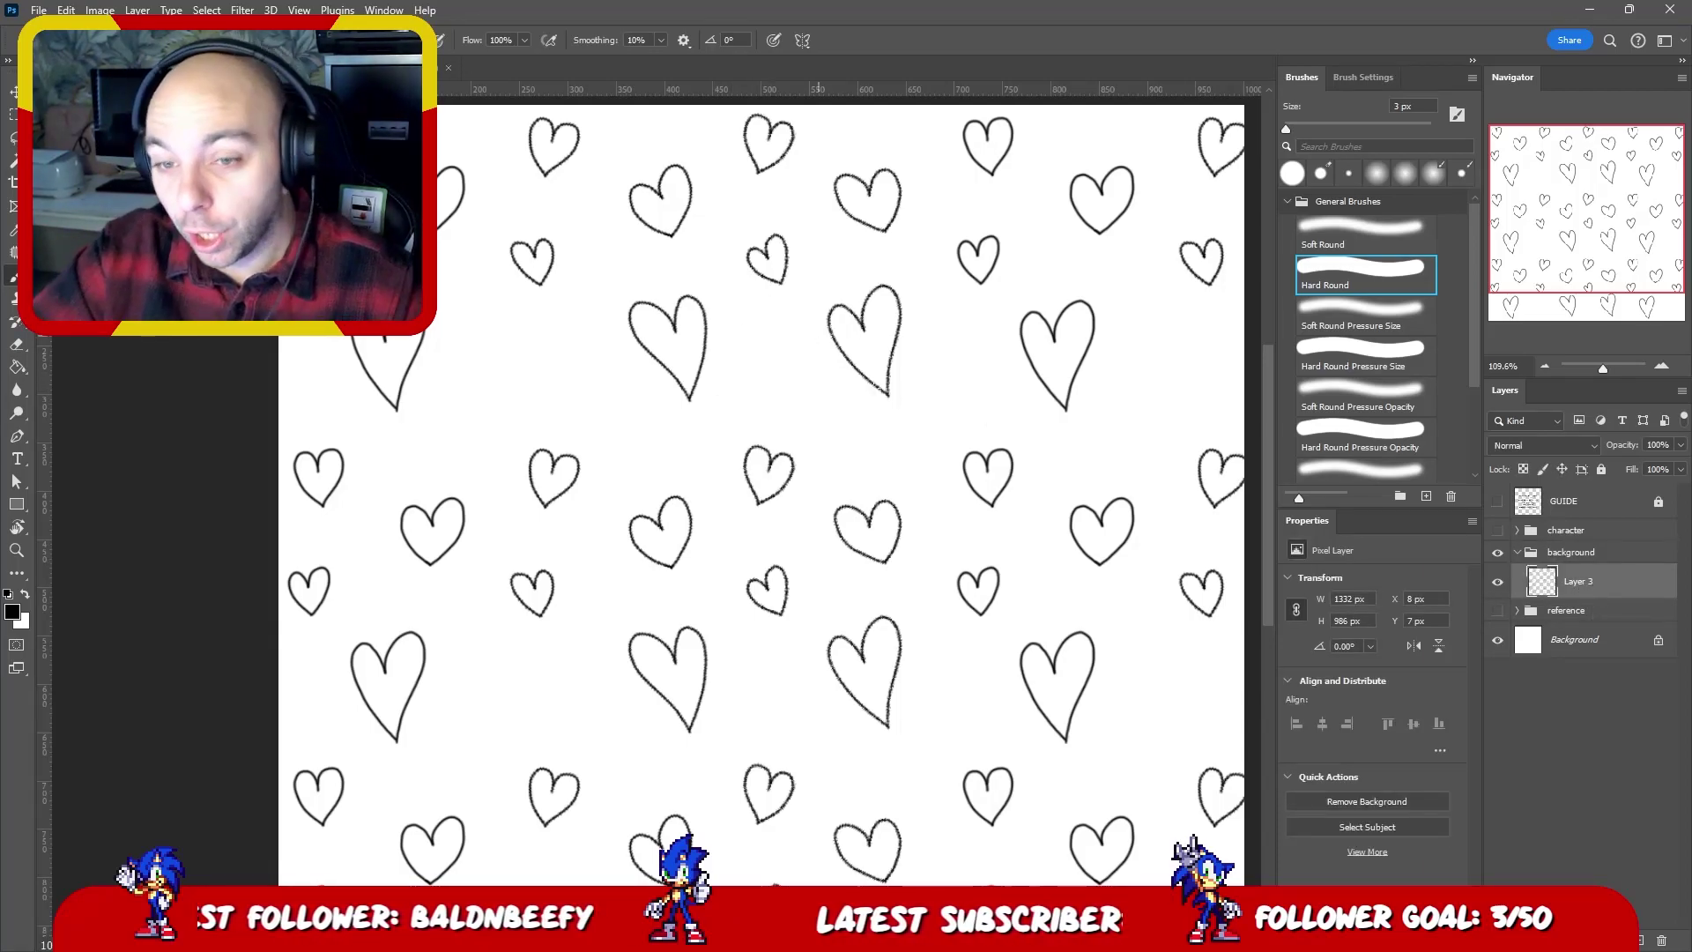
key("z")
left_click_drag(1055, 452, 914, 460)
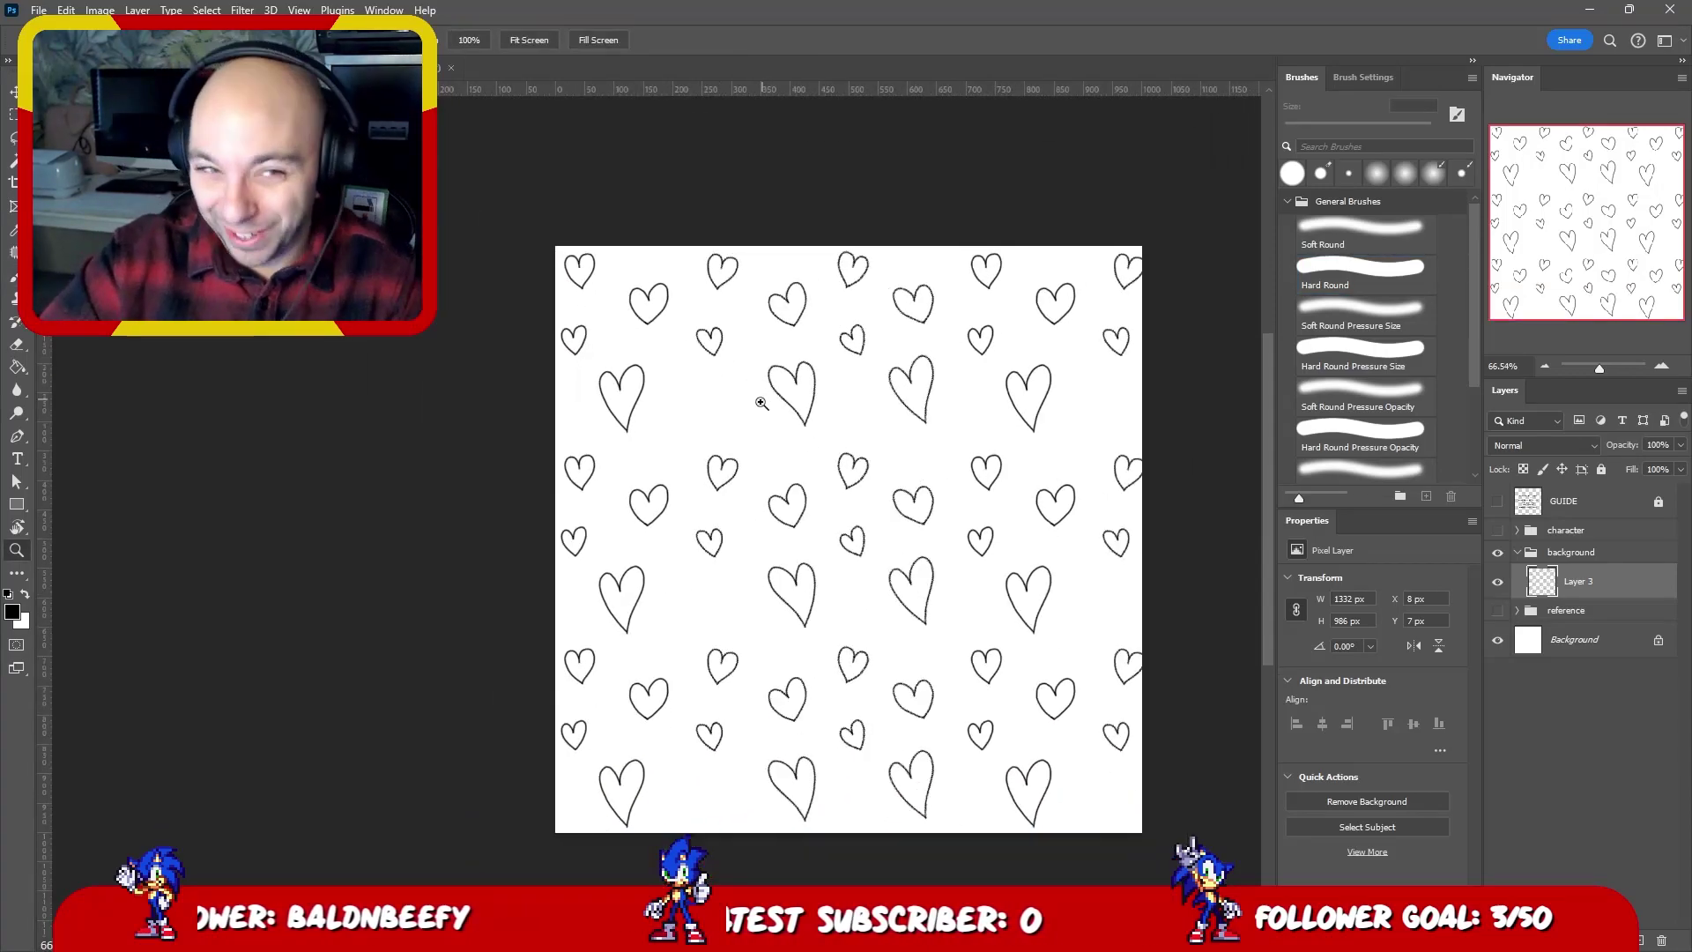
left_click_drag(716, 386, 816, 380)
key("b")
scroll(761, 423, "up", 3)
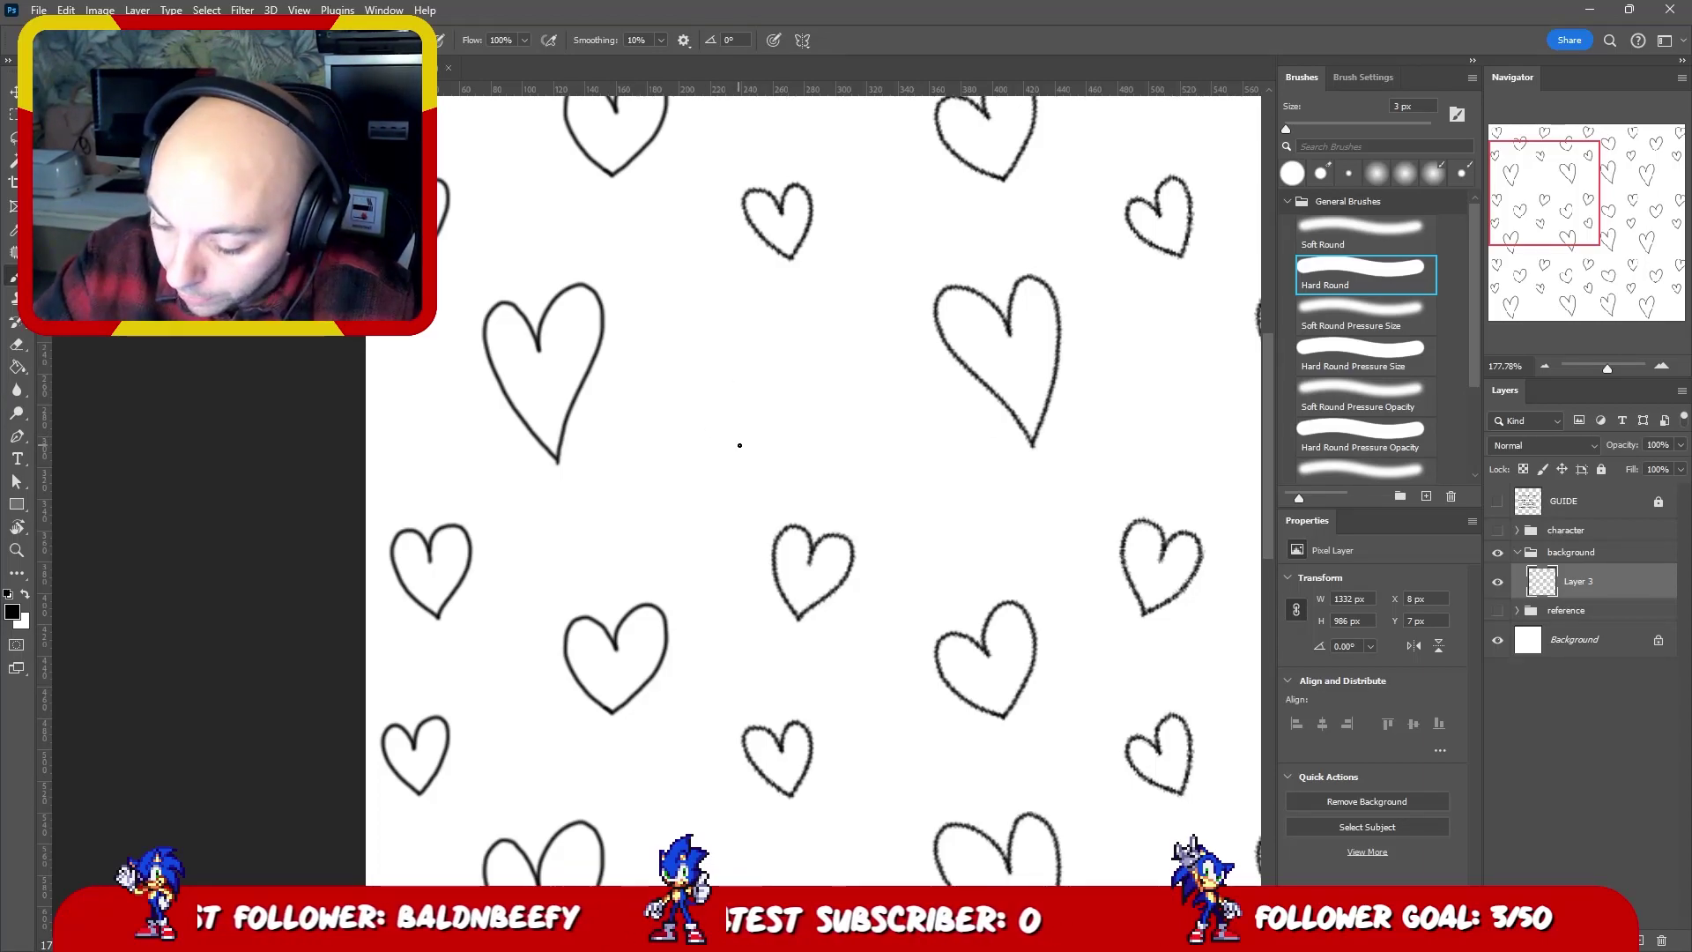
- Rotate the view, draw the missing lobe of the central heart, and undo the stray extra stroke
key("r")
left_click_drag(821, 350, 717, 234)
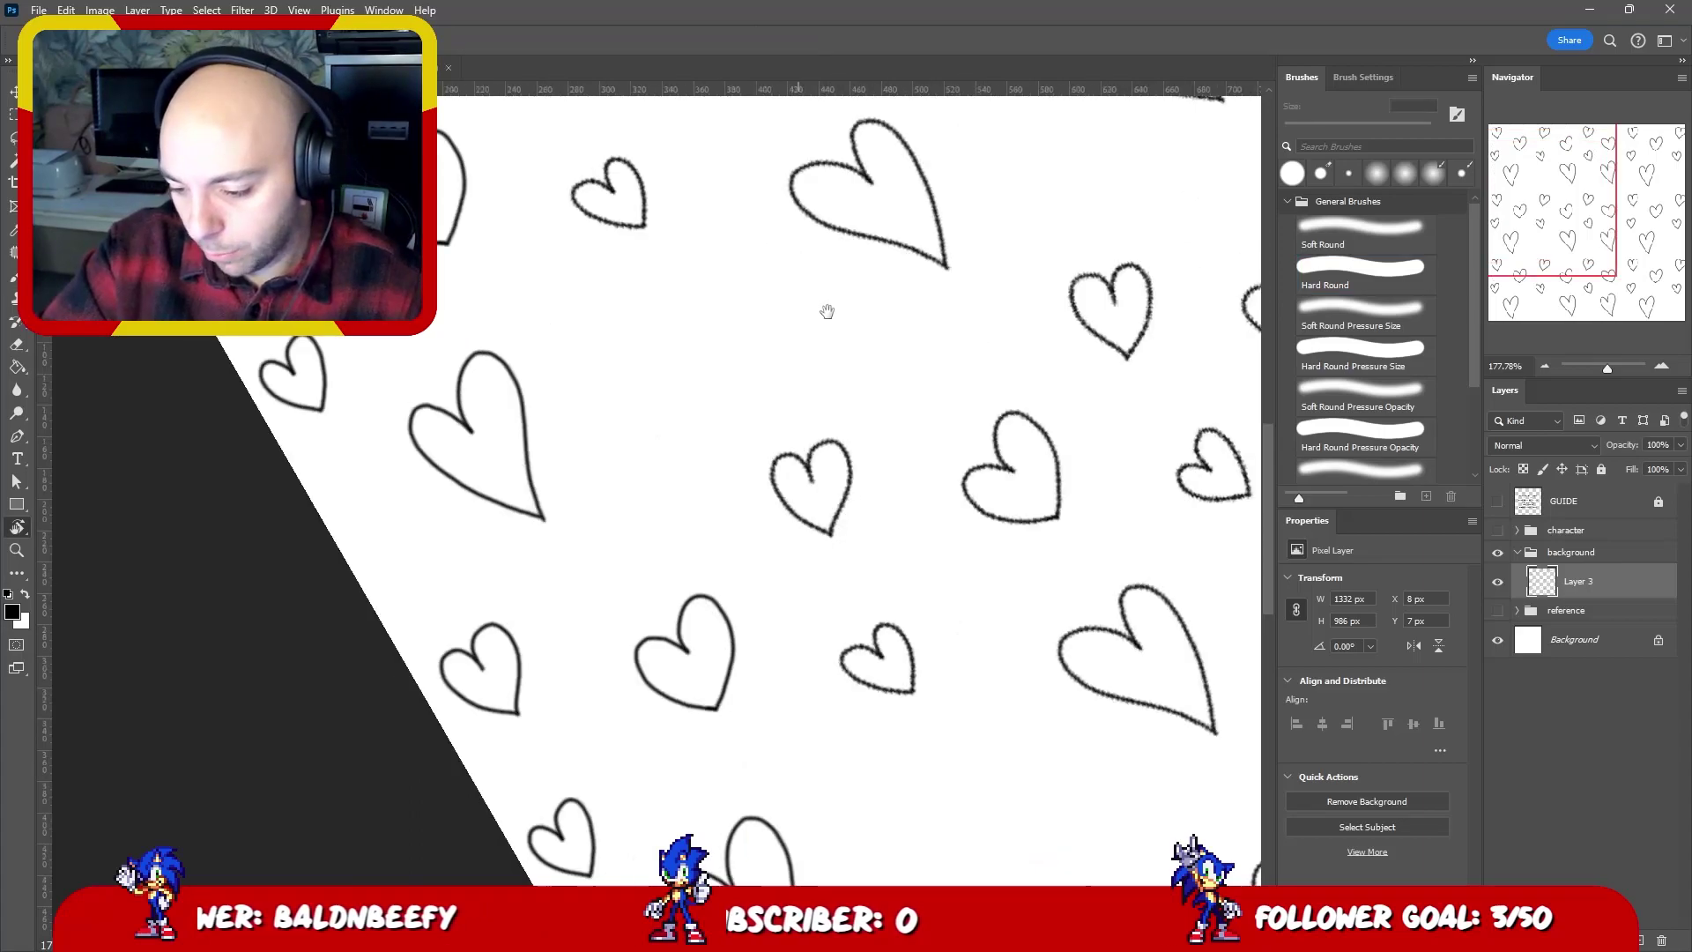
mouse_move(736, 458)
left_mouse_down()
mouse_move(675, 400)
mouse_move(696, 364)
mouse_move(732, 381)
mouse_move(764, 334)
mouse_move(793, 353)
mouse_move(761, 434)
left_mouse_up()
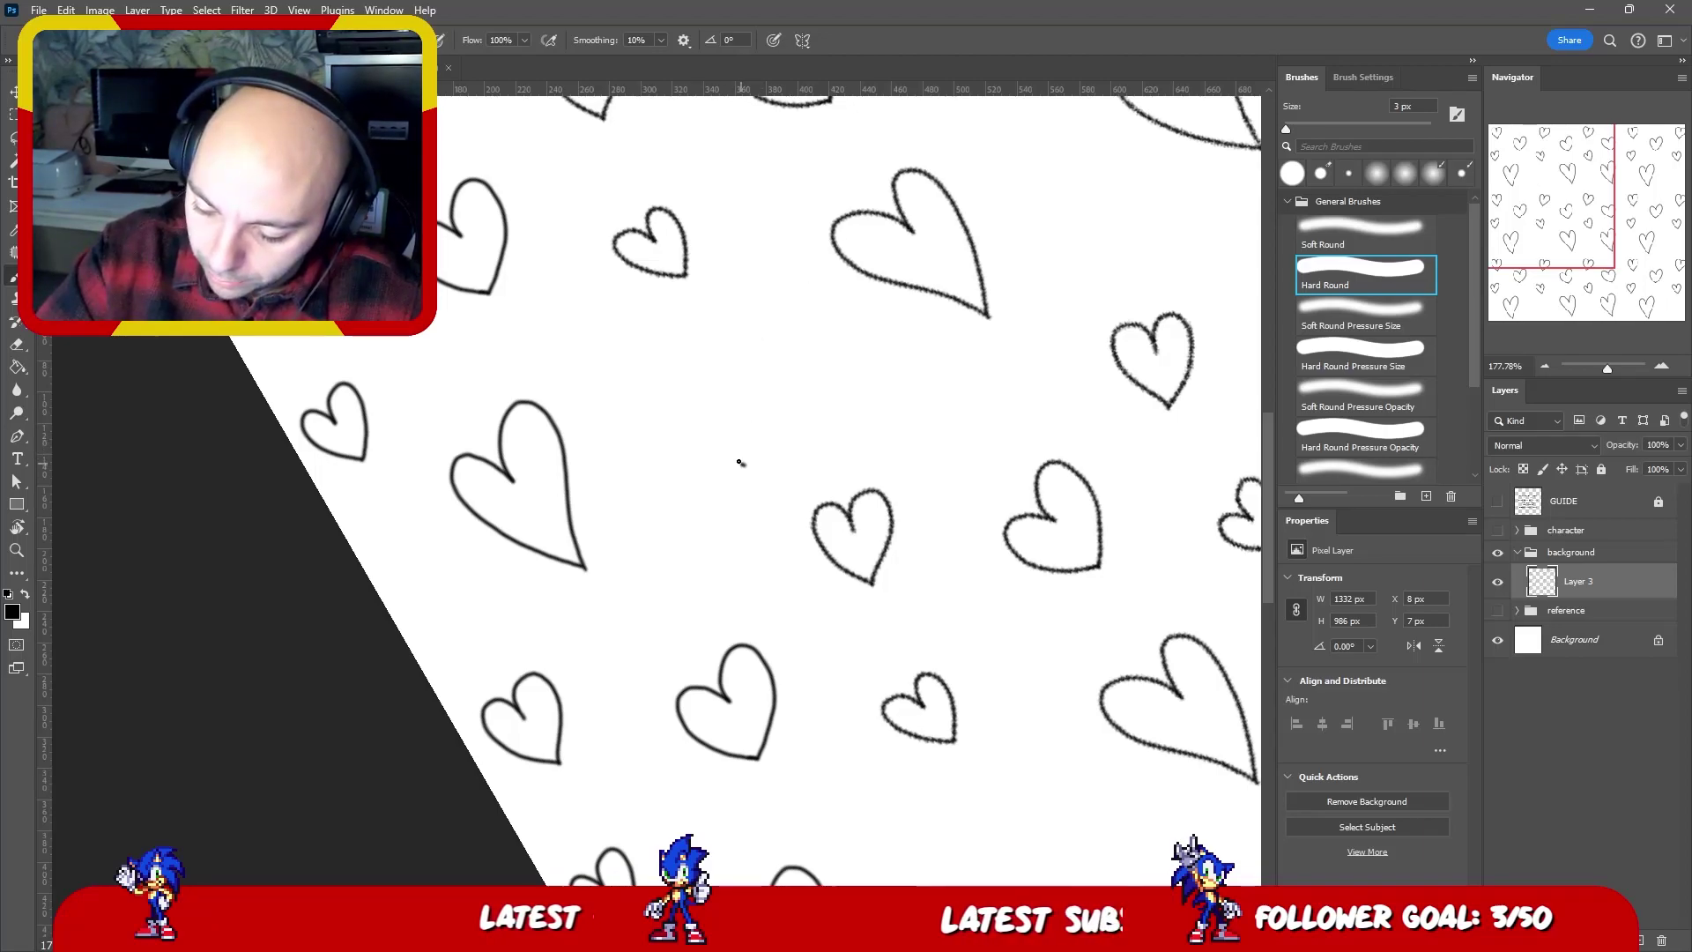
mouse_move(740, 463)
left_mouse_down()
mouse_move(706, 420)
mouse_move(712, 375)
mouse_move(741, 386)
mouse_move(785, 354)
left_mouse_up()
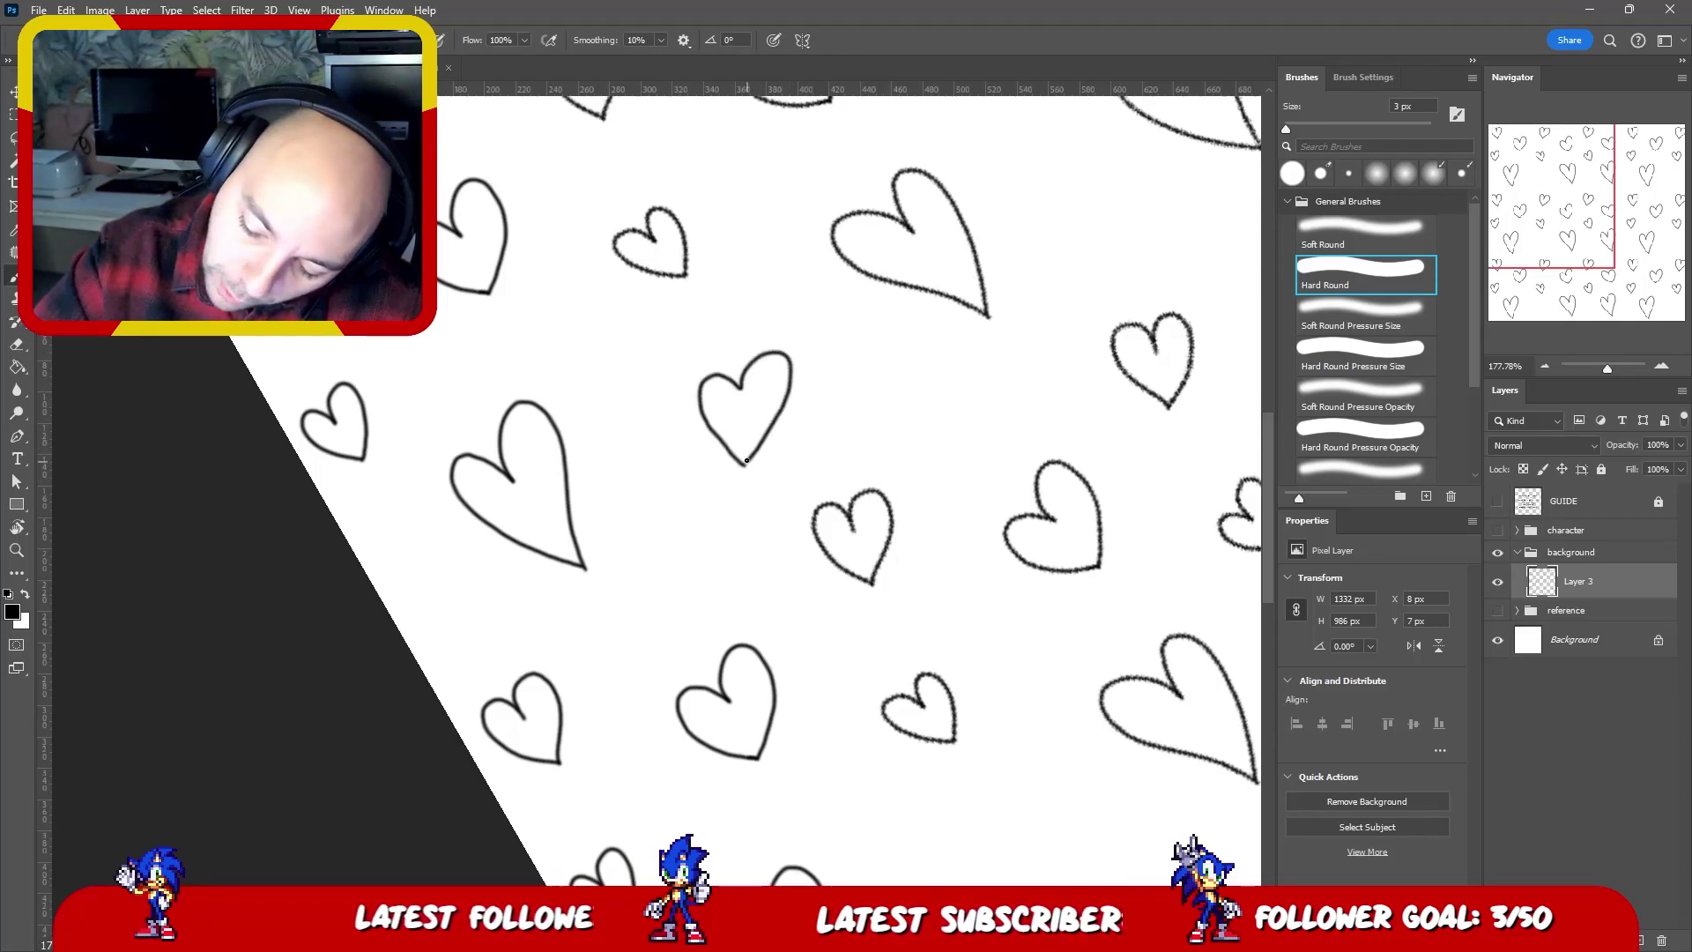
mouse_move(701, 407)
left_mouse_down()
mouse_move(757, 388)
mouse_move(778, 355)
mouse_move(809, 375)
mouse_move(760, 450)
left_mouse_up()
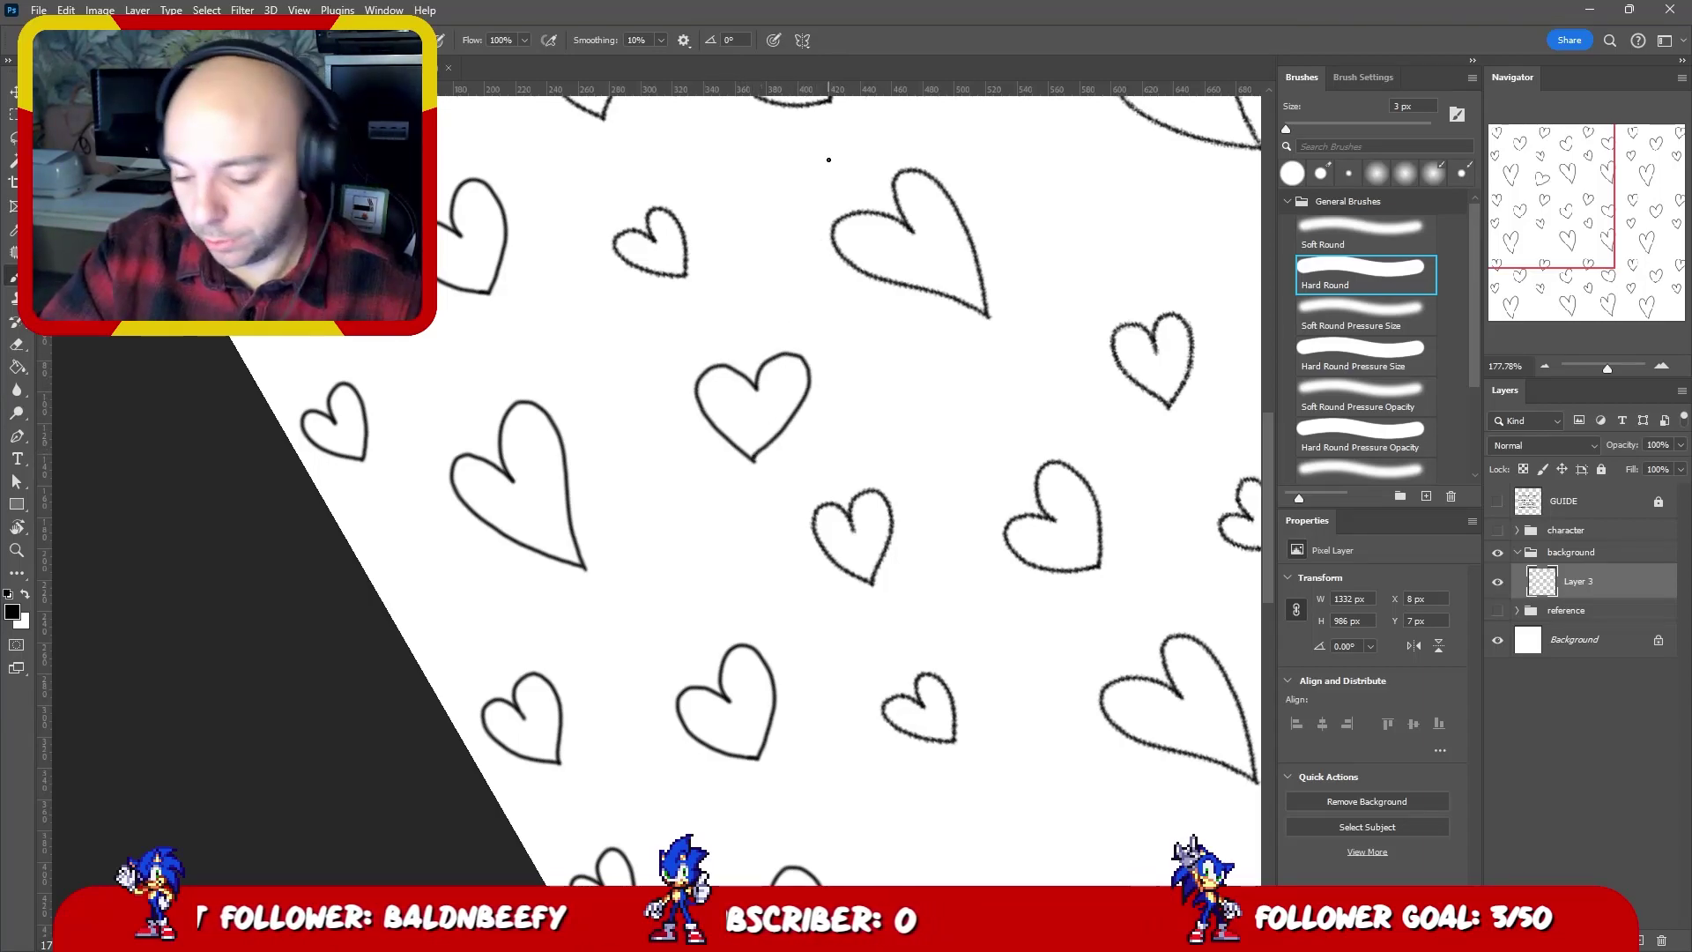
mouse_move(715, 411)
left_mouse_down()
mouse_move(772, 367)
mouse_move(819, 382)
mouse_move(801, 427)
mouse_move(755, 463)
mouse_move(717, 407)
mouse_move(739, 361)
mouse_move(810, 379)
mouse_move(754, 451)
mouse_move(700, 396)
mouse_move(769, 364)
mouse_move(808, 402)
mouse_move(759, 464)
left_mouse_up()
key("ctrl+z")
key("ctrl+z")
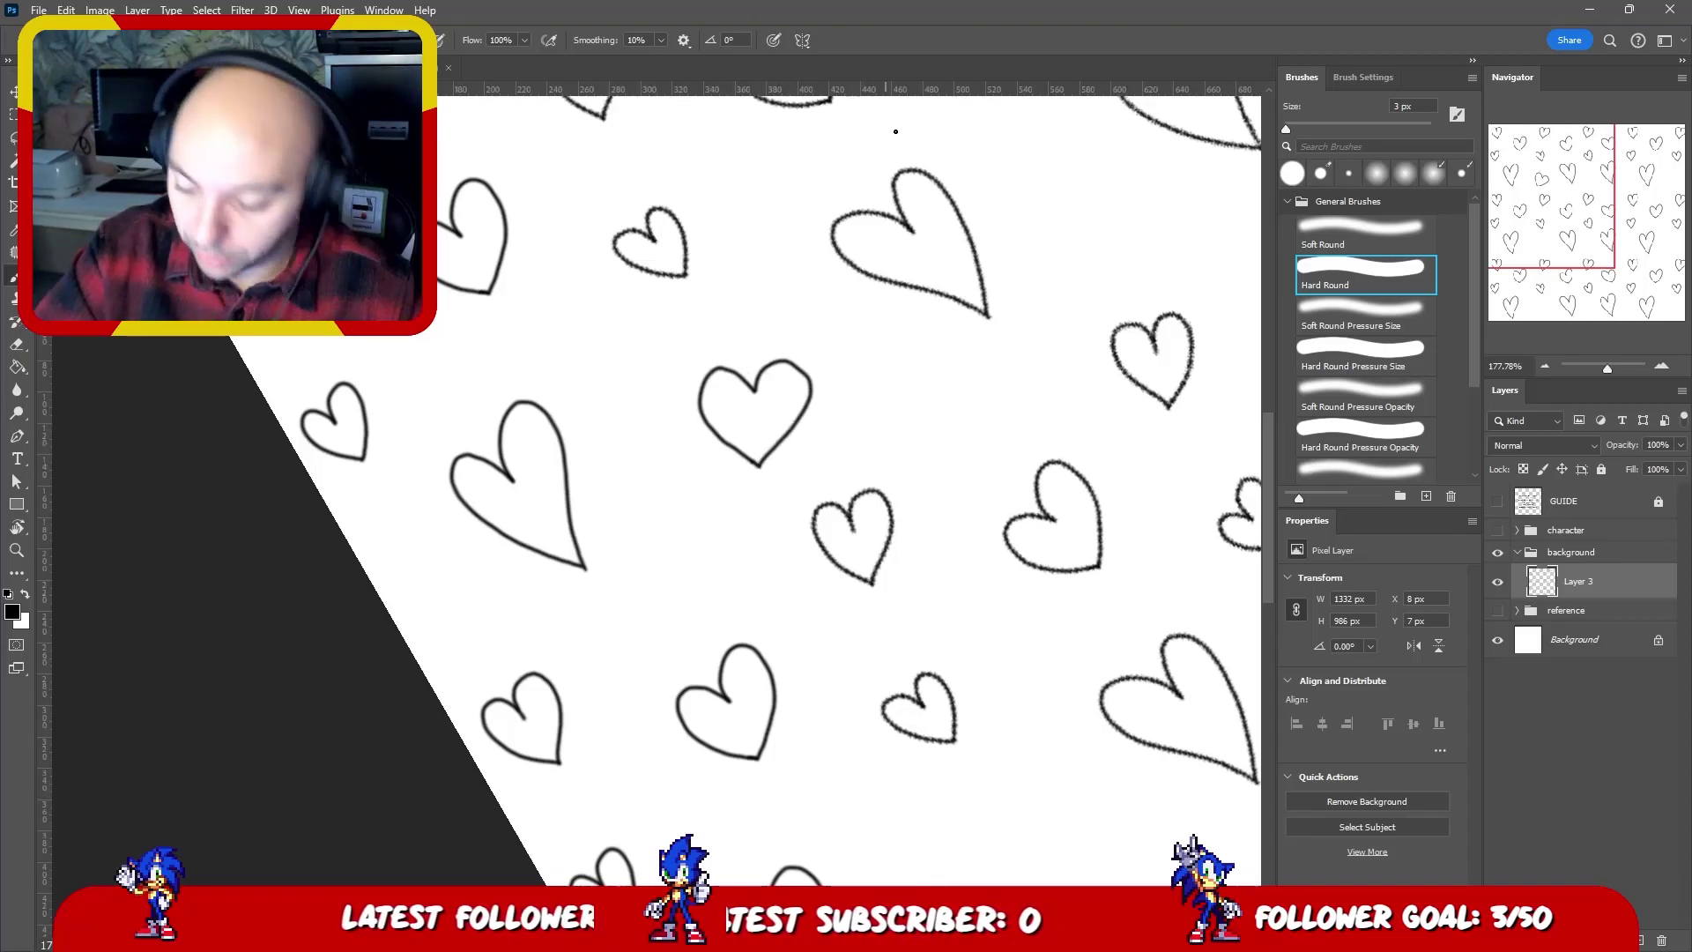
- Lasso the central heart, move it into an empty gap, and flip it vertically
key("l")
mouse_move(804, 330)
left_mouse_down()
mouse_move(751, 311)
mouse_move(835, 431)
mouse_move(833, 344)
left_mouse_up()
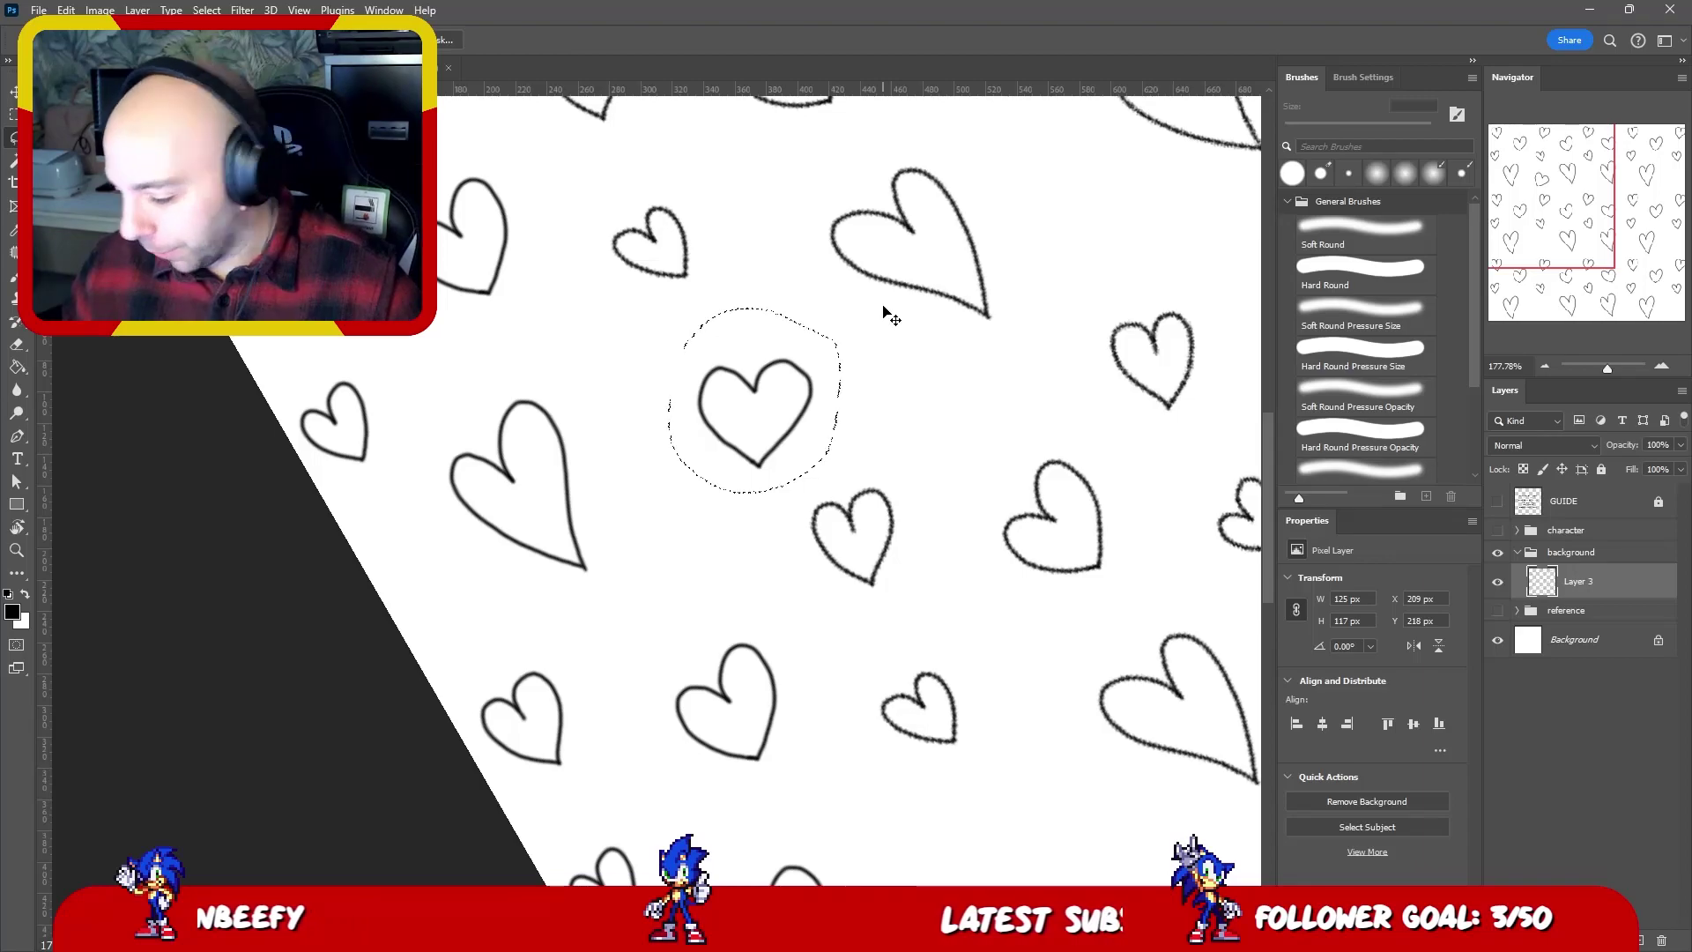
scroll(881, 304, "down", 5)
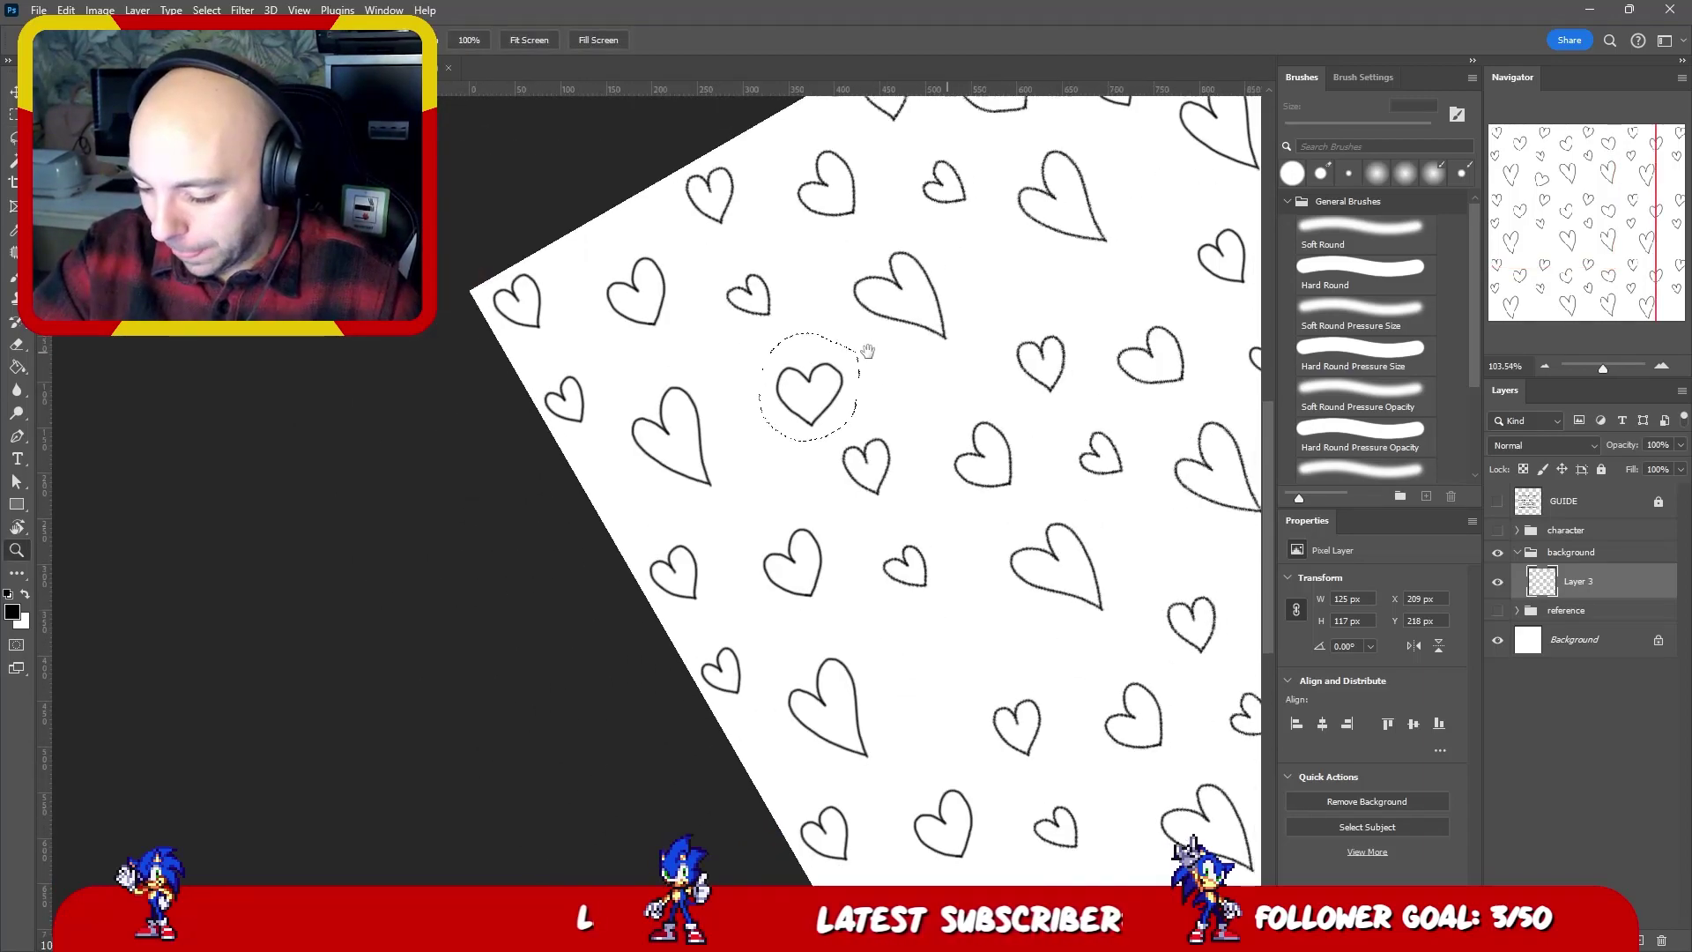
scroll(850, 244, "up", 2)
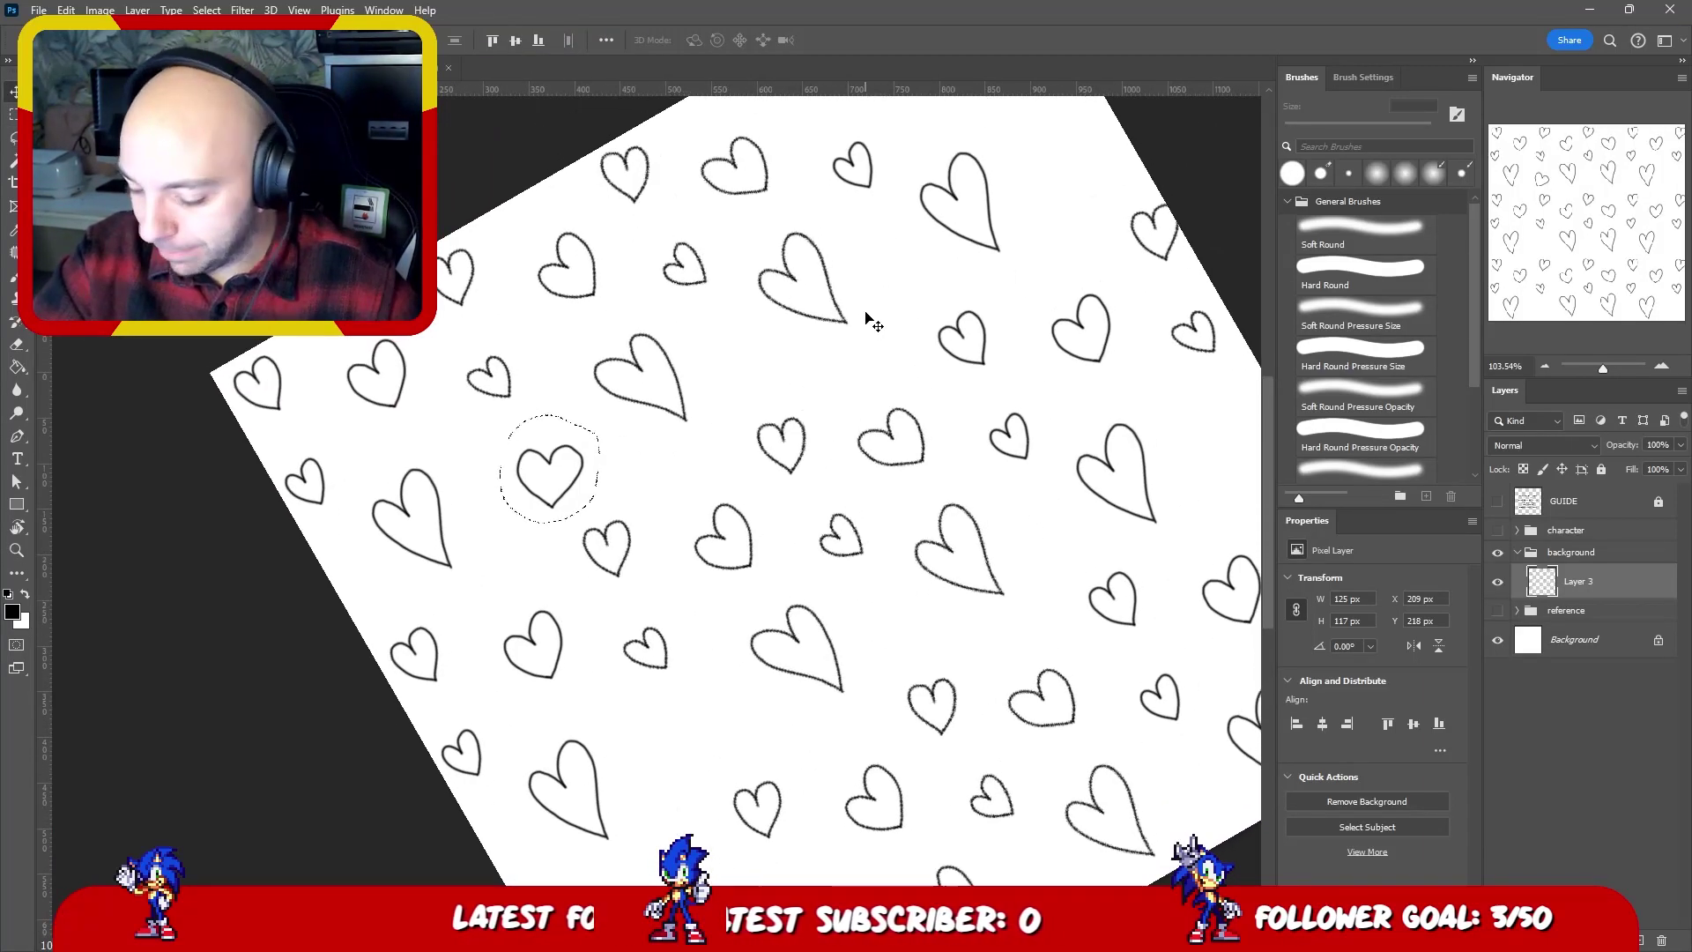
scroll(869, 321, "up", 2)
left_click_drag(579, 550, 922, 347)
key("ctrl+t")
key("ctrl+r")
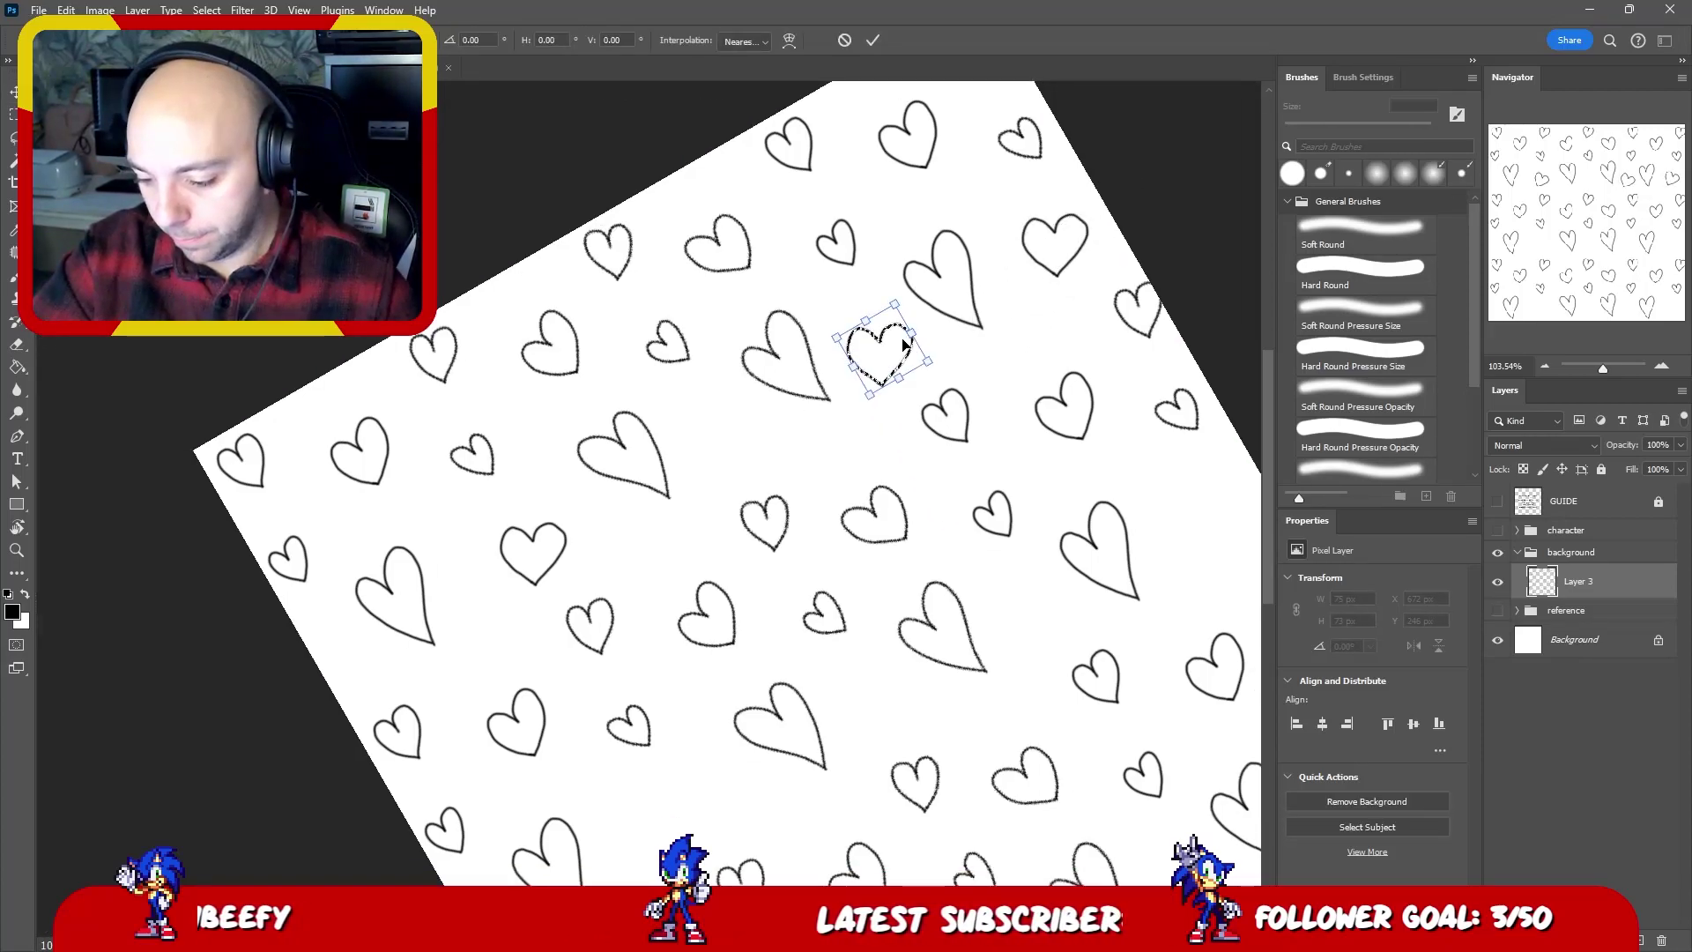
right_click(903, 342)
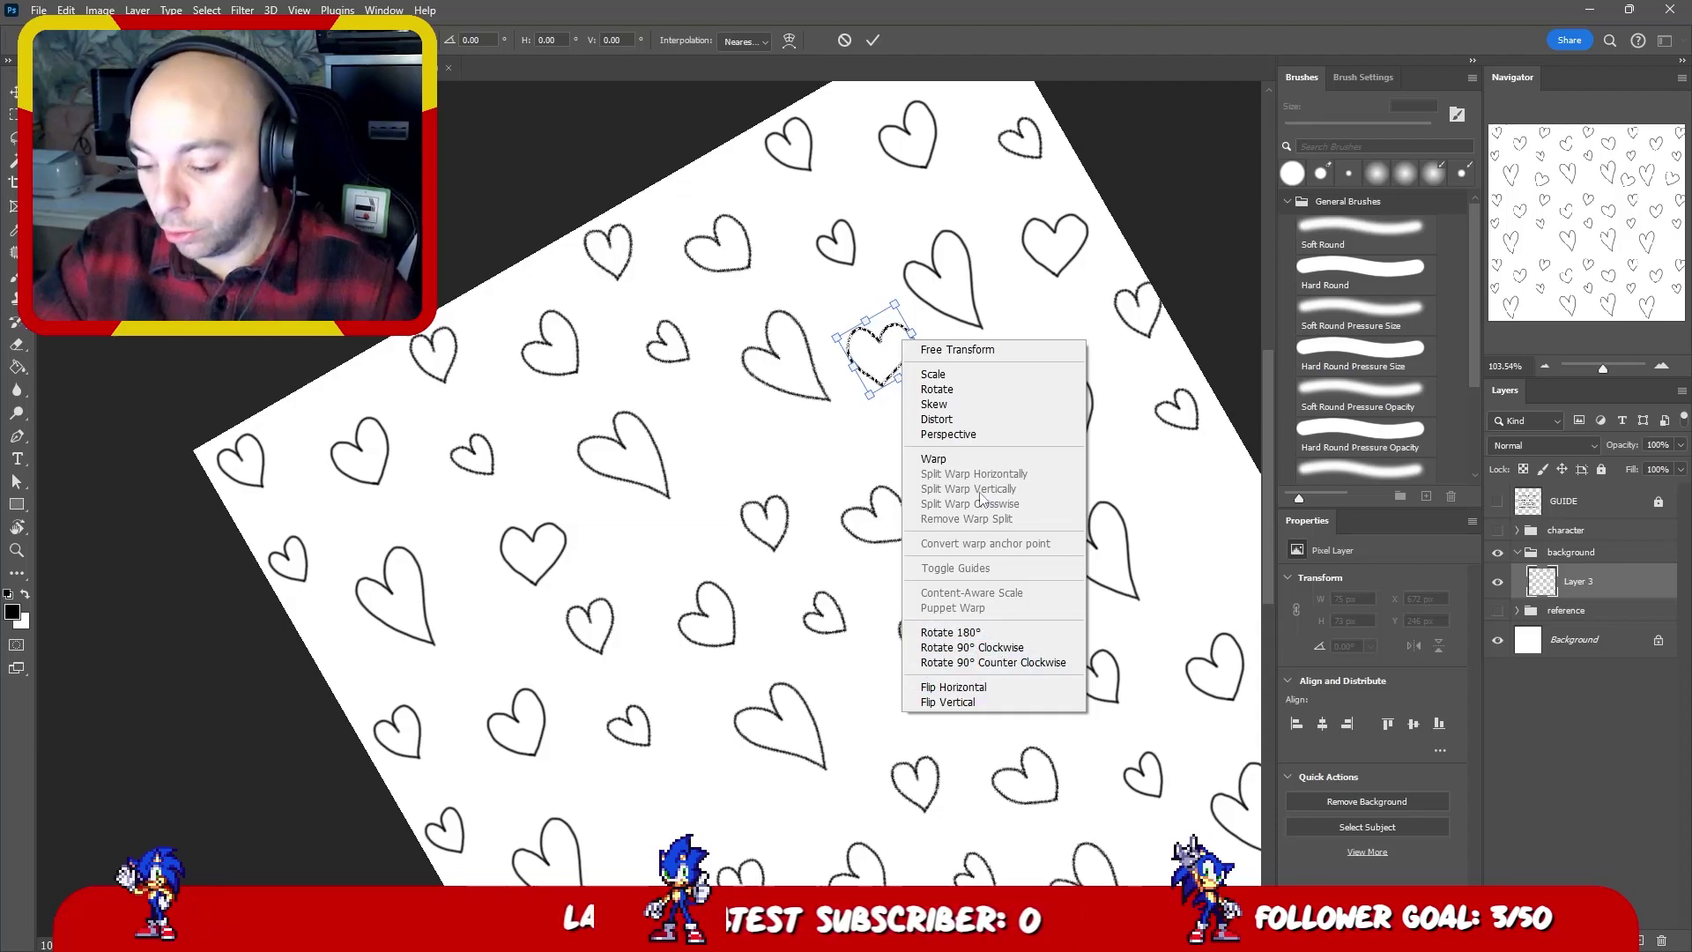
left_click(948, 702)
key("Return")
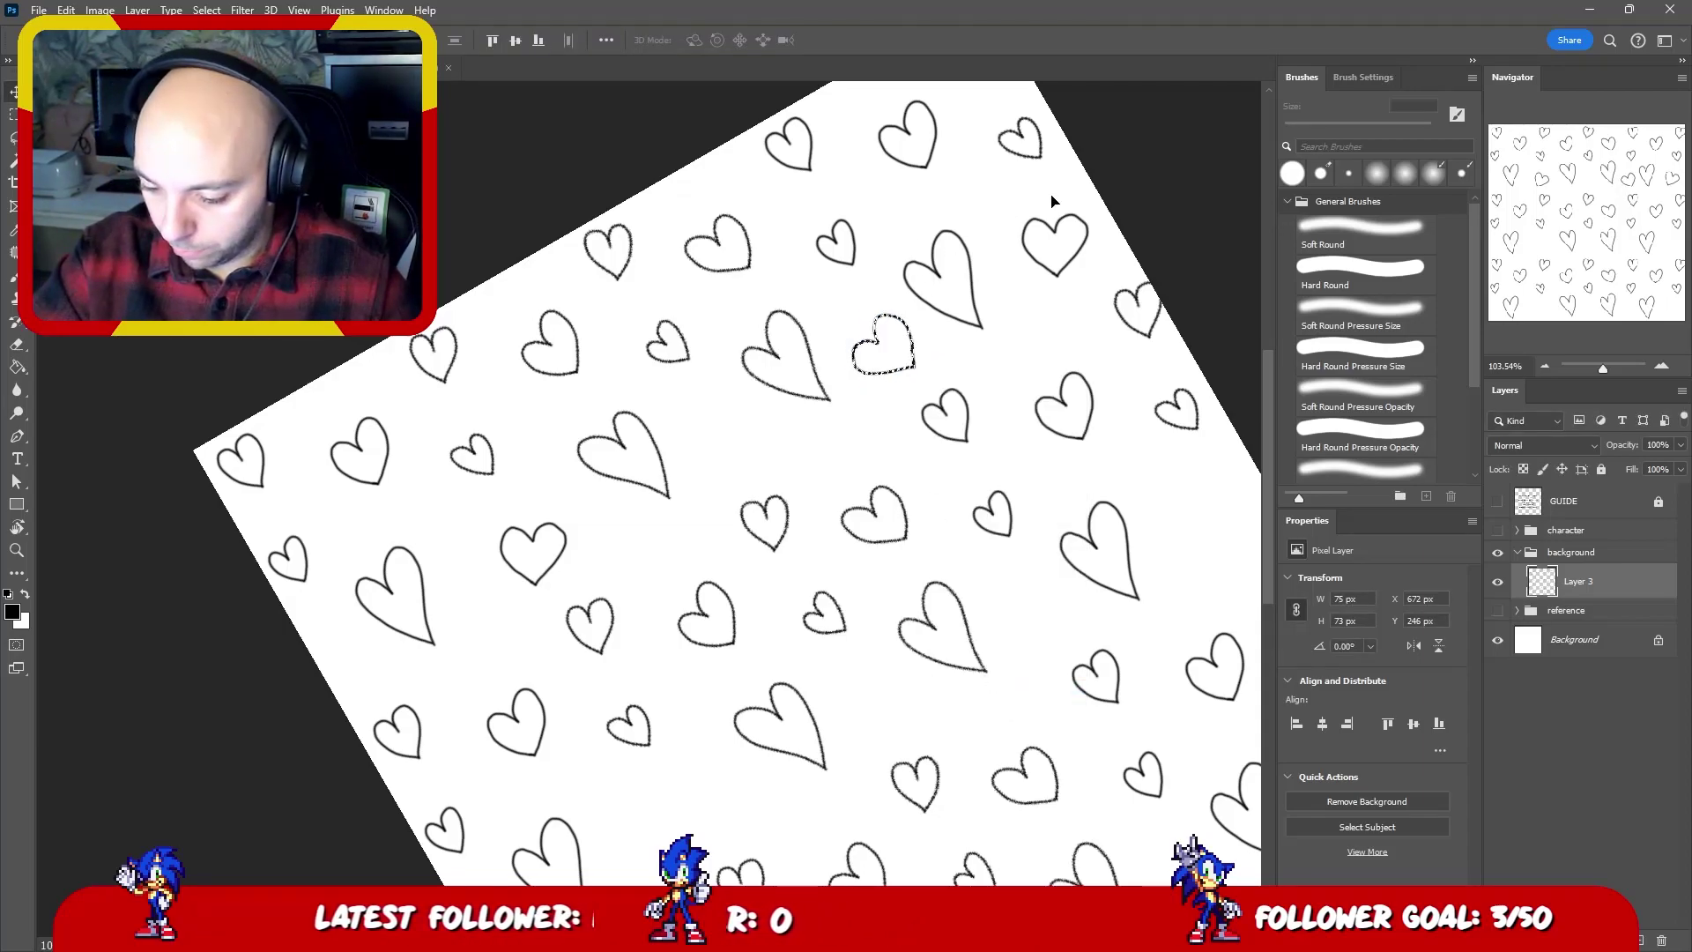
- Move another small heart down-left into a gap and flip it vertically
key("l")
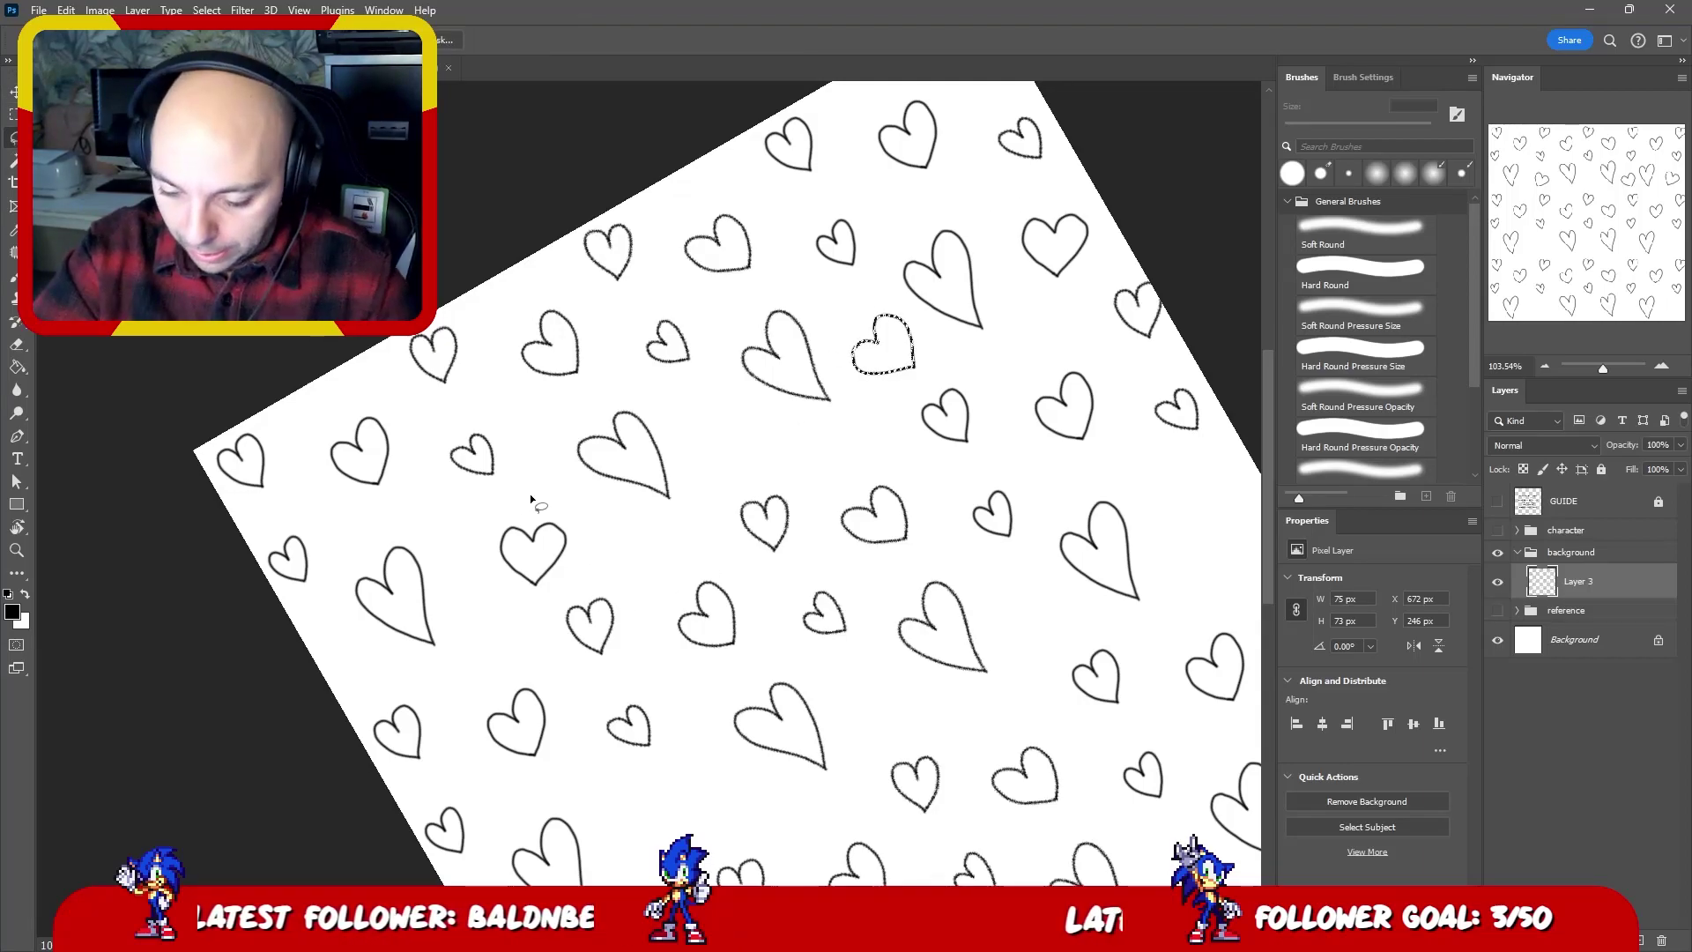
mouse_move(546, 483)
left_mouse_down()
mouse_move(576, 581)
mouse_move(674, 471)
mouse_move(794, 399)
mouse_move(753, 429)
left_mouse_up()
key("ctrl+t")
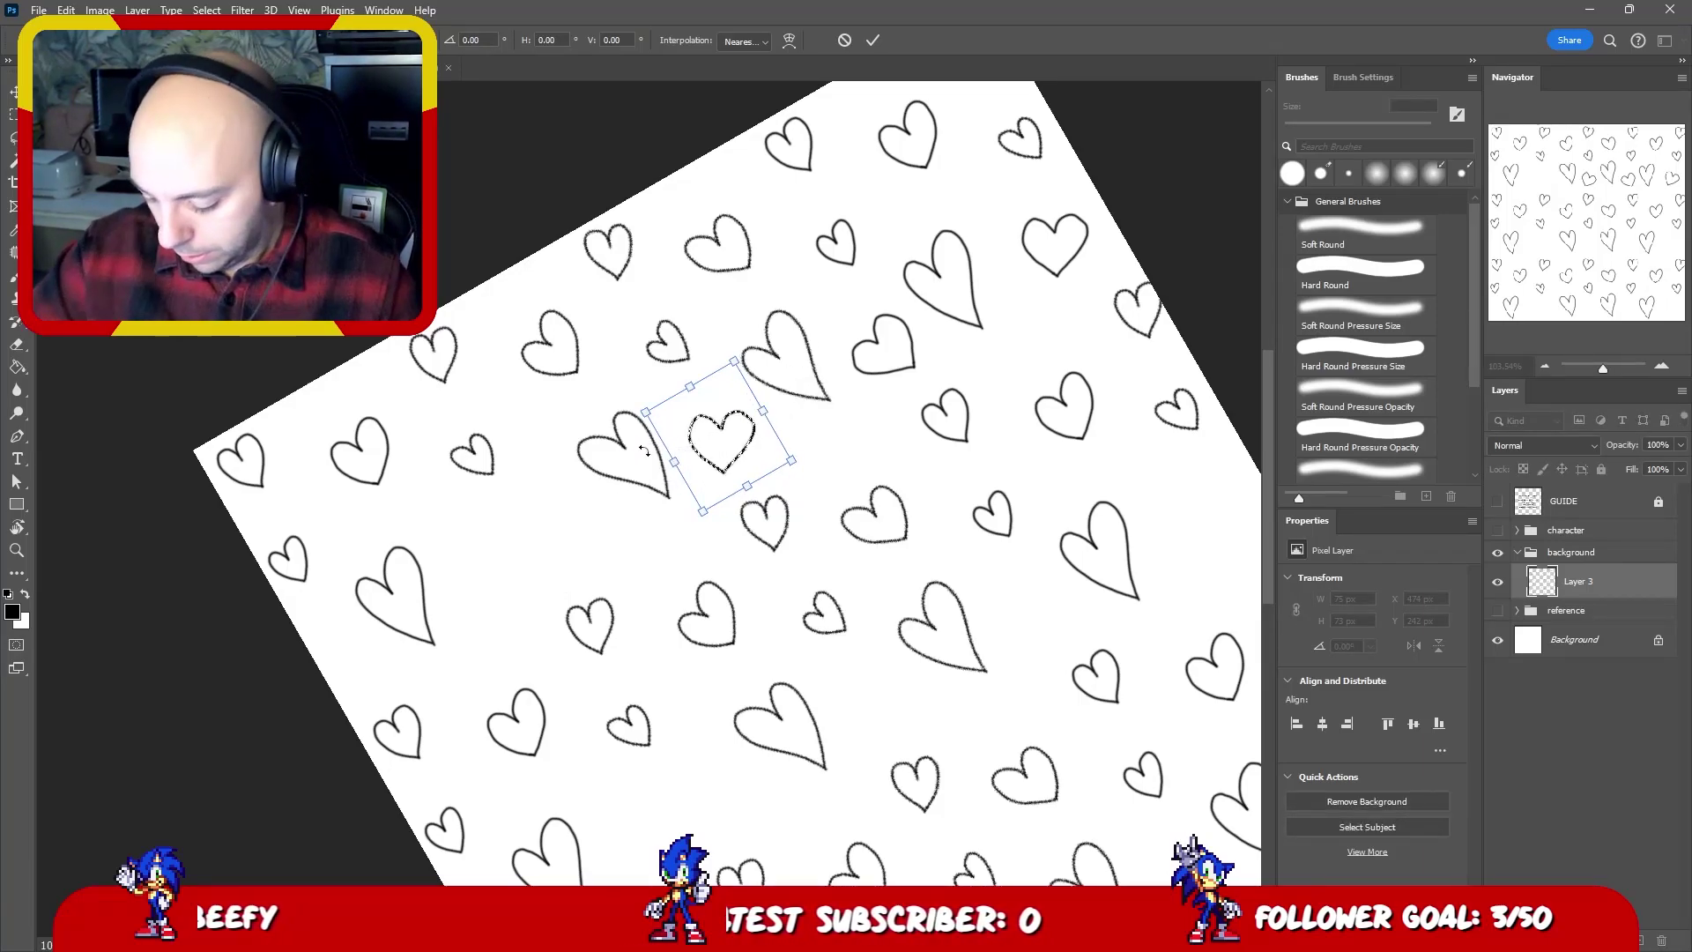
key("Return")
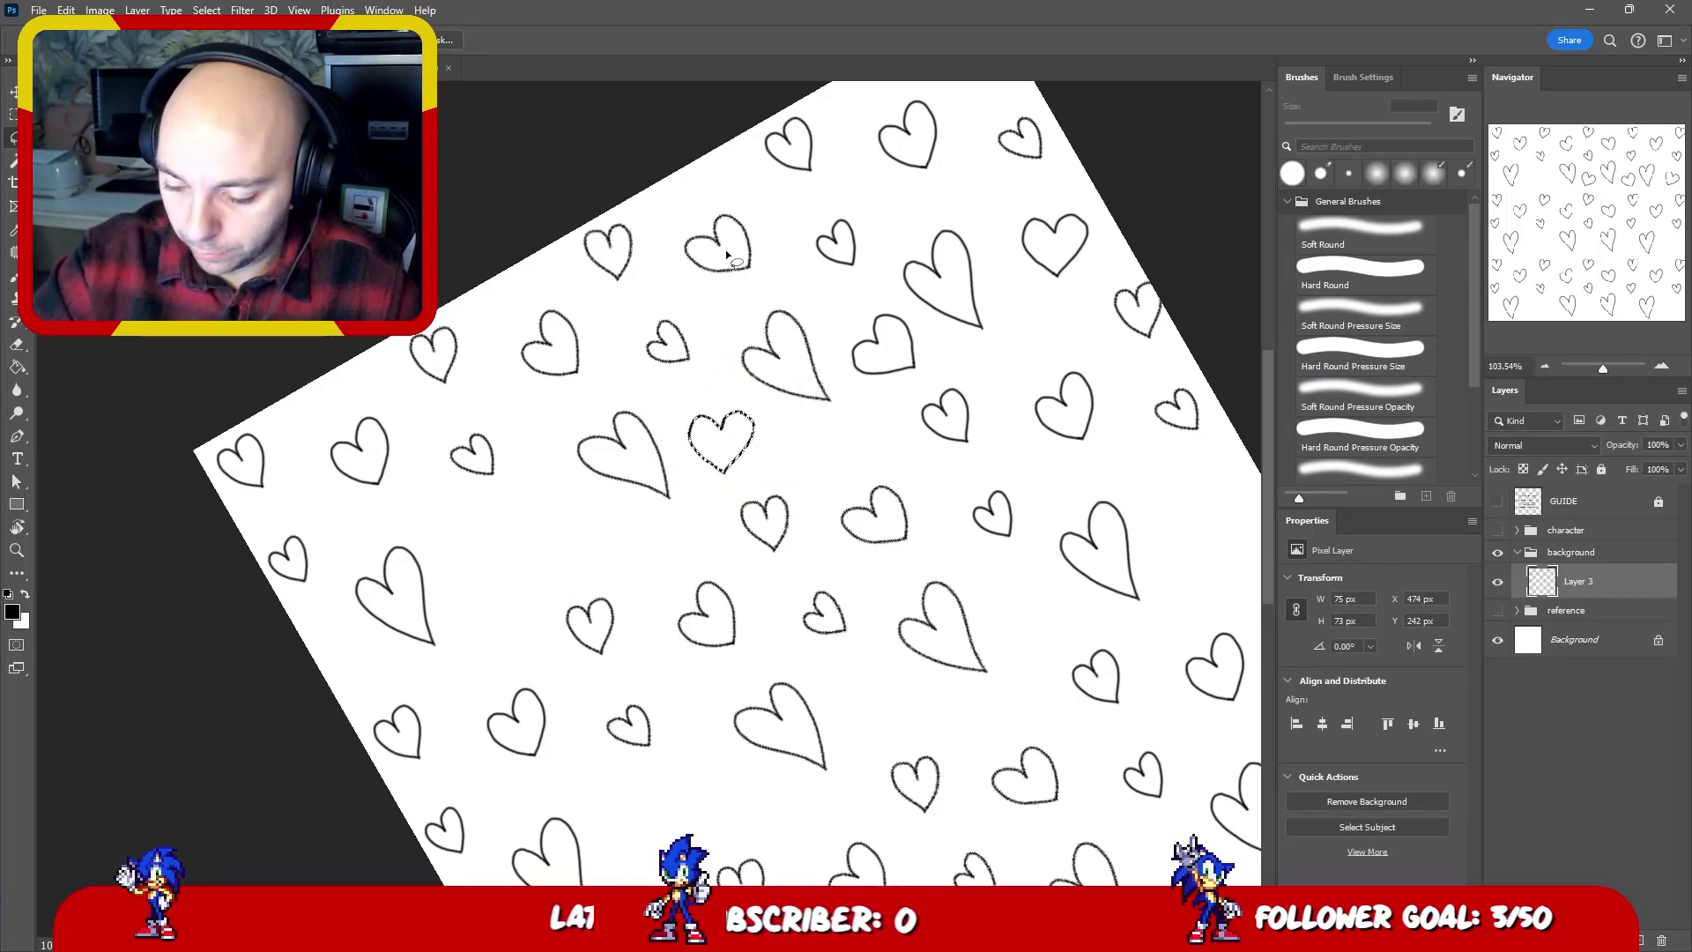
key("v")
left_click_drag(748, 426, 549, 531)
key("ctrl+t")
key("ctrl+r")
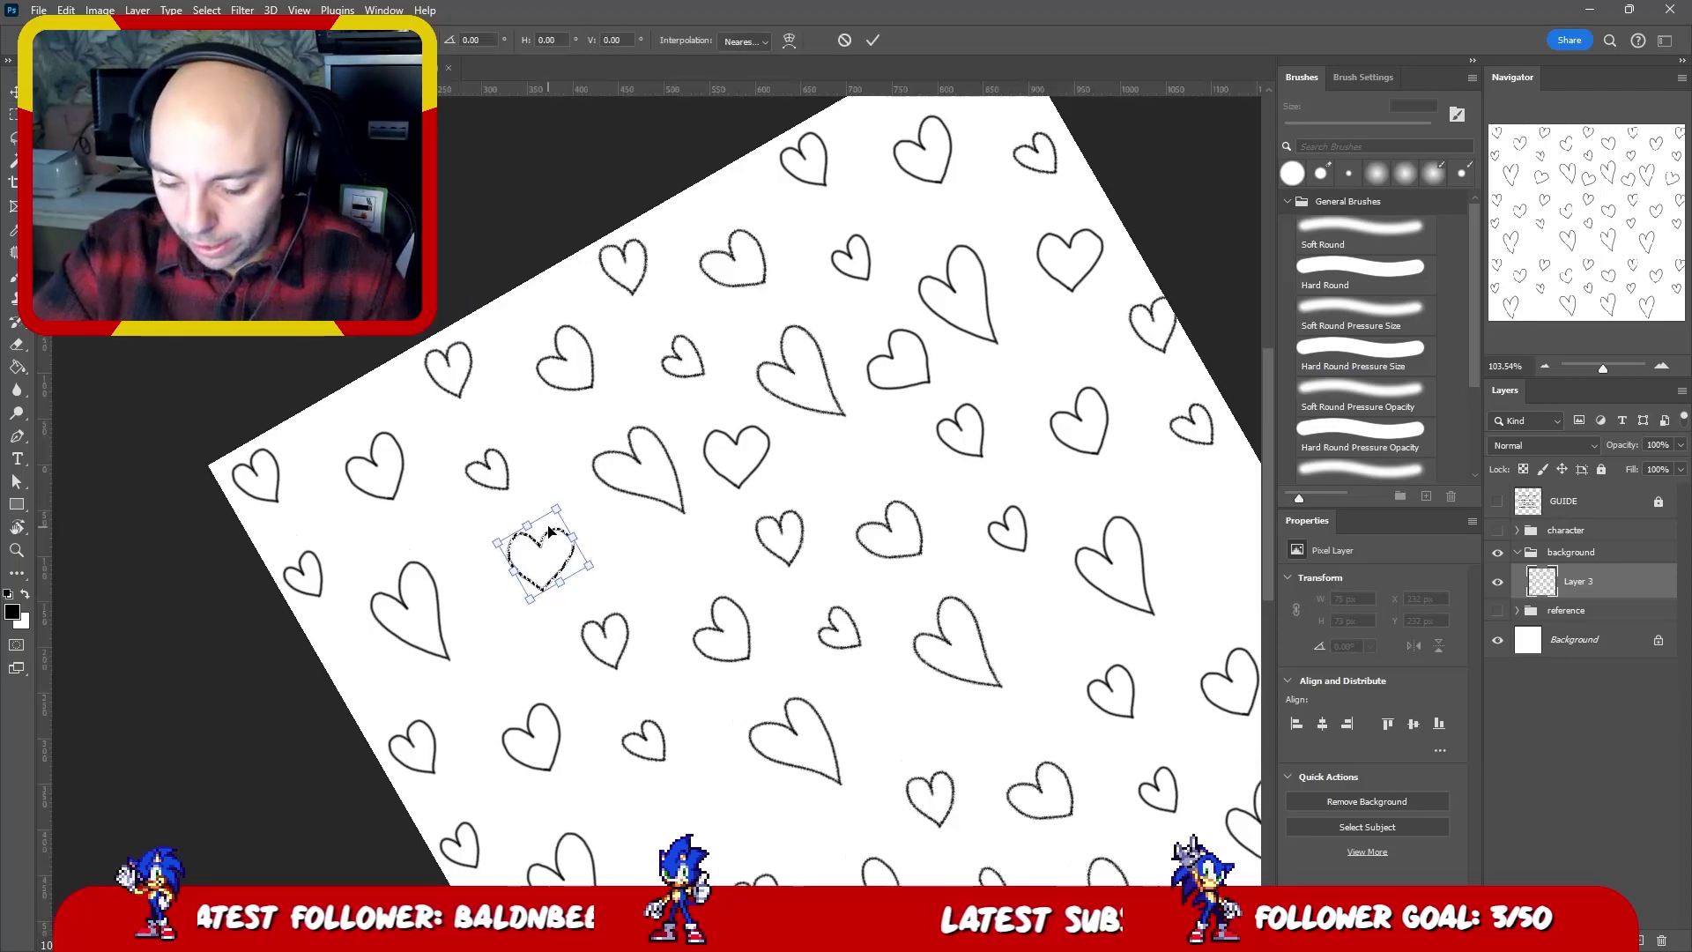
right_click(537, 549)
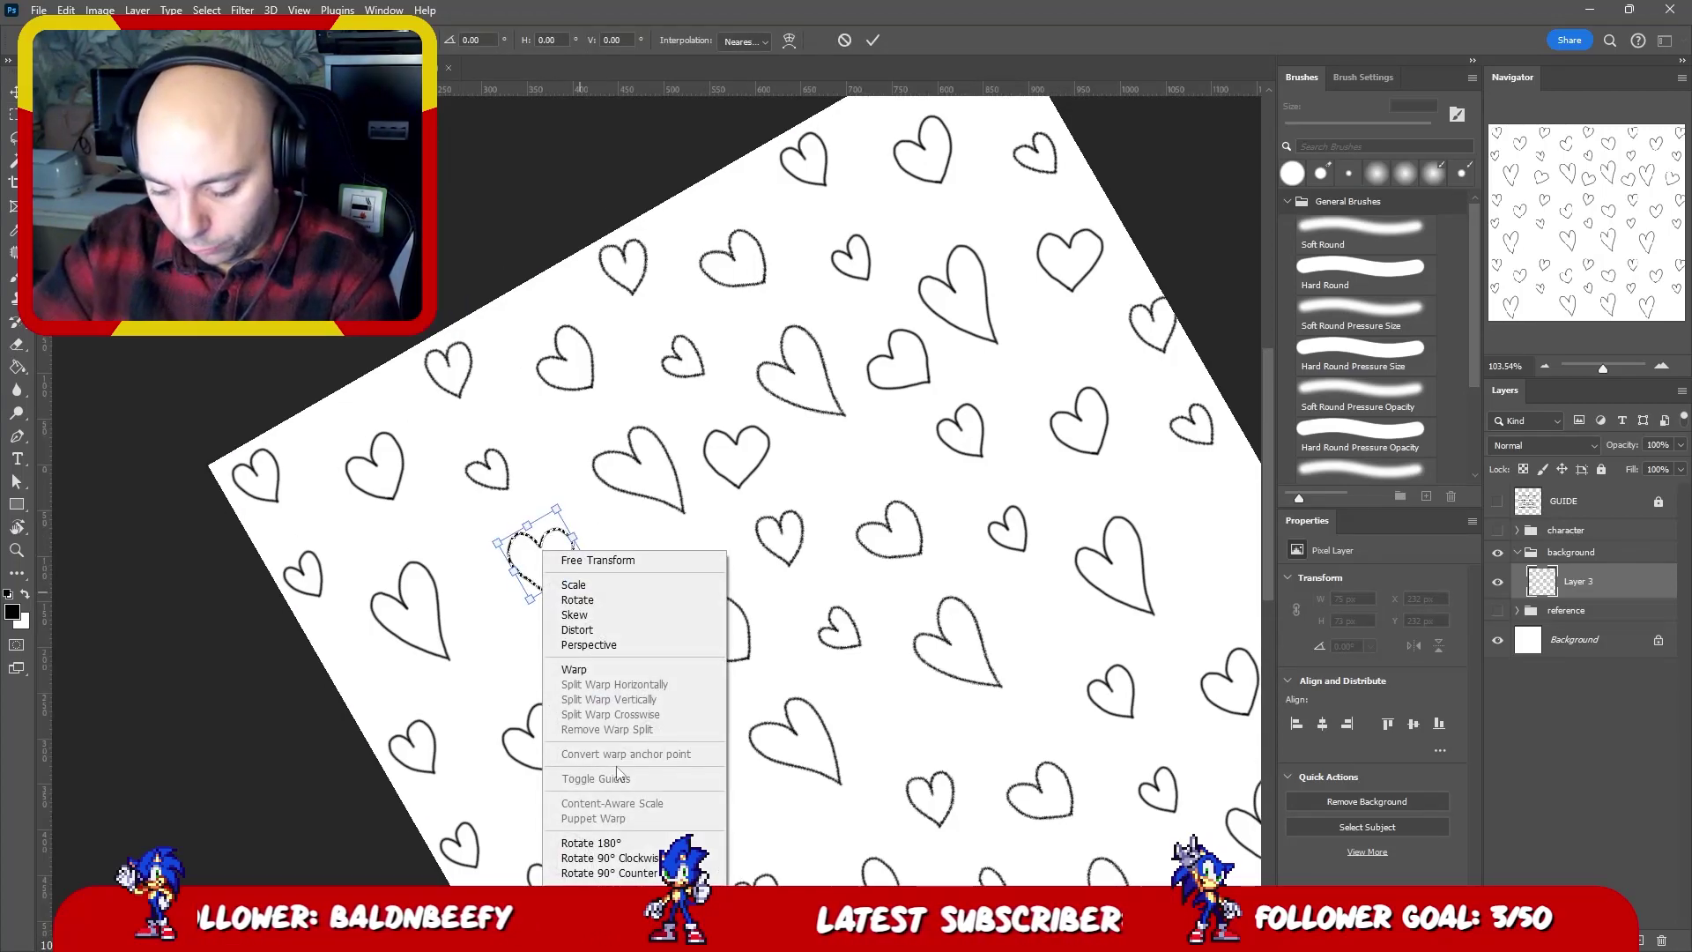
left_click(638, 868)
key("Return")
left_click_drag(944, 502, 873, 375)
- Straighten the view and lasso the row of three hearts
key("r")
key("z")
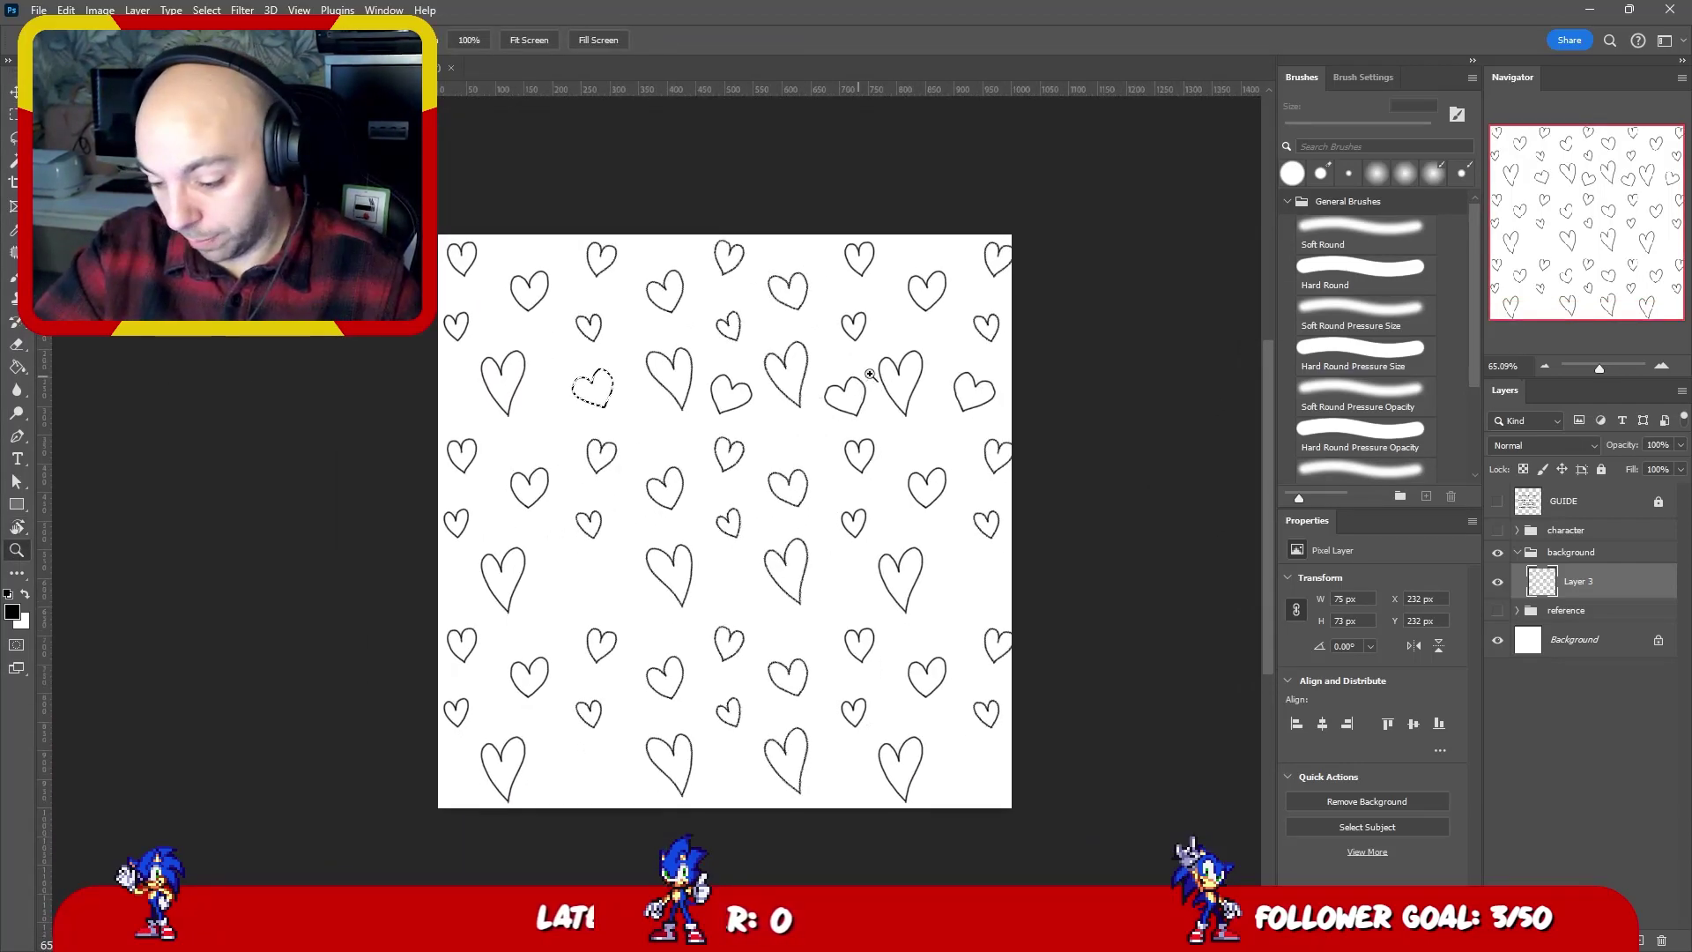
left_click(872, 377)
left_click(833, 505, "alt")
key("l")
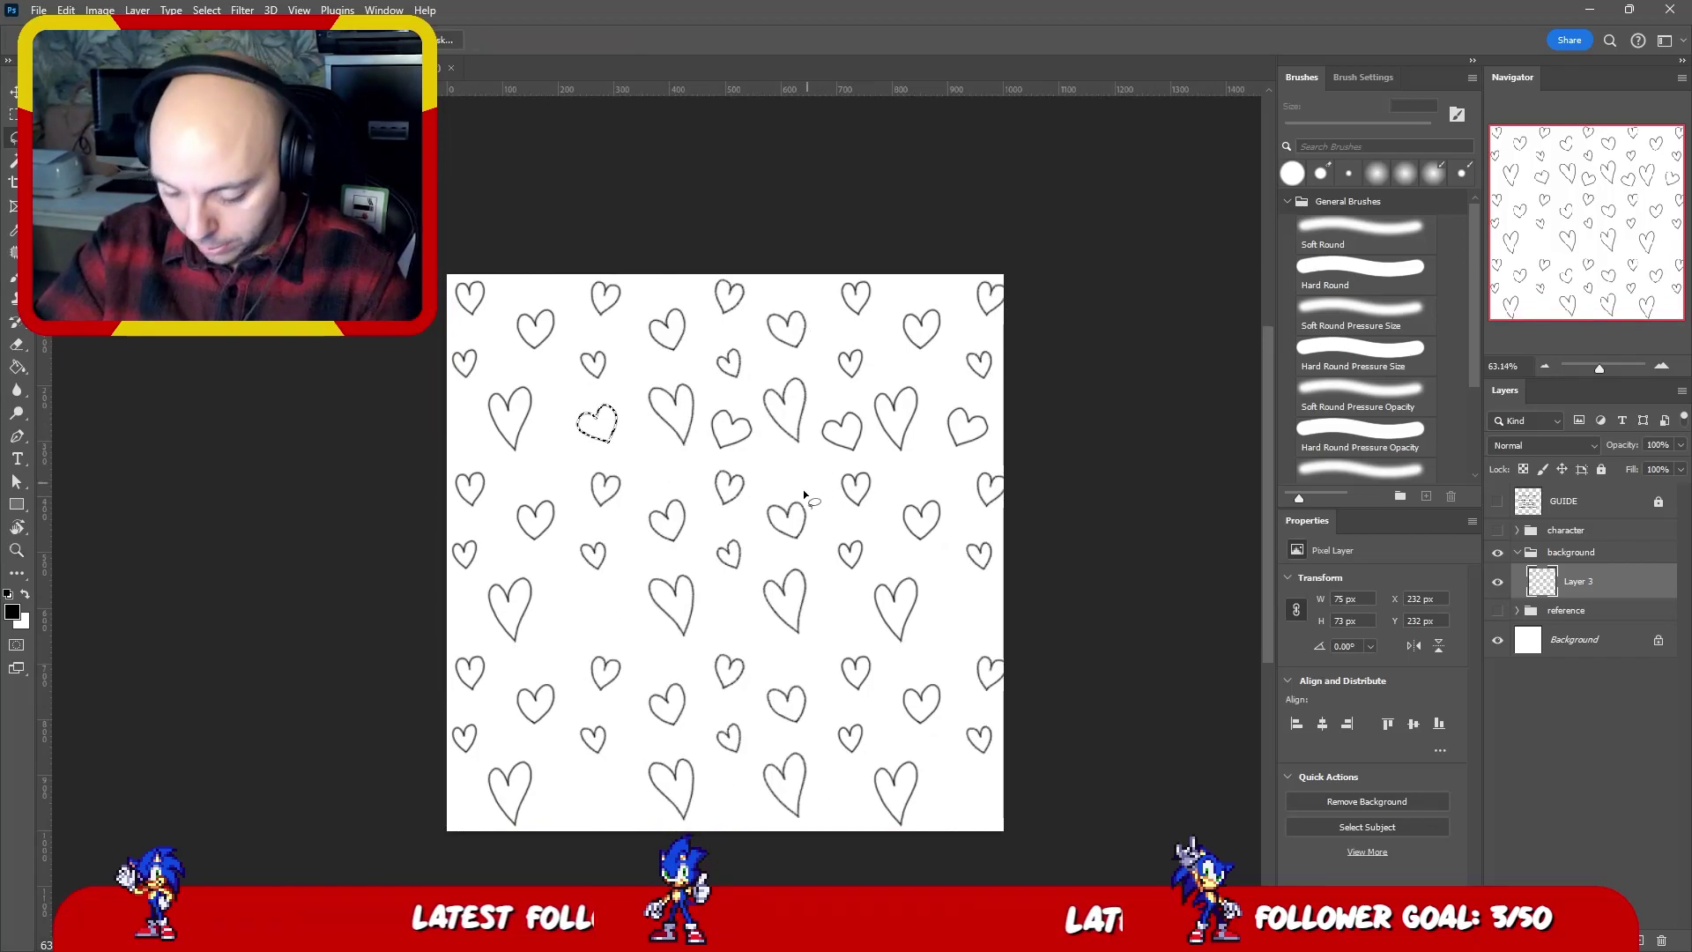
mouse_move(712, 411)
left_mouse_down()
mouse_move(757, 437)
mouse_move(715, 406)
left_mouse_up()
mouse_move(849, 402)
left_mouse_down()
mouse_move(821, 433)
mouse_move(830, 453)
mouse_move(867, 448)
mouse_move(849, 402)
left_mouse_up()
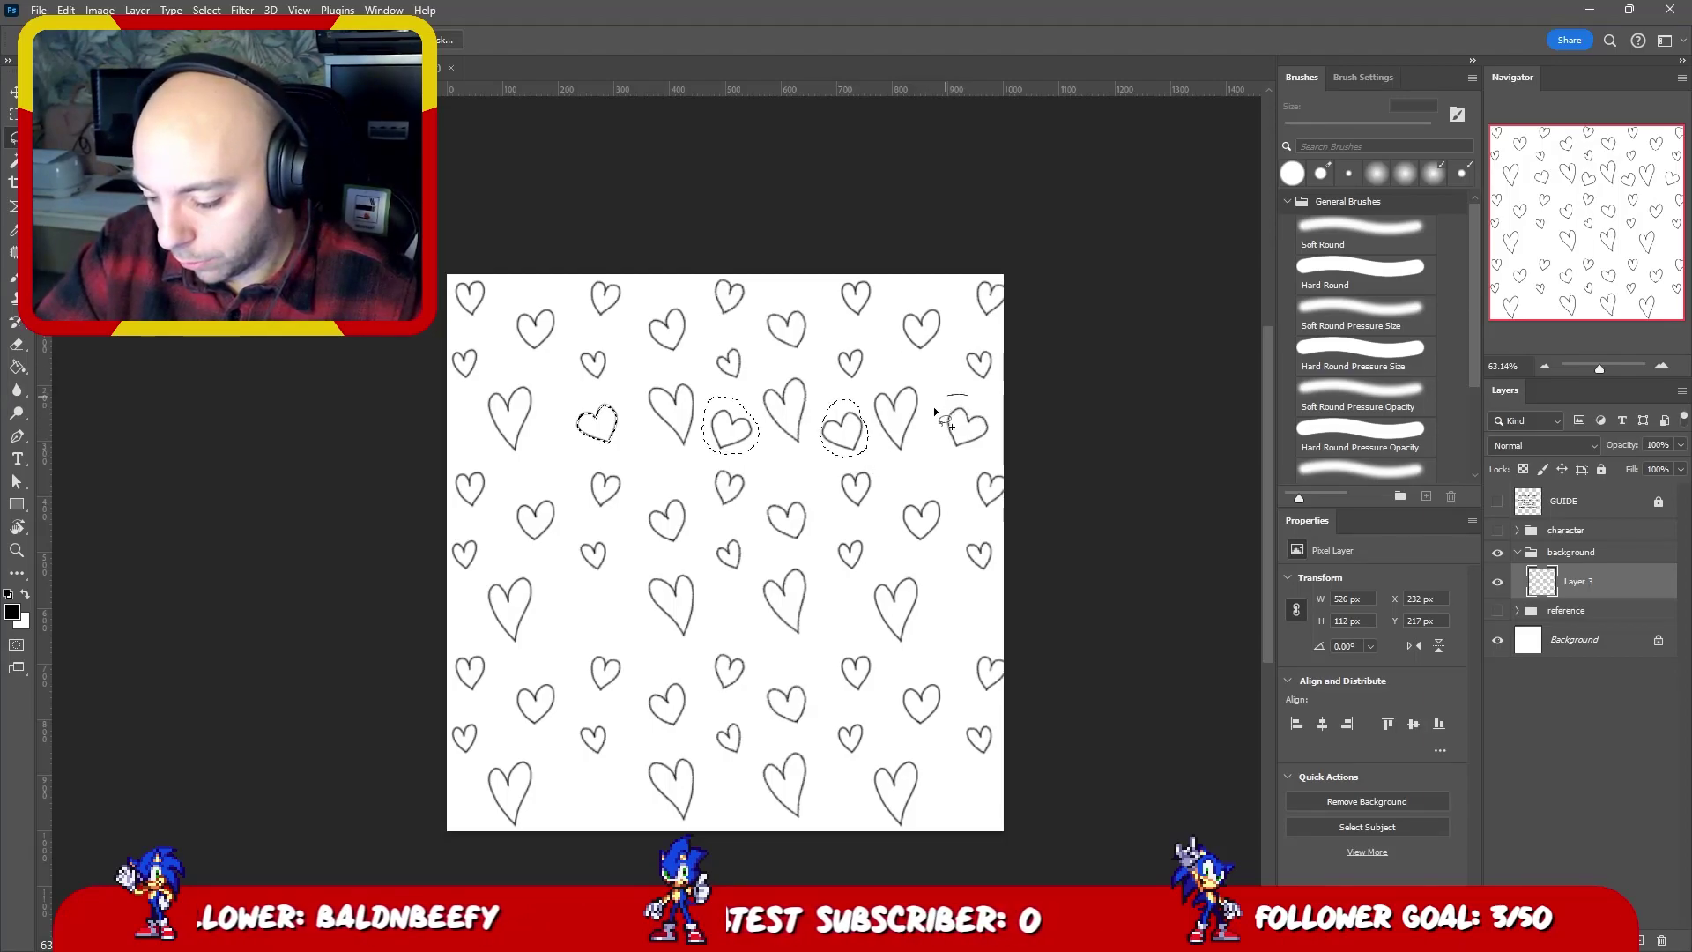
left_click_drag(1000, 426, 985, 401)
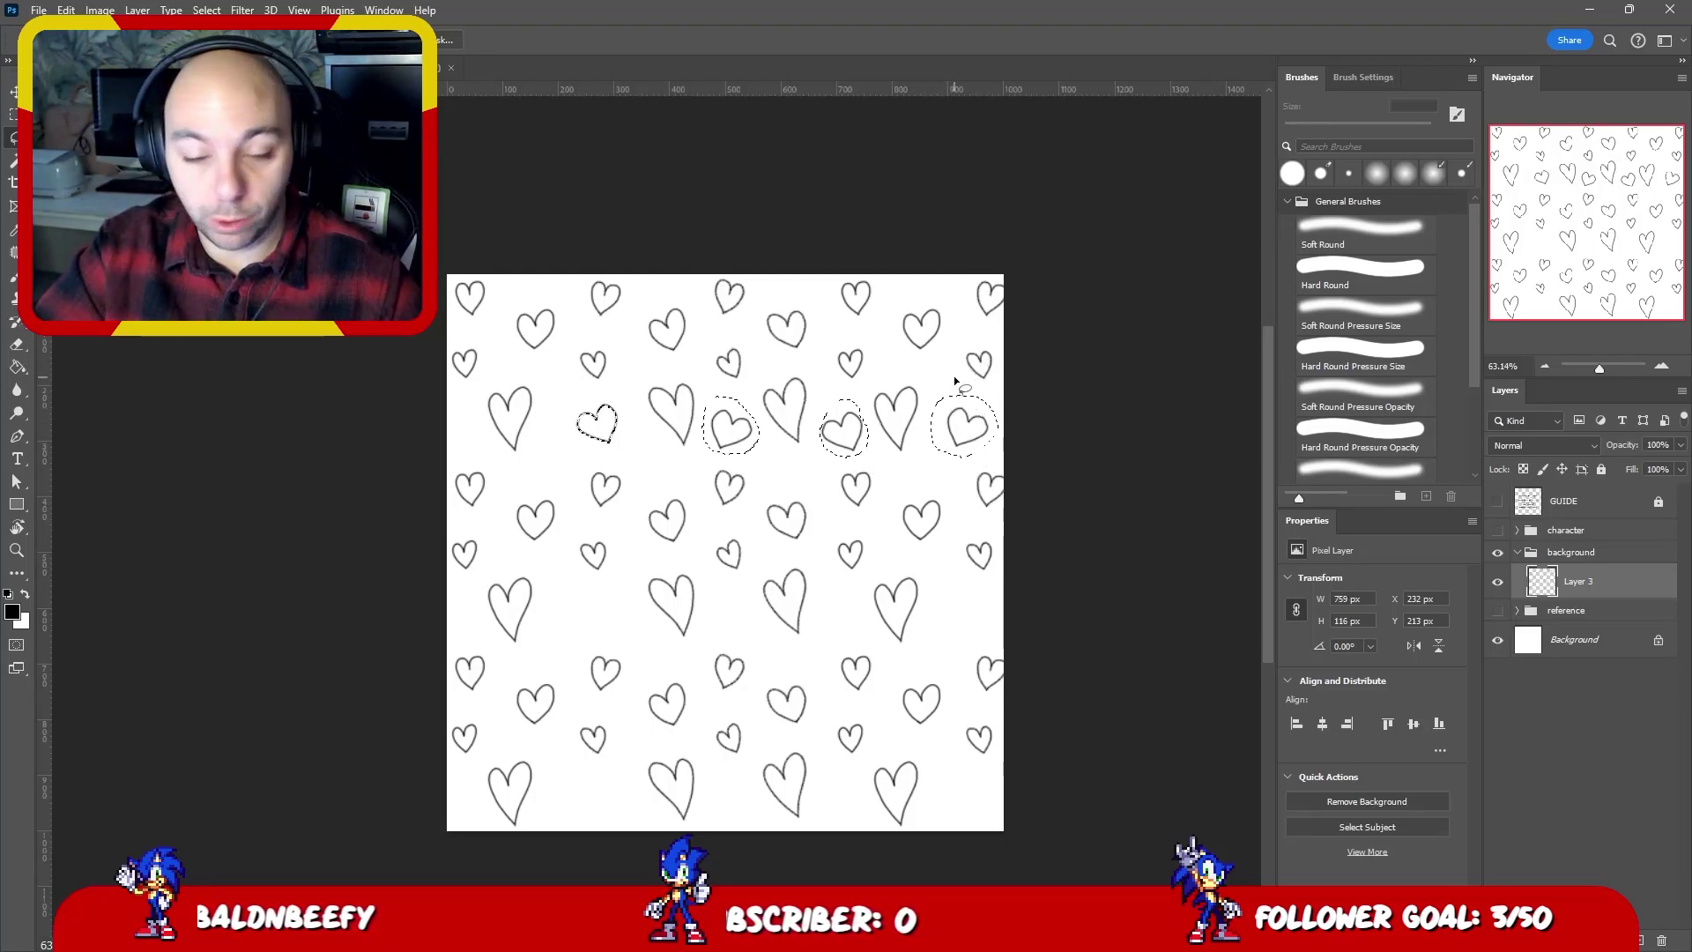
- Copy the heart row down 232 px twice to fill the bottom of the tile, then deselect
key("v")
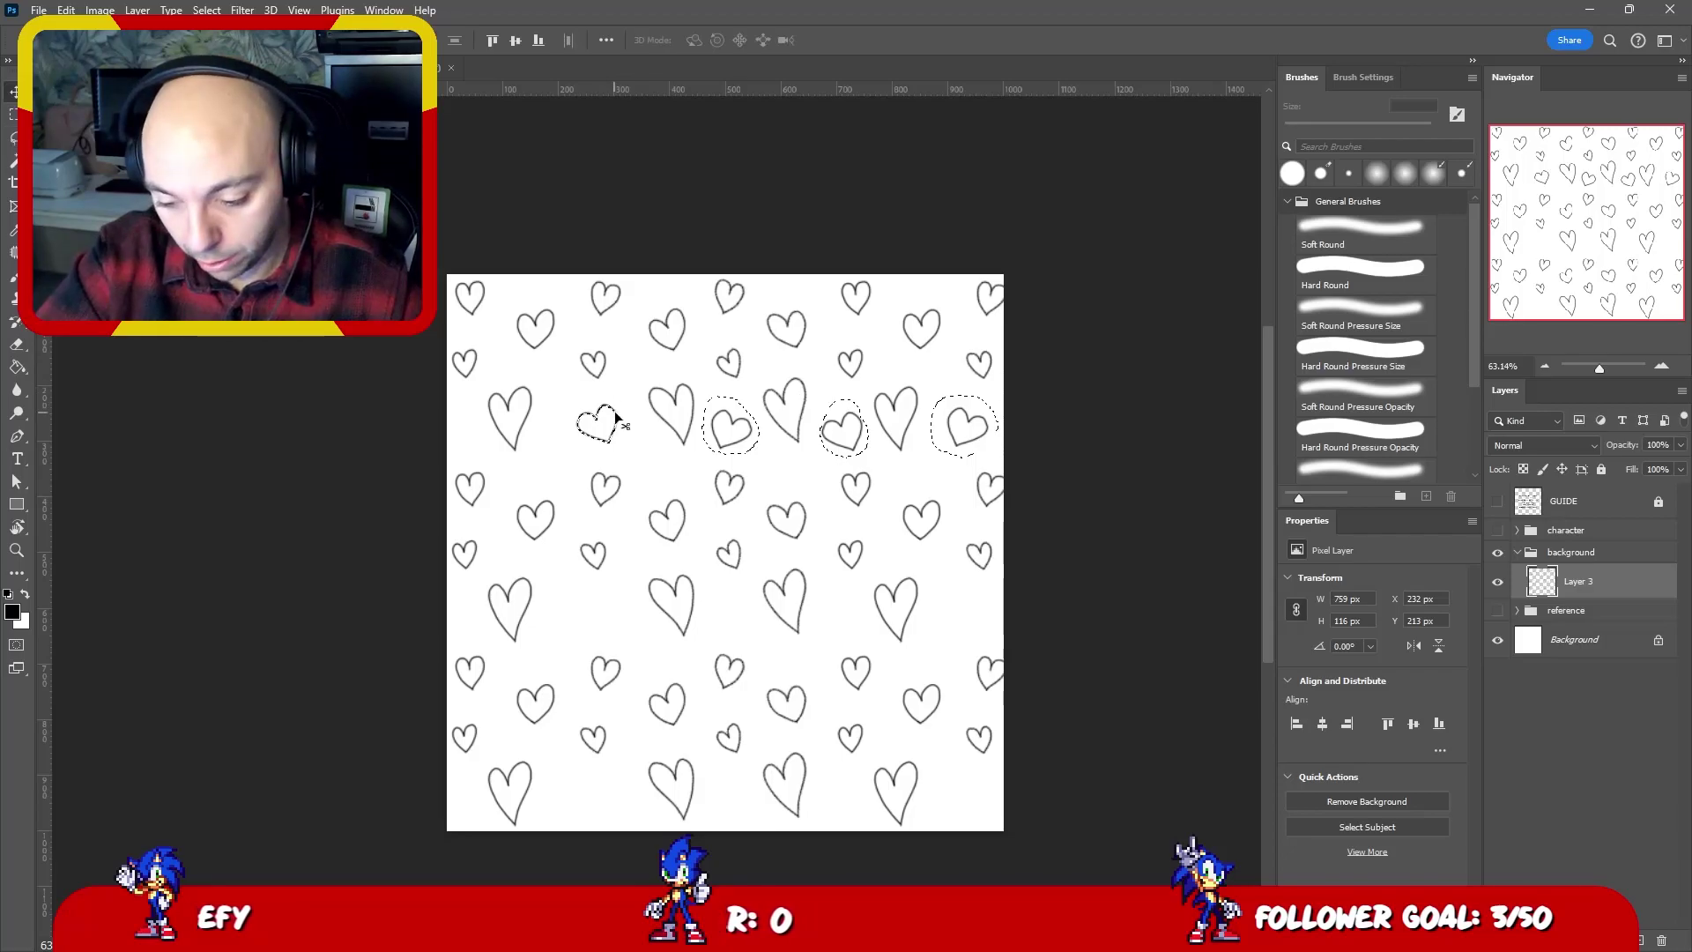
left_click_drag(606, 421, 657, 611)
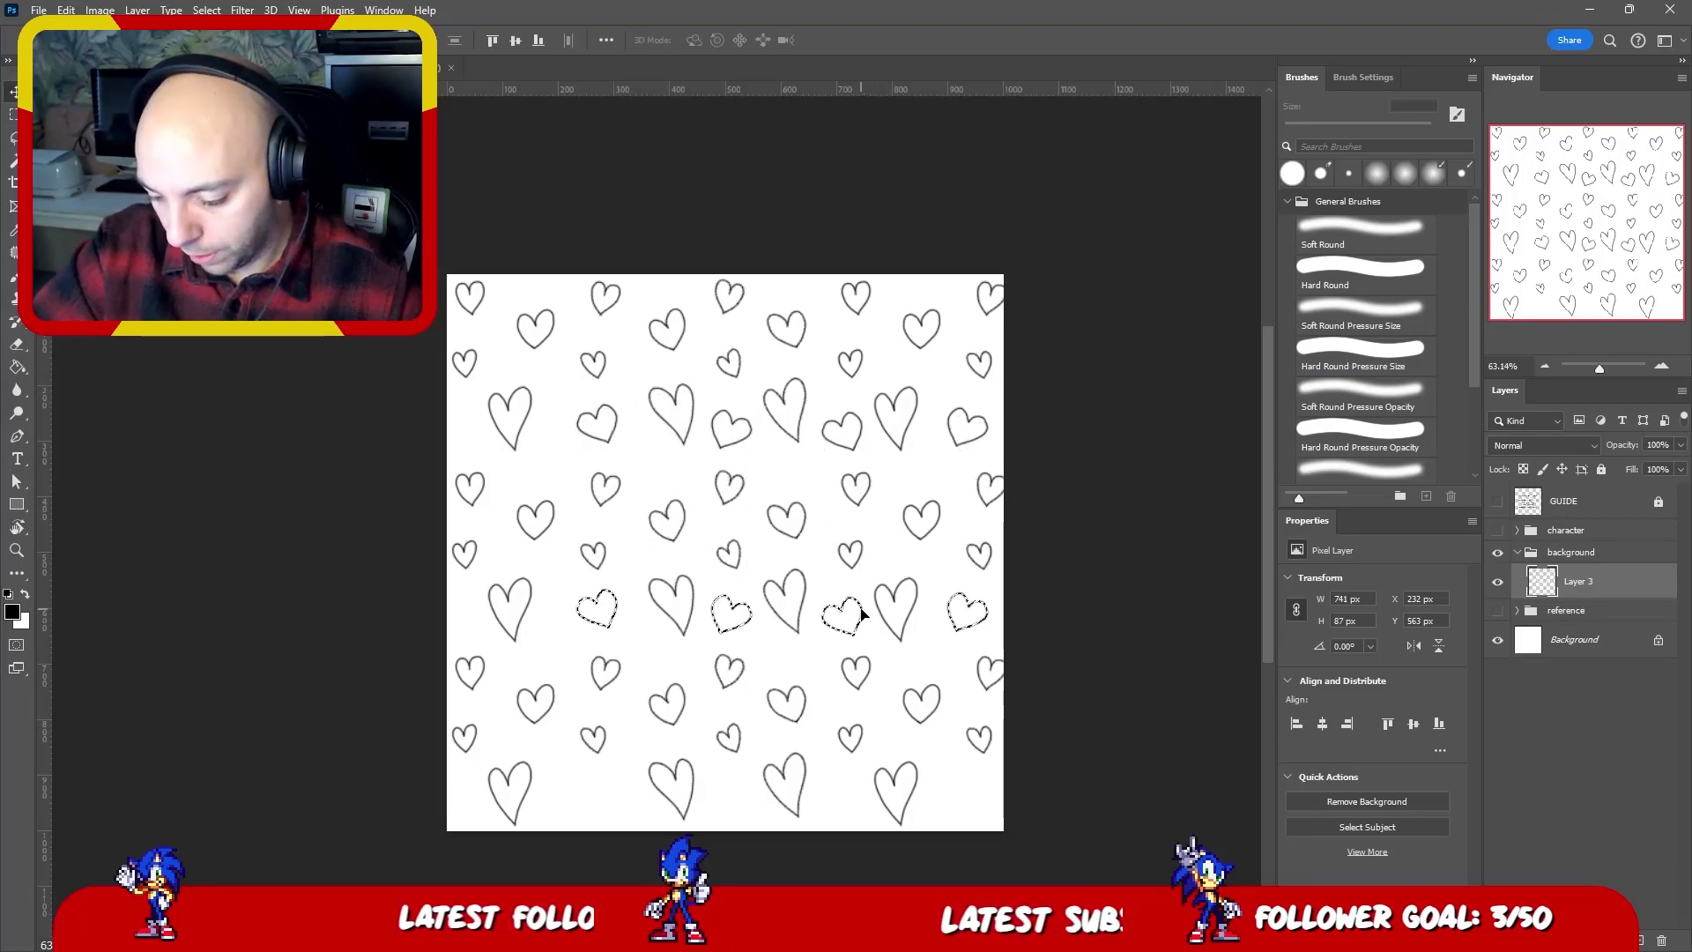
left_click_drag(861, 616, 866, 802)
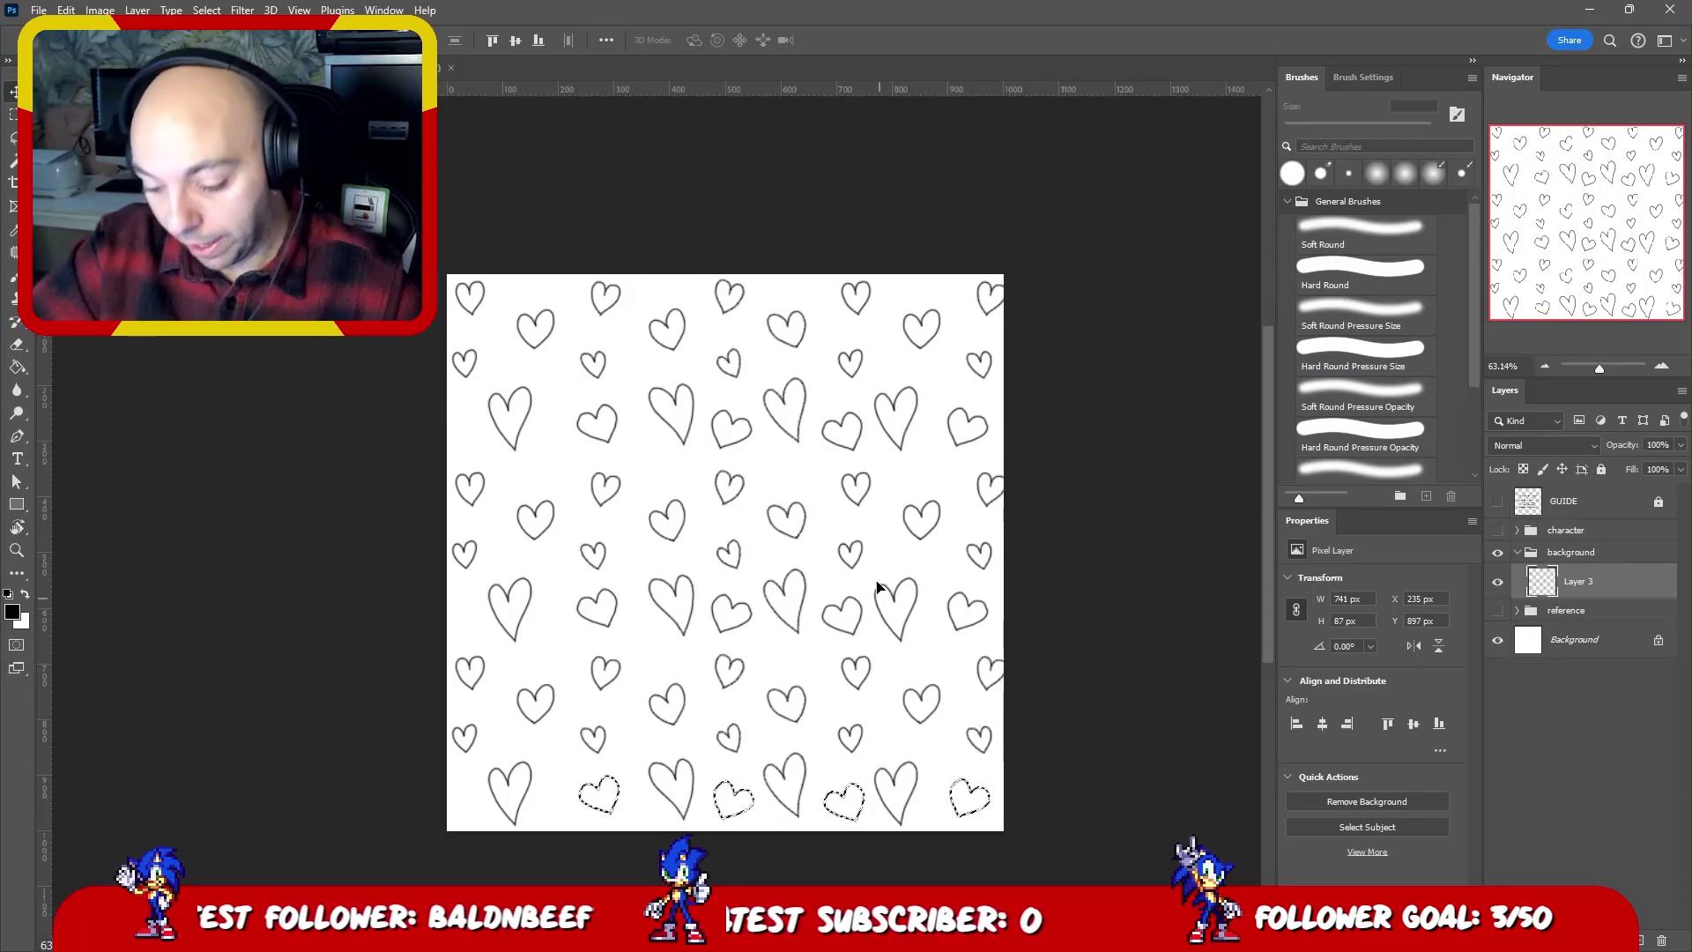
key("ctrl+f")
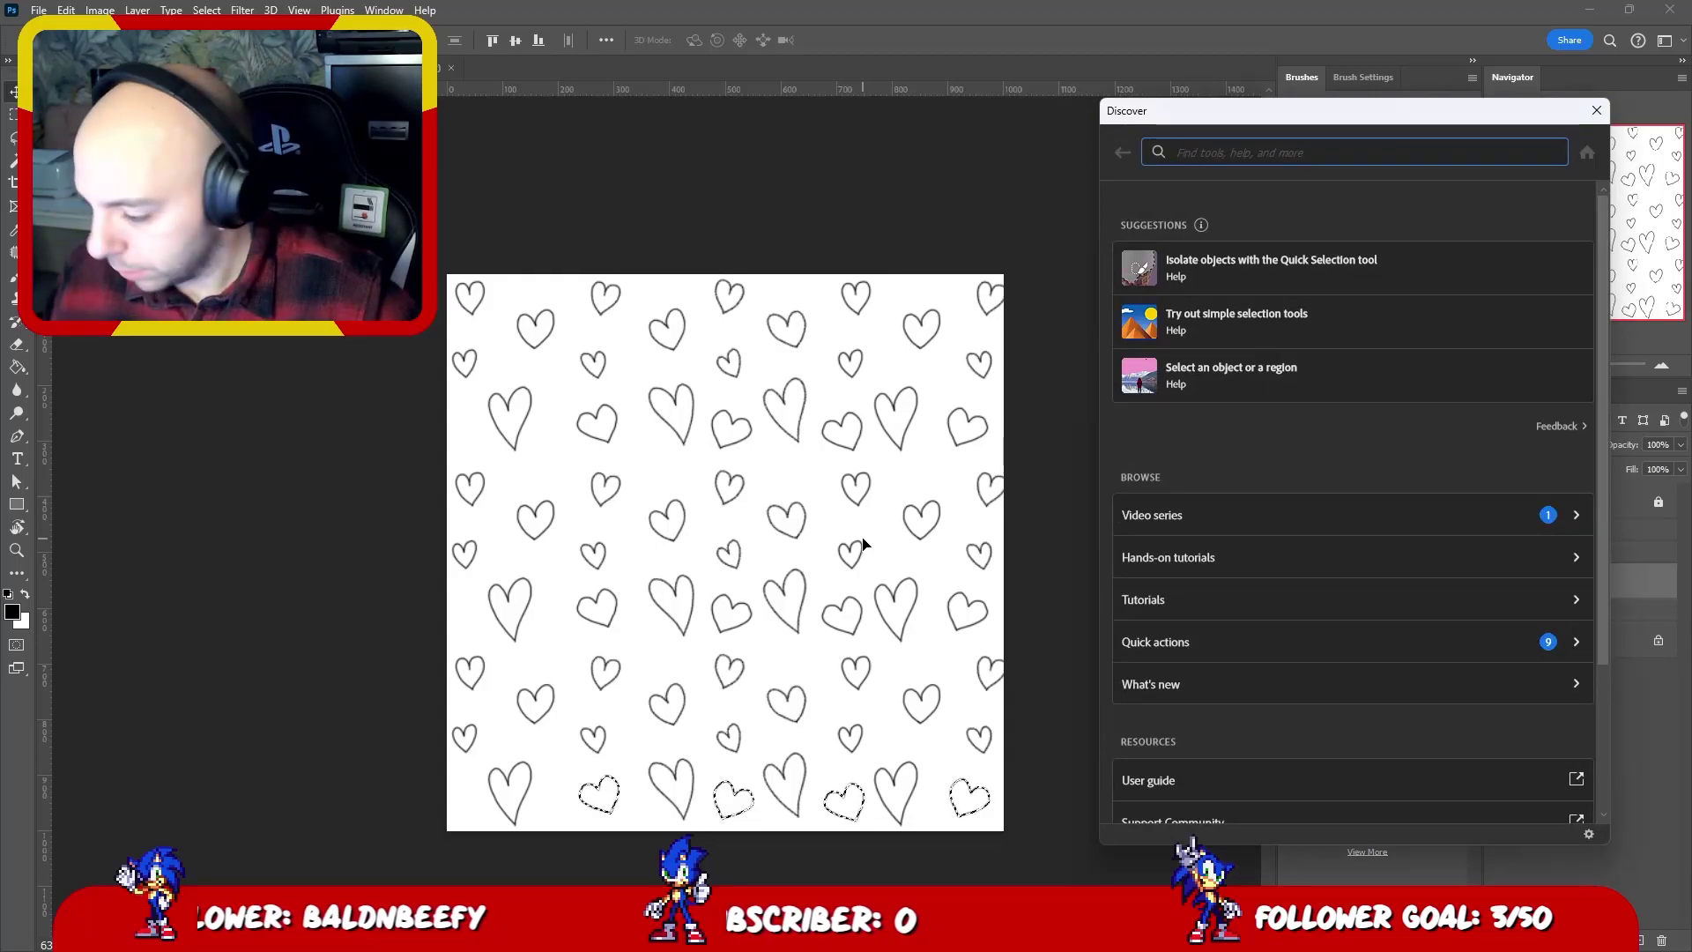
left_click(1596, 111)
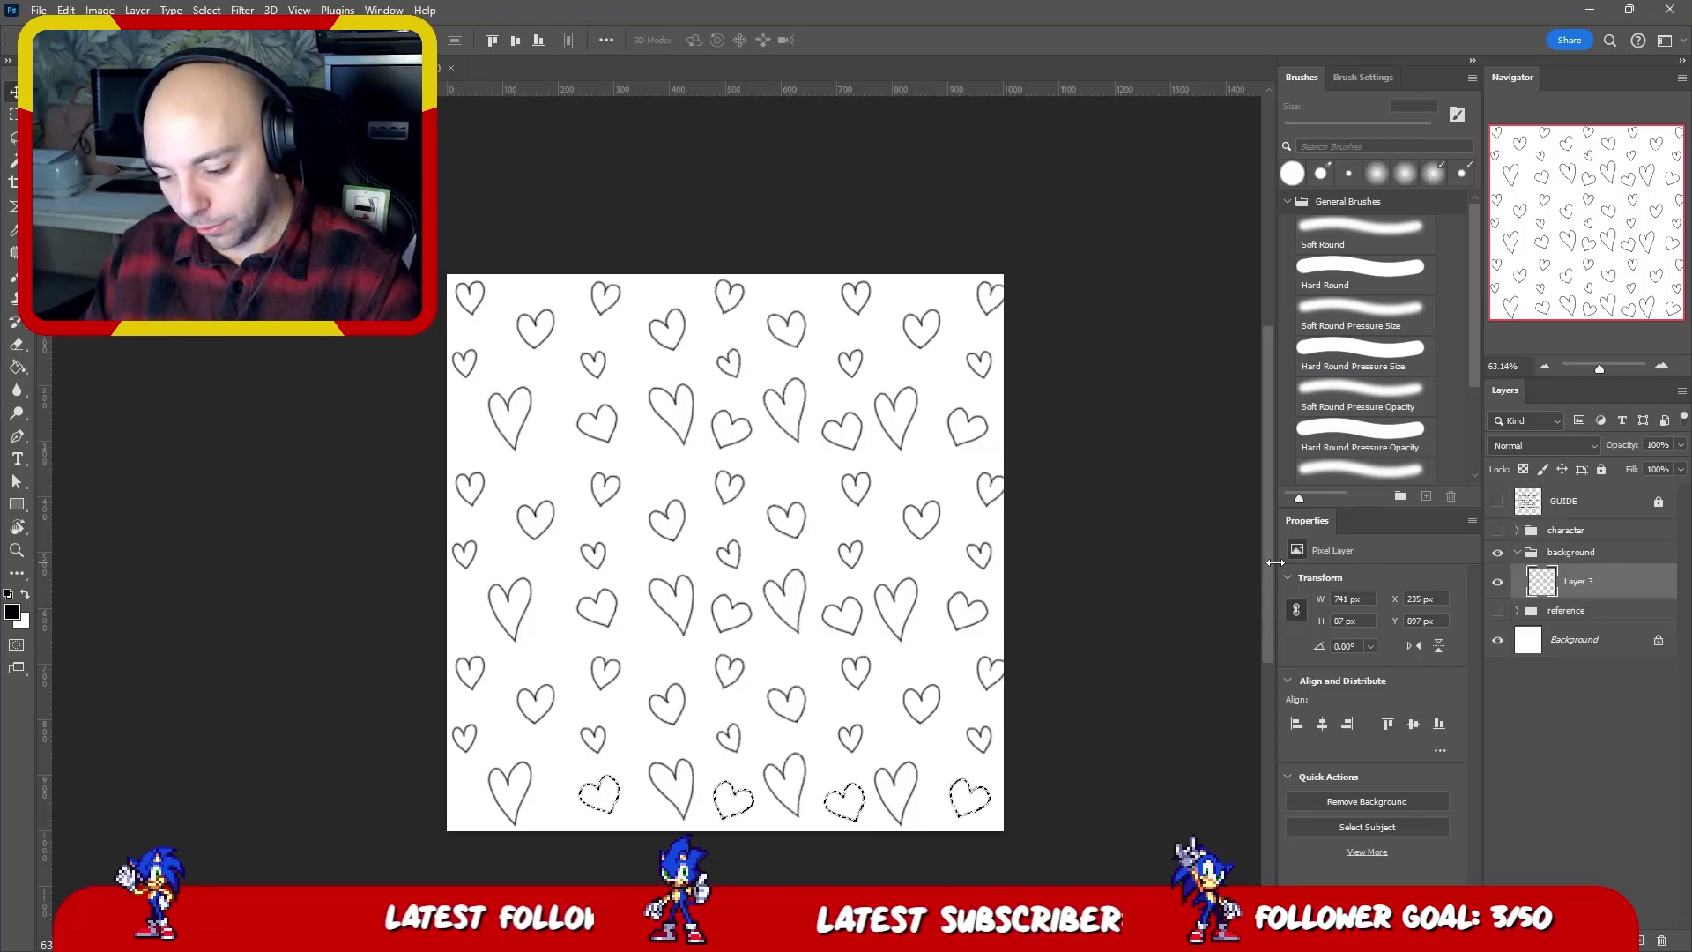
key("ctrl+d")
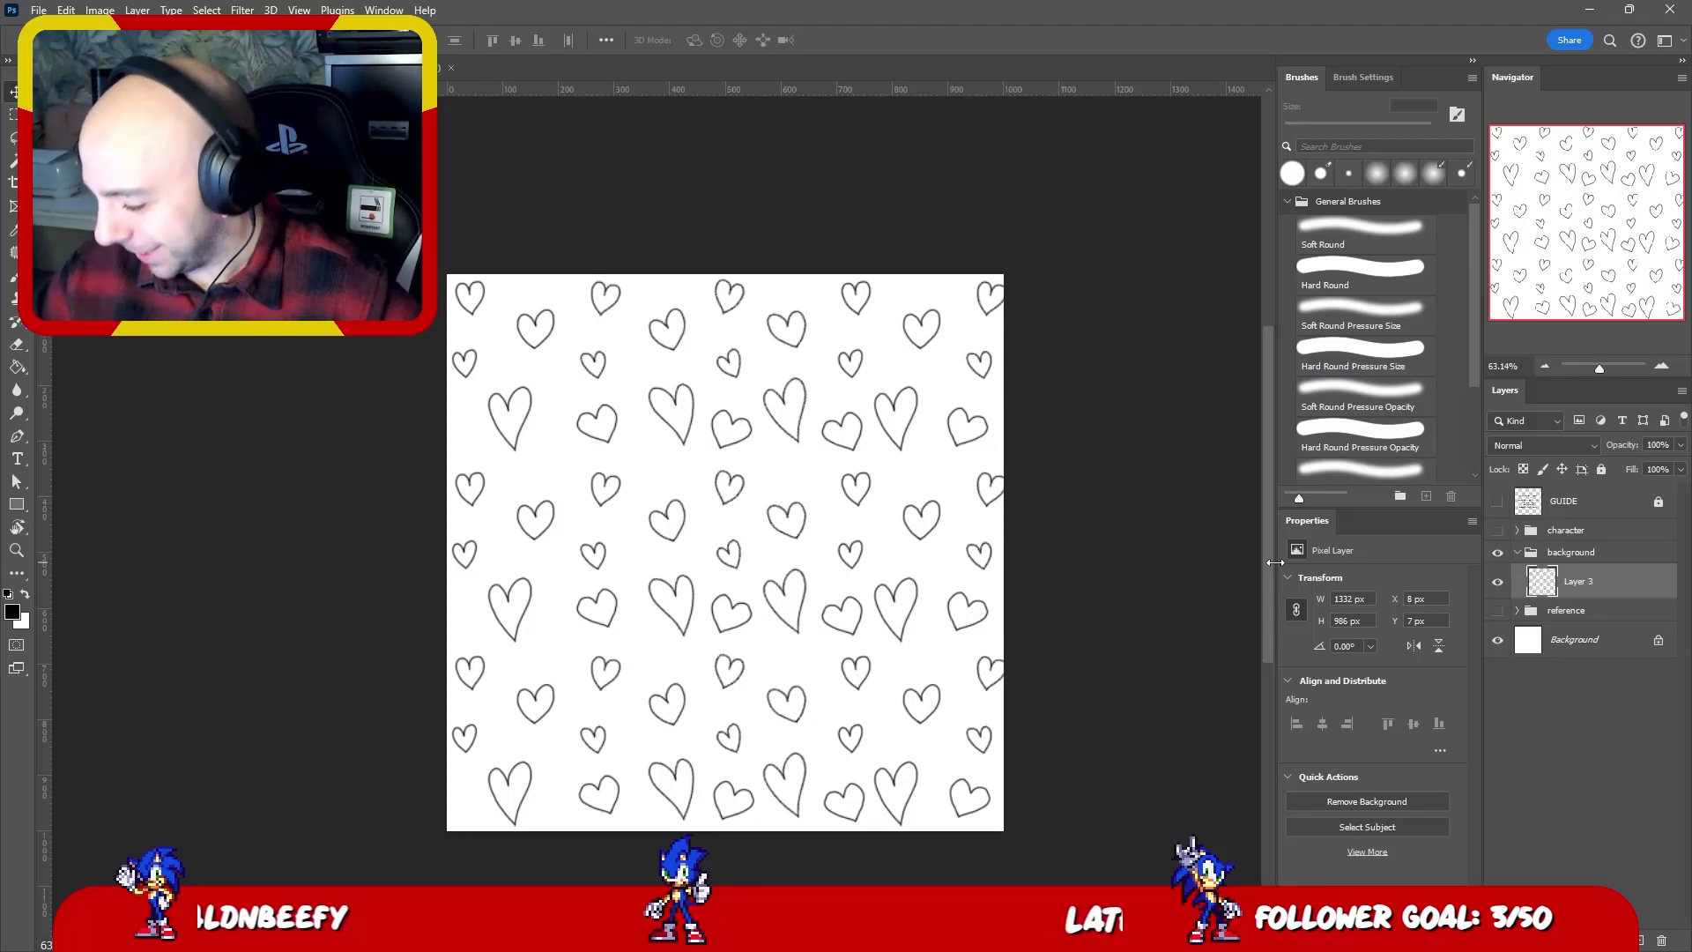
- Rename Layer 3 to 'outline bkg'
double_click(1579, 581)
type("outl")
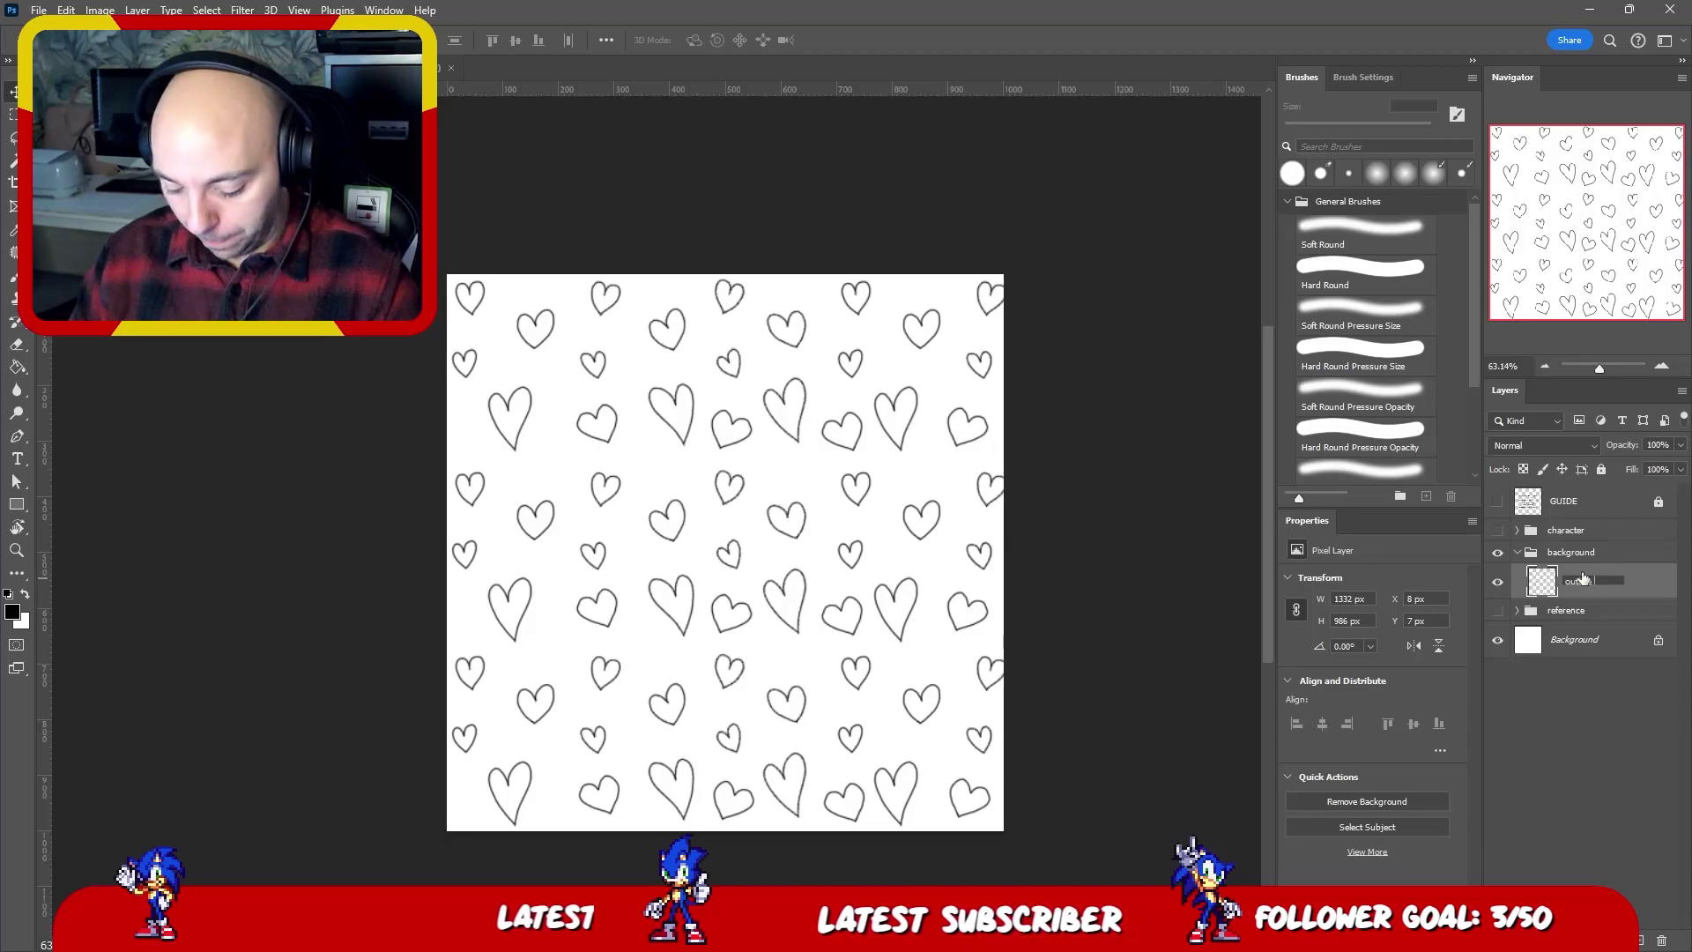
type("ine bkg")
key("Return")
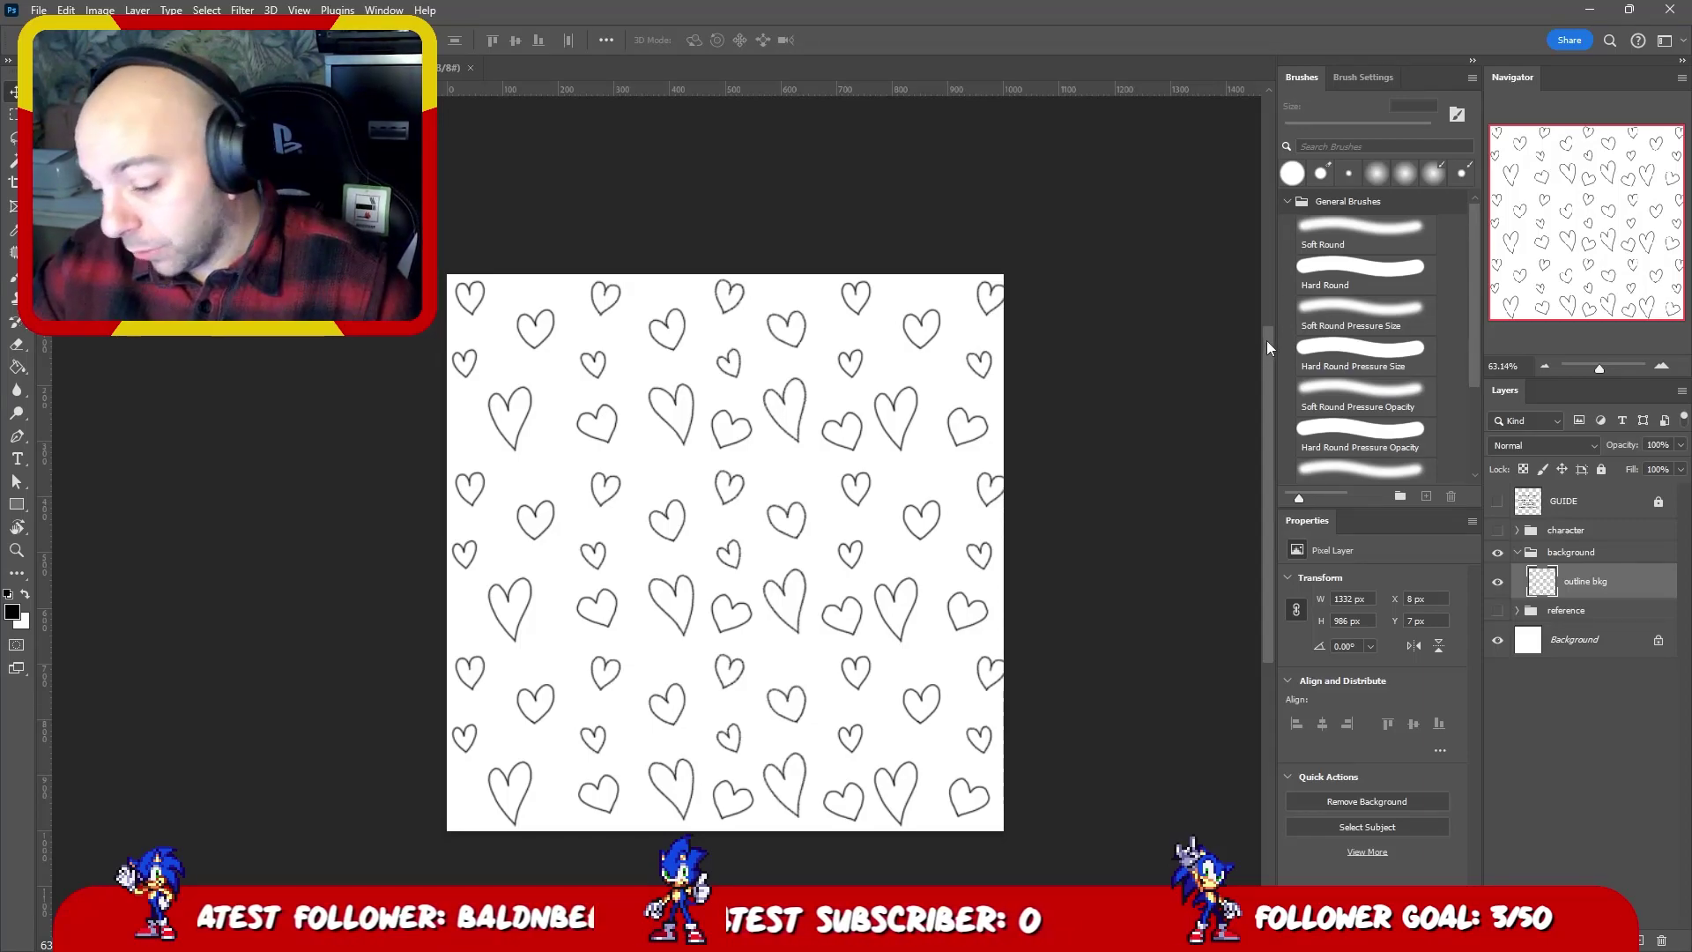
- Show the character group, collapse and hide the background group, then select and expand the character group
left_click(1497, 529)
left_click(1517, 552)
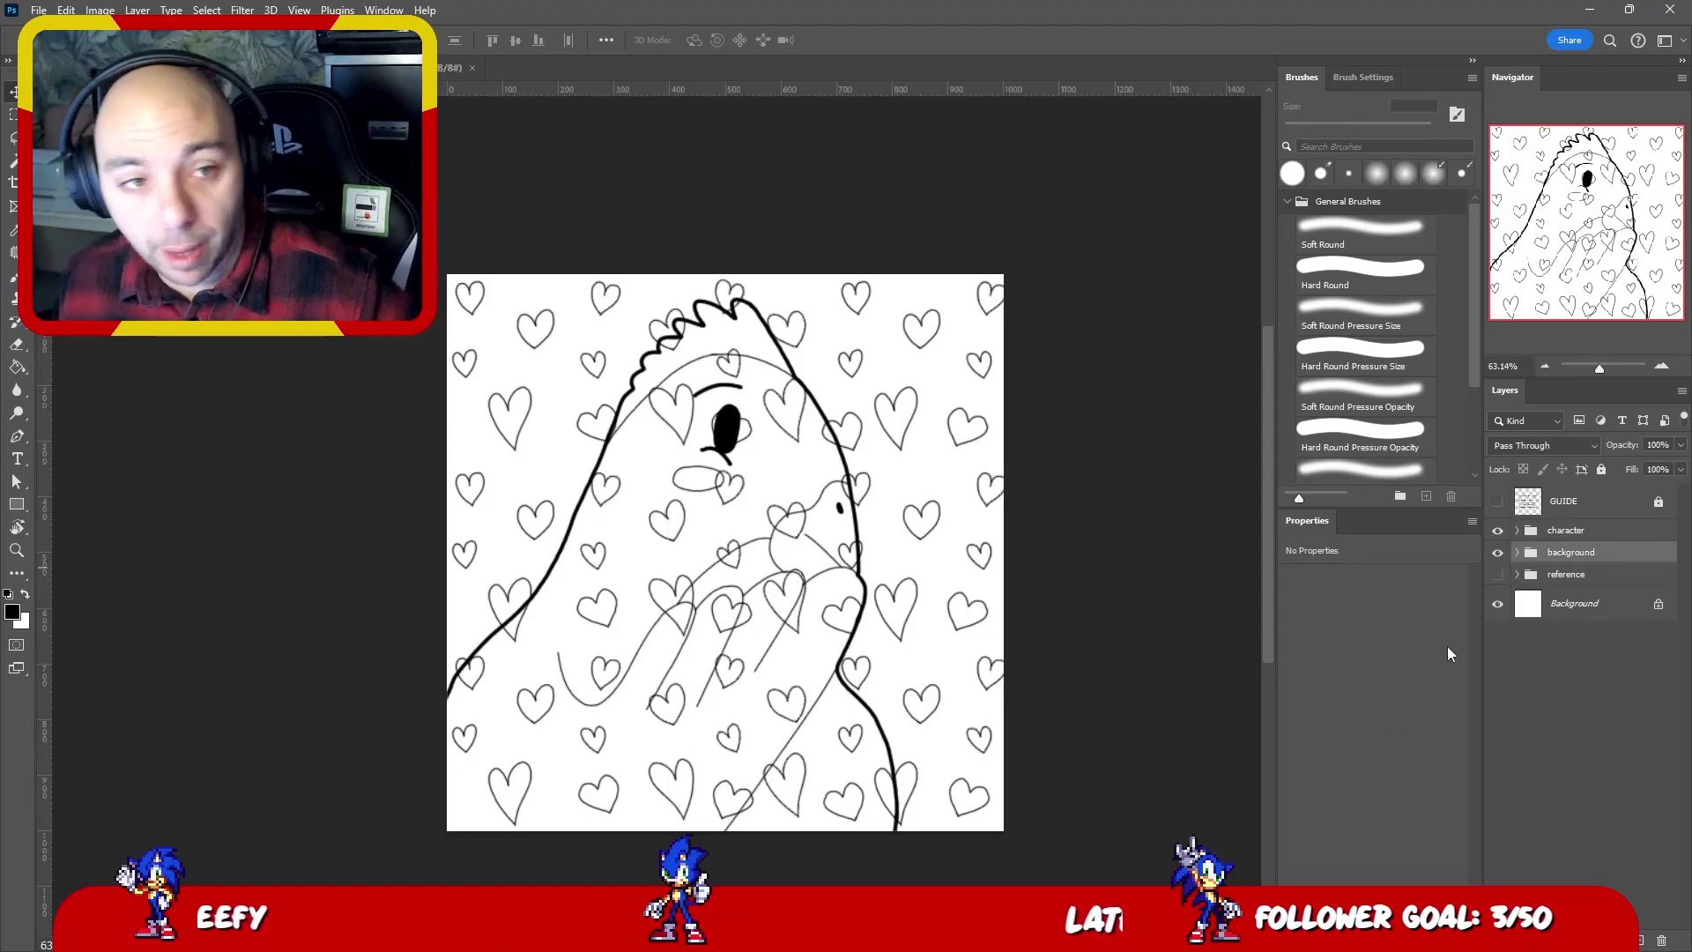
left_click(1497, 552)
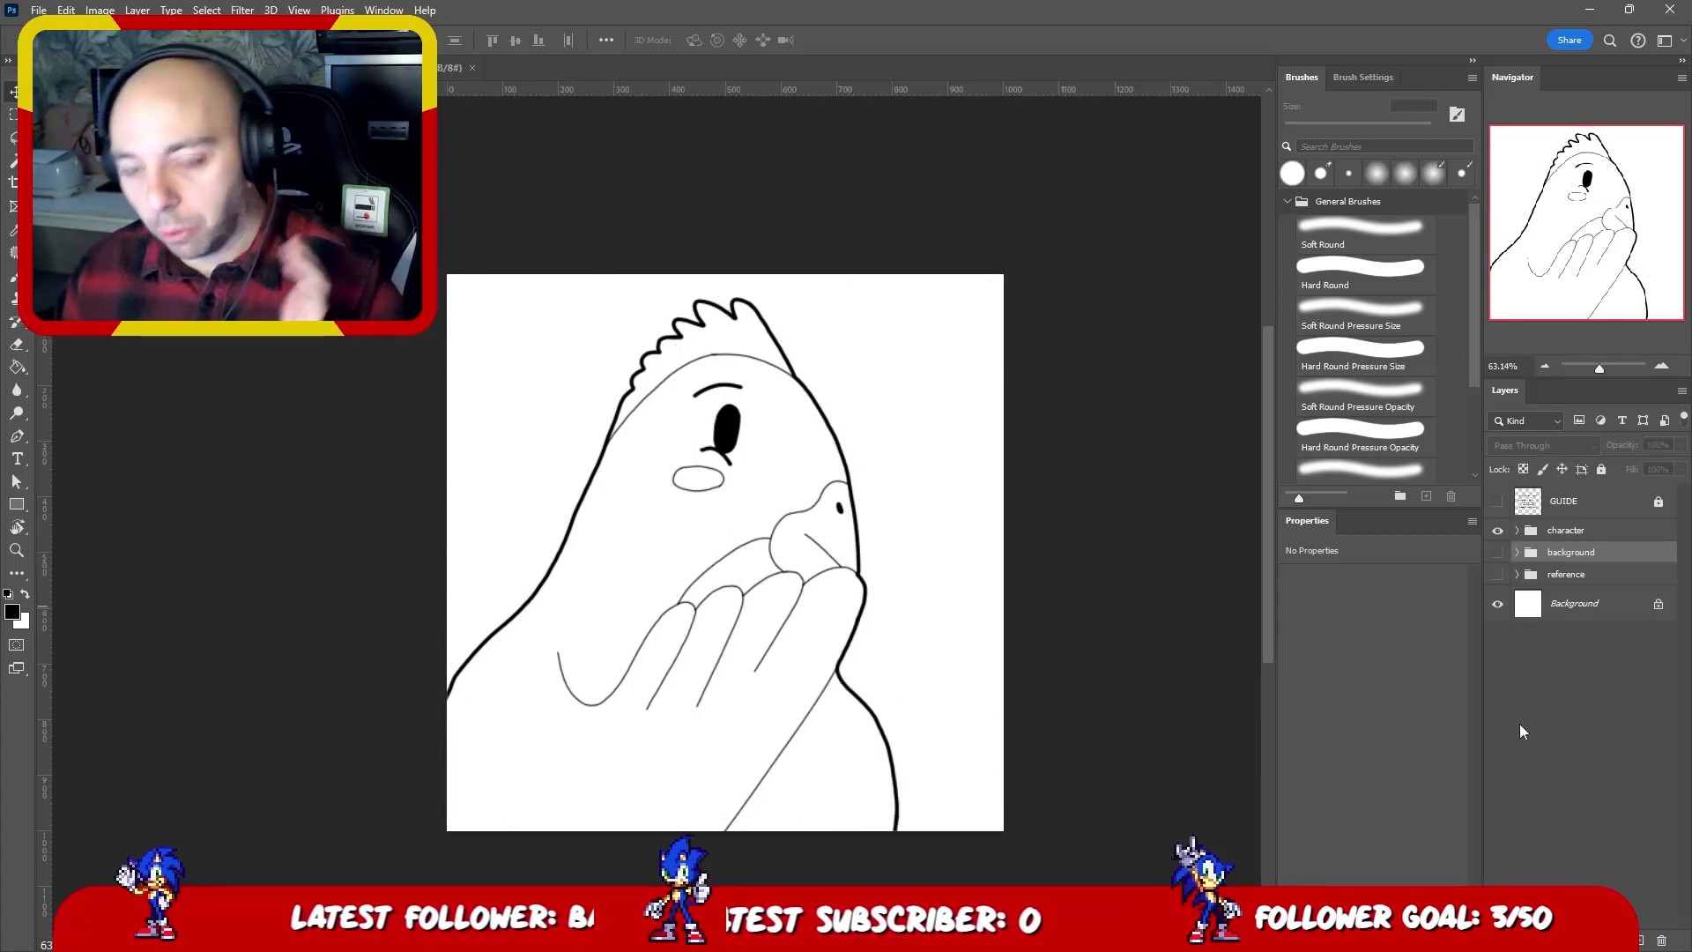
left_click(1525, 531)
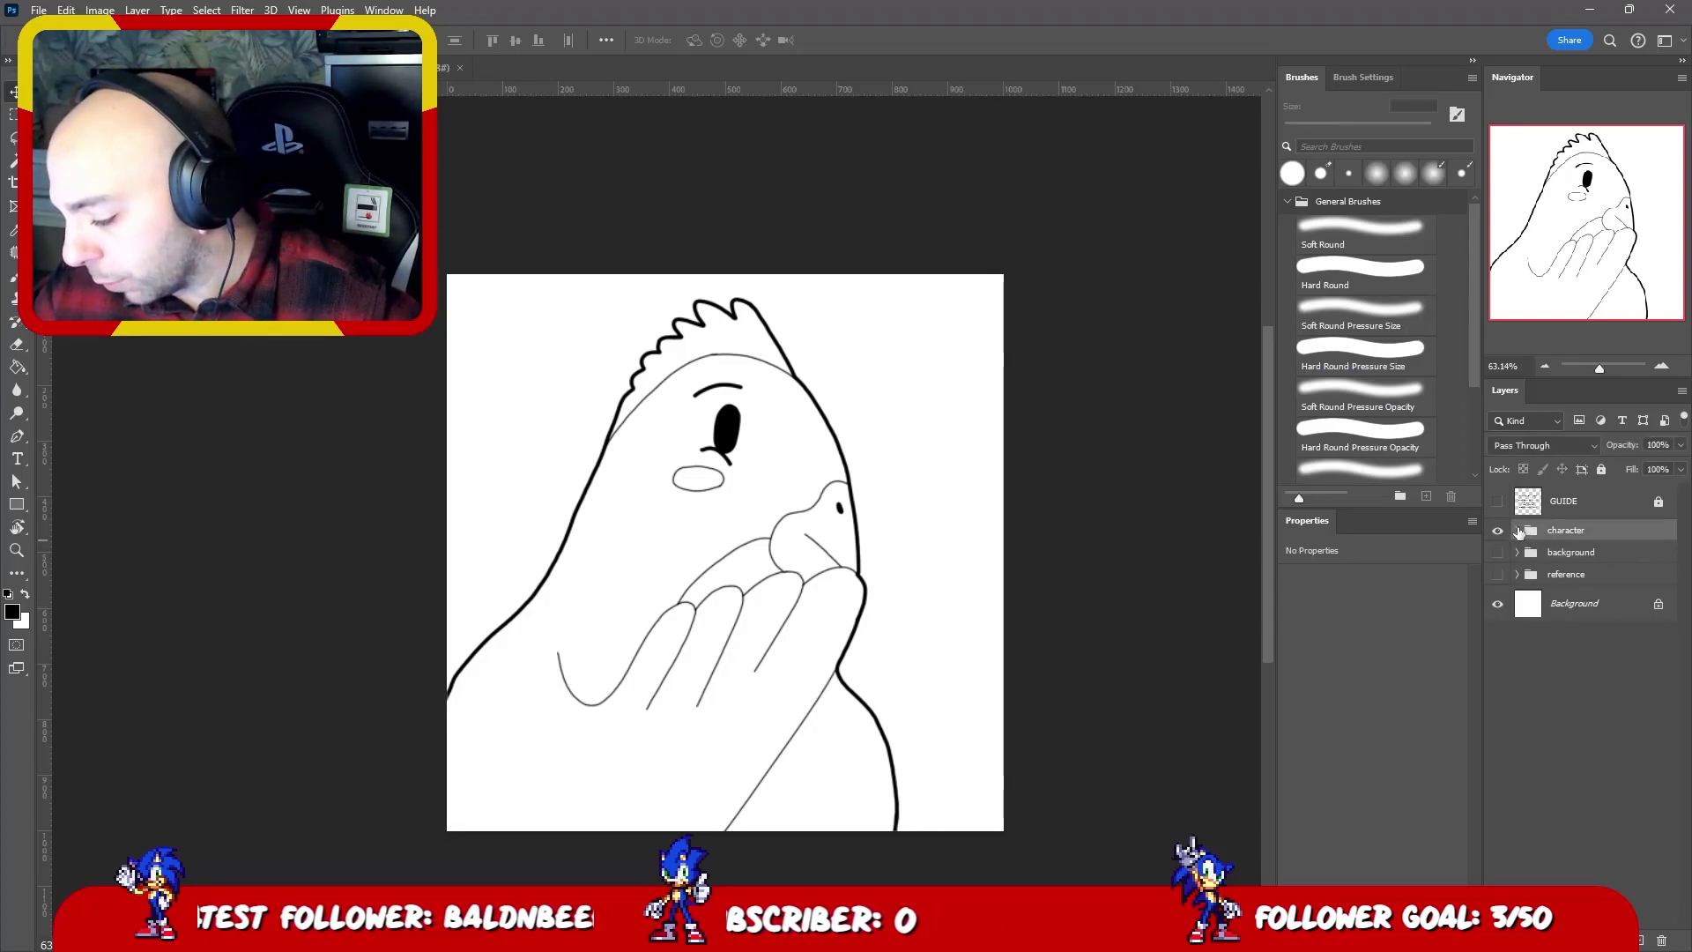
left_click(1517, 530)
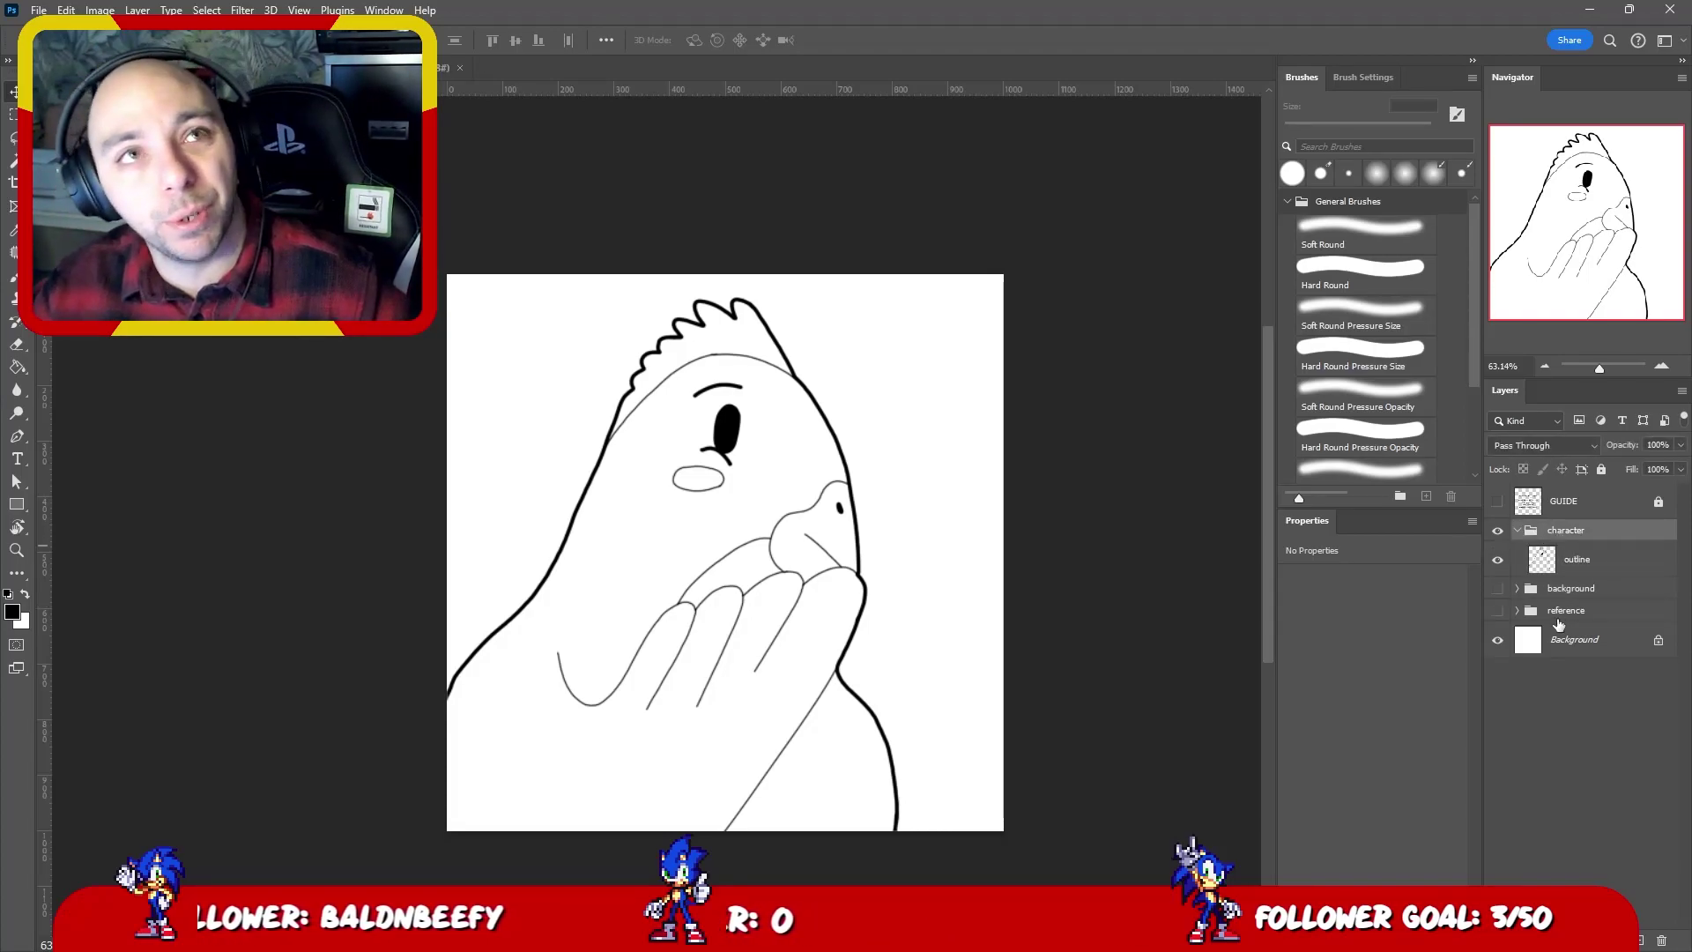
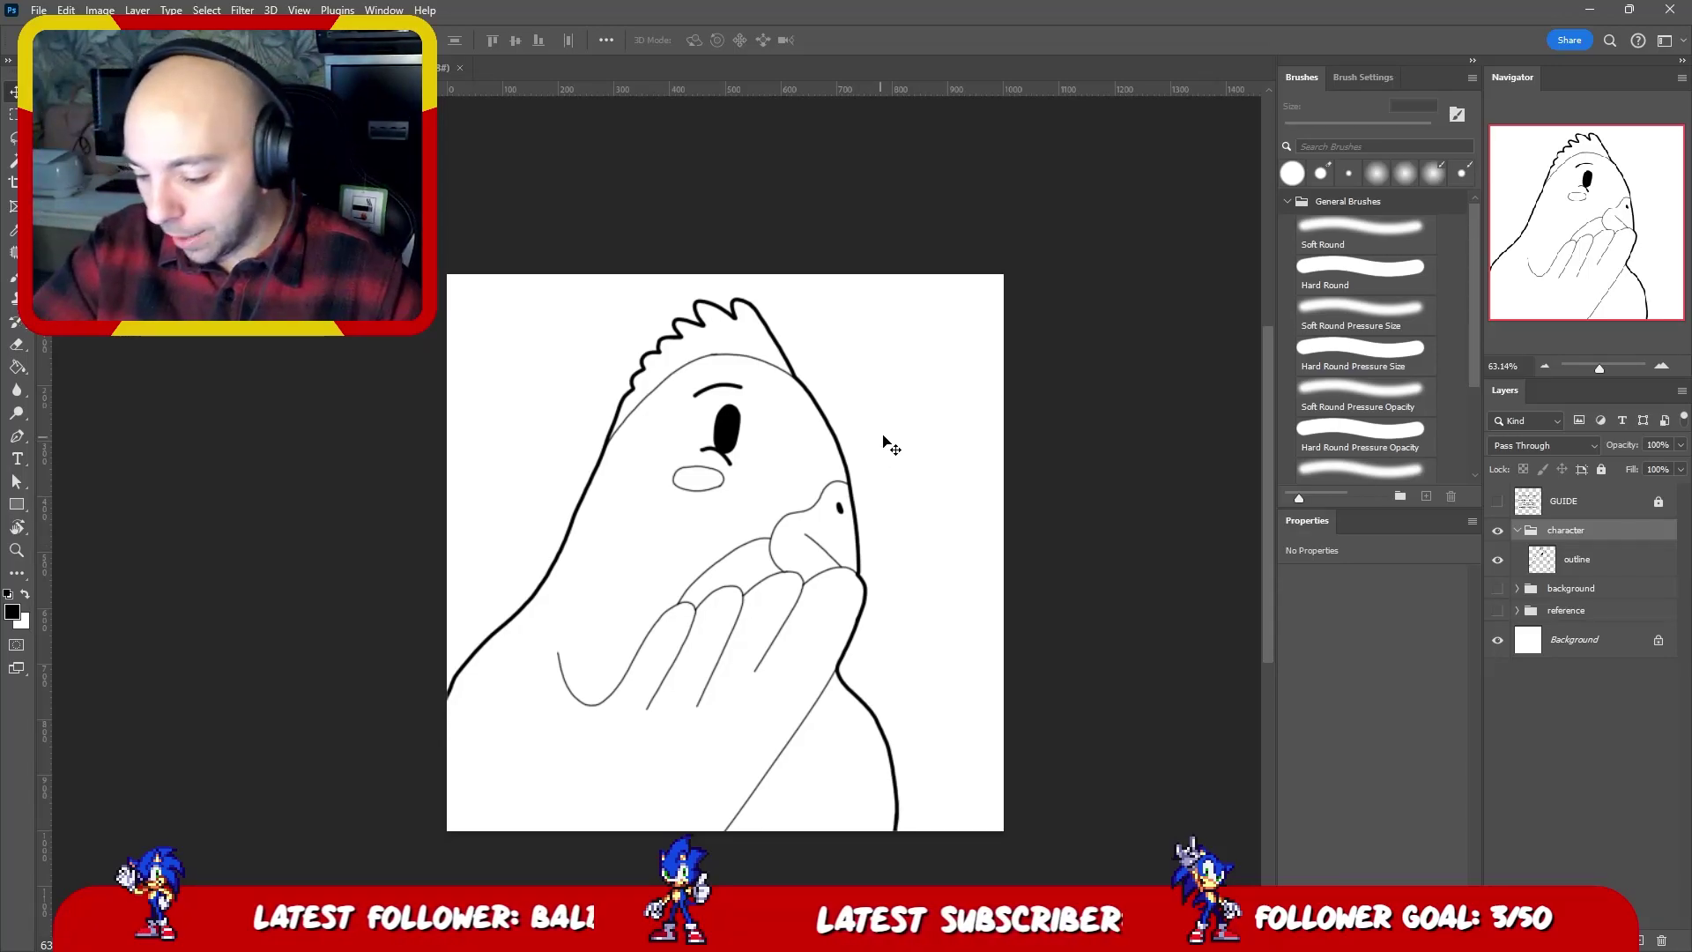
- Zoom in on the chicken and add a layer named col below the outline layer
key("z")
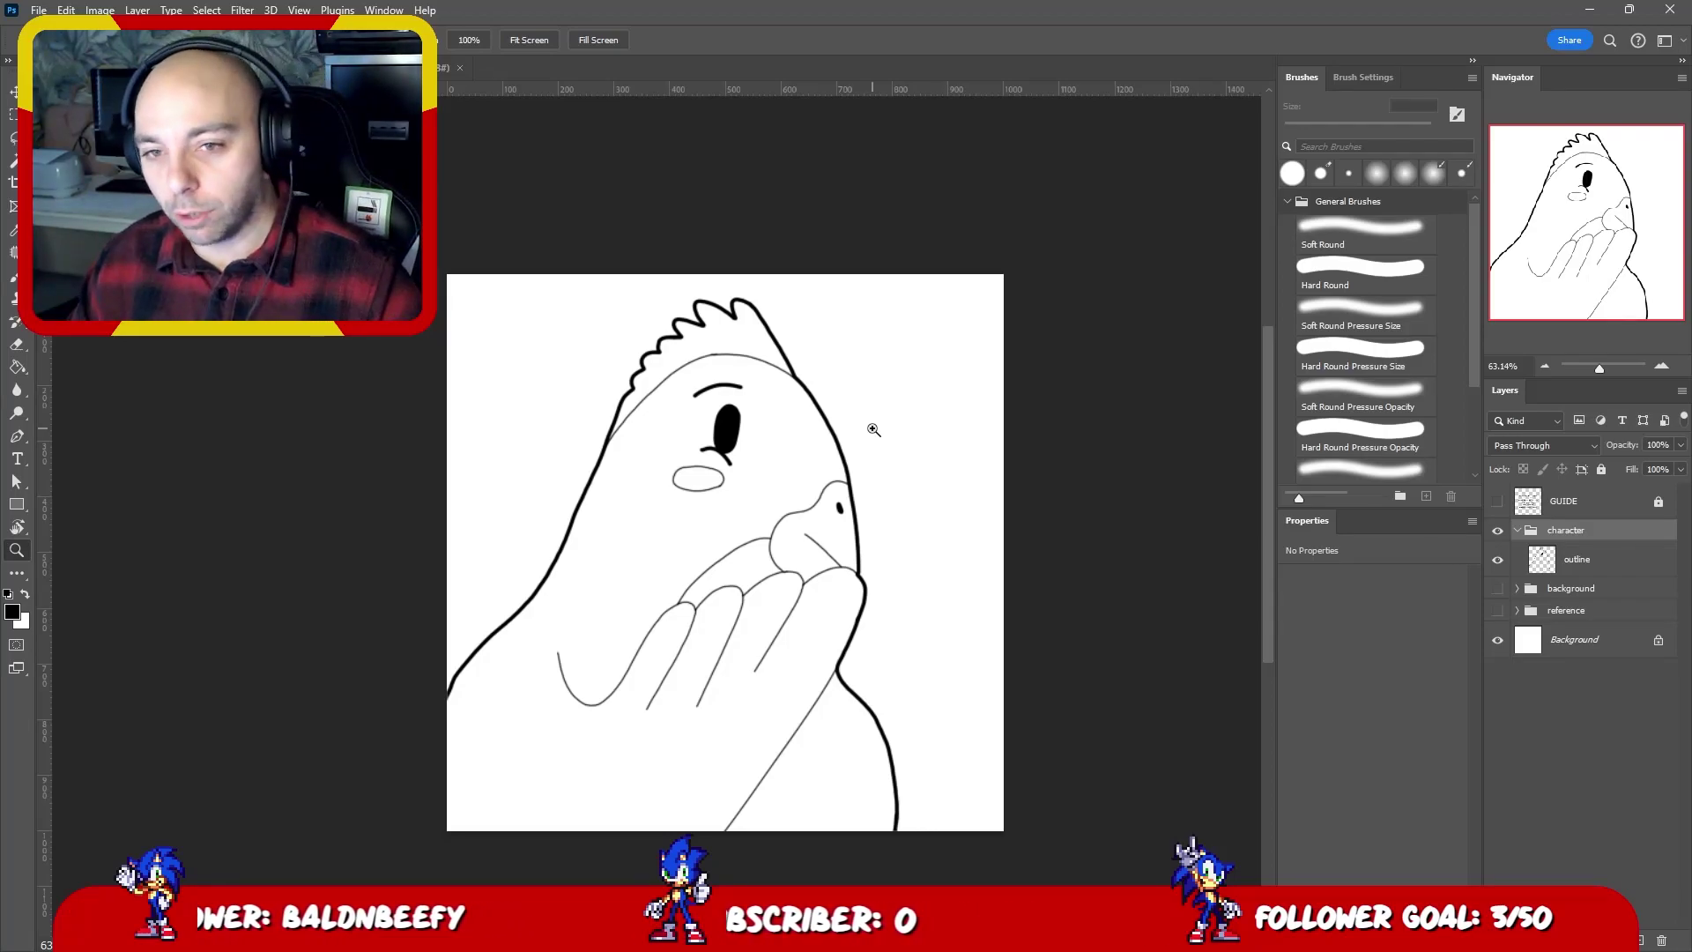
left_click_drag(873, 429, 850, 353)
key("v")
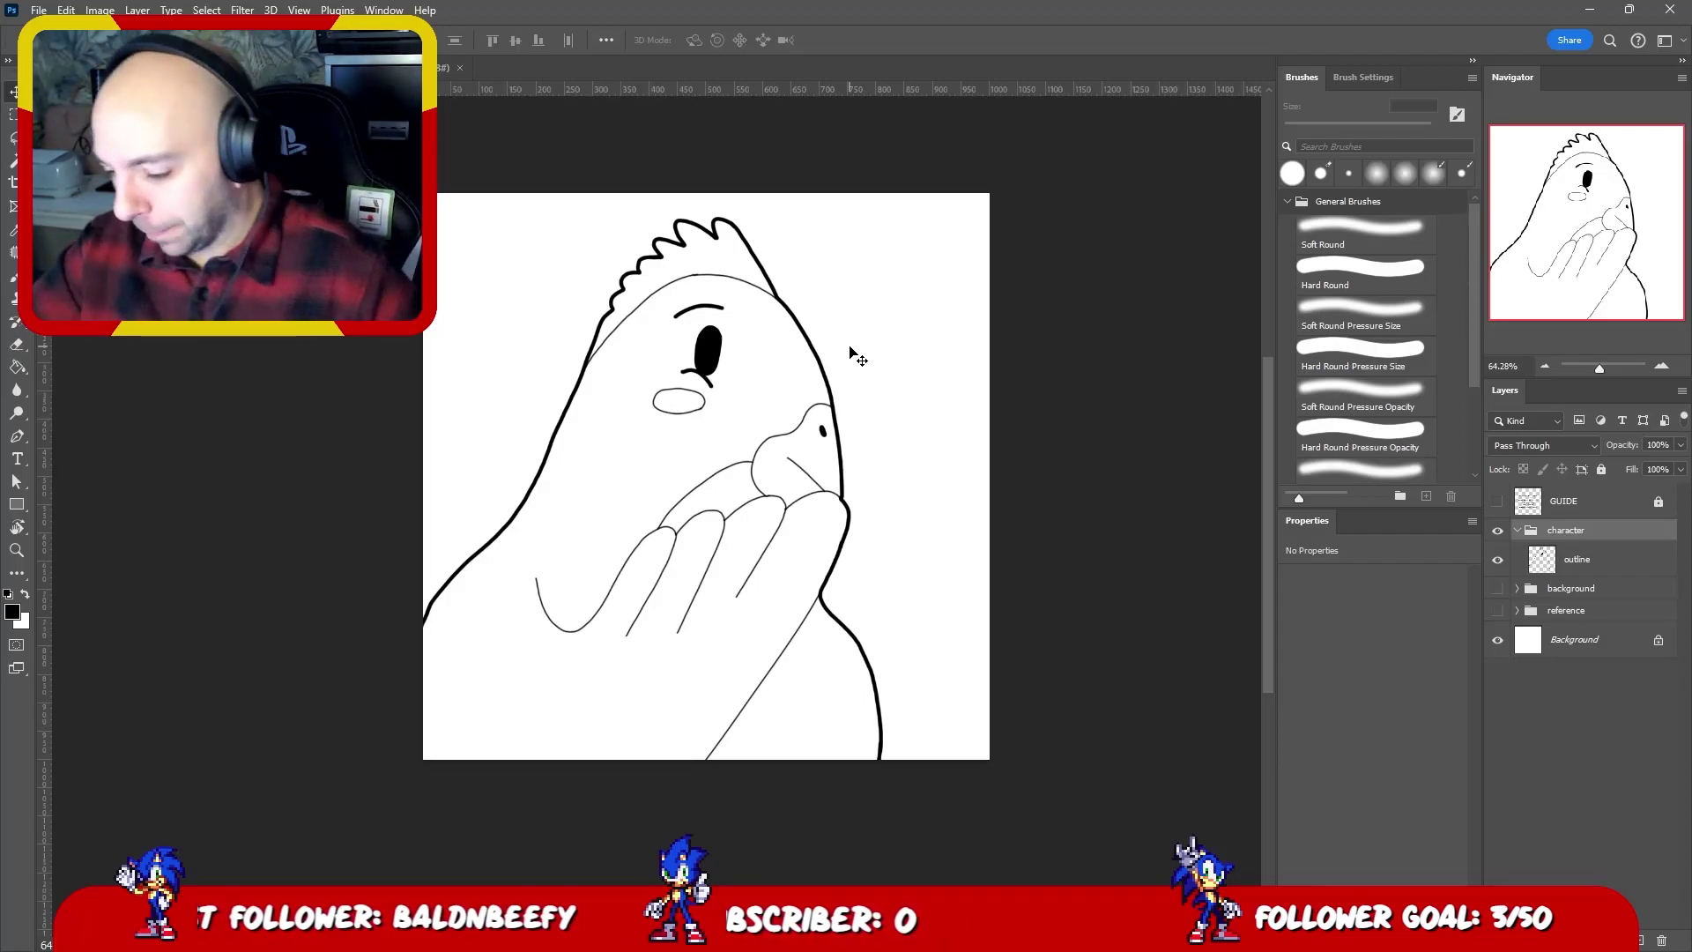
left_click(1600, 559)
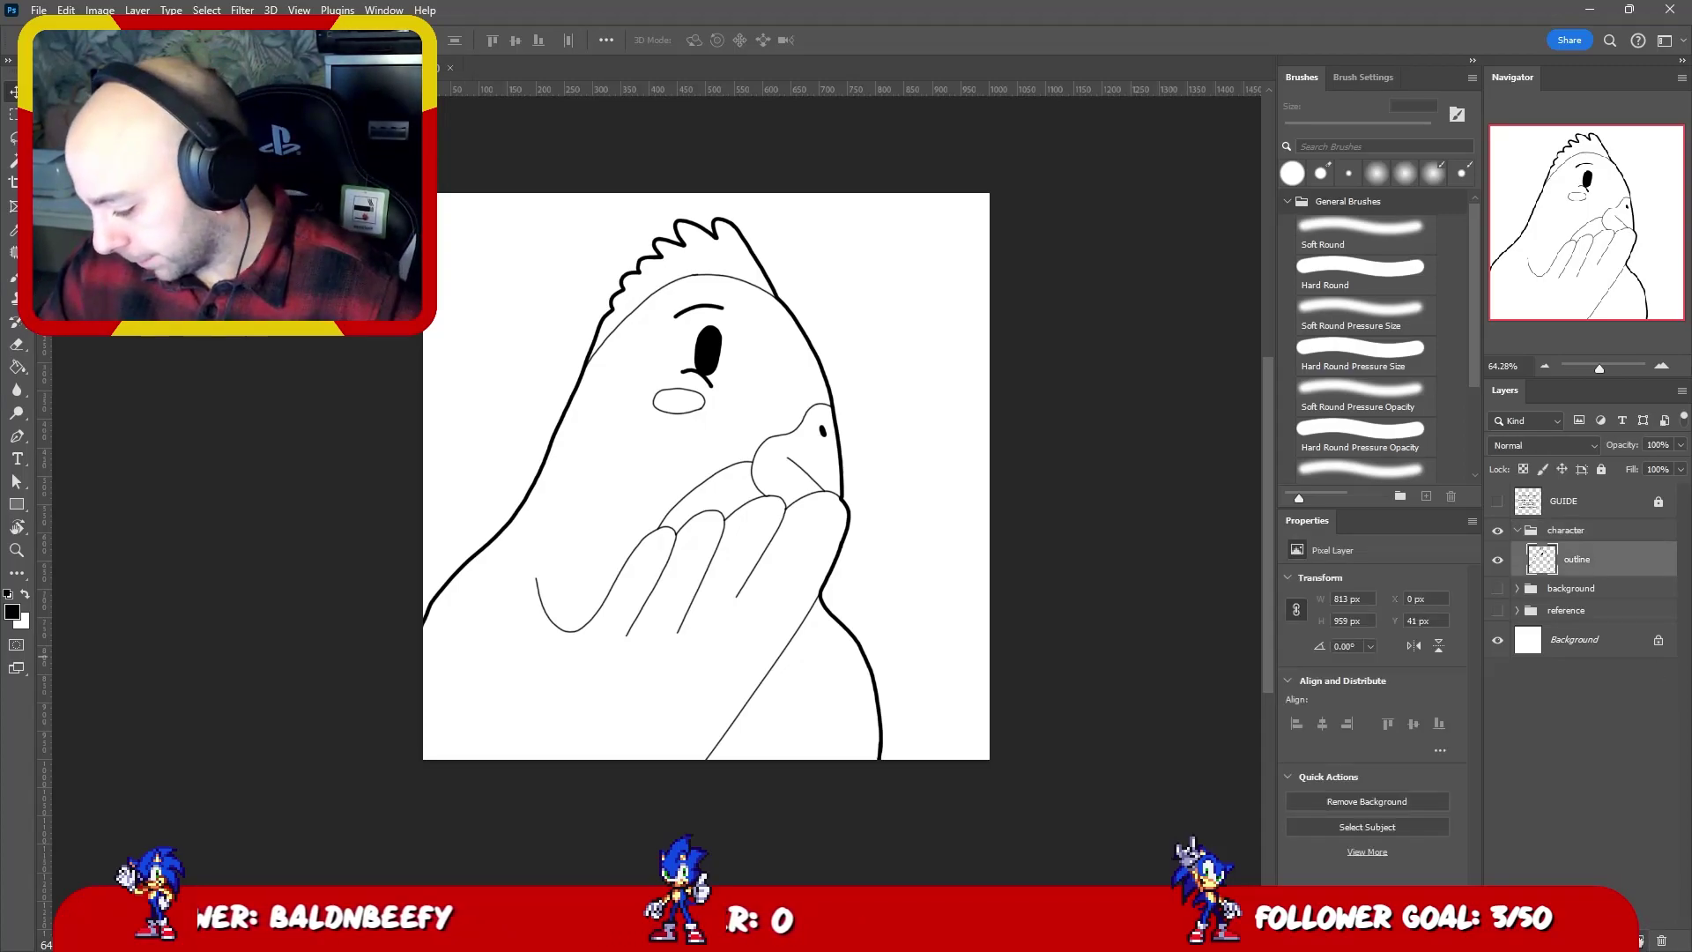
left_click(1641, 939, "ctrl")
double_click(1577, 597)
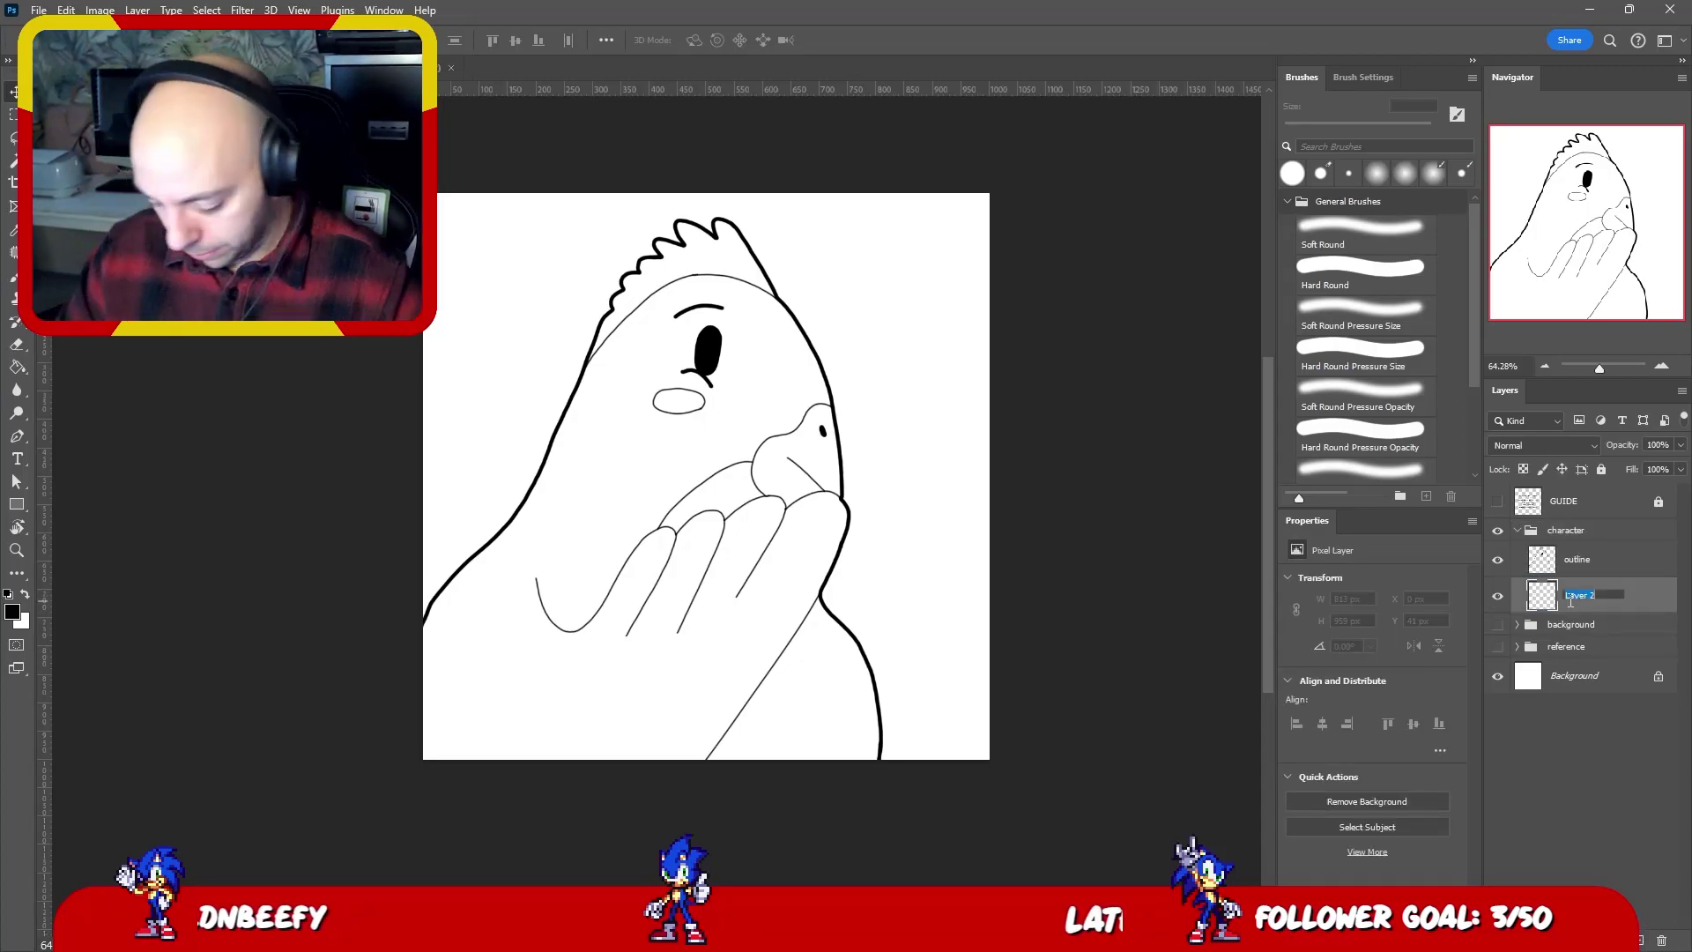
type("col")
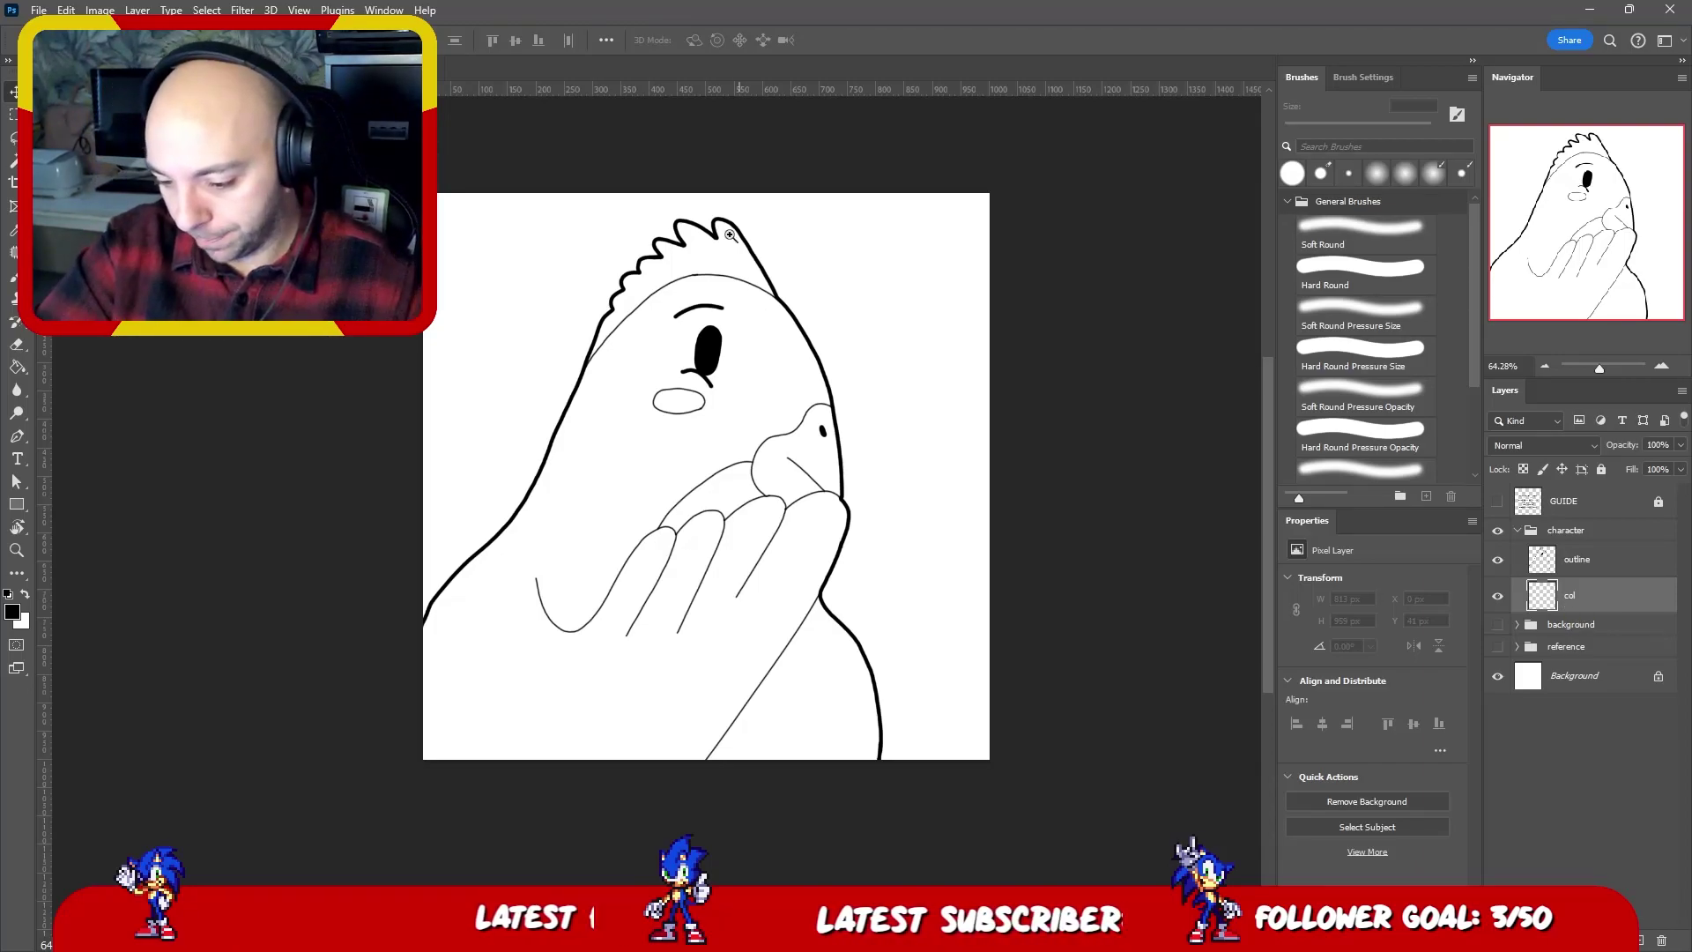
type("b")
- Glance over the pencil reference sketch document
scroll(755, 368, "up", 1)
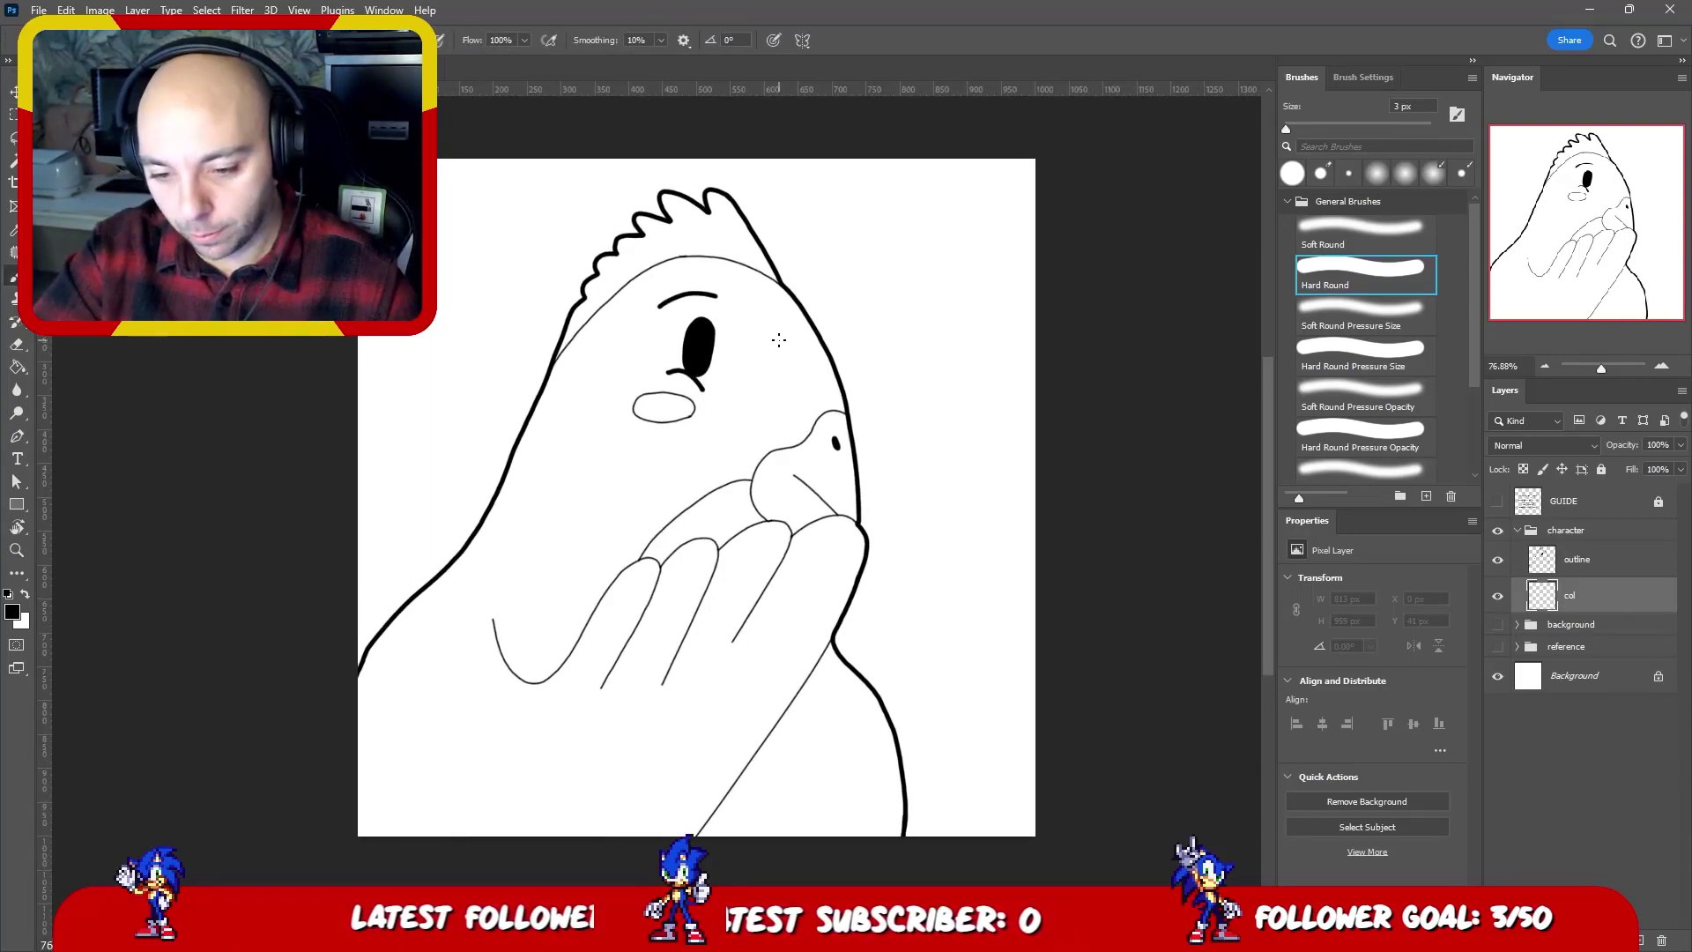
key("ctrl+Tab")
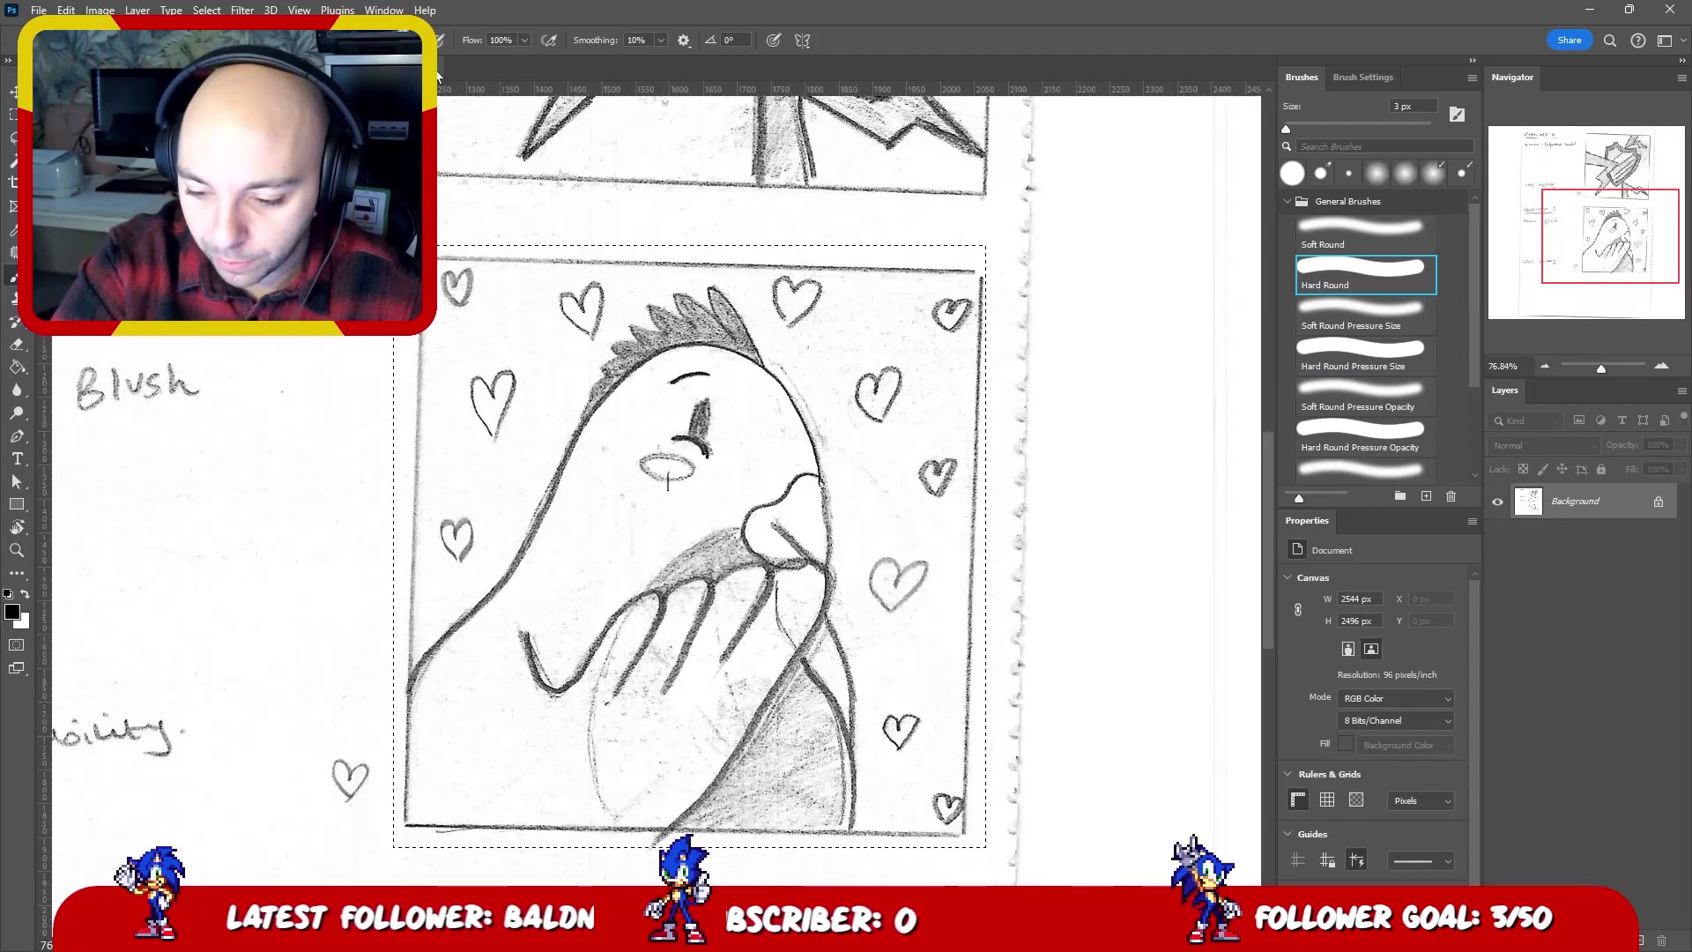
key("ctrl+Tab")
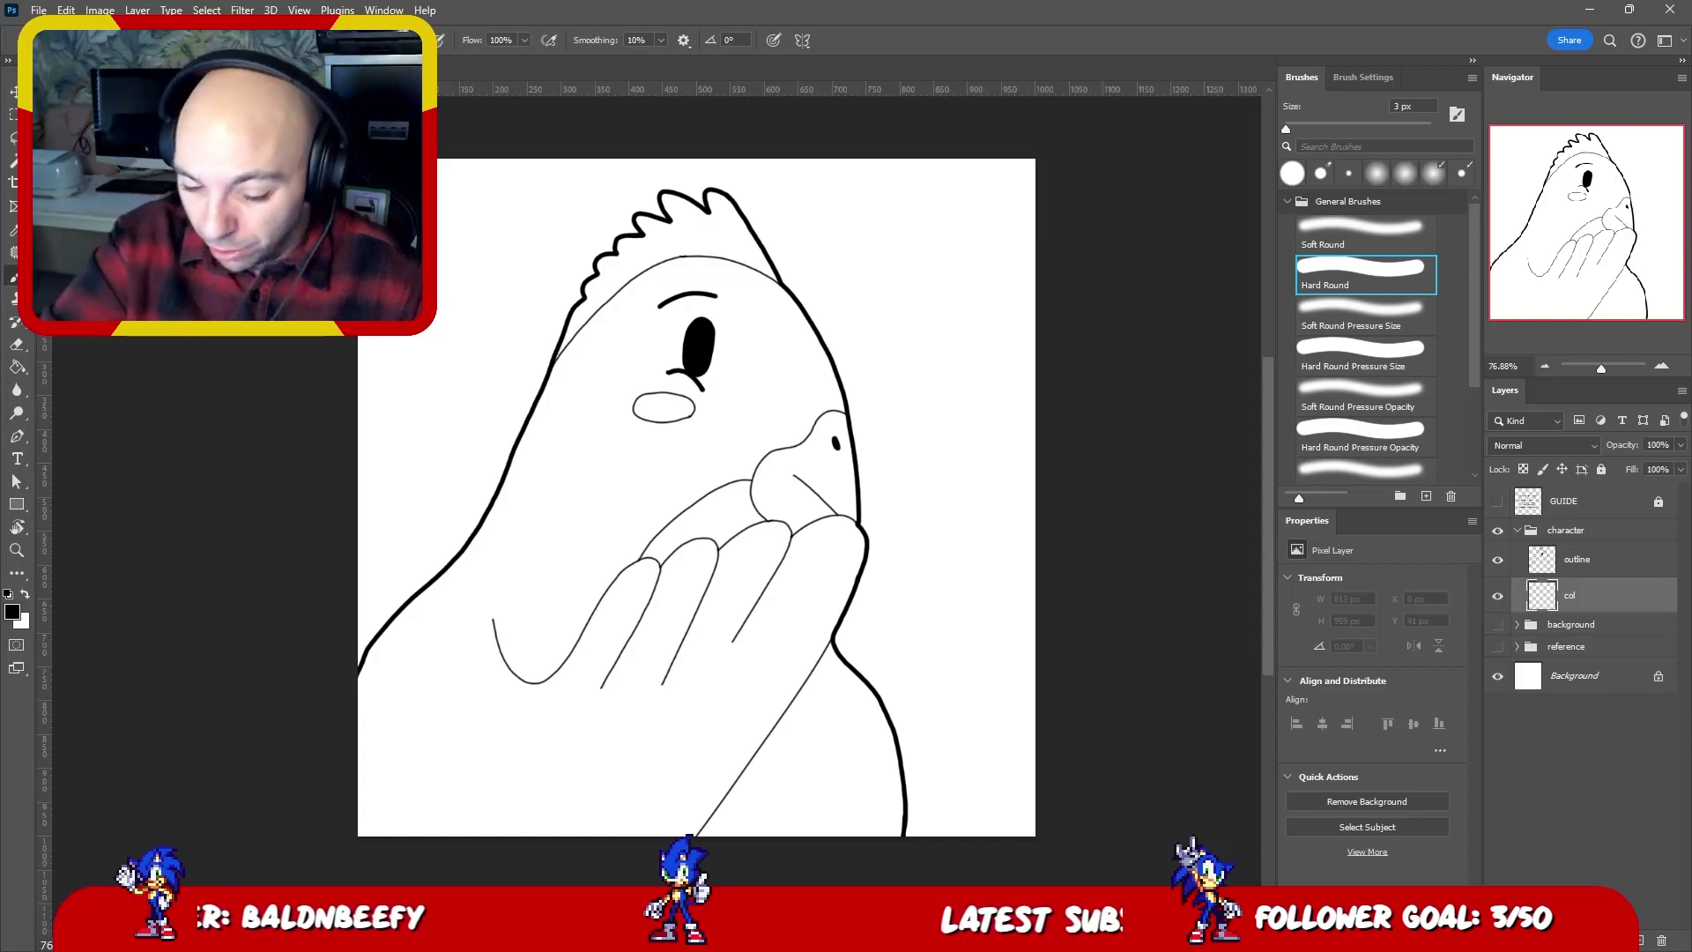
- Set the foreground colour to light yellow #ffdb5e and the brush to 40 px, undoing a test stroke
left_click(16, 617)
left_click(1332, 96)
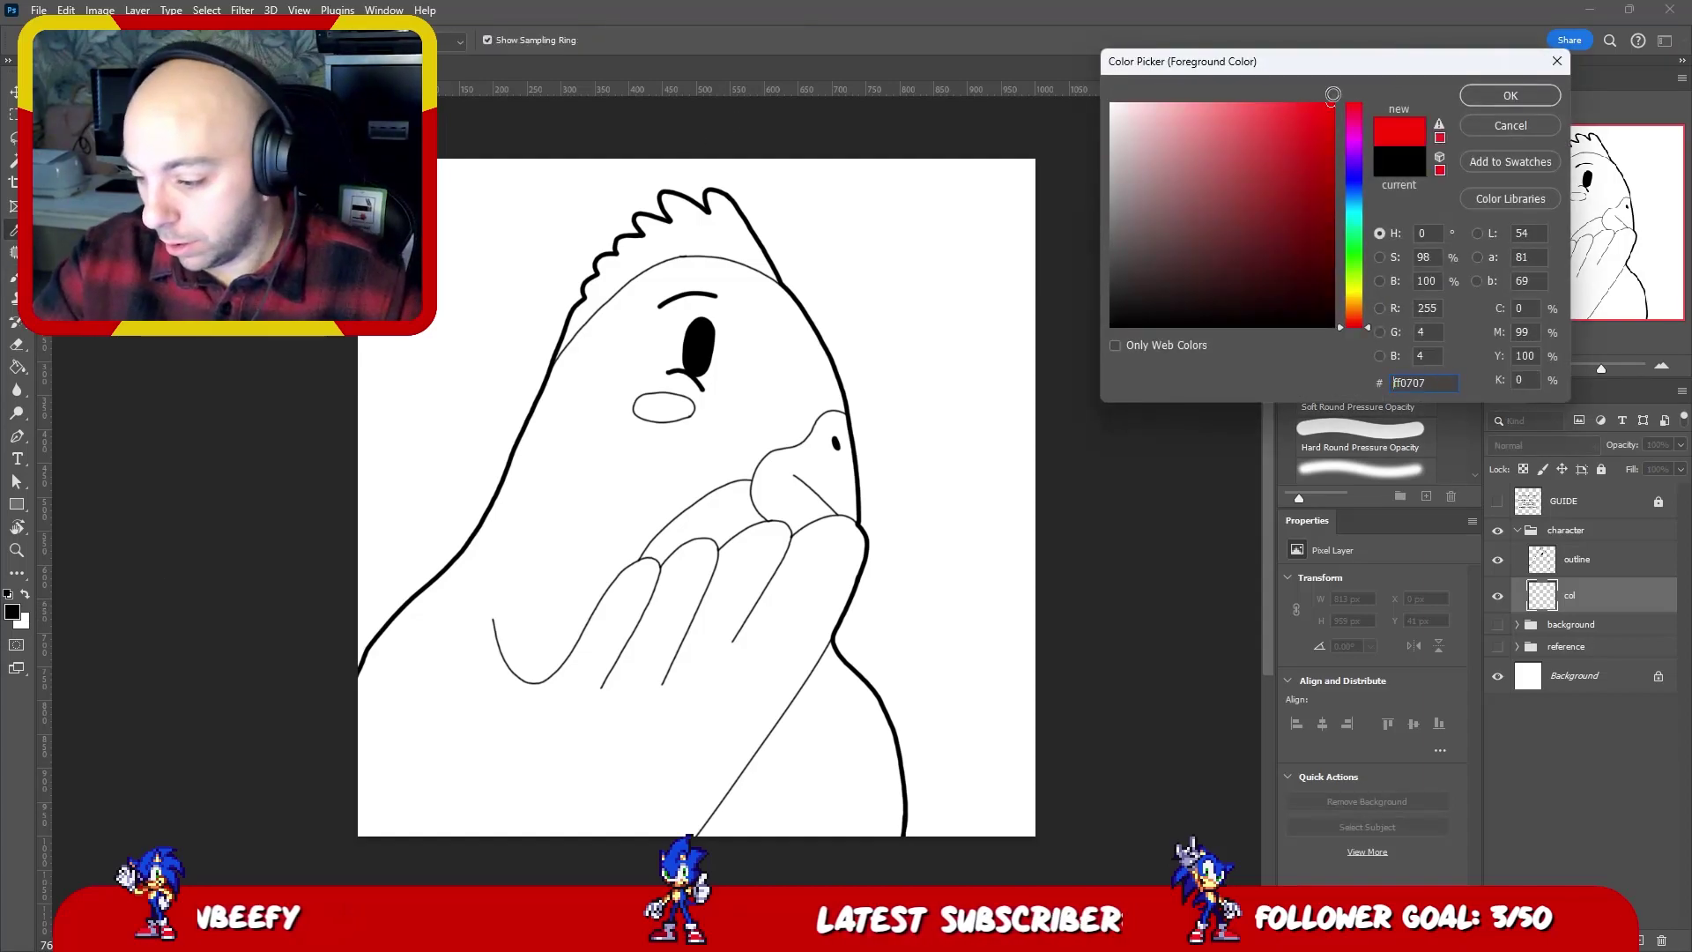
left_click(1357, 298)
left_click_drag(1272, 122, 1250, 91)
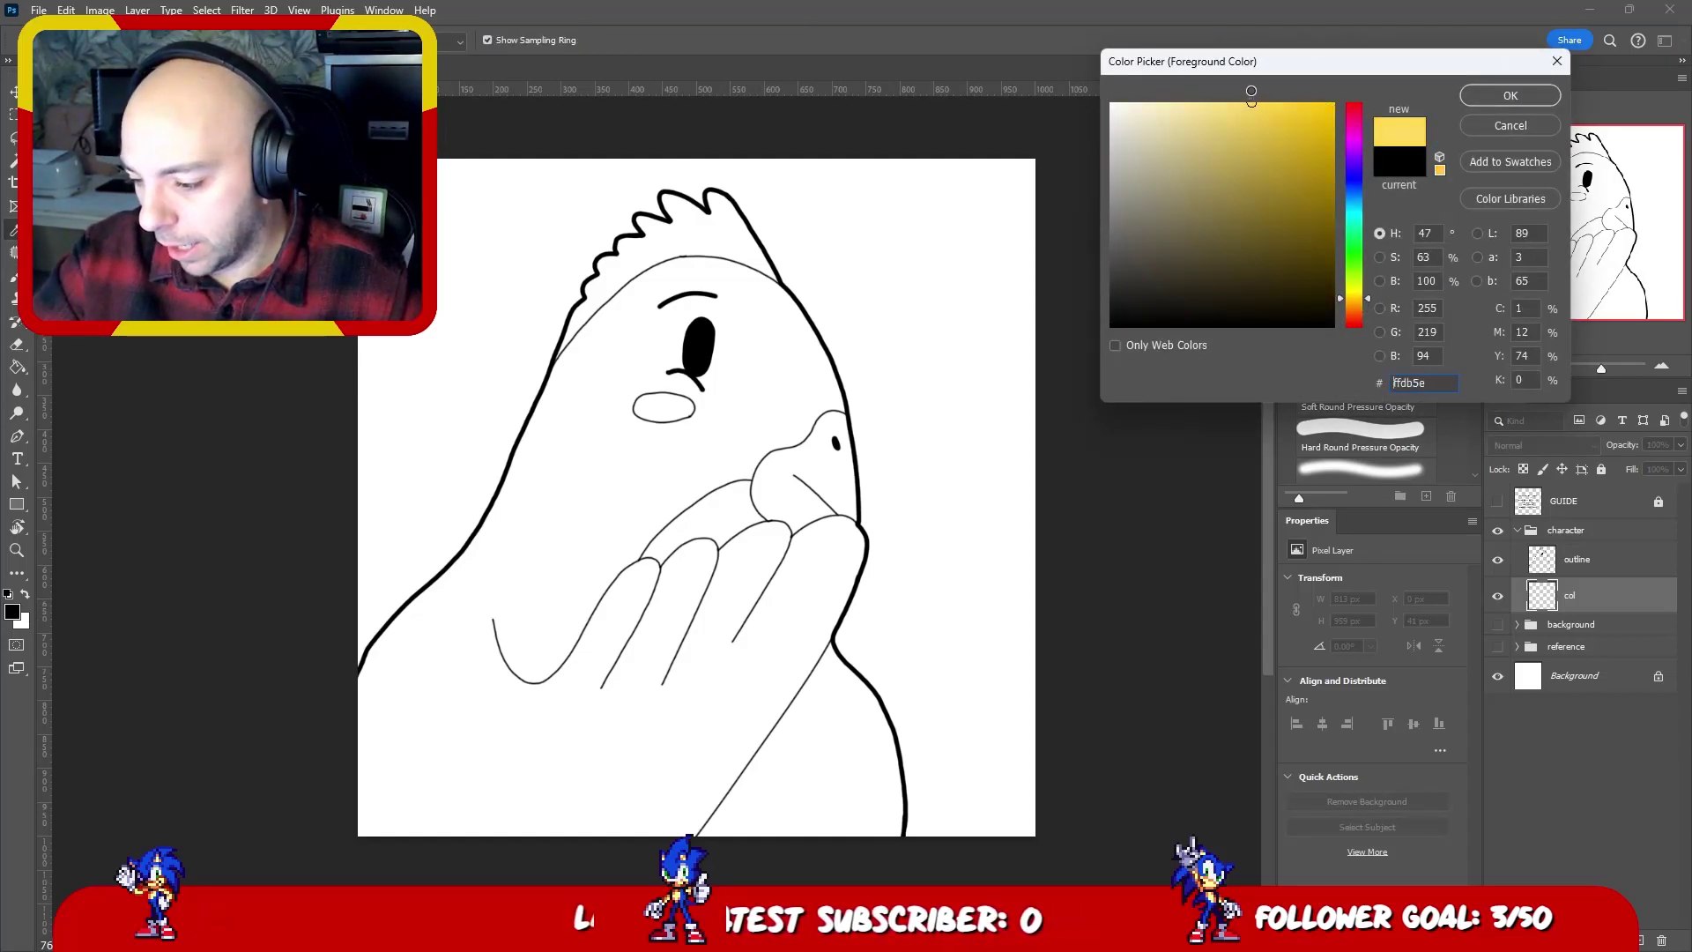
left_click(1510, 95)
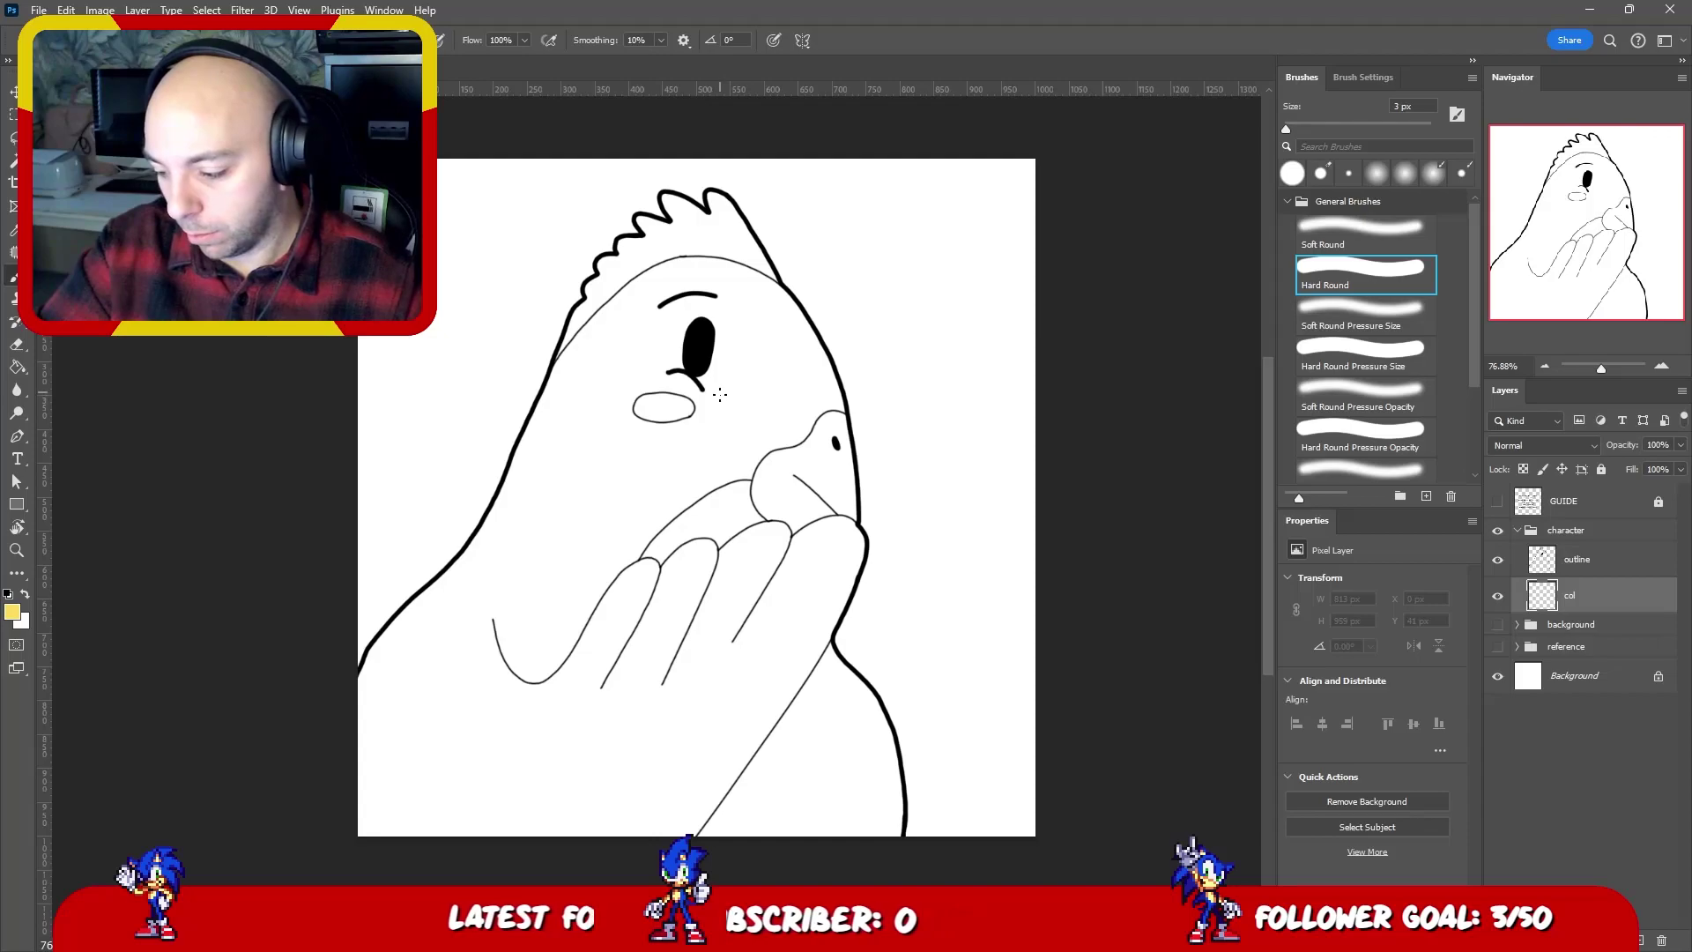
key("bracketright")
key("bracketright")
key("bracketright")
key("bracketright")
key("bracketright")
key("bracketright")
key("bracketright")
key("bracketright")
key("bracketright")
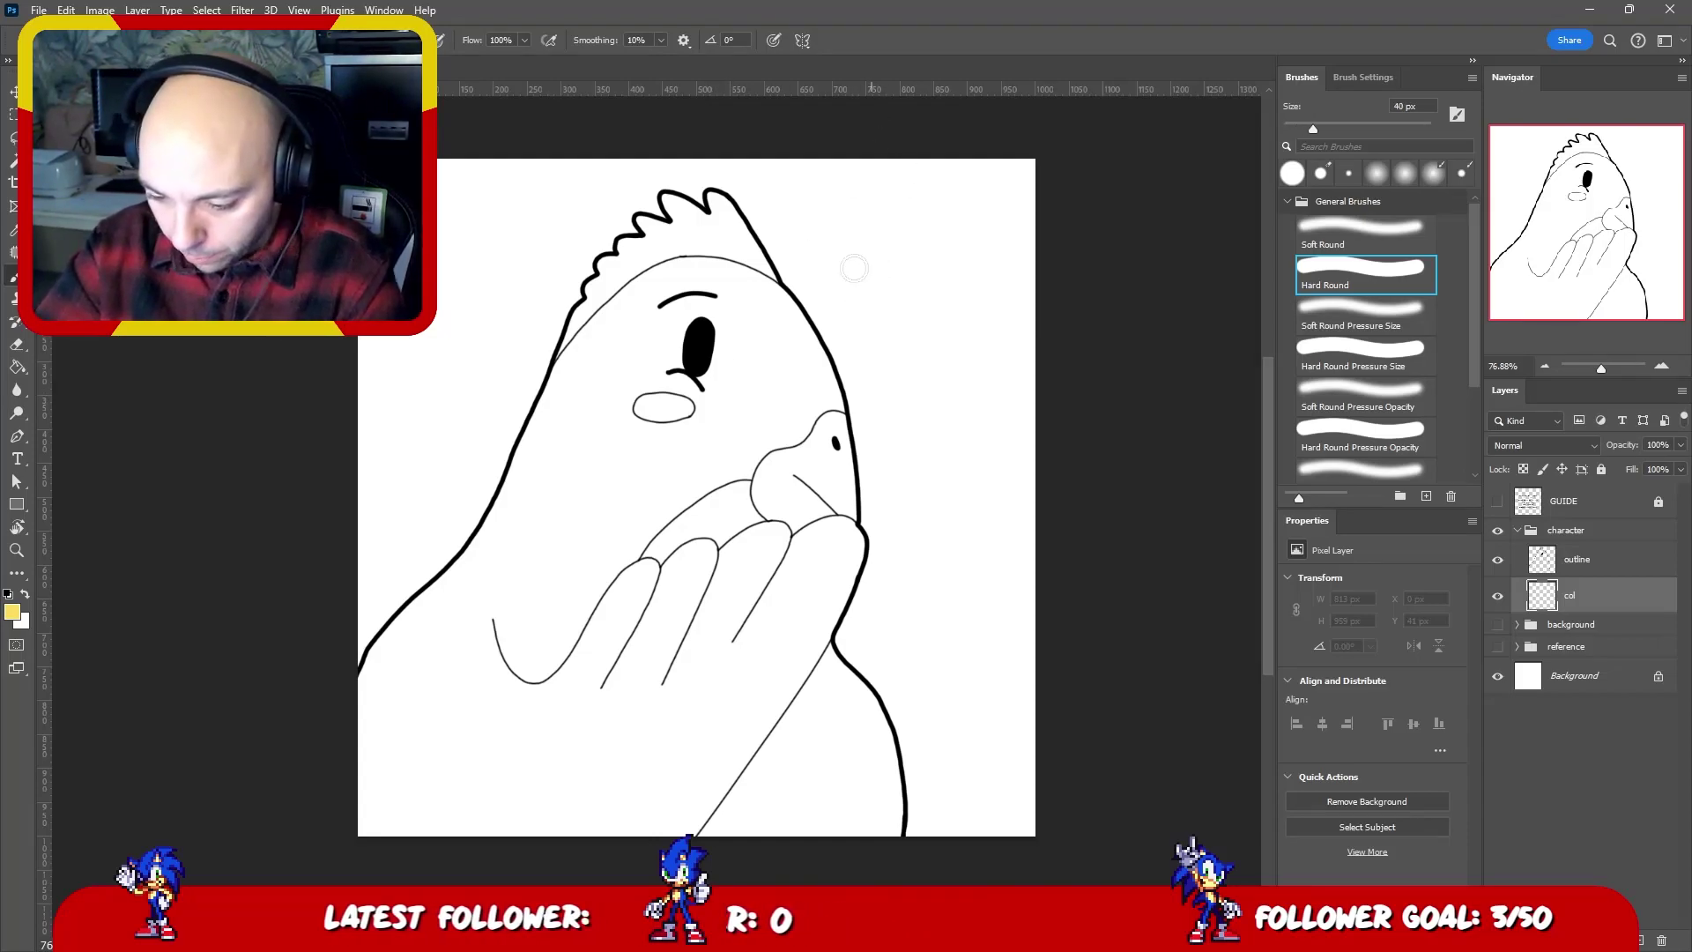
mouse_move(780, 345)
left_mouse_down()
mouse_move(737, 405)
mouse_move(674, 445)
mouse_move(652, 332)
mouse_move(705, 370)
left_mouse_up()
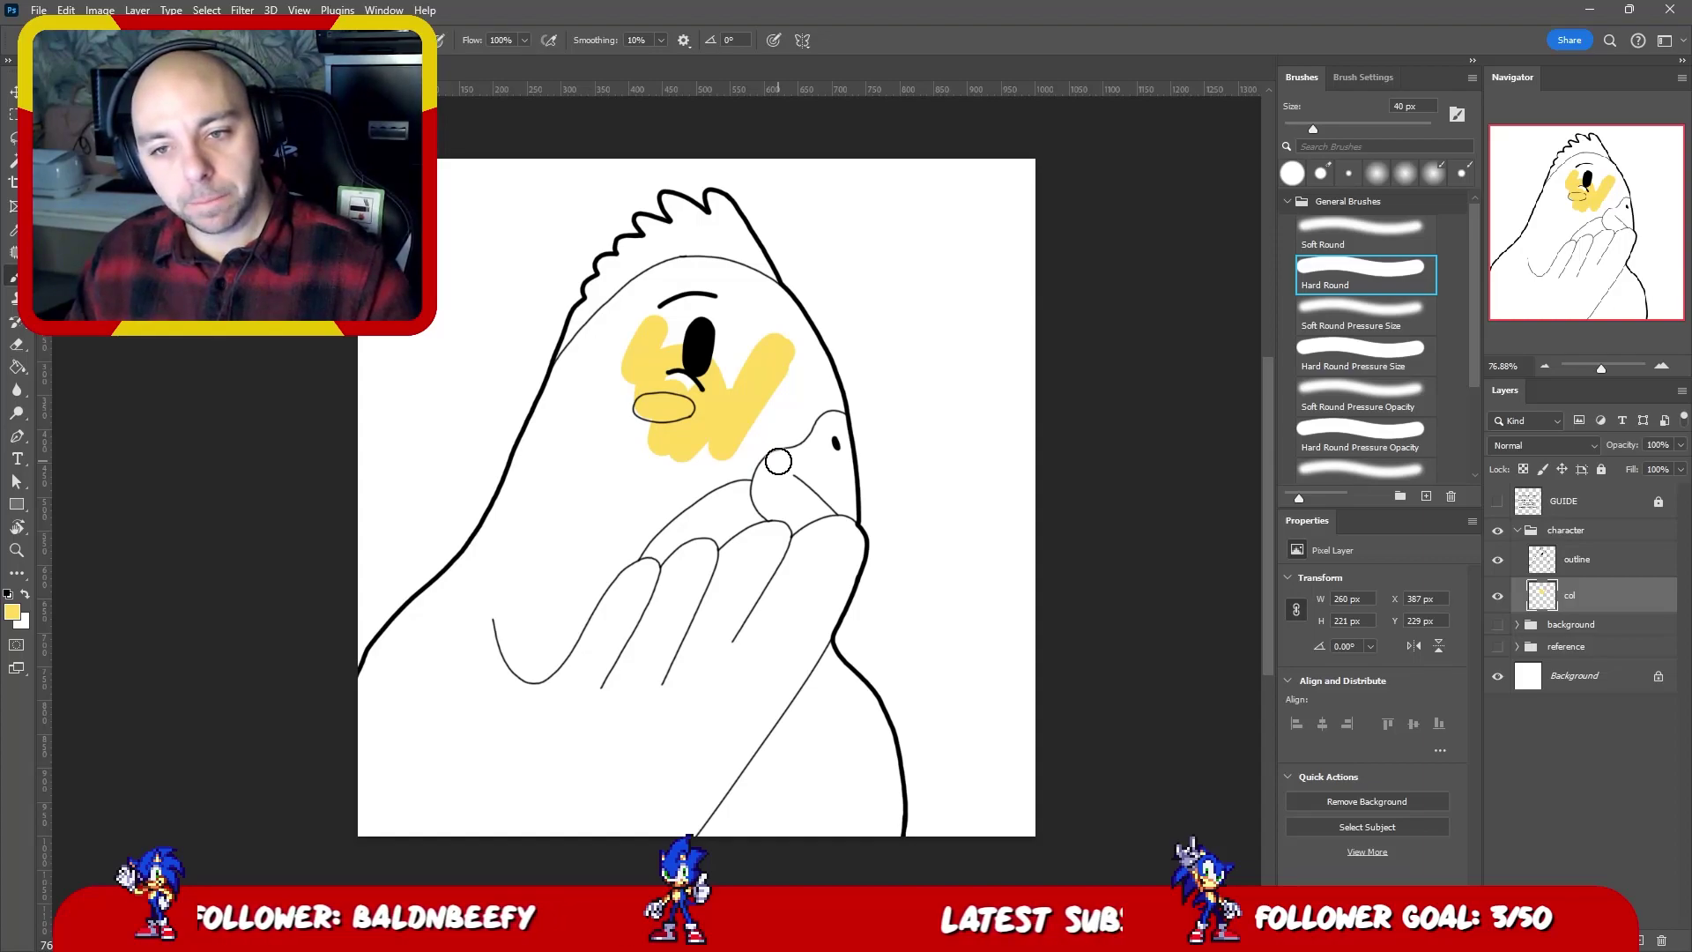
key("ctrl+z")
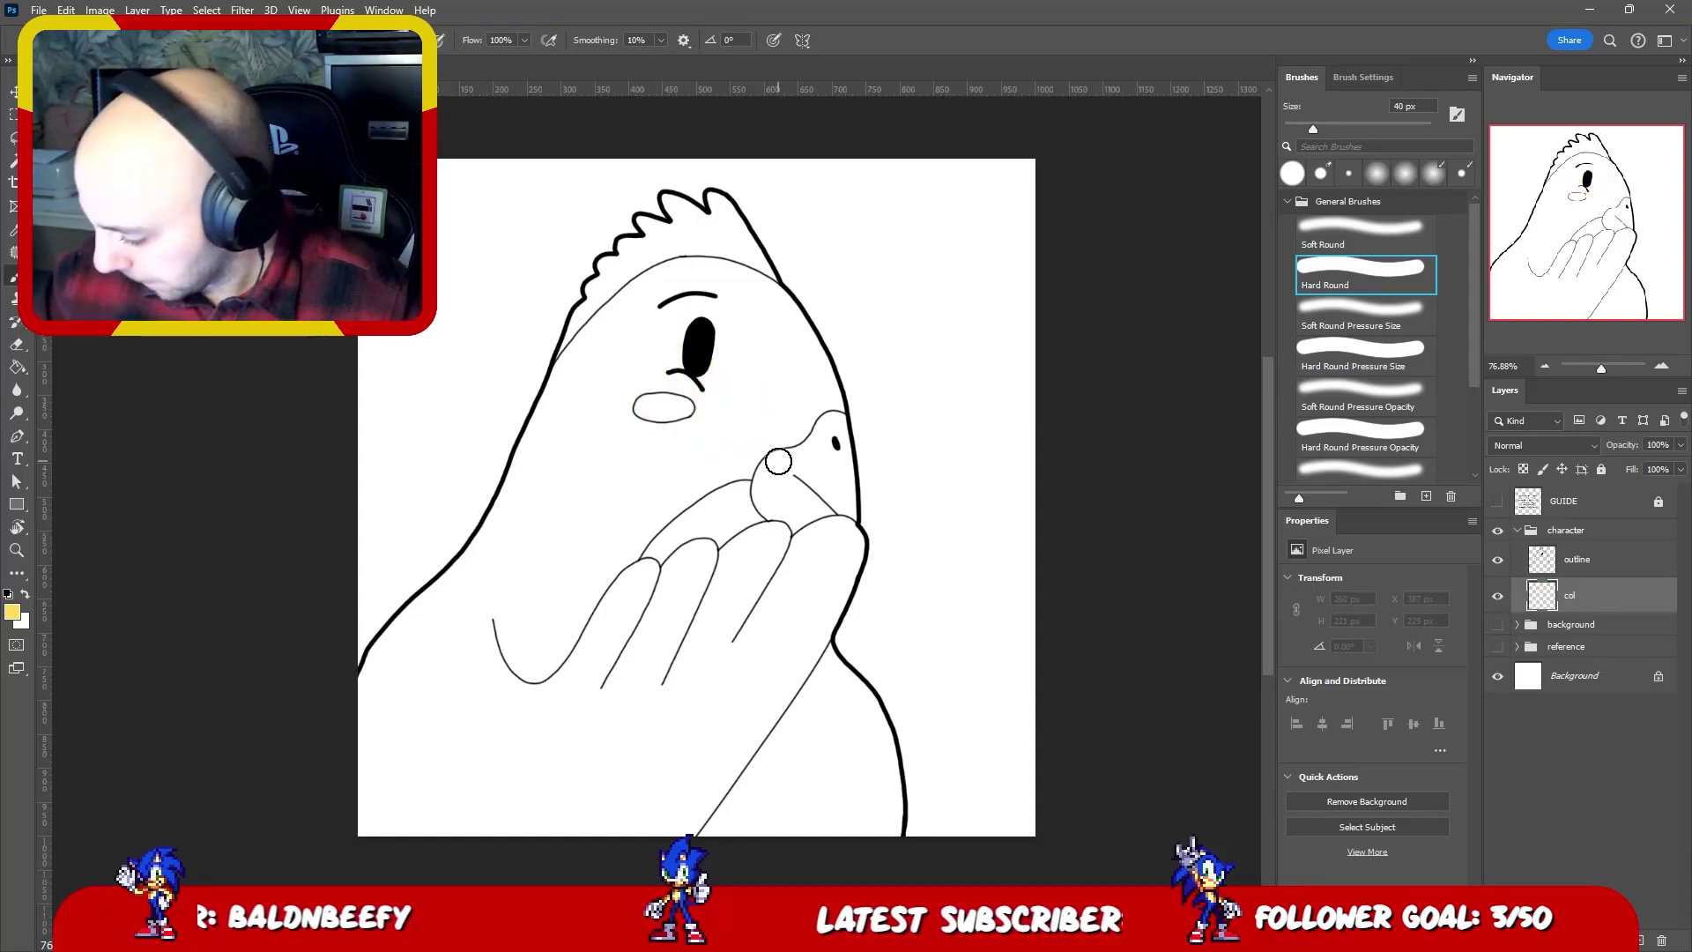
- Select the chicken's interior from the outline layer, contracted by 2 px
left_click(1577, 559)
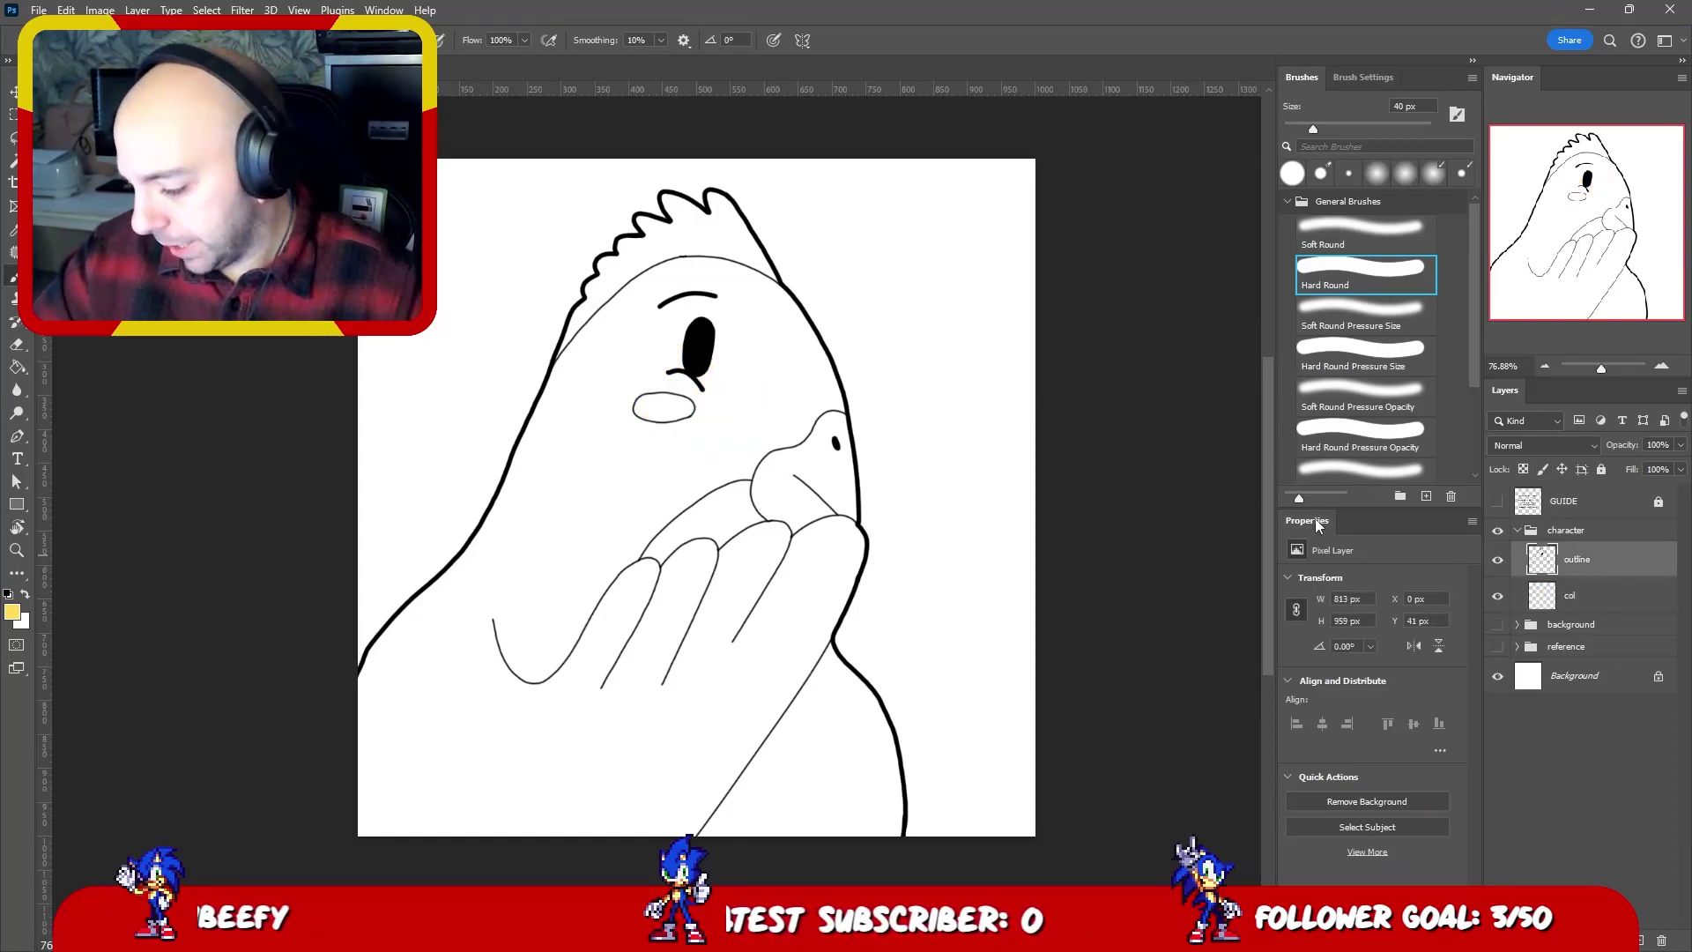
key("w")
left_click(893, 377)
key("ctrl+d")
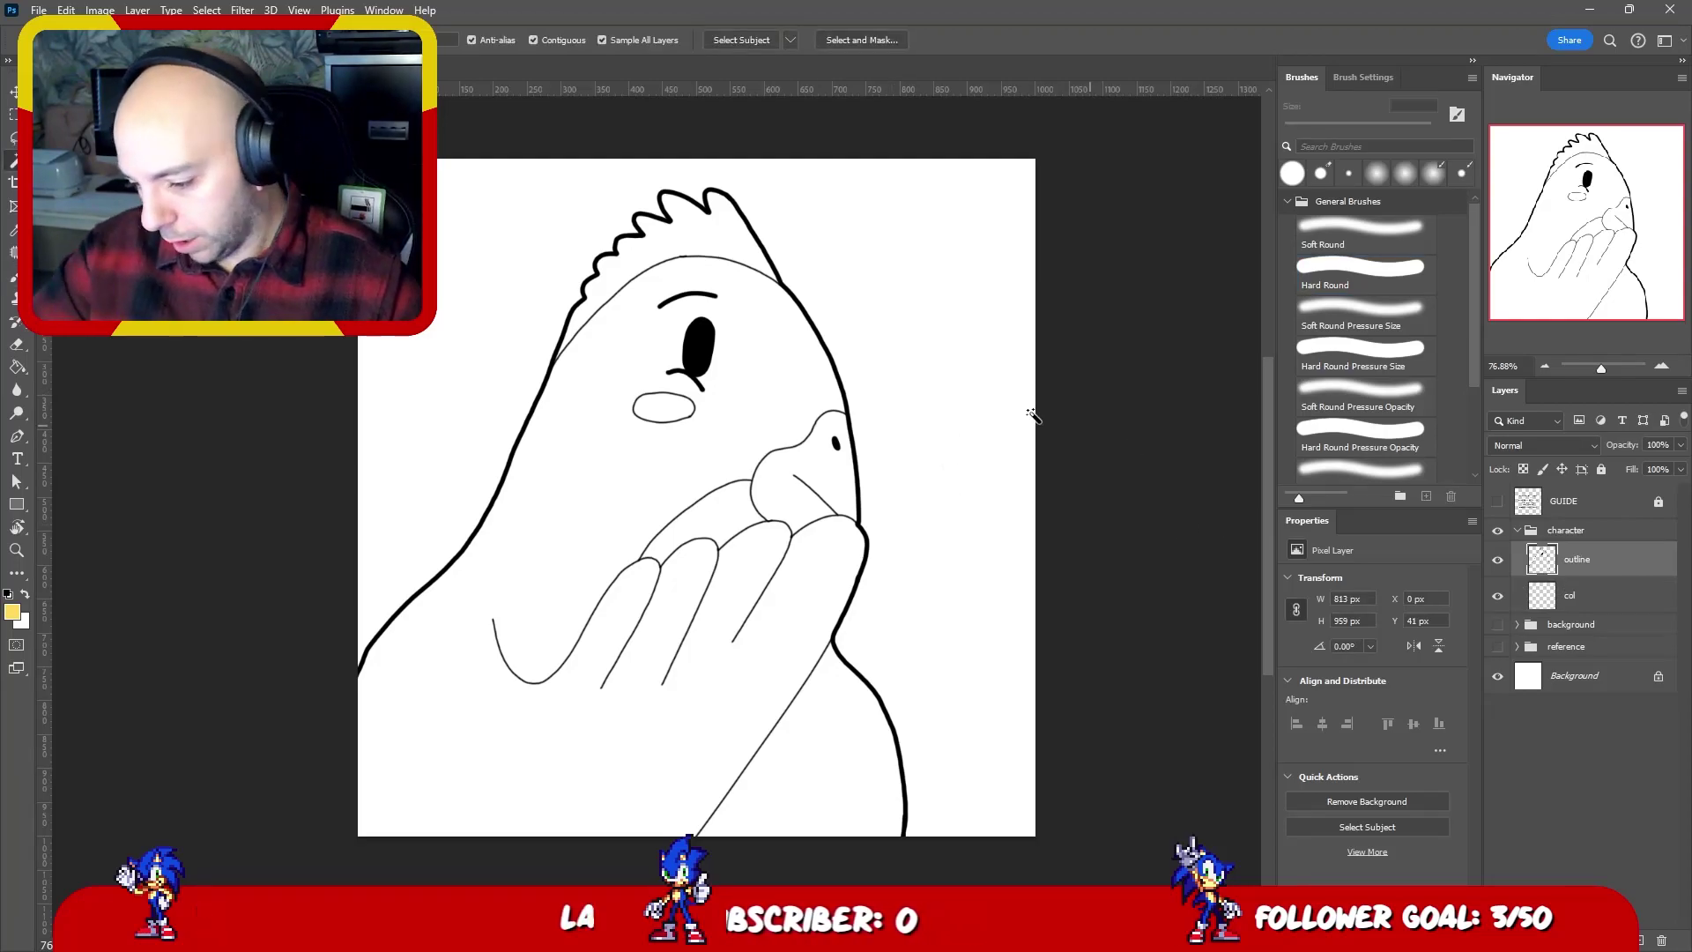
left_click(970, 364)
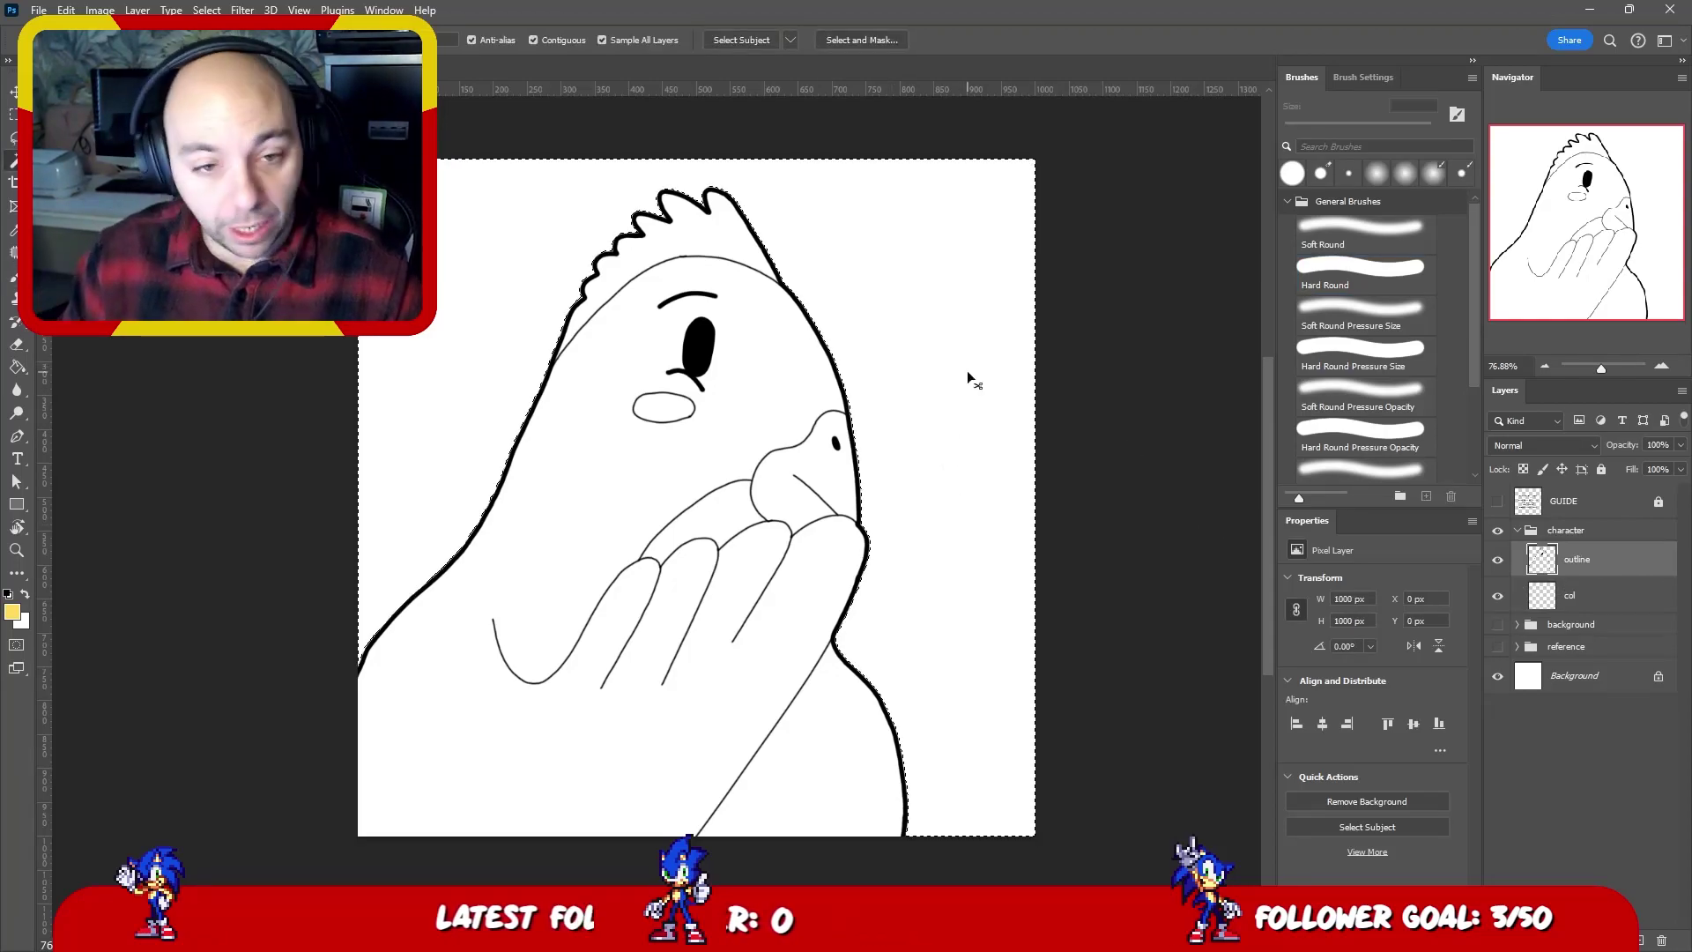
key("ctrl+shift+i")
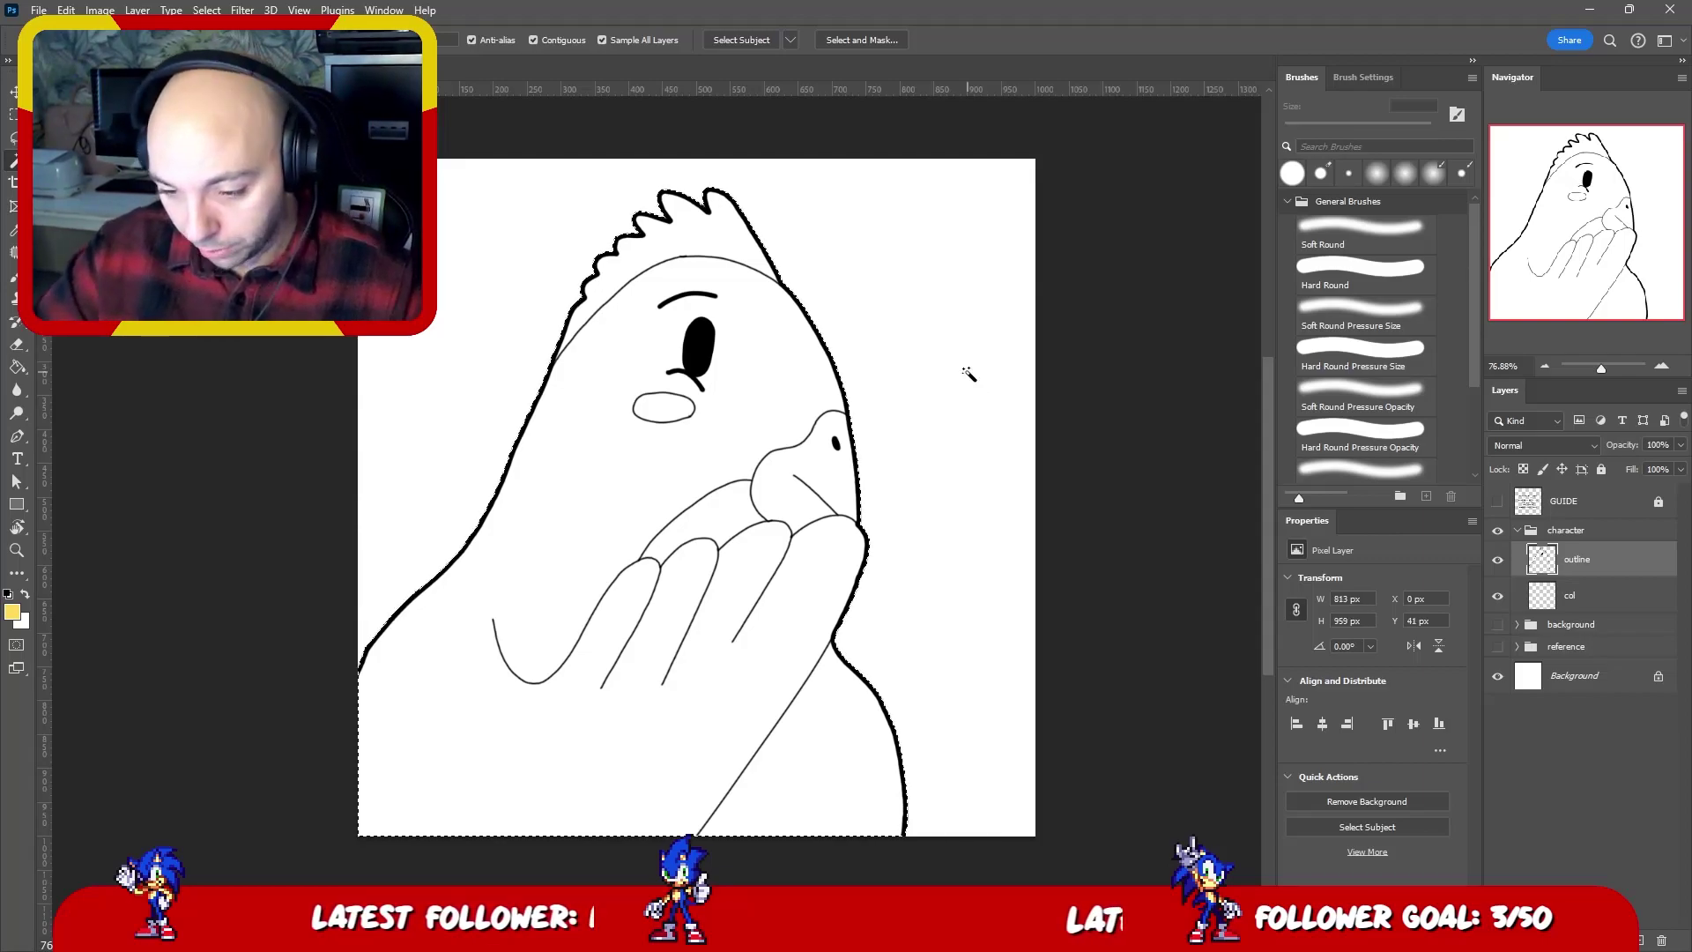
right_click(385, 373)
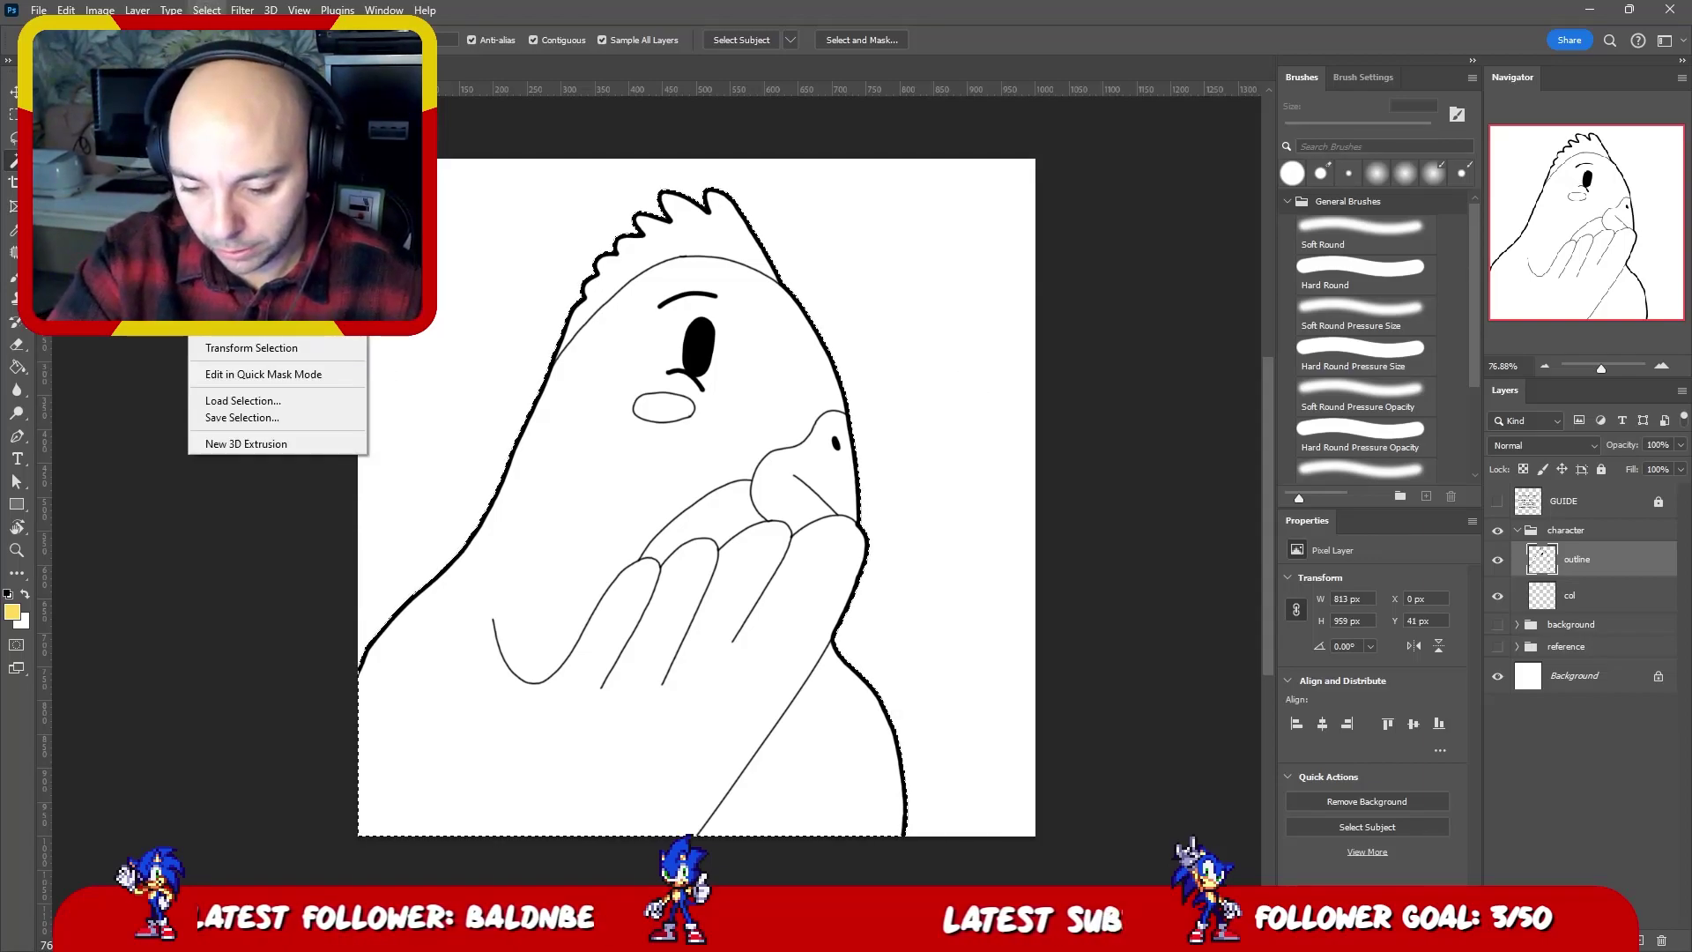
left_click(474, 328)
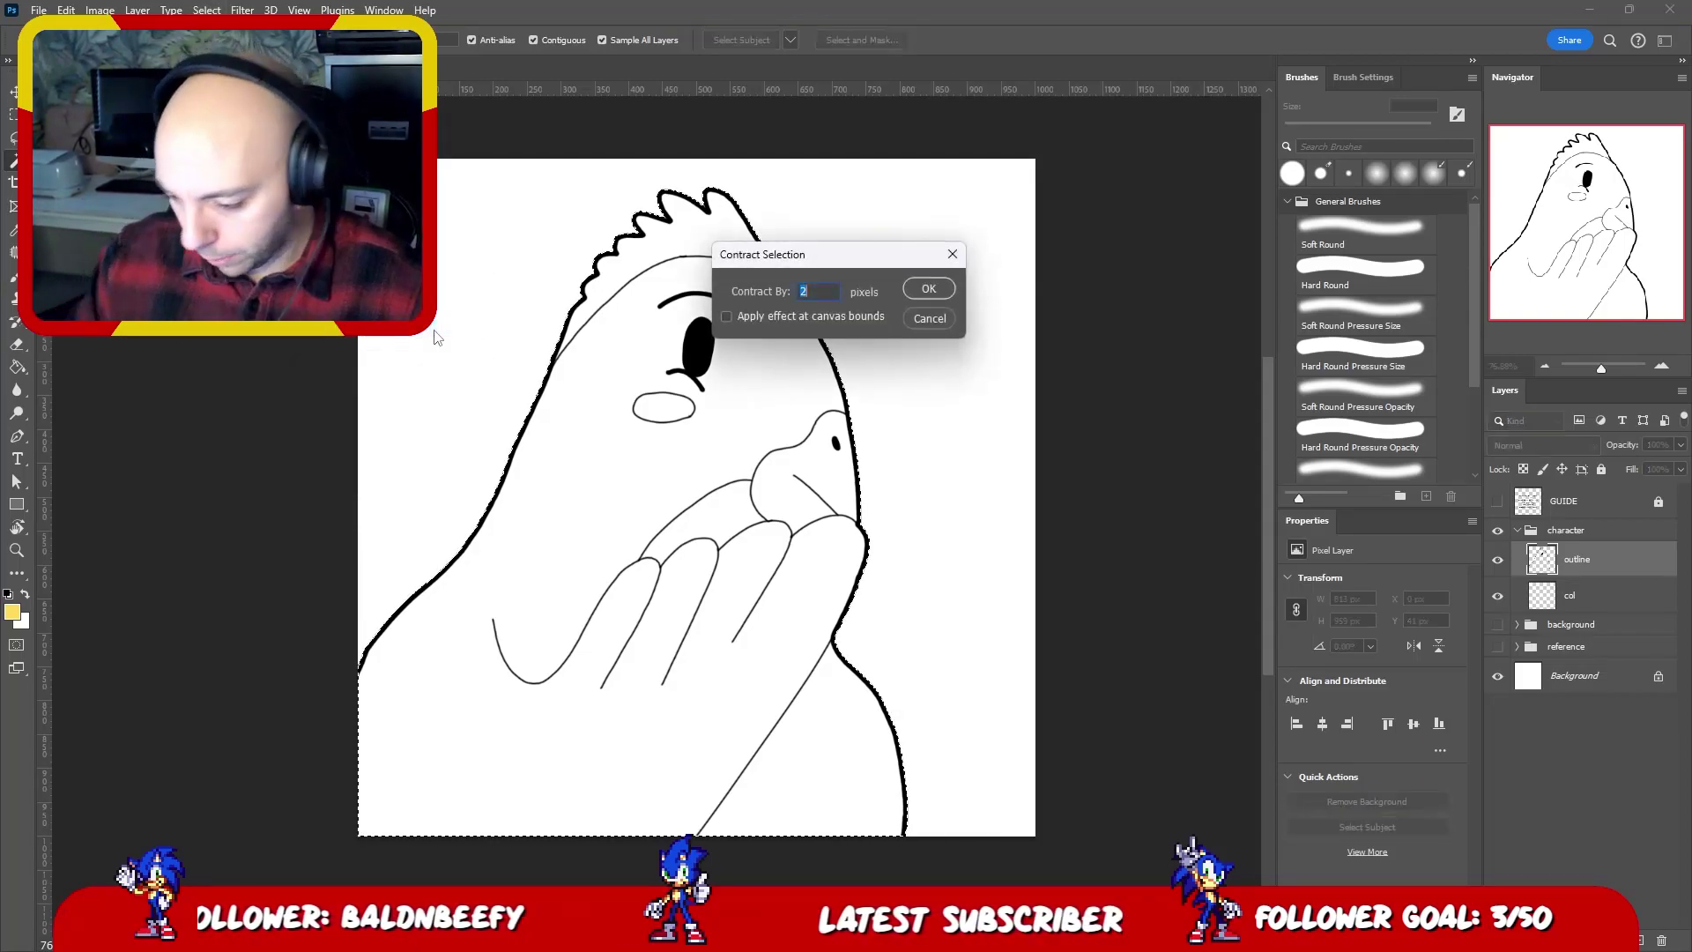
key("Return")
- Fill the contracted selection with yellow on the col layer
left_click(1605, 599)
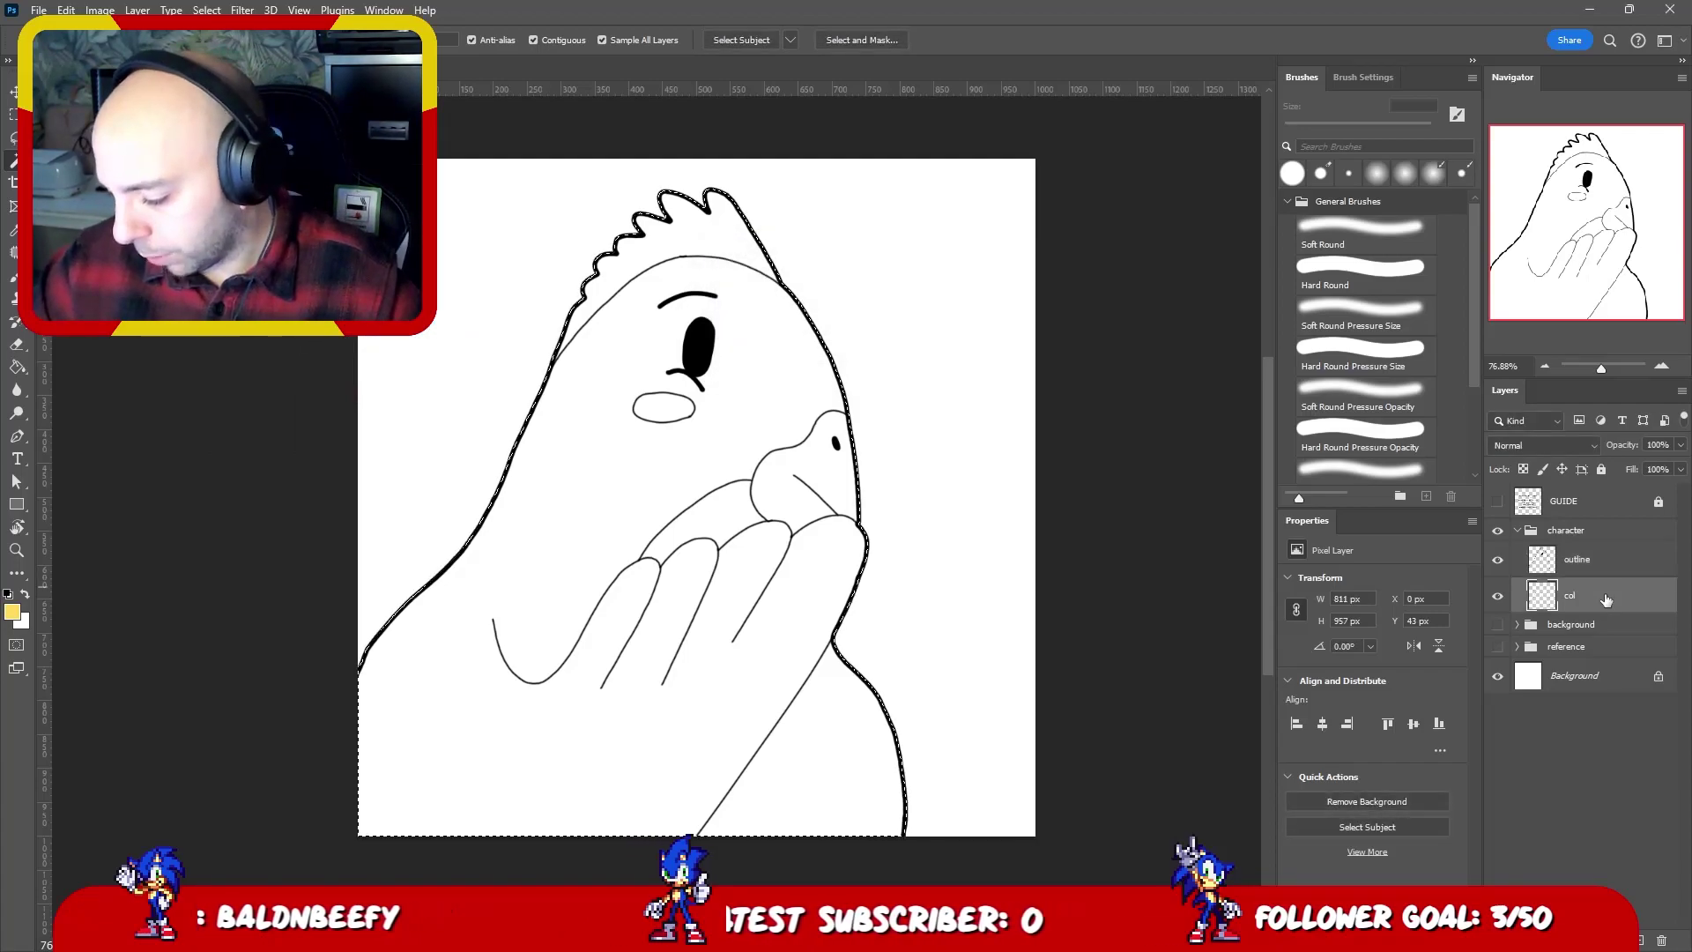
key("g")
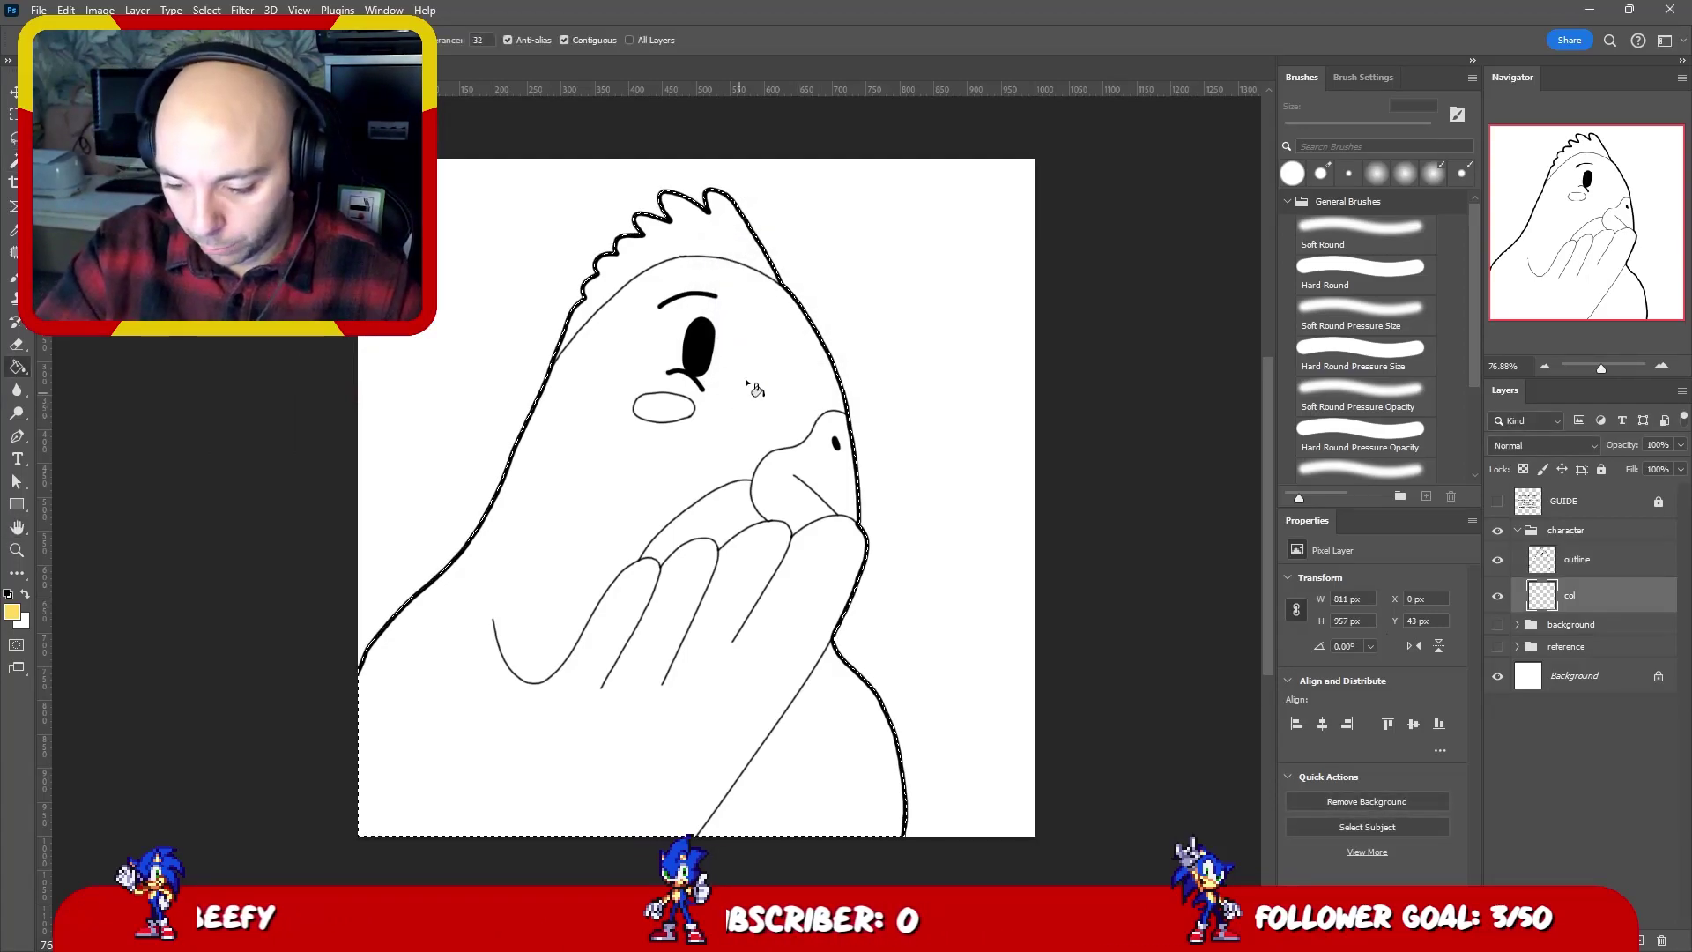
left_click(740, 375)
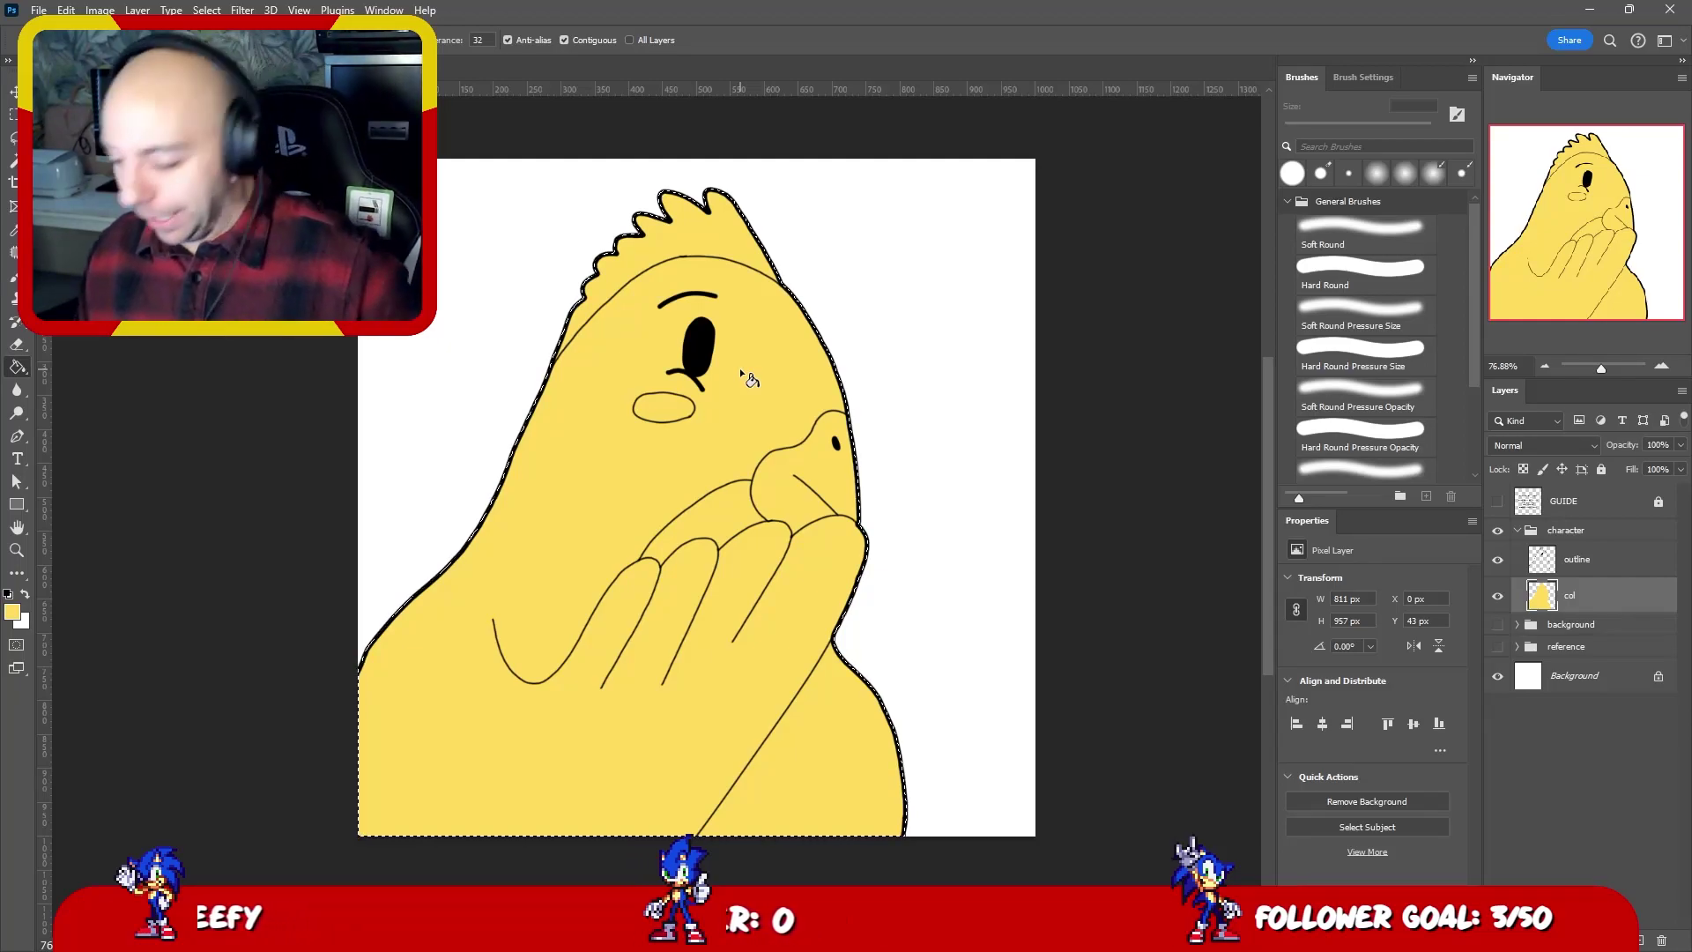
key("ctrl+d")
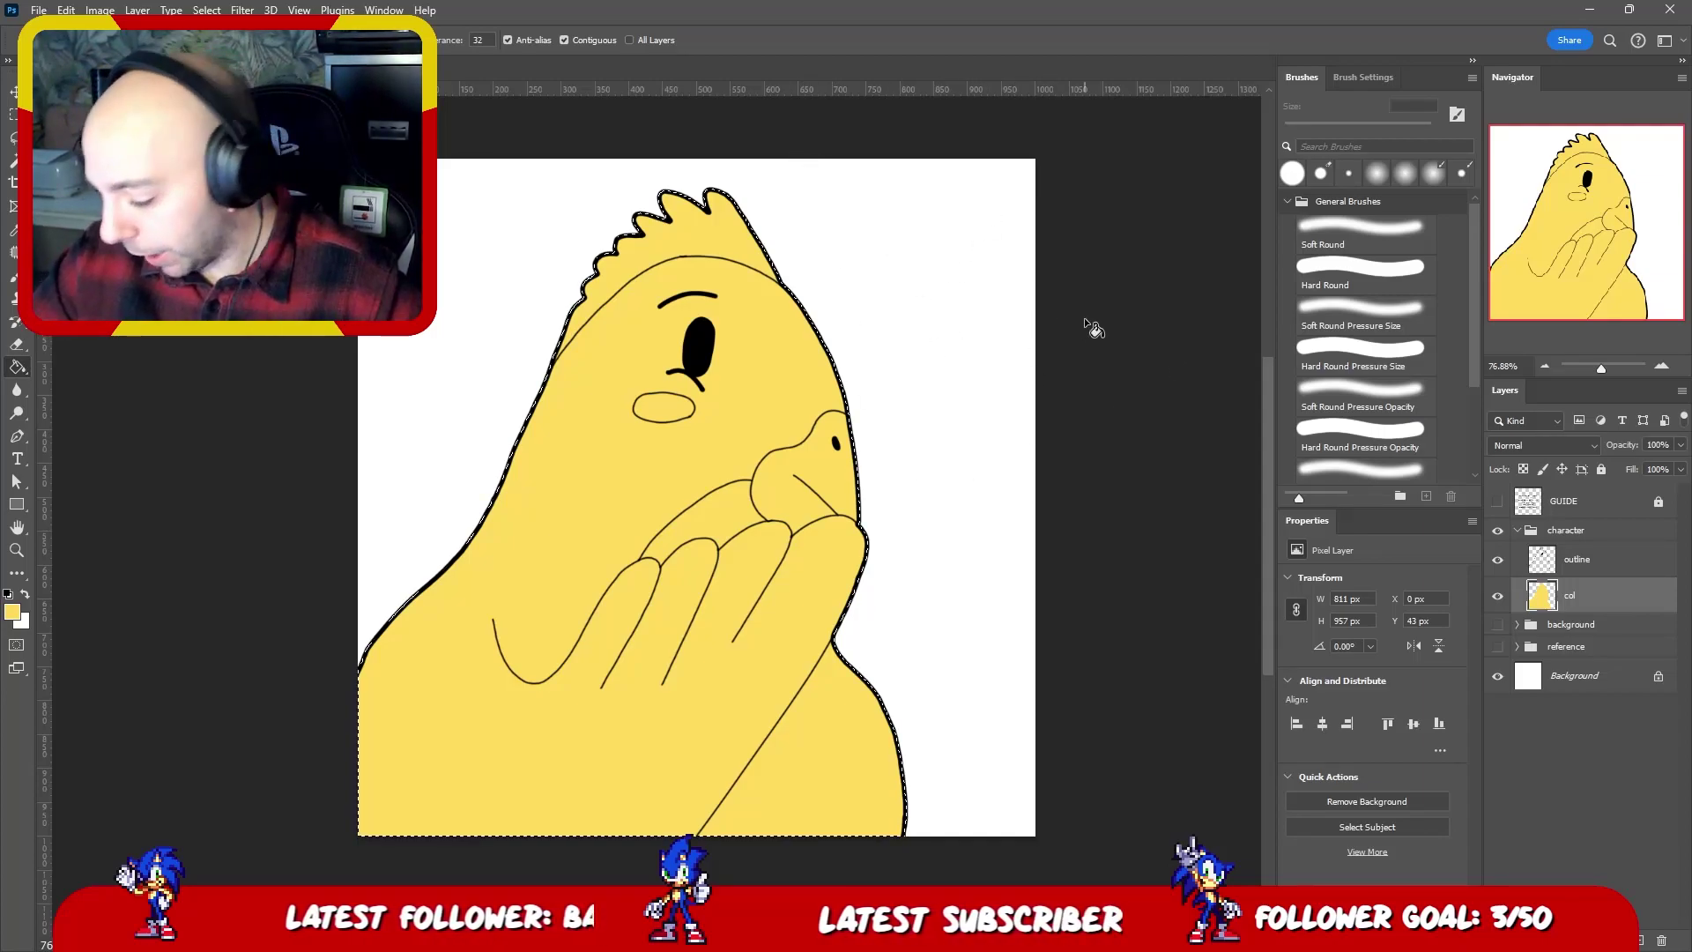
key("ctrl+z")
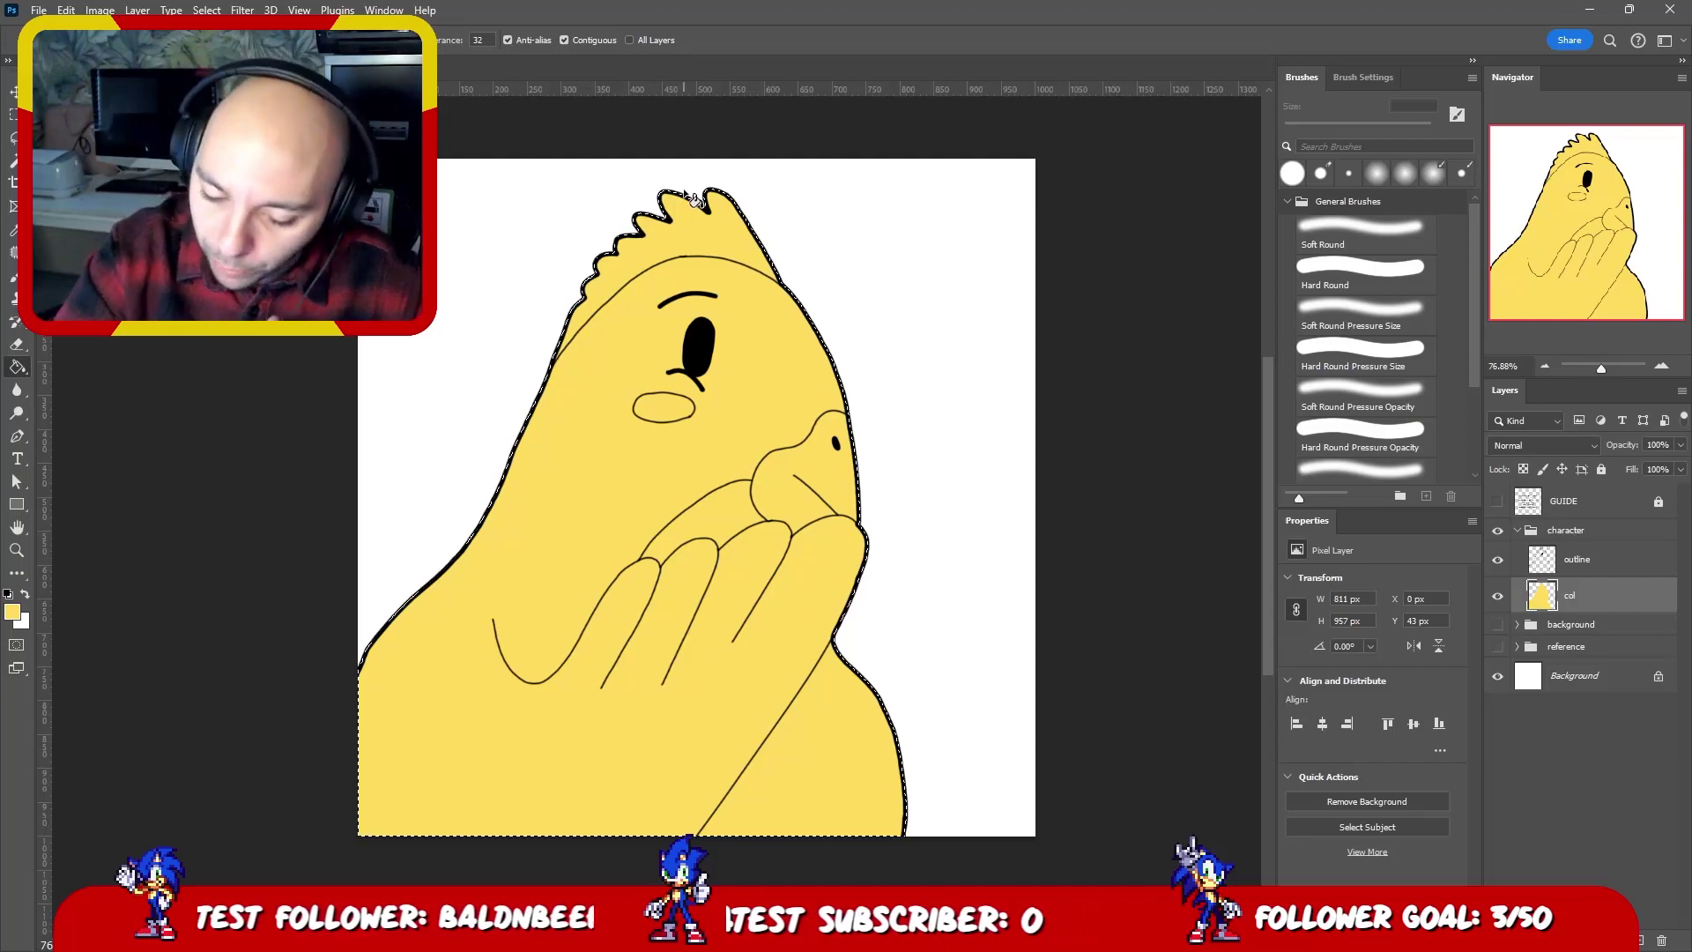
- Set the foreground colour to soft red #ff5e5e and zoom in on the head
left_click(14, 609)
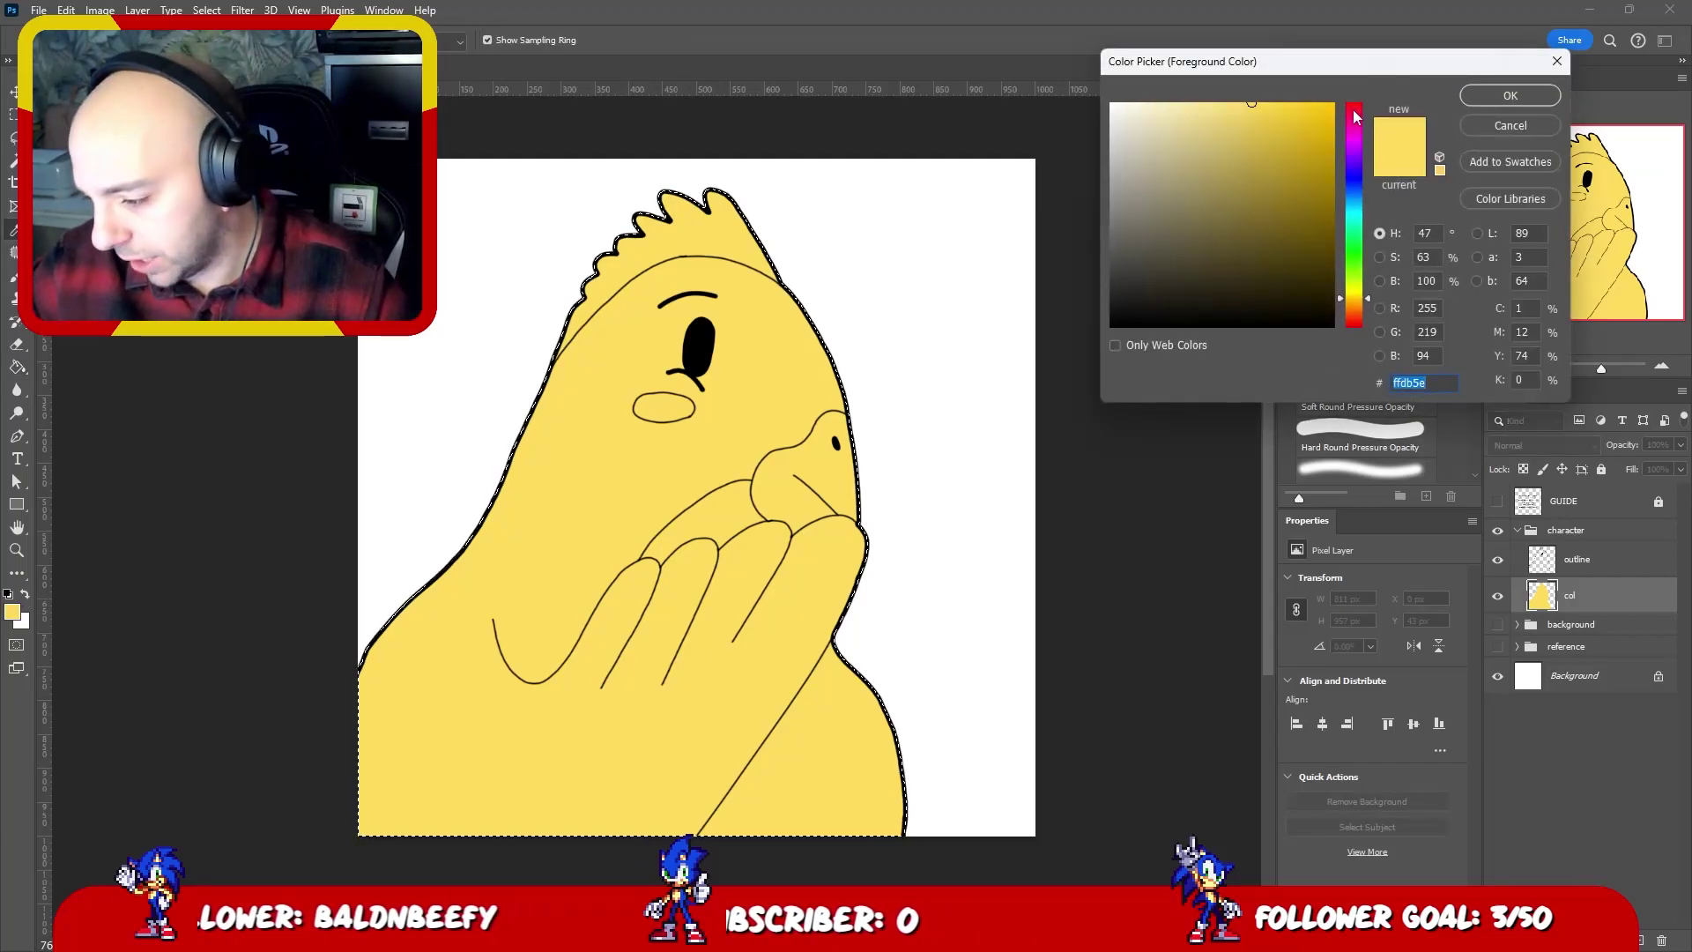
type("ff5e5e")
left_click(1511, 95)
key("z")
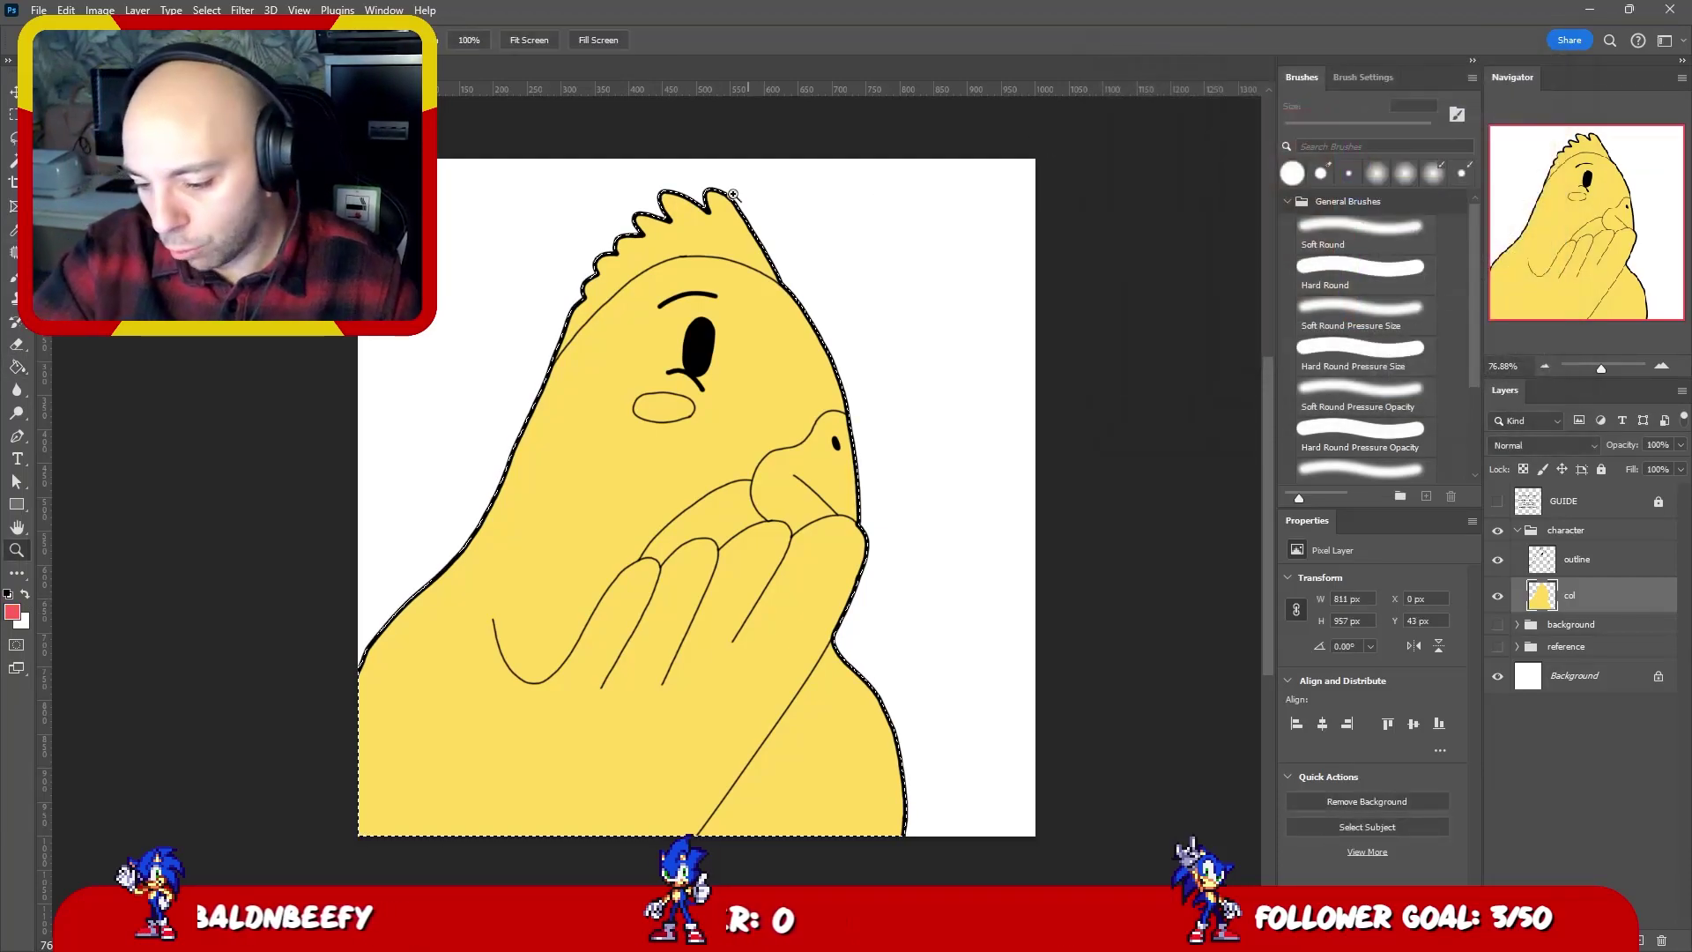
left_click_drag(722, 193, 790, 224)
key("b")
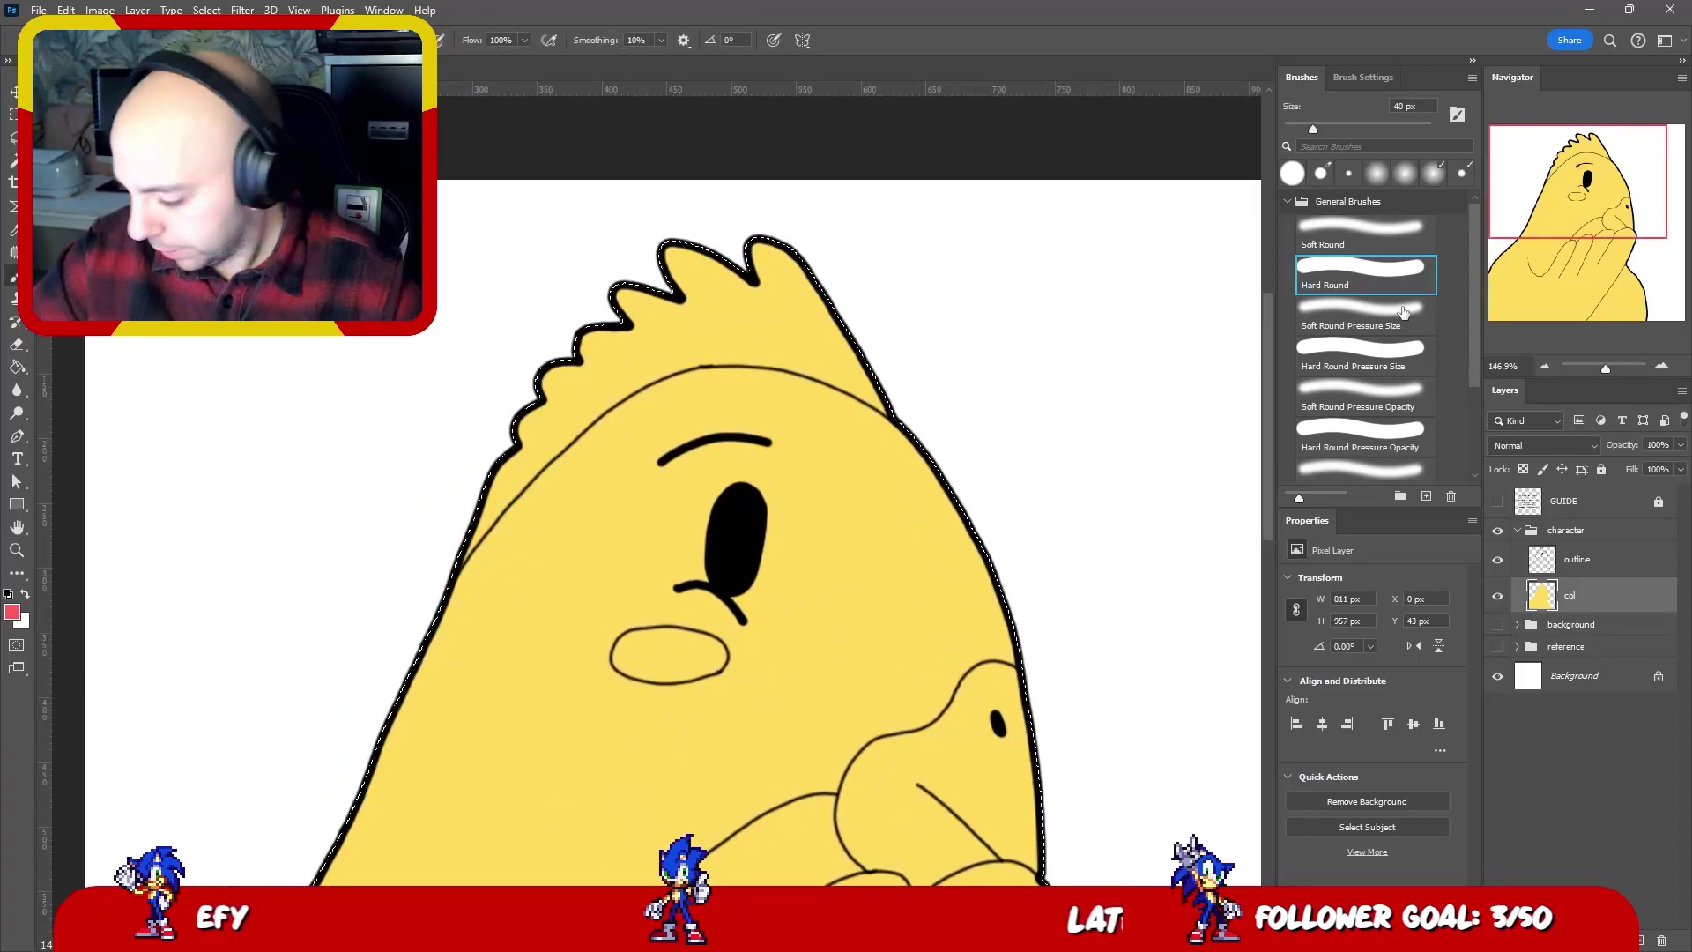
- Select the crest on the outline layer and expand the selection by 2 px
left_click(1556, 557)
key("ctrl+d")
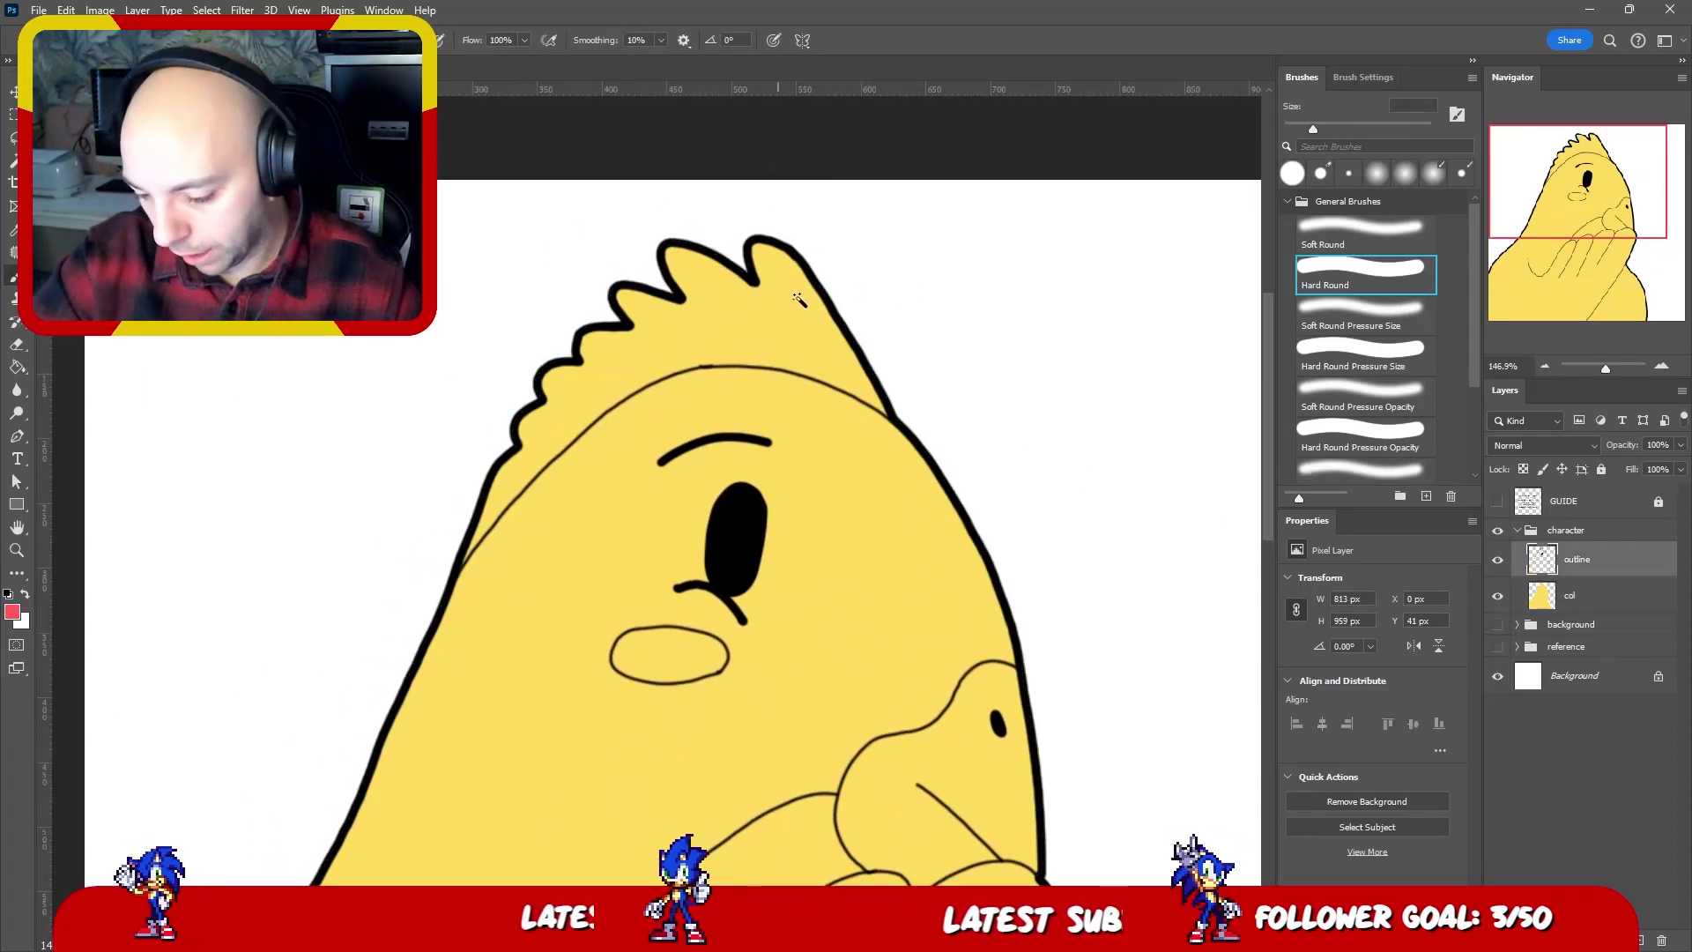
key("w")
left_click(796, 319)
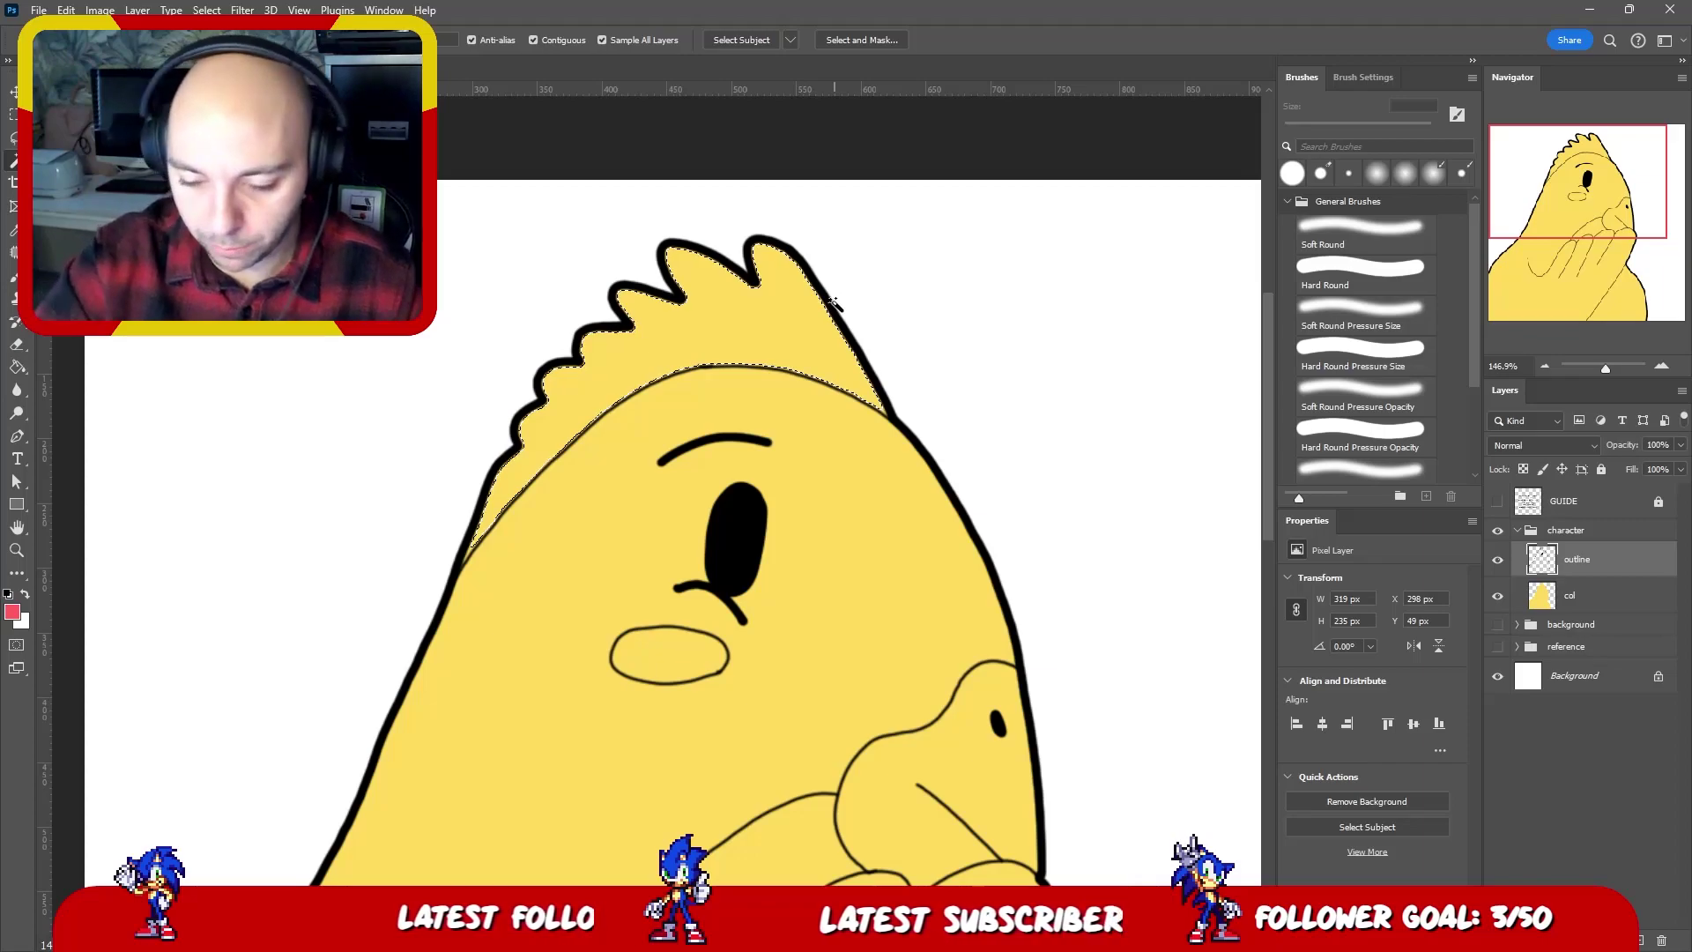
left_click(242, 9)
mouse_move(208, 10)
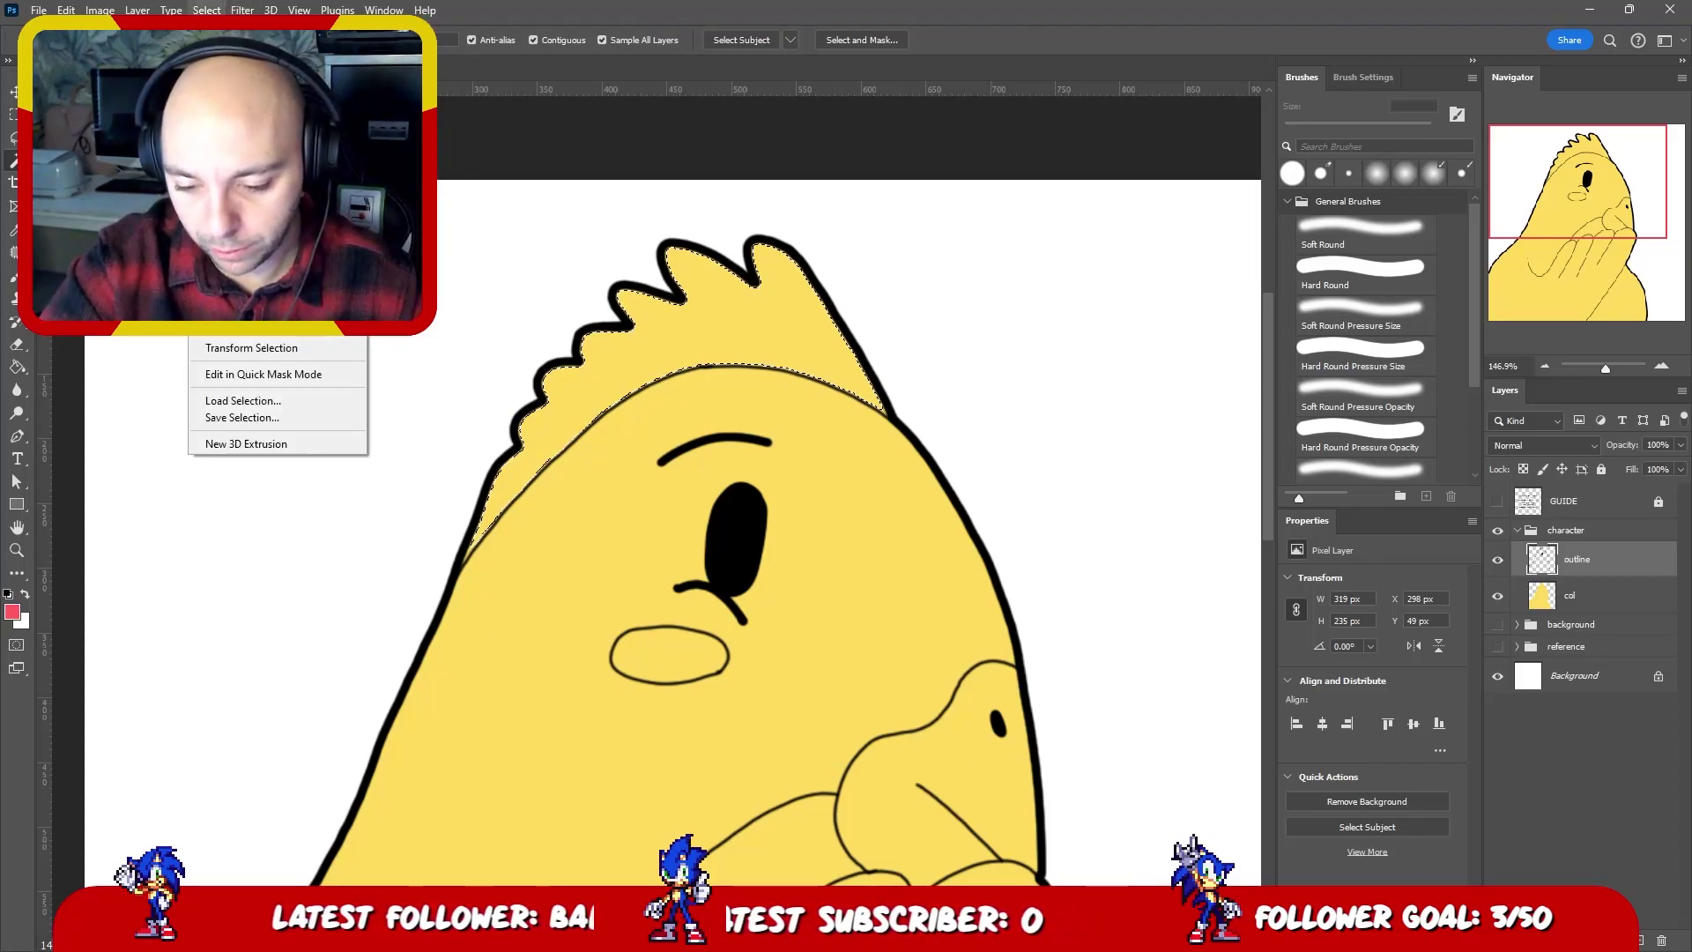
mouse_move(229, 277)
left_click(414, 312)
type("2")
key("Return")
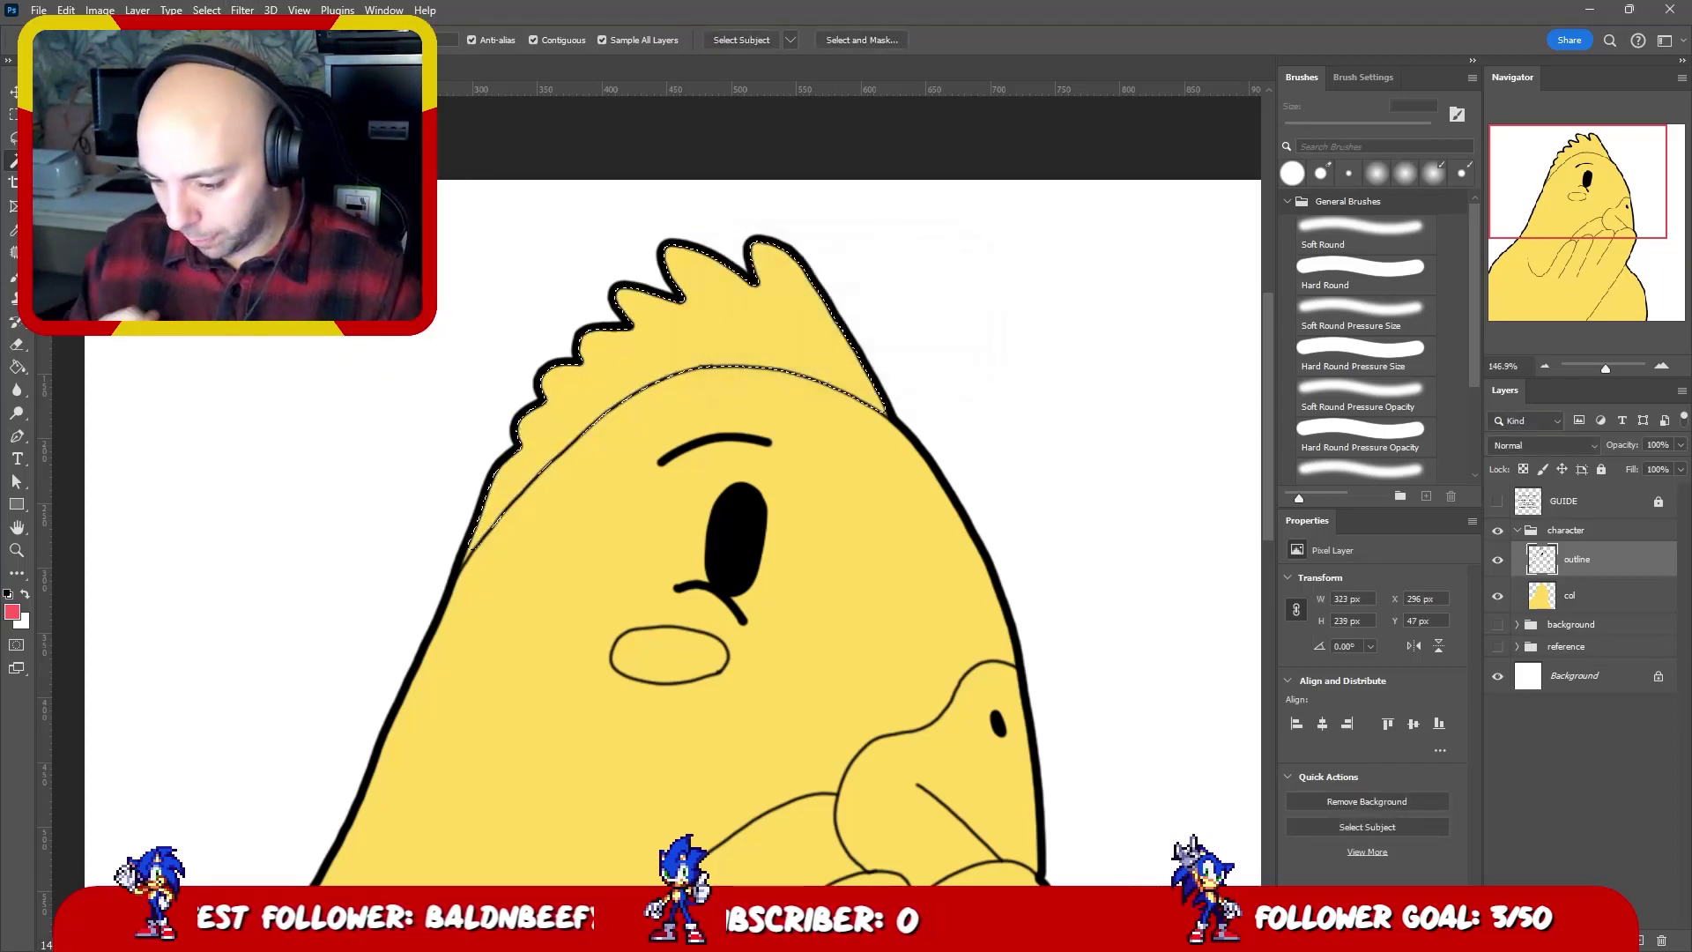
- Fill the crest selection with red on the col layer and deselect
left_click(1578, 599)
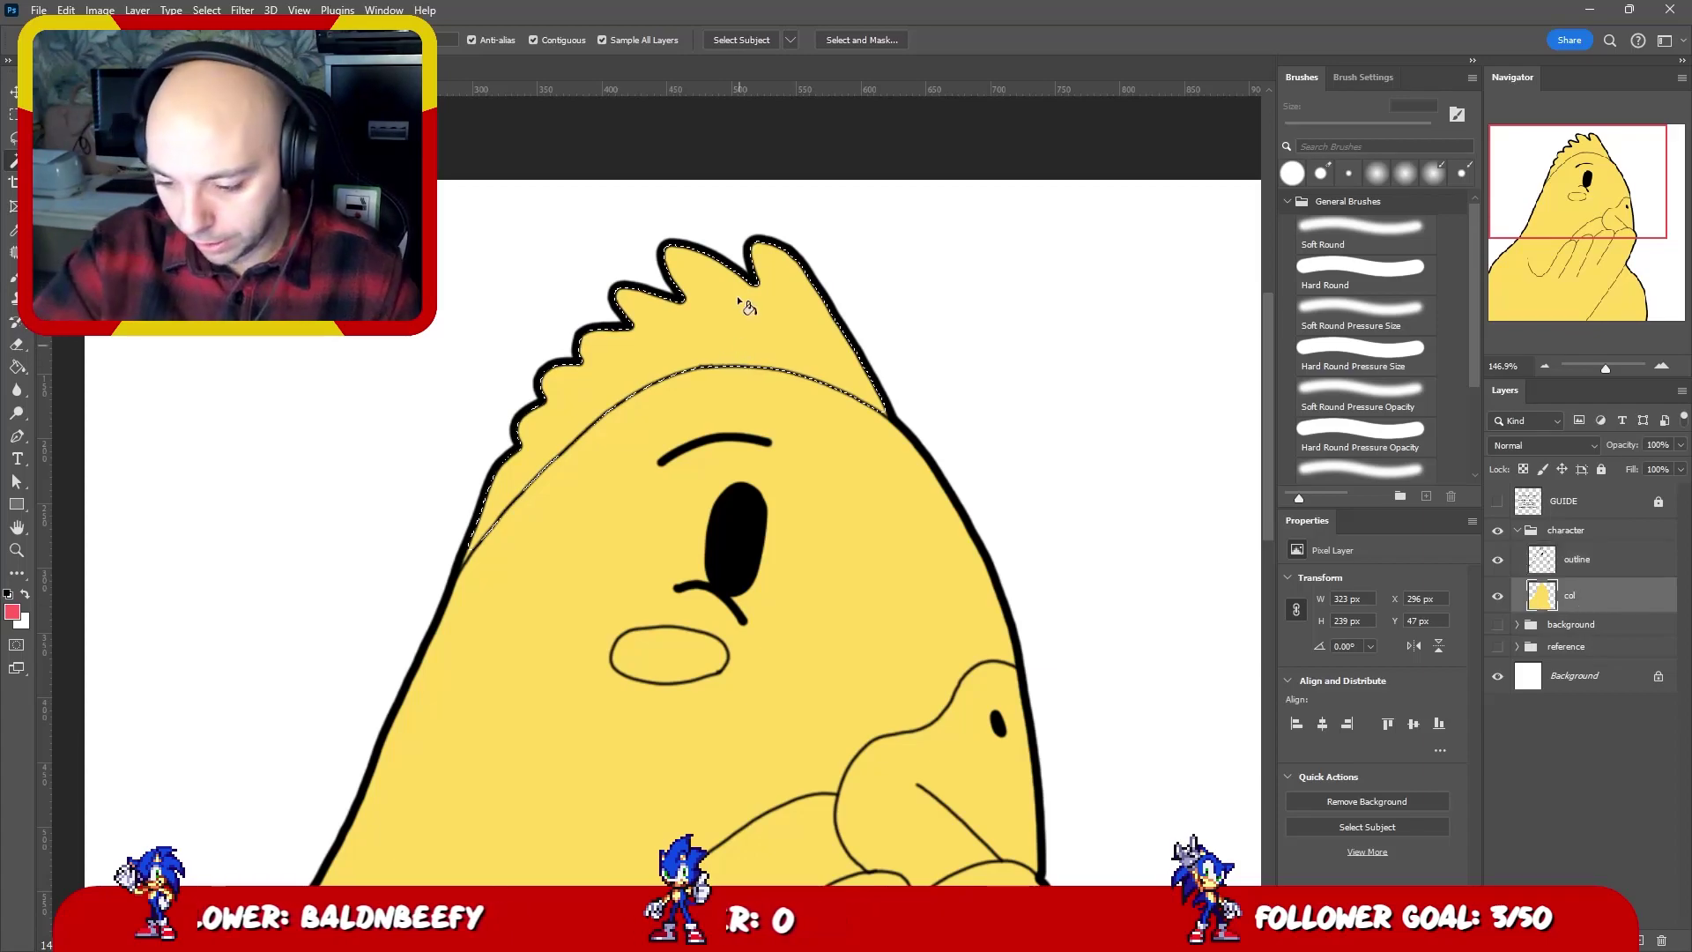
key("g")
left_click(752, 317)
key("ctrl+d")
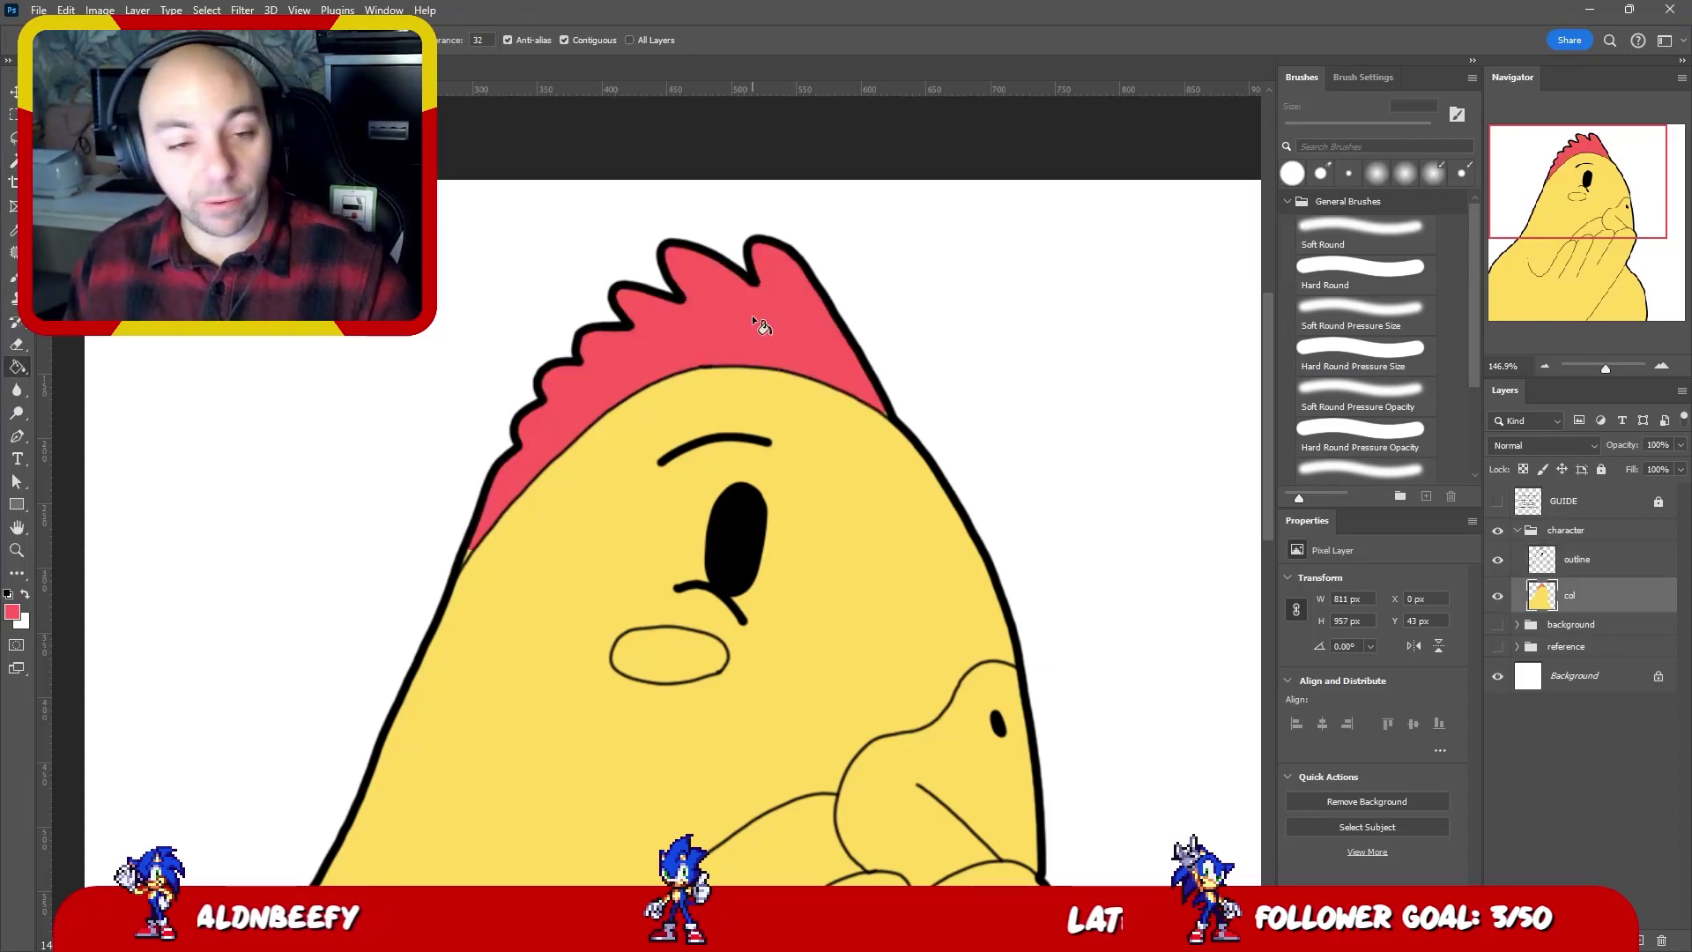
key("b")
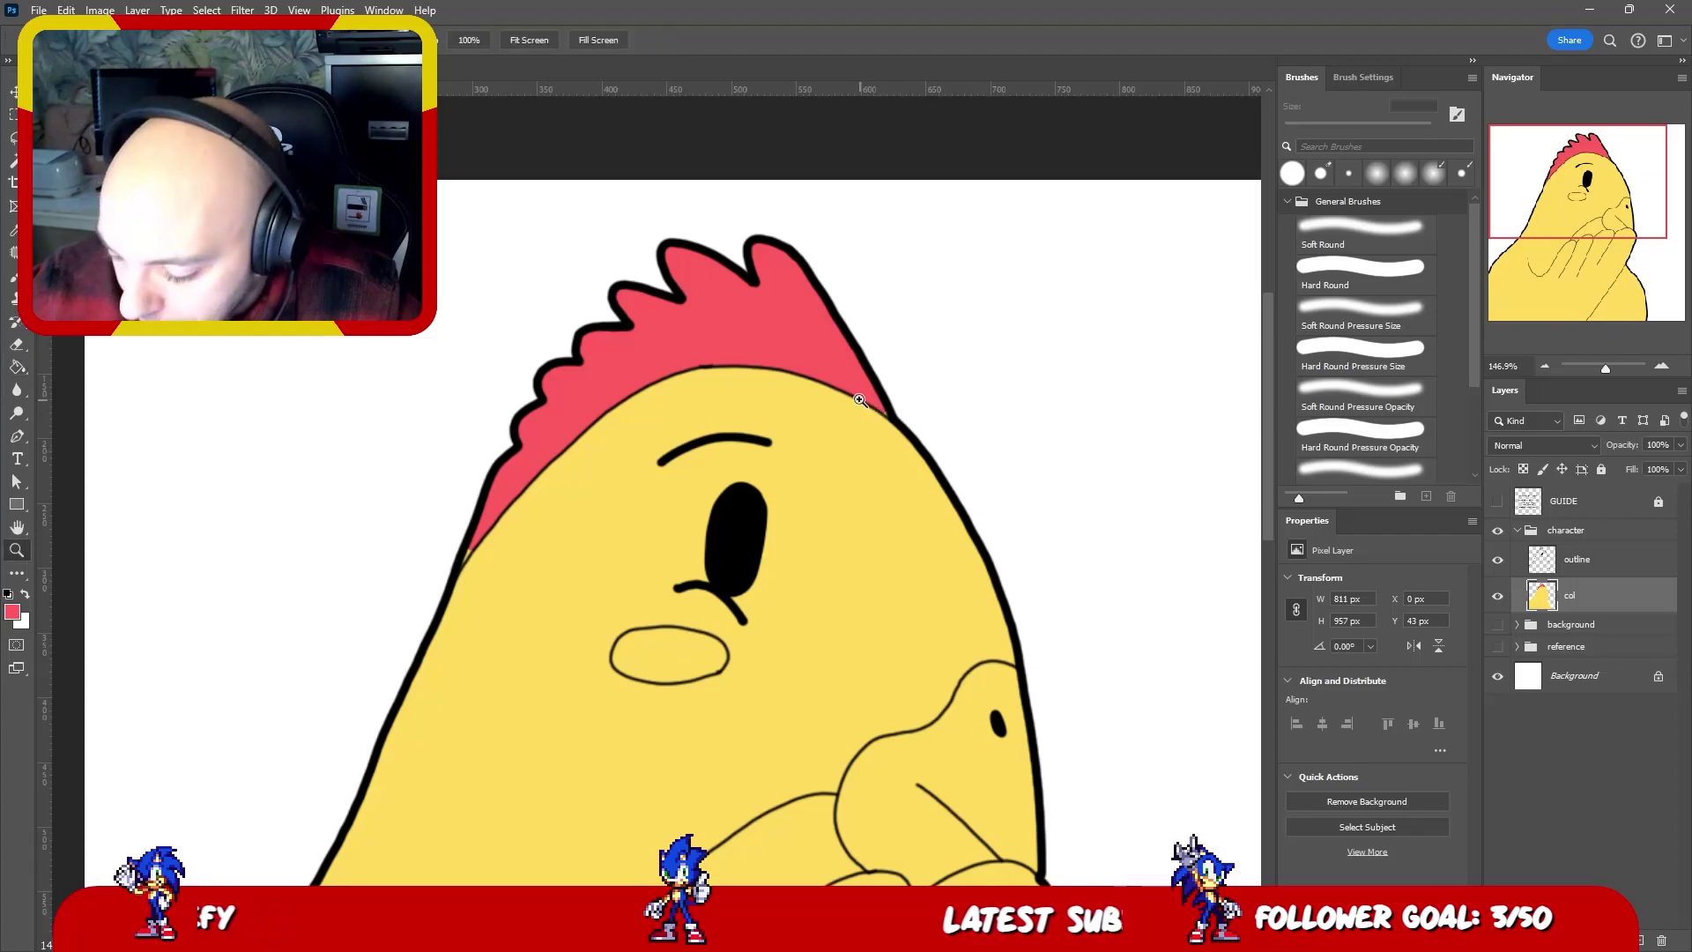
key("z")
left_click(903, 421)
- Dab red into the crest–outline gap with a 5 px brush, then zoom back out
key("b")
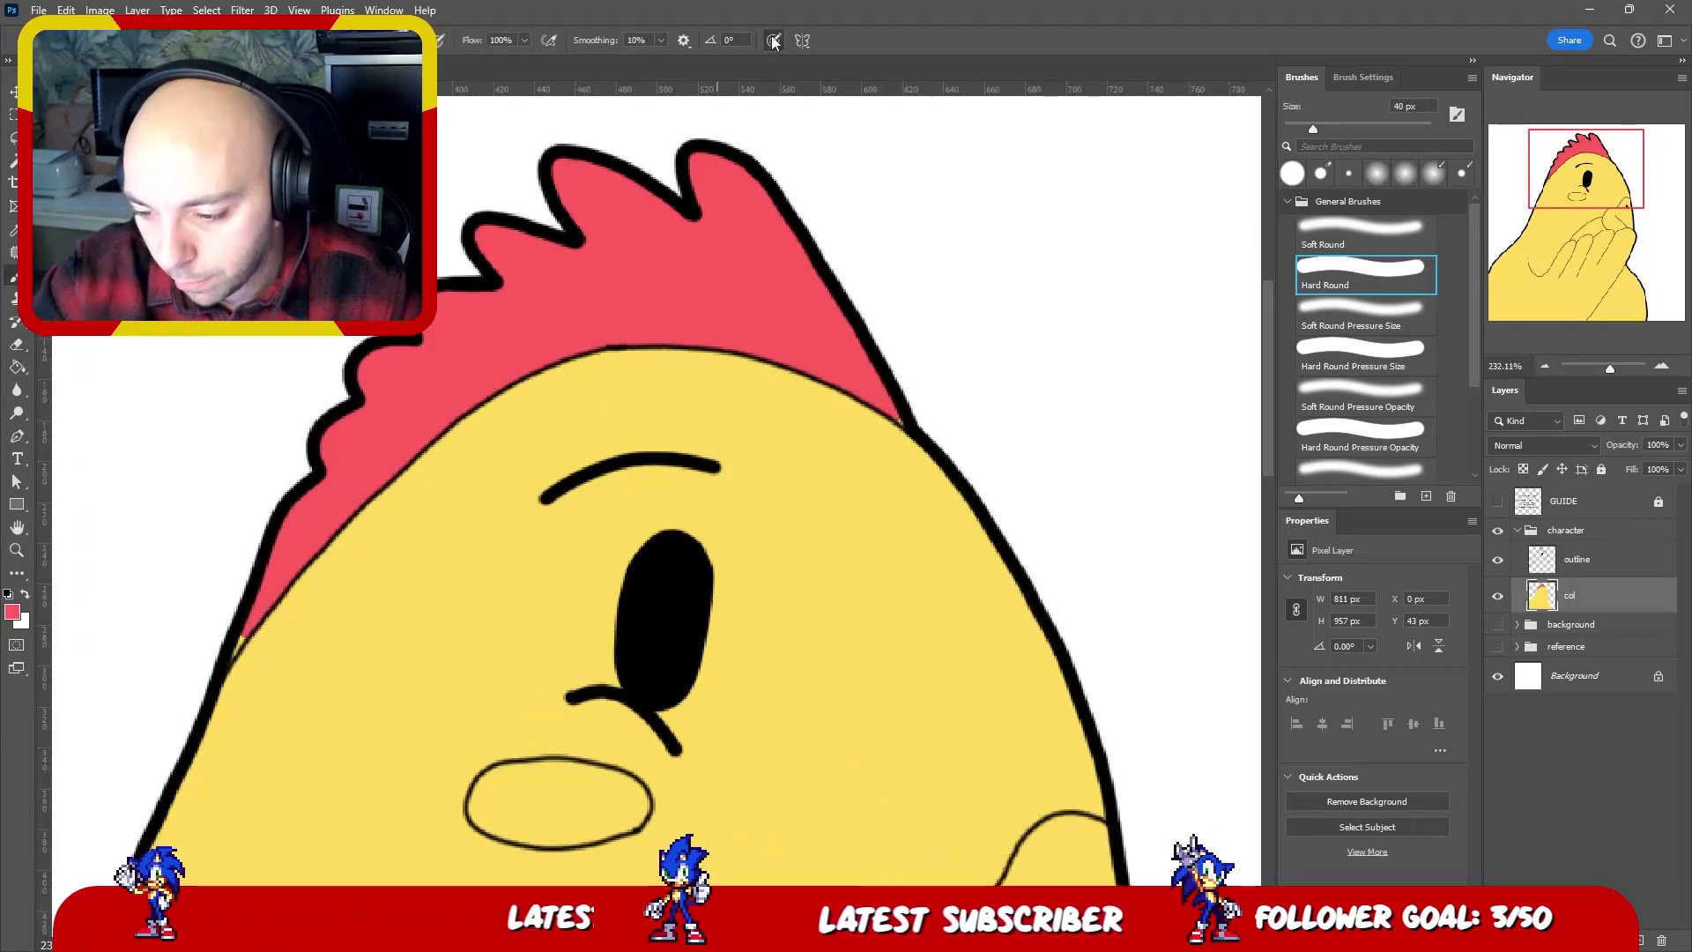
key("bracketleft")
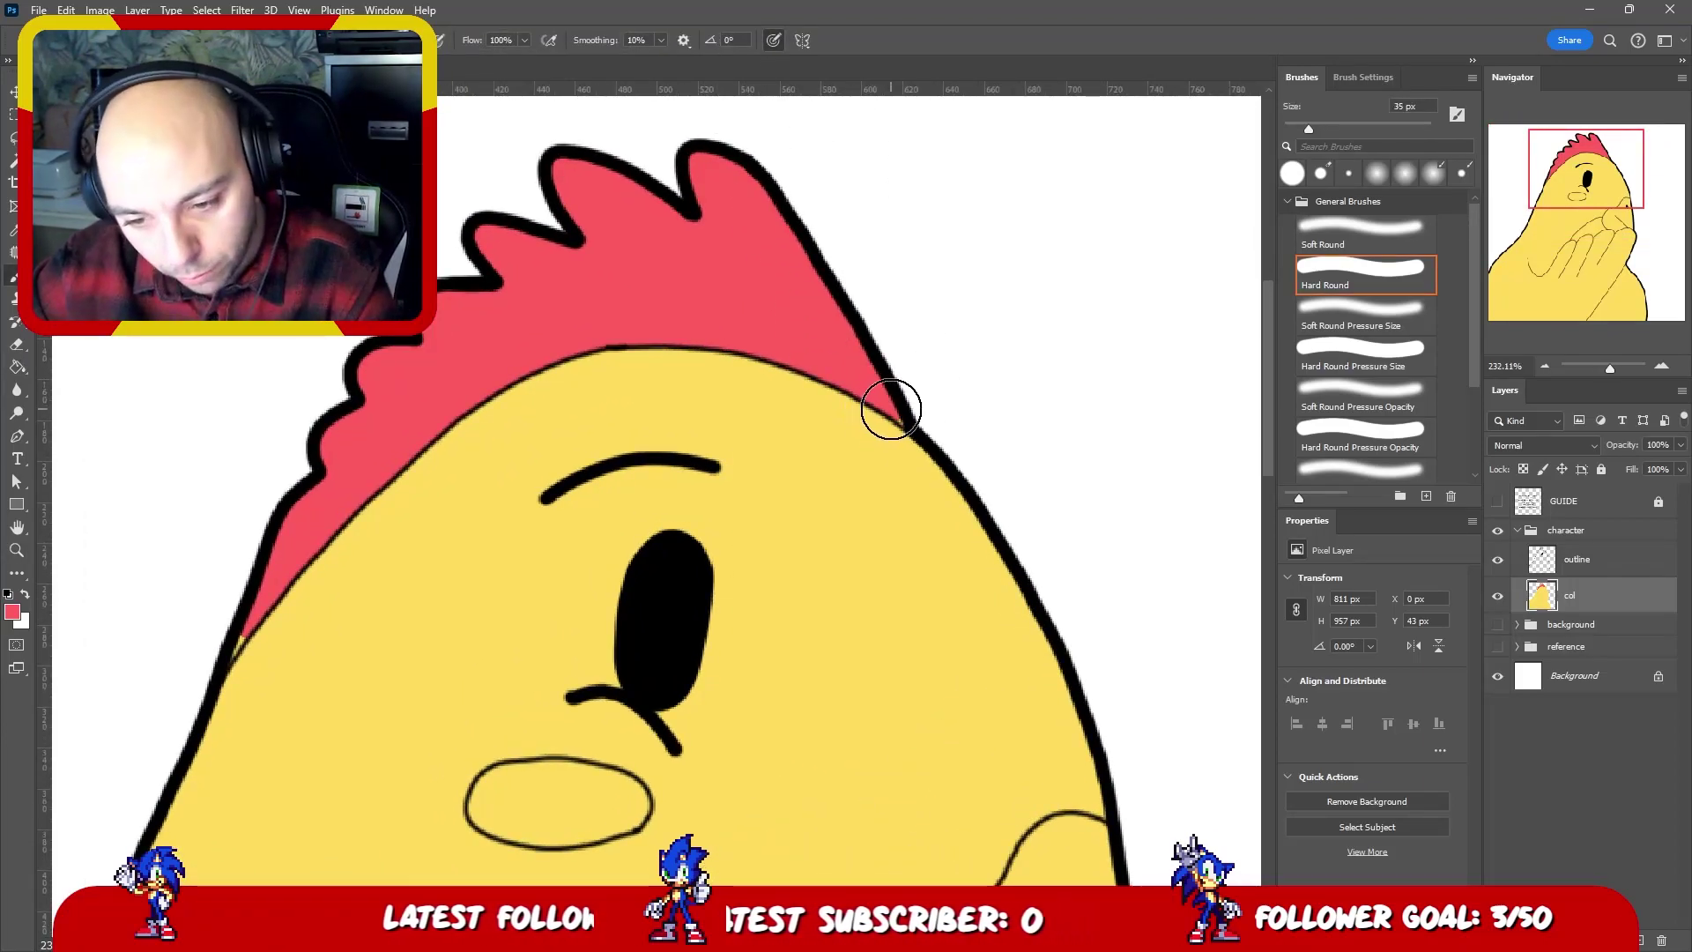
key("bracketleft")
key("bracketleft")
key("bracketleft")
key("bracketleft")
key("bracketleft")
key("bracketleft")
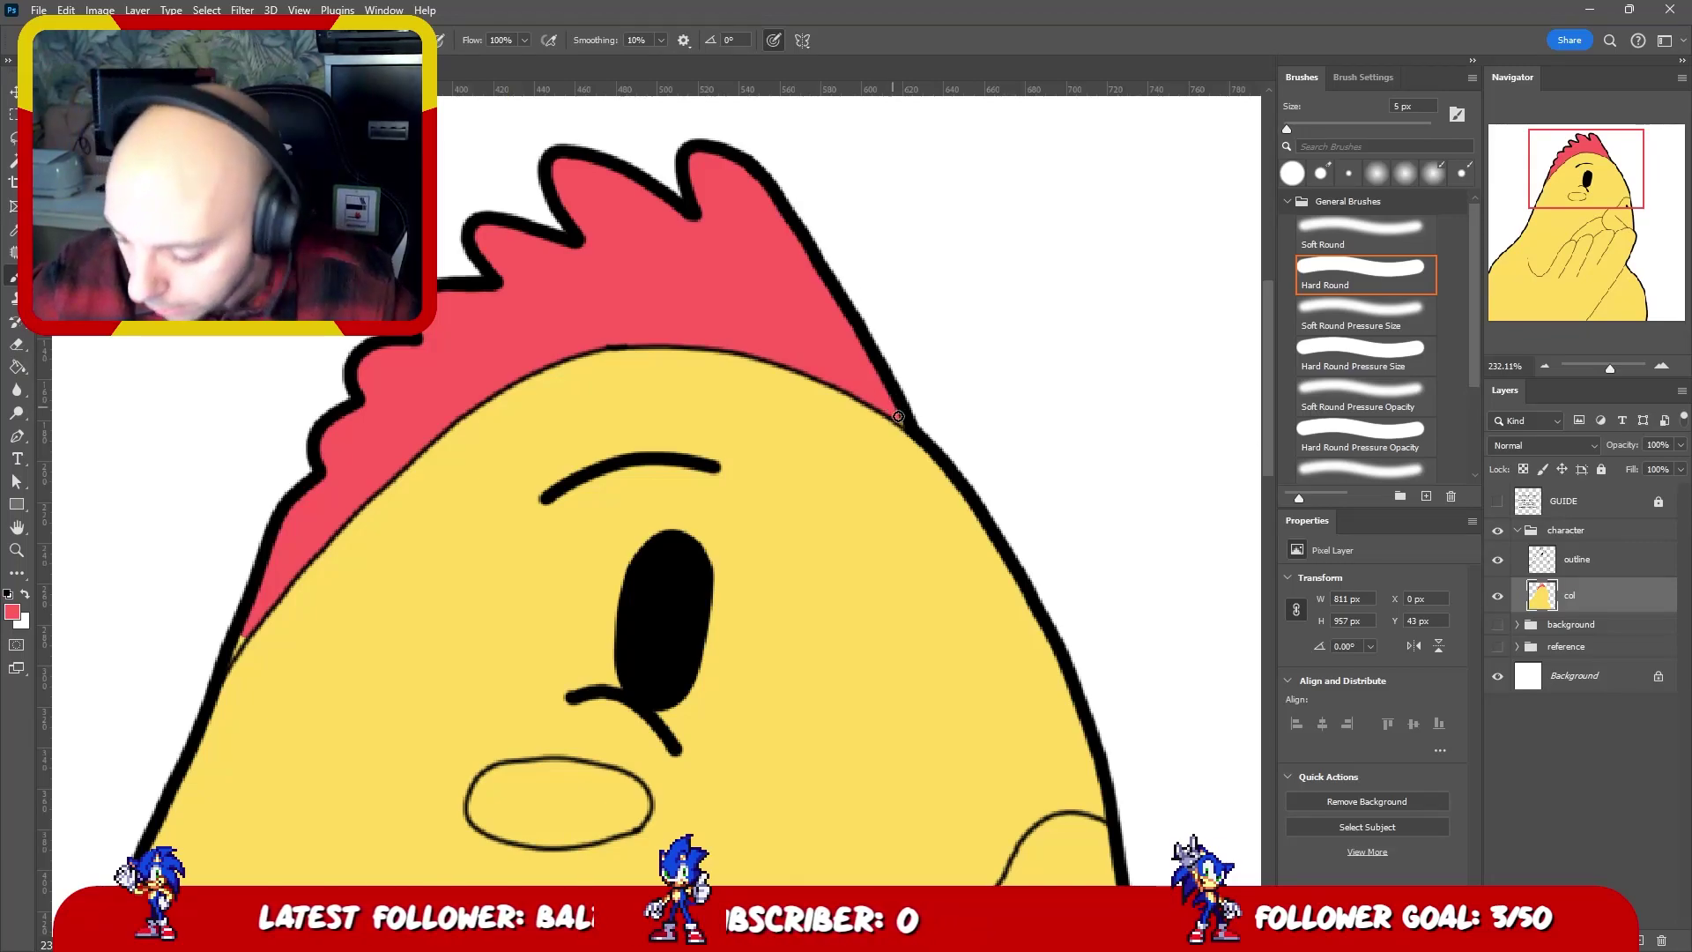
left_click(898, 417)
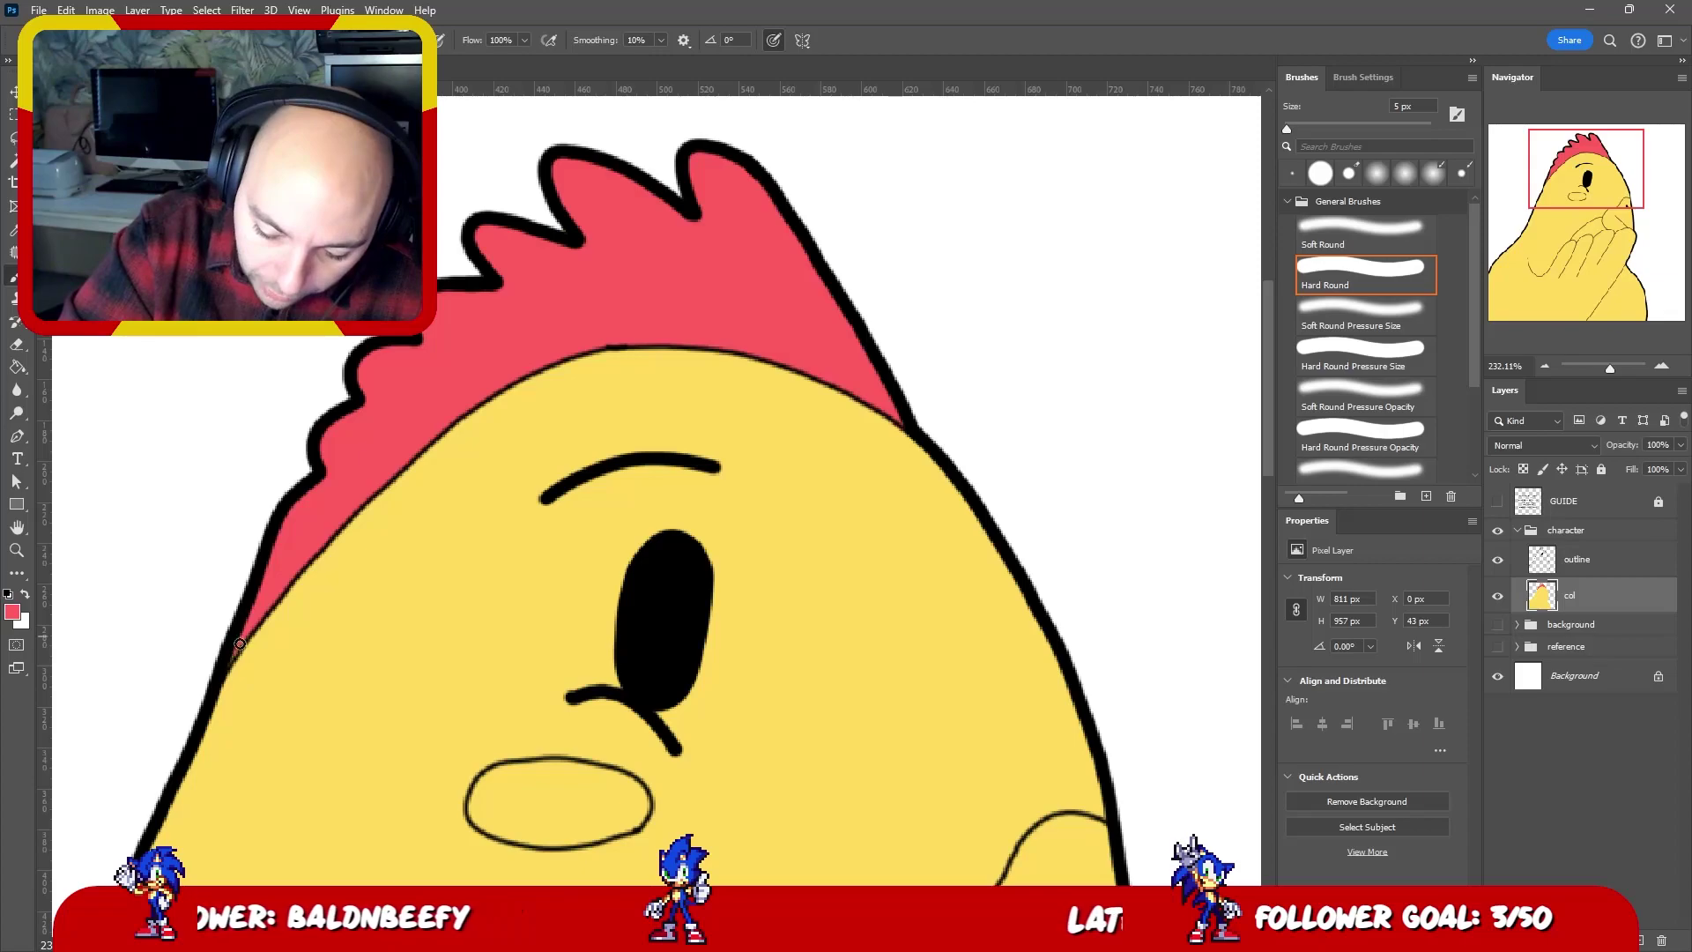
key("z")
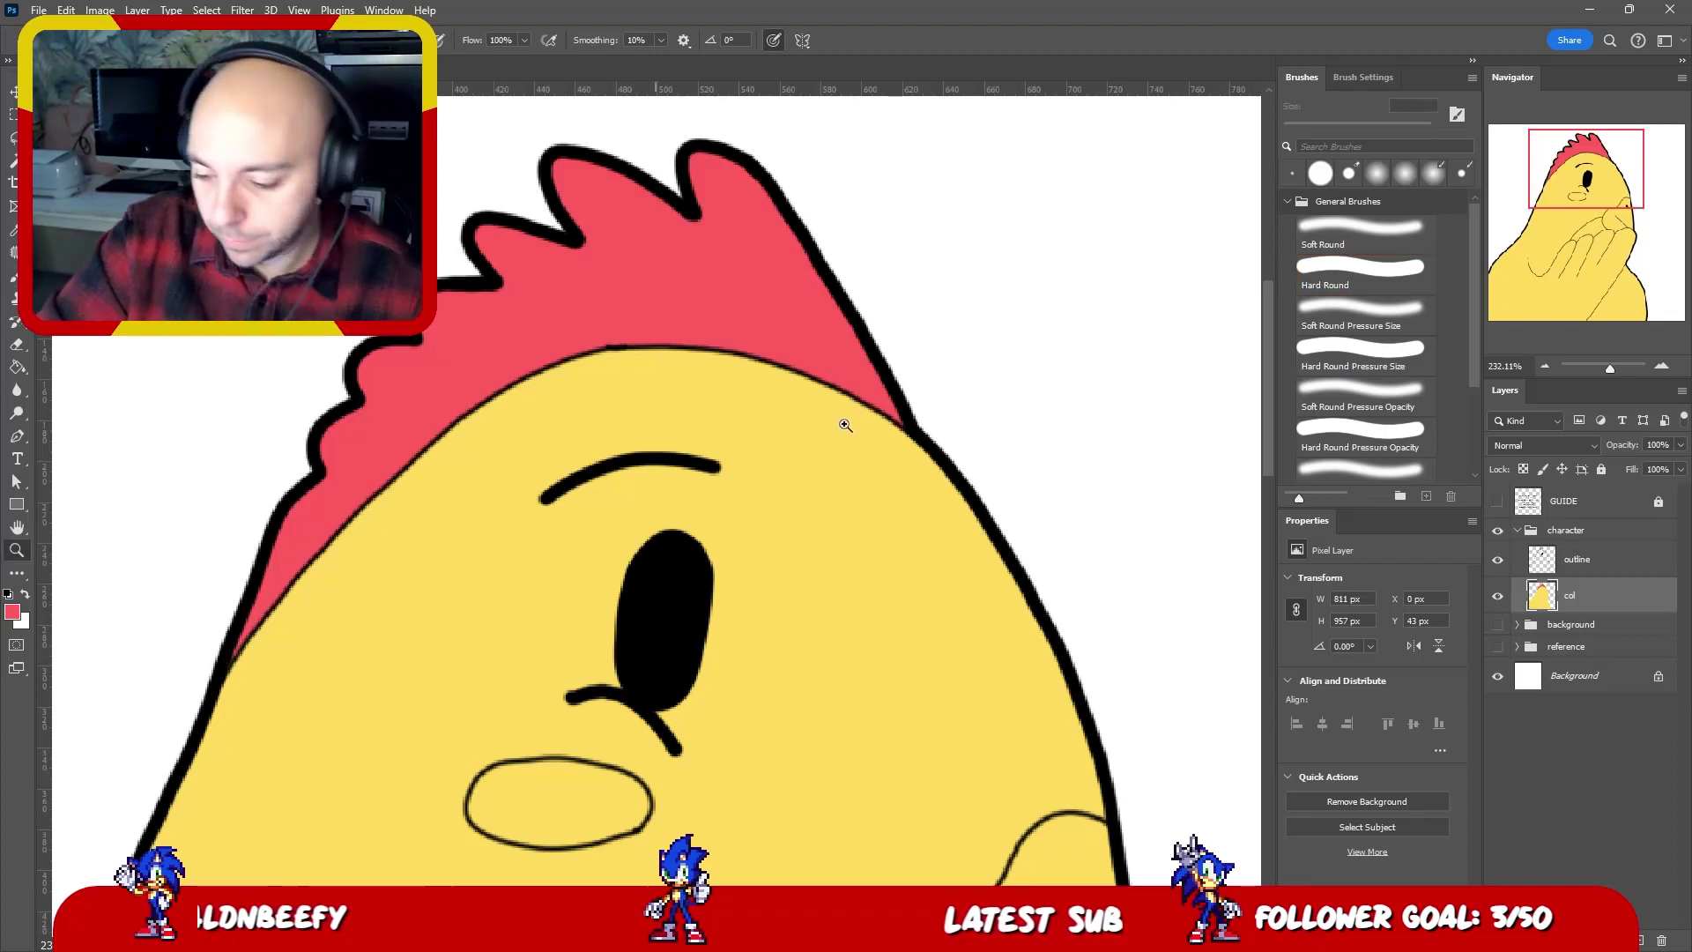
scroll(846, 422, "down", 6)
key("v")
scroll(776, 378, "down", 1)
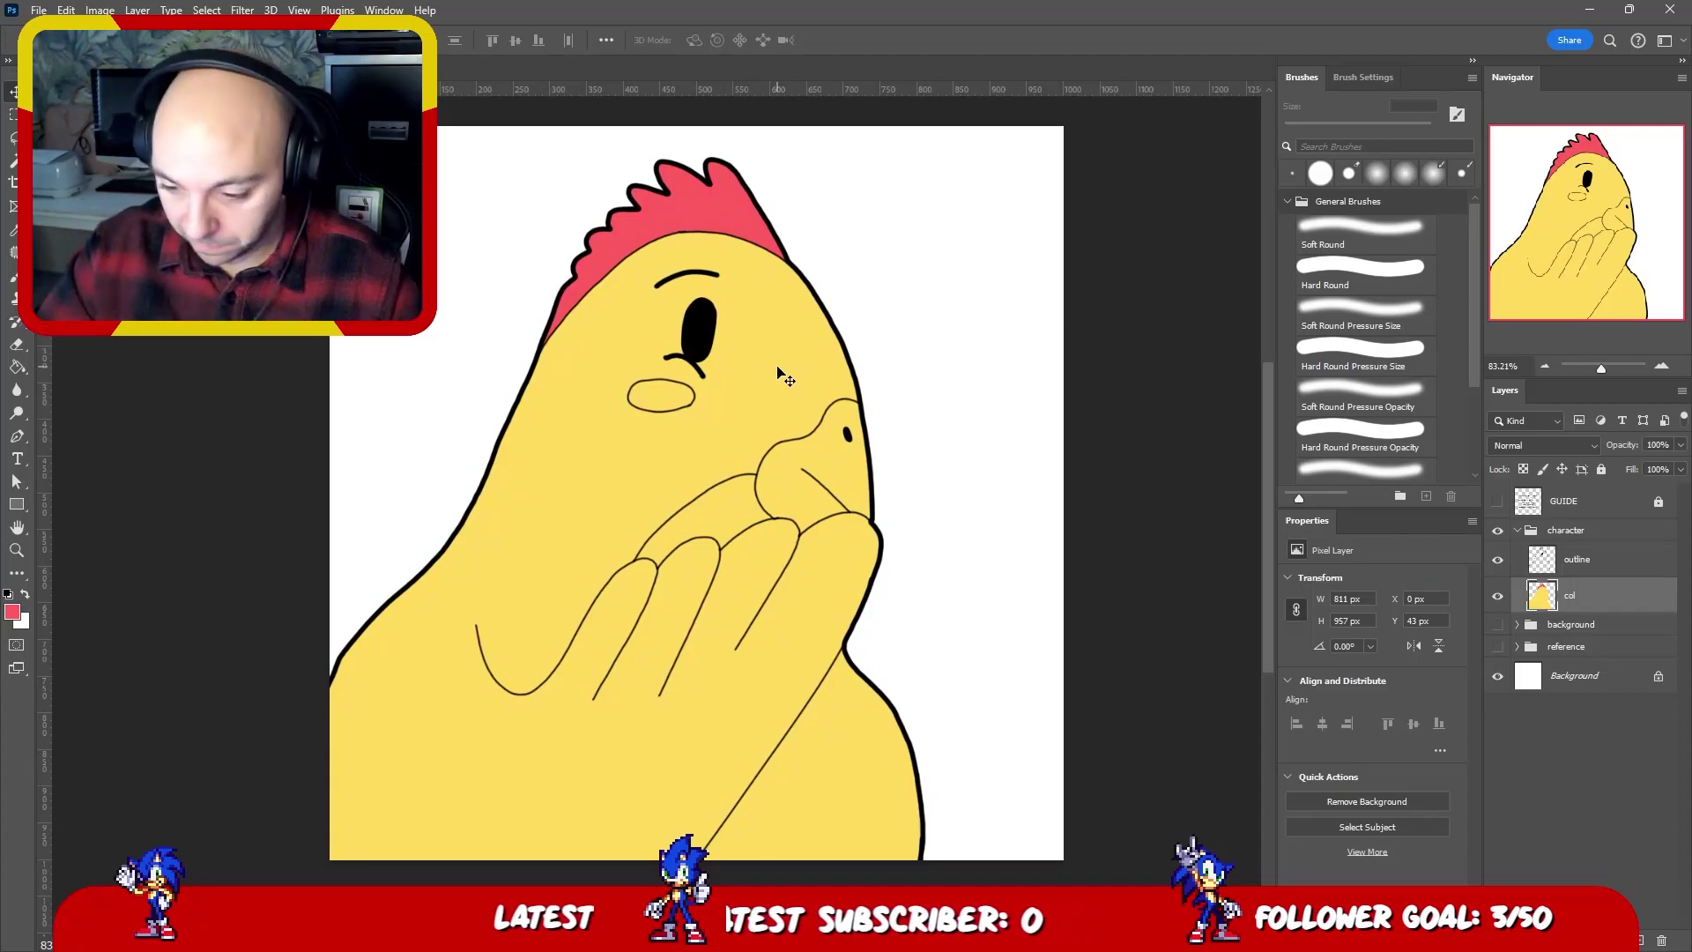
key("z")
scroll(673, 373, "down", 1)
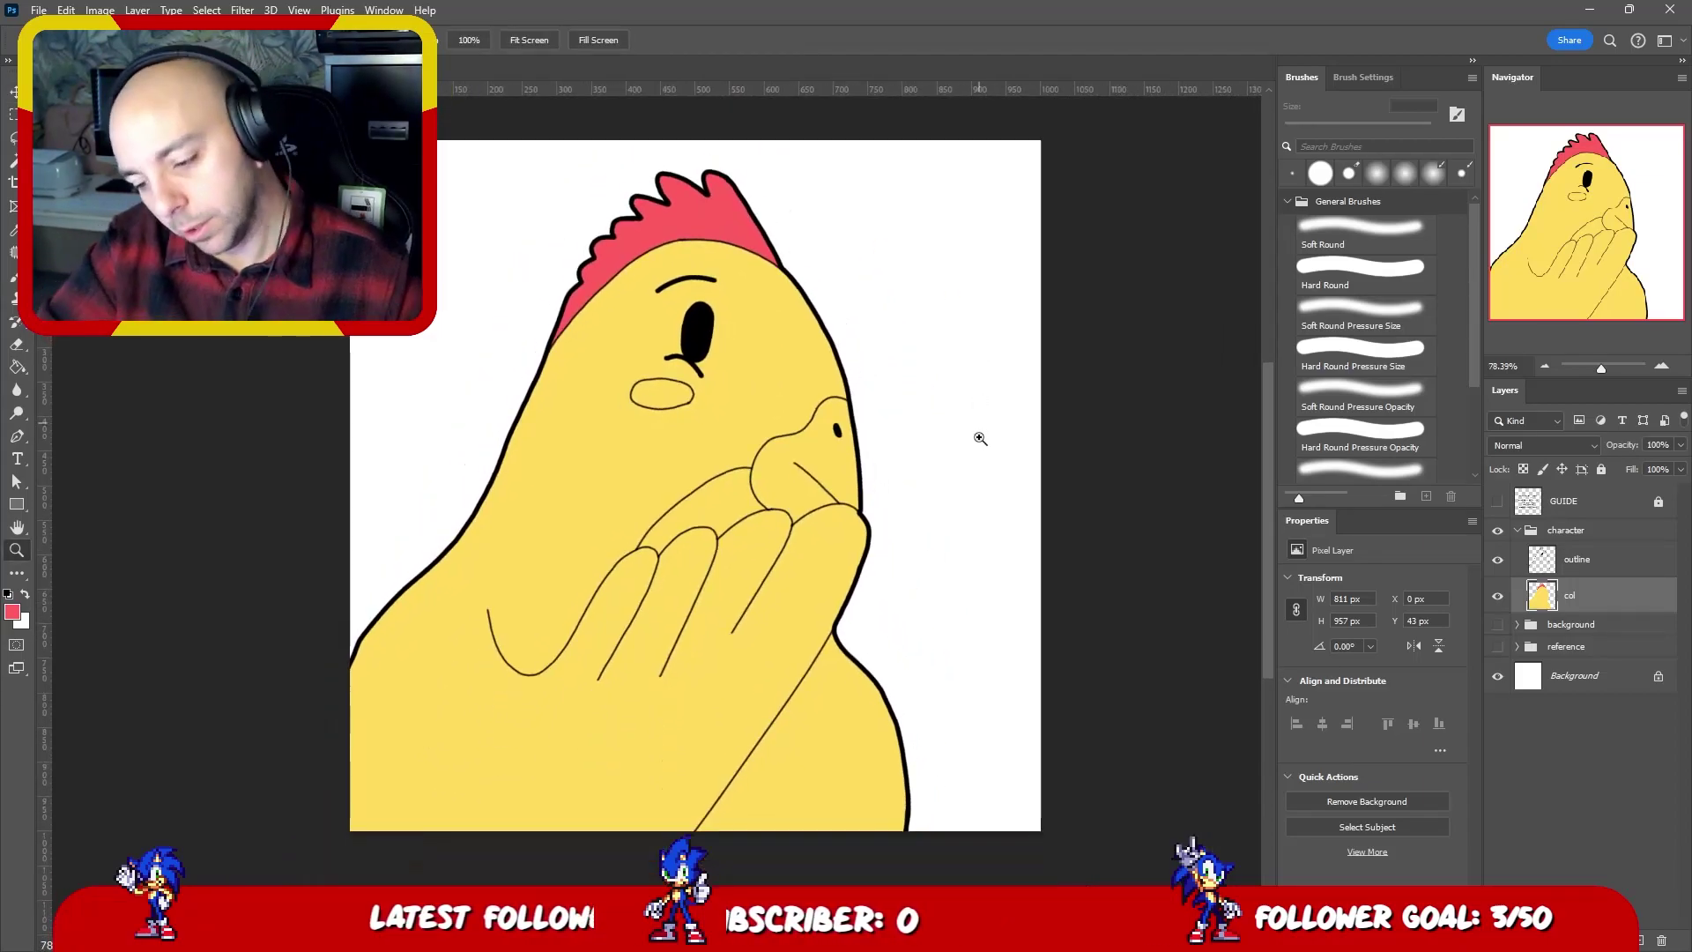
- Paint a soft red blush in the cheek oval with a 0% hardness brush on col
scroll(920, 396, "down", 1)
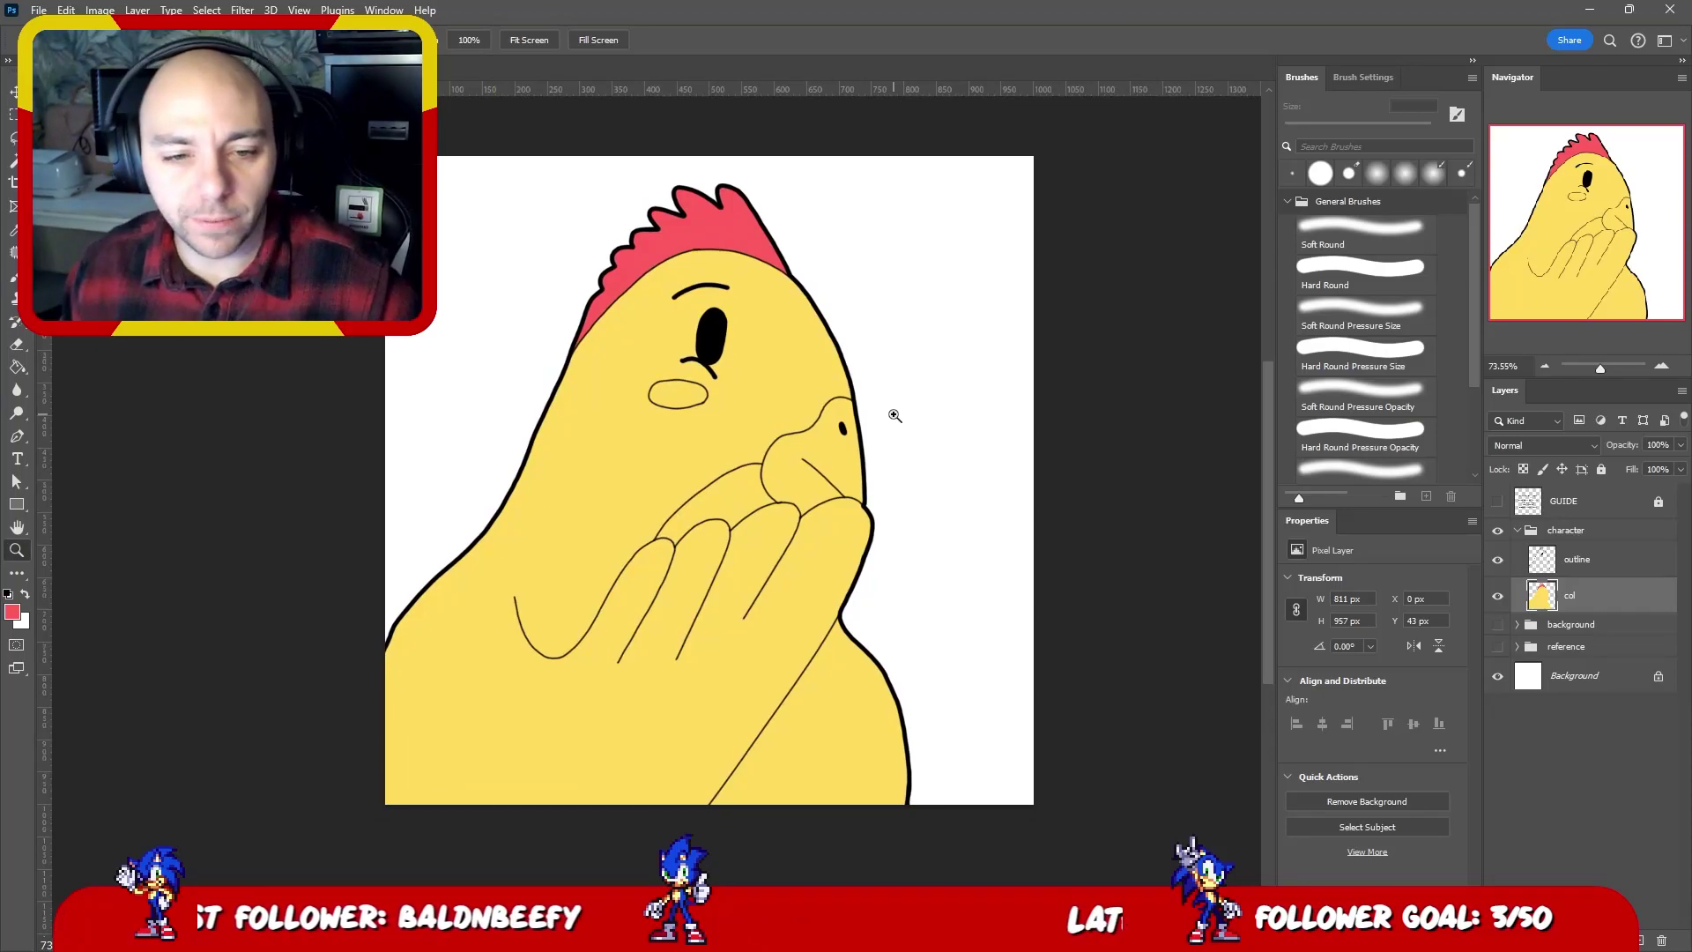
scroll(709, 375, "up", 15)
key("b")
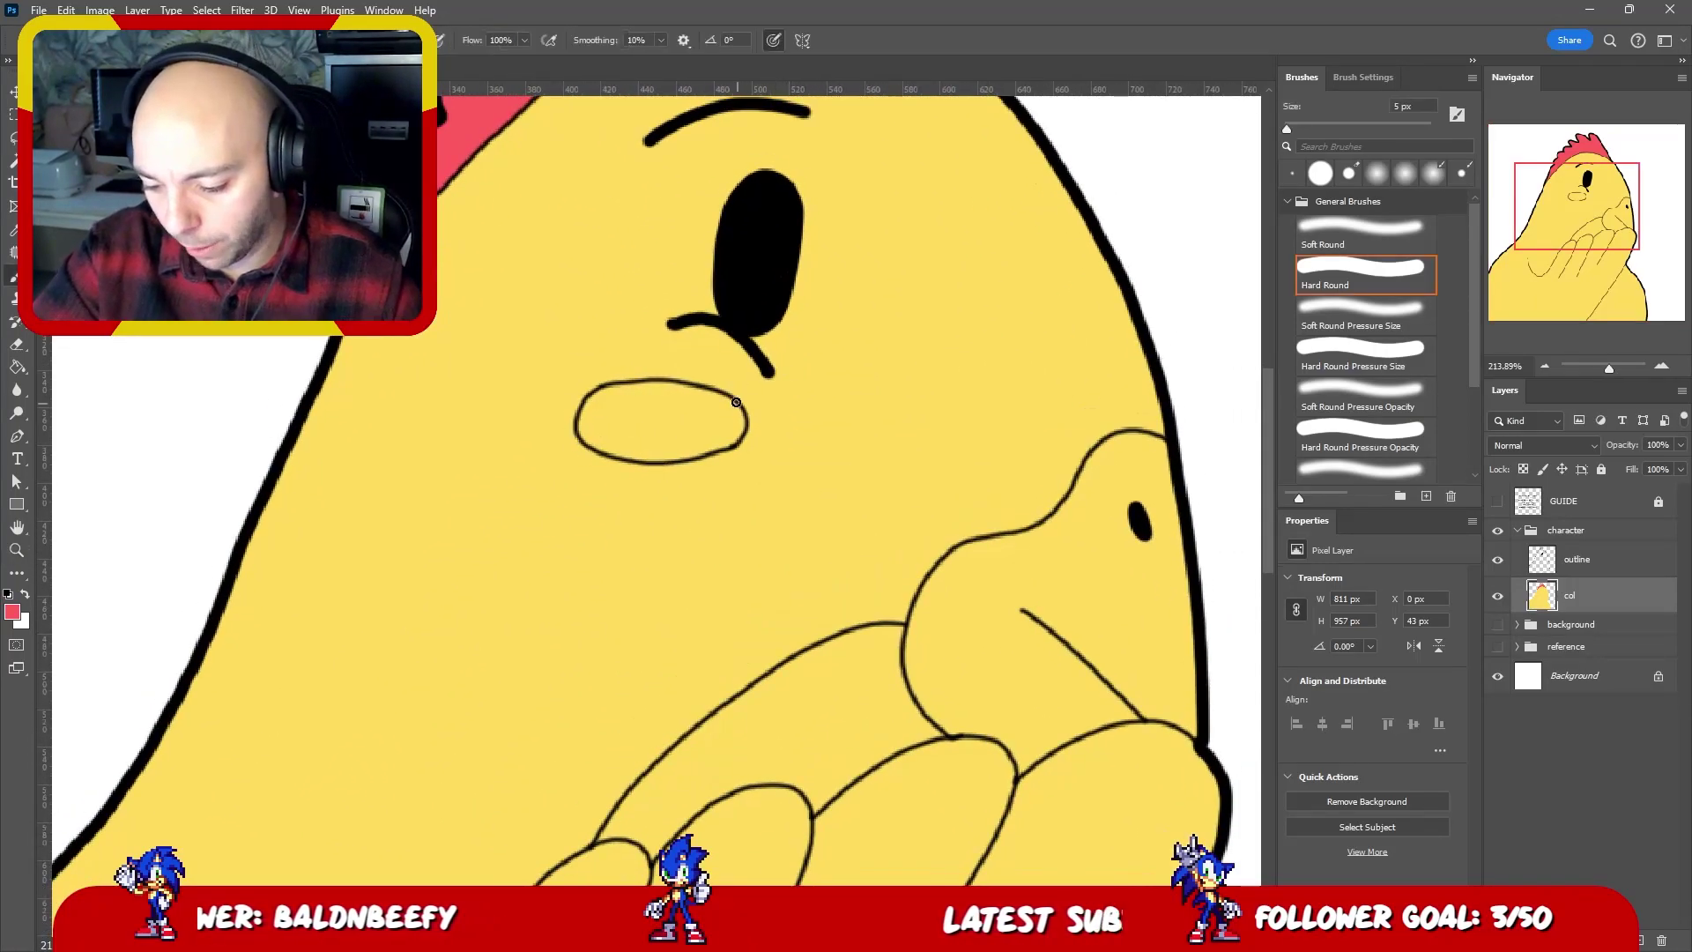
key("bracketright")
key("bracketright")
key("bracketright")
key("bracketright")
key("bracketright")
key("bracketright")
key("bracketright")
key("bracketright")
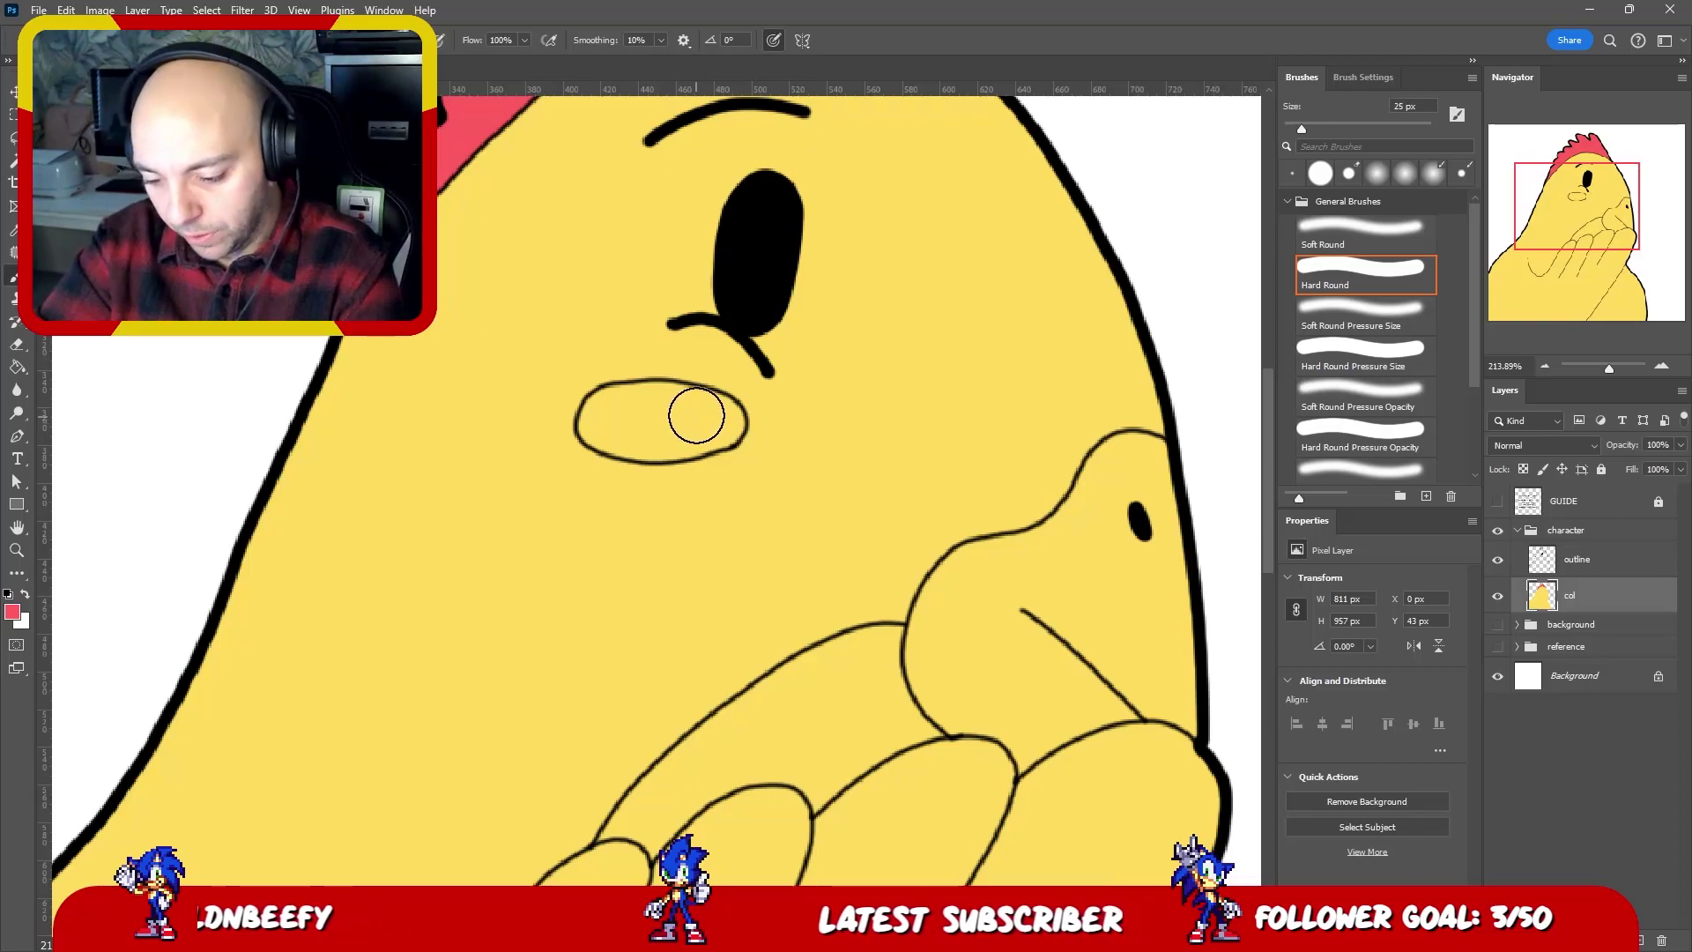
key("r")
left_click_drag(718, 397, 1027, 182)
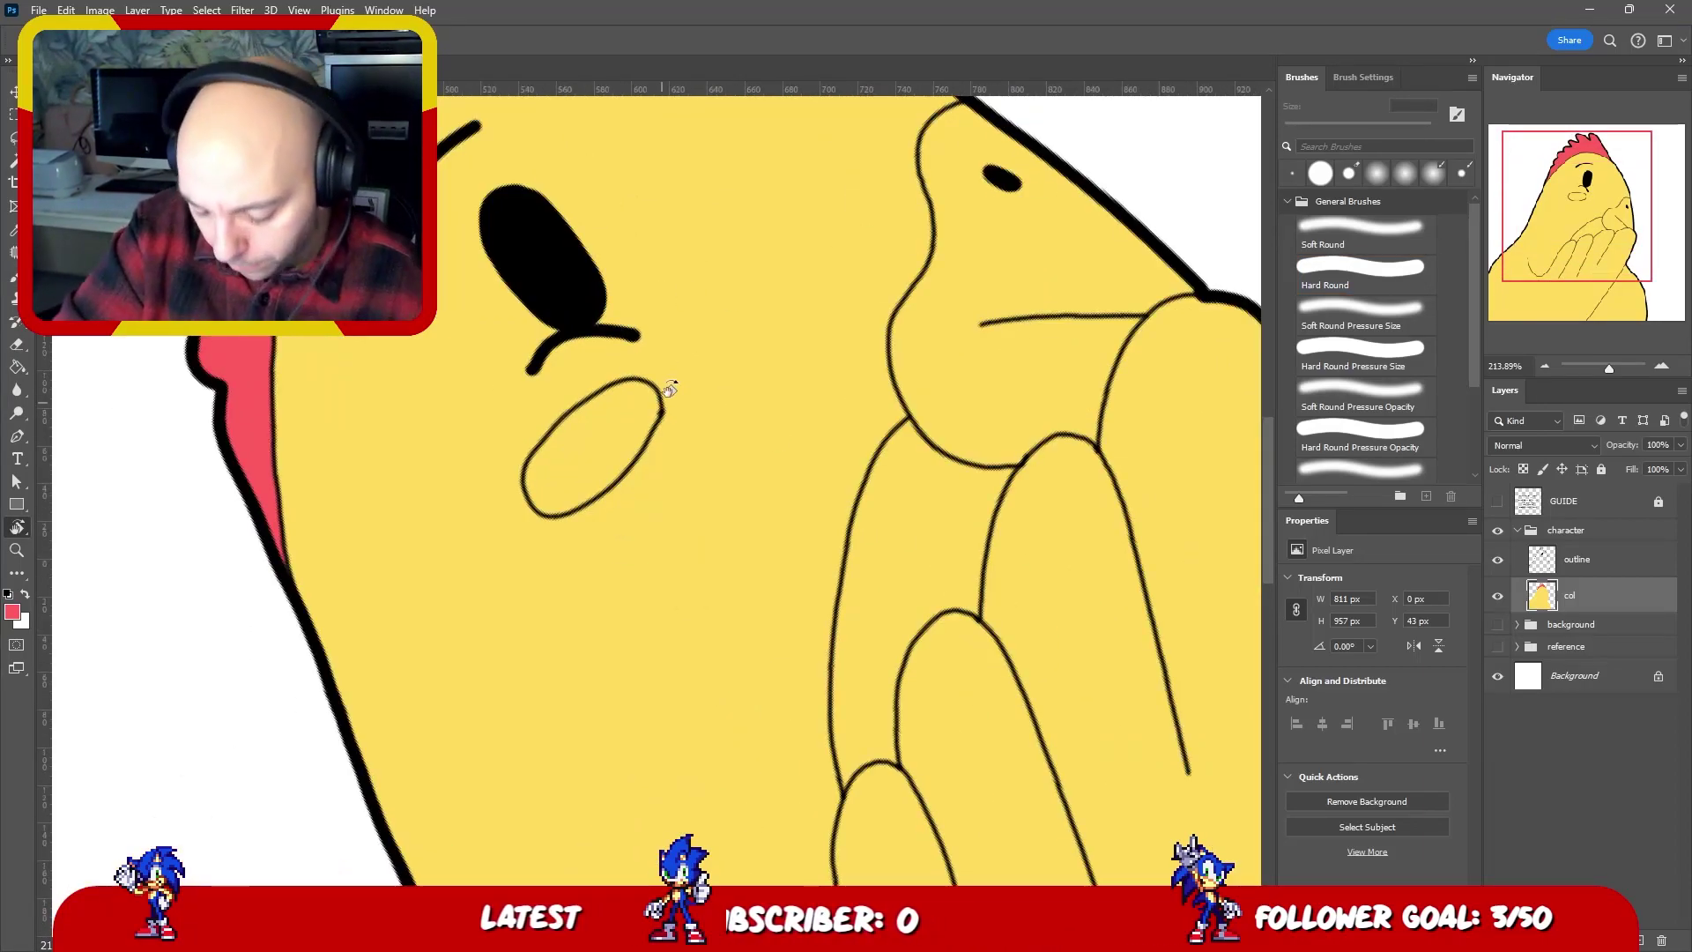
key("b")
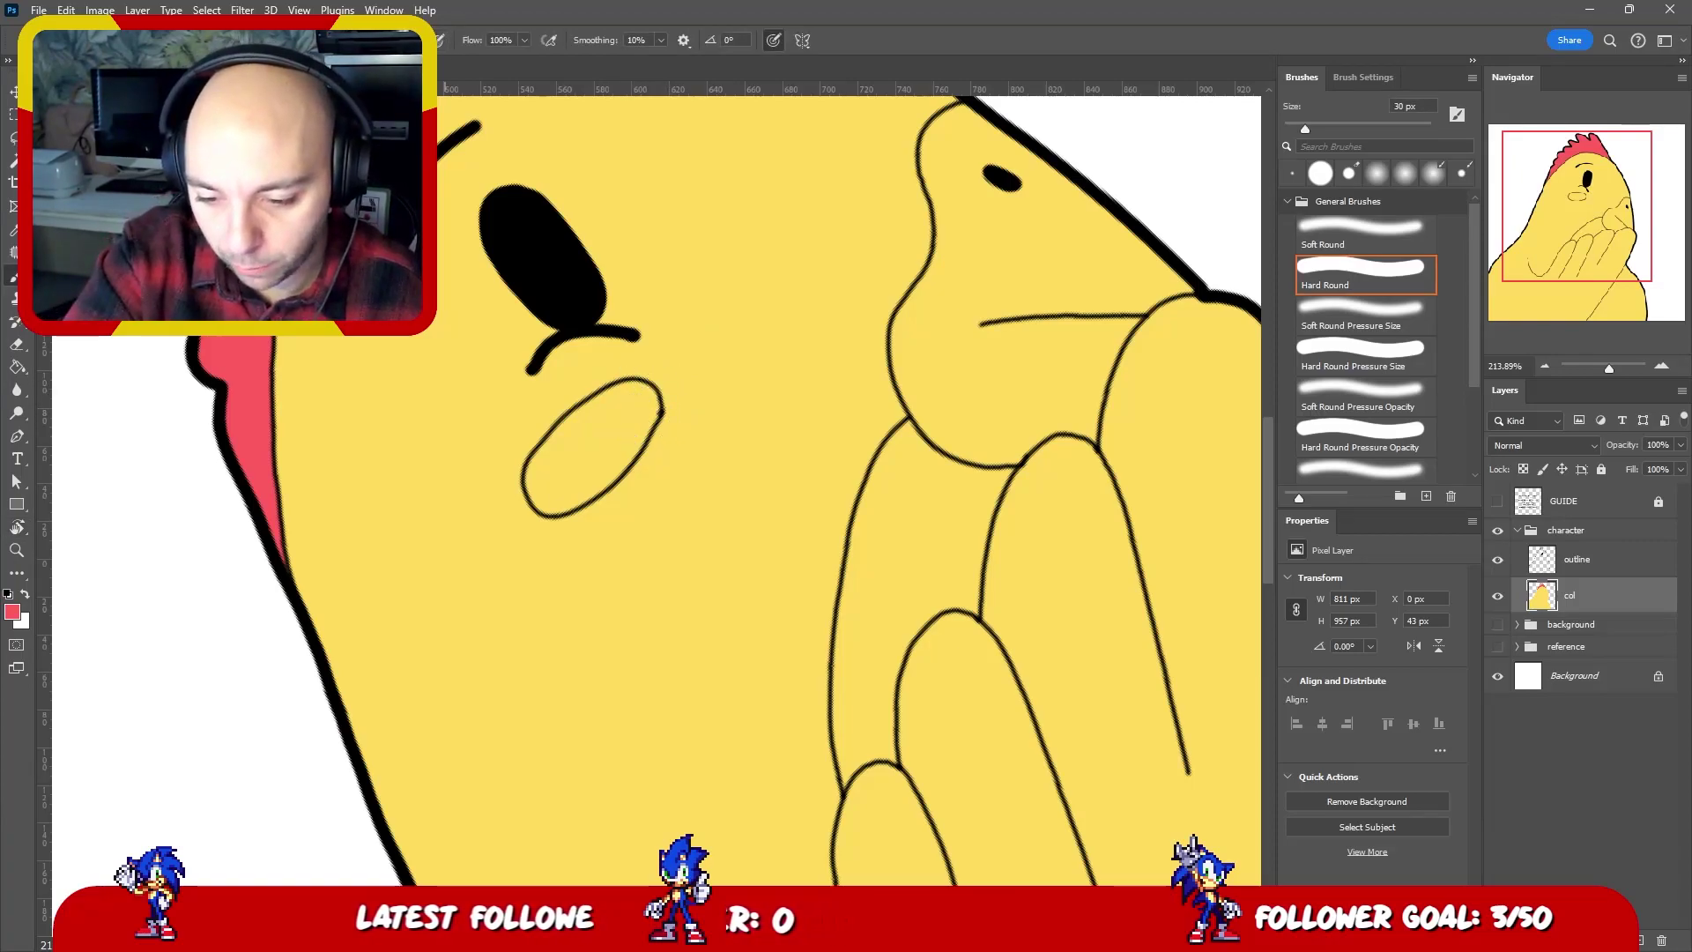
right_click(470, 375)
left_click_drag(677, 459, 619, 458)
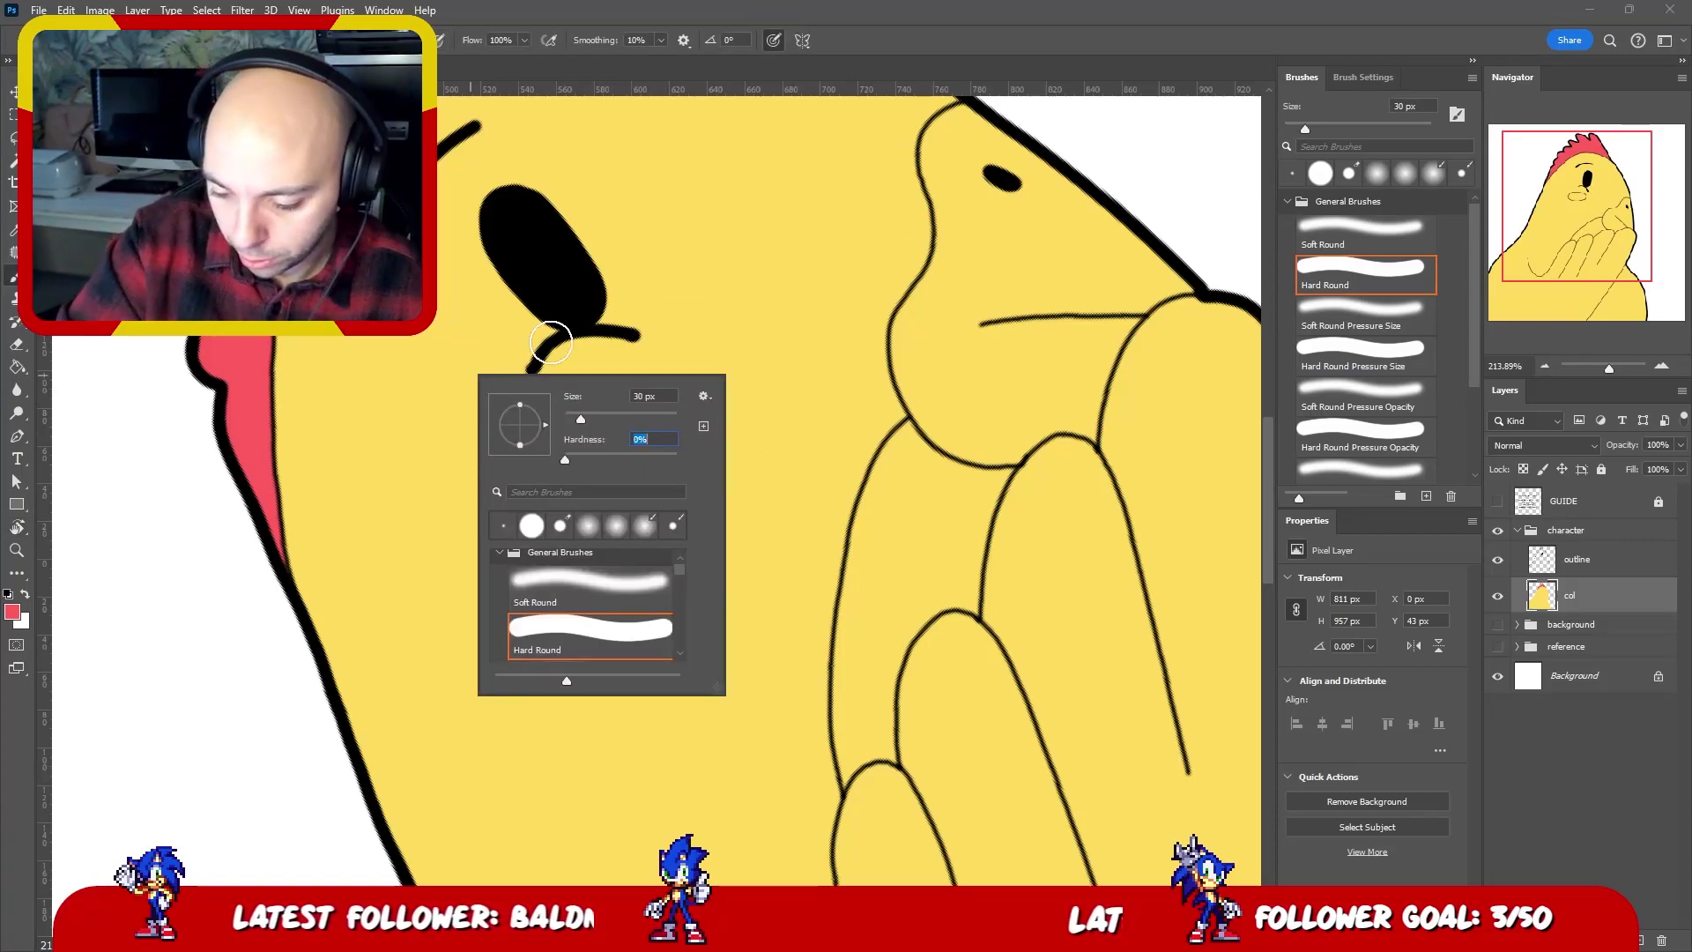
key("Return")
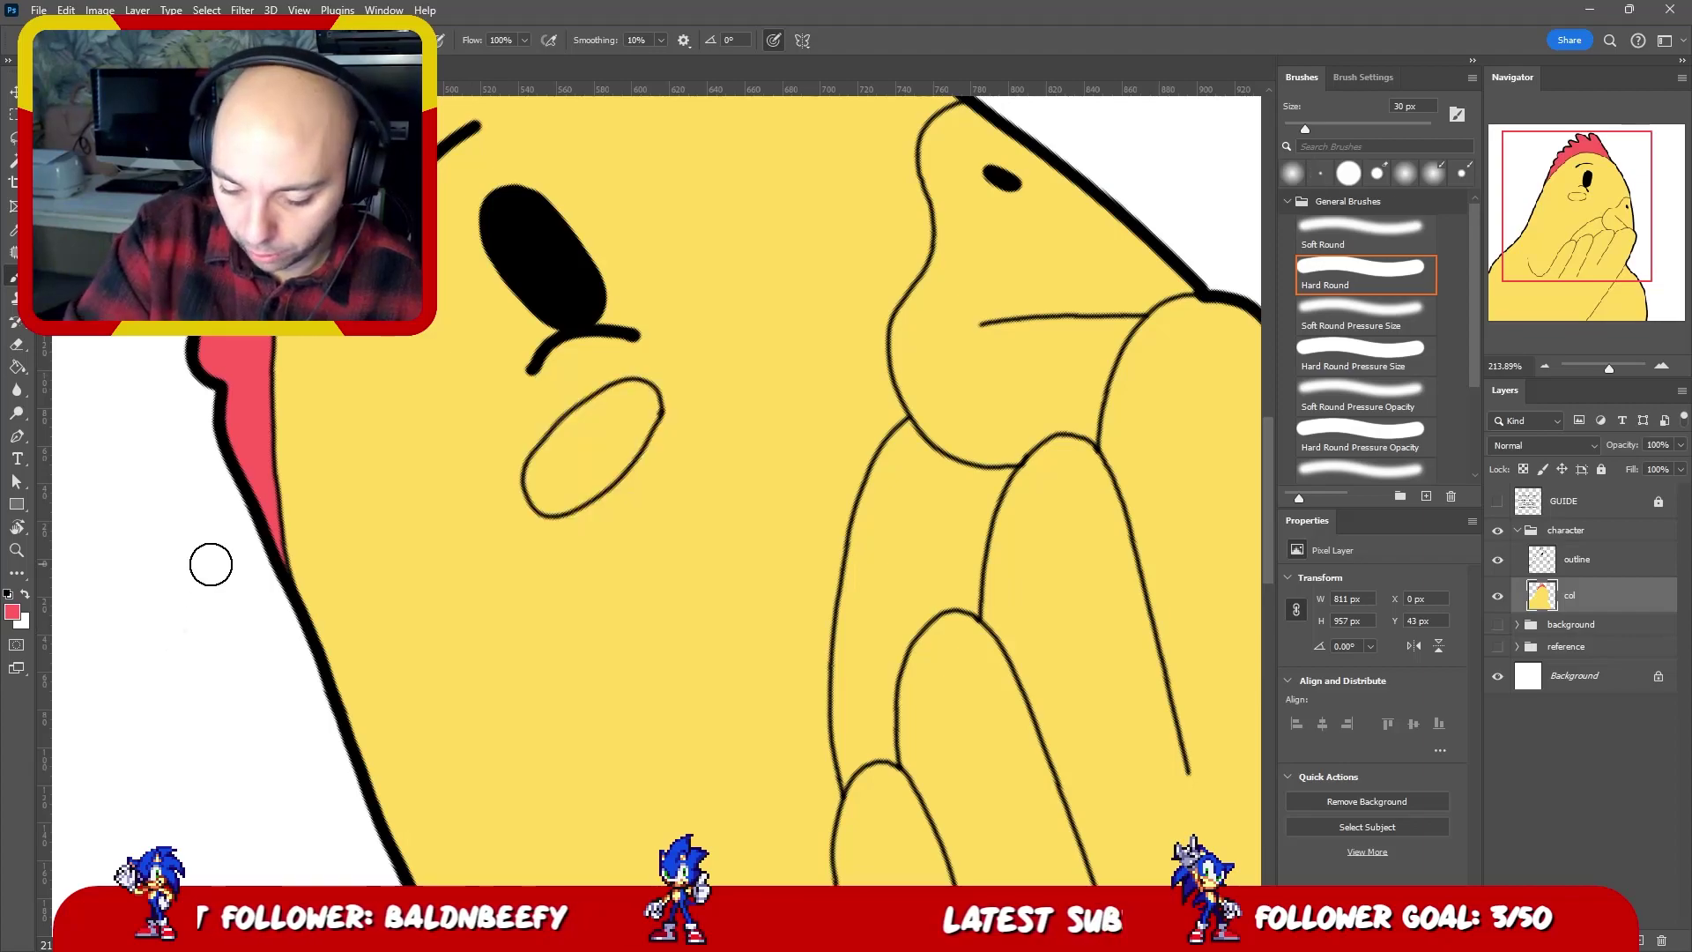
mouse_move(581, 438)
left_mouse_down()
mouse_move(552, 471)
mouse_move(638, 409)
mouse_move(558, 479)
mouse_move(566, 457)
left_mouse_up()
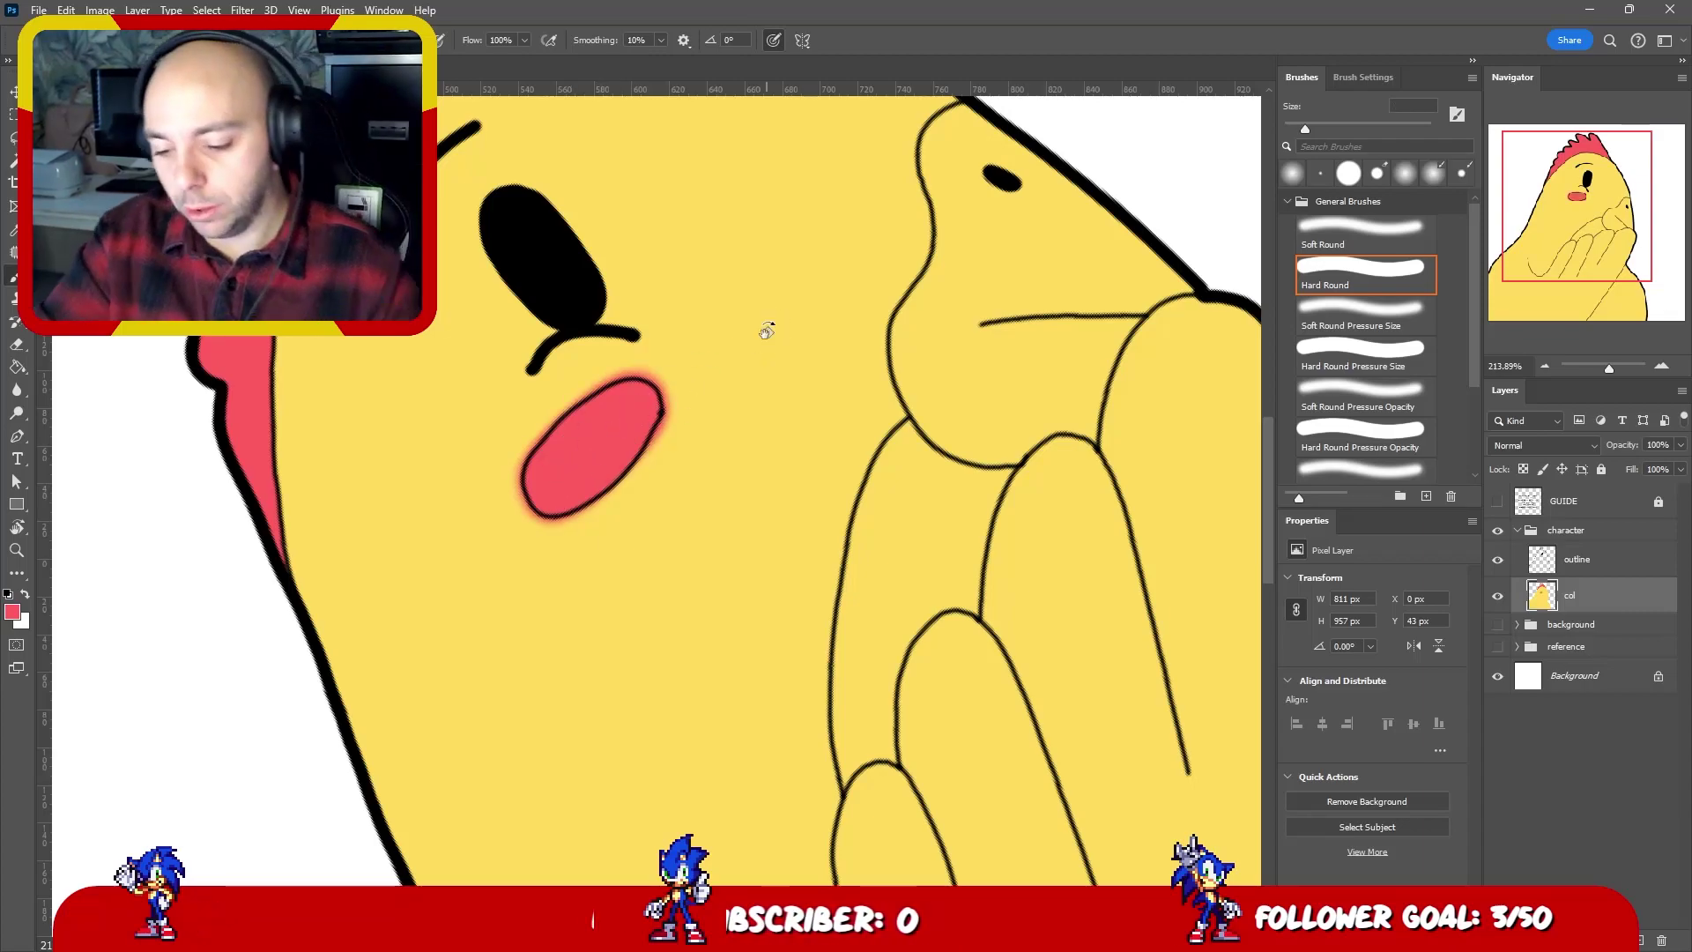
left_click_drag(766, 330, 861, 325)
- Erase the cheek oval's black line on the outline layer and fit the view
left_click(1585, 544)
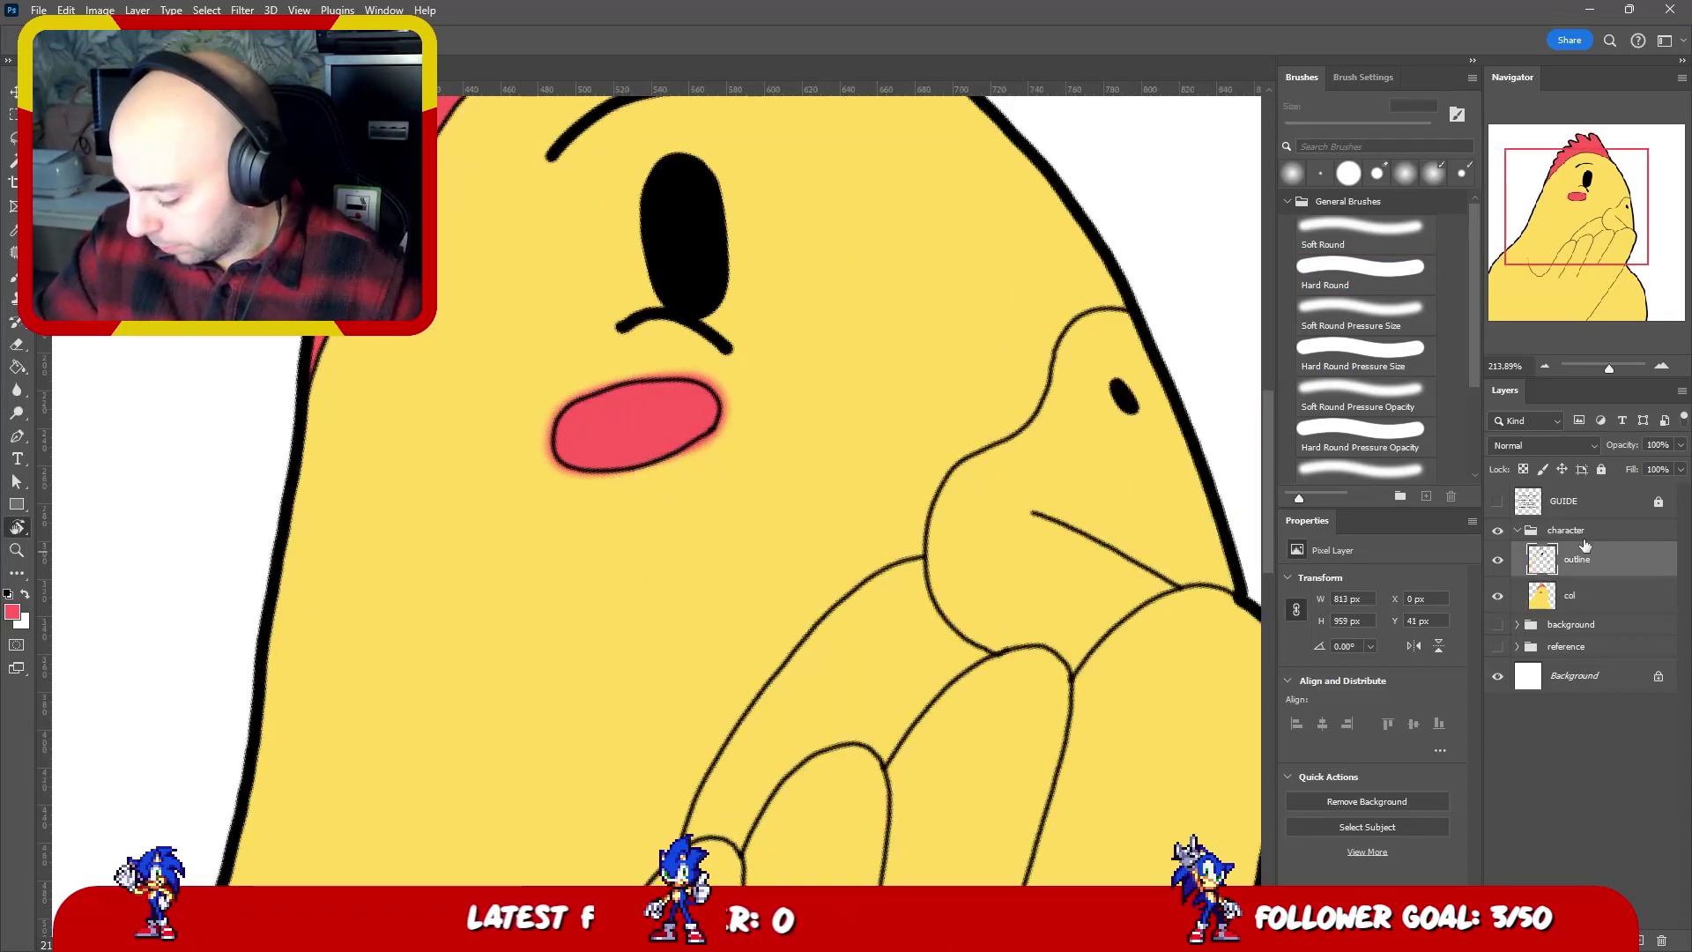
key("e")
mouse_move(714, 387)
left_mouse_down()
mouse_move(619, 392)
mouse_move(554, 427)
mouse_move(626, 452)
mouse_move(728, 401)
mouse_move(604, 471)
left_mouse_up()
key("r")
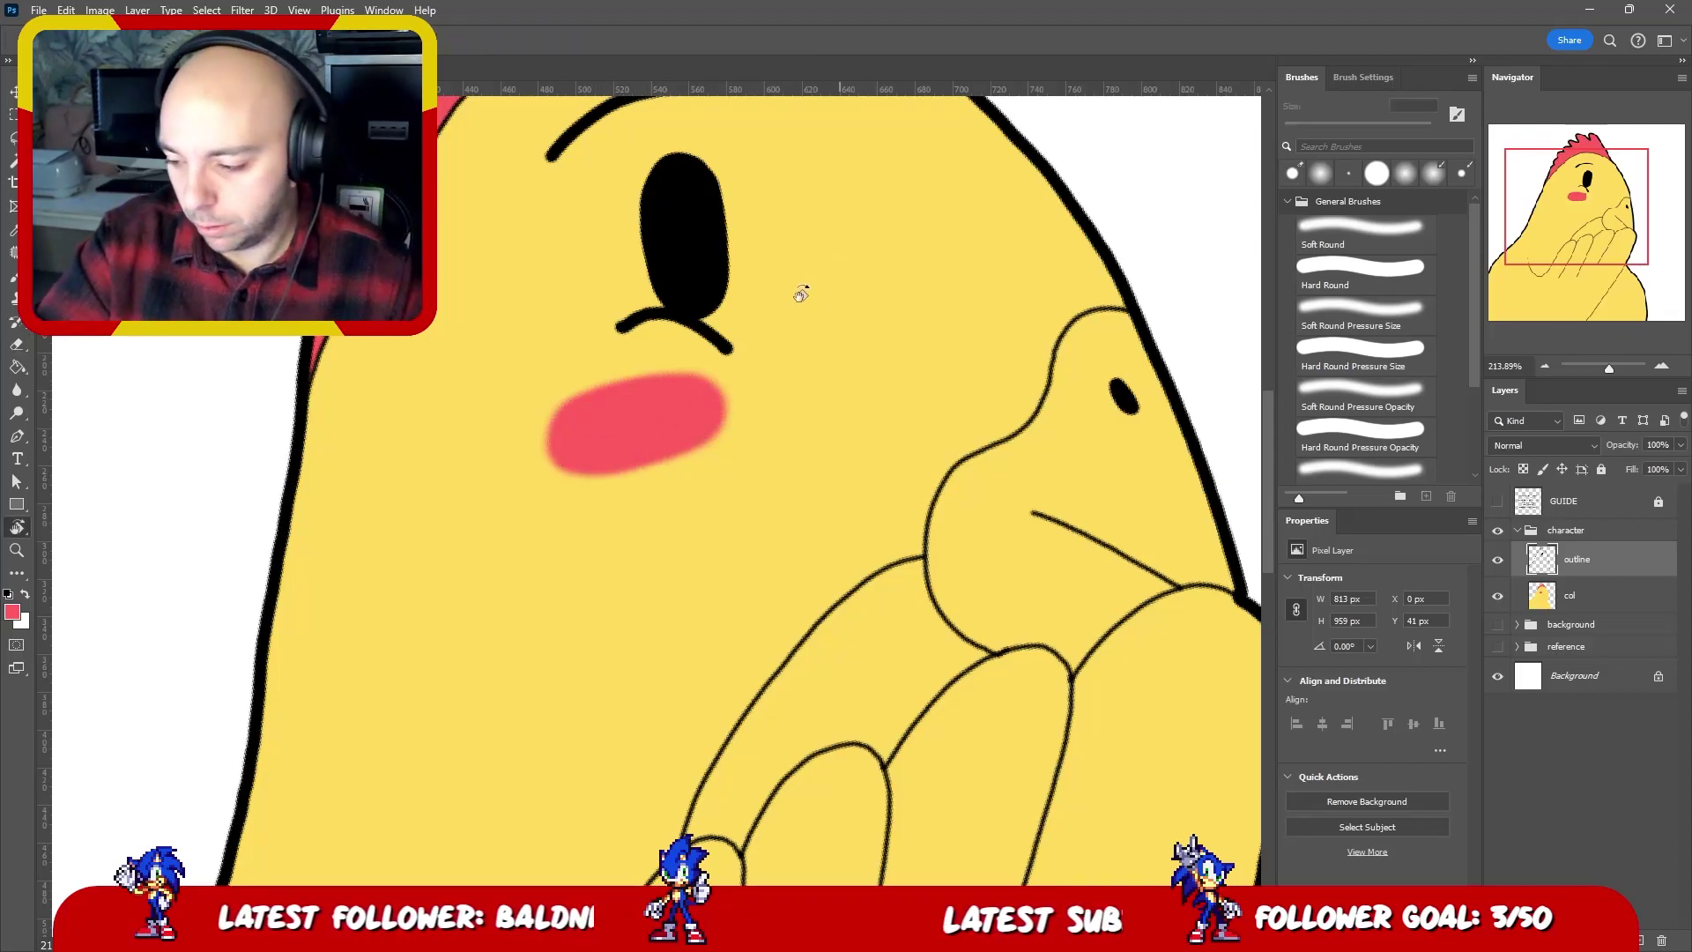
key("ctrl+0")
left_click_drag(911, 305, 996, 231)
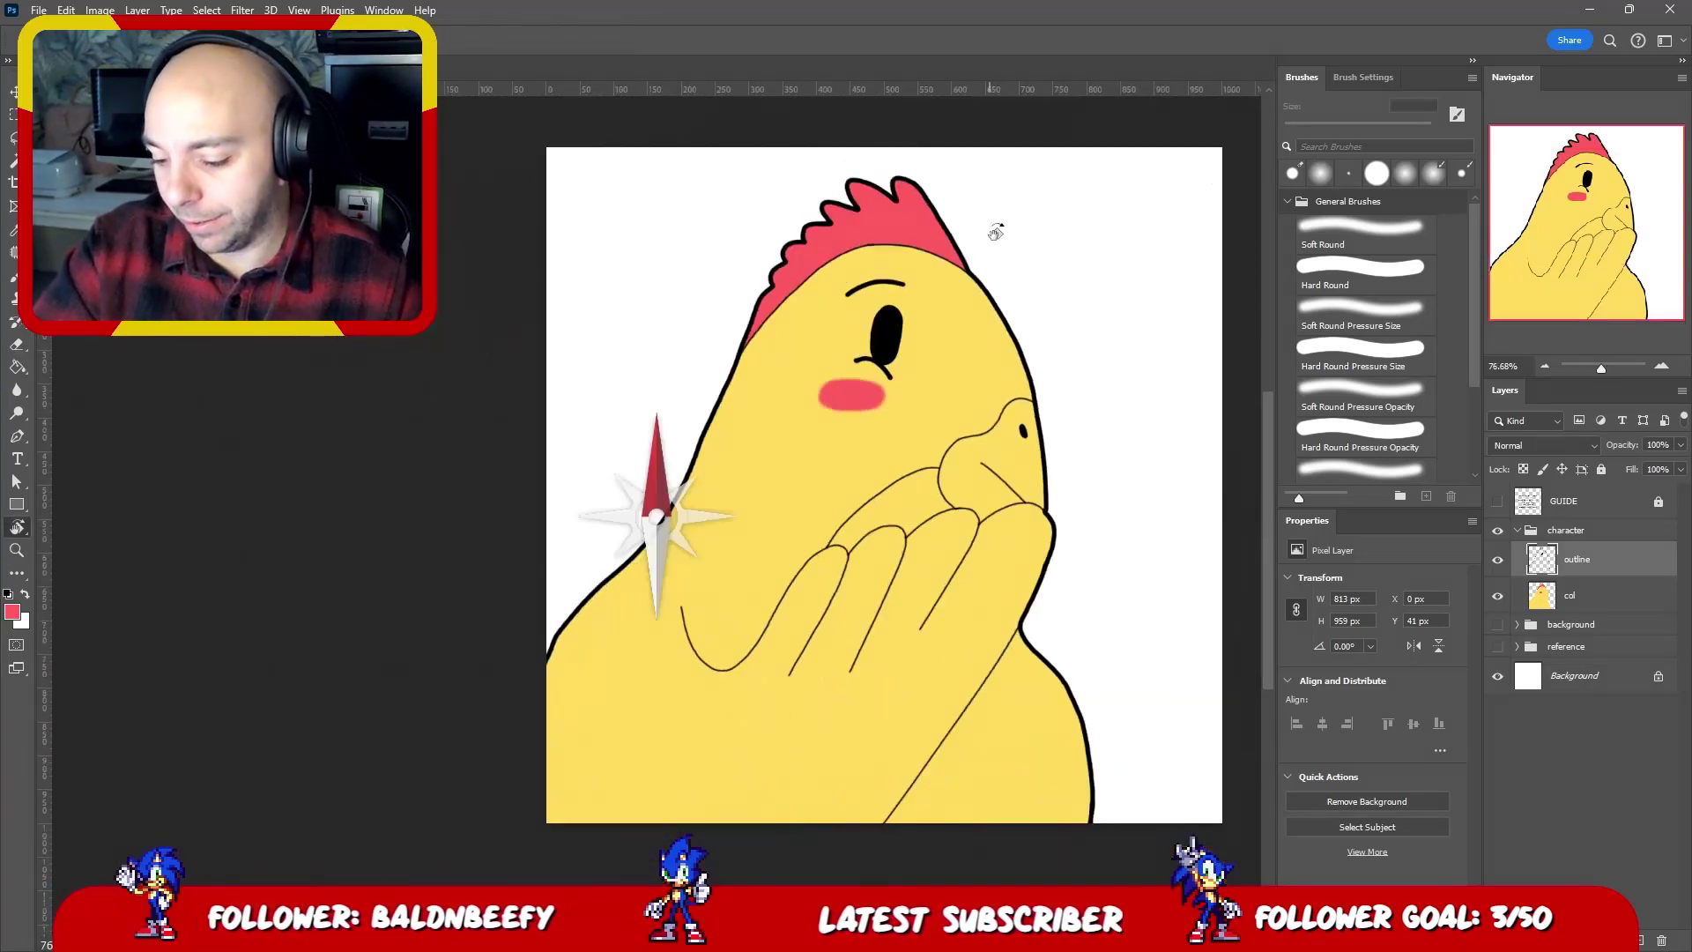
key("z")
left_click_drag(989, 363, 918, 362)
key("v")
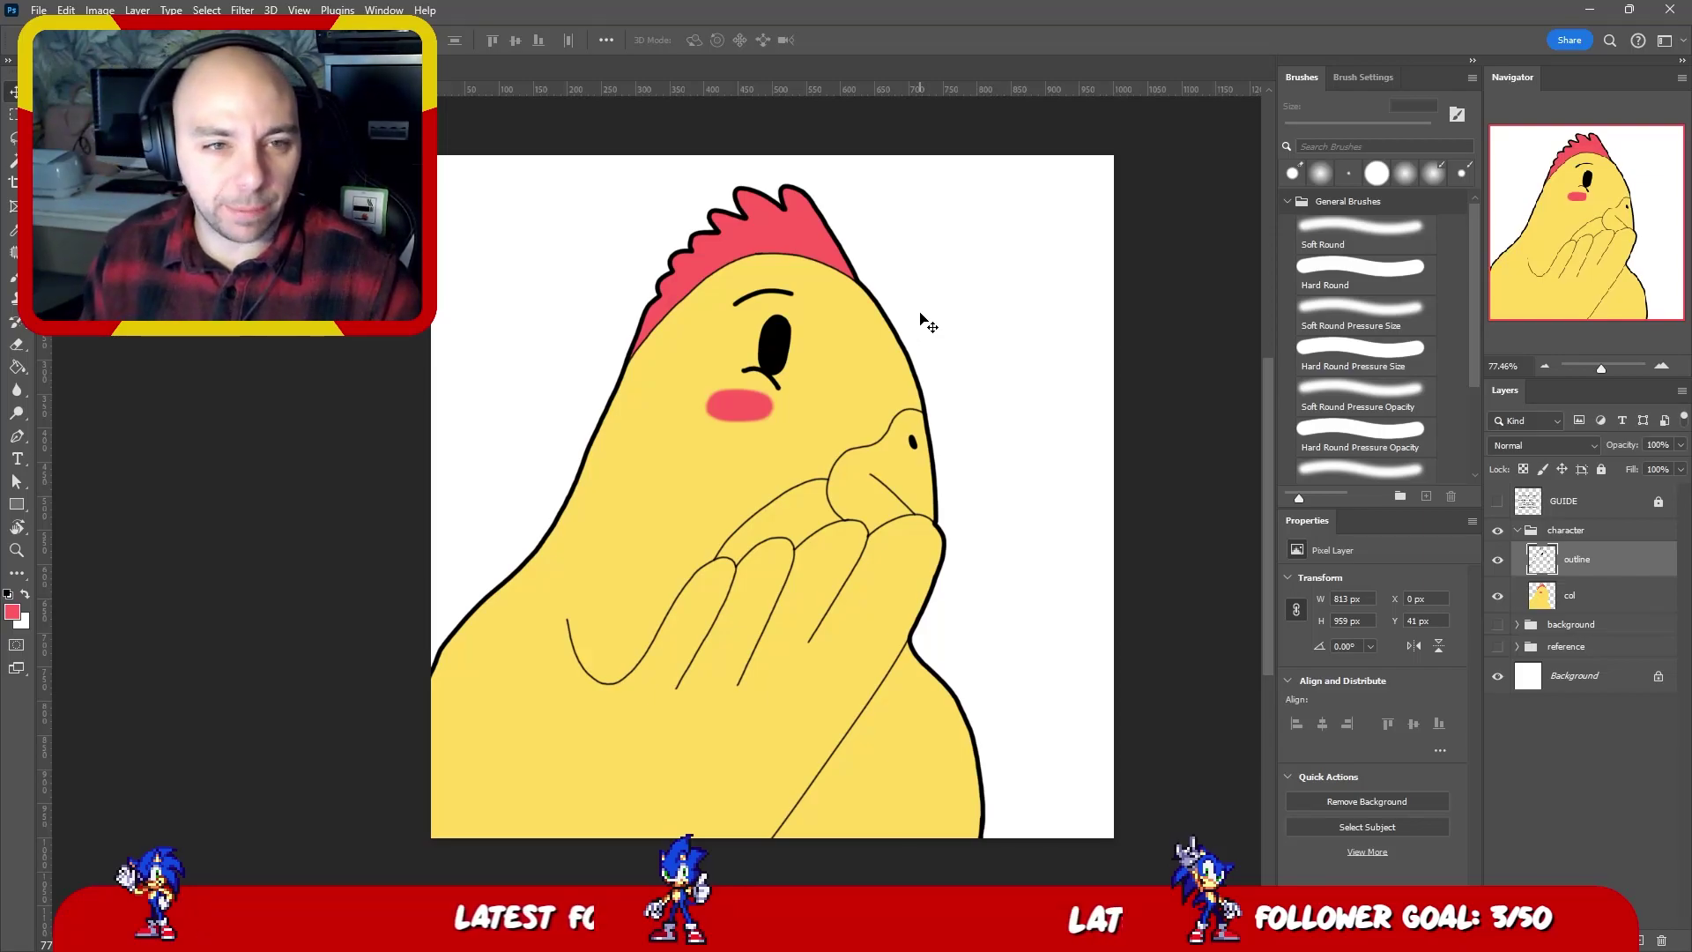
left_click(1497, 625)
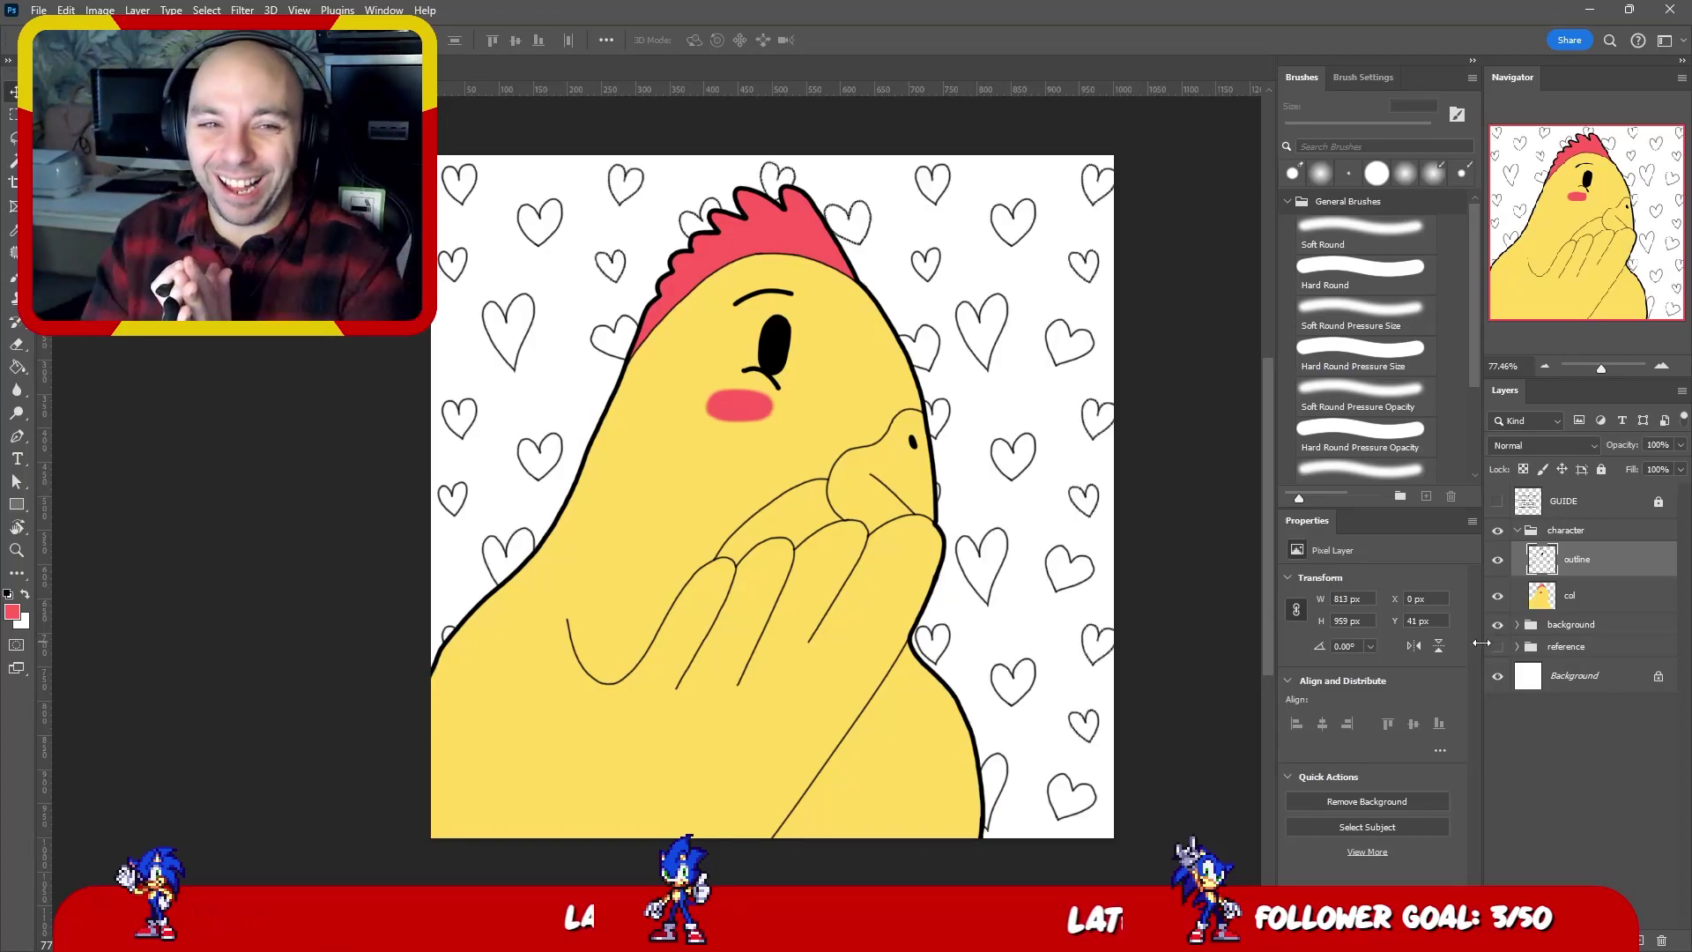
left_click(1497, 623)
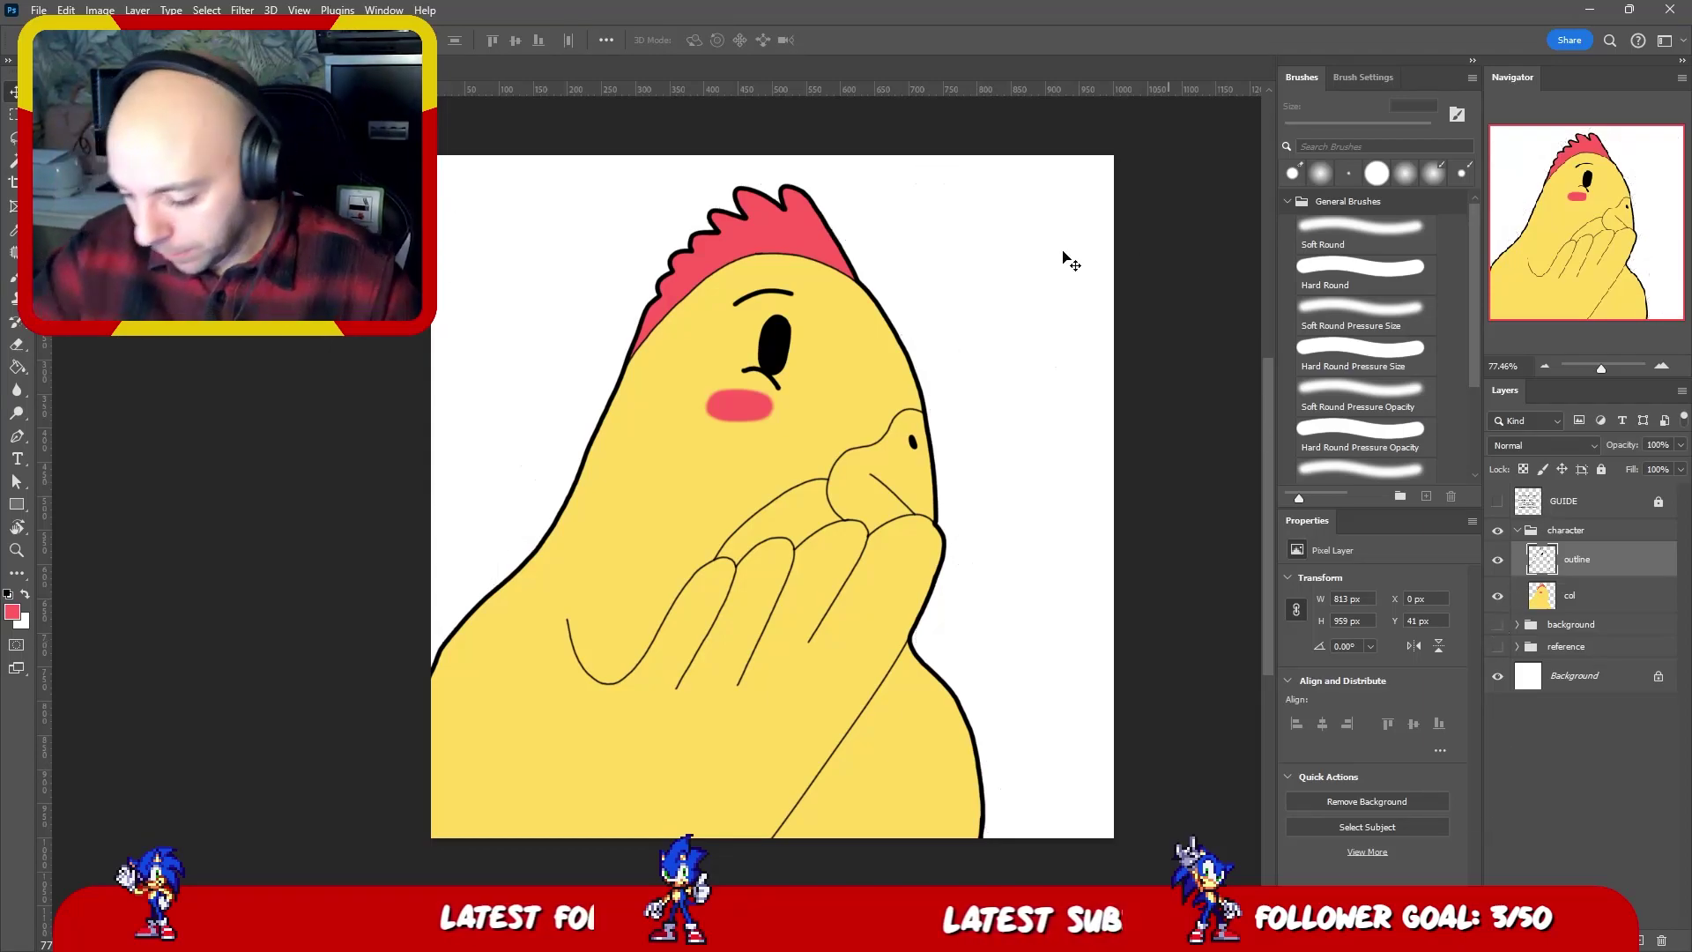
scroll(891, 403, "up", 2)
key("z")
key("b")
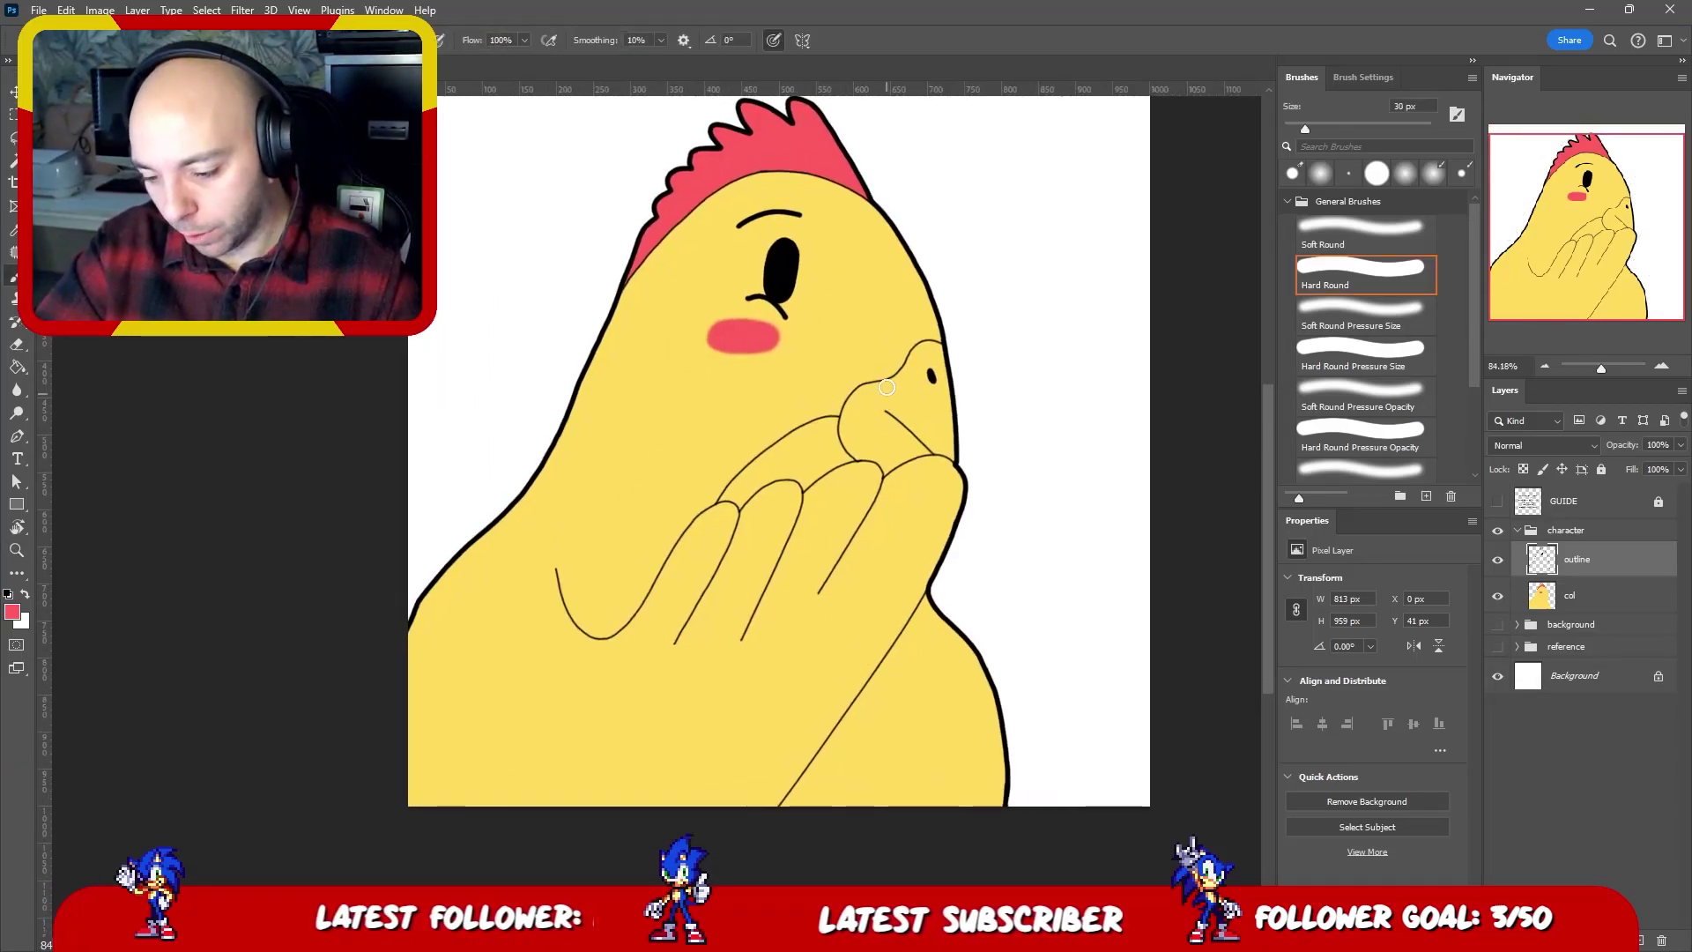
- Select the beak on the outline layer and expand the selection slightly
left_click(1567, 530)
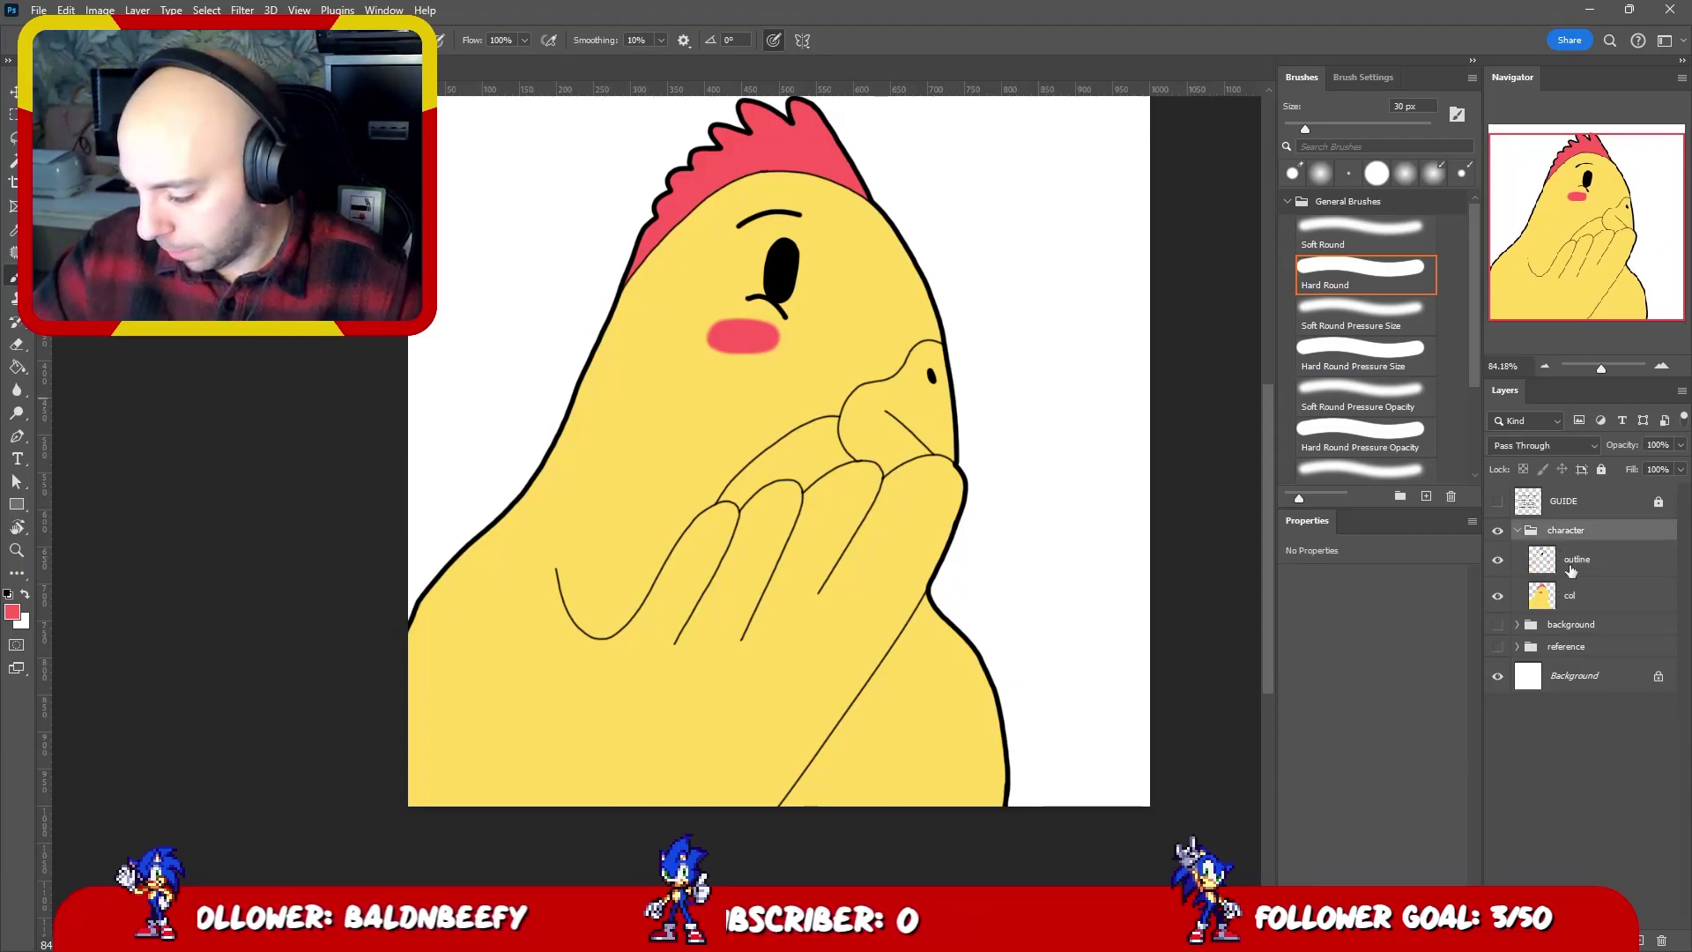
left_click(1570, 564)
key("w")
left_click(916, 414)
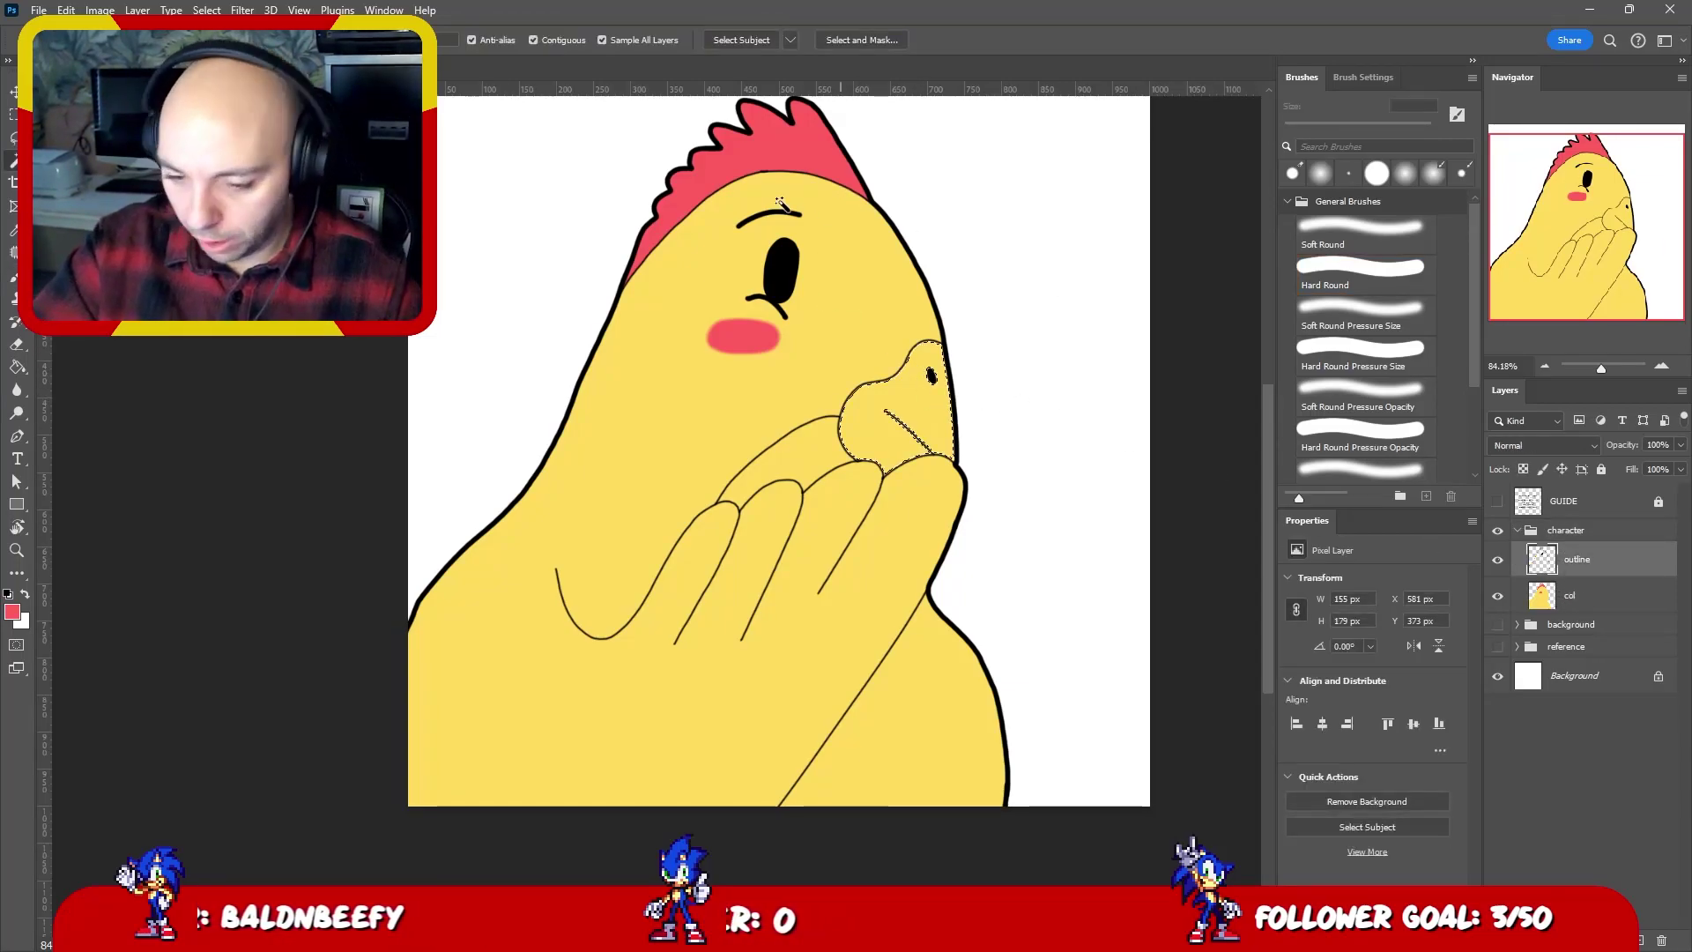
left_click(206, 10)
mouse_move(264, 277)
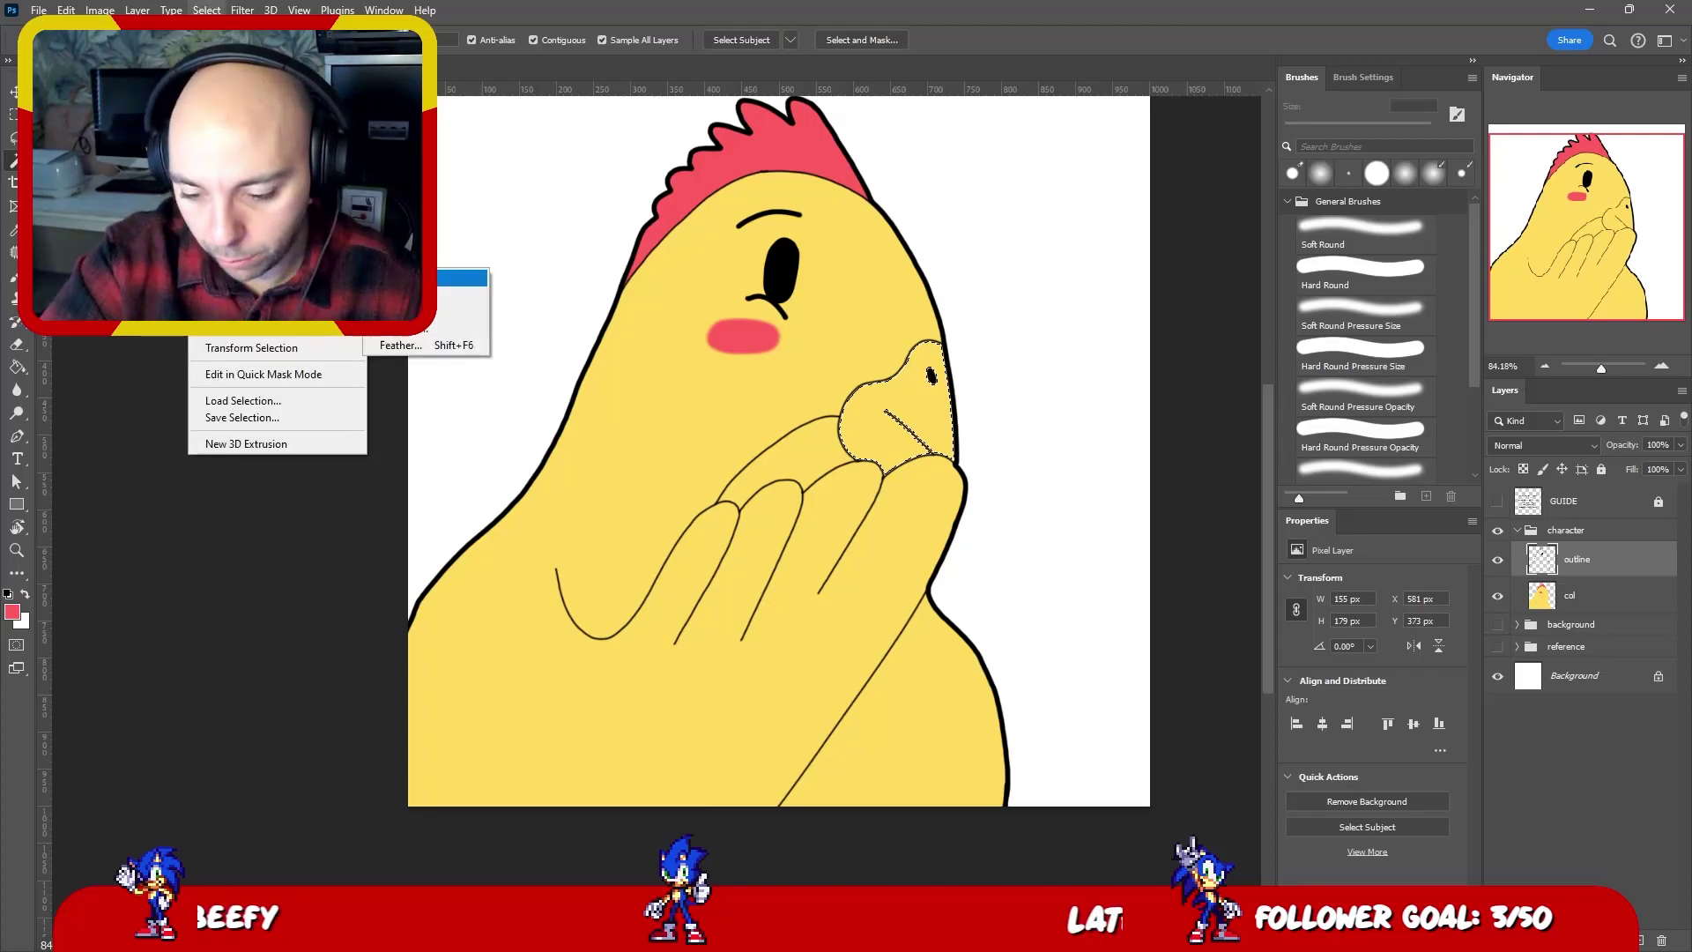
left_click(462, 310)
key("Return")
- Zoom in on the beak and set the 30 px brush hardness to 100%
key("z")
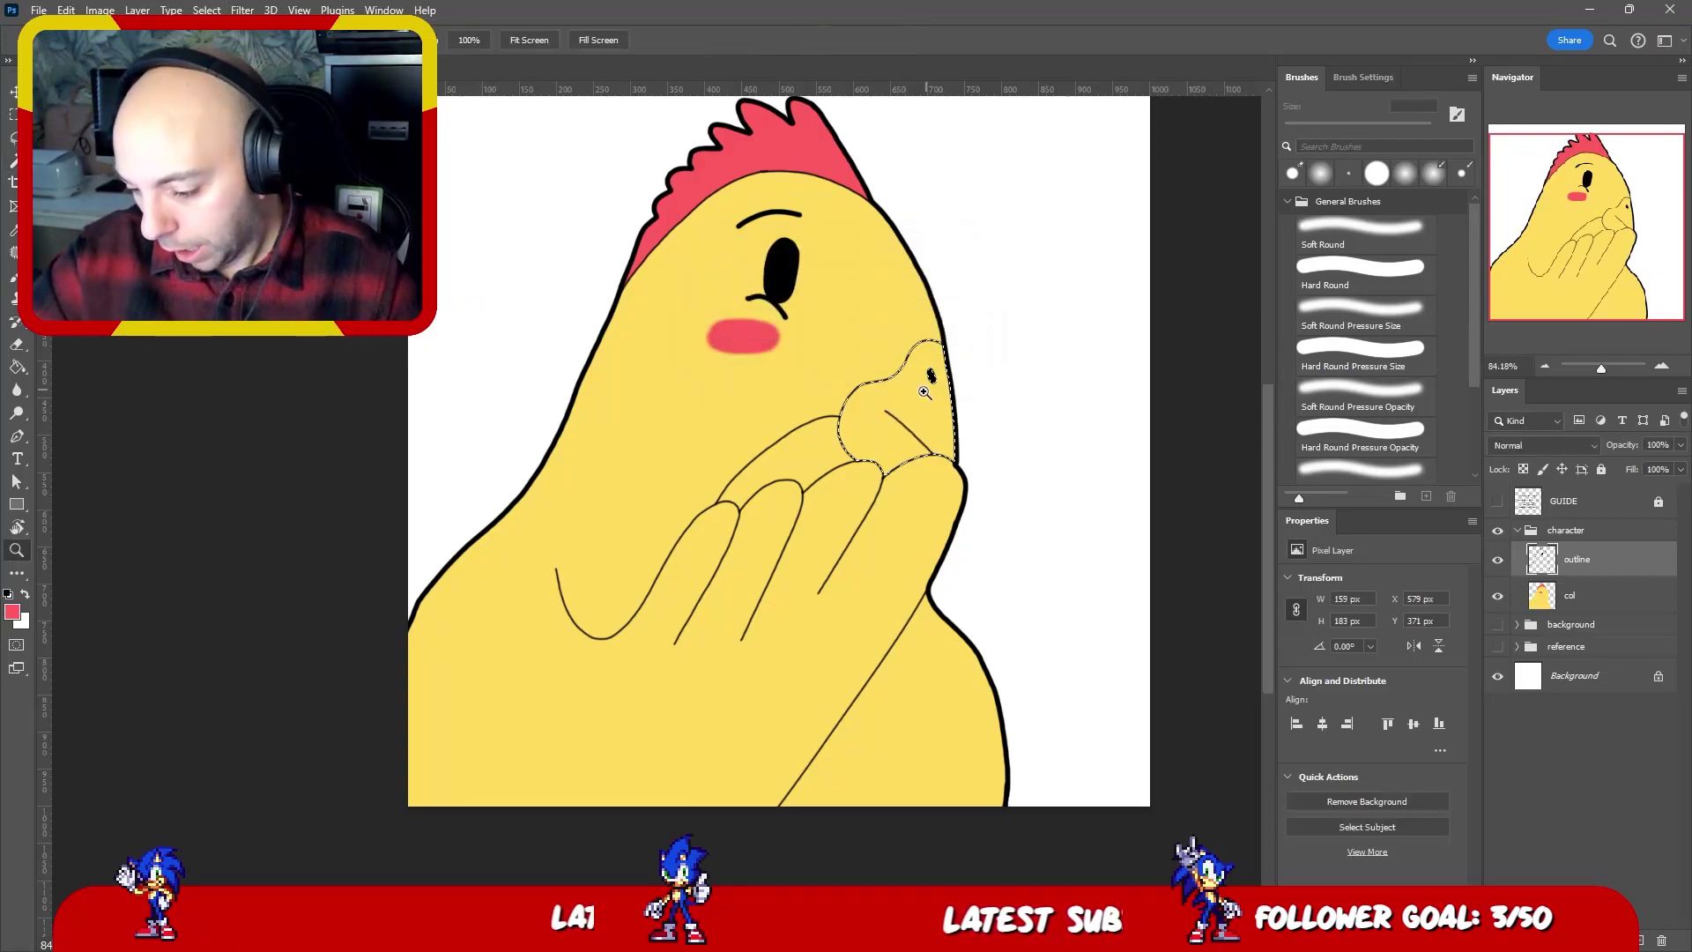
left_click_drag(924, 392, 974, 377)
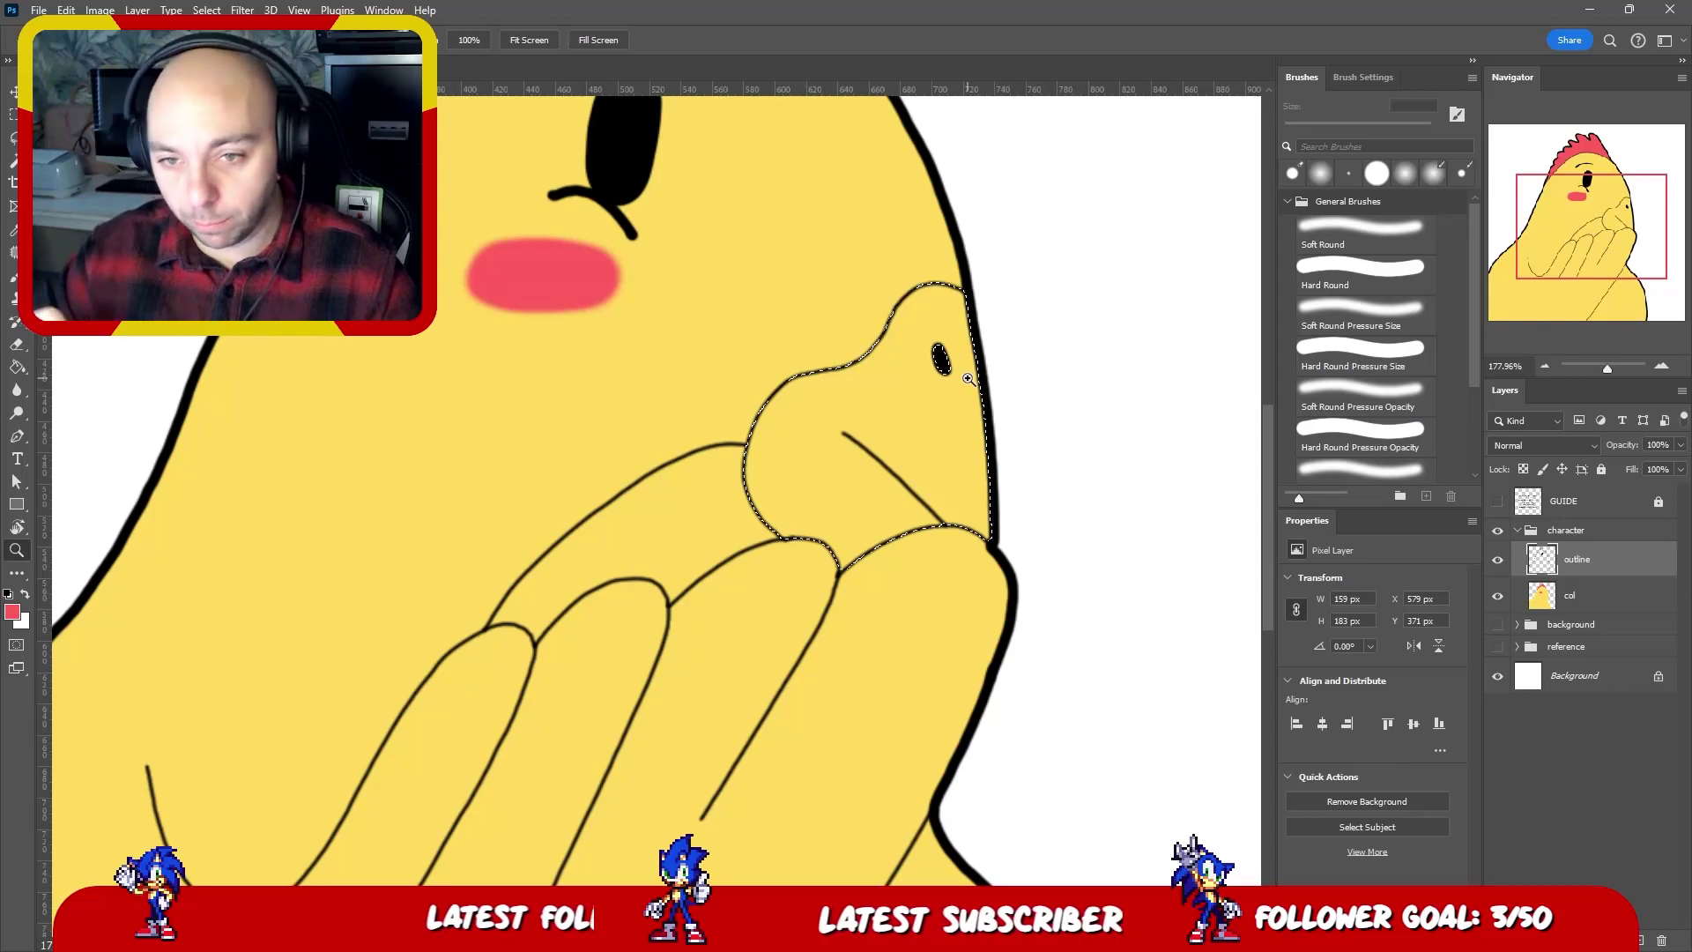
key("b")
left_click_drag(970, 285, 945, 361)
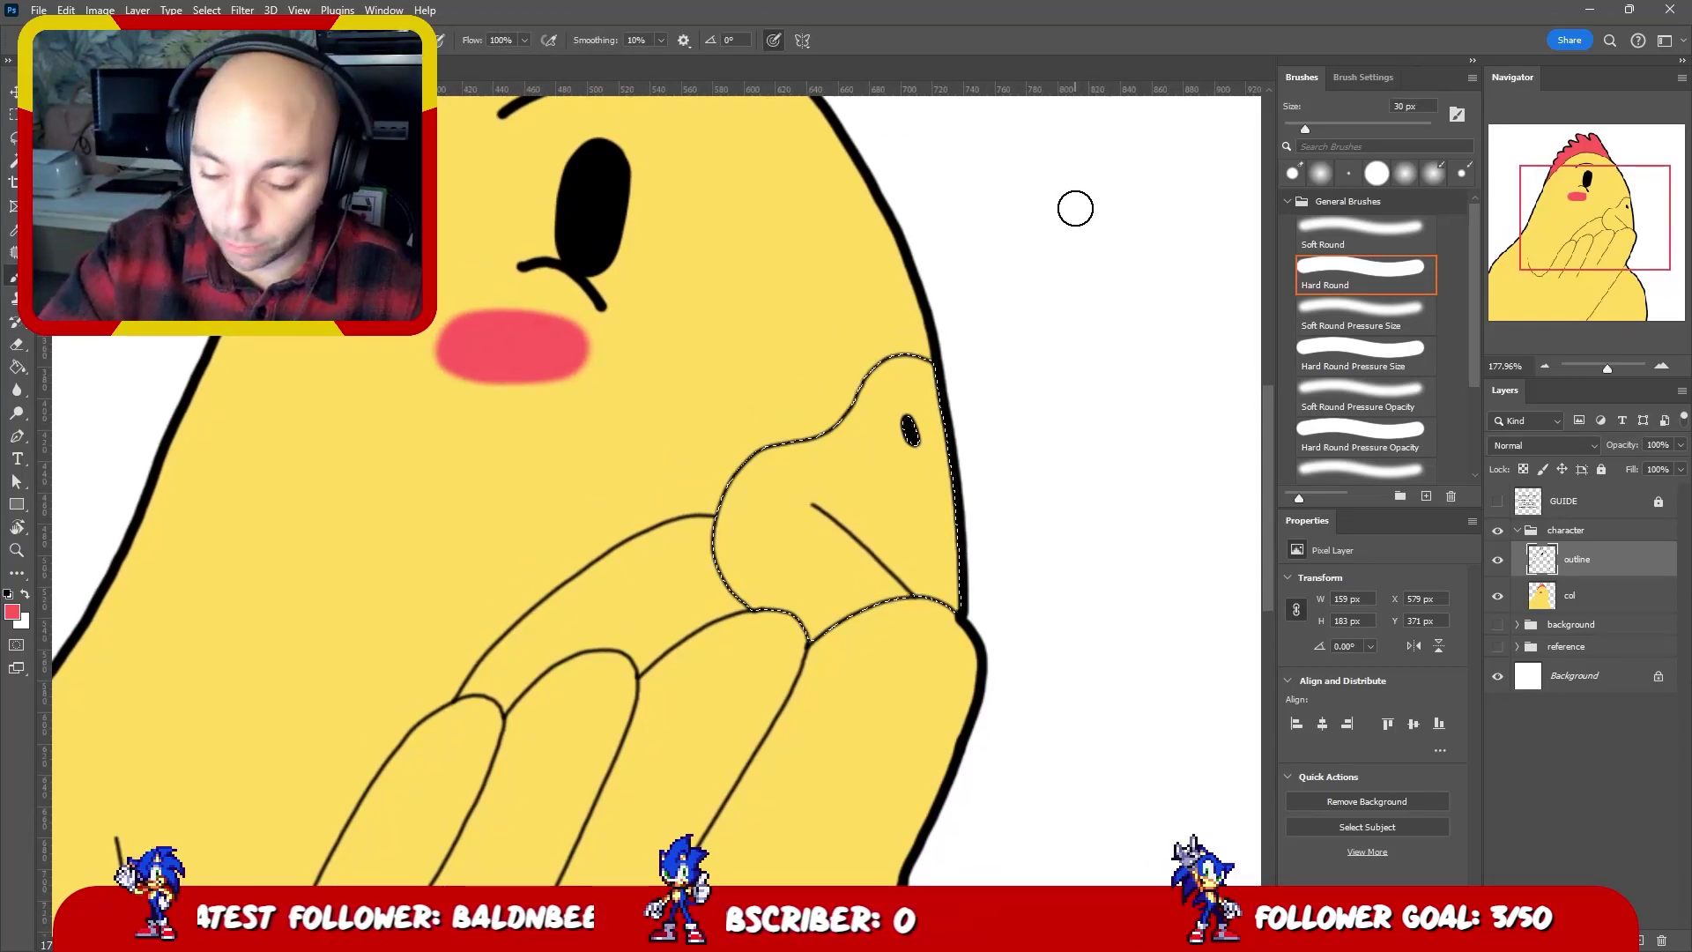
right_click(861, 355)
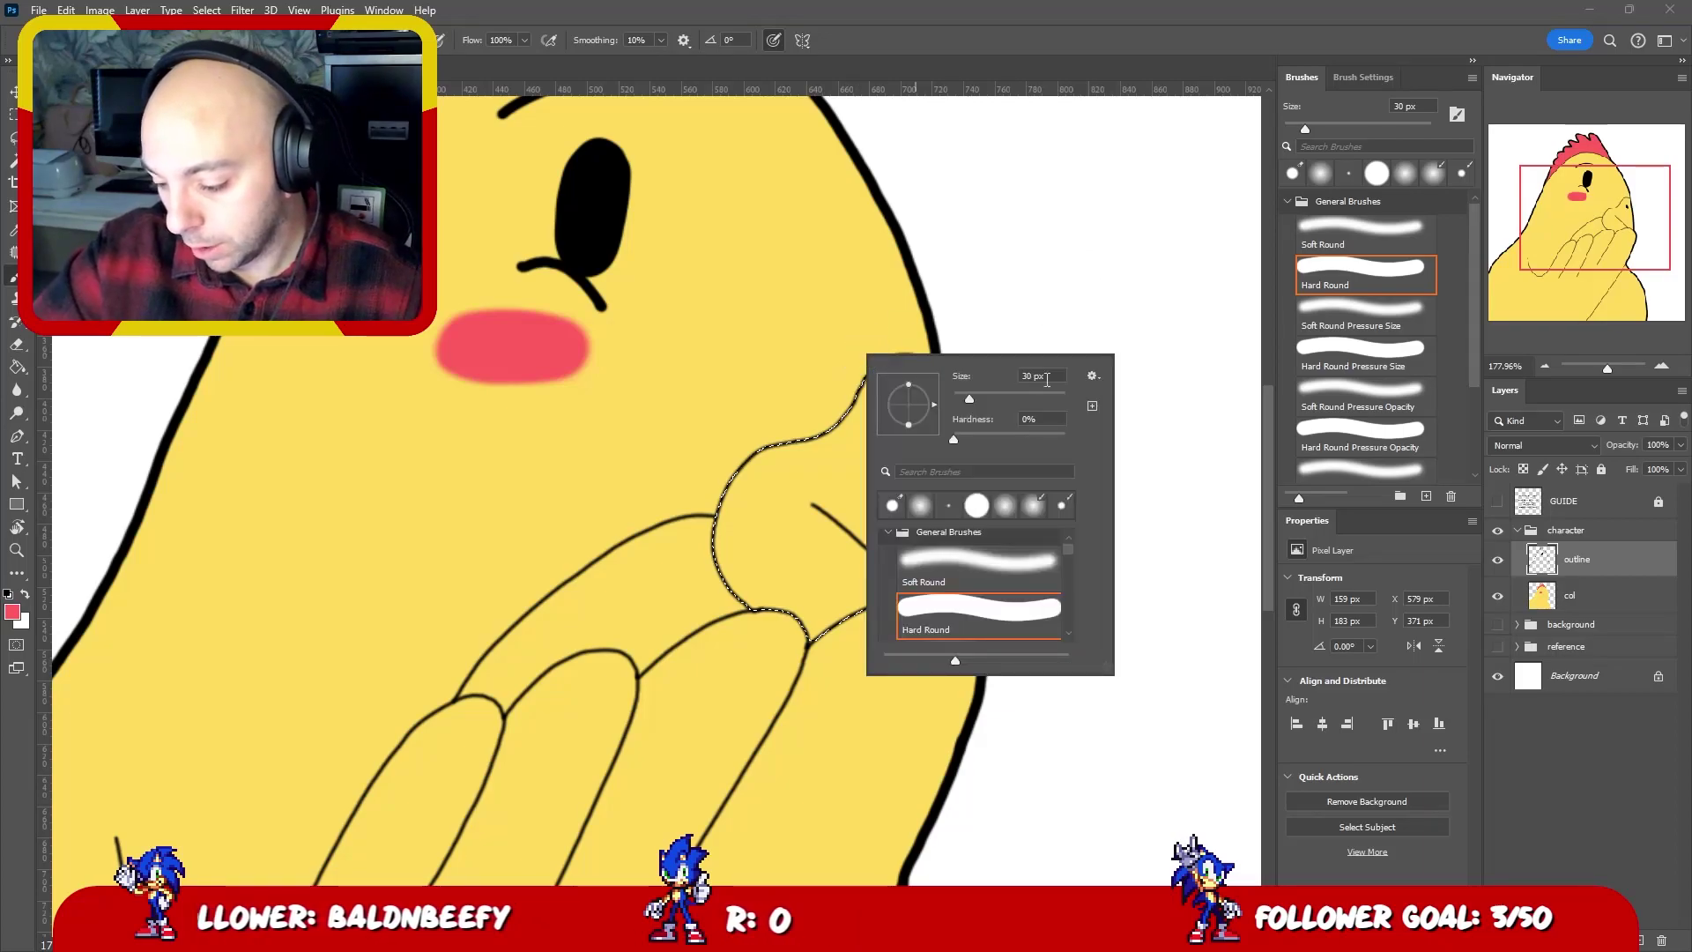
left_click_drag(1044, 437, 1159, 432)
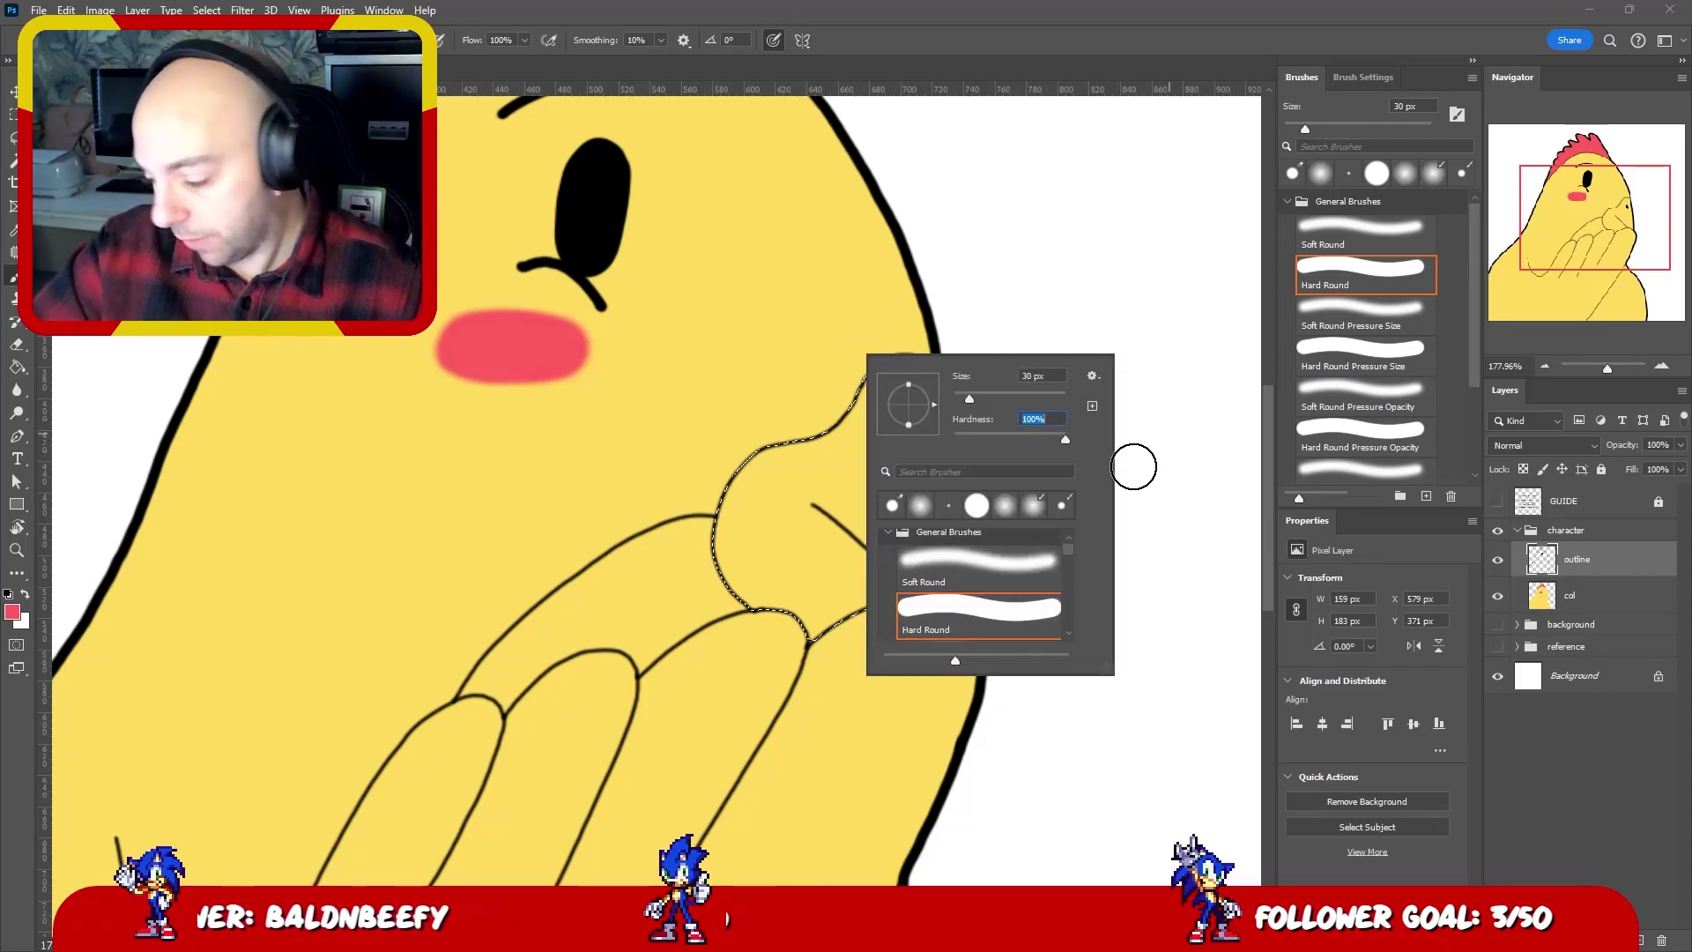
left_click(1152, 304)
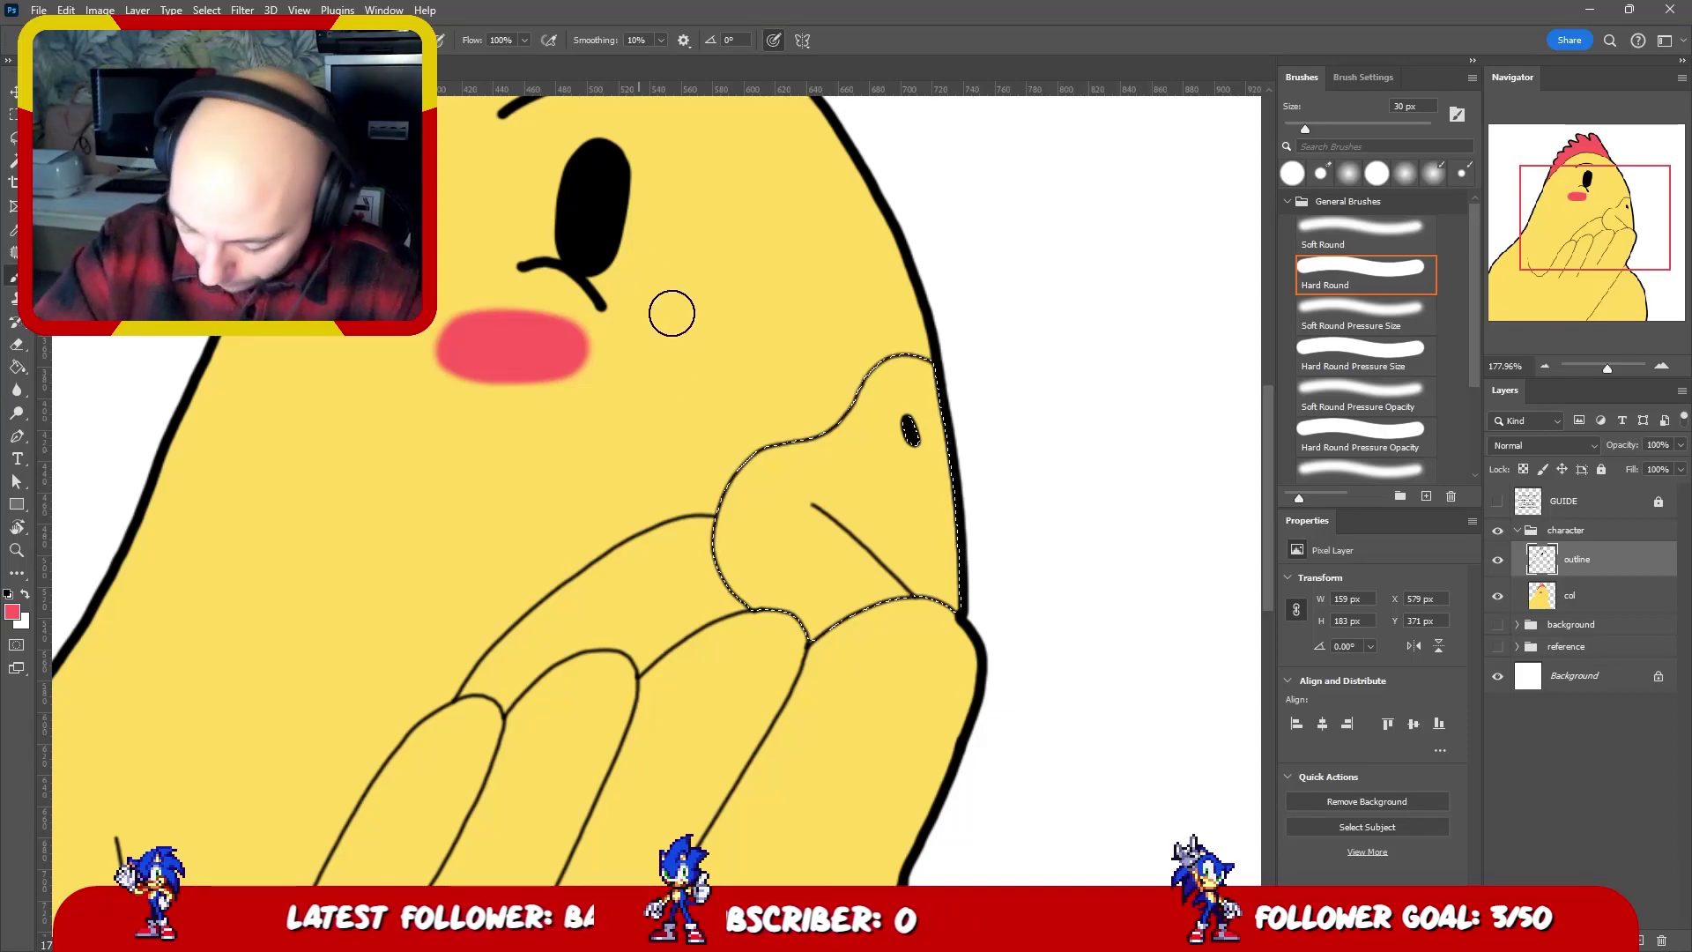
- Set the foreground colour to orange #e09107
left_click(529, 458, "alt")
left_click(13, 610)
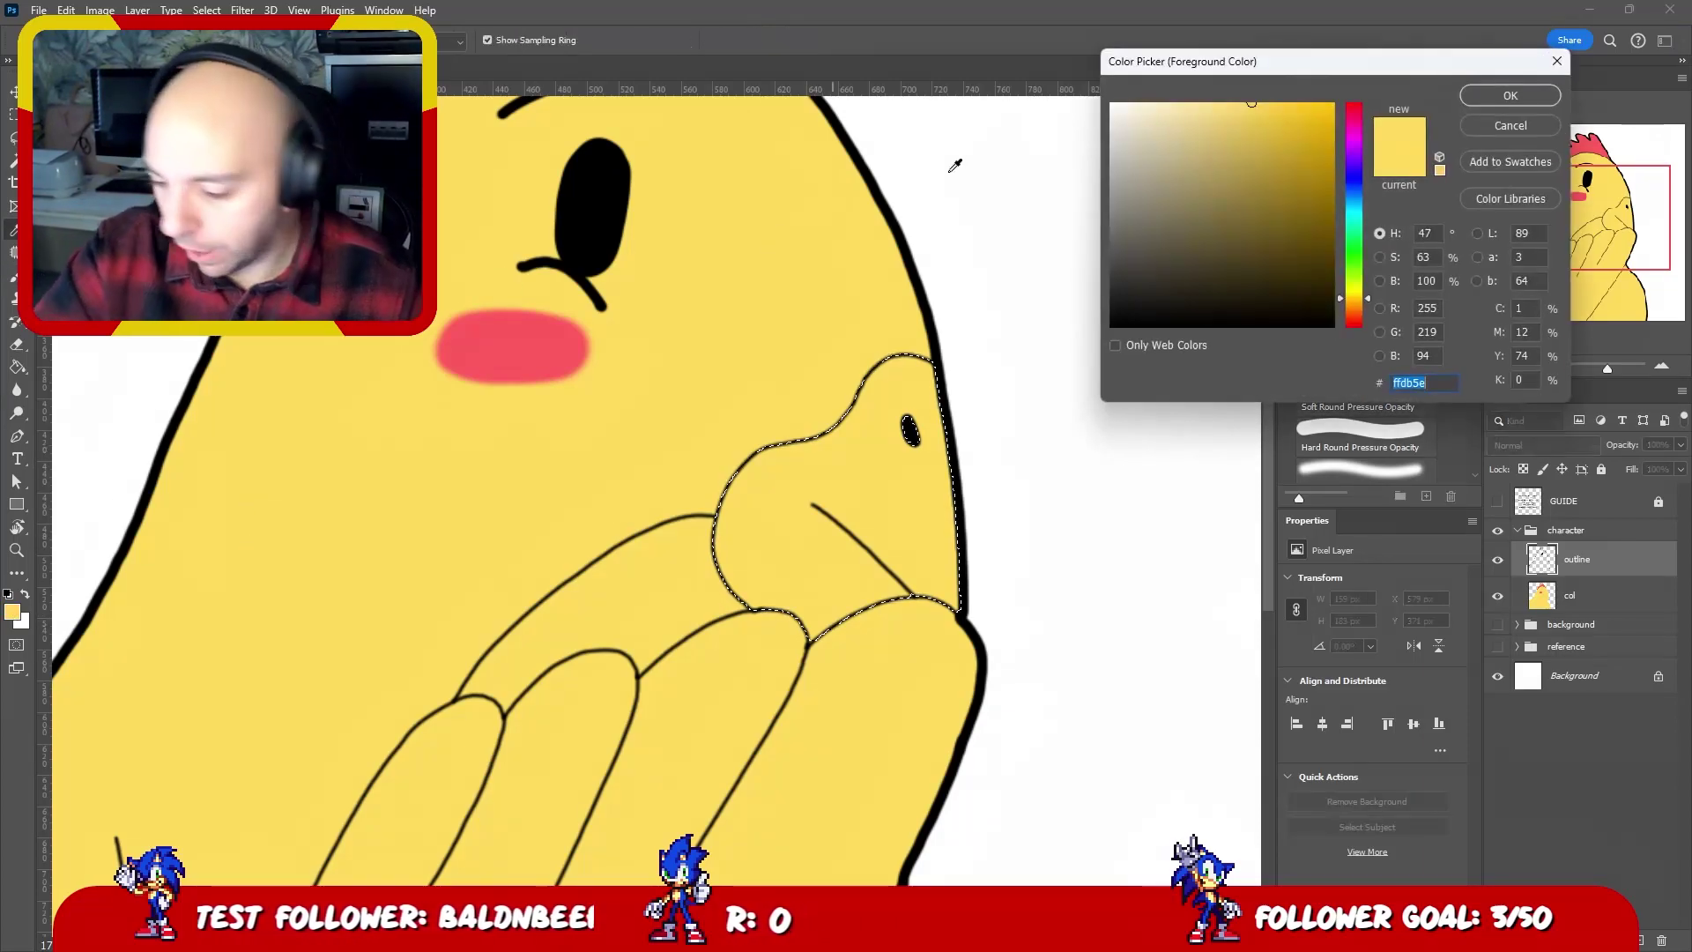
left_click(1332, 181)
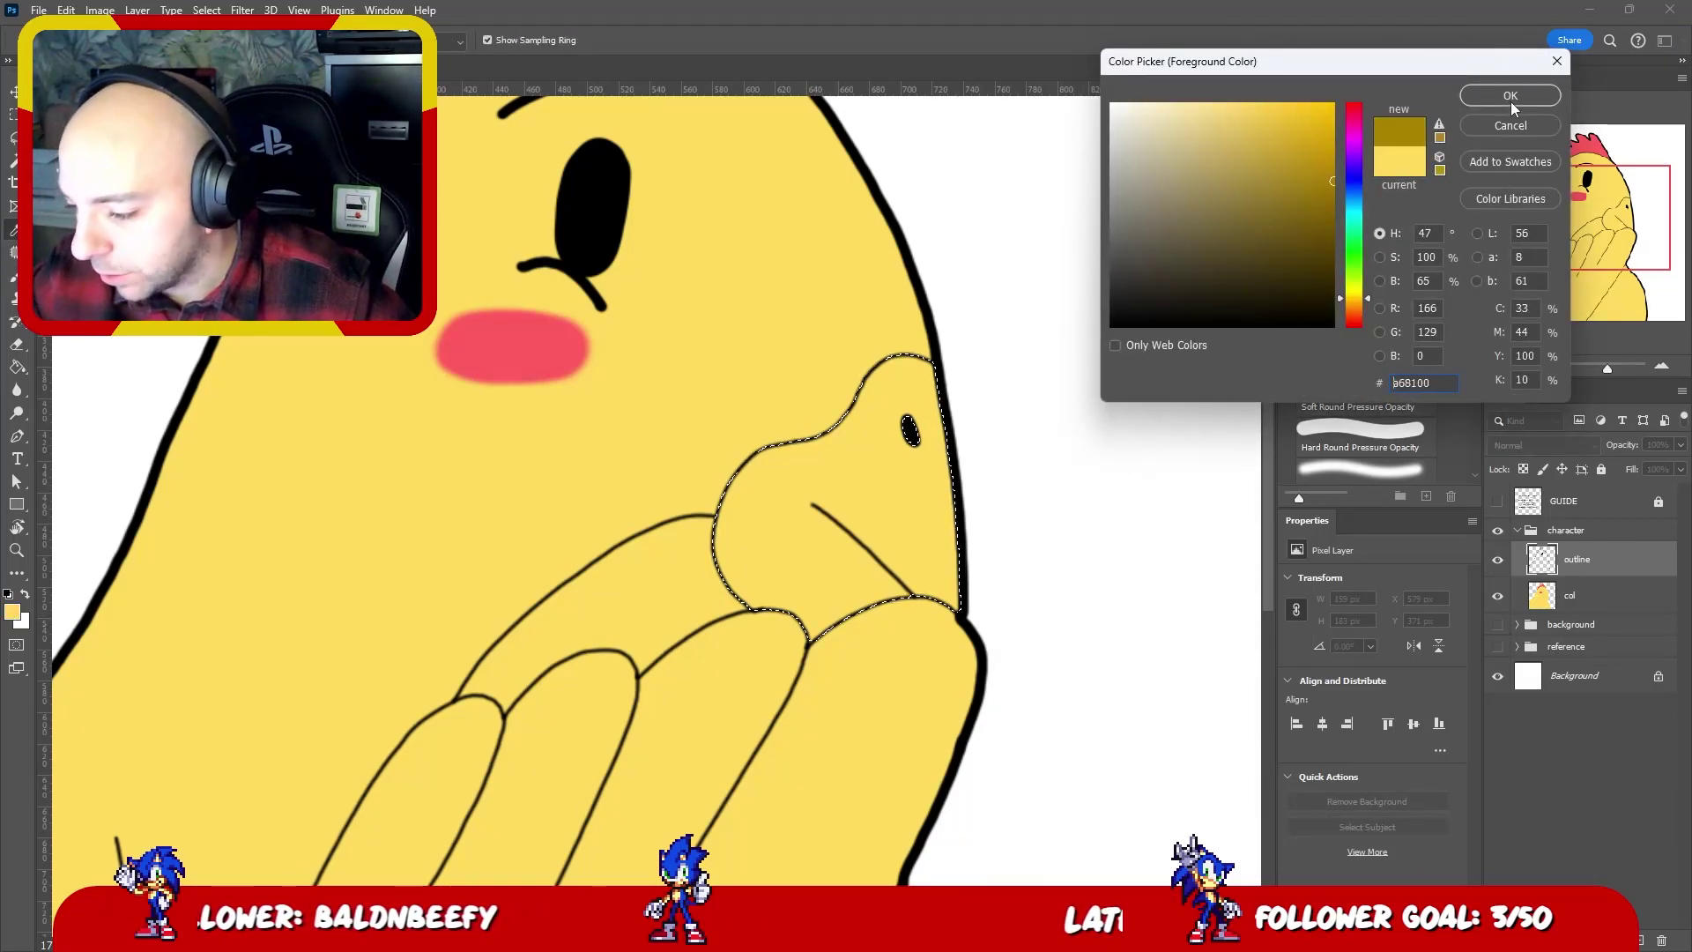
left_click(1358, 301)
left_click(1316, 128)
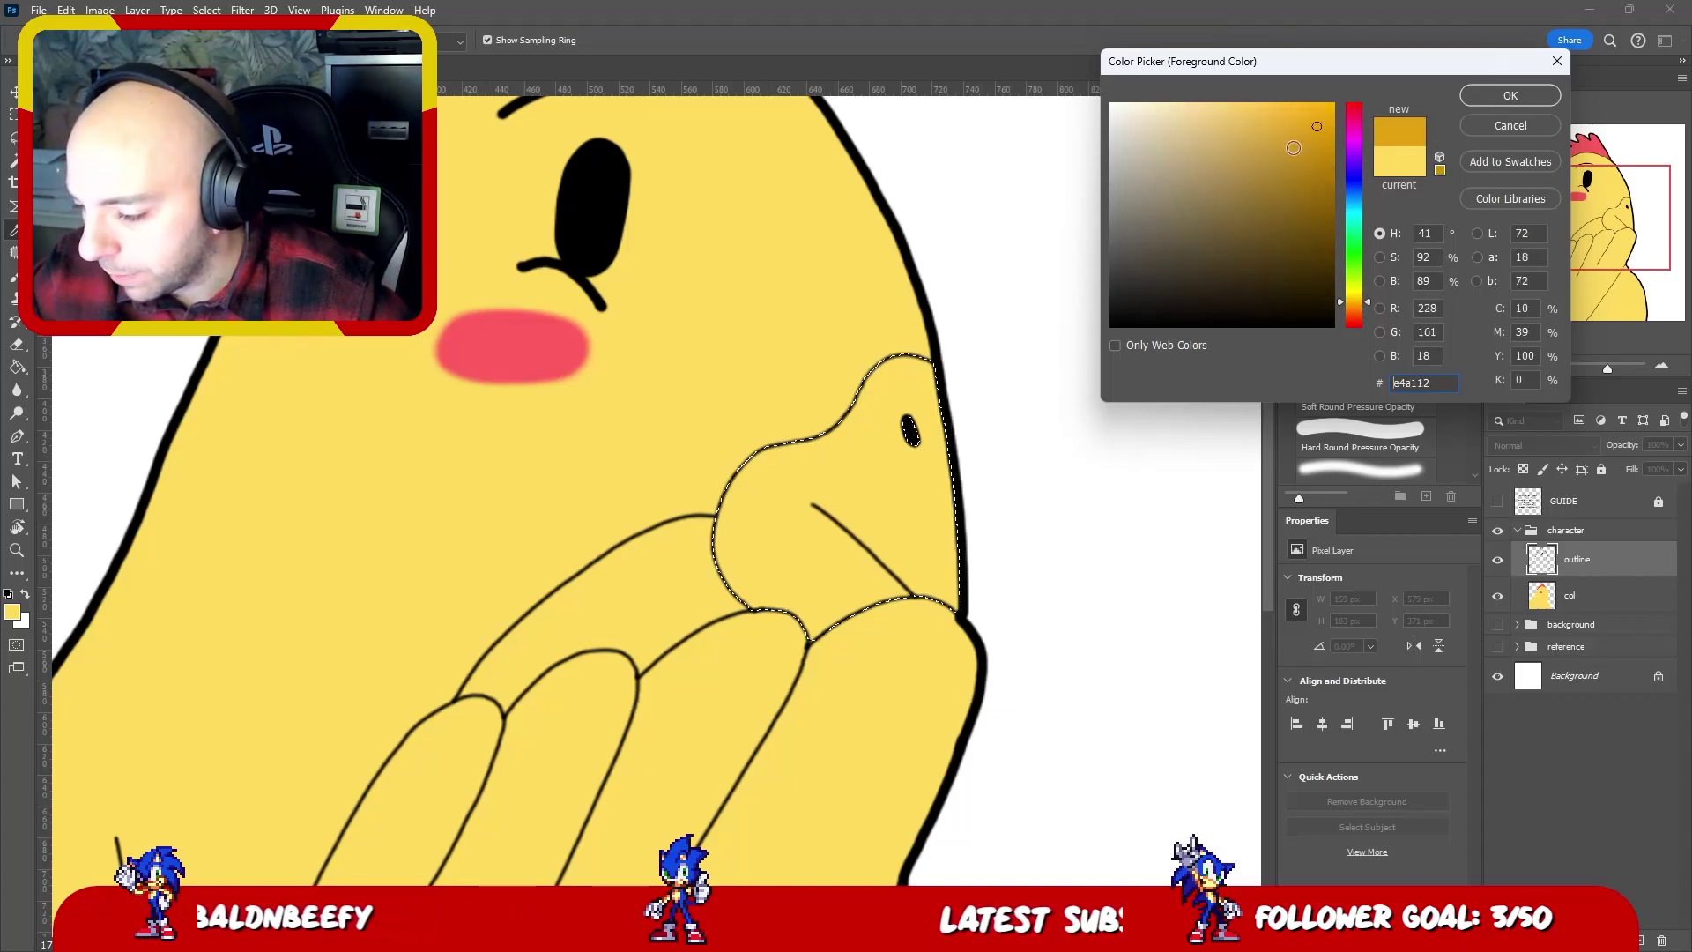
left_click(1293, 147)
left_click(1327, 129)
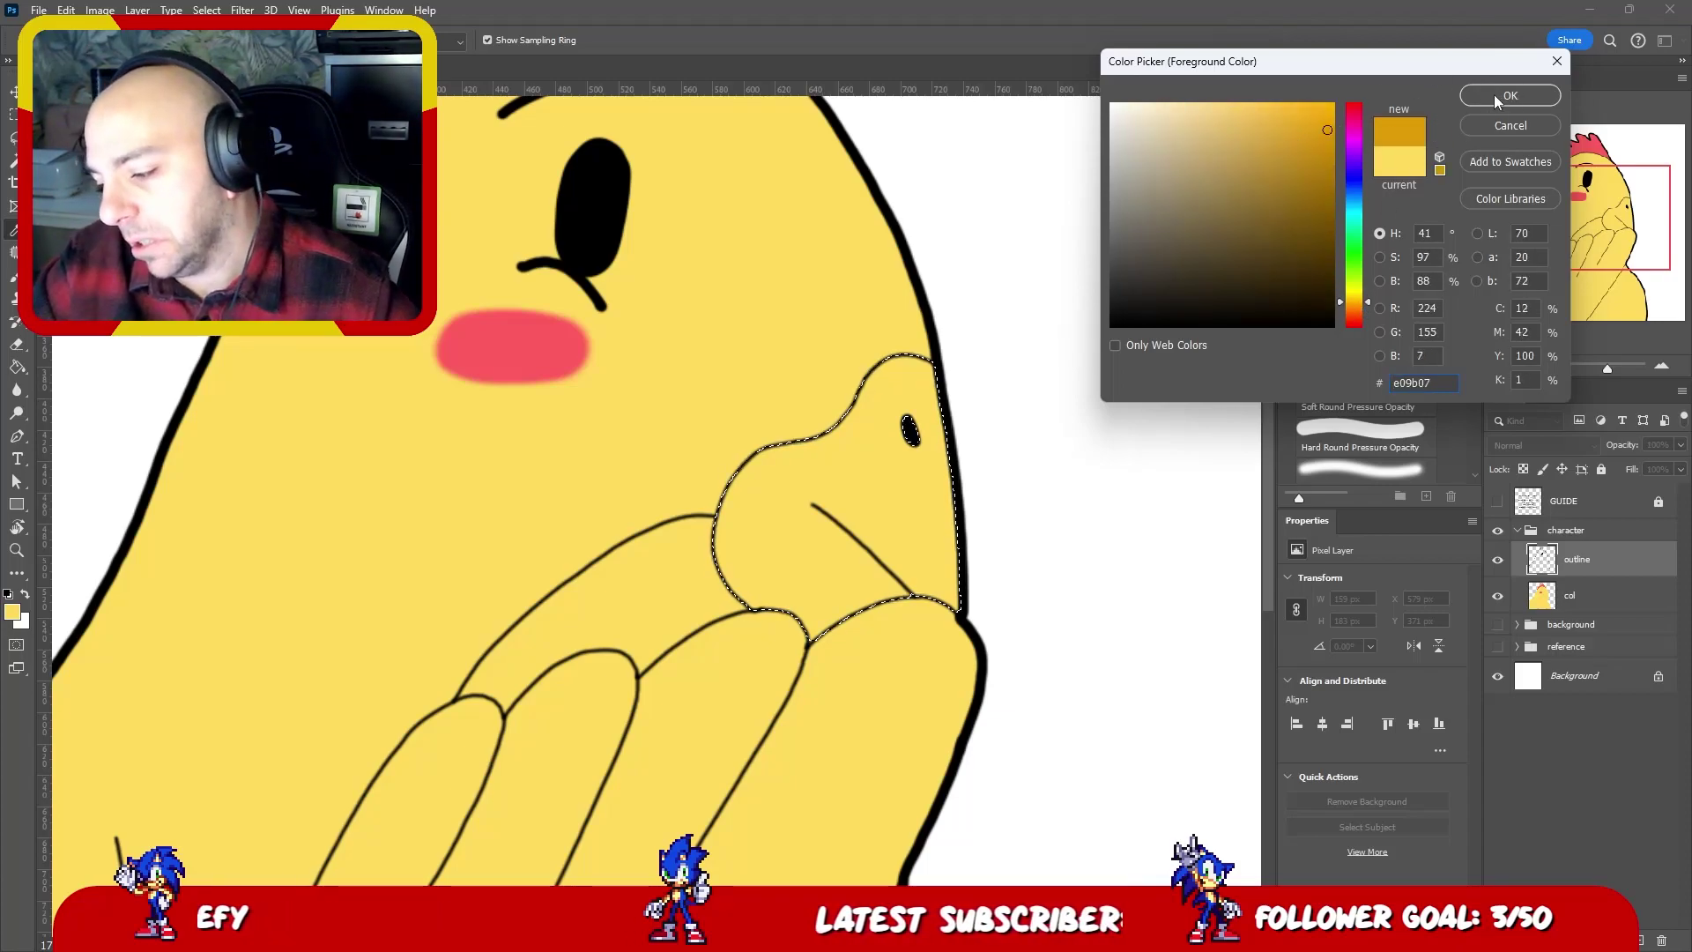
left_click(1360, 304)
left_click(1509, 94)
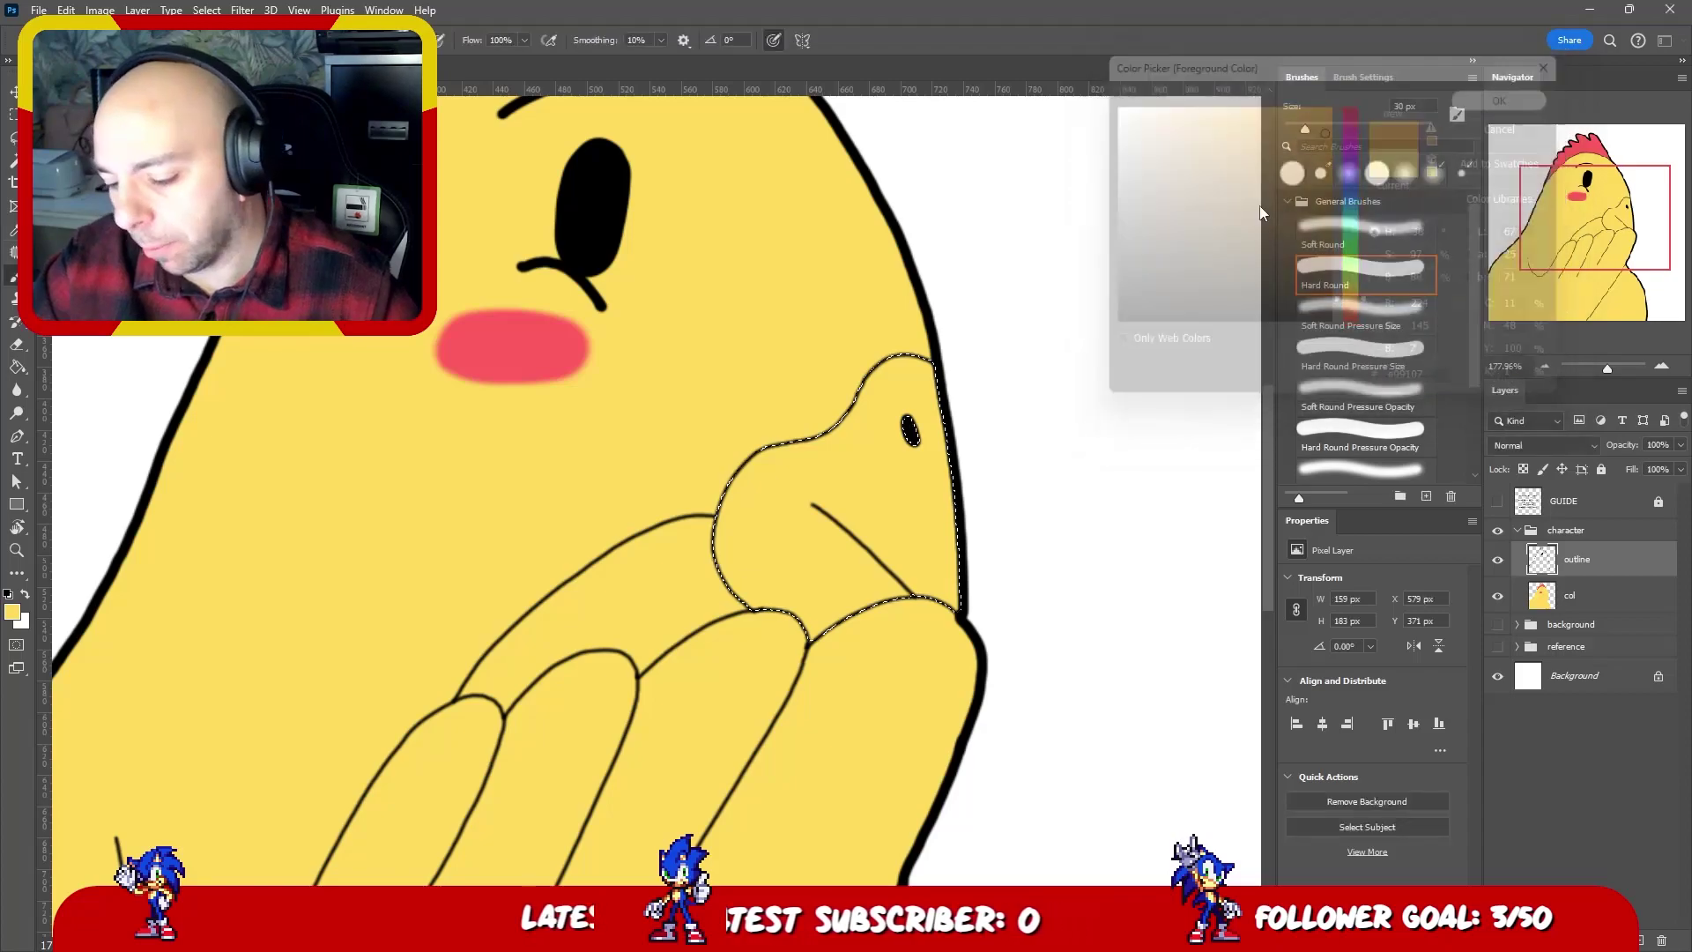
- Paint the beak orange on the col layer, then fit the drawing on screen
left_click_drag(862, 445, 812, 533)
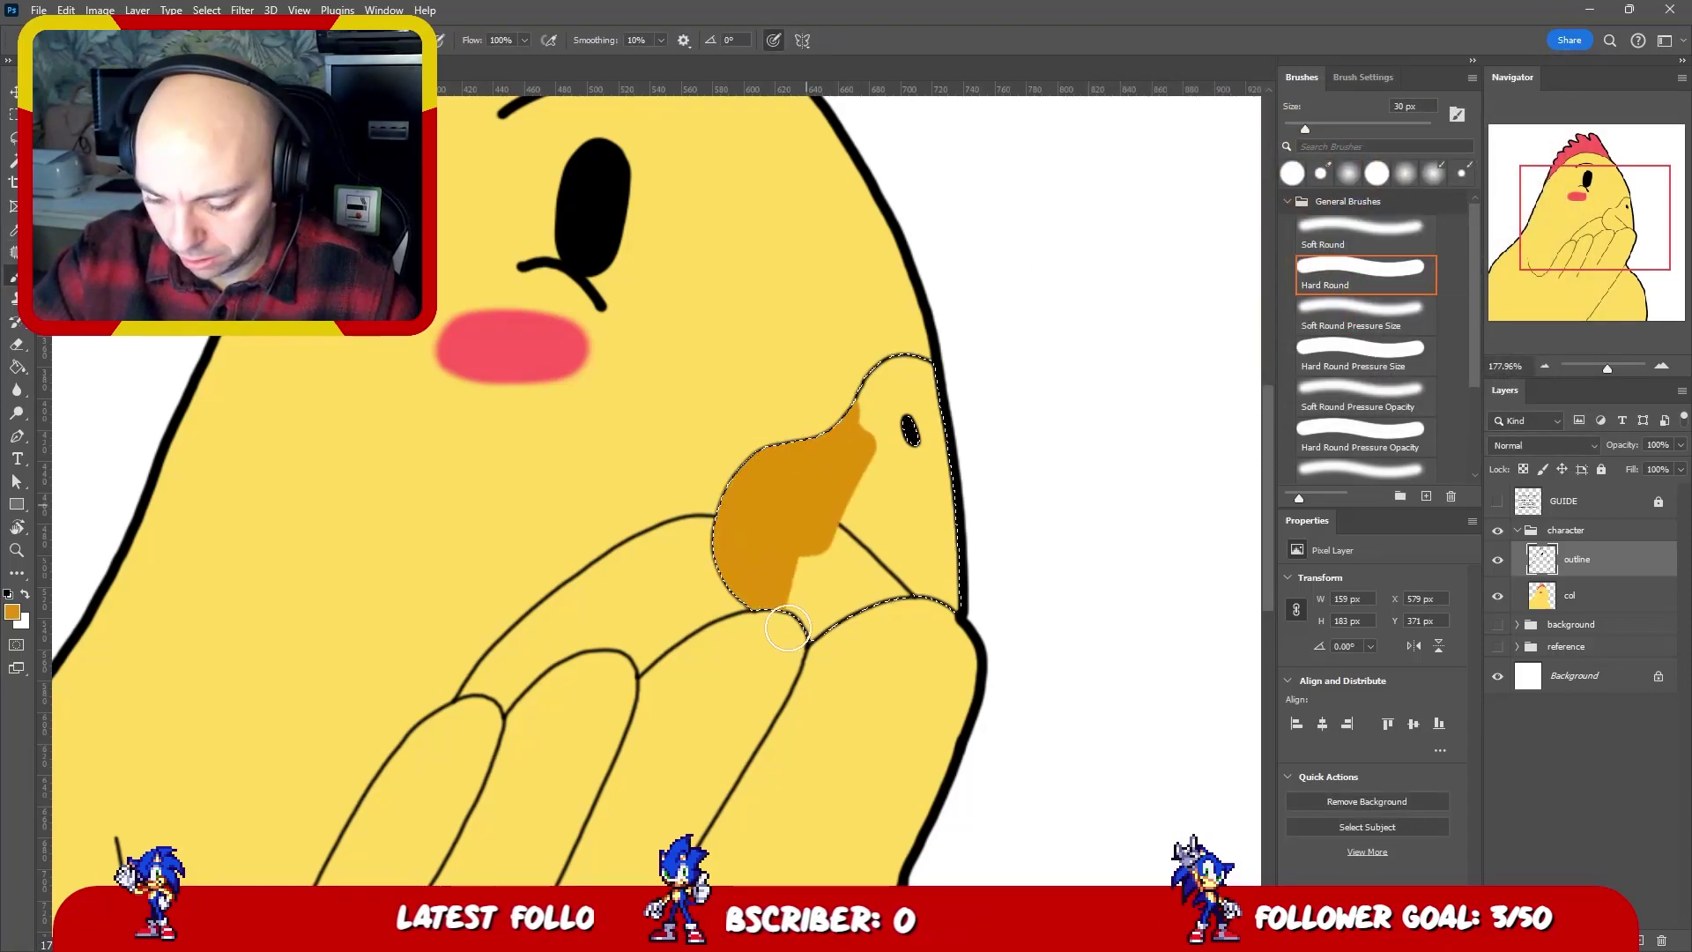
key("Delete")
left_click(1569, 595)
mouse_move(806, 450)
left_mouse_down()
mouse_move(756, 593)
mouse_move(726, 529)
left_mouse_up()
mouse_move(742, 419)
left_mouse_down()
mouse_move(791, 465)
mouse_move(849, 597)
mouse_move(883, 614)
mouse_move(917, 589)
mouse_move(922, 605)
mouse_move(958, 530)
left_mouse_up()
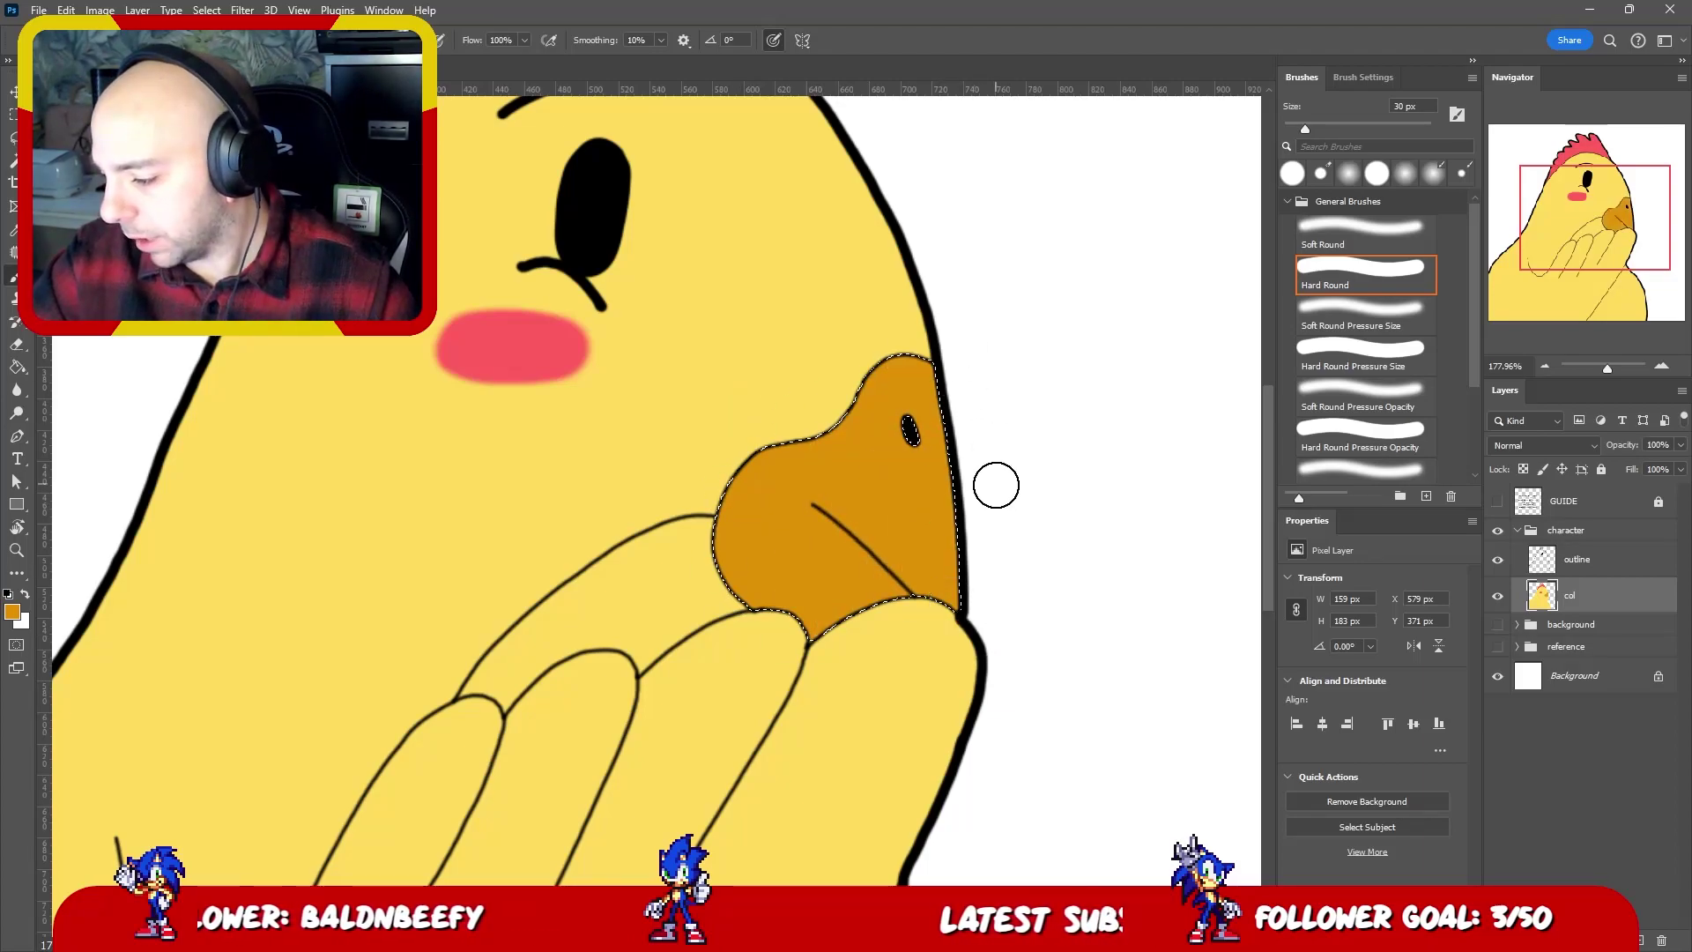
key("z")
left_click(954, 472, "alt")
key("ctrl+0")
key("b")
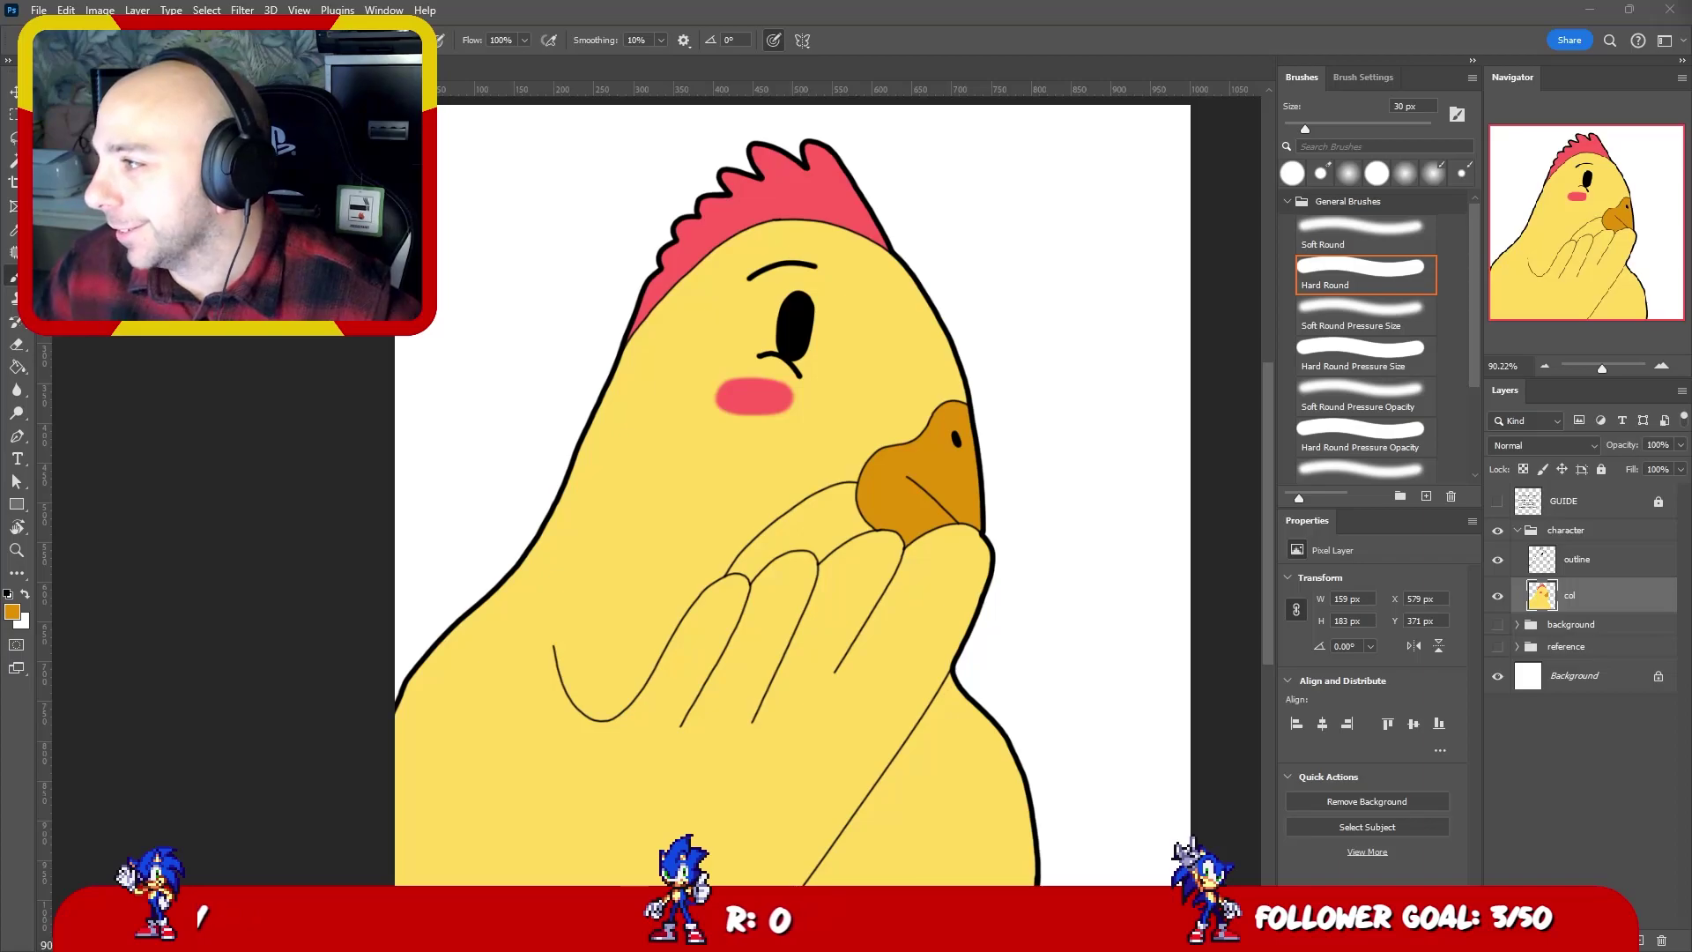
- Place the Chrome 'chicken real' image results over the right half of Photoshop
left_click_drag(1498, 0, 1498, 0)
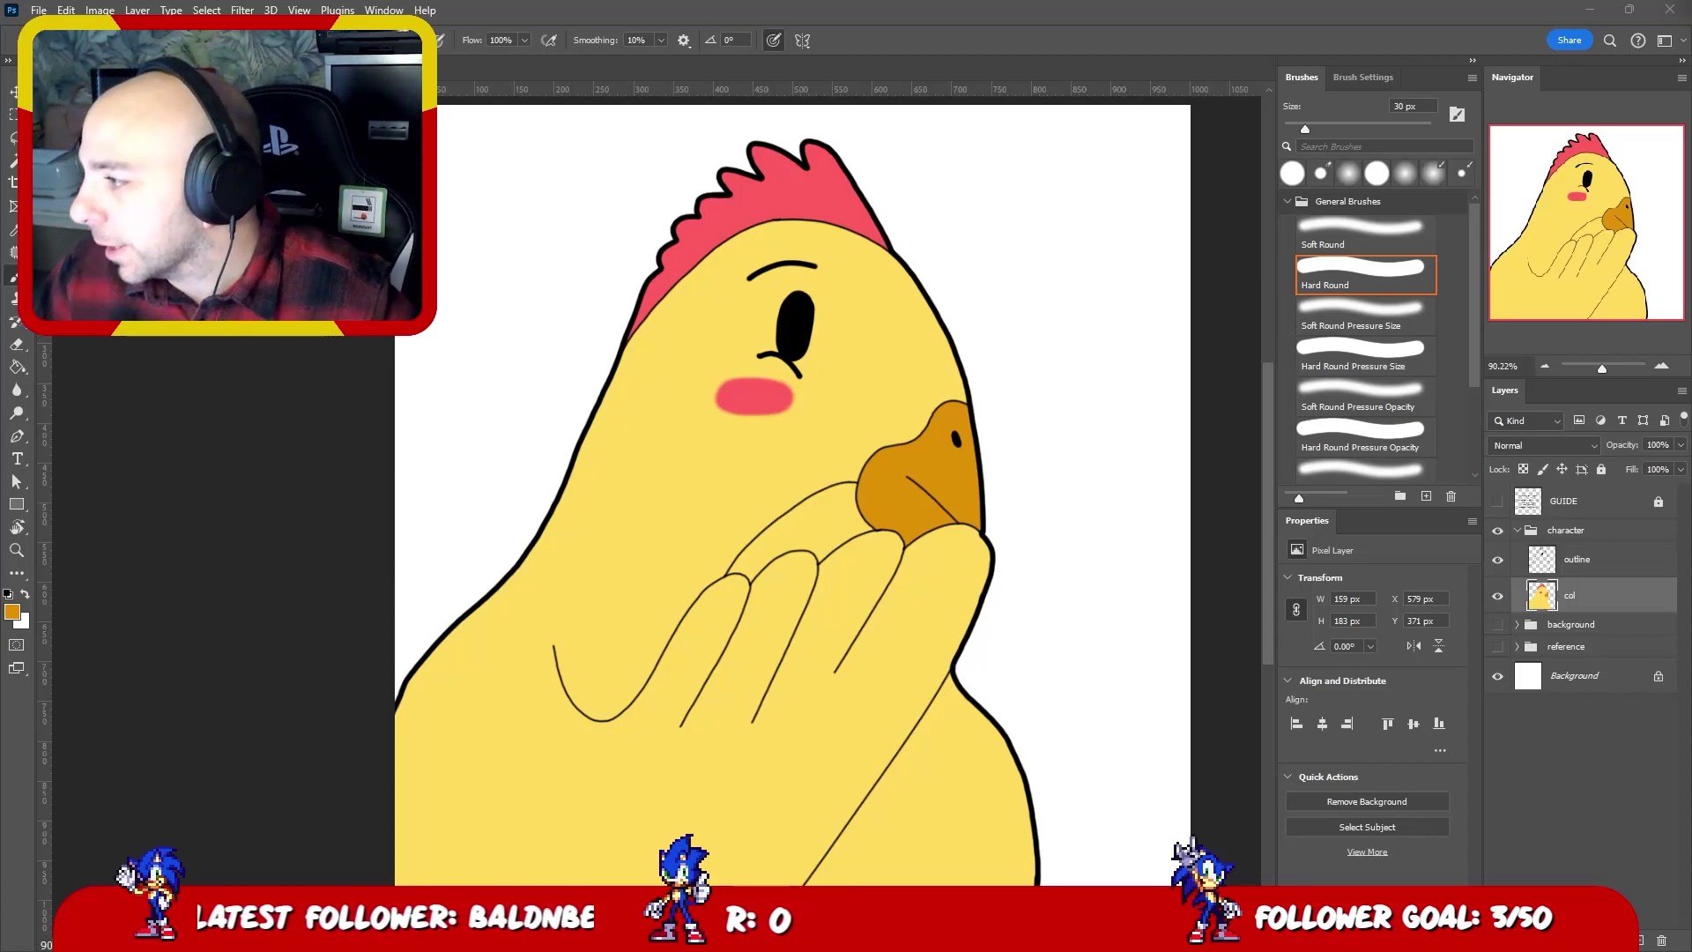
left_click_drag(1691, 13, 1309, 40)
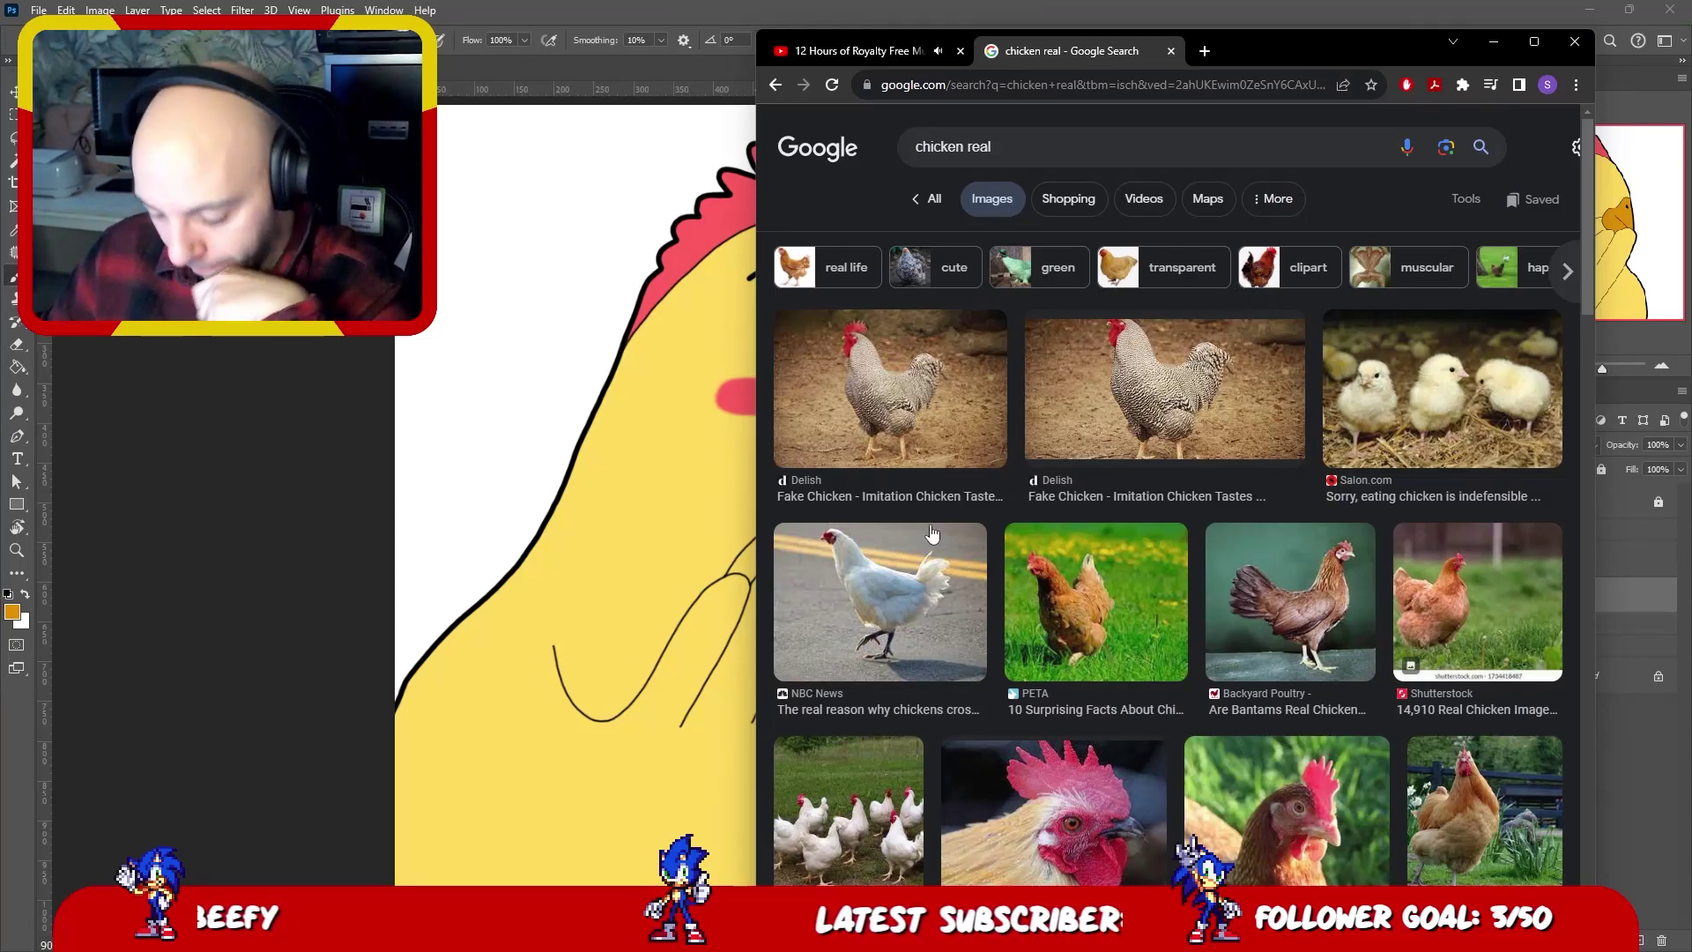
- Preview the flock of white chickens and the PETA brown hen photos in the results
scroll(1157, 435, "down", 2)
scroll(1157, 434, "down", 2)
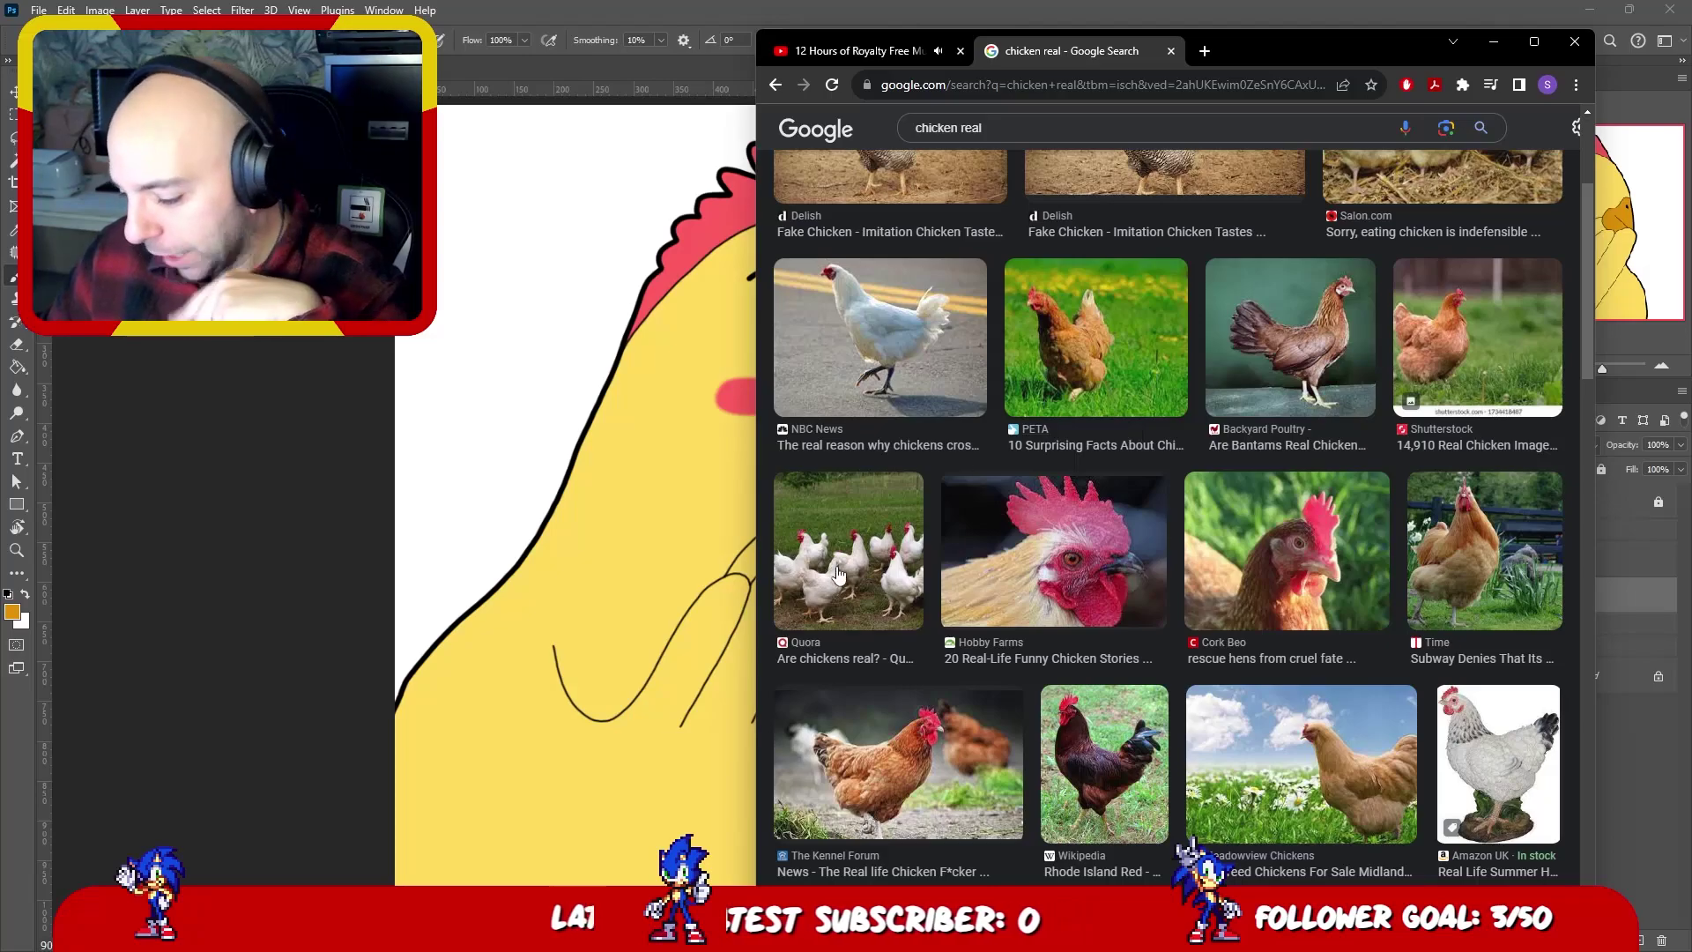
left_click(856, 548)
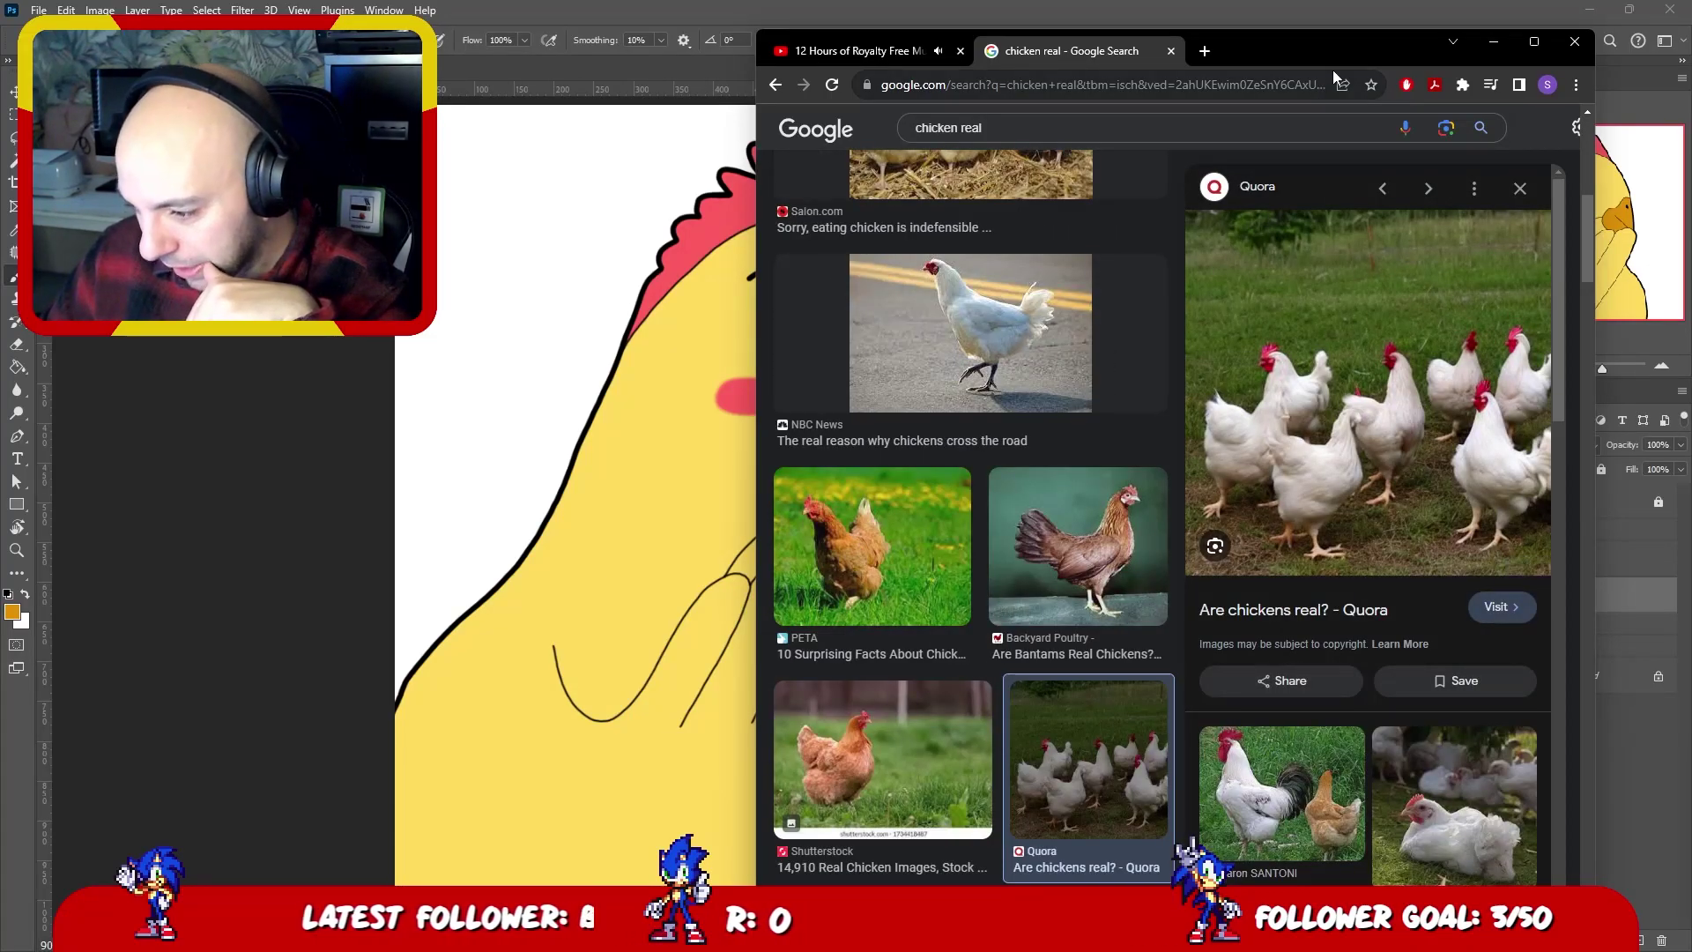
left_click_drag(1321, 48, 1553, 33)
left_click(1134, 543)
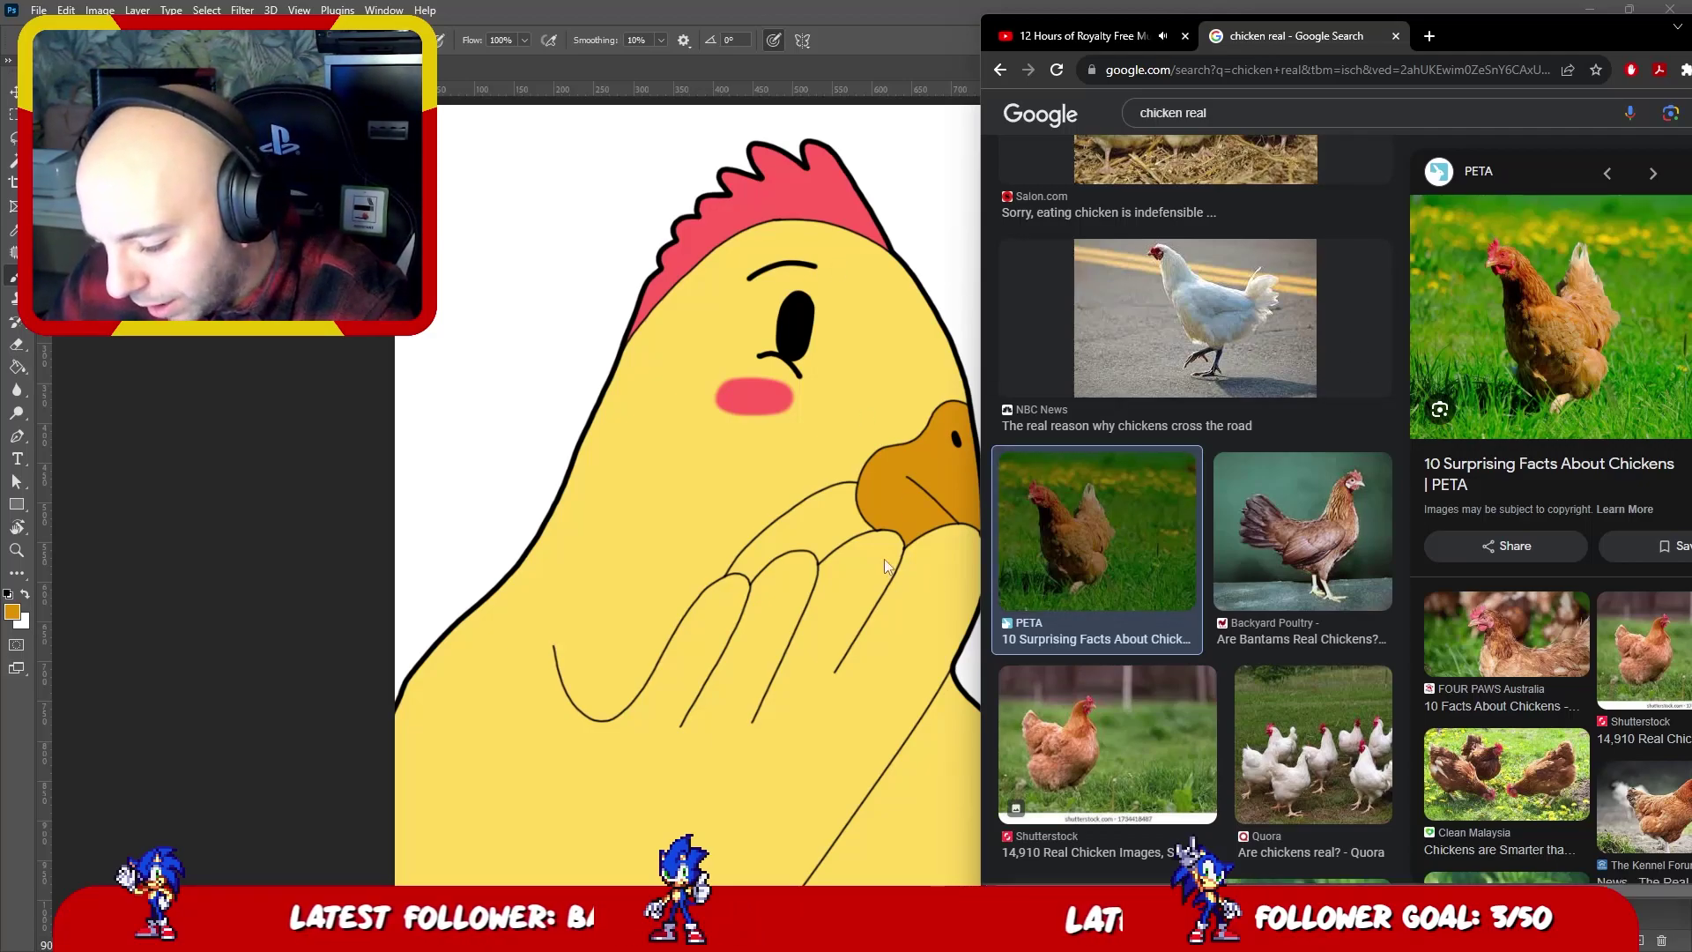
- Preview the Salon.com chicks and NBC News white chicken photos
scroll(1321, 491, "down", 5)
scroll(1308, 487, "up", 5)
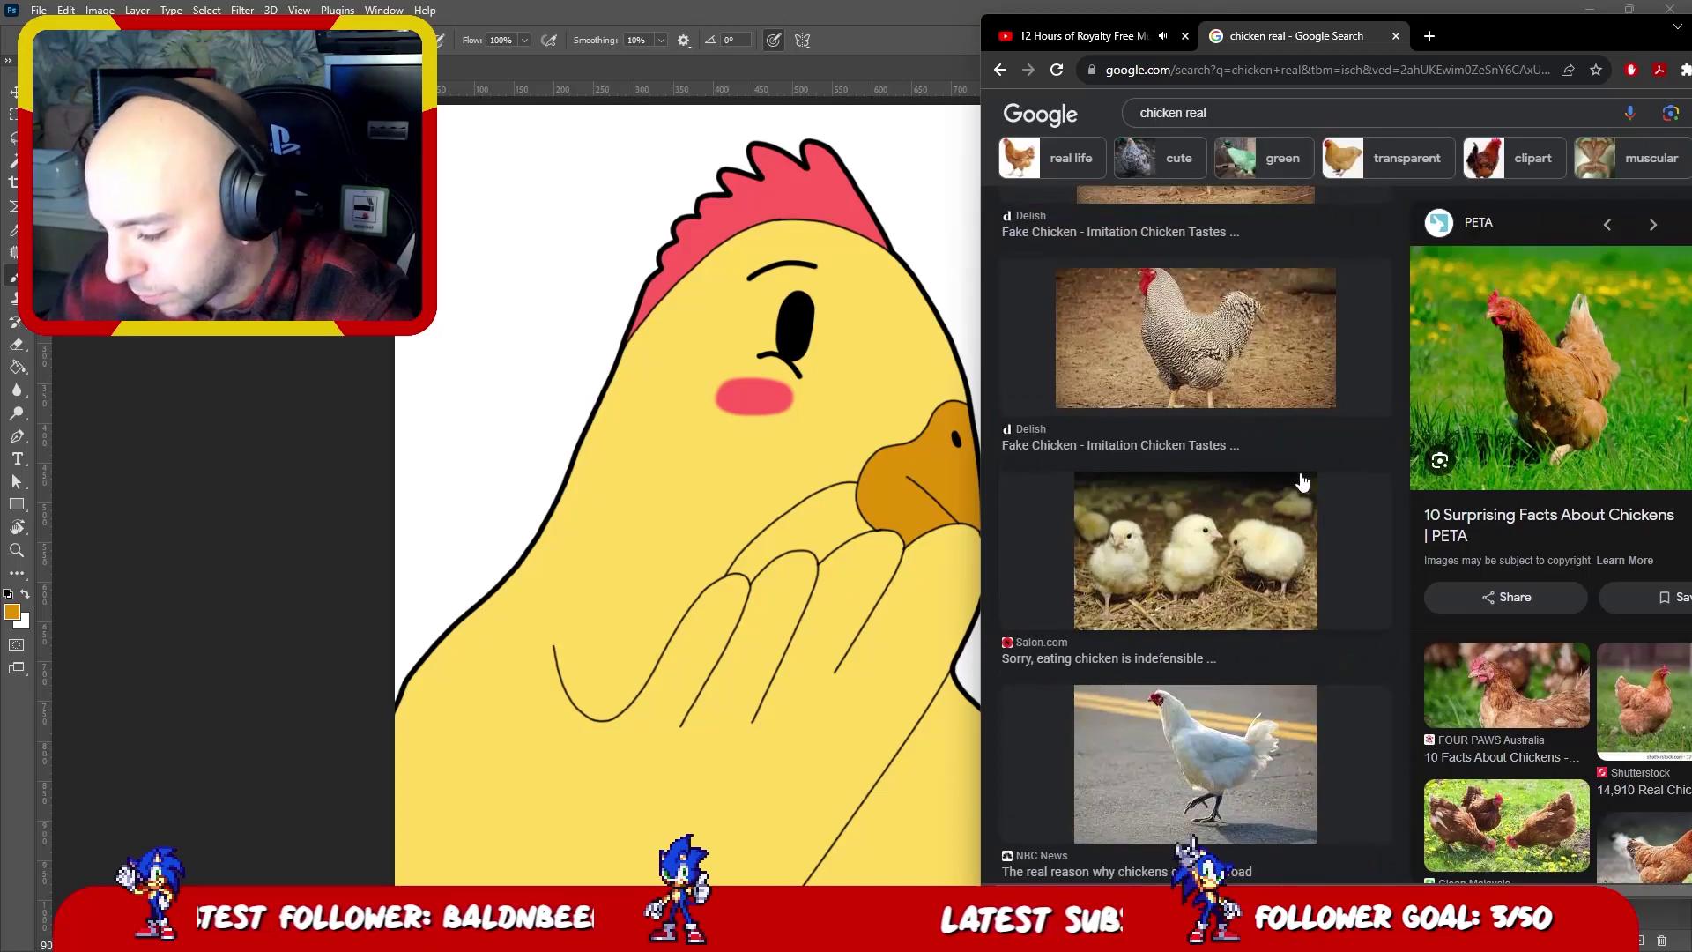
scroll(1284, 479, "down", 3)
left_click(1196, 645)
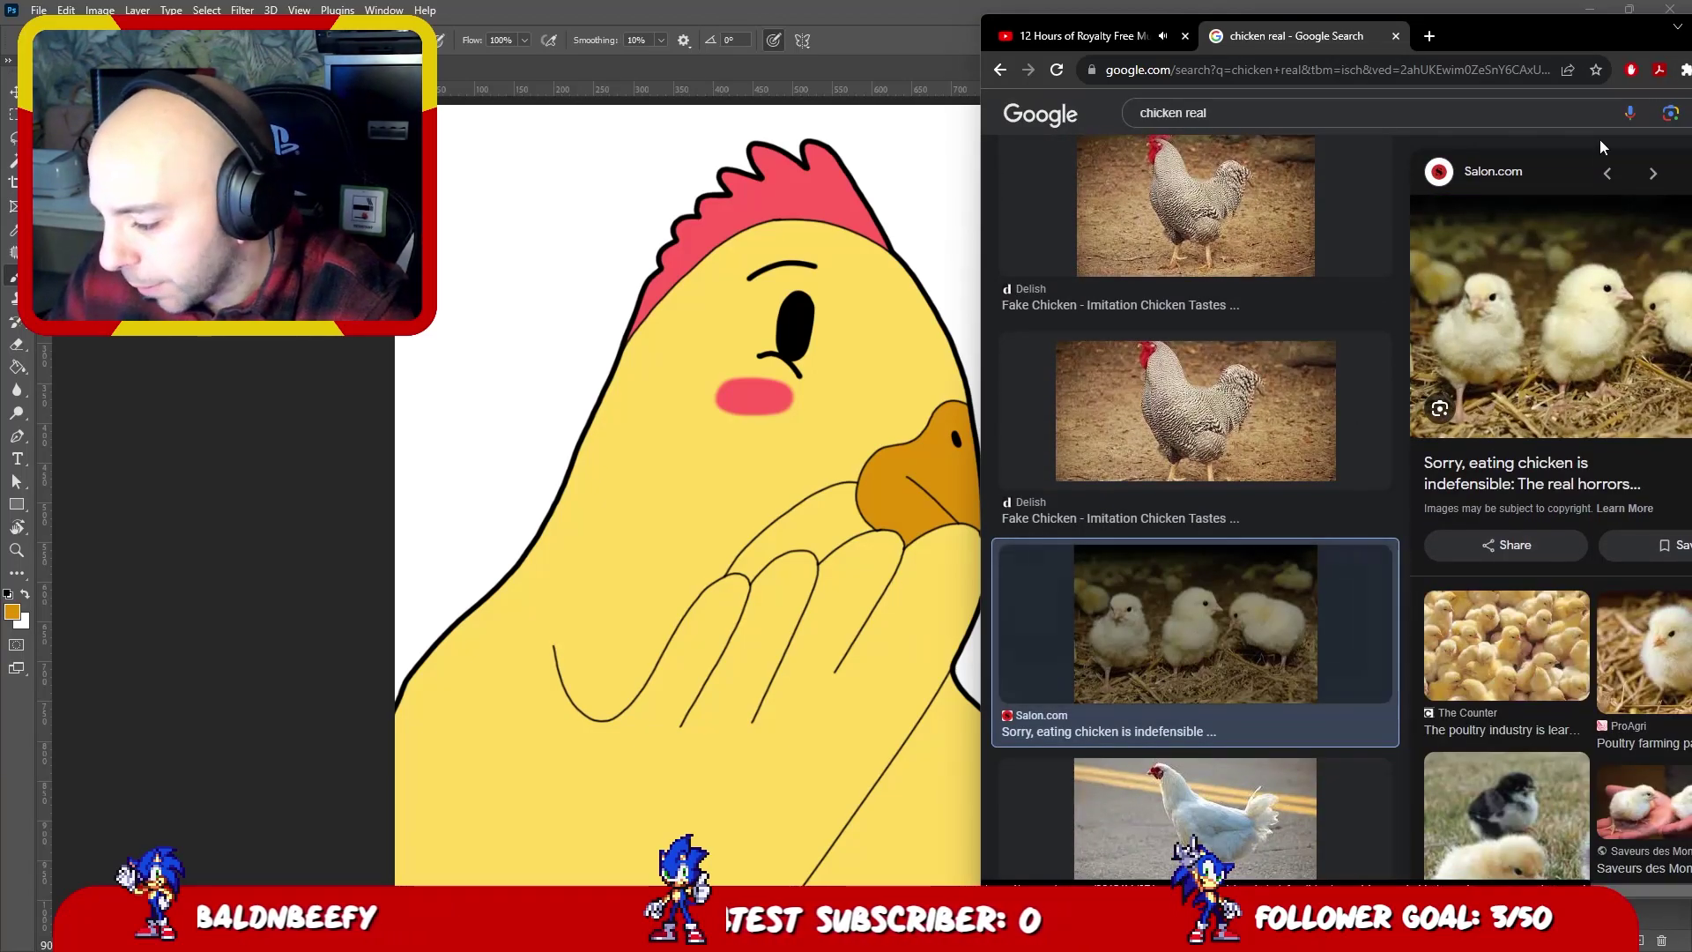
scroll(1458, 335, "down", 5)
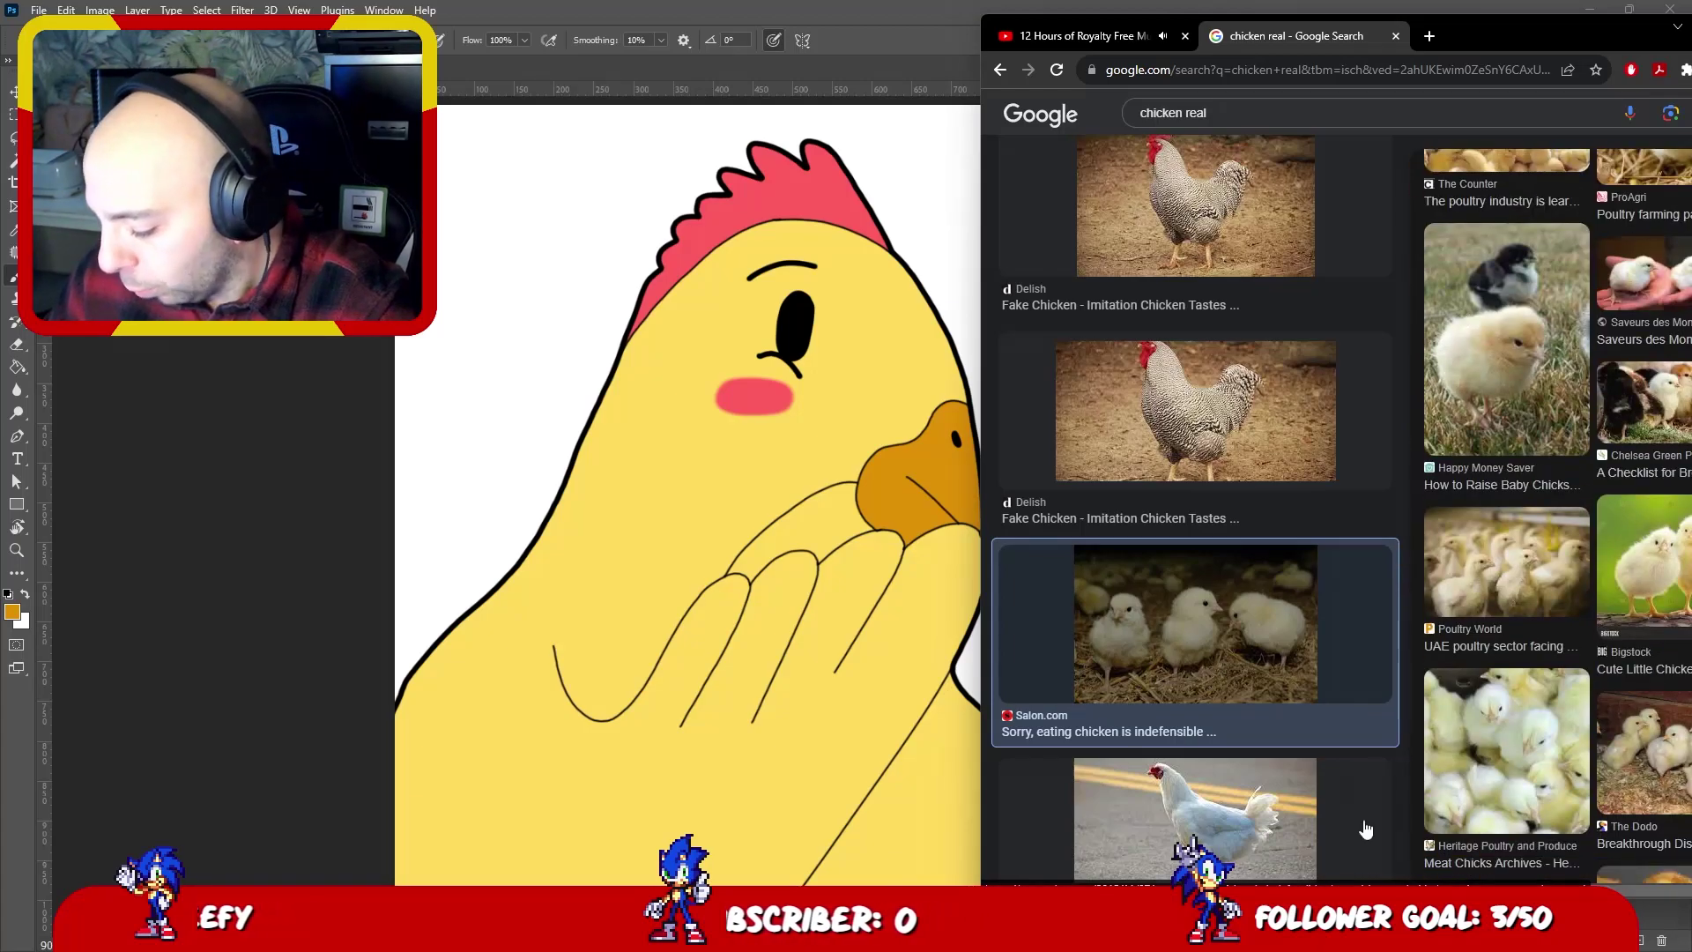
scroll(1363, 824, "down", 4)
left_click(1224, 477)
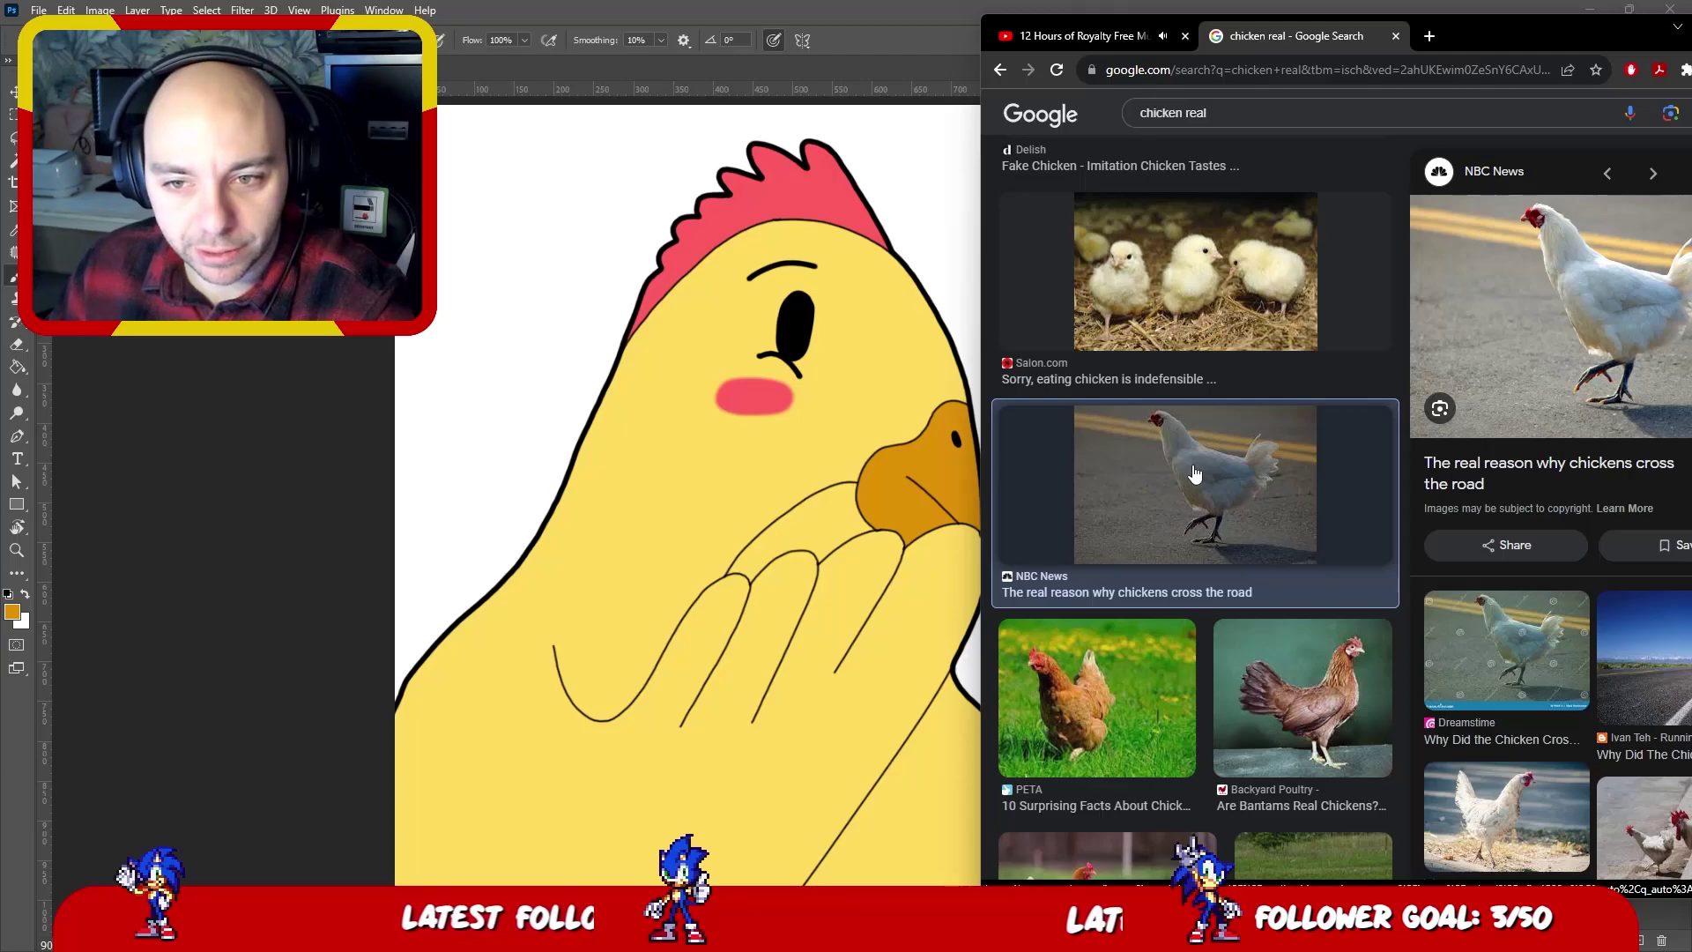
scroll(1204, 470, "down", 7)
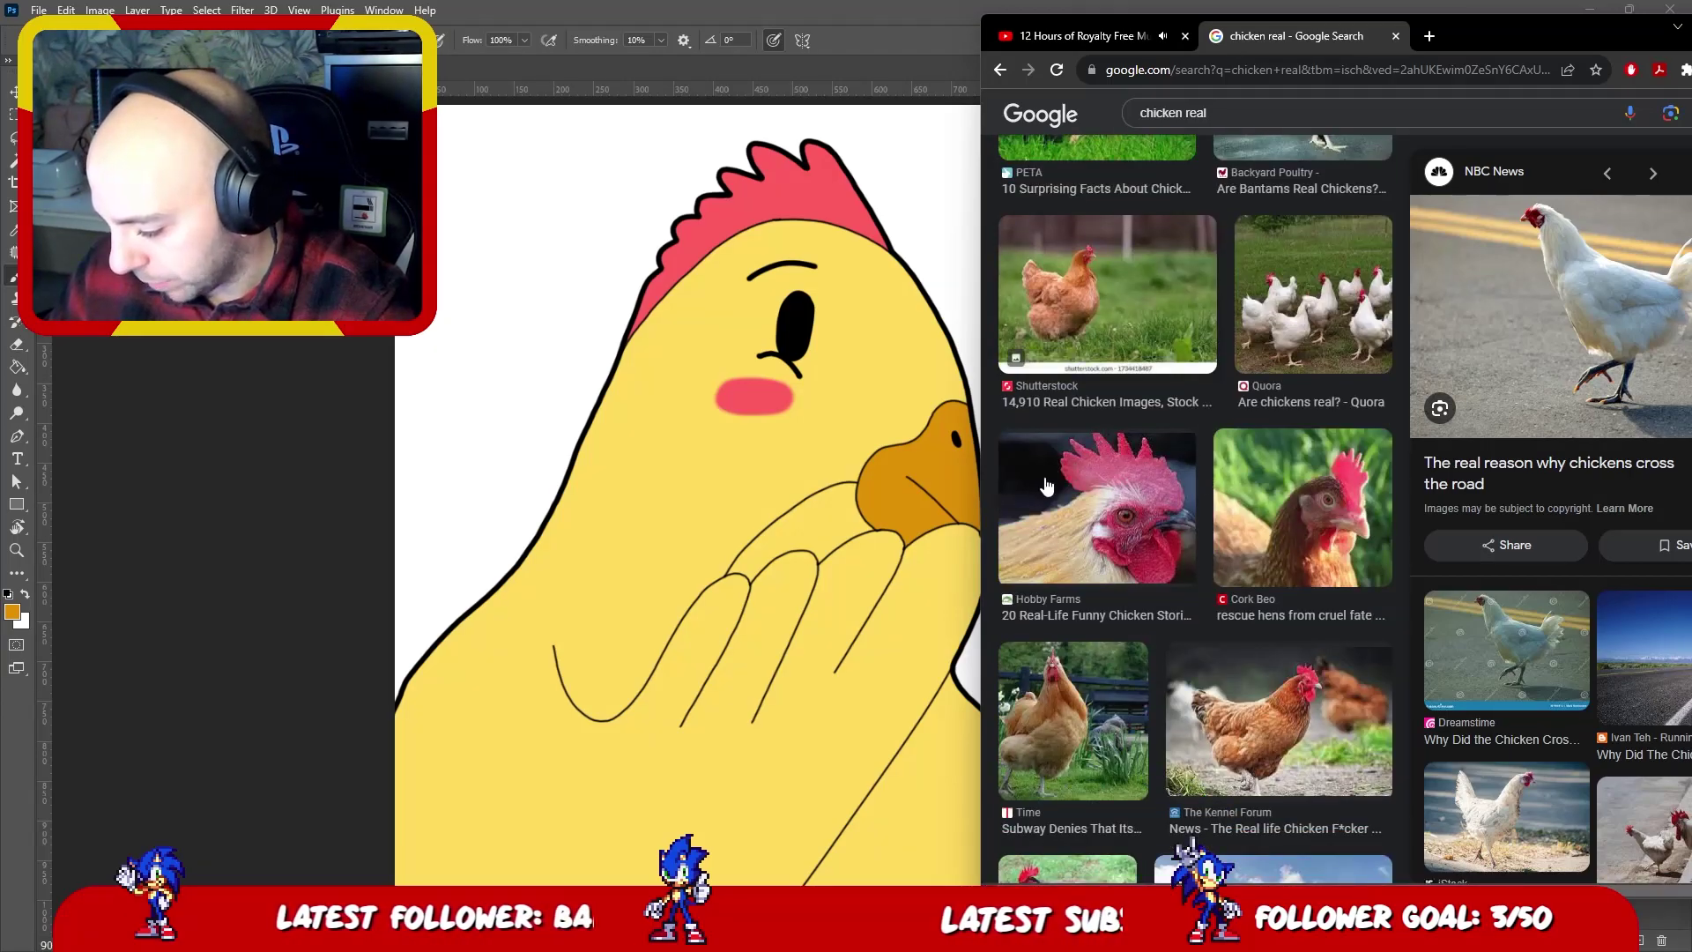
scroll(1046, 485, "down", 8)
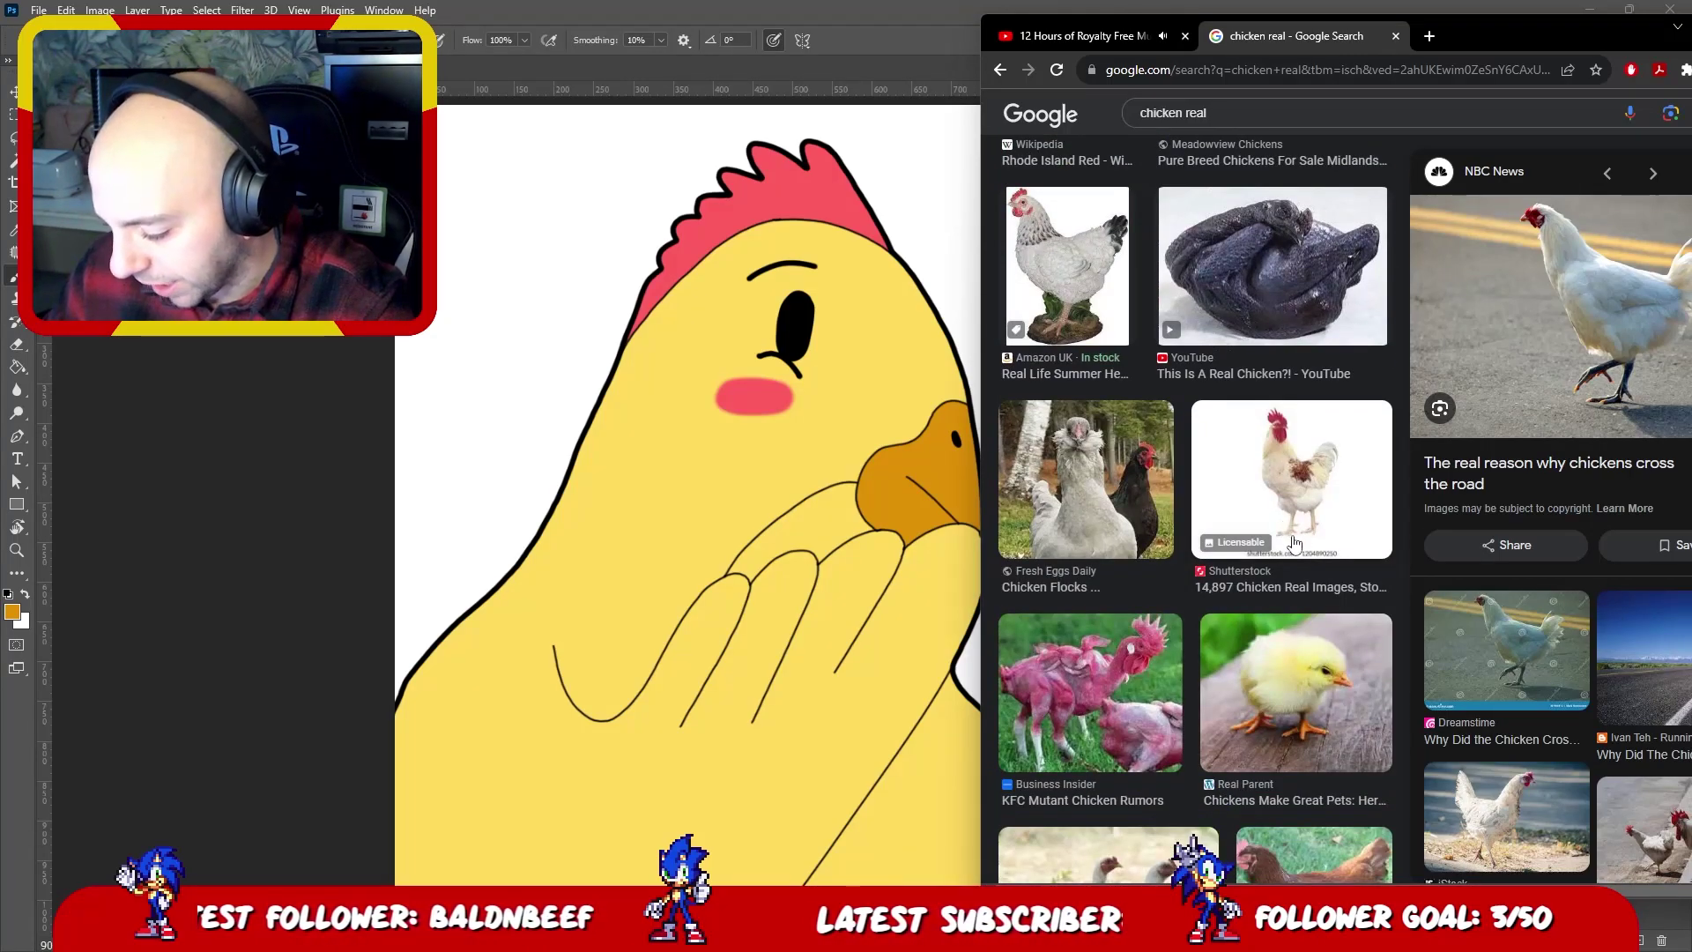
scroll(1292, 542, "down", 7)
- Replace the image search with 'pidgeon'
left_click(1173, 113)
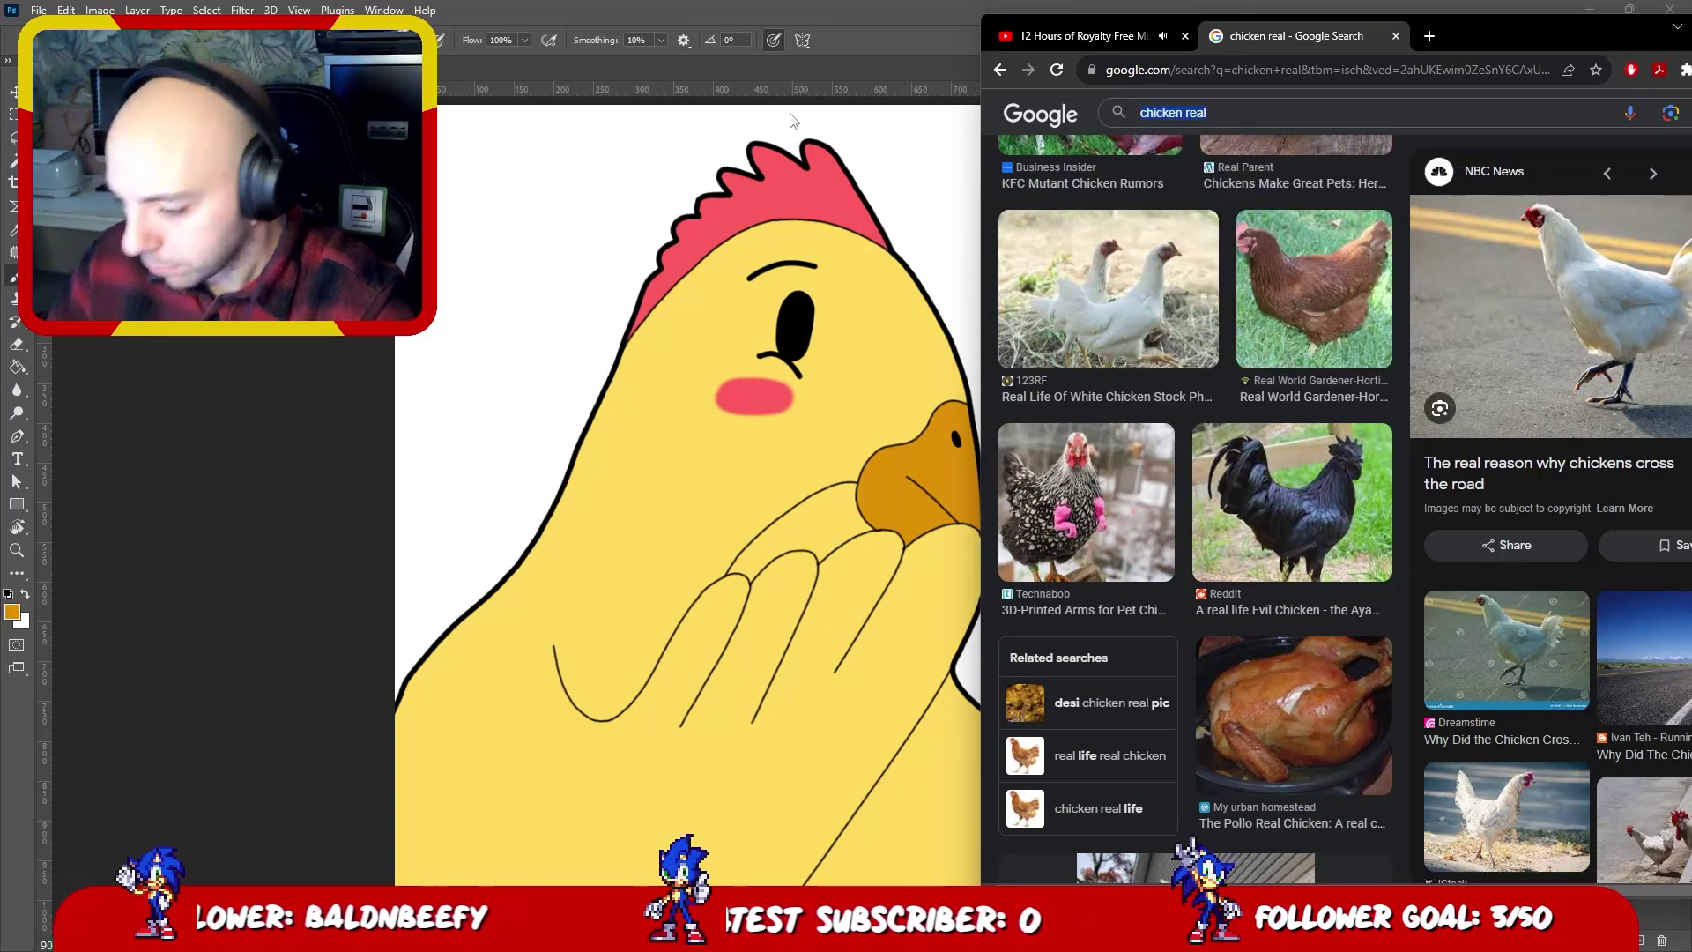
type("pidgeon")
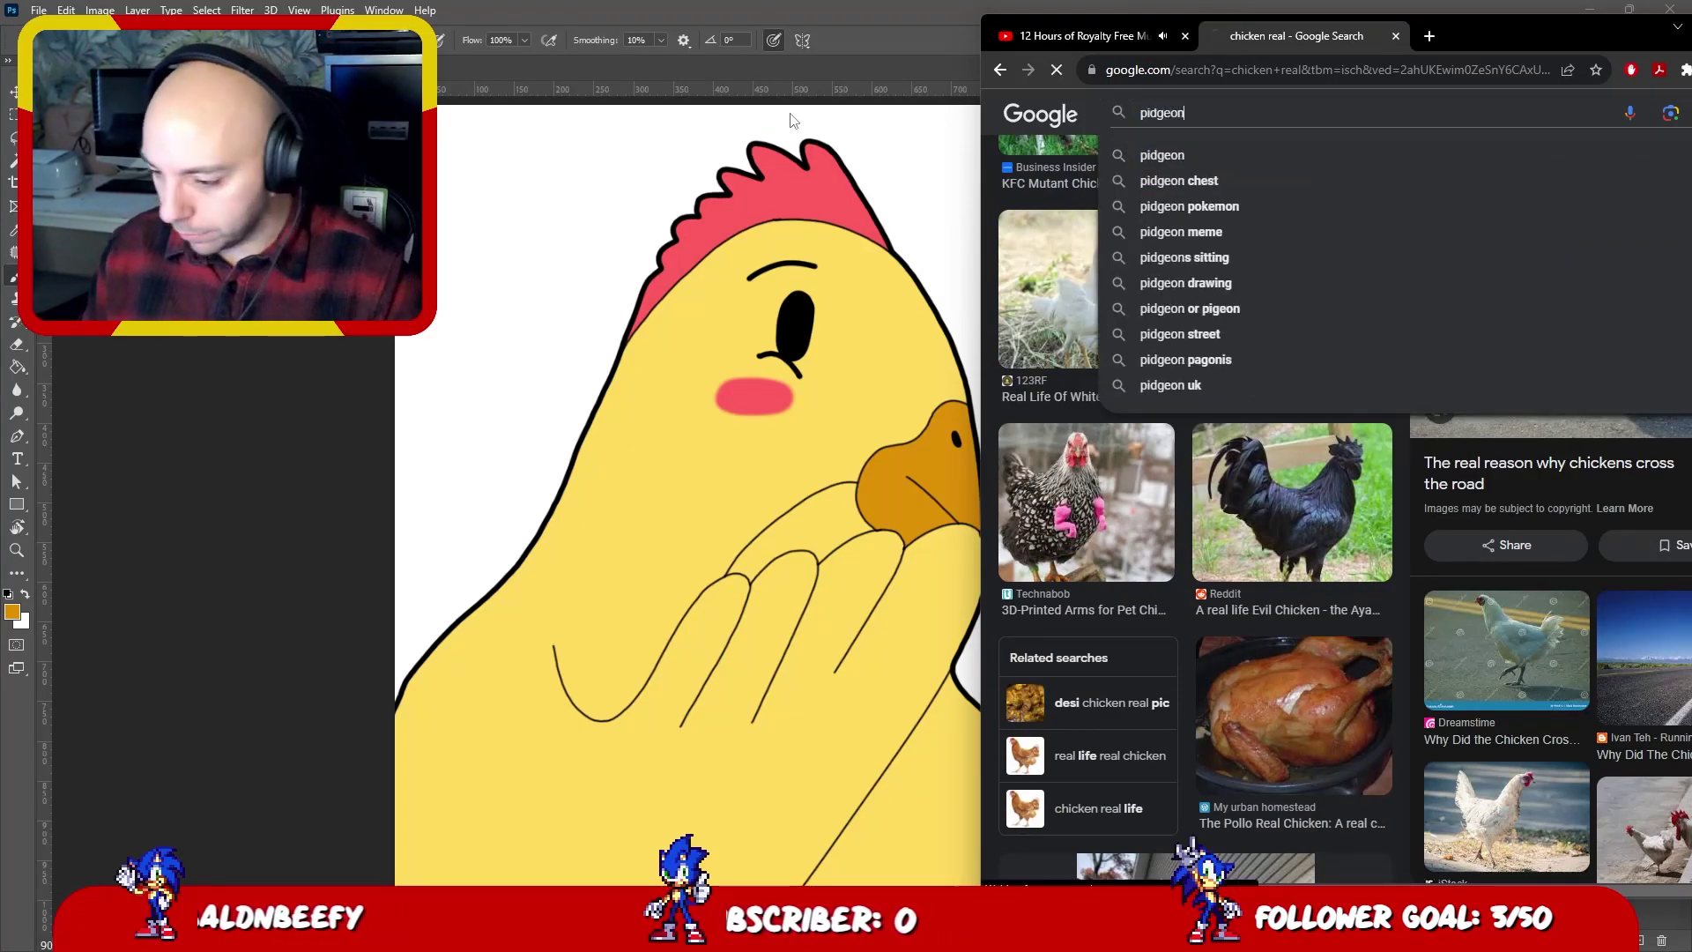
key("Return")
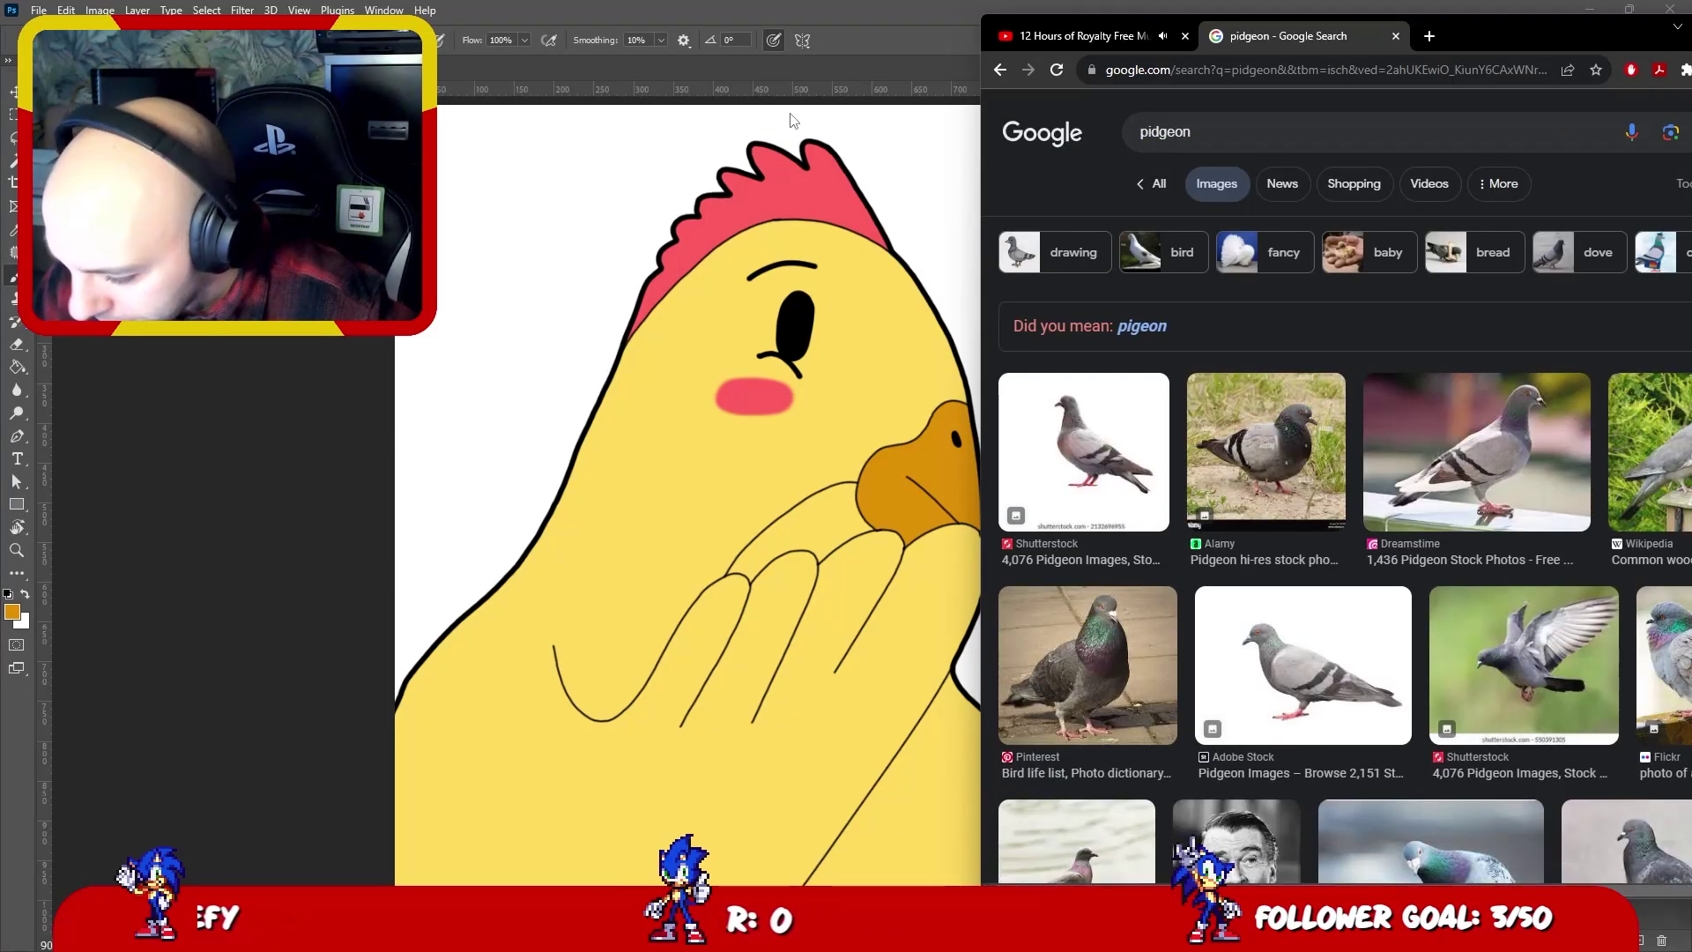
scroll(793, 120, "up", 2)
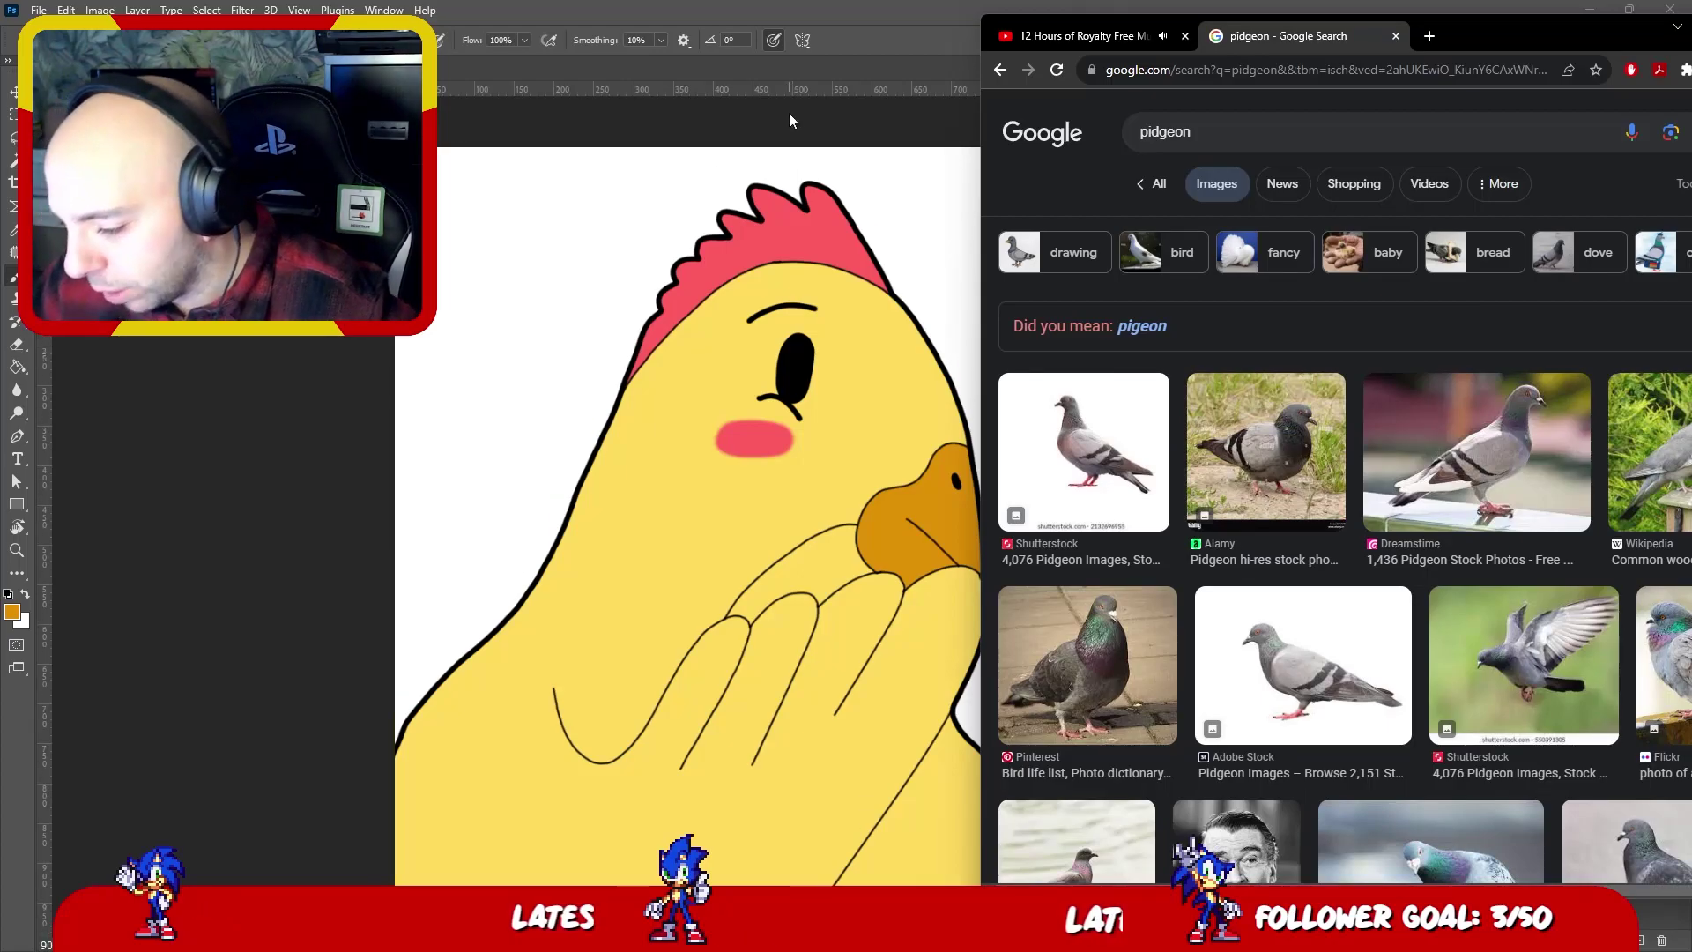
- Search Google Images for 'dove', preview a dove photo, then close the tab and minimize Chrome
left_click(1685, 183)
type("dove")
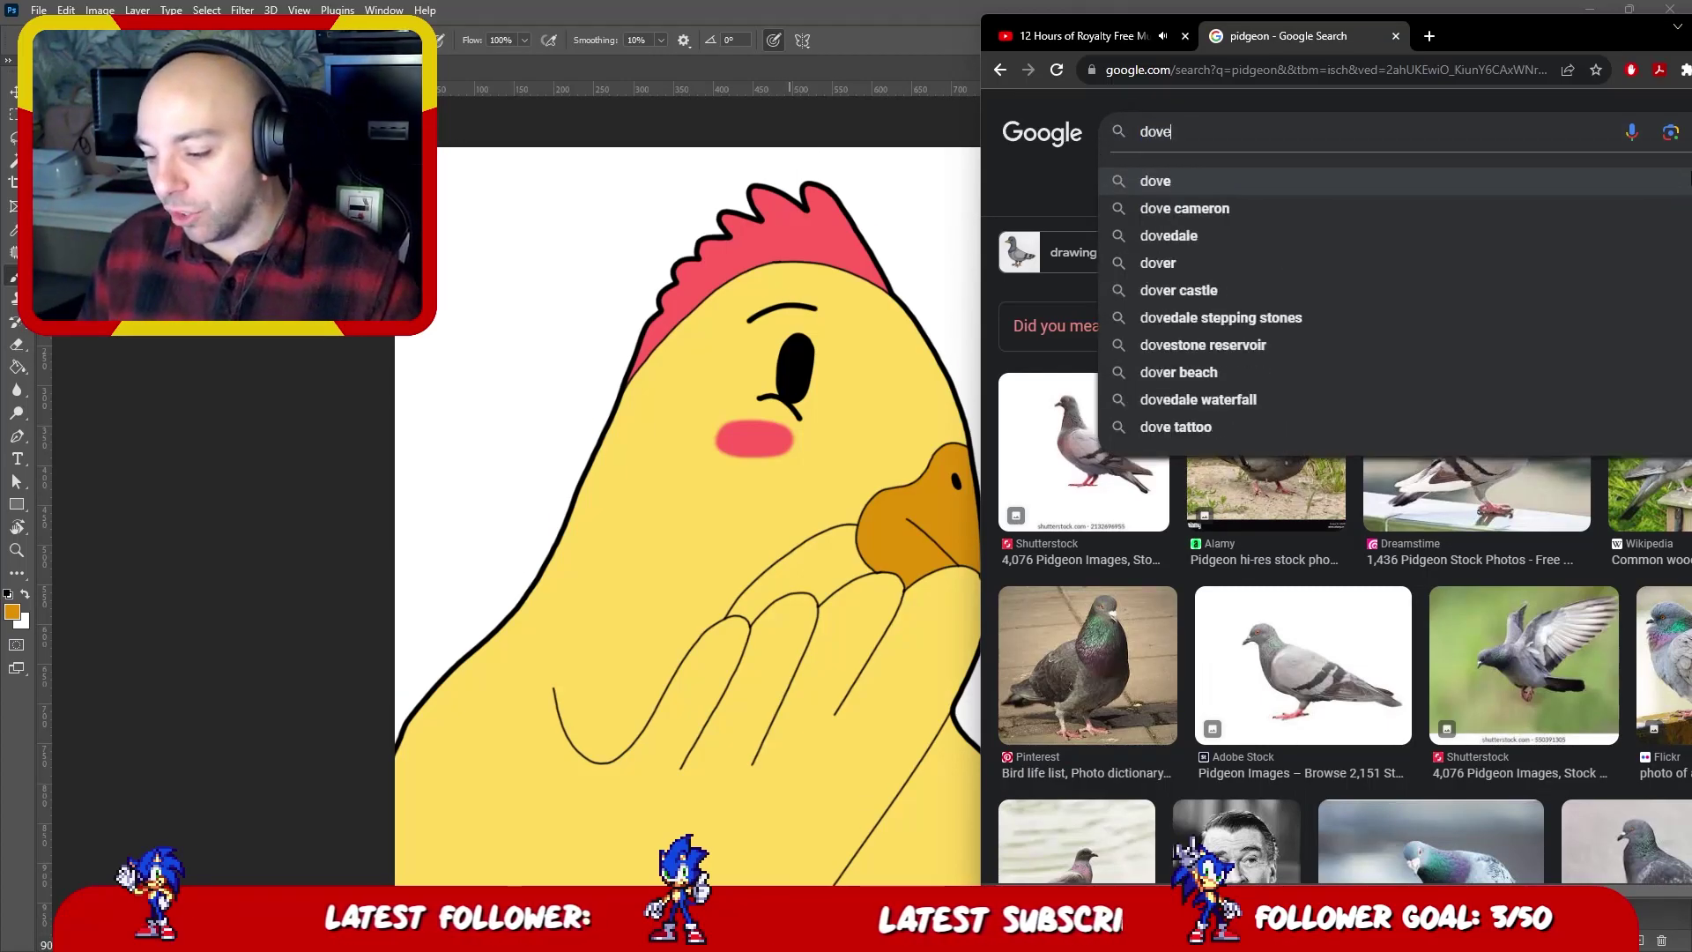
key("Return")
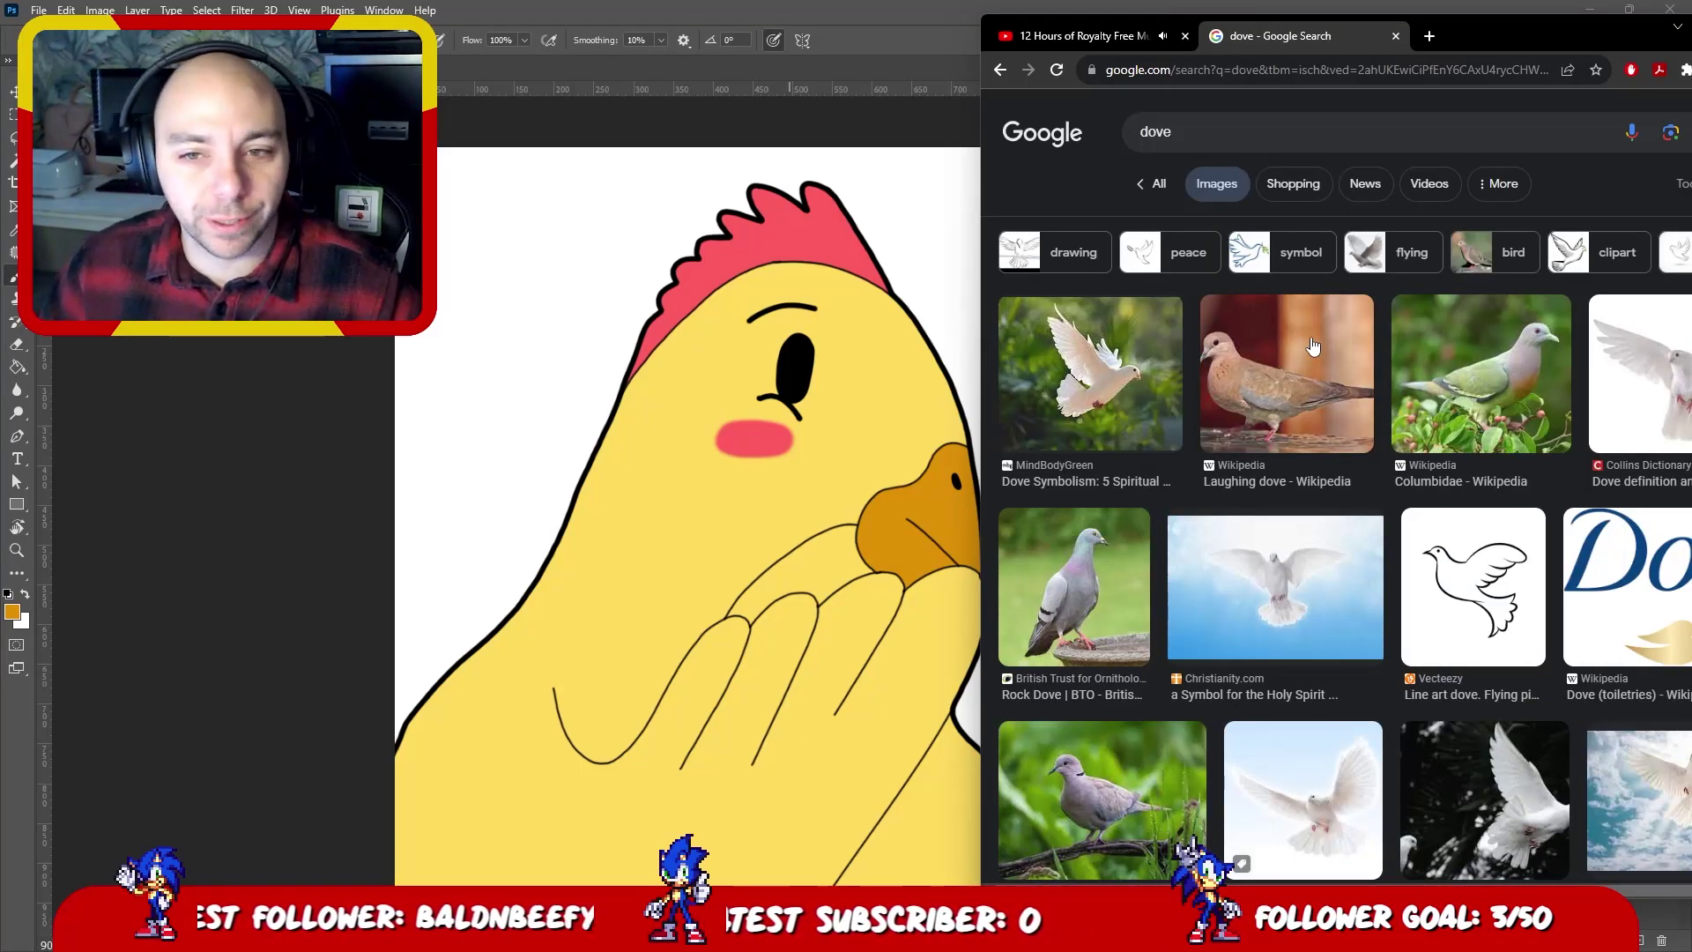
scroll(1136, 440, "down", 2)
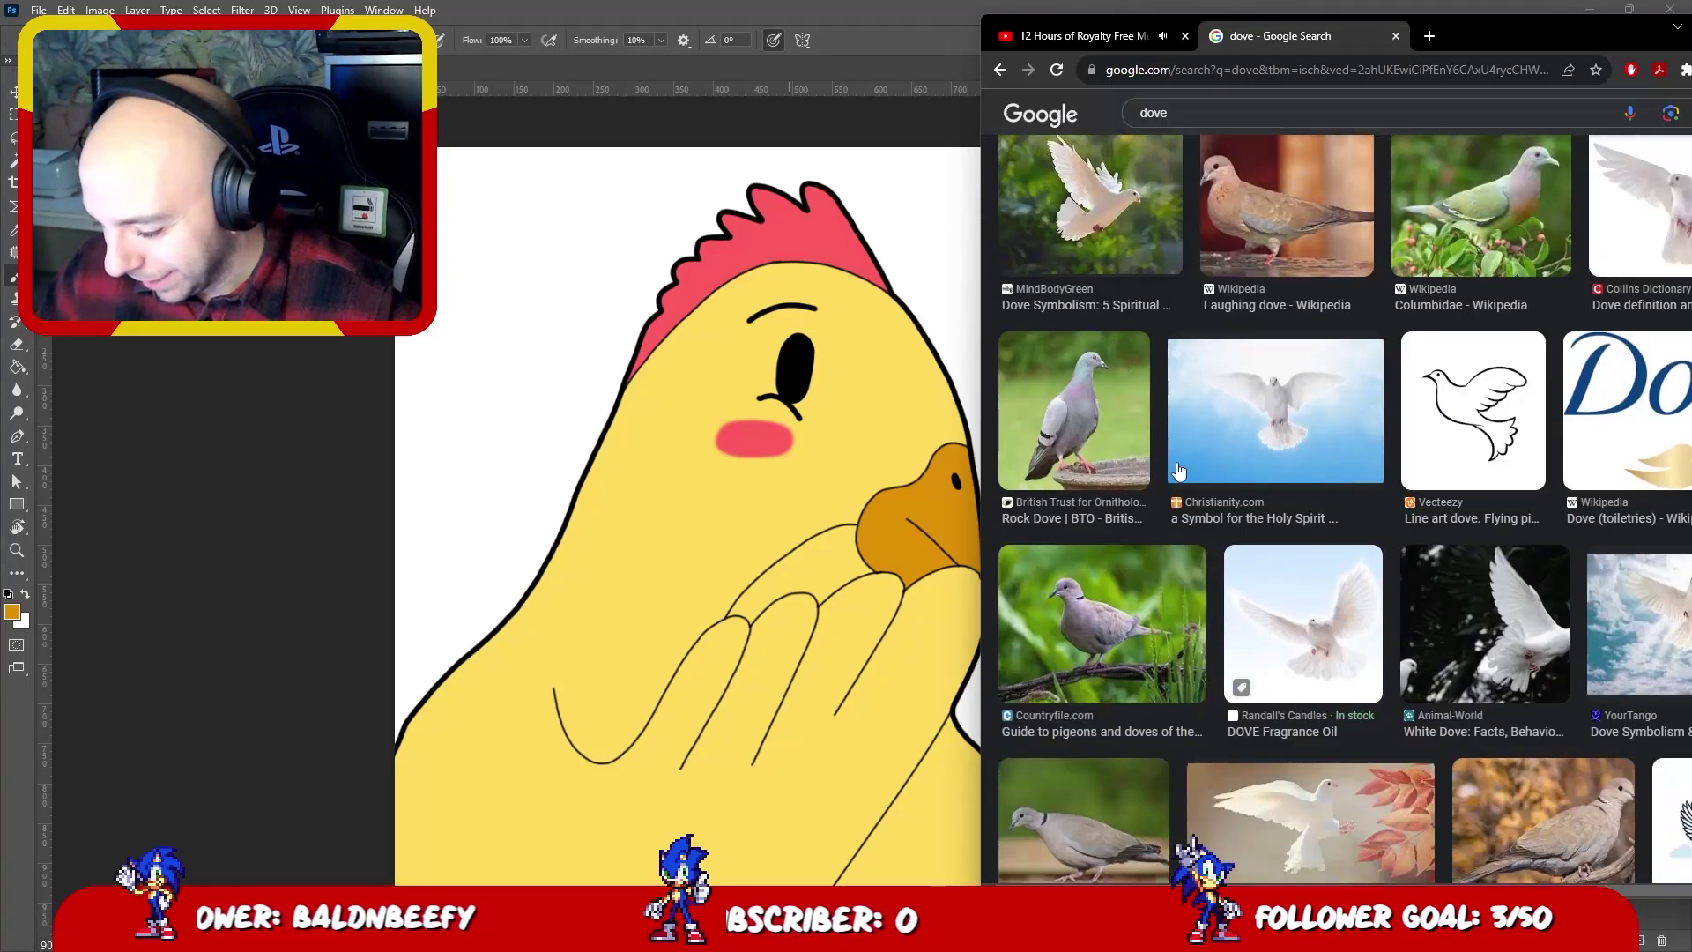
scroll(1178, 472, "up", 2)
left_click(1092, 361)
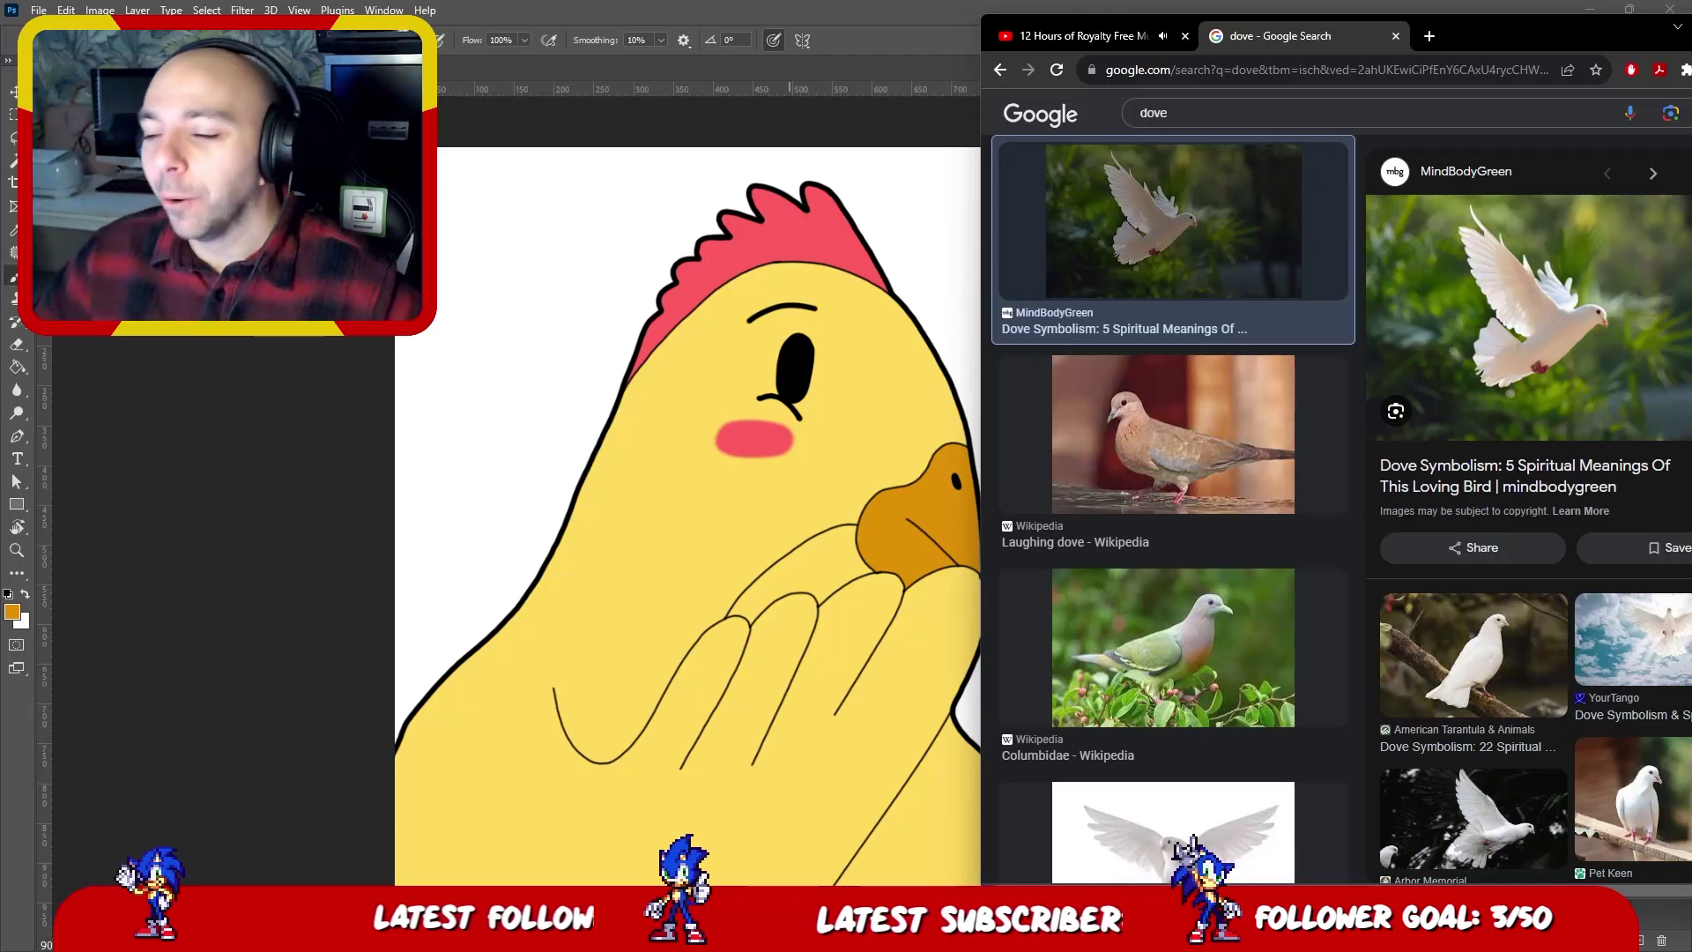
scroll(1544, 610, "down", 8)
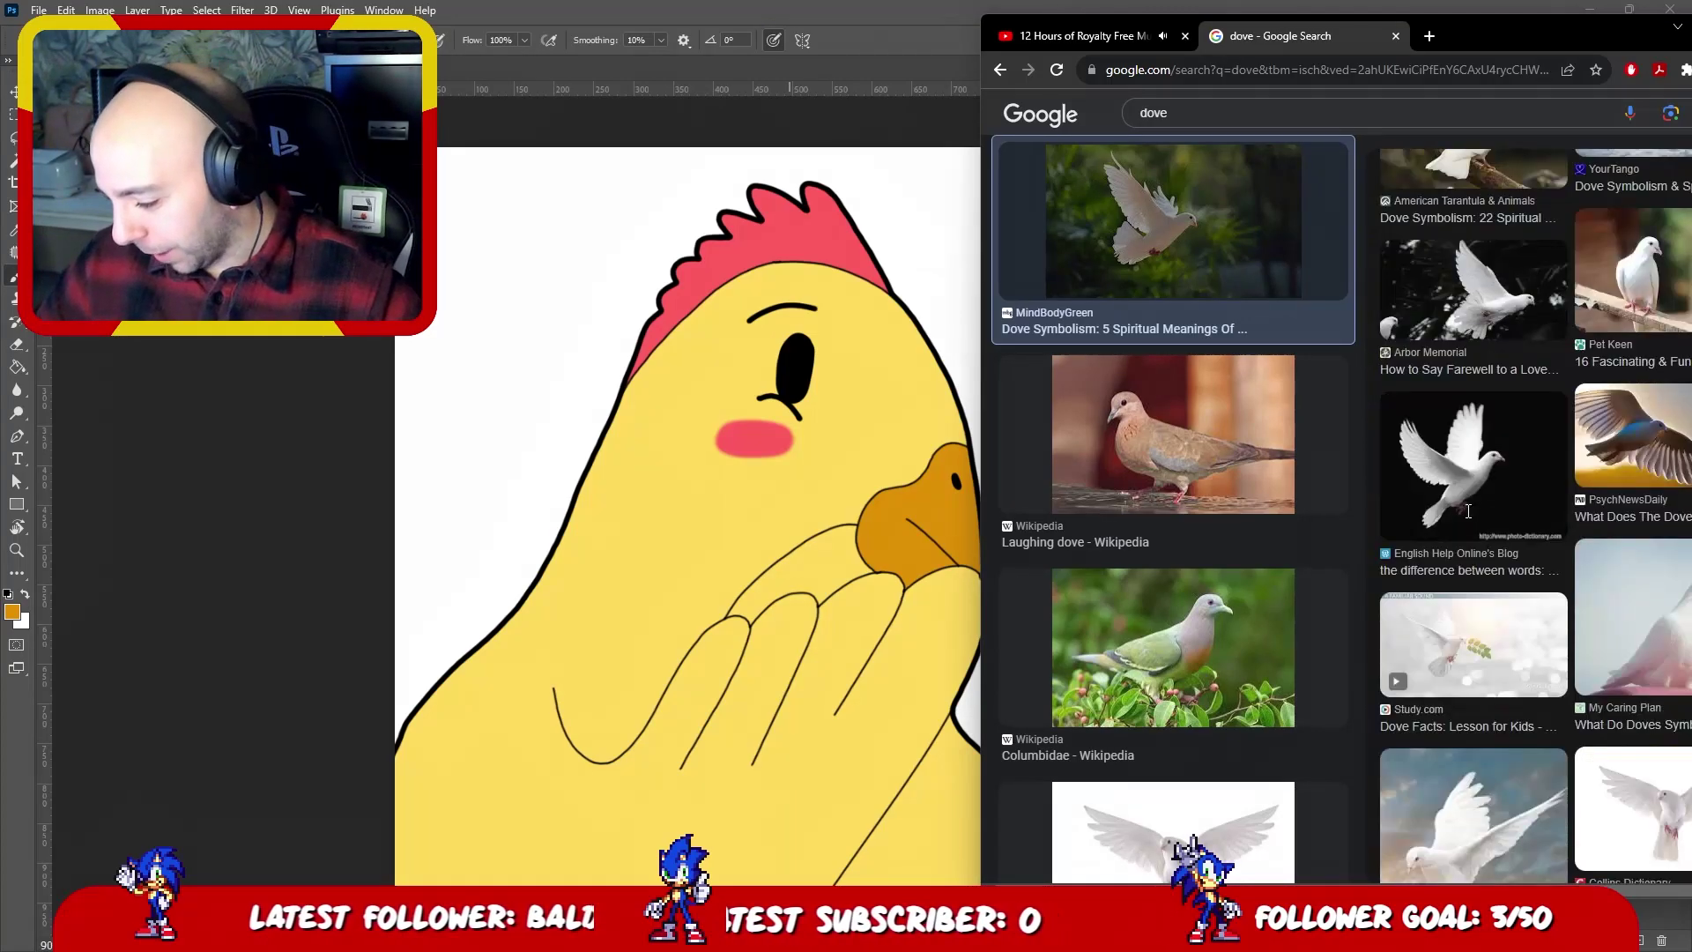
scroll(1546, 627, "up", 8)
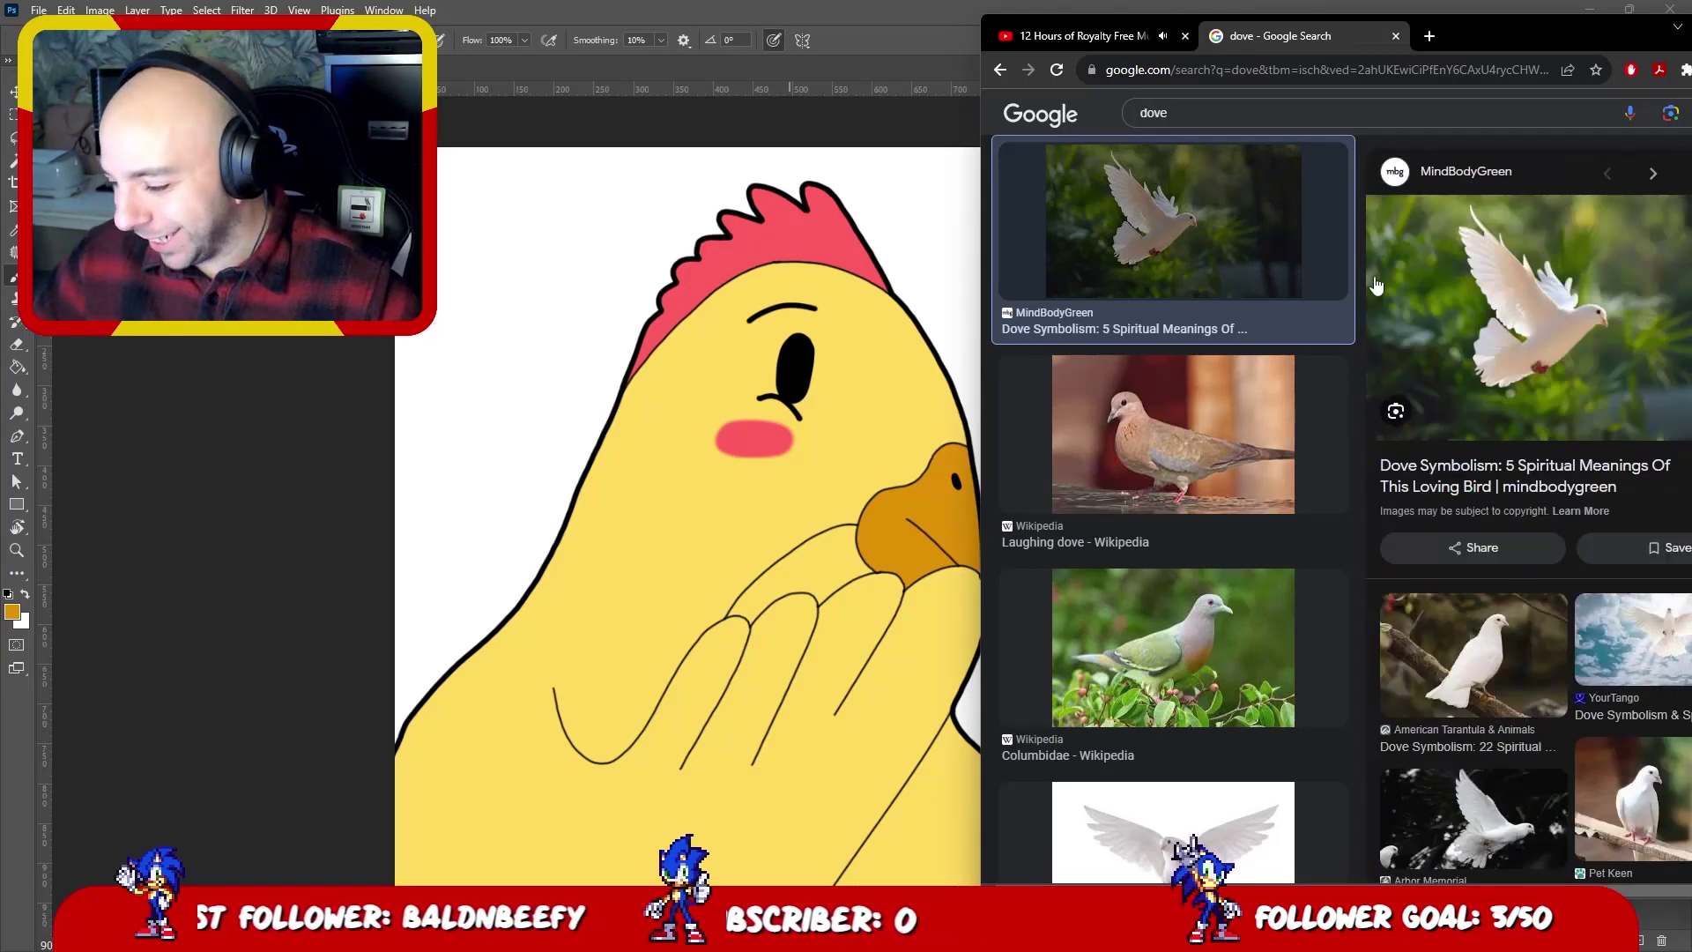
left_click(1396, 36)
left_click(1586, 10)
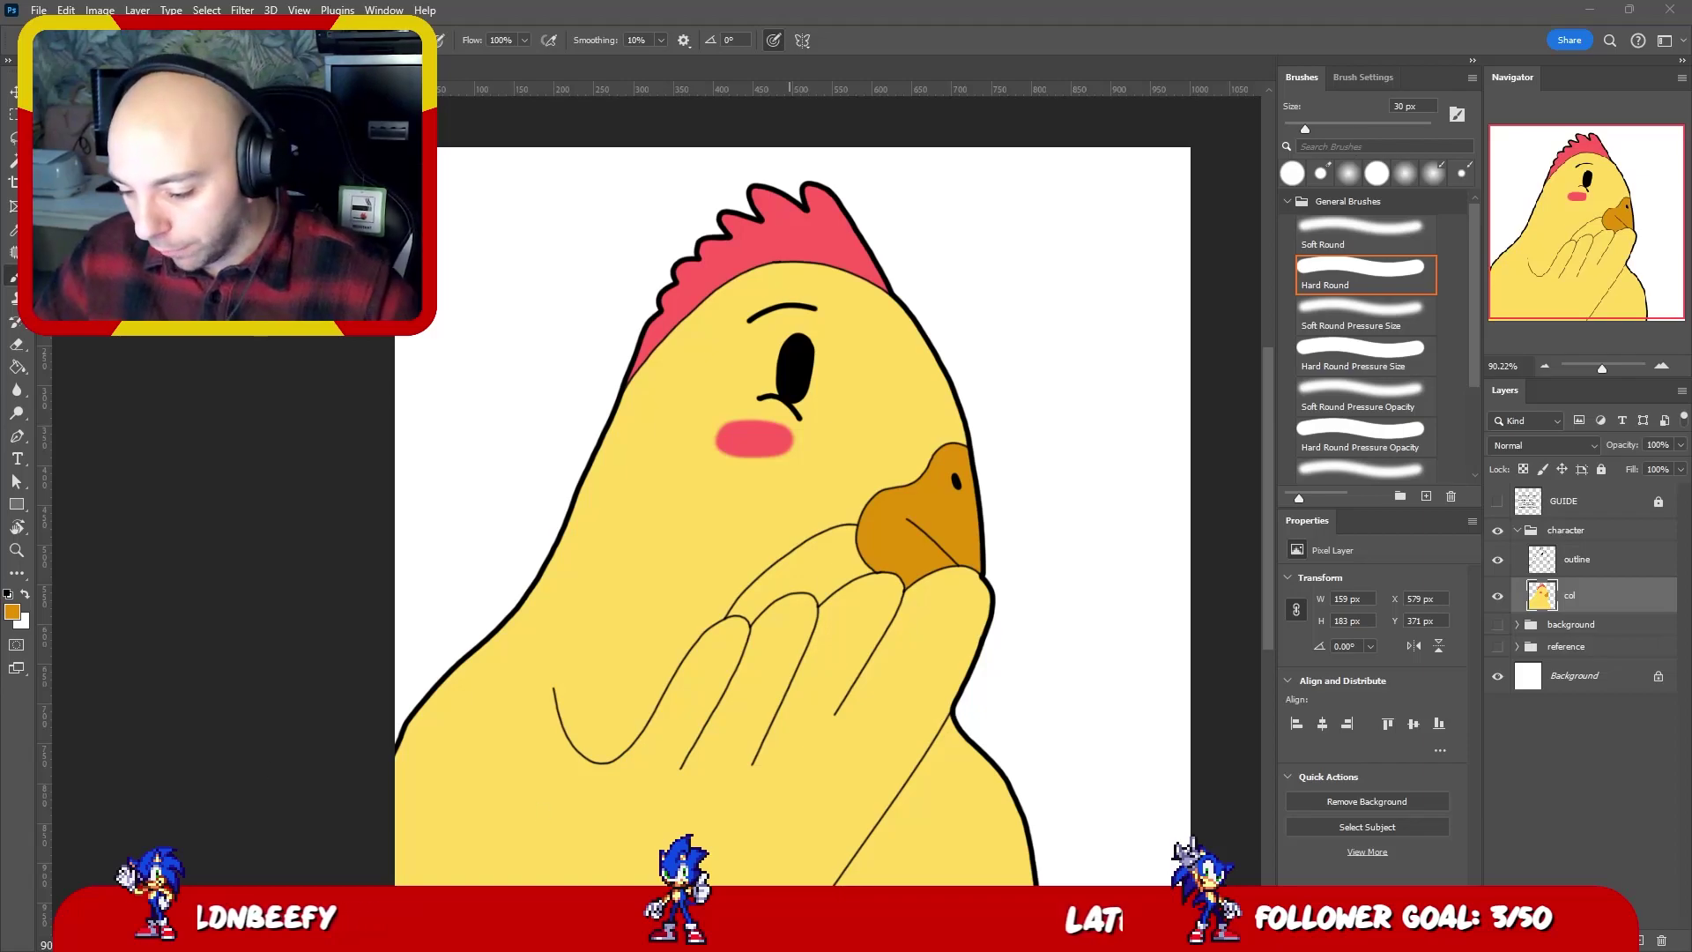
- Fill the beak with pale yellow sampled from the head, then Magic Wand-select the yellow body
key("z")
left_click_drag(908, 421, 839, 435)
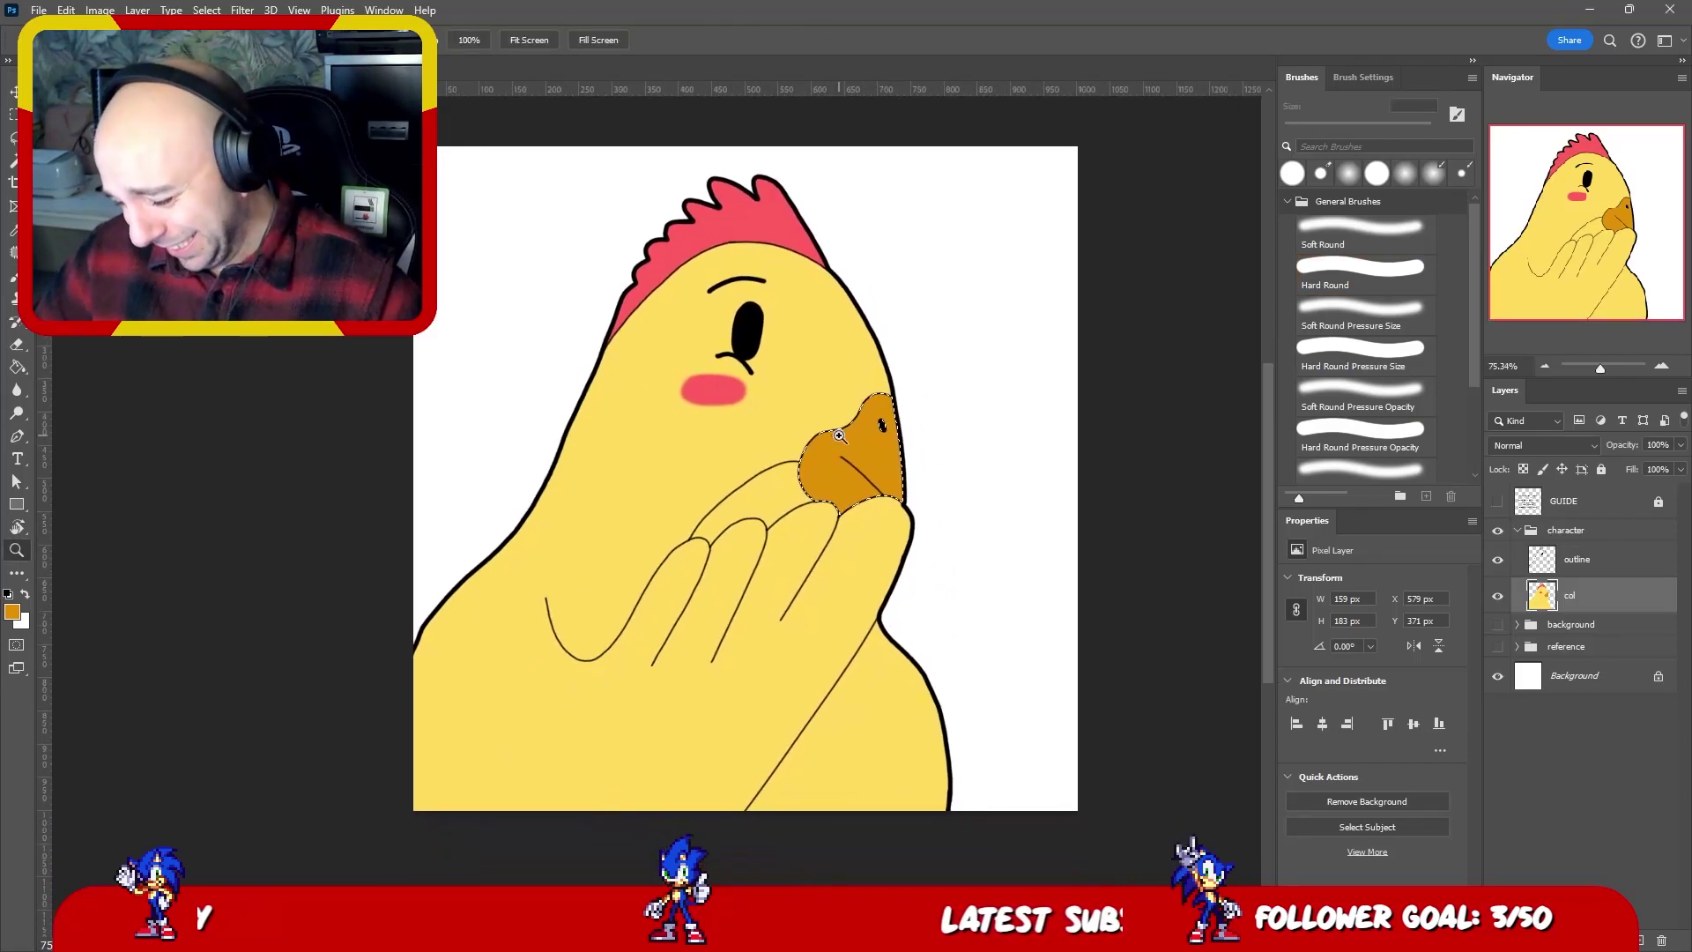
key("i")
left_click(871, 379)
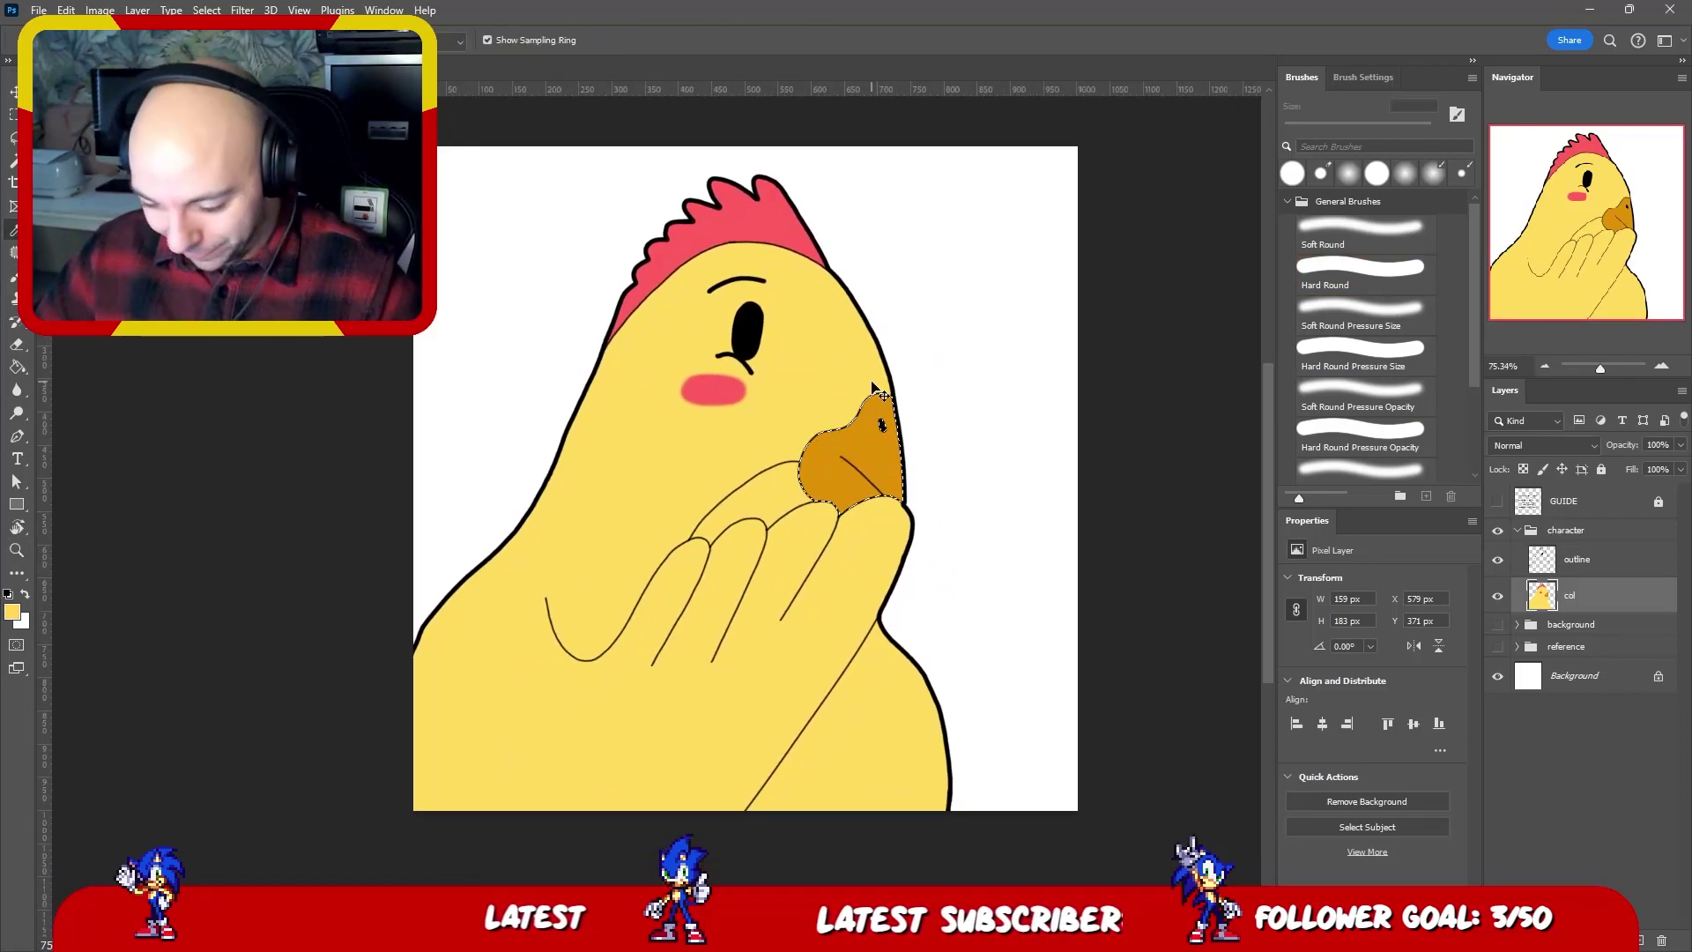
key("alt+BackSpace")
key("ctrl+d")
key("b")
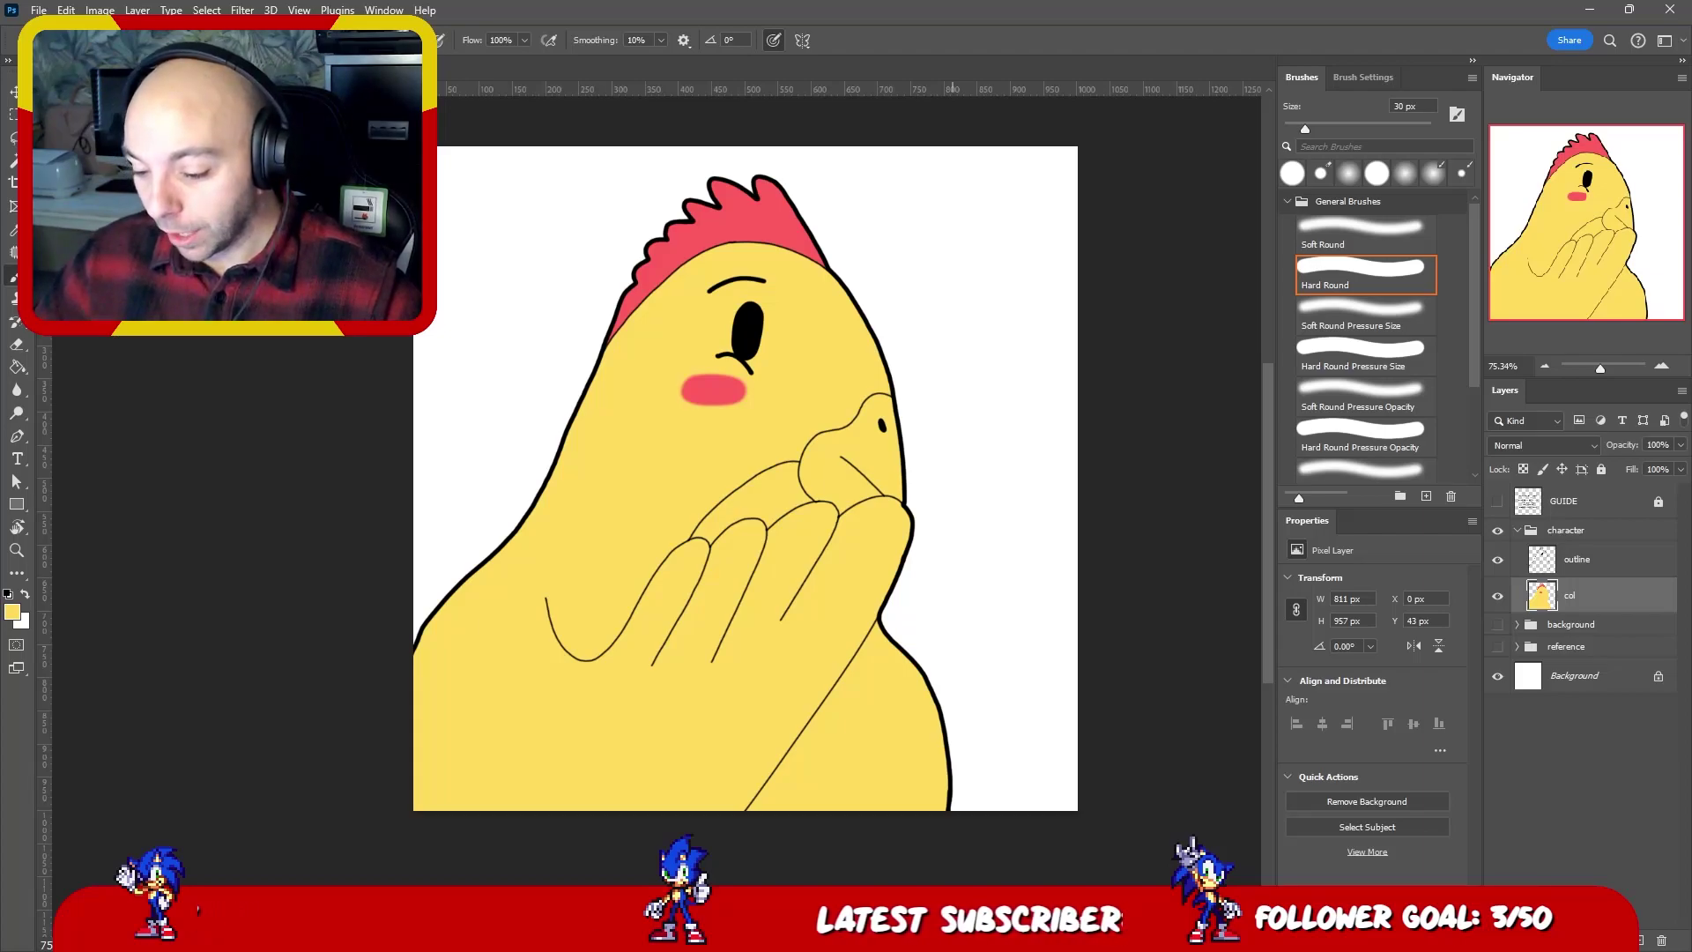
key("w")
left_click(807, 366)
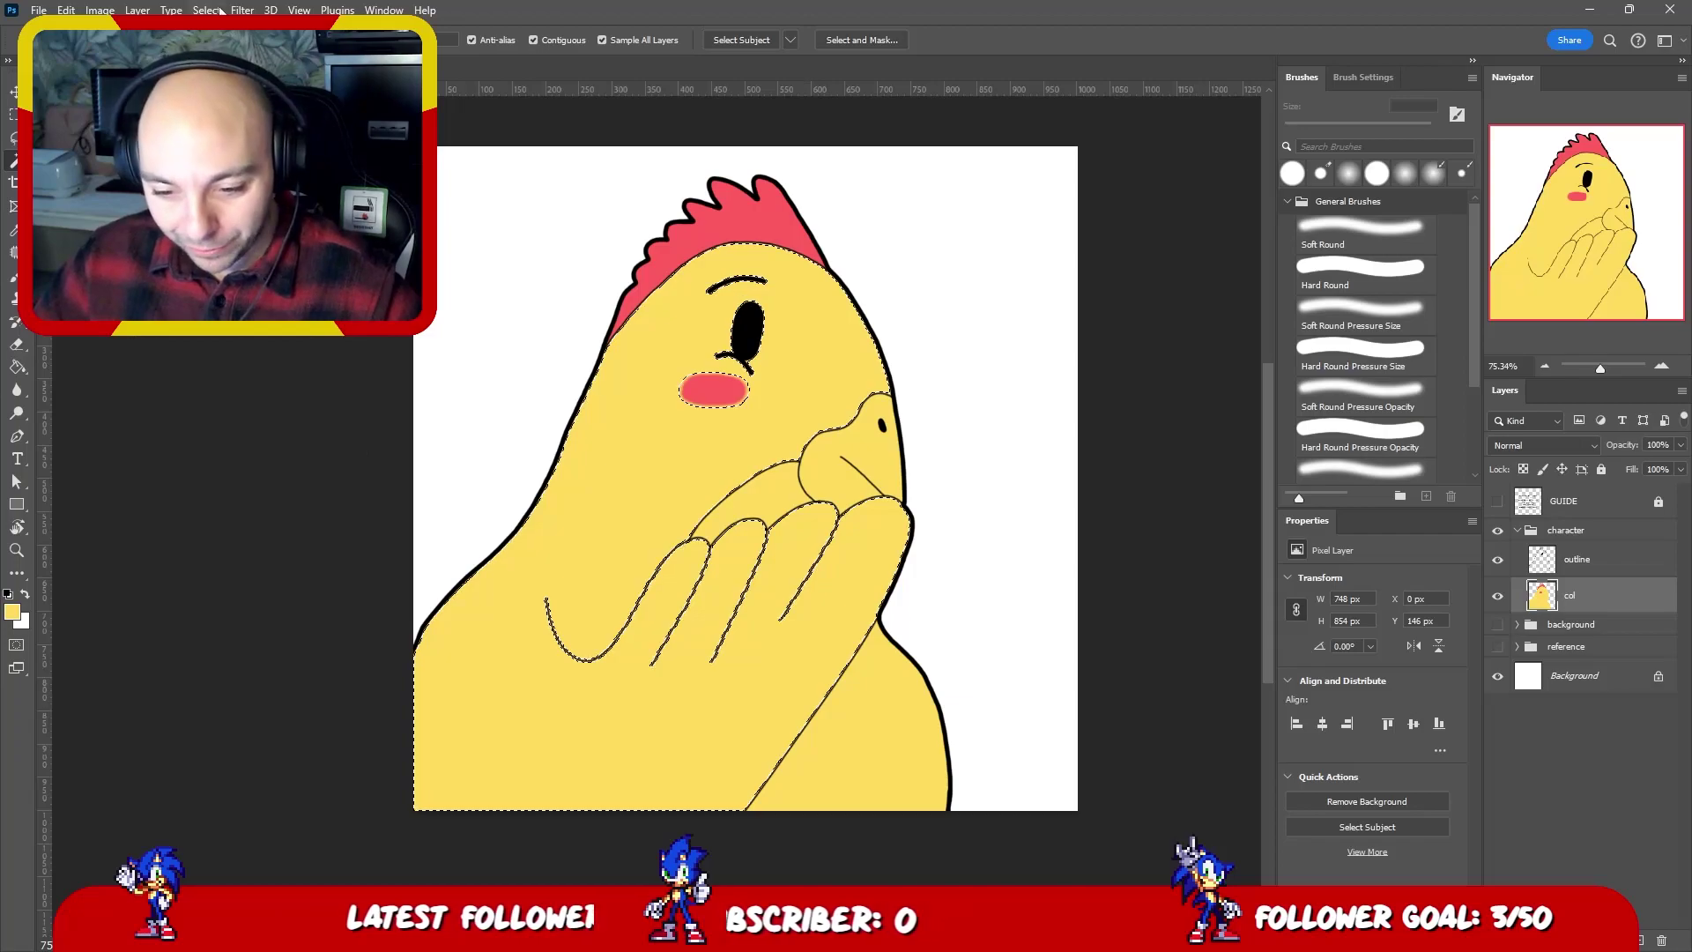
- Expand the body selection by 2 px and set the foreground to paler yellow fff1c0
right_click(190, 141)
left_click(459, 344)
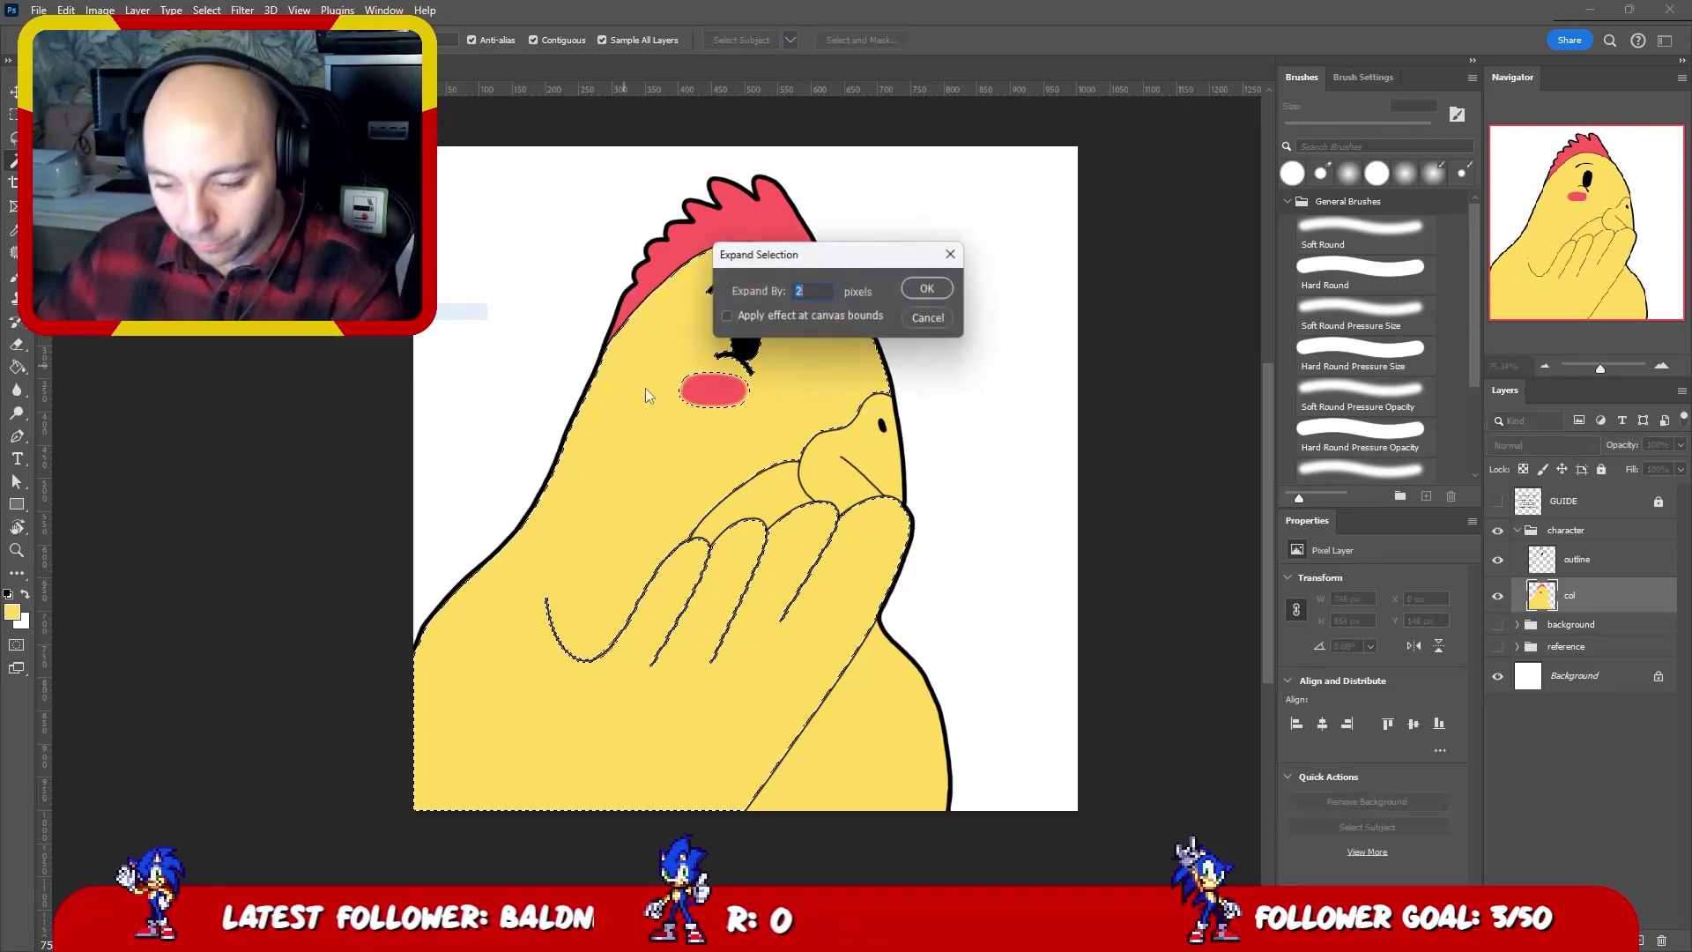
key("Return")
key("g")
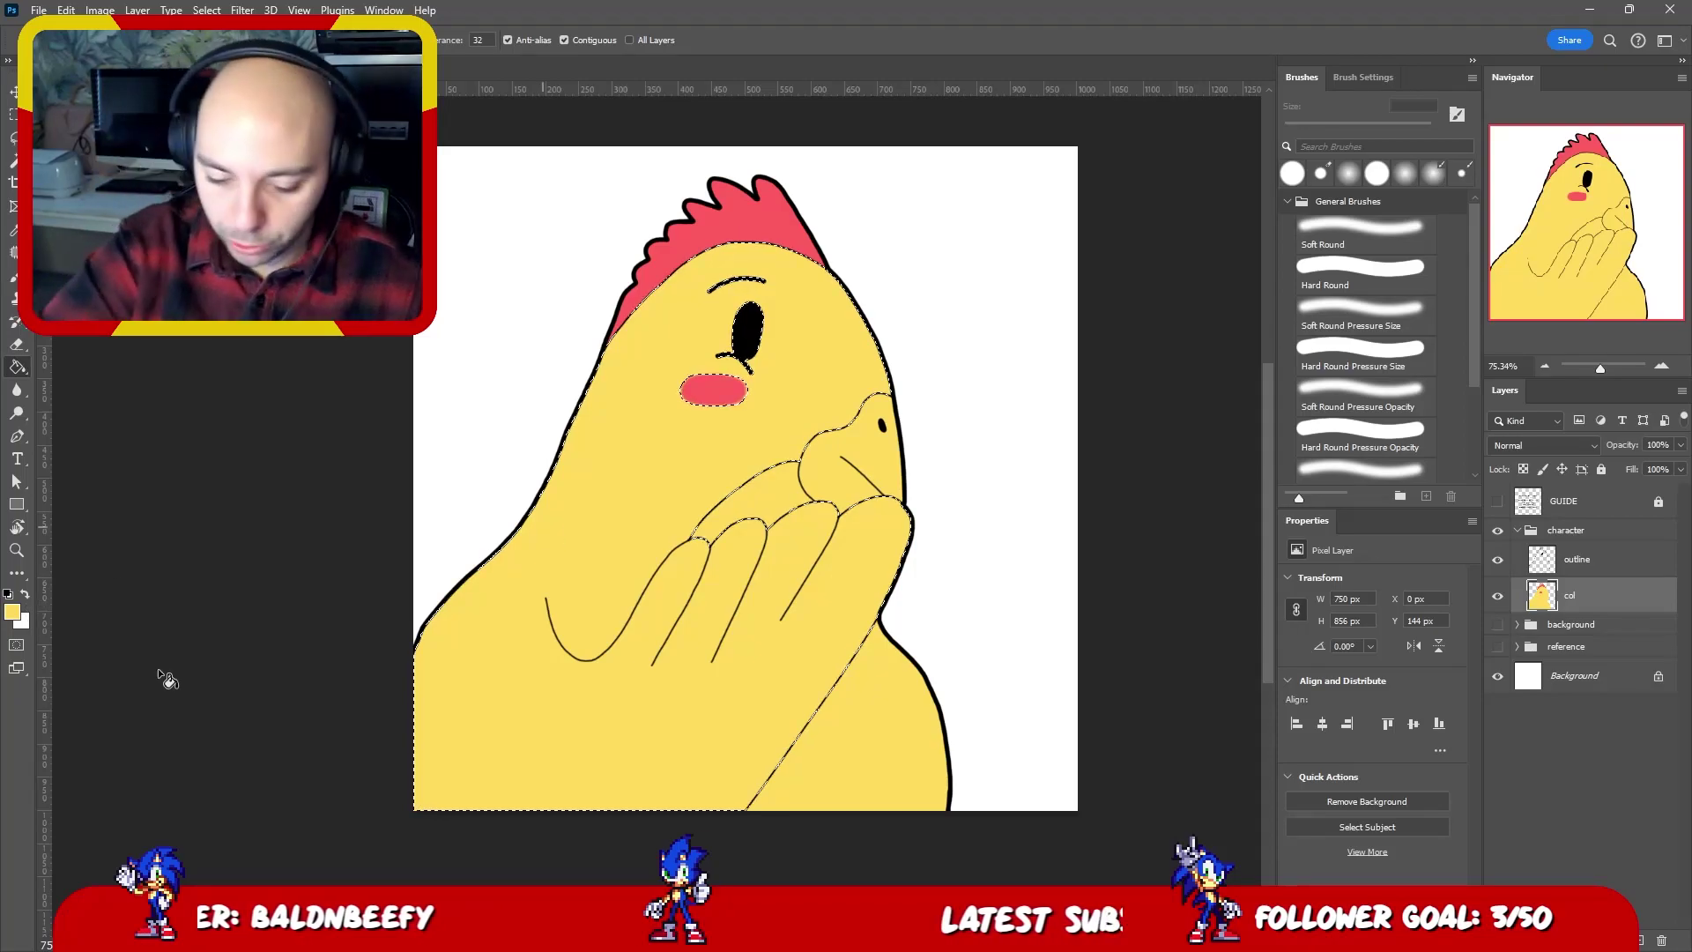
left_click(12, 612)
left_click_drag(1177, 126, 1165, 88)
left_click(1495, 98)
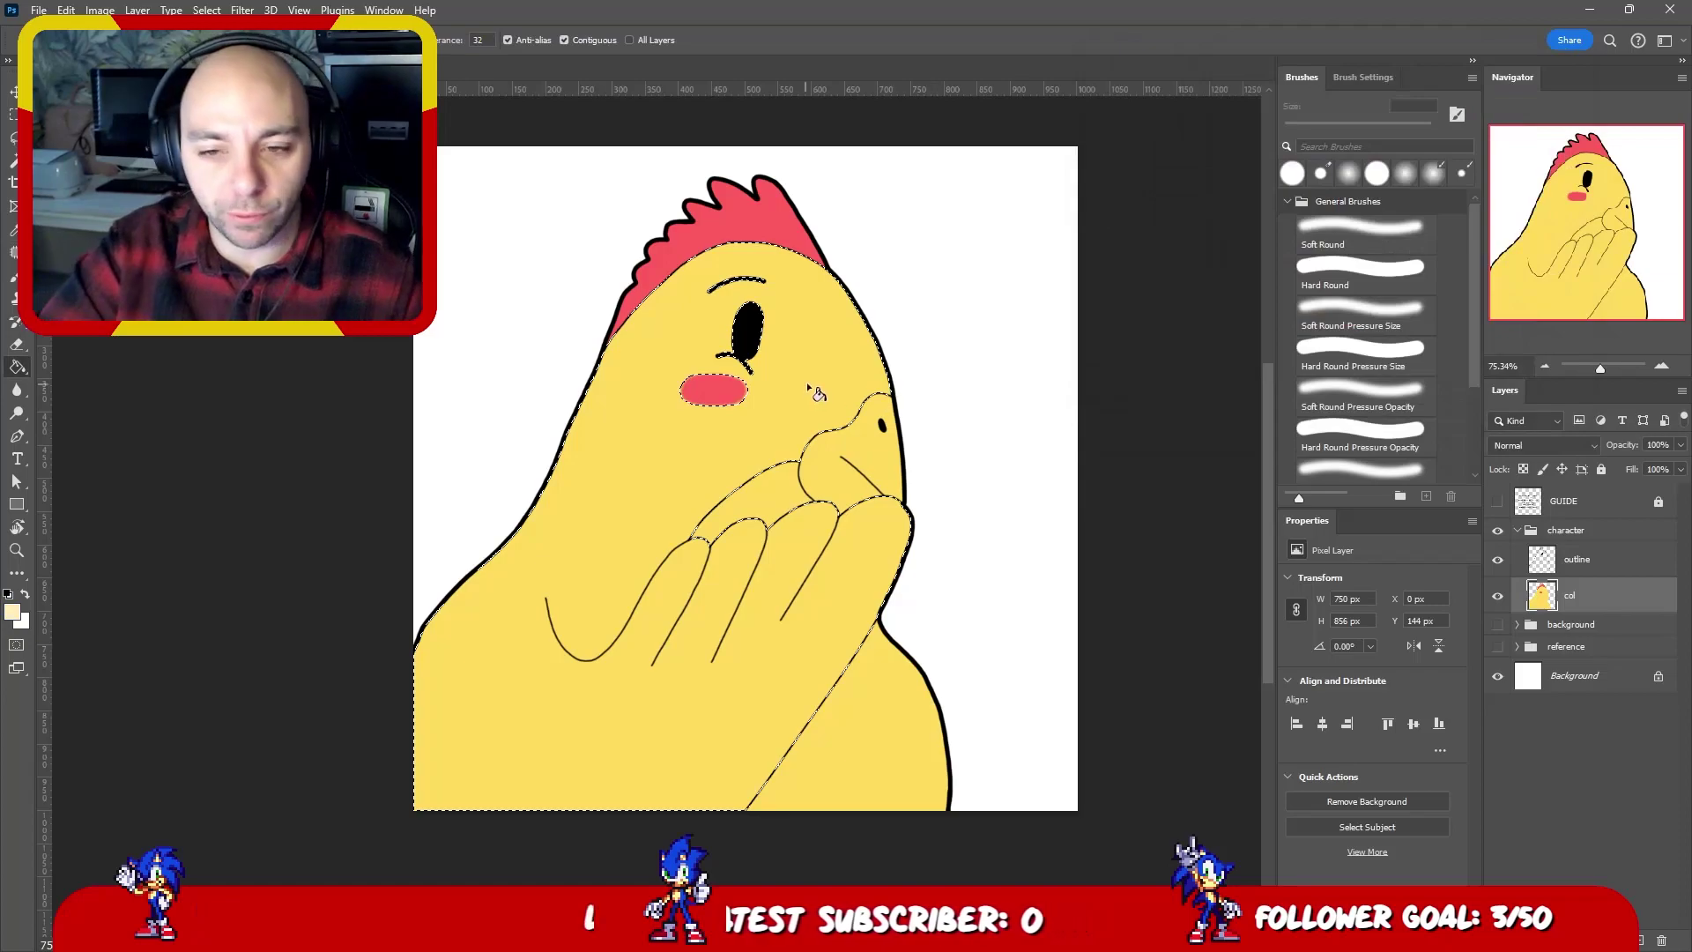
- Try light green and light cyan fills on the body, undoing each
left_click(12, 611)
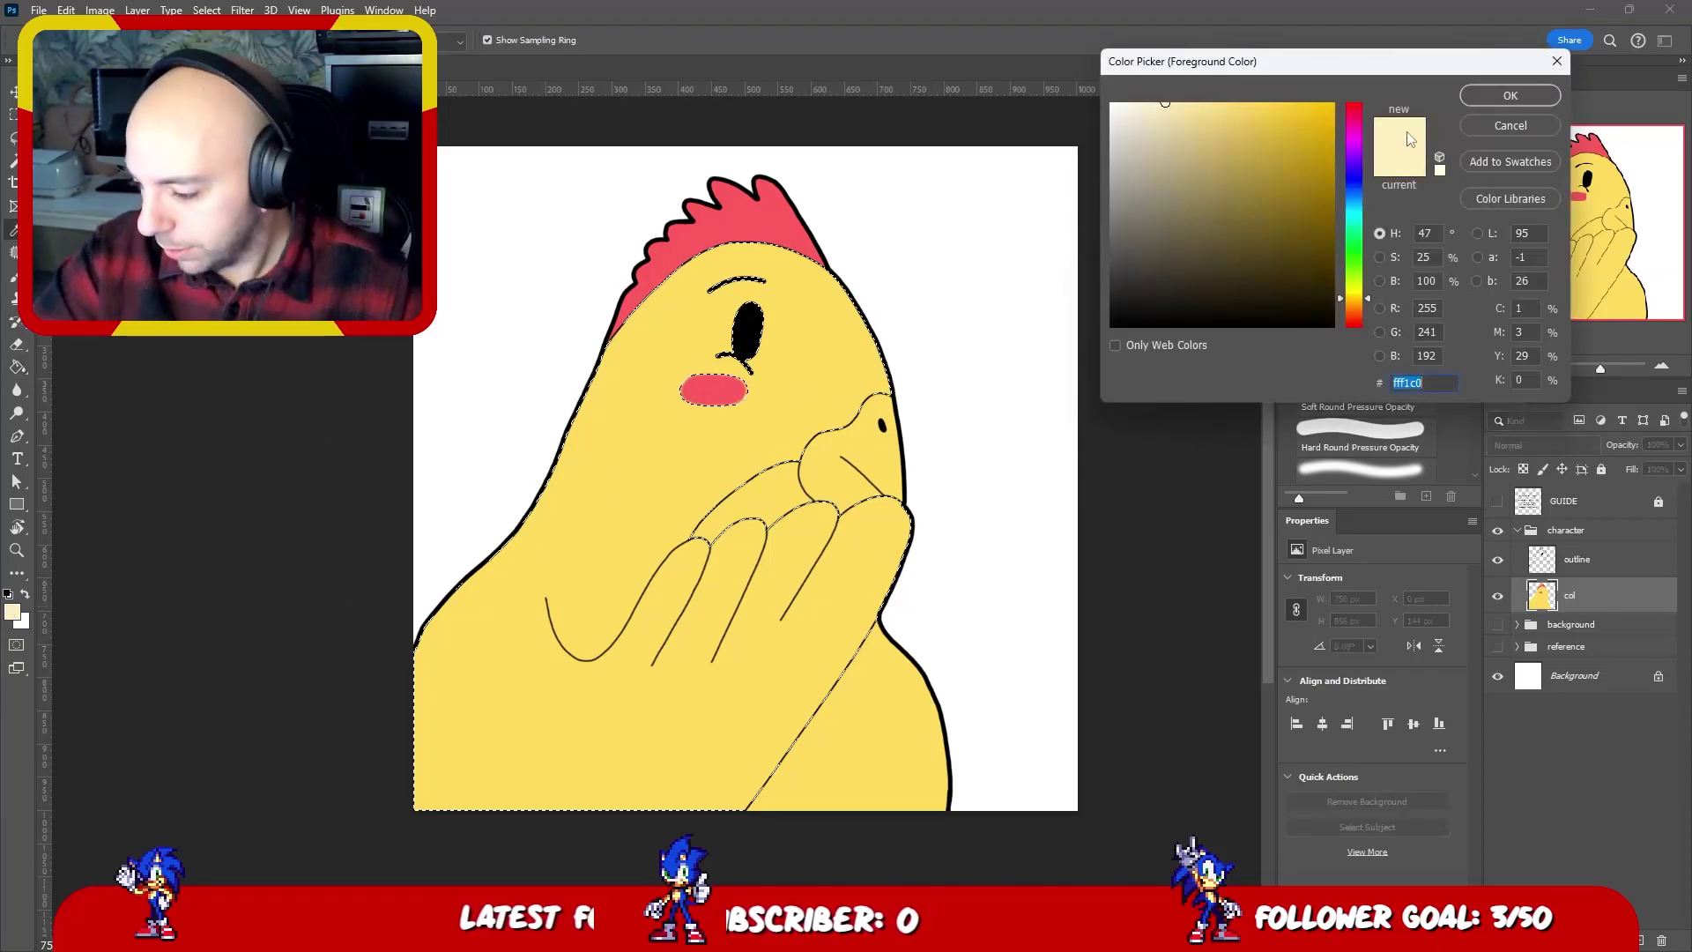
left_click(1360, 267)
left_click(1510, 96)
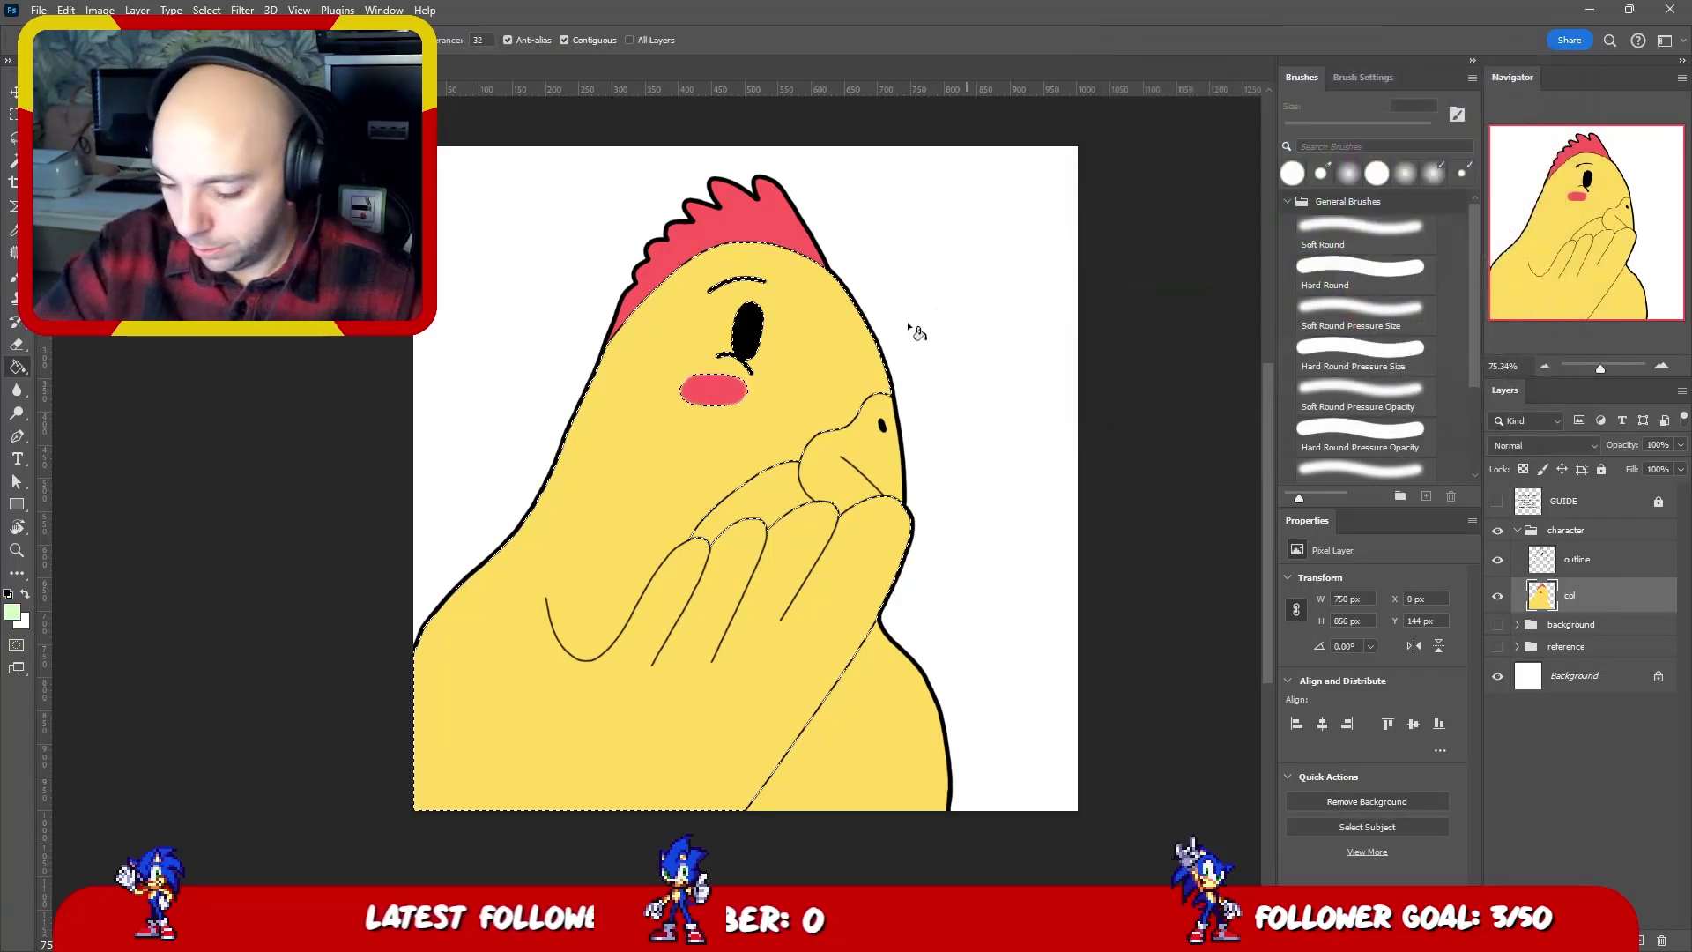
left_click(818, 358)
key("ctrl+d")
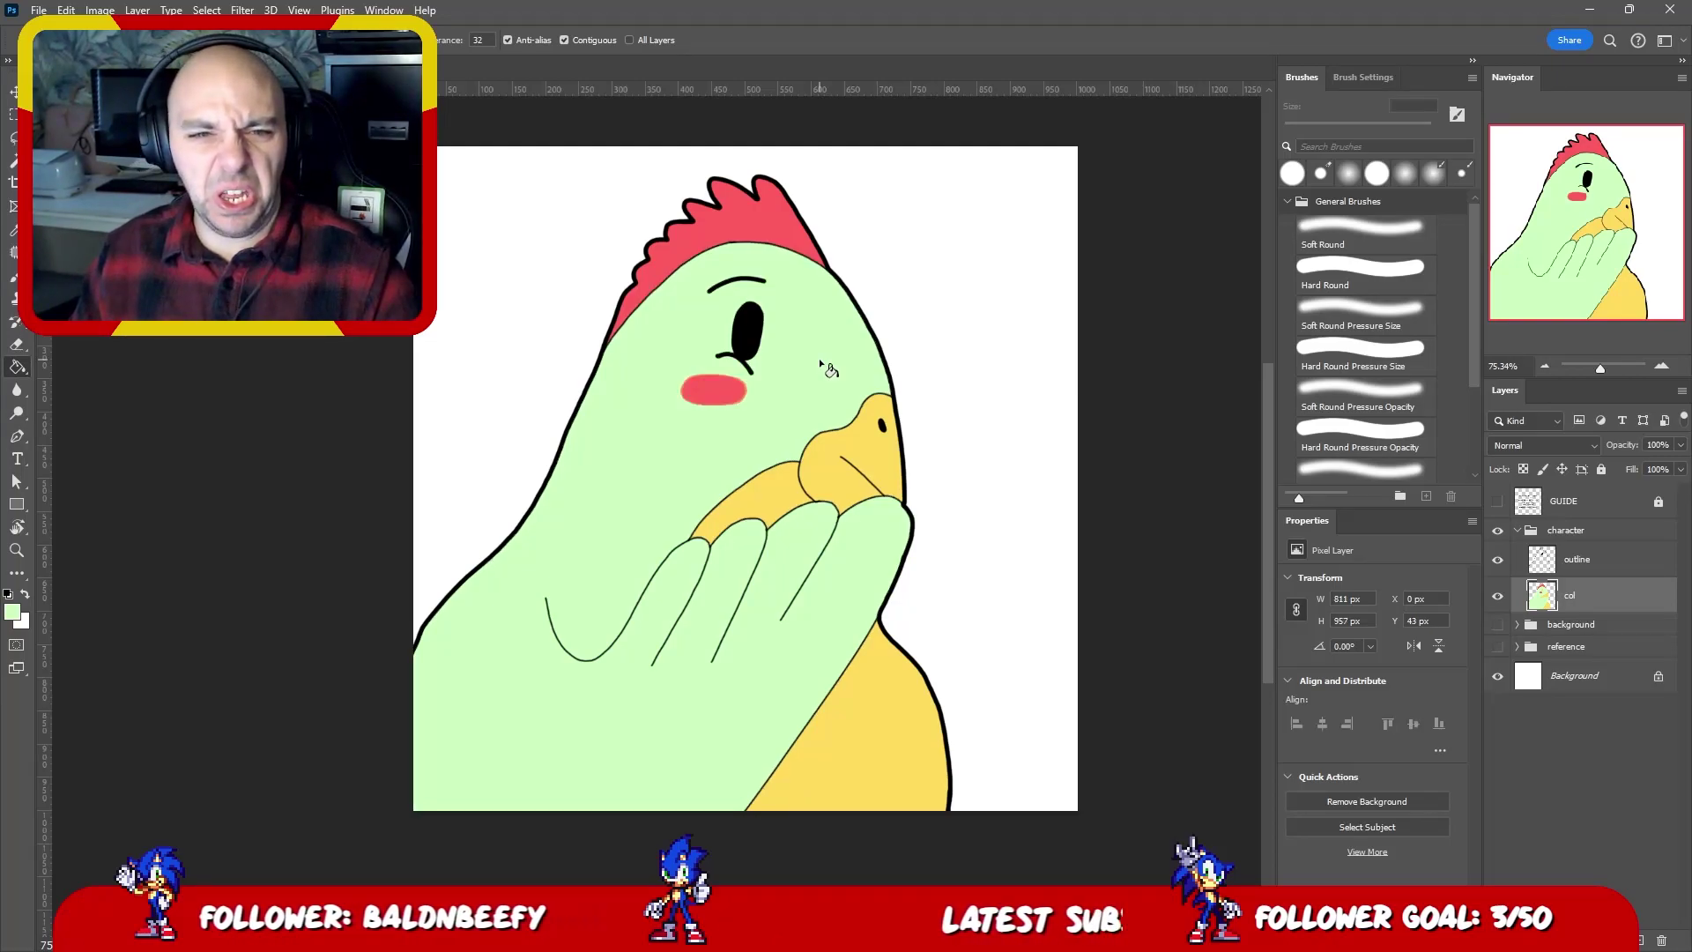
key("ctrl+z")
key("ctrl+z")
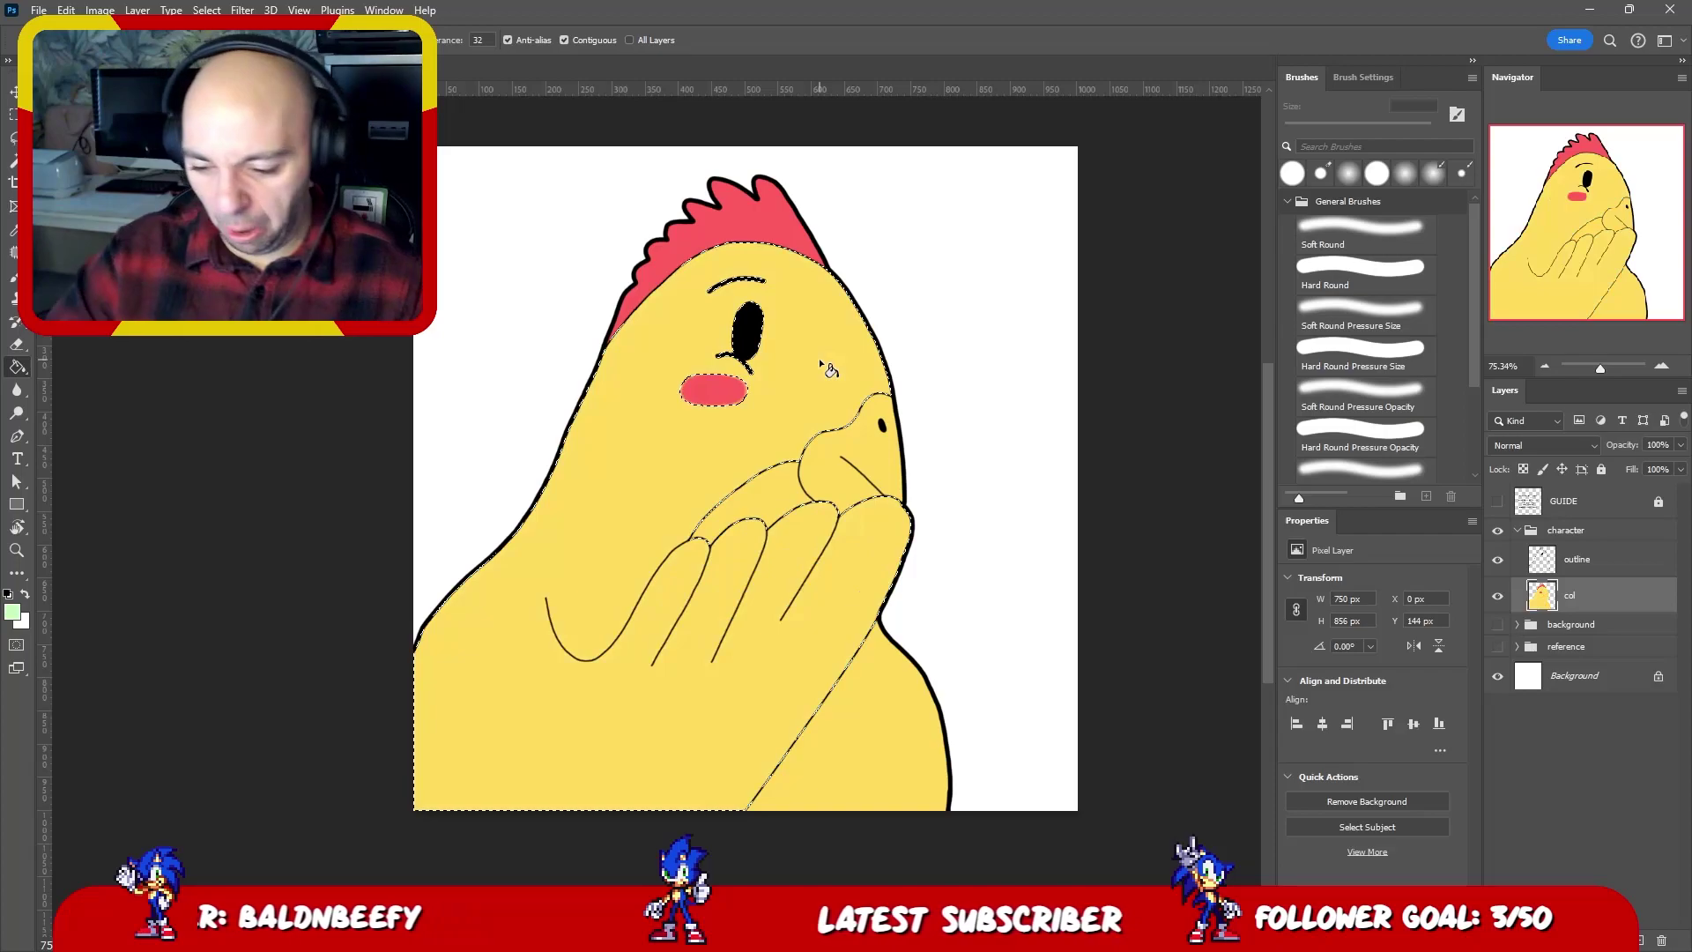
left_click(8, 611)
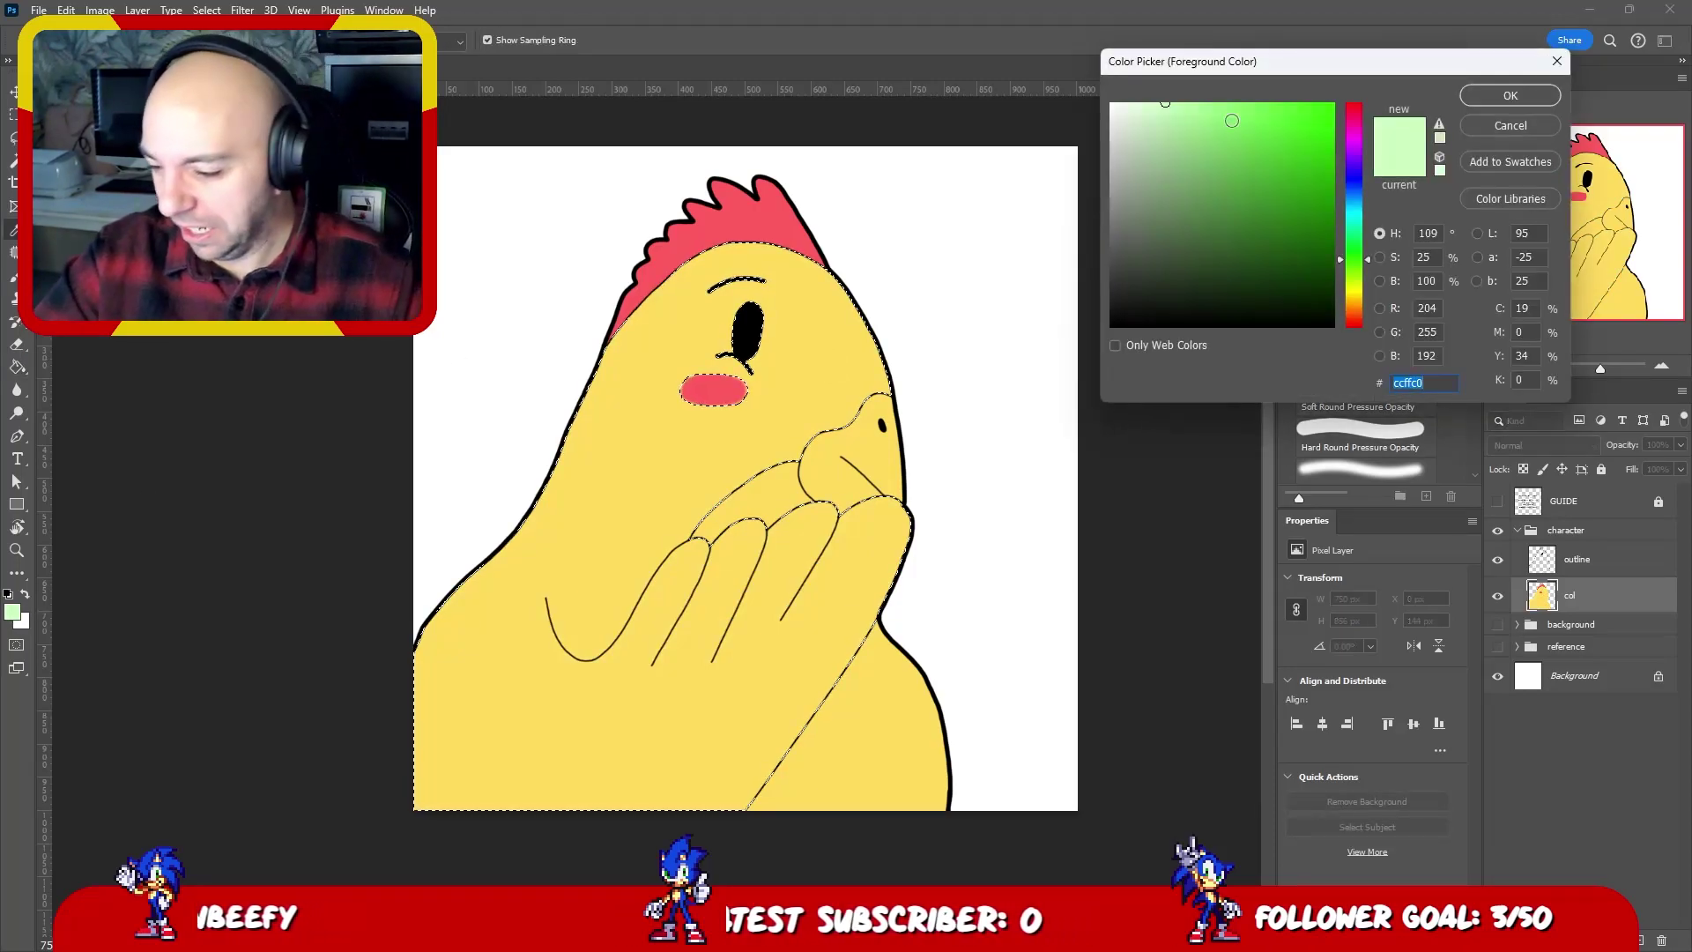
left_click(1354, 220)
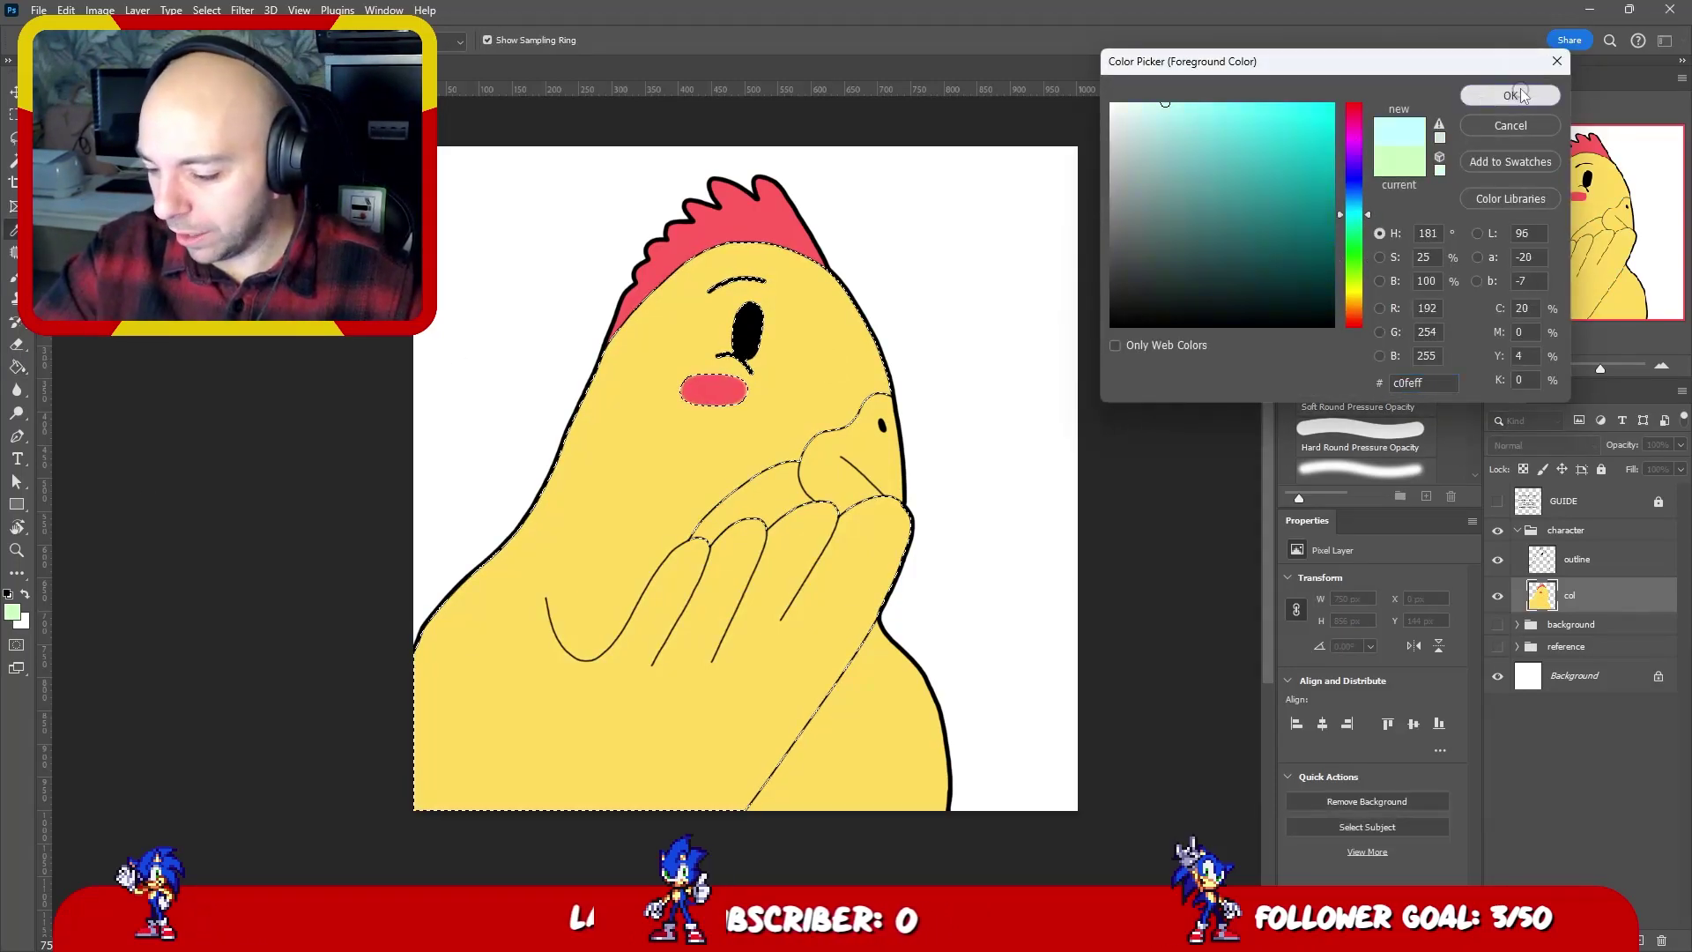
left_click(1509, 95)
key("g")
left_click(806, 308)
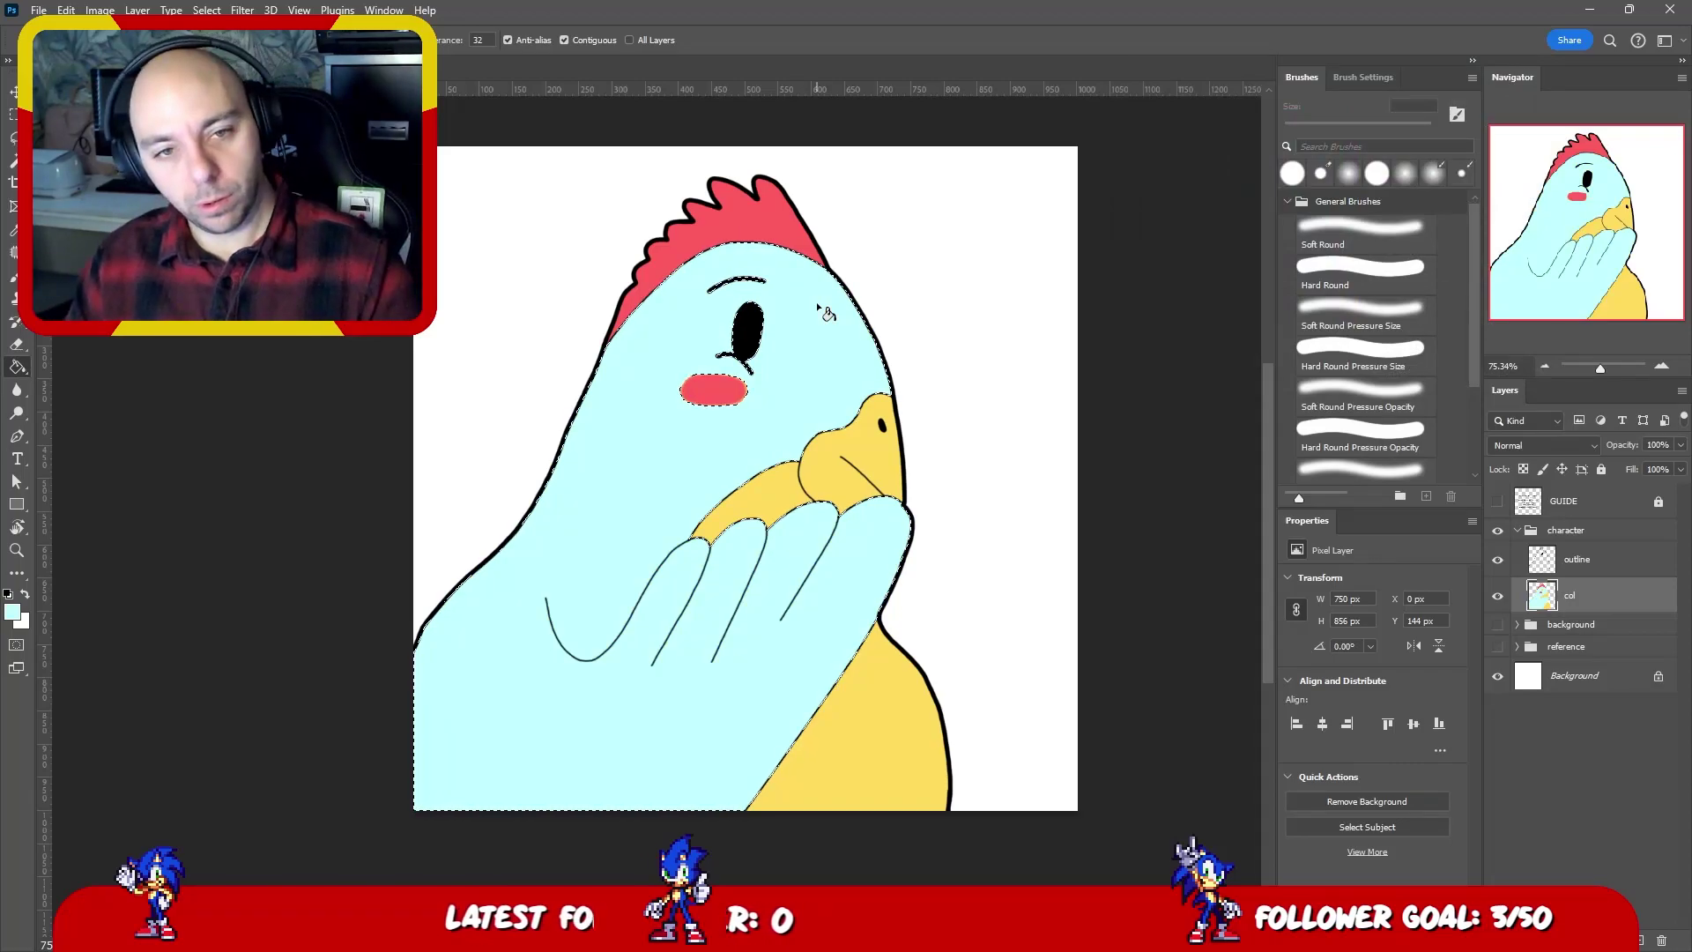
key("ctrl+z")
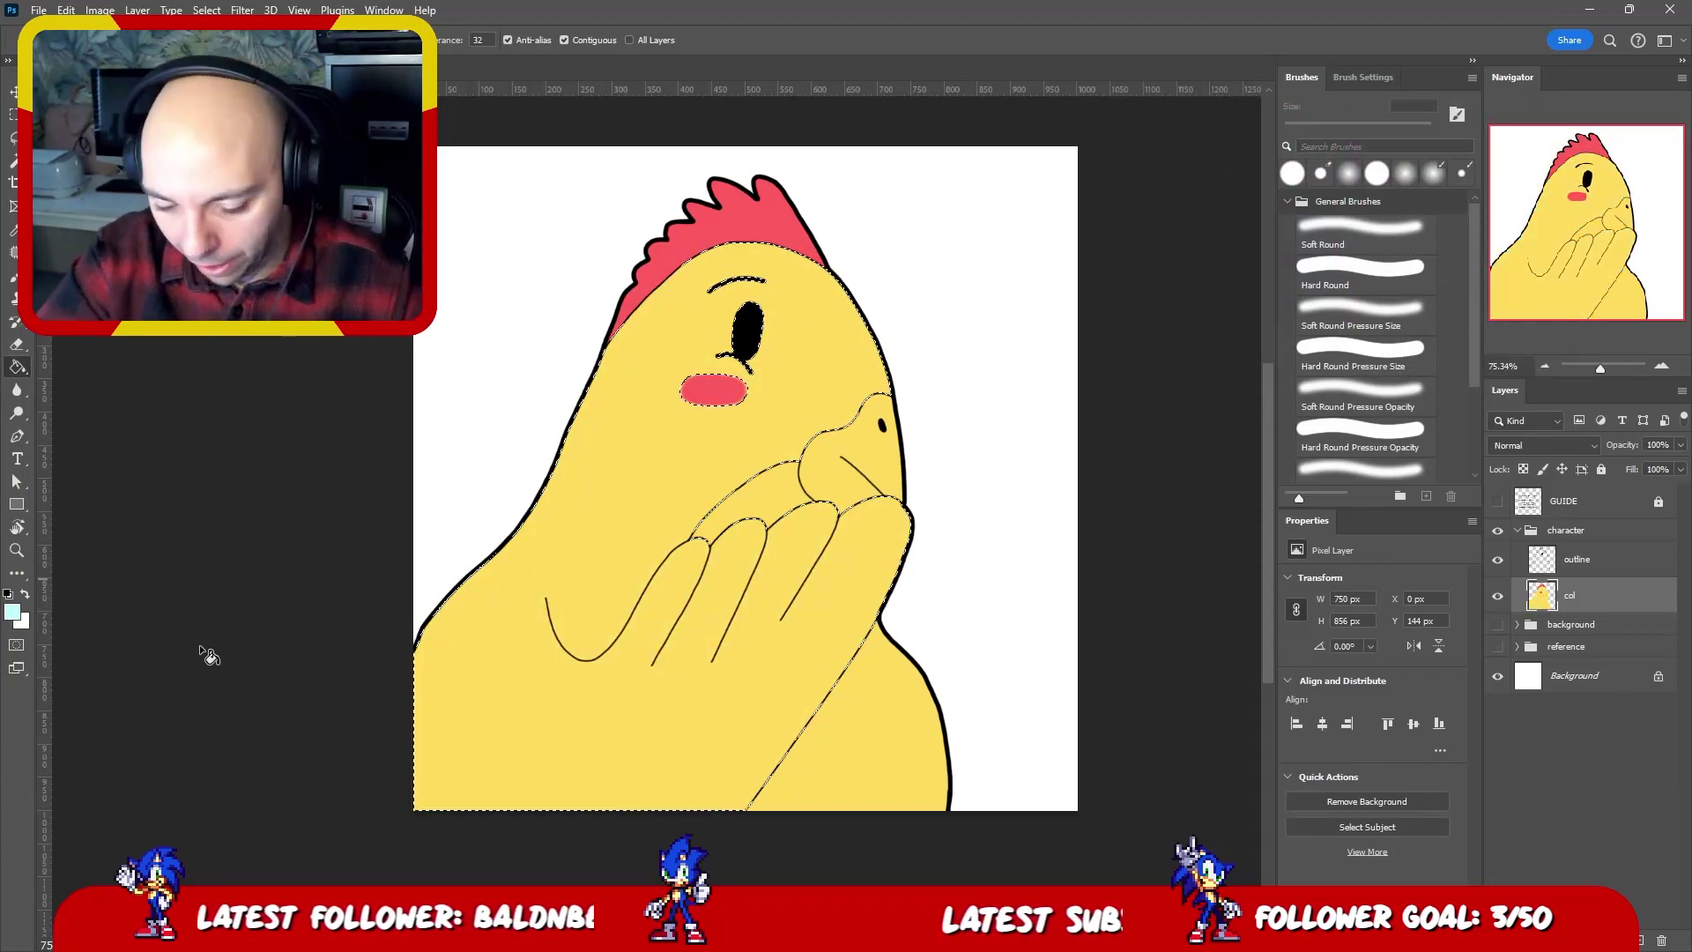
- Paint Bucket the selected head, face and hand with pink ffc0fa, then deselect
left_click(14, 620)
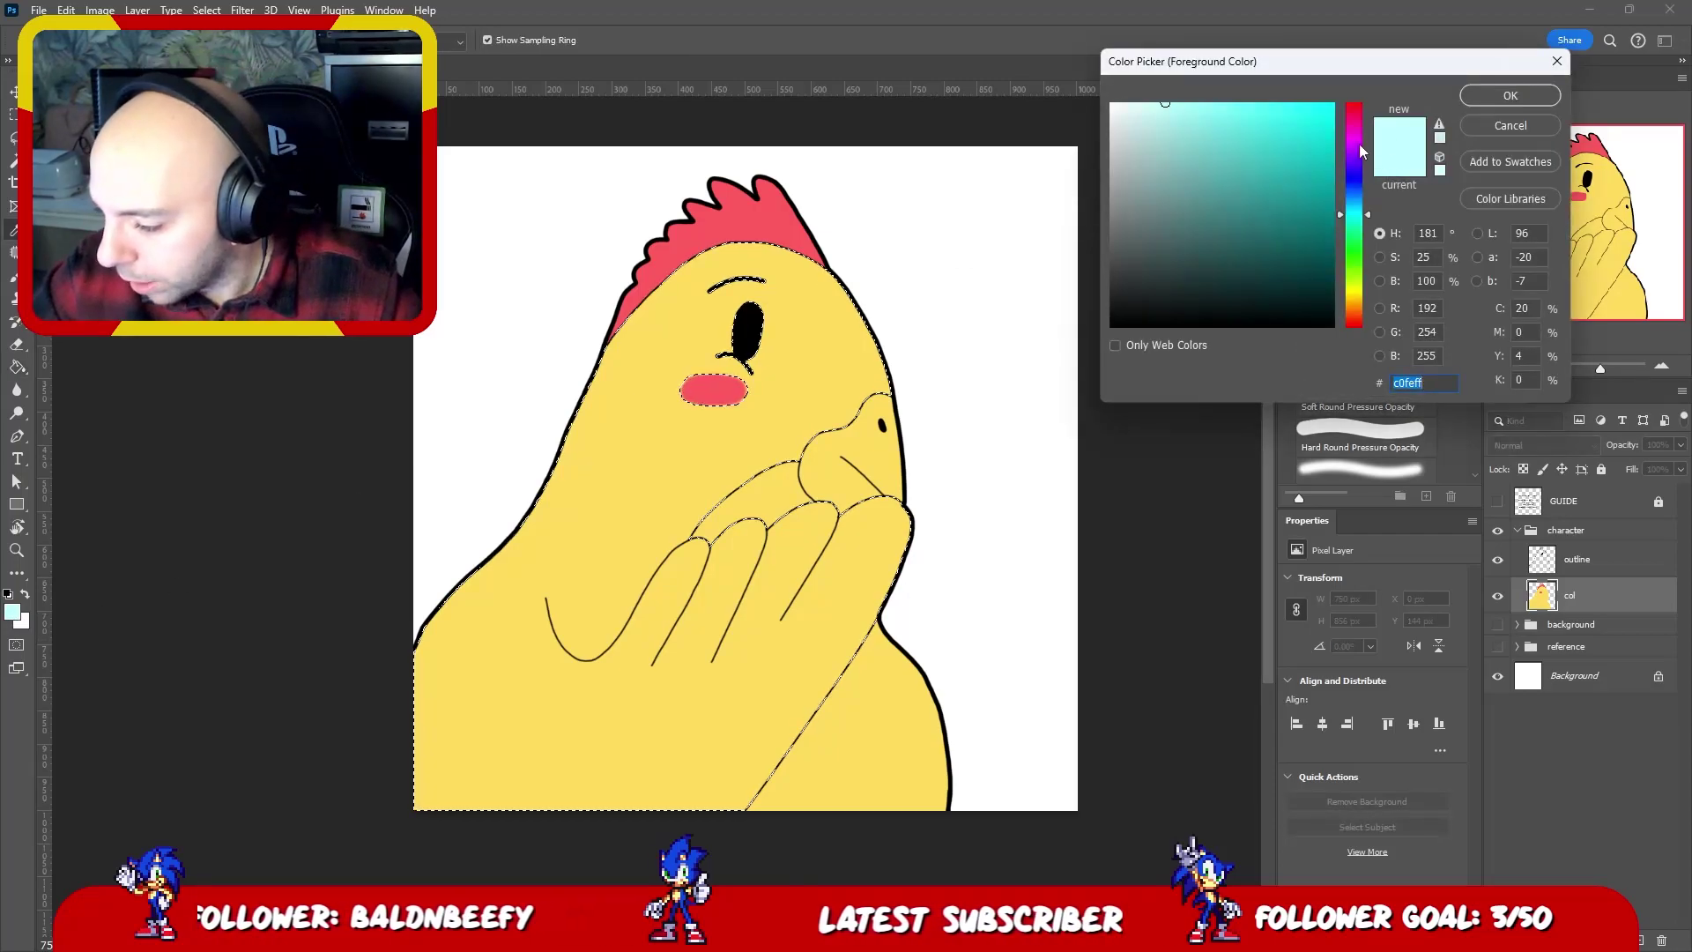
type("ffc0fa")
left_click(832, 335)
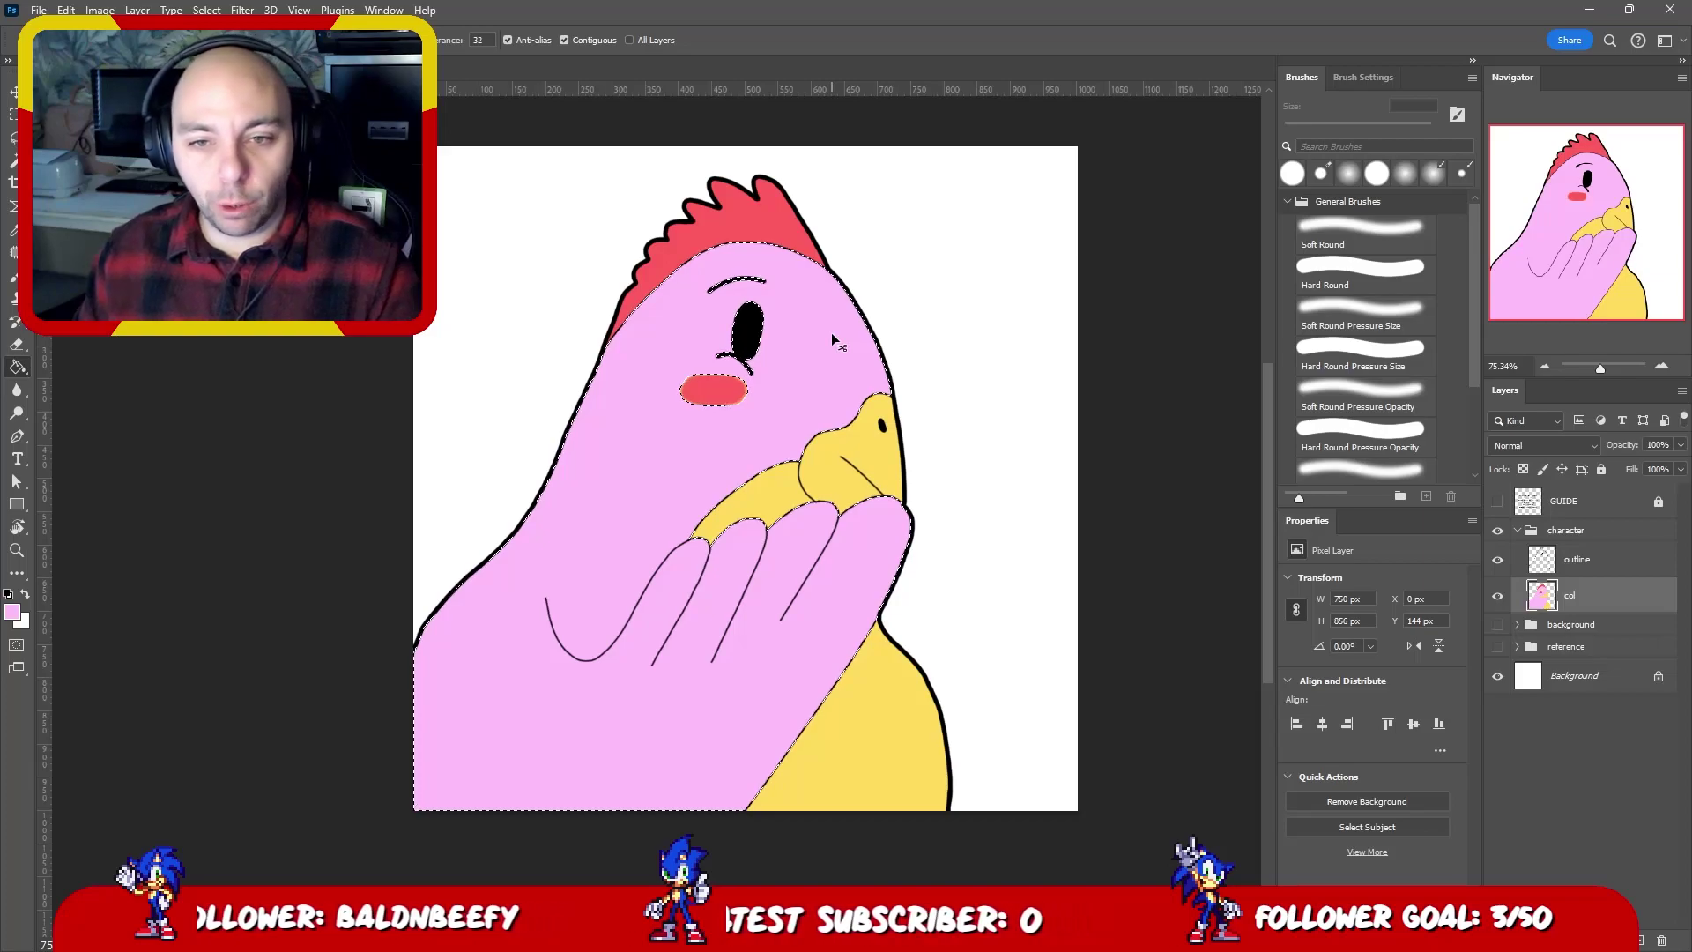
key("ctrl+d")
- Magic Wand the remaining yellow areas, then contract and expand the selection by 2 px
key("w")
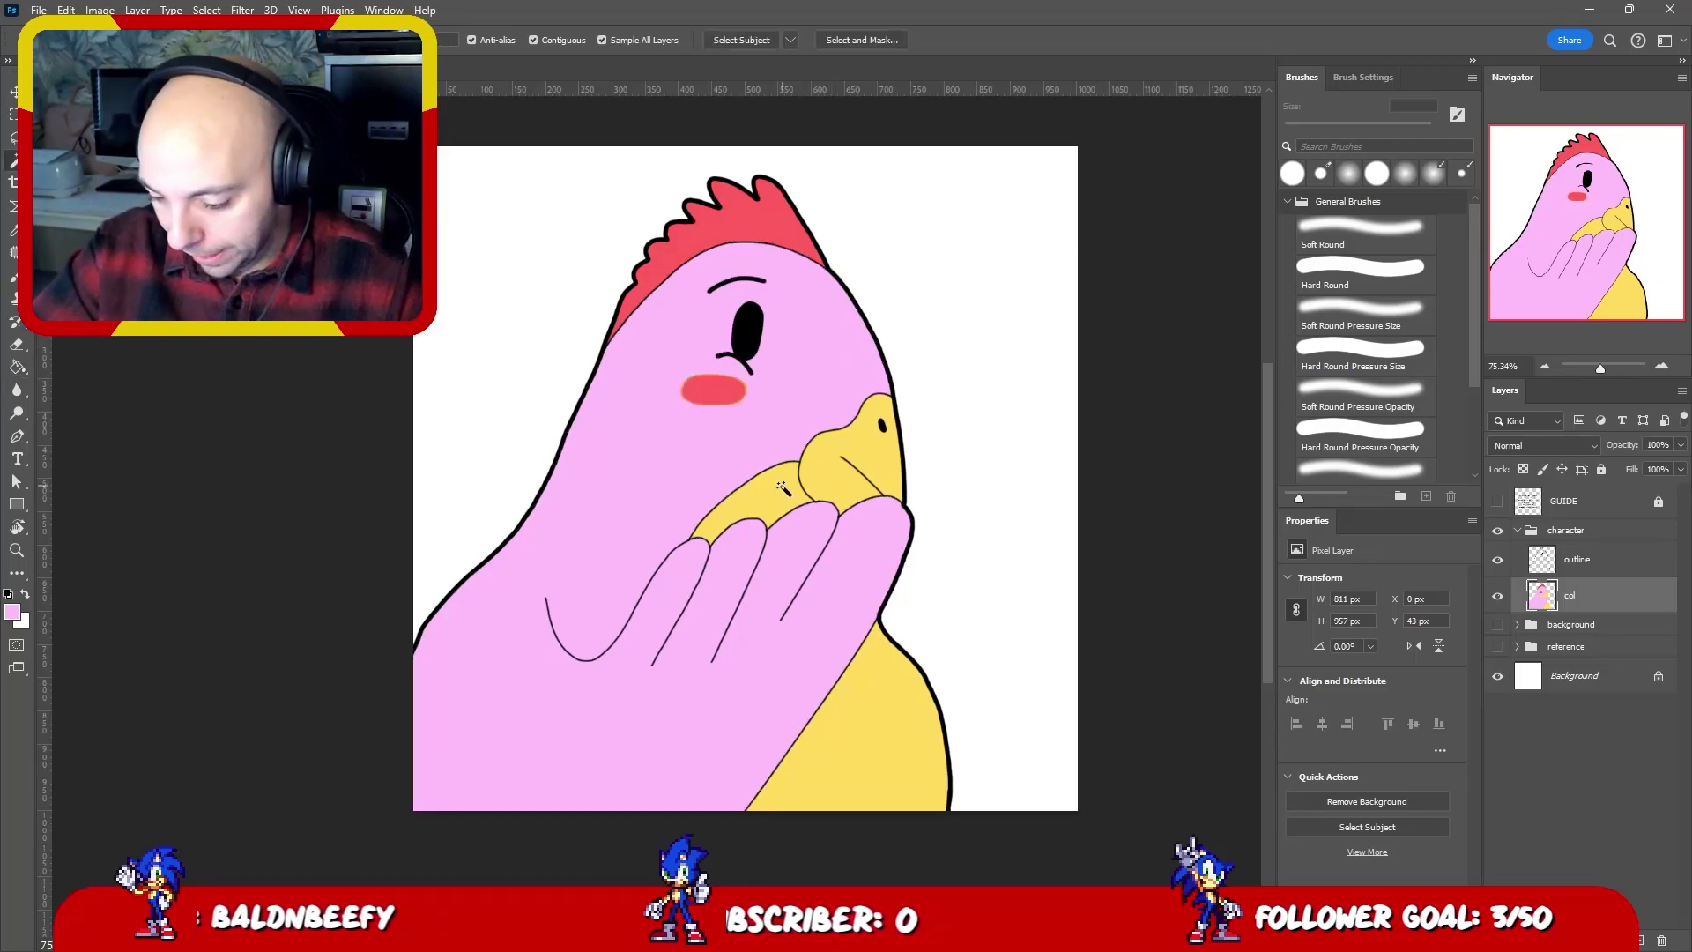
left_click(890, 475)
left_click(206, 10)
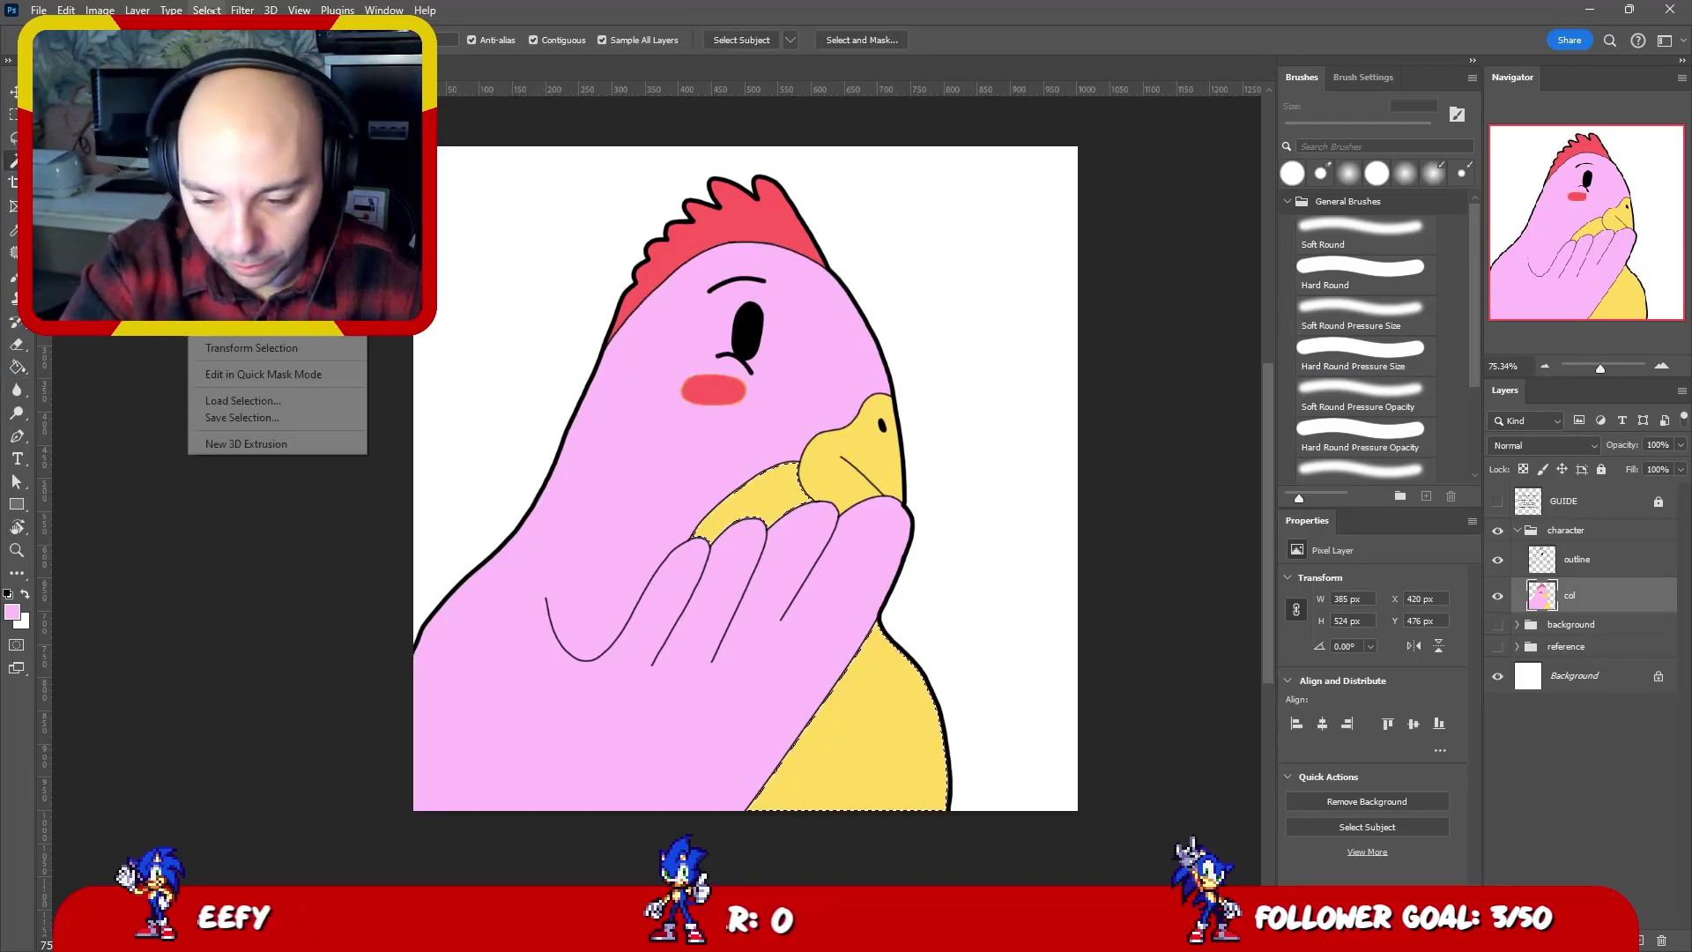
left_click(431, 328)
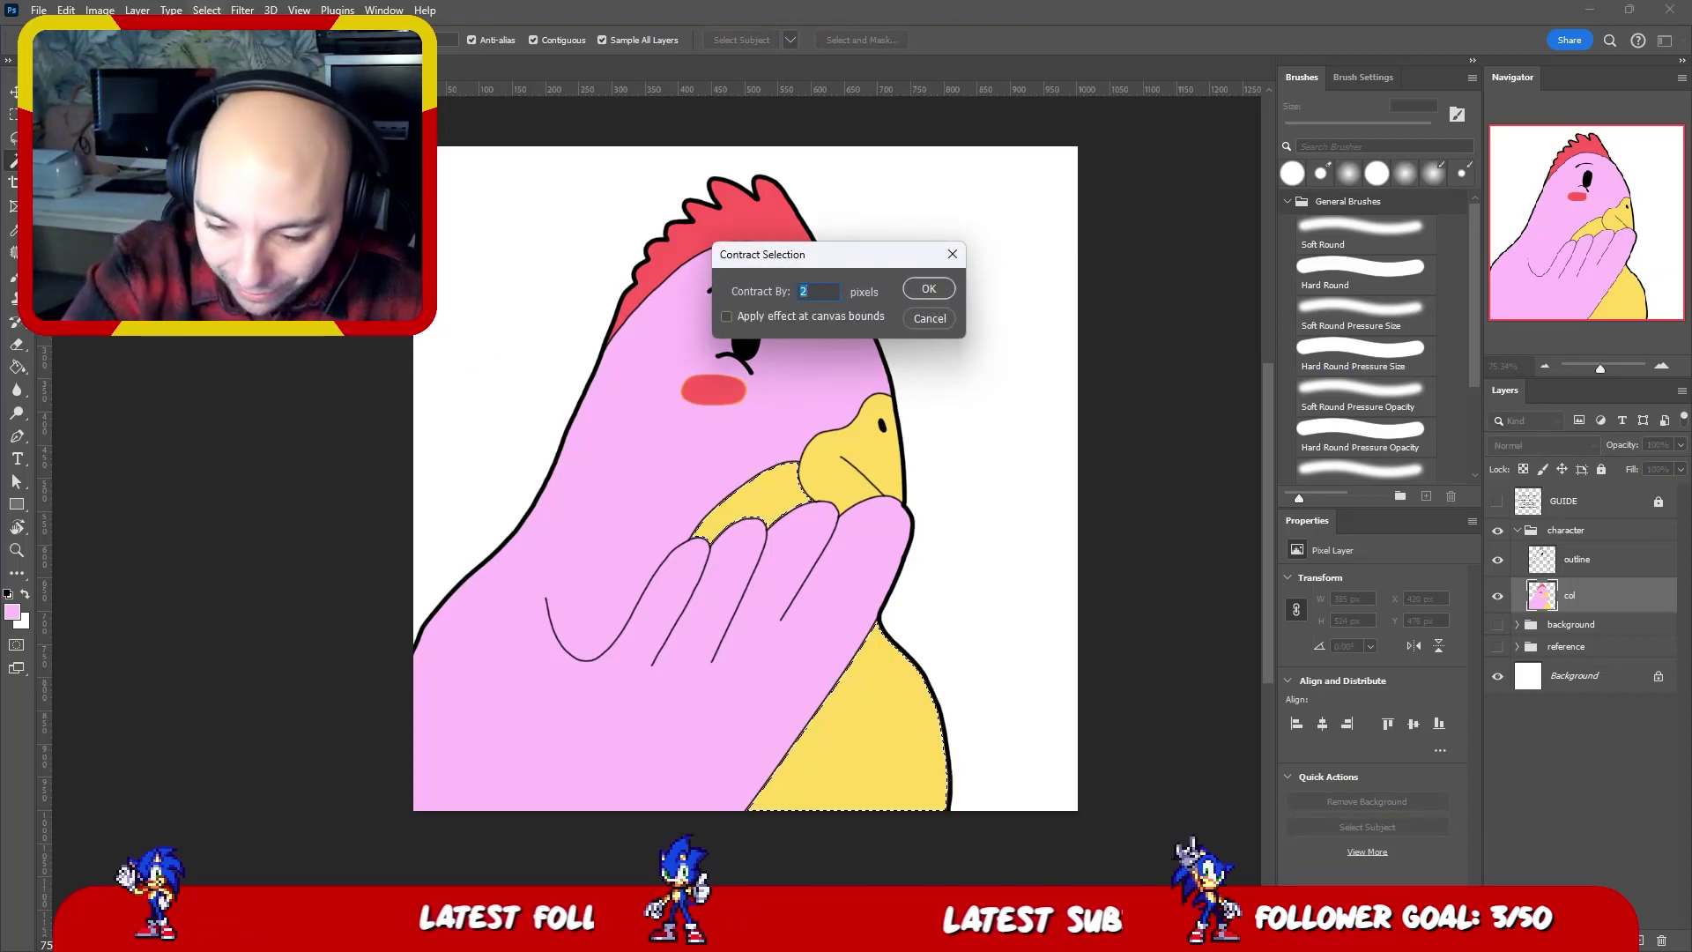
key("Return")
left_click(206, 10)
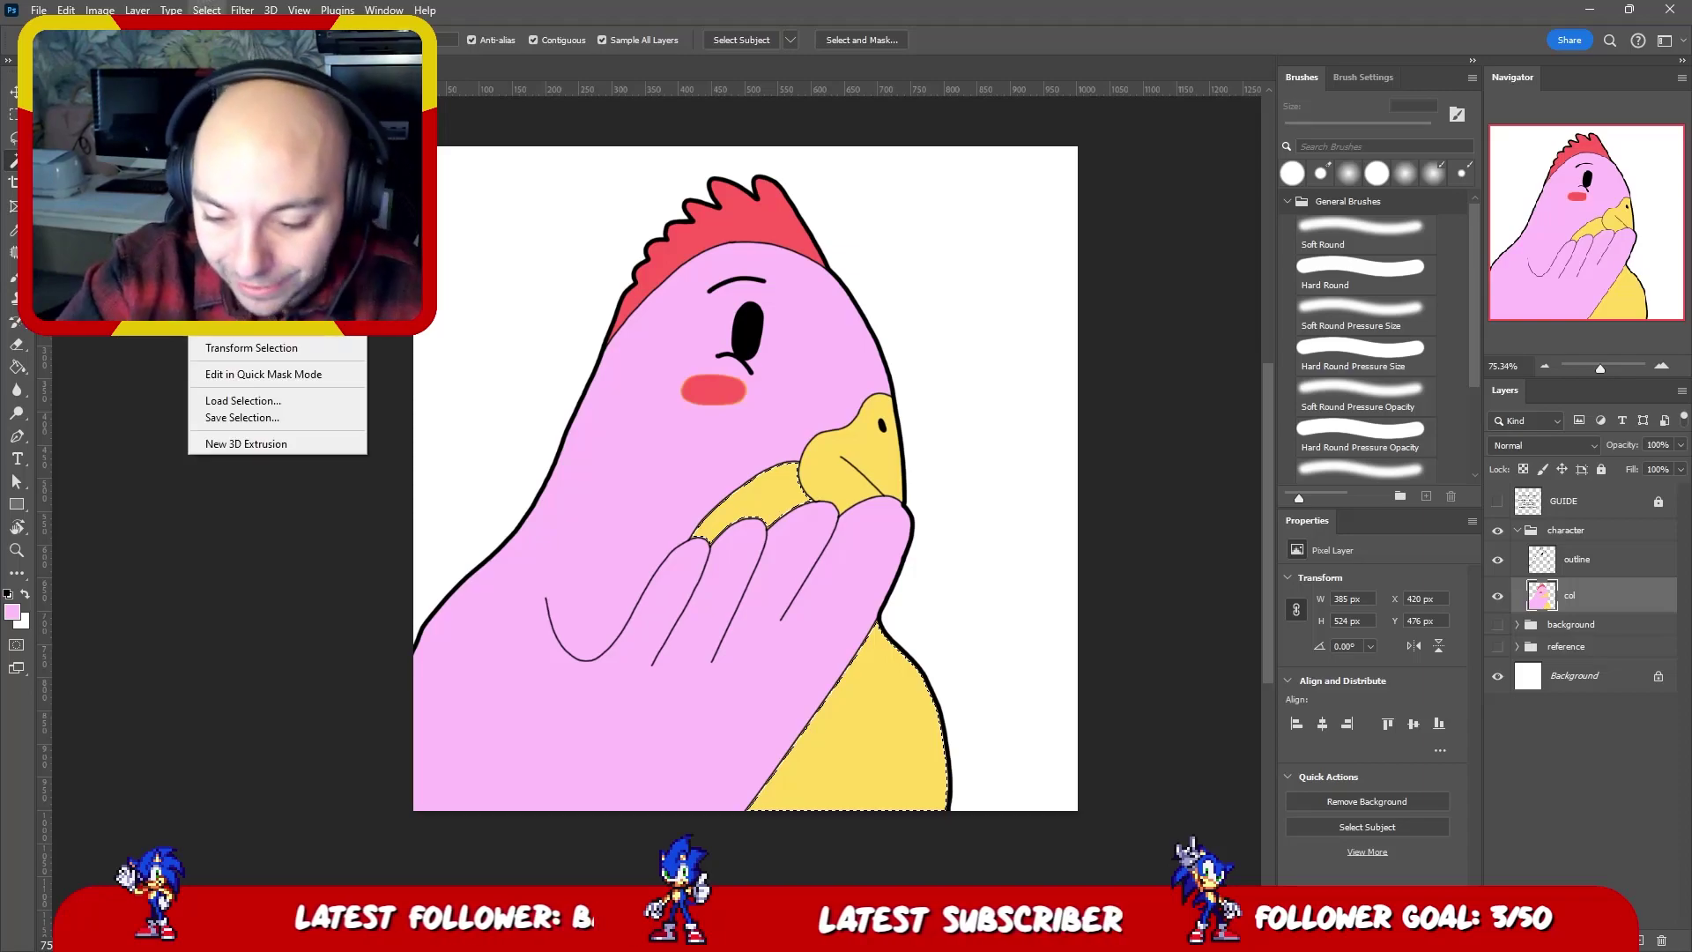
left_click(432, 309)
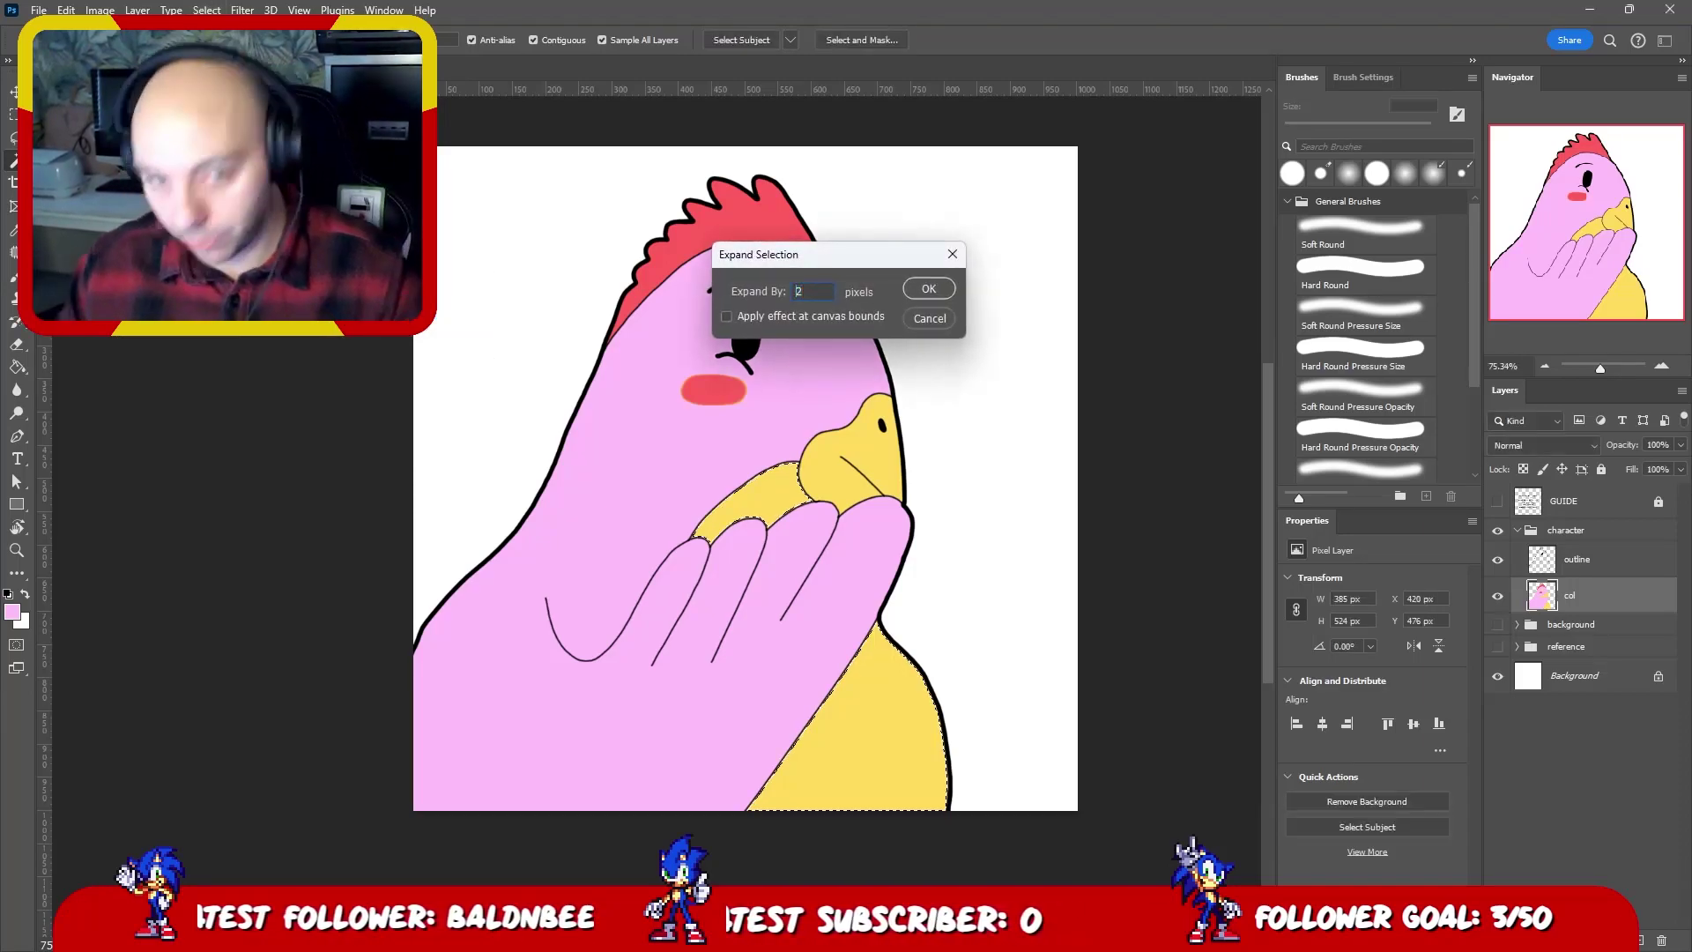
key("Return")
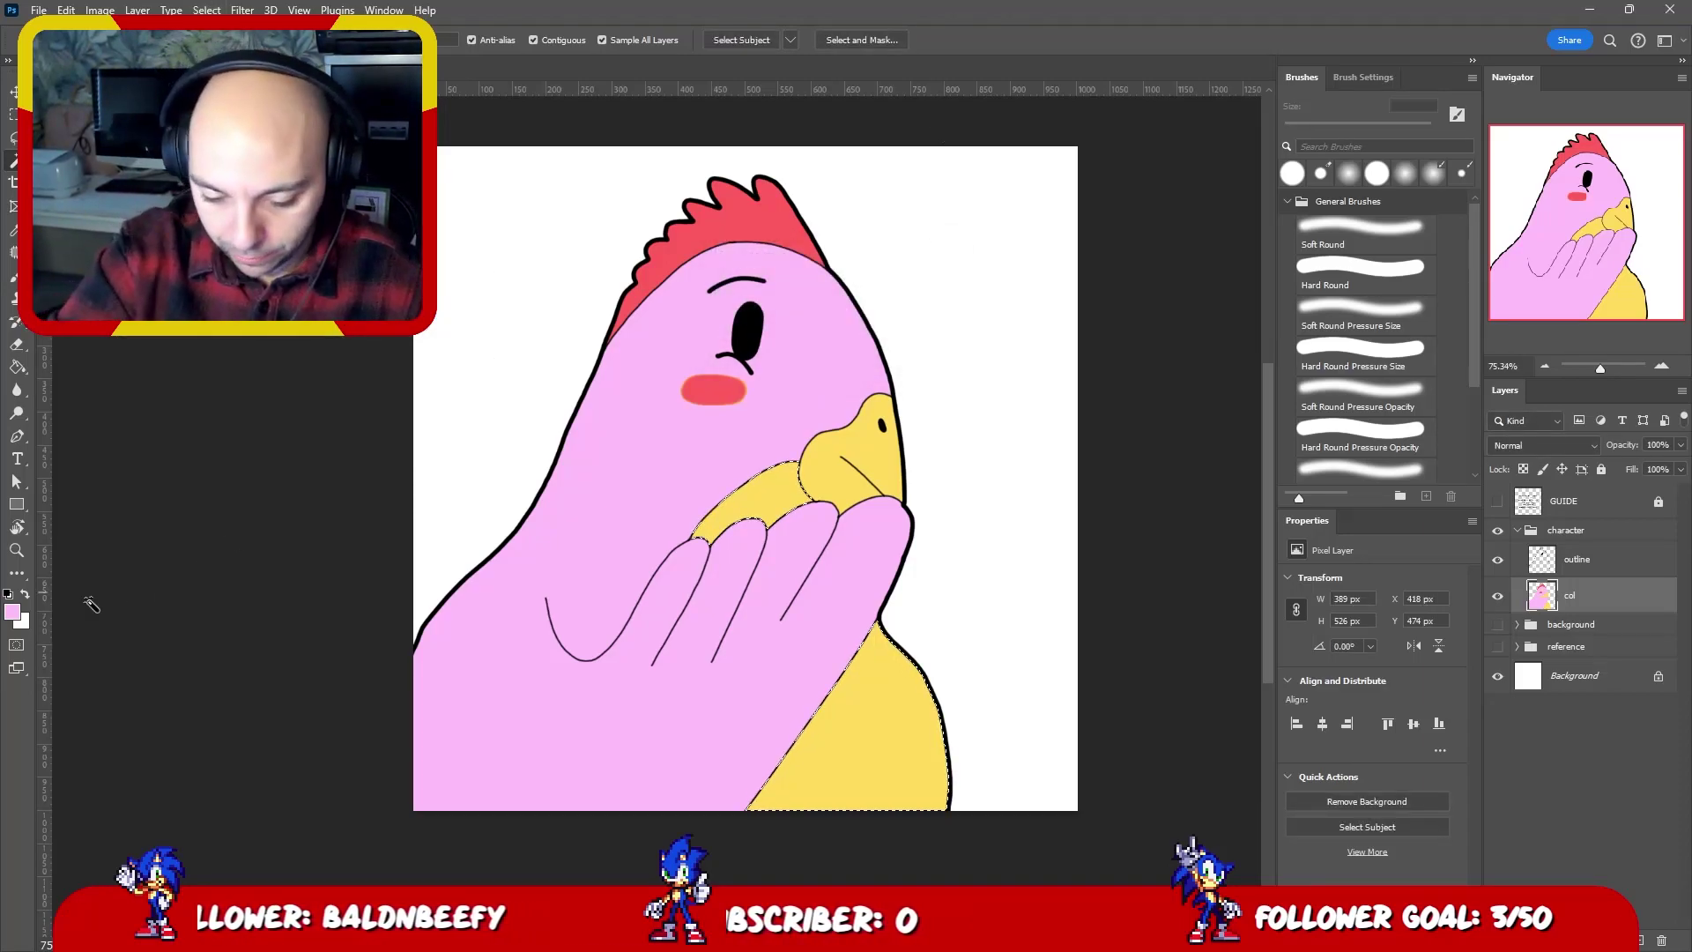
- Fill the lower body and neck patch with a pale yellow
left_click(12, 612)
left_click(1127, 118)
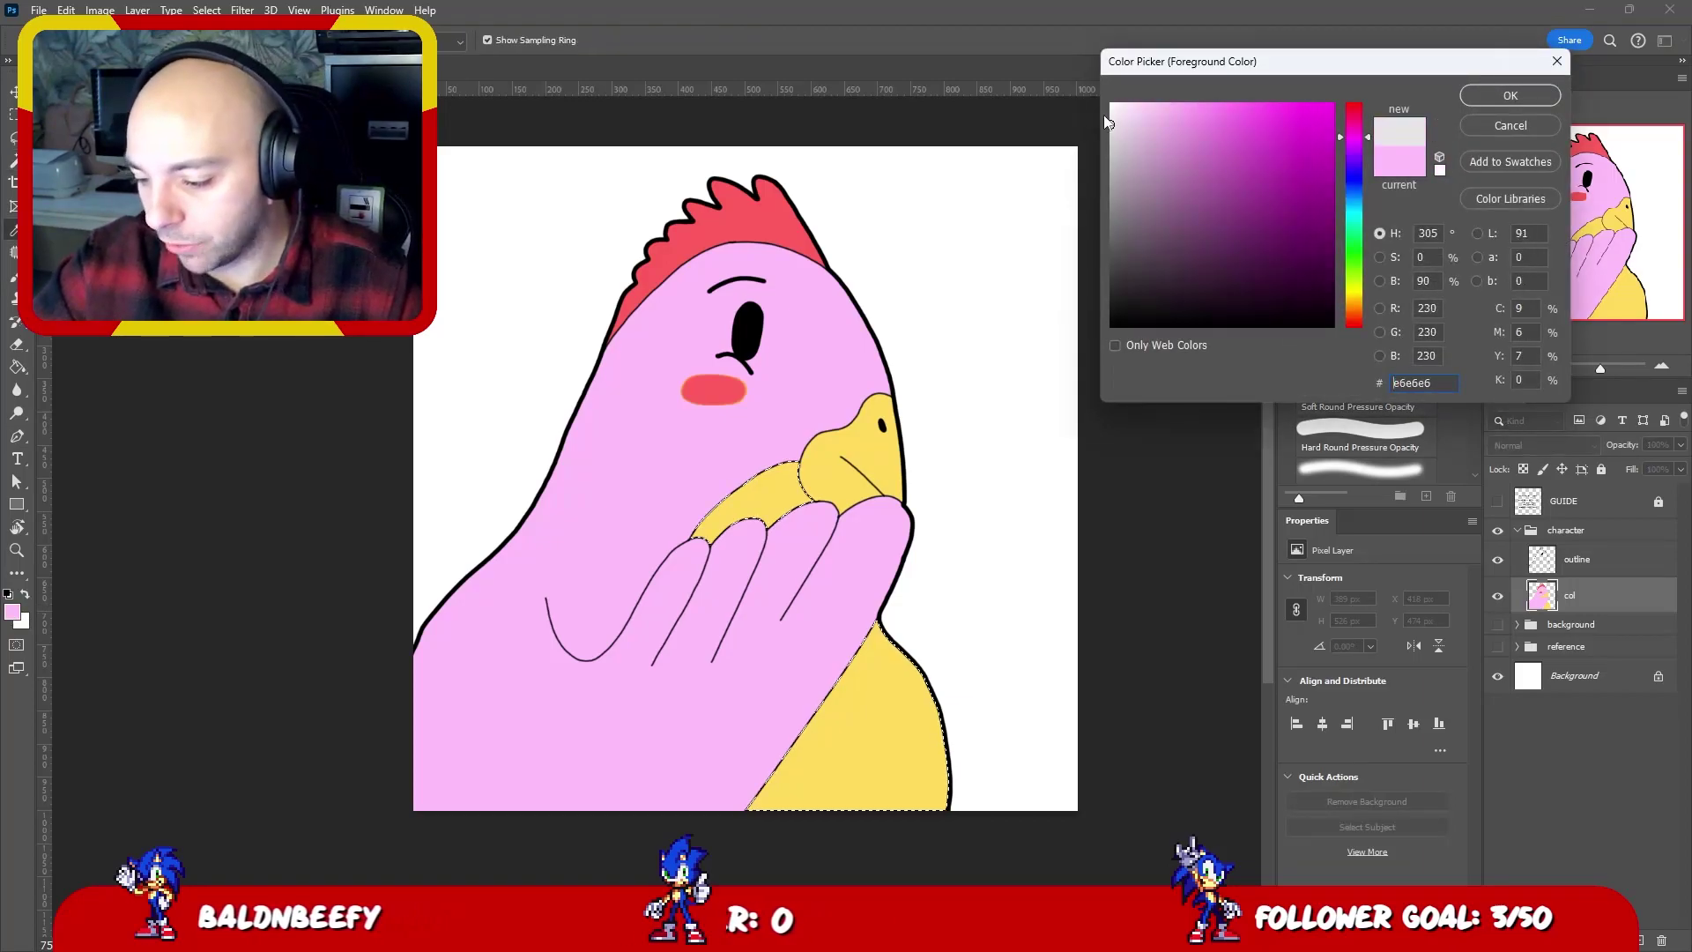
left_click(1511, 96)
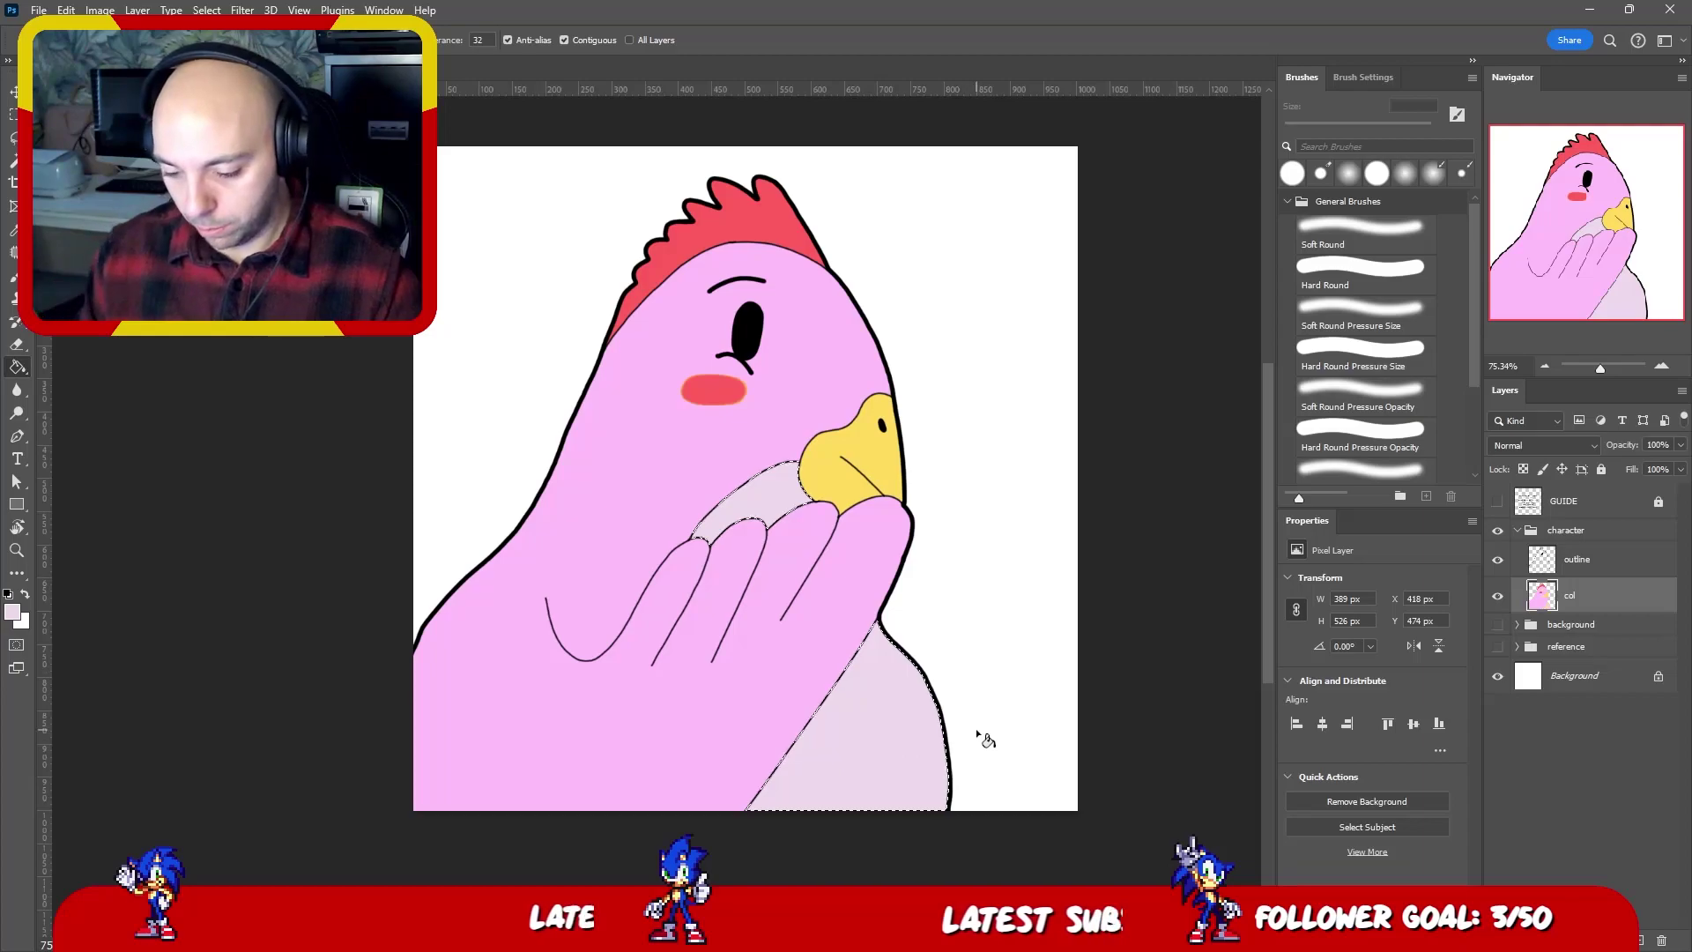
left_click(12, 610)
left_click(1353, 287)
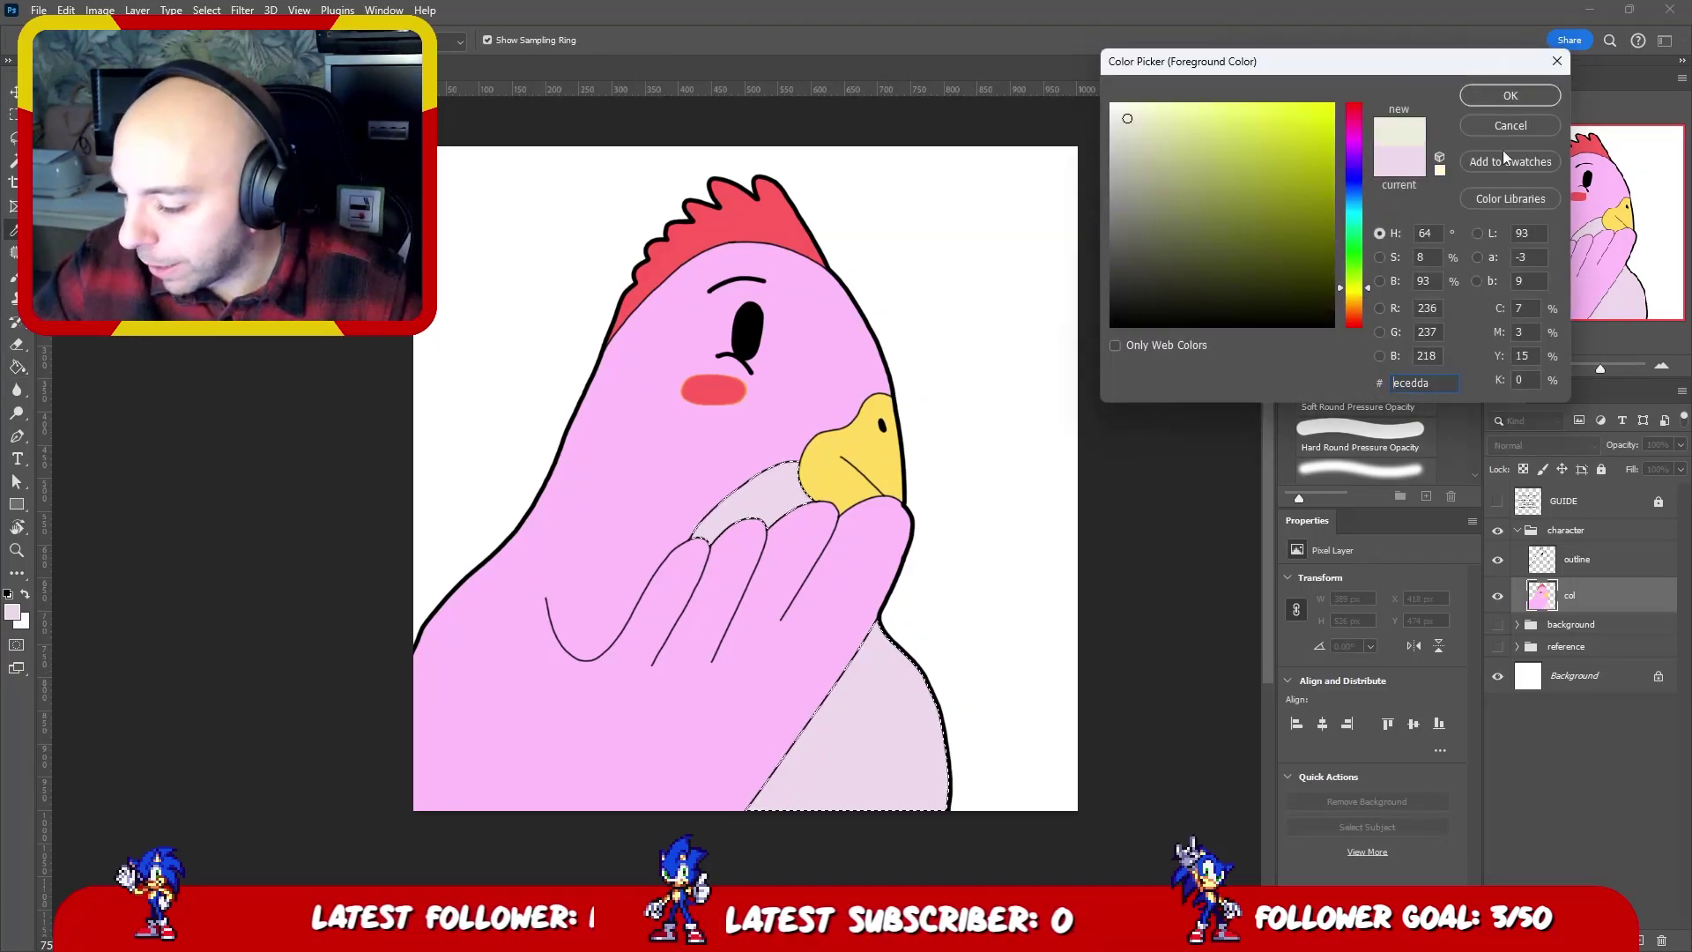
left_click(1510, 95)
left_click(881, 652)
left_click(782, 489)
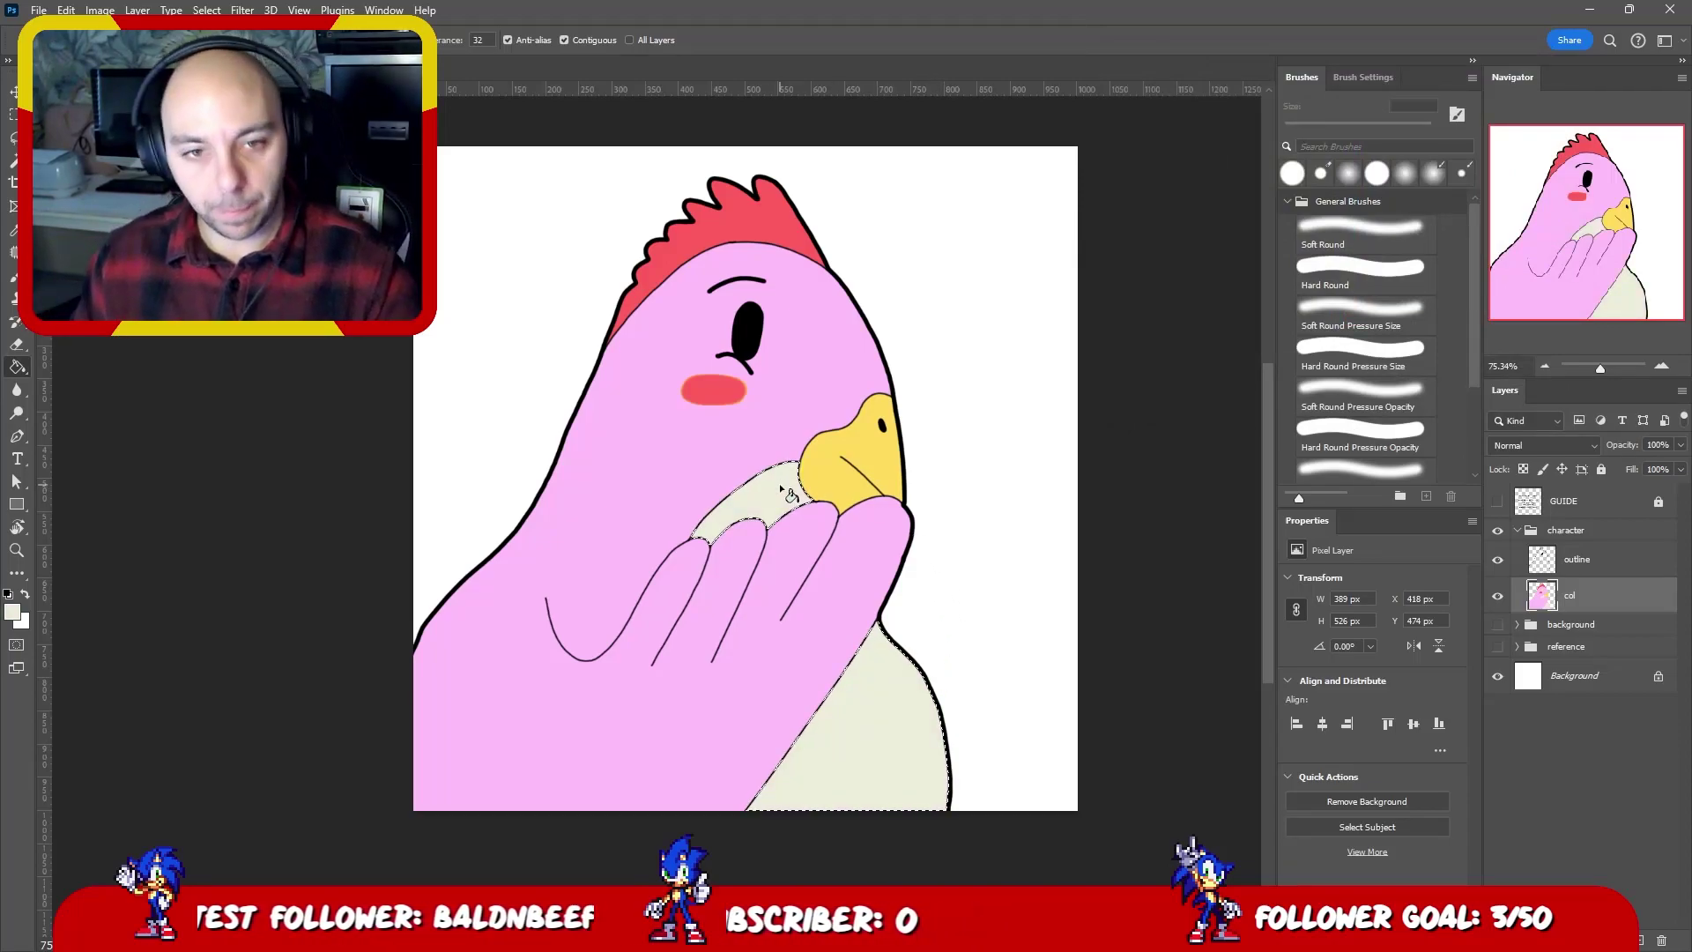
- Try yellow-green, then light pink fills on the lower body and neck, undoing the pink
left_click(13, 611)
left_click(1187, 127)
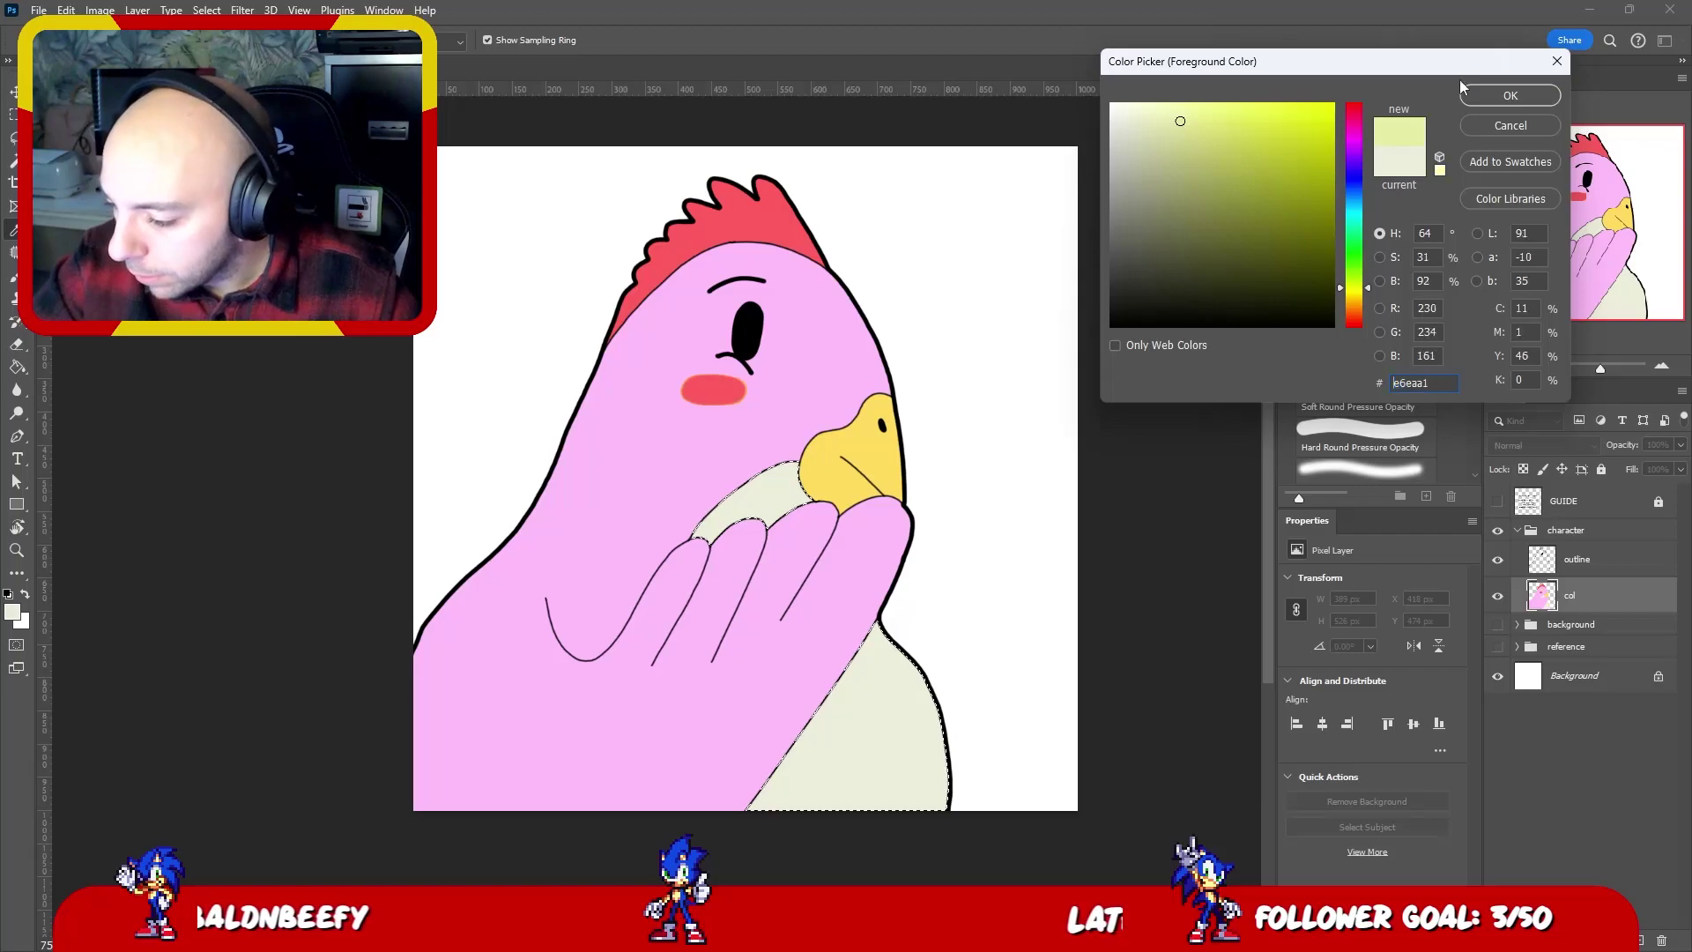
left_click(1511, 95)
left_click(890, 678)
left_click(812, 507)
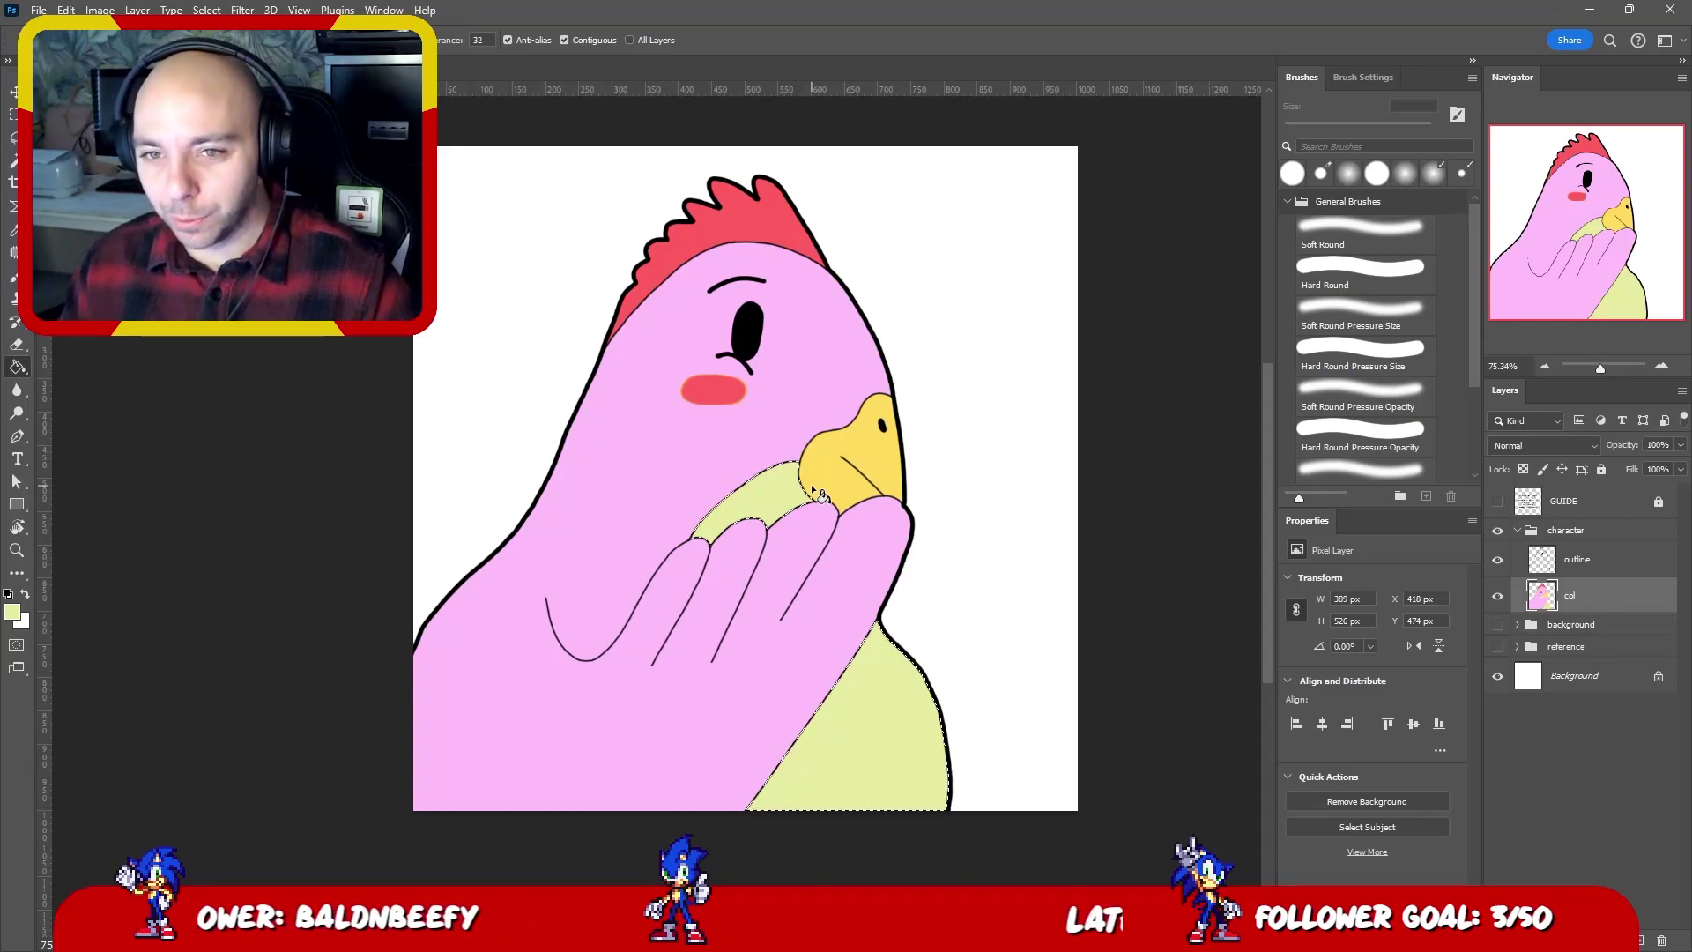
left_click(13, 611)
type("eaa1e9")
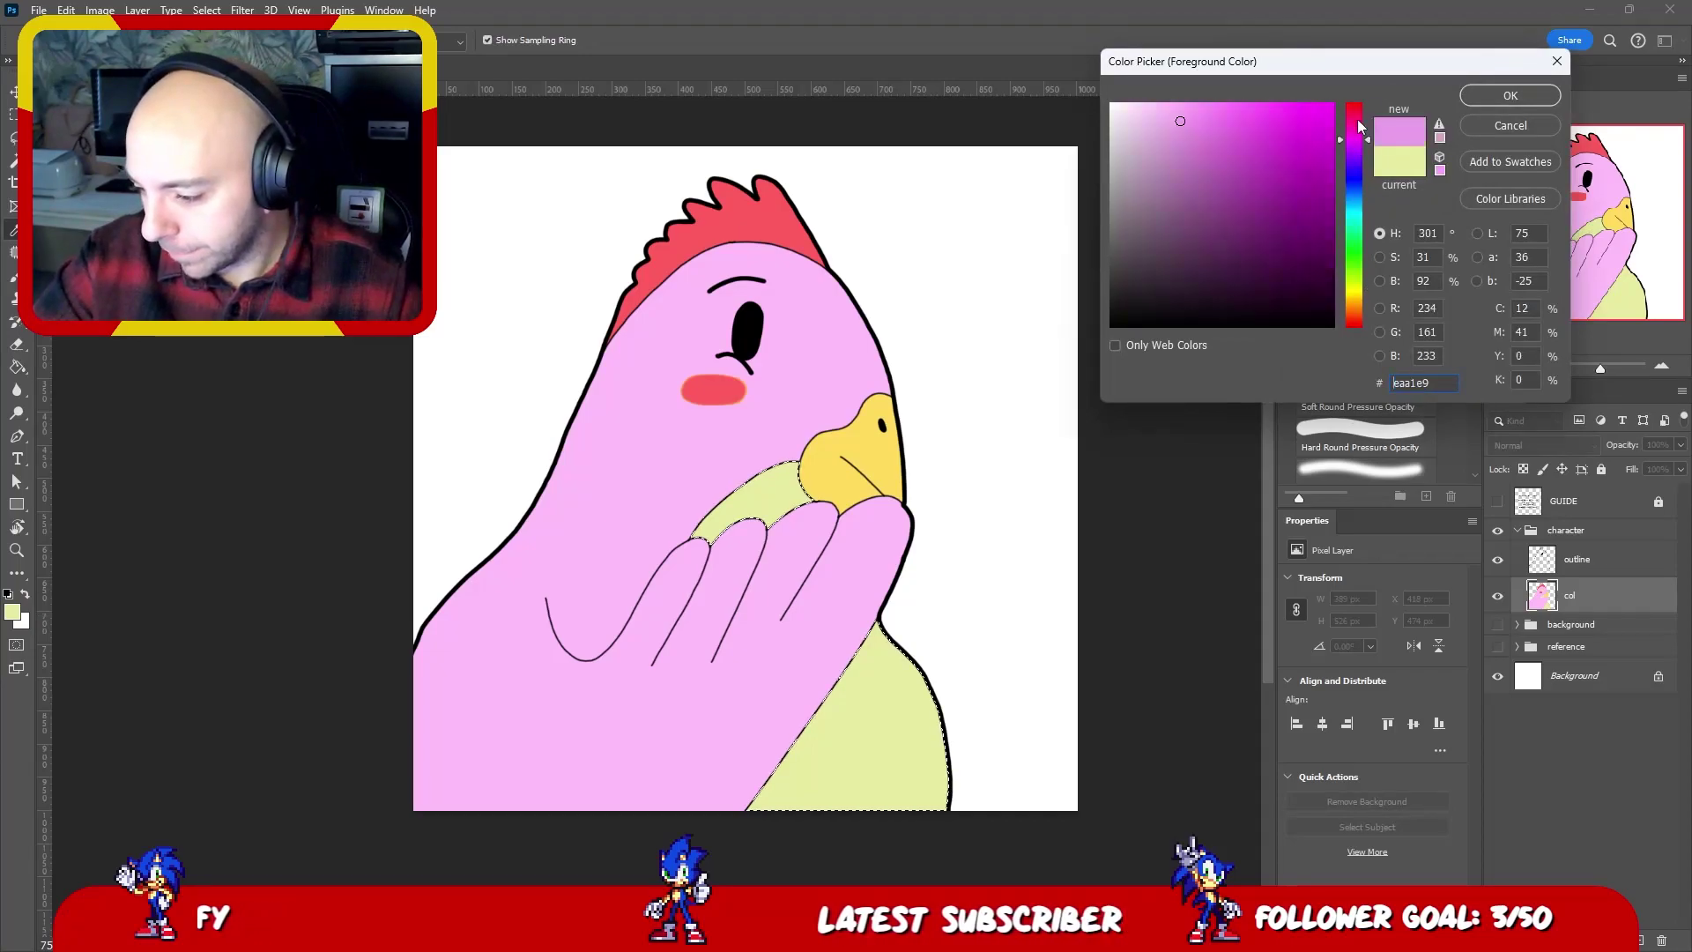
left_click(1154, 105)
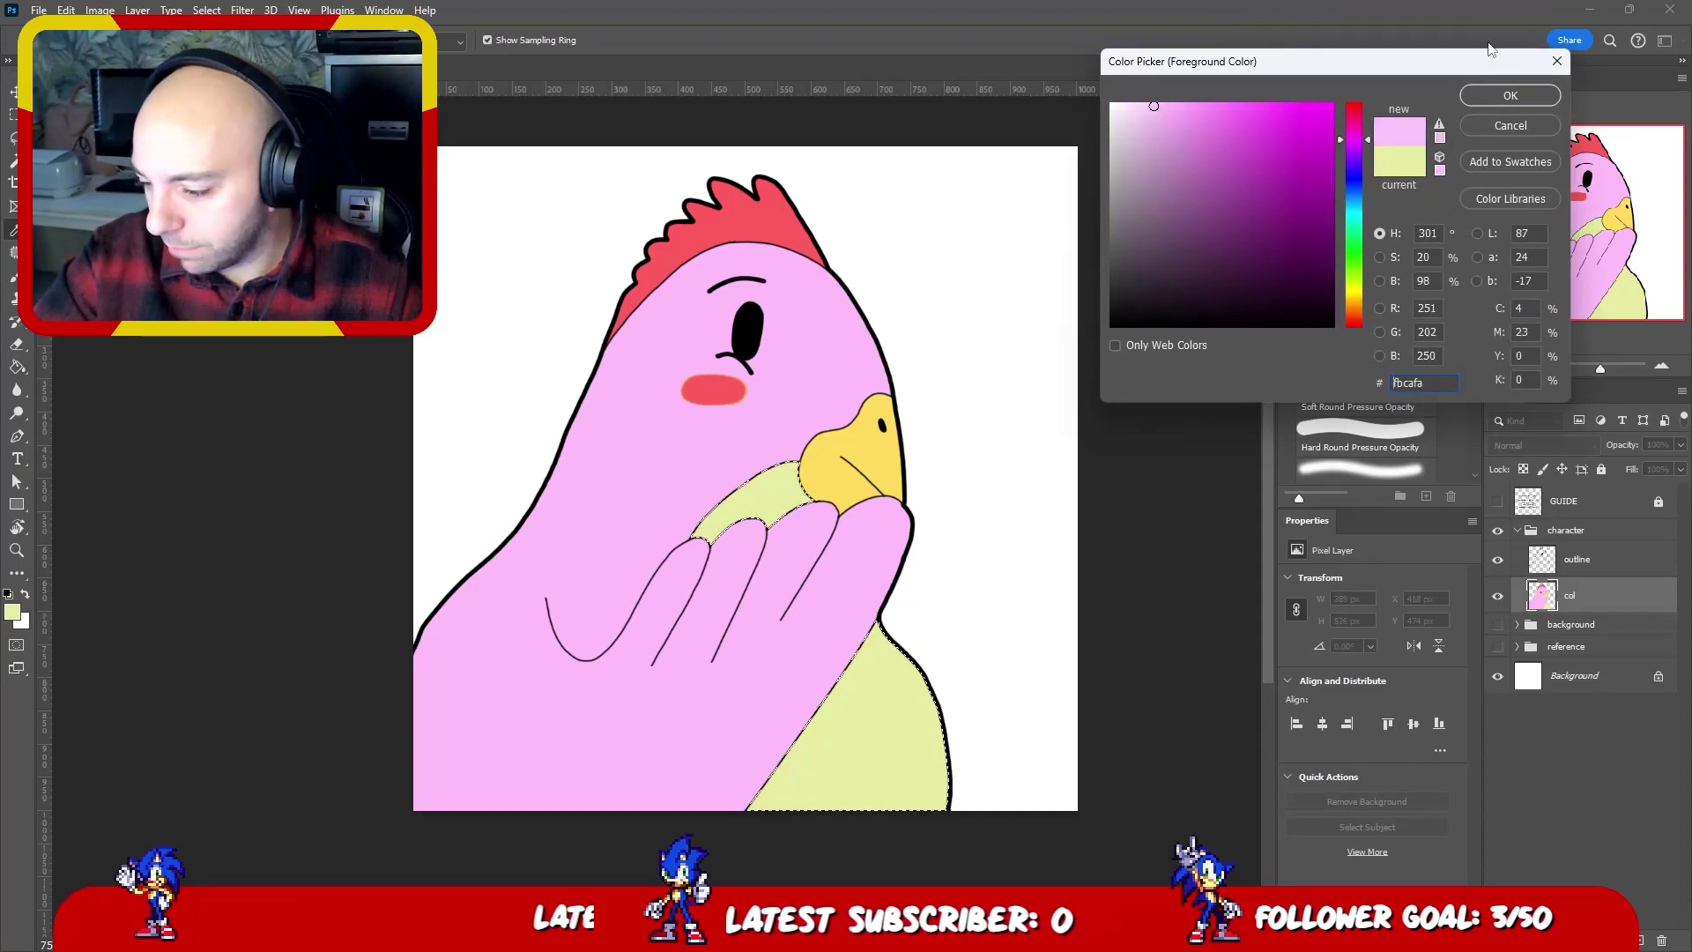
left_click(1506, 96)
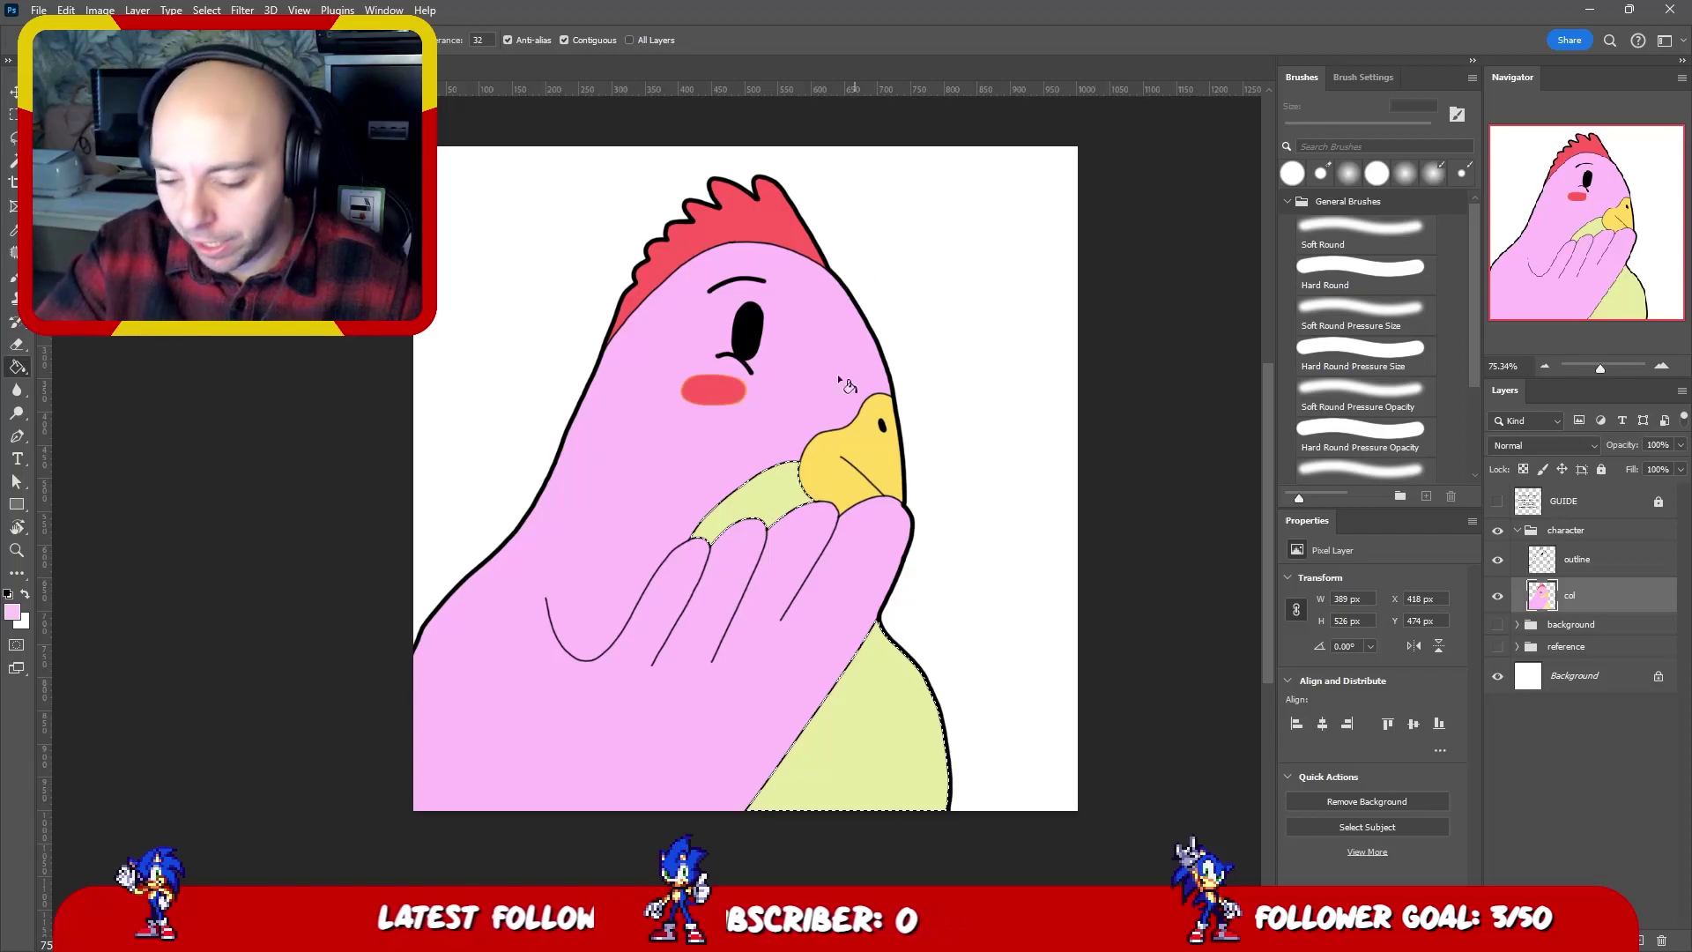
left_click(785, 489)
left_click(889, 746)
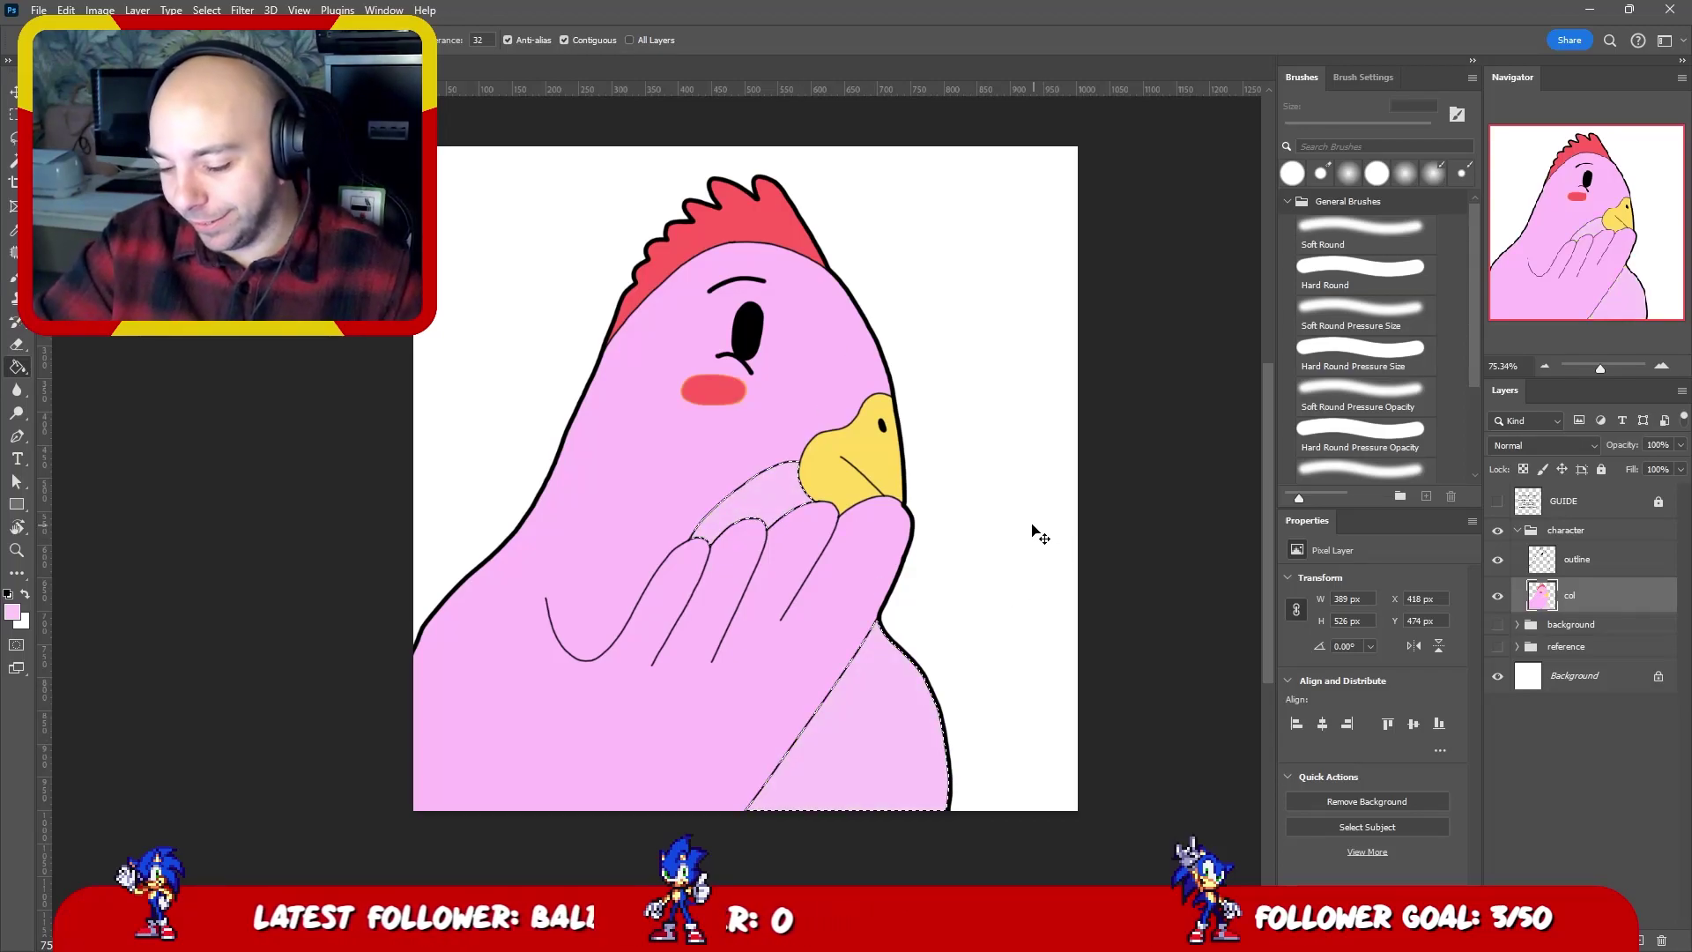
key("ctrl+z")
key("ctrl+z")
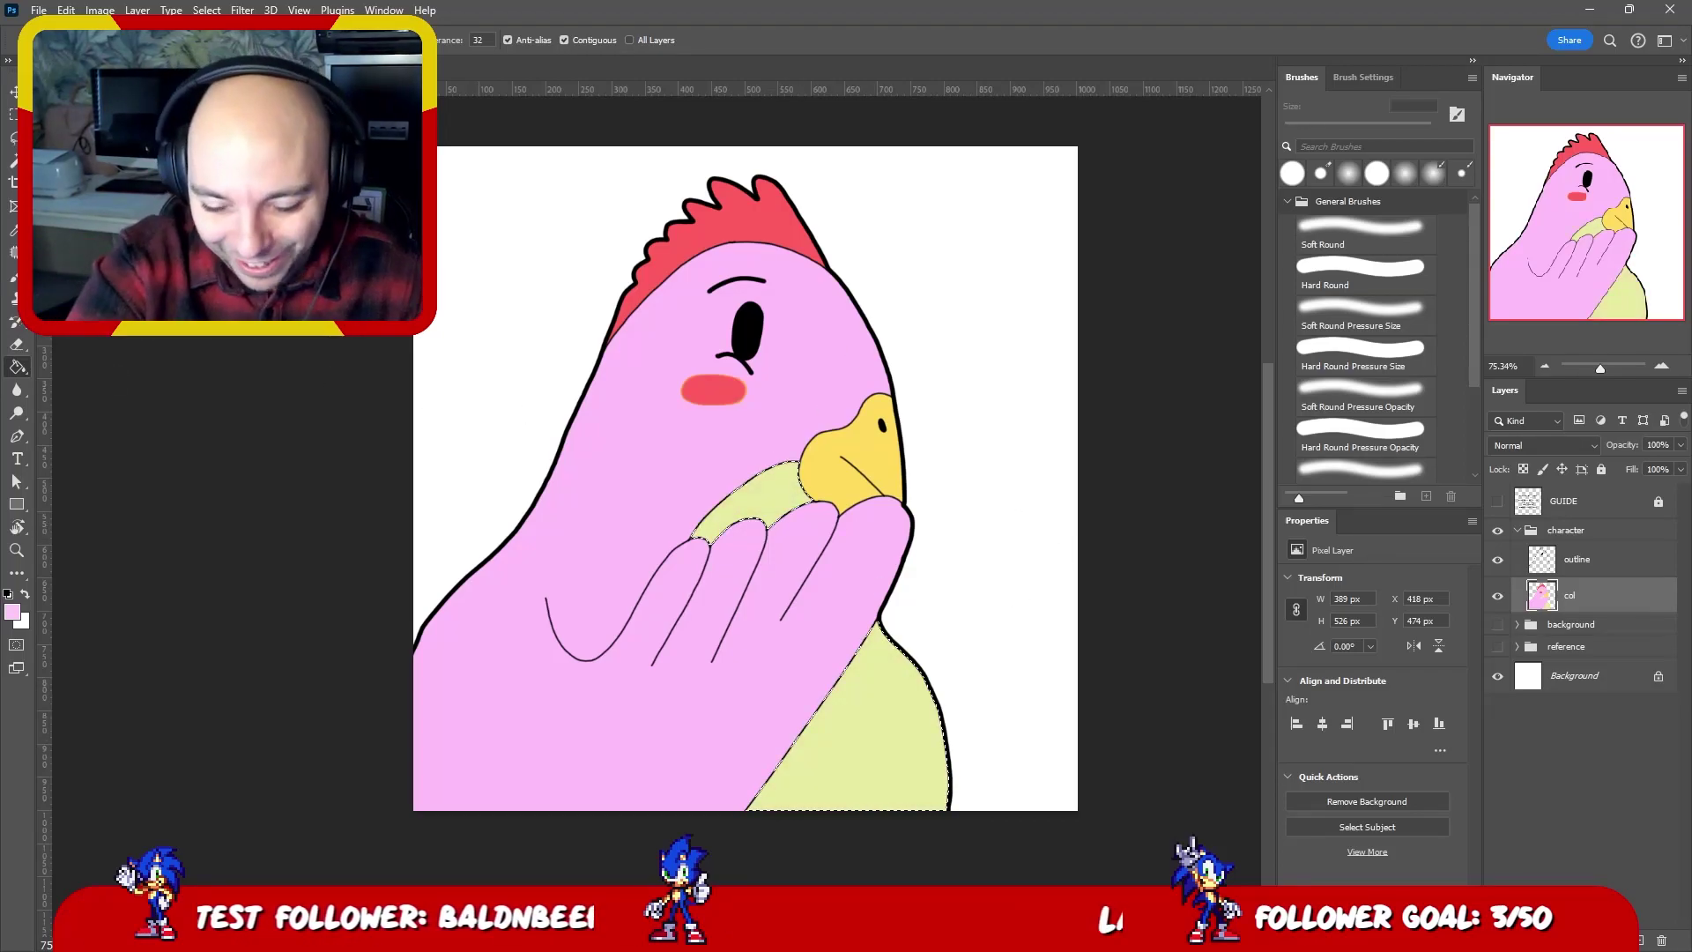
- Fill the patch by the beak and the lower body near-white pink, then deselect
left_click(12, 610)
left_click(1133, 100)
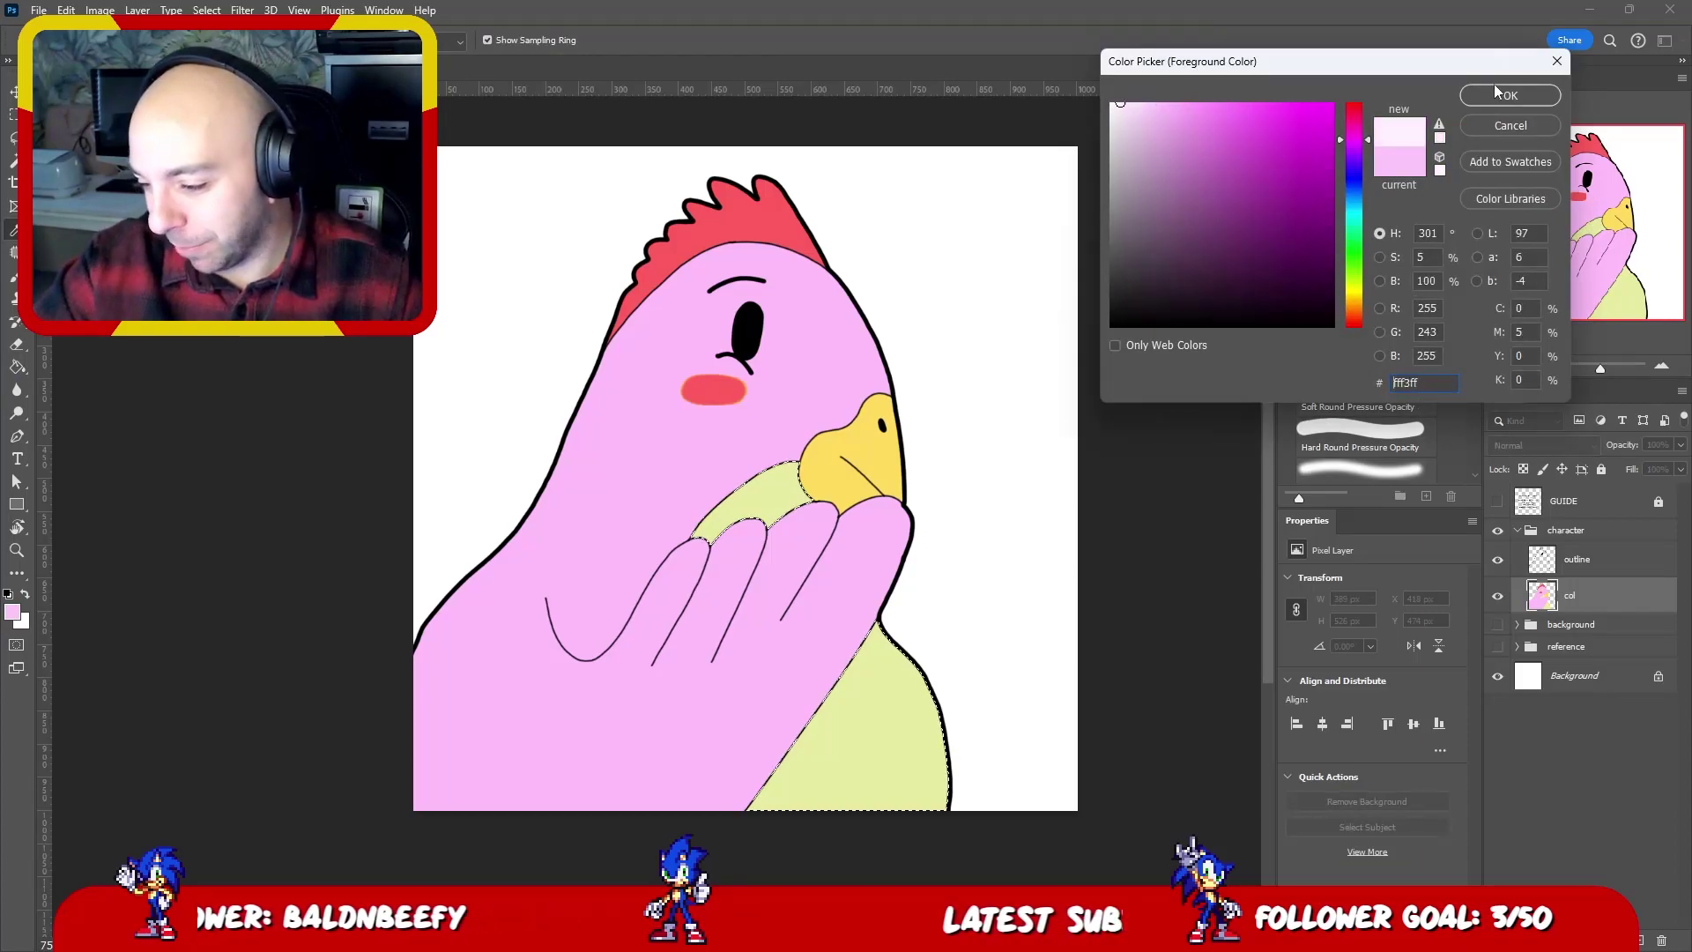
left_click(1493, 99)
left_click(753, 493)
left_click(908, 697)
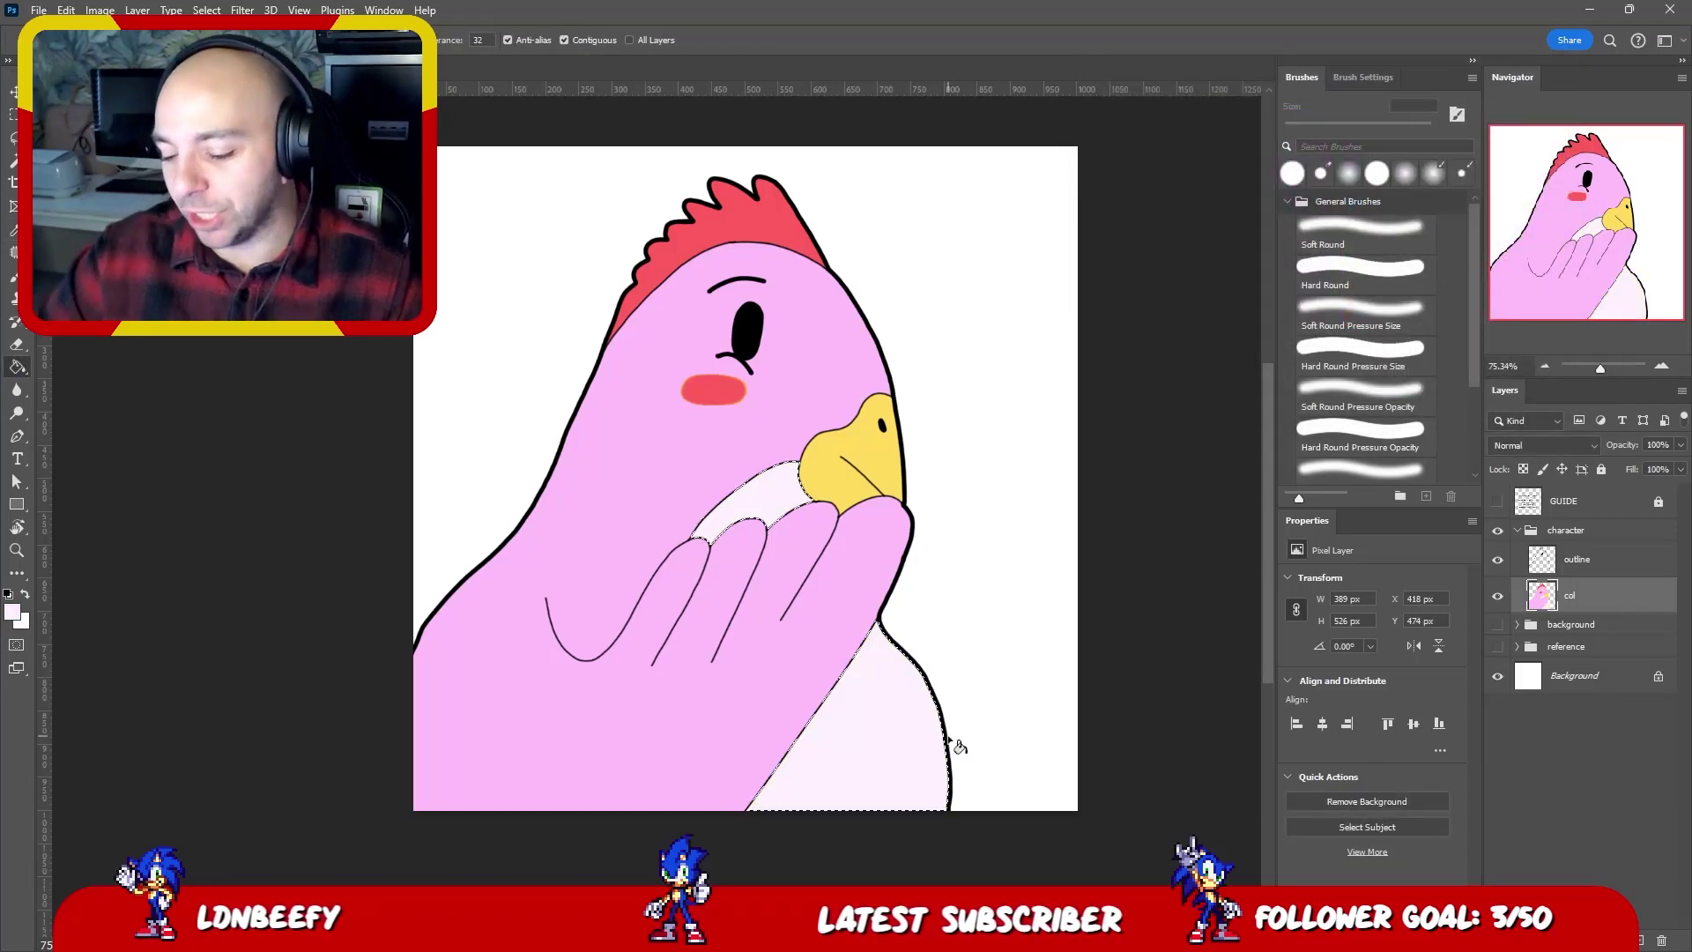
key("ctrl+d")
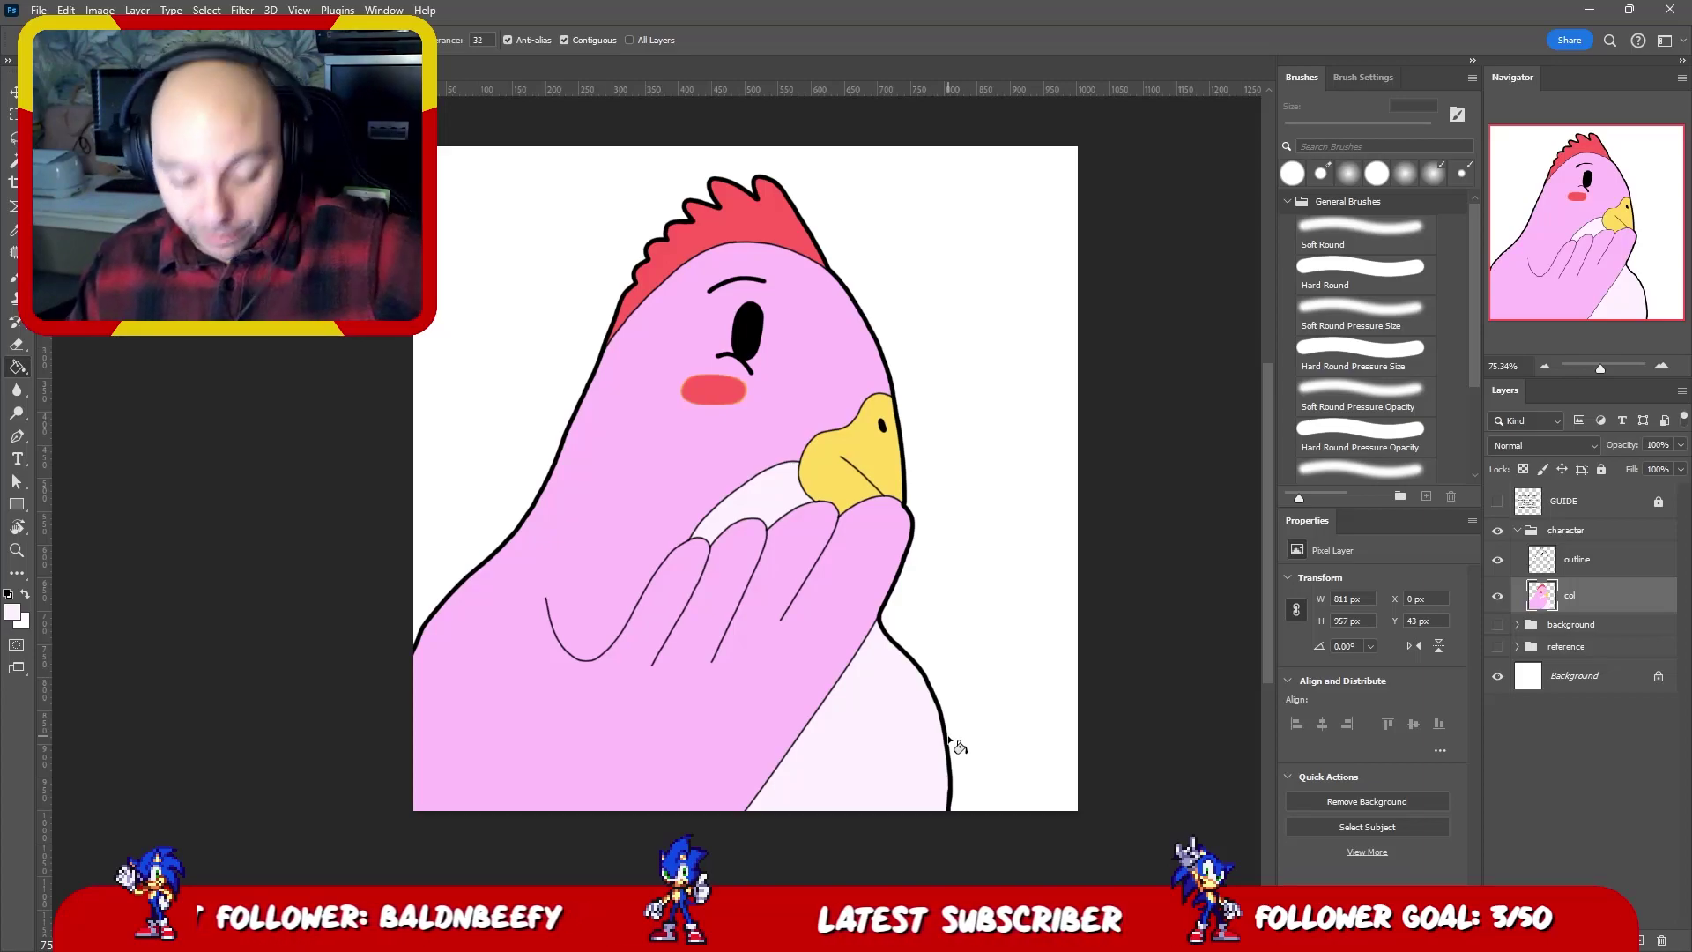
- Set a black brush, undo an oversized first scribble, and shrink the brush
key("b")
key("d")
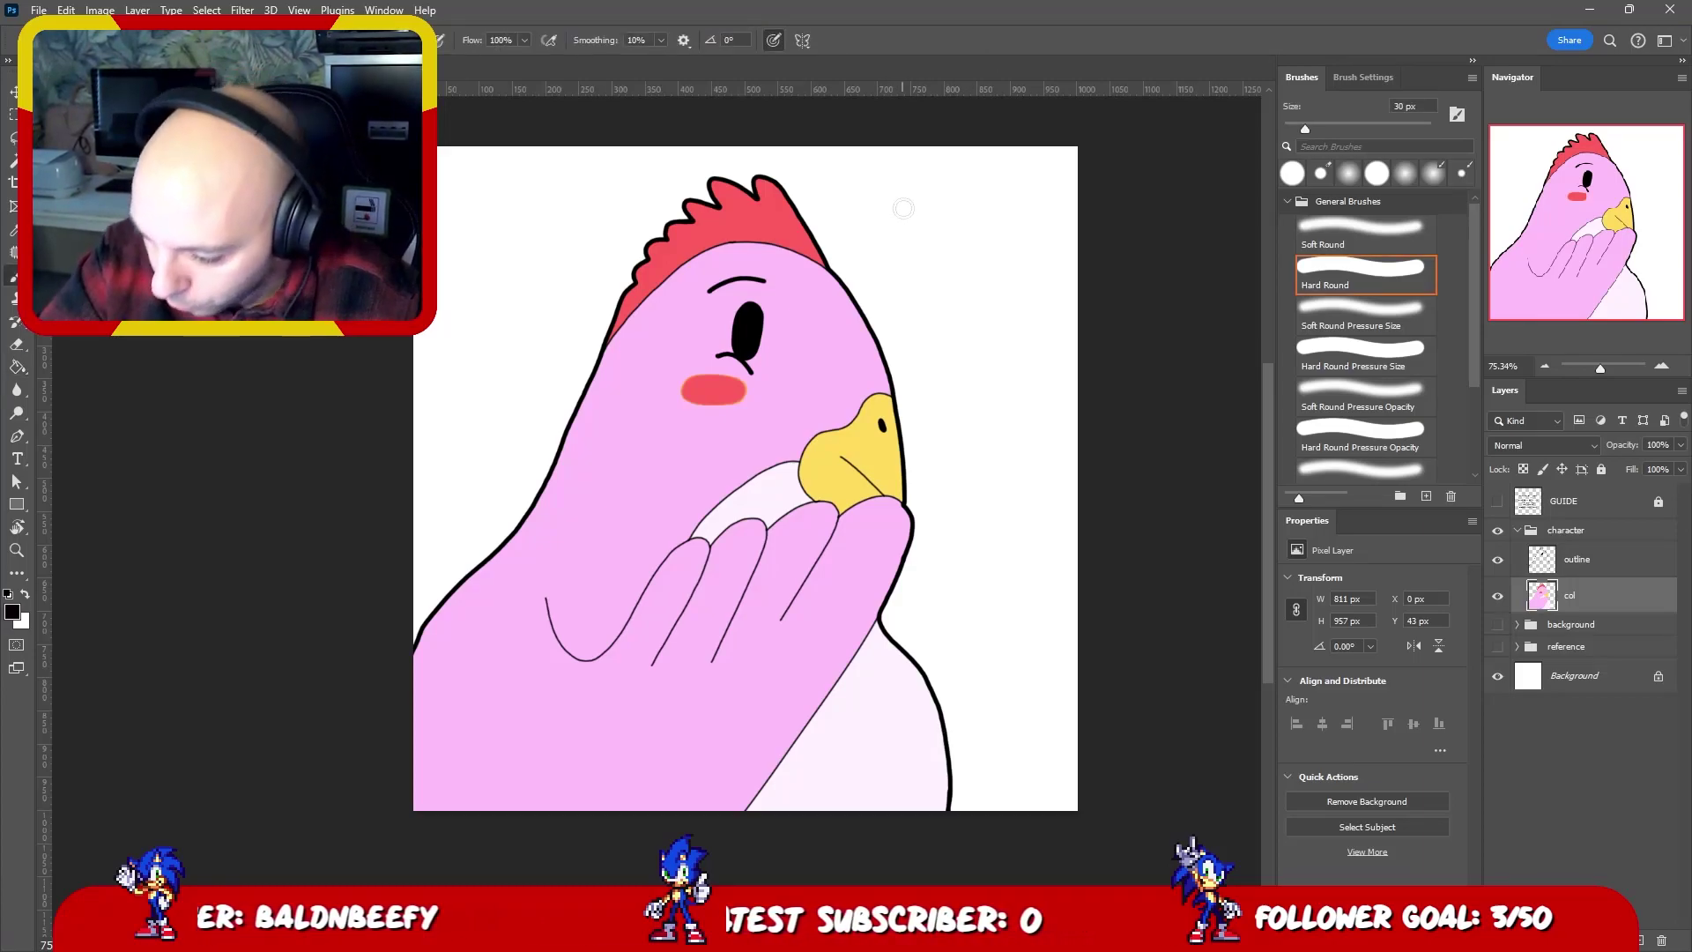
mouse_move(891, 185)
left_mouse_down()
mouse_move(901, 227)
mouse_move(895, 207)
mouse_move(919, 218)
mouse_move(967, 189)
mouse_move(994, 212)
mouse_move(1022, 190)
mouse_move(1058, 194)
left_mouse_up()
left_click(917, 188)
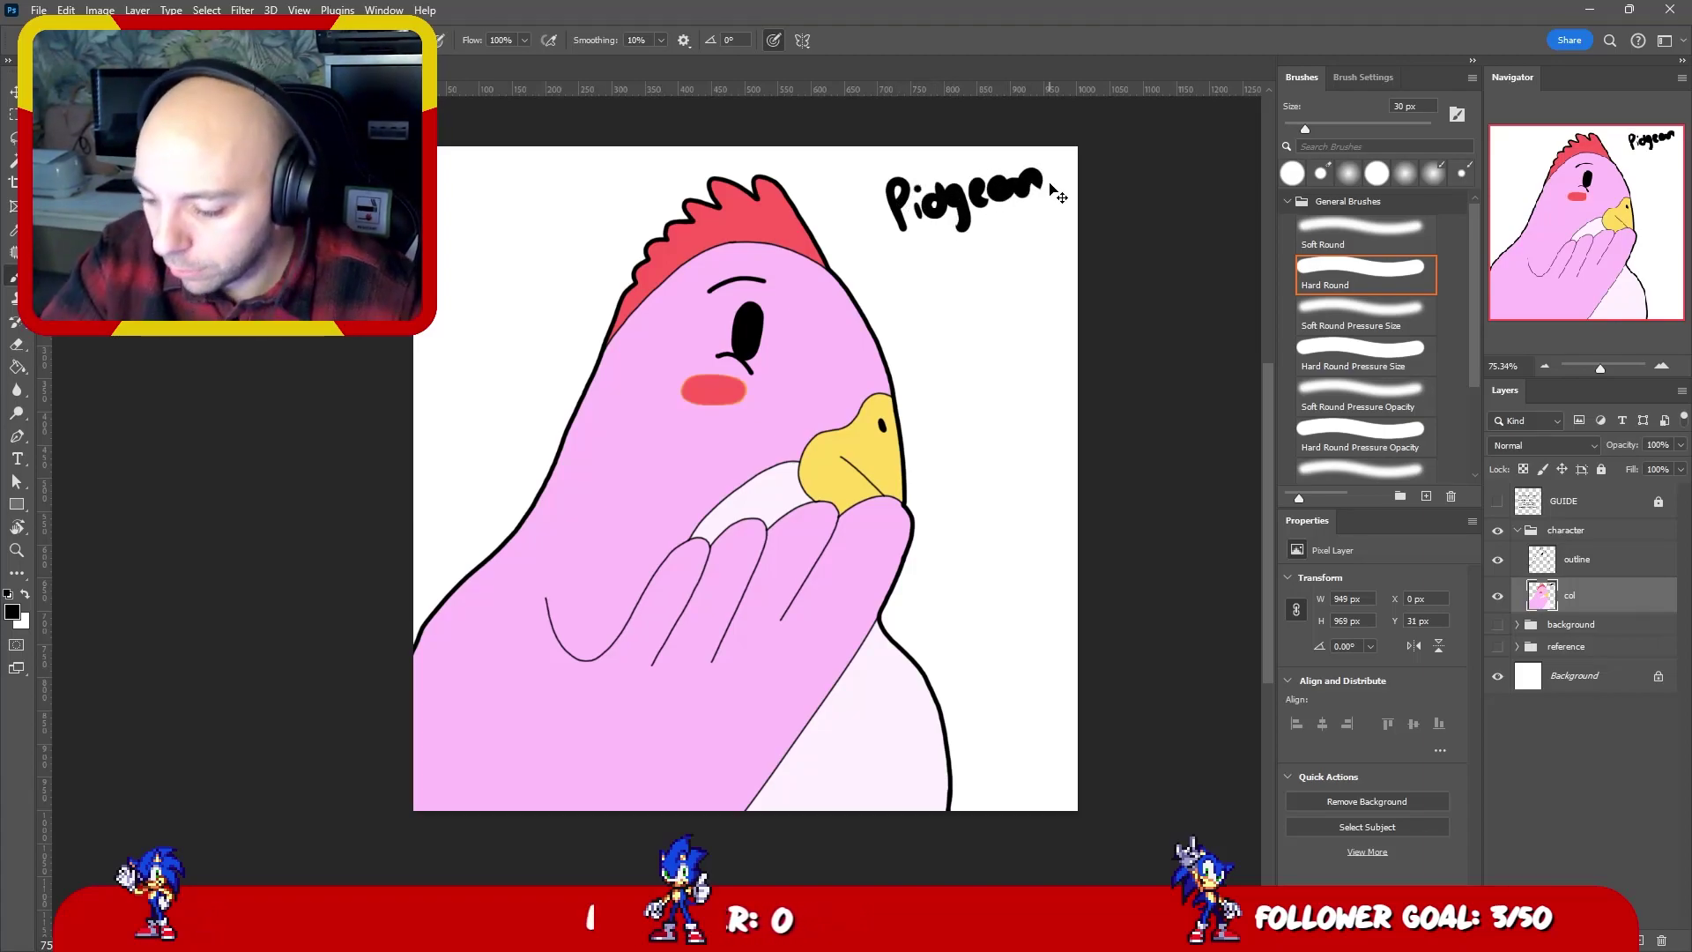
key("ctrl+z")
key("ctrl+z")
key("ctrl+z")
key("ctrl+z")
key("ctrl+z")
key("ctrl+z")
key("ctrl+z")
key("ctrl+z")
key("ctrl+z")
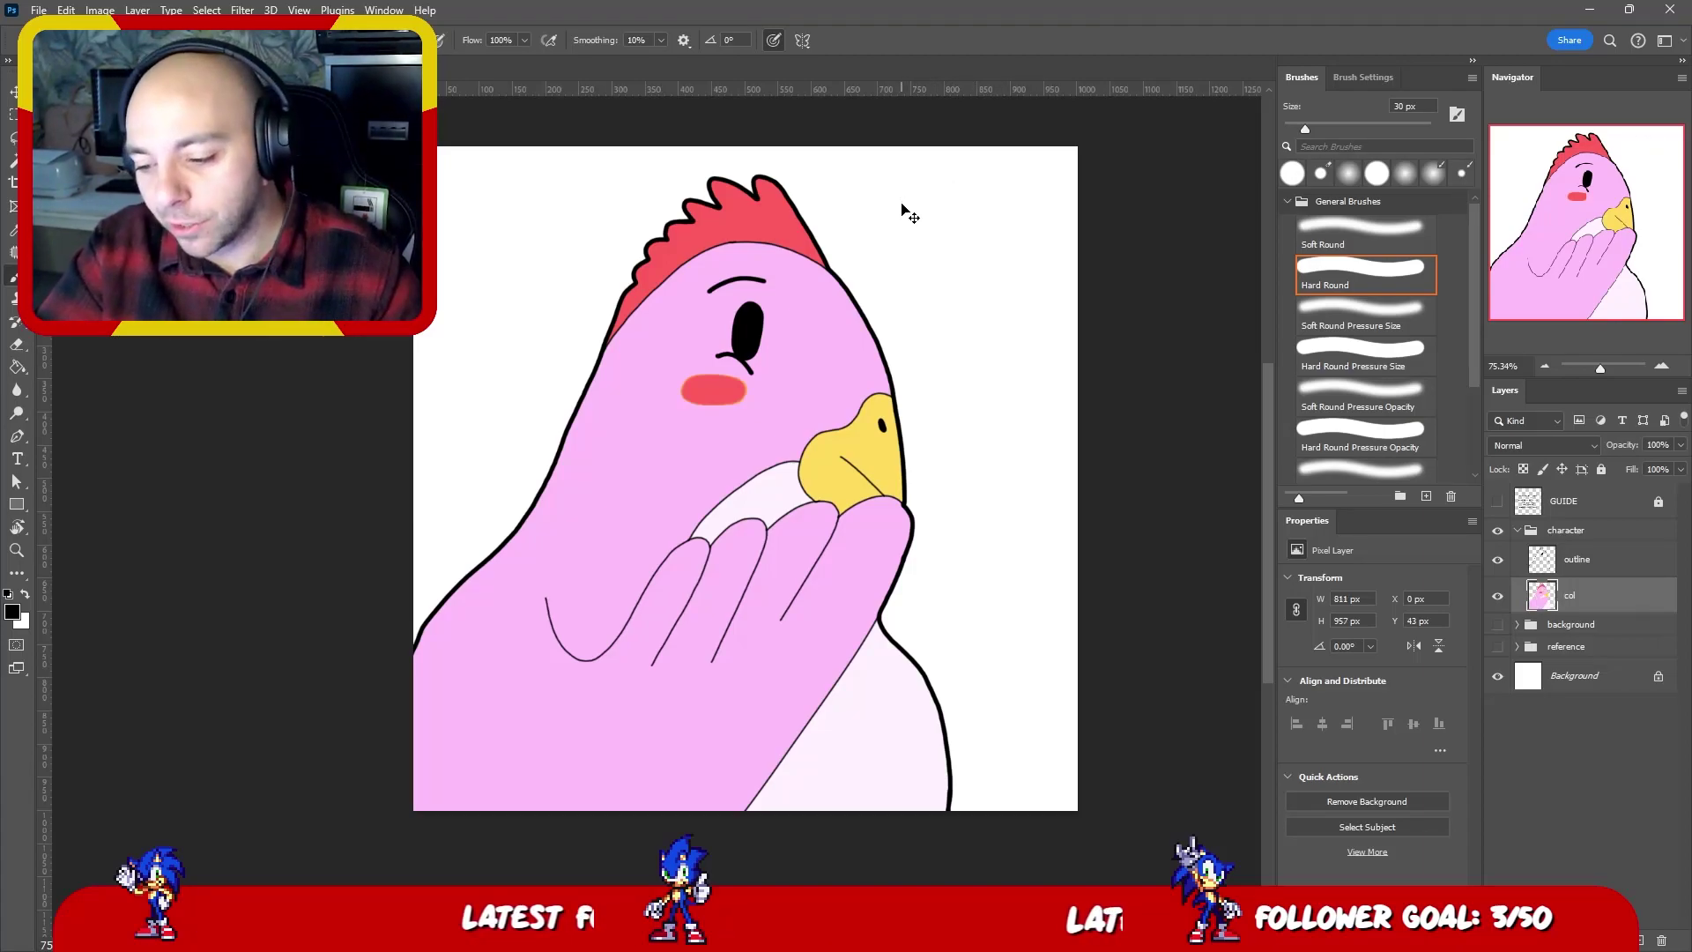
key("bracketleft")
key("bracketleft")
key("bracketleft")
key("bracketleft")
key("bracketleft")
key("bracketleft")
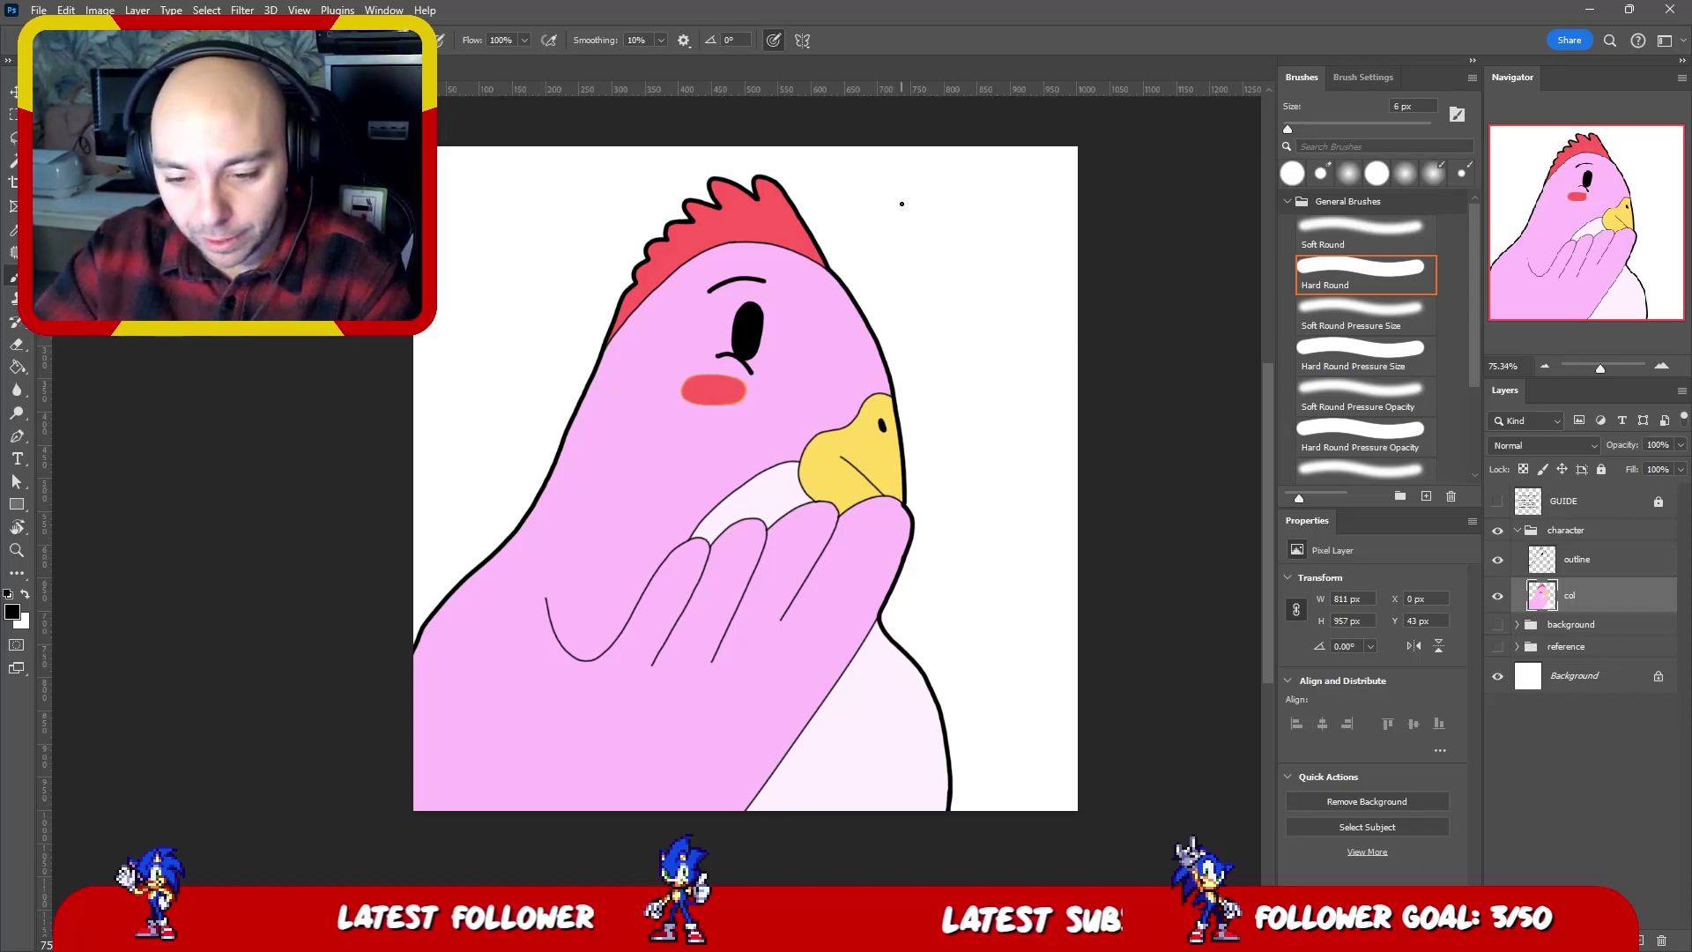
- Handwrite 'Pidgeon', 'Chicken' and 'Dove' in a list at the canvas top right
mouse_move(910, 201)
left_mouse_down()
mouse_move(912, 236)
mouse_move(916, 187)
mouse_move(928, 222)
mouse_move(951, 225)
left_mouse_up()
left_click_drag(973, 205, 965, 226)
left_click_drag(980, 201, 1011, 190)
left_click_drag(1012, 200, 1026, 187)
left_click_drag(921, 269, 926, 299)
mouse_move(936, 264)
left_mouse_down()
mouse_move(974, 283)
mouse_move(1029, 249)
left_mouse_up()
left_click_drag(936, 326, 941, 351)
left_click_drag(971, 329, 992, 319)
left_click_drag(994, 319, 1031, 310)
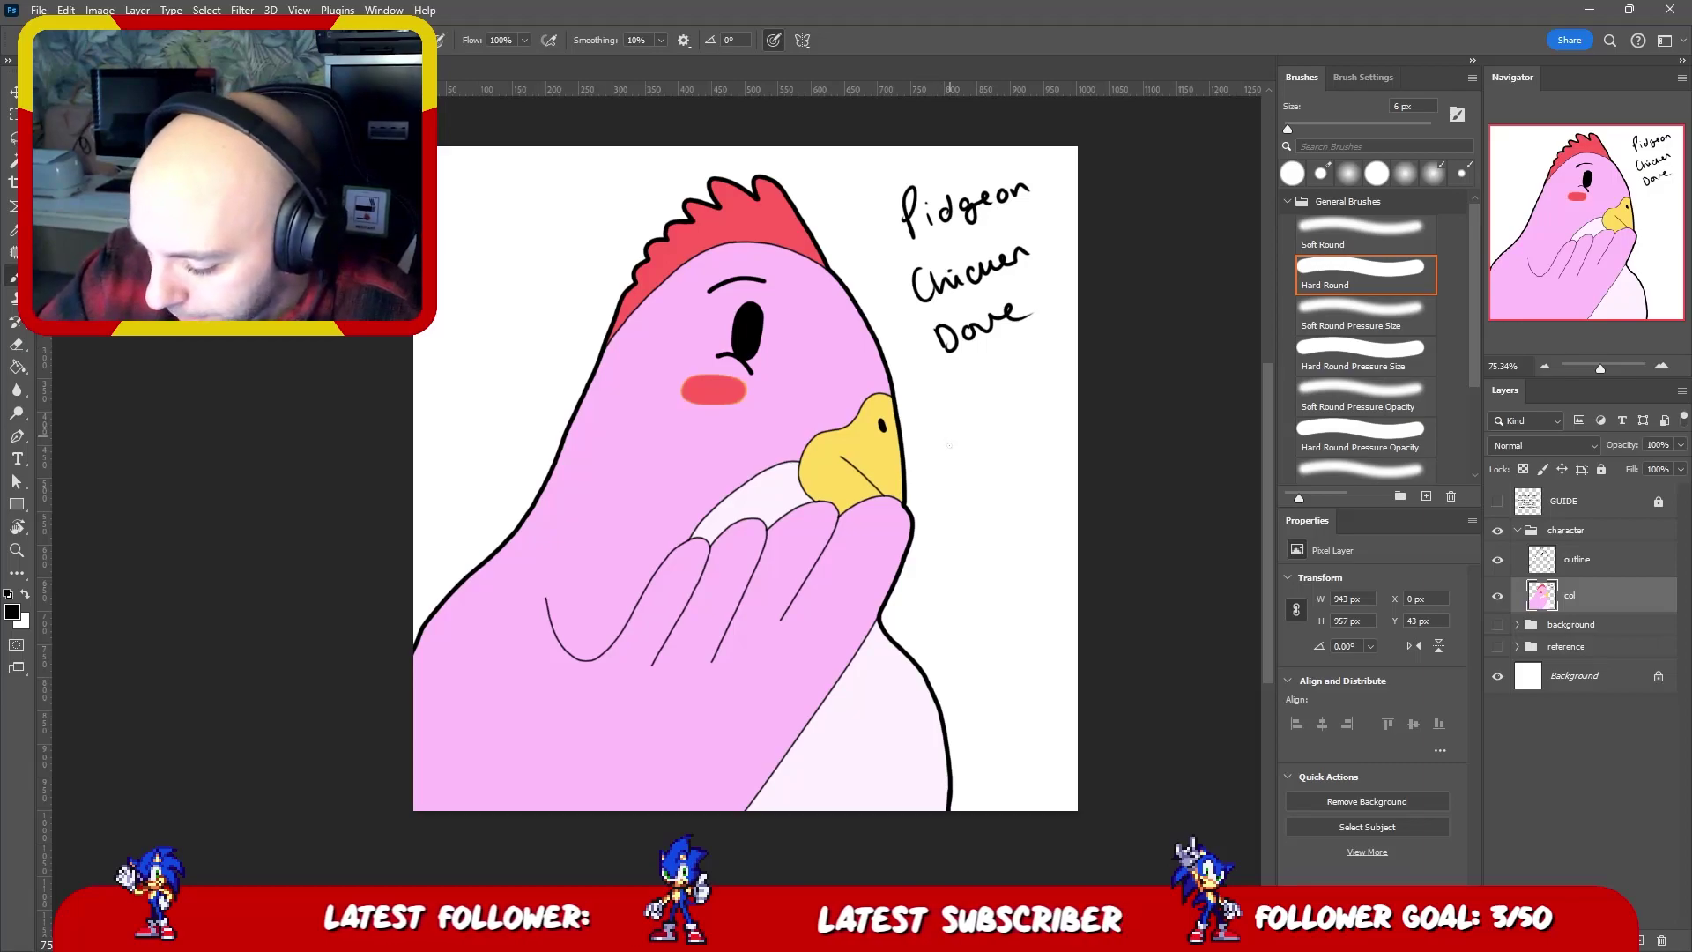
- Write 'Pickove' below Dove and underline it with scribbles
left_click_drag(949, 458, 950, 438)
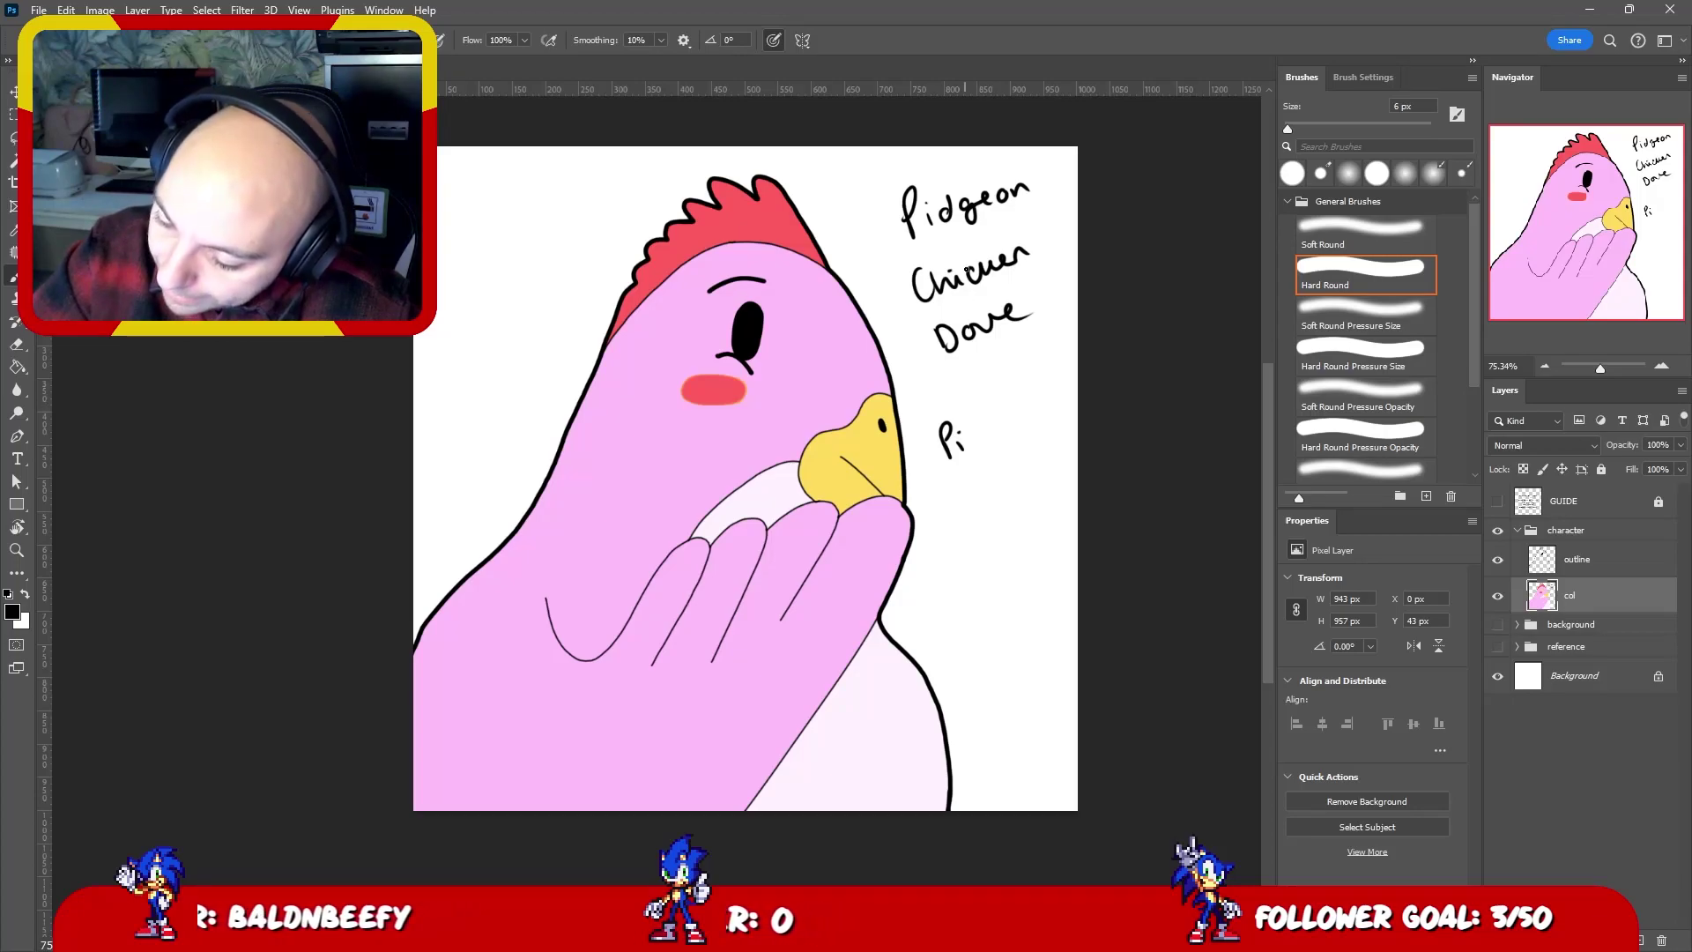
left_click_drag(989, 420, 1009, 439)
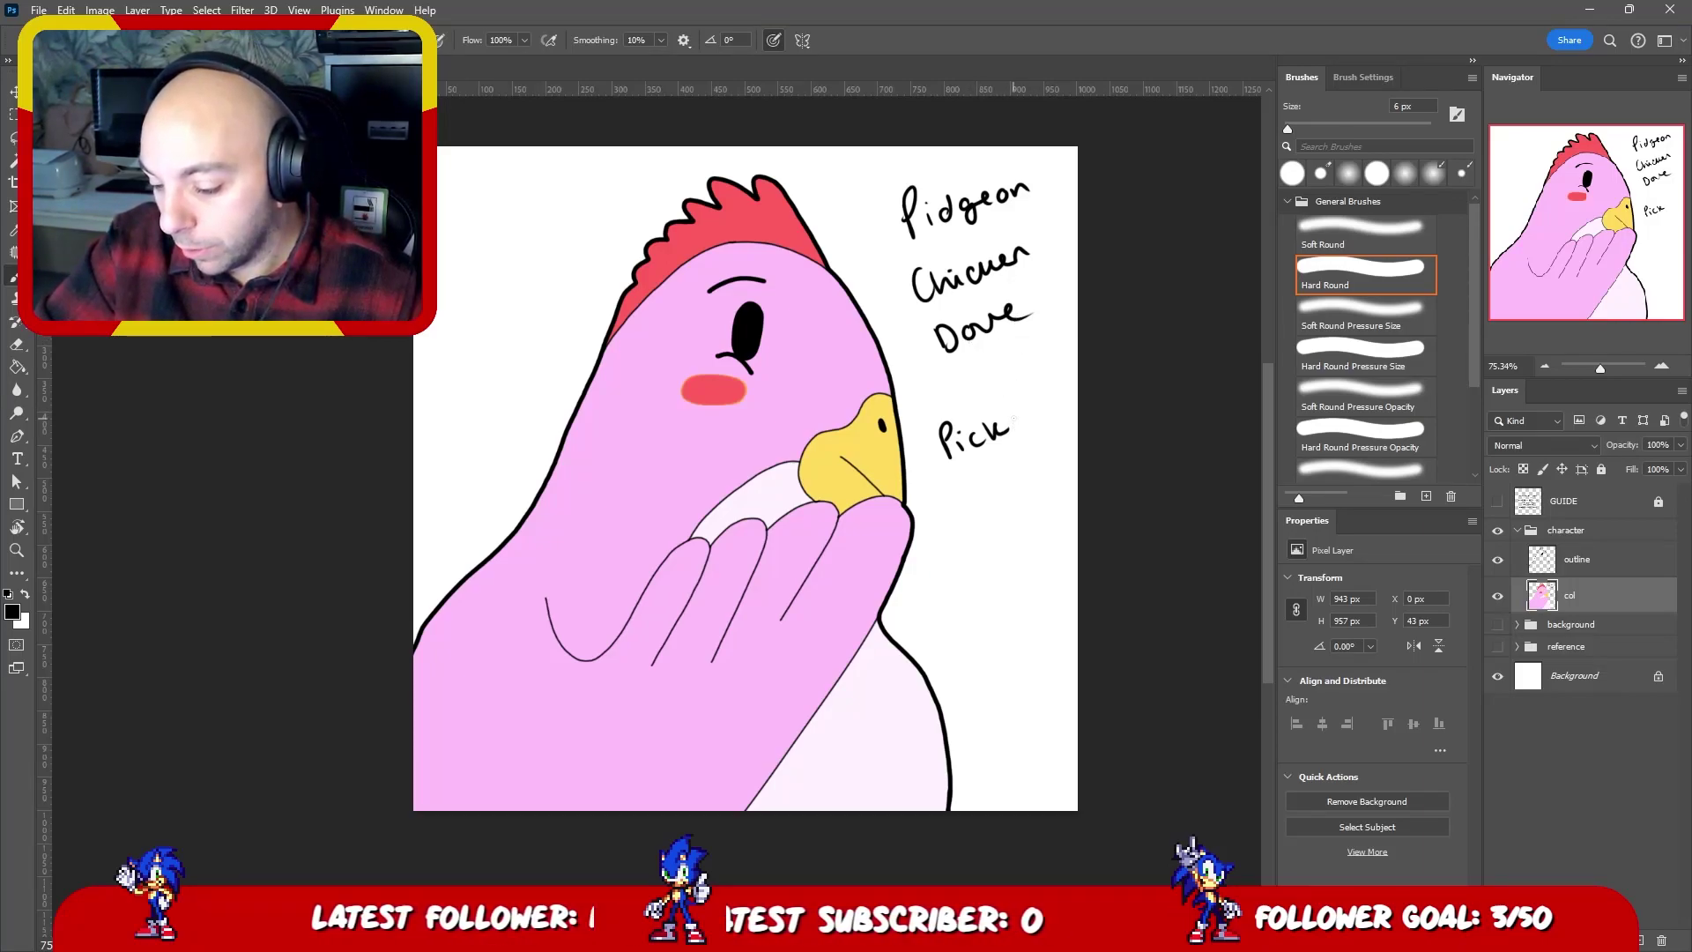
left_click_drag(1022, 418, 1051, 403)
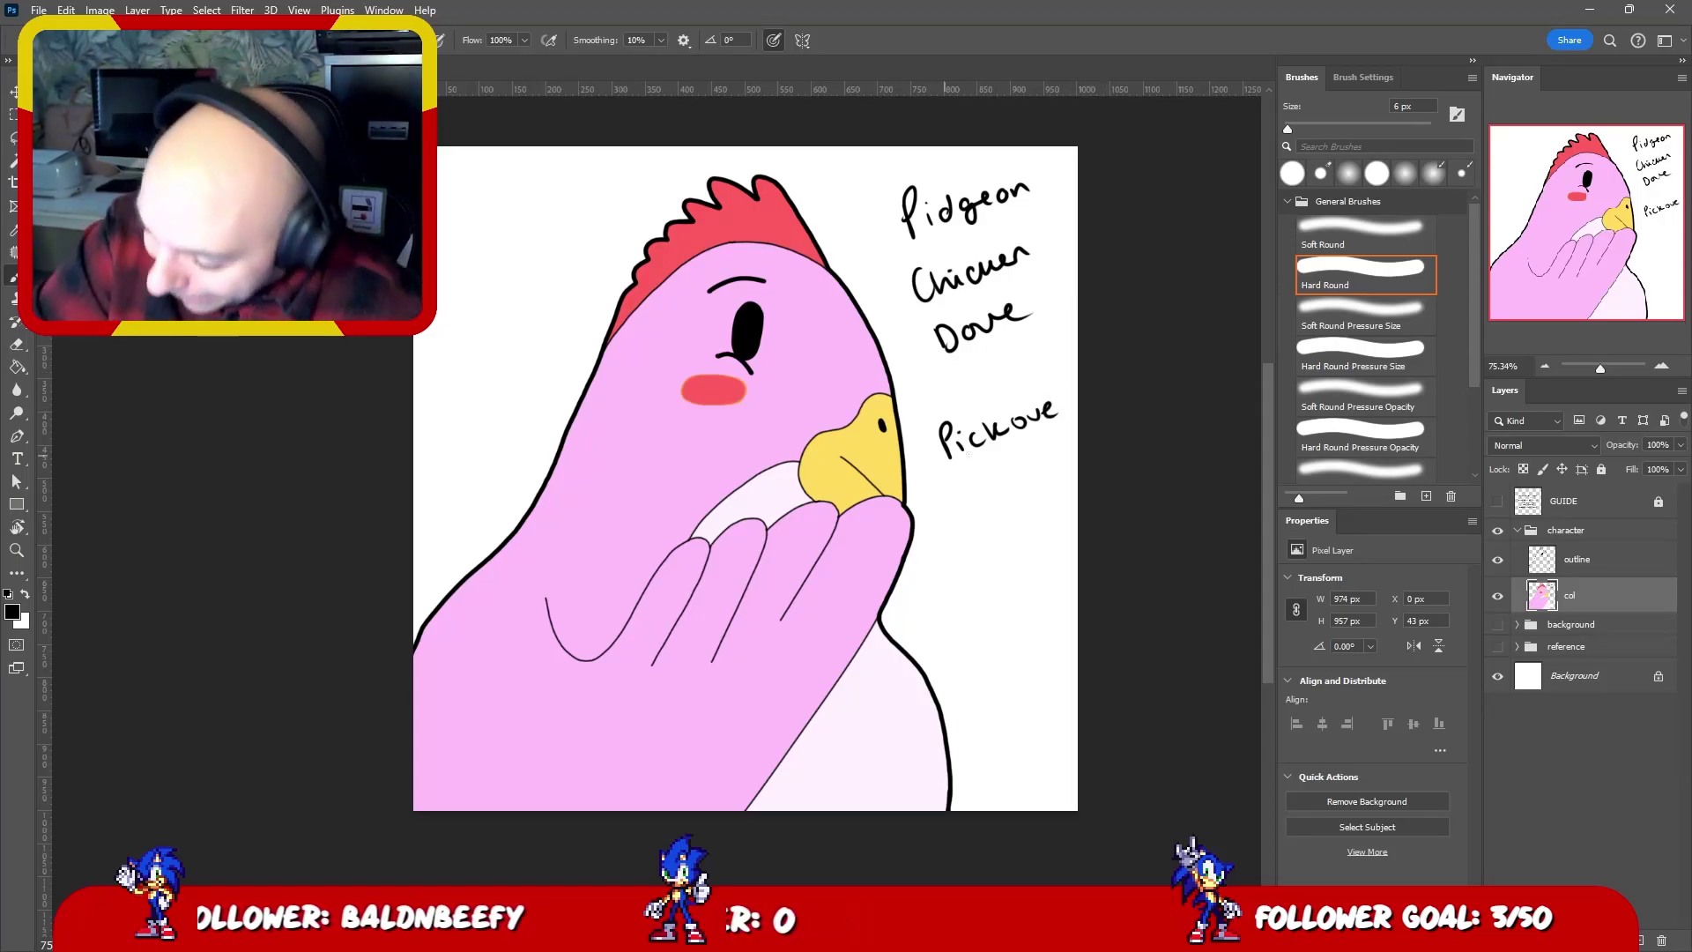
mouse_move(955, 476)
left_mouse_down()
mouse_move(1036, 438)
mouse_move(1032, 452)
left_mouse_up()
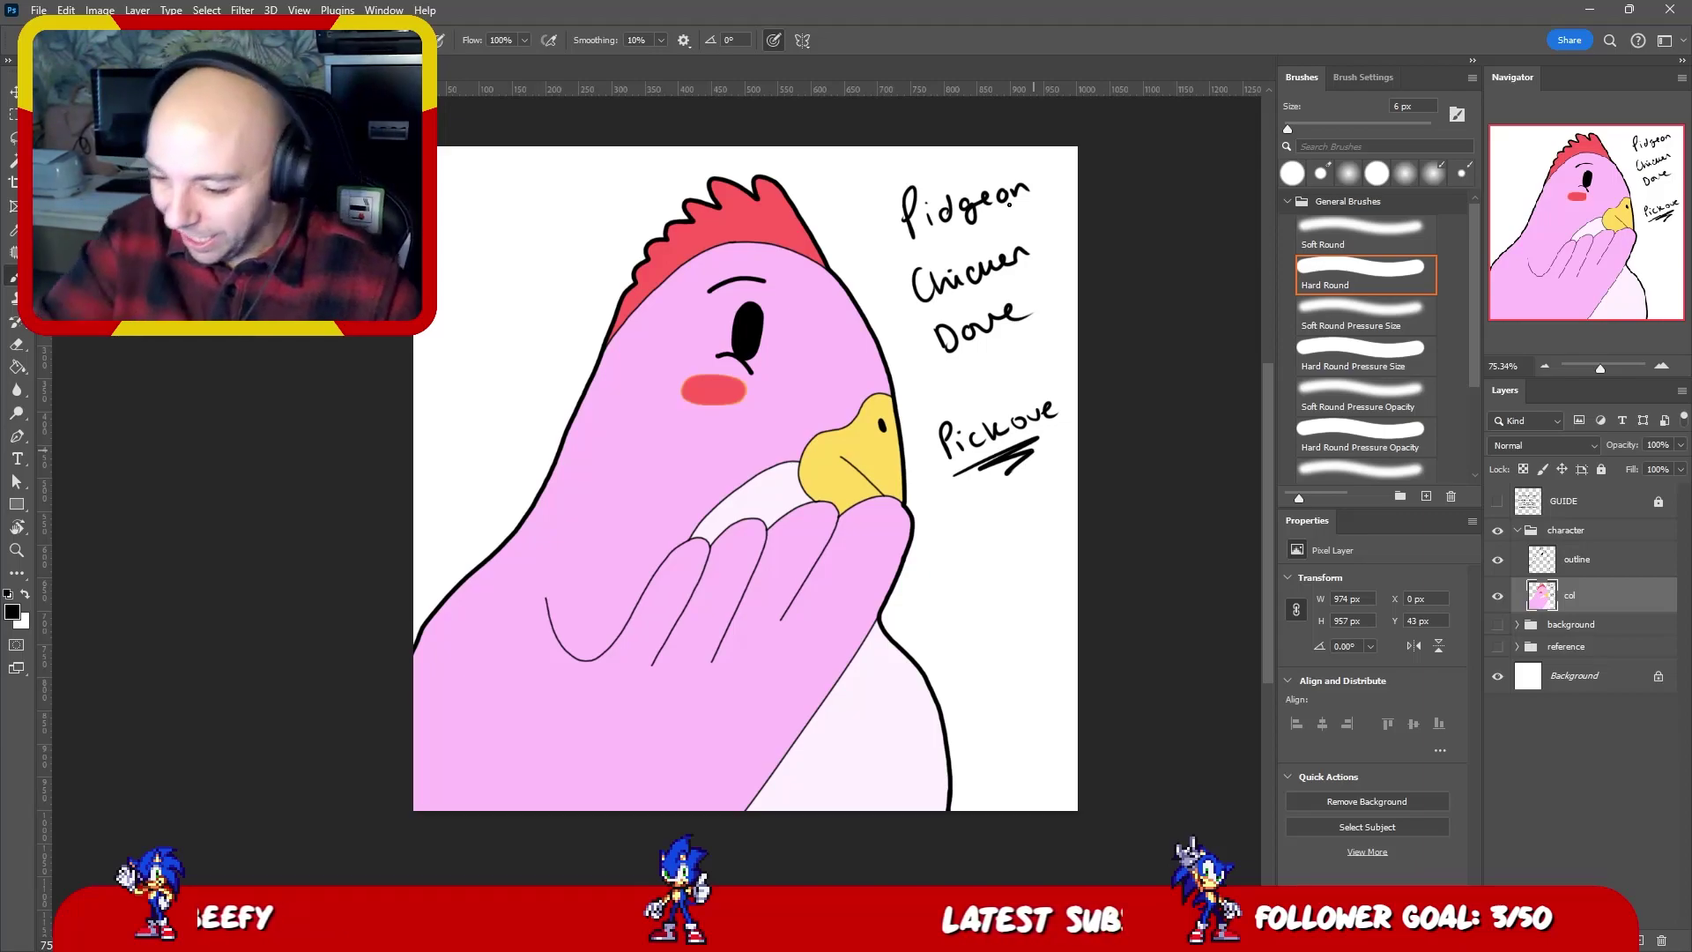
- Strike through Pidgeon, Chicken and Dove, undoing a circle drawn around Pickove
left_click_drag(886, 234, 1051, 173)
left_click_drag(901, 304, 1032, 253)
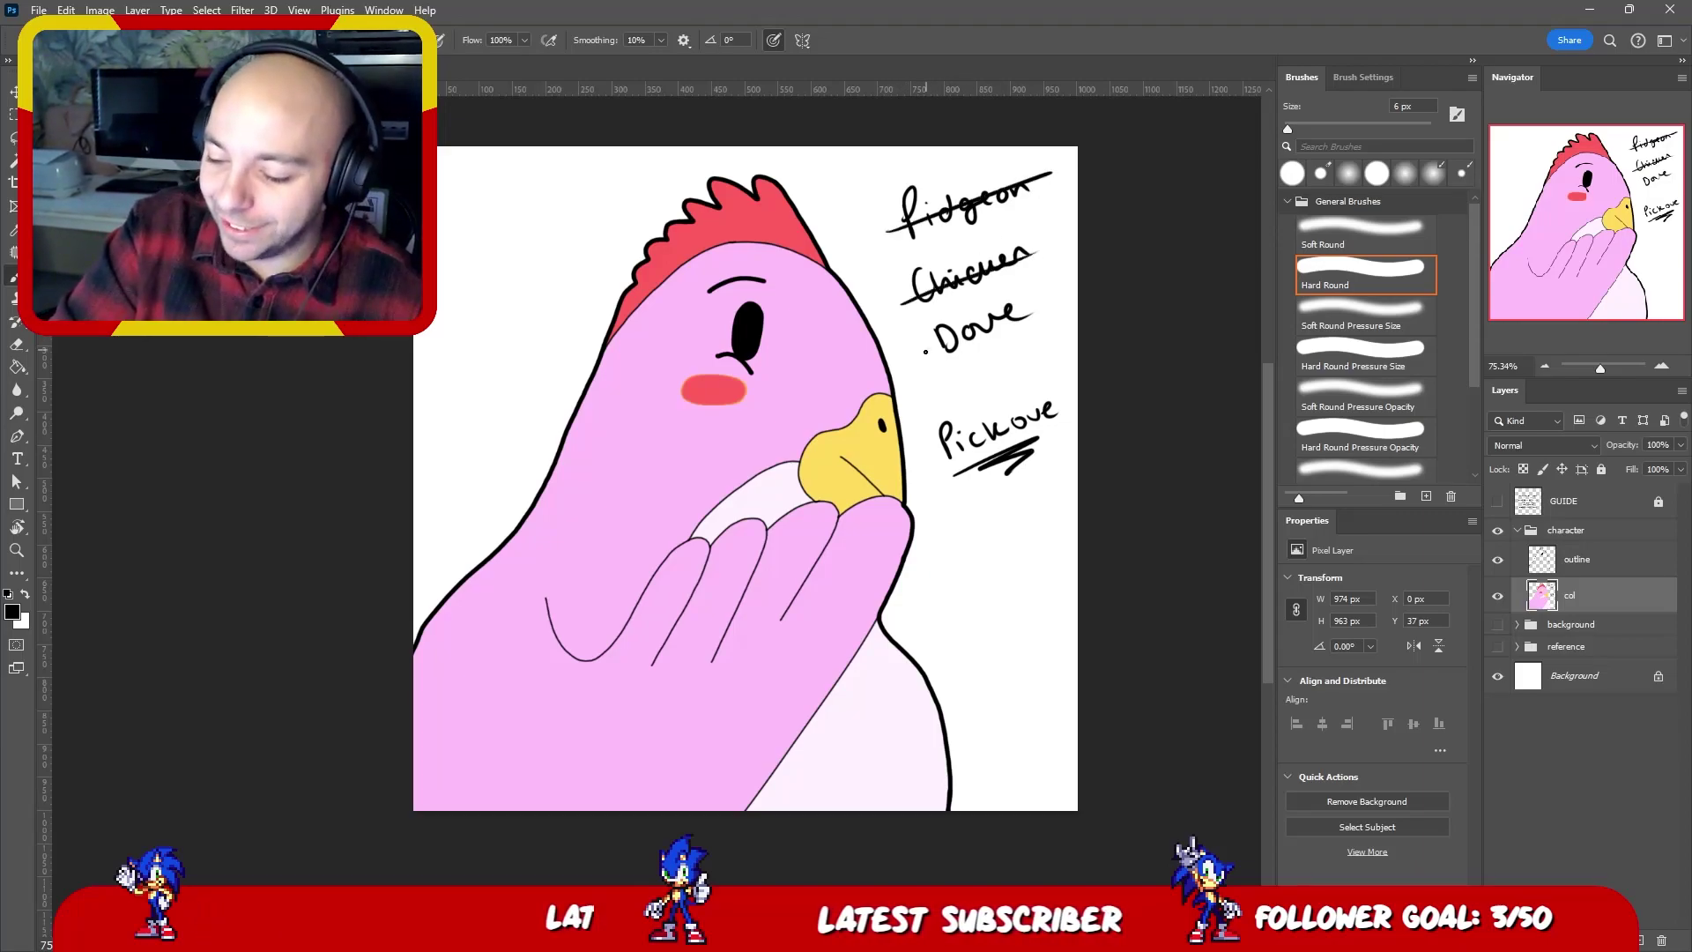
left_click_drag(925, 352, 1045, 307)
left_click_drag(1045, 379, 1167, 346)
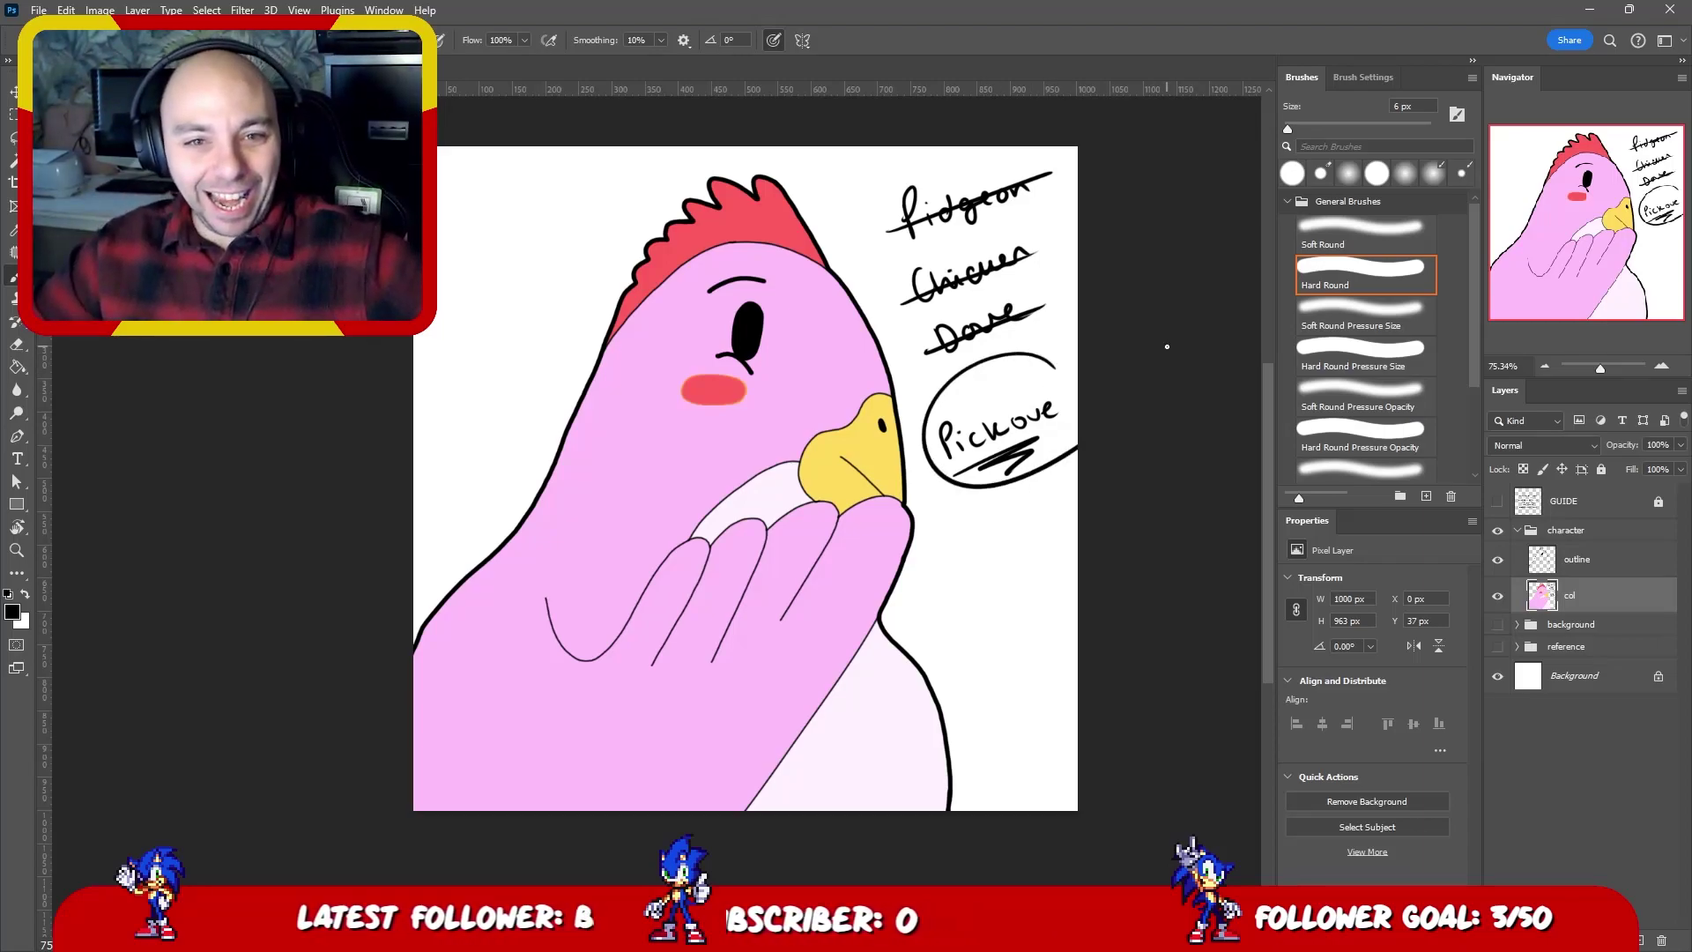
key("ctrl+z")
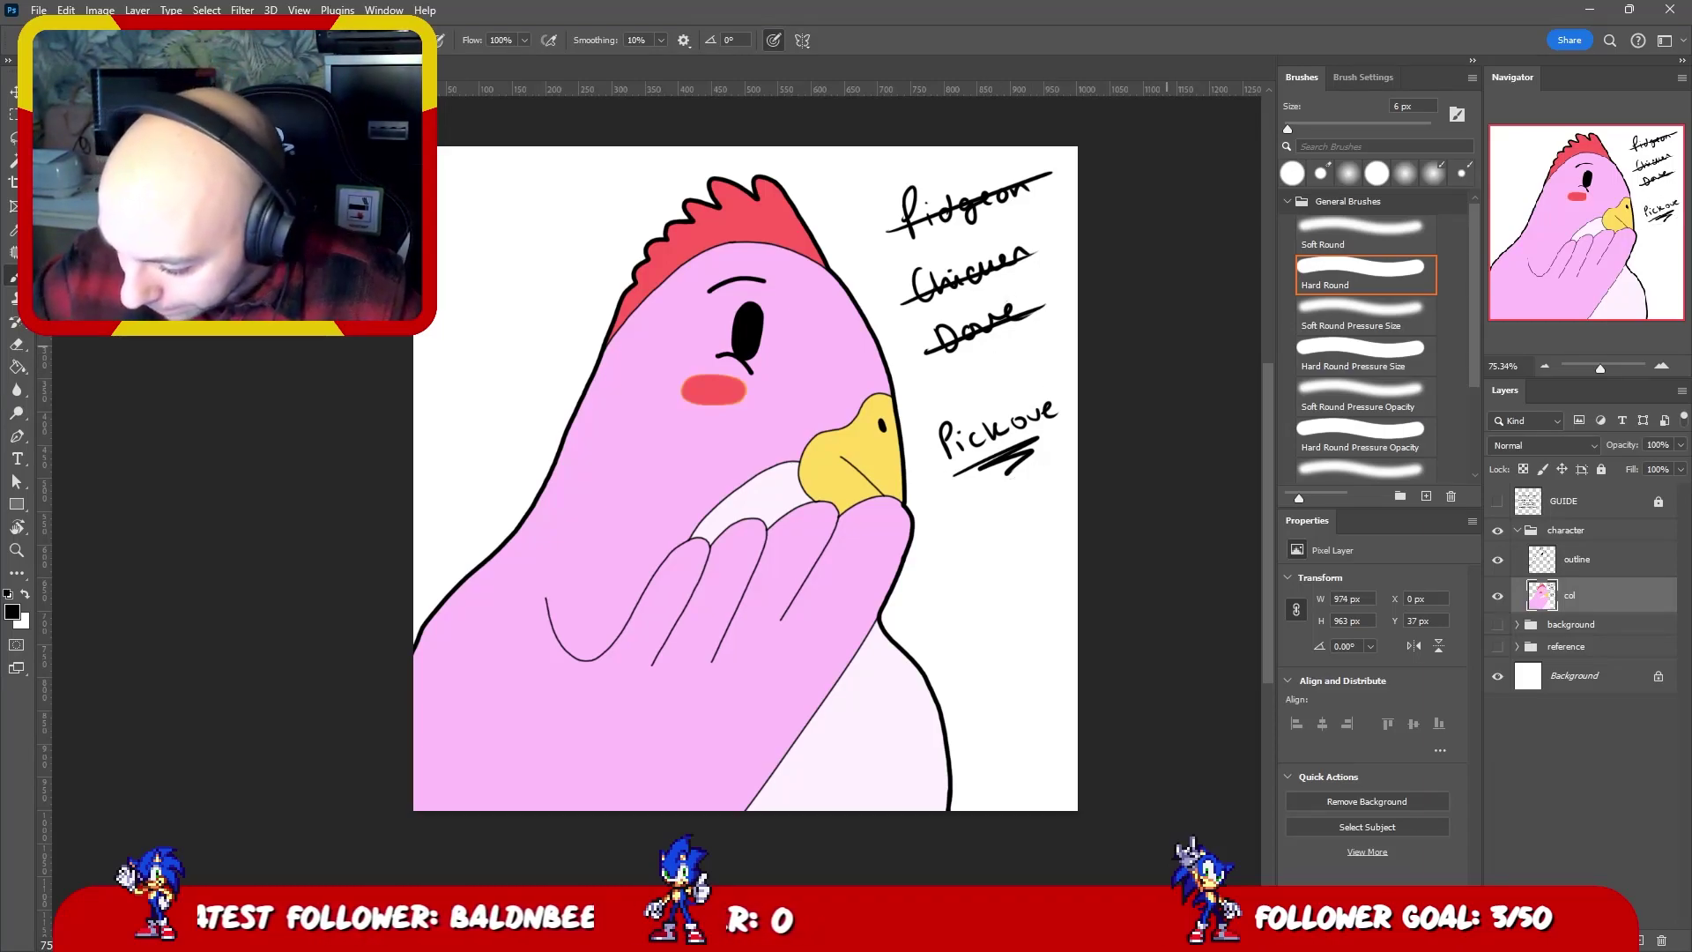
- Lasso around the handwritten names after briefly switching to a larger eraser
key("e")
key("bracketright")
key("bracketright")
key("bracketright")
key("bracketright")
key("bracketright")
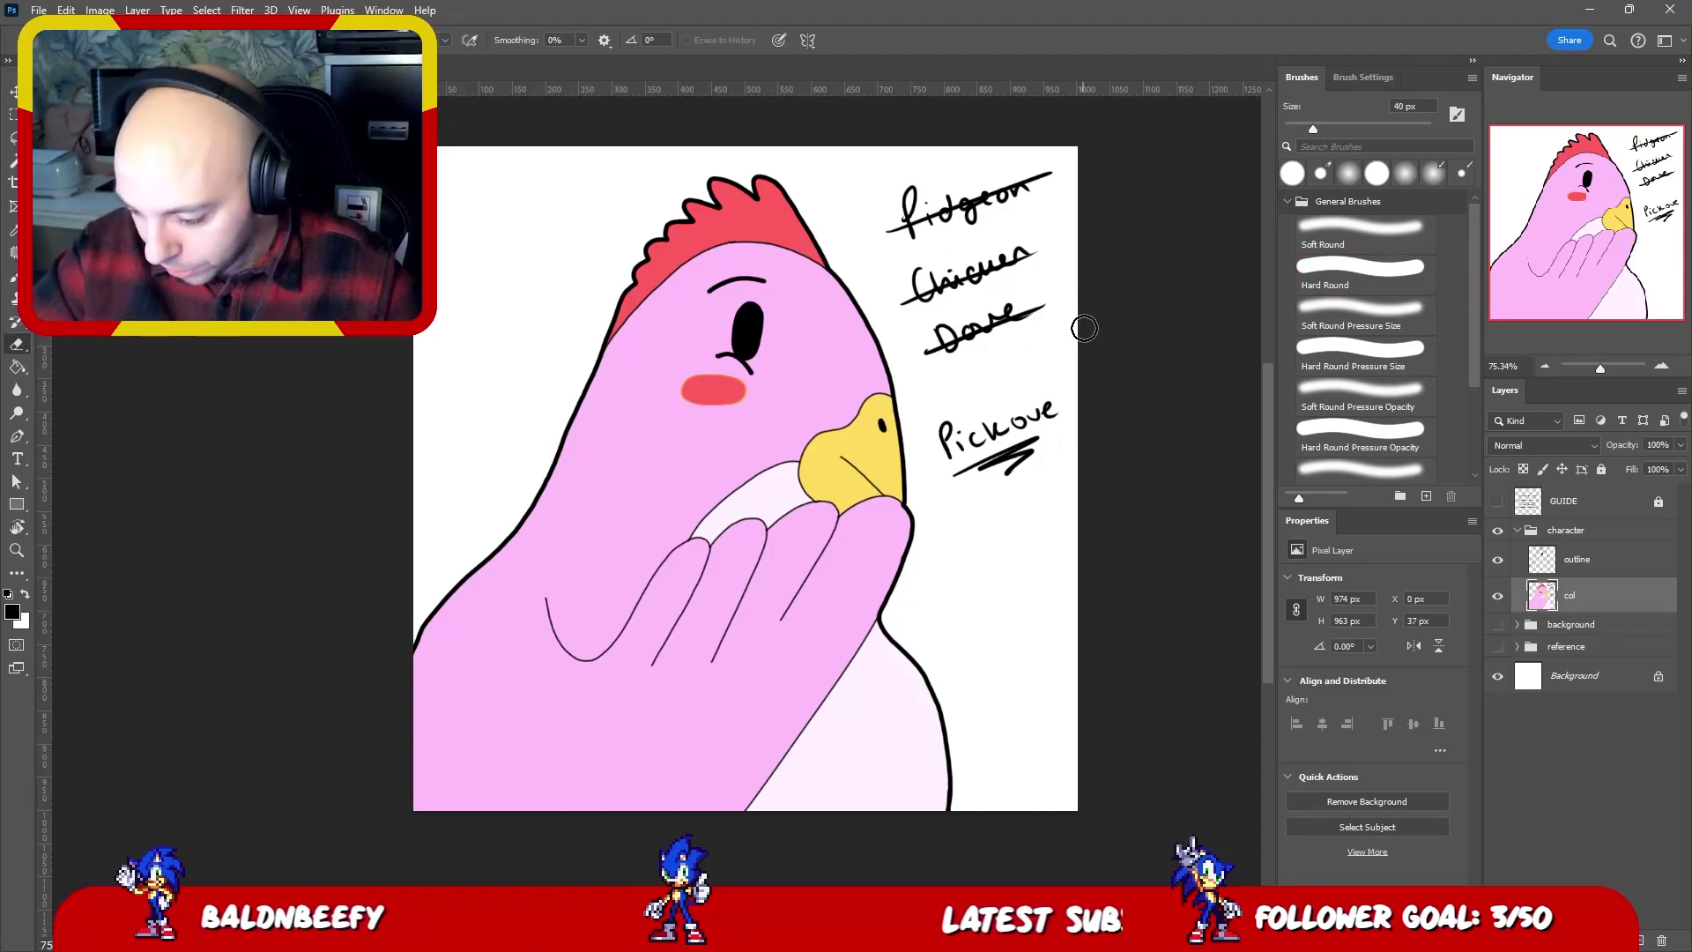
key("ctrl+z")
key("ctrl+shift+z")
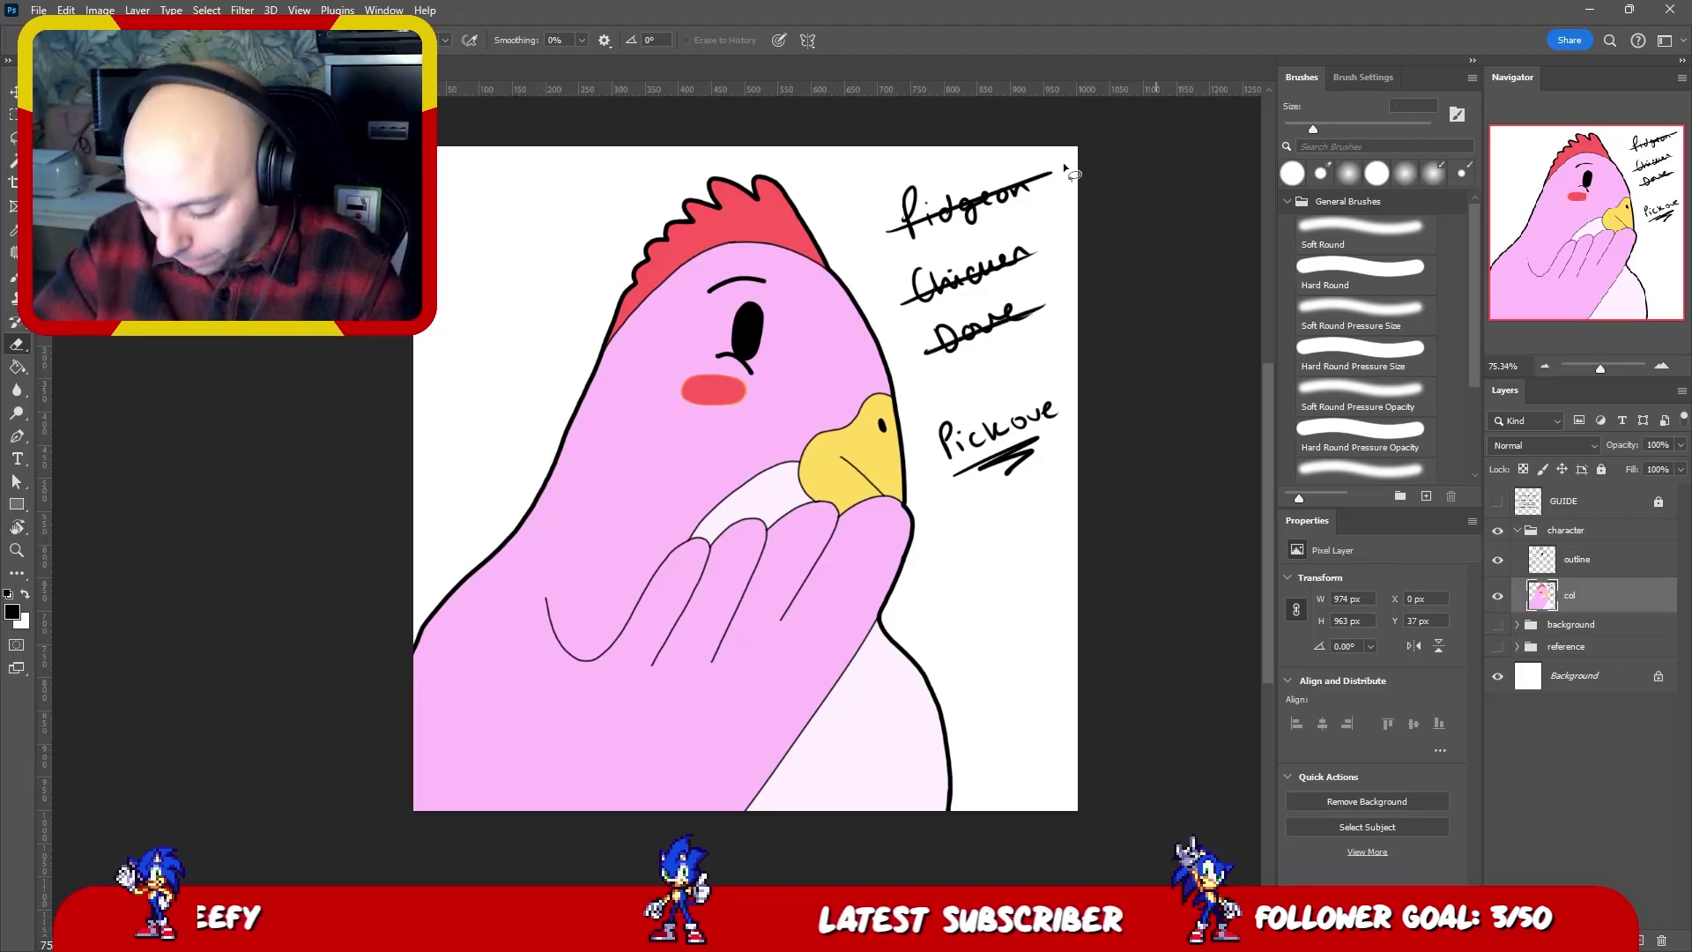
key("l")
mouse_move(1133, 123)
left_mouse_down()
mouse_move(948, 97)
mouse_move(863, 236)
mouse_move(927, 441)
mouse_move(993, 568)
mouse_move(1139, 386)
mouse_move(1067, 117)
left_mouse_up()
- Cut the handwritten names off the colour layer and paste them onto a new layer
key("ctrl+x")
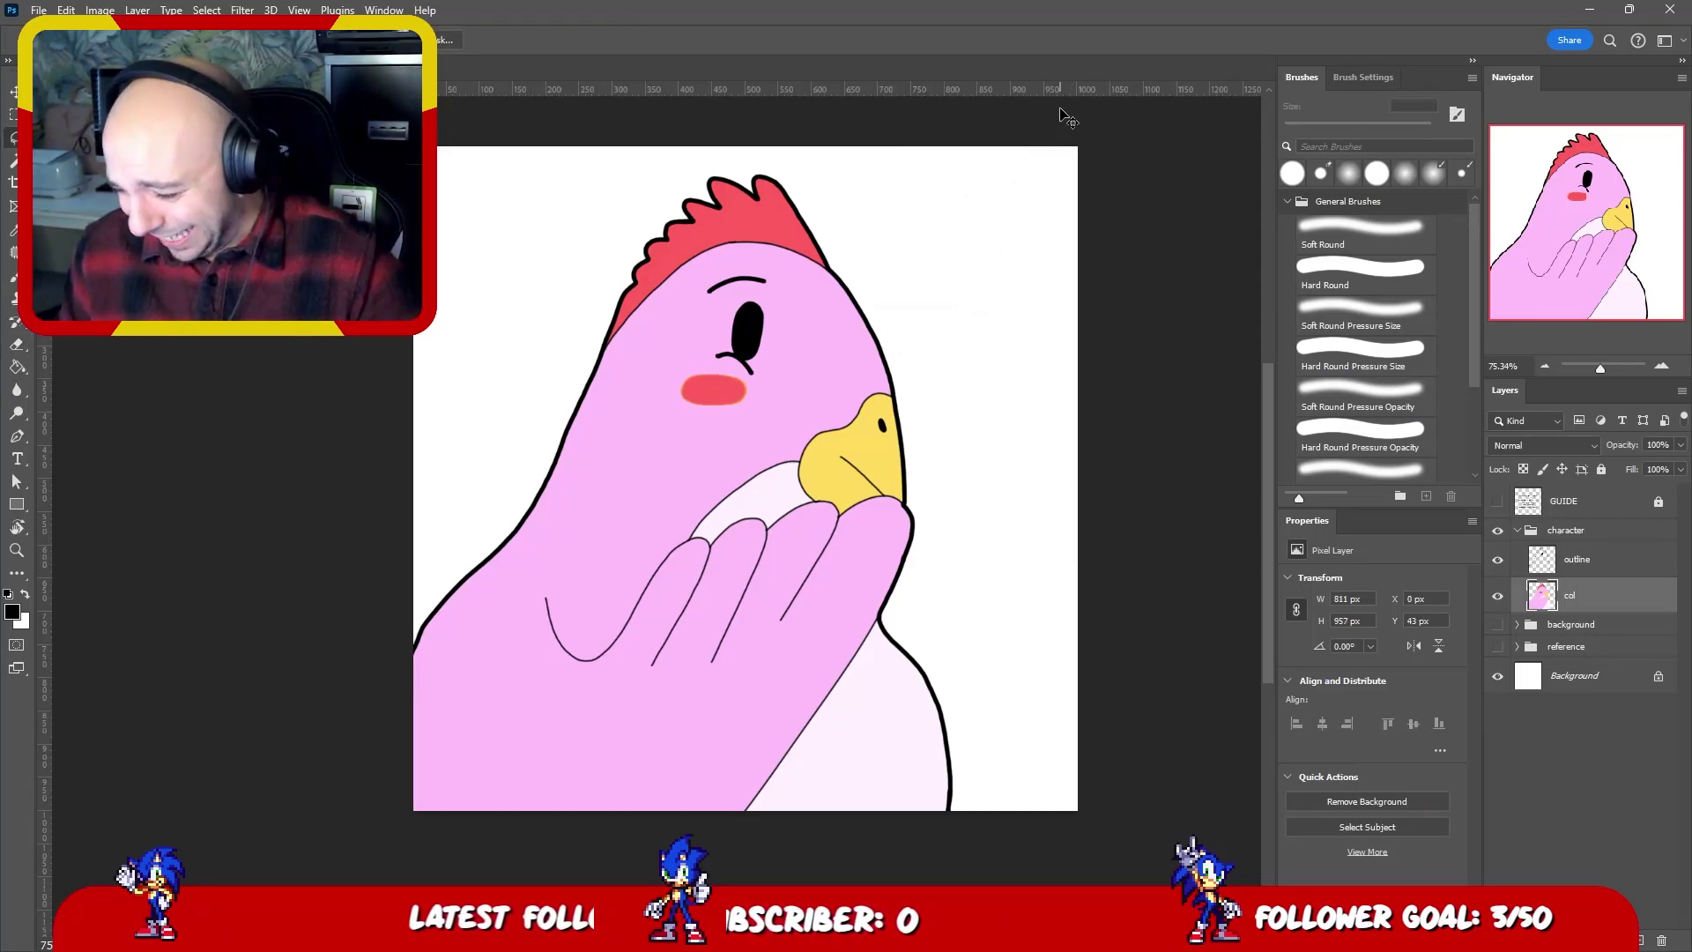
left_click(1579, 563)
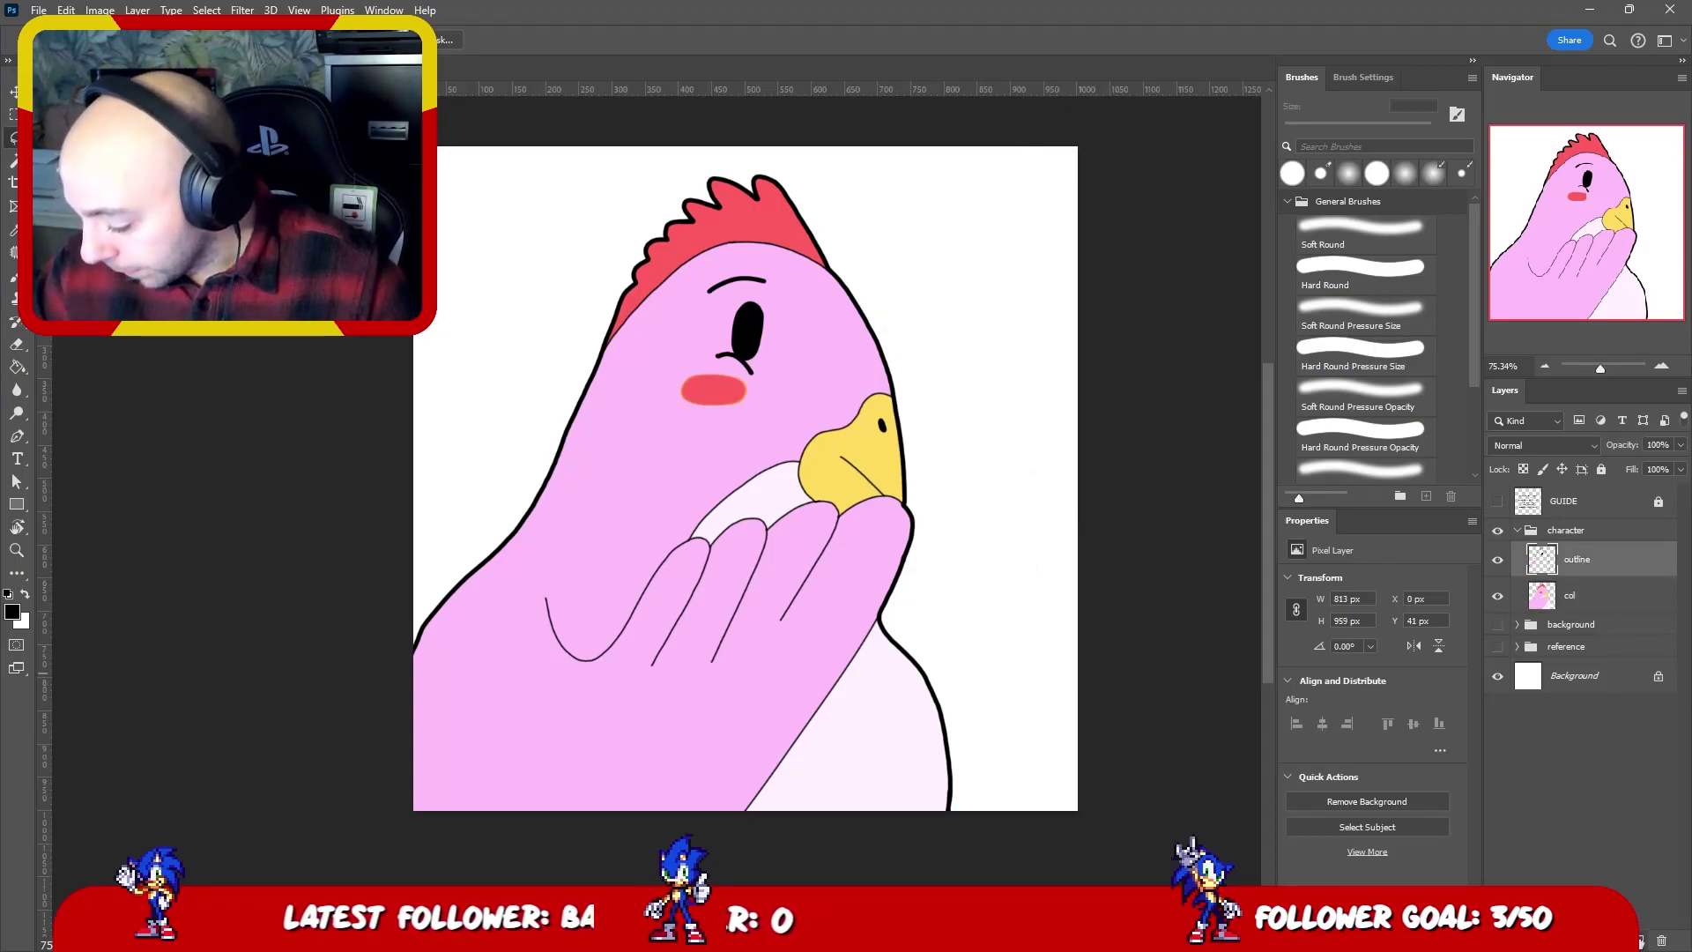
key("ctrl+v")
- Rename the notes layer 'DO NOT DELTE LAYER!!!', lock it, hide it, and collapse the character group
double_click(1574, 561)
type("D")
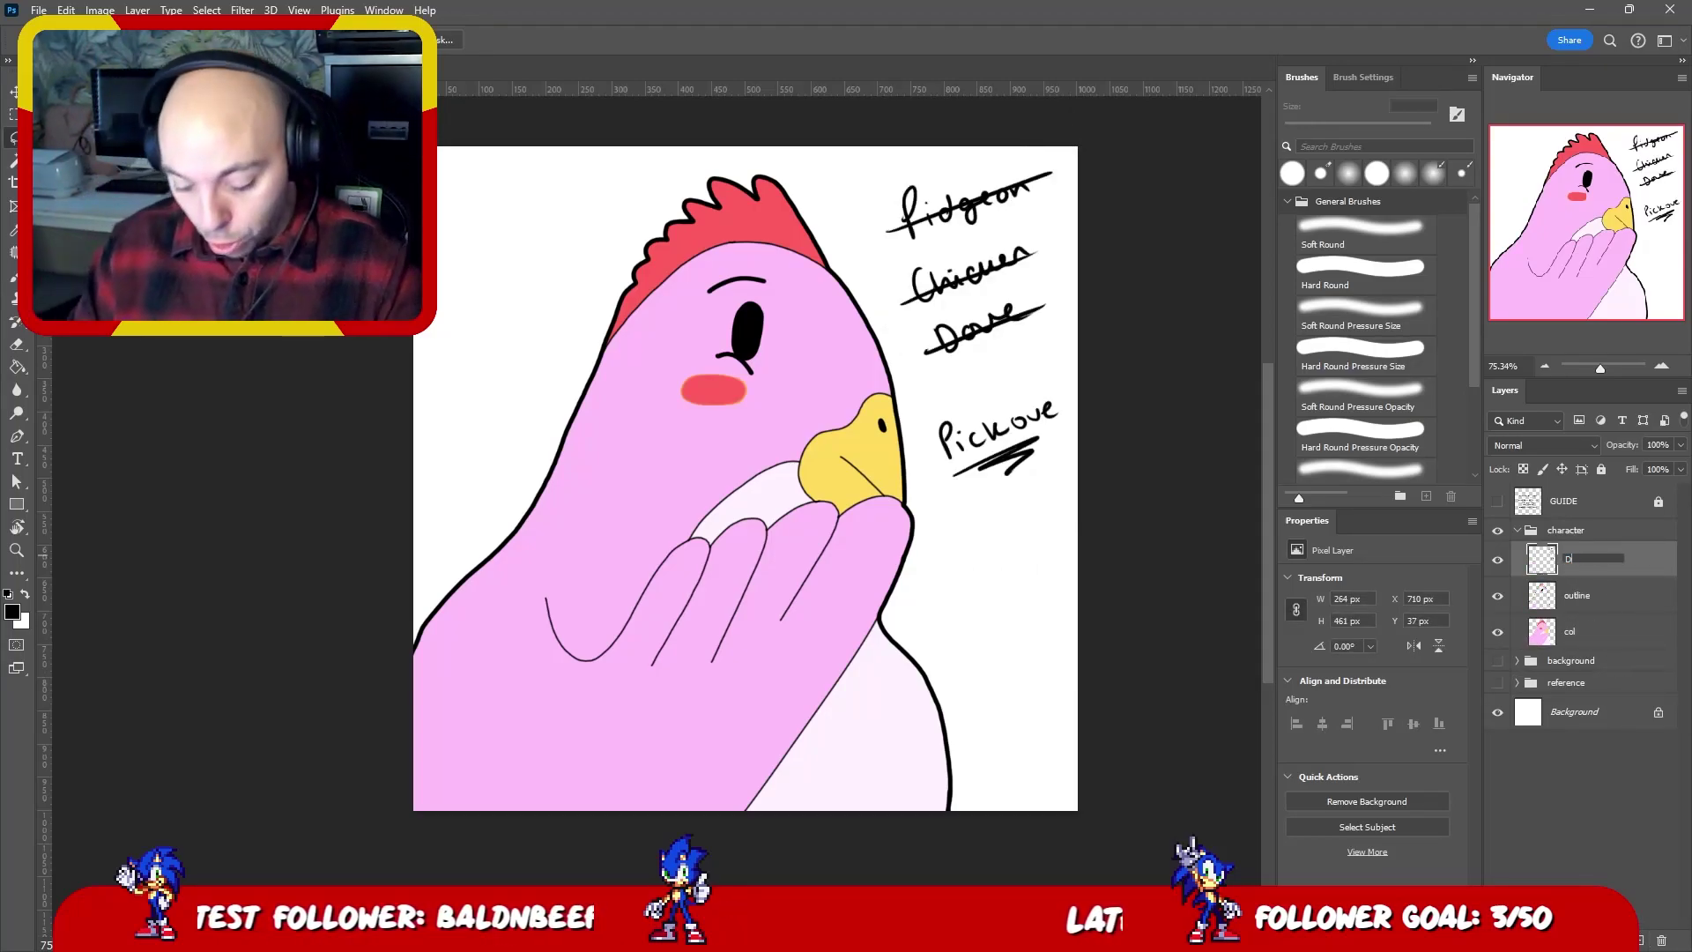
type("O NOT DELTE")
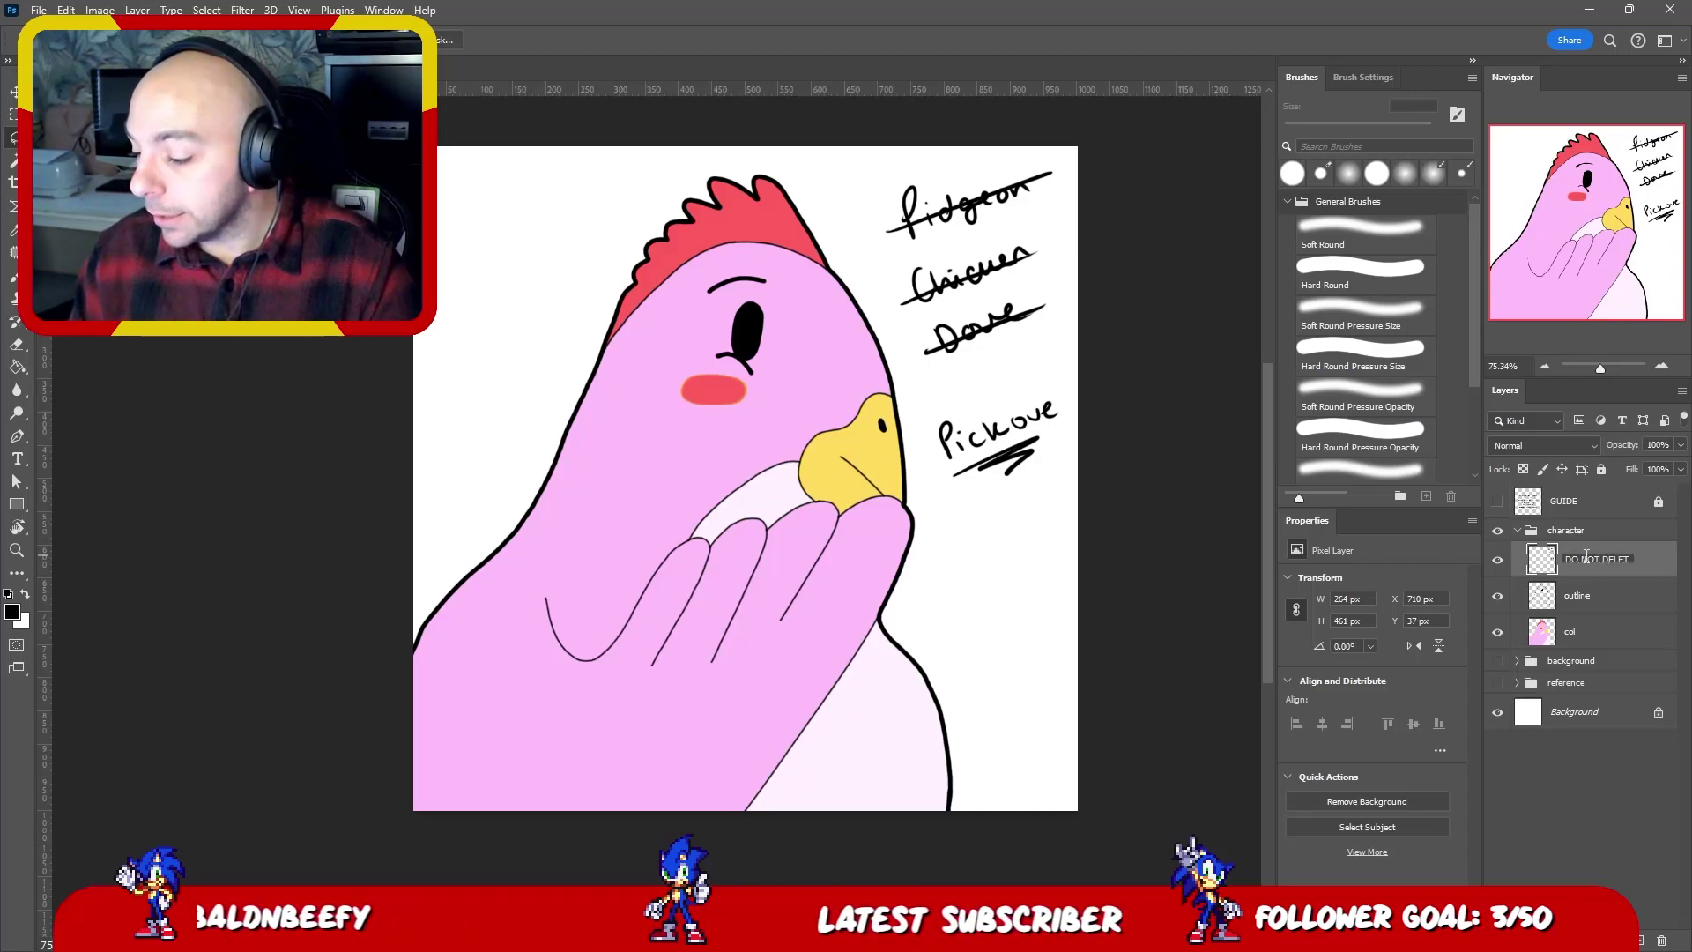
type(" LAYER")
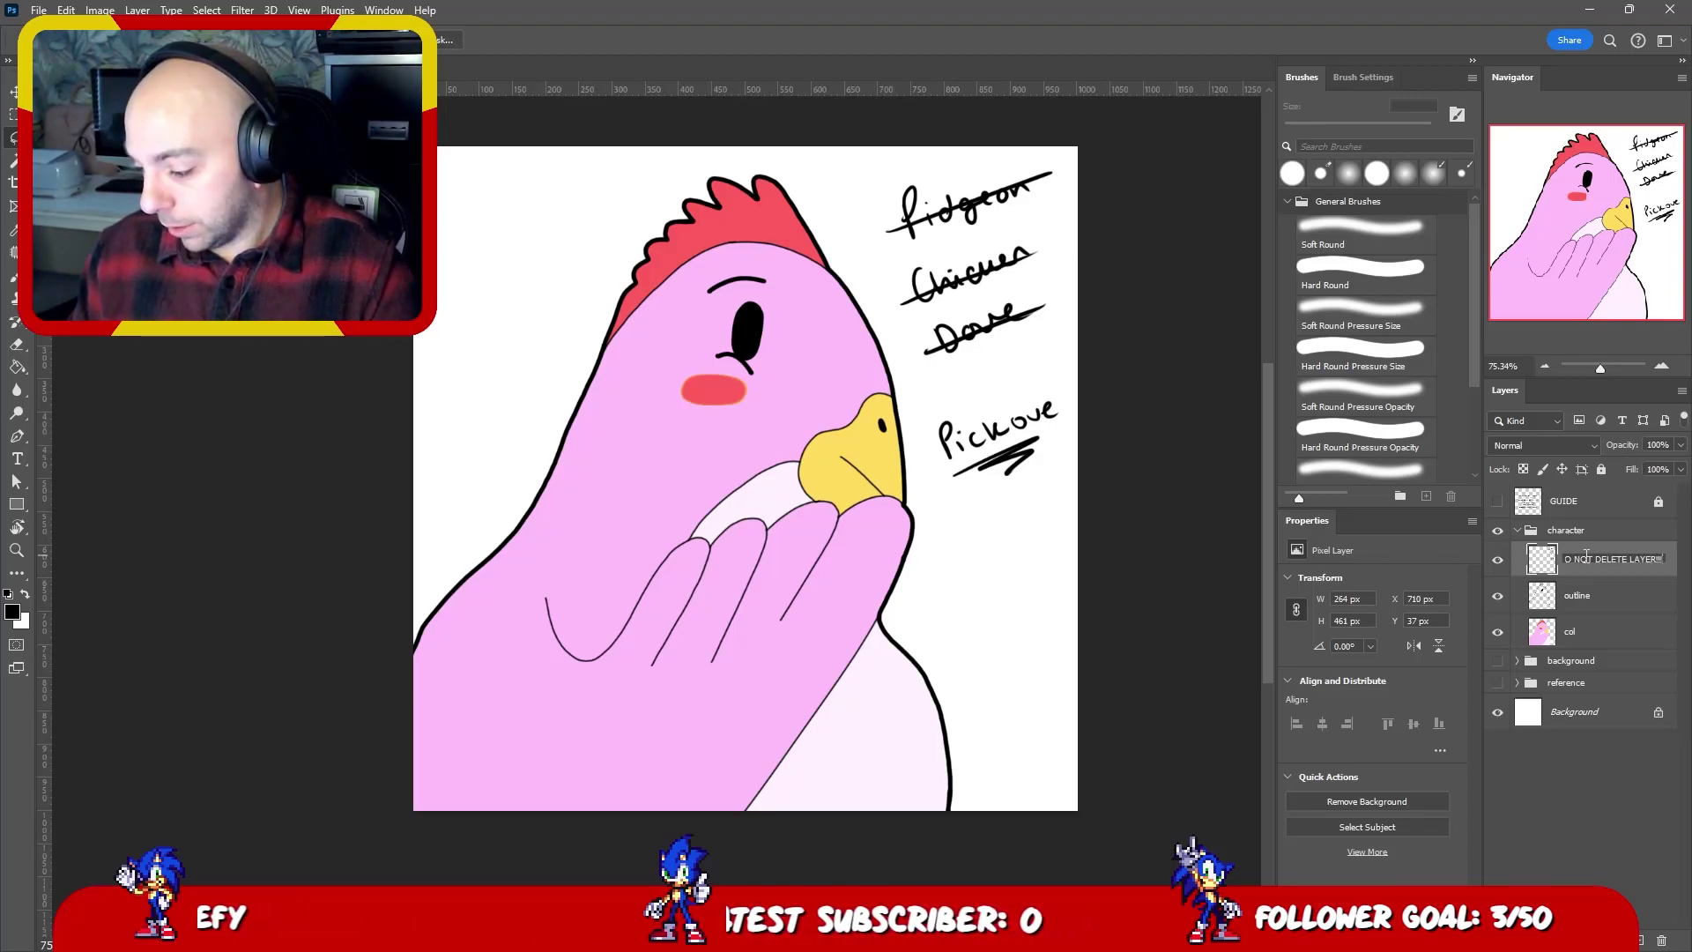
type("!!!")
key("Return")
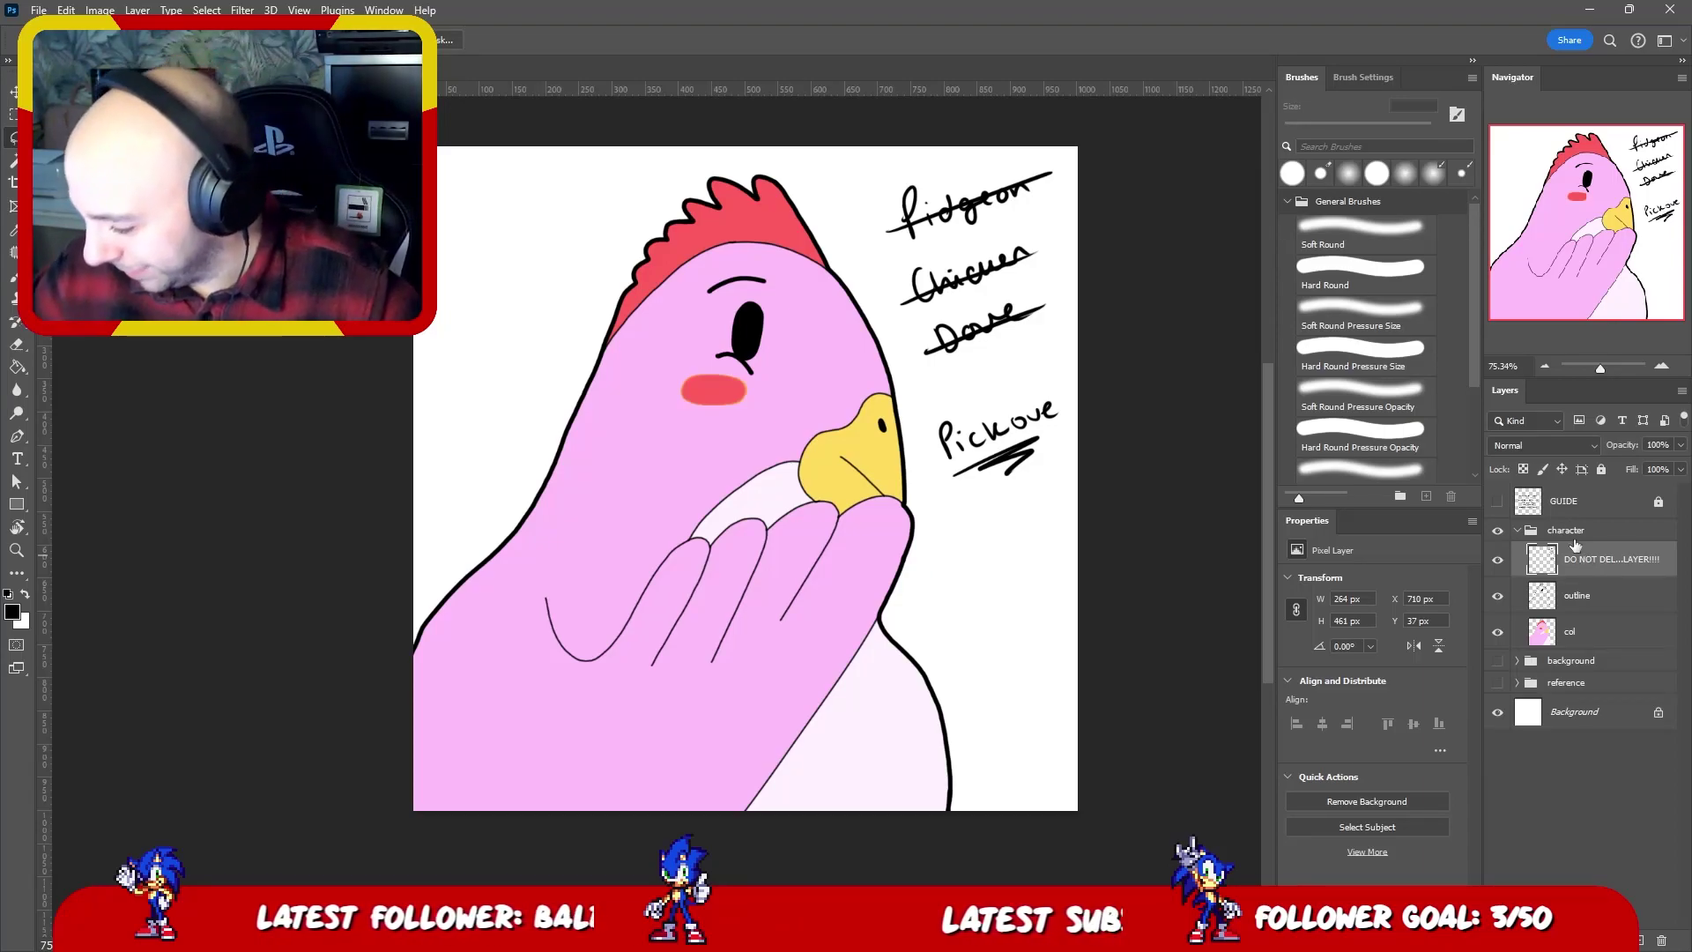
left_click(1601, 469)
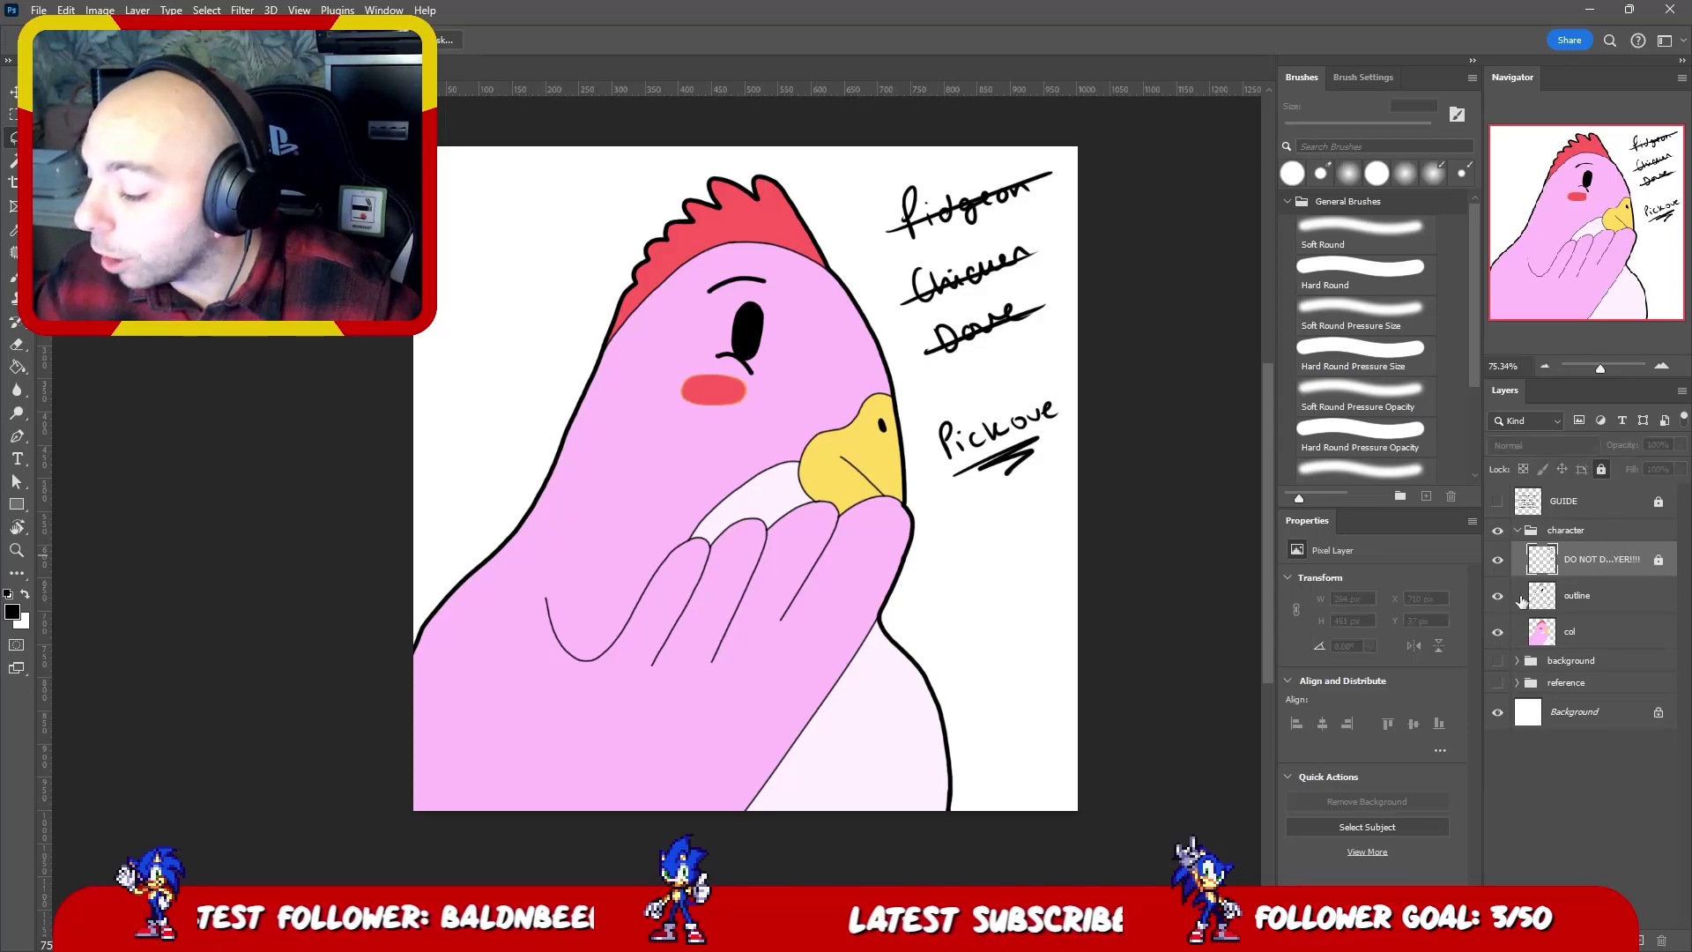
left_click(1497, 558)
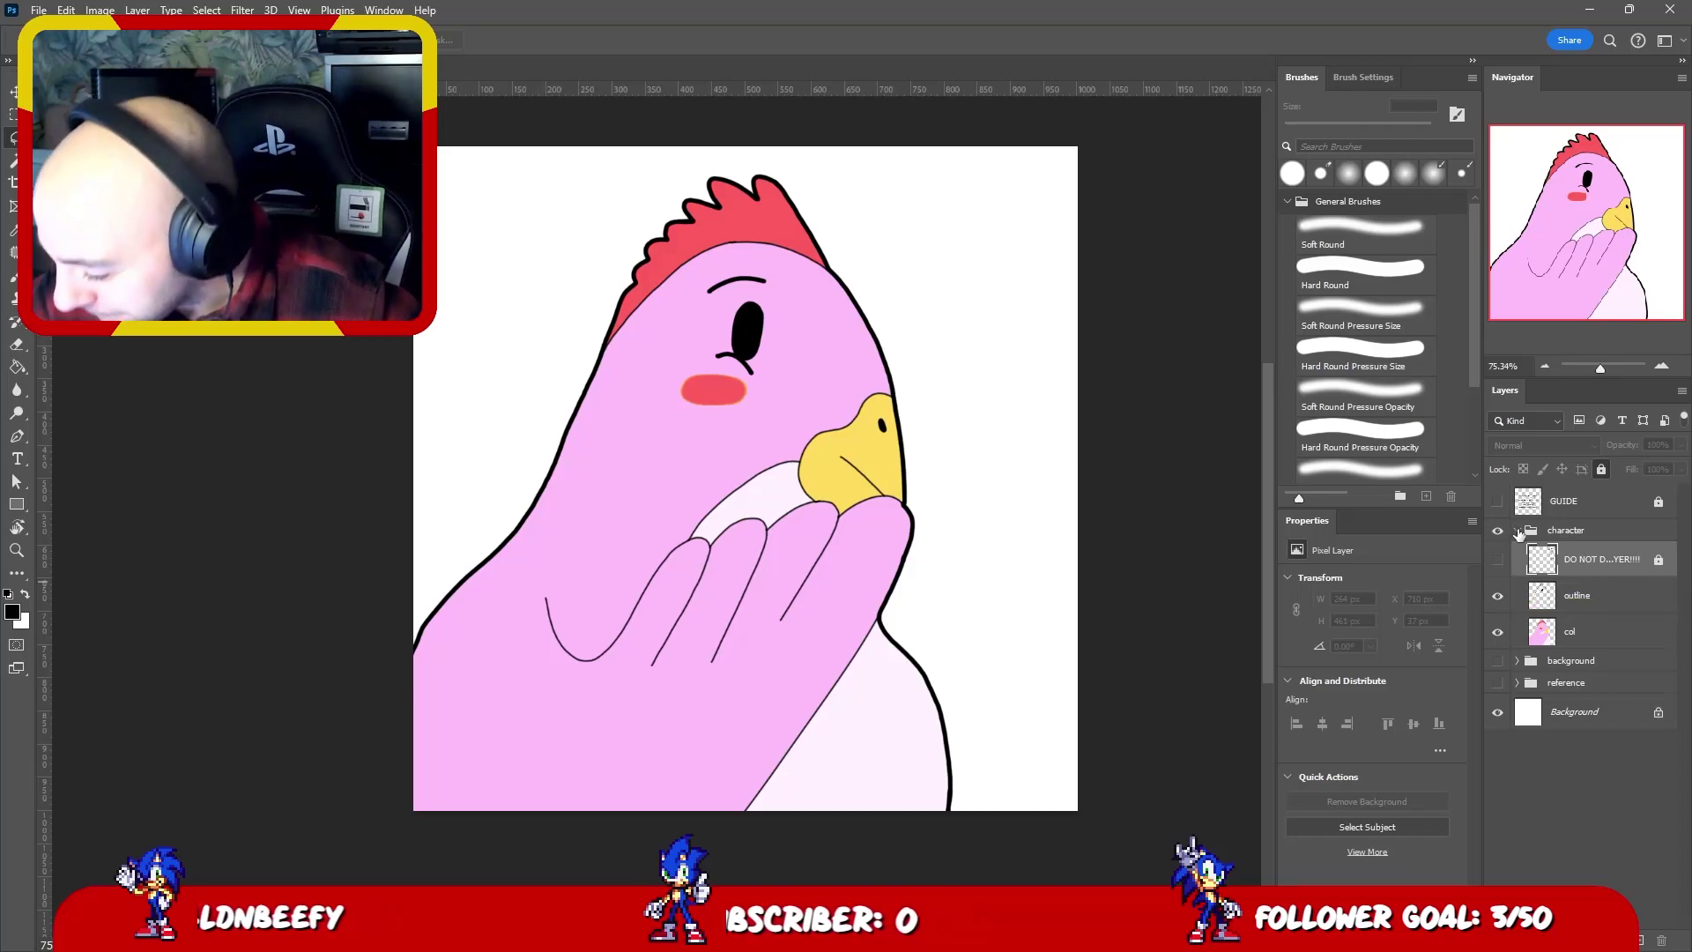
left_click(1516, 530)
left_click(1496, 603)
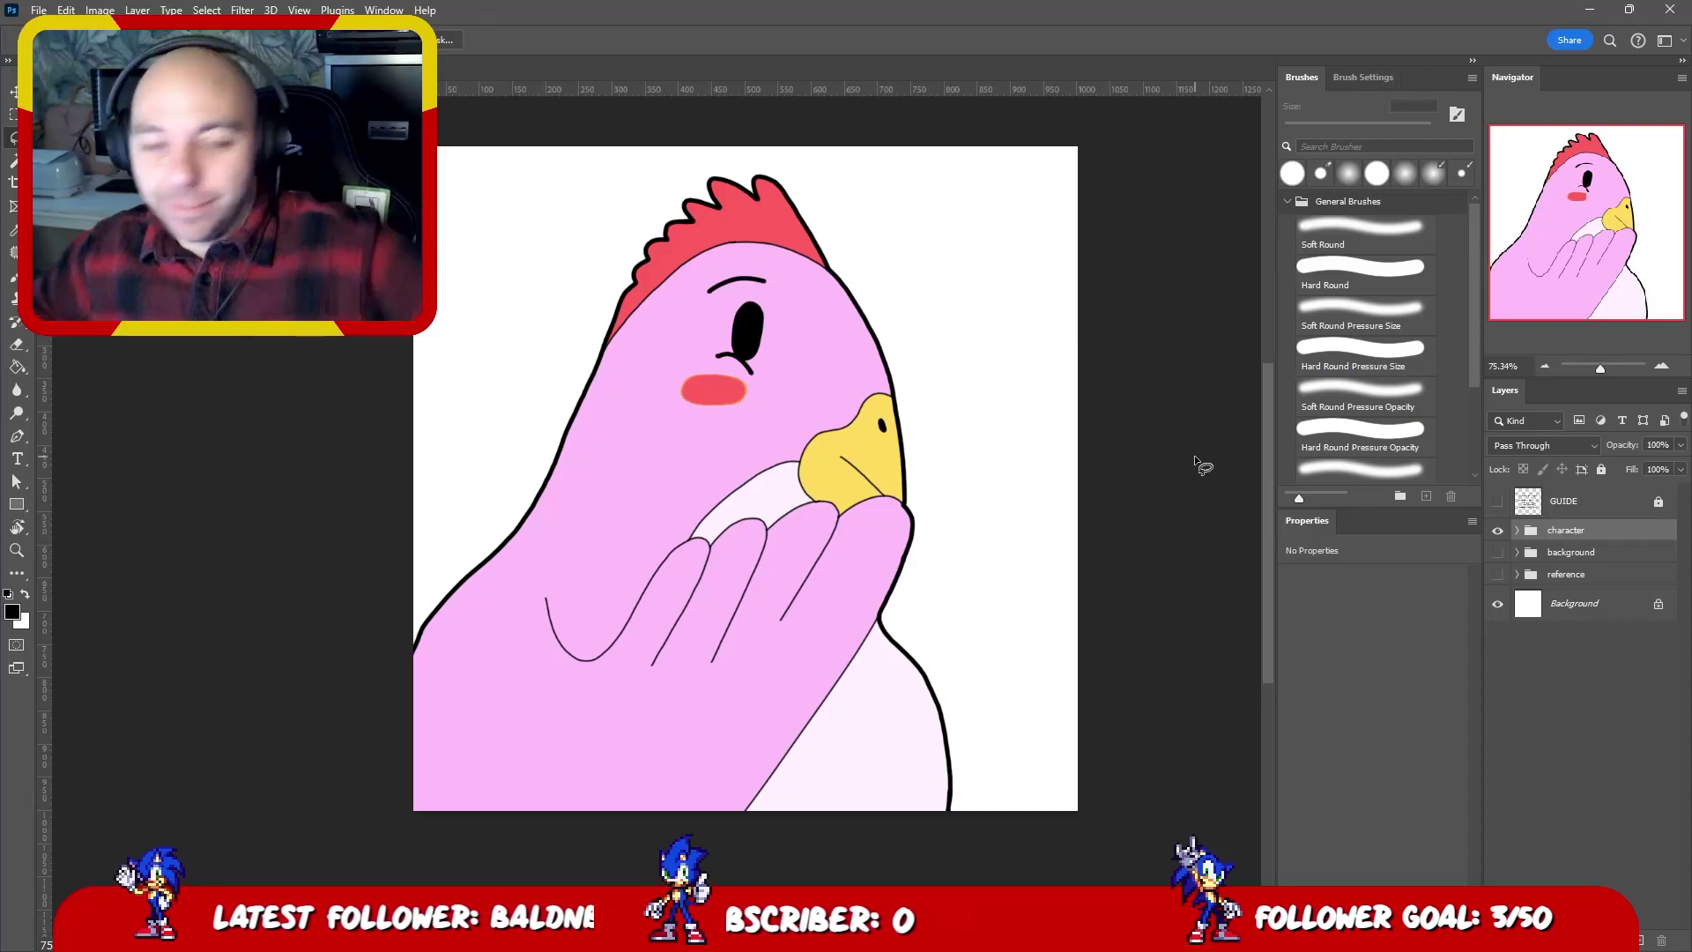
- Show the hearts background group beneath the chicken
left_click(1497, 529)
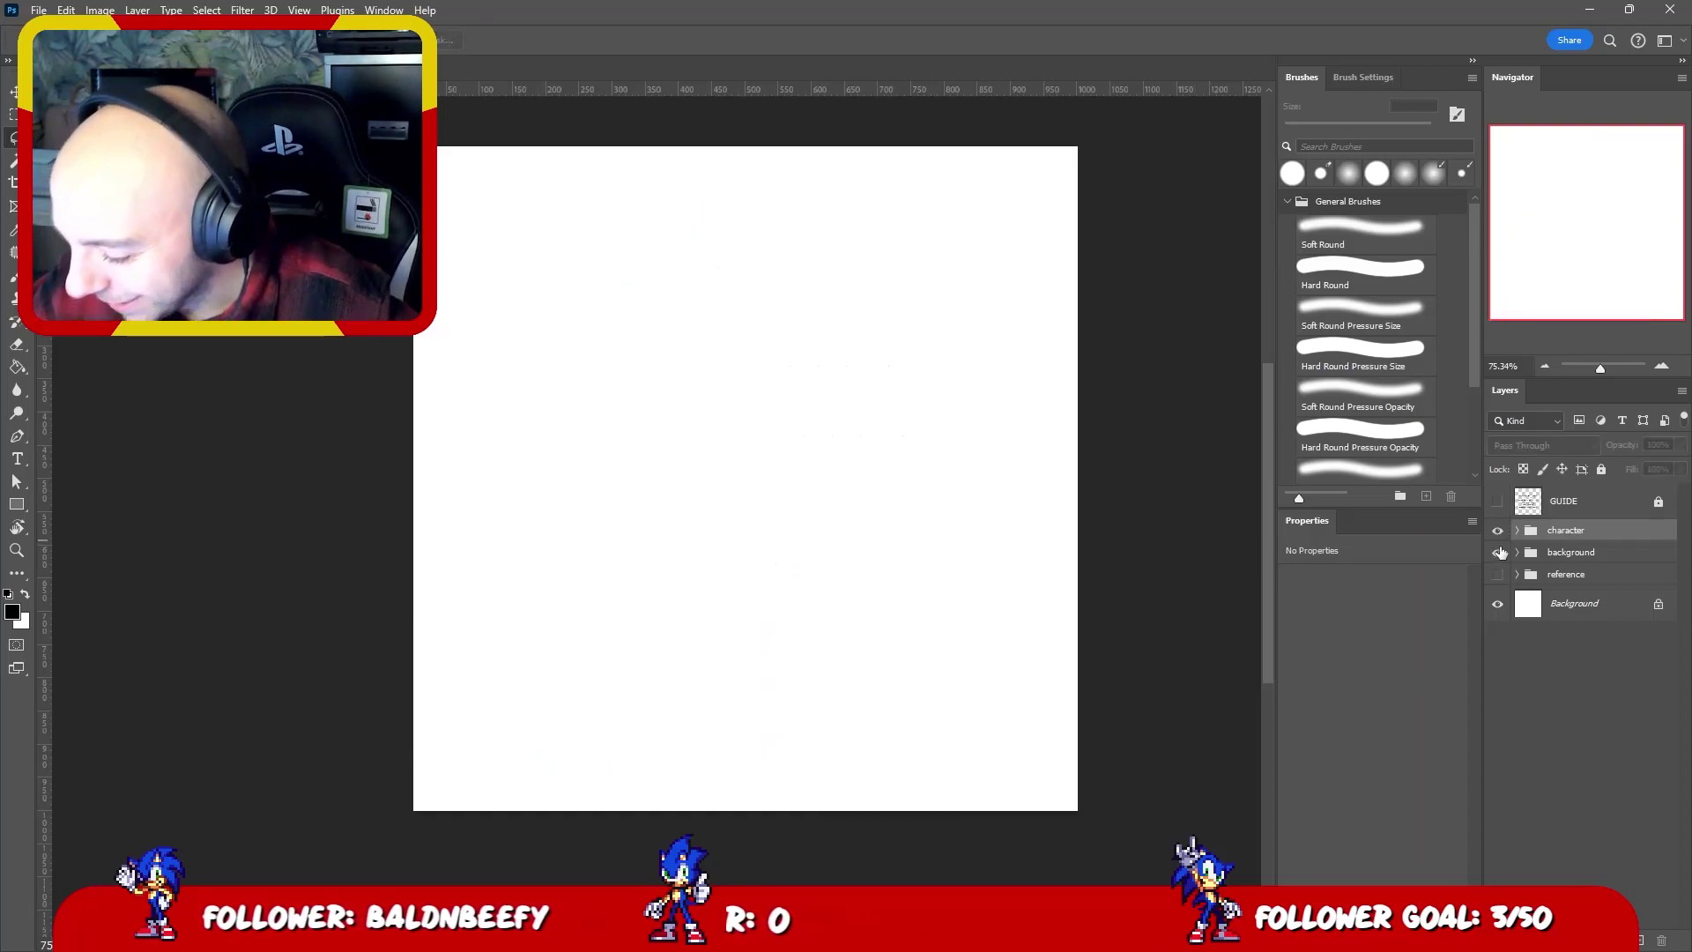
left_click(1497, 530)
left_click(1497, 551)
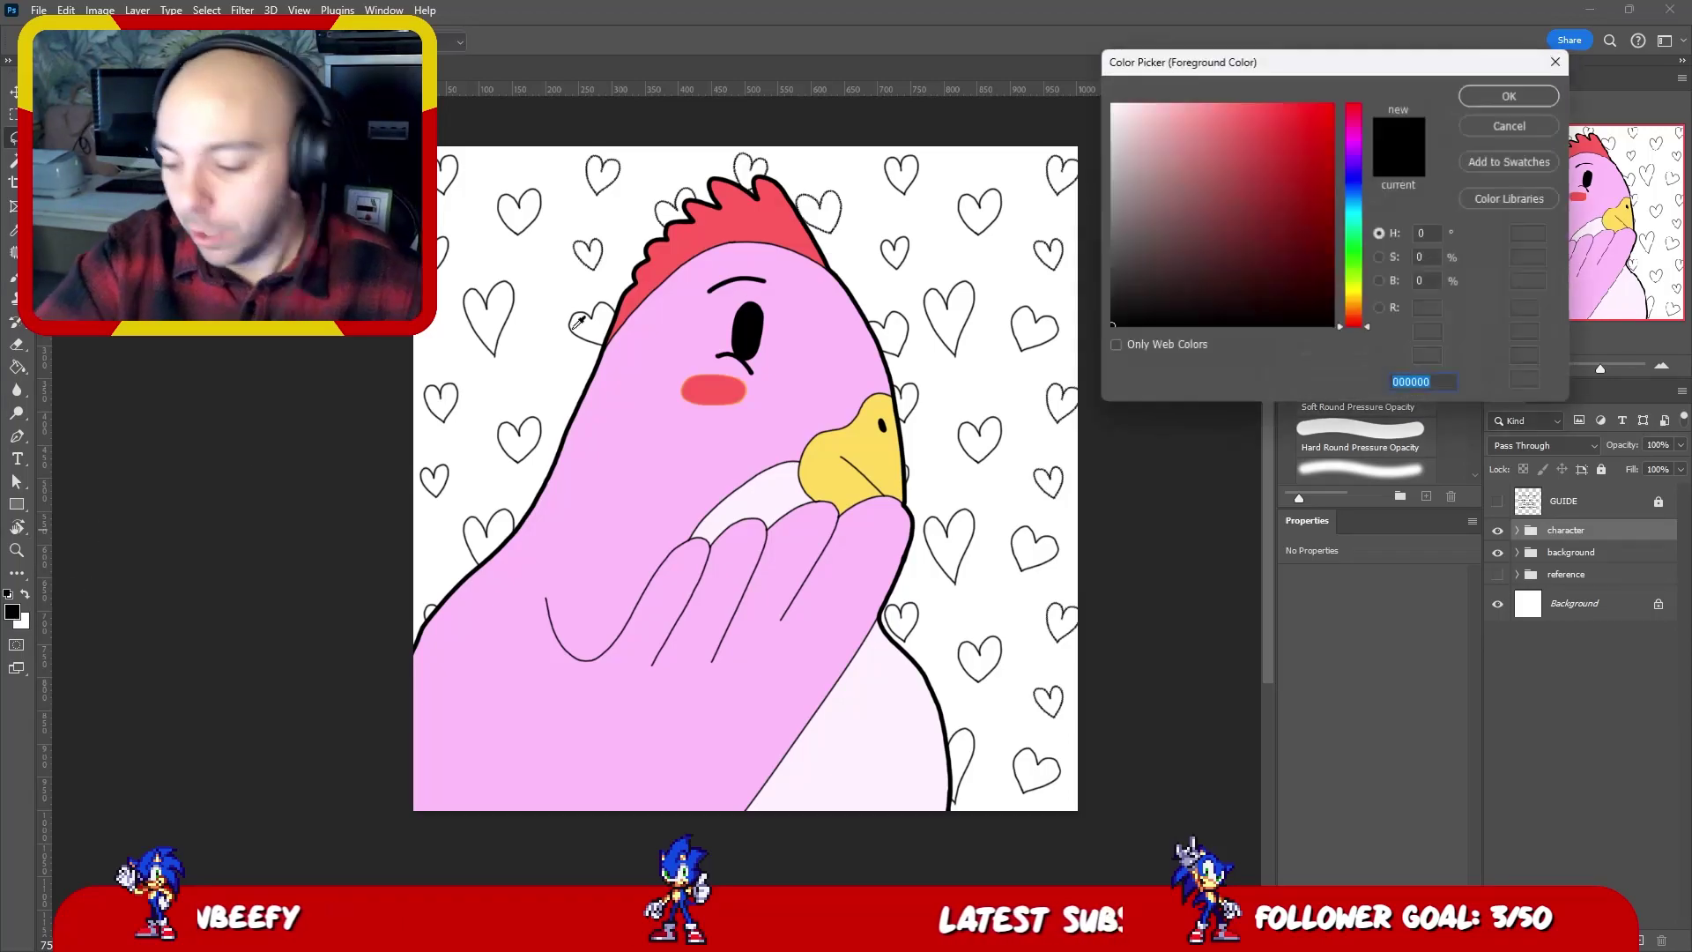
- Set the foreground colour to a dark red, sampled from the comb and darkened
left_click(13, 610)
left_click(1263, 126)
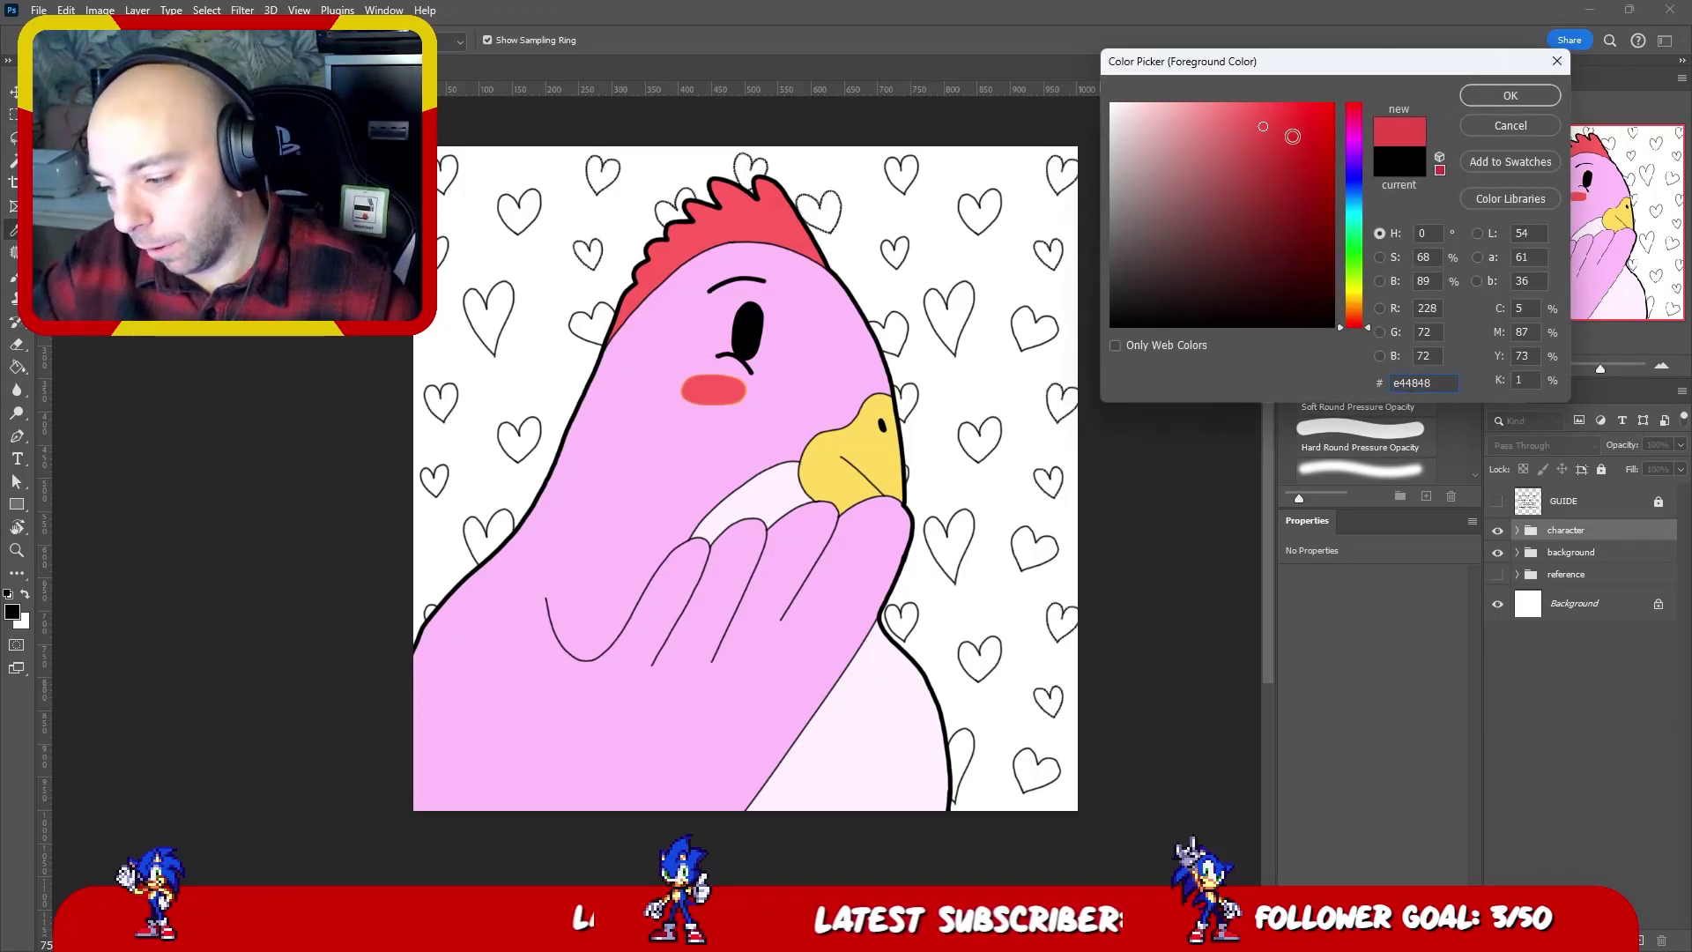
left_click(1491, 90)
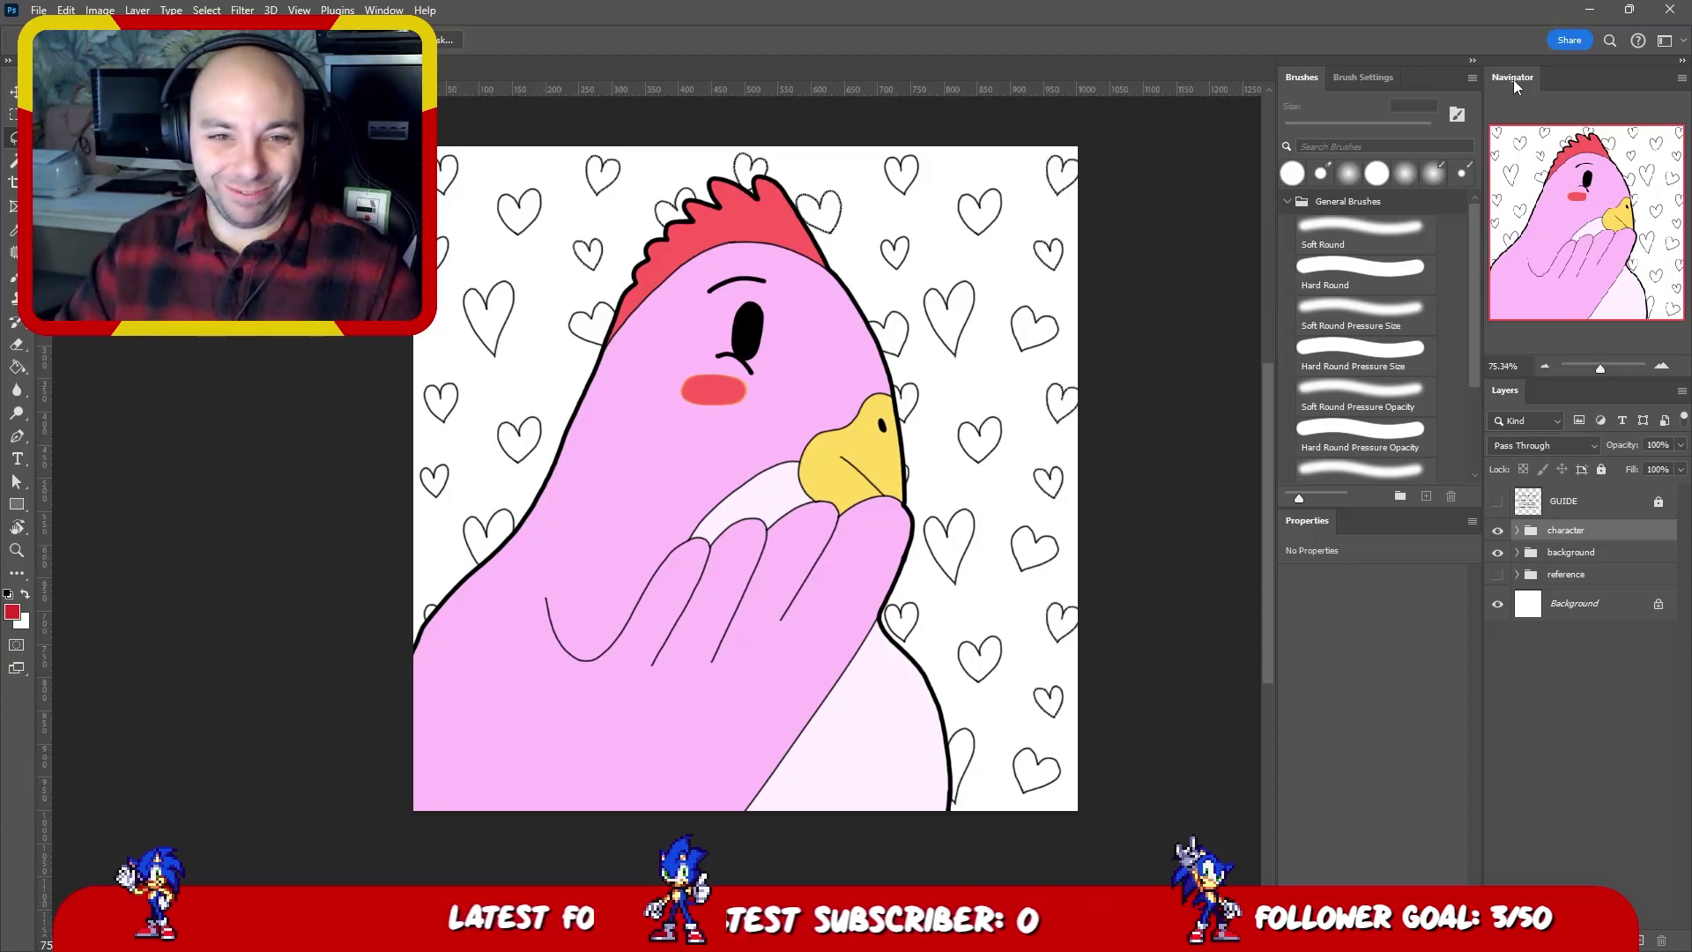
key("i")
left_click(778, 218)
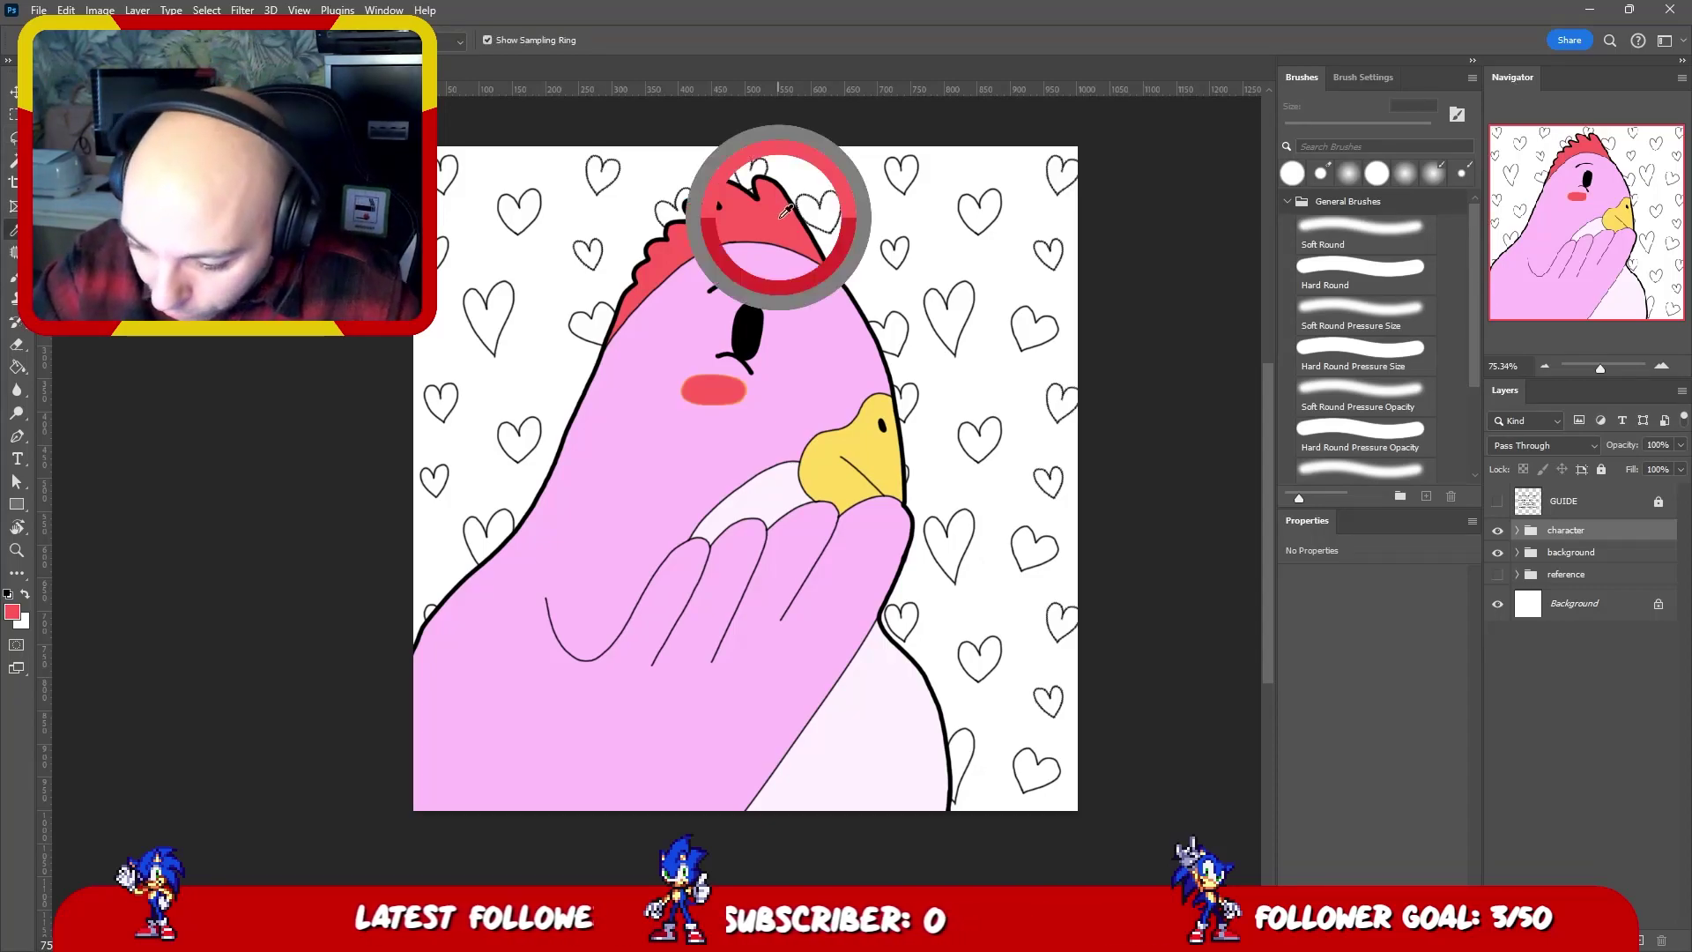
left_click(13, 613)
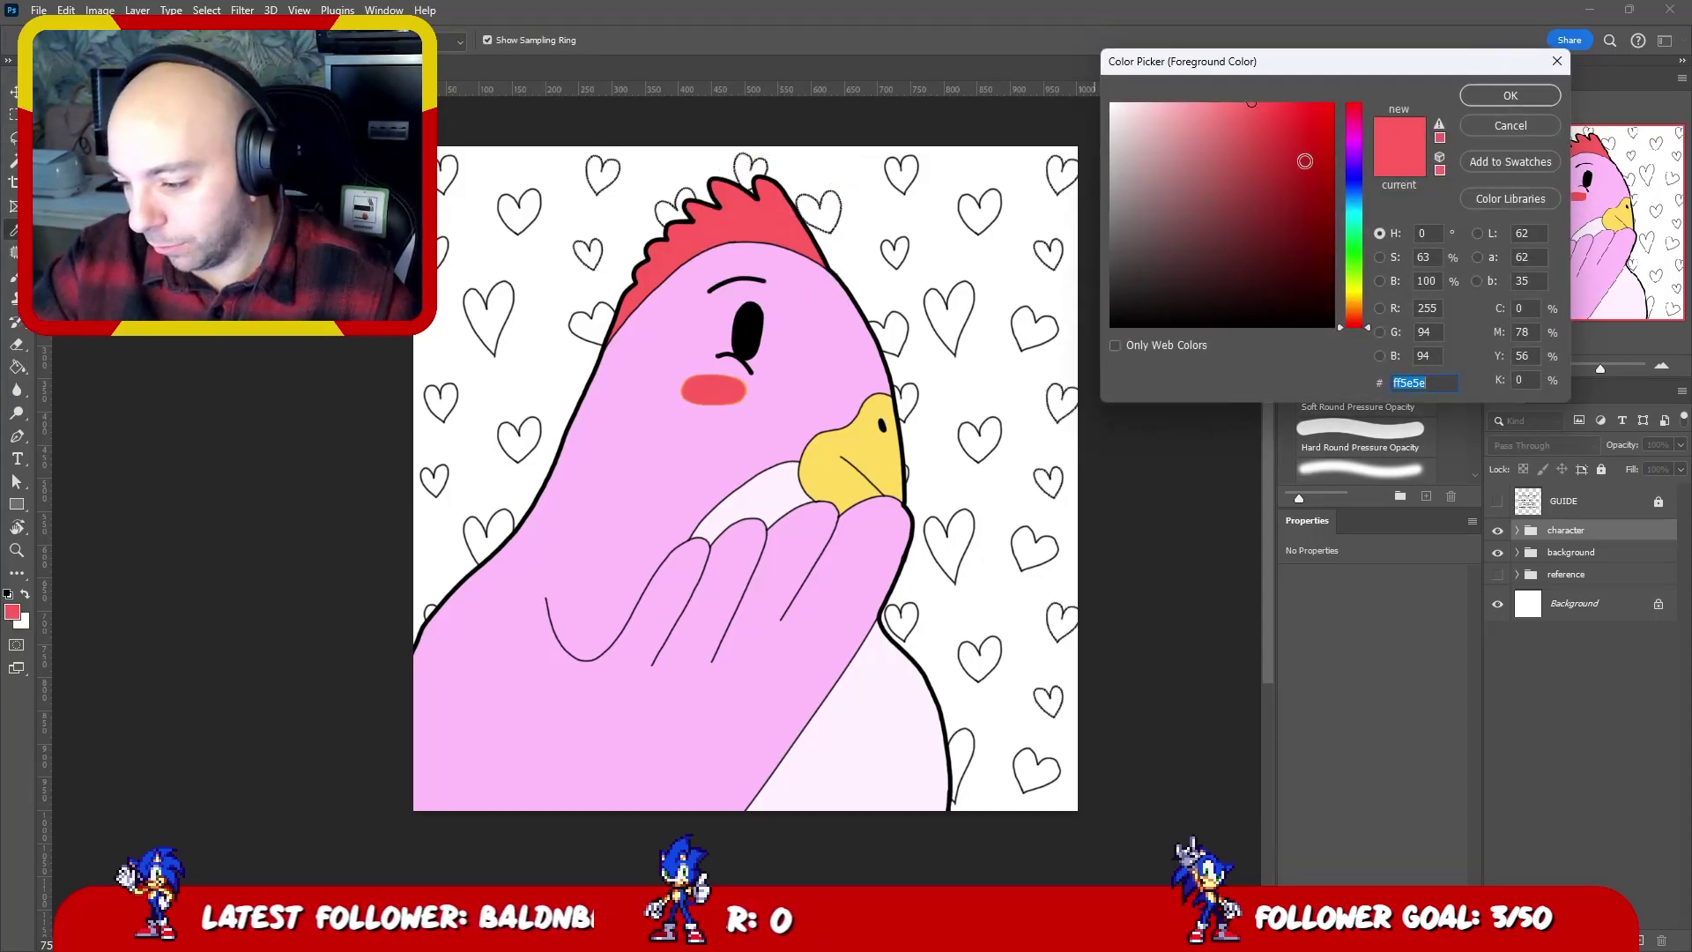
left_click(1303, 160)
left_click(1551, 95)
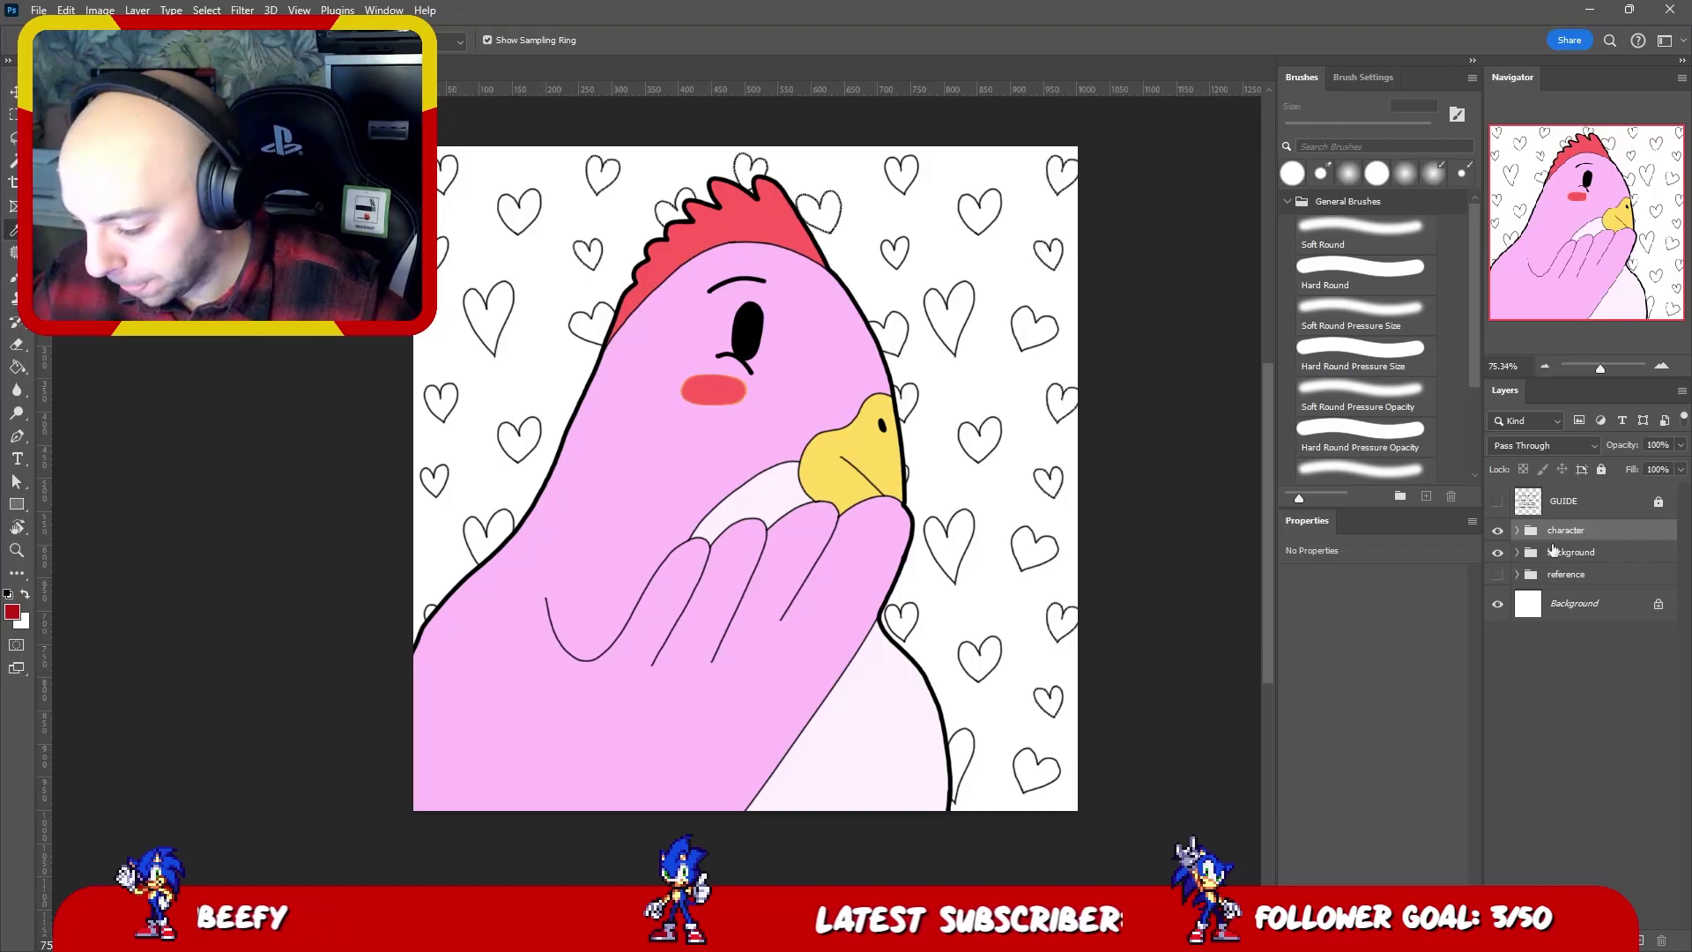
- Hide the chicken and select only the hearts on outline bkg with Magic Wand and Inverse
left_click(1516, 552)
left_click(1586, 583)
key("w")
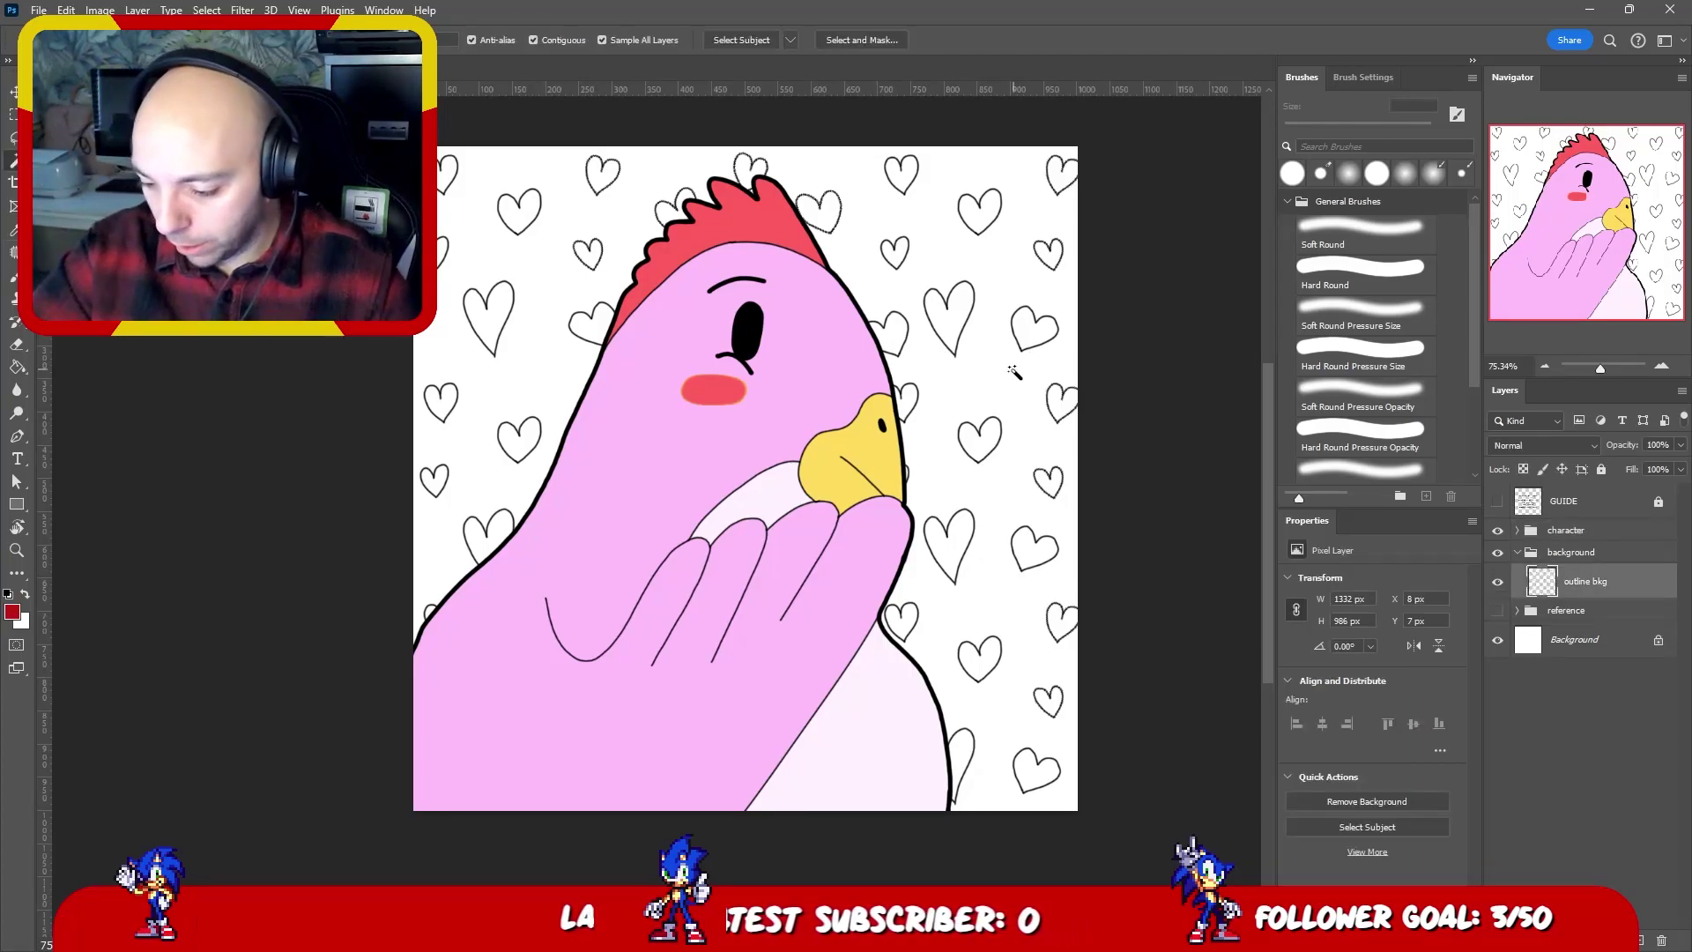
left_click(1012, 373)
key("ctrl+d")
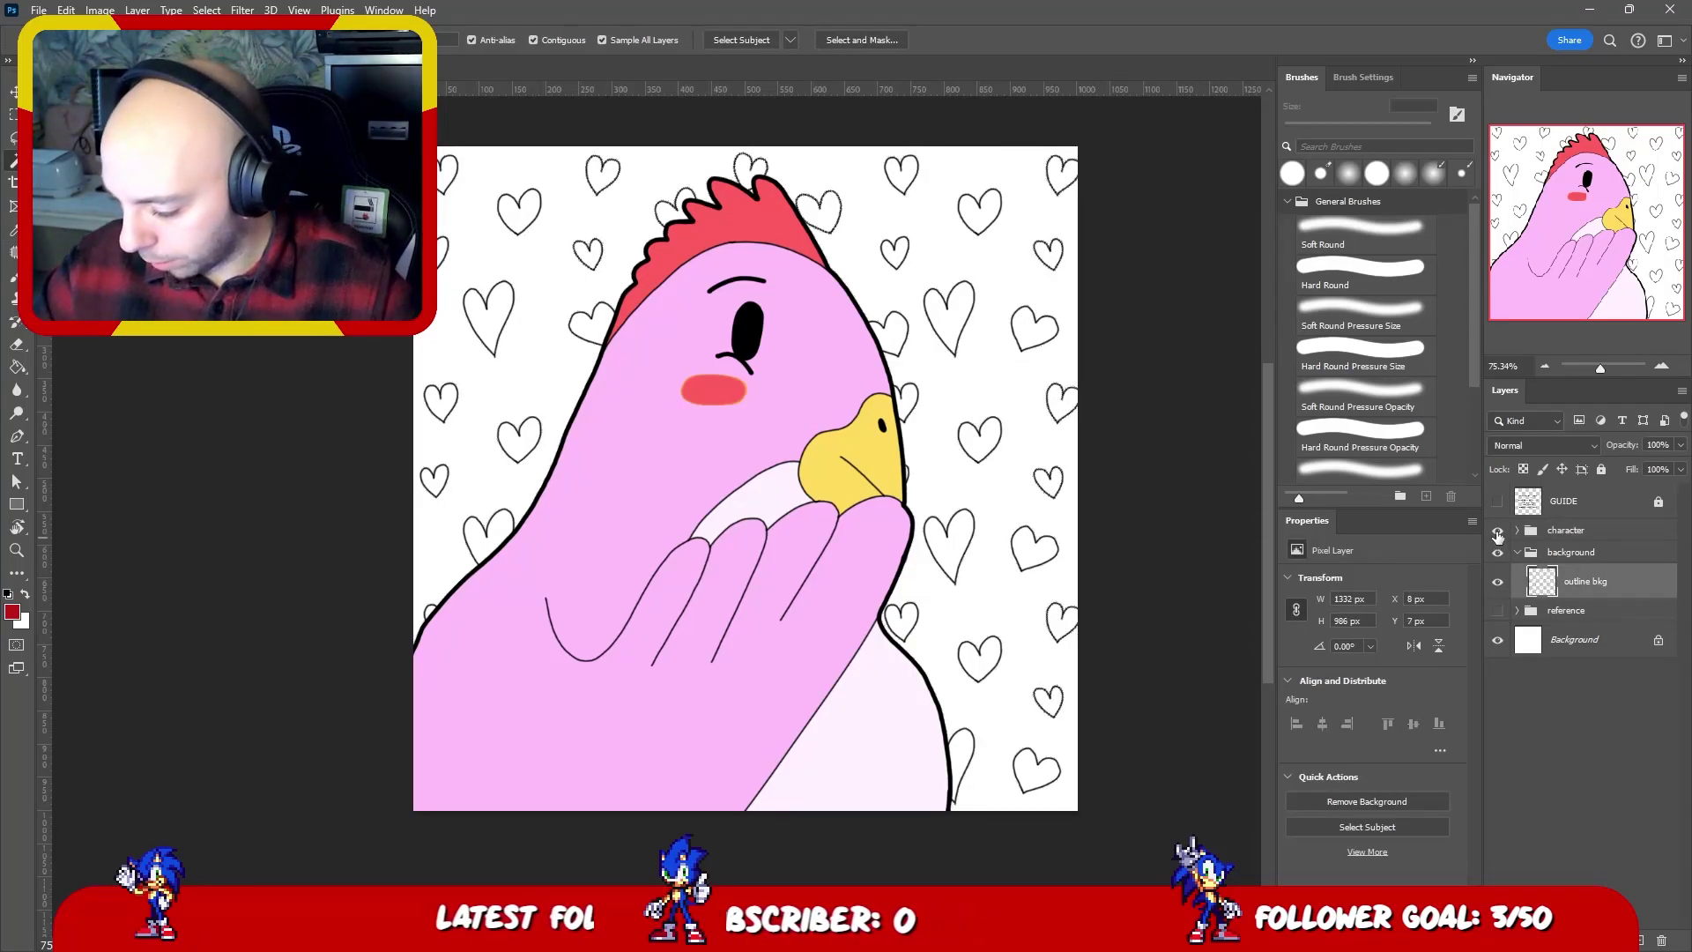
left_click(1498, 533)
left_click(972, 374)
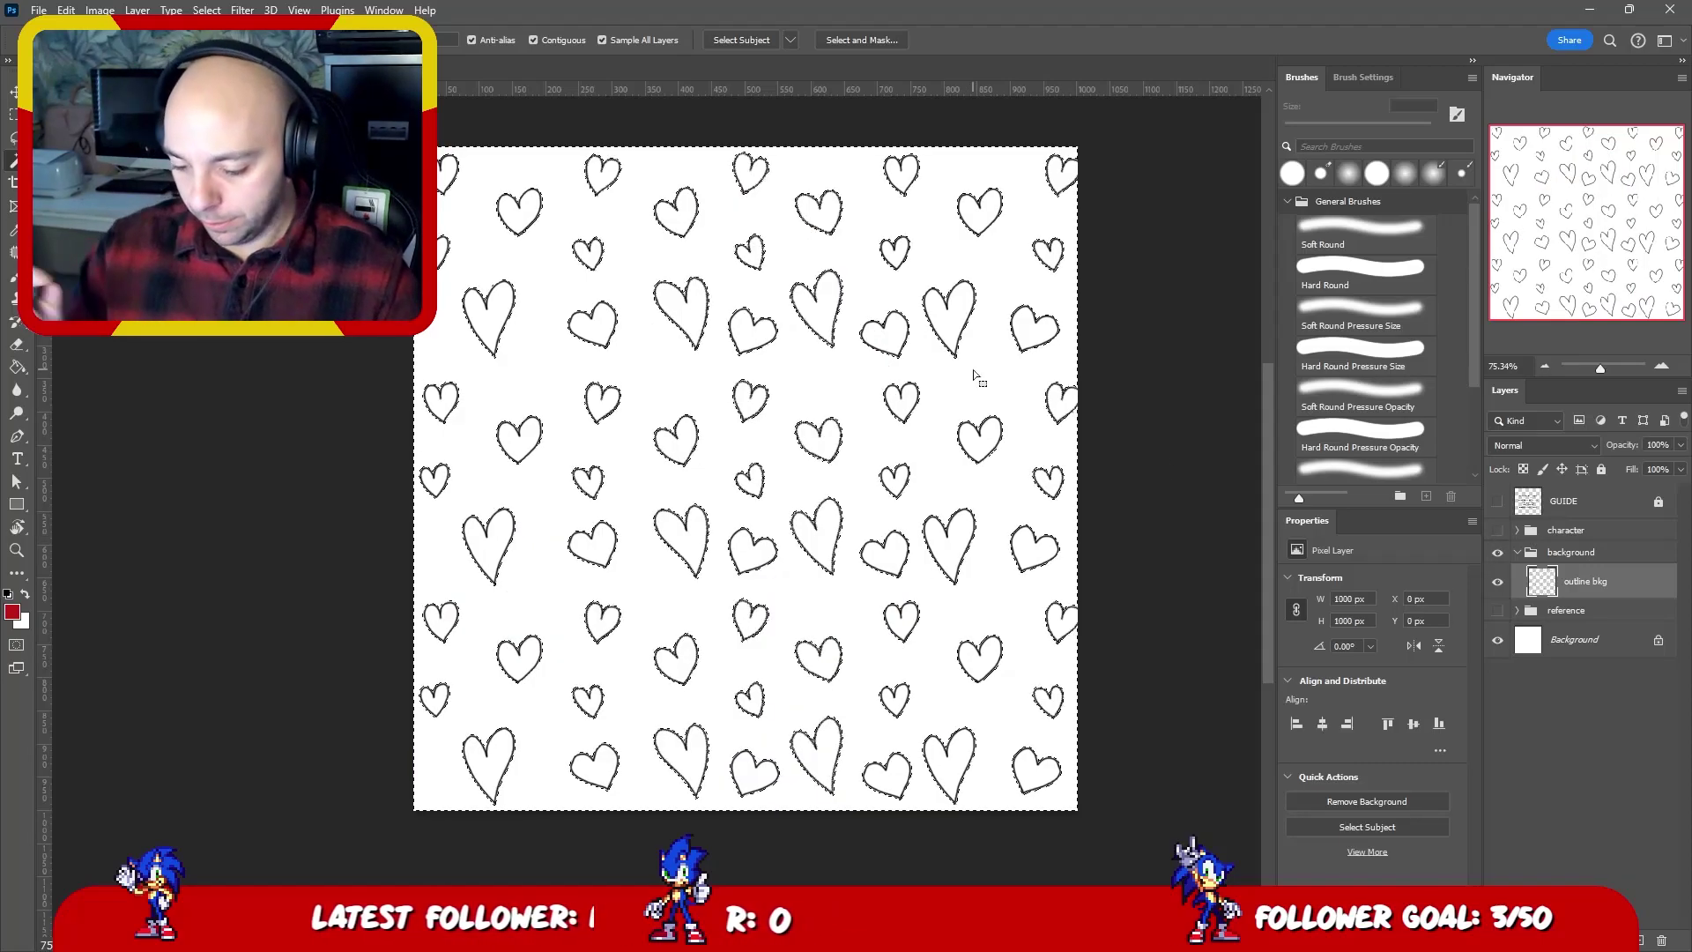
key("ctrl+shift+i")
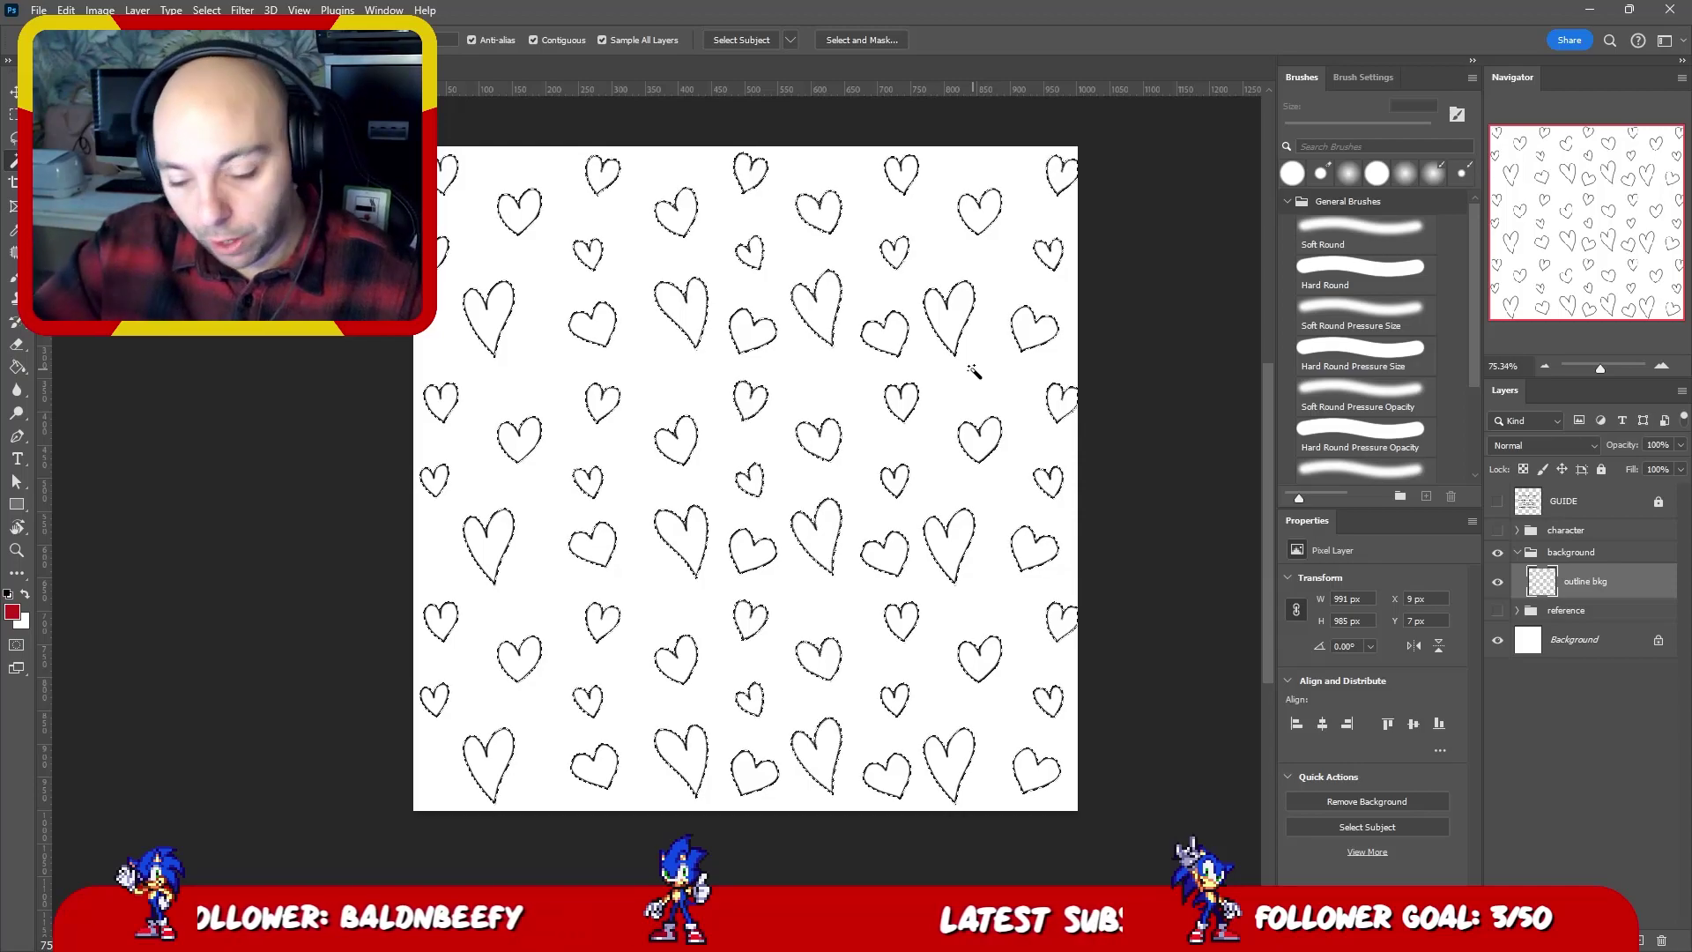
- Contract the heart selection inward by 2 px
left_click(207, 9)
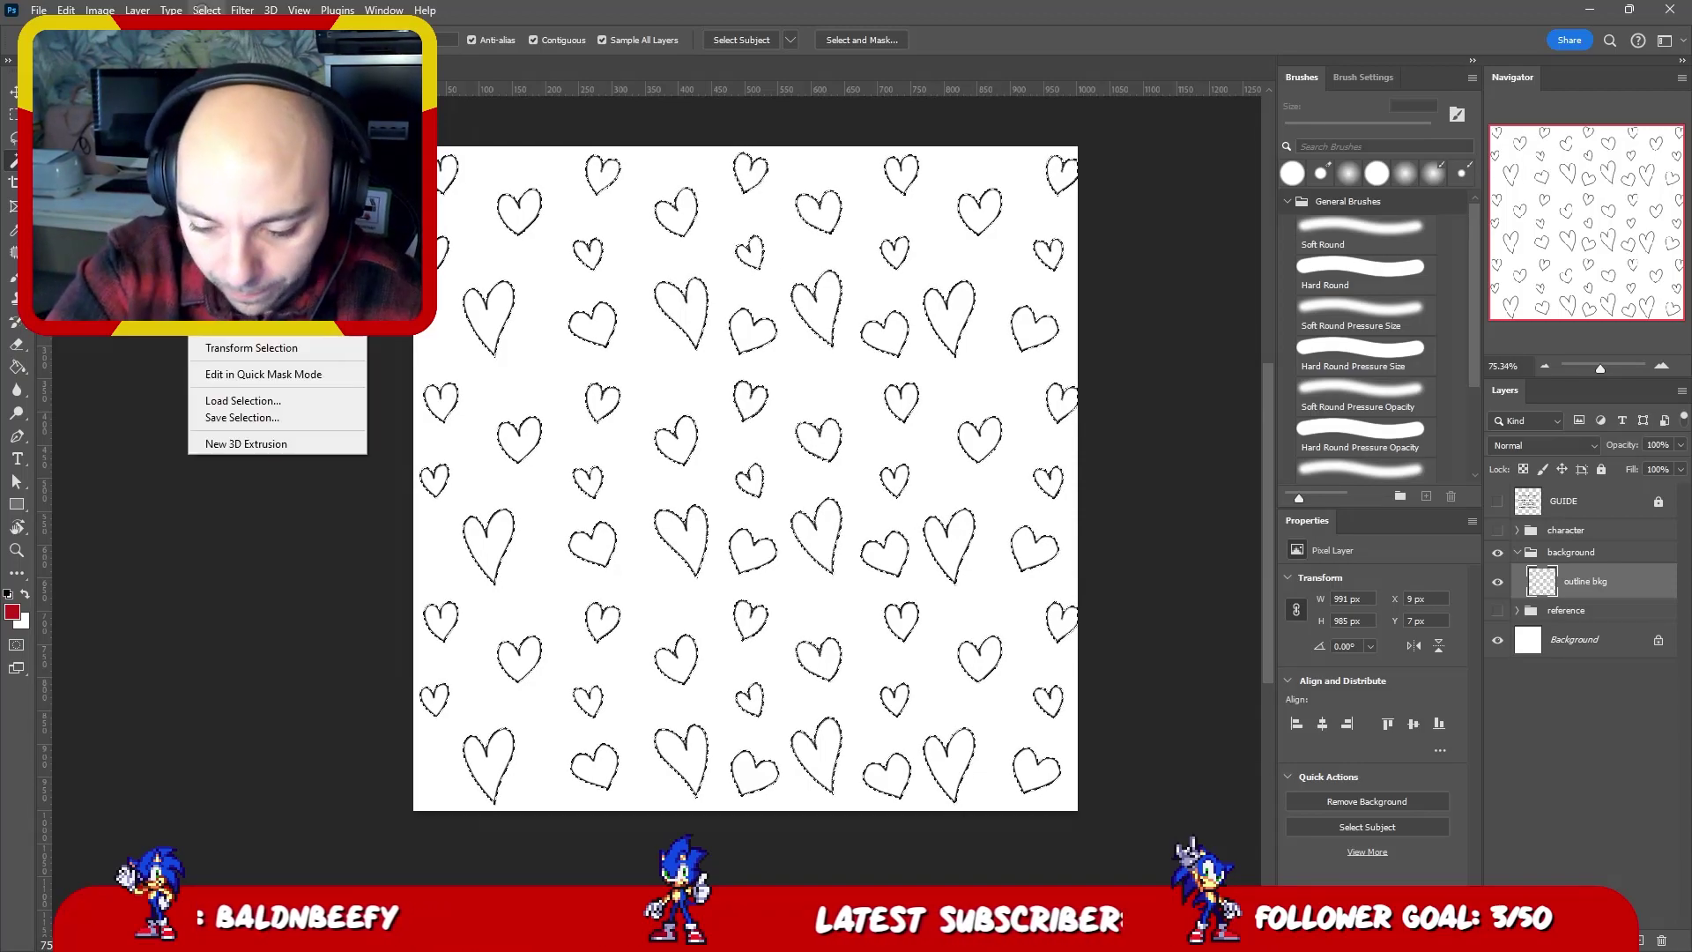
left_click(458, 311)
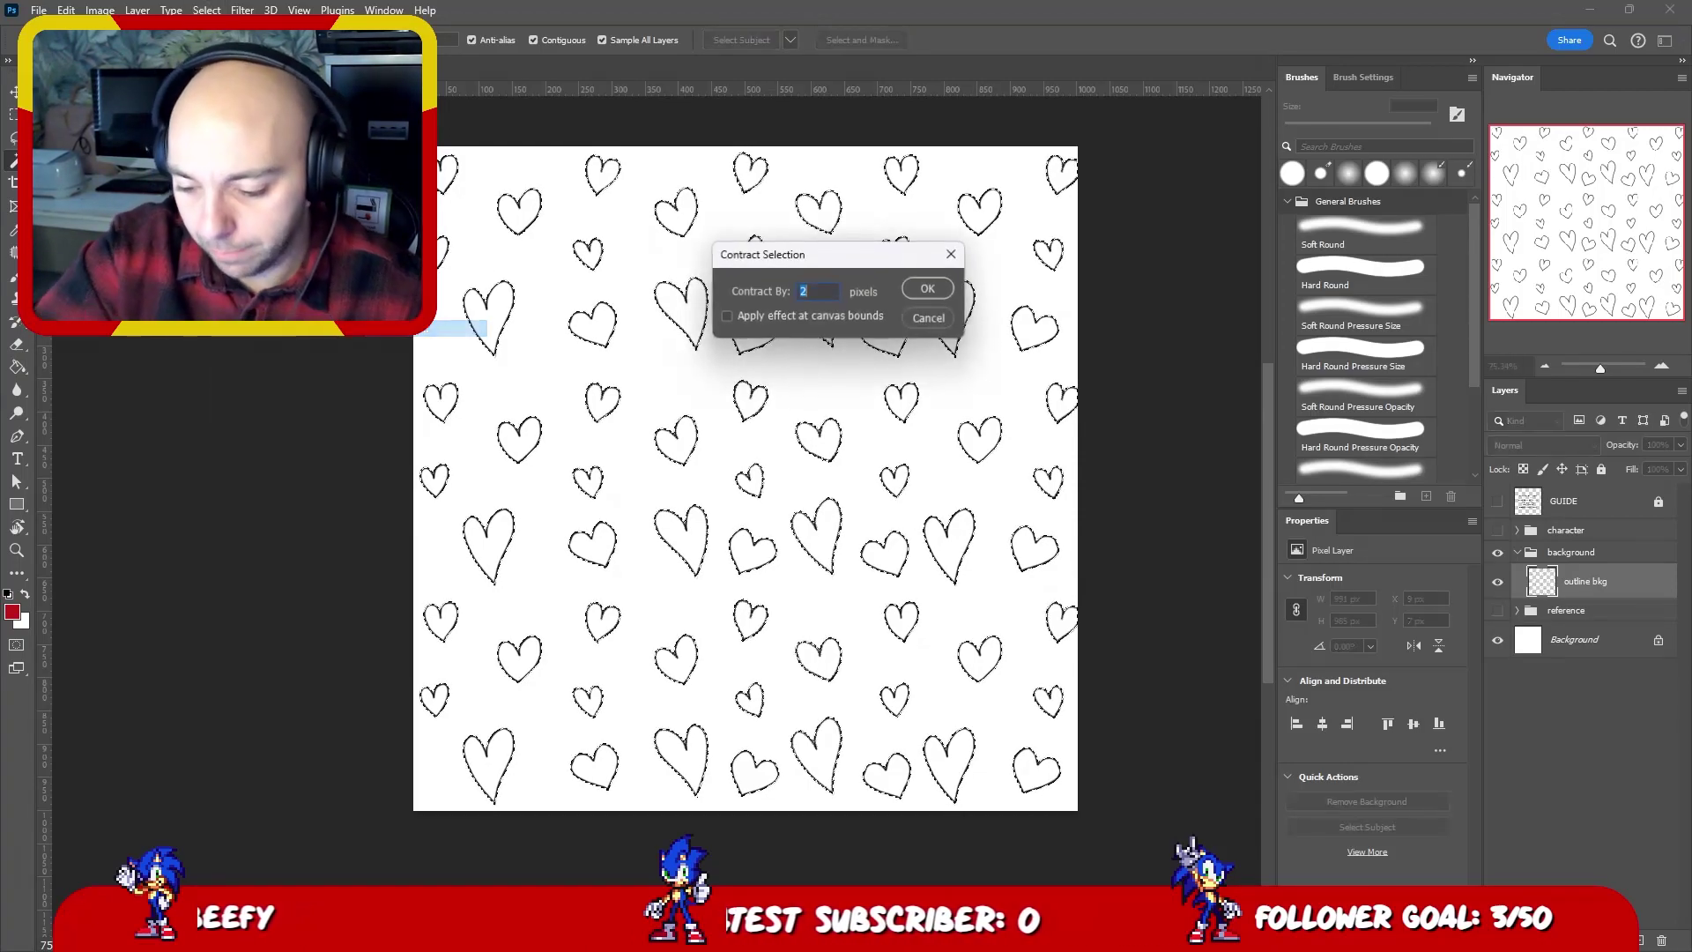
key("Return")
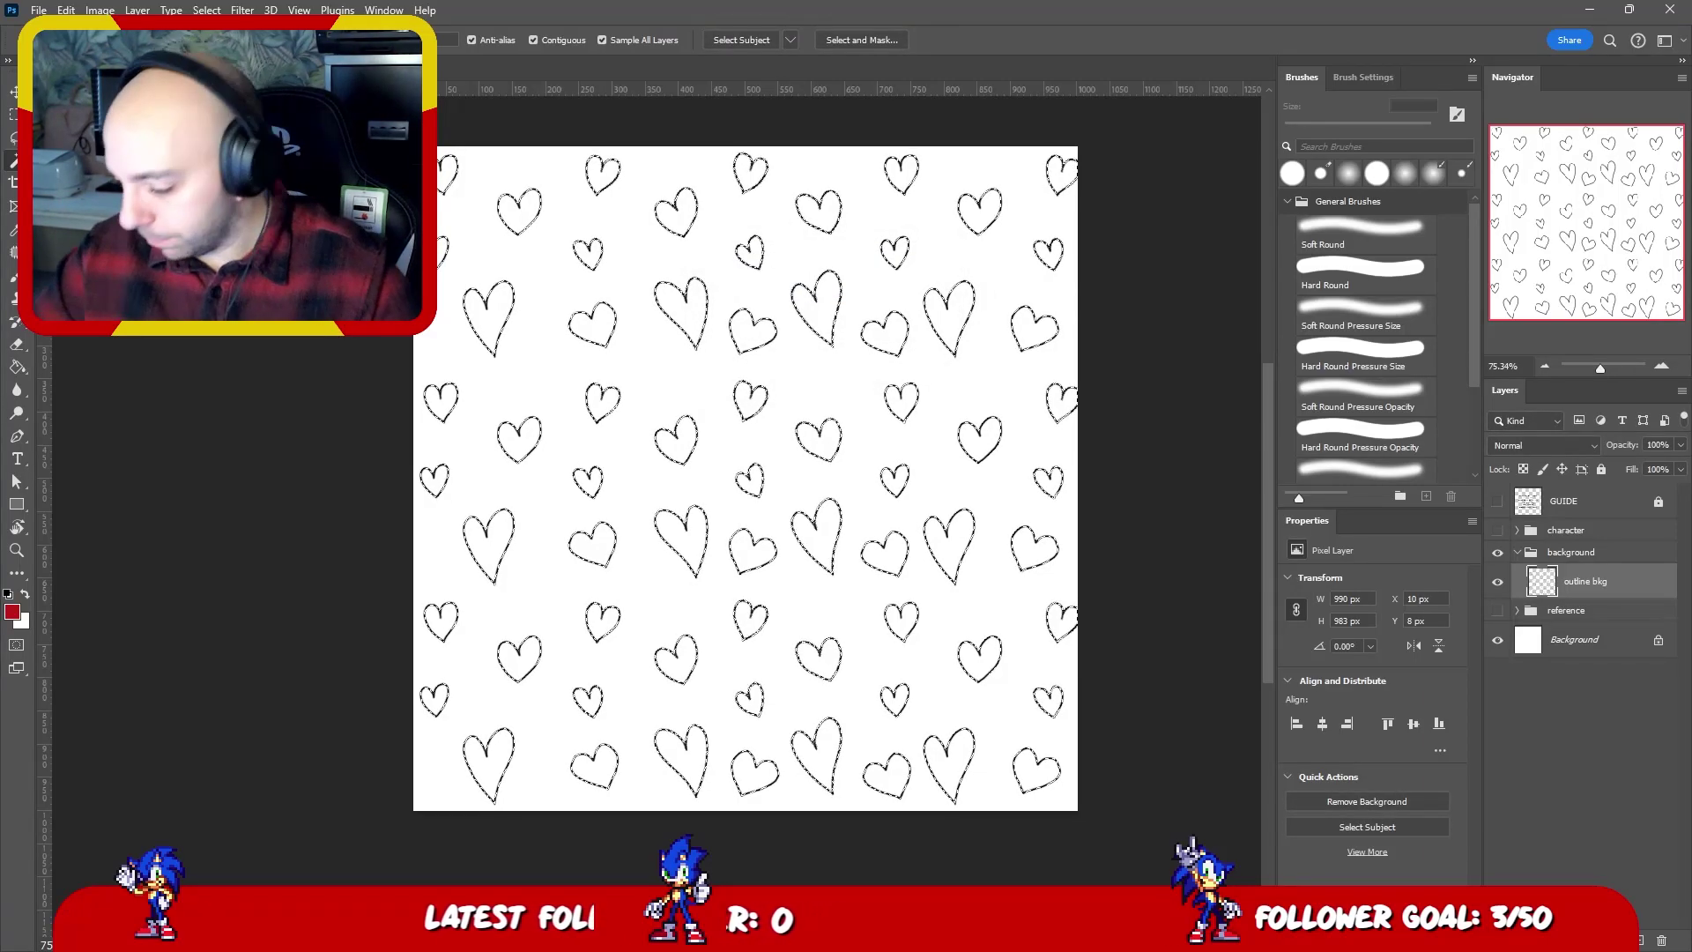
- Create a new layer named 'col' below the outline bkg layer
key("ctrl+shift+alt+n")
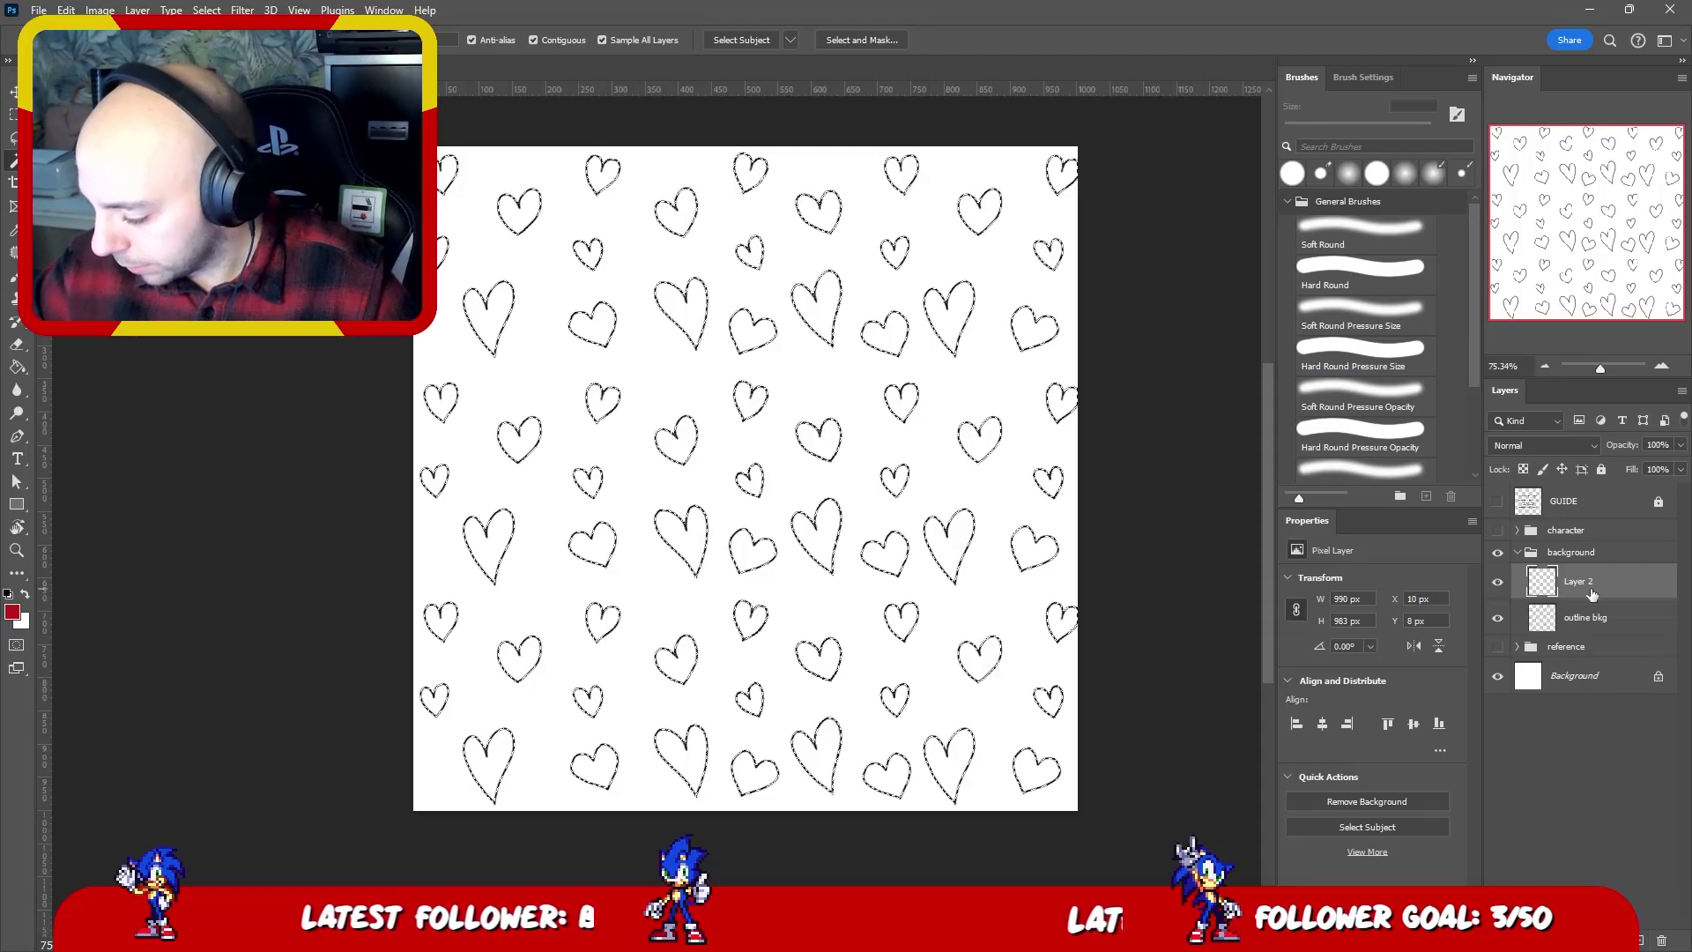
key("ctrl+bracketleft")
key("g")
double_click(1574, 617)
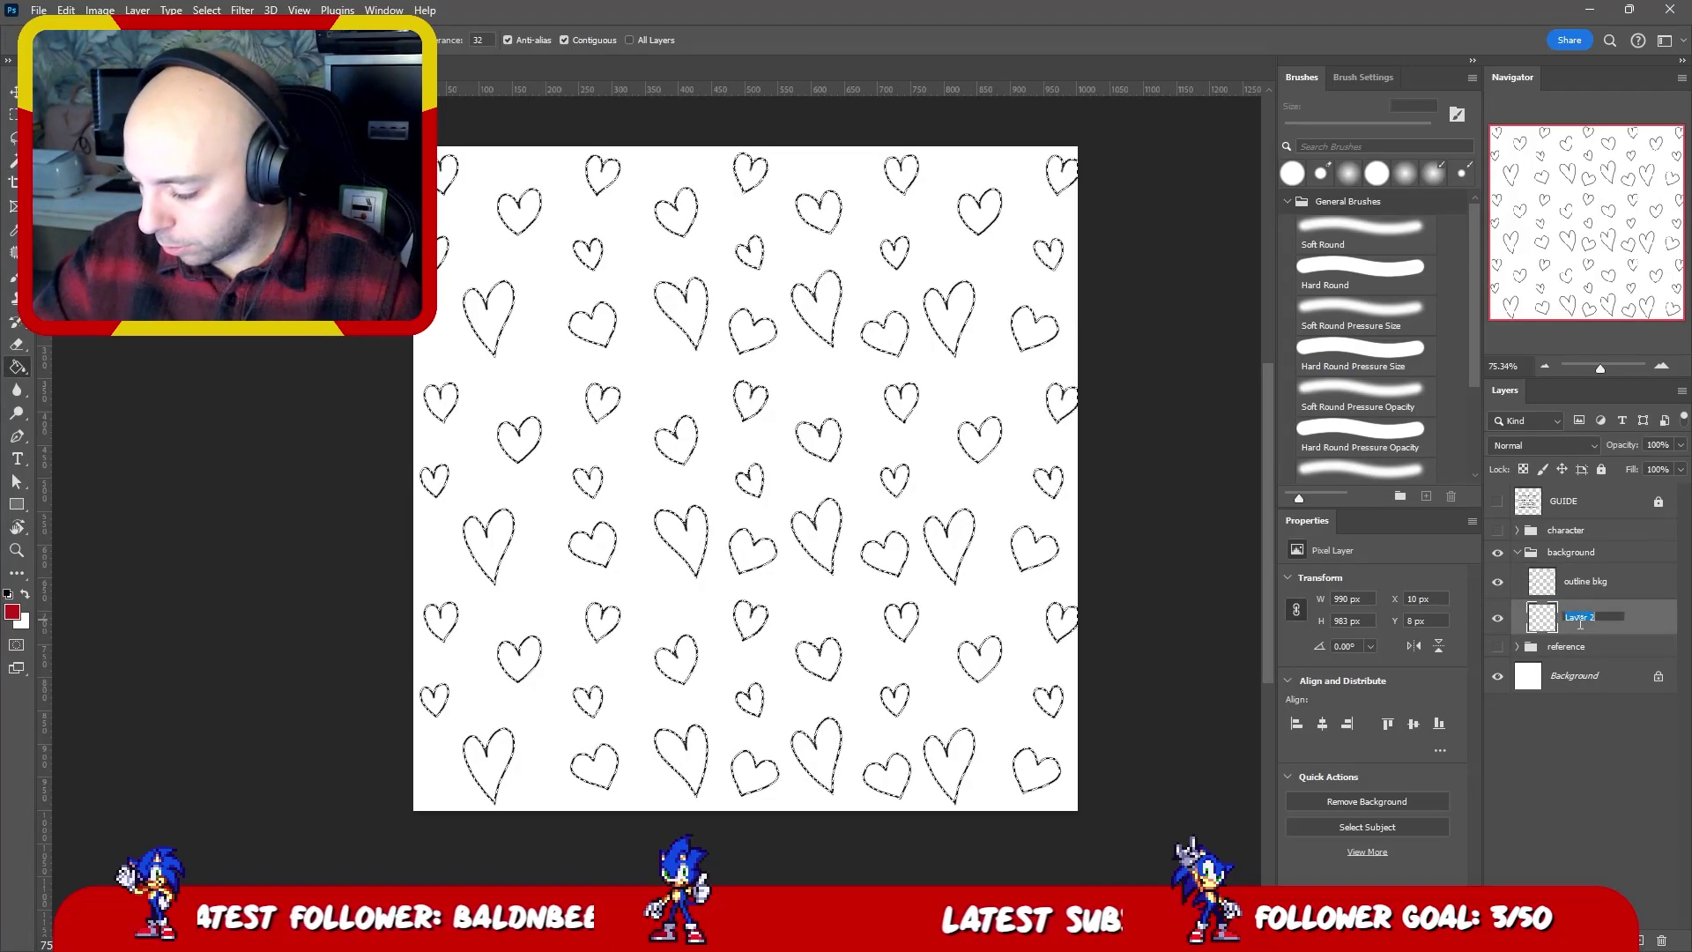
type("col")
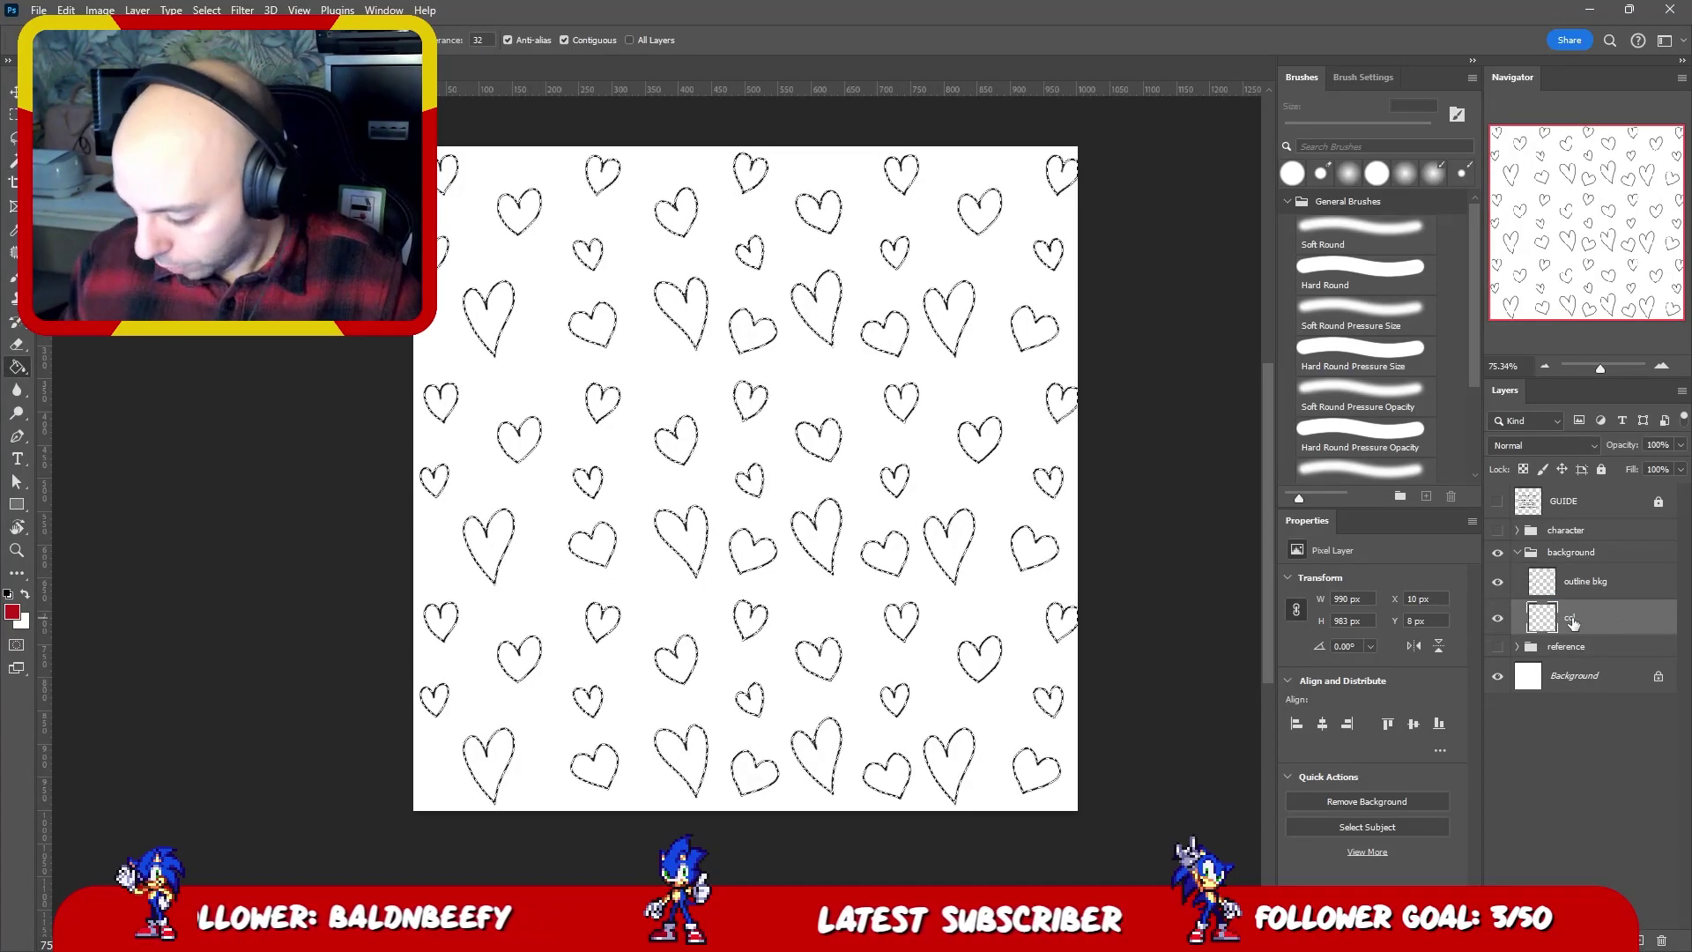
key("Return")
- Fill the selected hearts with dark red, check the fill, and hide the chicken
left_click(908, 397)
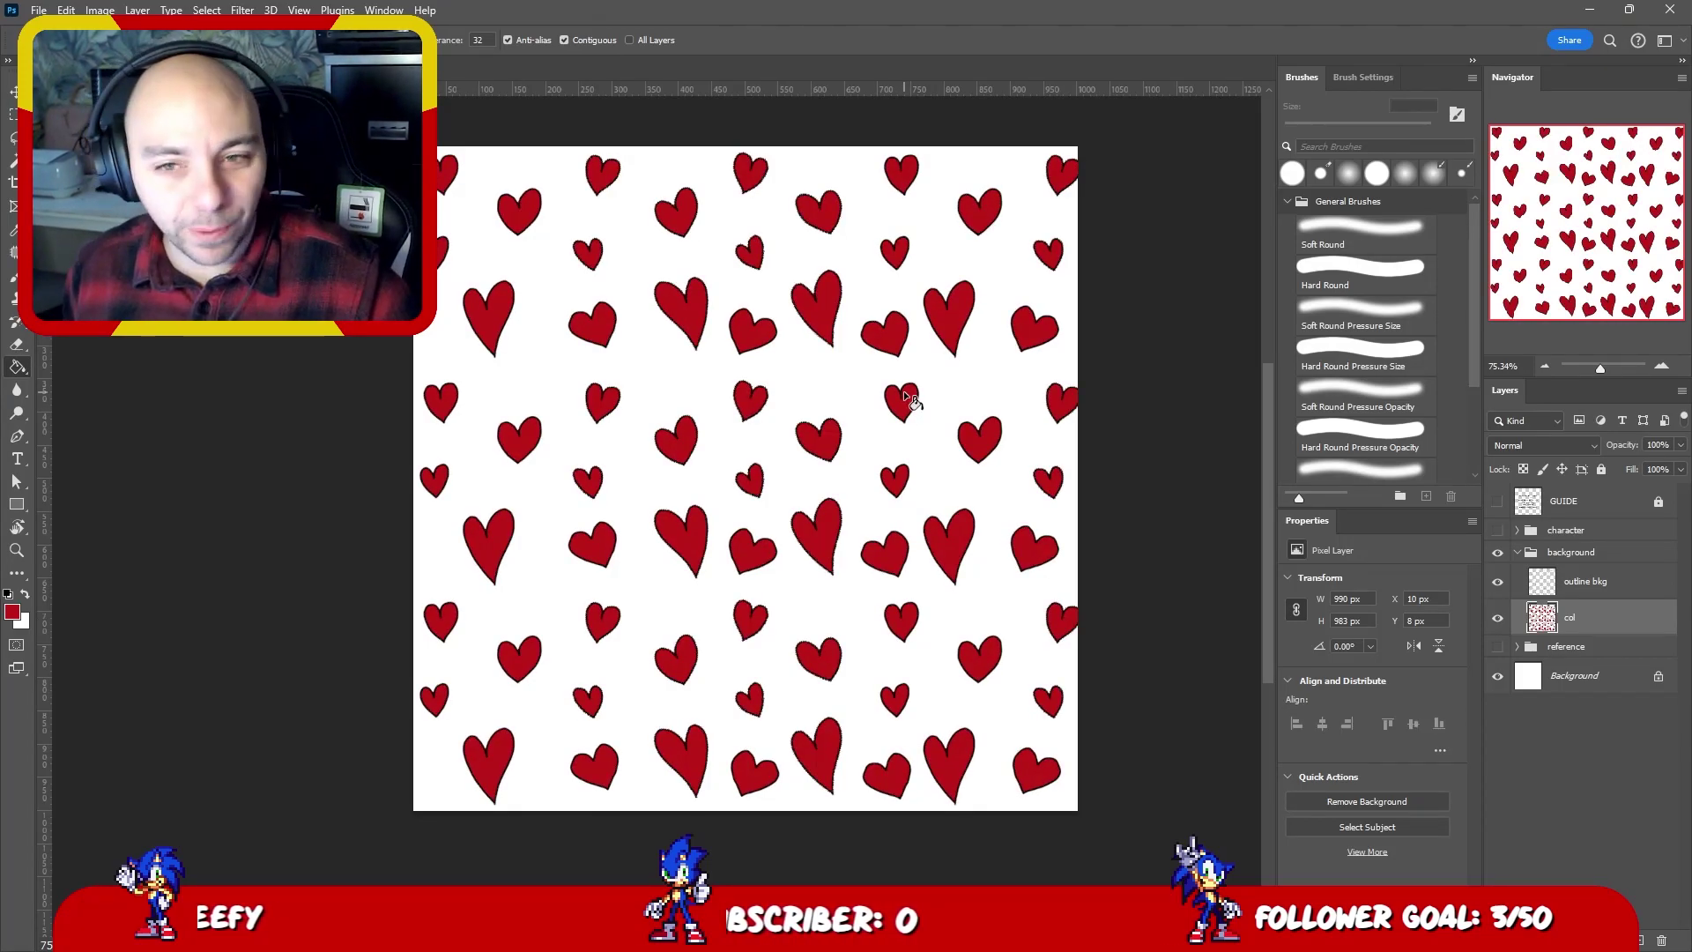
left_click(1497, 529)
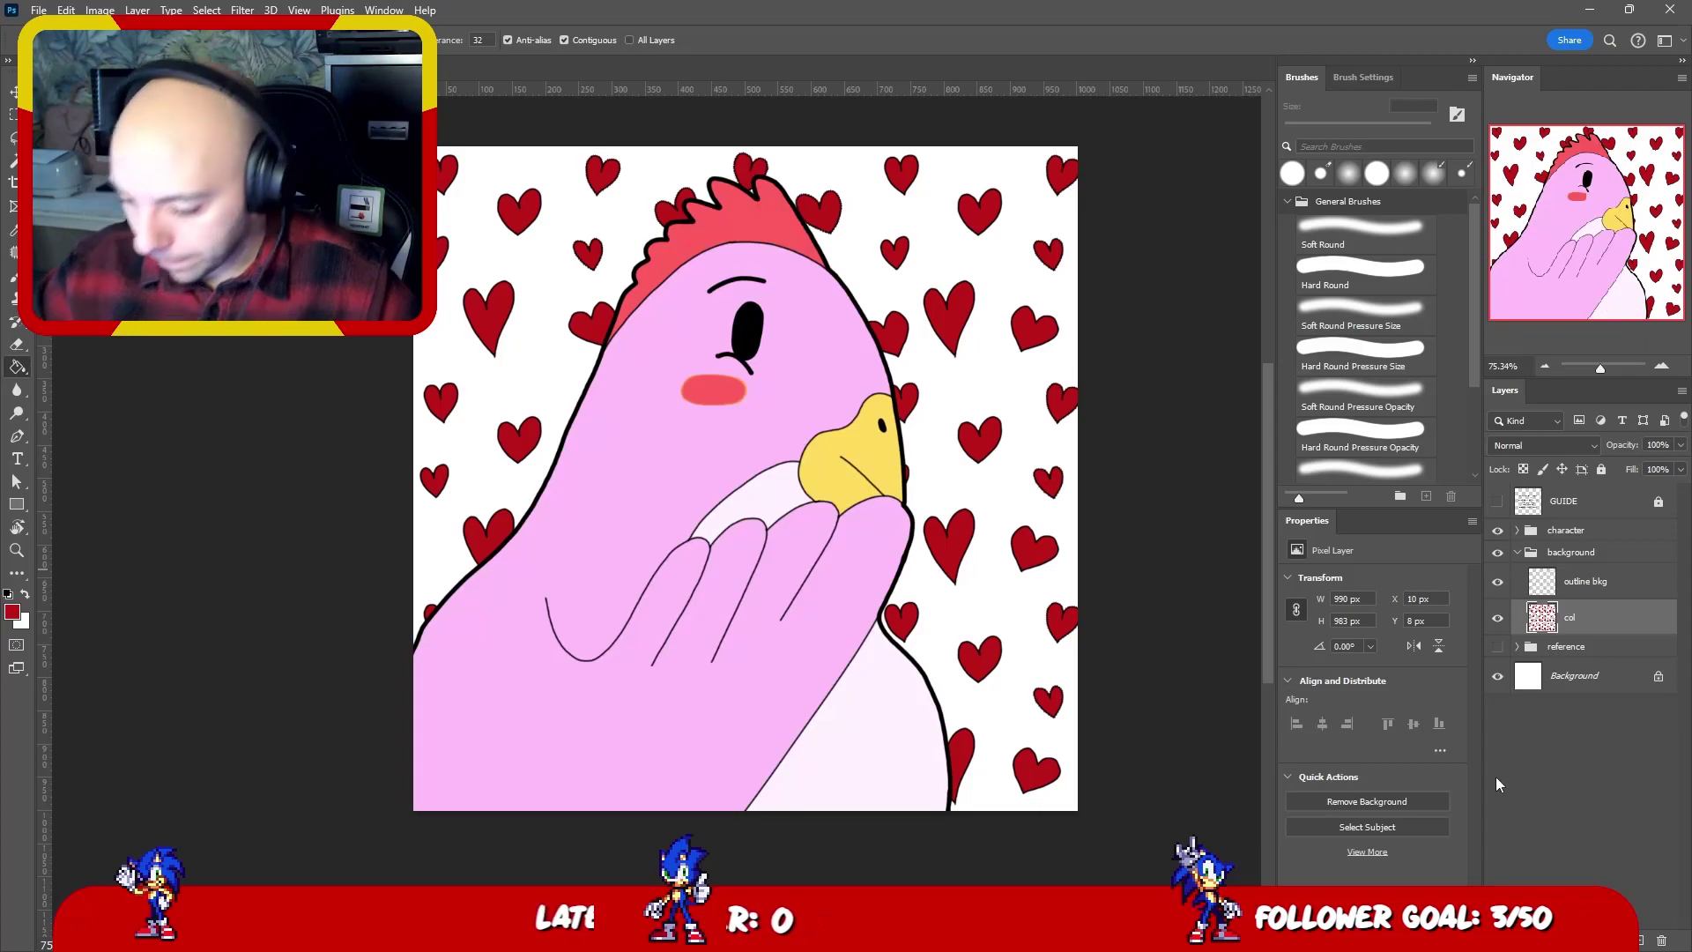
key("v")
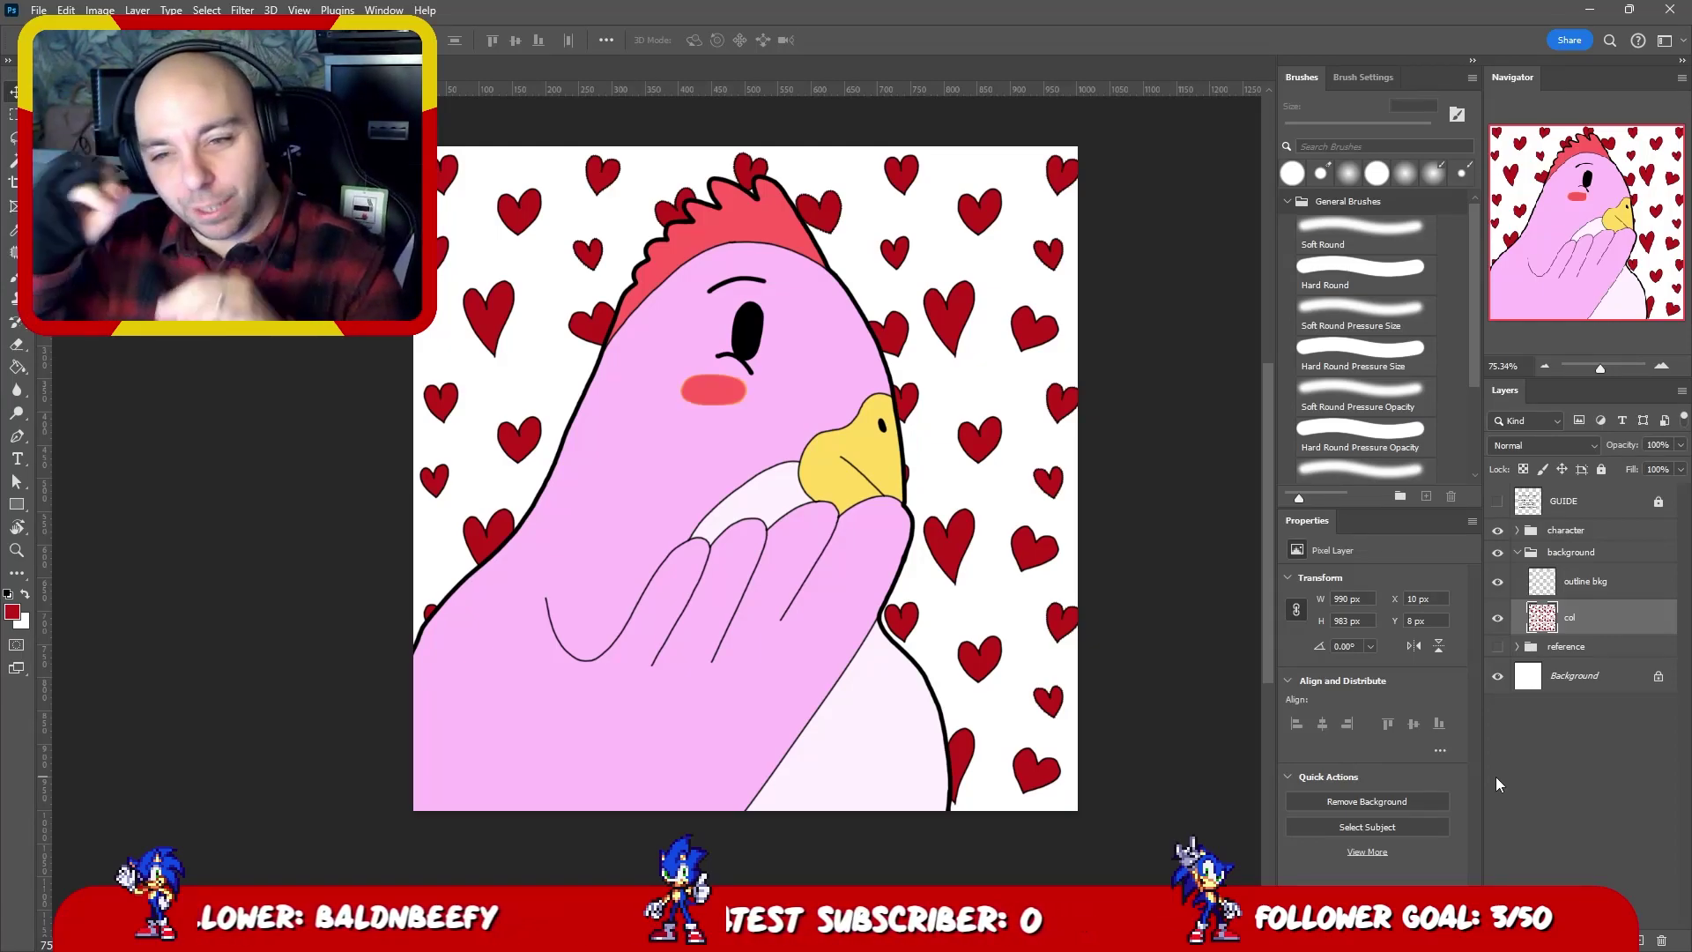
left_click(1497, 581)
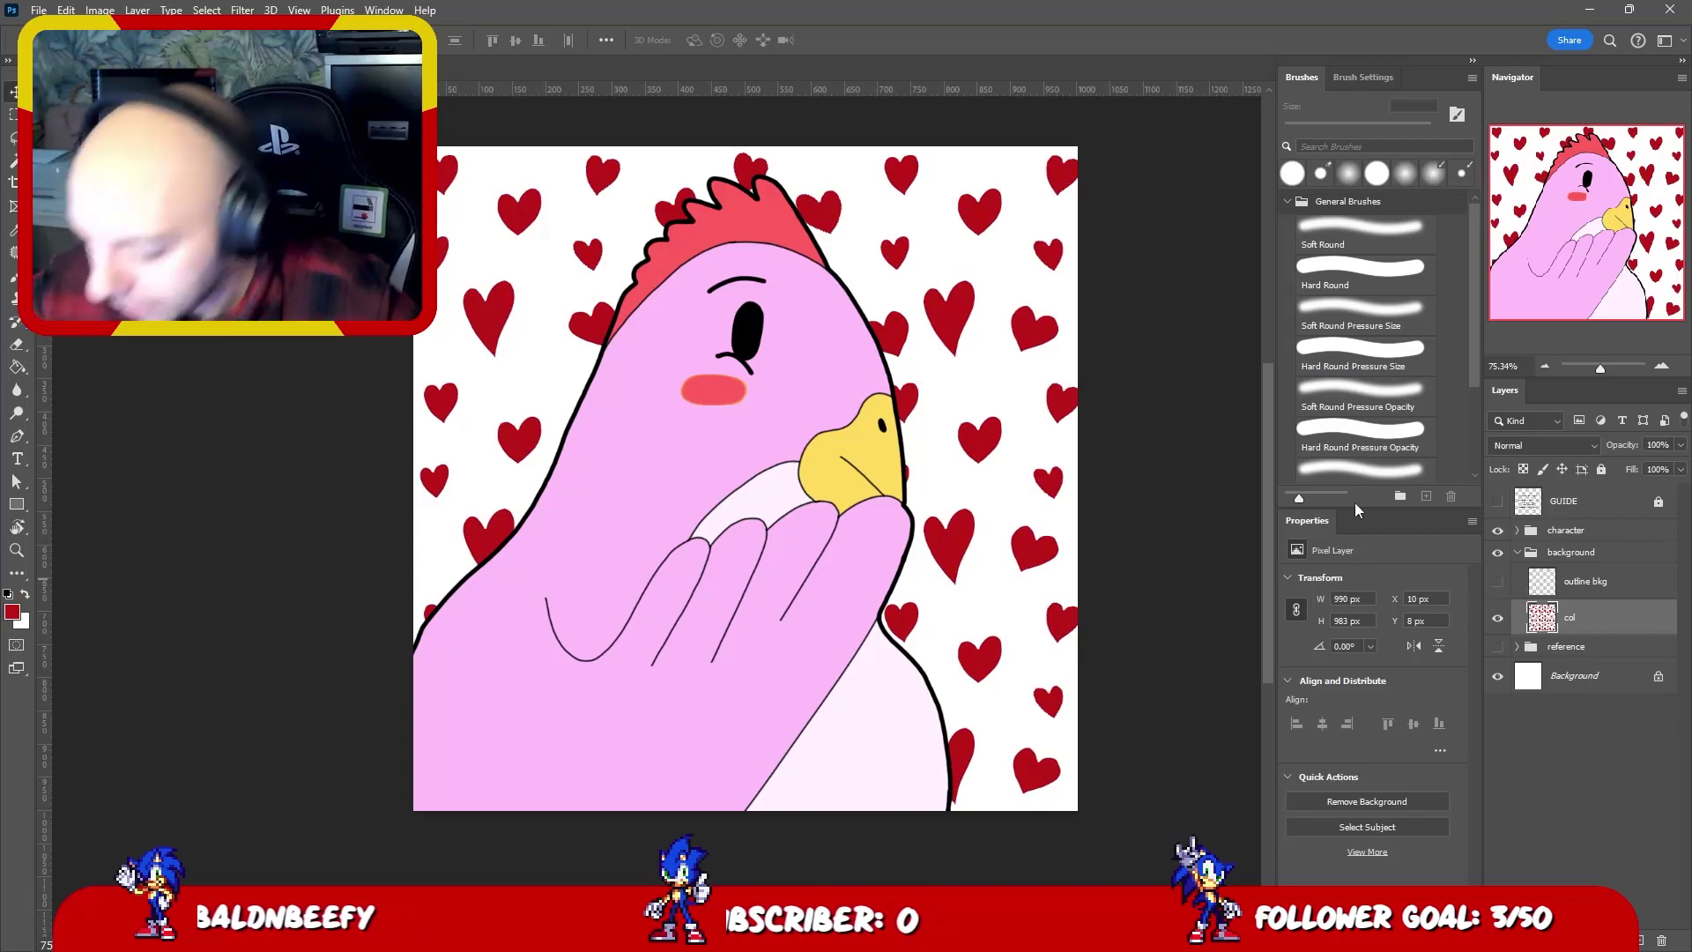
left_click(1497, 581)
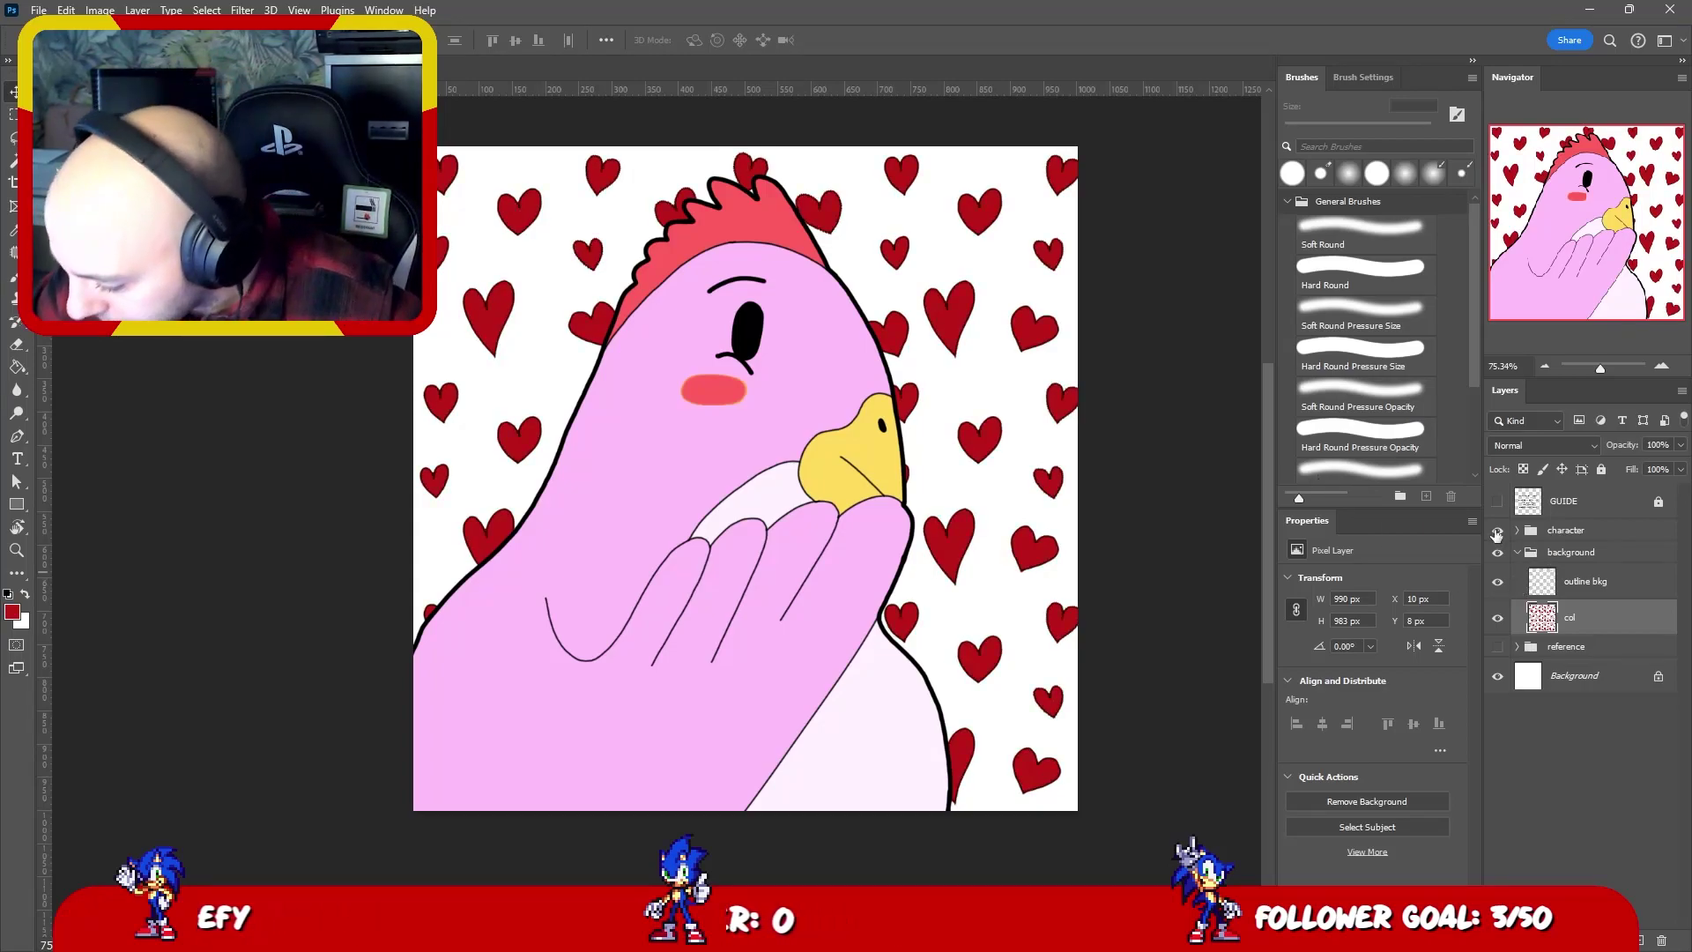
left_click(1497, 529)
- Set the foreground colour to pale pink #fad7d7
key("b")
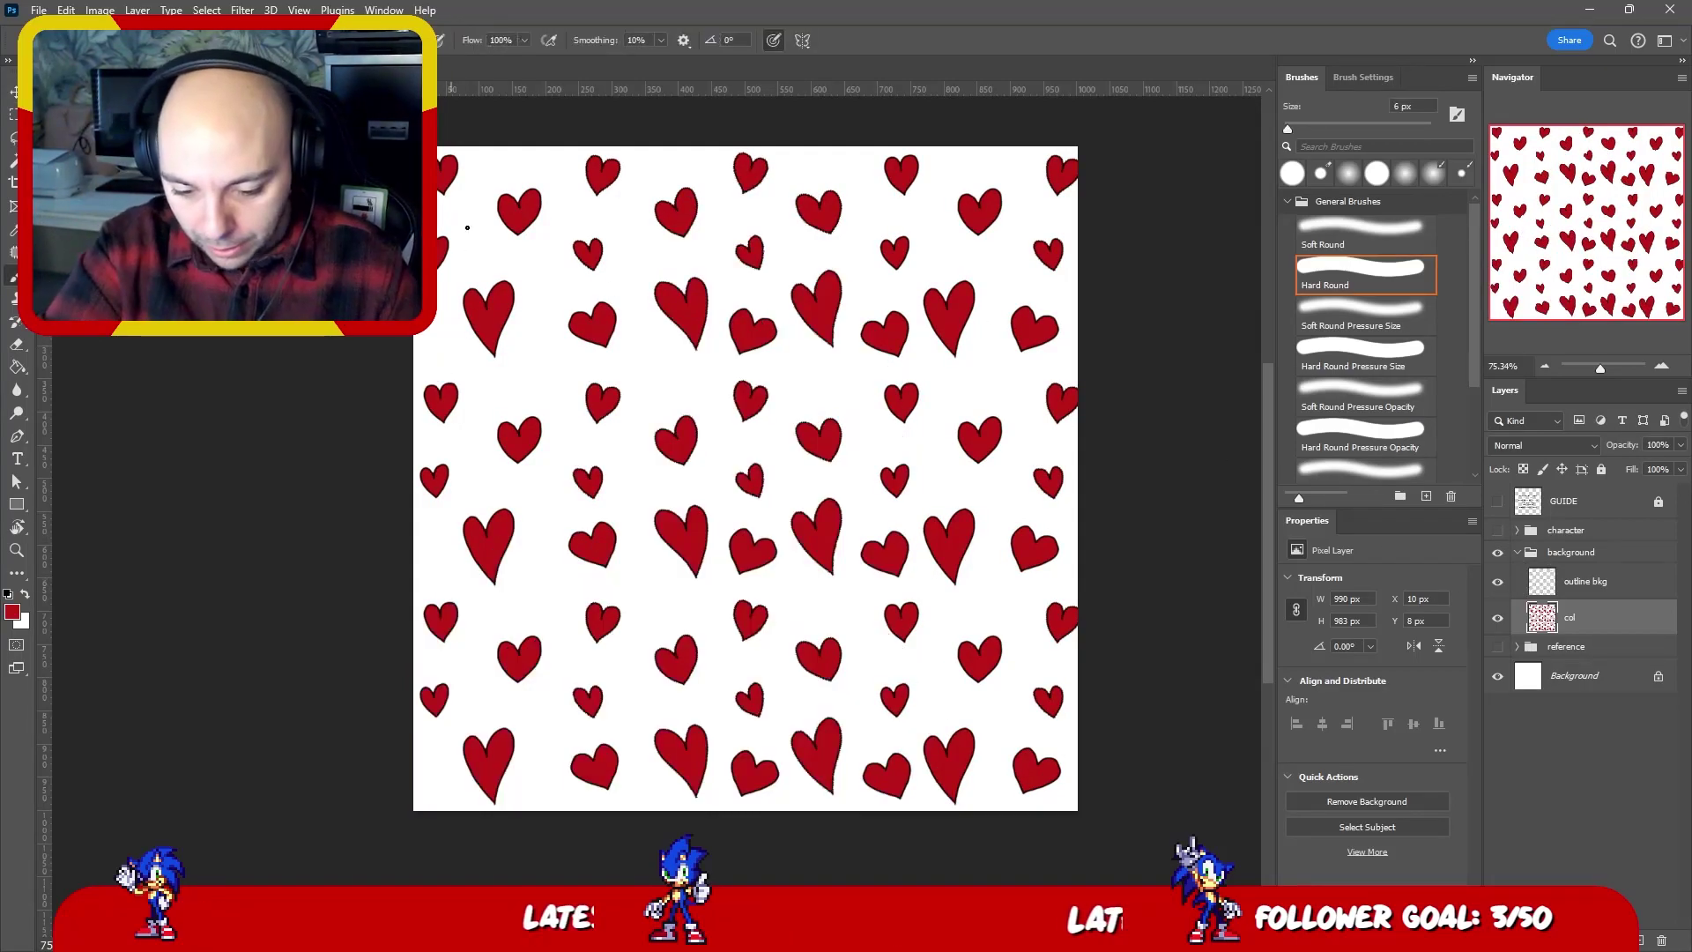
left_click(12, 611)
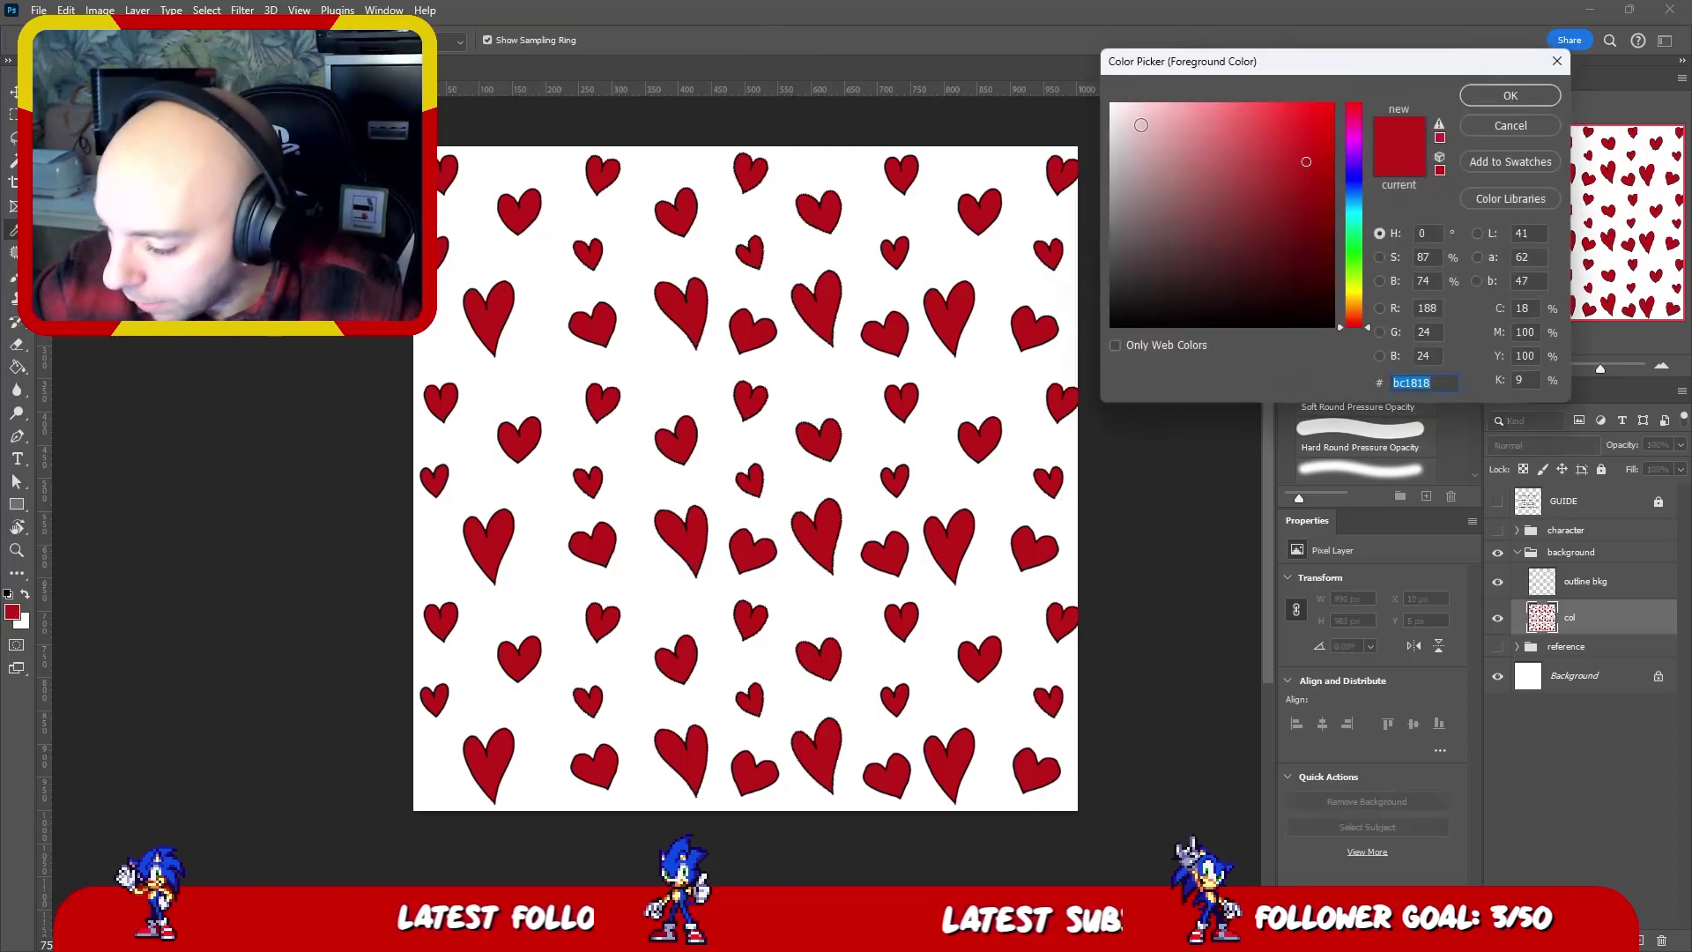
left_click(1141, 106)
left_click(1511, 95)
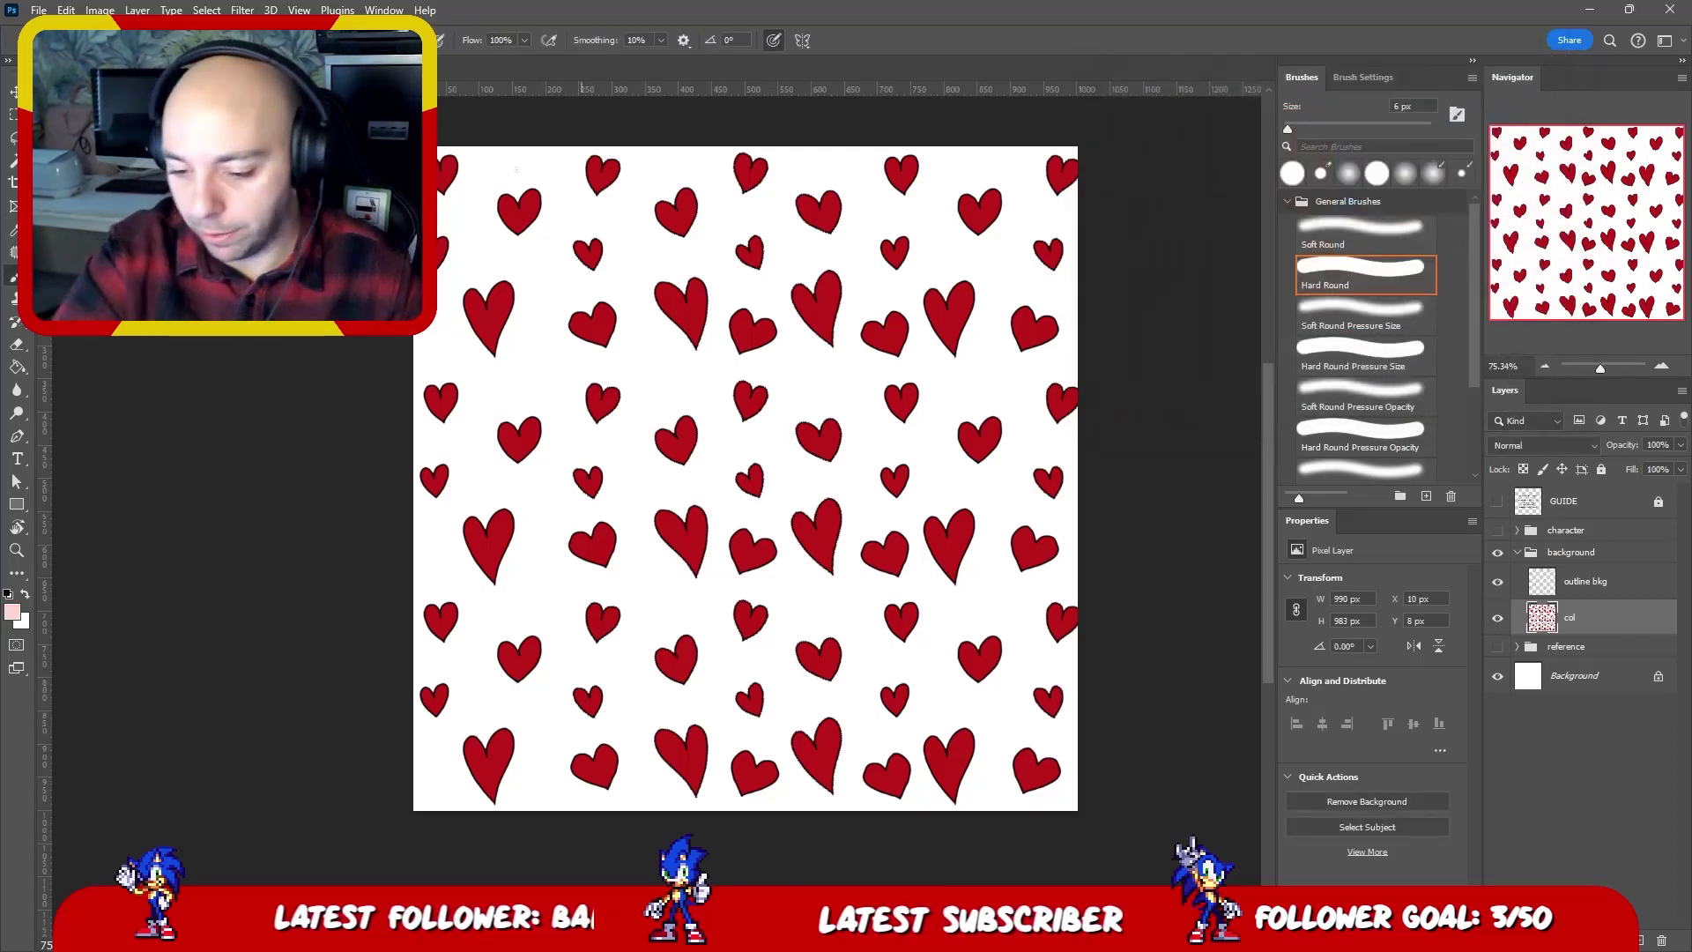
- Zoom in on the top-left hearts and set the Hard Round brush to 10 px
key("z")
left_click_drag(458, 167, 596, 168)
key("b")
scroll(581, 238, "up", 2)
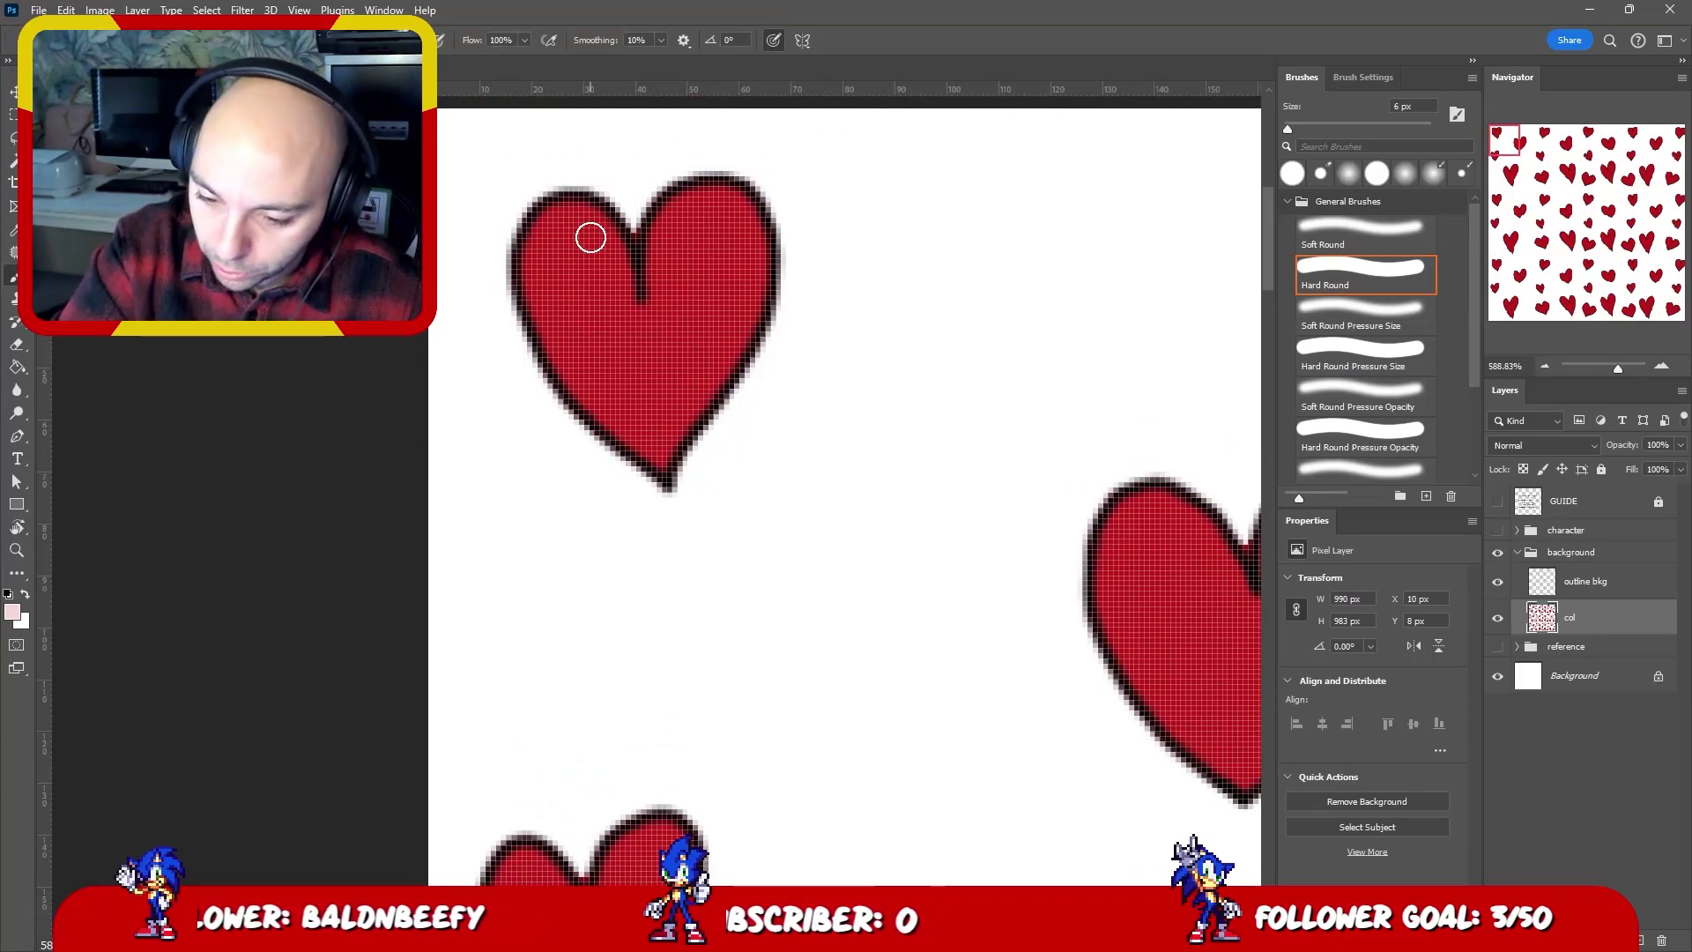
right_click(906, 261)
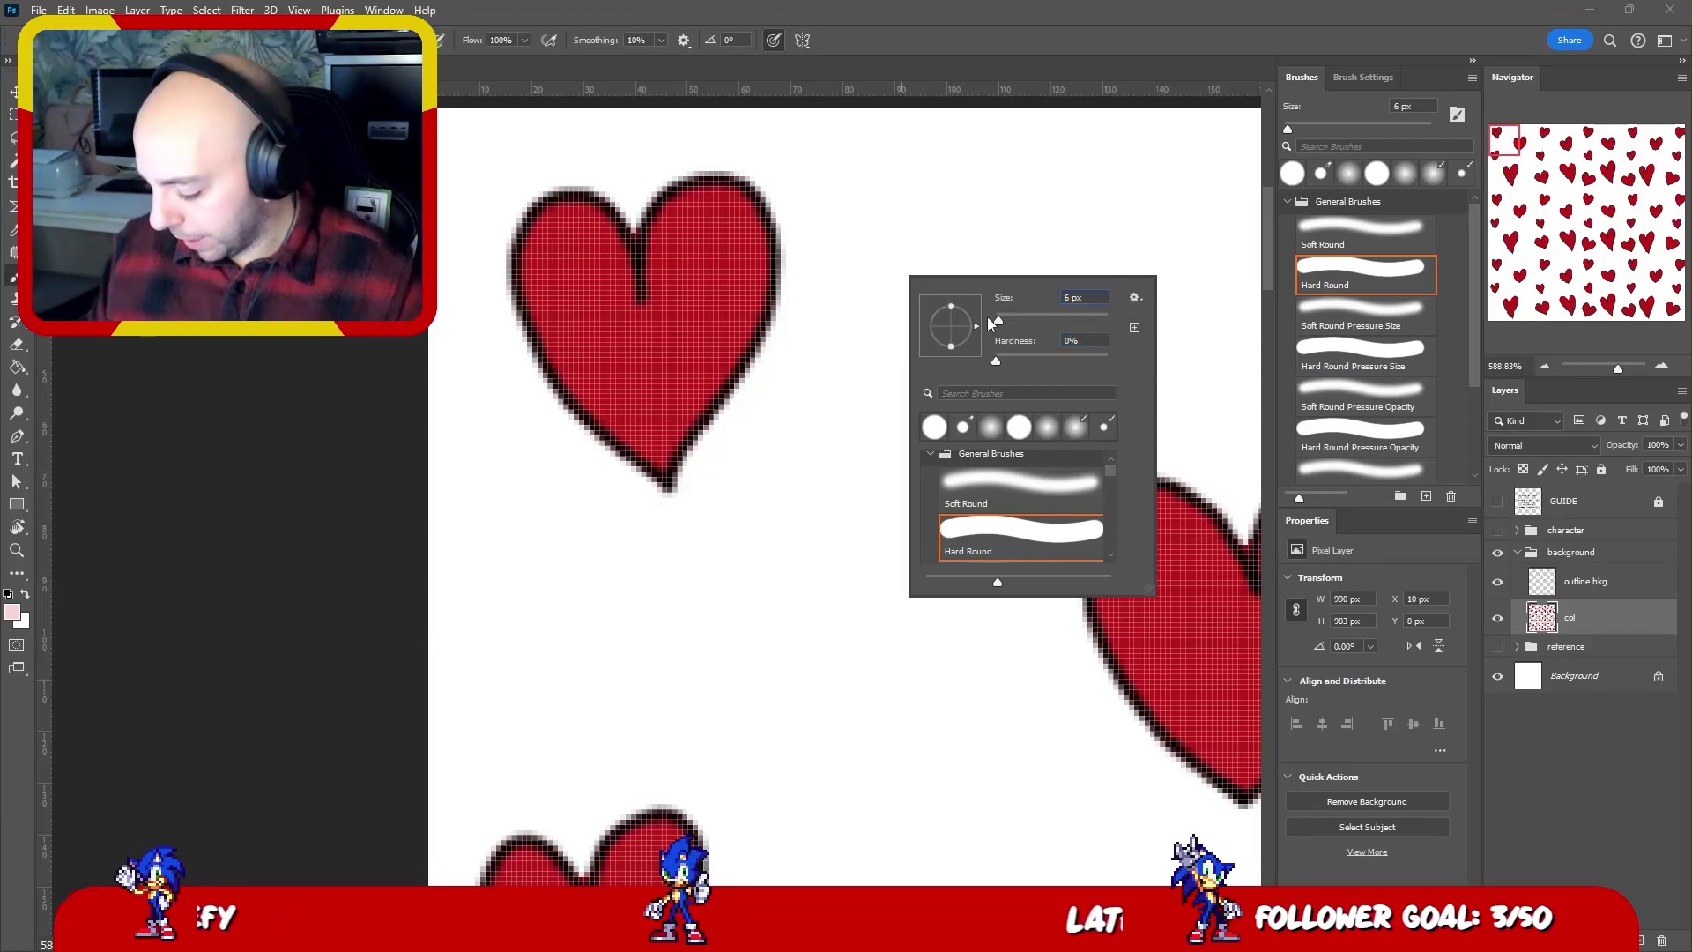
type("10")
key("Return")
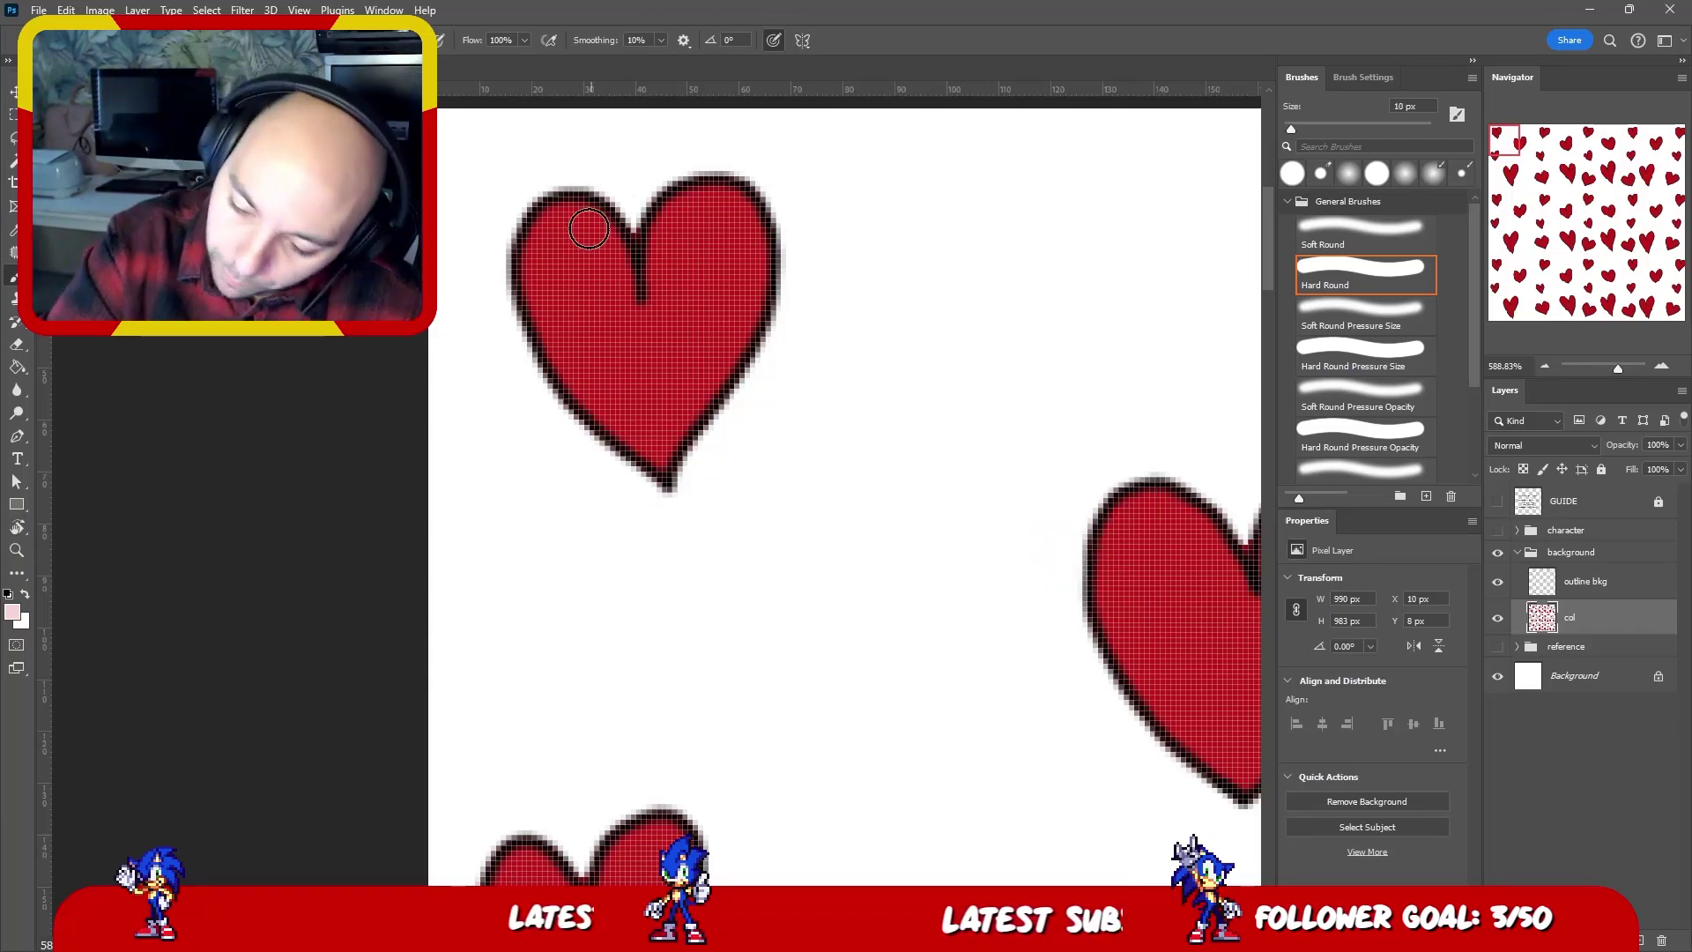
- Paint a pale highlight on the top heart's left lobe, then zoom out
left_click_drag(584, 226, 555, 267)
key("ctrl+z")
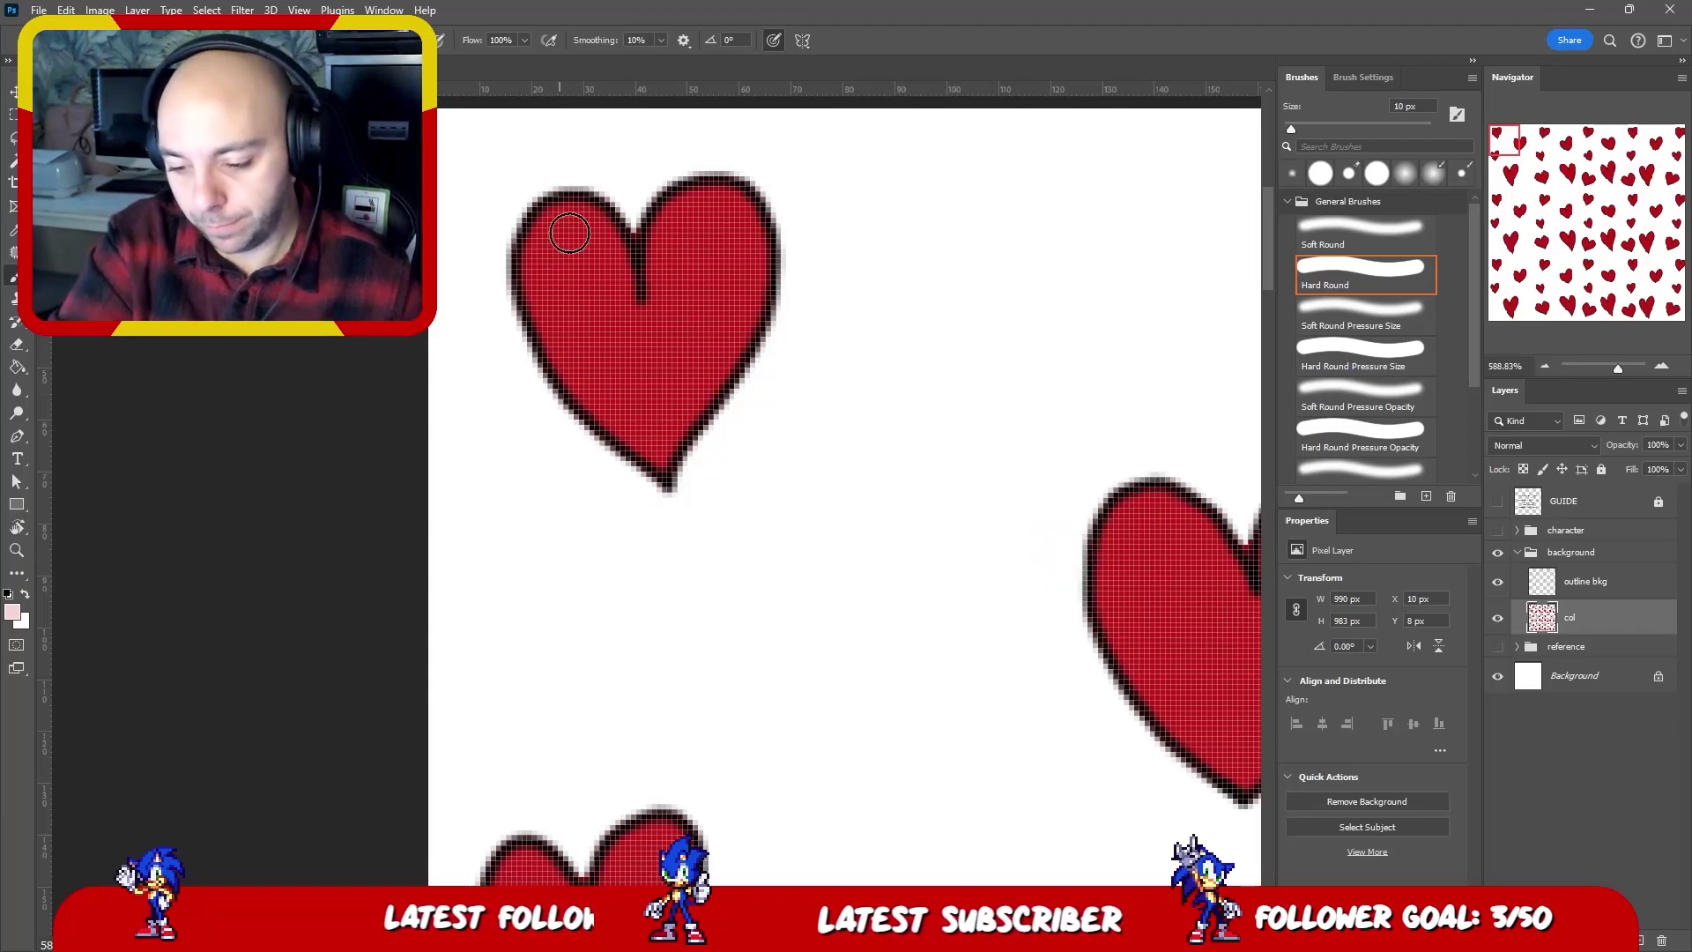
key("ctrl+shift+z")
key("z")
mouse_move(1084, 395)
left_mouse_down()
mouse_move(990, 410)
mouse_move(1066, 385)
mouse_move(861, 367)
mouse_move(963, 446)
mouse_move(880, 397)
mouse_move(867, 418)
left_mouse_up()
key("b")
- Dab pale highlights on the upper-left lobes of the first dozen hearts, repainting one small heart
left_click_drag(650, 534, 642, 539)
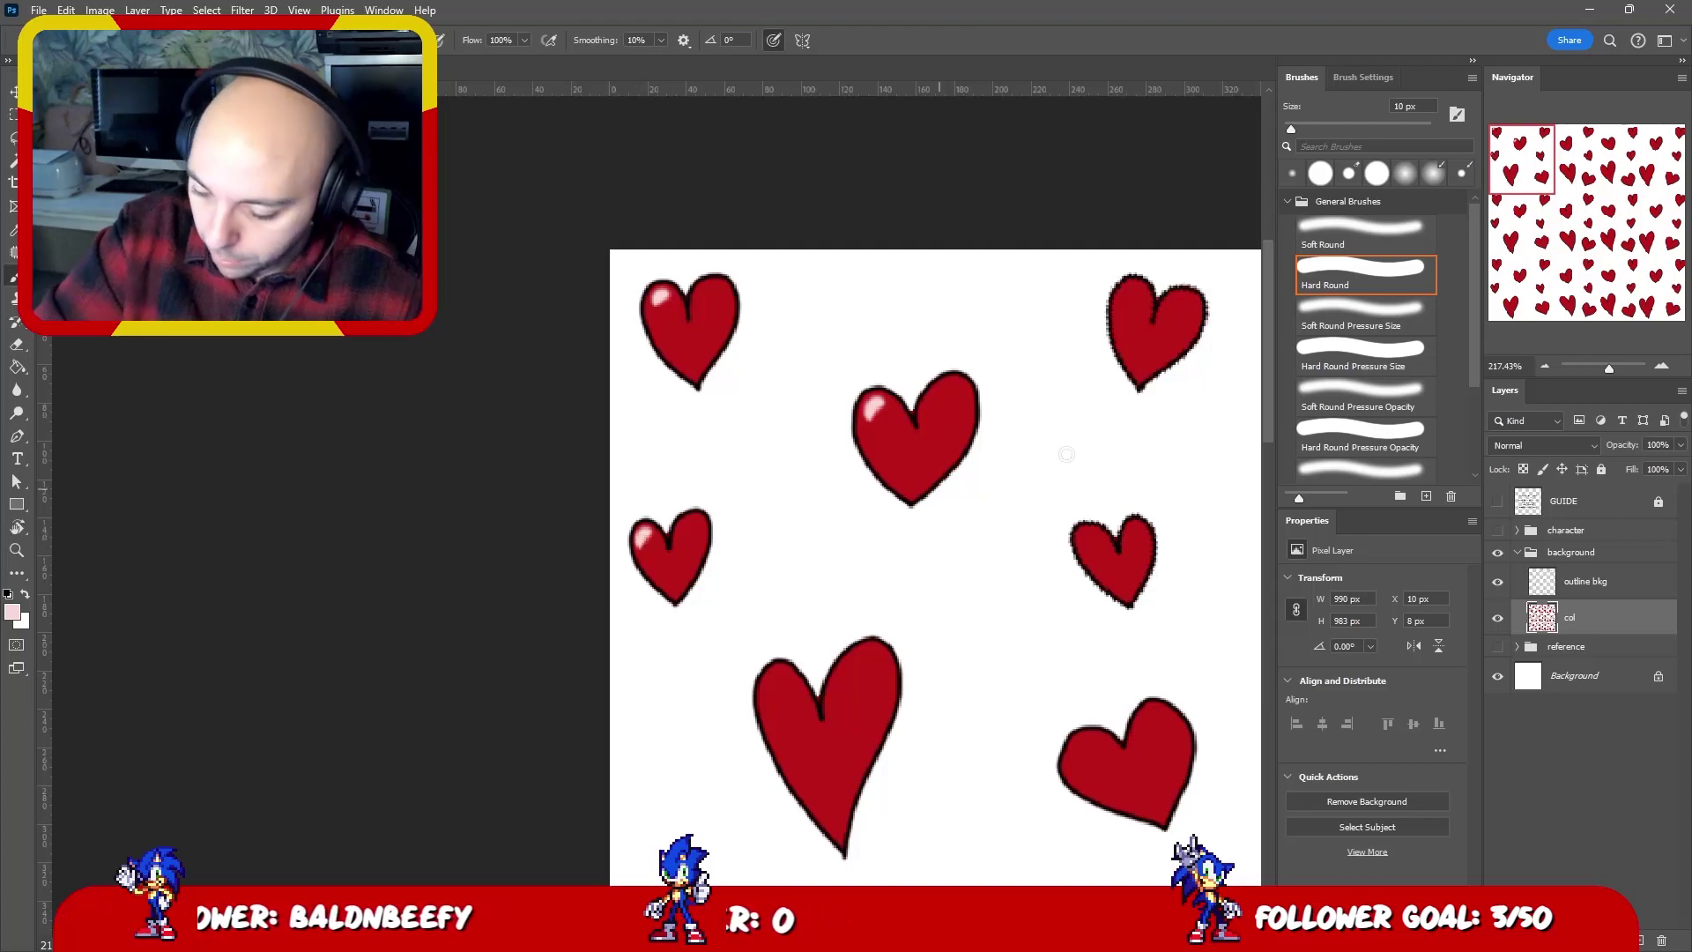
left_click_drag(1136, 289, 1129, 294)
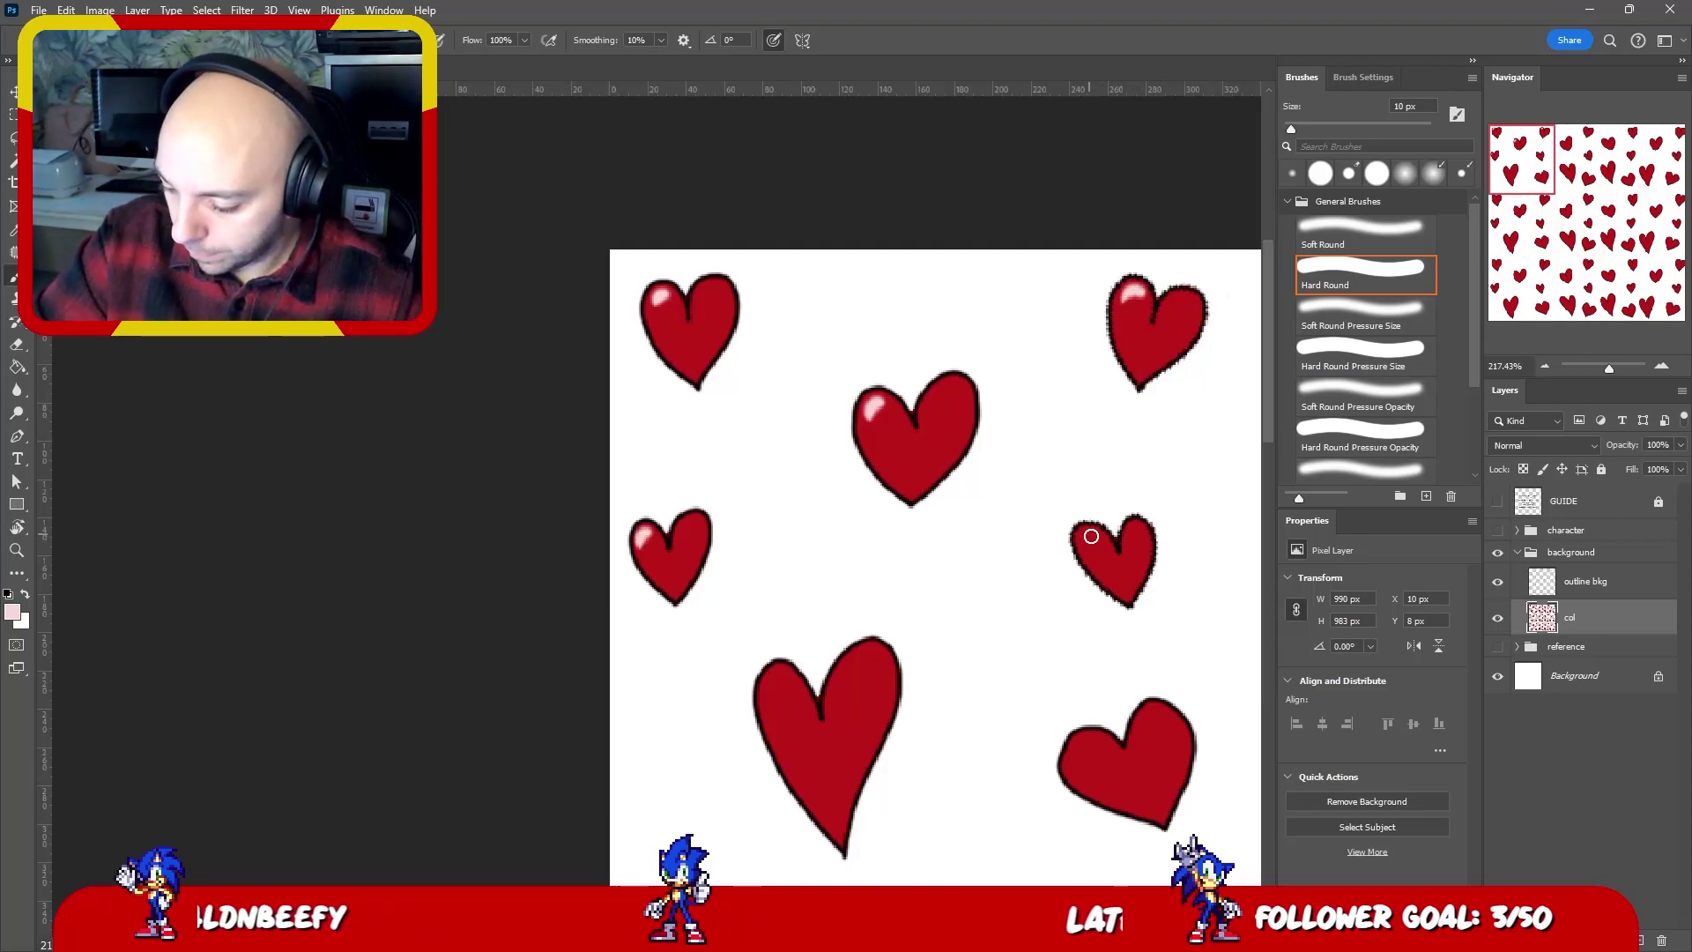
left_click_drag(1091, 536, 1082, 540)
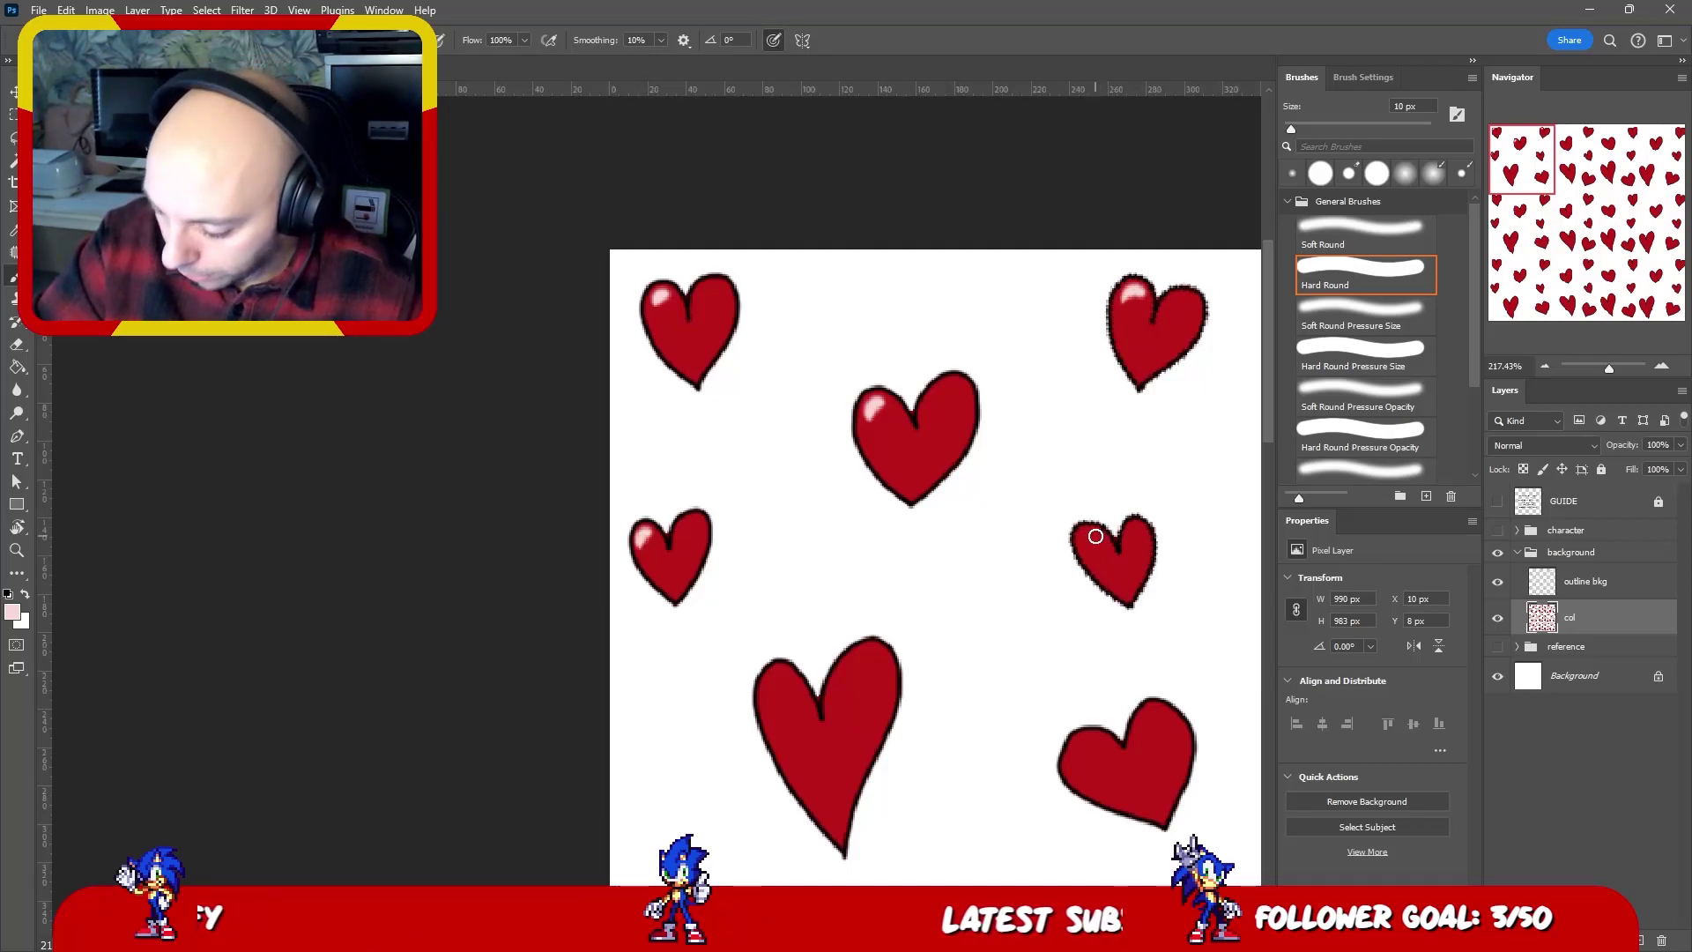
left_click_drag(783, 683, 771, 700)
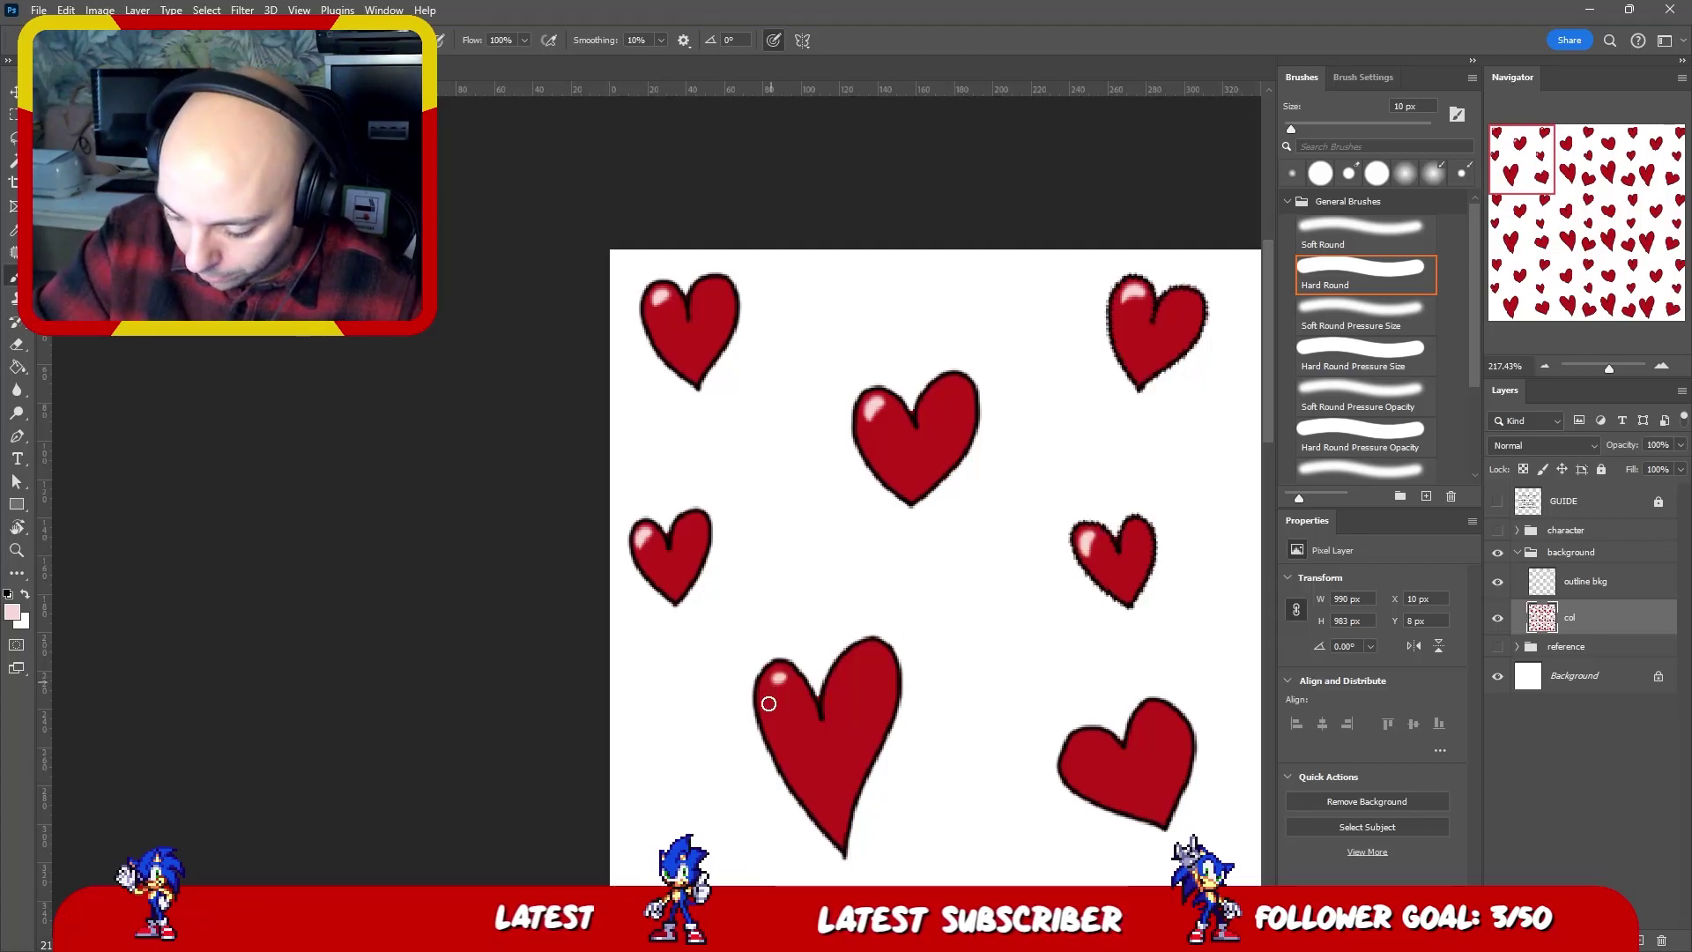
left_click_drag(1082, 598, 884, 408)
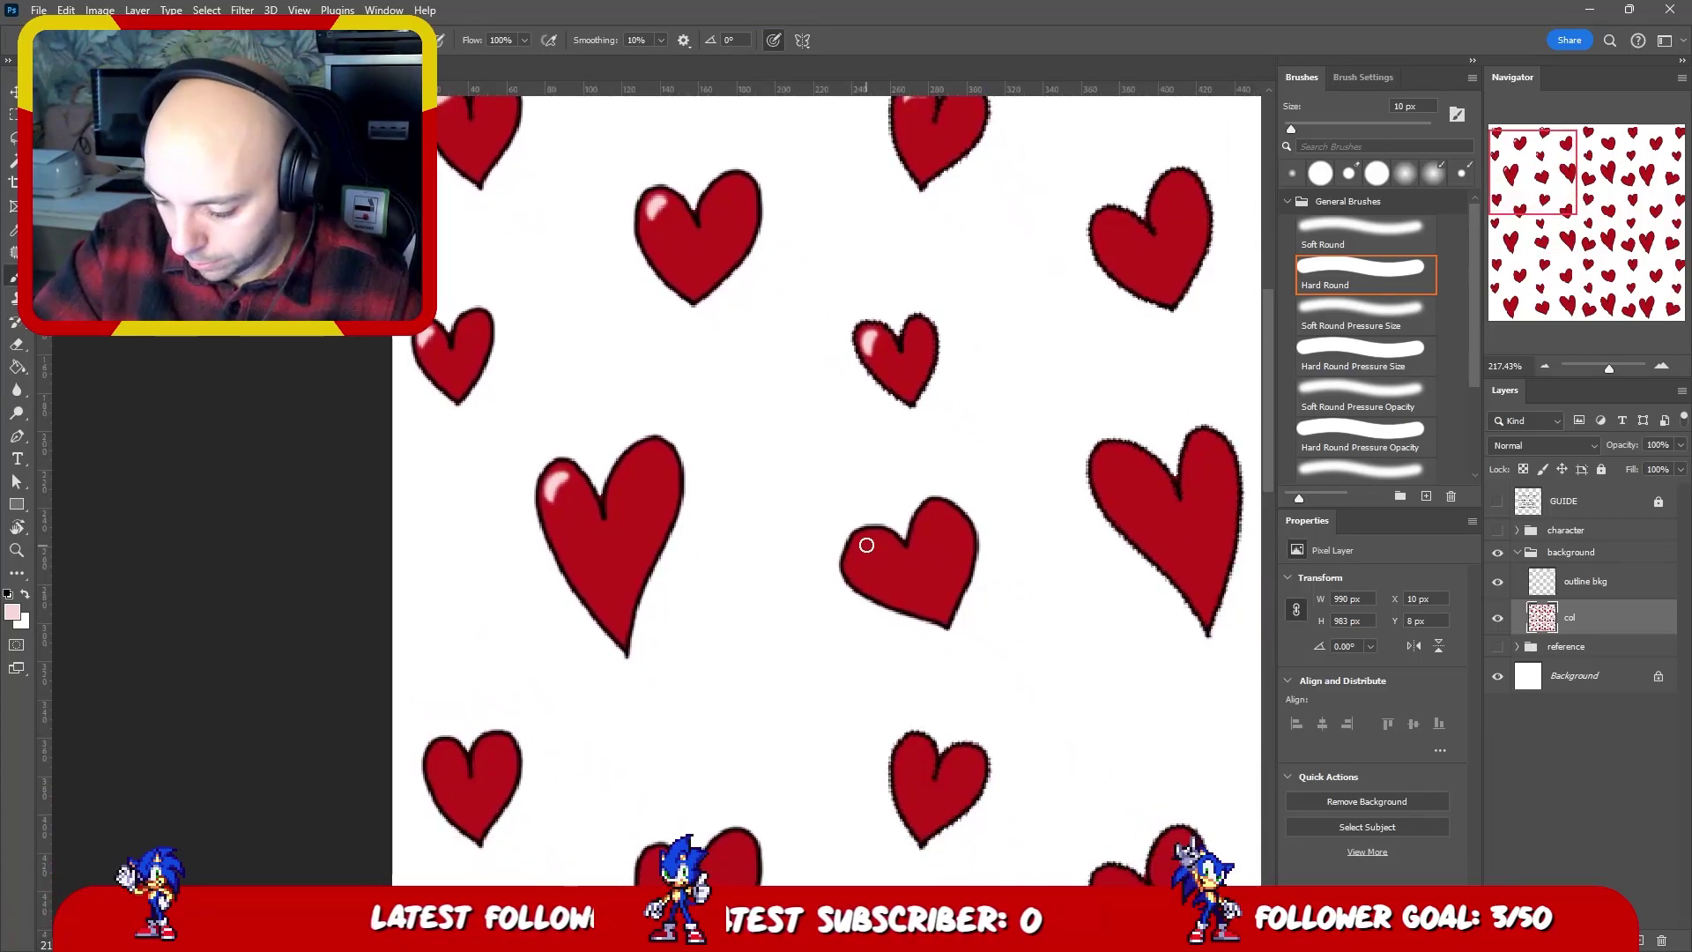
left_click_drag(863, 544, 858, 569)
left_click_drag(1102, 226, 1109, 249)
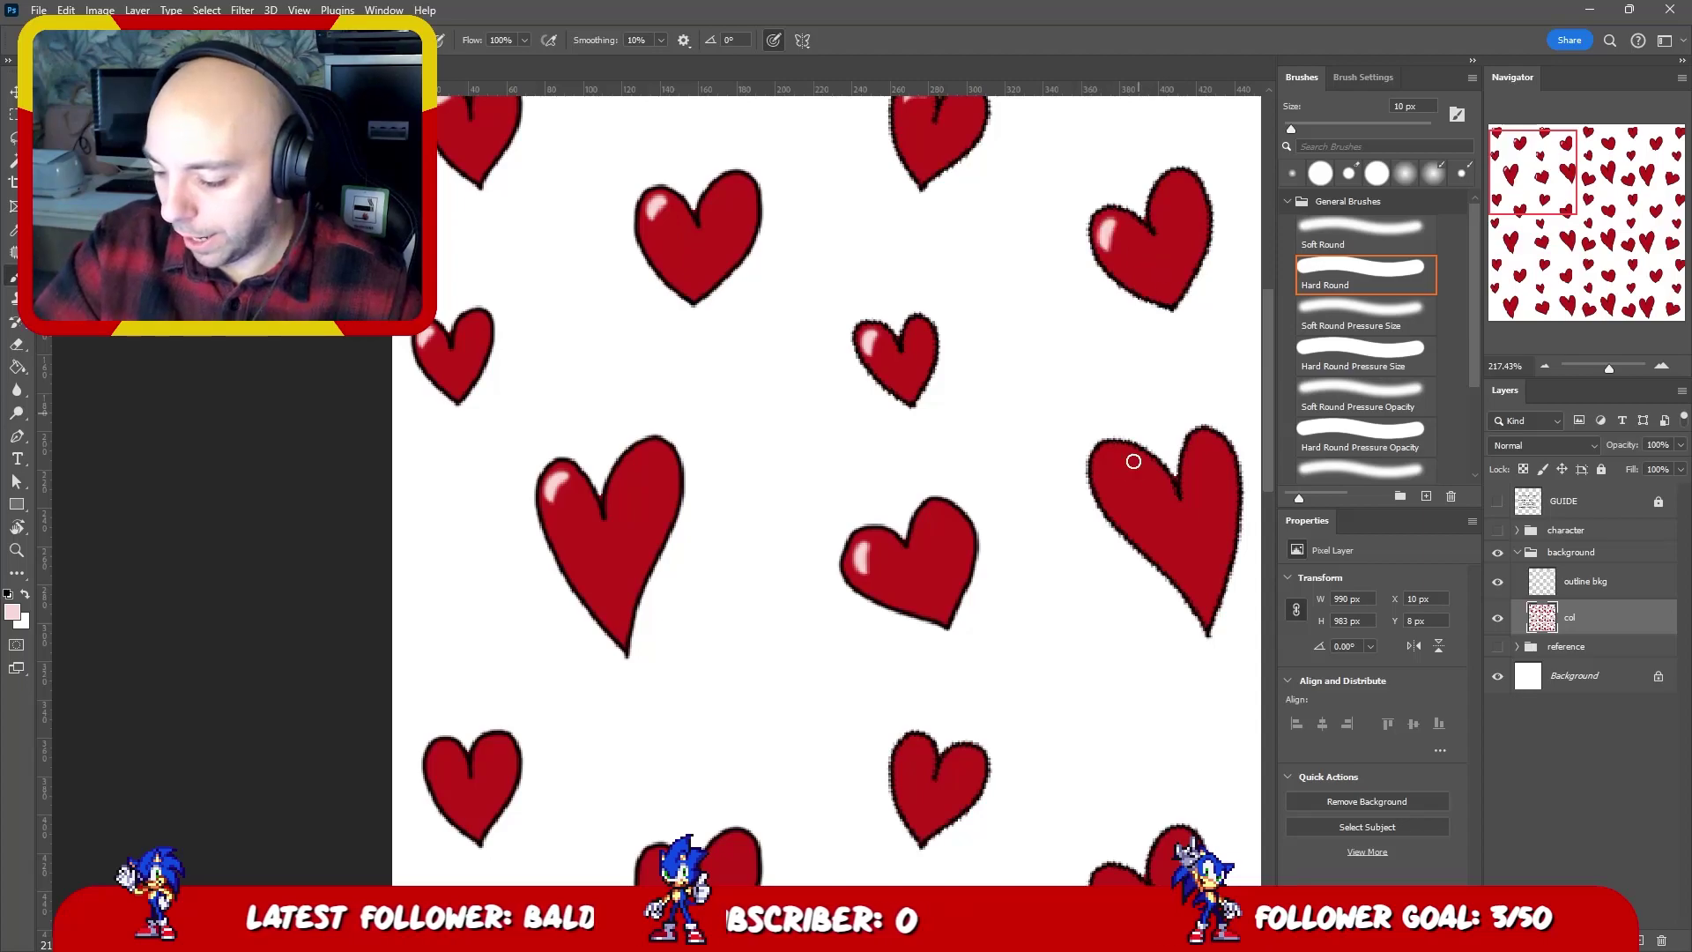
left_click_drag(1118, 456, 1113, 480)
left_click_drag(1041, 381, 655, 538)
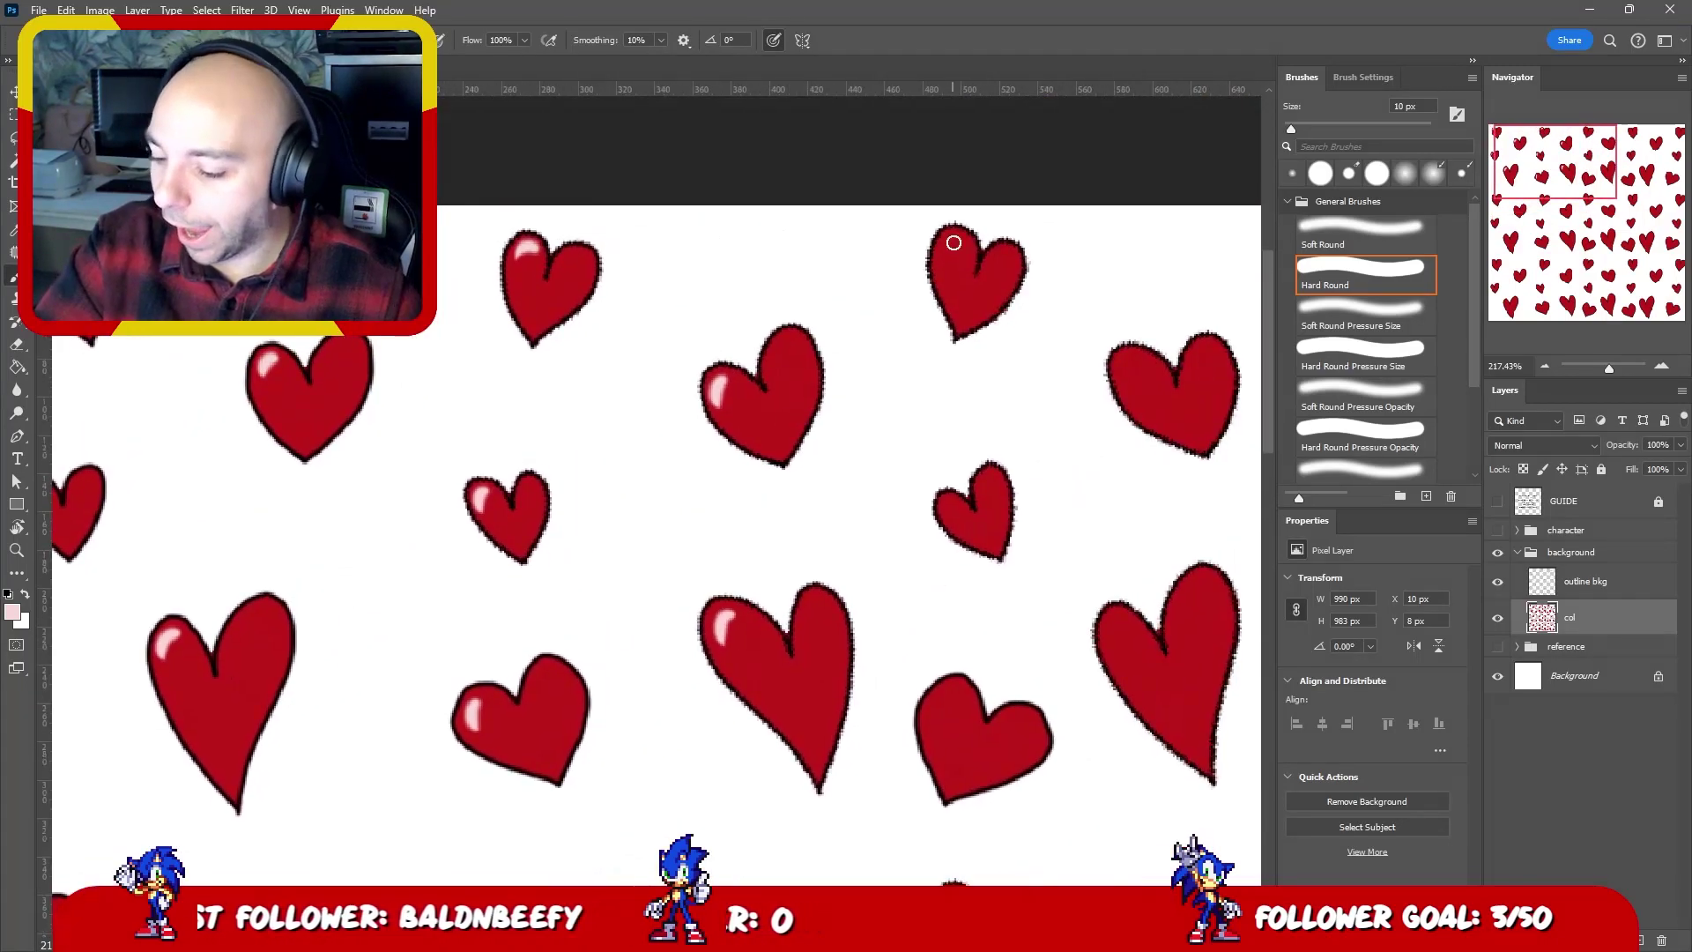
left_click_drag(953, 242, 947, 262)
left_click_drag(1124, 364, 1126, 379)
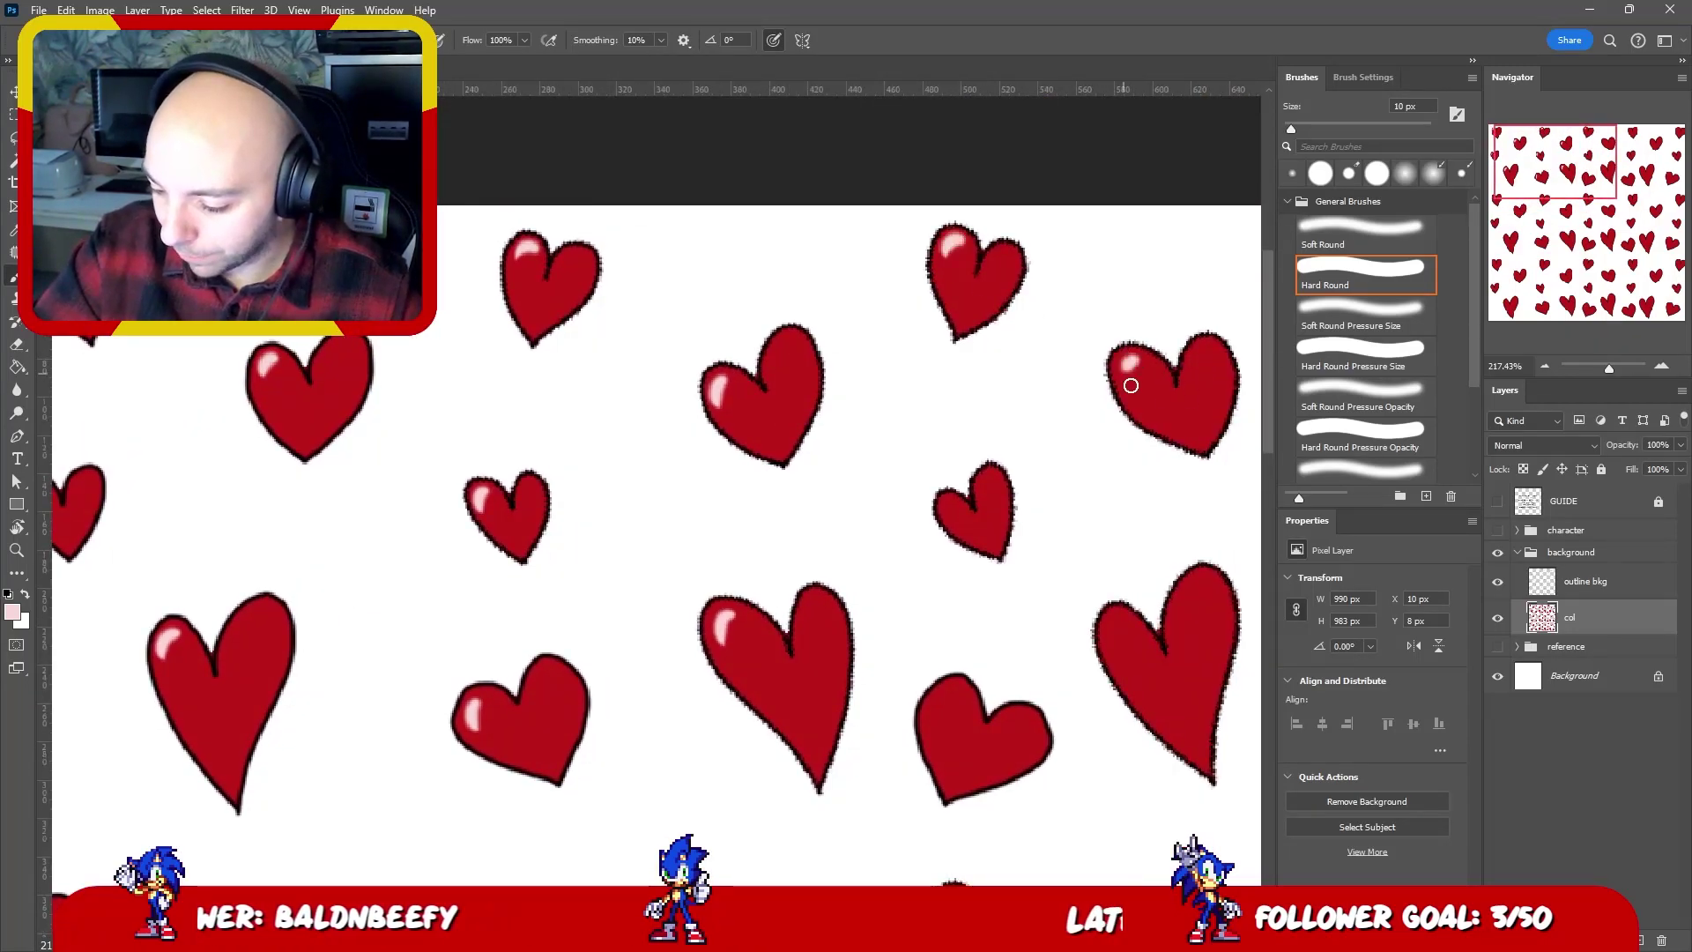
left_click_drag(953, 499, 945, 520)
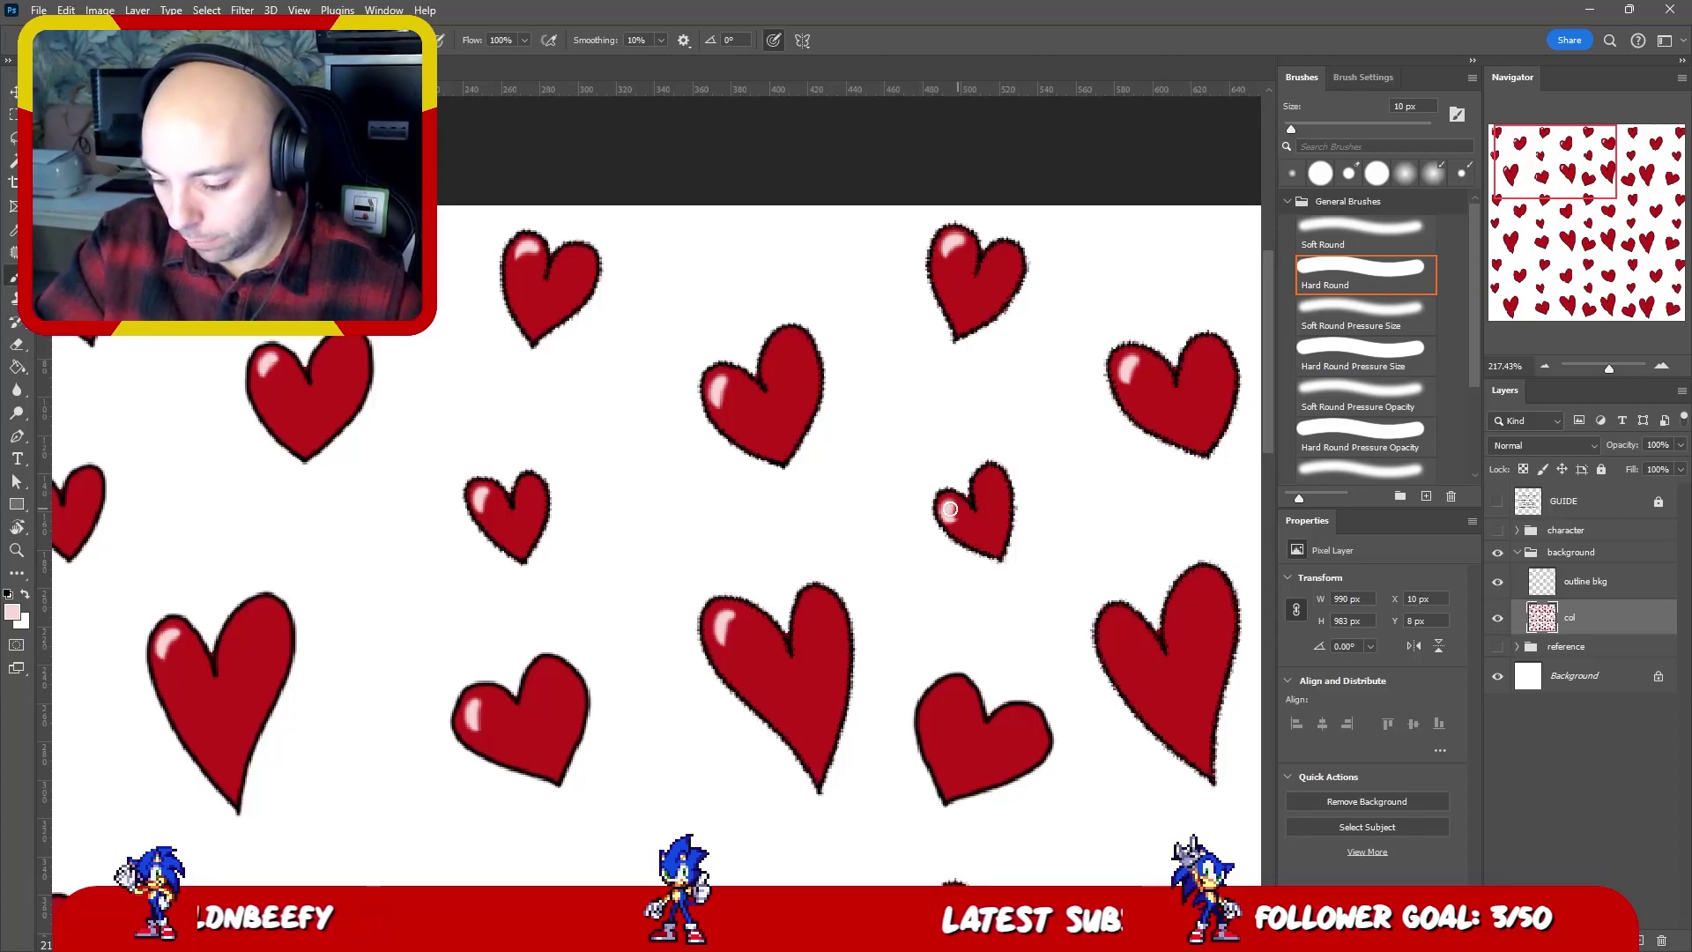
key("ctrl+z")
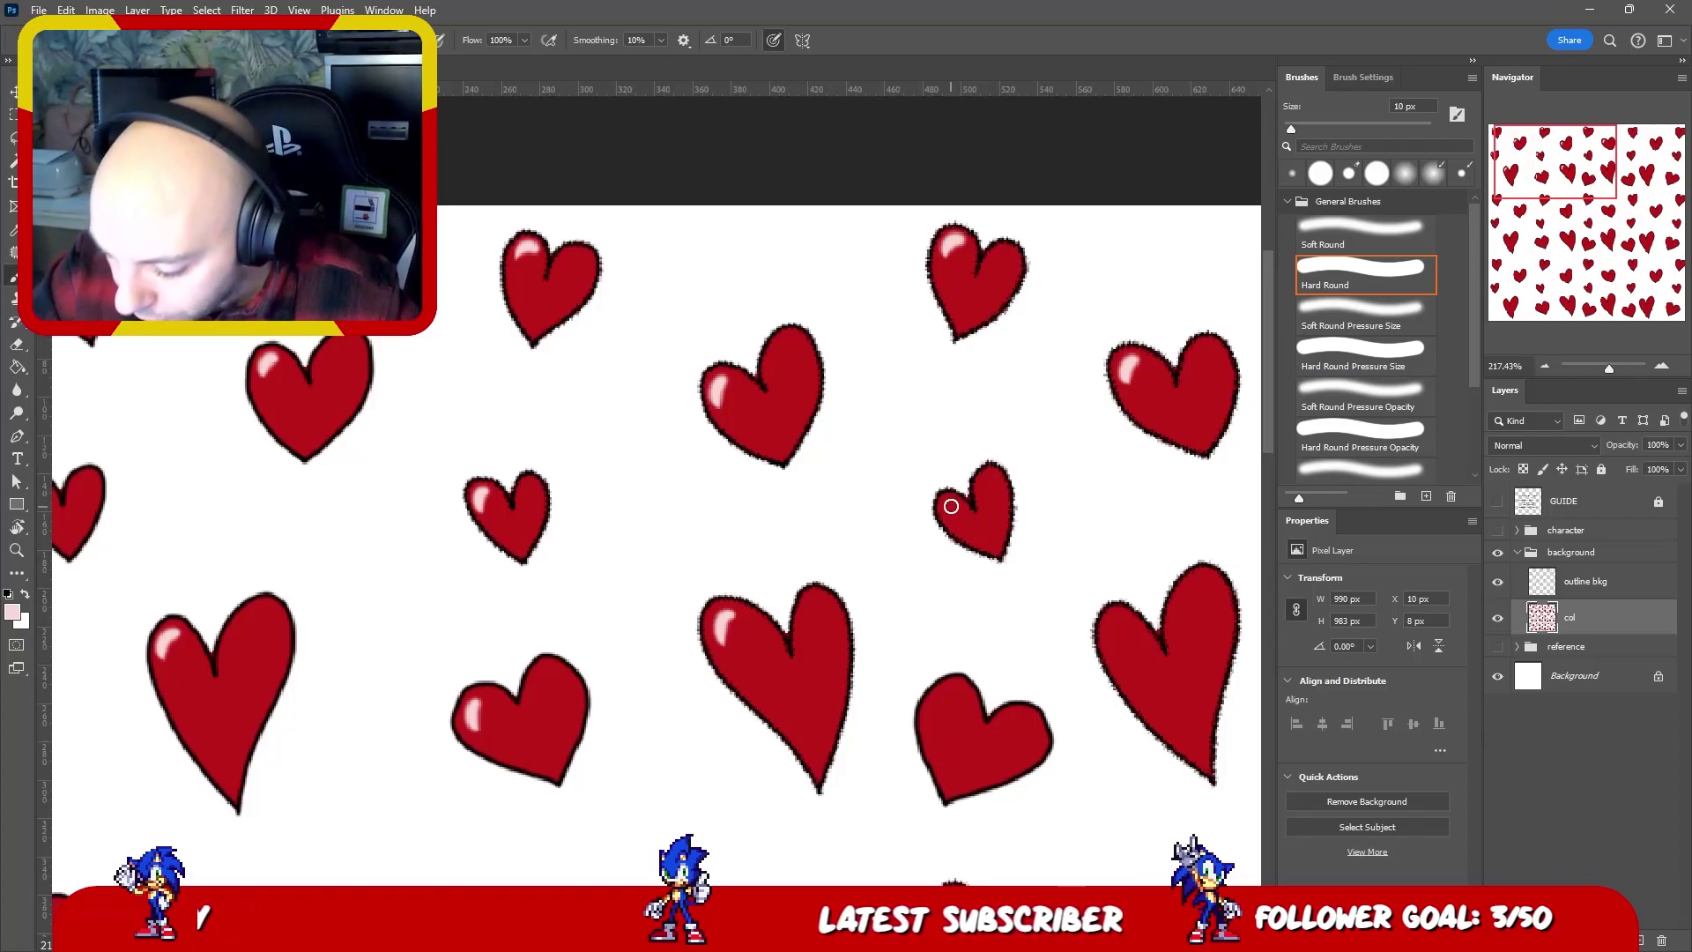
left_click_drag(951, 500, 945, 525)
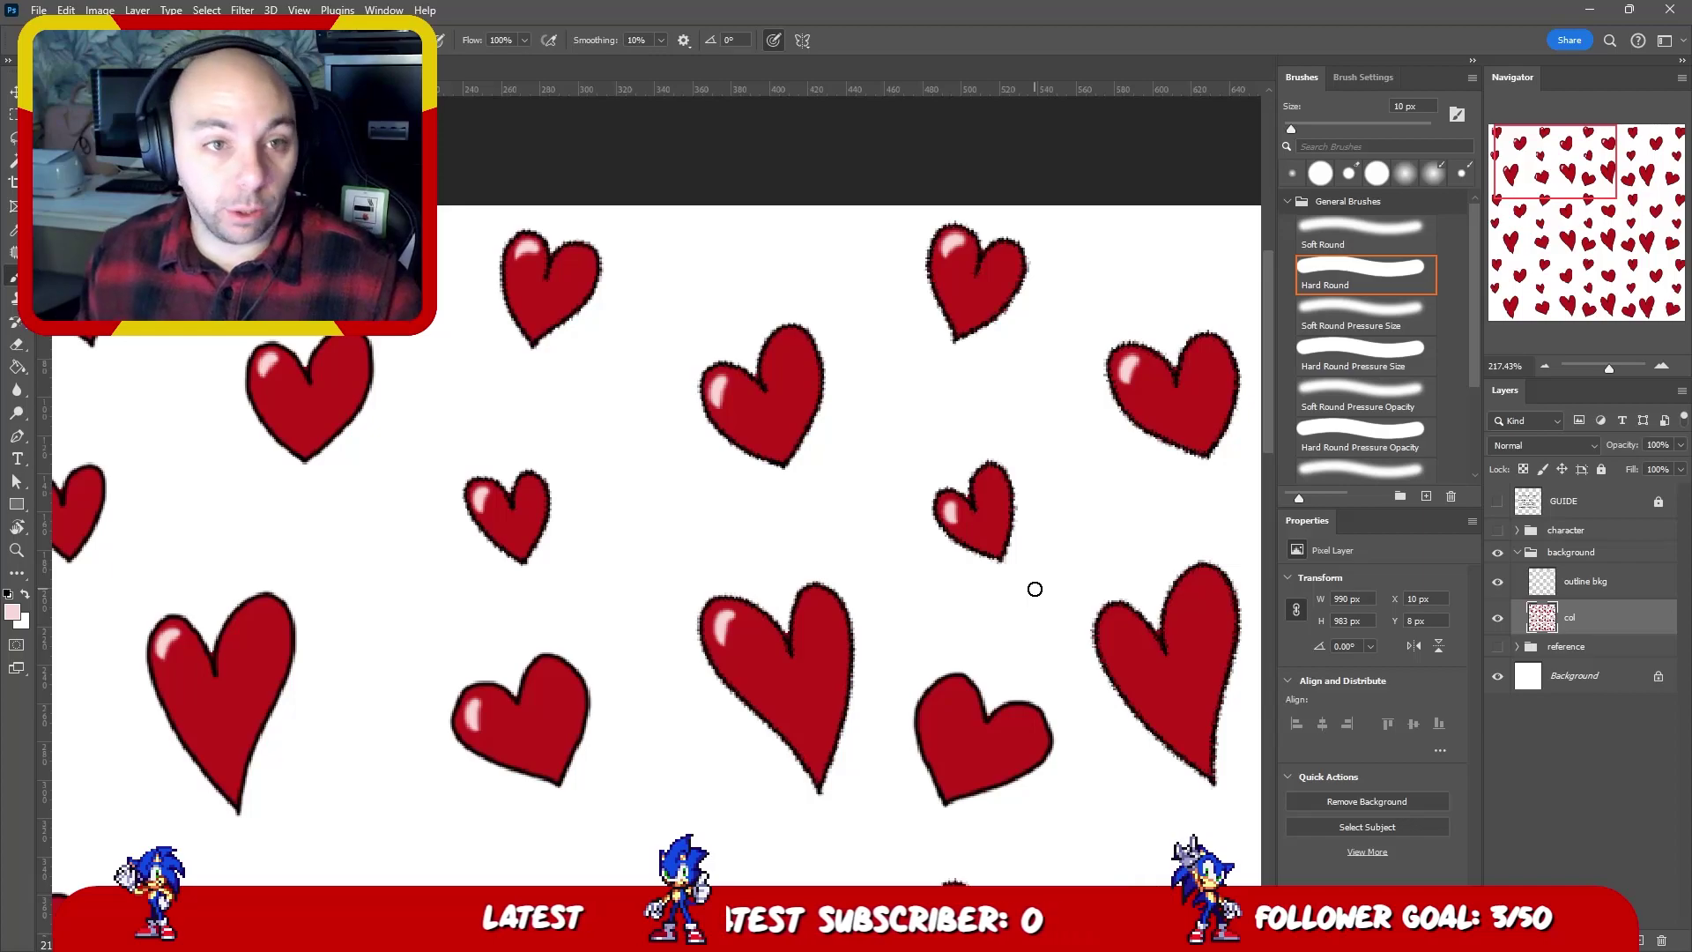
left_click_drag(1034, 588, 755, 477)
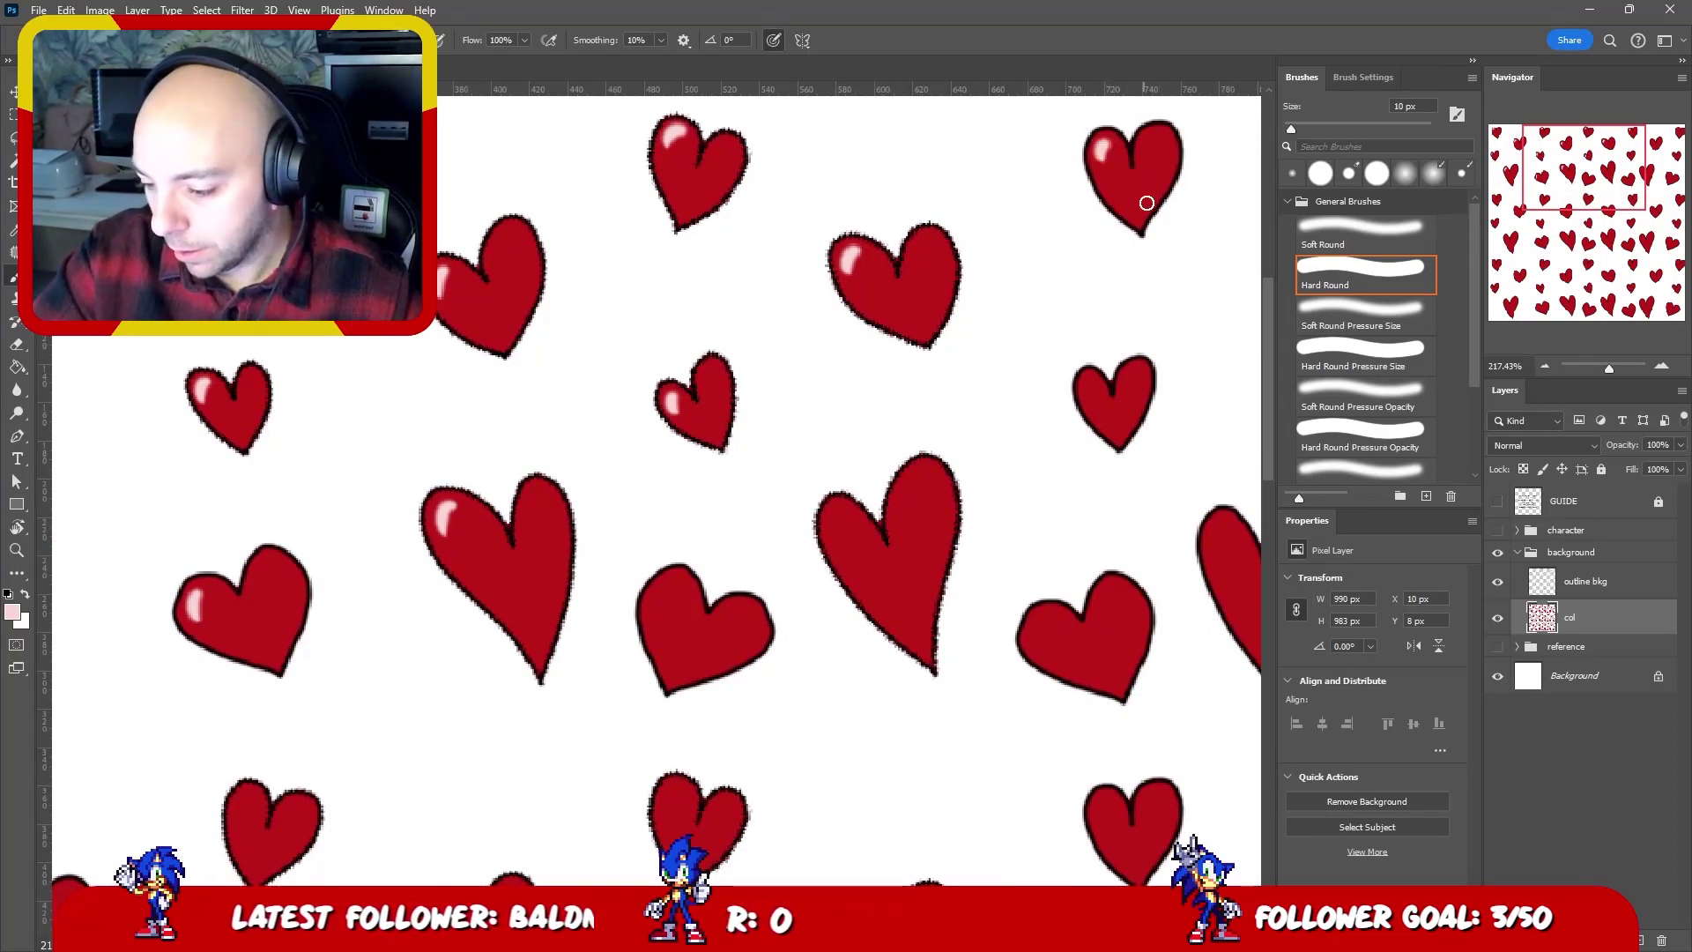
left_click_drag(1088, 382, 1086, 392)
left_click_drag(838, 515, 832, 539)
left_click_drag(680, 588, 668, 608)
- Highlight the next batch of hearts across the top, centre and bottom of the pattern
left_click_drag(1127, 431, 716, 415)
left_click_drag(1165, 126, 1156, 139)
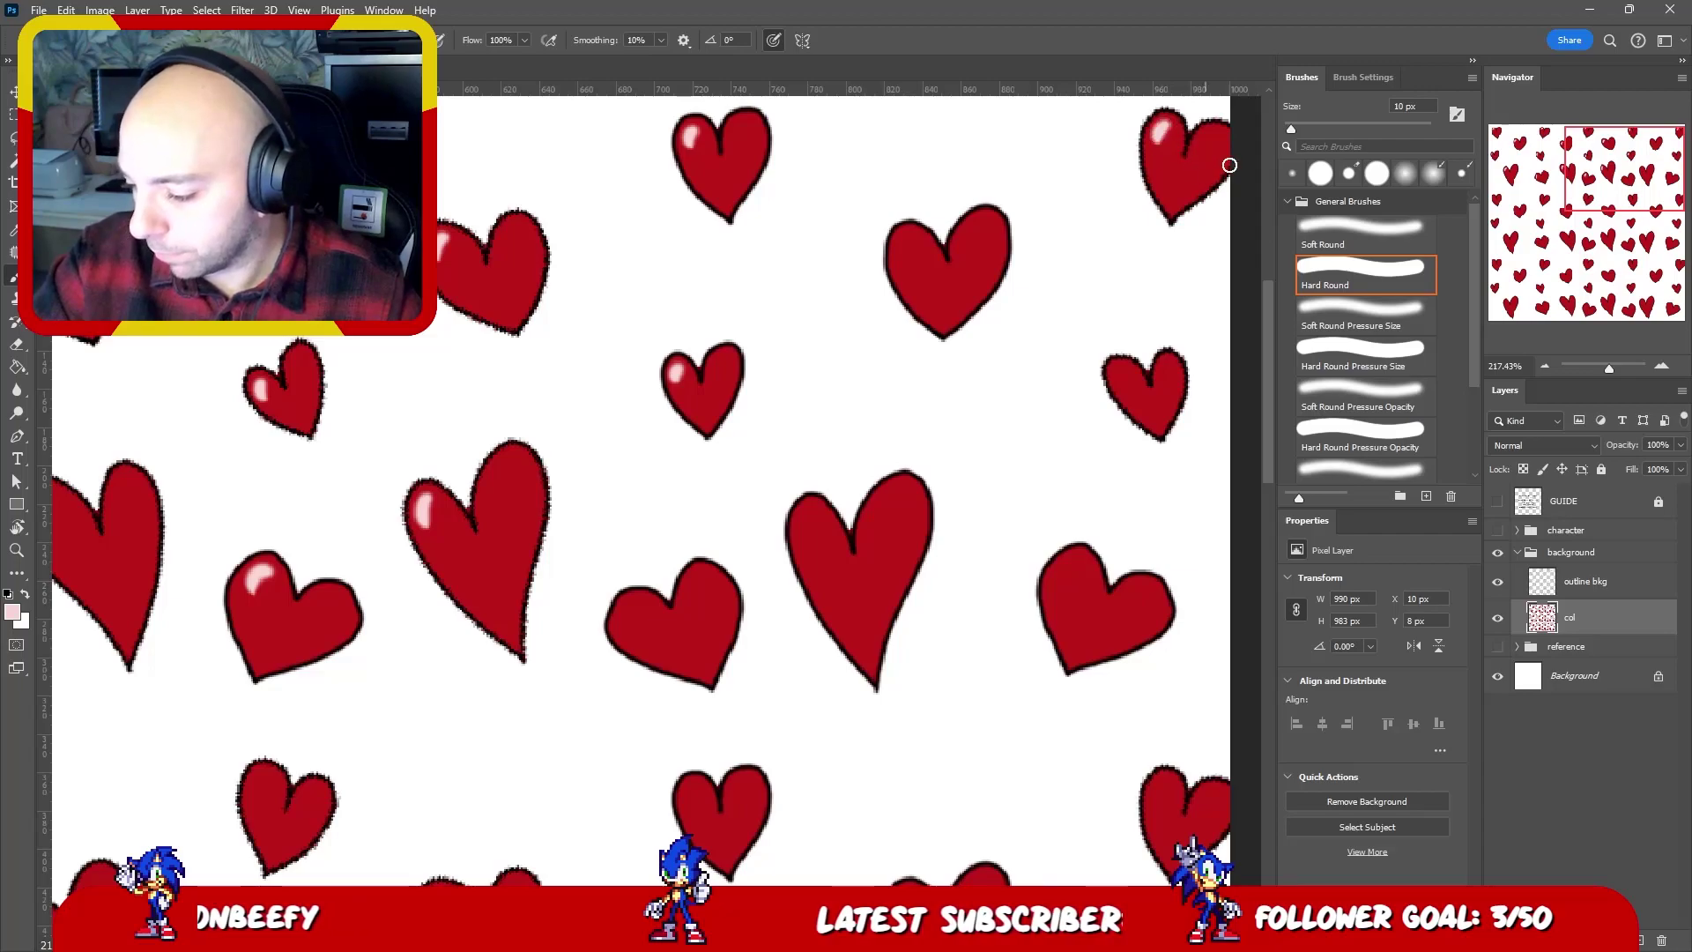
left_click_drag(912, 234, 907, 254)
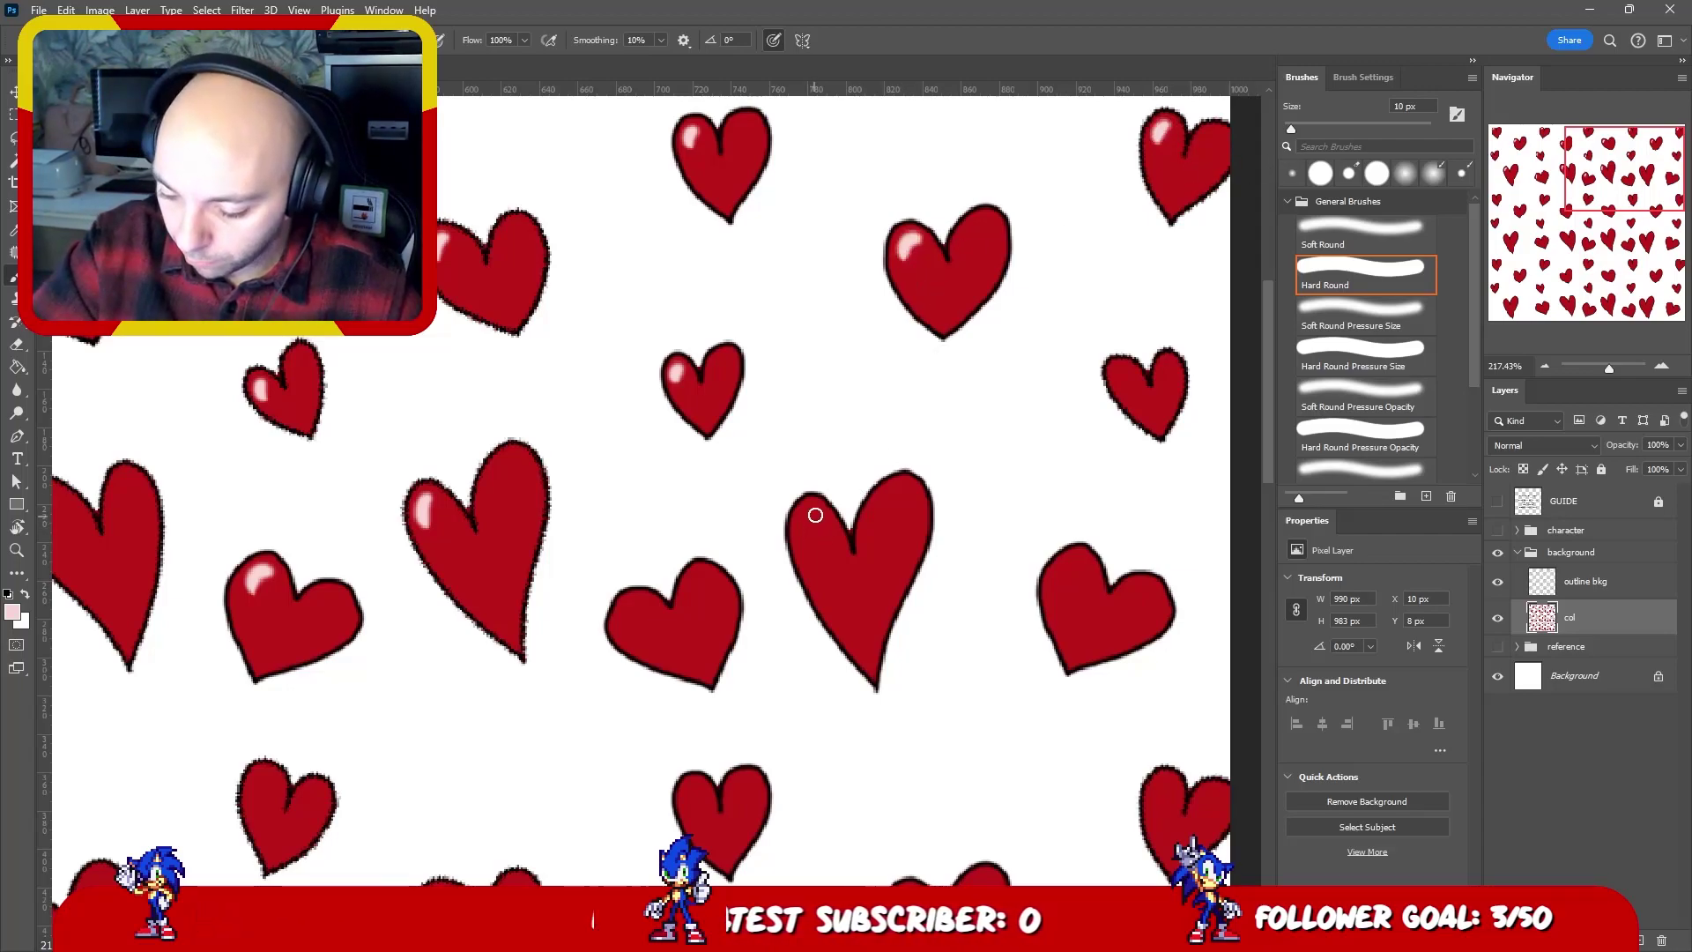
left_click_drag(809, 518, 807, 540)
left_click_drag(632, 607, 628, 628)
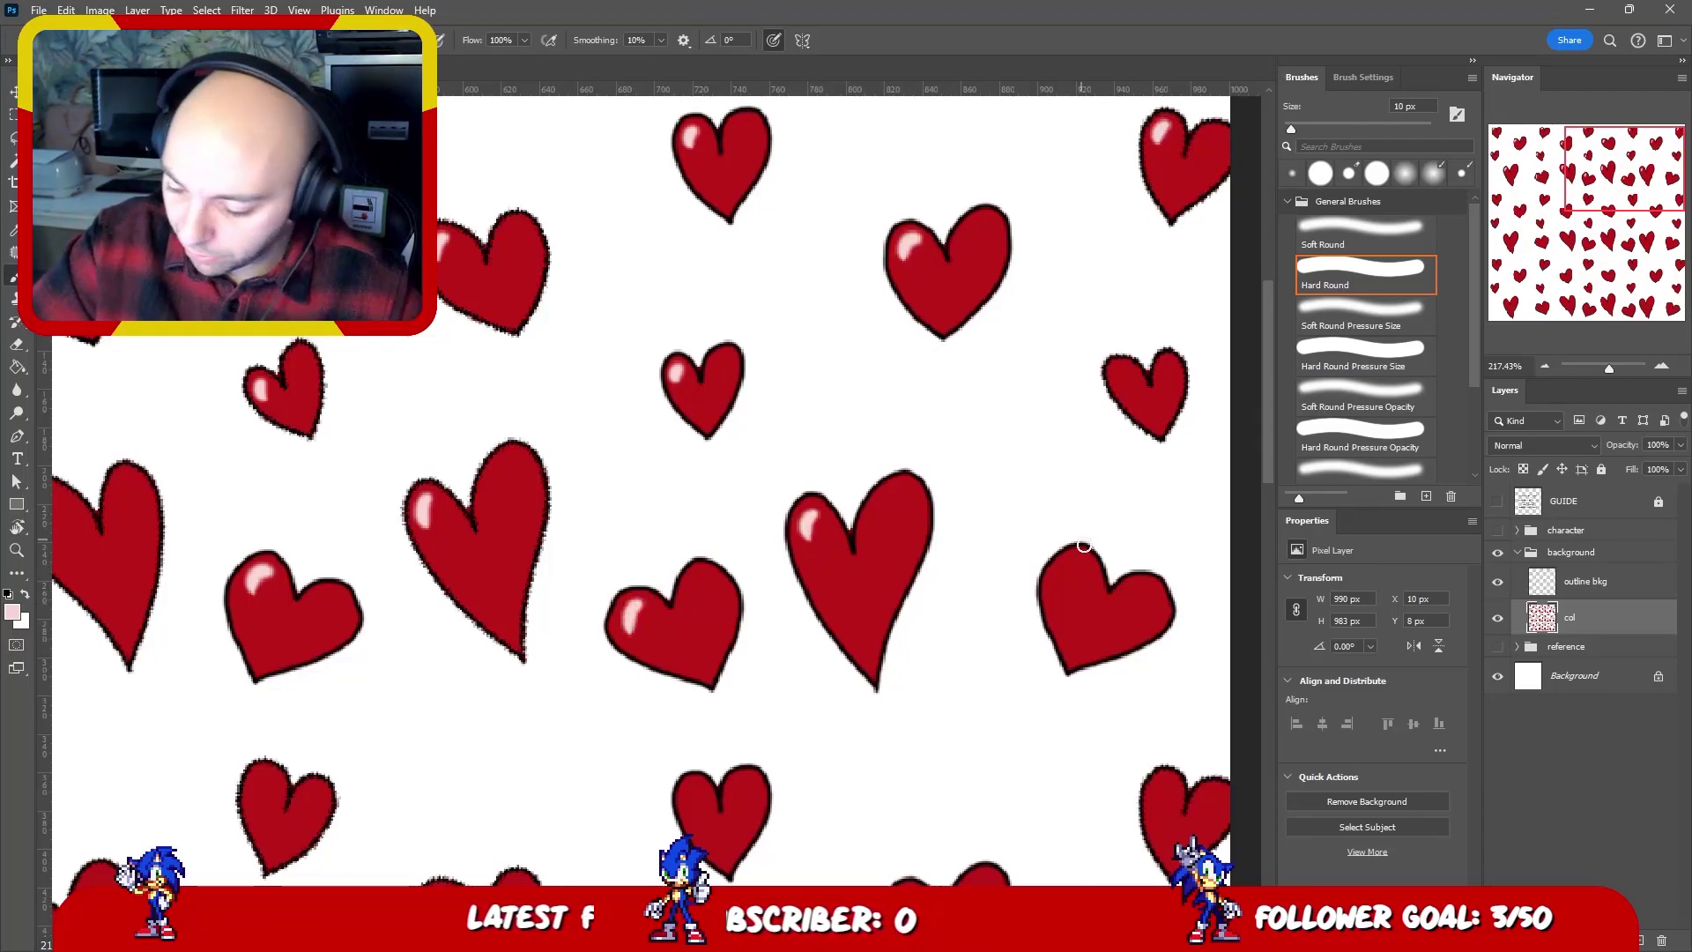
left_click_drag(1081, 562, 1077, 581)
left_click_drag(695, 785, 692, 804)
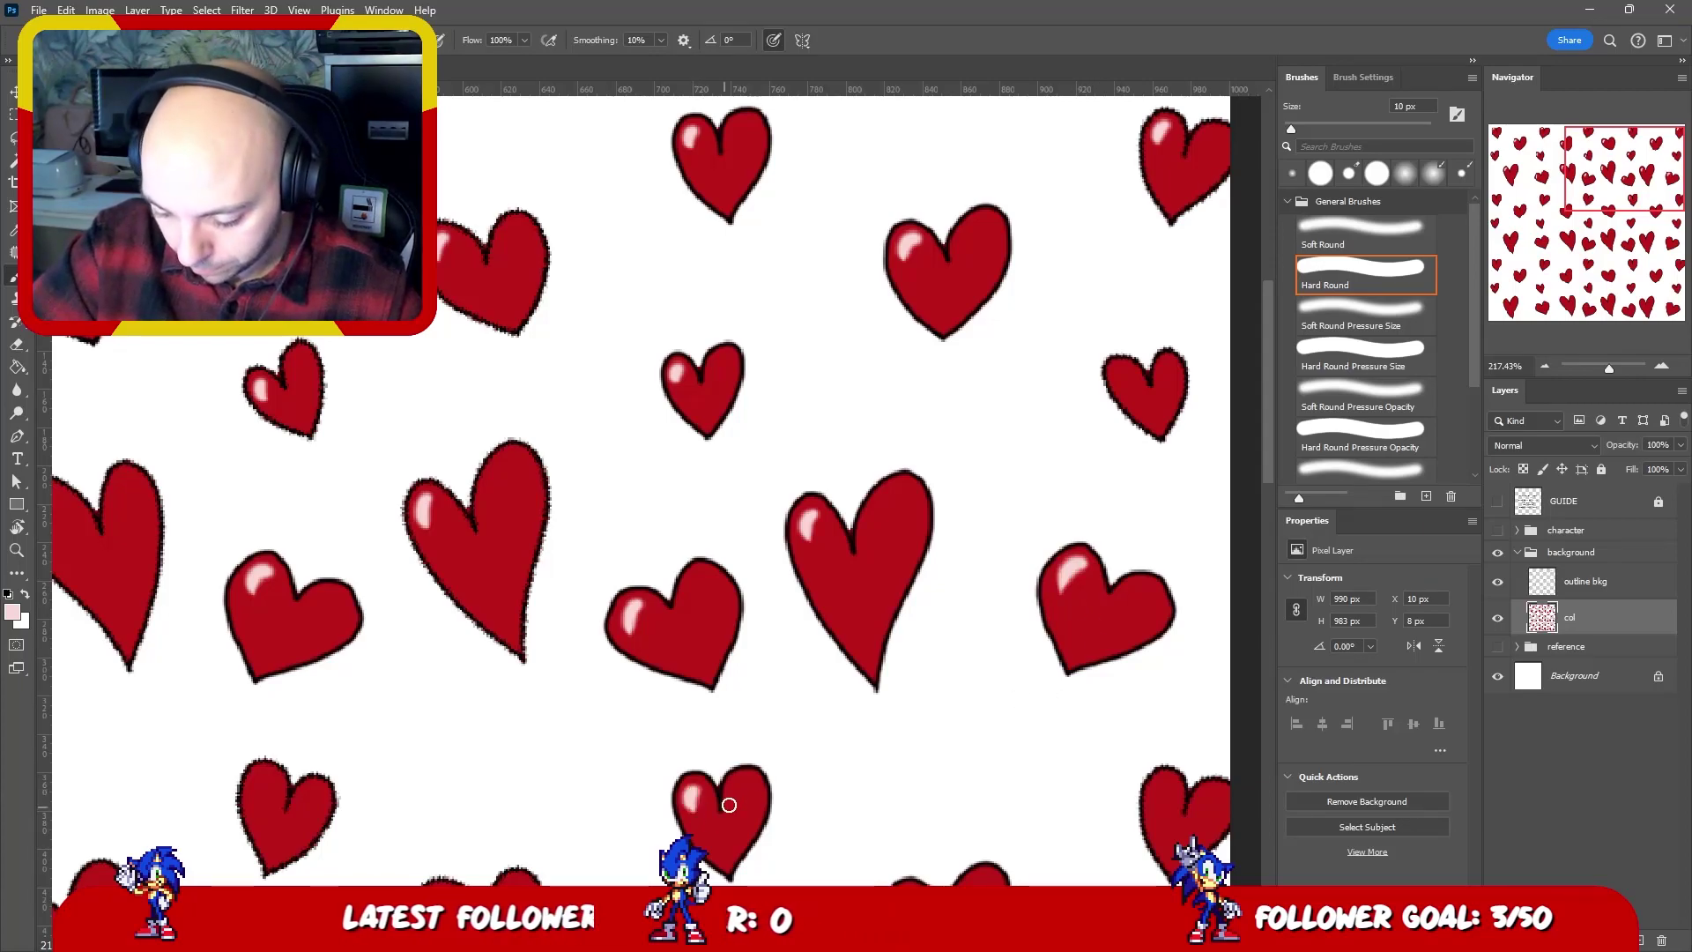
left_click_drag(1007, 520, 959, 239)
left_click_drag(1117, 493, 1114, 515)
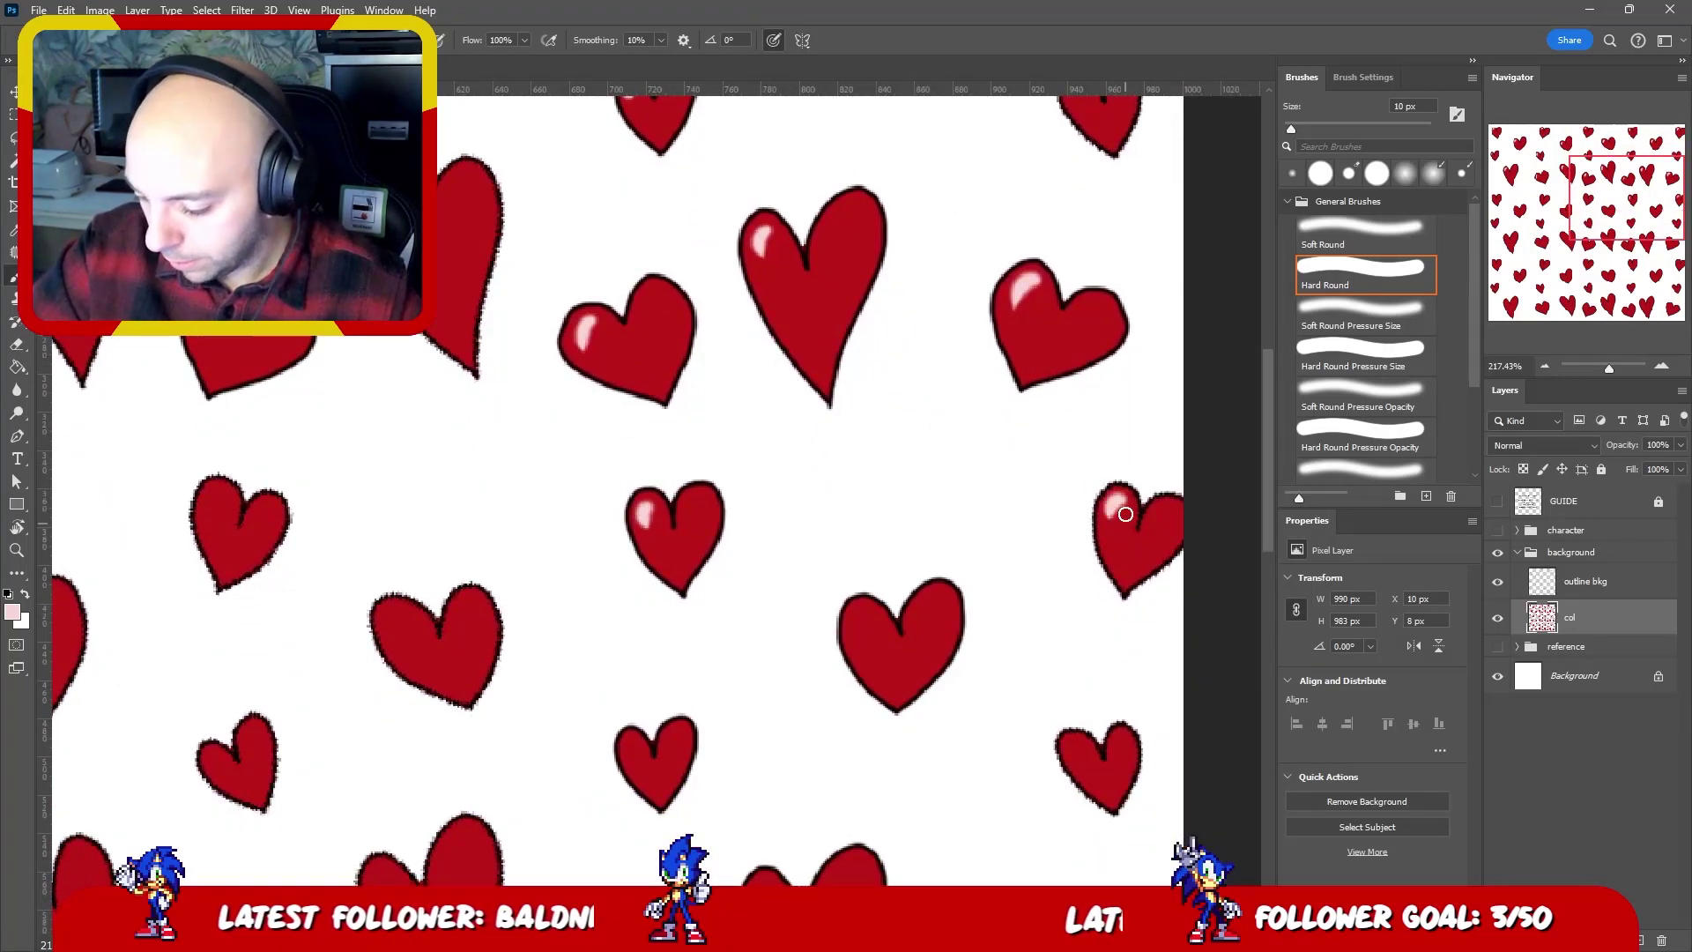
left_click_drag(853, 616, 858, 631)
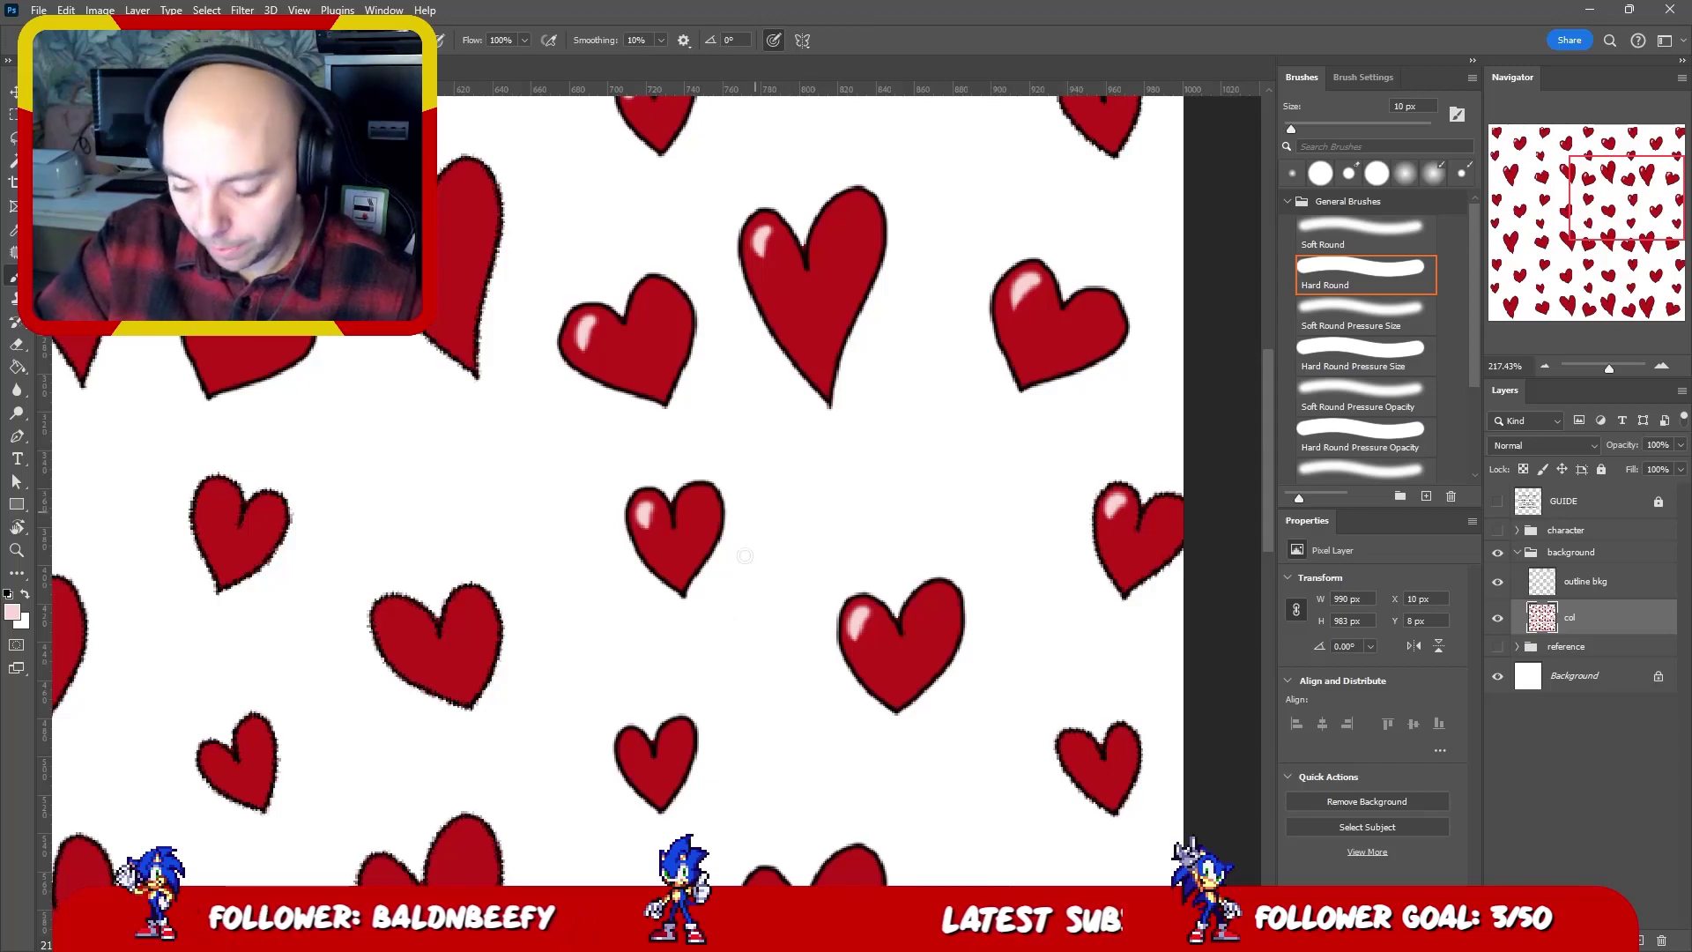
left_click_drag(394, 616, 391, 638)
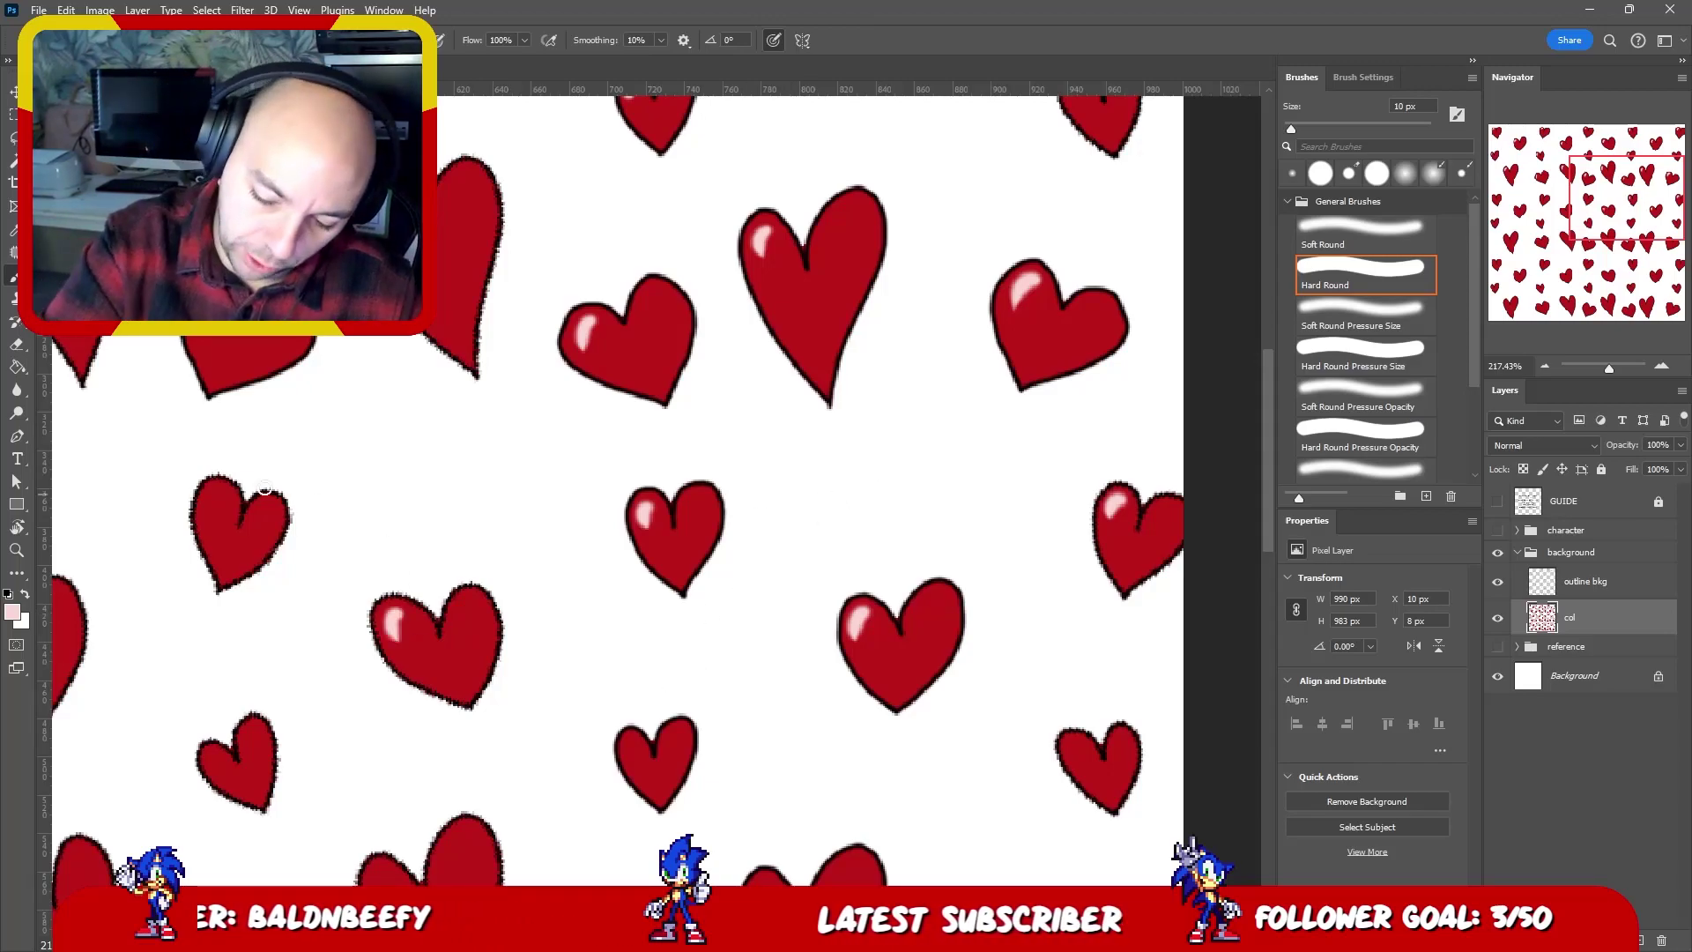
left_click_drag(223, 499, 220, 516)
left_click_drag(710, 593, 769, 428)
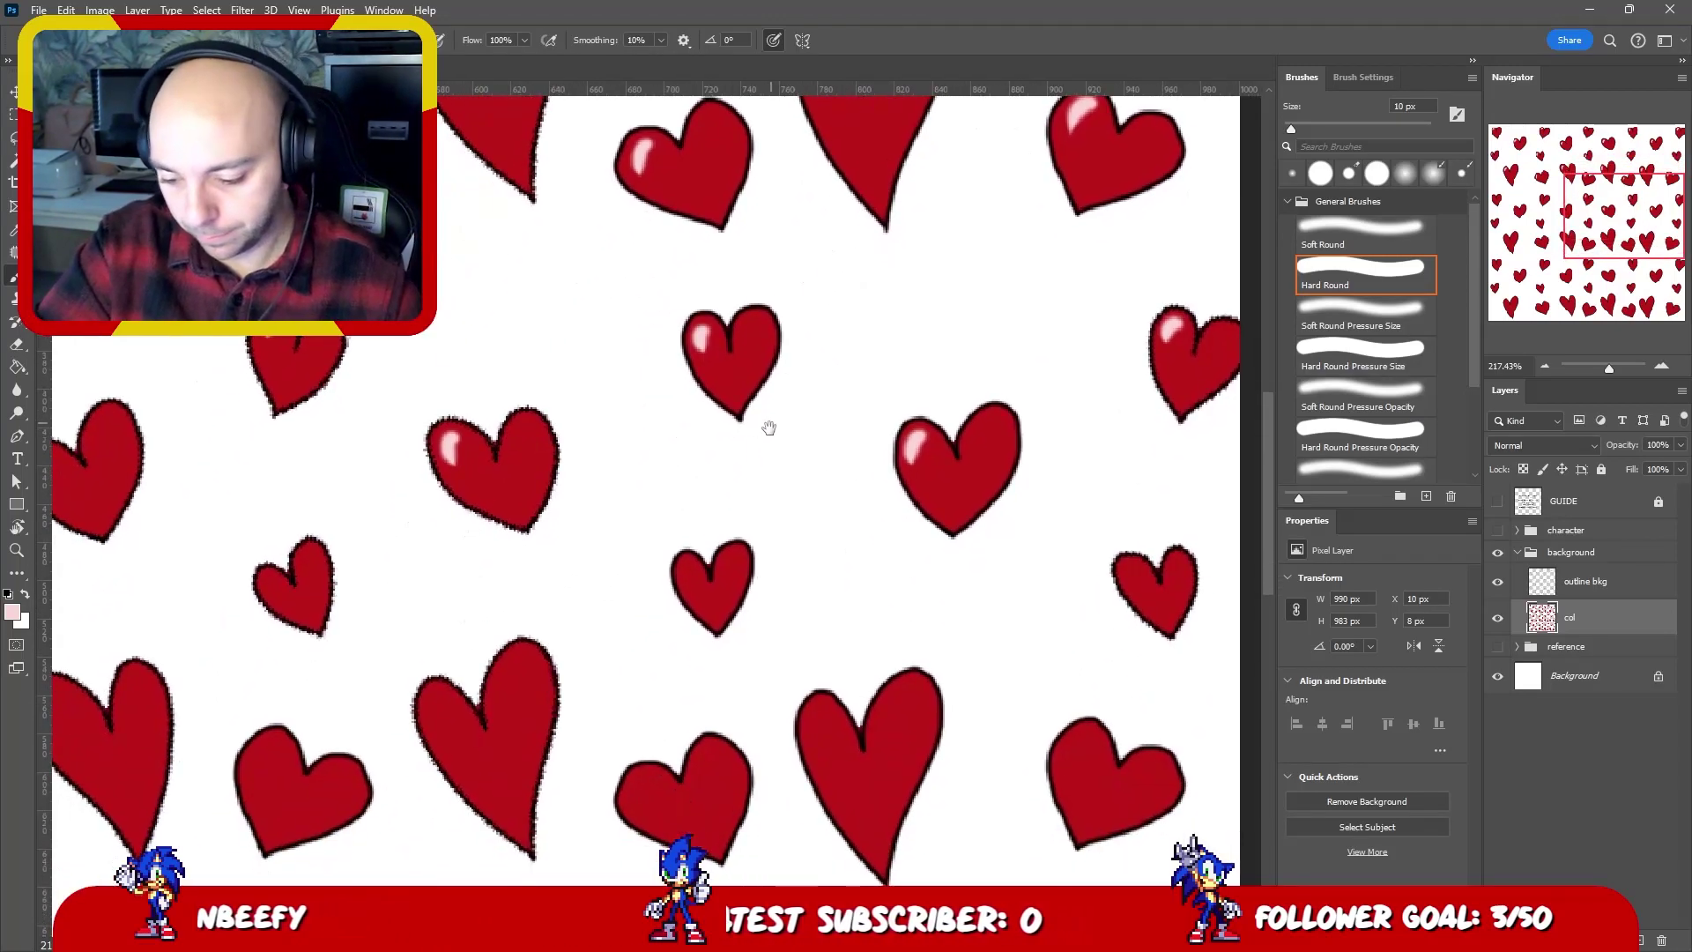
left_click_drag(688, 569, 685, 587)
left_click_drag(262, 584, 264, 599)
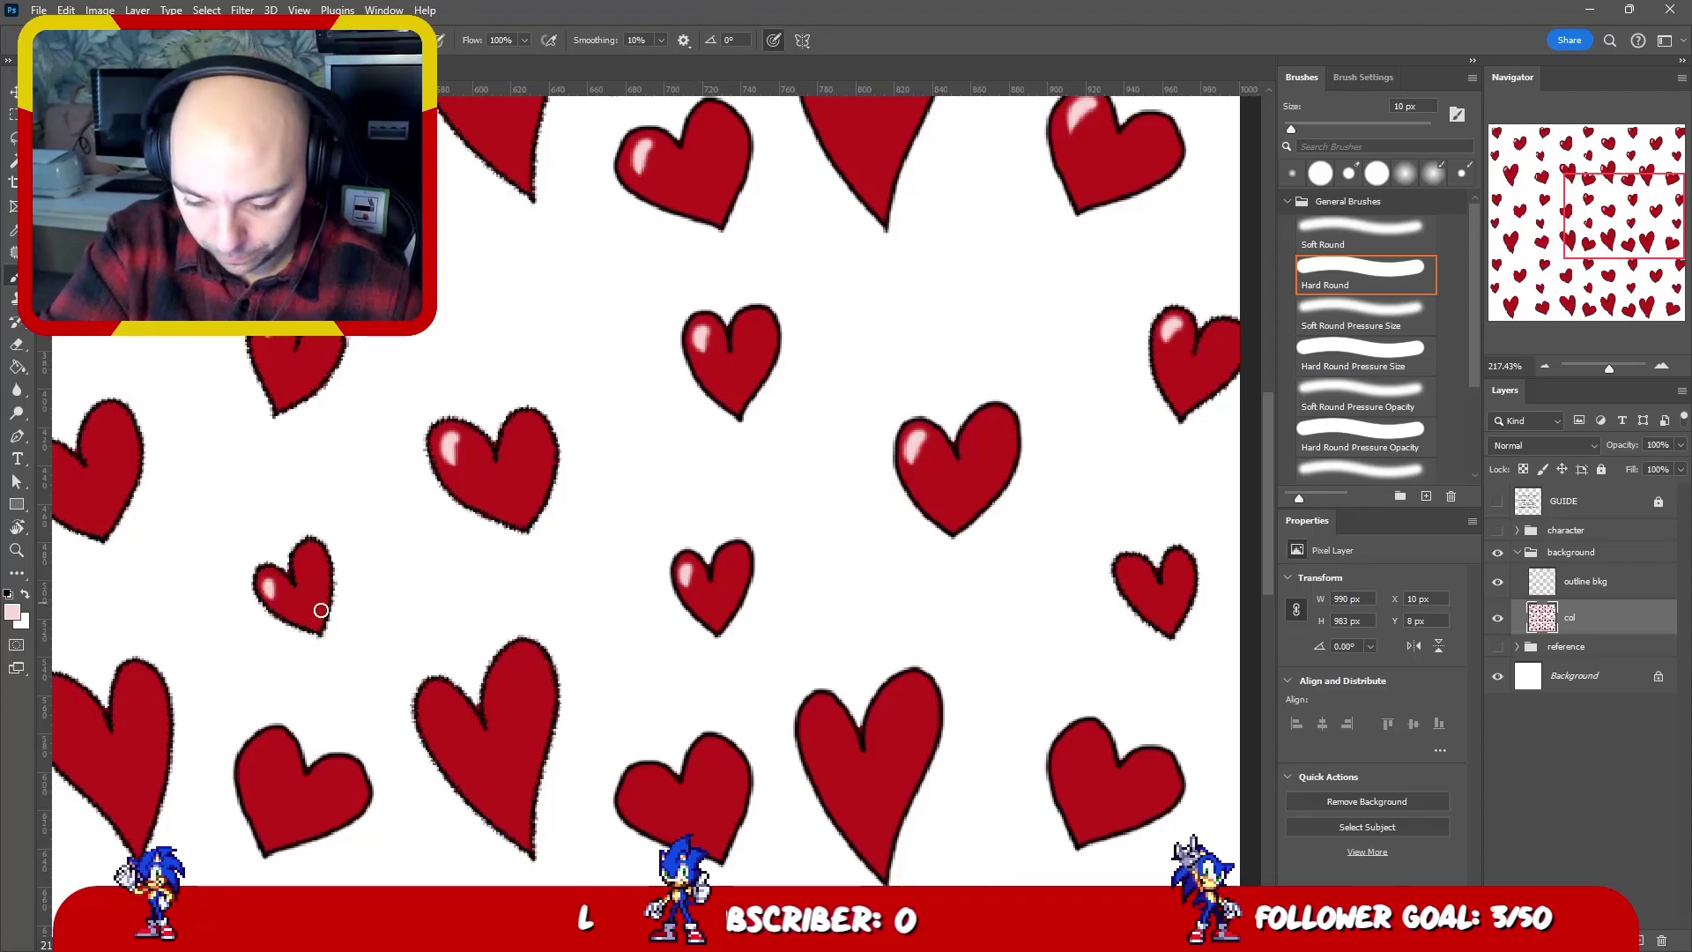
left_click_drag(436, 696, 438, 713)
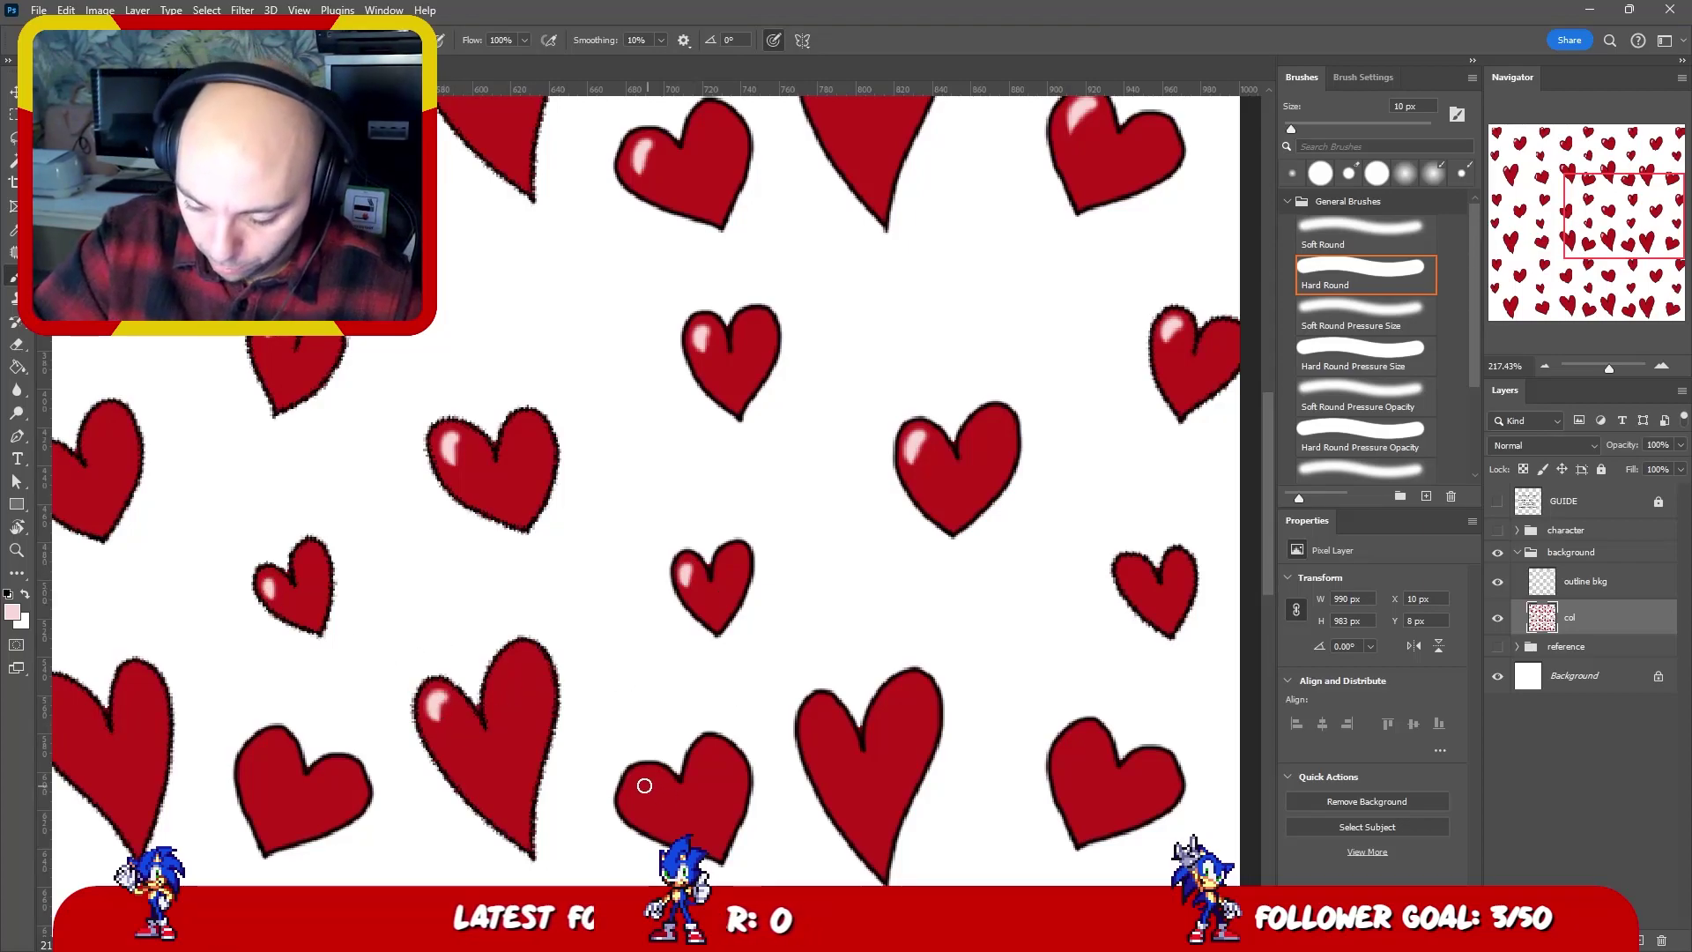
left_click_drag(642, 786, 633, 805)
left_click_drag(819, 707, 808, 744)
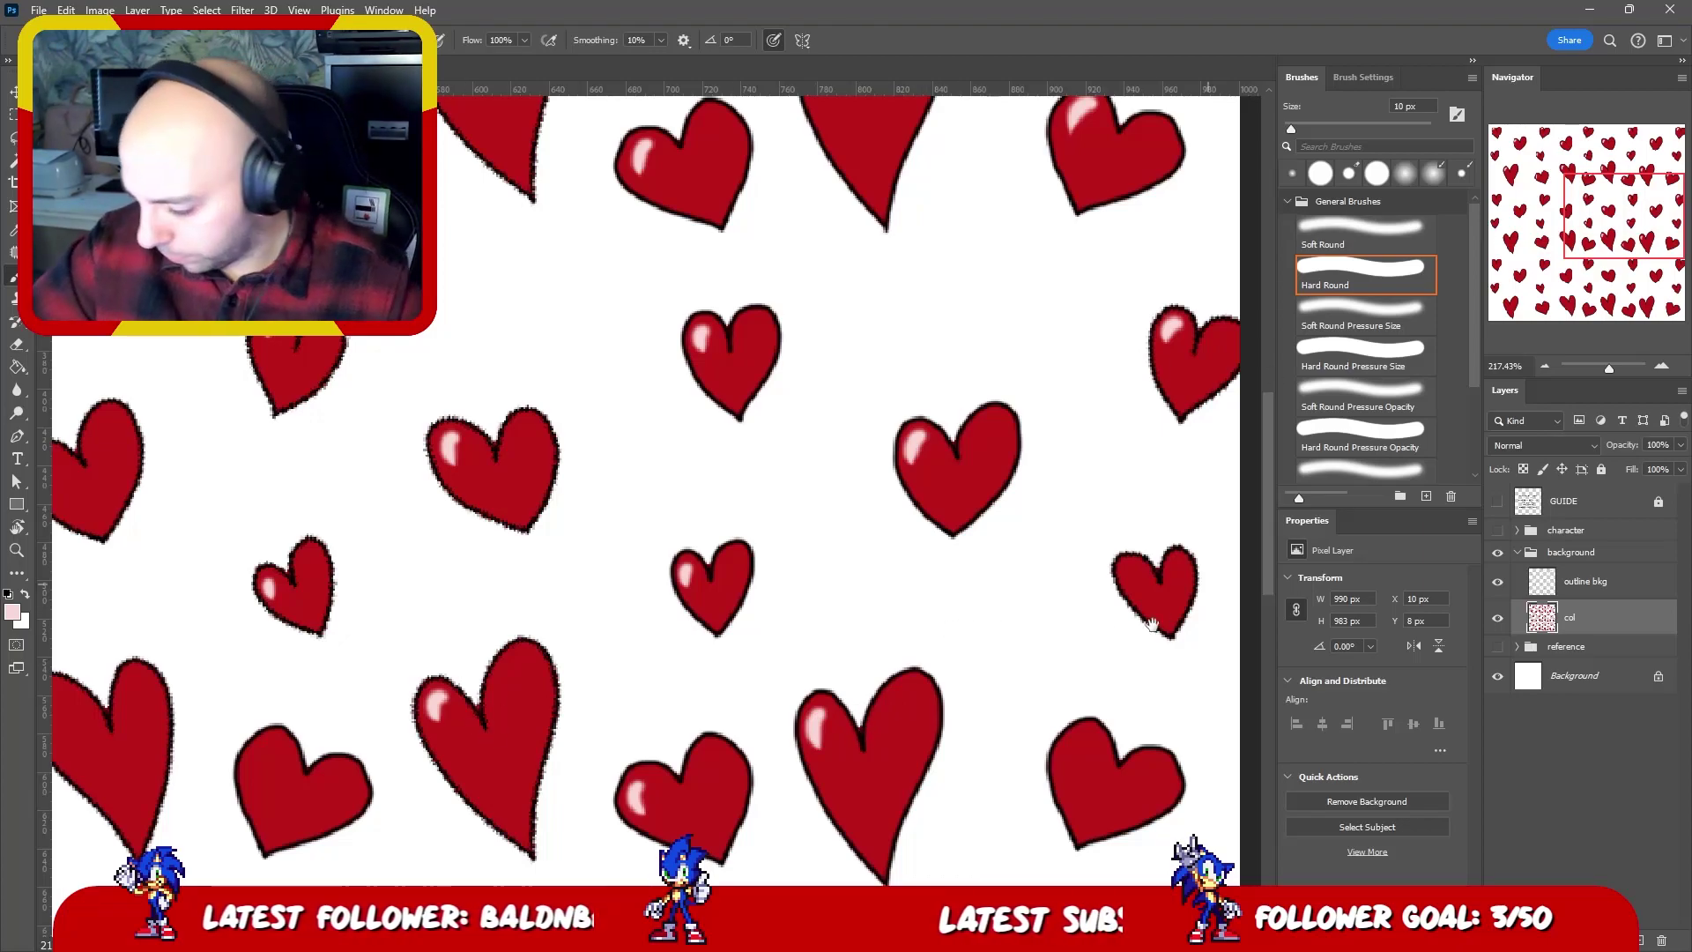
- Add highlights to the right-middle, lower-right, lower-centre and lower-left hearts
scroll(1020, 548, "down", 2)
scroll(1020, 548, "right", 2)
left_click_drag(1020, 489, 1028, 511)
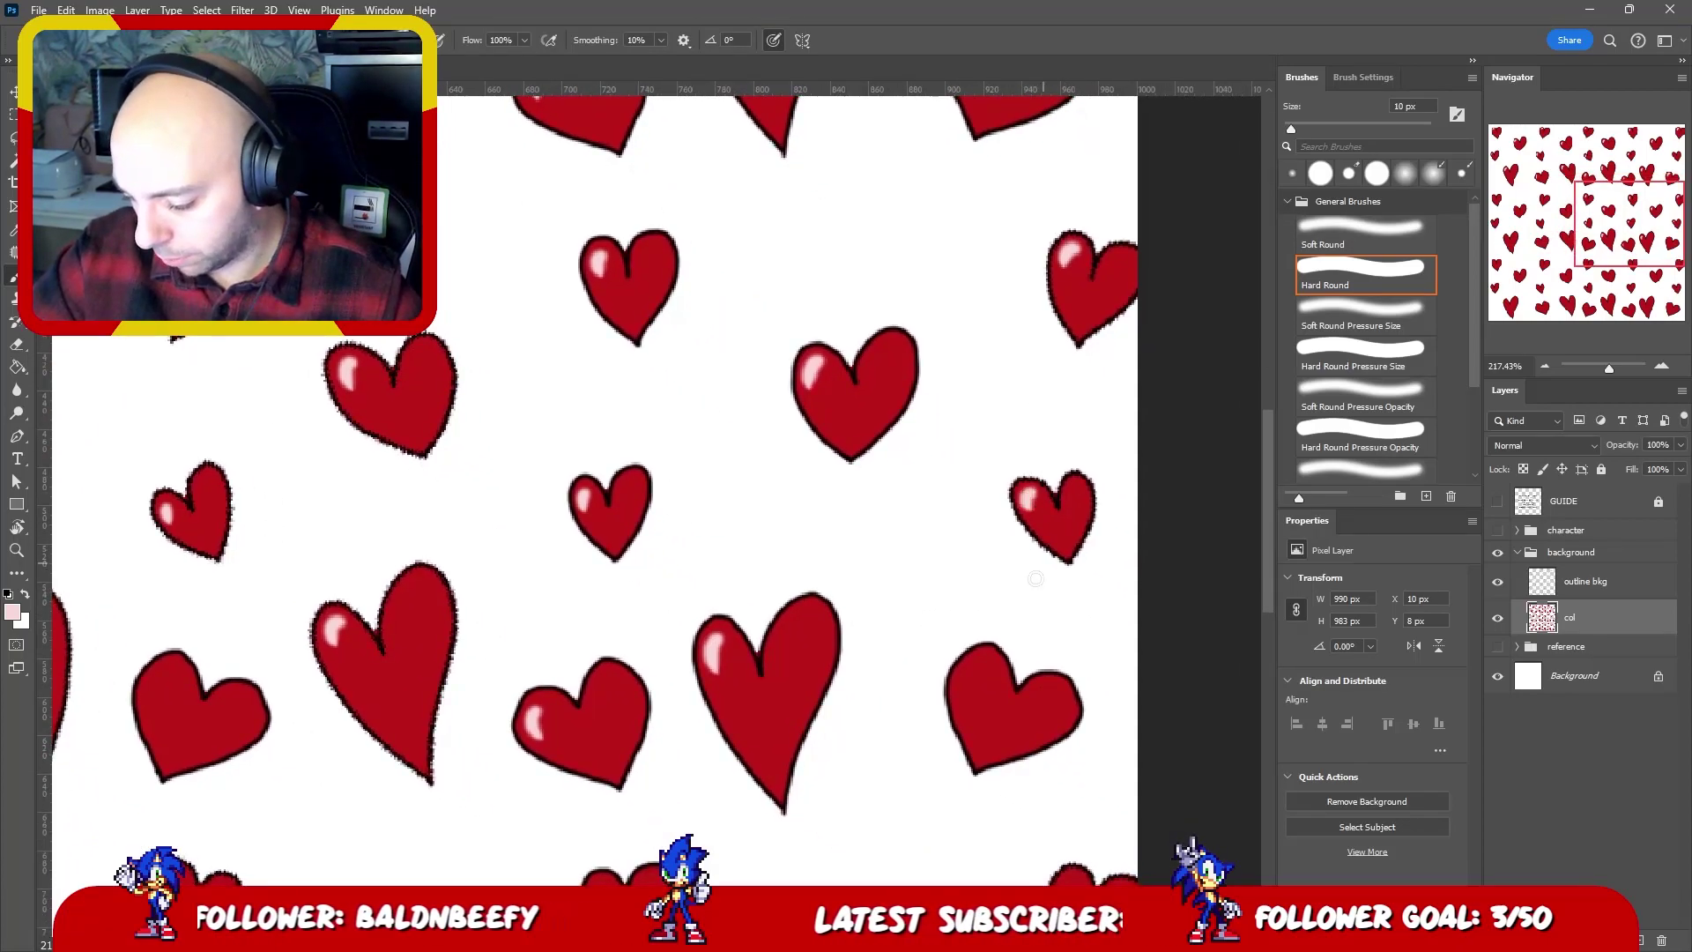
scroll(1031, 617, "down", 3)
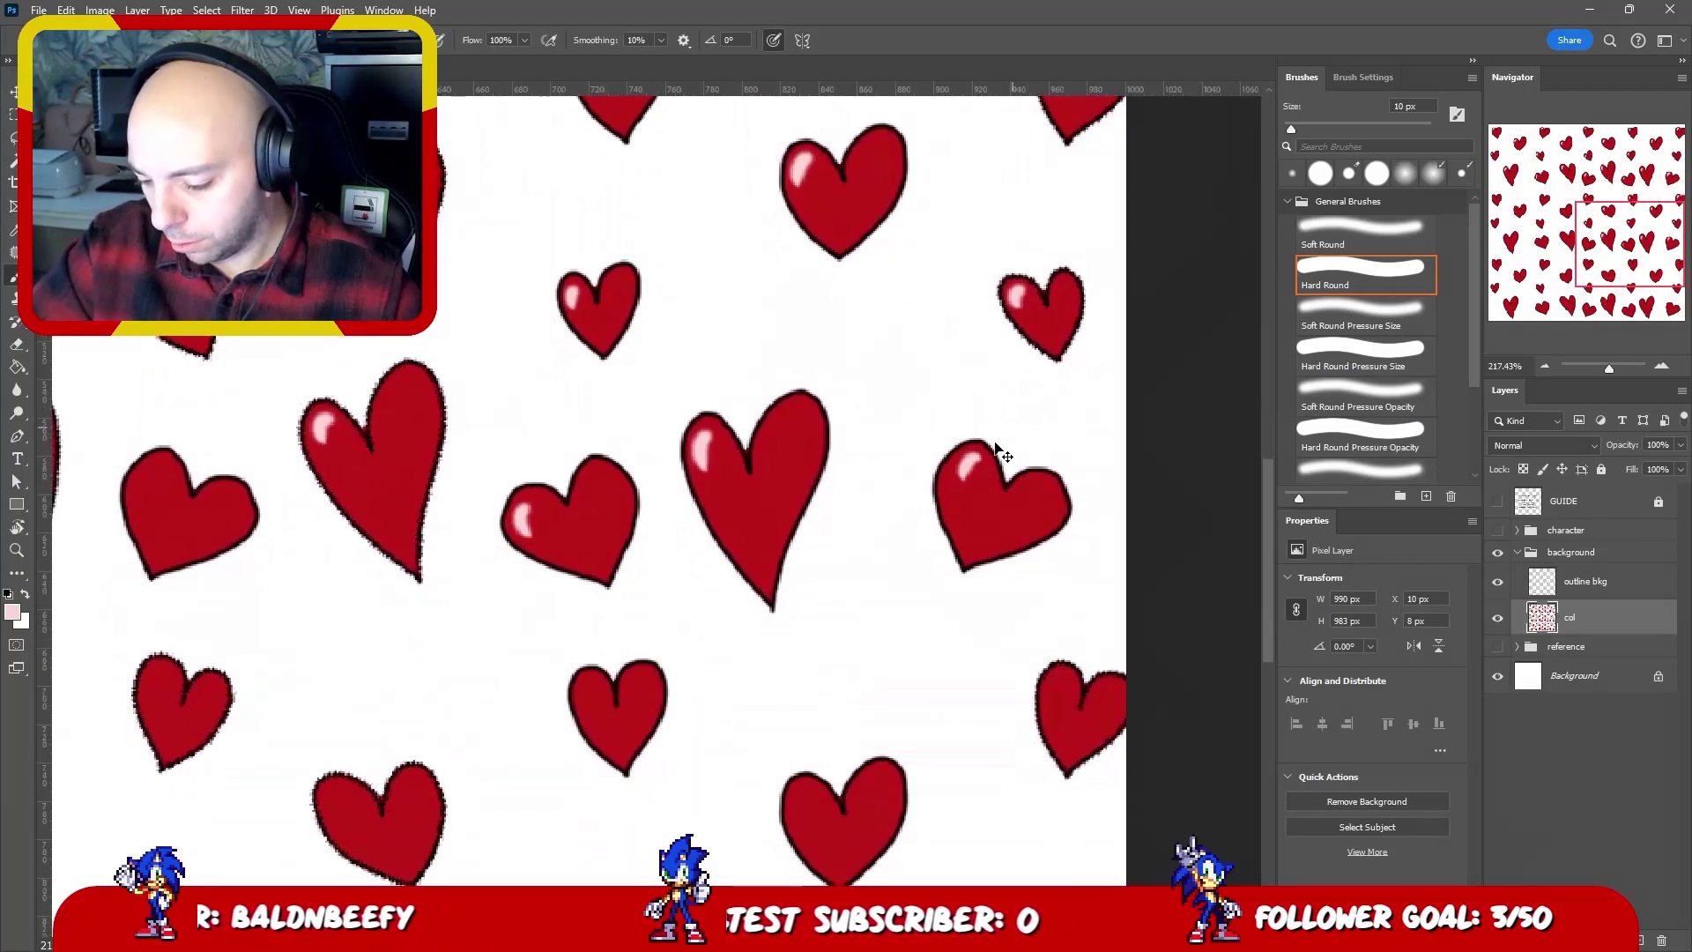
left_click_drag(976, 462, 963, 471)
left_click_drag(1061, 685, 1069, 702)
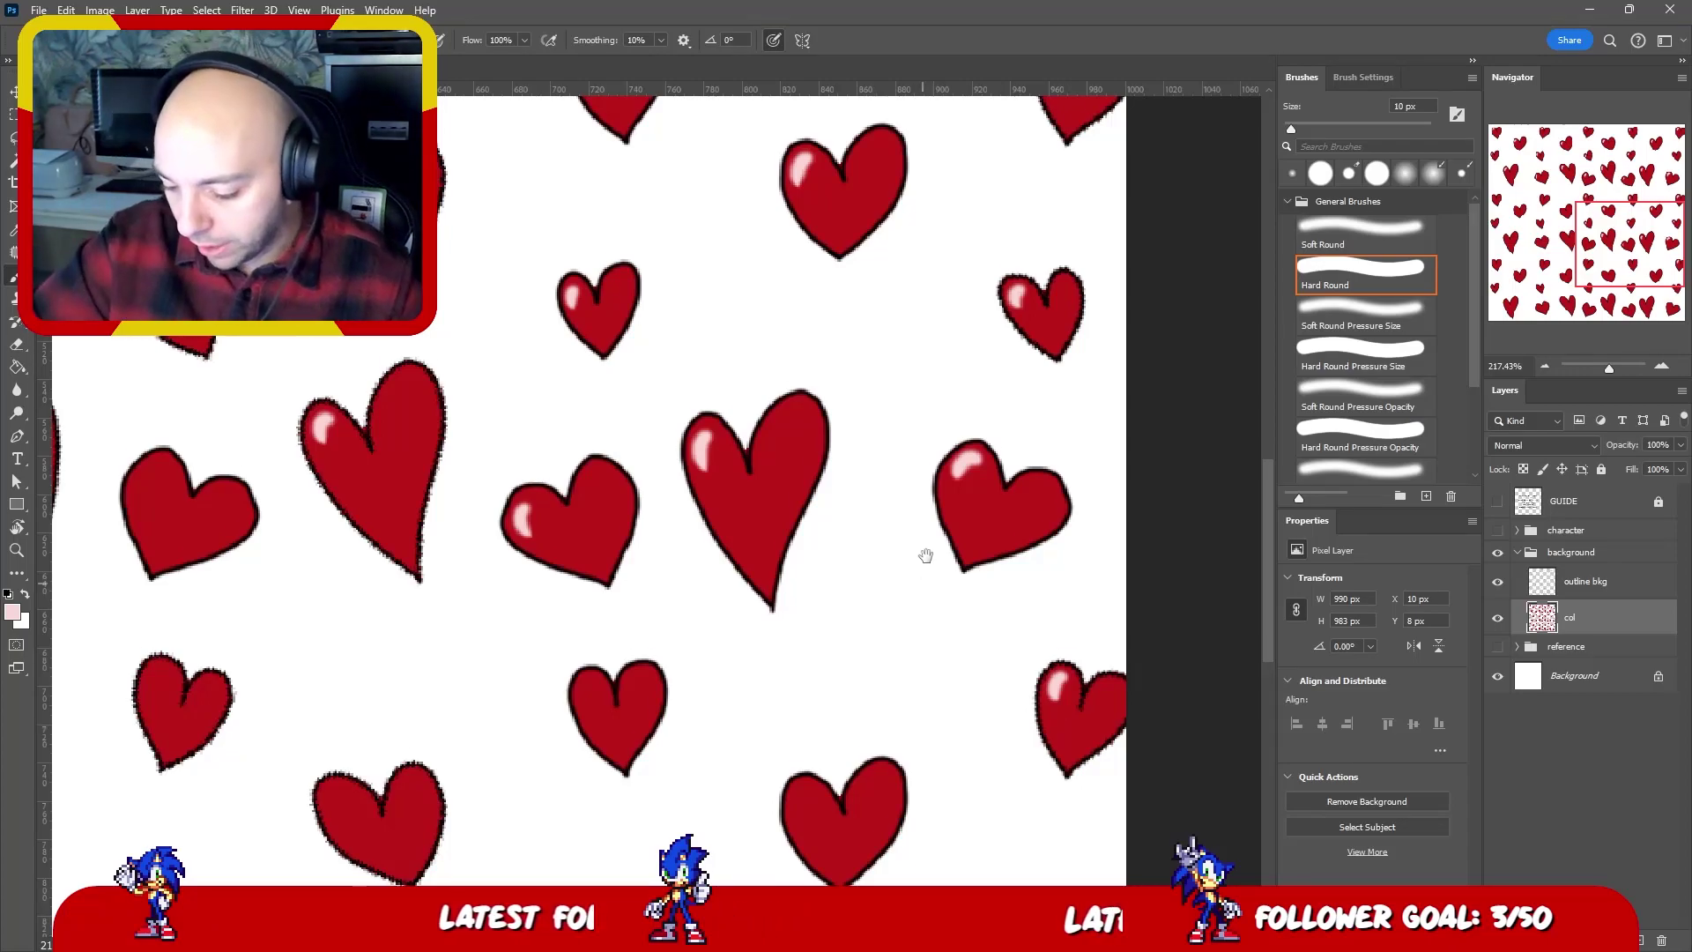
left_click_drag(925, 555, 995, 420)
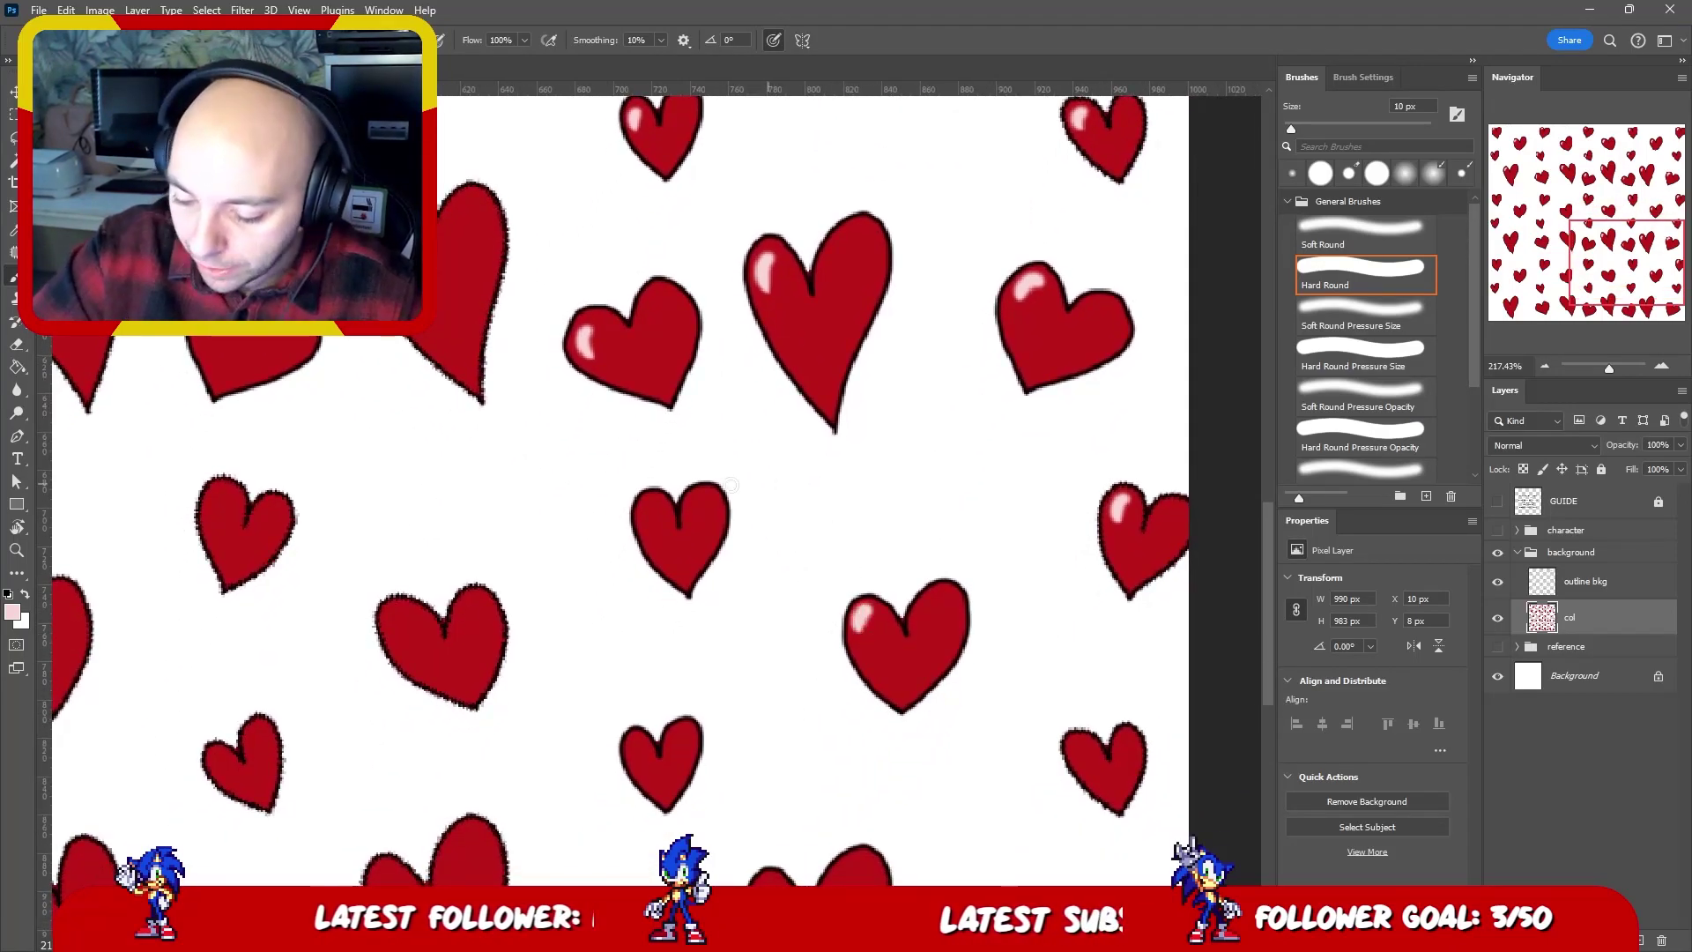
left_click_drag(870, 608, 865, 637)
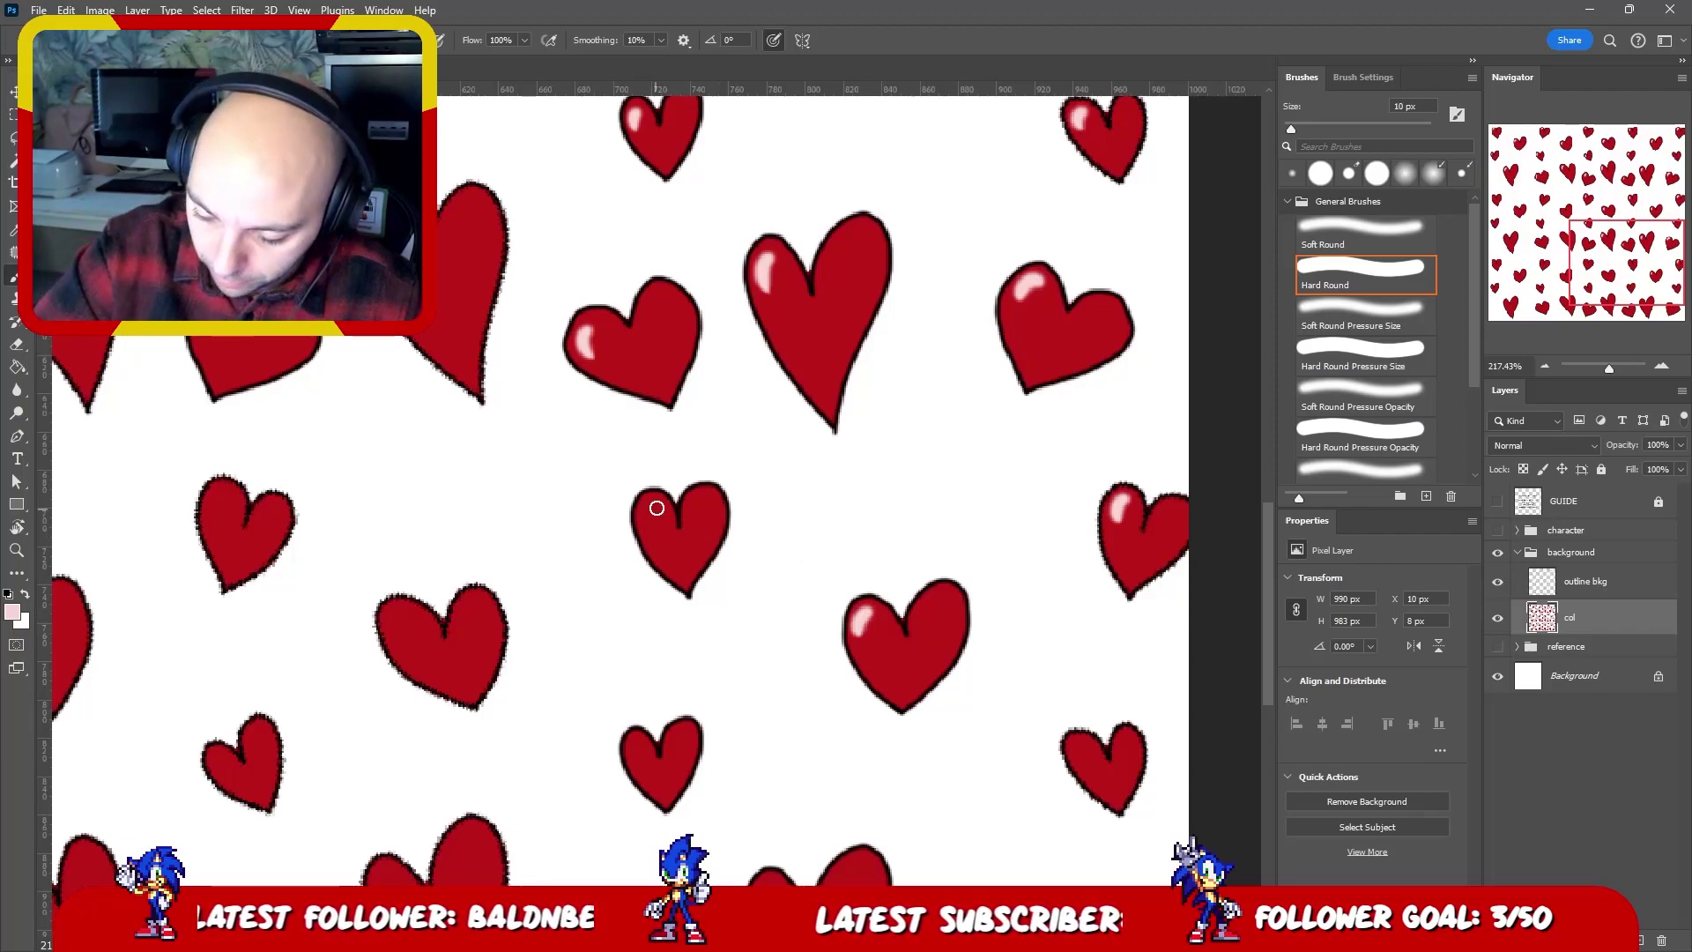
left_click_drag(657, 502, 649, 522)
left_click_drag(403, 614, 399, 635)
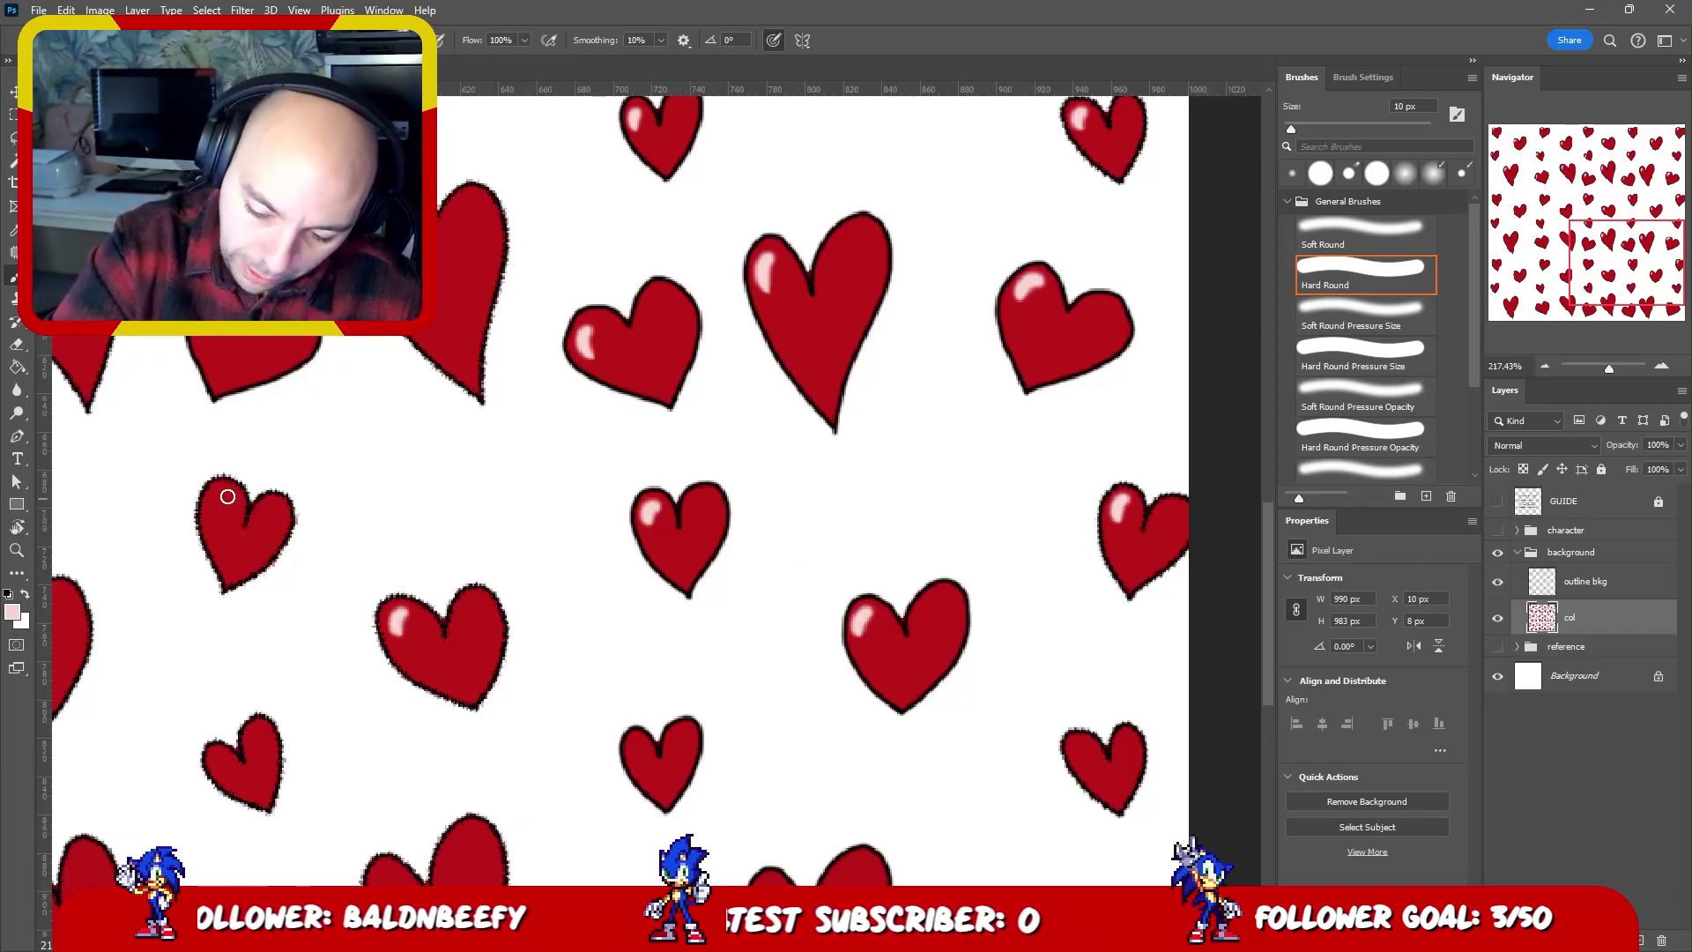
left_click_drag(226, 493, 217, 513)
left_click_drag(216, 757, 215, 770)
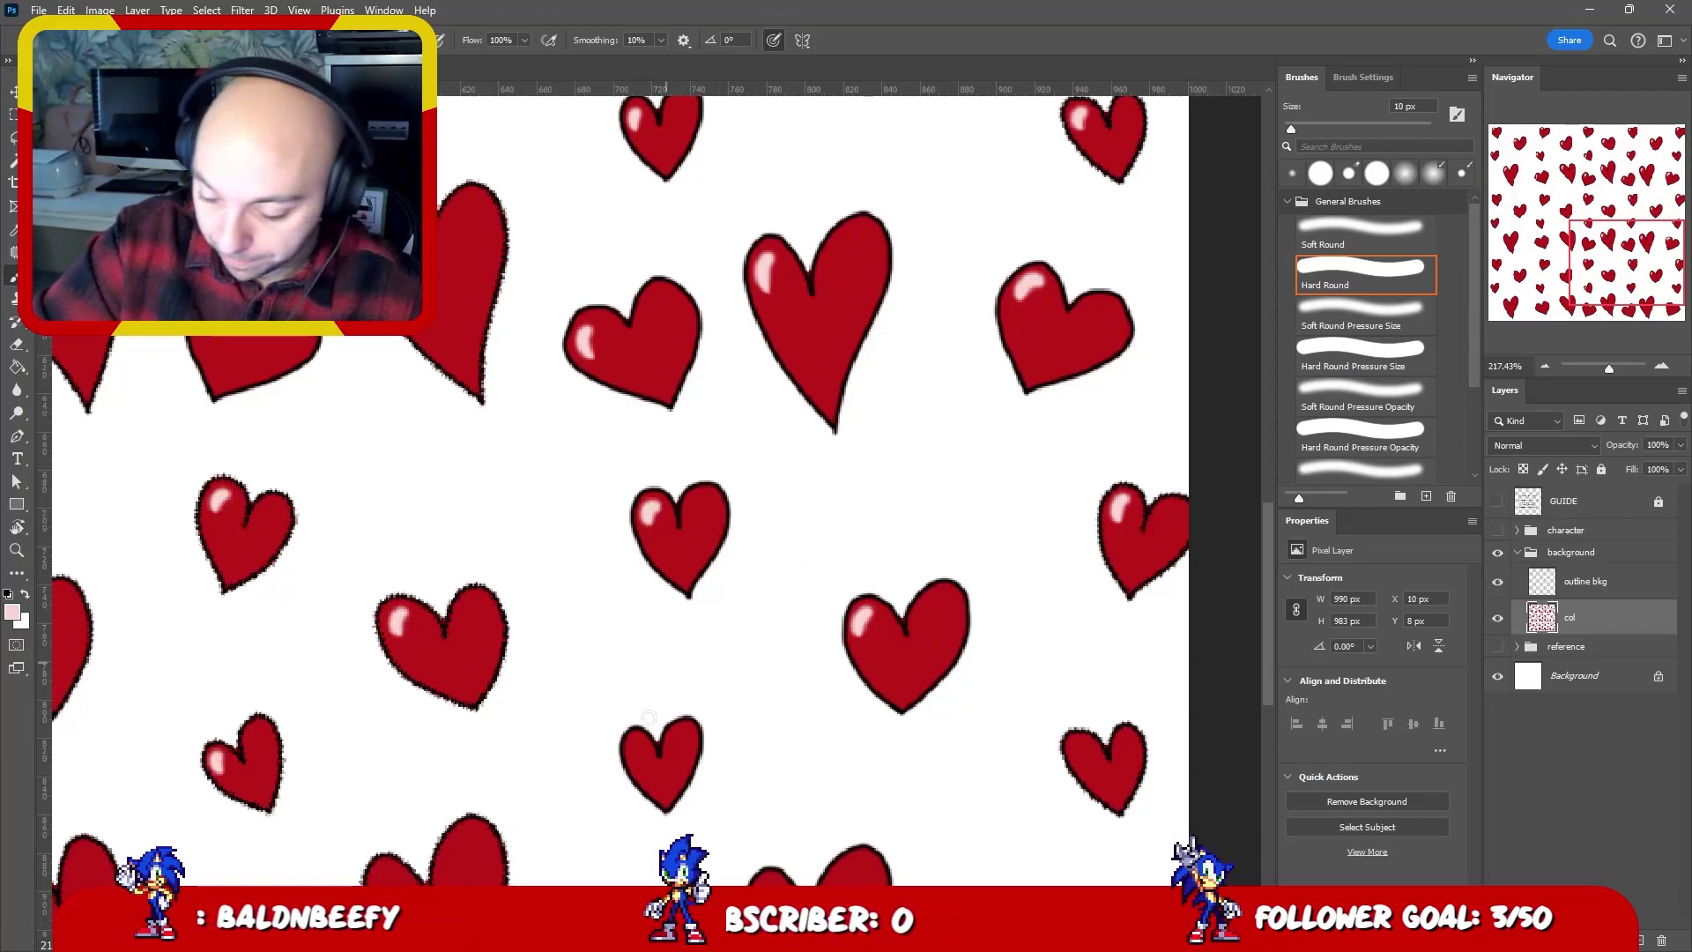
left_click_drag(640, 740, 636, 756)
left_click_drag(813, 668, 838, 377)
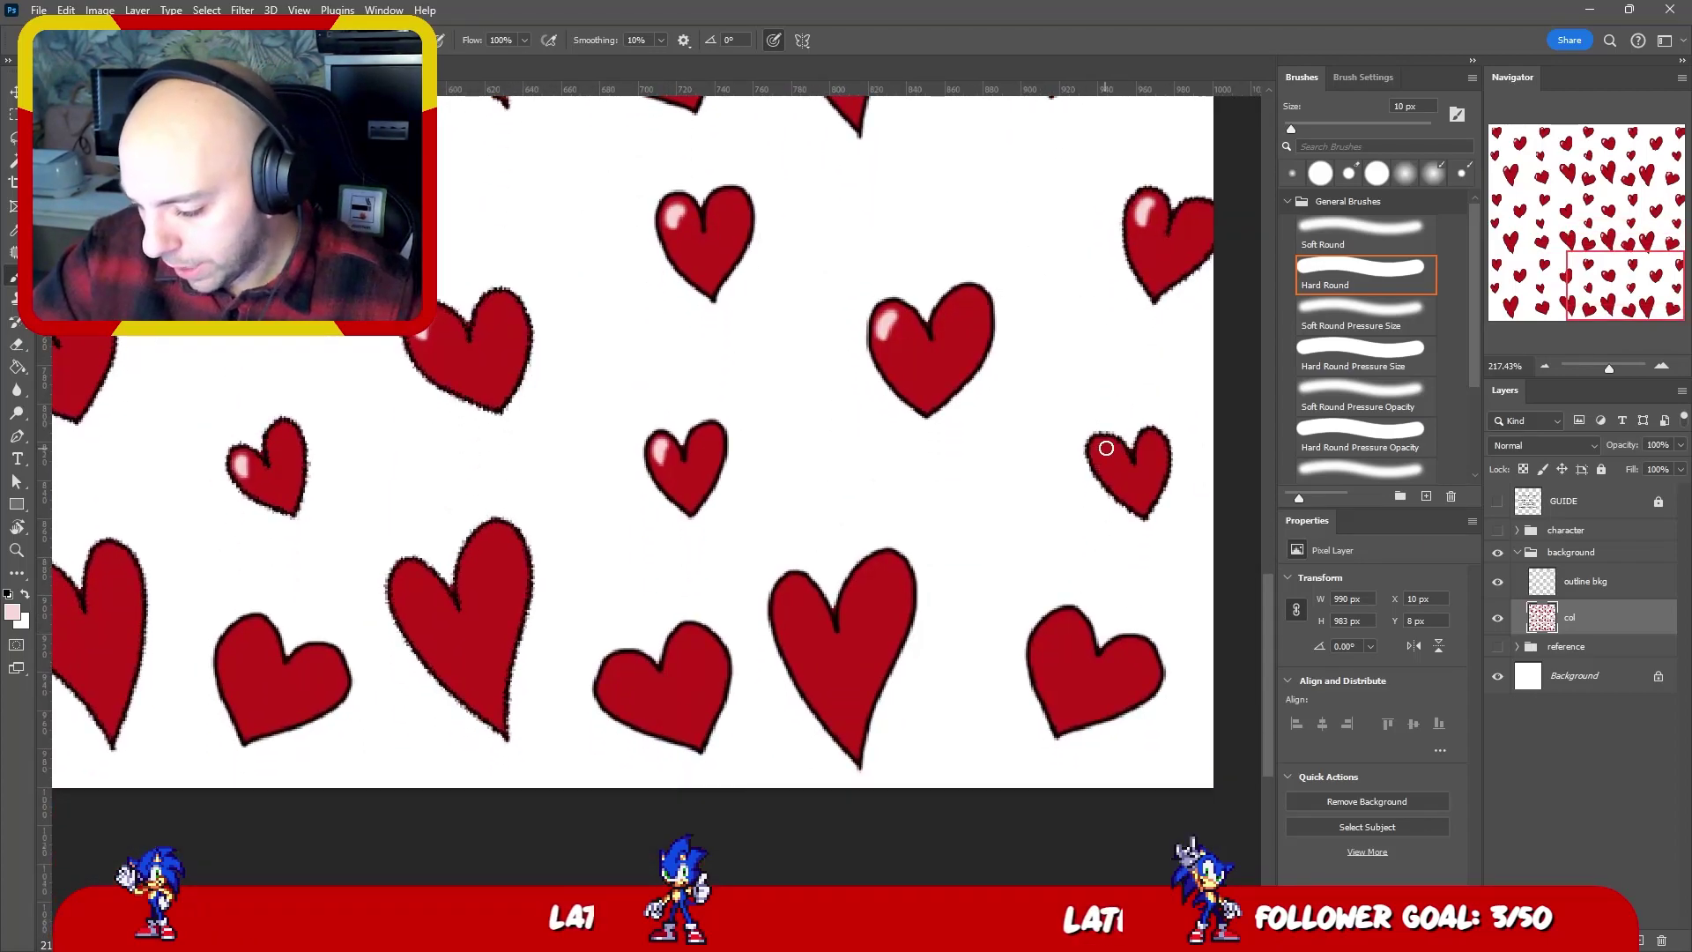
left_click_drag(1107, 446, 1103, 460)
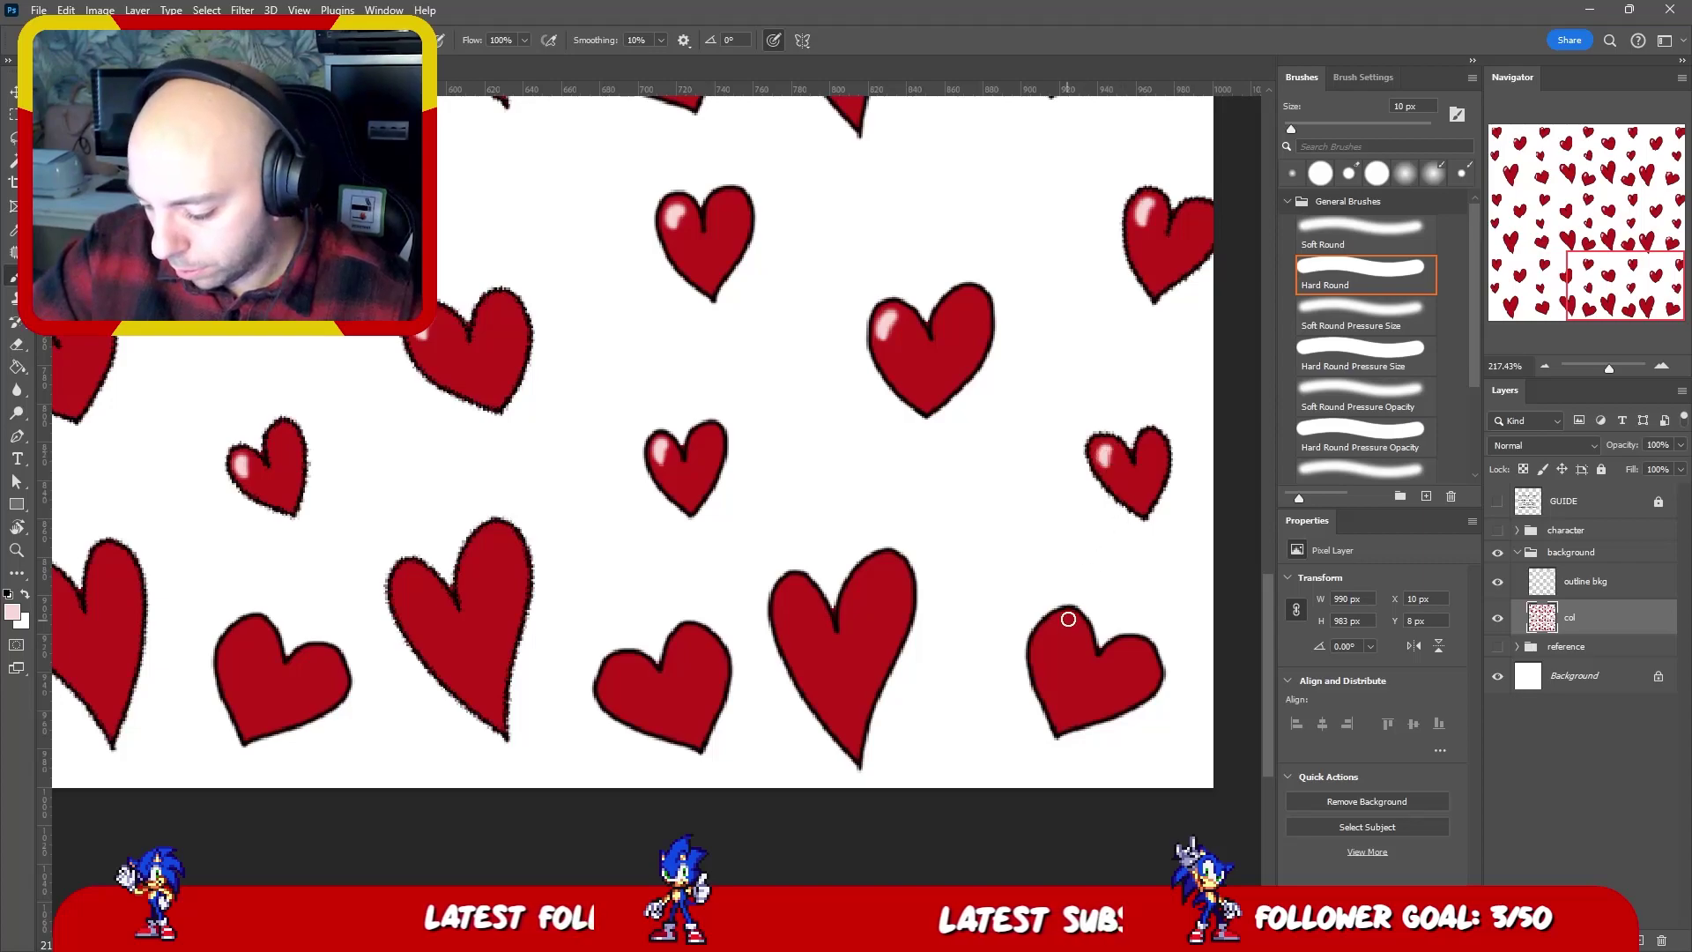
left_click_drag(1068, 619, 1059, 636)
left_click_drag(793, 592, 788, 614)
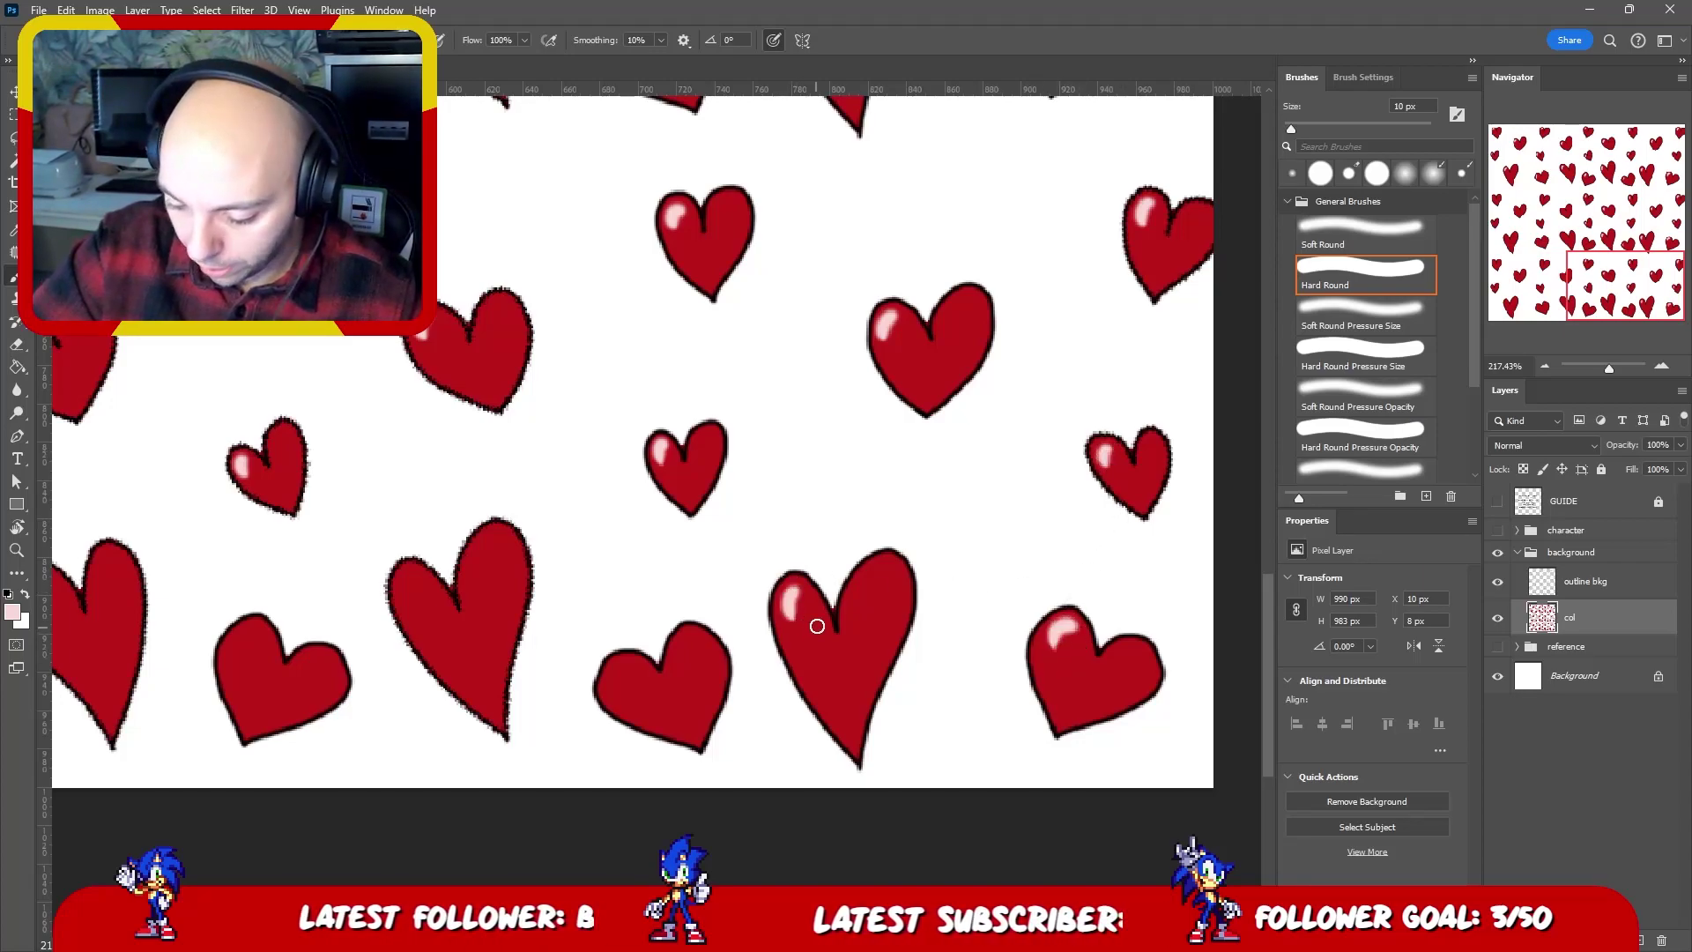
left_click_drag(617, 665, 612, 686)
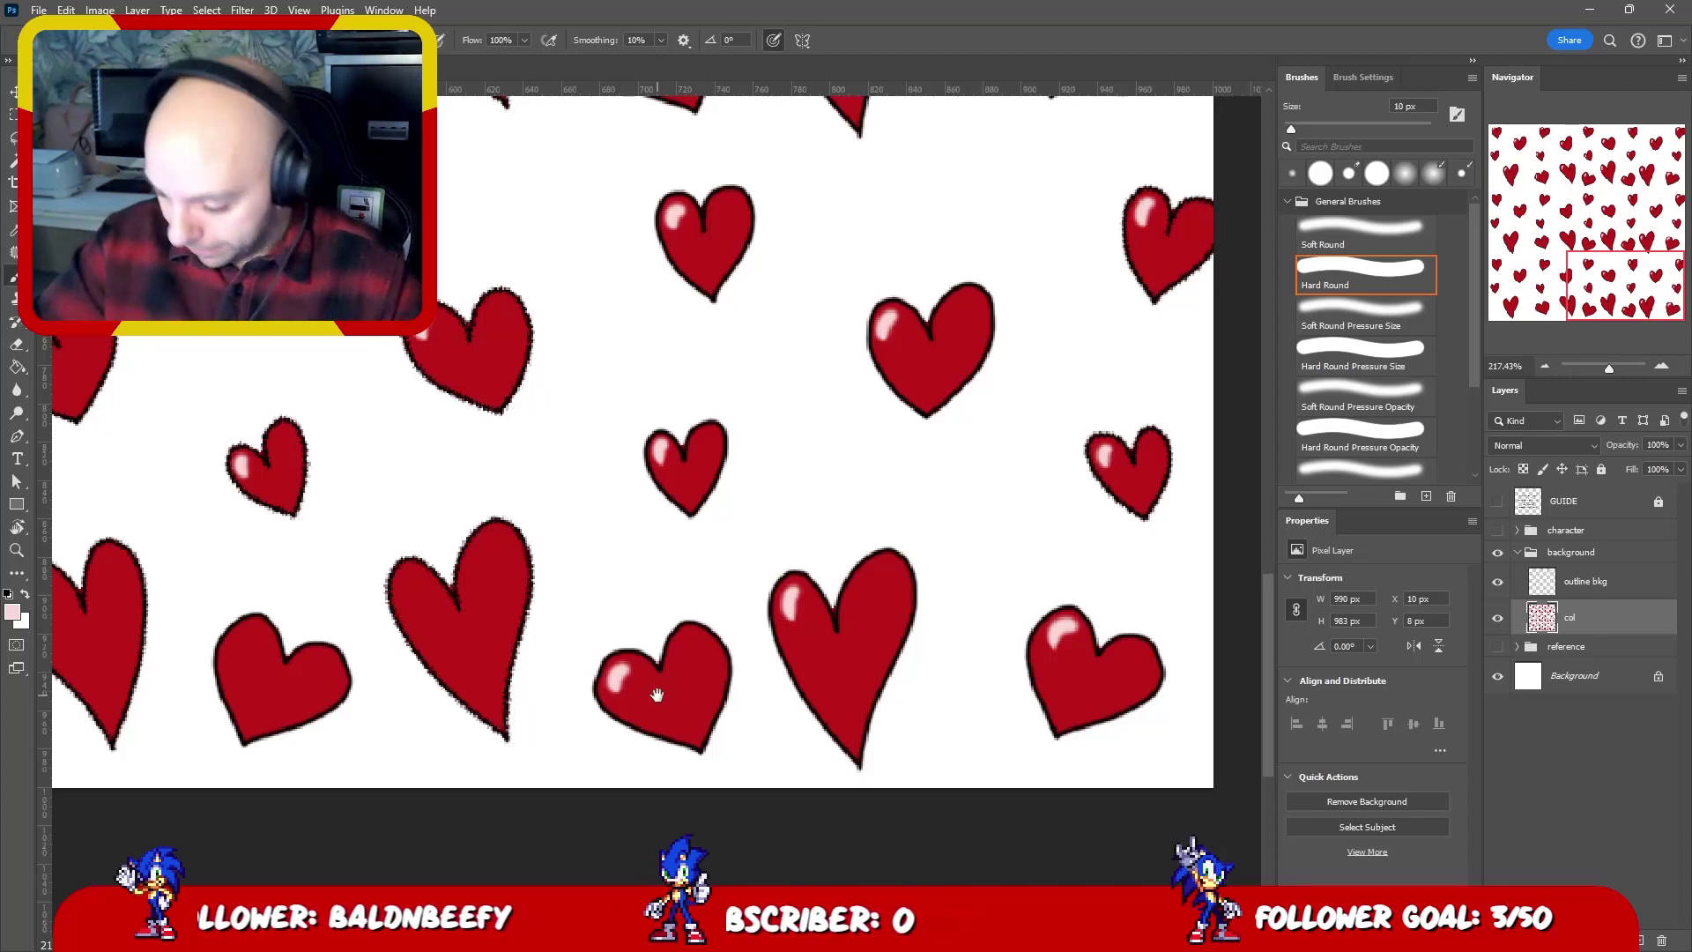
left_click_drag(658, 695, 866, 641)
left_click_drag(621, 528, 612, 547)
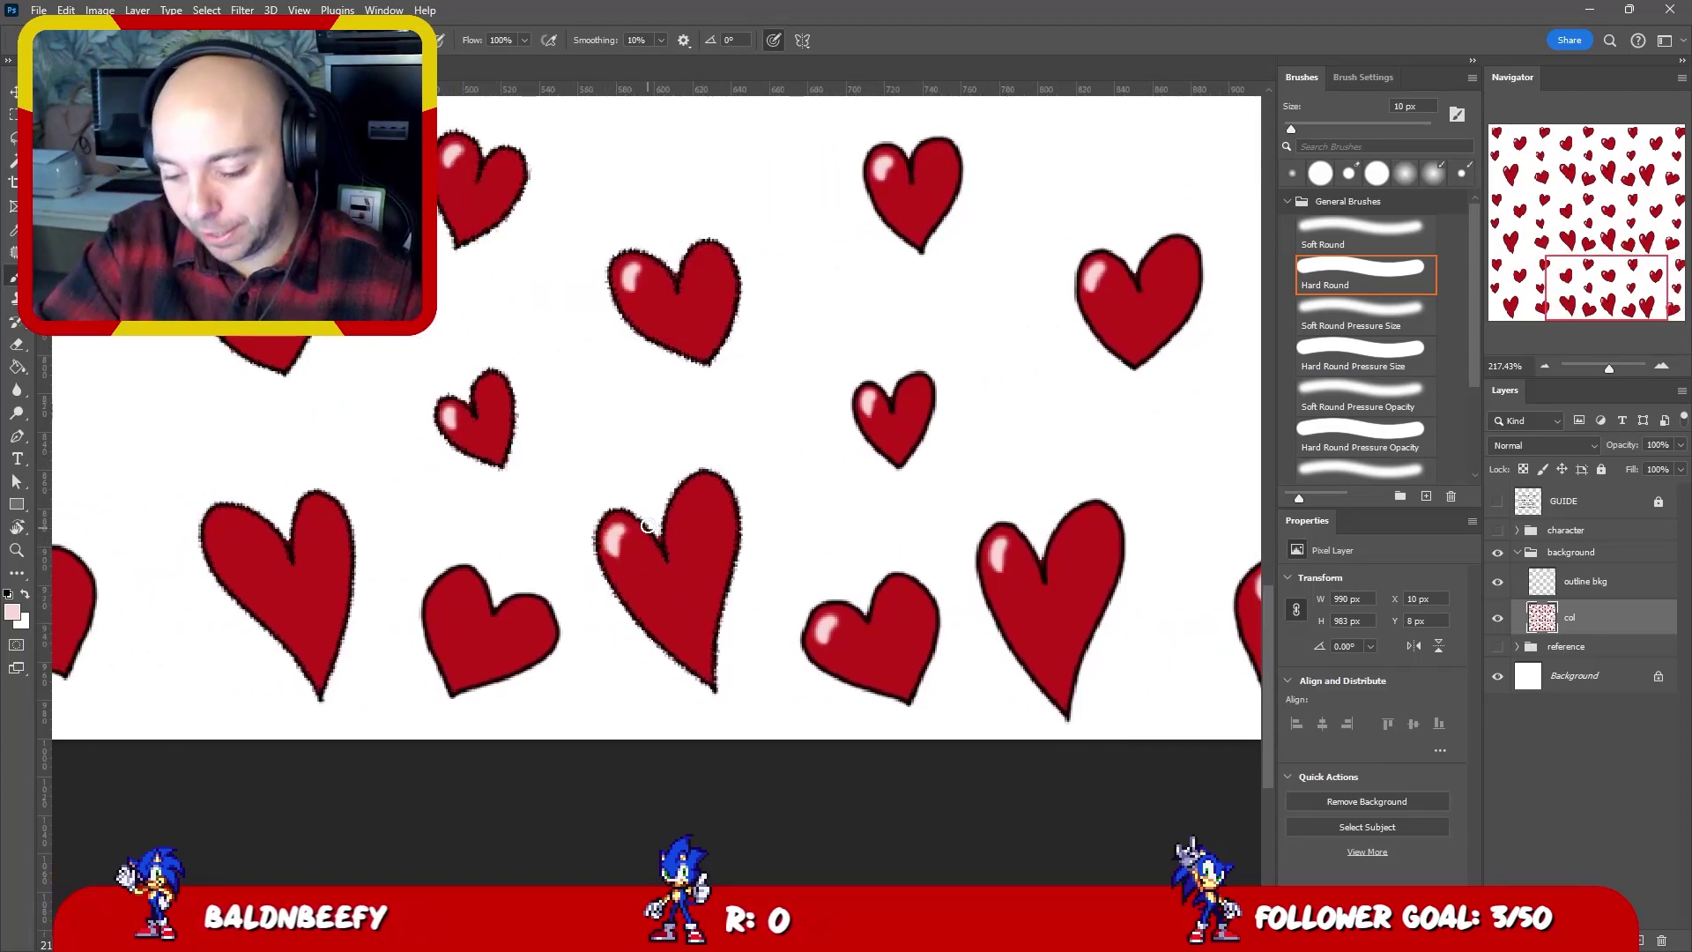
left_click_drag(457, 585, 448, 601)
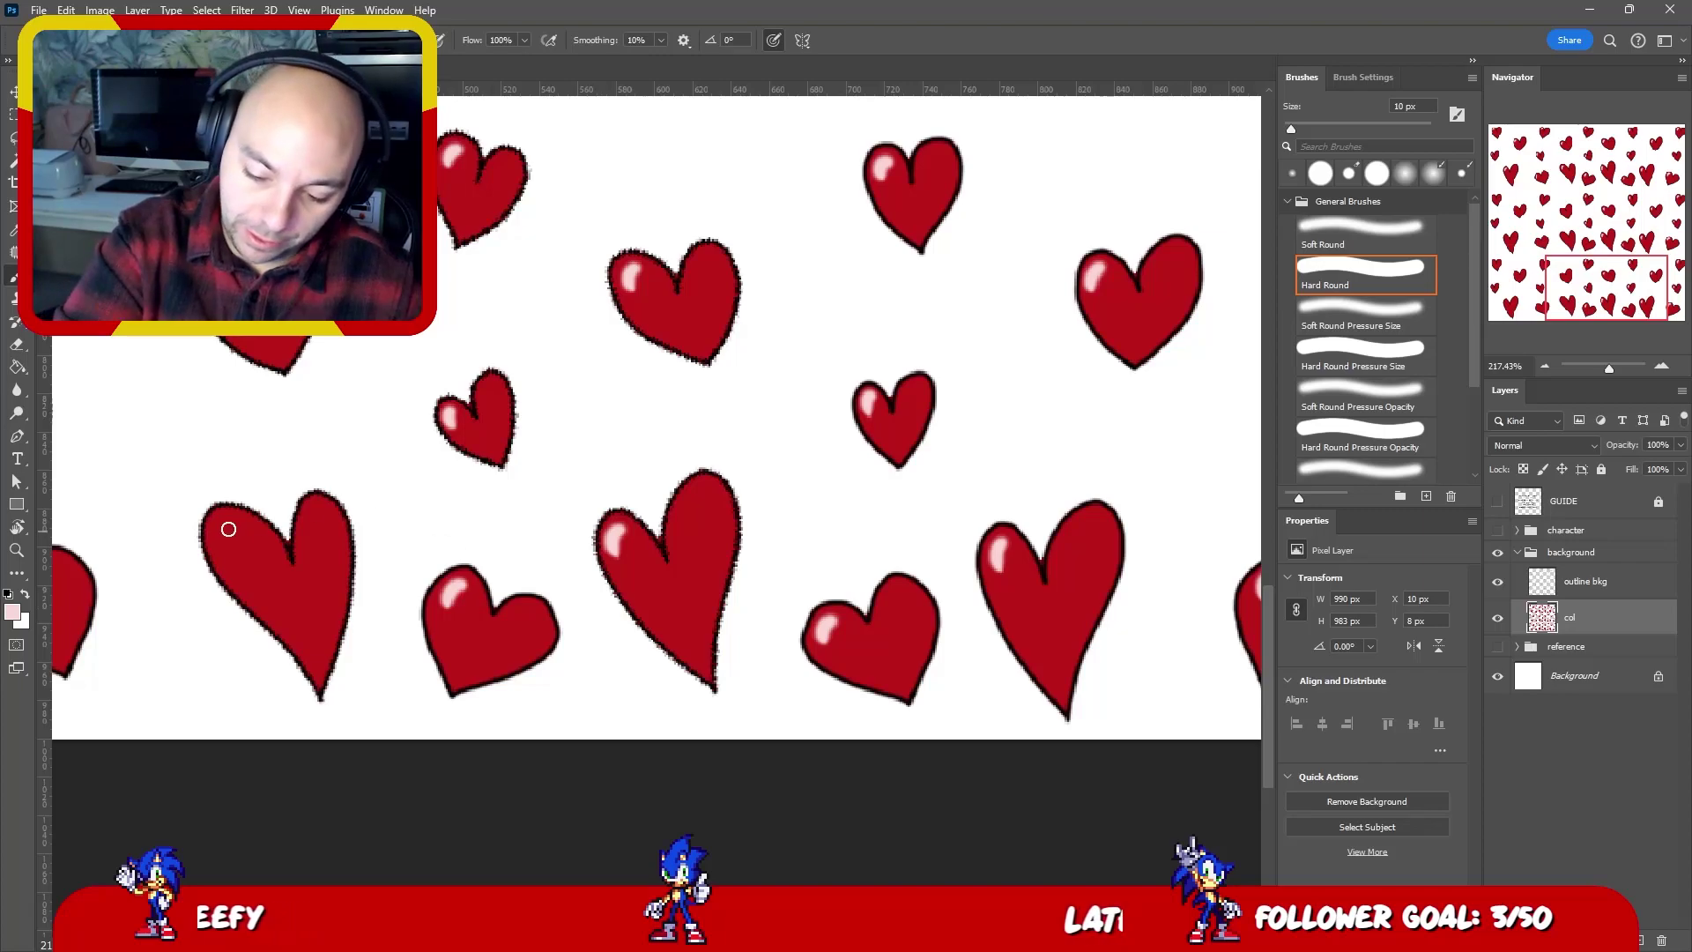
left_click_drag(224, 527, 217, 550)
- Add gloss to the left-edge, centre, upper-middle and top-centre hearts
left_click_drag(304, 503, 897, 560)
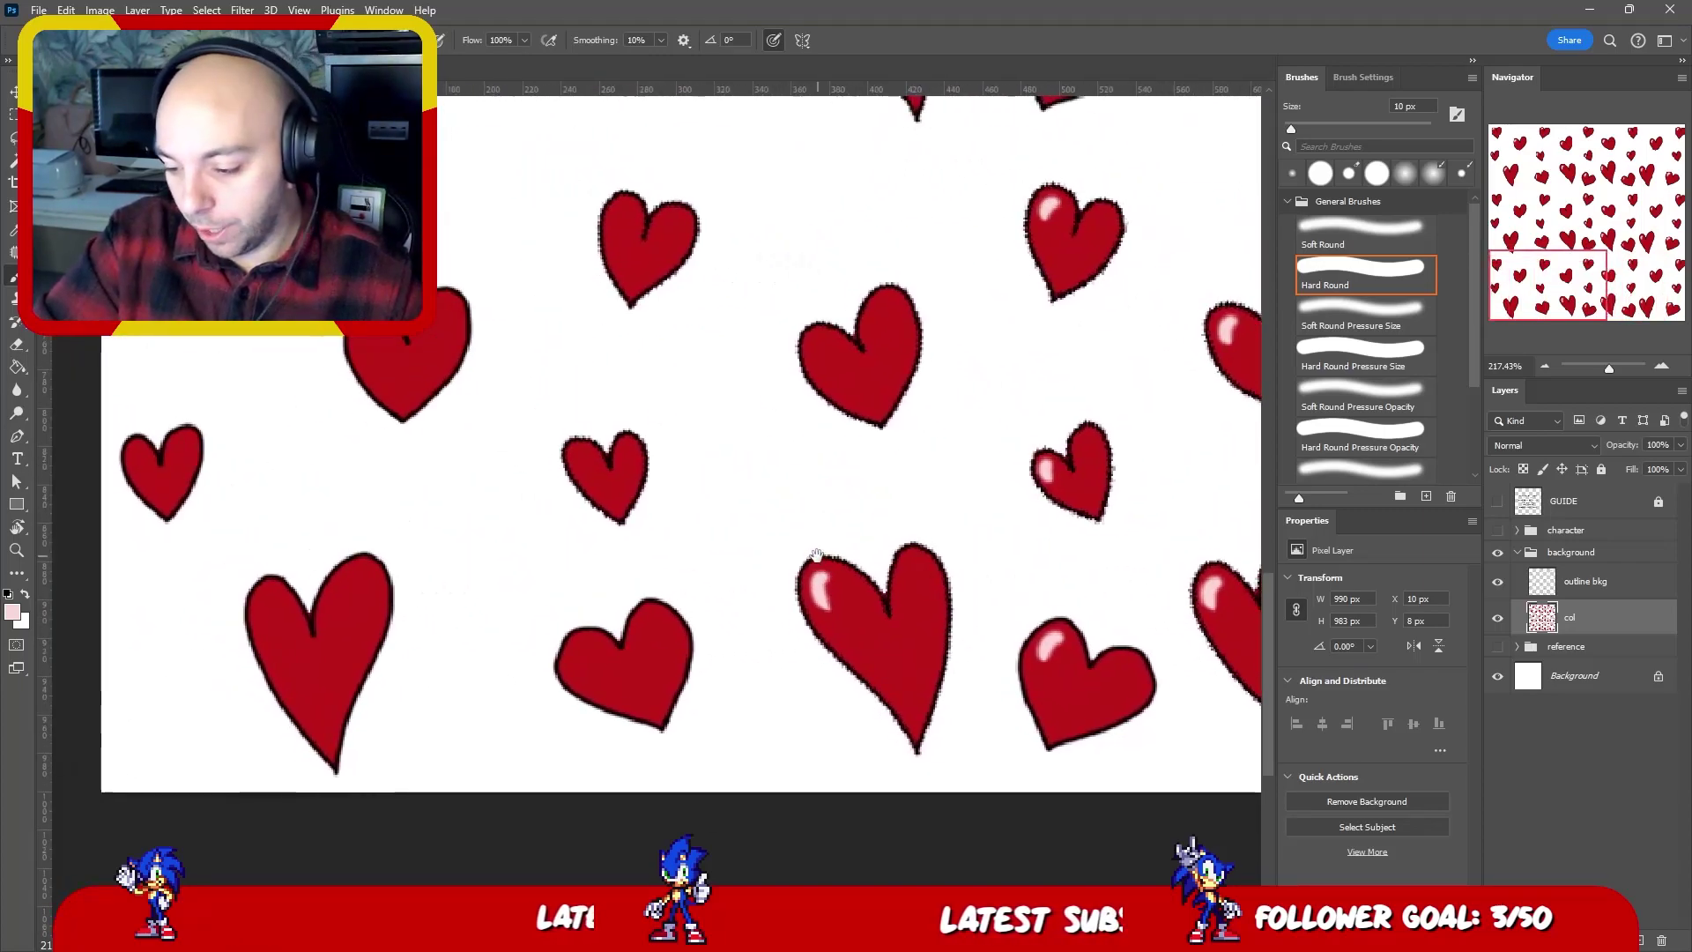
left_click_drag(816, 363, 812, 372)
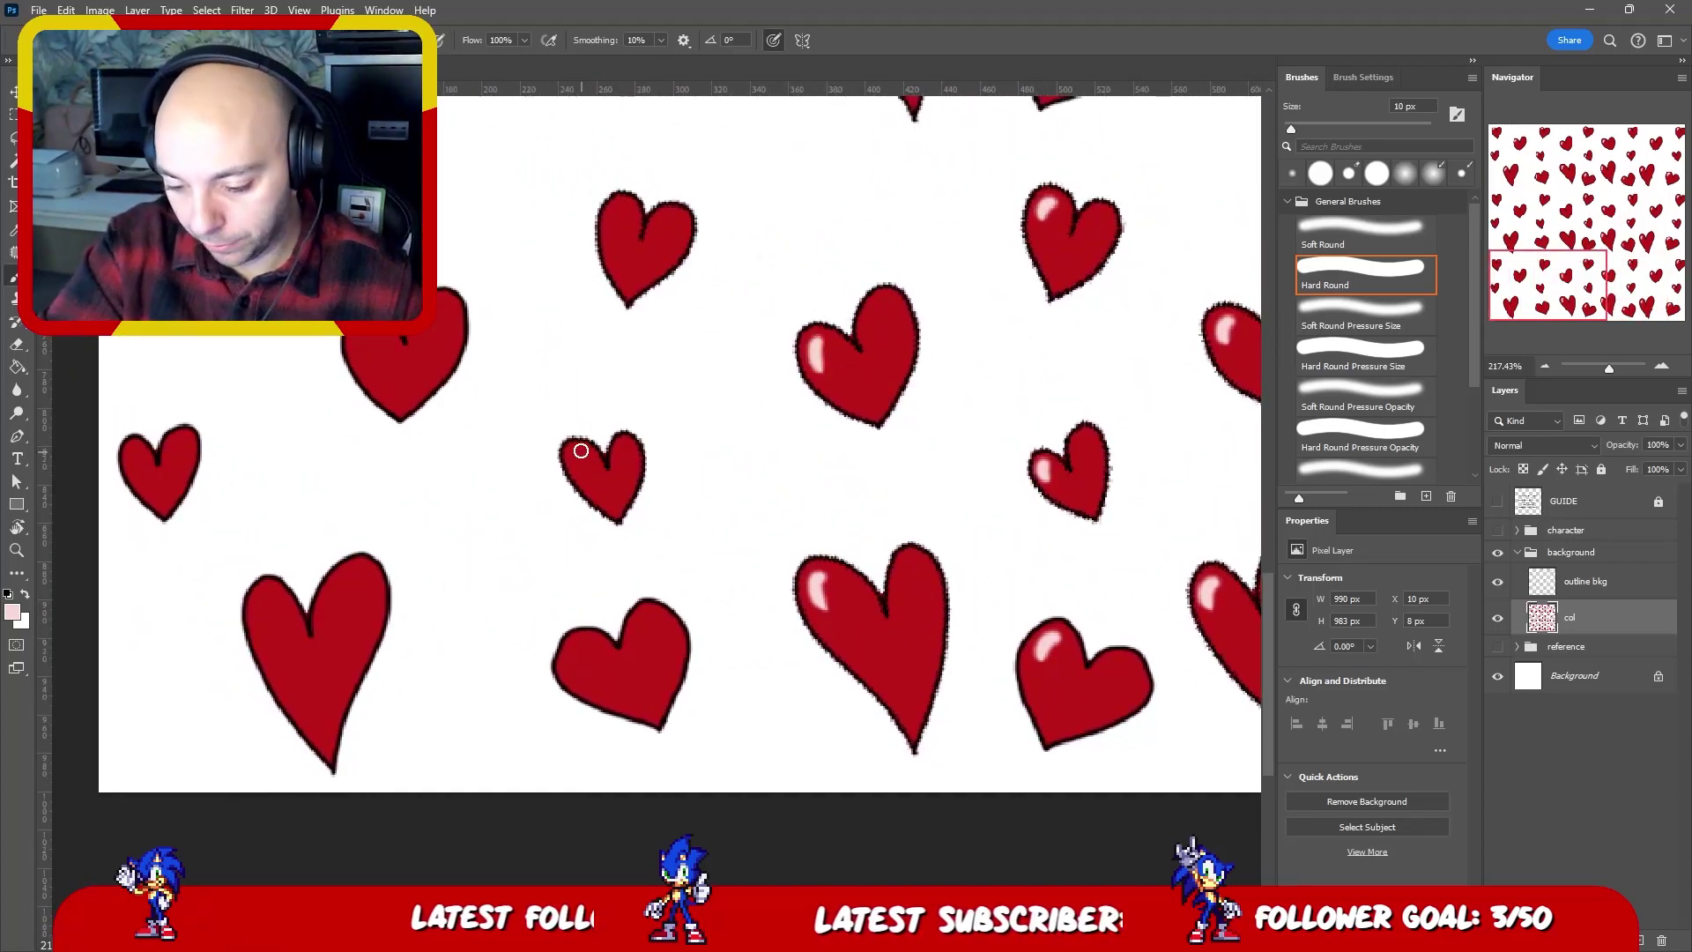
left_click_drag(580, 451, 573, 469)
left_click_drag(577, 649, 572, 666)
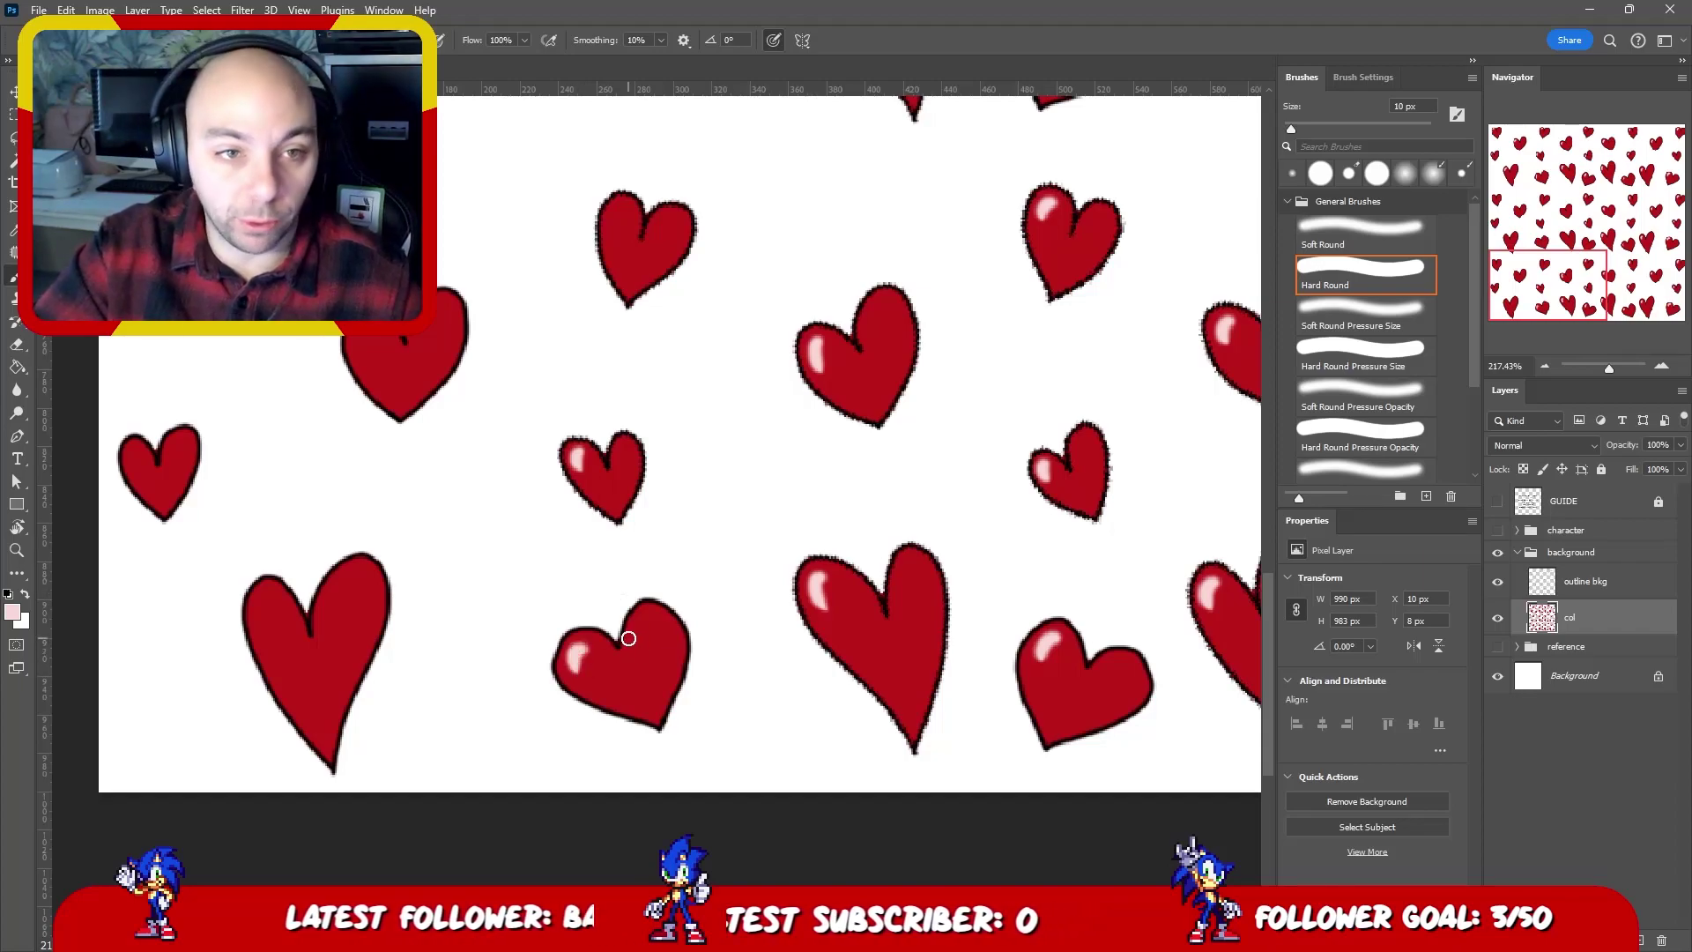
left_click_drag(596, 395, 798, 410)
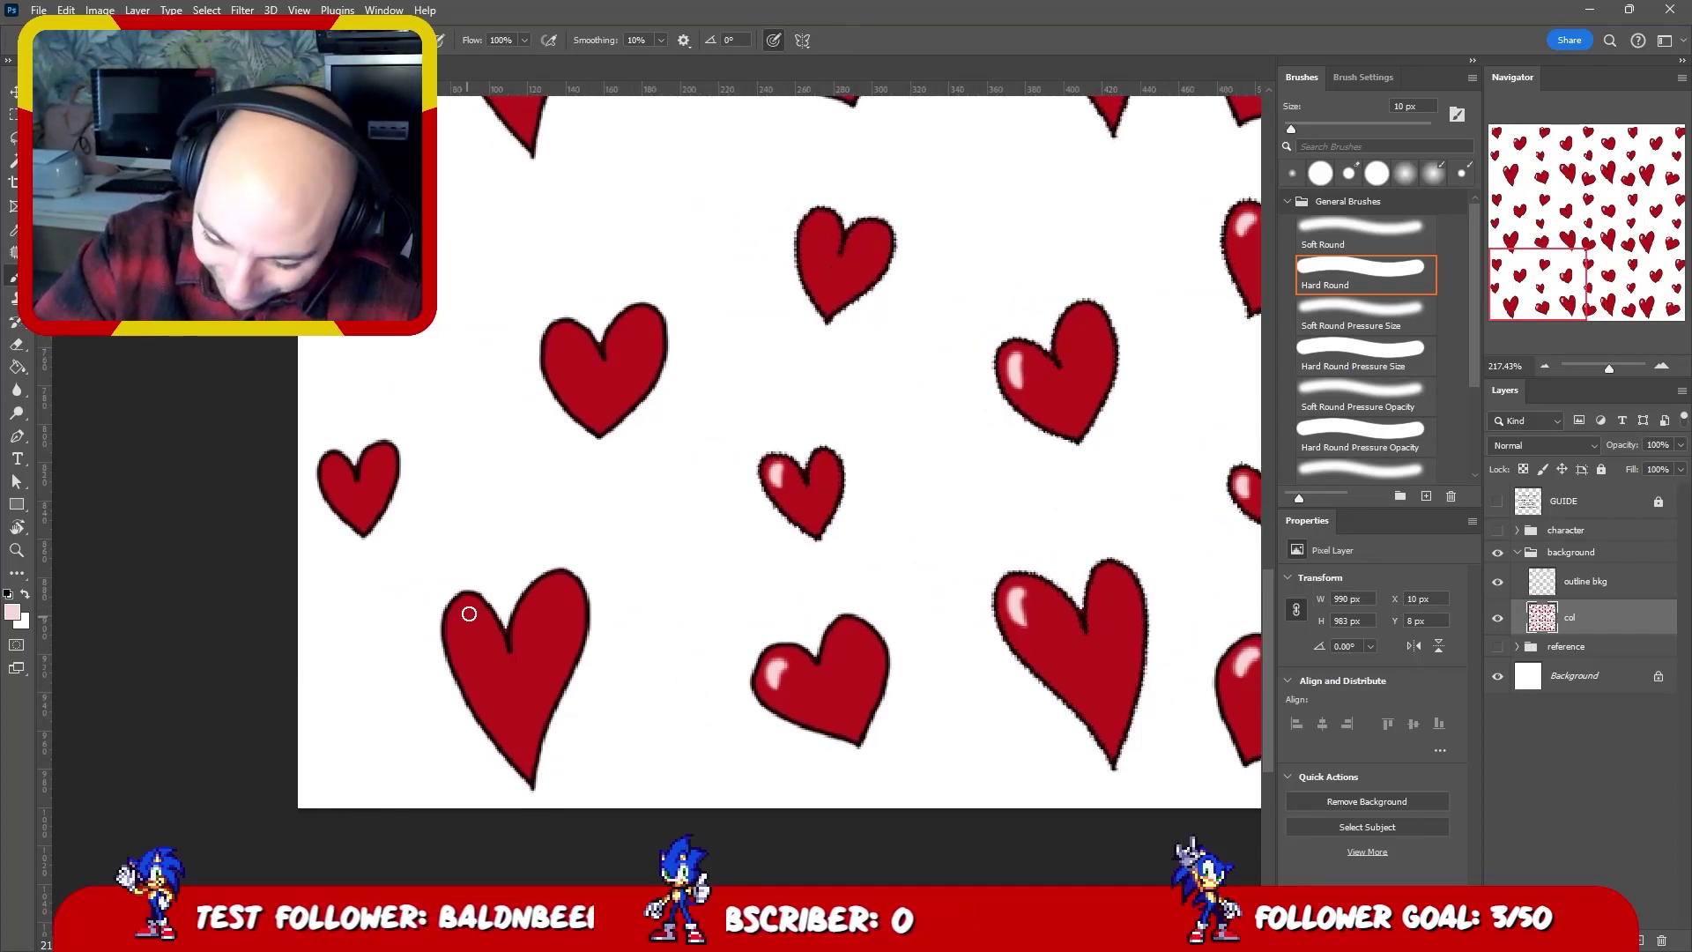
left_click_drag(338, 466, 333, 481)
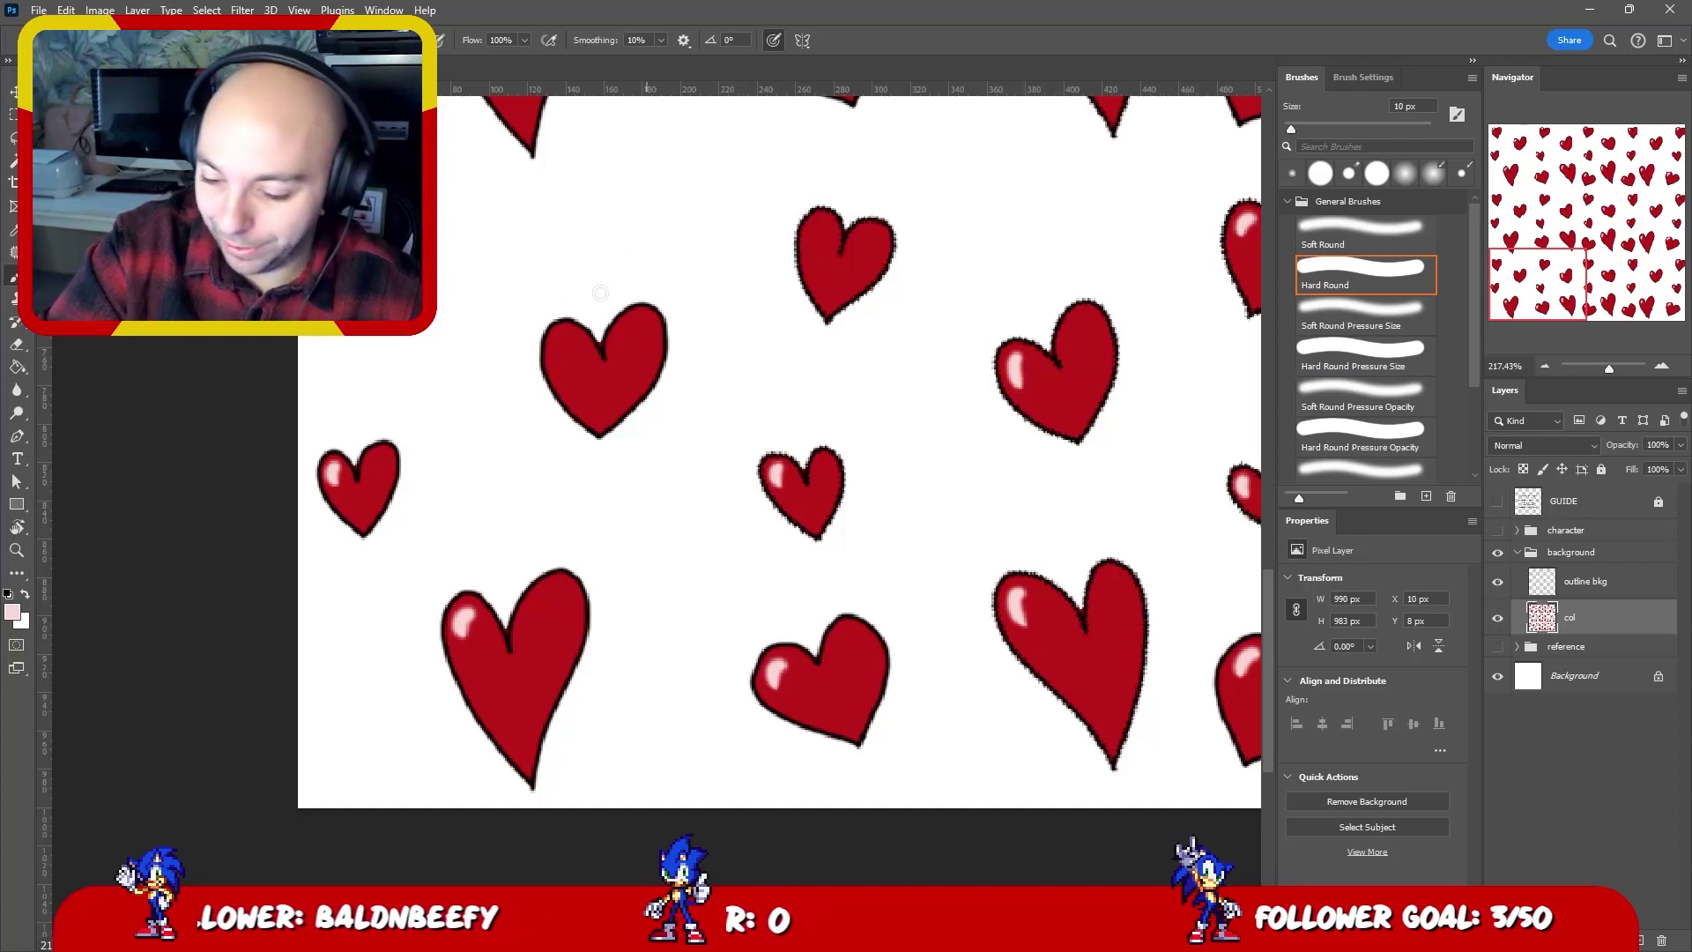
left_click_drag(571, 339, 562, 354)
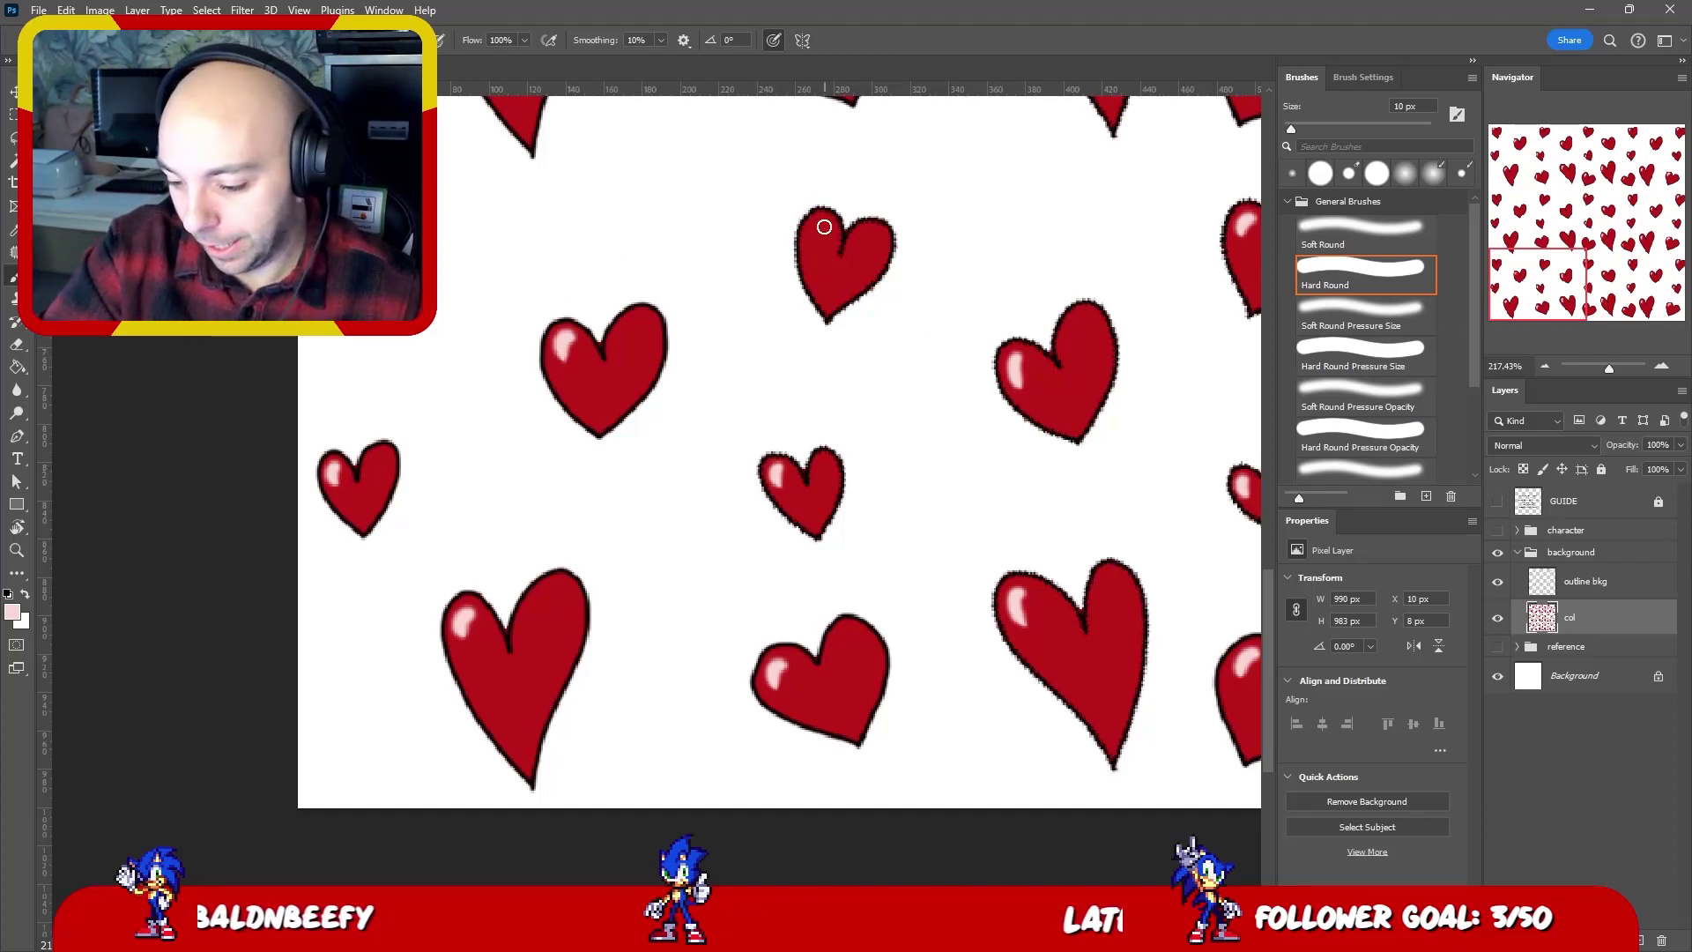
left_click_drag(823, 227, 814, 239)
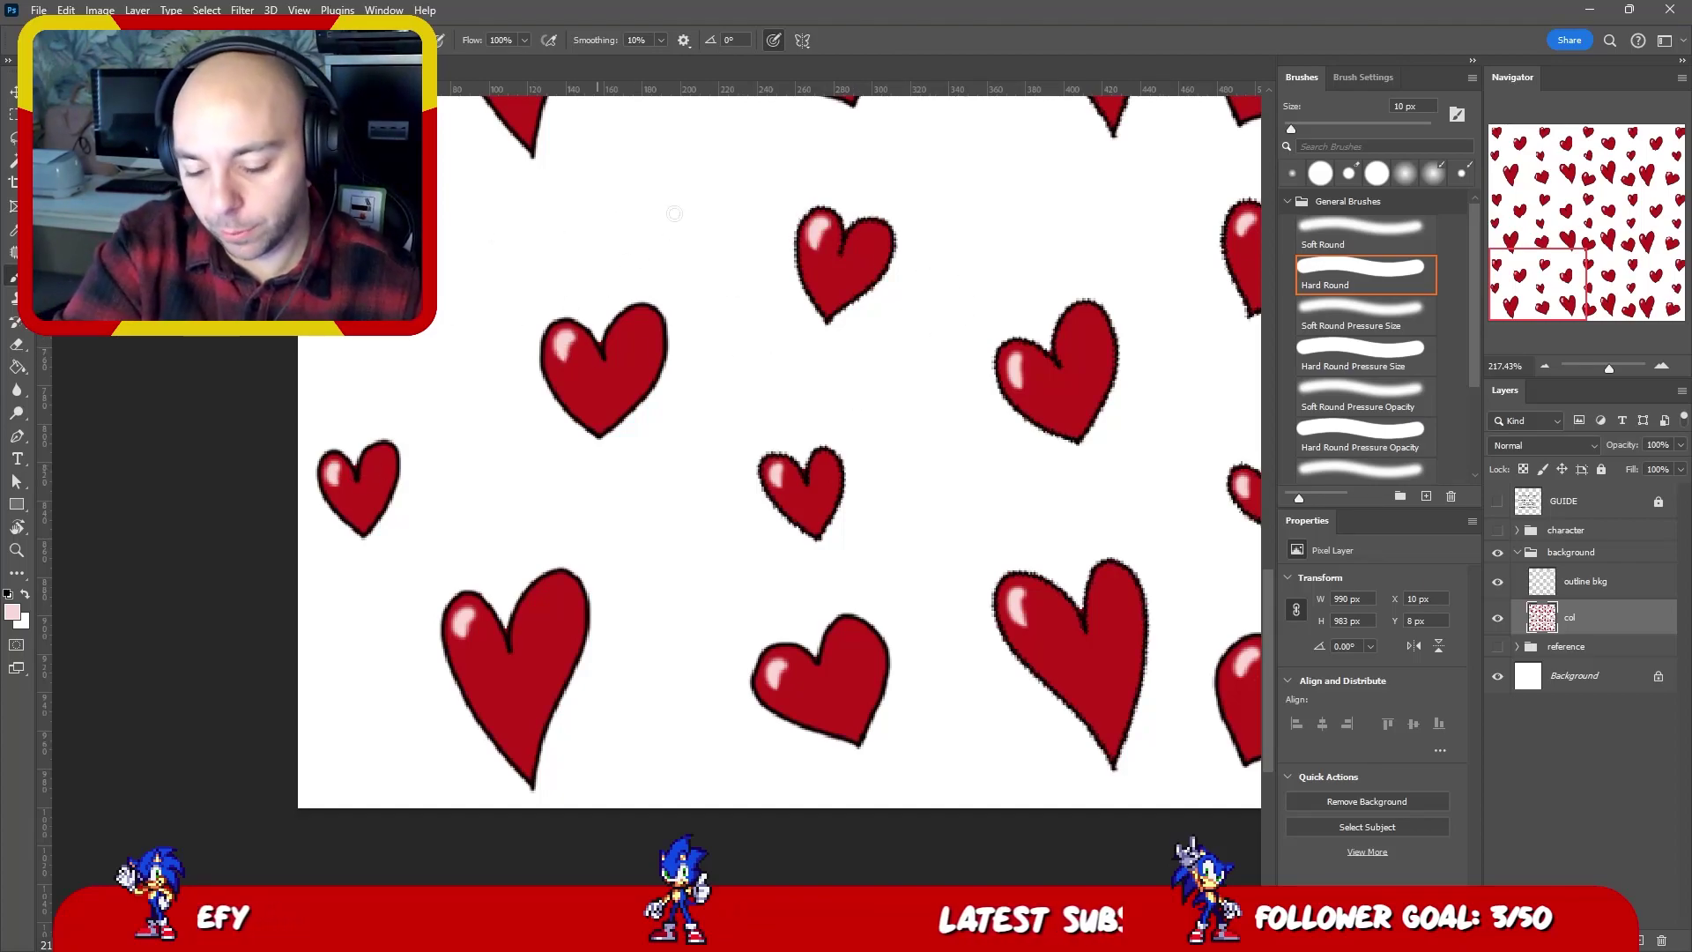
left_click_drag(996, 257, 967, 615)
left_click_drag(993, 313, 980, 350)
left_click_drag(739, 380, 730, 403)
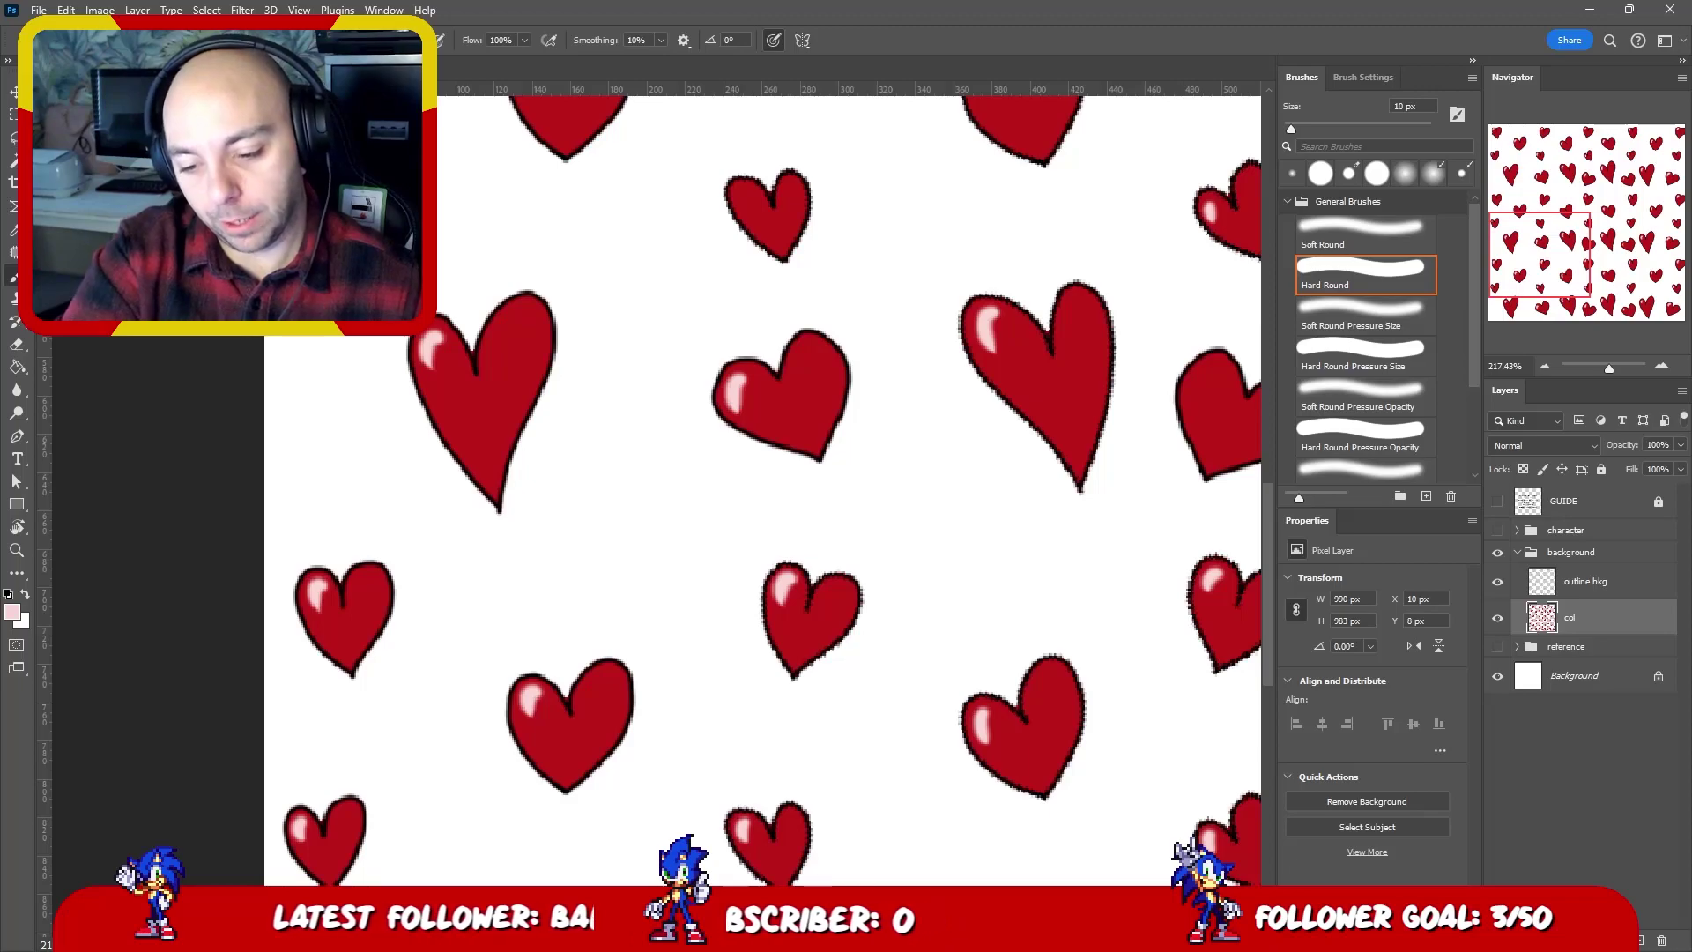
left_click_drag(657, 318, 642, 526)
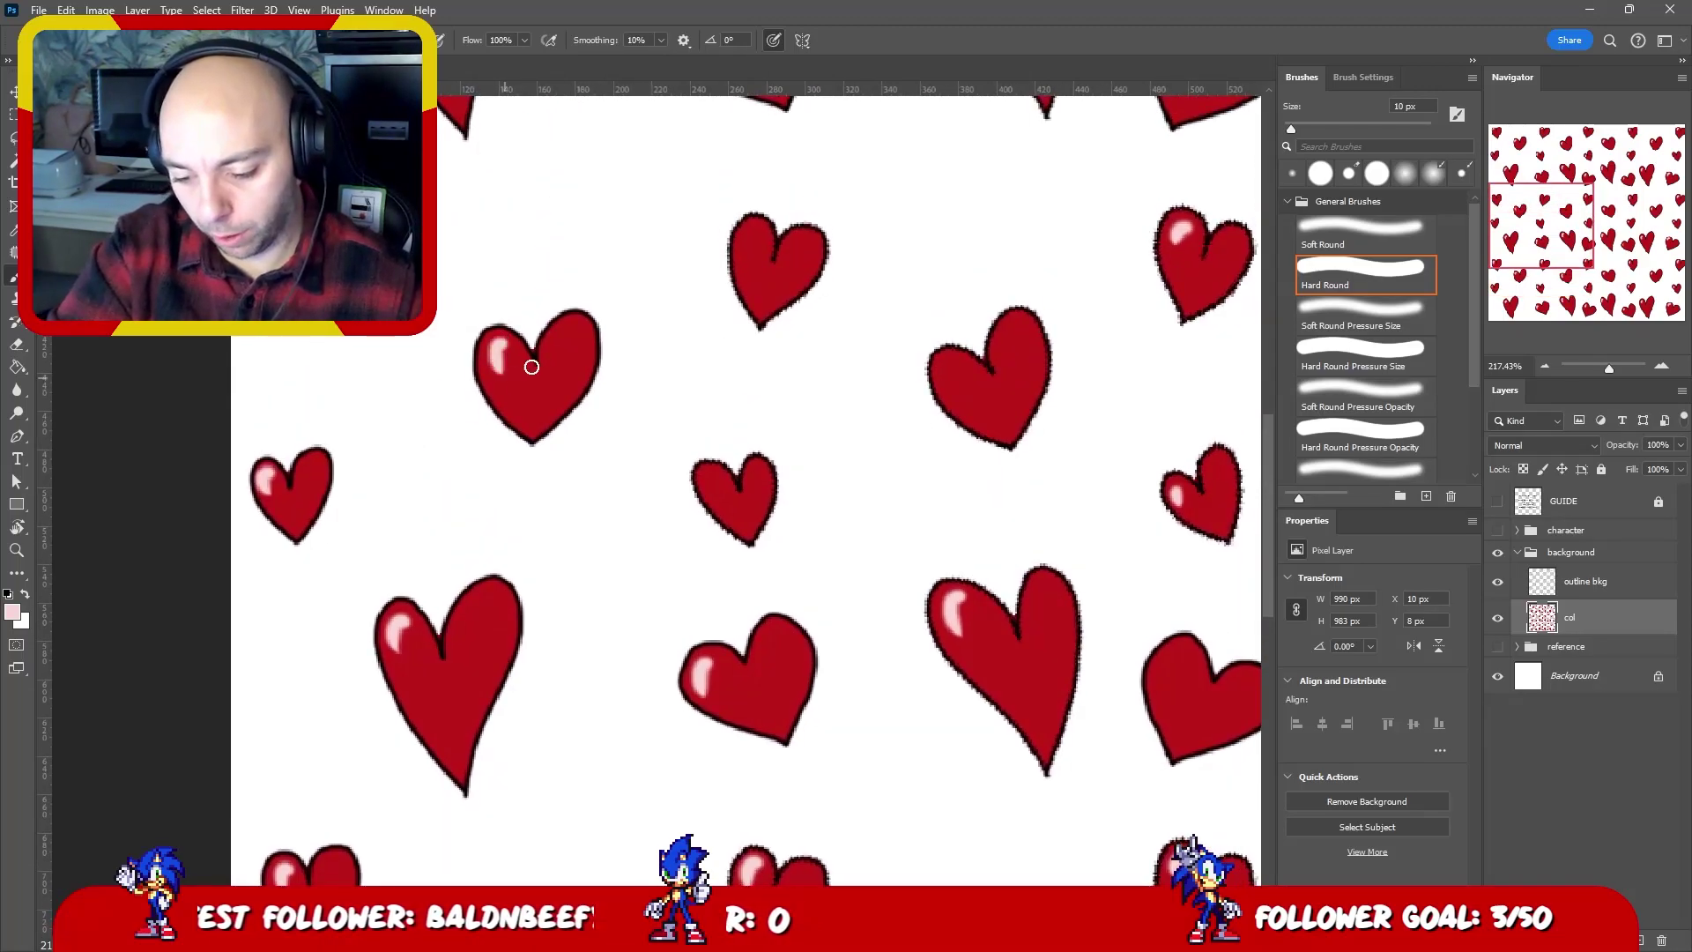
left_click_drag(502, 344, 491, 368)
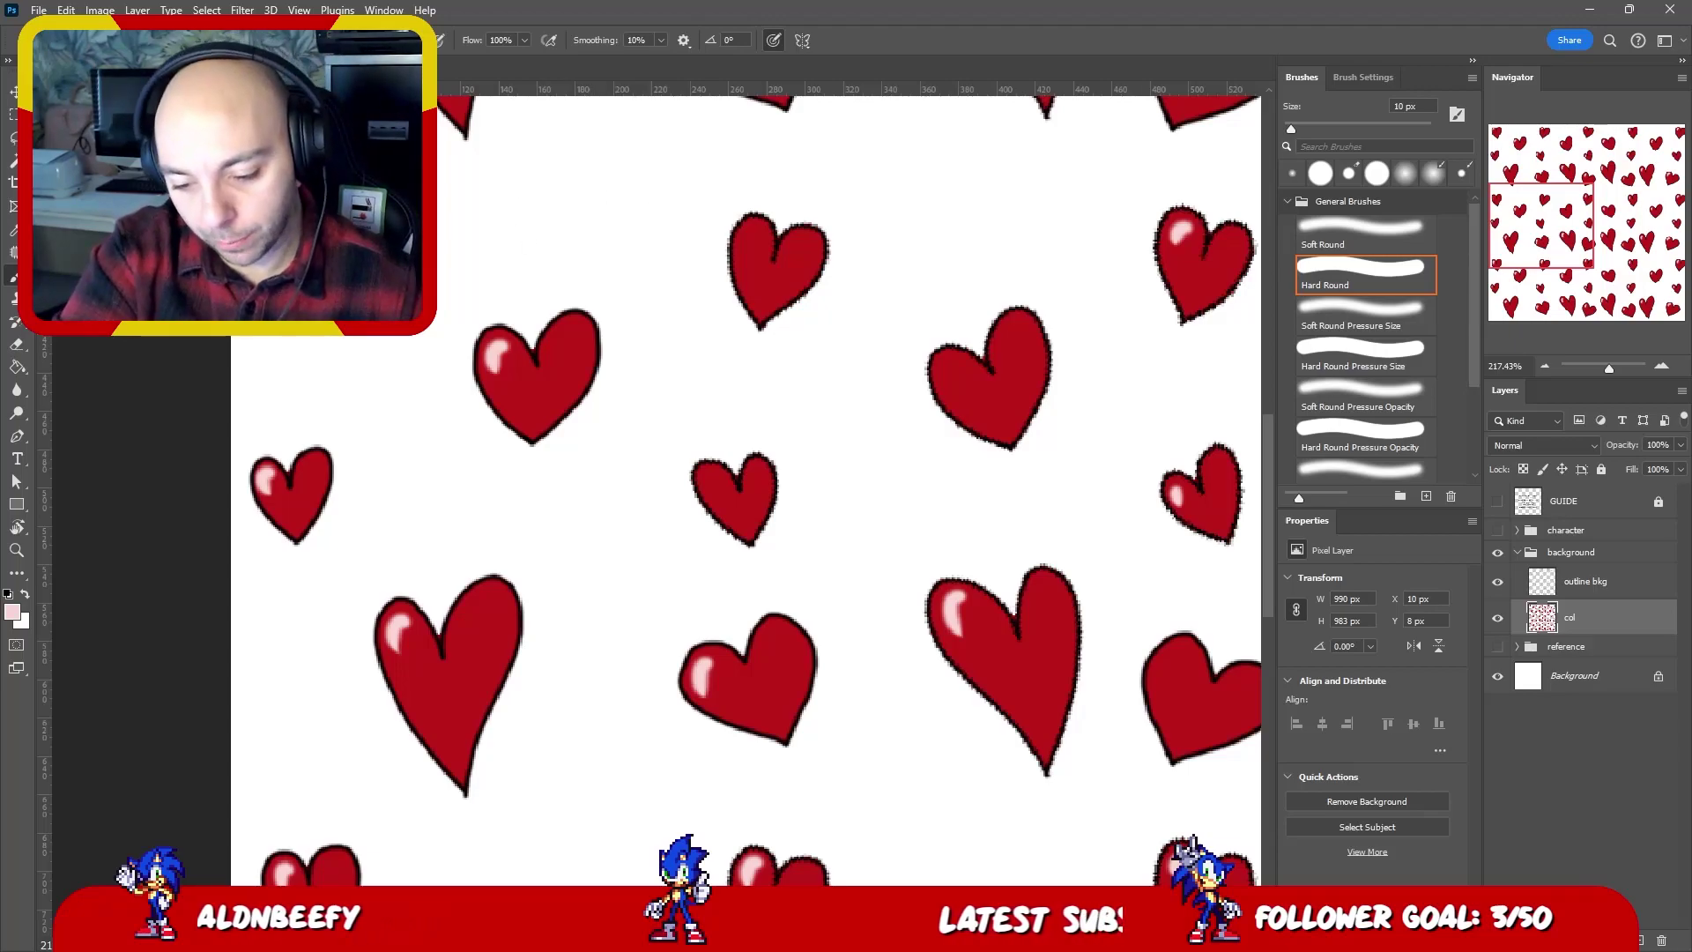
- Scroll across the pattern to check for missed hearts, then bring Chrome over the canvas
scroll(810, 264, "up", 3)
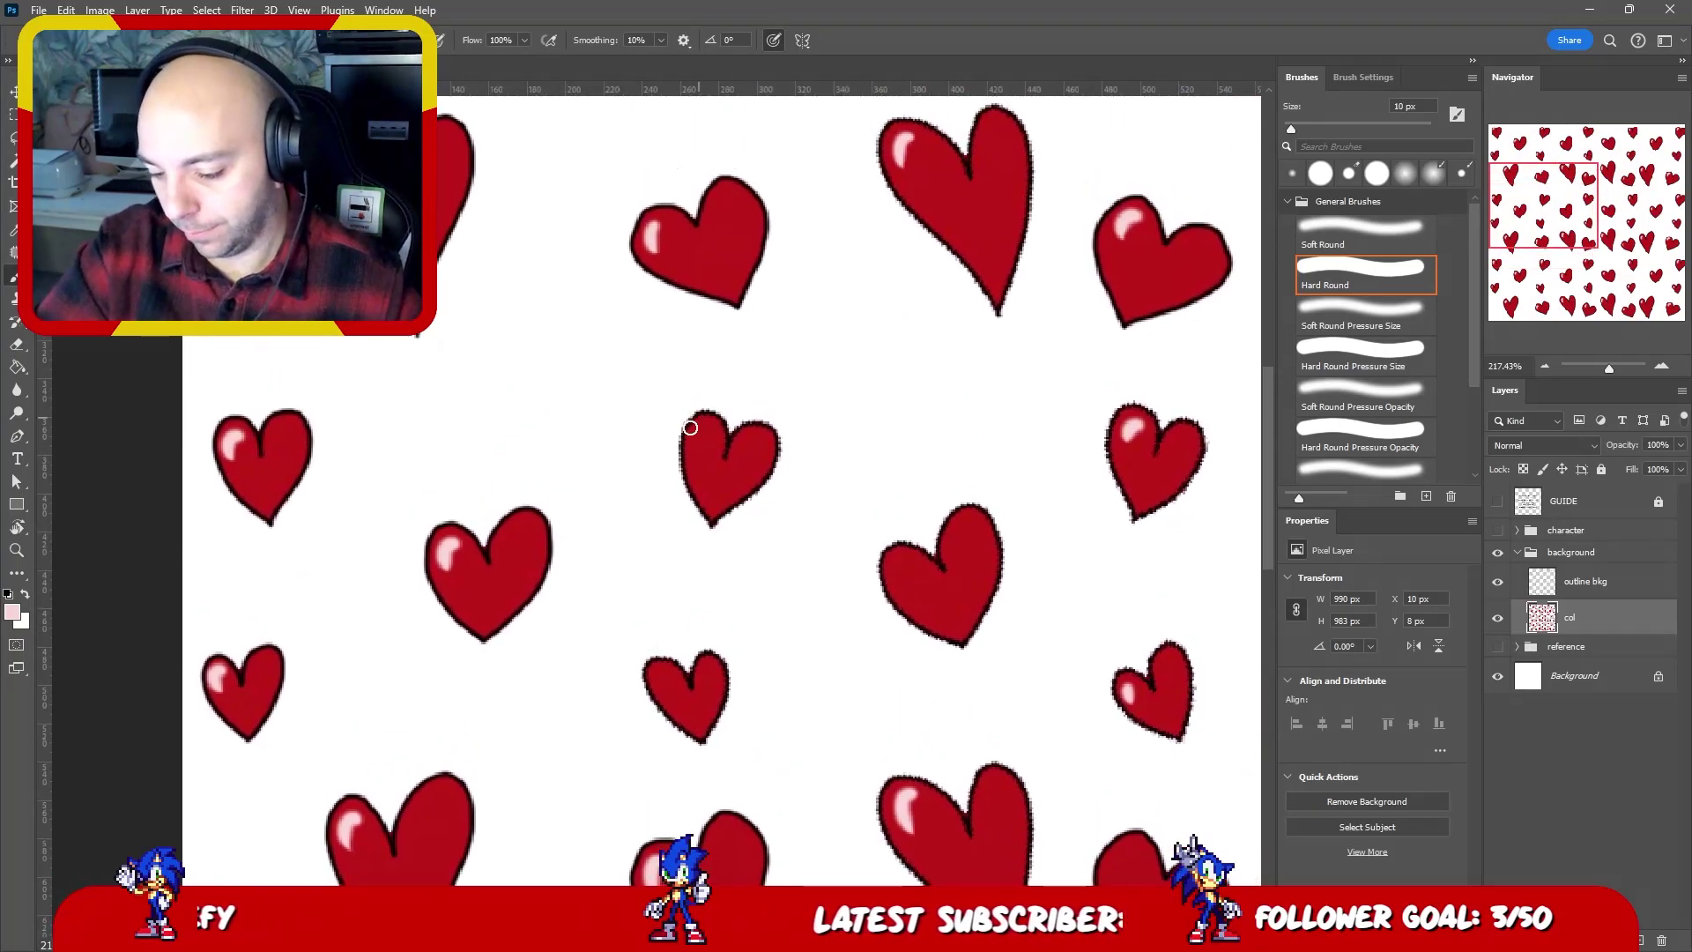
scroll(708, 430, "right", 5)
scroll(687, 427, "down", 3)
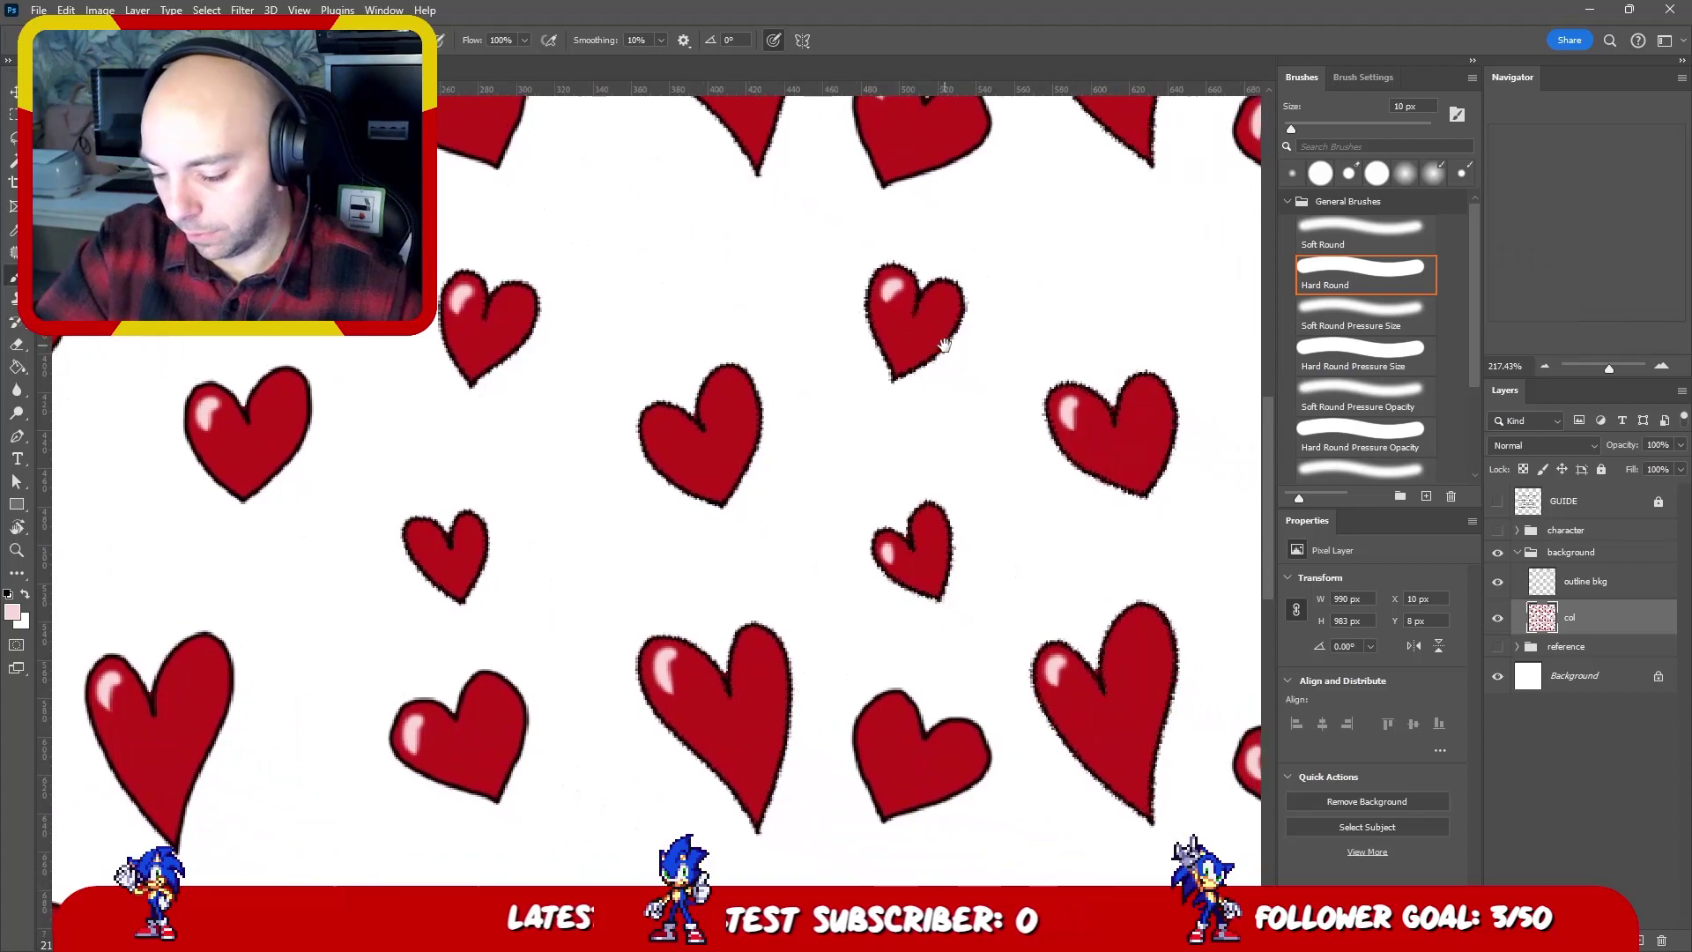
scroll(1013, 458, "down", 2)
scroll(1013, 458, "right", 2)
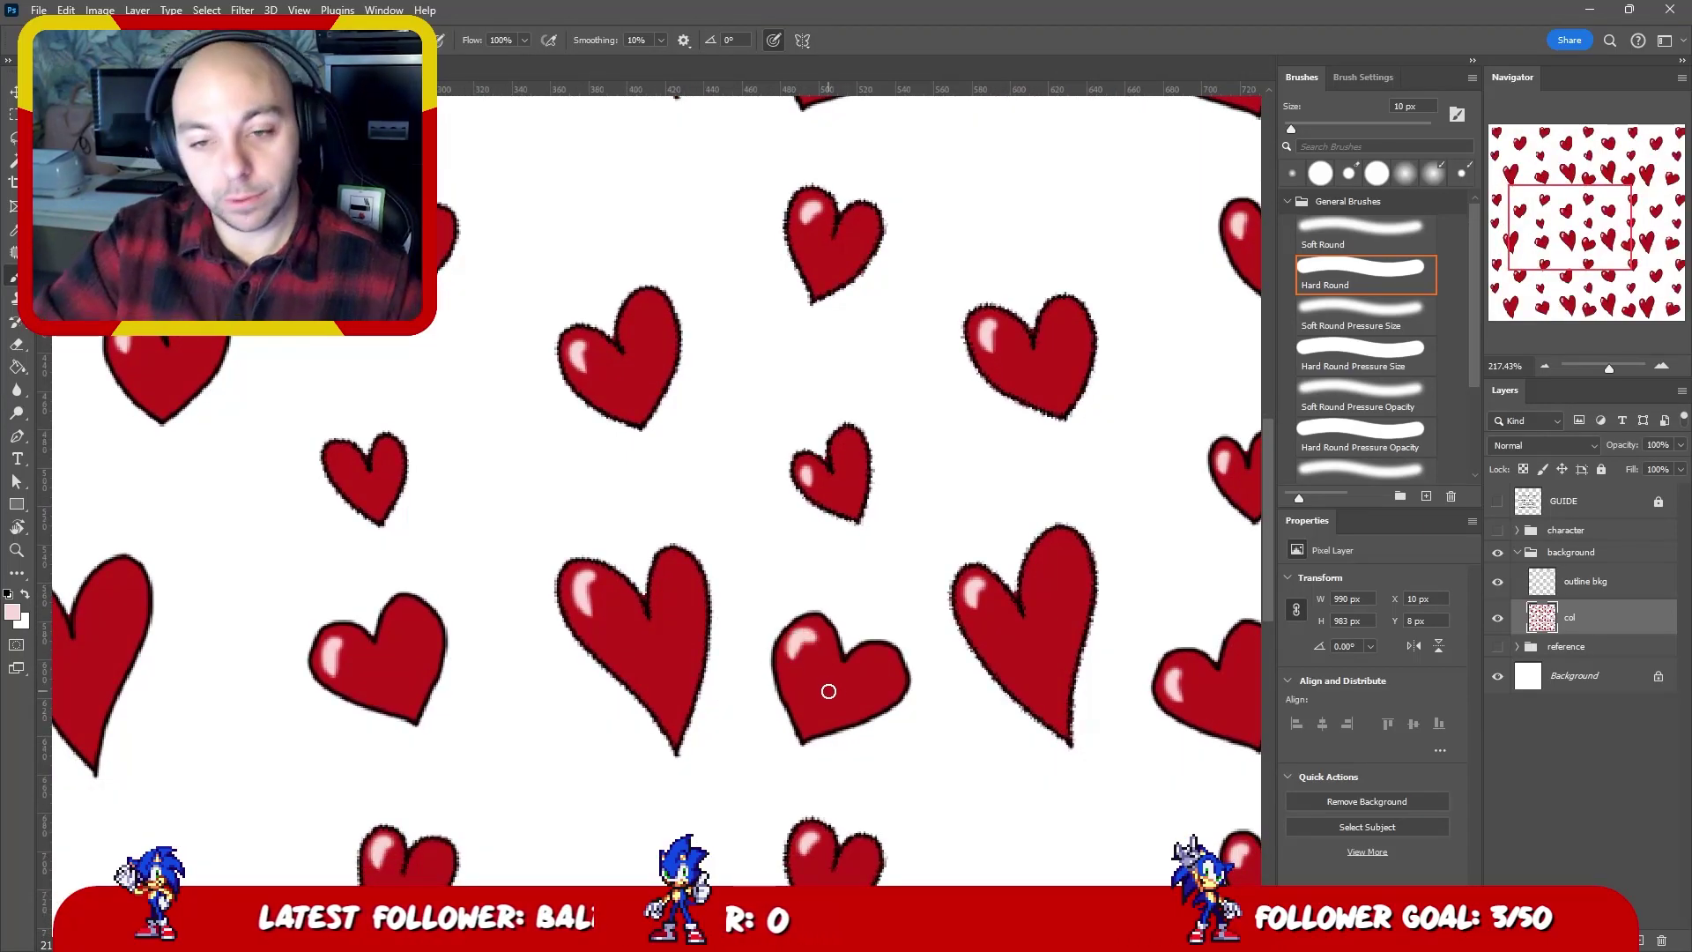
scroll(884, 472, "down", 1)
left_click_drag(884, 471, 894, 427)
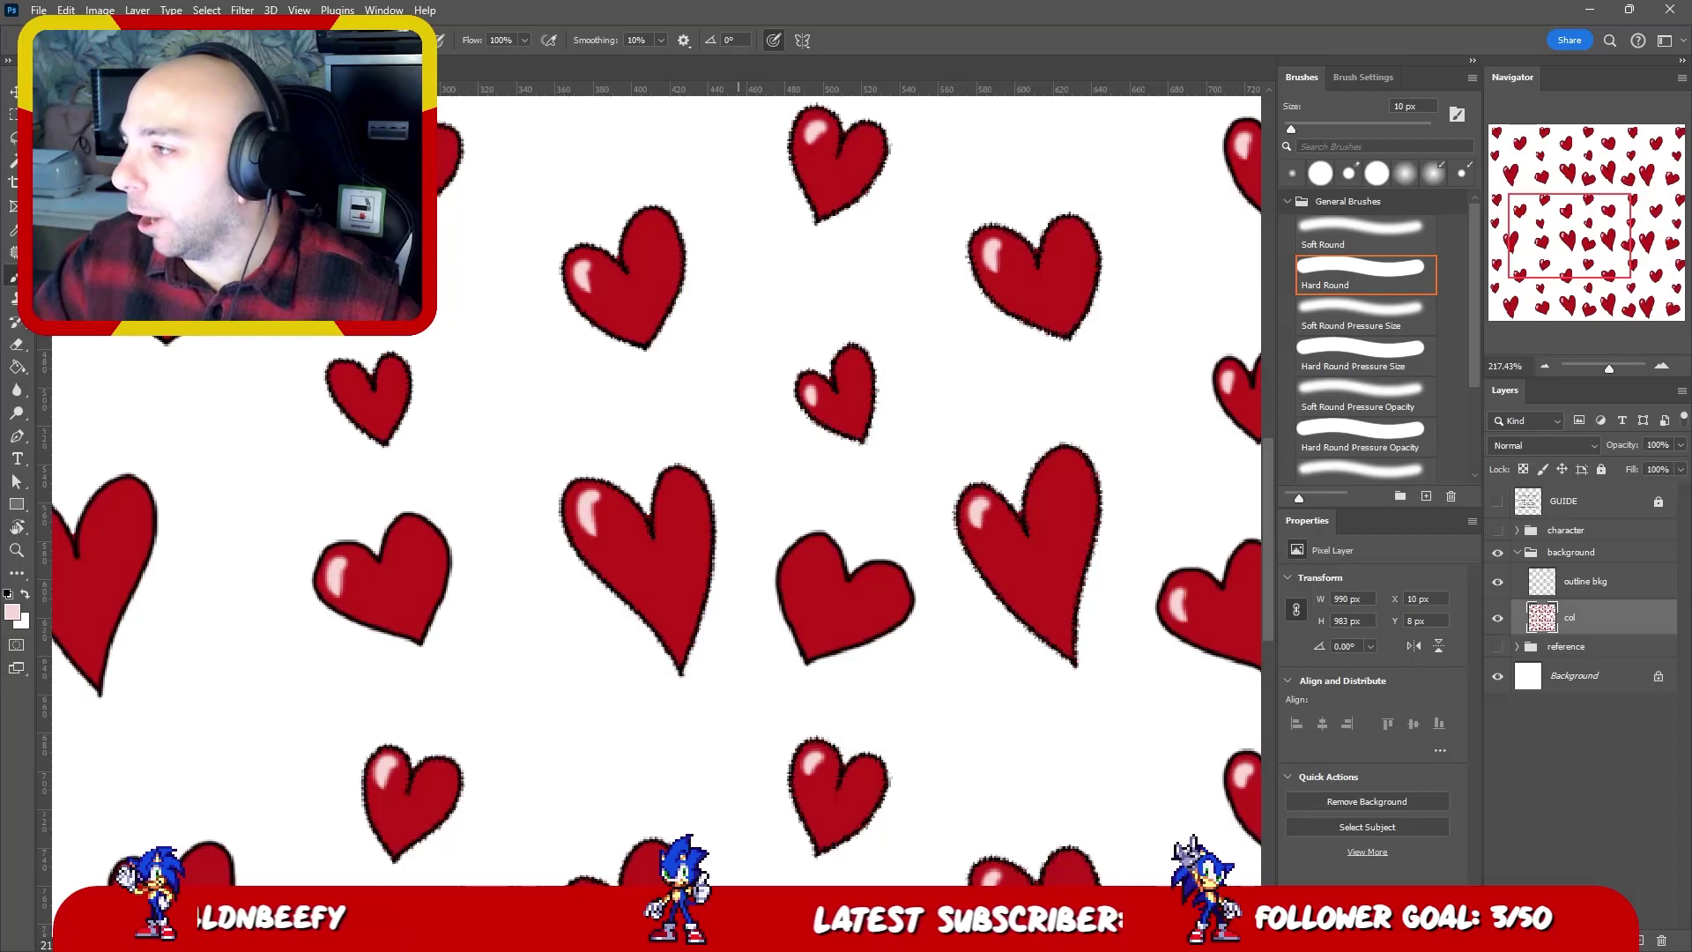
left_click_drag(1691, 4, 1314, 41)
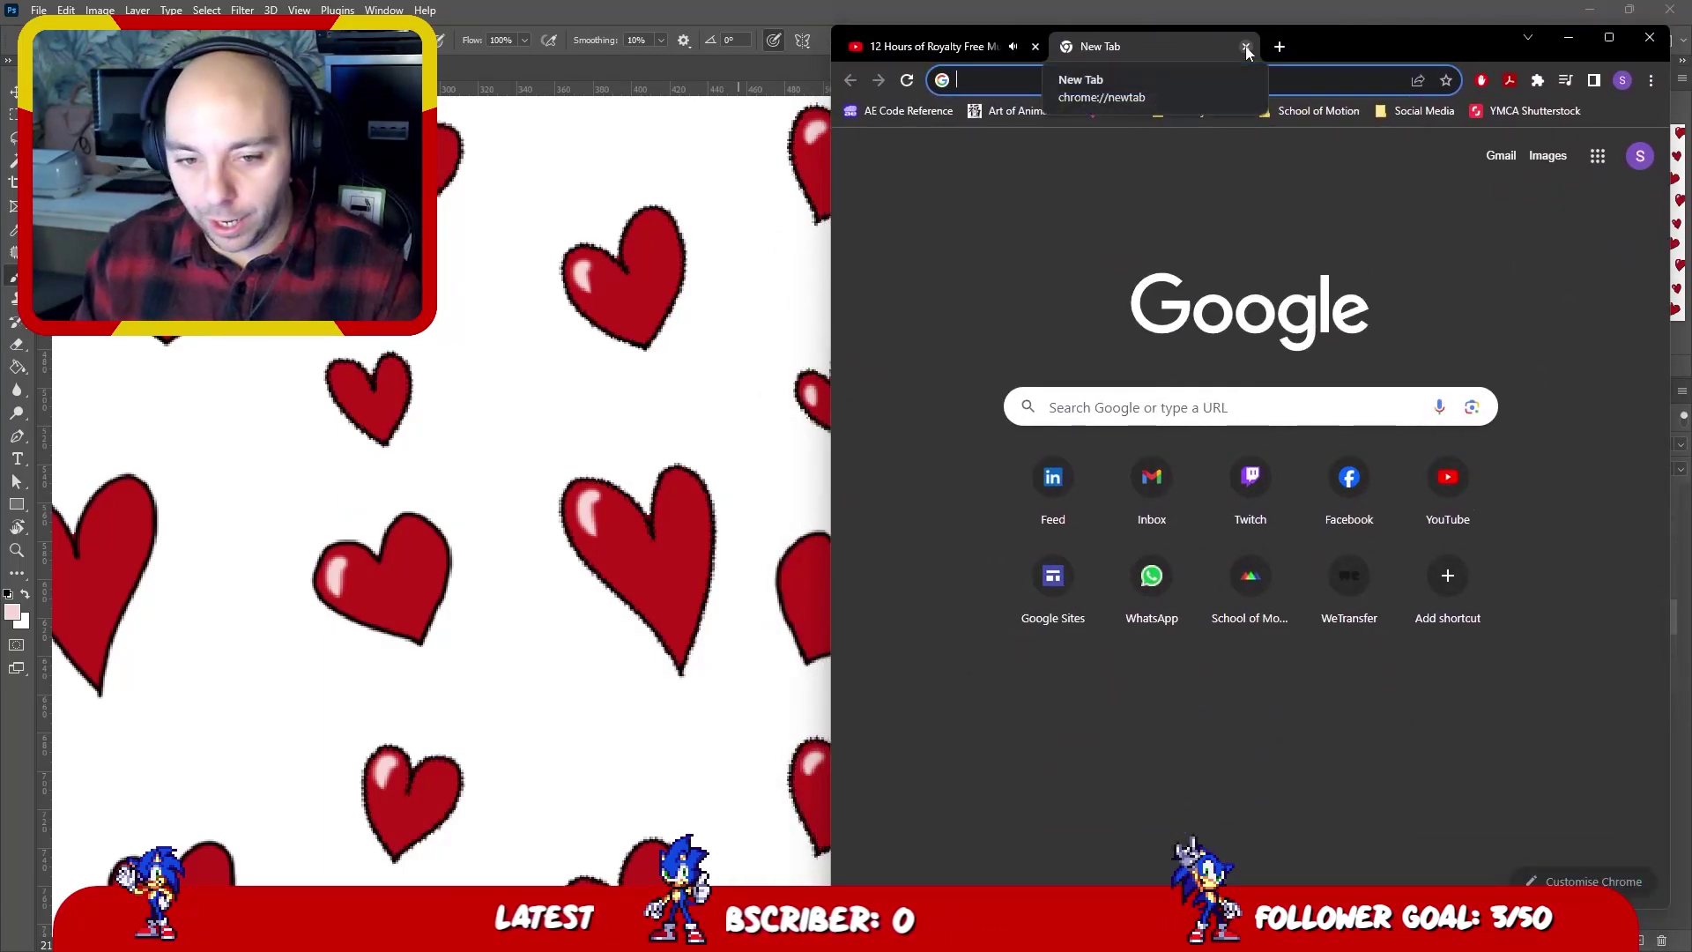
- Search image results for 'love birds', then switch back to Photoshop
type("love birds")
key("Return")
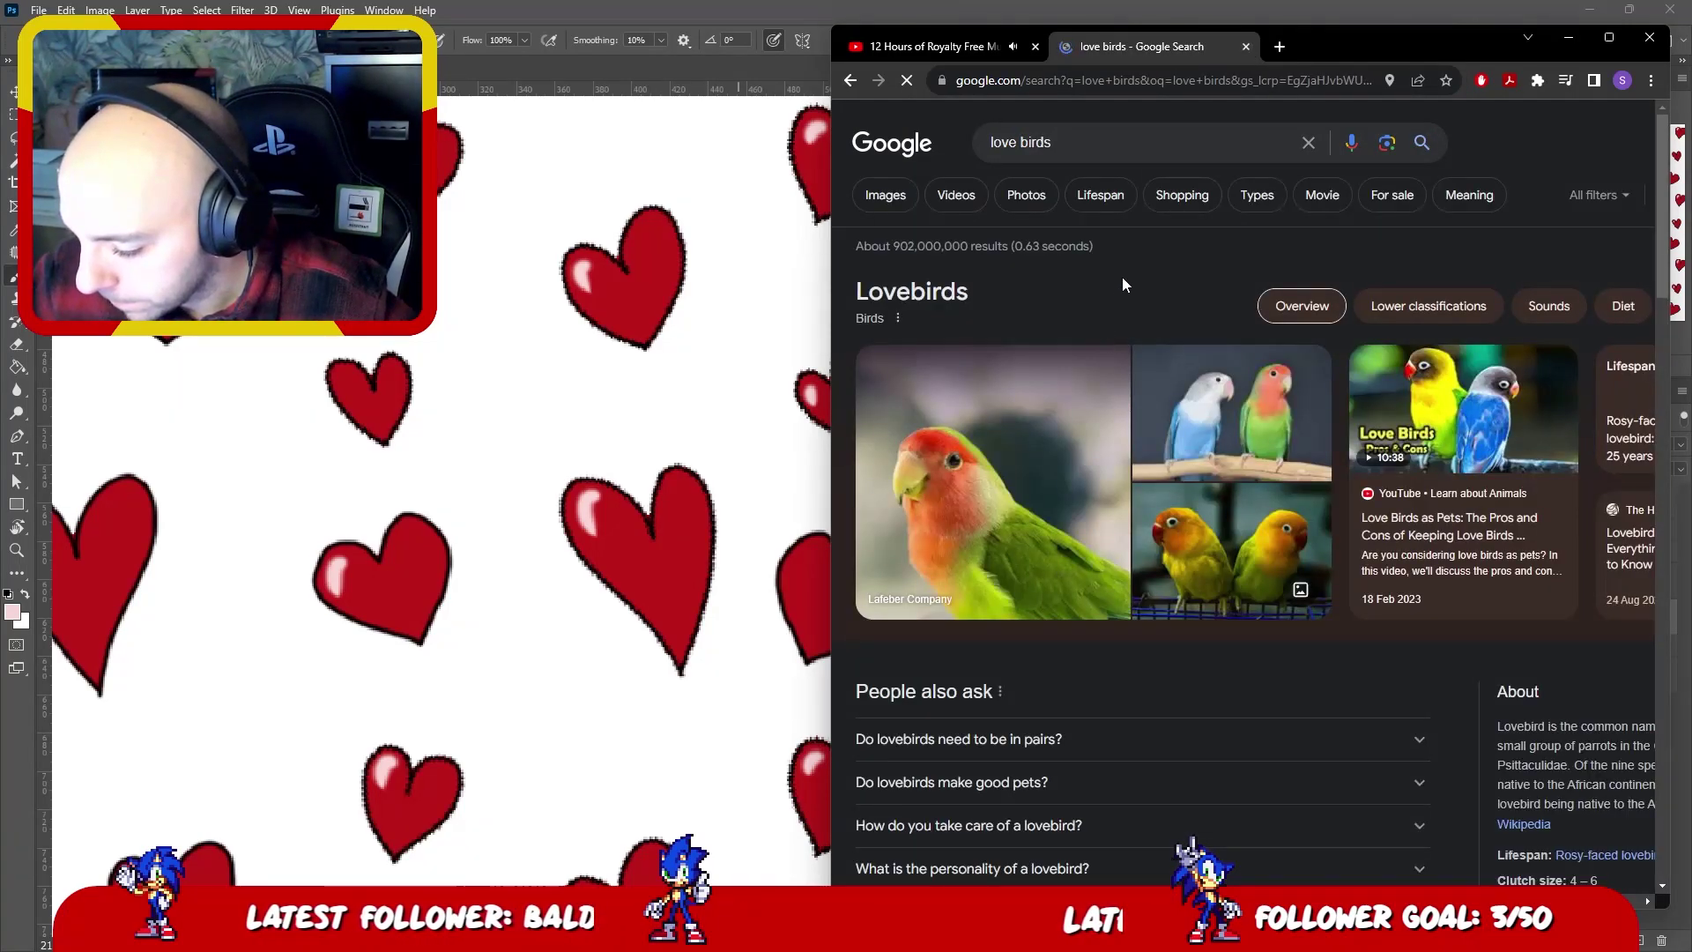
left_click(894, 195)
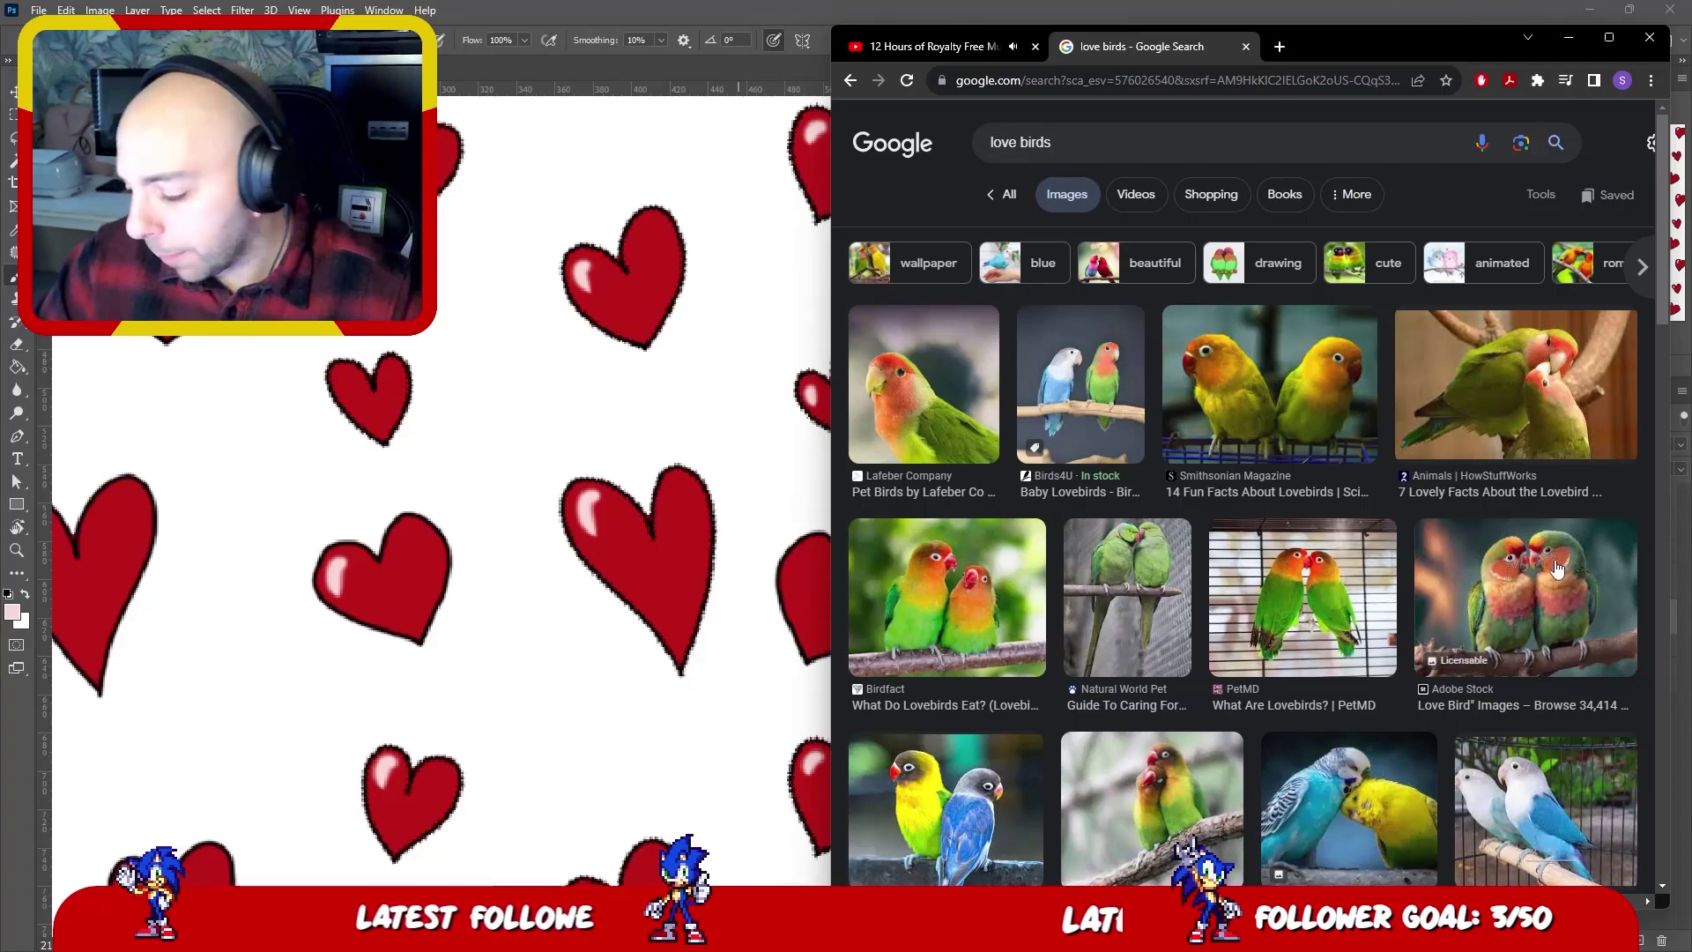
key("alt+Tab")
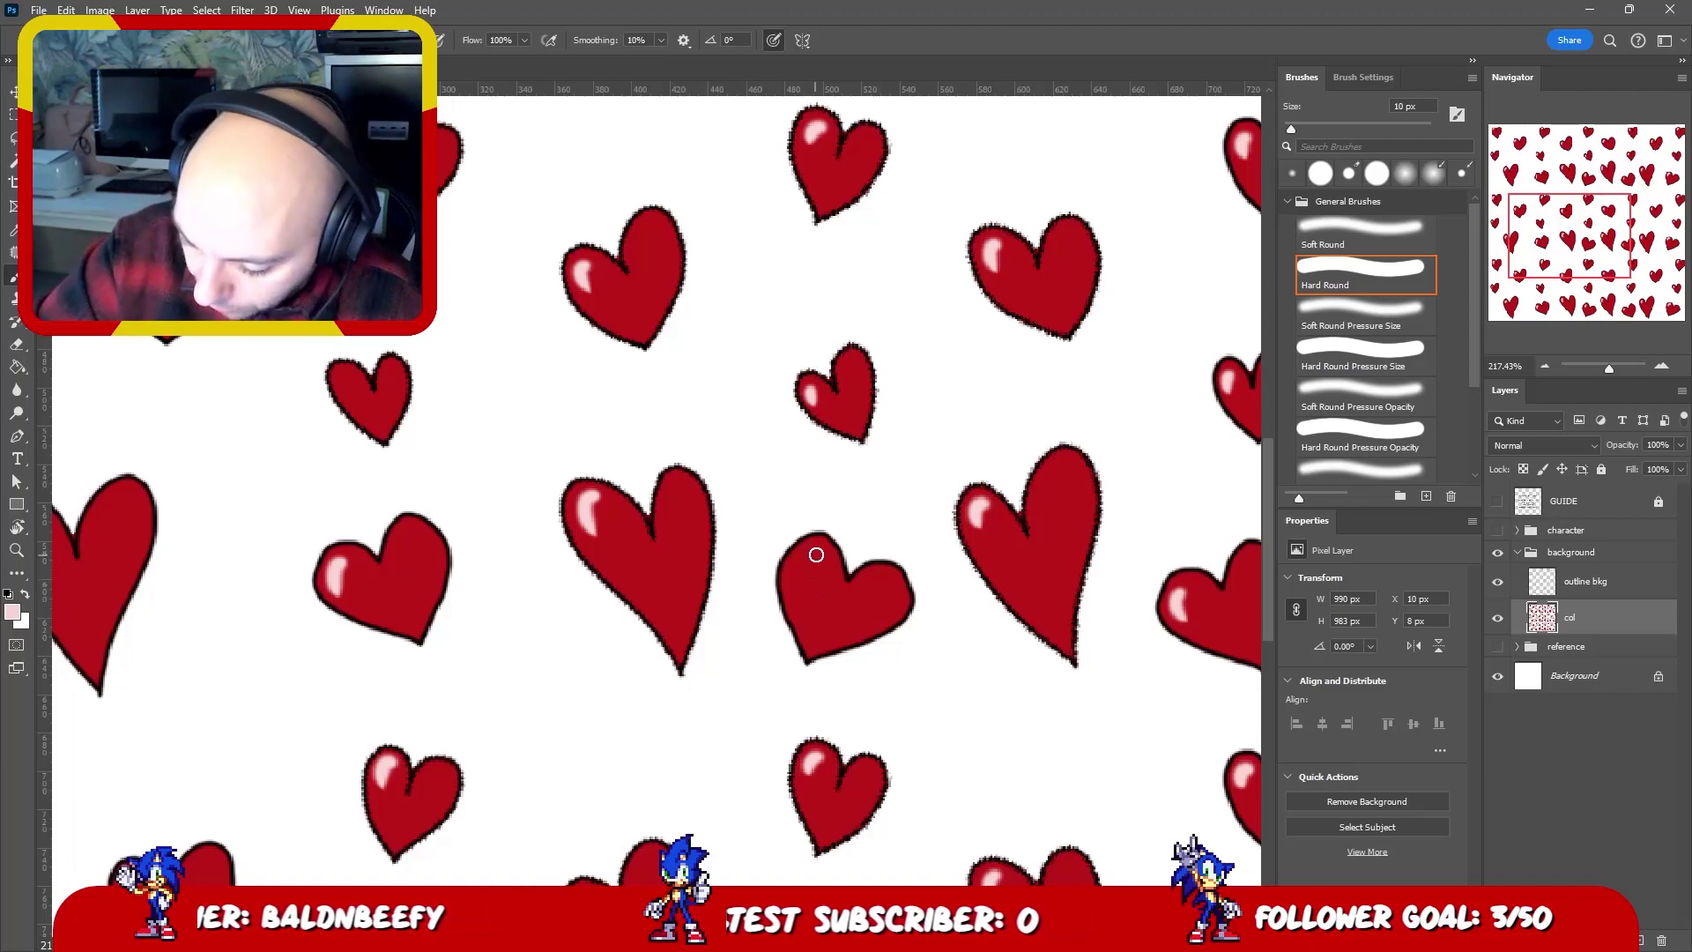
- Add gloss to the middle heart's upper lobe, then zoom out and pan across the hearts
left_click_drag(814, 543, 800, 565)
key("z")
scroll(623, 415, "down", 5)
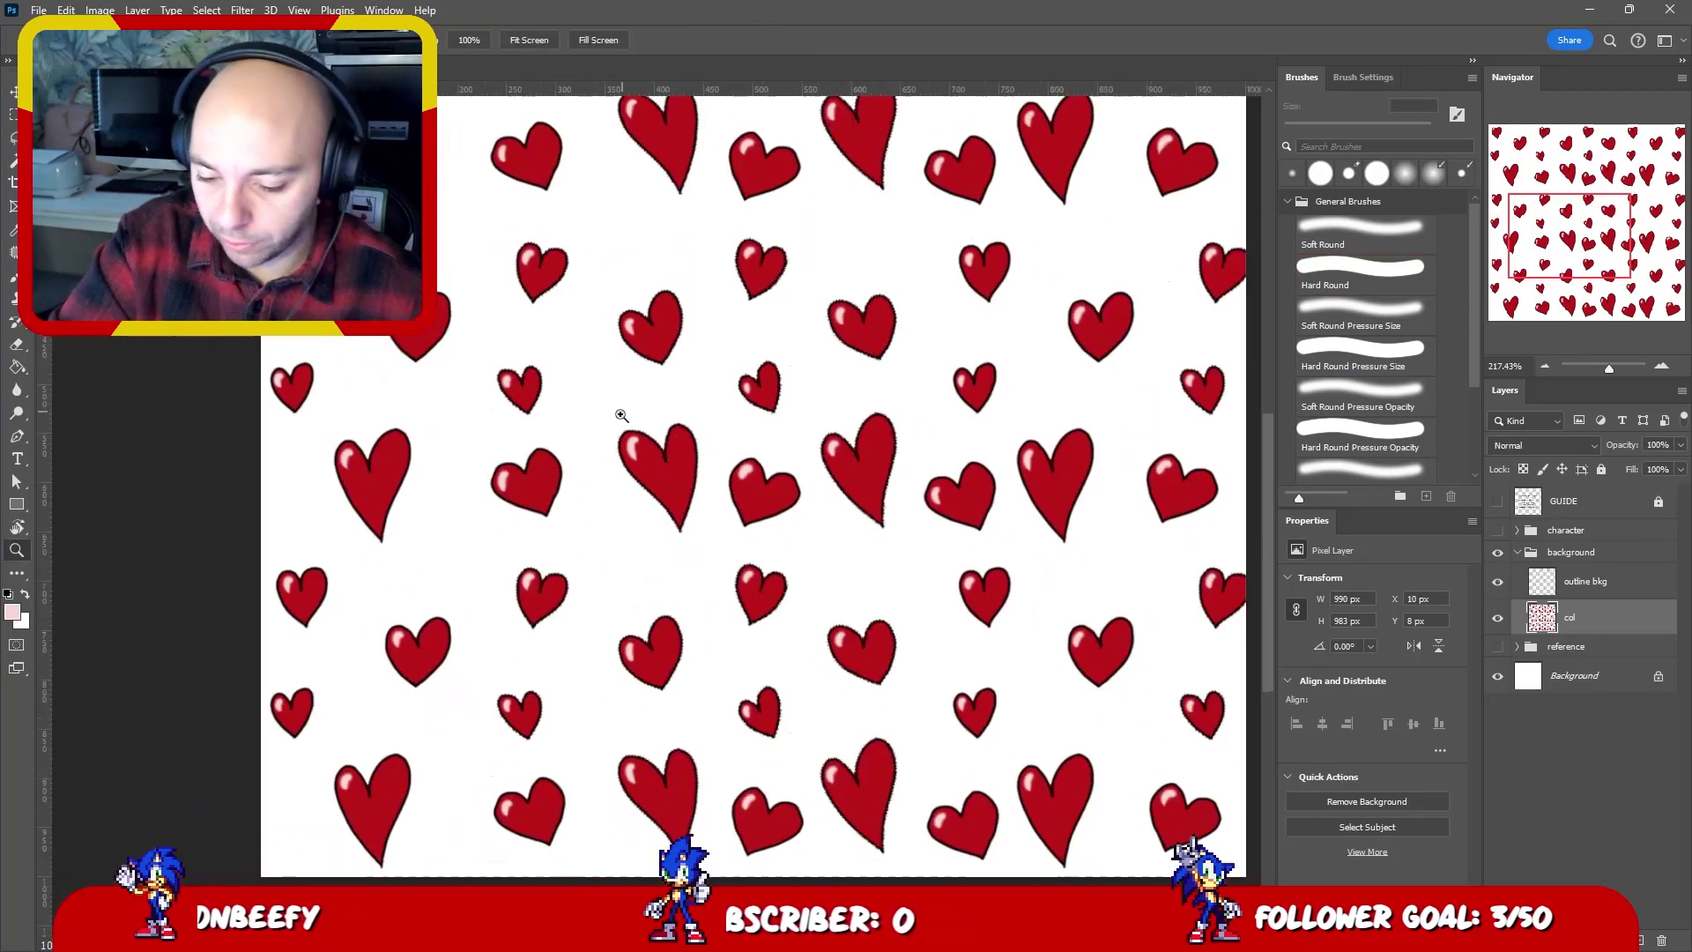
left_click_drag(623, 415, 855, 459)
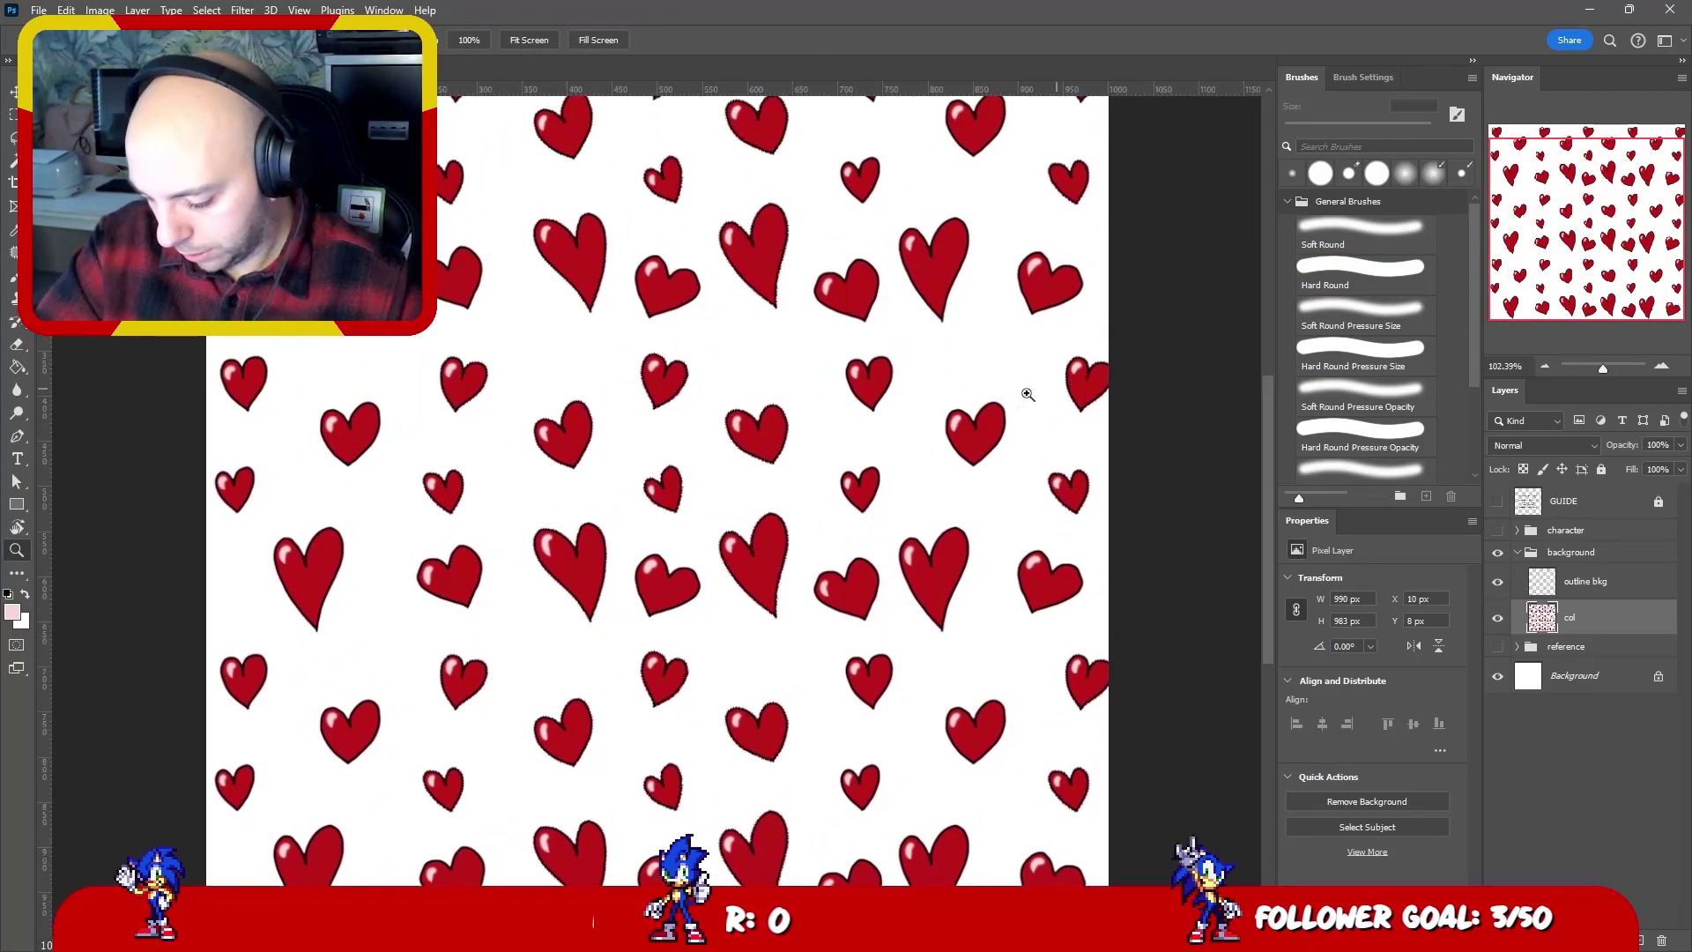
scroll(1027, 394, "down", 3)
scroll(1013, 441, "up", 1)
- Make the chicken character group visible again over the heart pattern
key("v")
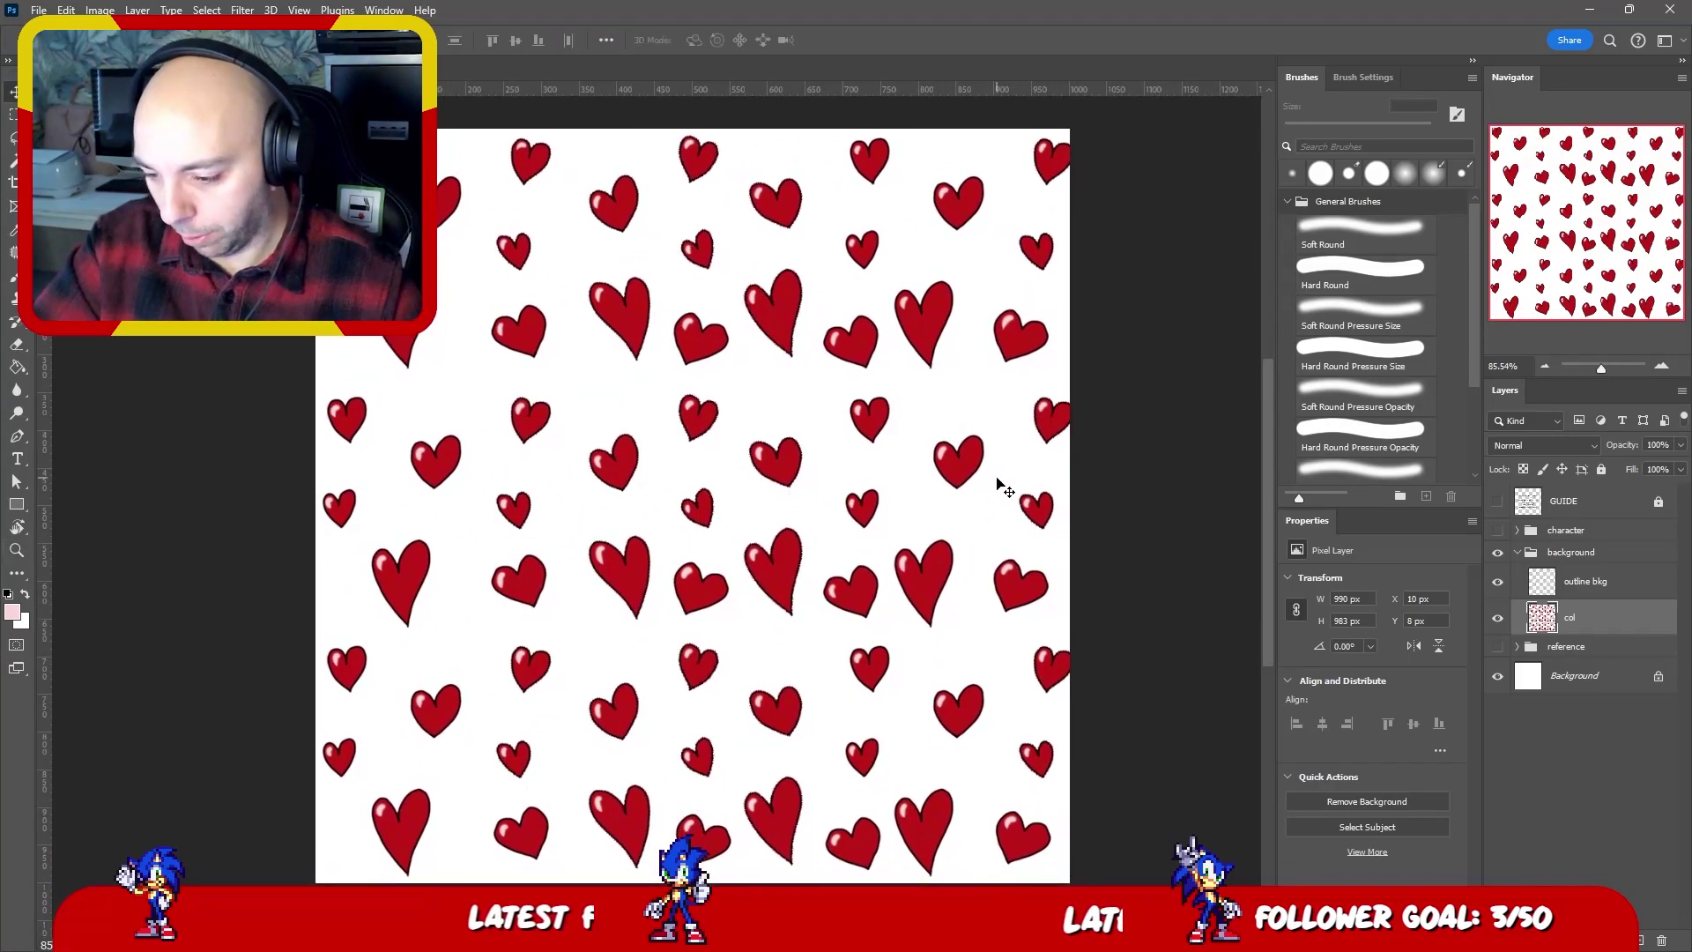
key("b")
scroll(1040, 256, "up", 5)
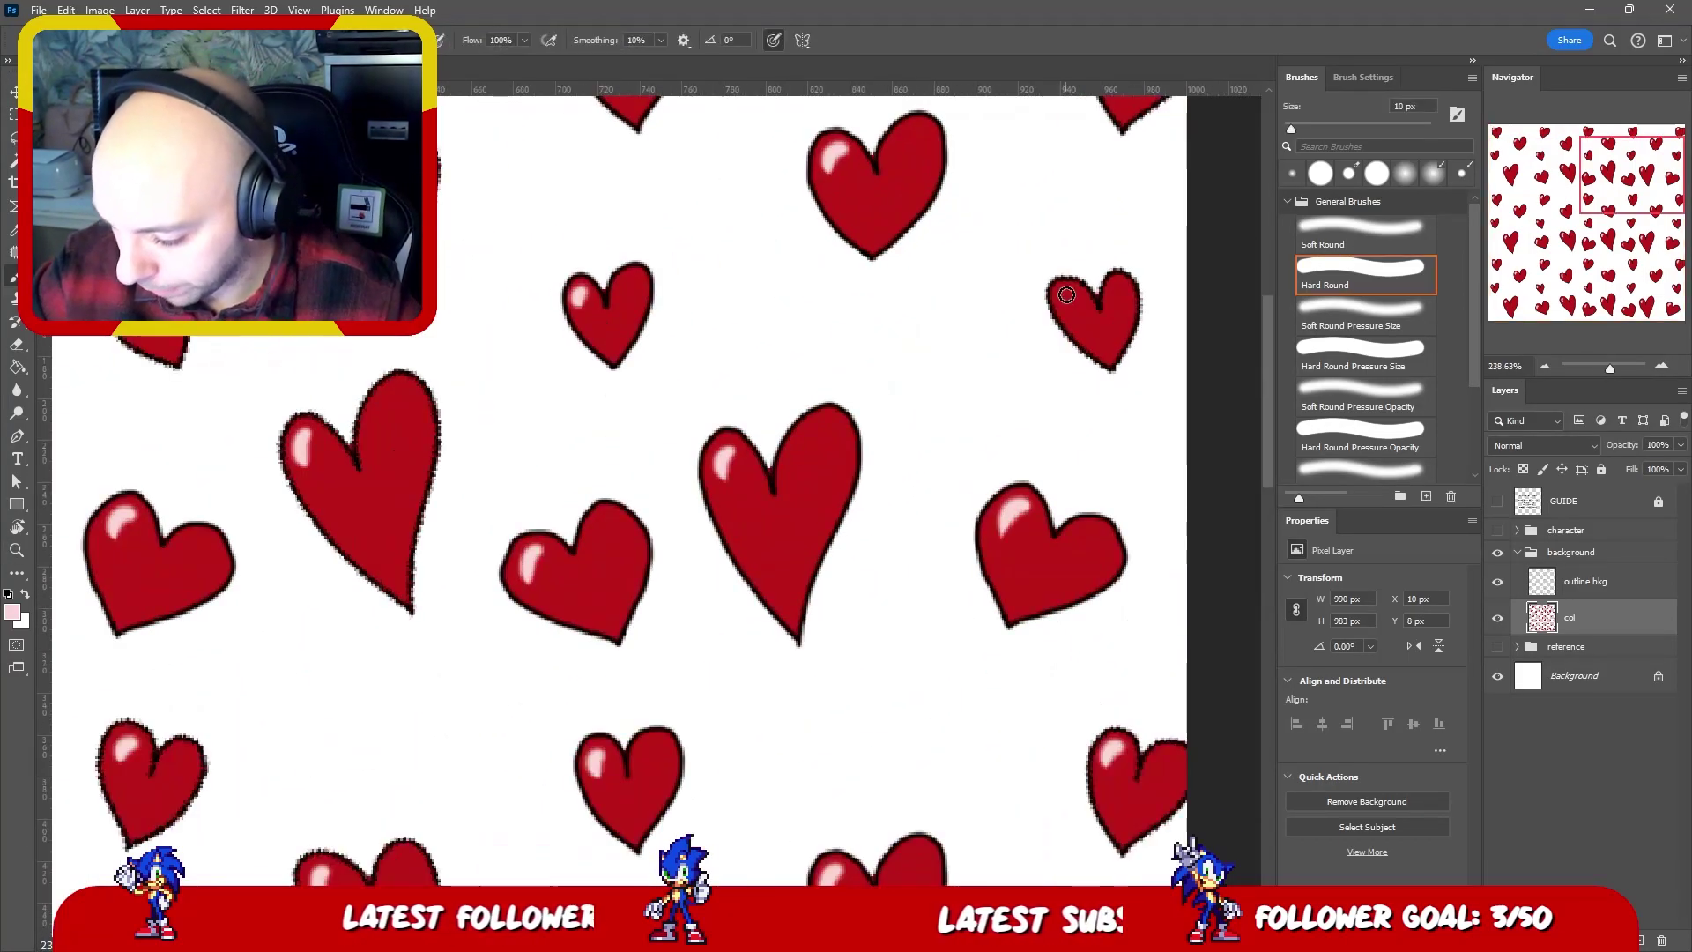
scroll(1092, 320, "down", 5)
key("v")
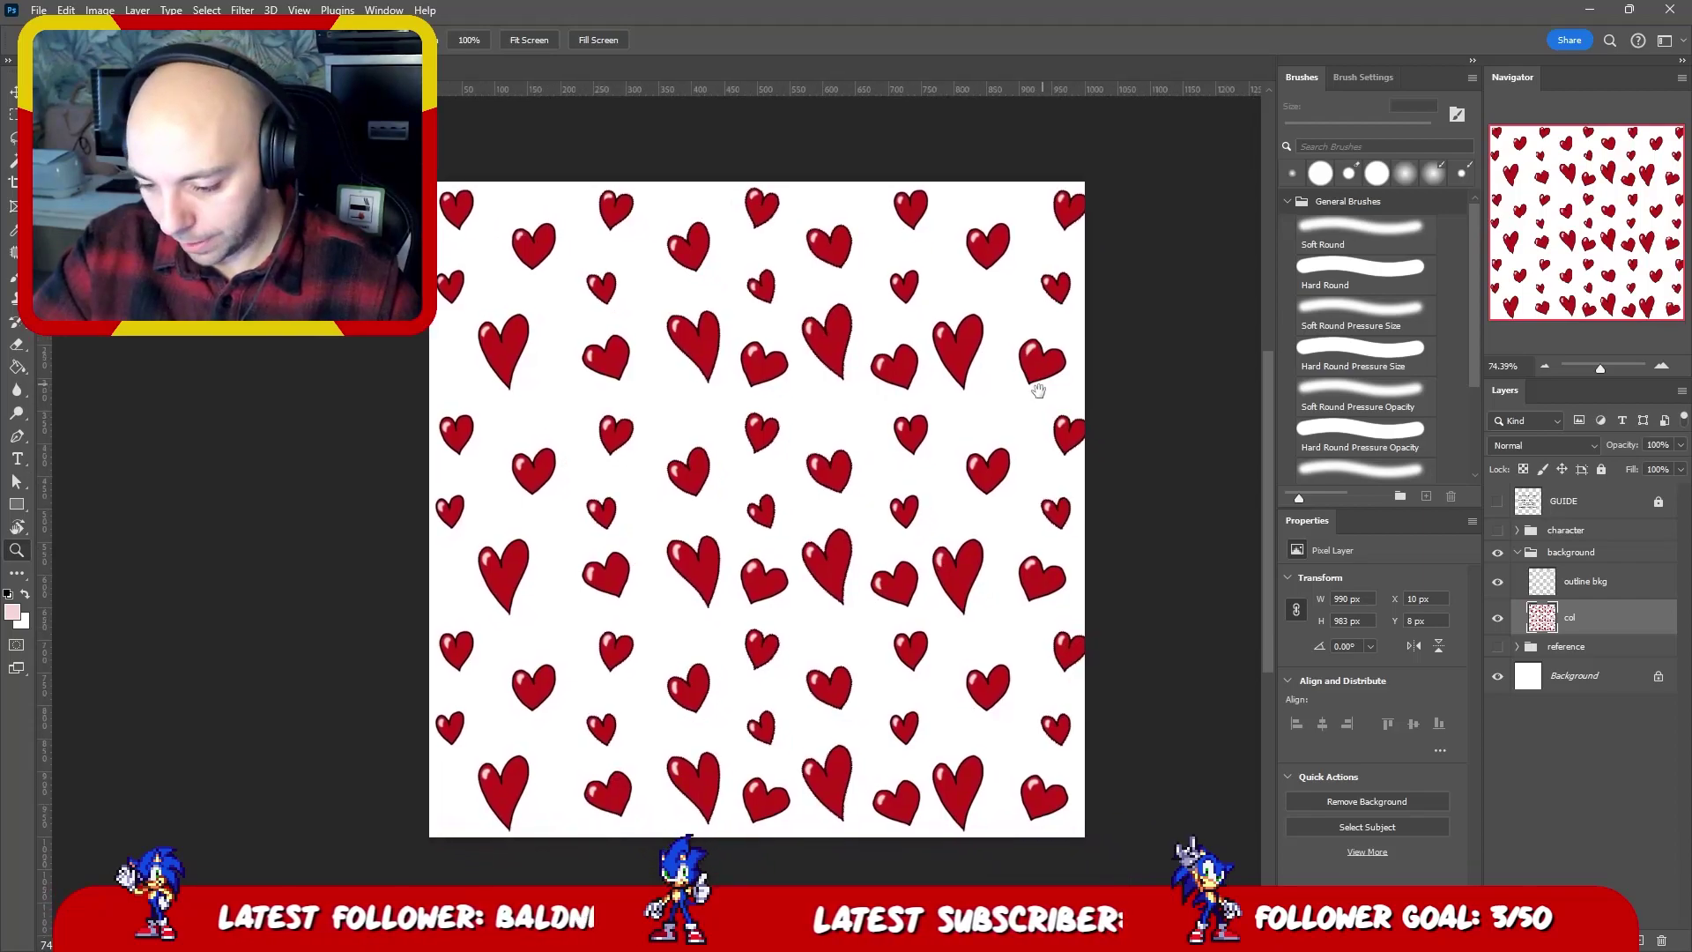
left_click(1497, 530)
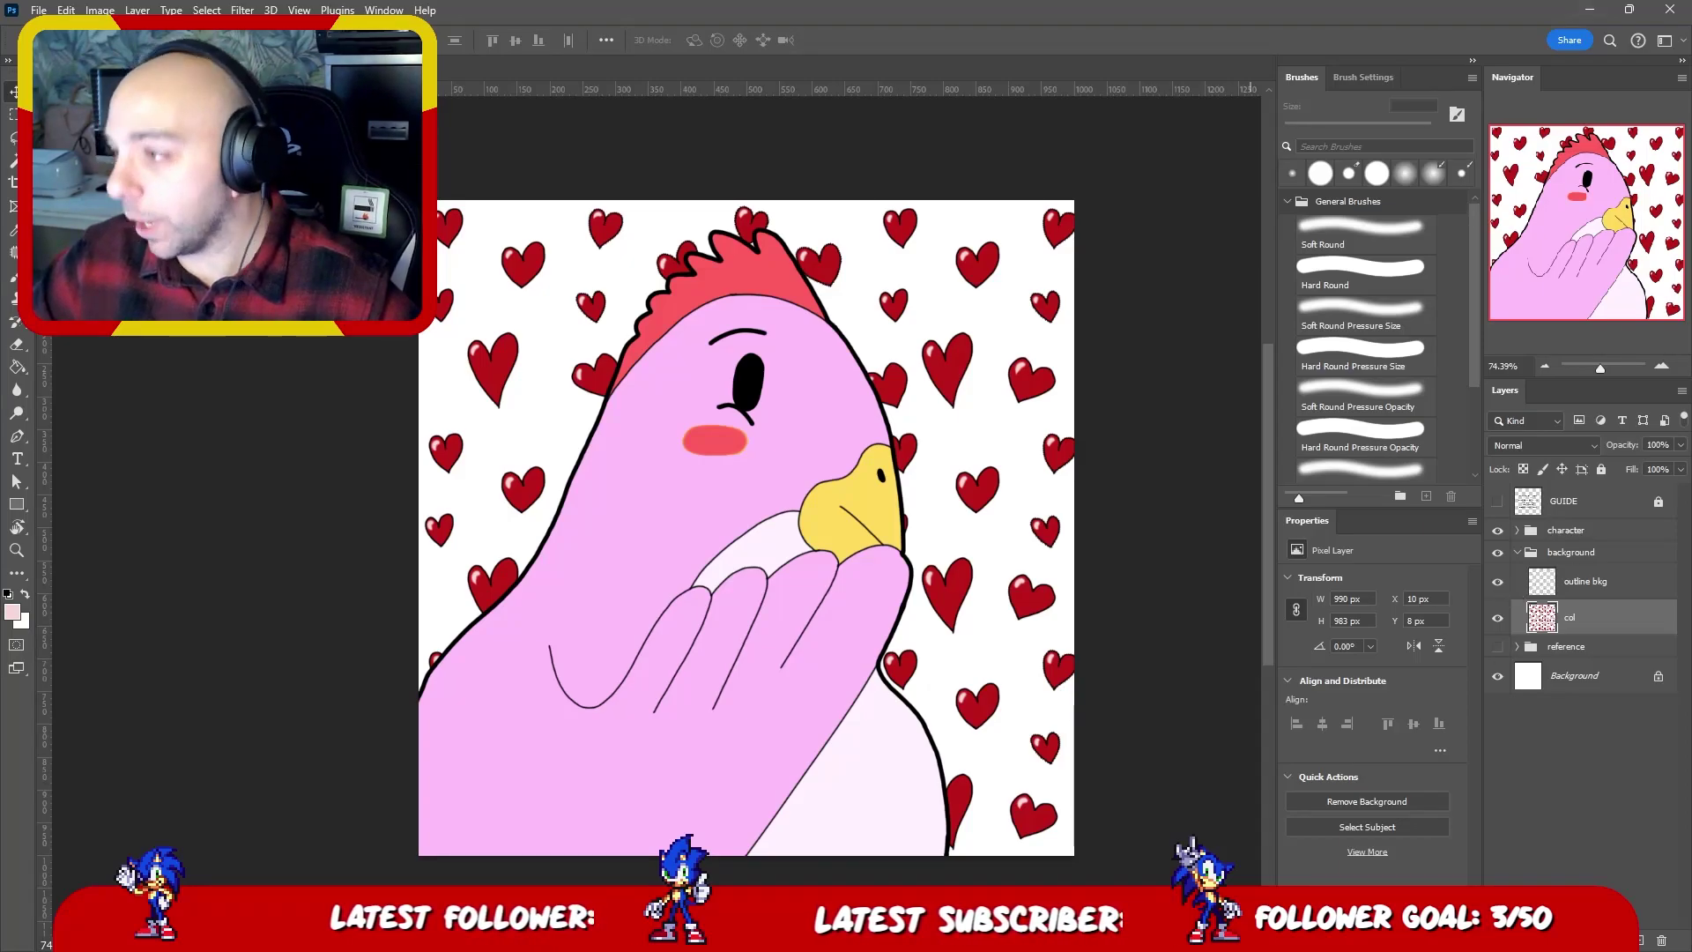
key("alt+Tab")
left_click_drag(1175, 45, 1688, 44)
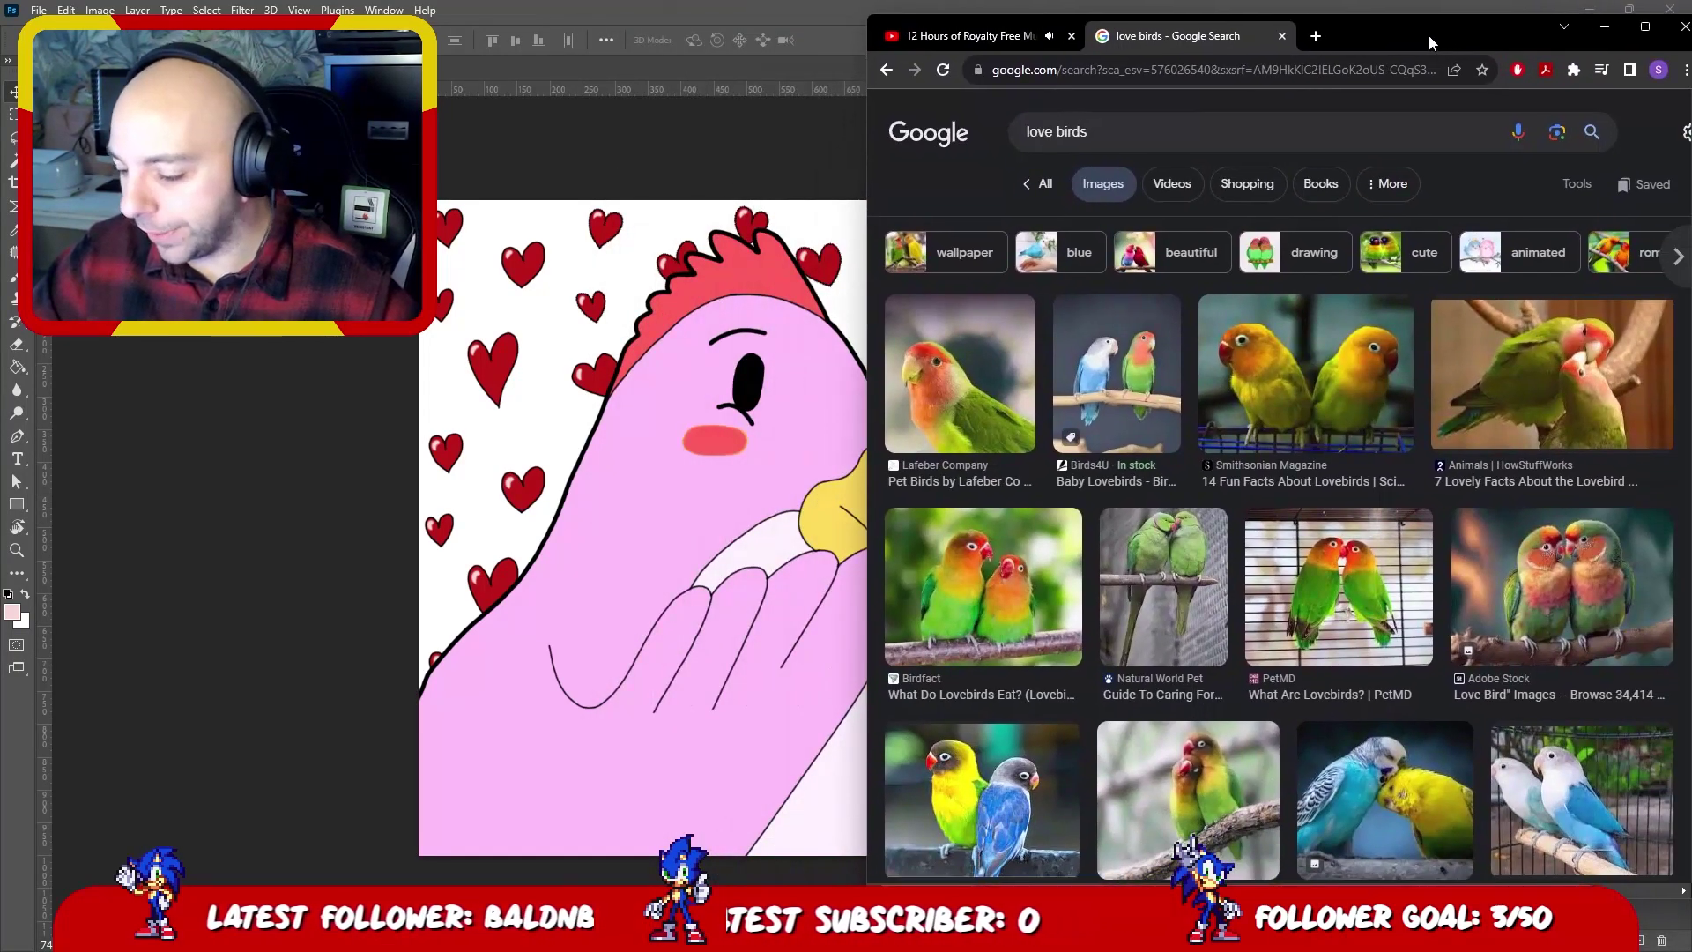
left_click_drag(1390, 41, 1435, 33)
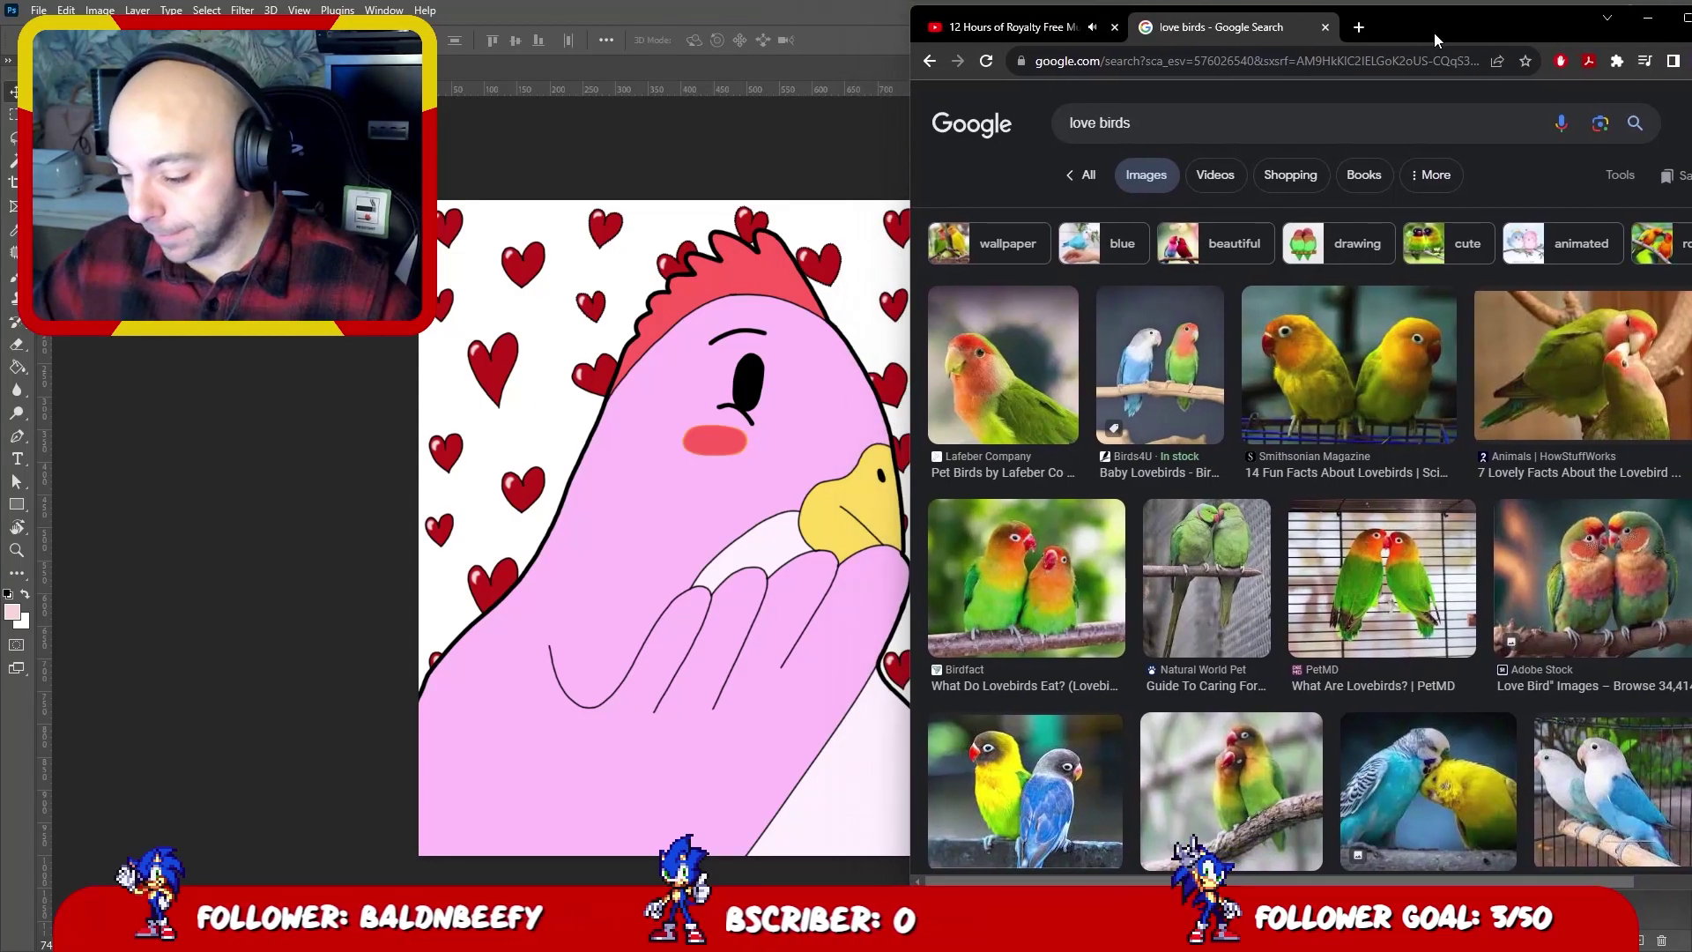
scroll(1301, 547, "down", 5)
key("alt+Tab")
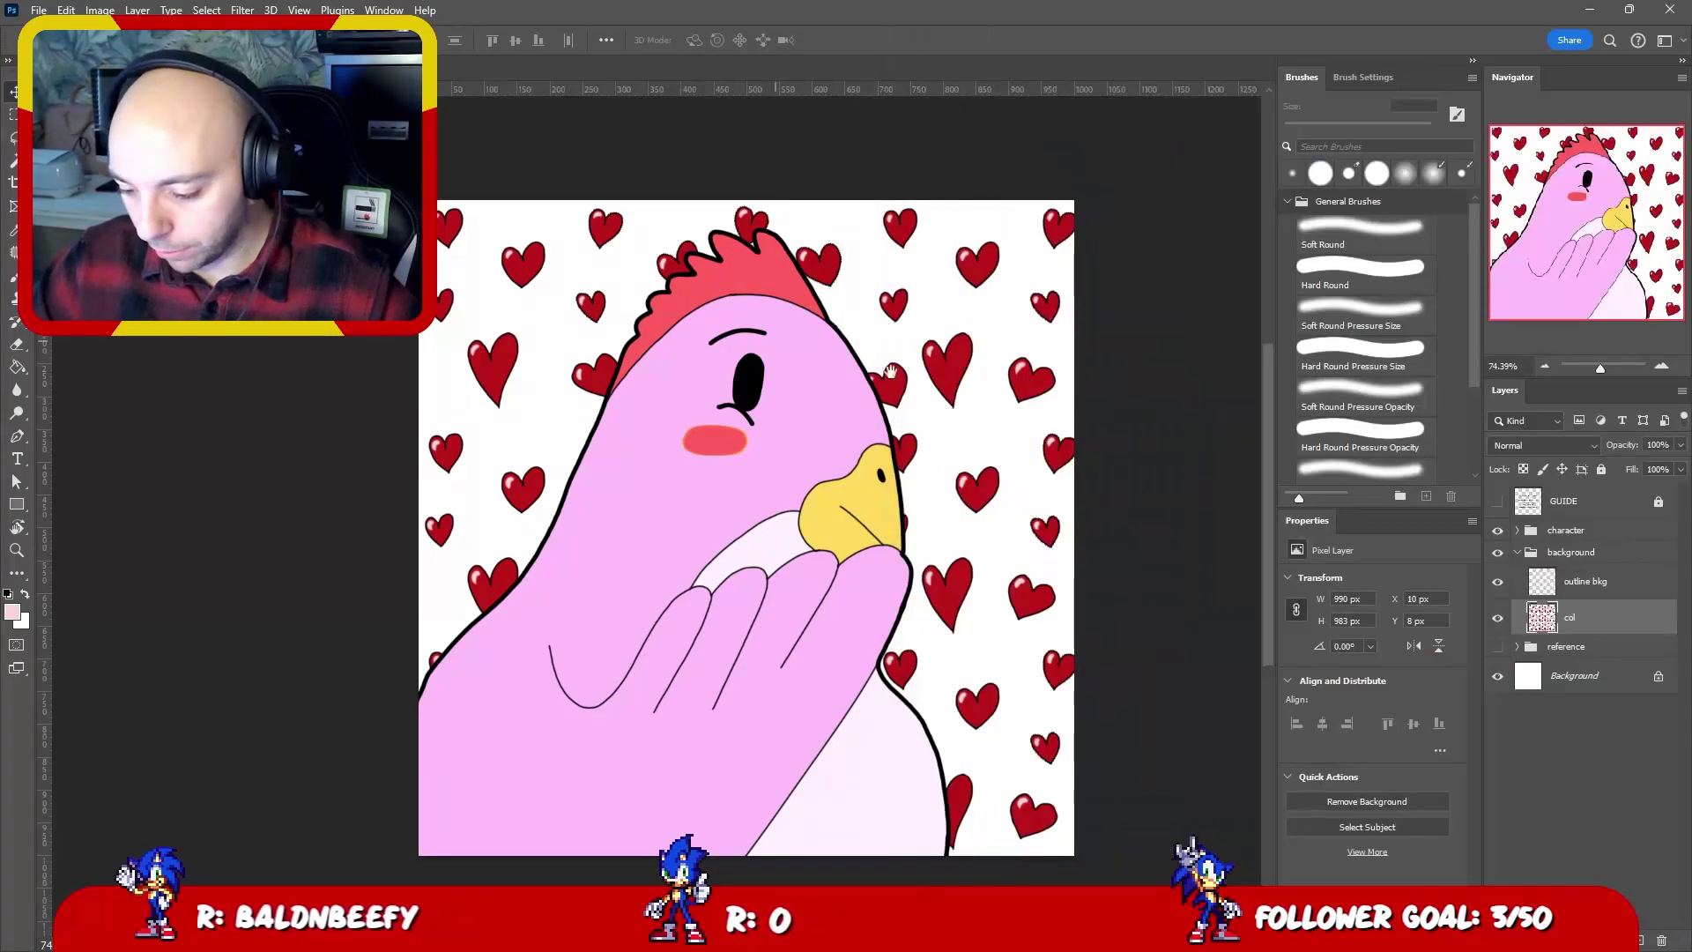
left_click_drag(816, 391, 661, 383)
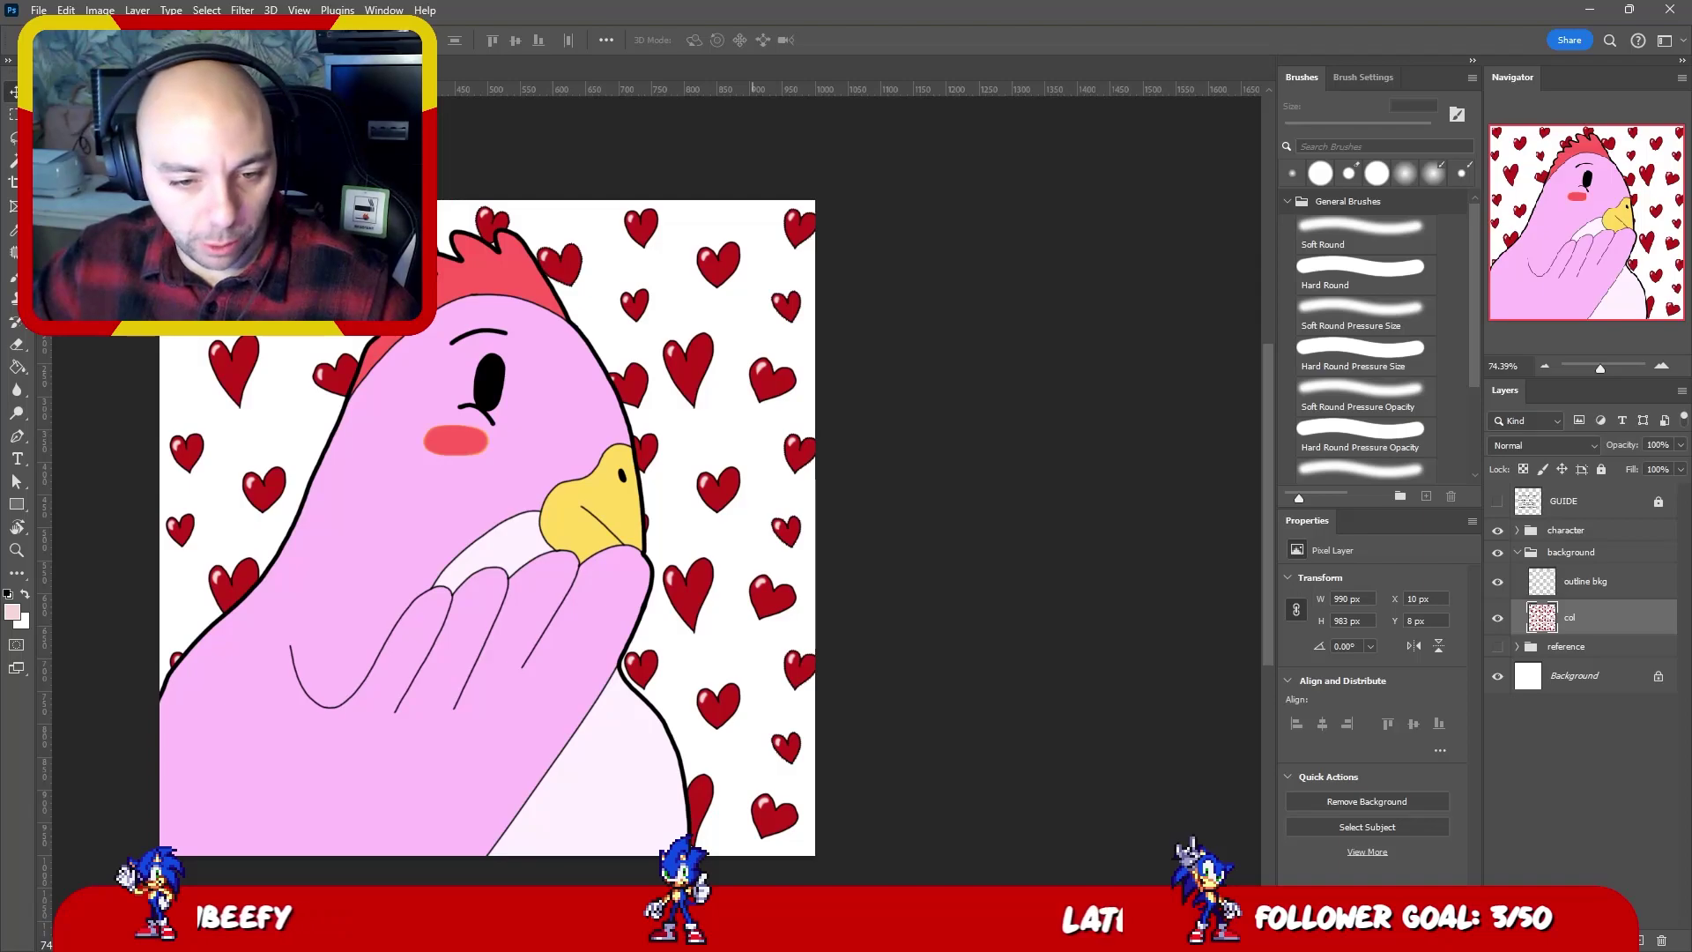
key("alt+Tab")
left_click_drag(1478, 42, 1341, 29)
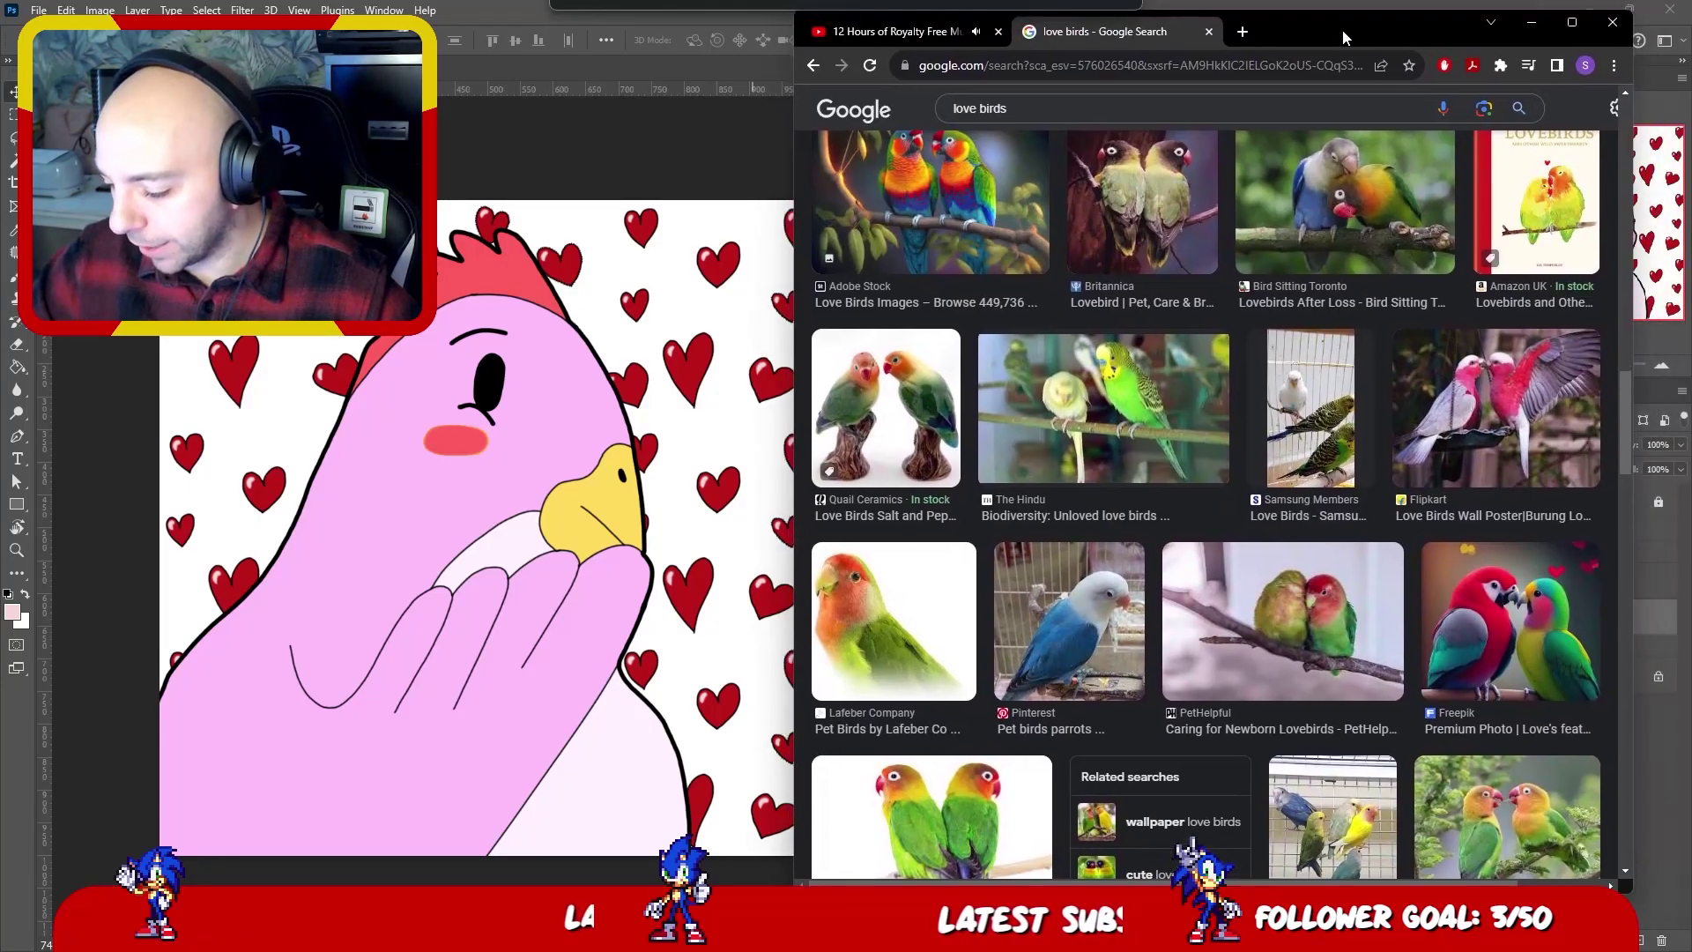
scroll(1213, 527, "up", 2)
scroll(1213, 527, "up", 4)
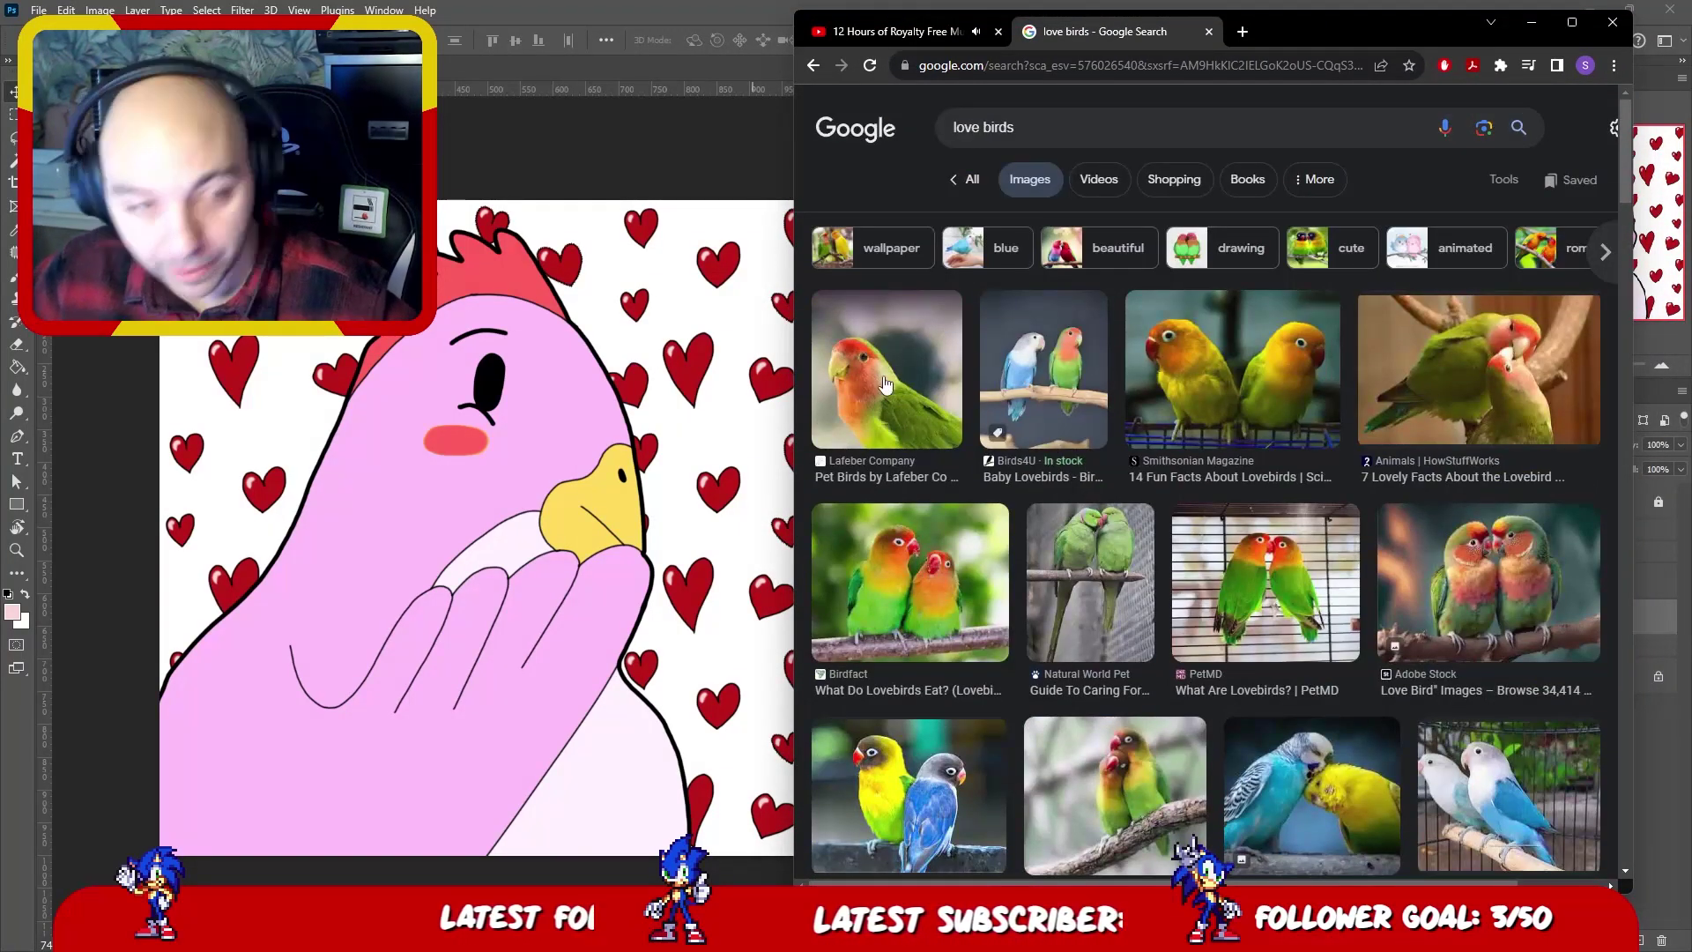
left_click(1085, 138)
key("ctrl+a")
type("chicken")
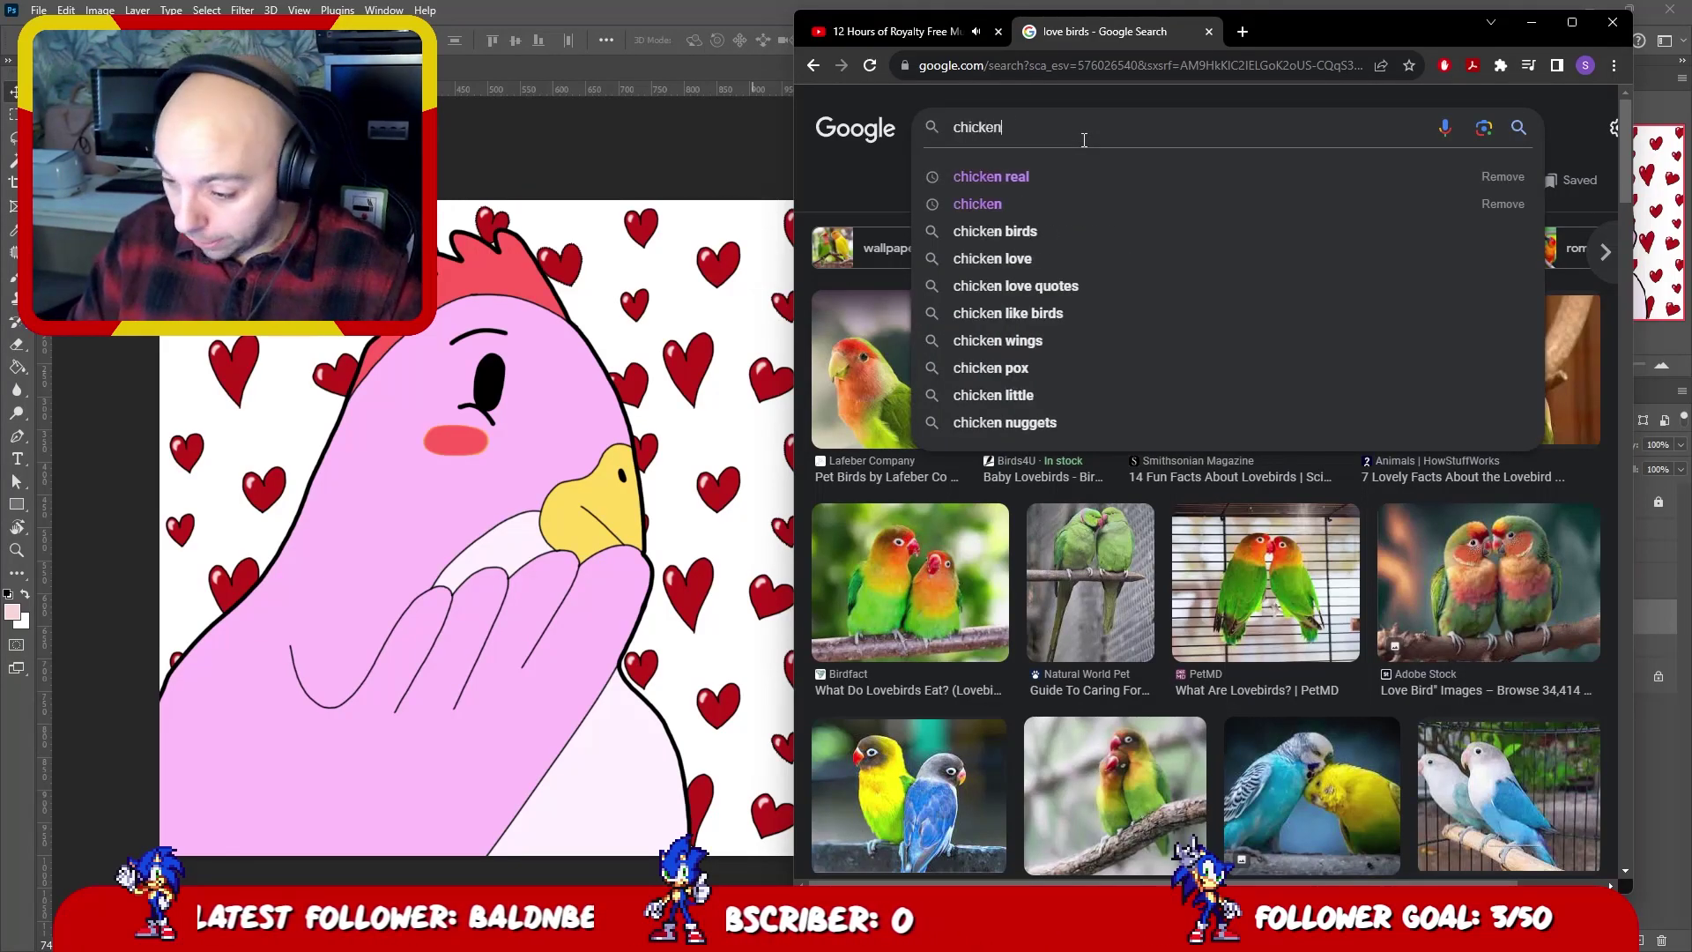
key("Return")
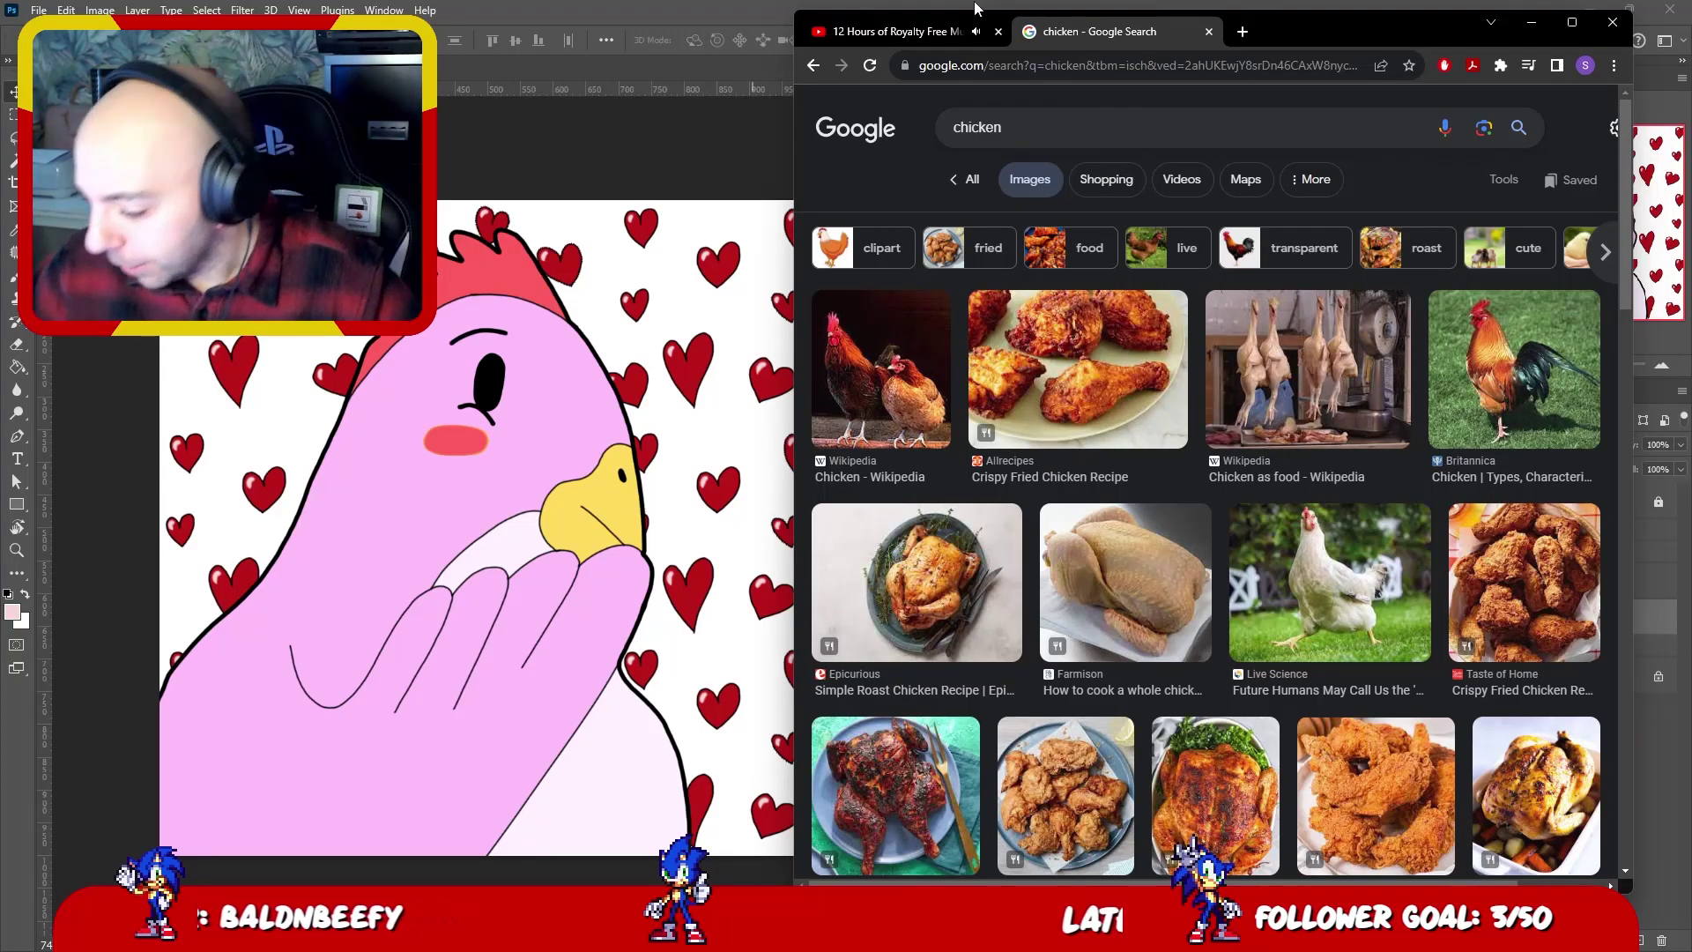
left_click(1551, 394)
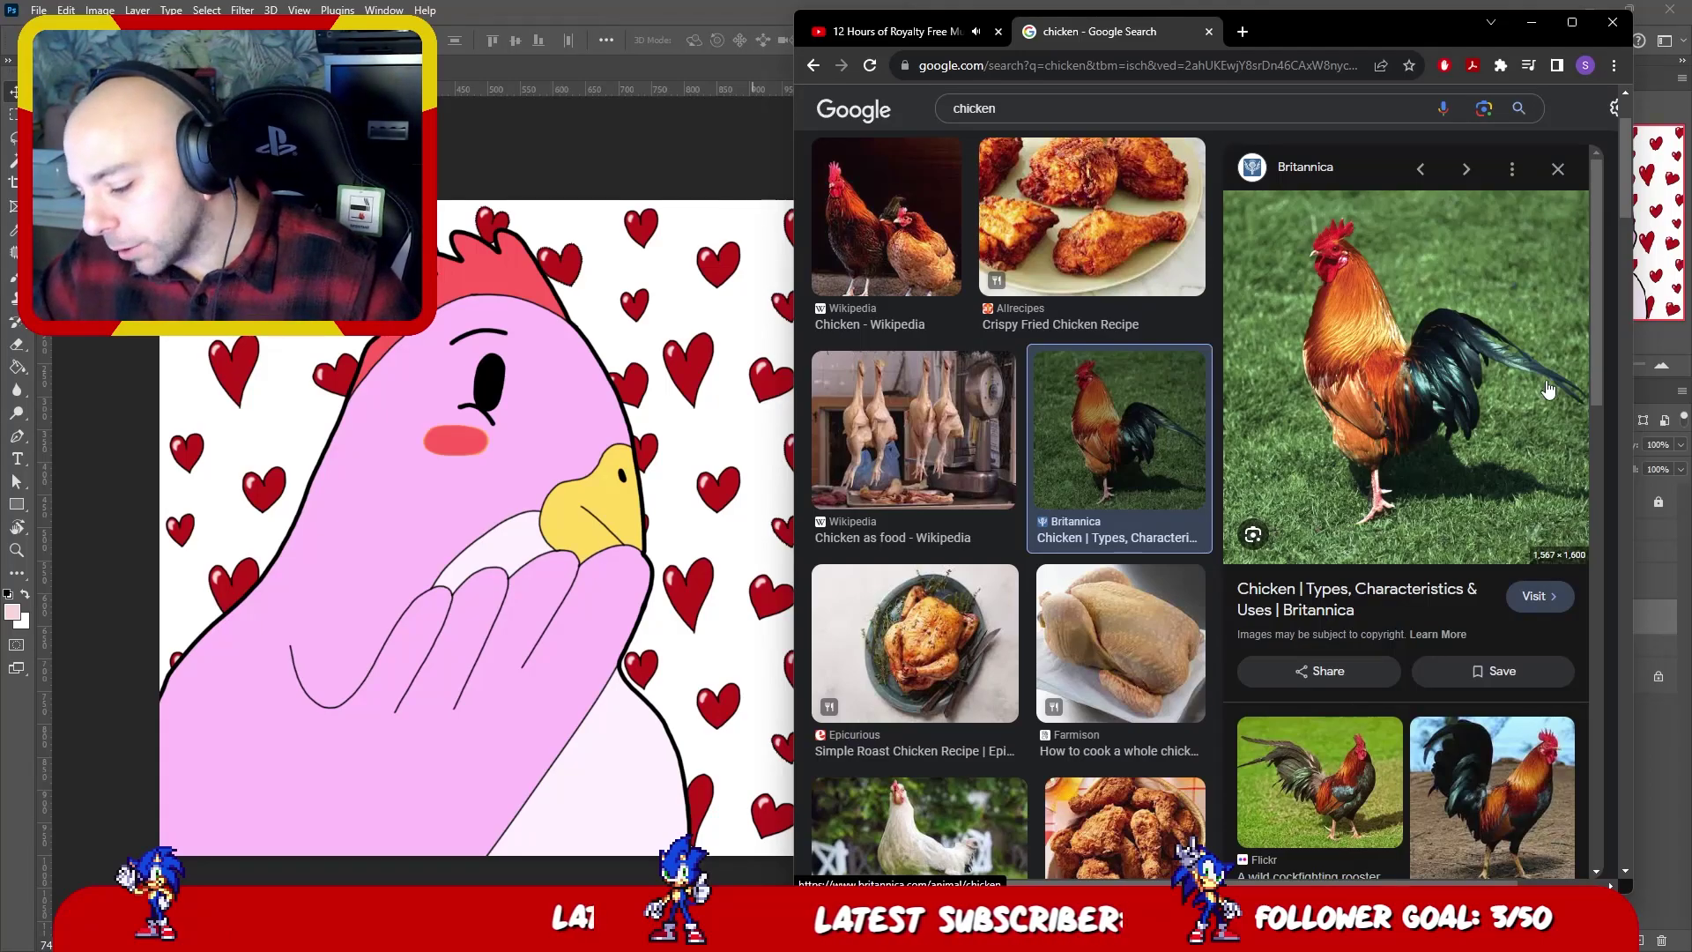
left_click(1125, 109)
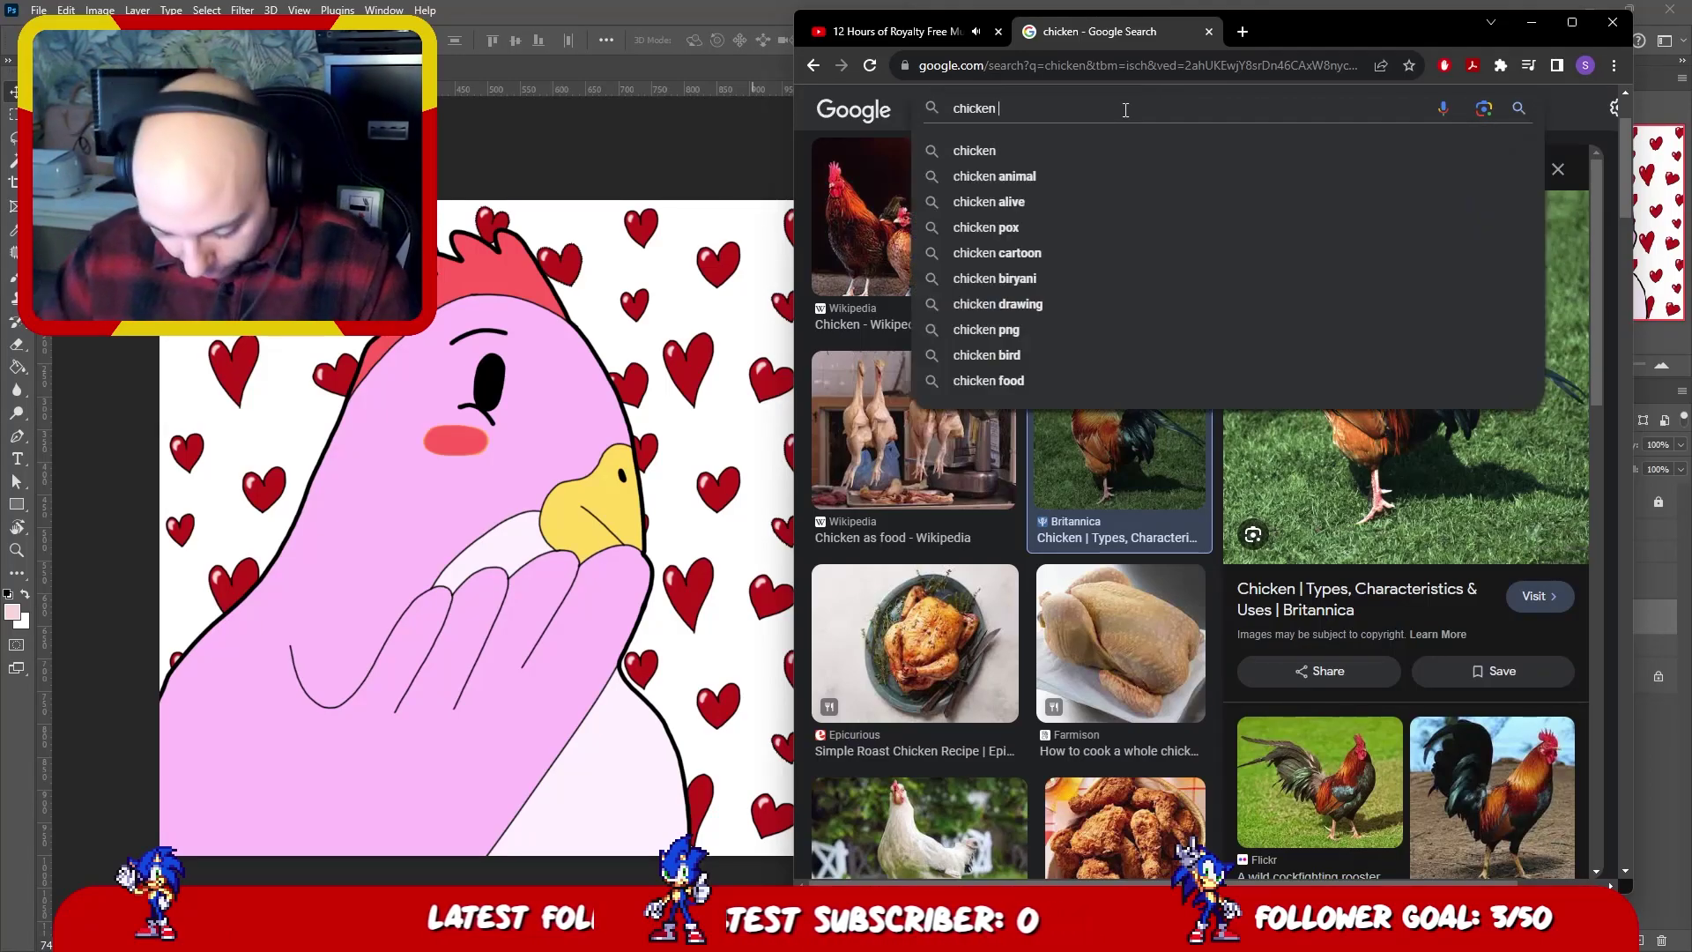
type("real")
key("Return")
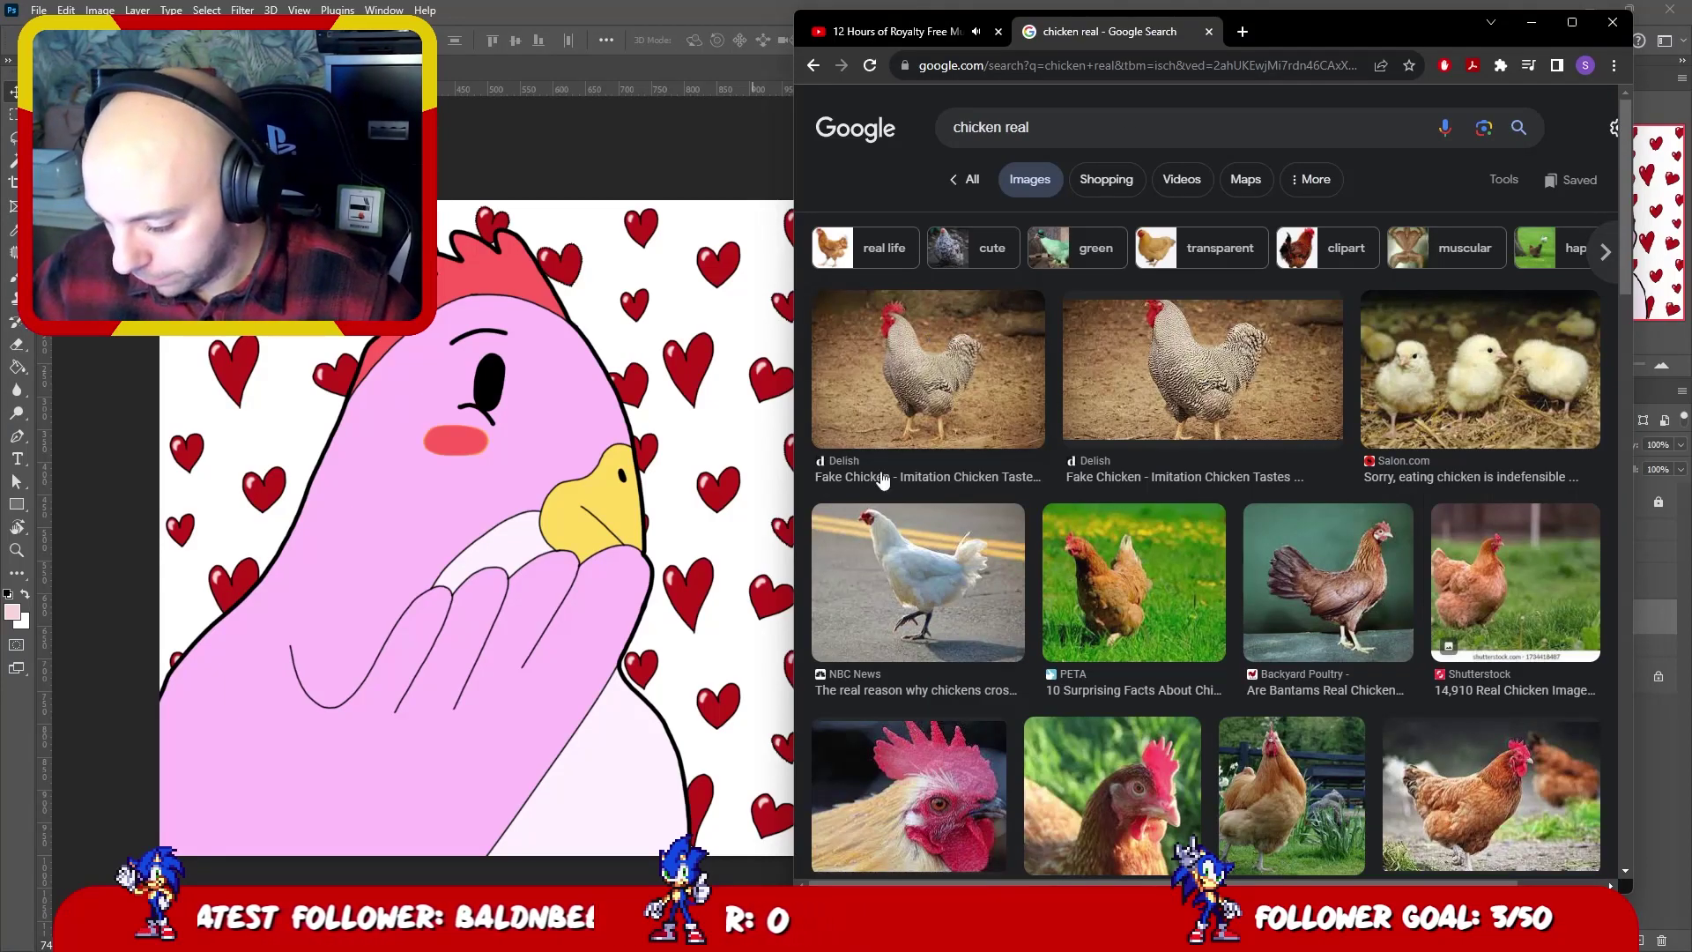
left_click(924, 569)
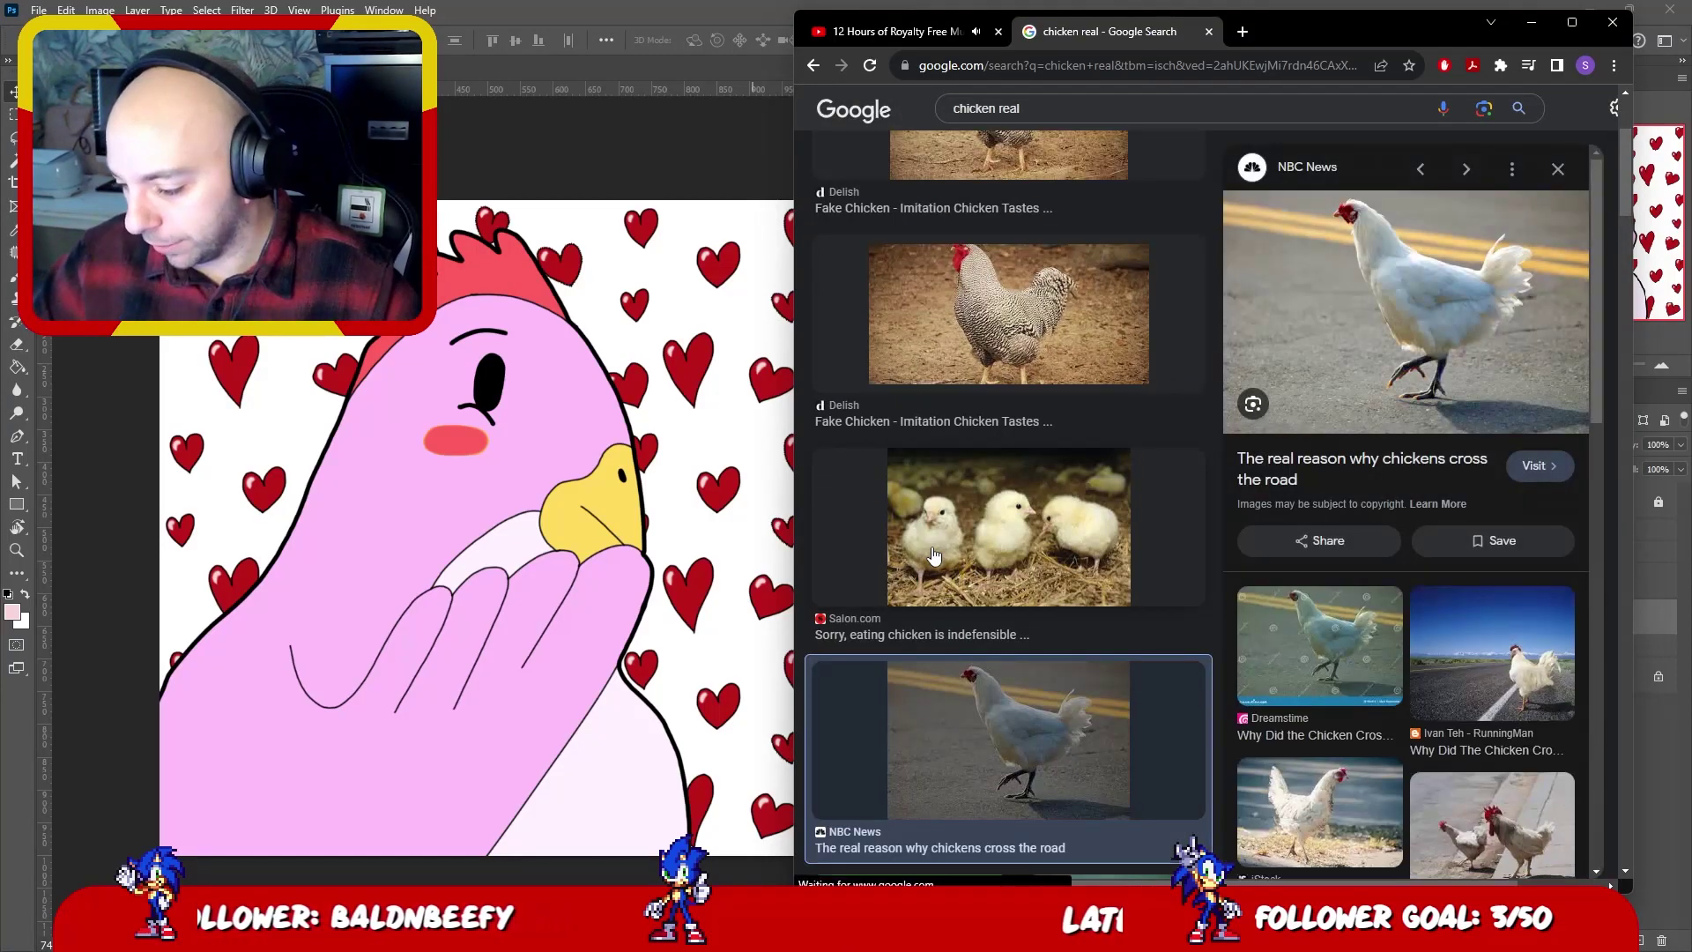
scroll(934, 554, "up", 1)
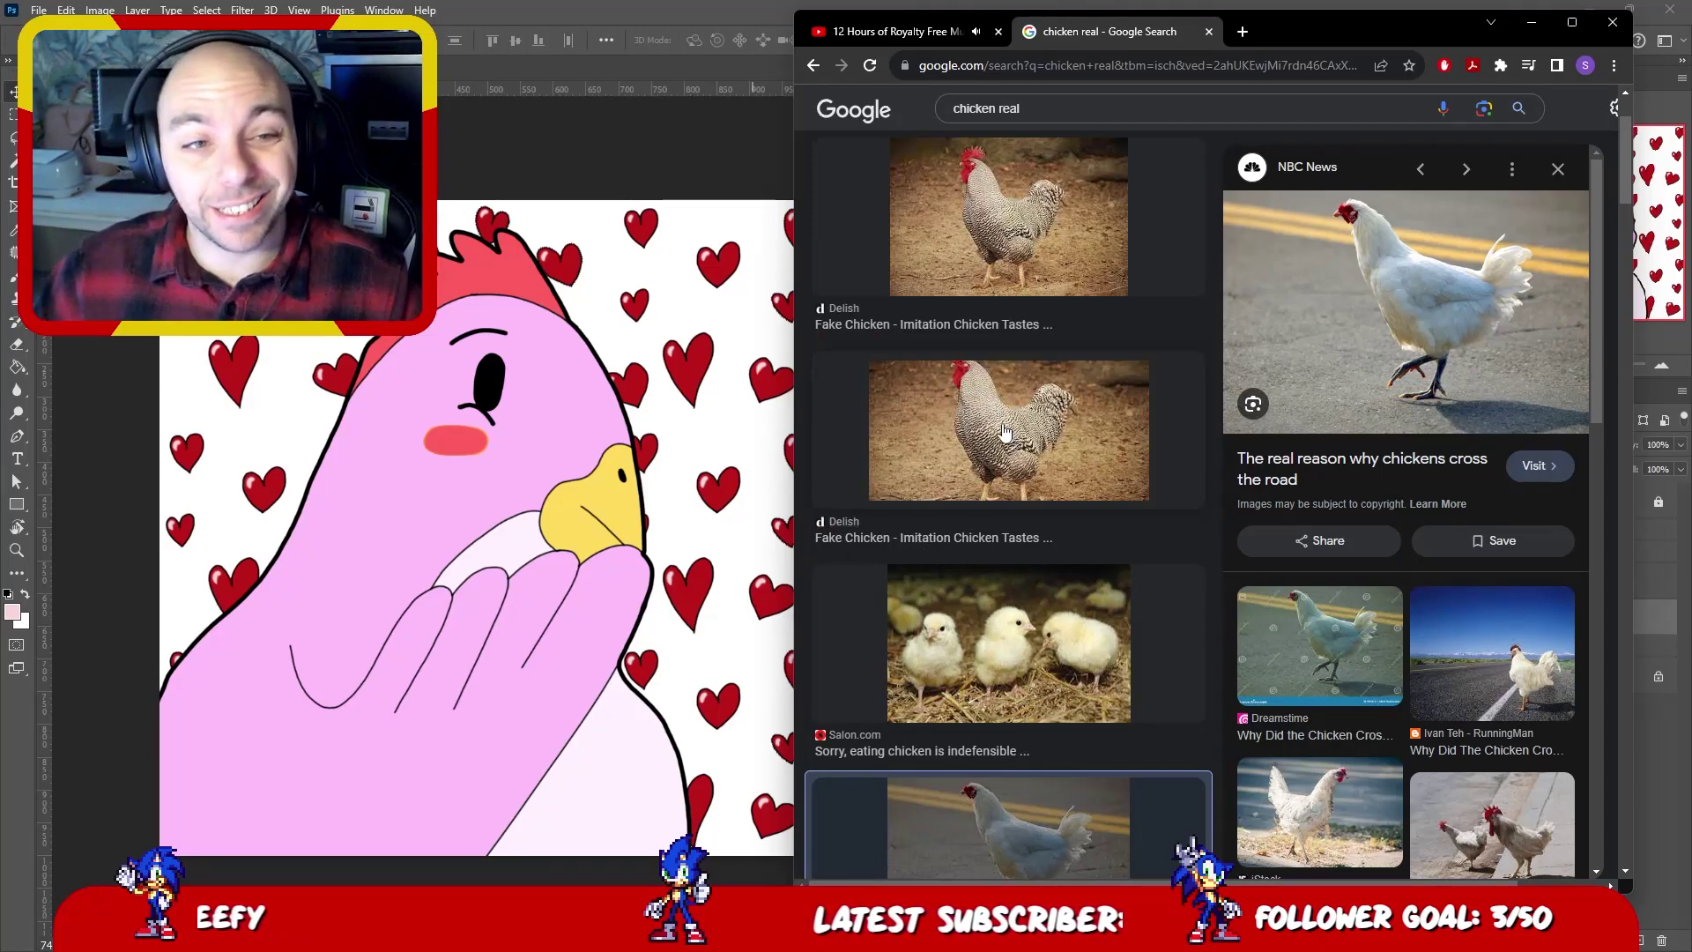
triple_click(1168, 118)
type("dove")
key("Return")
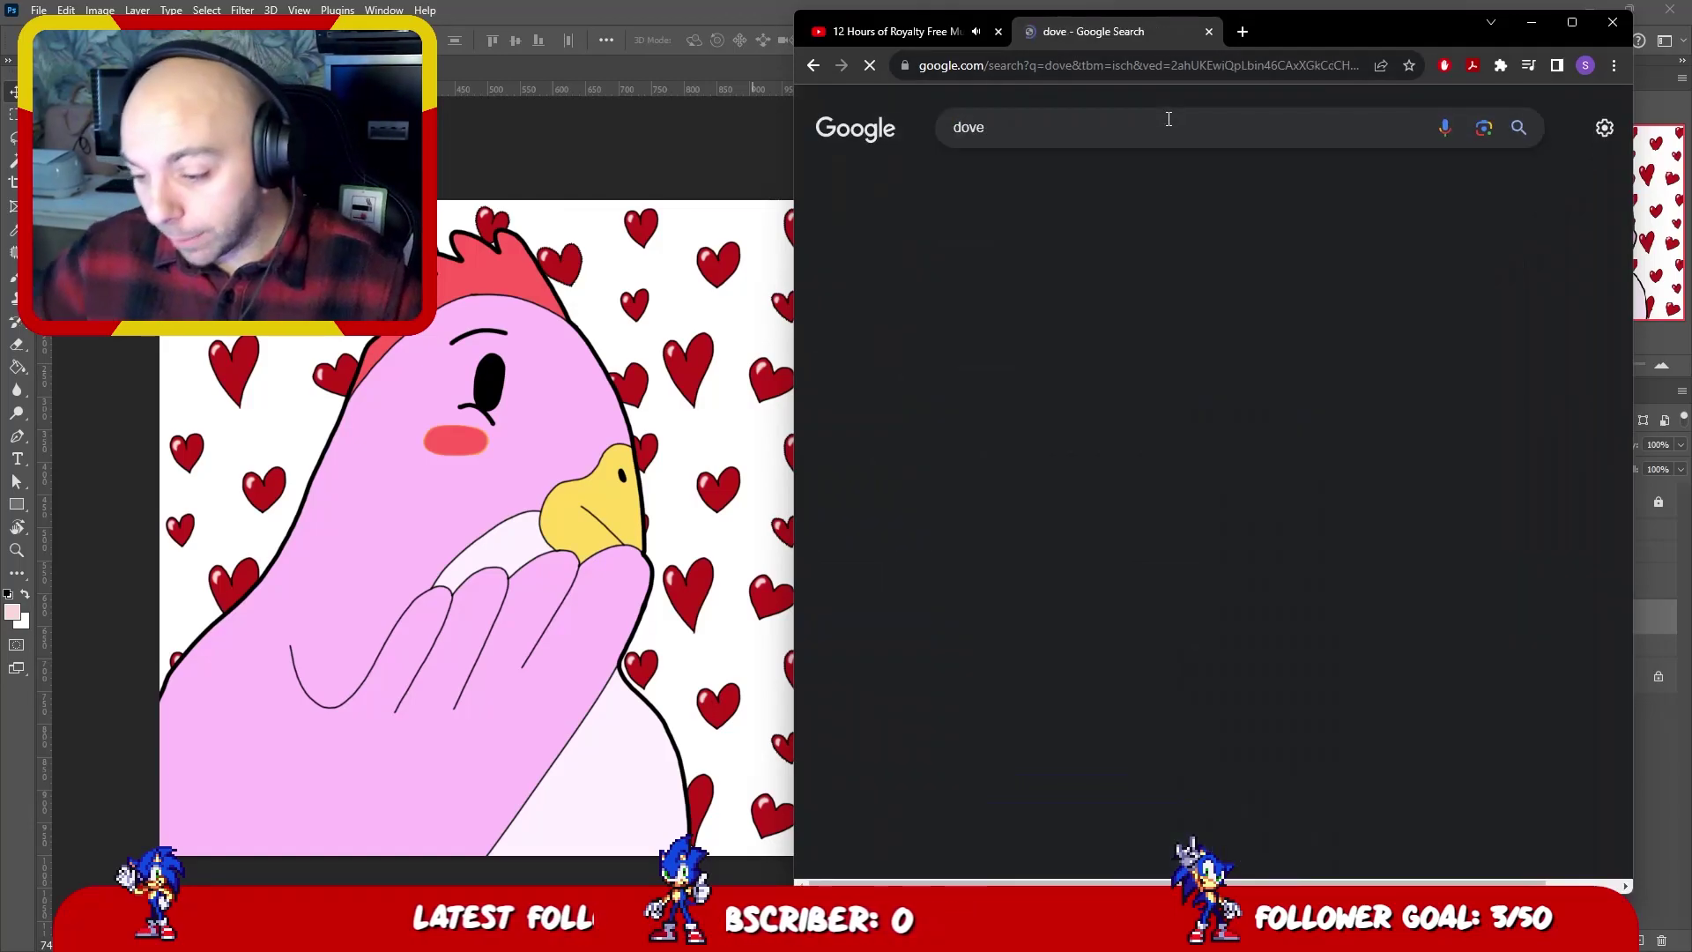
left_click(937, 356)
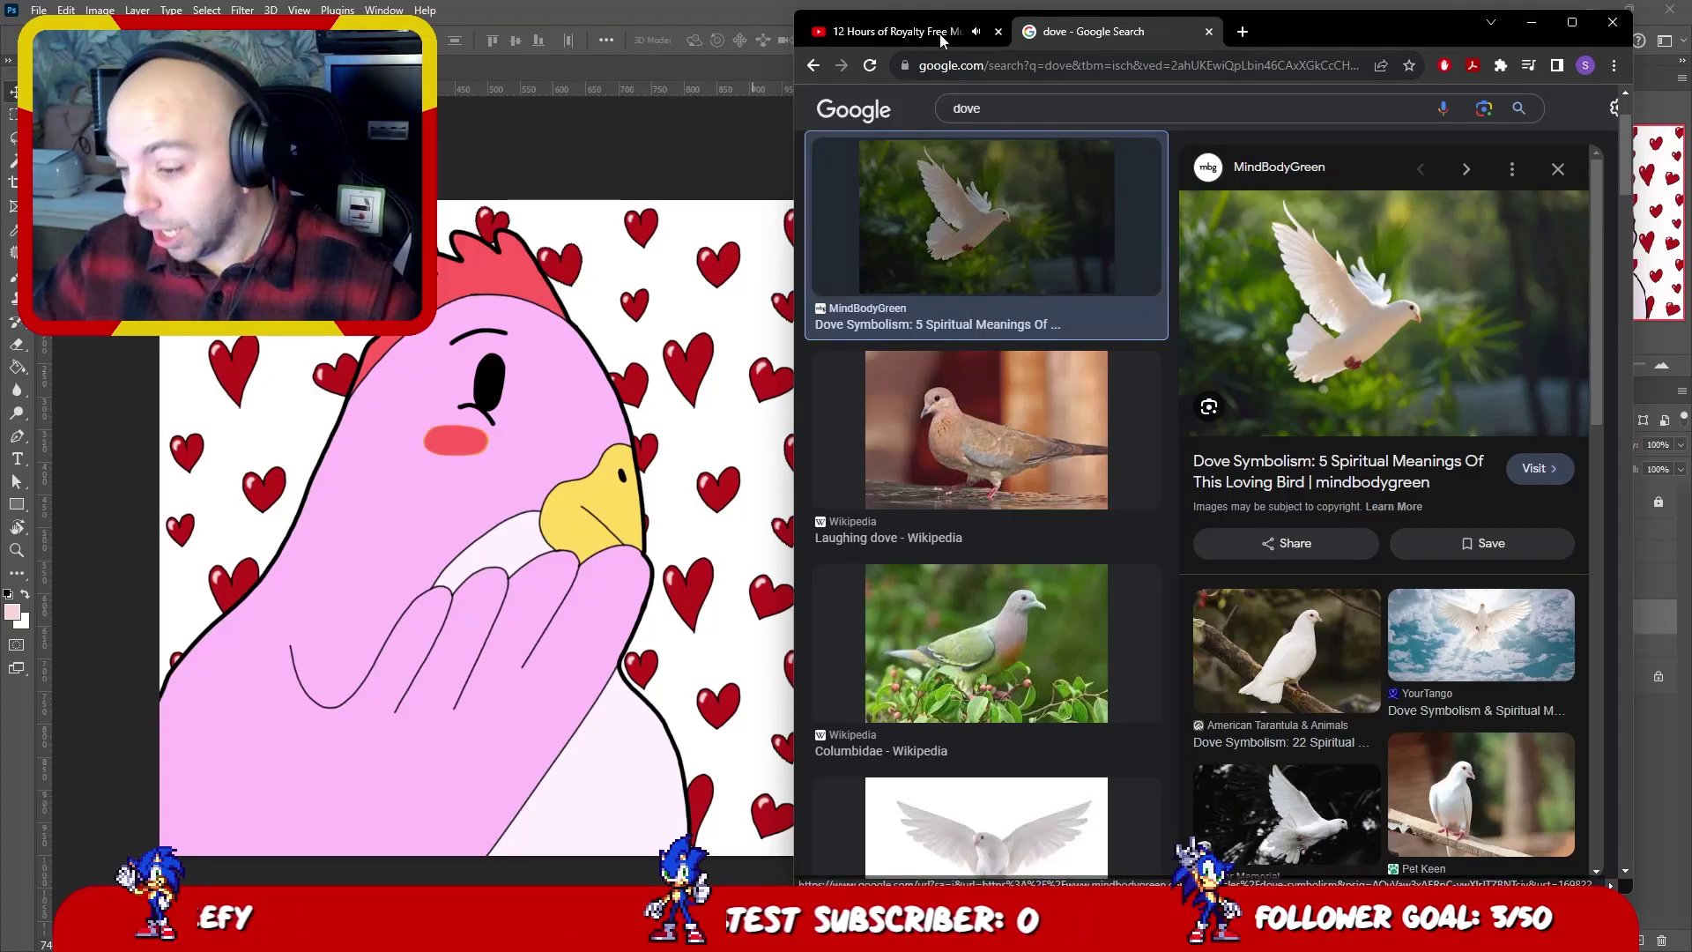
left_click(1209, 34)
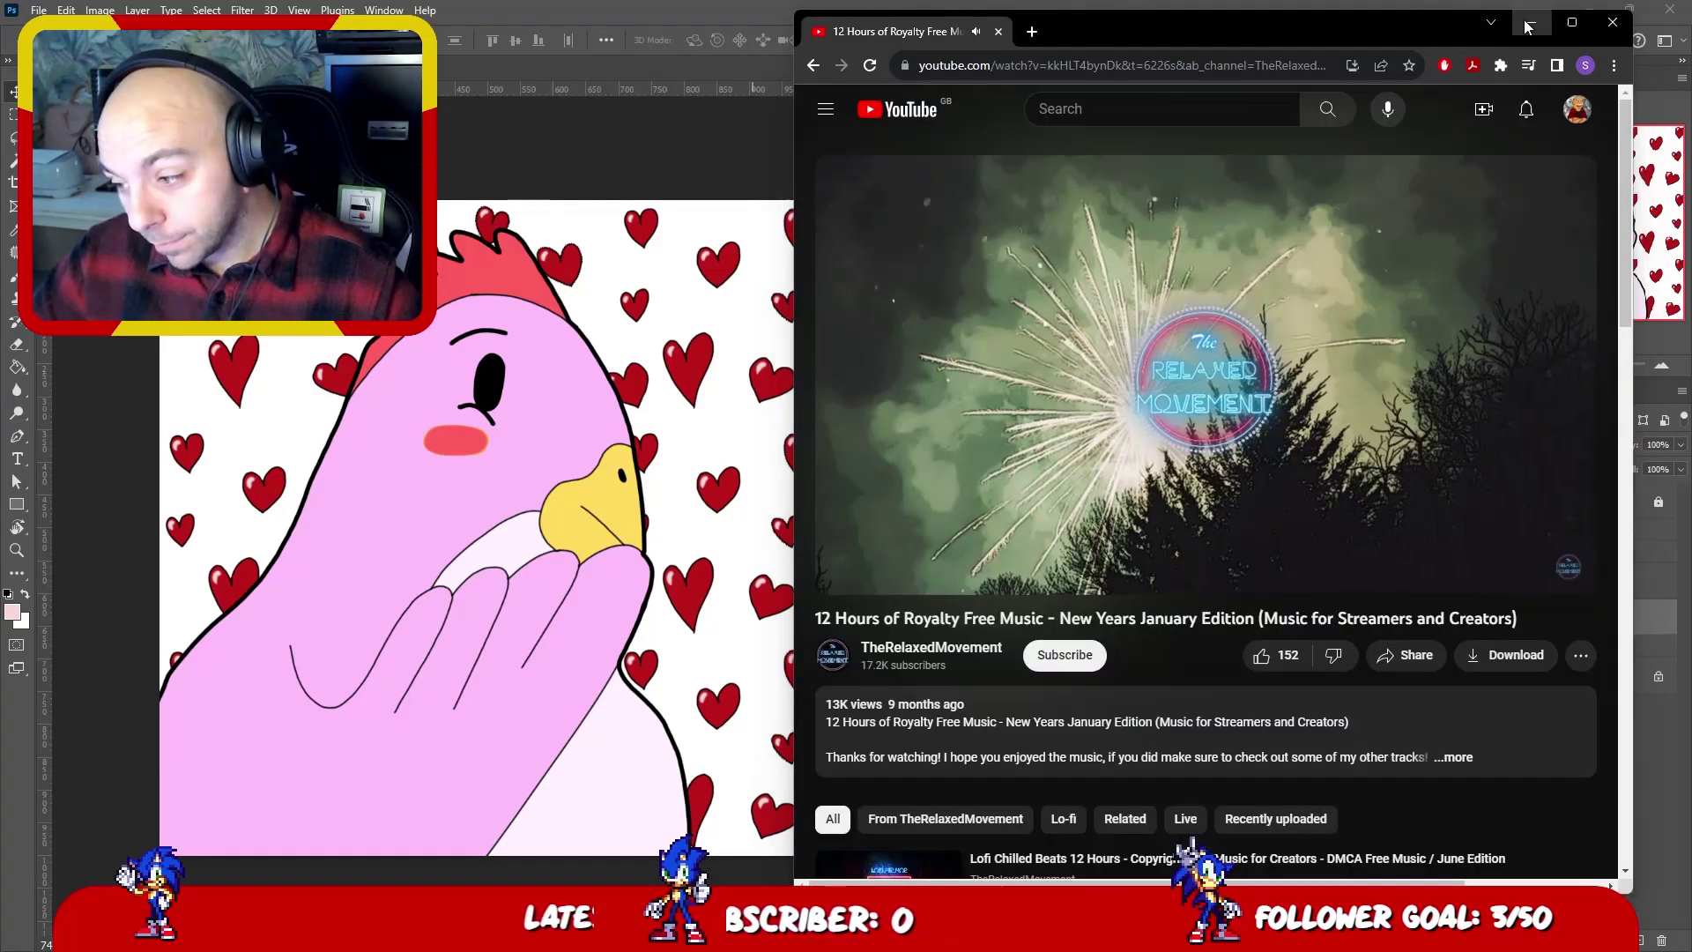
left_click(1531, 22)
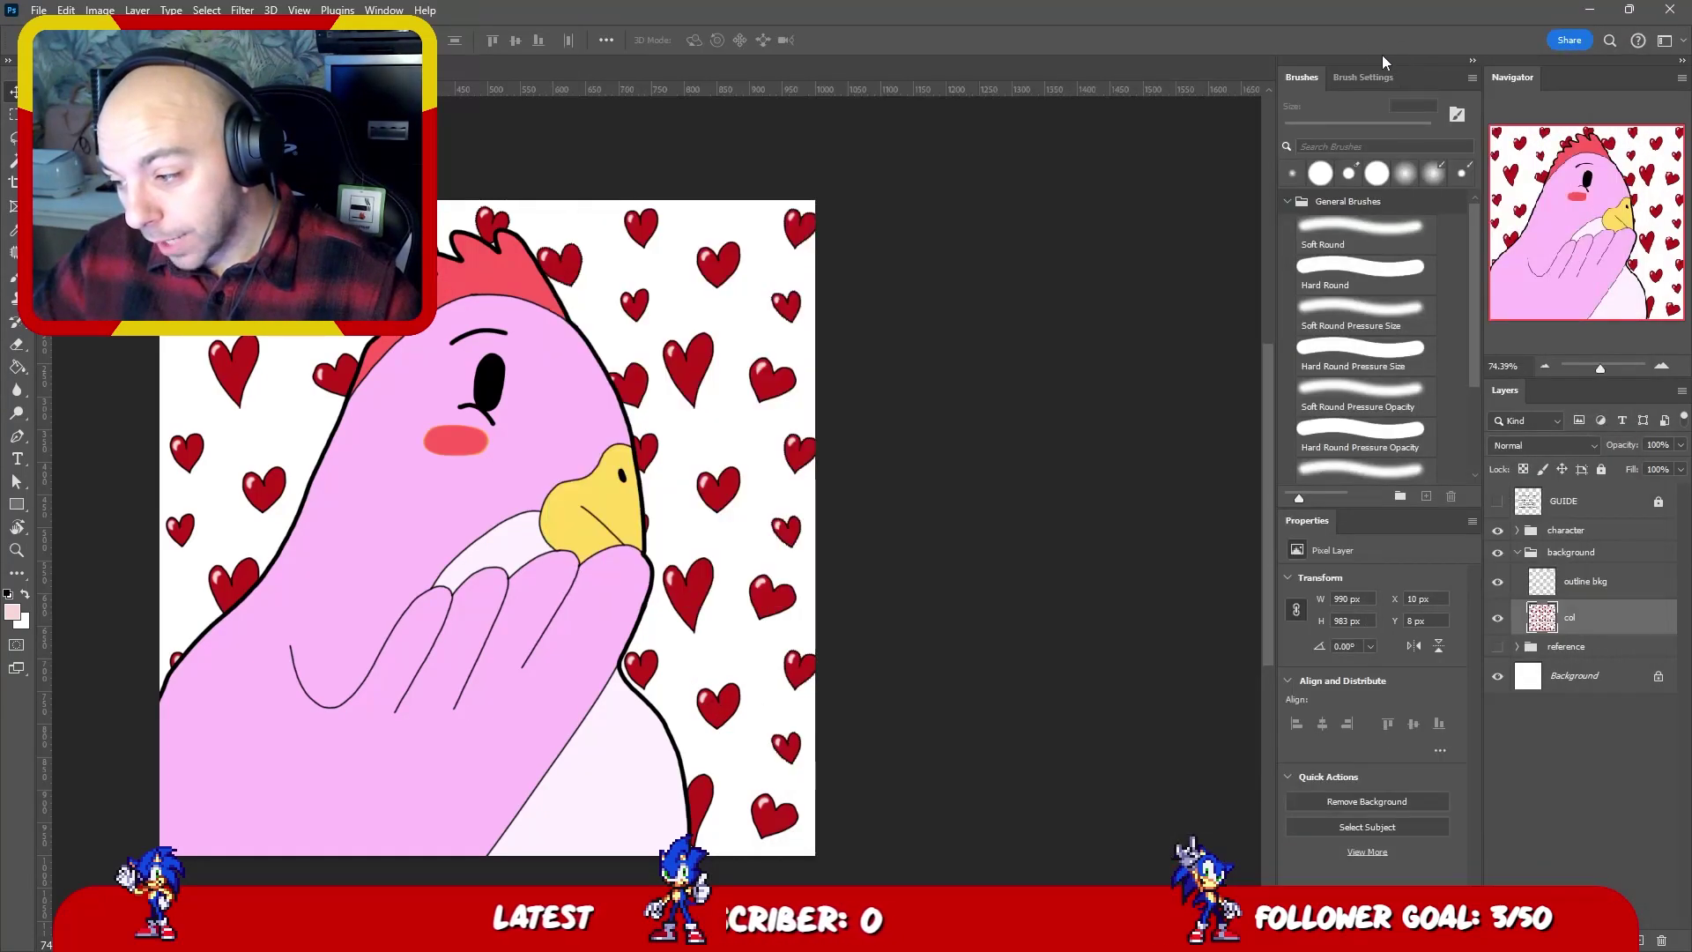
- Expand the character group and briefly show, then hide, the handwritten bird-name notes
left_click(1519, 531)
left_click(1500, 561)
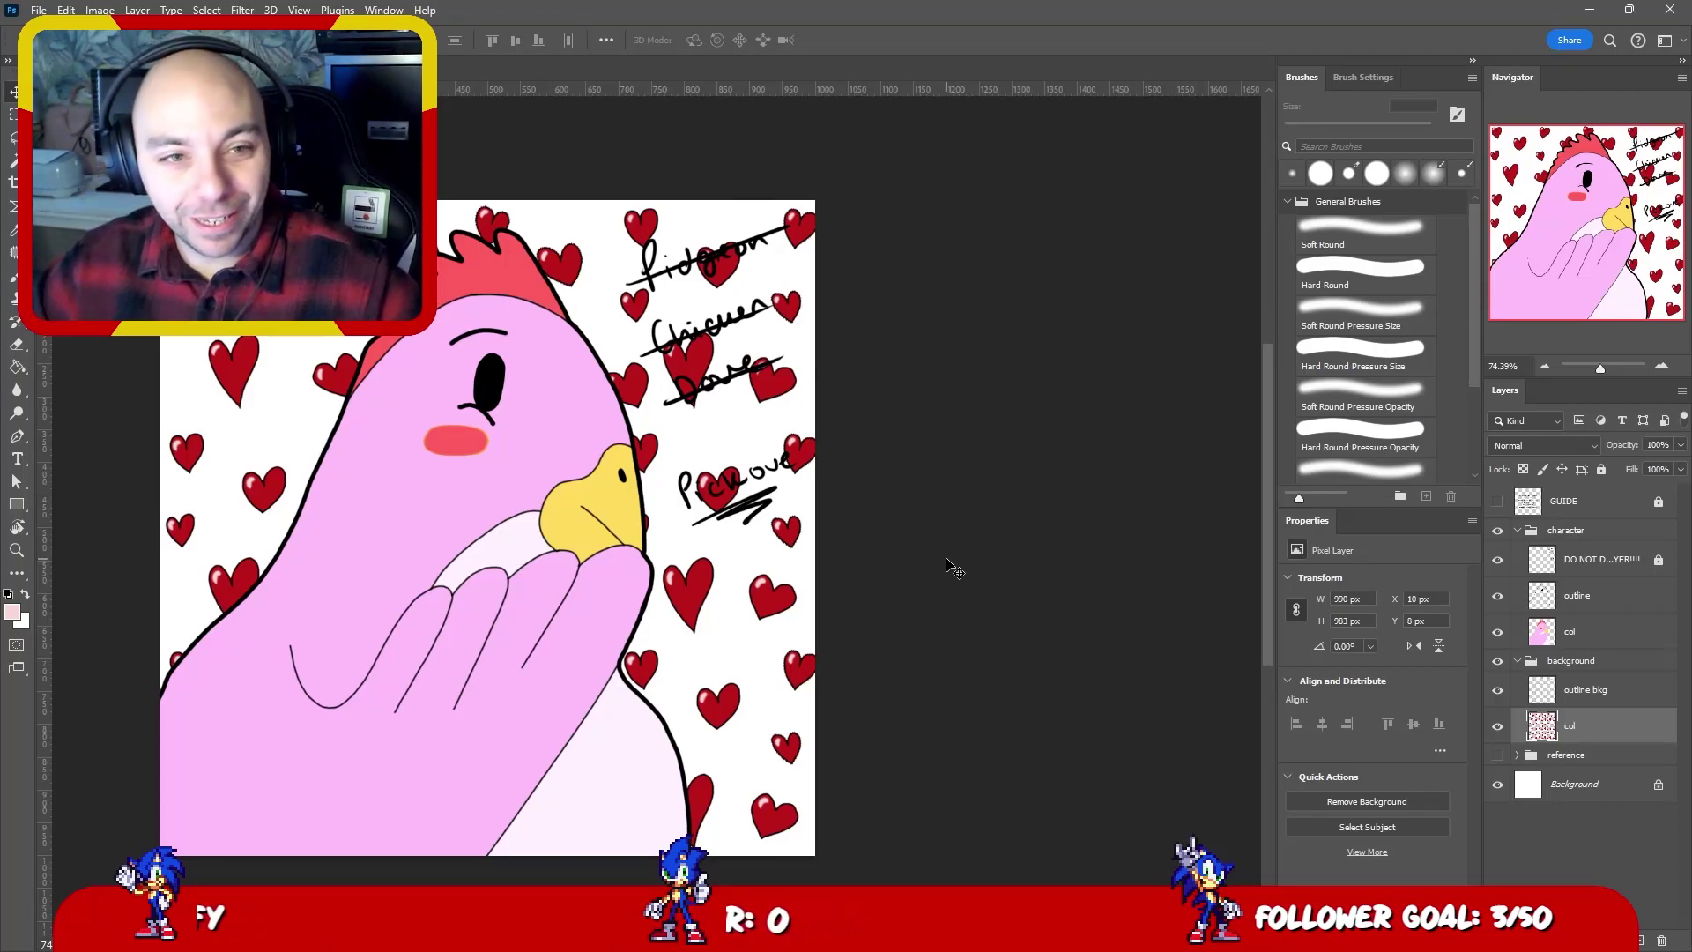
left_click(1496, 561)
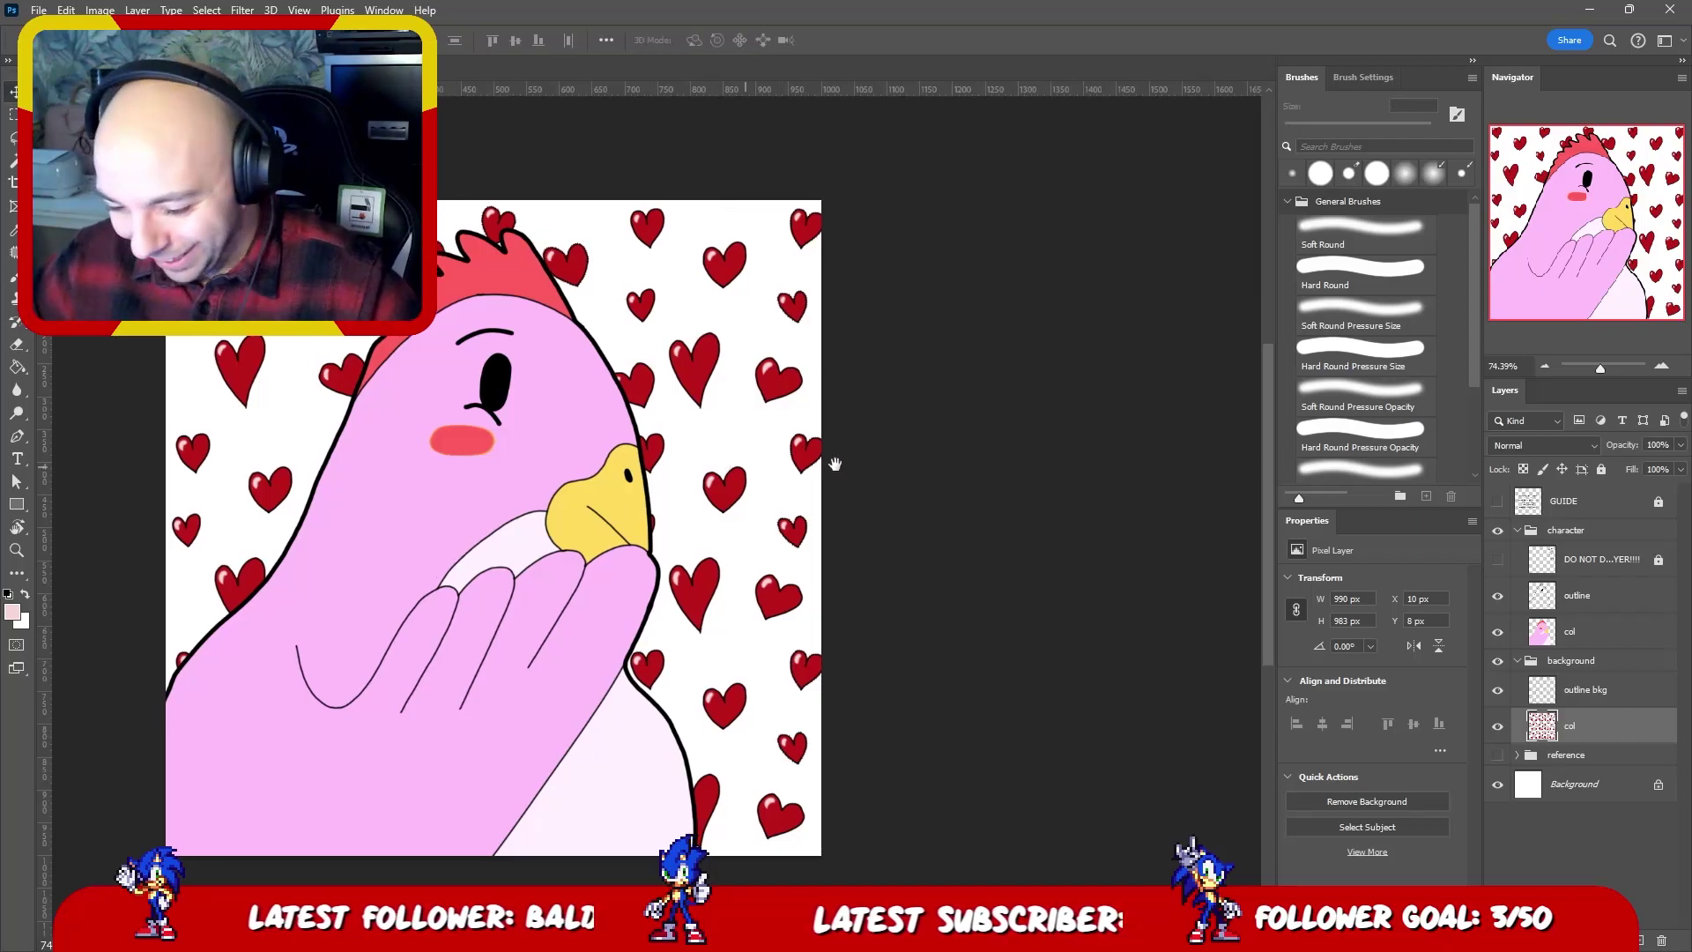
- Pan the artwork and zoom to 100% to inspect it
left_click_drag(720, 463, 949, 451)
key("z")
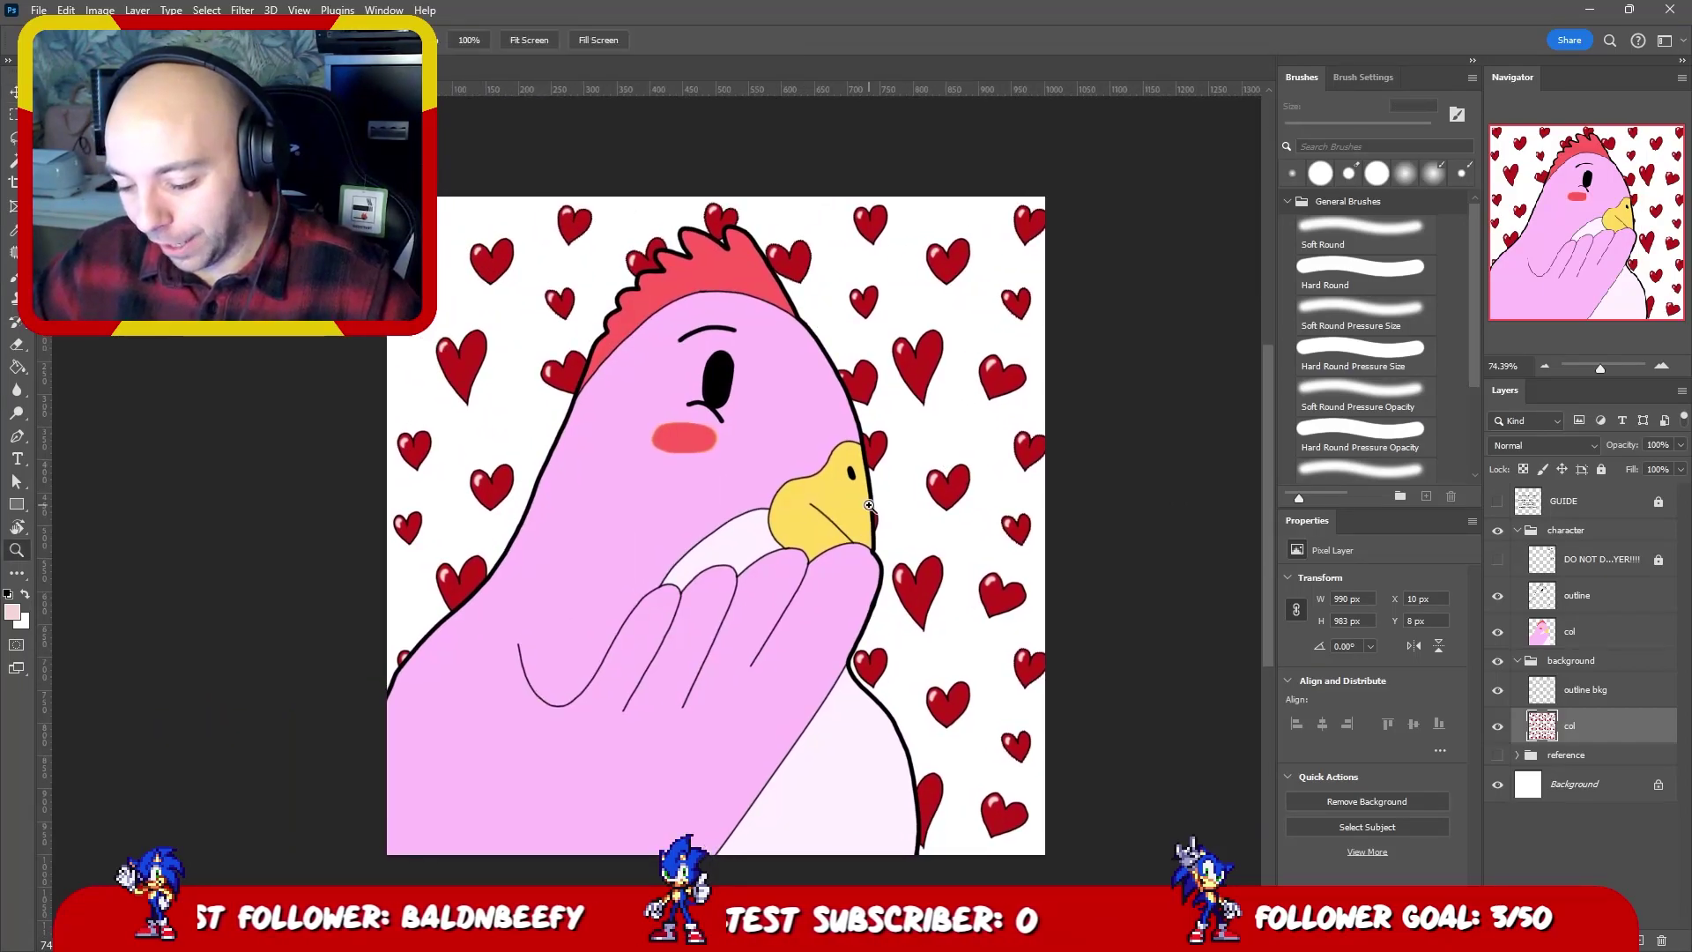
left_click(884, 500)
scroll(883, 500, "down", 3)
key("v")
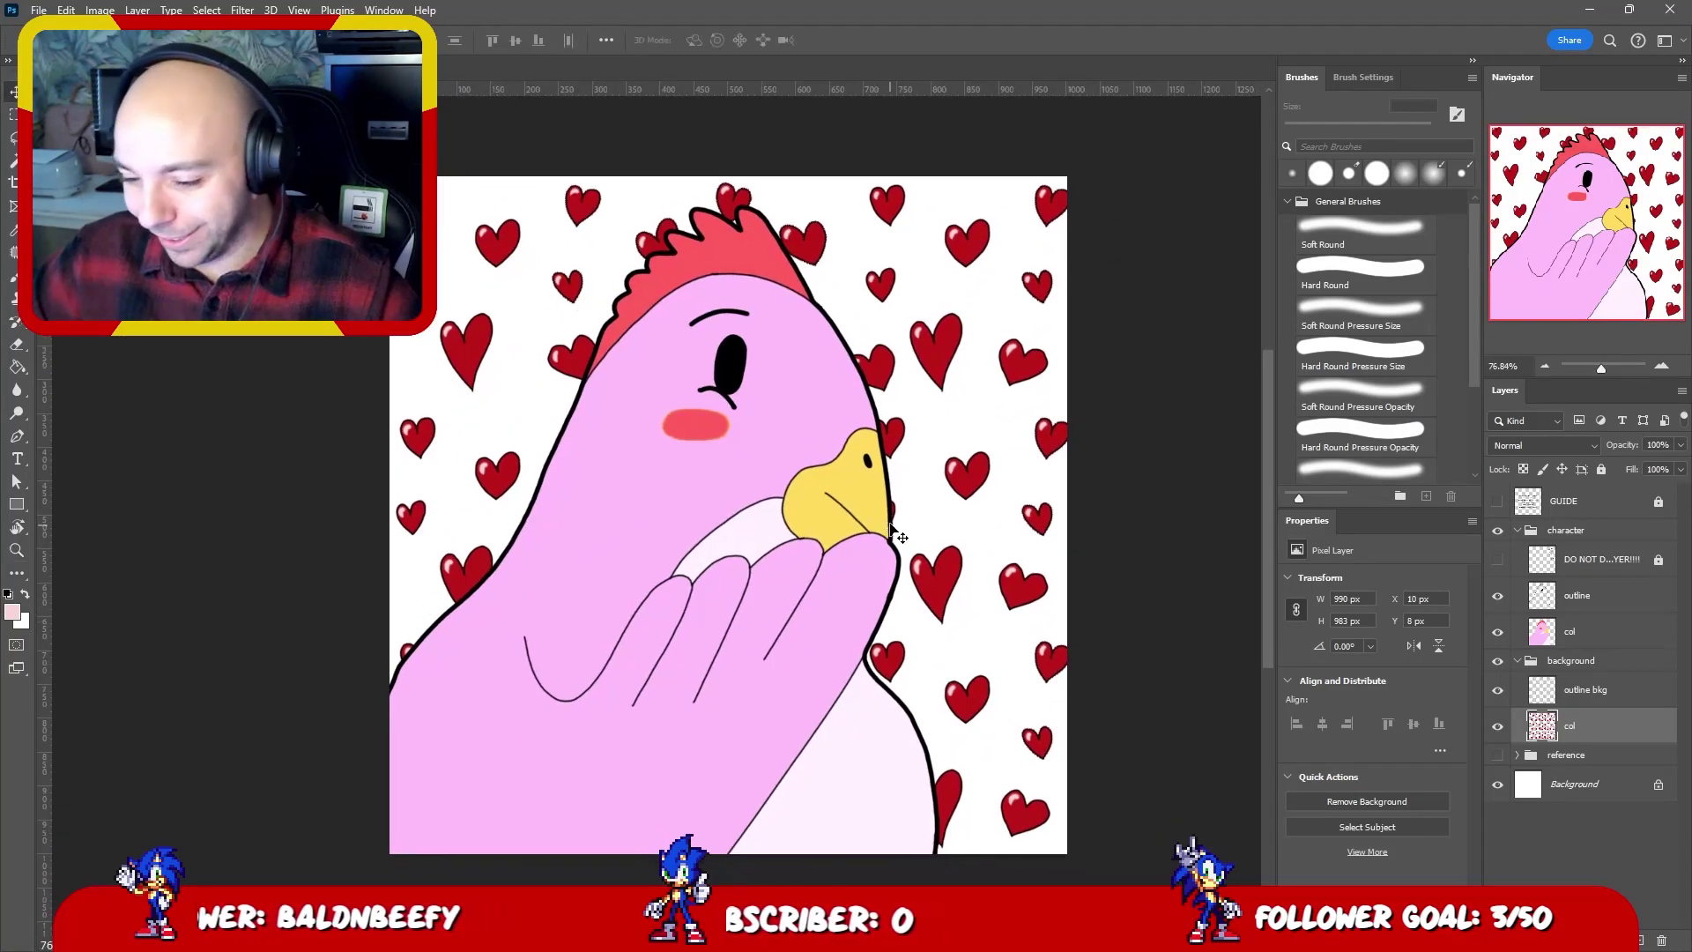
left_click_drag(903, 507, 901, 507)
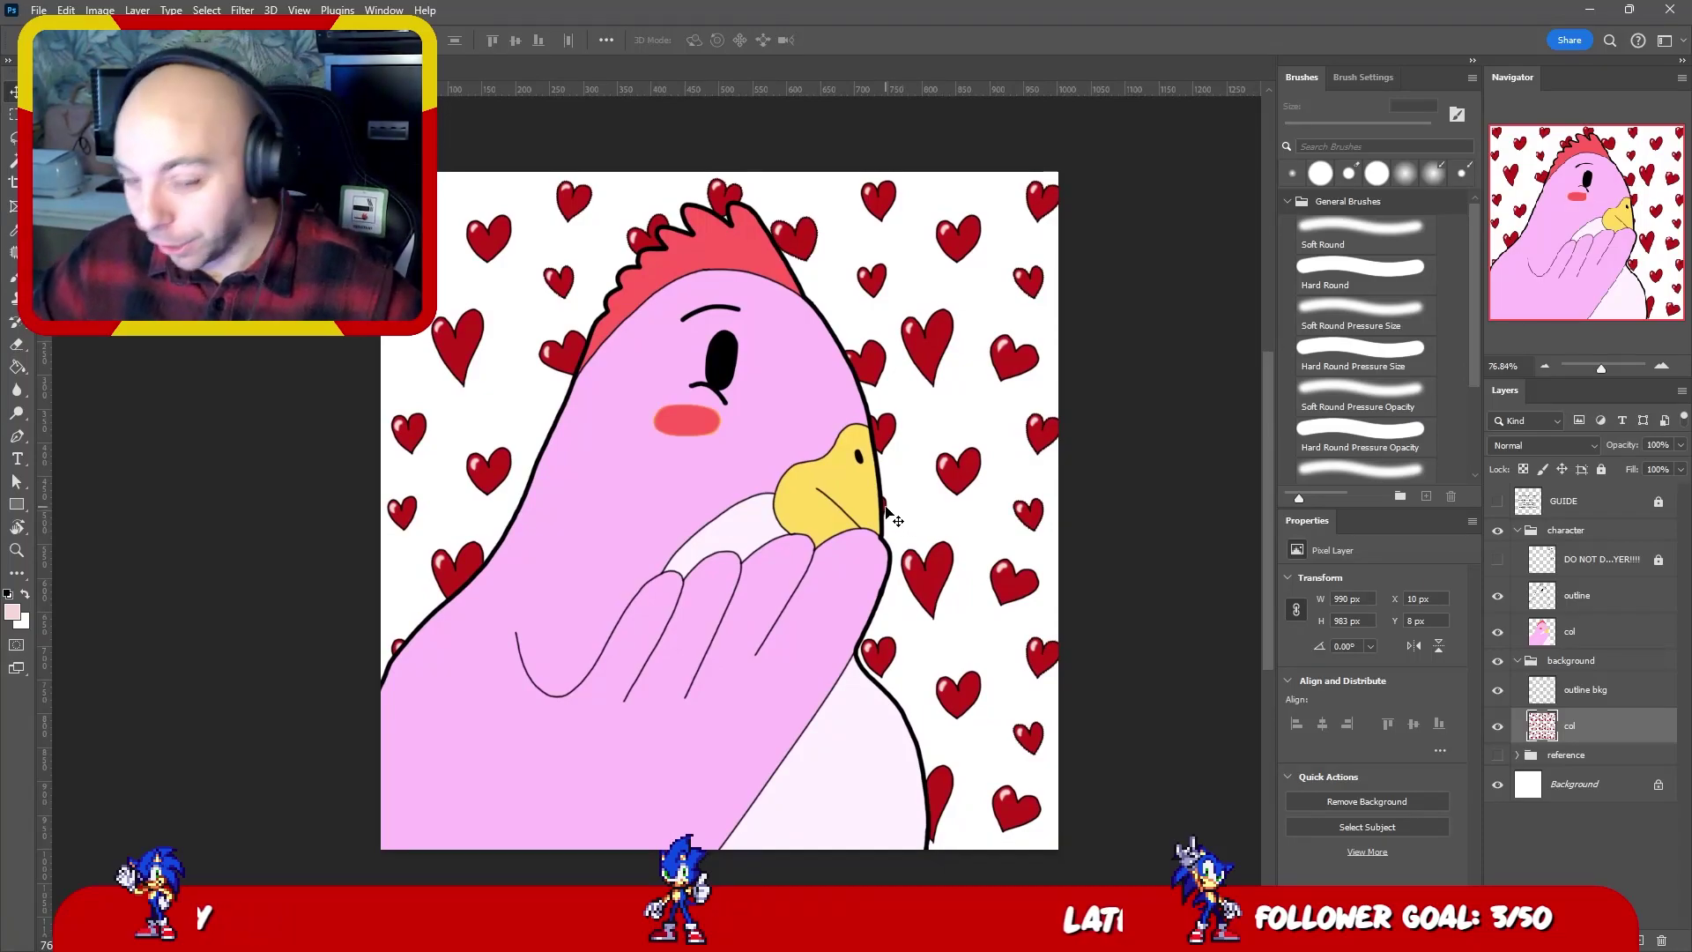
- Collapse the character group, expand the background group, and add a new layer under col
left_click(1518, 530)
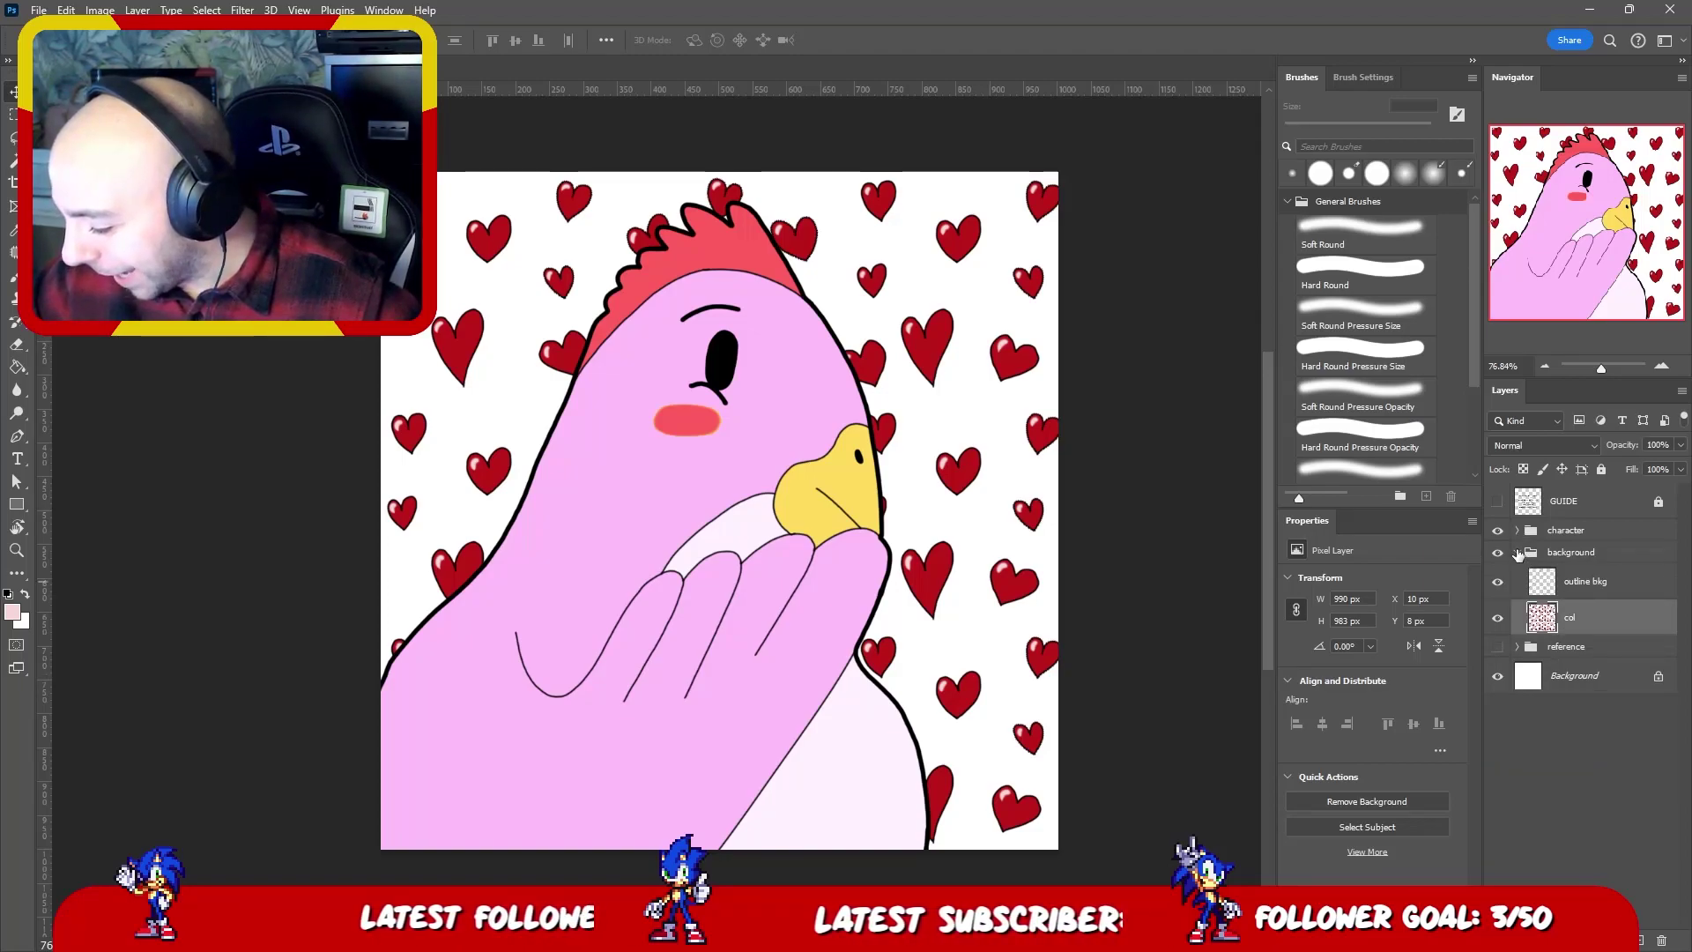
left_click(1518, 553)
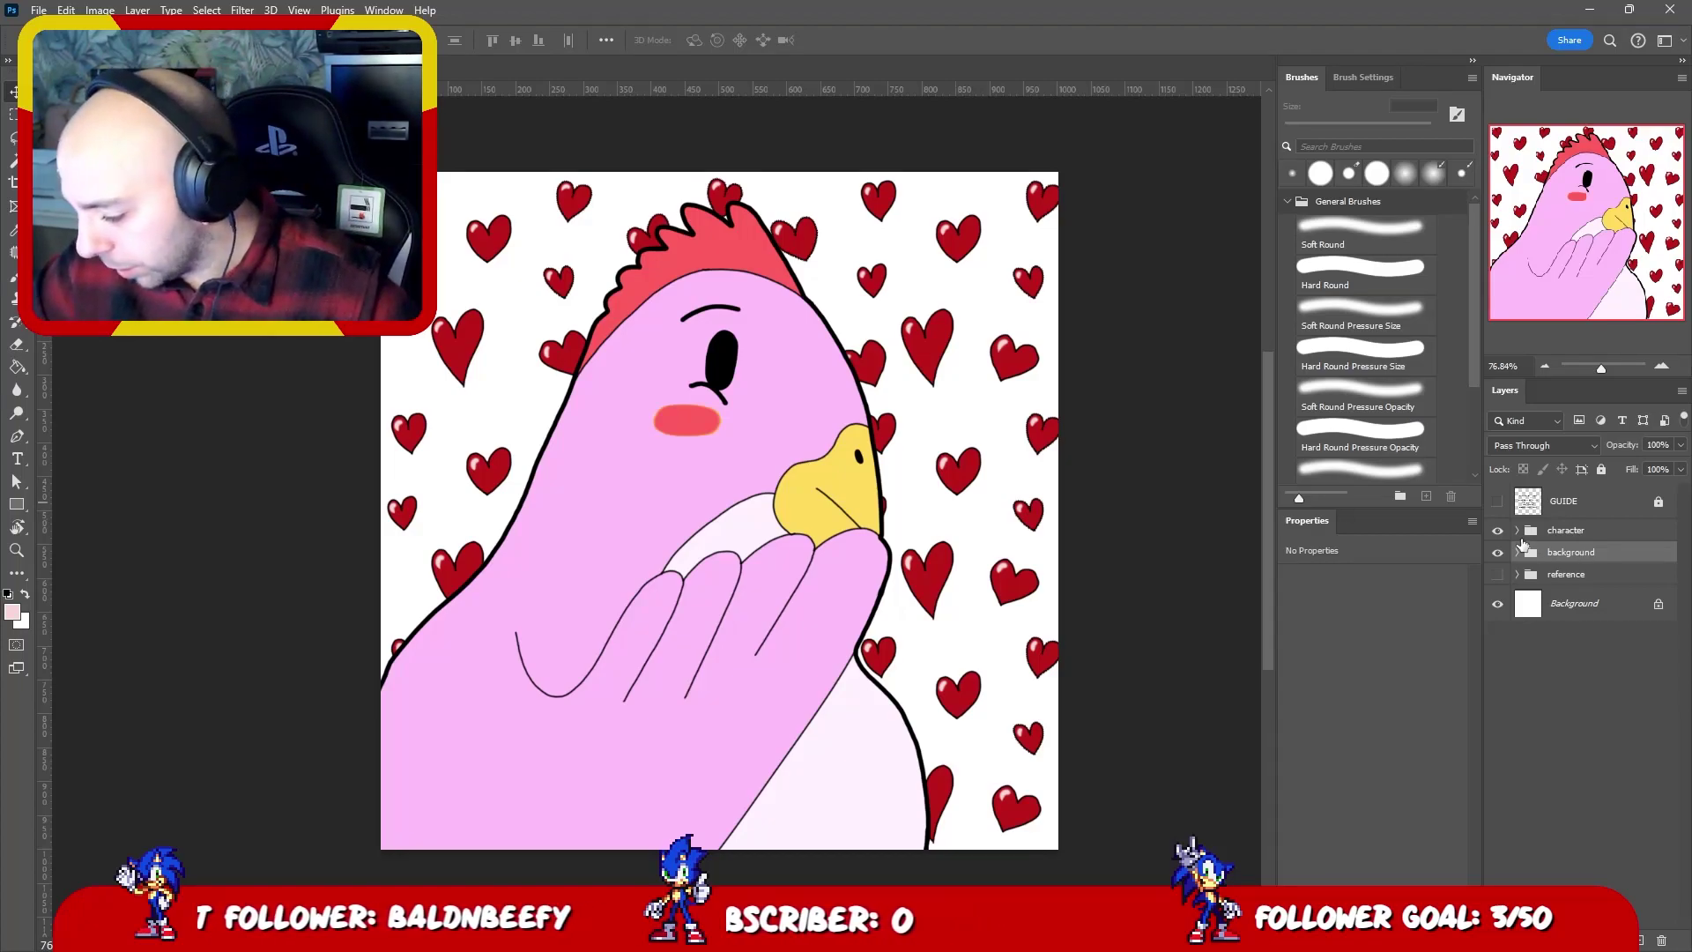
left_click(1517, 552)
left_click(1593, 619)
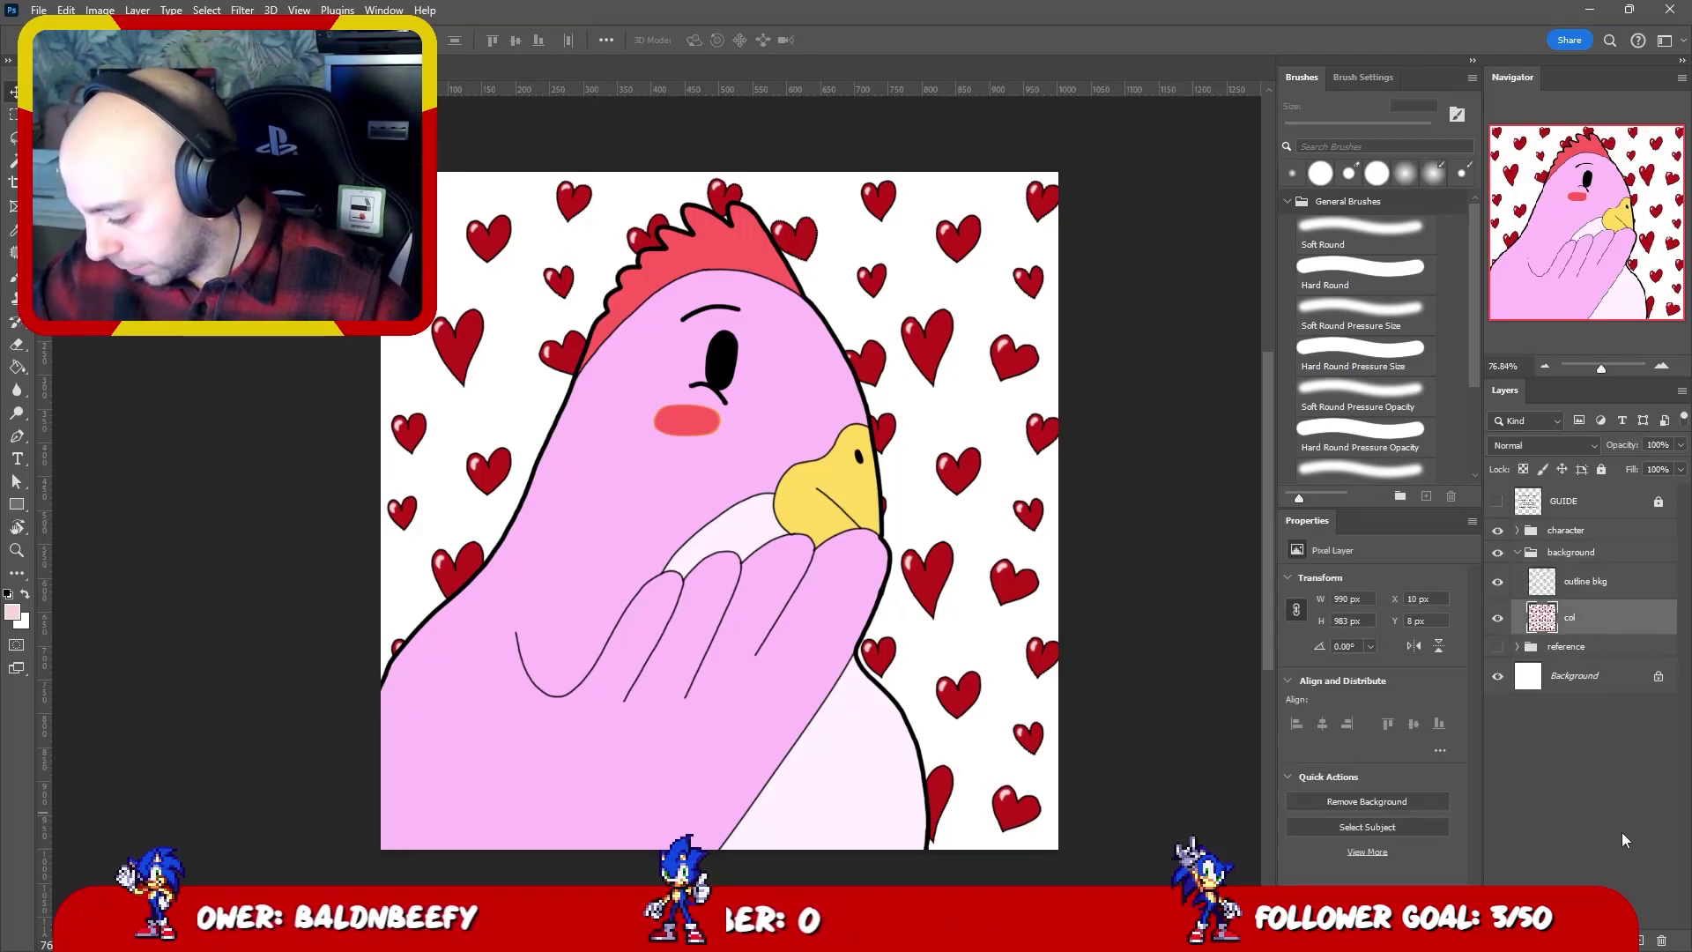
left_click(1639, 936, "ctrl")
- Name the new layer 'bkg col' and test a pale pink background fill, then undo it
double_click(1578, 653)
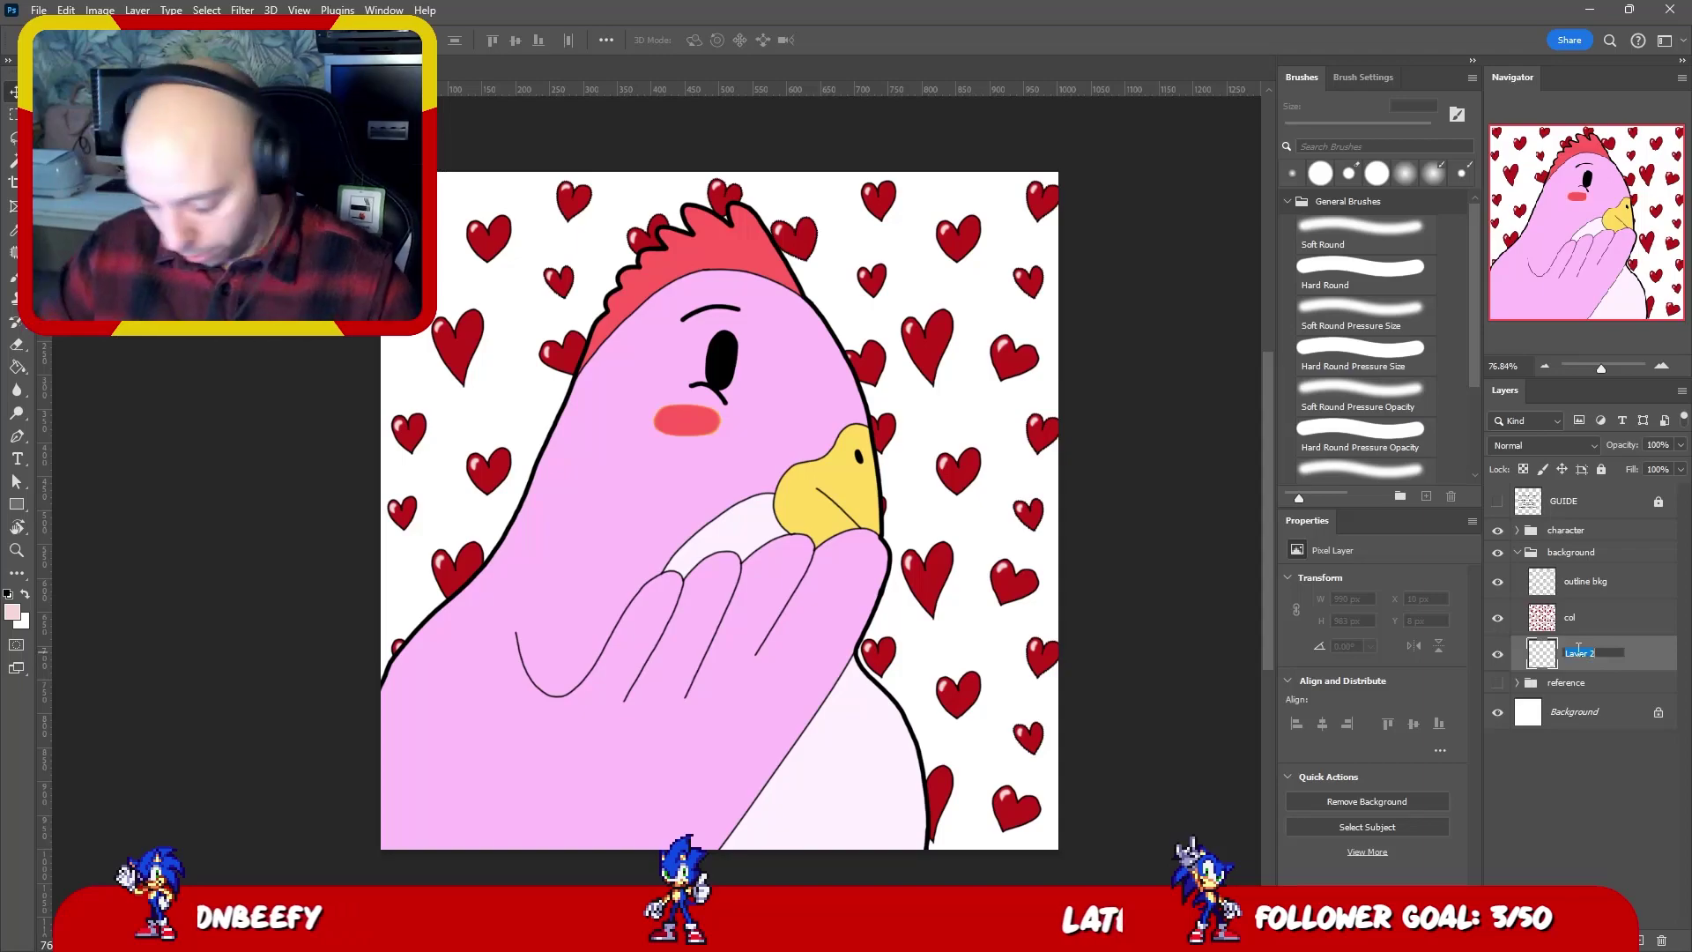
type("bkg col")
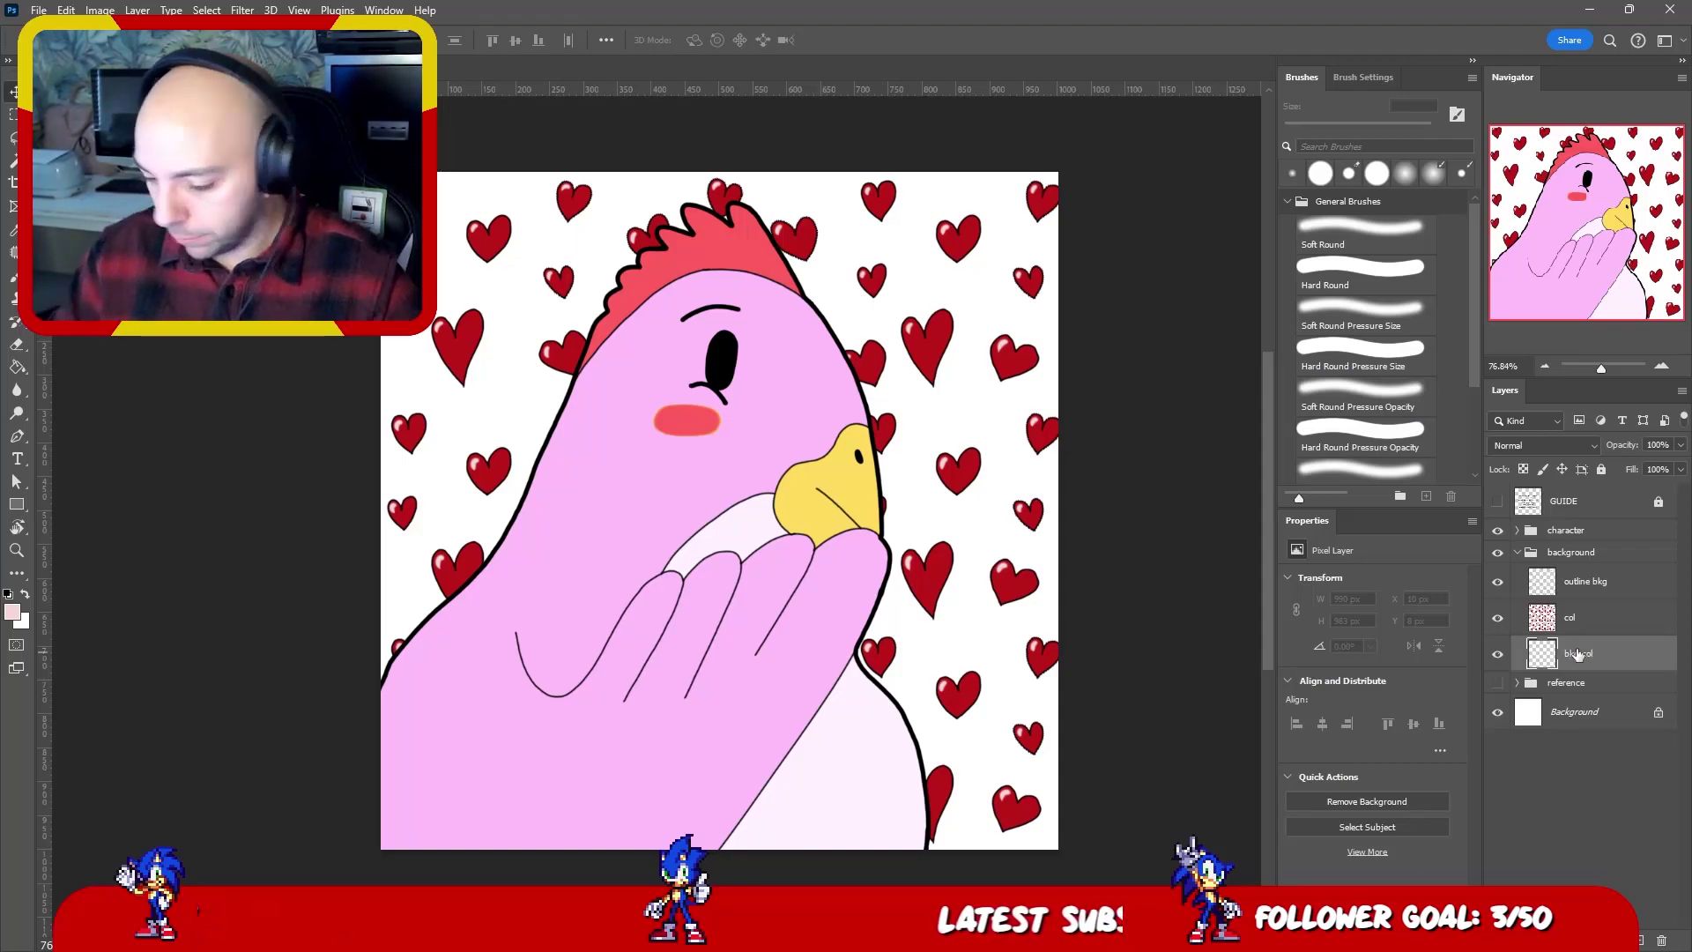
key("Return")
key("g")
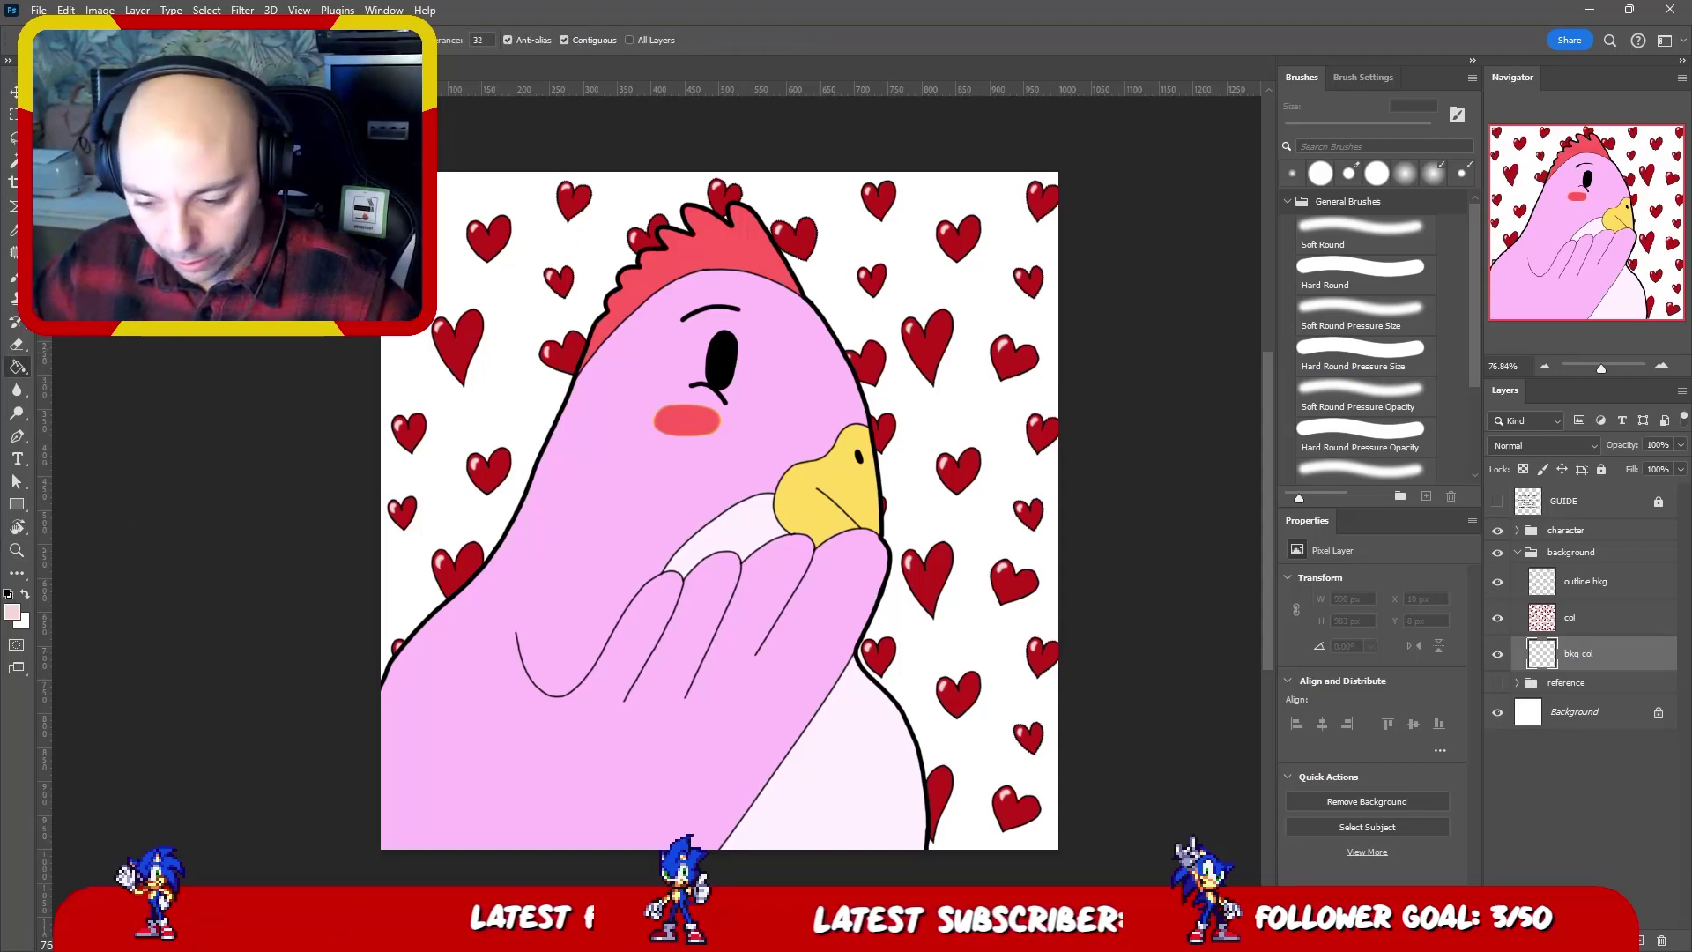
left_click(522, 305)
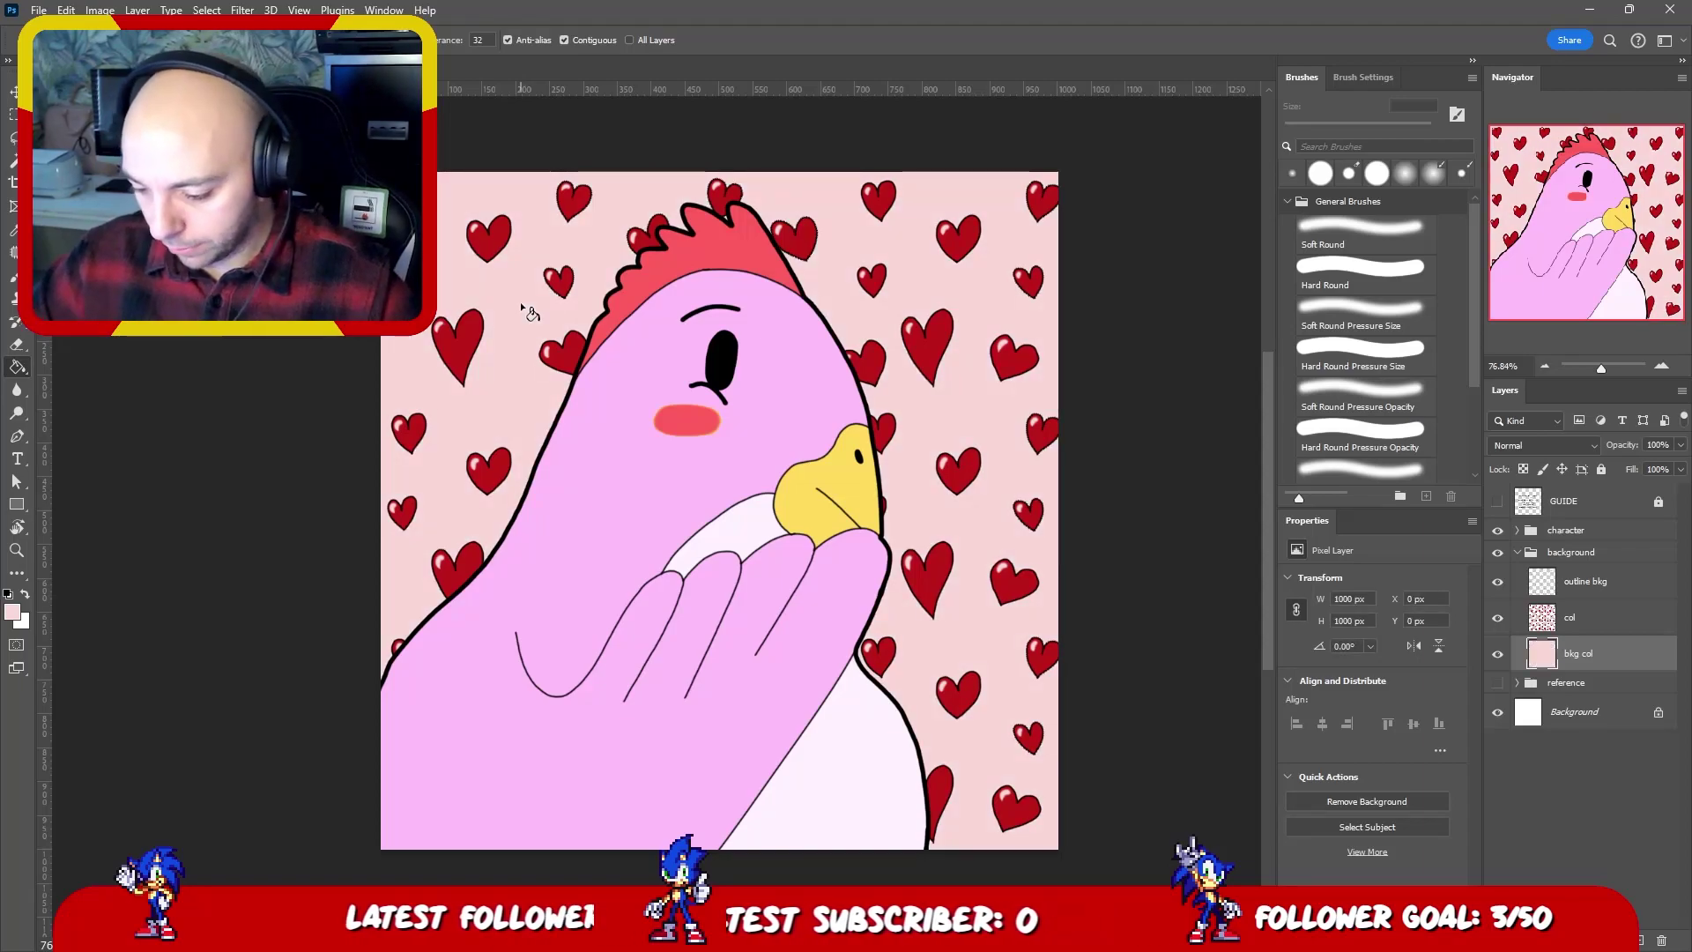
key("ctrl+BackSpace")
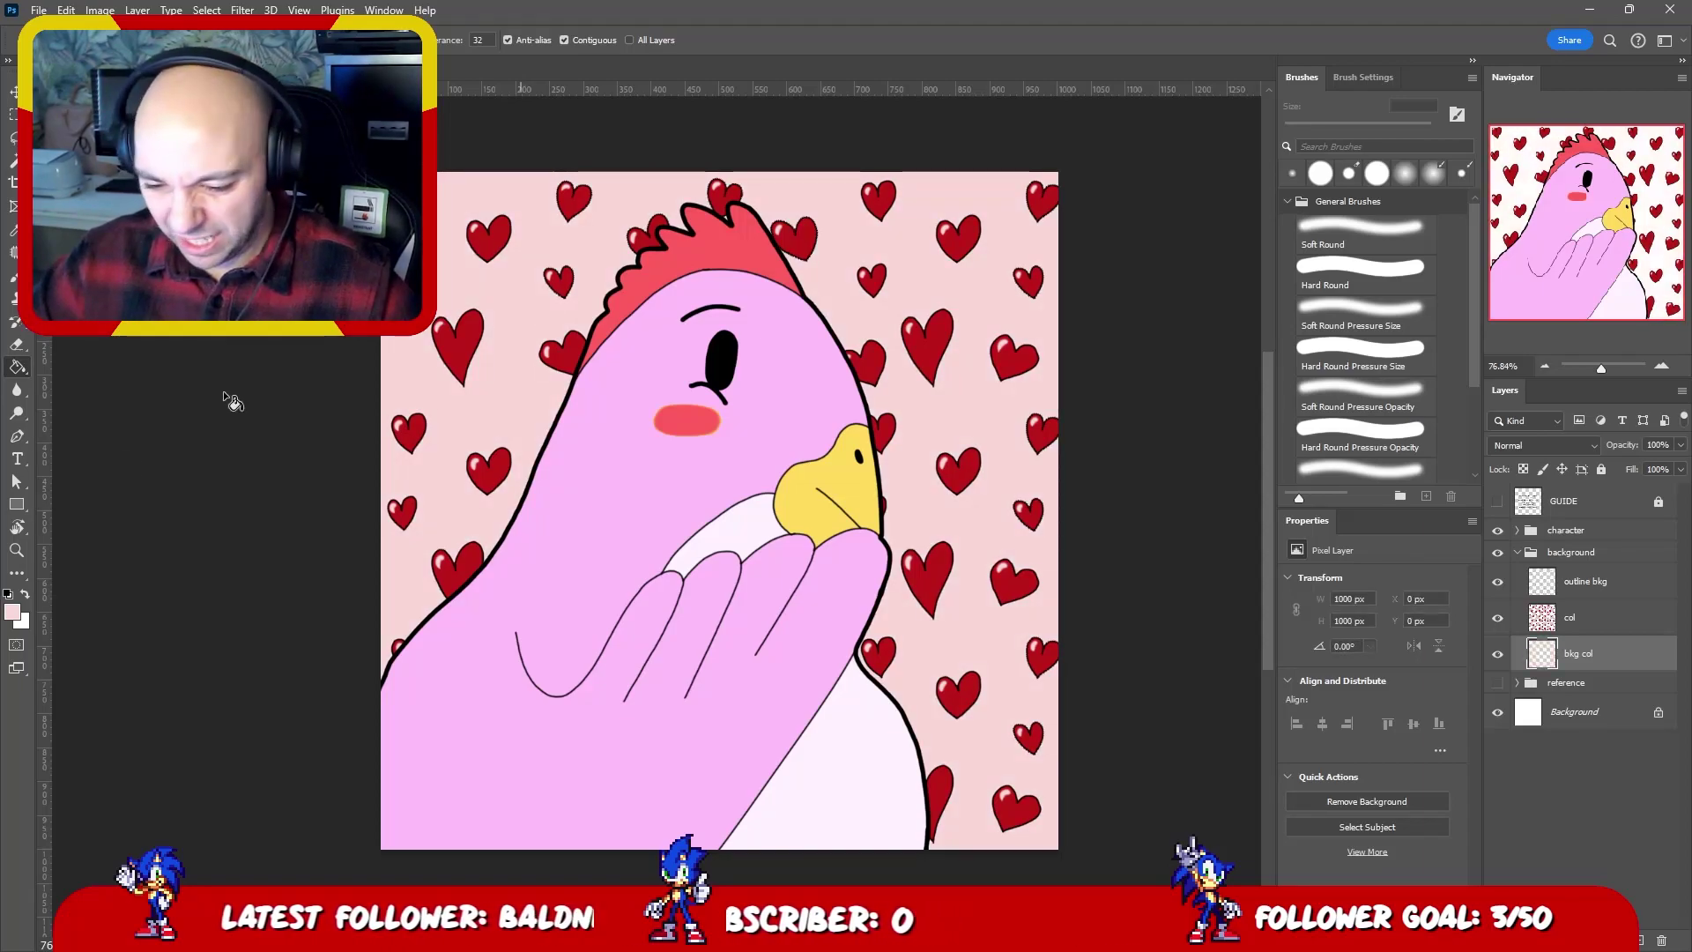
- Try a saturated orange background fill and undo it
left_click(12, 611)
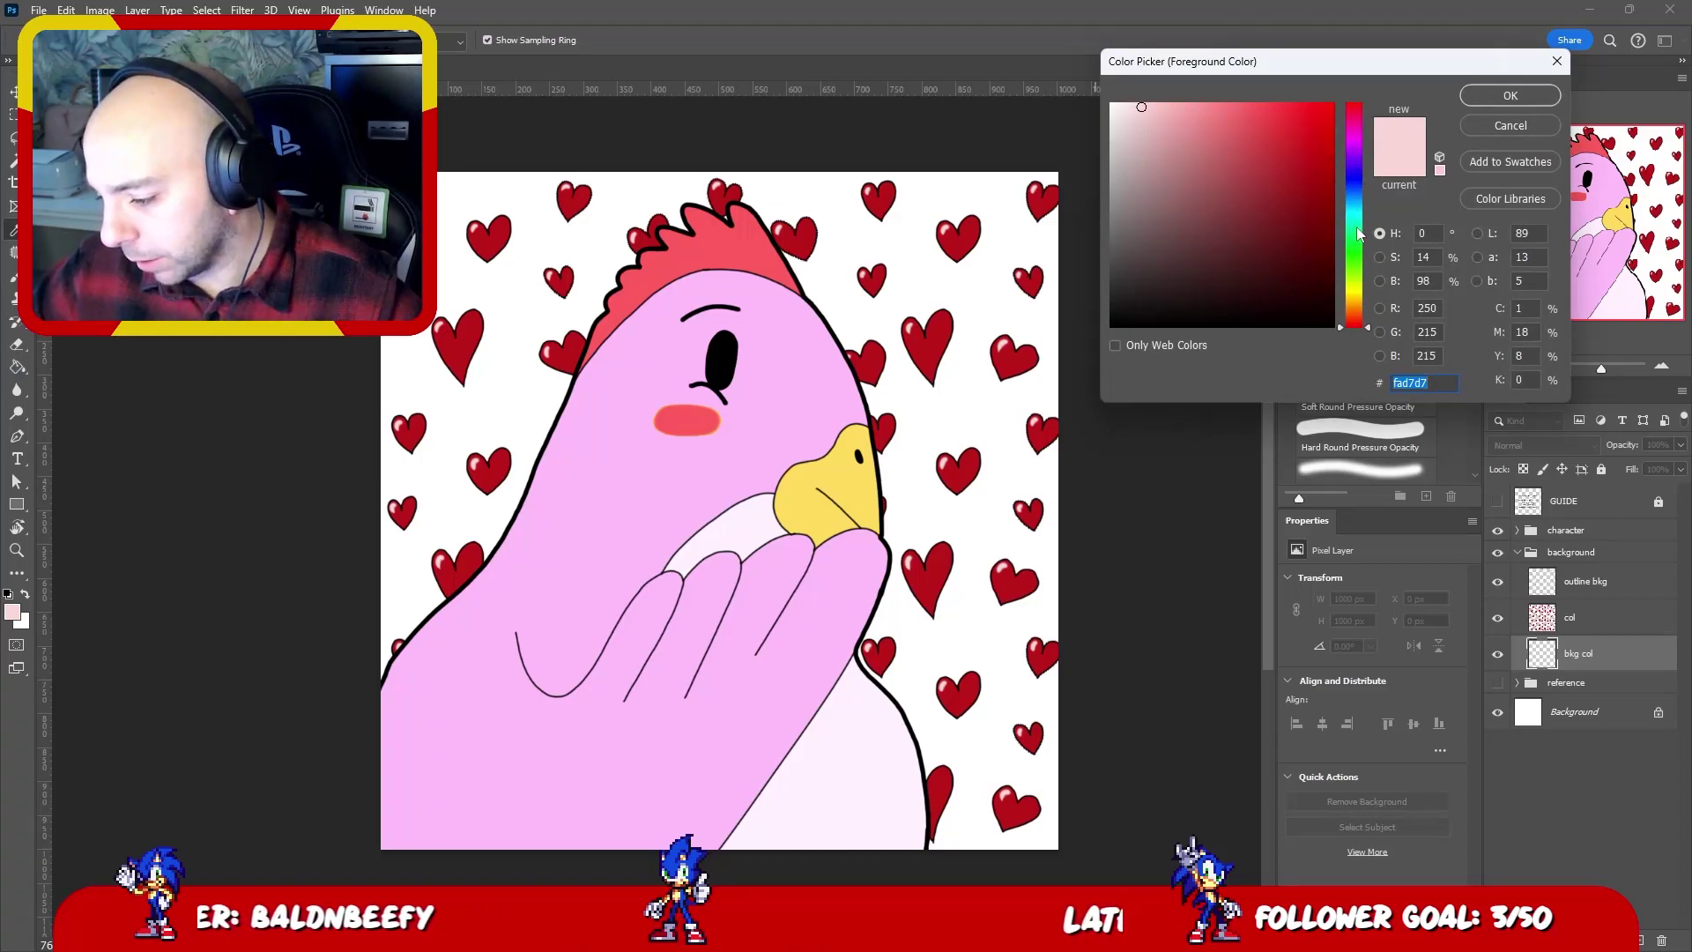
left_click(1357, 302)
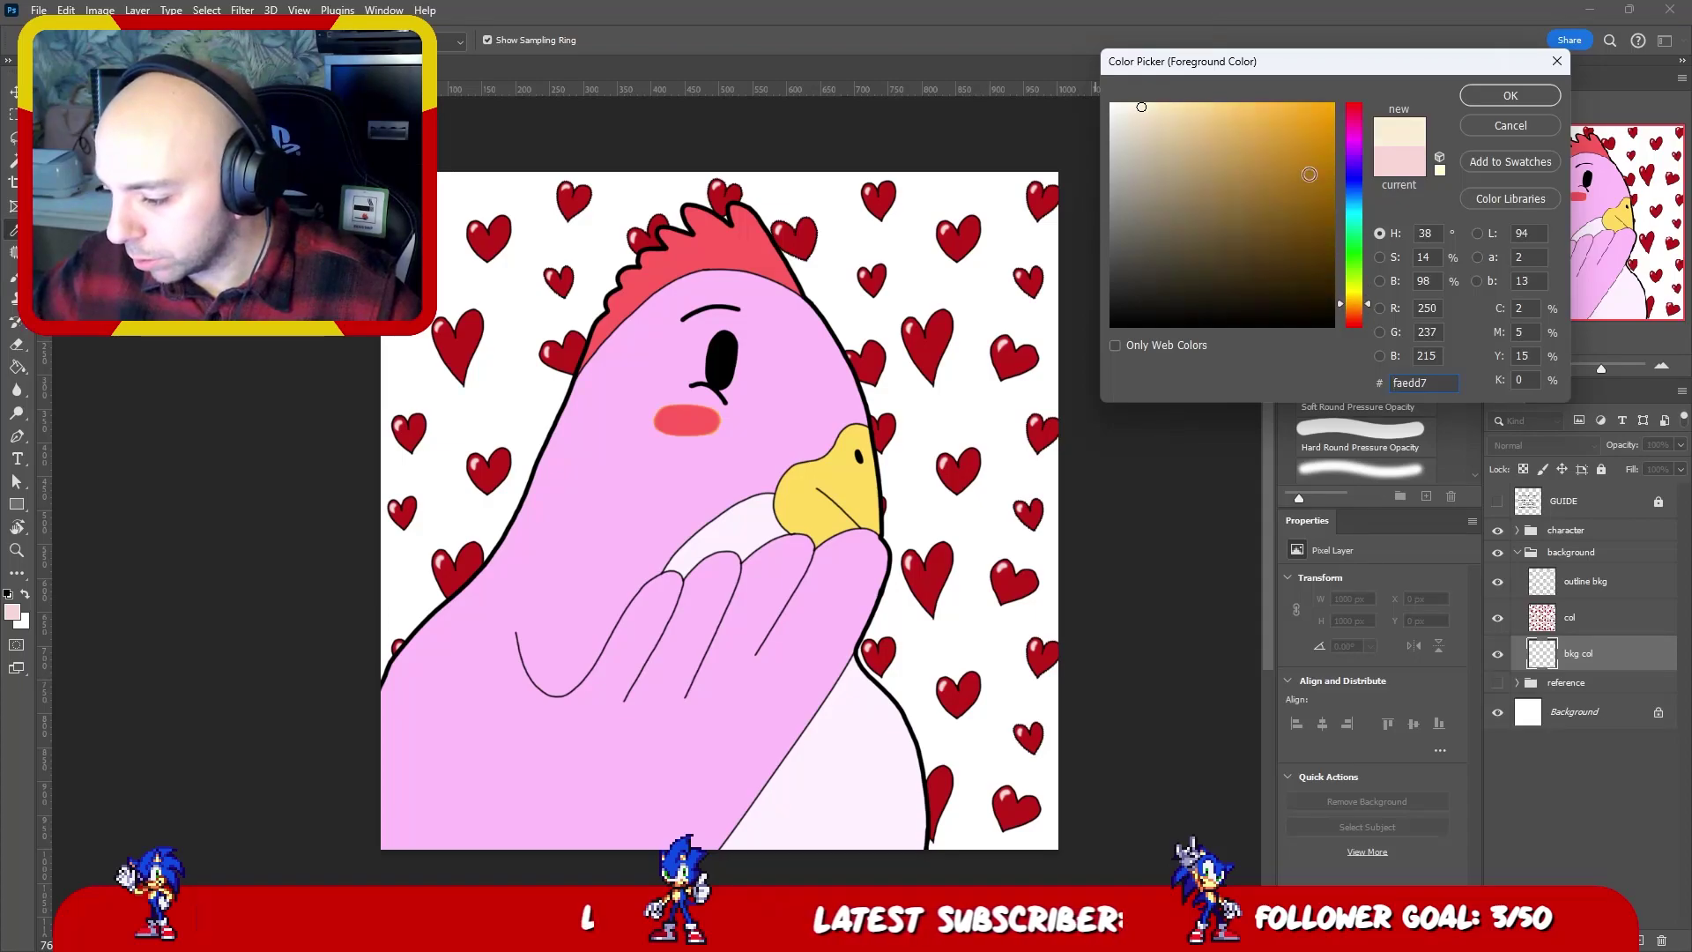
left_click(1321, 112)
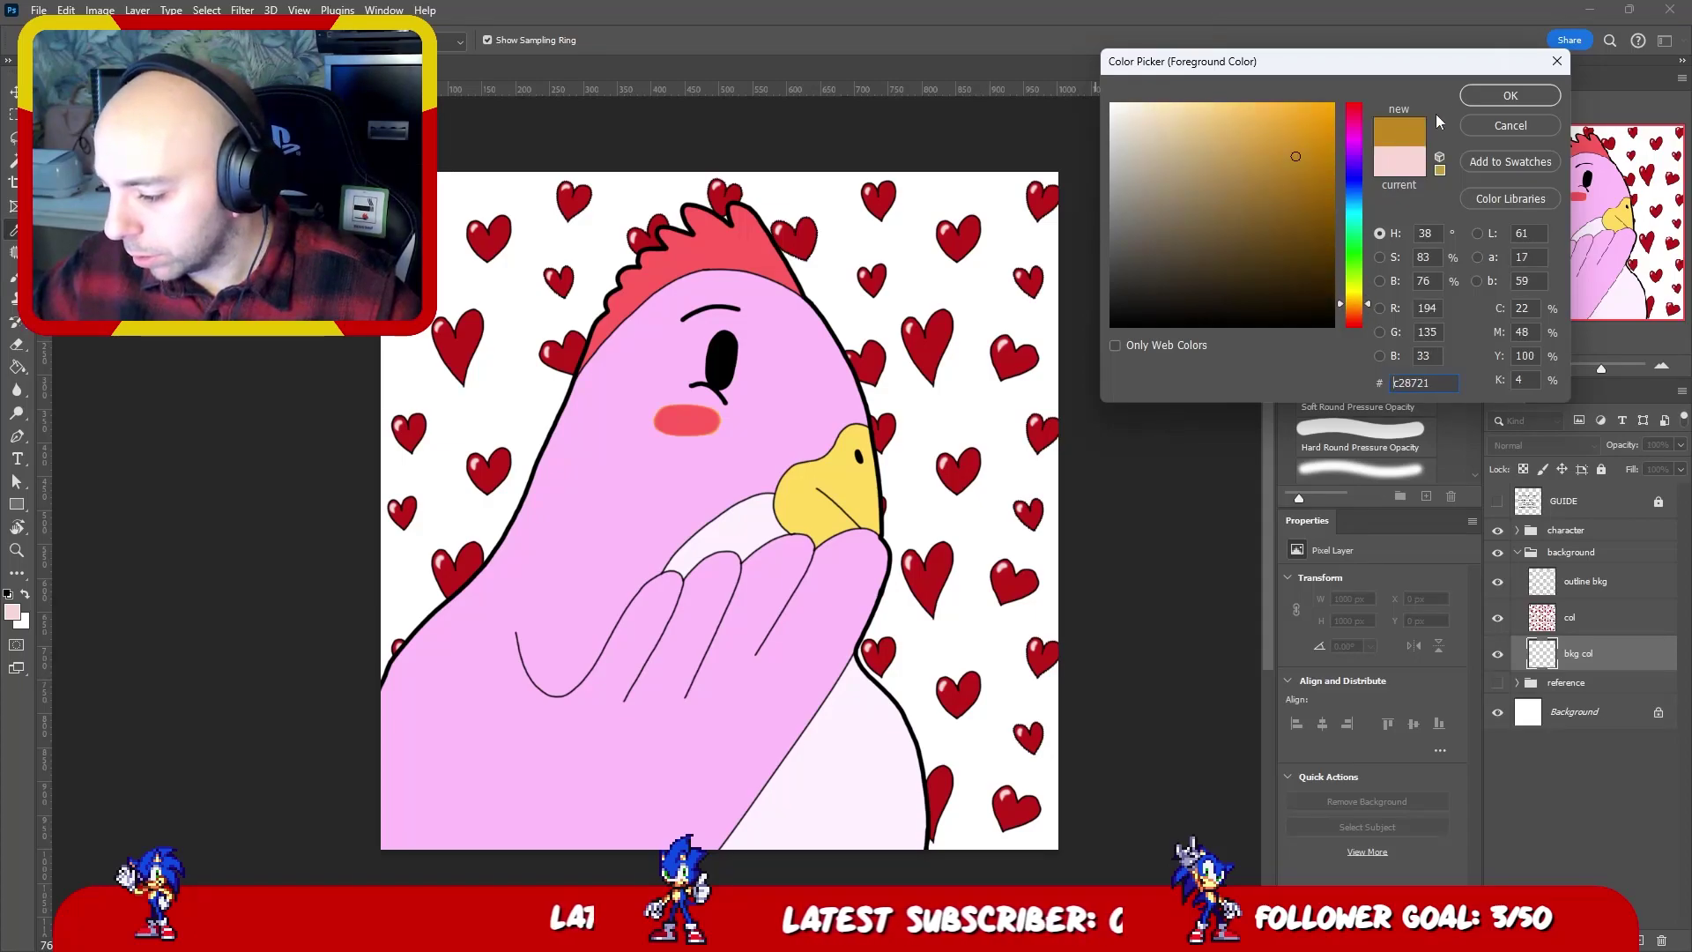
left_click(1503, 95)
key("g")
left_click(986, 268)
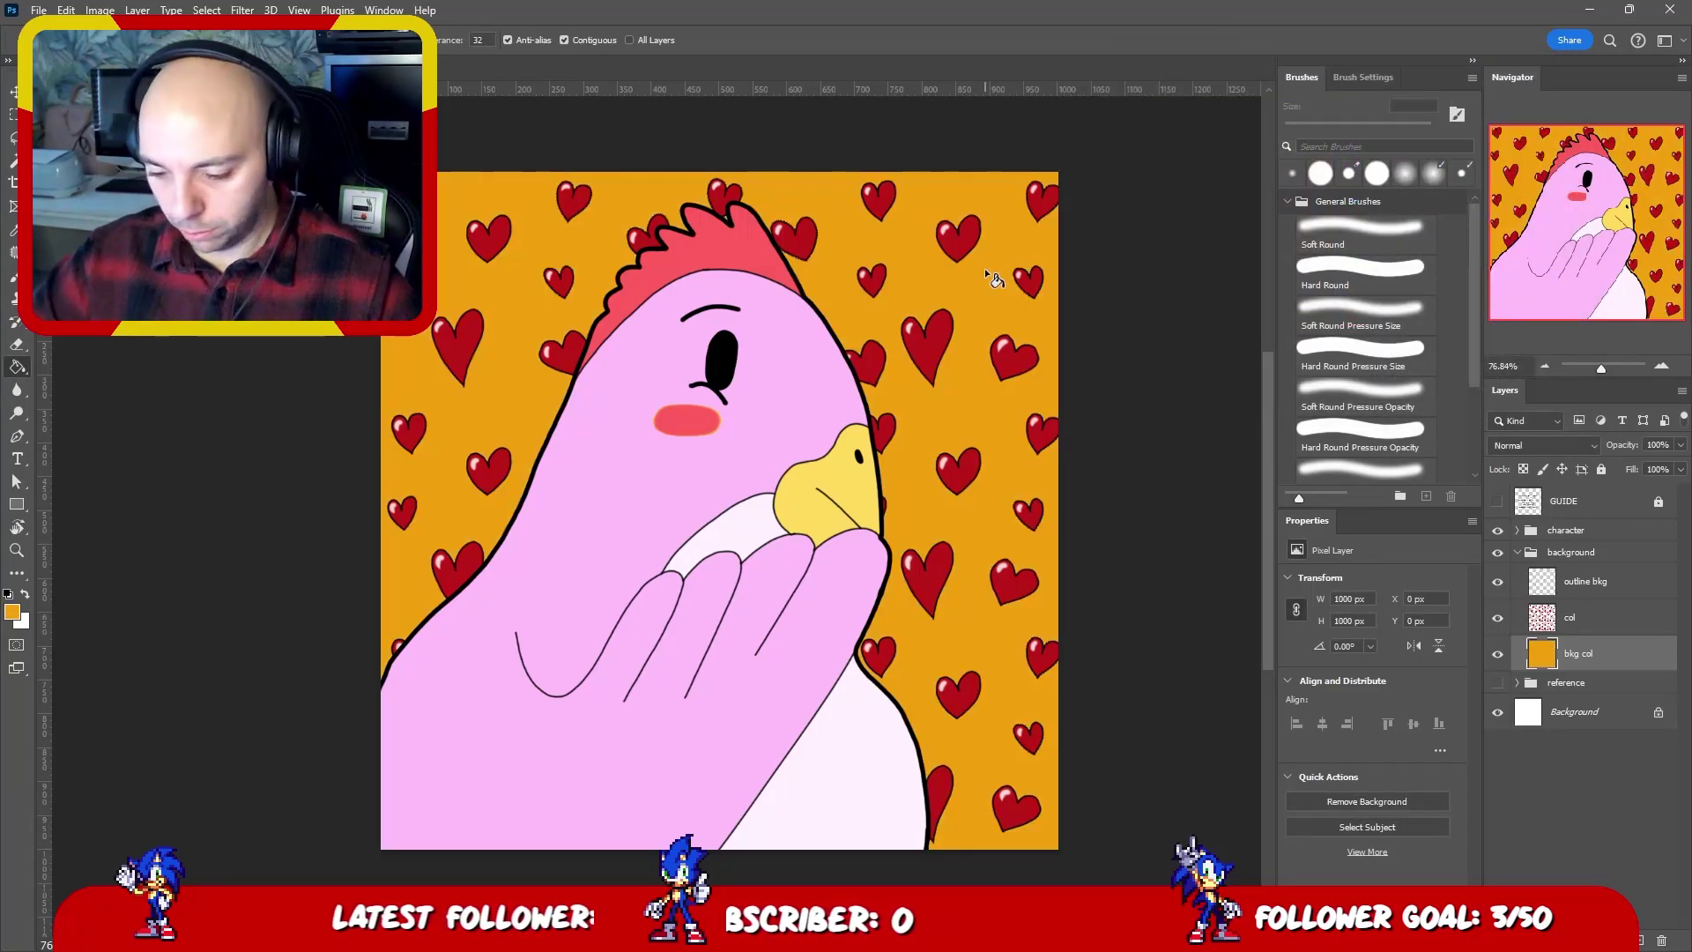
key("ctrl+z")
- Try a violet background fill and undo it
left_click(17, 613)
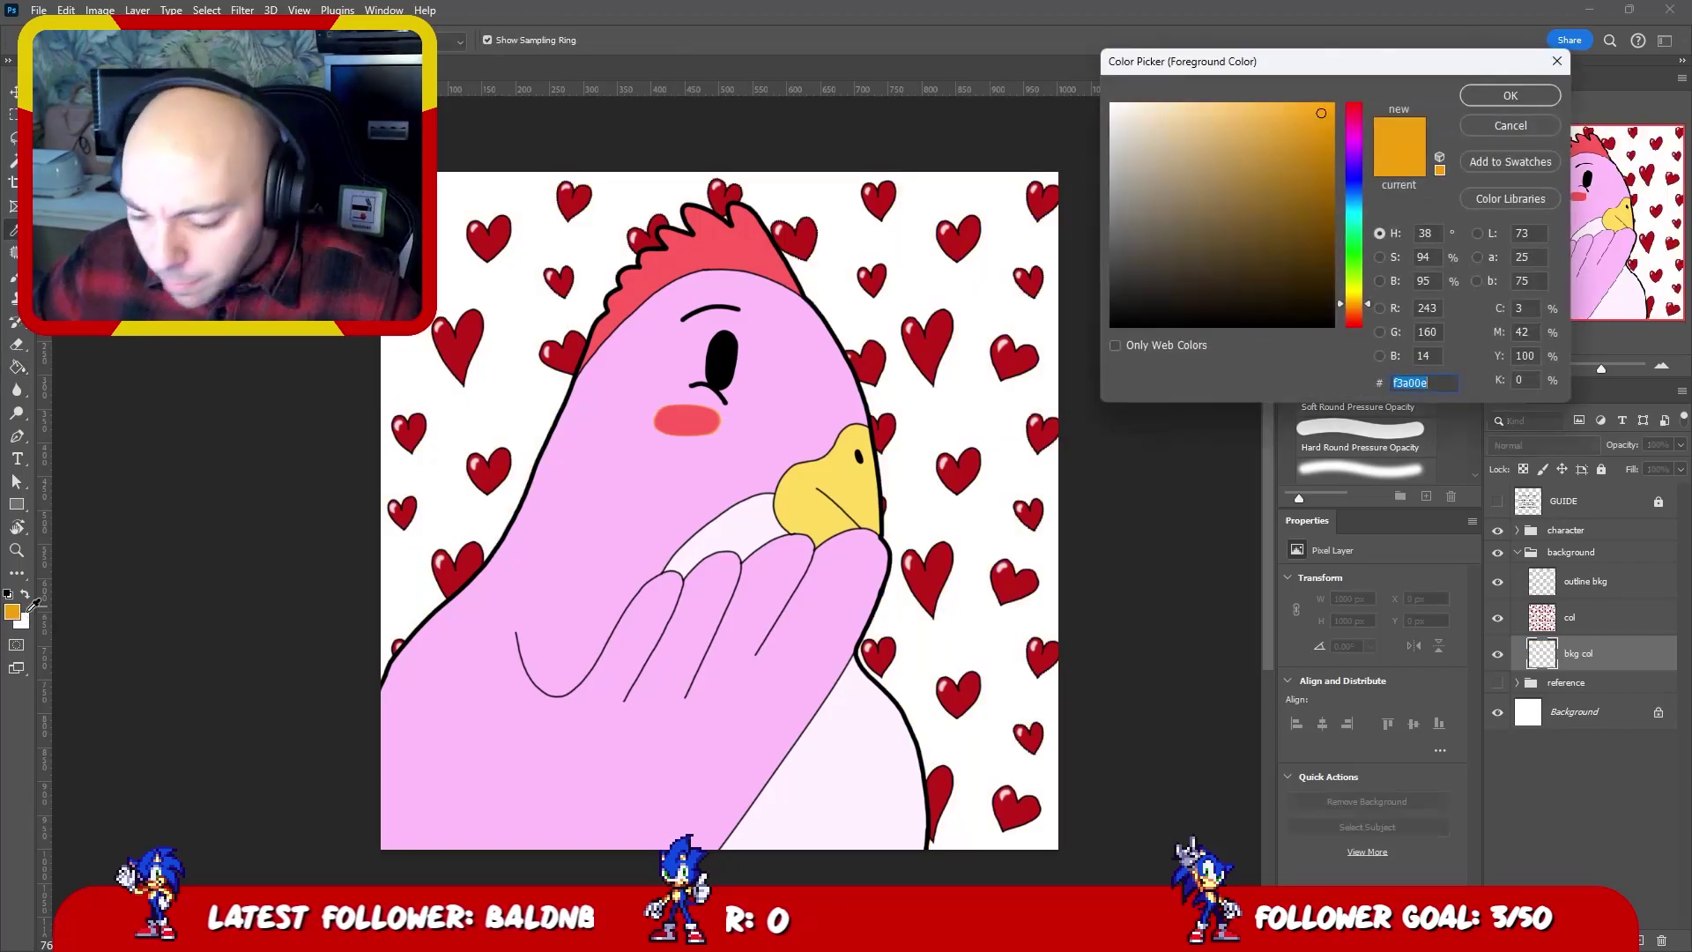
left_click(1354, 132)
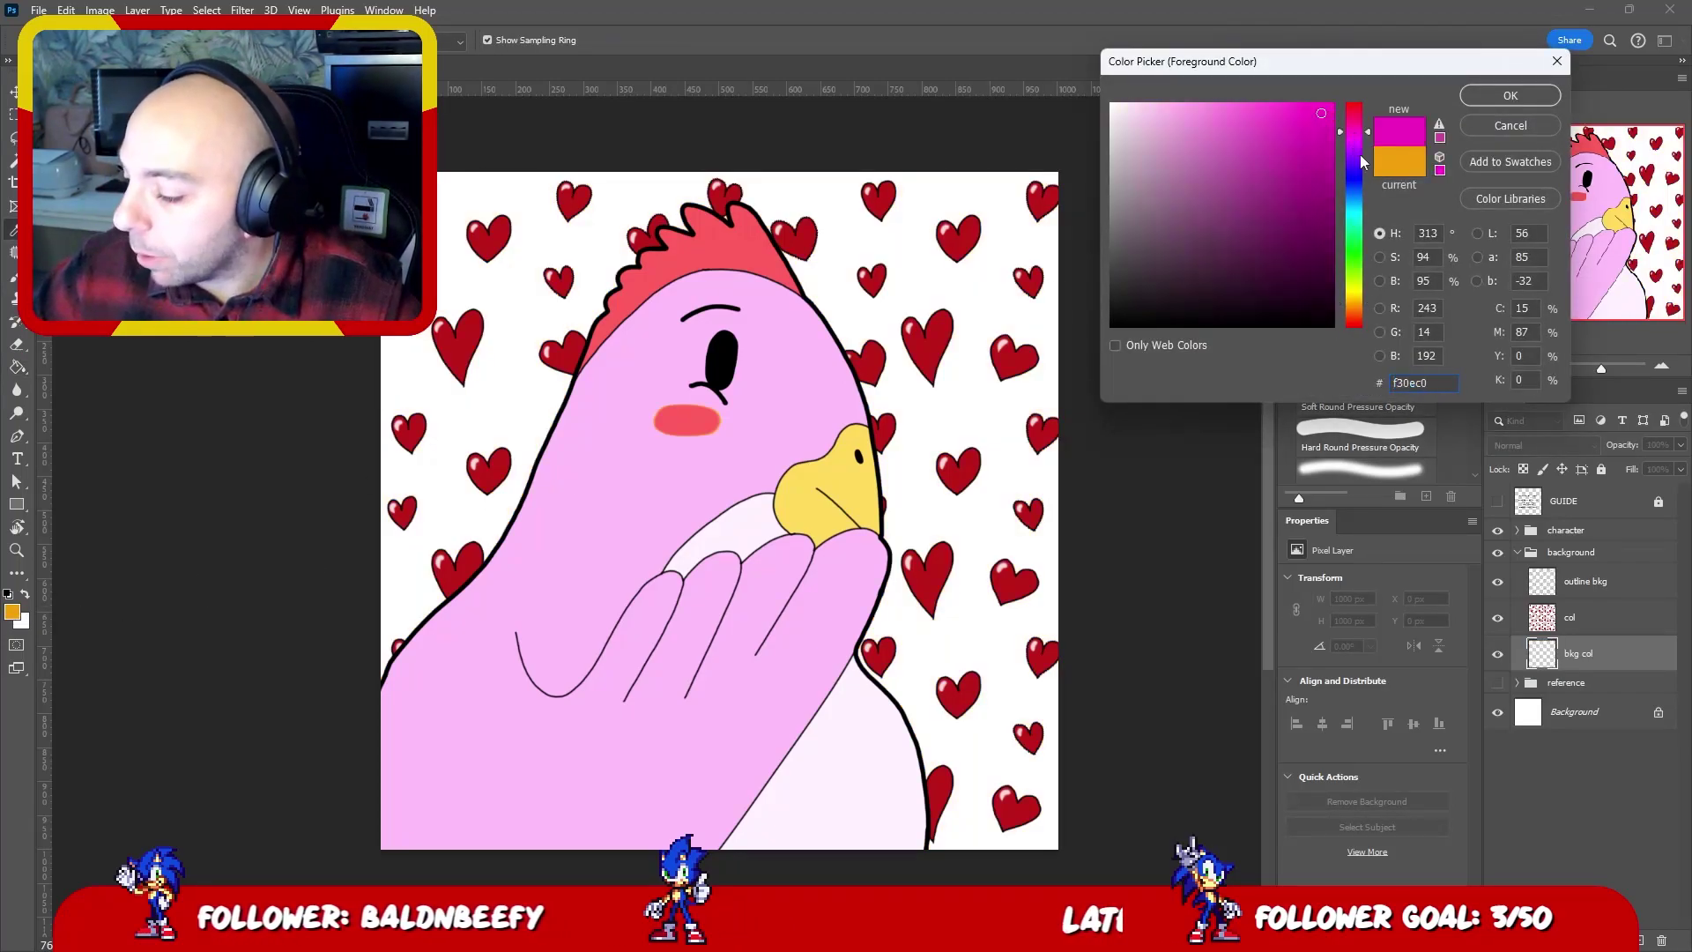
left_click(1354, 155)
left_click(1296, 150)
key("Return")
key("g")
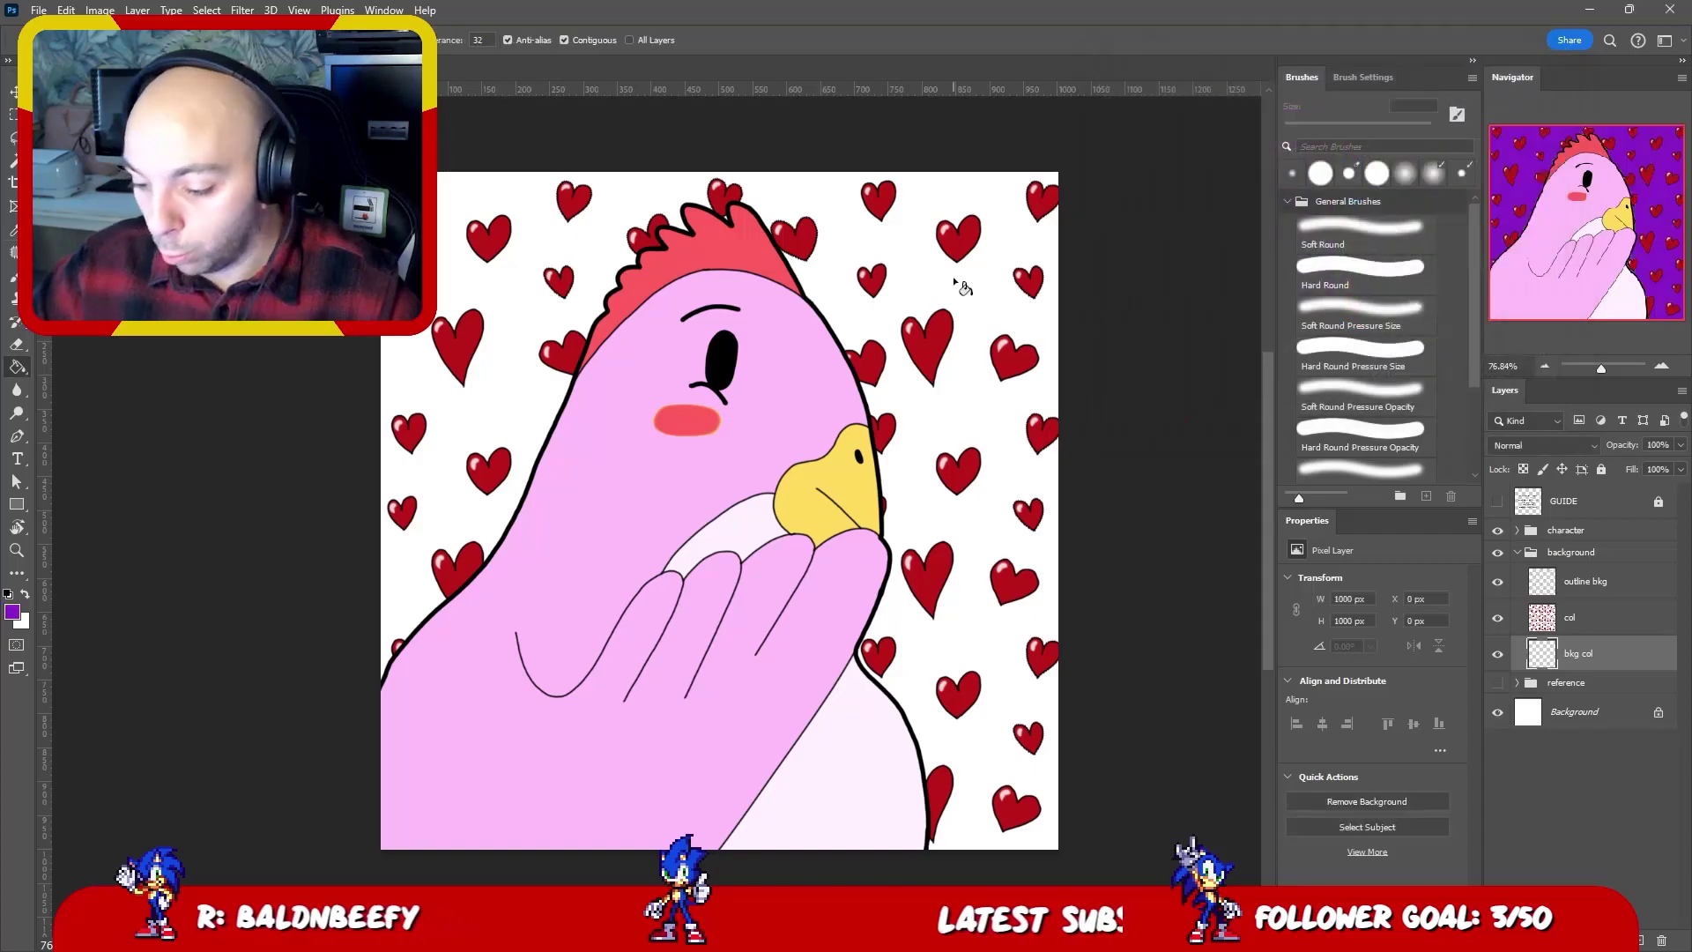
left_click(954, 277)
key("ctrl+z")
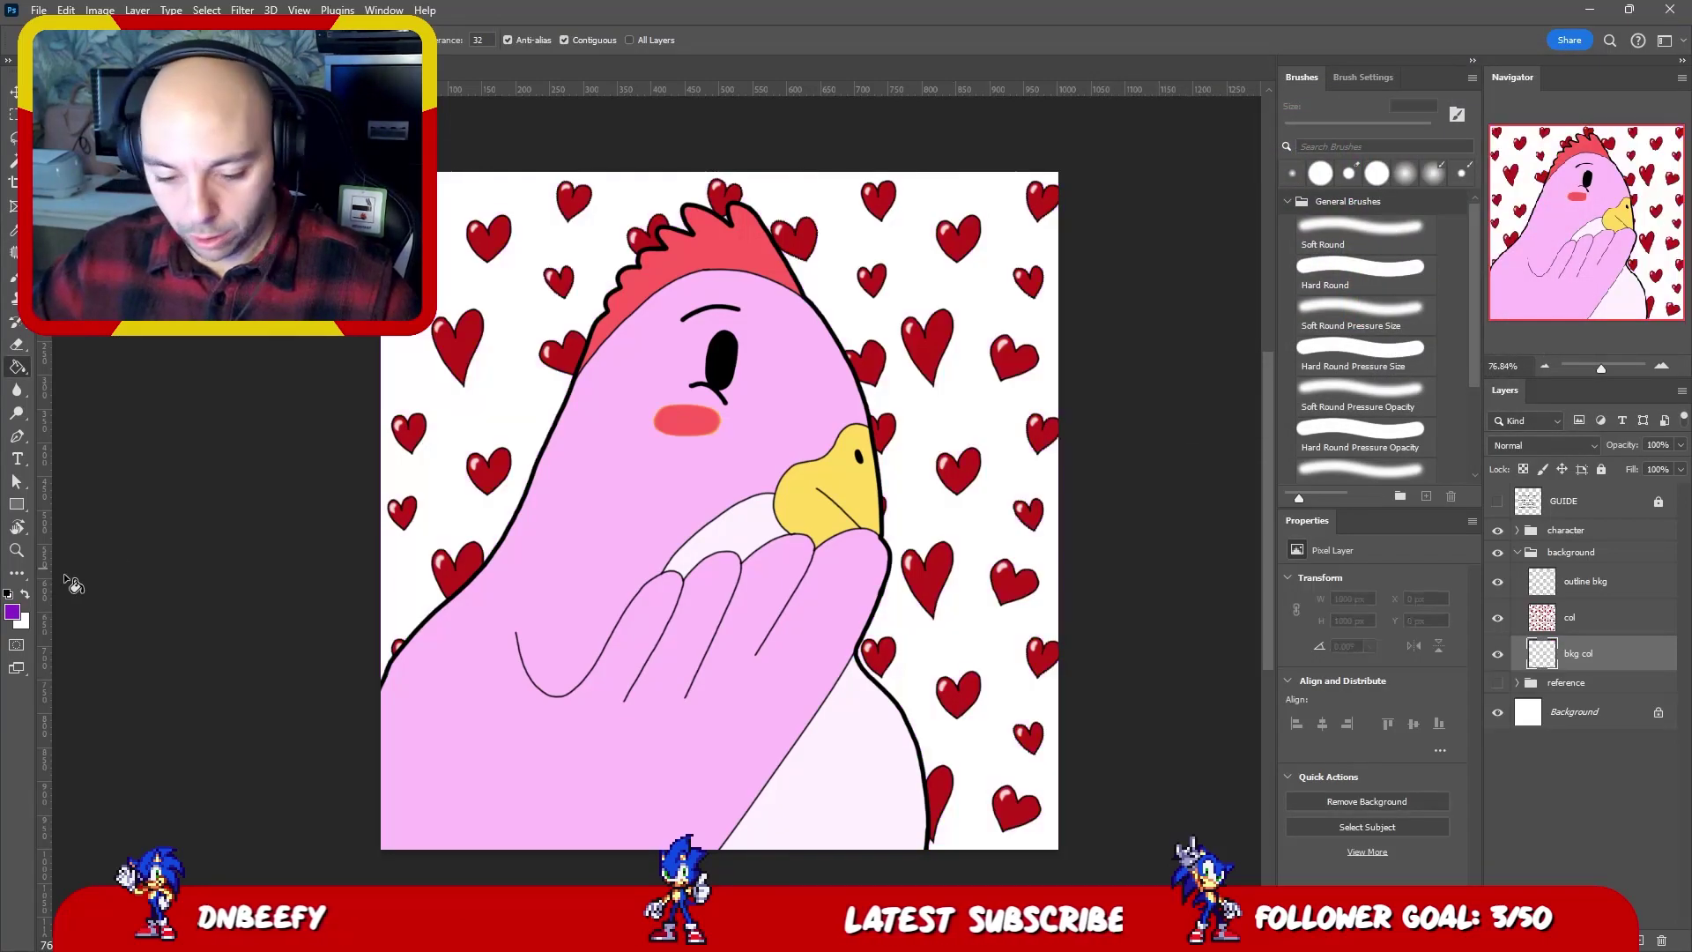
- Try a lighter lavender background fill and undo it
left_click(13, 611)
left_click(1207, 131)
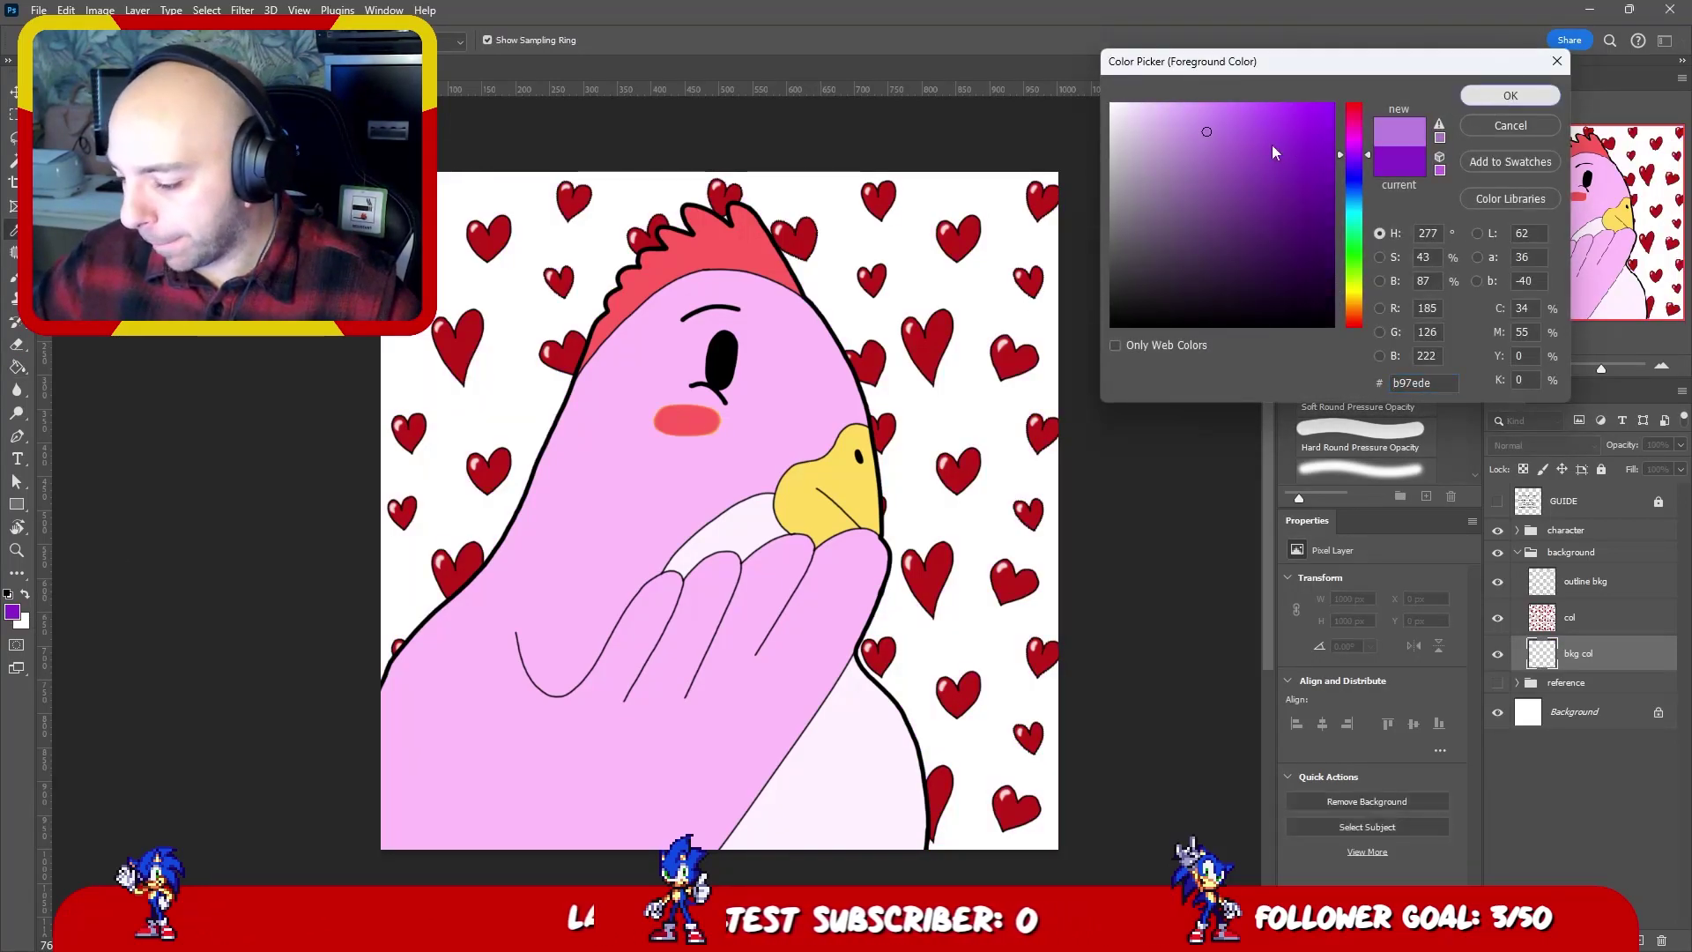
key("Return")
left_click(965, 282)
key("ctrl+z")
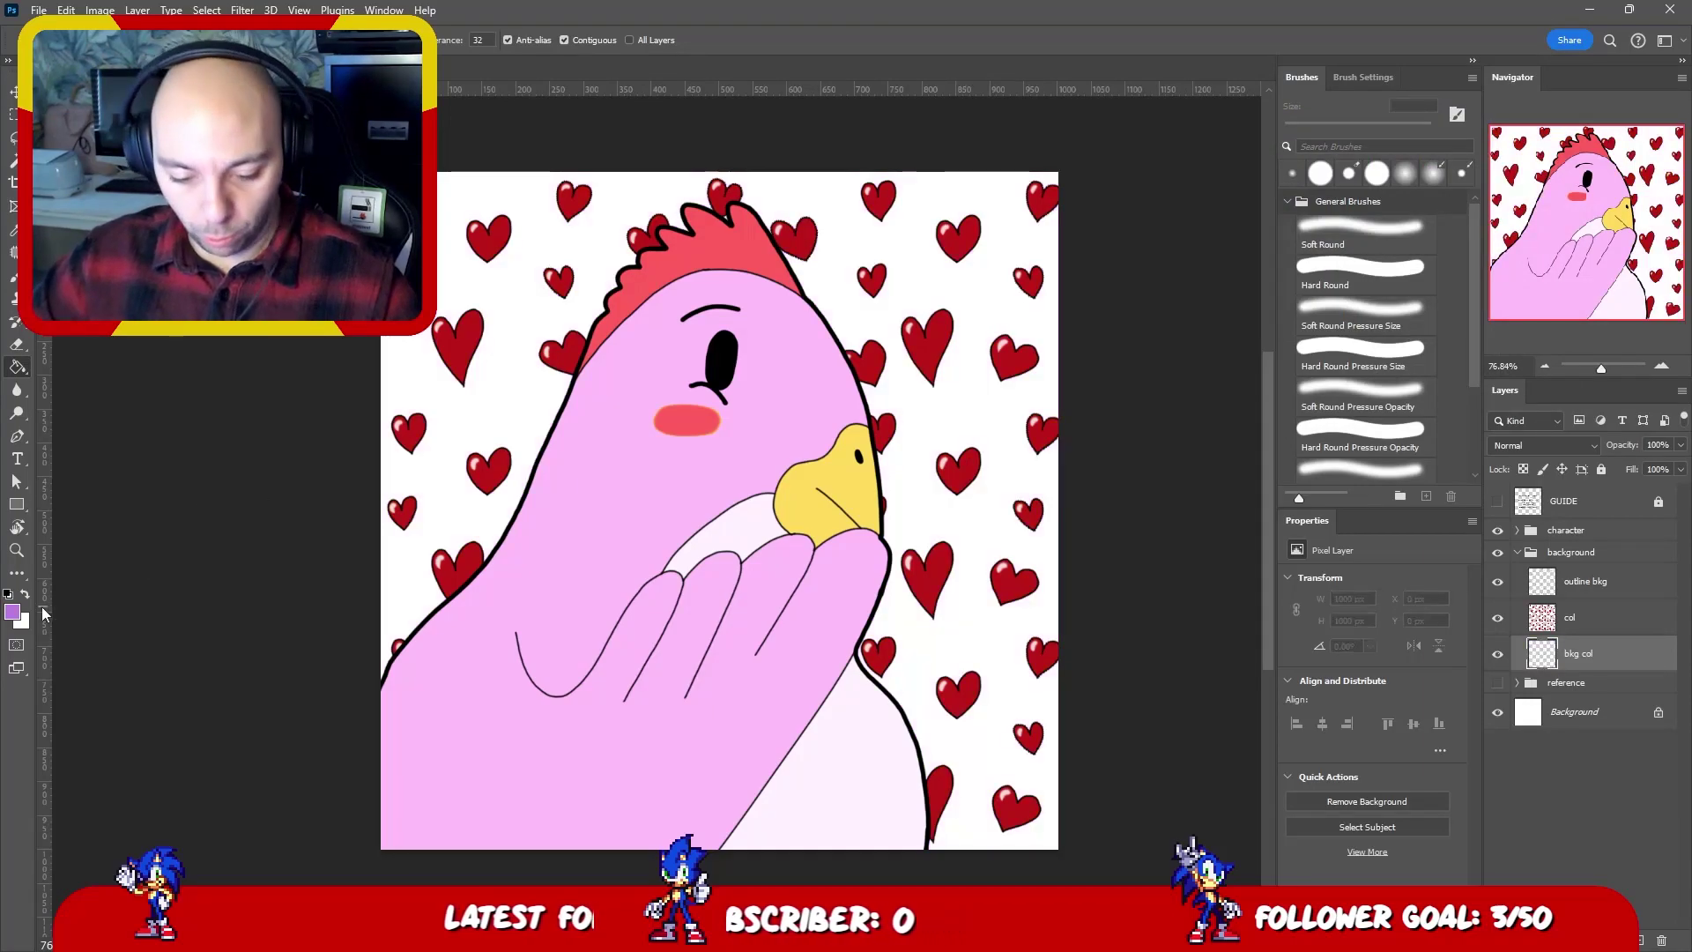
- Fill the background with dark muted purple #7c5197
left_click(12, 611)
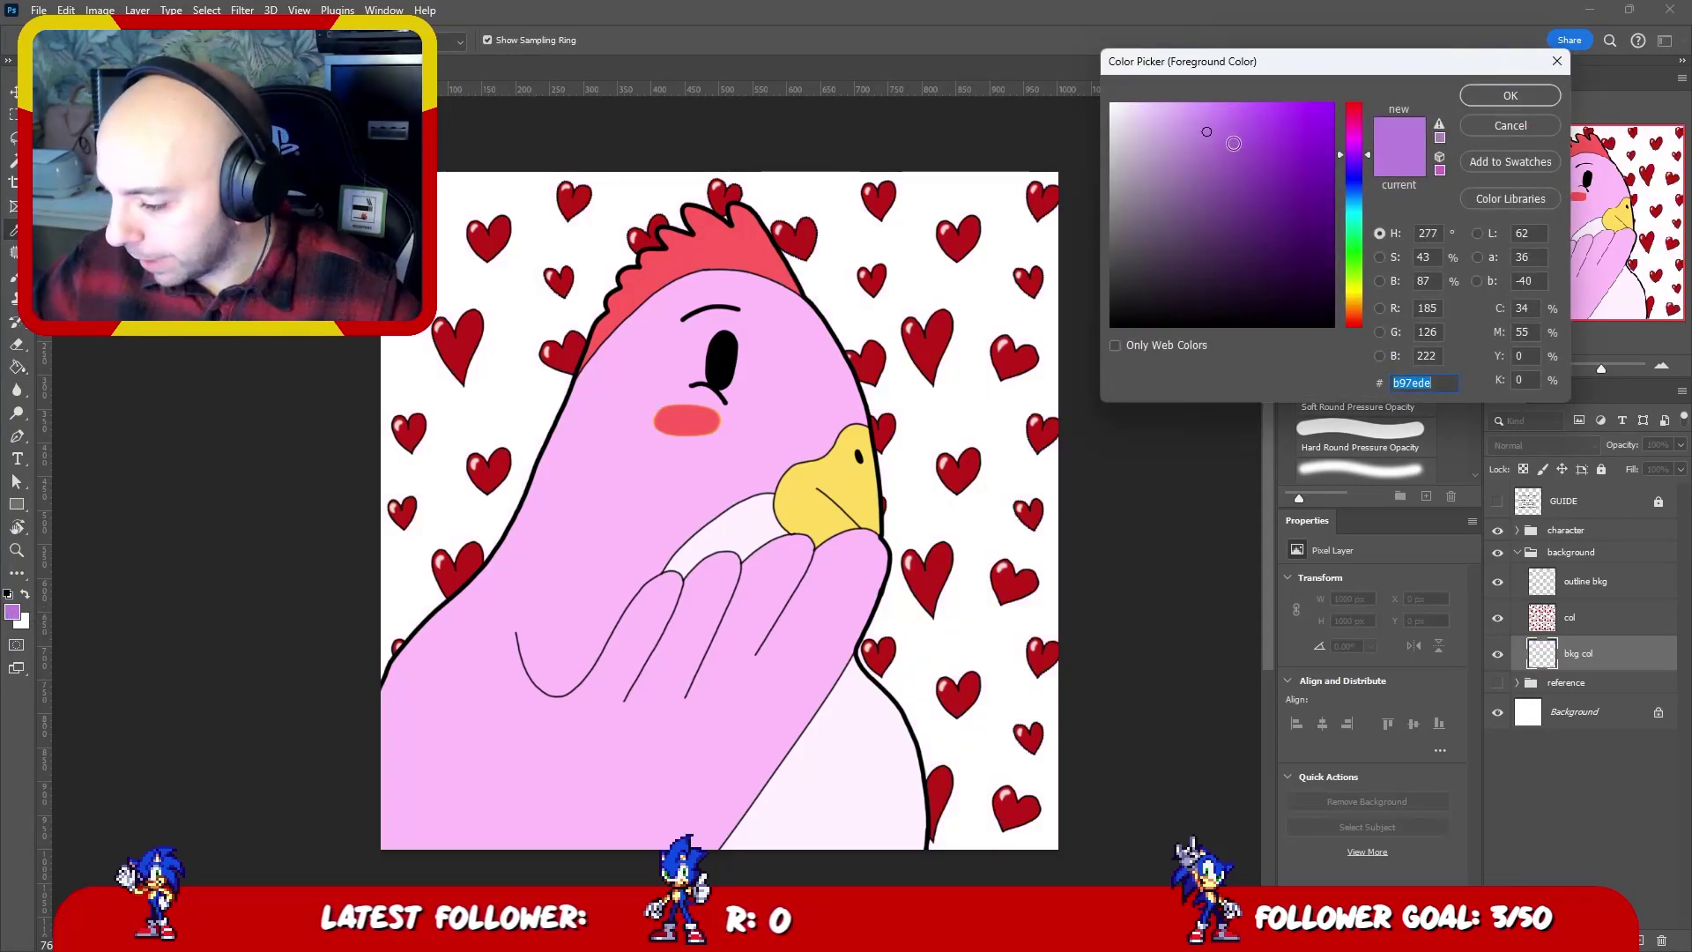
left_click(1214, 194)
left_click(1489, 95)
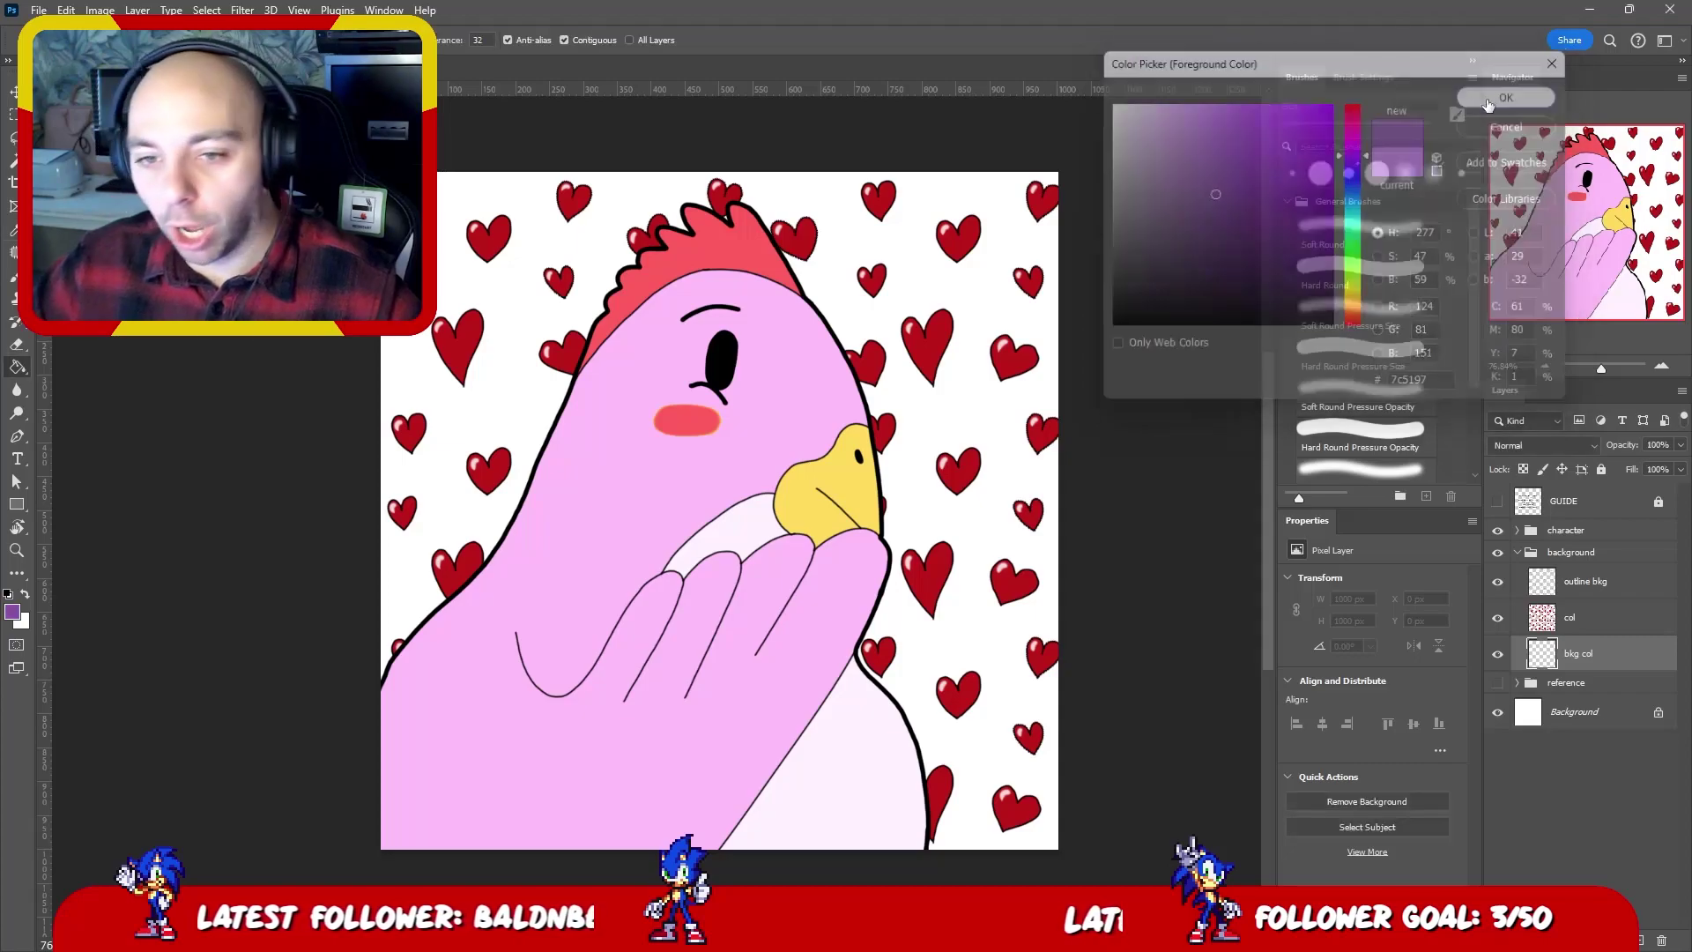
left_click(990, 300)
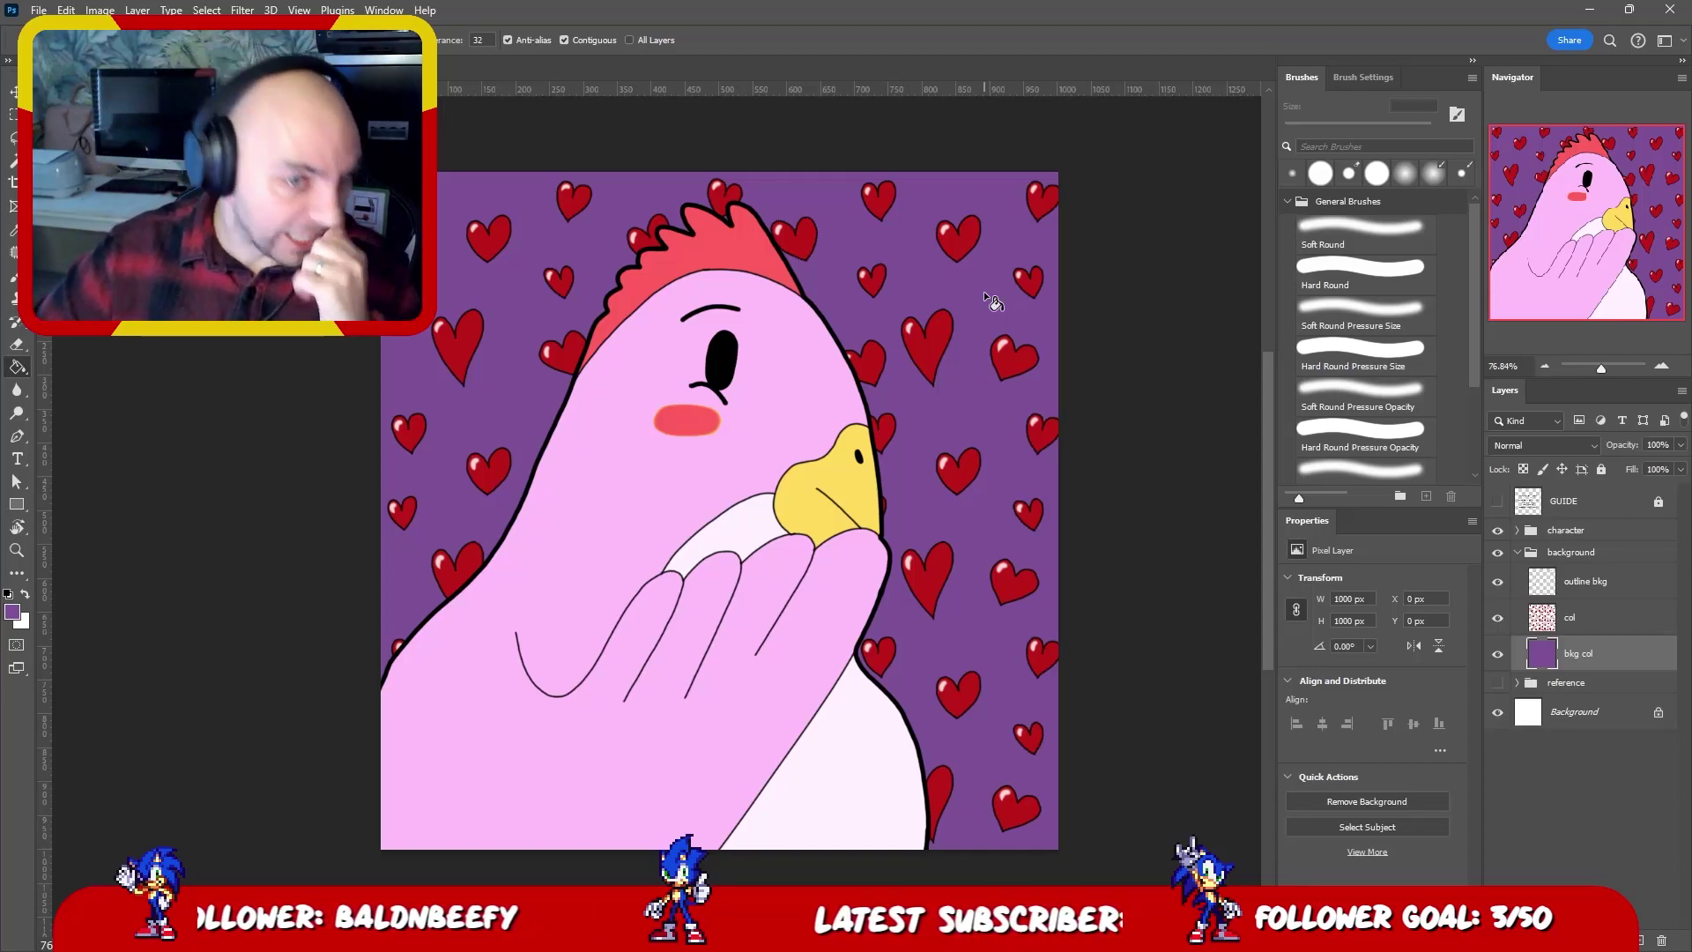
- Collapse the background layer group and briefly check the music browser window
key("v")
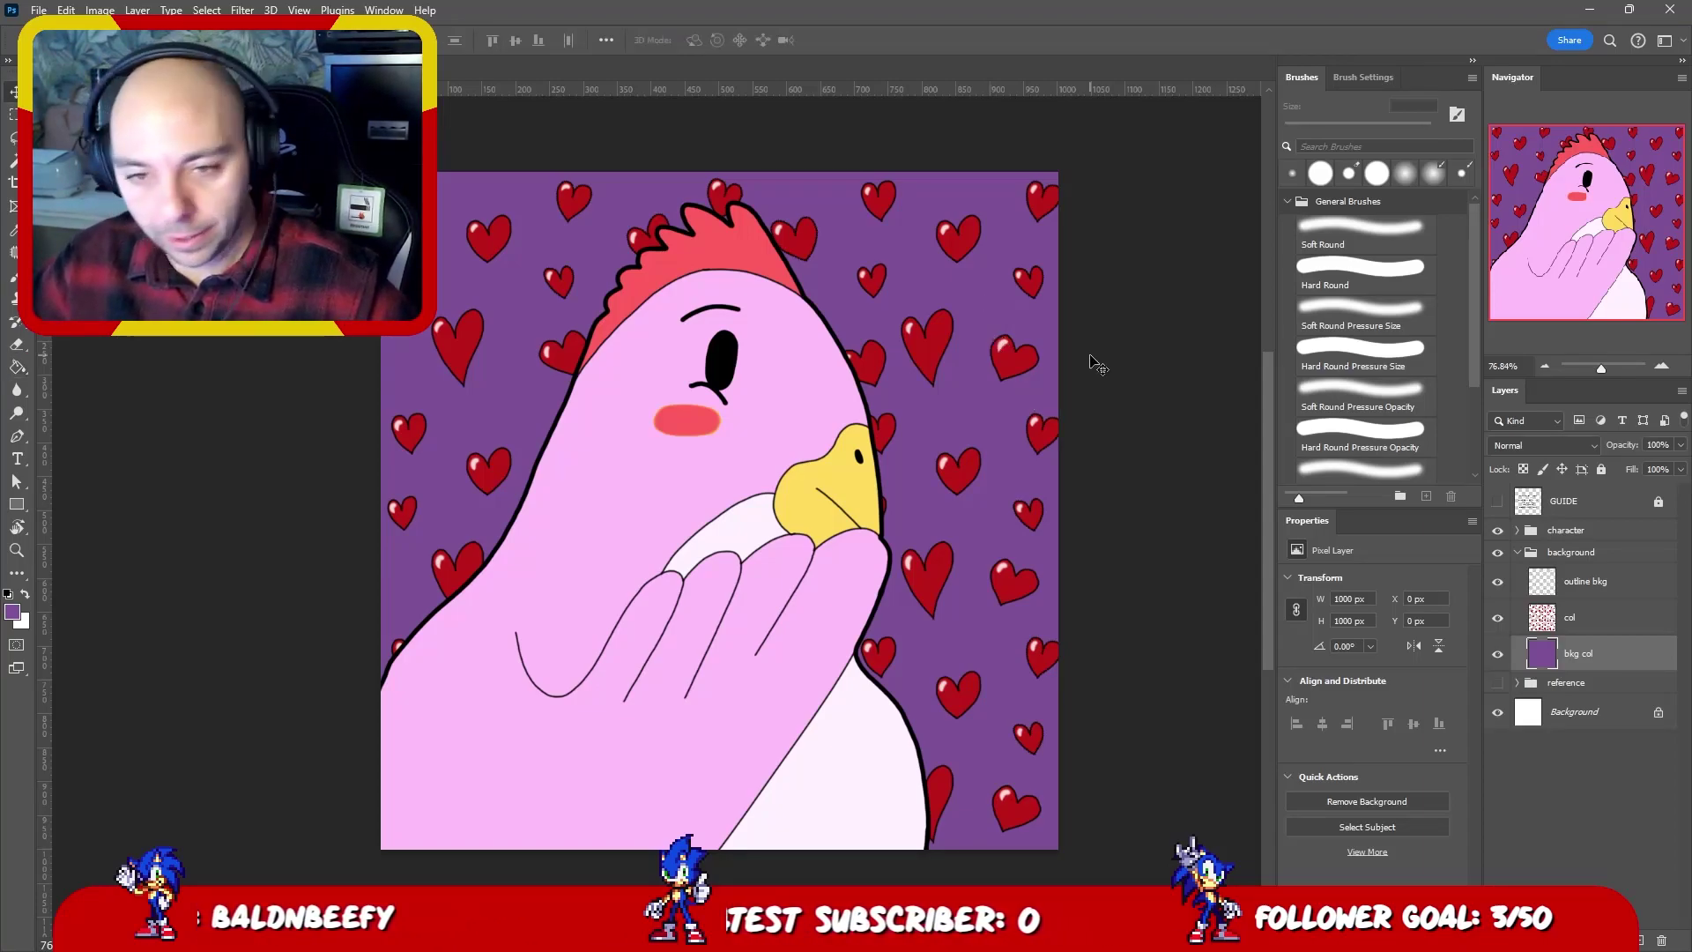
left_click(1518, 553)
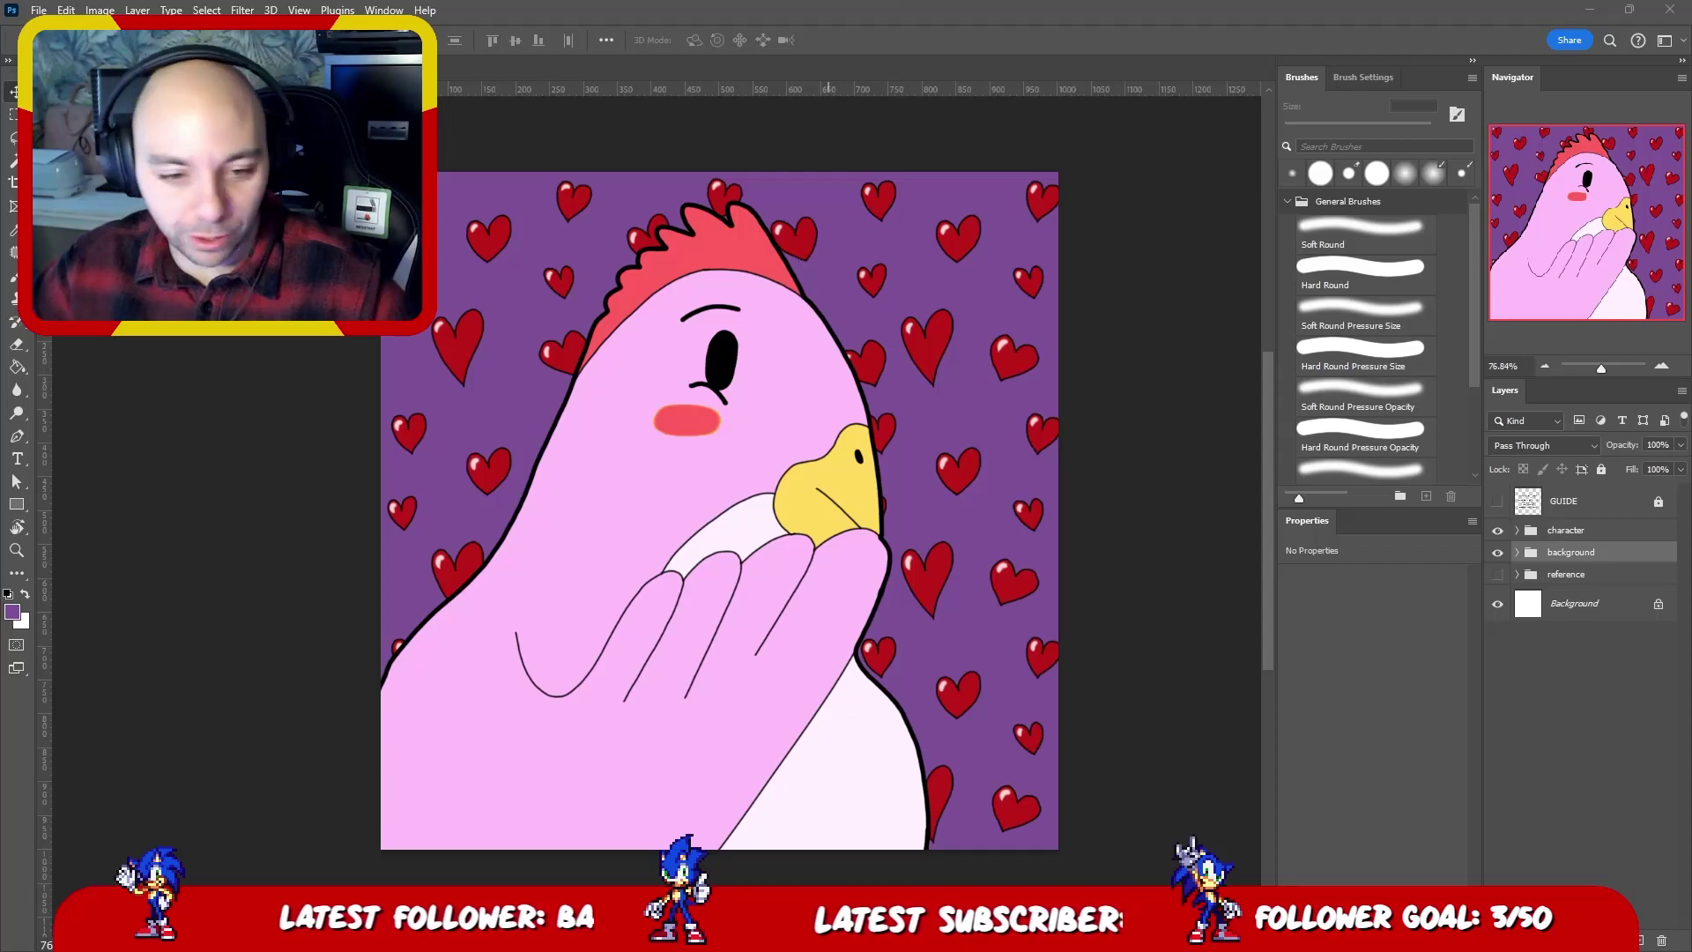
key("alt+Tab")
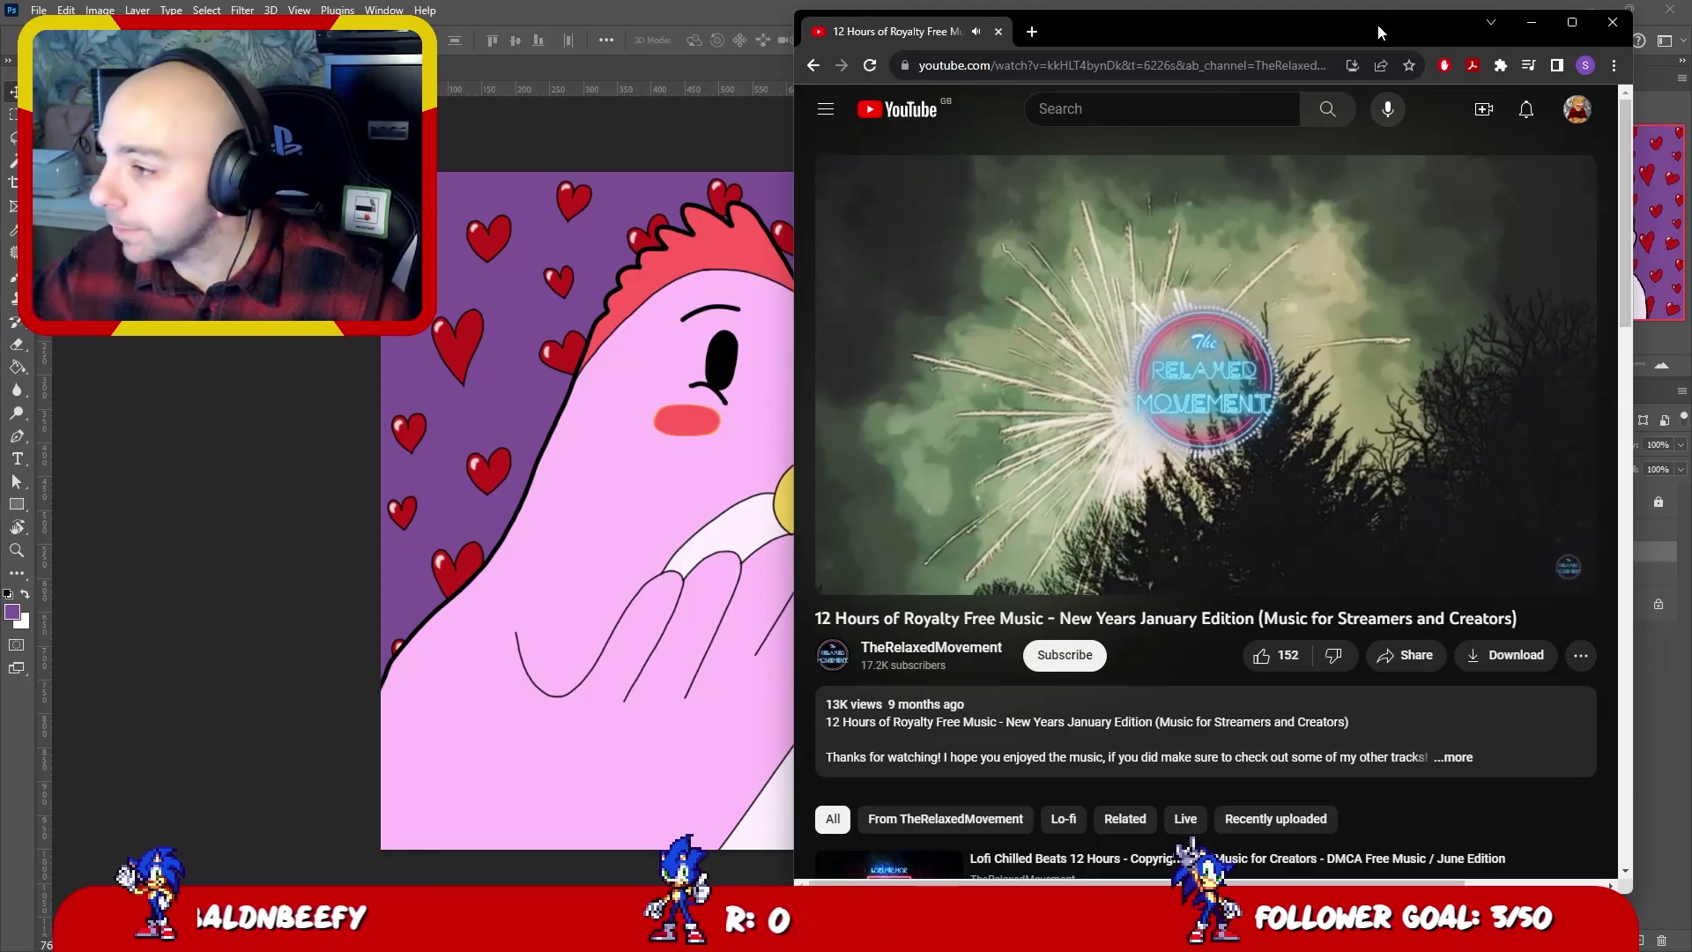
left_click(1531, 22)
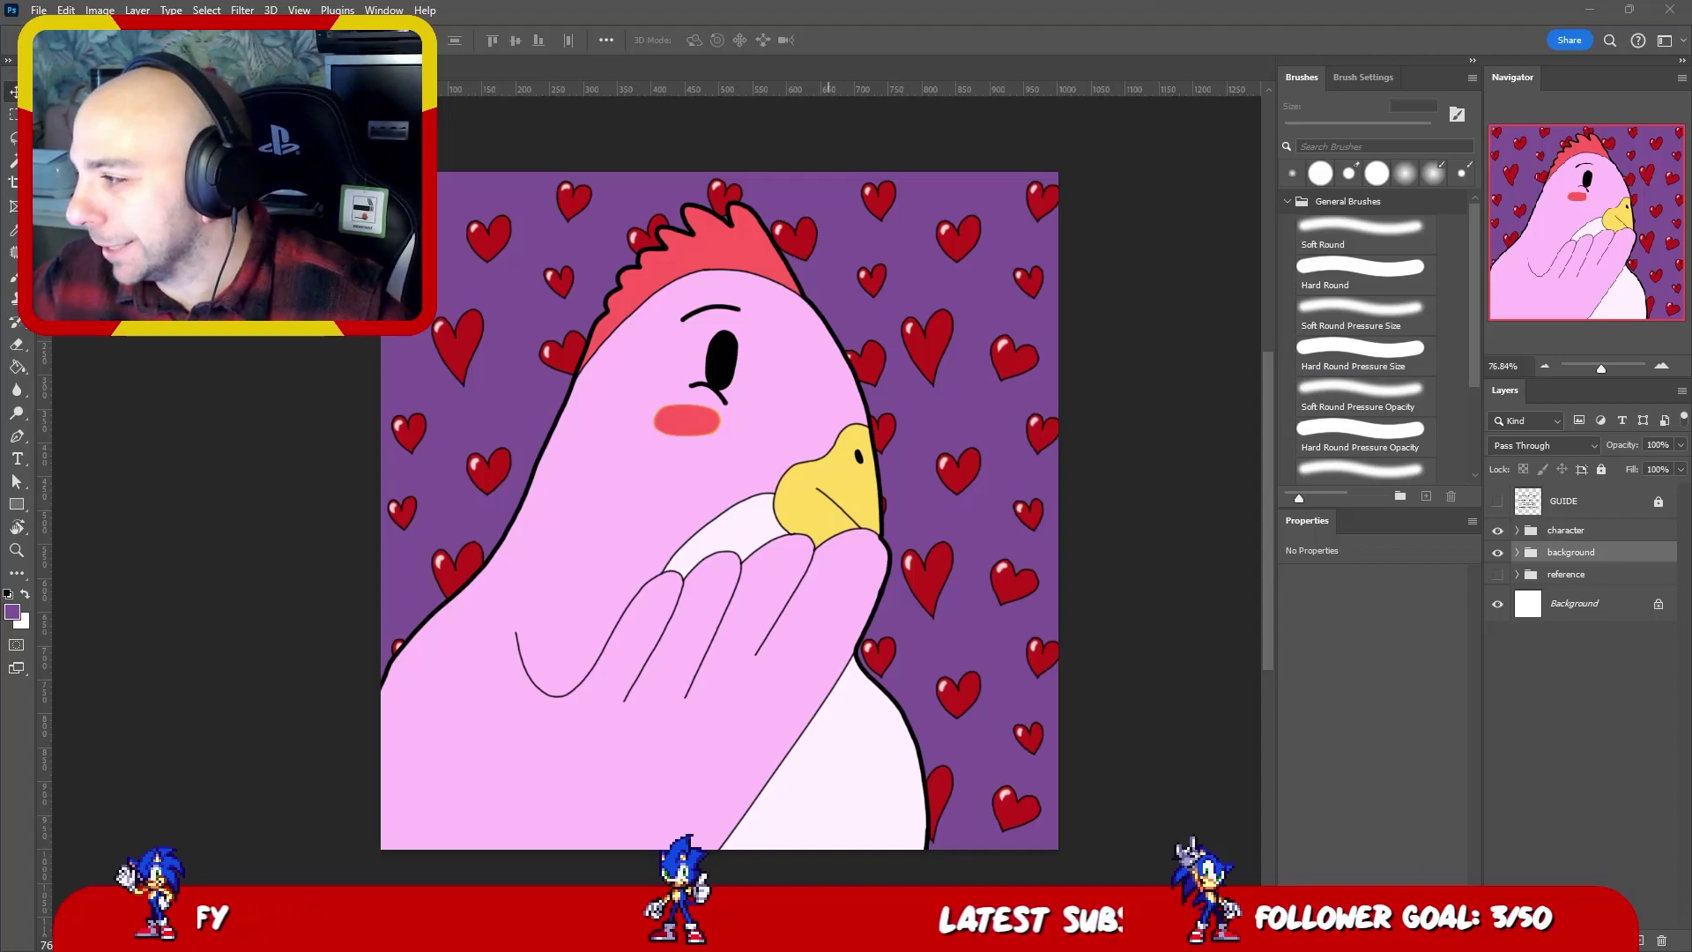
- Glance at the bird body texture image results in the browser, then return to Photoshop
key("alt+Tab")
mouse_move(1213, 36)
left_mouse_down()
mouse_move(1182, 67)
mouse_move(1417, 51)
left_mouse_up()
key("alt+Tab")
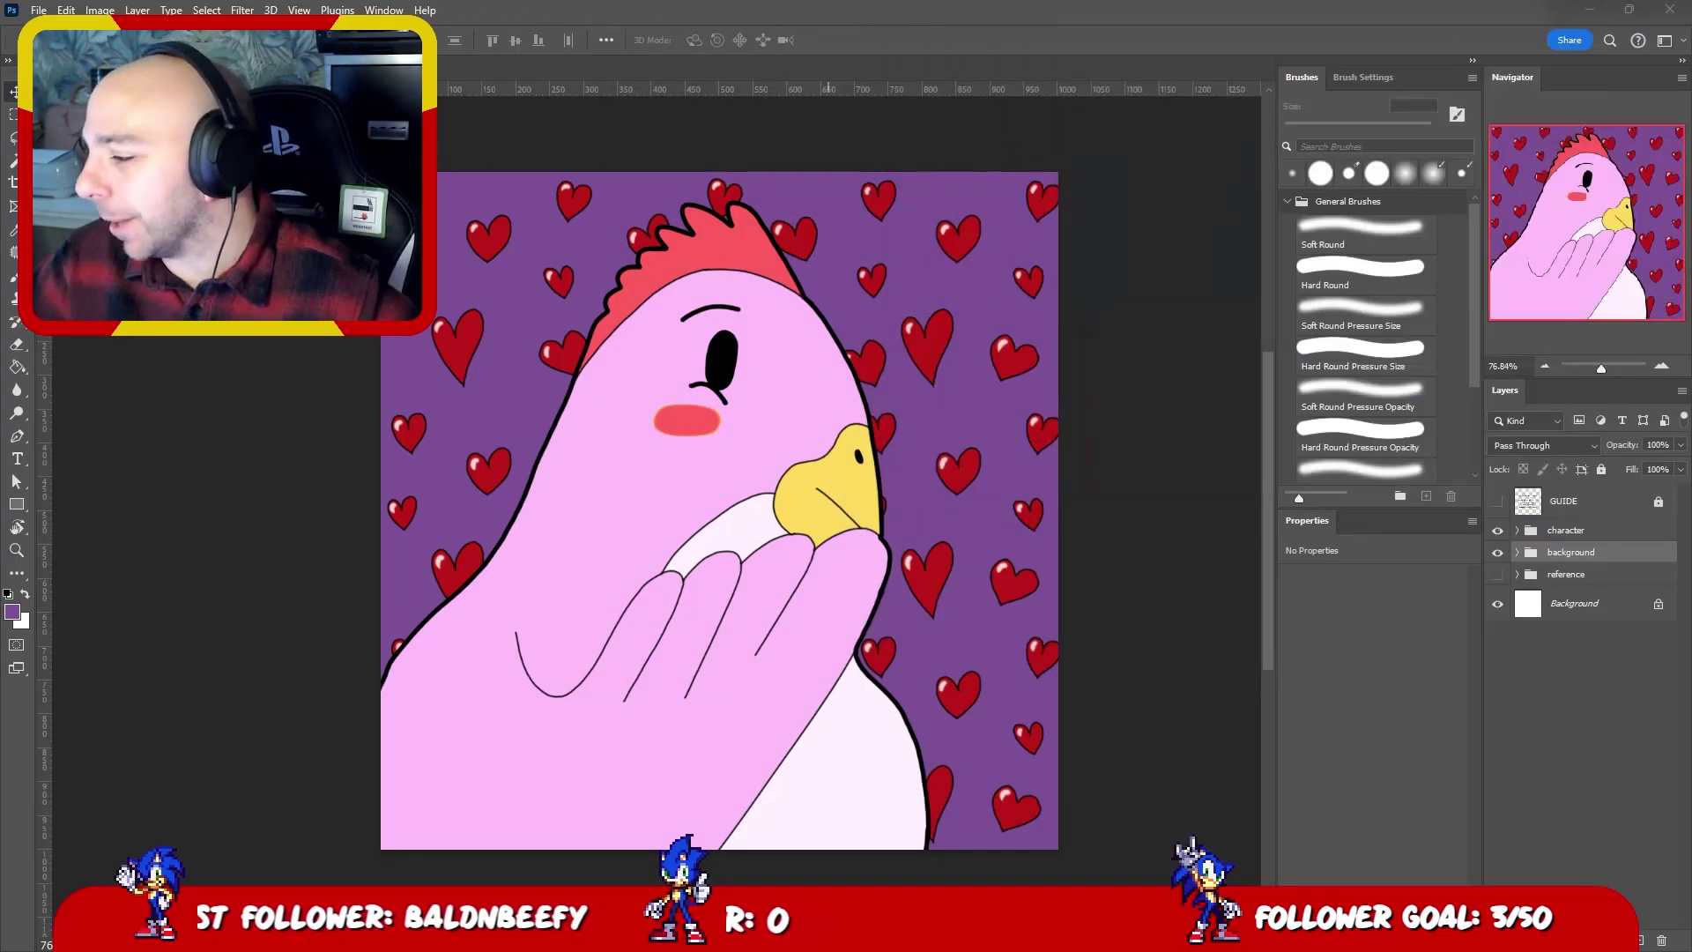
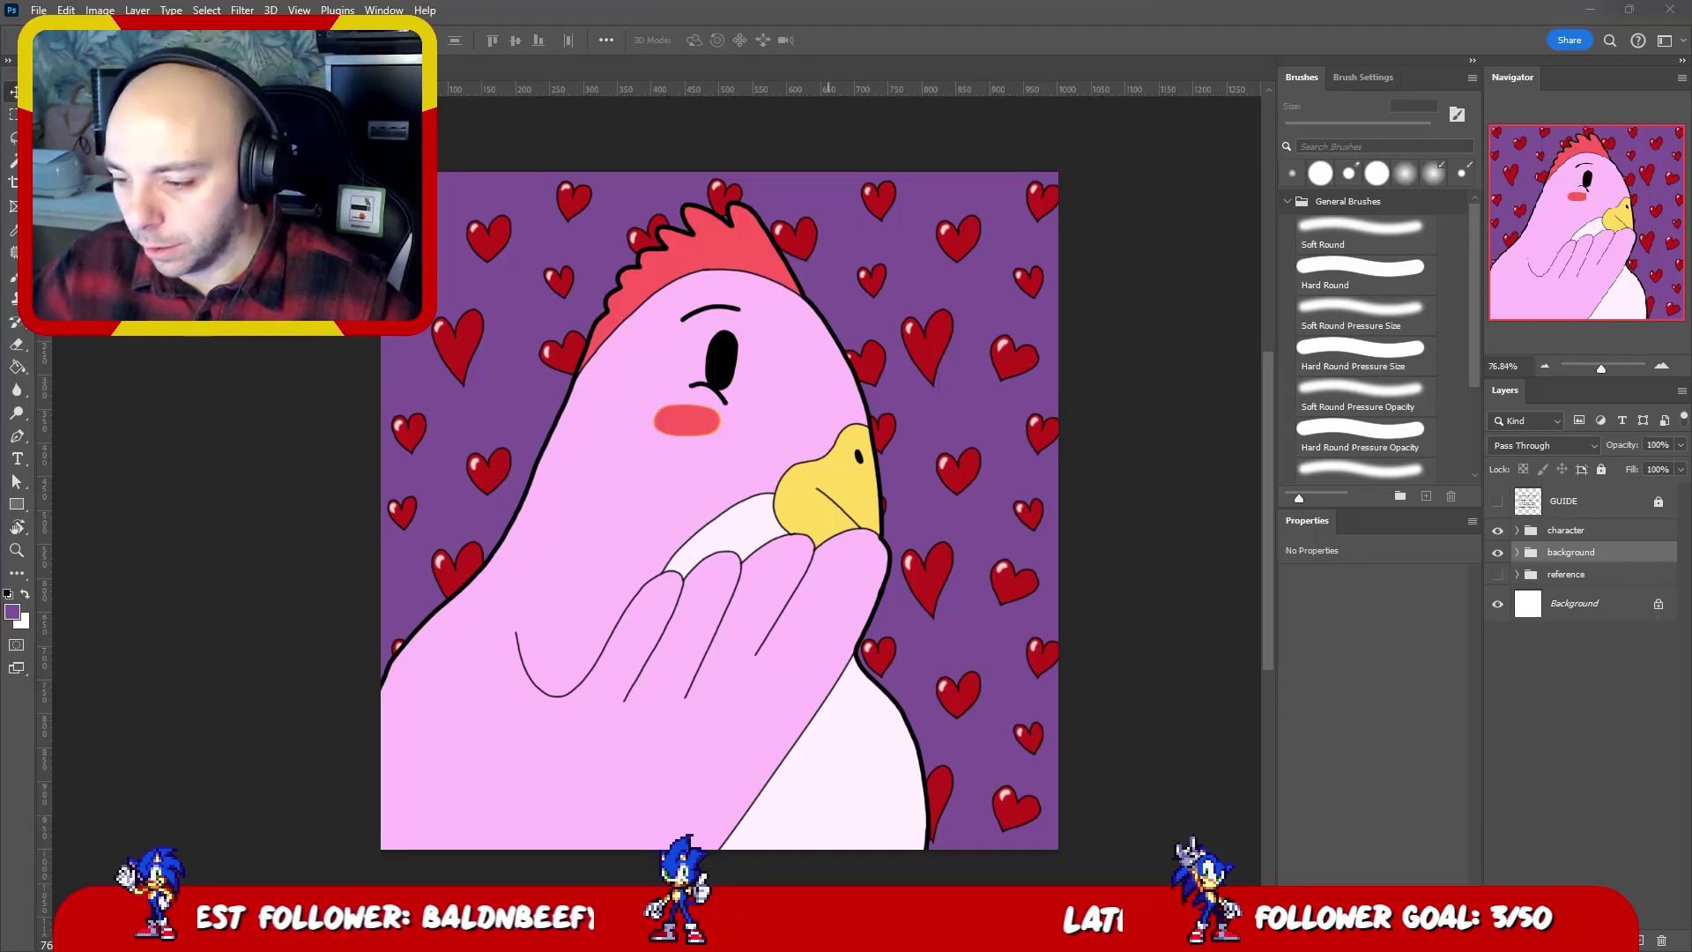
- Open the white feather texture photo (1000 × 667 px) as its own separate document
left_click_drag(1079, 189, 944, 60)
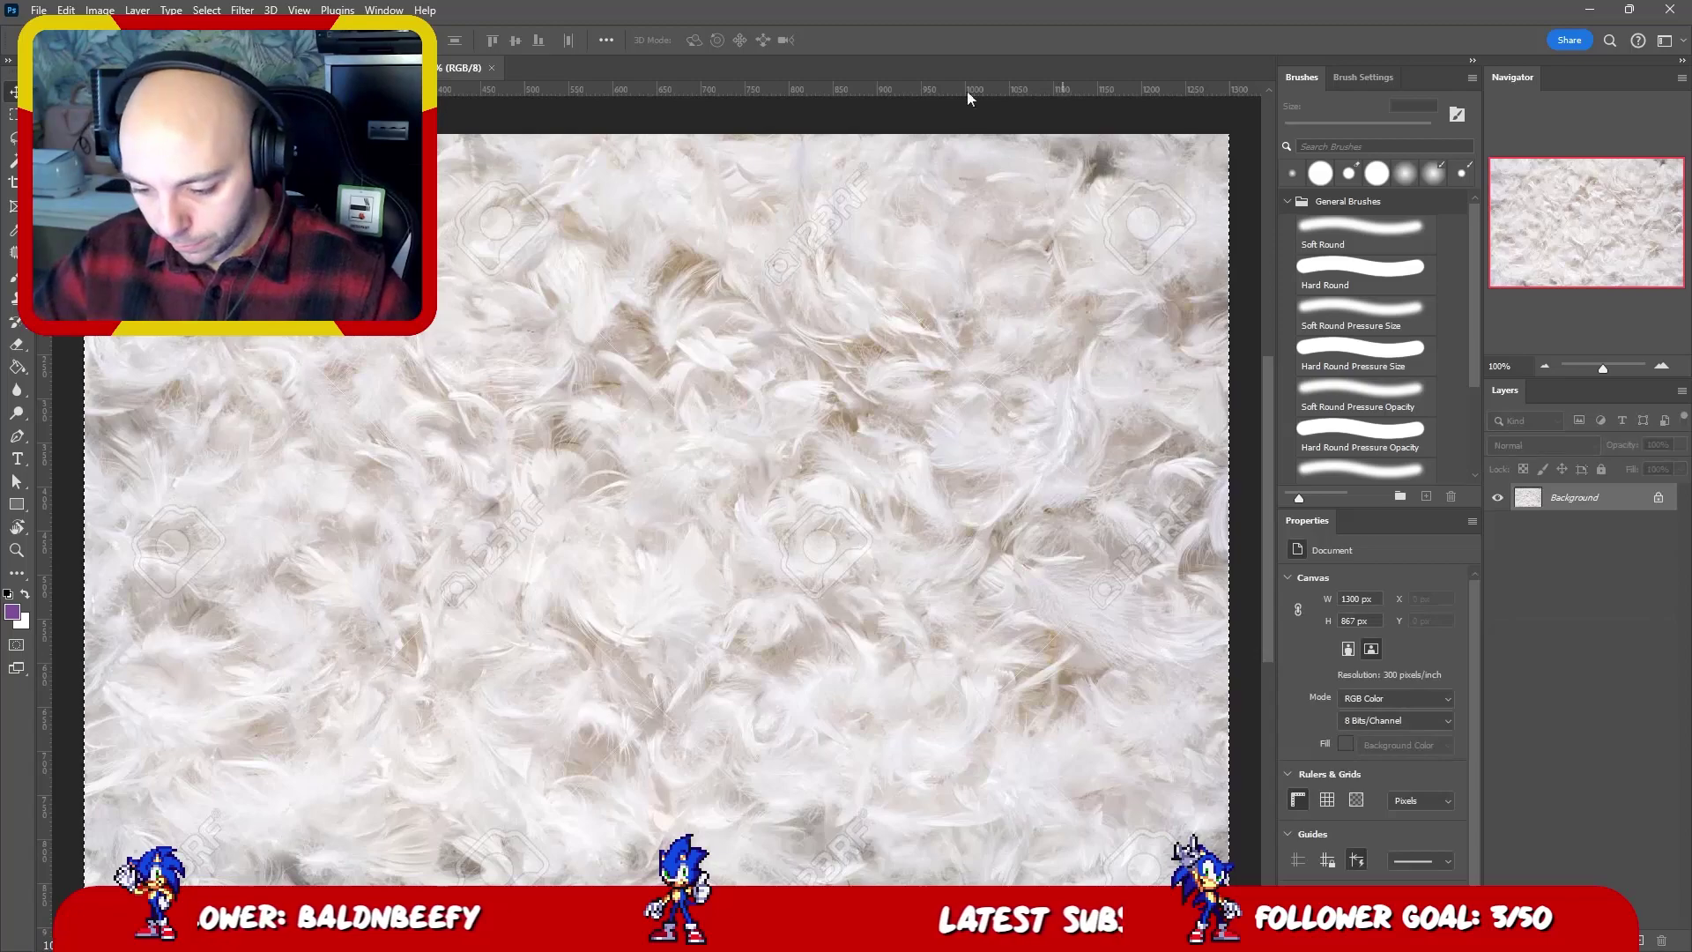
left_click(491, 68)
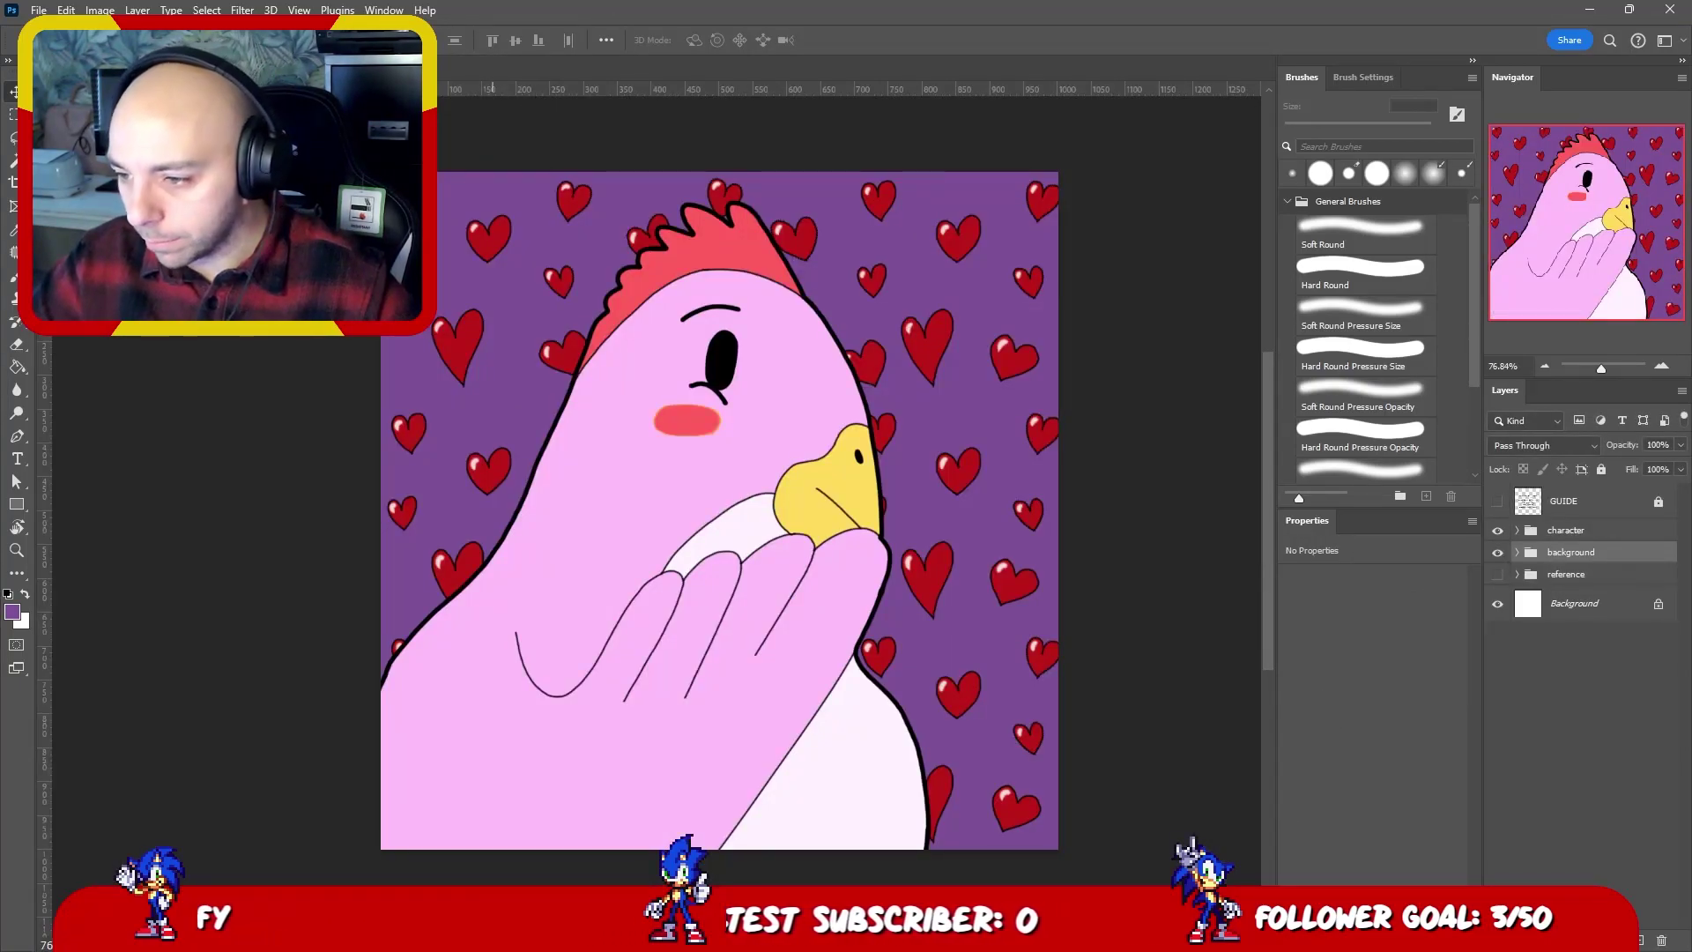
left_click_drag(1628, 9, 975, 60)
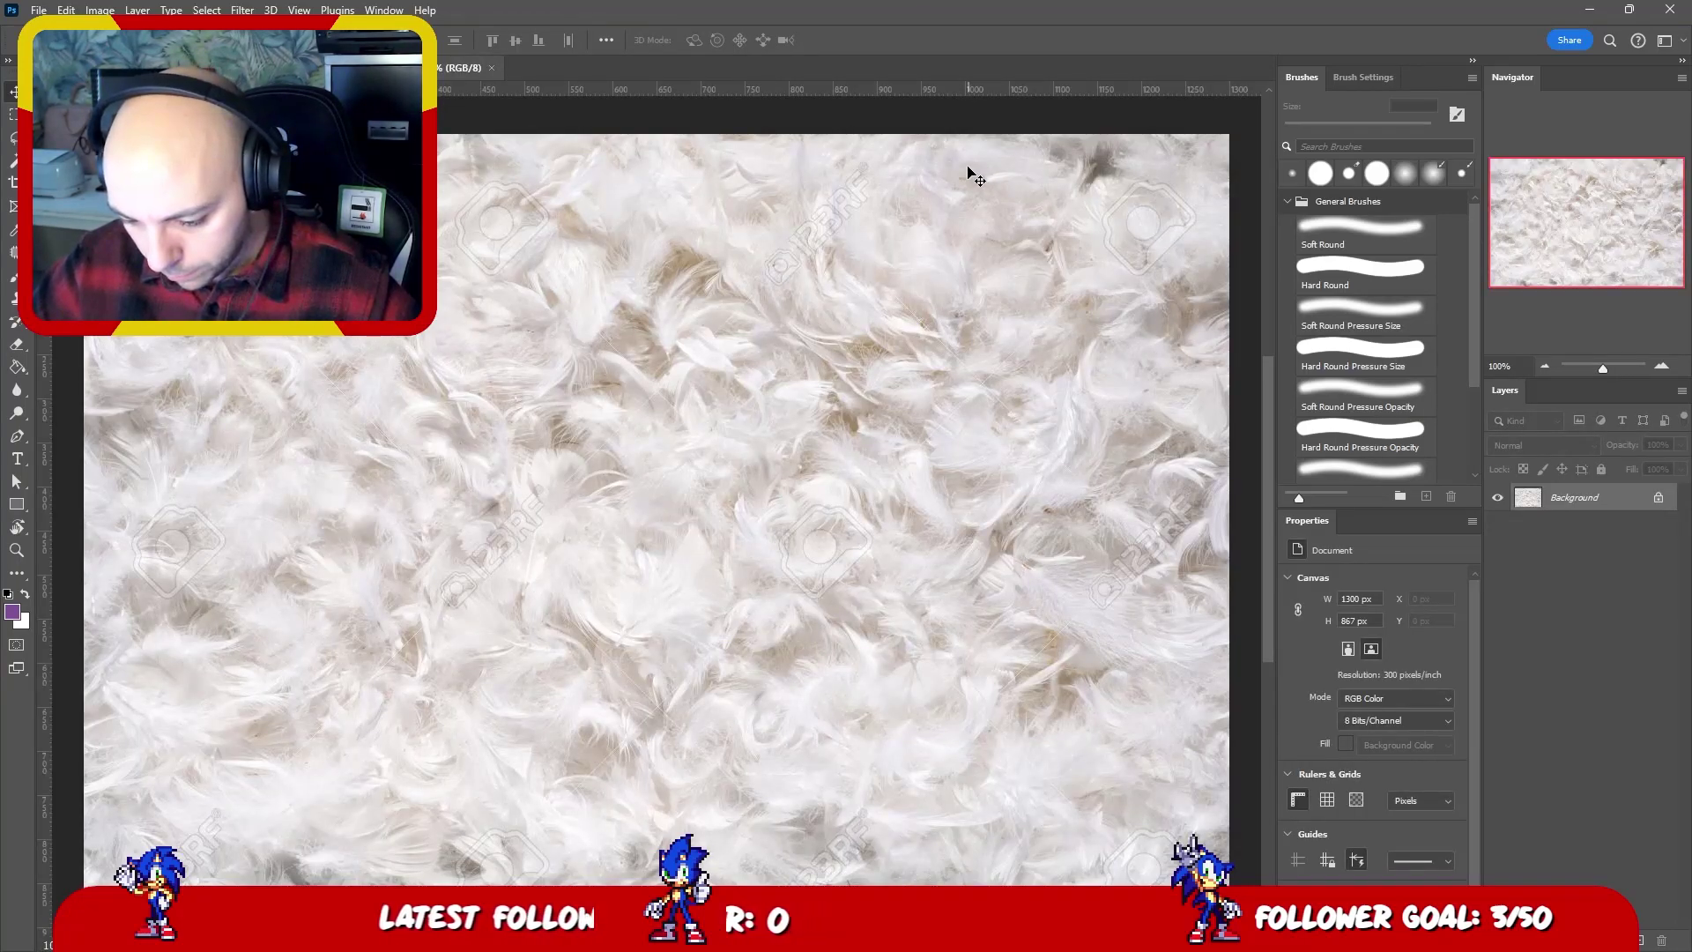
left_click(492, 68)
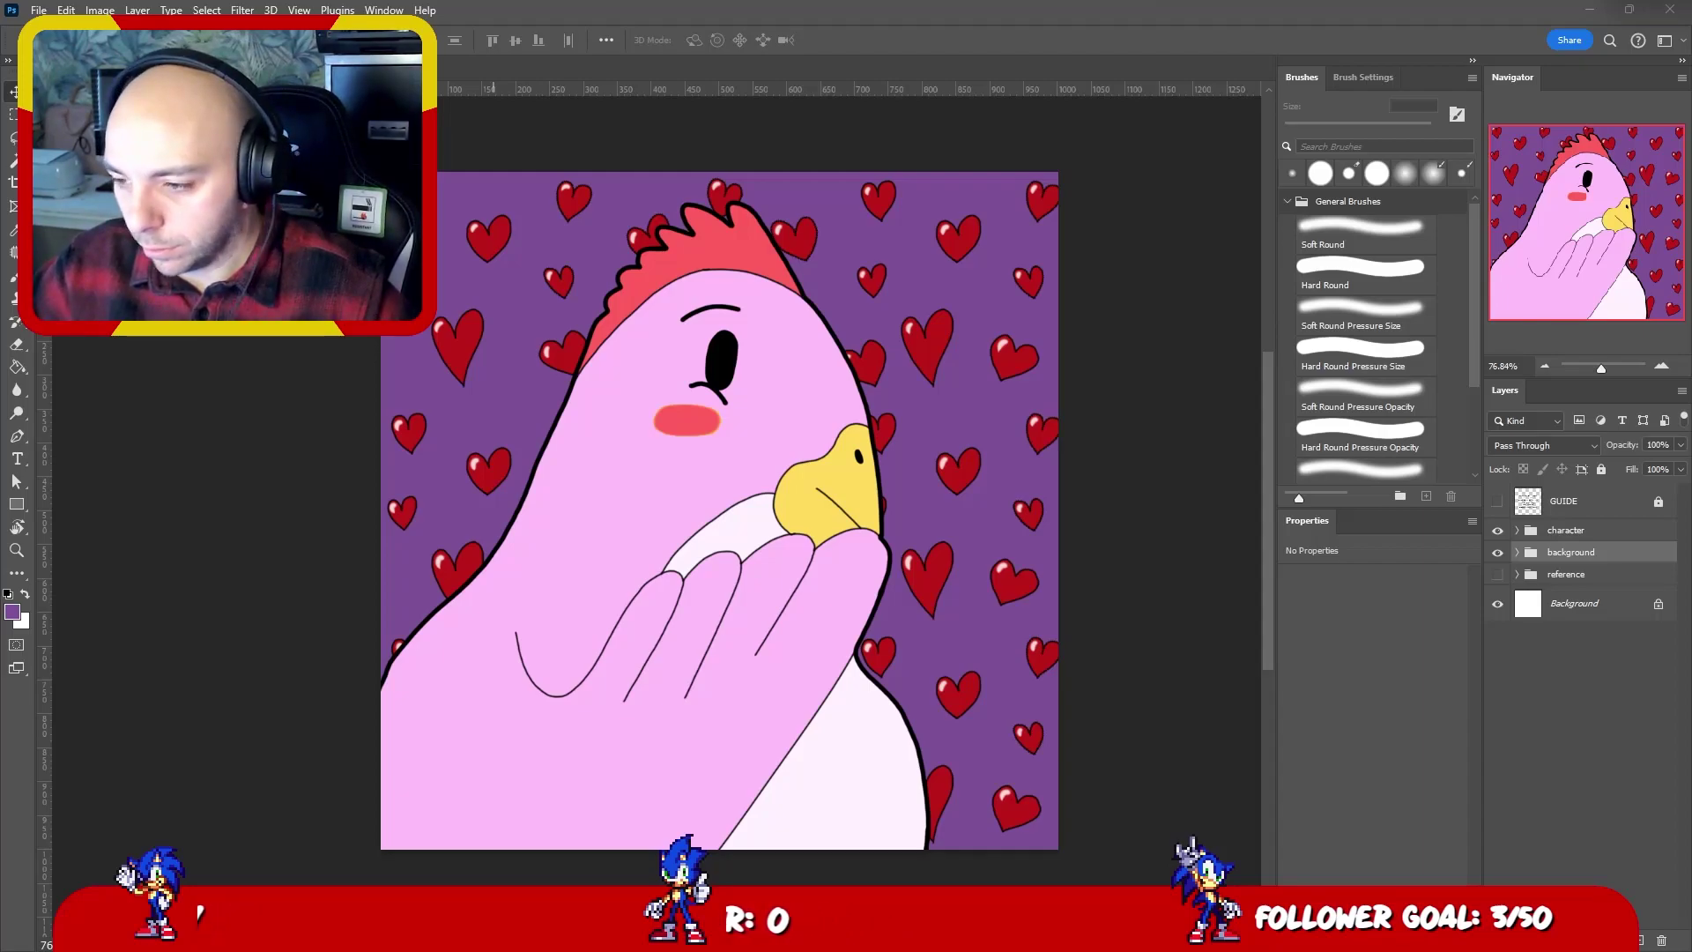
left_click_drag(1092, 9, 991, 65)
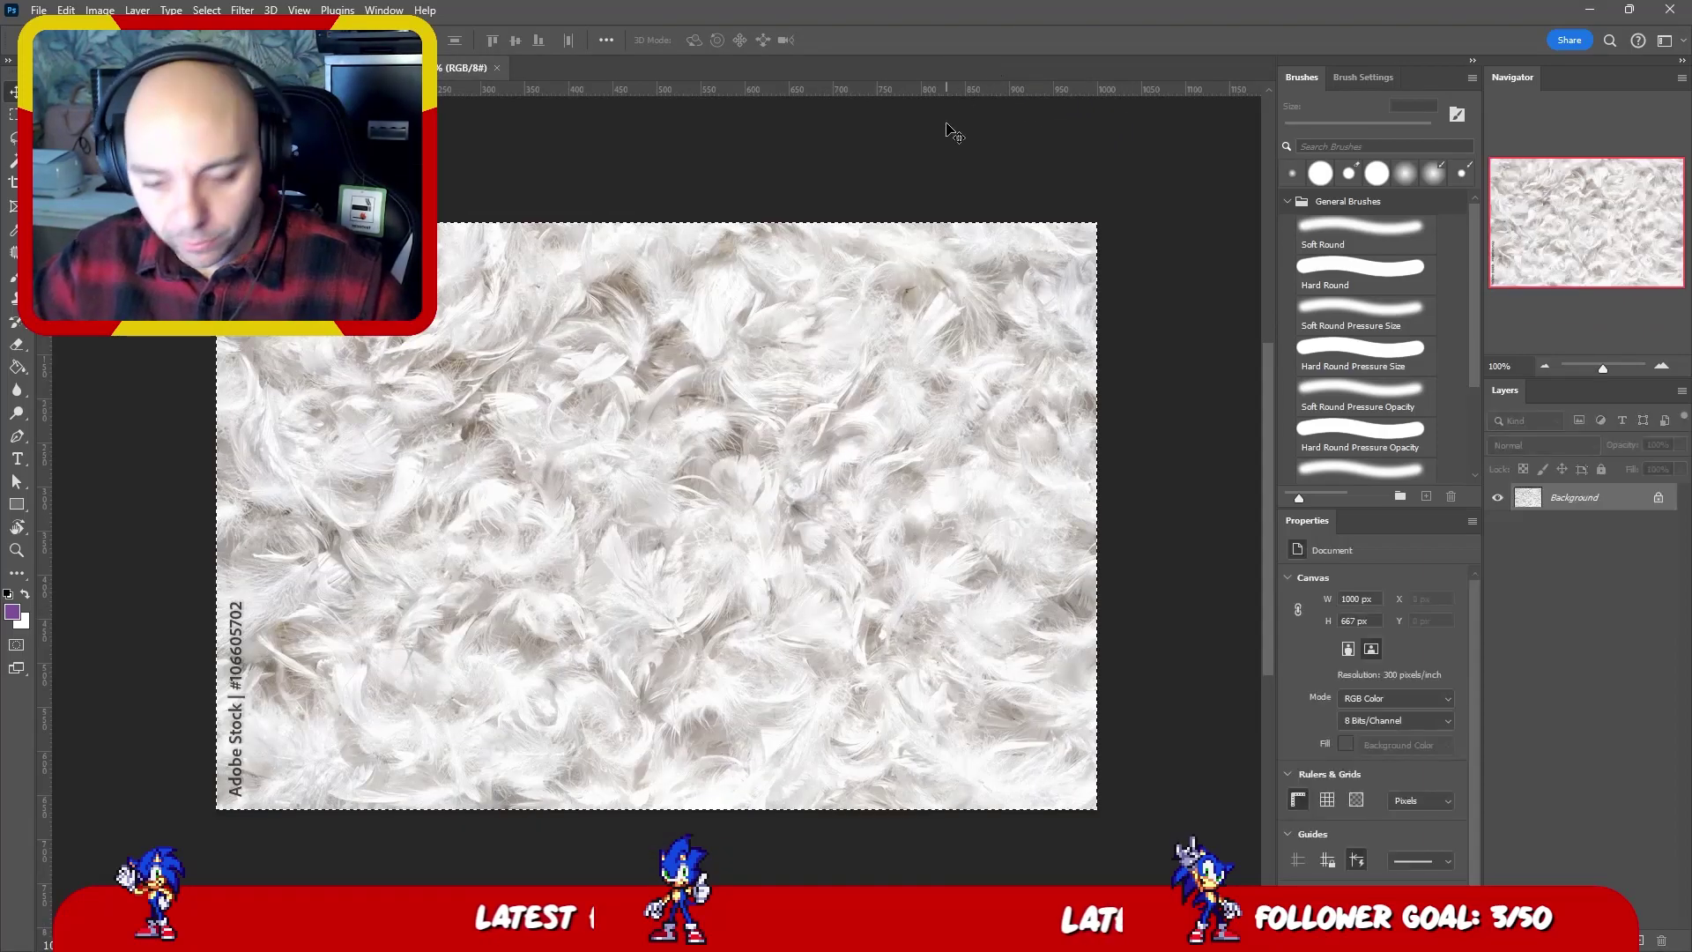
- Paste the feather photo into the chicken file, stretch it to 1467 × 979 px, and put it in the character group
left_click(497, 68)
key("ctrl+v")
key("ctrl+t")
left_click_drag(952, 409, 767, 300)
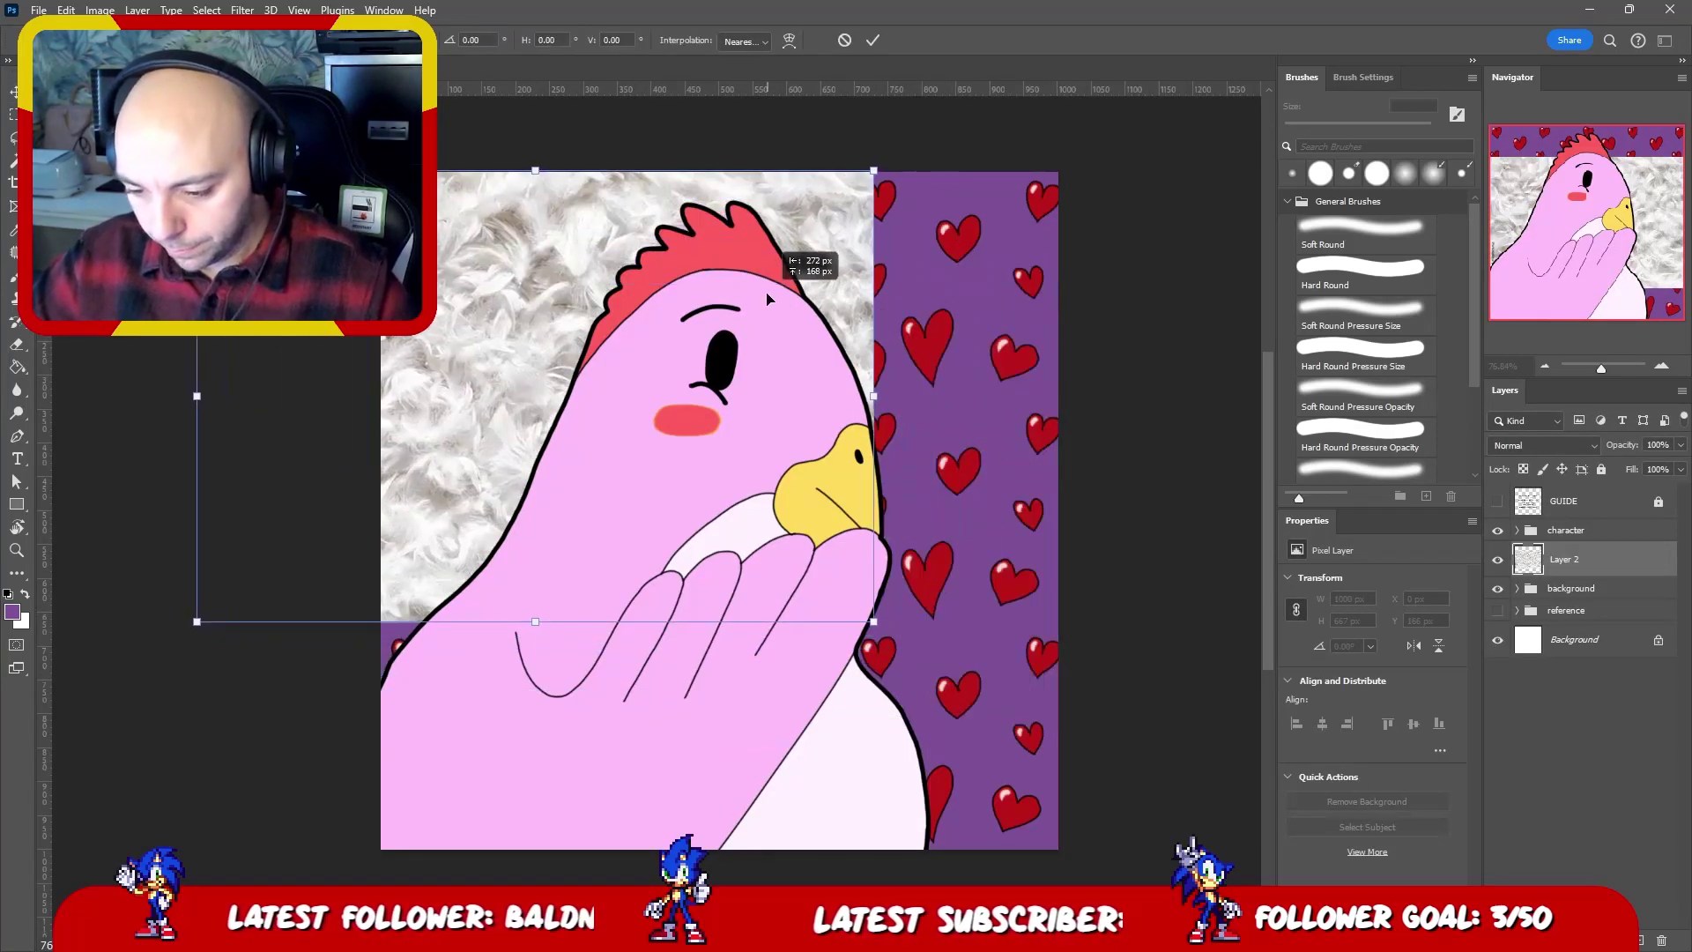
left_click_drag(874, 396, 1164, 443)
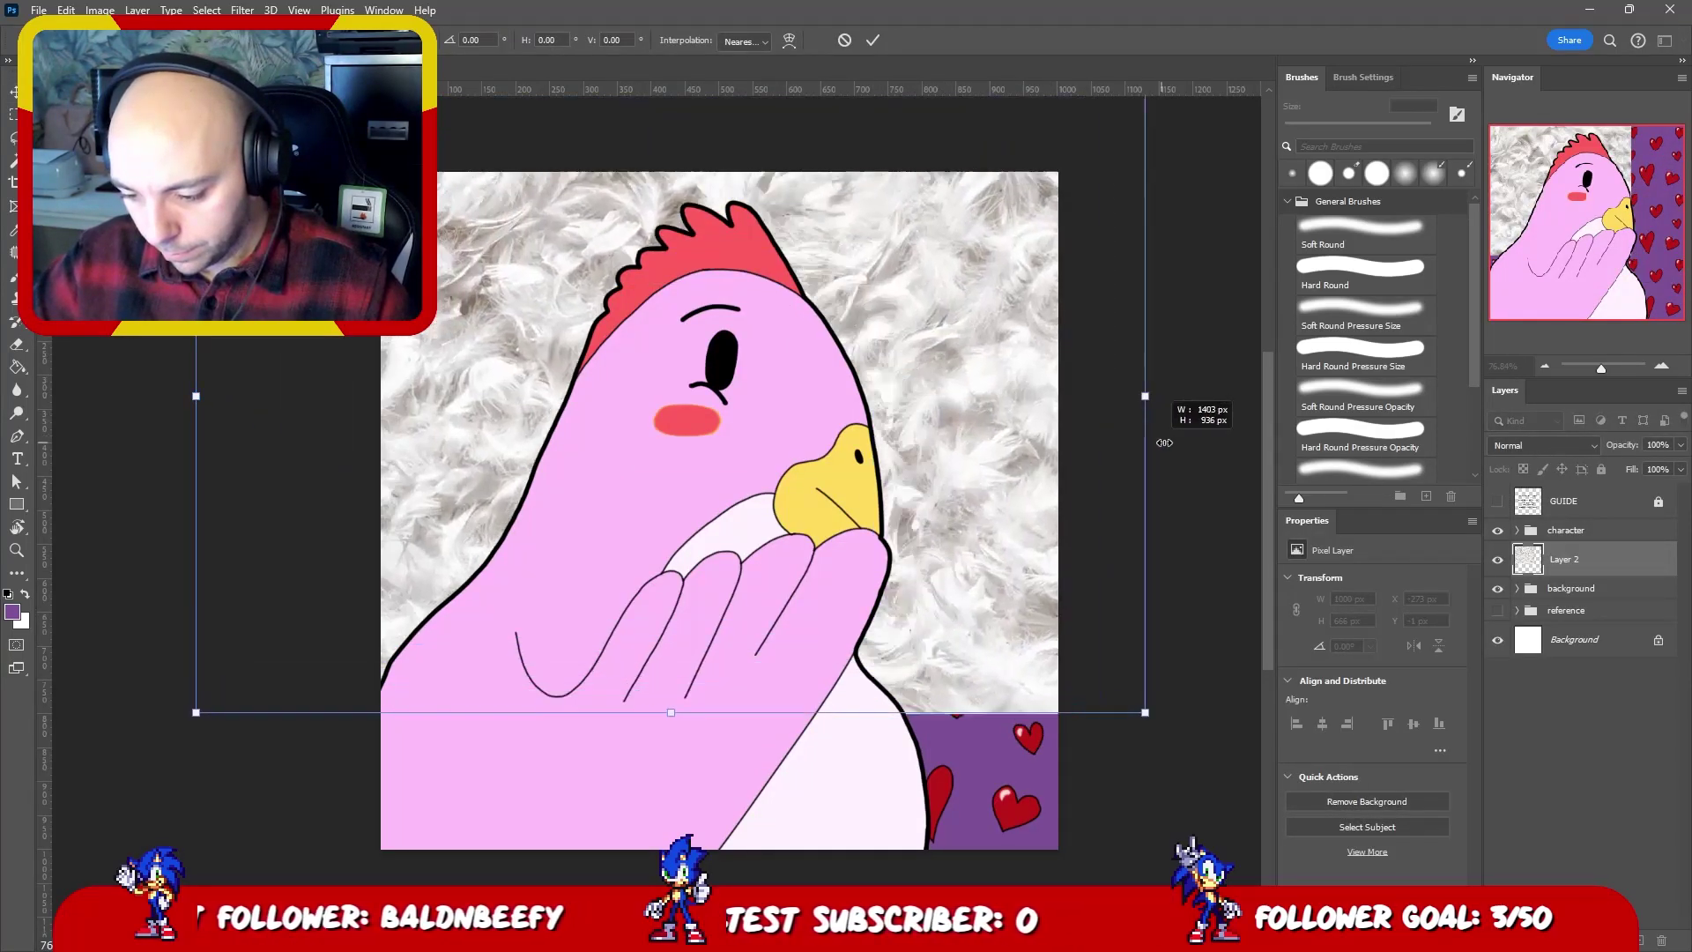
left_click_drag(1031, 365, 1001, 485)
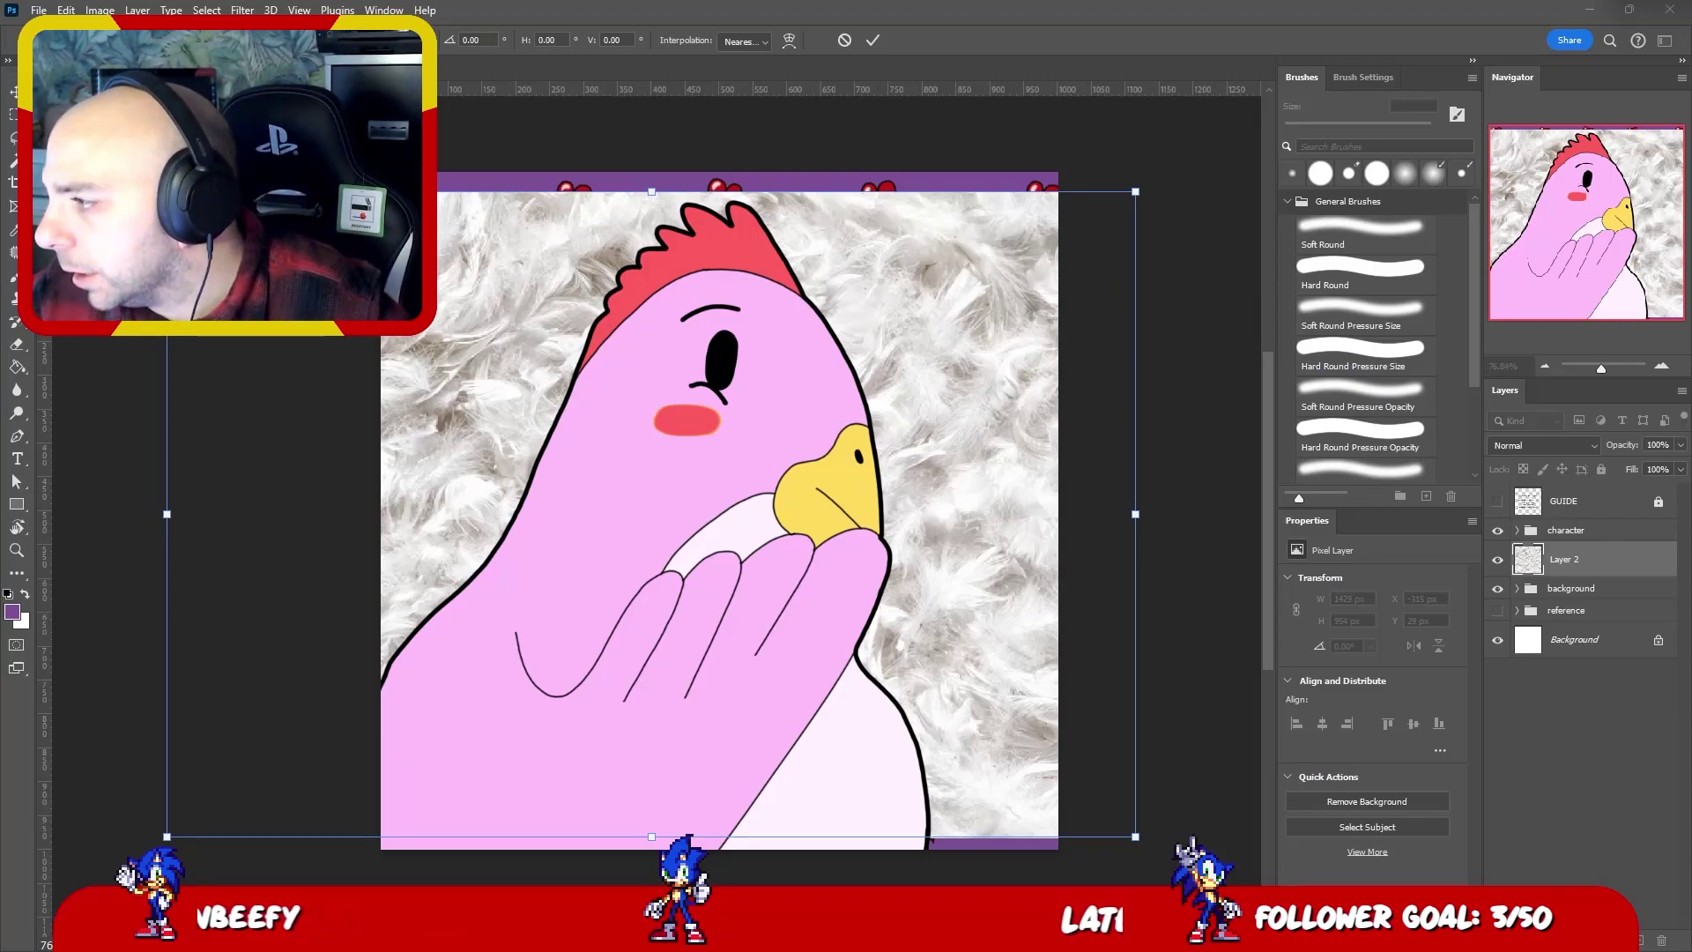
left_click(838, 319)
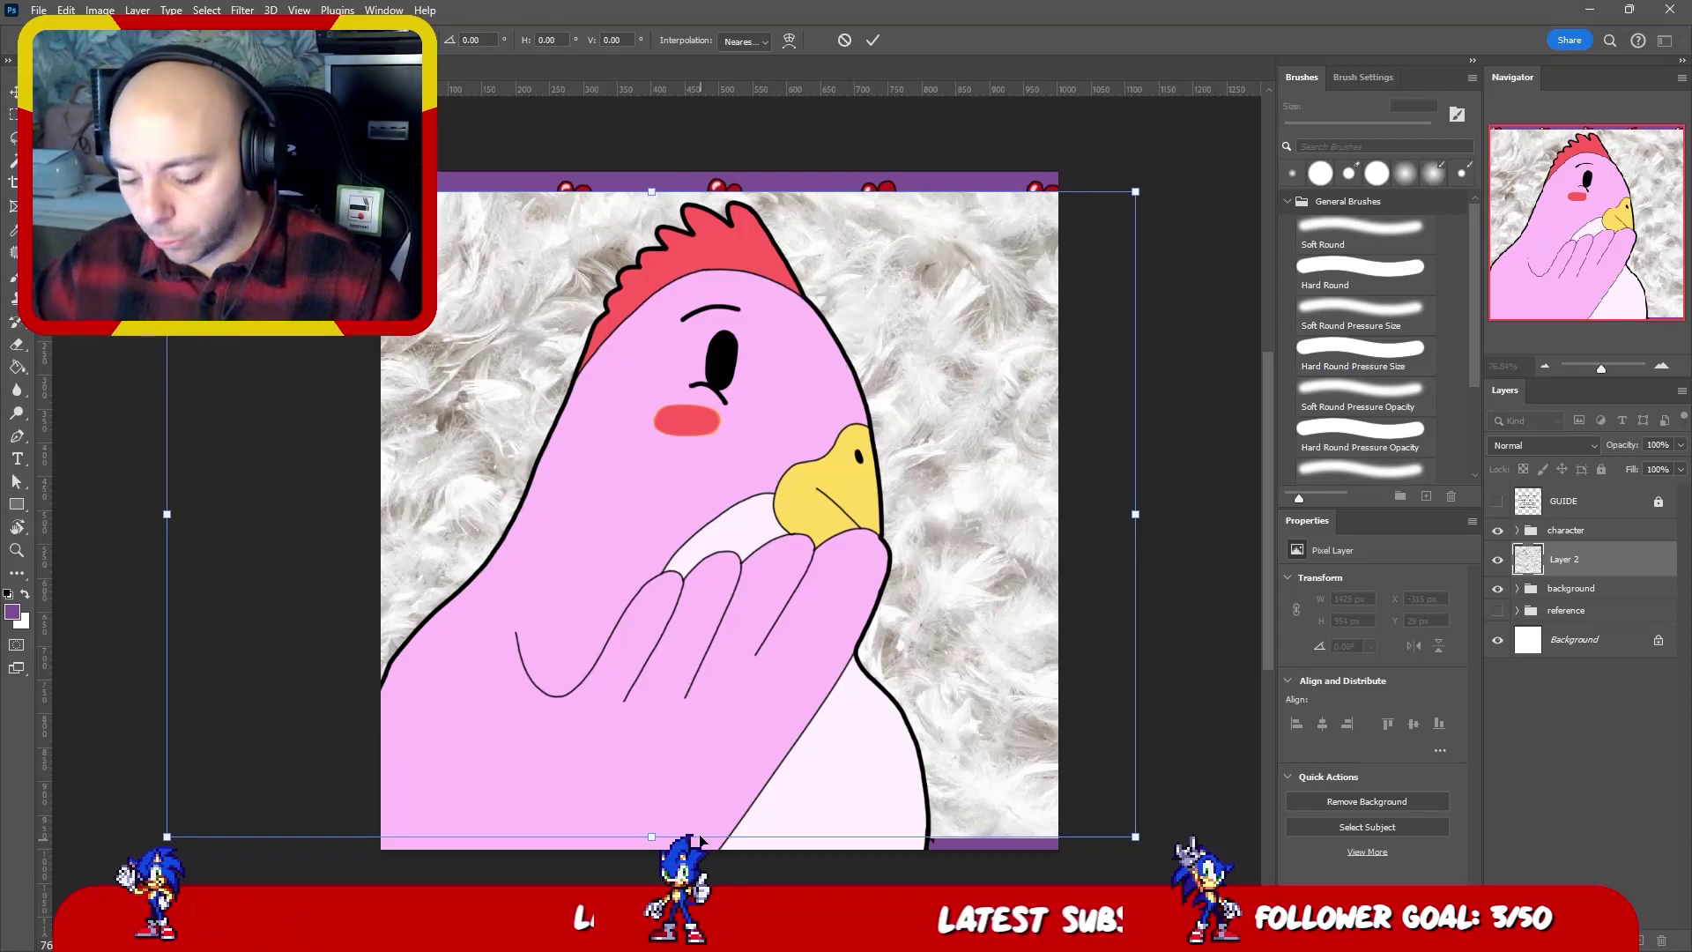
left_click_drag(652, 841, 650, 853)
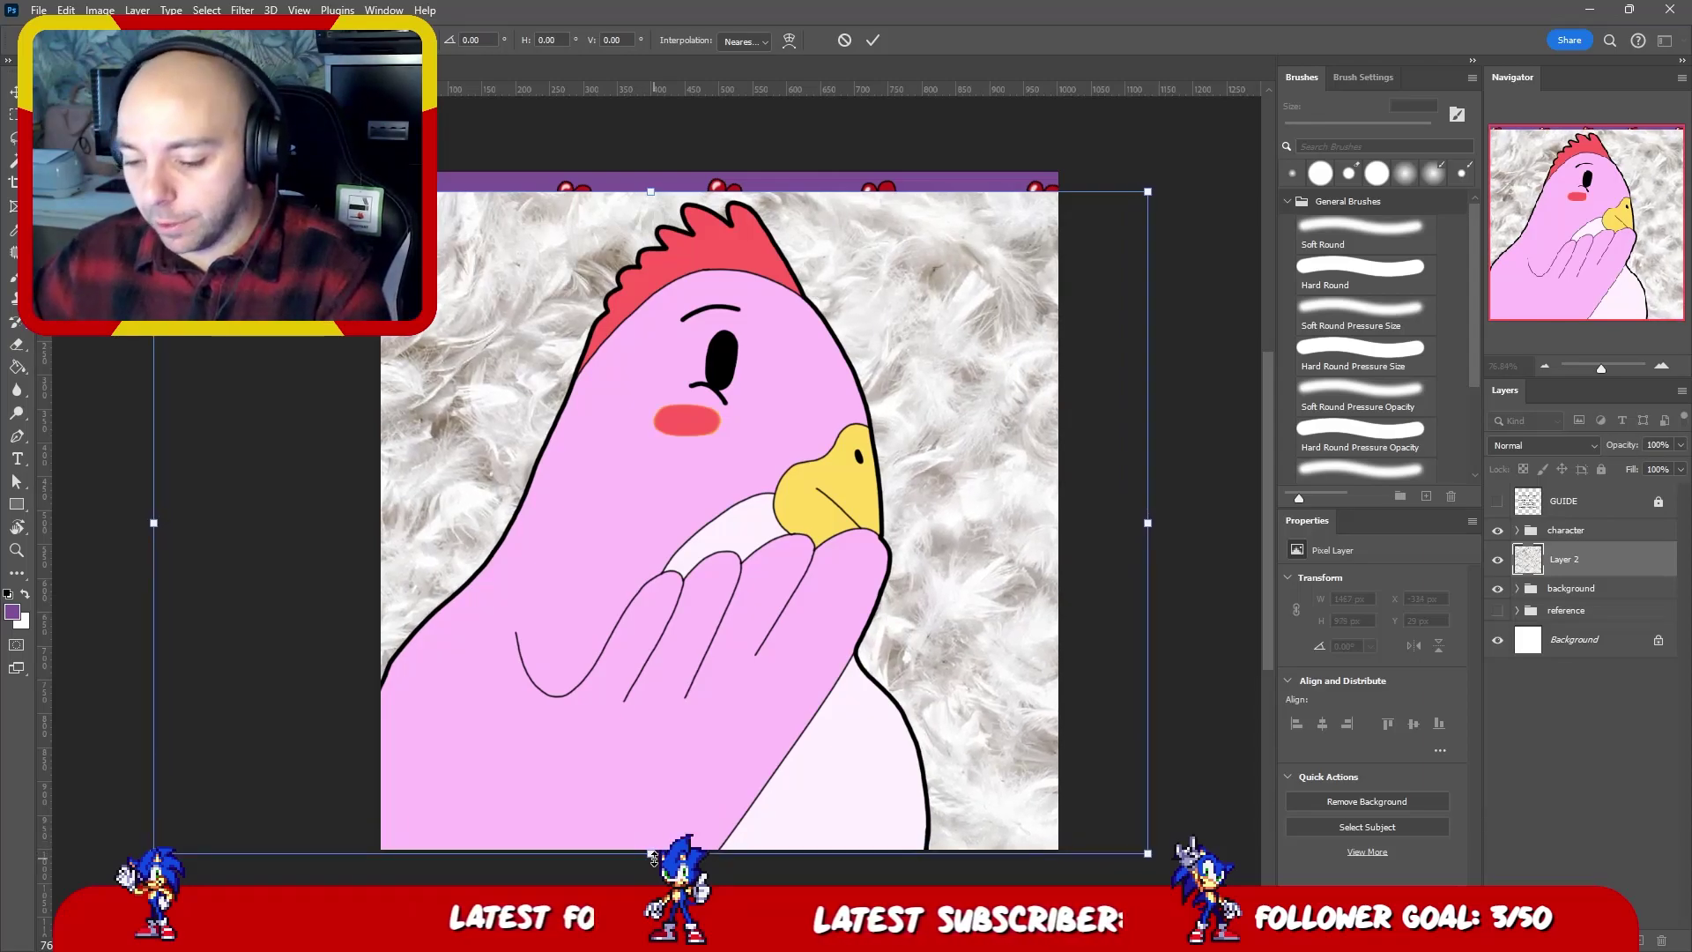
key("Return")
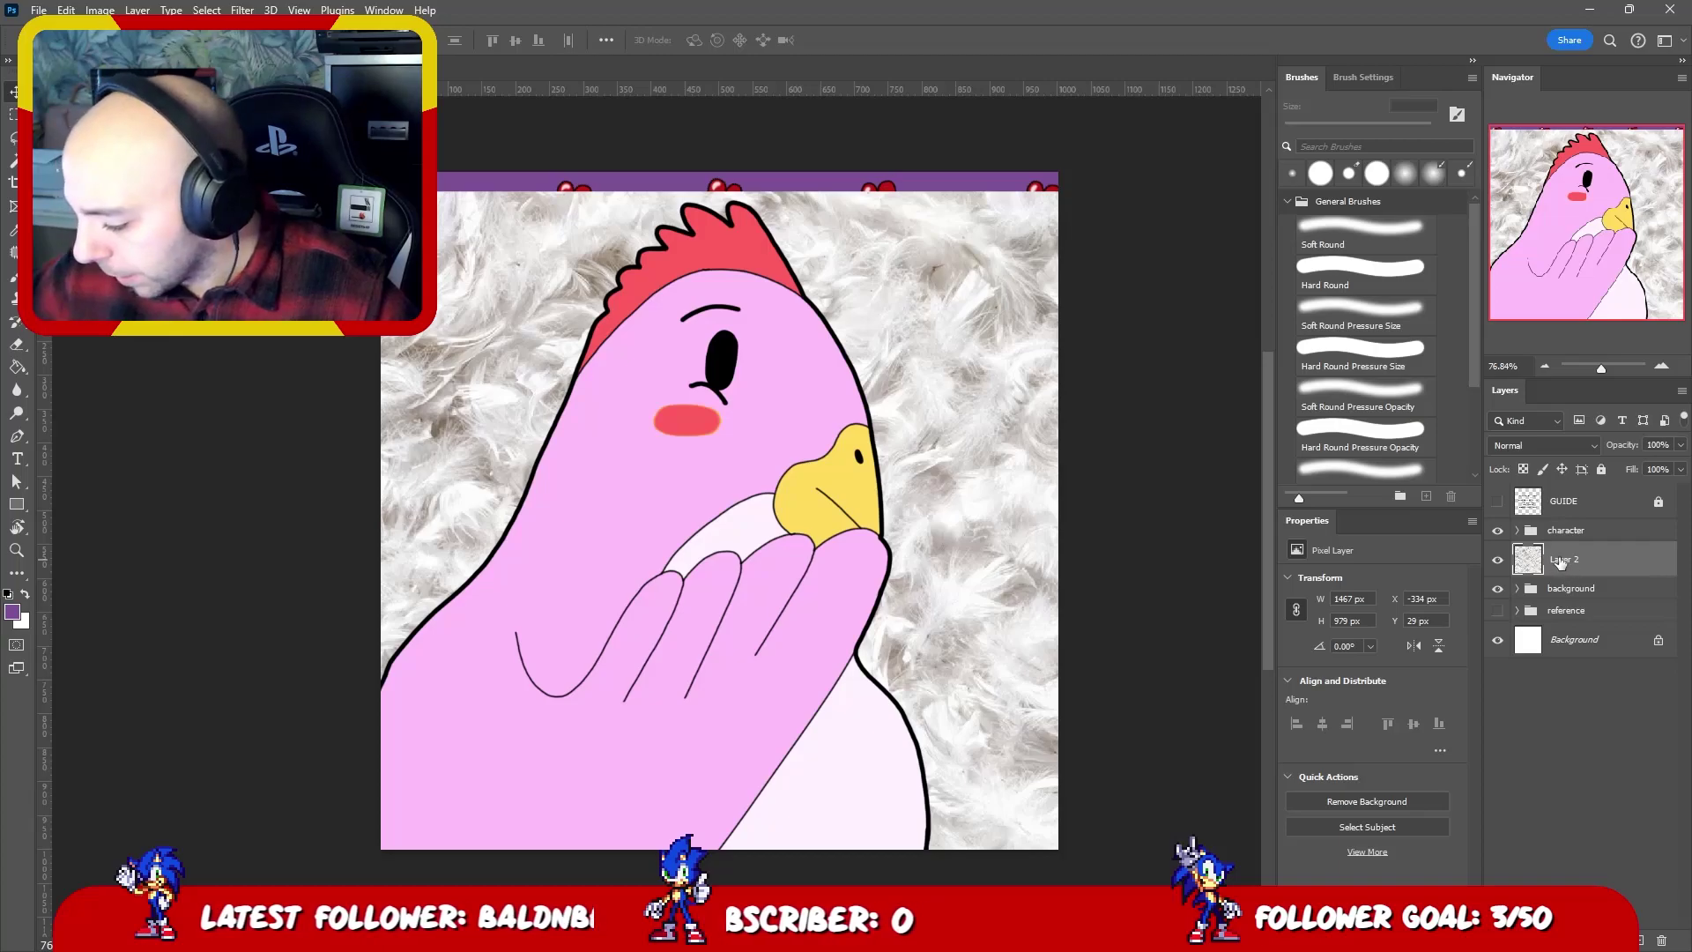
left_click_drag(1566, 562, 1591, 650)
- Rename the feather layer in the character group to 'texture feather'
left_click(1516, 530)
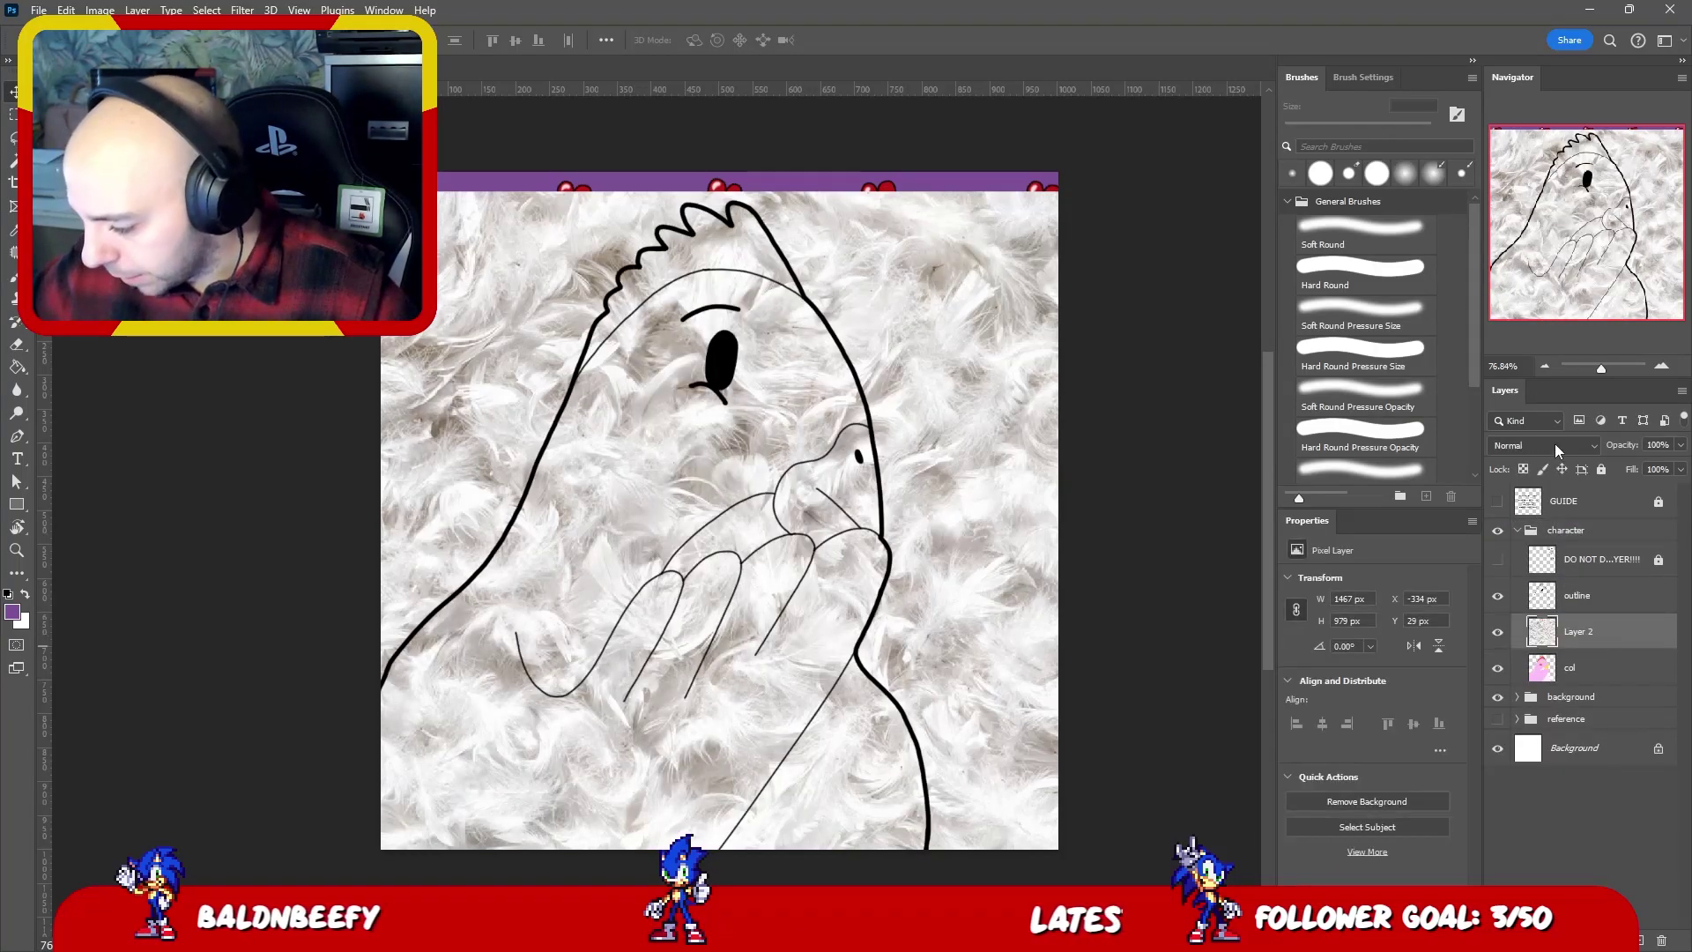
double_click(1588, 630)
type("texture feath")
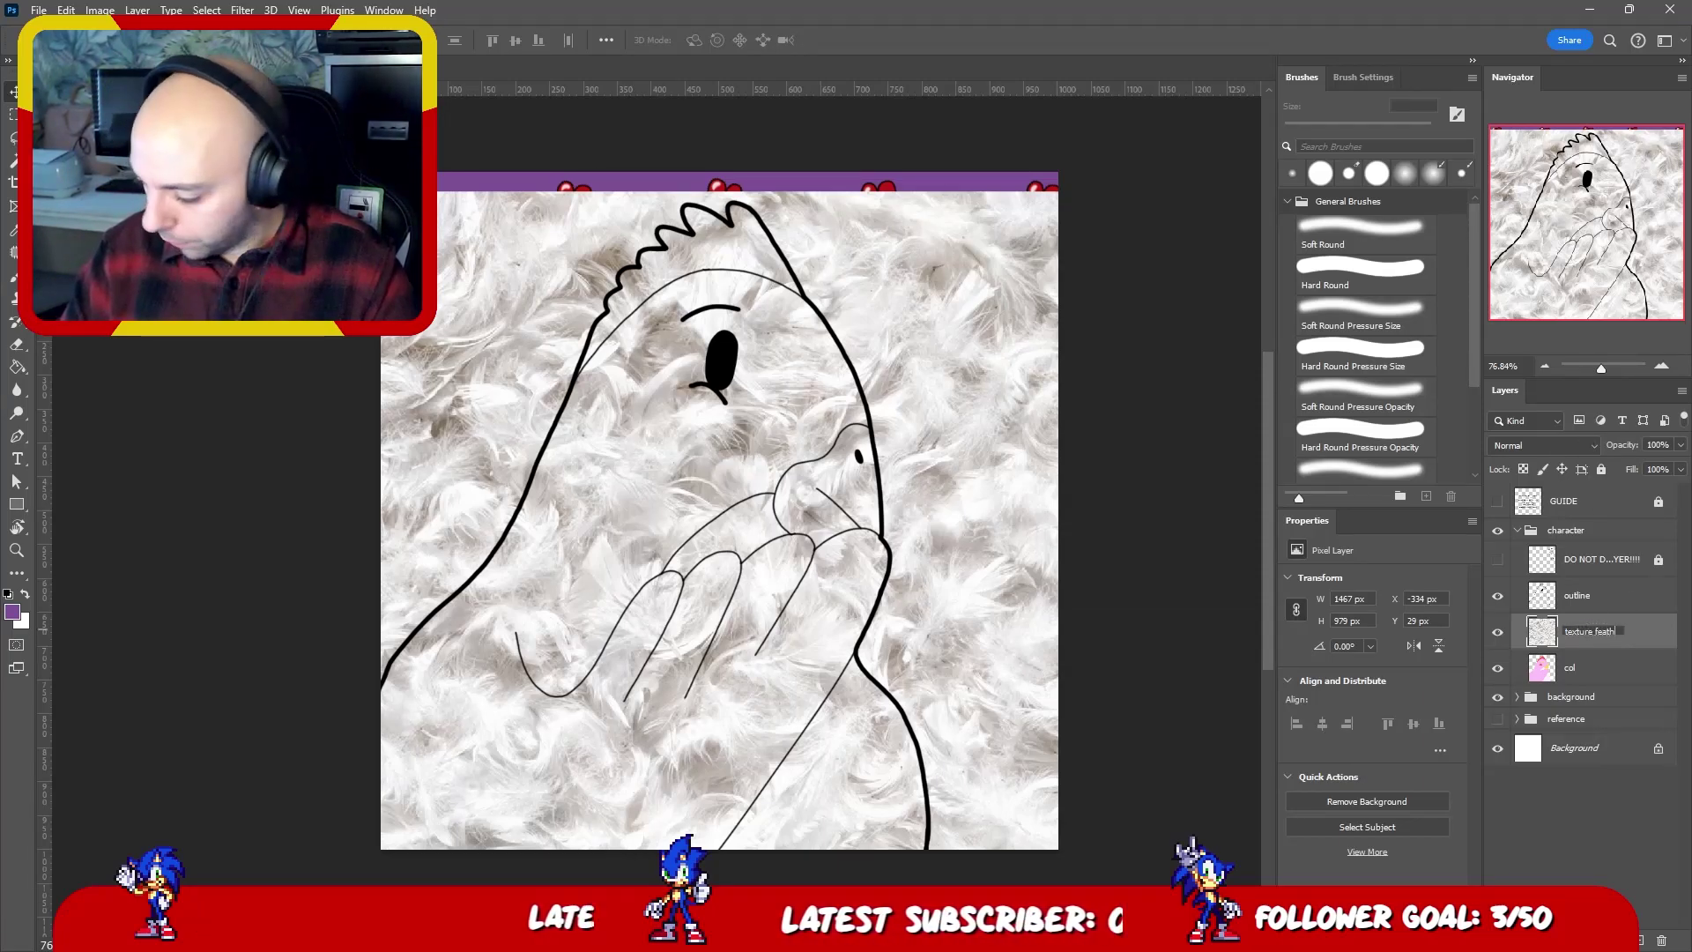
key("Return")
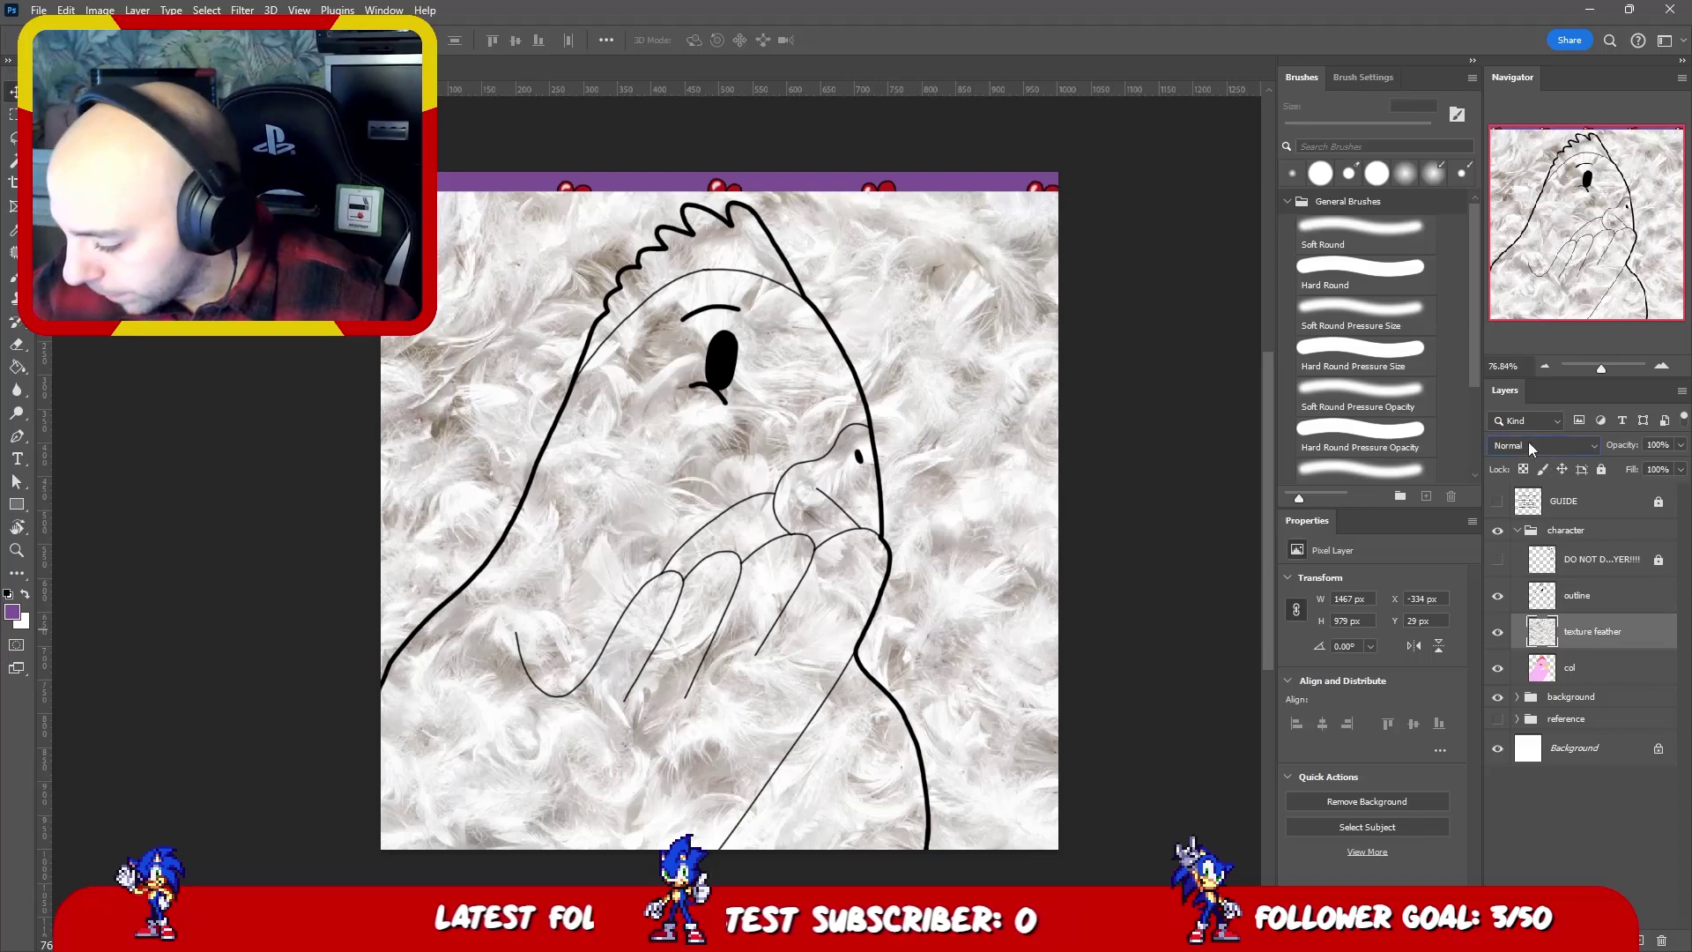
- Try Multiply, Color Burn and Normal blend modes on the texture feather layer
left_click(1528, 445)
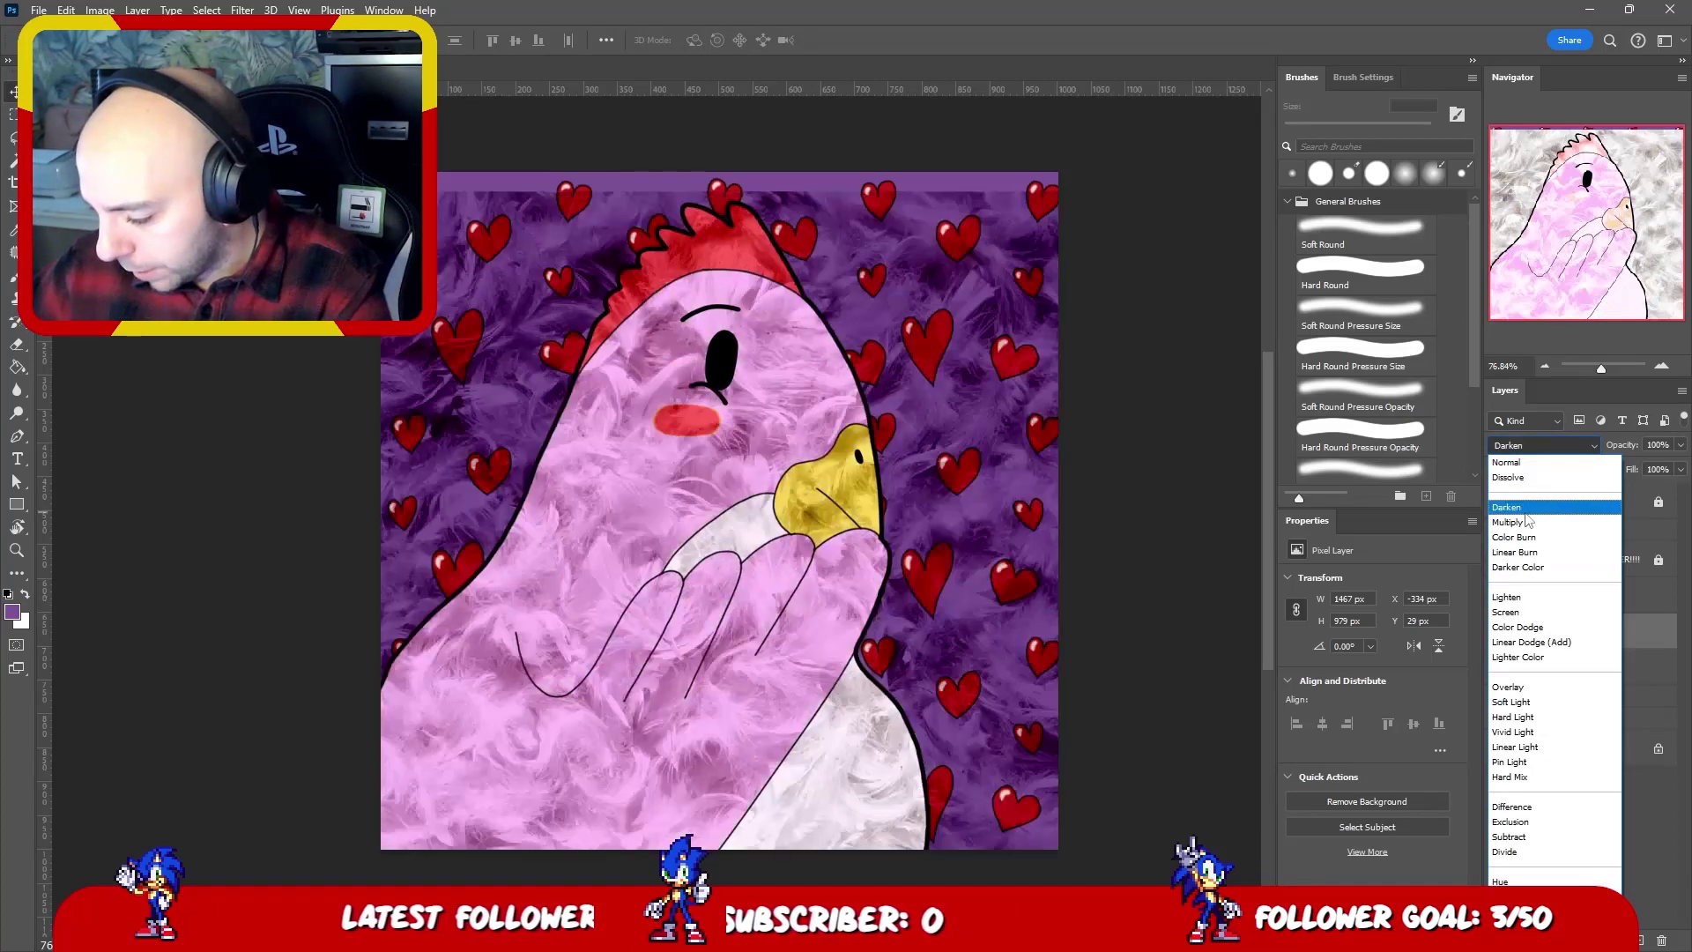
left_click(1525, 520)
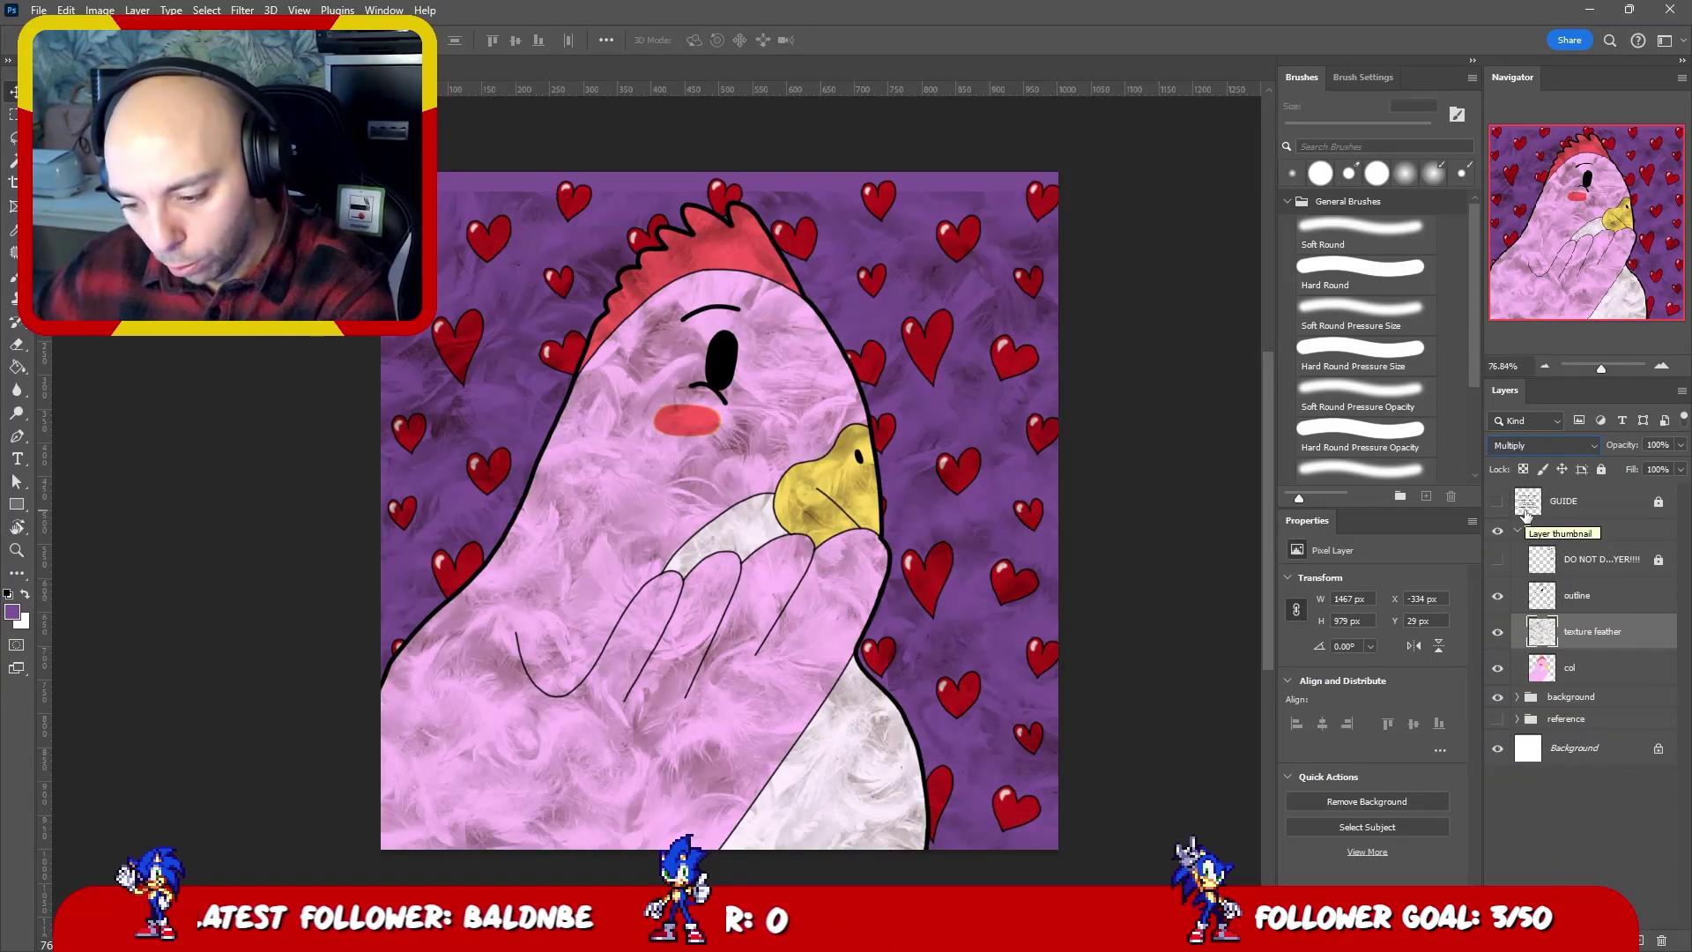
key("shift+minus")
key("shift+plus")
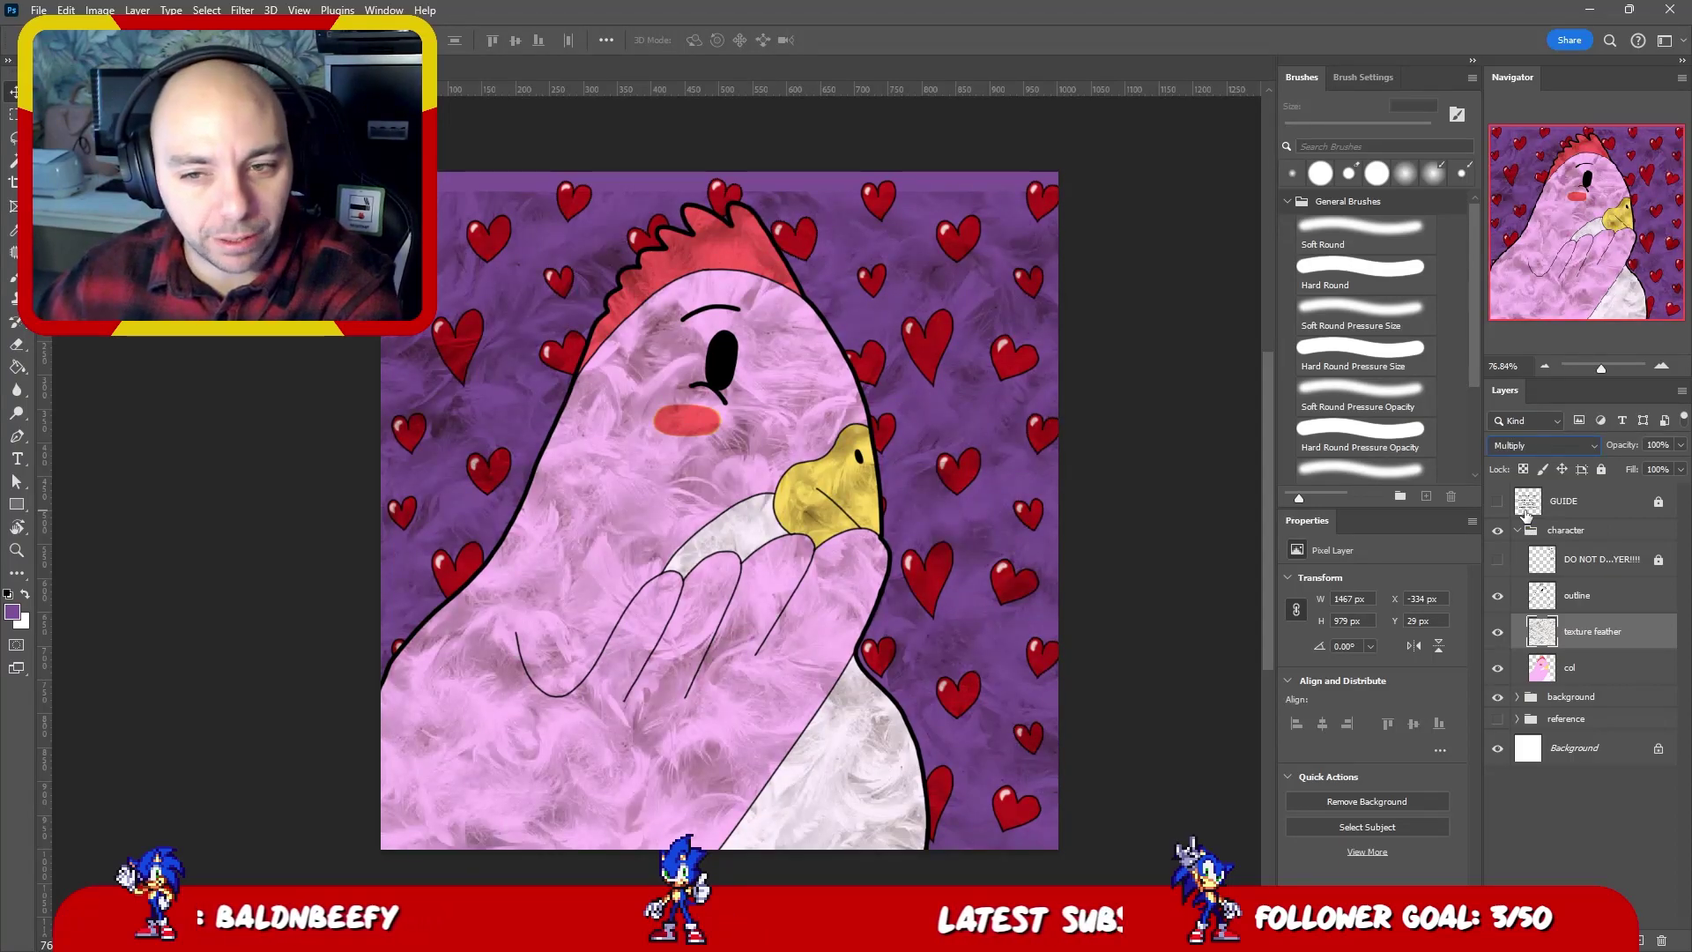
key("shift+plus")
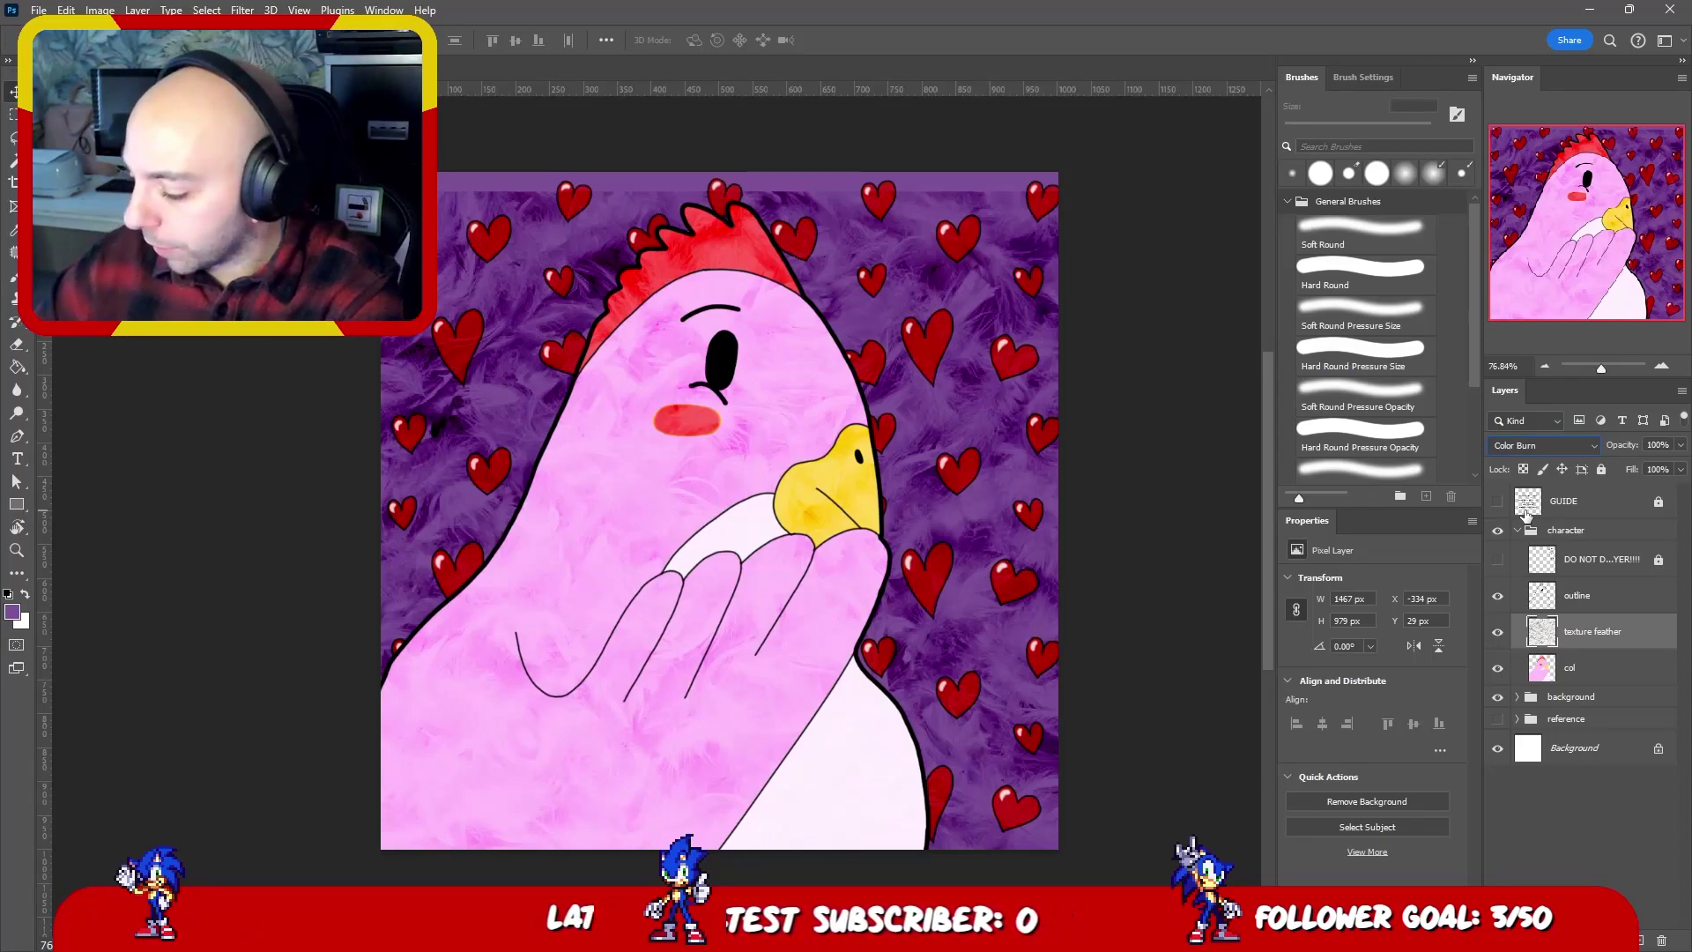
left_click(1582, 446)
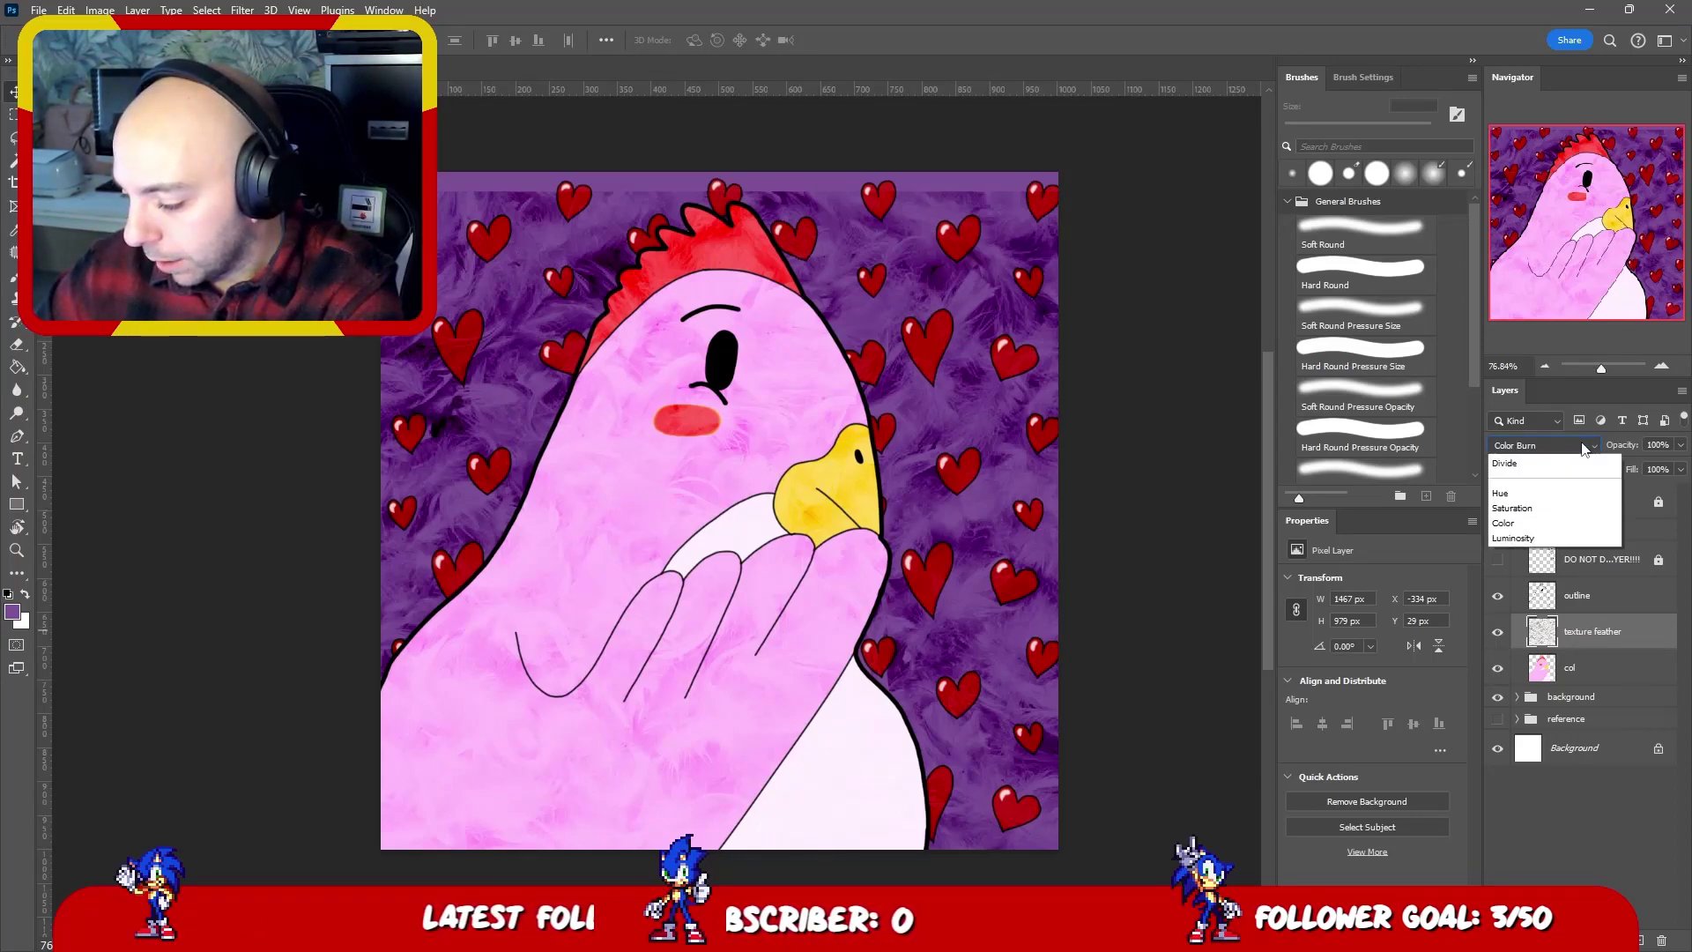
left_click(1560, 462)
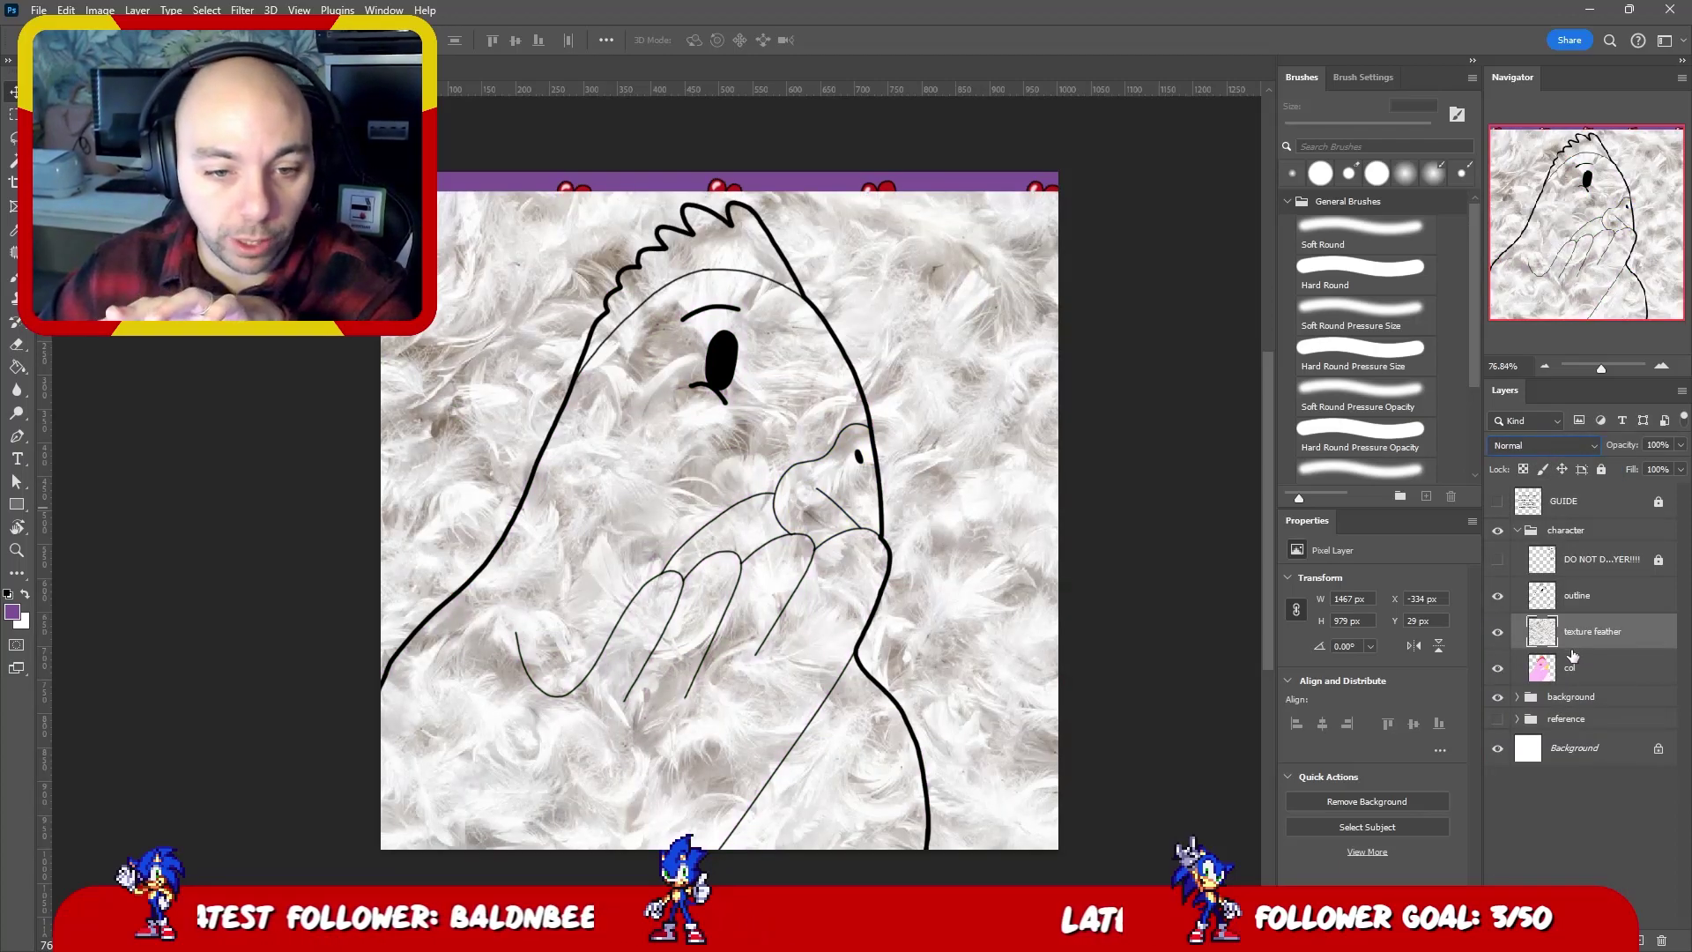
left_click(1566, 445)
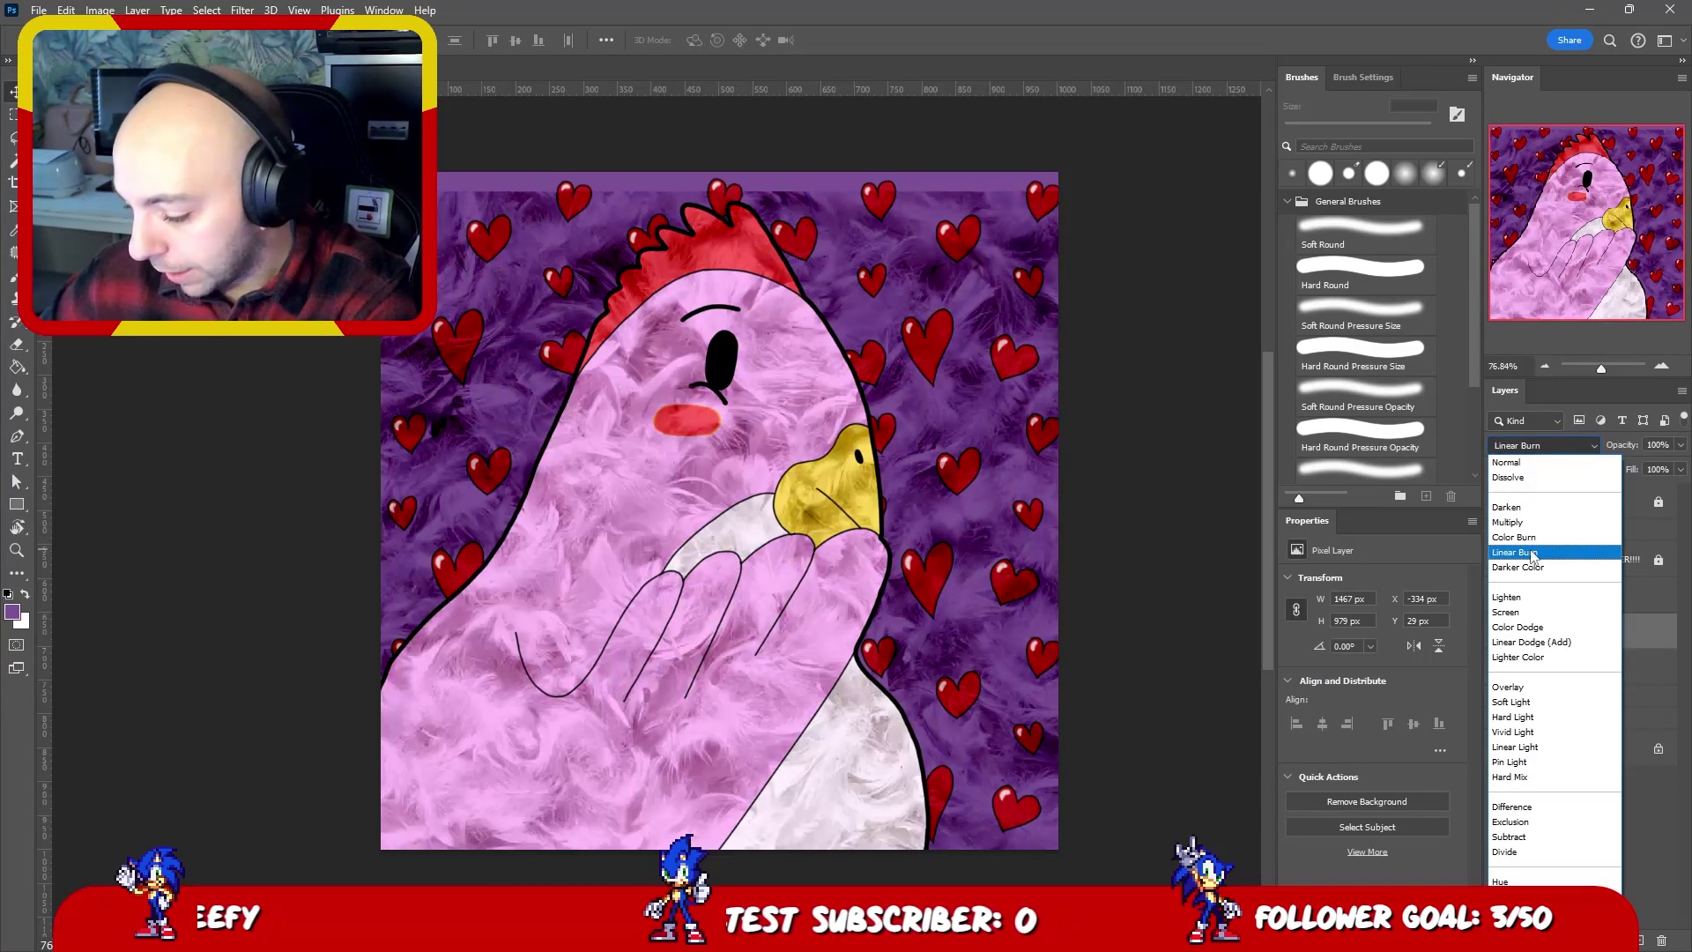
- Preview Linear Burn, Darker Color, Lighten, Screen, Overlay and Vivid Light blends on the feather texture
left_click(1540, 551)
key("Down")
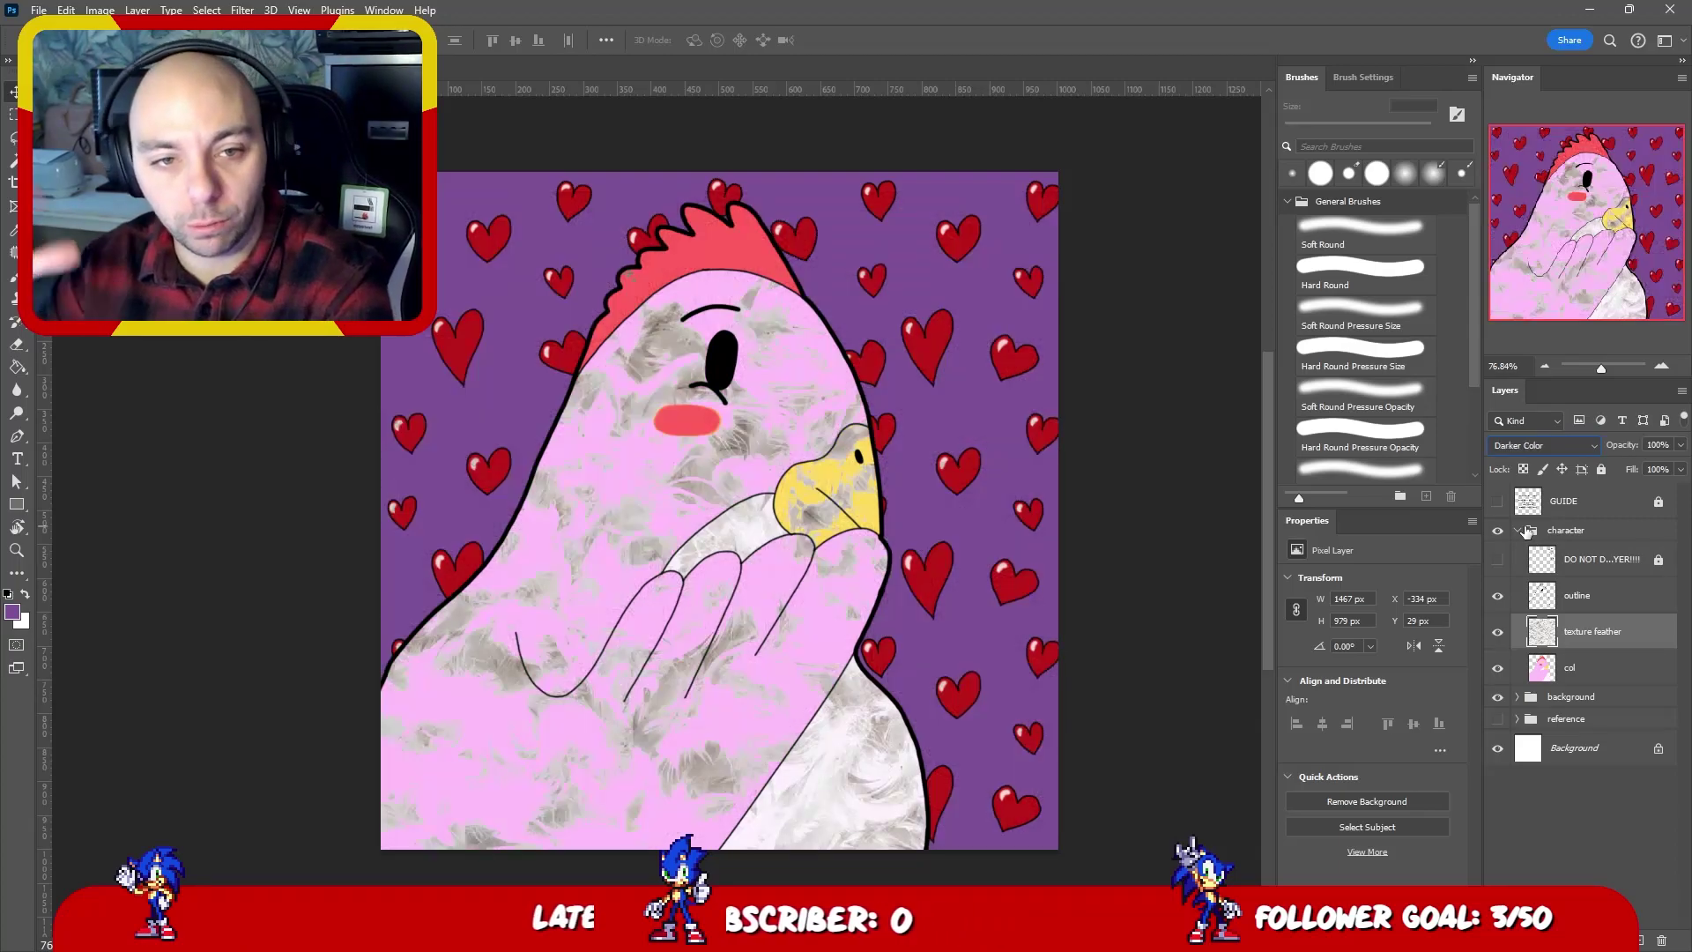
key("Down")
key("Down")
key("Down")
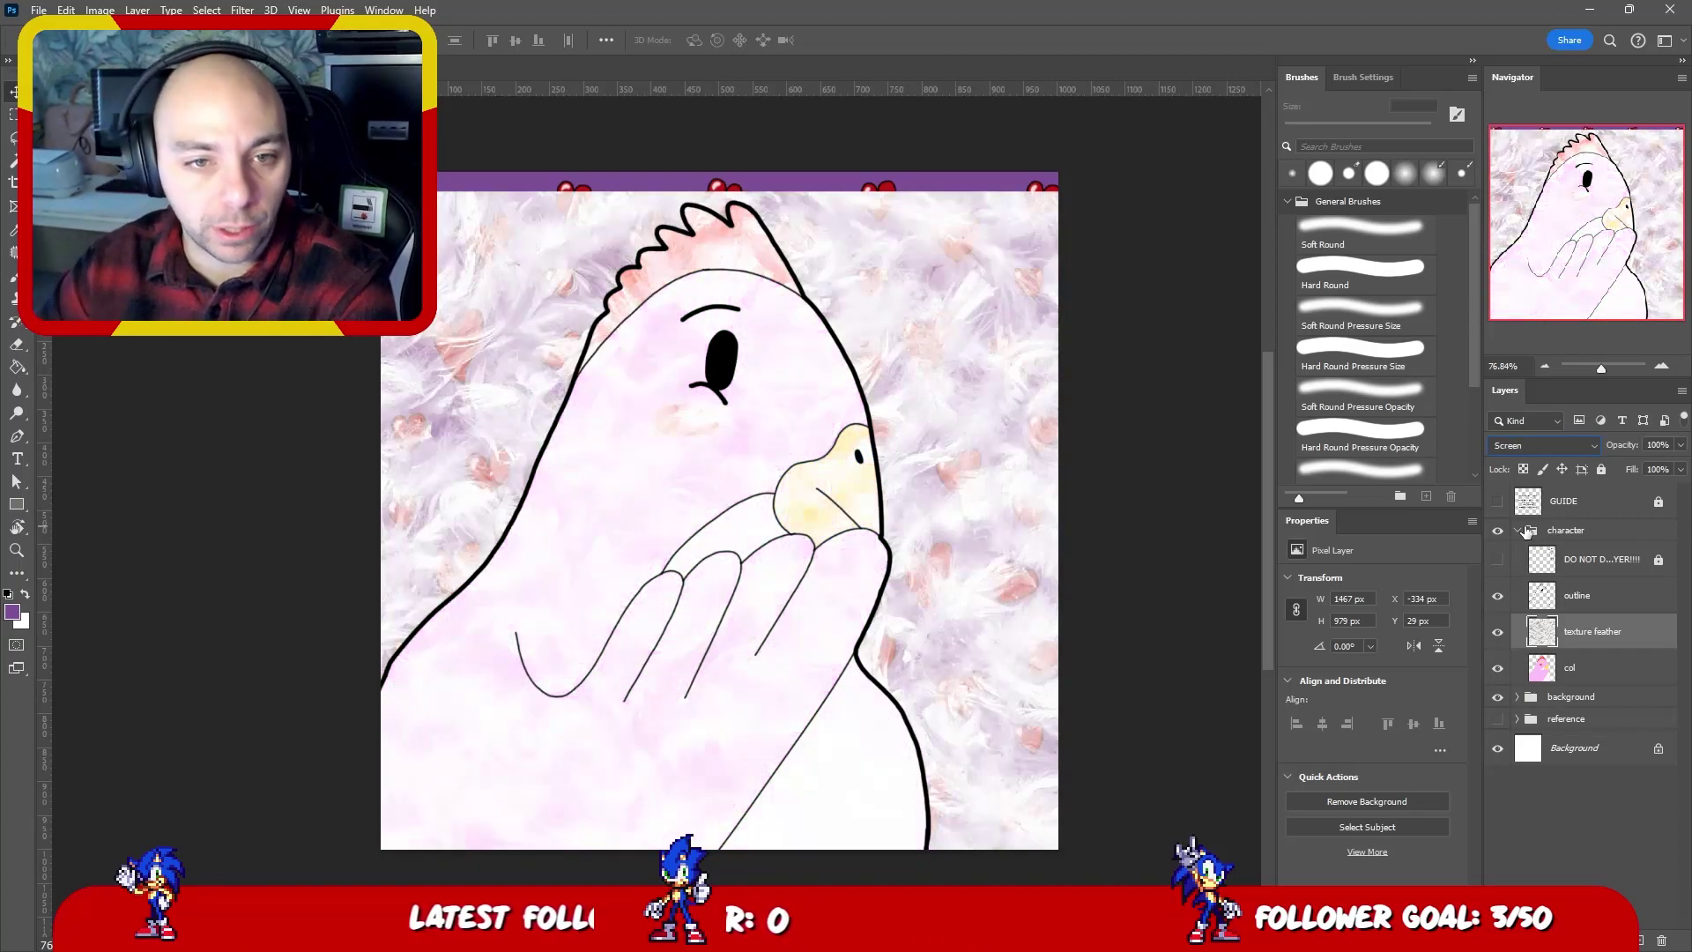
key("Down")
key("Down")
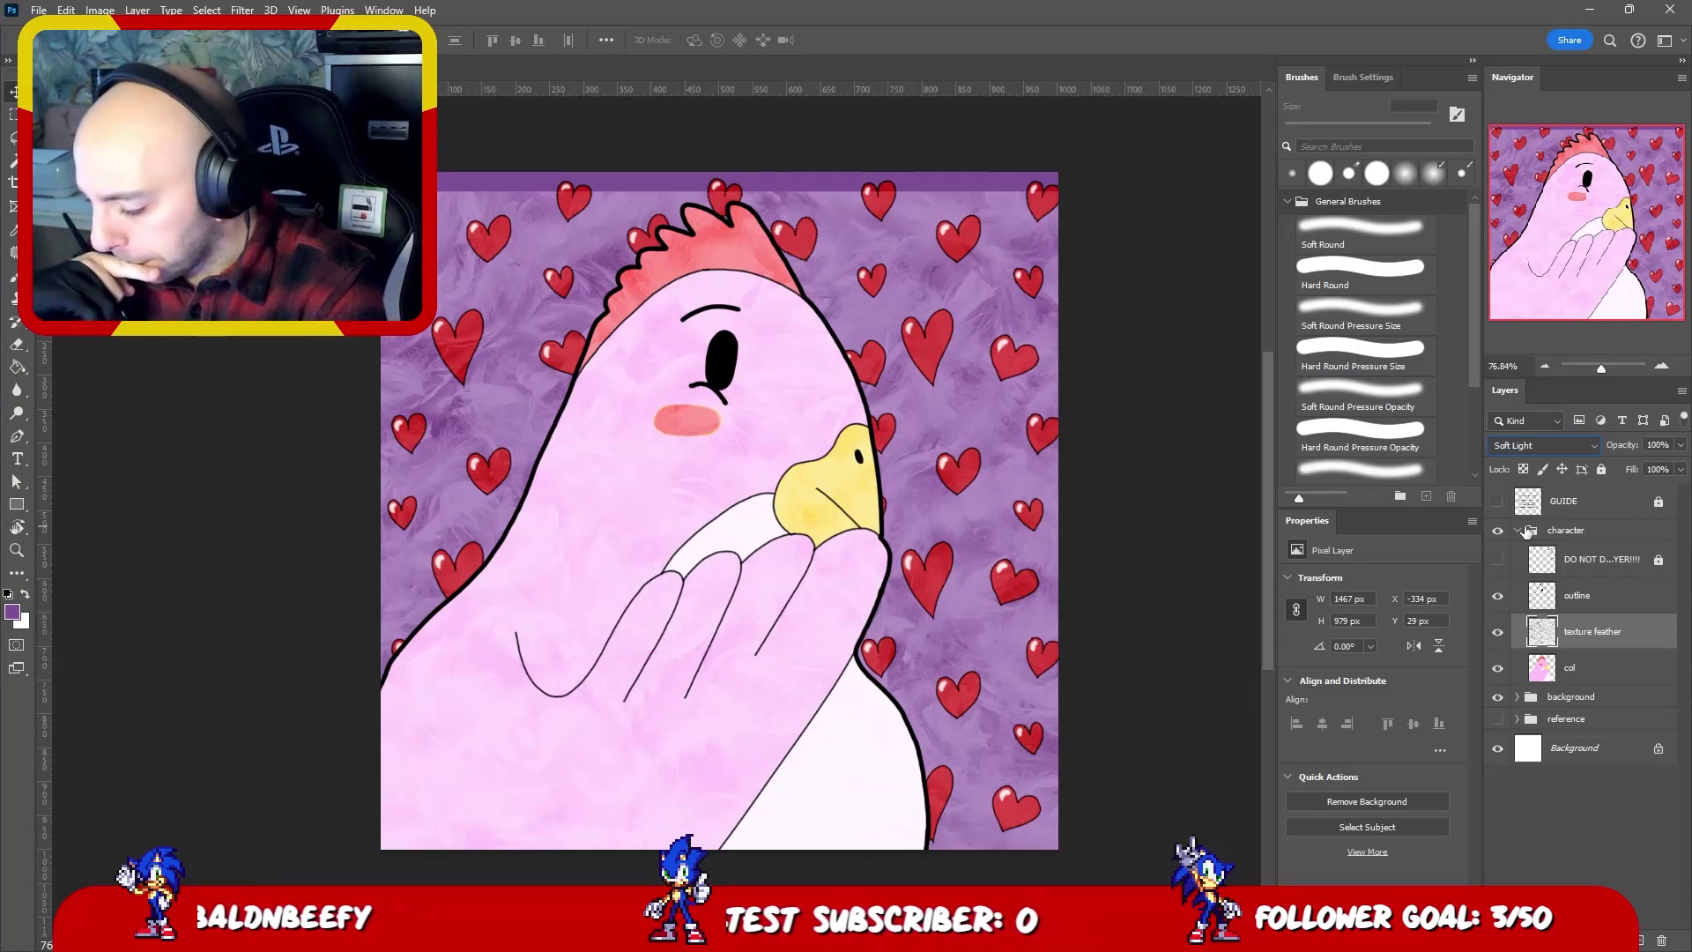
key("Up")
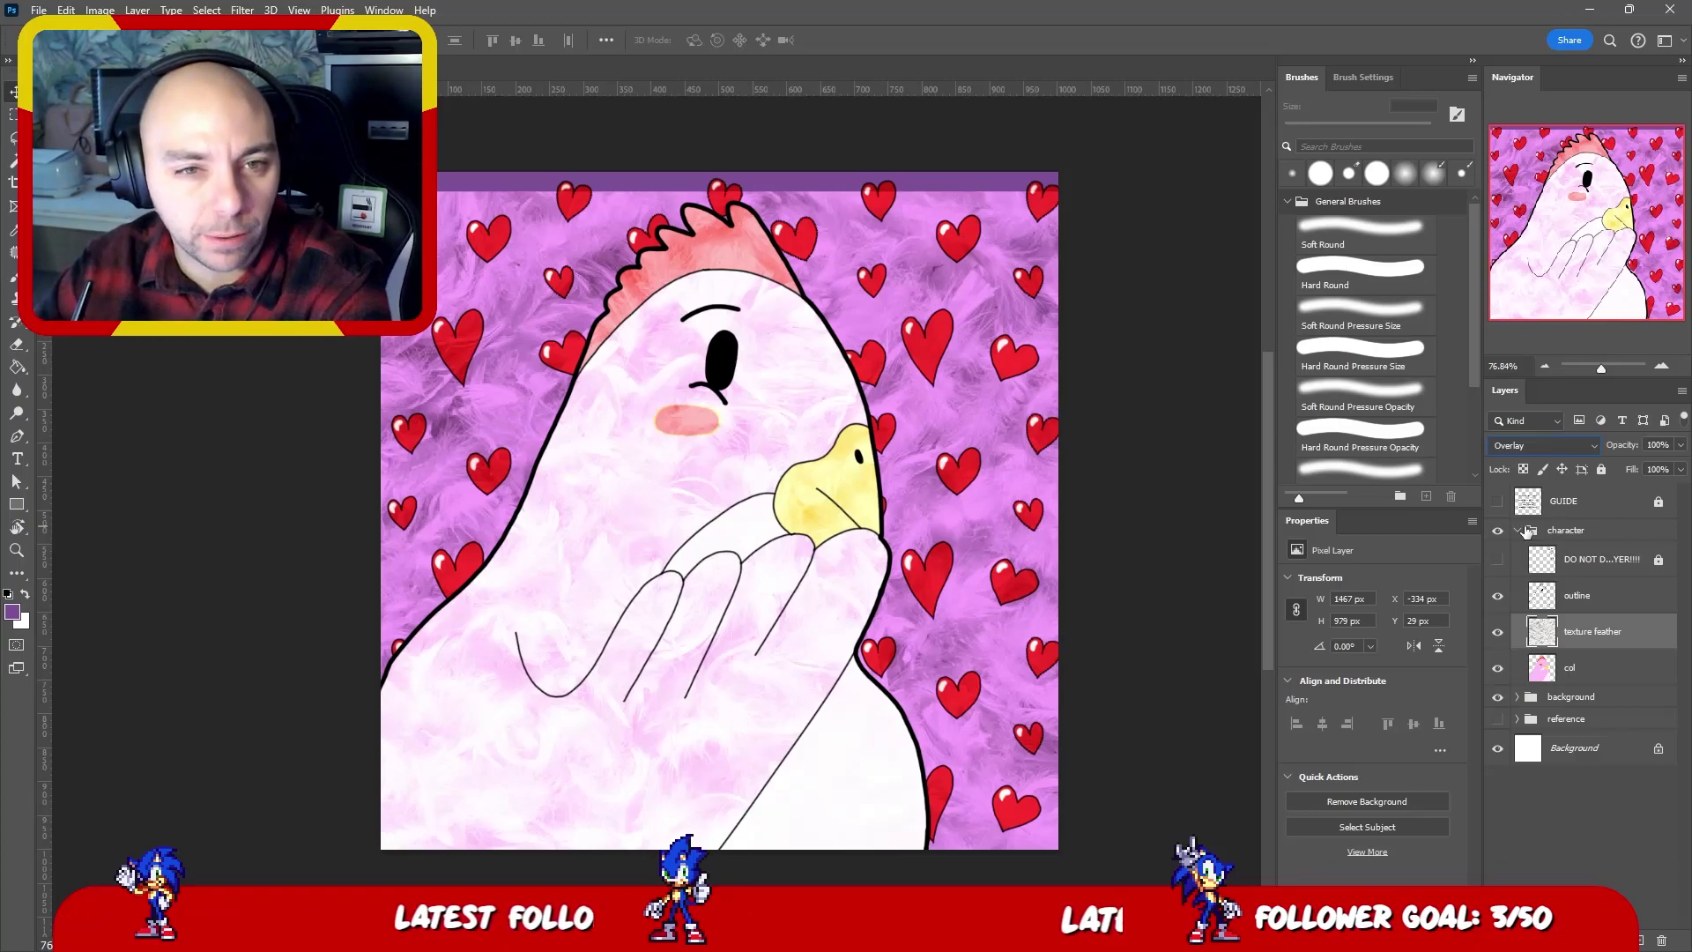
key("Down")
key("Down")
key("Down")
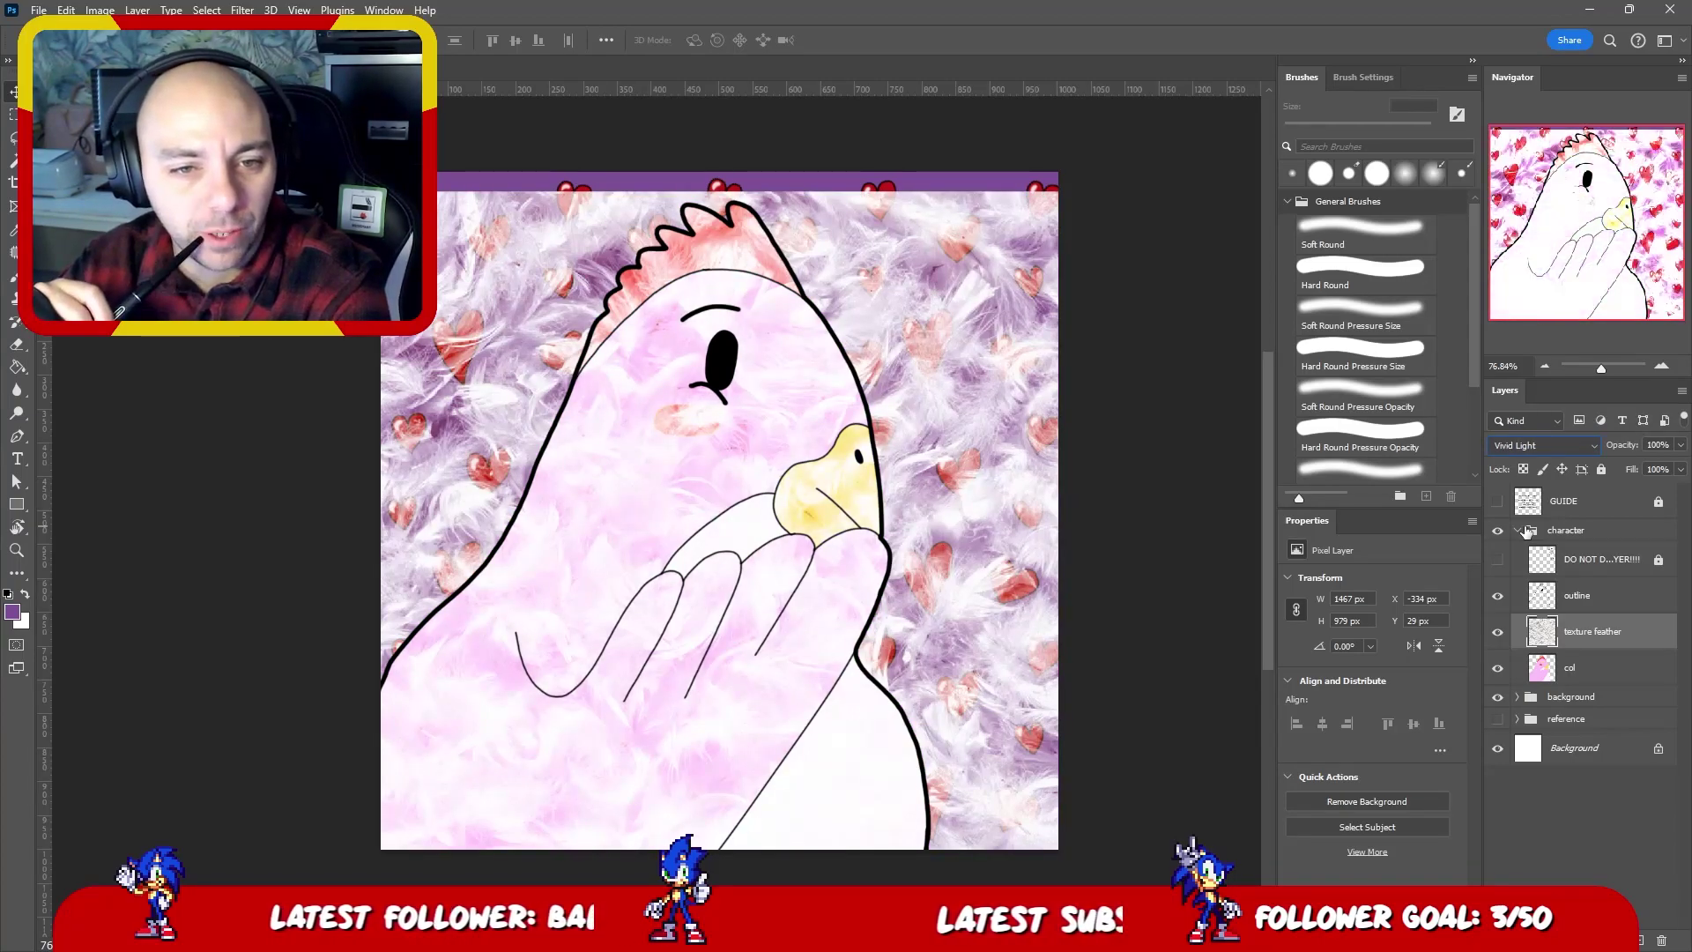
key("Up")
- Preview Hard Light, Pin Light, Hard Mix, Exclusion, Divide and Saturation blends on the texture
key("Down")
key("Up")
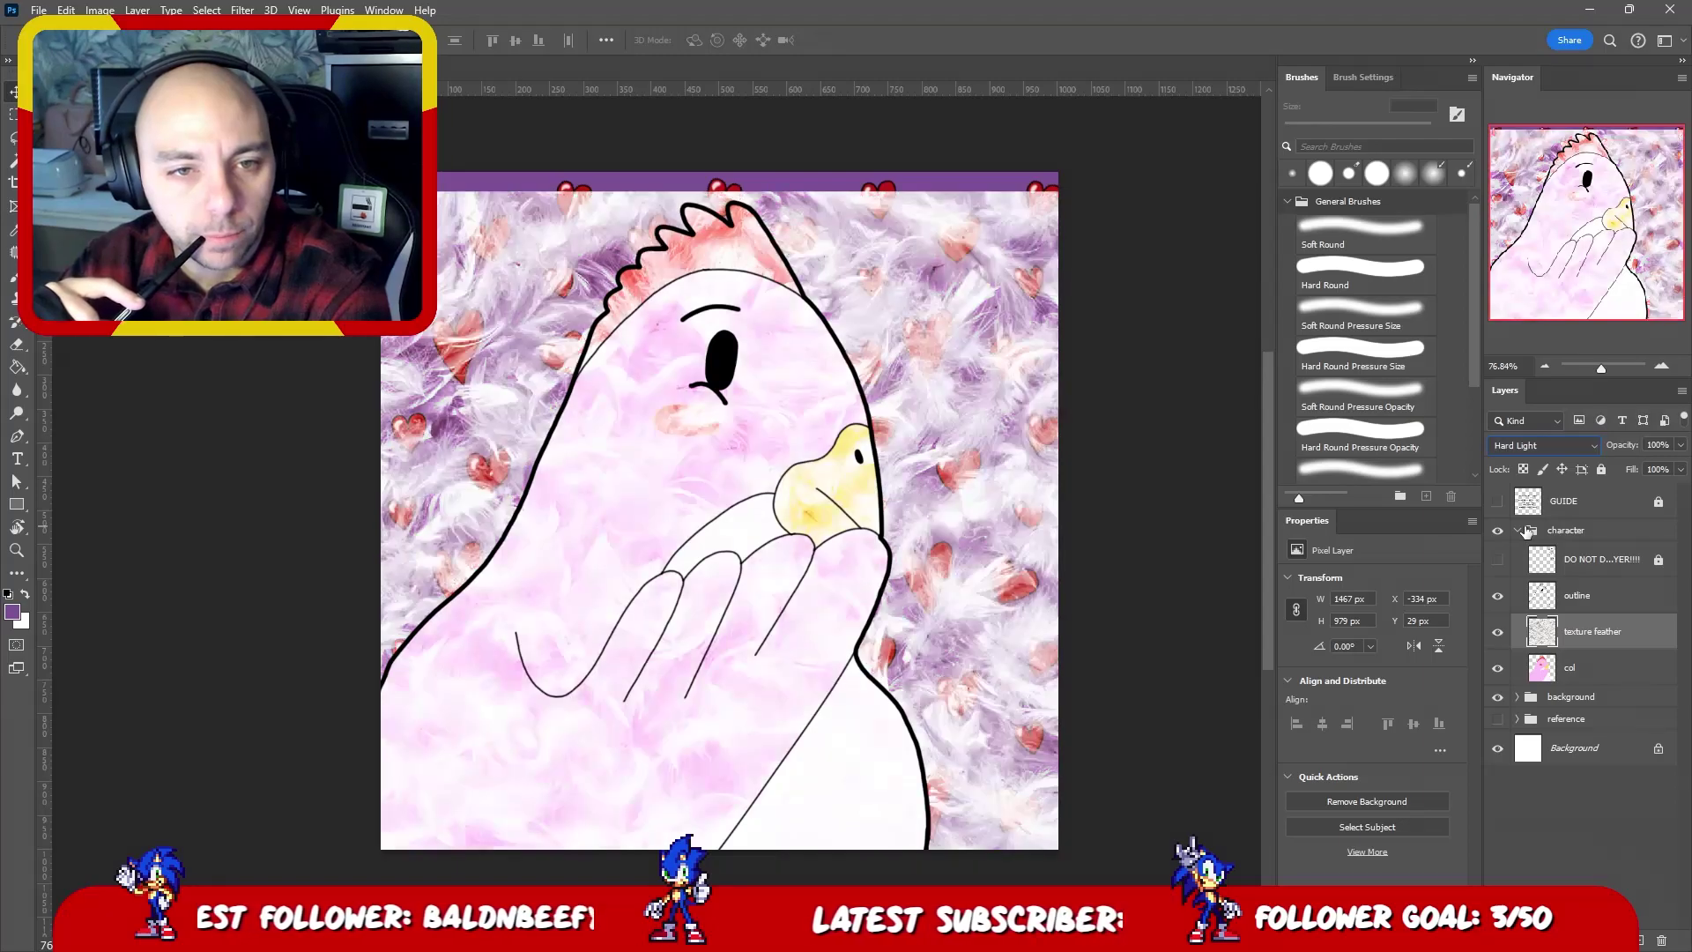
key("Down")
key("Down")
key("Down")
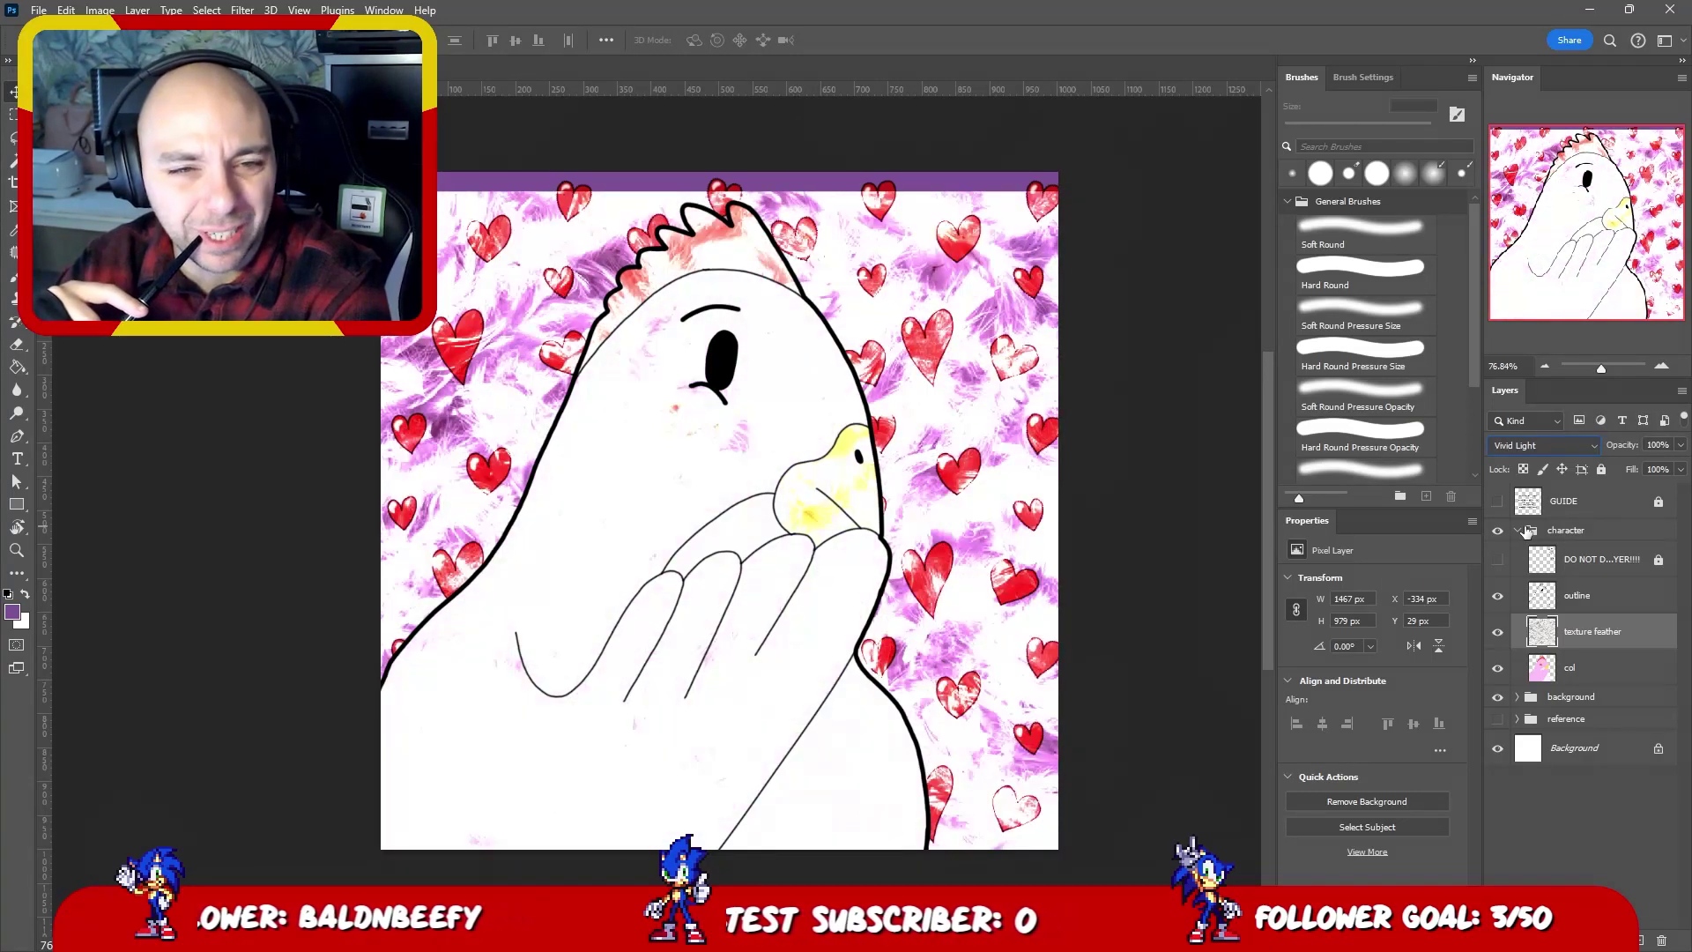
key("Down")
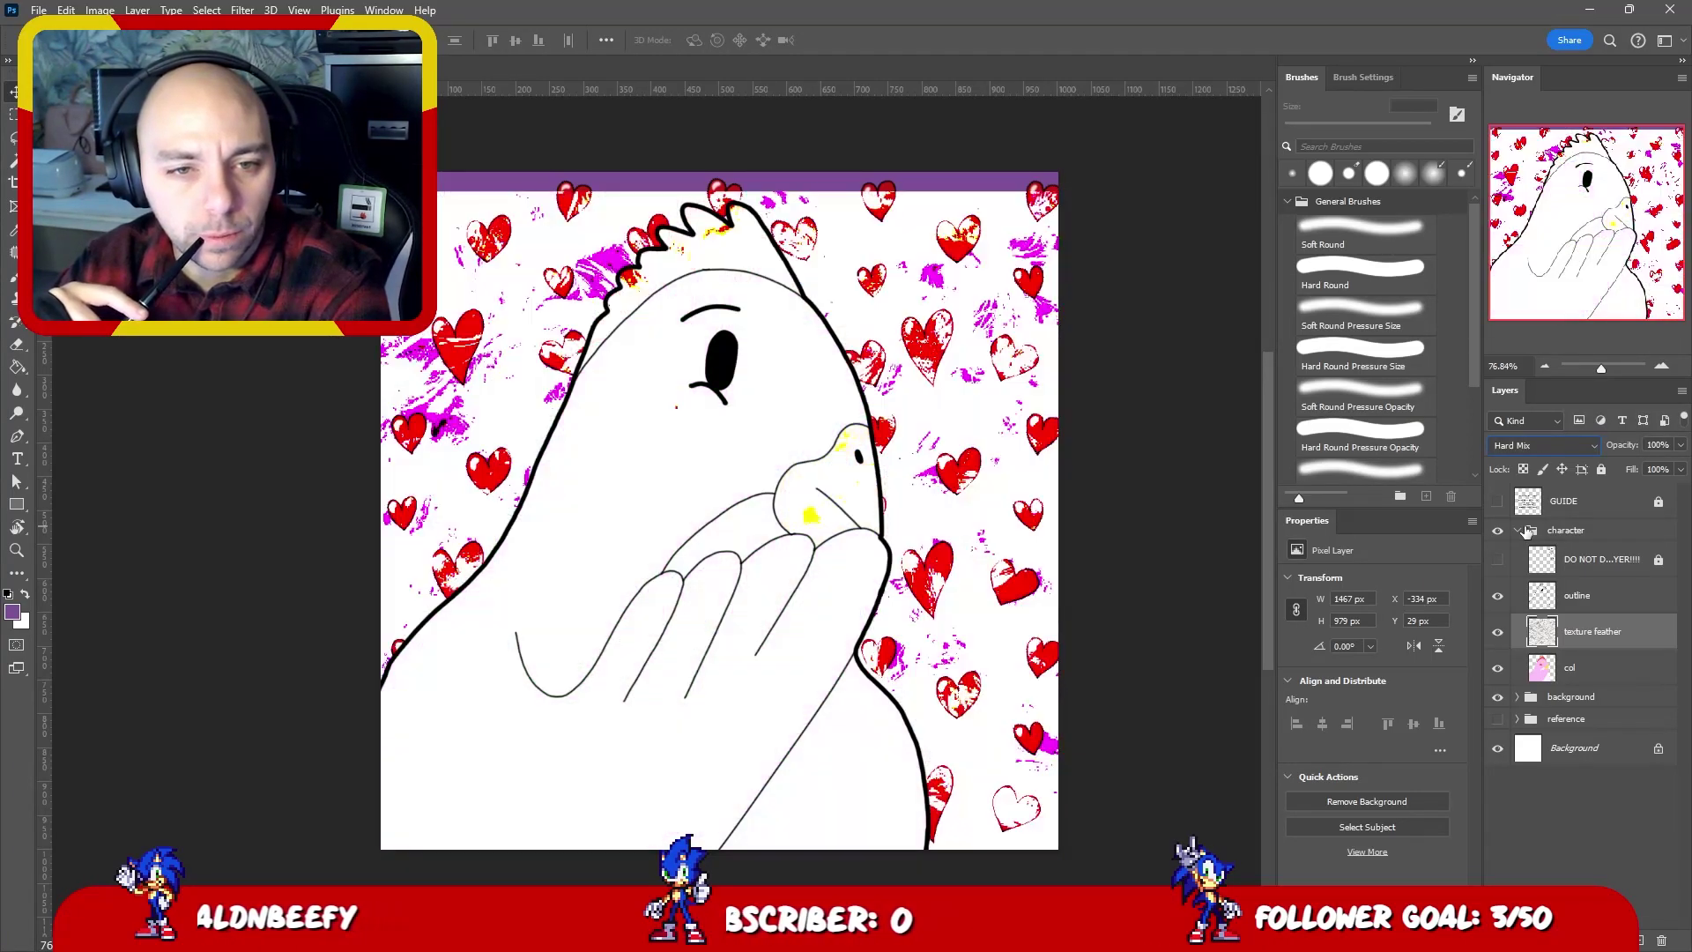
key("Down")
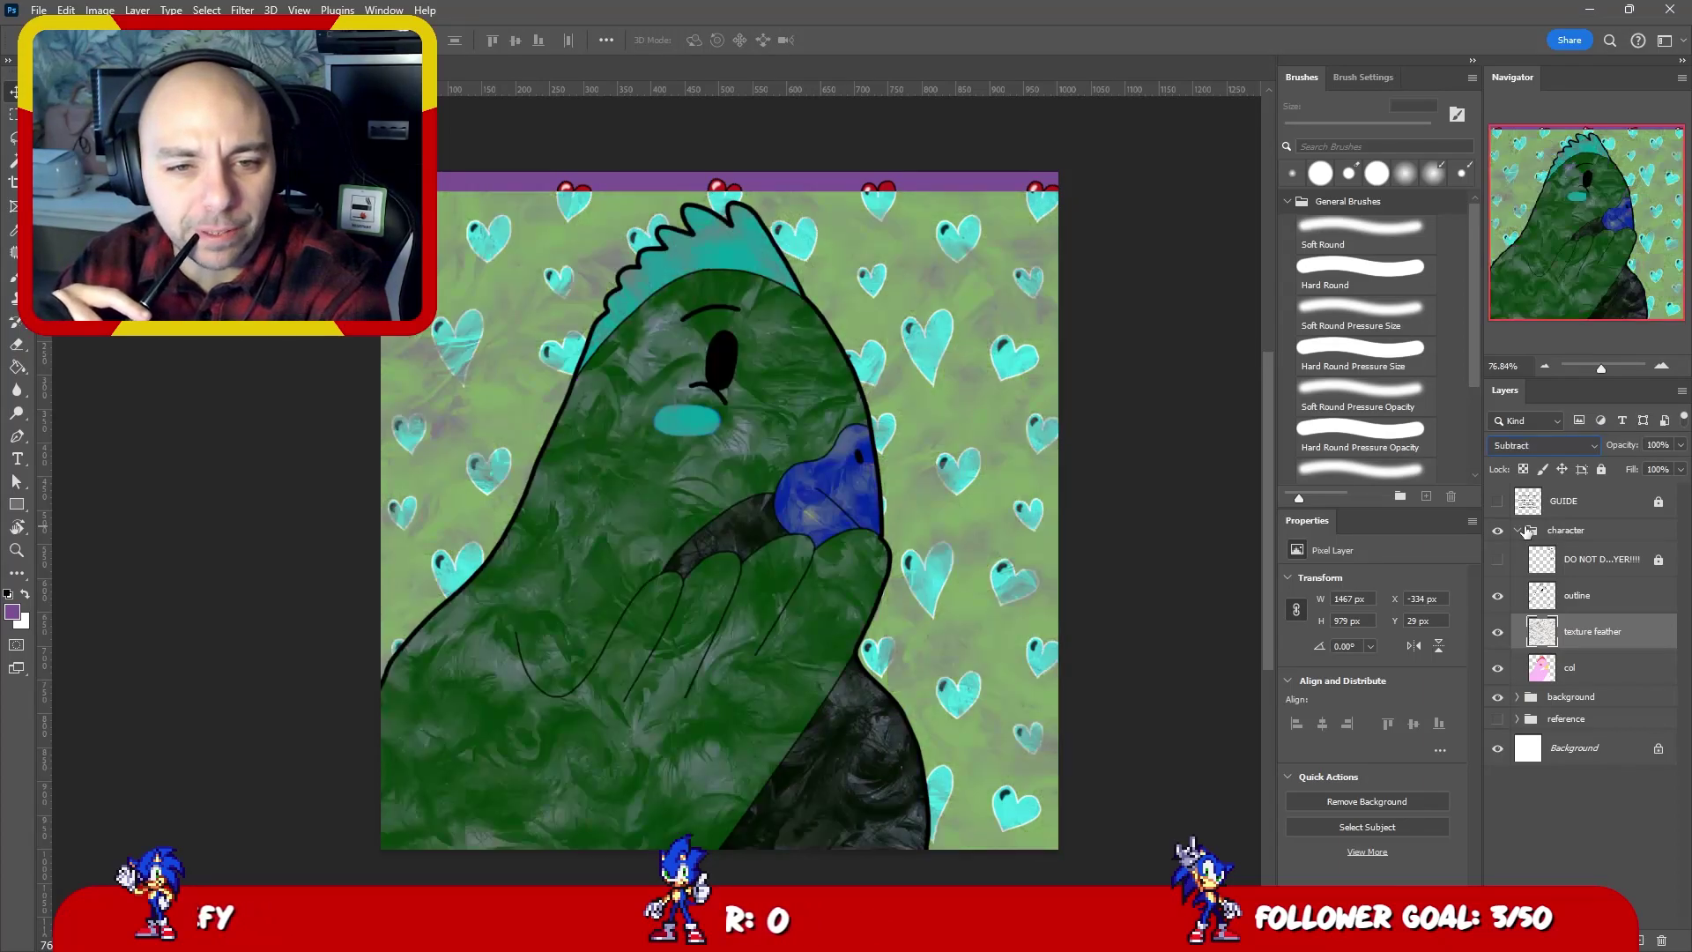
key("Down")
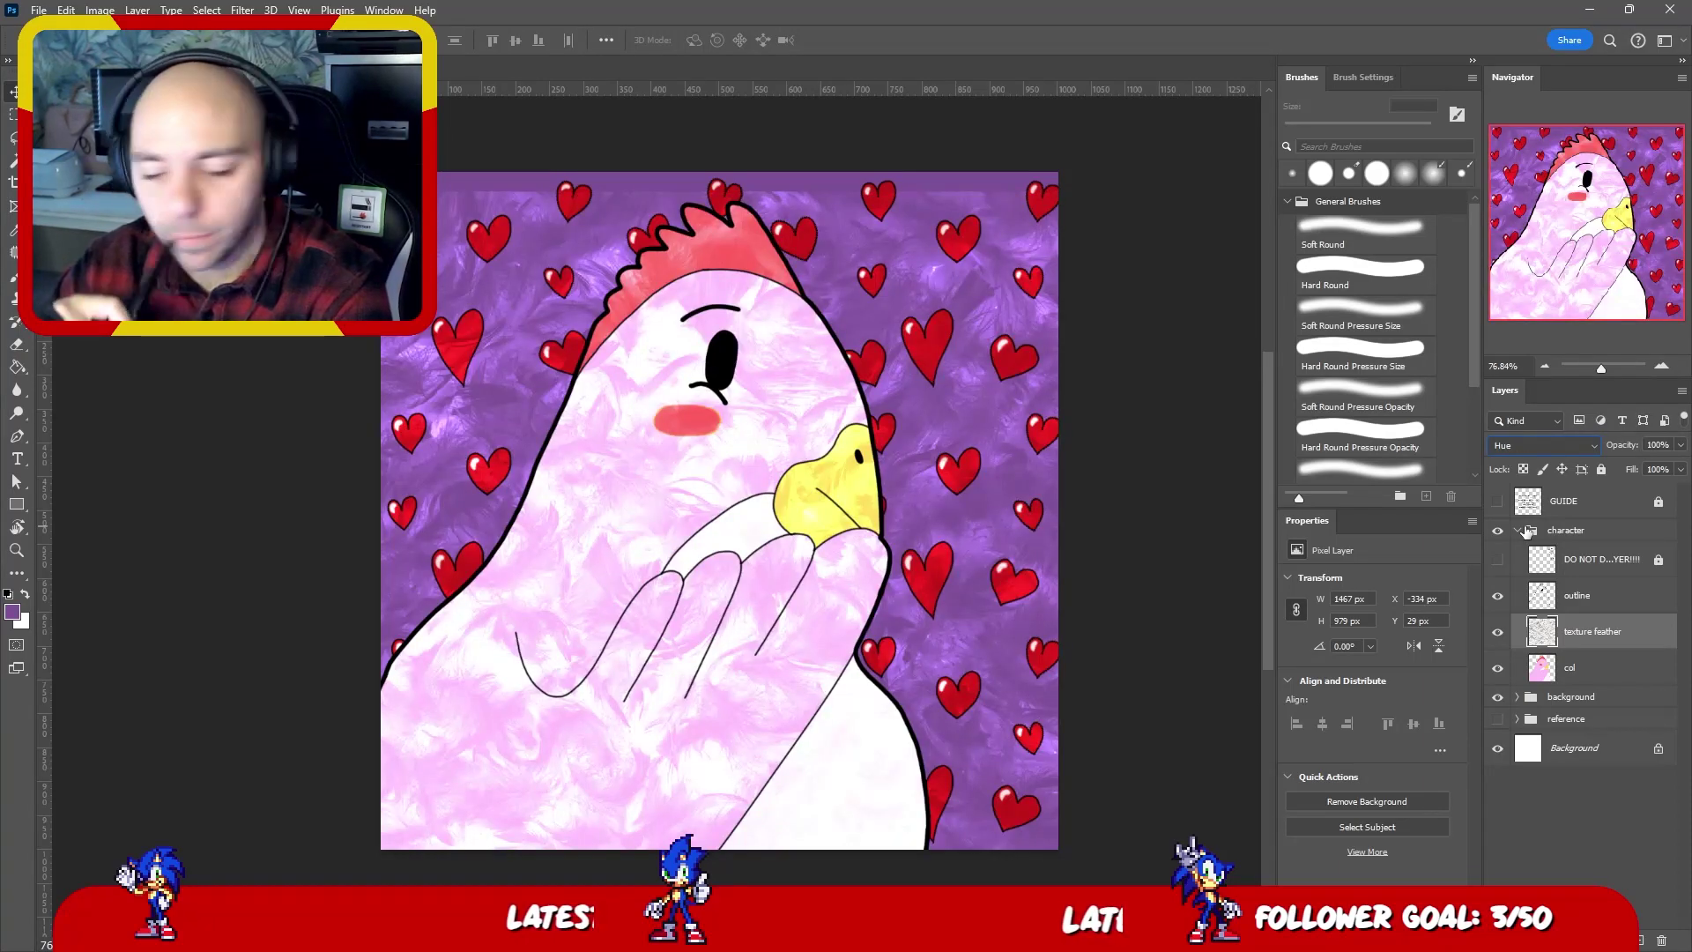
key("Down")
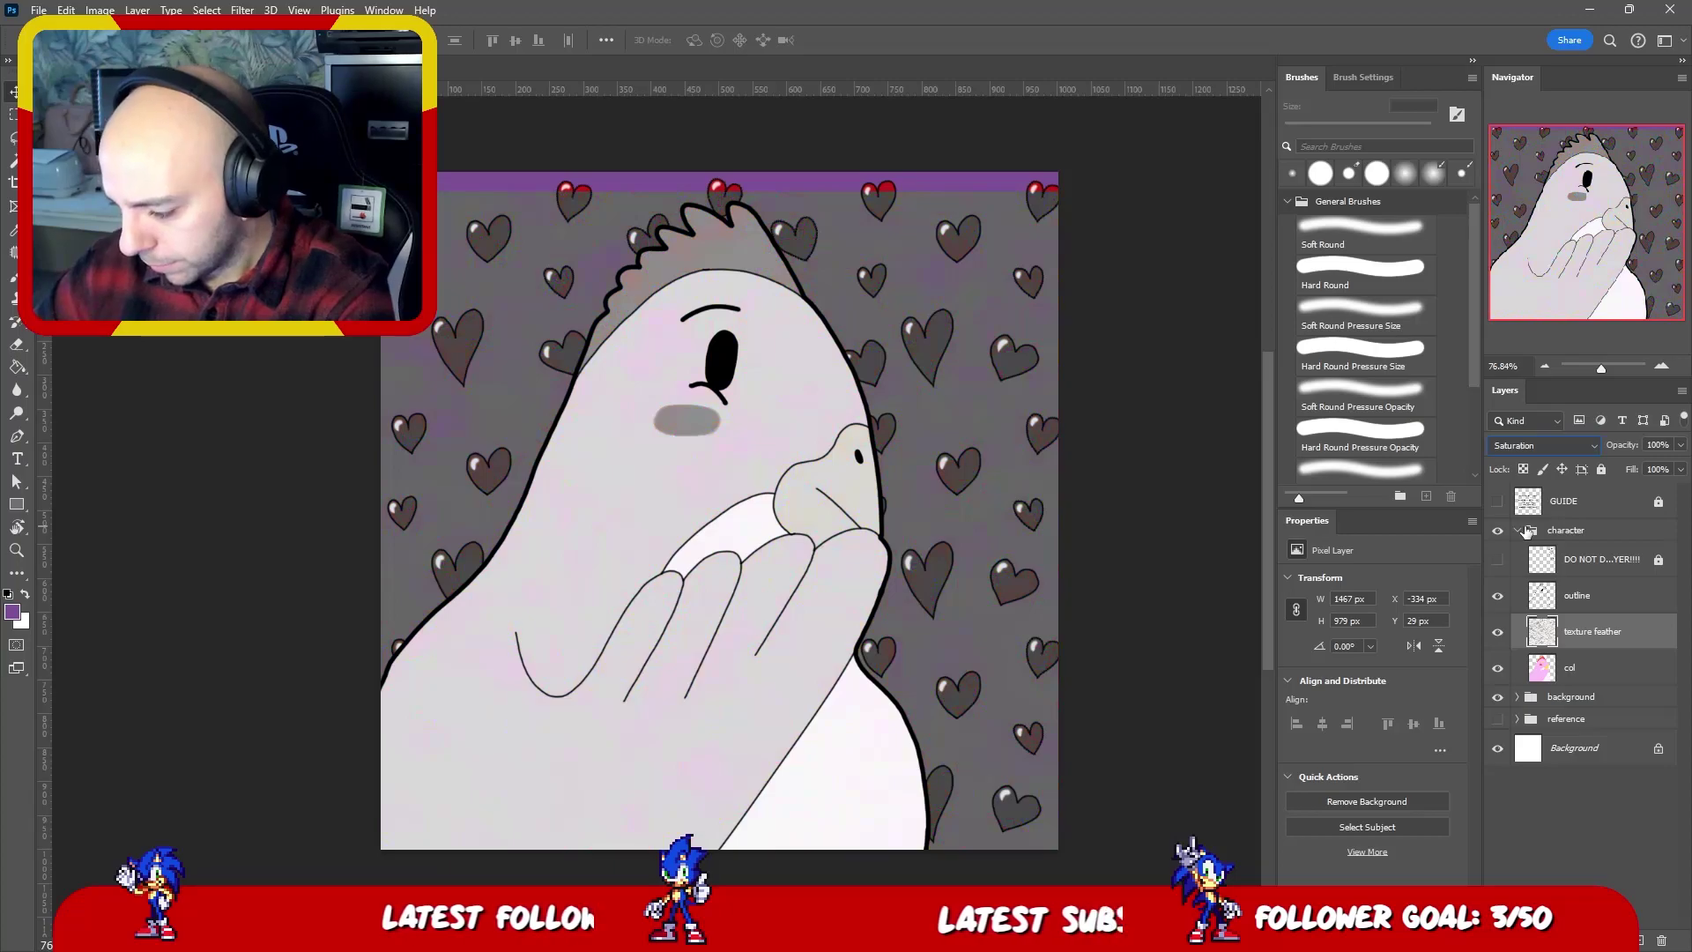
key("Up")
key("Up")
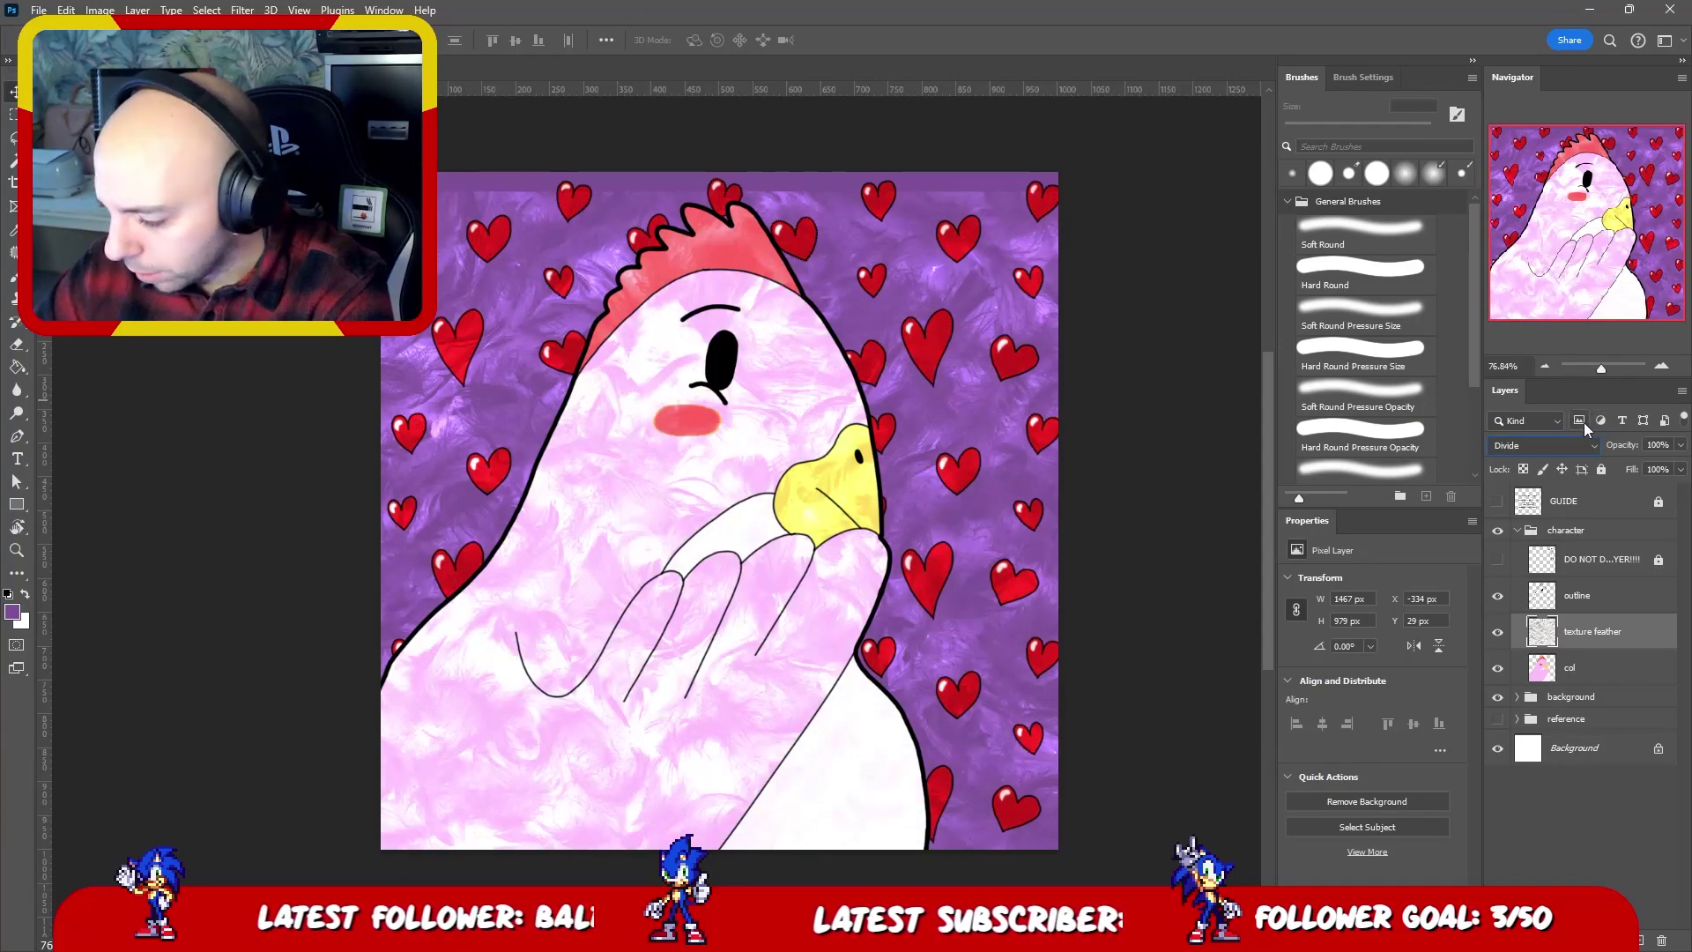
- Set the feather texture layer to Multiply and begin renaming it
left_click(1542, 445)
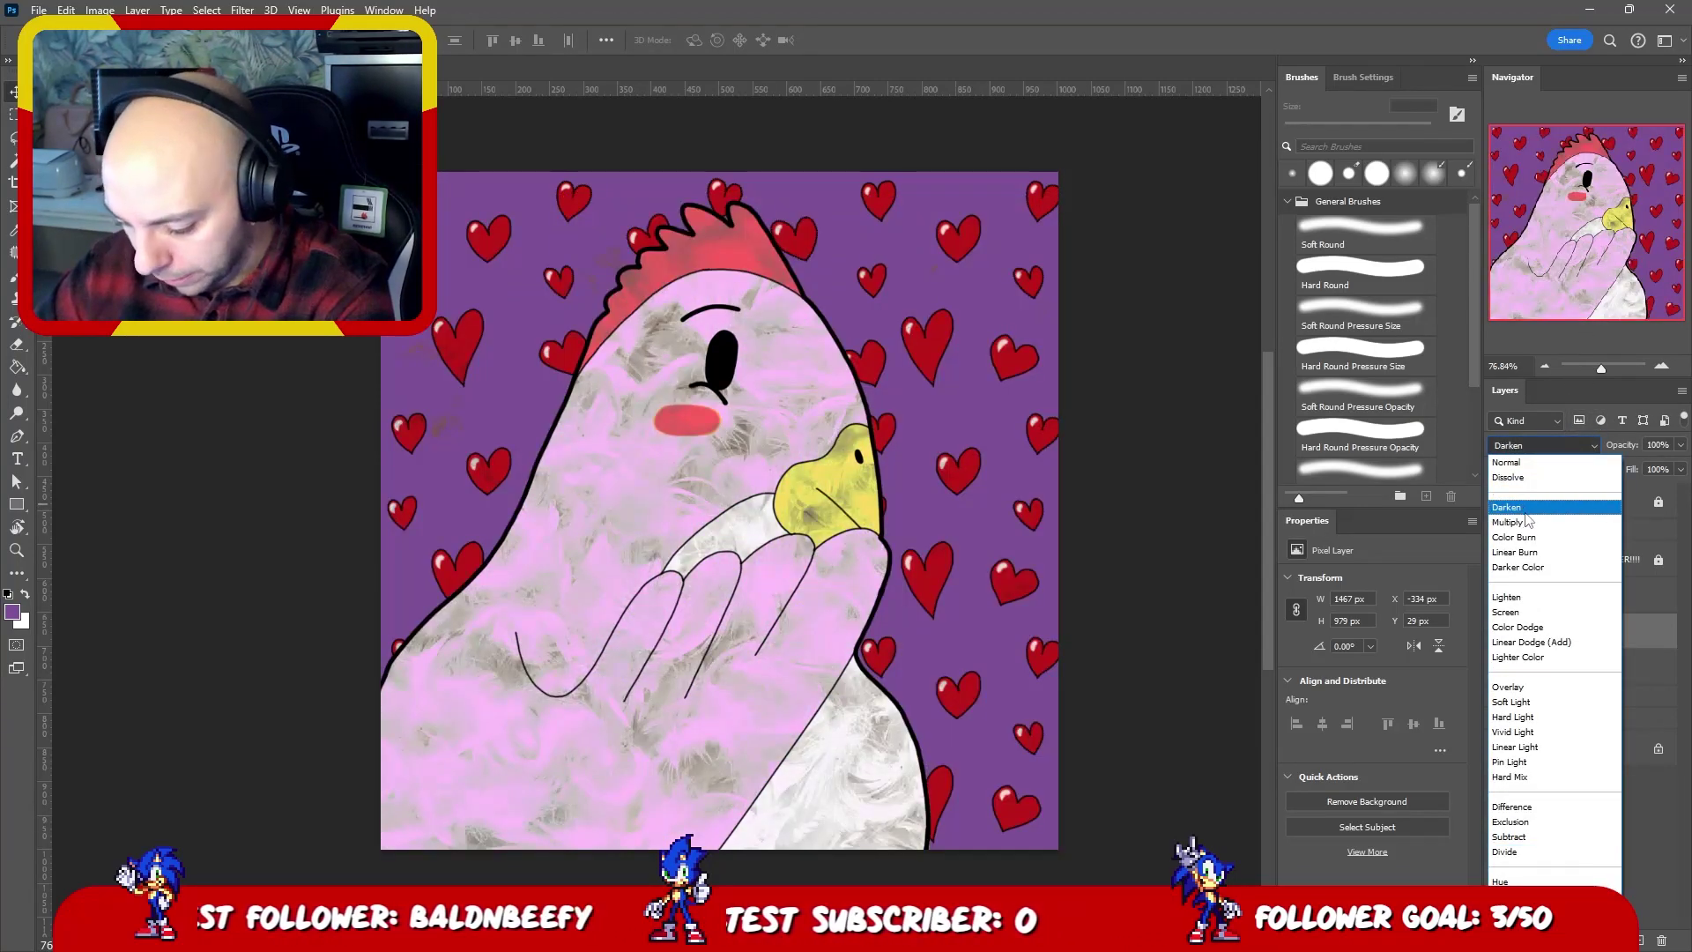
left_click(1527, 522)
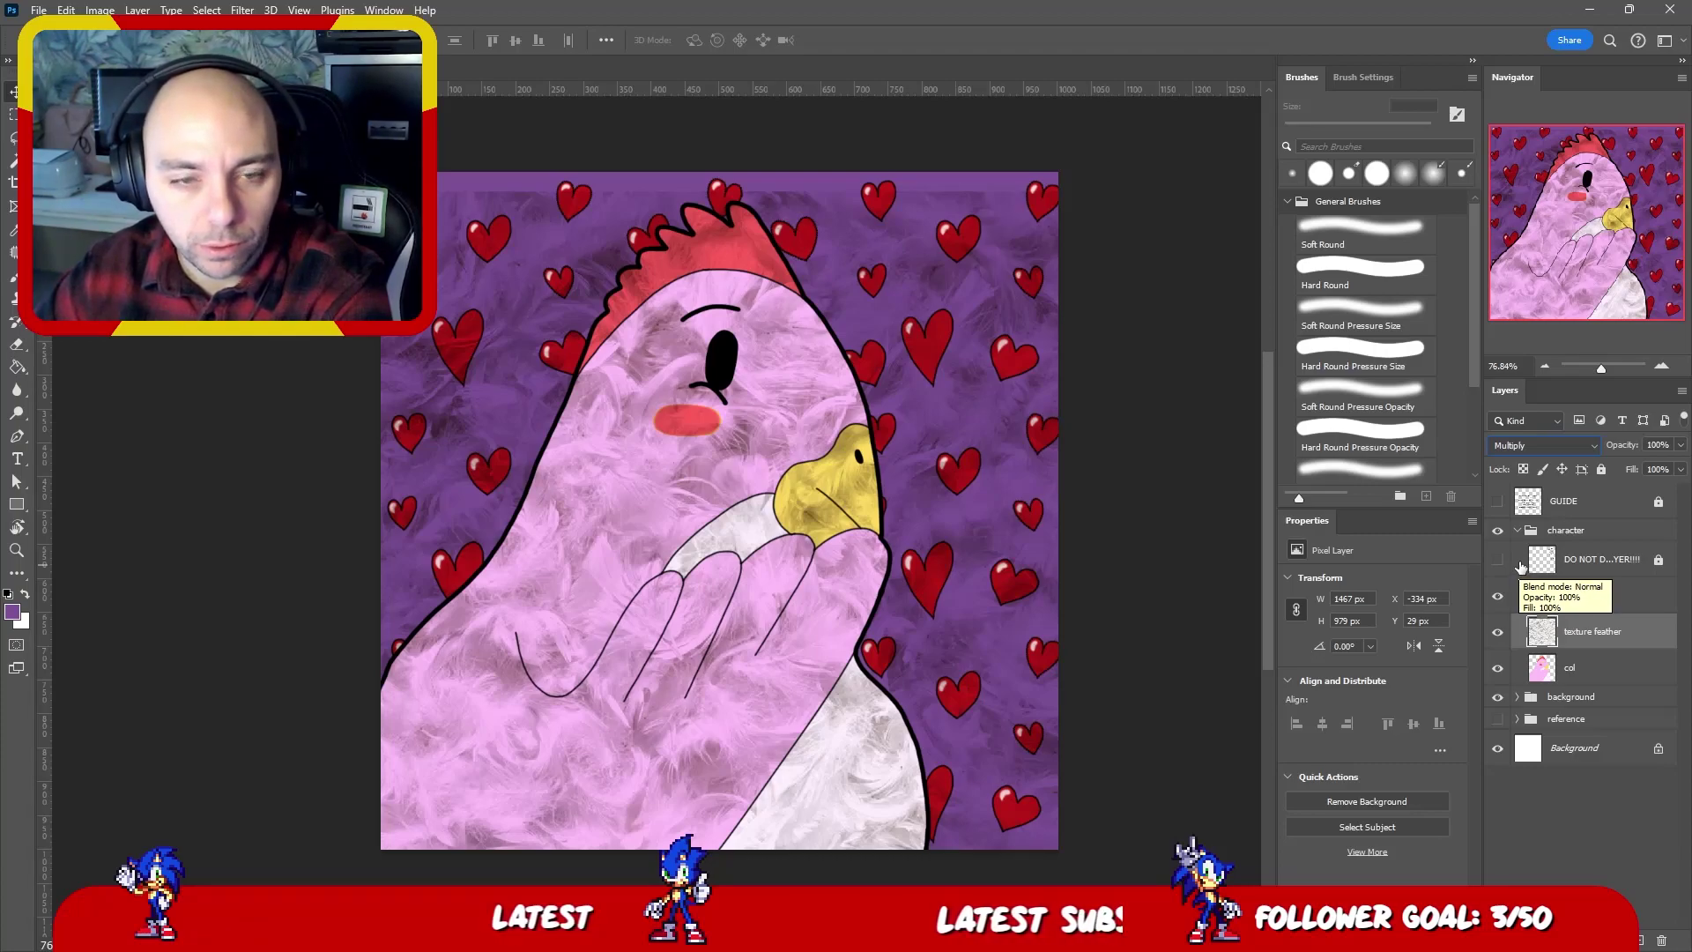
double_click(1584, 632)
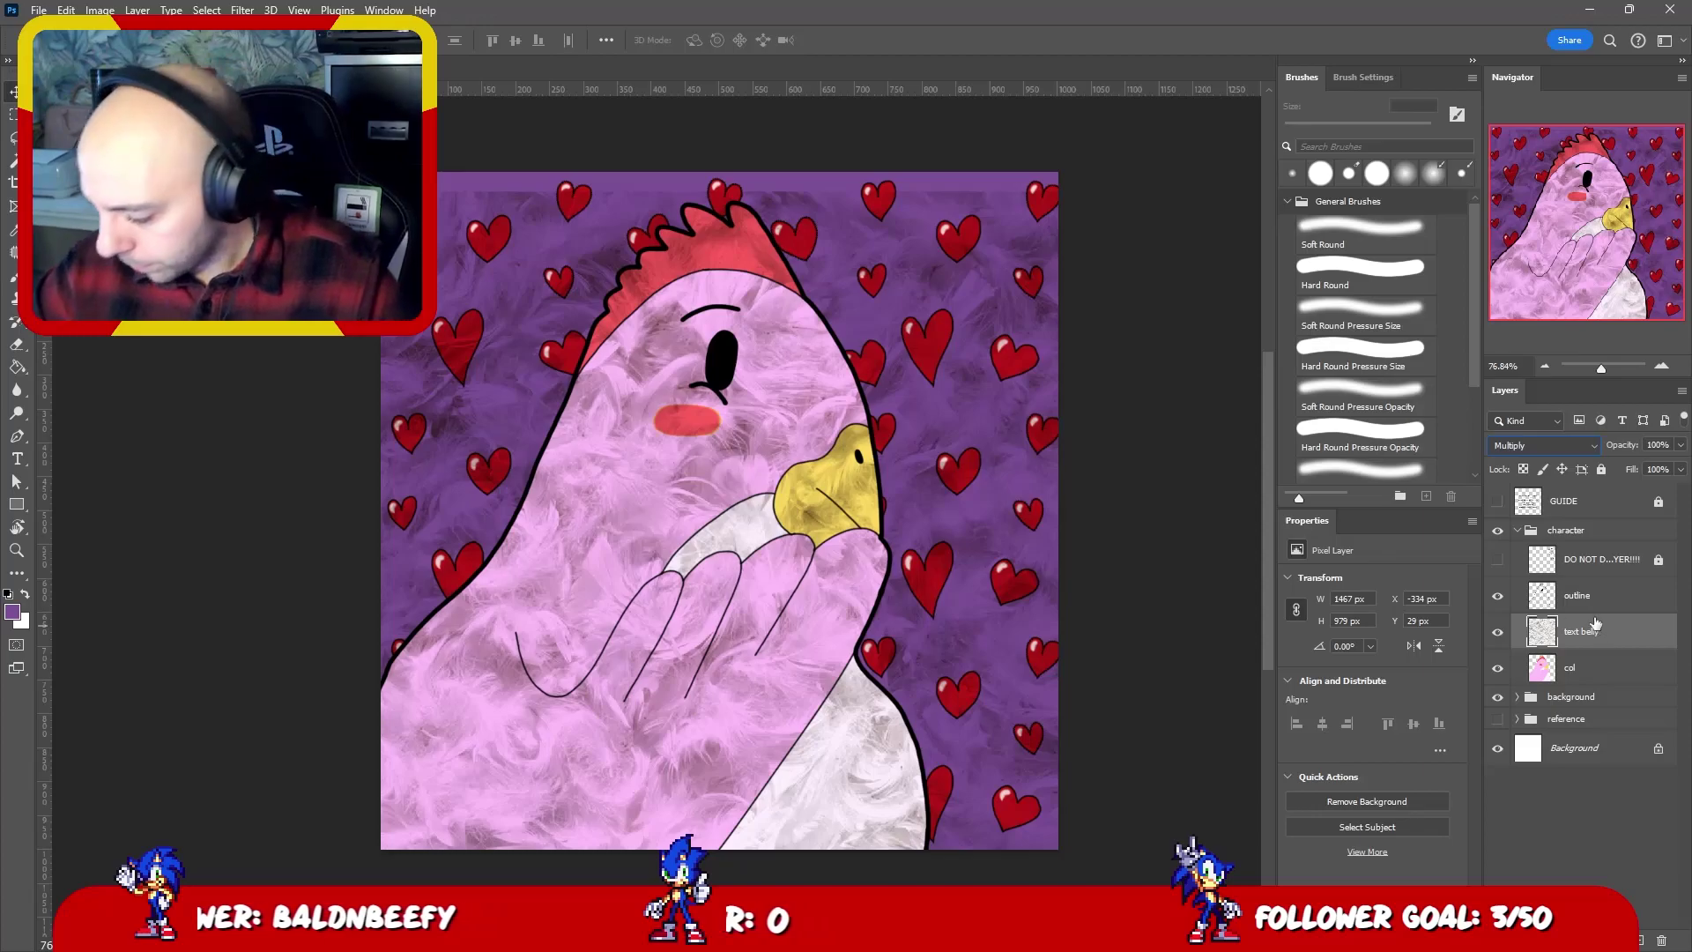
- Name the layer 'text belly', duplicate it, hide the original, and rename the copy 'texture body'
key("Return")
left_click_drag(1637, 916, 1641, 940)
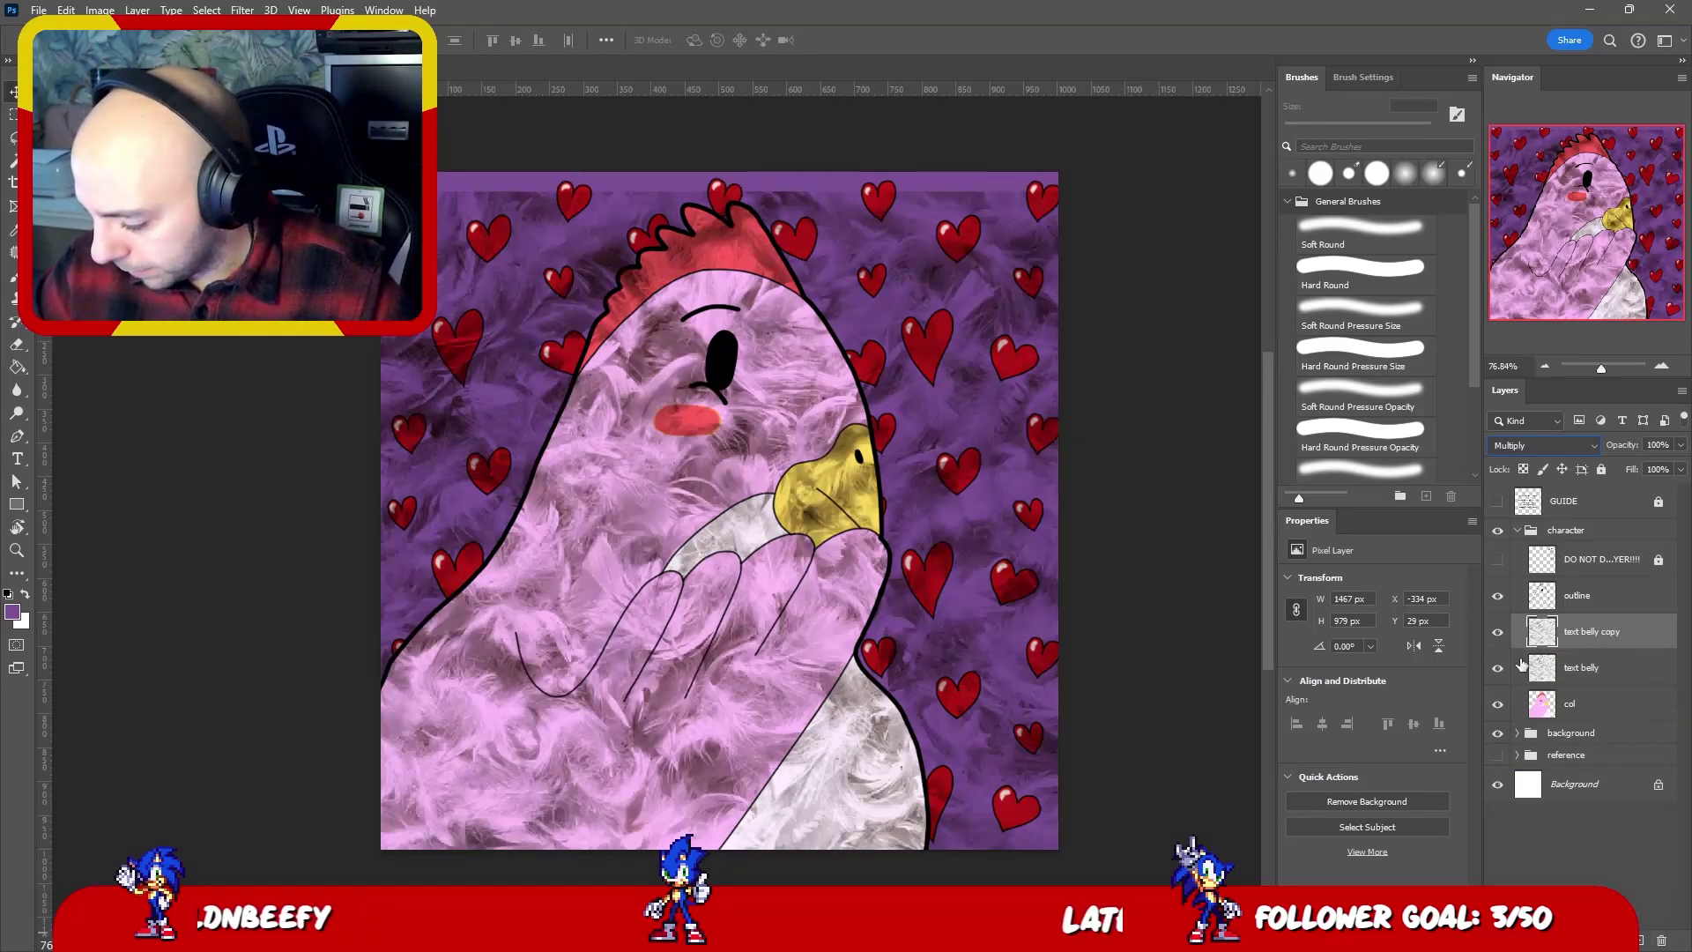
left_click(1497, 668)
double_click(1613, 633)
type("texture body")
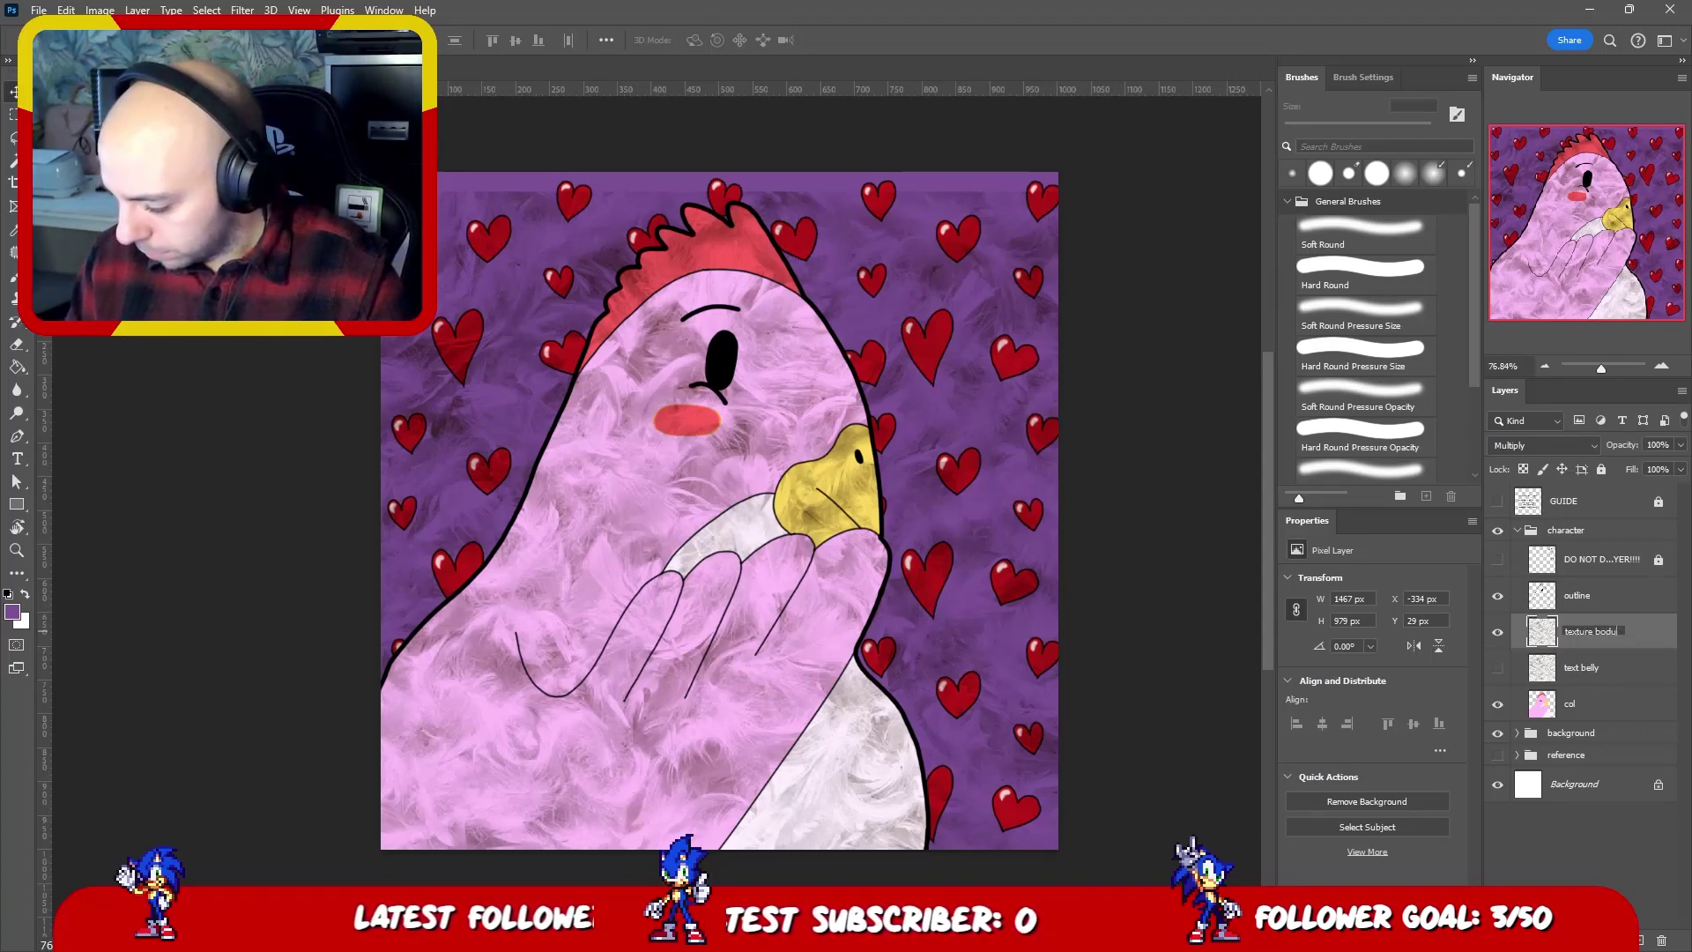
key("Return")
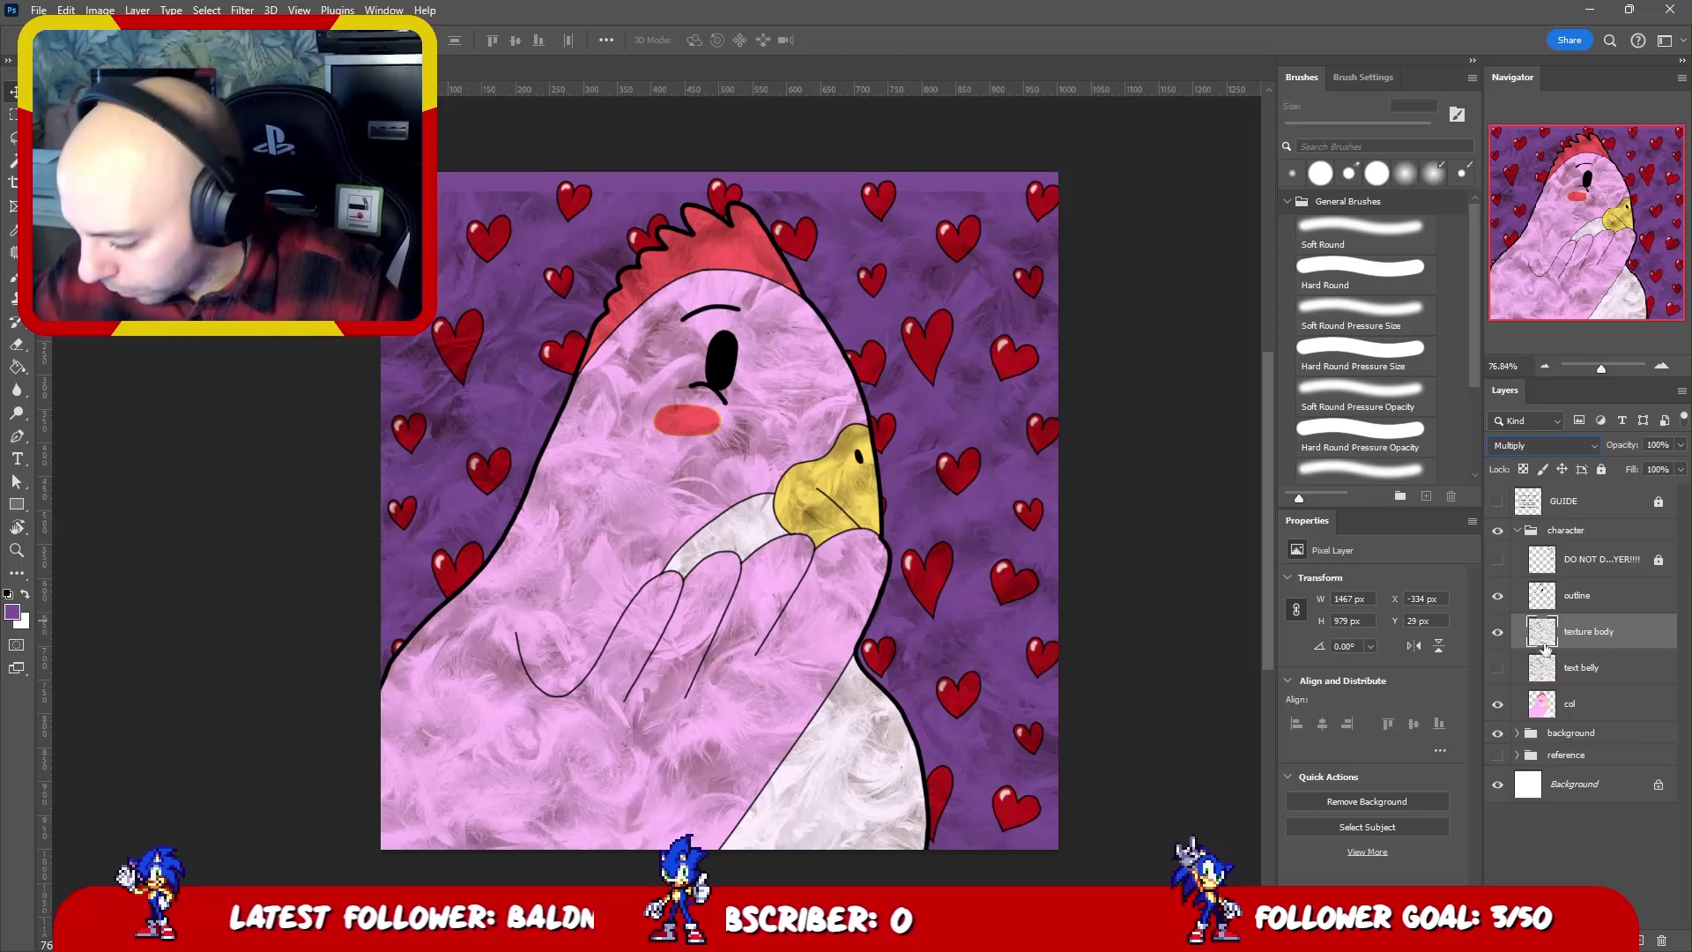
- Blend texture body in Overlay and hide the chicken's black outline
left_click(1558, 447)
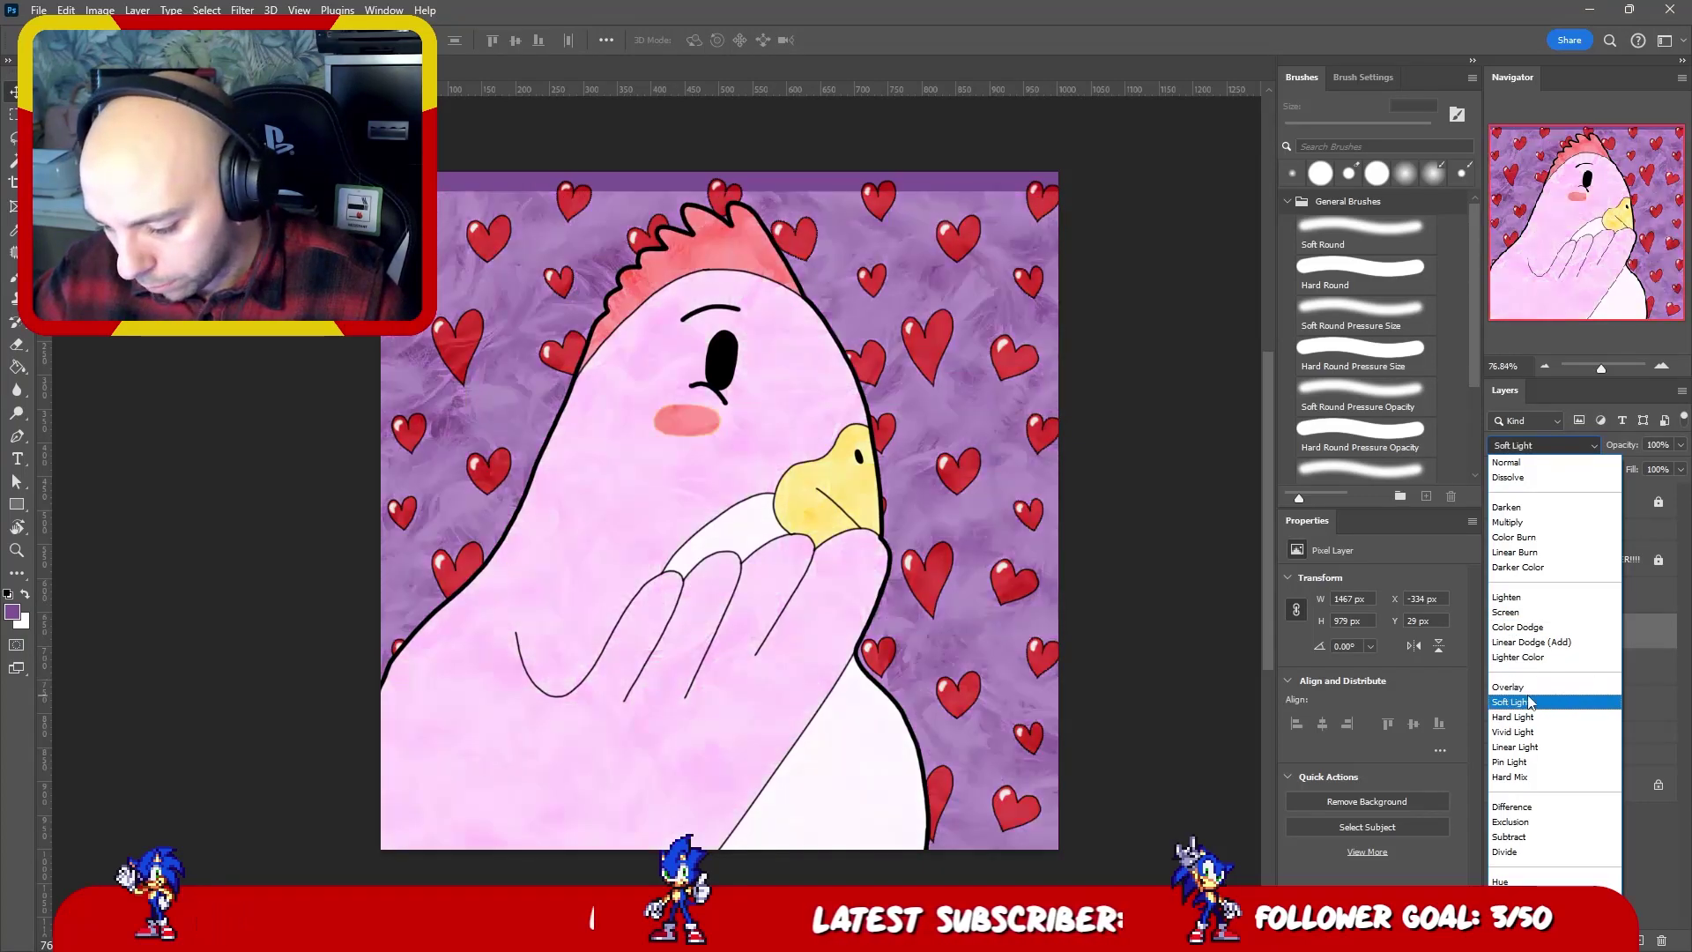
left_click(1511, 686)
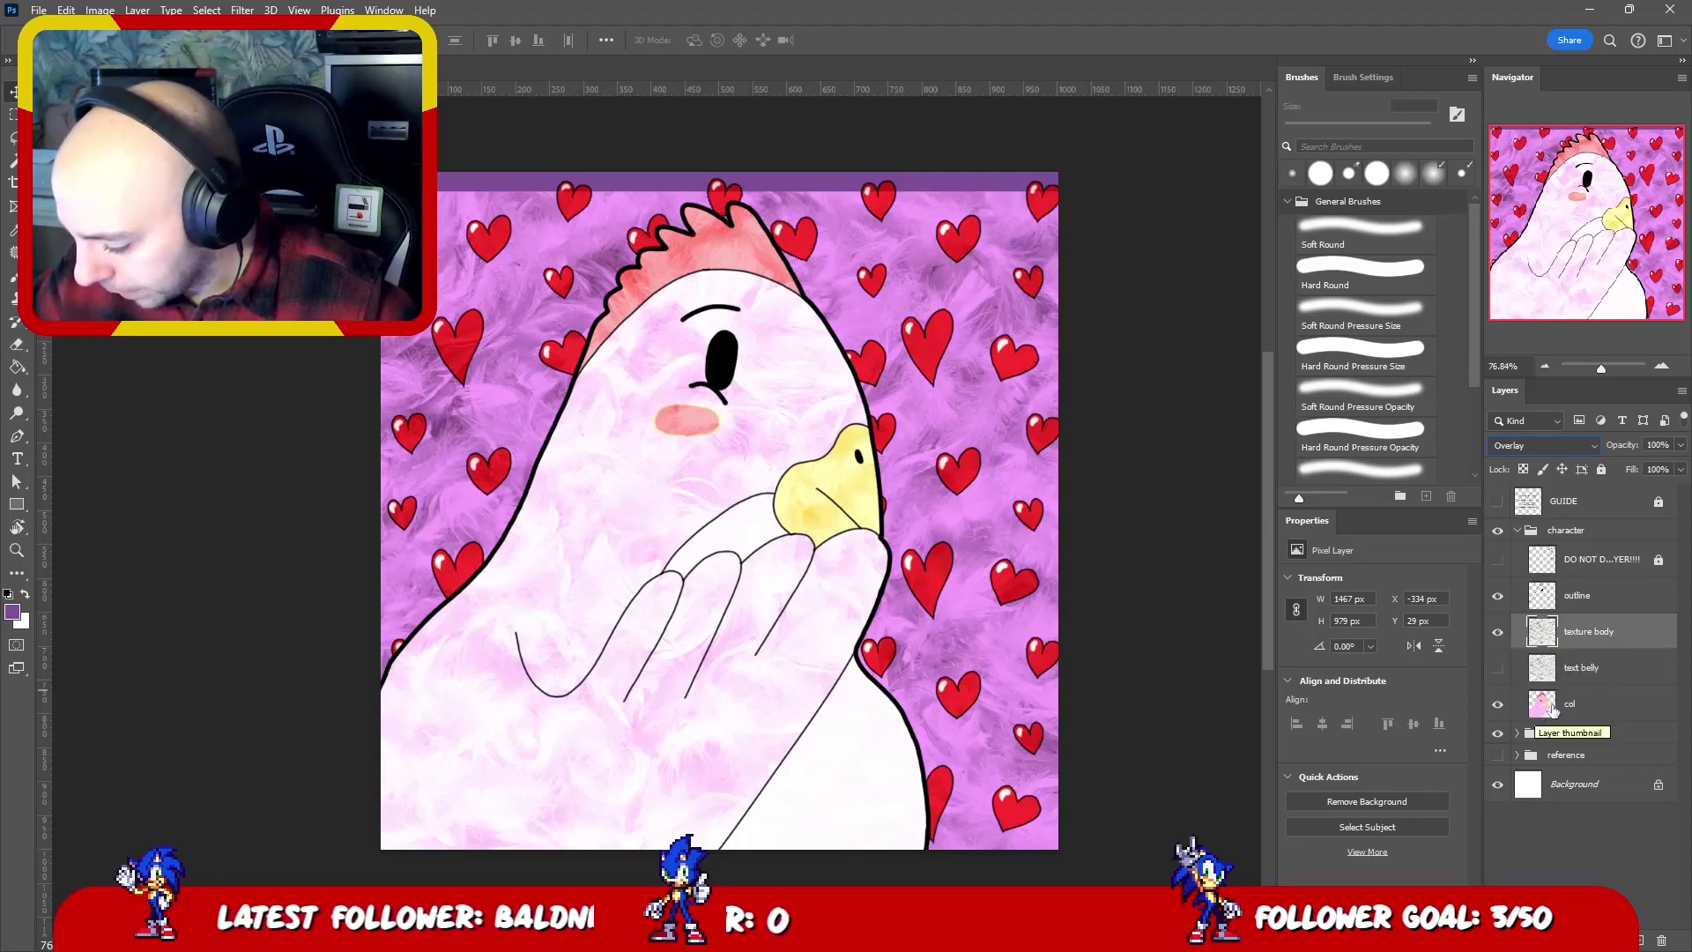
left_click(1497, 596)
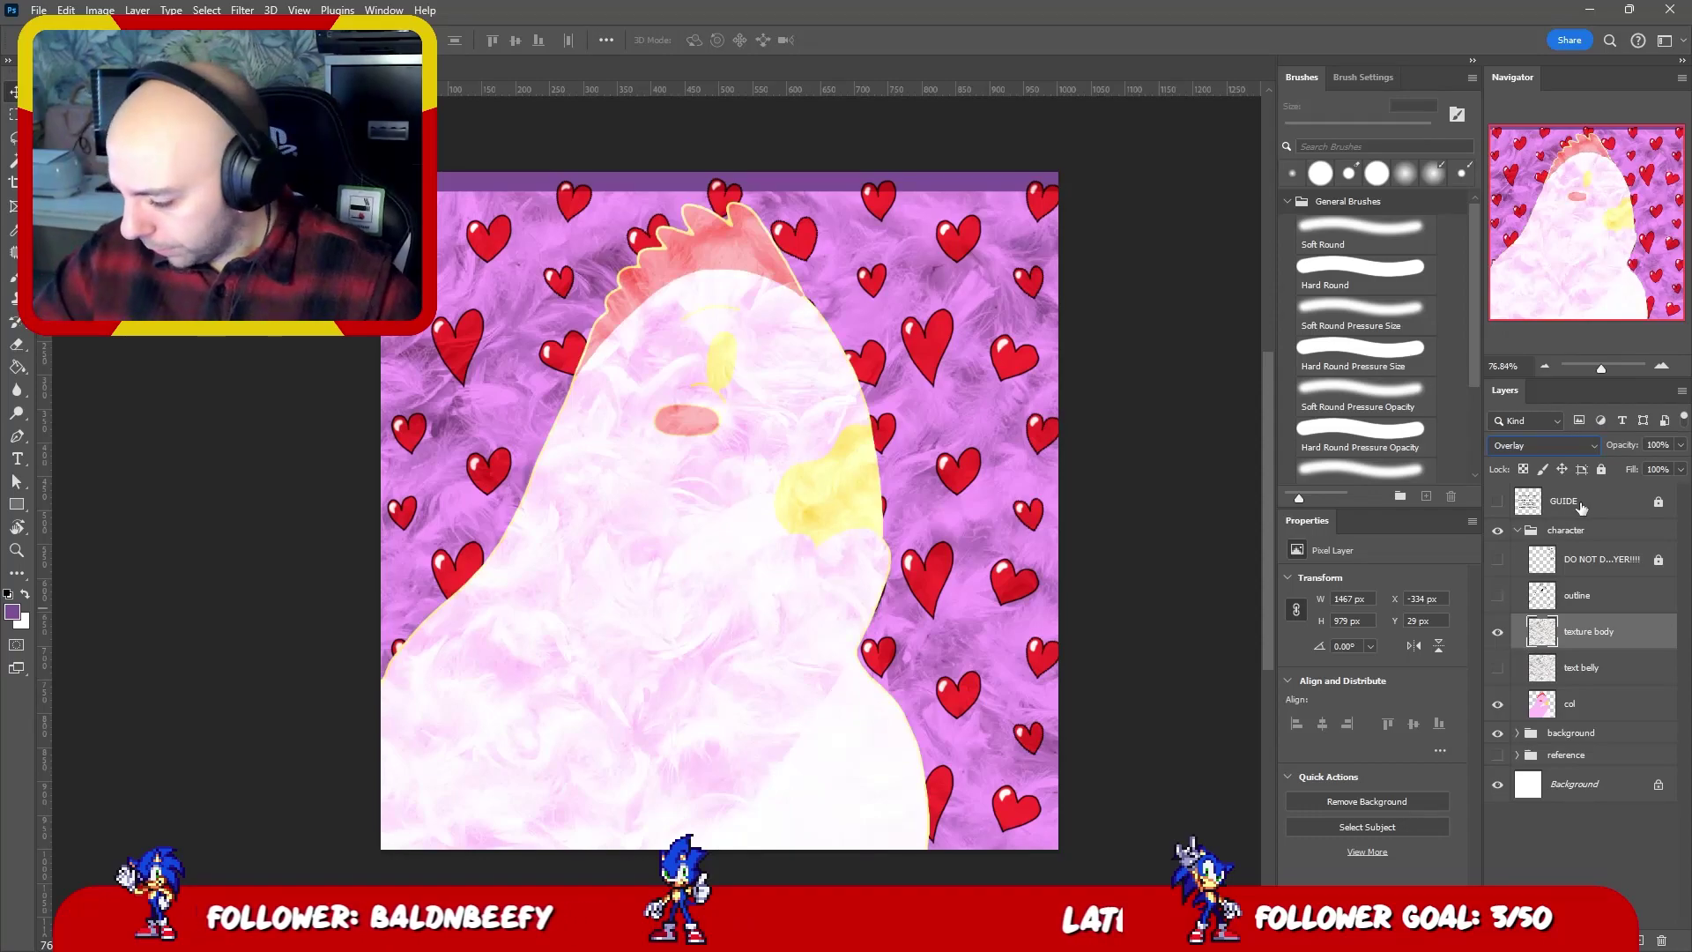
- Magic Wand the chicken's pink body, invert, and delete texture body outside the chicken
left_click(1497, 631)
key("w")
key("alt+w")
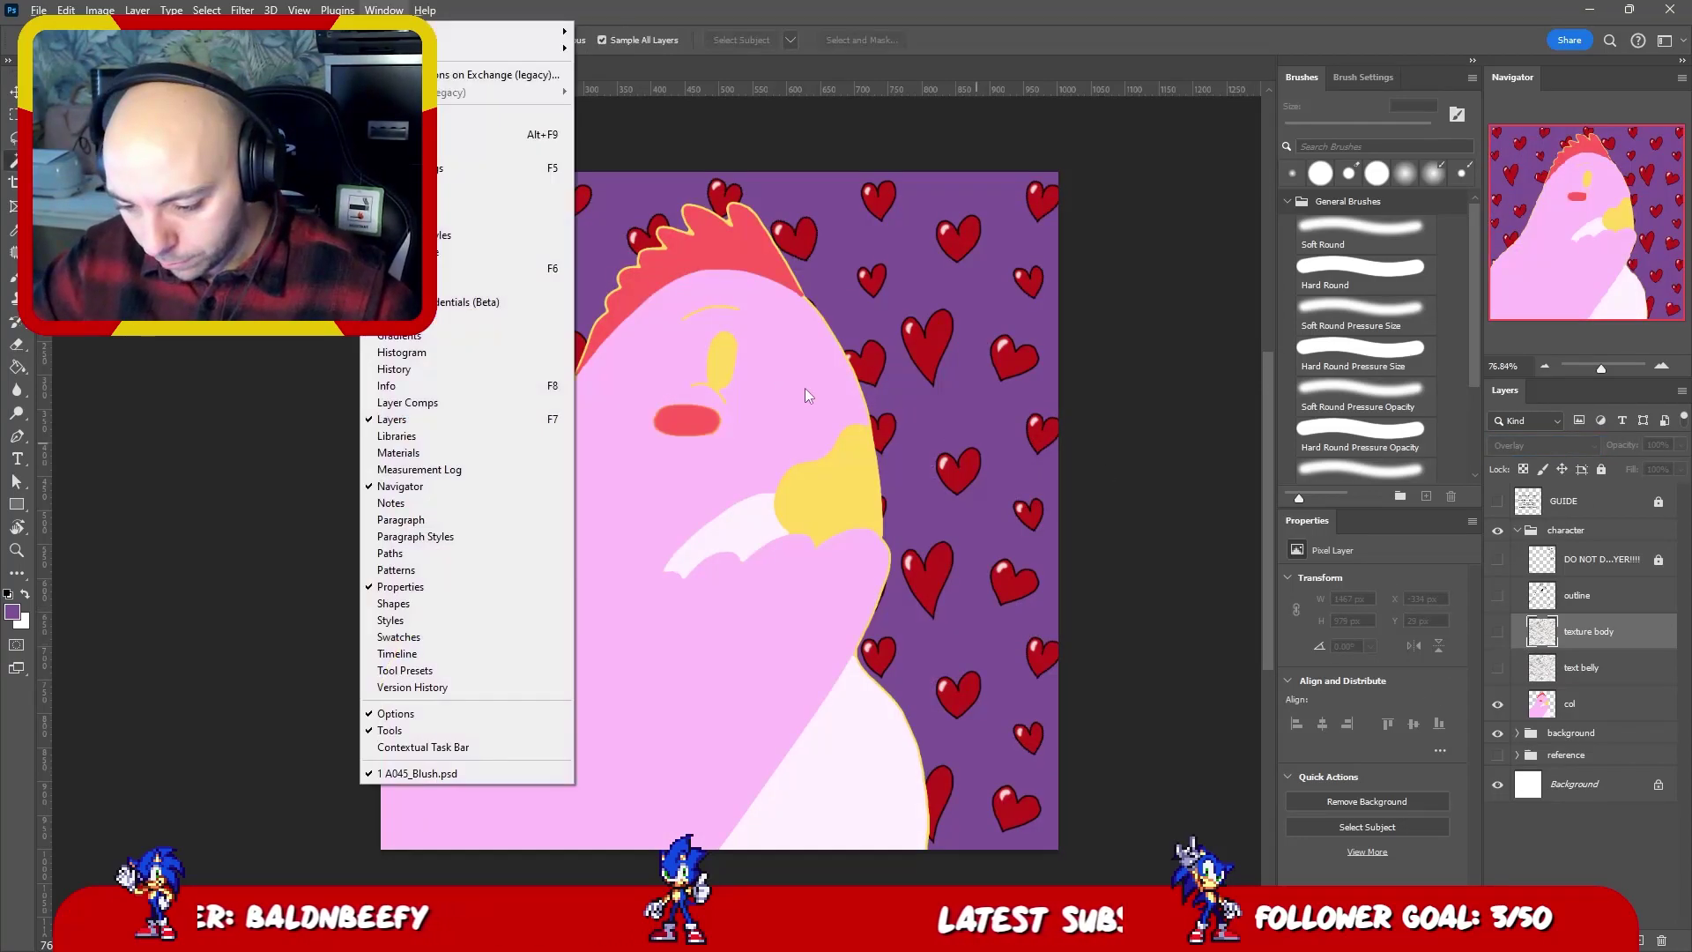
key("Escape")
left_click(809, 391)
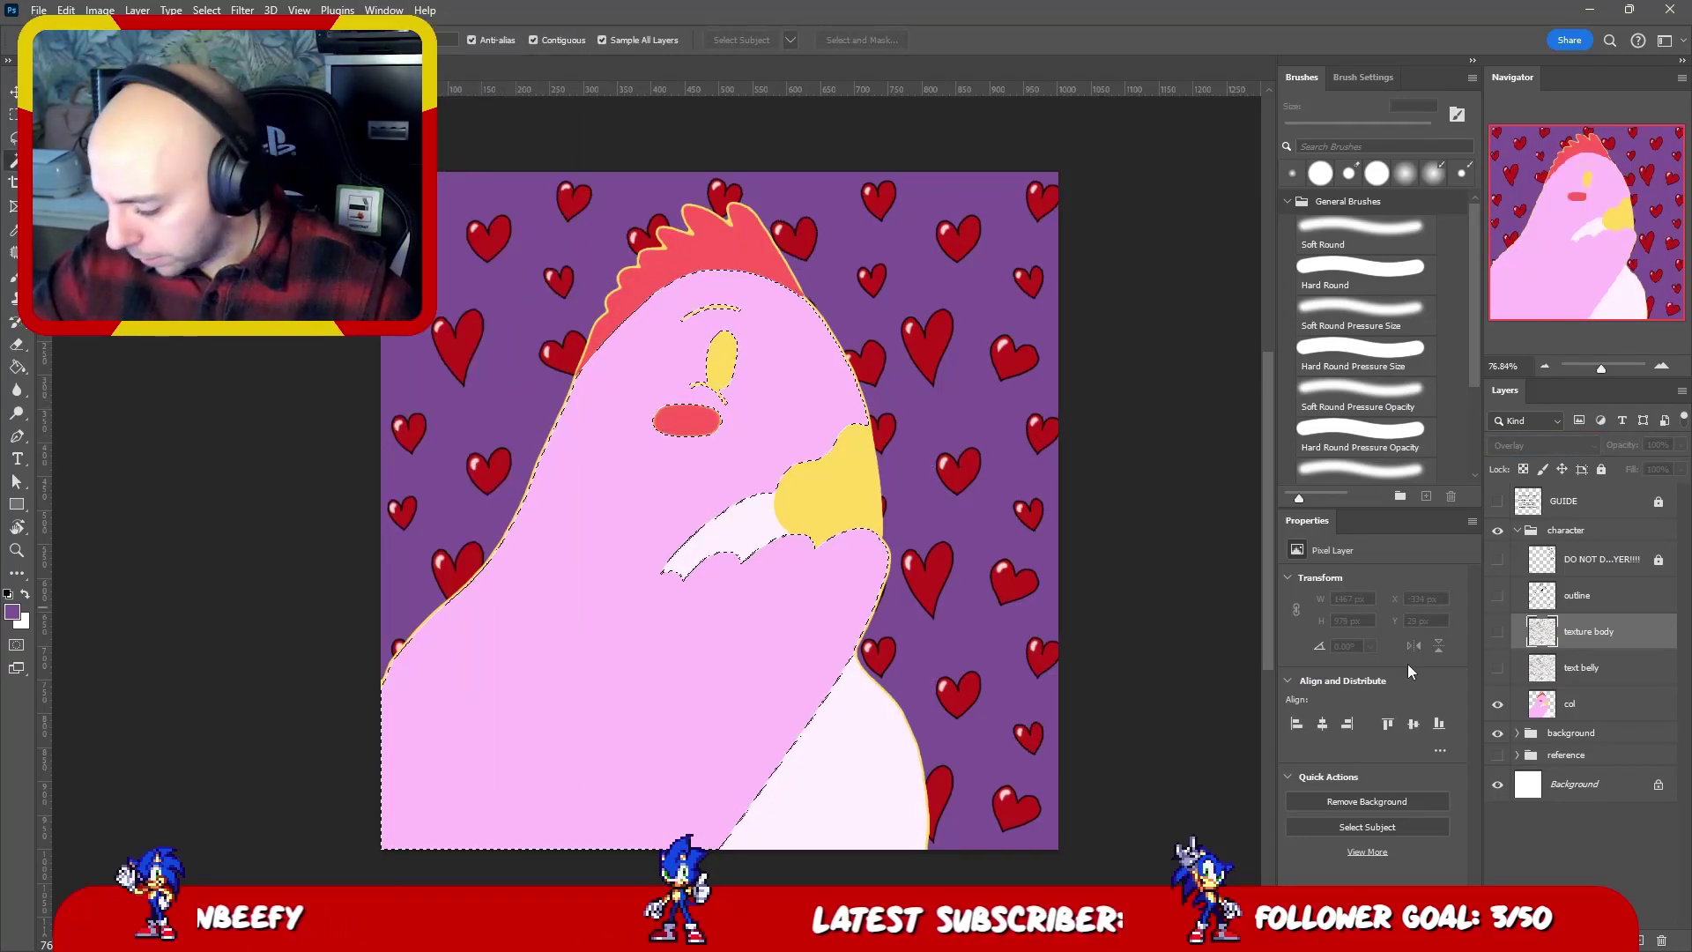
left_click(1497, 632)
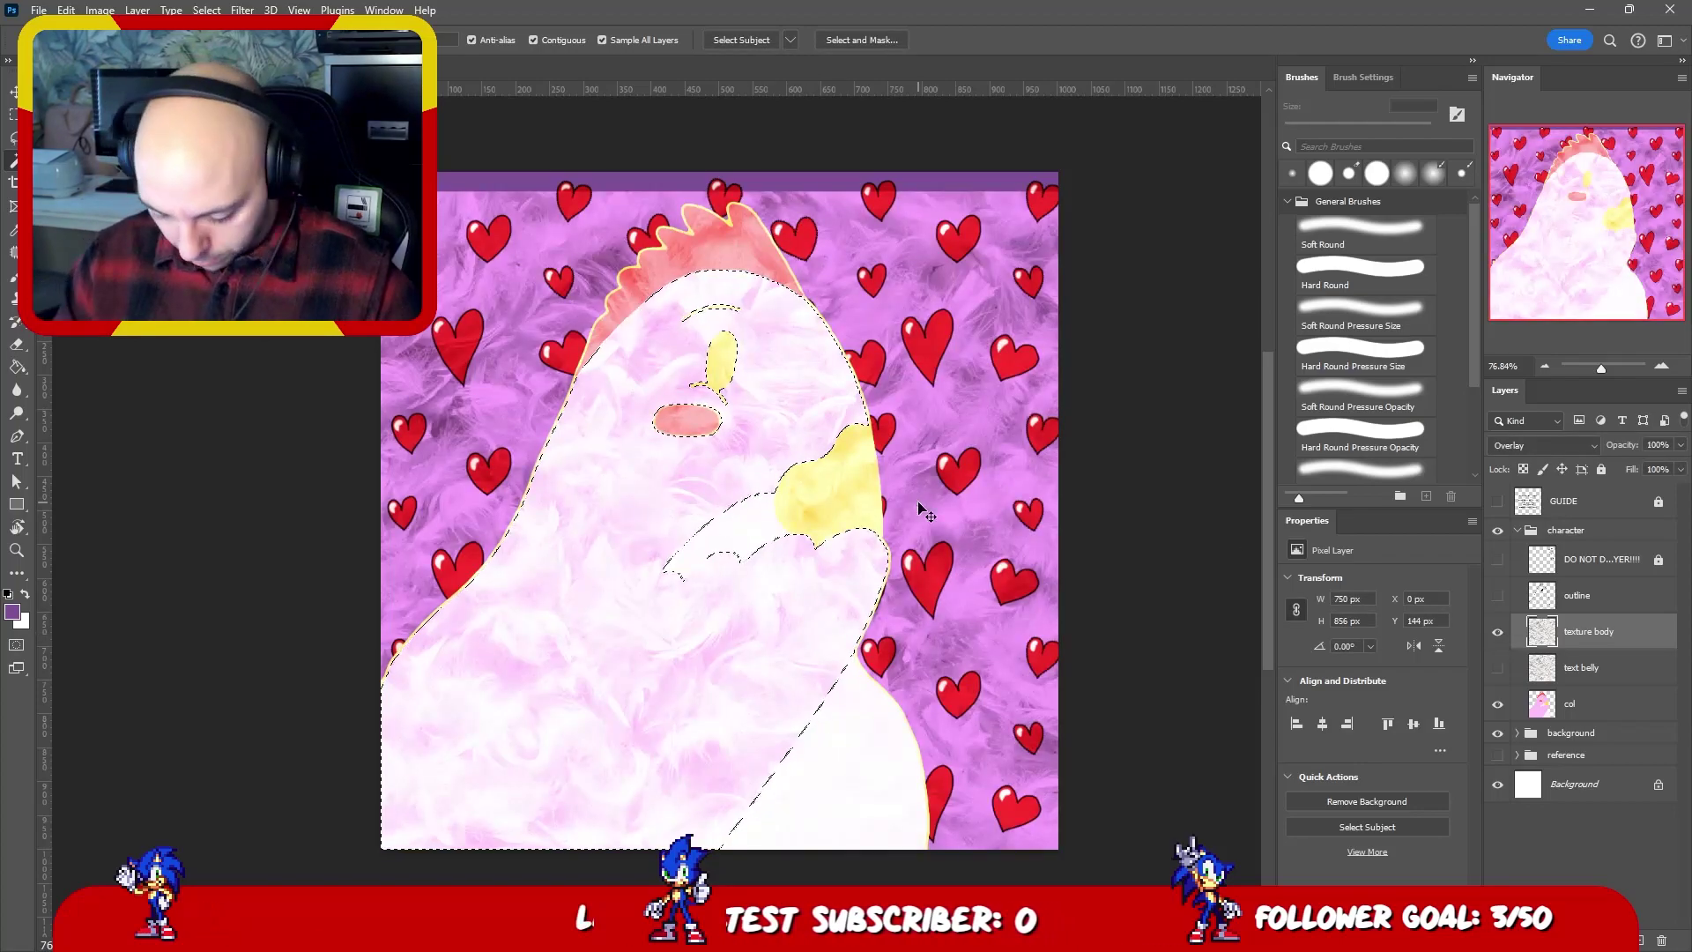
key("ctrl+shift+i")
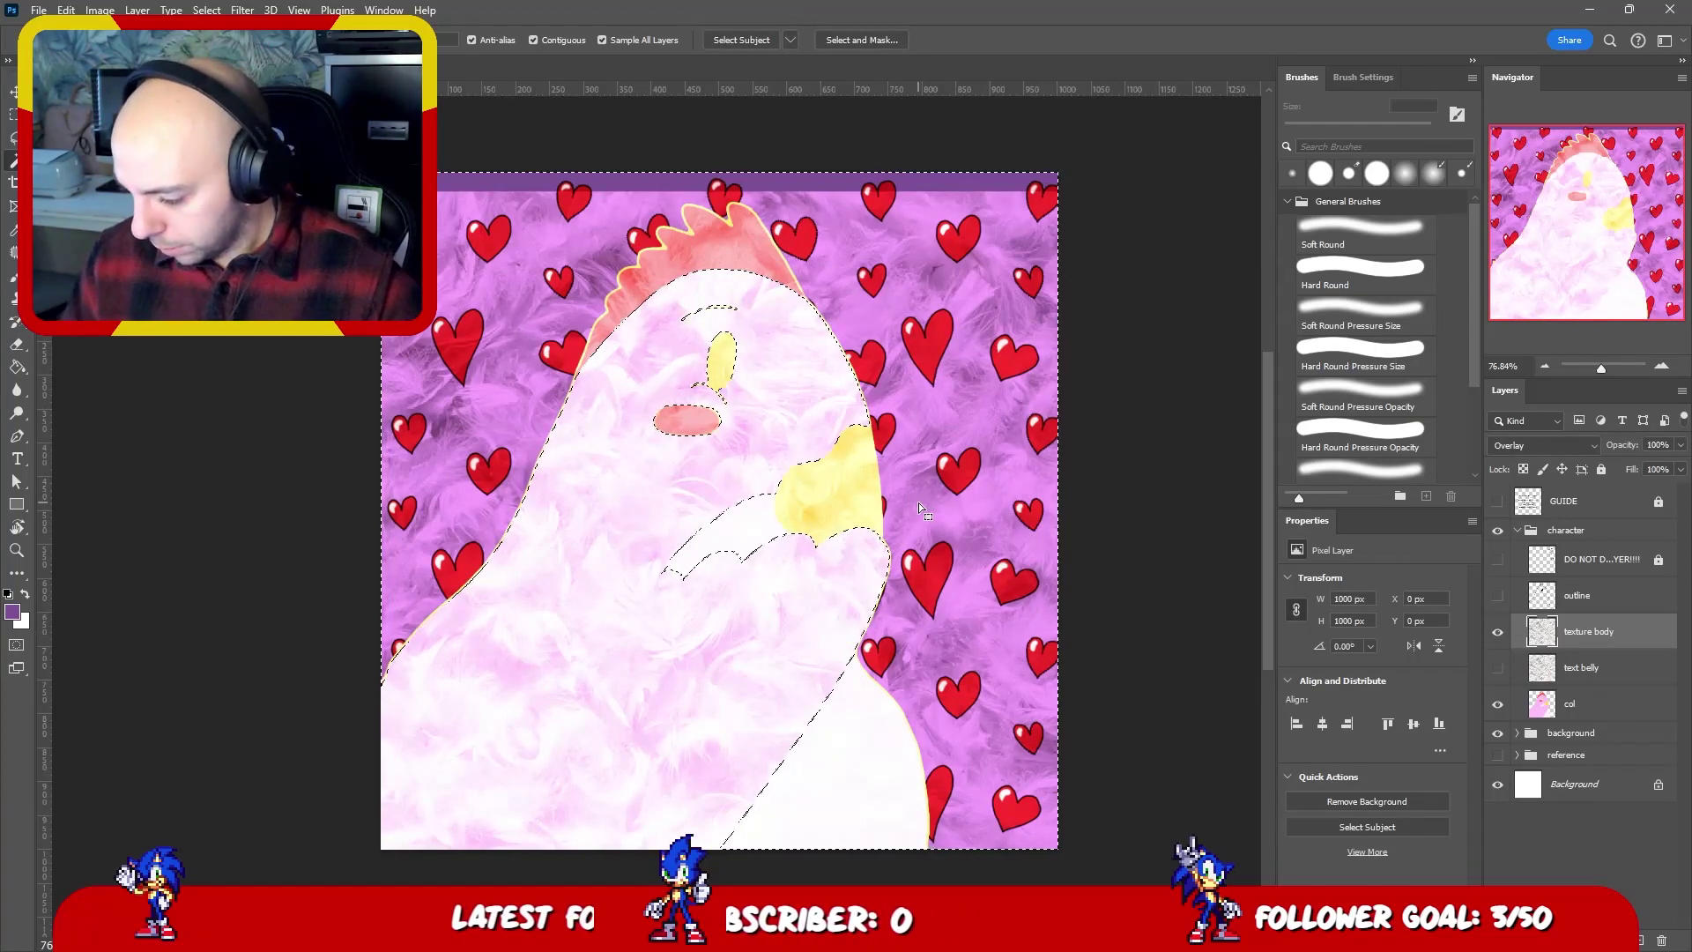
key("Delete")
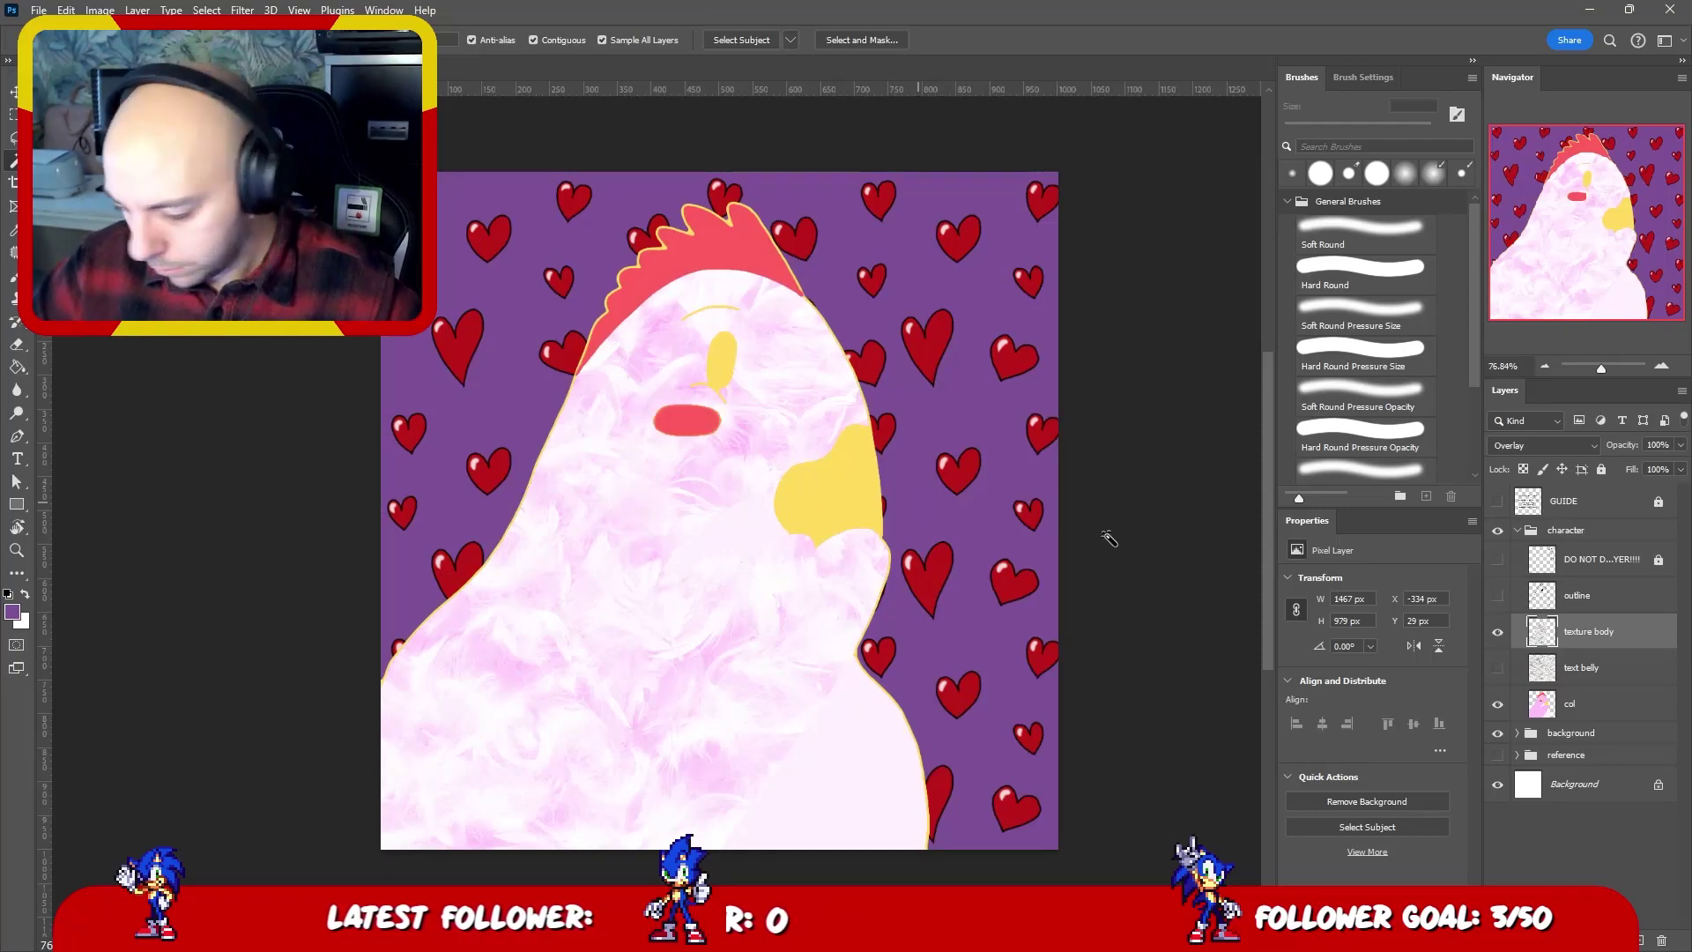
- Show the outline again, keep texture body in Overlay, and set its opacity to 75%
left_click(1498, 596)
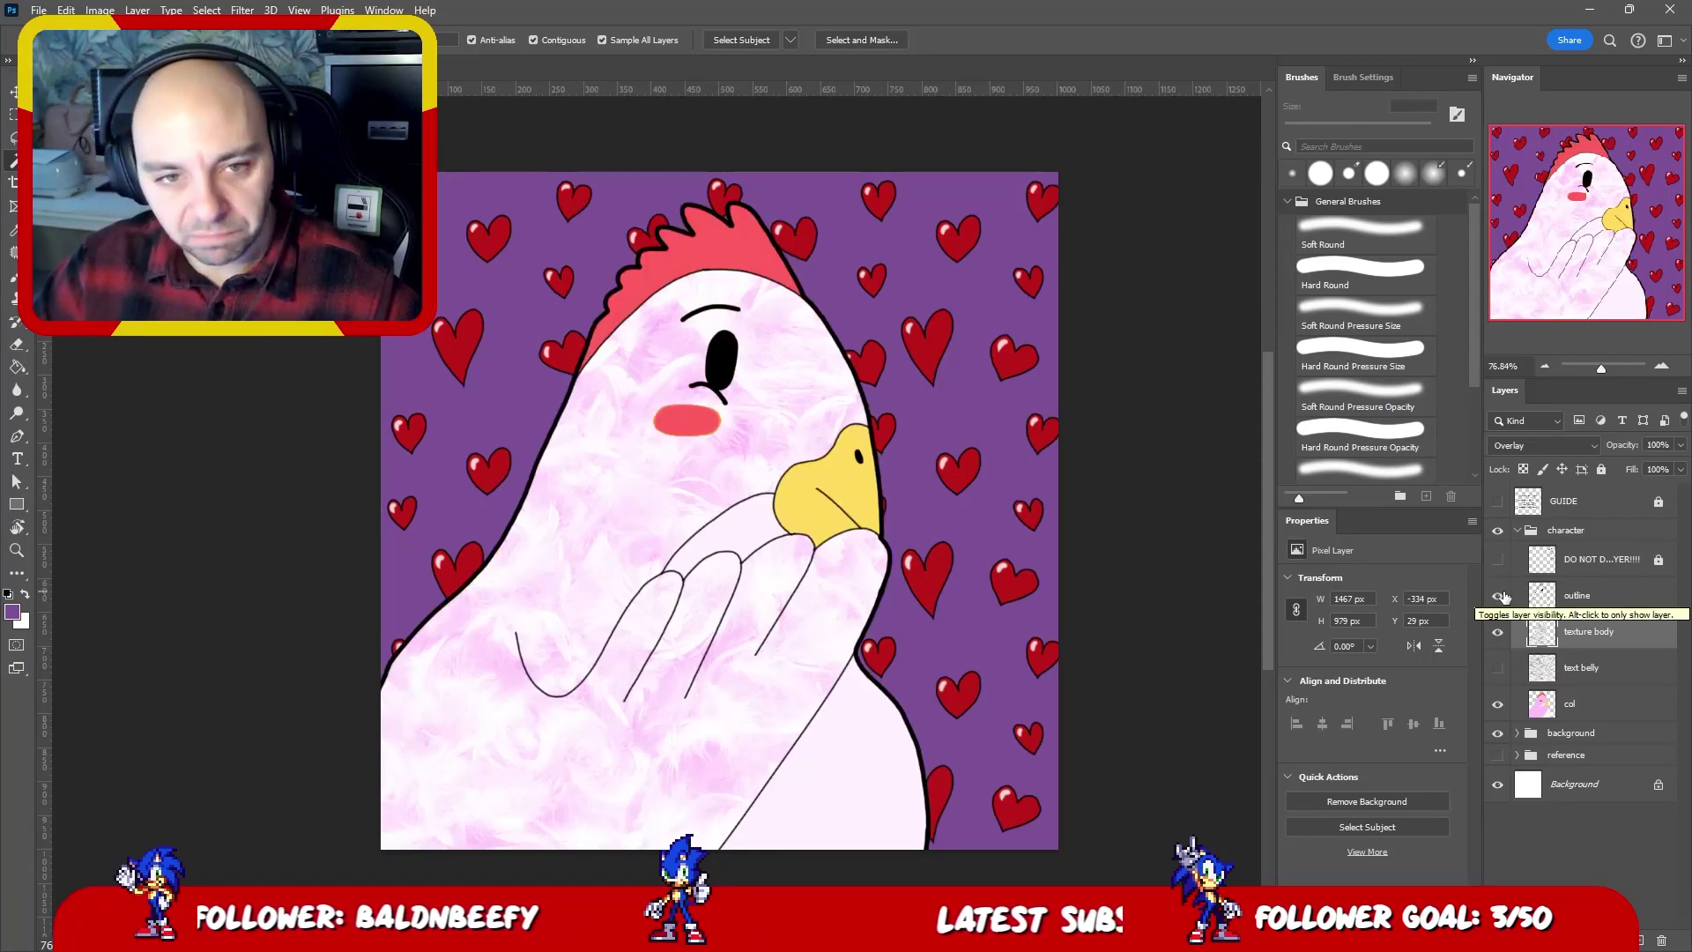
left_click(1576, 447)
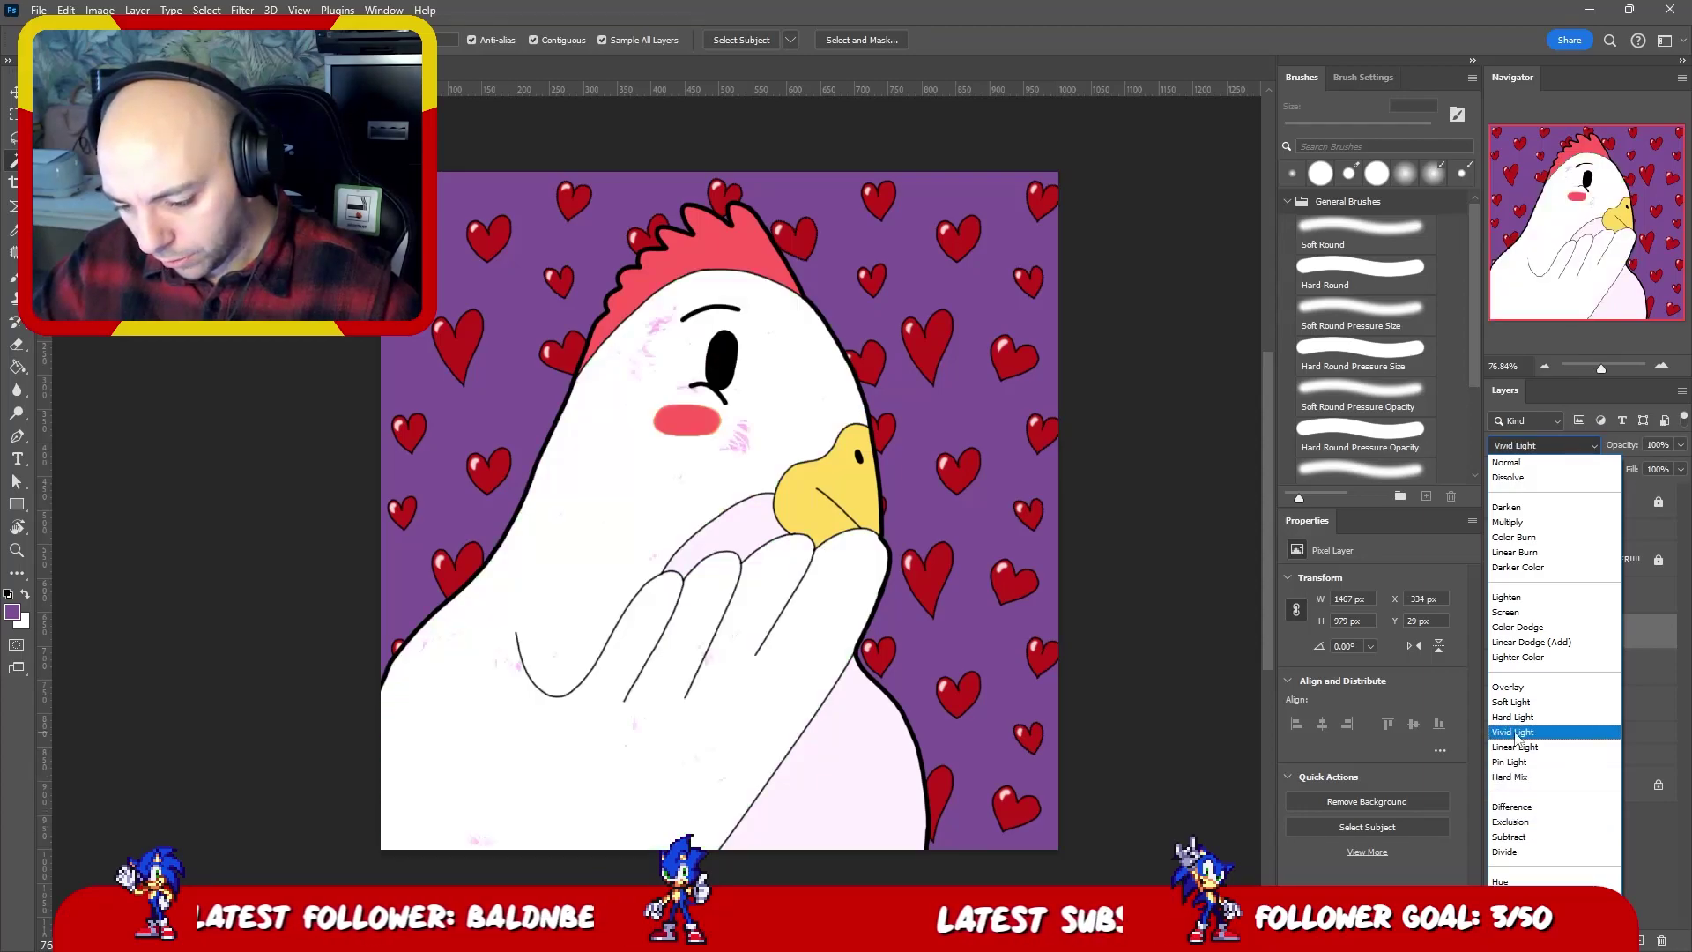
left_click(1571, 686)
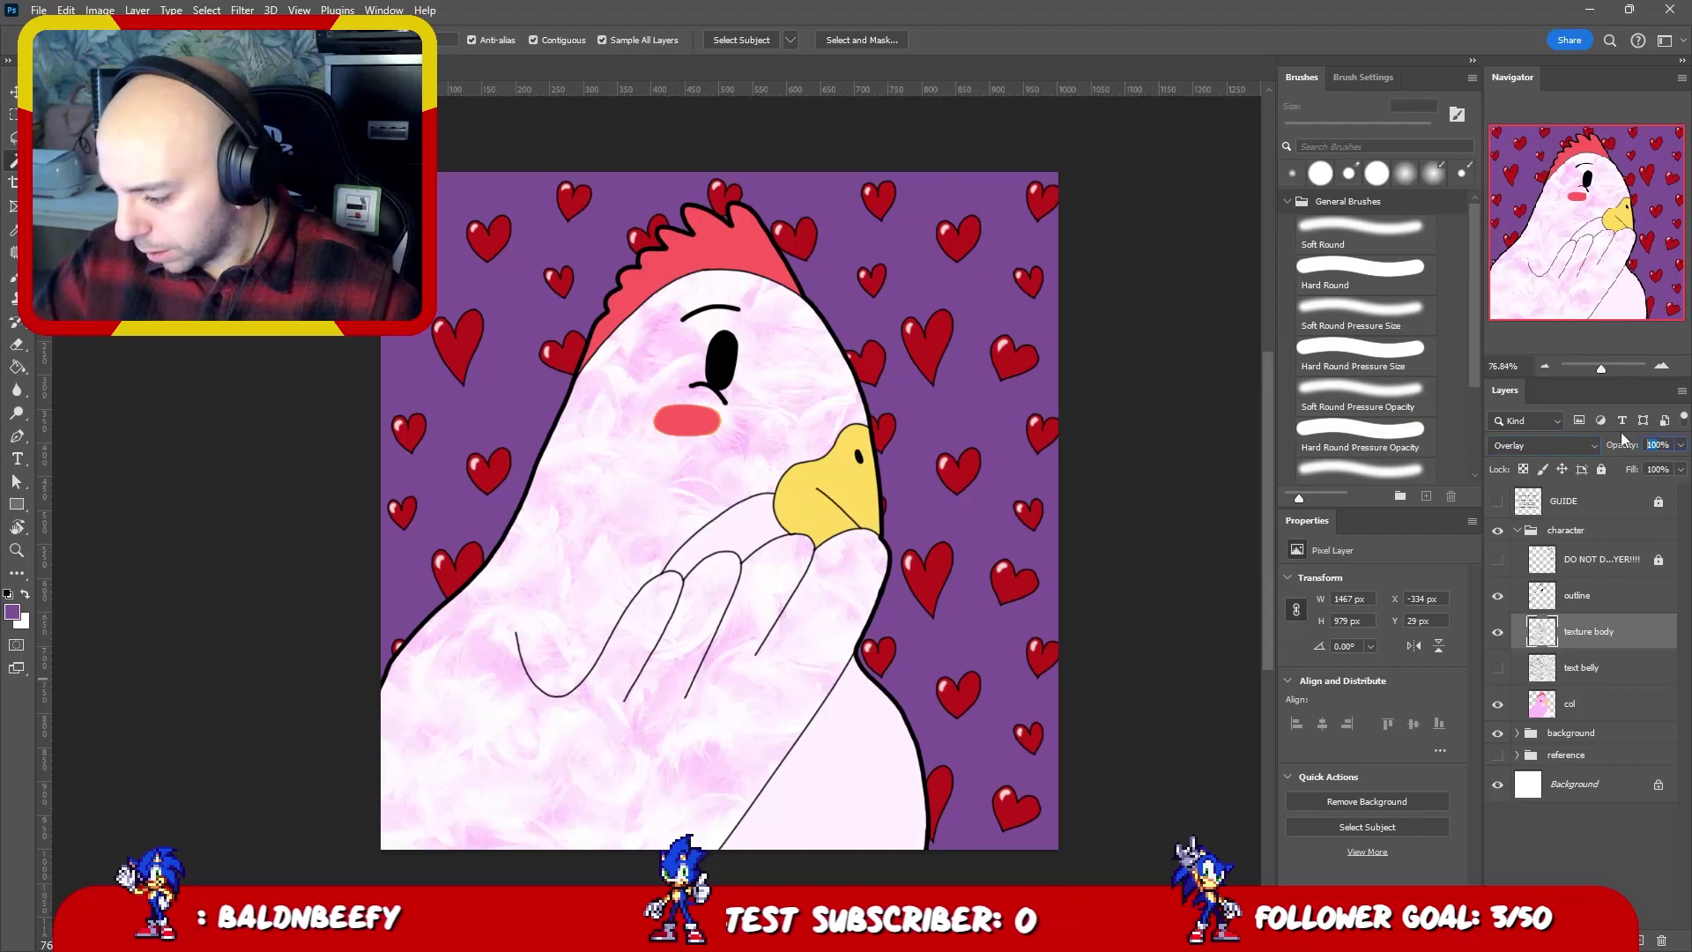
key("5")
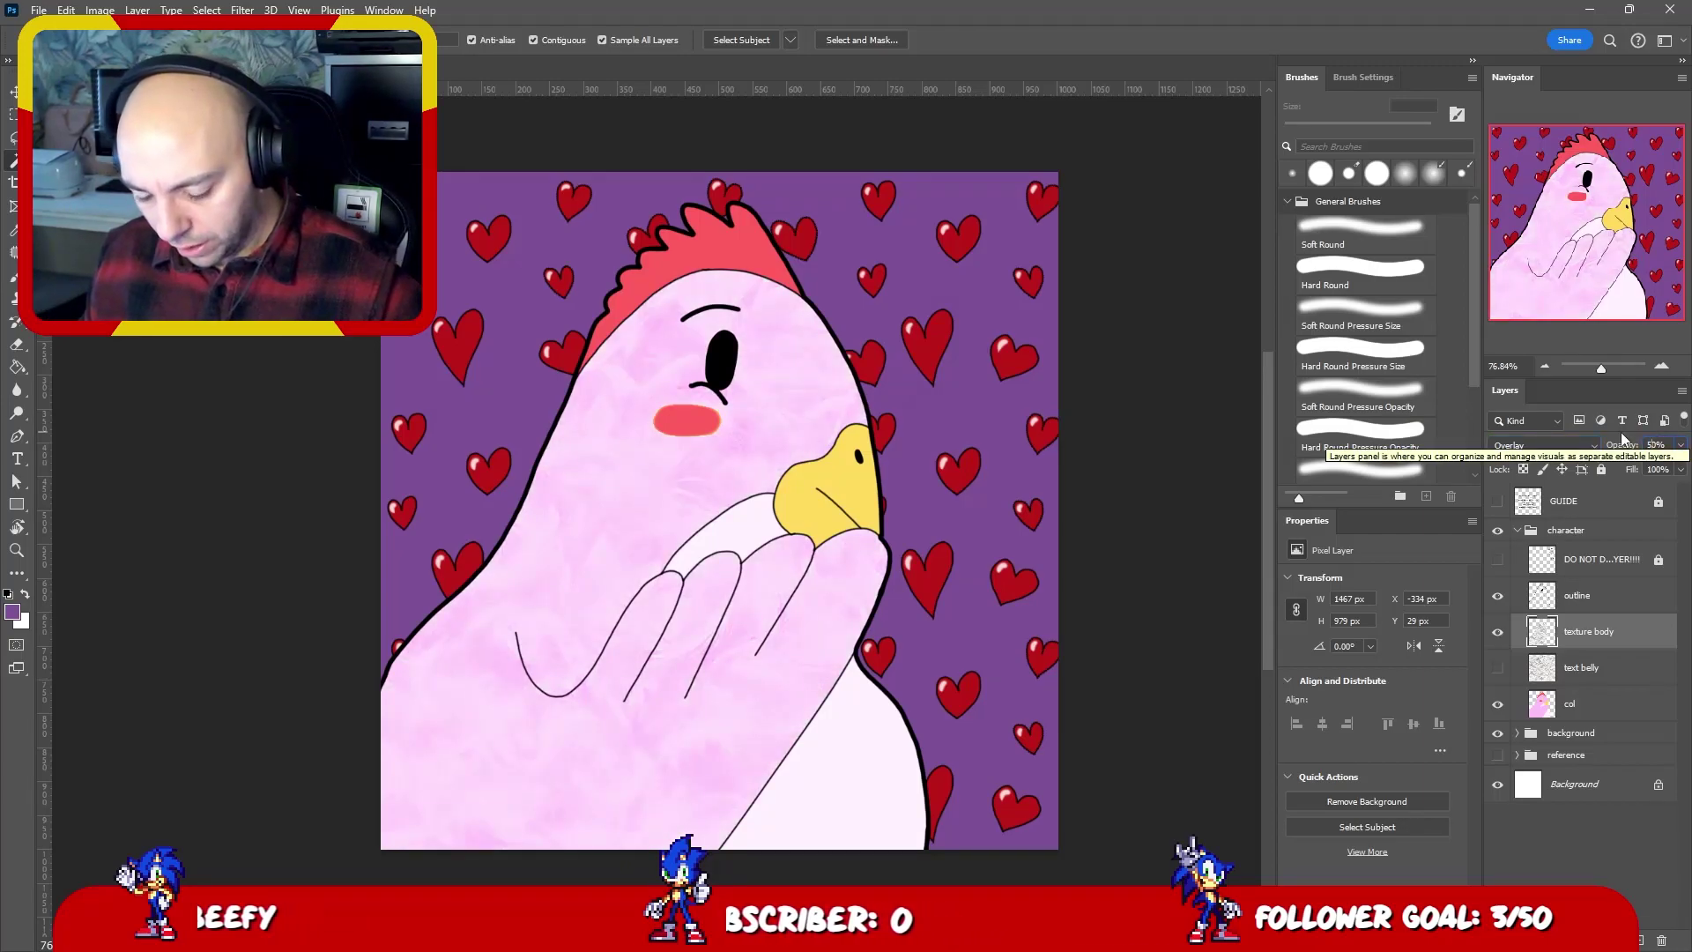
key("7")
key("5")
- Compare texture body on and off, show text belly again, and select the col layer
key("v")
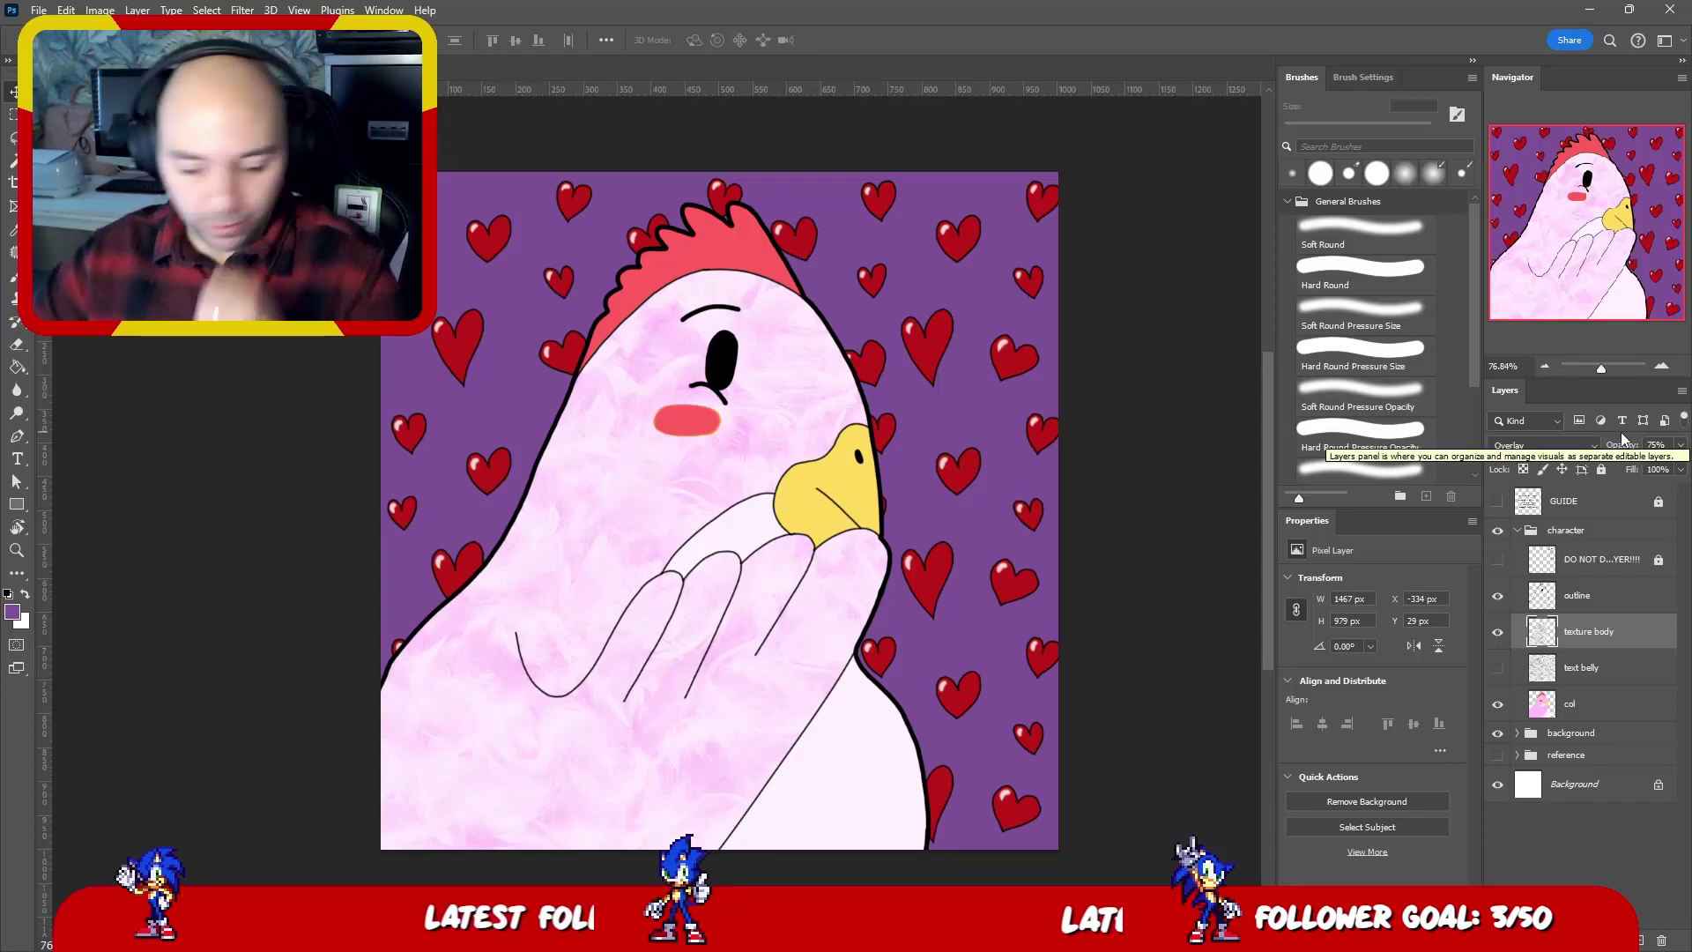
left_click(1495, 634)
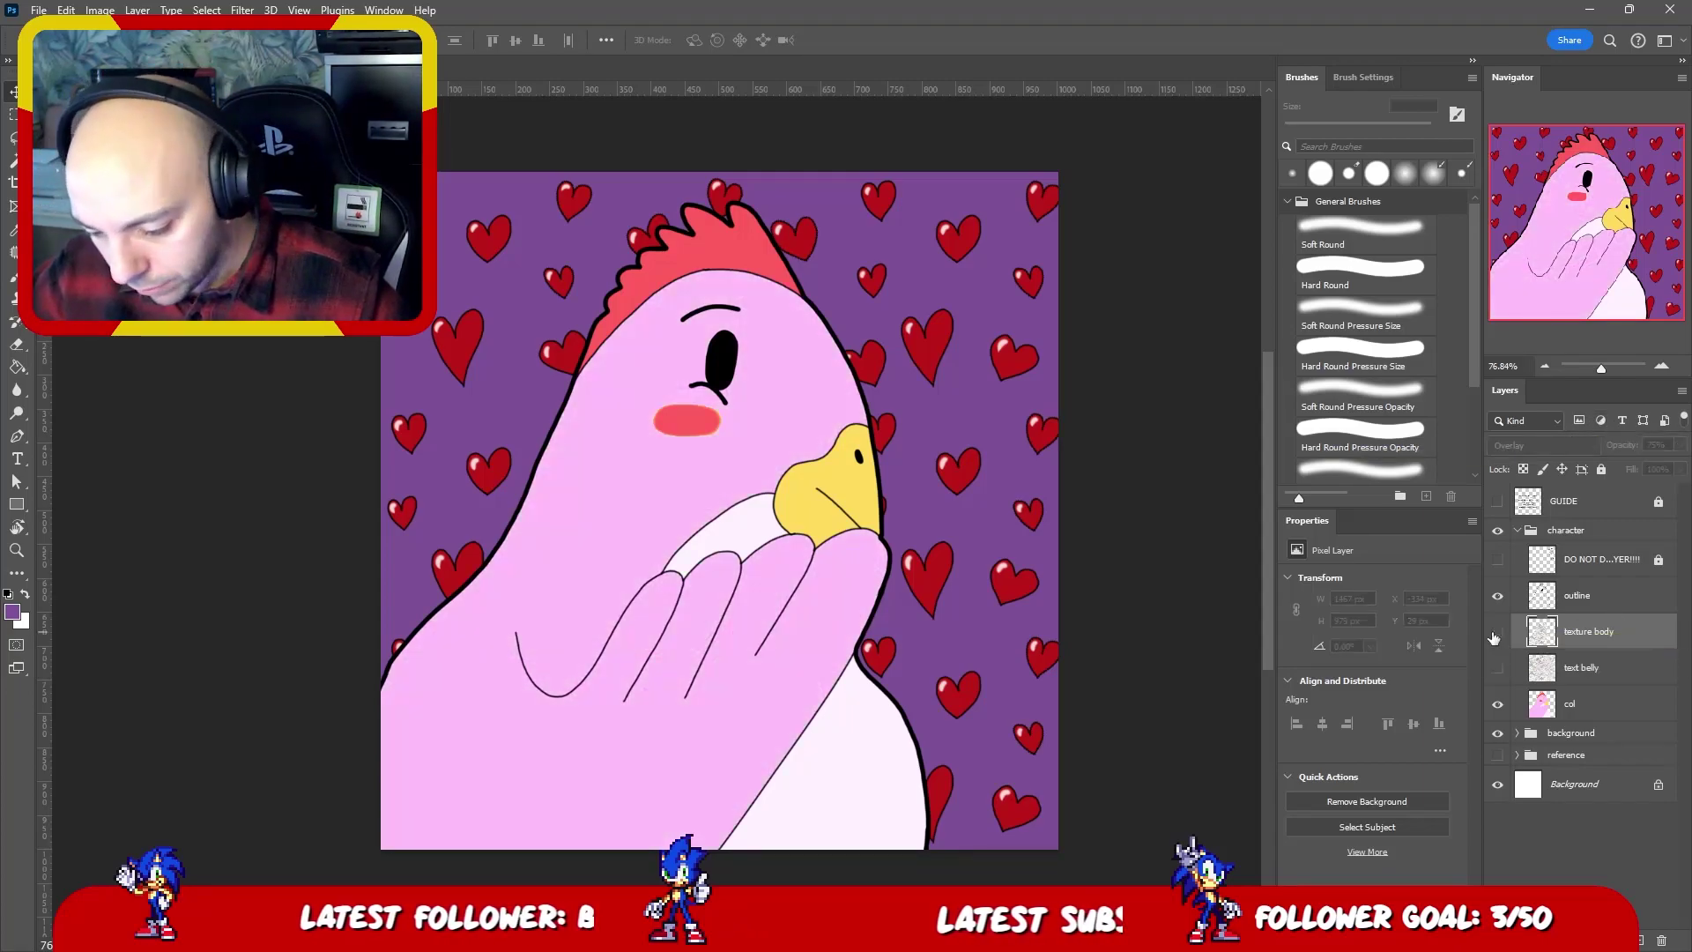
left_click(1496, 635)
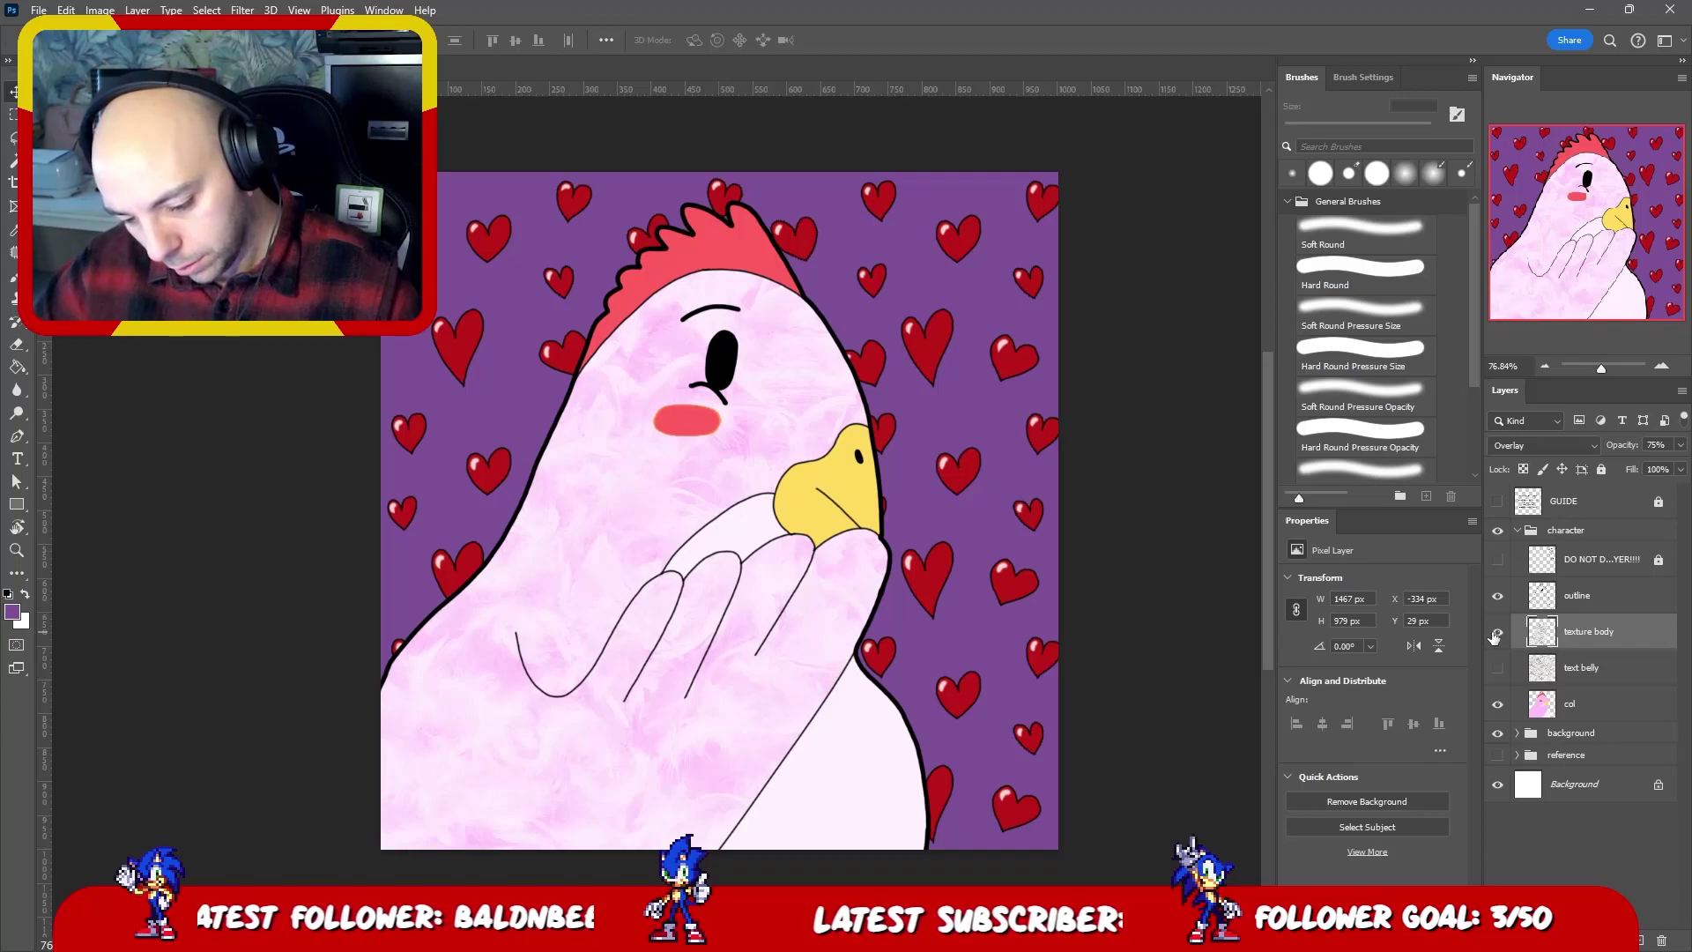
left_click(1497, 667)
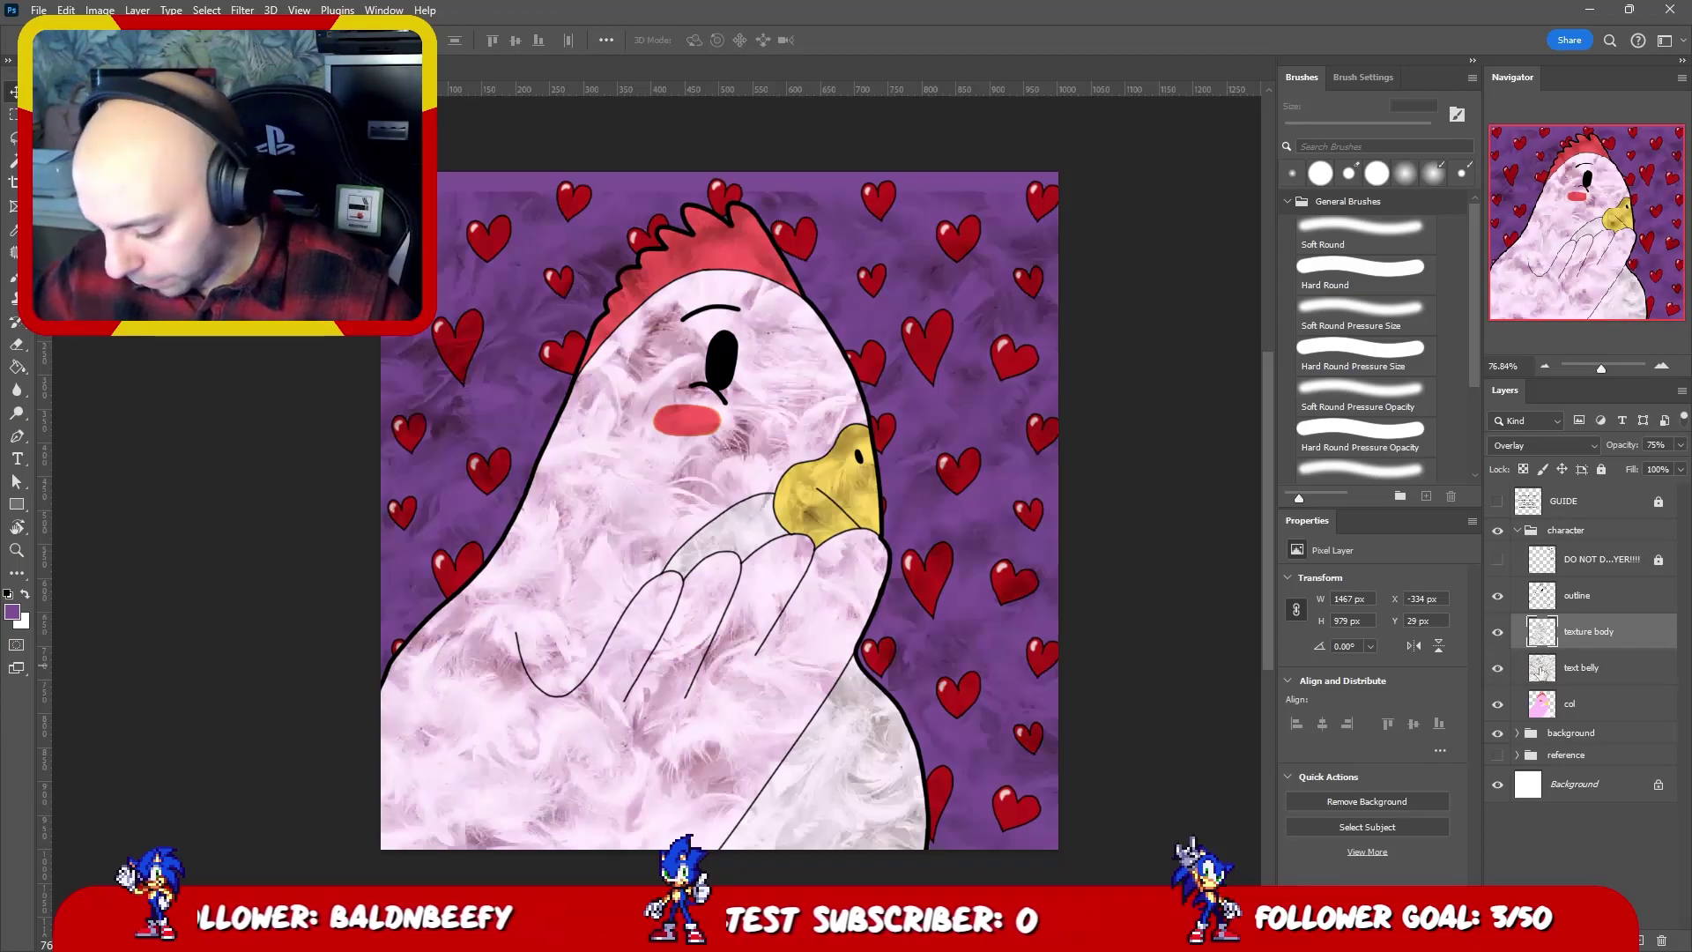
left_click(1579, 702)
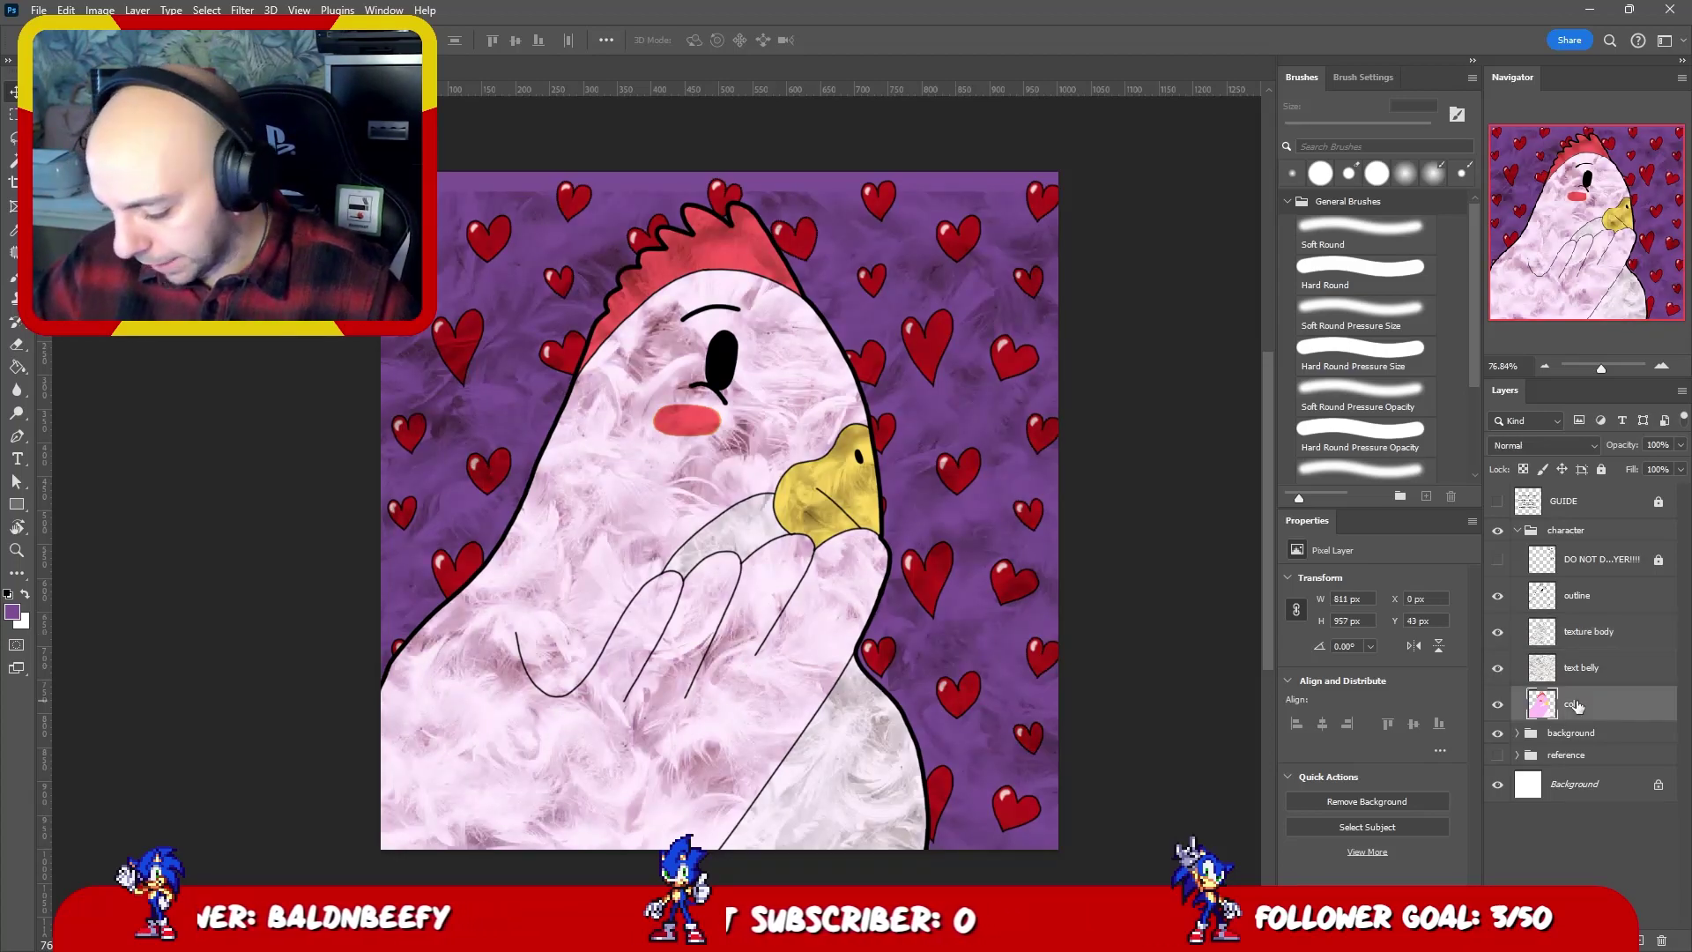
- Magic Wand select the lower belly, the area under the beak, and the head below the comb
left_click(1497, 668)
key("w")
left_click(848, 739)
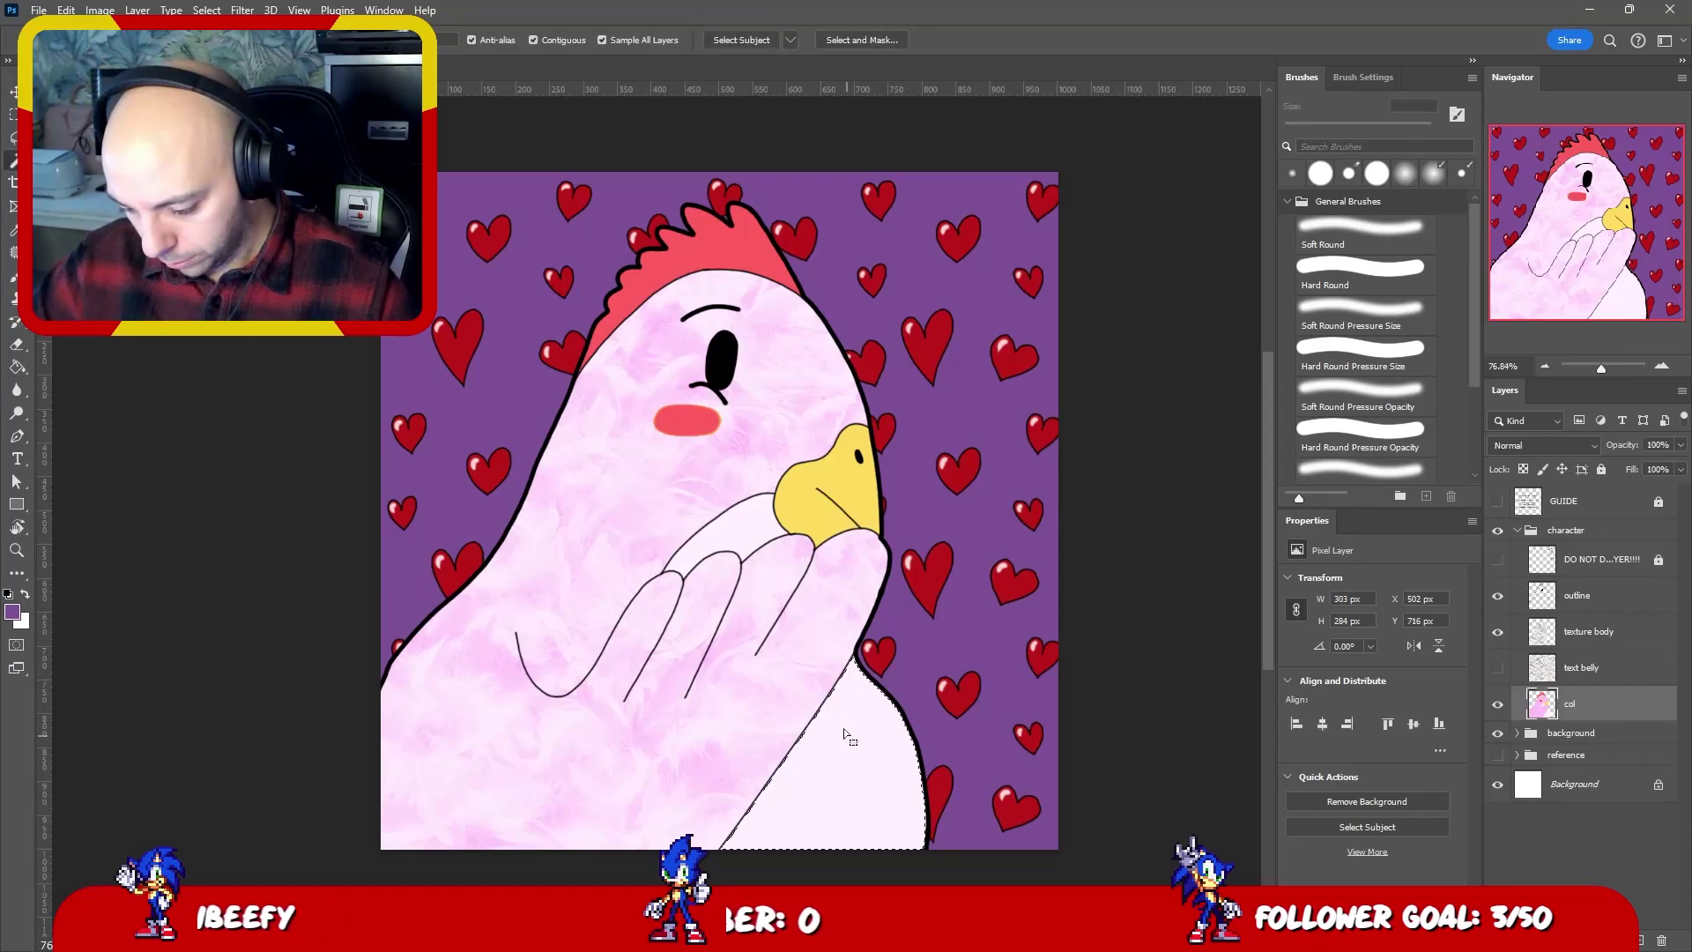
left_click(764, 514, "shift")
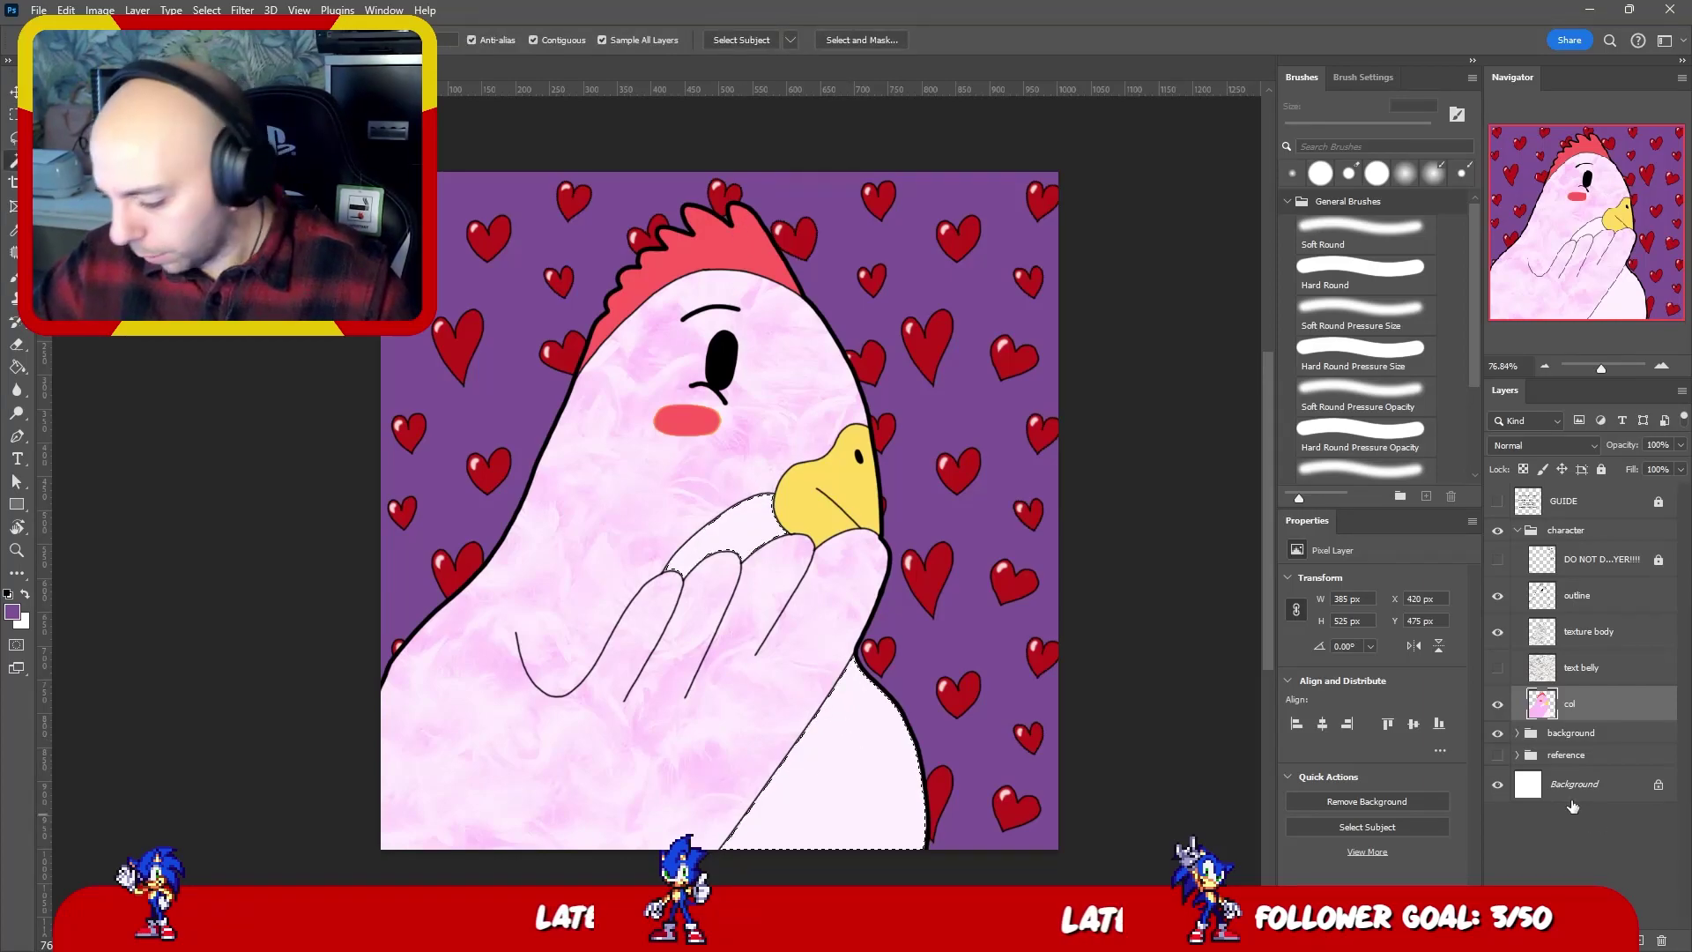
left_click(1496, 670)
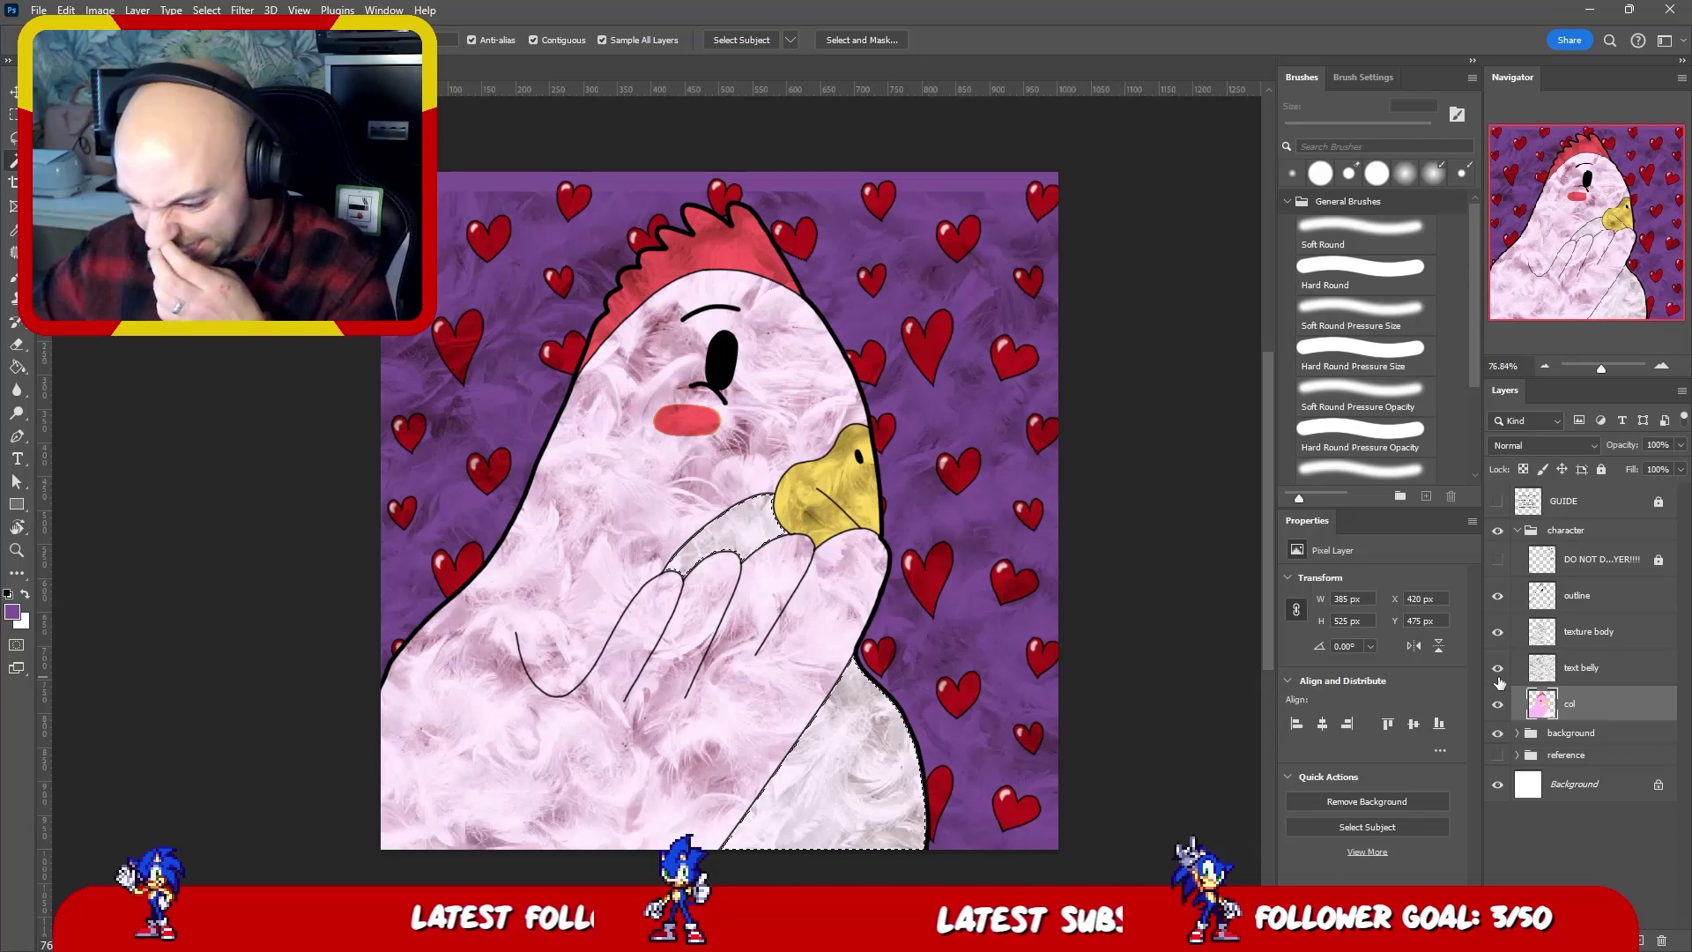
left_click(1497, 670)
left_click(710, 281, "shift")
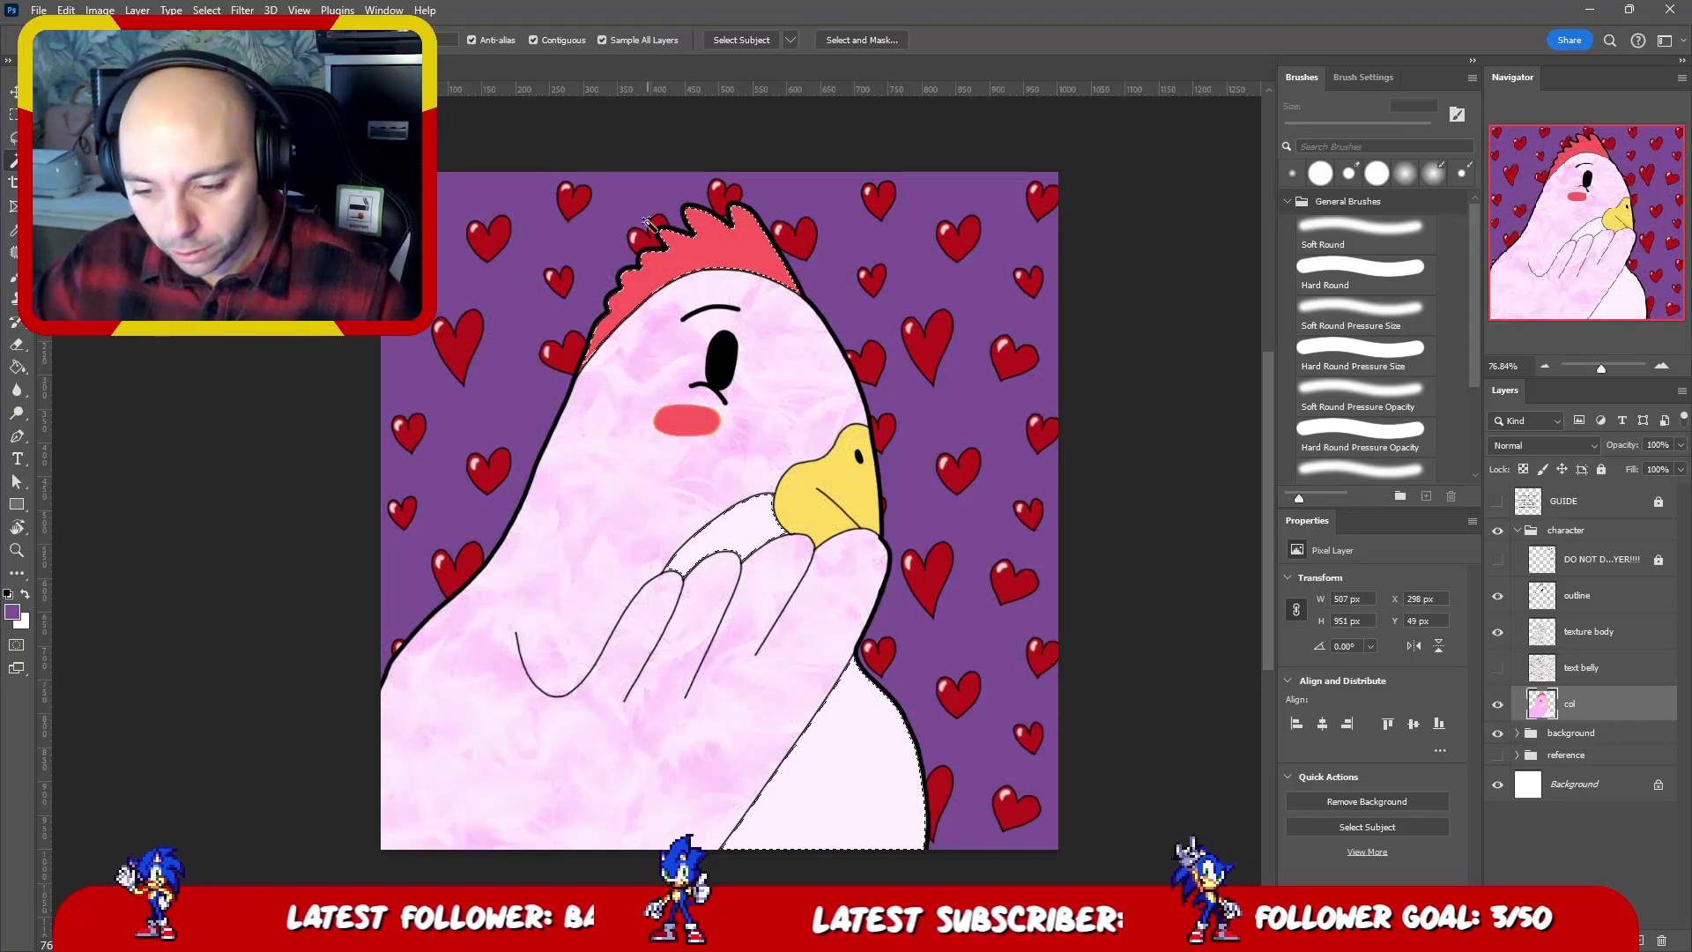
left_click(1497, 668)
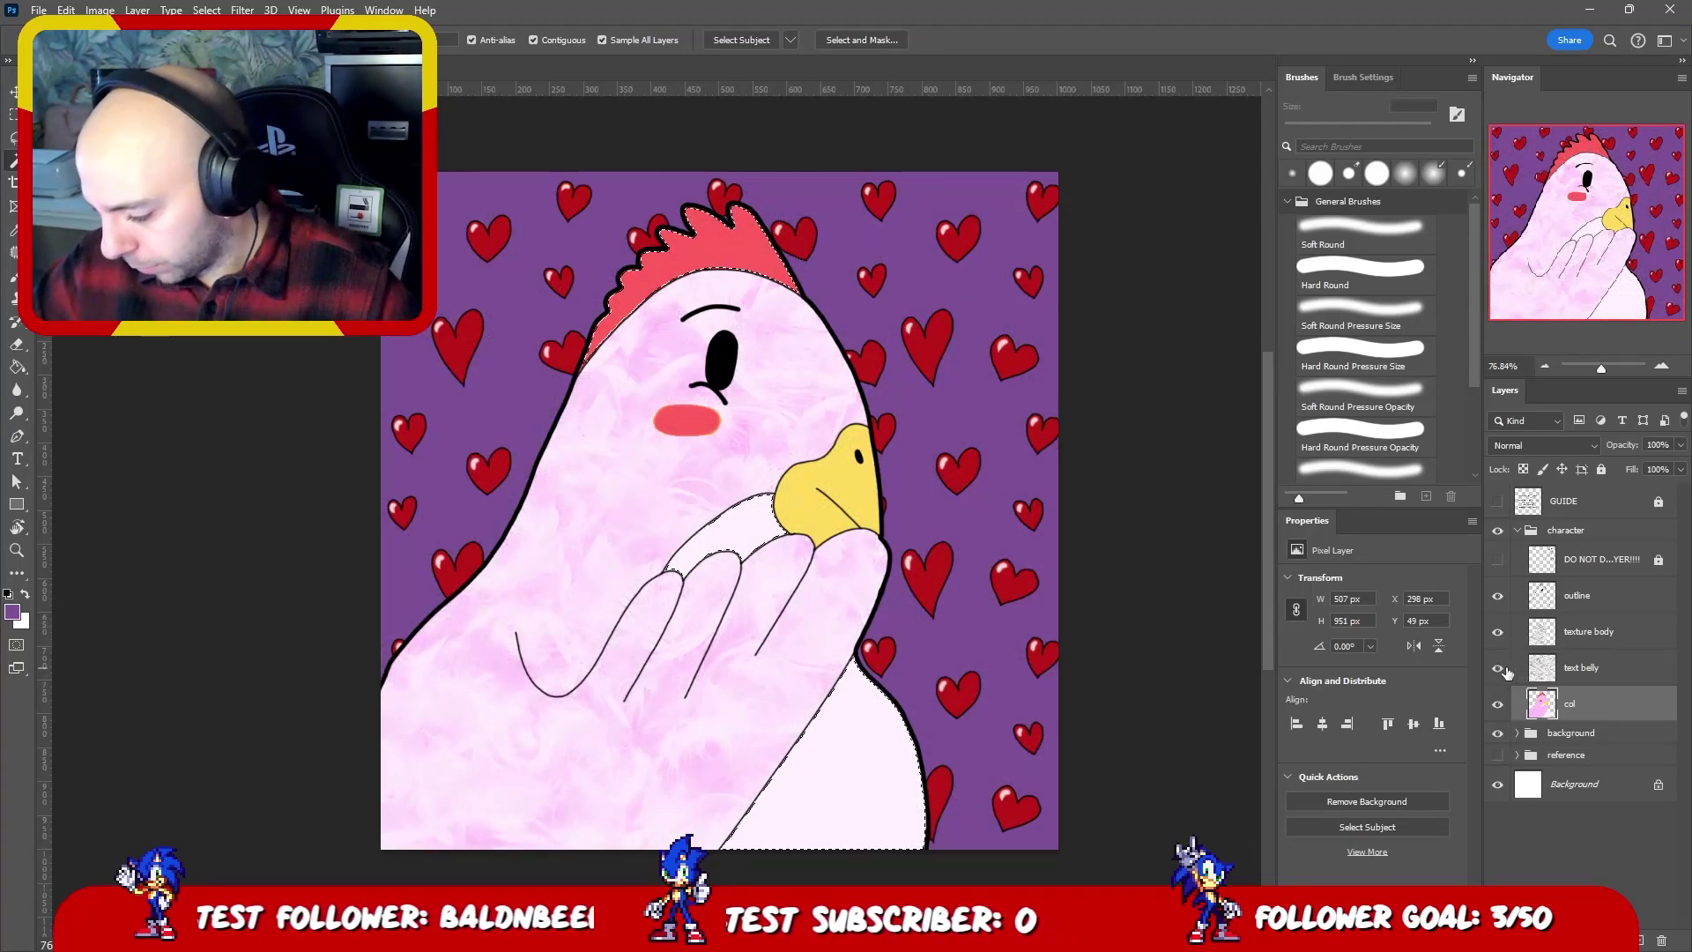
- Delete text belly's texture outside the selection, deselect, and set its opacity to 50%
left_click(1581, 668)
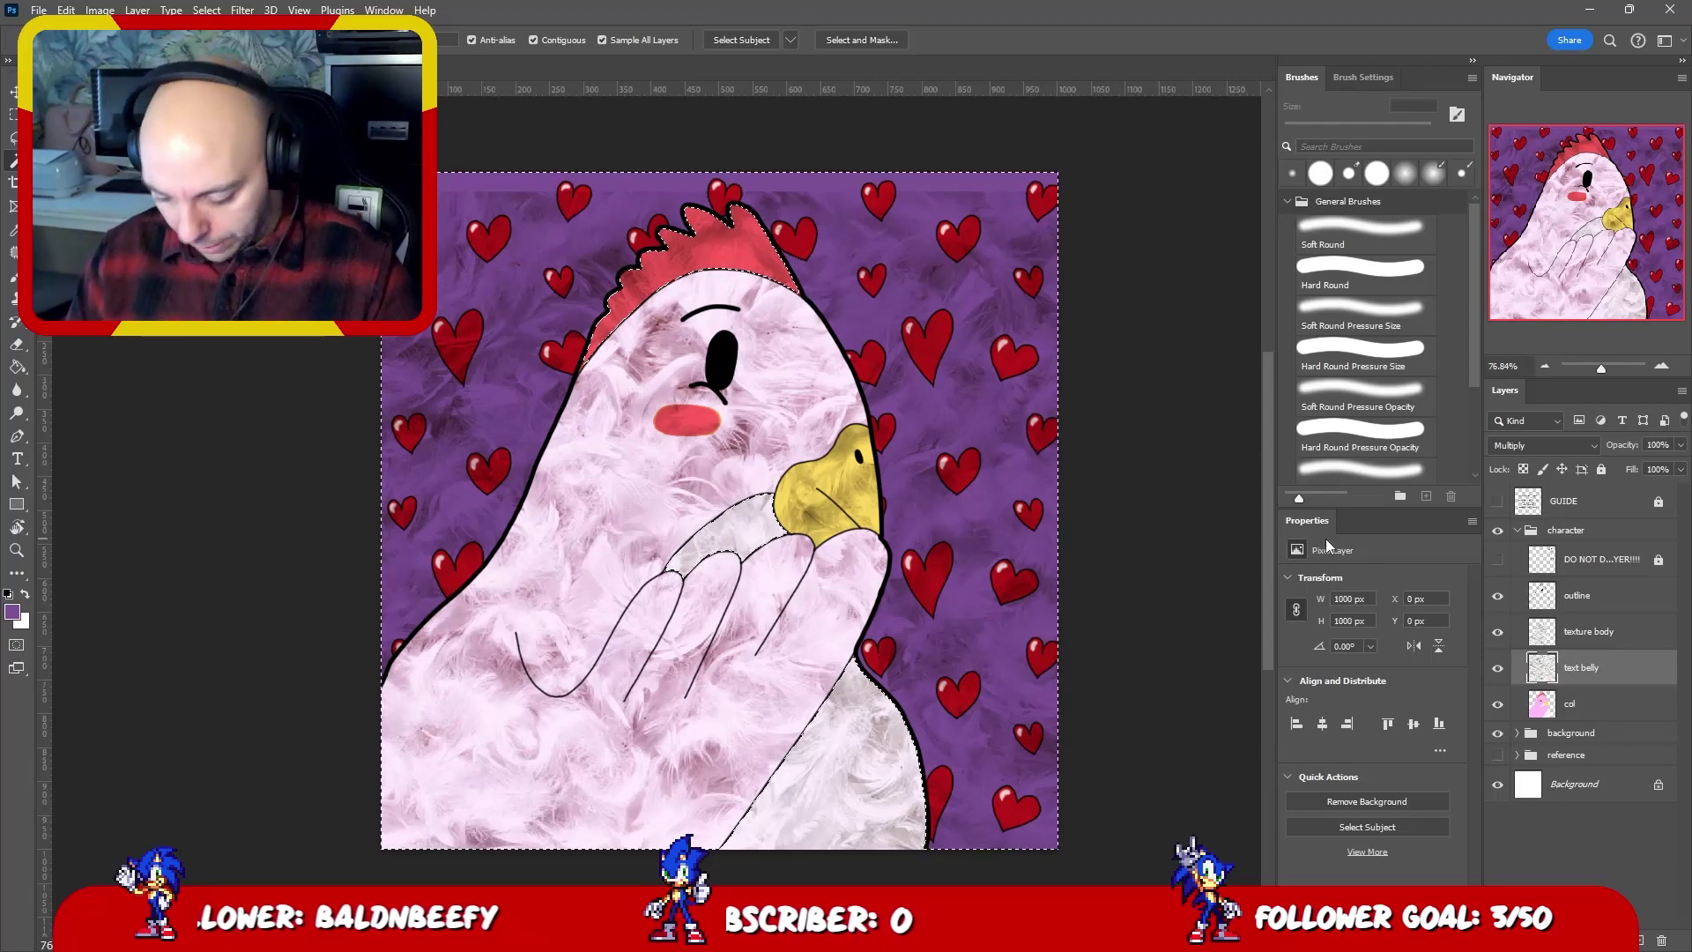
key("Delete")
key("ctrl+d")
key("v")
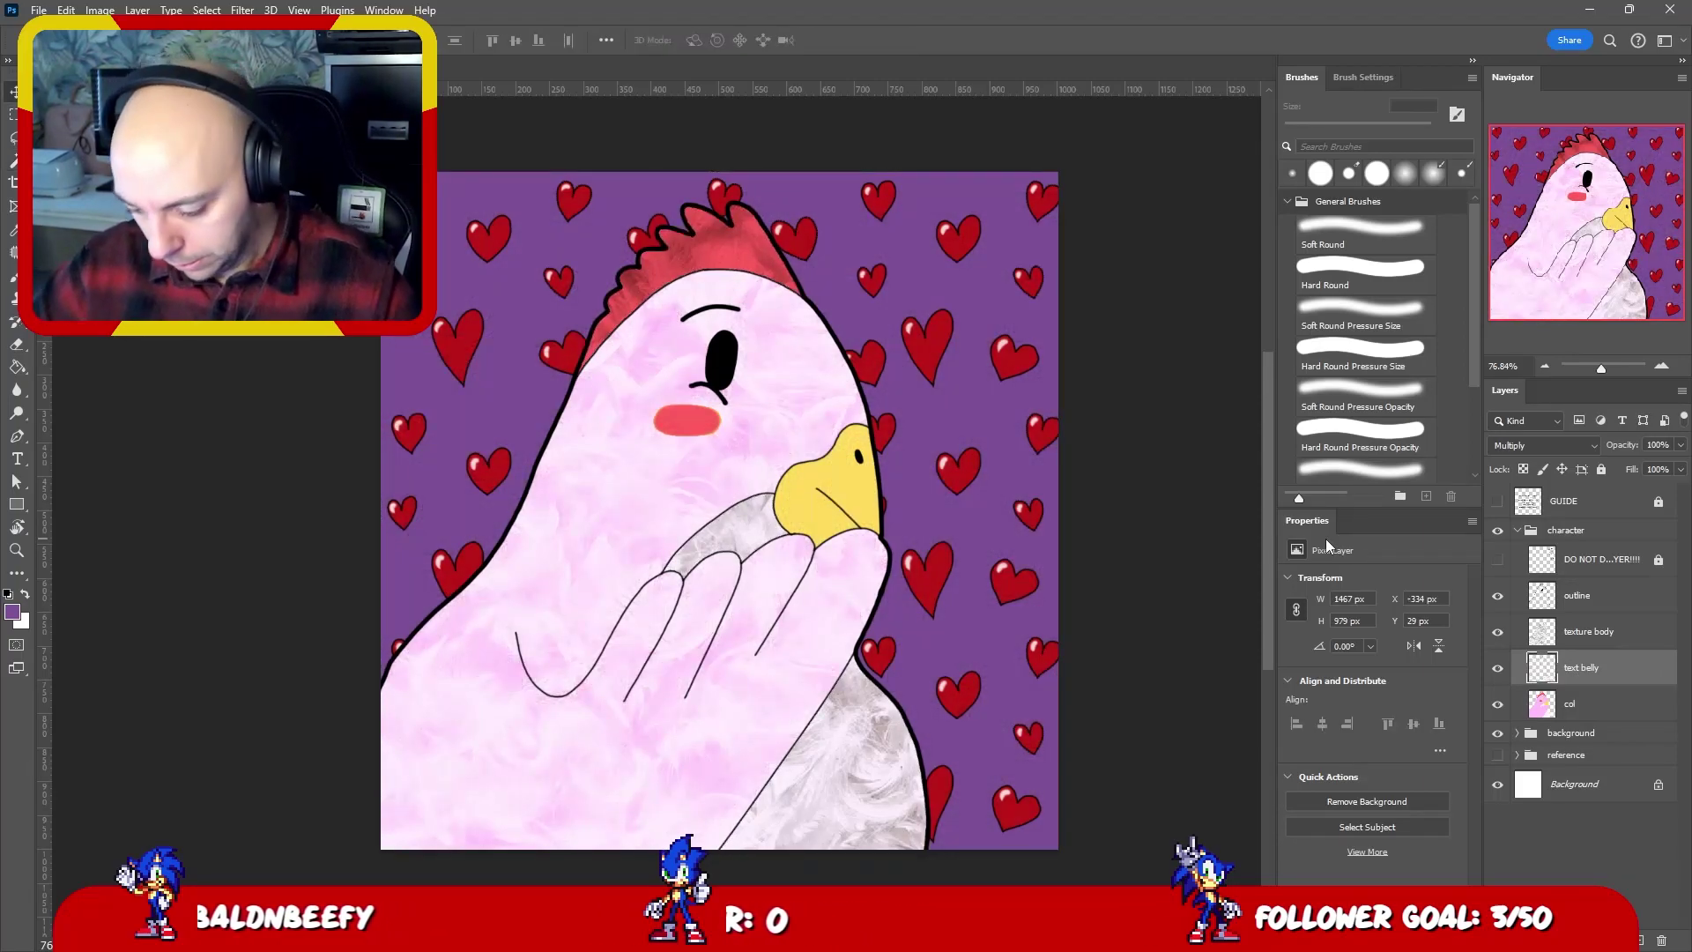
left_click(1658, 444)
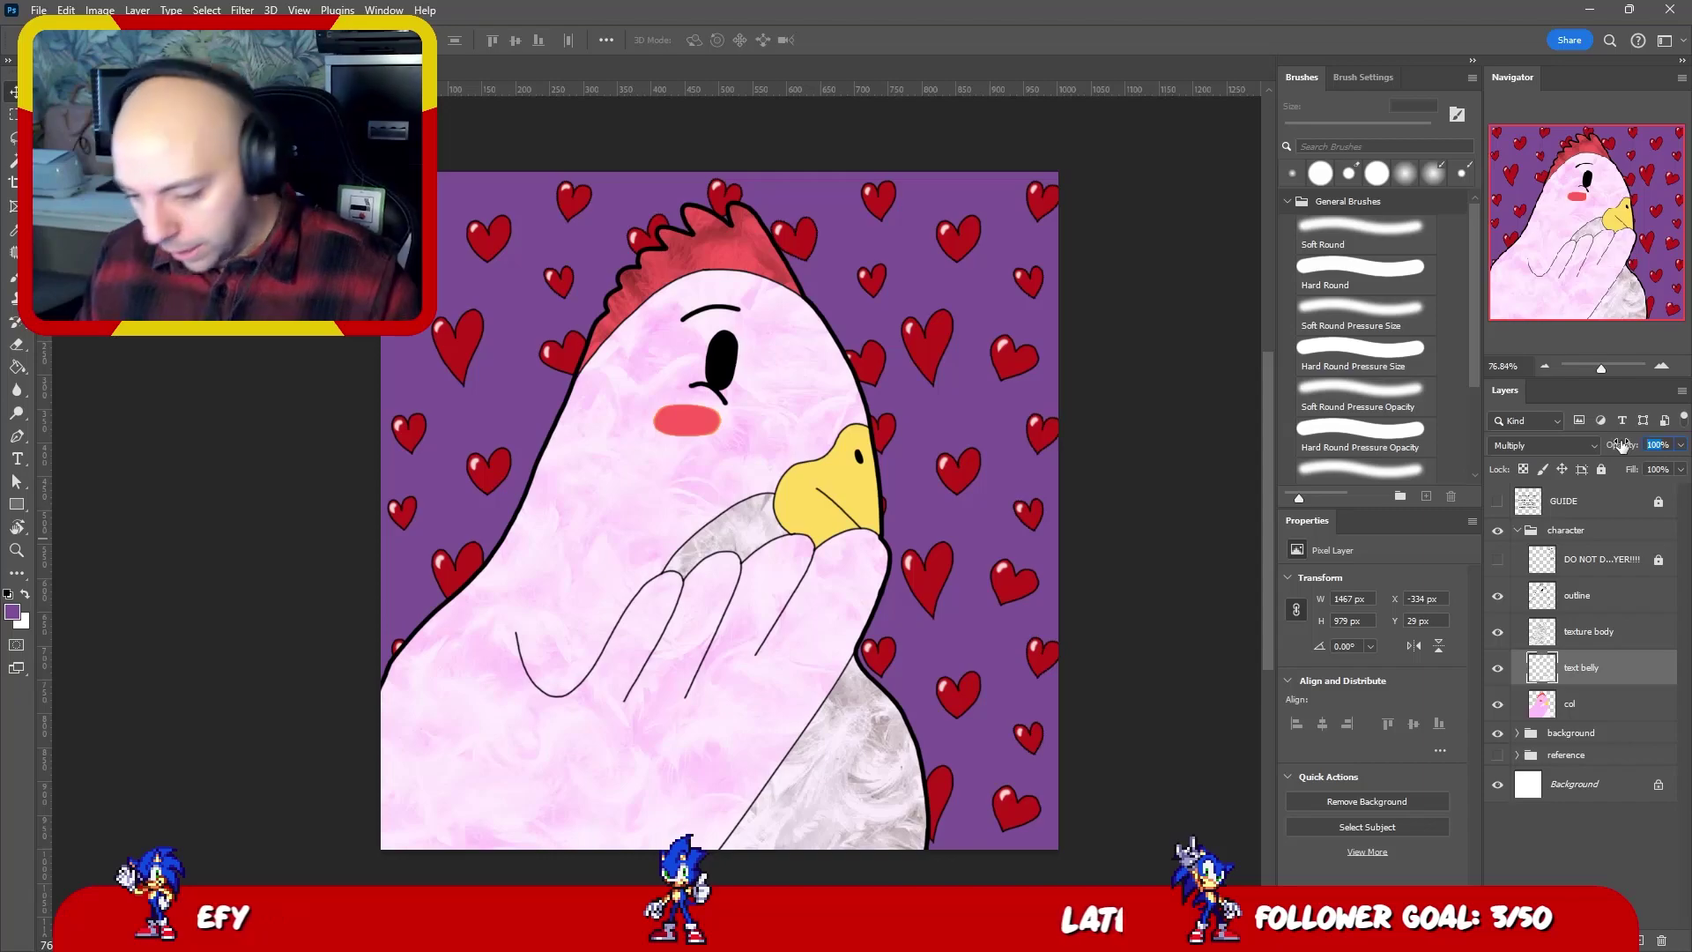
type("50")
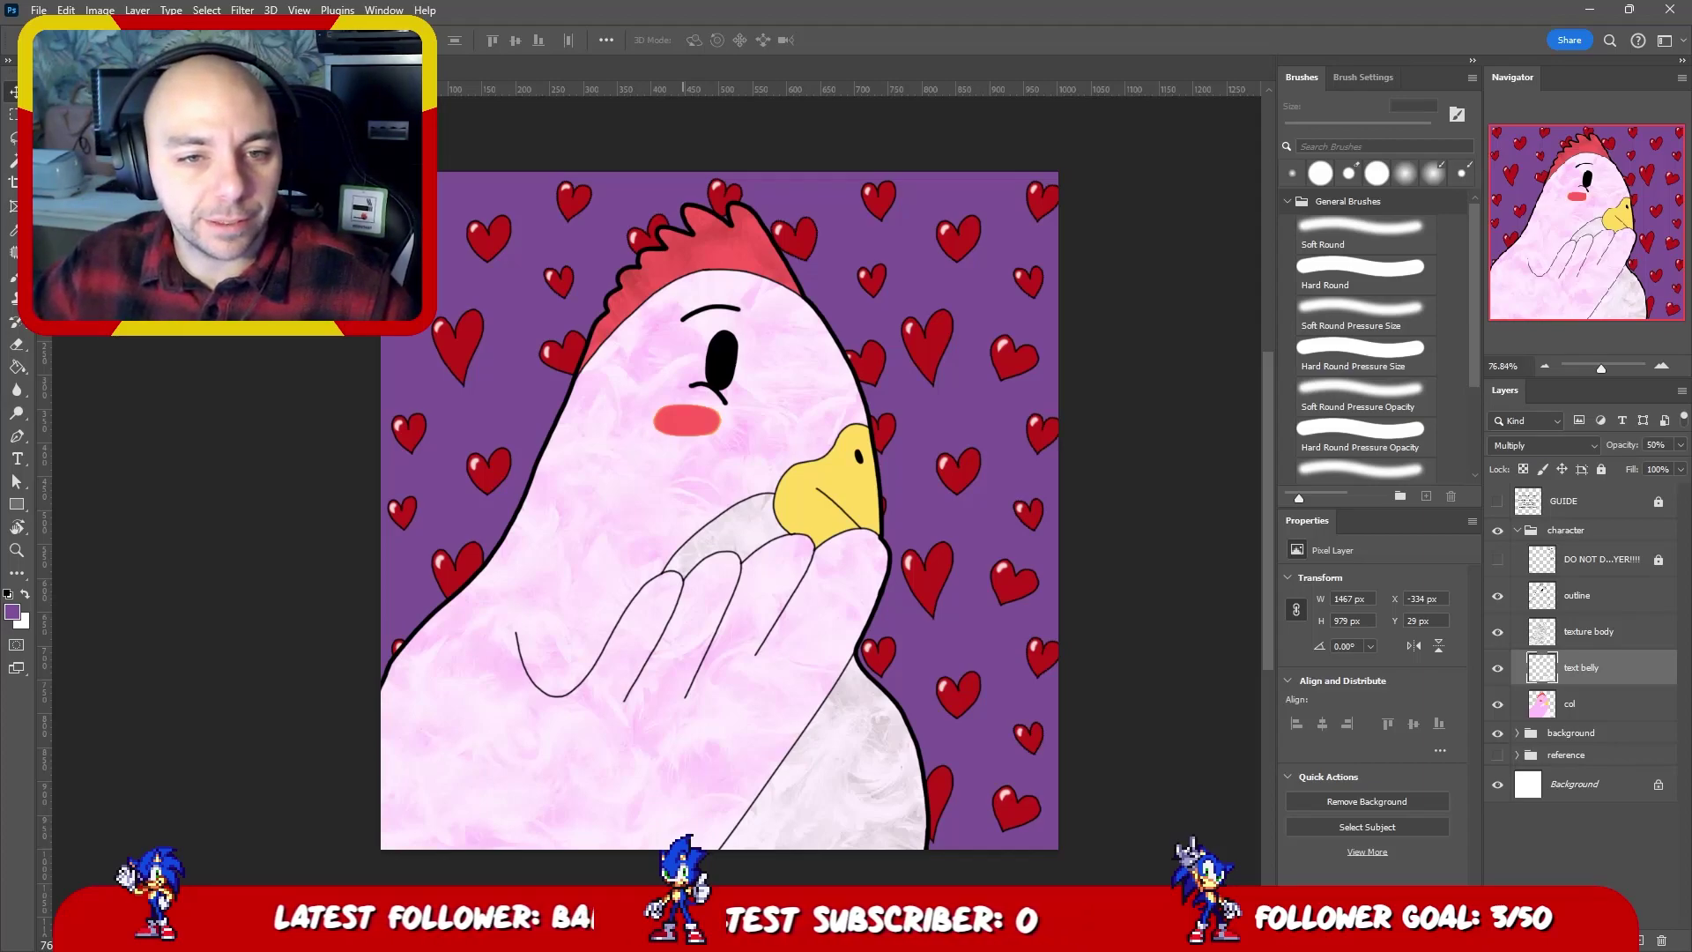
type("z")
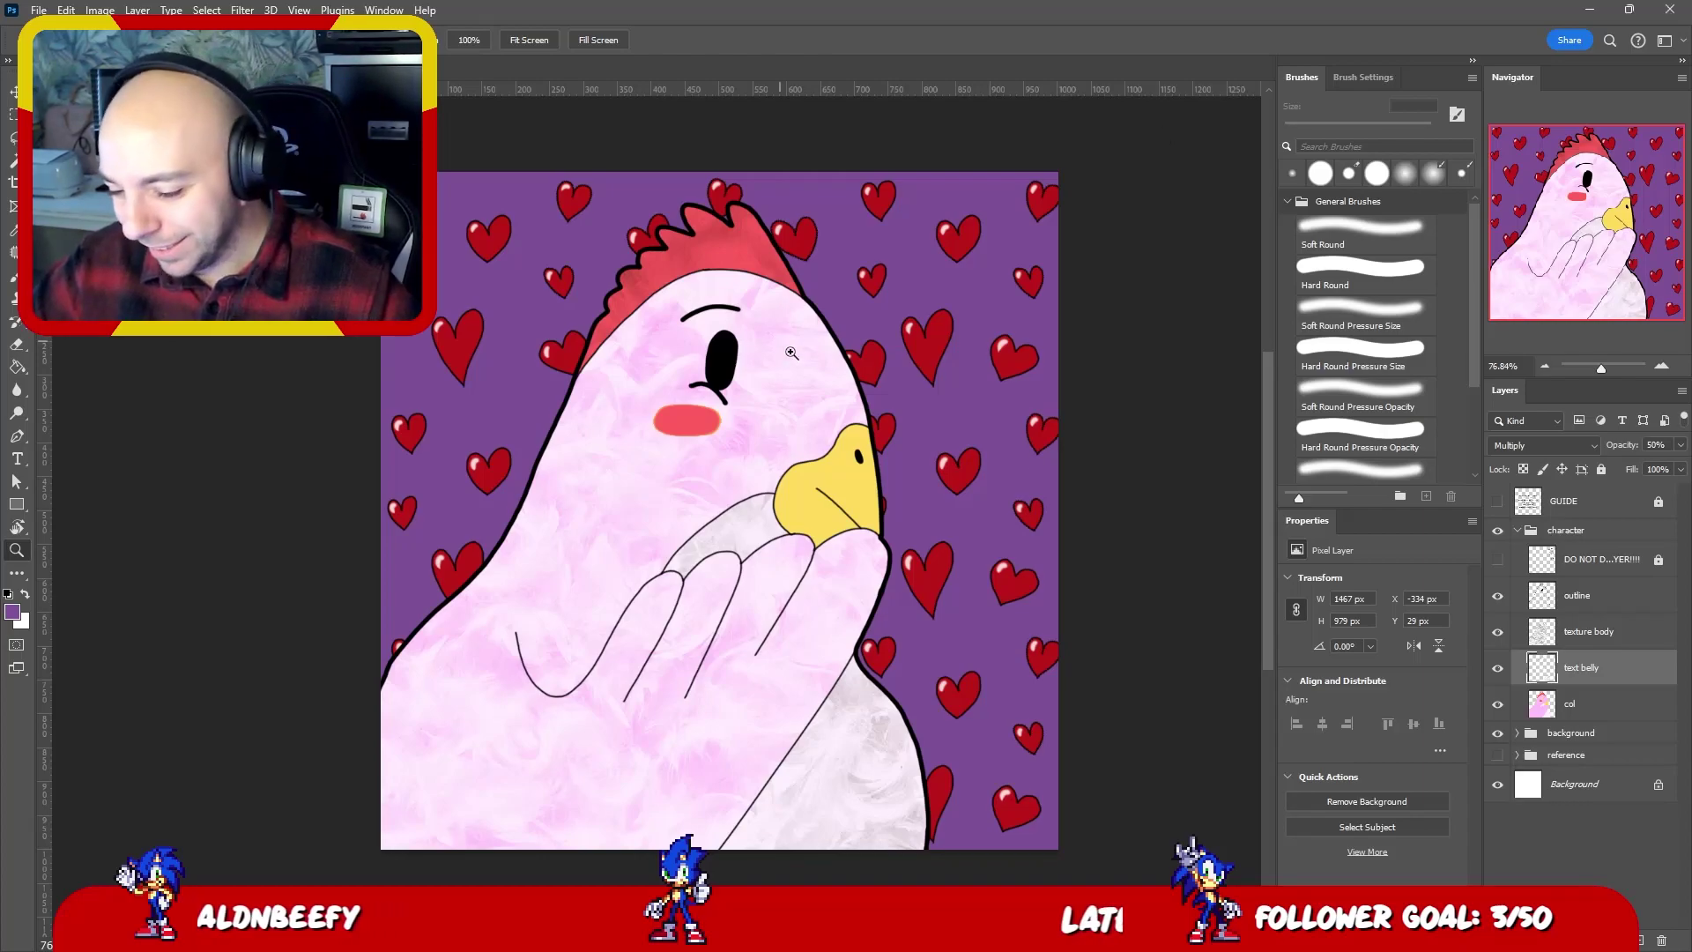
scroll(802, 373, "up", 1)
key("v")
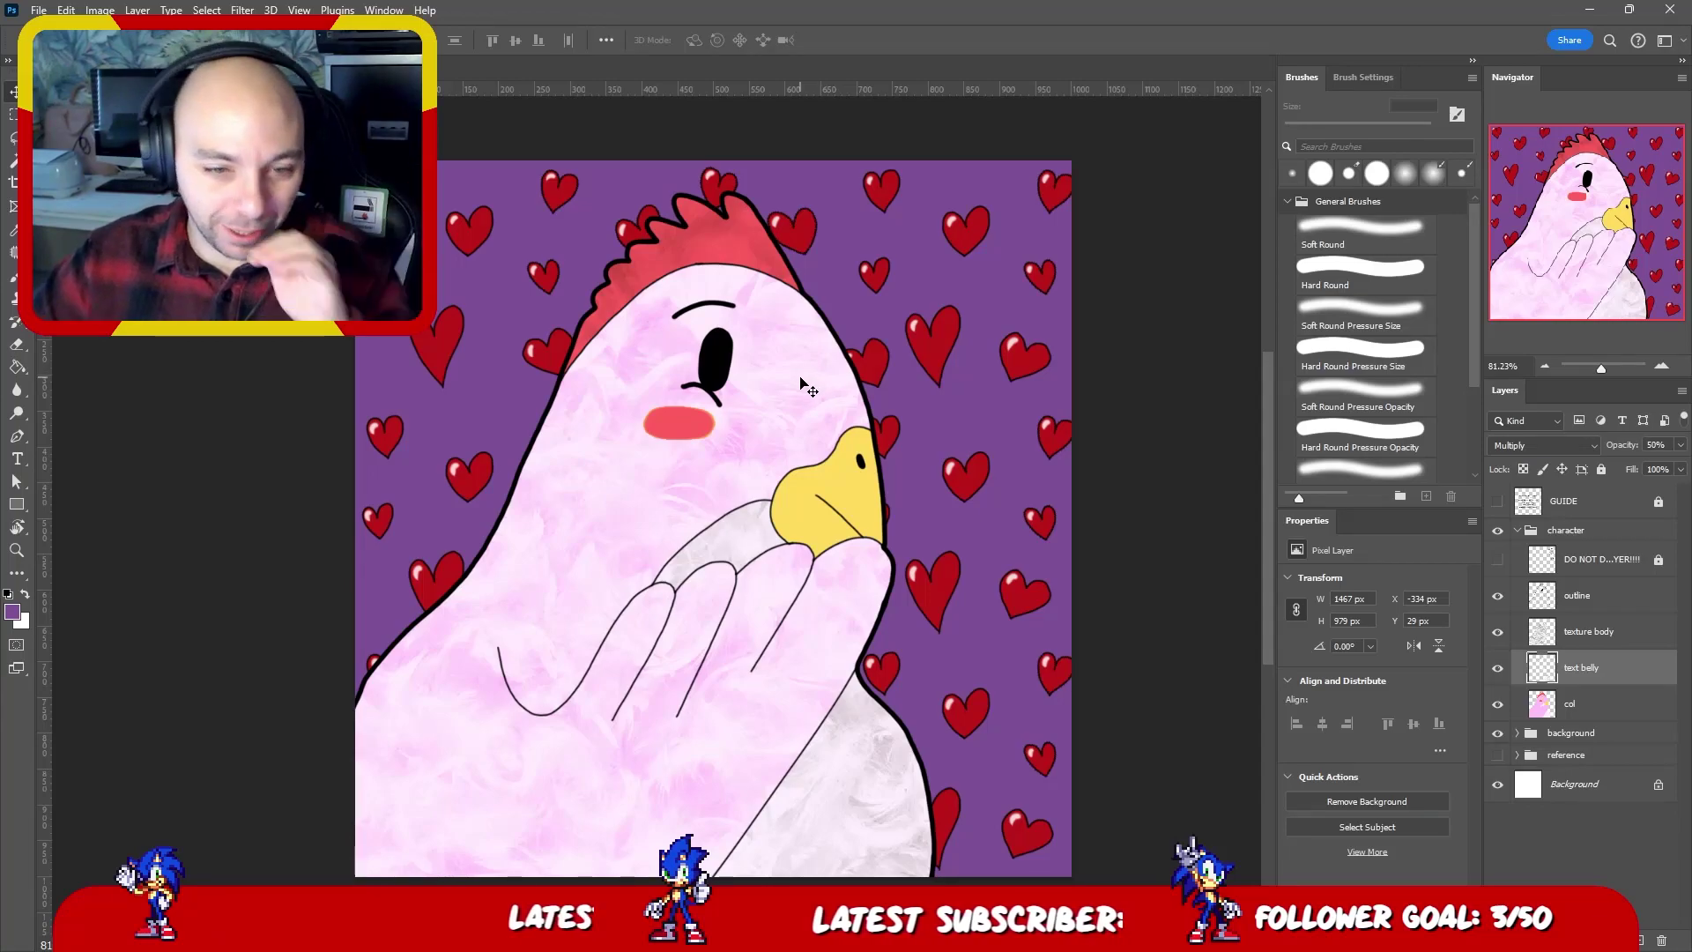
key("z")
scroll(837, 408, "down", 3)
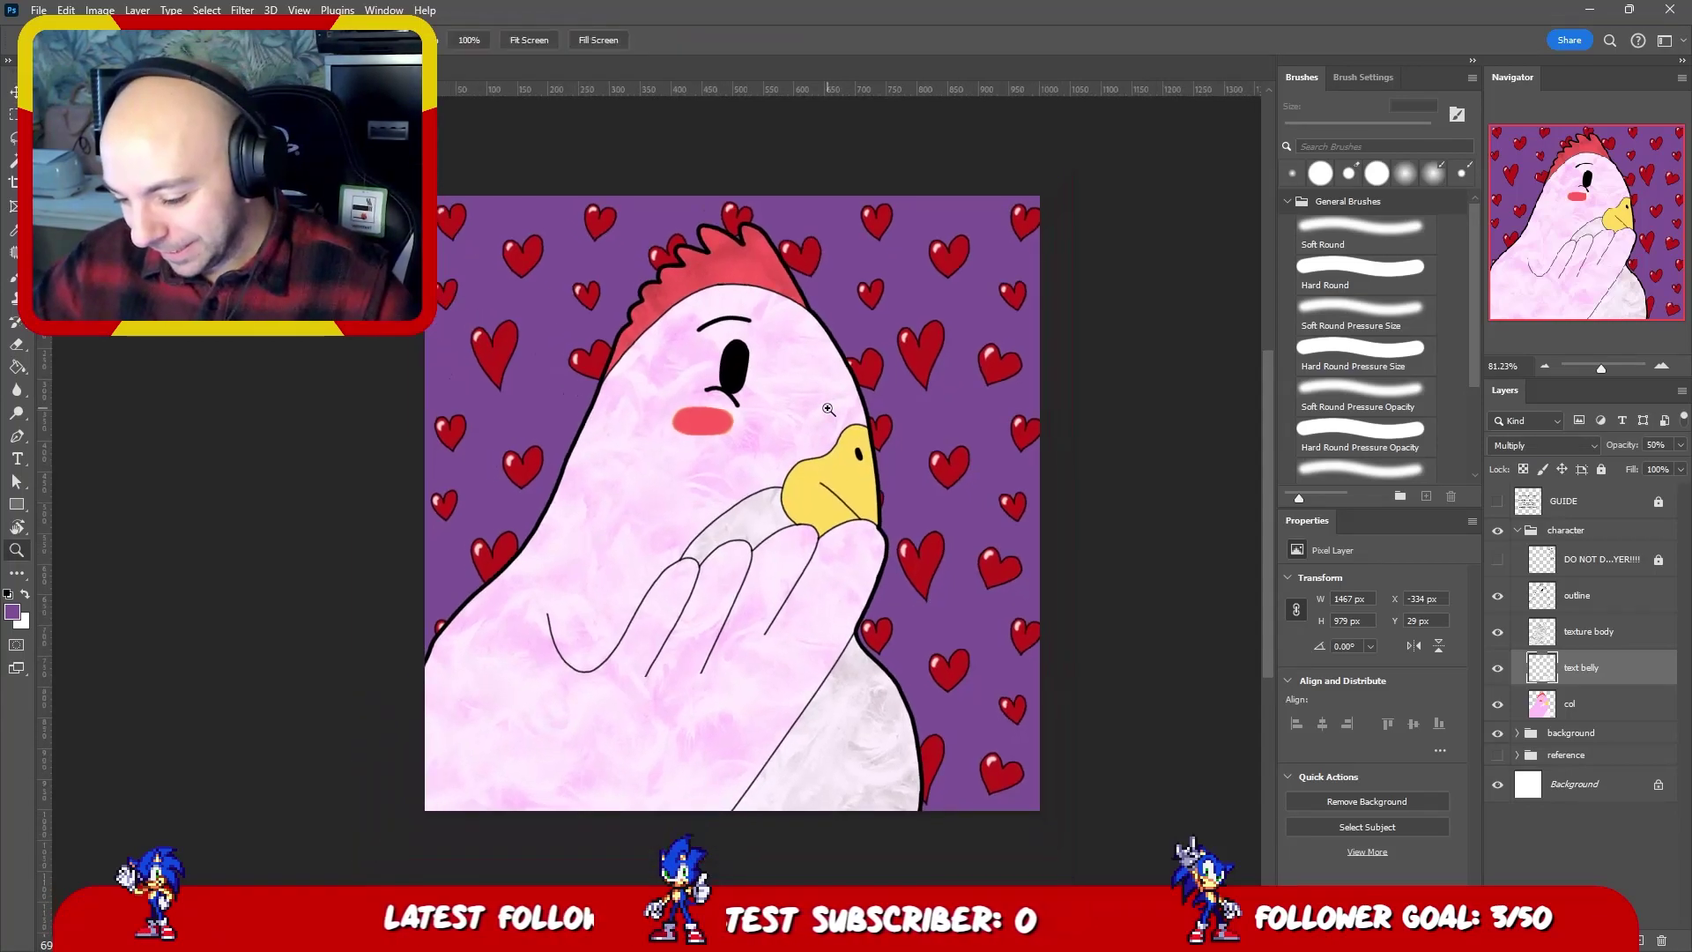
scroll(837, 409, "up", 3)
key("v")
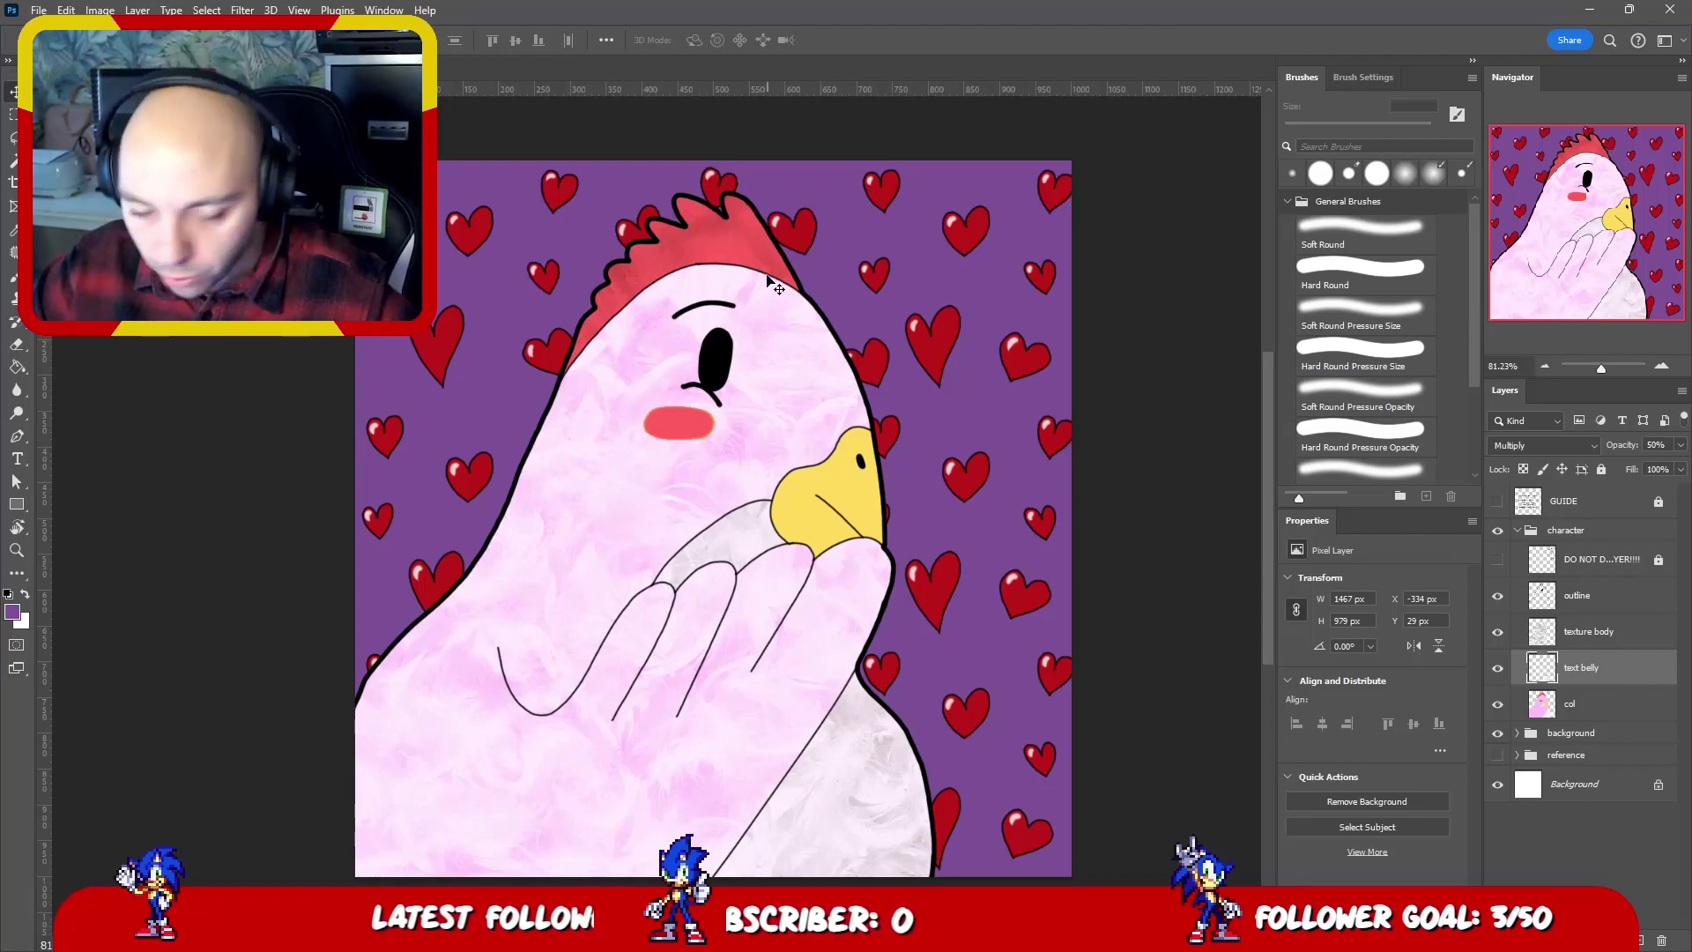
- Add a new layer named 'shadows' above texture body
left_click(1597, 608)
left_click(1595, 631)
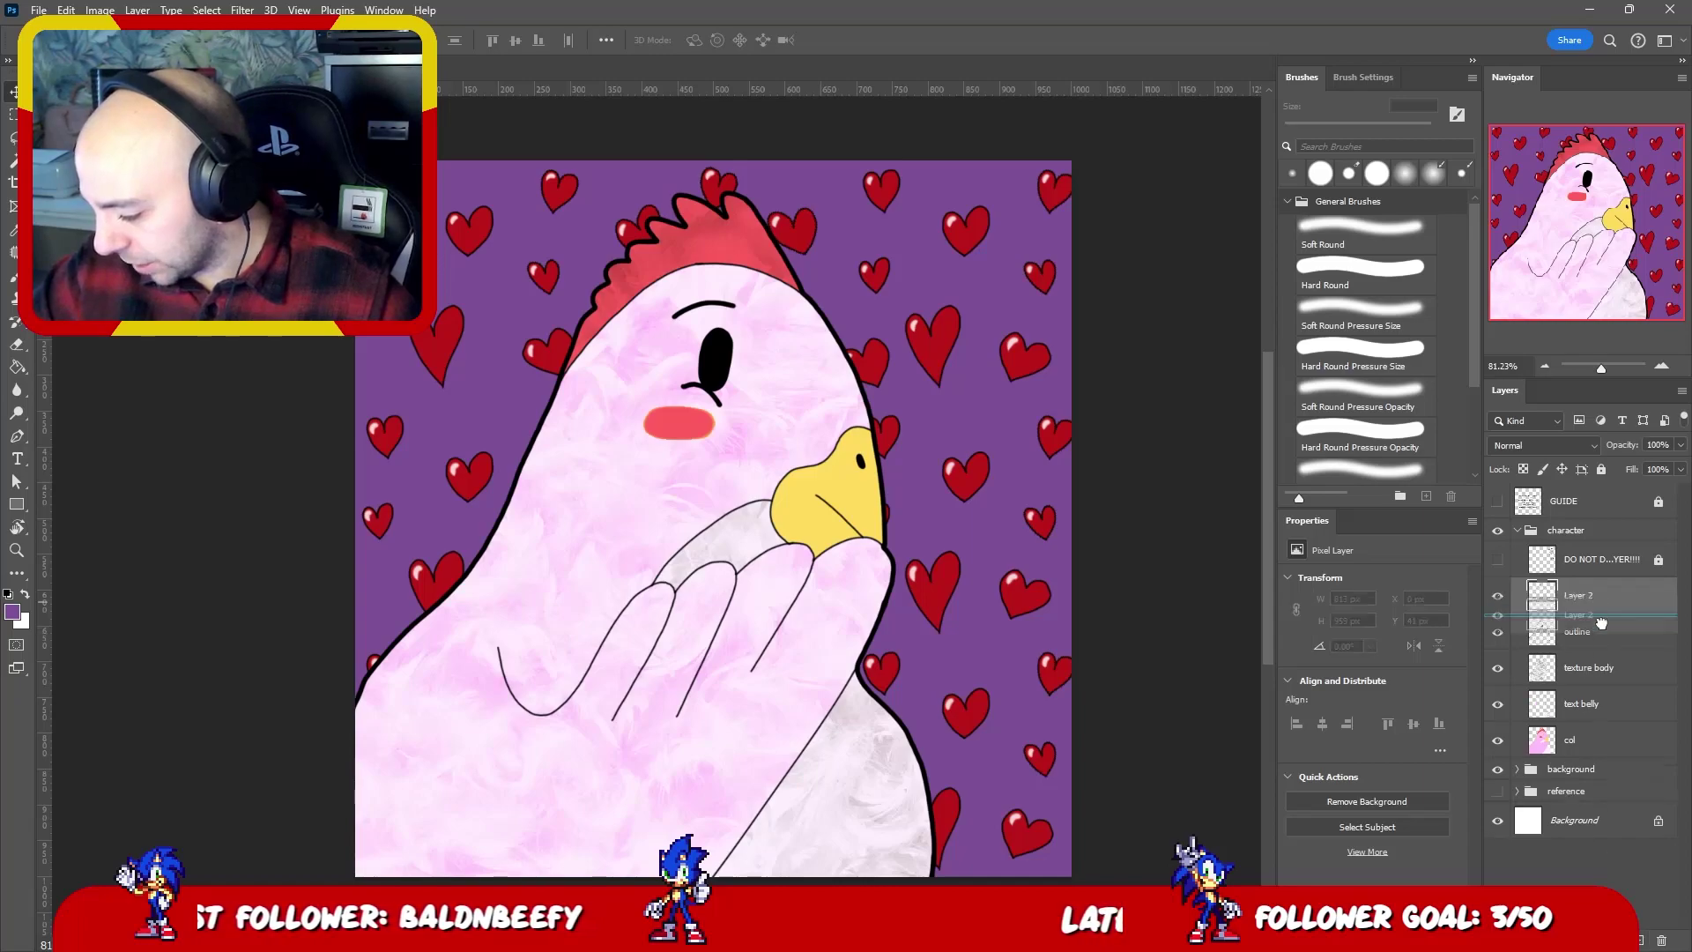
key("ctrl+shift+alt+n")
double_click(1592, 632)
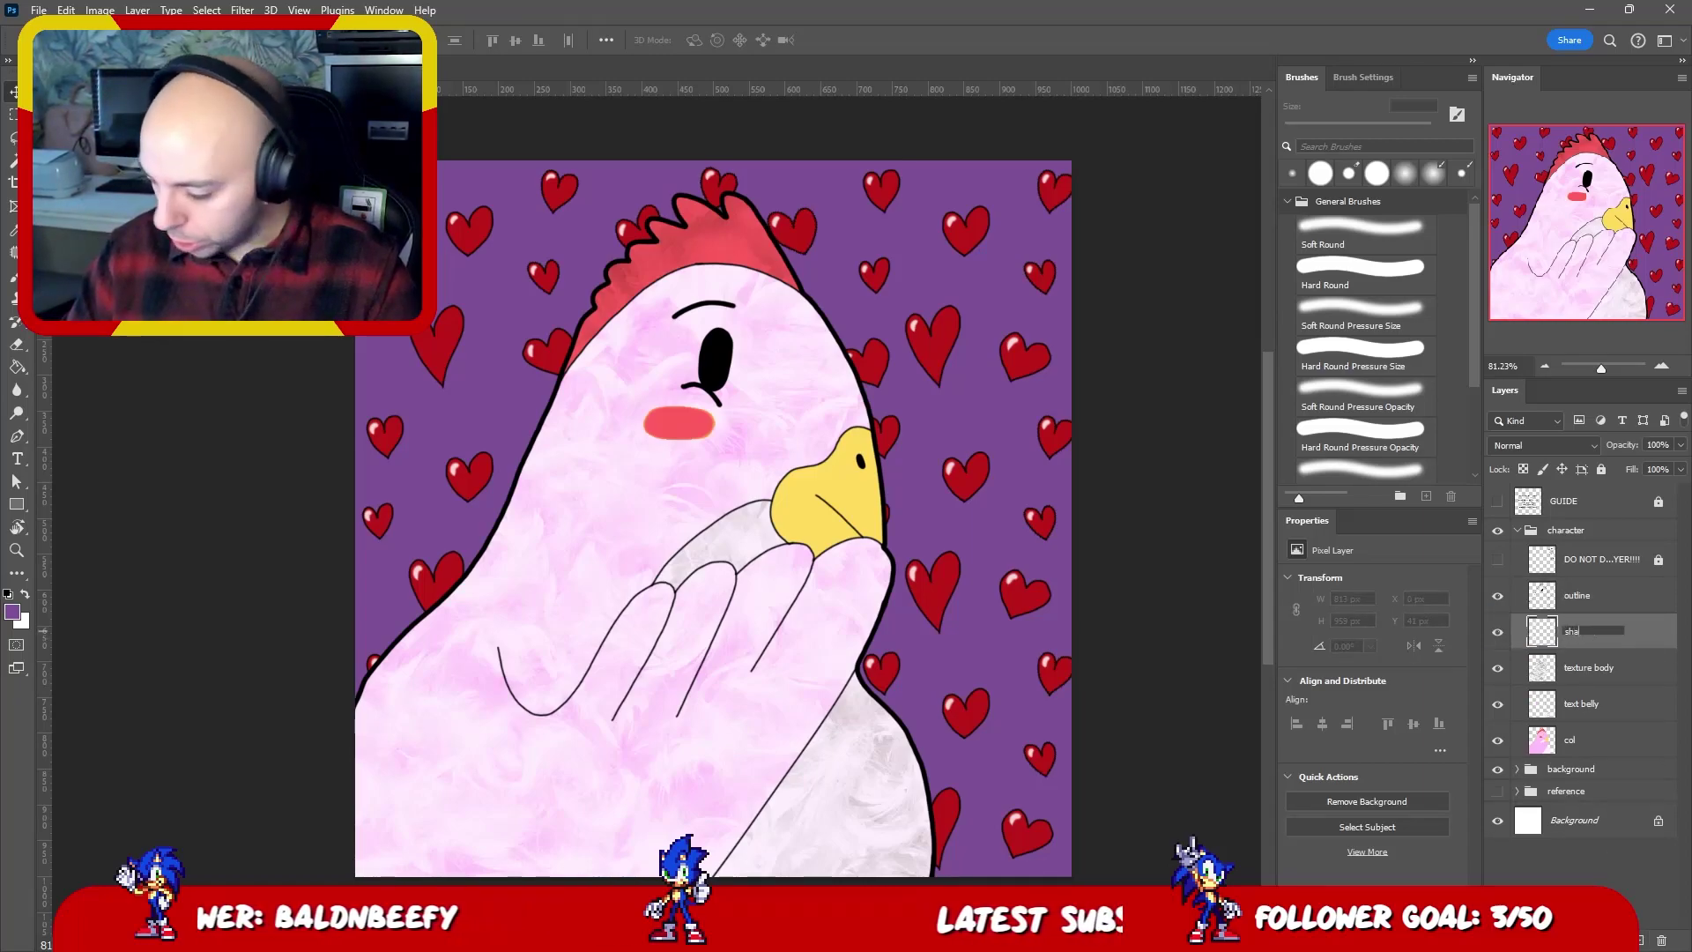
key("Return")
- Hide the heart background group and select the chicken's silhouette by inverting a Magic Wand selection
left_click(1580, 607)
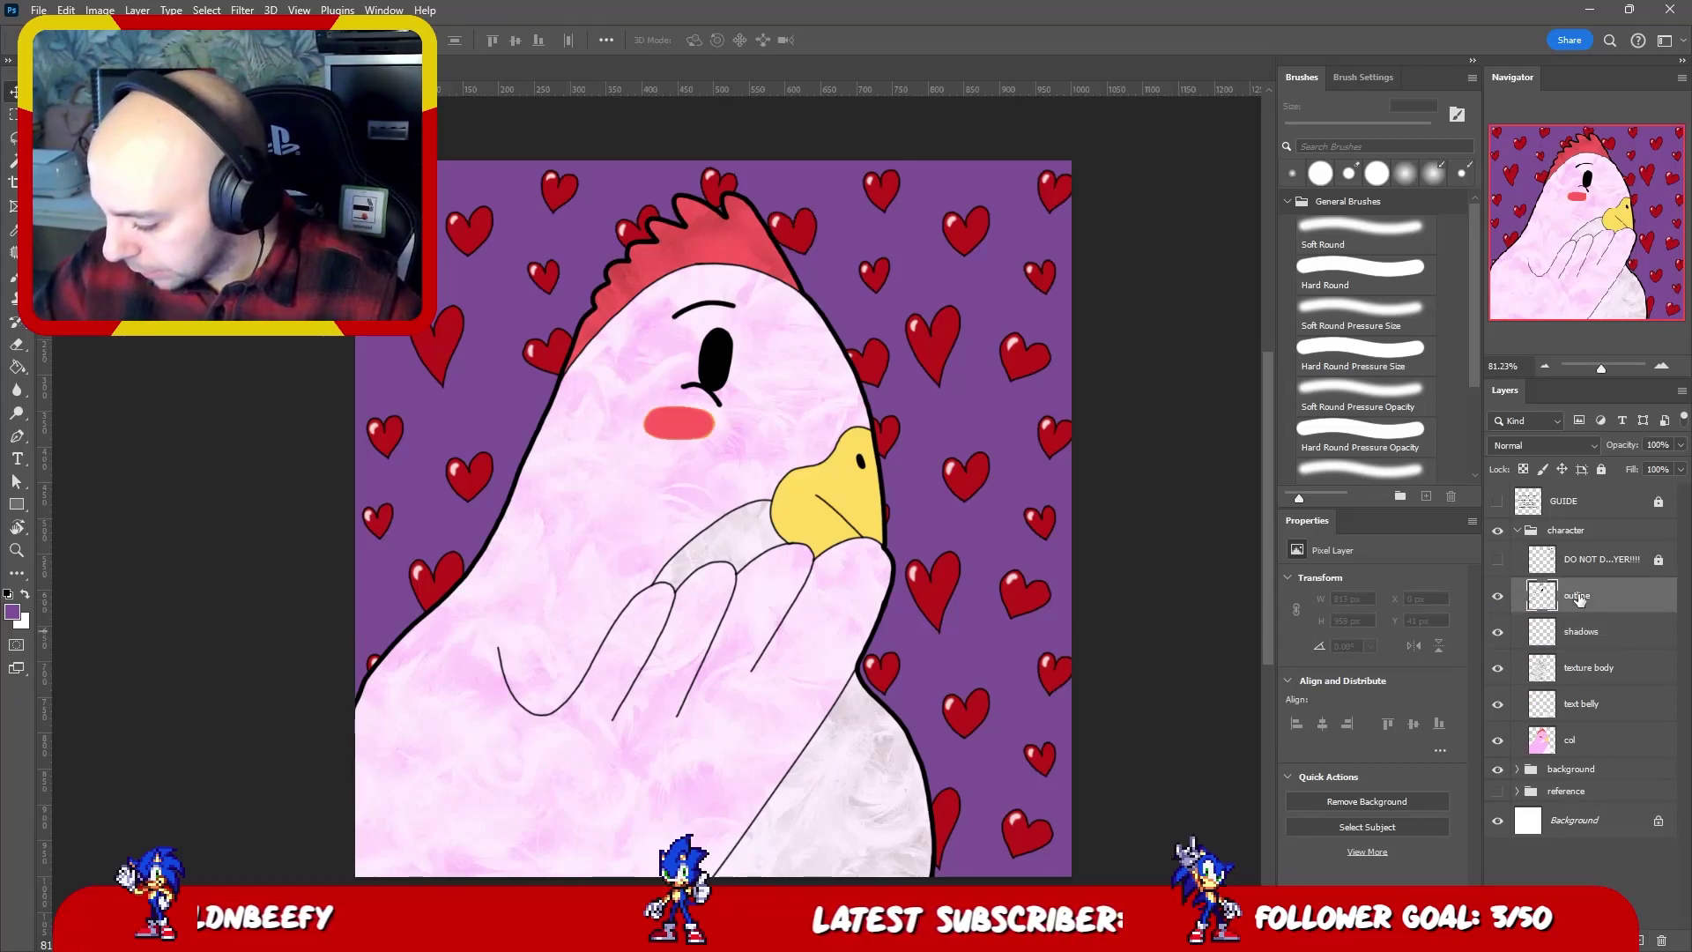
key("w")
left_click(1497, 770)
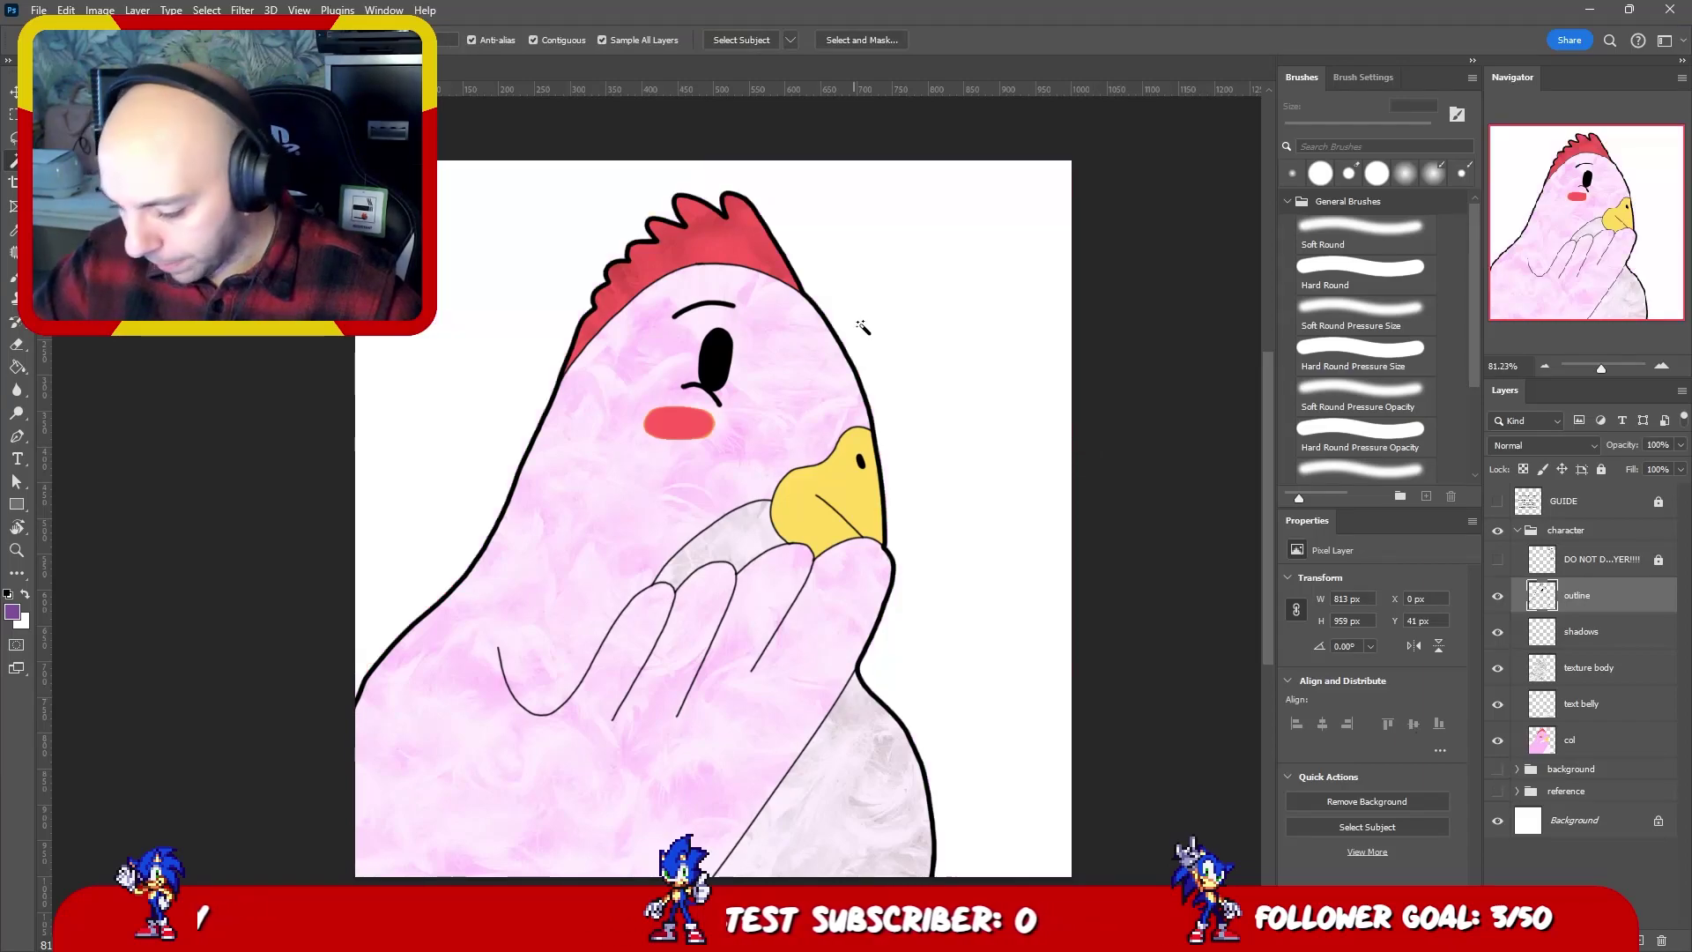
left_click(916, 349)
key("ctrl+shift+i")
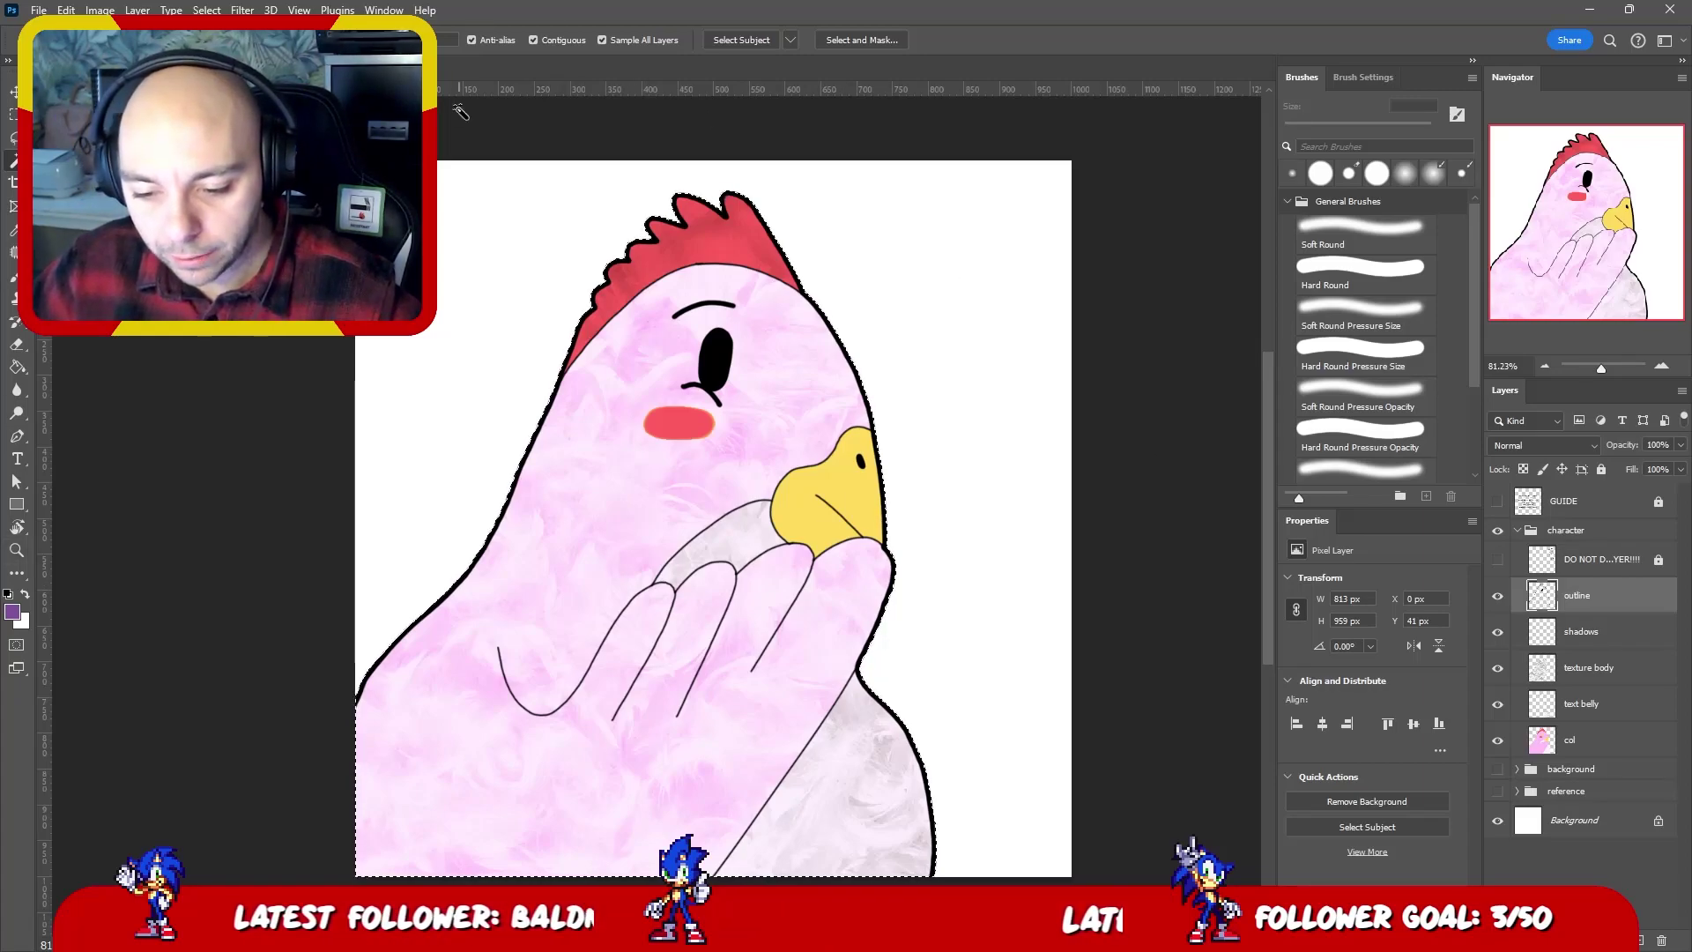
- Contract the silhouette selection slightly inward and make the shadows layer active
right_click(188, 79)
mouse_move(264, 277)
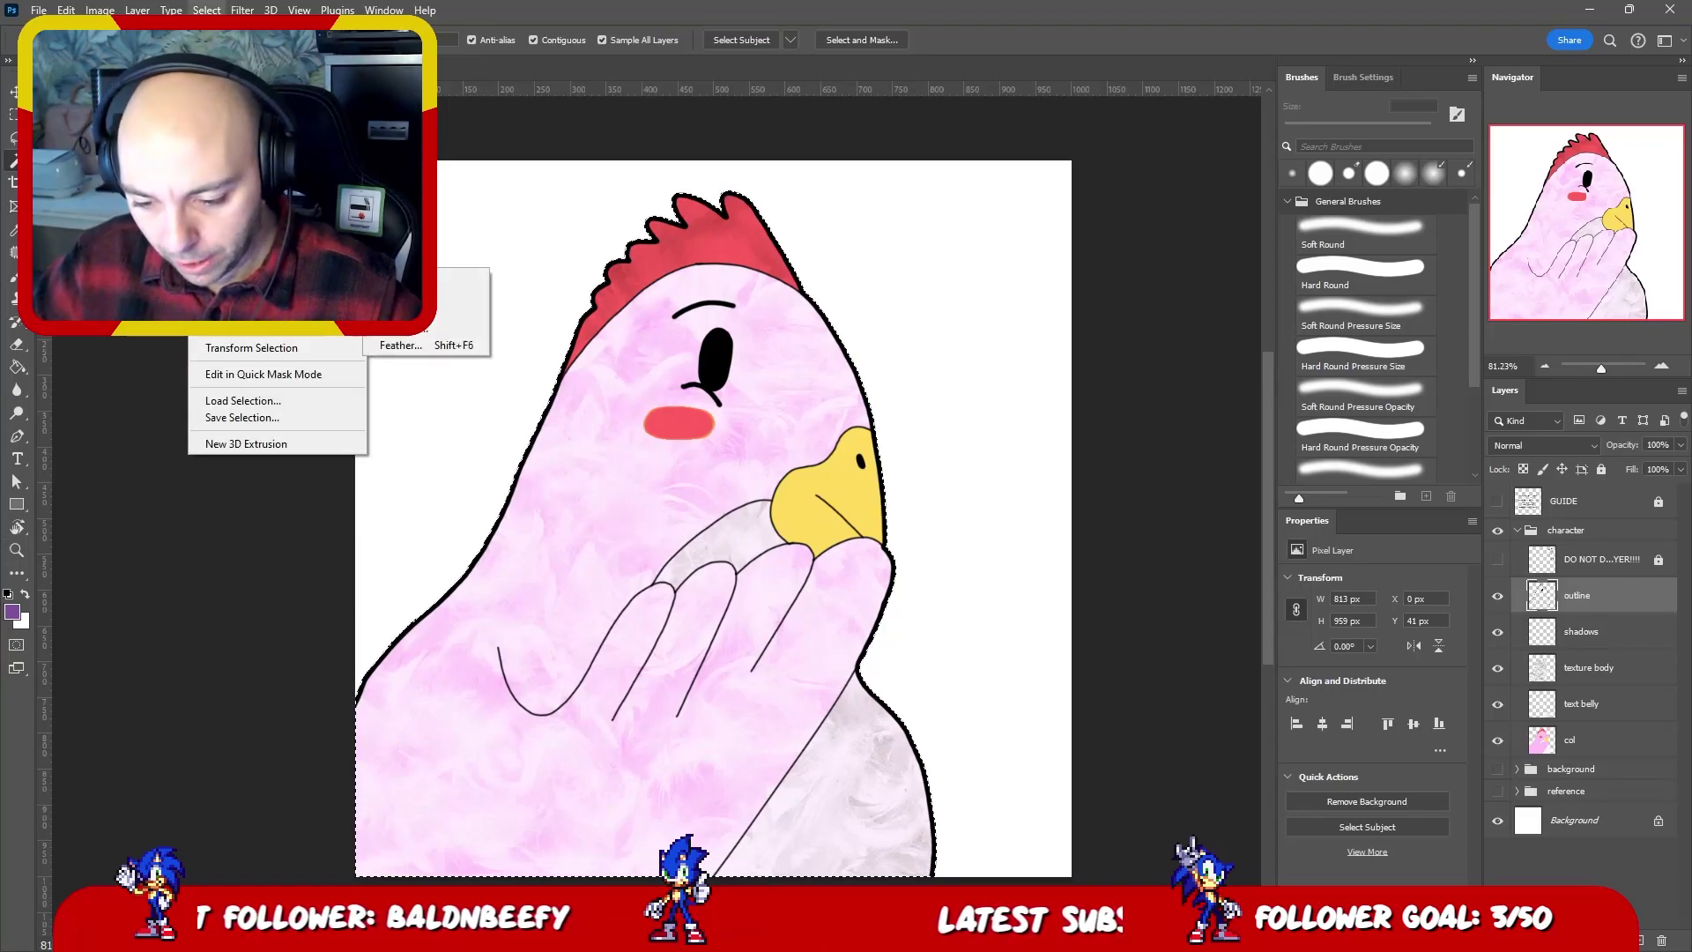
left_click(458, 311)
key("Return")
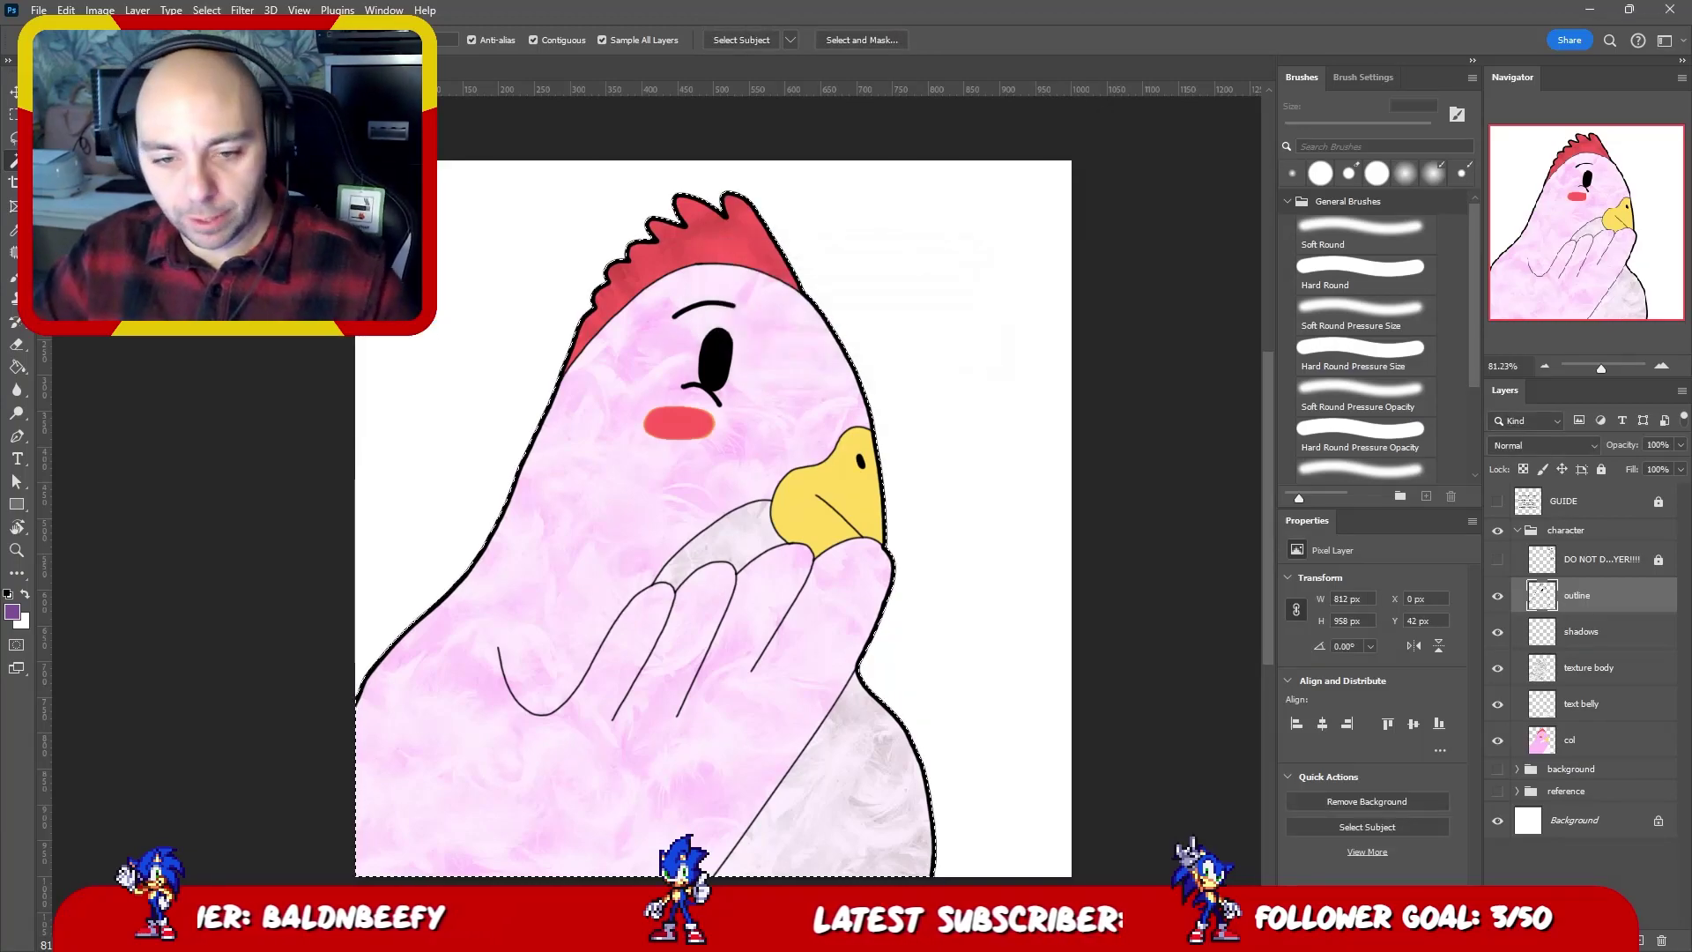
left_click(1590, 631)
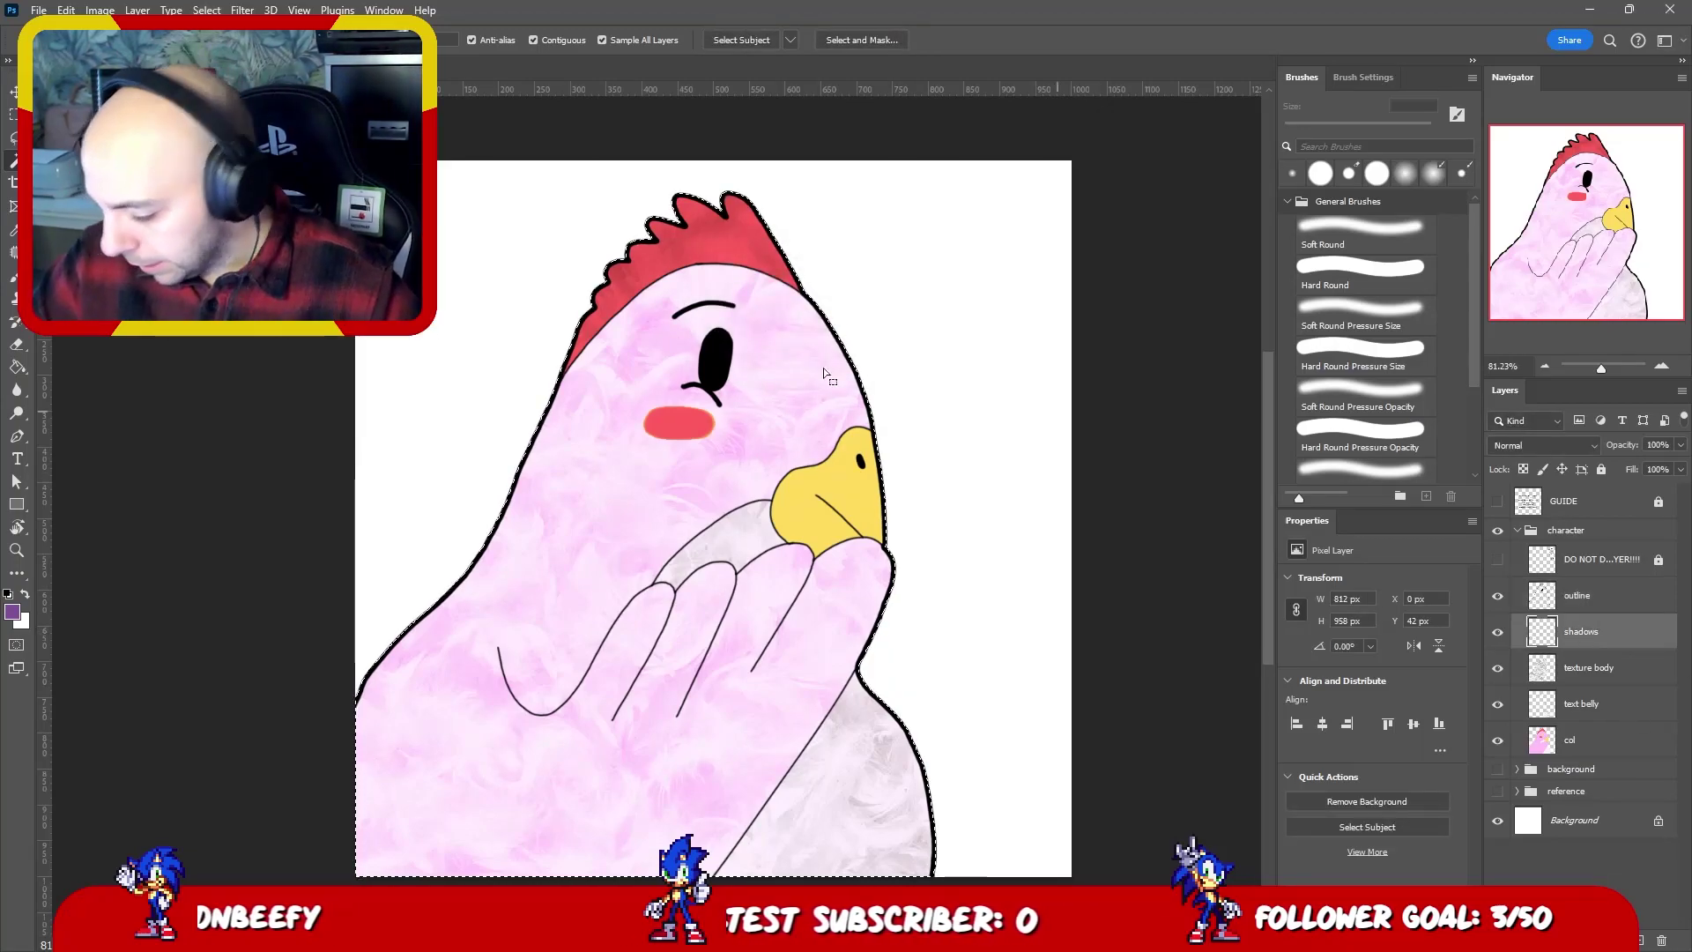
- With a small black brush, paint shadows along the lower belly, right edge and hand
key("b")
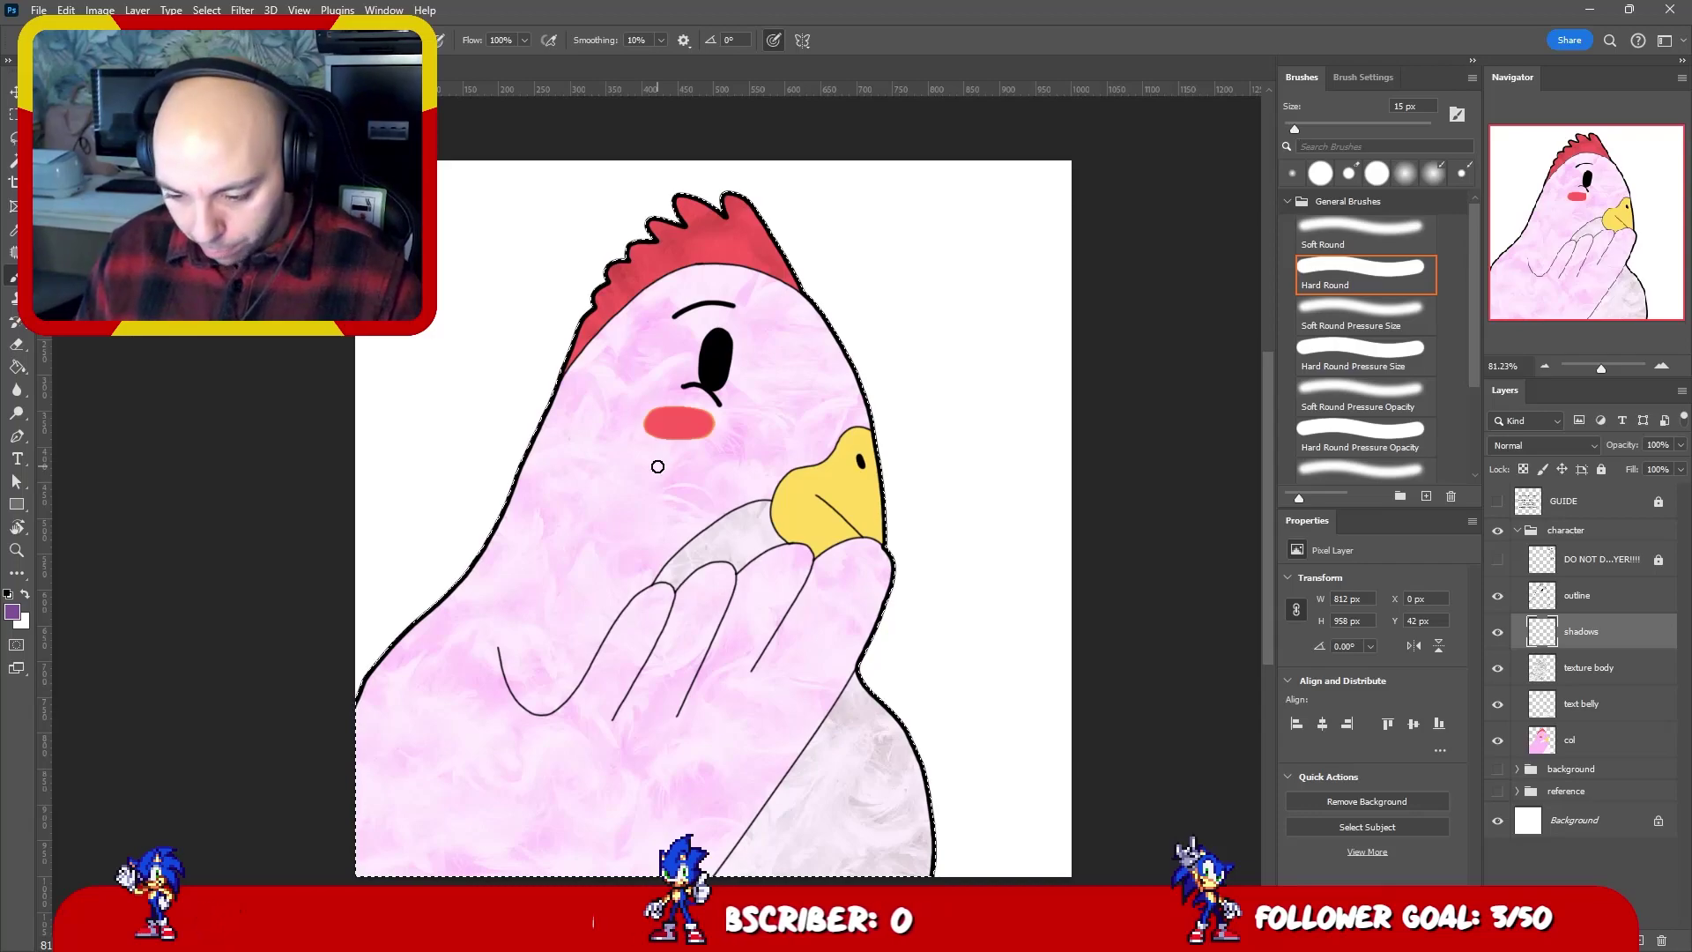
key("bracketleft")
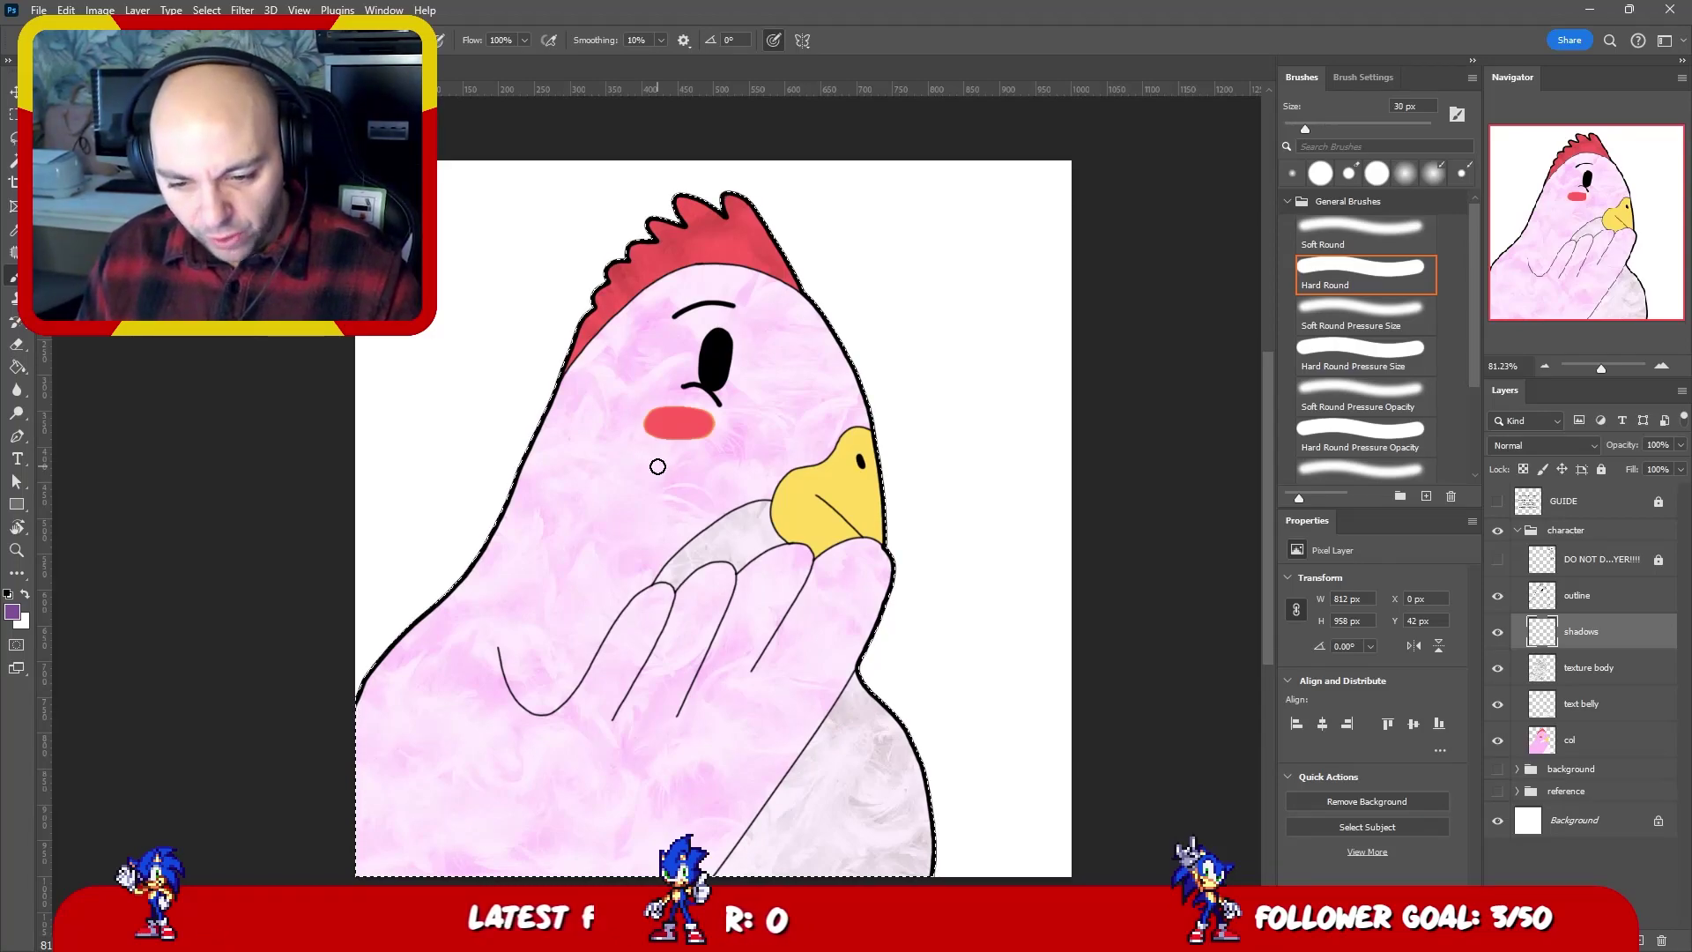
key("d")
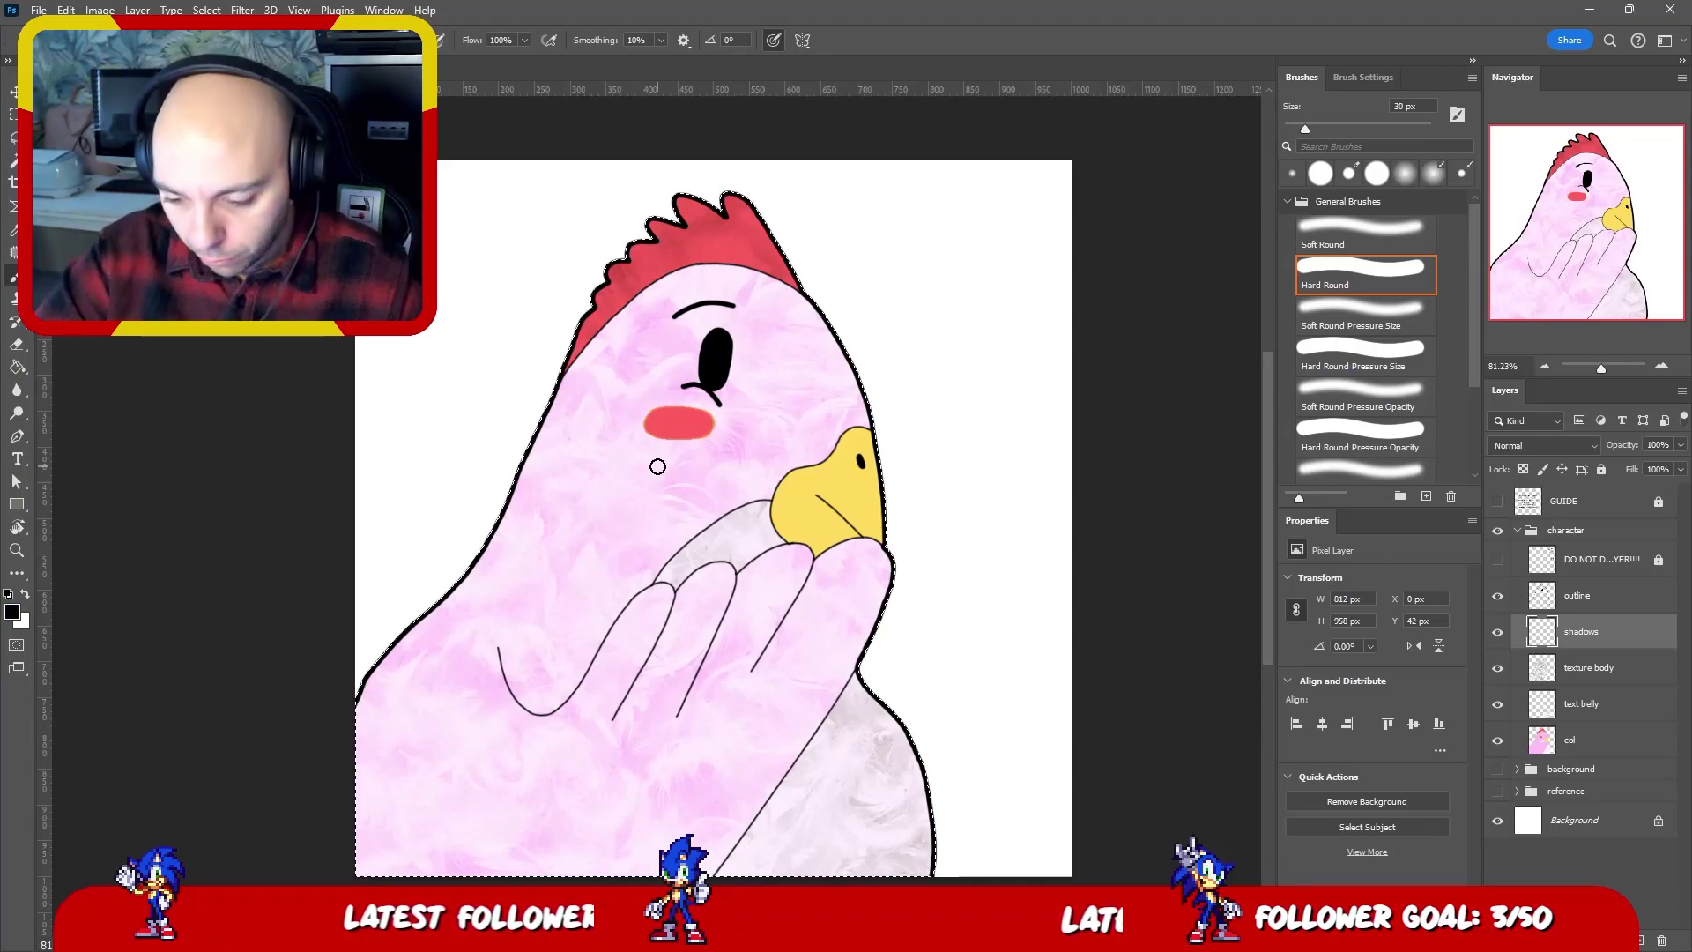
left_click_drag(901, 414, 944, 379)
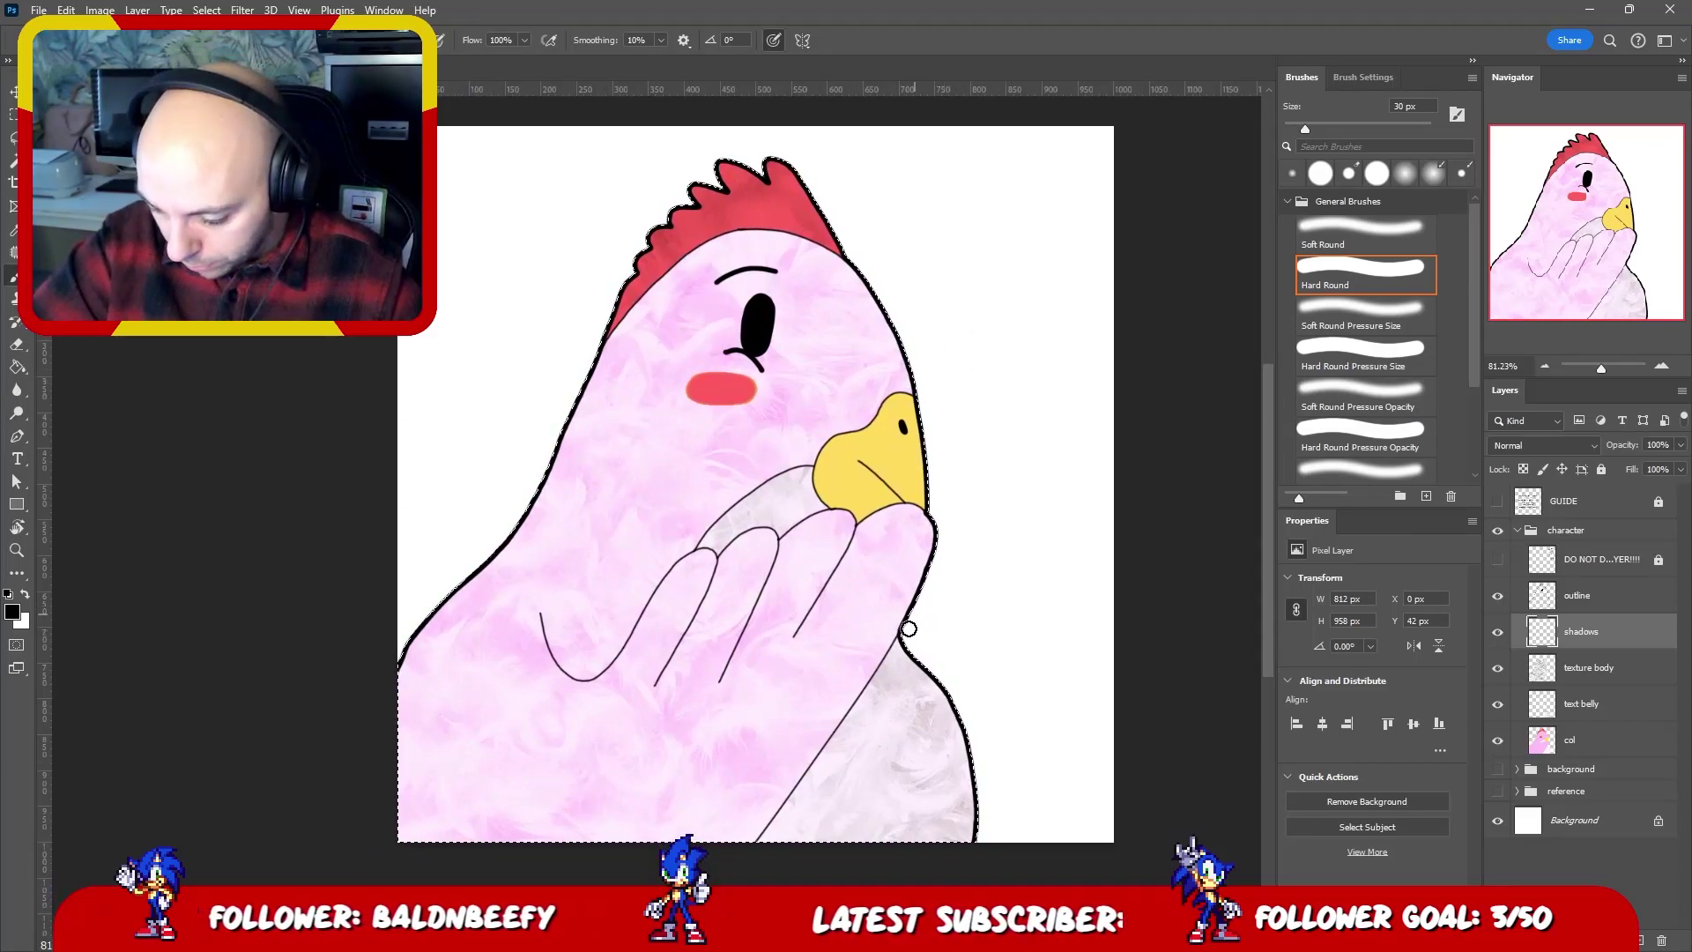
left_click_drag(907, 632, 749, 837)
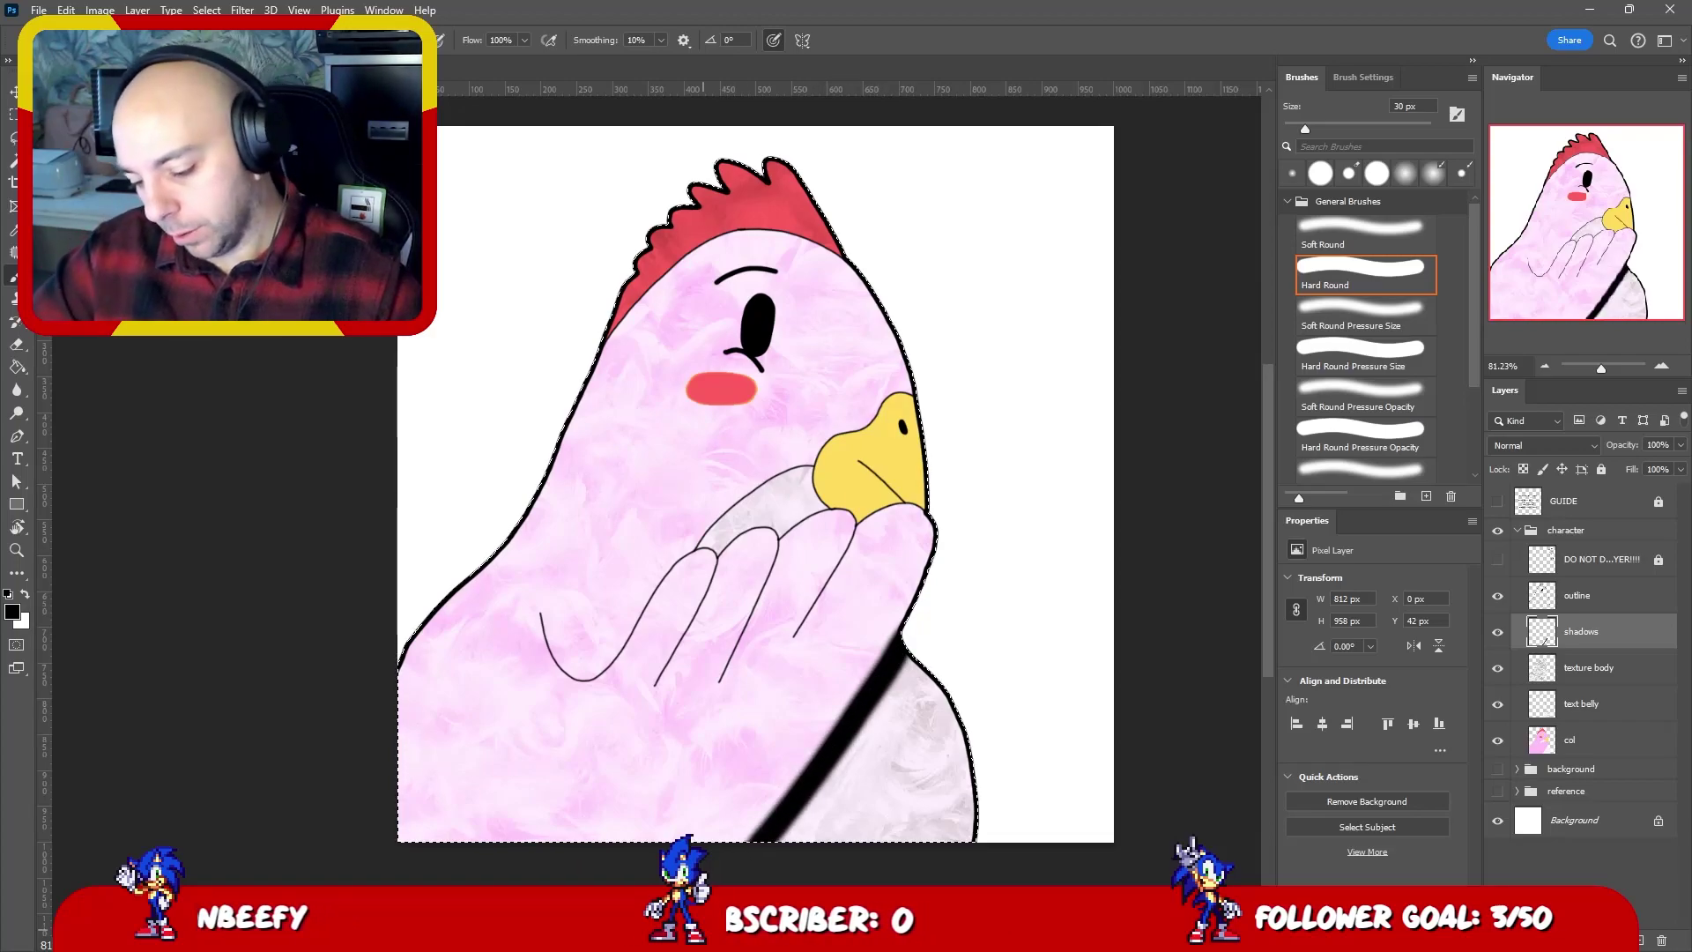
left_click_drag(982, 491, 993, 431)
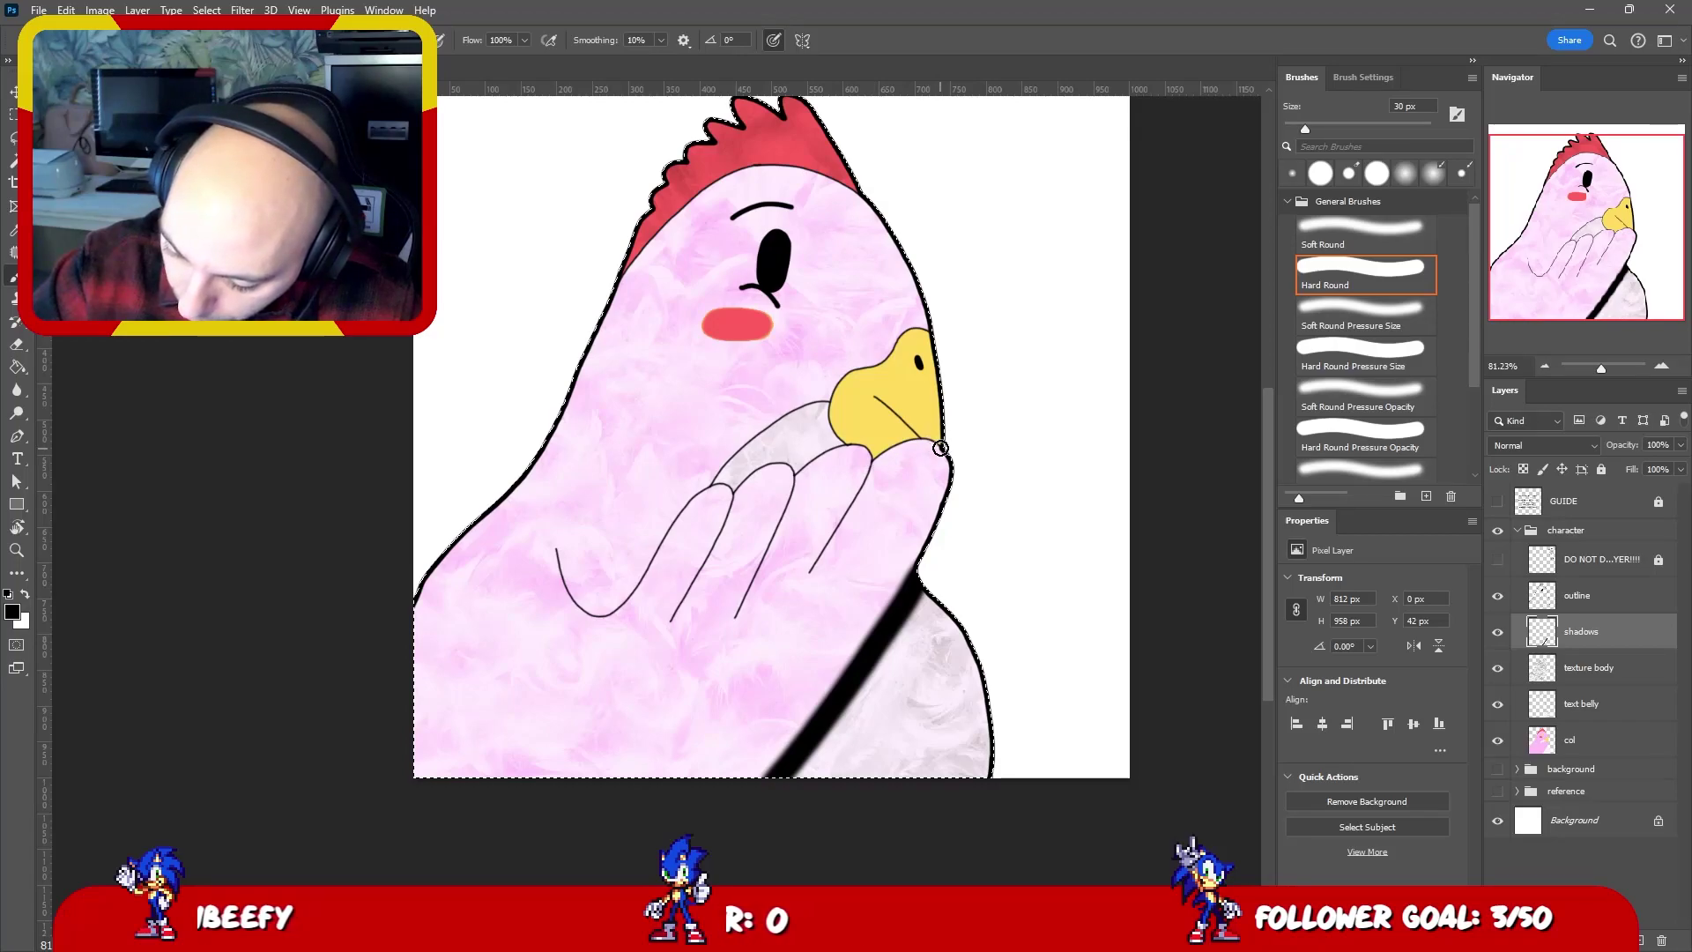
mouse_move(941, 447)
left_mouse_down()
mouse_move(931, 525)
mouse_move(776, 759)
left_mouse_up()
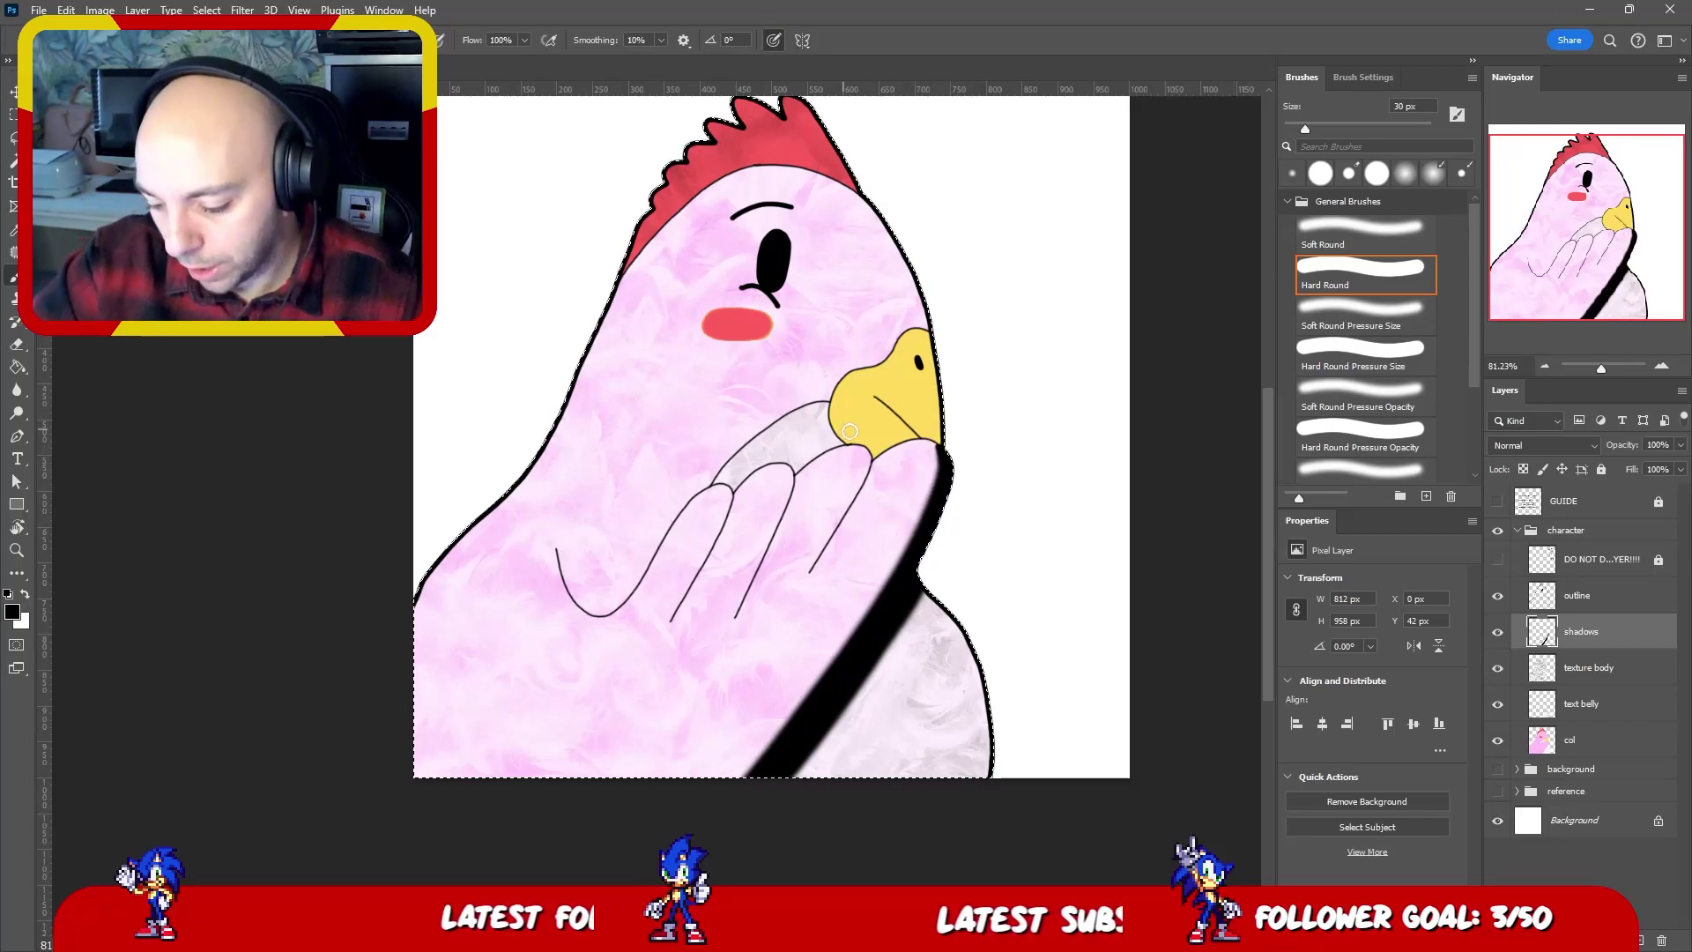
mouse_move(850, 430)
left_mouse_down()
mouse_move(866, 473)
mouse_move(803, 574)
left_mouse_up()
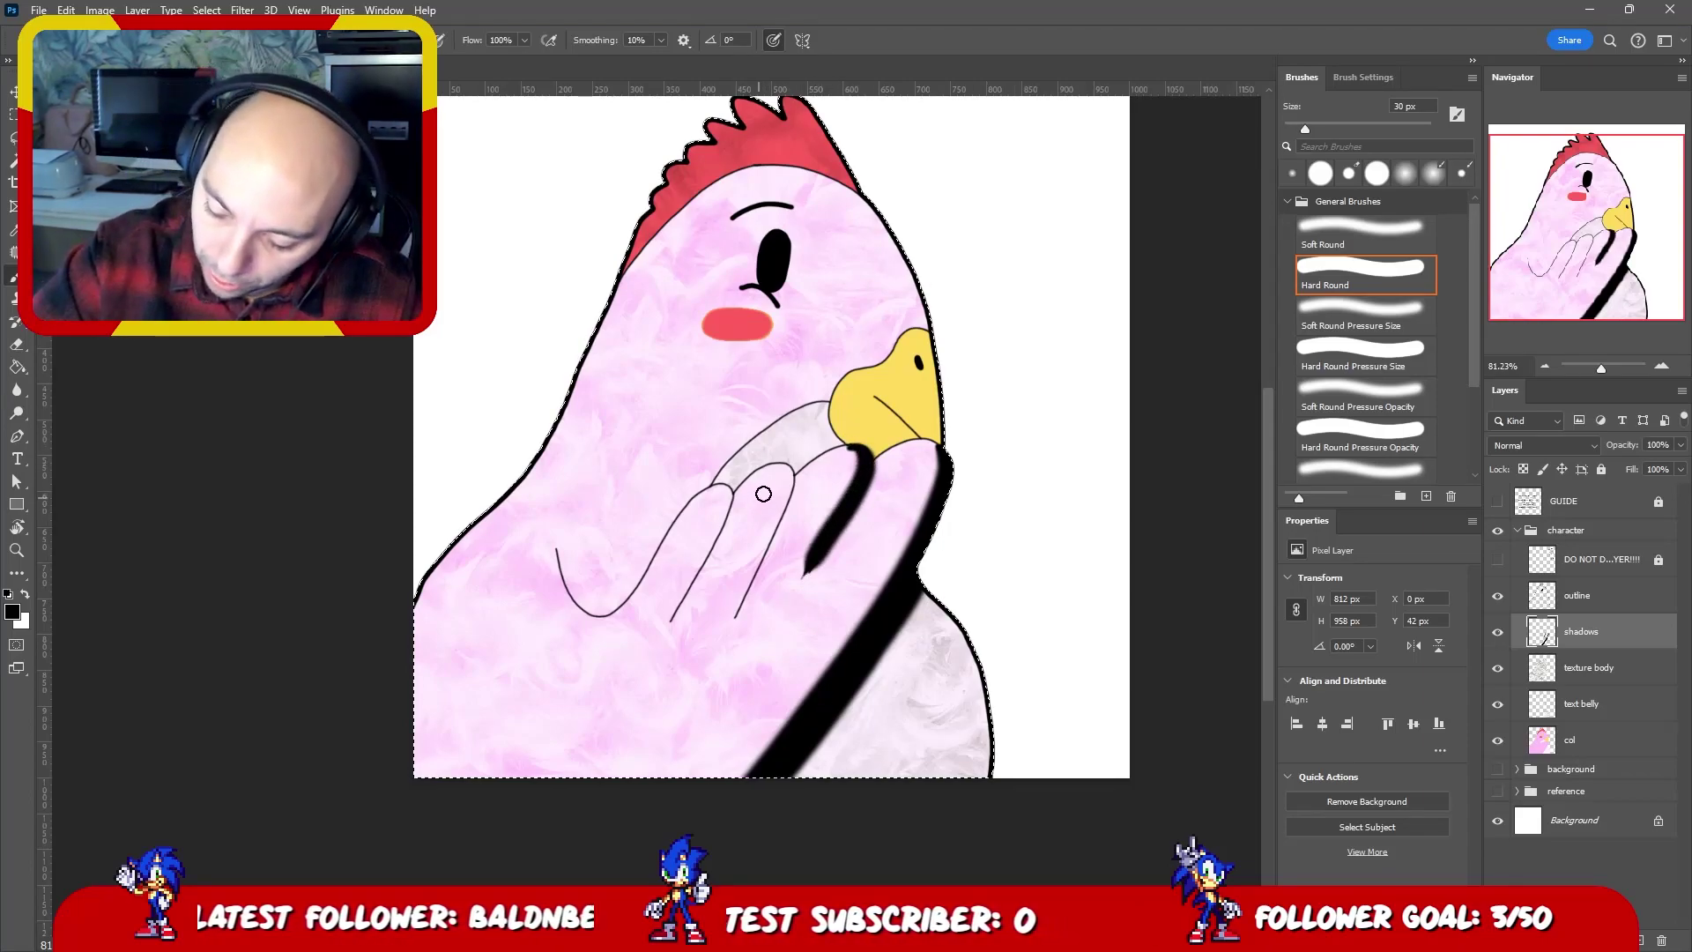
key("ctrl+z")
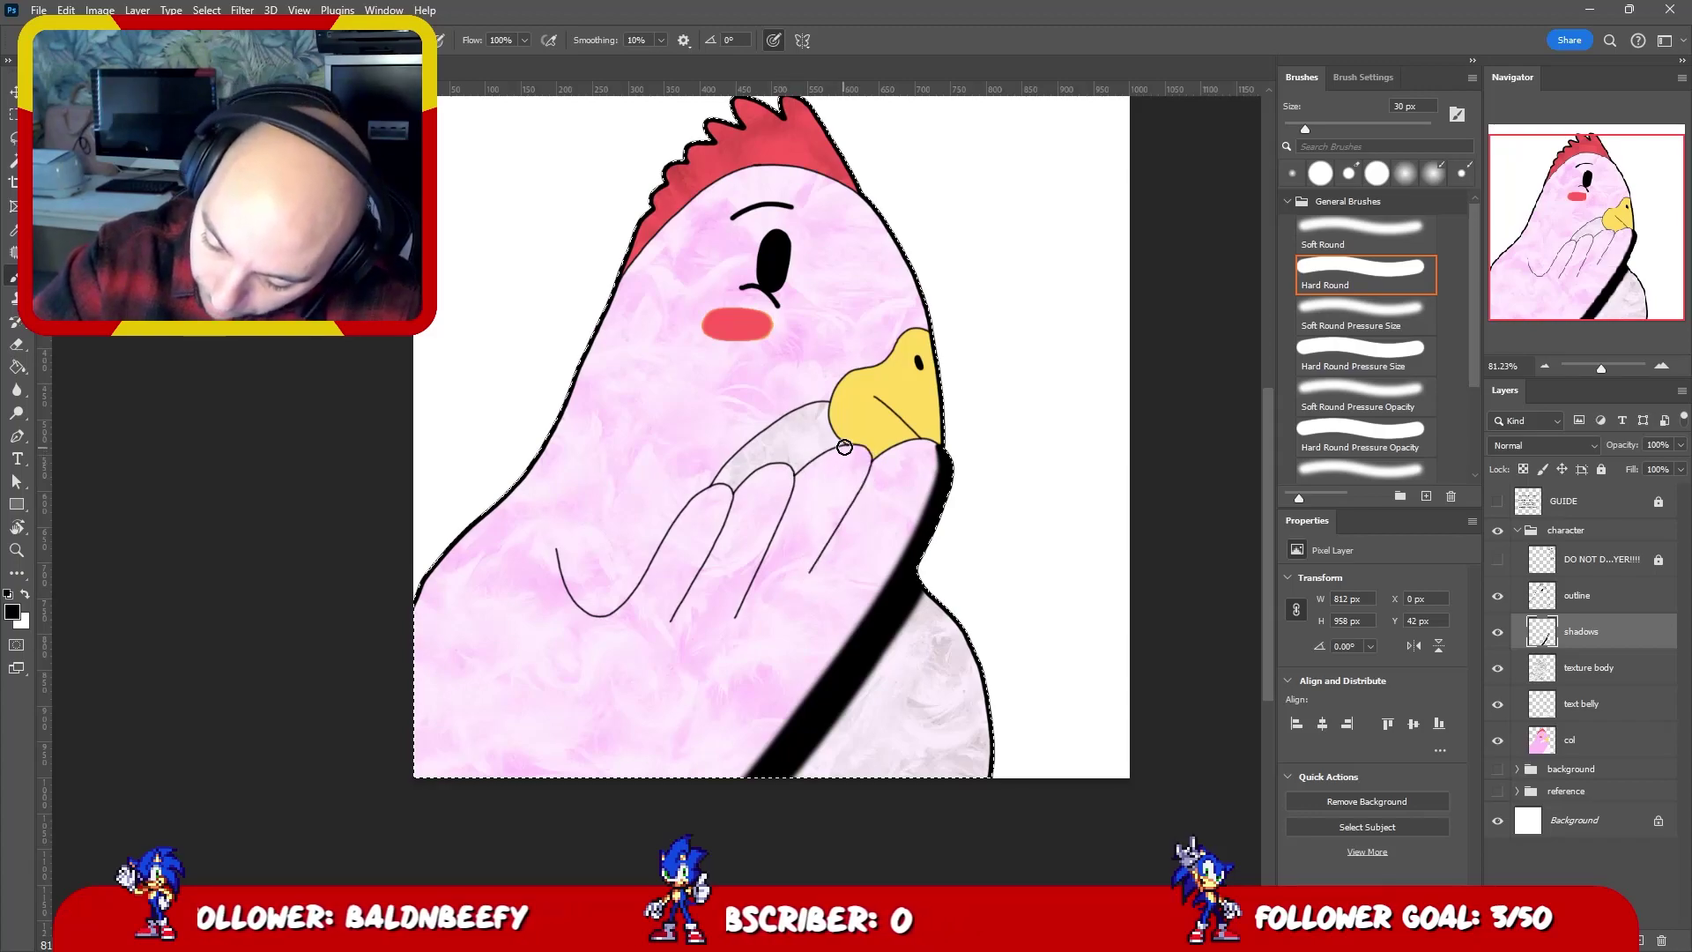
left_click_drag(867, 470, 804, 576)
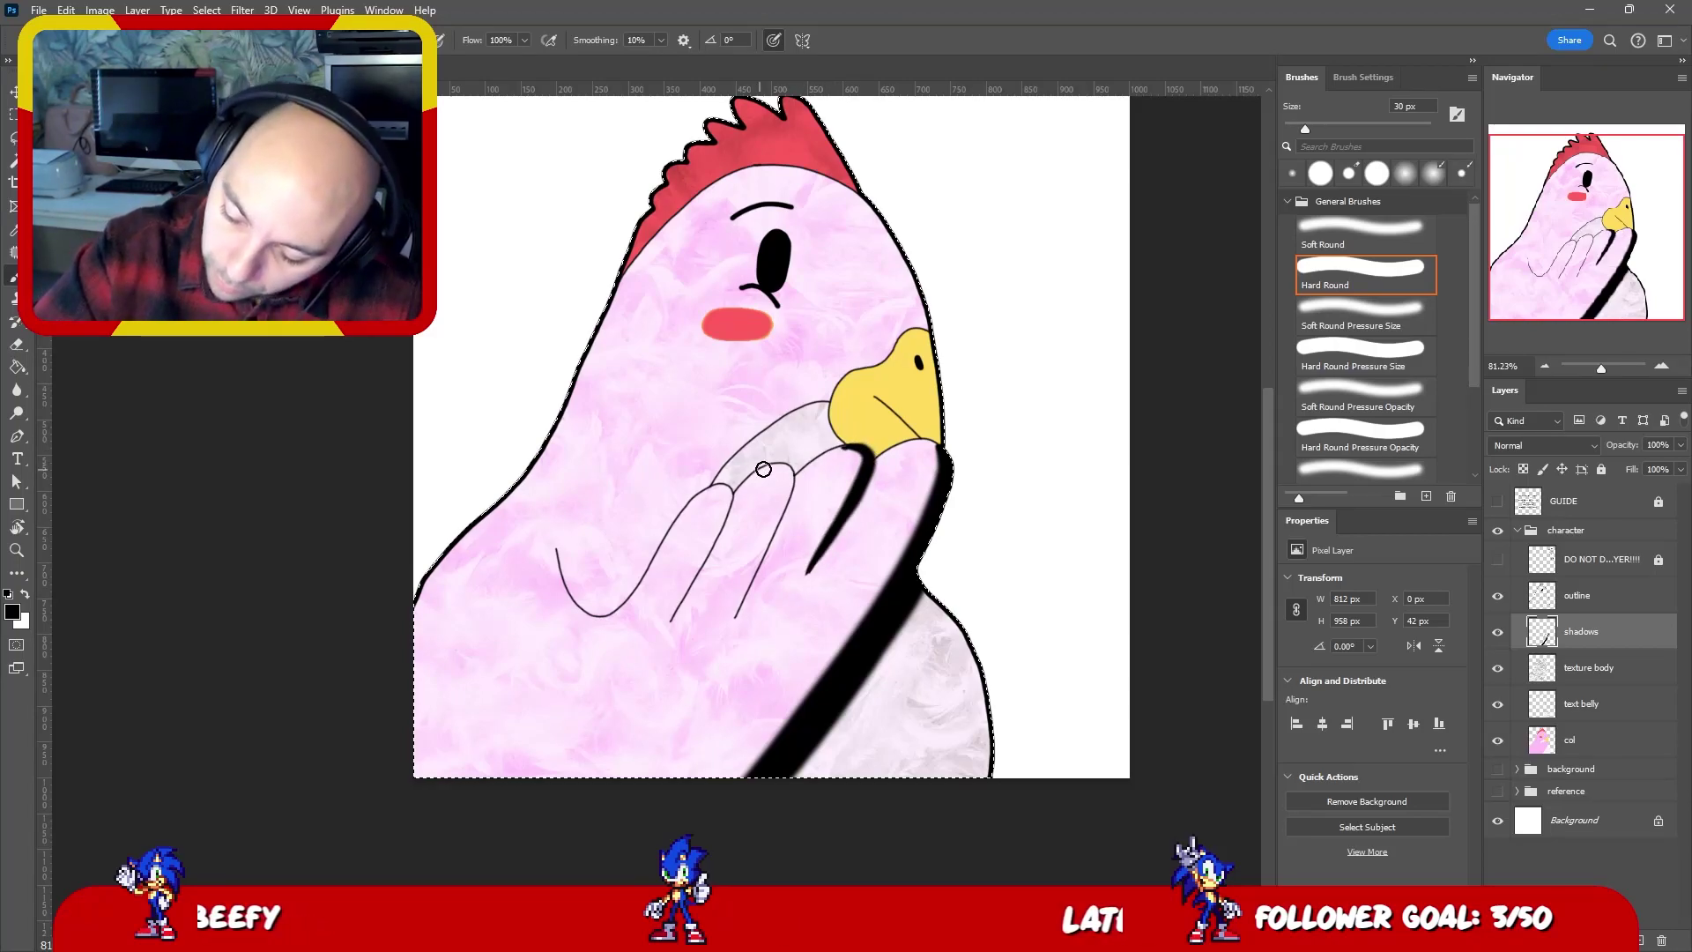
- Shade along the hand's fingers and lower curve, thickening the top finger line
mouse_move(768, 465)
left_mouse_down()
mouse_move(792, 477)
mouse_move(736, 619)
left_mouse_up()
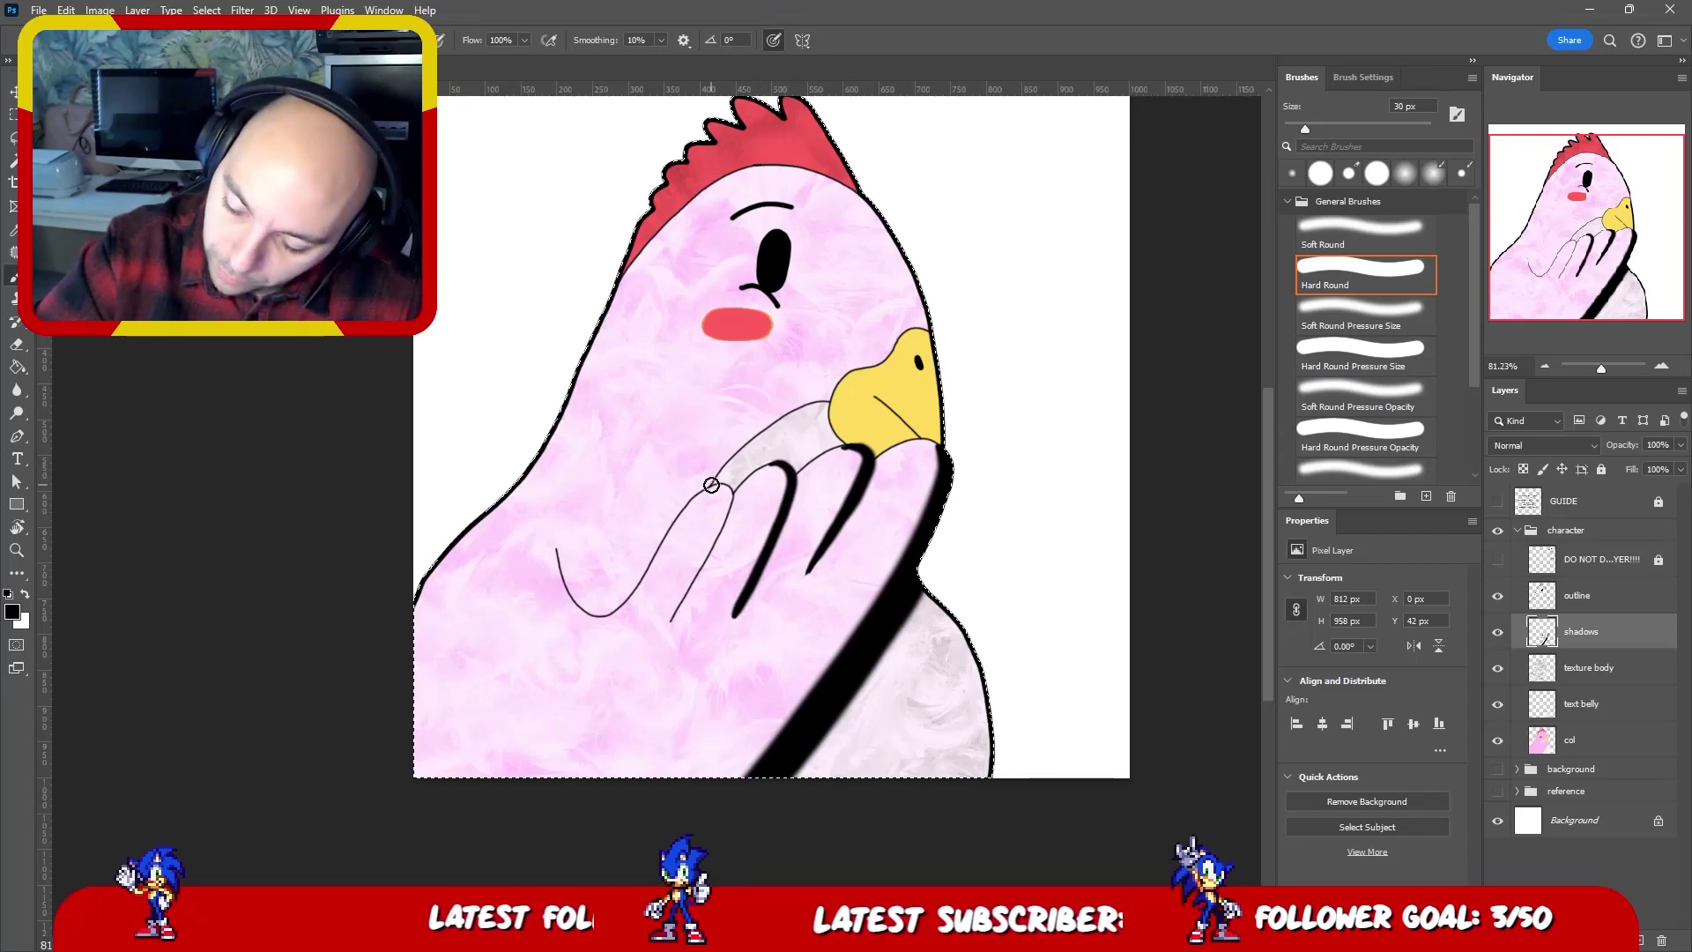
left_click_drag(727, 490, 670, 618)
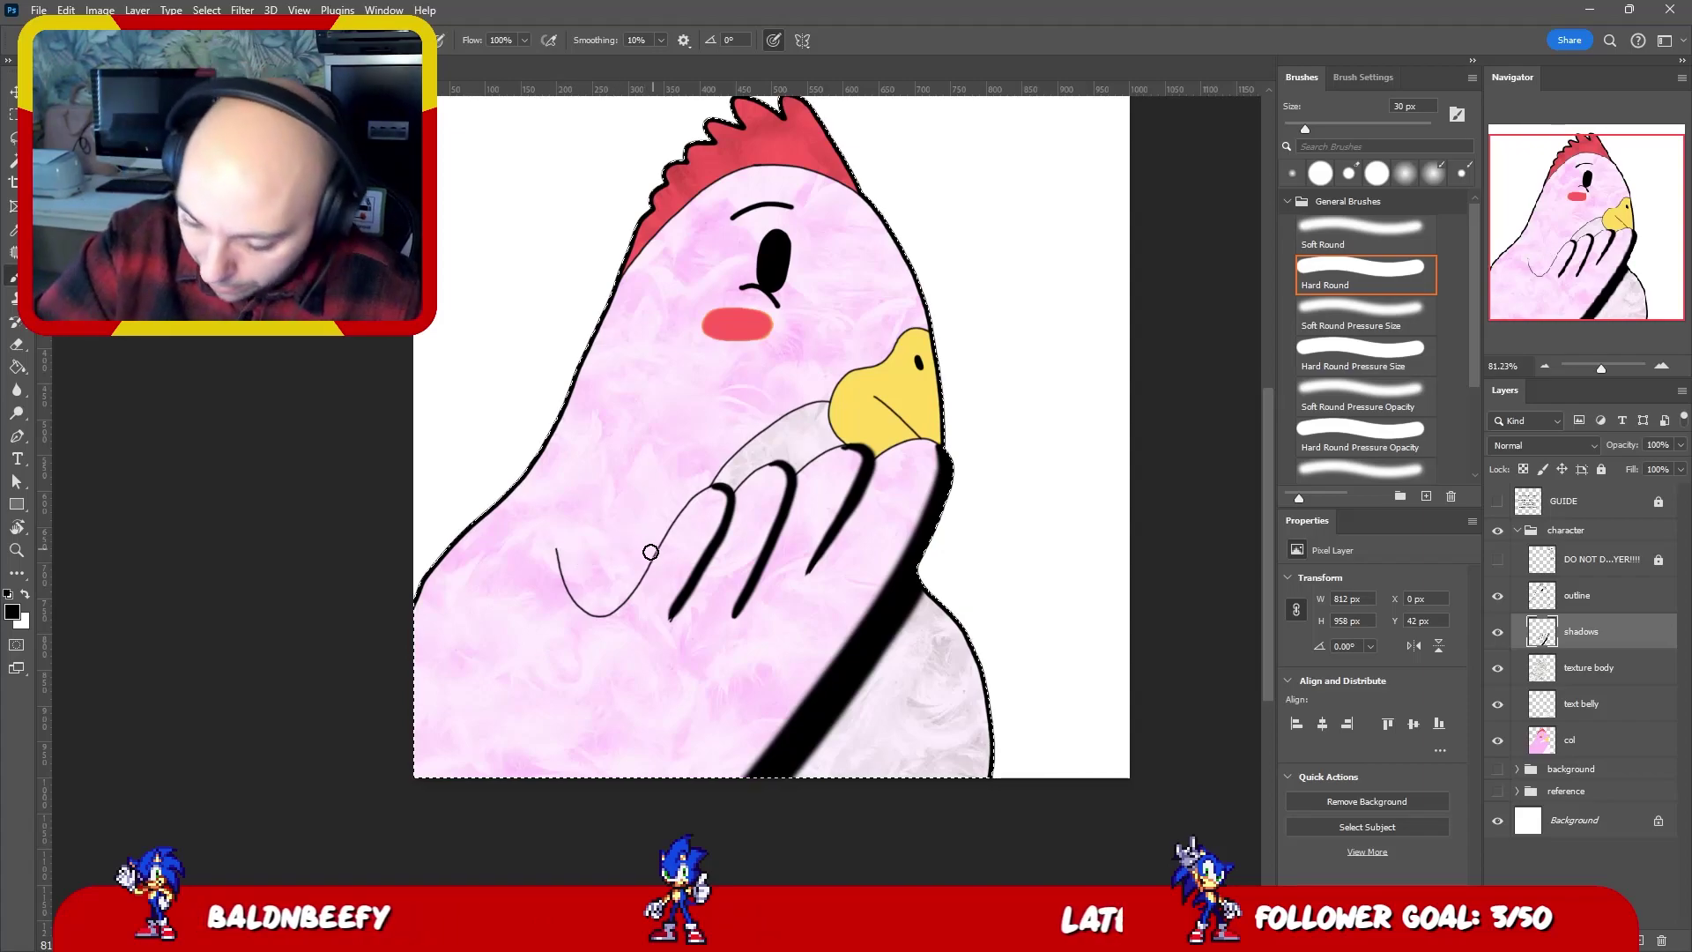
mouse_move(653, 553)
left_mouse_down()
mouse_move(624, 579)
mouse_move(581, 577)
mouse_move(563, 555)
mouse_move(585, 604)
mouse_move(608, 609)
mouse_move(663, 548)
mouse_move(588, 585)
left_mouse_up()
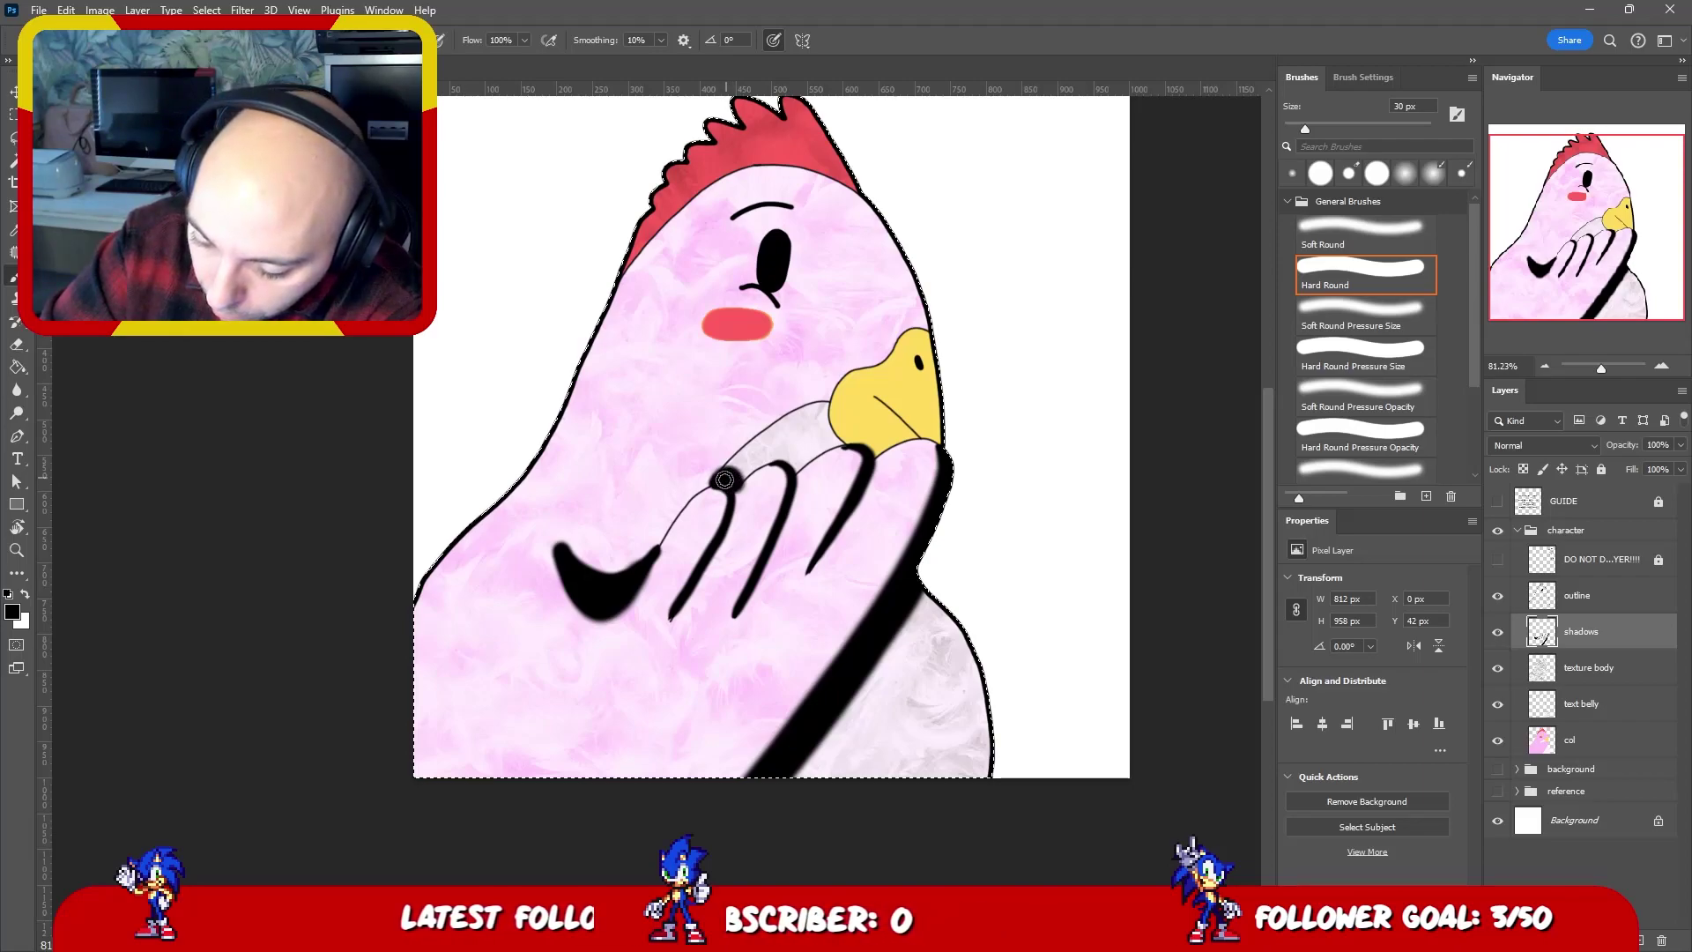
mouse_move(724, 479)
left_mouse_down()
mouse_move(765, 456)
mouse_move(733, 484)
mouse_move(773, 456)
mouse_move(797, 471)
mouse_move(839, 439)
mouse_move(948, 442)
left_mouse_up()
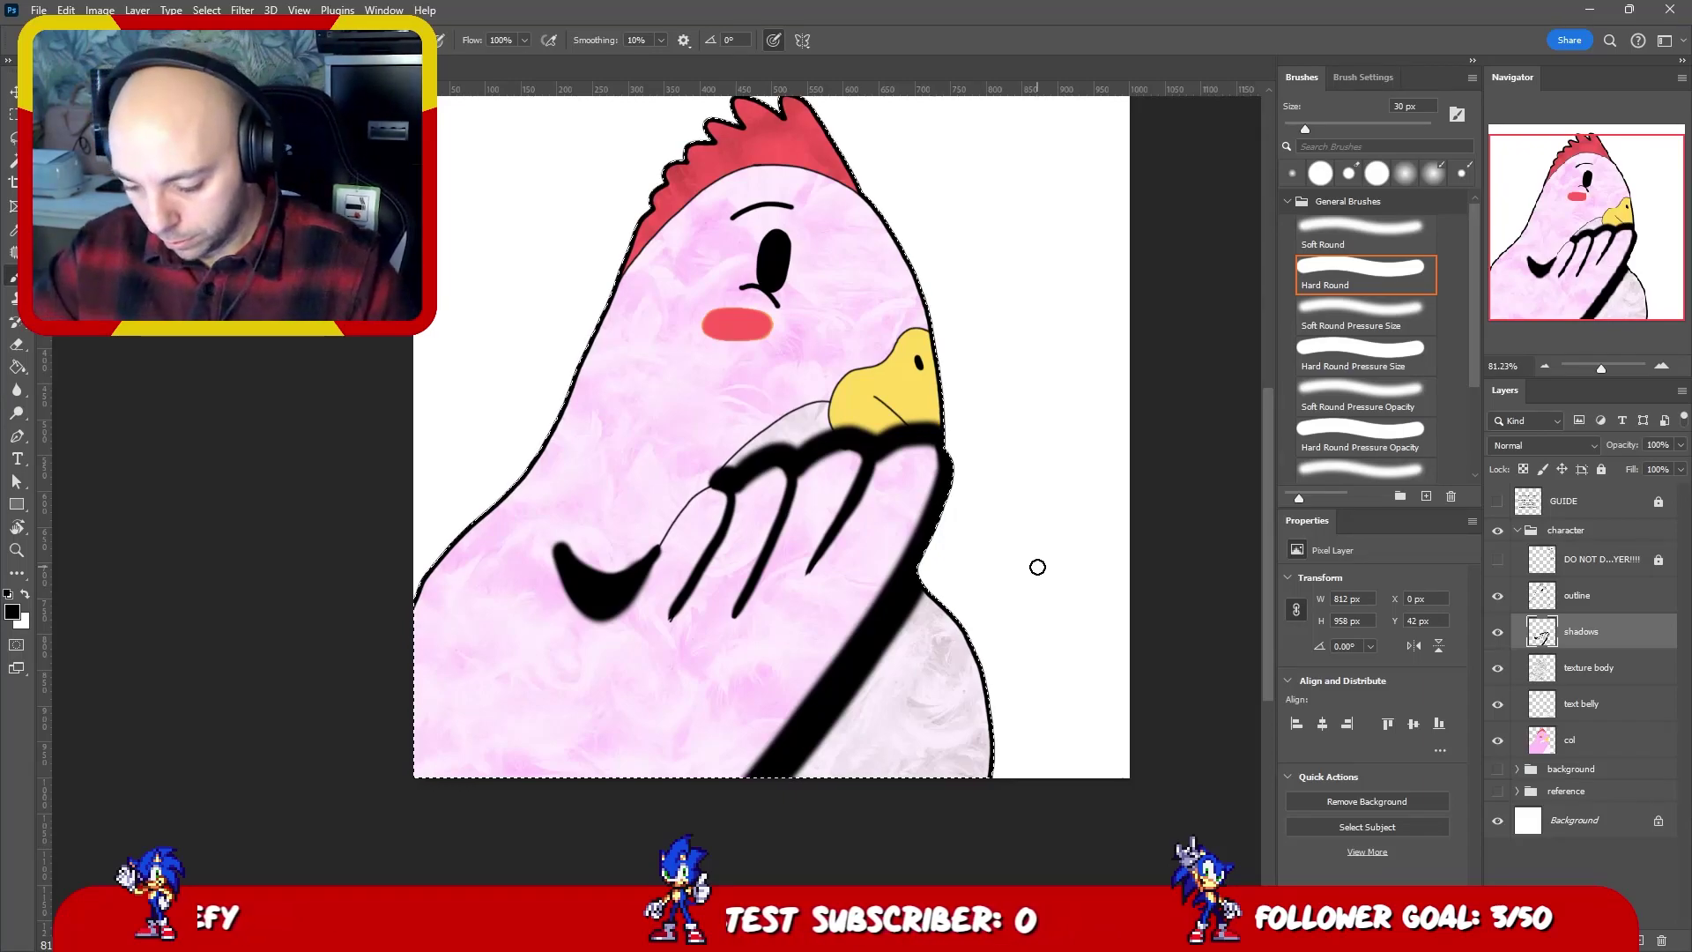
- Paint the neck shadow toward the lower left and a short belly shadow
mouse_move(928, 588)
left_mouse_down()
mouse_move(792, 791)
mouse_move(727, 840)
mouse_move(914, 608)
mouse_move(812, 744)
mouse_move(849, 699)
mouse_move(843, 751)
mouse_move(941, 577)
mouse_move(869, 650)
left_mouse_up()
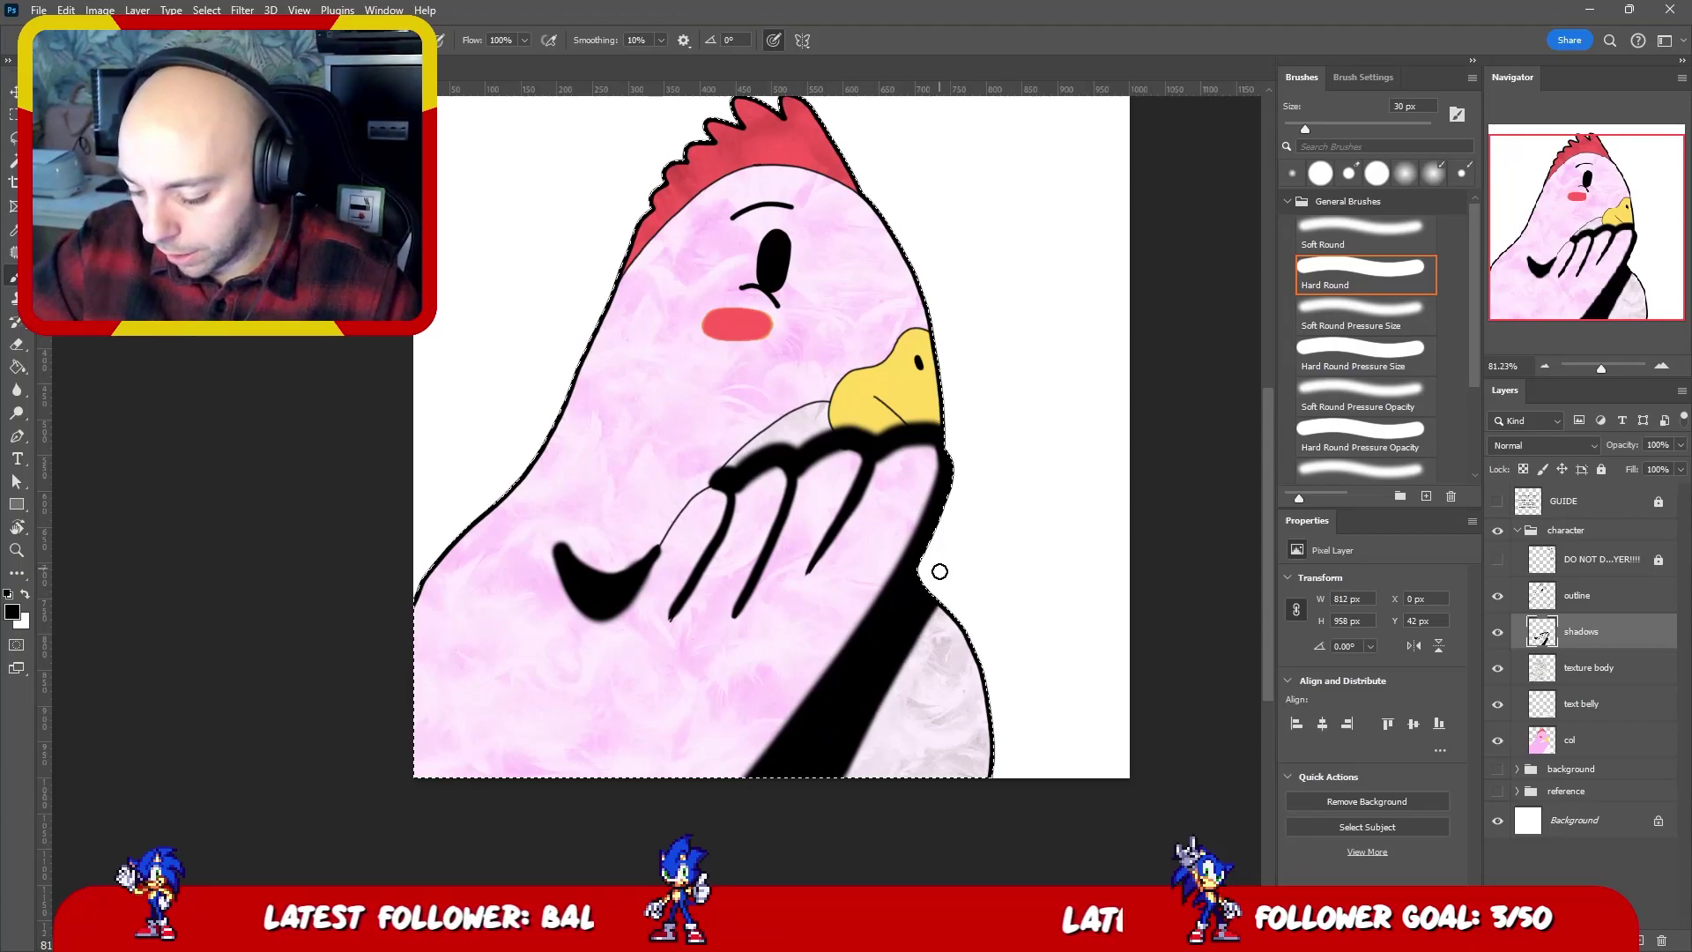
left_click_drag(937, 570, 872, 785)
key("ctrl+z")
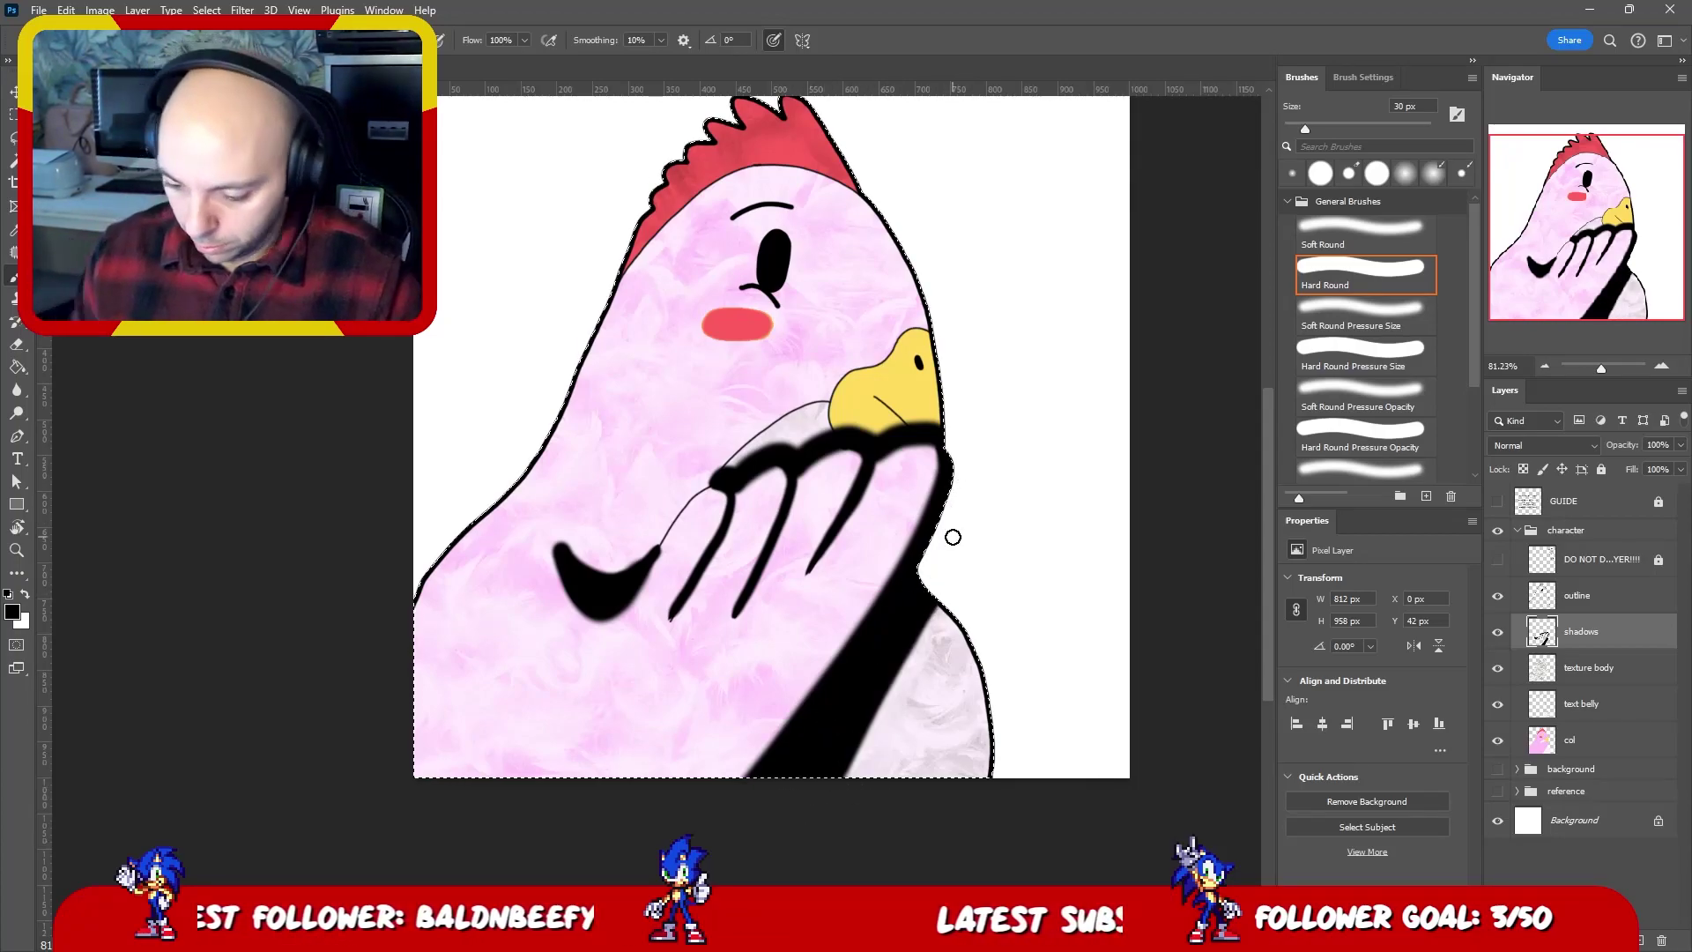
key("ctrl+z")
left_click_drag(938, 565, 823, 740)
left_click_drag(935, 574, 821, 776)
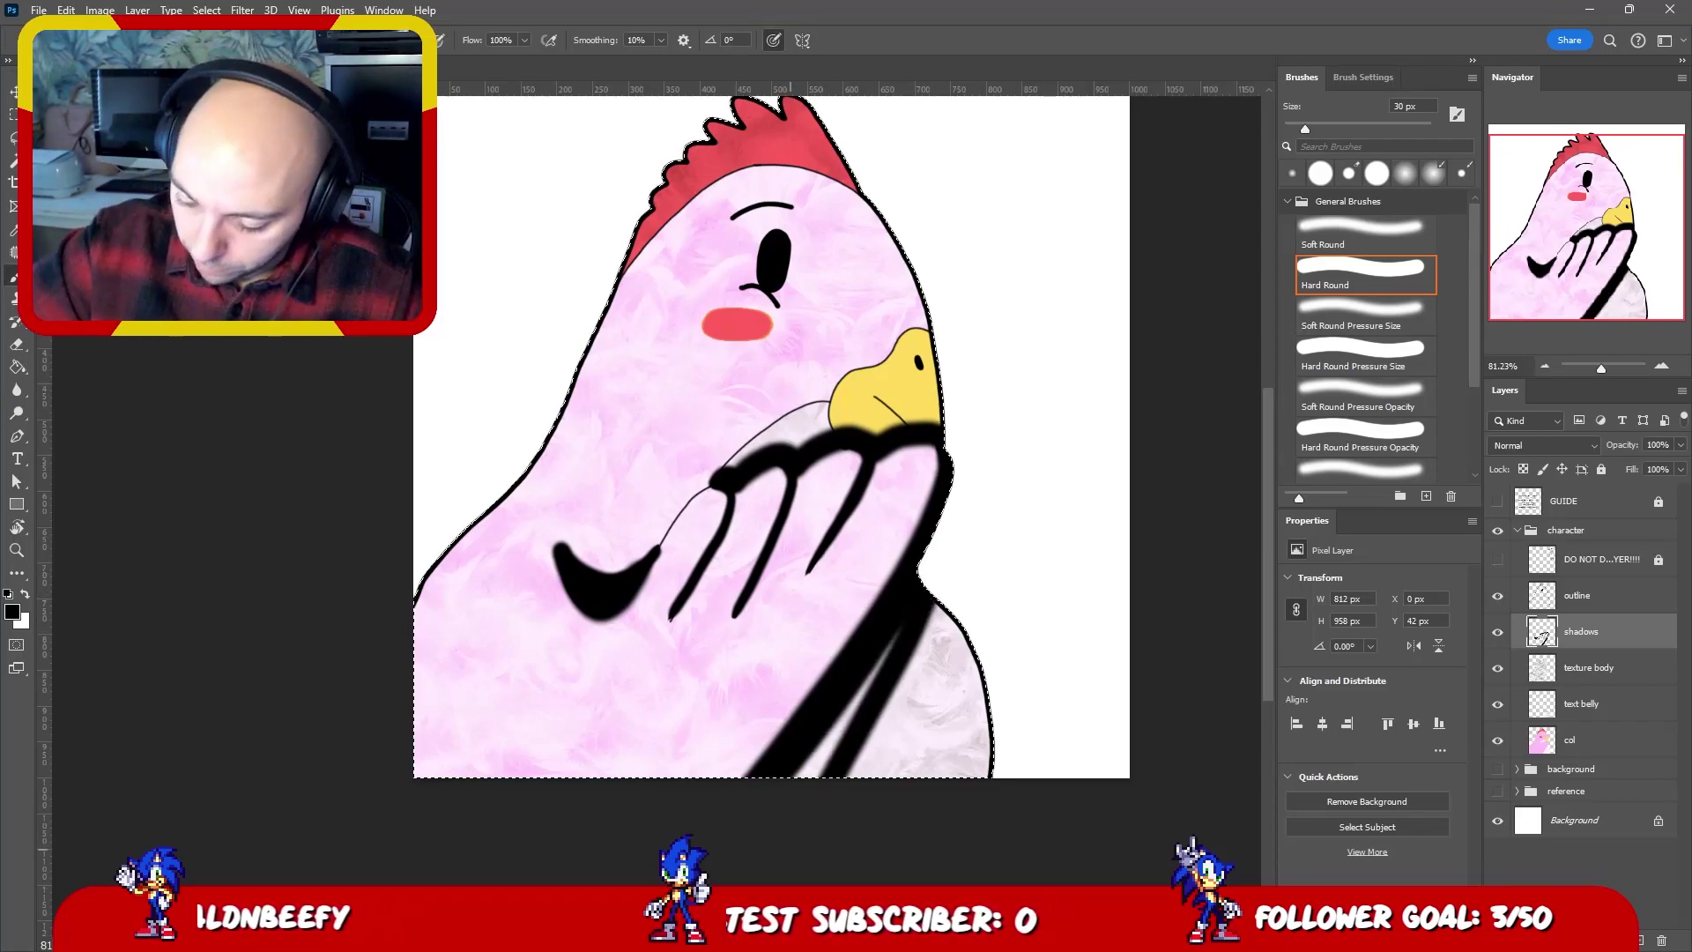
key("ctrl+z")
mouse_move(925, 650)
left_mouse_down()
mouse_move(840, 705)
mouse_move(878, 676)
mouse_move(922, 592)
left_mouse_up()
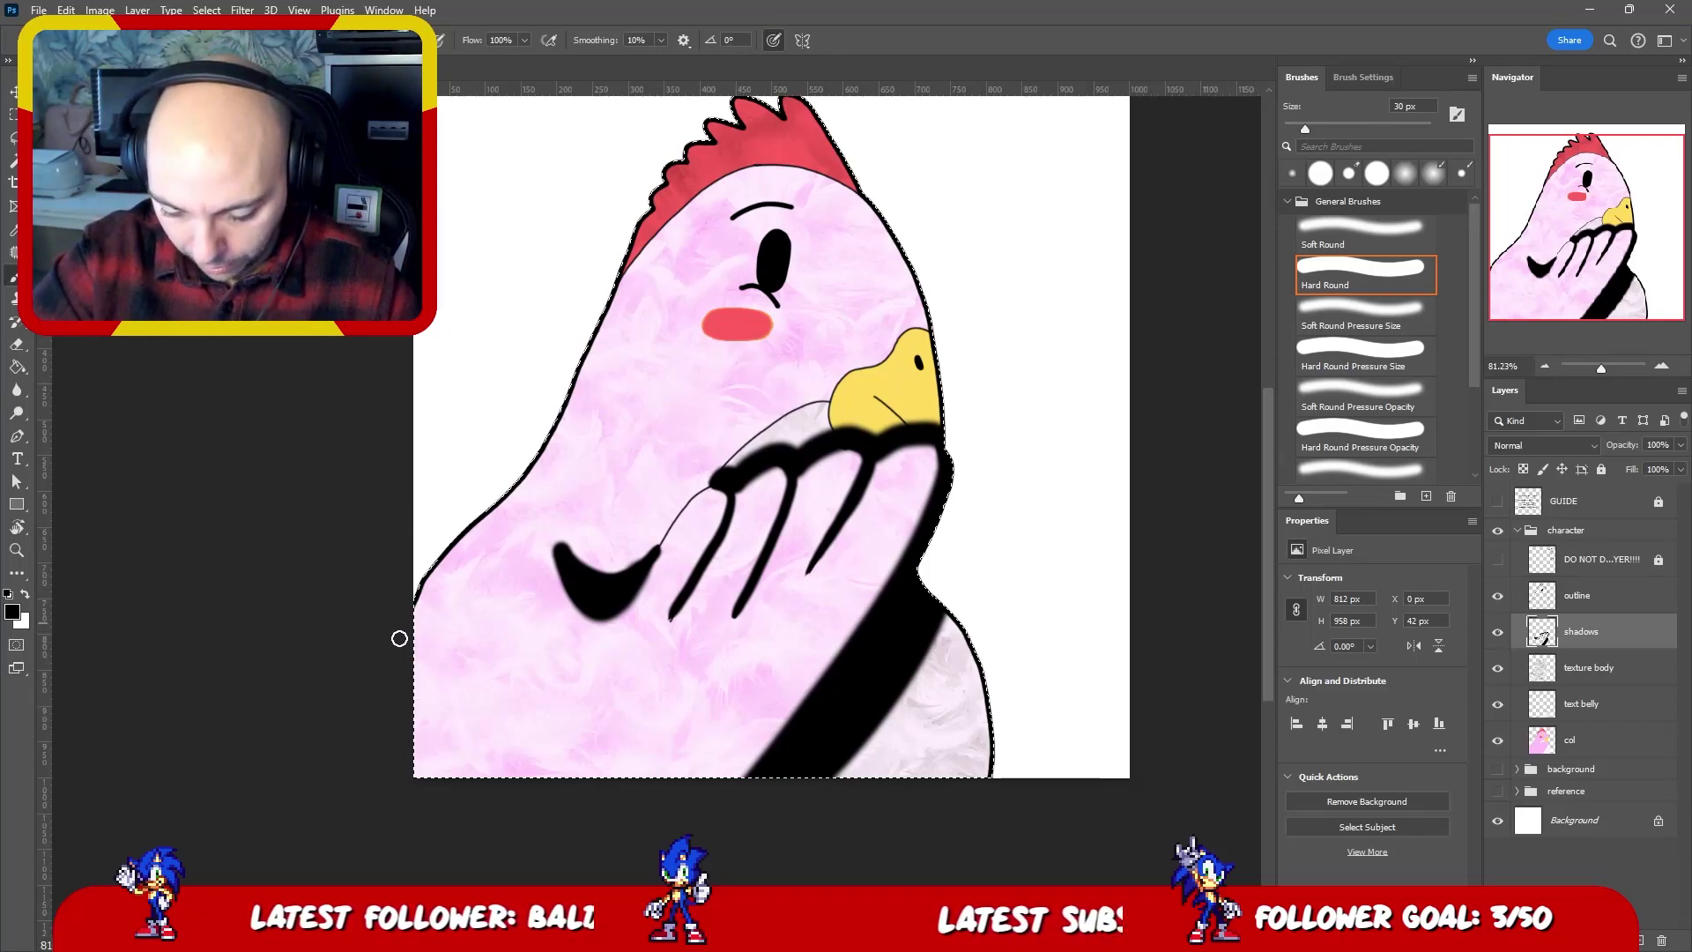
- Shade the chicken's lower-left outline down to the bottom edge
left_click_drag(399, 638, 603, 819)
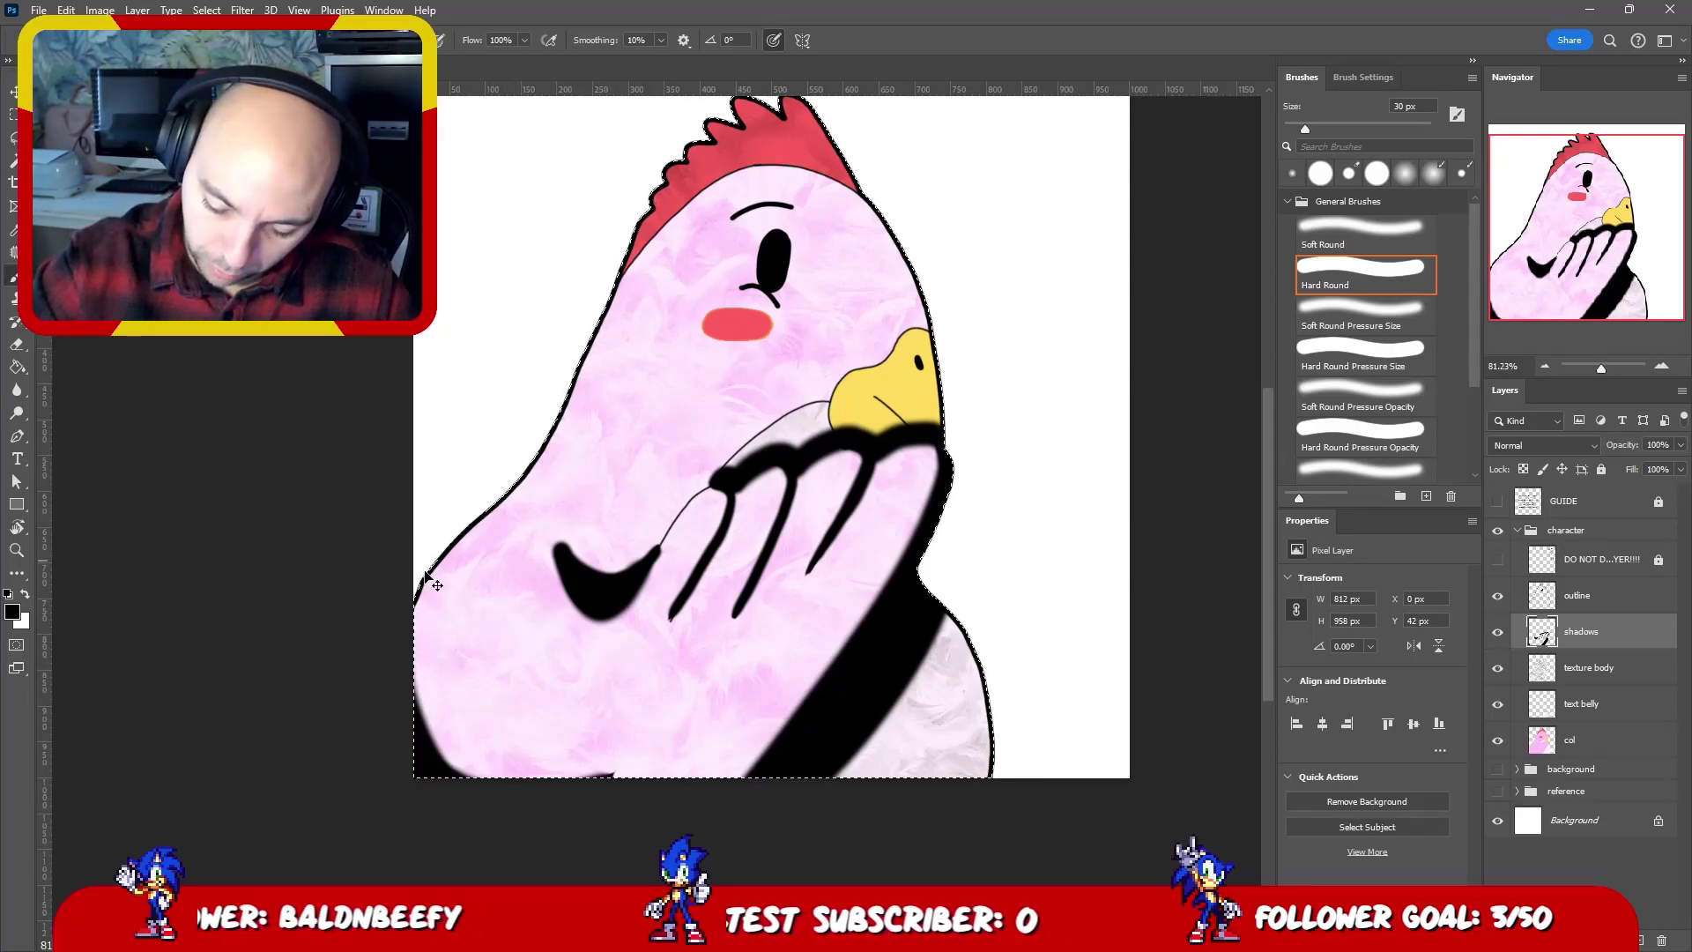
key("ctrl+z")
mouse_move(406, 610)
left_mouse_down()
mouse_move(467, 760)
mouse_move(679, 779)
left_mouse_up()
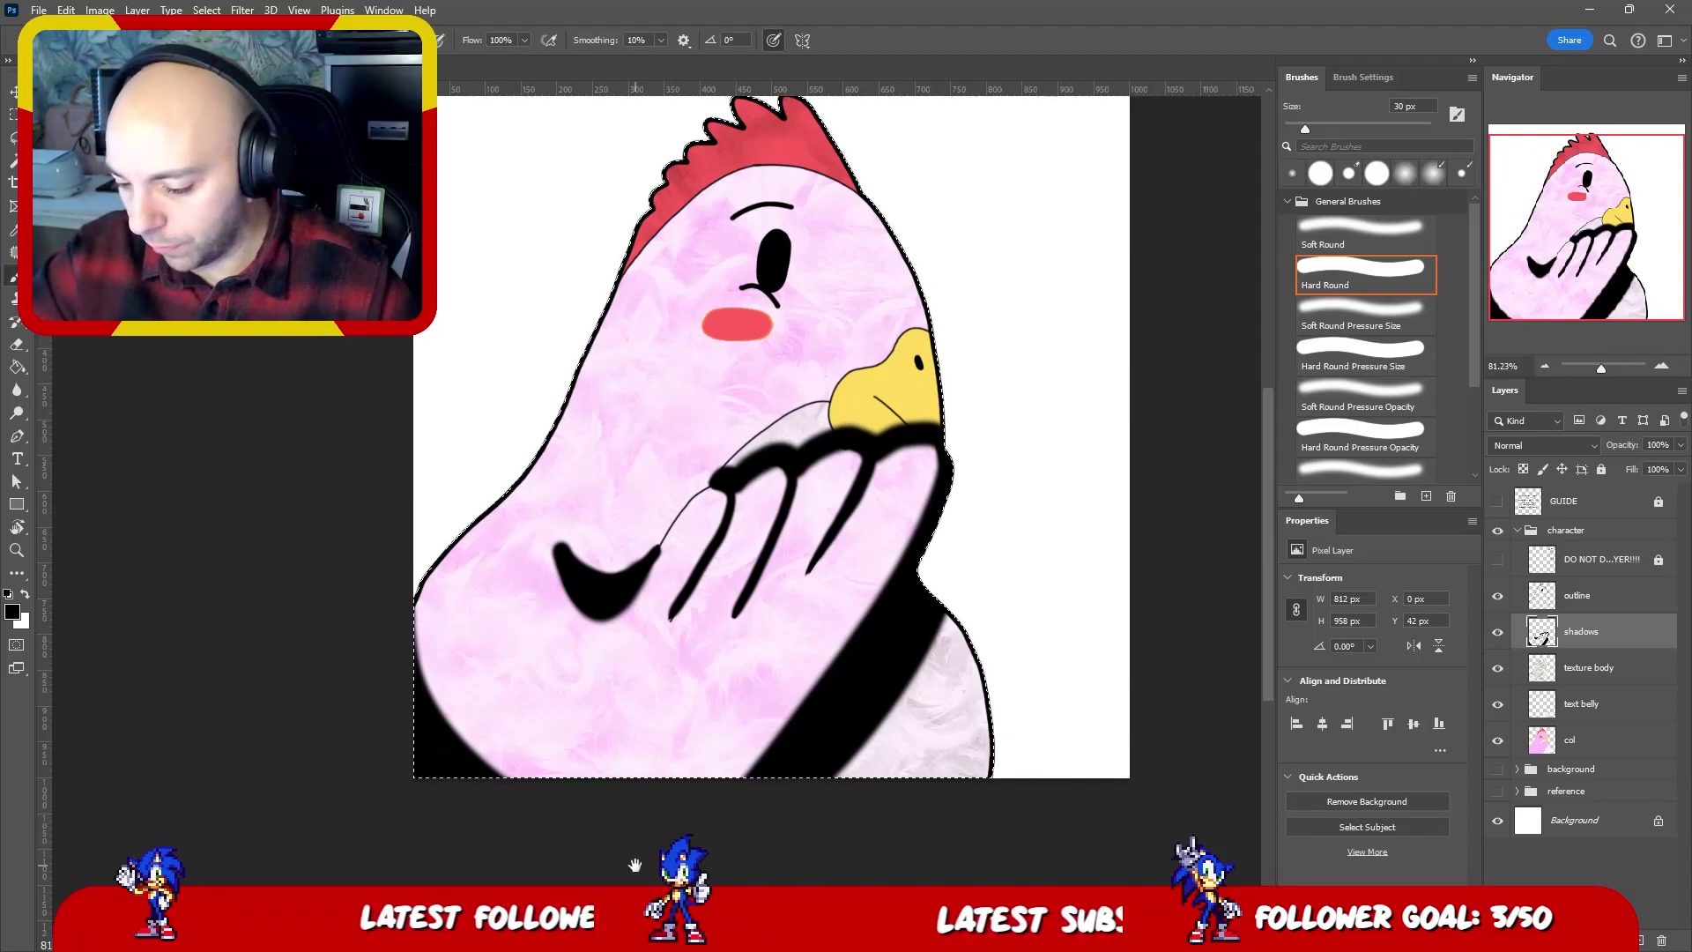
- Add shadow under the eye and along the base of the red comb
left_click_drag(919, 272, 905, 340)
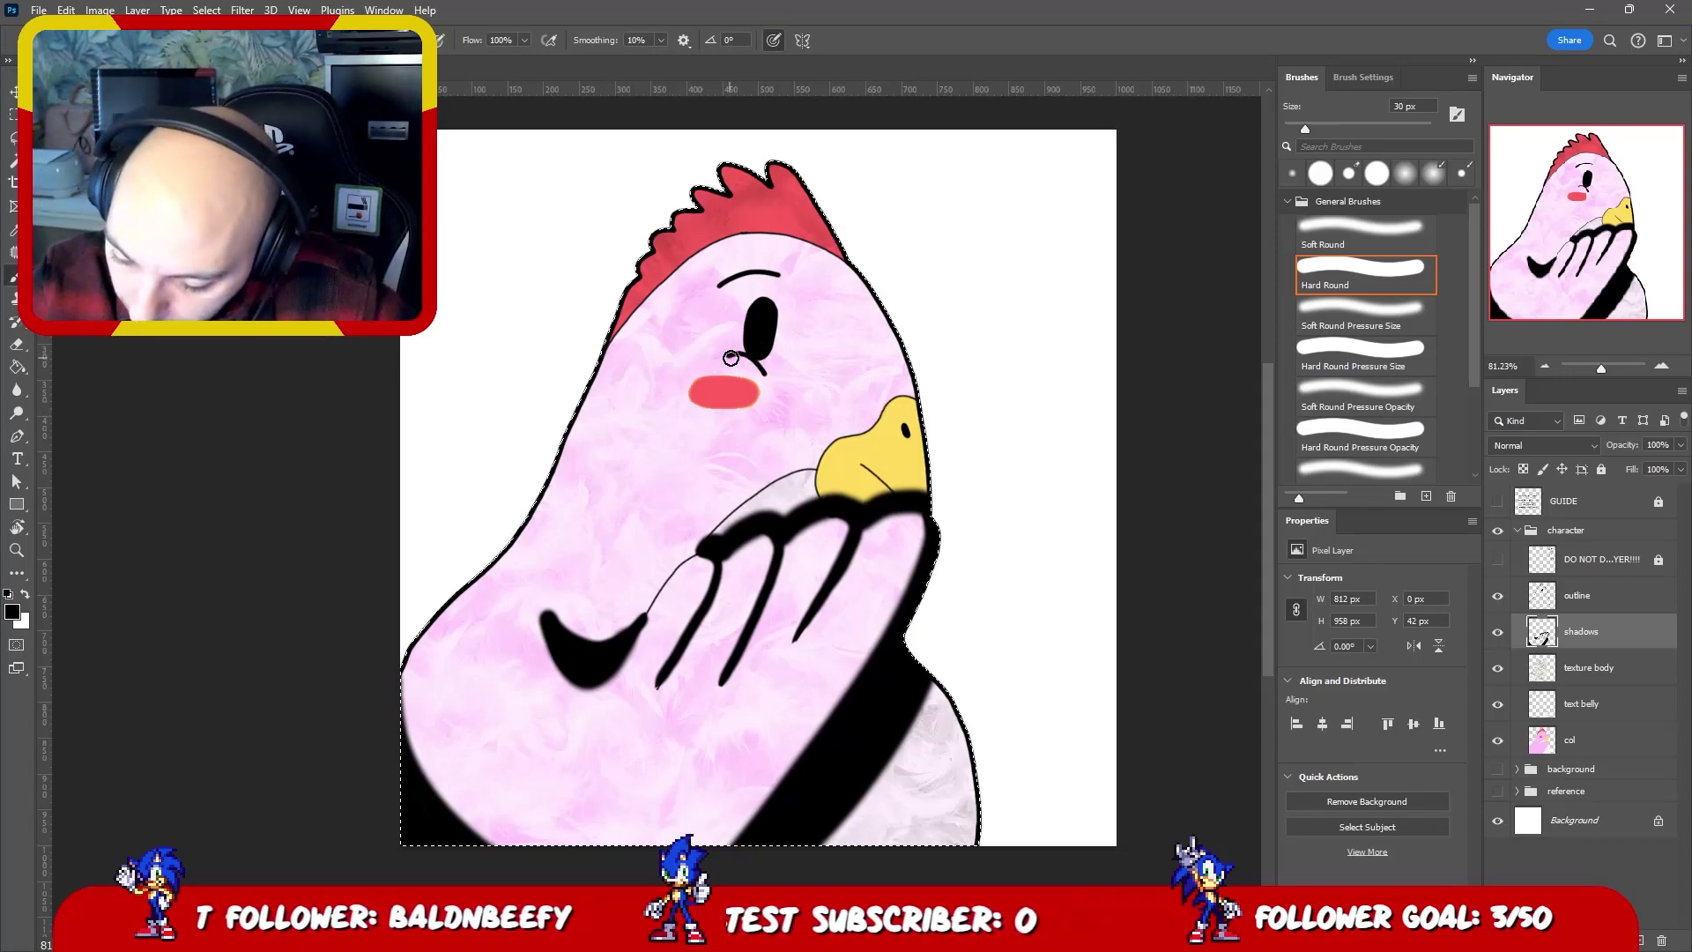
left_click_drag(754, 366, 765, 373)
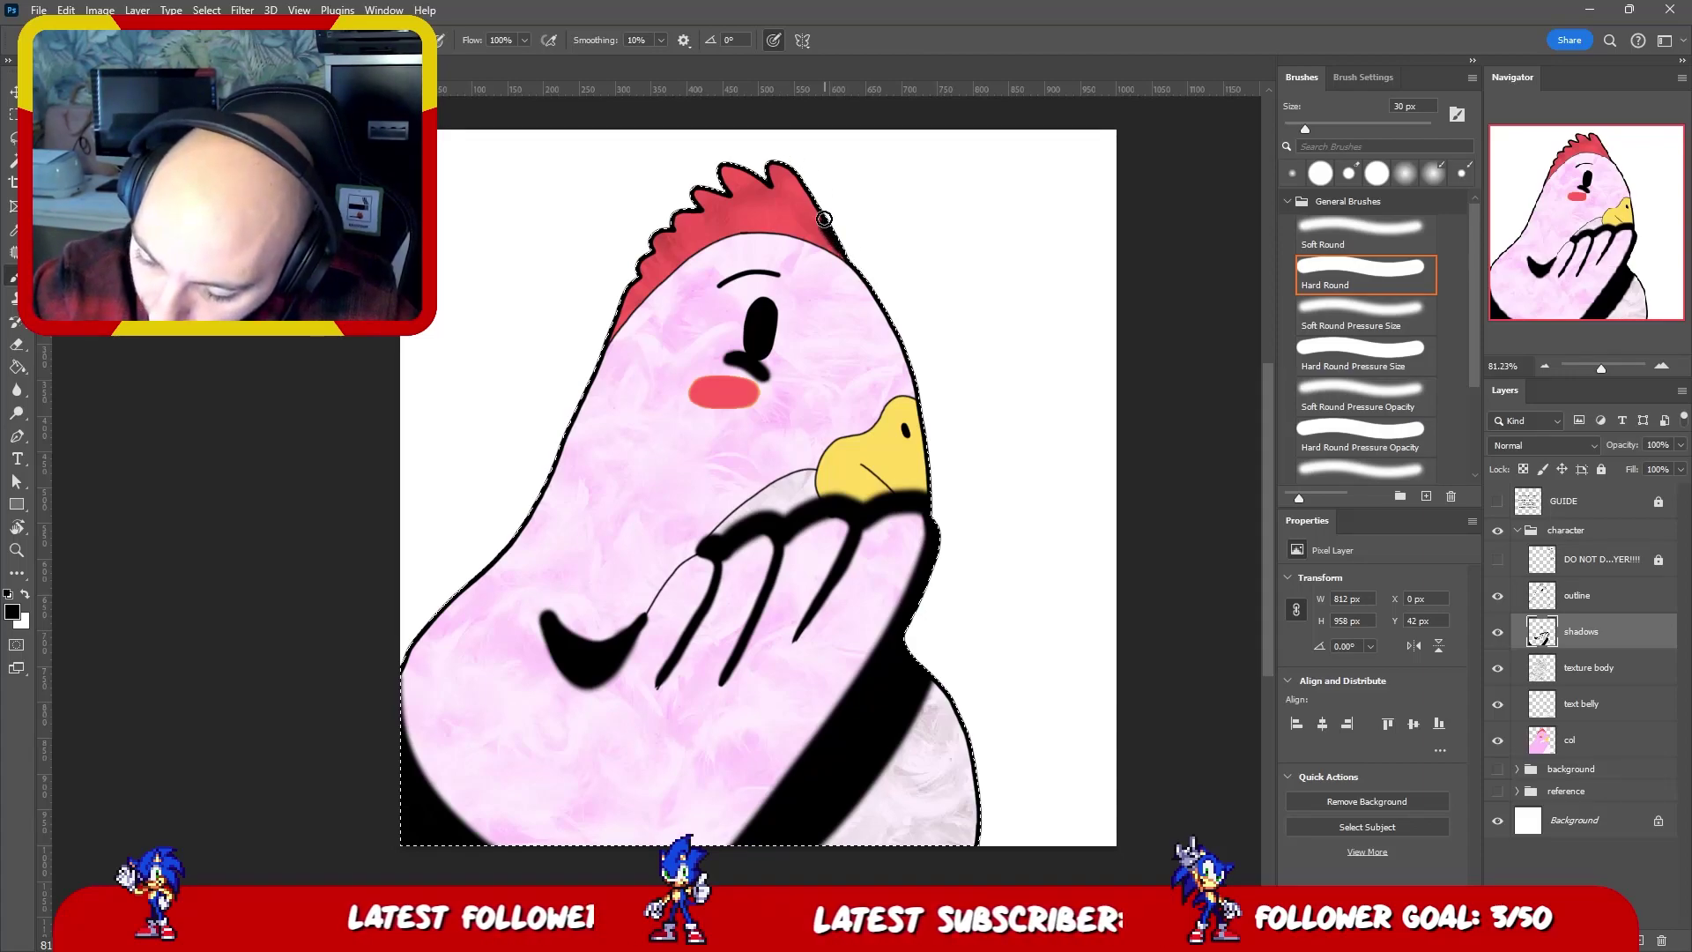
mouse_move(824, 218)
left_mouse_down()
mouse_move(795, 200)
mouse_move(789, 221)
mouse_move(755, 205)
mouse_move(698, 236)
mouse_move(616, 339)
left_mouse_up()
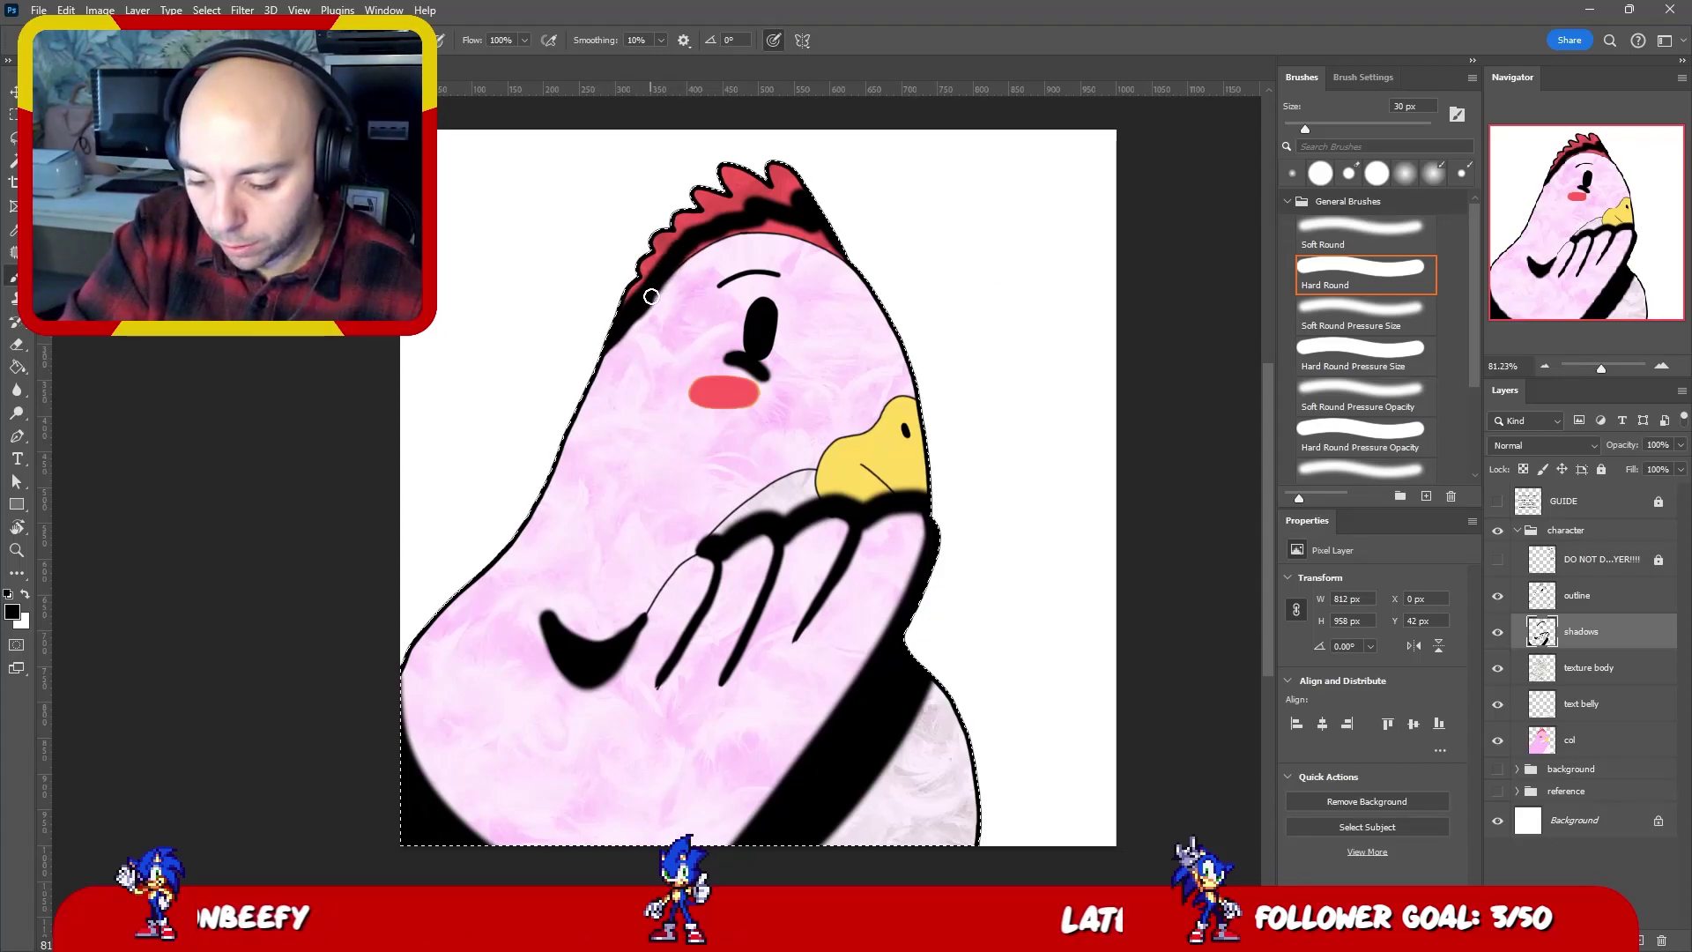
mouse_move(651, 297)
left_mouse_down()
mouse_move(758, 233)
mouse_move(886, 278)
left_mouse_up()
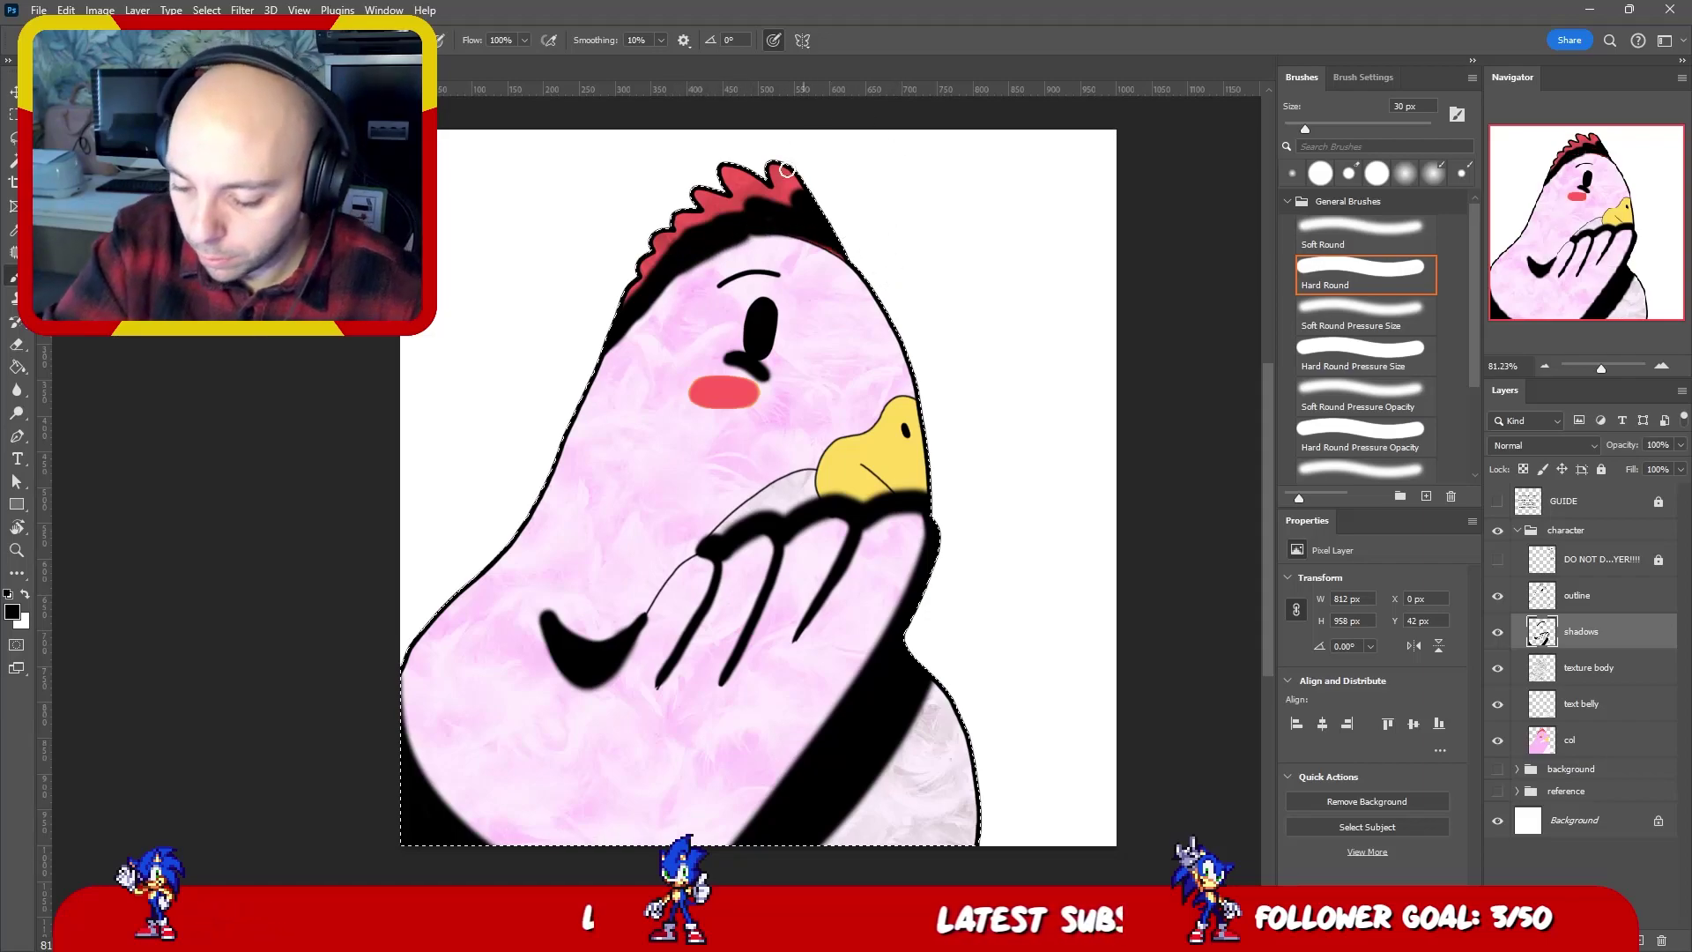
mouse_move(634, 319)
left_mouse_down()
mouse_move(722, 254)
mouse_move(785, 237)
mouse_move(915, 279)
left_mouse_up()
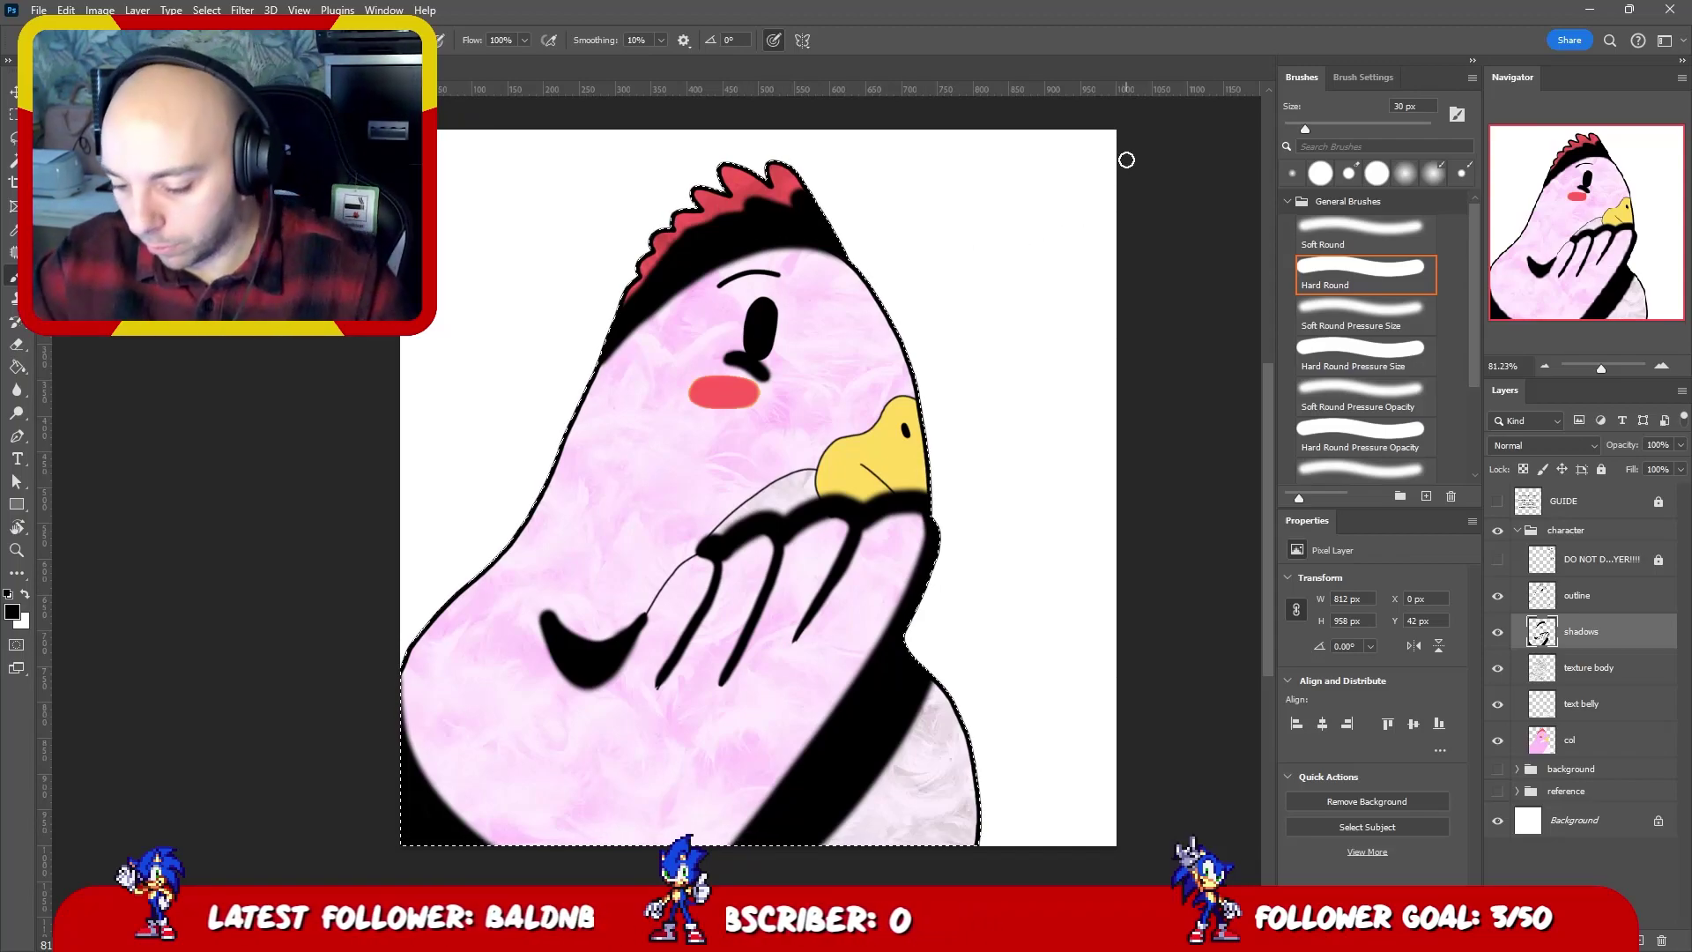
- Zoom out to the whole chicken and blend the shadows layer in Overlay instead of Soft Light
key("z")
scroll(877, 462, "down", 3)
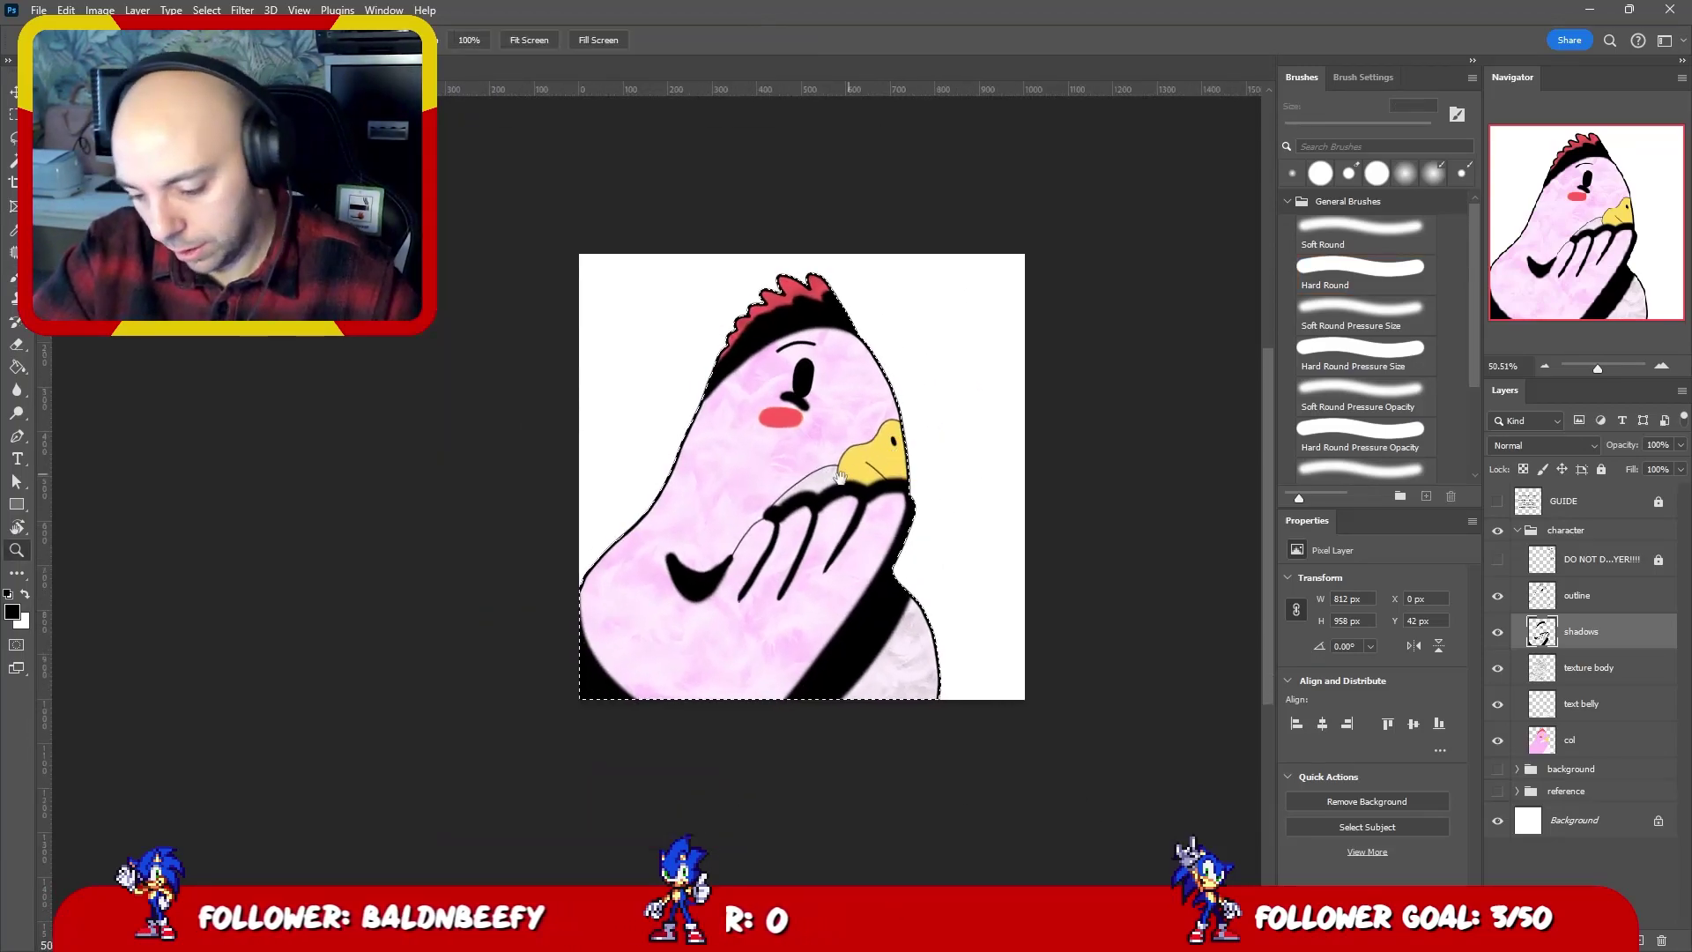
left_click_drag(896, 461, 841, 489)
scroll(850, 616, "up", 1)
scroll(859, 634, "down", 1)
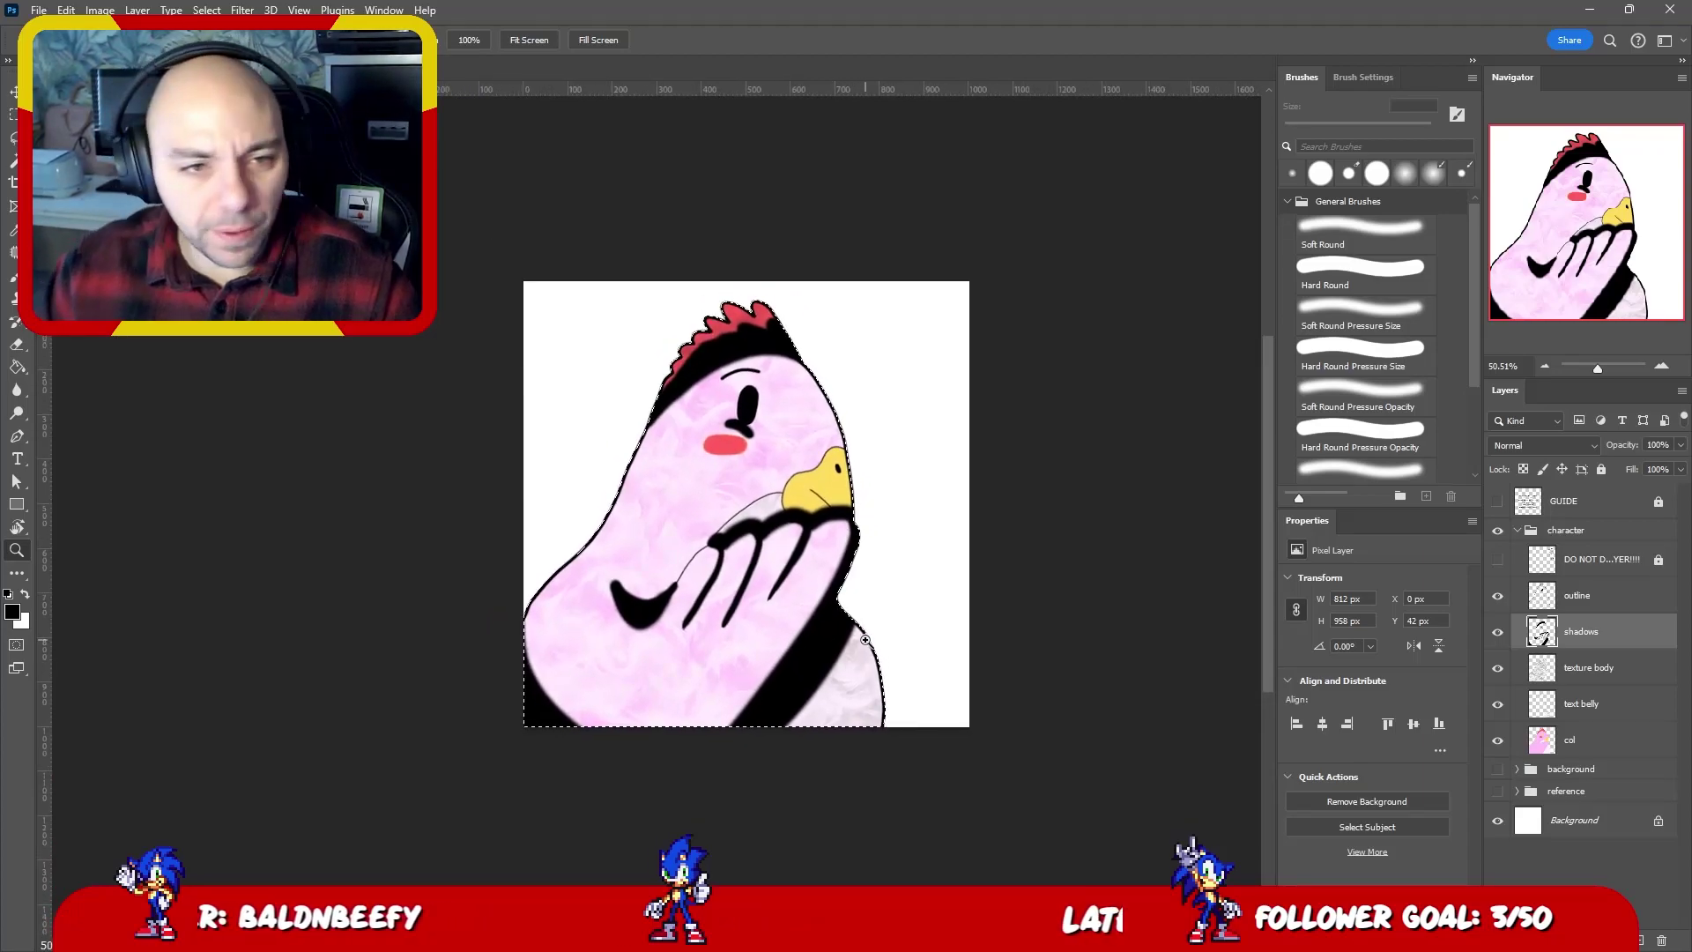
left_click(1542, 445)
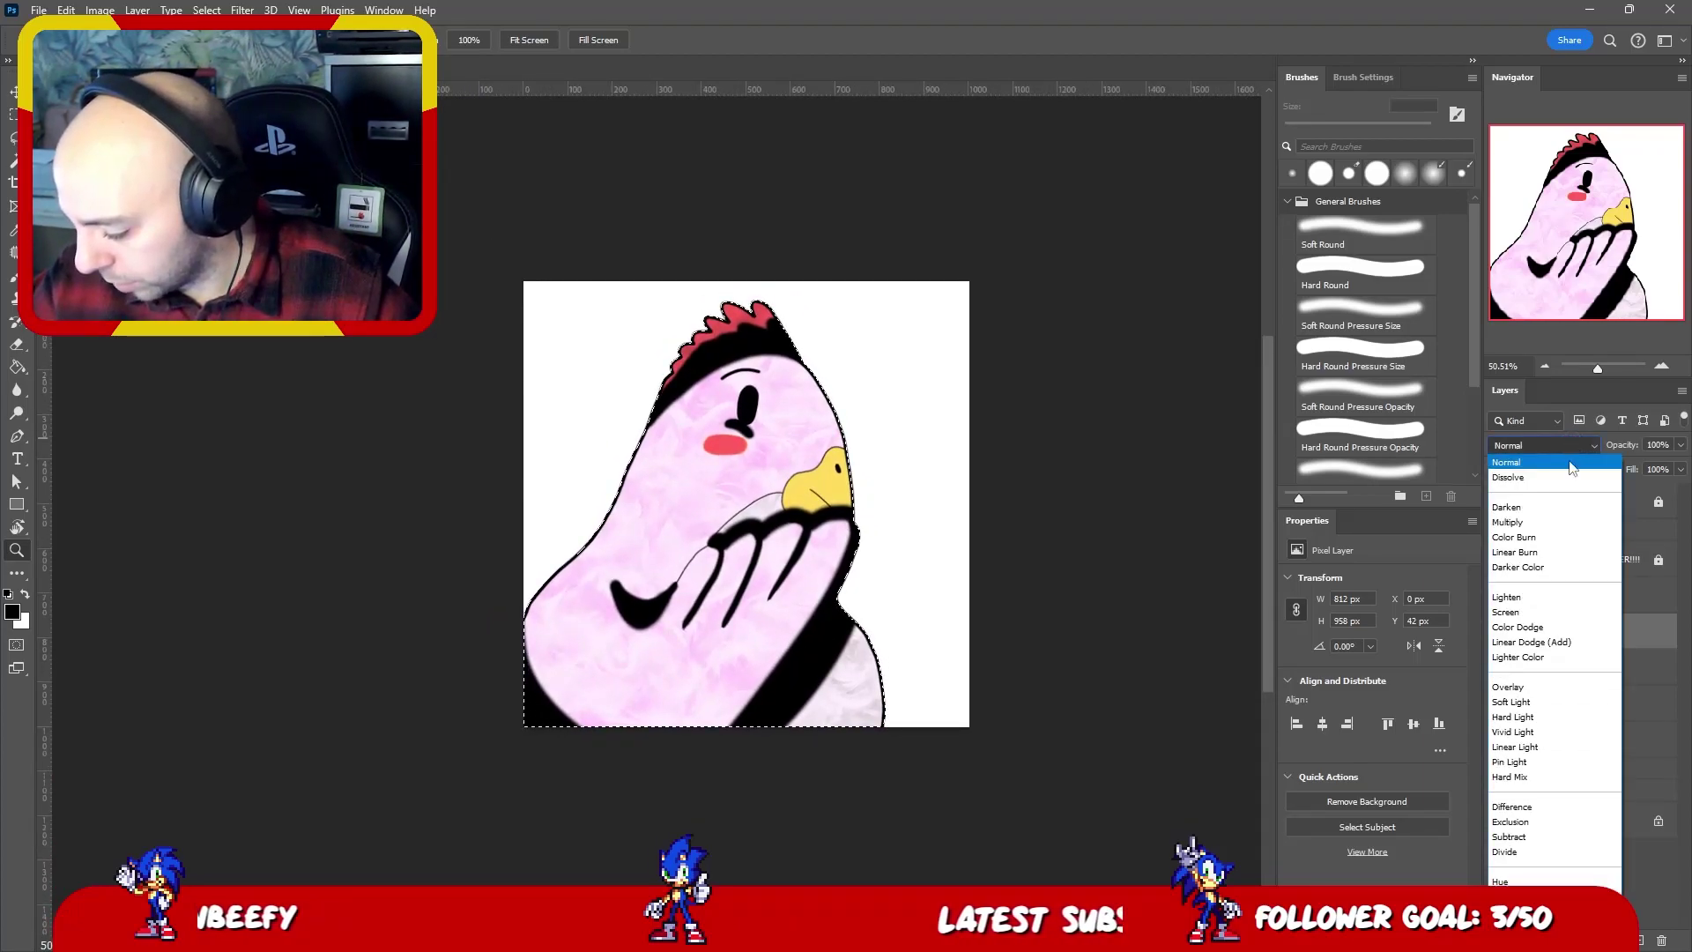
left_click(1526, 703)
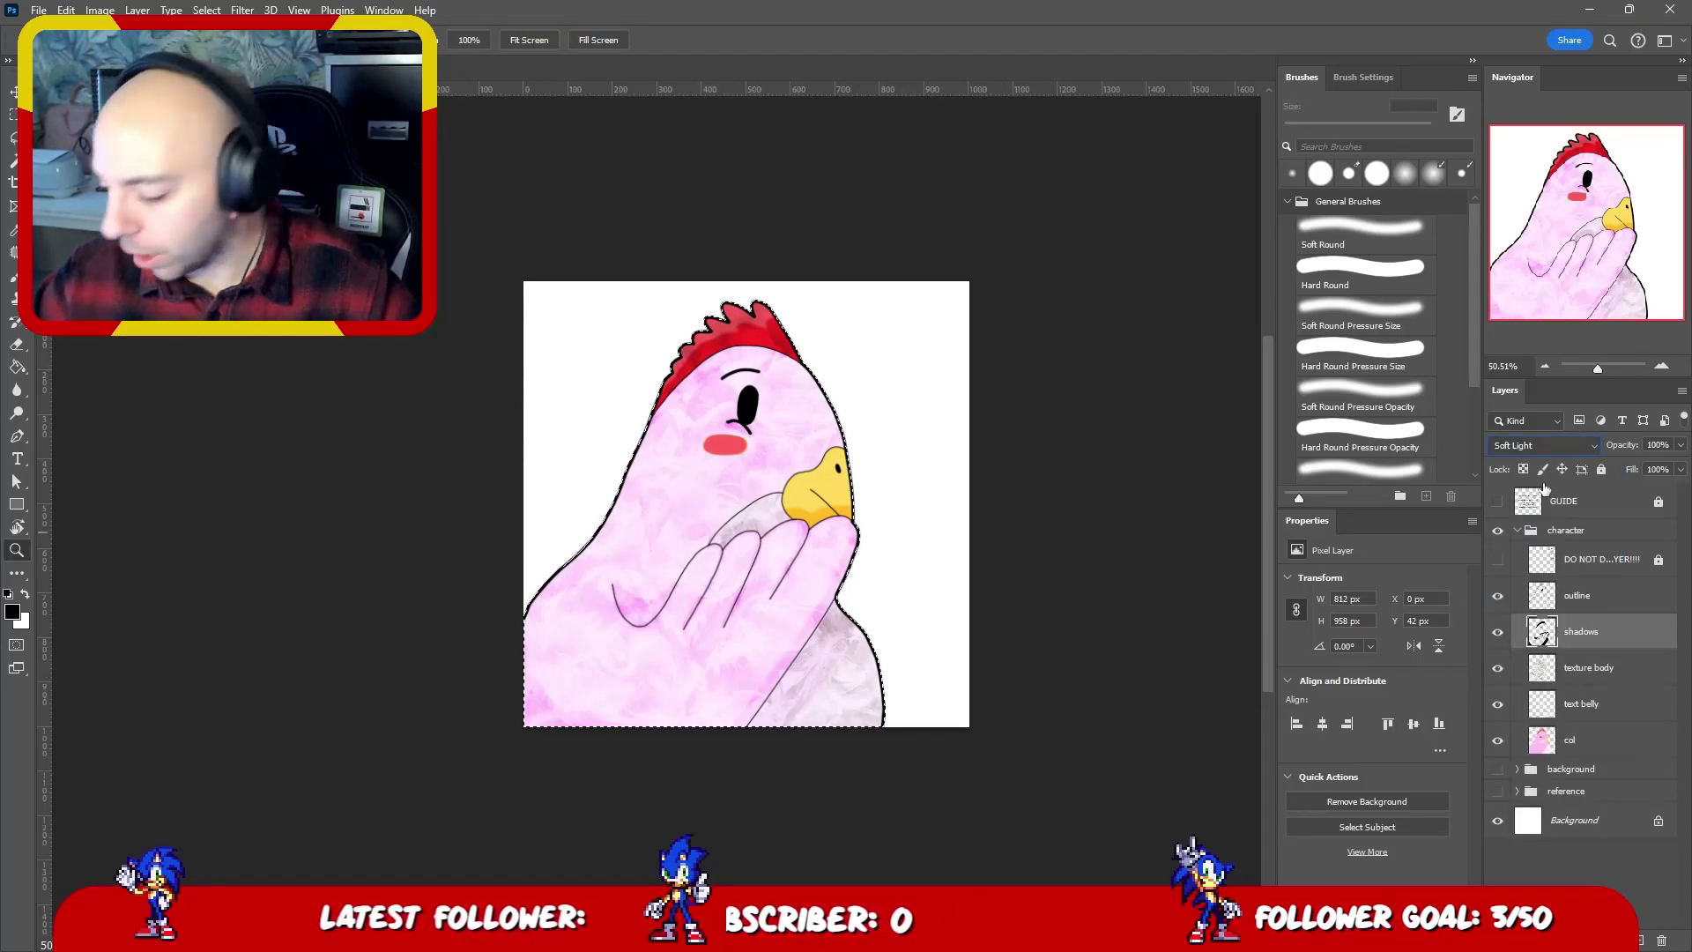
left_click(1573, 446)
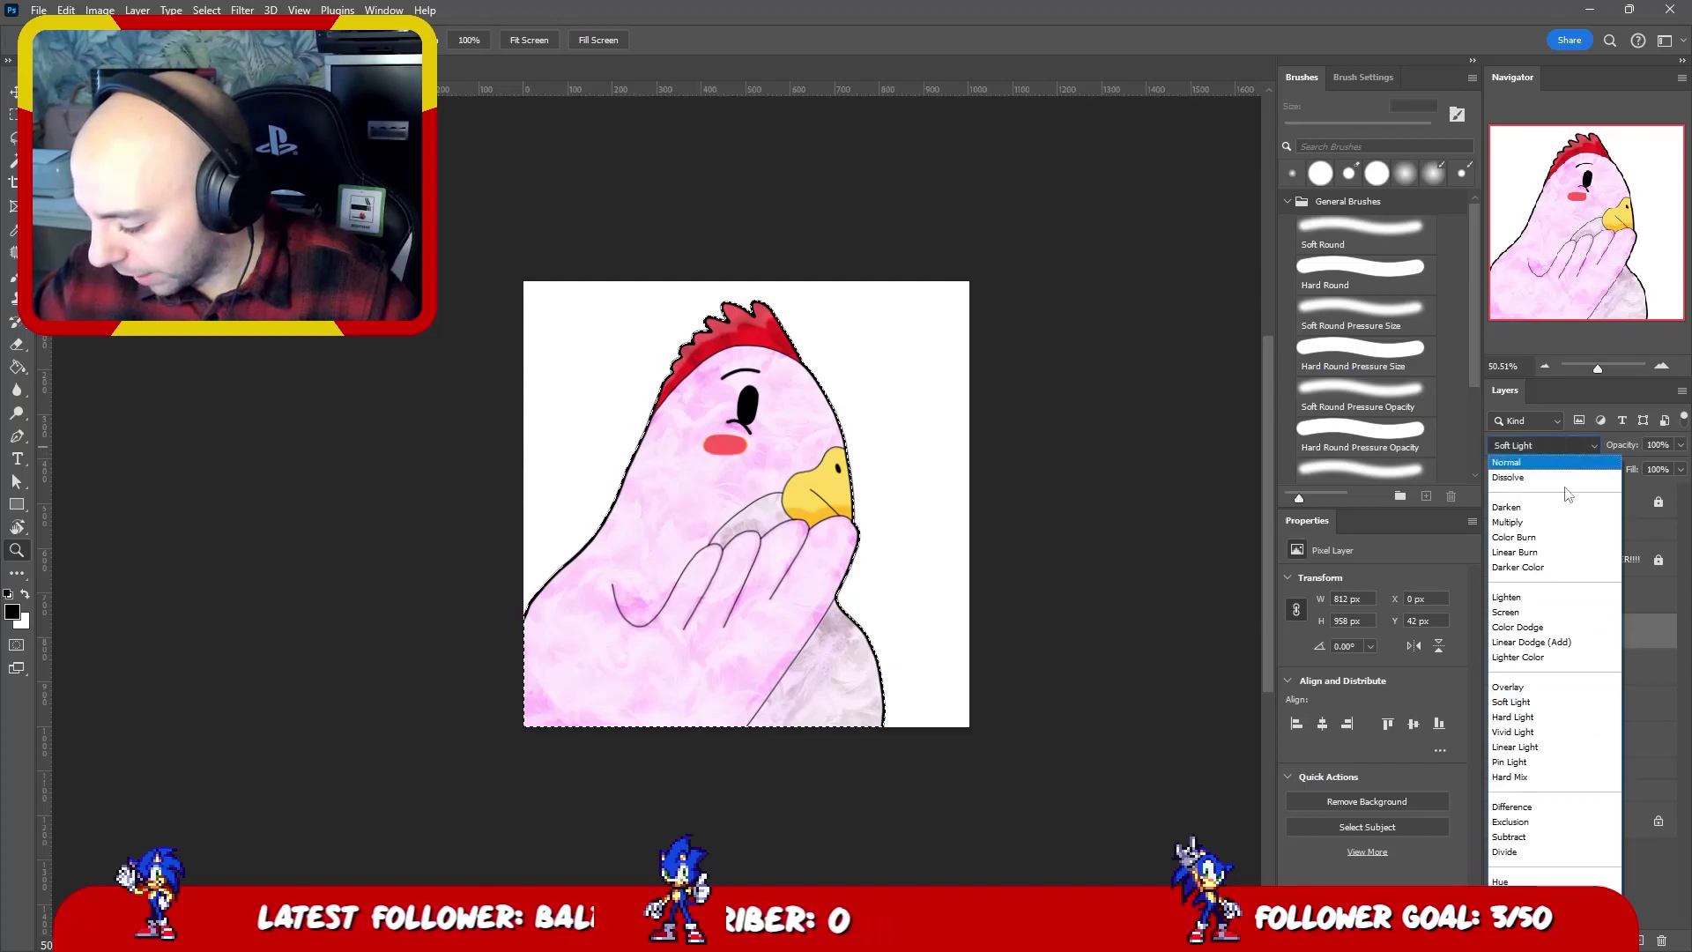
left_click(1524, 689)
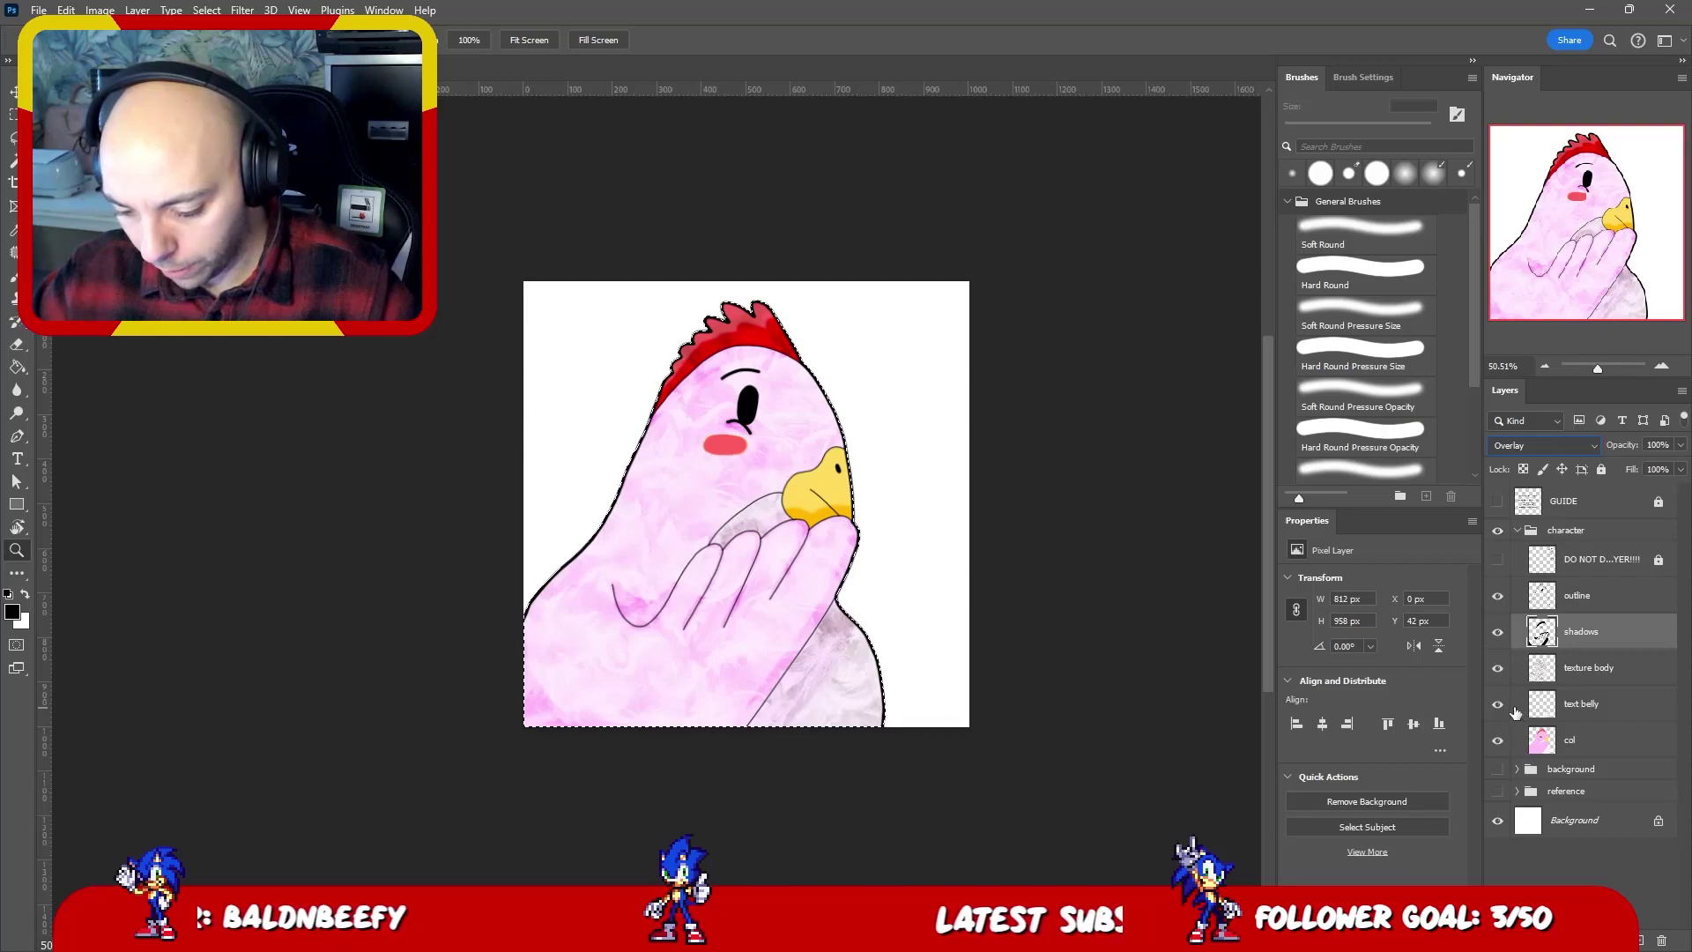
left_click(1496, 633)
left_click(1496, 634)
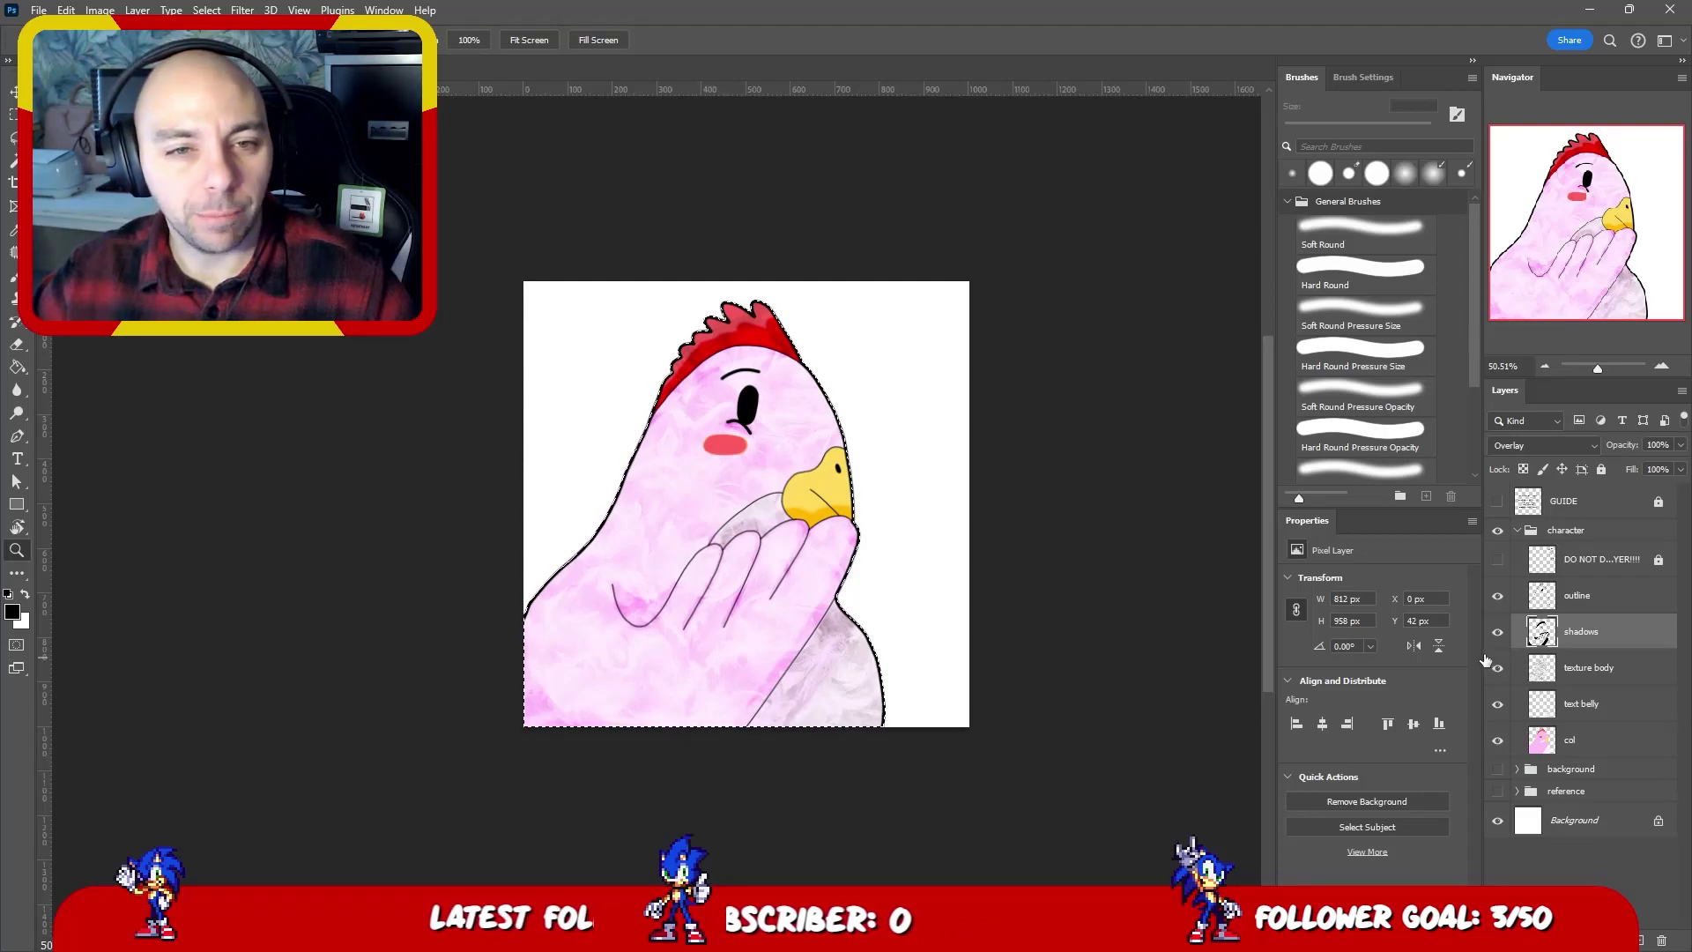
- Set the texture body layer to Multiply at 25% opacity
left_click(1597, 670)
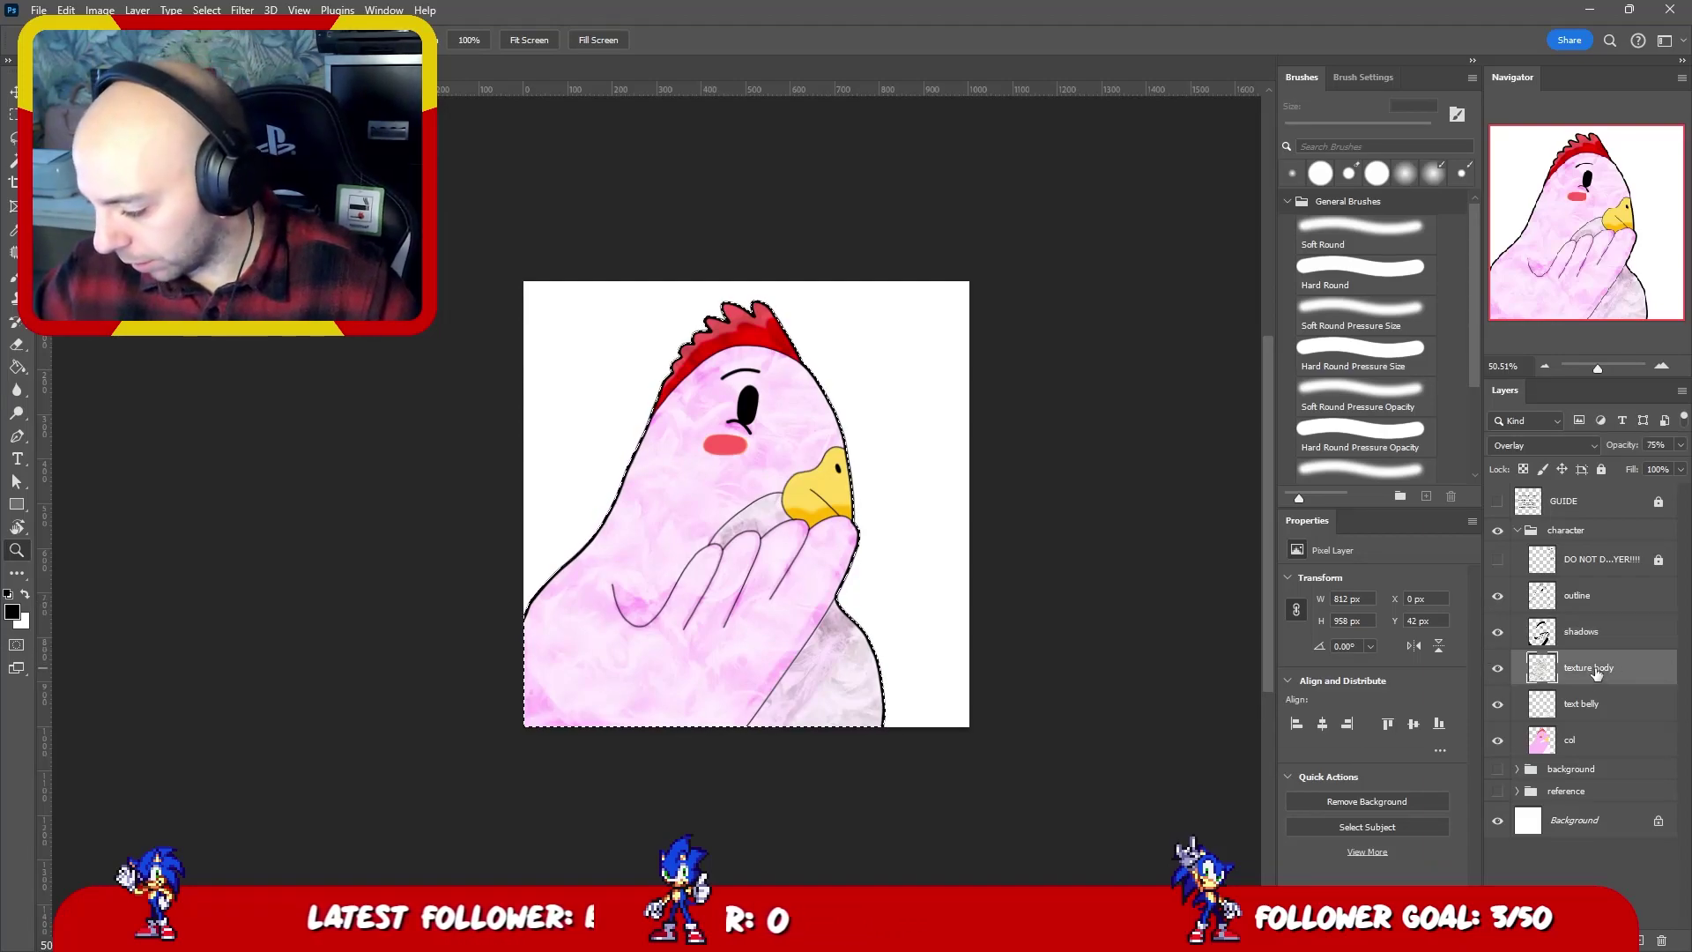
left_click(1544, 445)
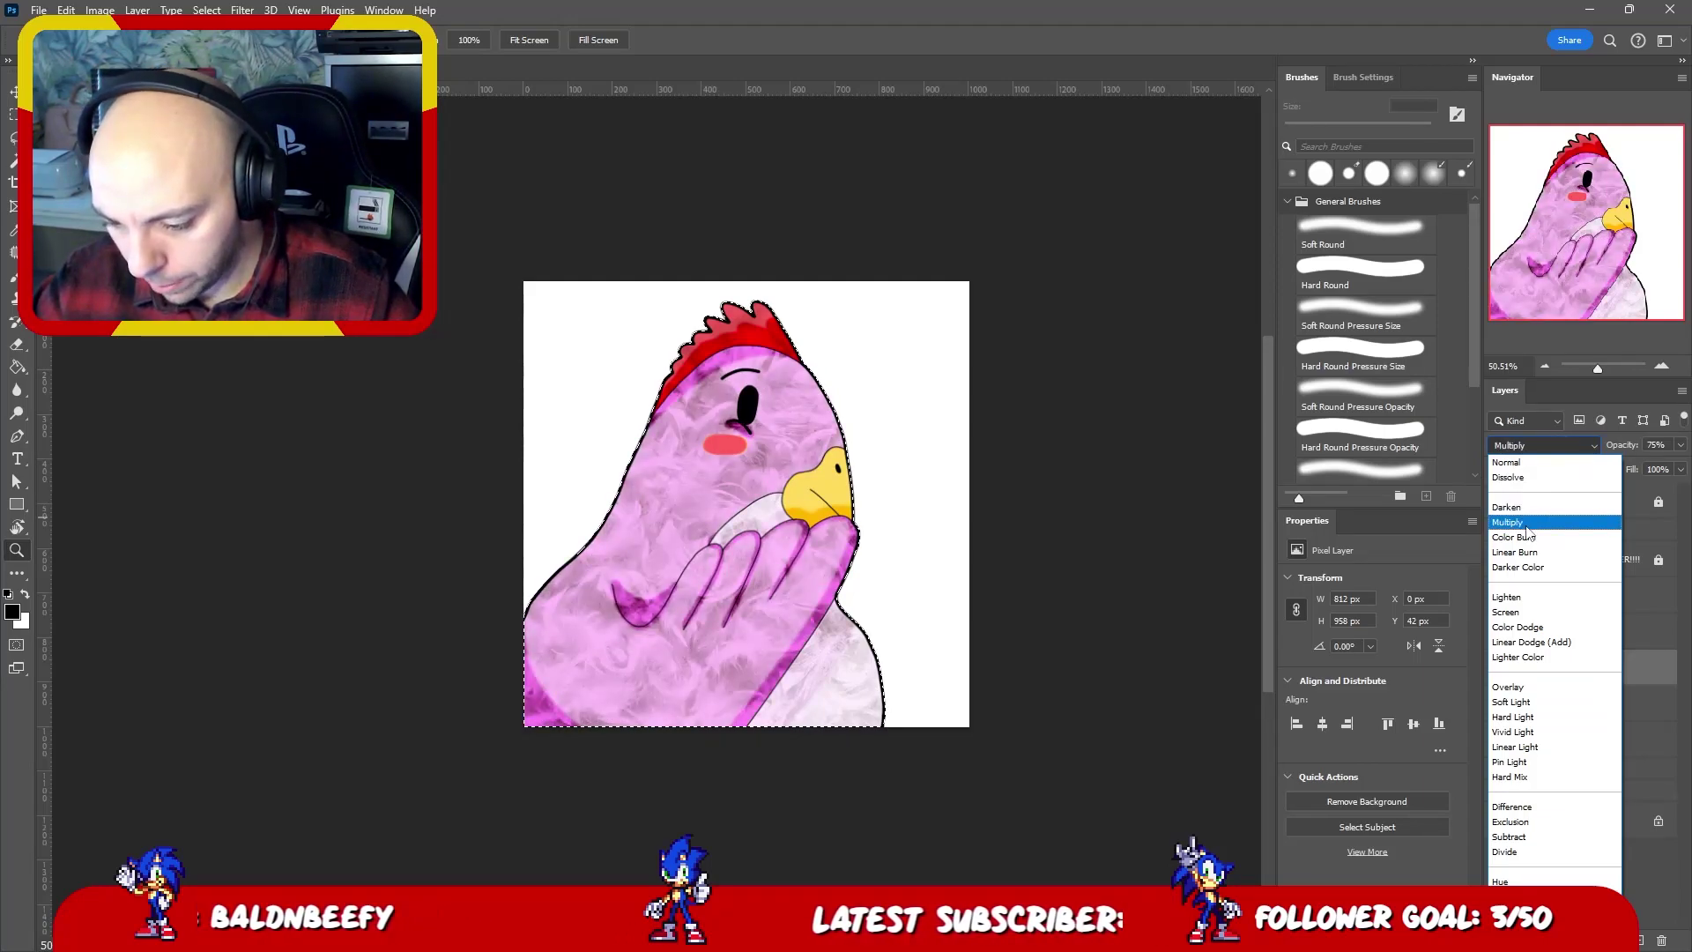
left_click(1527, 526)
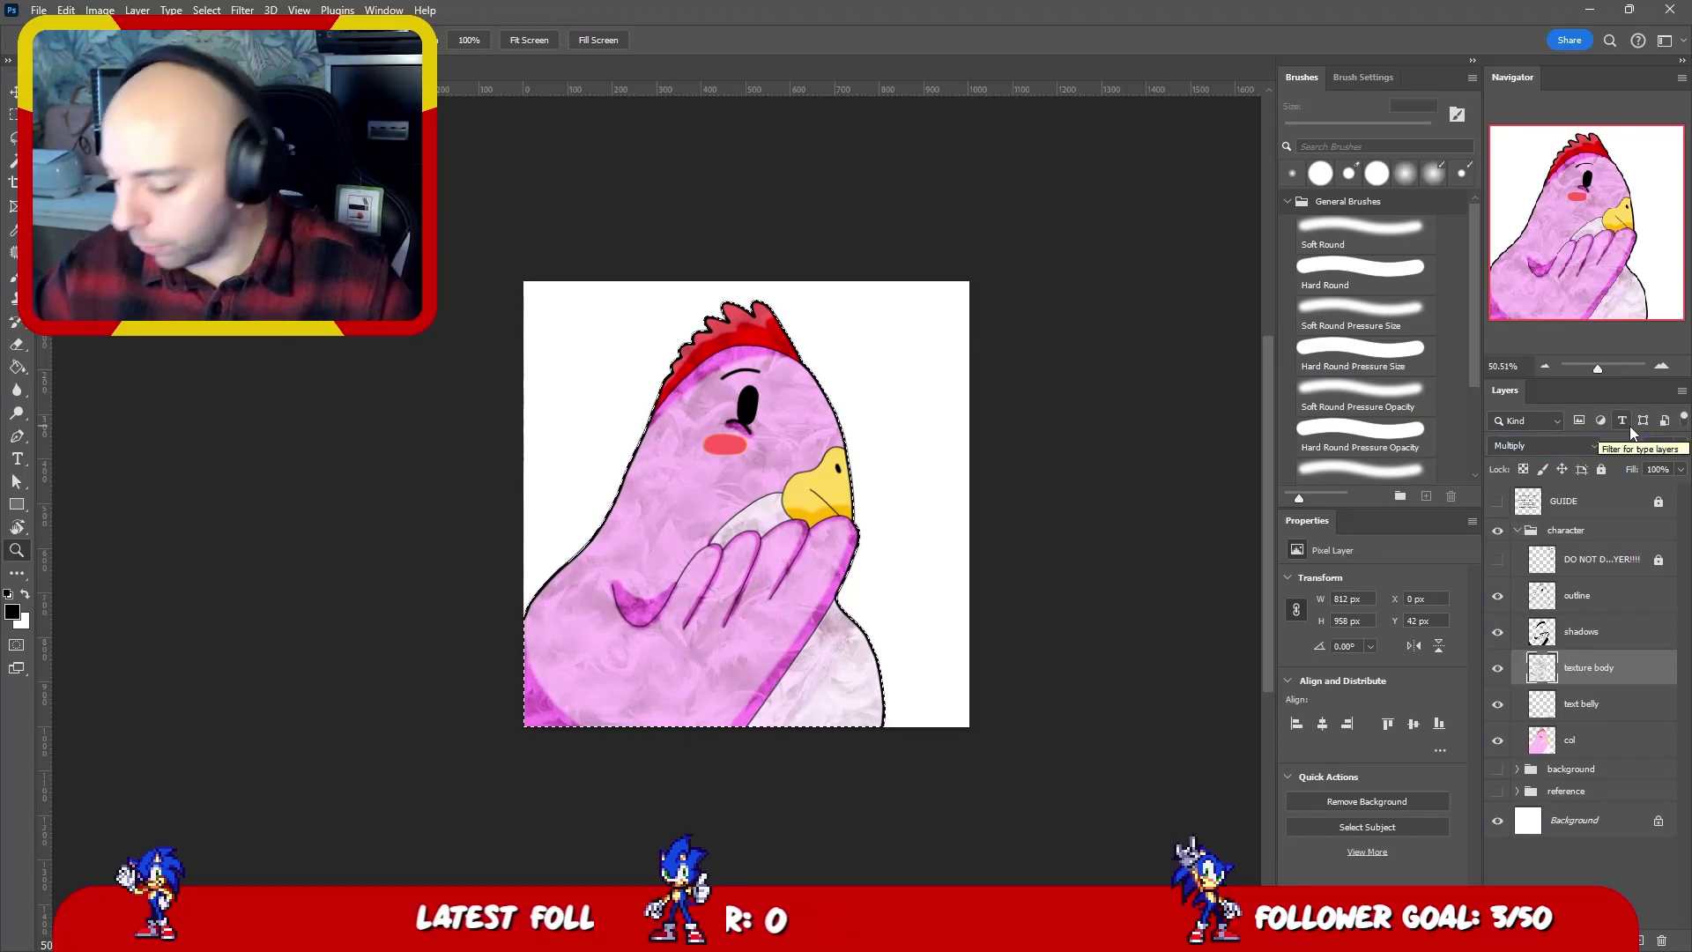
left_click(1656, 444)
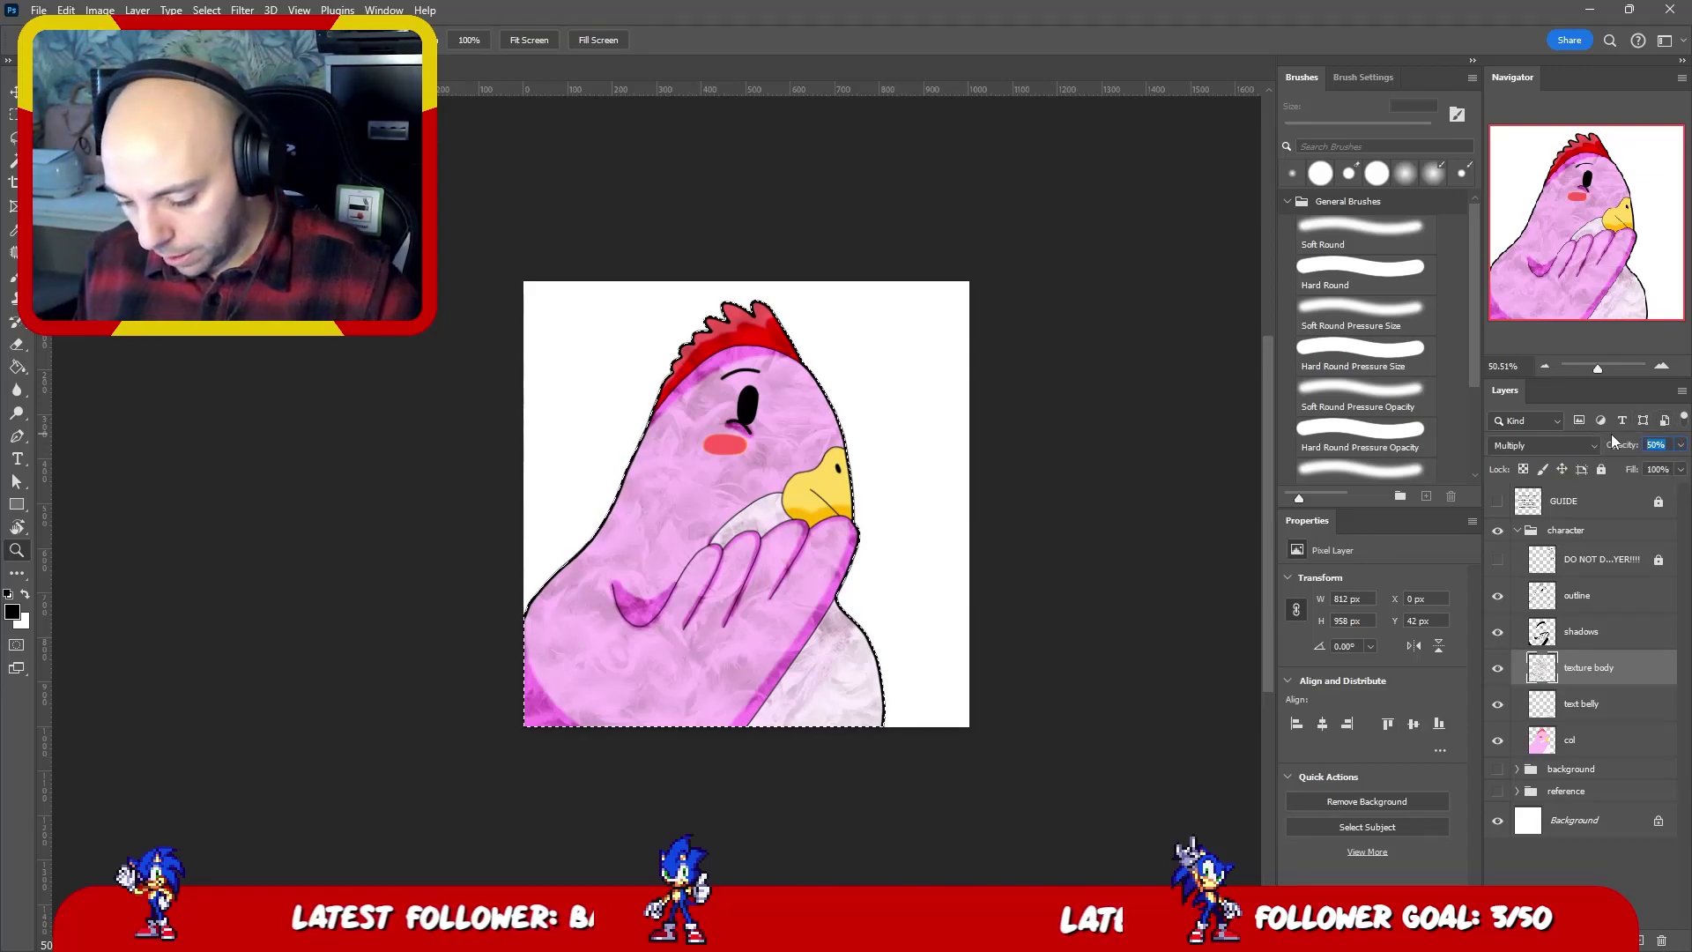
type("25")
key("Return")
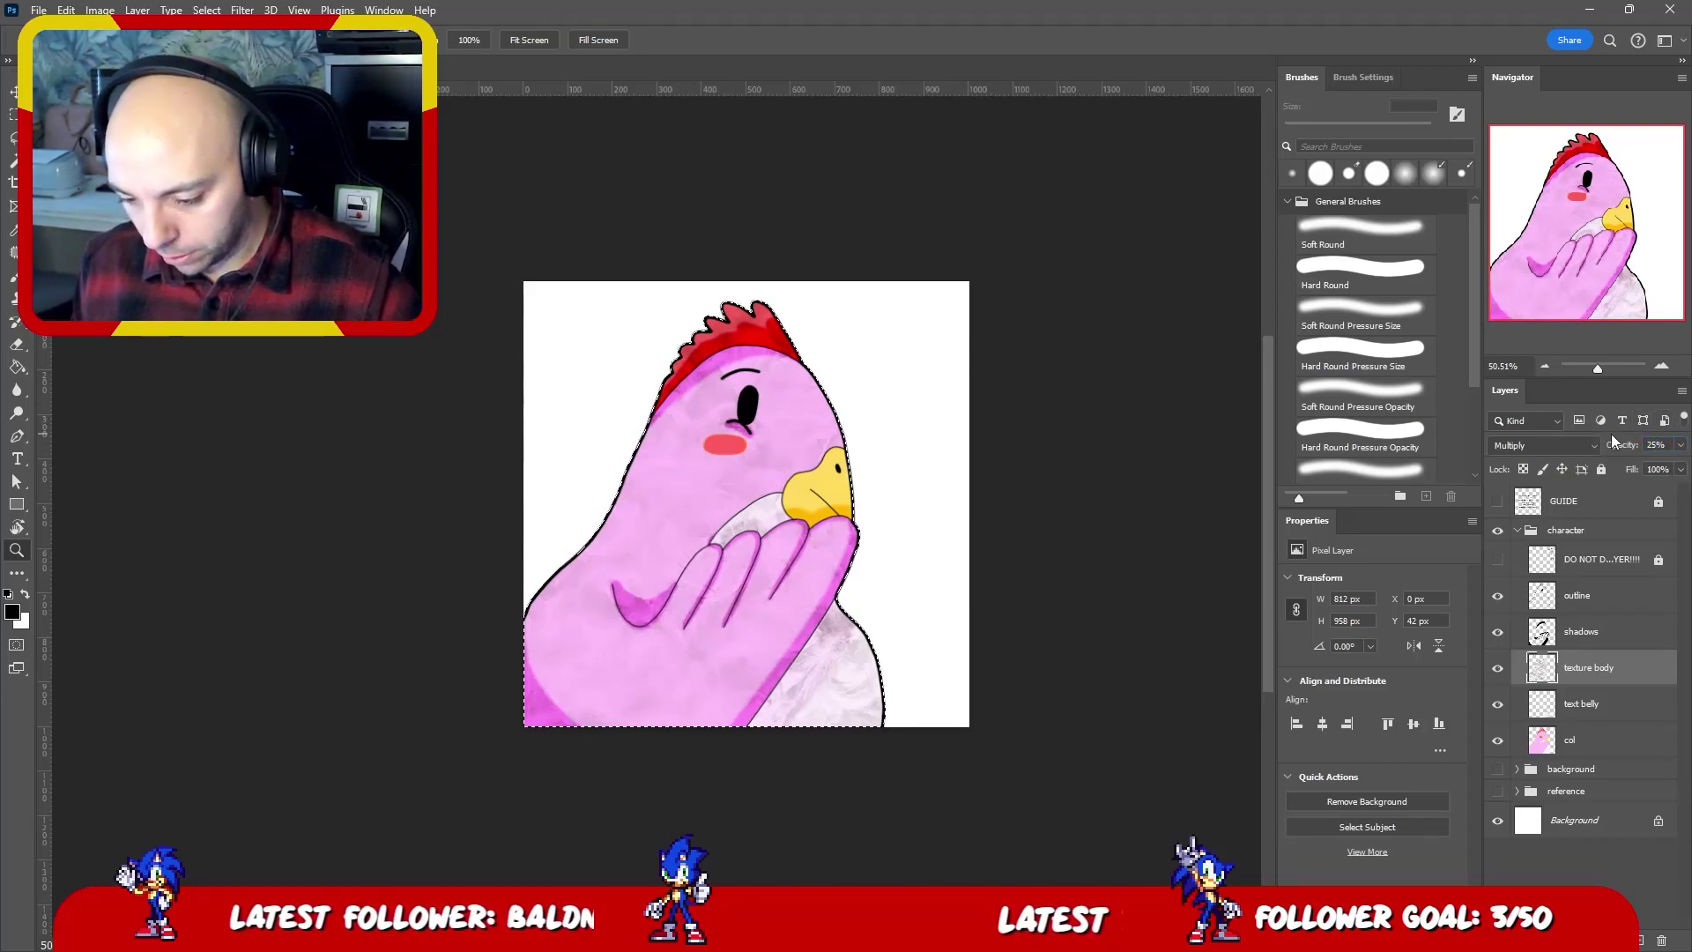
- Blend the text belly layer in Linear Burn and zoom in on the chicken's head
left_click(1599, 705)
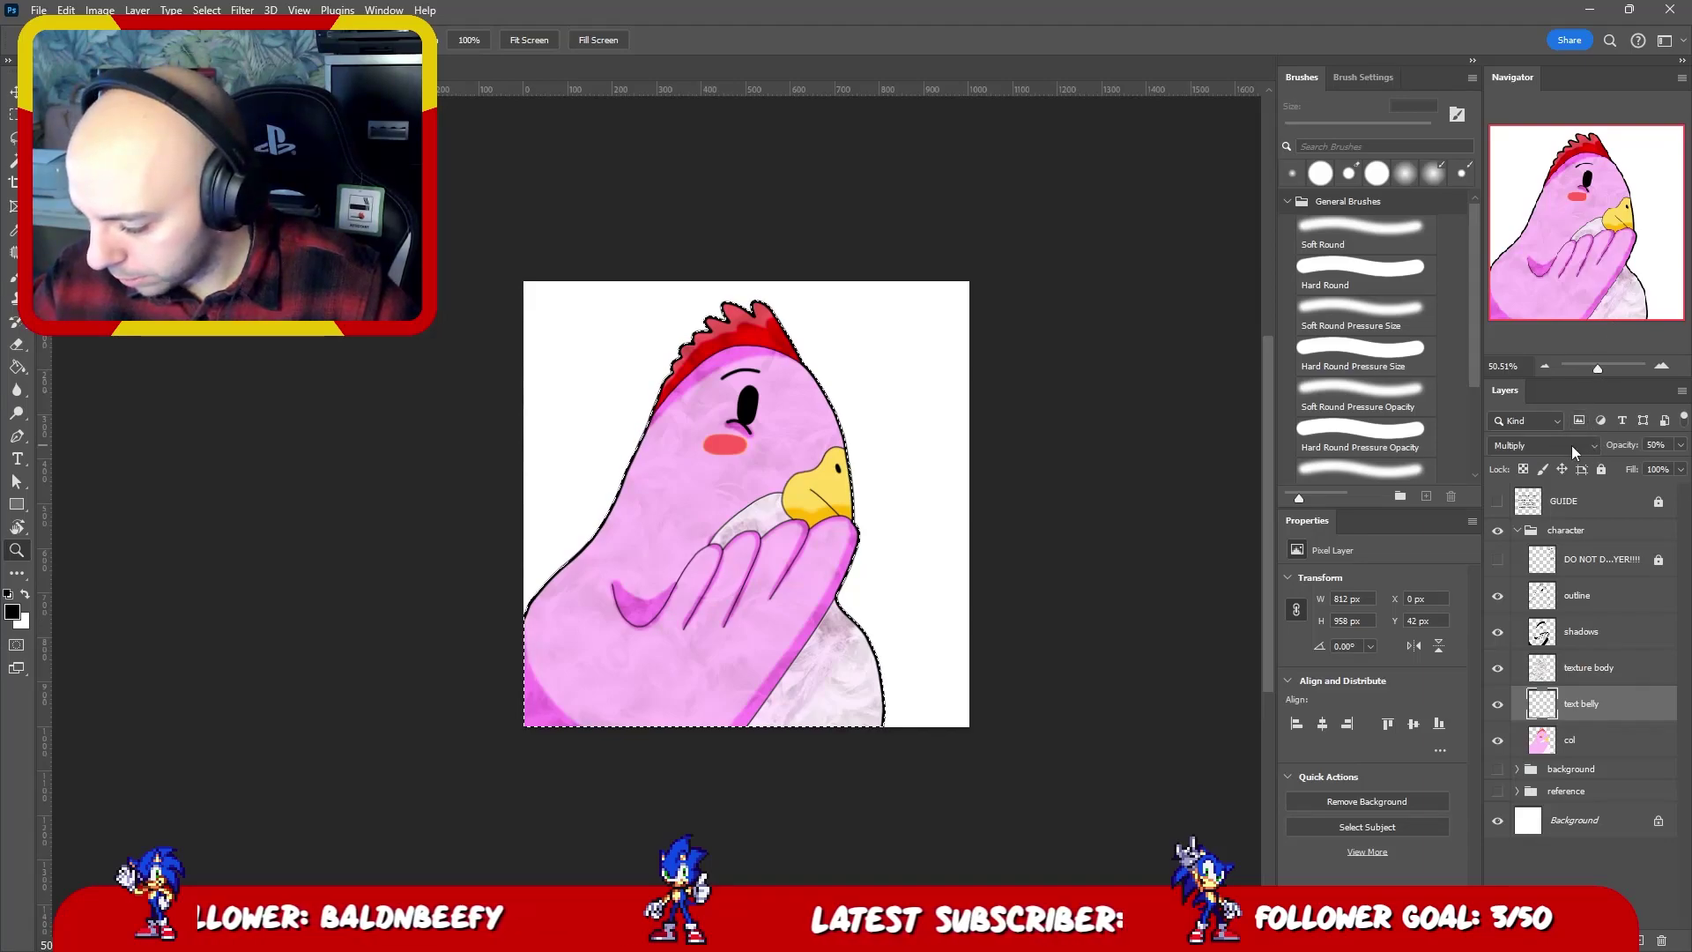
left_click(1572, 446)
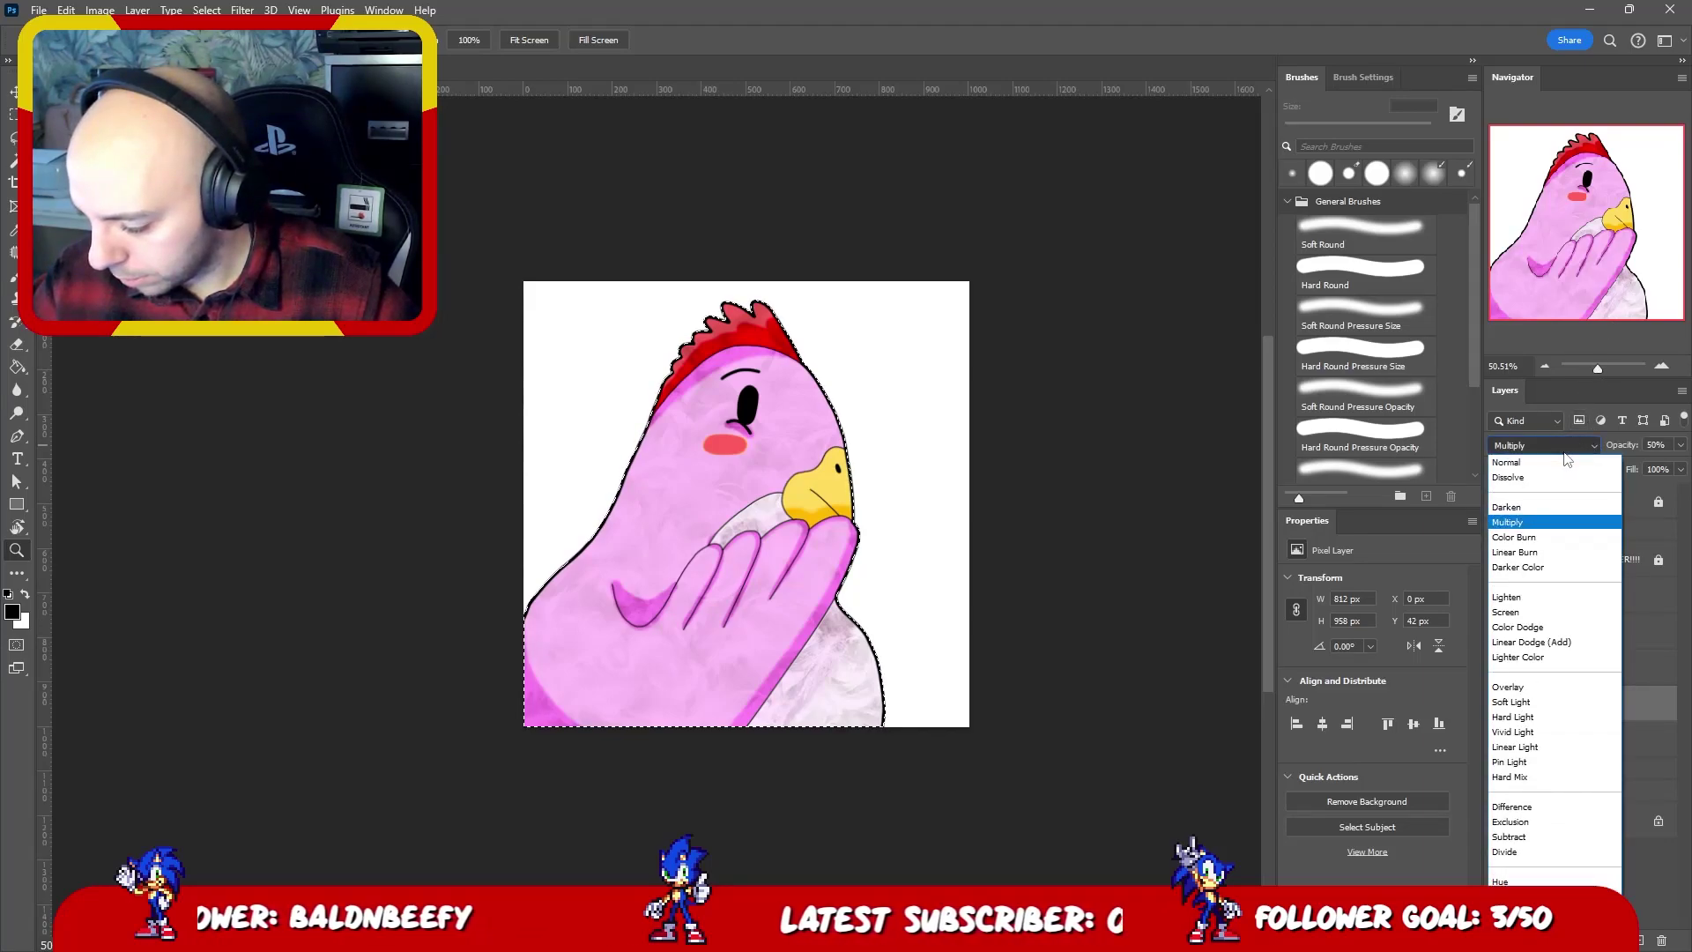
left_click(1523, 554)
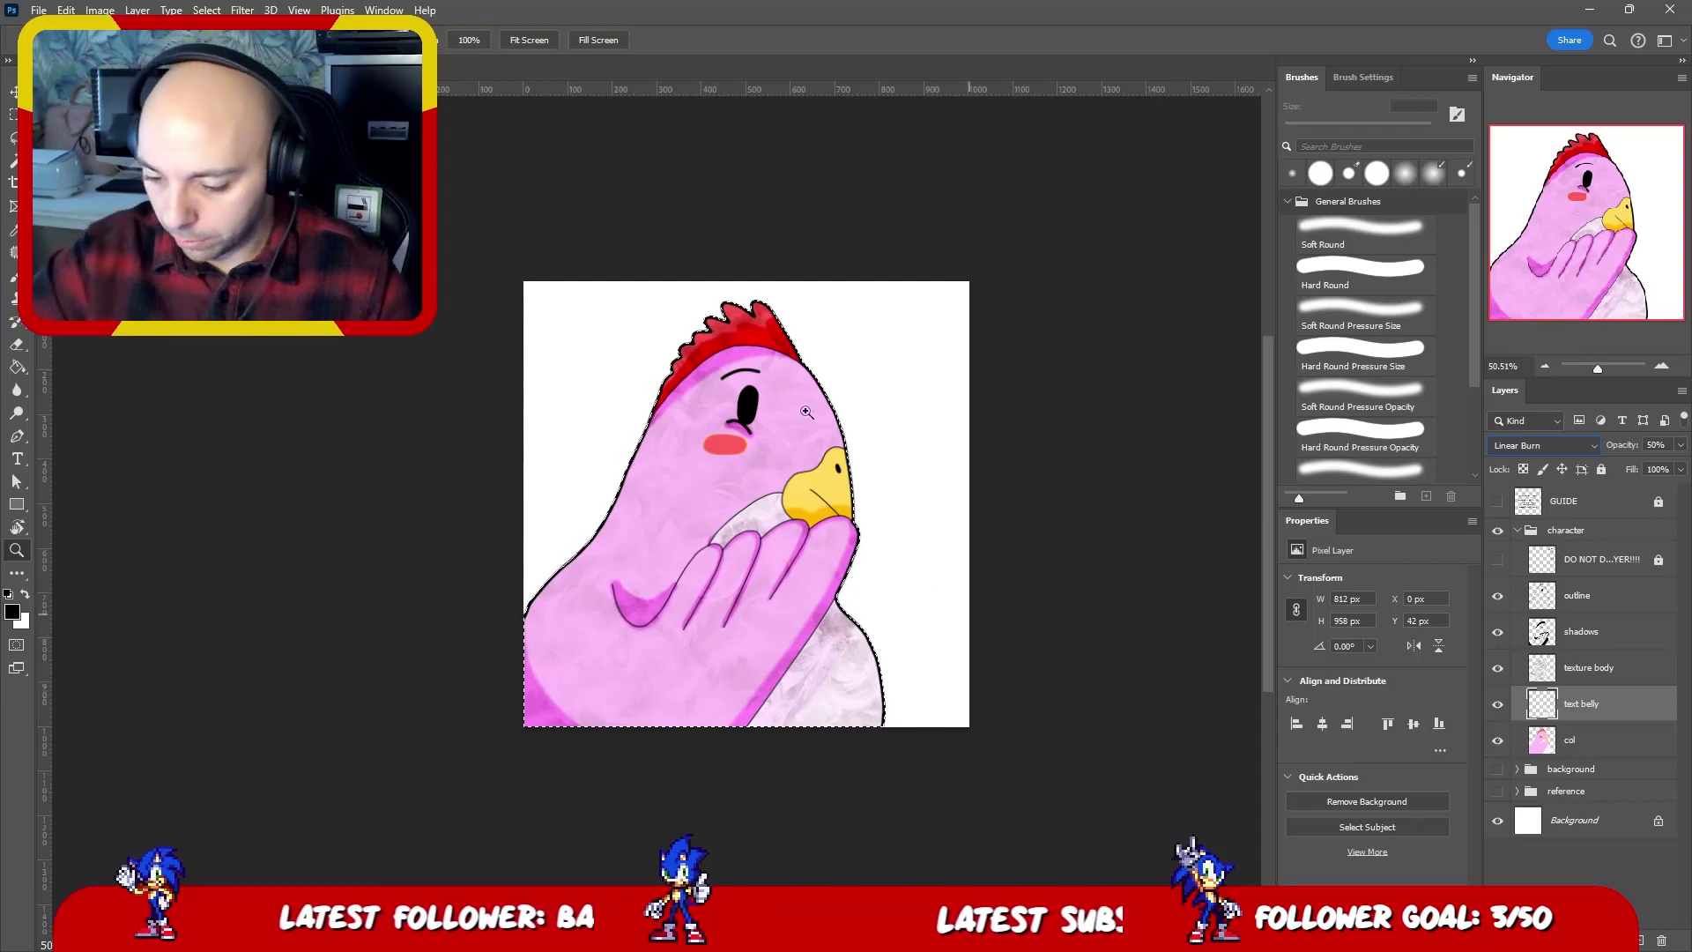
left_click(686, 372)
scroll(686, 371, "up", 2)
key("e")
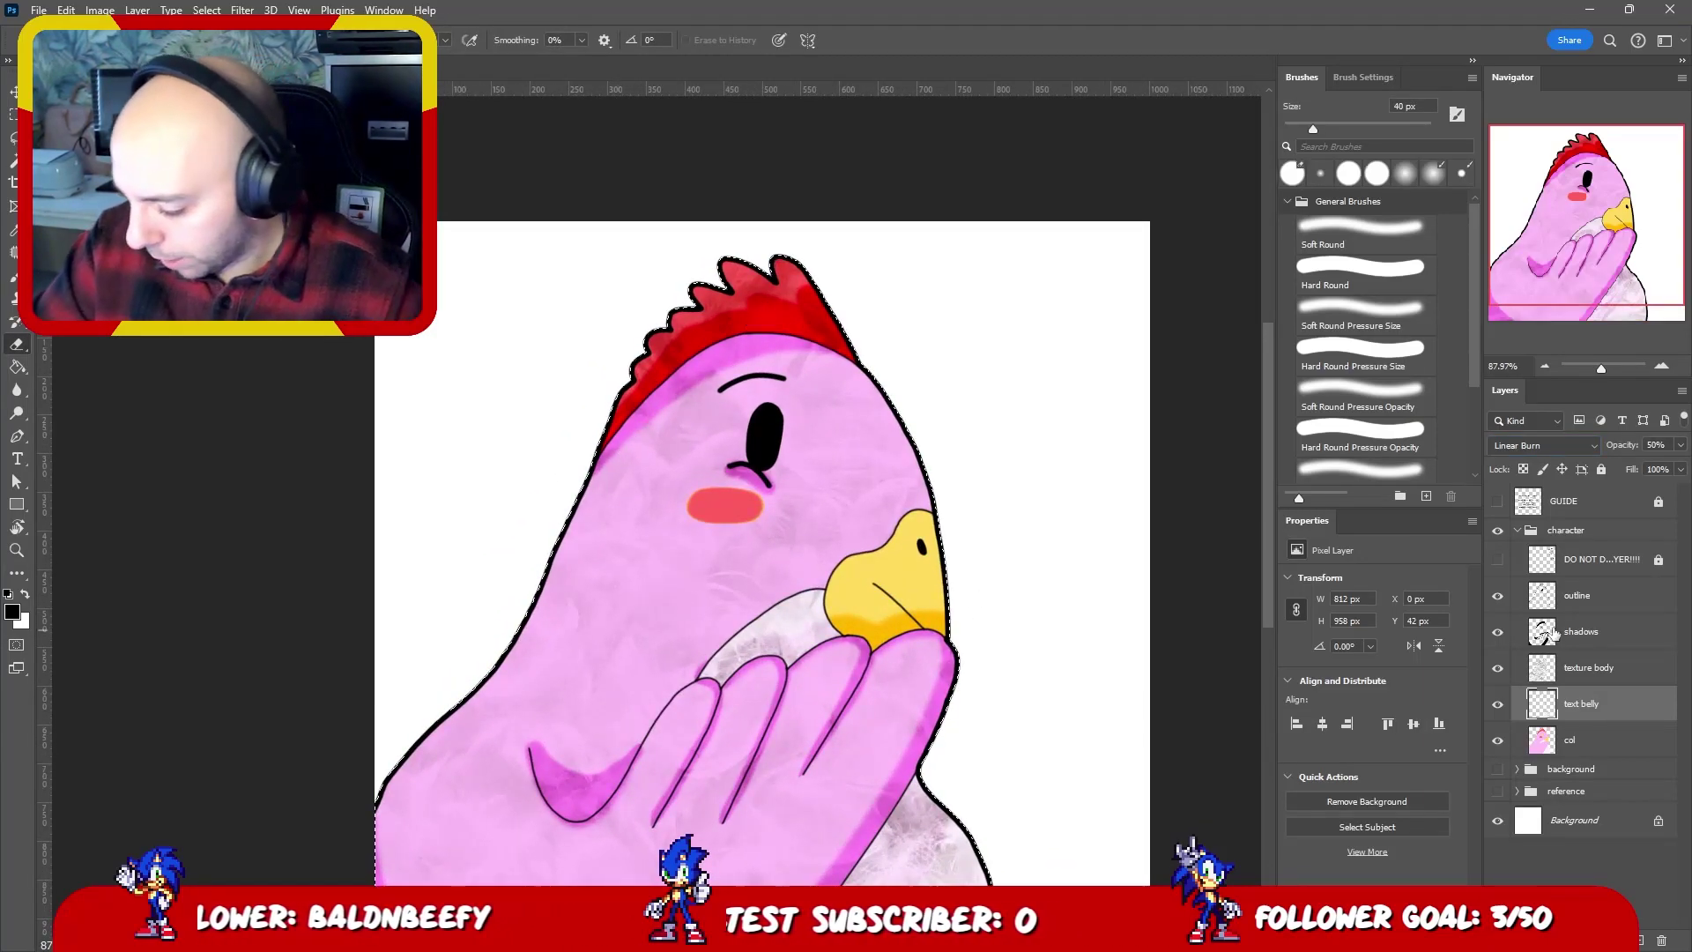
- Erase shading from the upper-left of the head on the shadows layer
left_click(1582, 631)
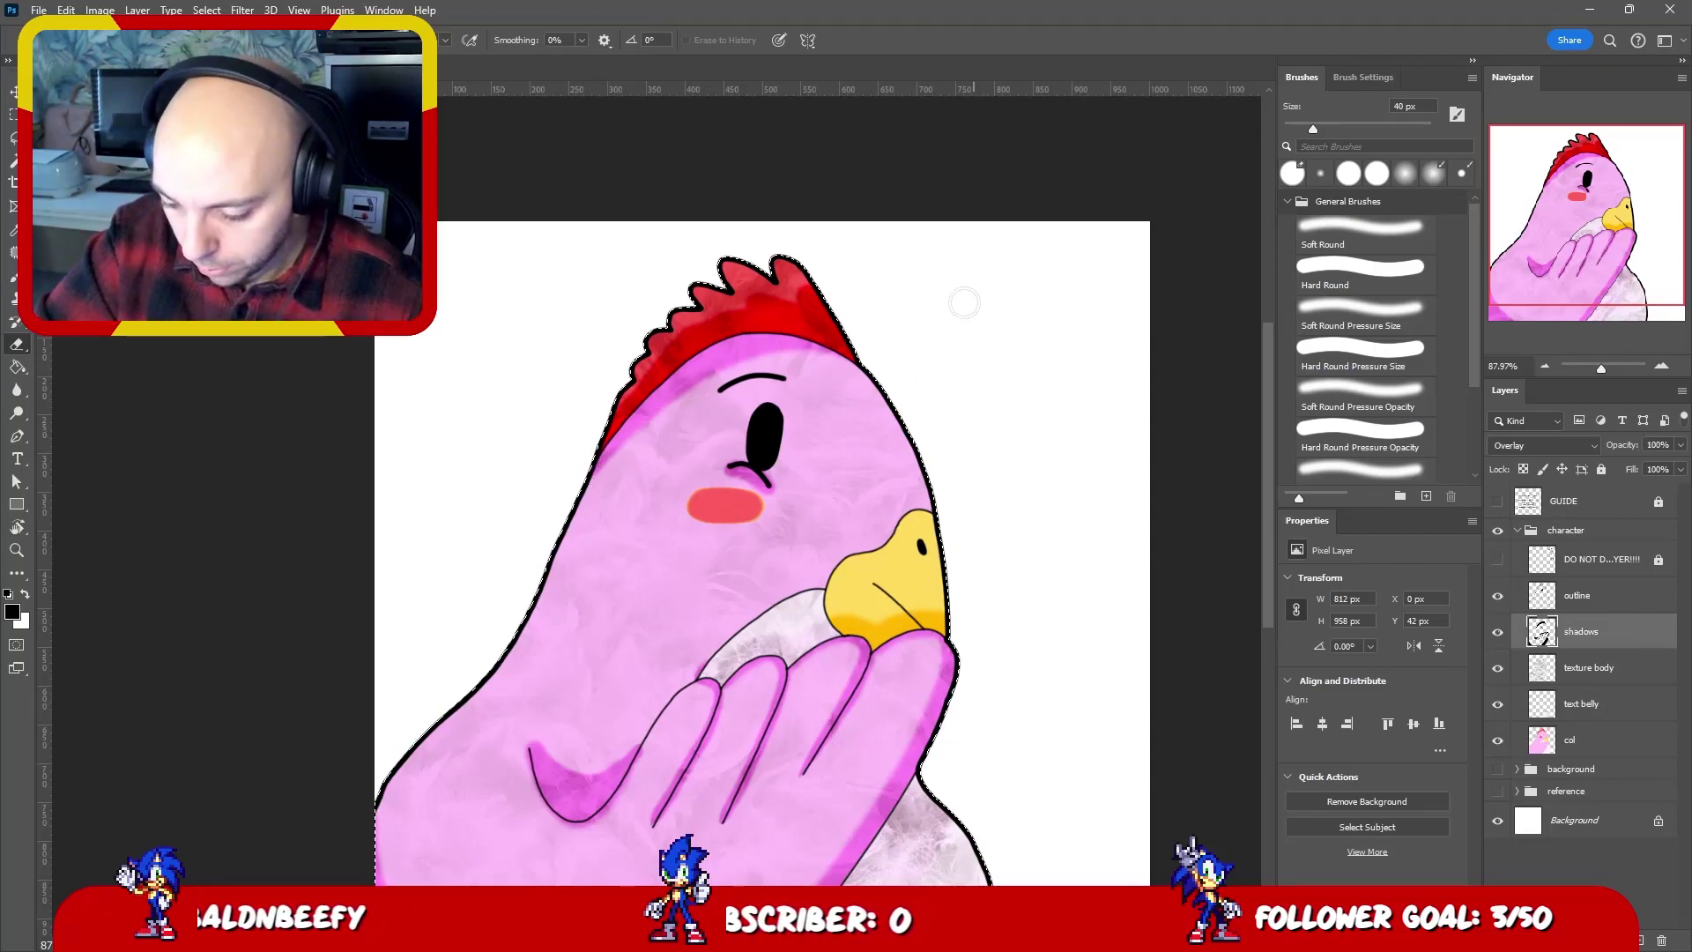
mouse_move(619, 472)
left_mouse_down()
mouse_move(585, 483)
mouse_move(665, 370)
mouse_move(649, 415)
mouse_move(691, 367)
mouse_move(764, 348)
mouse_move(885, 400)
left_mouse_up()
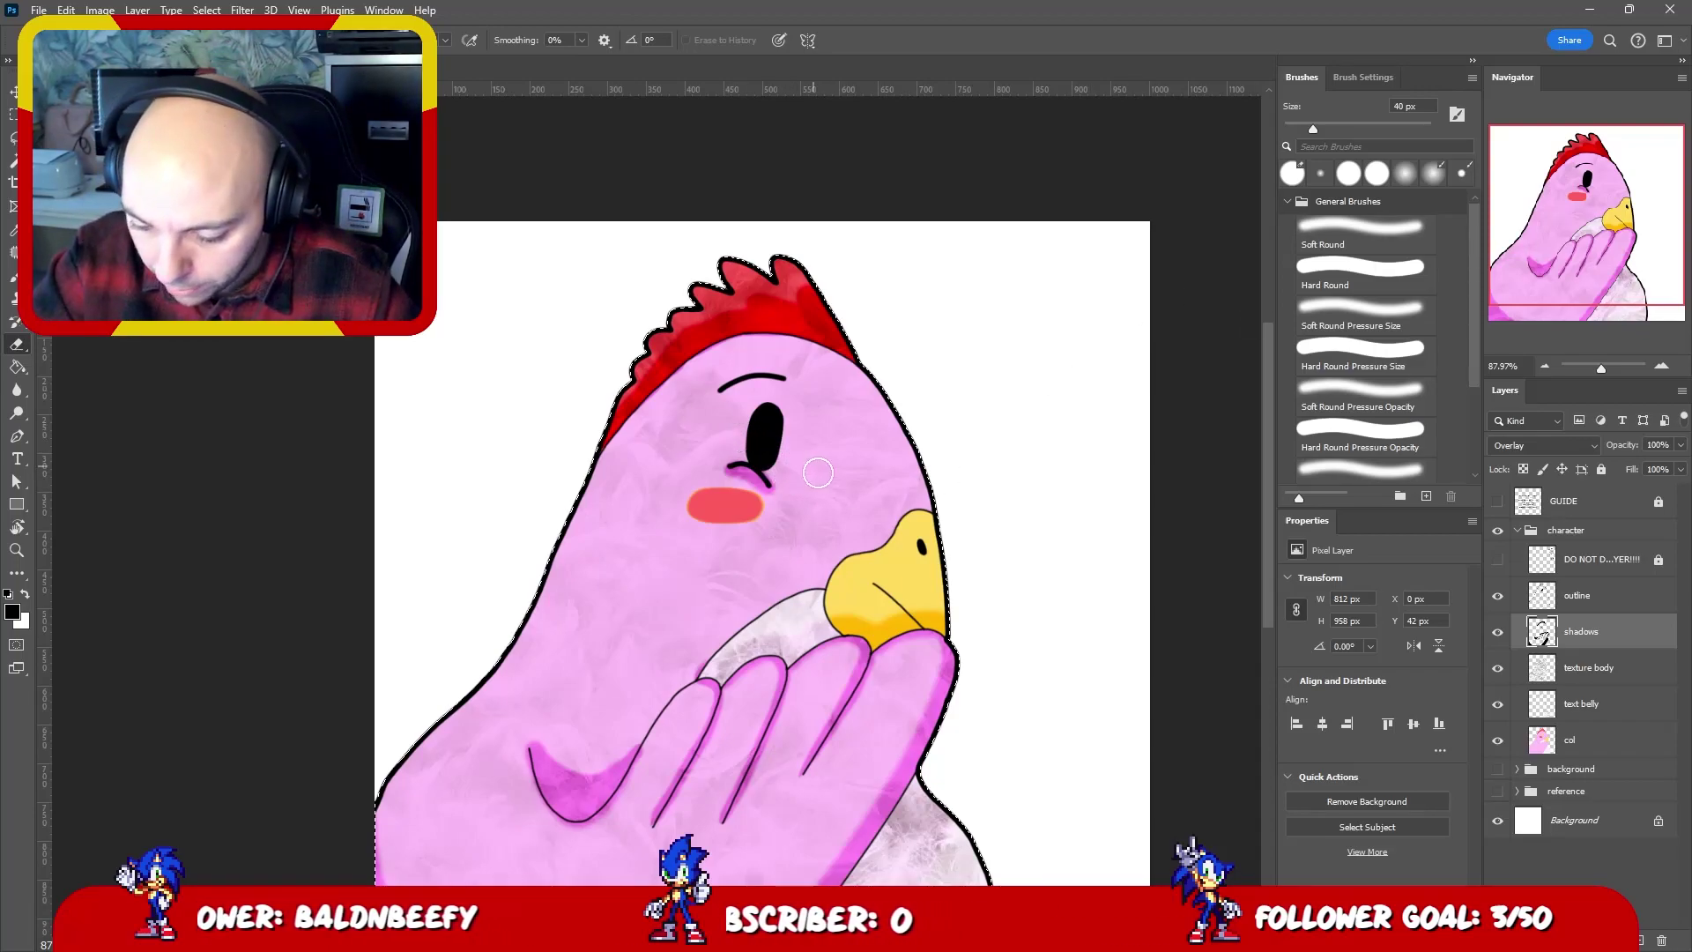
key("ctrl+minus")
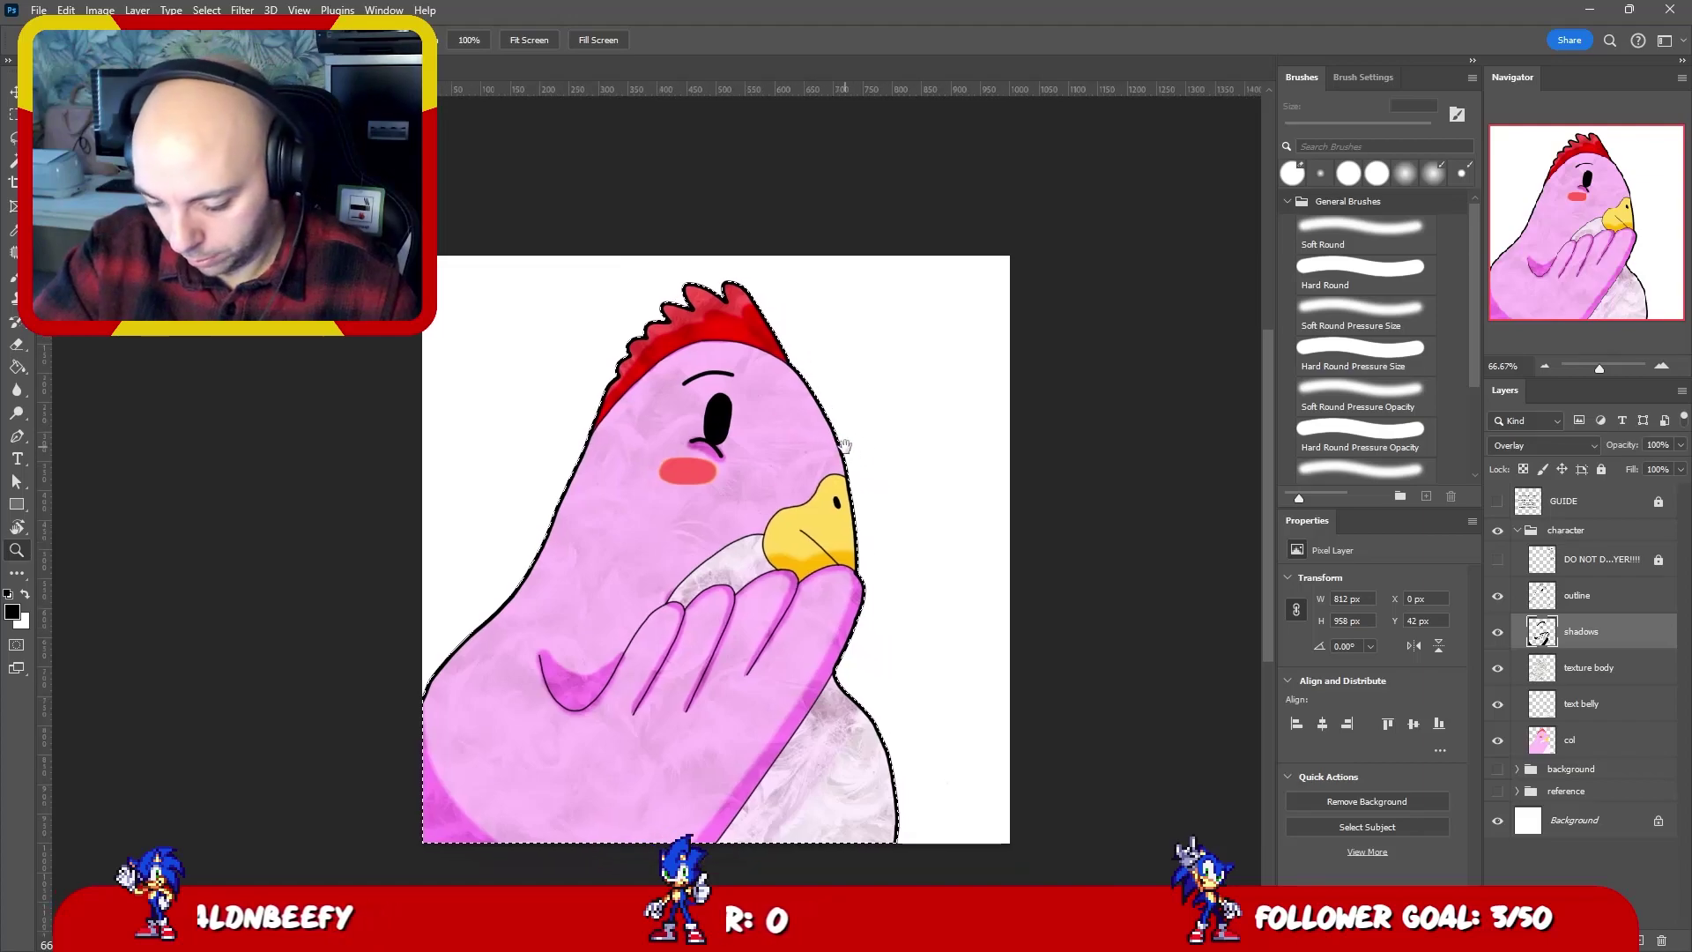
key("ctrl+plus")
key("e")
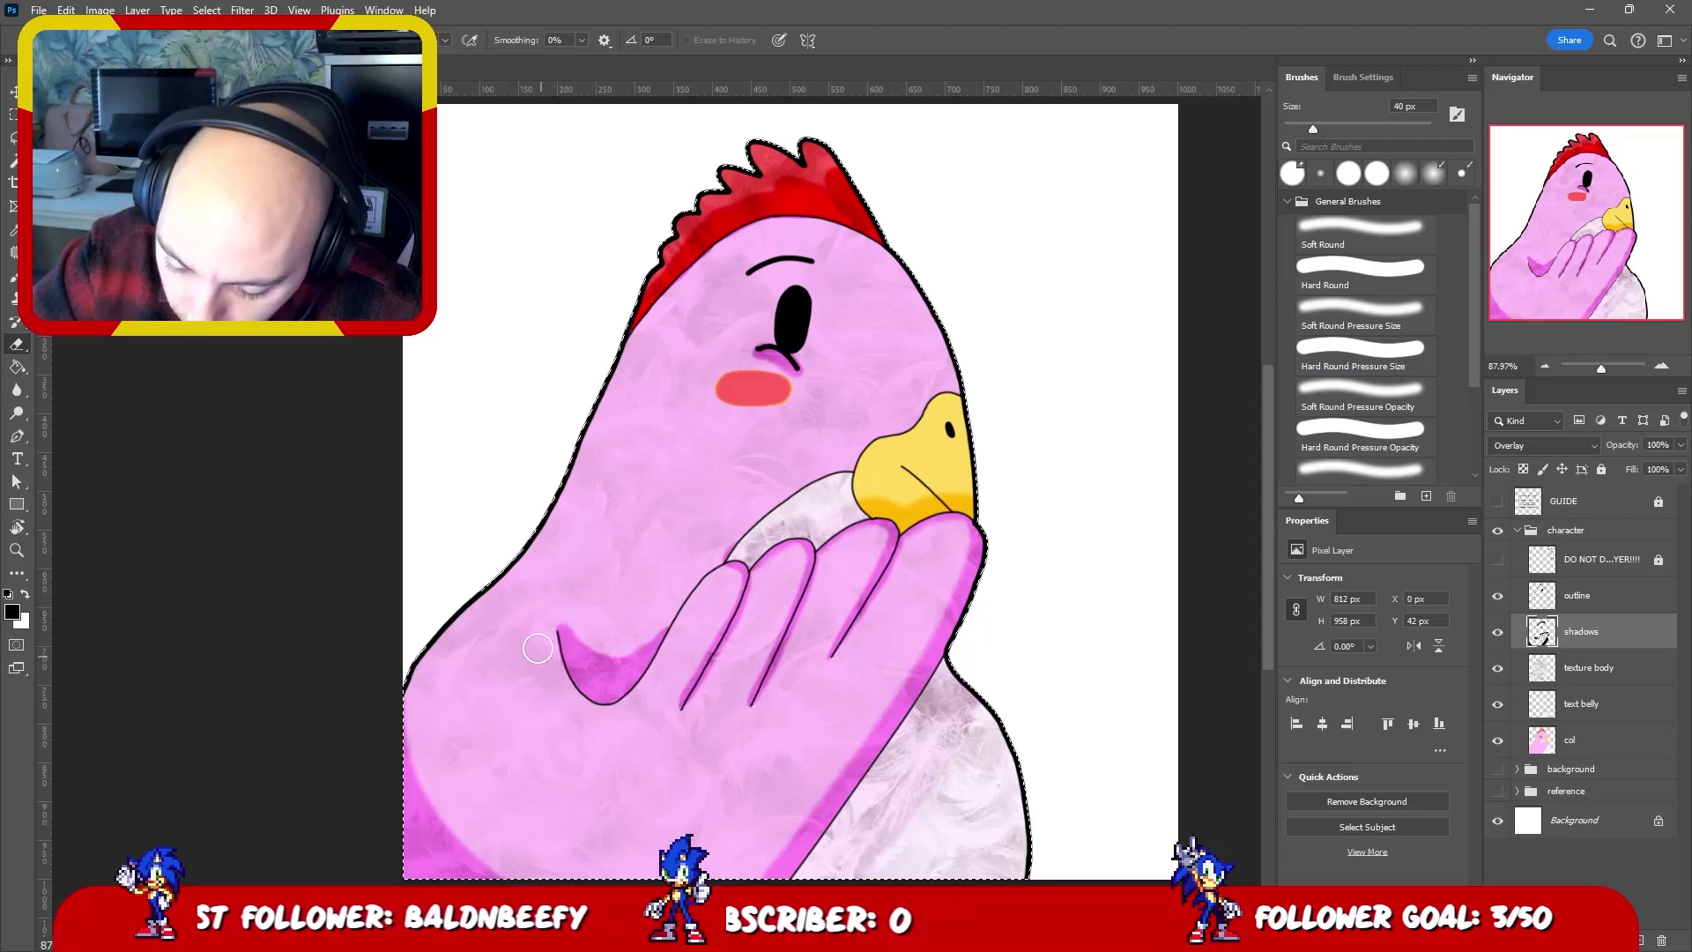
- Zoom out to frame the whole chicken and clear the selection
key("z")
left_click(1031, 617, "alt")
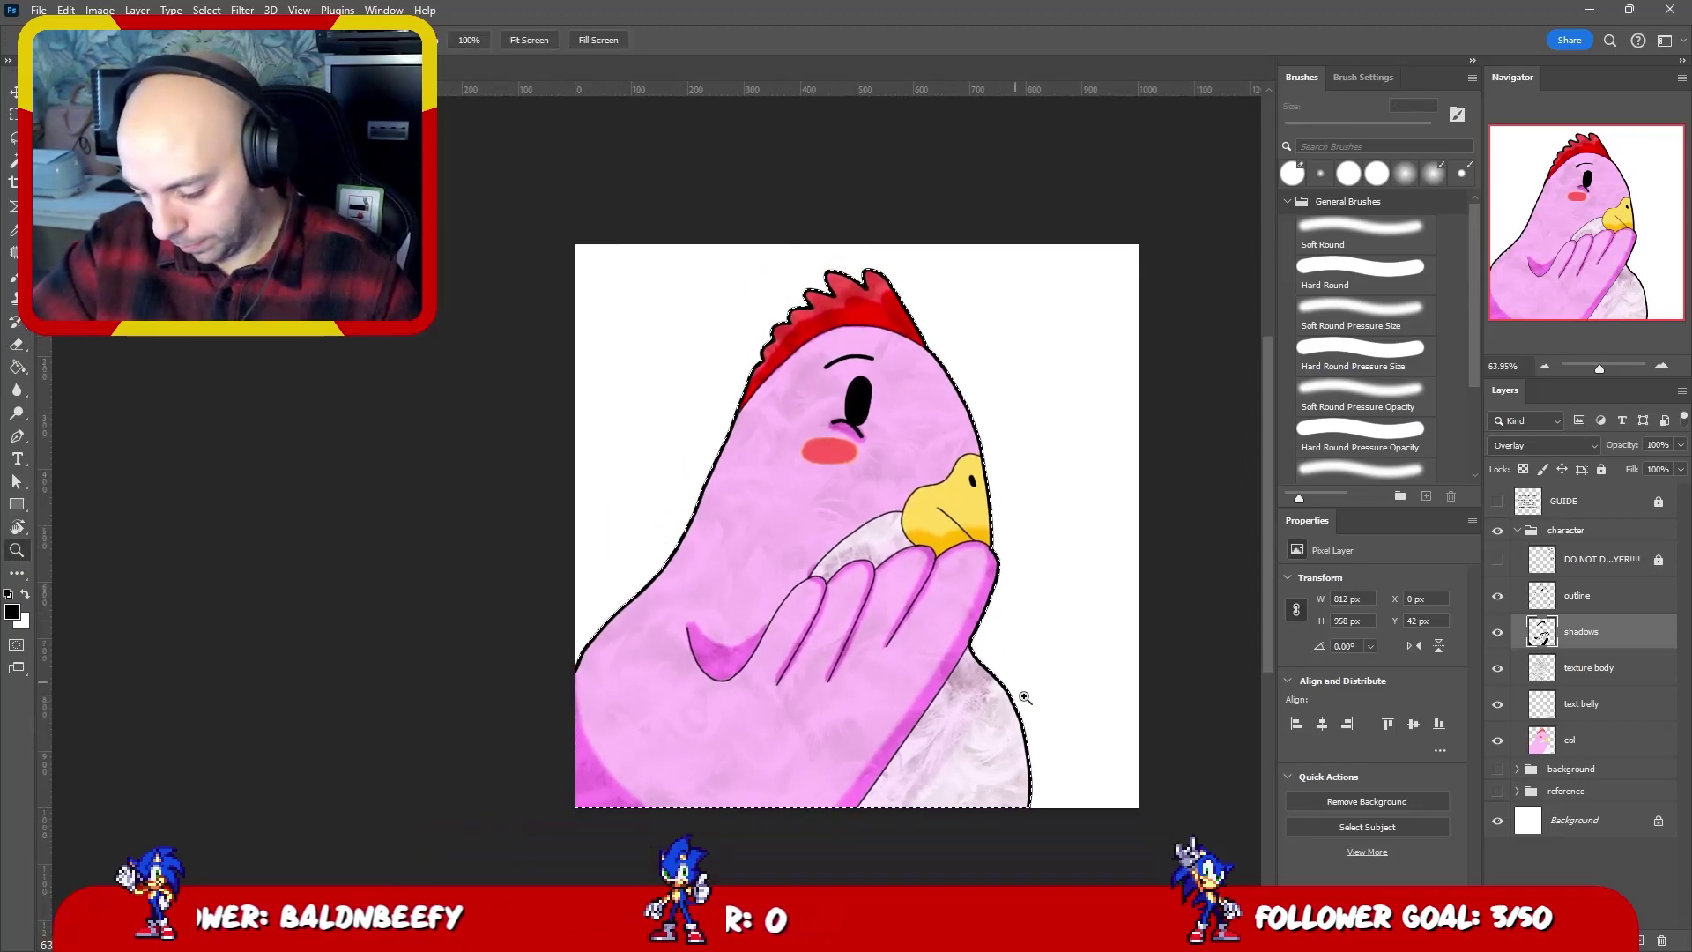
mouse_move(1024, 697)
left_mouse_down()
mouse_move(1044, 699)
mouse_move(1003, 708)
left_mouse_up()
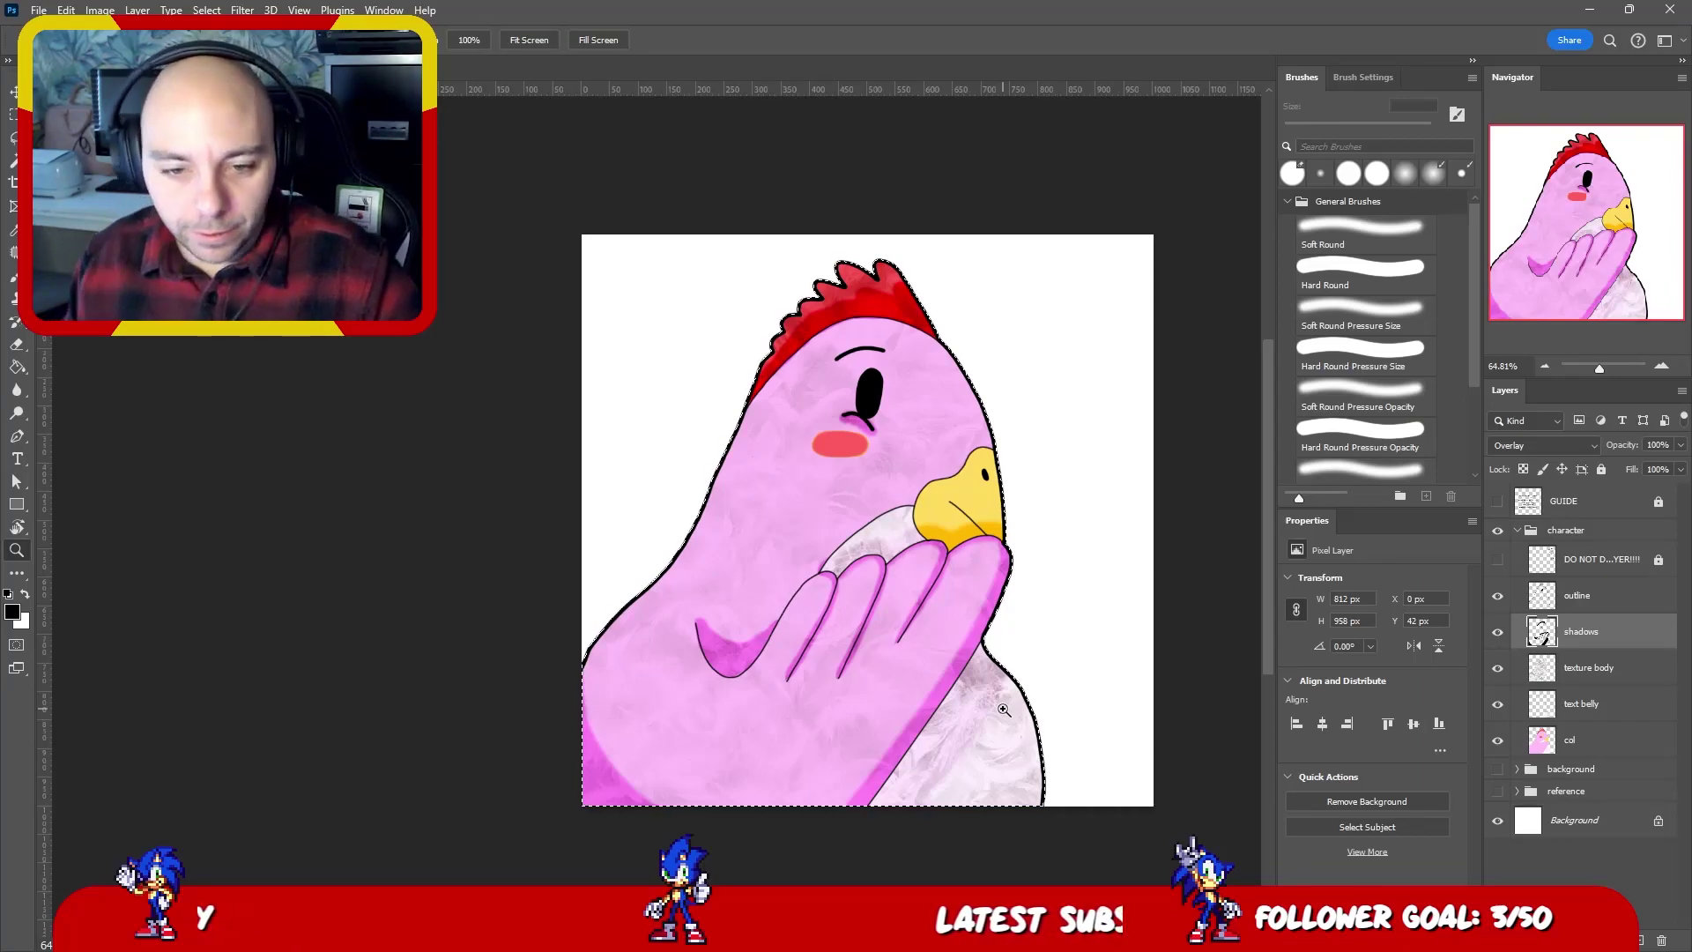
key("ctrl+d")
- Show only the col layer and Magic Wand select the pale belly and white chest patch
key("b")
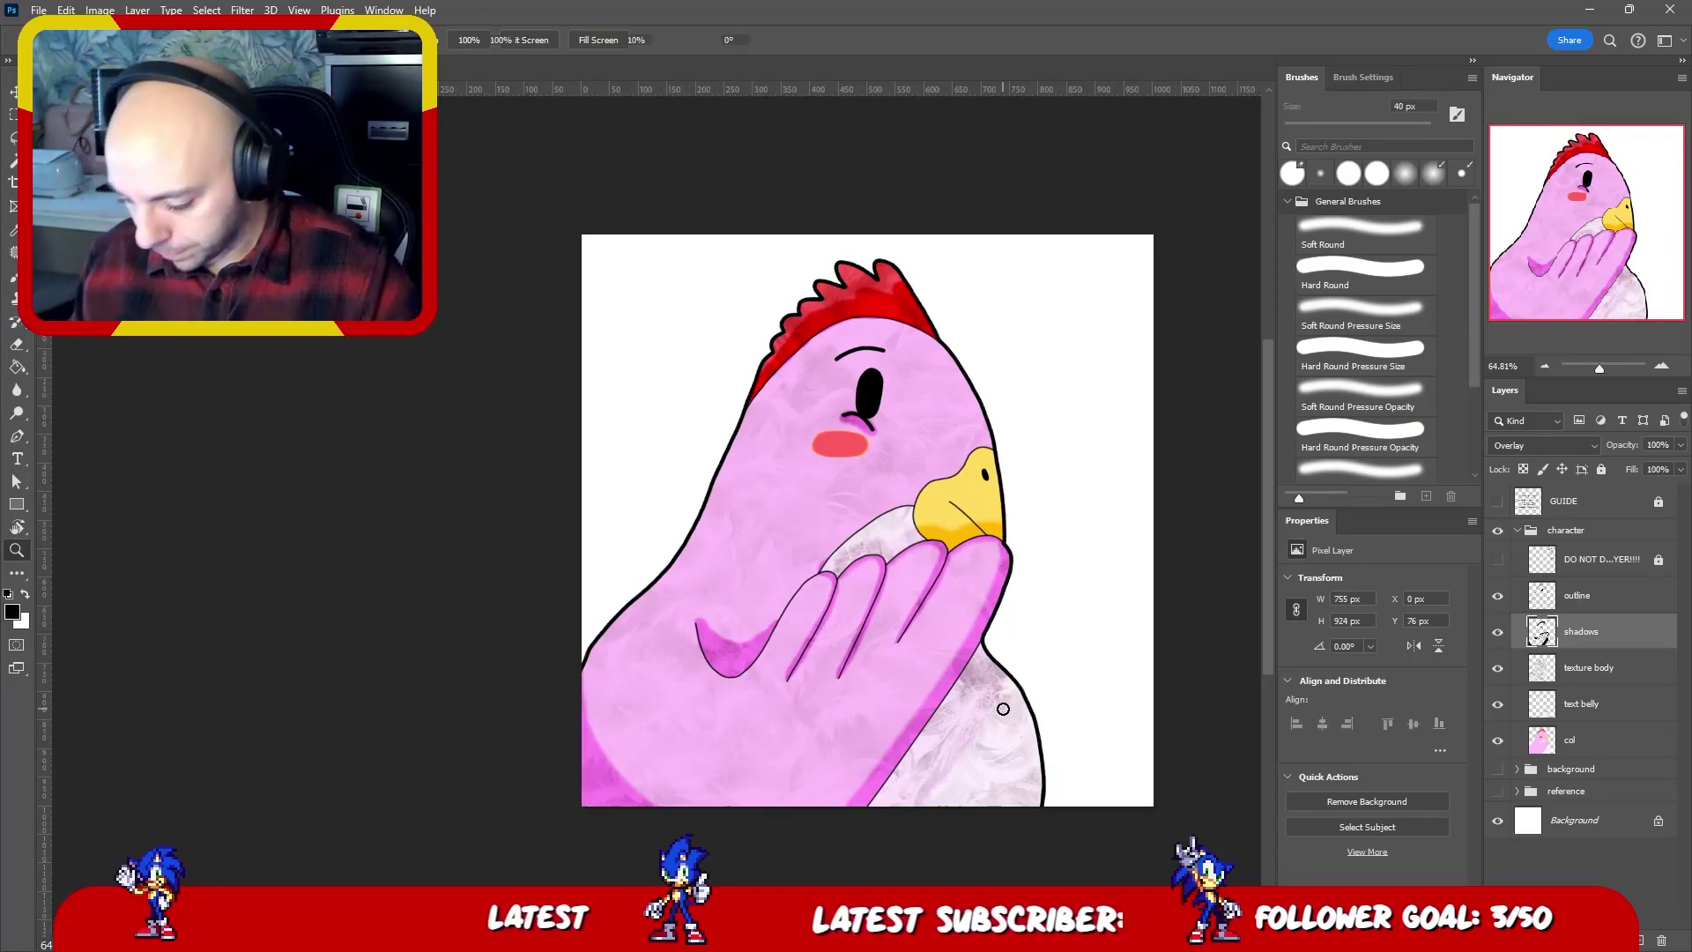
key("v")
left_click(1566, 742)
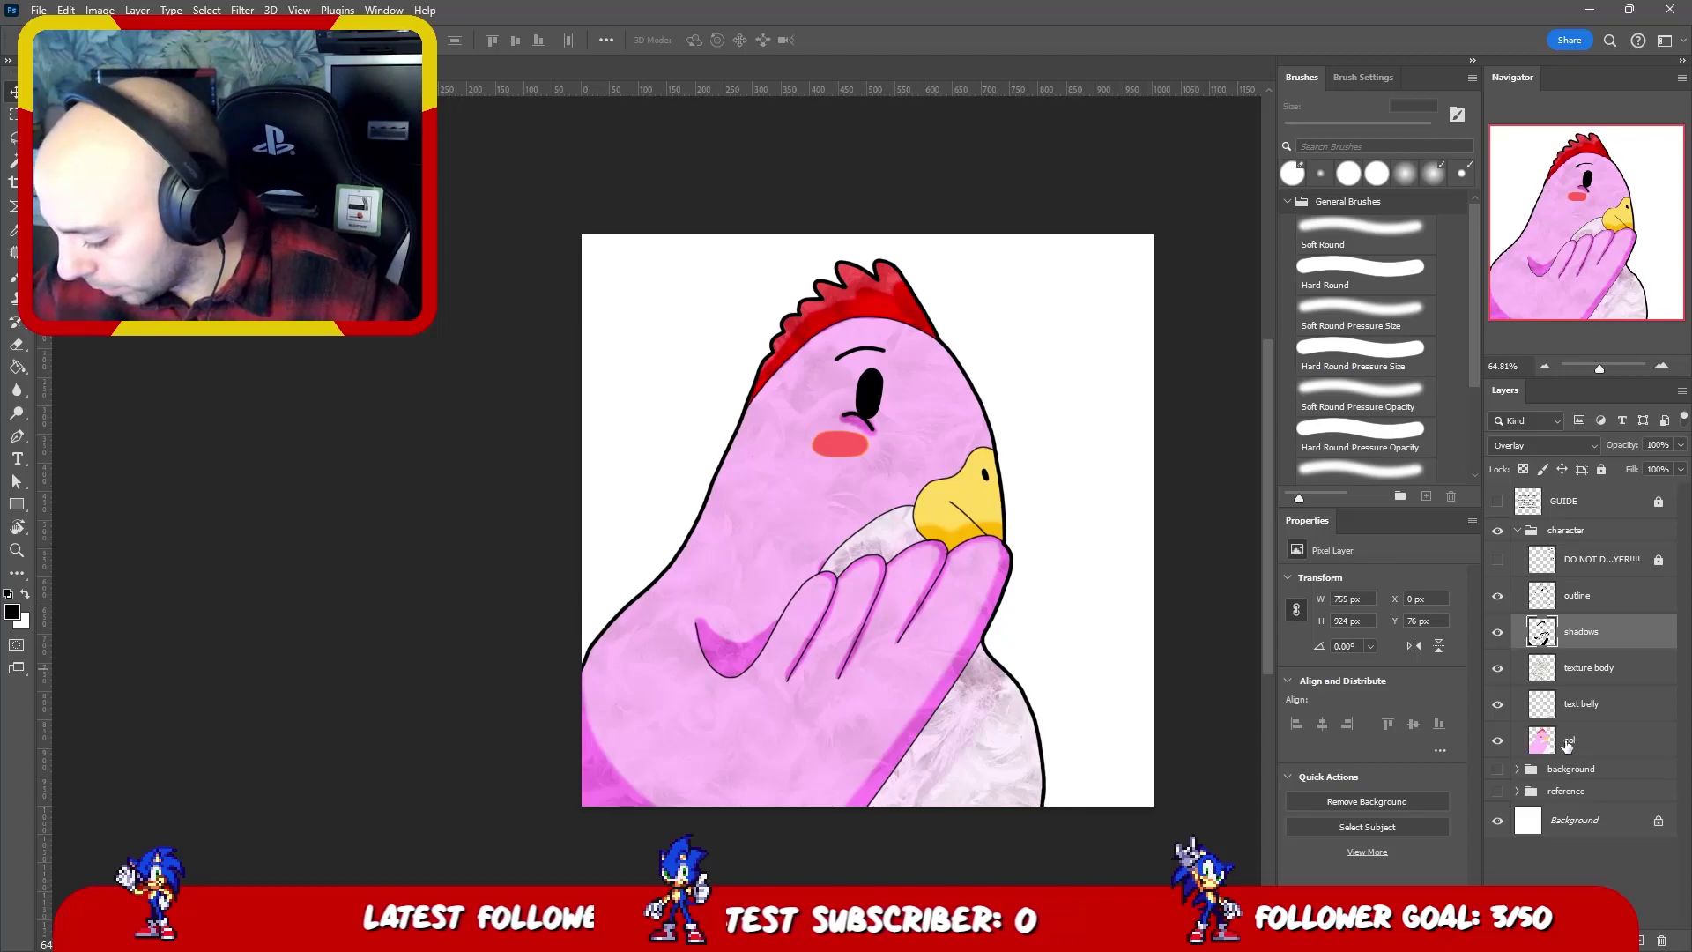
left_click(1497, 742, "alt")
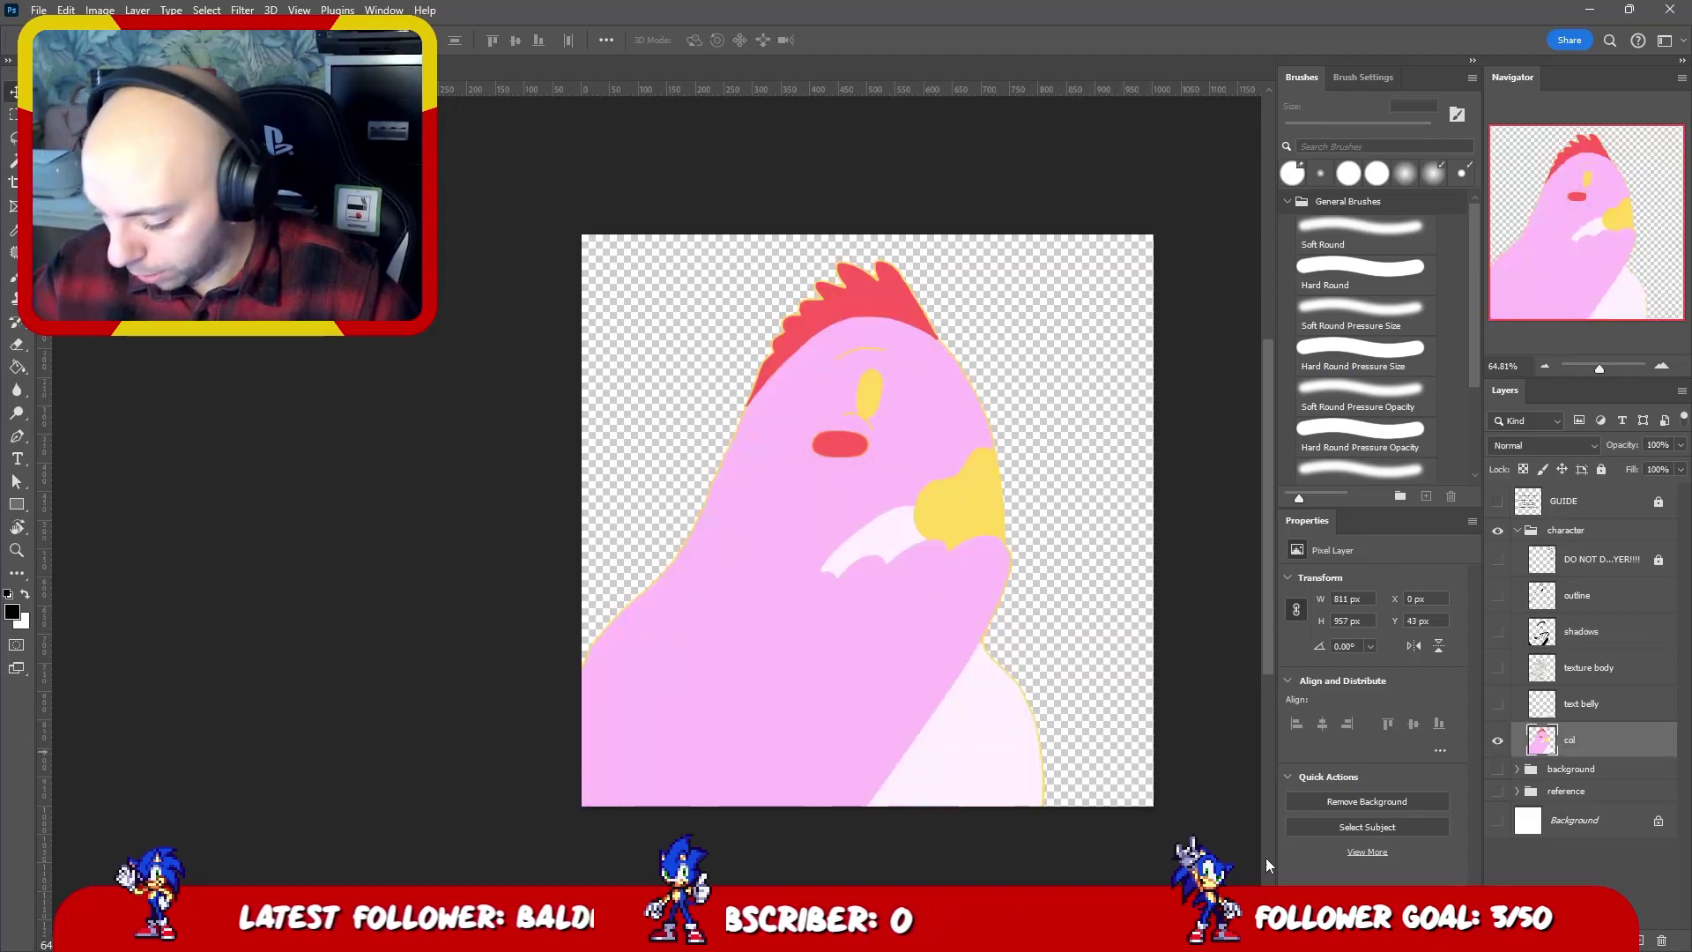
key("w")
left_click(1005, 704)
left_click(888, 533, "shift")
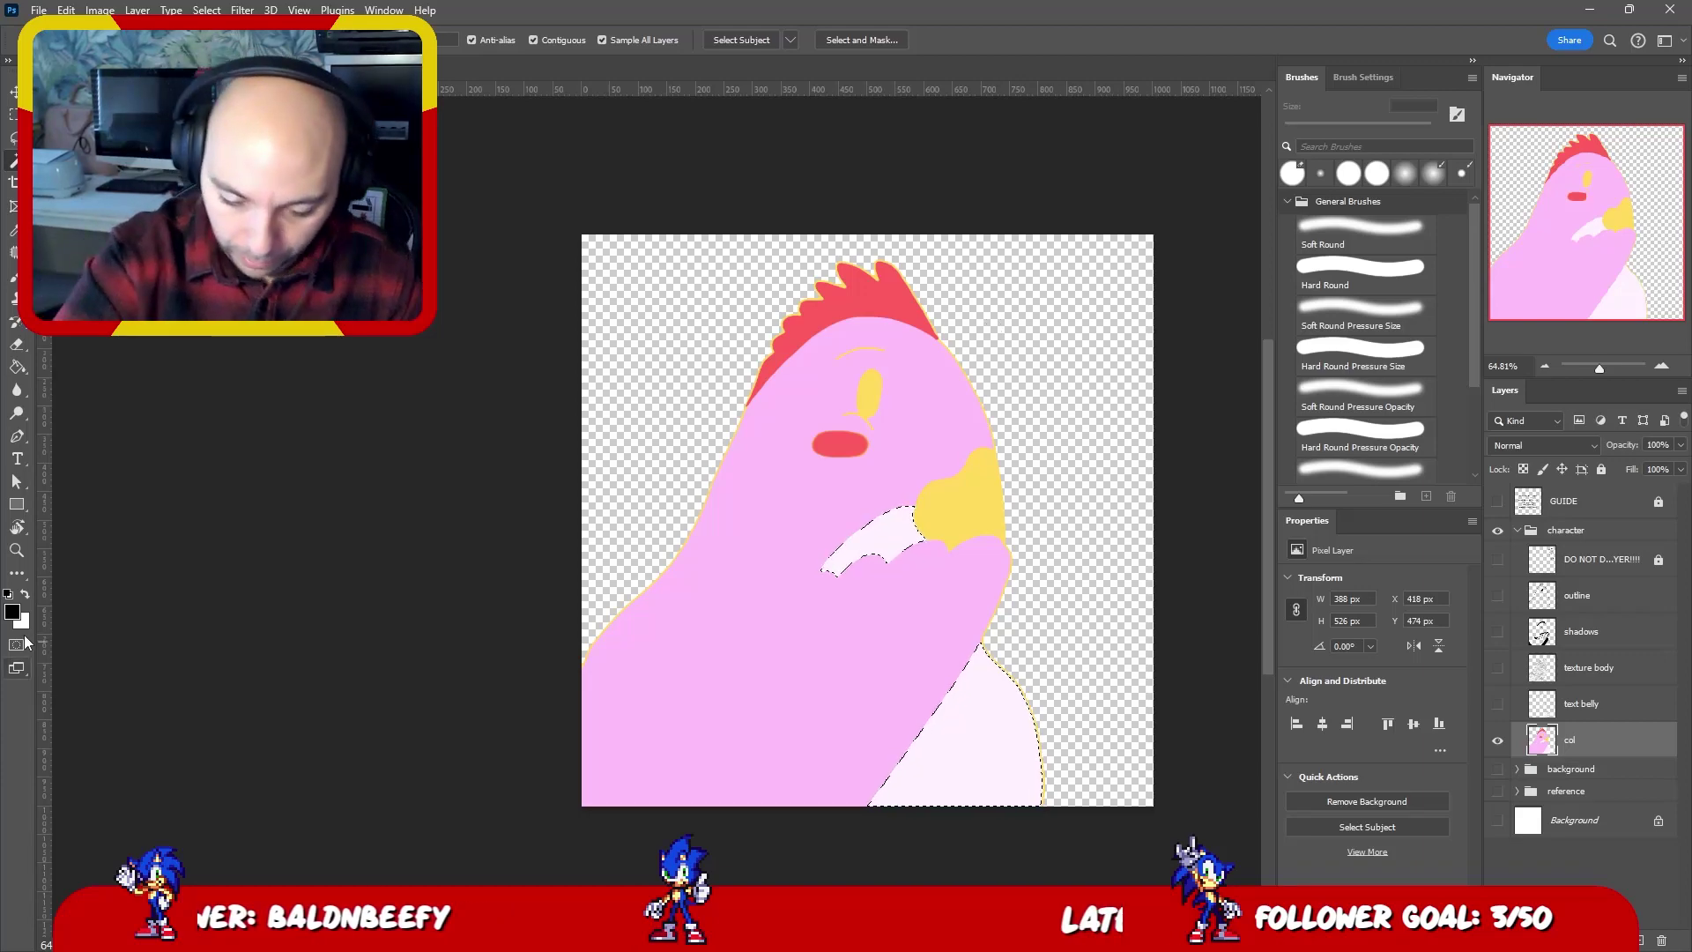
- Fill the chest patch and belly with salmon pink, then undo the fills
key("g")
left_click(777, 436, "alt")
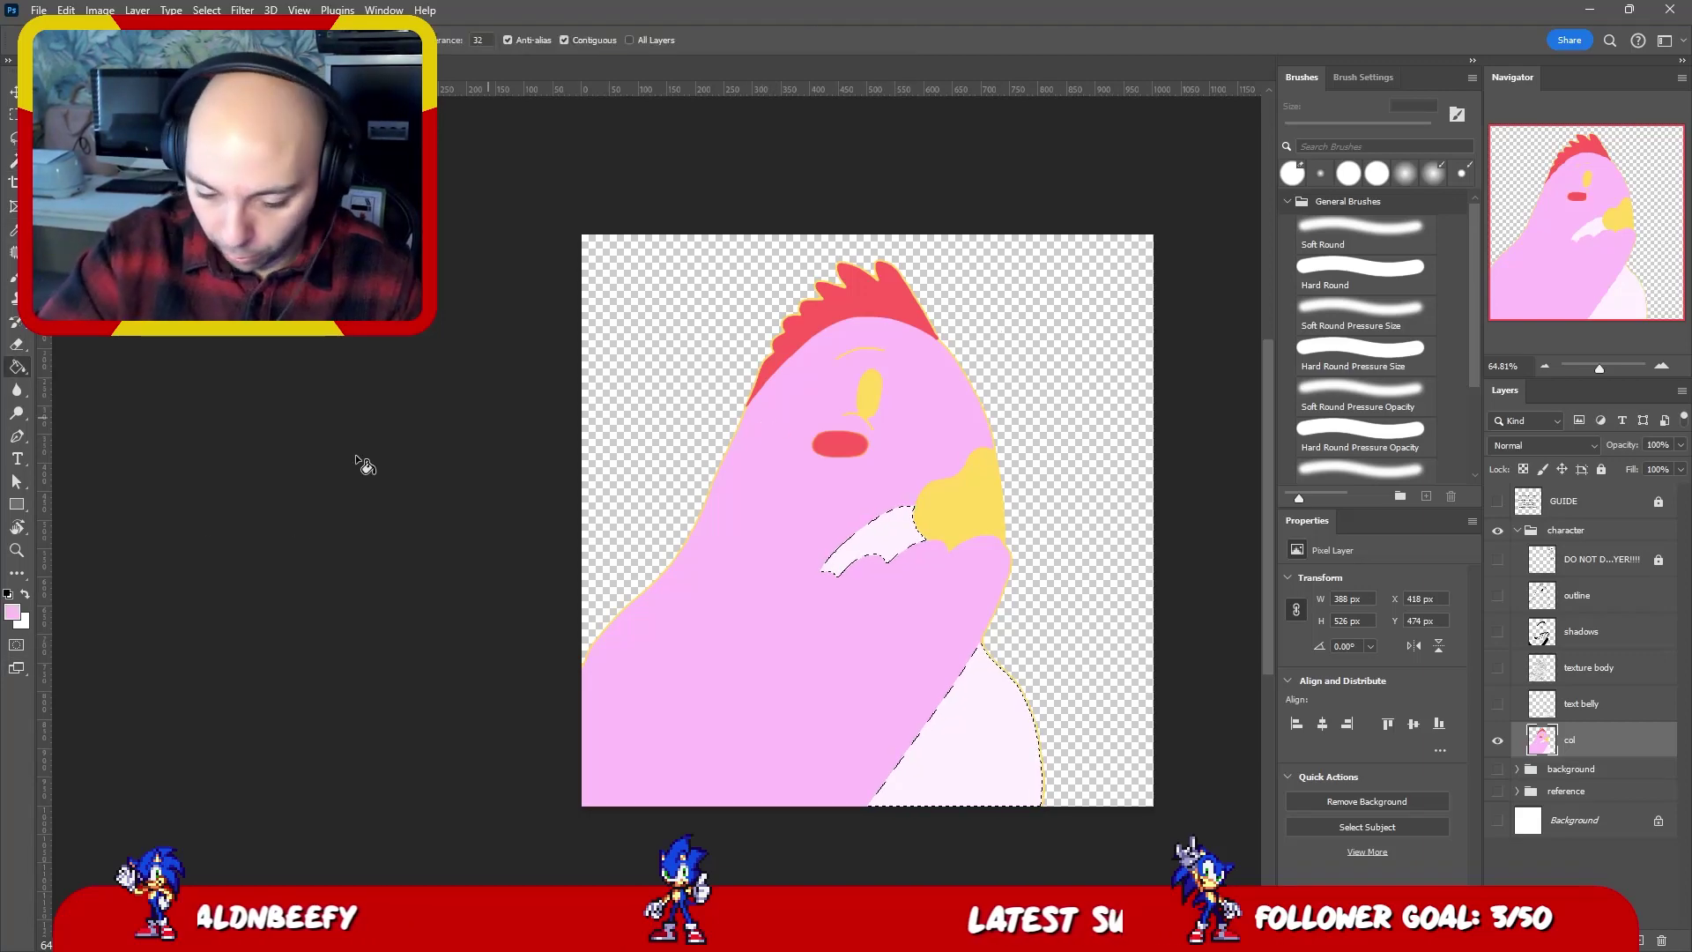
left_click(13, 613)
left_click_drag(1357, 138, 1357, 106)
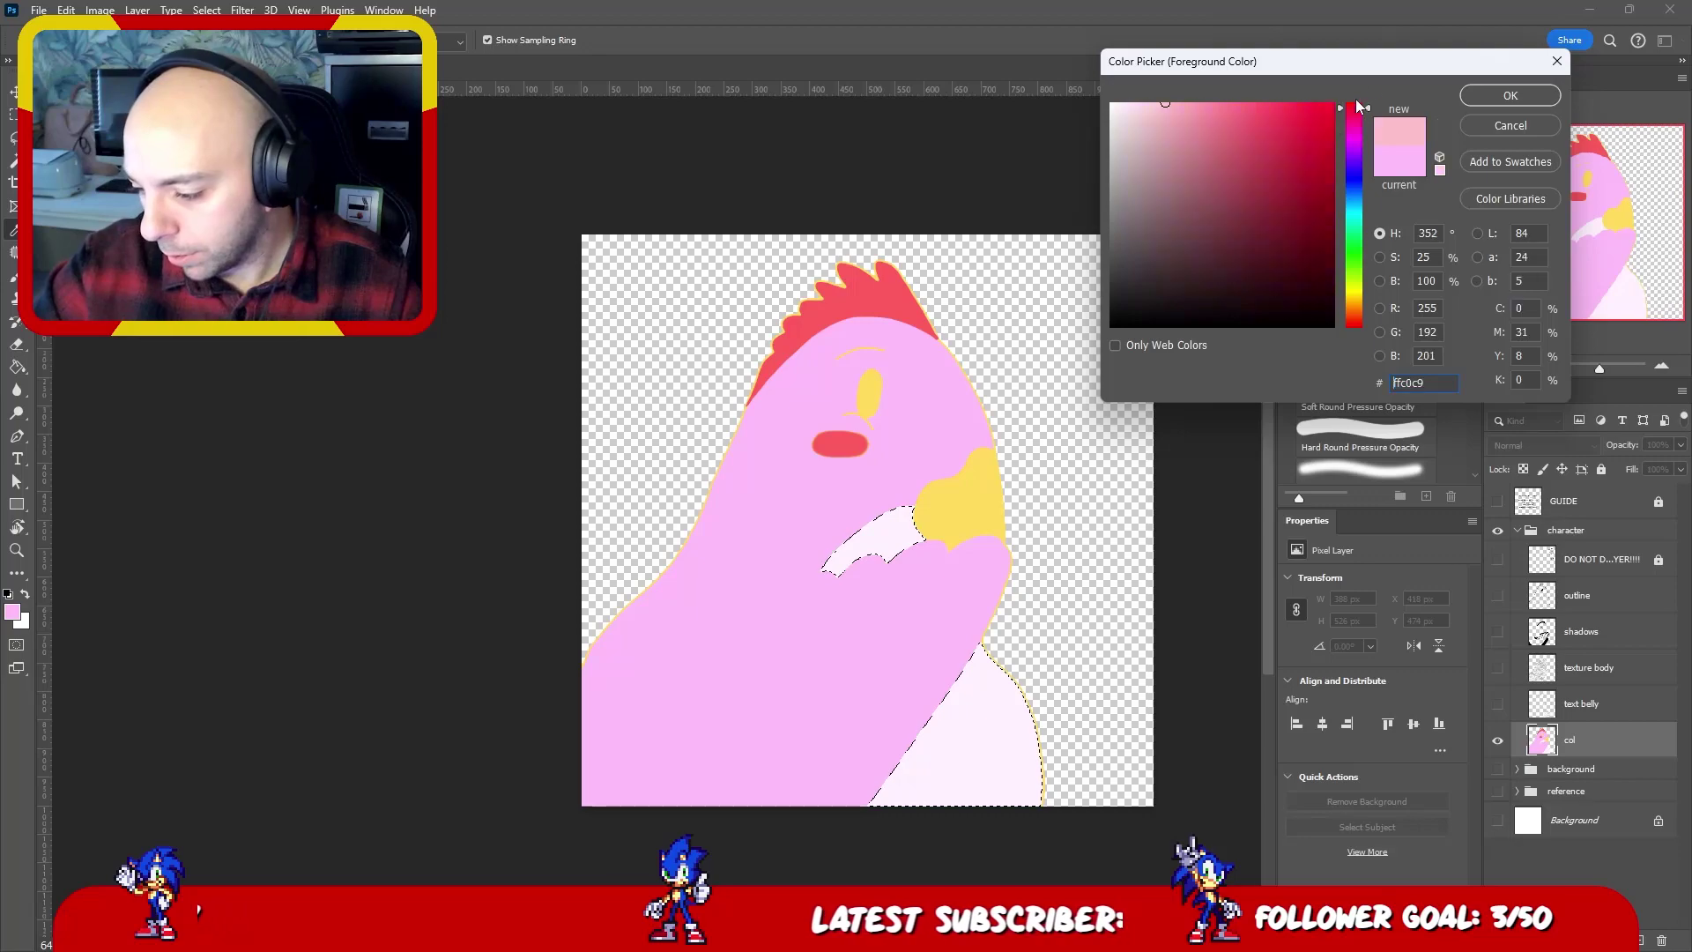
left_click(1510, 95)
left_click(899, 533)
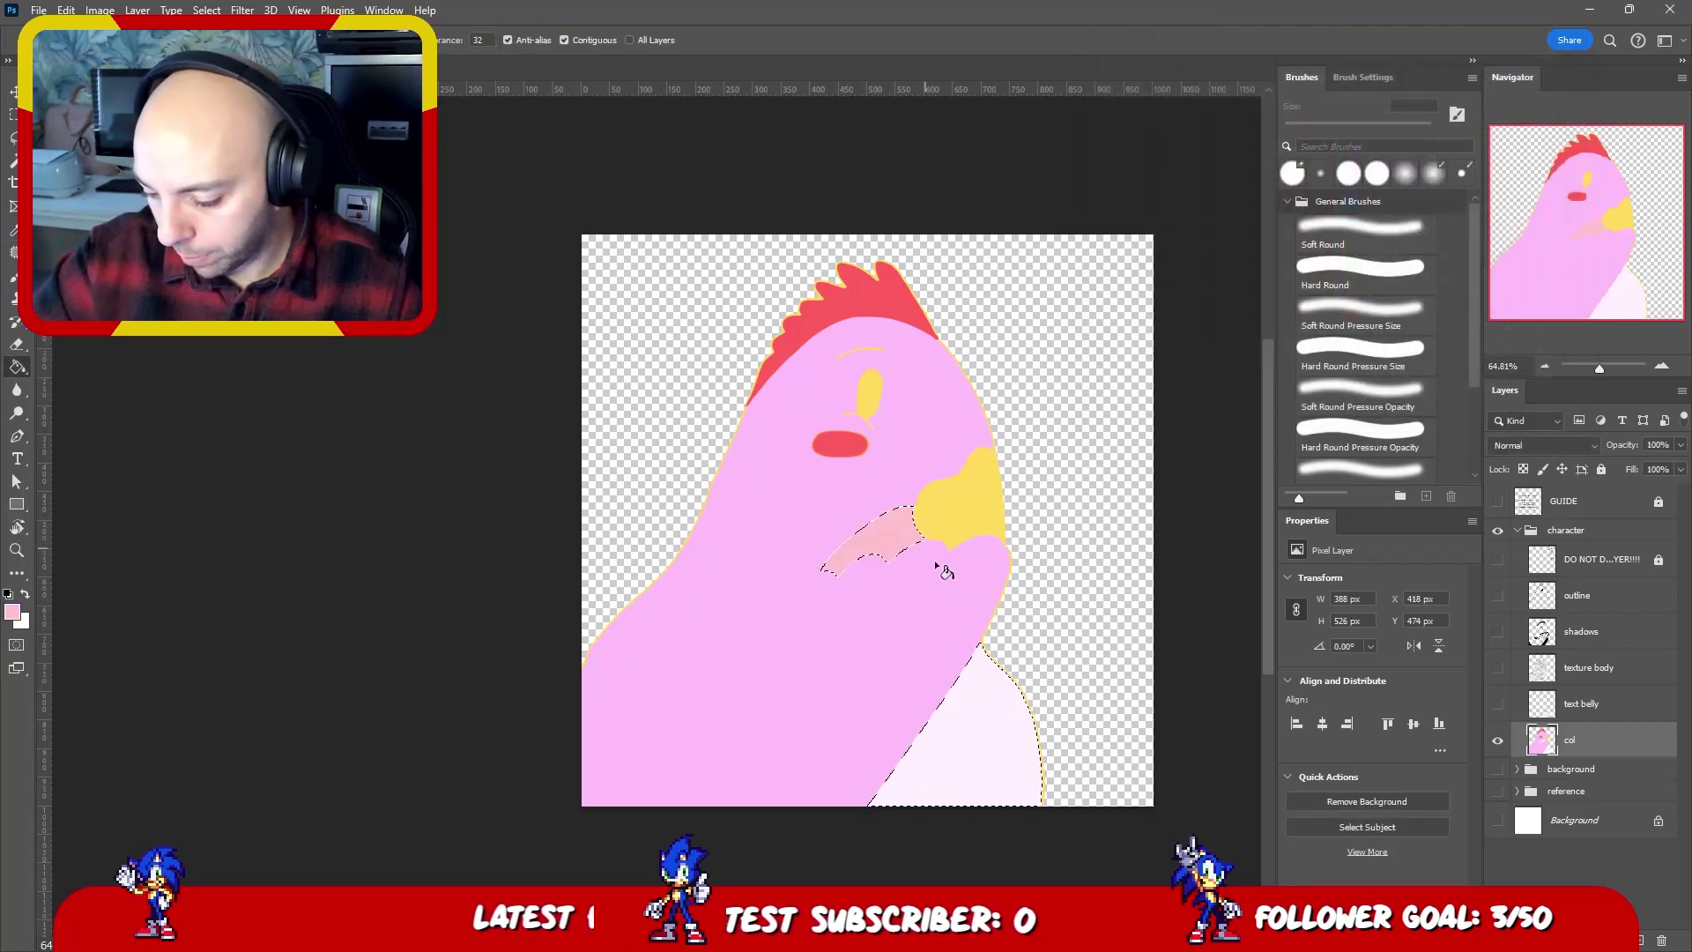
left_click(990, 731)
key("ctrl+d")
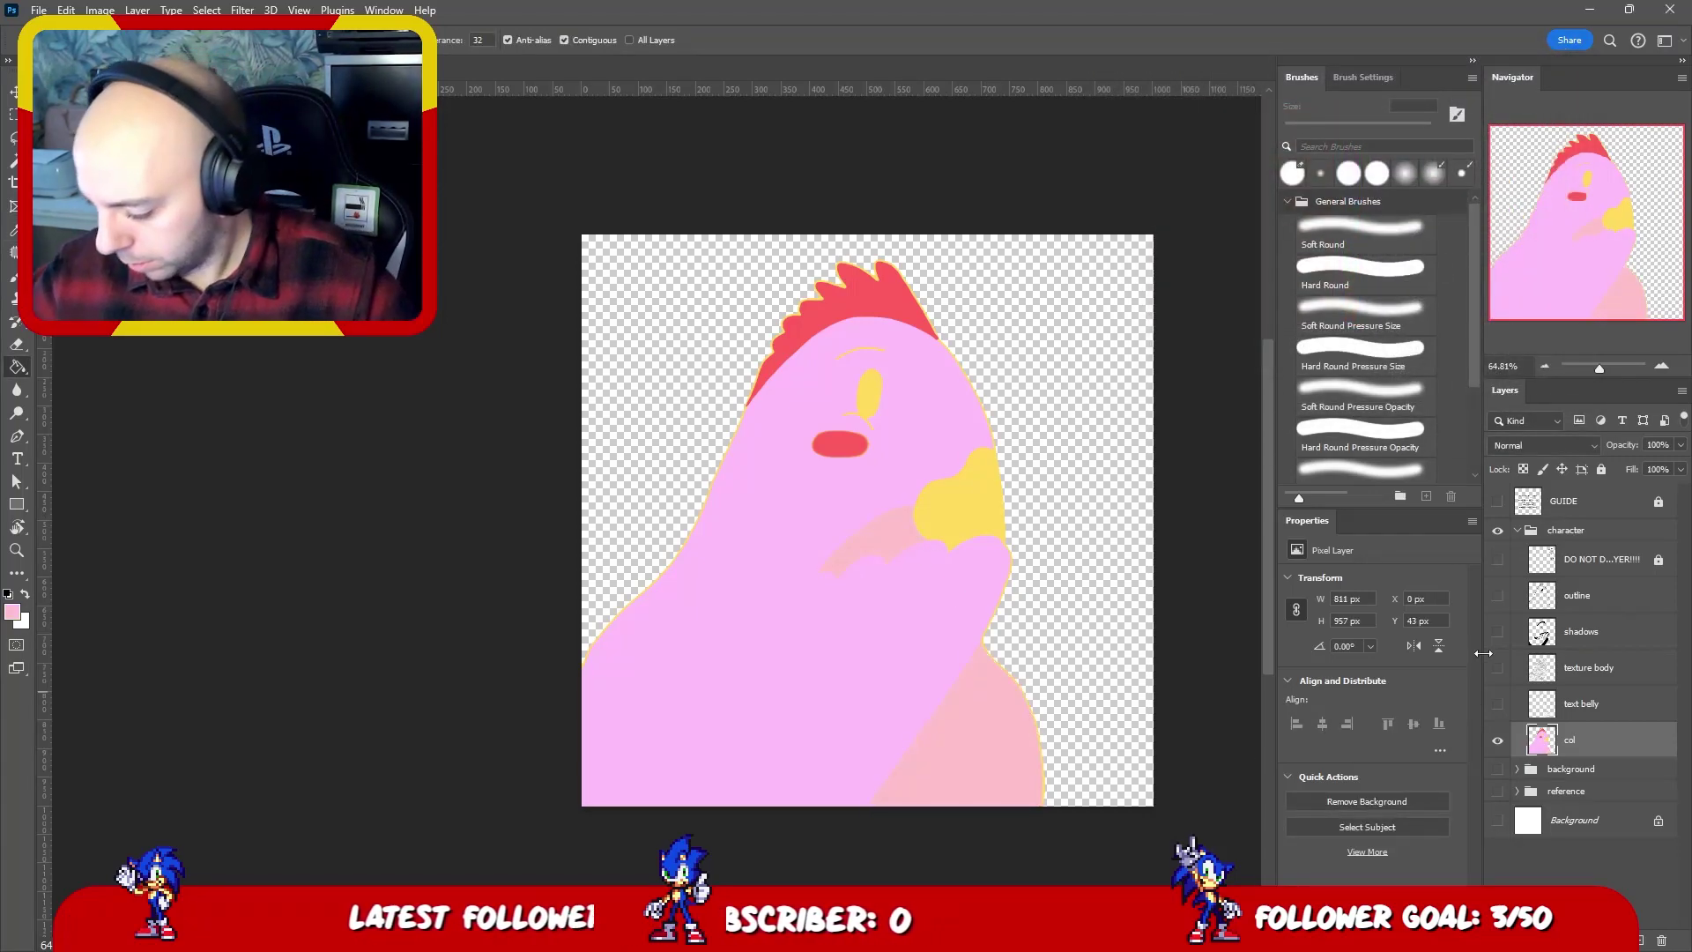
left_click_drag(1498, 710, 1498, 559)
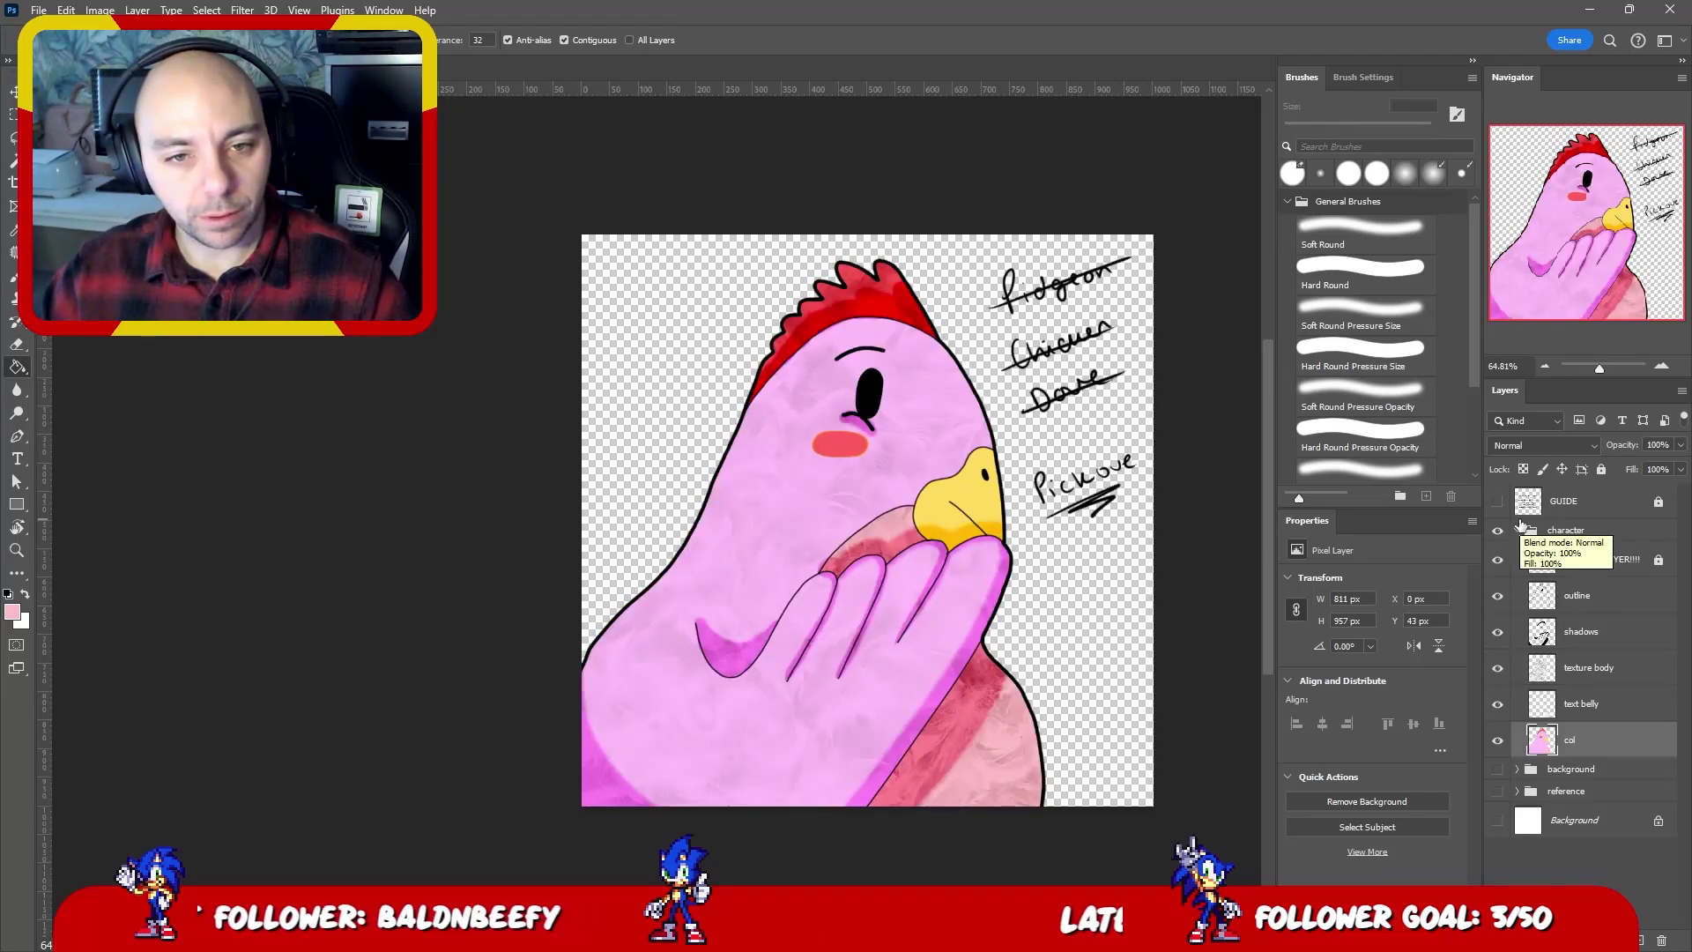
key("ctrl+z")
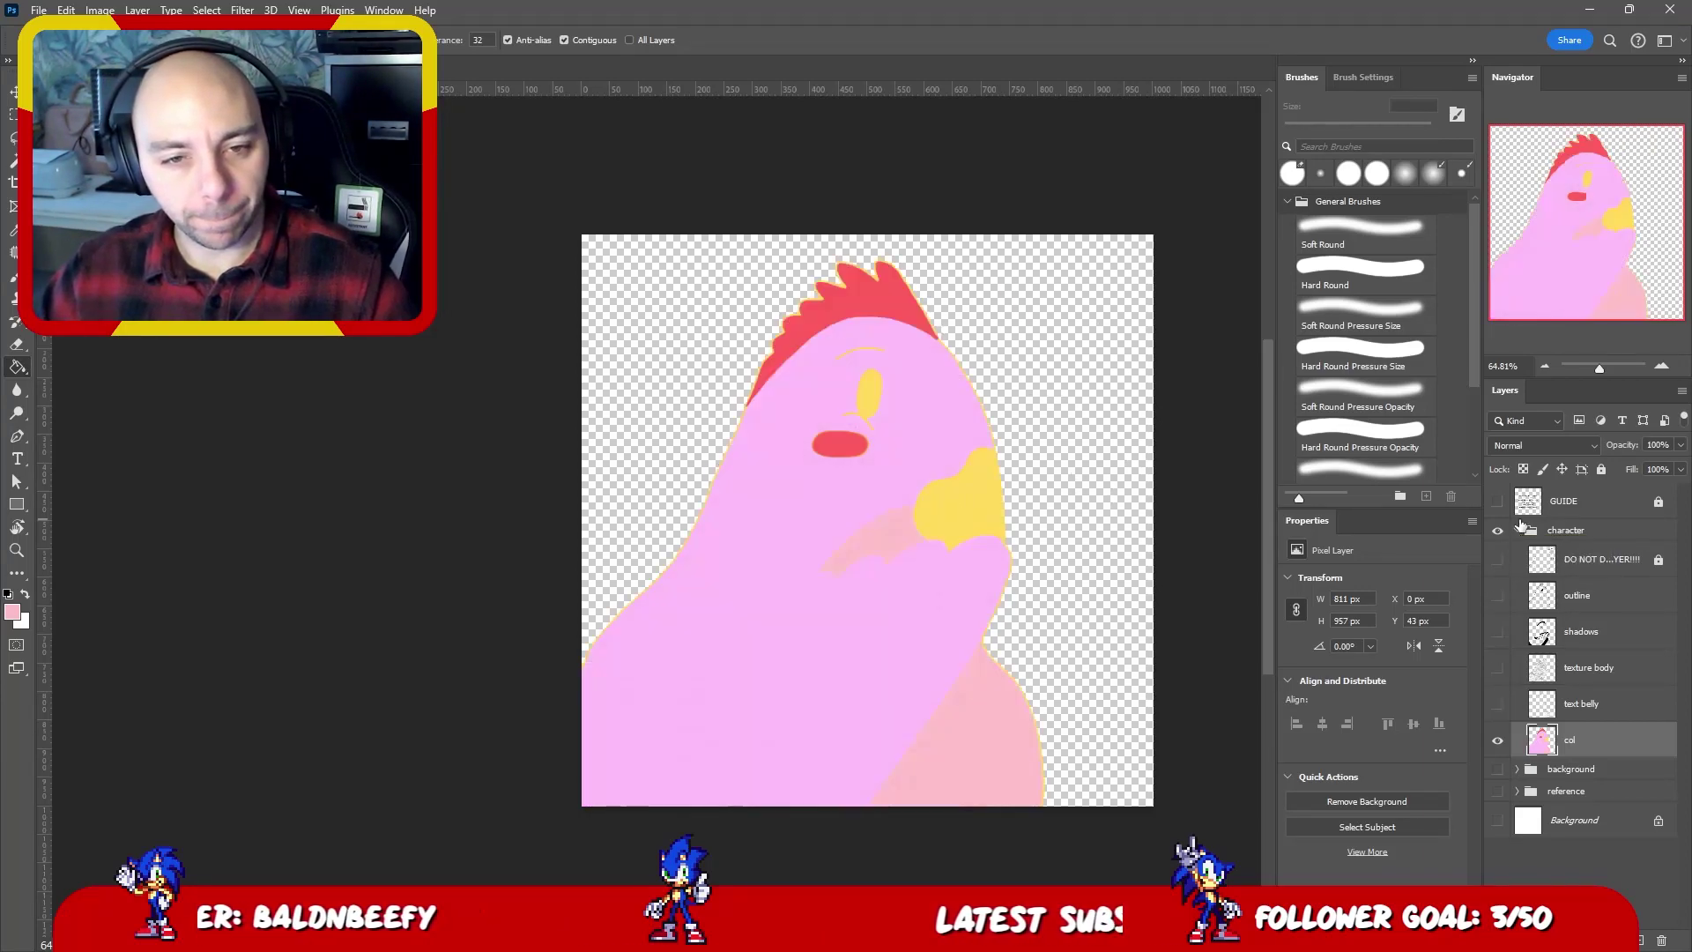
key("ctrl+z")
key("ctrl+z")
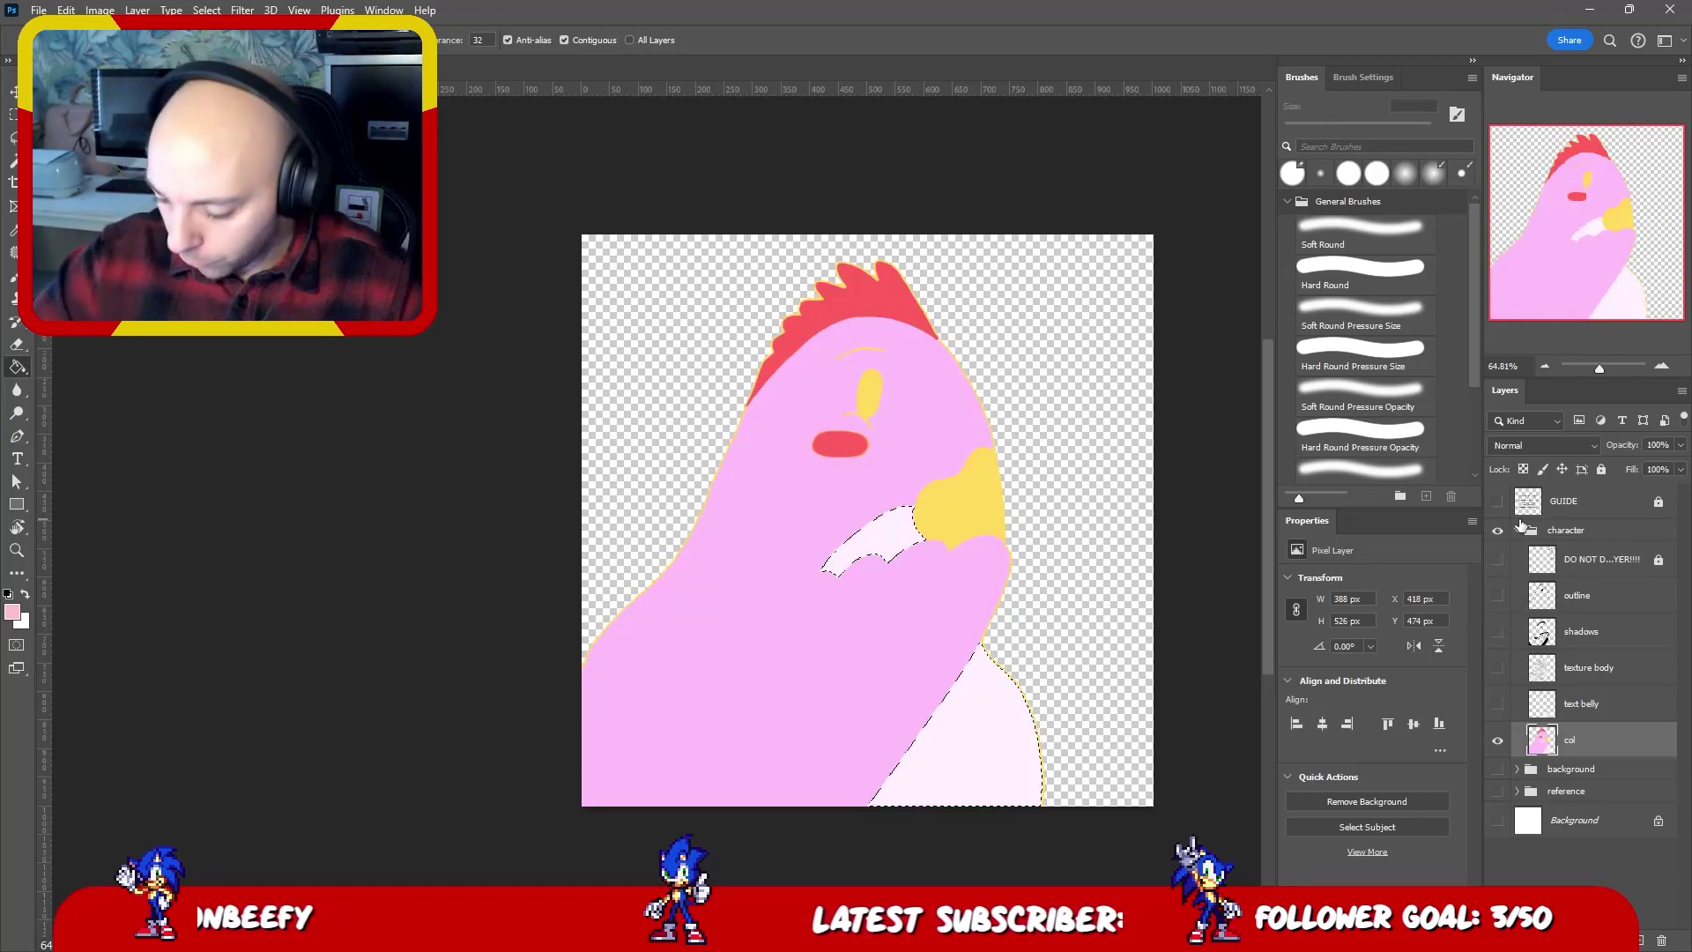
- Refill the area under the beak and the belly with pink ffc0c9 and restore the detail layers
left_click(13, 610)
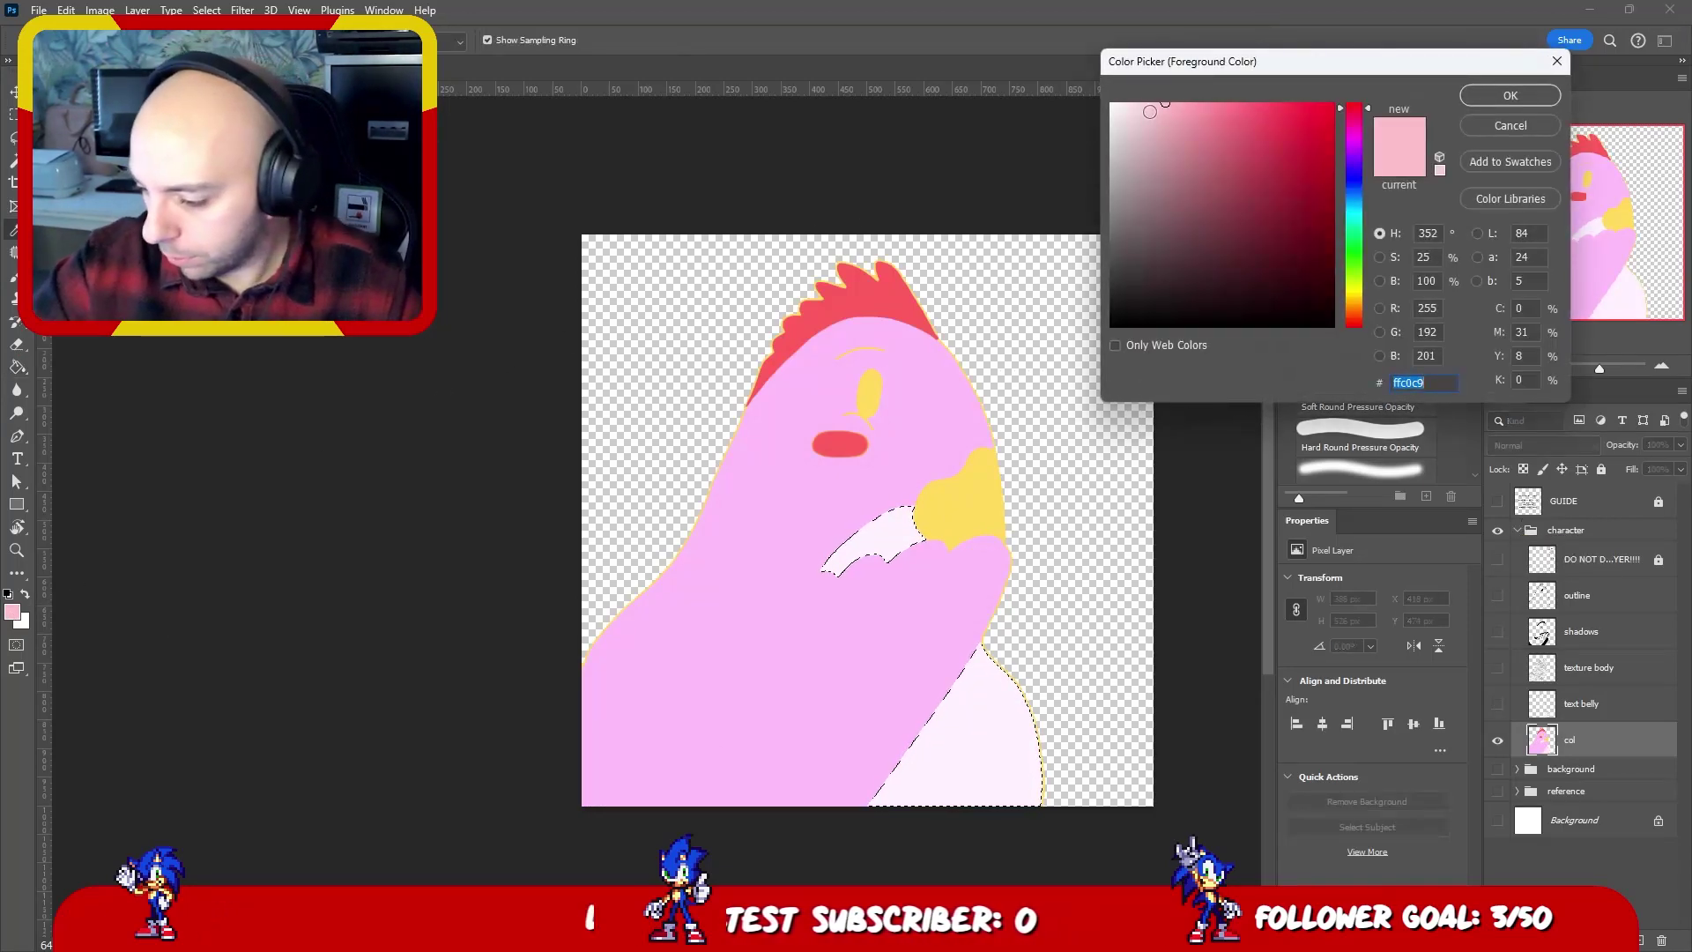
left_click(1510, 95)
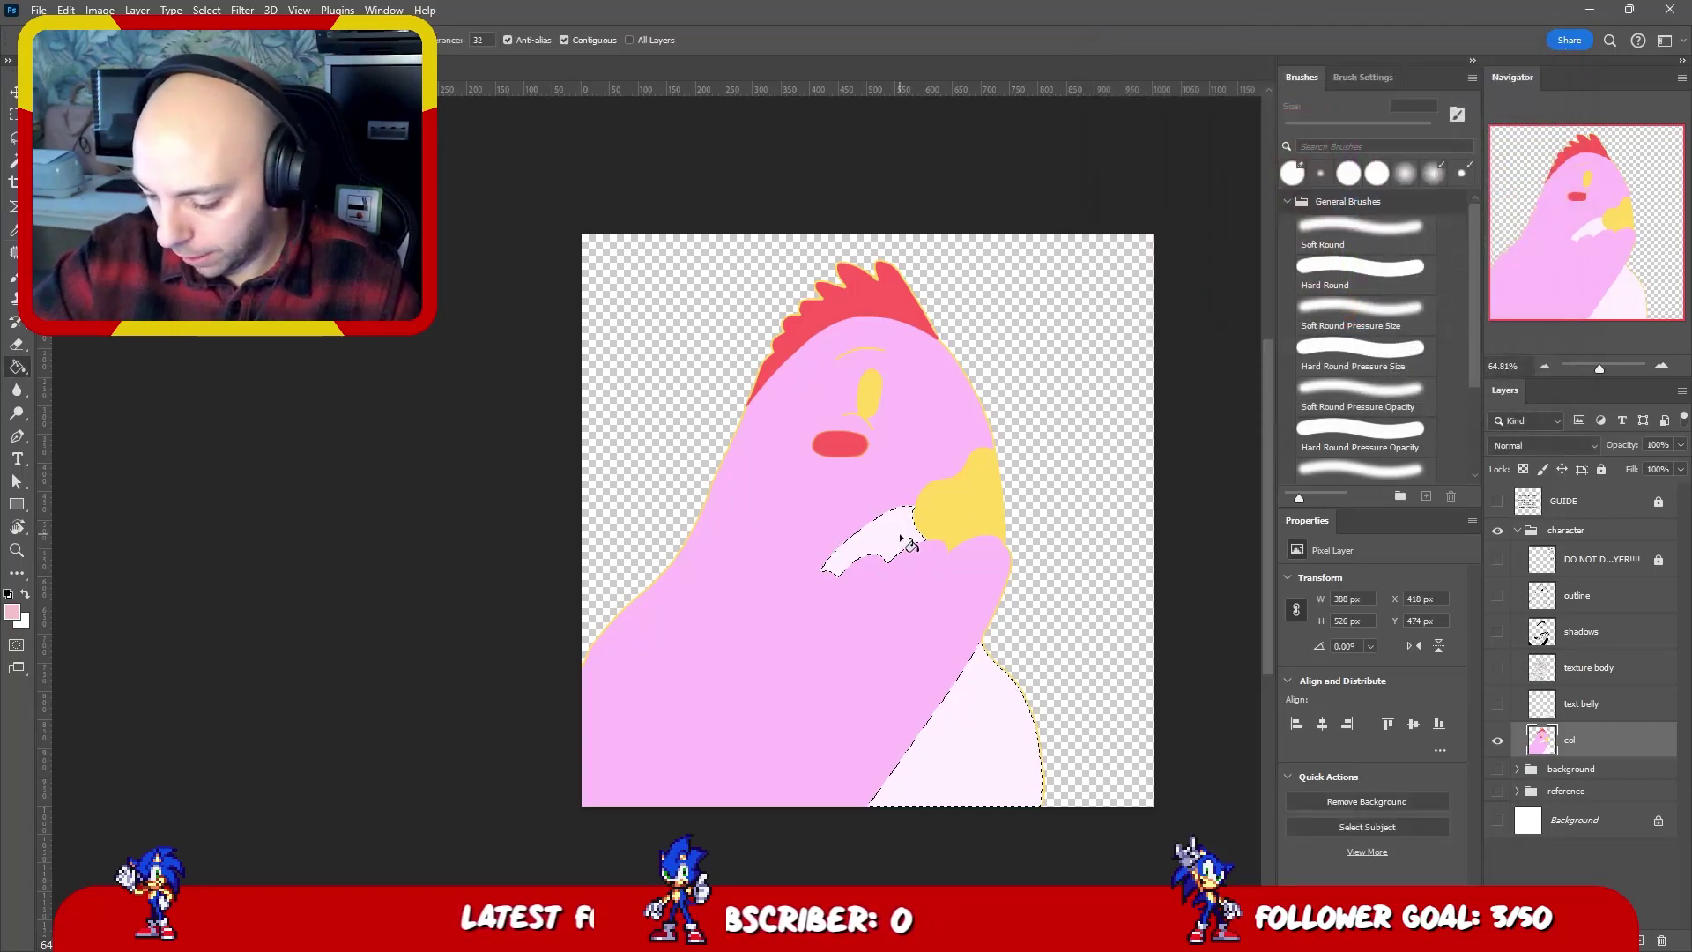
key("g")
left_click(905, 541)
left_click(985, 718)
left_click_drag(1497, 705, 1498, 560)
key("ctrl+d")
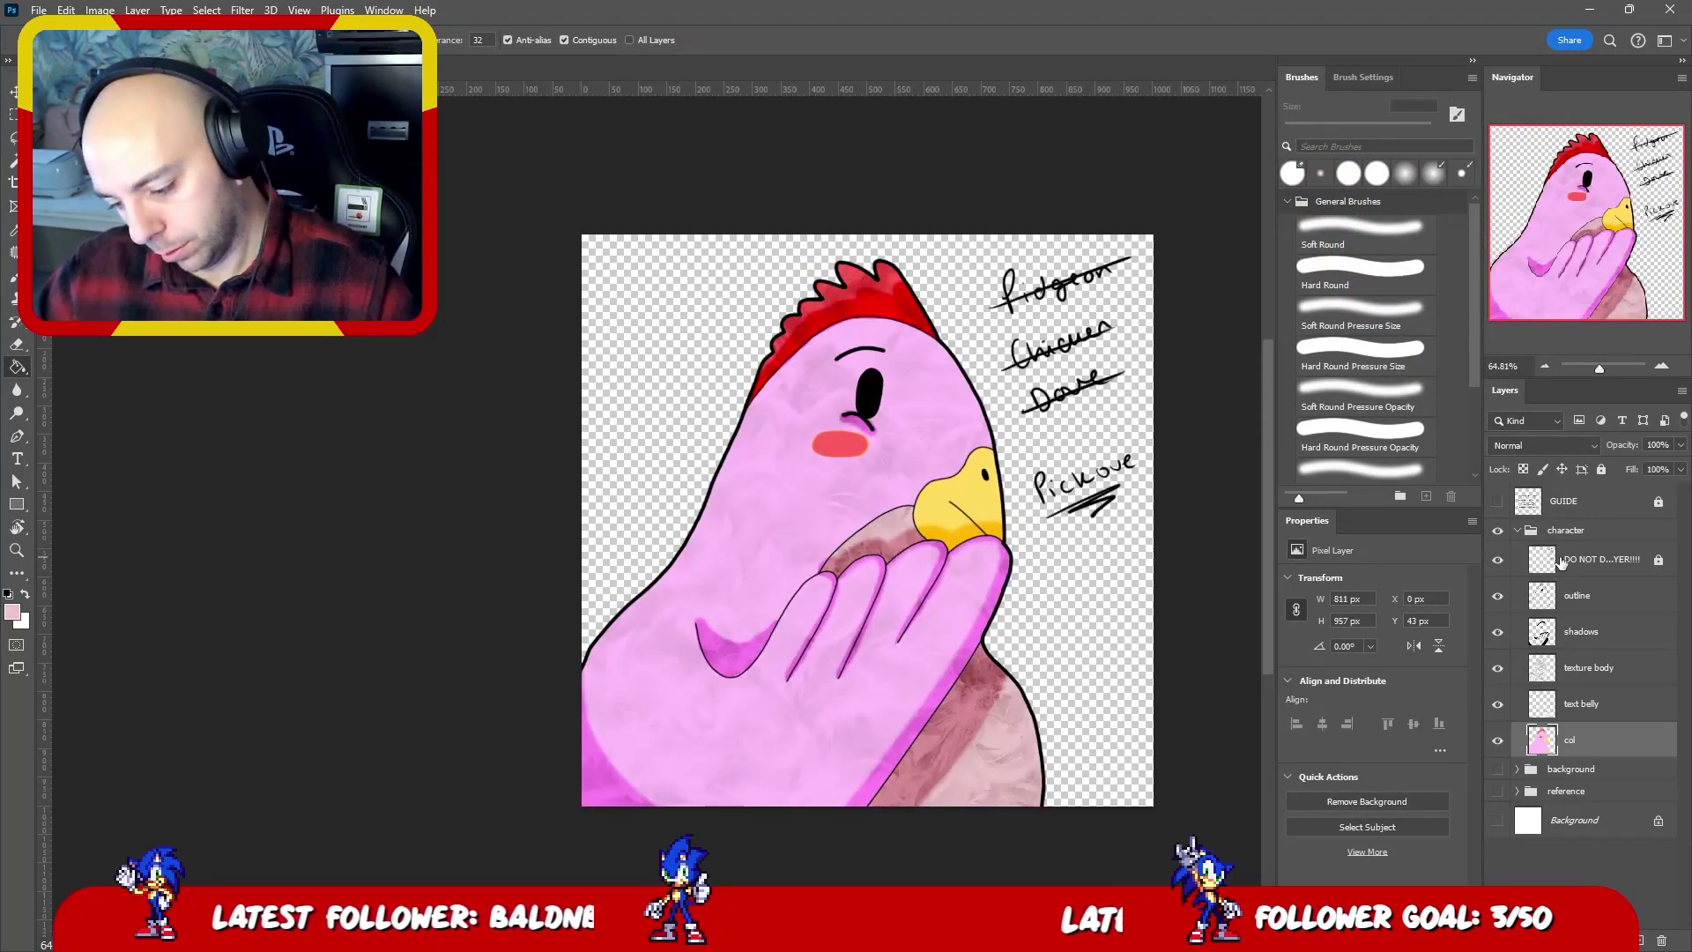
- Give text belly Linear Burn at 50%, collapse the character group and show the background group
left_click(1590, 705)
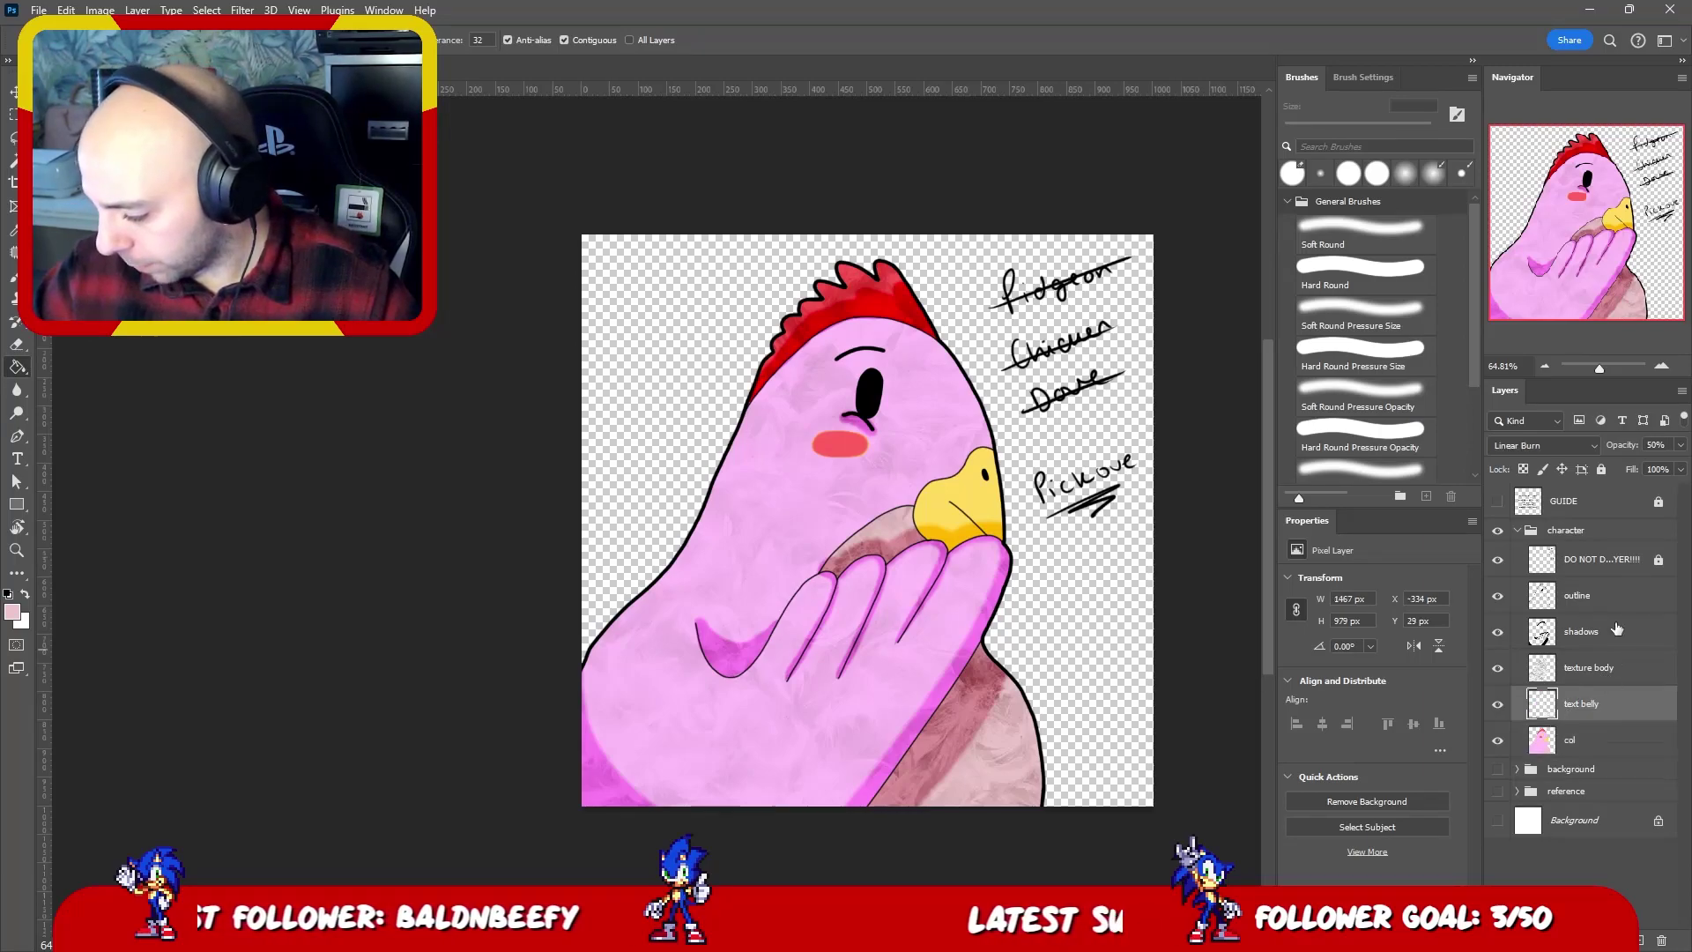
left_click(1572, 443)
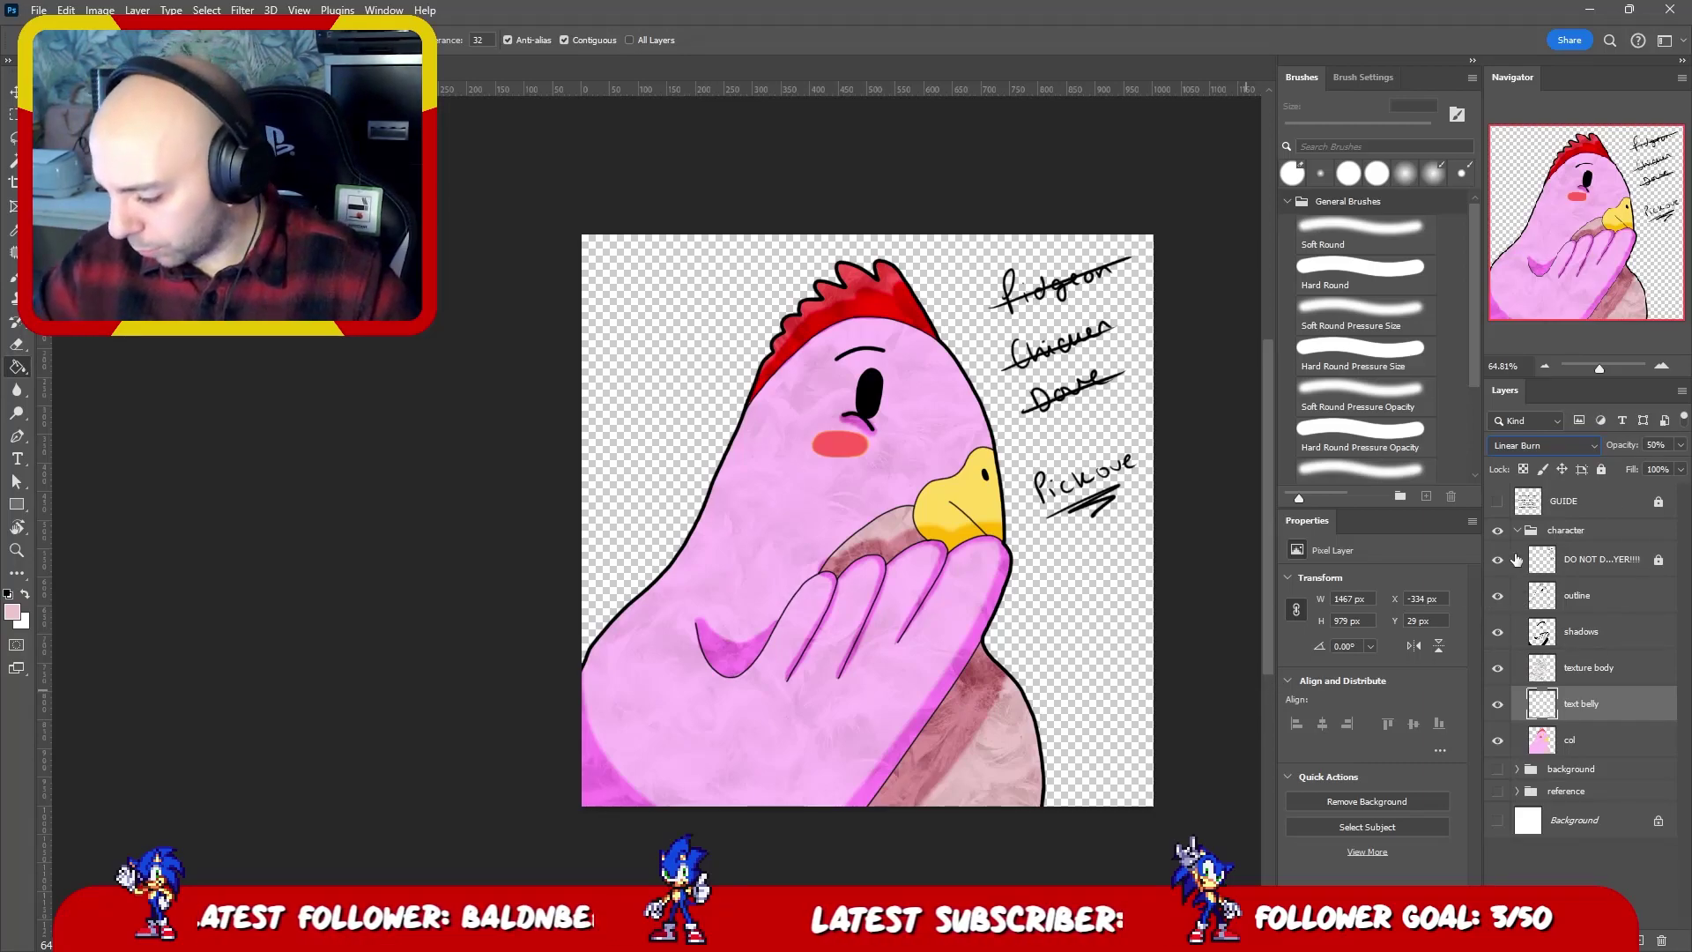
left_click(1518, 530)
left_click(1497, 553)
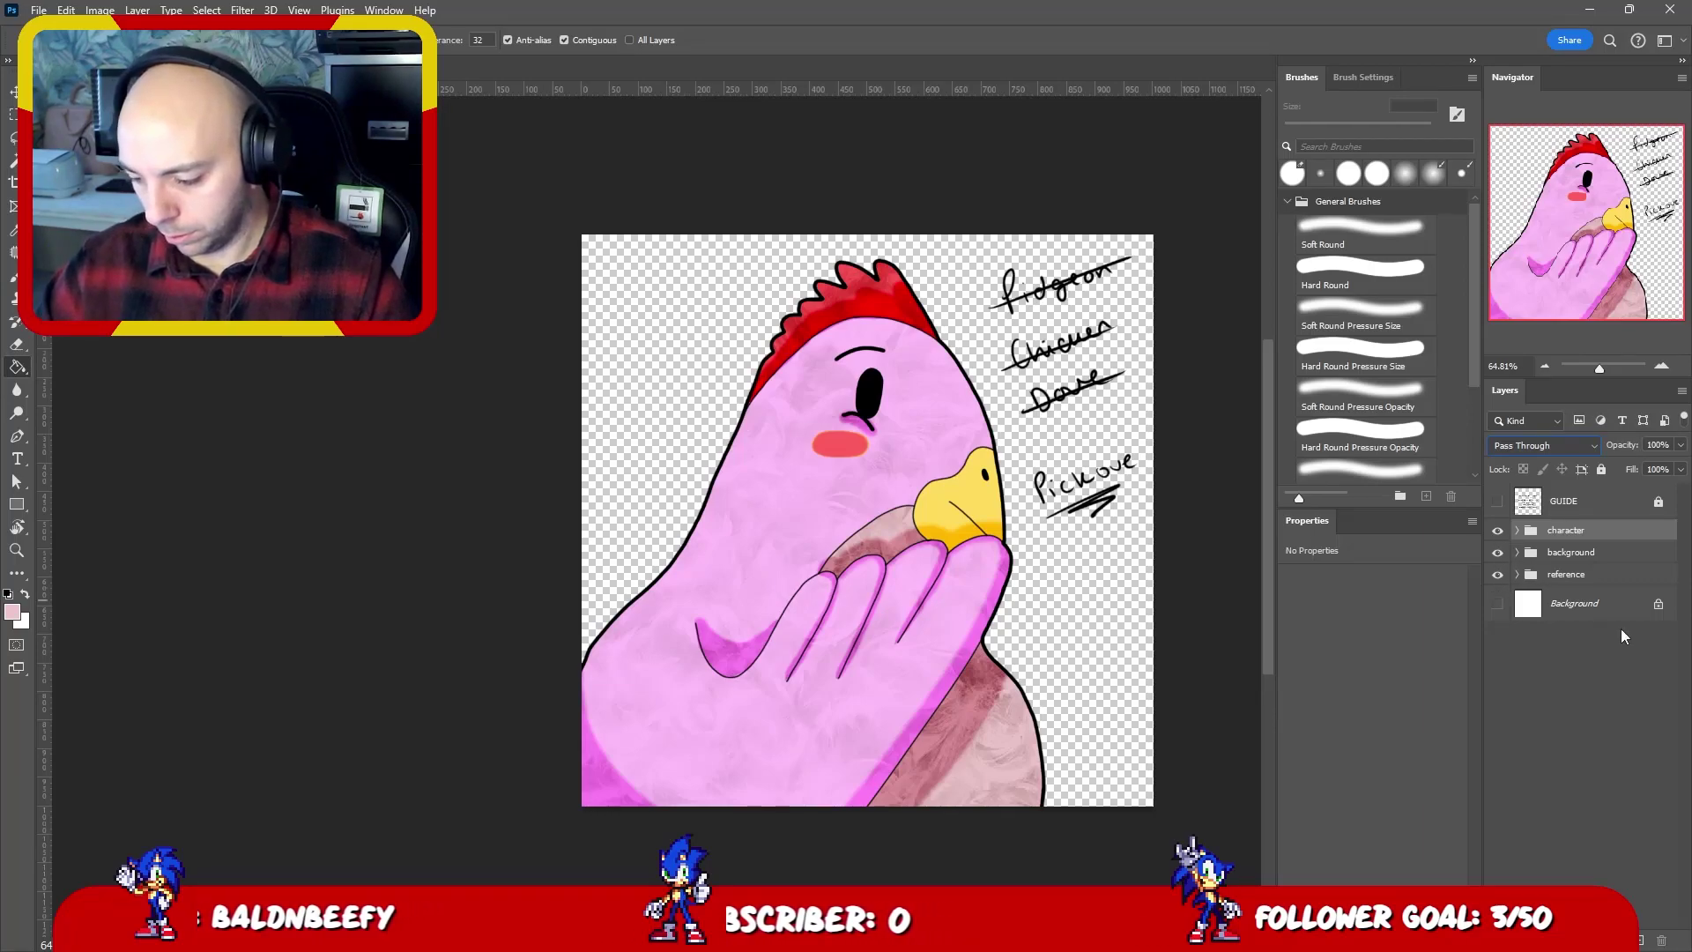
- Turn on all the background group's layers and expand the character group
left_click(1517, 553)
left_click_drag(1498, 582, 1498, 654)
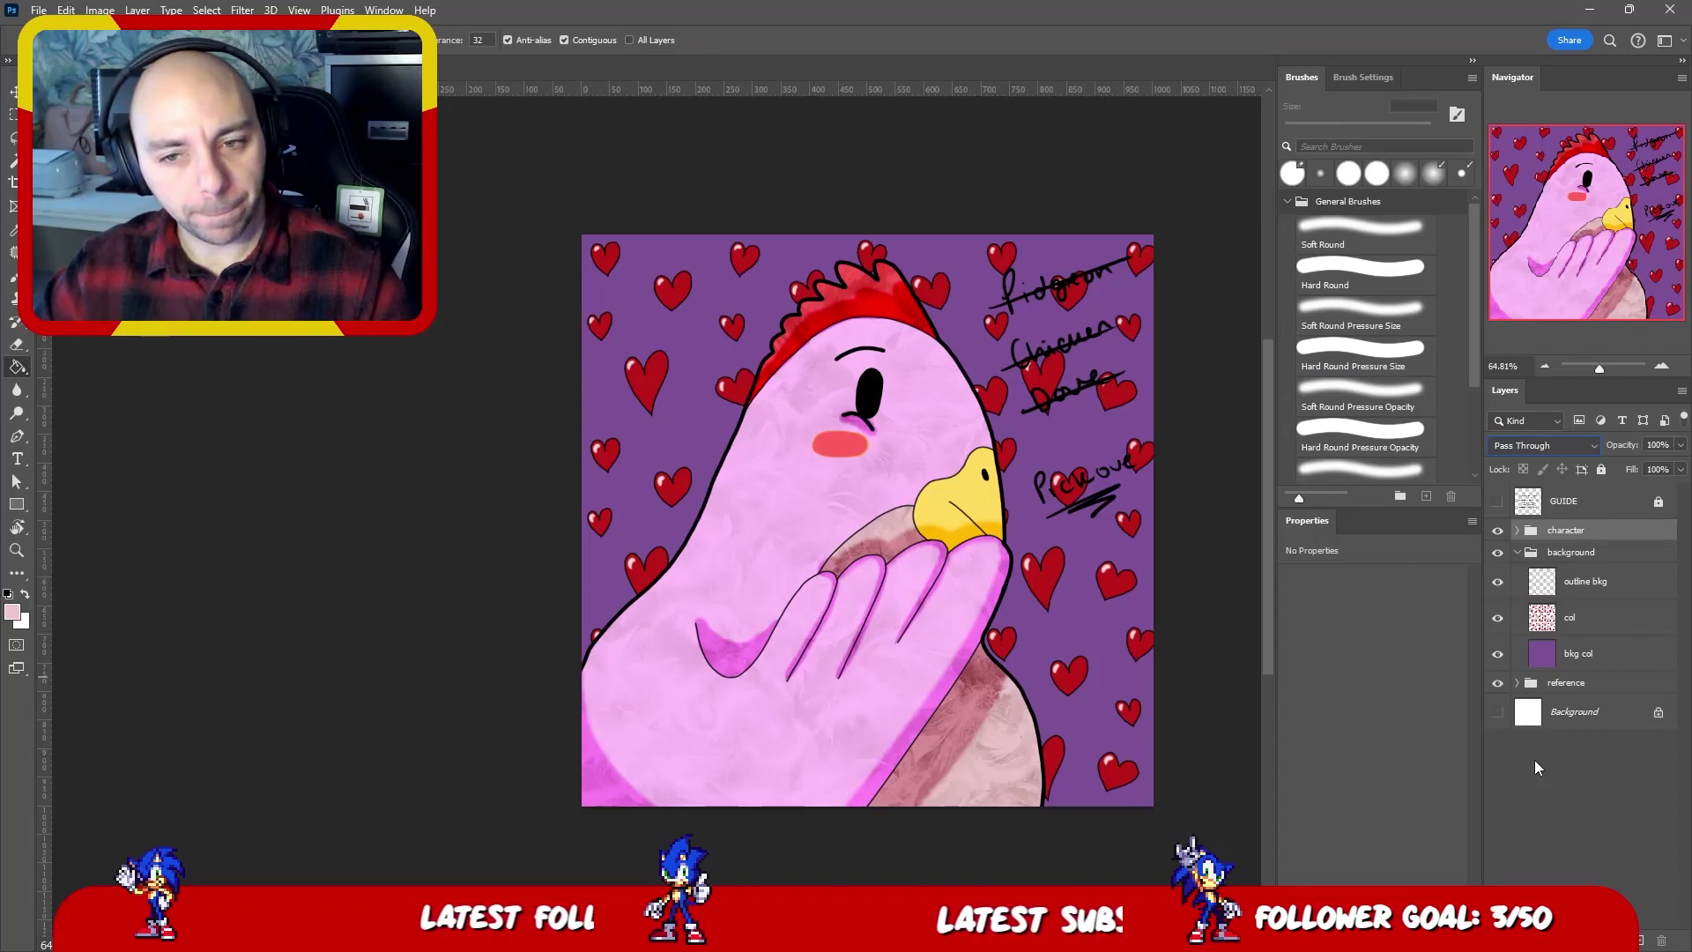
left_click(1517, 552)
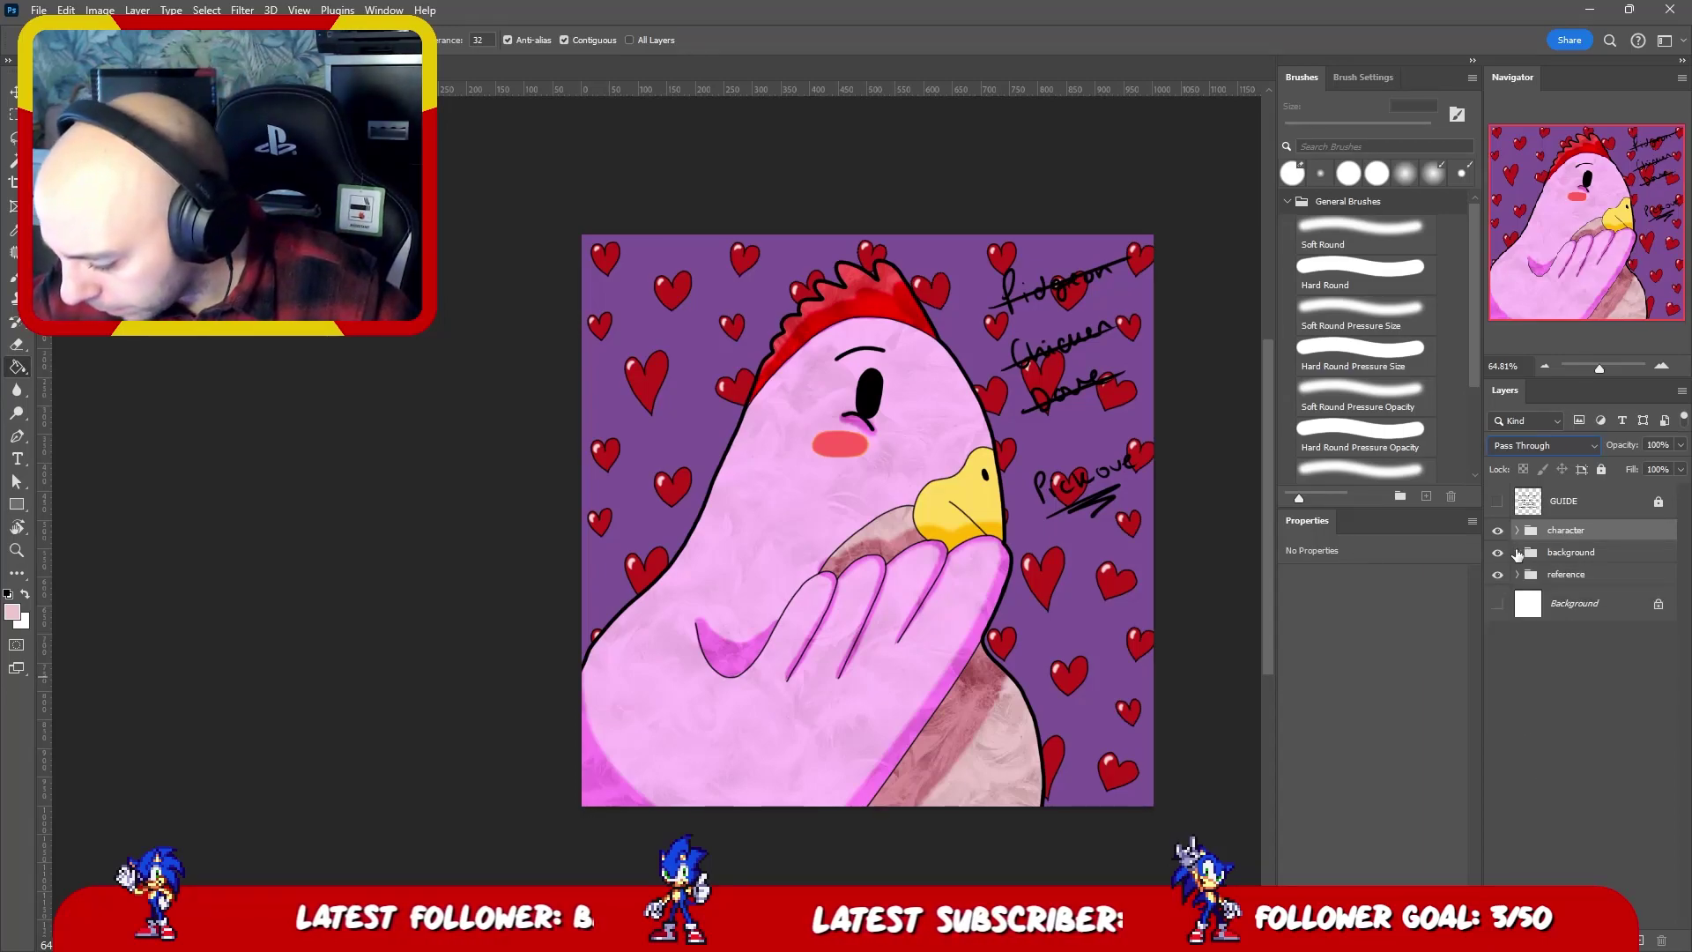
left_click(1517, 530)
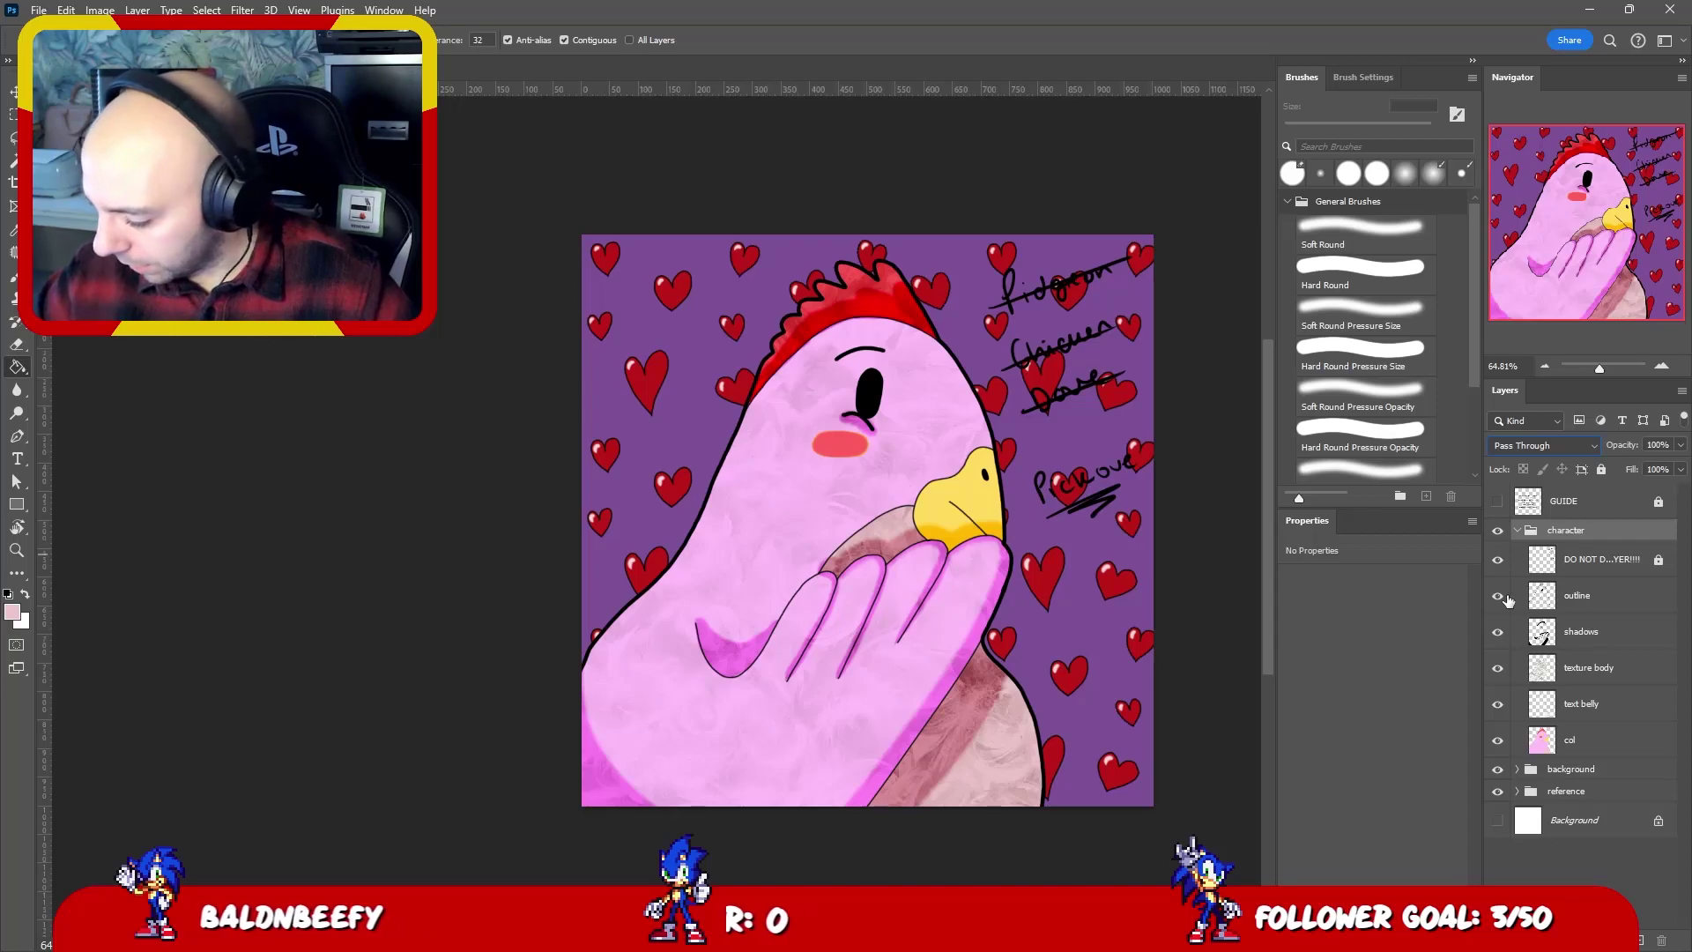
- Hide the body texture after comparing, and select both the texture body and text belly layers
left_click(1497, 668)
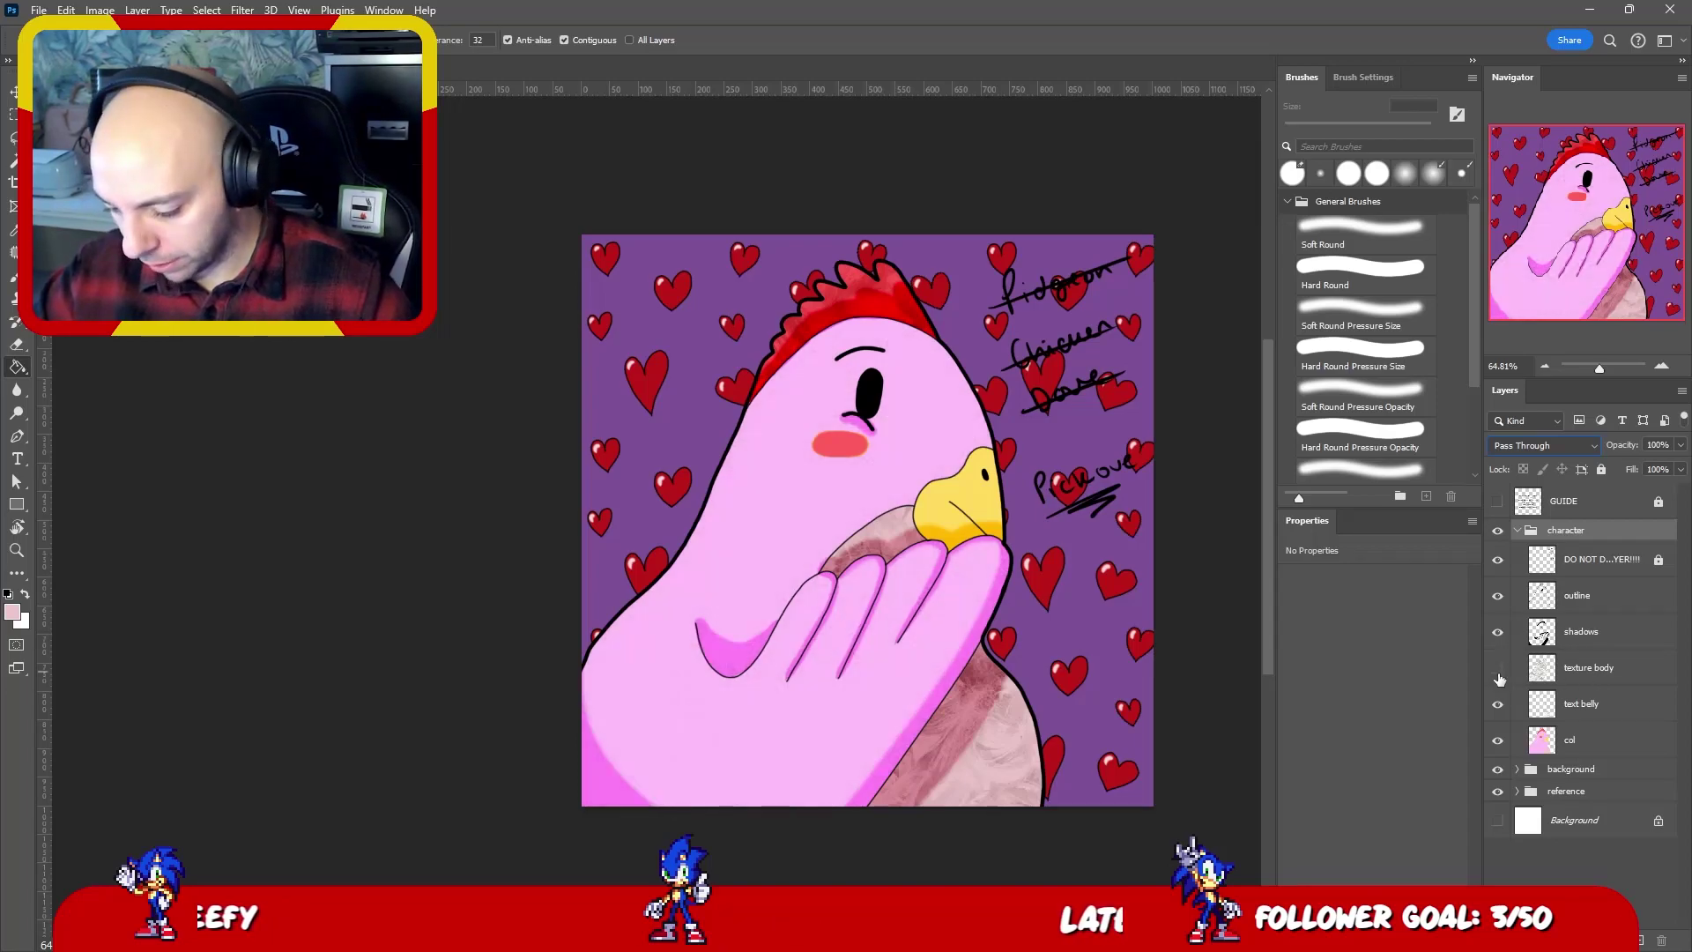
left_click(1497, 669)
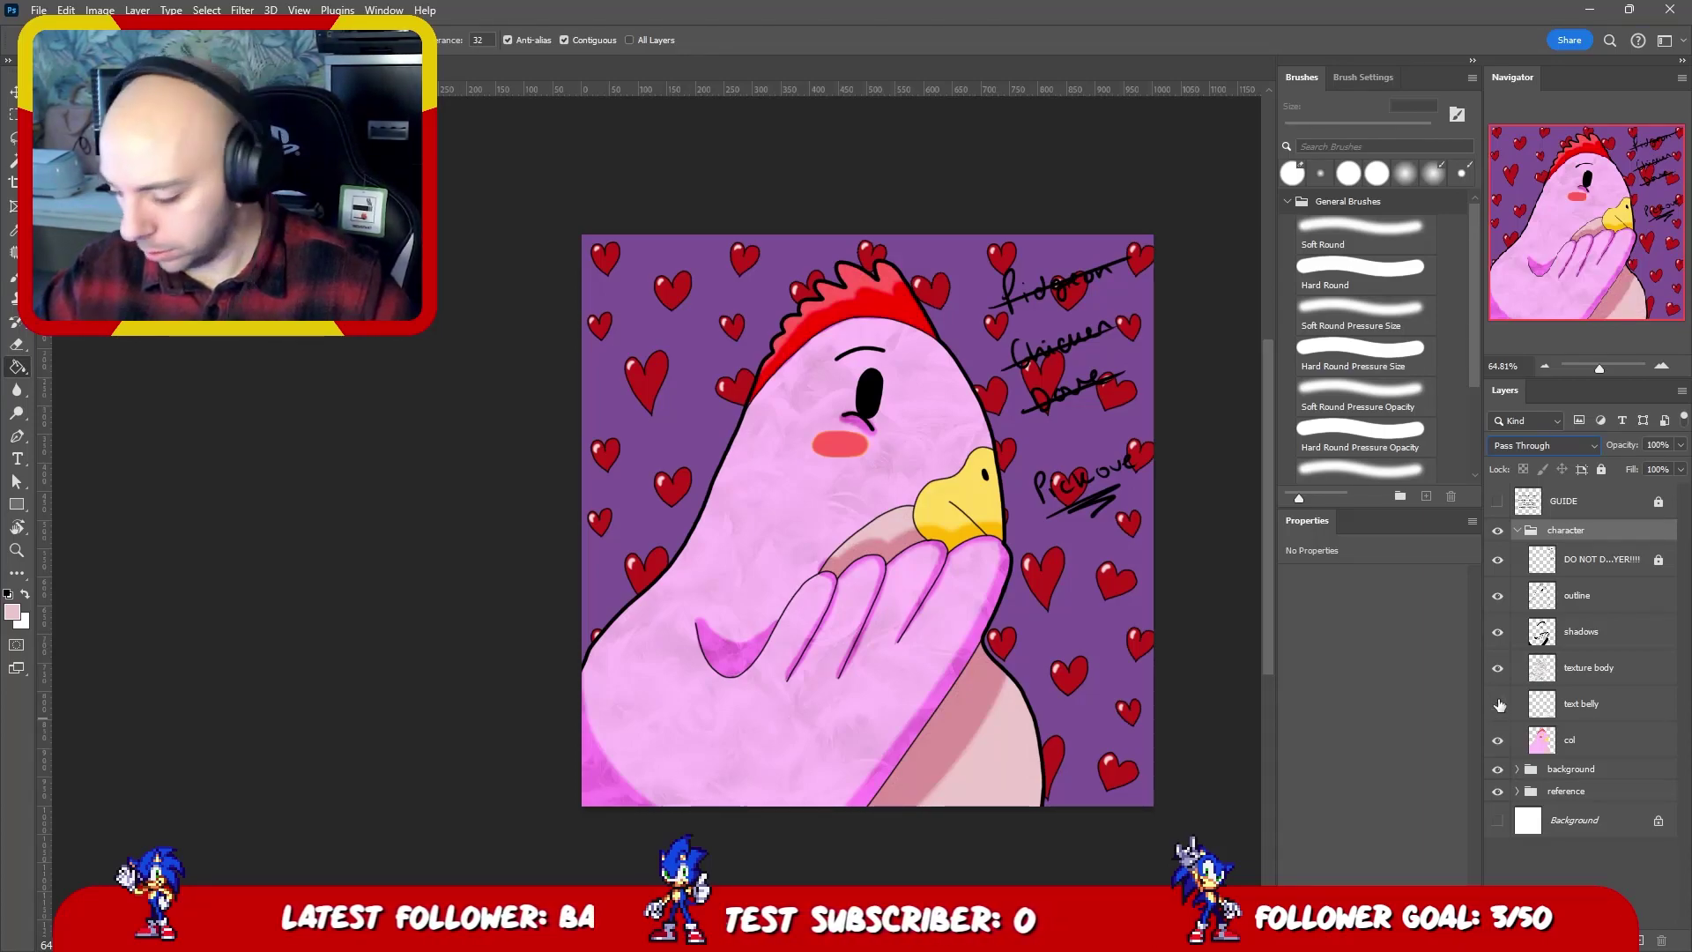
left_click(1497, 668)
left_click(1497, 705)
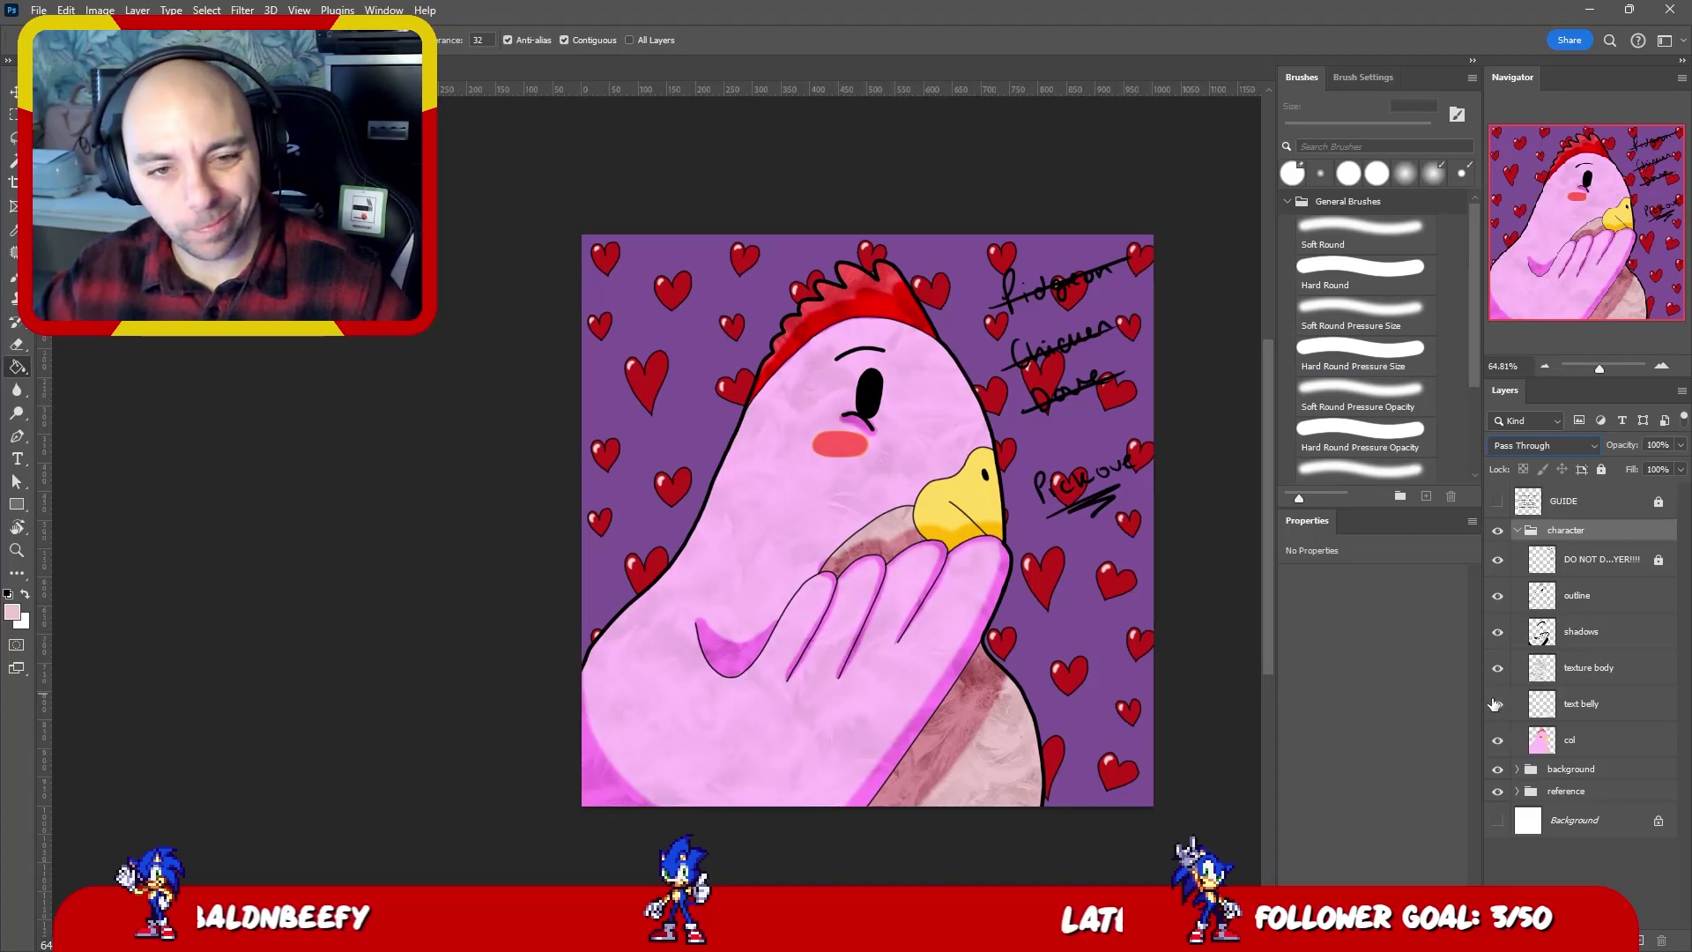
left_click(1538, 711)
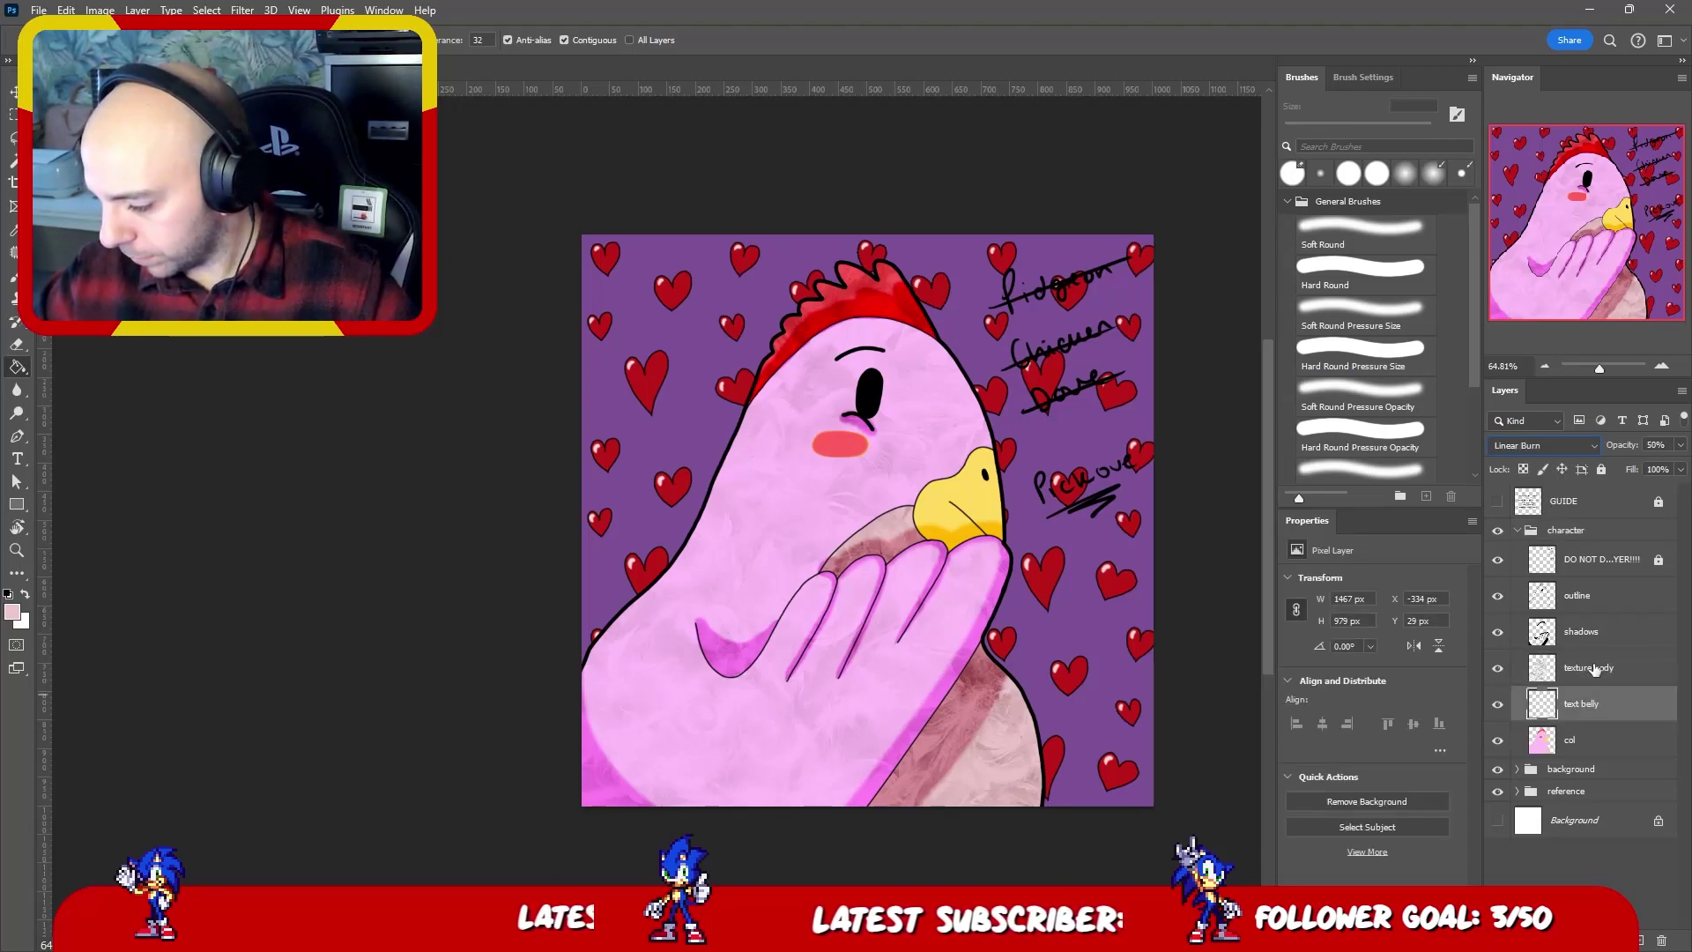
left_click(1550, 445)
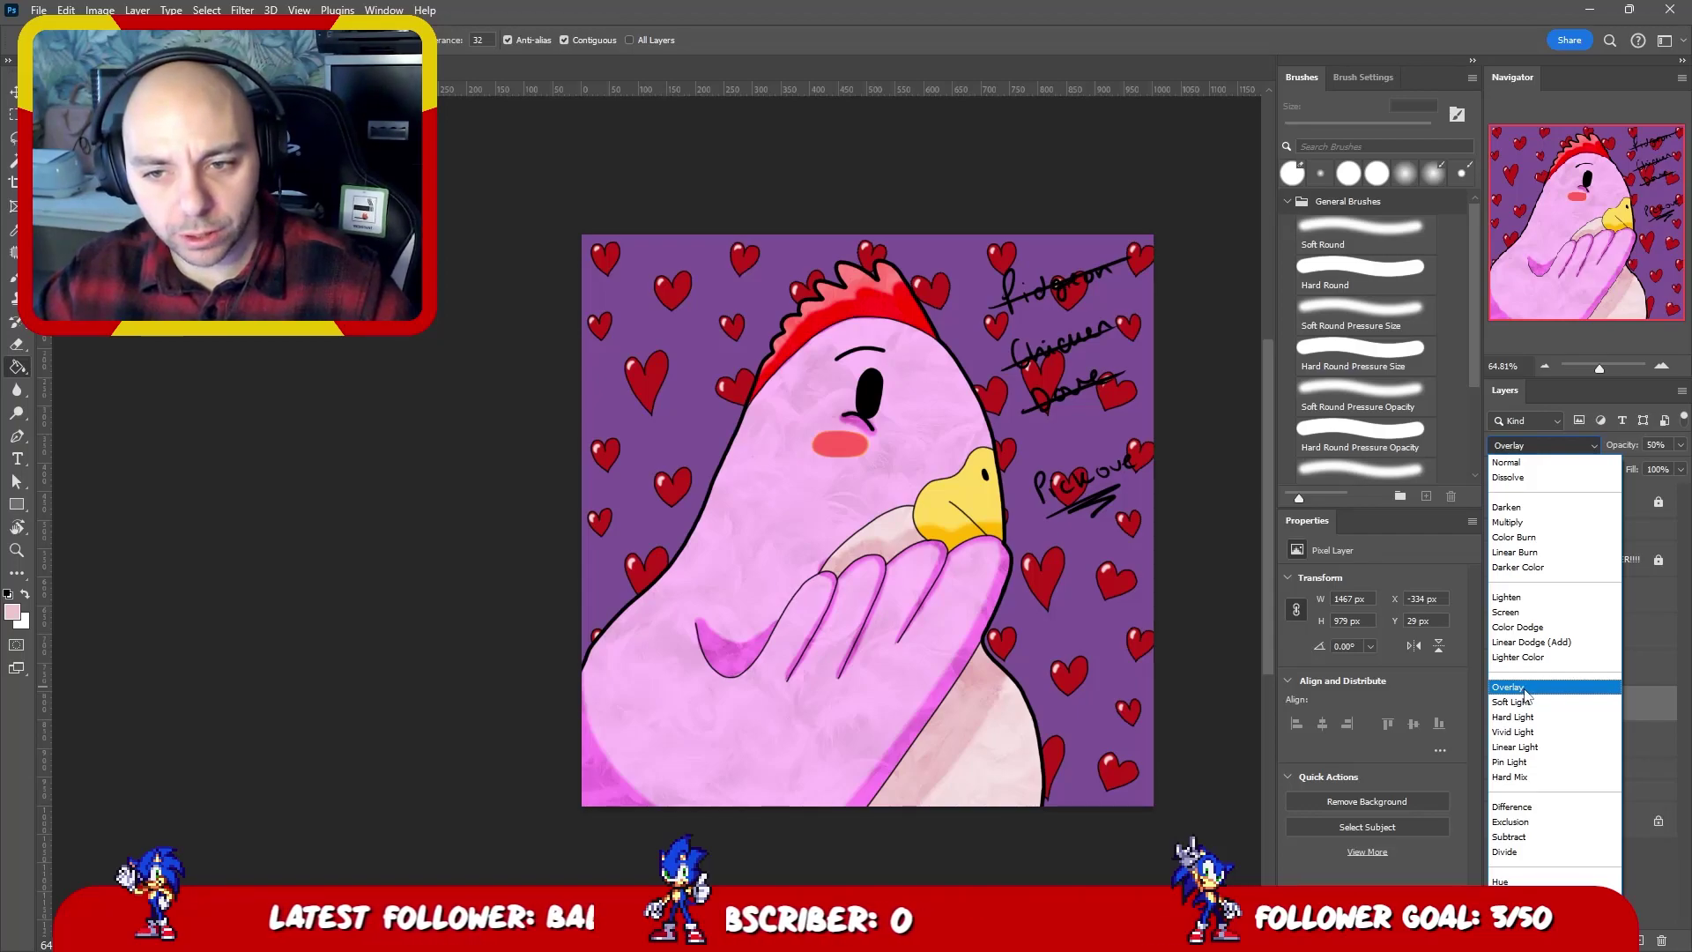
left_click(1636, 672)
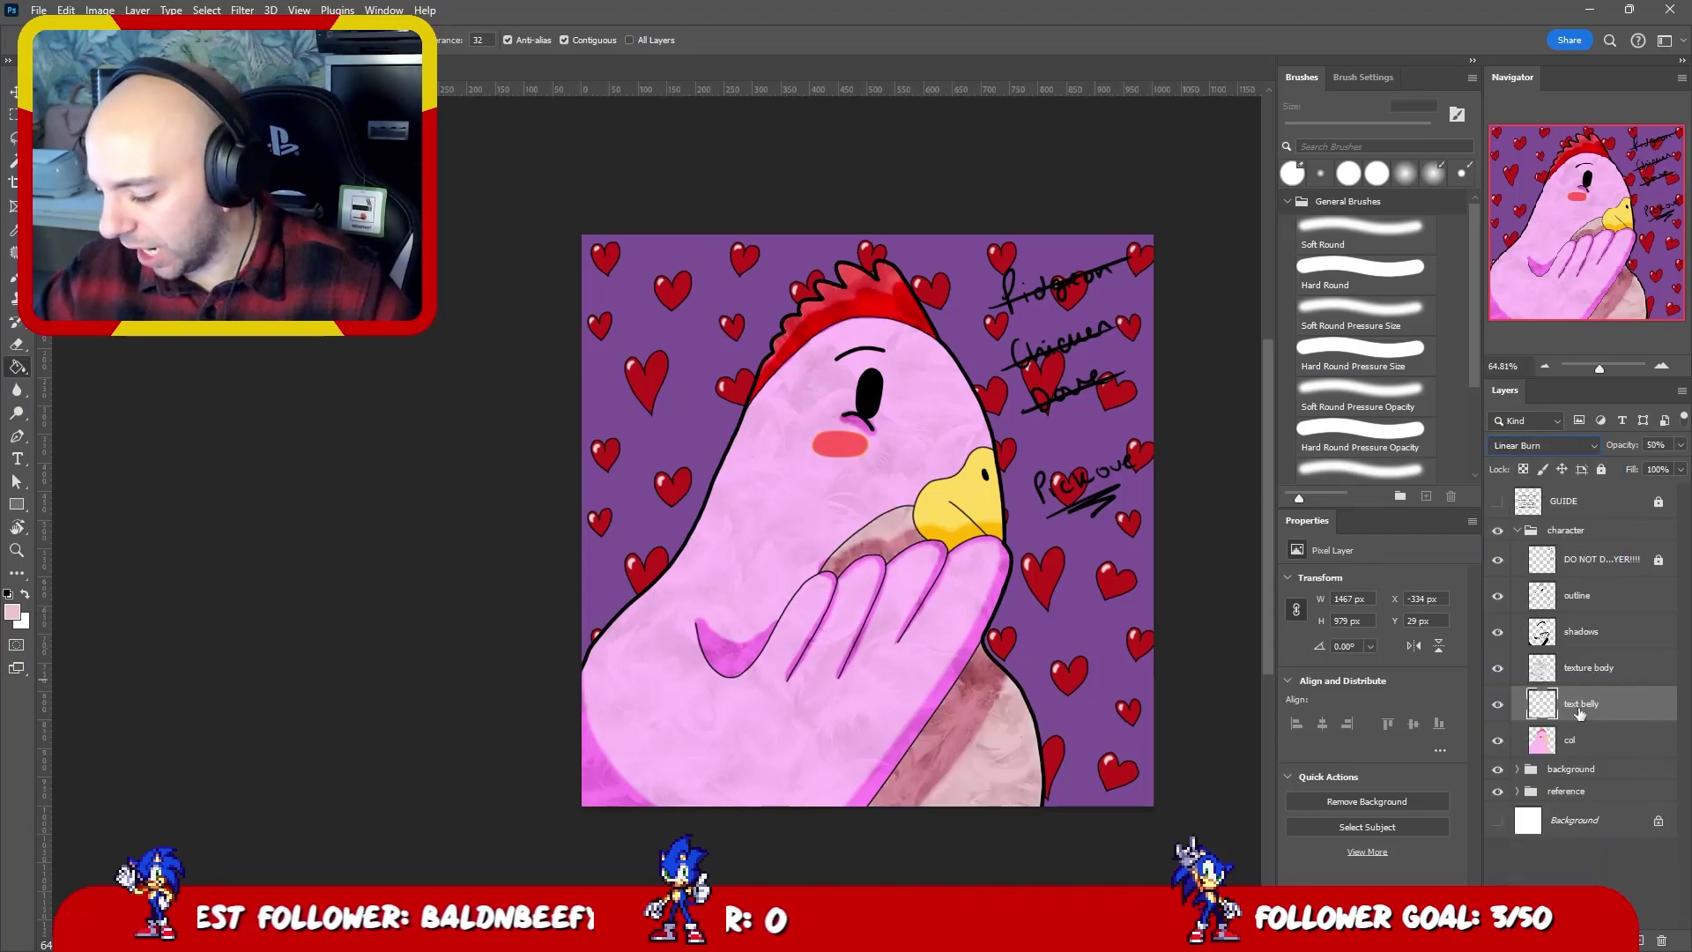
left_click(1609, 680)
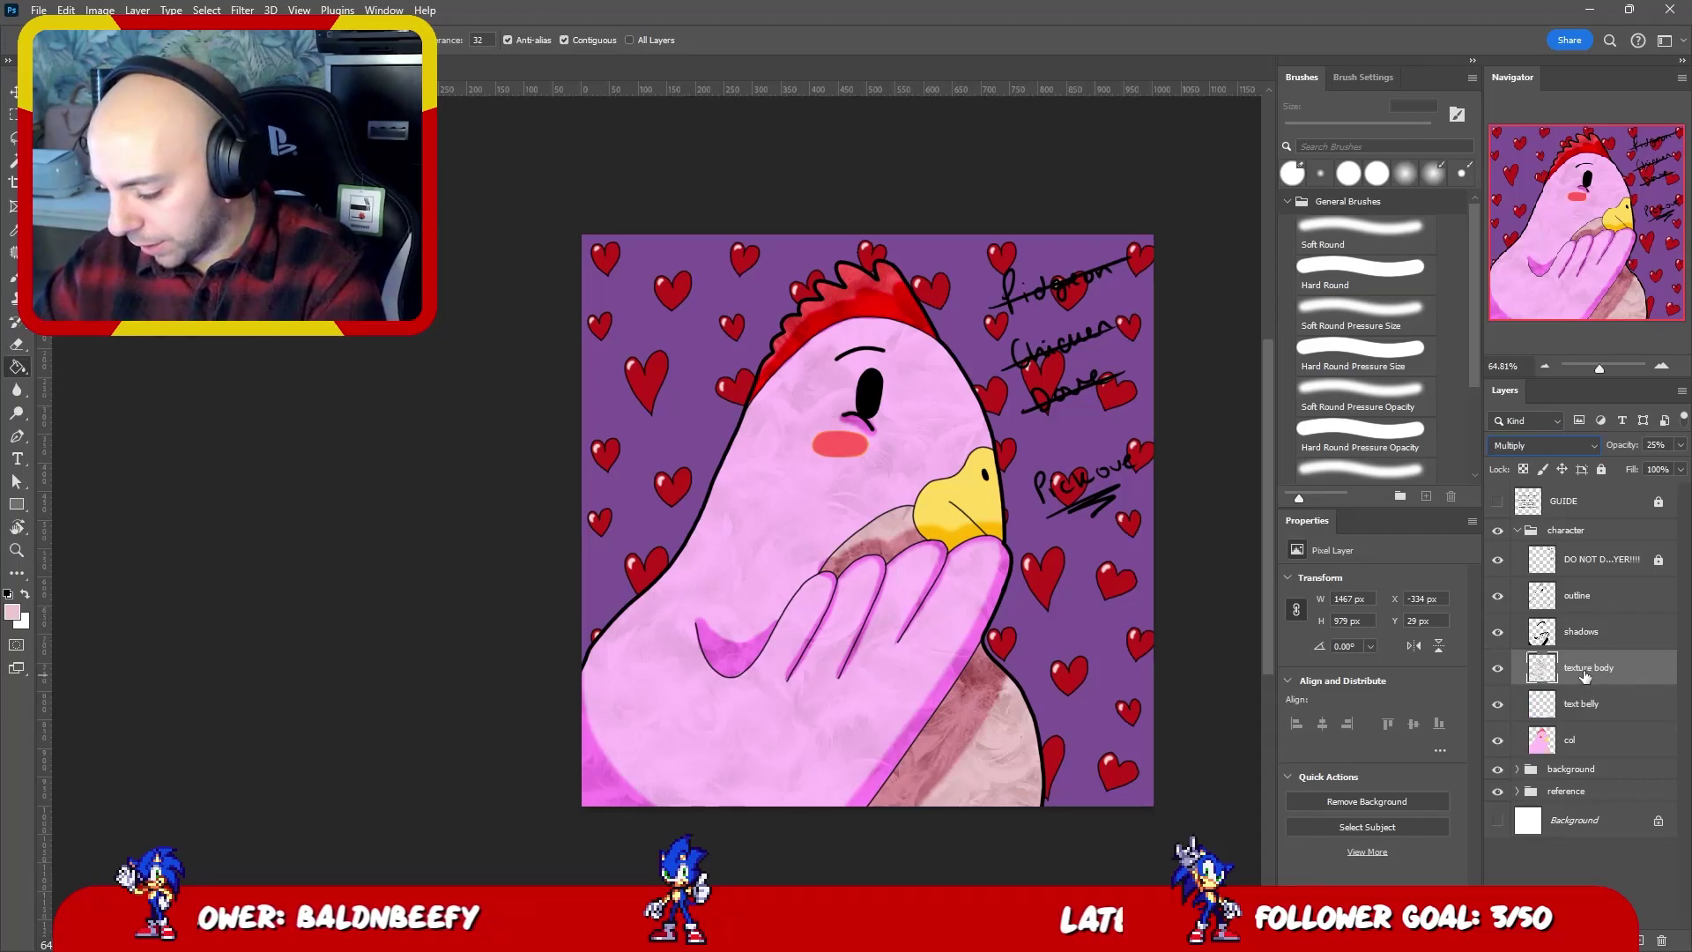
left_click(1586, 709, "shift")
key("Delete")
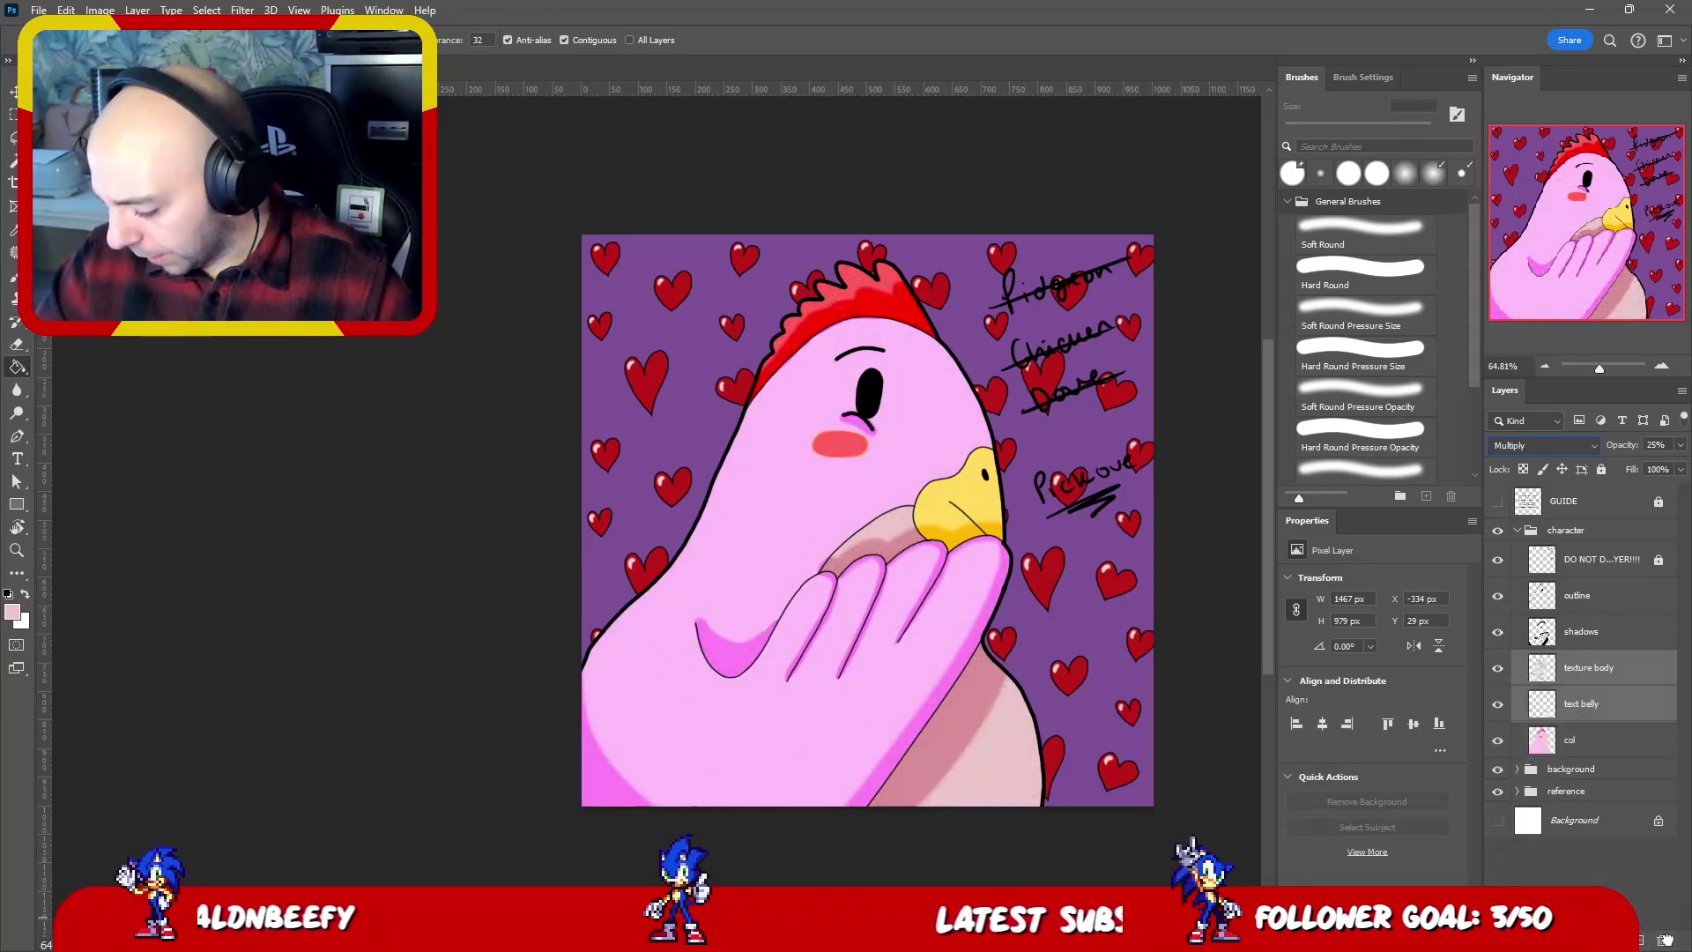
- Remove the selected texture body and text belly layers with the Delete Layer button
left_click(1665, 940)
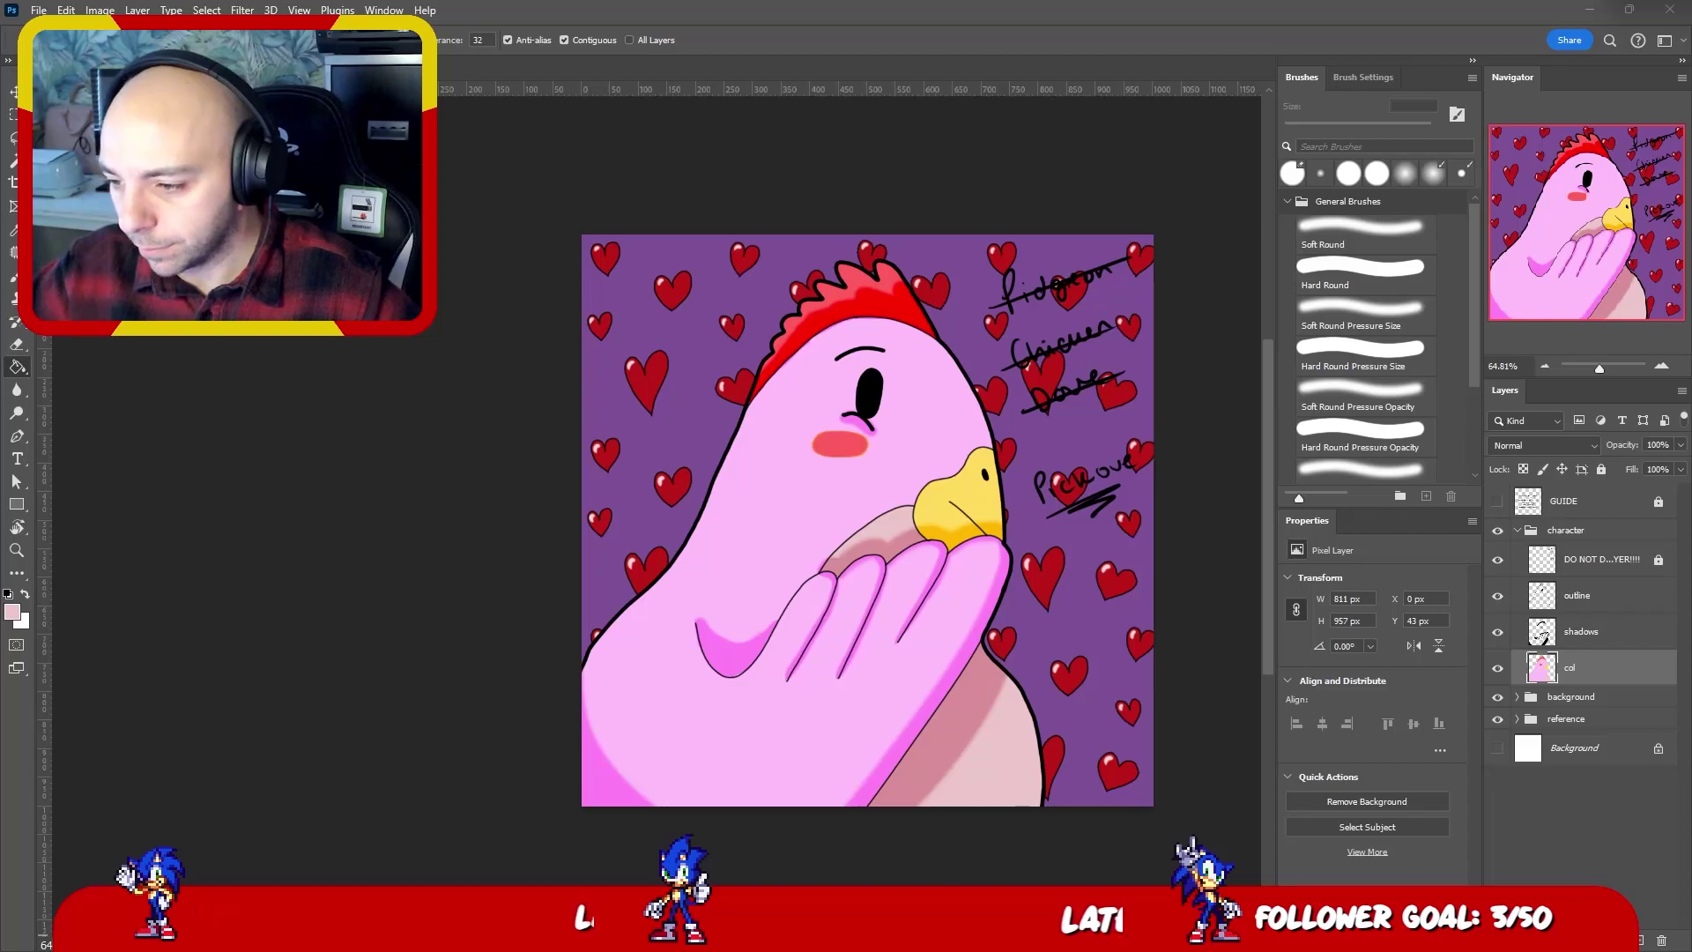
- Place the feathers image, resize it over the chicken's lower left, and drag a copy upward
left_click_drag(1076, 164, 969, 476)
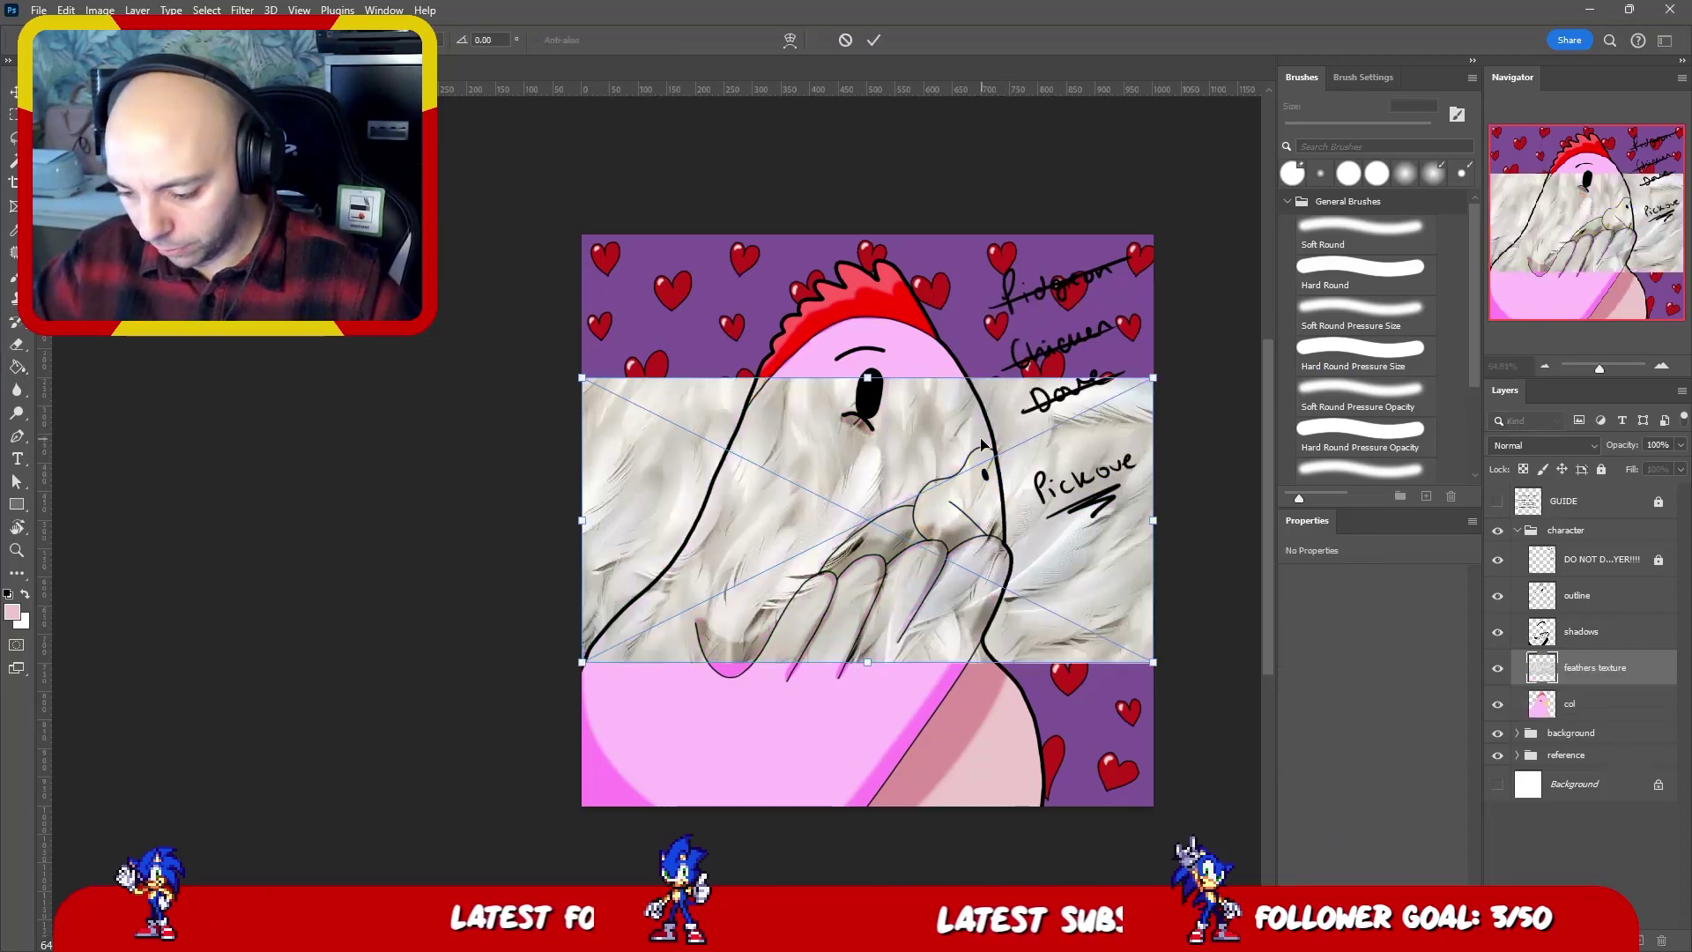
left_click_drag(867, 378, 867, 256)
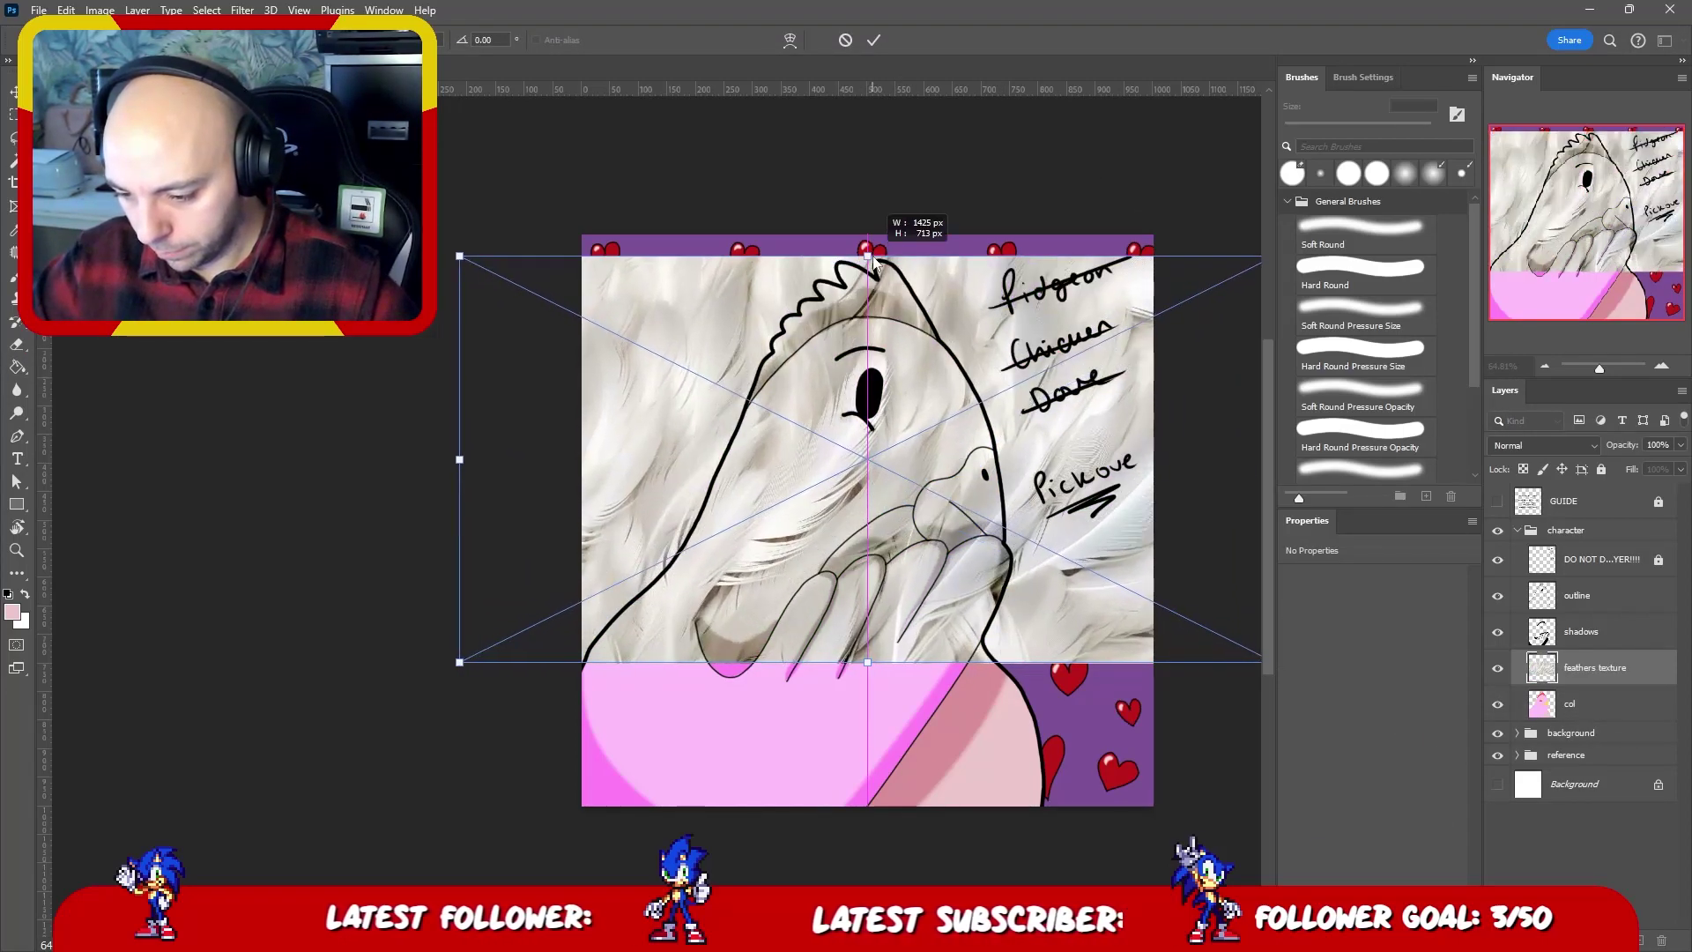
left_click_drag(867, 661, 869, 806)
key("ctrl+z")
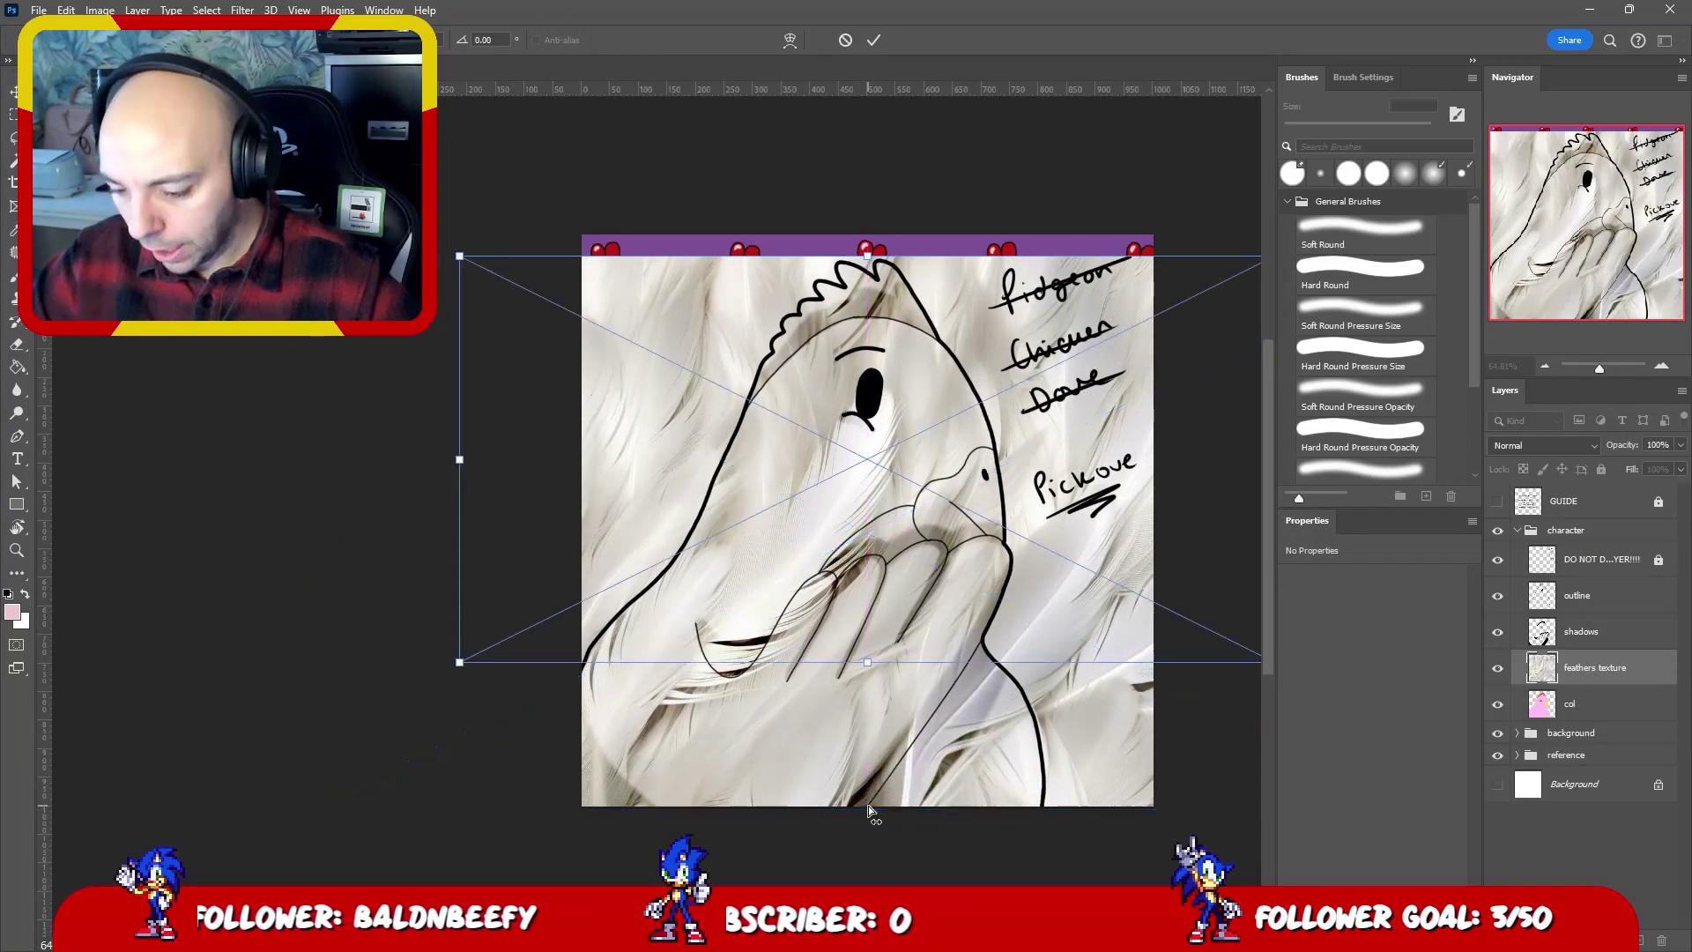
key("ctrl+z")
left_click_drag(871, 388, 872, 499)
left_click_drag(988, 565, 1044, 707)
key("Return")
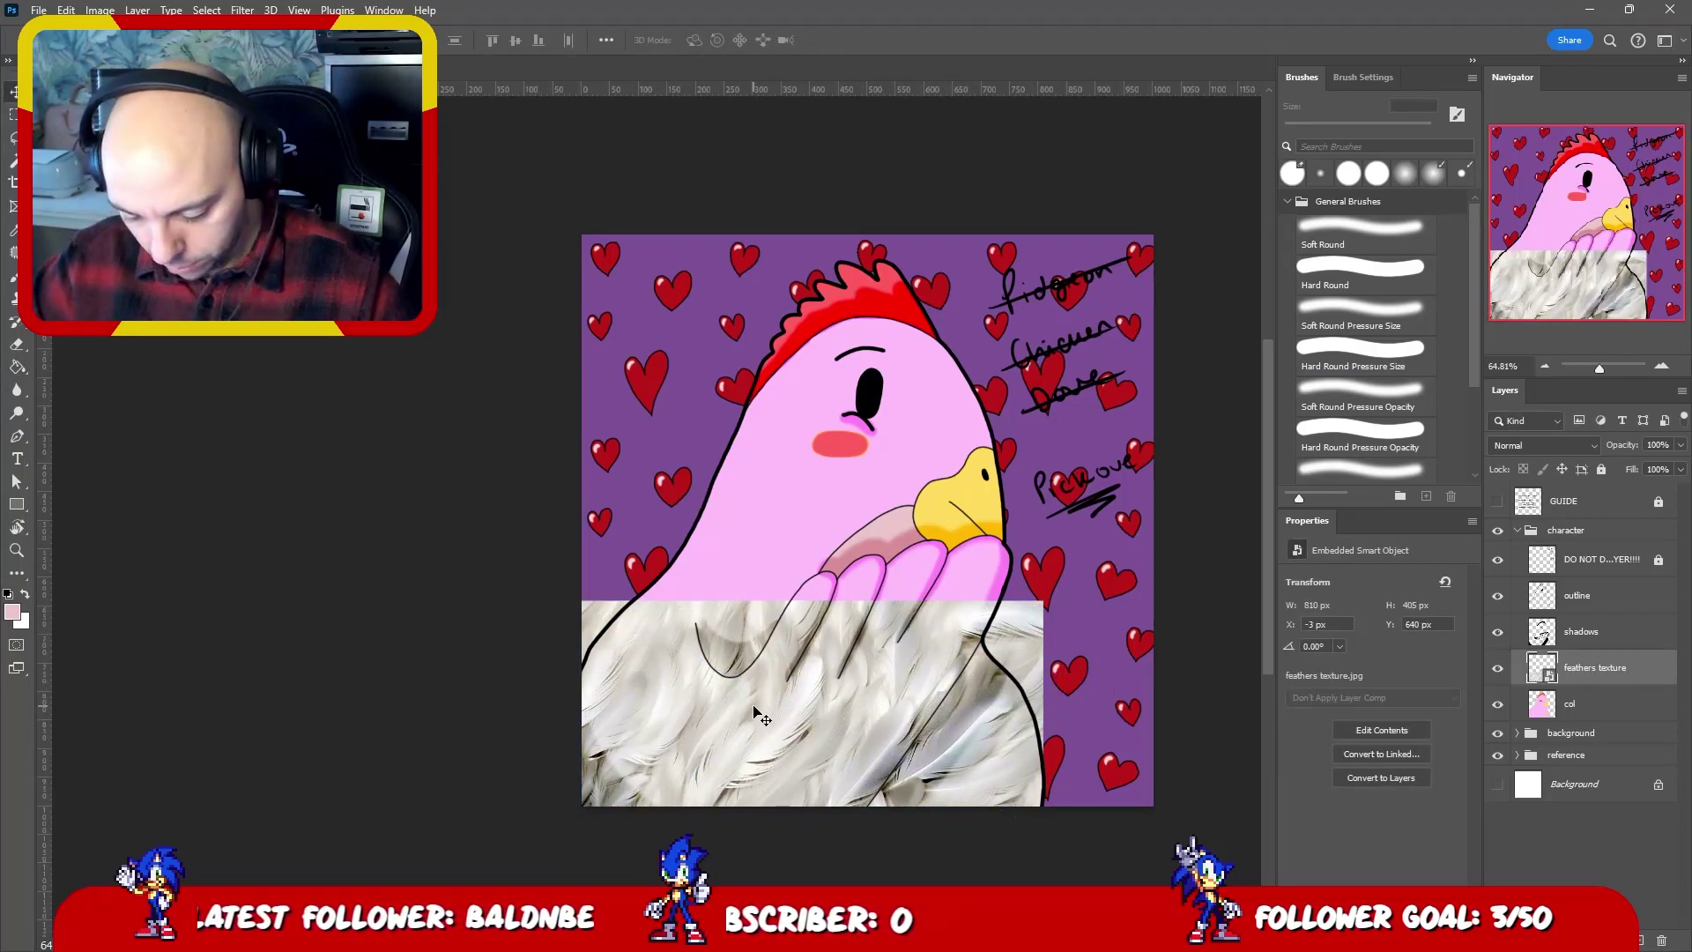
left_click_drag(744, 718, 876, 441)
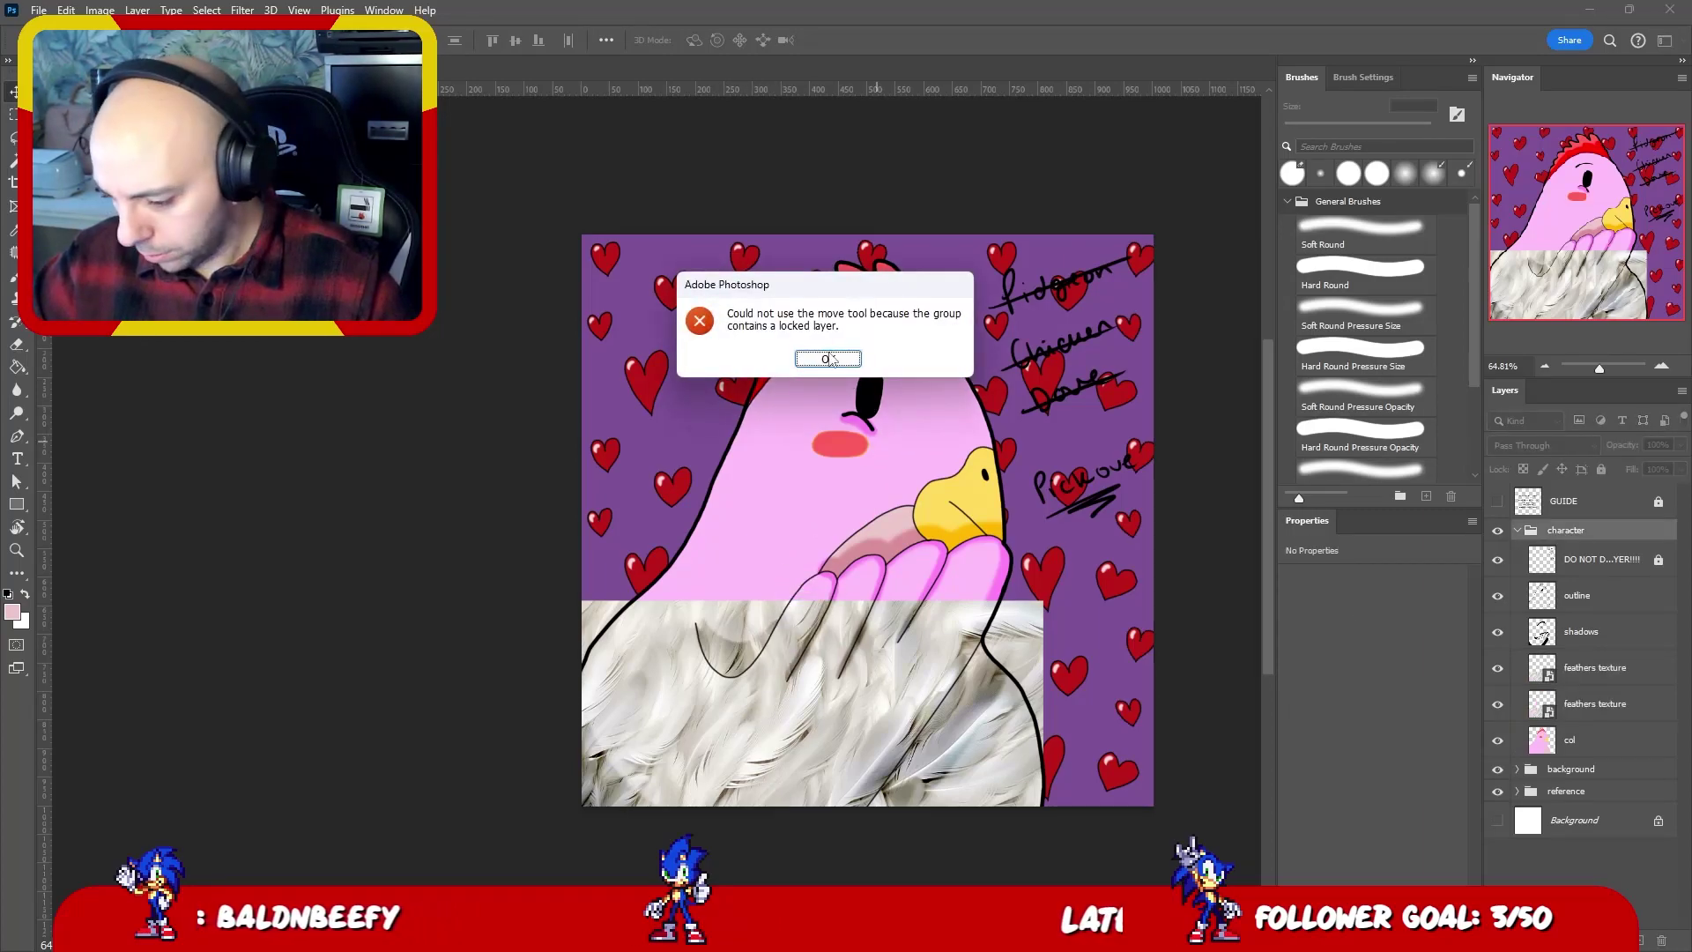
- Dismiss the locked-layer warning, then duplicate the feathers texture and move the copy upward
key("Return")
key("ctrl+z")
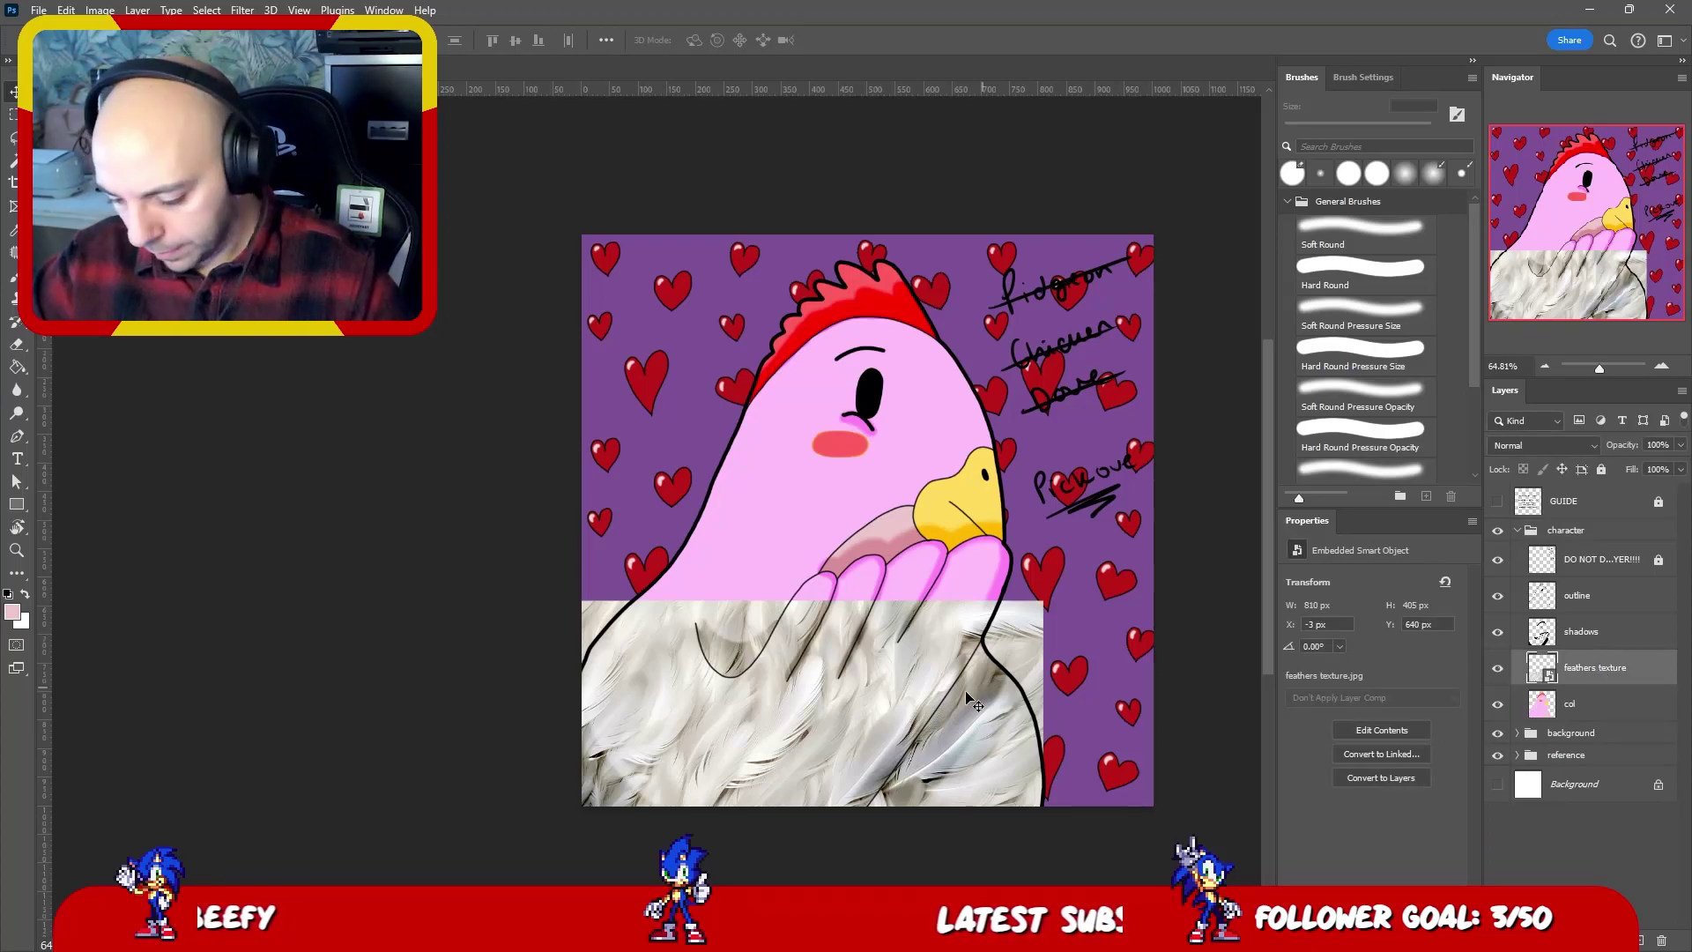
key("ctrl+alt+t")
left_click_drag(787, 609, 750, 499)
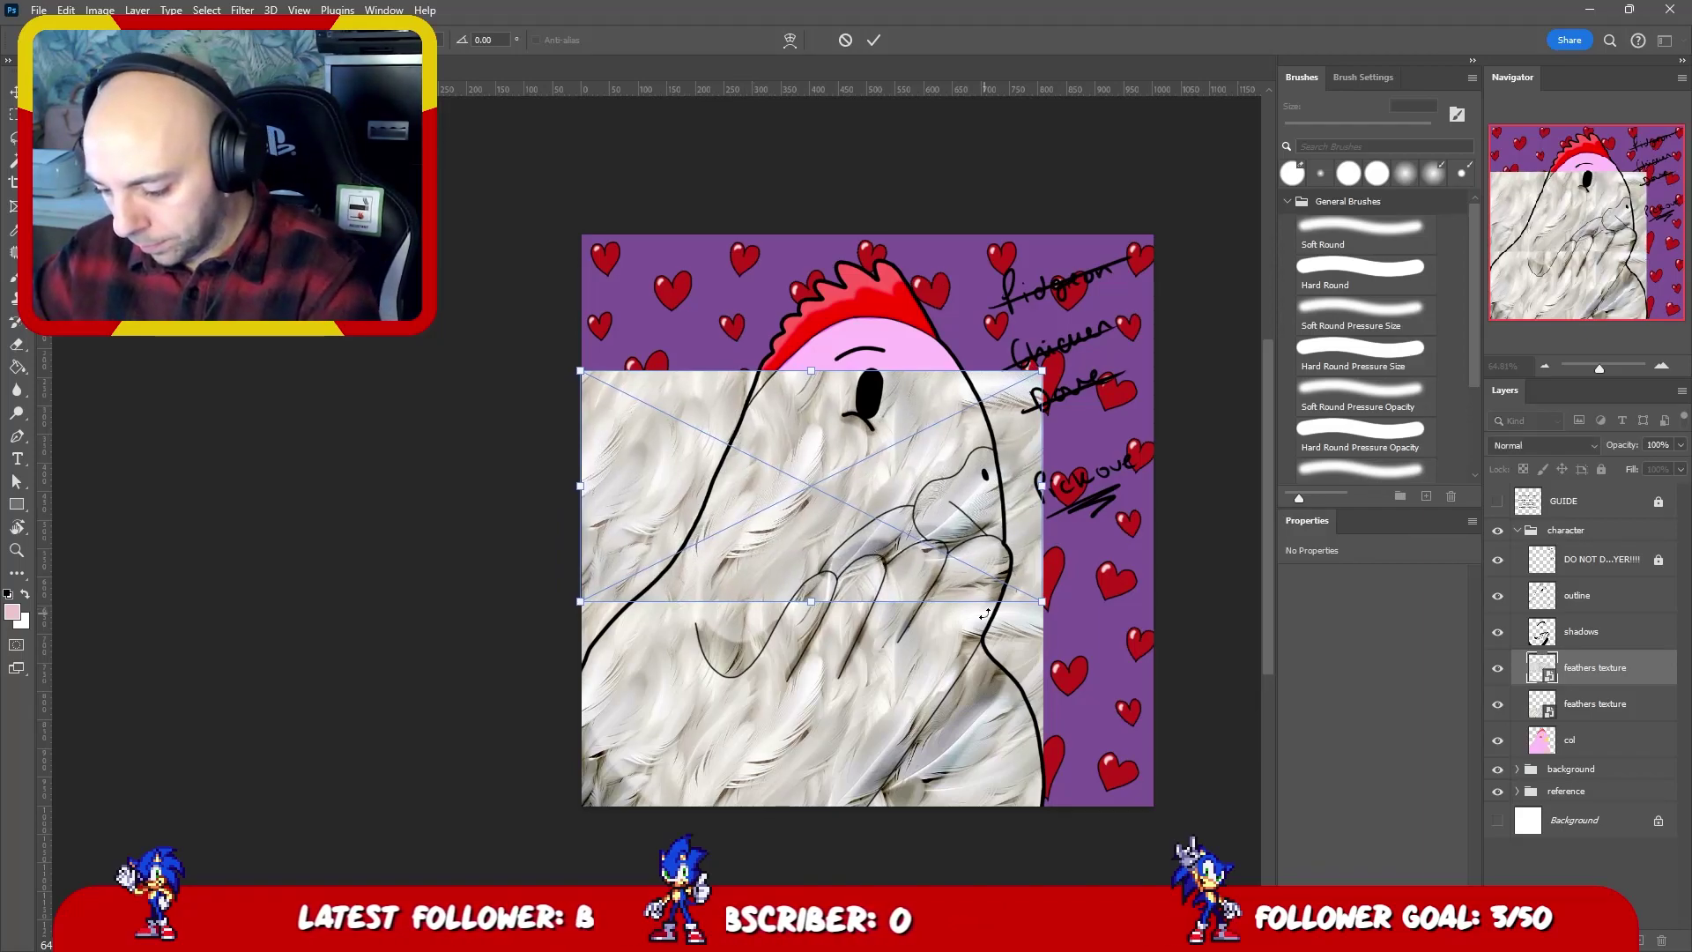
key("Return")
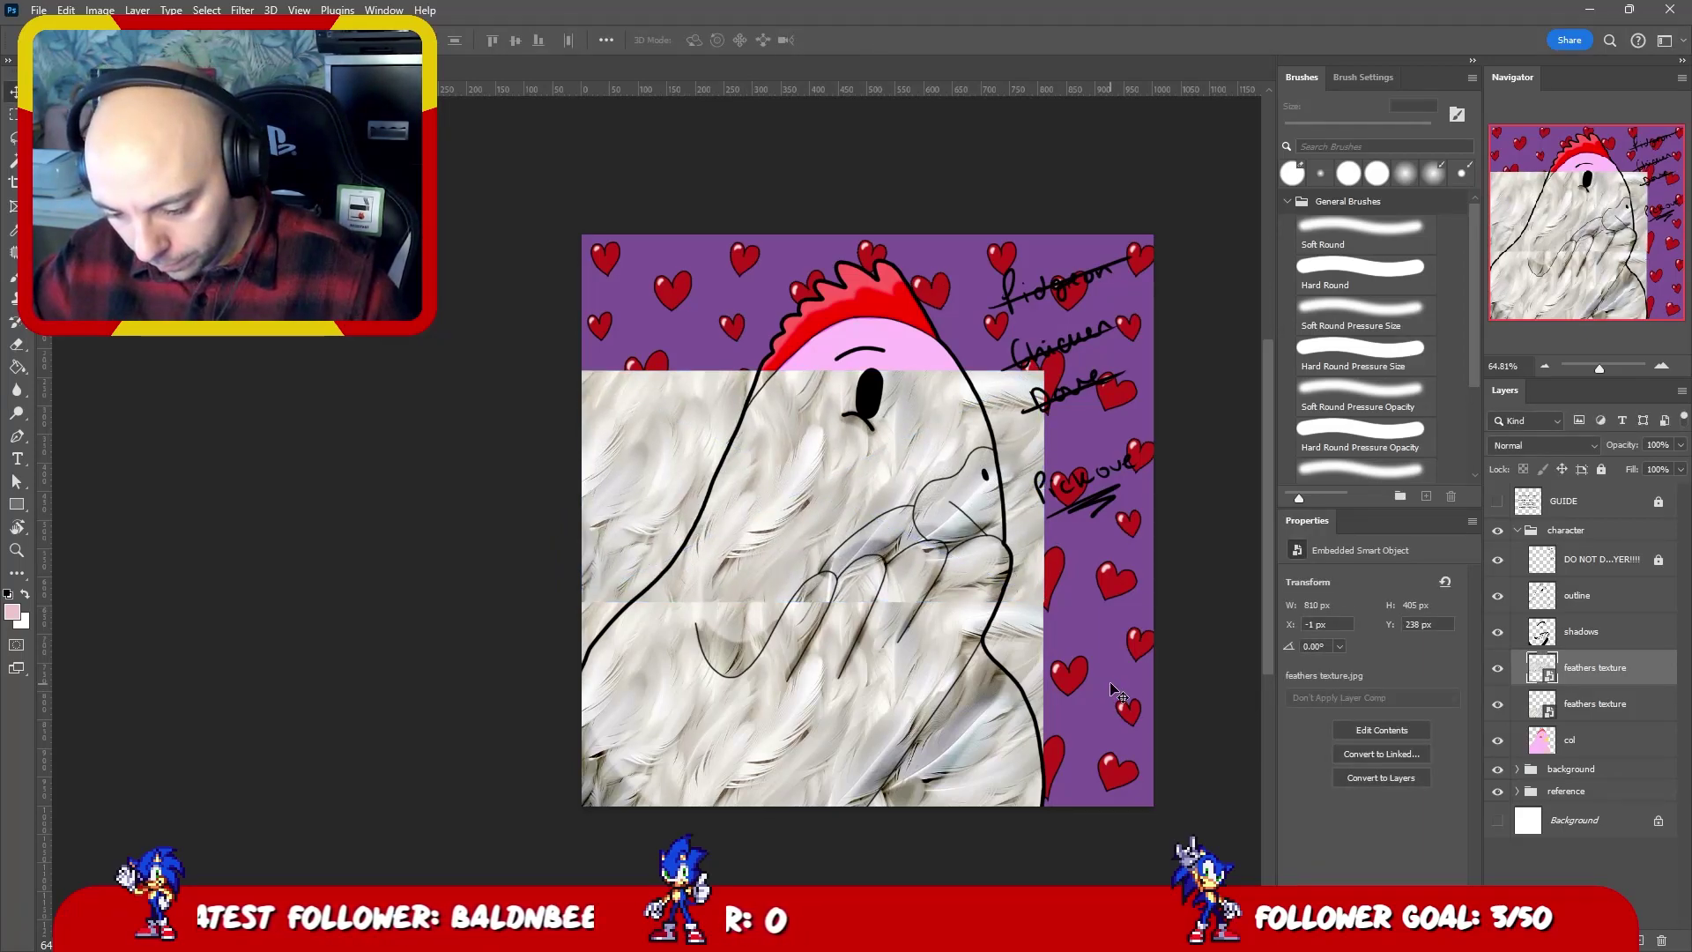
key("Up")
key("Up")
key("Up")
key("Left")
key("Left")
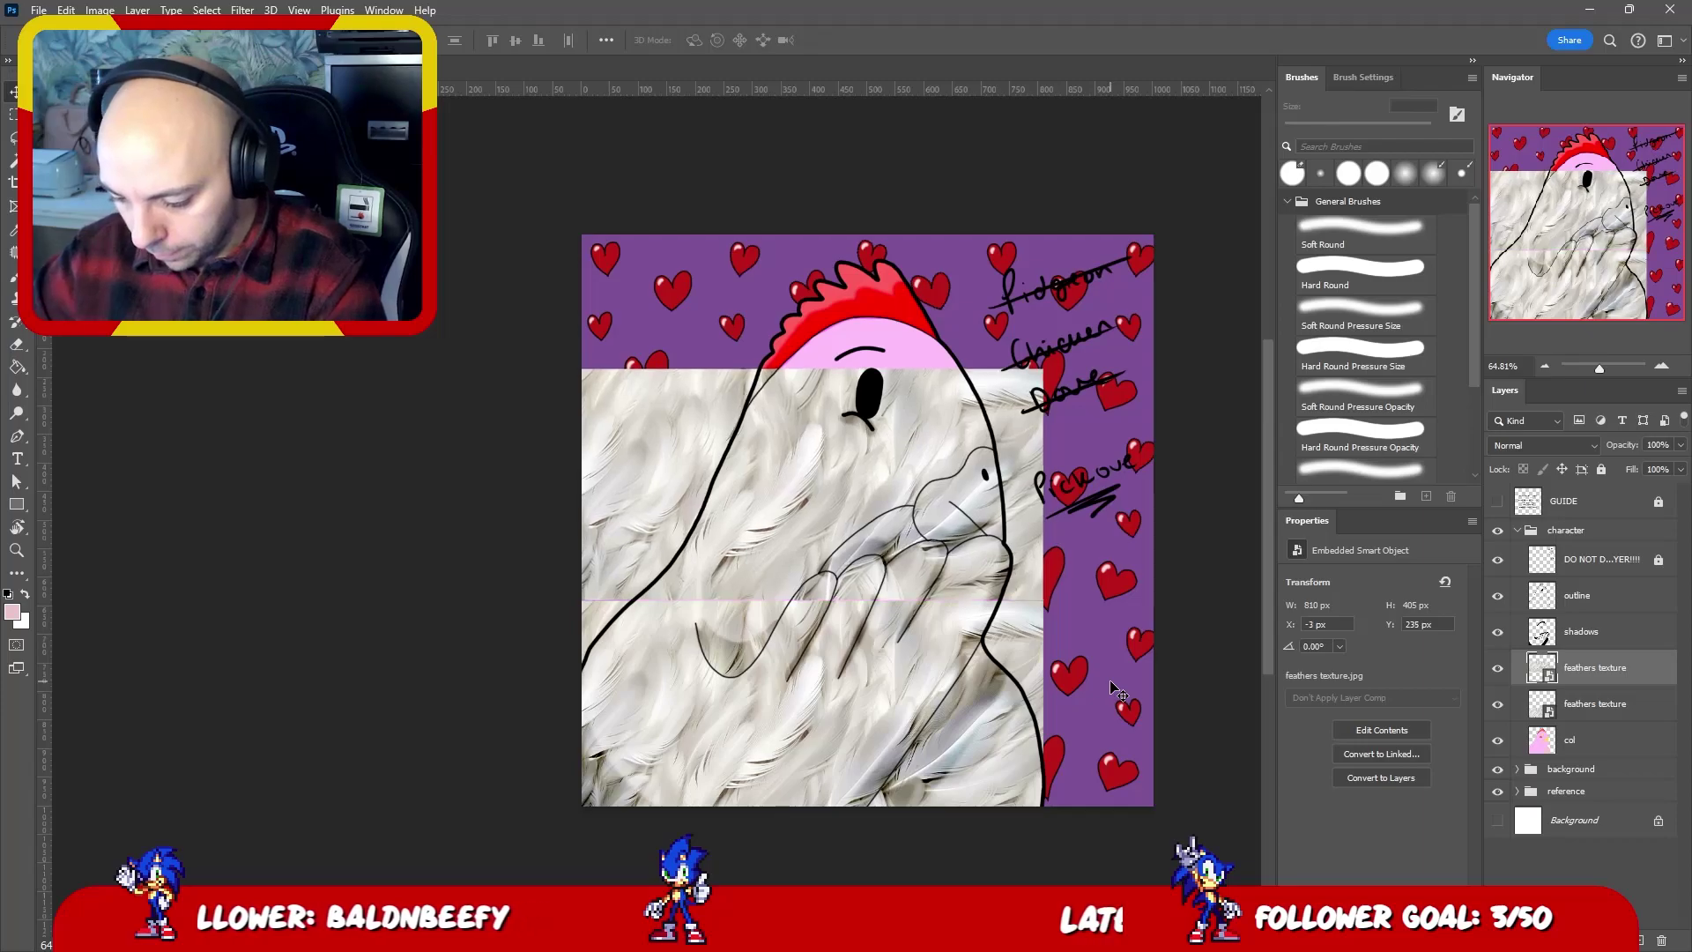
- Rotate the texture copy 180° and flip it horizontally
key("ctrl+t")
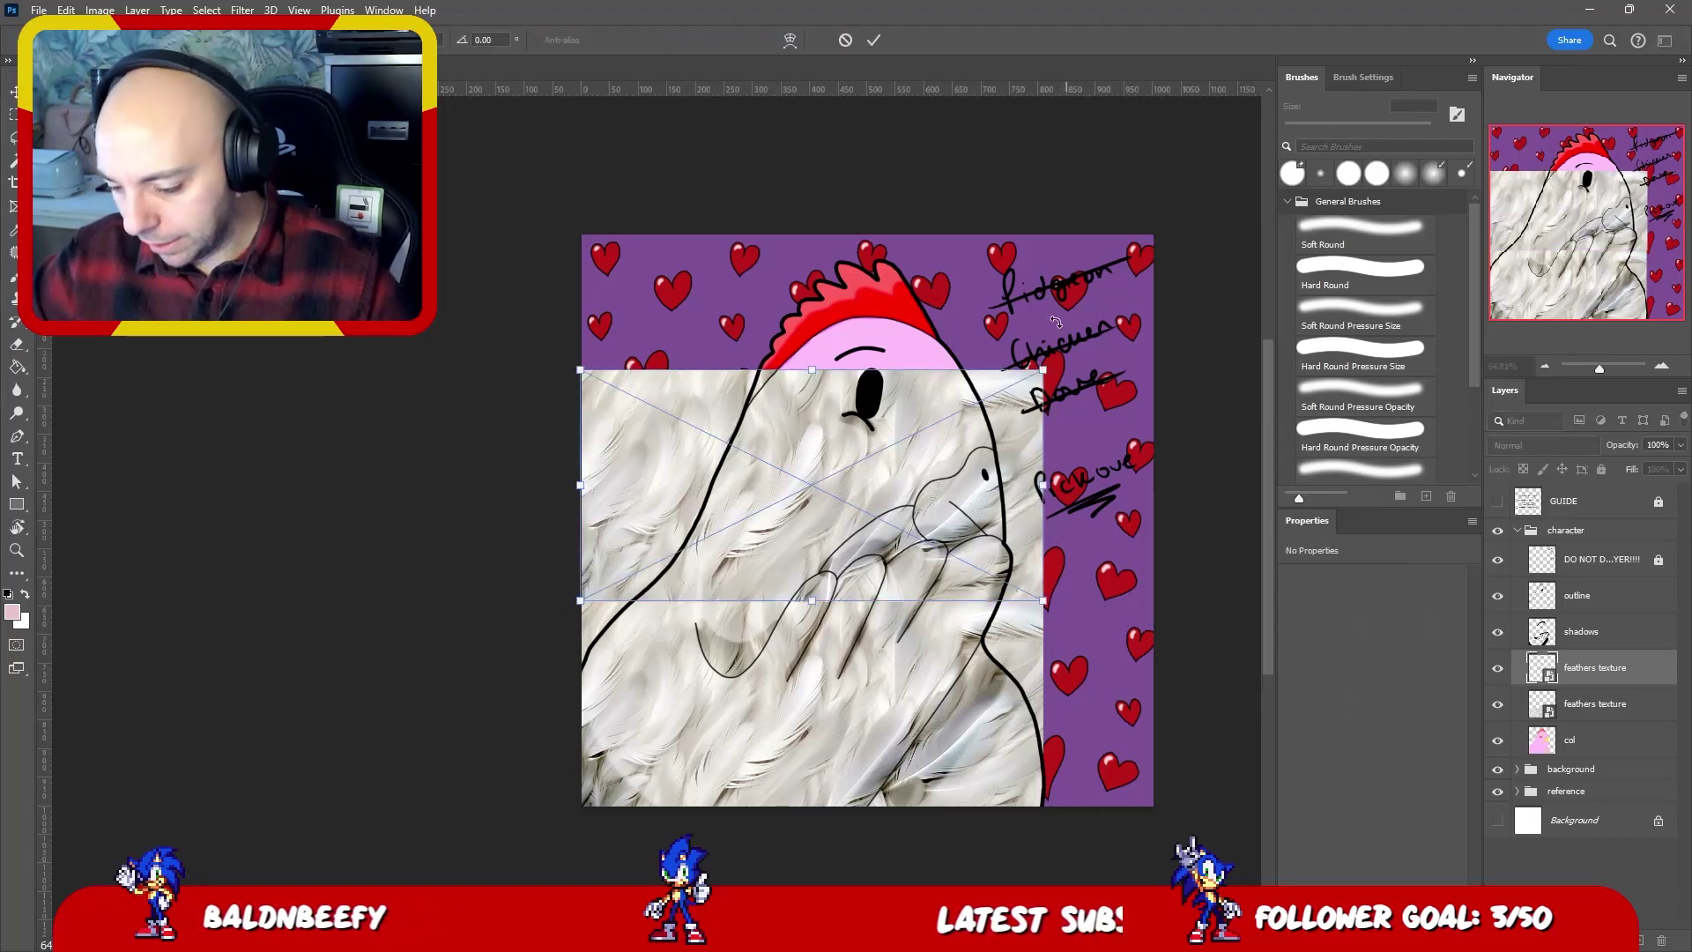
left_click_drag(1055, 321, 528, 642)
key("Return")
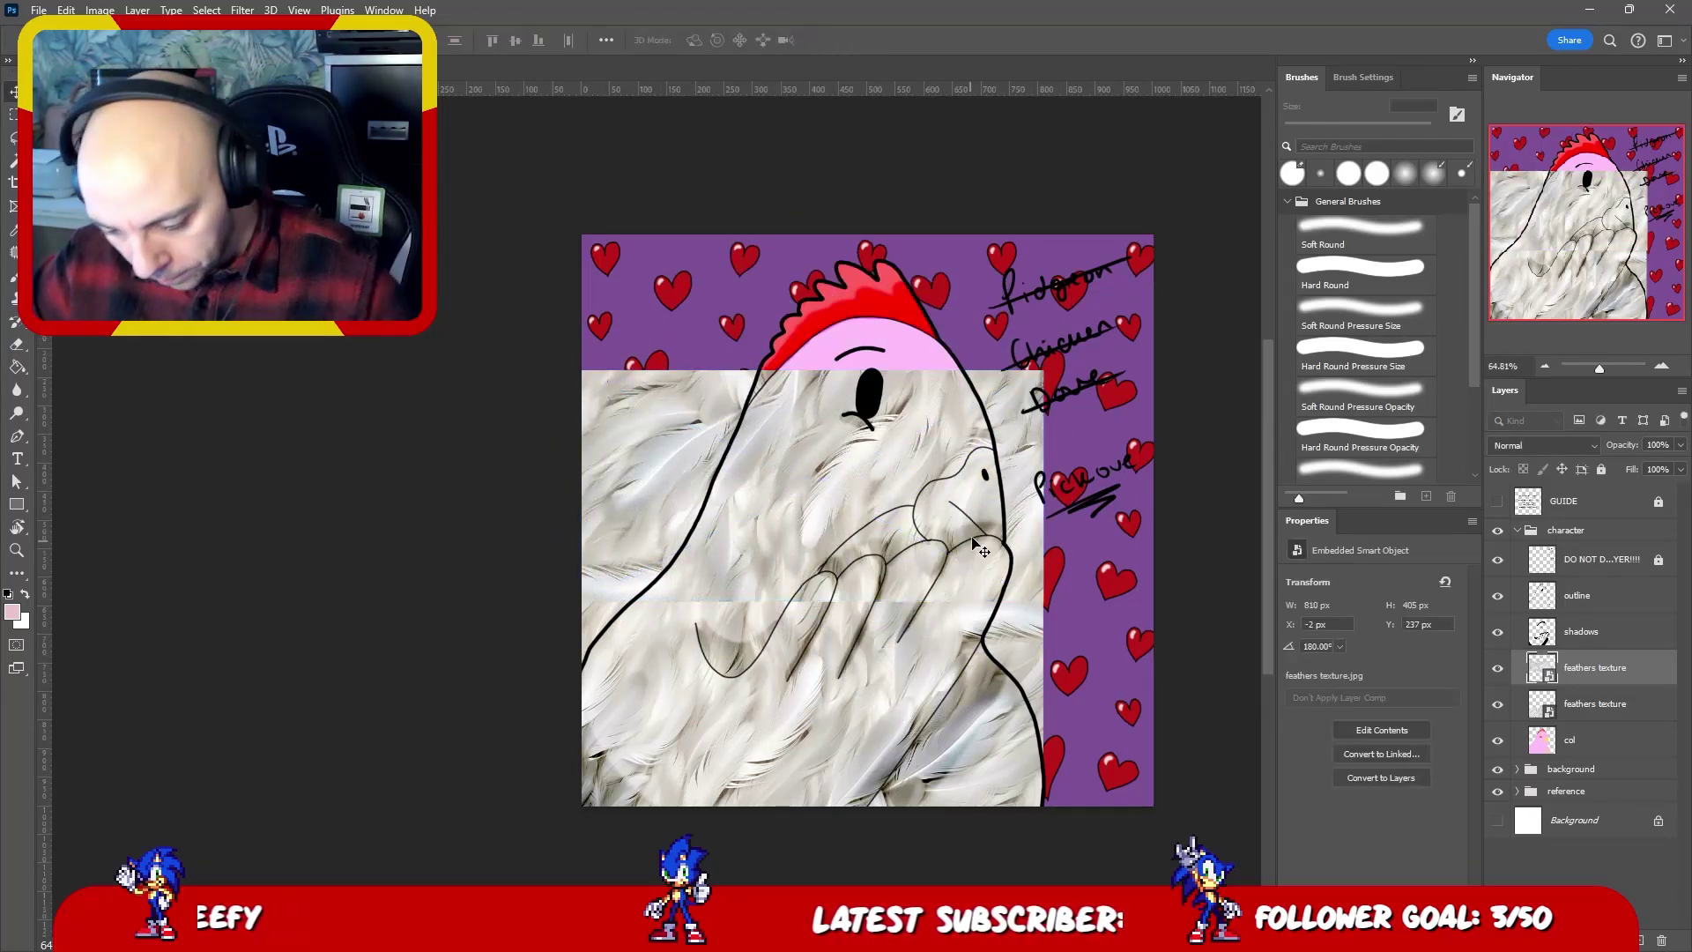
key("ctrl+t")
right_click(1001, 525)
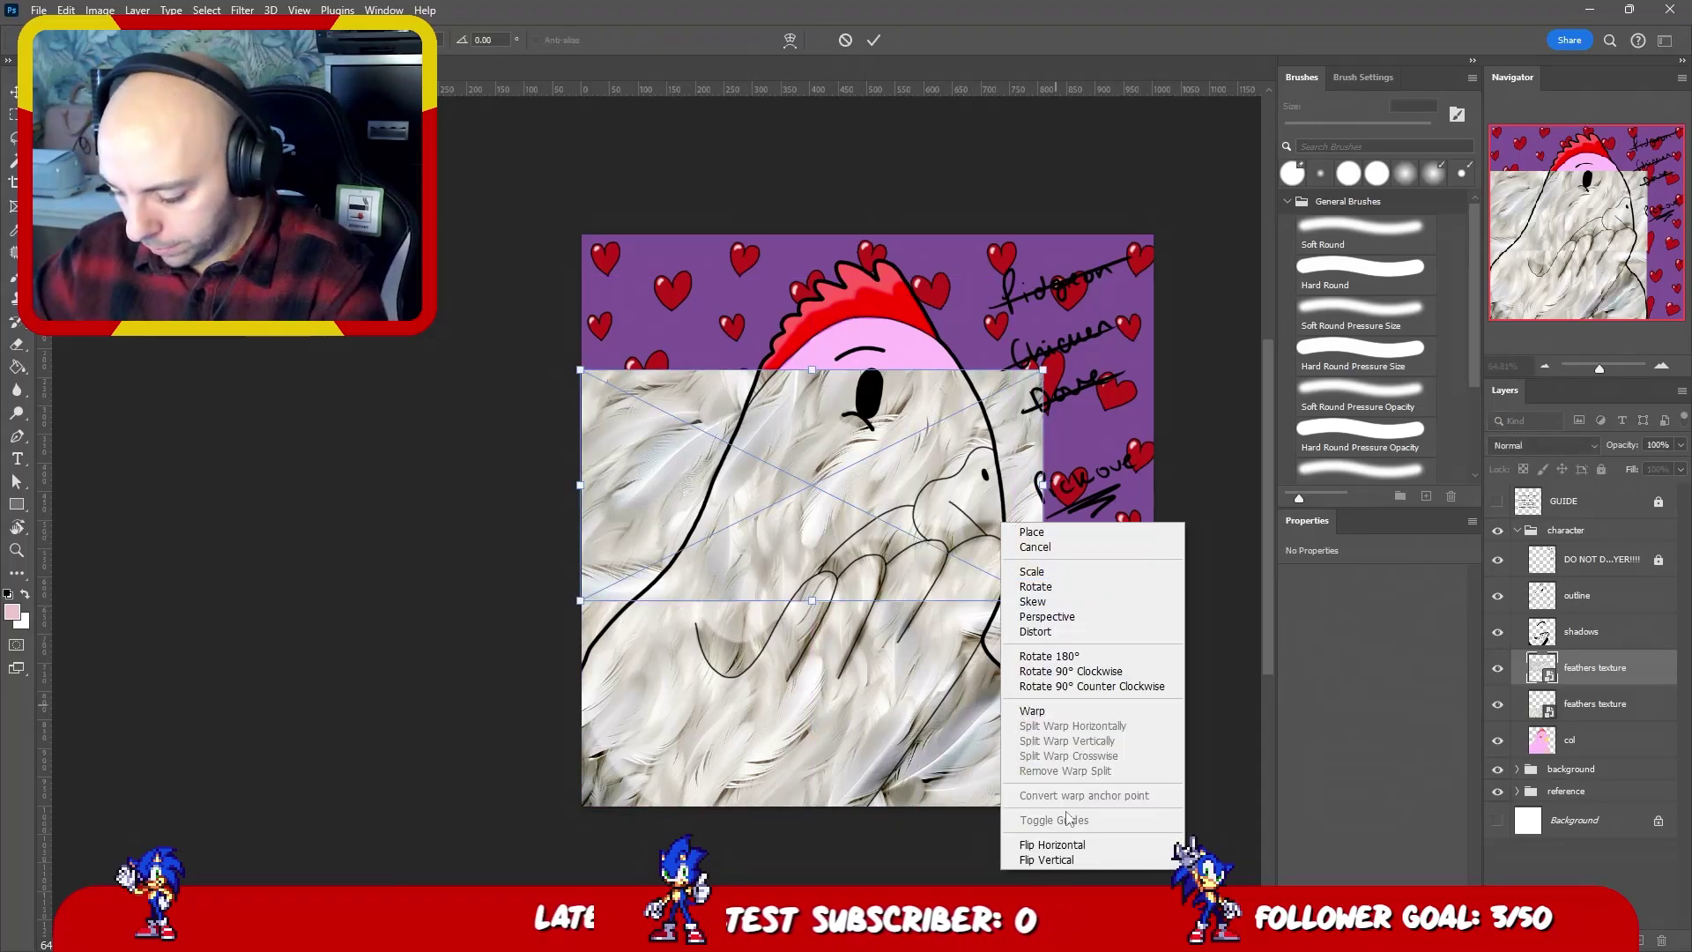
left_click(1069, 843)
key("Return")
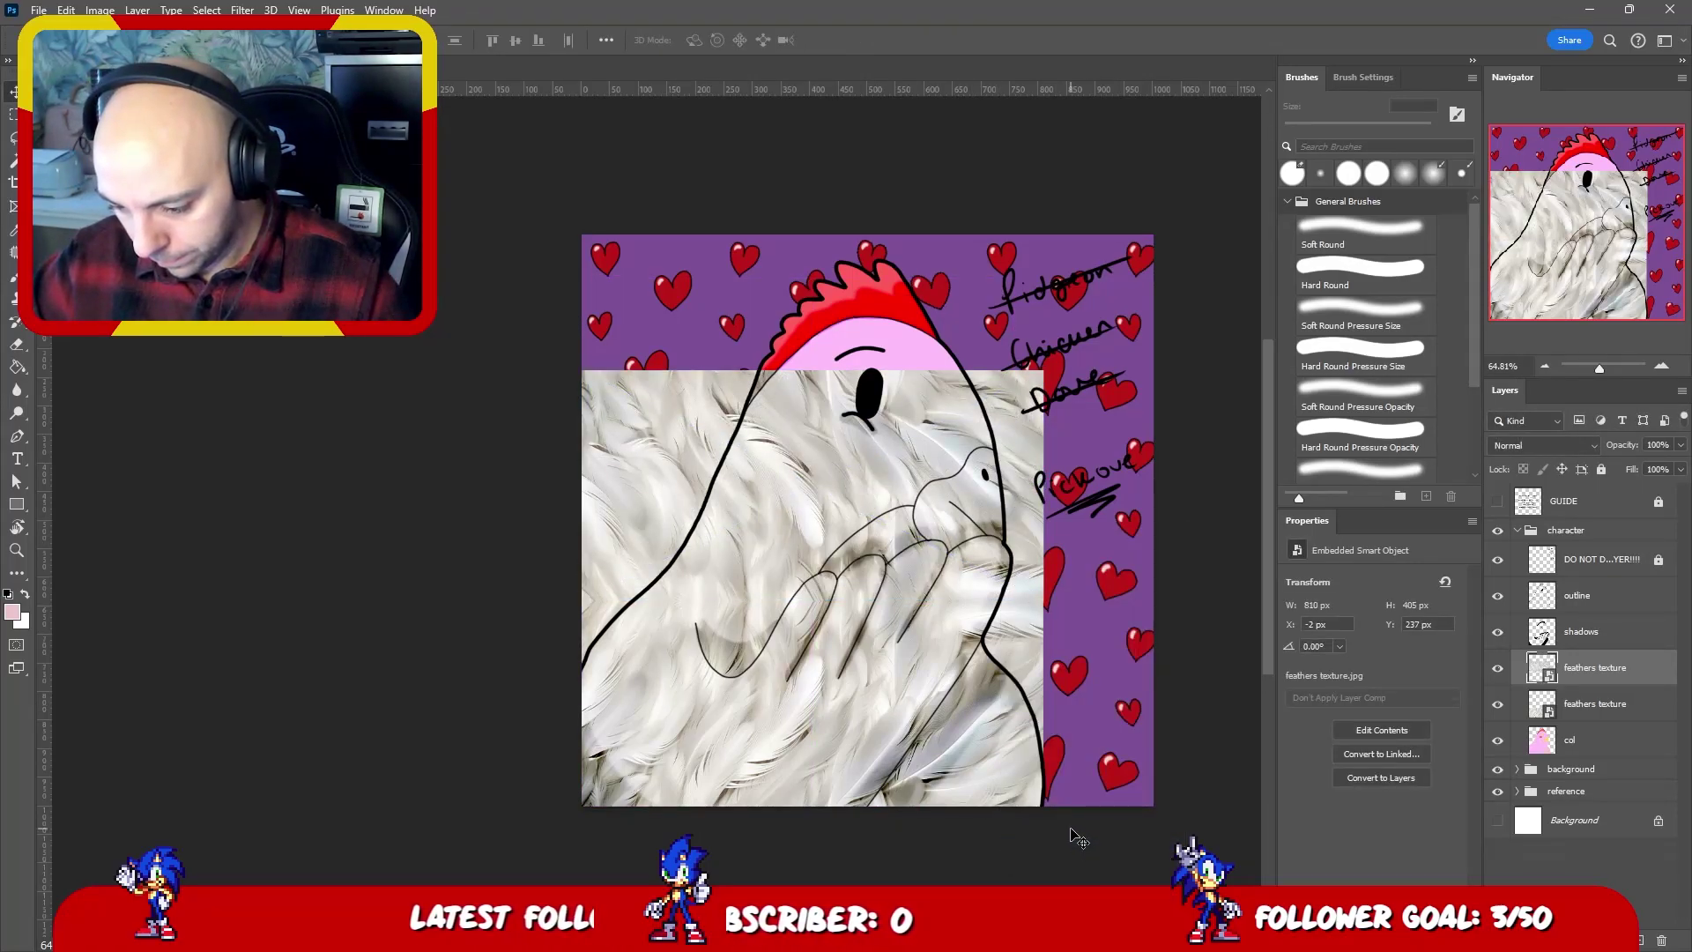
- Duplicate the second feathers texture layer and move the copy up to cover the head
left_click(1591, 703)
key("ctrl+j")
key("ctrl+t")
left_click_drag(961, 514, 864, 245)
key("Return")
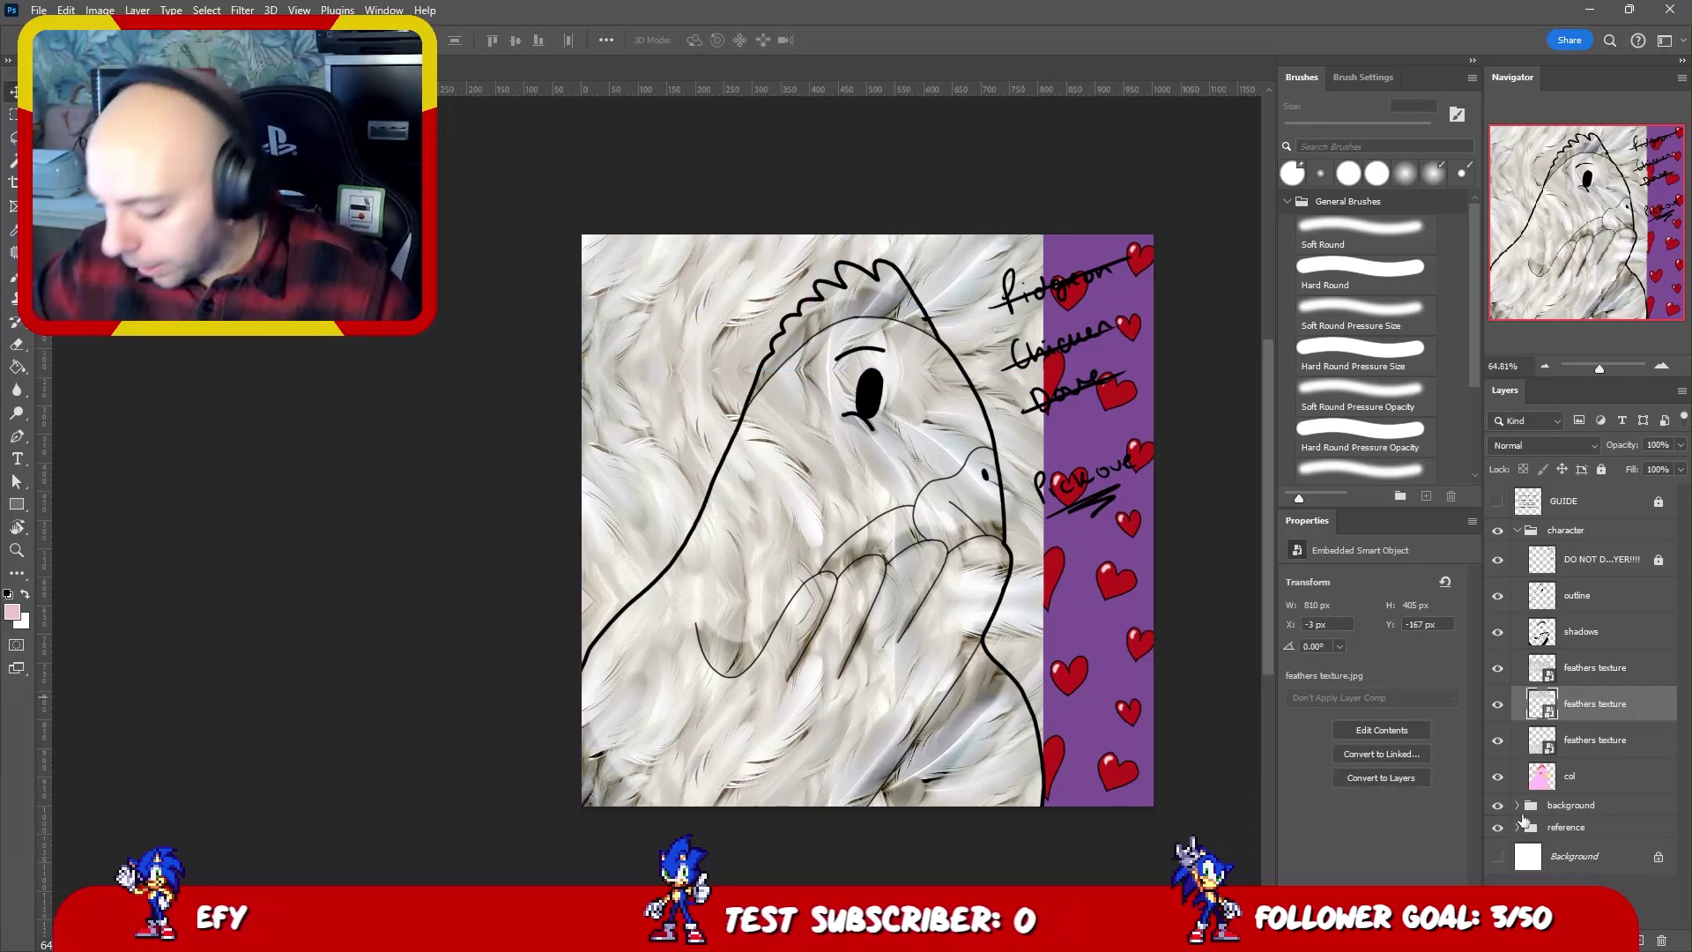
- Merge the three feathers texture layers into one and bring up its blend mode list
left_click(1623, 751, "shift")
left_click(1603, 669, "shift")
right_click(1604, 677)
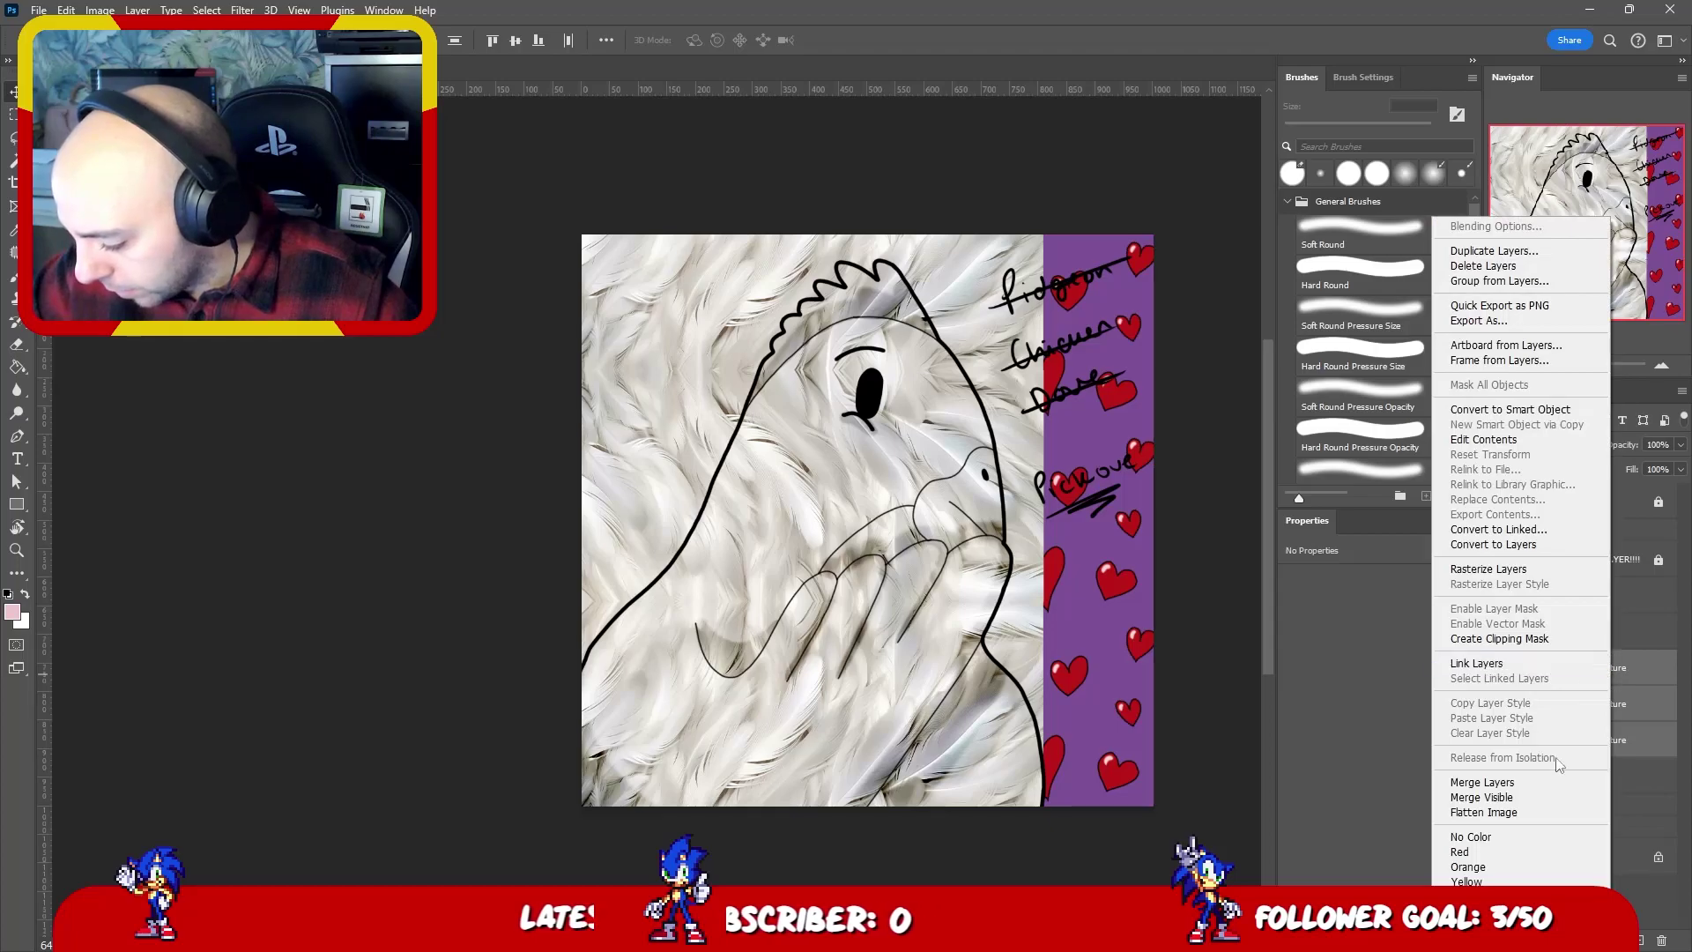
left_click(1484, 782)
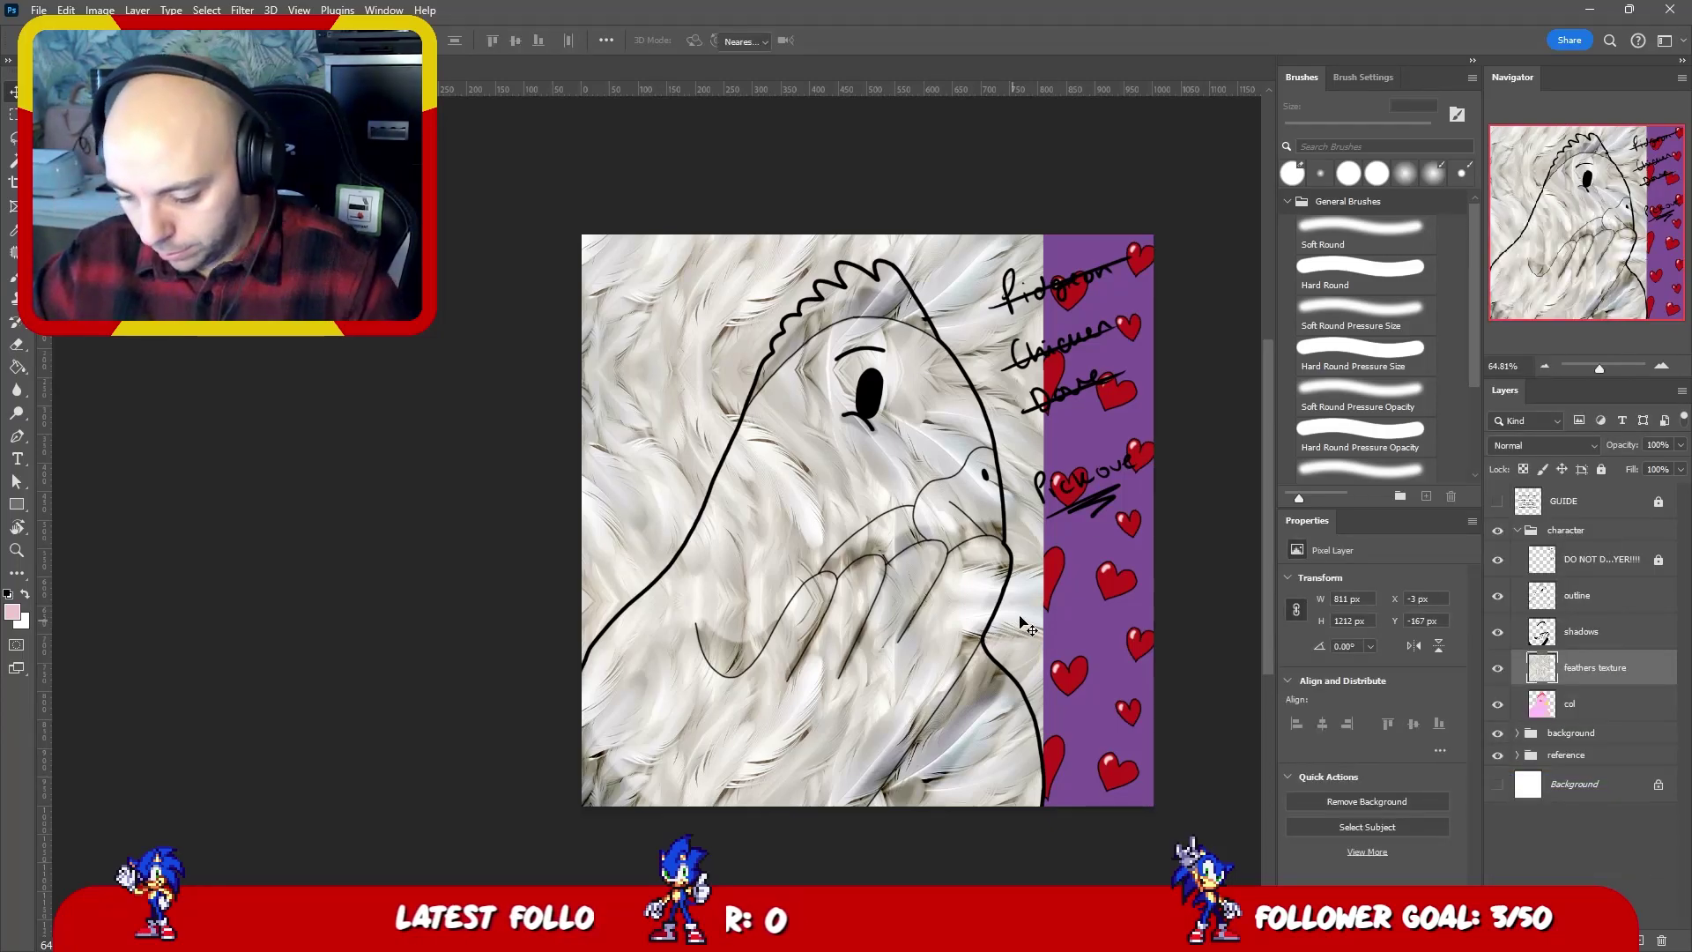
key("ctrl+t")
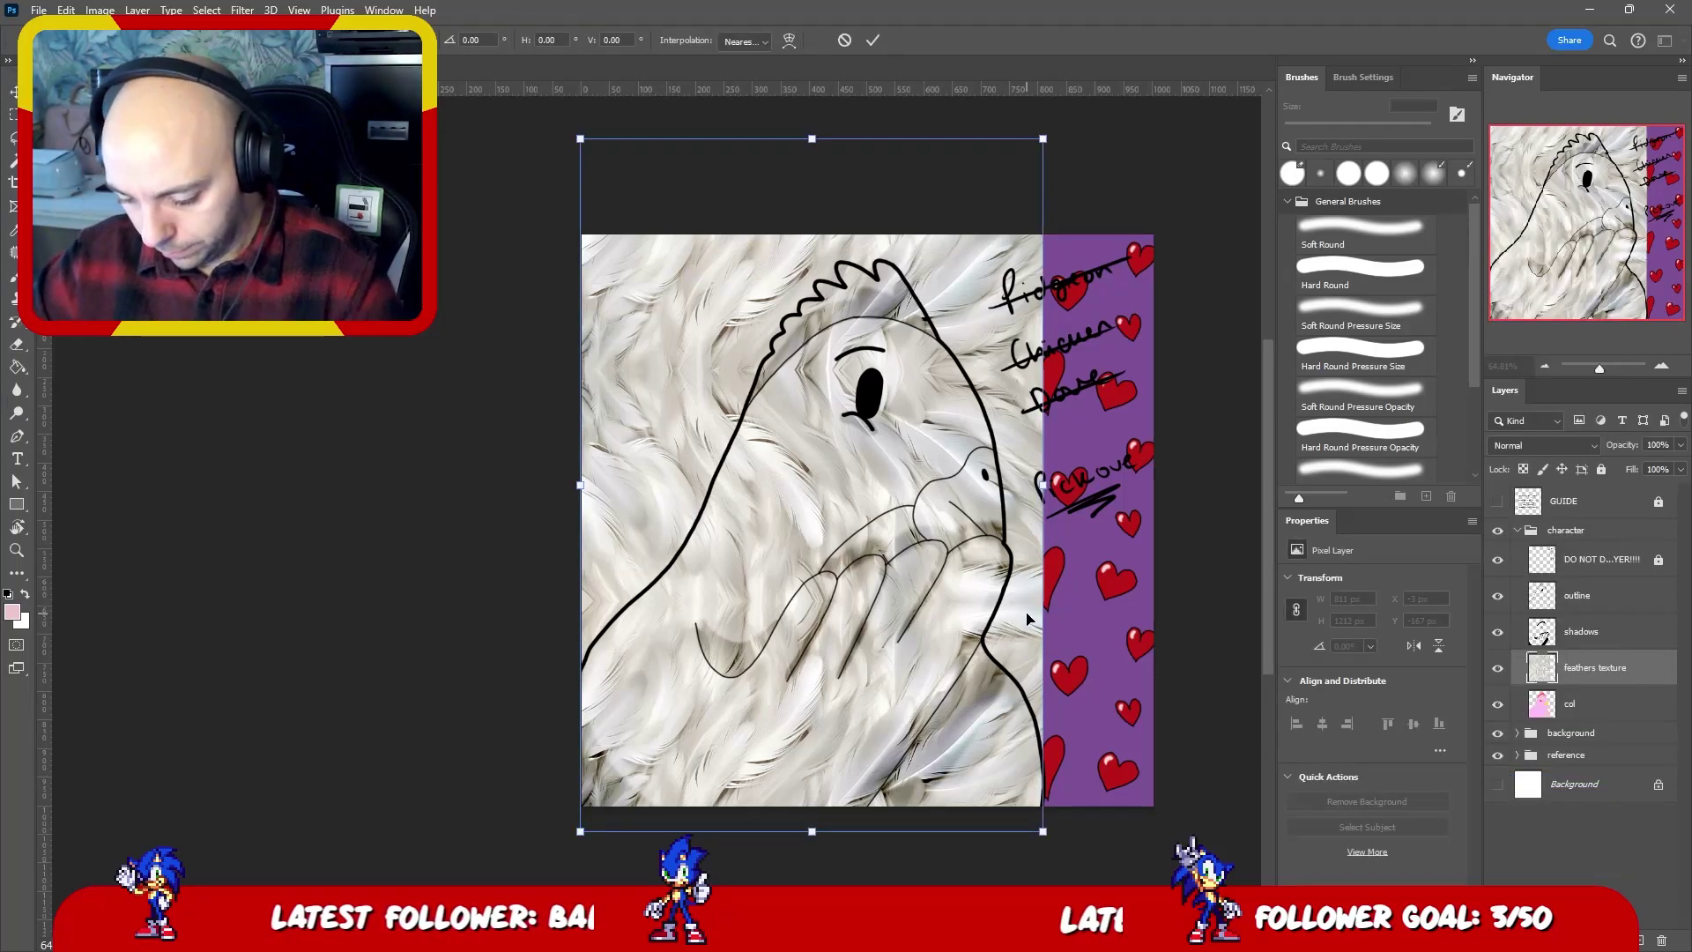
key("Return")
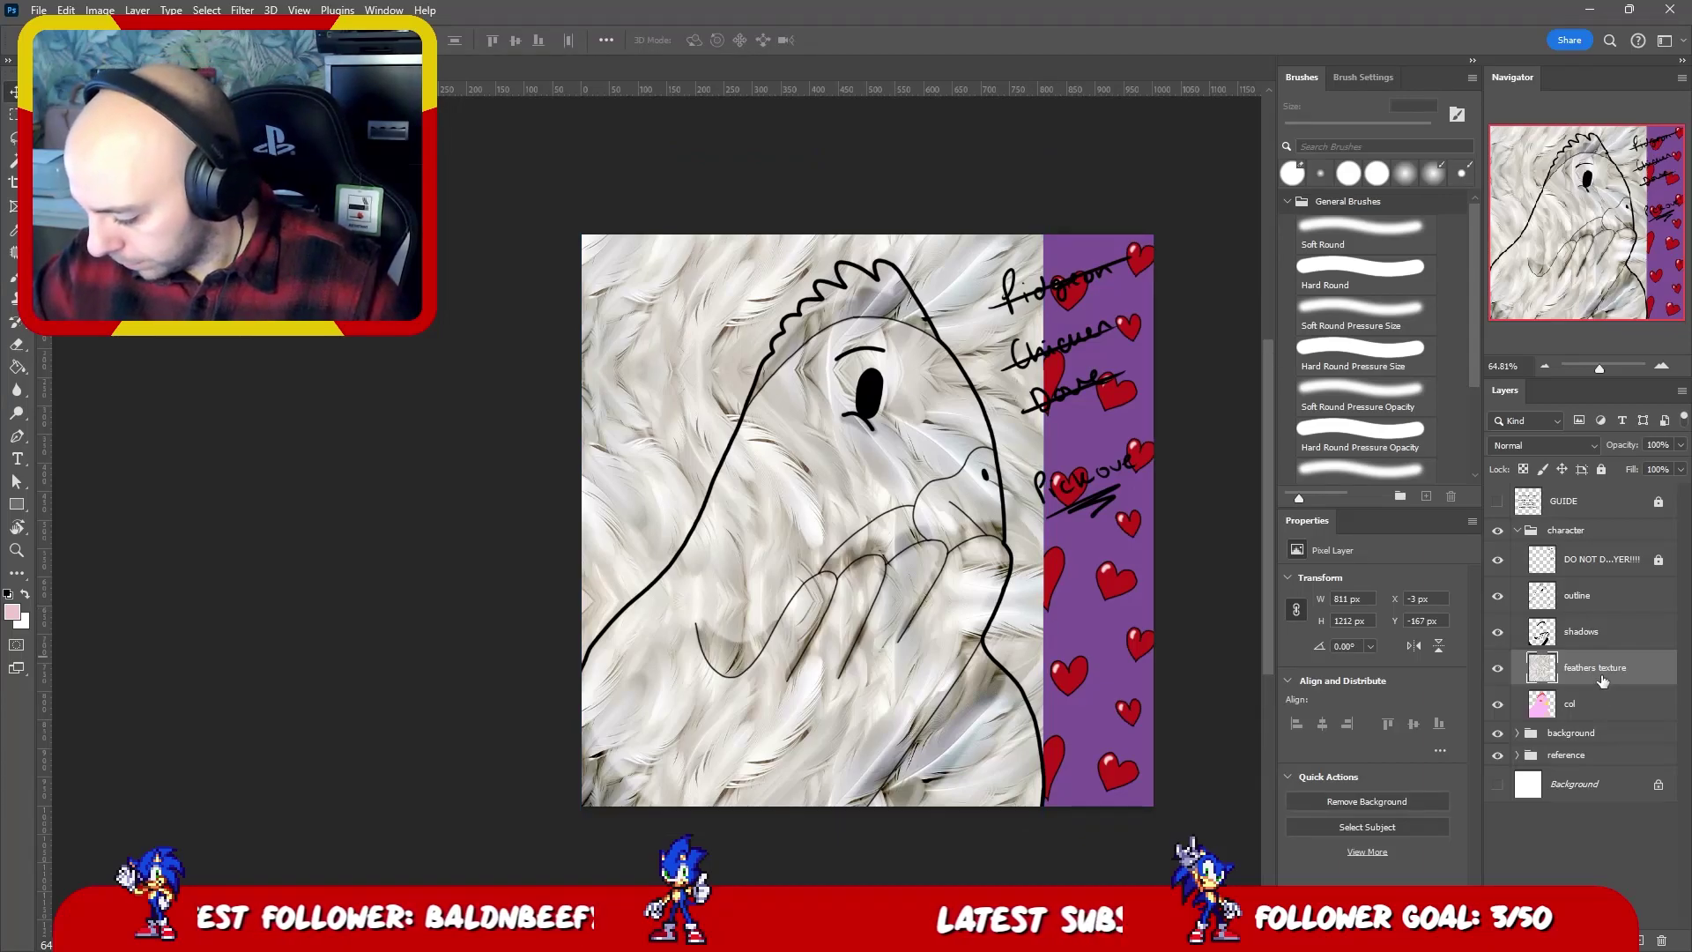
left_click(1566, 446)
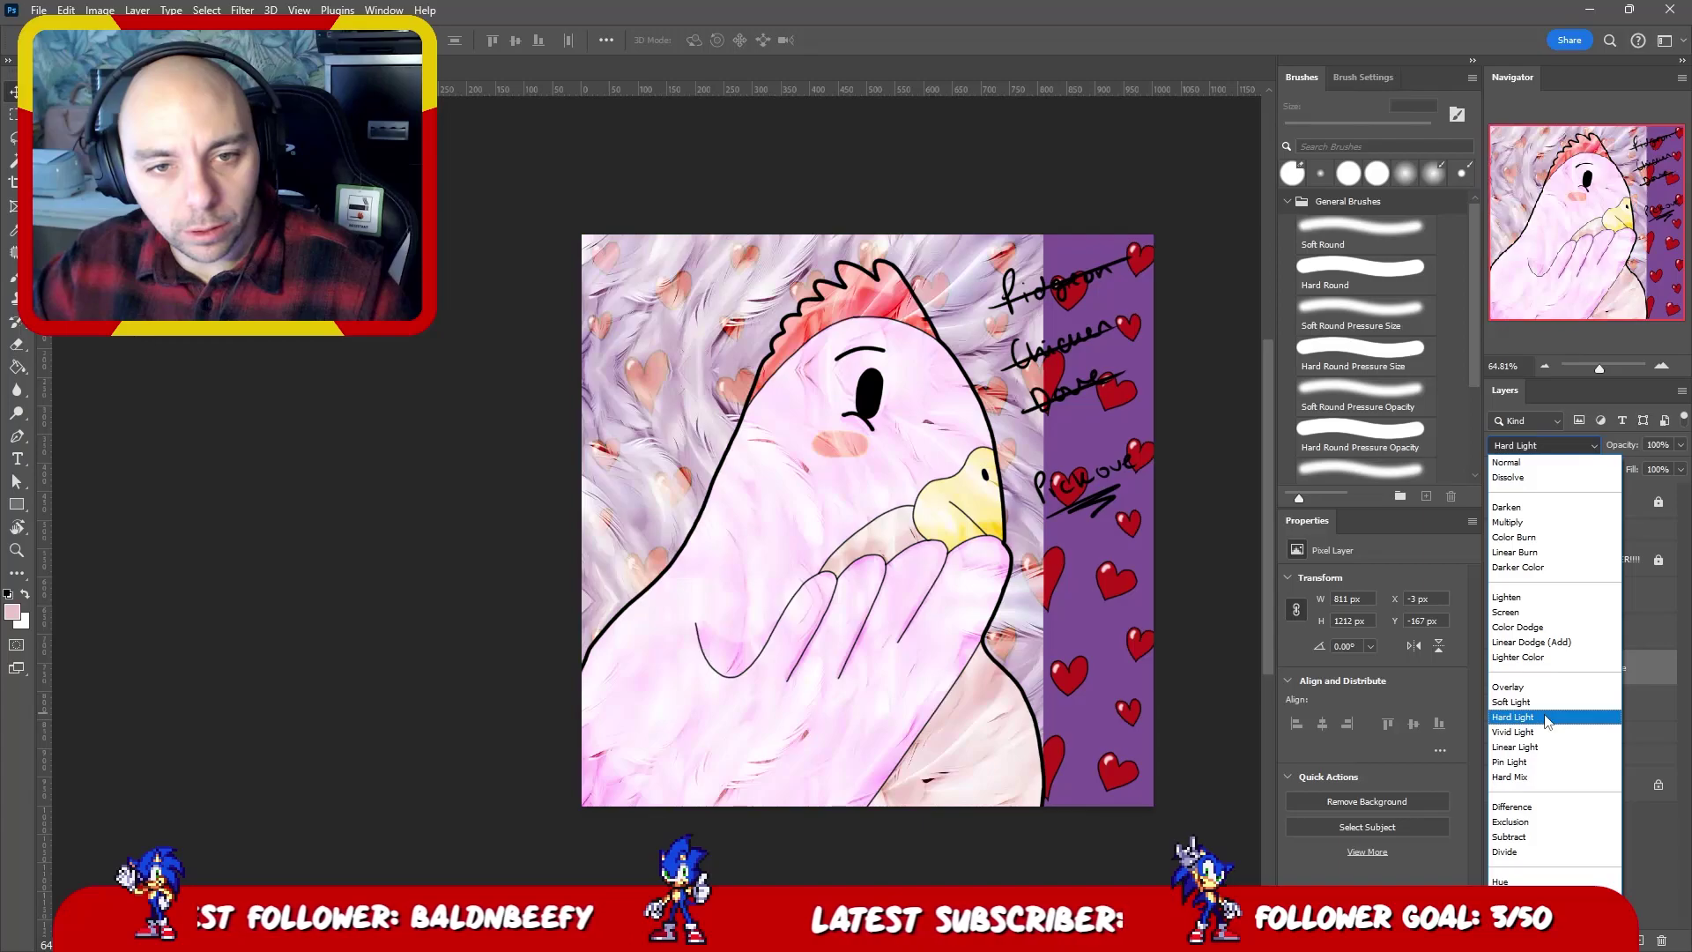
- Preview blend modes from Pin Light to Color, settle on Multiply, and set opacity to 20%
key("Down")
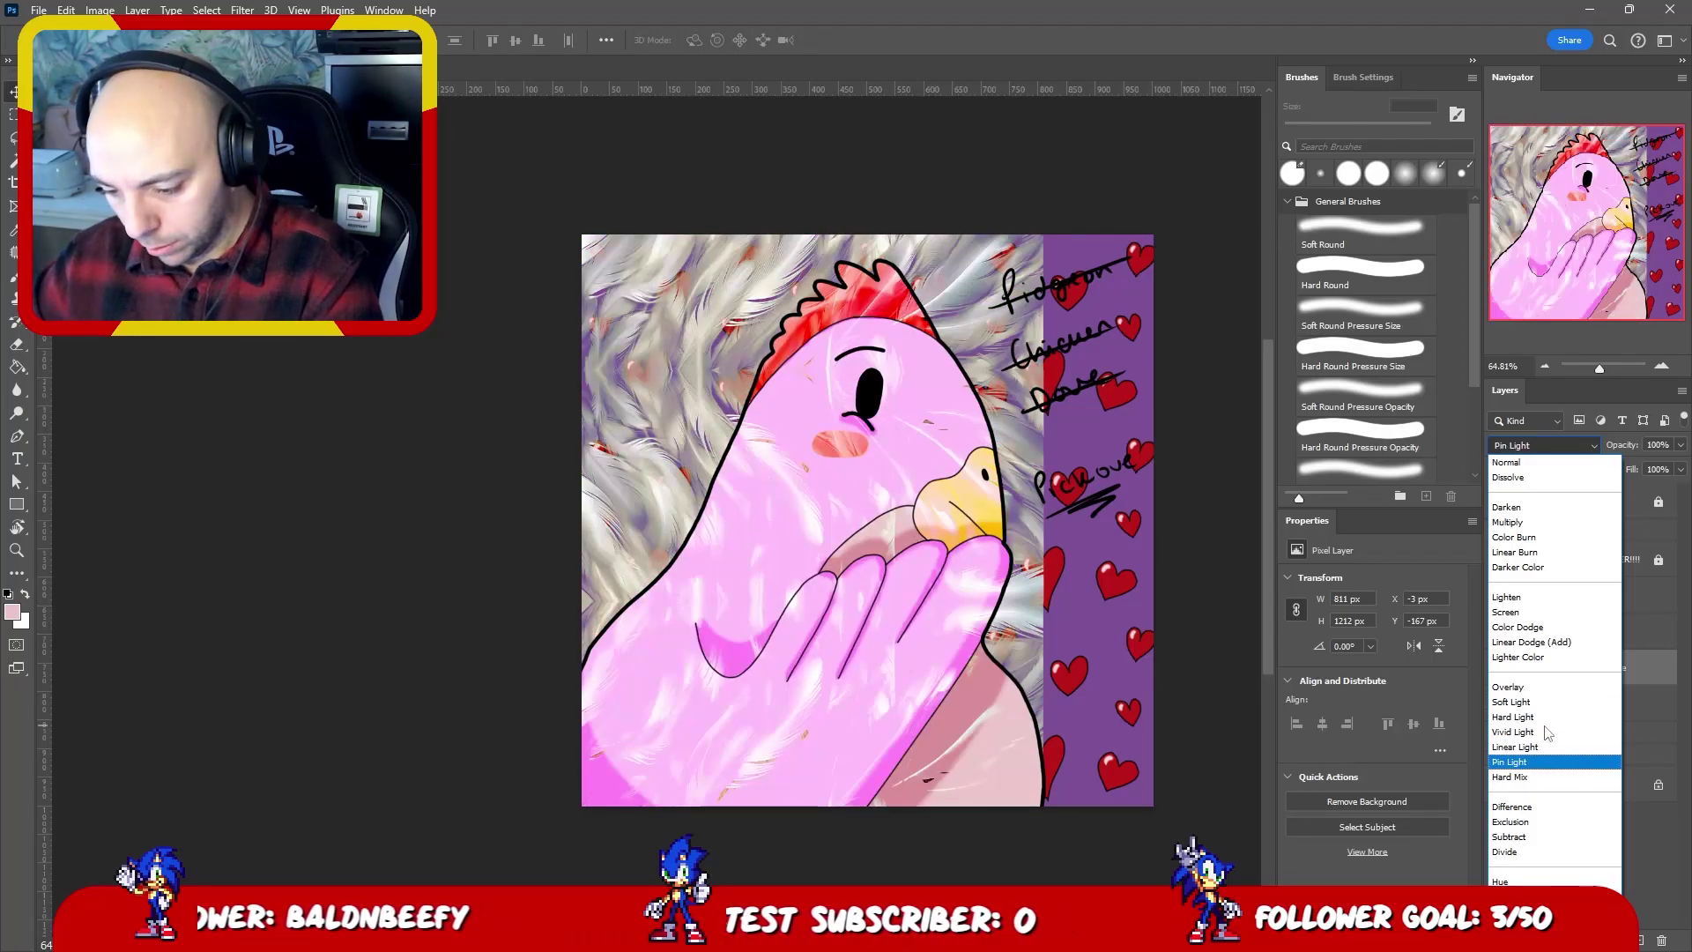
key("Down")
key("Down")
key("Down")
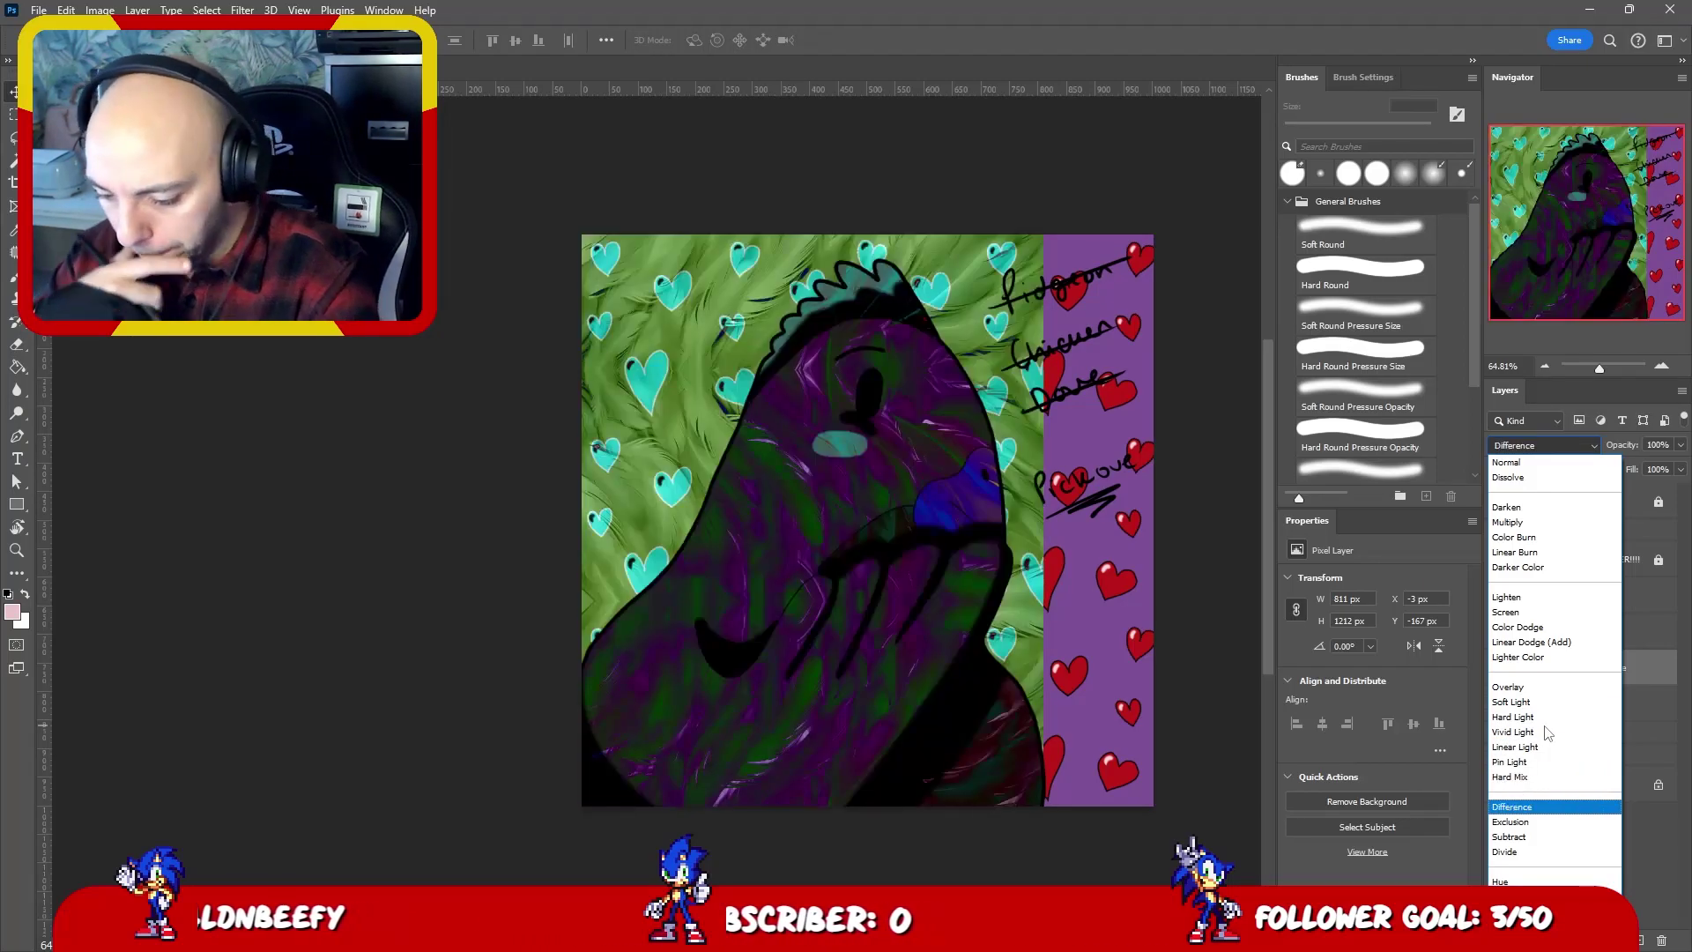
key("Down")
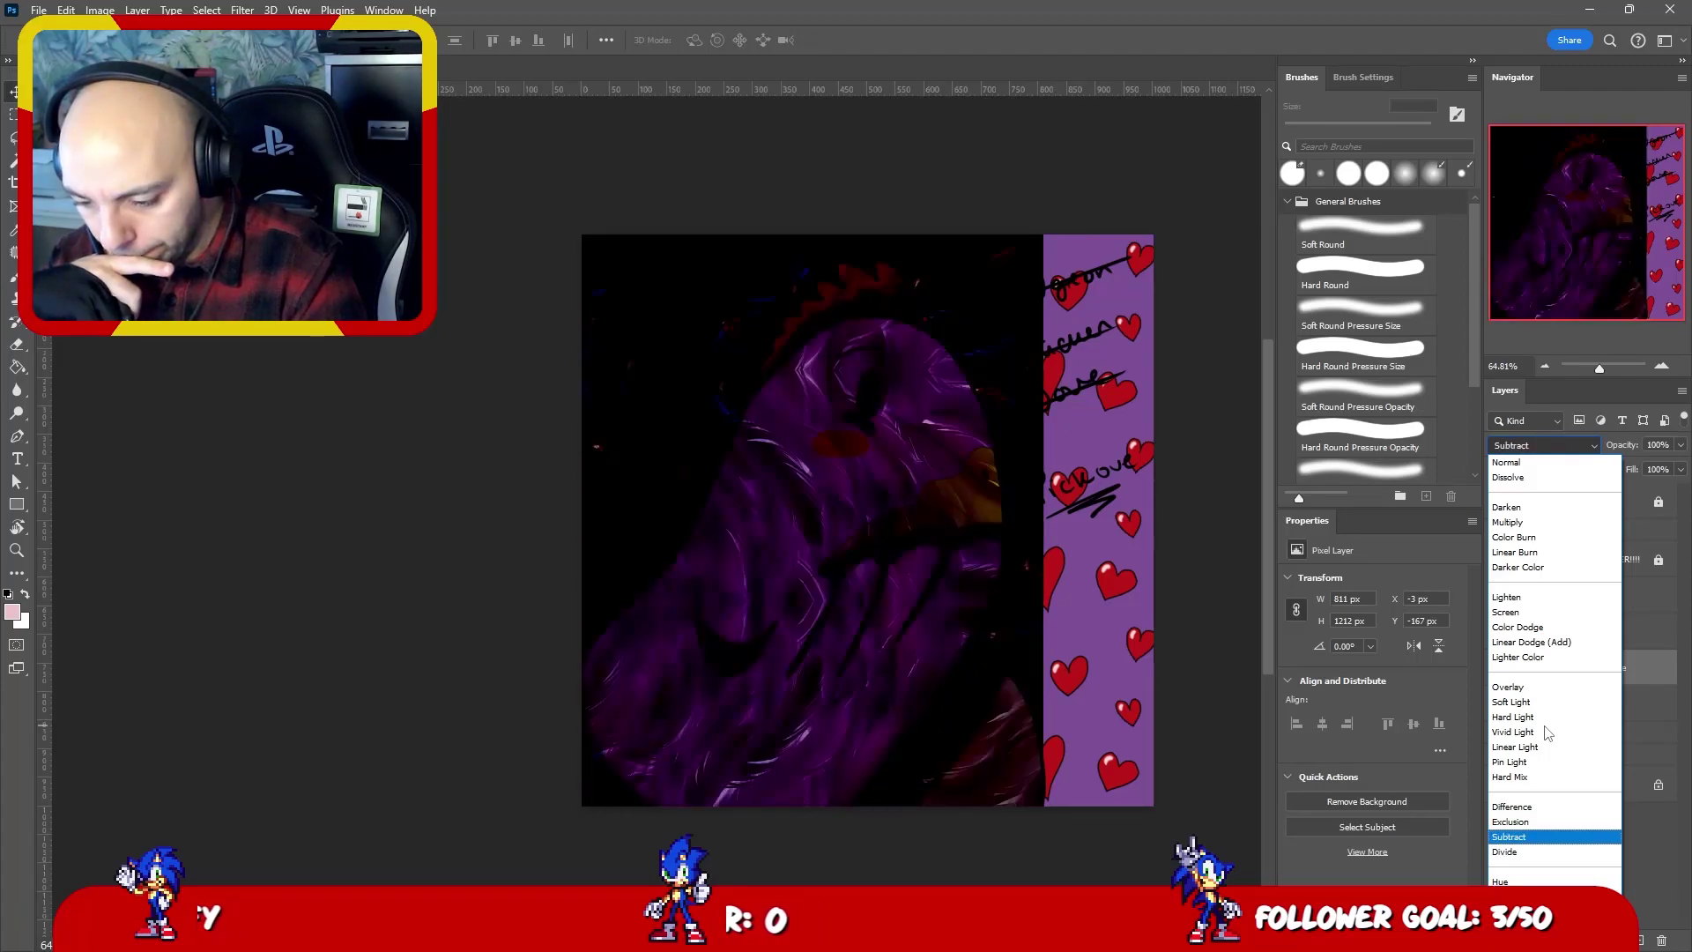
key("Down")
key("Down")
key("Up")
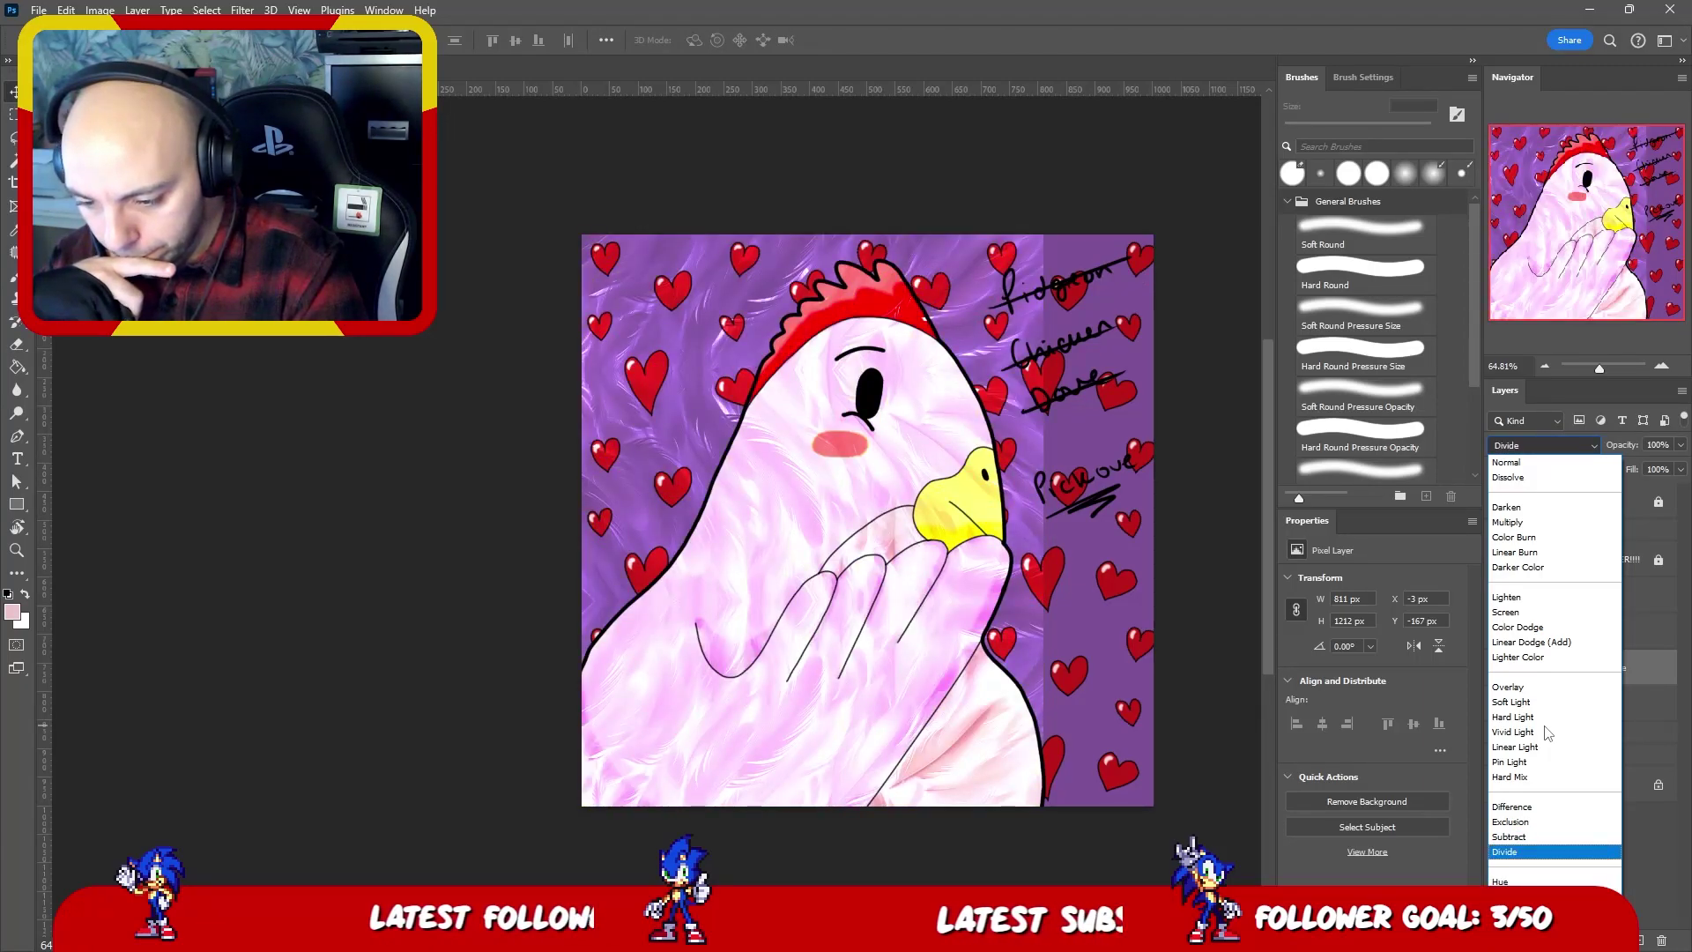
key("Down")
key("Up")
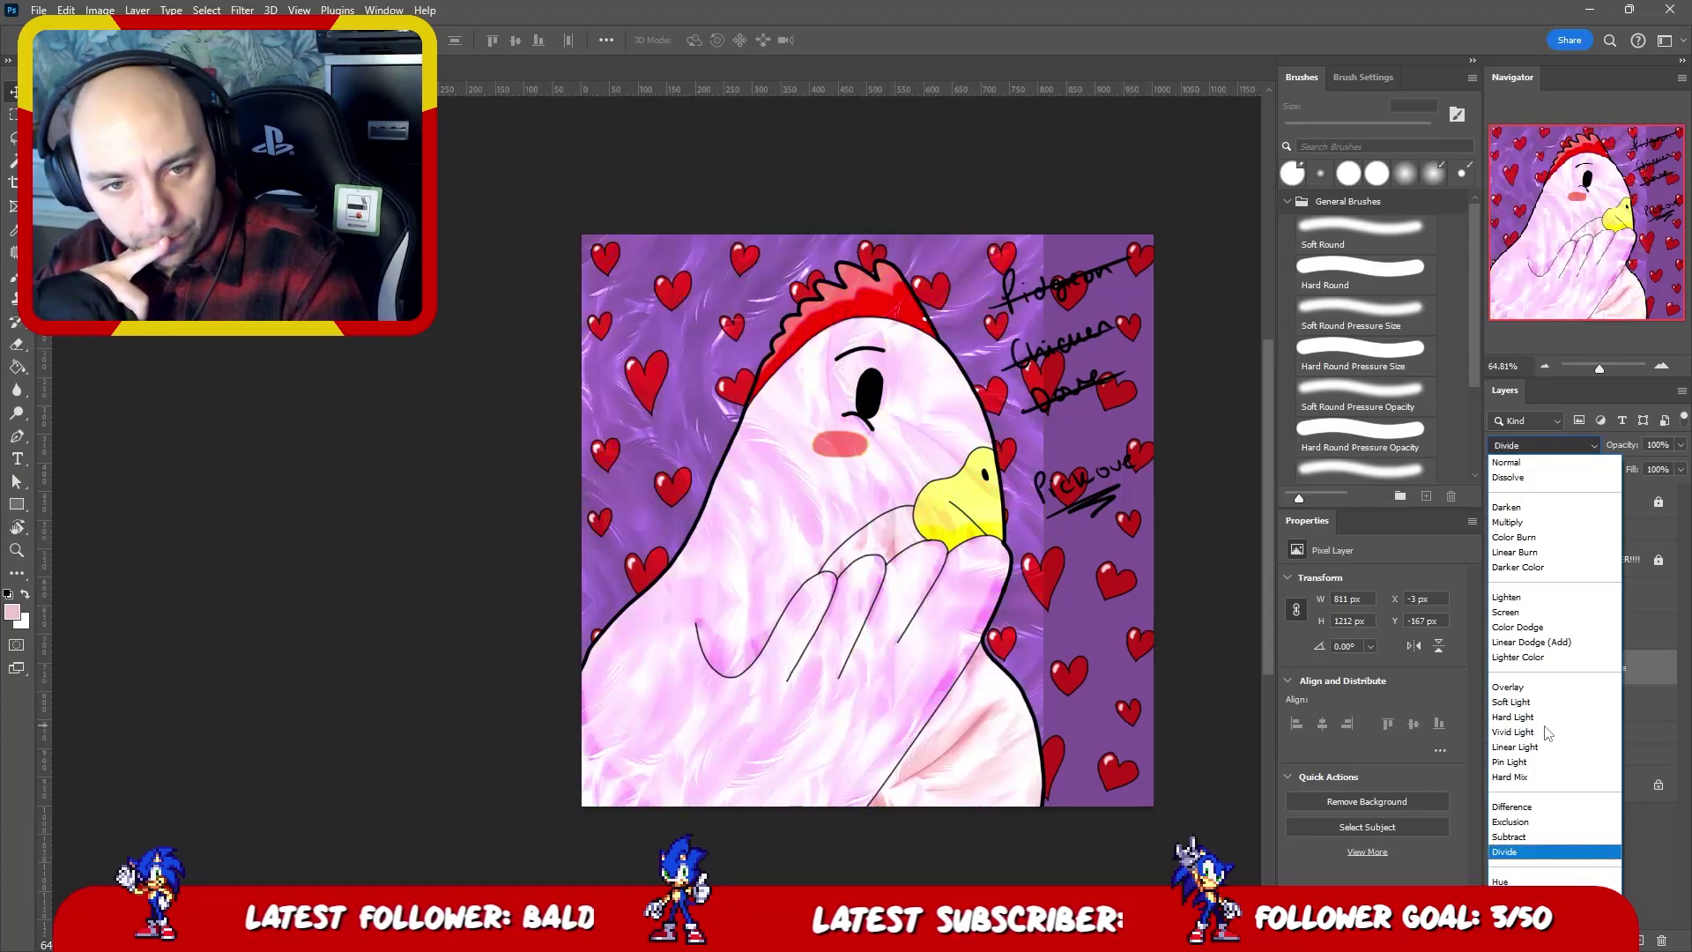
key("Down")
key("Down")
key("Down")
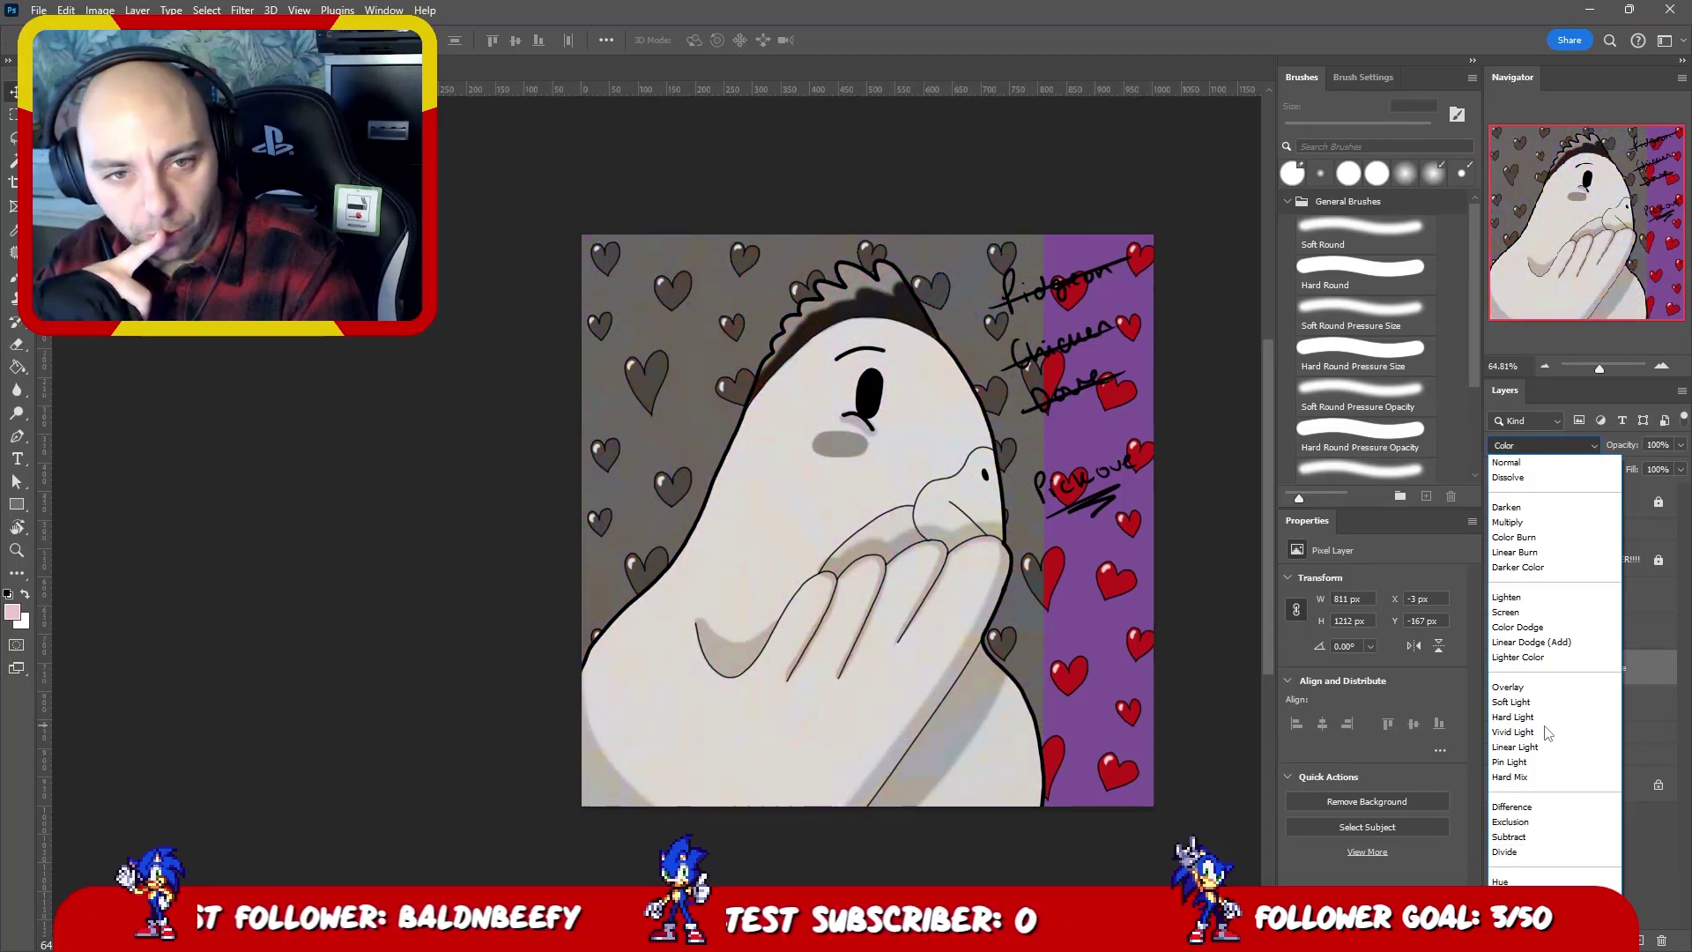
key("Up")
key("Up")
key("Up")
key("Up")
key("Up")
key("Up")
key("Up")
key("Up")
key("Up")
key("Up")
key("Up")
key("Up")
key("Up")
key("Up")
key("Up")
key("Up")
key("Up")
key("Up")
key("Up")
key("Up")
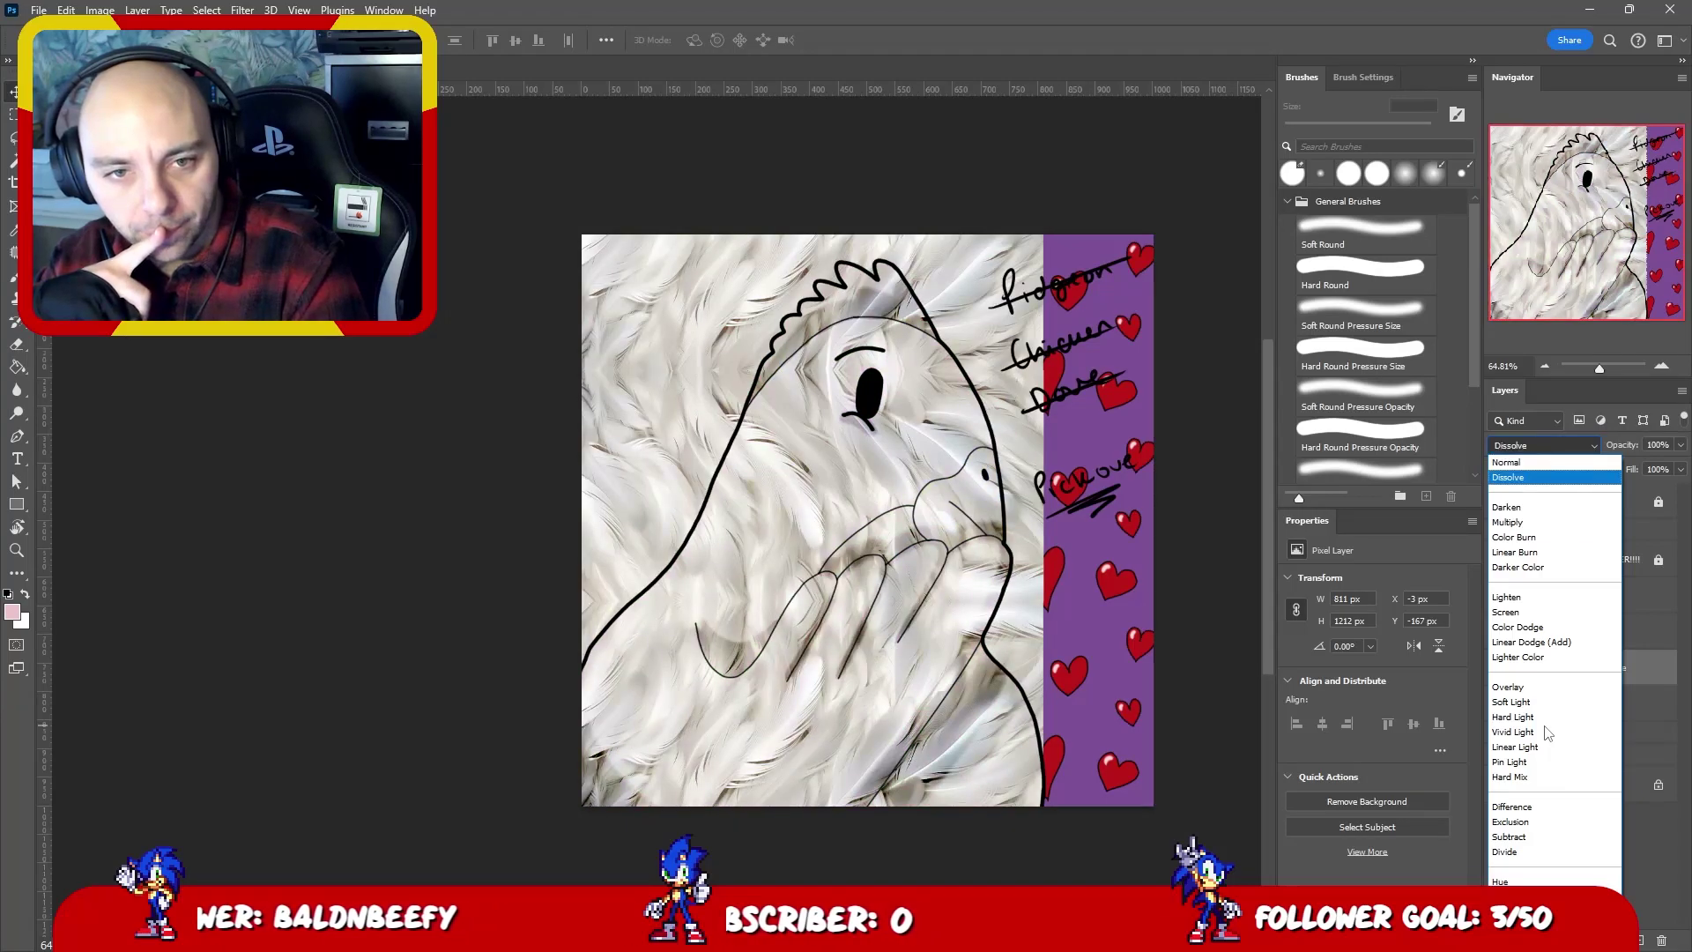
key("Down")
key("Down")
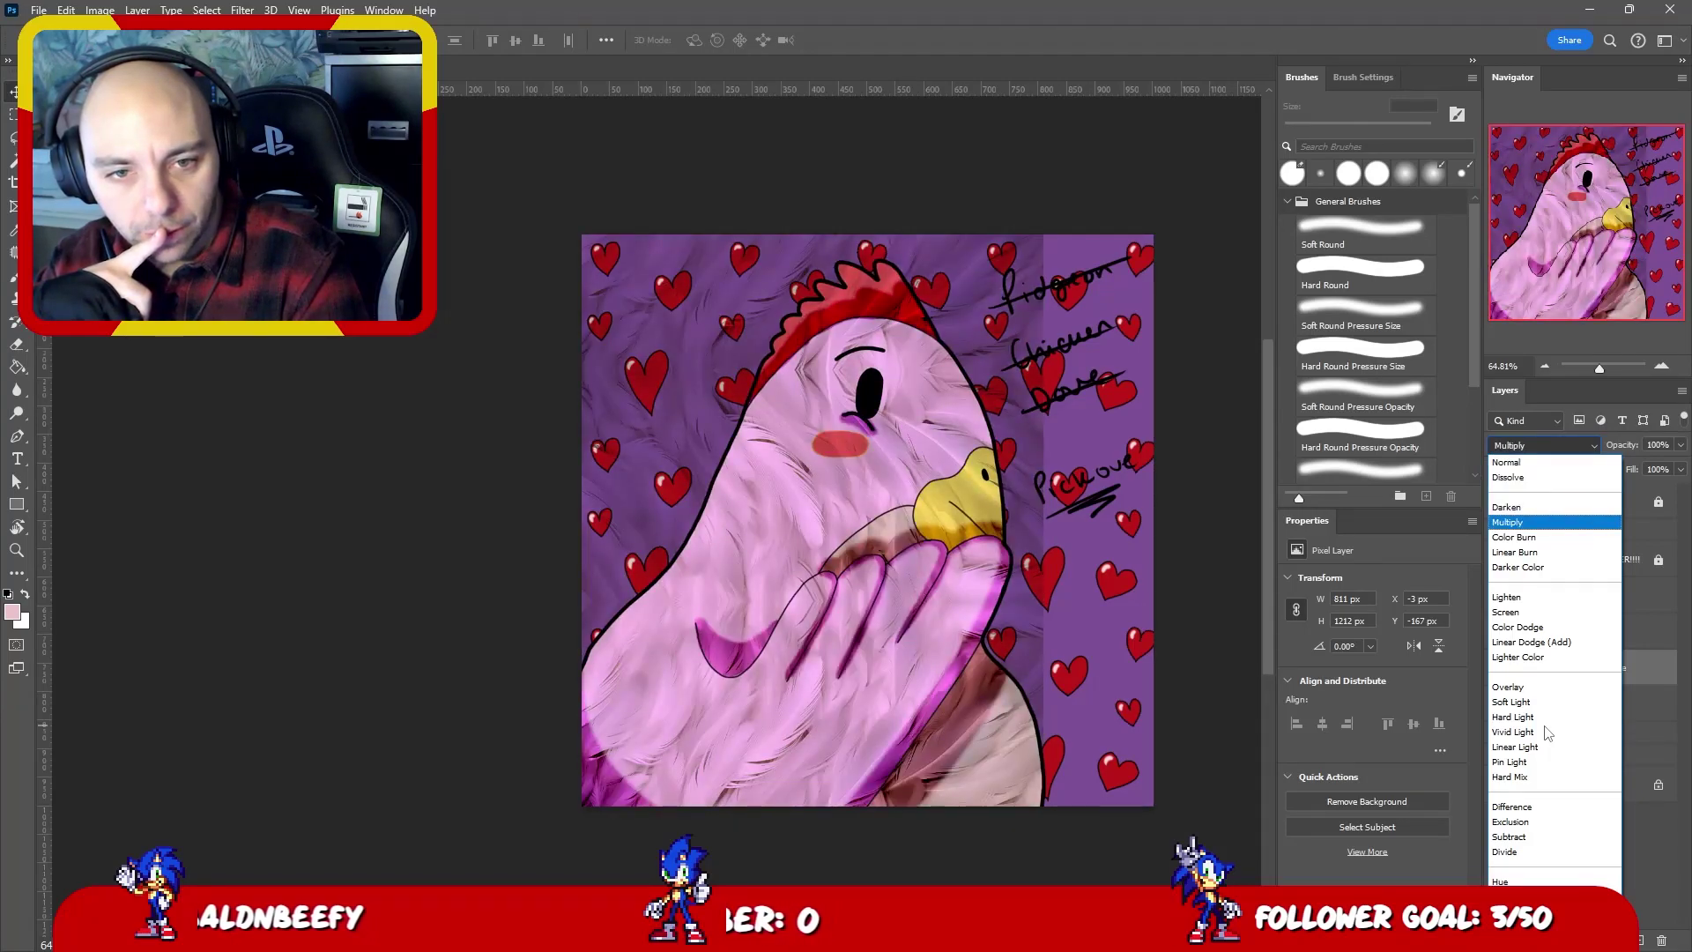
key("Escape")
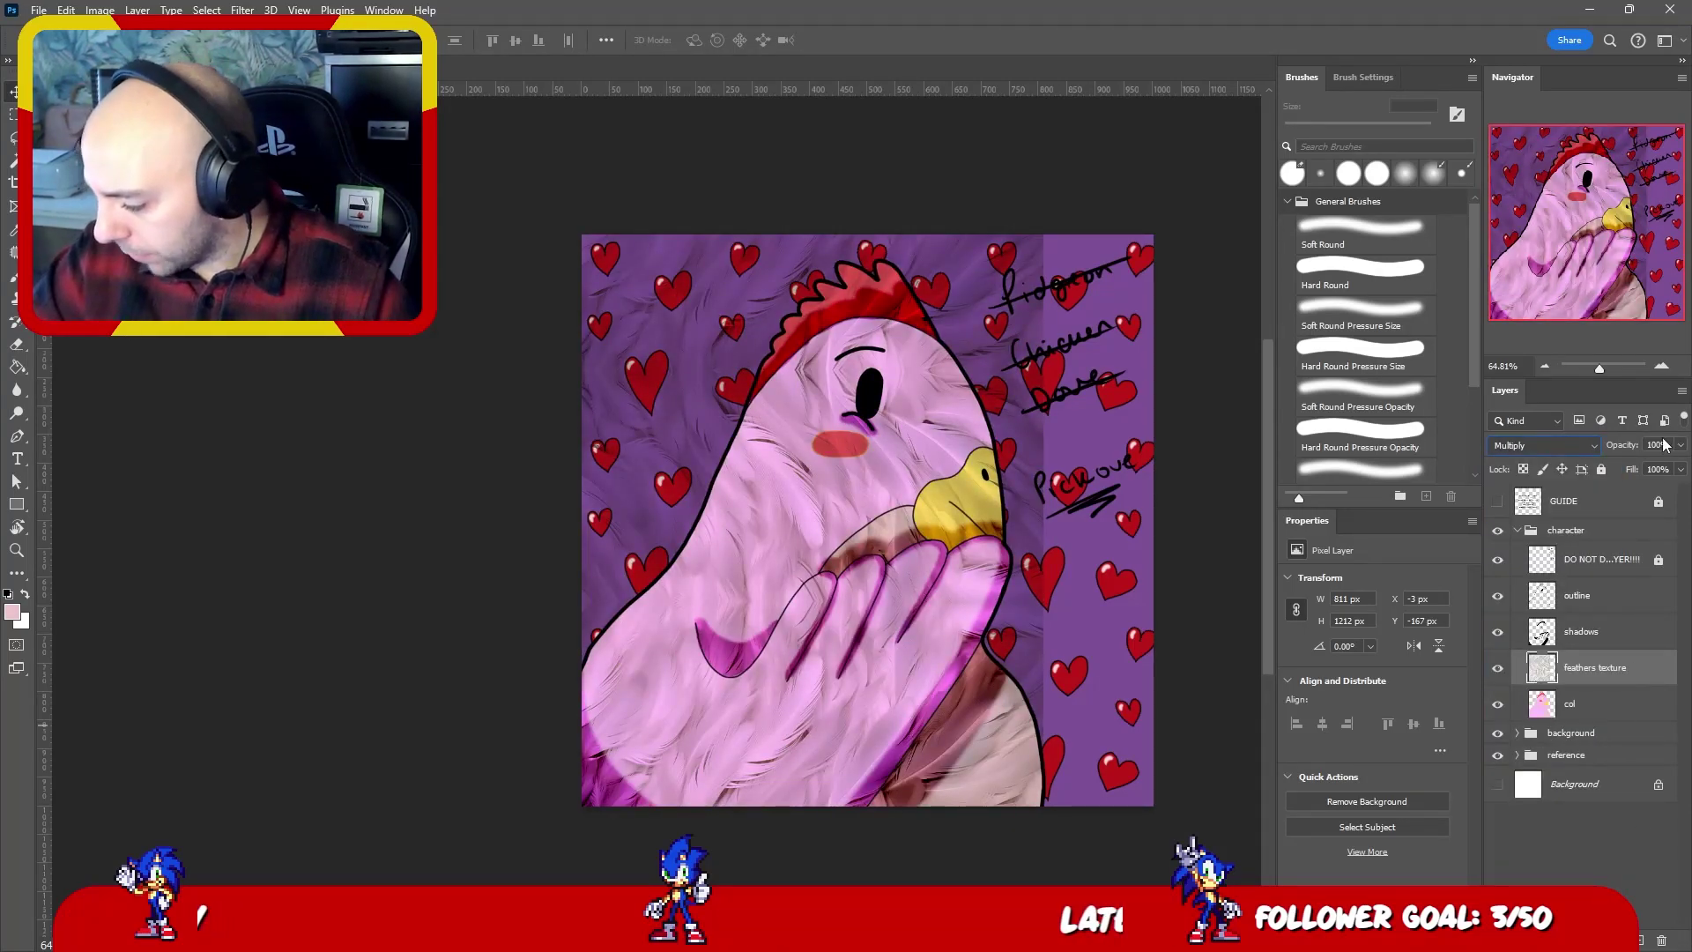
type("20")
key("Return")
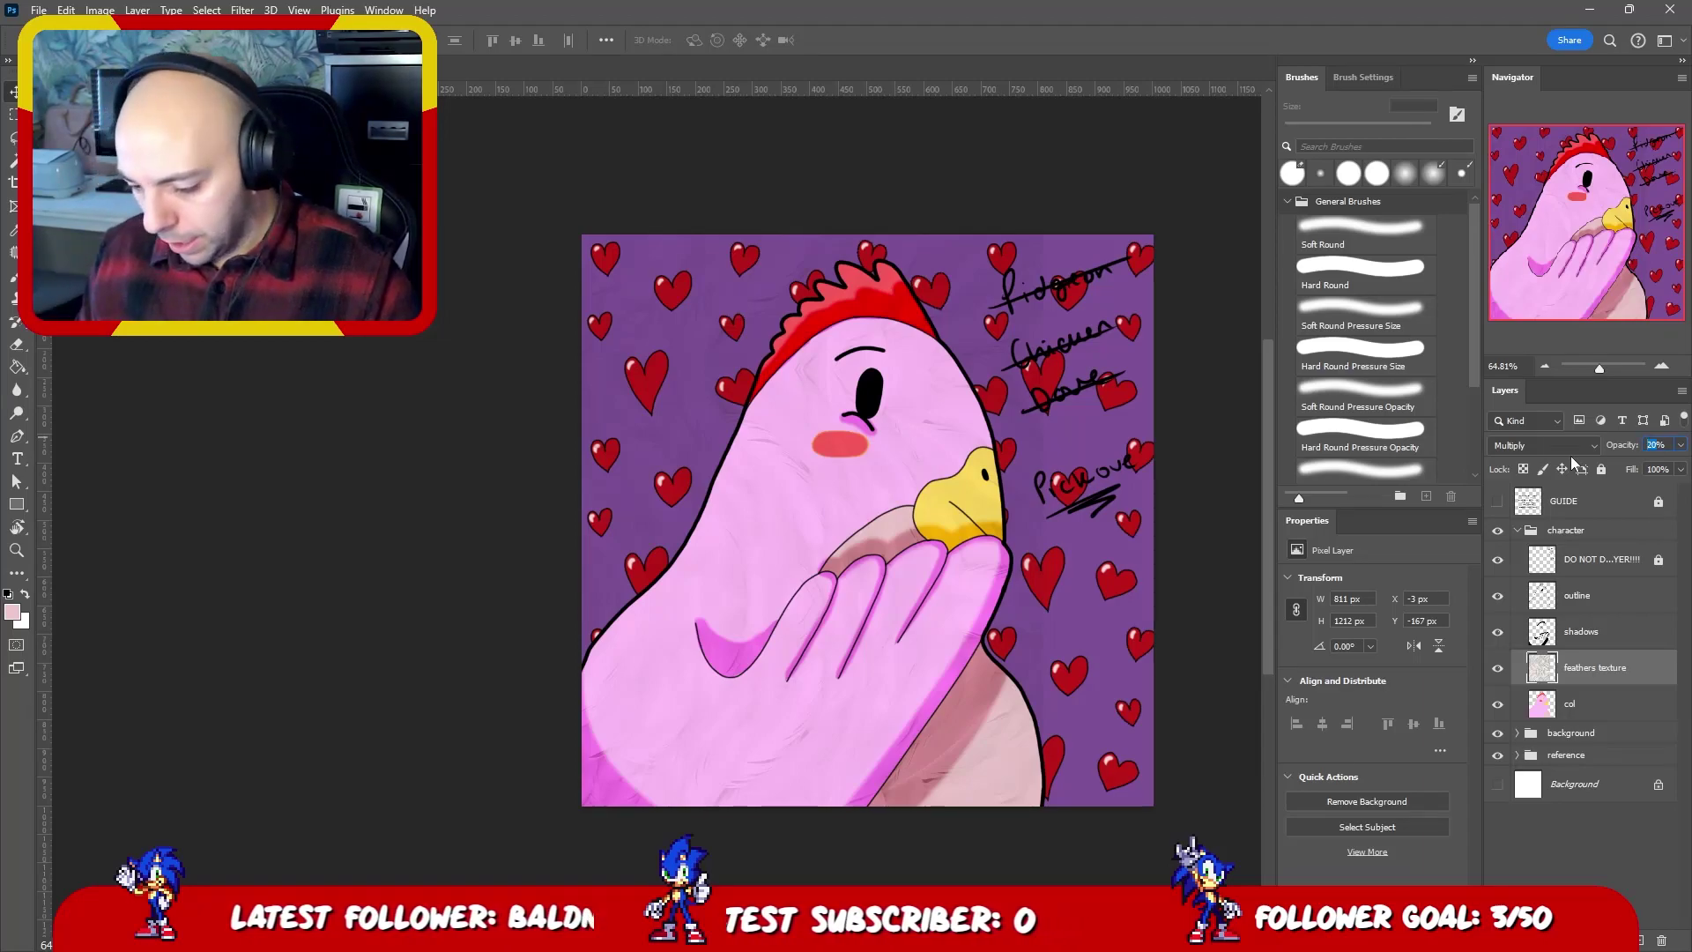
- Set the feathers texture to 40% opacity and hide the heart background to inspect it
type("40")
key("Return")
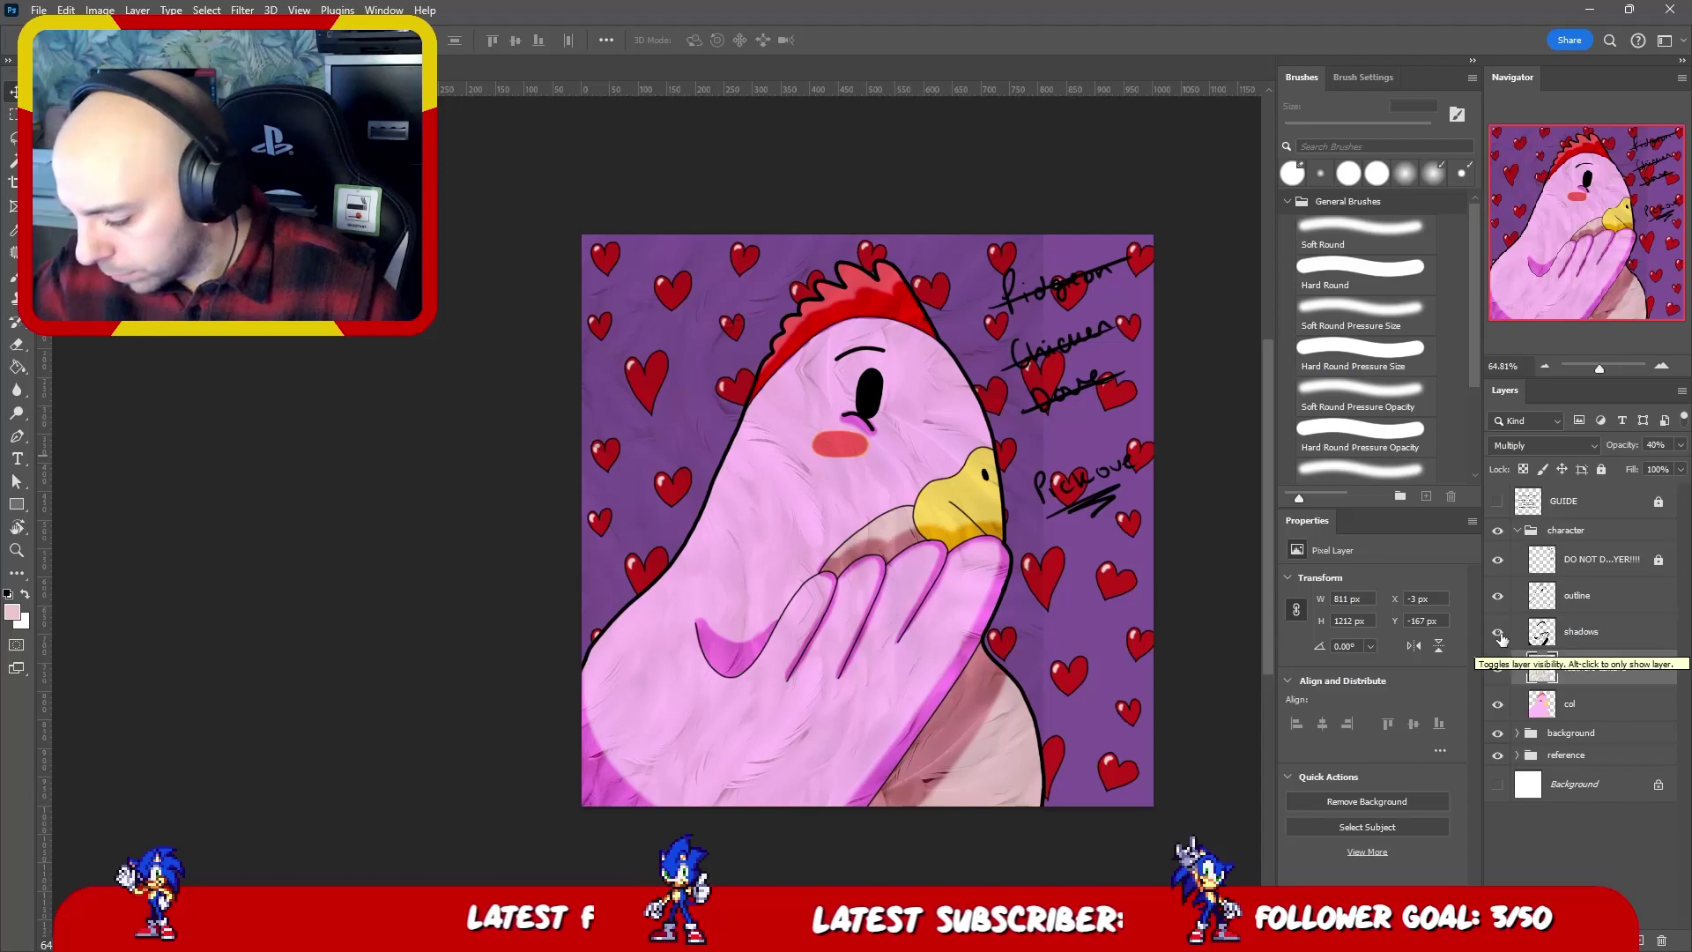
left_click(1498, 732)
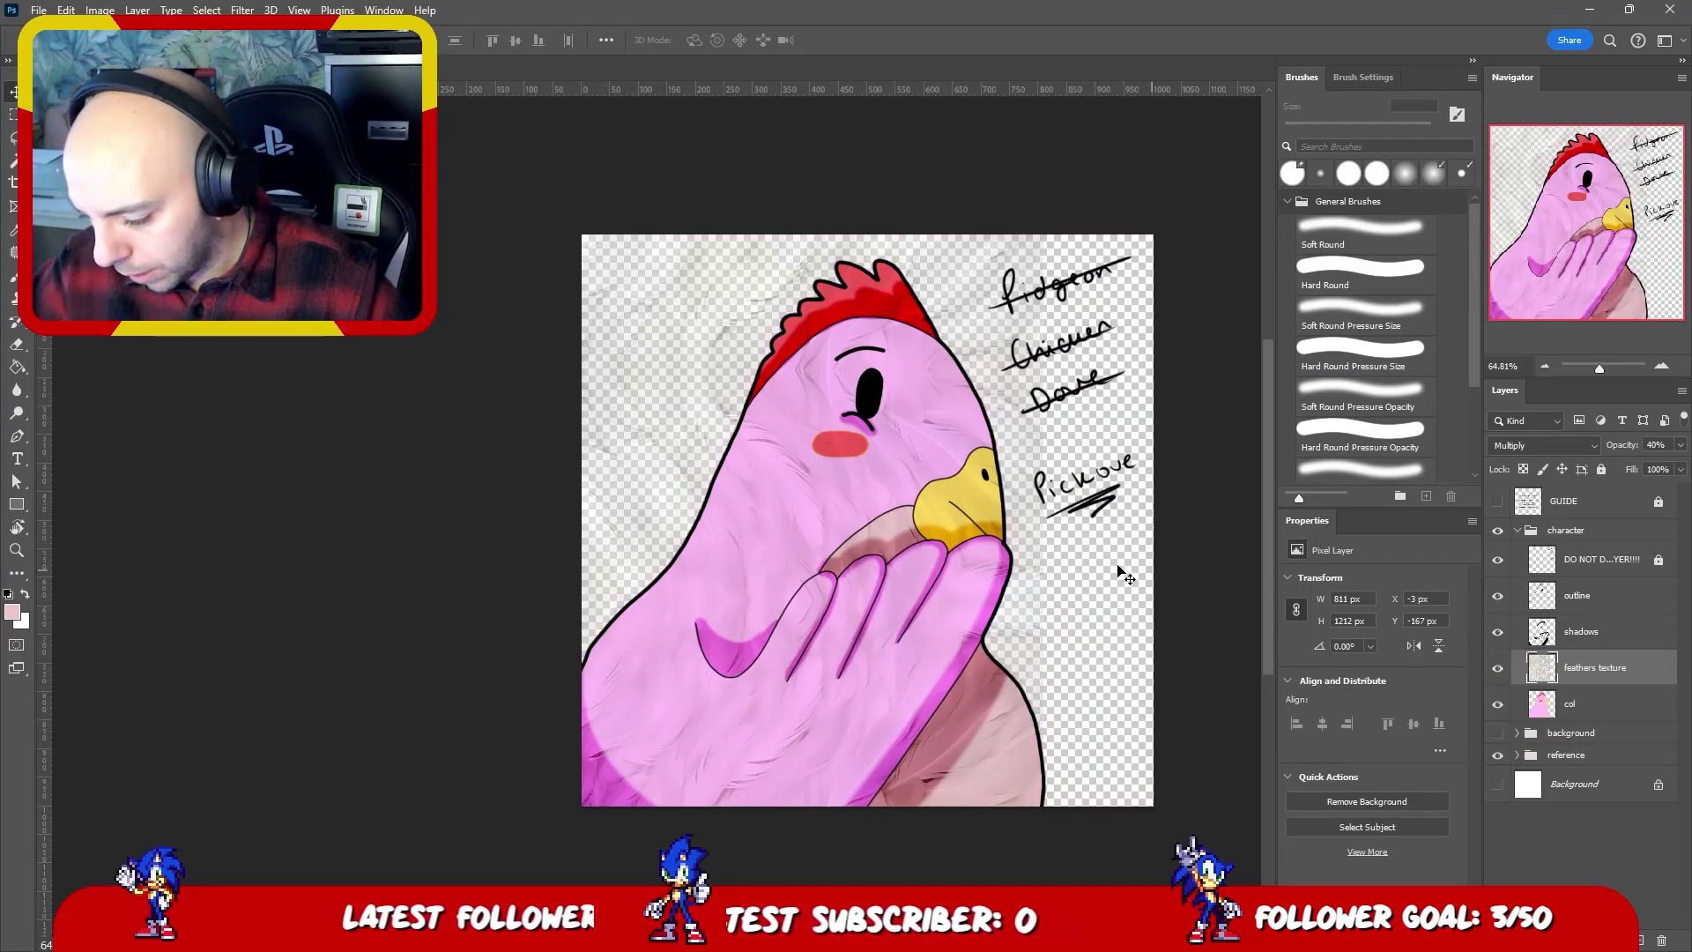
left_click(1497, 670)
key("w")
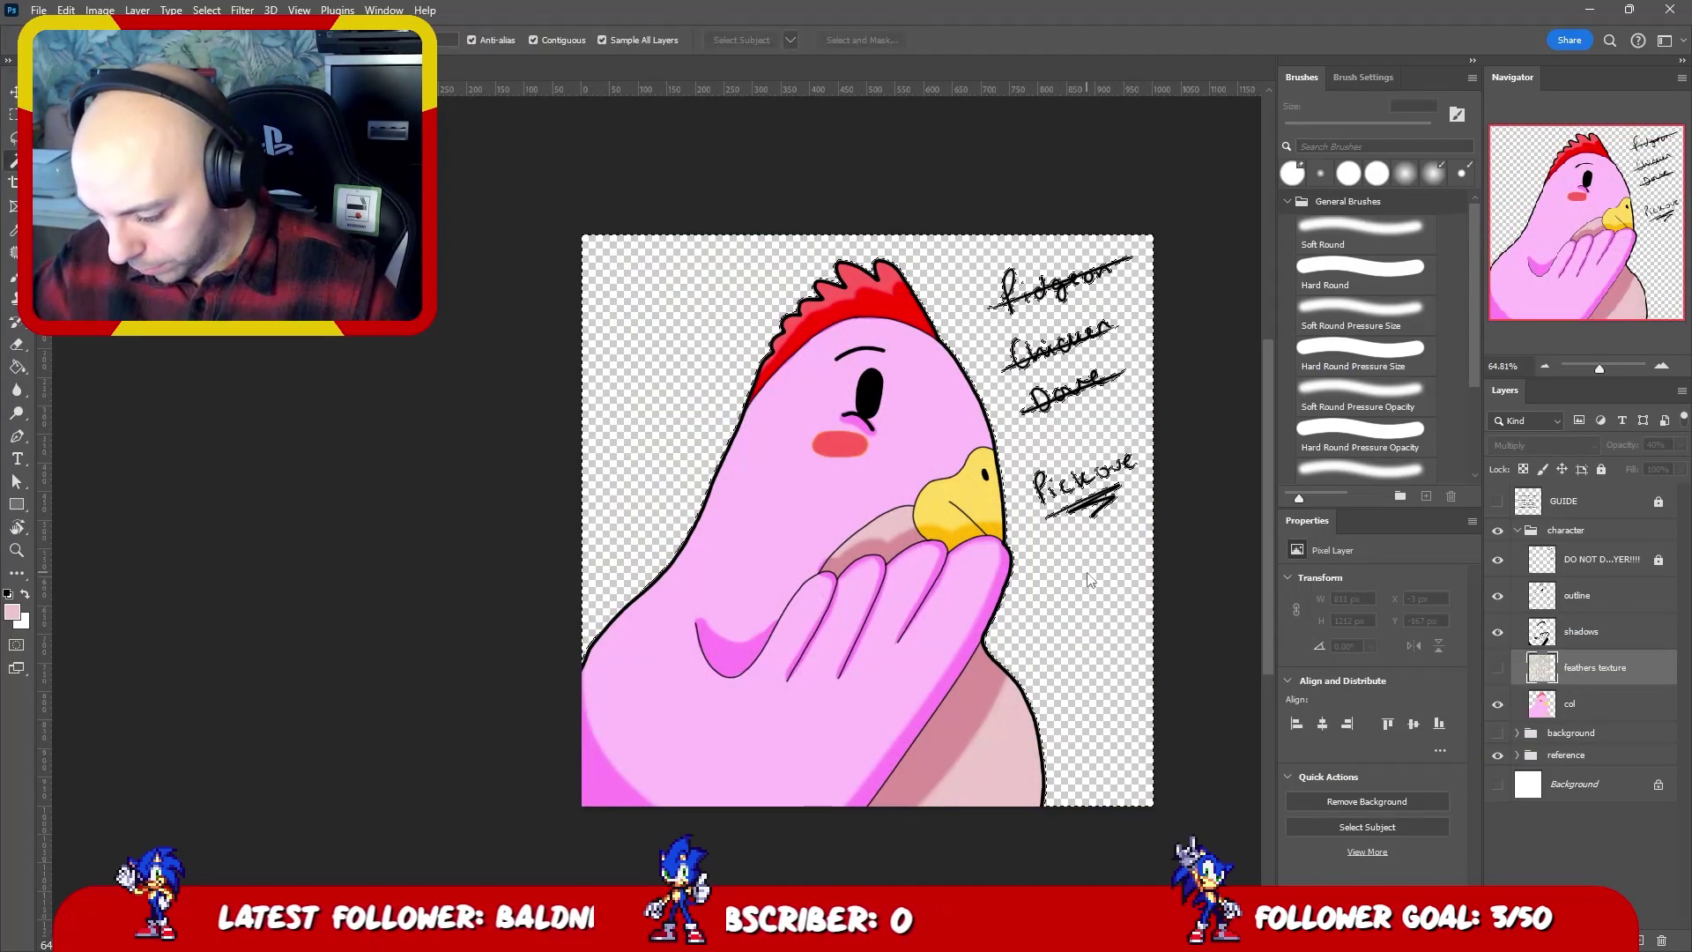
left_click(1497, 670)
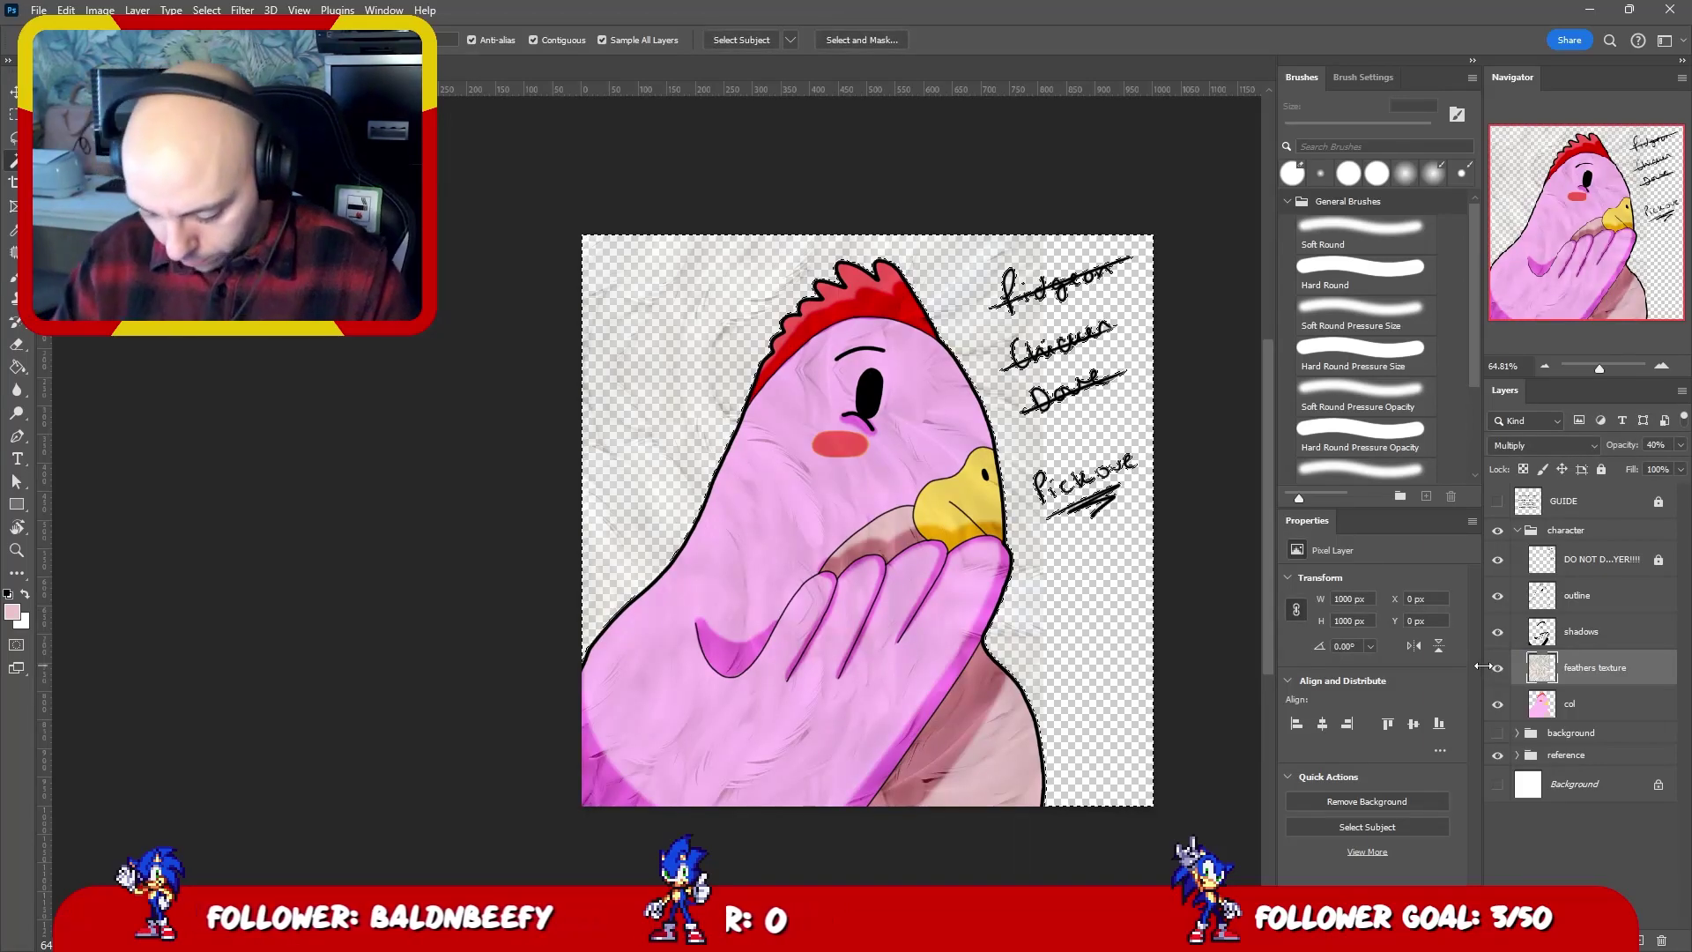
key("ctrl+d")
- Magic Wand the transparent area around the chicken and delete the feathers texture there
left_click(1497, 560)
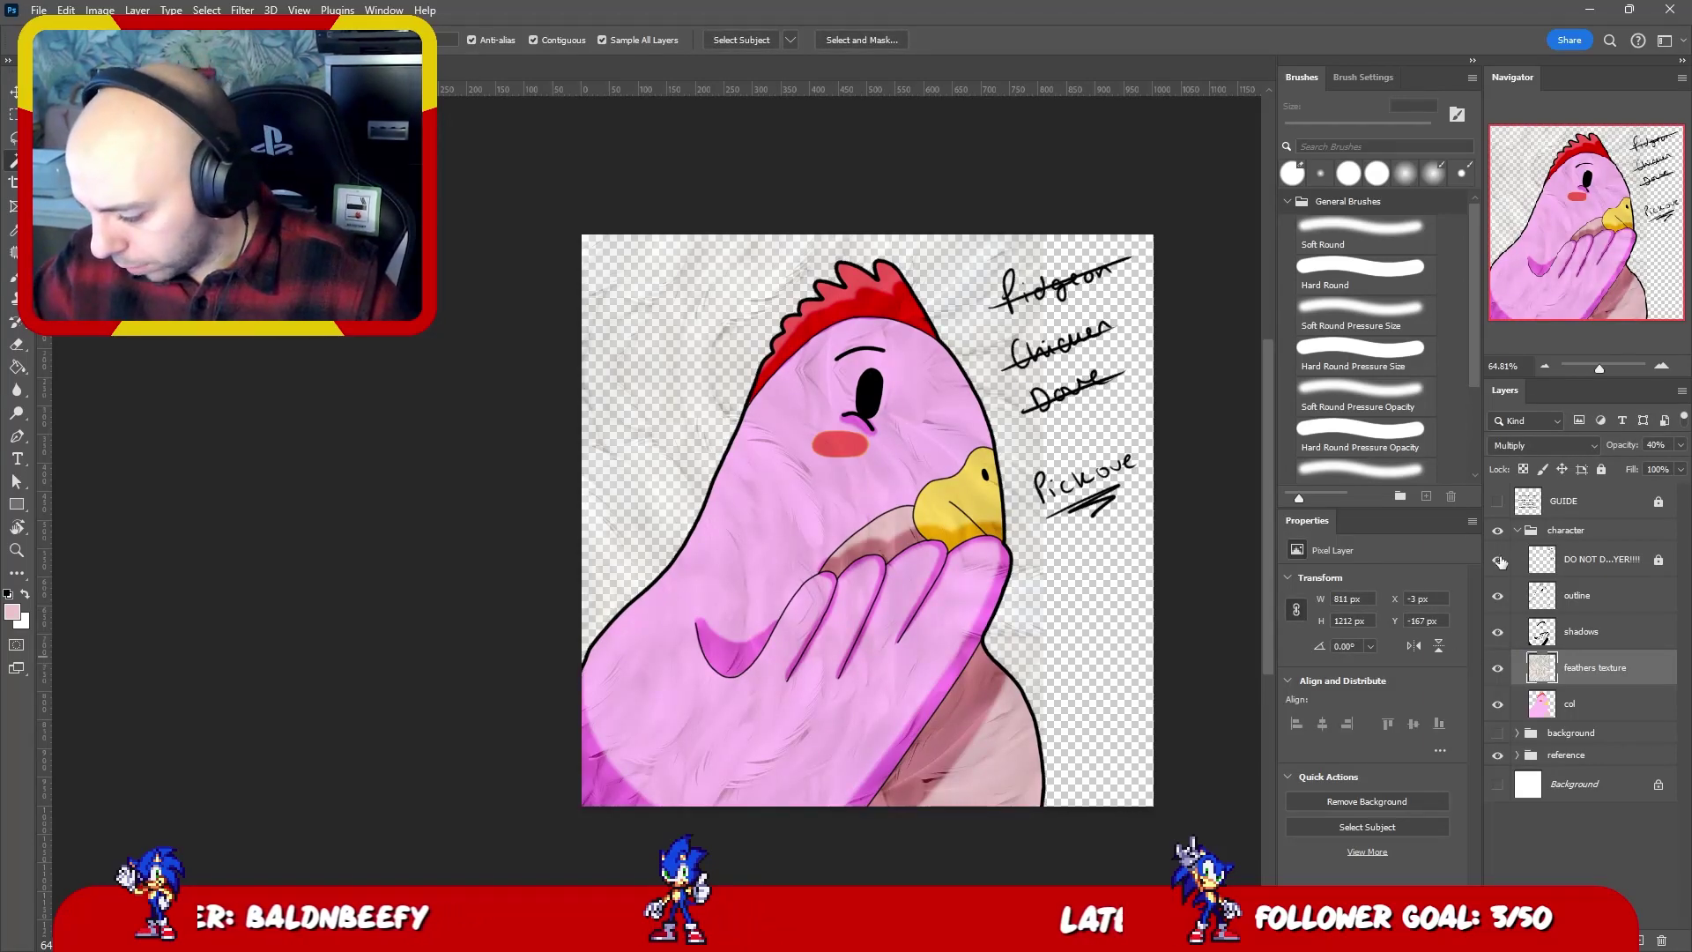
left_click(1497, 669)
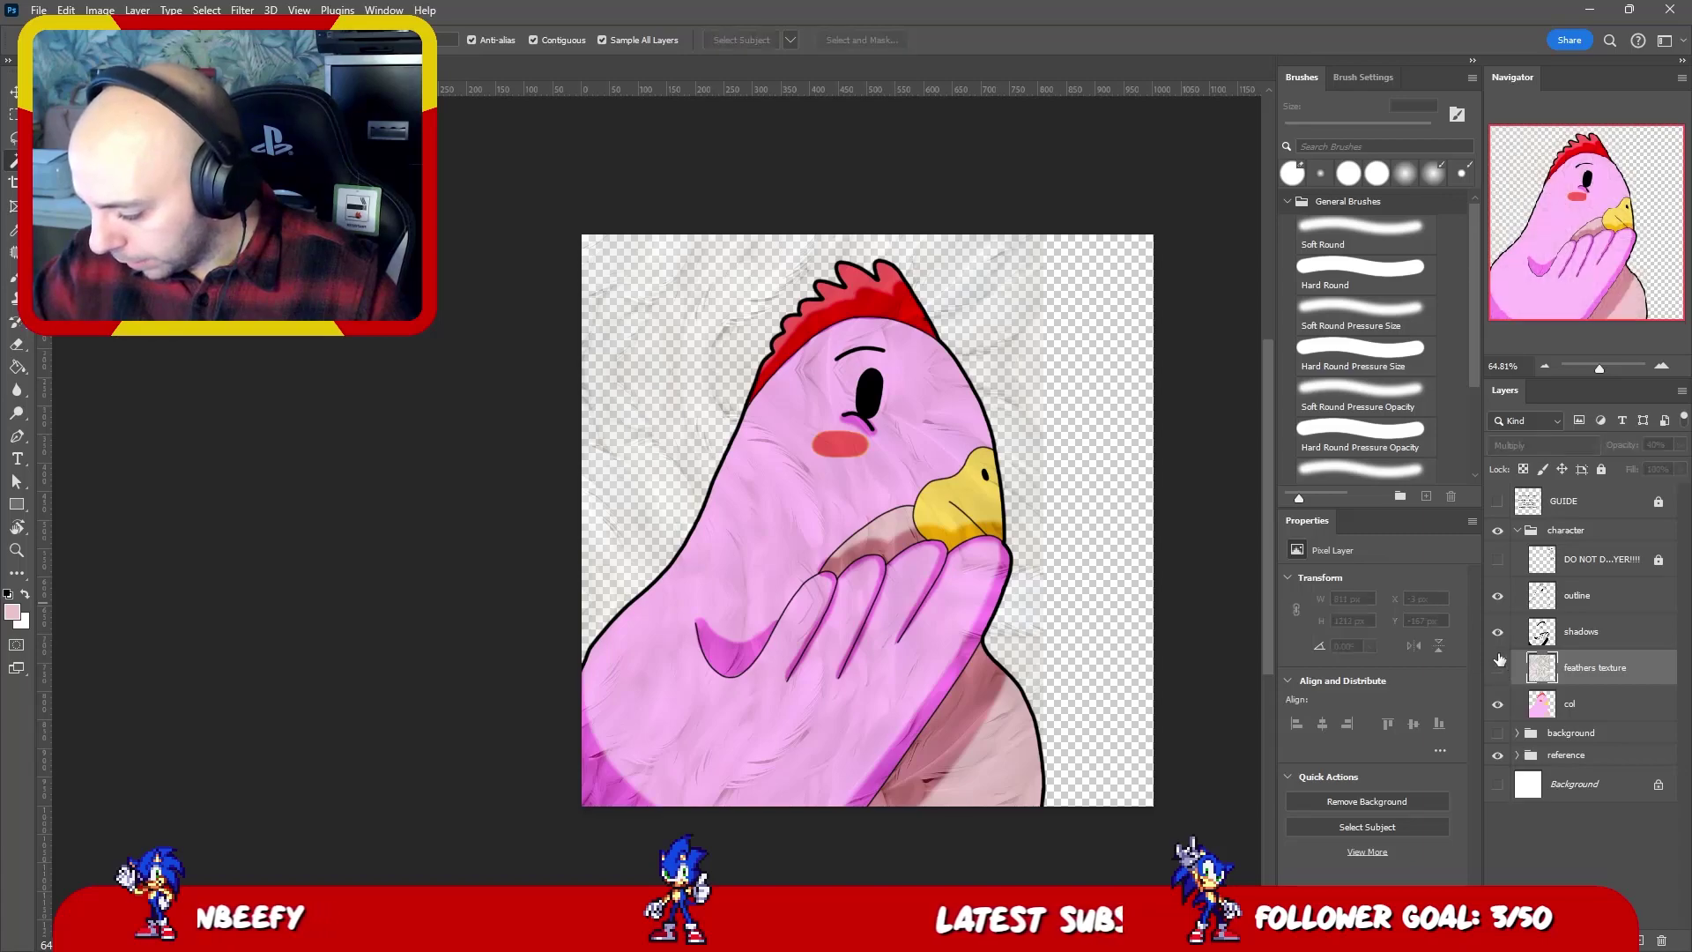
left_click(1132, 483)
left_click(1484, 668)
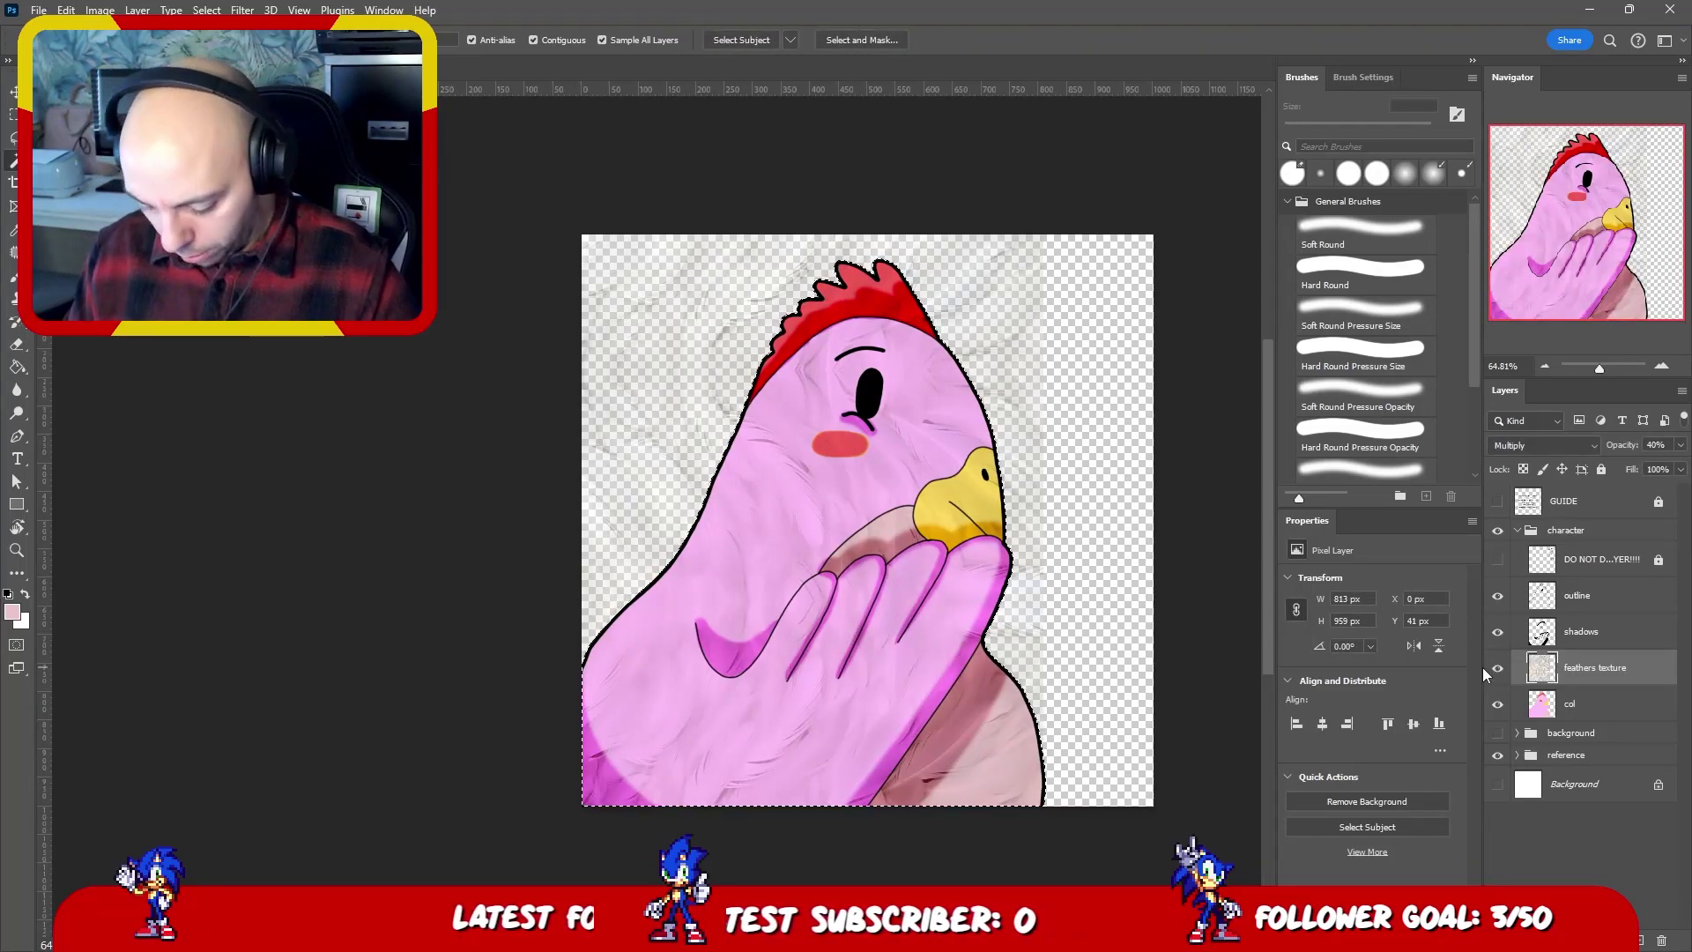
key("ctrl+a")
key("Delete")
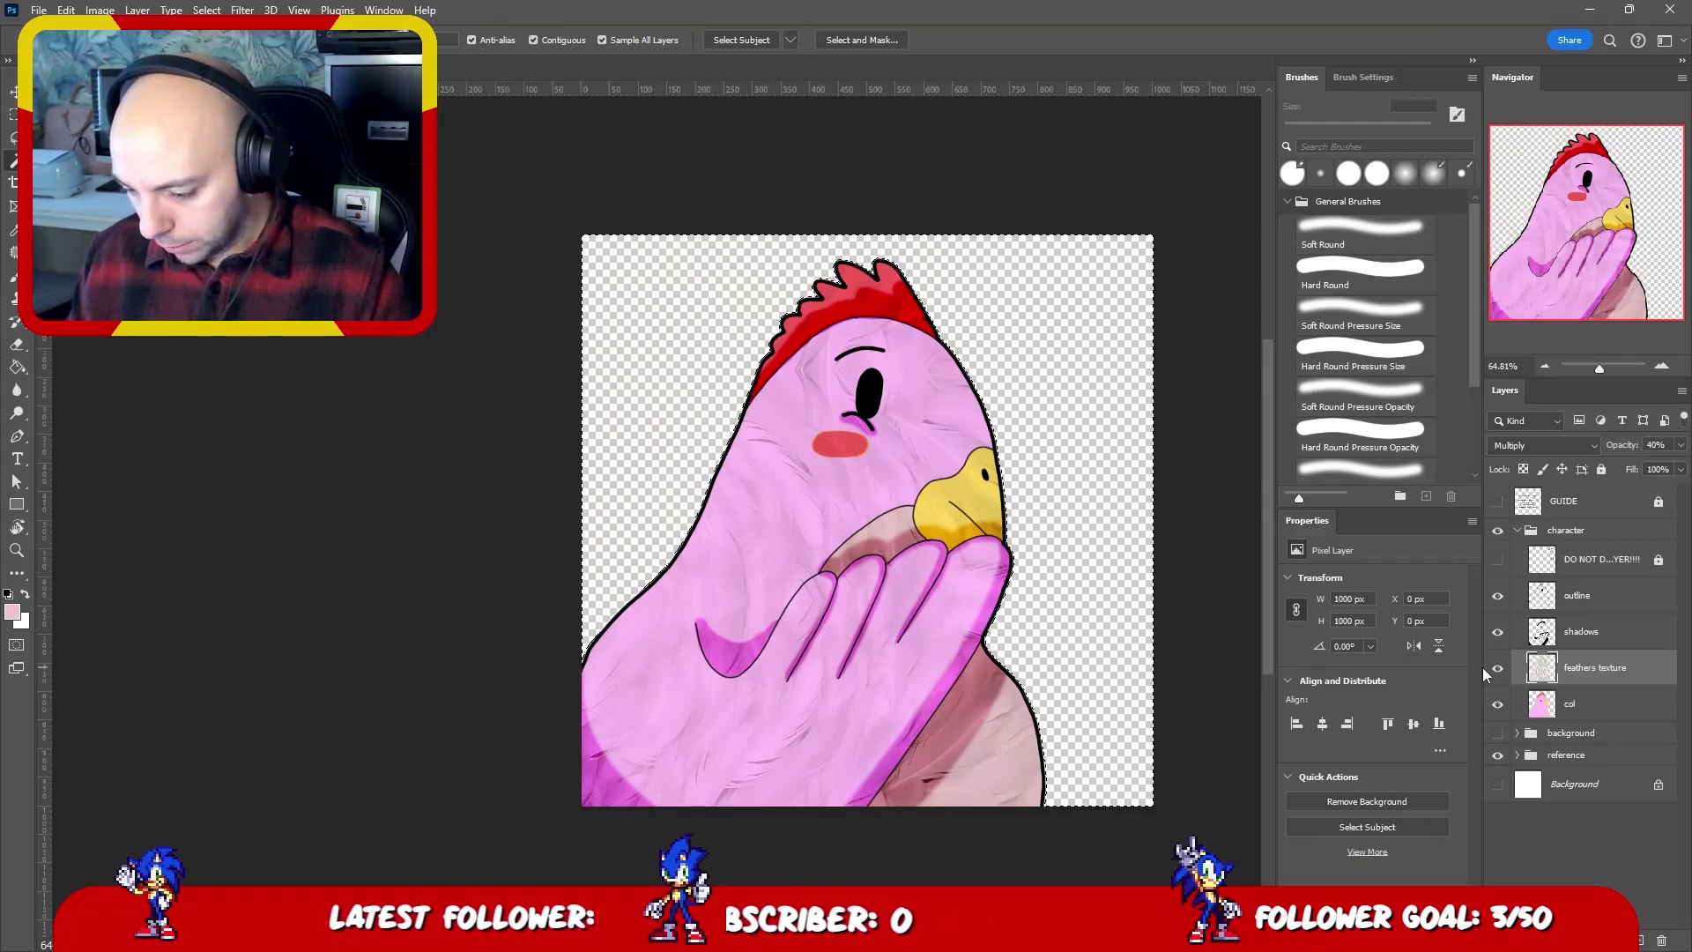
key("ctrl+d")
- Collapse the character group and bring the heart background back into view
key("v")
left_click(1501, 562)
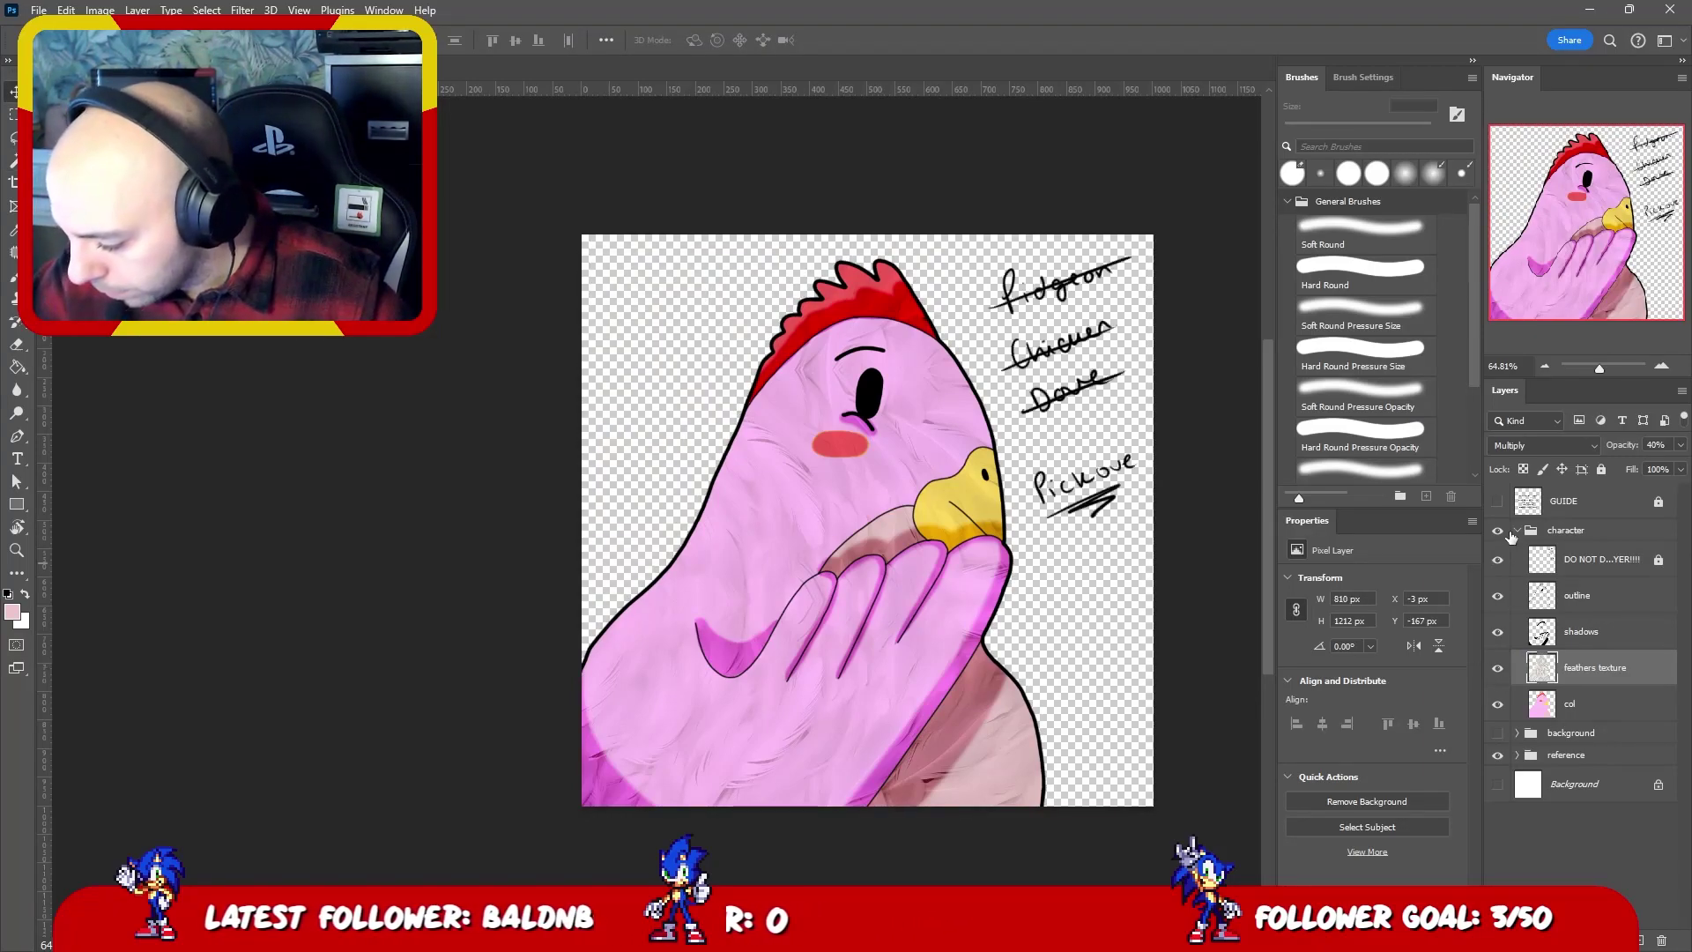
left_click(1501, 558)
left_click(1516, 530)
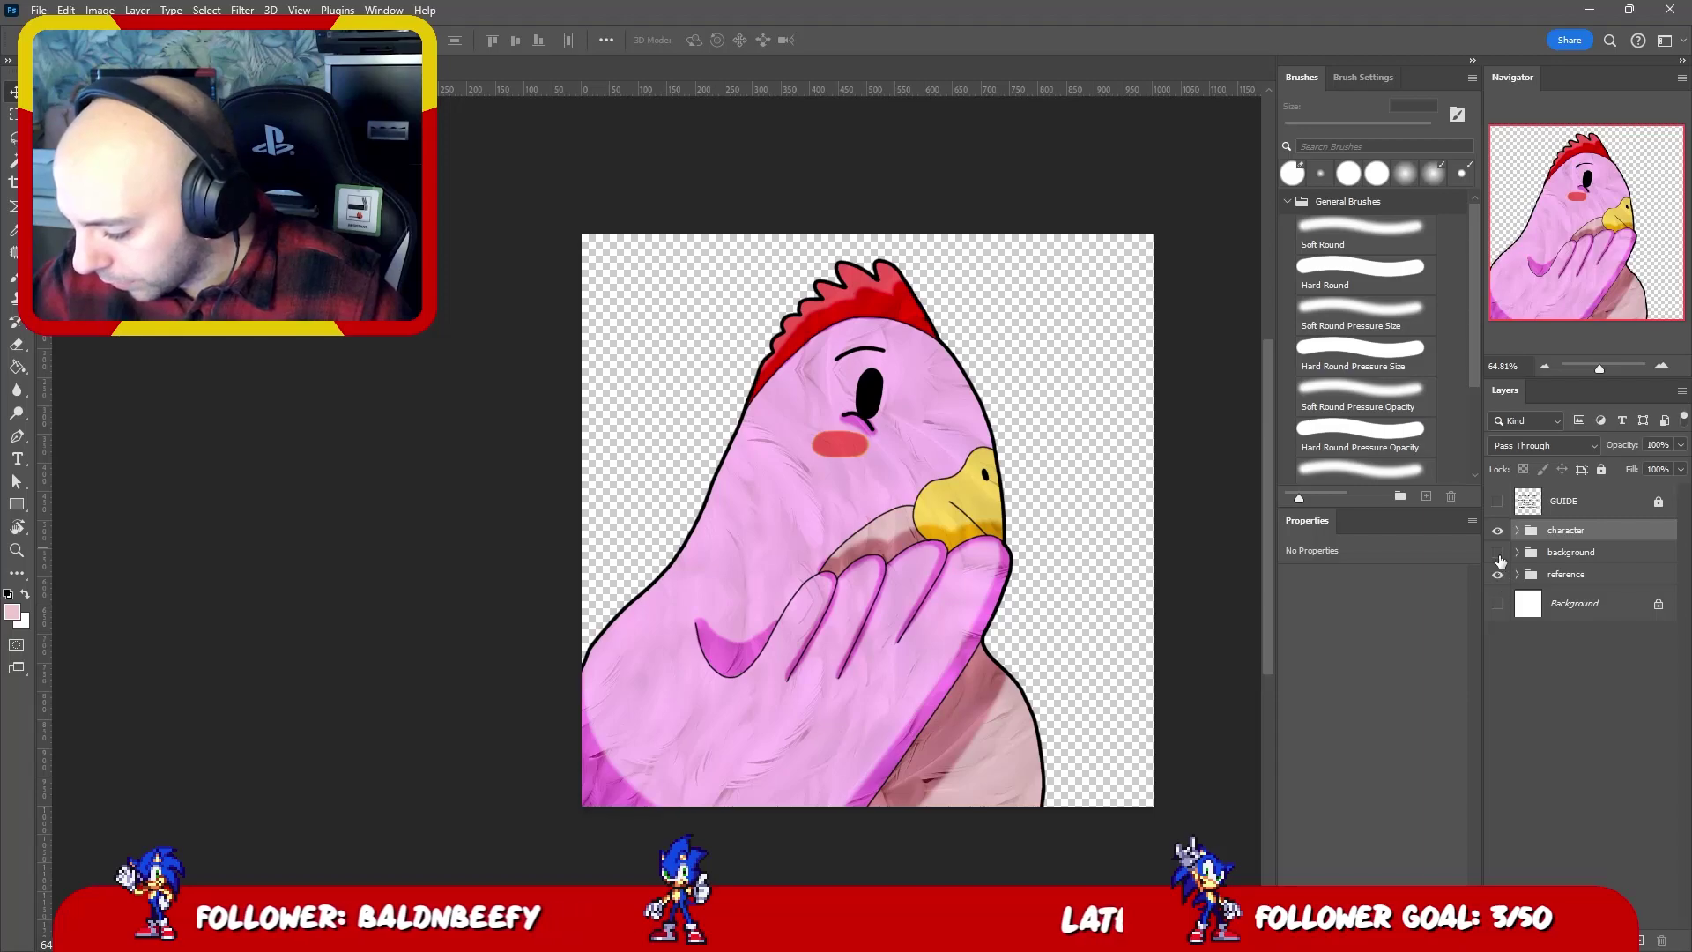
left_click(1498, 553)
- Compare the chicken with and without the feathers texture layer, then delete that layer
key("z")
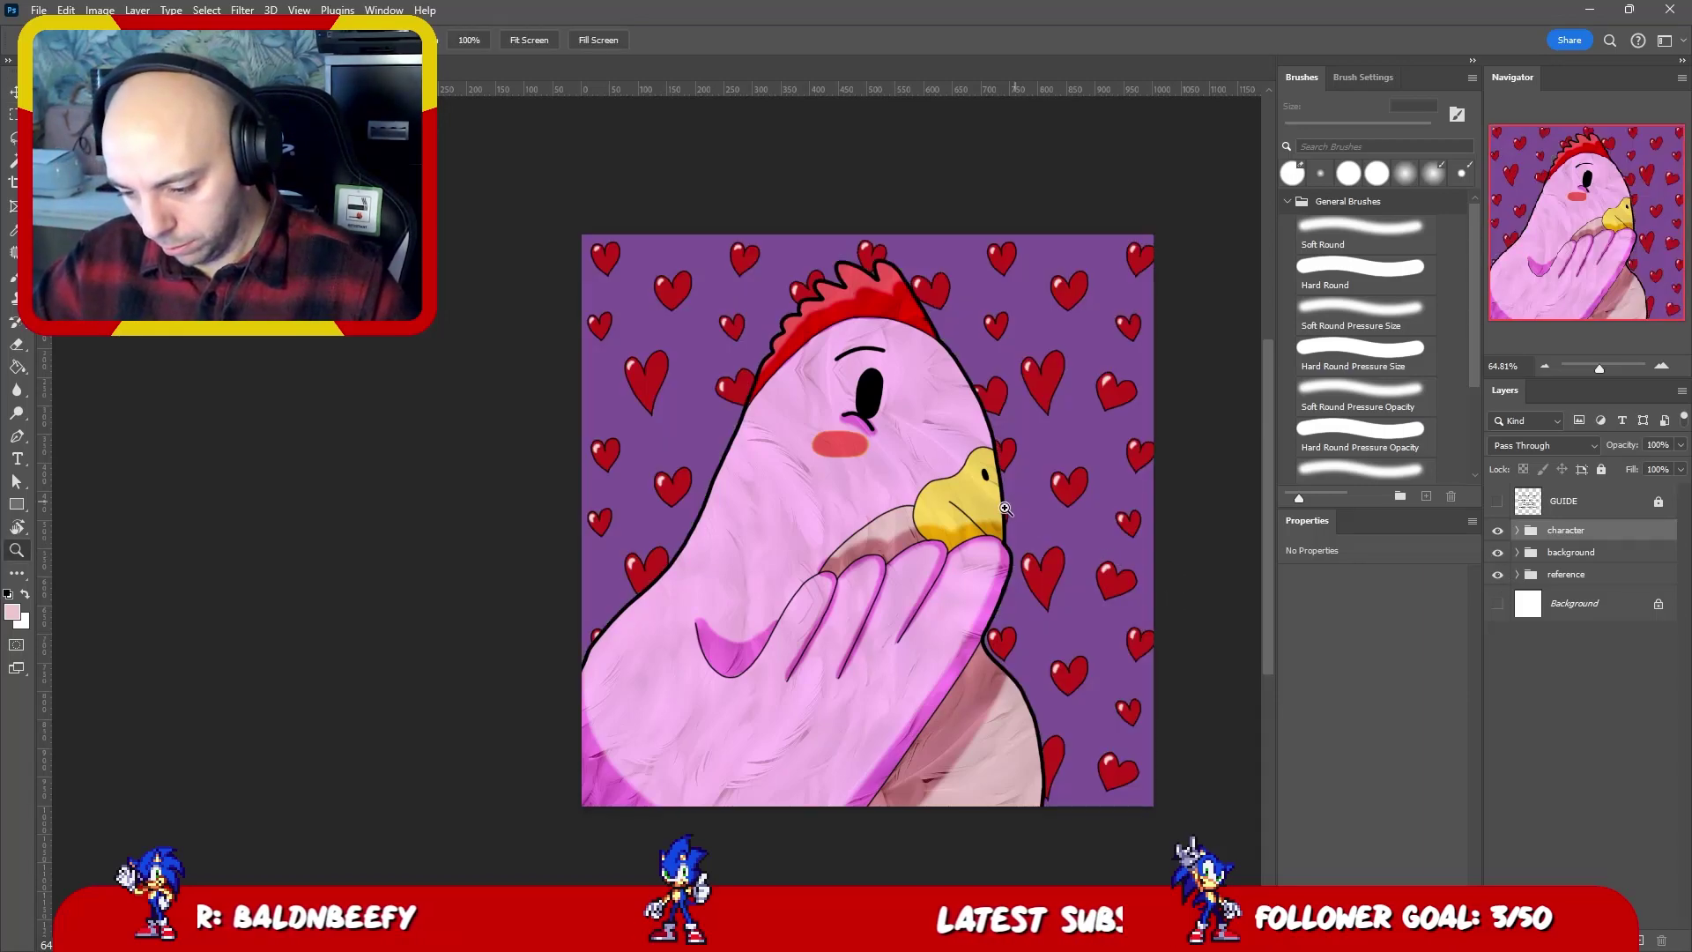
key("v")
left_click_drag(1005, 508, 948, 526)
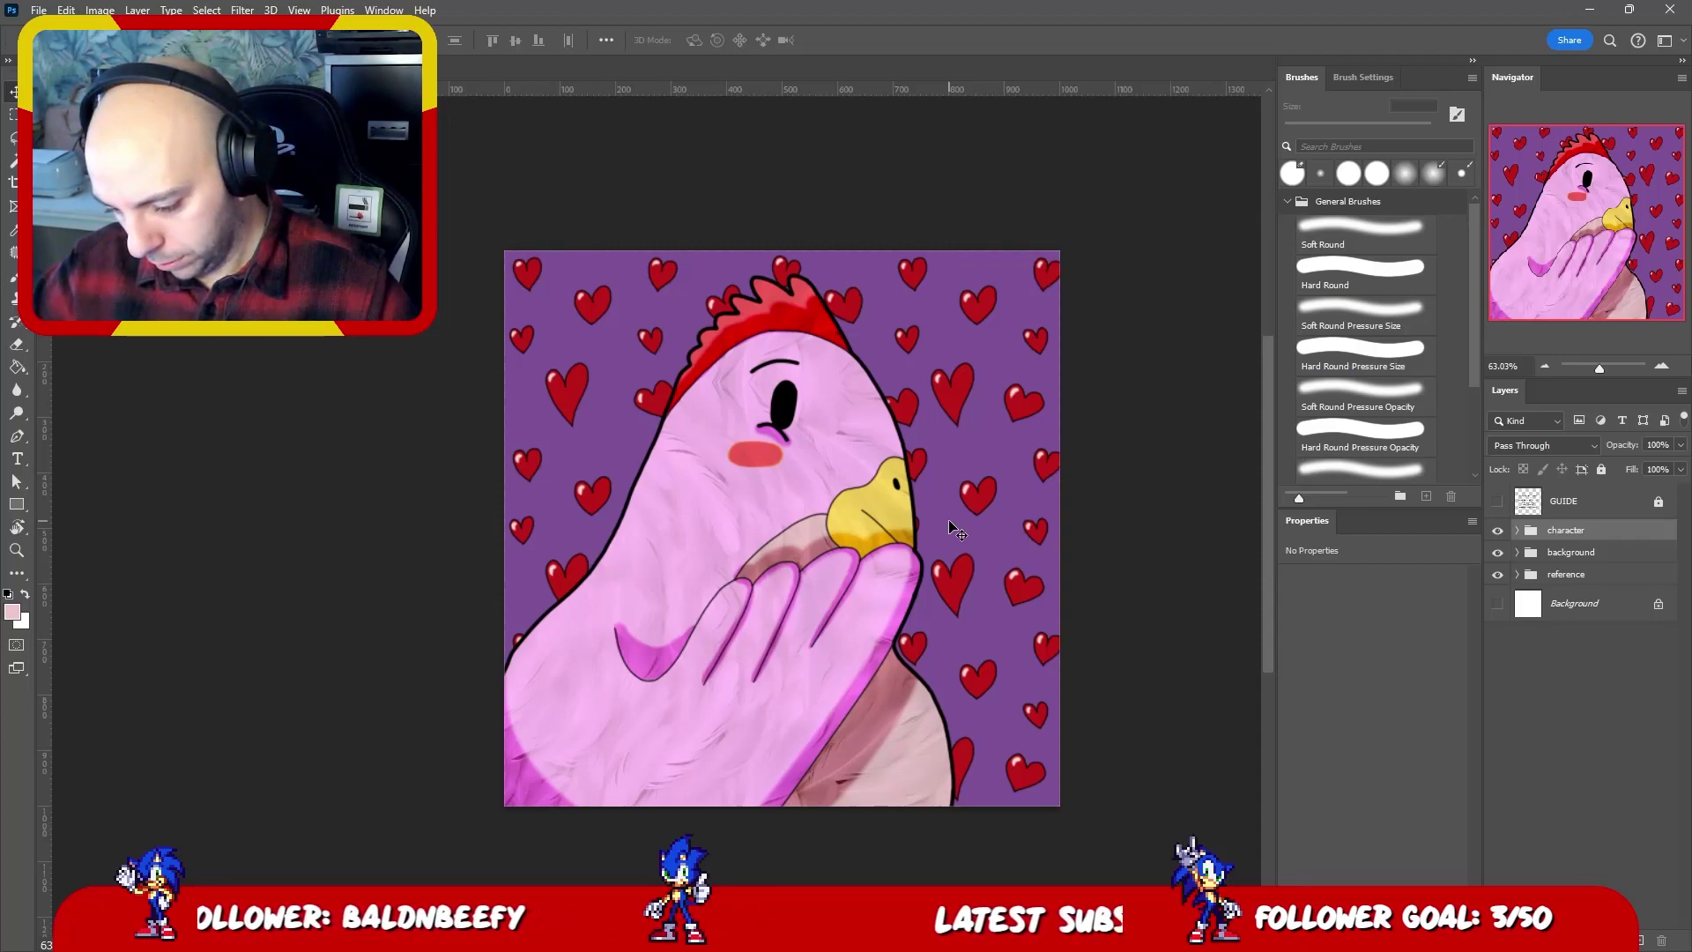
key("z")
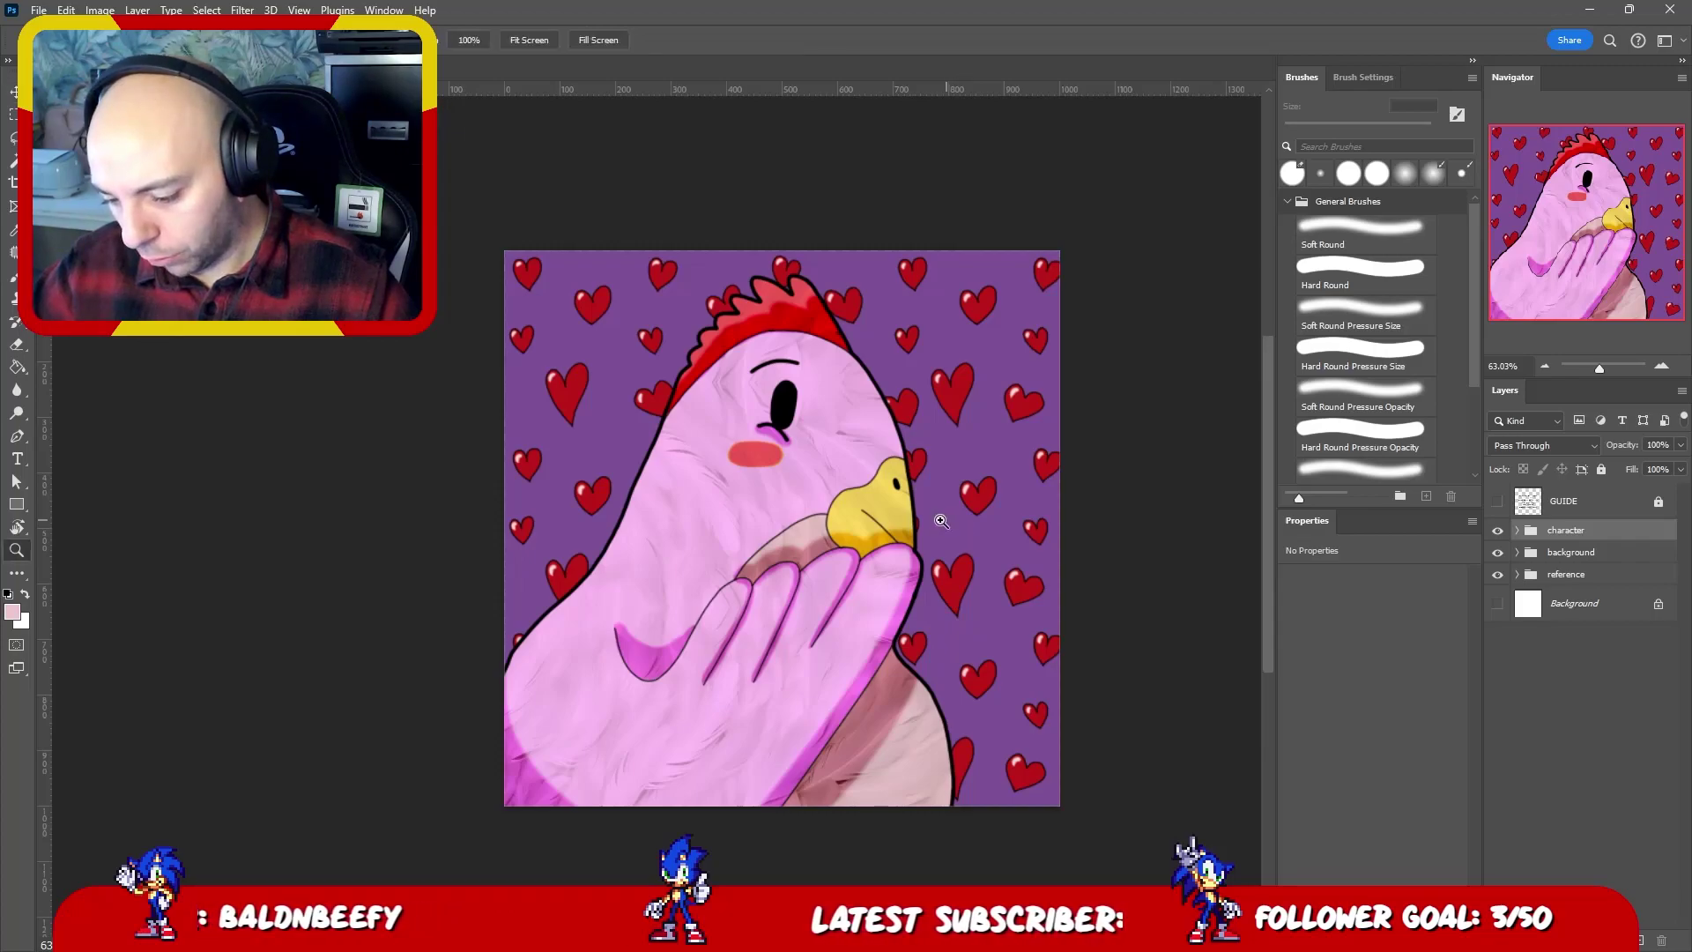
mouse_move(956, 531)
left_mouse_down()
mouse_move(890, 525)
mouse_move(937, 519)
left_mouse_up()
key("v")
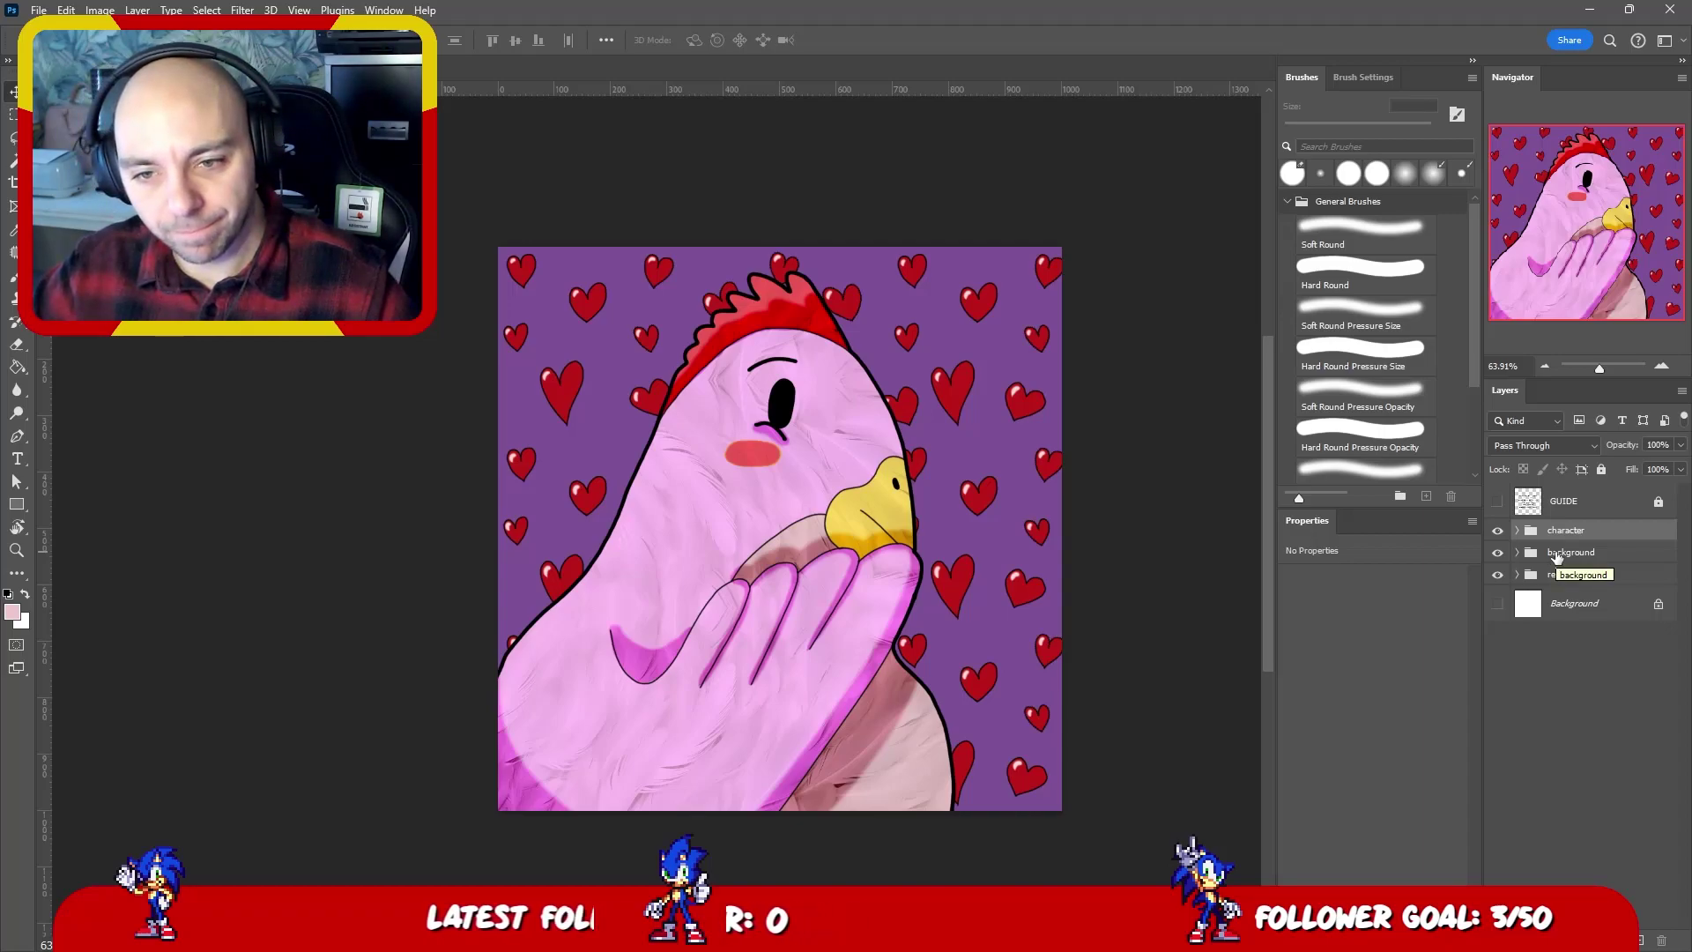
left_click(1518, 531)
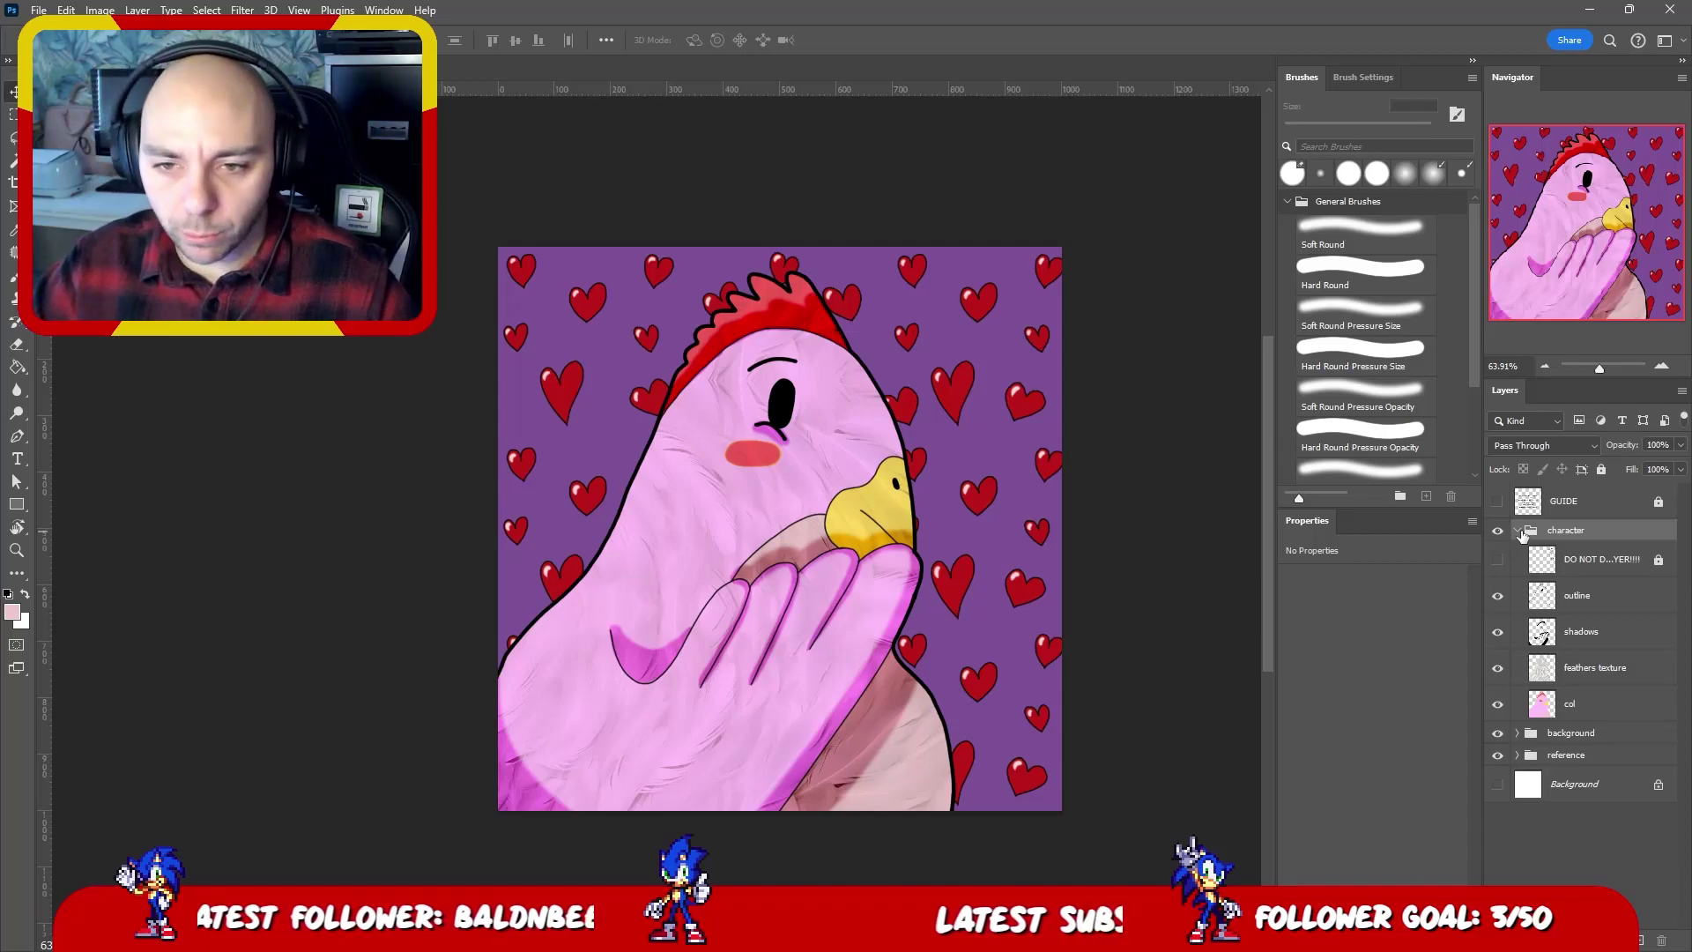
left_click(1599, 669)
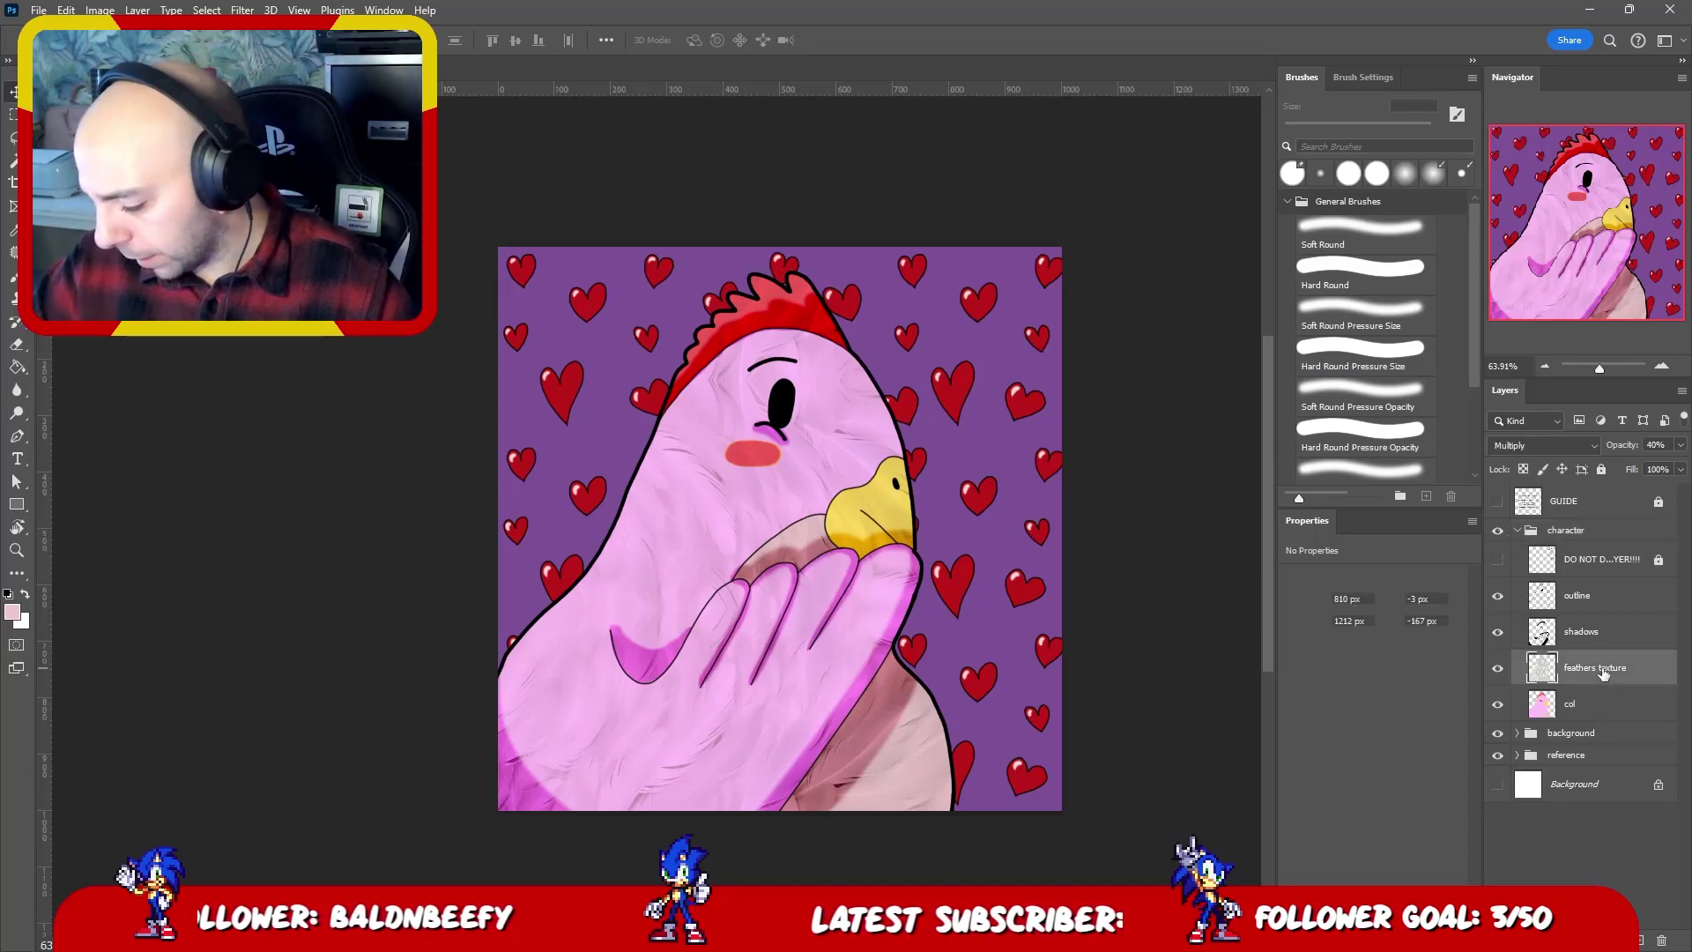
left_click(1499, 667)
left_click(1500, 667)
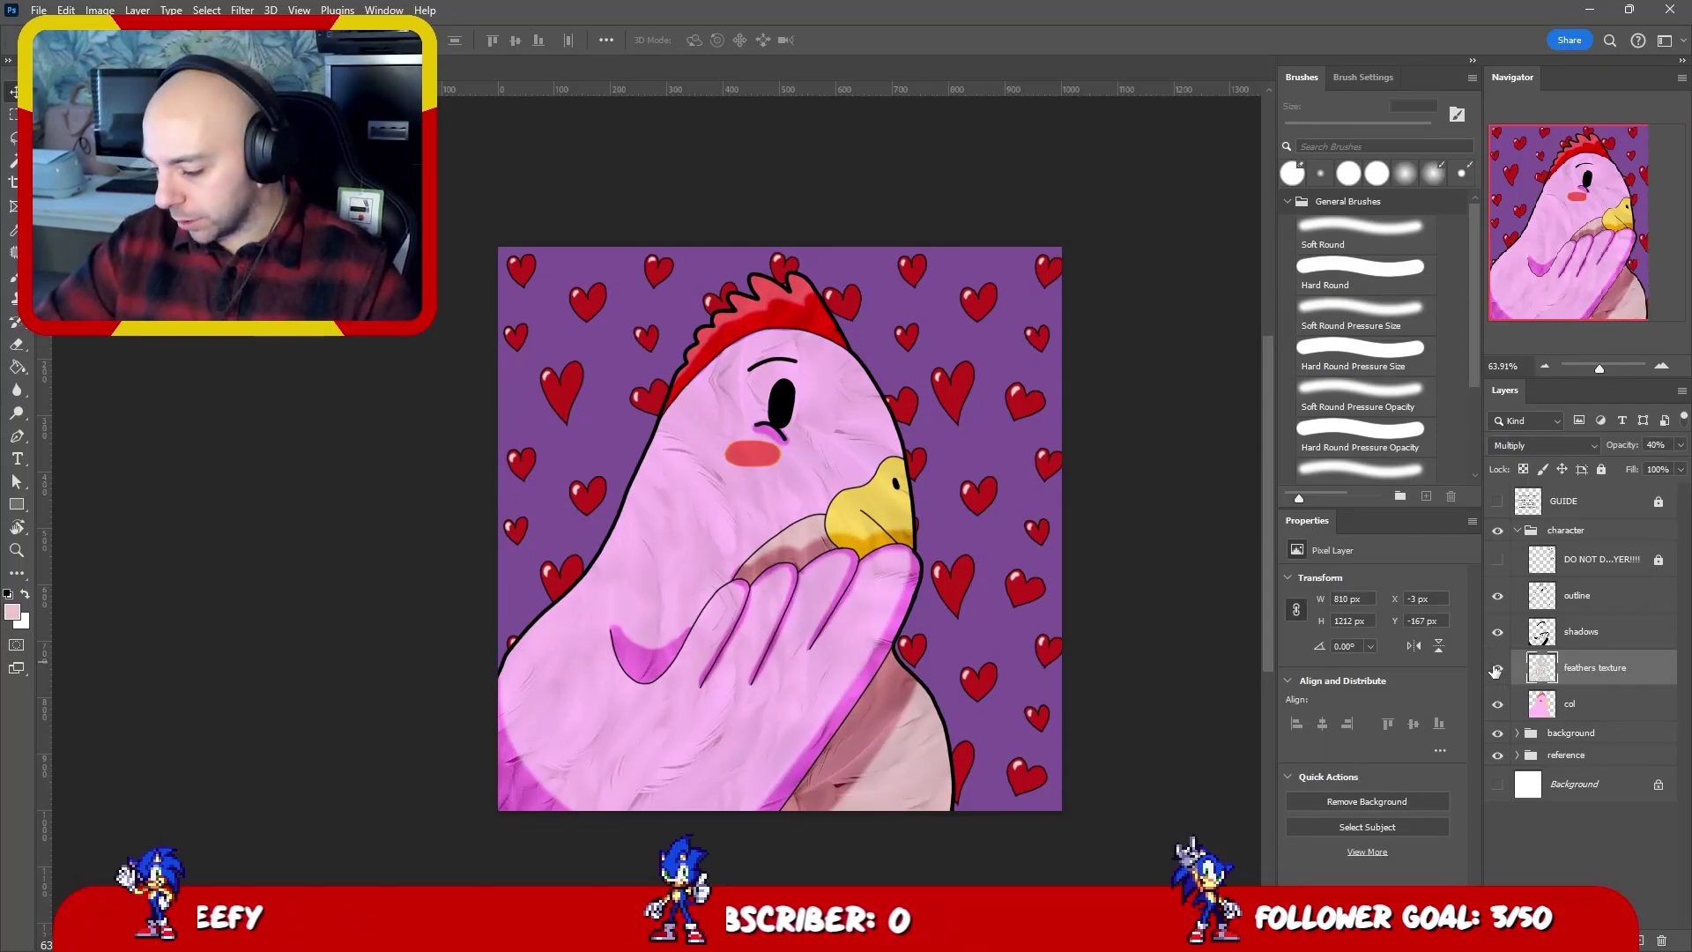
left_click(1497, 668)
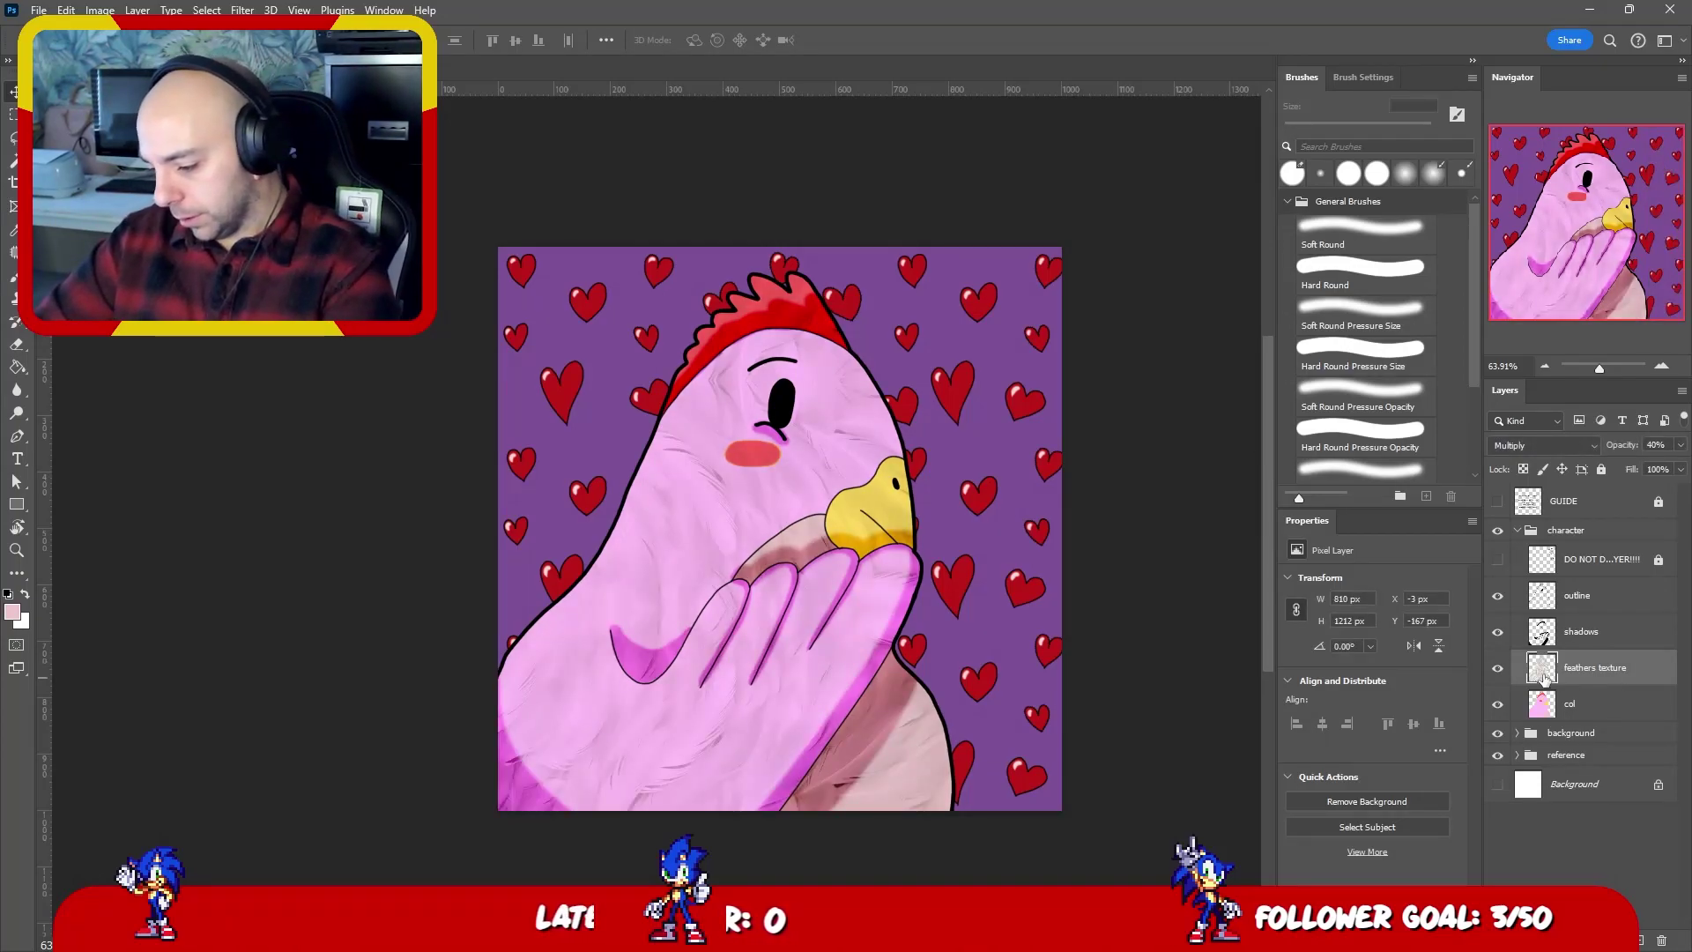
key("Delete")
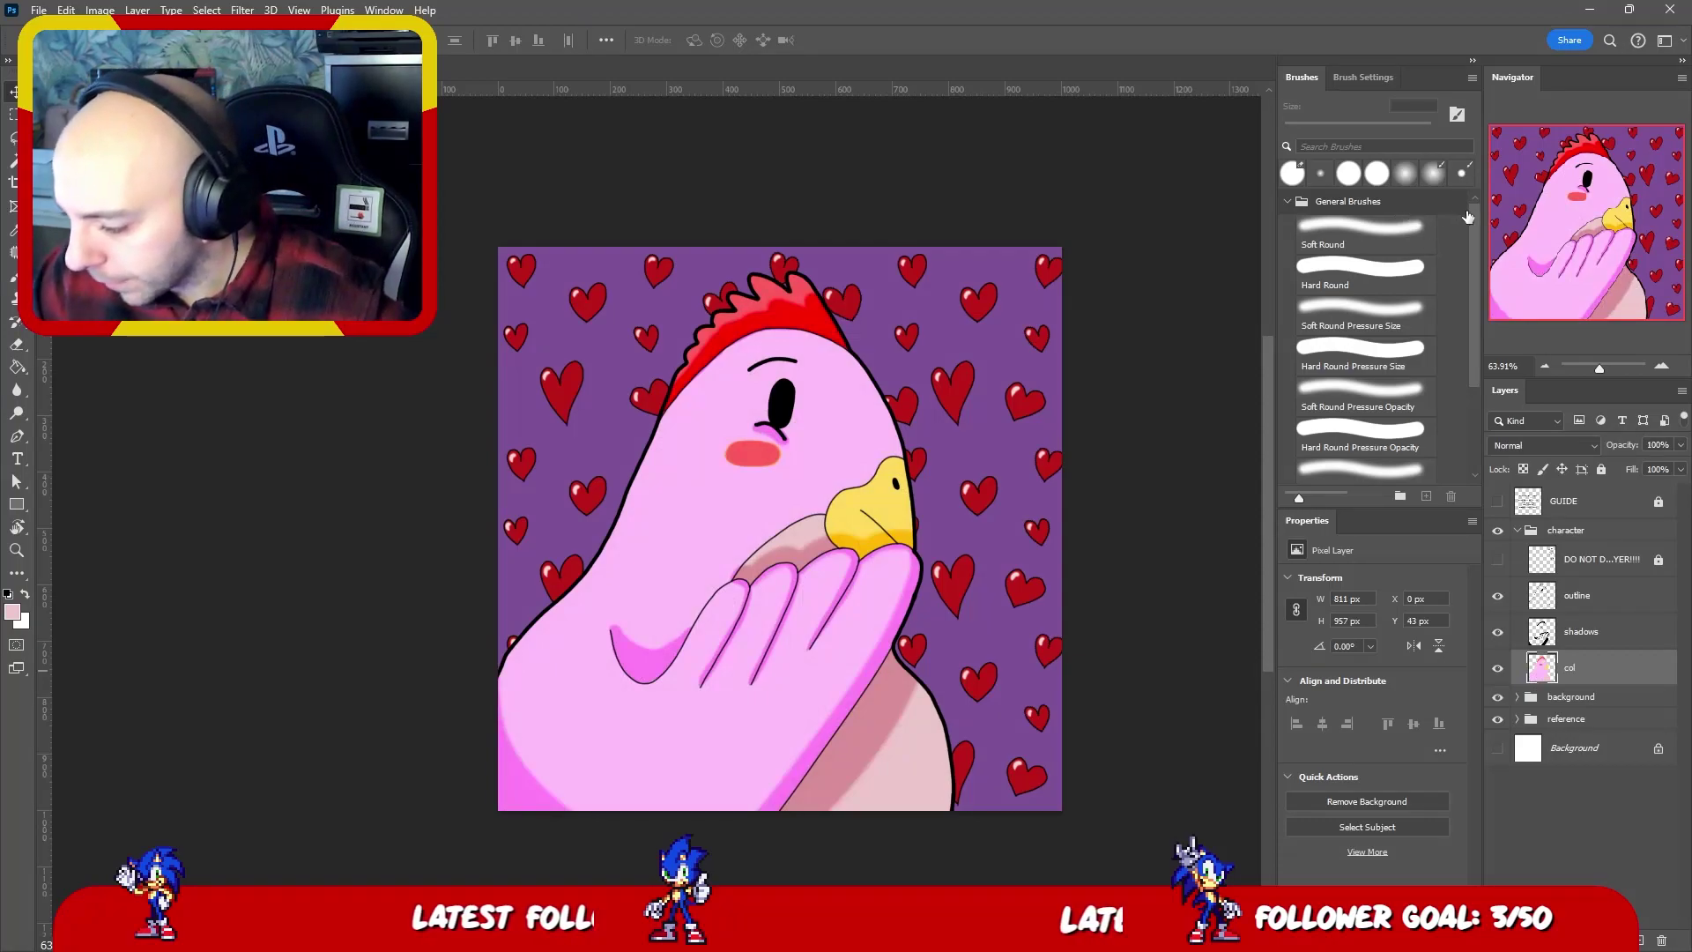
left_click_drag(1474, 227, 1466, 330)
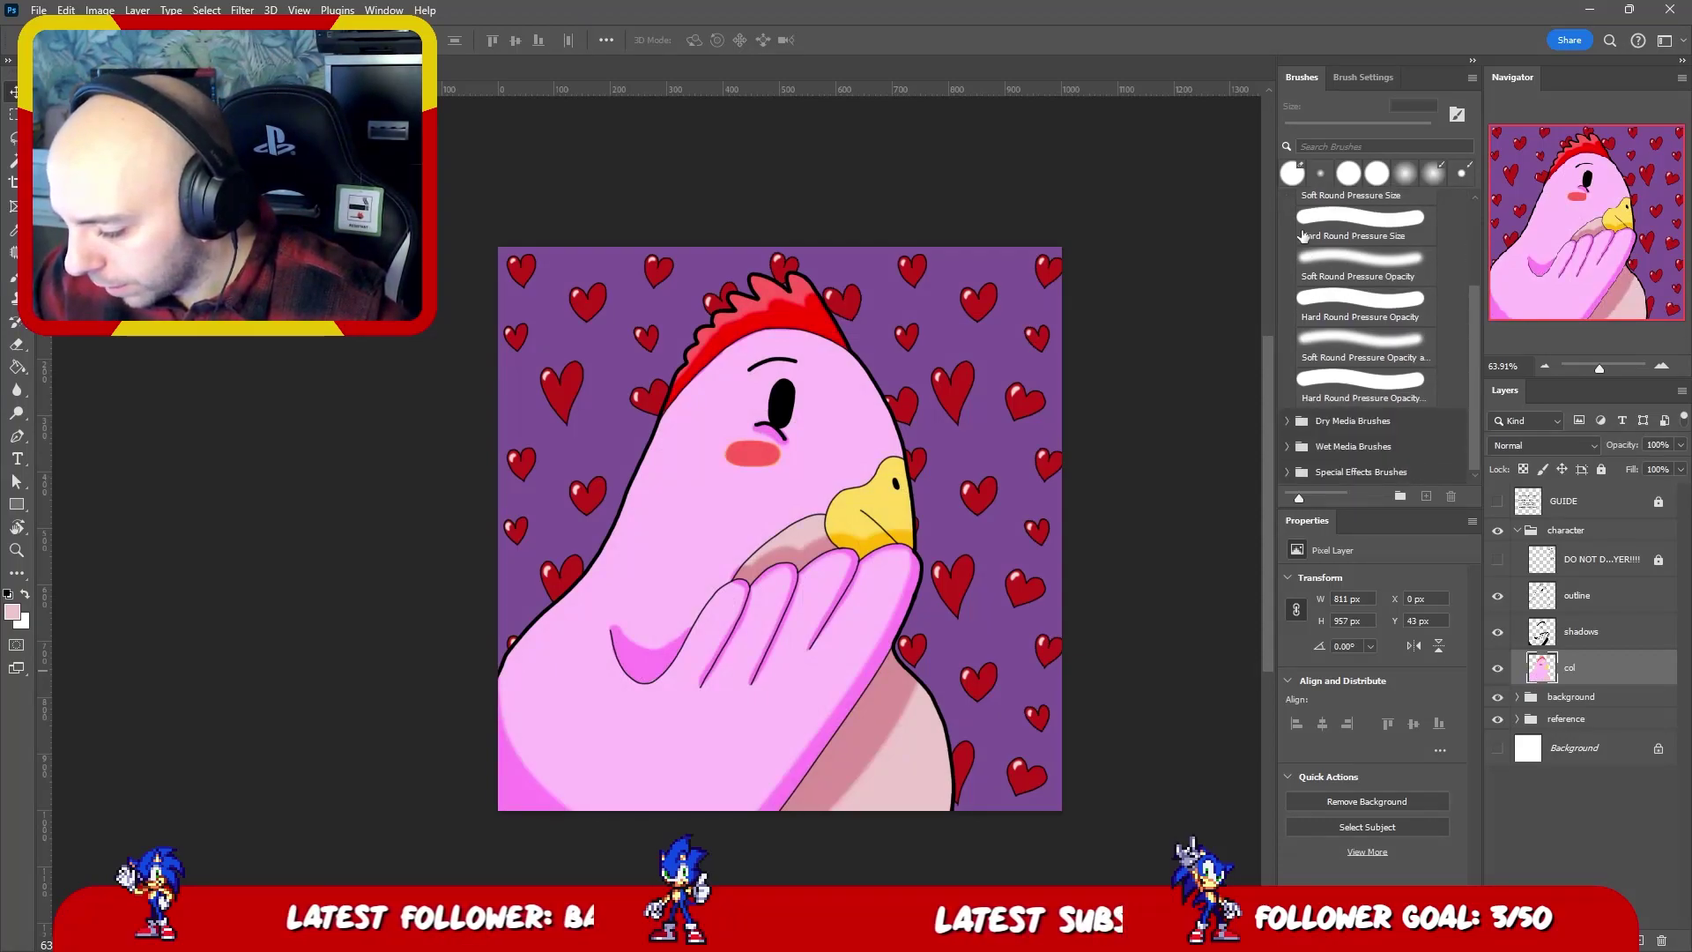
scroll(1313, 218, "up", 5)
left_click(1287, 201)
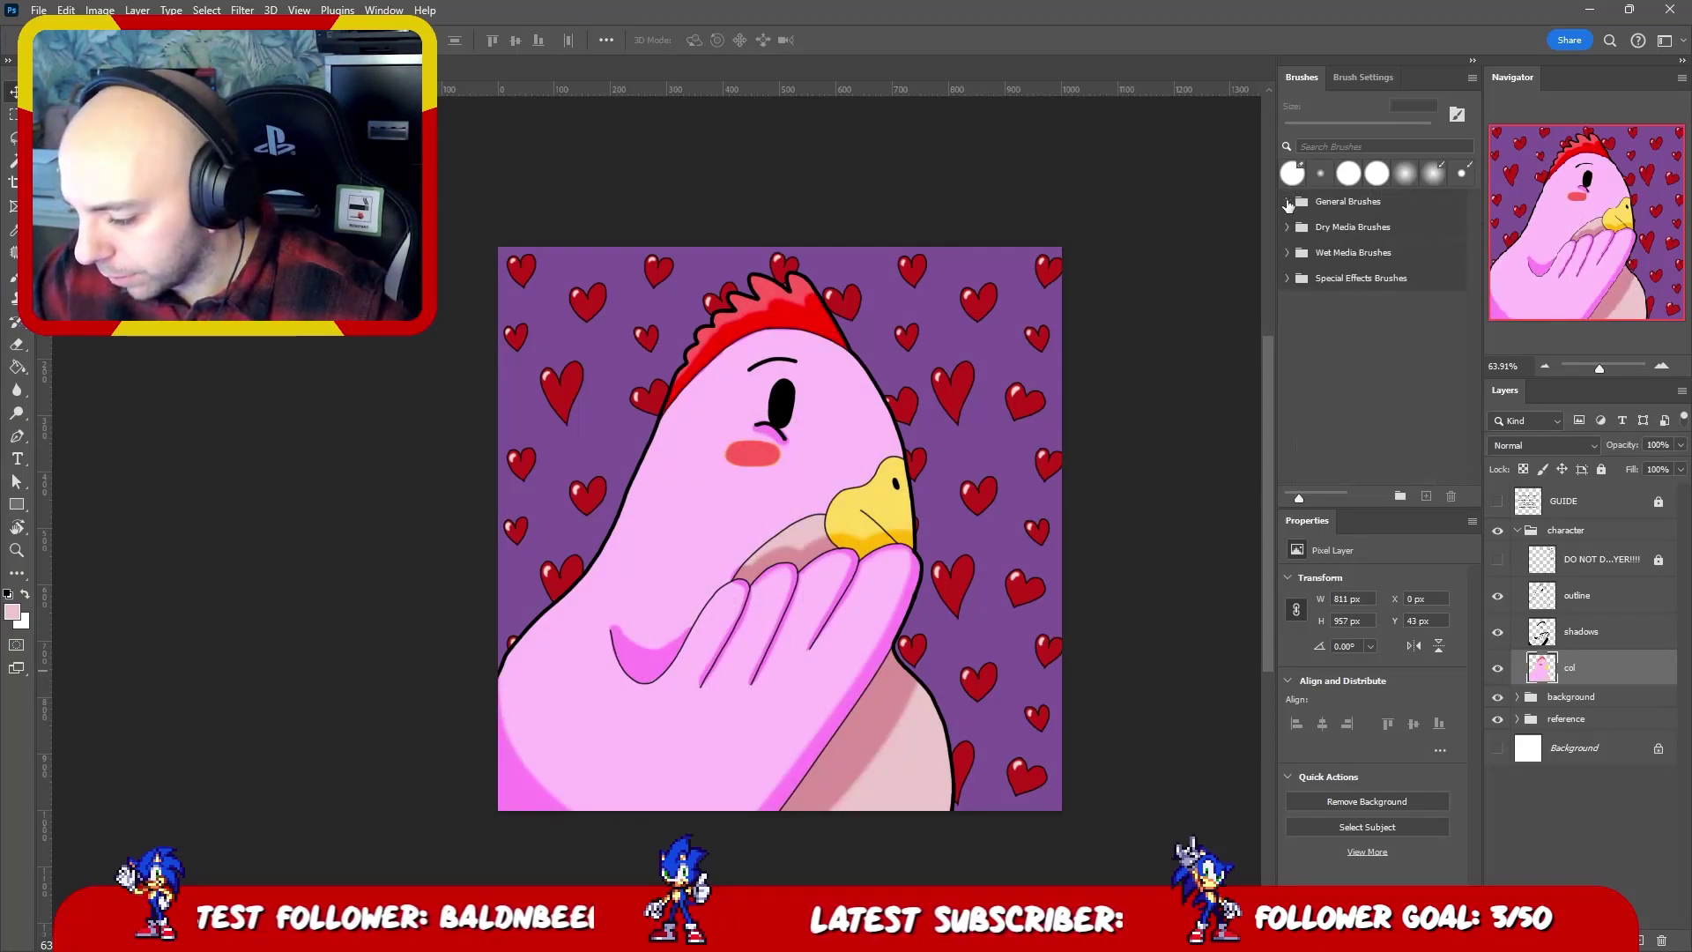
left_click(1284, 227)
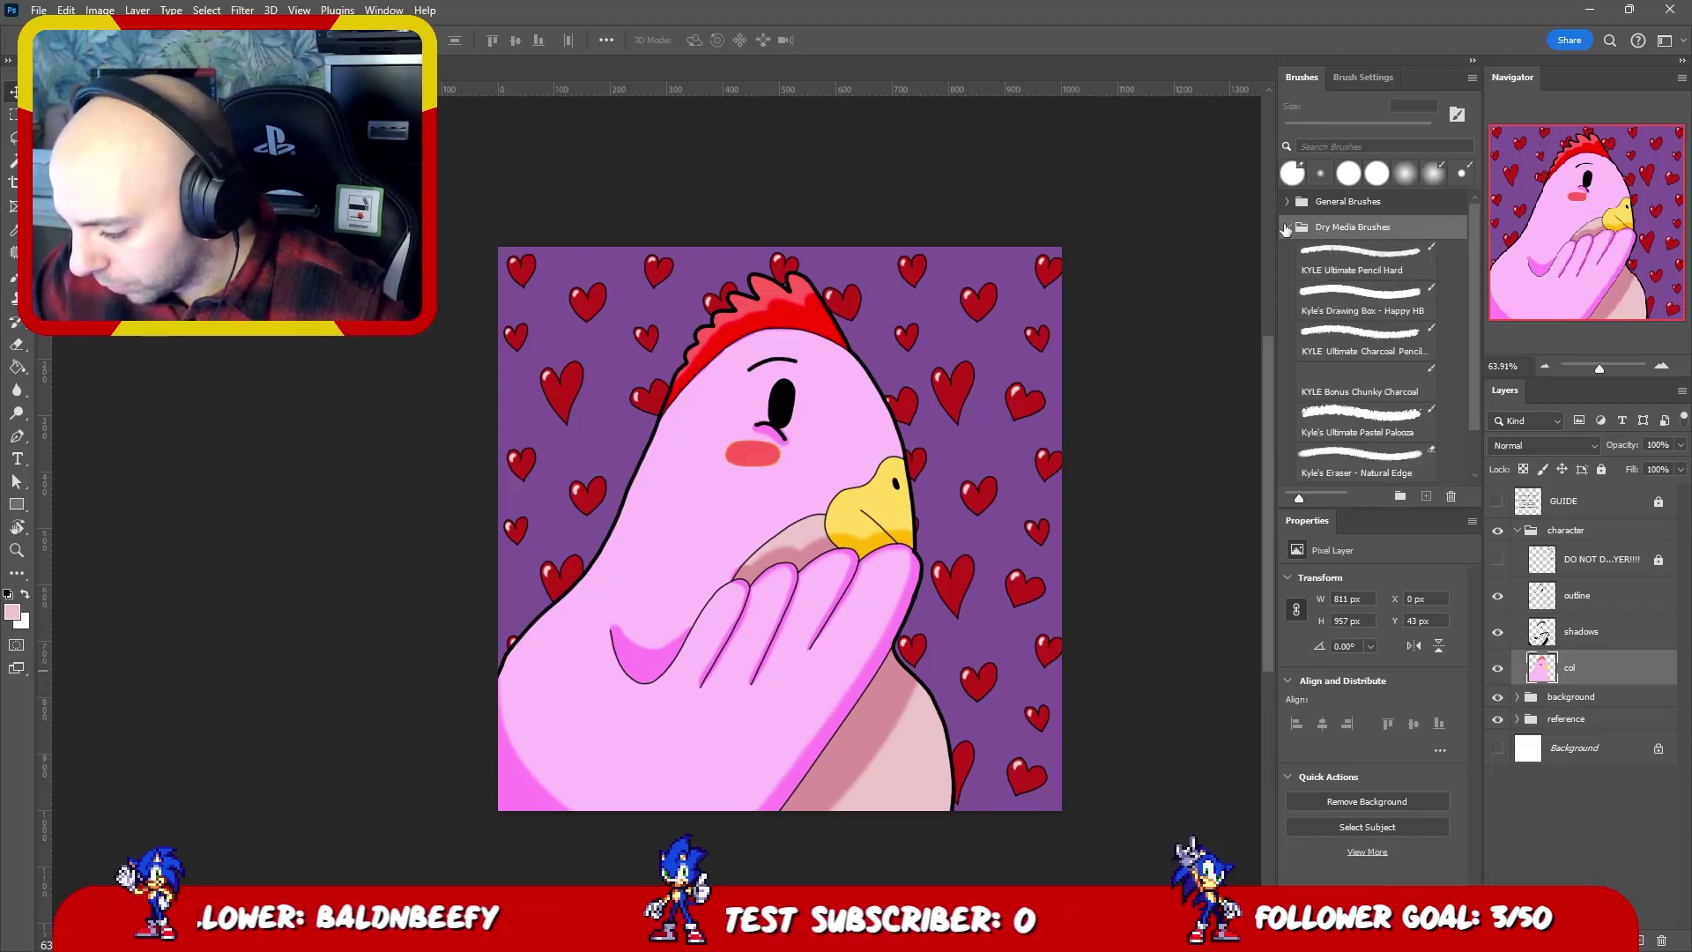
left_click(1285, 228)
left_click(1287, 279)
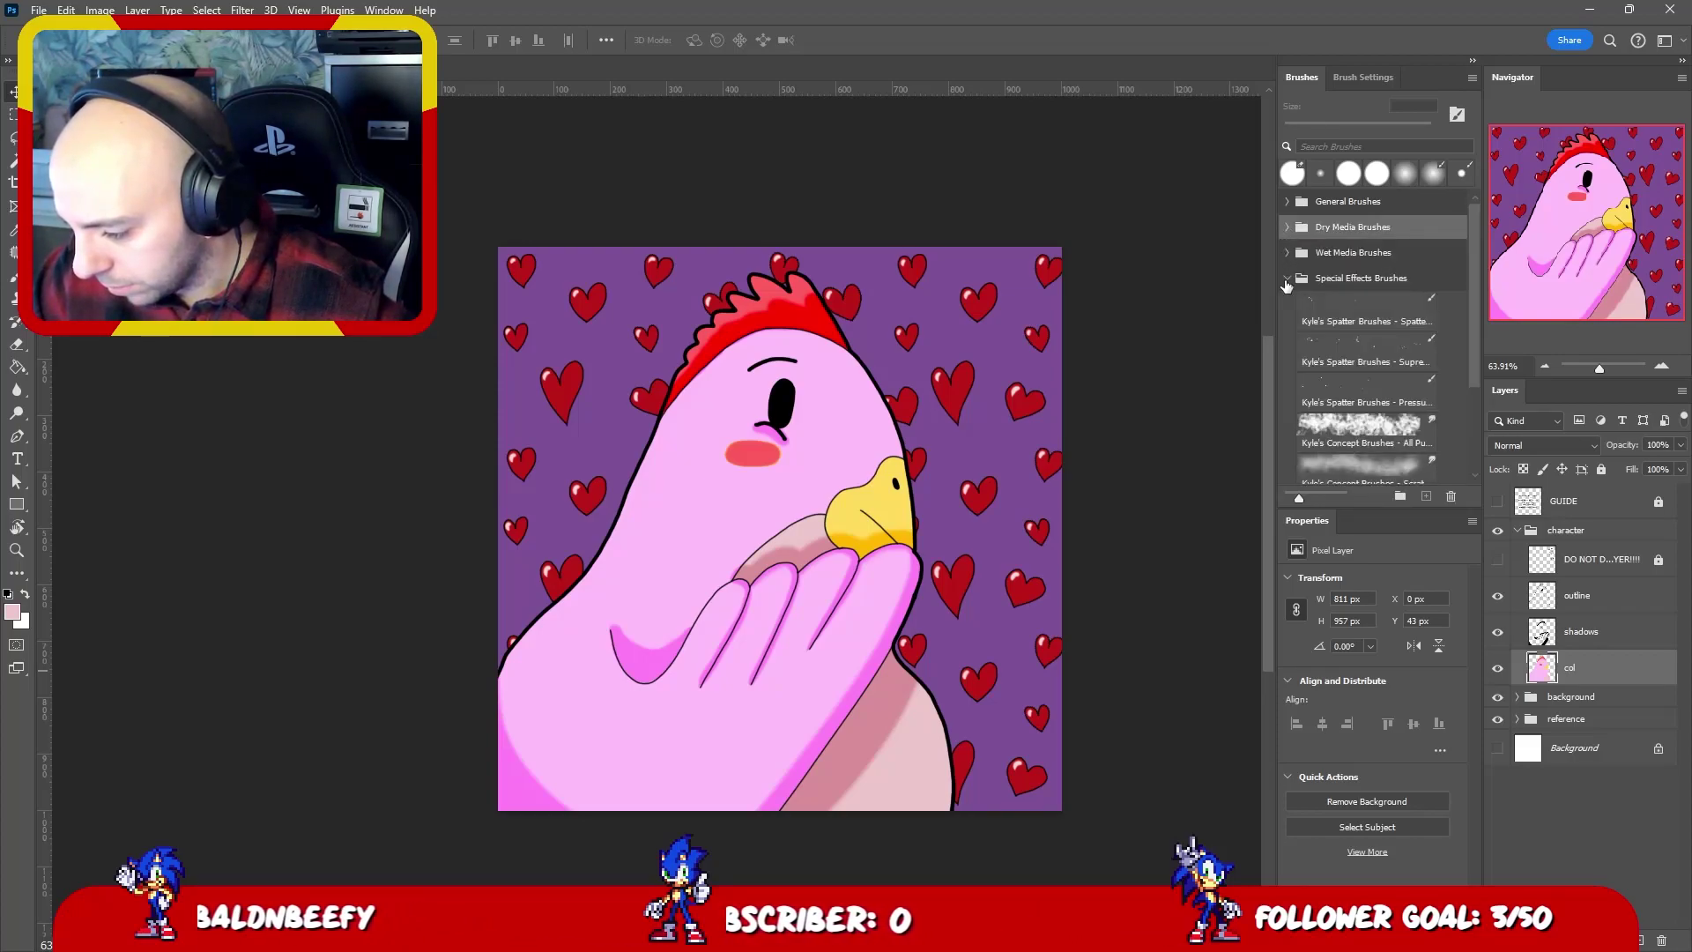
mouse_move(1473, 343)
left_mouse_down()
mouse_move(1468, 446)
mouse_move(1471, 343)
left_mouse_up()
left_click(1288, 280)
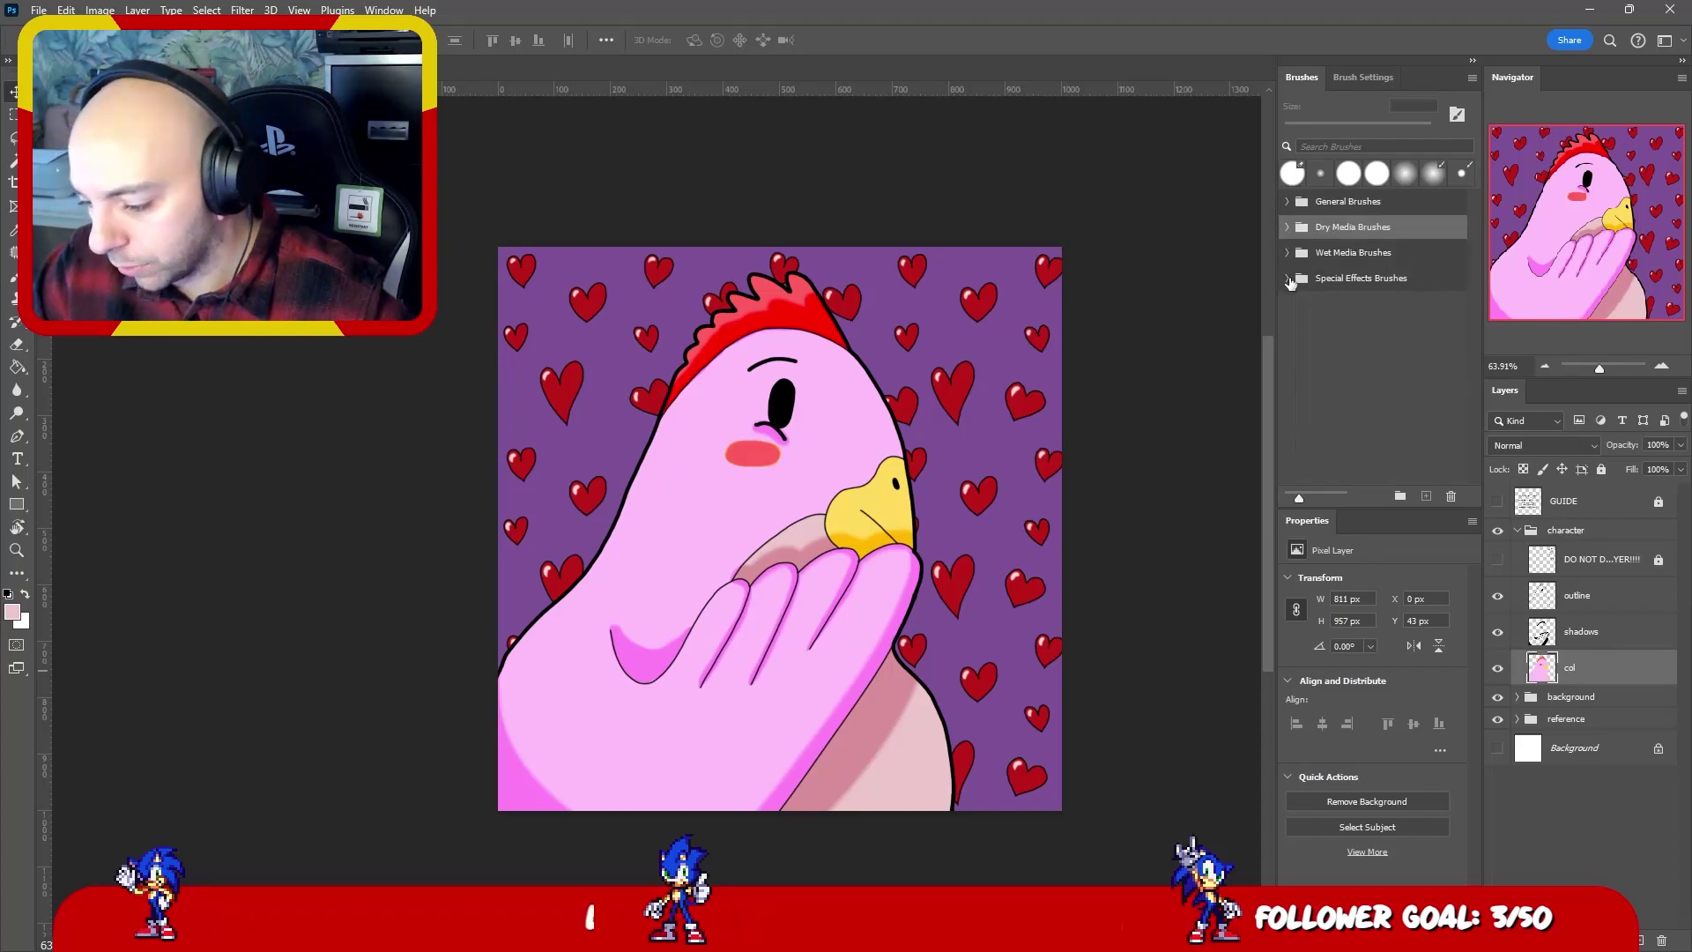
left_click(819, 381)
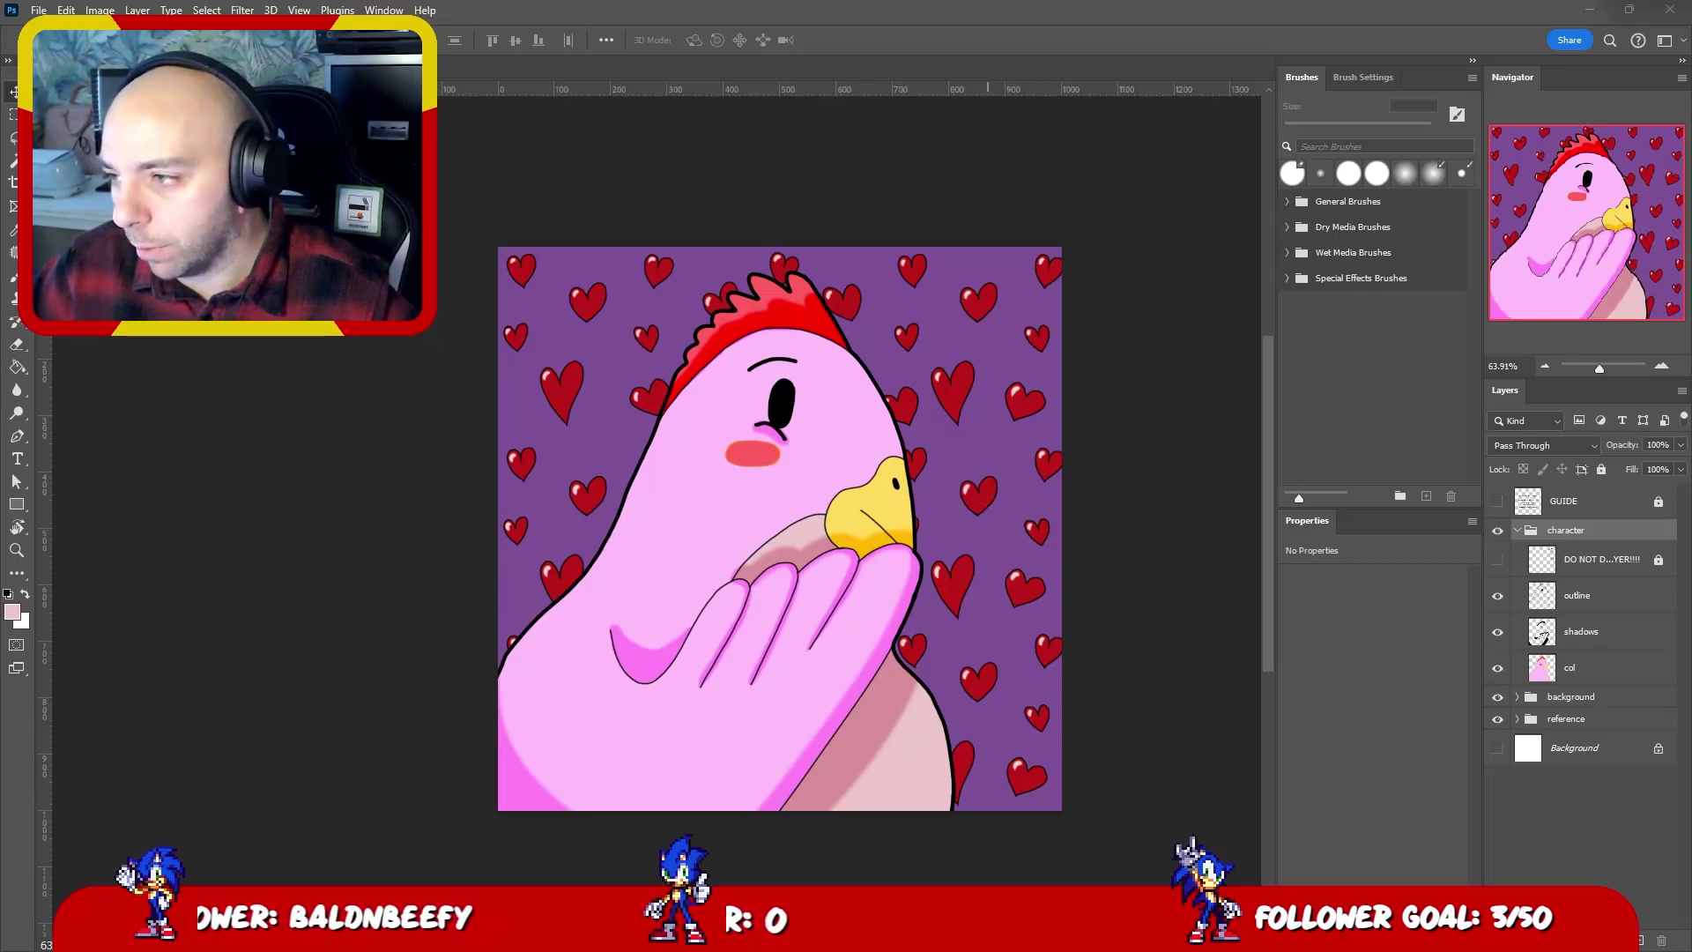
- Place the blue feathers image, rotate it to -60°, enlarge it toward the lower left and commit
left_click_drag(755, 472, 814, 424)
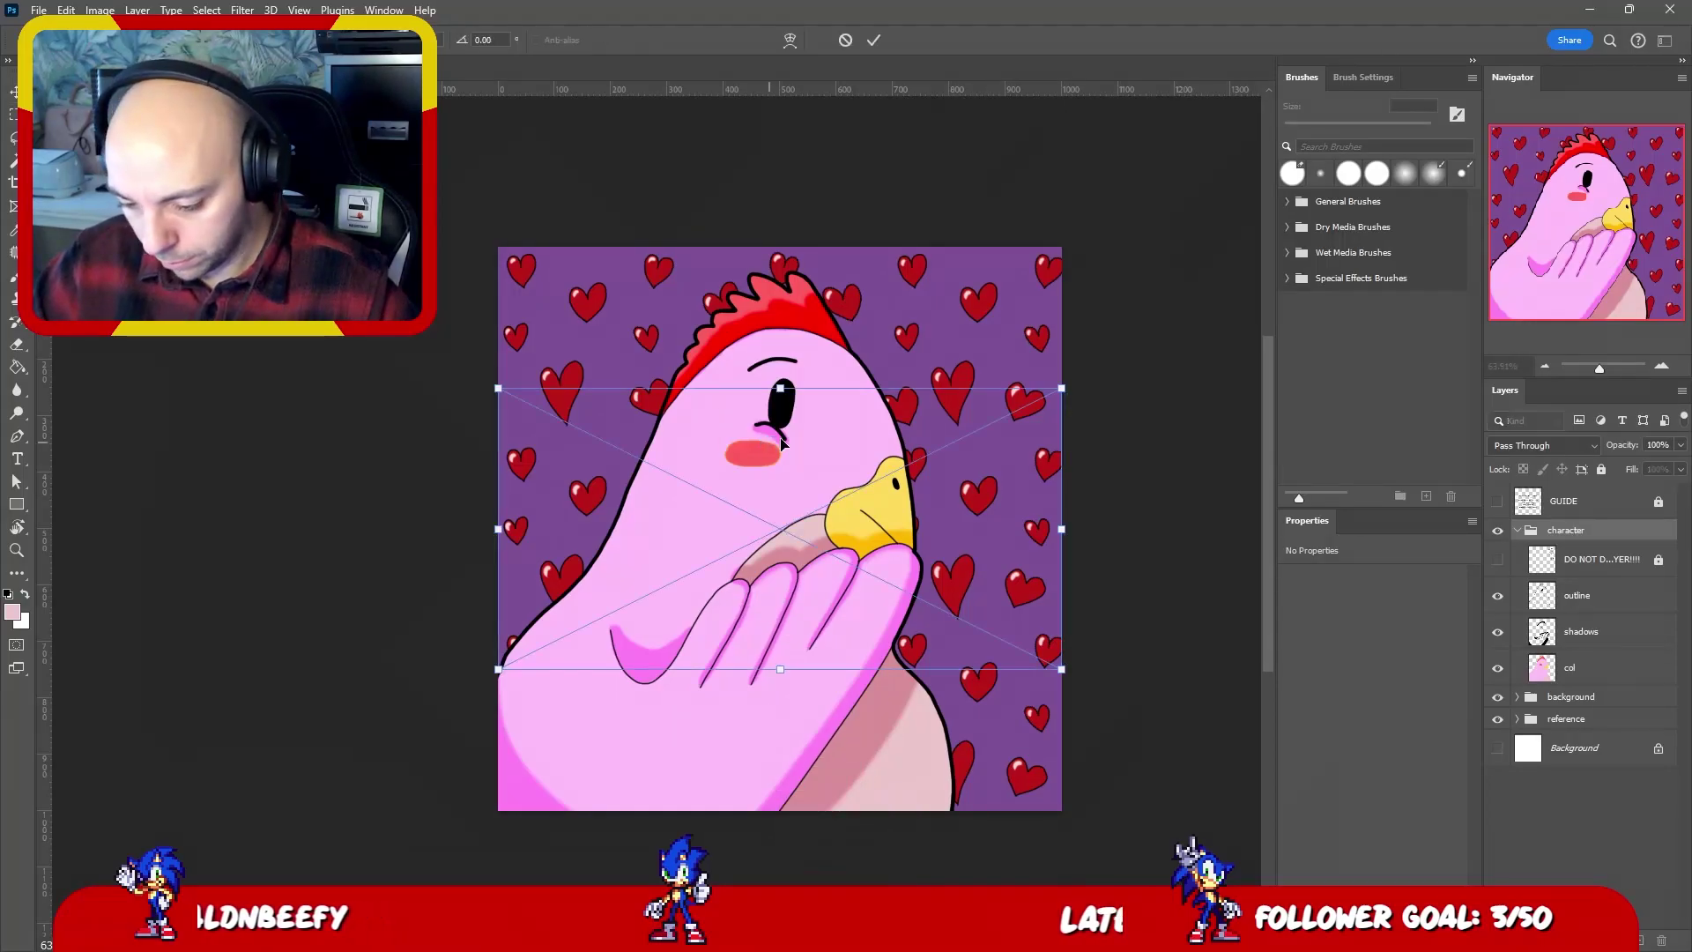
left_click_drag(1057, 419, 800, 343)
left_click_drag(787, 508, 690, 500)
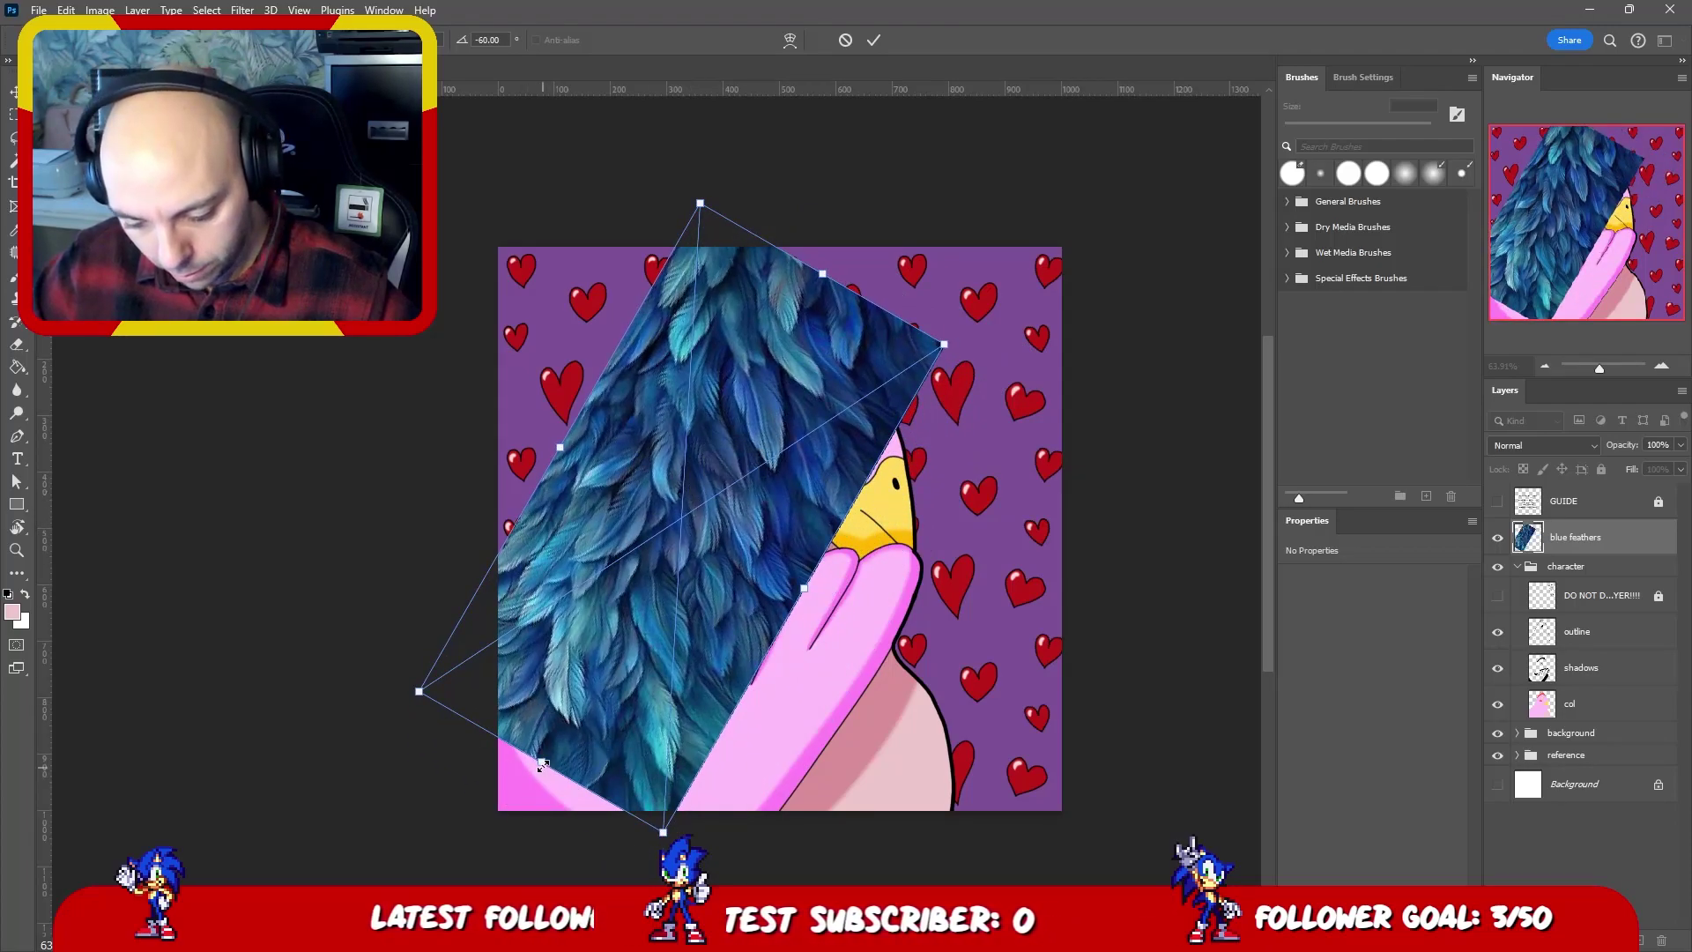
left_click_drag(541, 763, 522, 799)
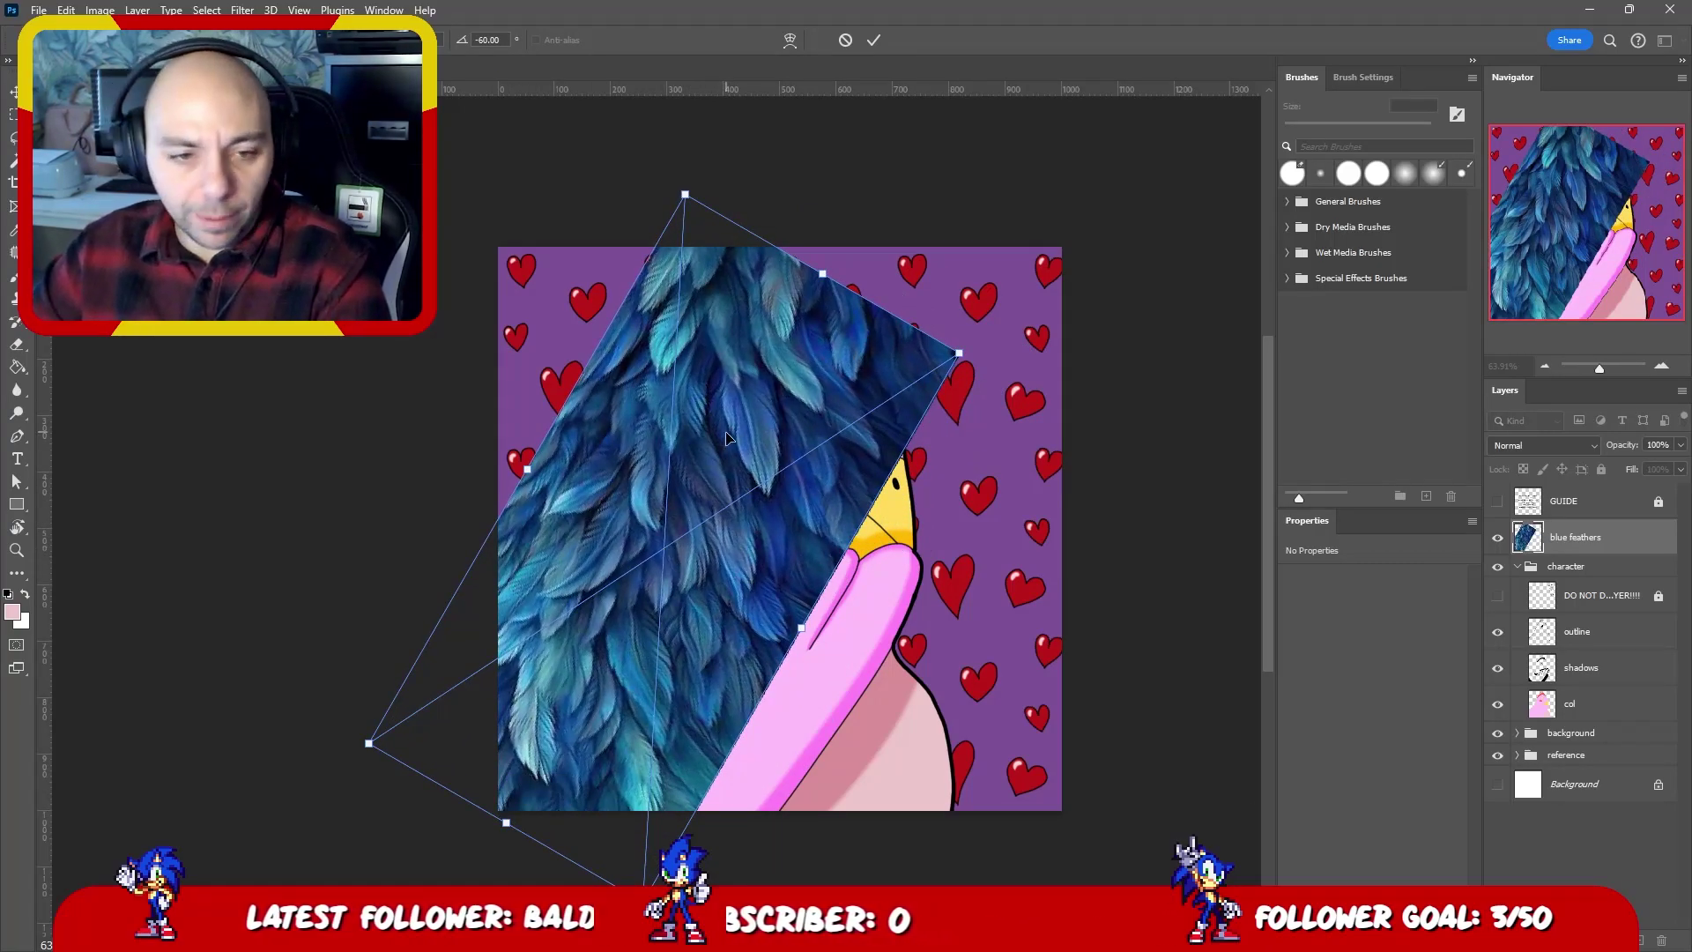
key("Return")
- Duplicate the feathers, shift the copy right and down, and rotate it over the upper right
left_click_drag(734, 464, 1008, 575)
key("ctrl+j")
key("ctrl+t")
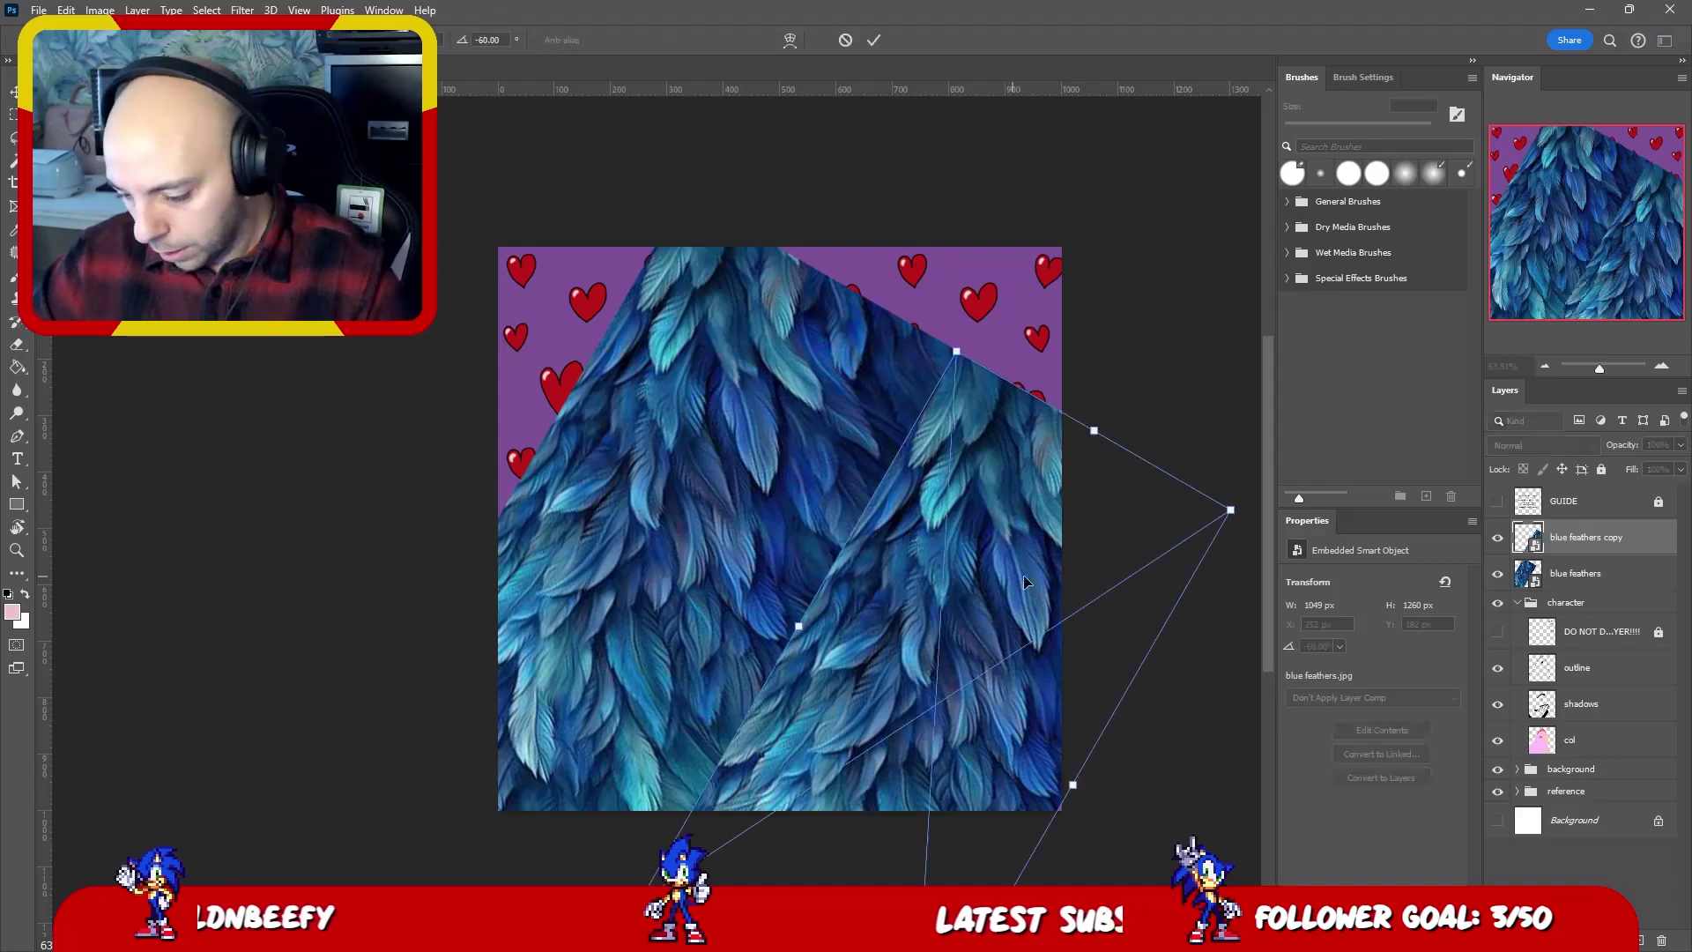
right_click(1041, 577)
key("Escape")
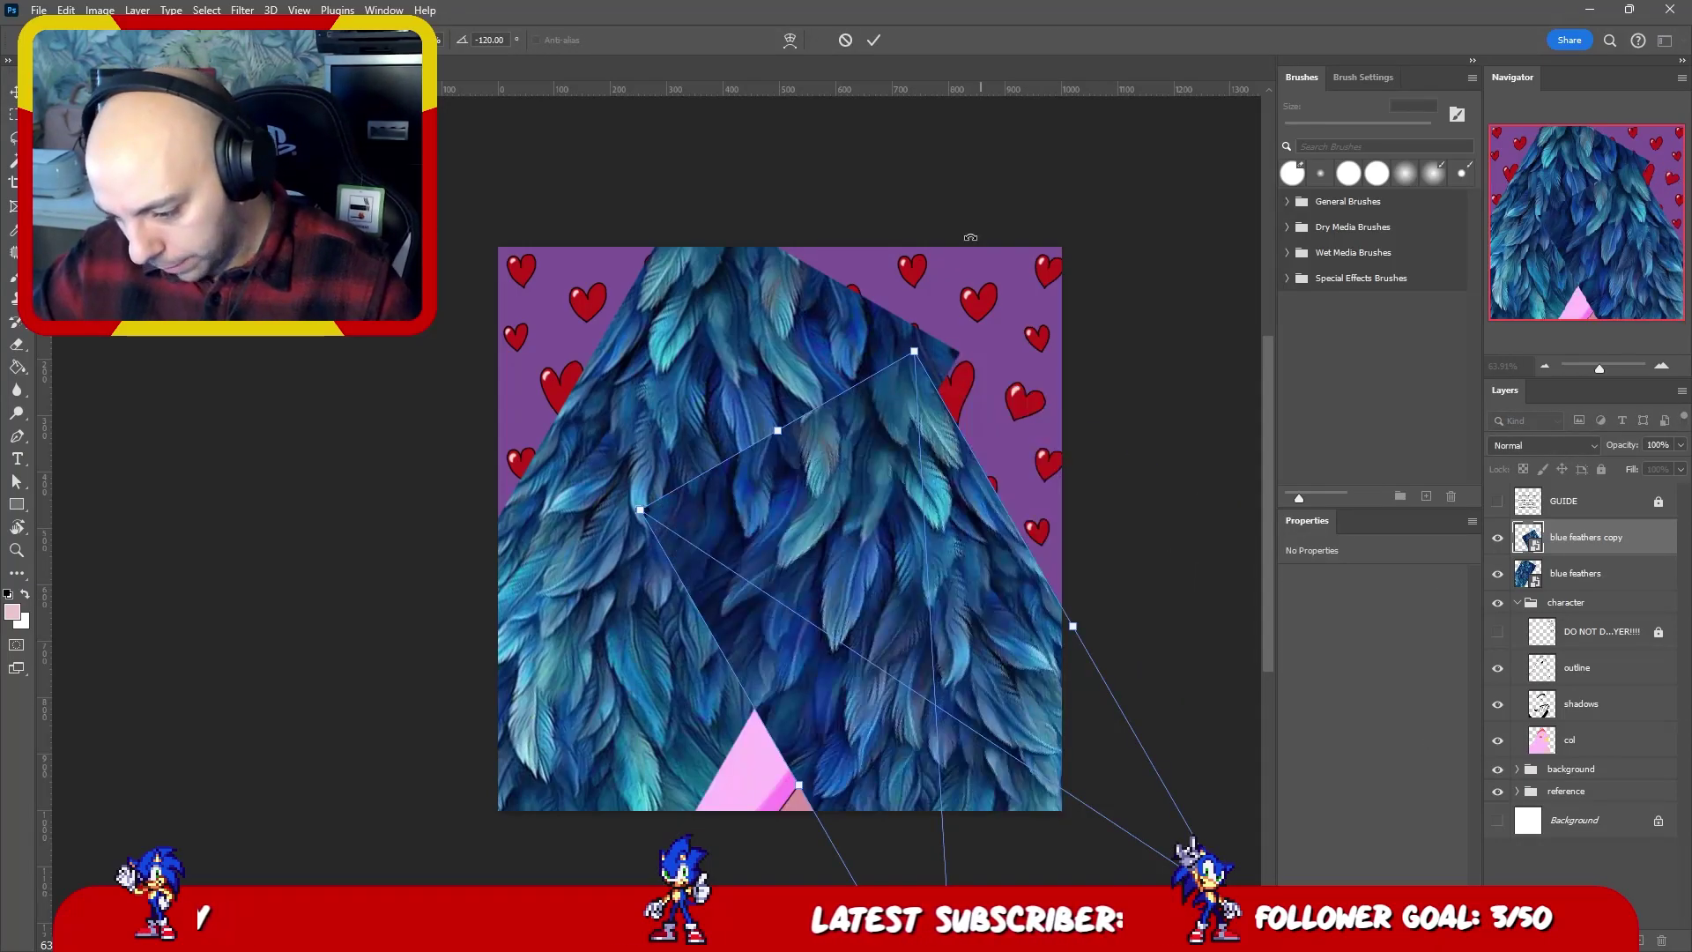
left_click_drag(1027, 340, 1086, 492)
key("Return")
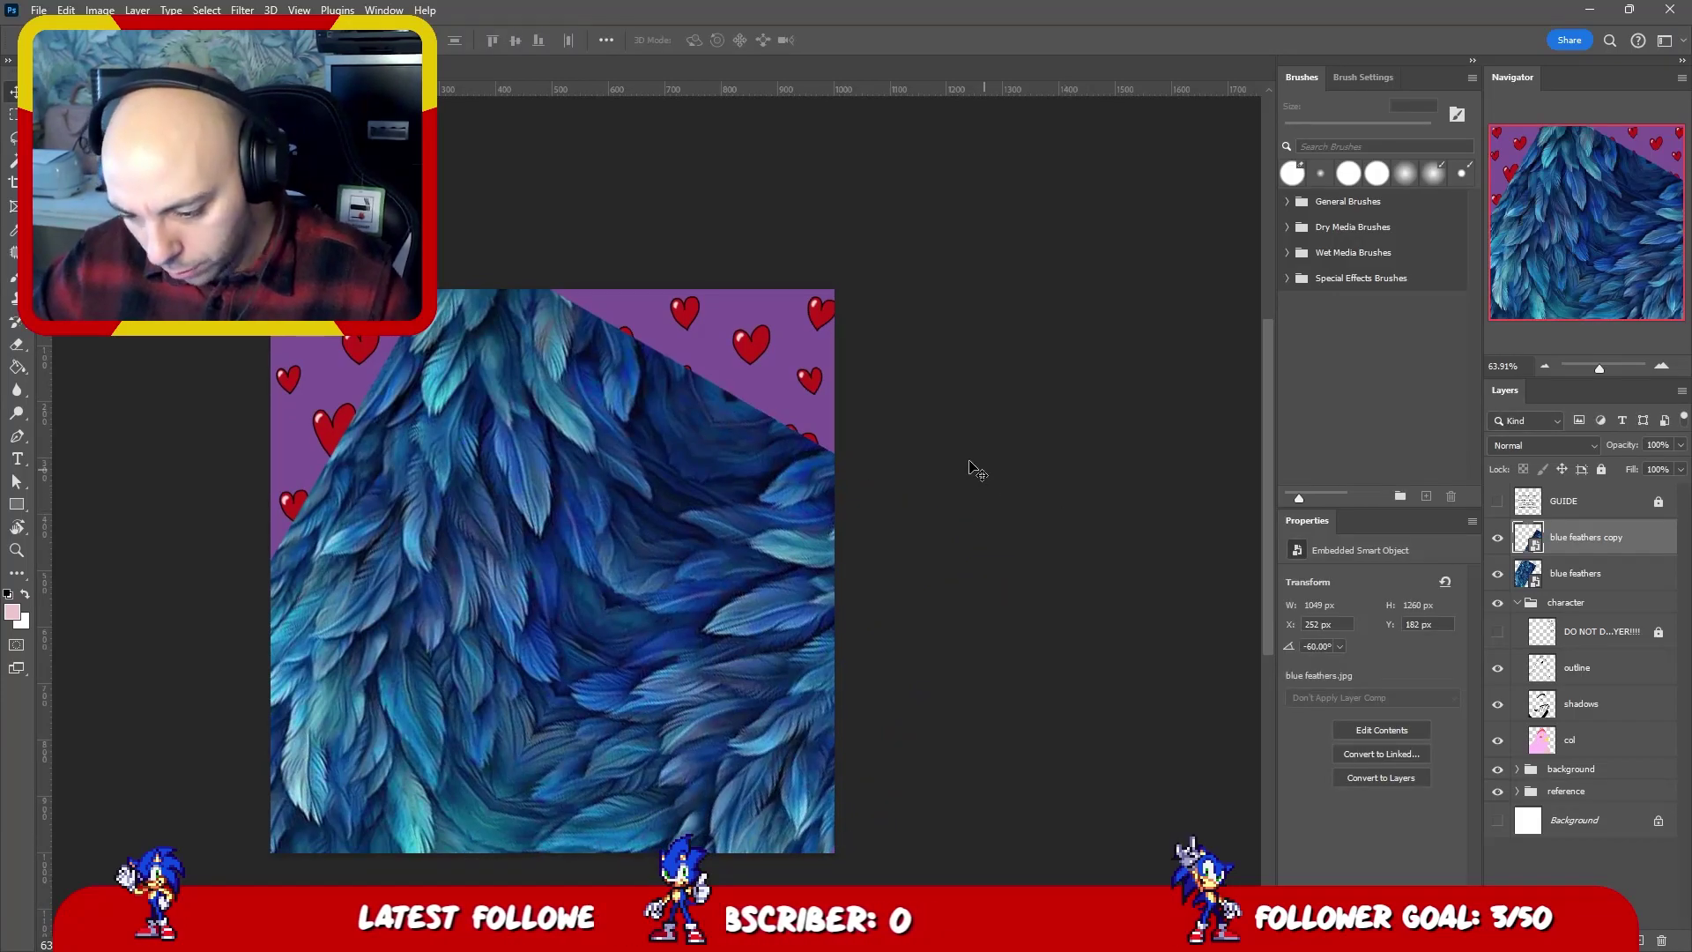
- Merge the two blue feather layers, move the result beneath the shadows and outline, and preview blend modes
right_click(1612, 577)
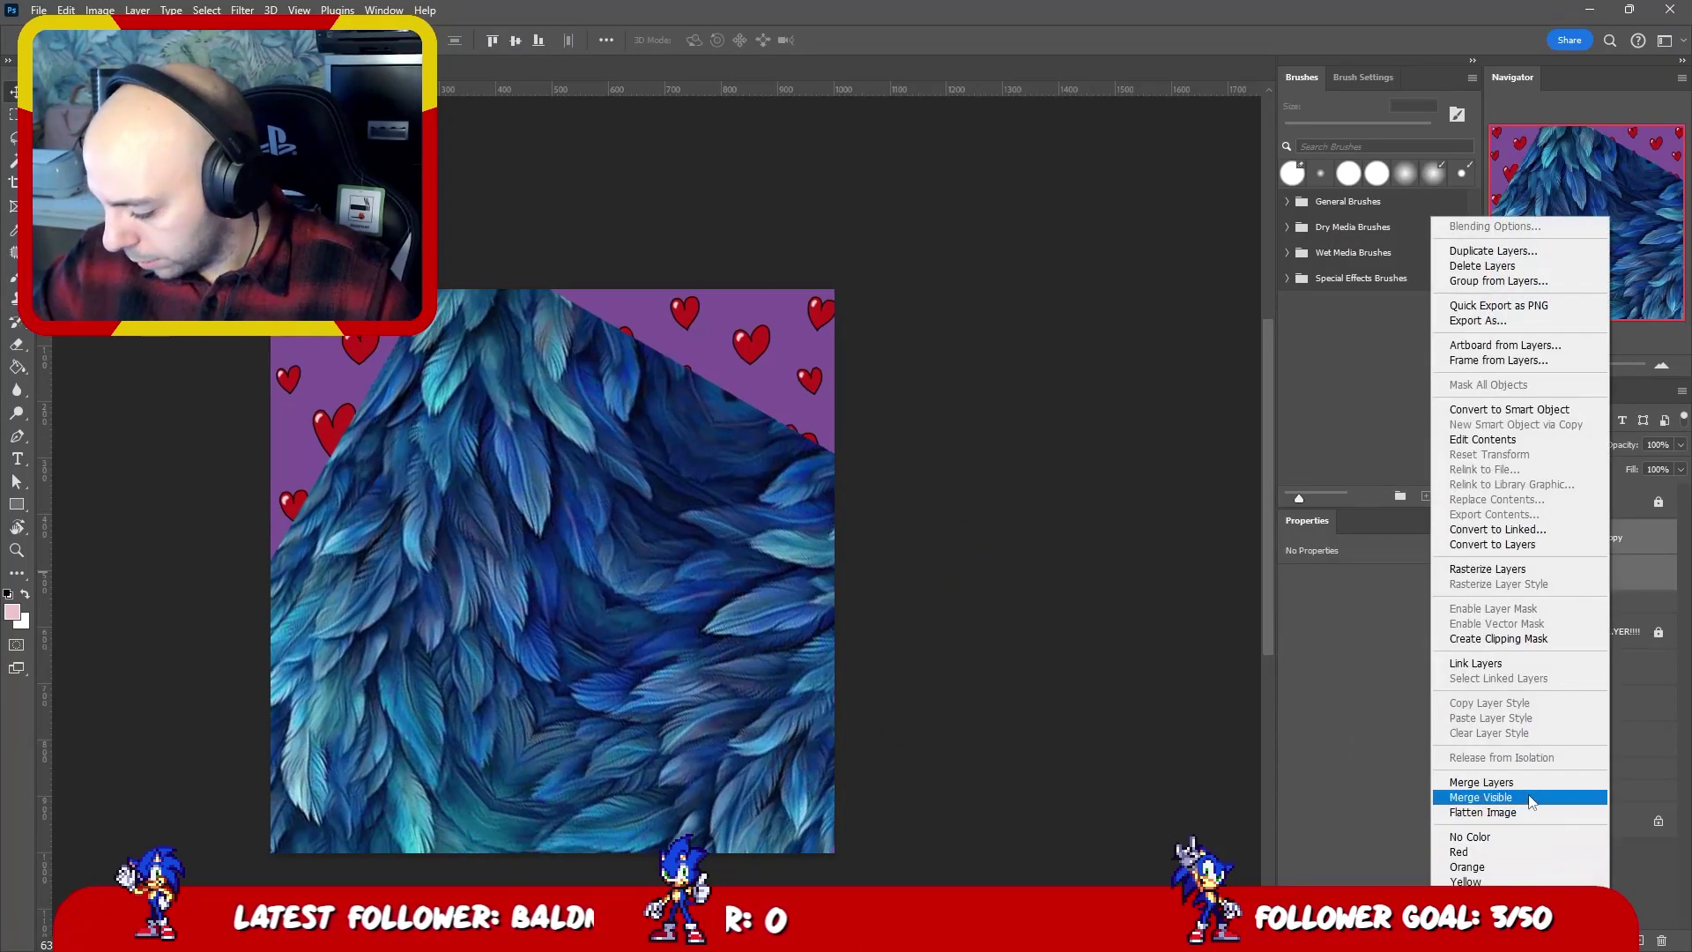
left_click(1497, 797)
left_click_drag(1586, 540, 1601, 685)
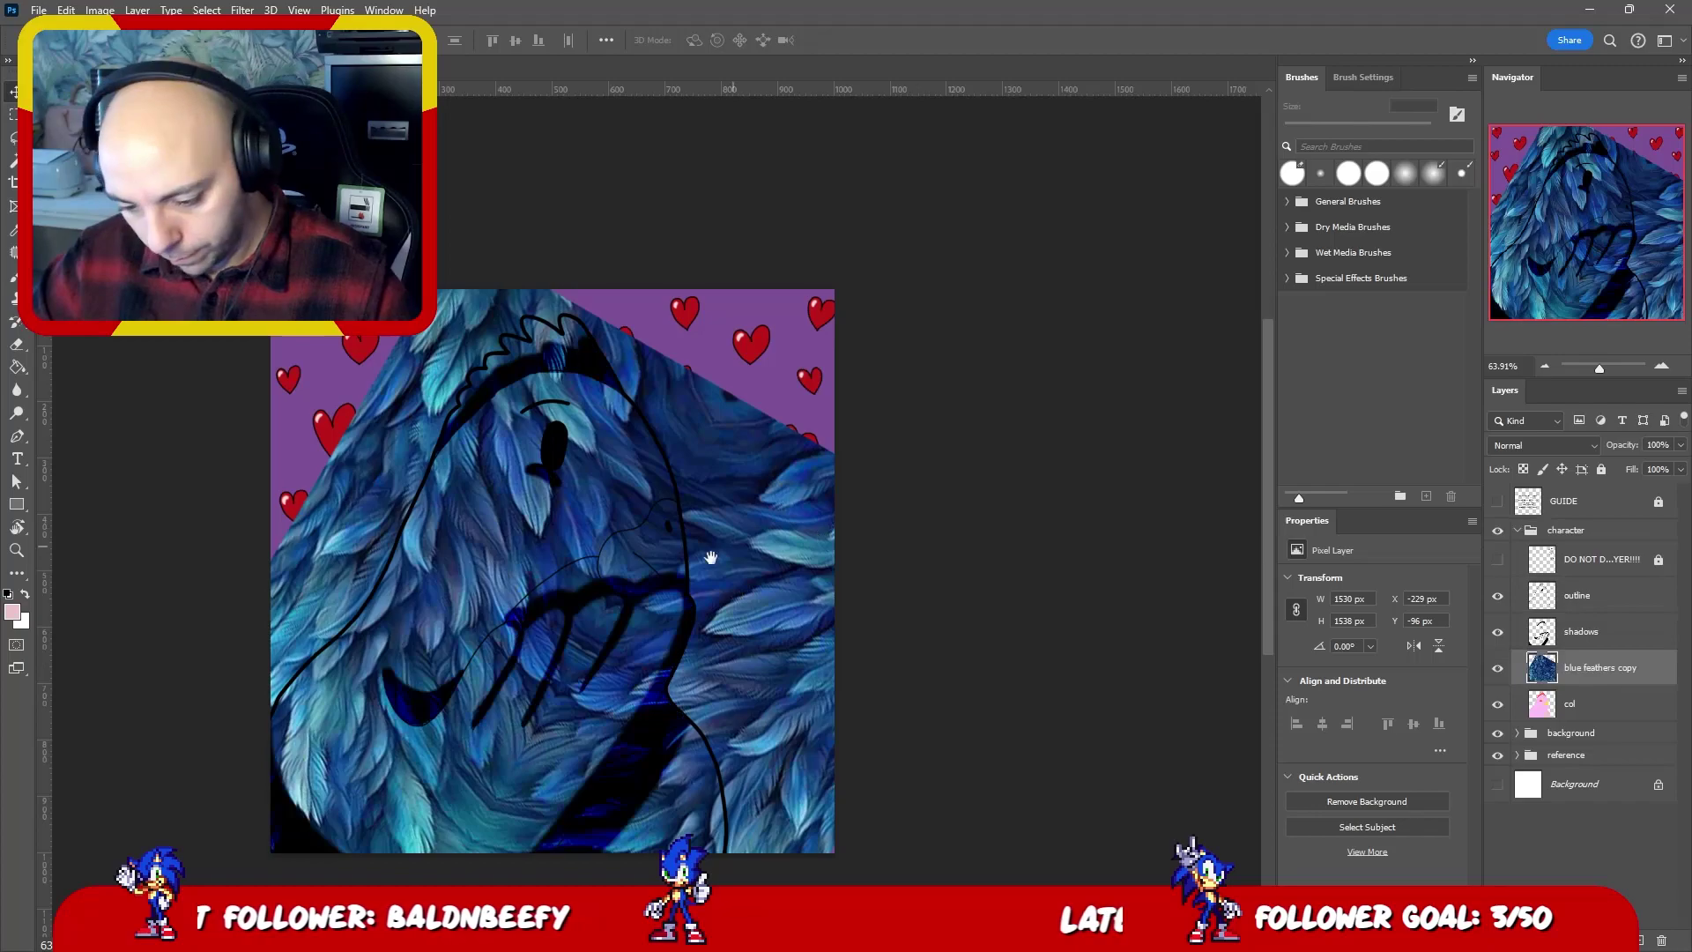
left_click_drag(702, 555, 869, 519)
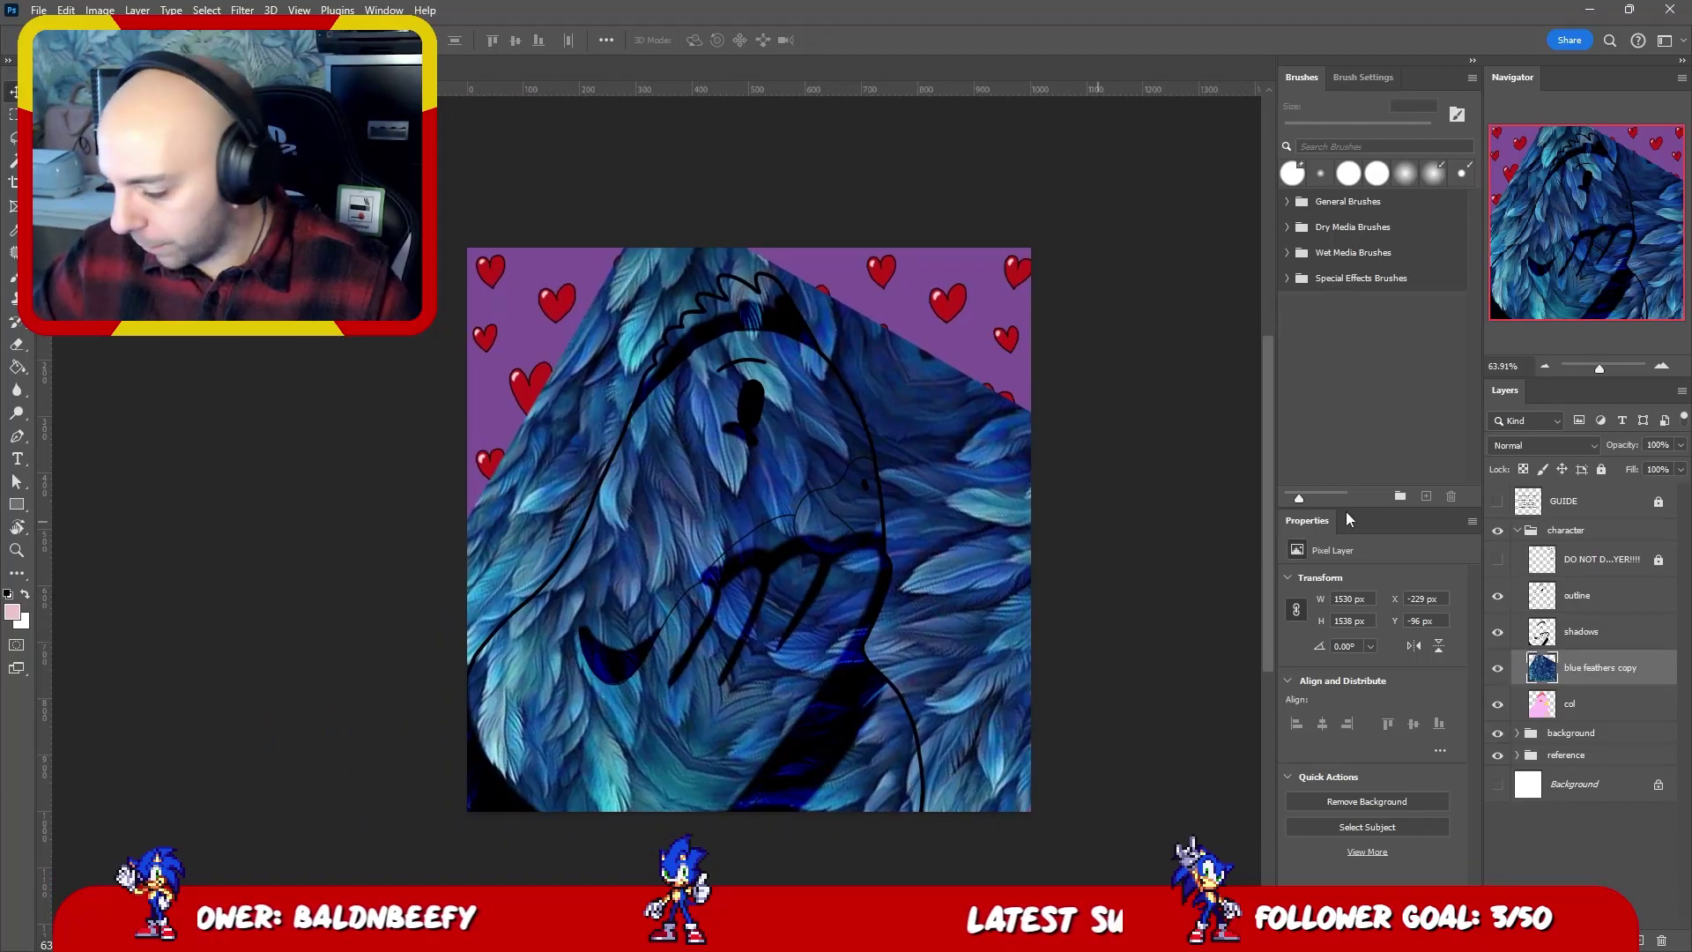
left_click(1547, 446)
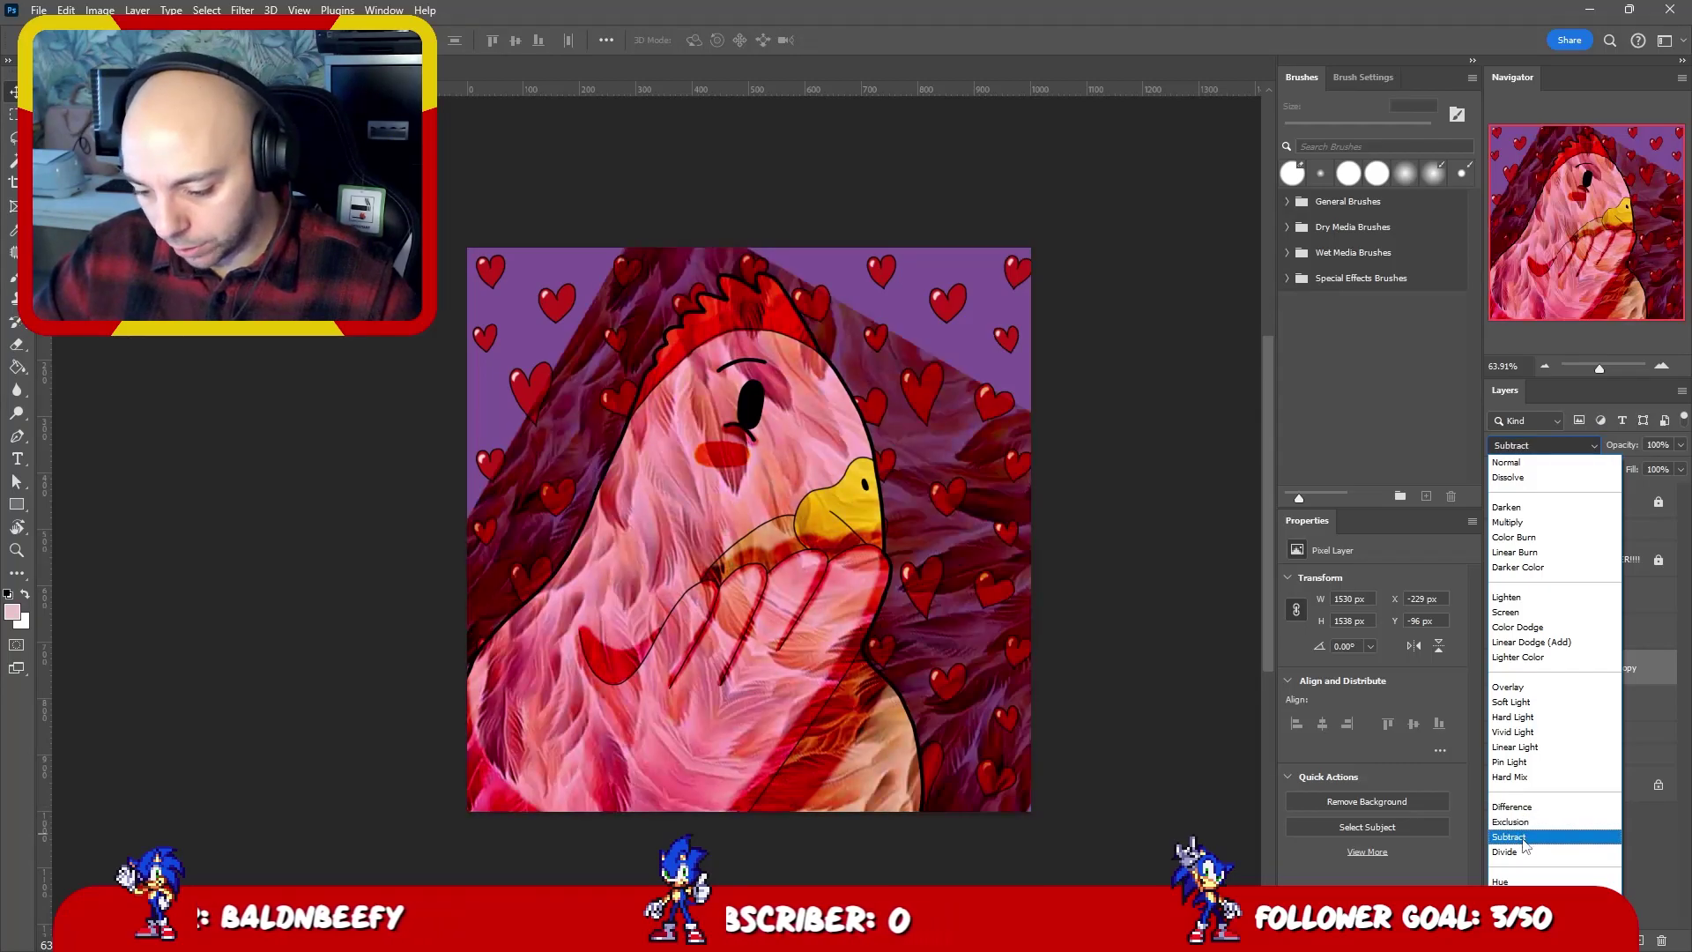
- Blend the feathers in Soft Light, hide the hearts group, and clip the feathers to the chicken
left_click(1510, 701)
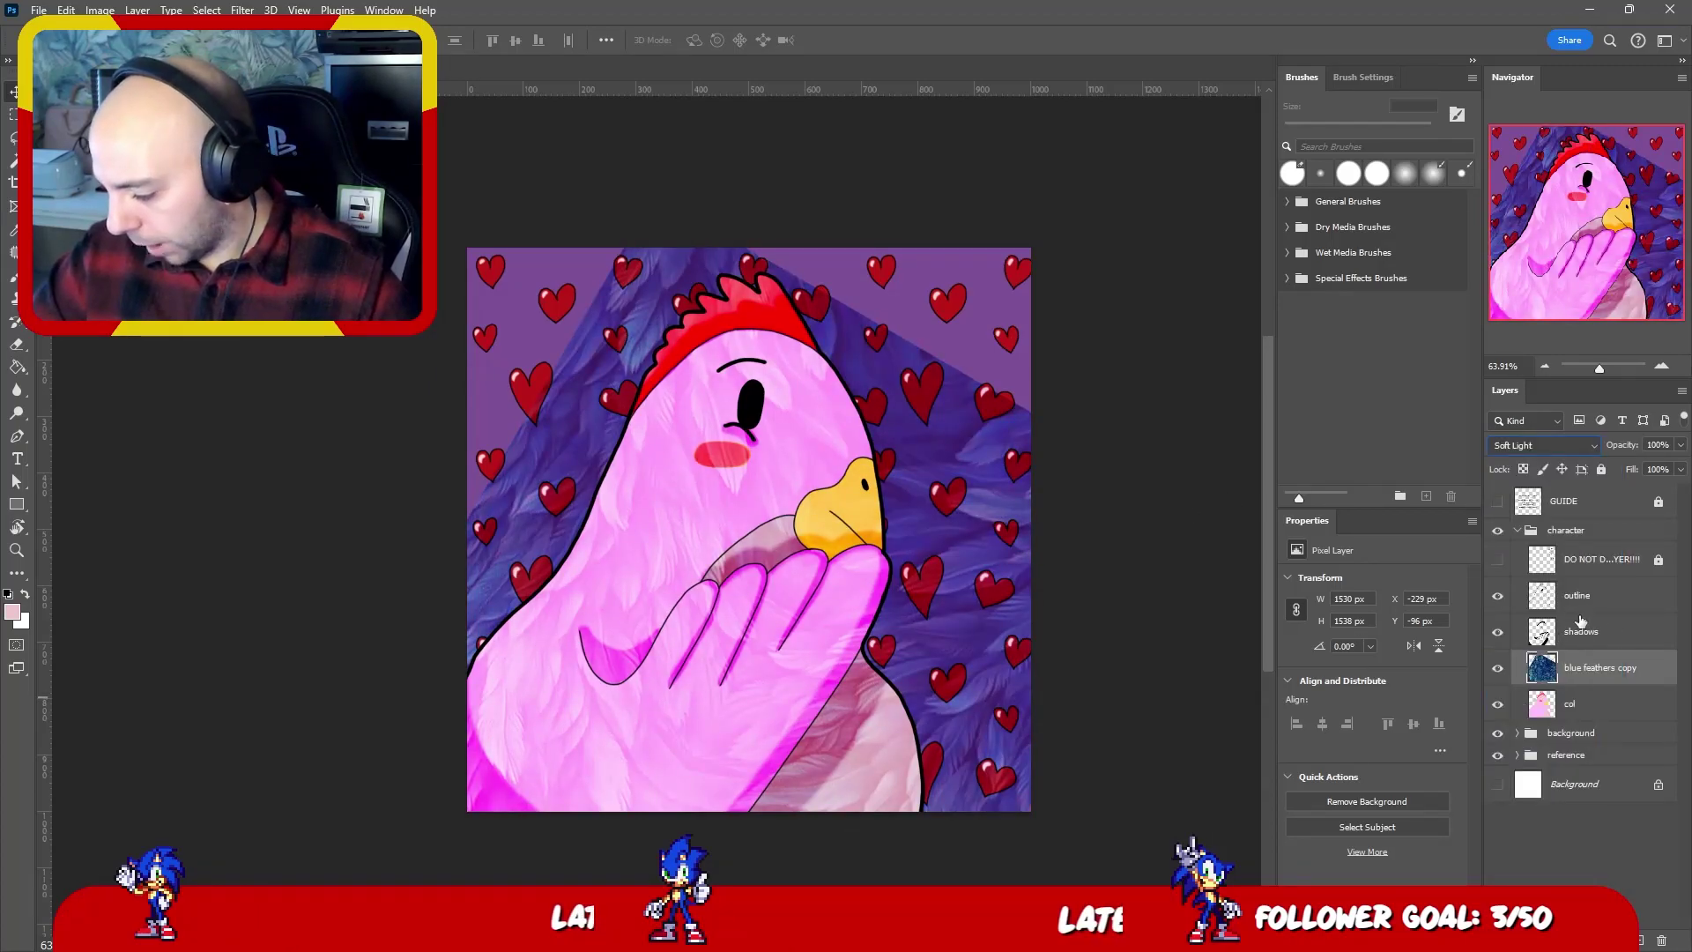
left_click(1497, 669)
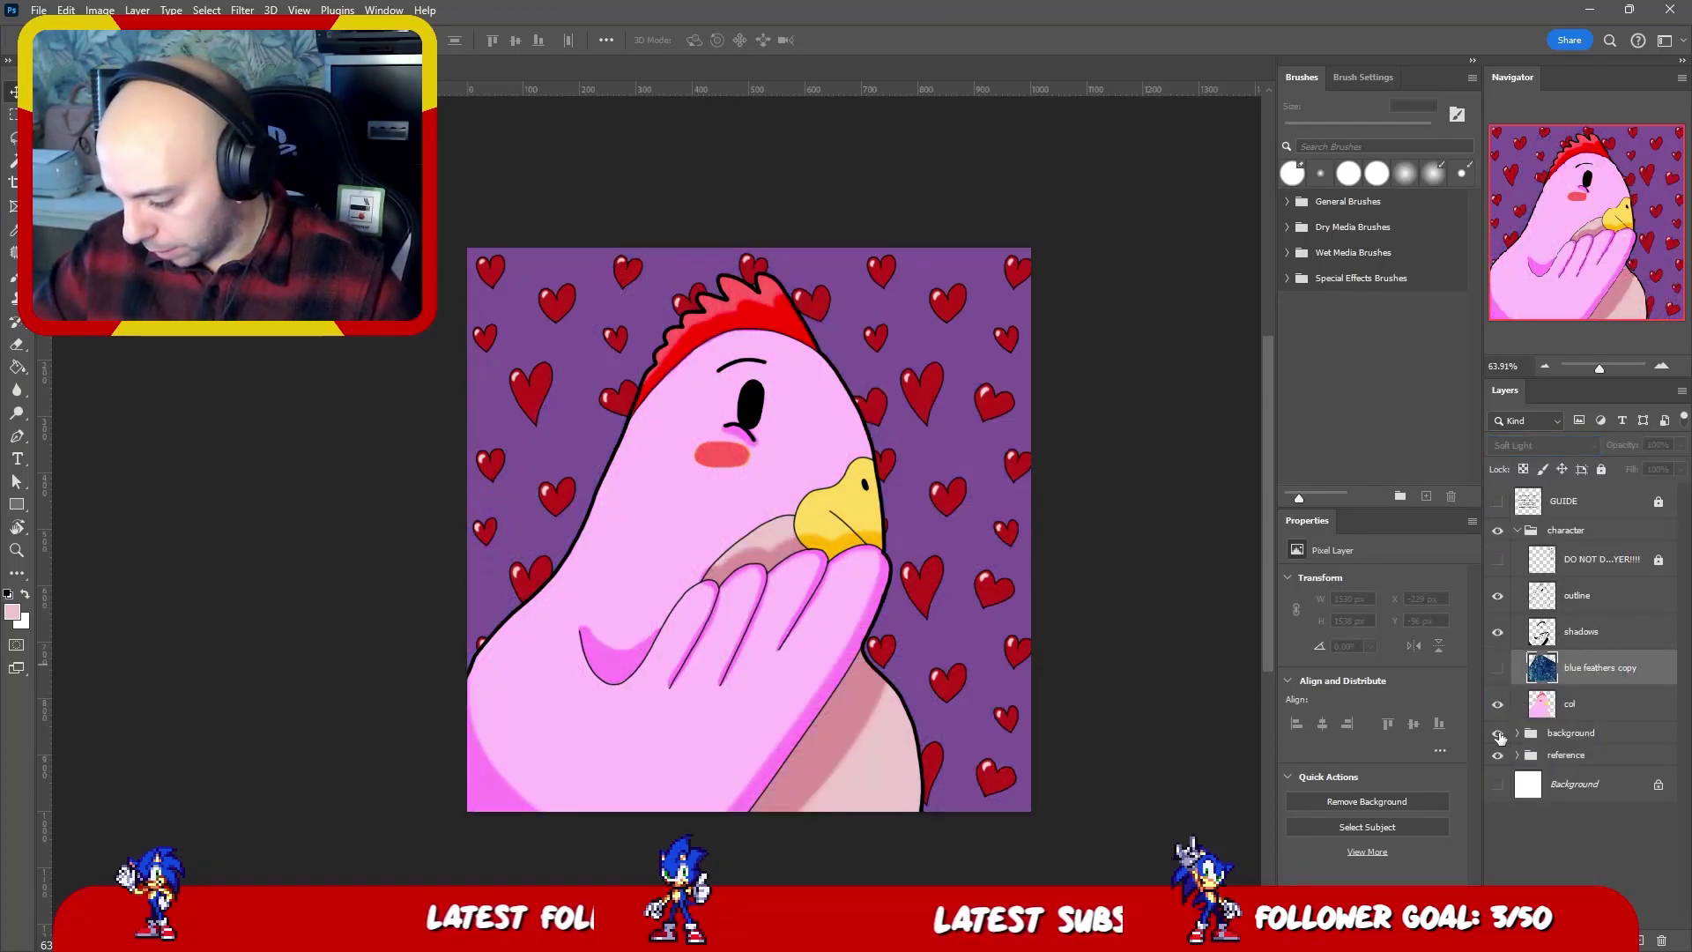
left_click(1497, 733)
key("alt+bracketleft")
key("w")
key("alt+w")
key("Escape")
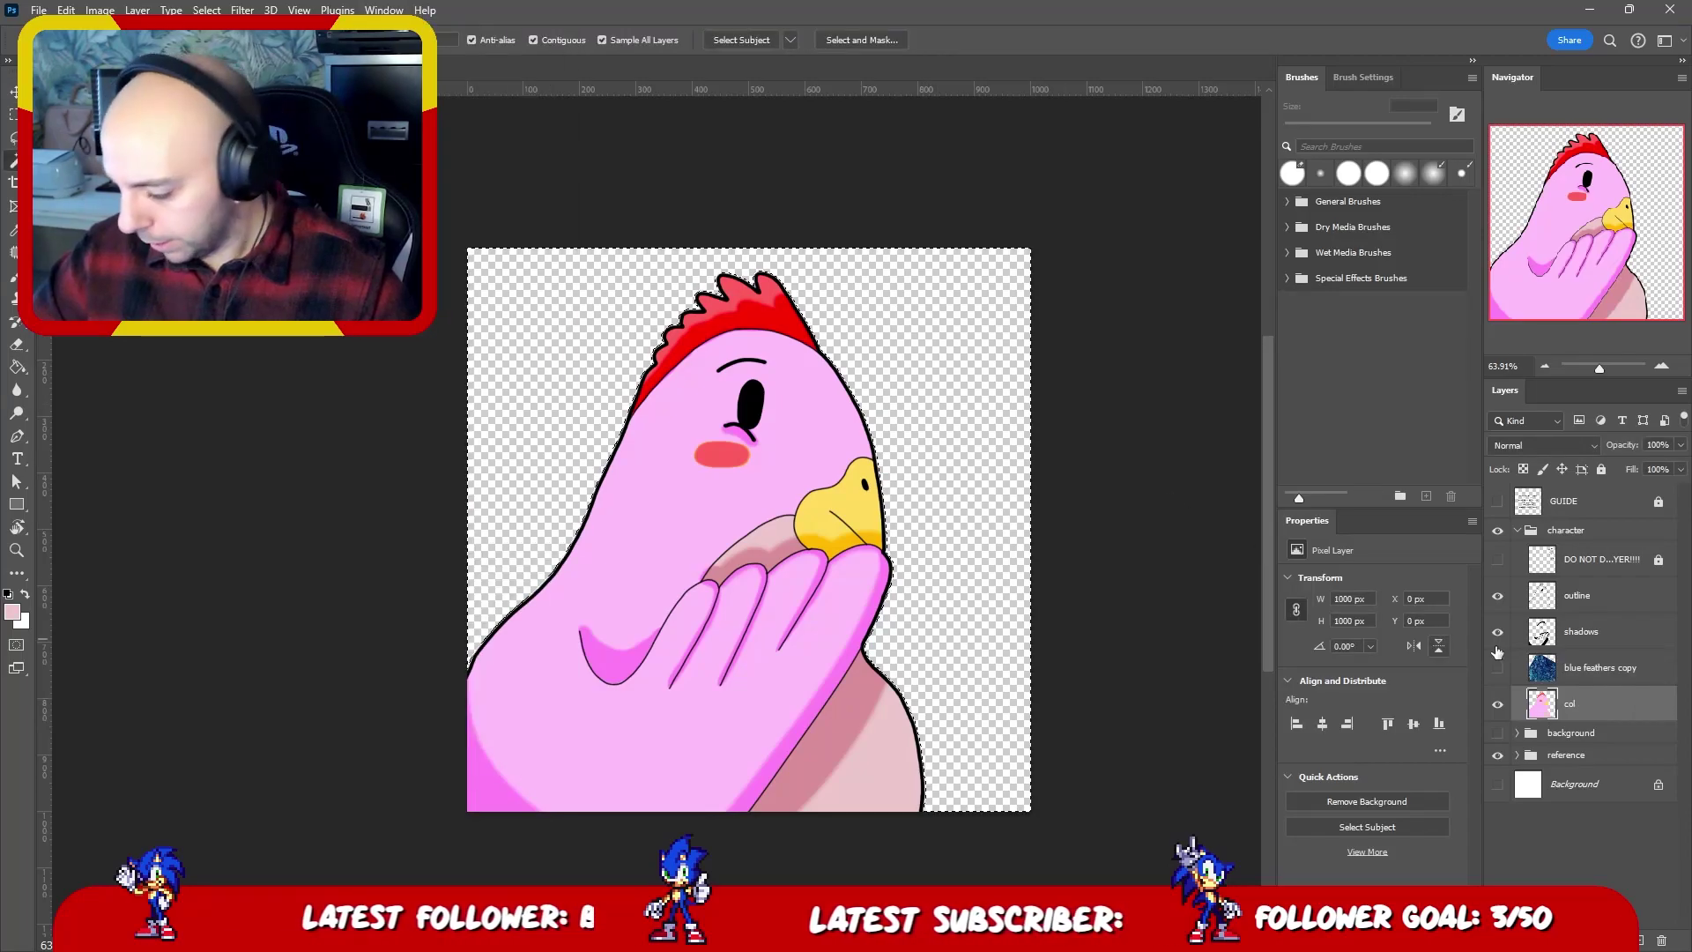
left_click(1497, 668)
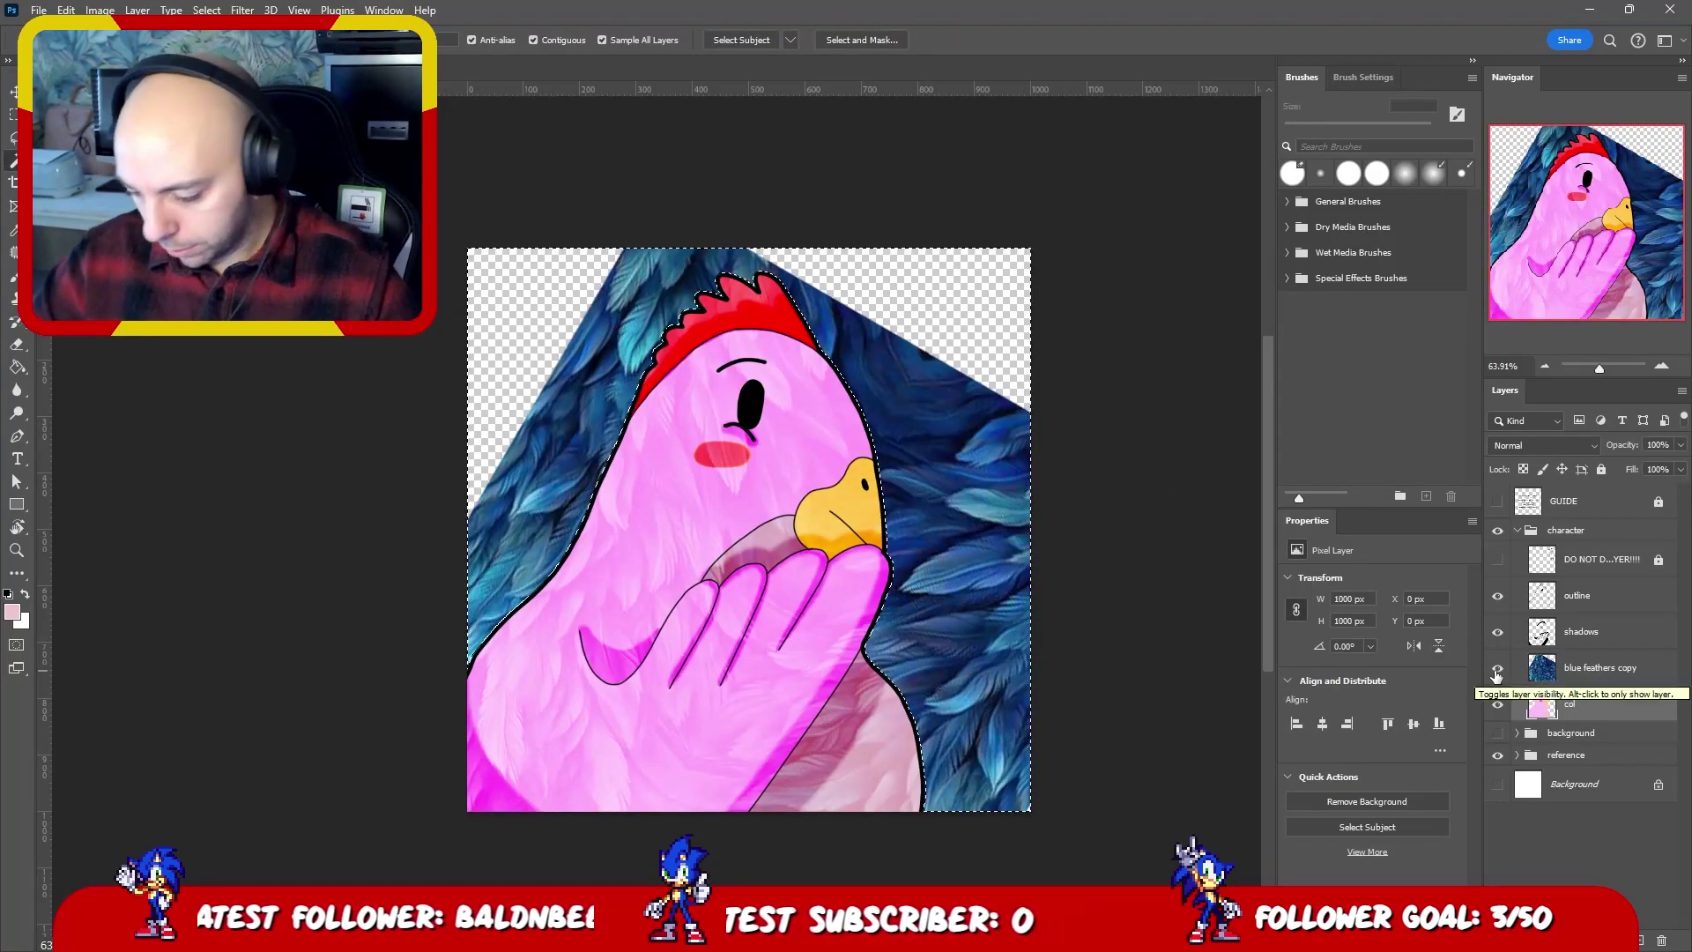
left_click(1570, 671)
key("ctrl+alt+g")
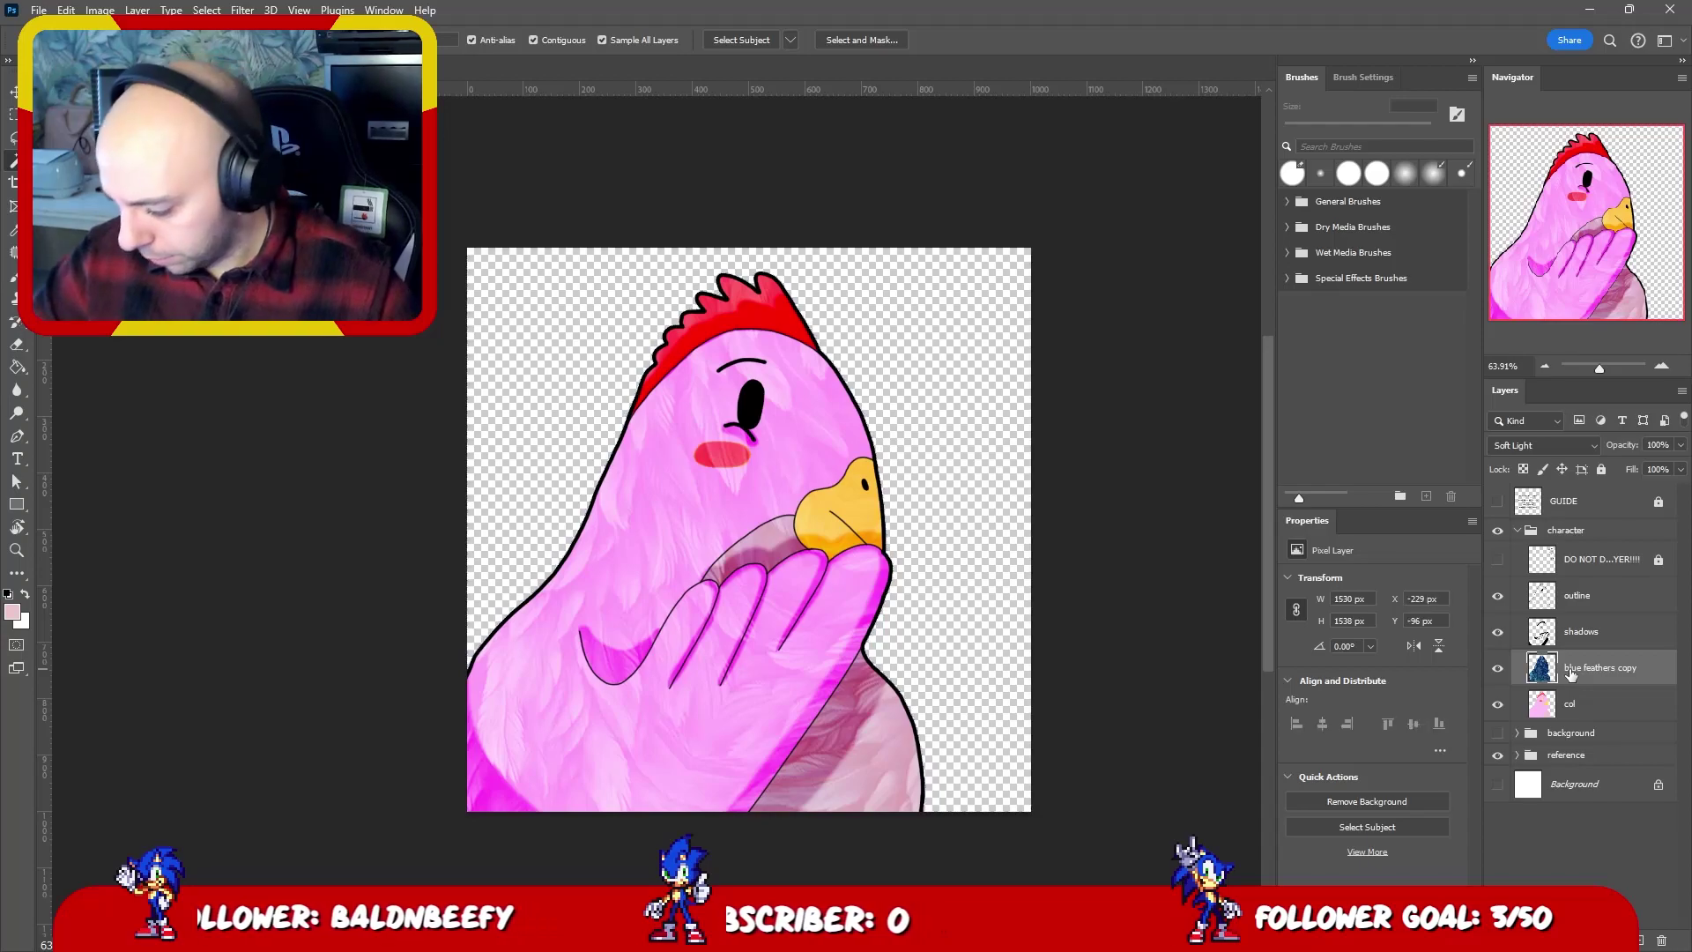
- Toggle the handwritten name ideas off and show the GUIDE notes layer
left_click(1498, 561)
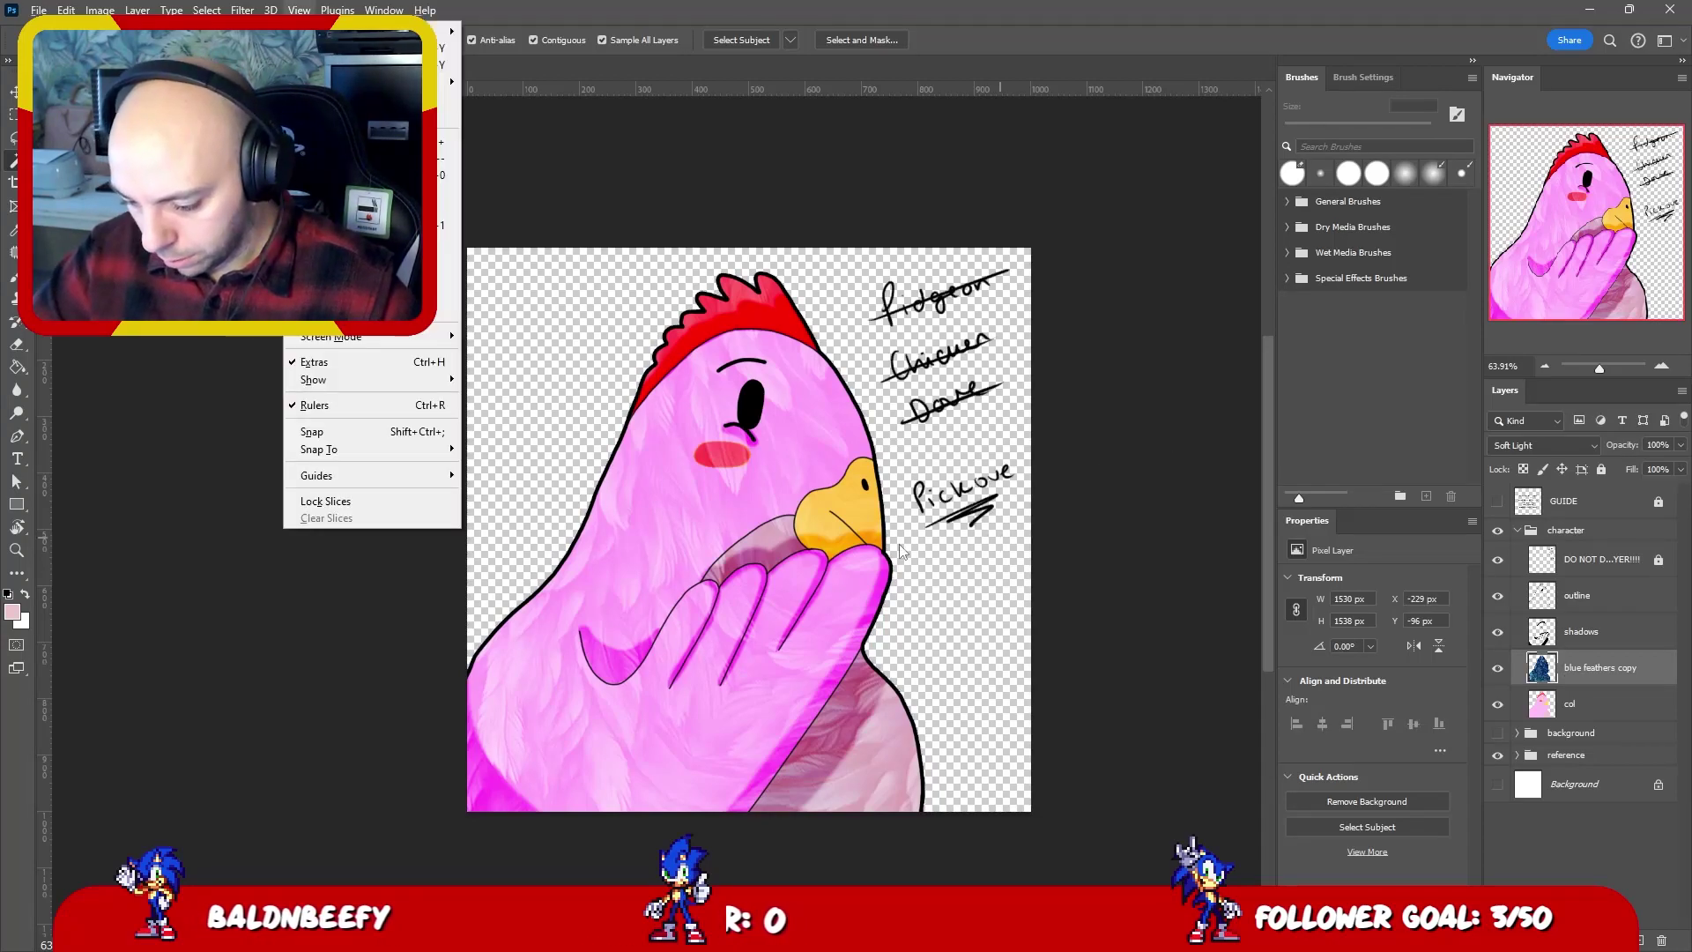
left_click(1497, 560)
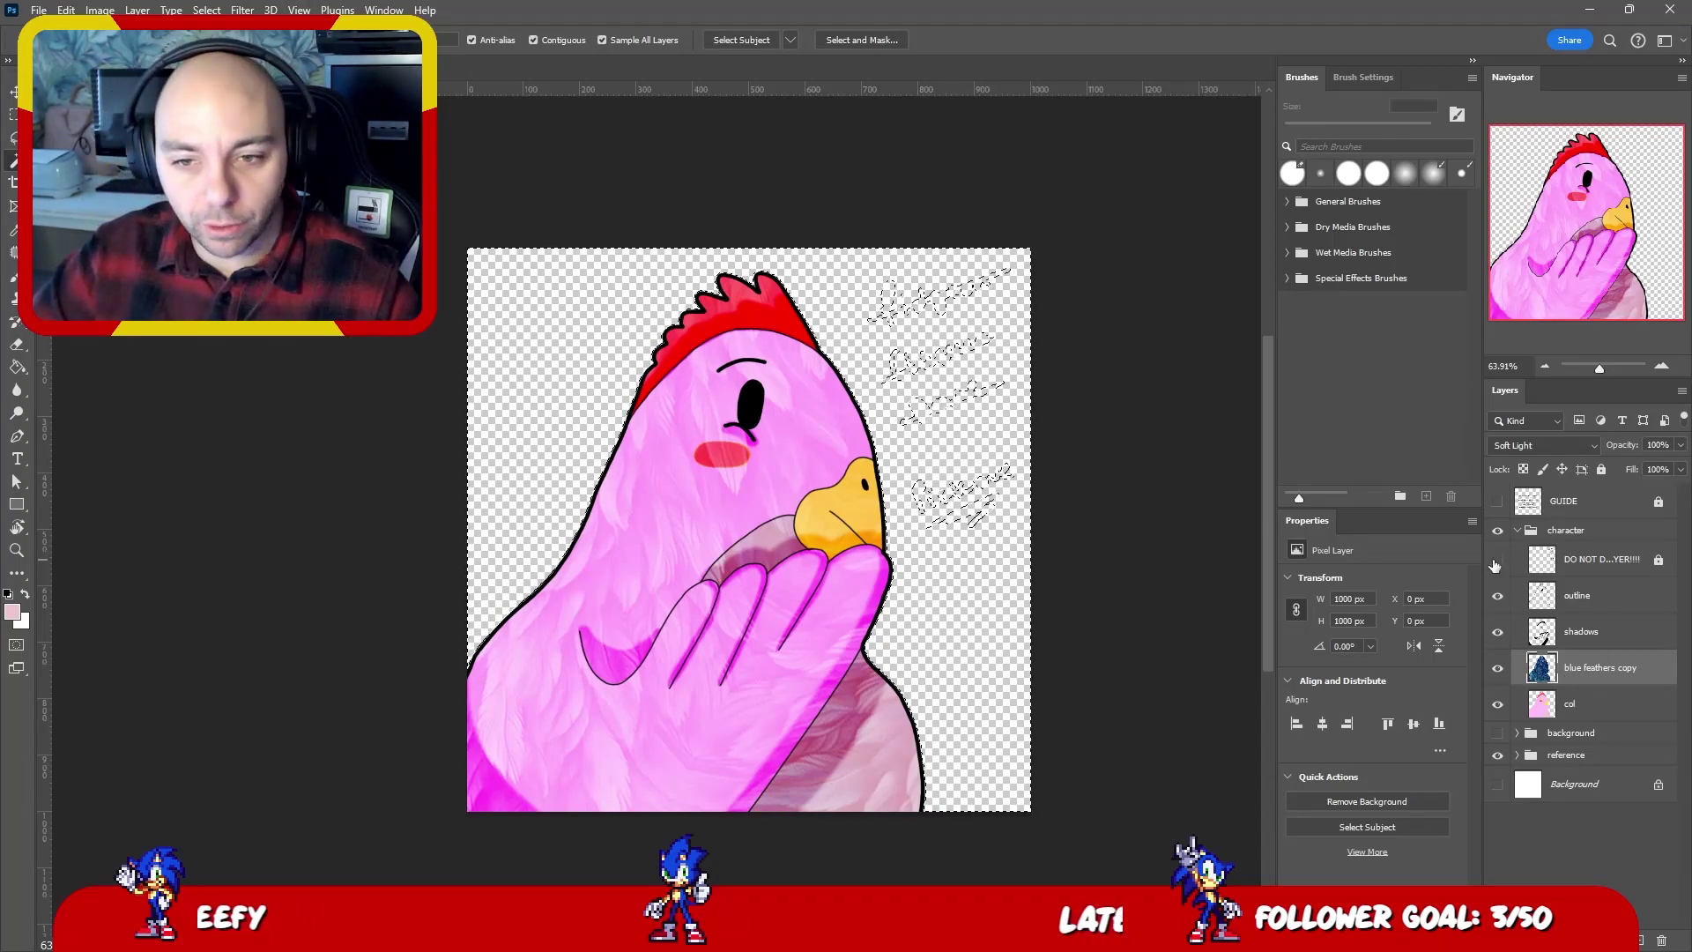
left_click(1497, 561)
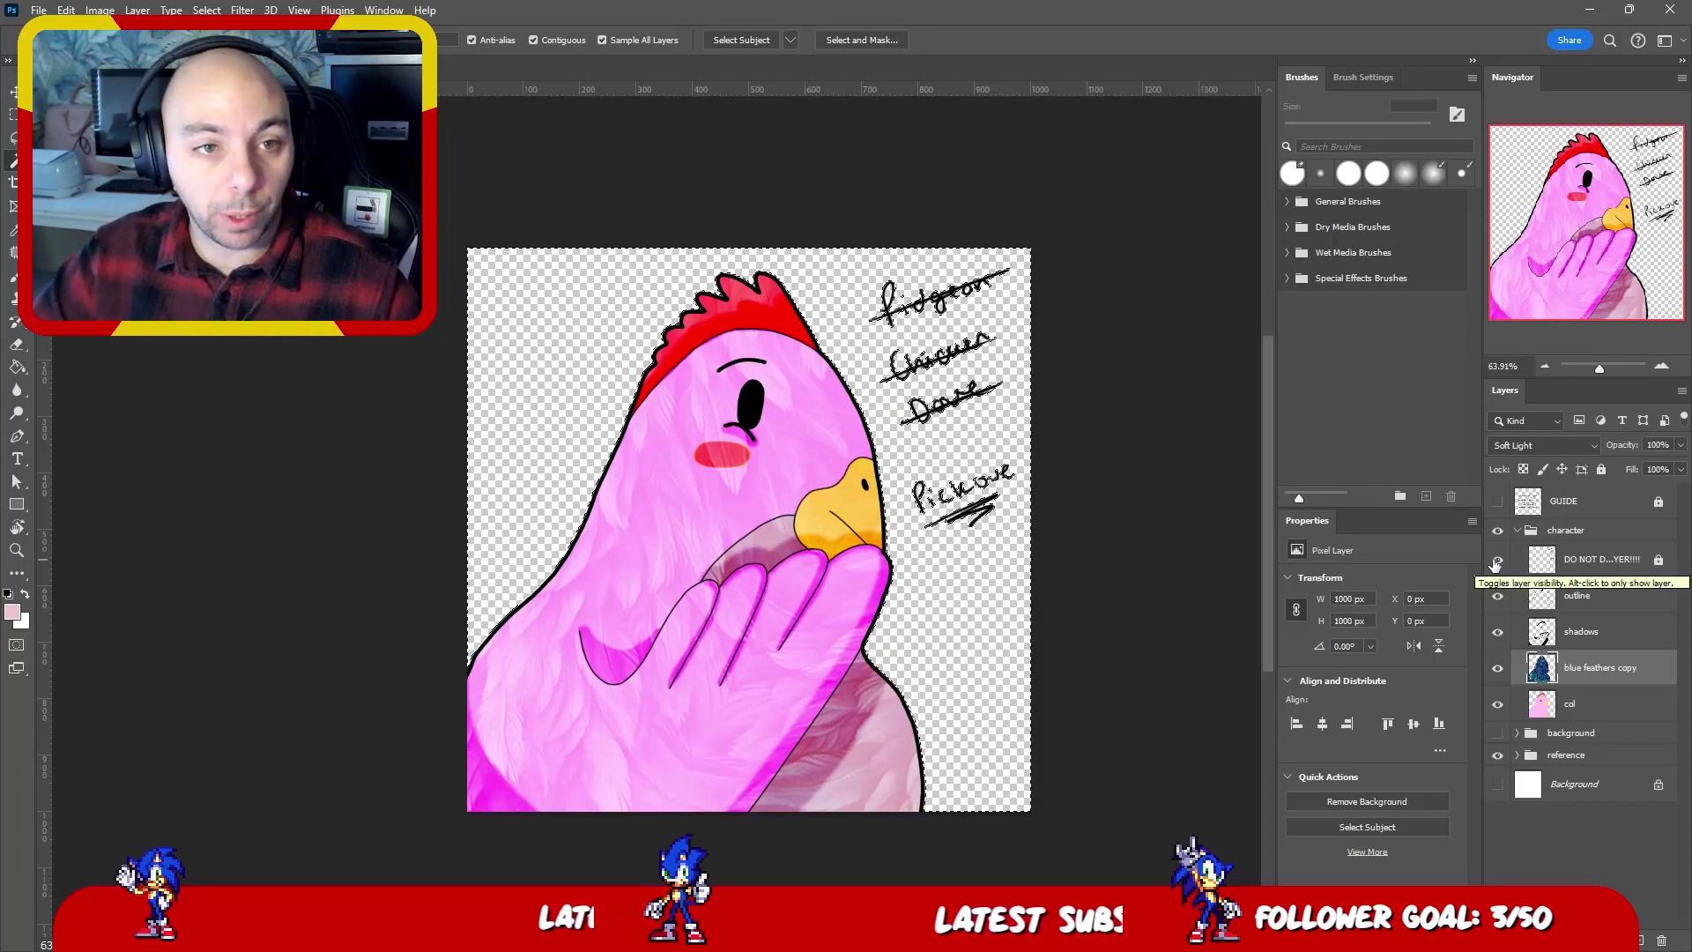
left_click(1497, 560)
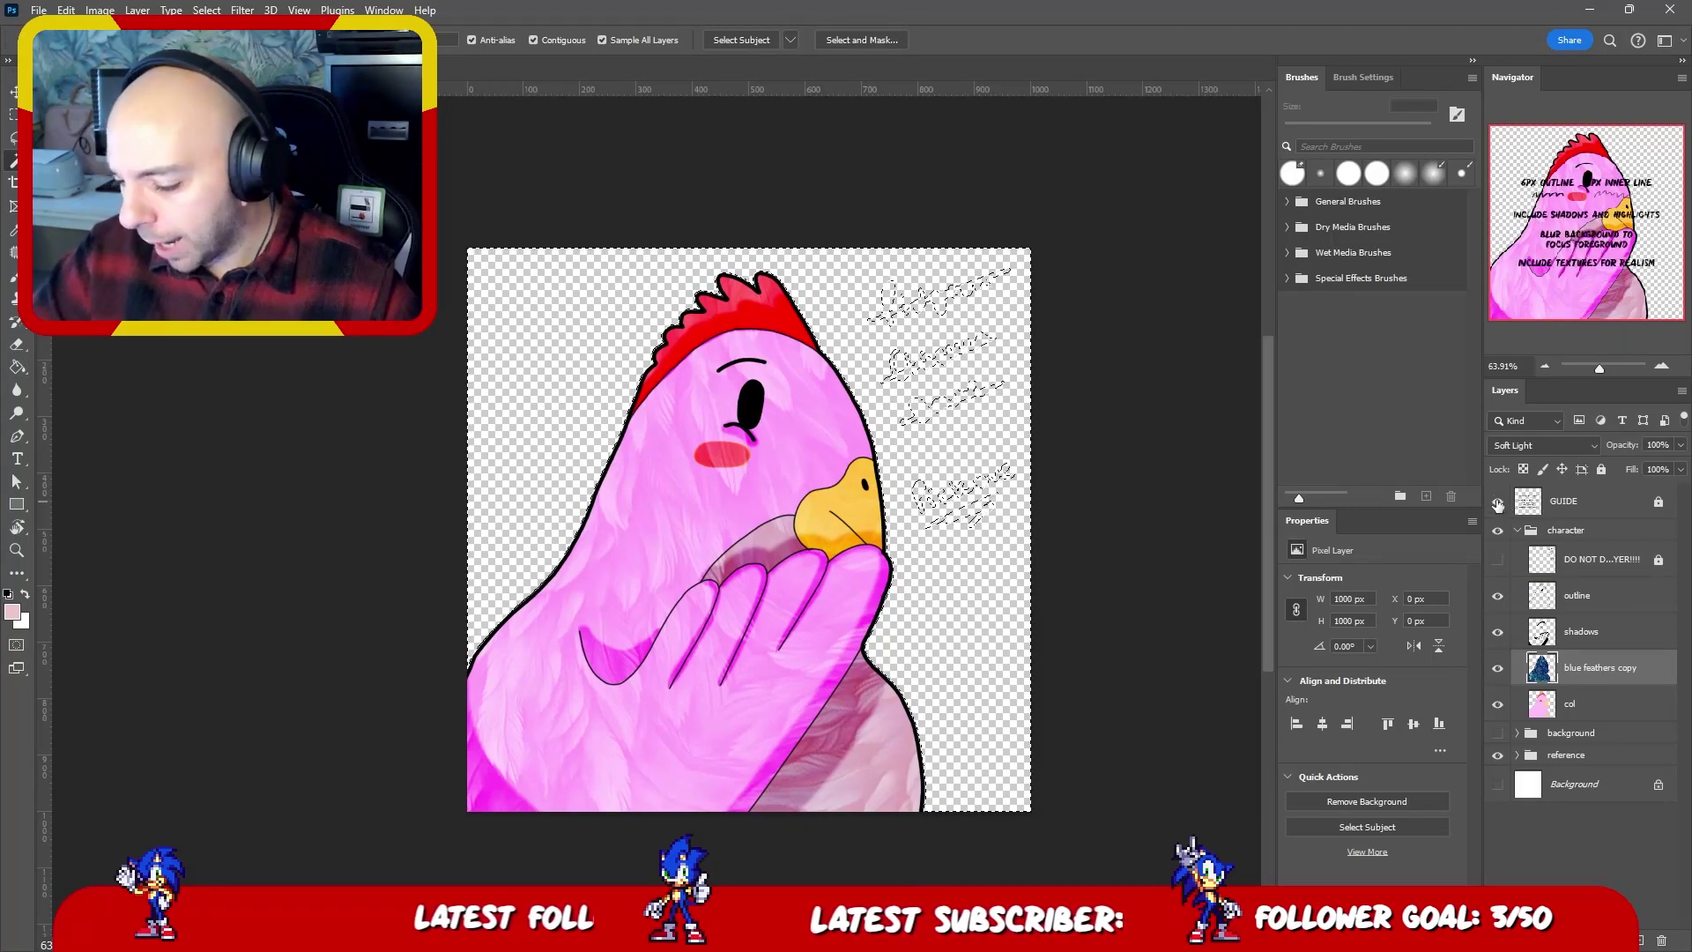
left_click(1497, 501)
- Clear the selections, collapse the character group and show the hearts background group
key("ctrl+d")
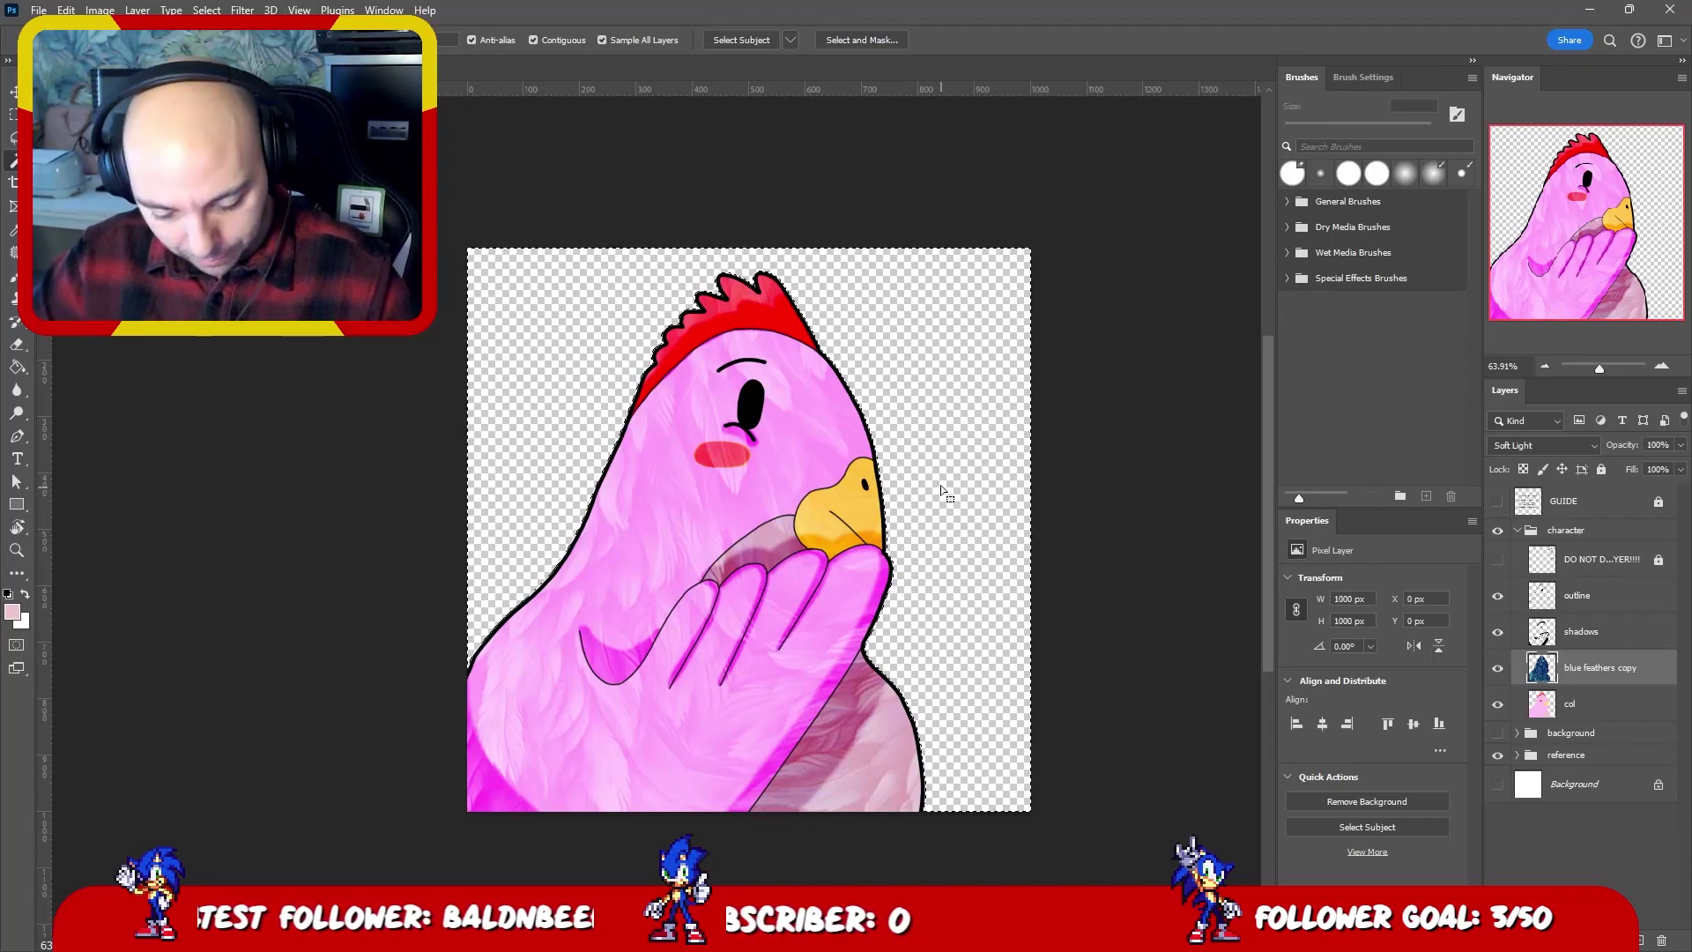
key("ctrl+d")
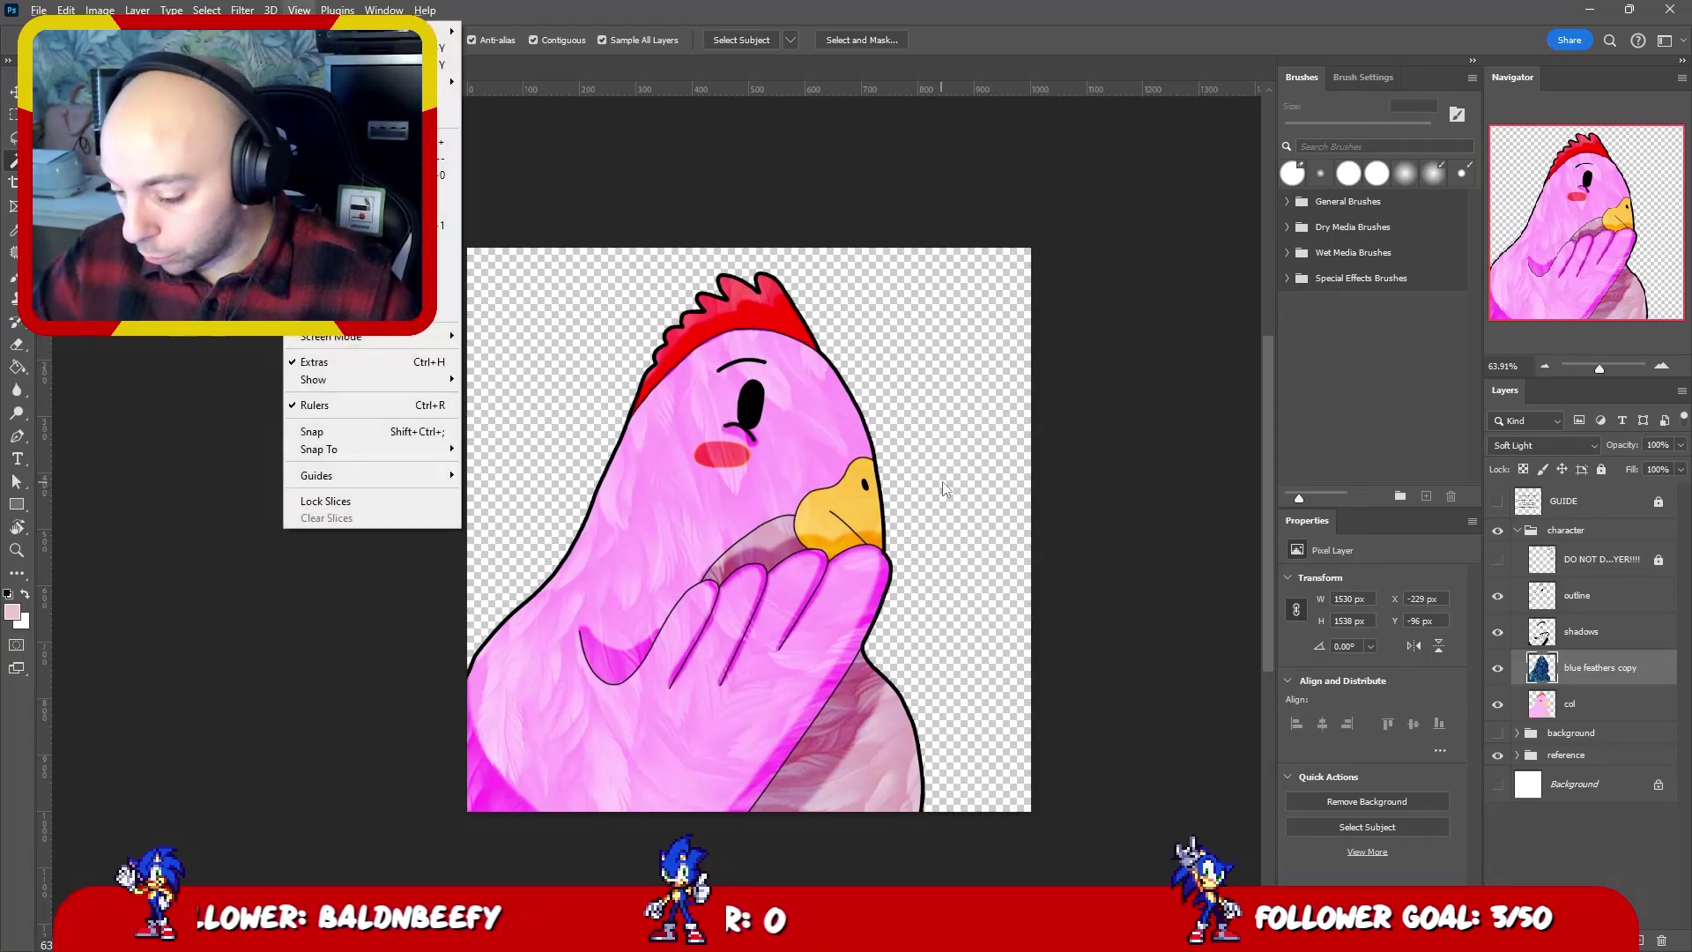
key("ctrl+a")
key("m")
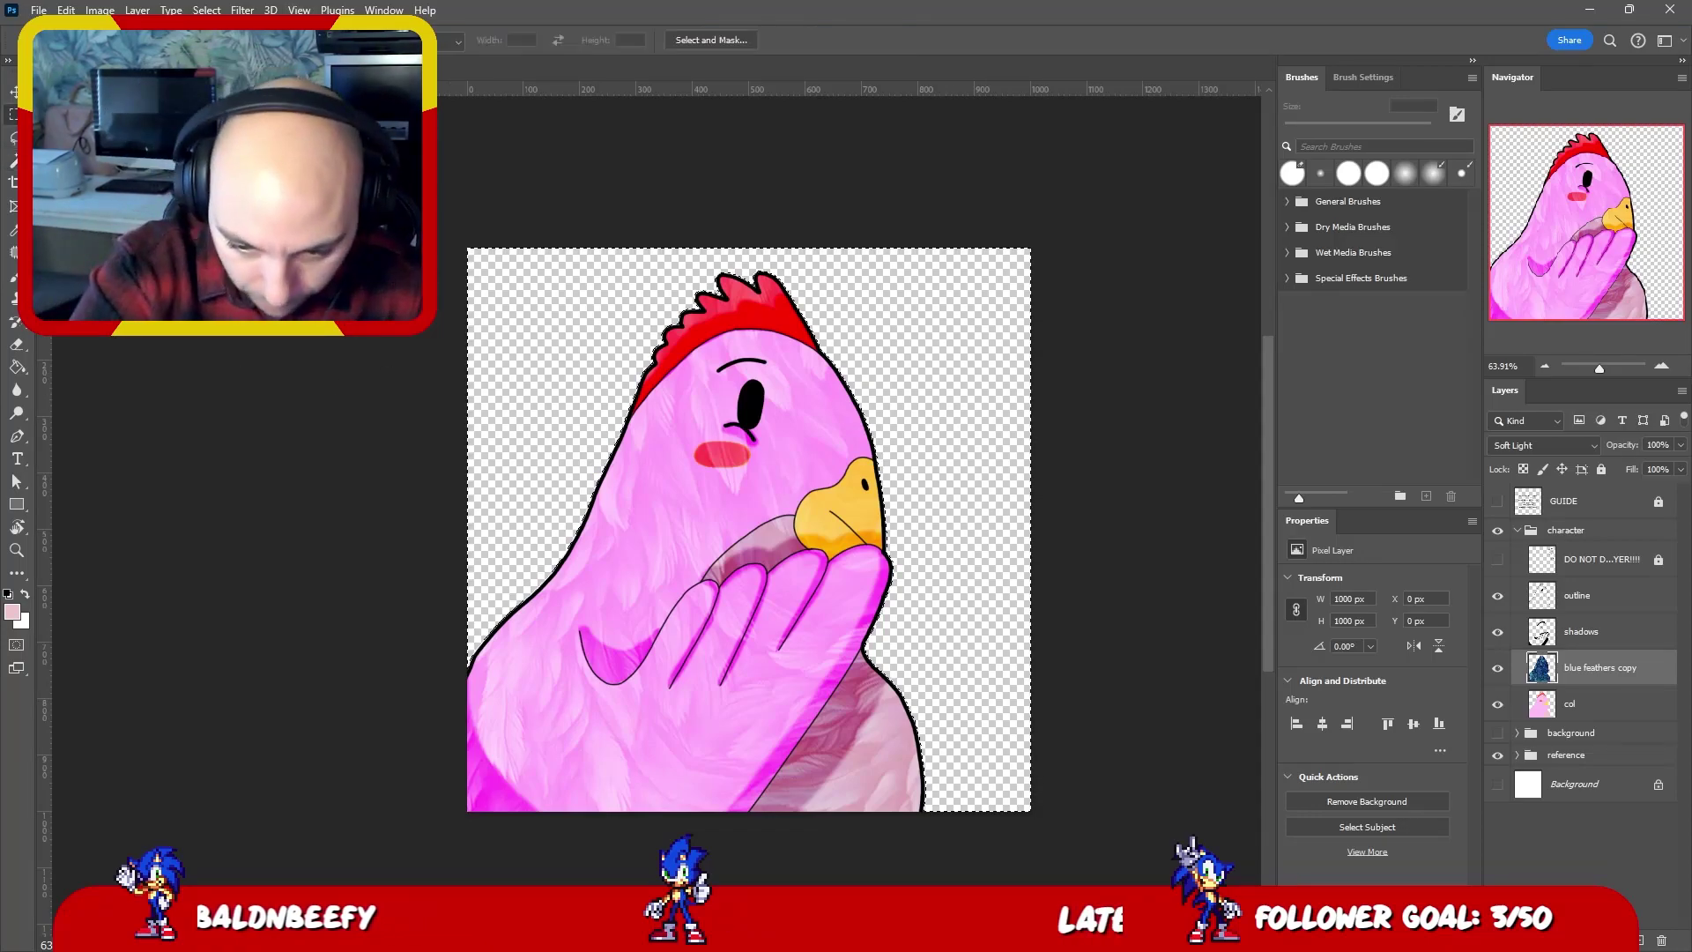
left_click_drag(895, 331, 1008, 394)
key("ctrl+d")
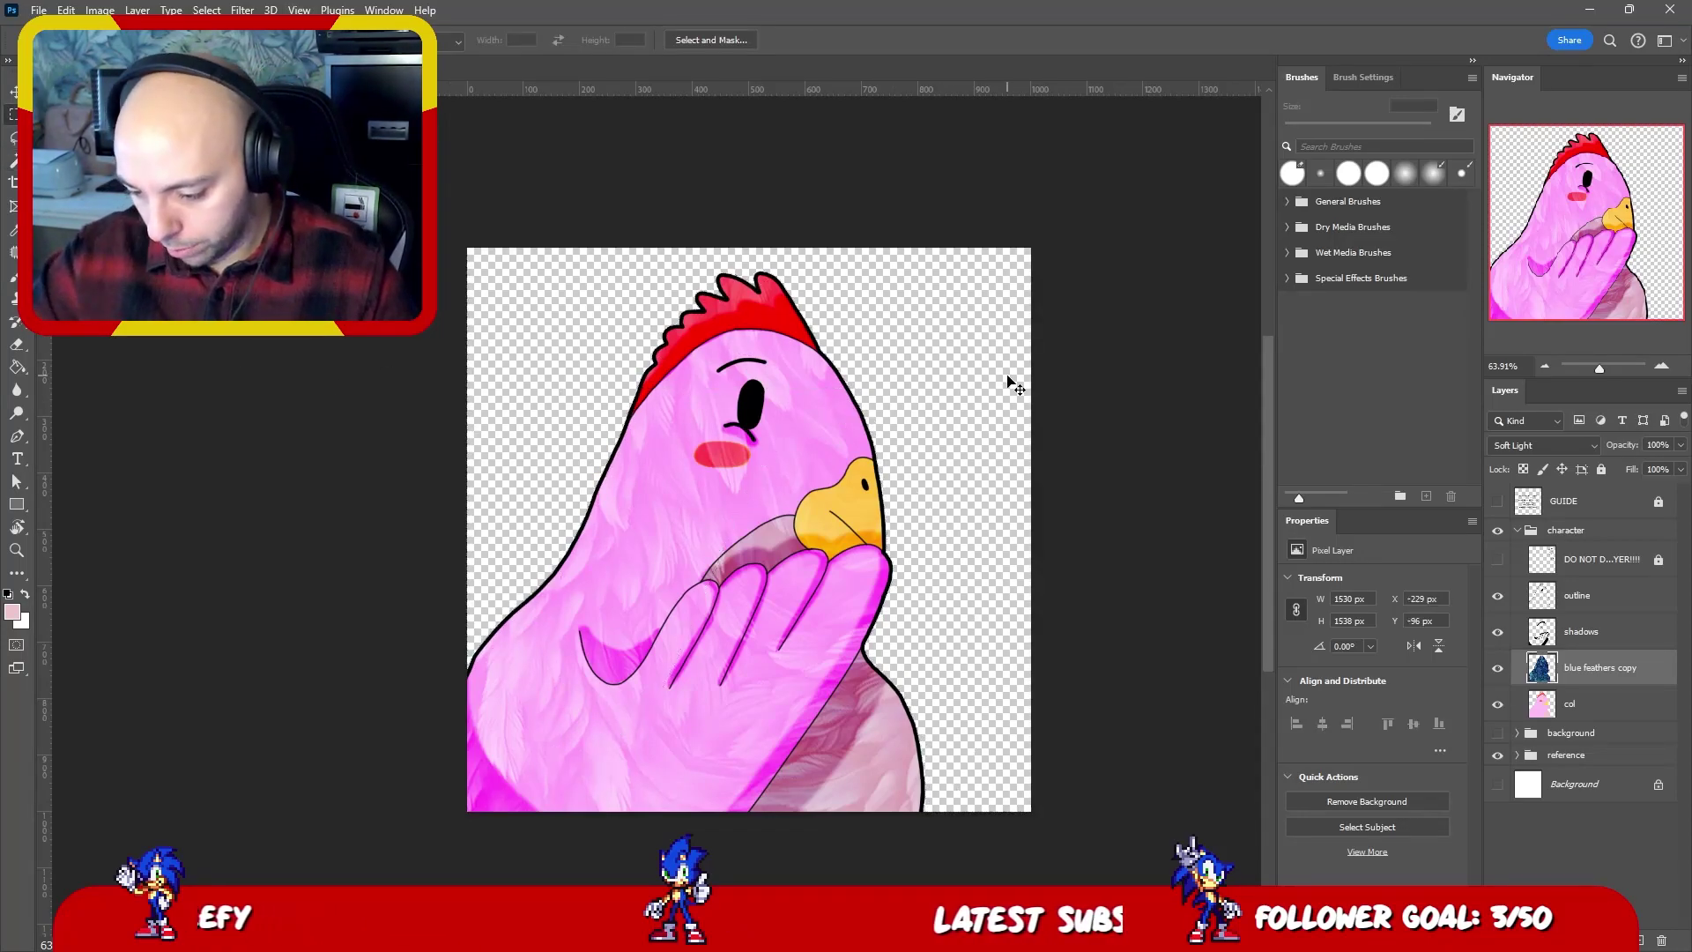
key("v")
left_click(1517, 531)
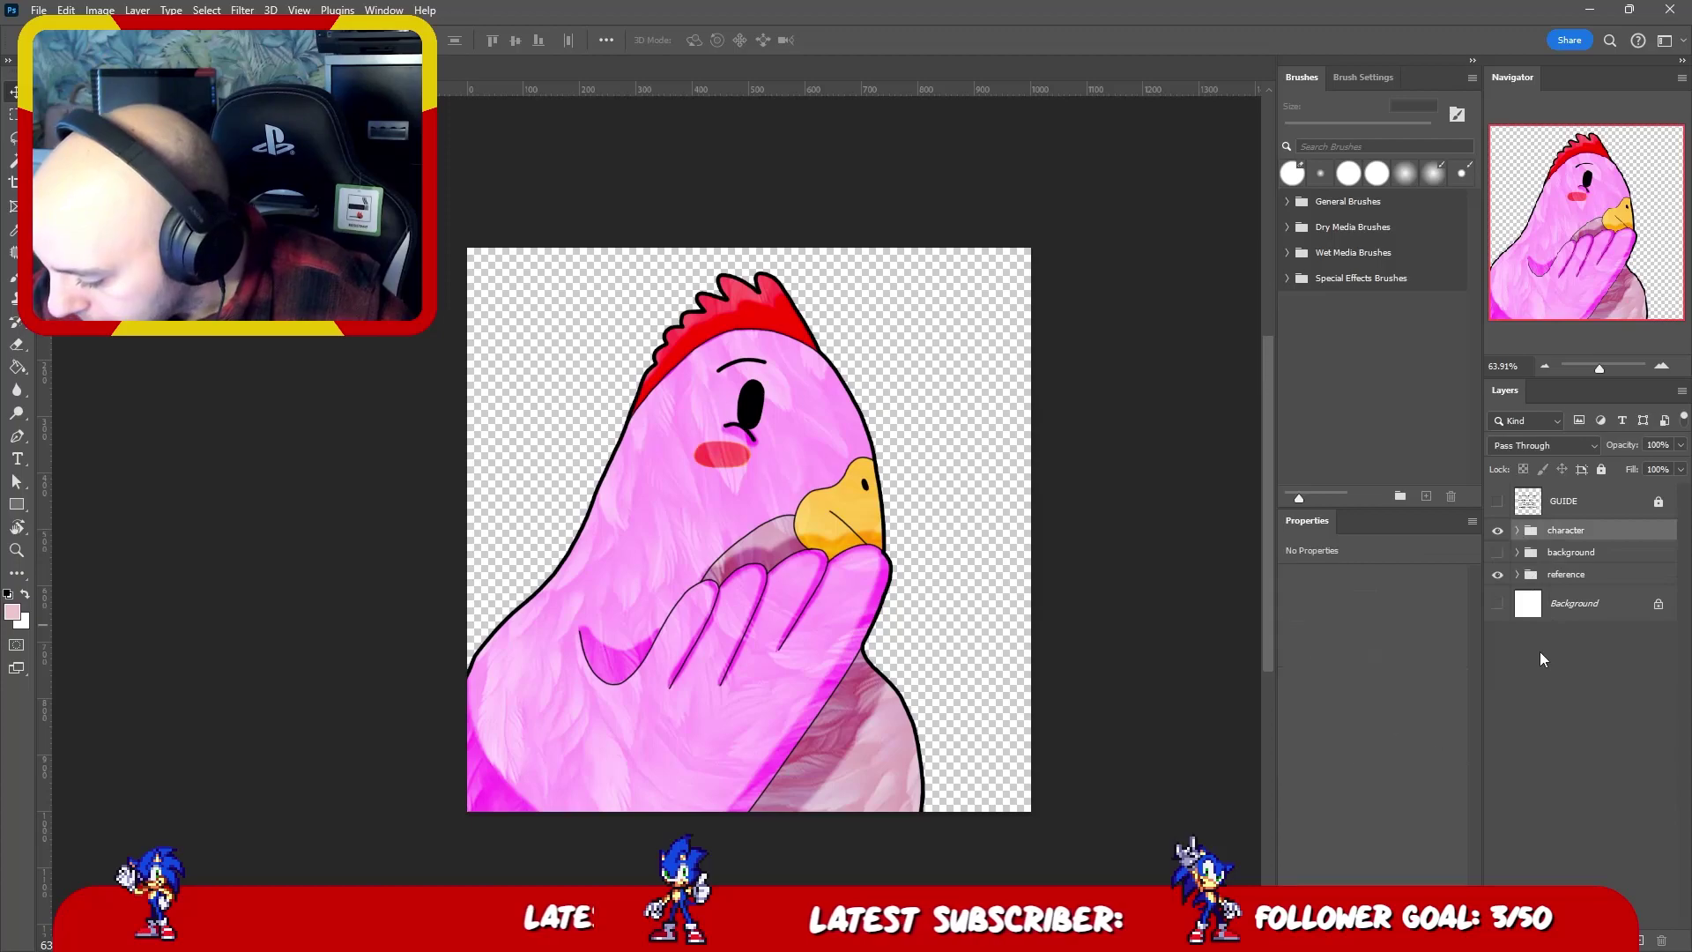
left_click(1497, 552)
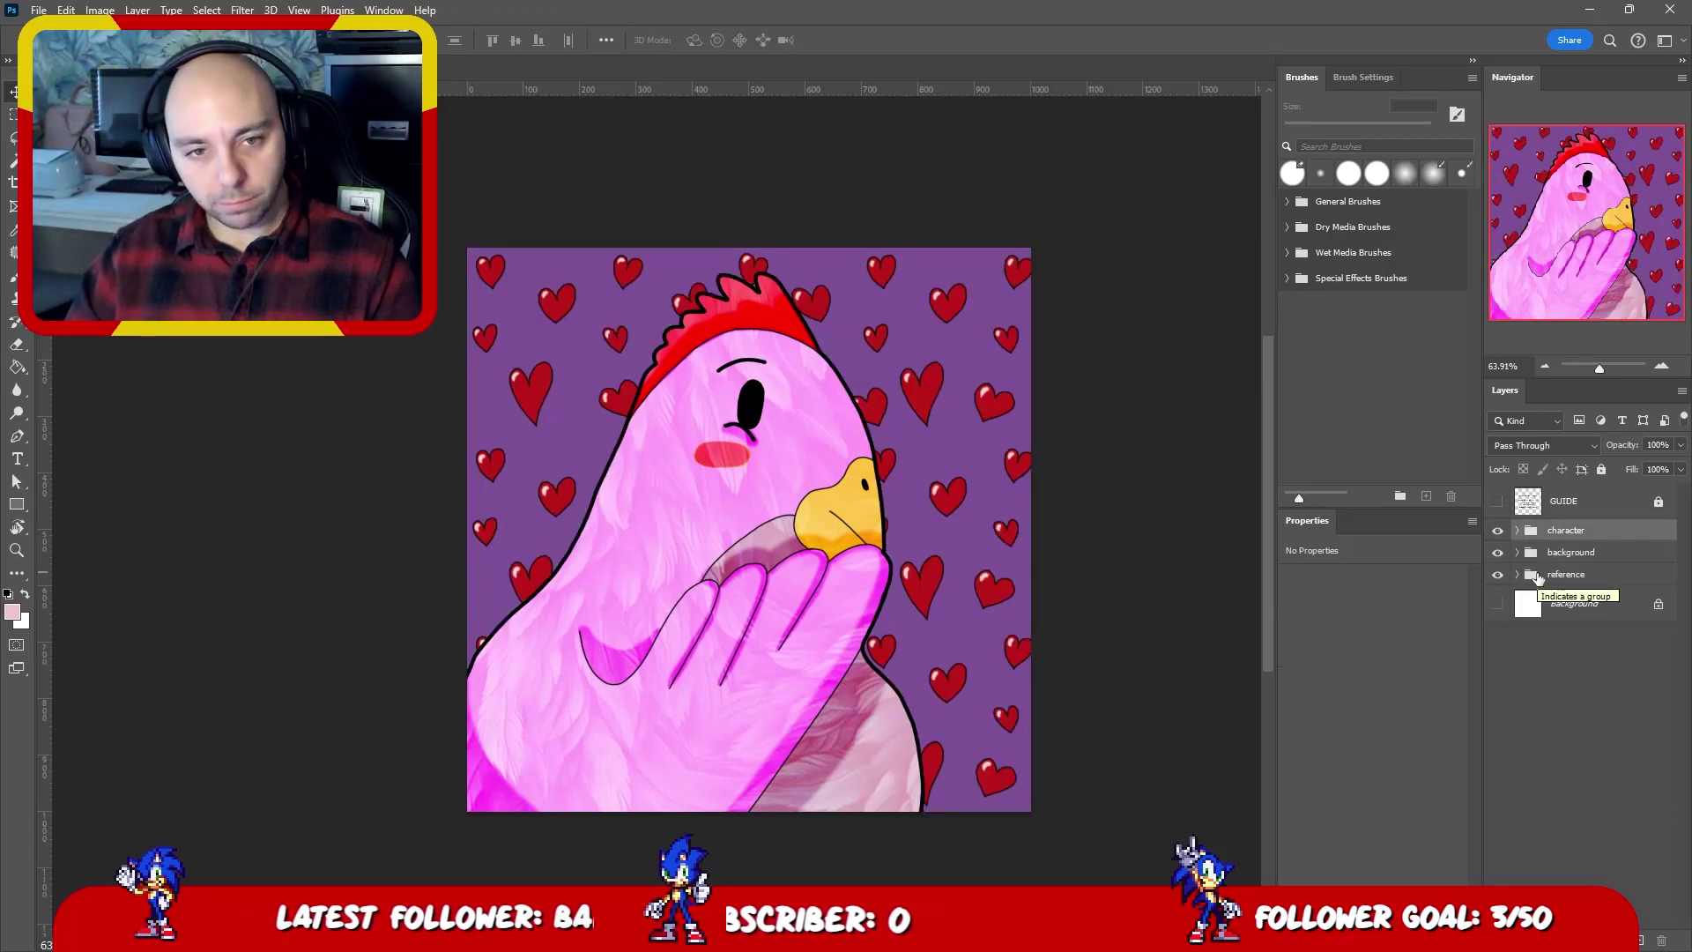
- Set the blue feathers copy layer to 50% opacity, then collapse the group and select the background group
left_click(1517, 530)
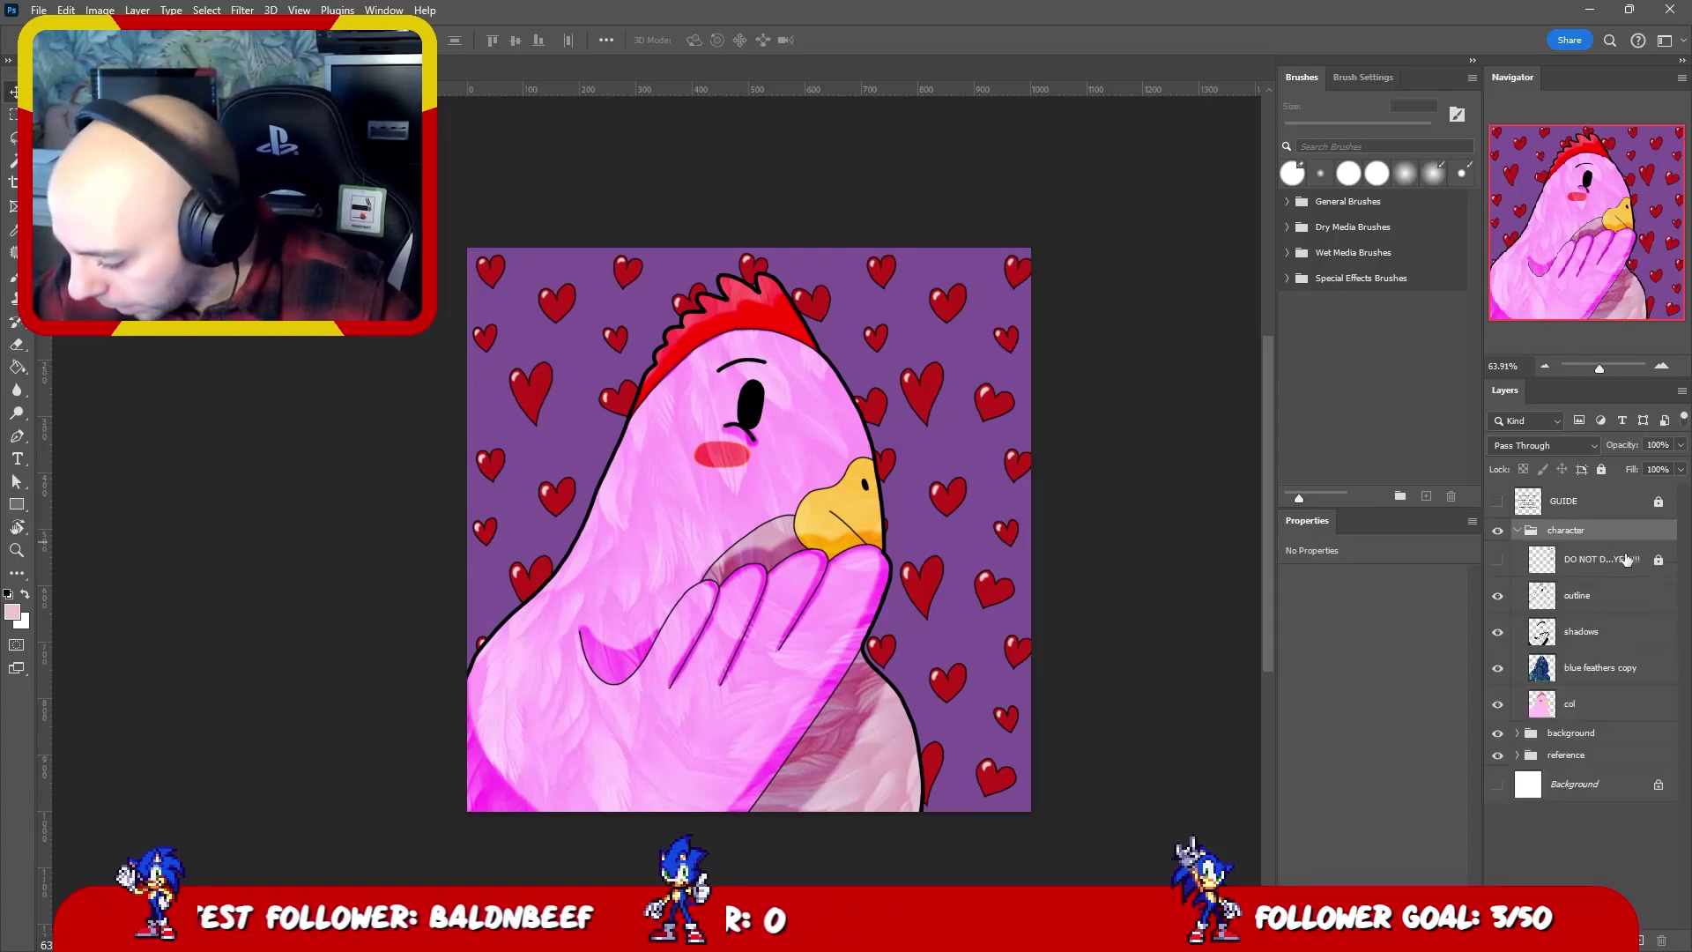
left_click(1593, 672)
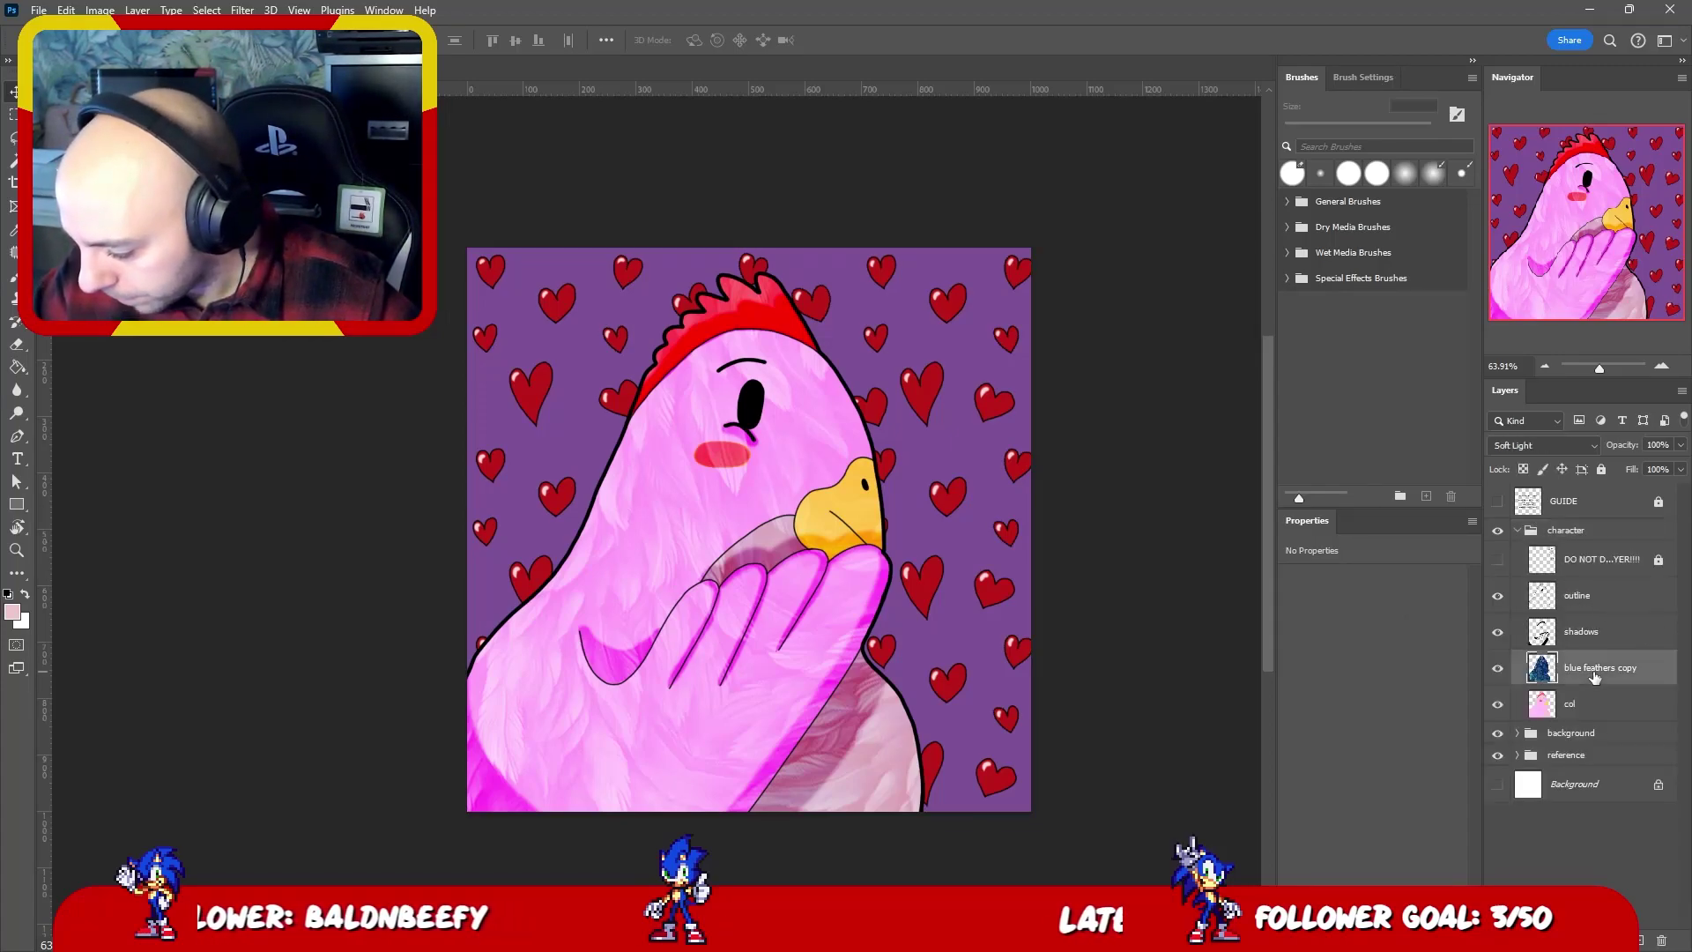
type("50")
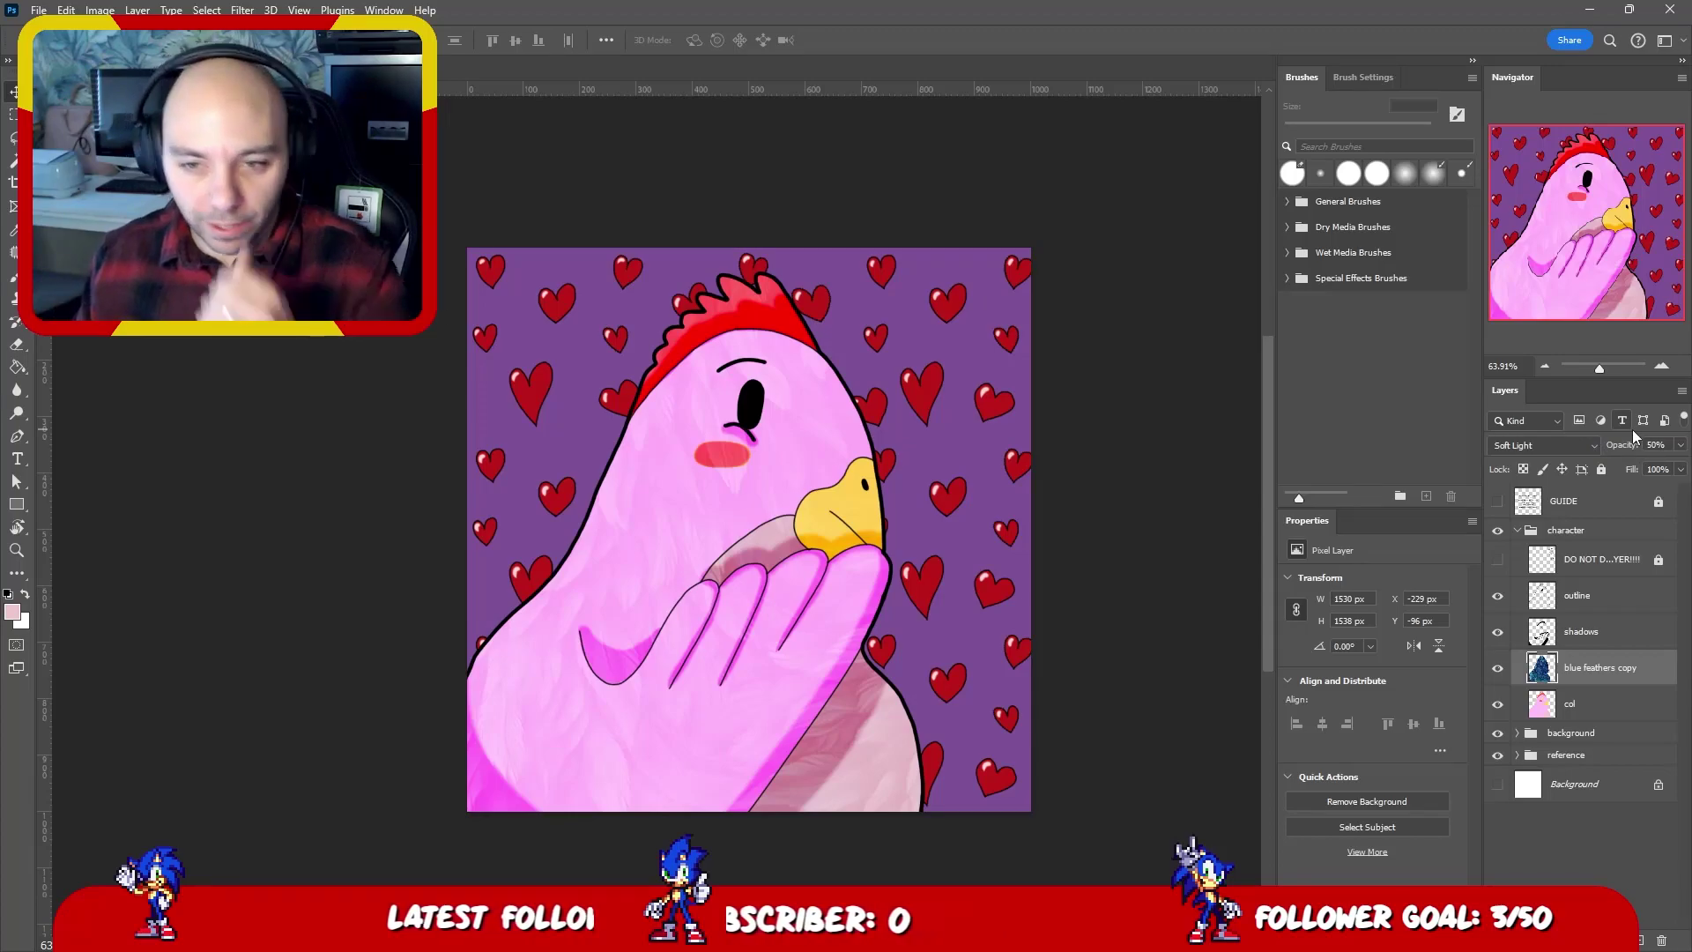
left_click(1517, 529)
left_click(1591, 555)
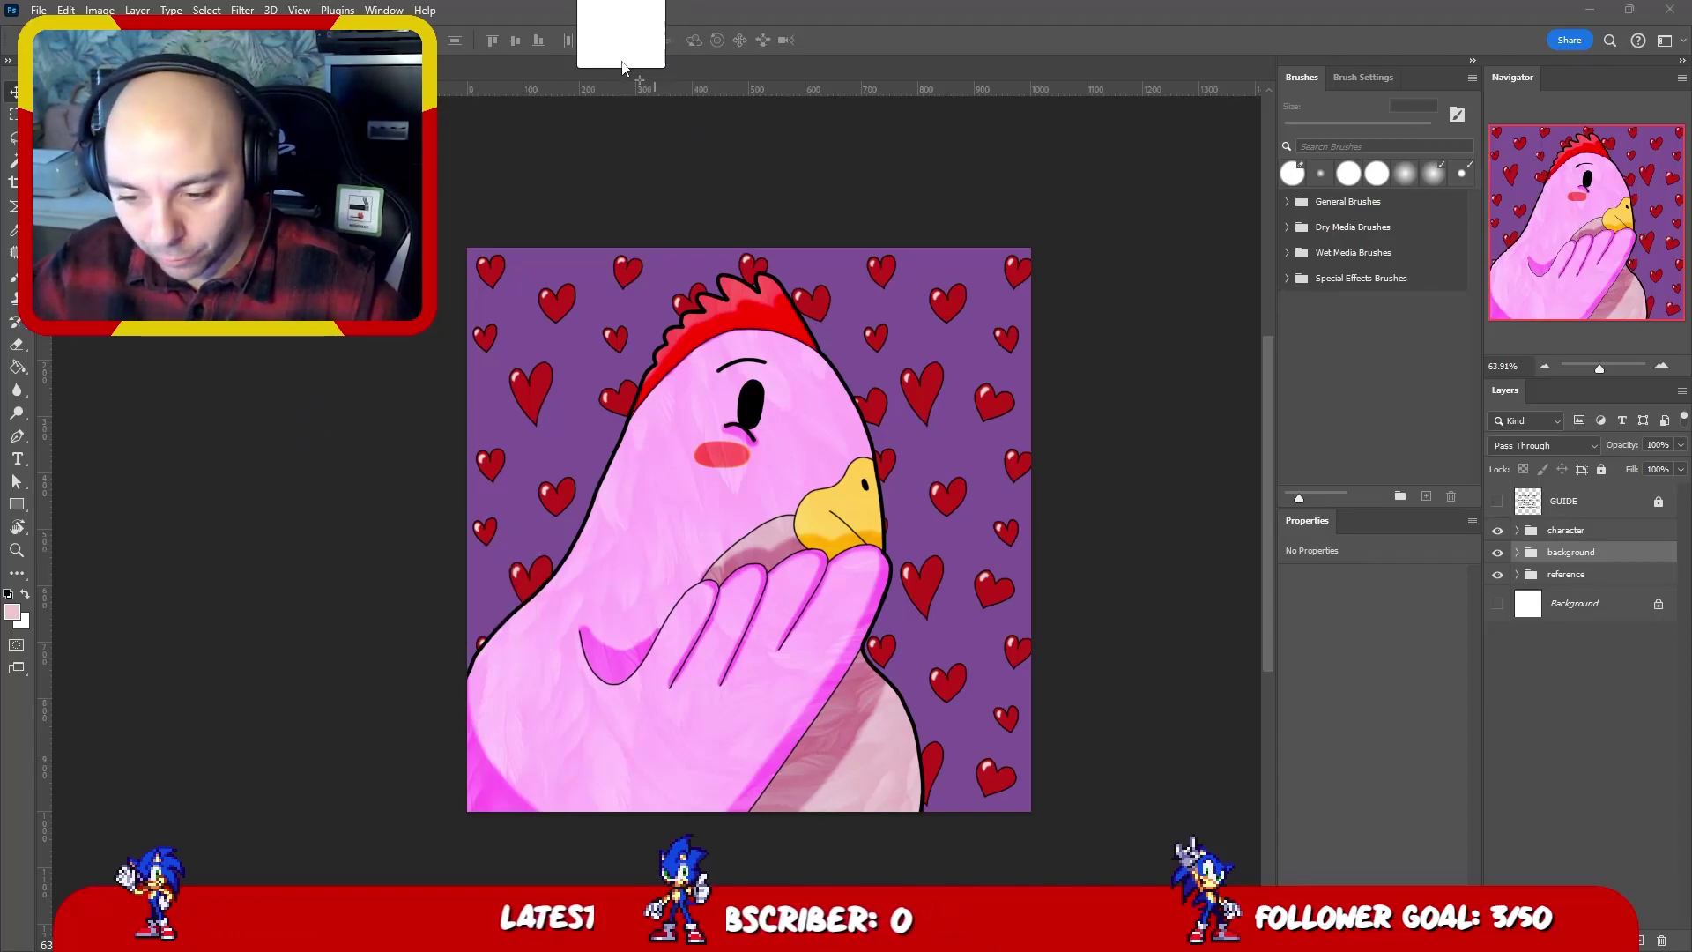
- Copy the whole light-burst image and paste it into the chicken artwork
left_click_drag(623, 38, 628, 97)
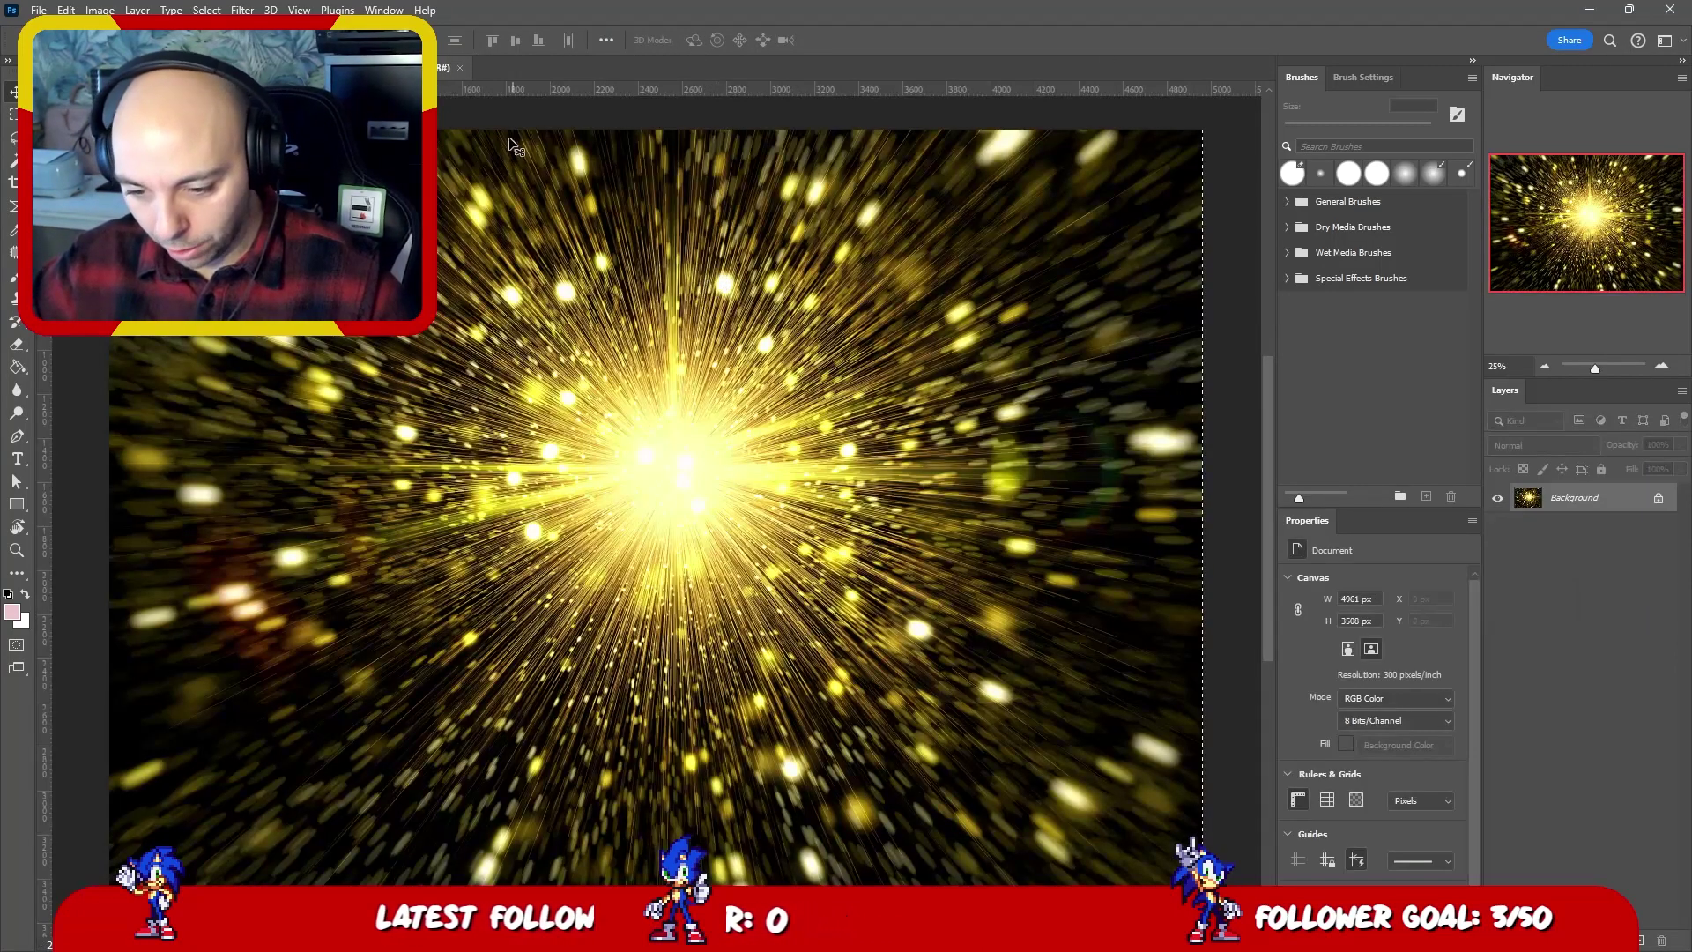
key("ctrl+a")
left_click(460, 67)
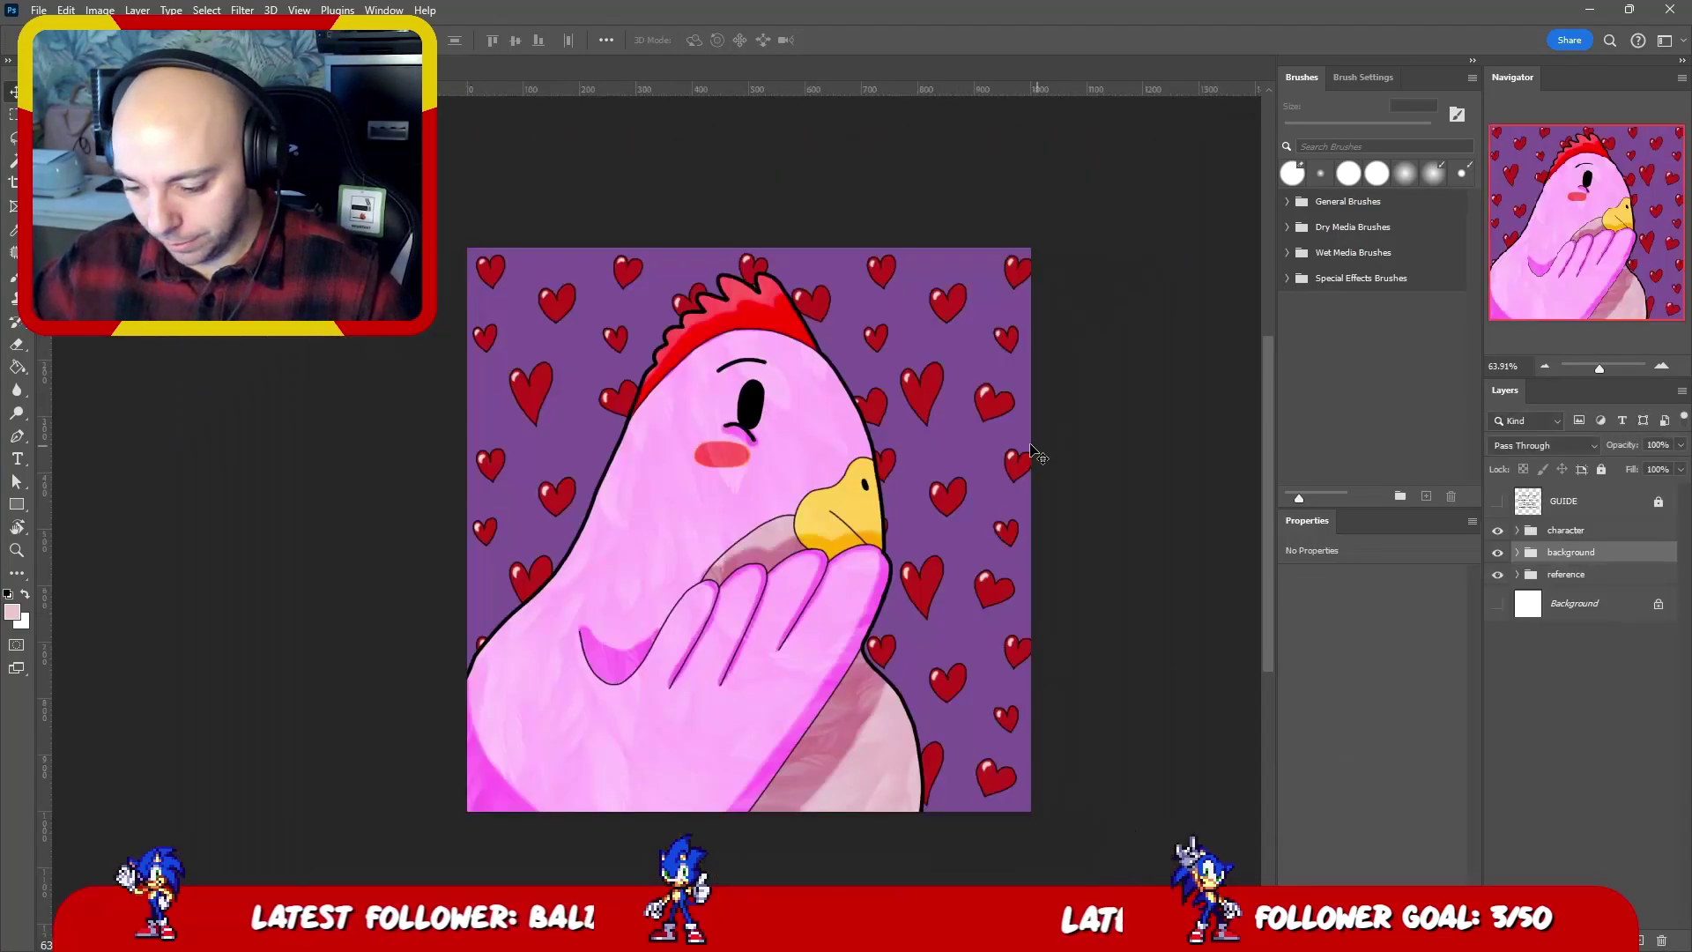
key("ctrl+v")
- Scale the burst to fill the canvas behind the chicken and move it into the background group
key("ctrl+t")
left_click_drag(662, 343, 950, 436)
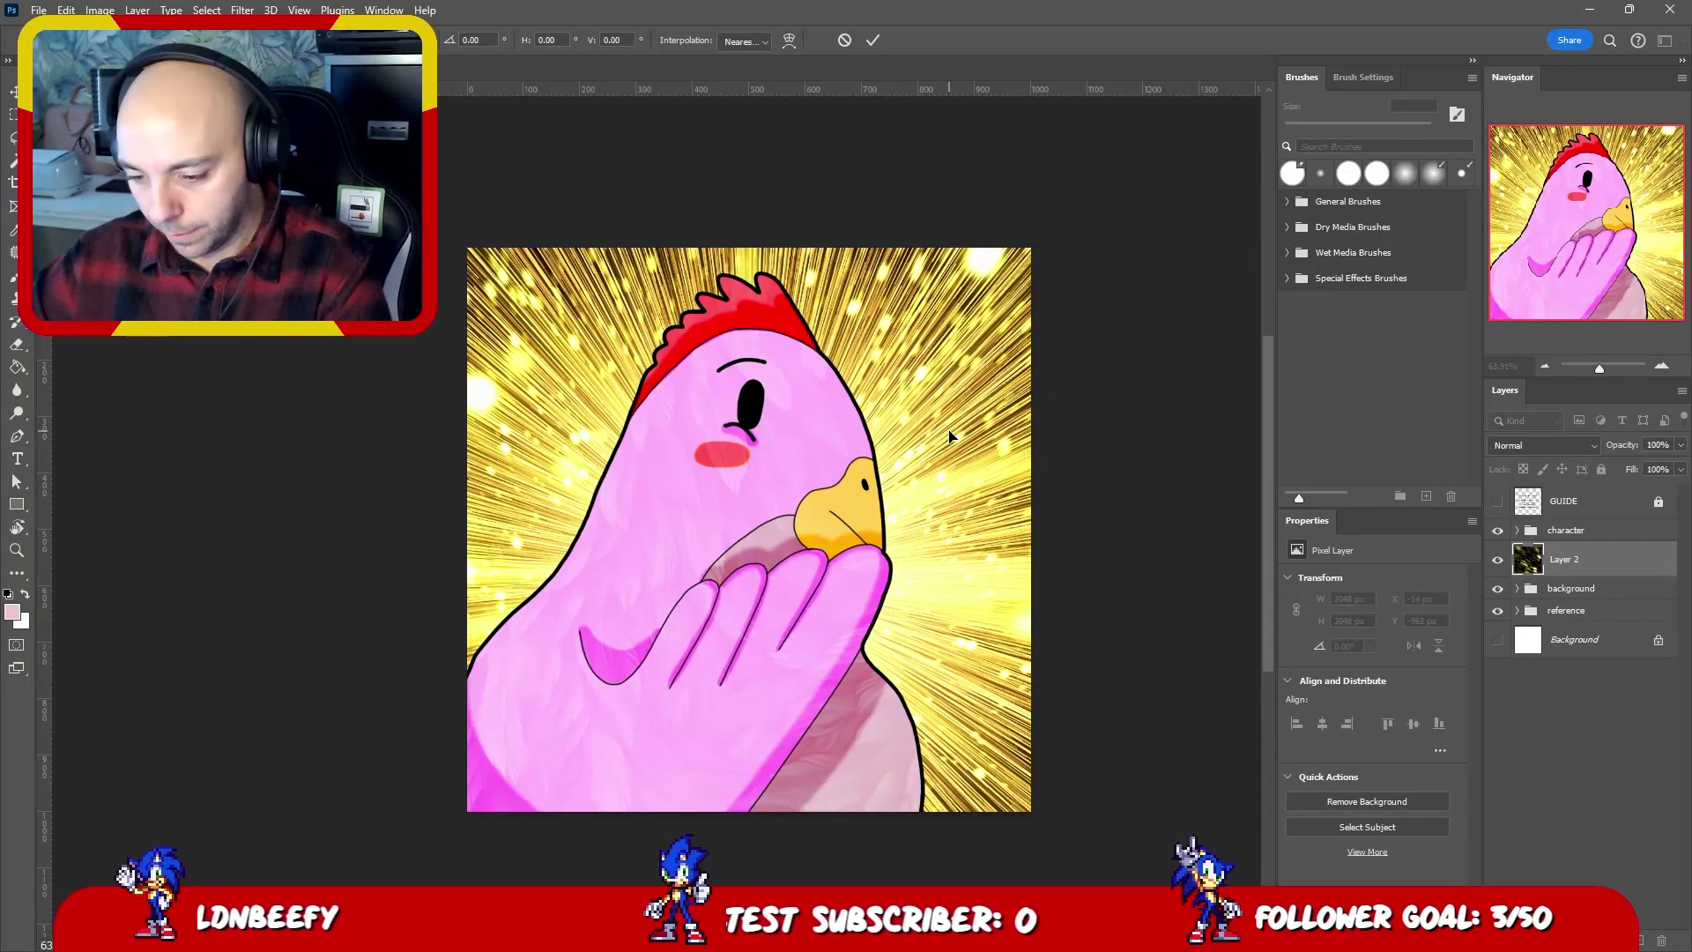
key("ctrl+minus")
key("ctrl+minus")
key("ctrl+minus")
key("ctrl+minus")
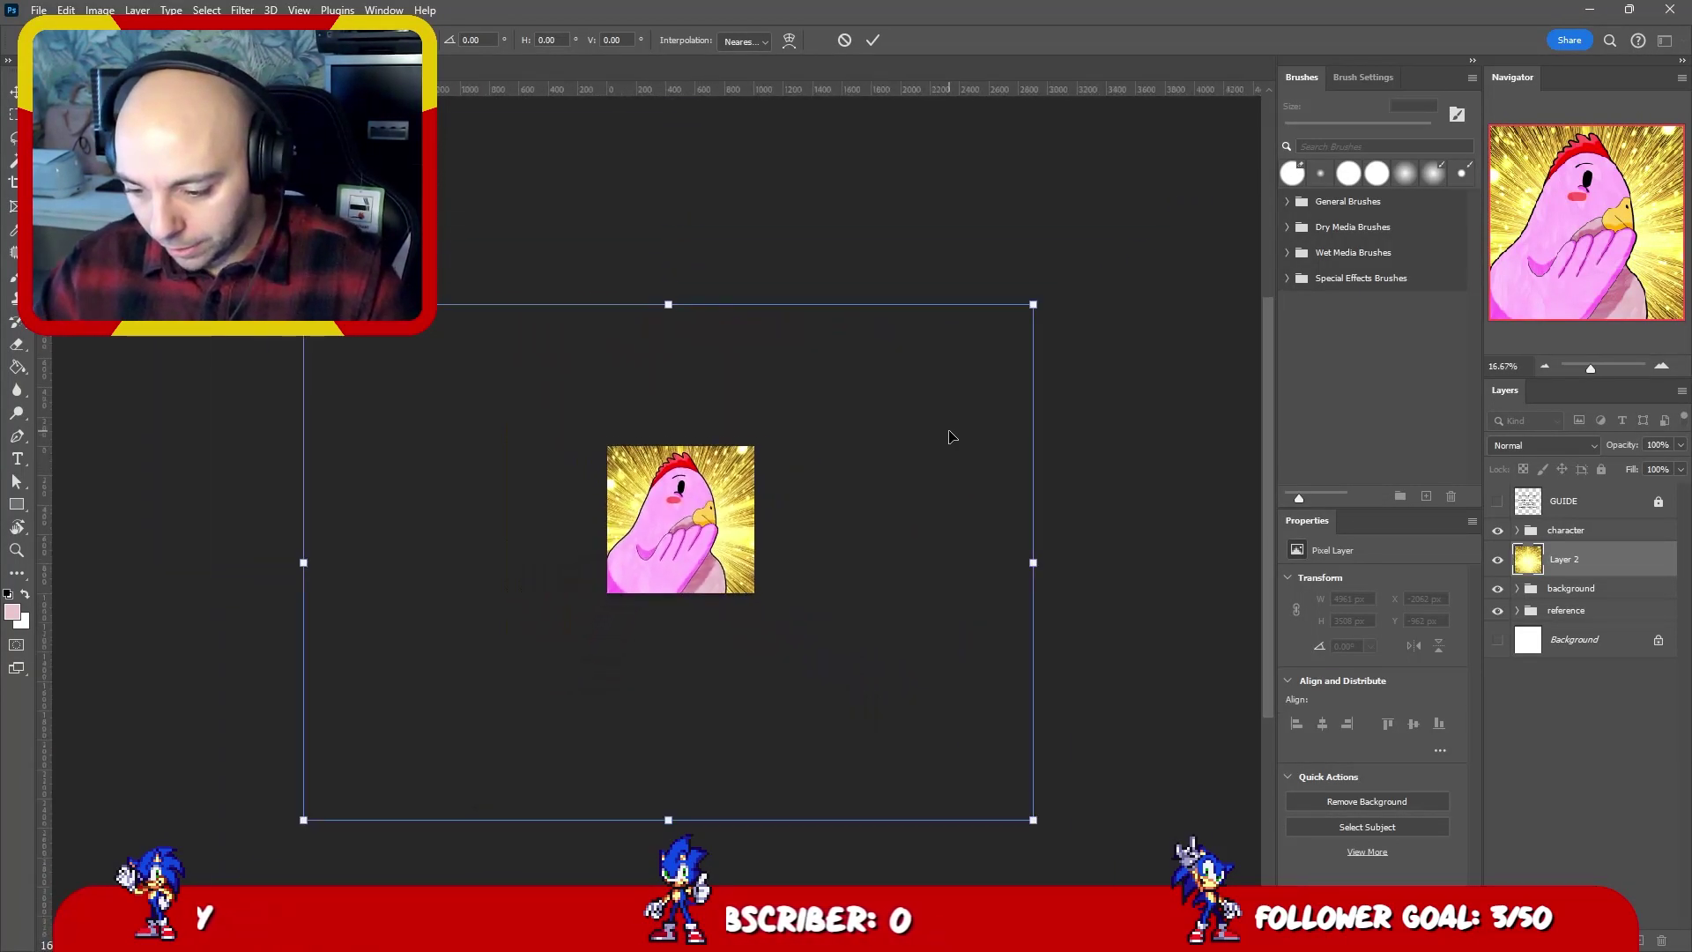
left_click_drag(1029, 561, 837, 561)
left_click_drag(661, 683, 653, 597)
key("Return")
key("z")
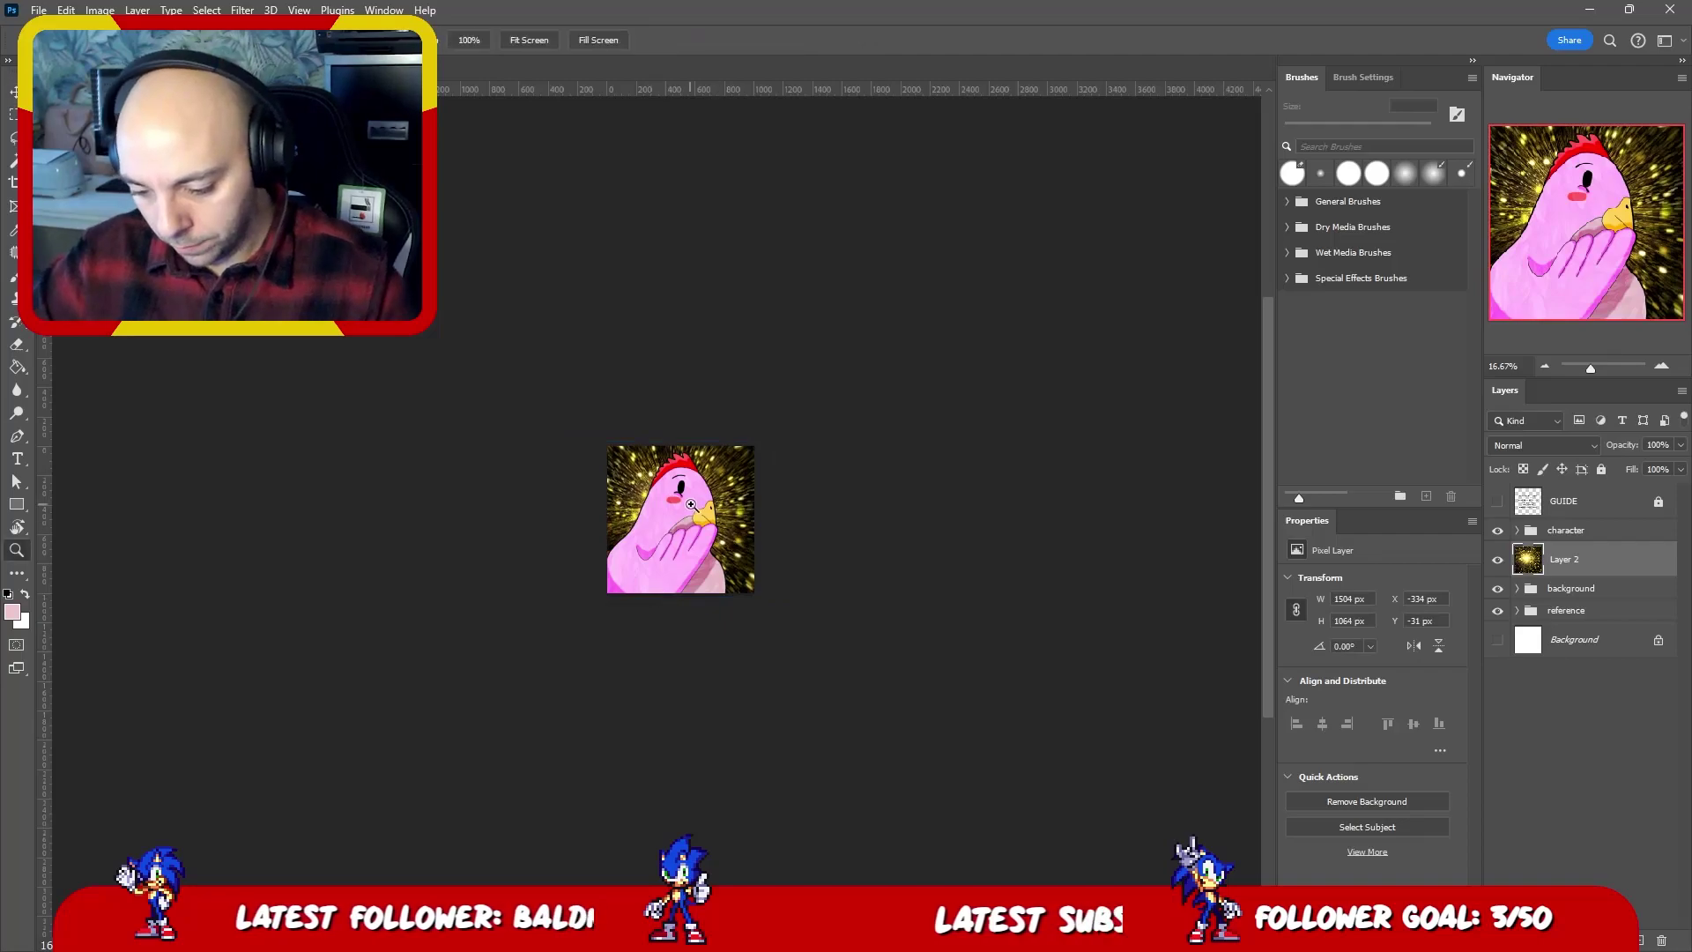
left_click_drag(690, 504, 865, 539)
key("v")
left_click_drag(1593, 555, 1537, 585)
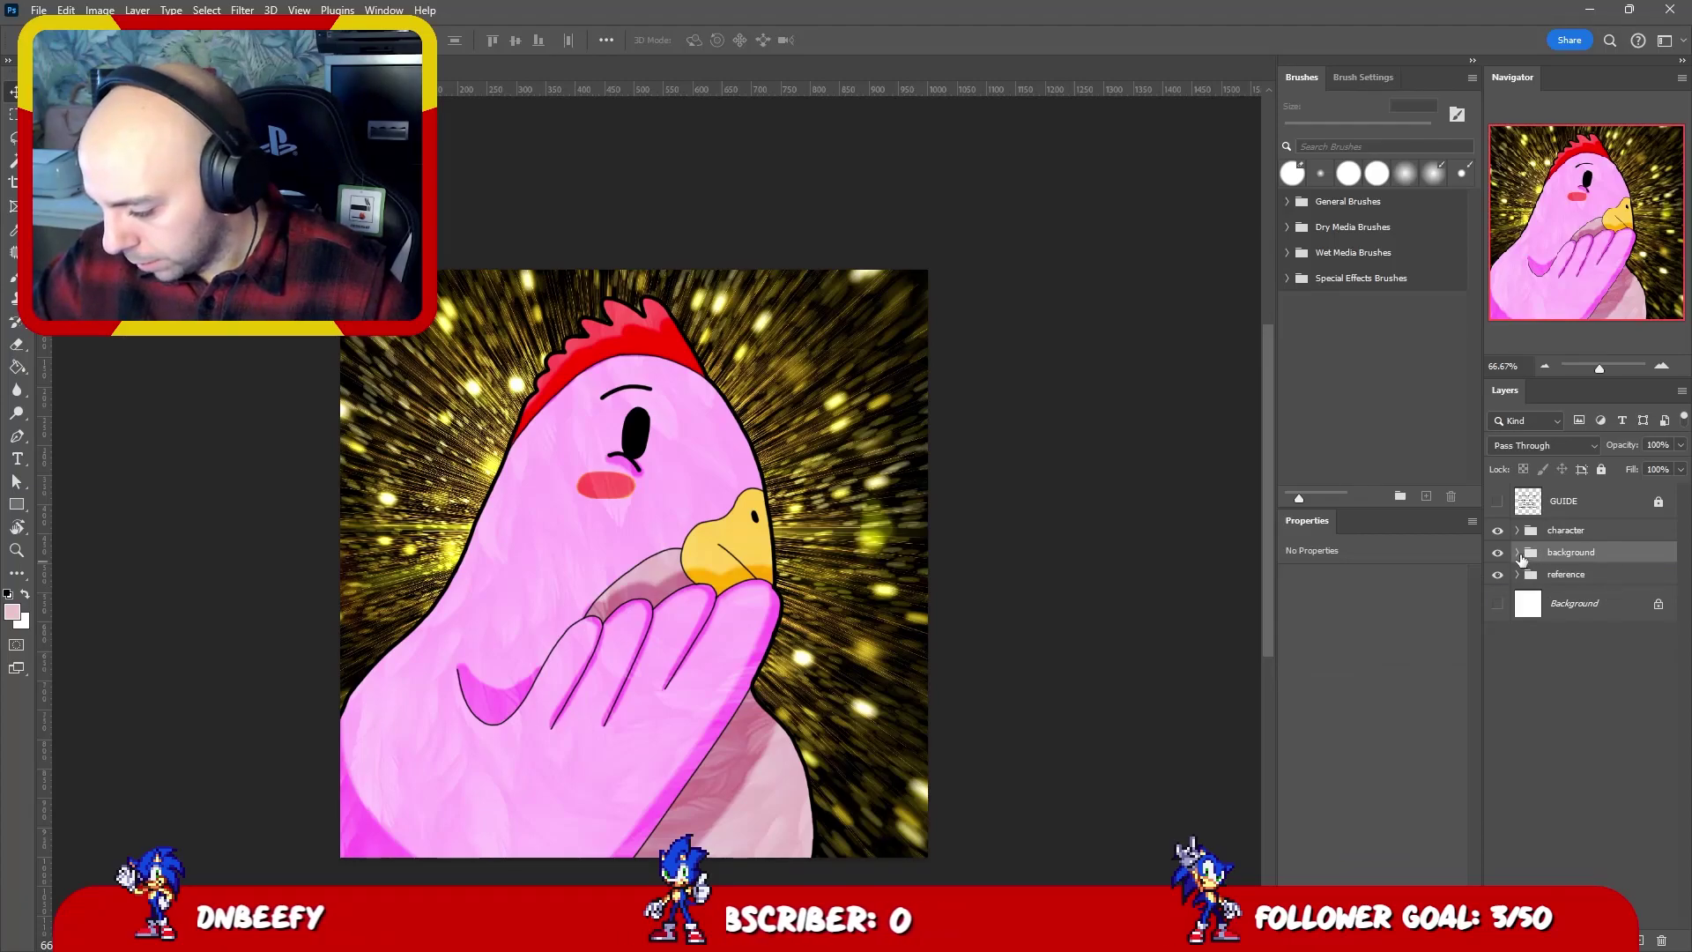
left_click(1518, 552)
left_click_drag(1588, 590, 1598, 668)
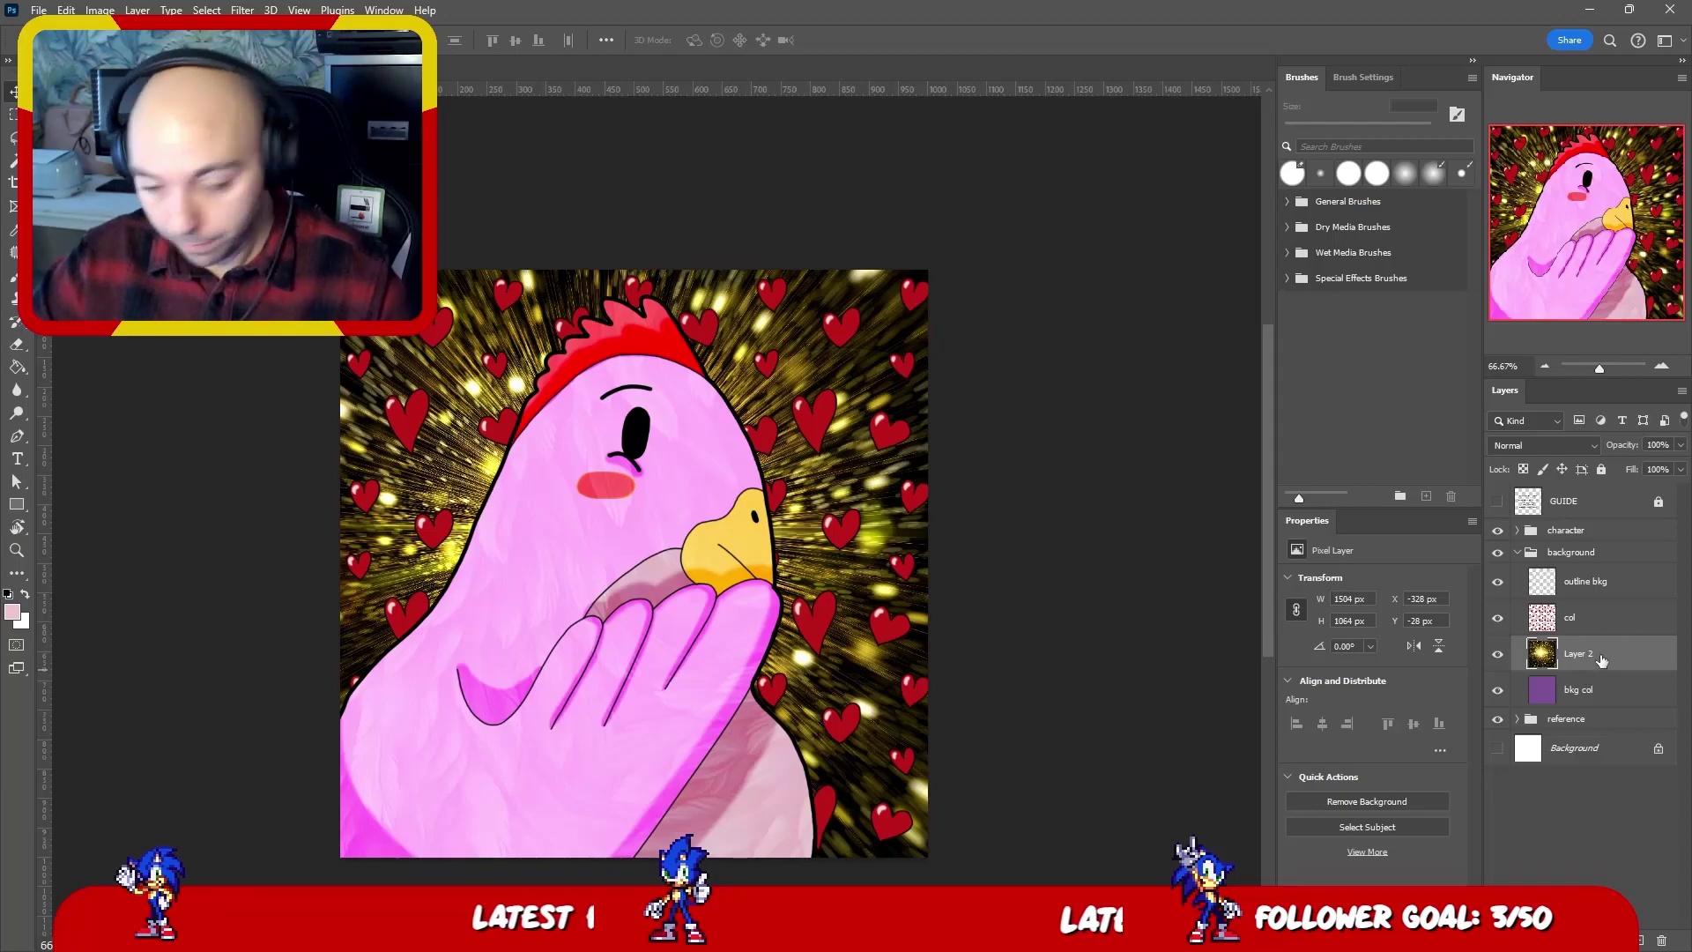
left_click(1542, 445)
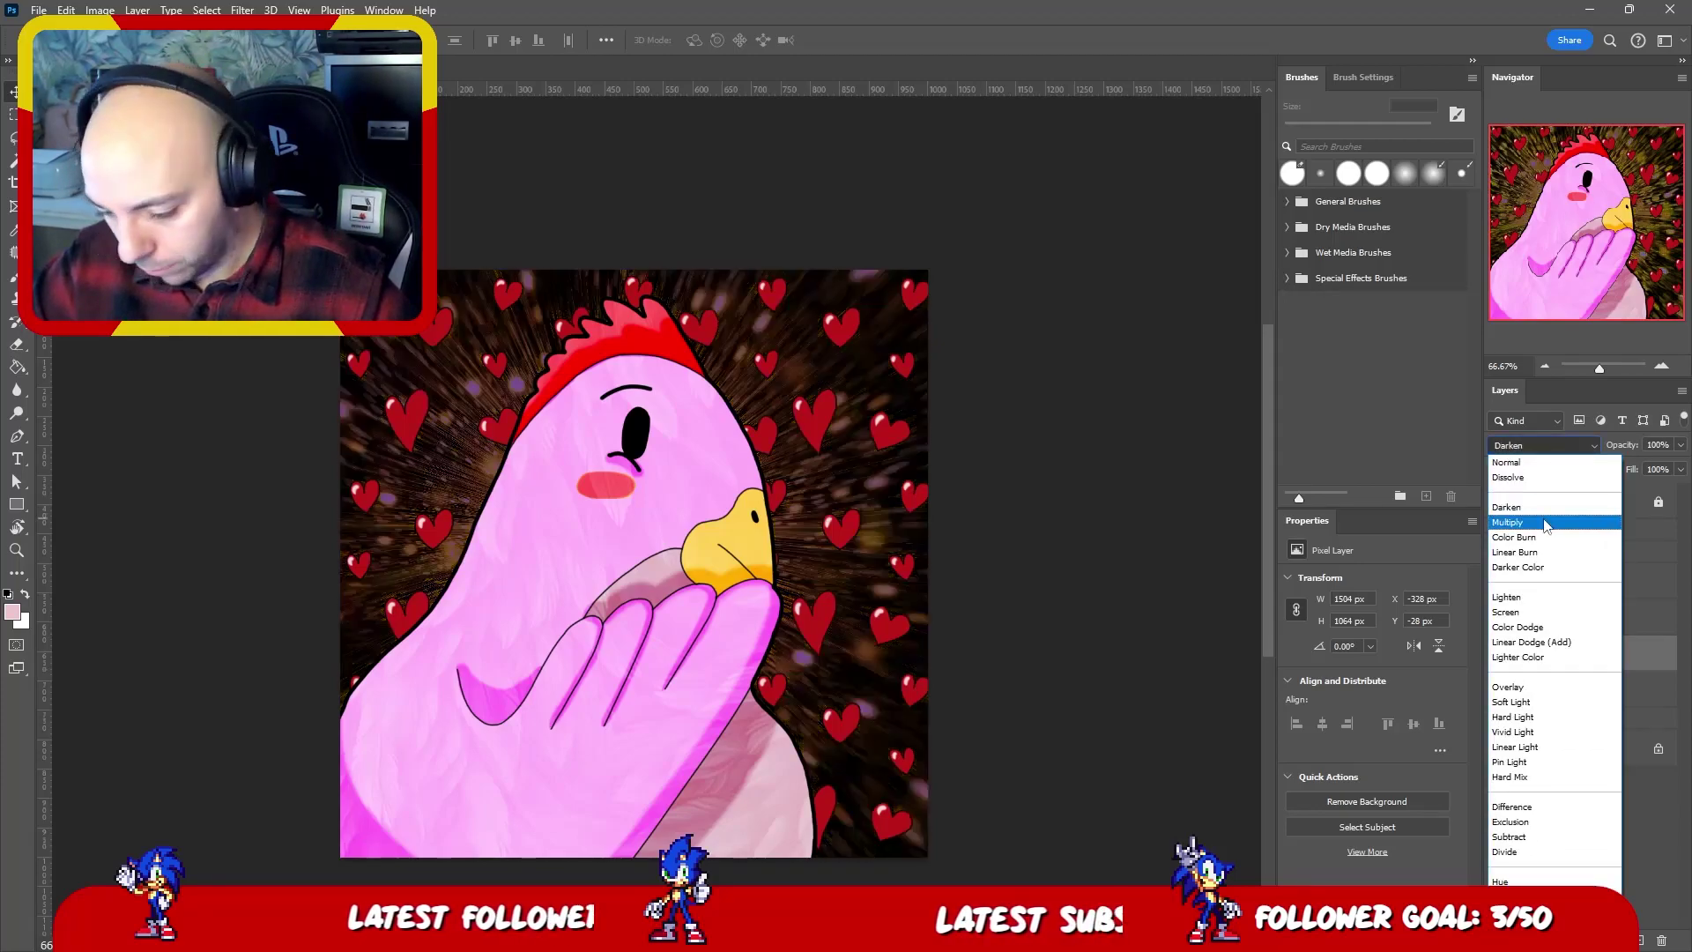
left_click(1514, 551)
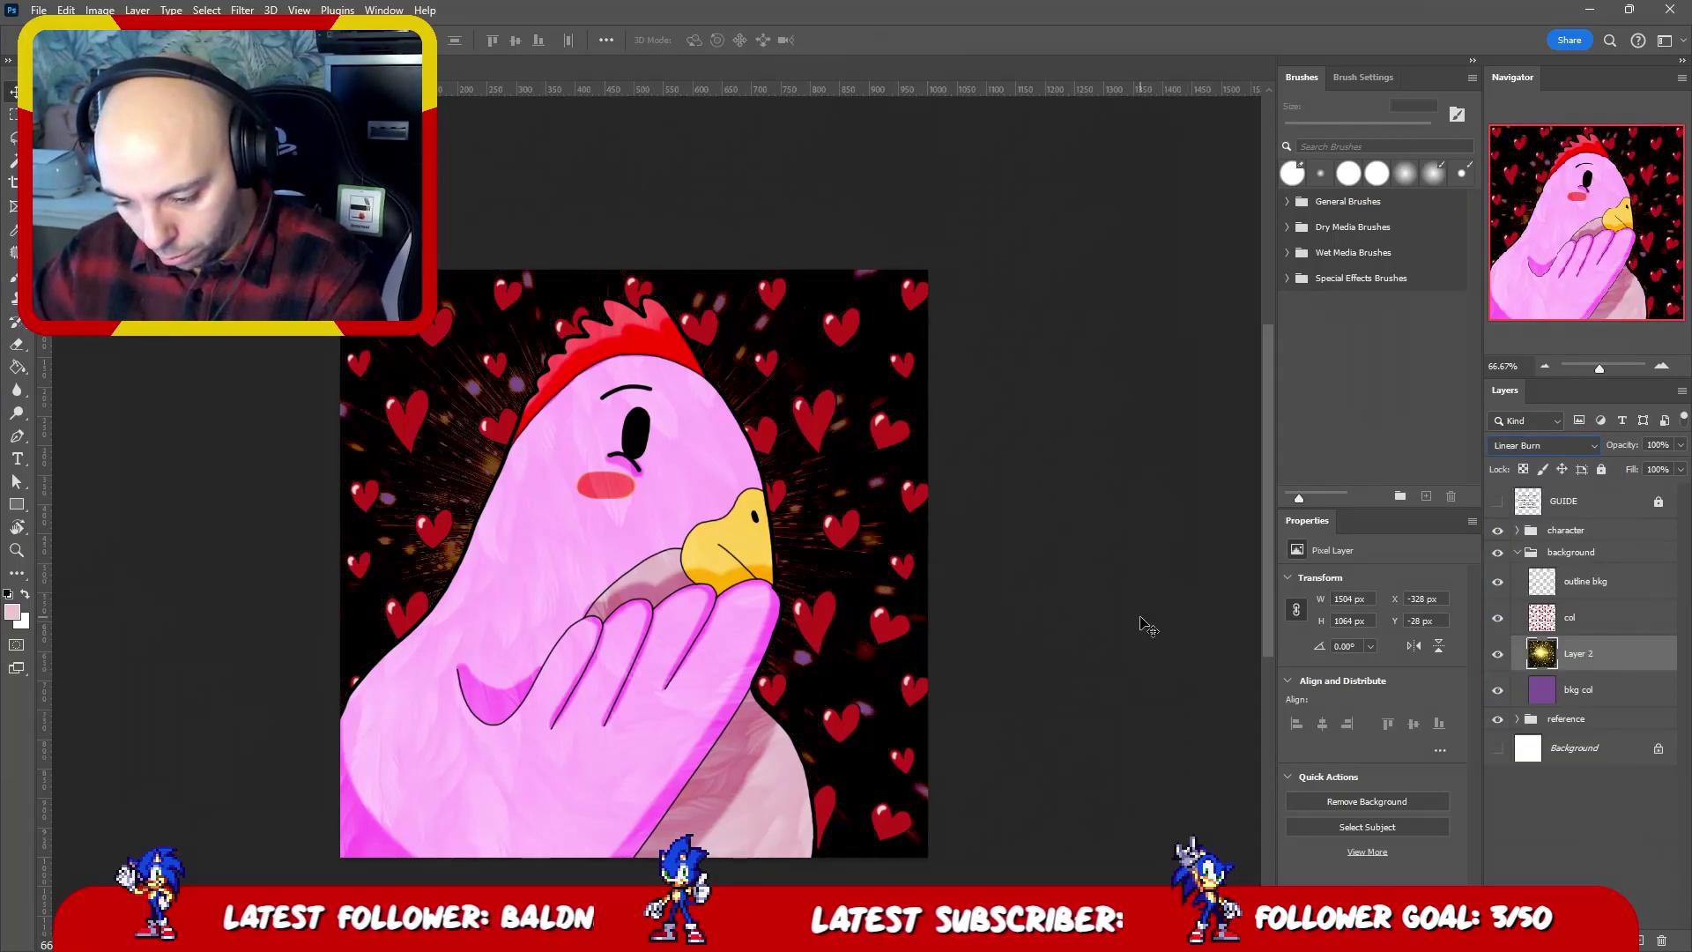
key("Down")
key("Down")
key("Down")
key("Up")
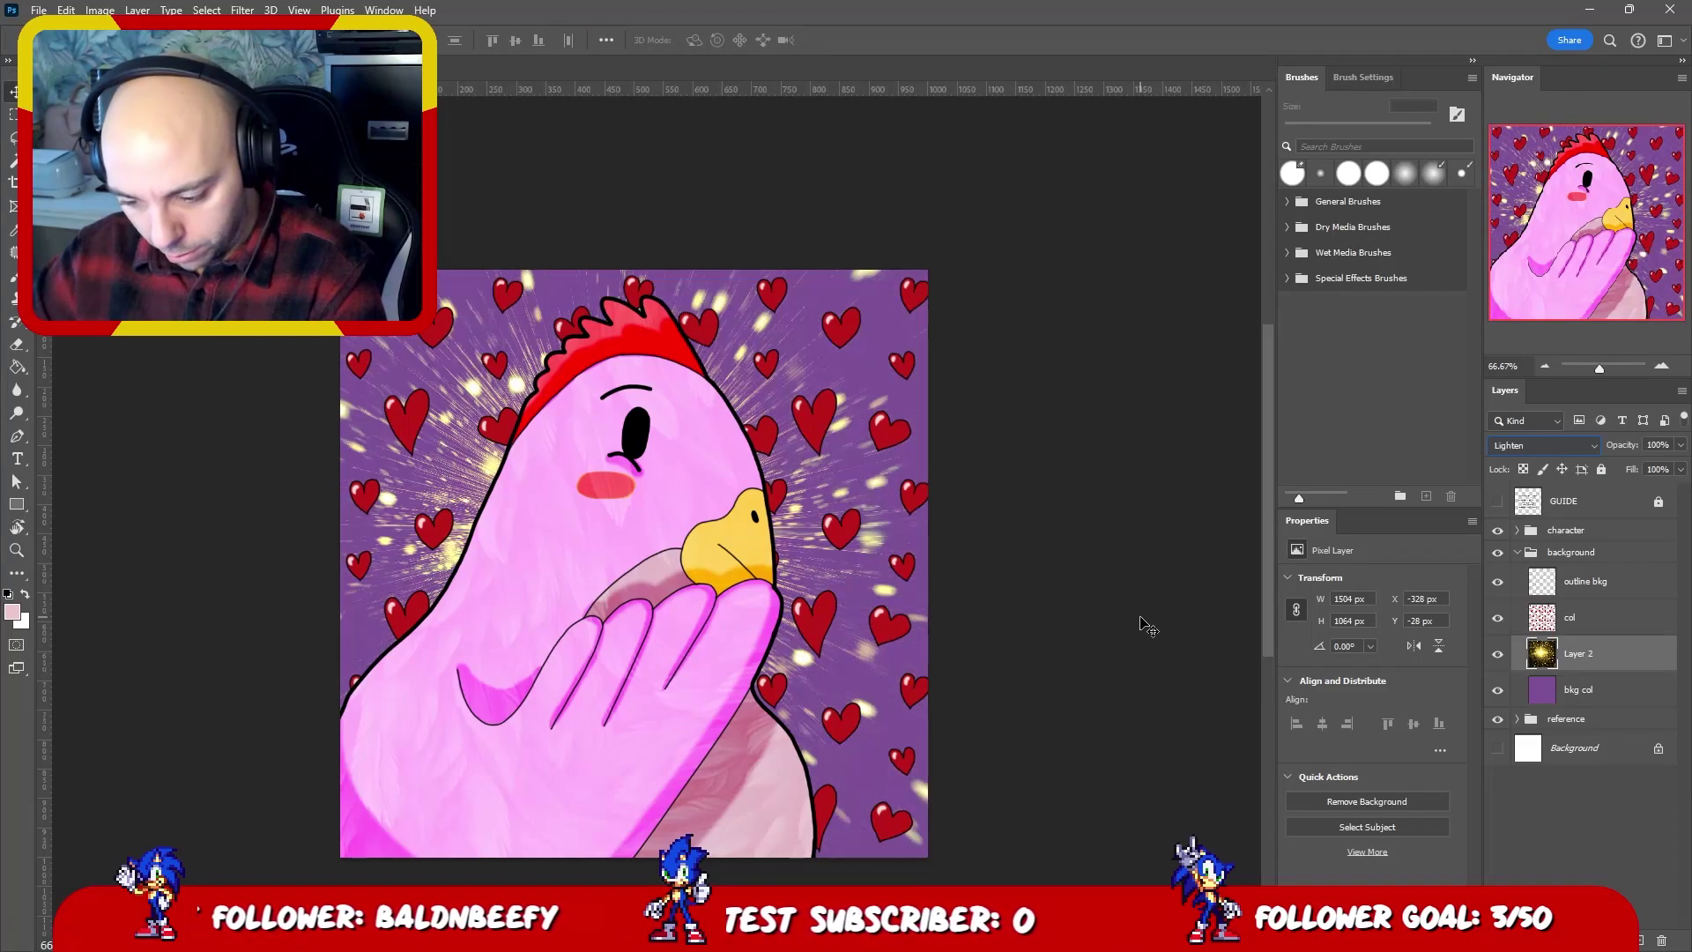
key("Down")
key("Down")
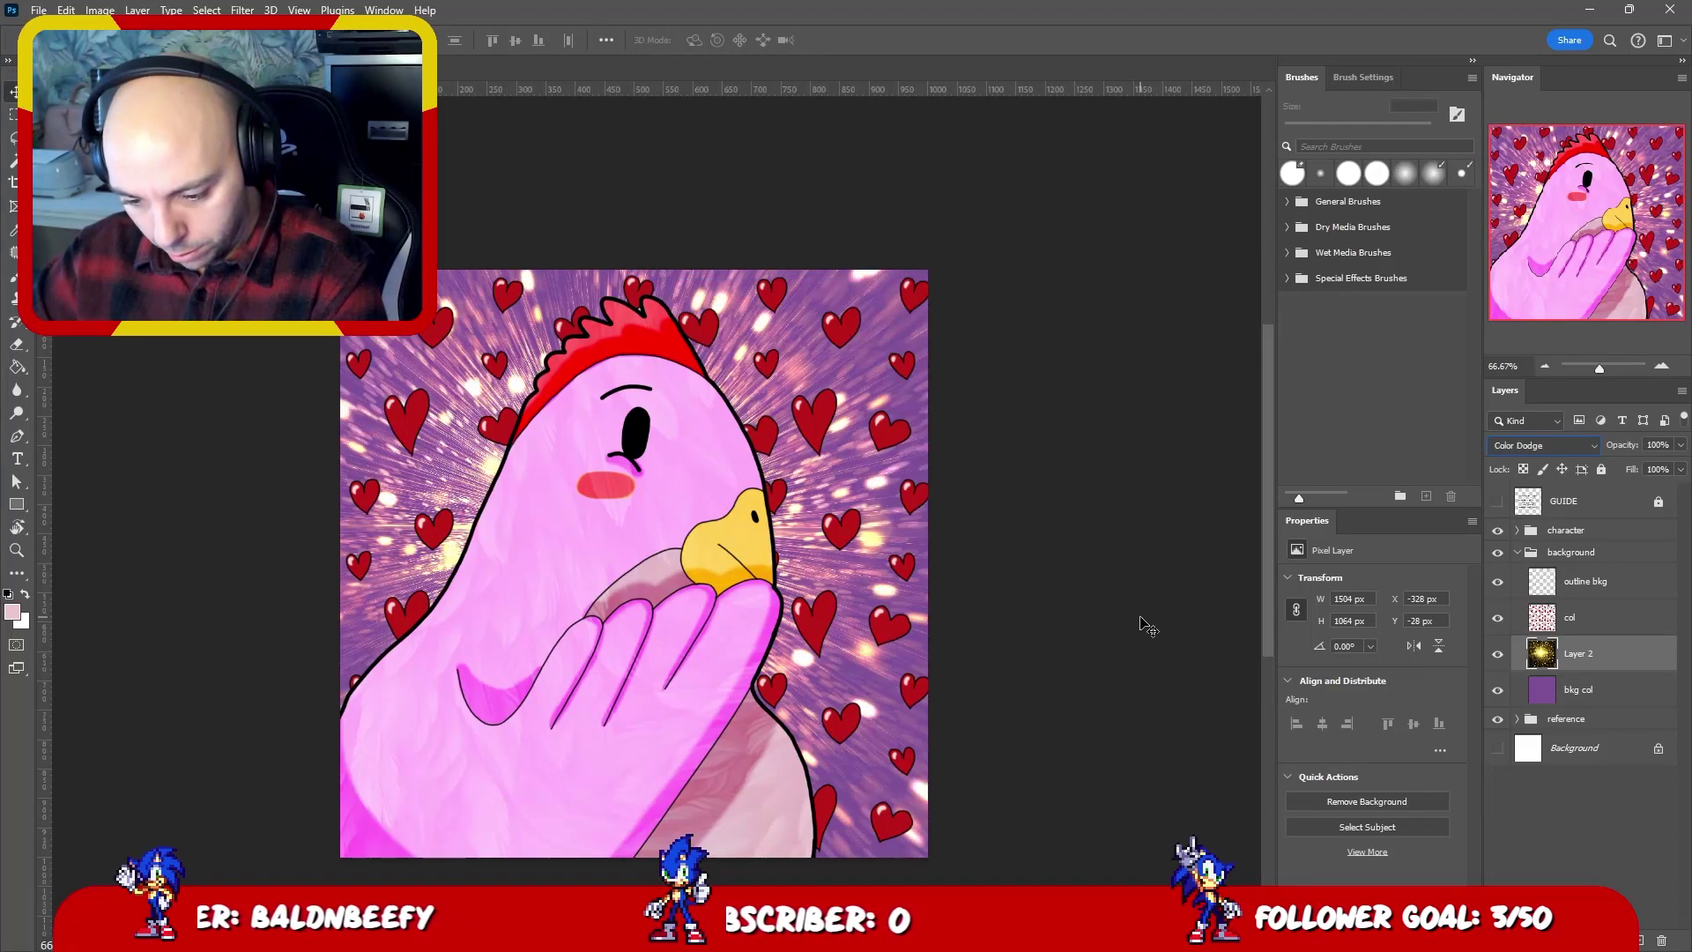
key("Down")
key("Down")
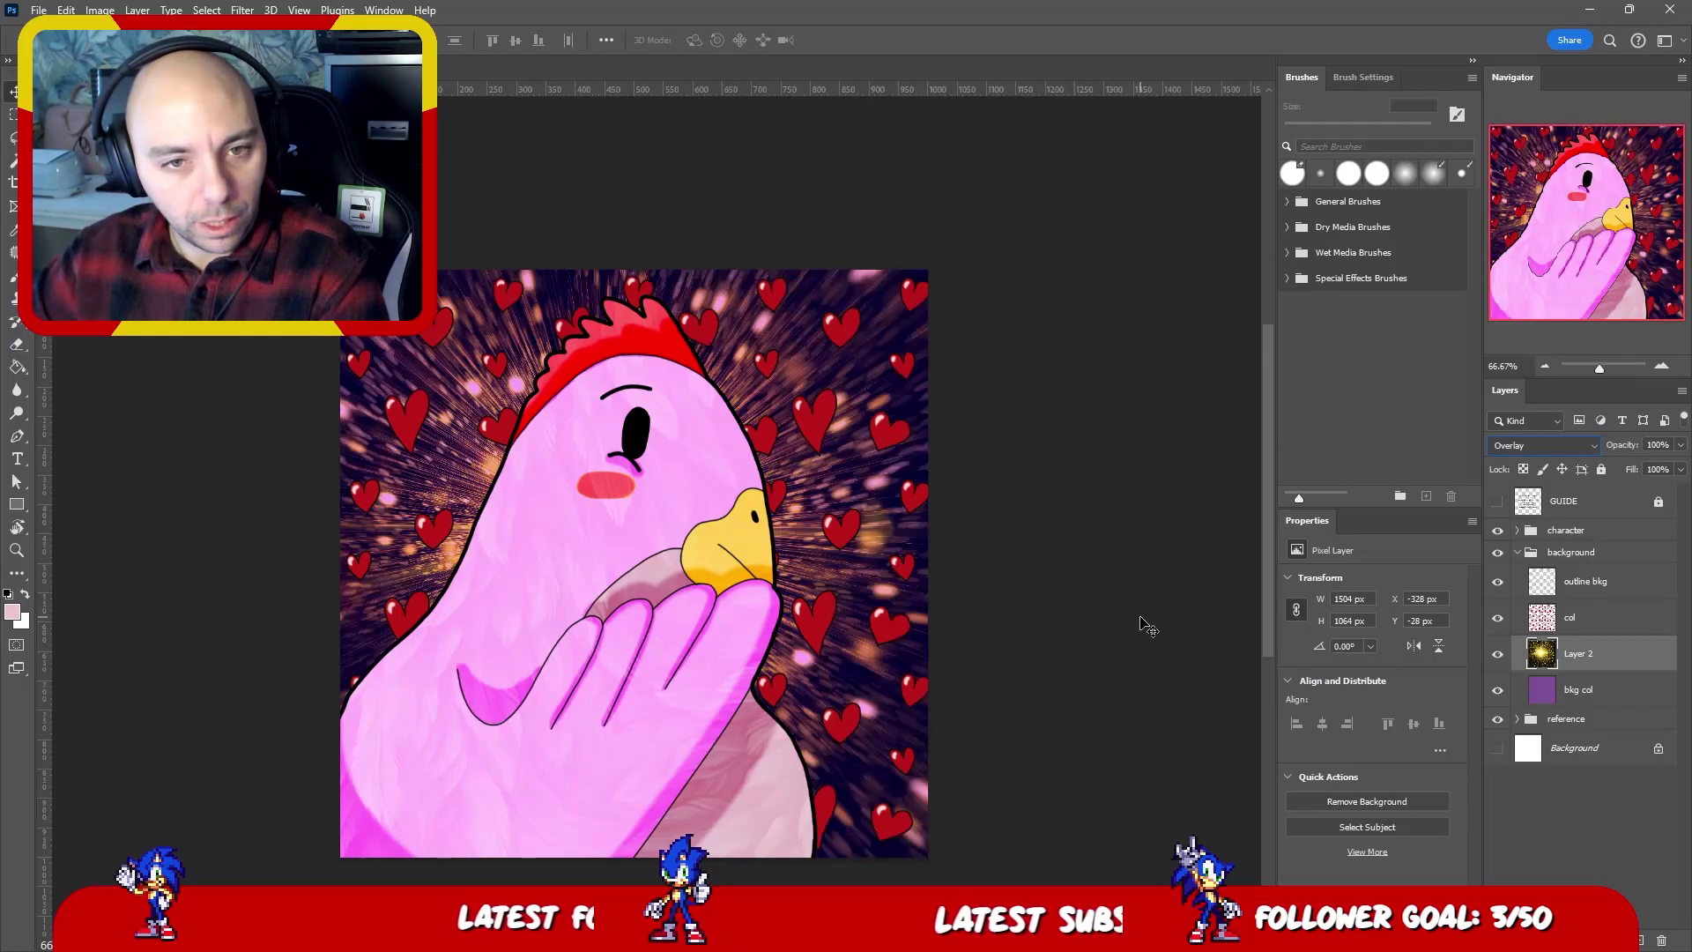
key("Down")
key("Down")
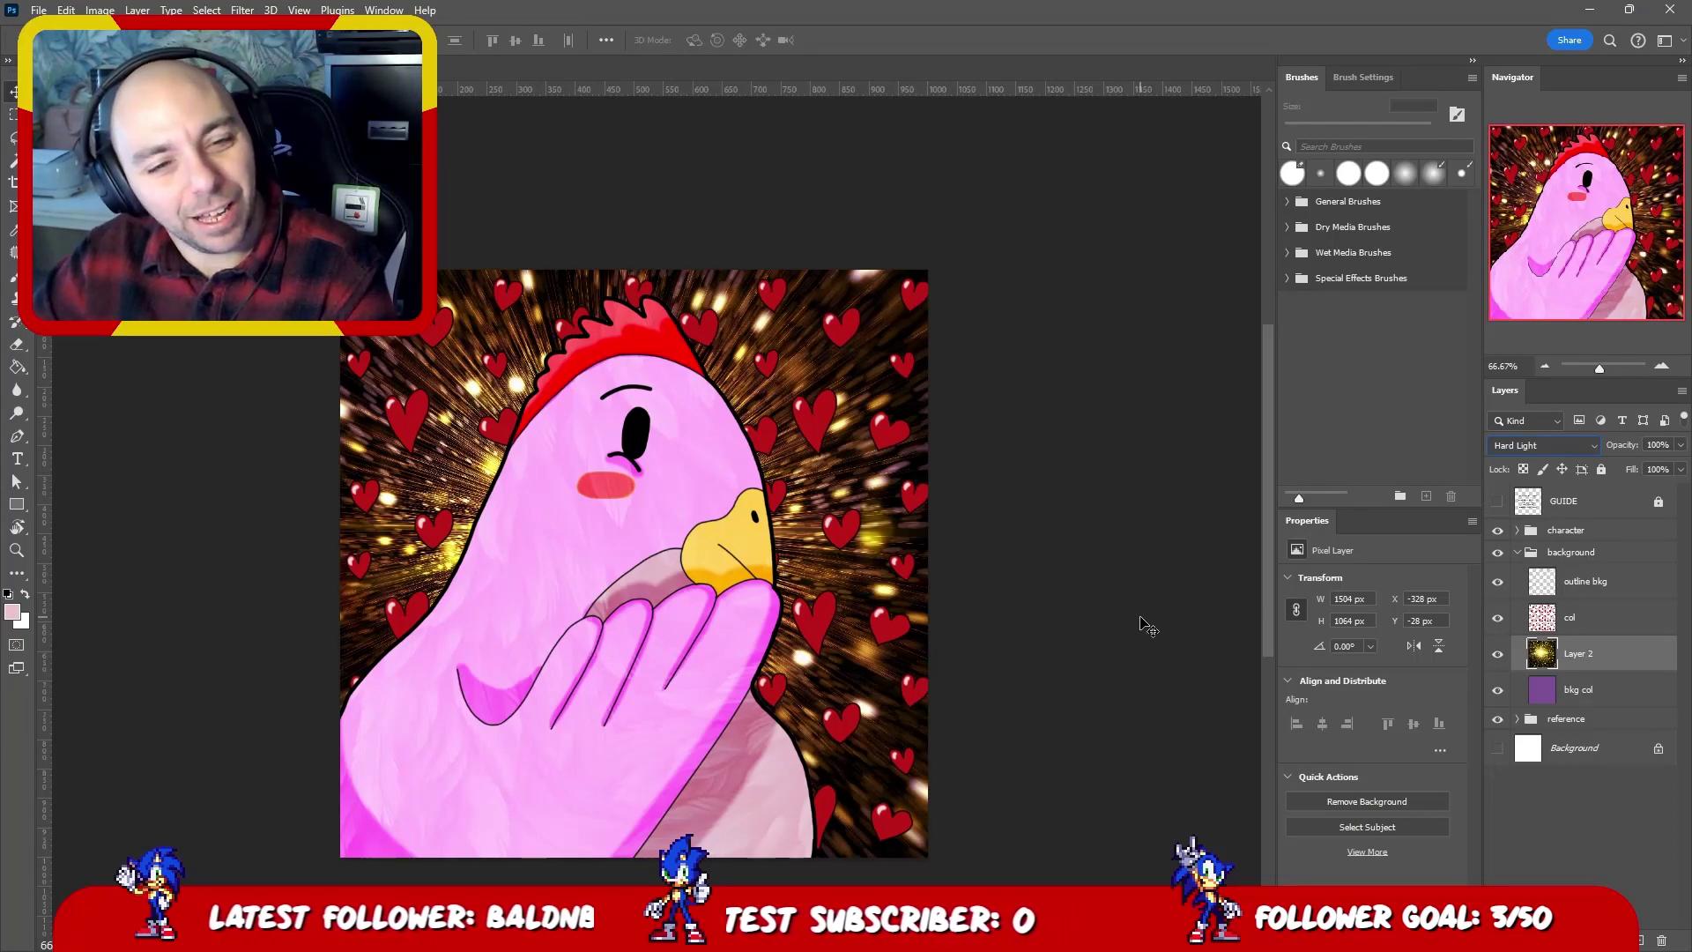
left_click(1148, 633)
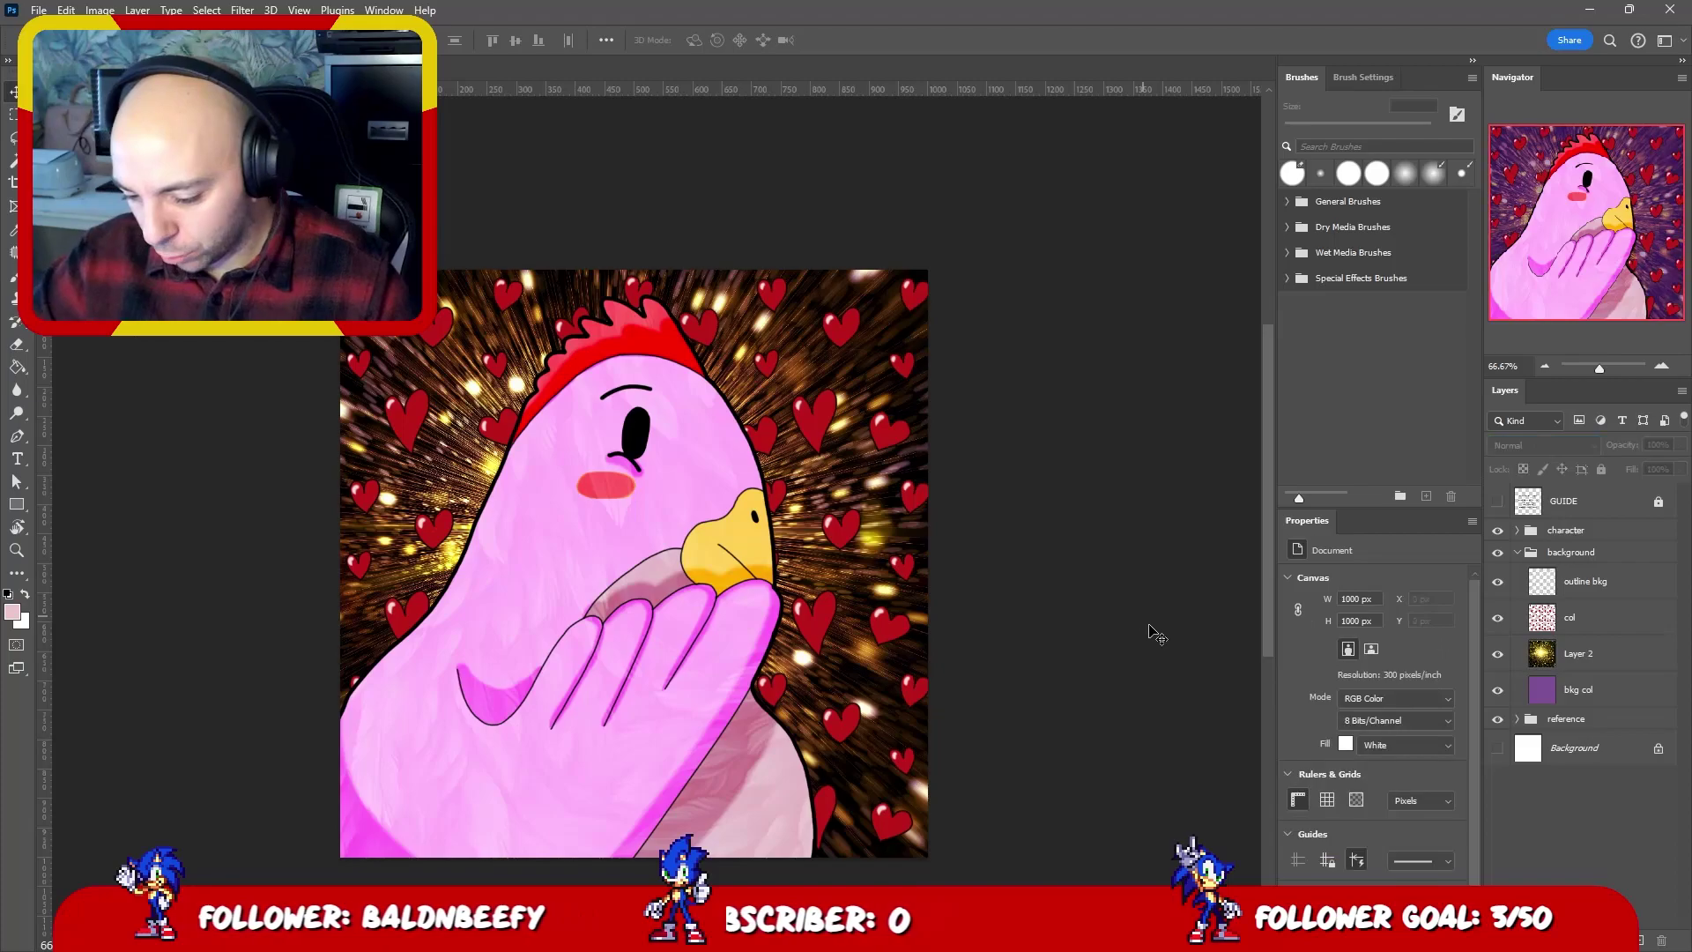
key("ctrl+z")
key("ctrl+z")
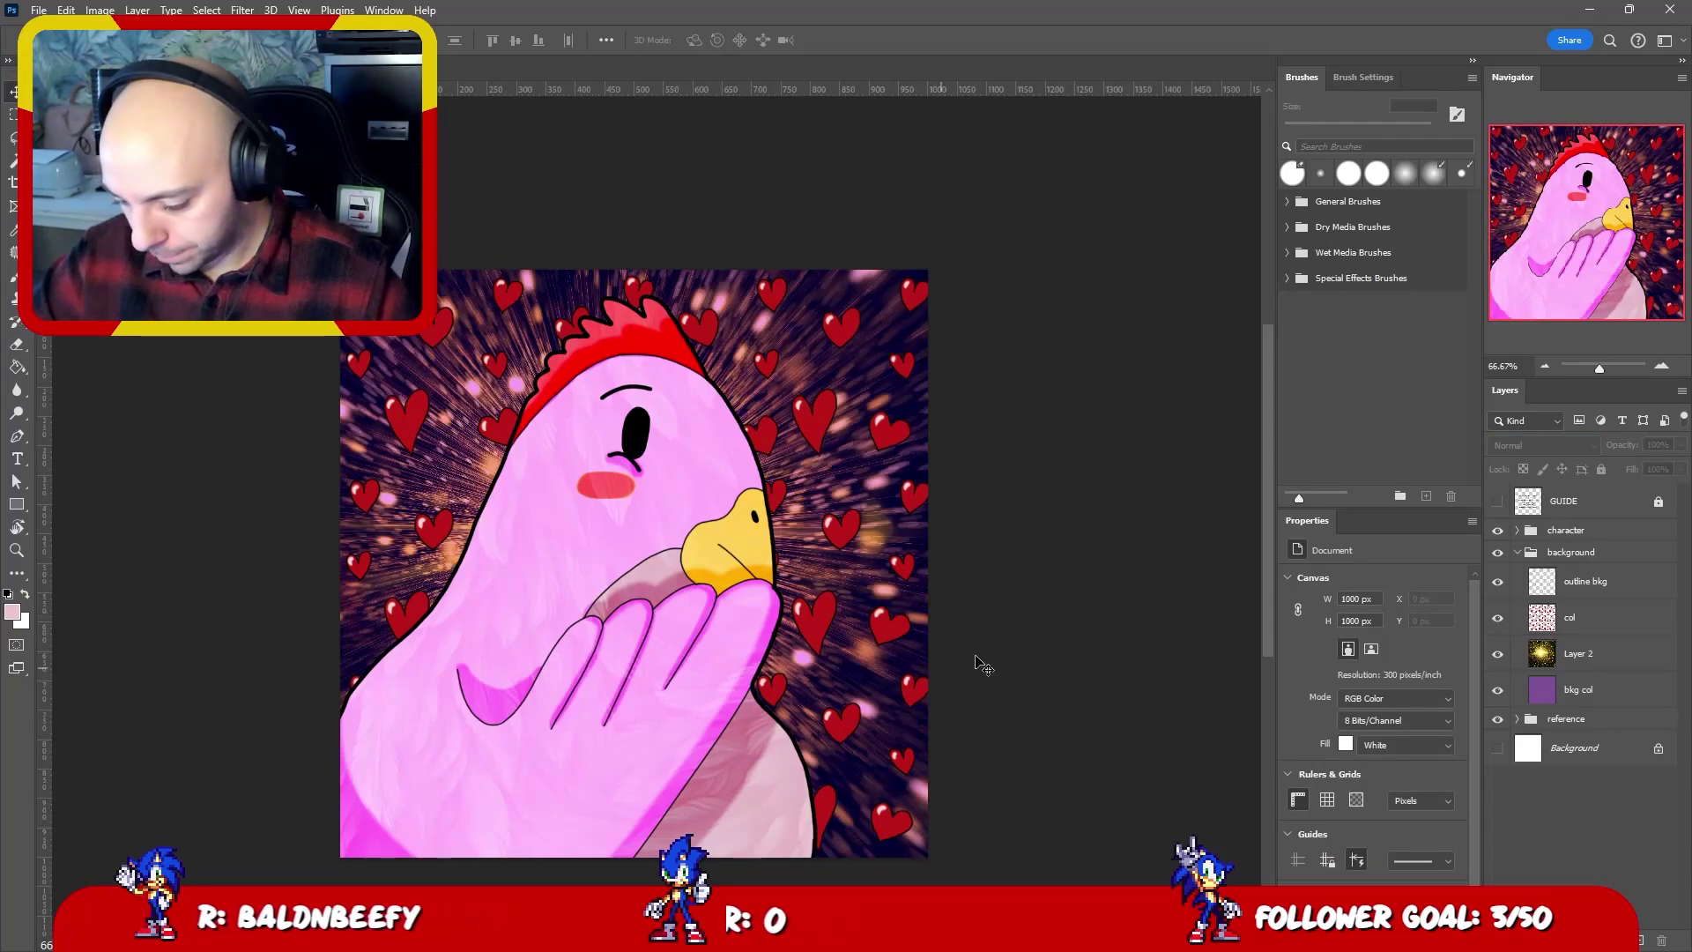
key("ctrl+z")
key("ctrl+z")
key("ctrl+z")
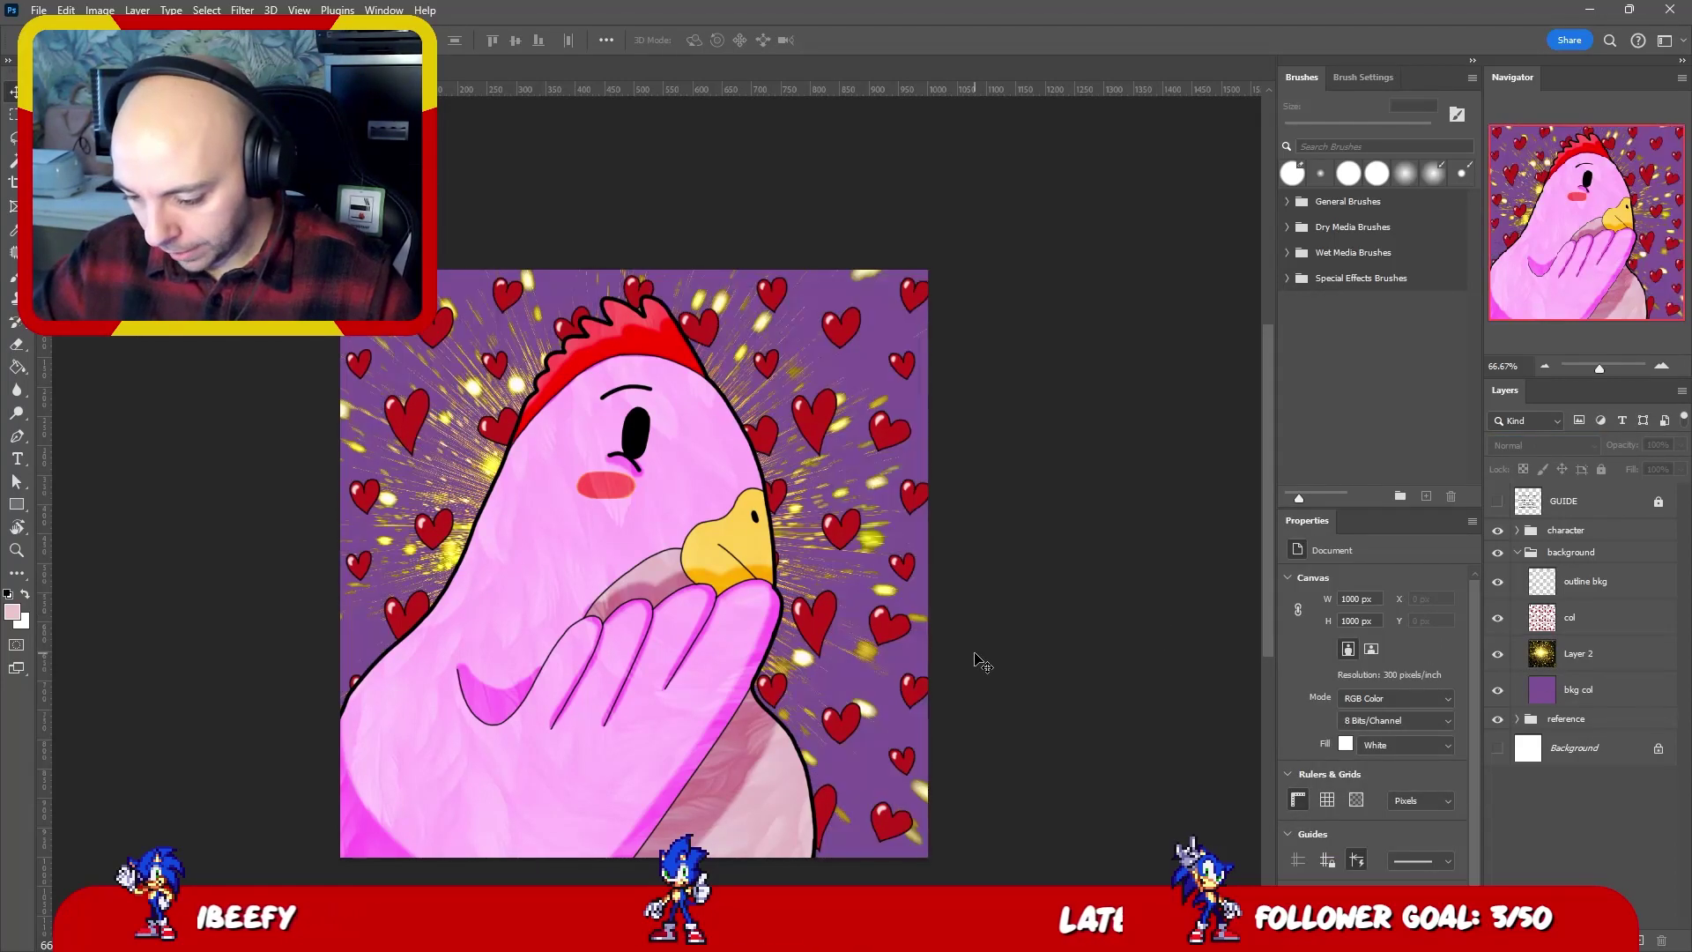
key("ctrl+z")
key("ctrl+z")
key("ctrl+z")
key("ctrl+z")
key("ctrl+z")
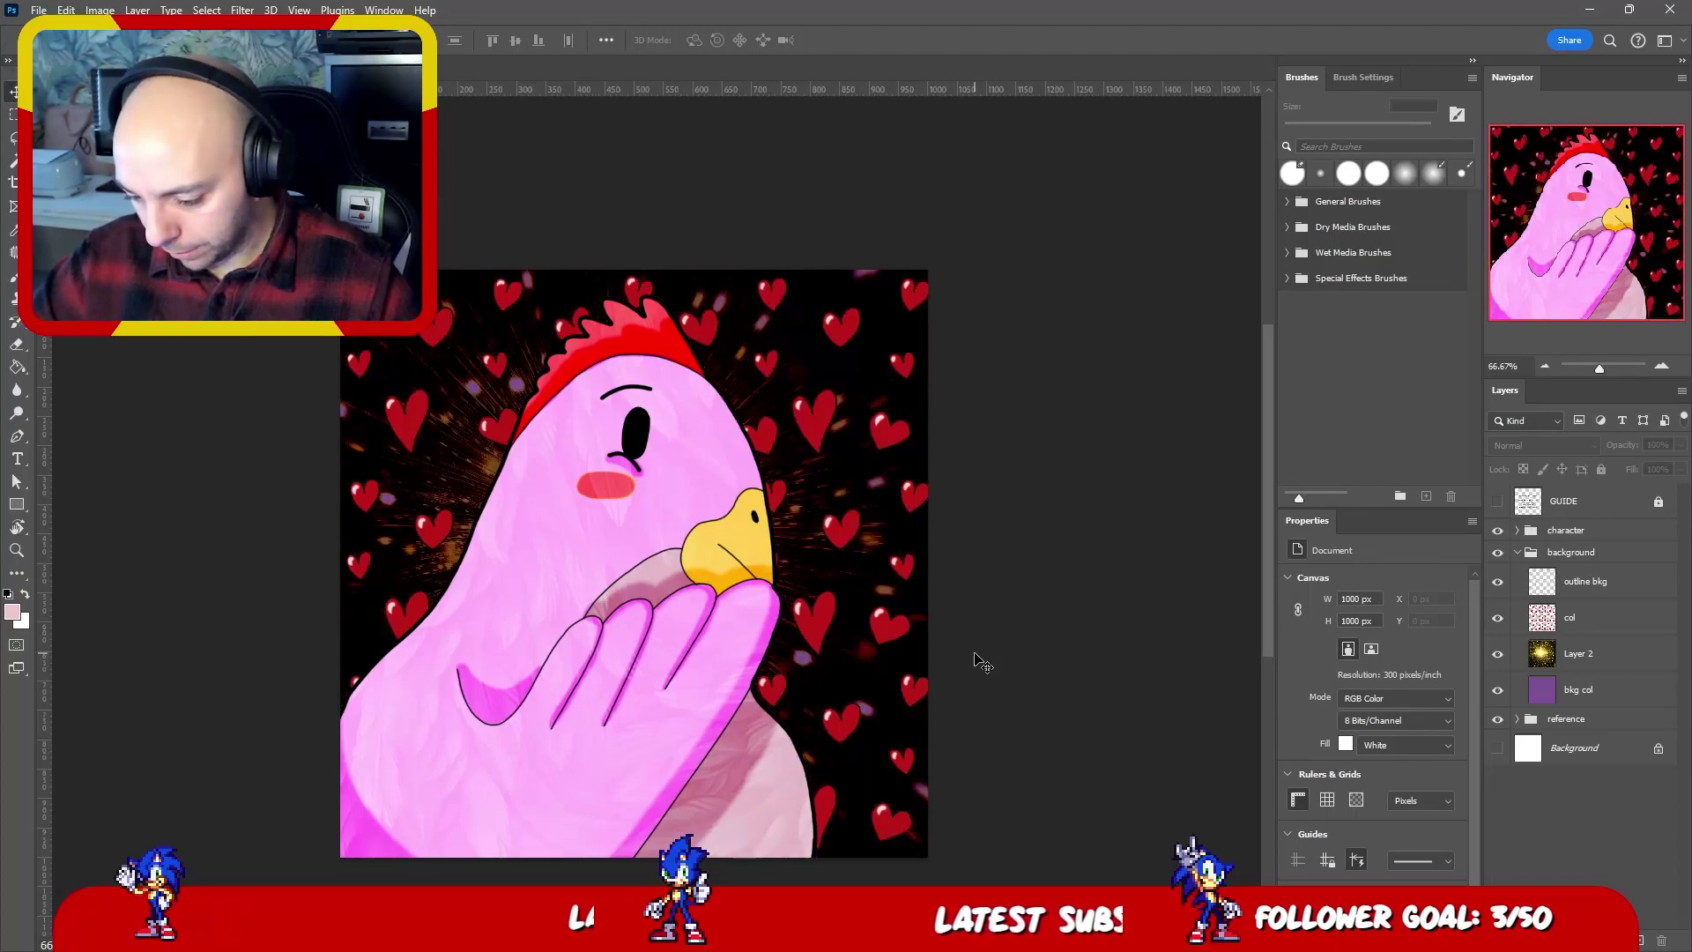
key("ctrl+z")
key("ctrl+z")
key("ctrl+z")
key("ctrl+z")
key("ctrl+z")
key("ctrl+z")
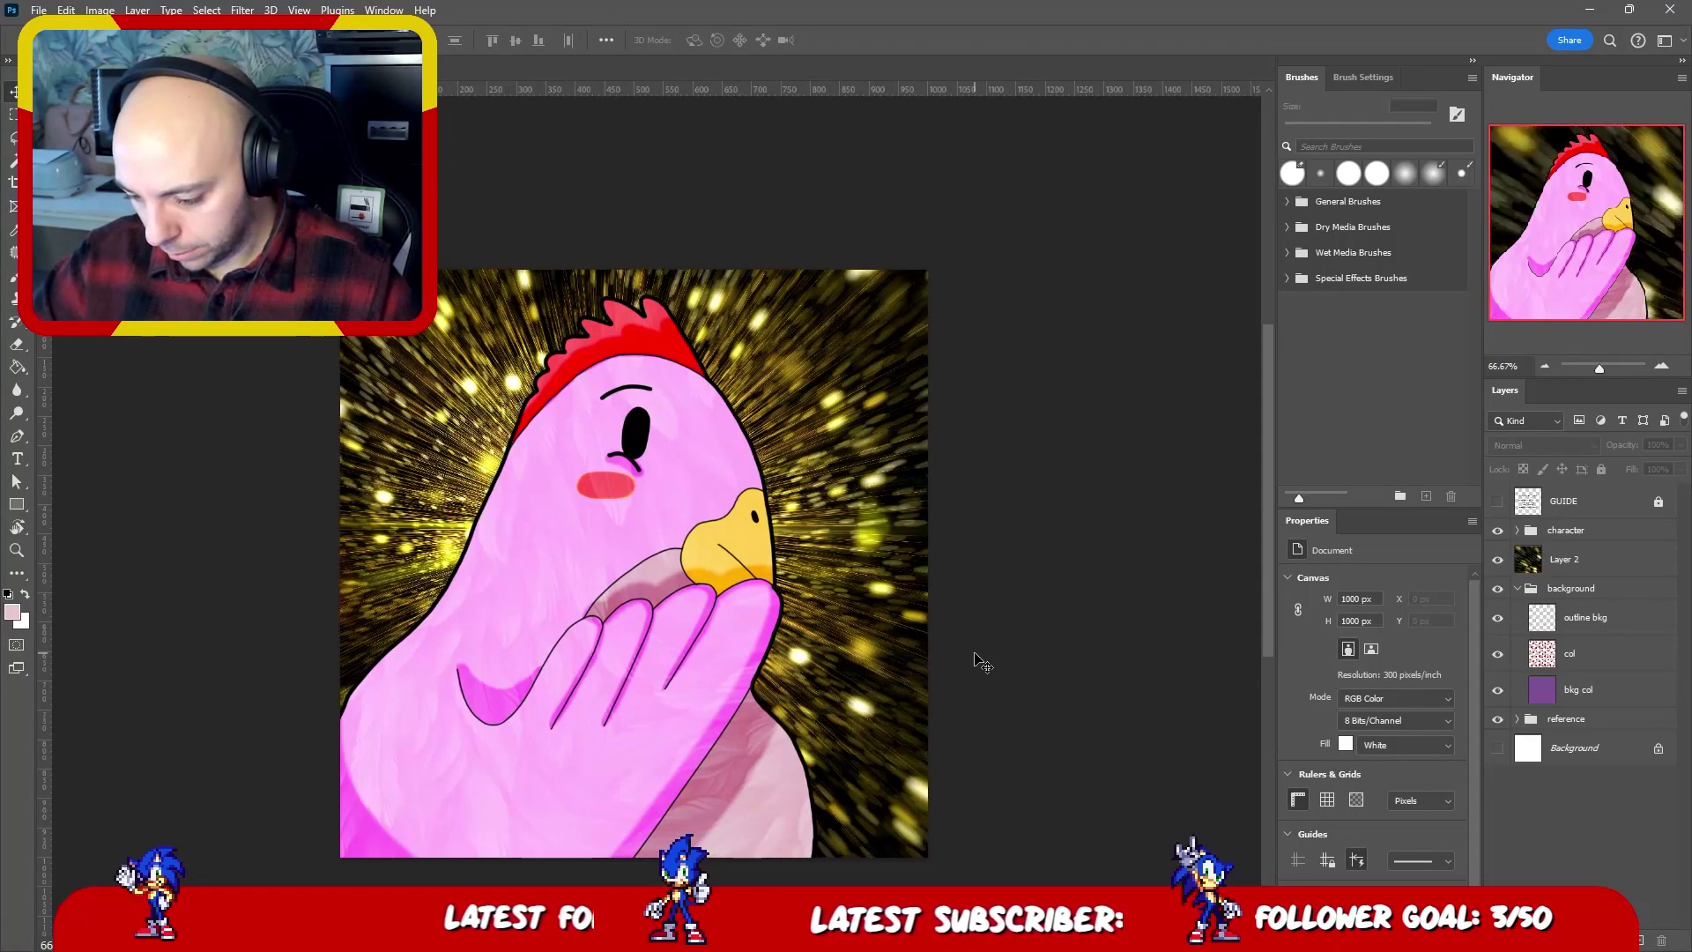
- Recentre the burst on the chicken, move it between col and bkg col, and blend it in Vivid Light
key("ctrl+t")
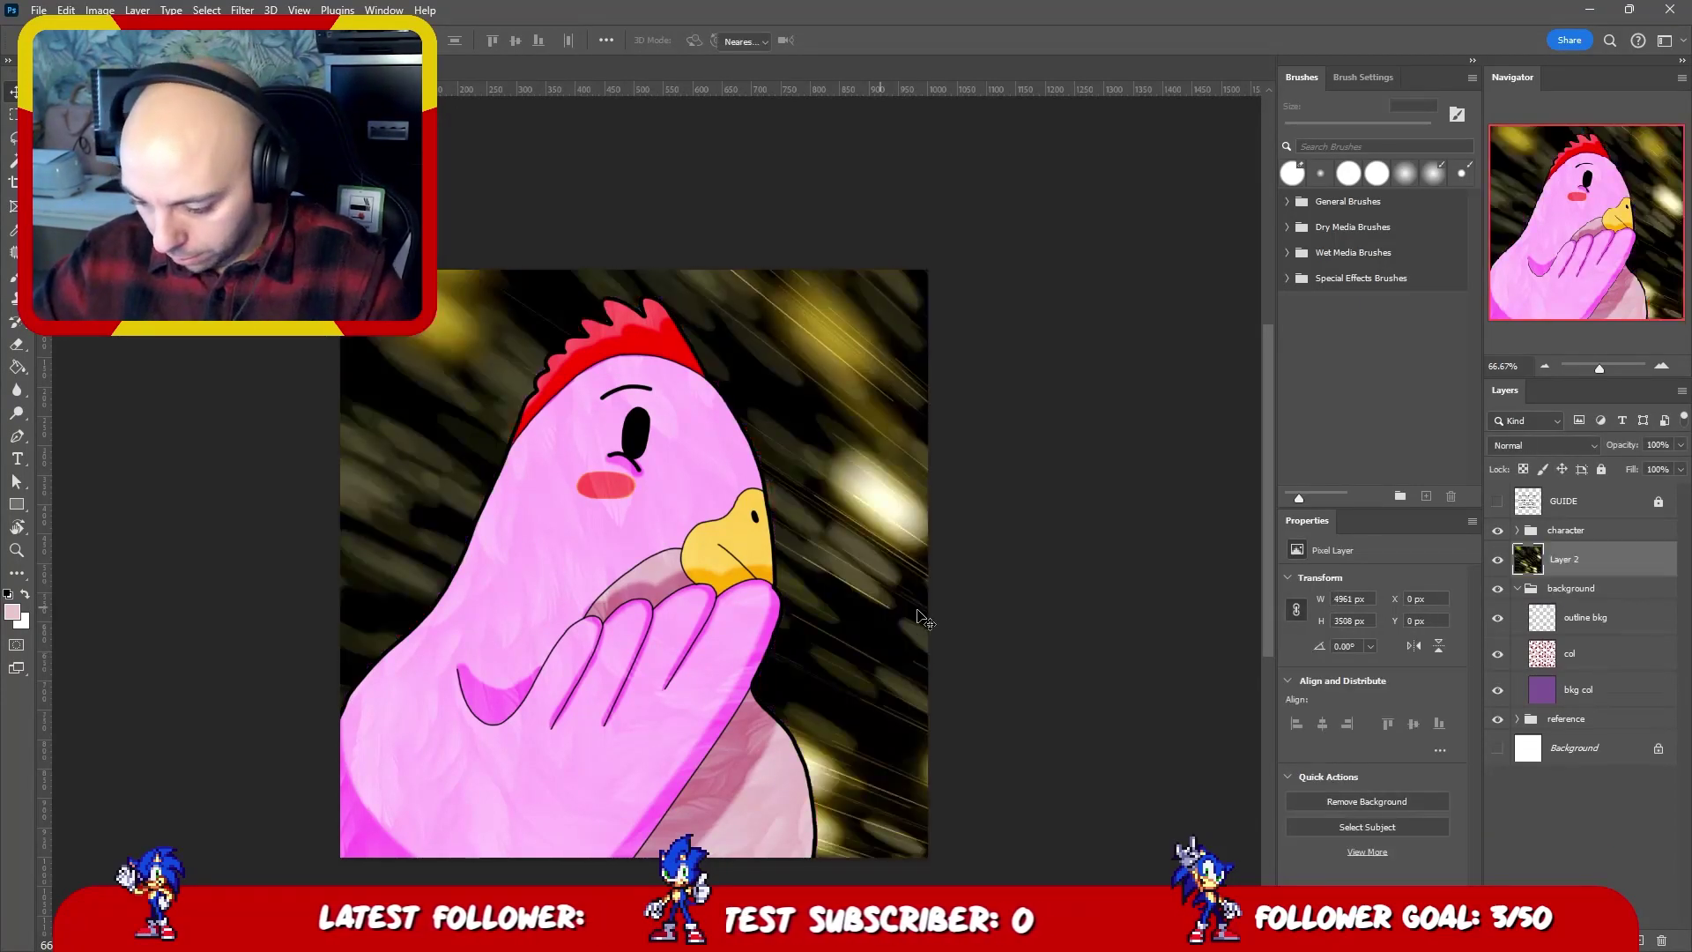
left_click_drag(922, 703, 758, 441)
key("Return")
left_click_drag(1629, 577, 1625, 677)
left_click(1546, 445)
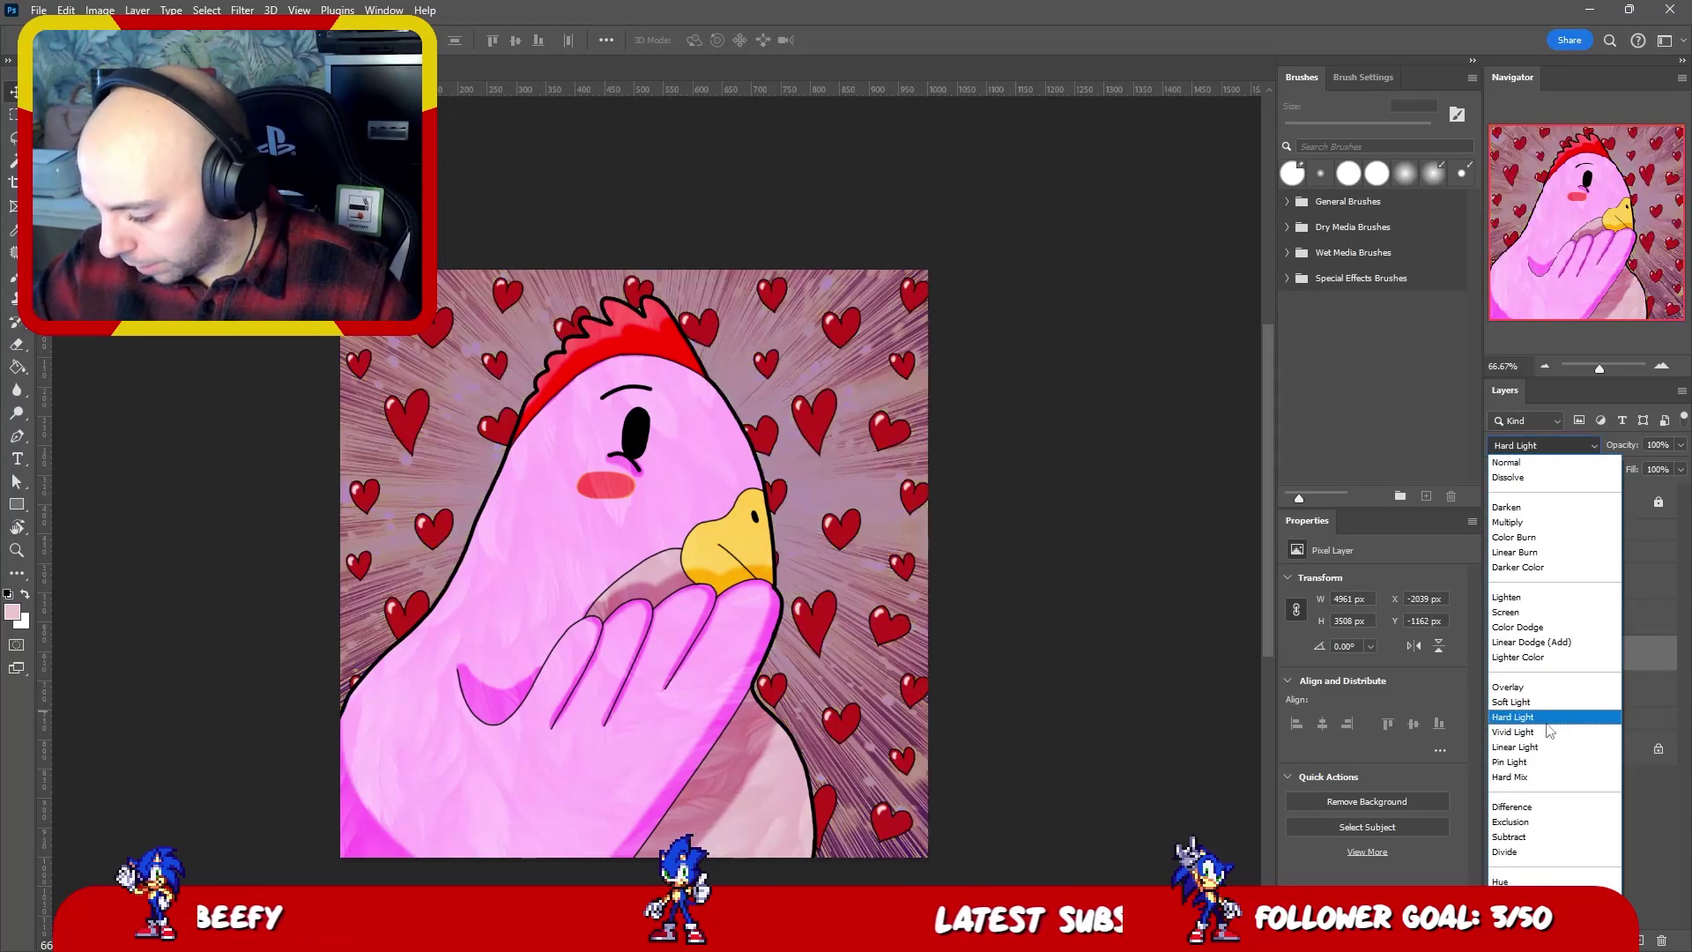
left_click(1549, 719)
key("shift+plus")
key("shift+plus")
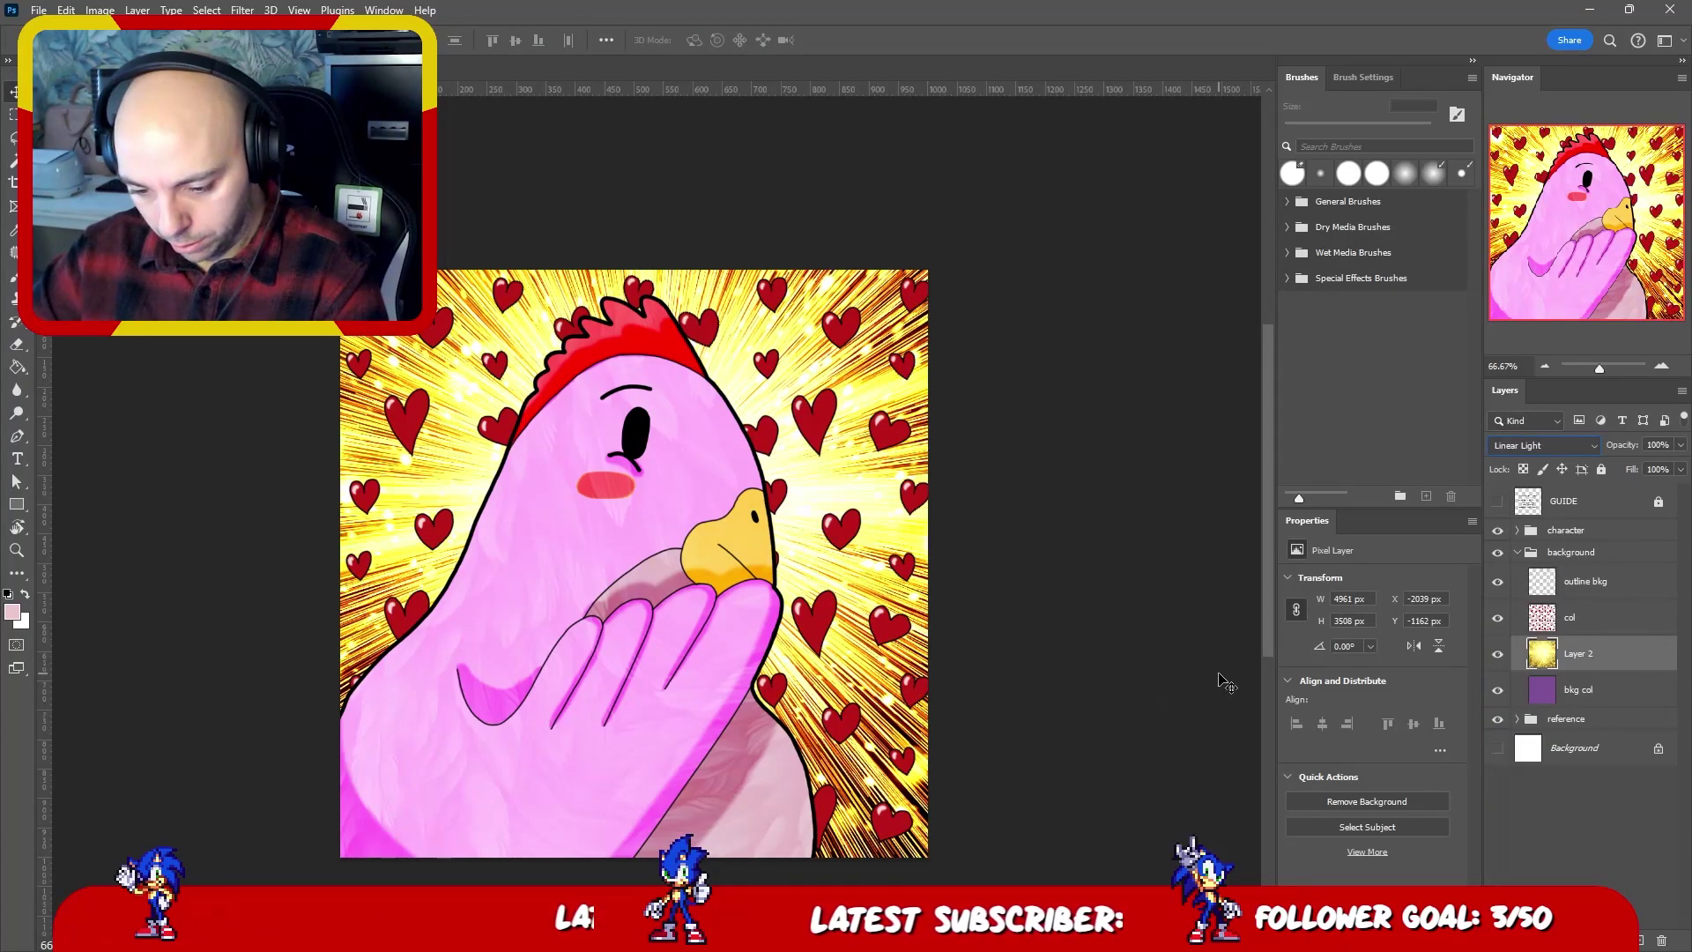
key("shift+minus")
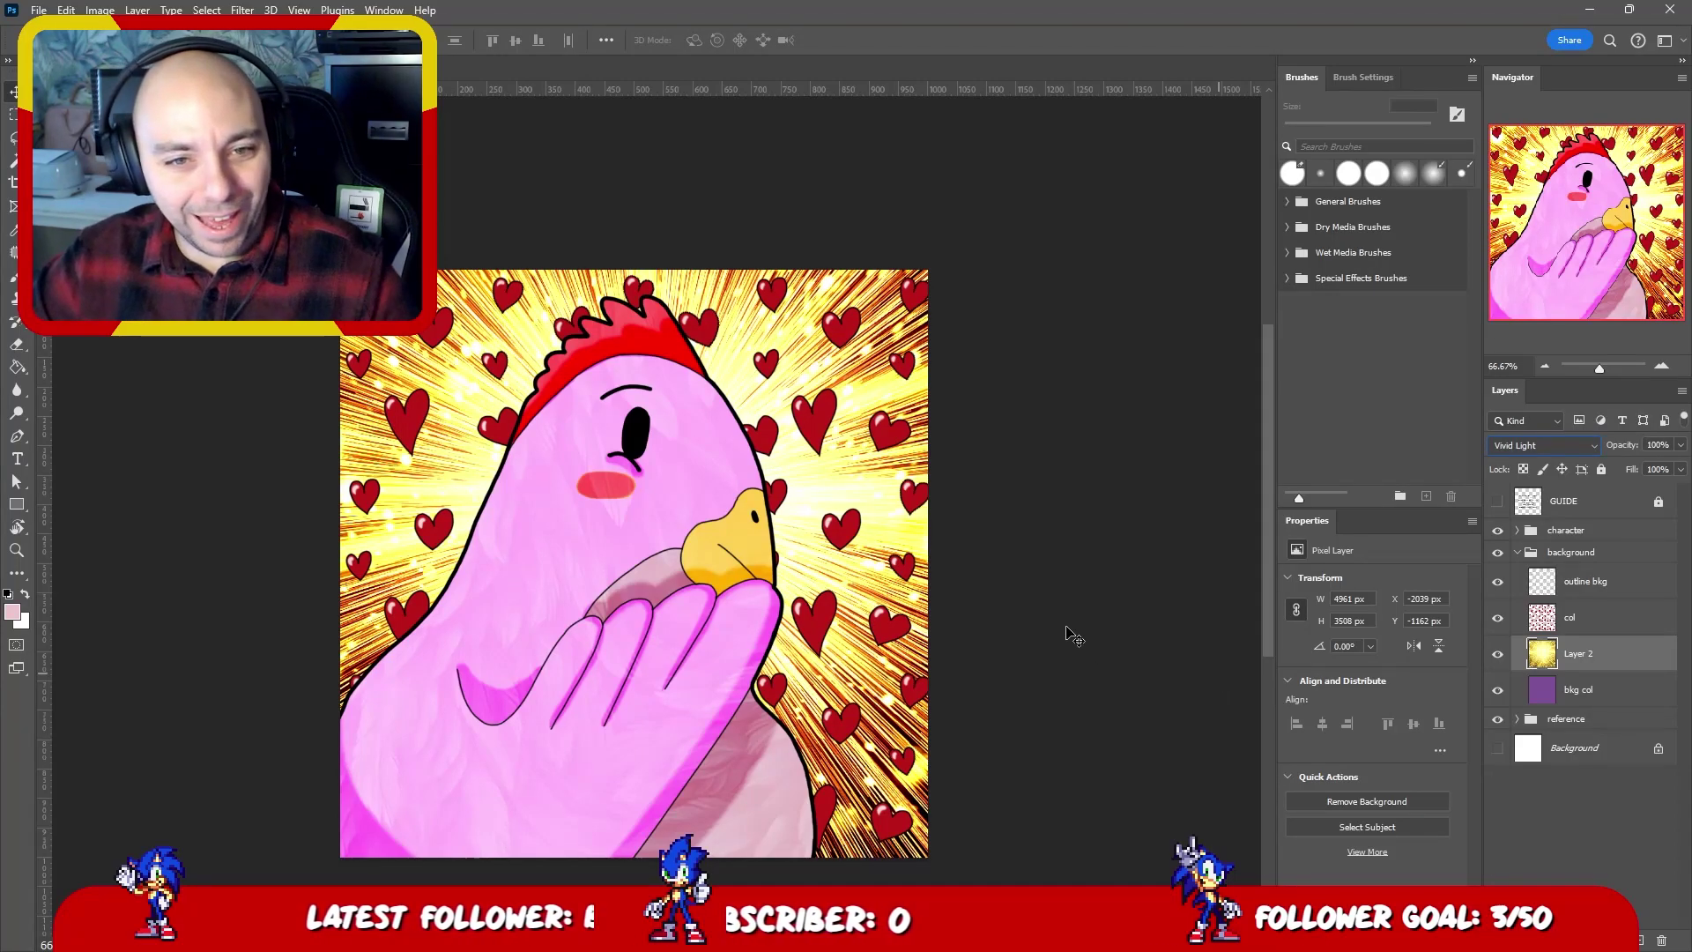
- Zoom out to the whole artwork and reselect the sparks layer
left_click_drag(861, 595, 962, 578)
key("z")
left_click(872, 577, "alt")
key("v")
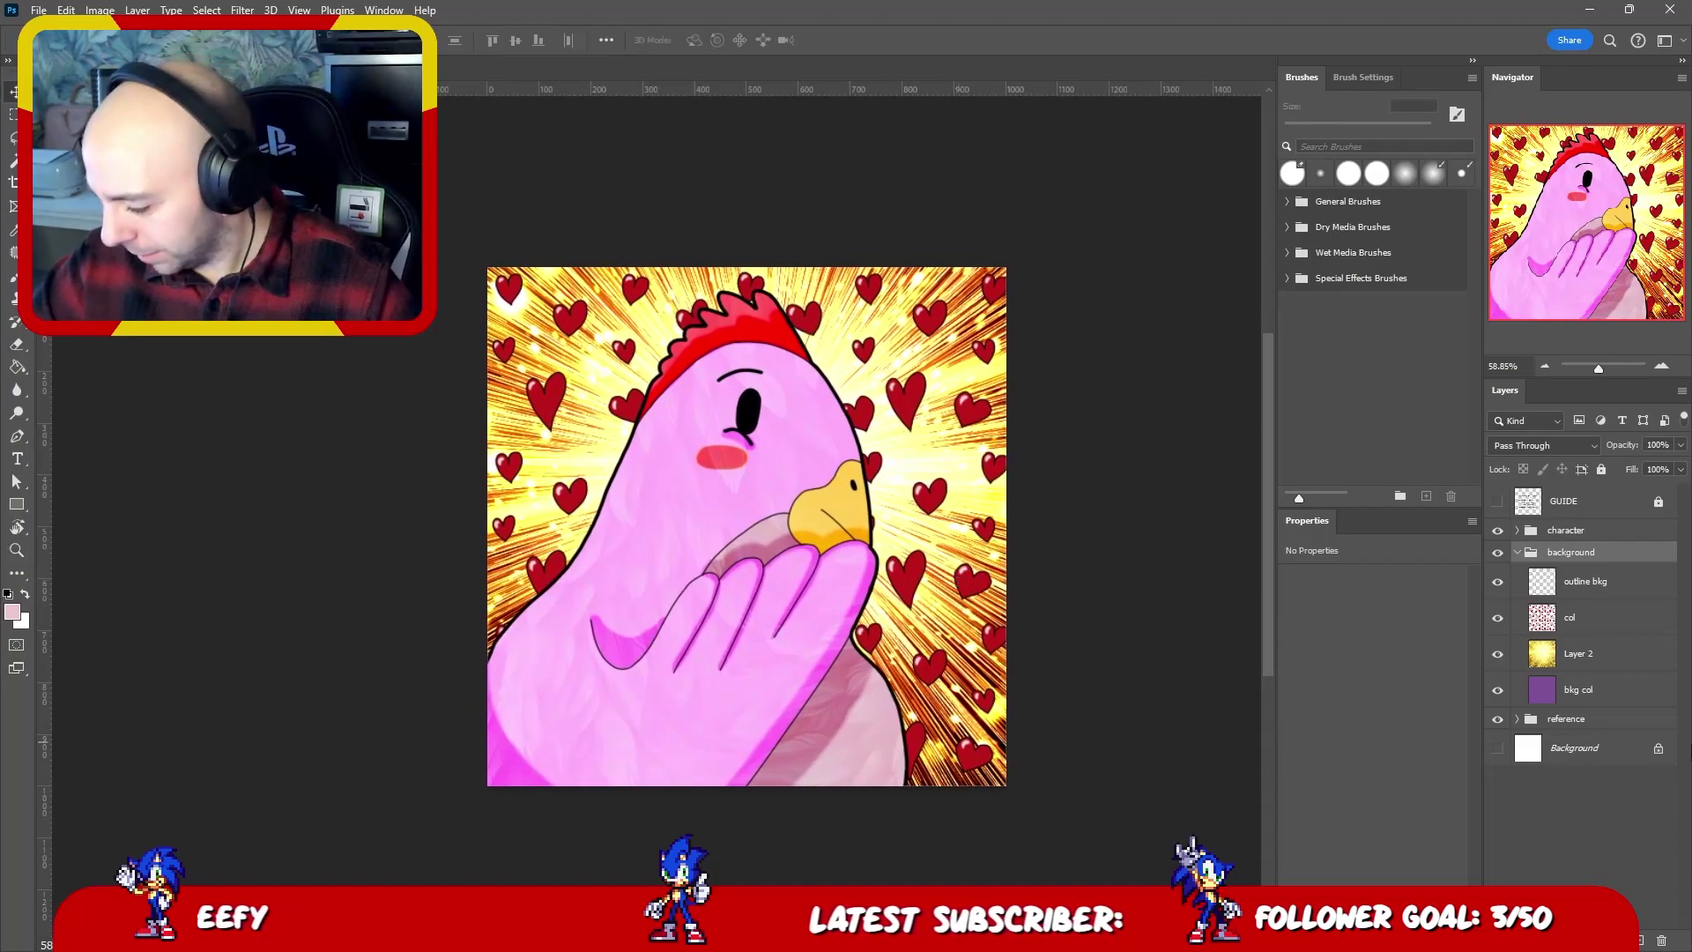
left_click(1586, 656)
- Try Pin Light, Hard Mix, Divide and Saturation on the sparks layer, settling on Hard Light
left_click(1557, 447)
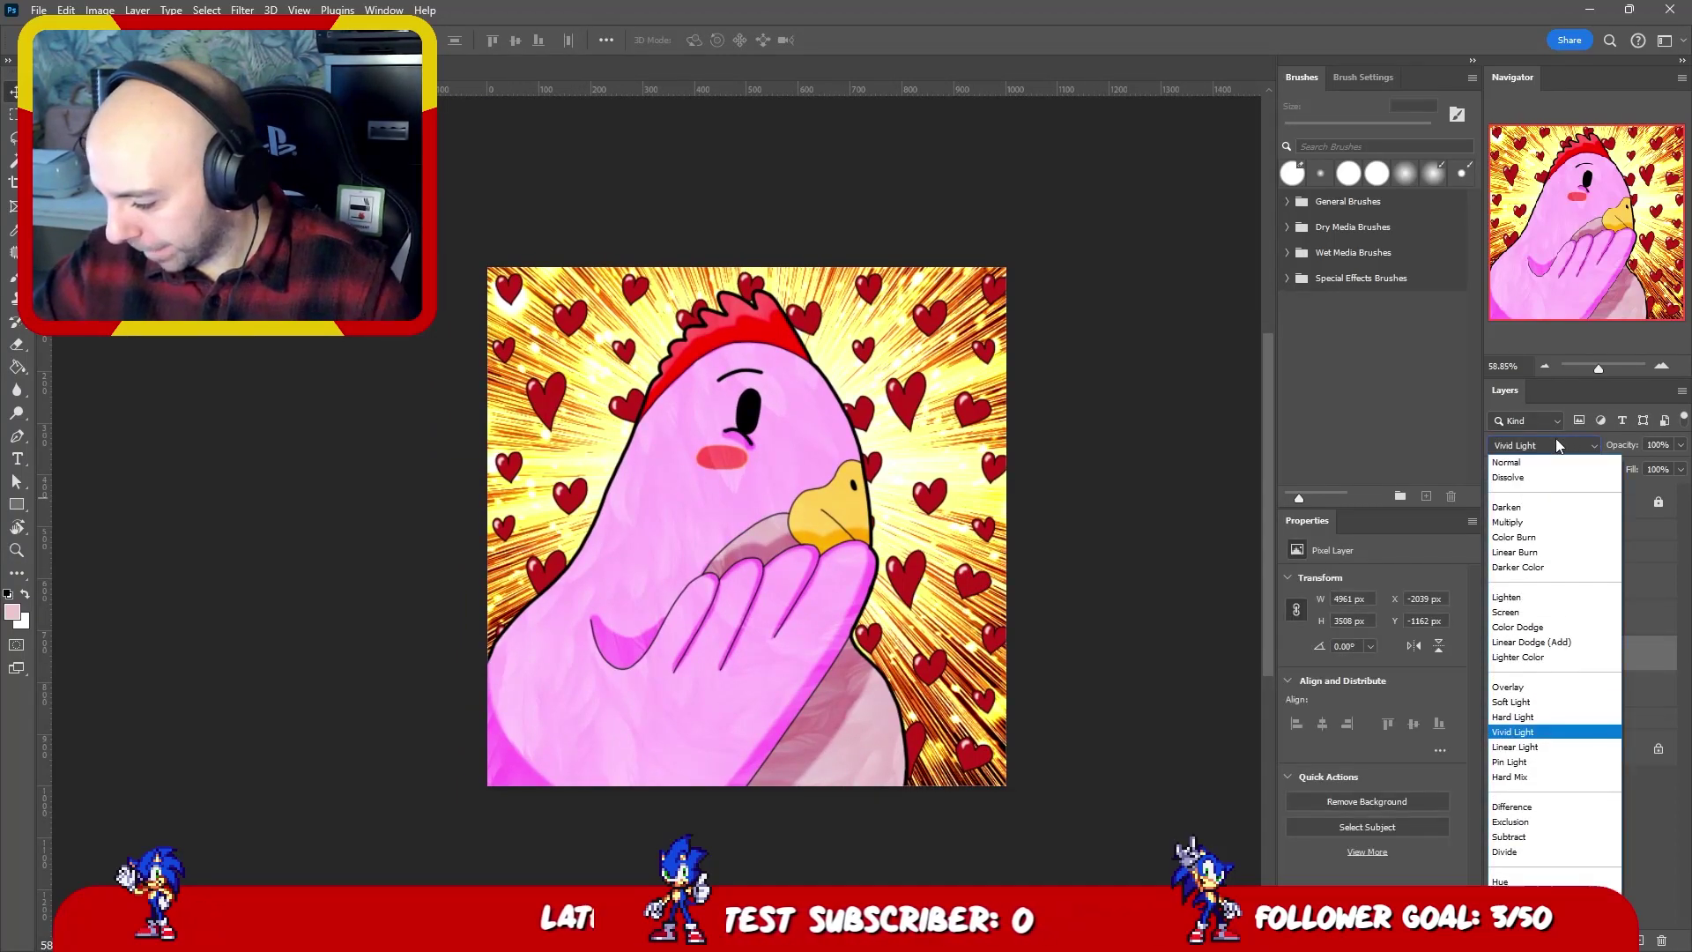
left_click(1533, 758)
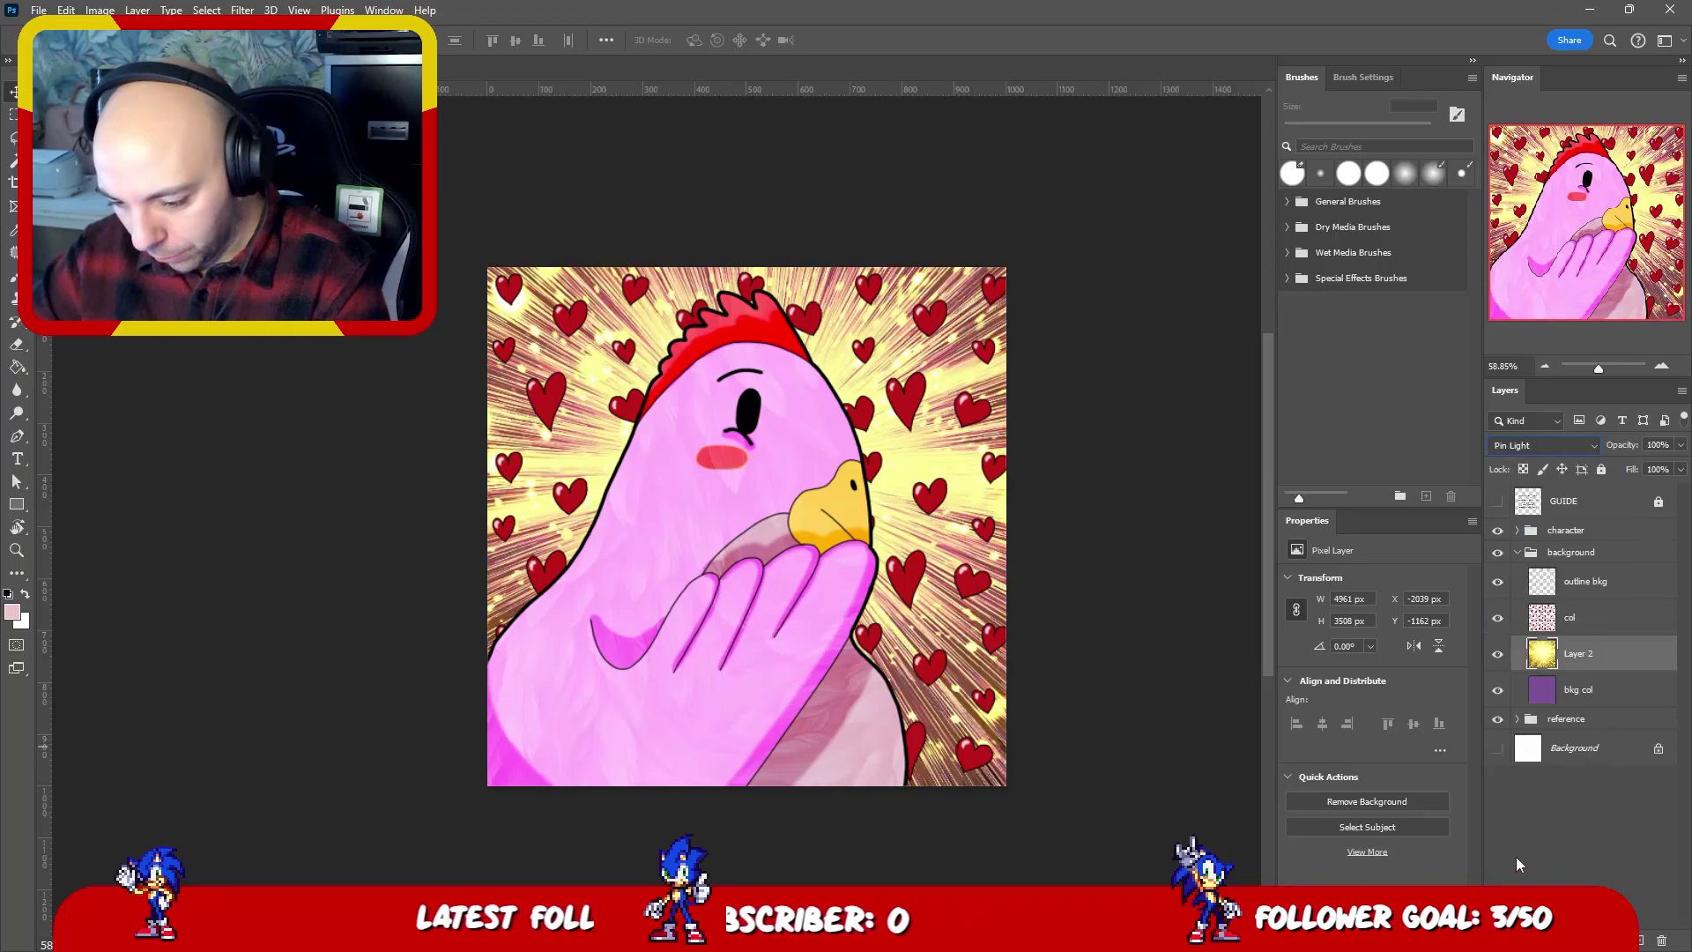
key("Down")
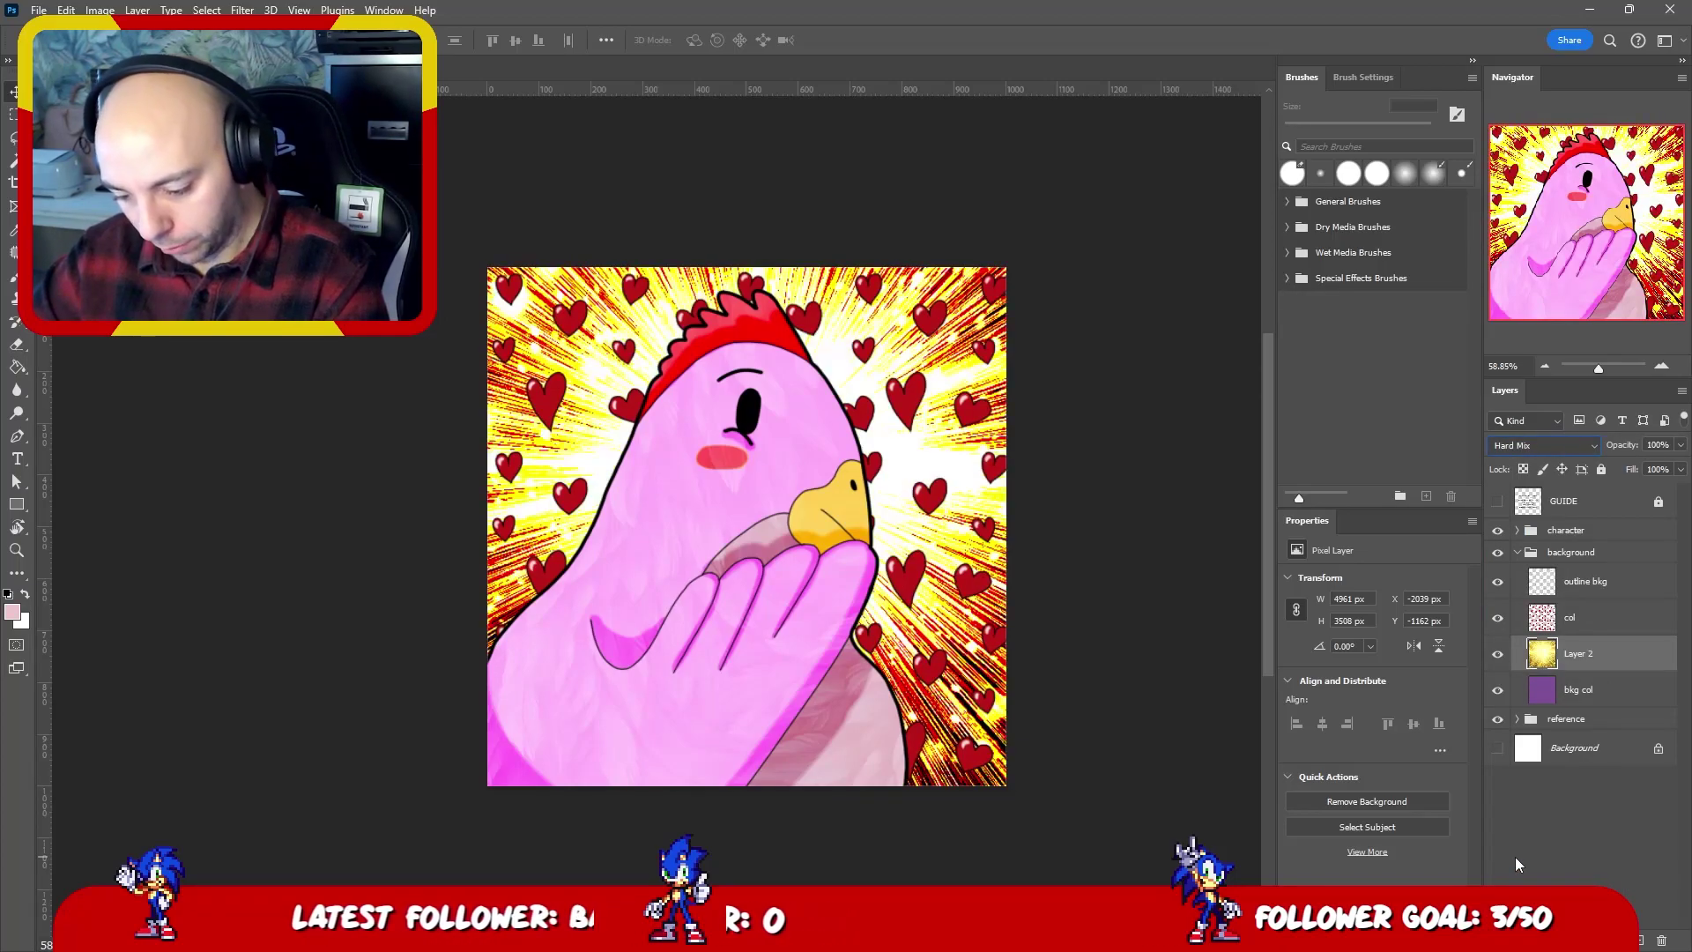
key("Down")
key("Down")
key("Down")
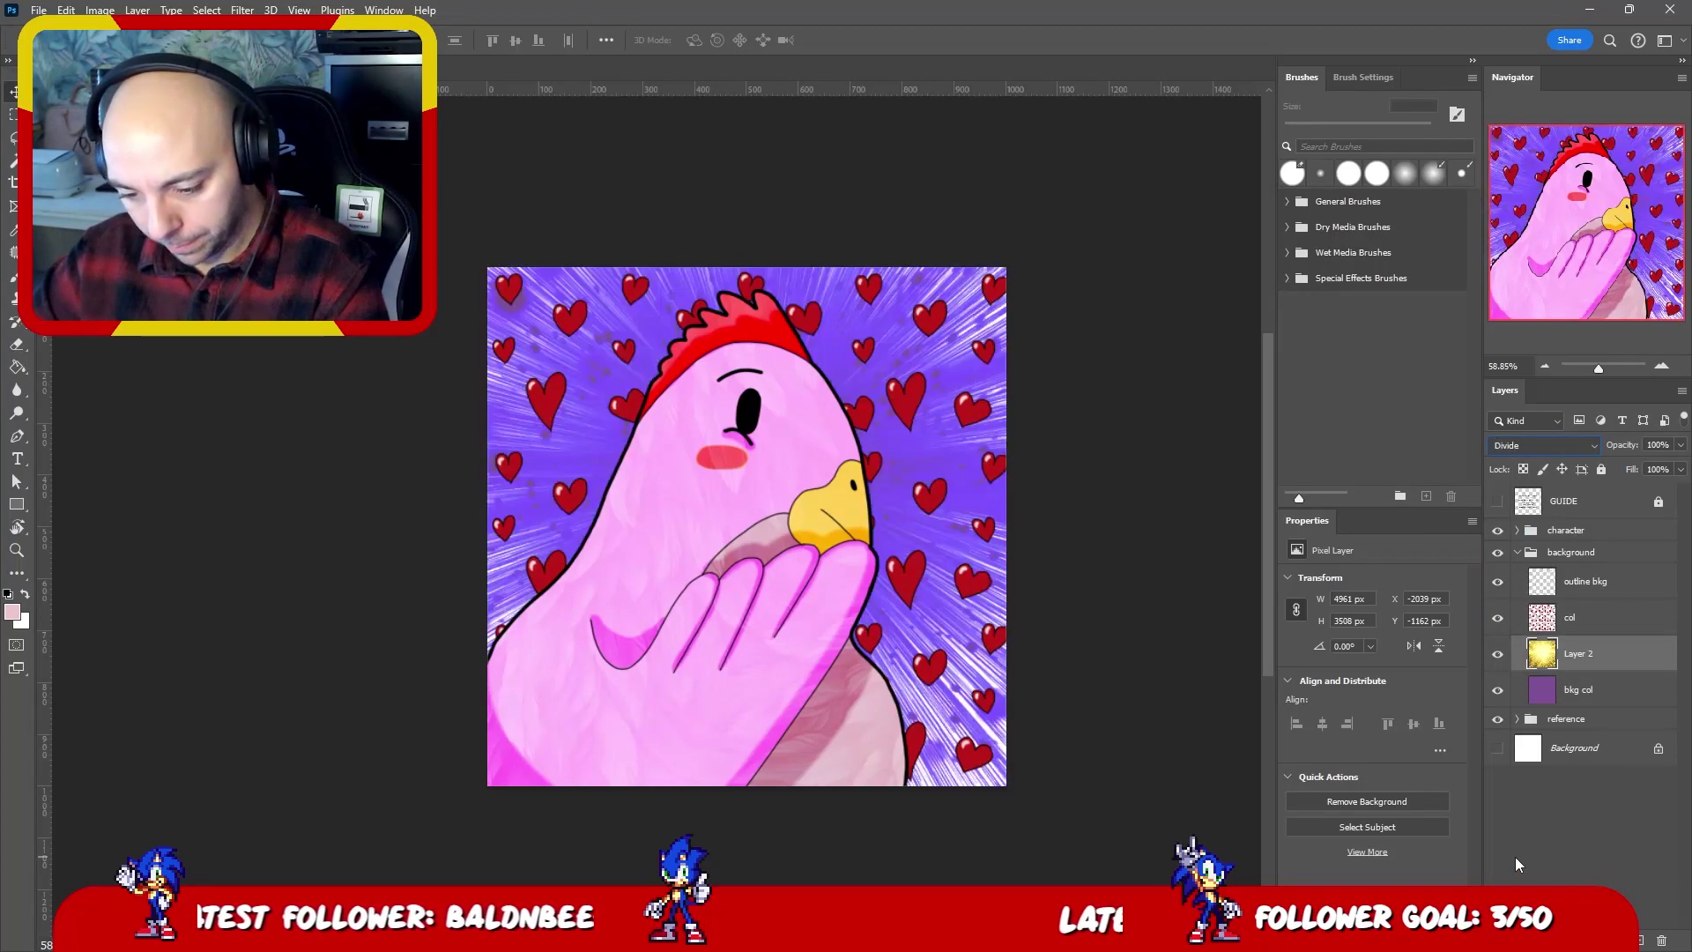
key("Down")
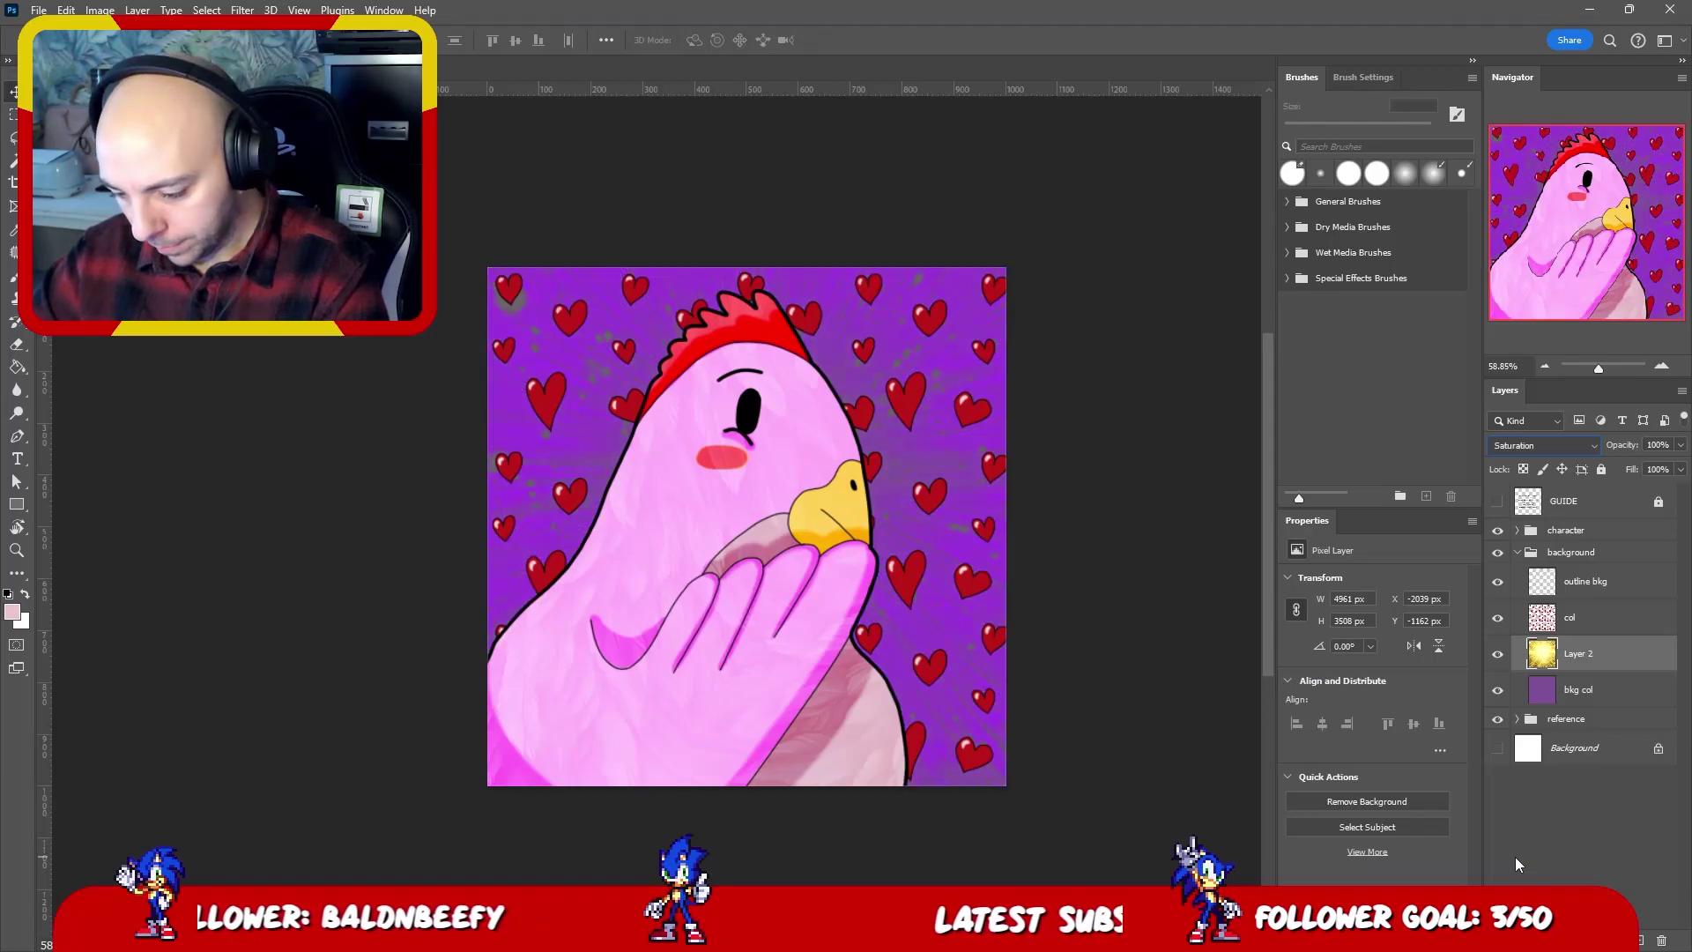
key("Up")
key("Up")
key("Up")
key("Up")
key("Up")
key("Up")
key("Up")
key("Up")
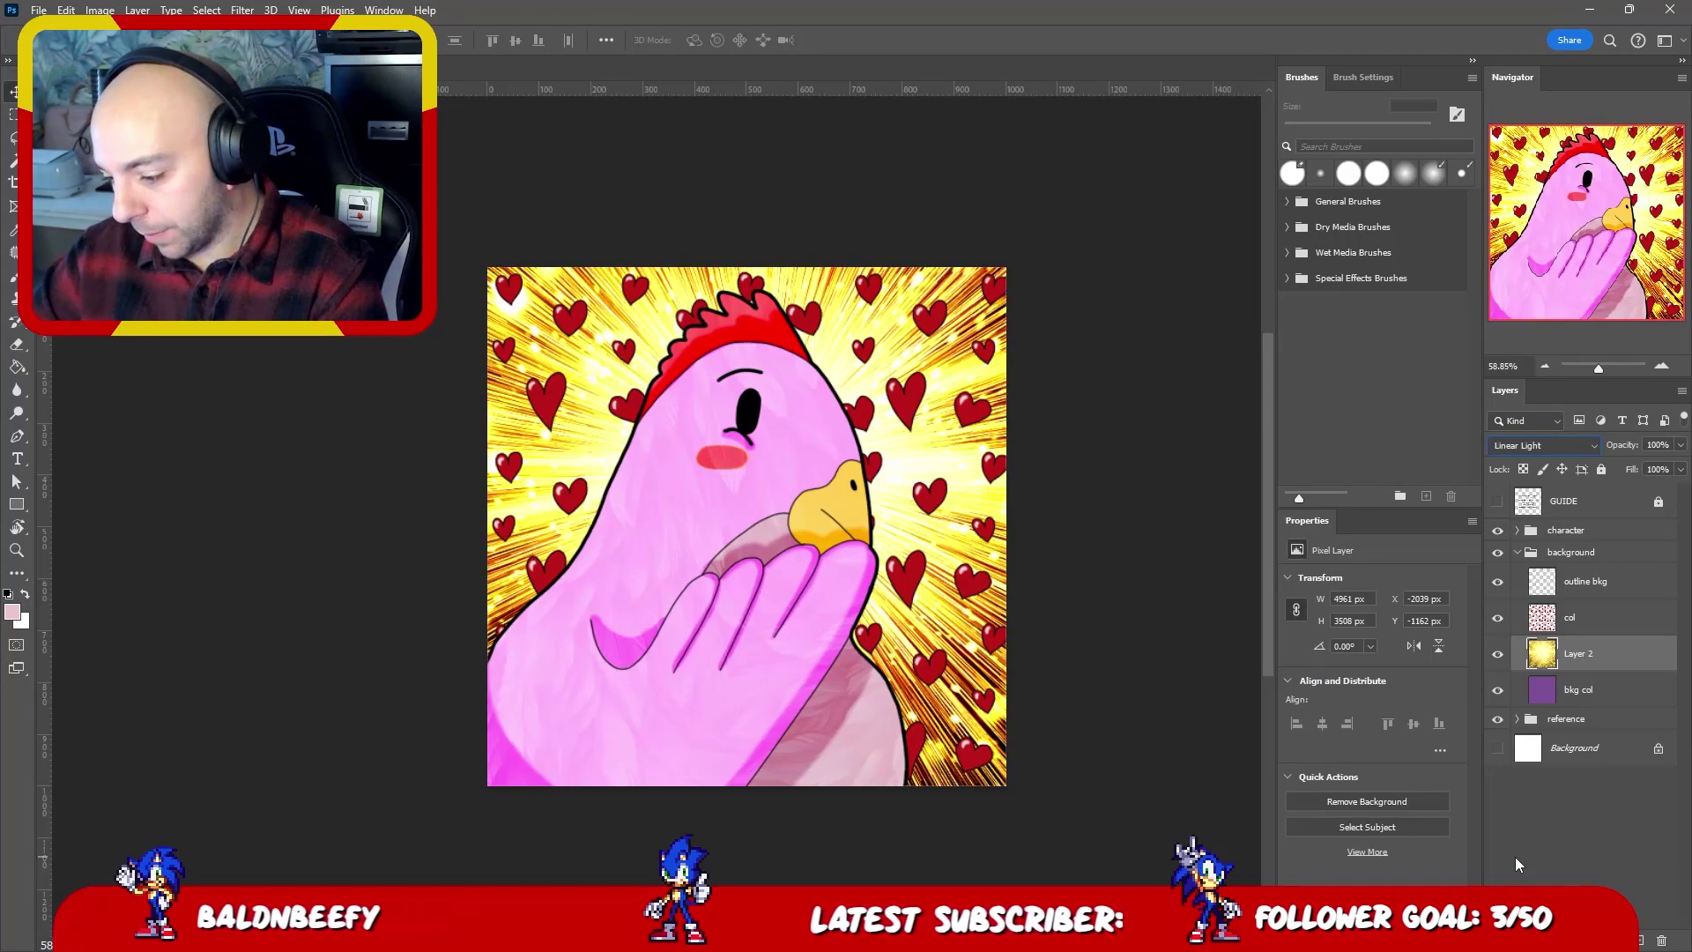
key("Up")
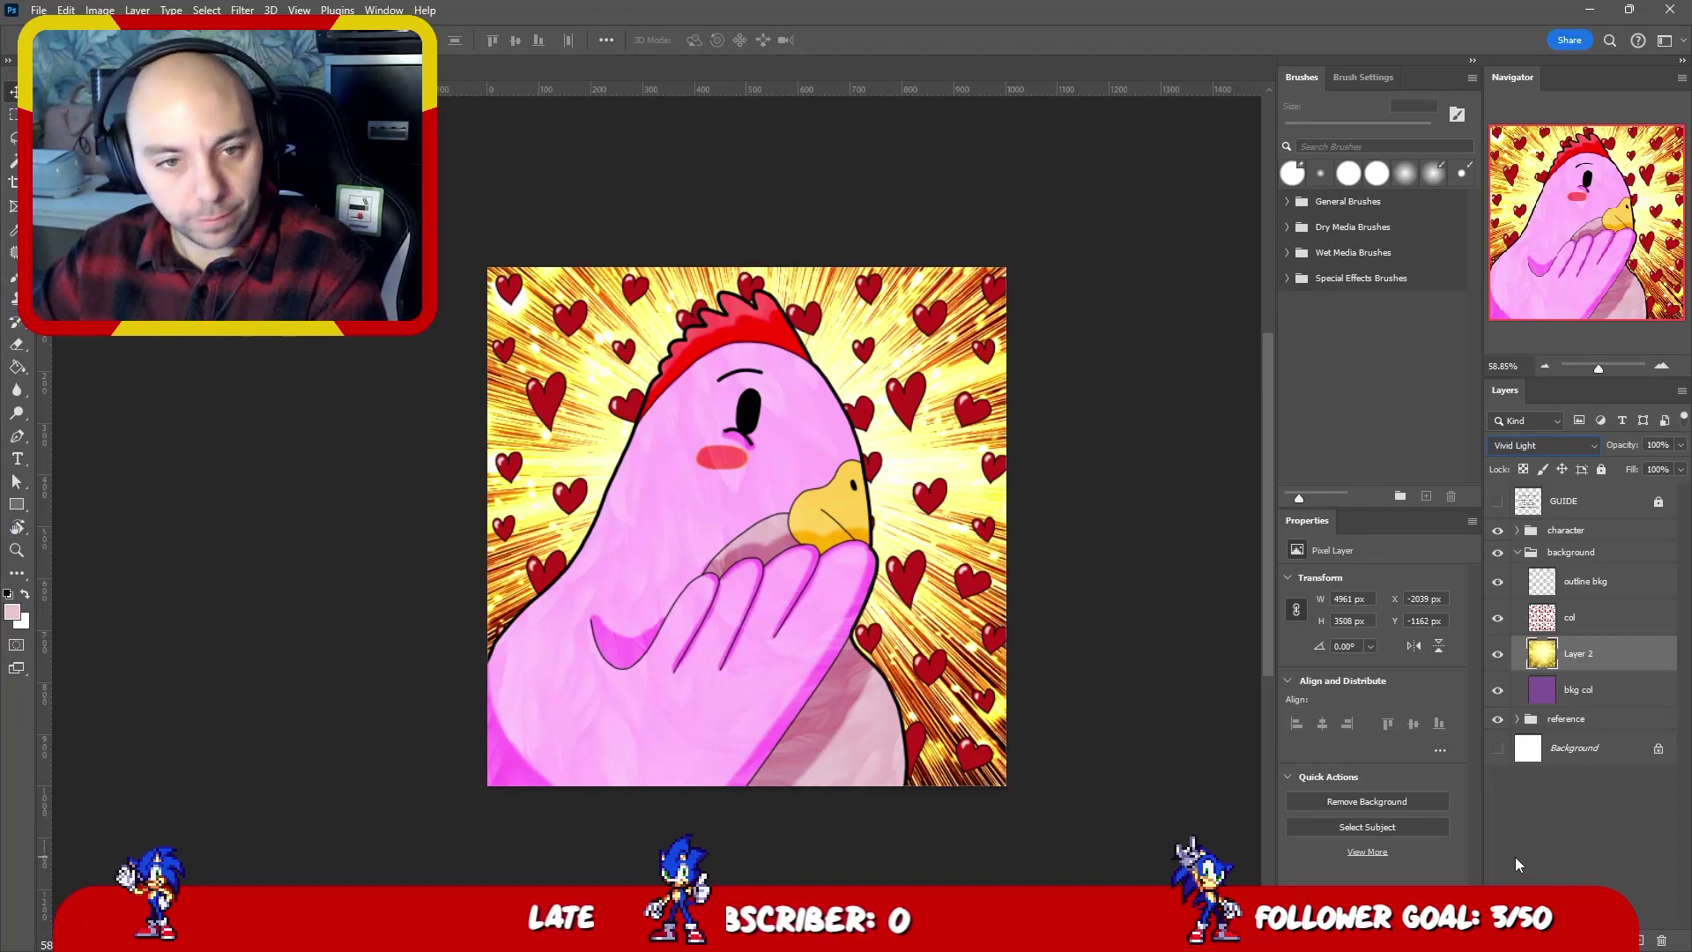
key("Up")
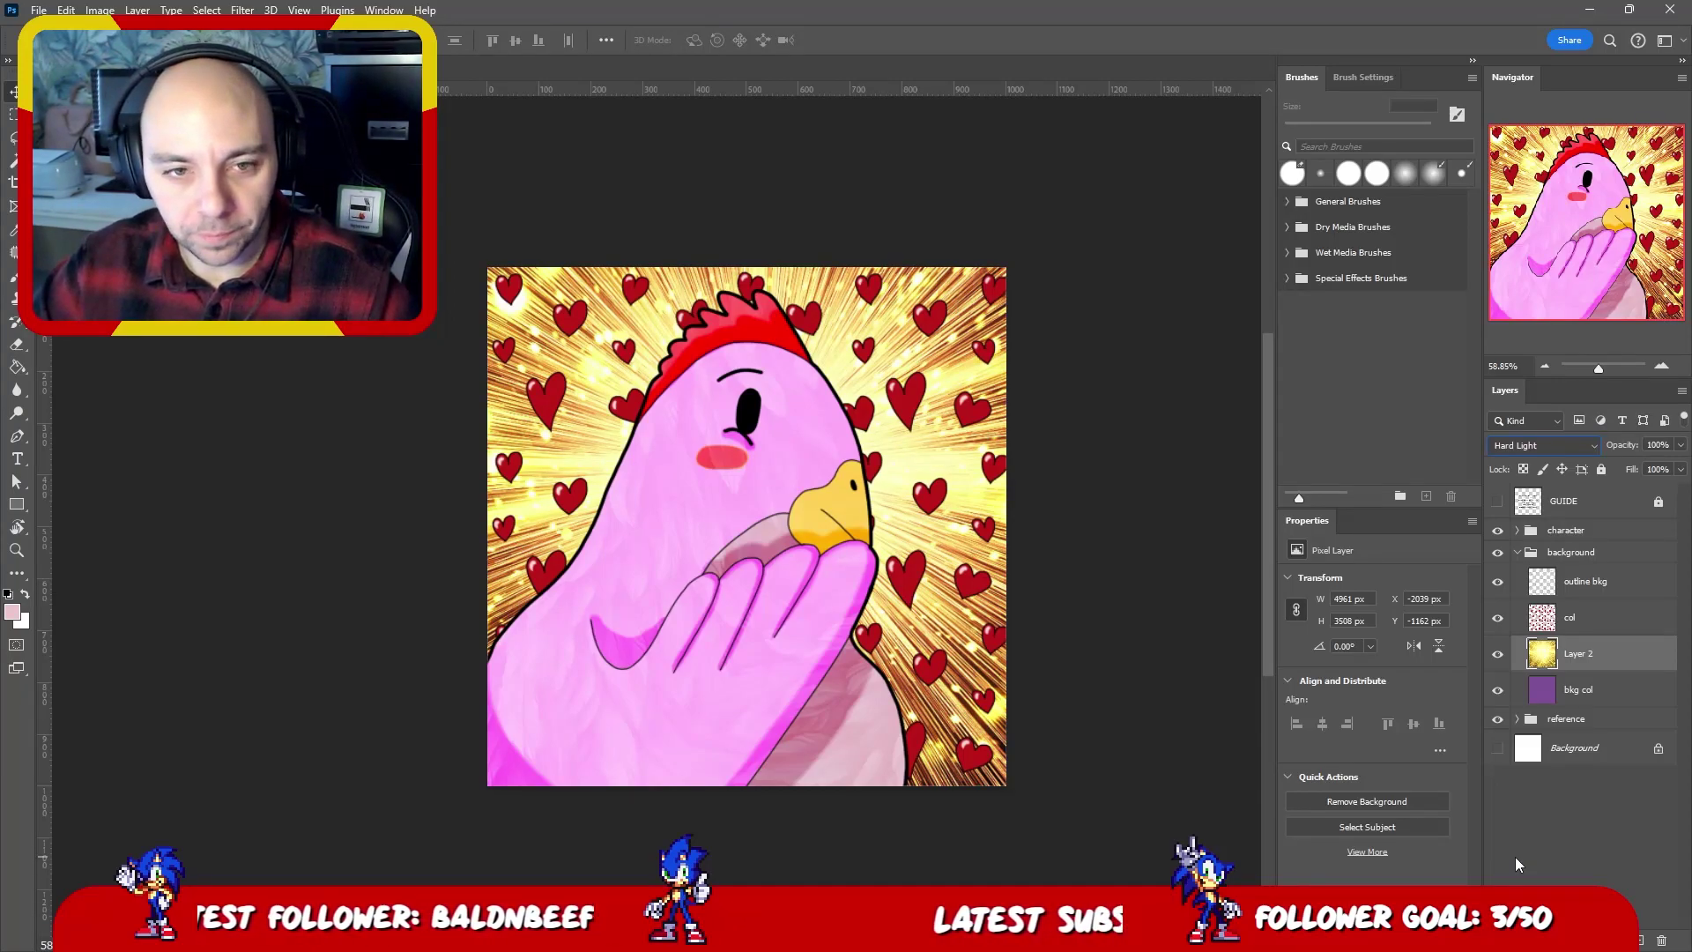
- Deselect the sparks layer and zoom back in to 66.67% on the artwork
left_click(1140, 570)
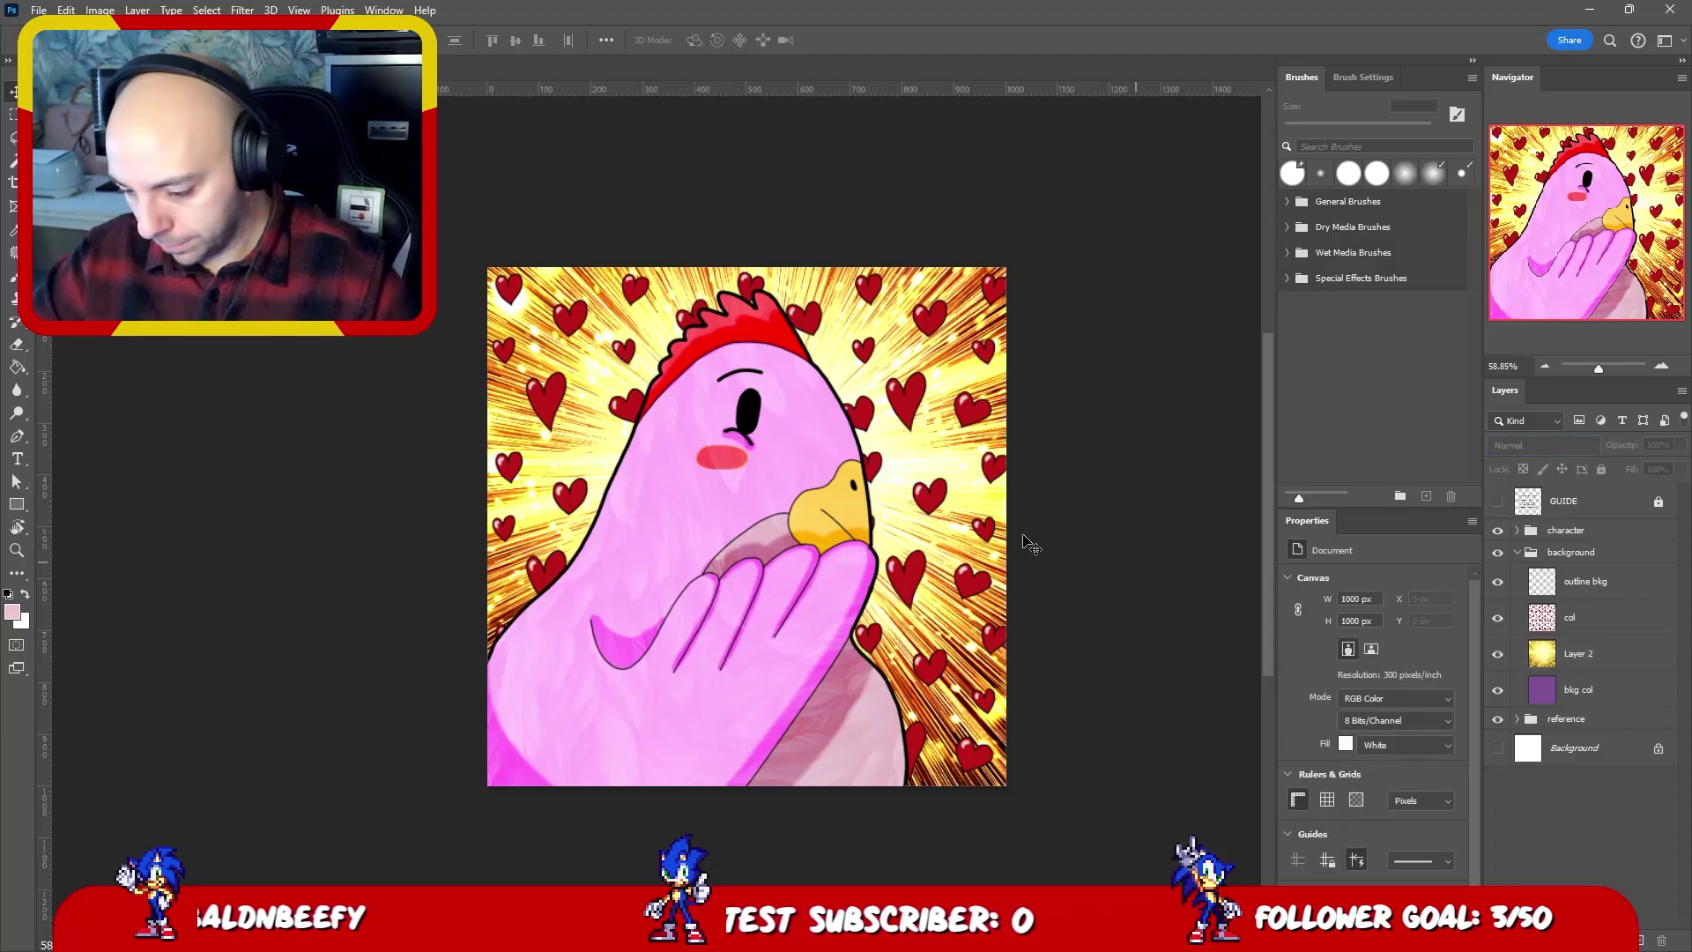
key("z")
left_click(961, 492)
key("v")
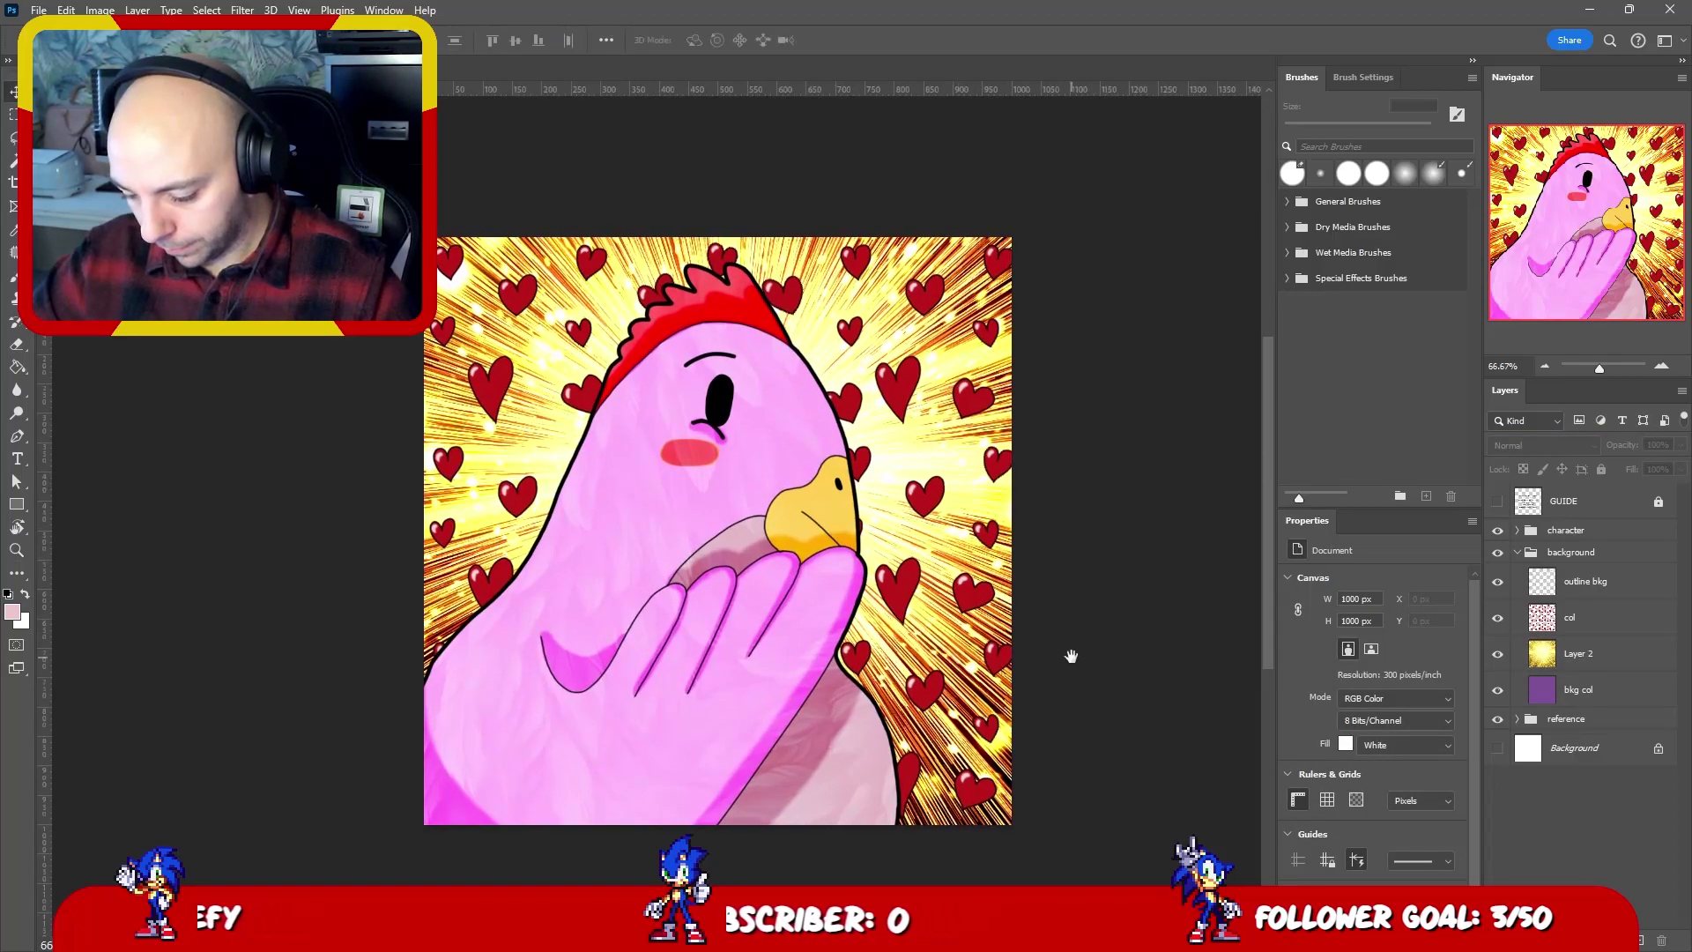
scroll(1069, 656, "down", 1)
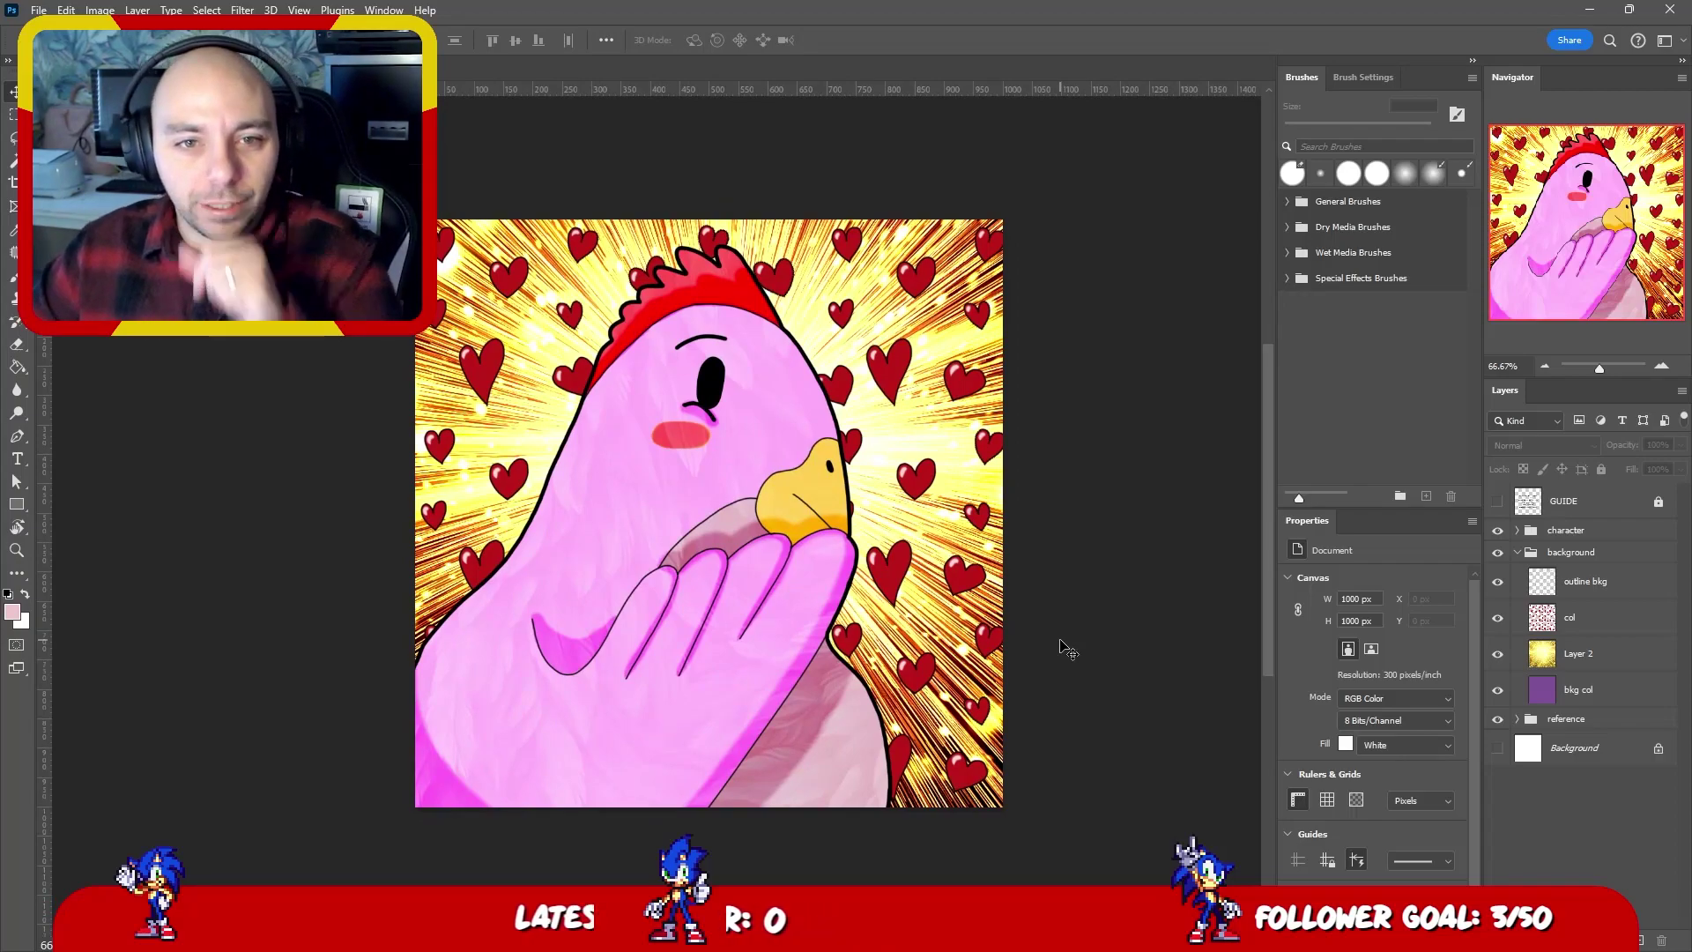
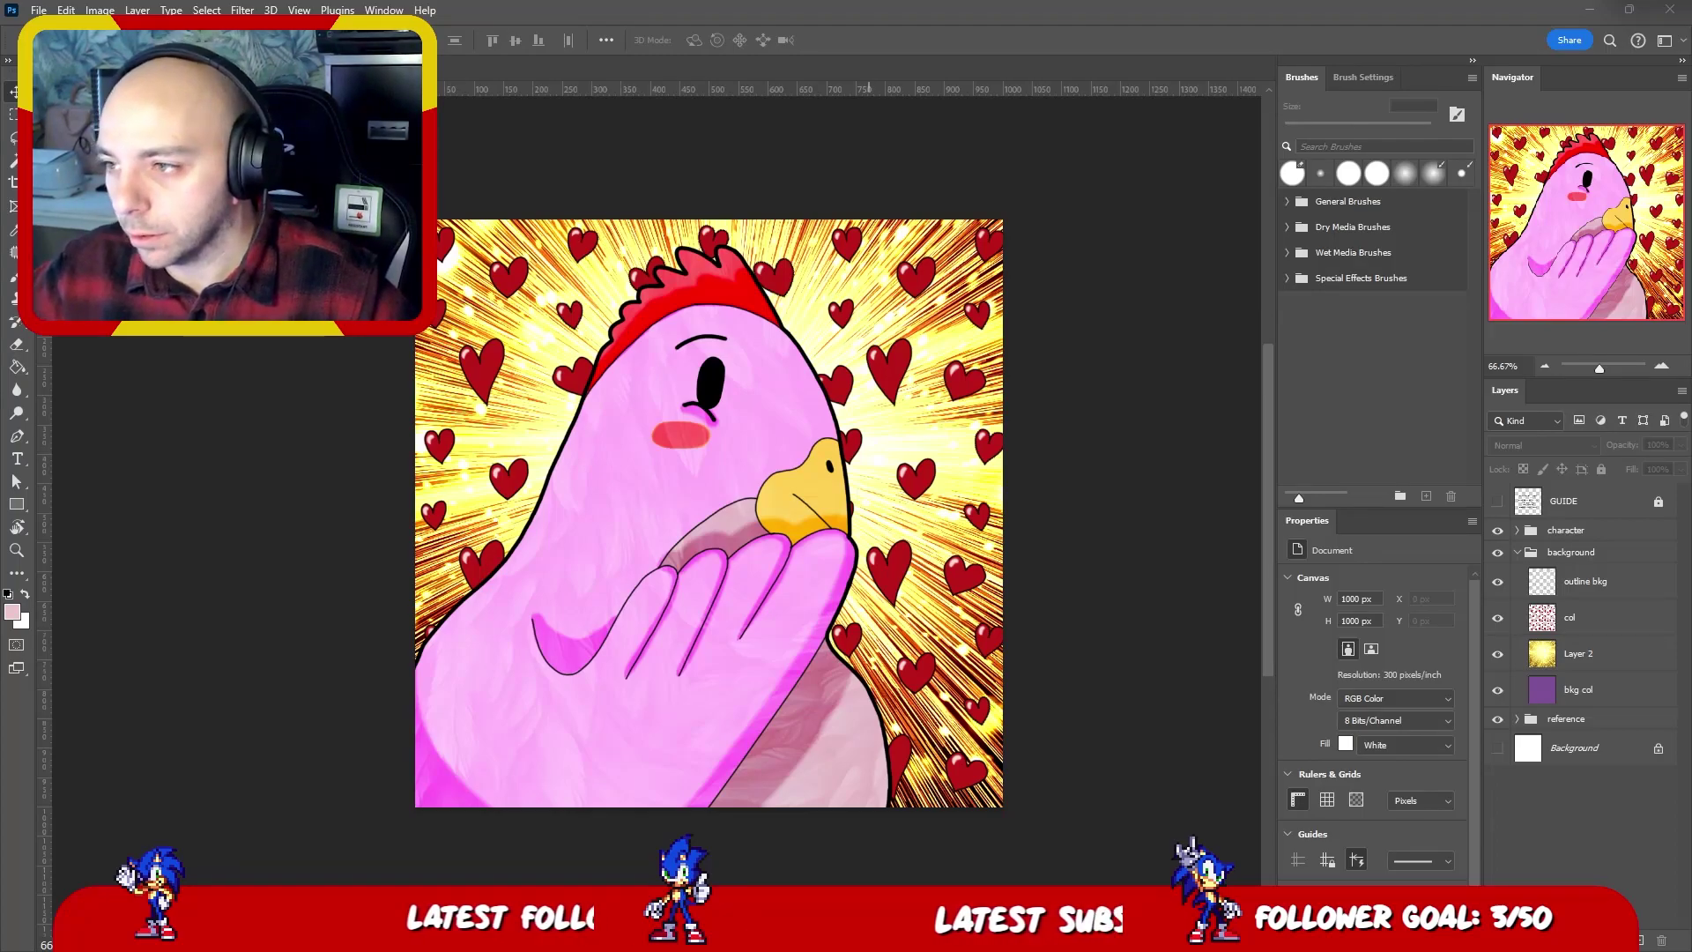
- Place a red balloons photo on the canvas, then delete it
left_click_drag(740, 0, 687, 511)
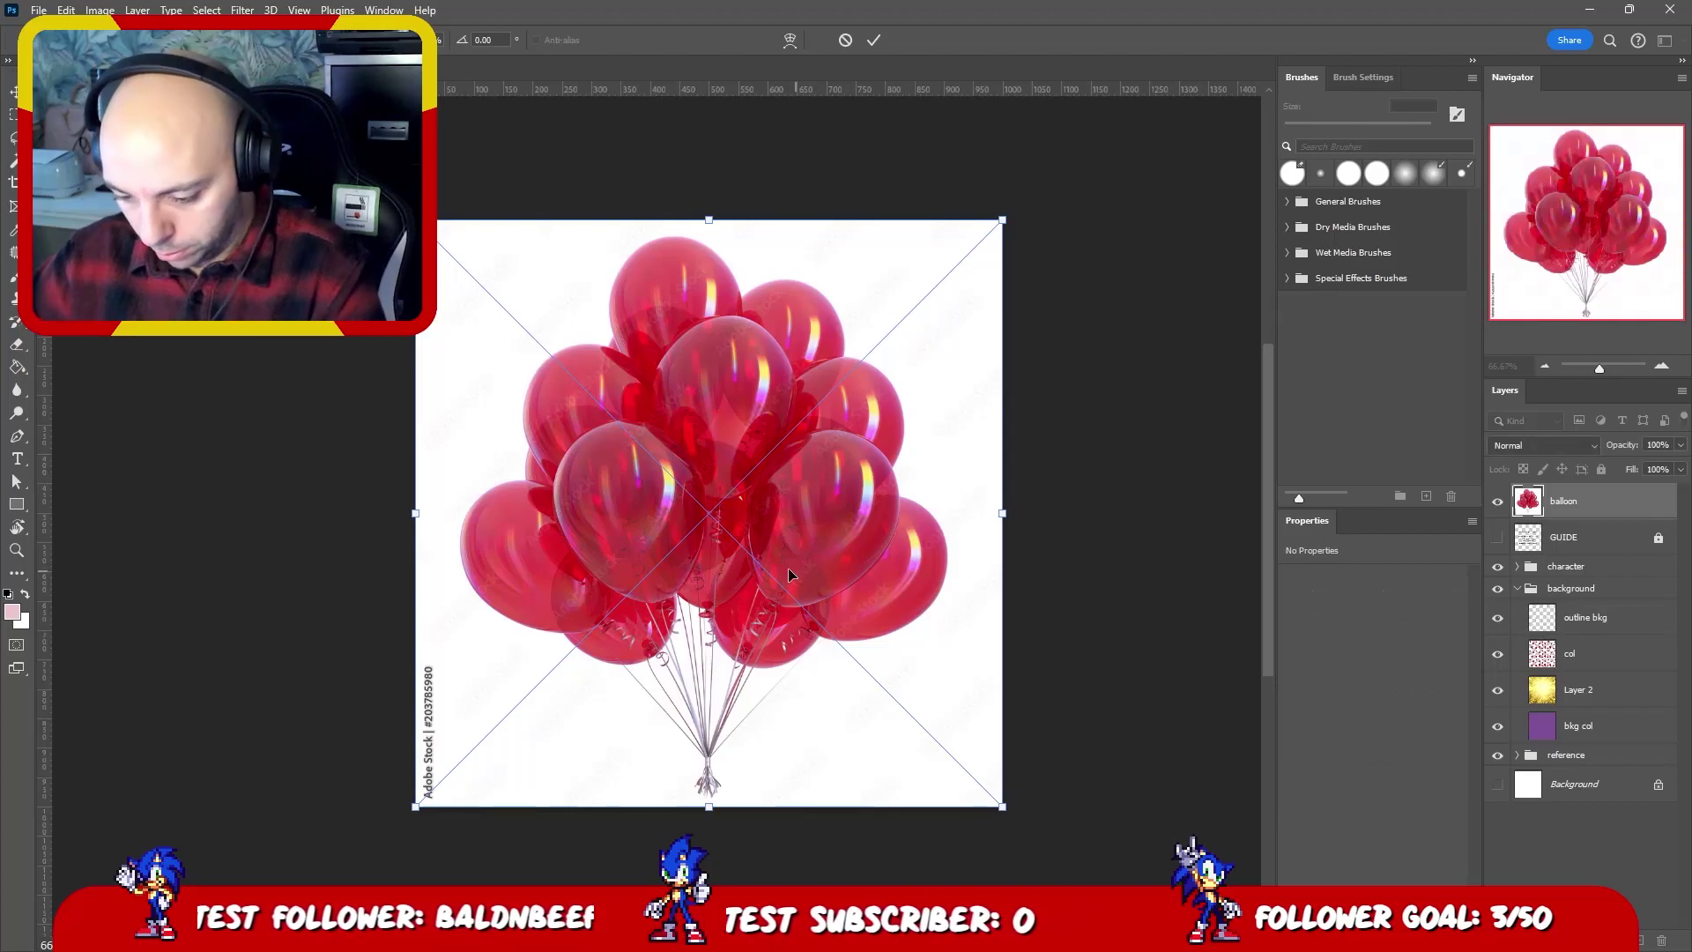
key("Return")
left_click_drag(787, 568, 753, 534)
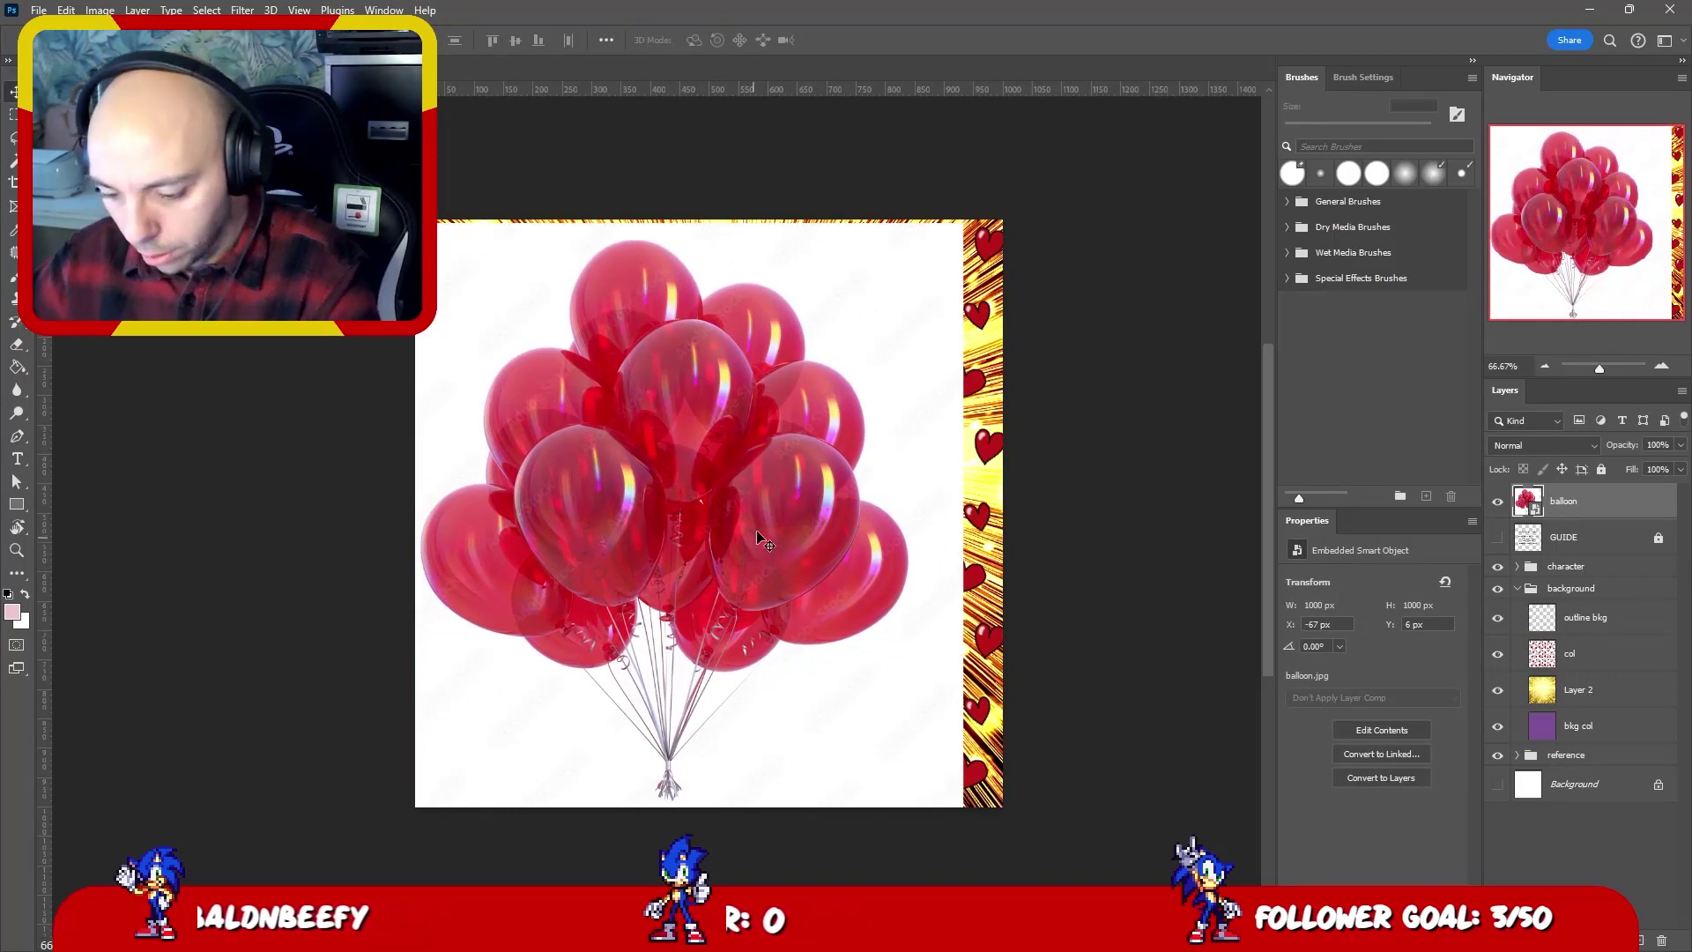
key("Delete")
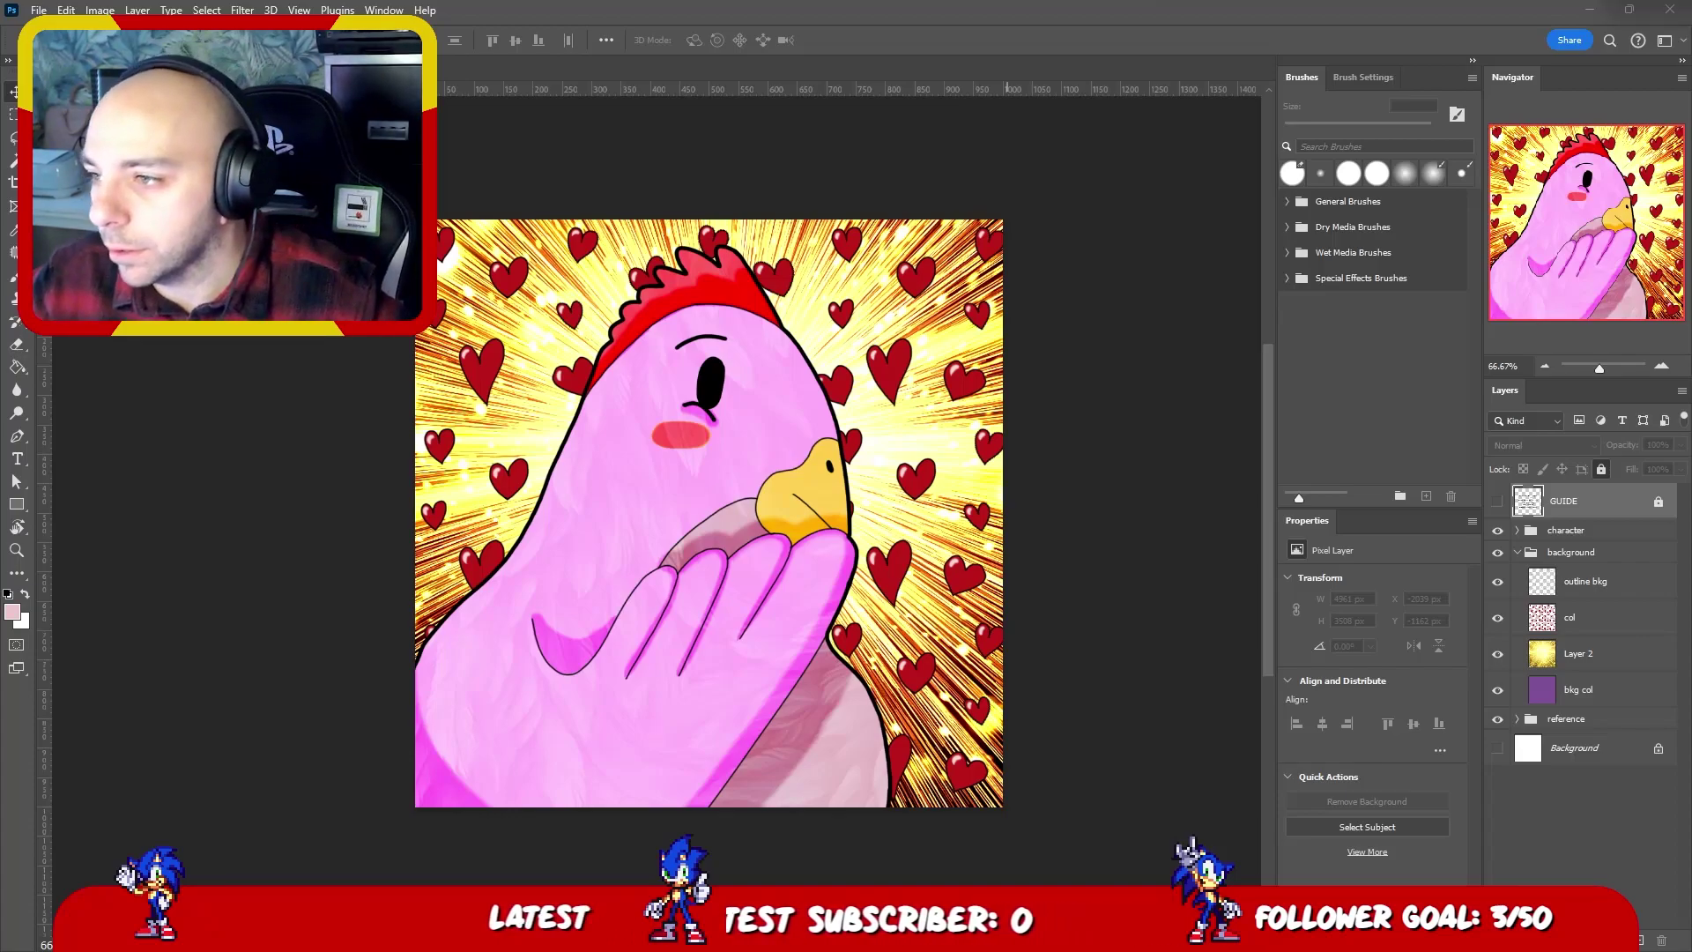
- Place the round red balloon photo below outline bkg and move it up-left
left_click_drag(605, 605, 617, 617)
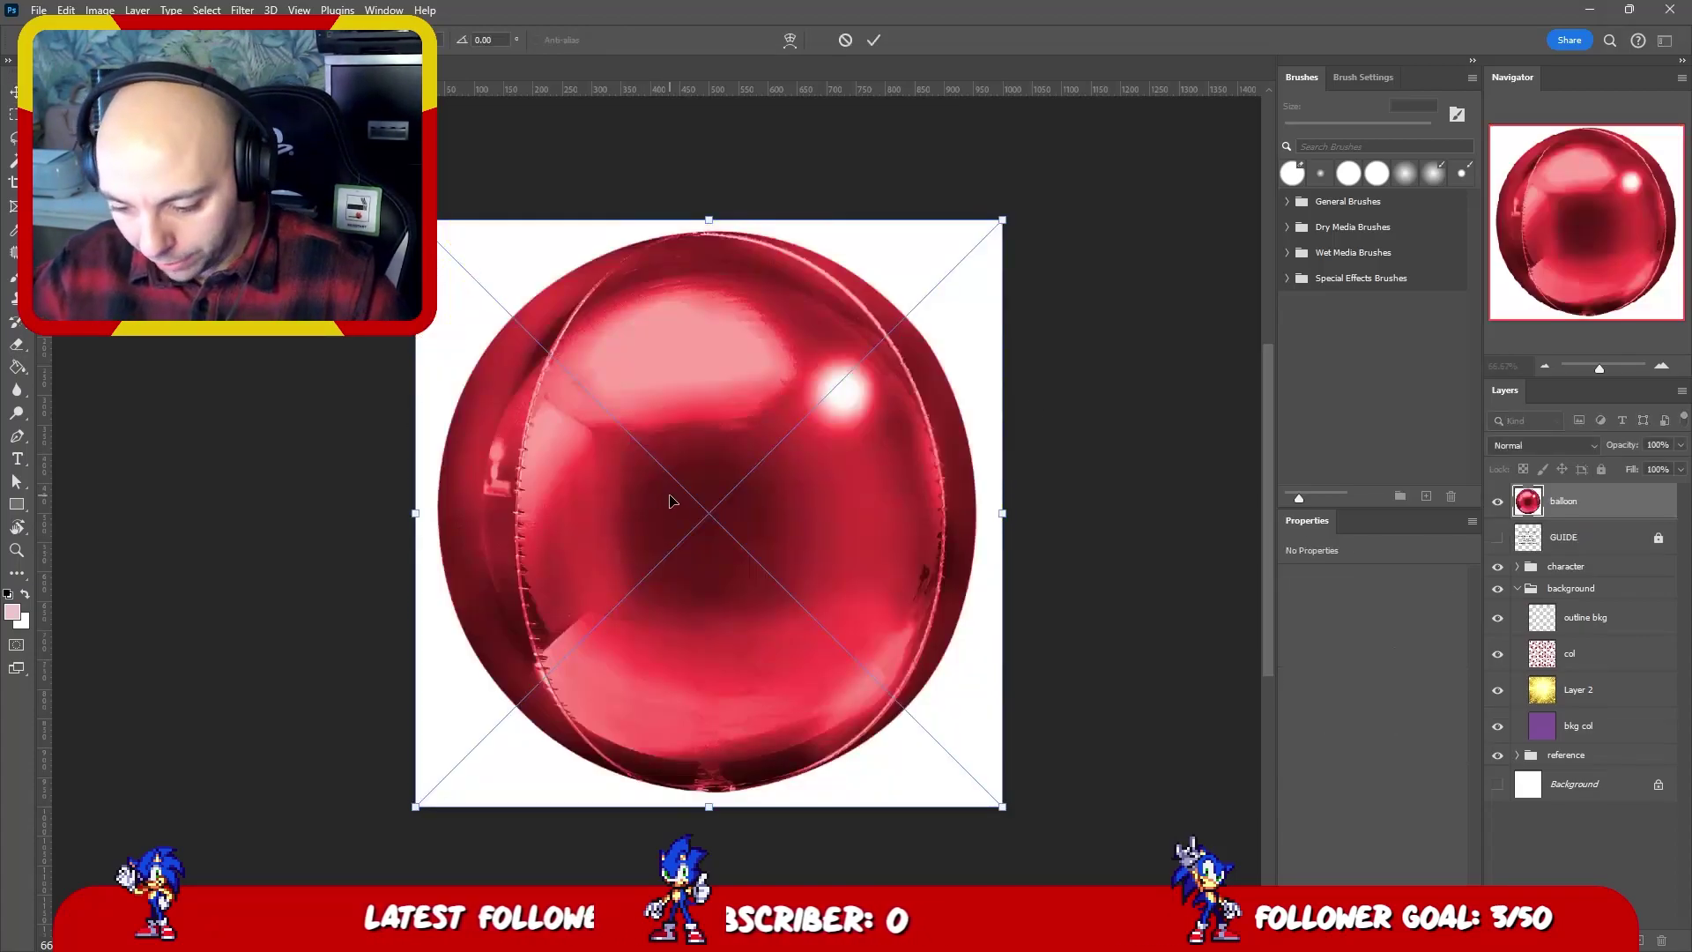
key("Return")
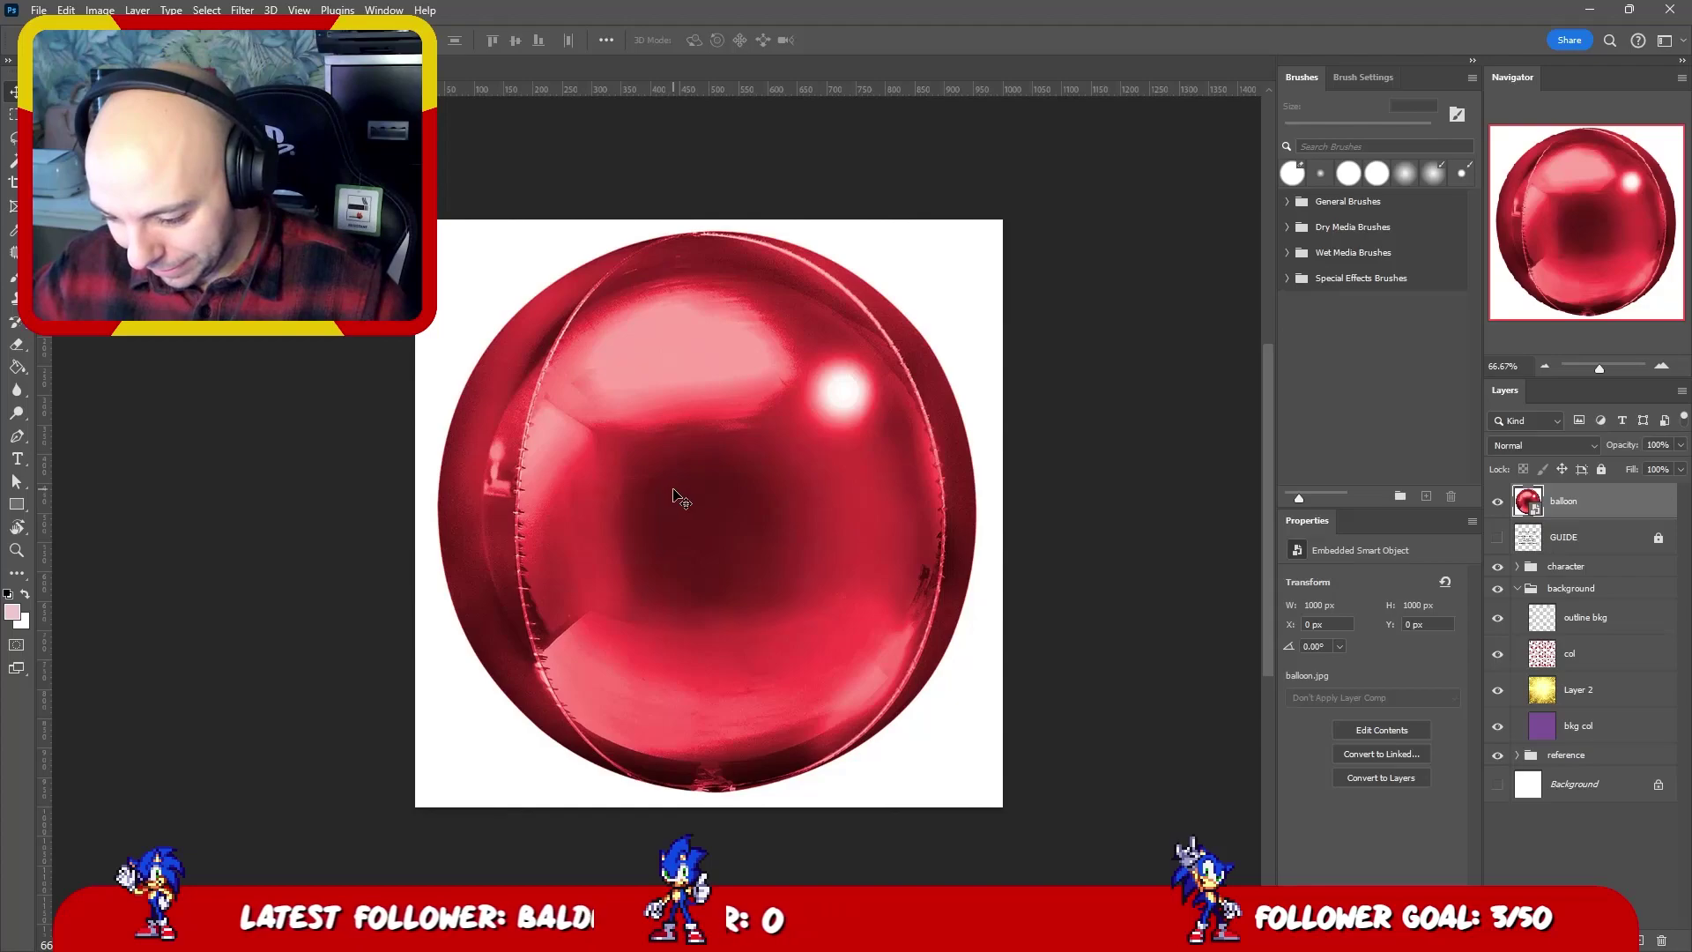
left_click_drag(1575, 502, 1602, 648)
key("ctrl+t")
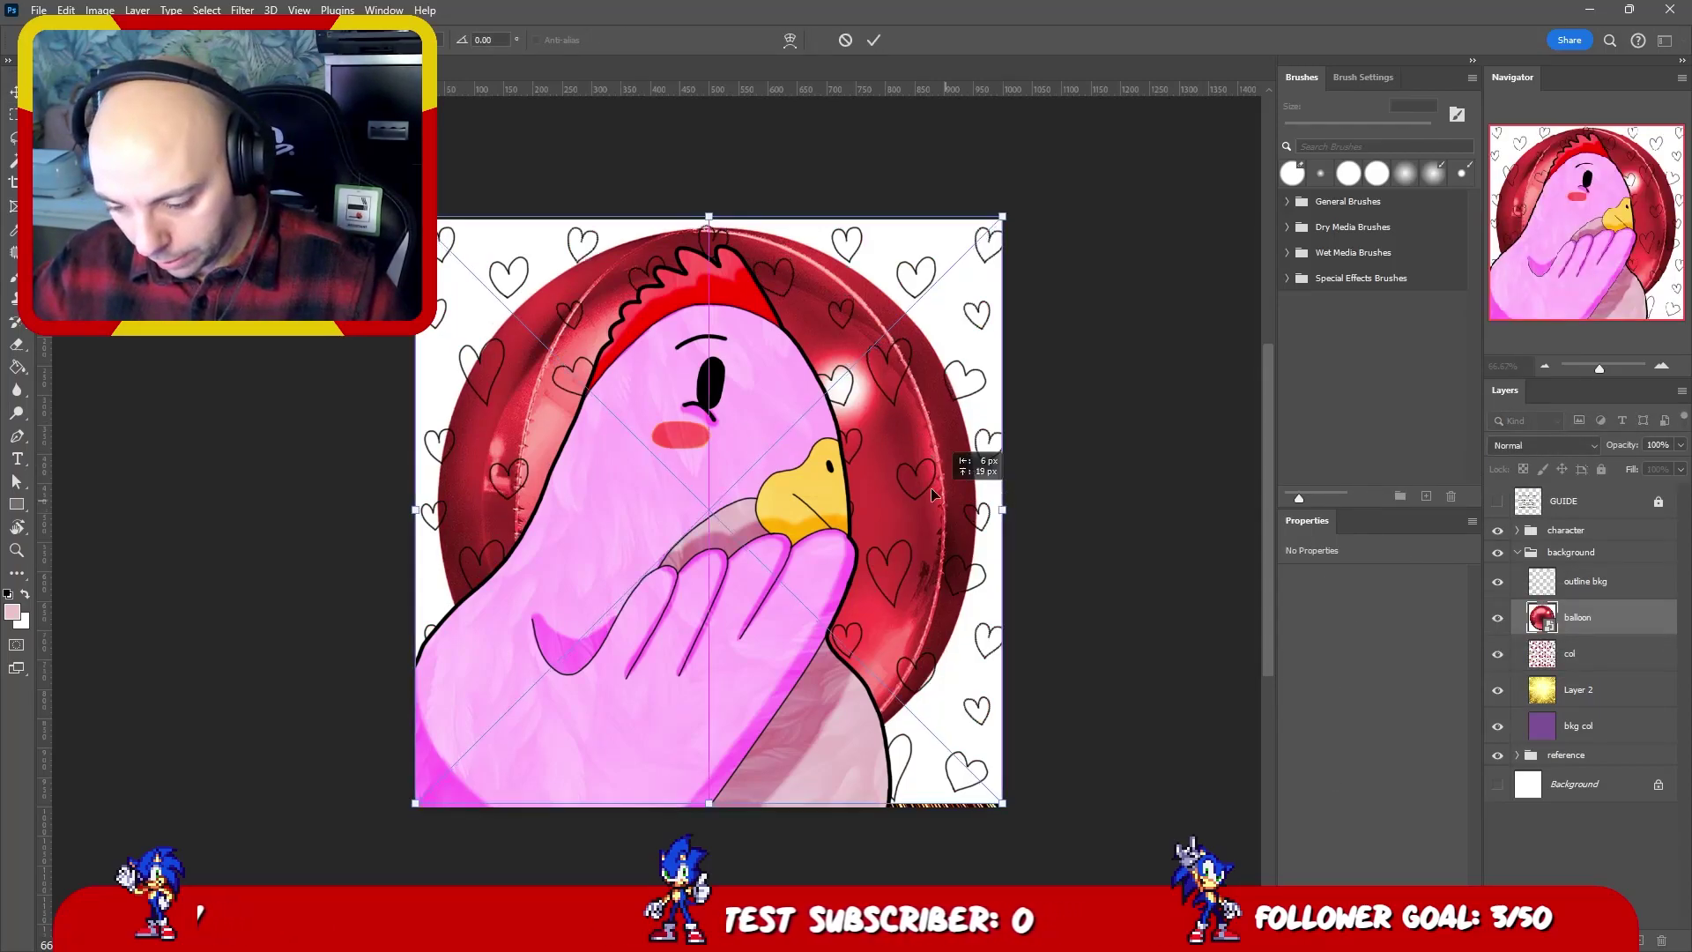
left_click_drag(948, 511, 773, 399)
key("Return")
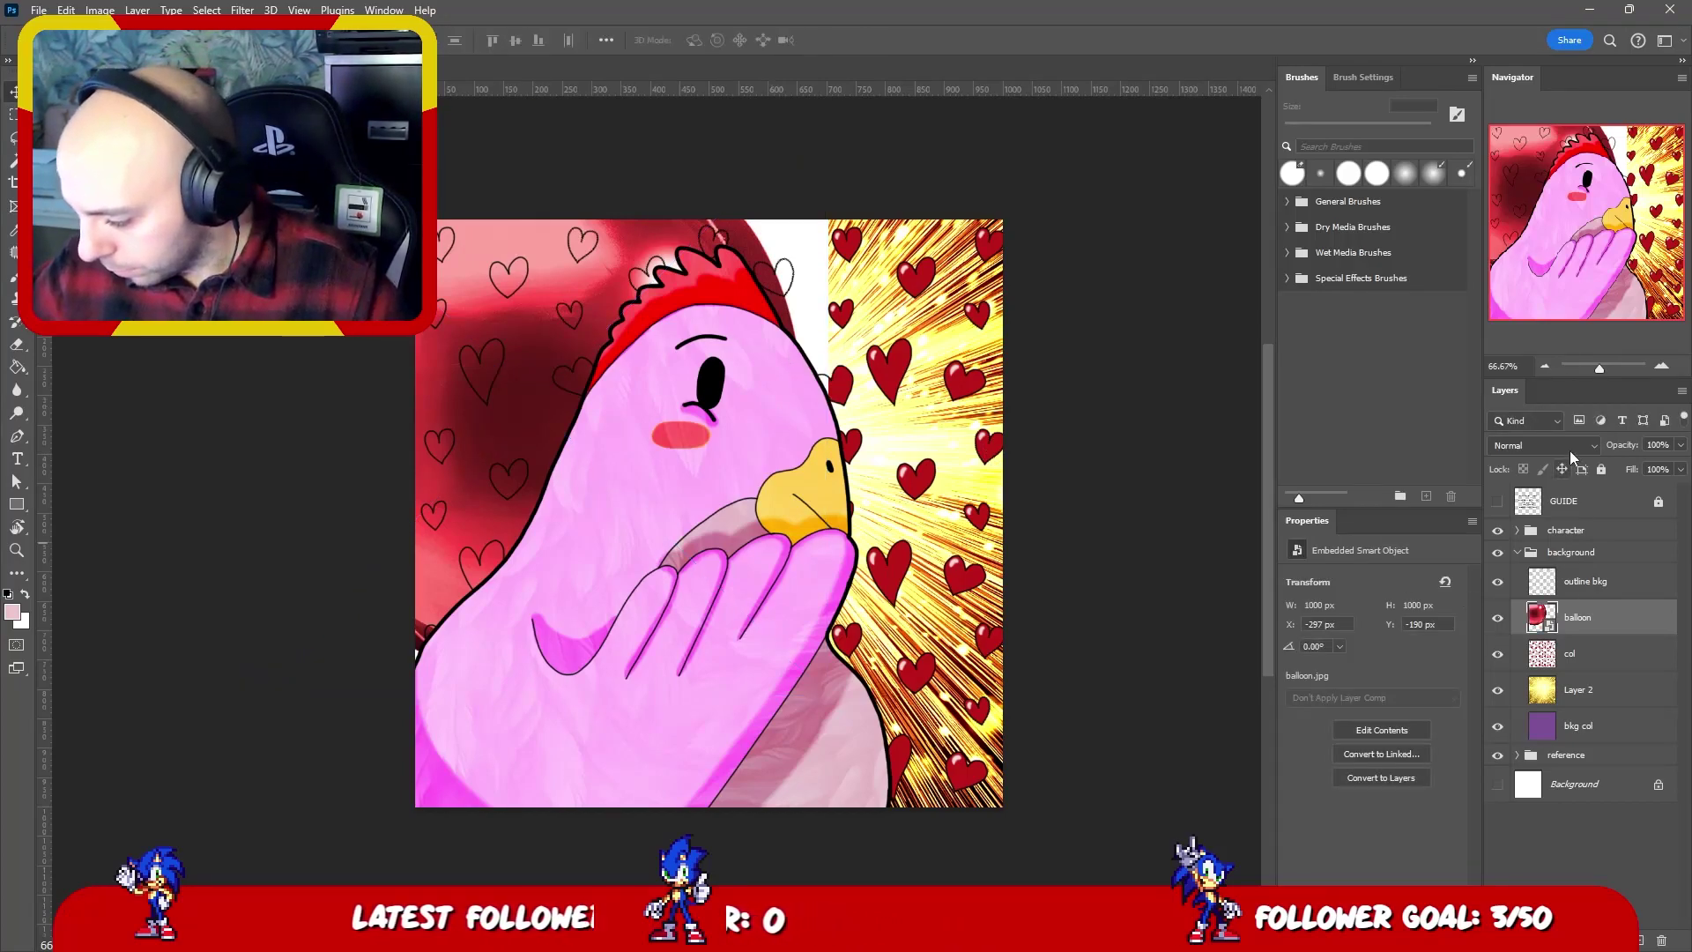
- Blend the balloon in Screen mode, hide the character group, and show Layer 2 and bkg col
left_click(1563, 446)
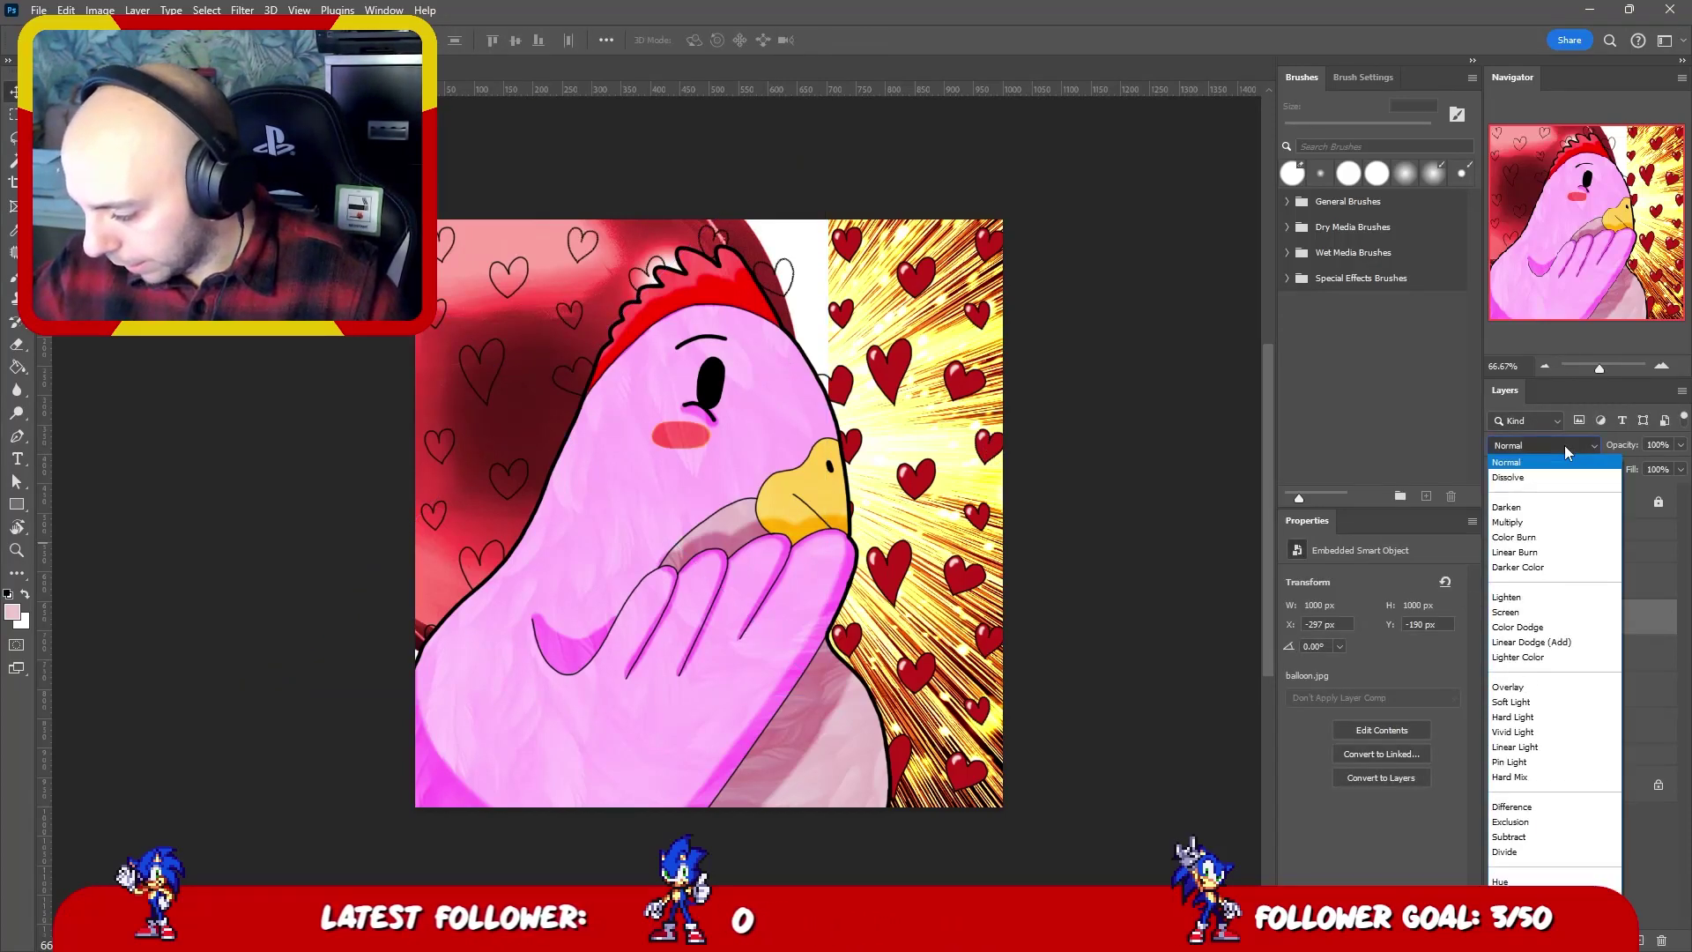
left_click(1549, 522)
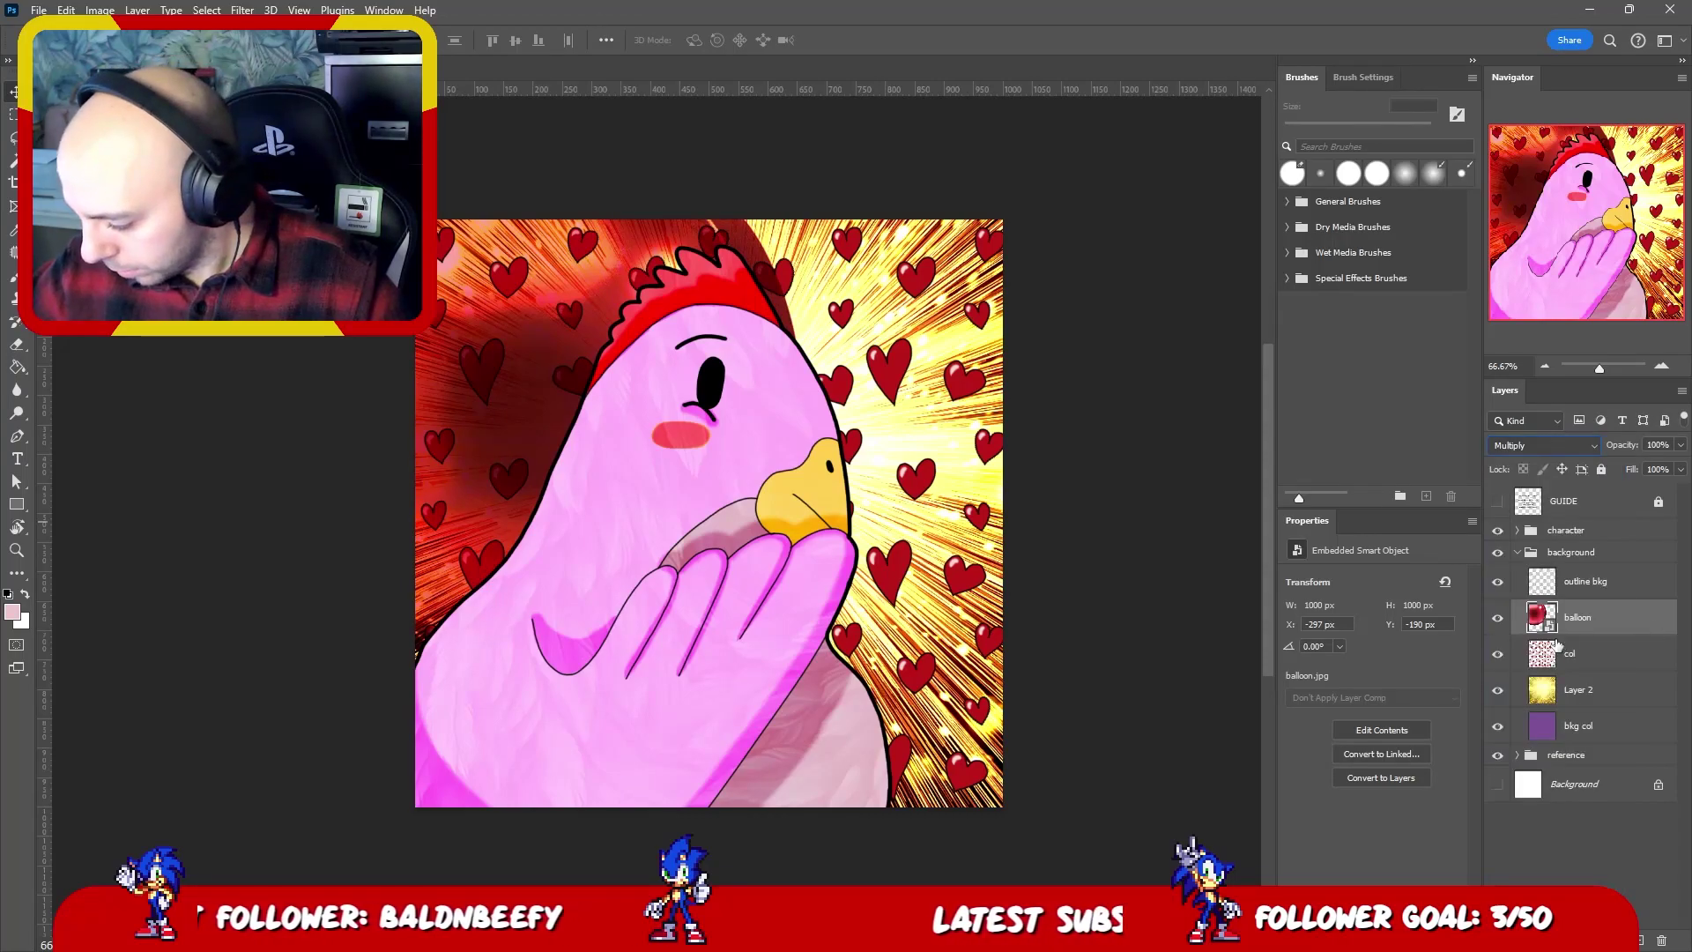
left_click(1497, 618, "alt")
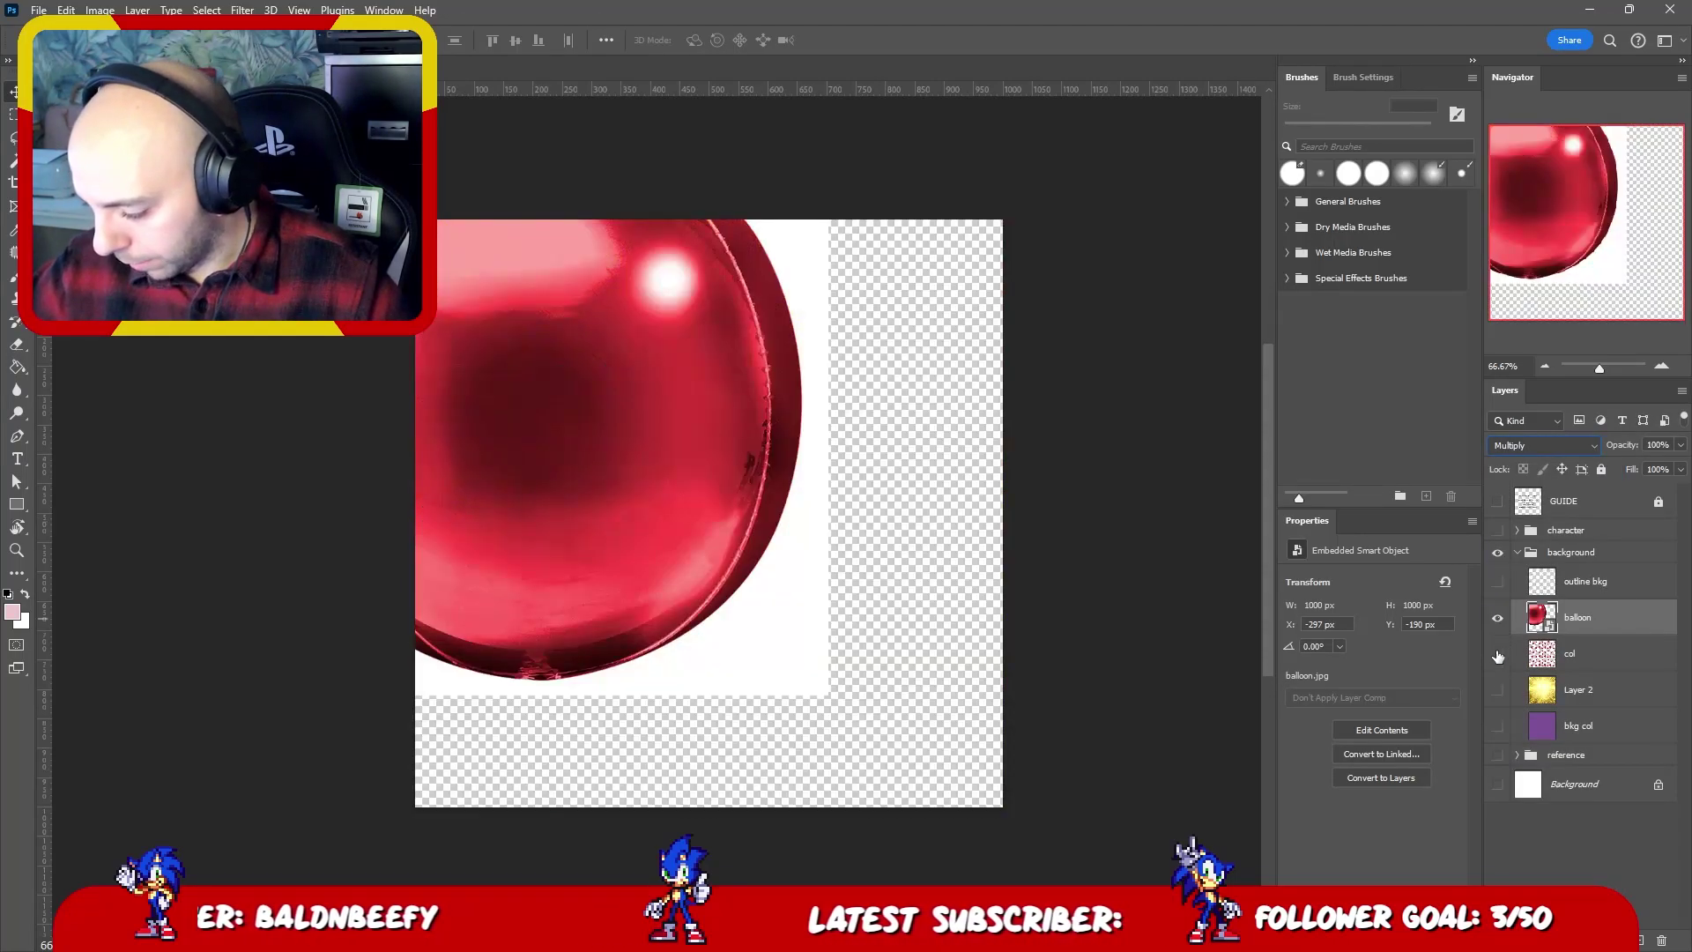
left_click(1497, 654)
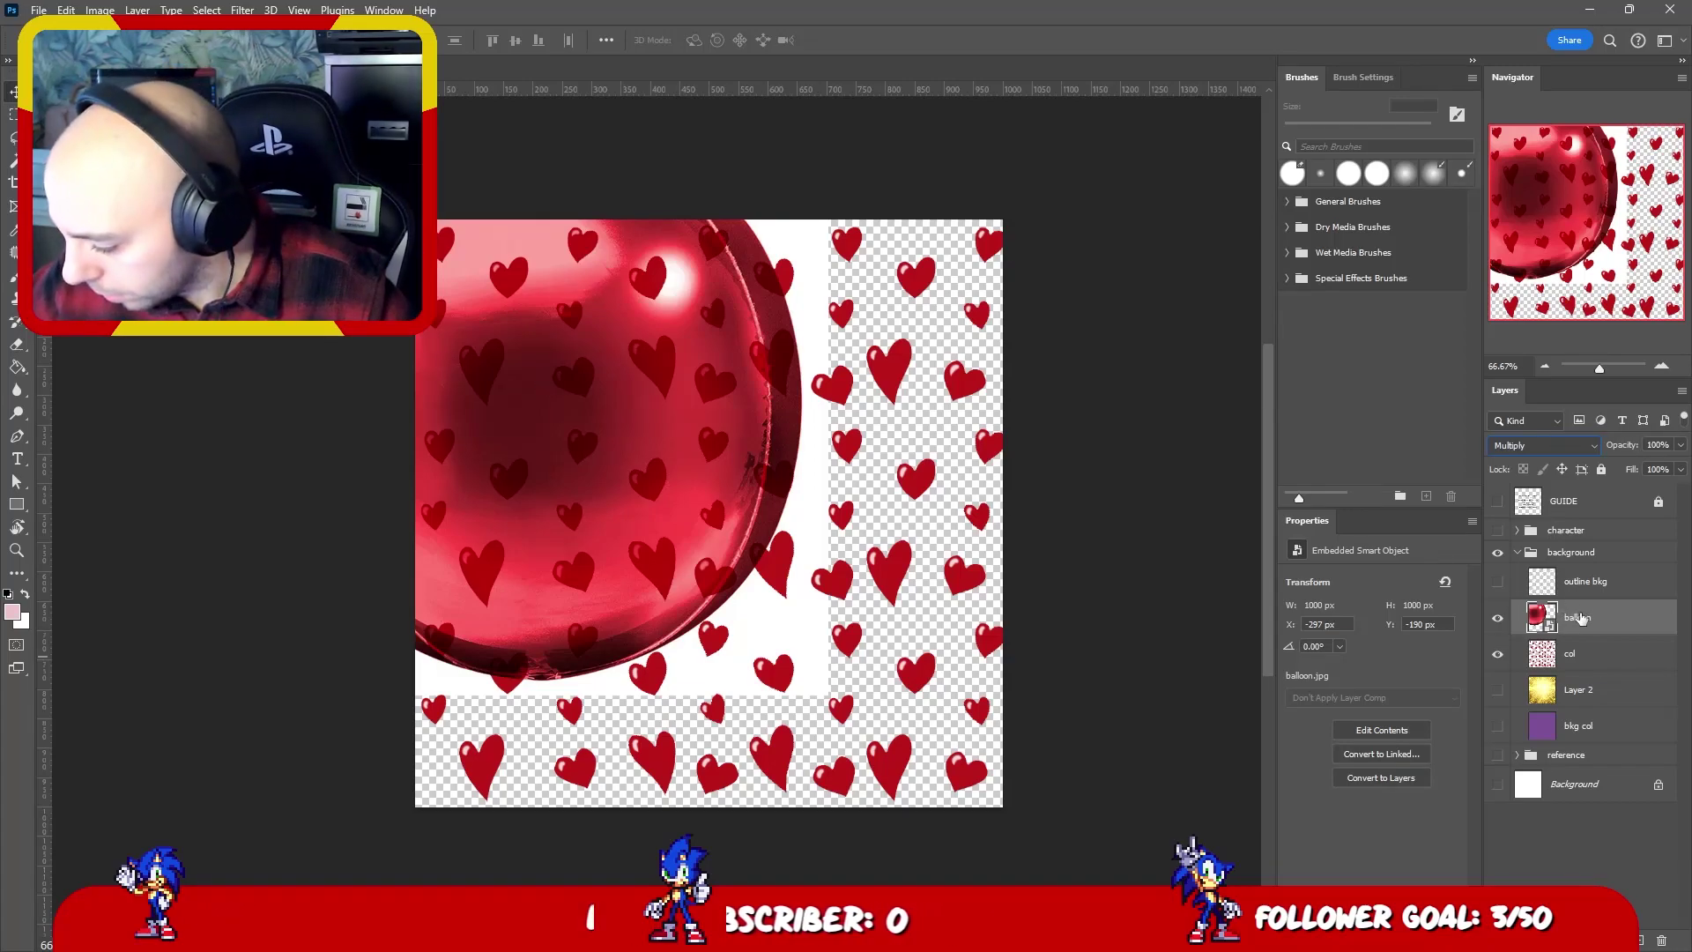
left_click(1544, 445)
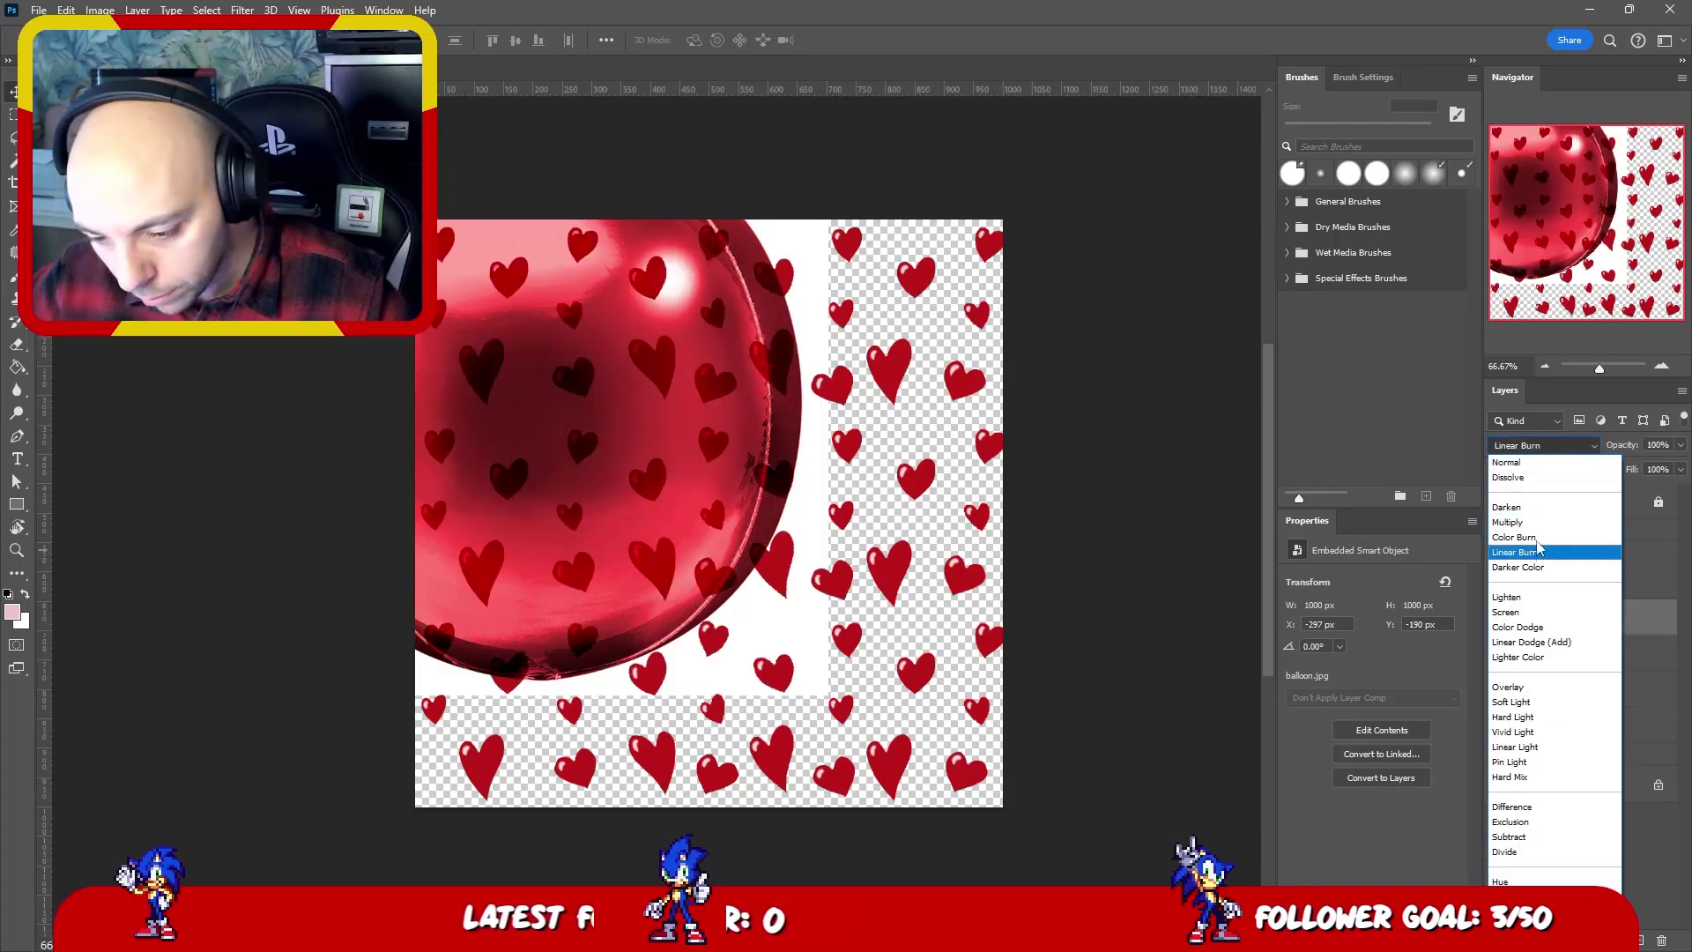
left_click(1541, 614)
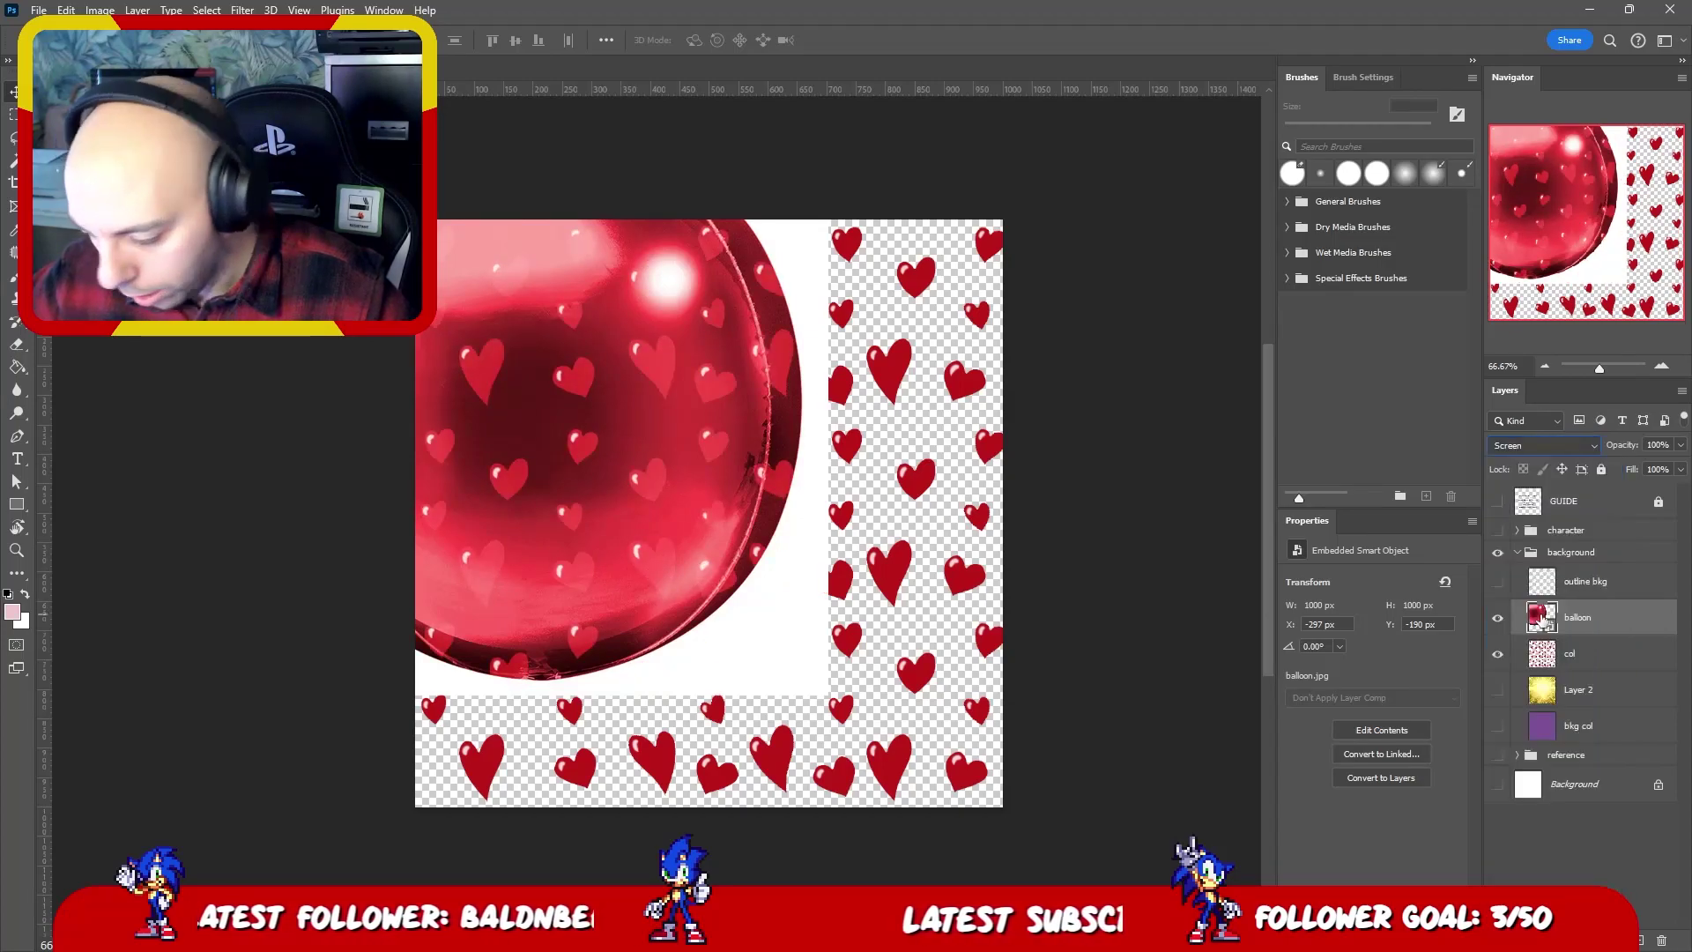
left_click(1497, 529)
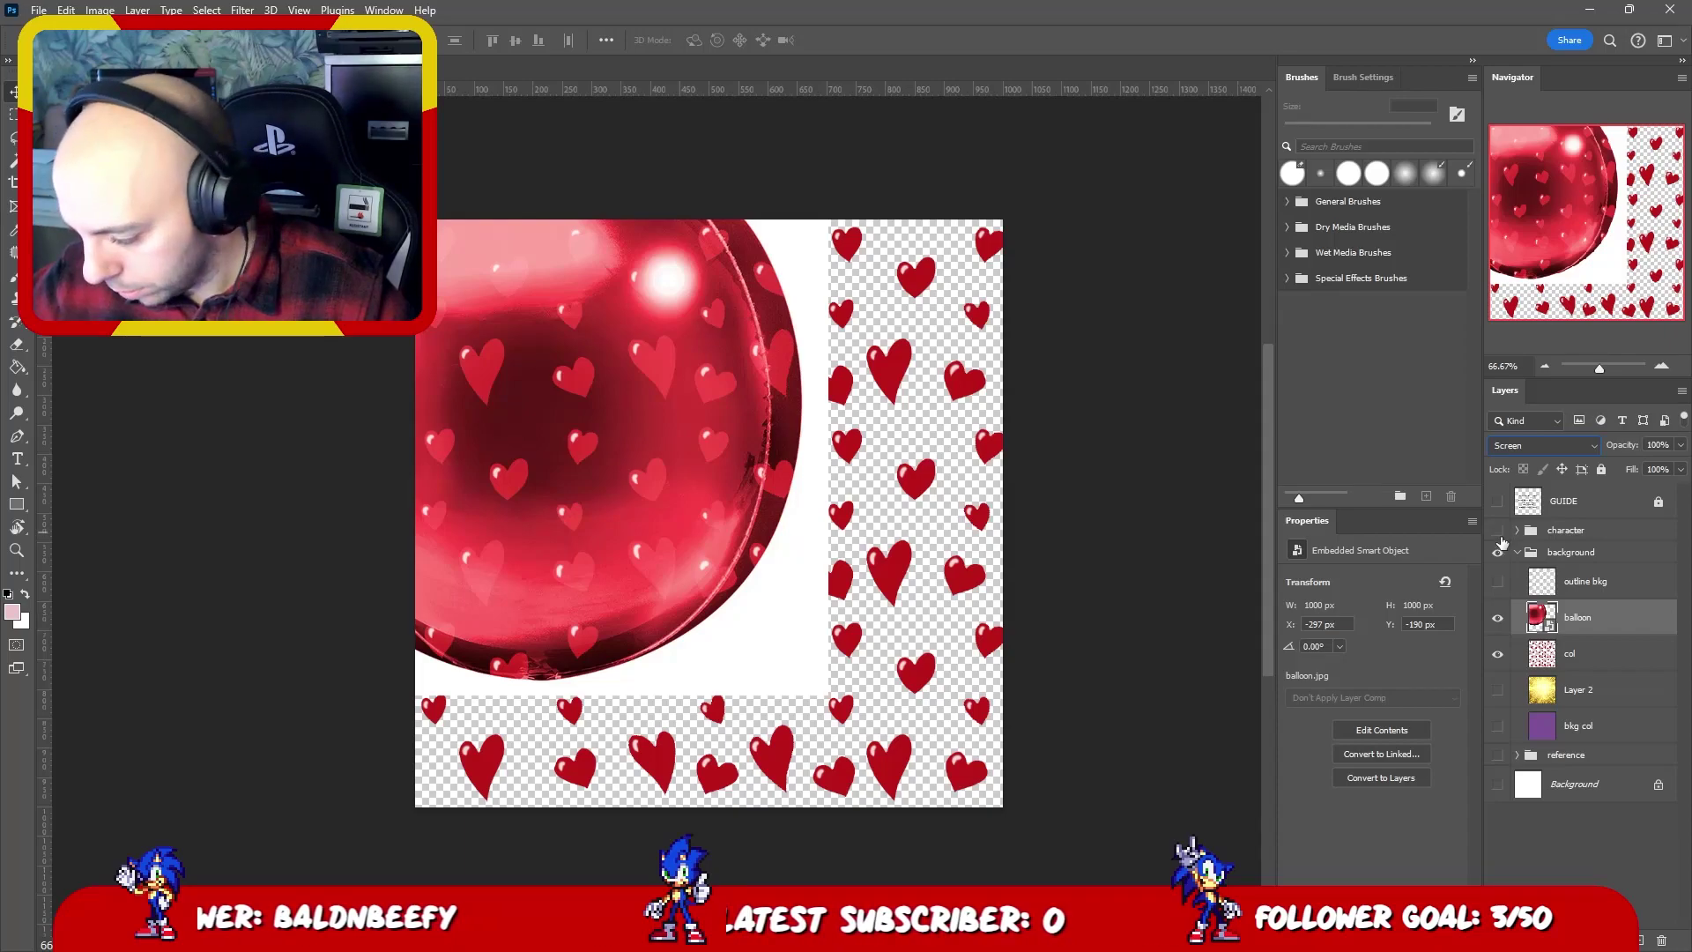
left_click(1497, 690)
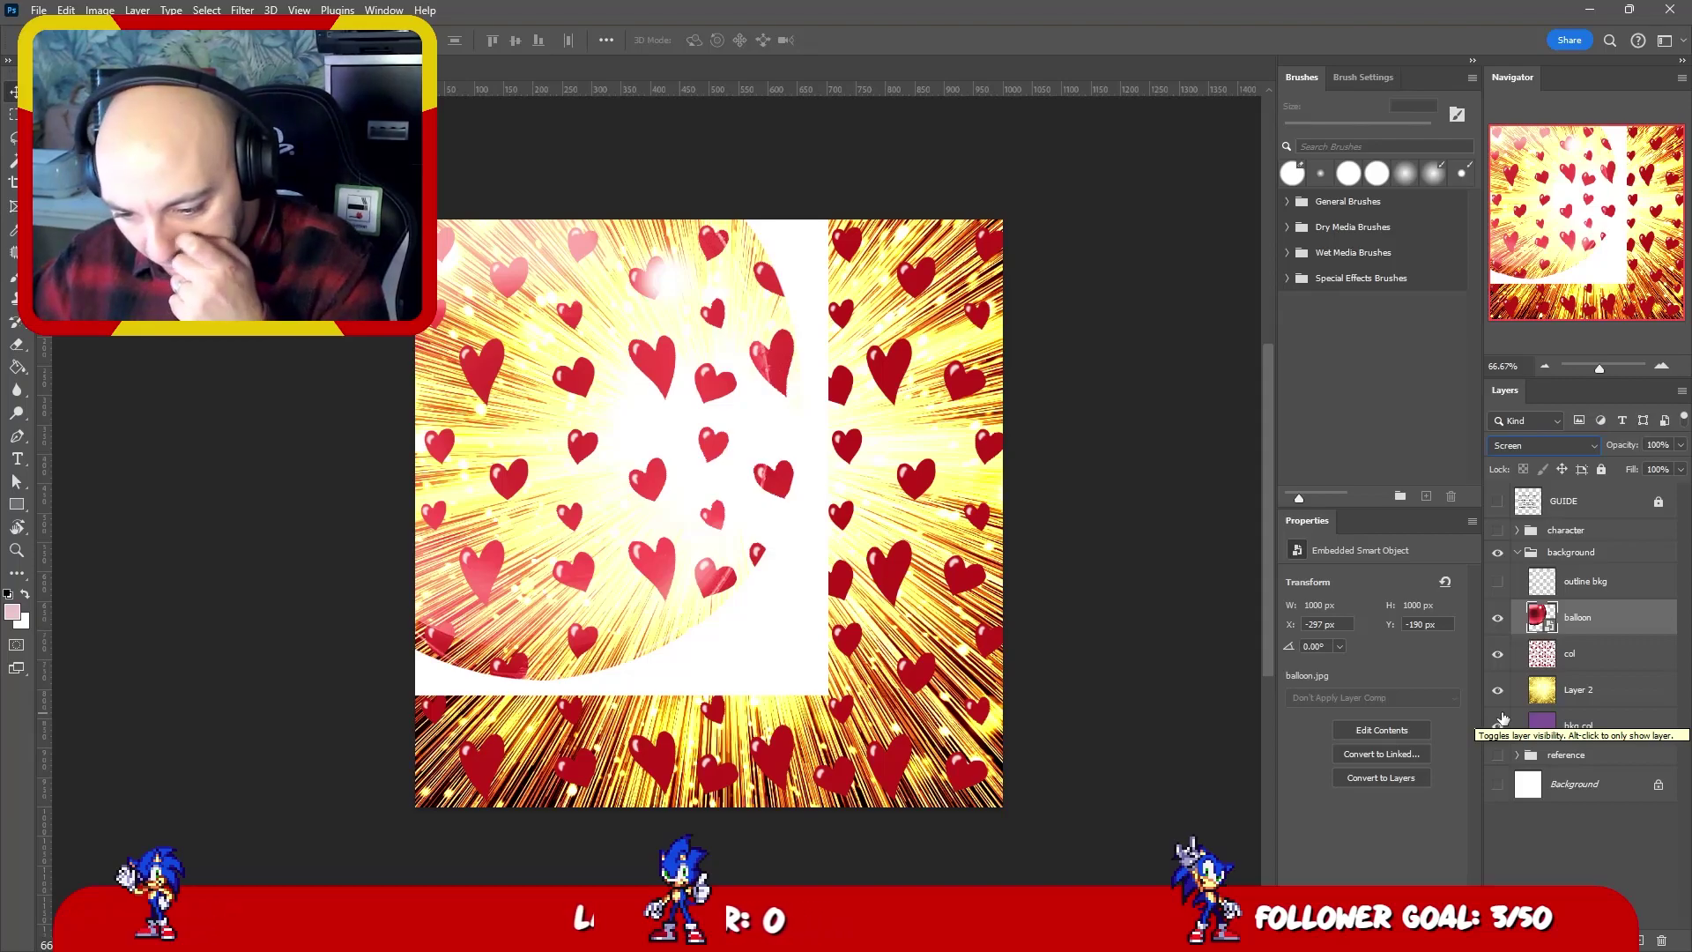
left_click(1498, 723)
left_click(1542, 445)
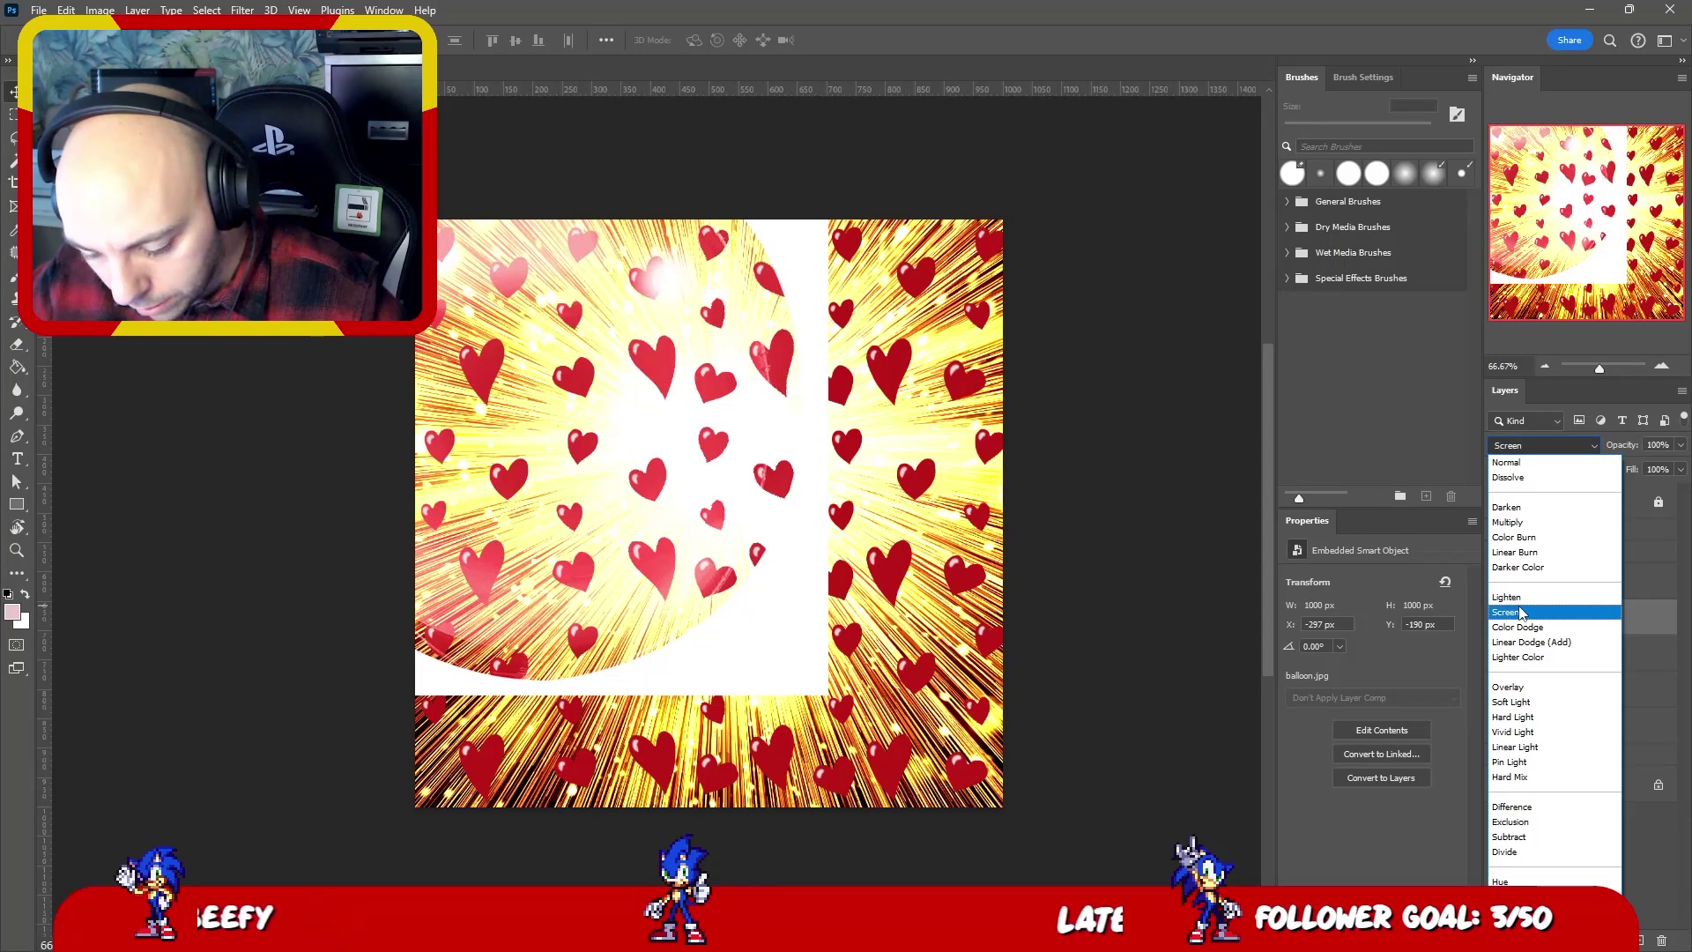
- Move the balloon to the right and set its blending to Lighten
left_click(1519, 611)
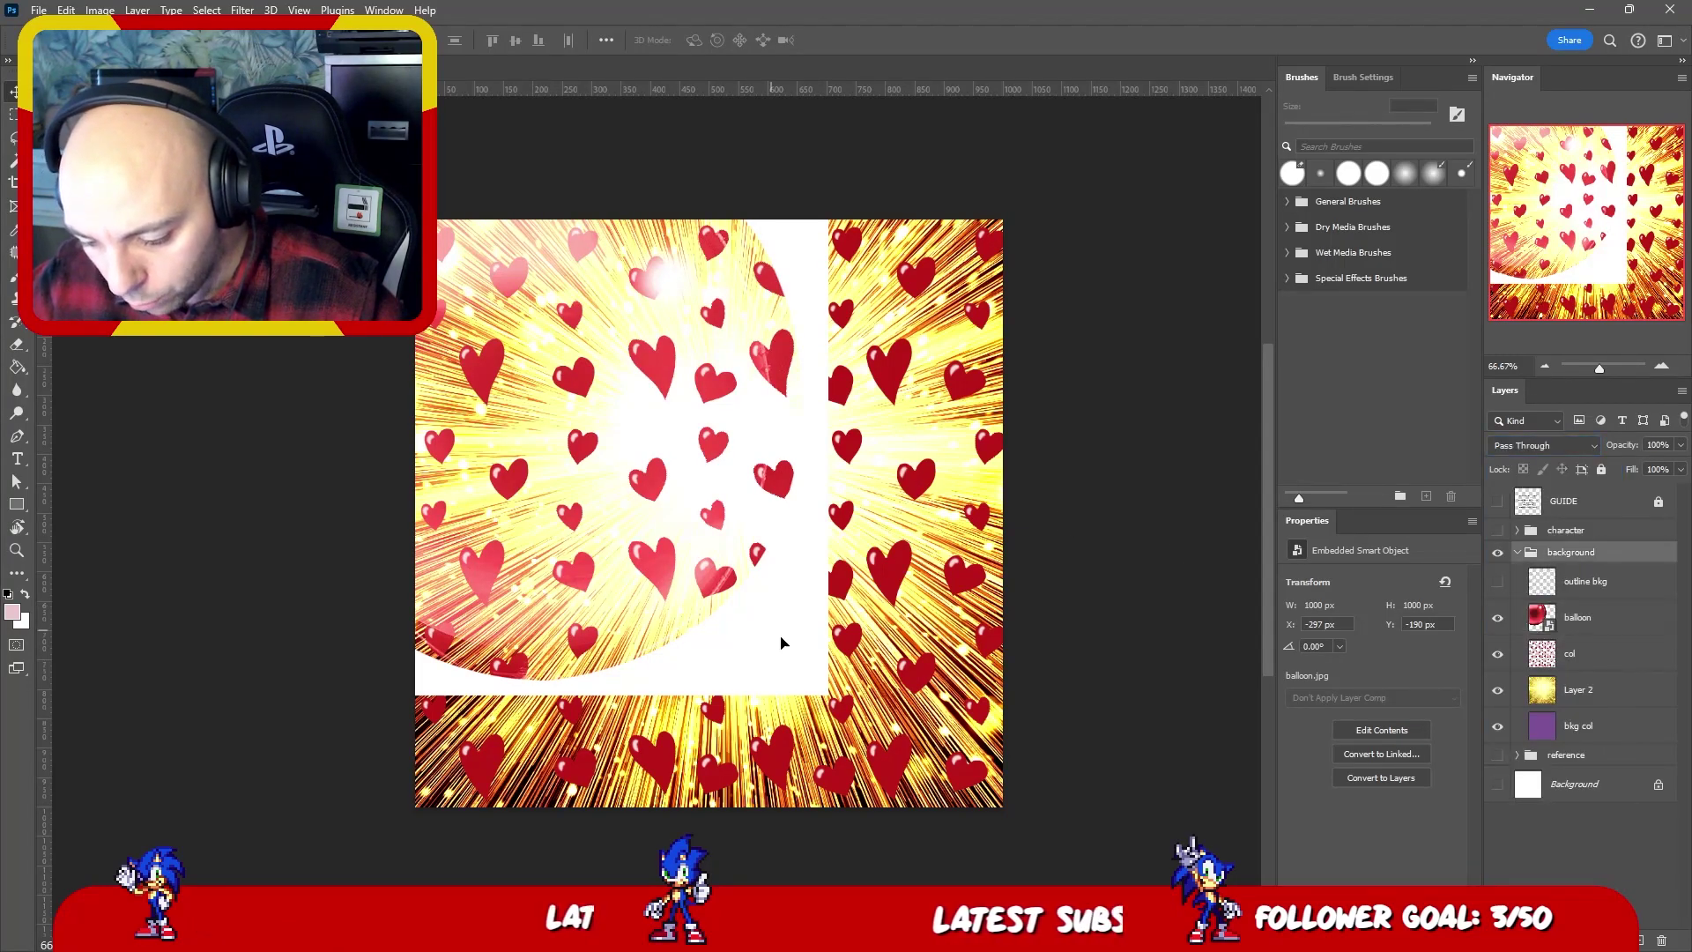
left_click_drag(780, 641, 1169, 709)
key("ctrl+z")
left_click(1631, 621)
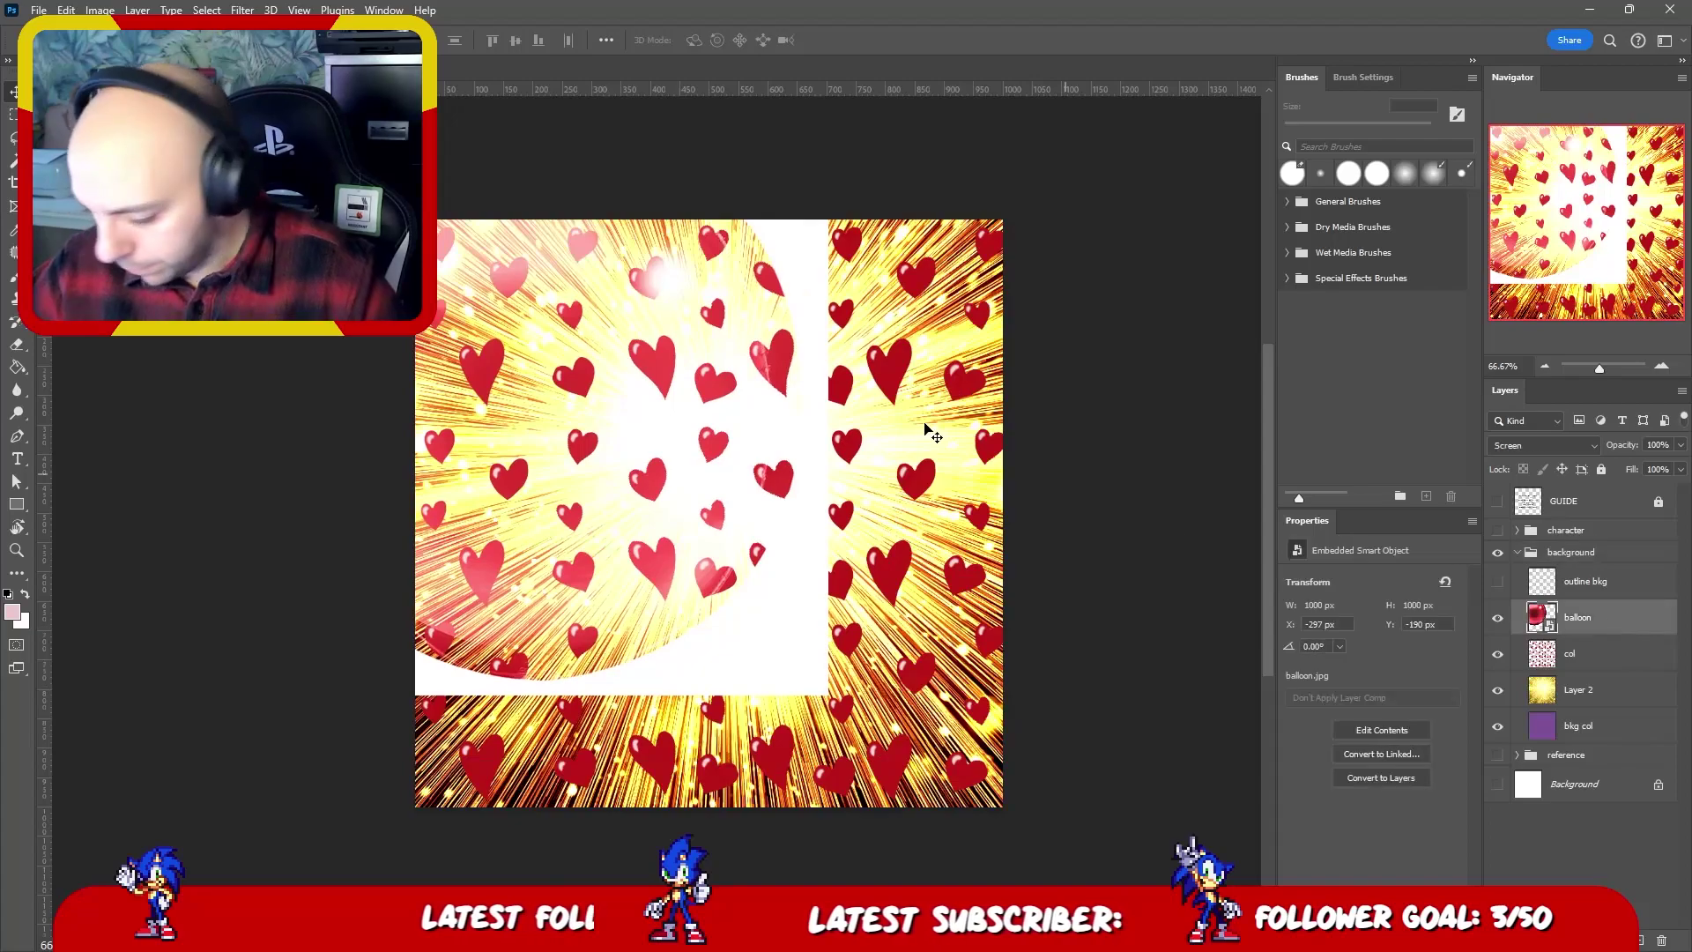
key("ctrl+t")
left_click_drag(818, 587, 1103, 809)
key("Return")
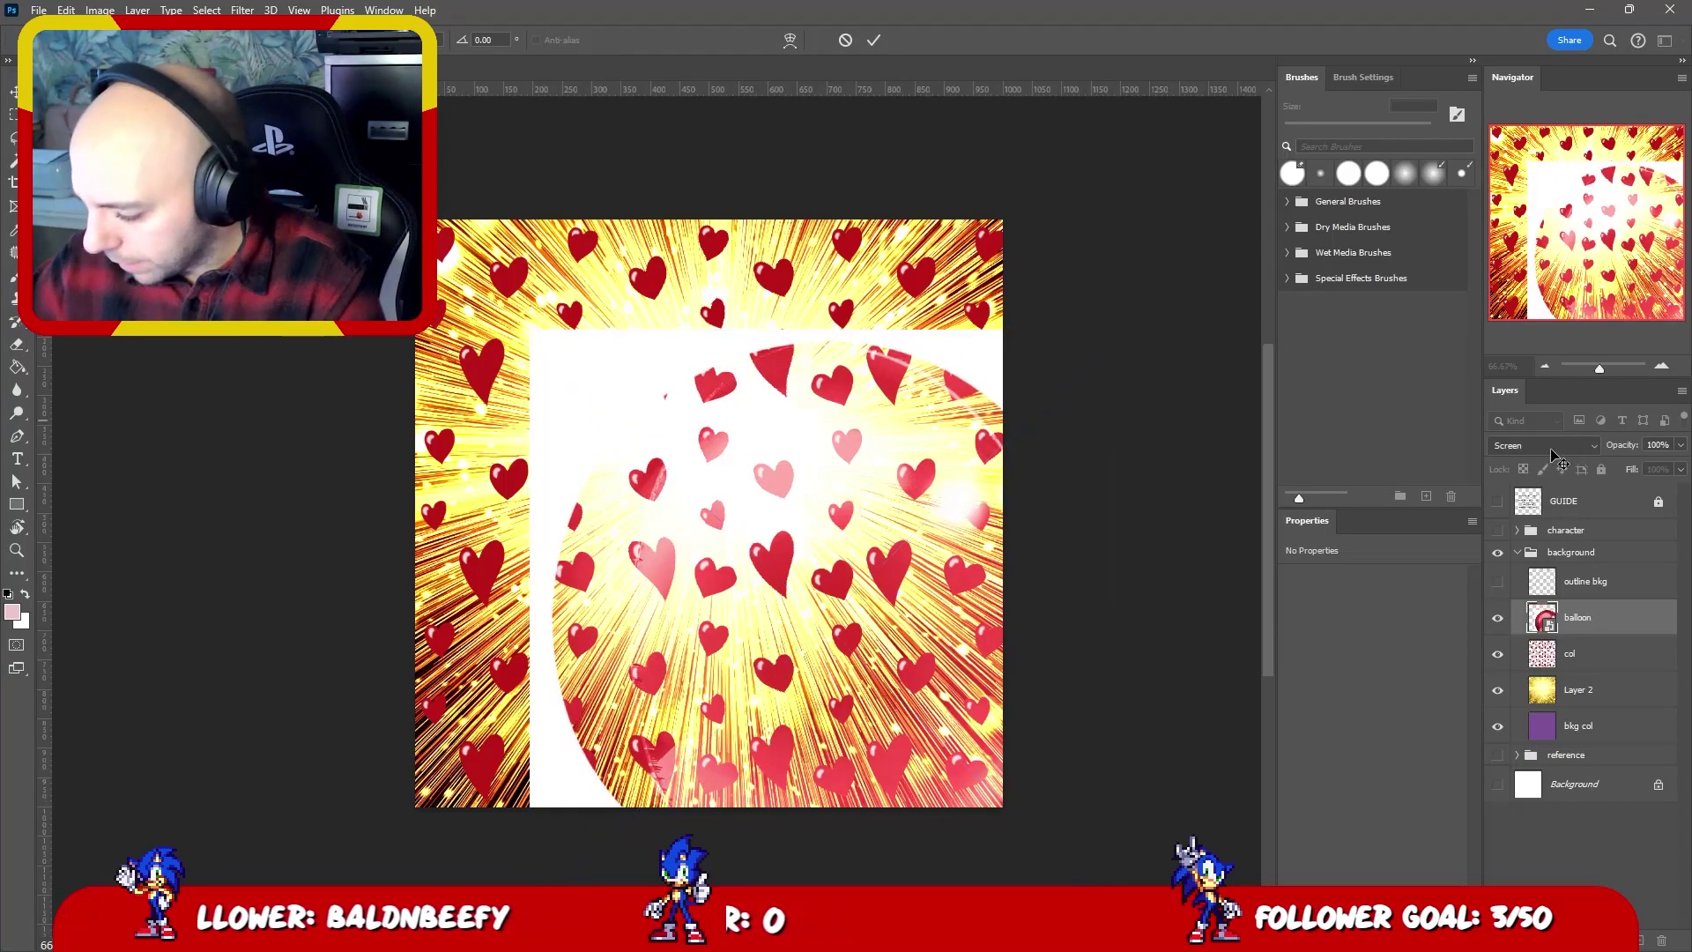
left_click(1542, 446)
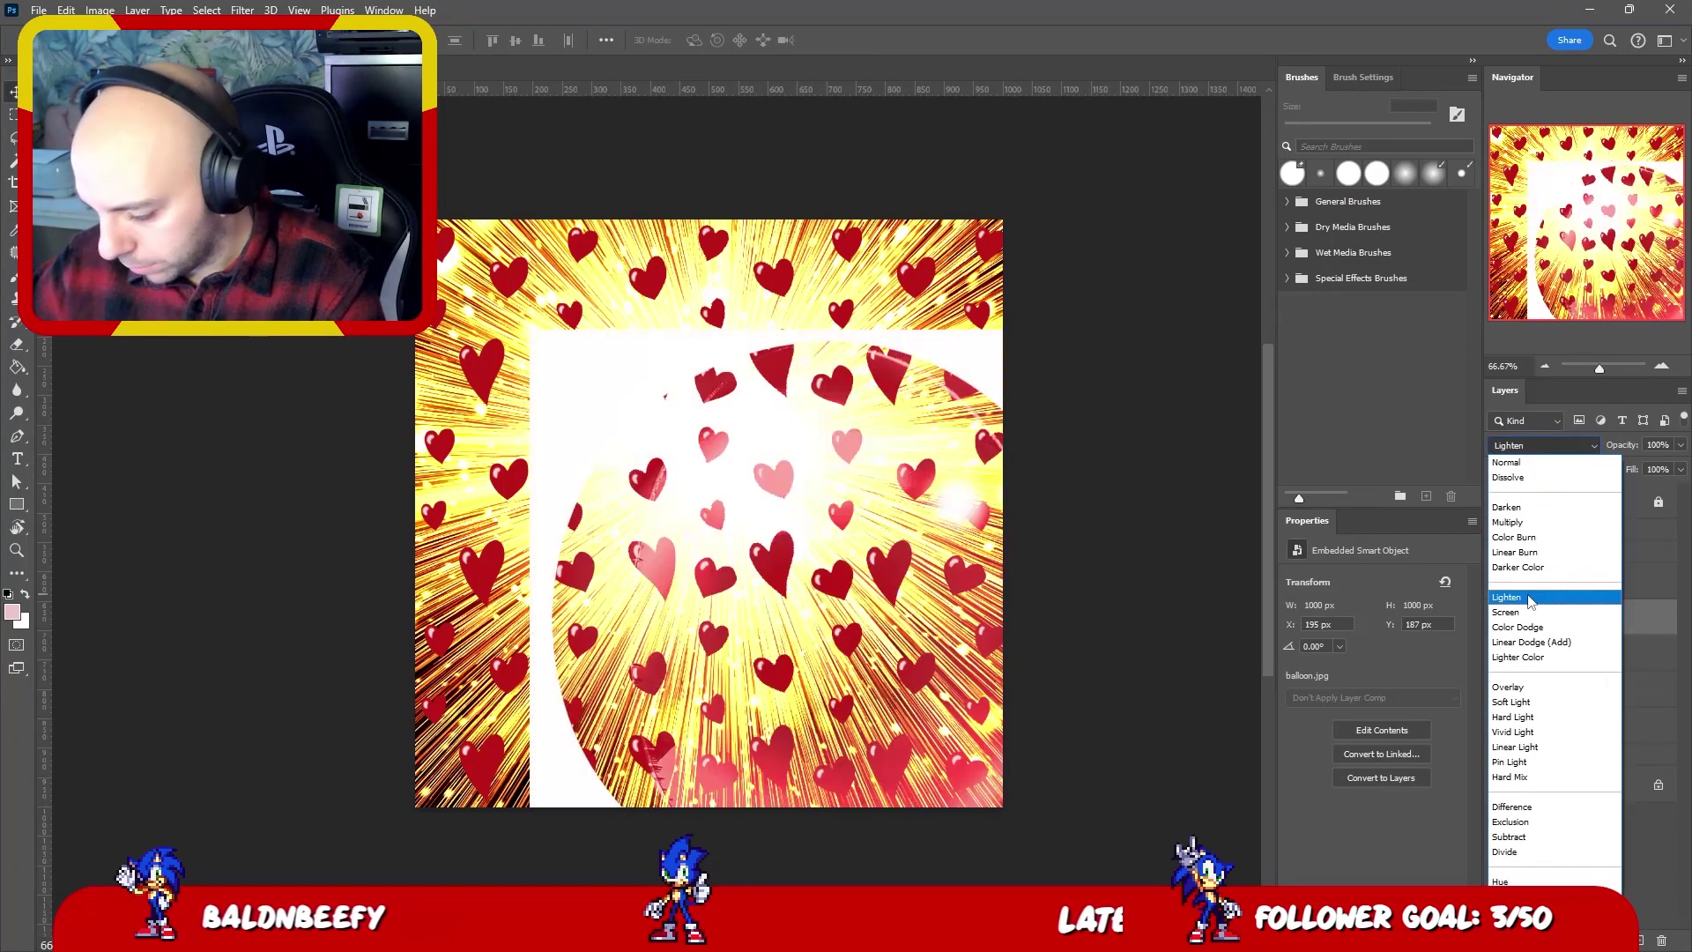
left_click(1528, 600)
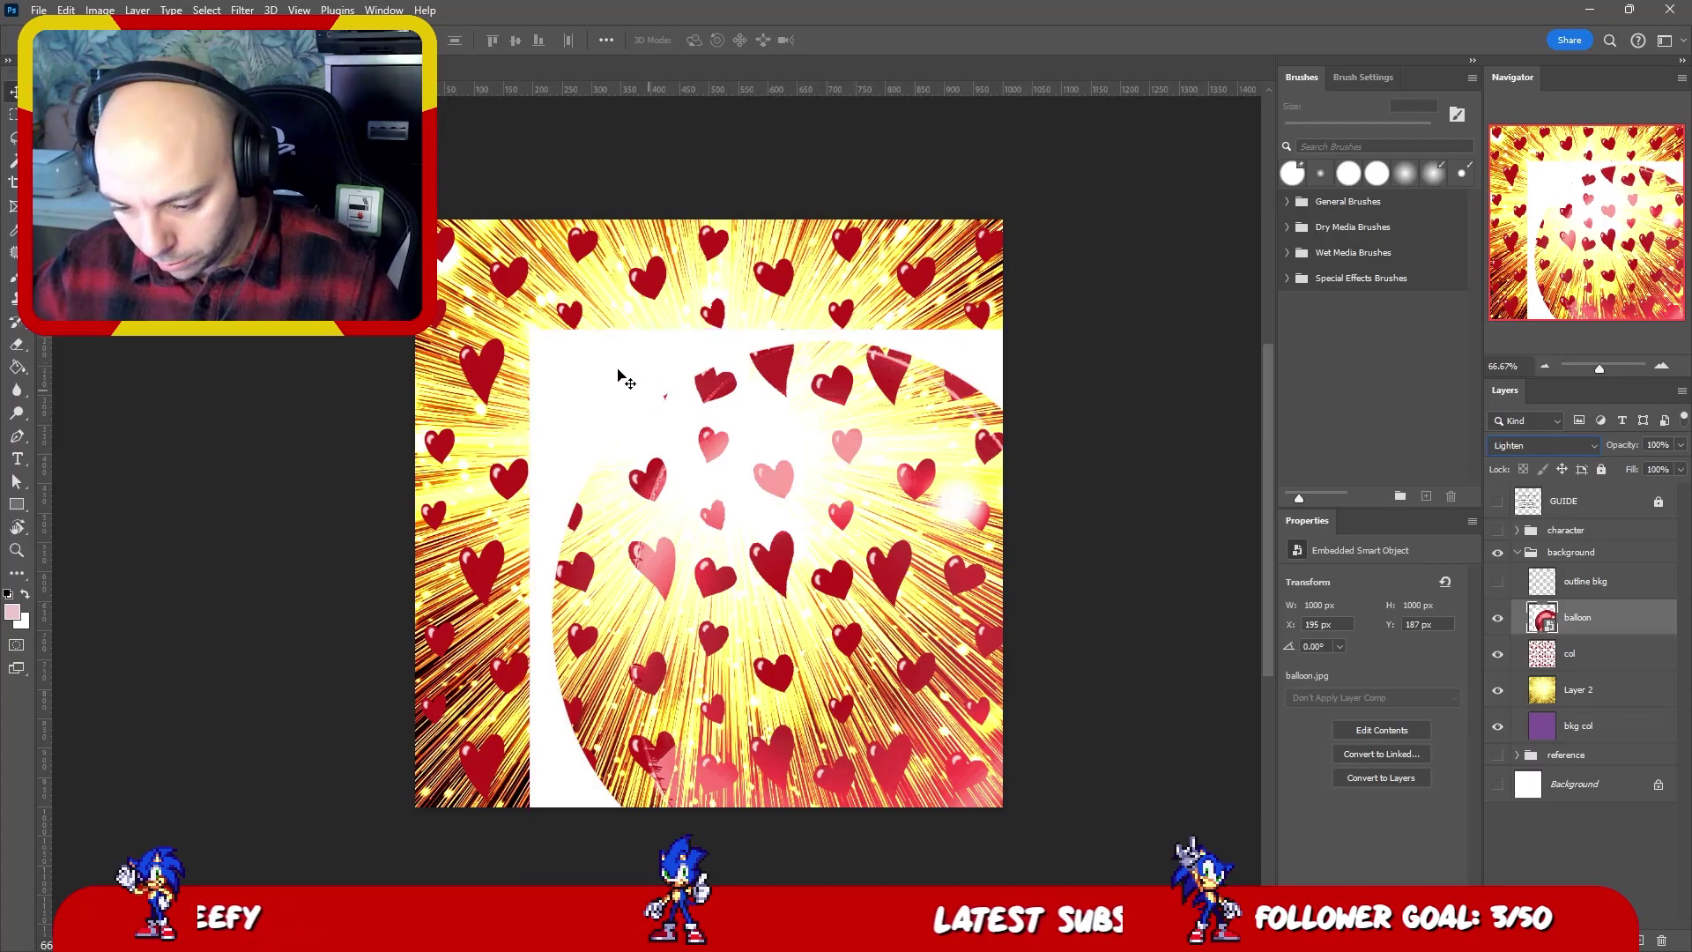
- Enlarge the balloon so it covers the whole canvas
left_click_drag(621, 378, 235, 35)
key("ctrl+z")
left_click(1618, 633)
key("ctrl+t")
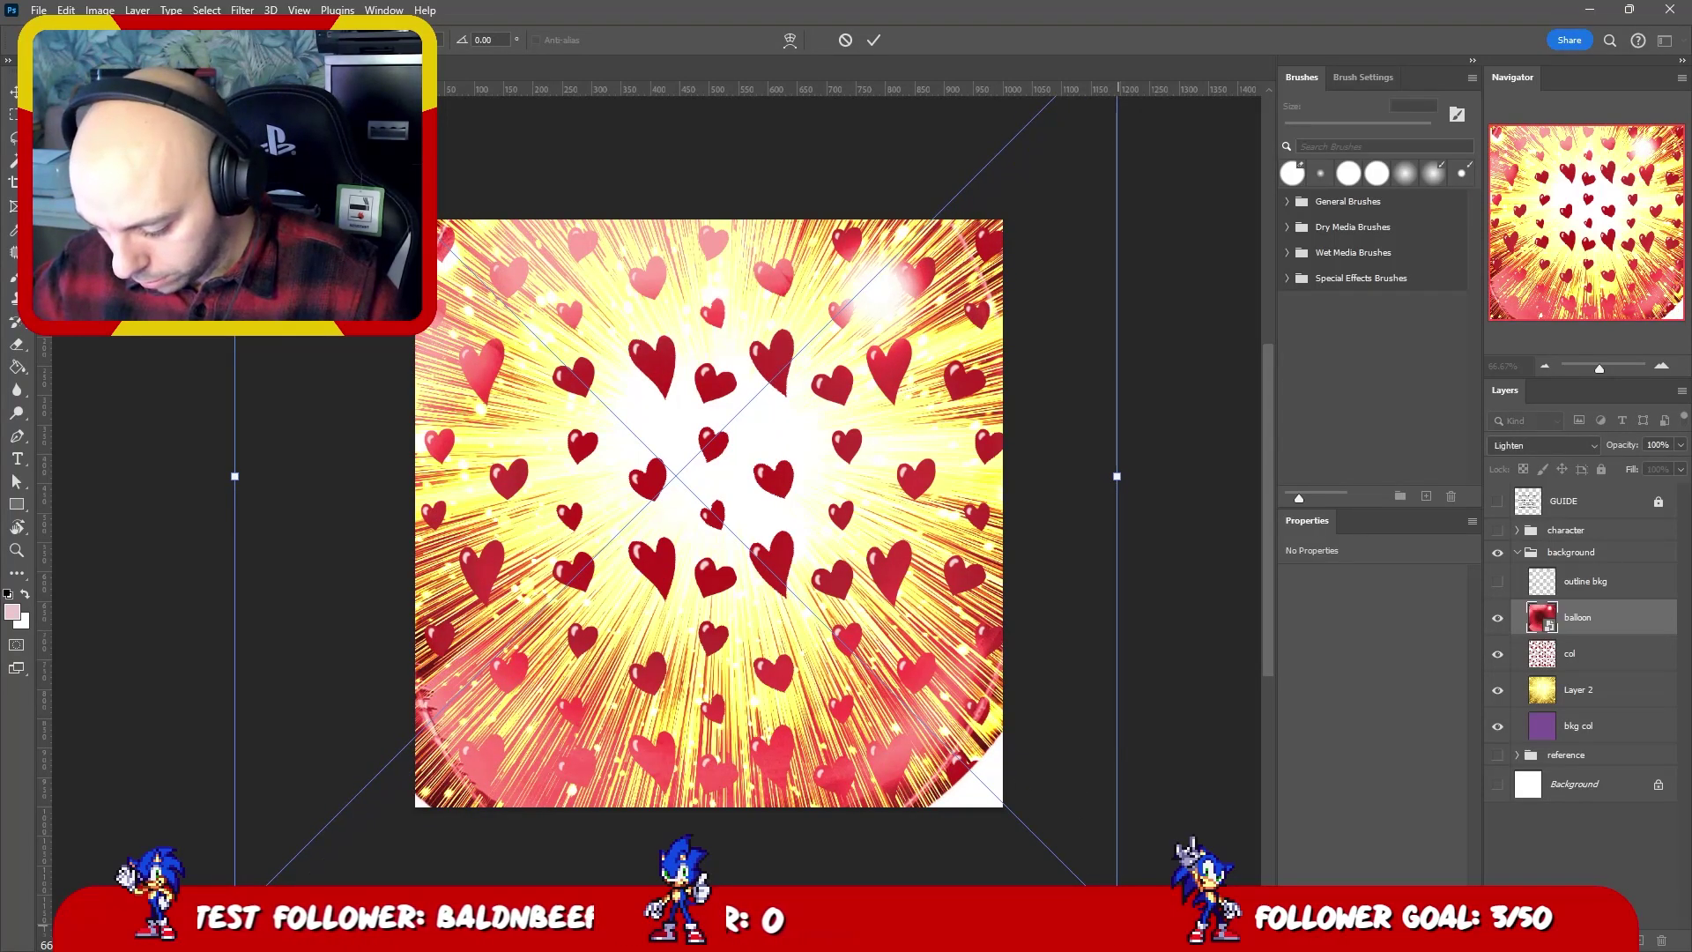
scroll(816, 600, "down", 2)
left_click_drag(816, 600, 803, 602)
left_click_drag(1154, 454, 1186, 455)
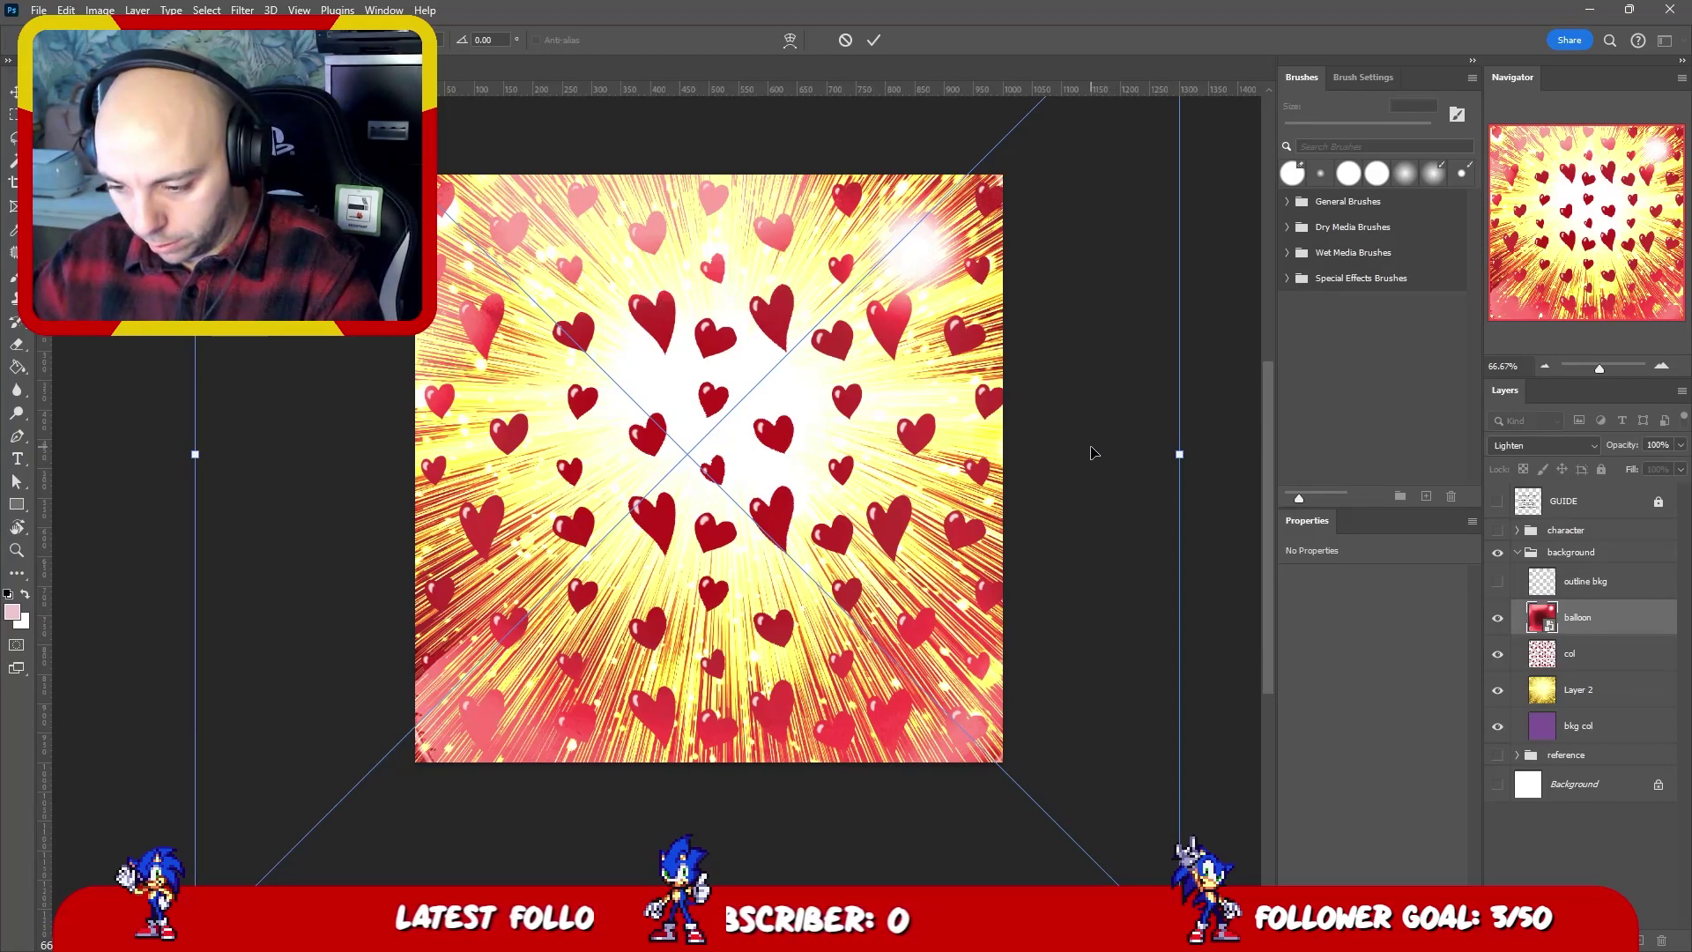
key("Return")
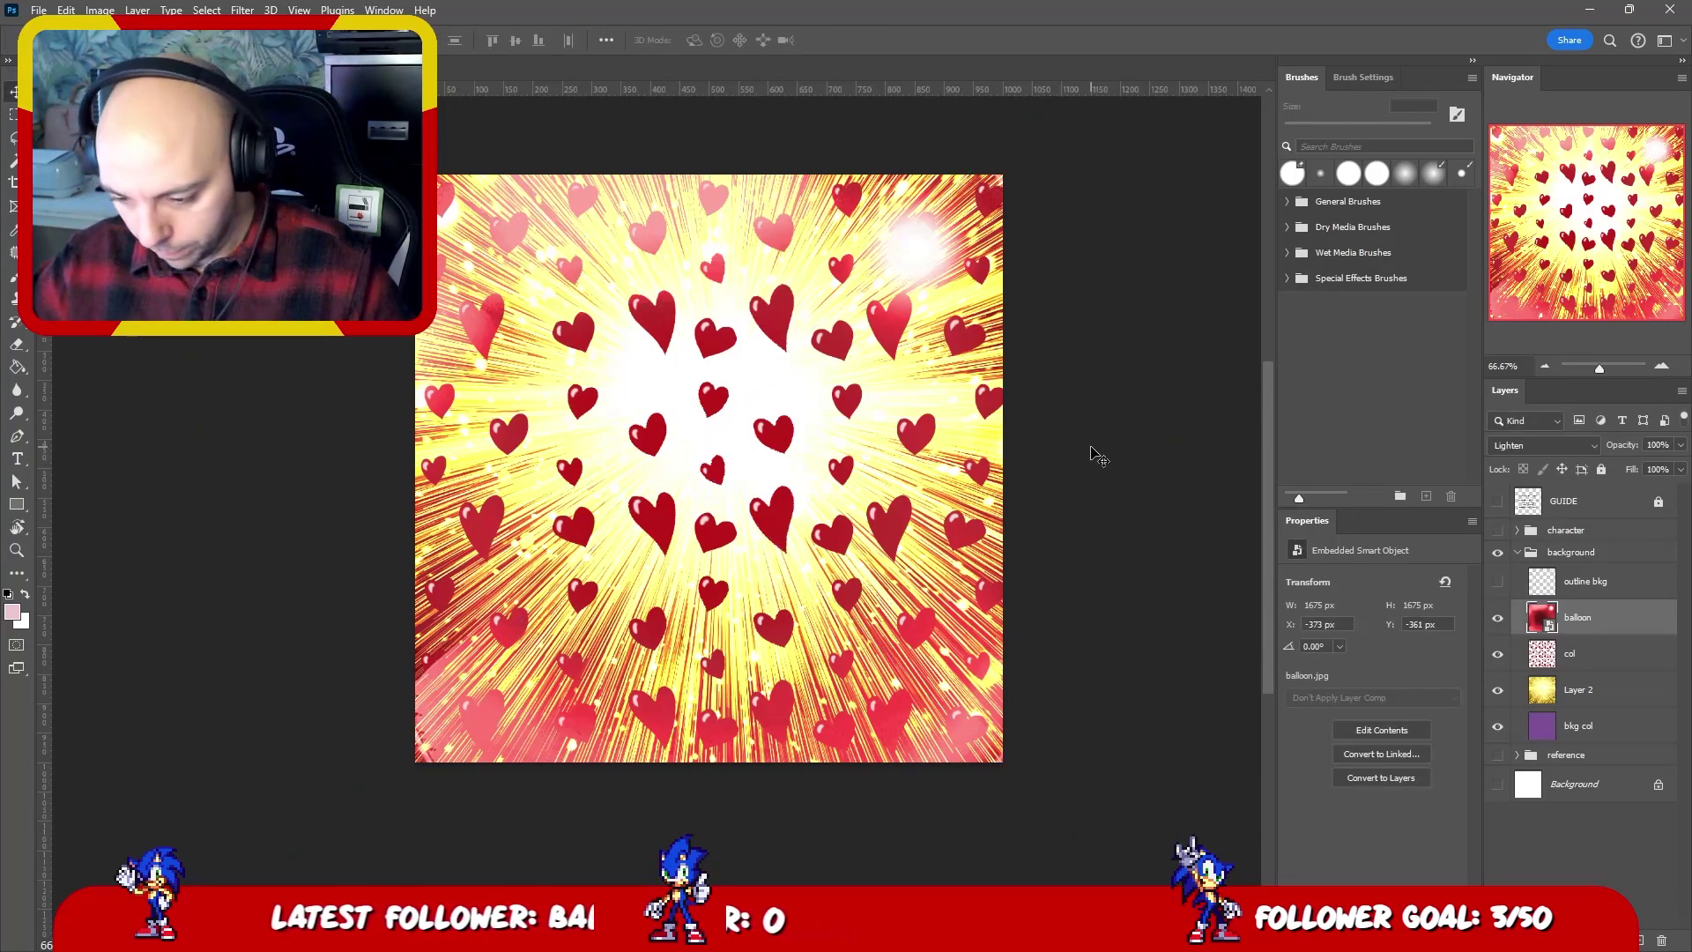
- Duplicate the balloon layer and shrink the copy around the canvas centre
key("ctrl+j")
key("ctrl+t")
left_click_drag(1180, 457, 828, 482)
- Rasterize the small balloon copy and delete the white corners around the heart circle
key("Return")
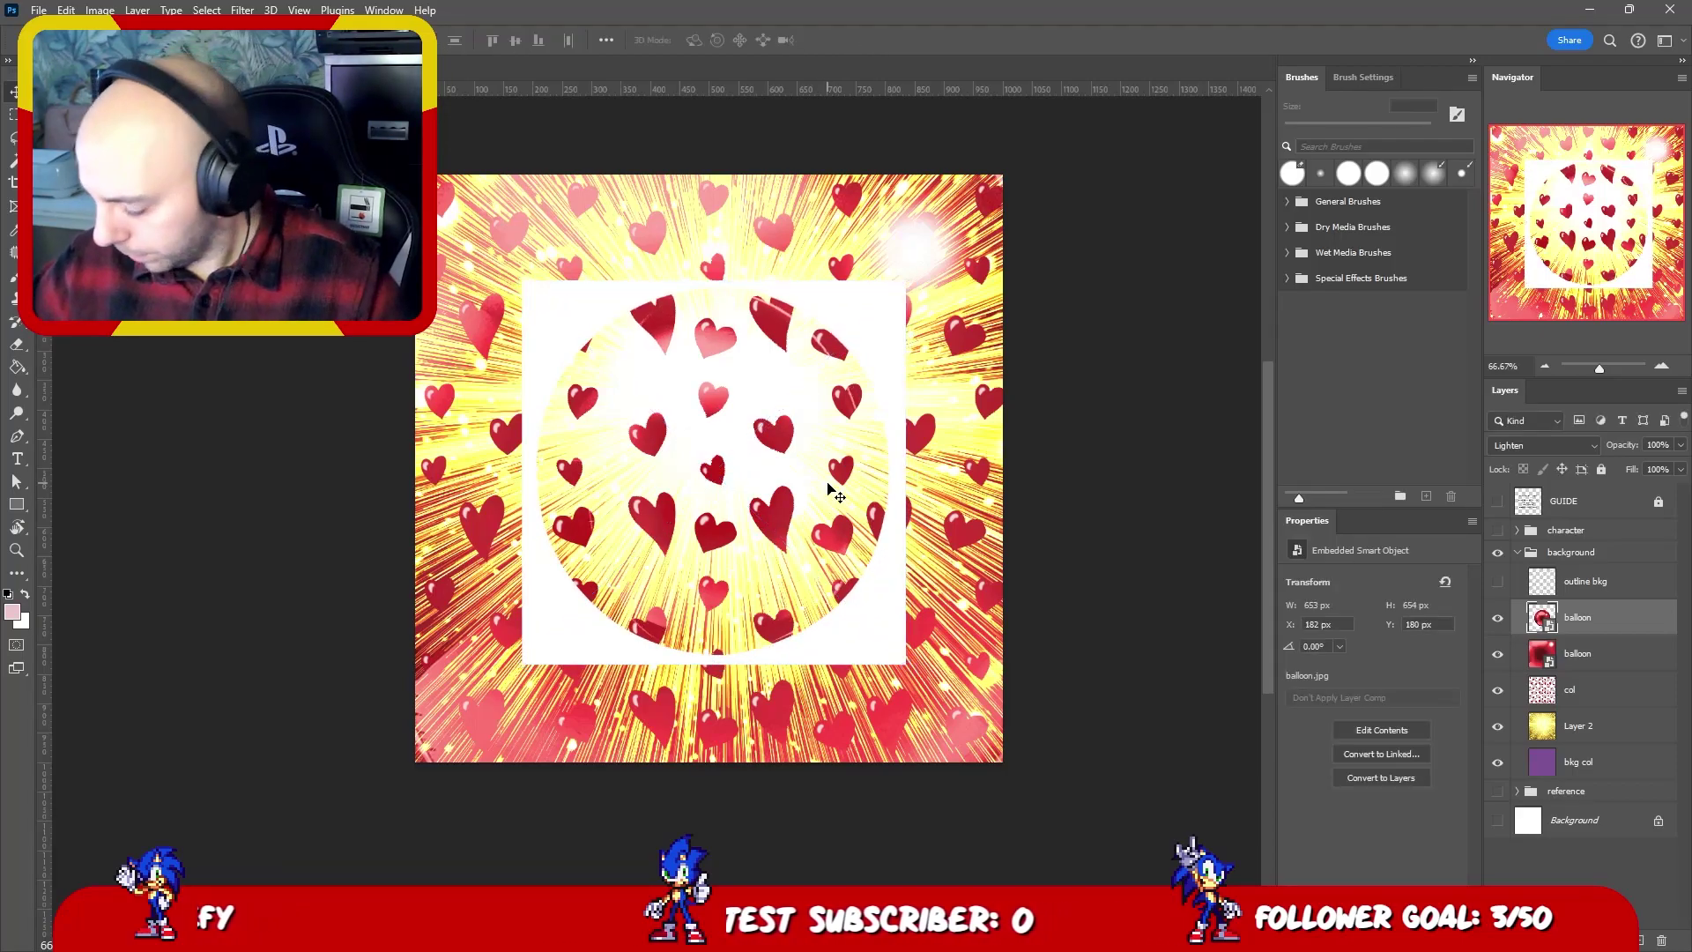
key("w")
left_click(855, 318)
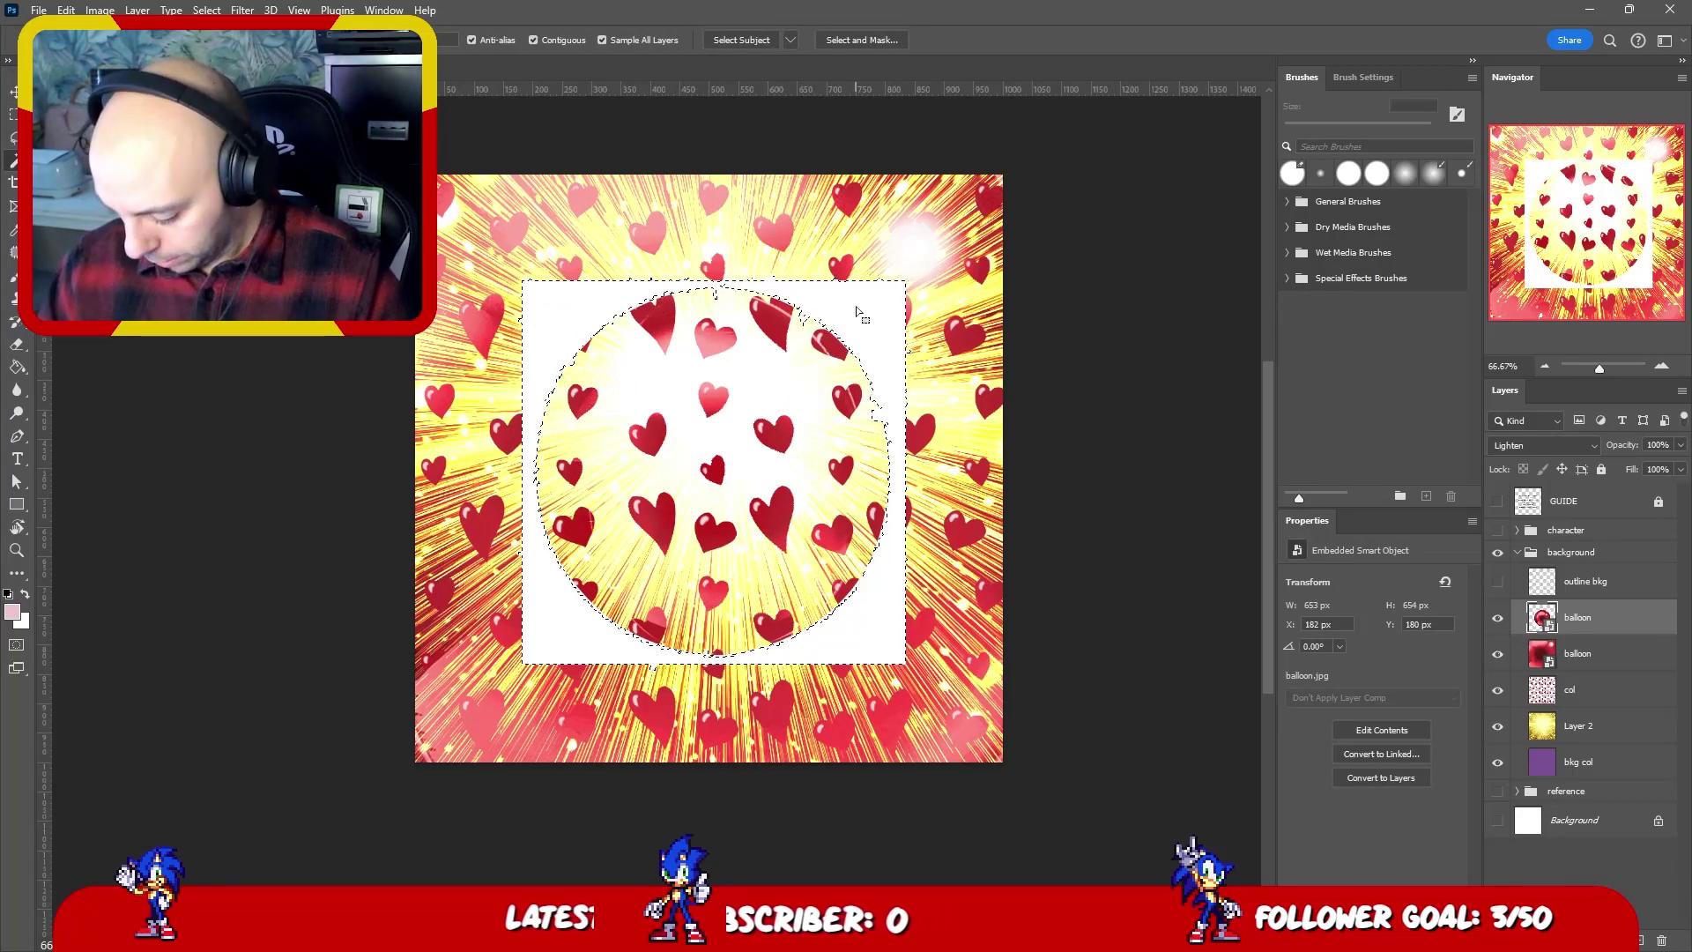
key("Delete")
left_click(775, 358)
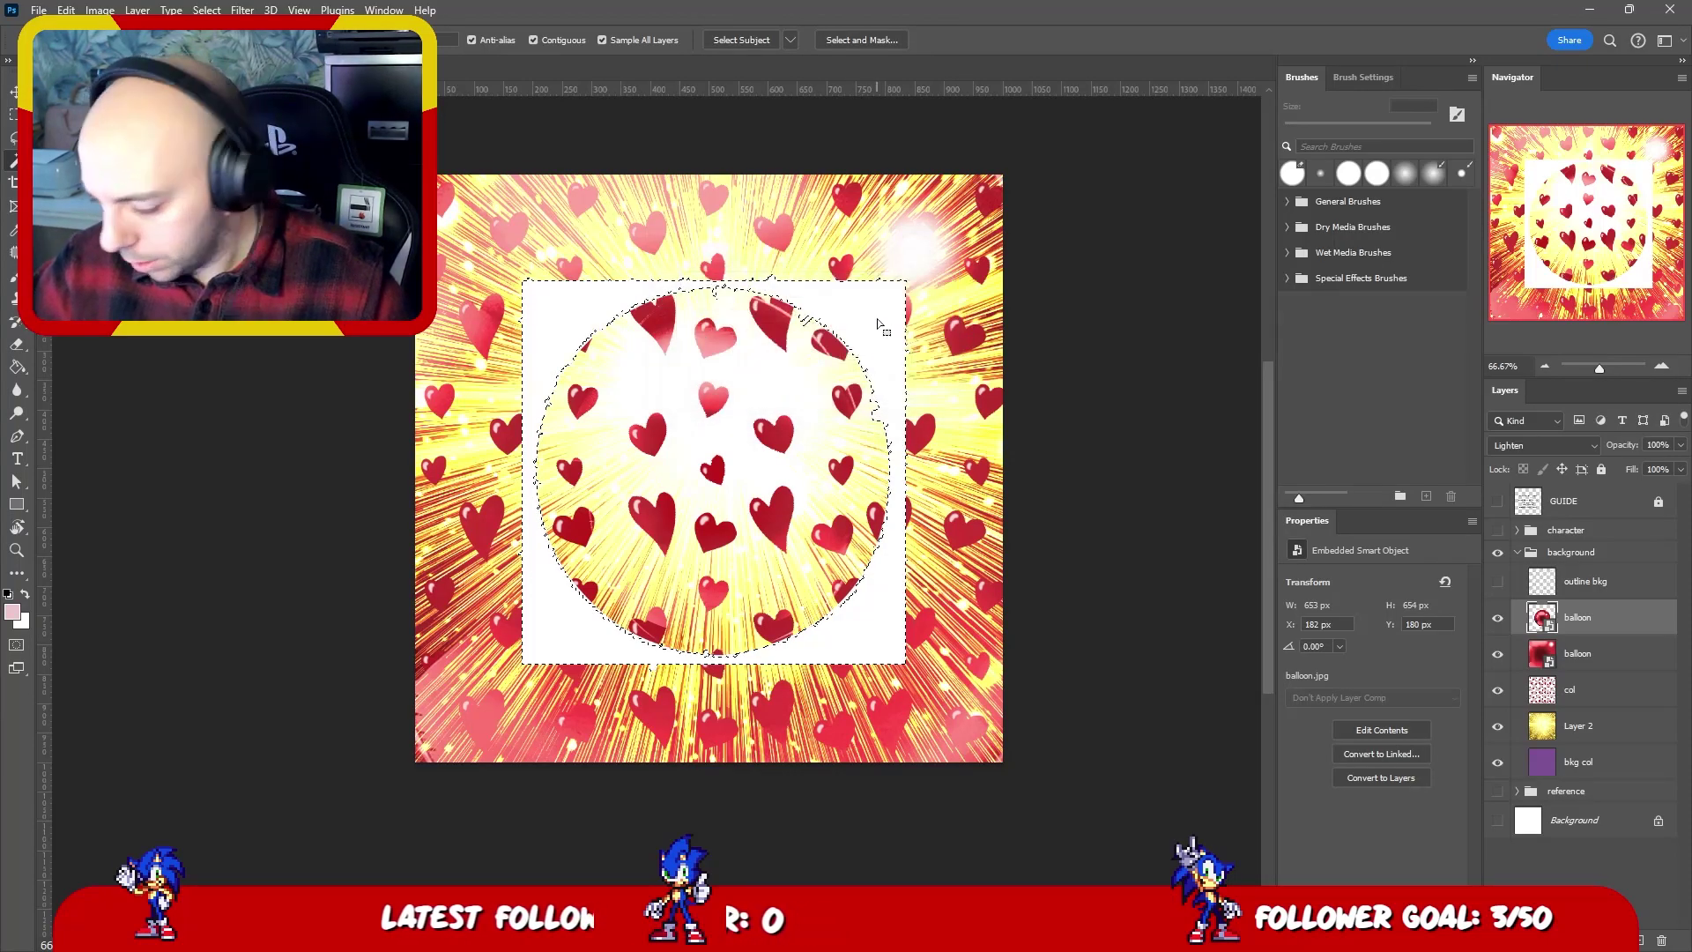
key("e")
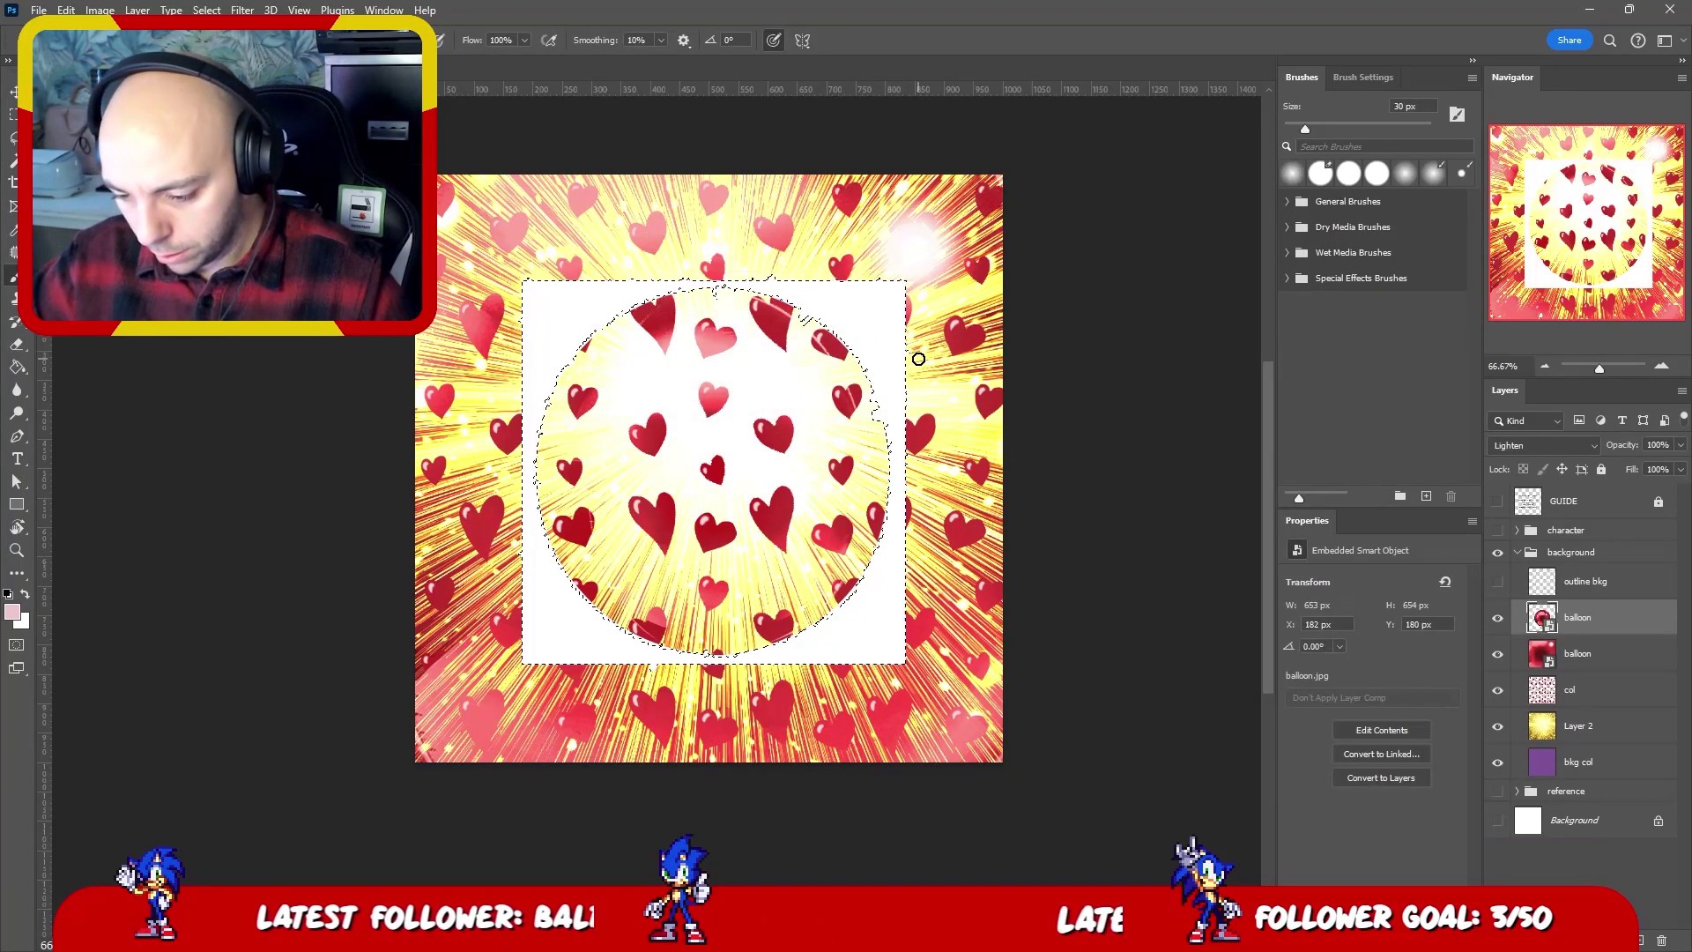
key("bracketright")
left_click(884, 325)
left_click(773, 358)
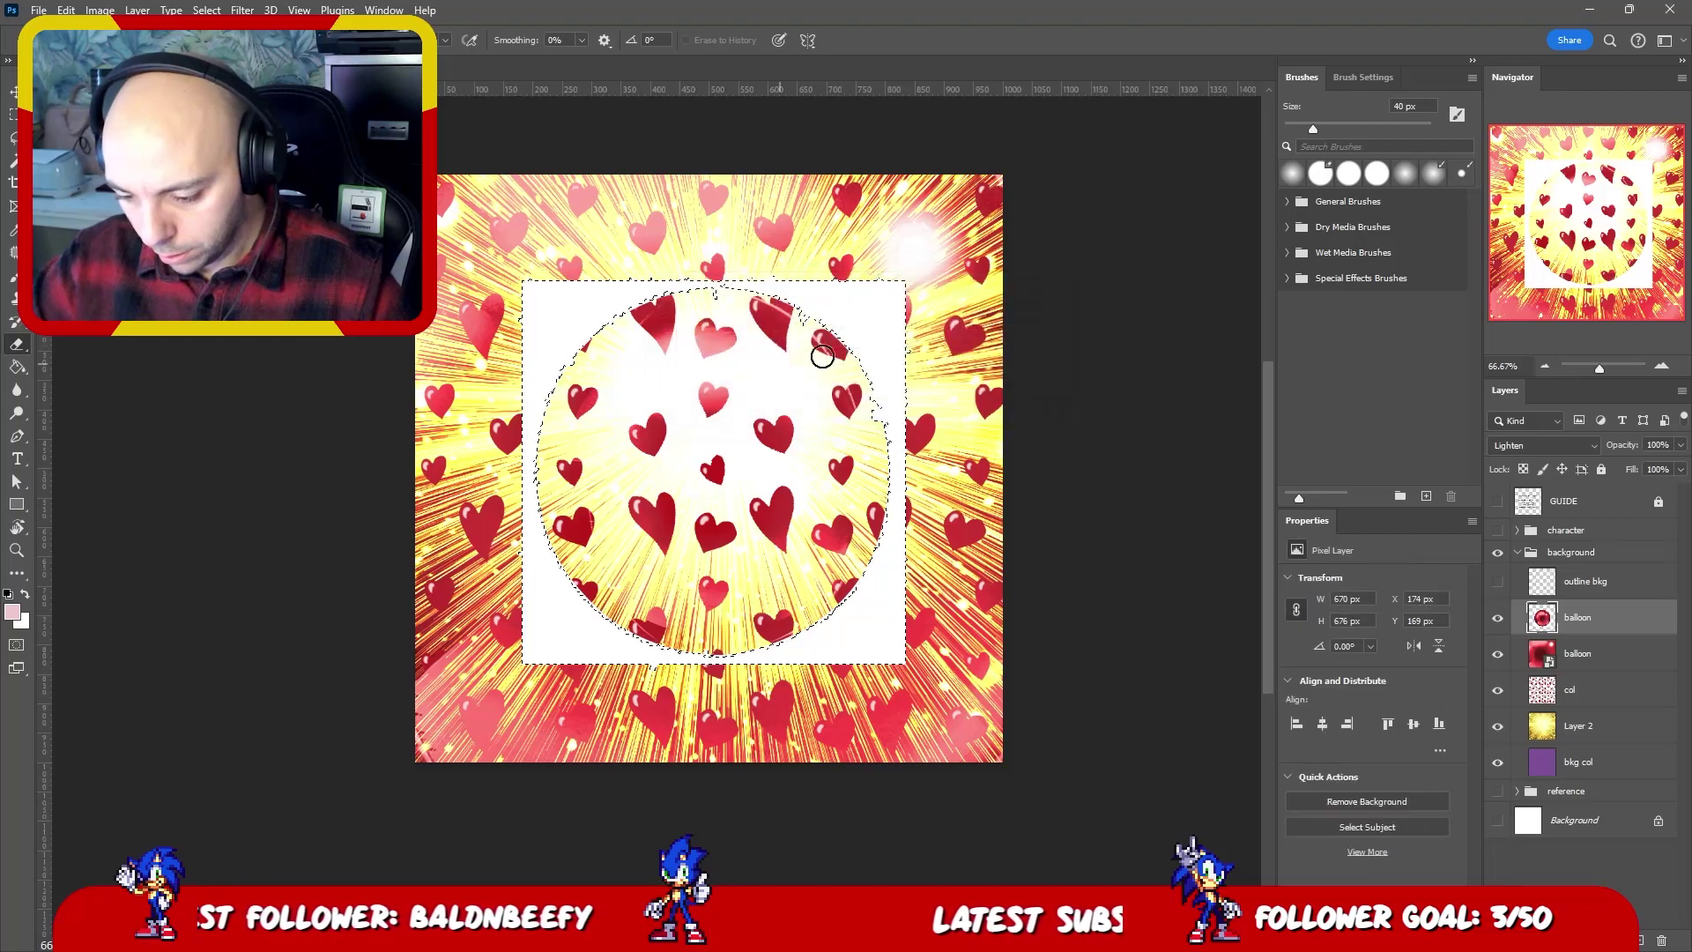
key("Delete")
key("ctrl+d")
- Erase the stray white marks on the hearts
key("v")
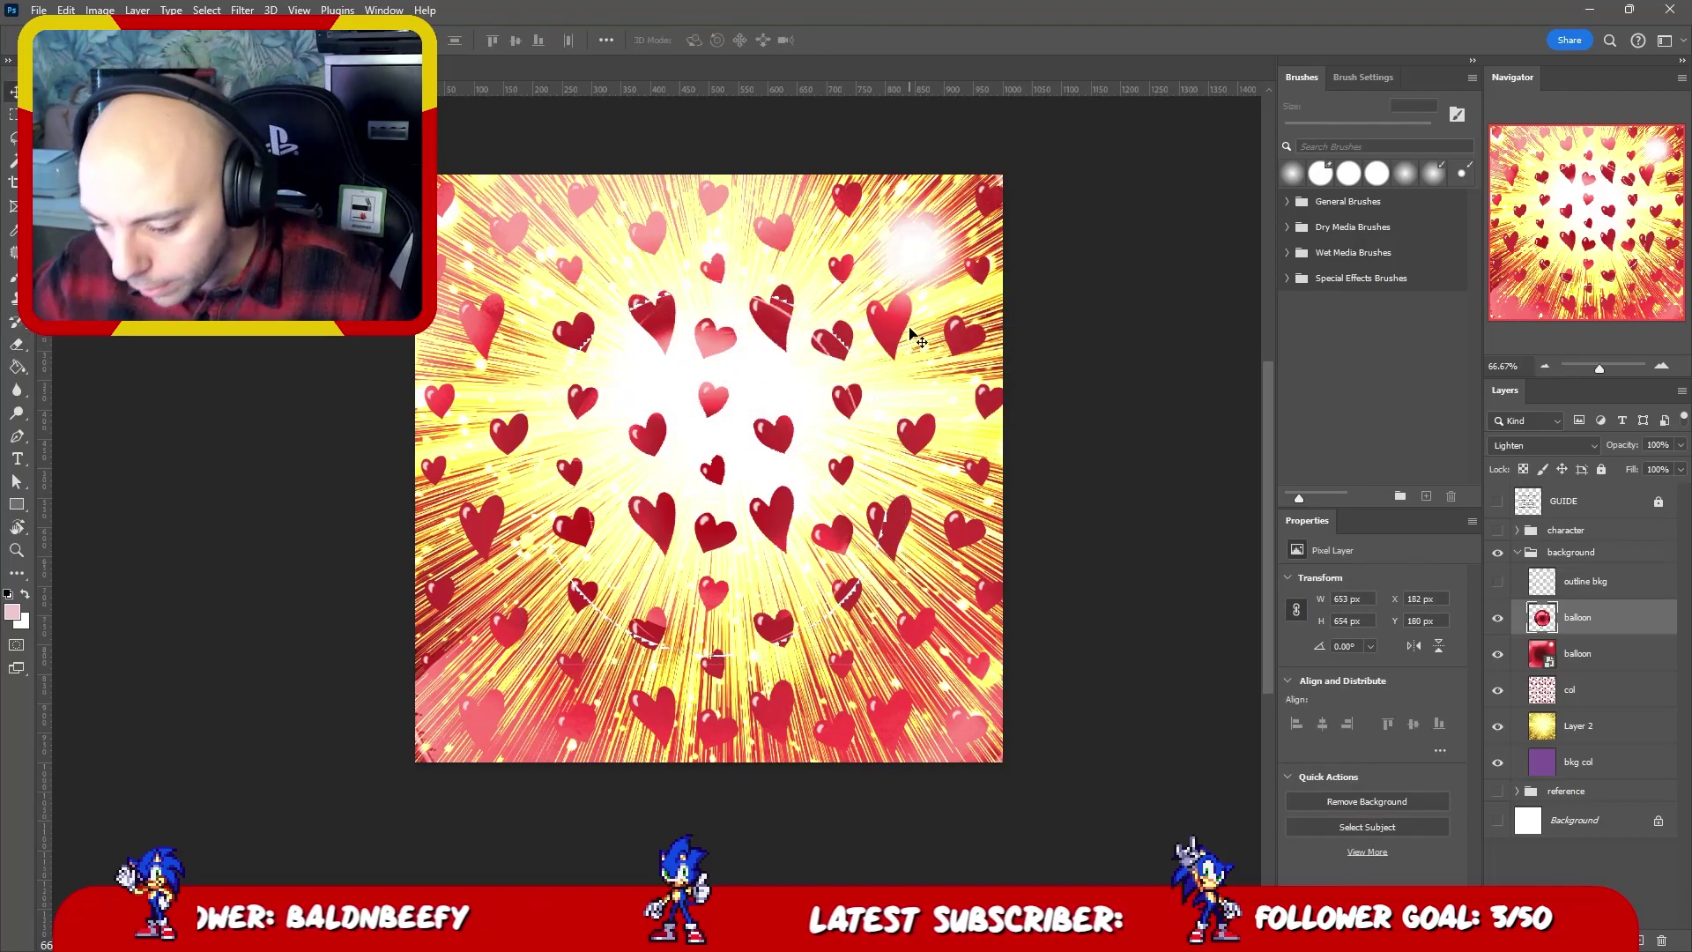
key("e")
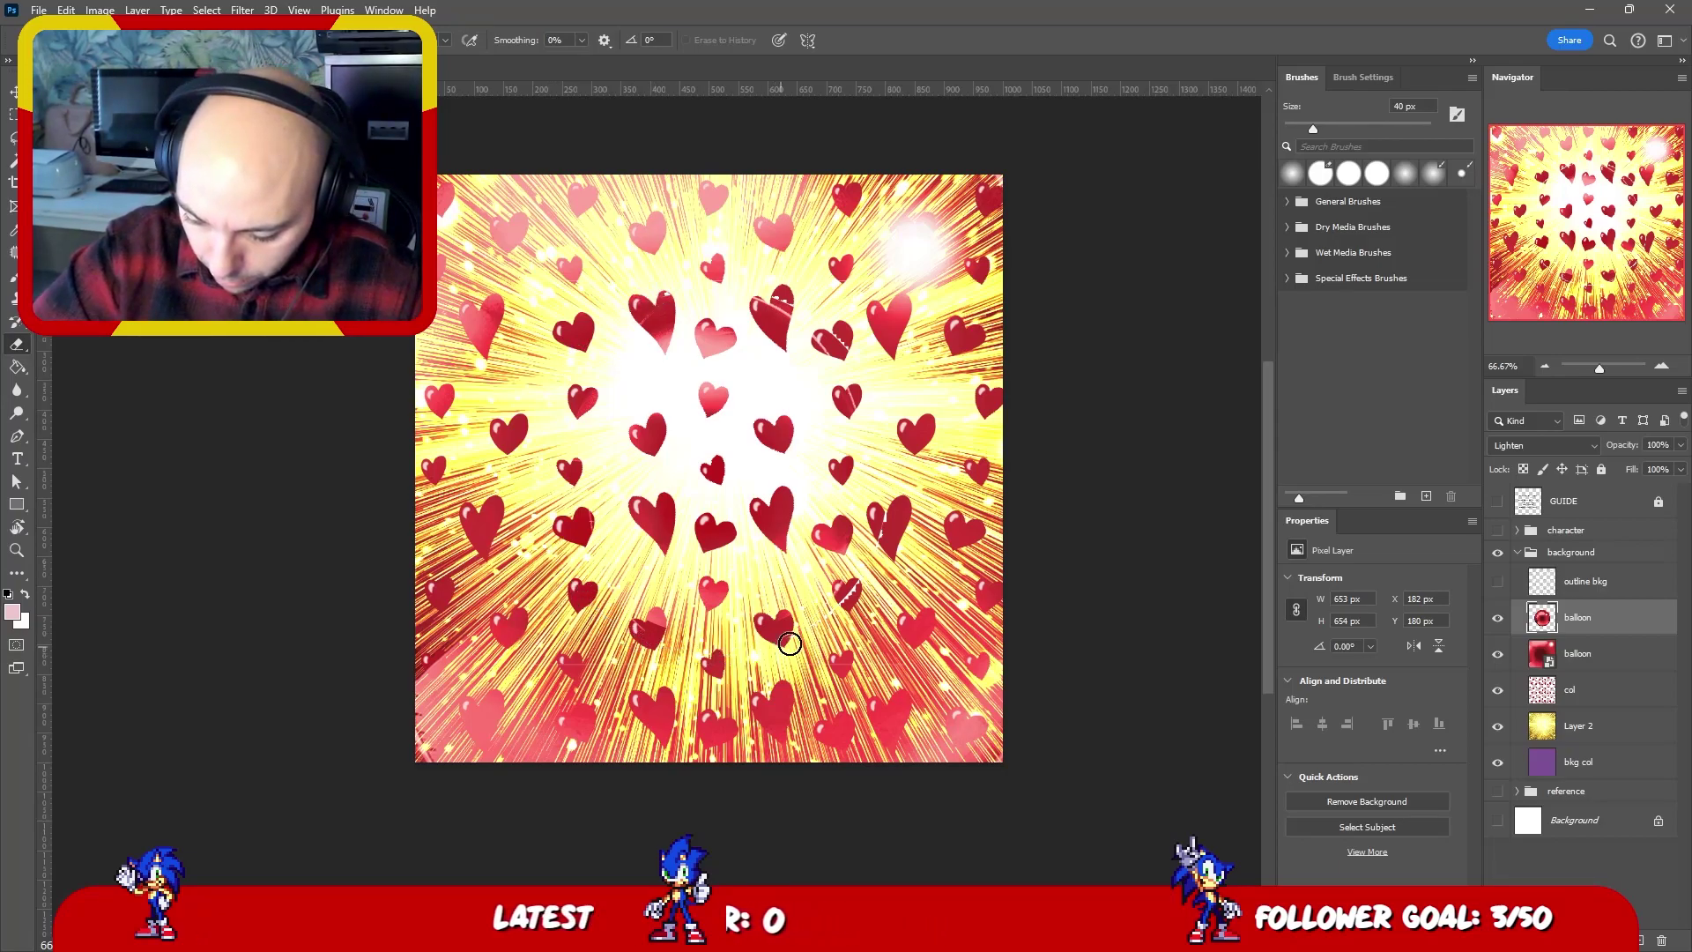
left_click_drag(877, 567, 889, 506)
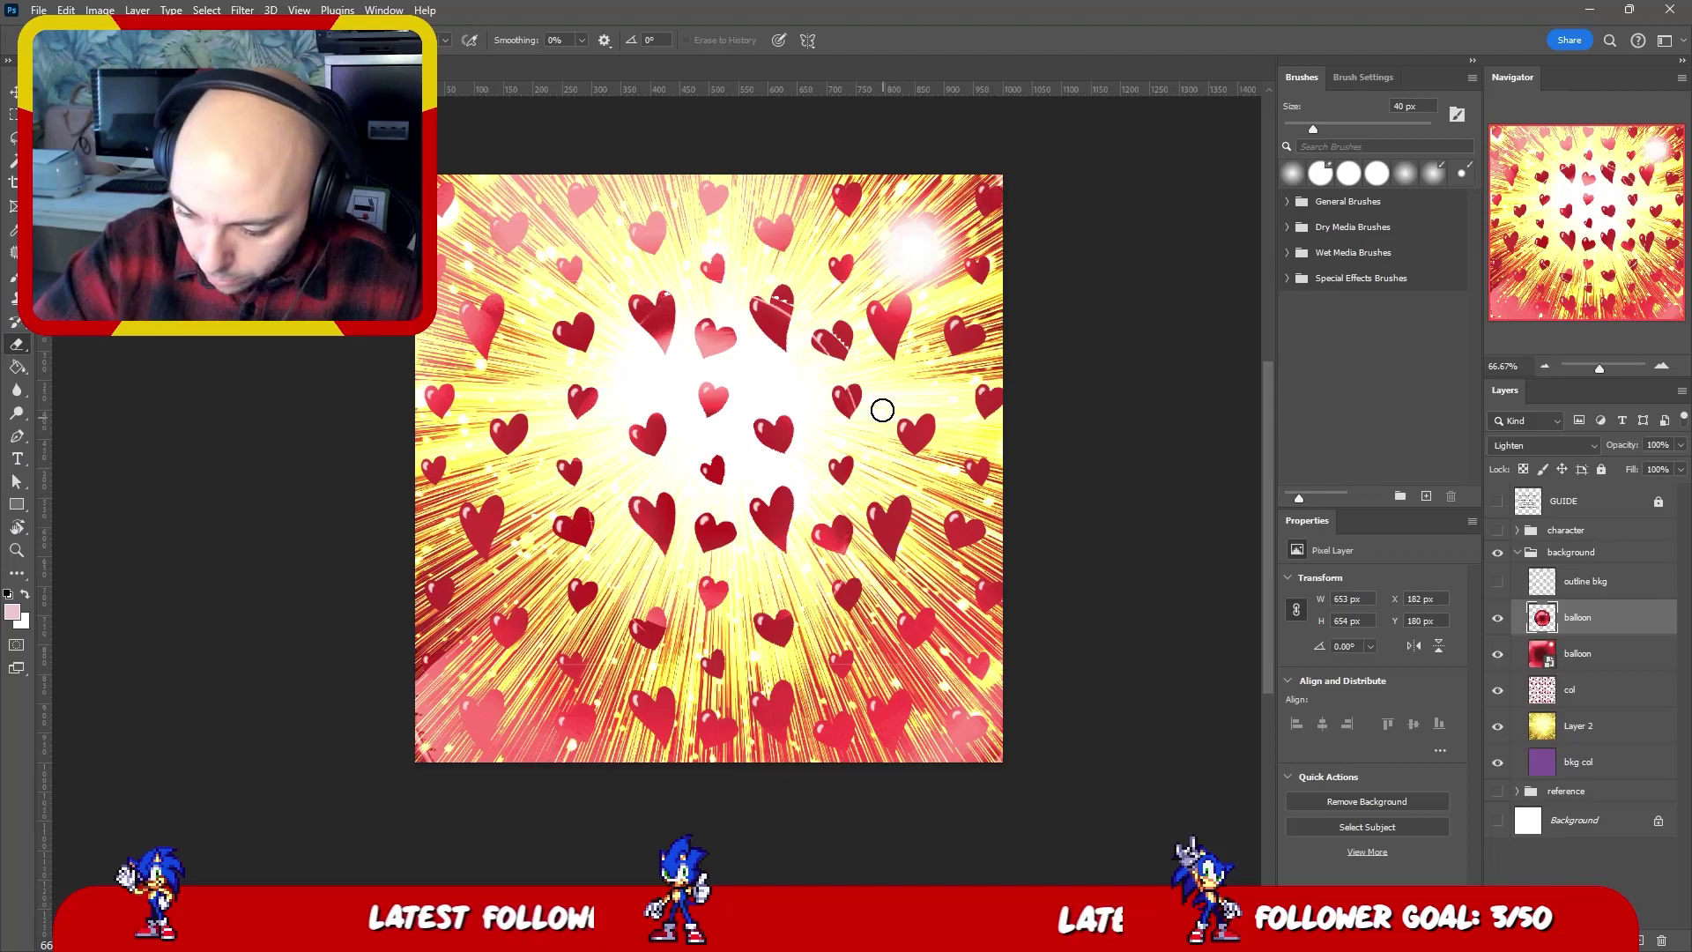
mouse_move(832, 332)
left_mouse_down()
mouse_move(741, 290)
mouse_move(664, 291)
left_mouse_up()
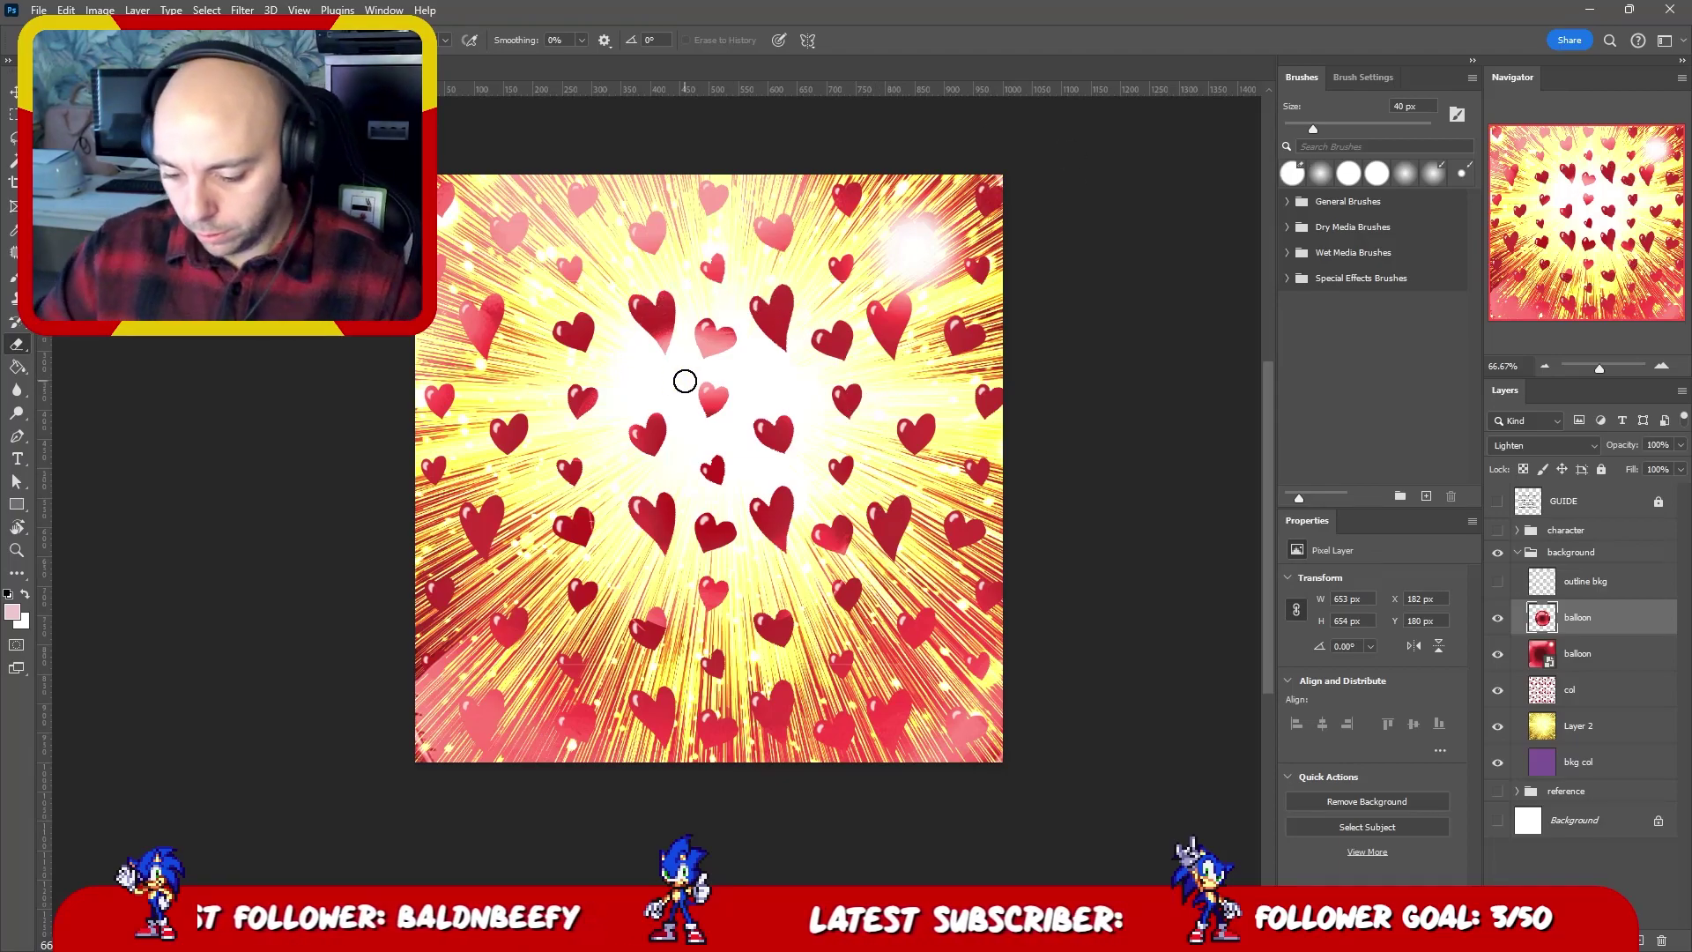
key("v")
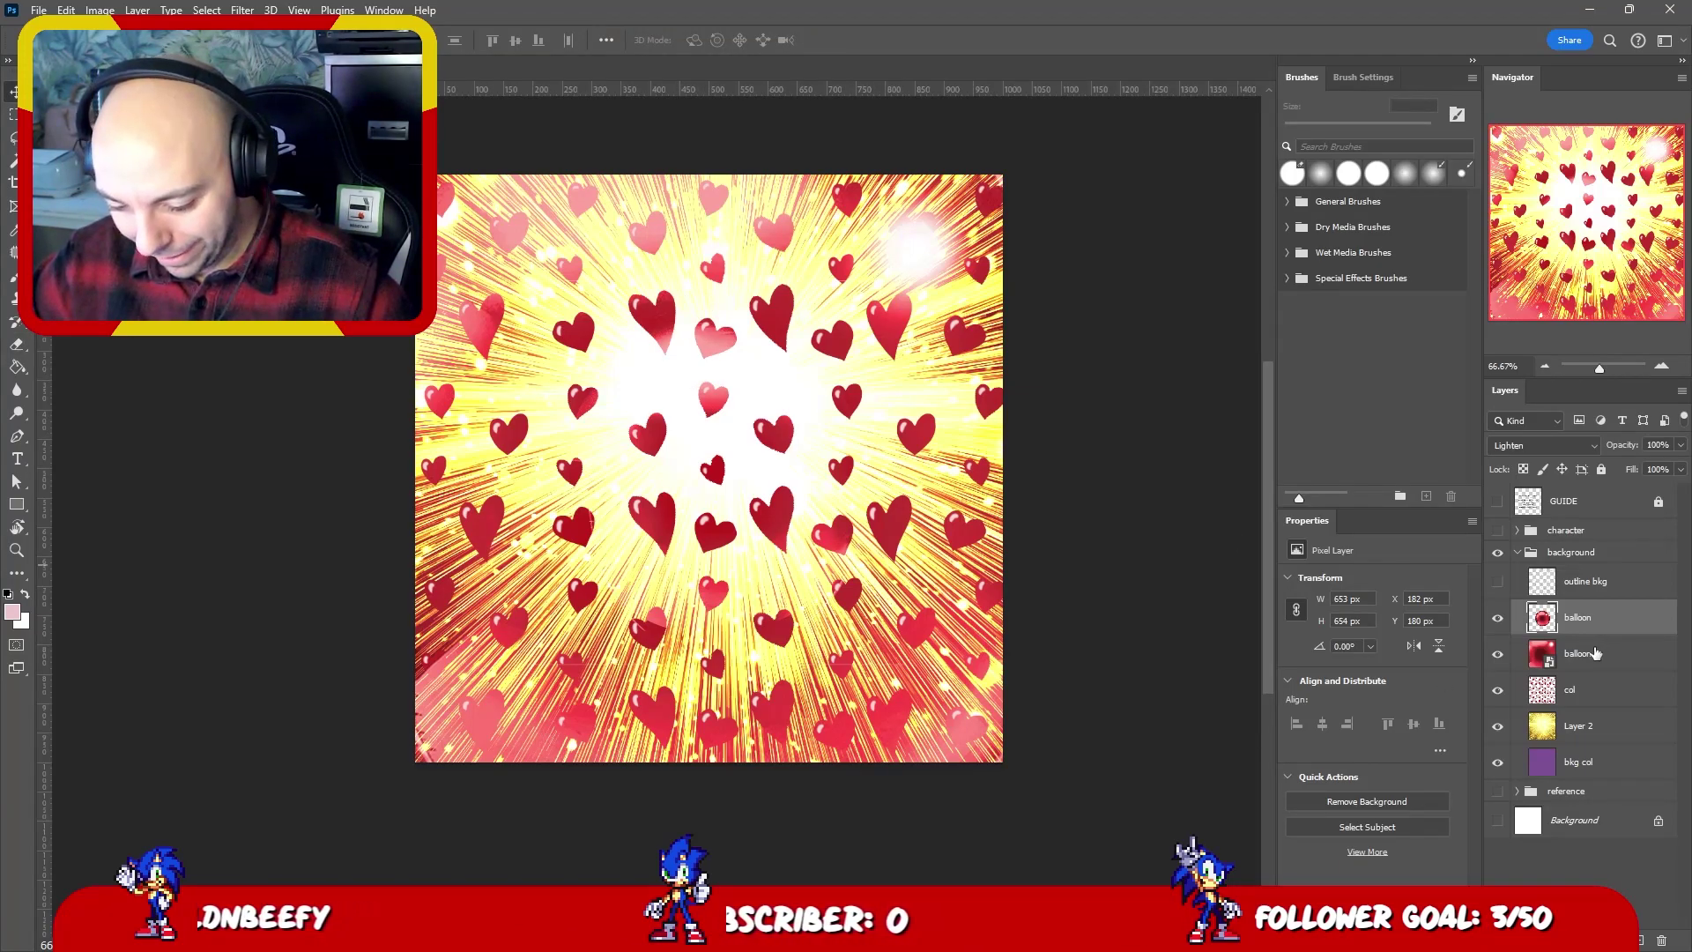
- Show the chicken character with its handwritten notes layer hidden, and recentre the view
left_click(1496, 582)
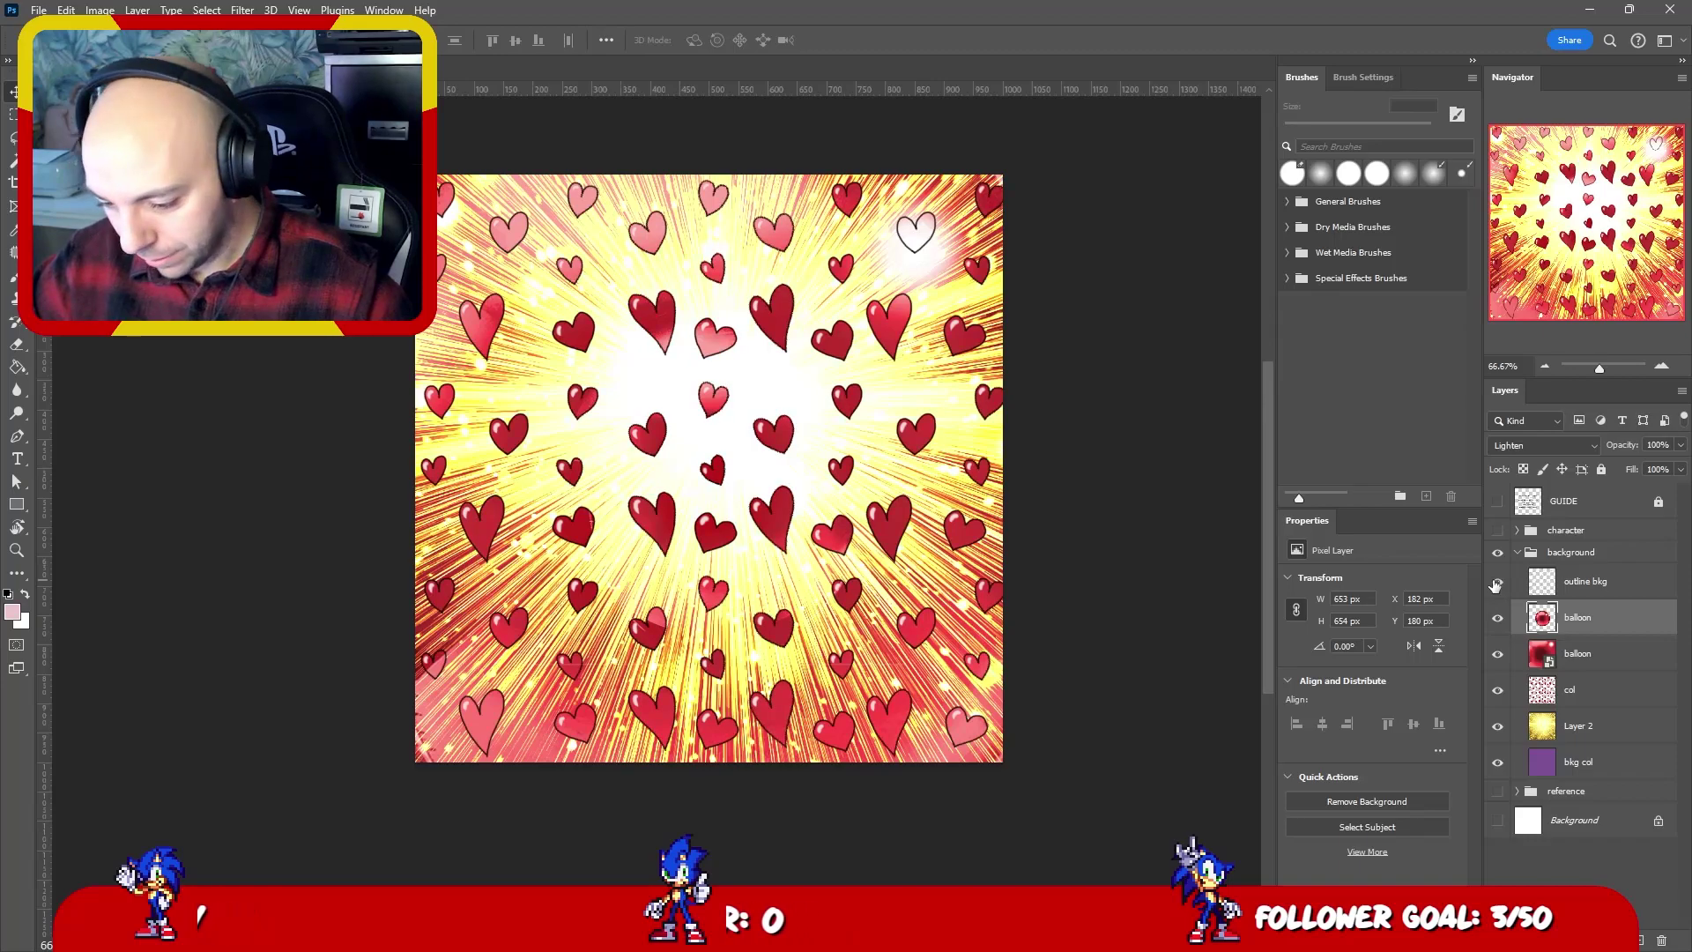
left_click(1496, 584)
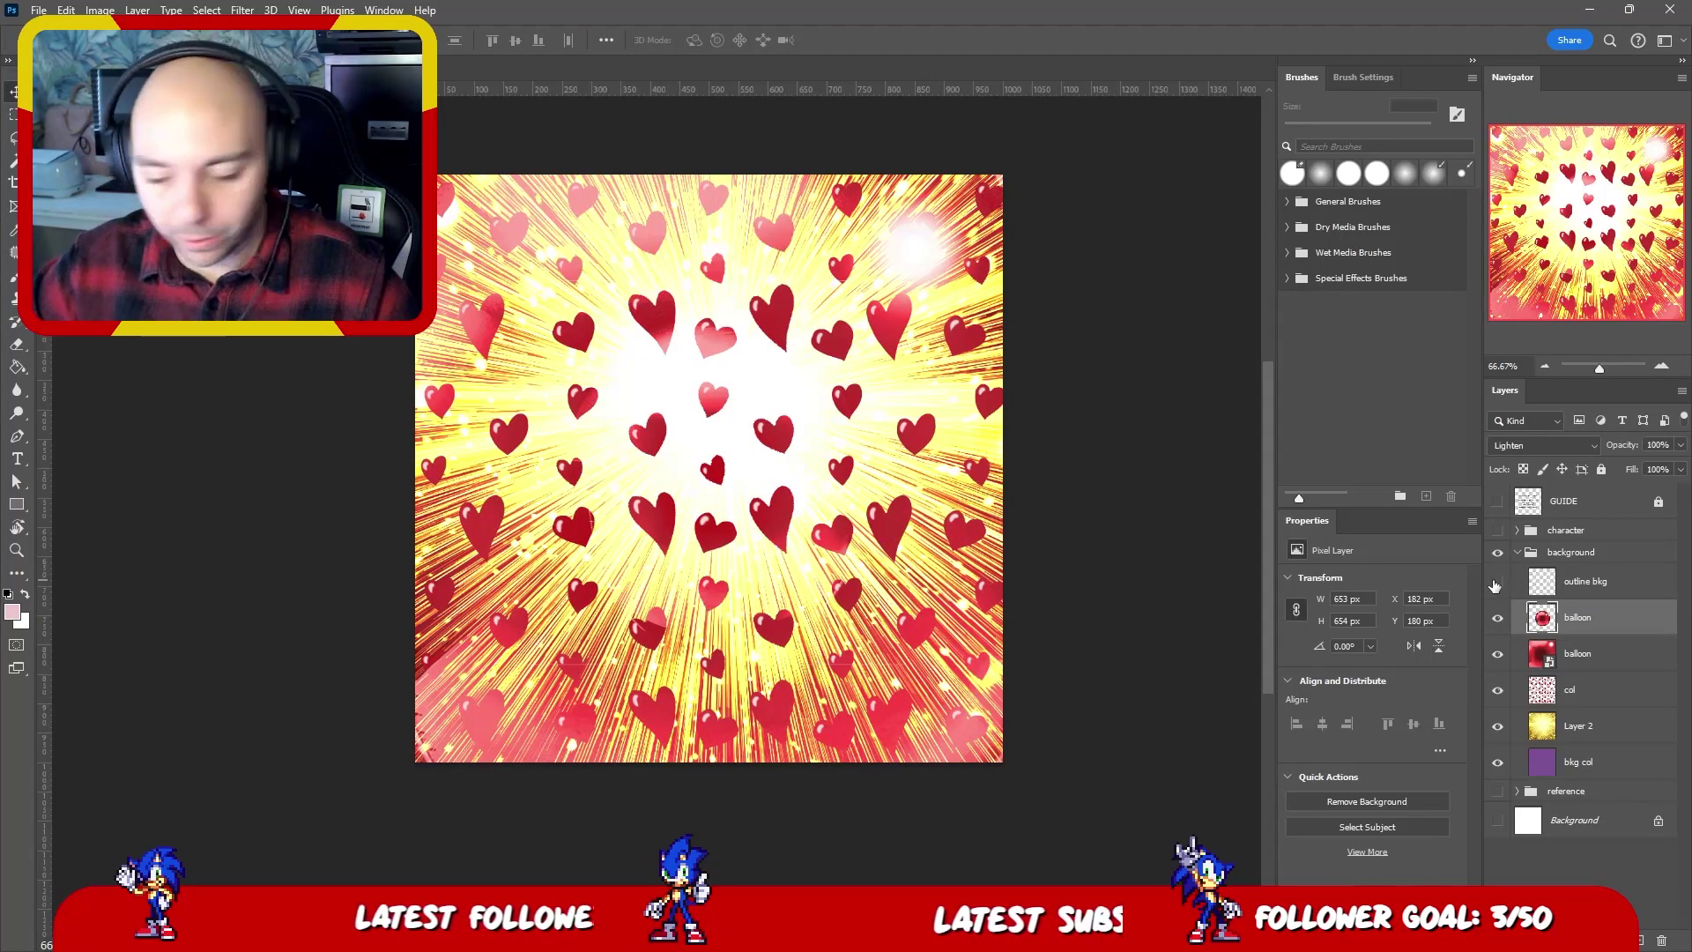
left_click(1523, 553)
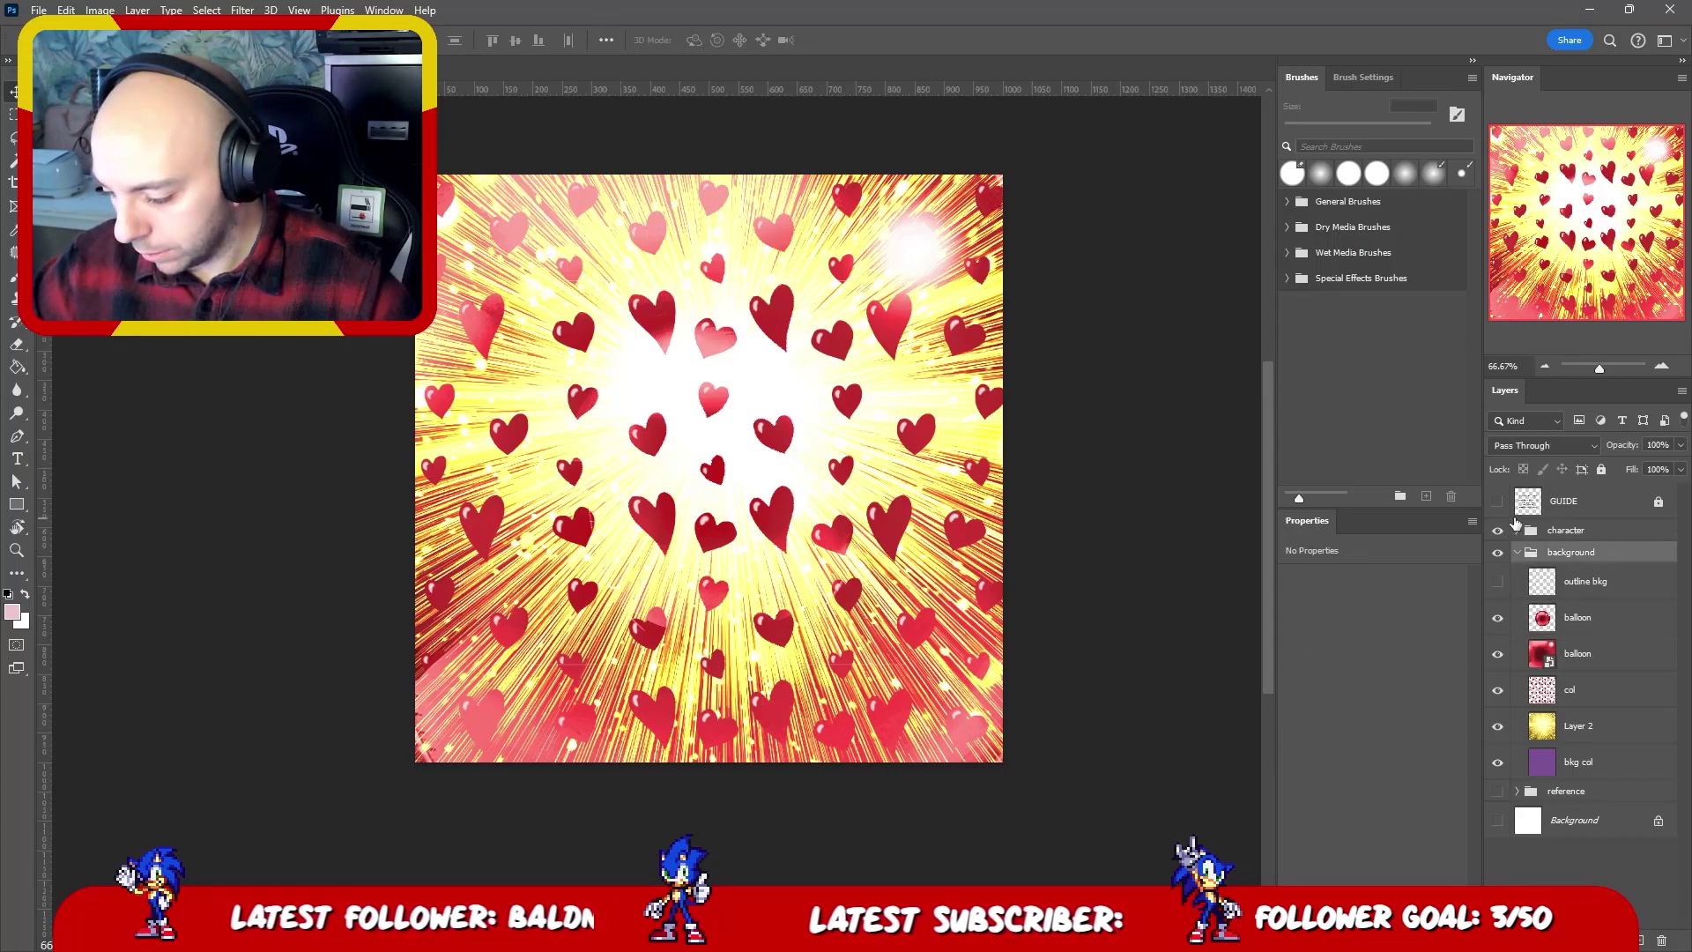
left_click(1517, 529)
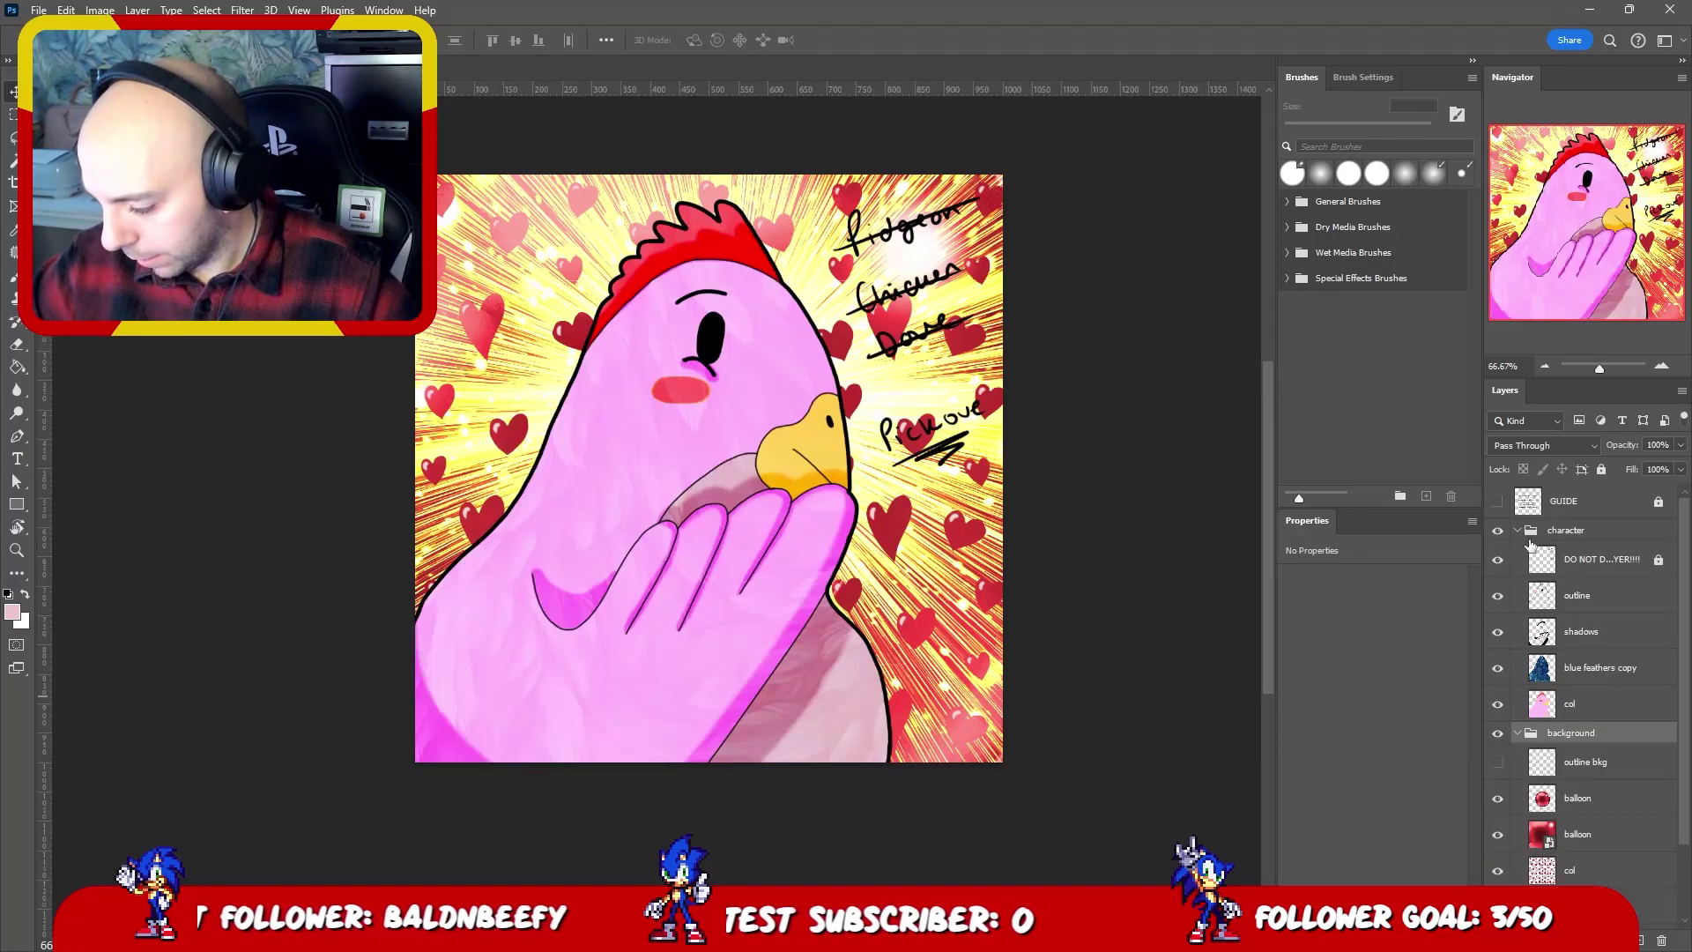
left_click(1517, 530)
left_click(1516, 531)
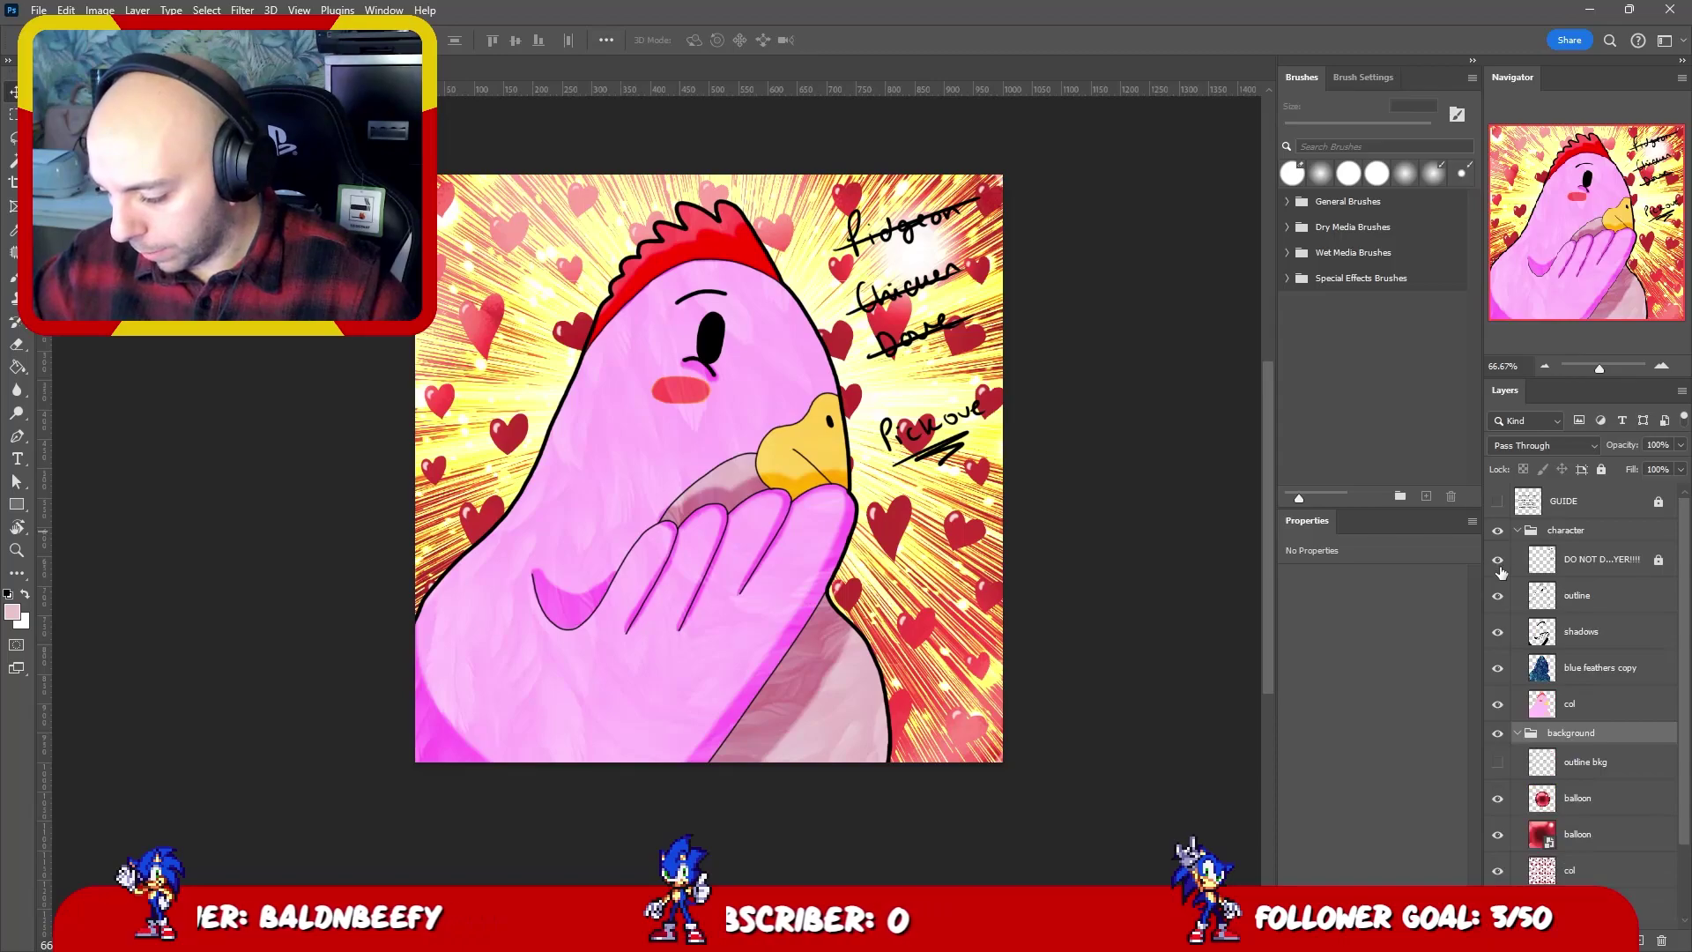
left_click(1497, 566)
left_click(1516, 531)
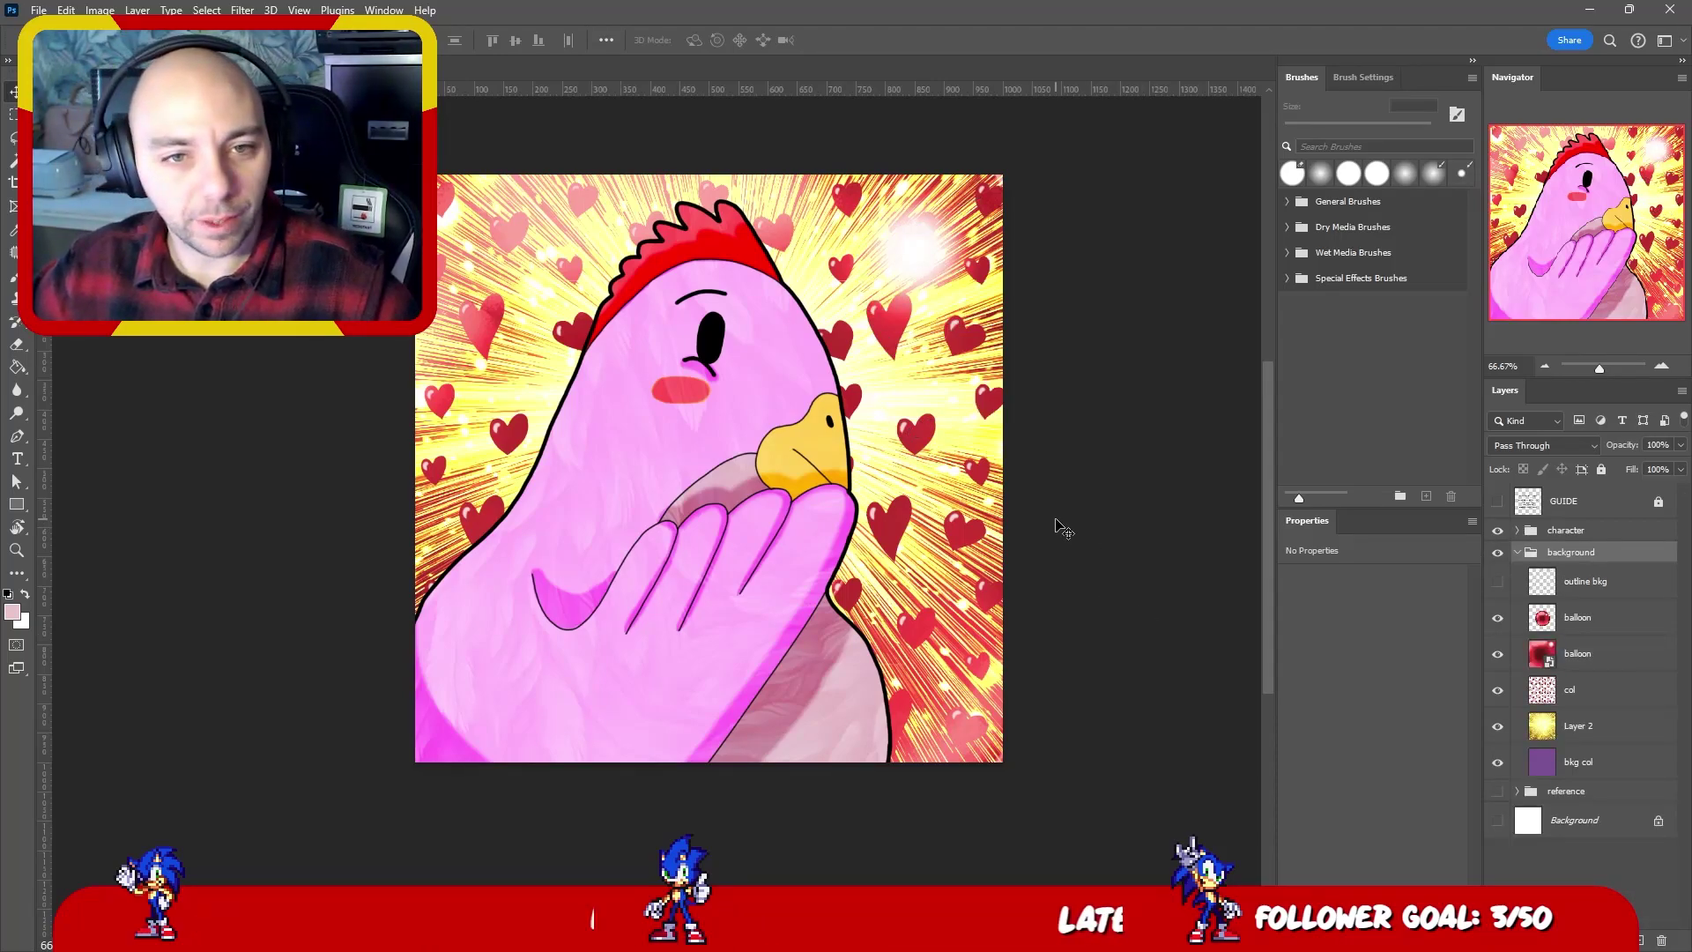
left_click_drag(906, 406, 980, 464)
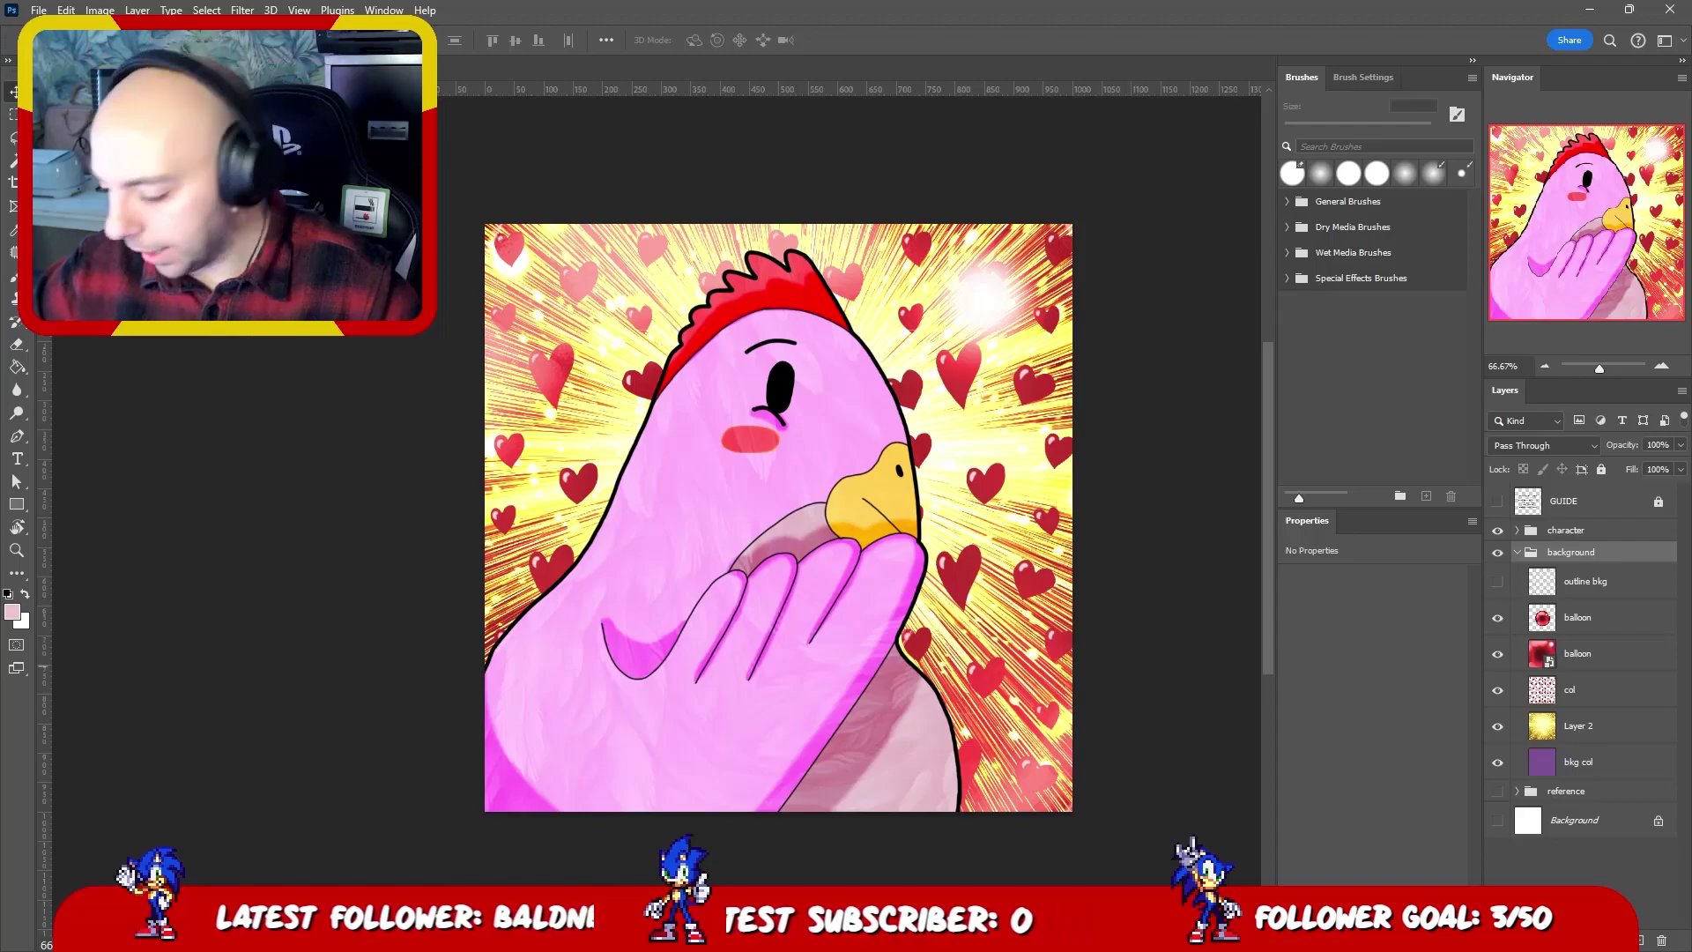
- Zoom to 50% and move the bkg col layer above Layer 2 for a pink-purple backdrop
left_click(1498, 763)
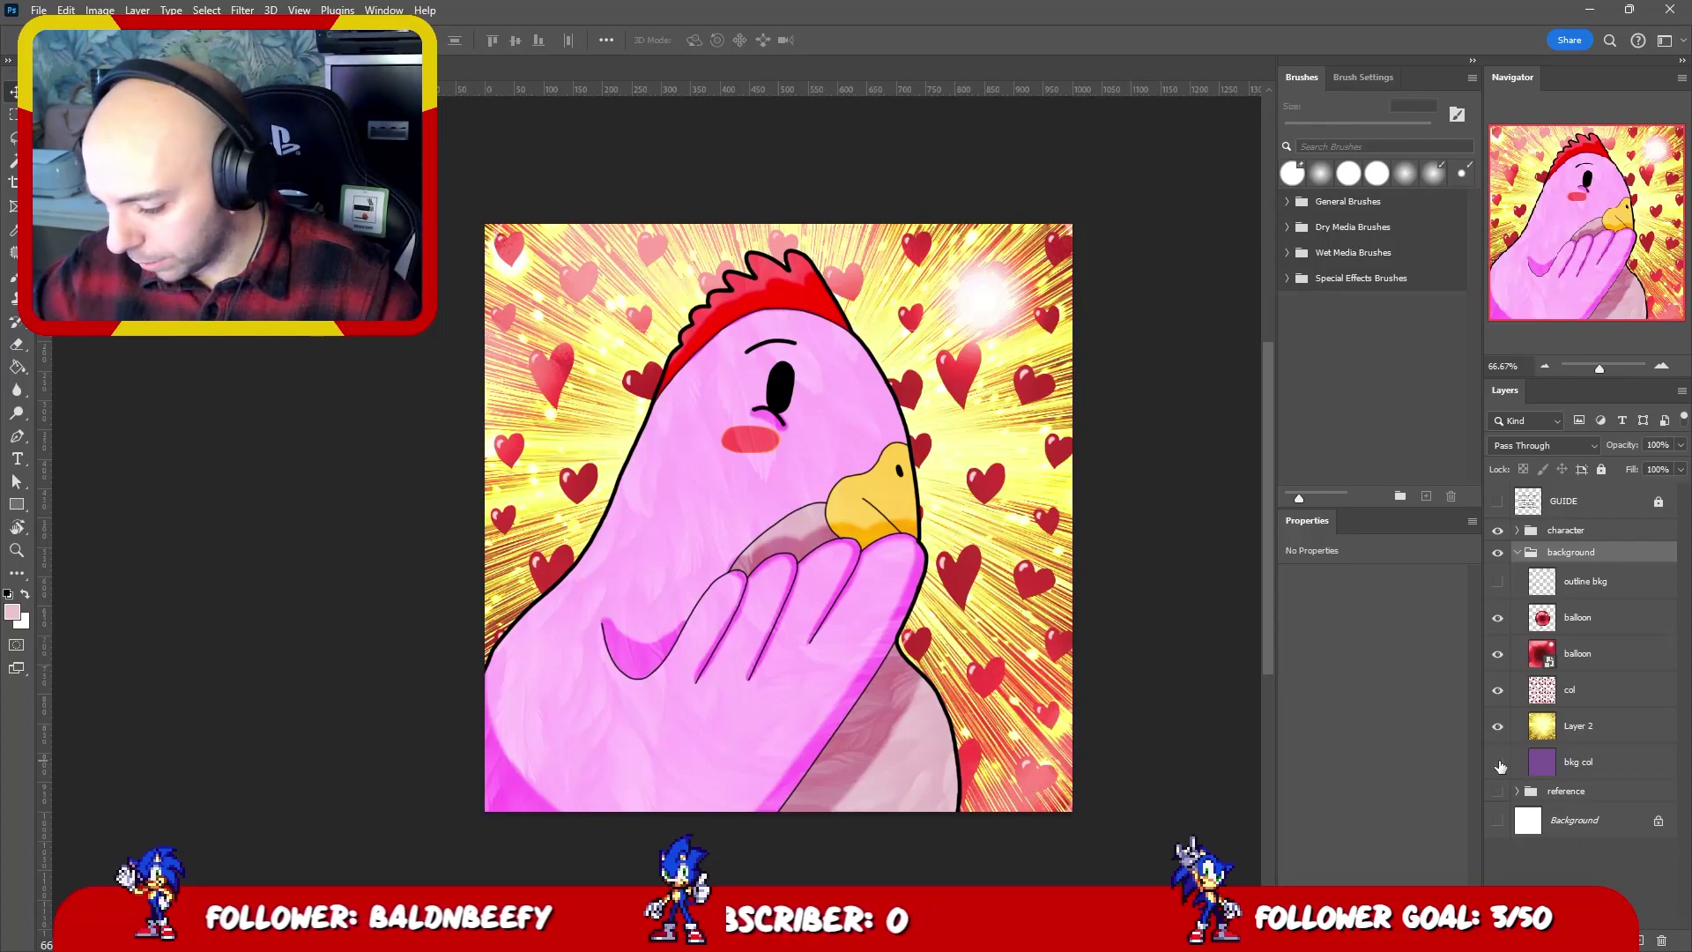
left_click(1498, 763)
left_click(1500, 765)
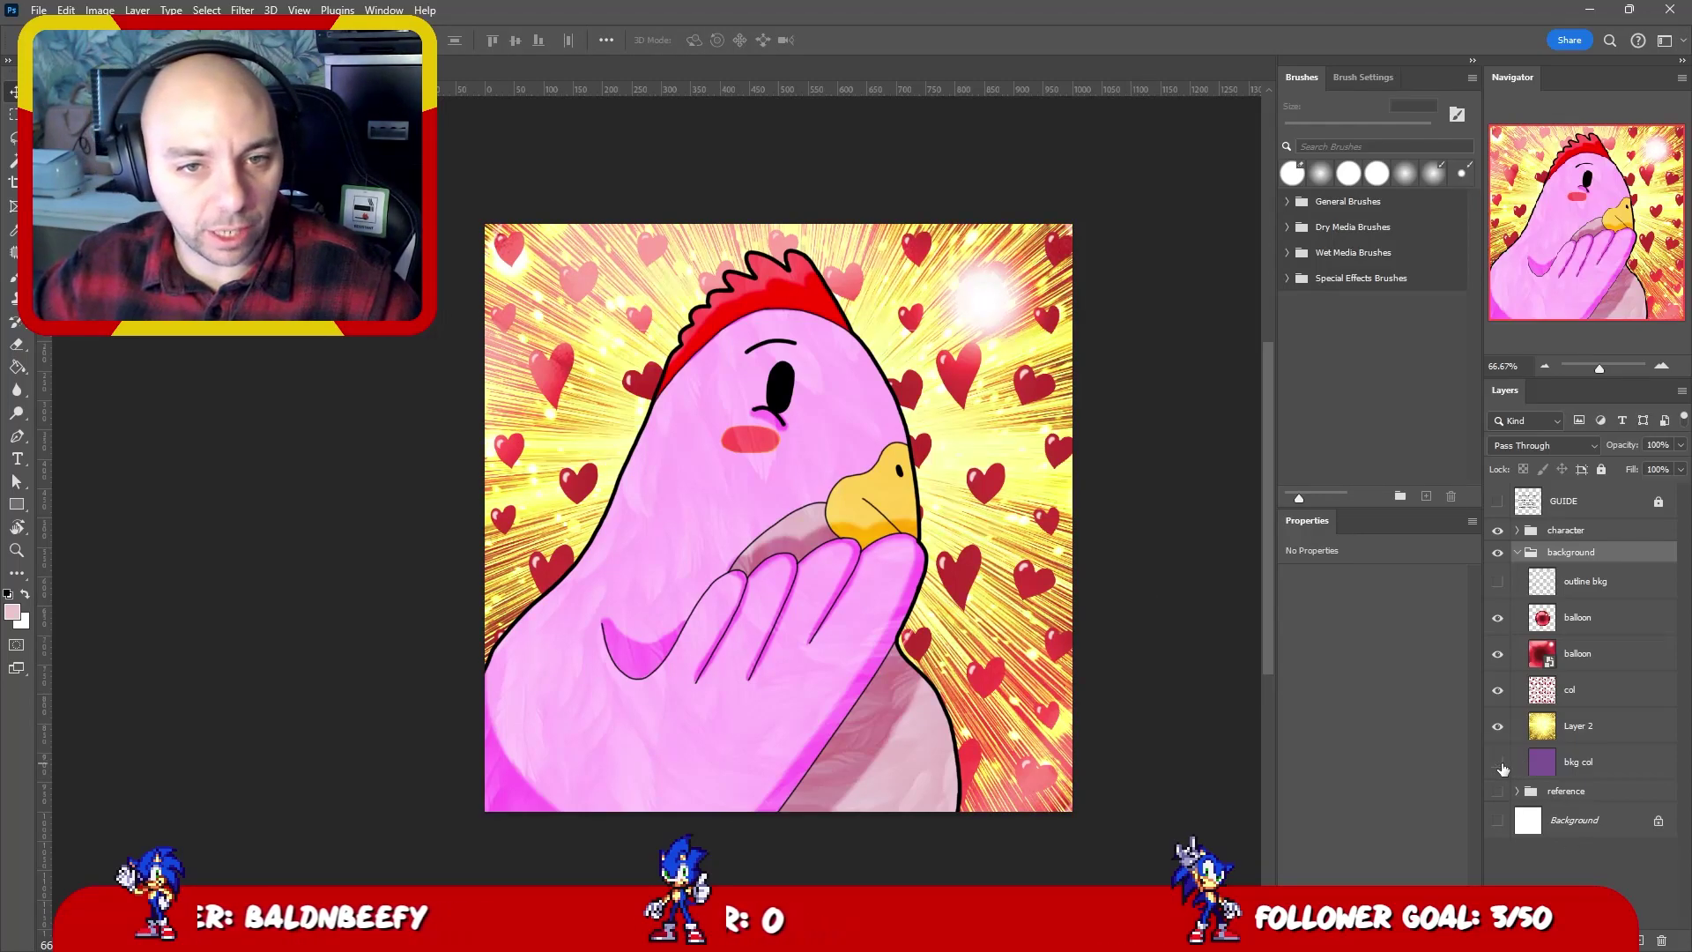
left_click(1499, 763)
left_click(1499, 764)
left_click(1499, 764)
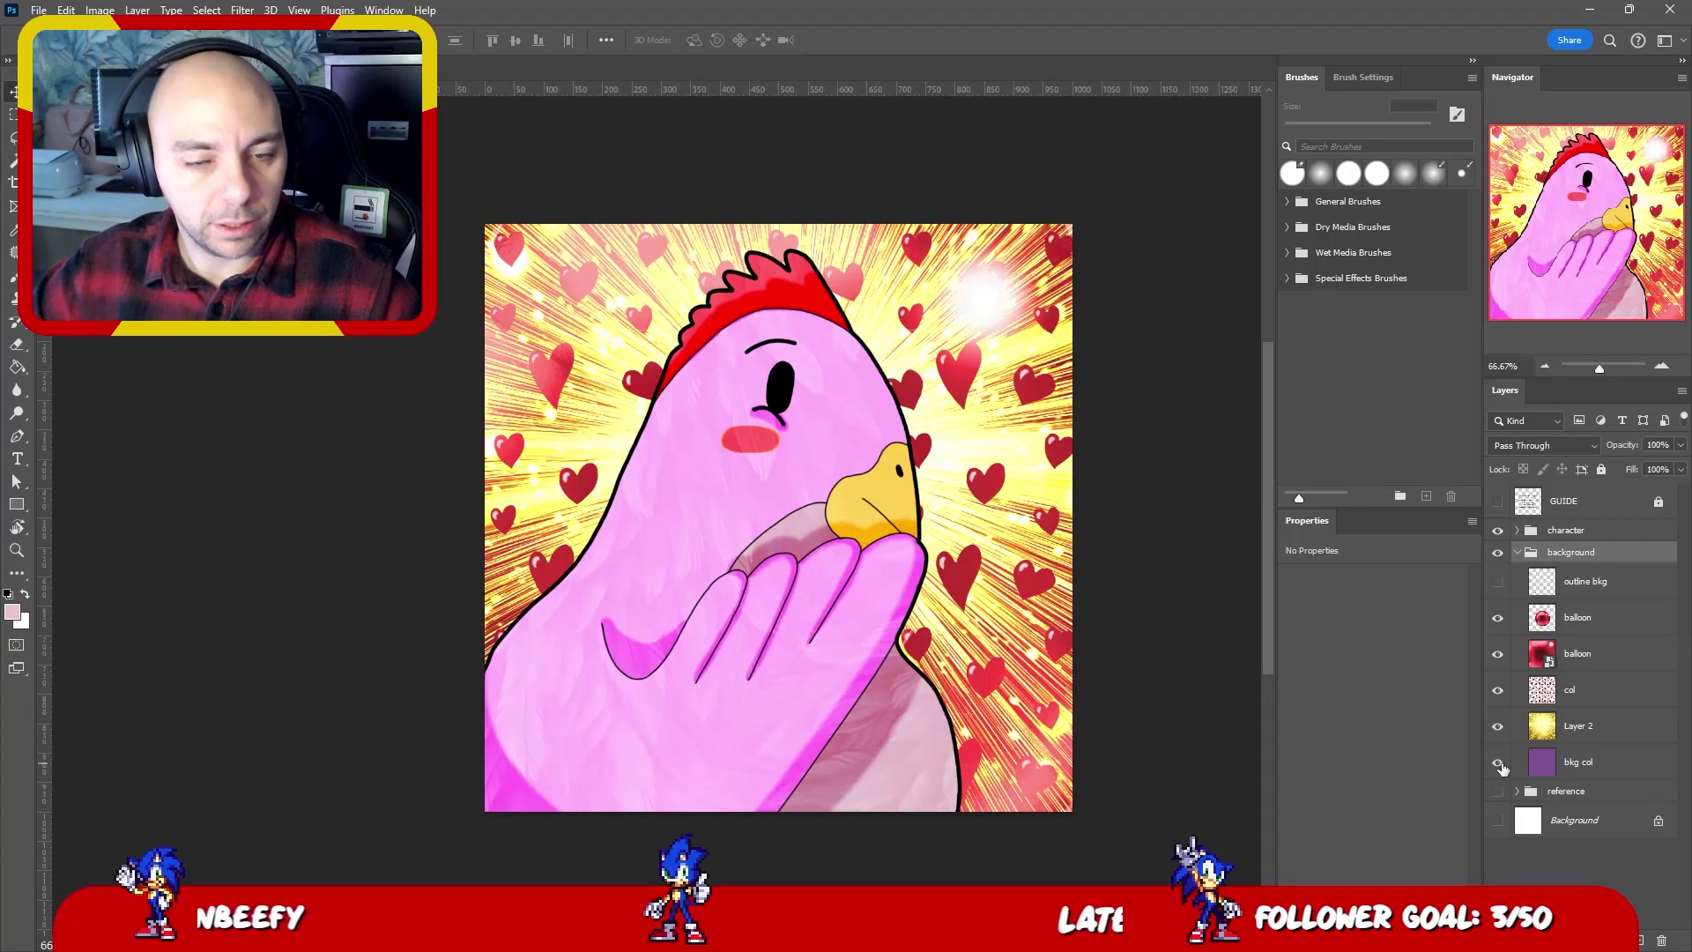
left_click_drag(908, 401, 833, 458)
left_click(832, 458)
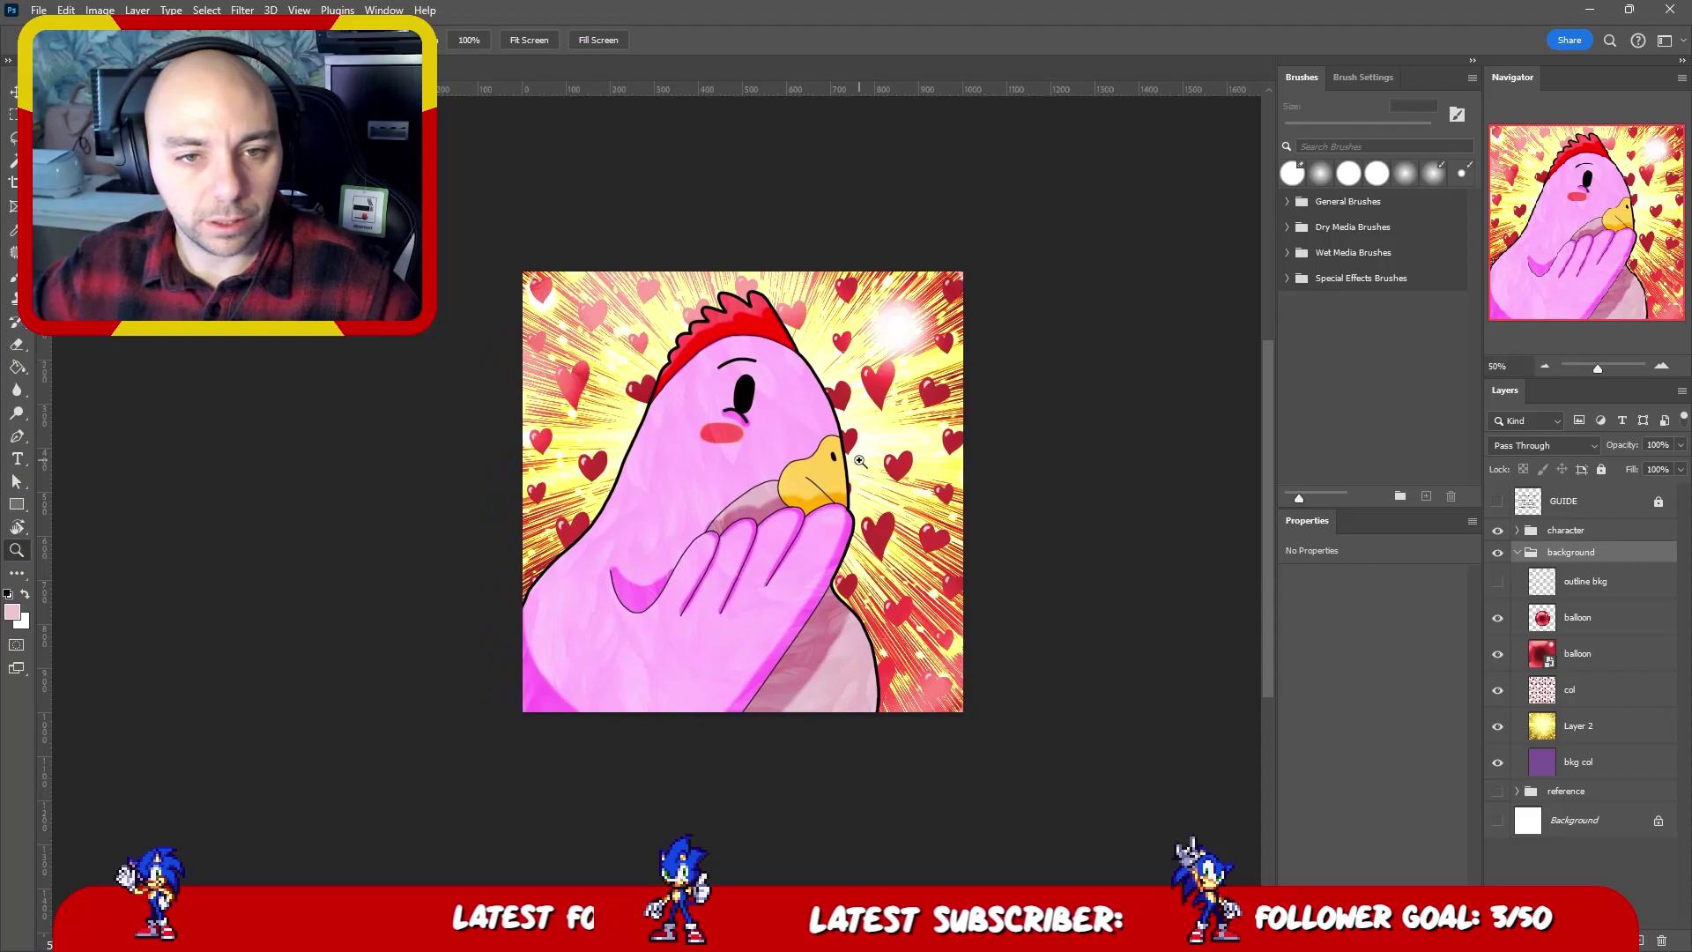
key("v")
left_click_drag(1583, 769, 1577, 718)
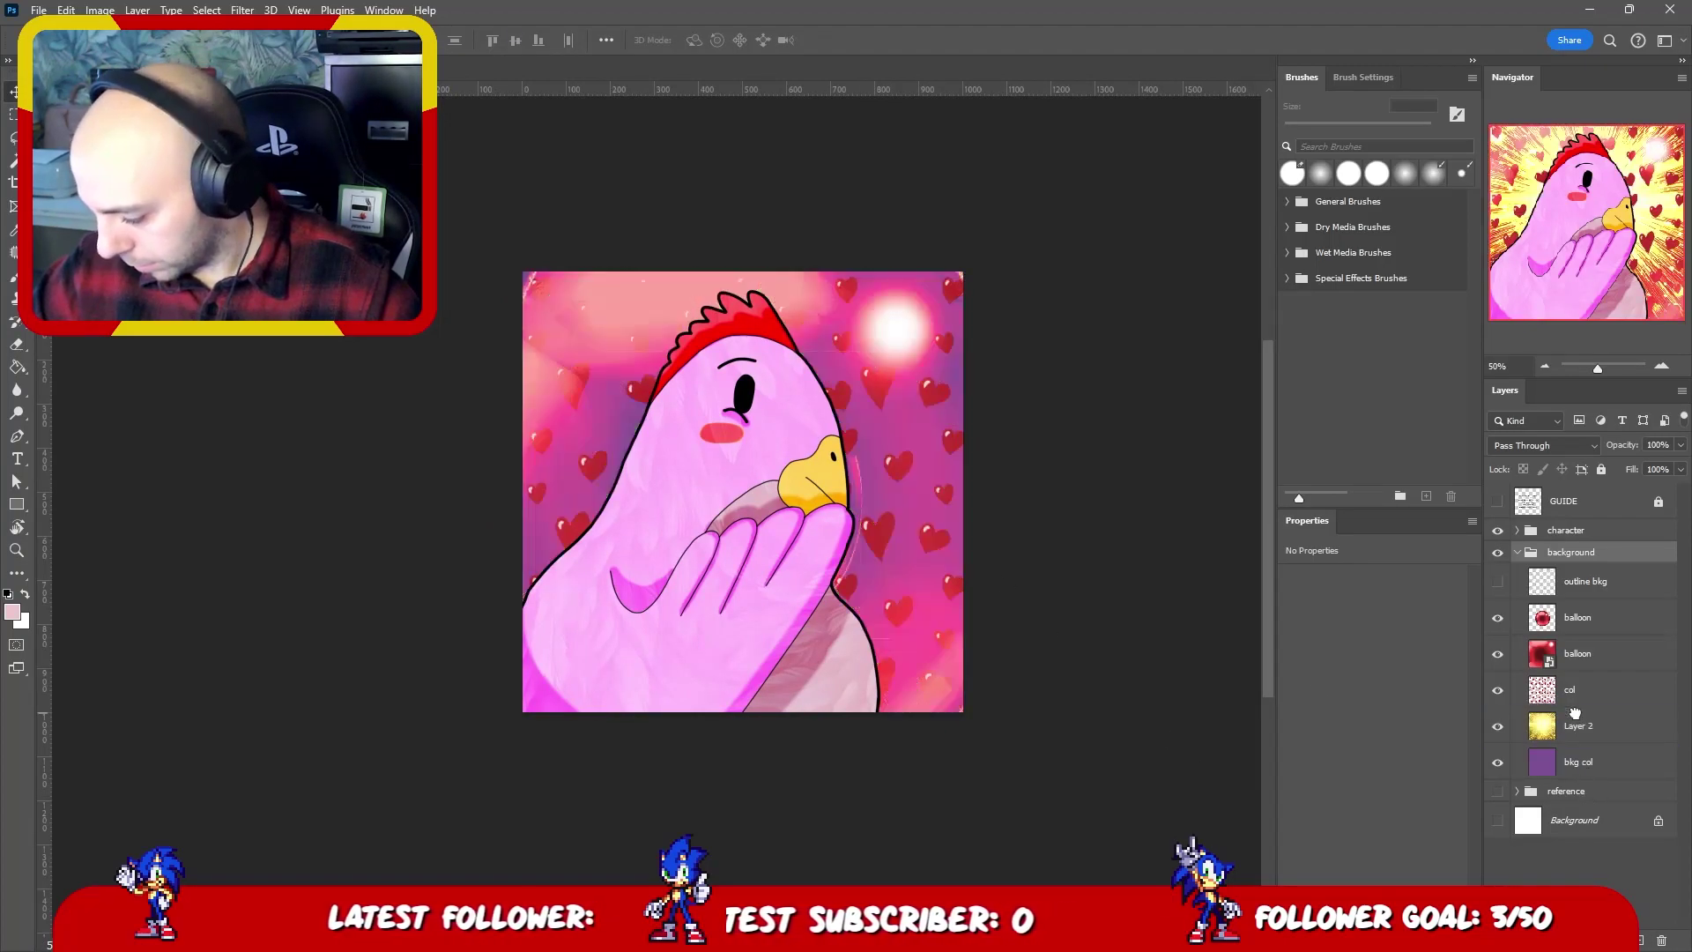
left_click(1555, 426)
left_click(1555, 445)
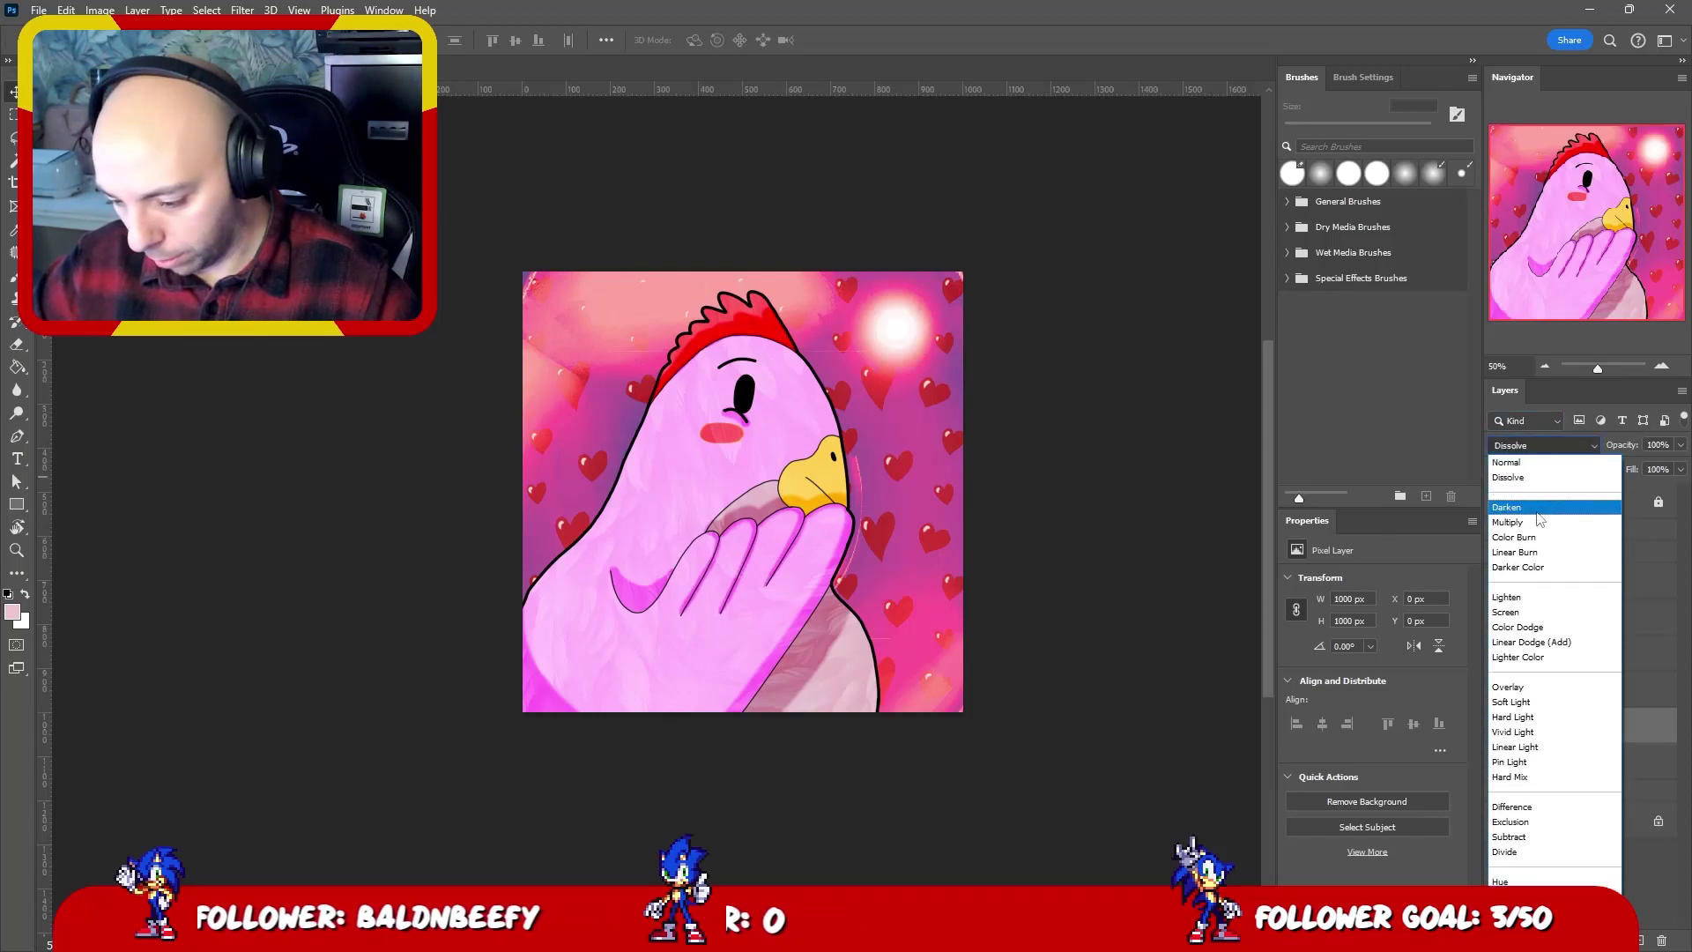
left_click(1549, 567)
key("Down")
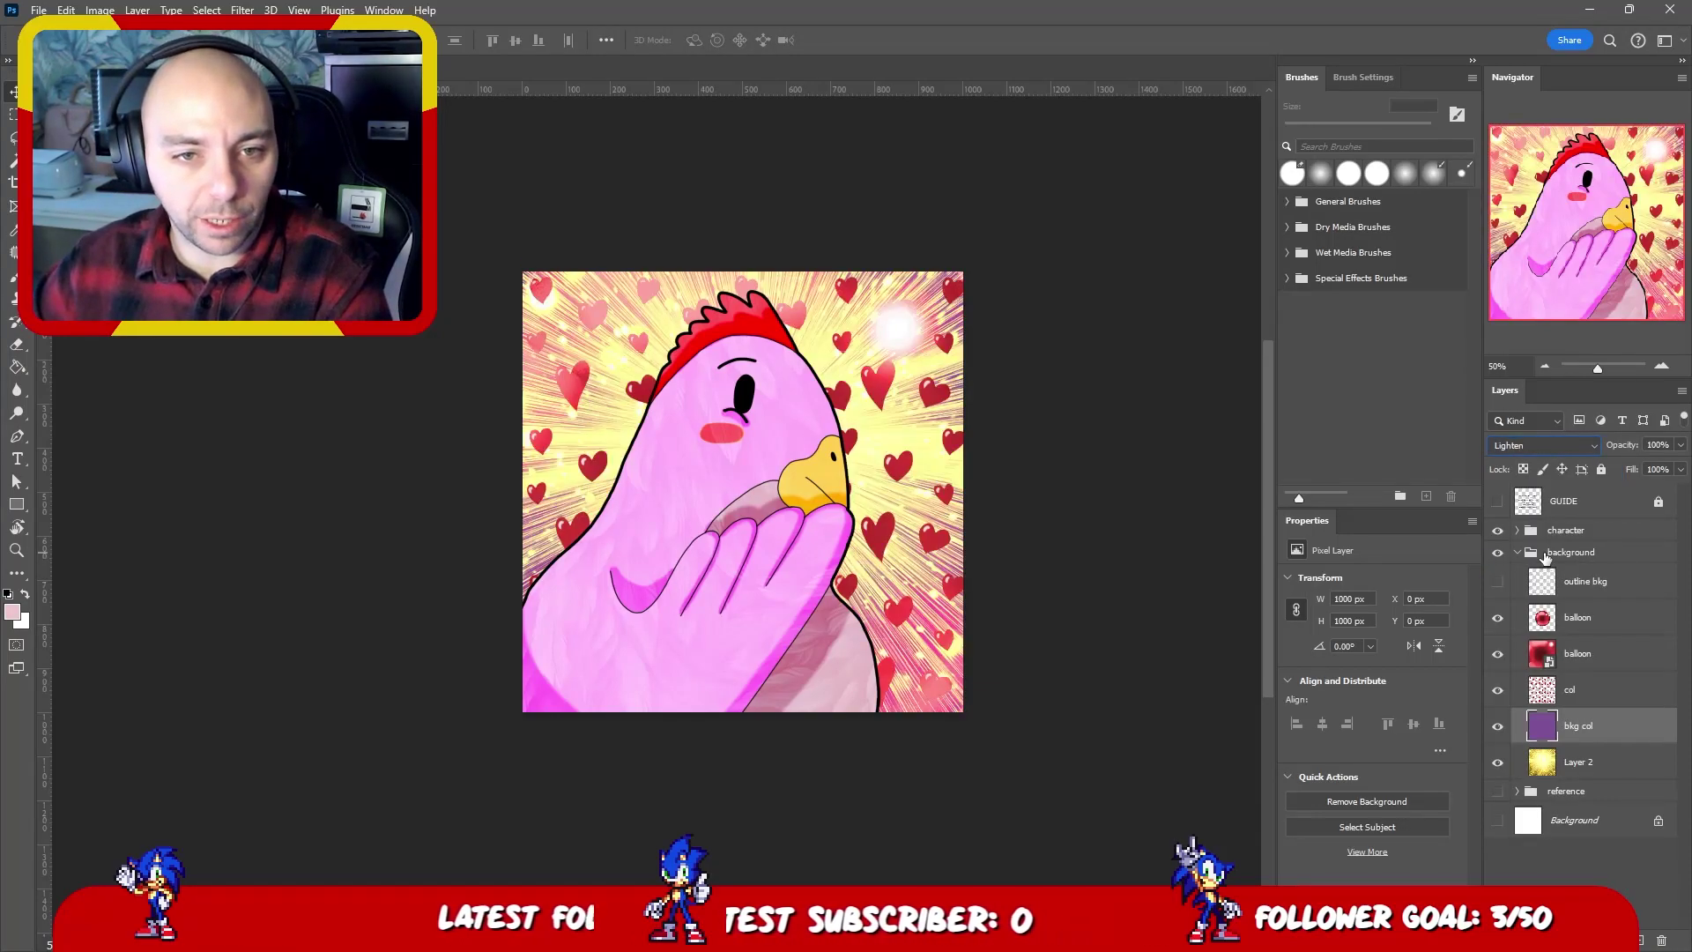
key("Down")
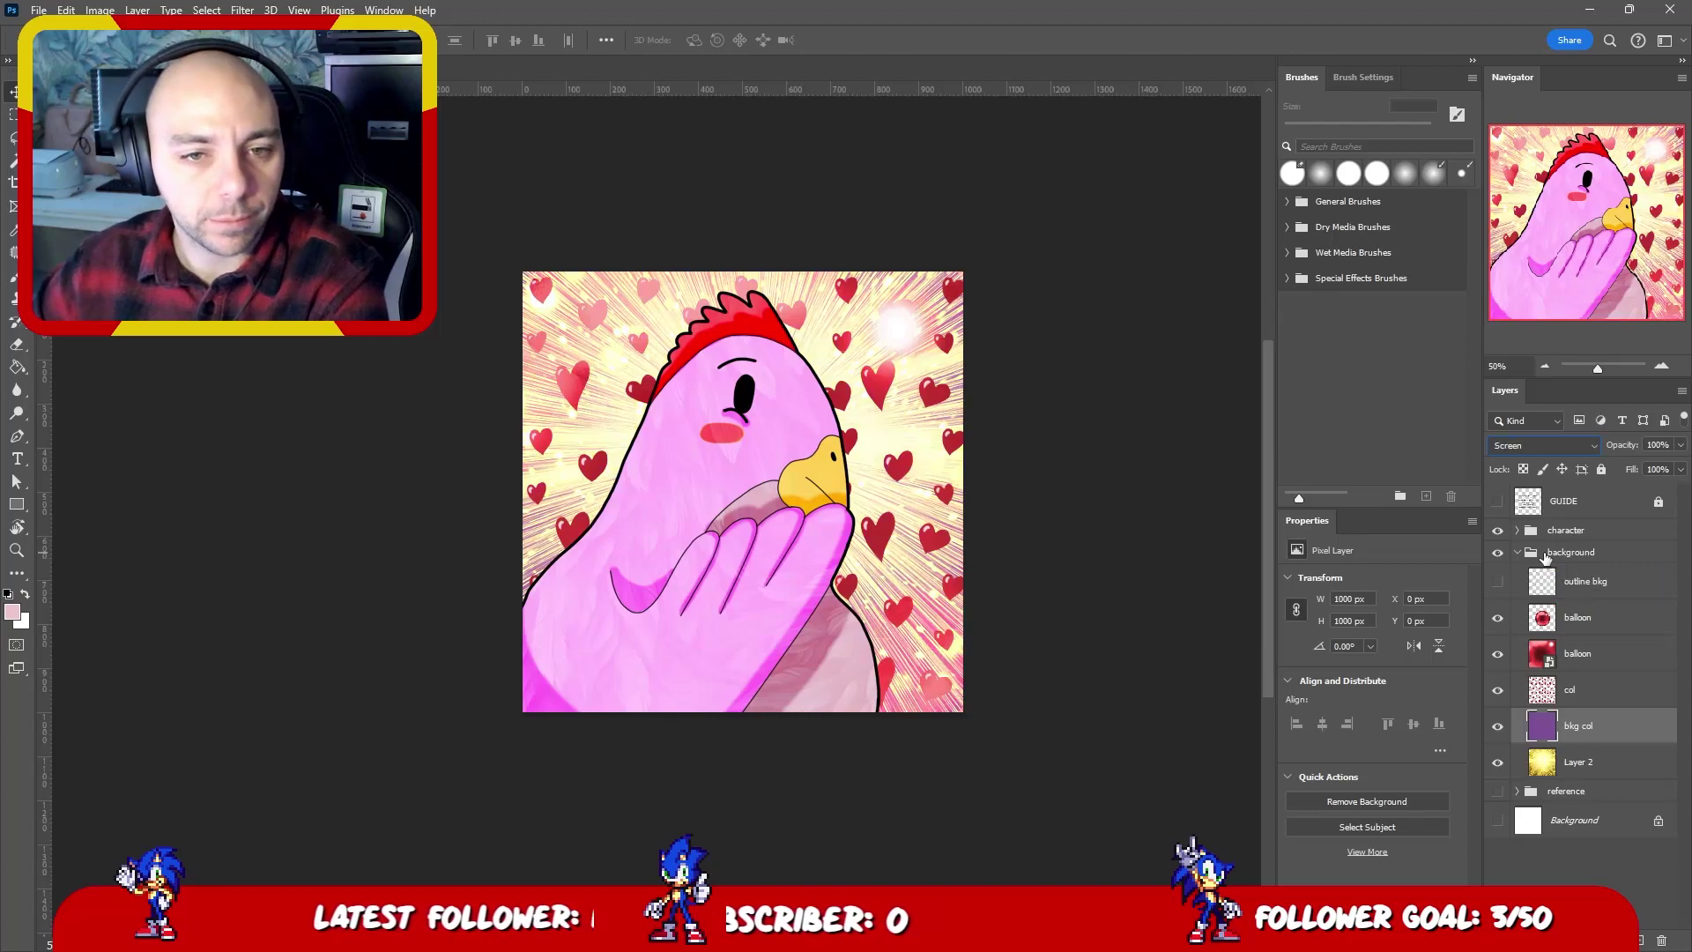
key("Down")
key("Down")
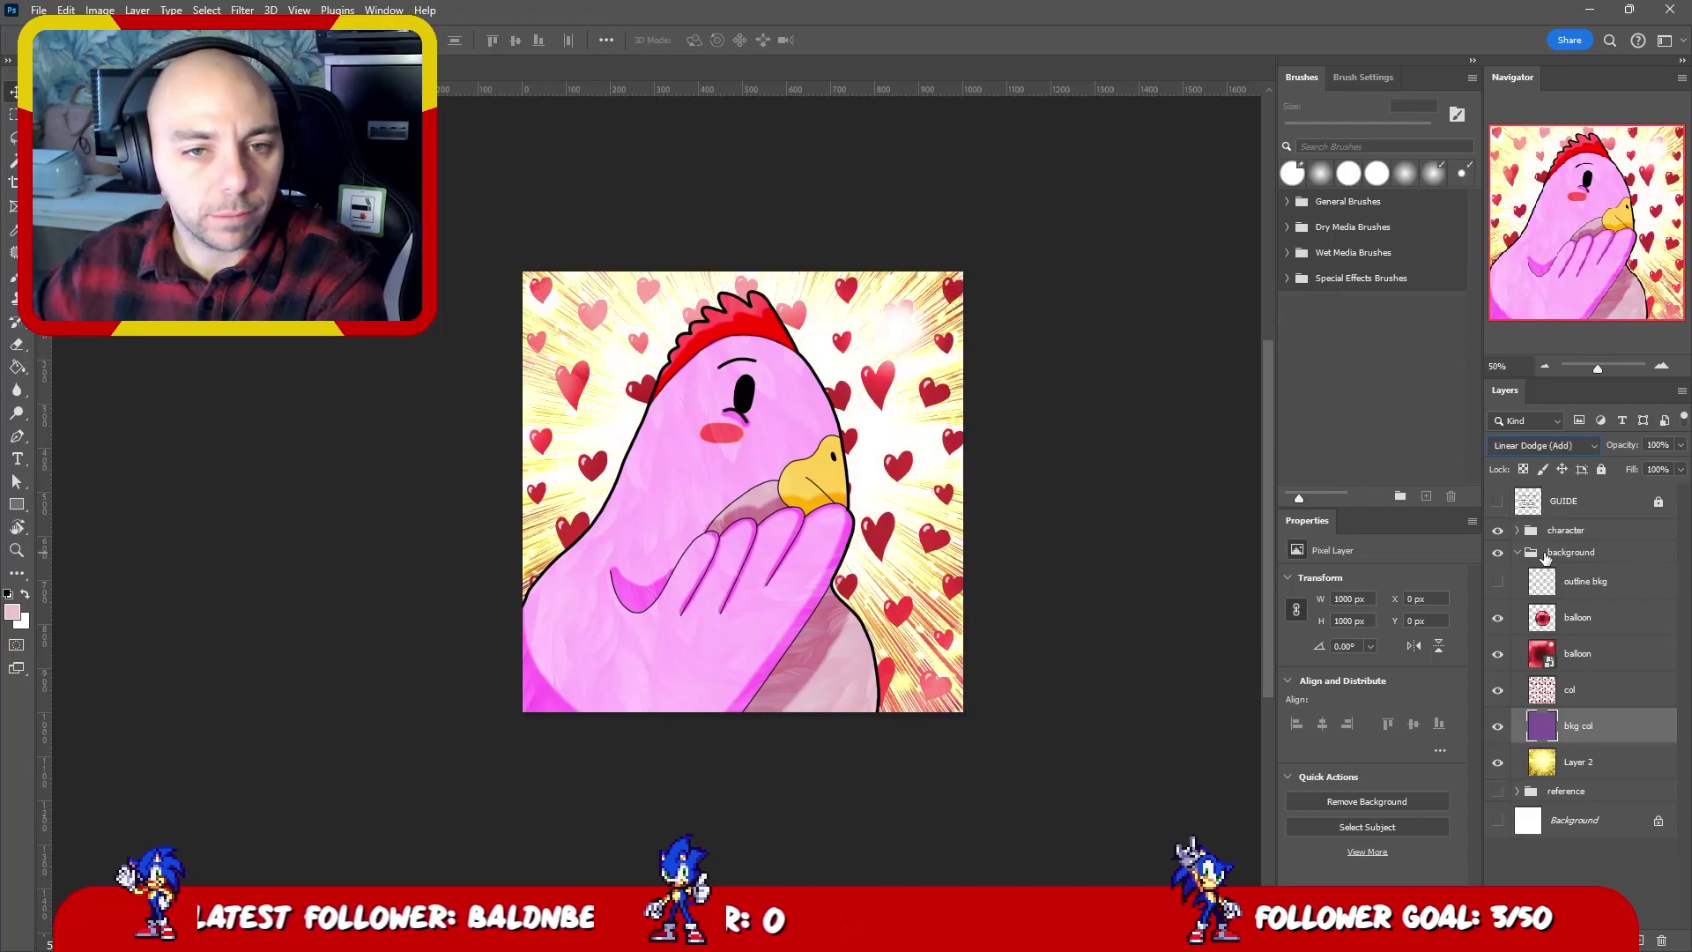
key("Down")
key("Up")
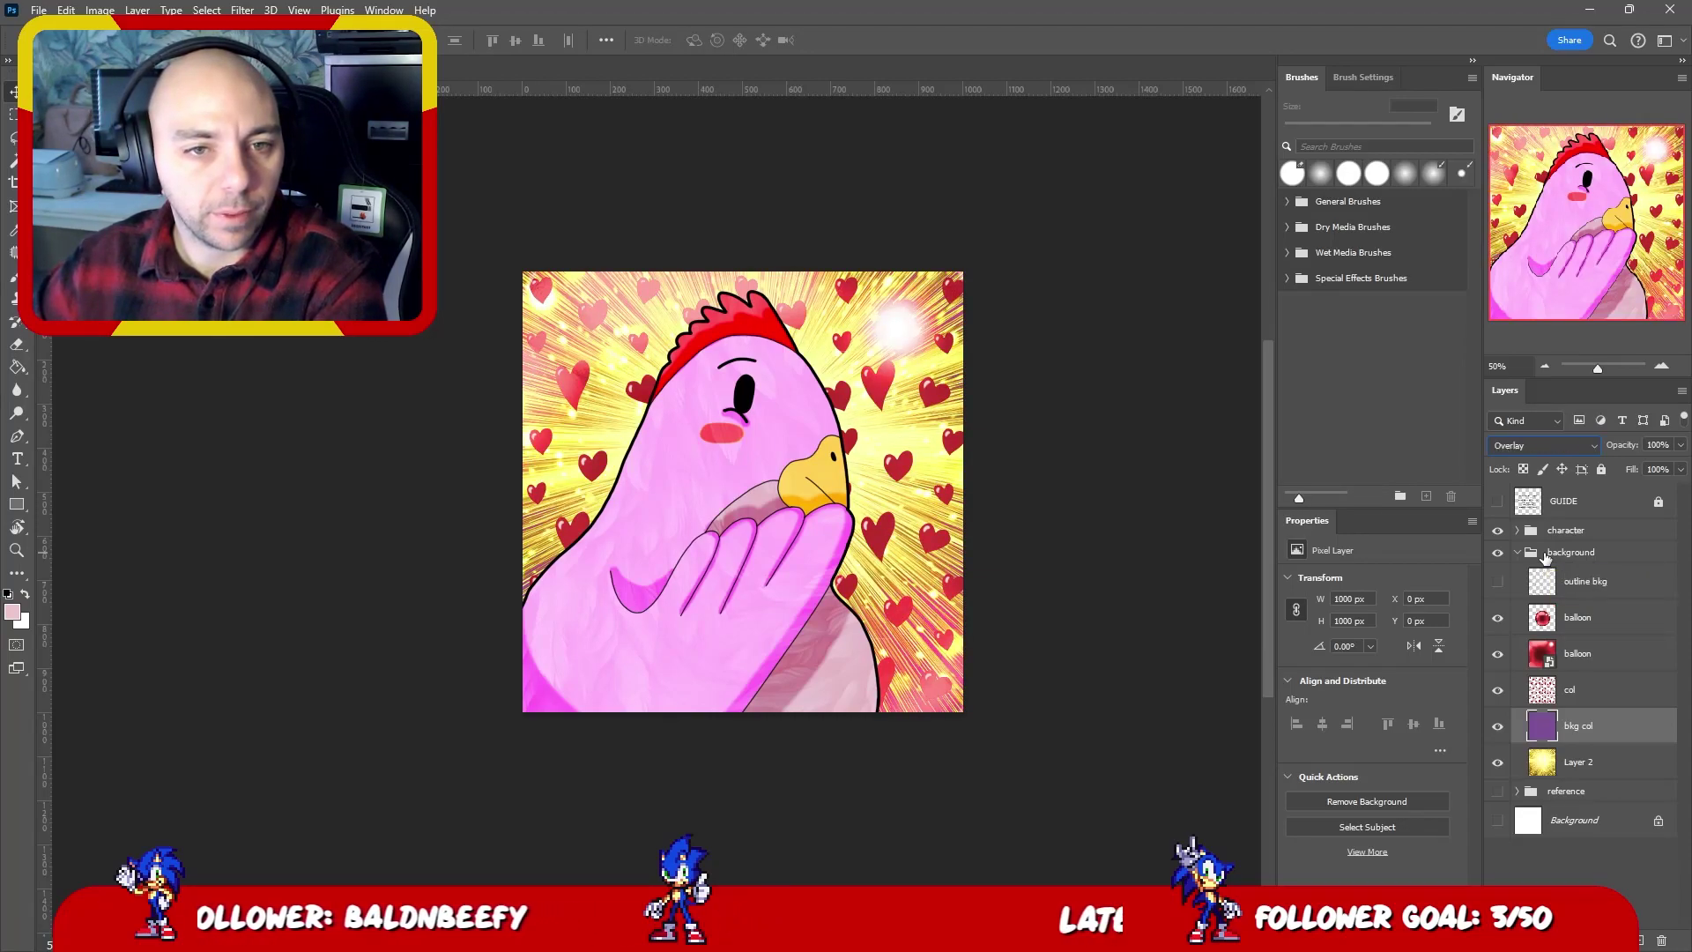
key("Up")
key("Up")
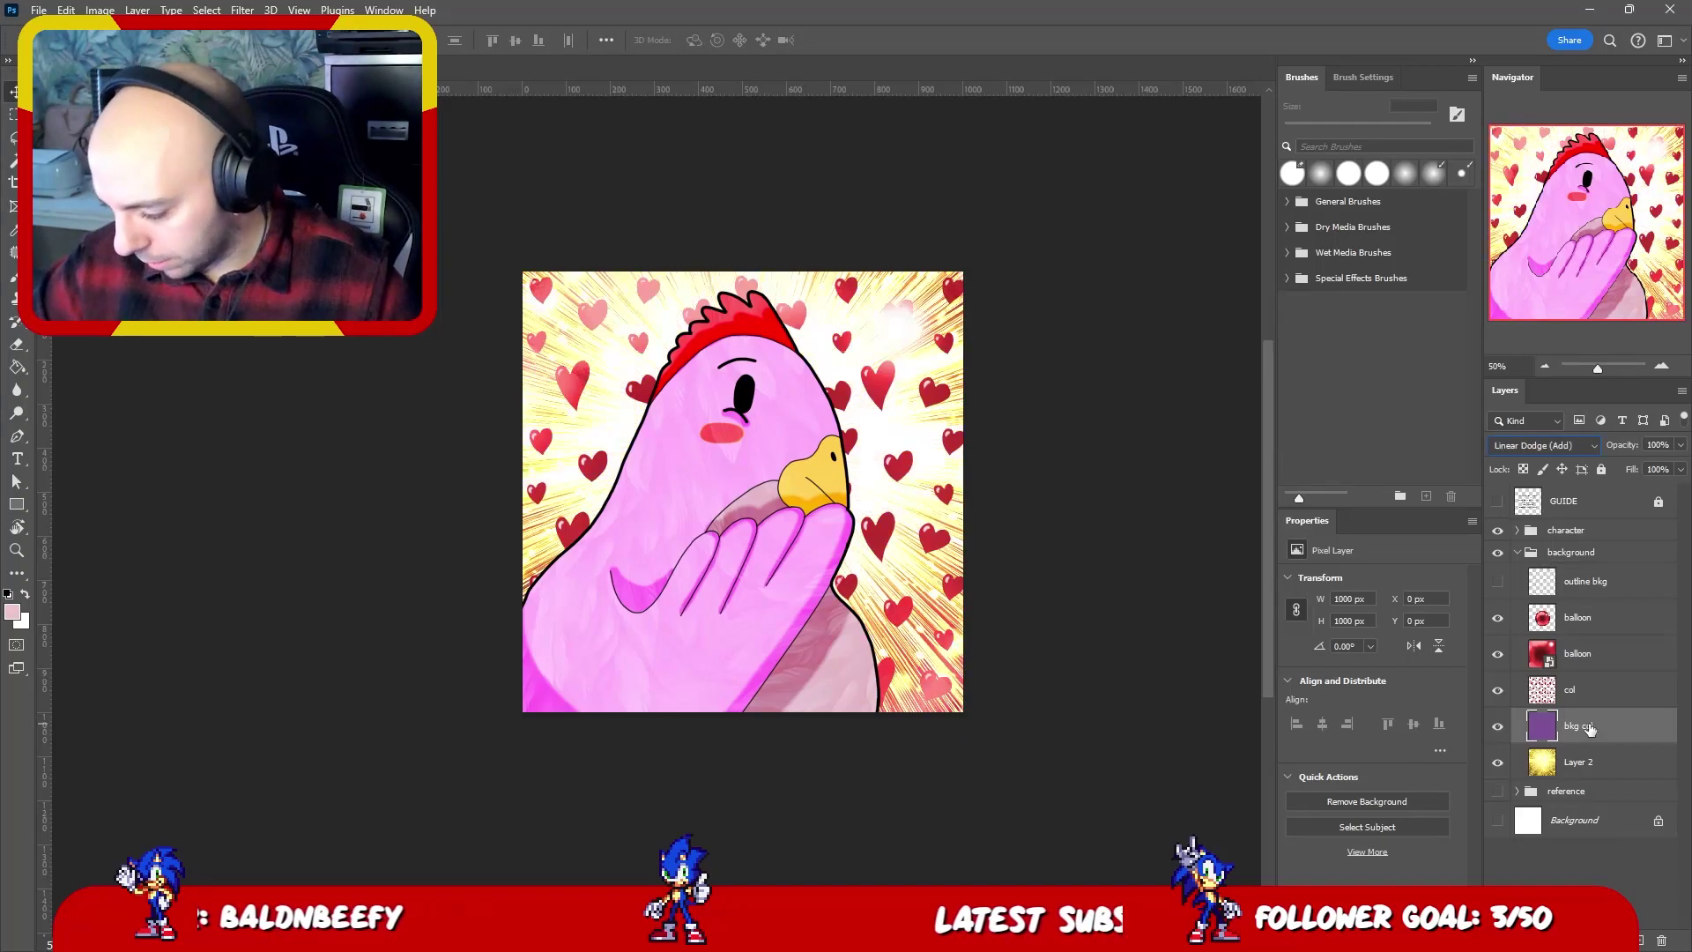
key("Up")
key("Up")
key("Up")
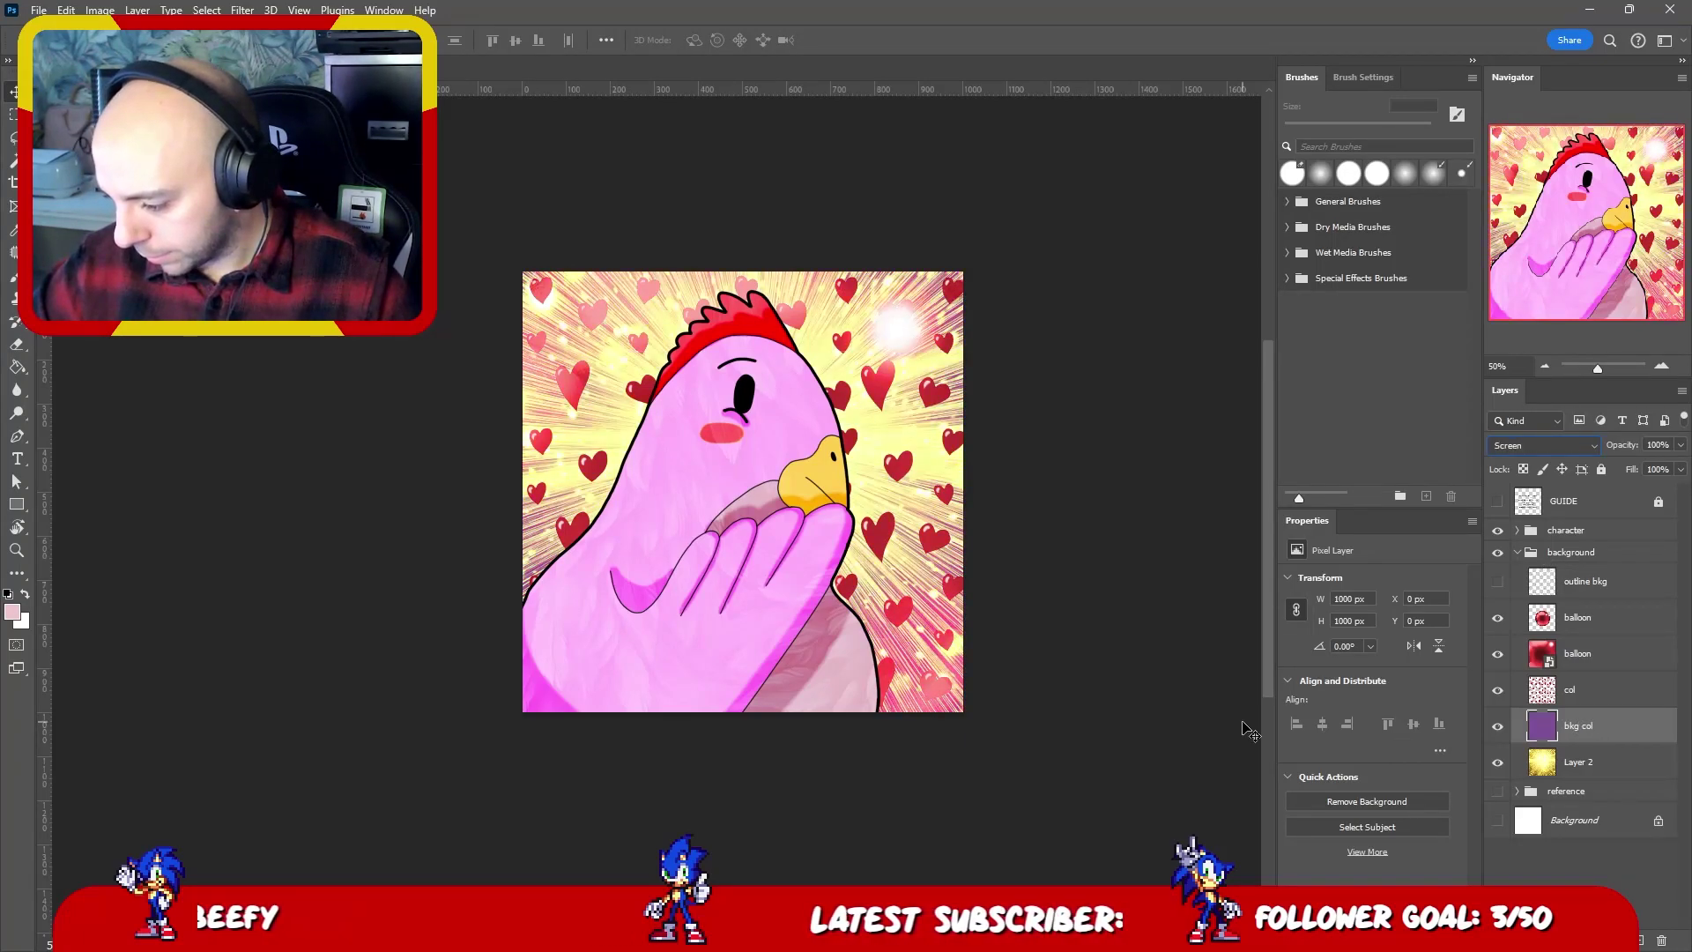
key("ctrl+[")
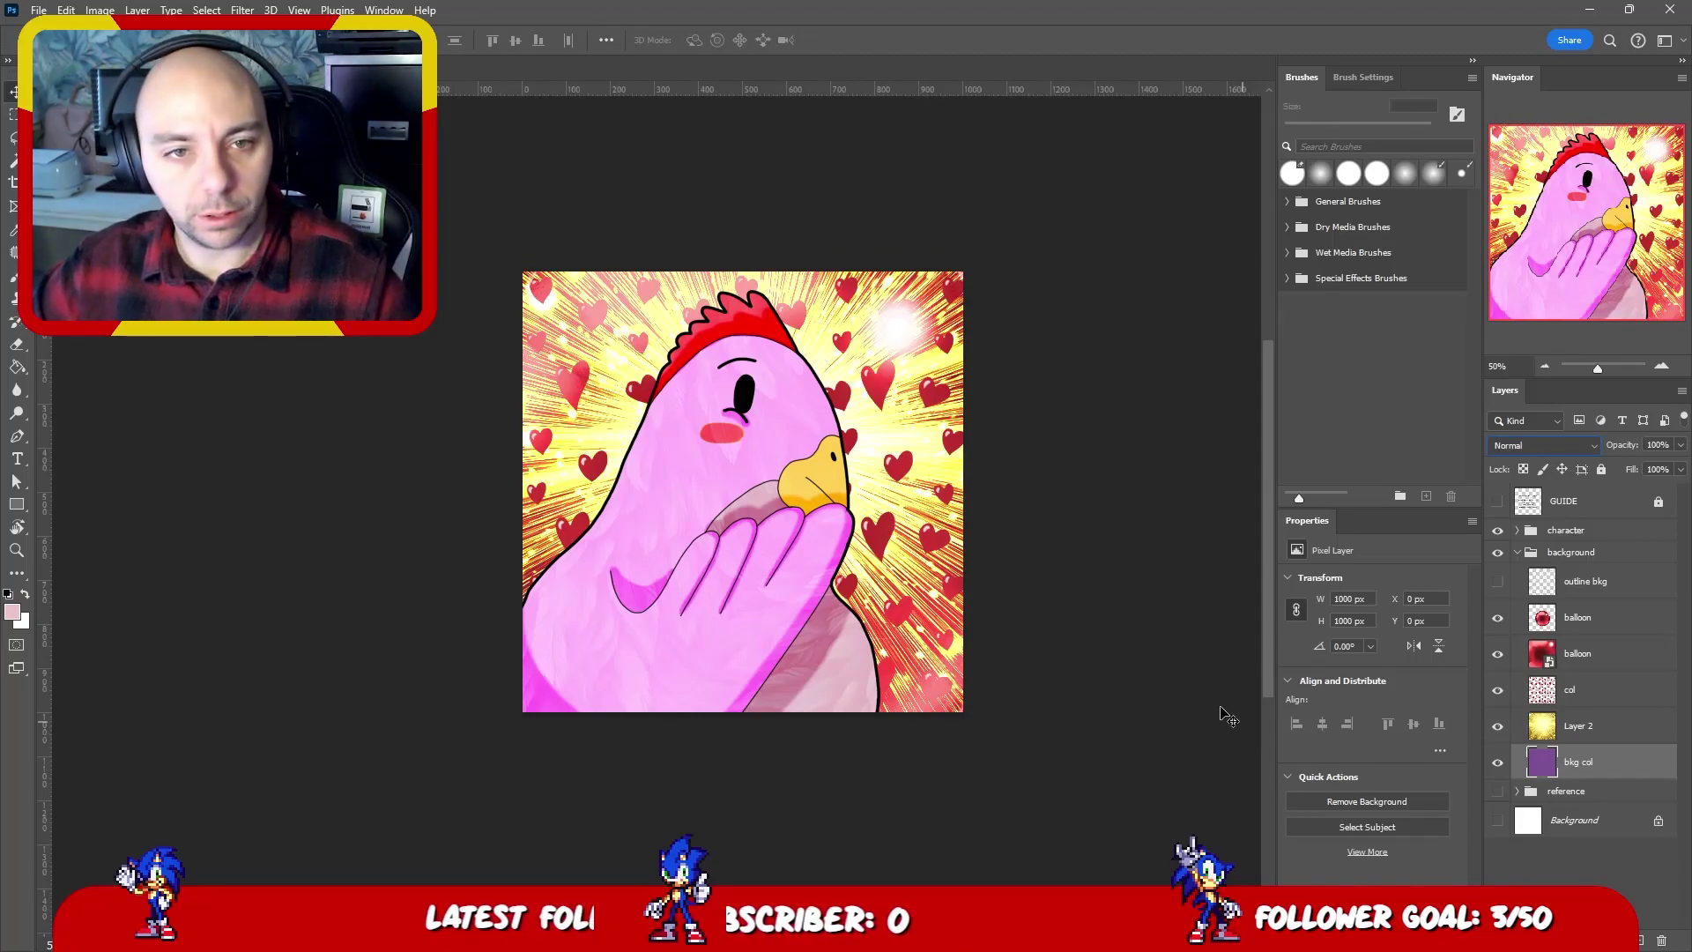
- Rasterize the lower balloon layer and erase the white glow near the top-right hearts
left_click(899, 333, "ctrl")
key("e")
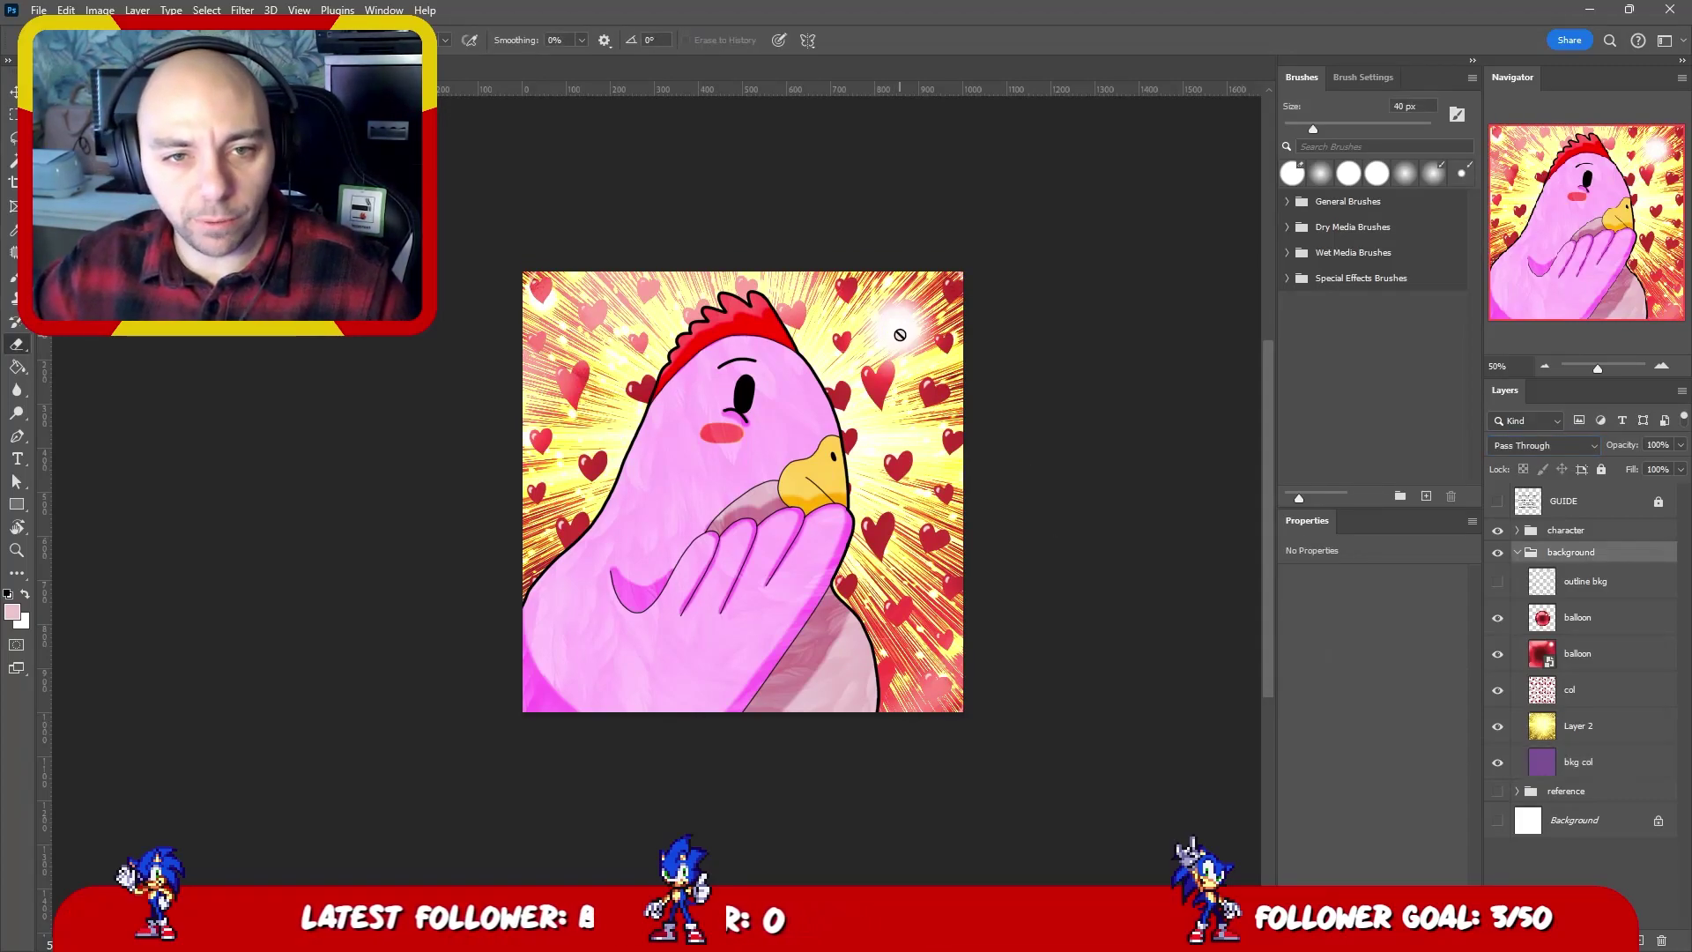
left_click(905, 335)
left_click(838, 376)
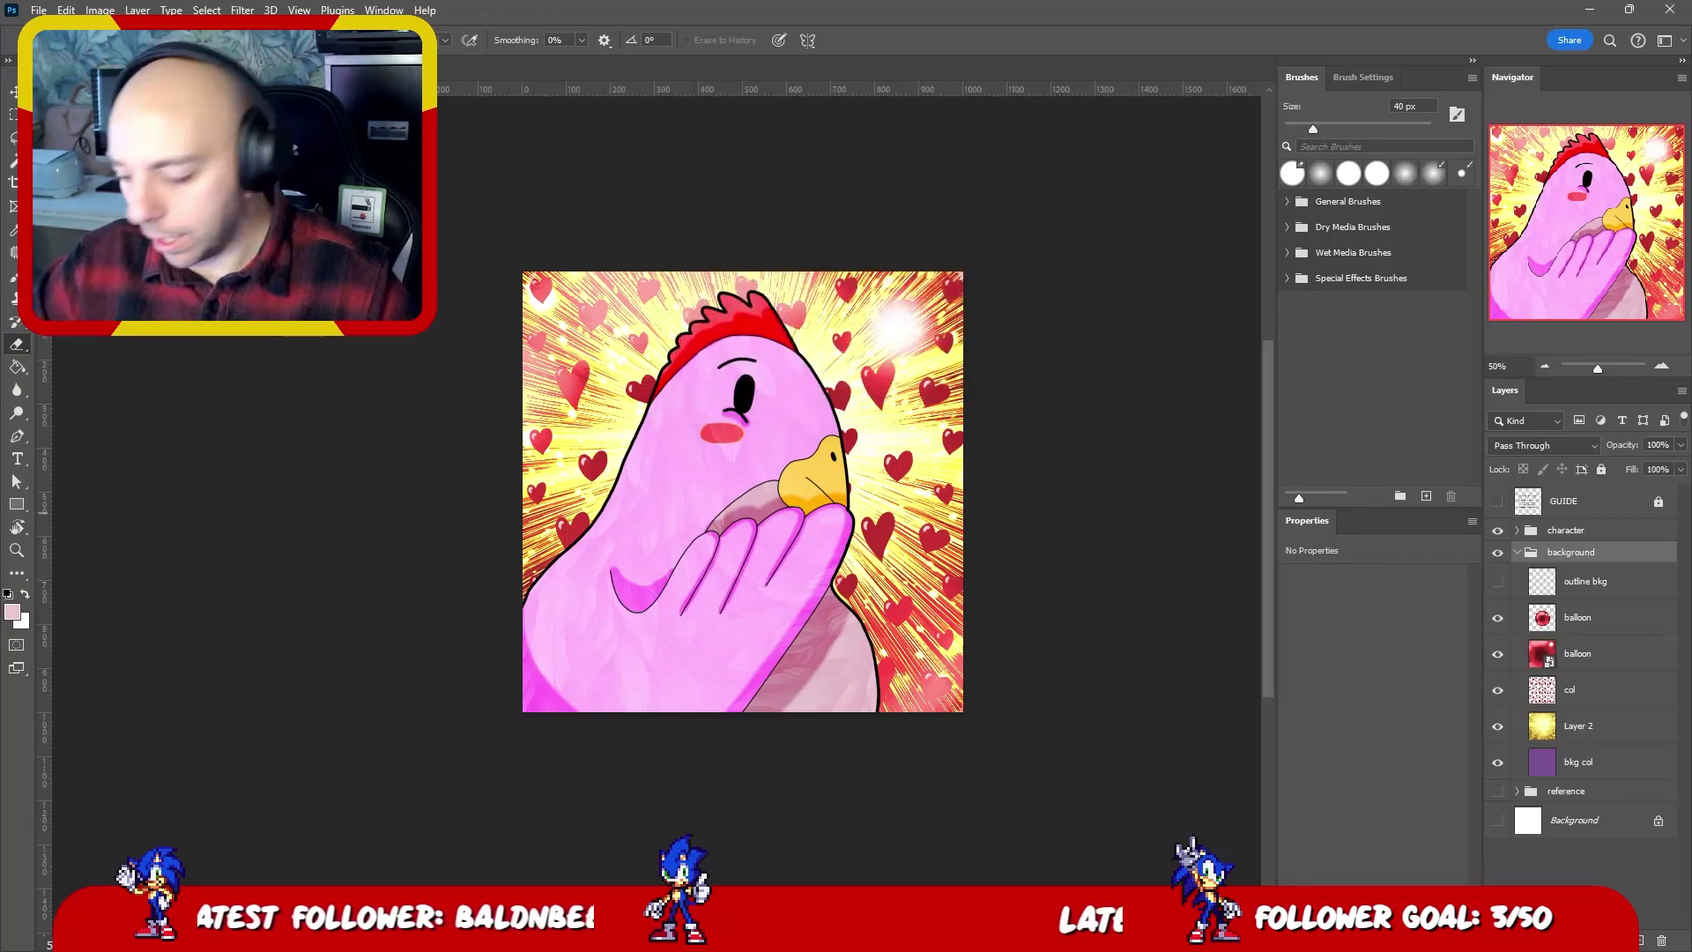
left_click(854, 294, "ctrl")
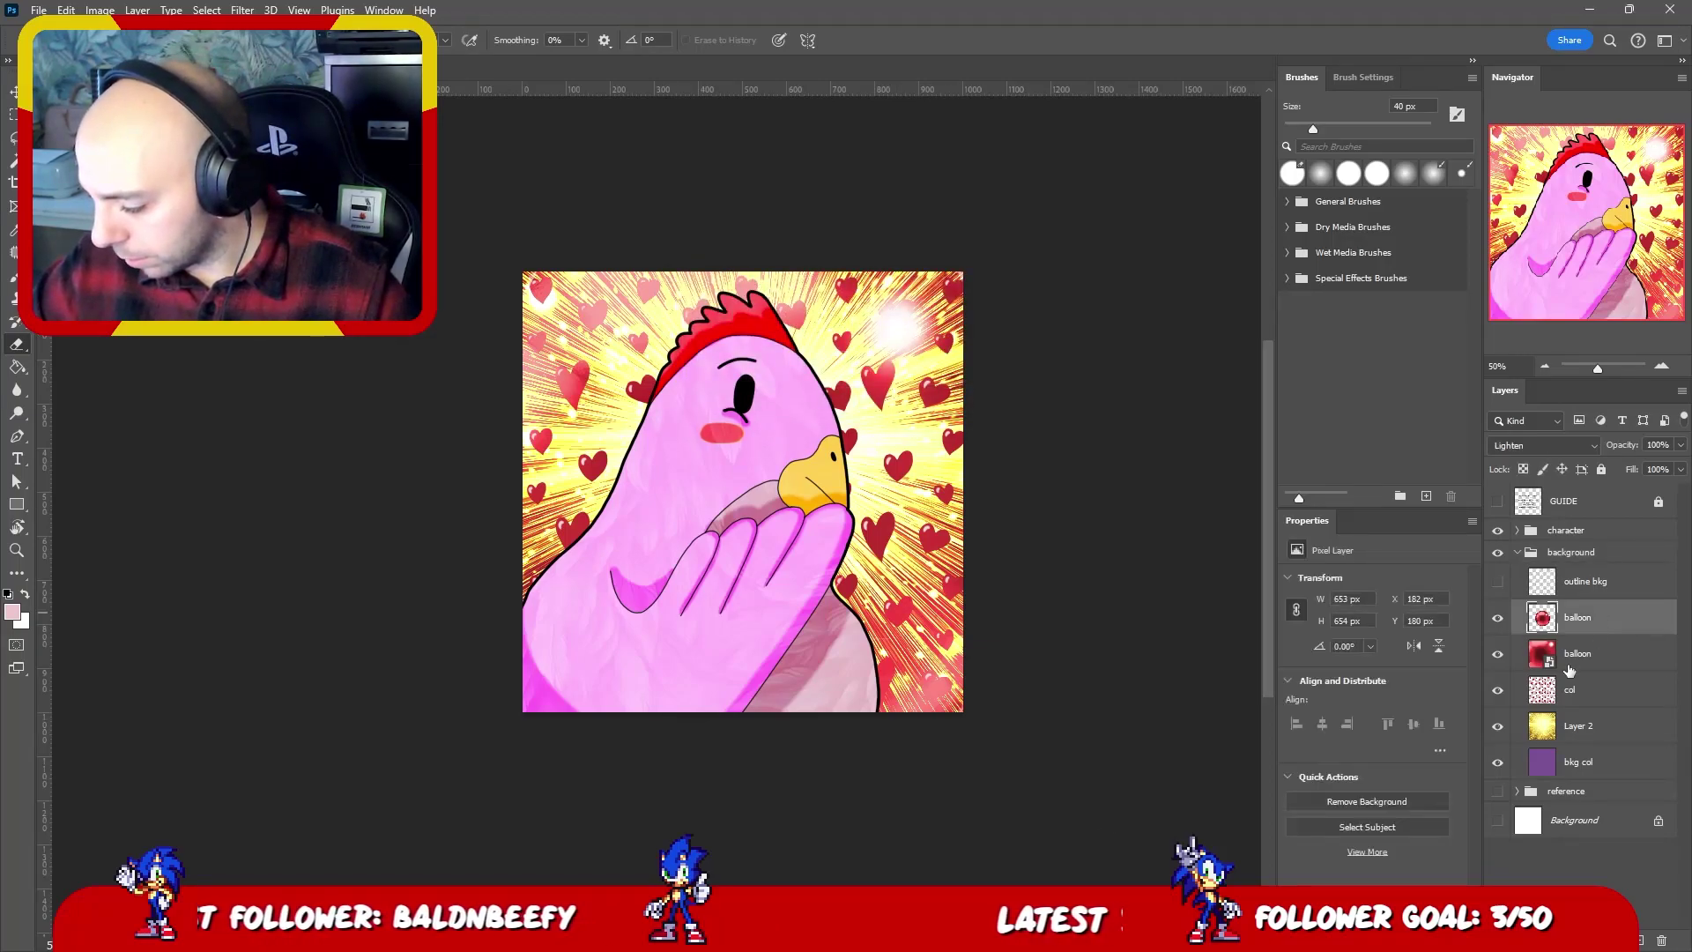
left_click(920, 315)
left_click(775, 358)
mouse_move(877, 354)
left_mouse_down()
mouse_move(921, 322)
mouse_move(890, 326)
left_mouse_up()
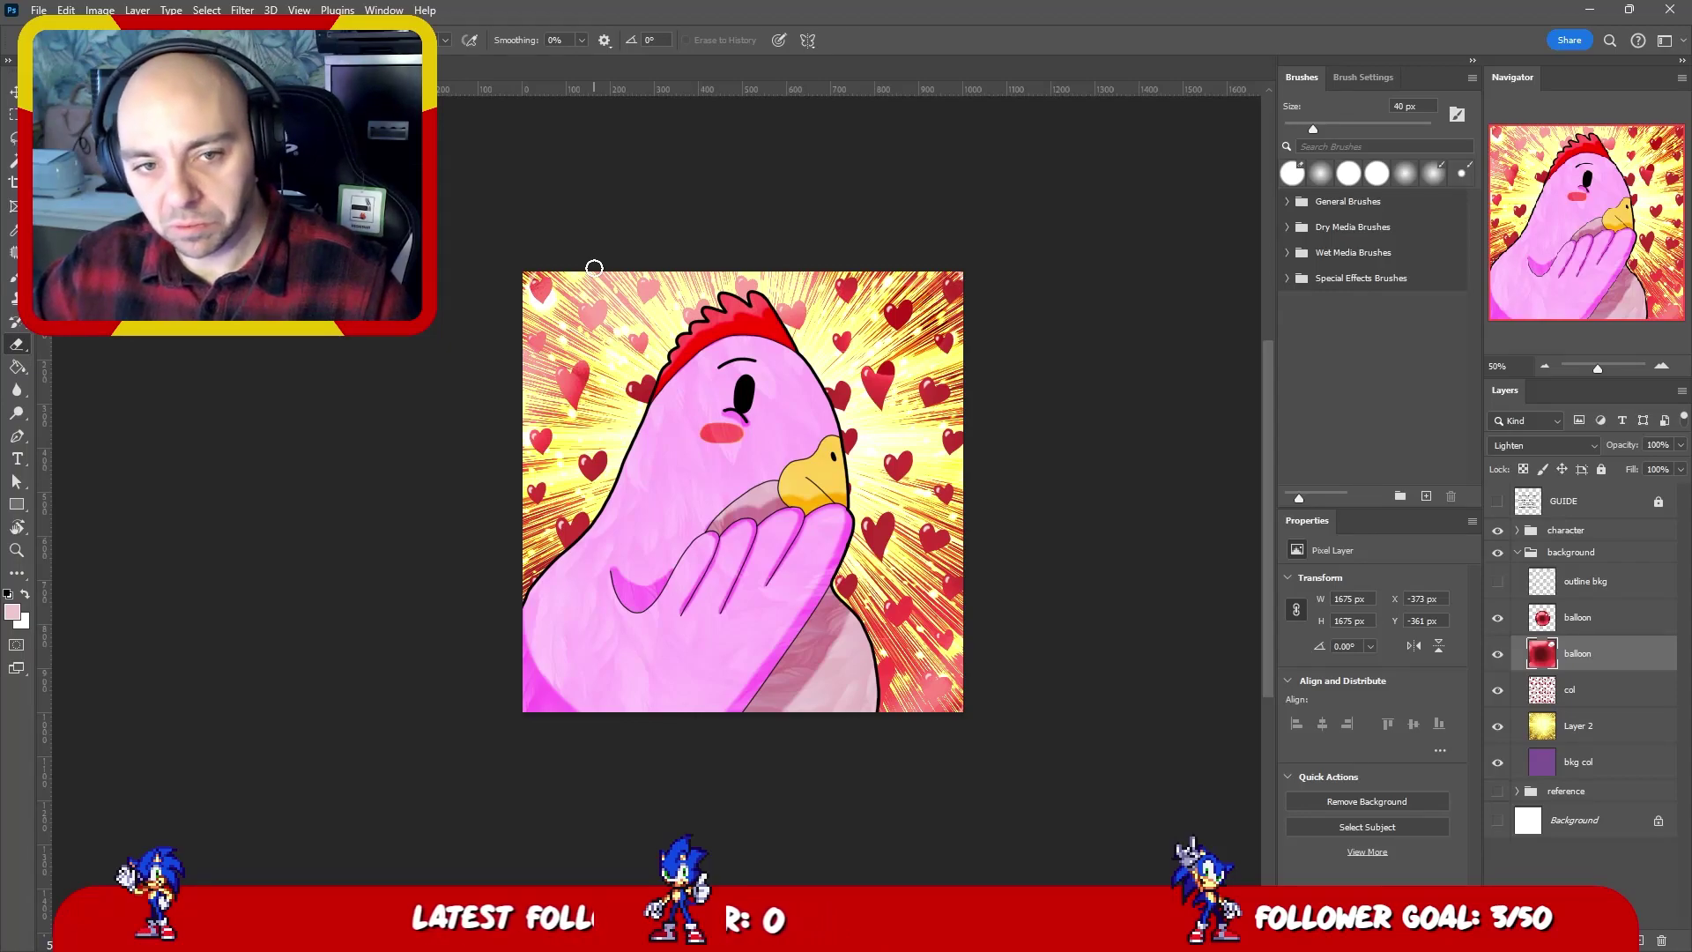
- Add a new empty Layer 3 above the balloon layers
left_click(1596, 604)
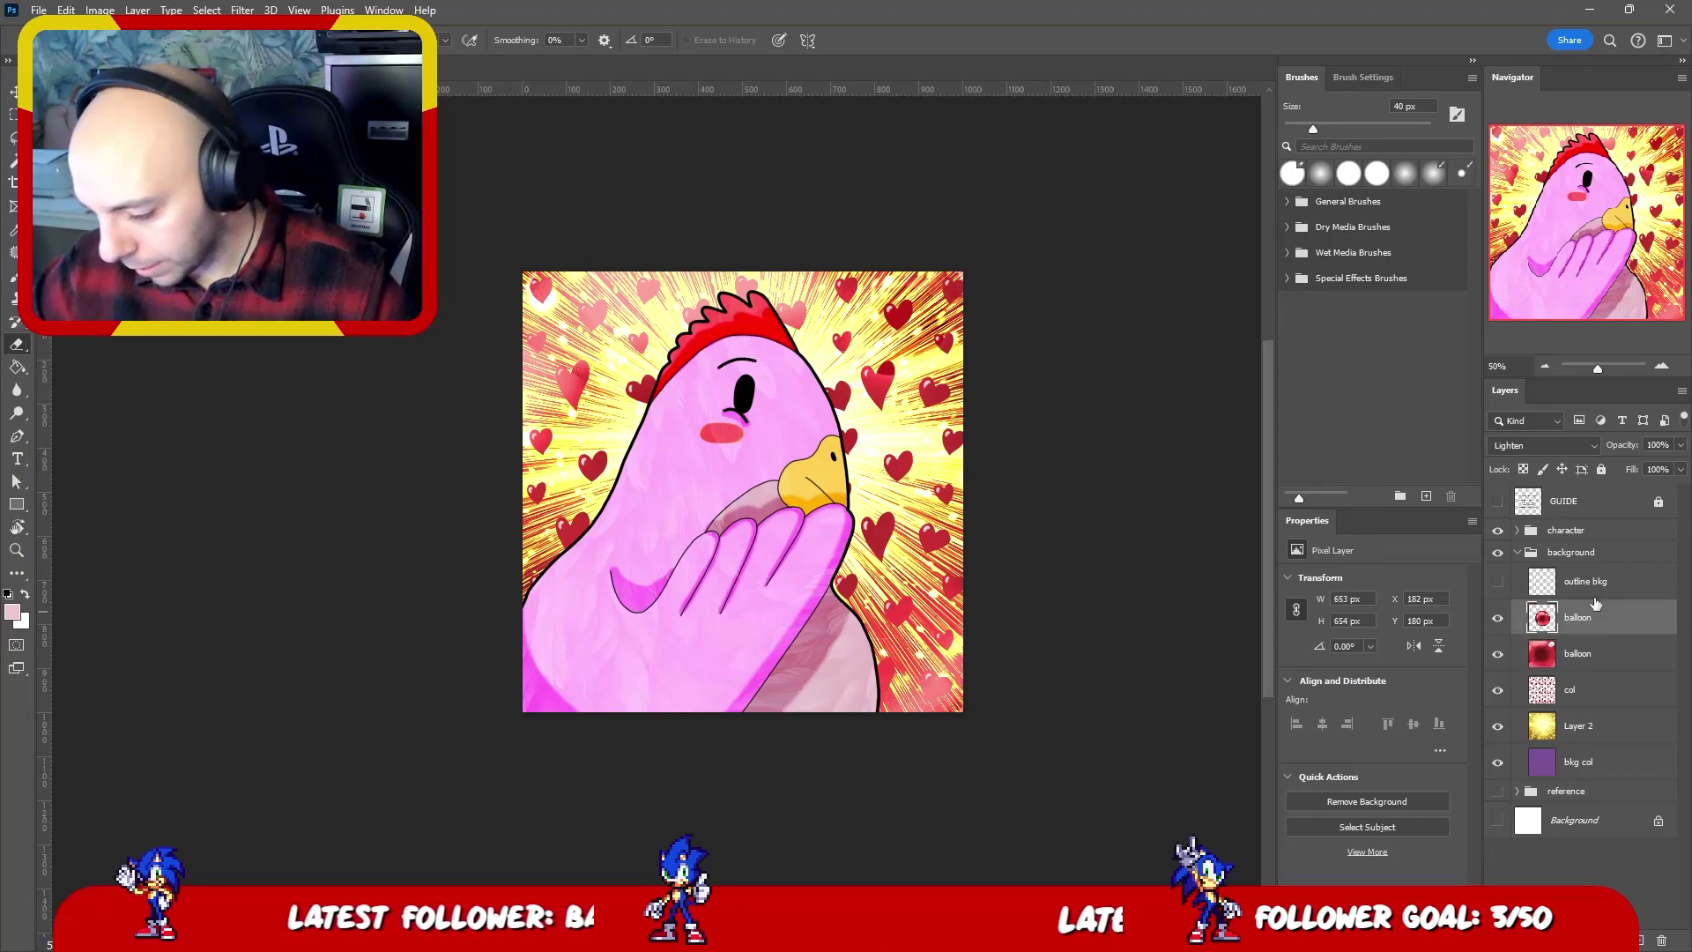
key("ctrl+z")
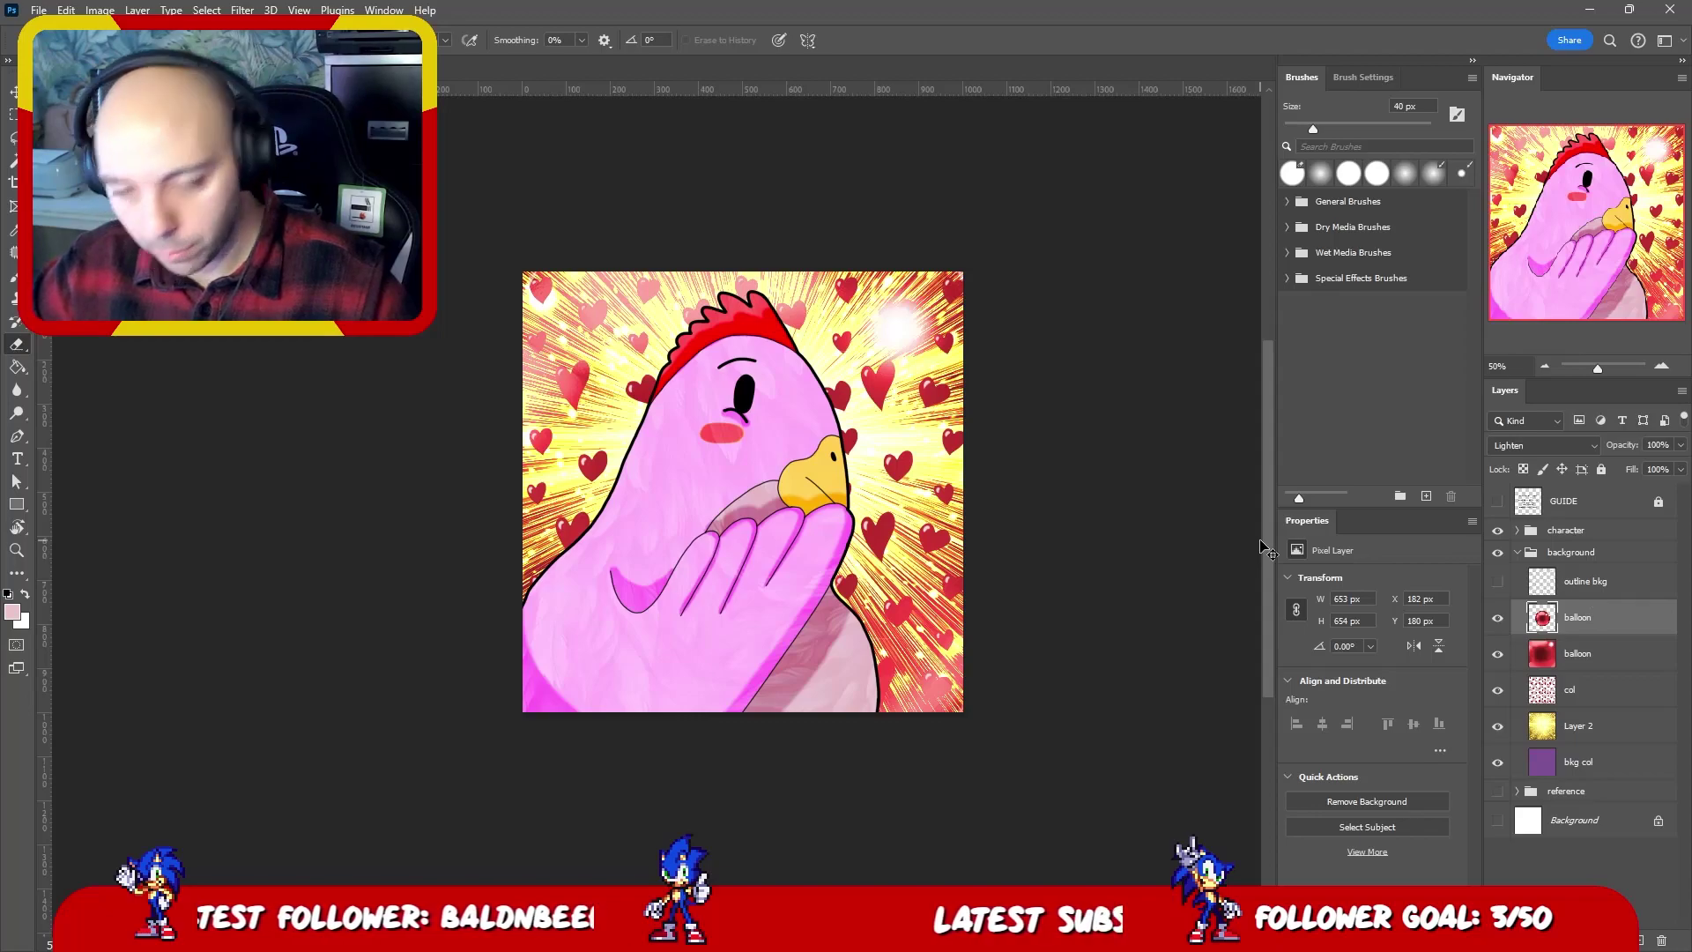
key("ctrl+shift+z")
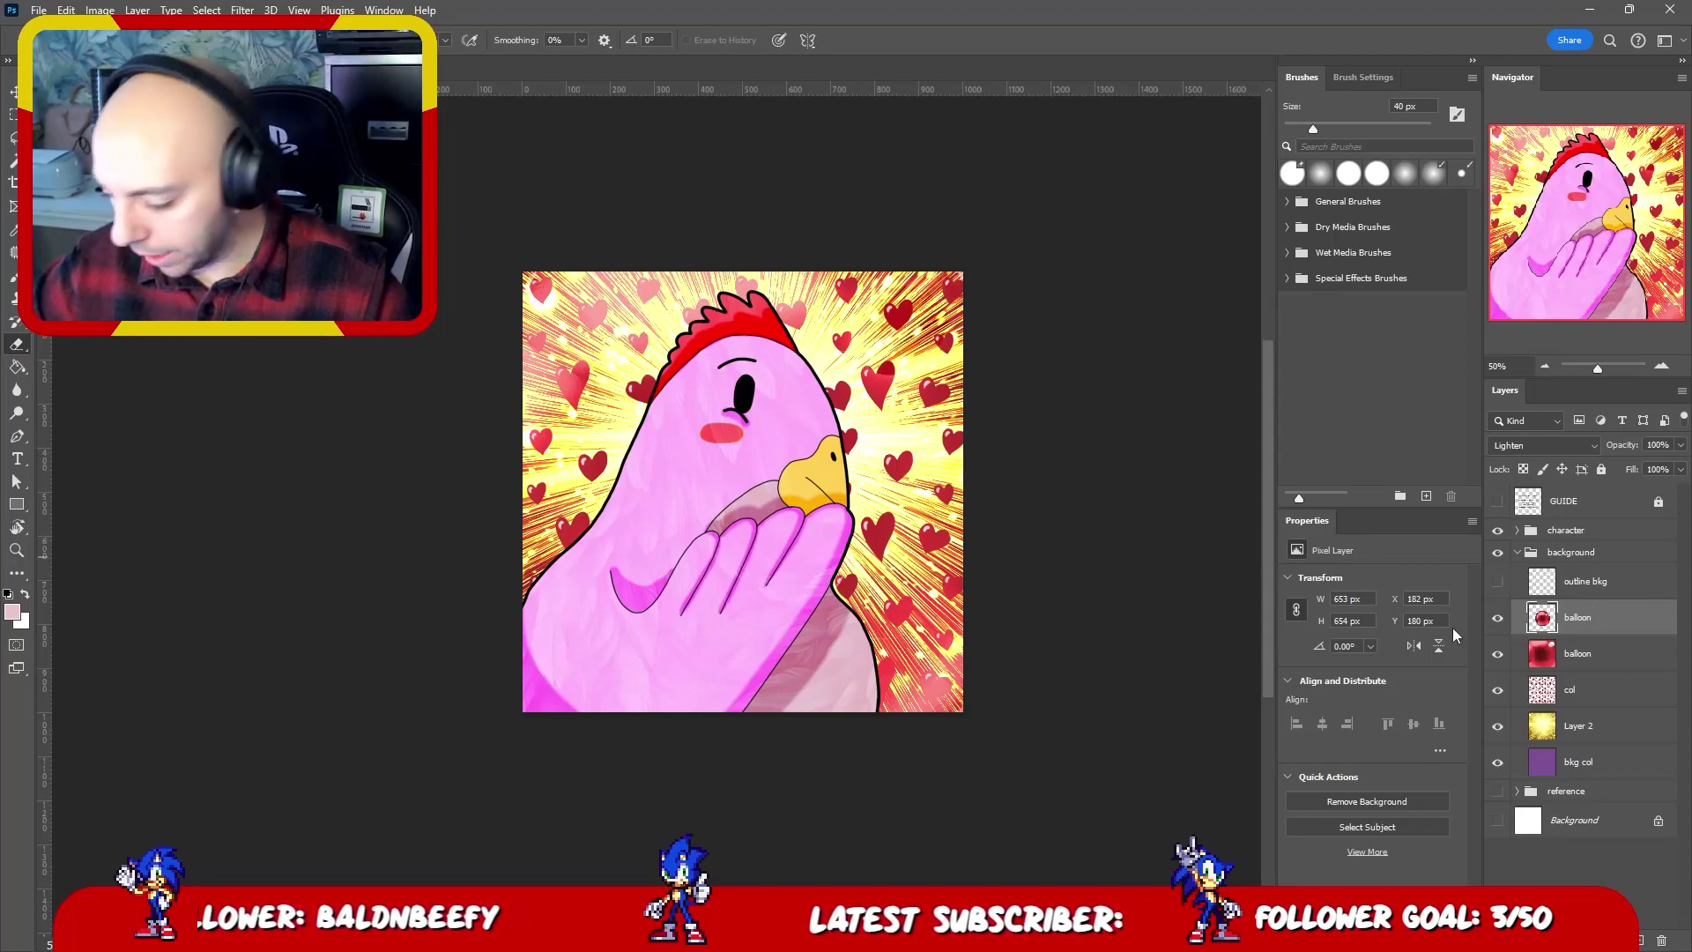
left_click(1641, 941)
- Reset the colours to default black and try the Clone Stamp, which lacks a source
key("b")
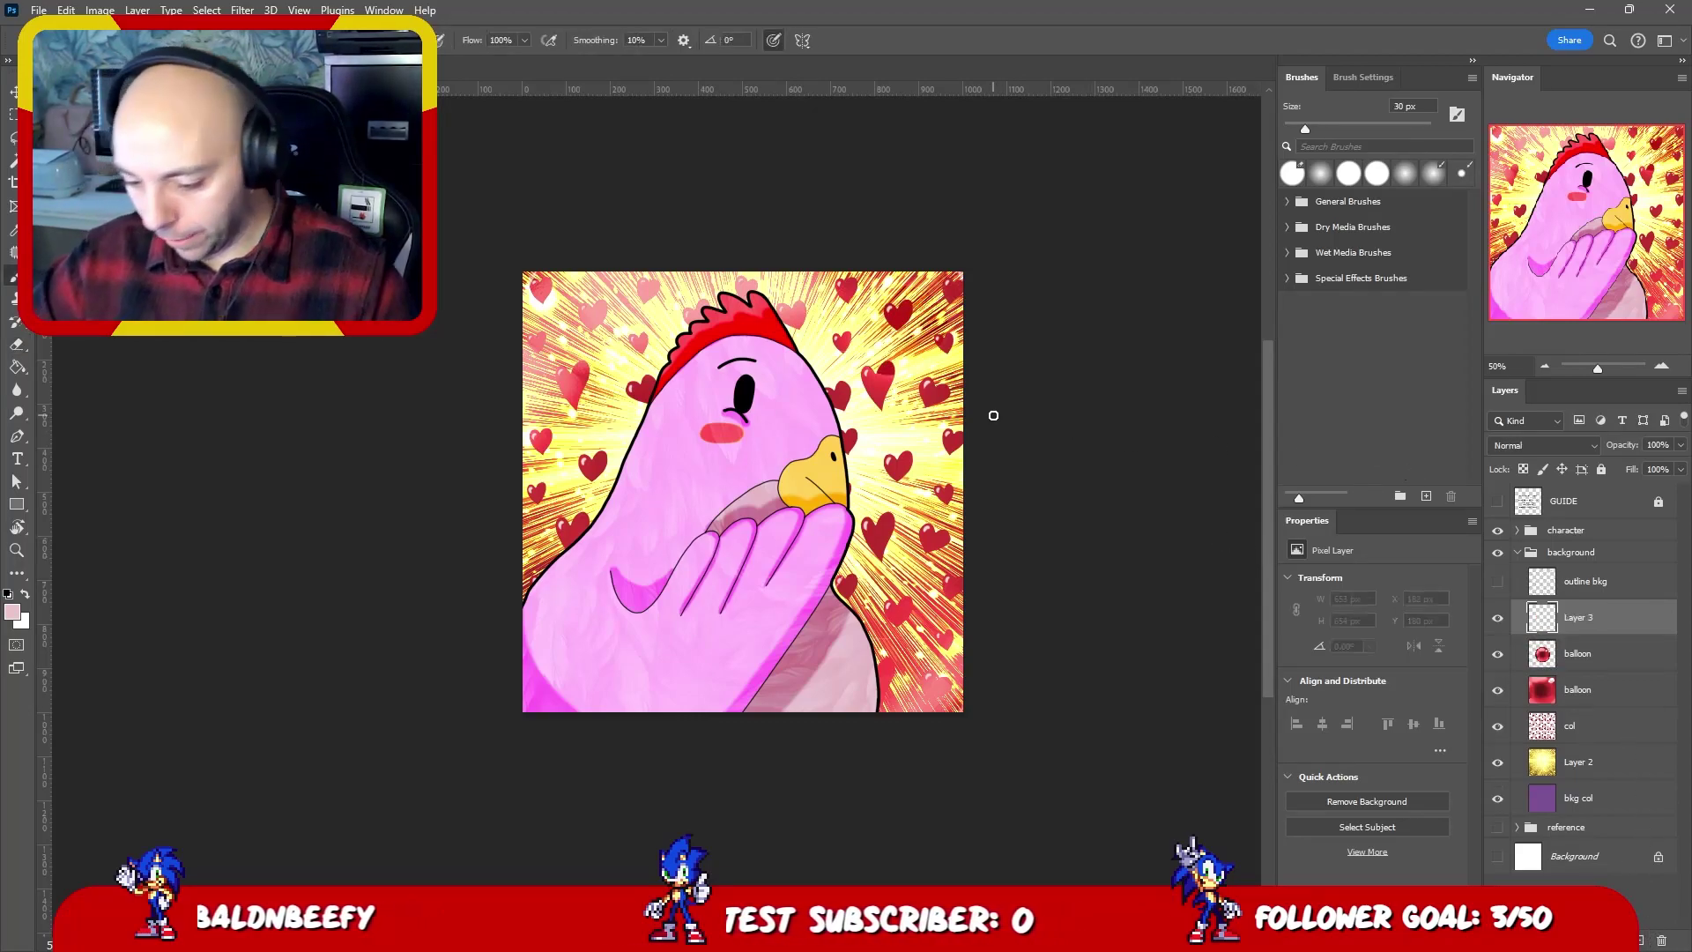
key("bracketright")
key("bracketright")
key("bracketright")
key("bracketright")
key("bracketright")
key("bracketright")
key("bracketright")
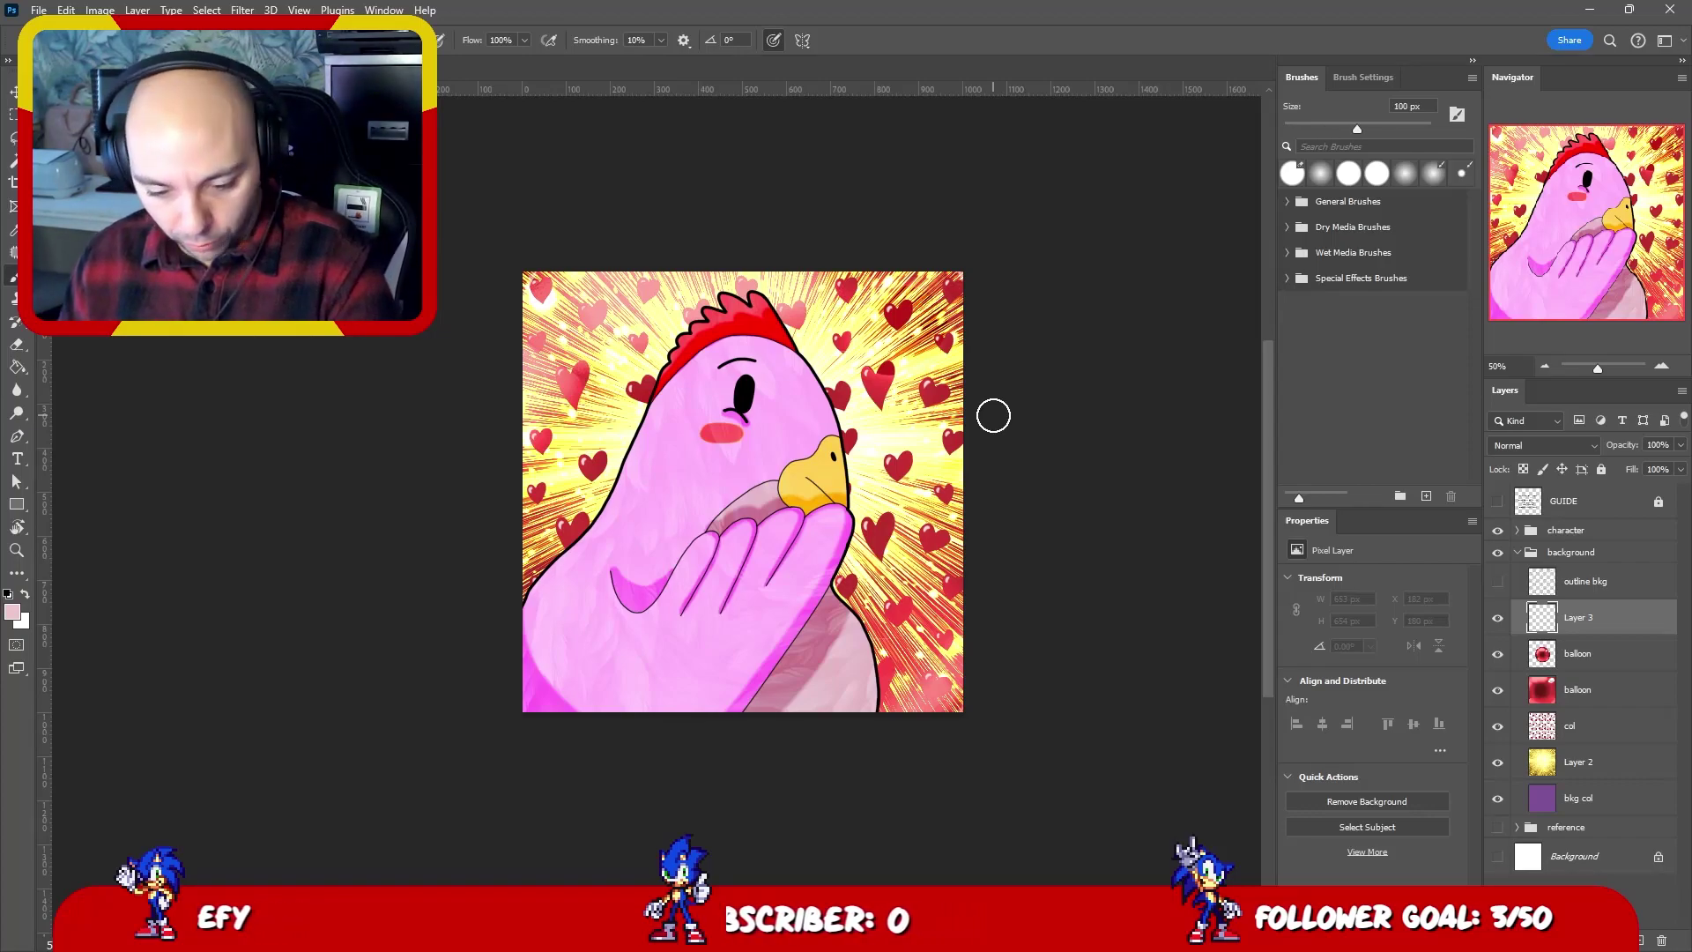
key("s")
key("d")
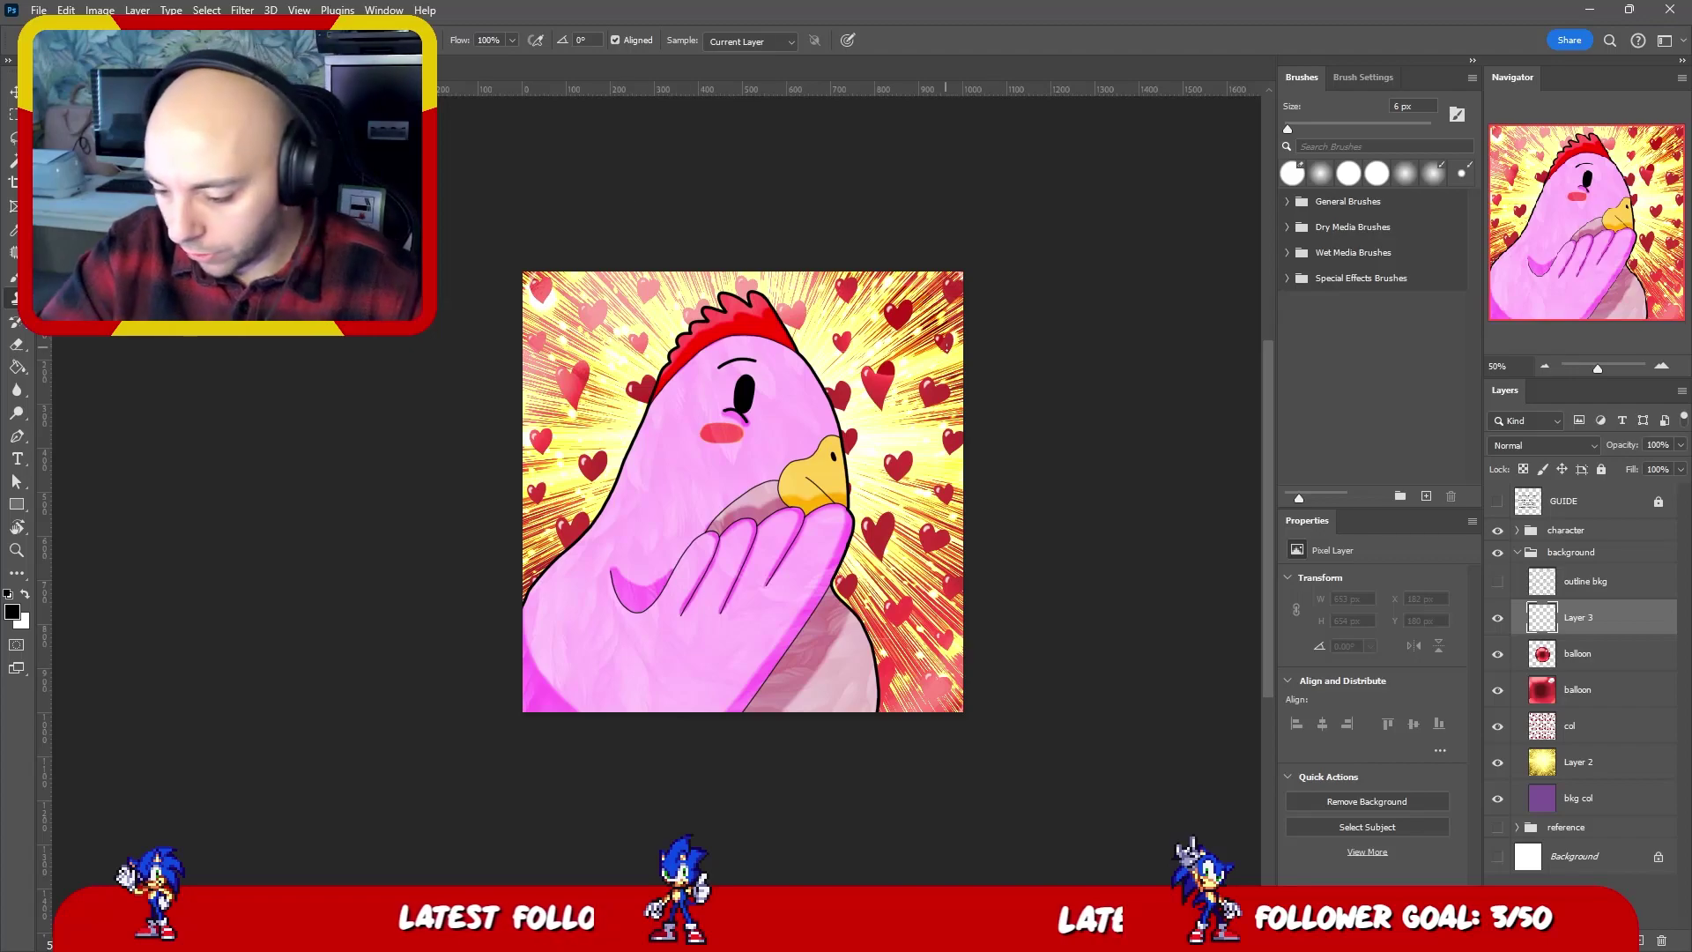
left_click(816, 230)
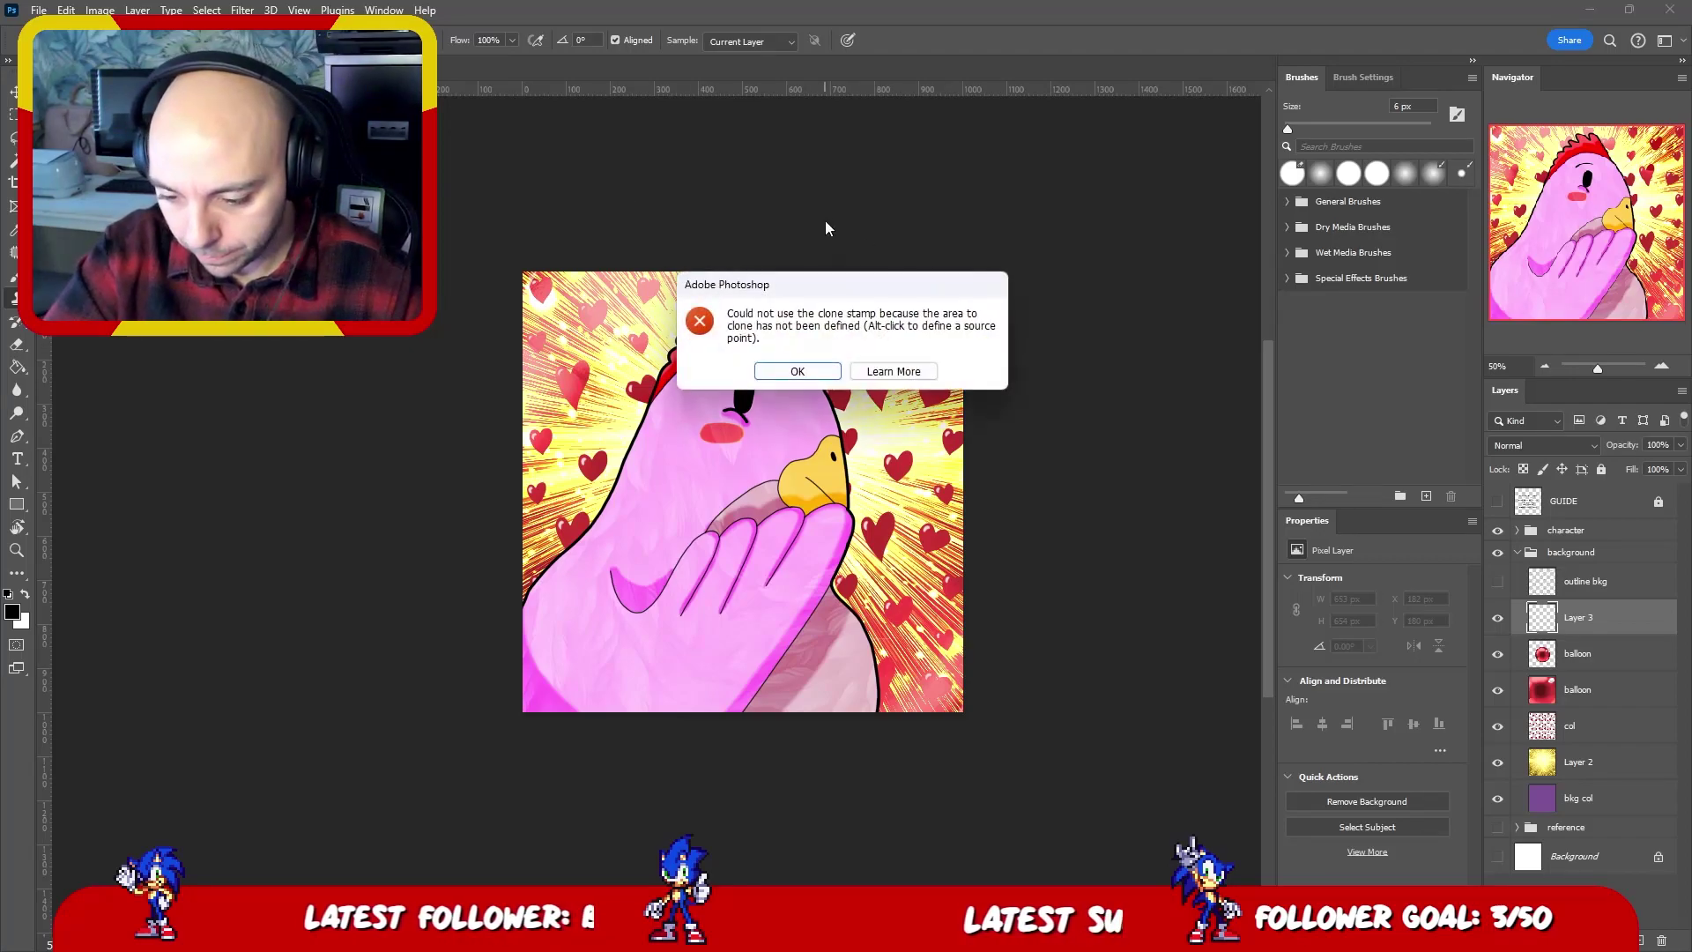
left_click(783, 368)
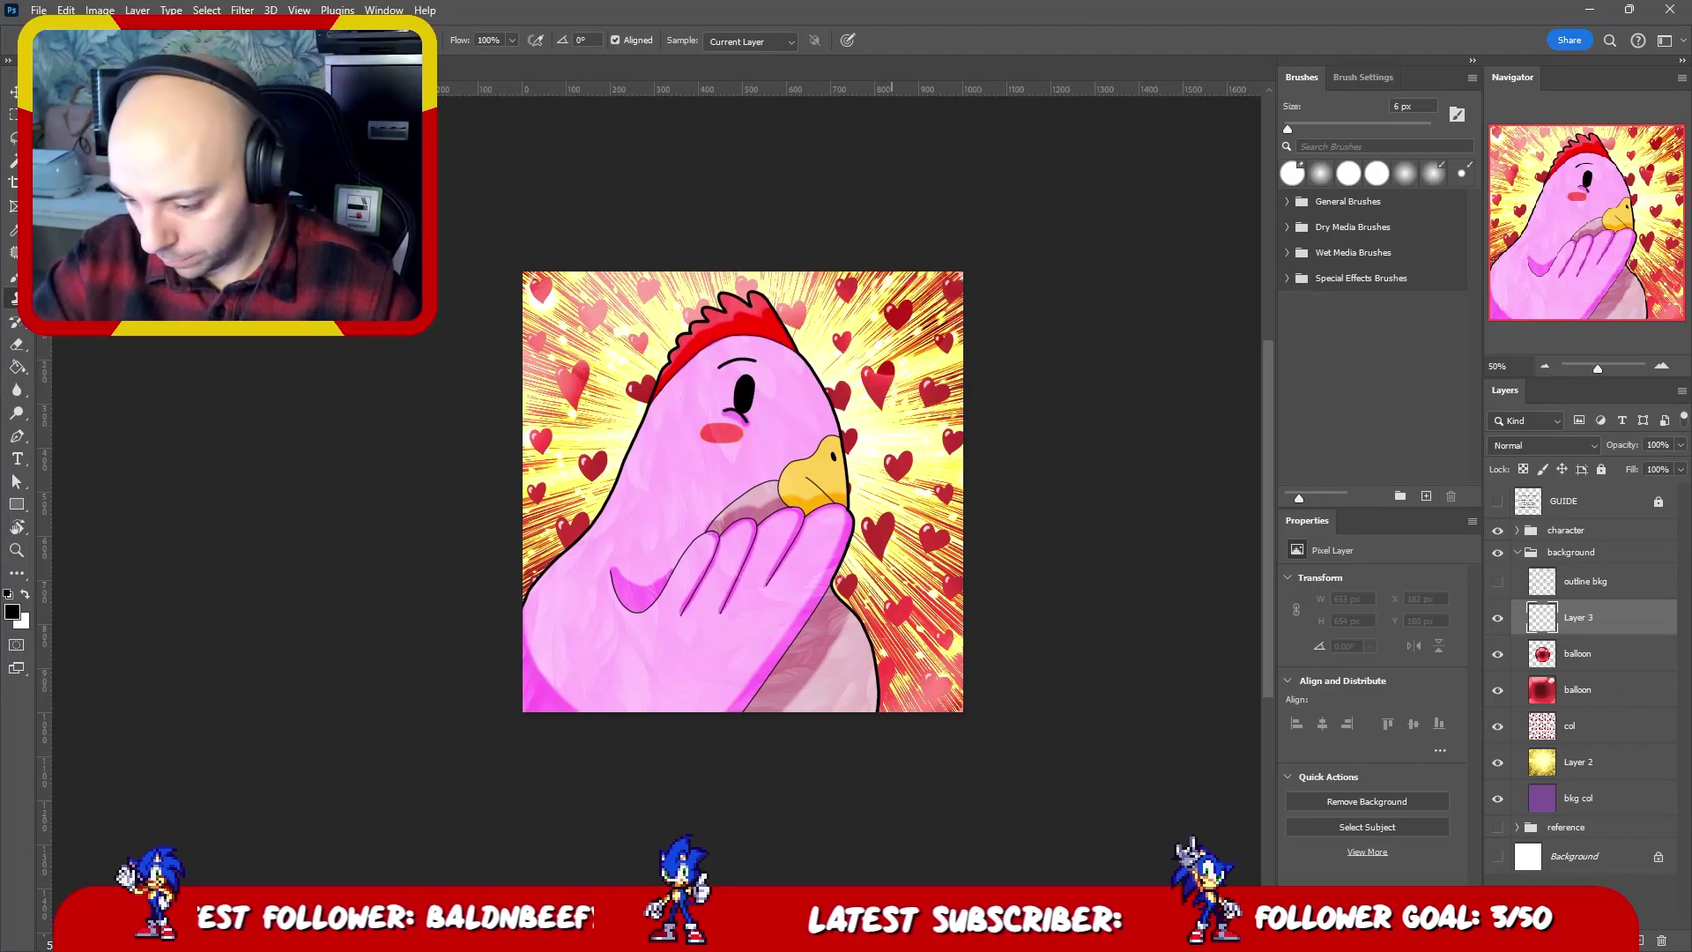
left_click(897, 334)
left_click(806, 371)
- Brush dark shading along the canvas edges, then undo it
key("b")
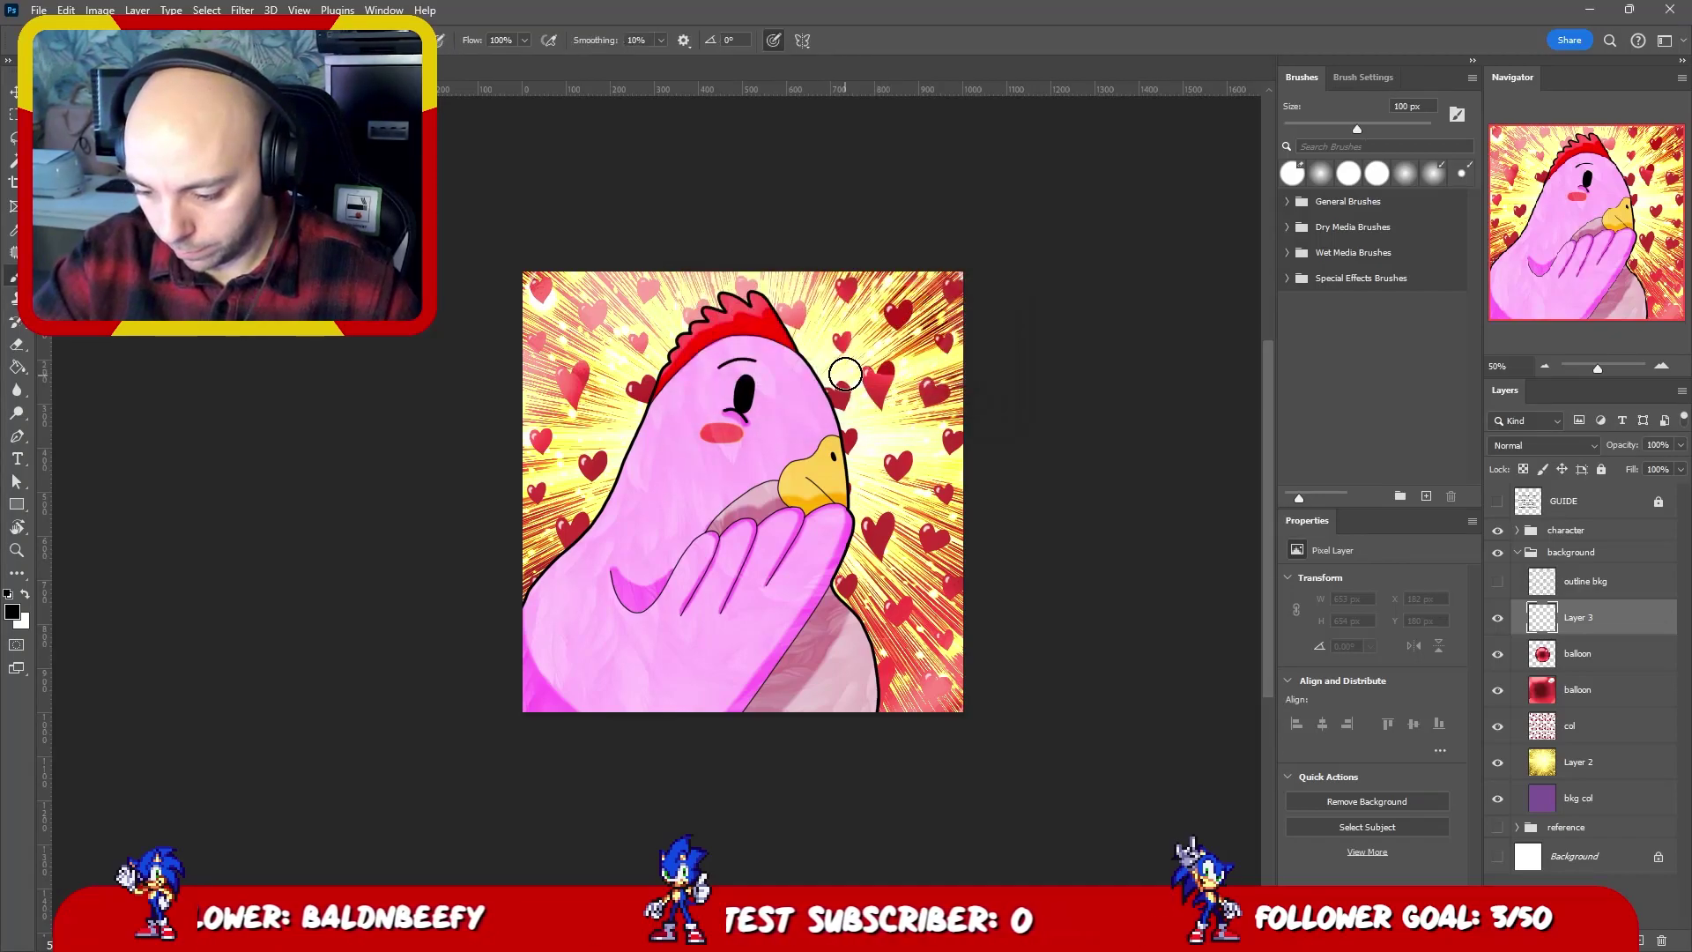
mouse_move(729, 253)
left_mouse_down()
mouse_move(889, 252)
mouse_move(961, 304)
mouse_move(1001, 395)
mouse_move(1009, 507)
mouse_move(990, 611)
mouse_move(922, 689)
mouse_move(813, 723)
mouse_move(685, 723)
mouse_move(577, 670)
mouse_move(507, 560)
mouse_move(494, 419)
mouse_move(620, 268)
mouse_move(863, 198)
left_mouse_up()
mouse_move(1058, 217)
left_mouse_down()
mouse_move(559, 265)
mouse_move(517, 340)
left_mouse_up()
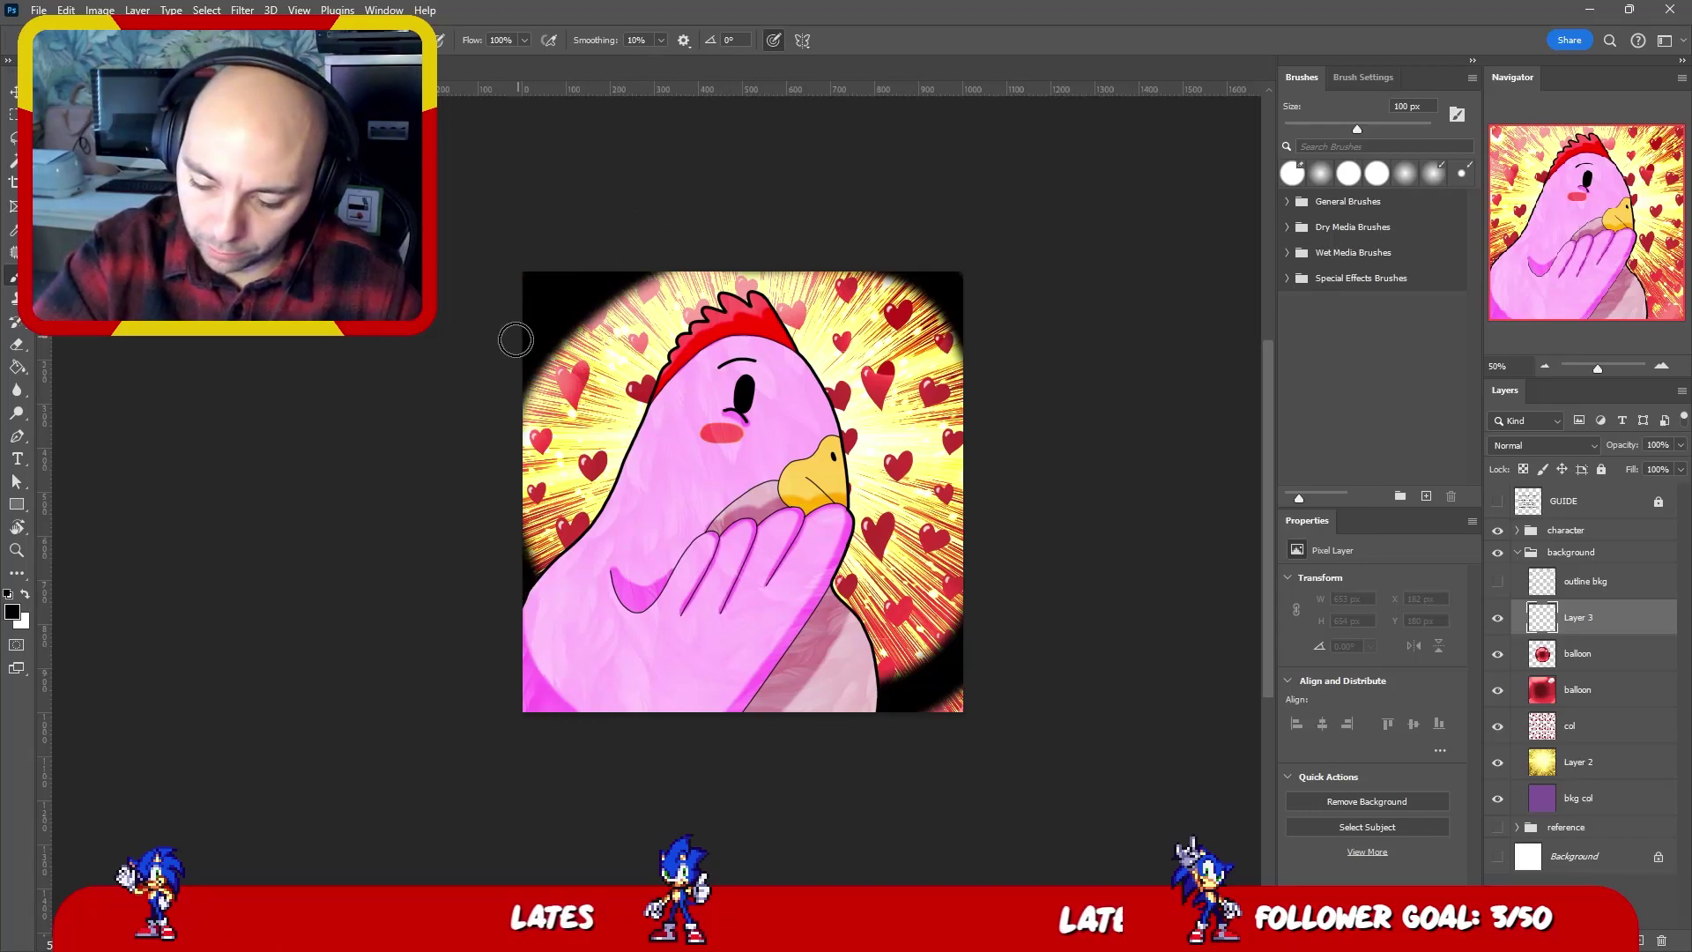
mouse_move(716, 790)
left_mouse_down()
mouse_move(951, 672)
mouse_move(982, 264)
mouse_move(659, 239)
left_mouse_up()
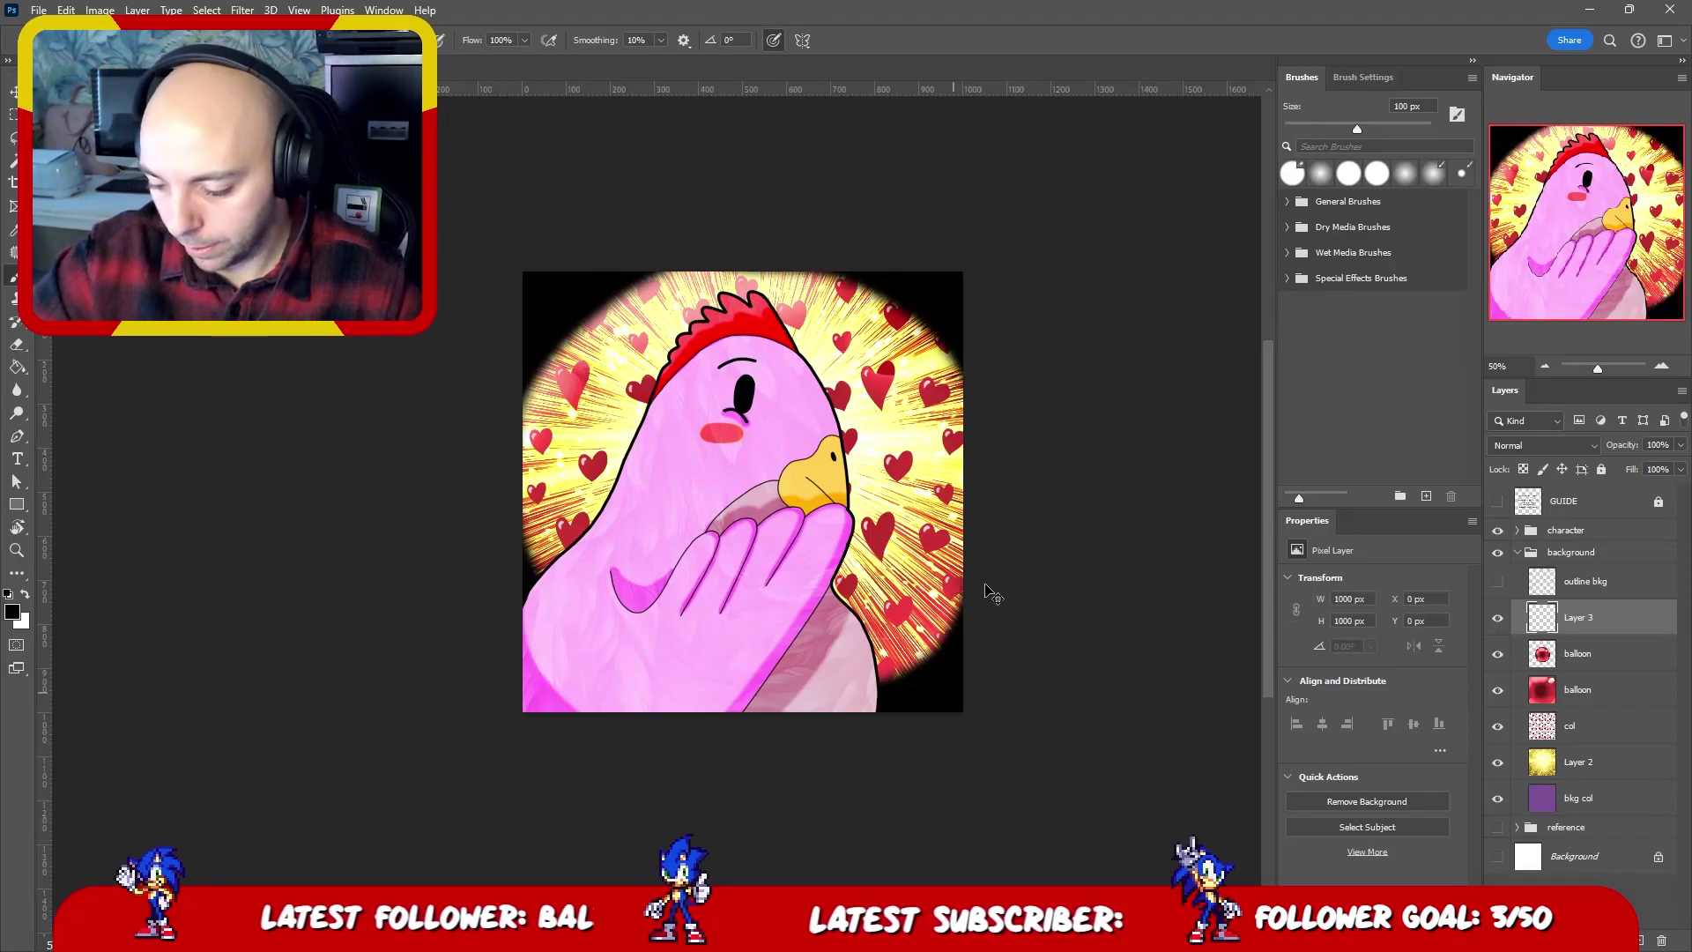
key("ctrl+z")
- Fill Layer 3 with solid black using the Paint Bucket
key("bracketright")
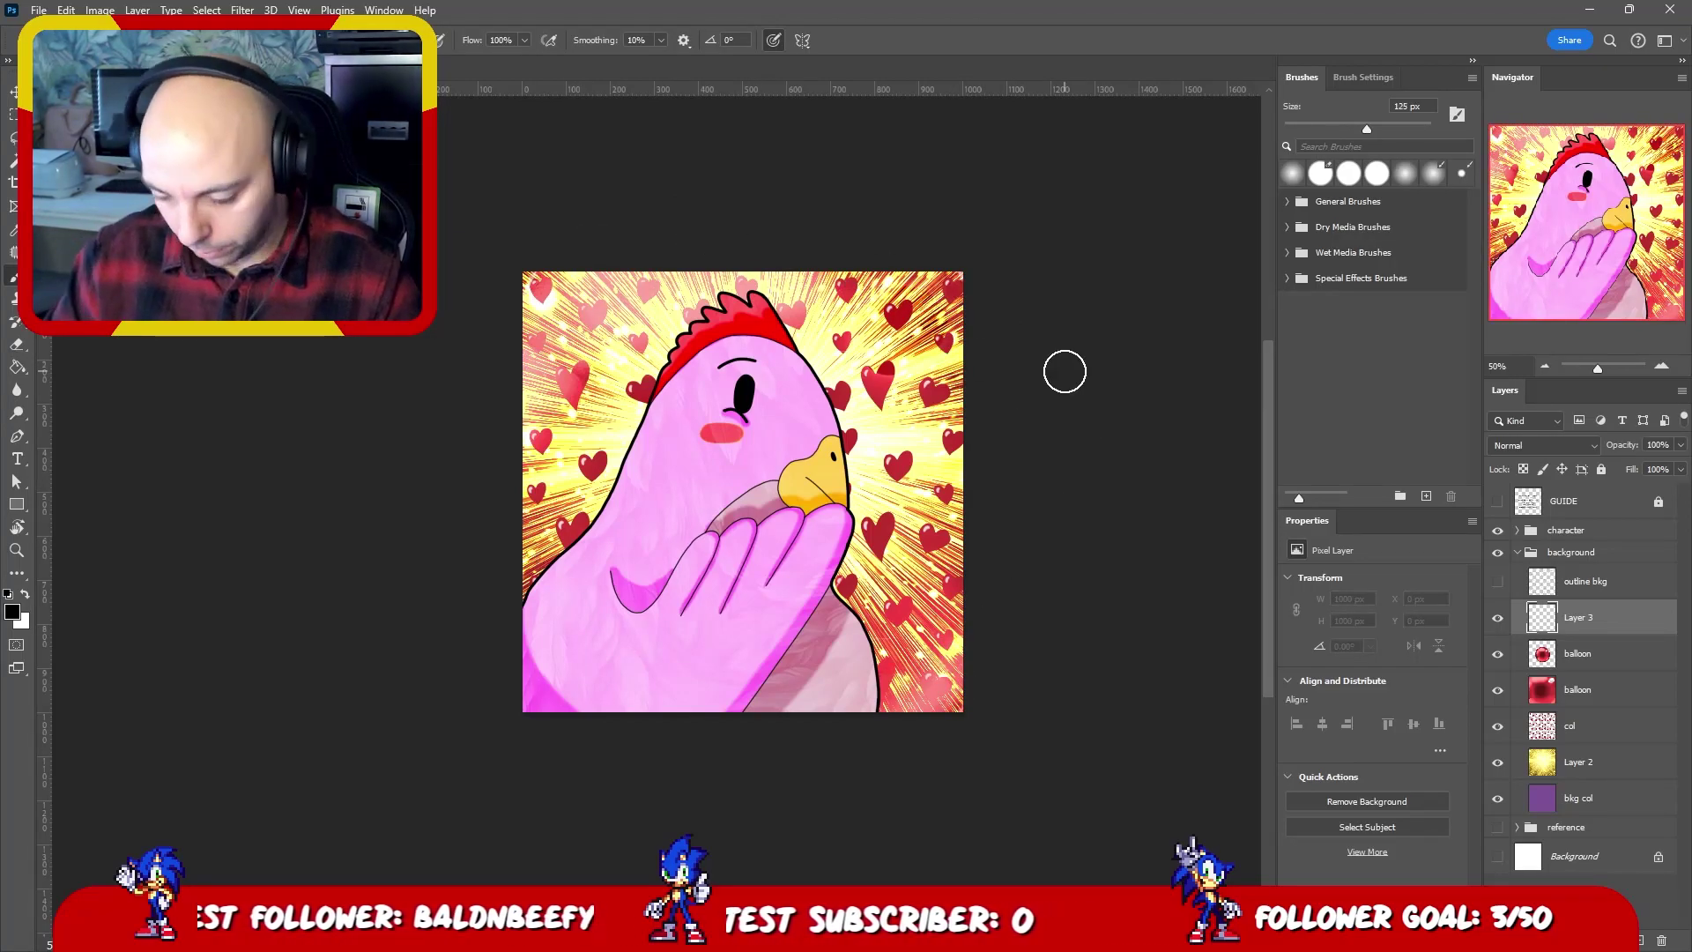
key("g")
left_click(909, 345)
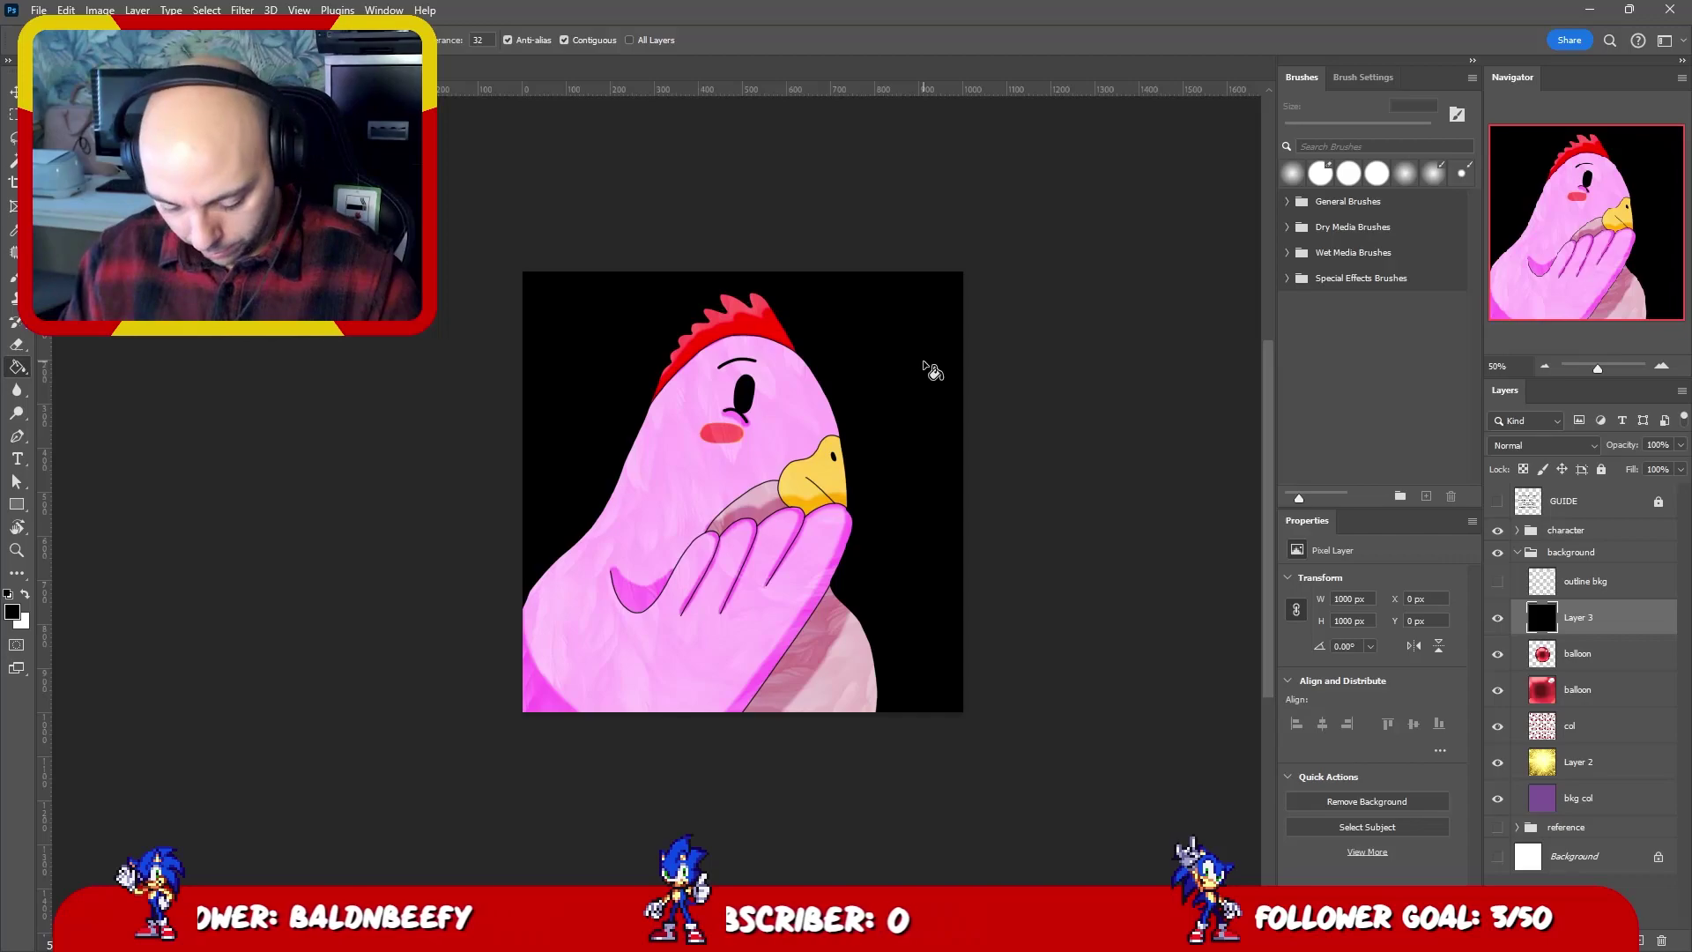
- Soft-erase the centre of Layer 3's black with a 1300 px, 0% hardness eraser
key("e")
key("bracketright")
key("bracketright")
key("bracketright")
key("bracketright")
key("bracketright")
key("bracketright")
key("bracketright")
key("bracketright")
key("bracketright")
key("bracketright")
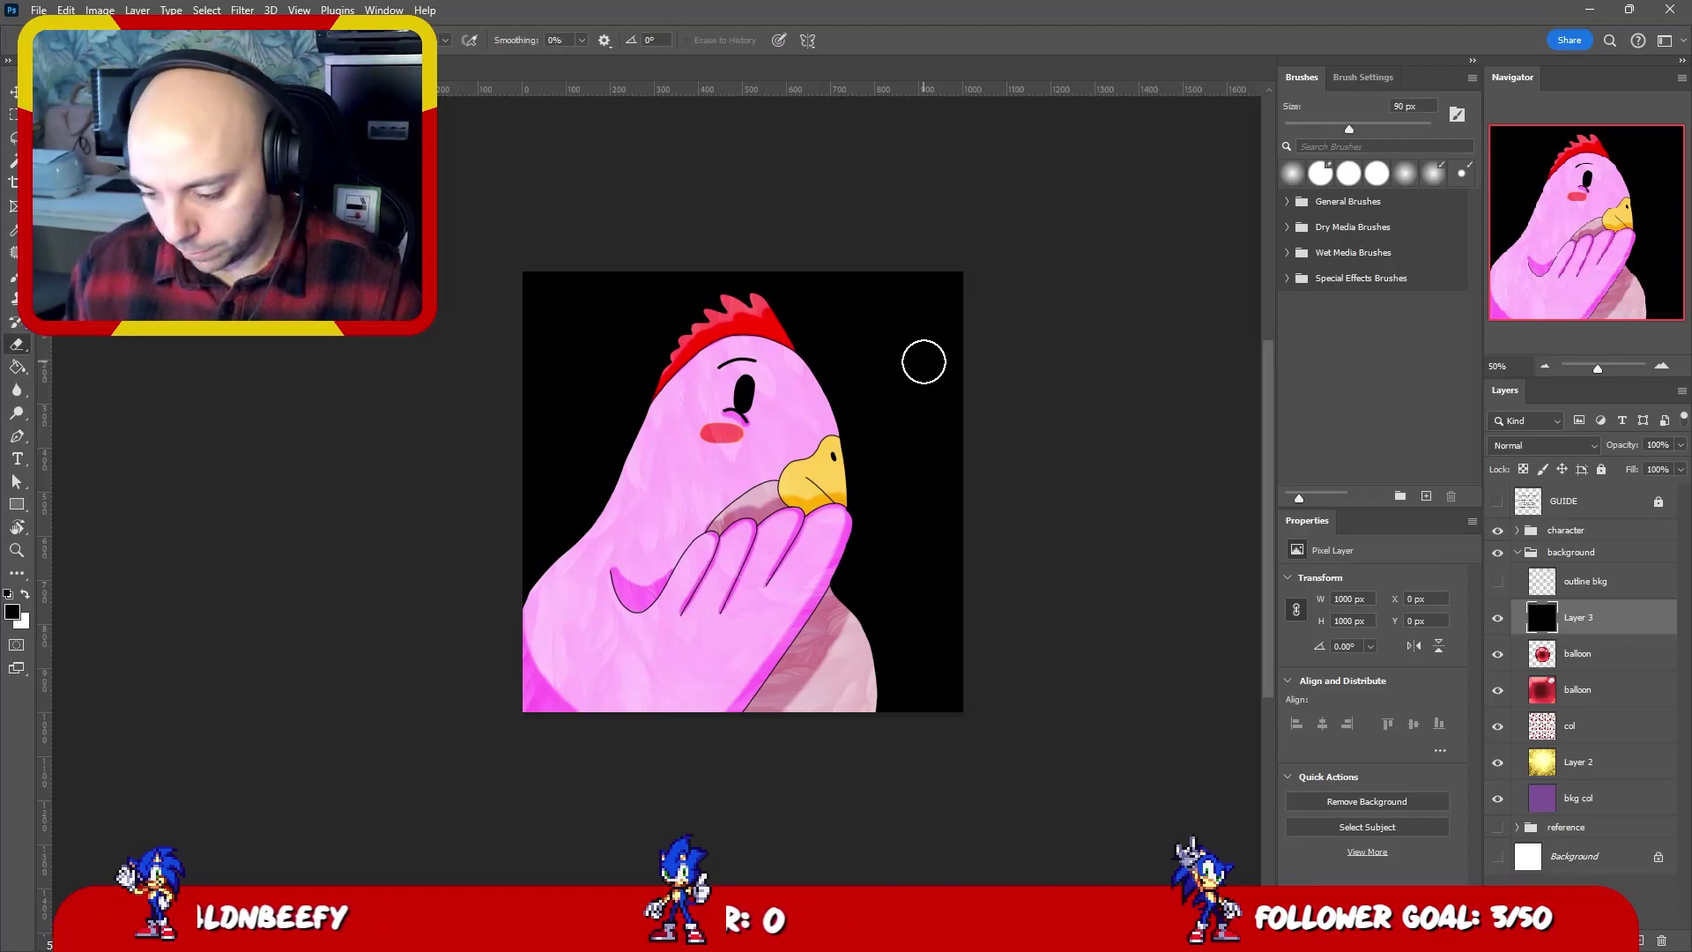
key("bracketright")
key("bracketright")
key("bracketright")
key("bracketright")
right_click(744, 445)
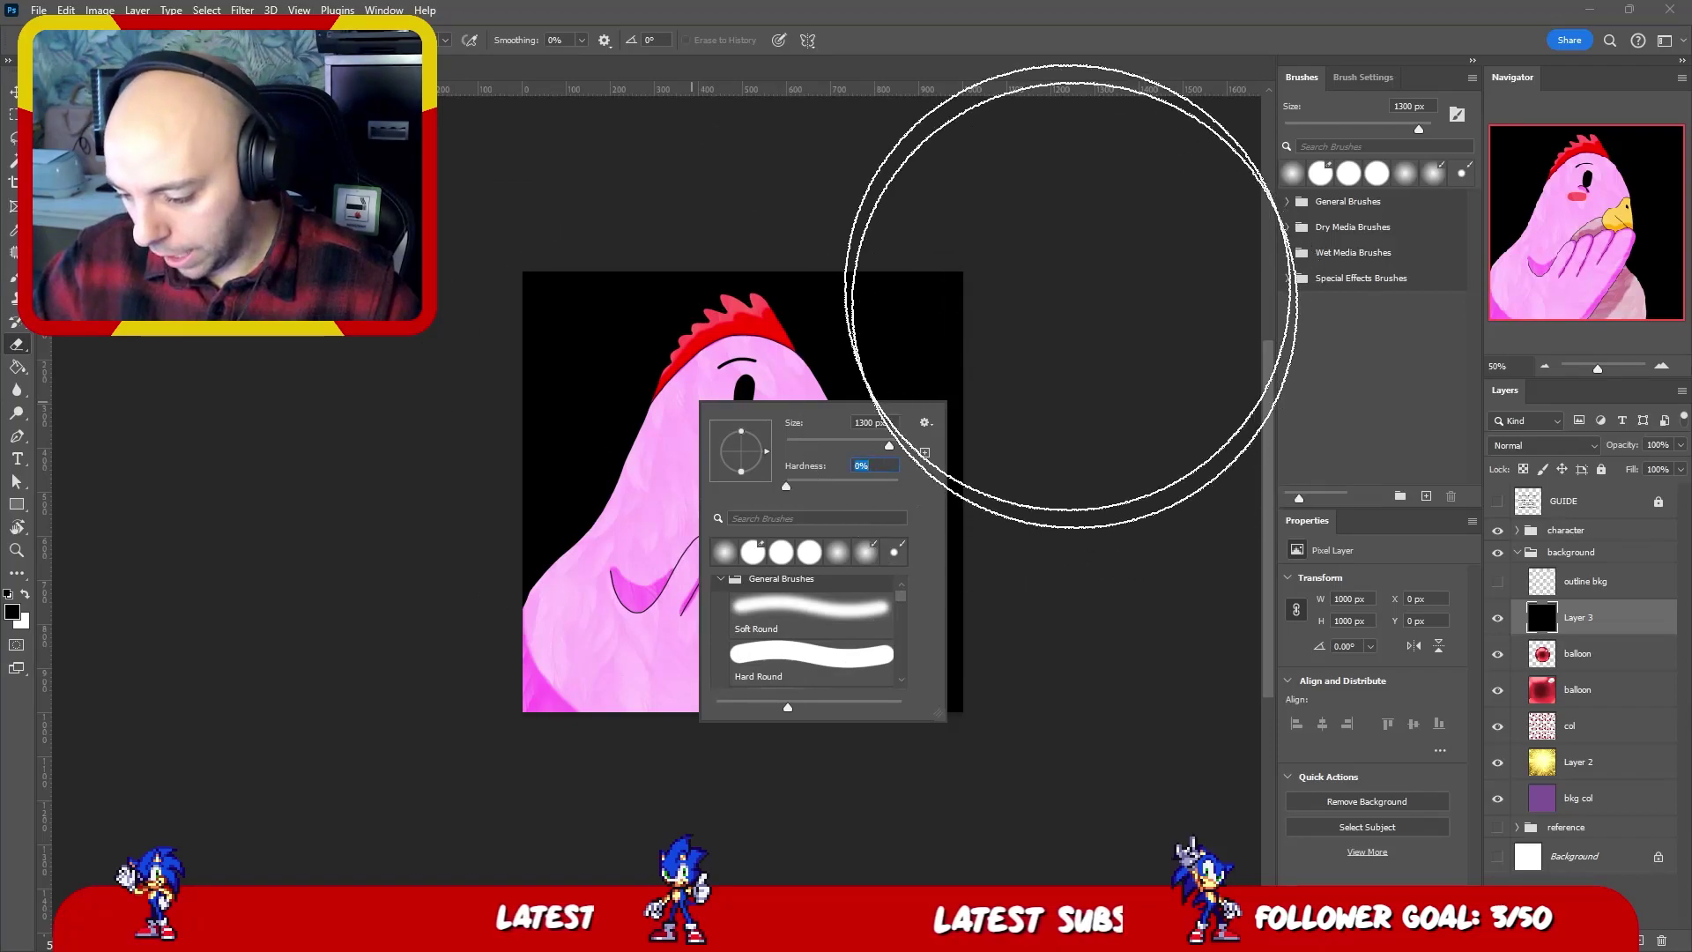
left_click(982, 317)
key("ctrl+z")
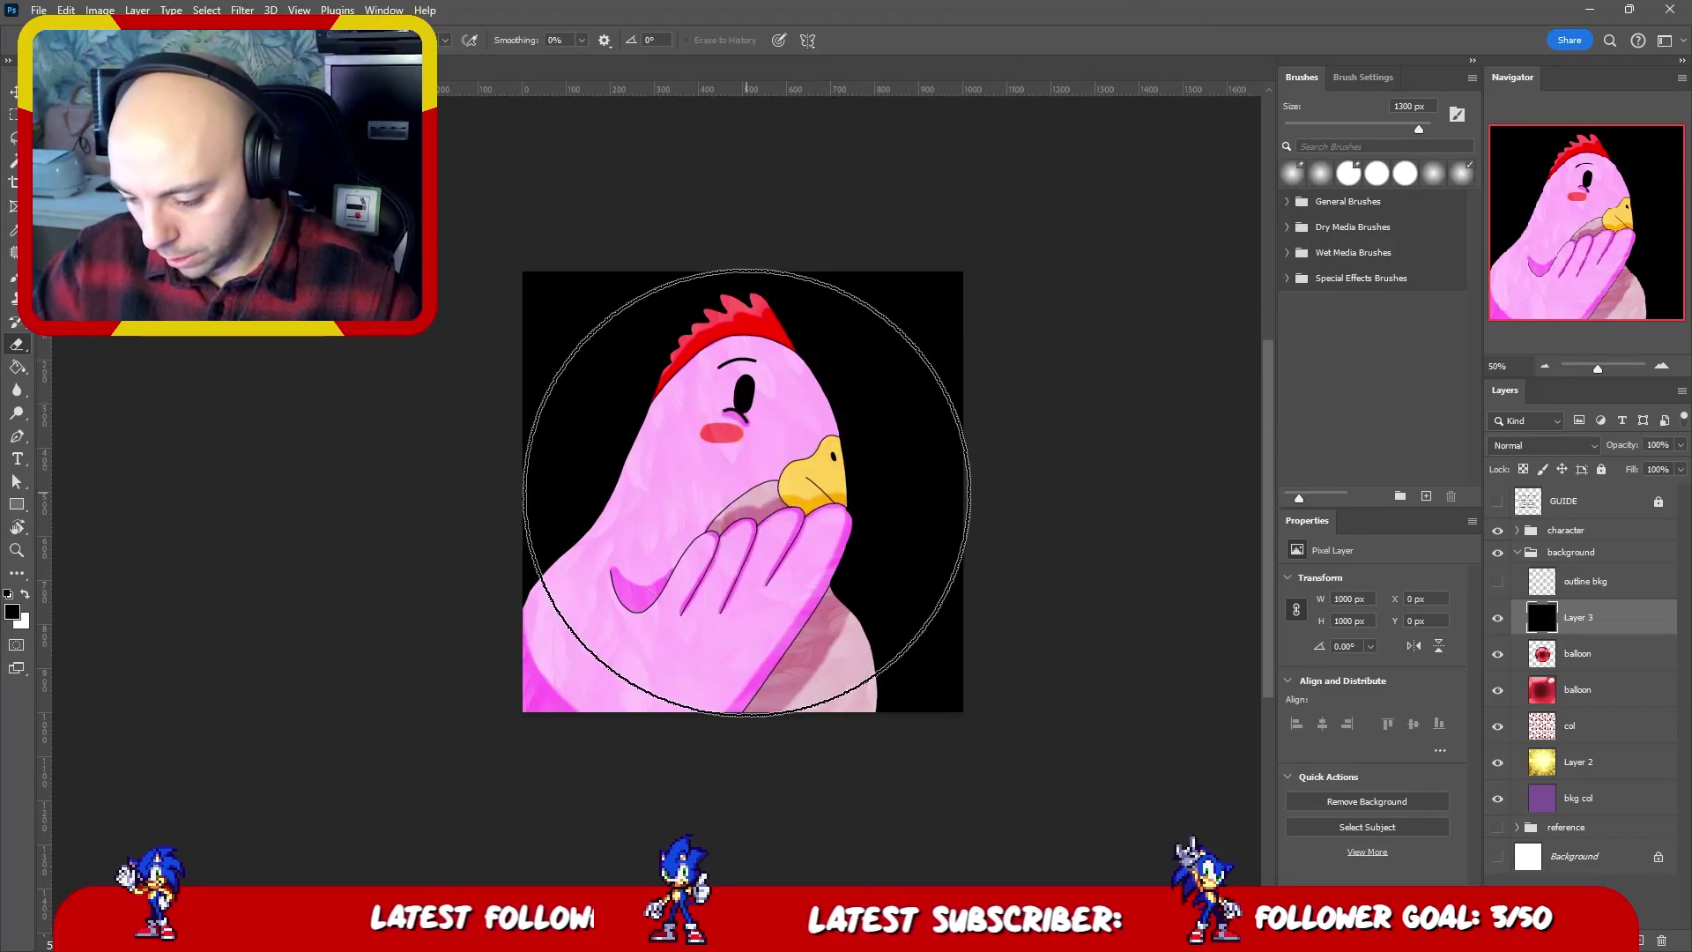
left_click(742, 491)
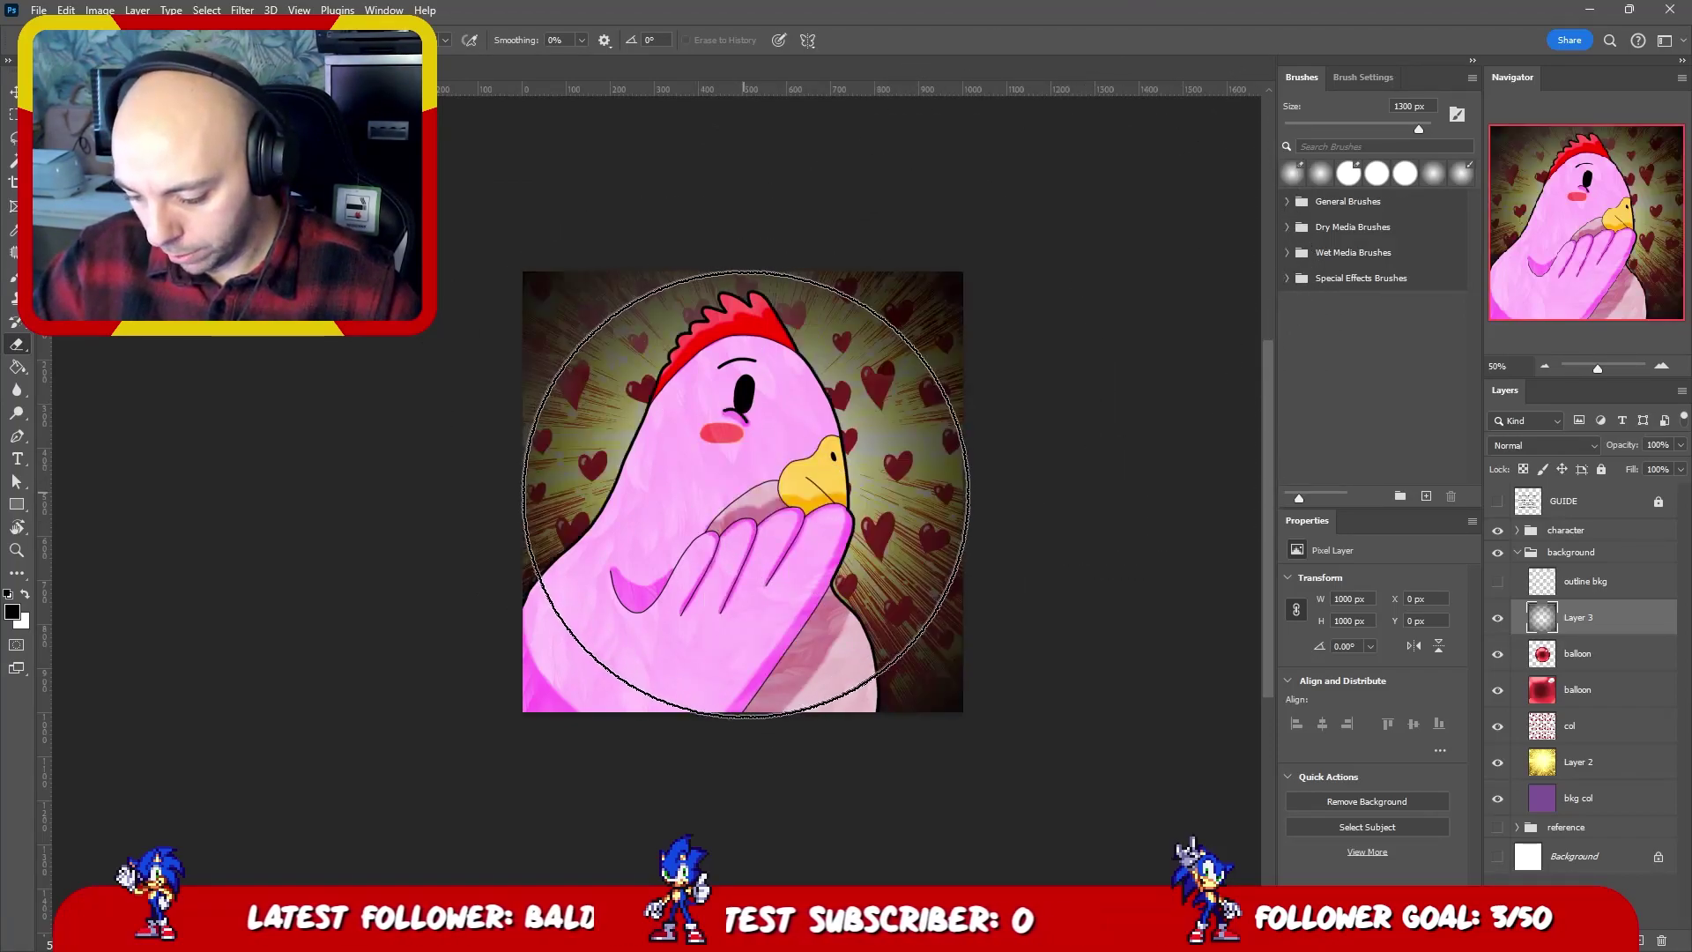
left_click(744, 494)
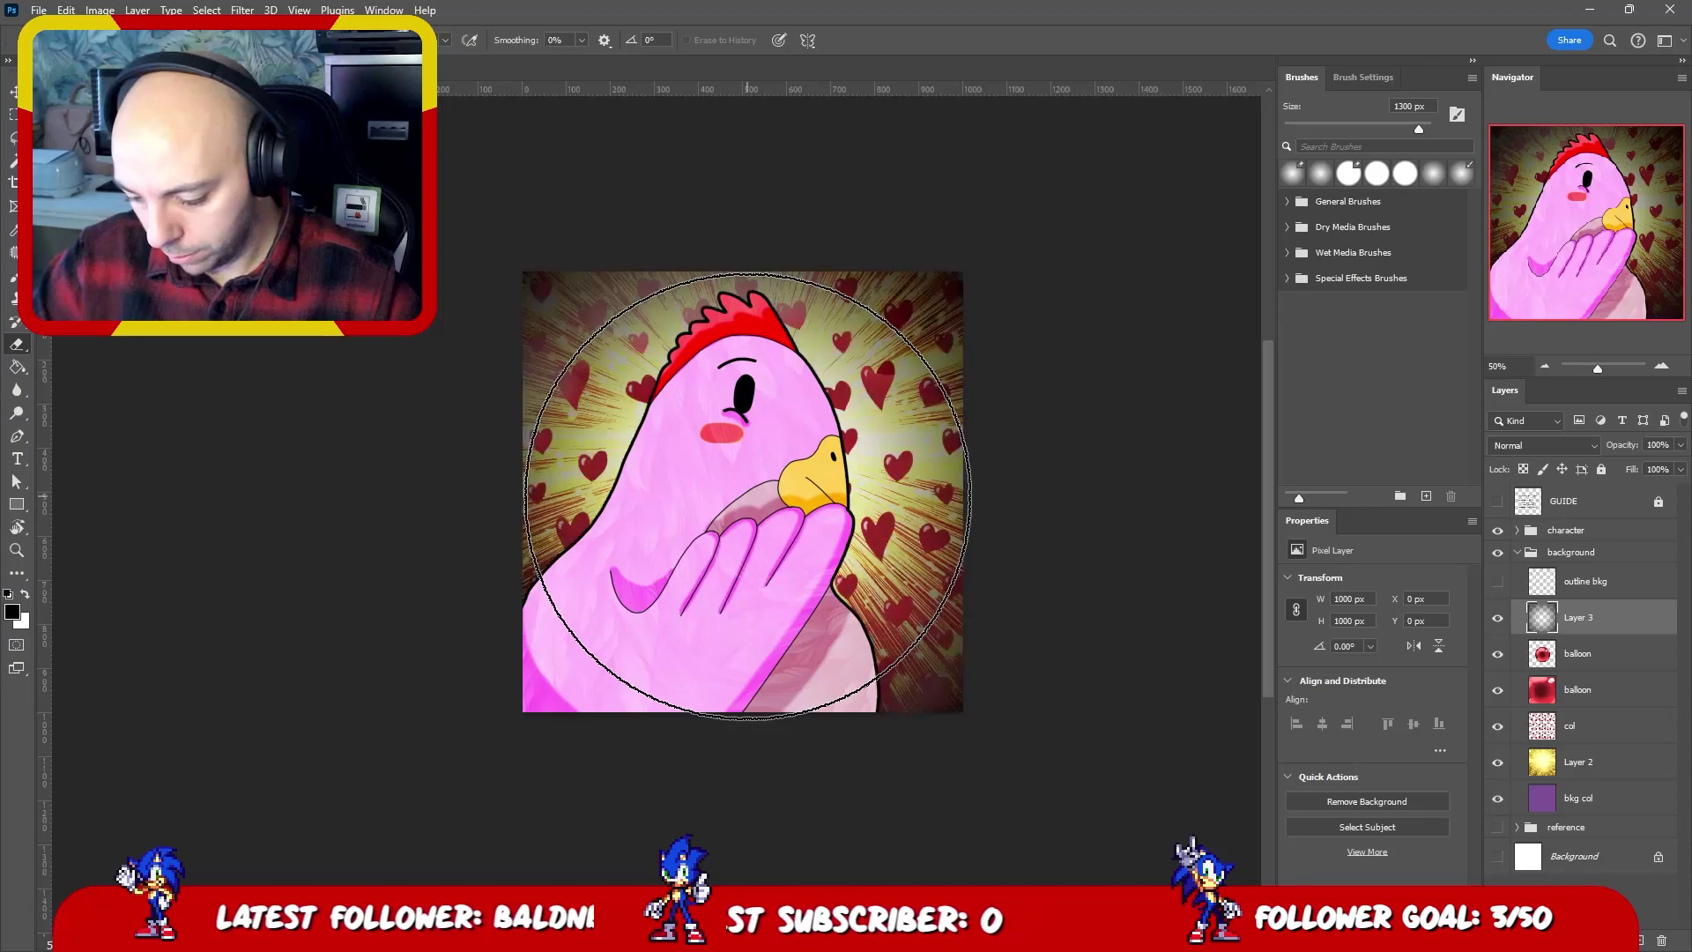
left_click(1551, 446)
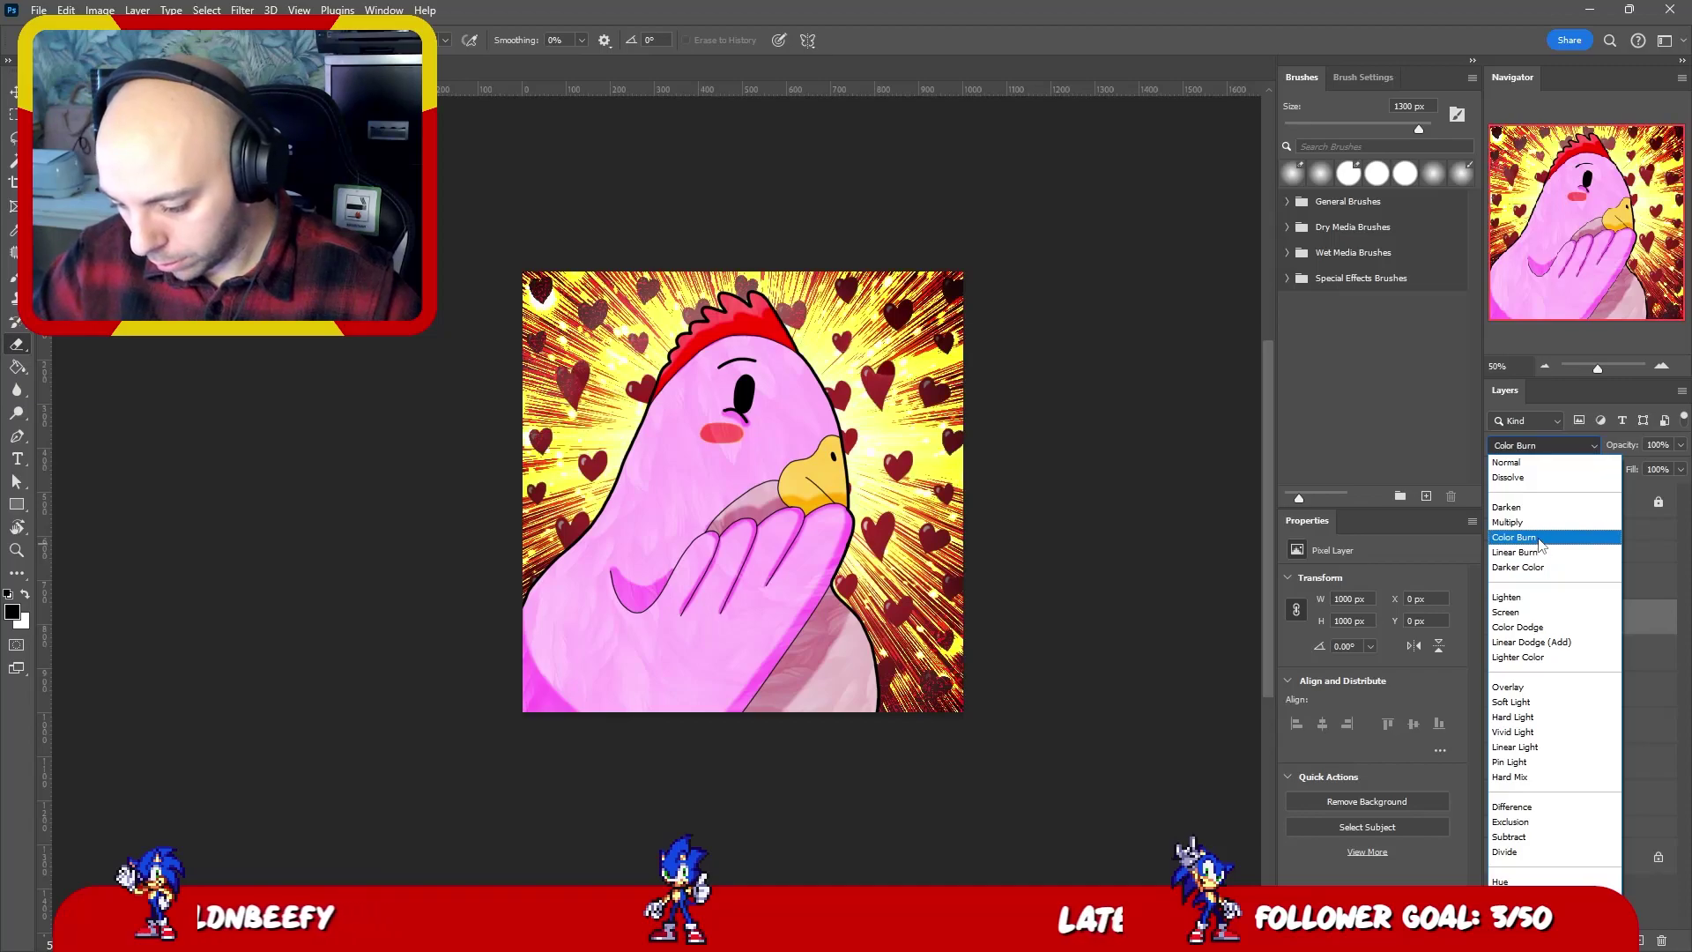
- Try Lighten, then Overlay blending on Layer 3 placed between col and Layer 2
left_click(1548, 598)
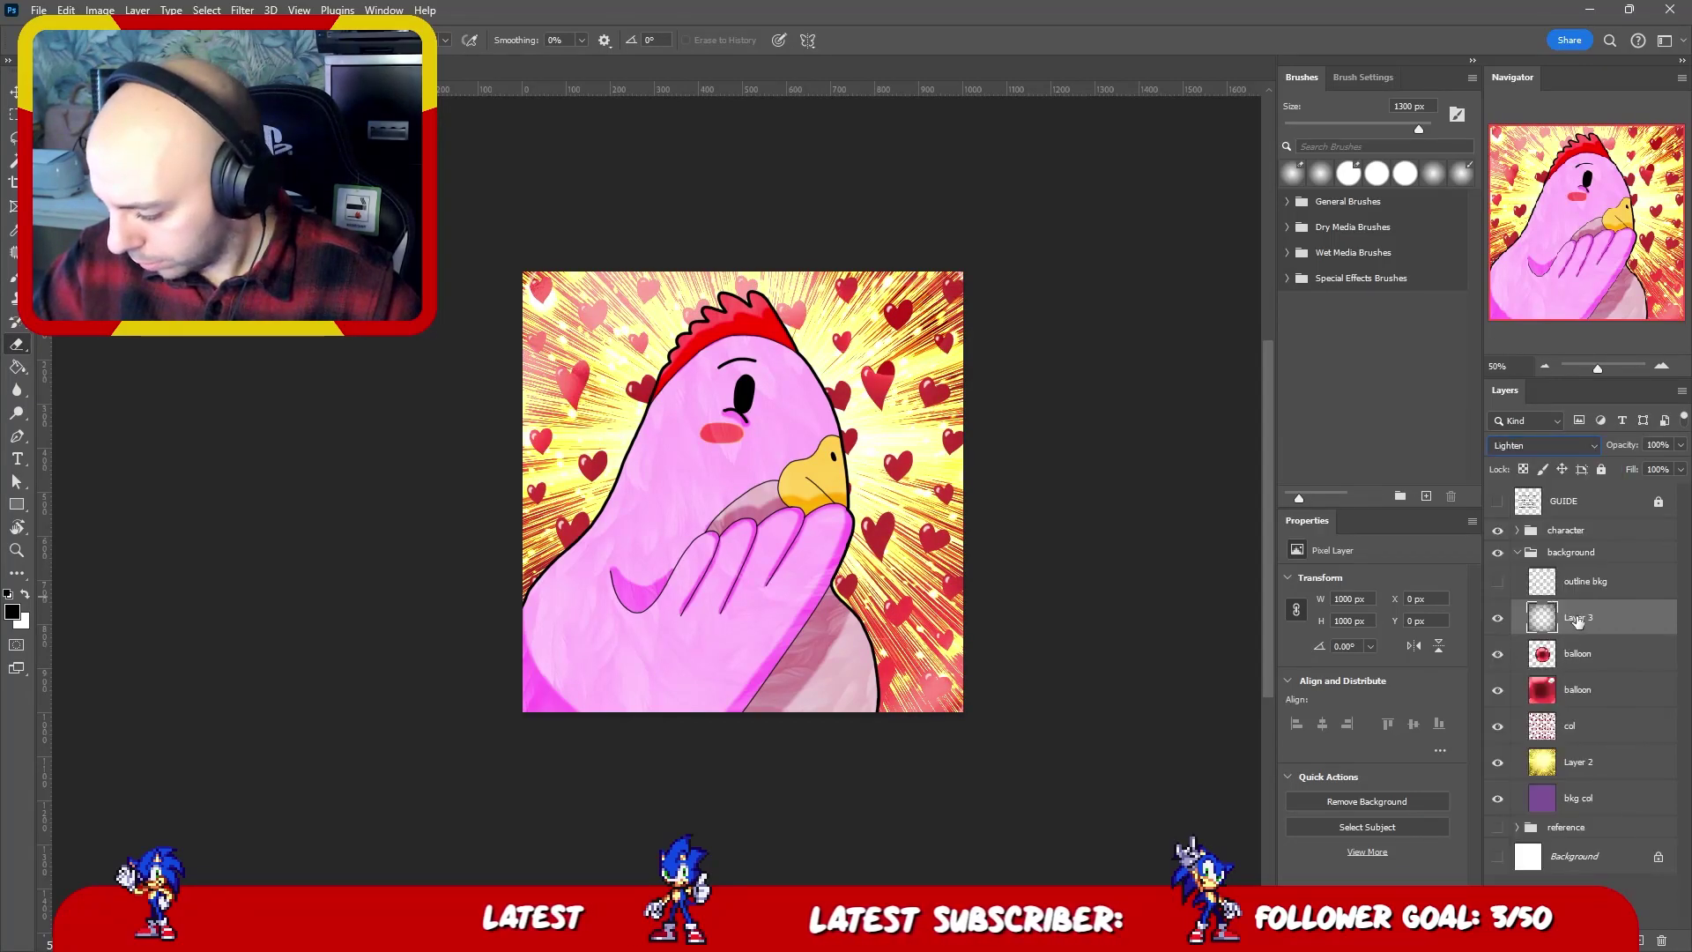
left_click_drag(1577, 622, 1577, 741)
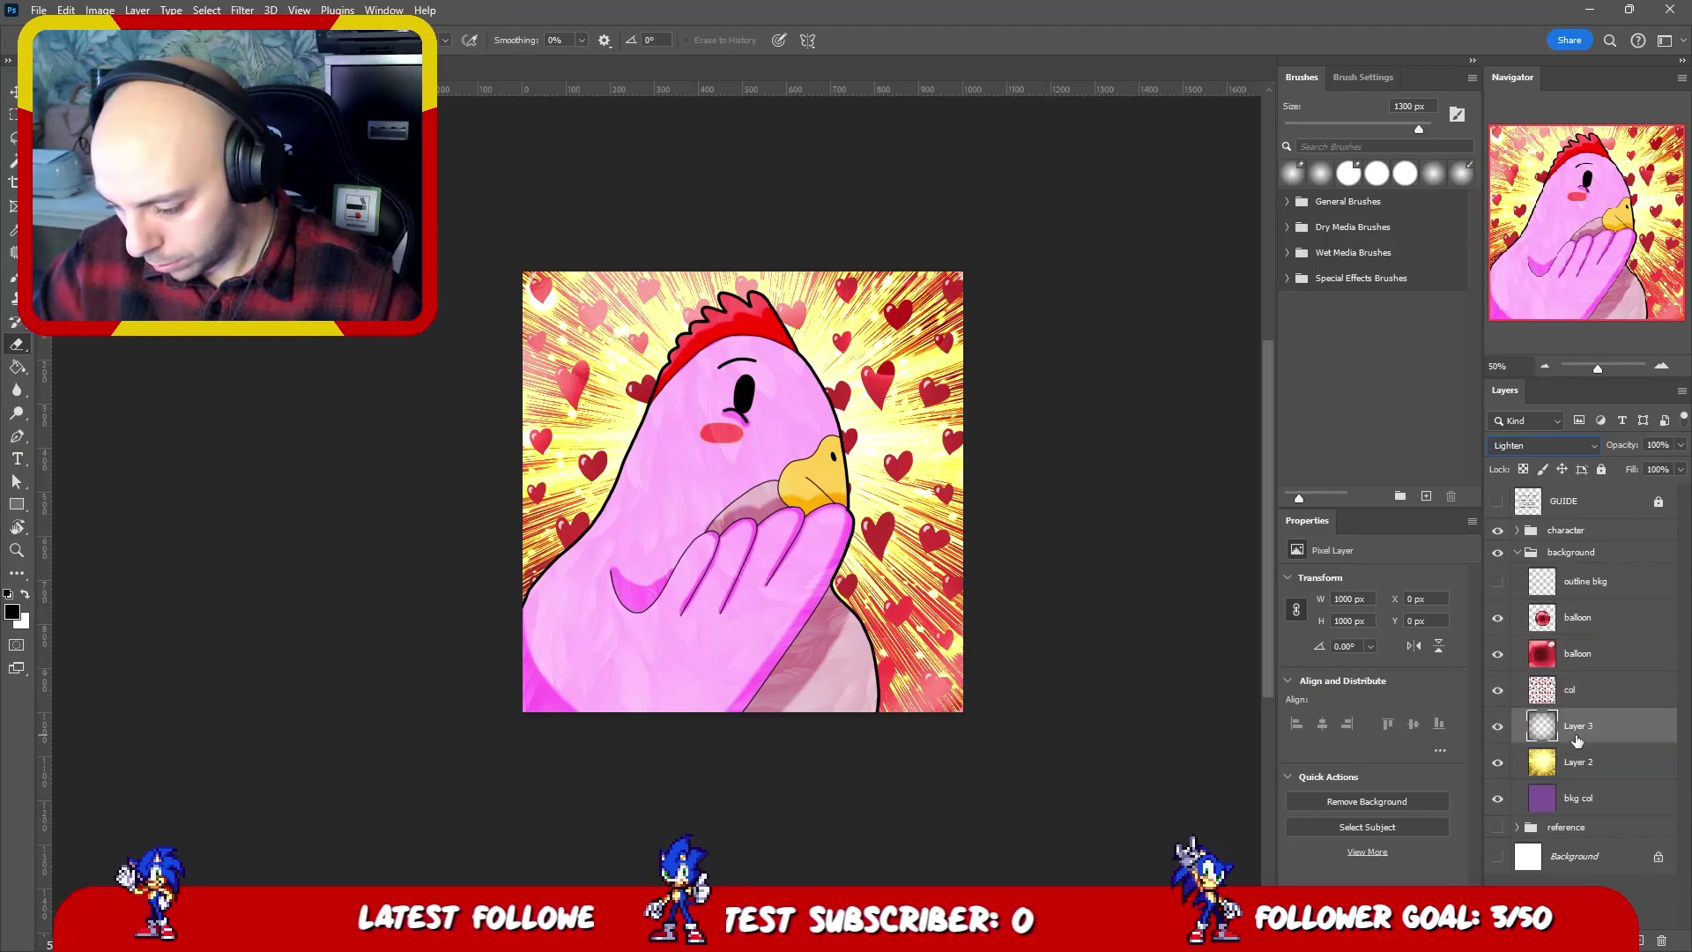
left_click(1558, 445)
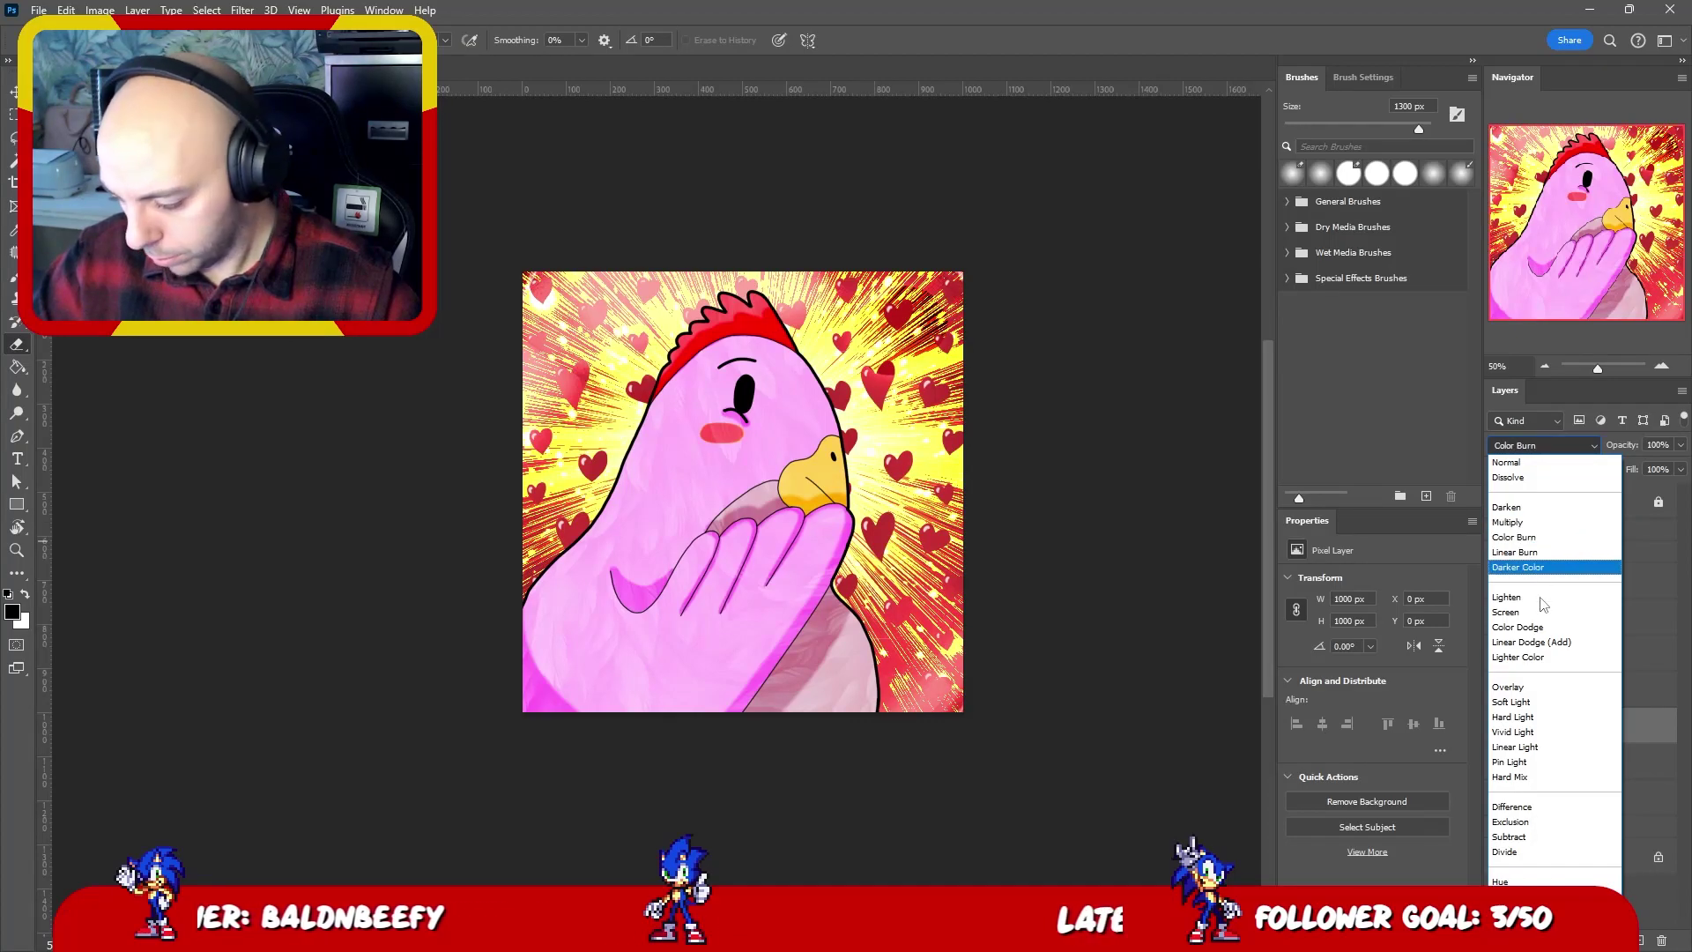
left_click(1531, 688)
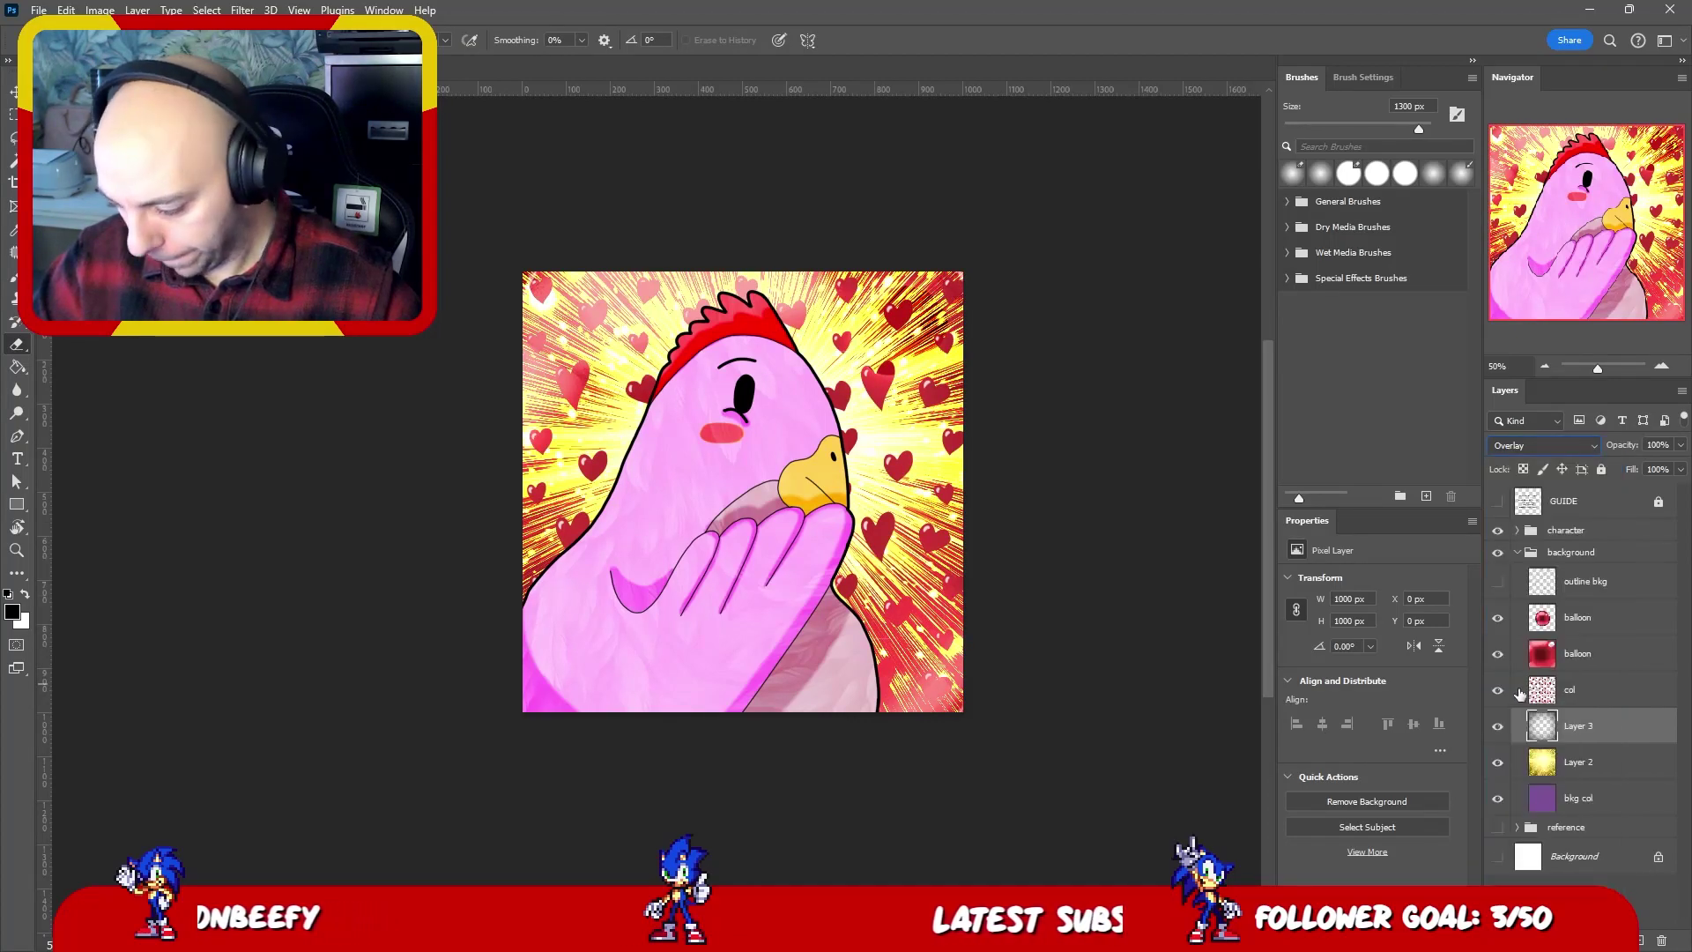
left_click(1497, 726)
left_click(1497, 726)
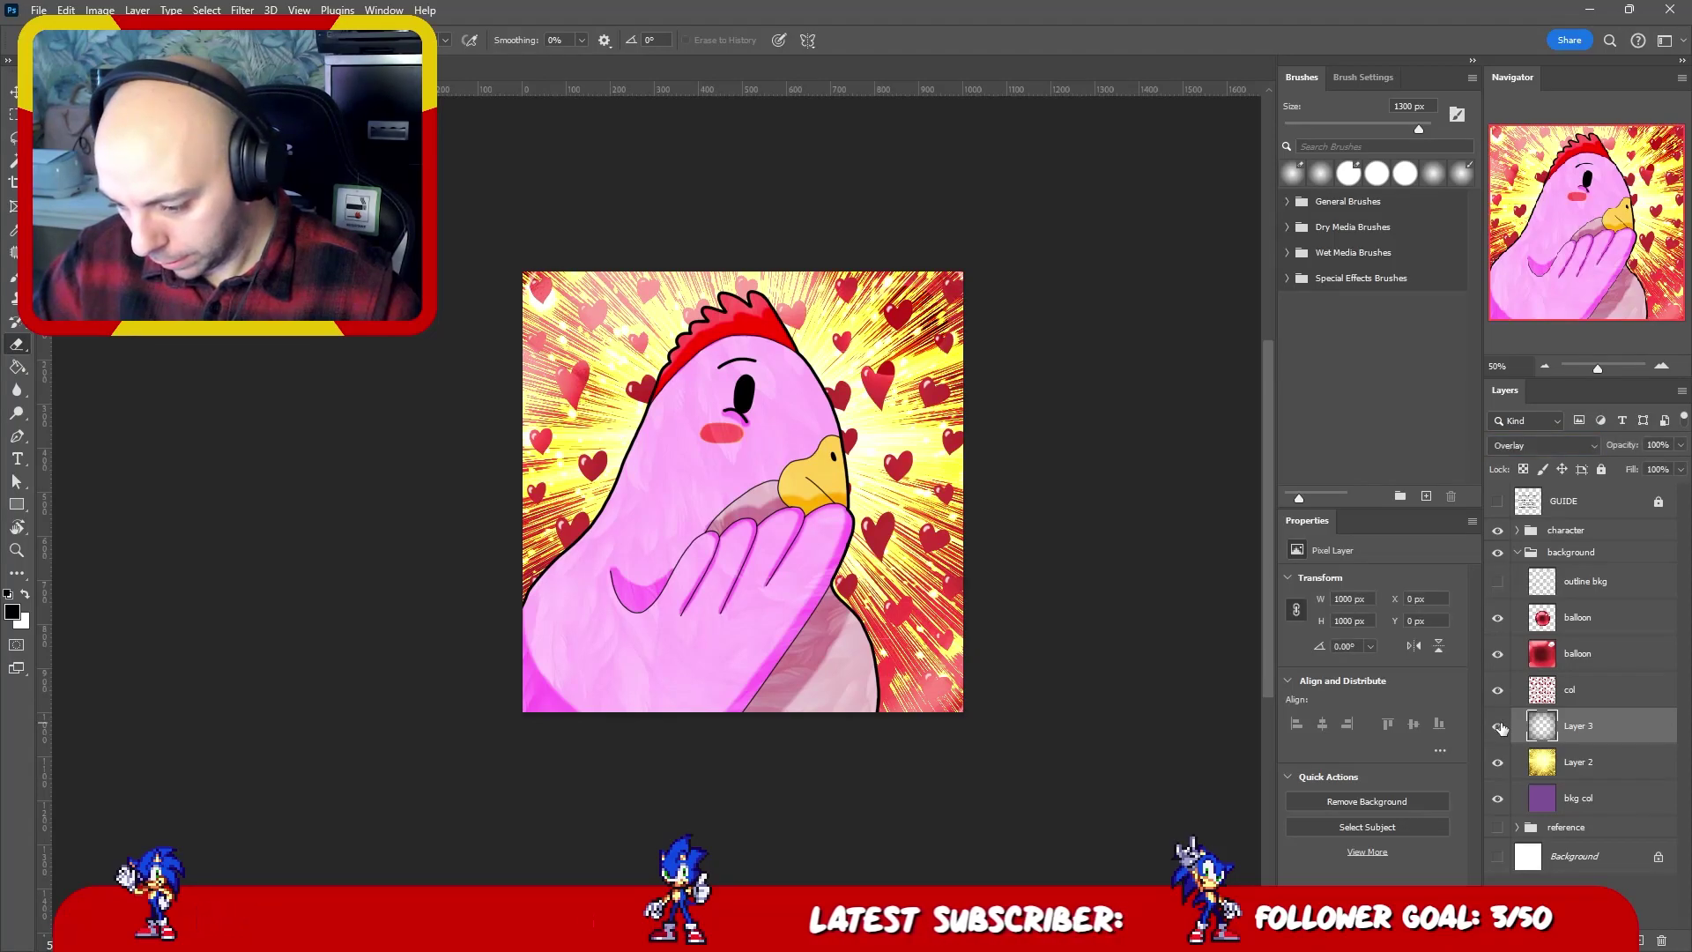
- Move Layer 3 above the balloon layers and compare it on and off
left_click_drag(1591, 730, 1590, 610)
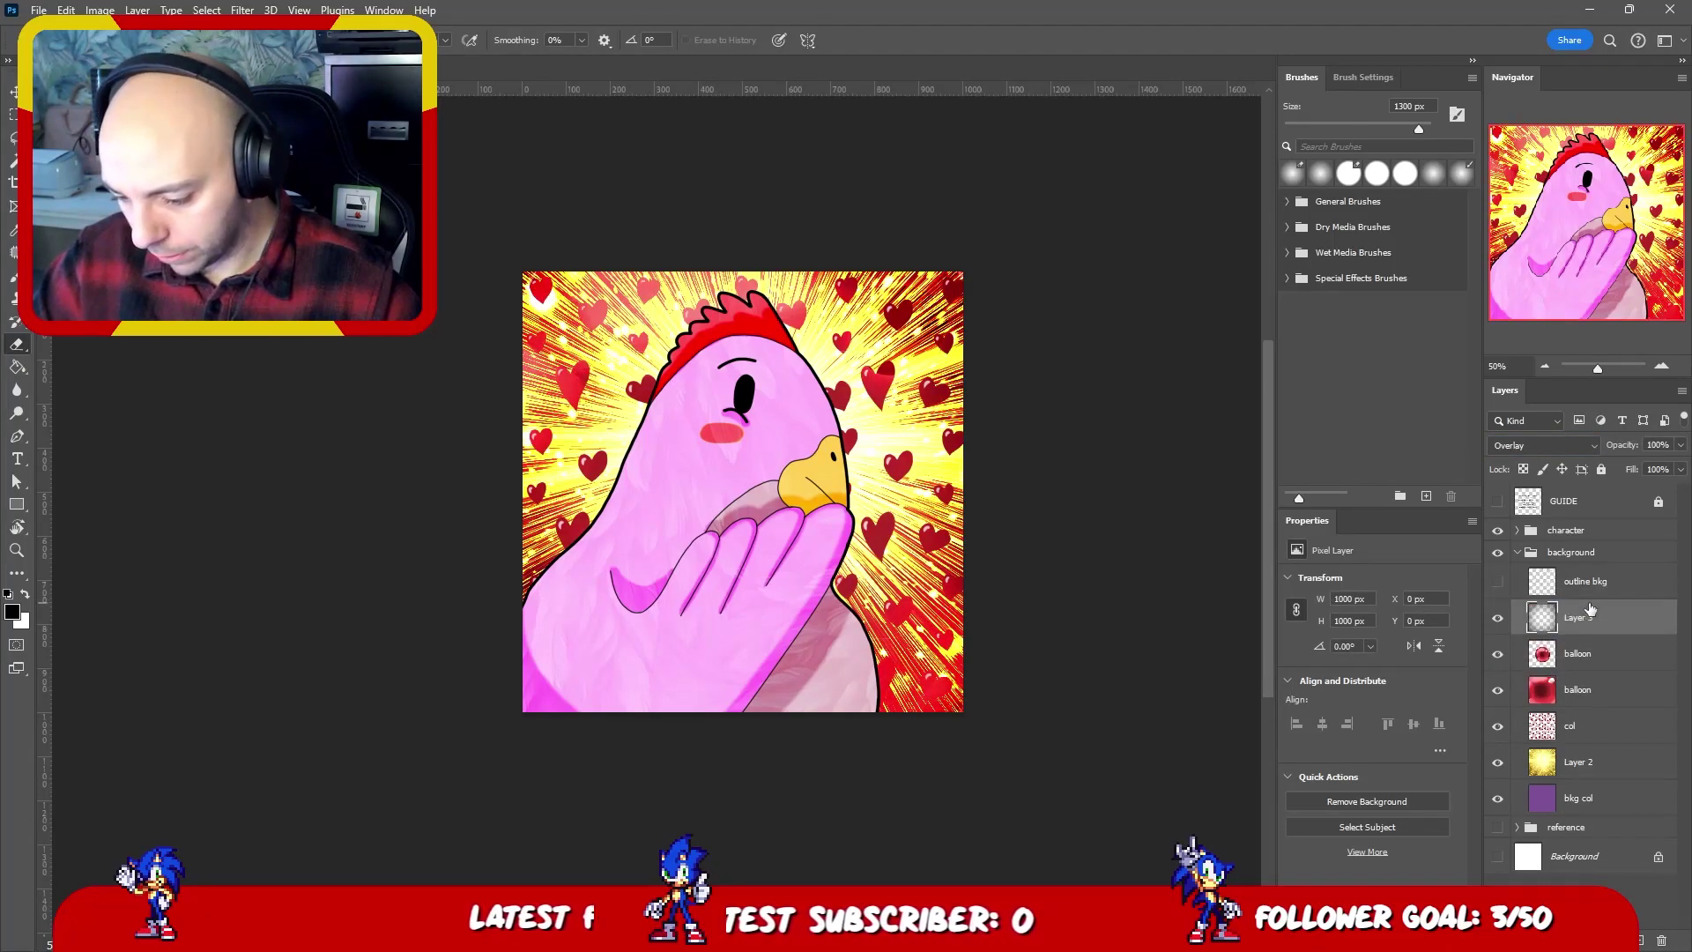
left_click(1498, 619)
left_click(1497, 619)
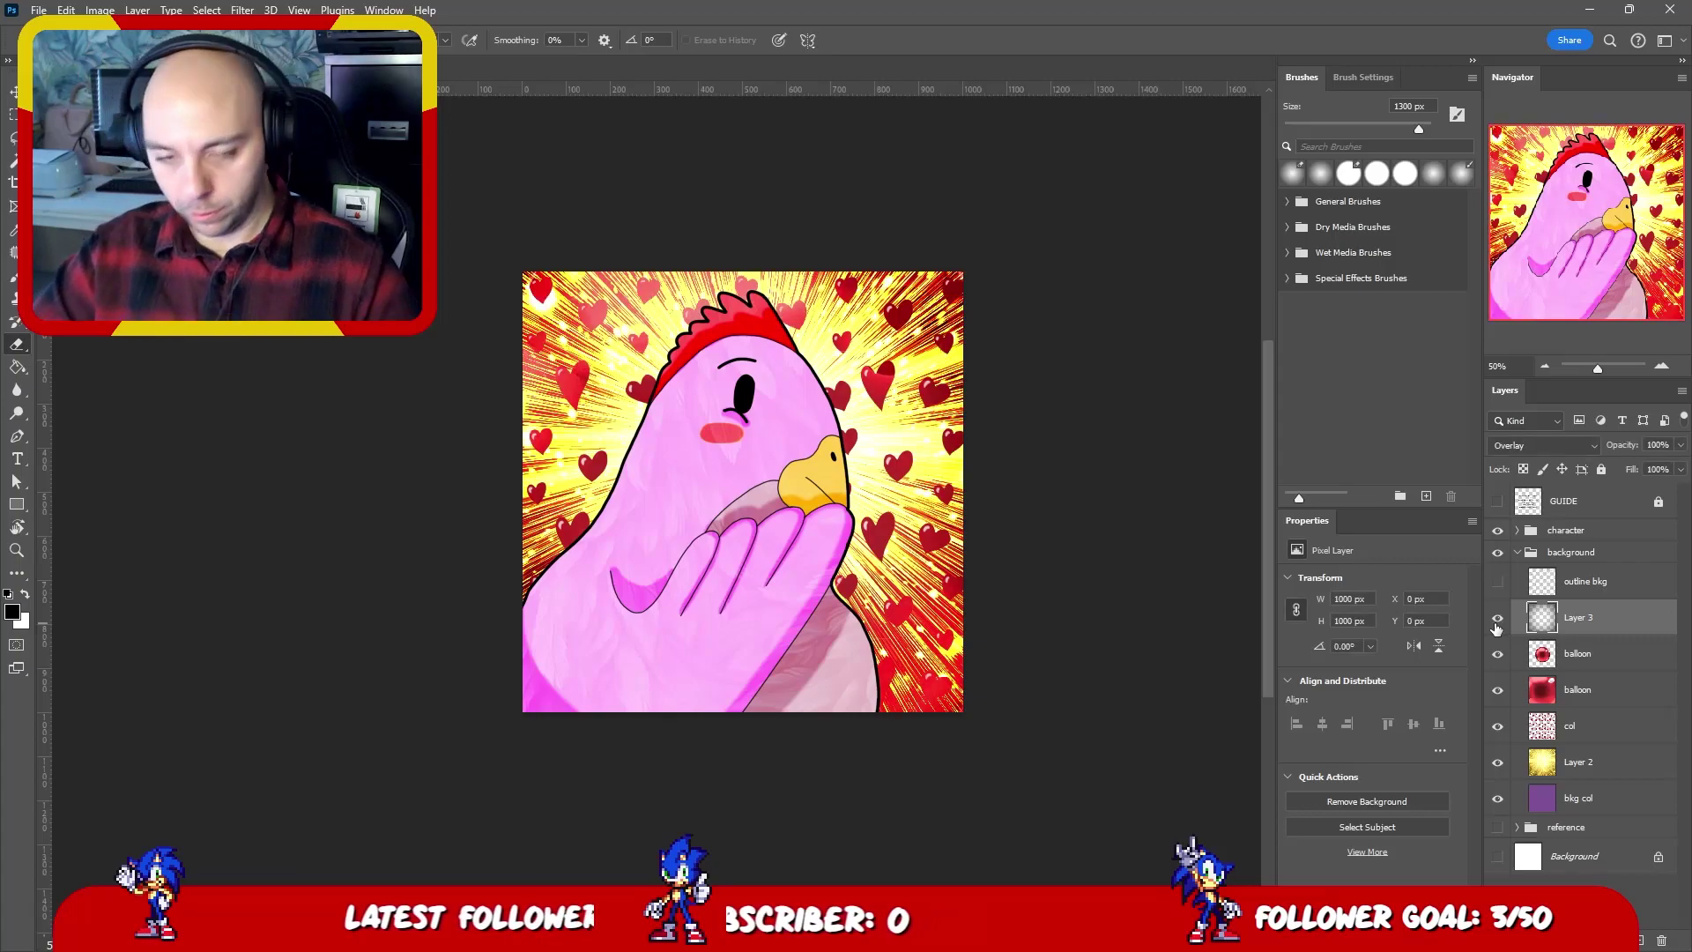
left_click(1497, 619)
left_click(1497, 620)
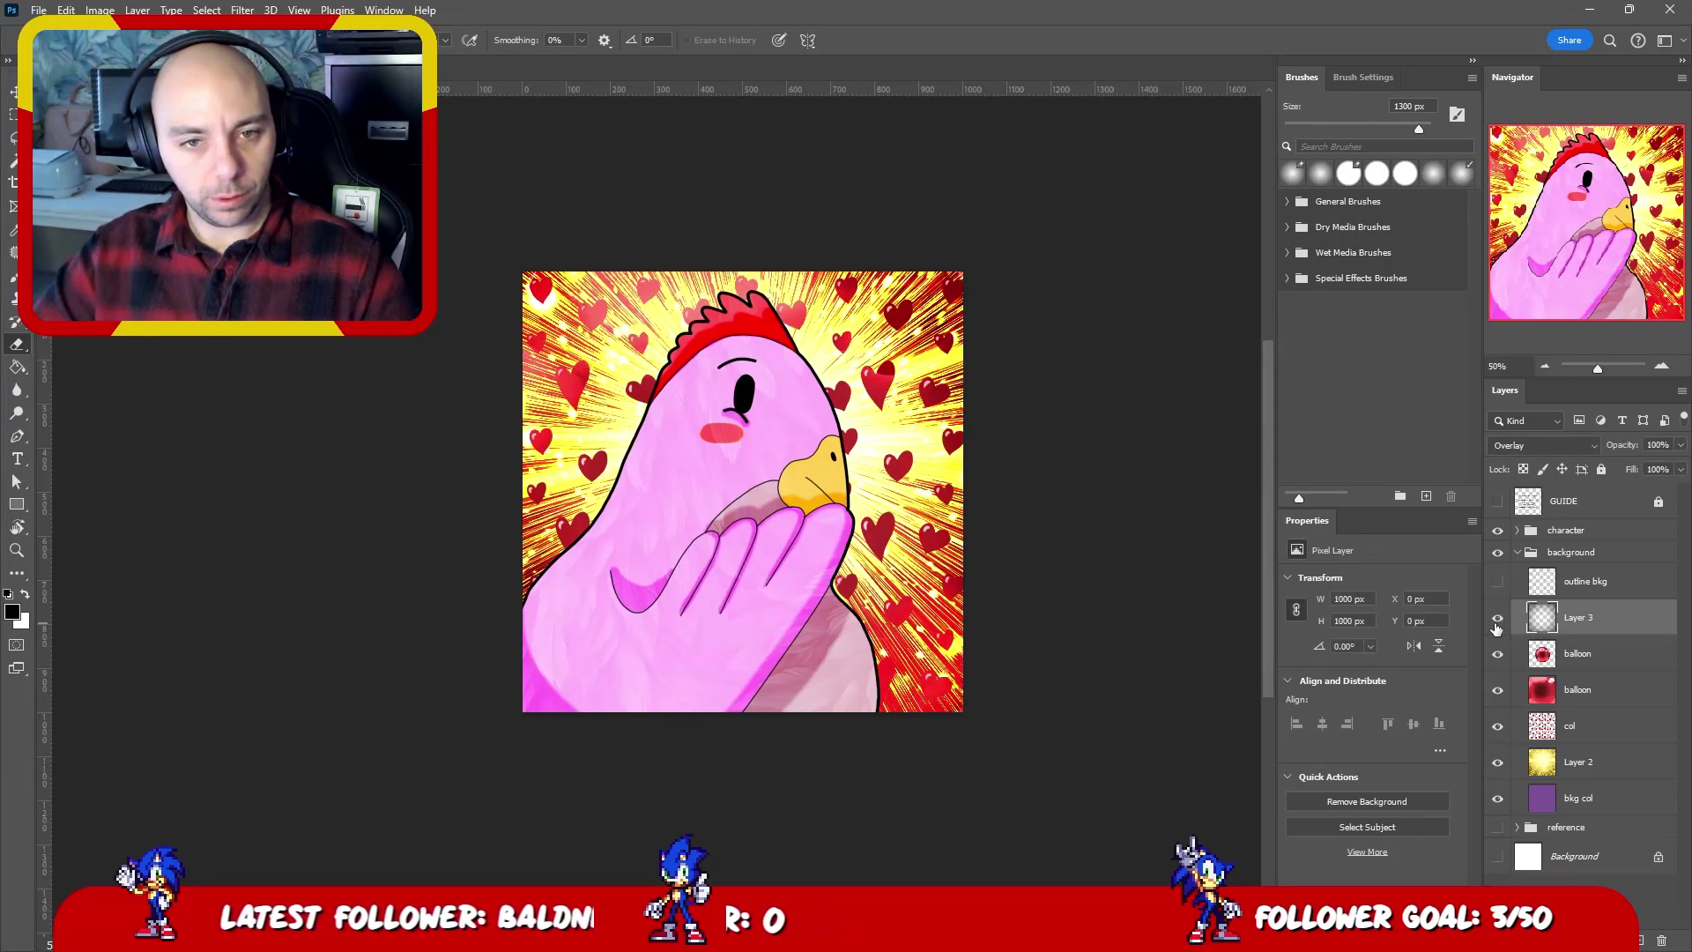
left_click(1497, 621)
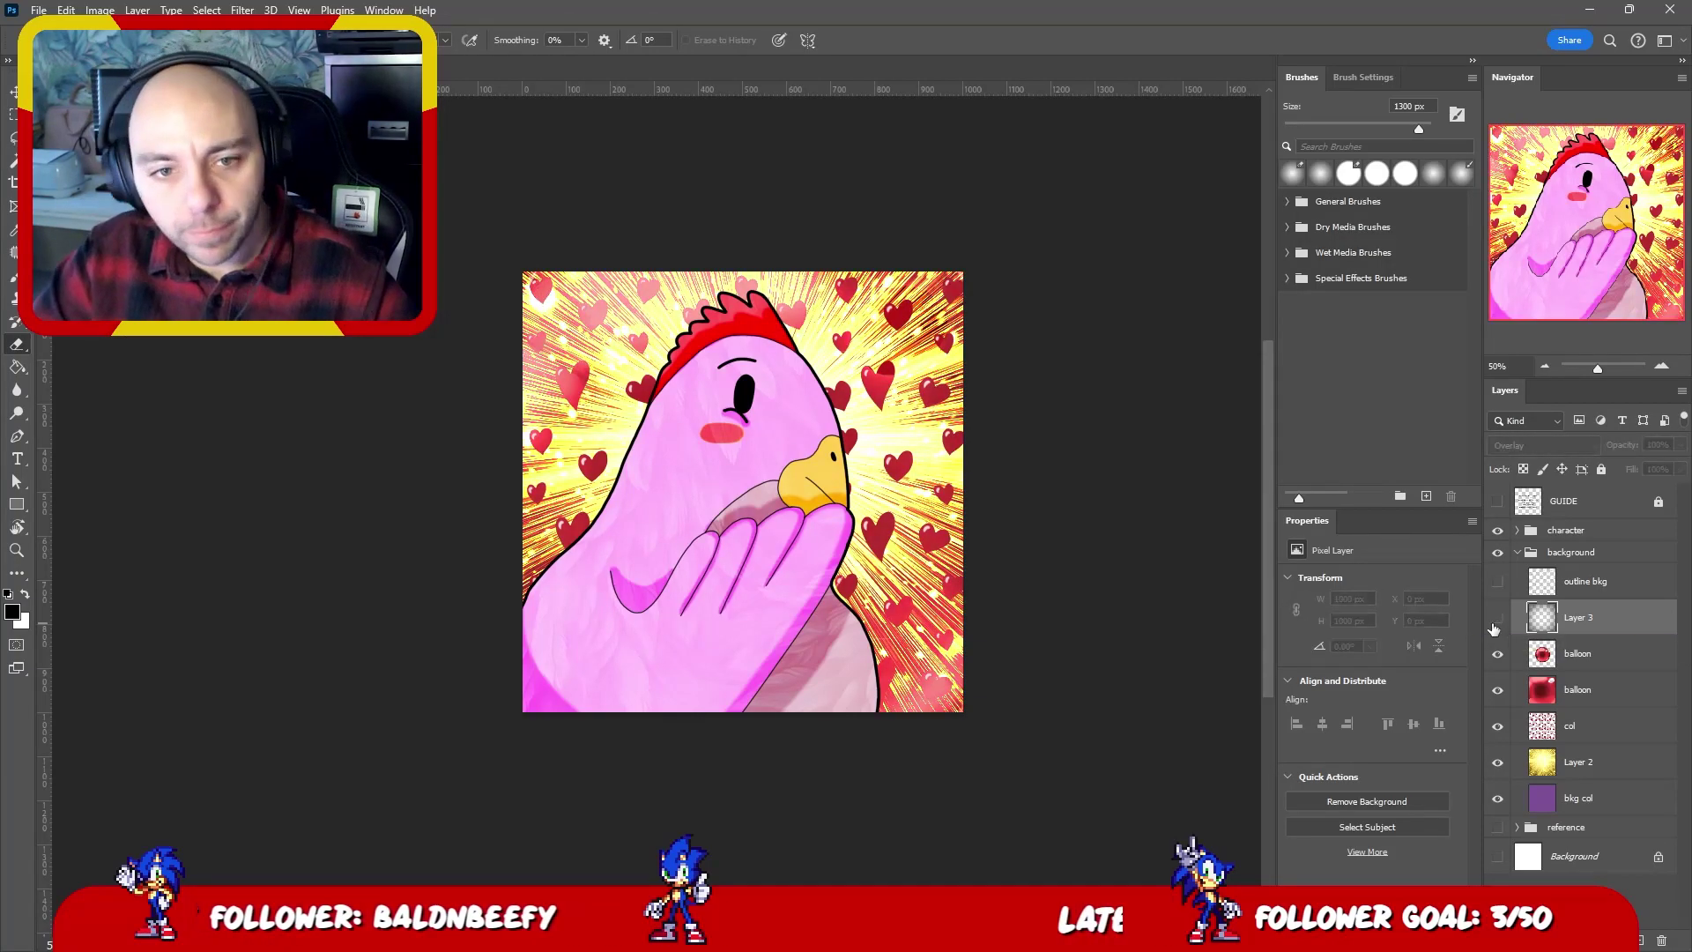
left_click(1497, 620)
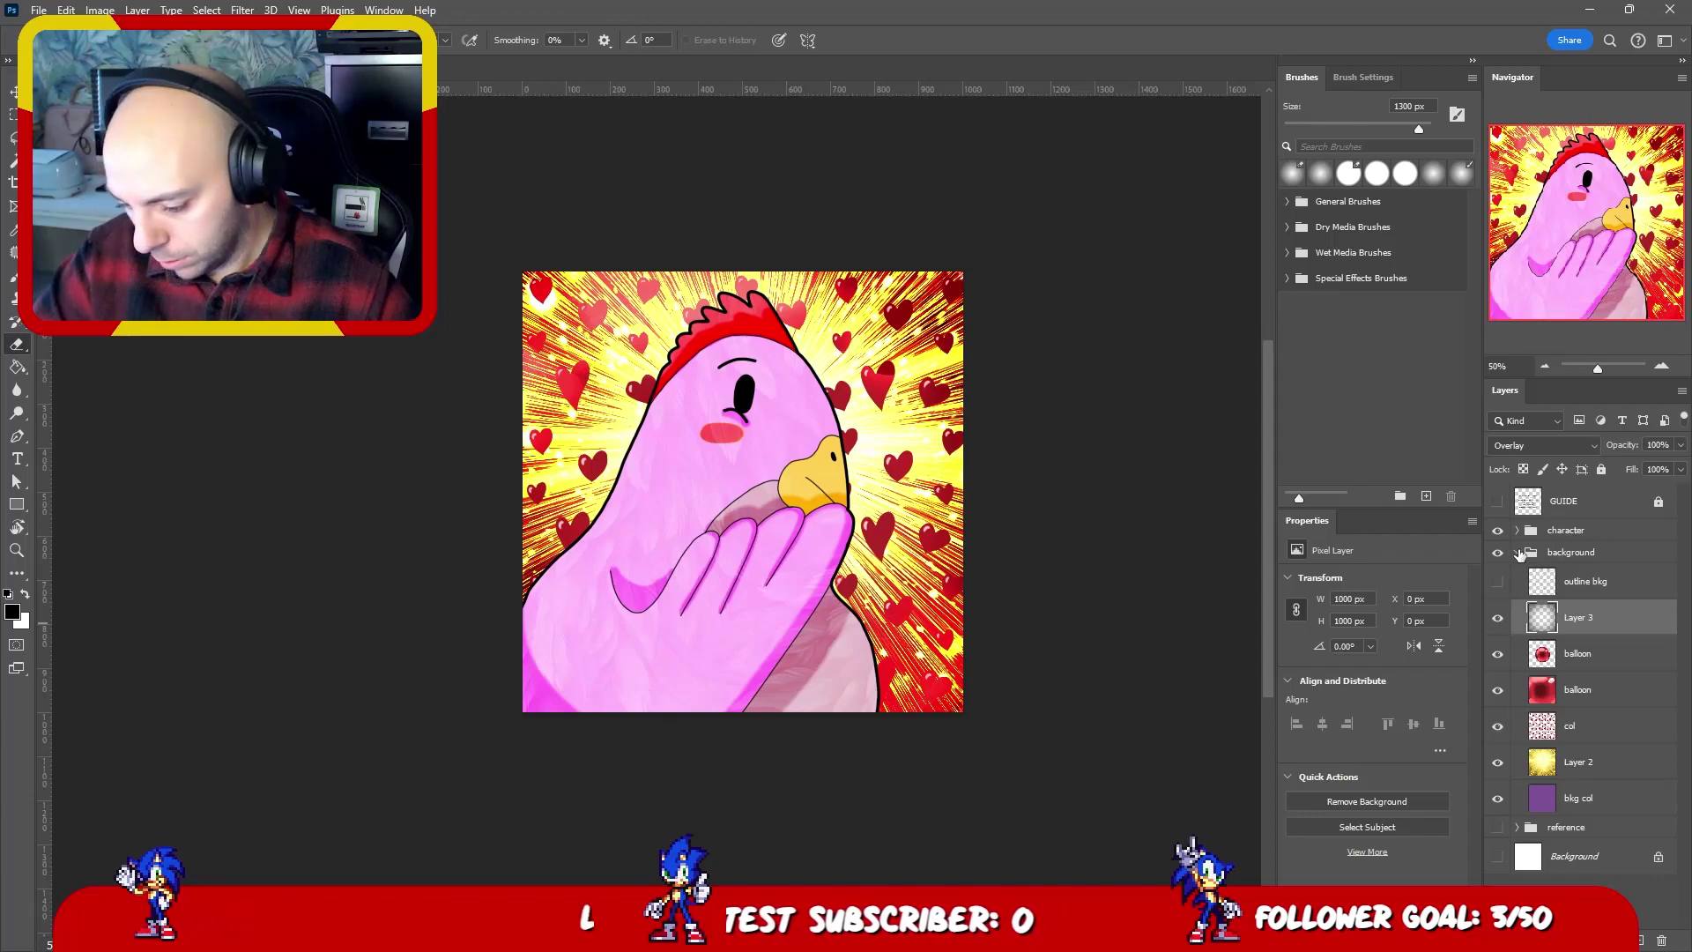
- Set Layer 3 to Hard Mix, move it back between col and Layer 2, and compare
left_click(1553, 446)
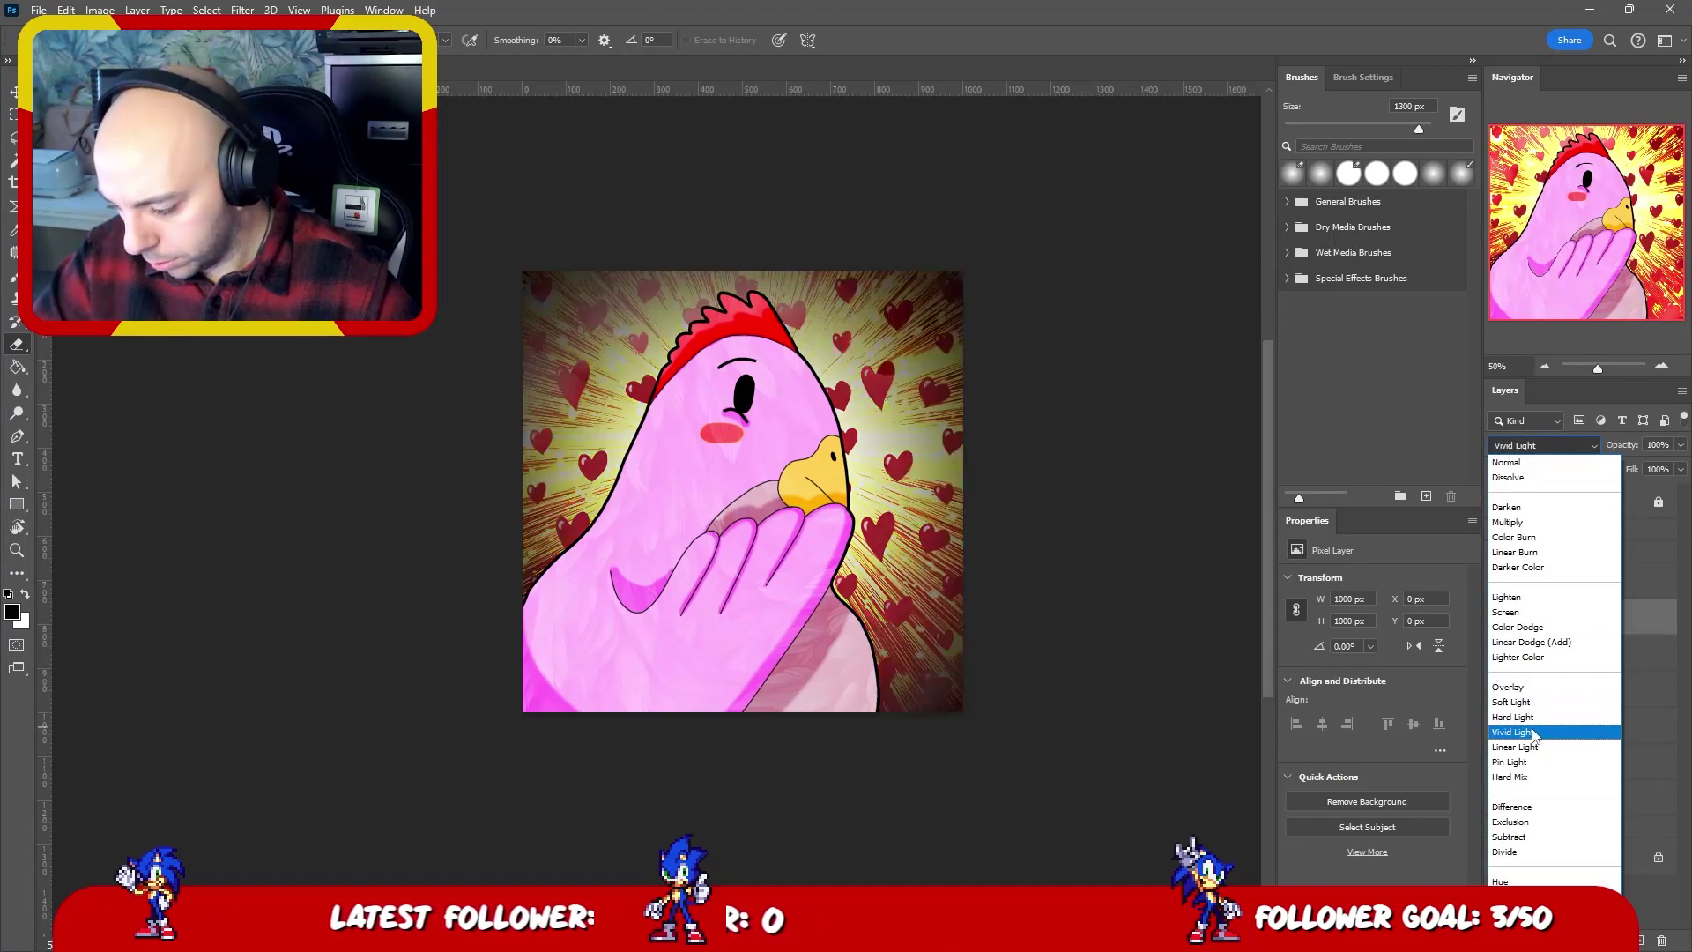
left_click(1537, 782)
left_click_drag(1589, 623, 1586, 734)
left_click_drag(1586, 735, 1564, 742)
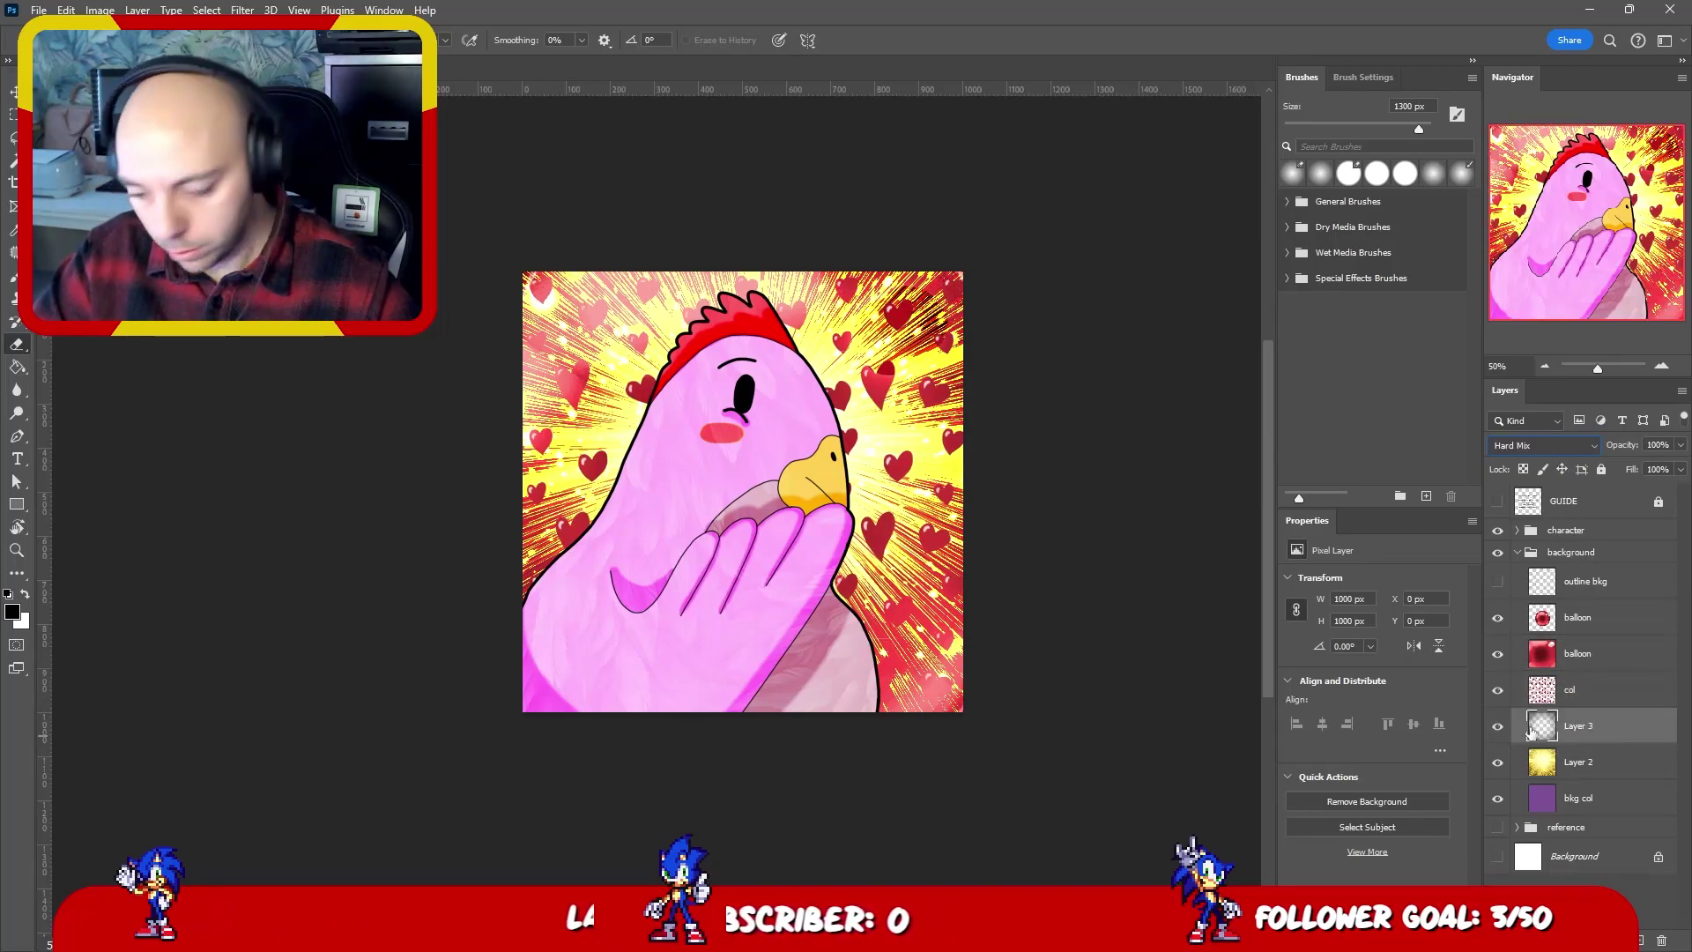
left_click(1498, 726)
left_click(1498, 726)
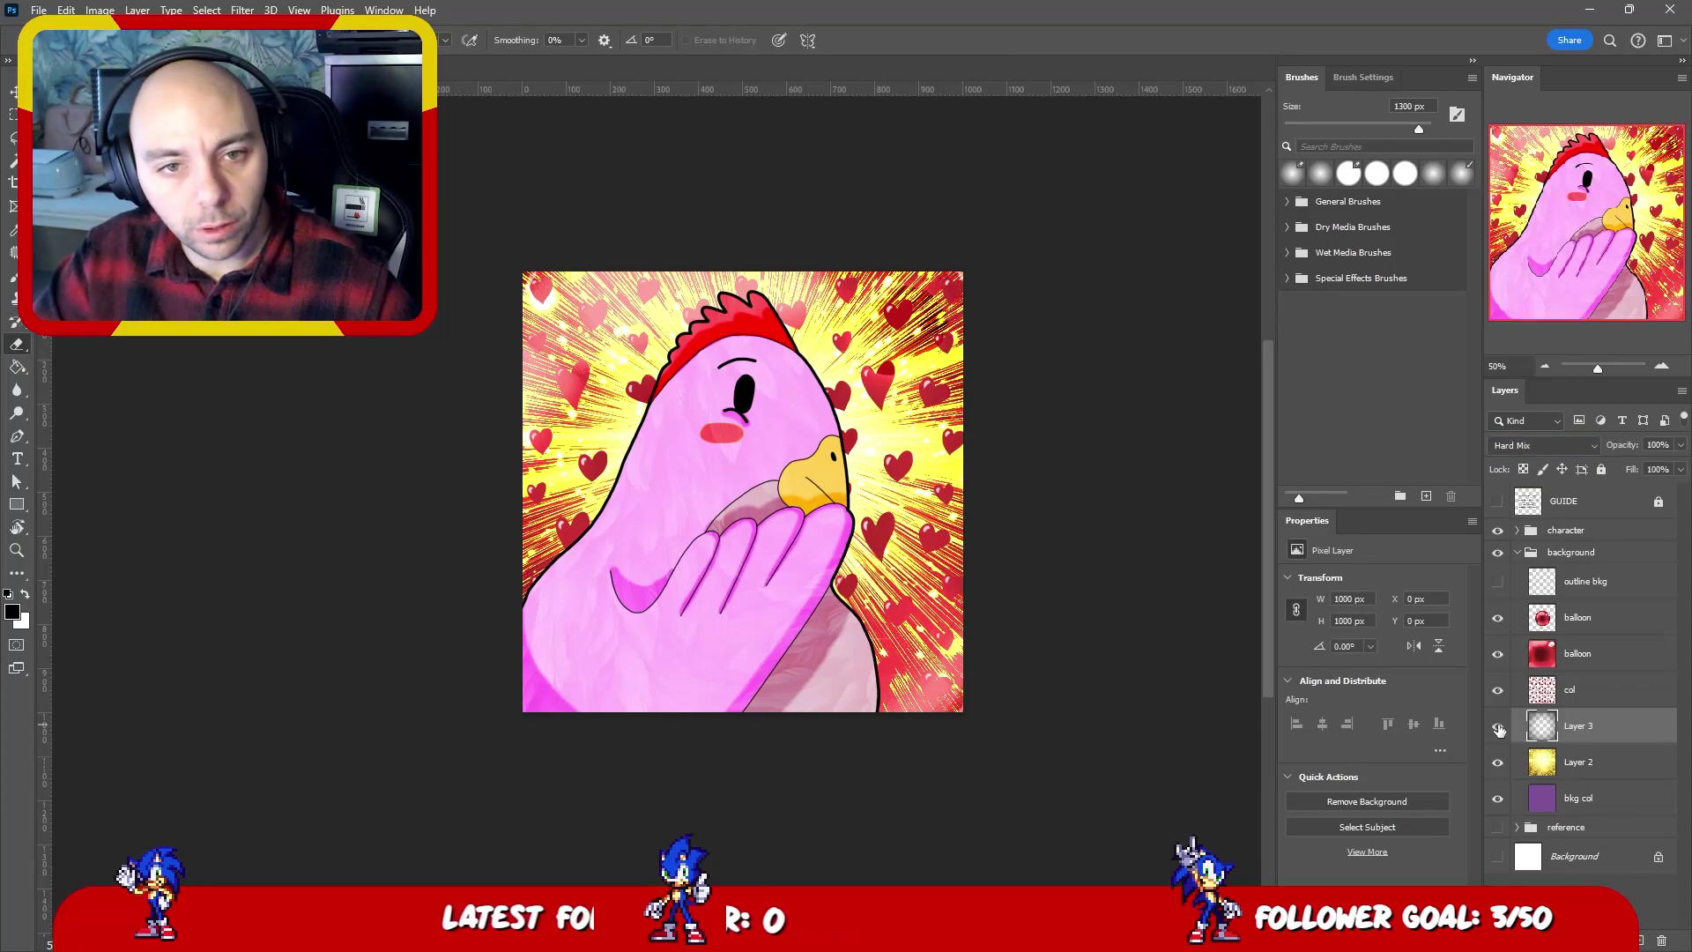
left_click(1498, 726)
left_click(1498, 726)
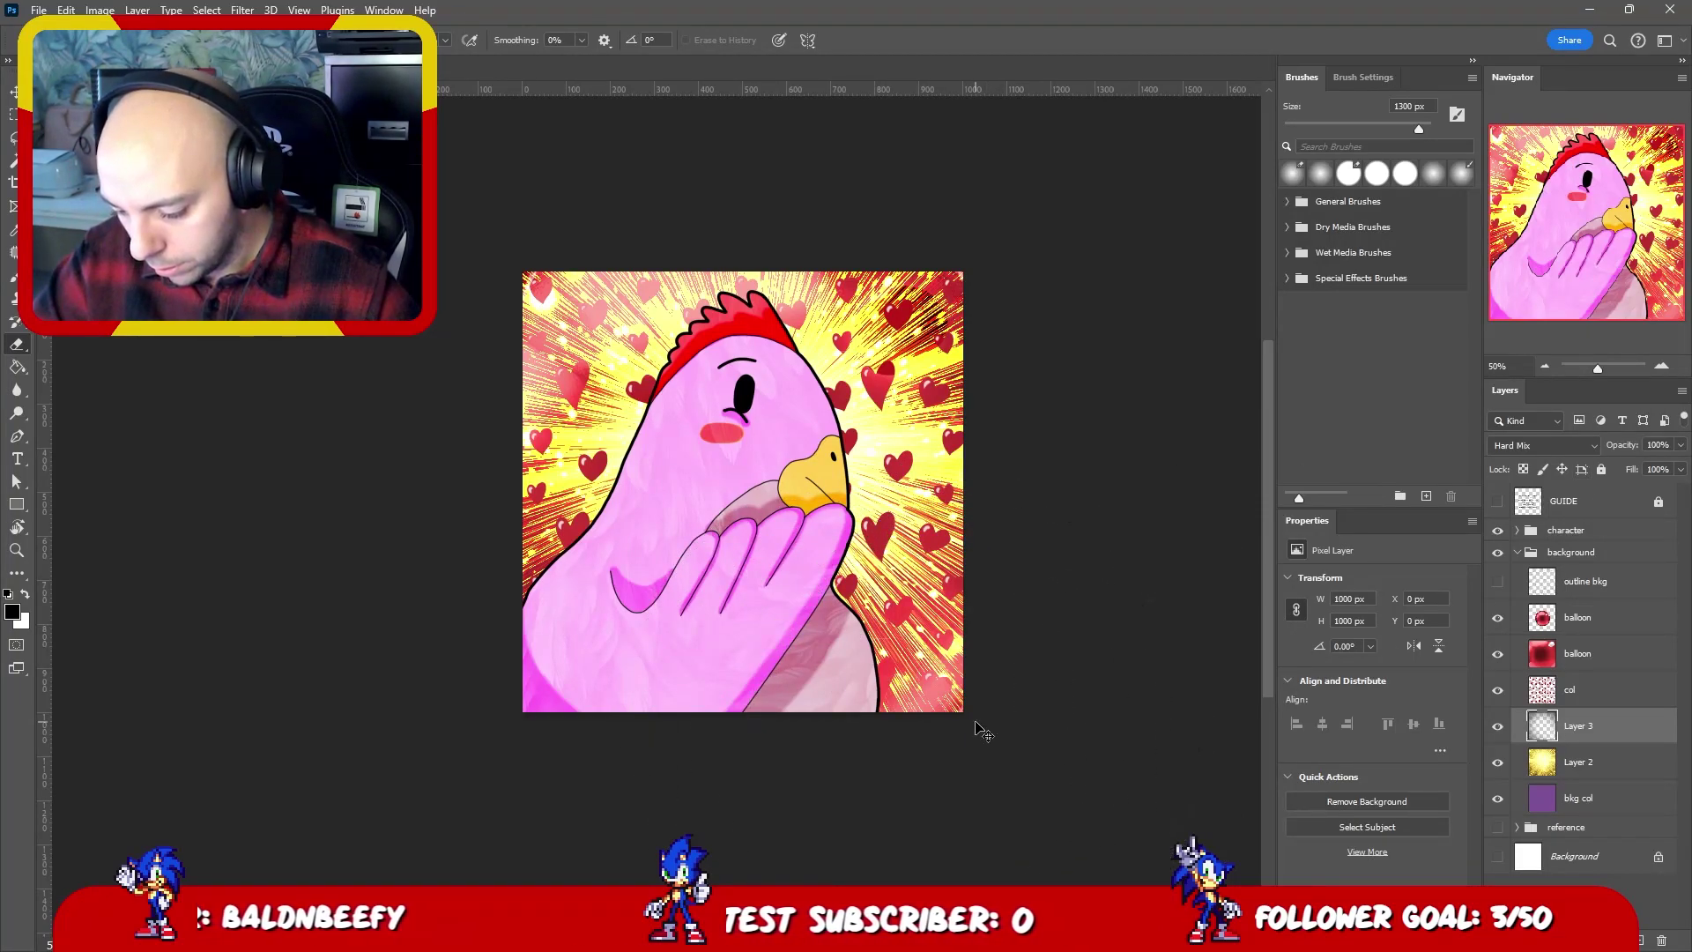
- Return Layer 3 to Normal, try Hard Mix once more, then delete Layer 3
left_click(1538, 446)
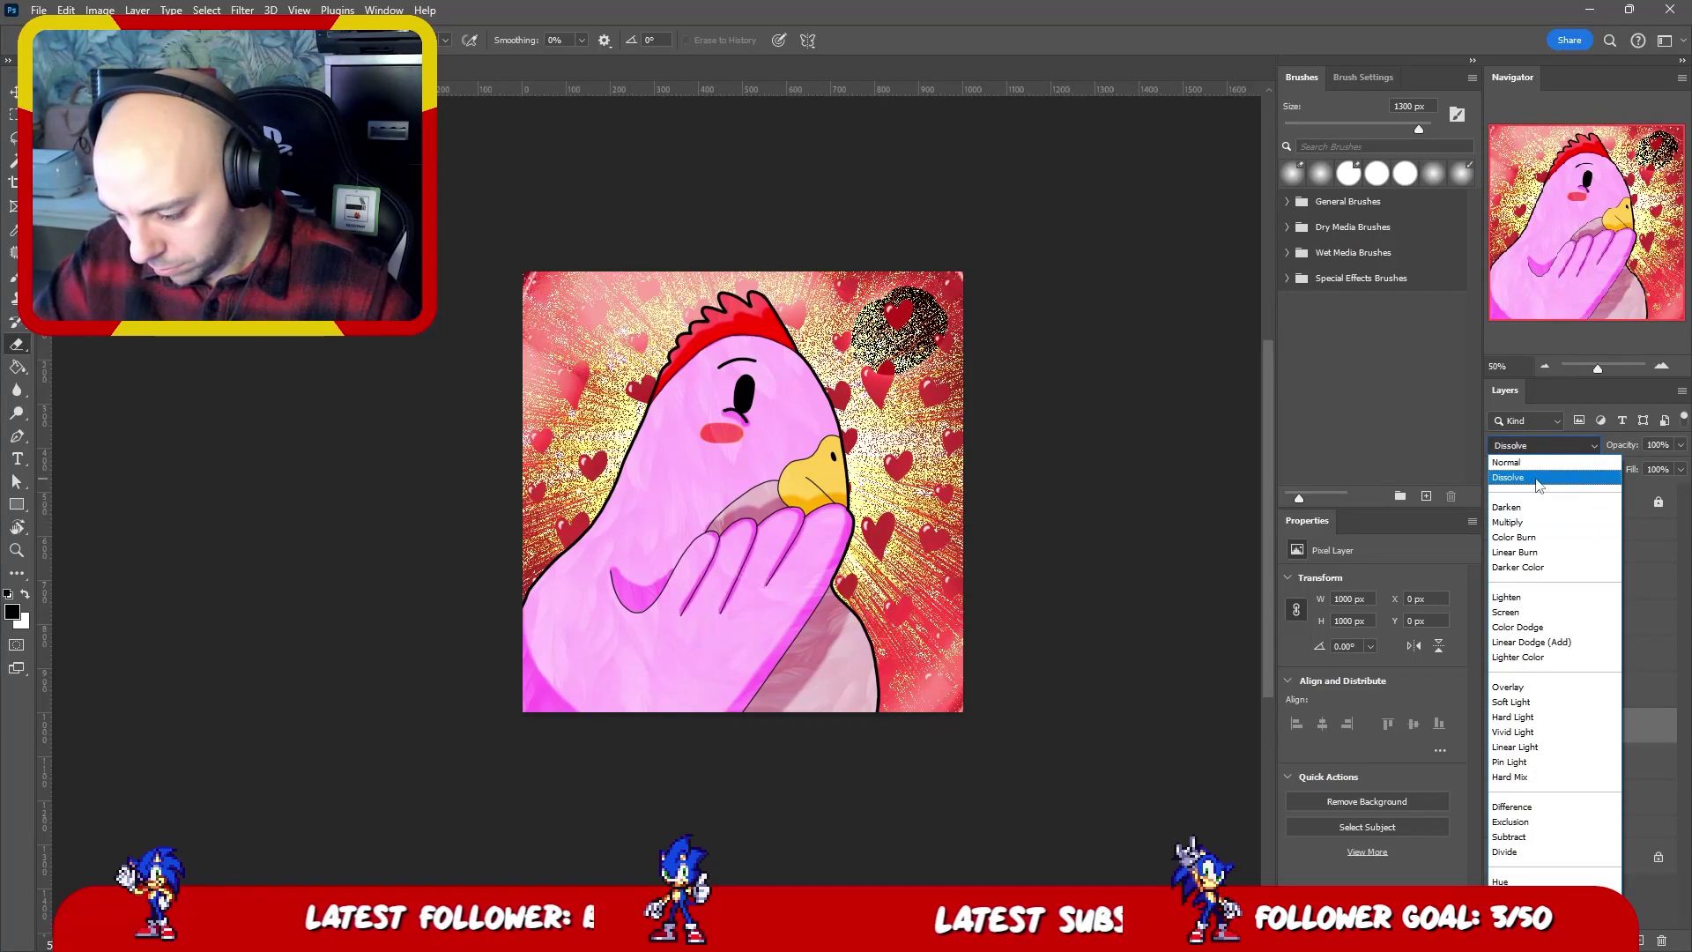
left_click(1504, 463)
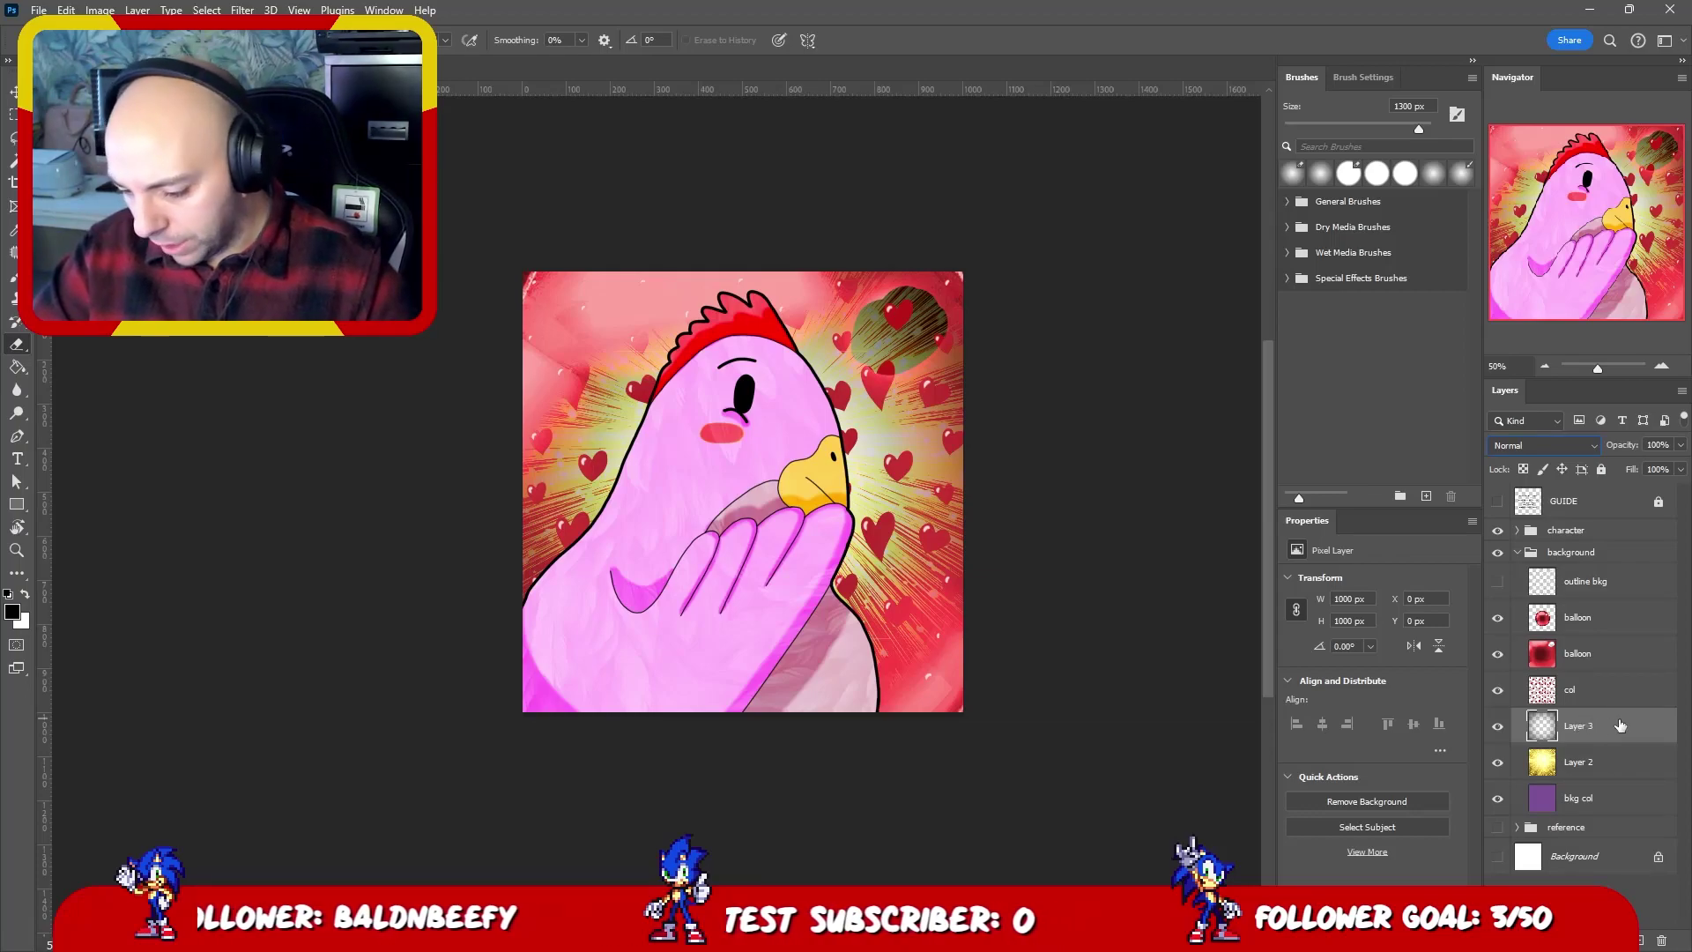
key("shift+alt+l")
left_click(1665, 939)
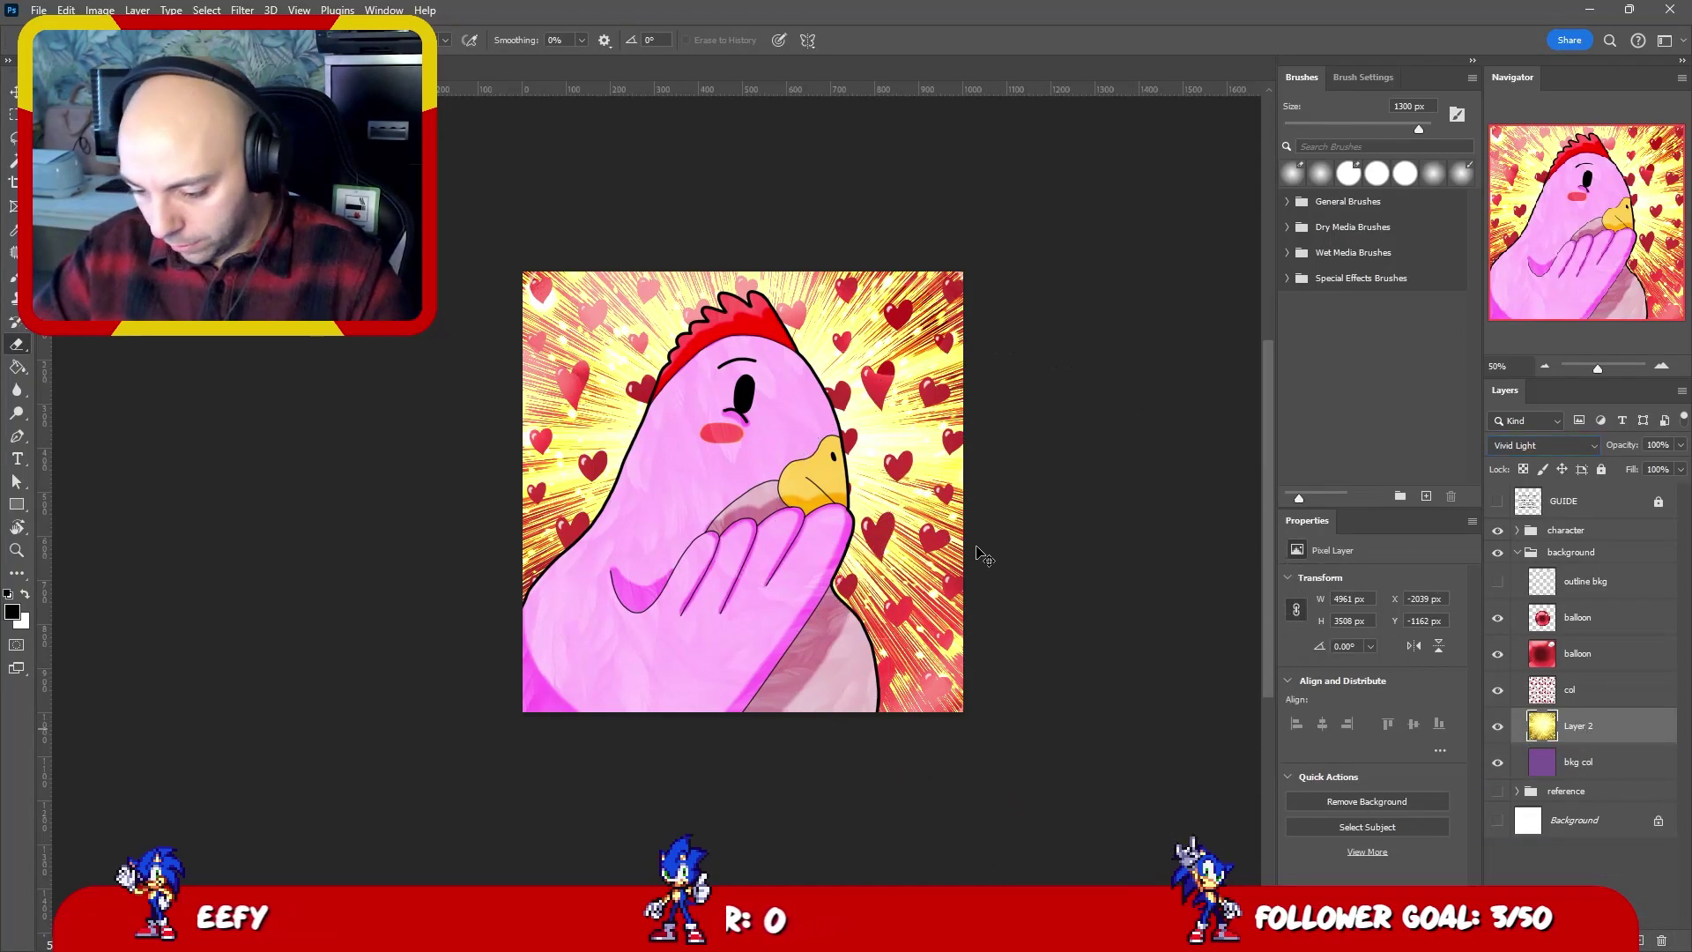
- Stretch Layer 2's yellow burst to 5745 × 4062 px with Free Transform
key("ctrl+t")
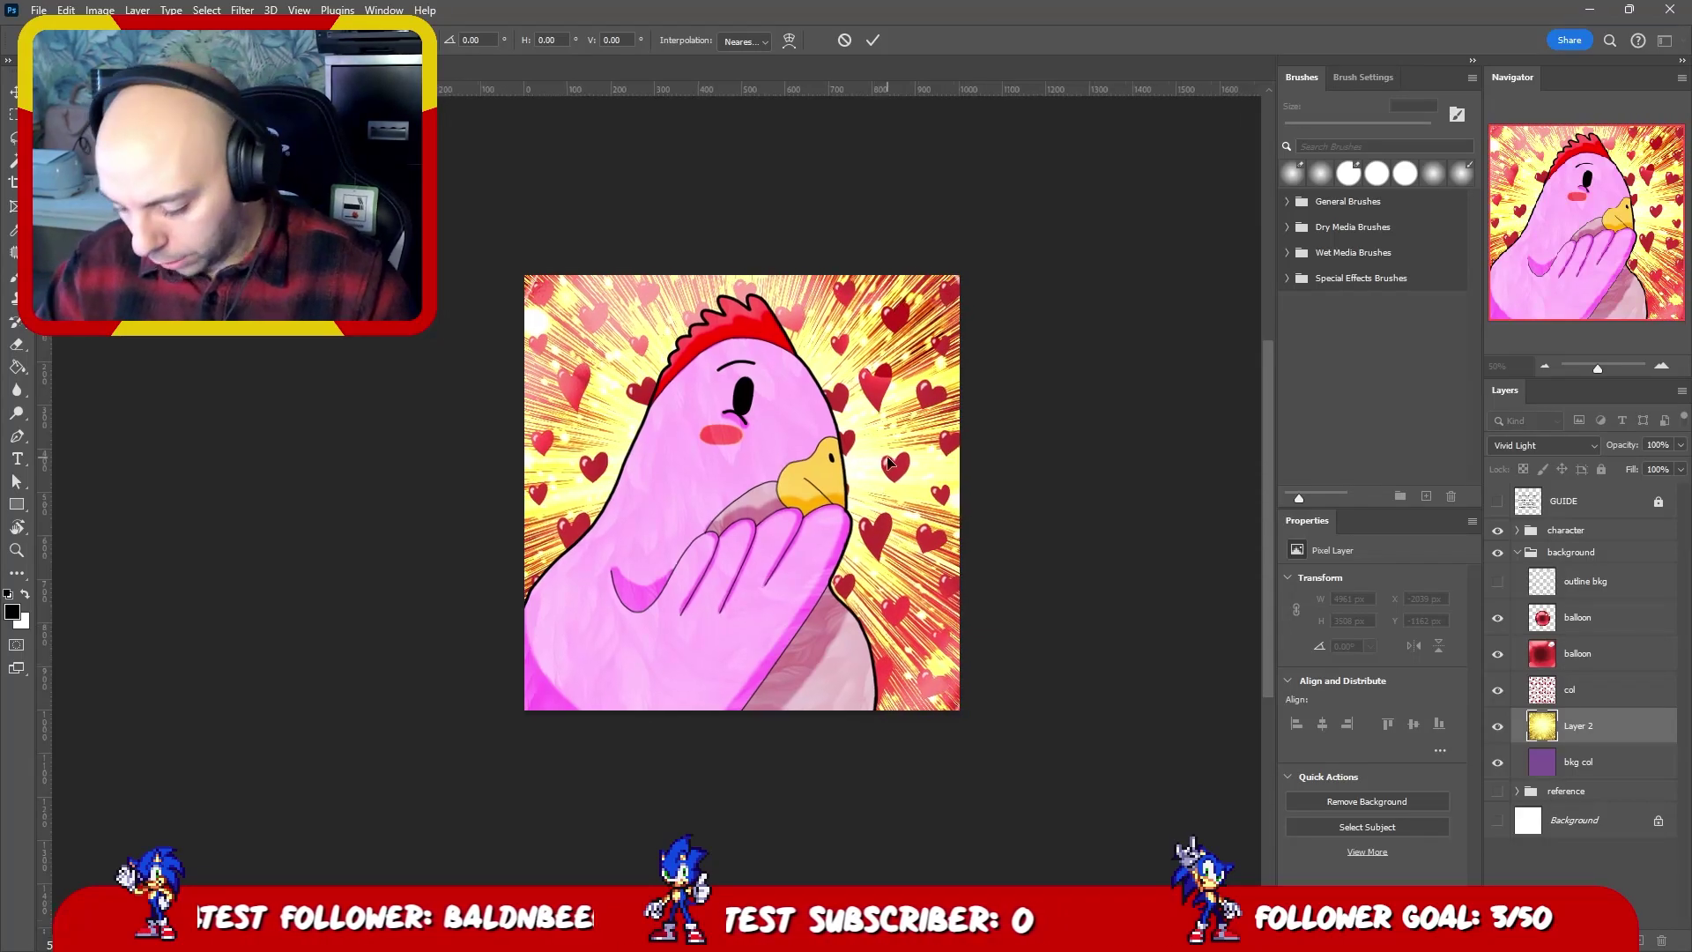
key("ctrl+minus")
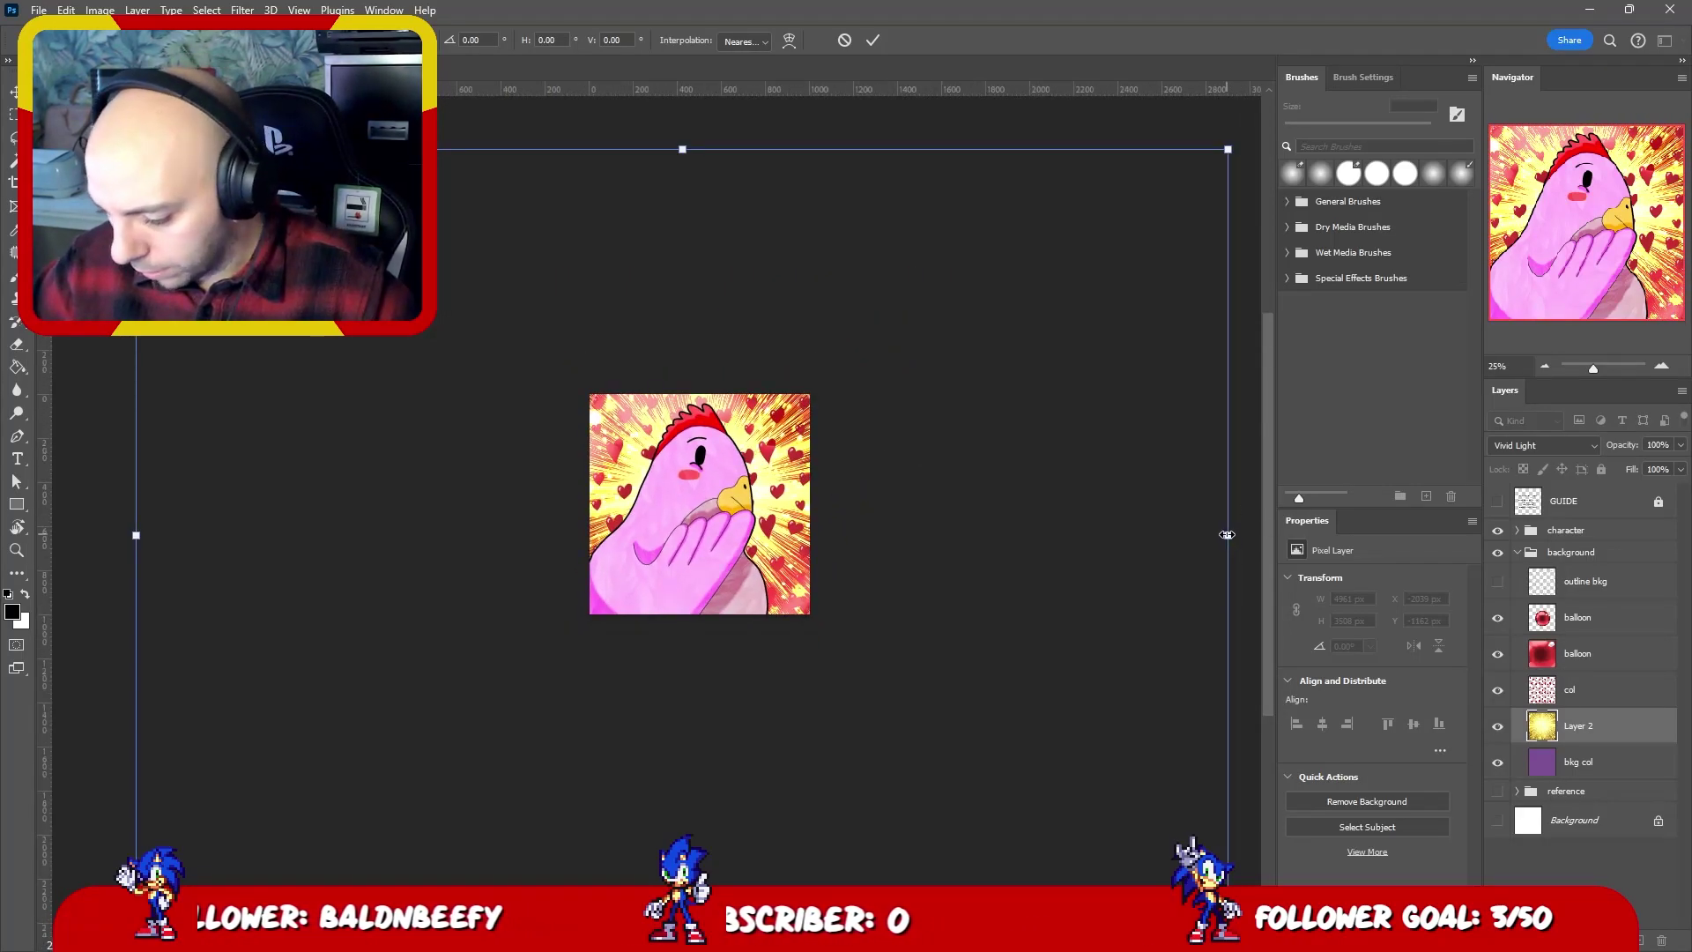
left_click_drag(1226, 535, 923, 502)
key("Return")
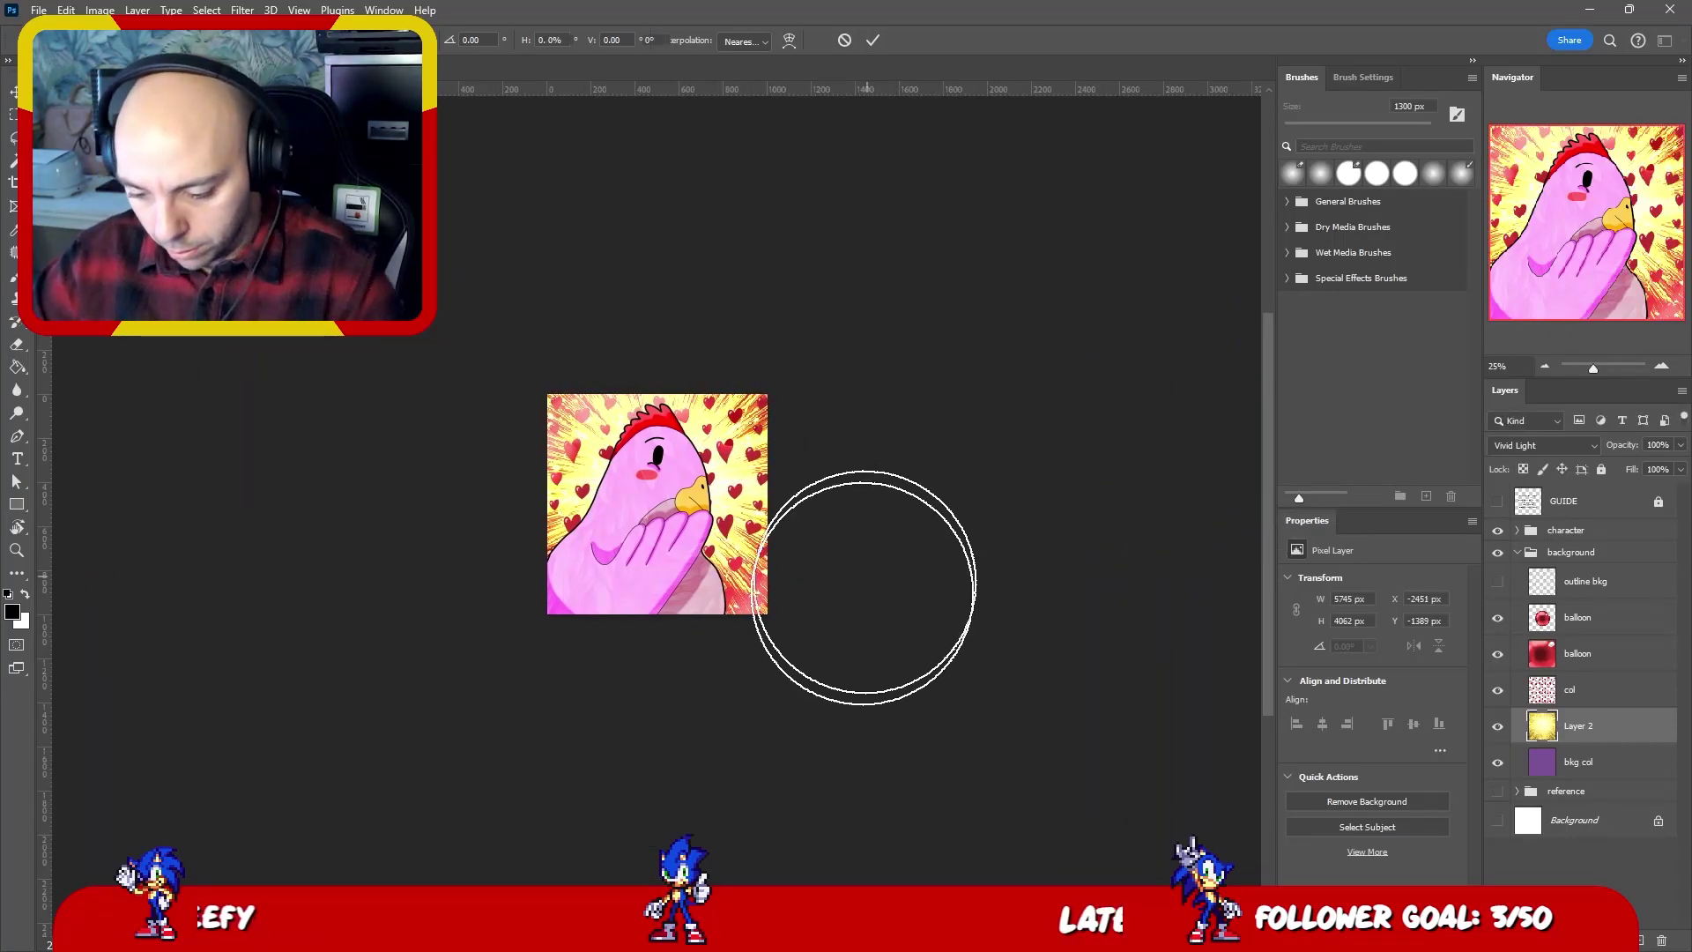
key("z")
left_click_drag(674, 459, 724, 468)
- Turn on the outline bkg layer to give the hearts dark outlines, then collapse the background group
key("v")
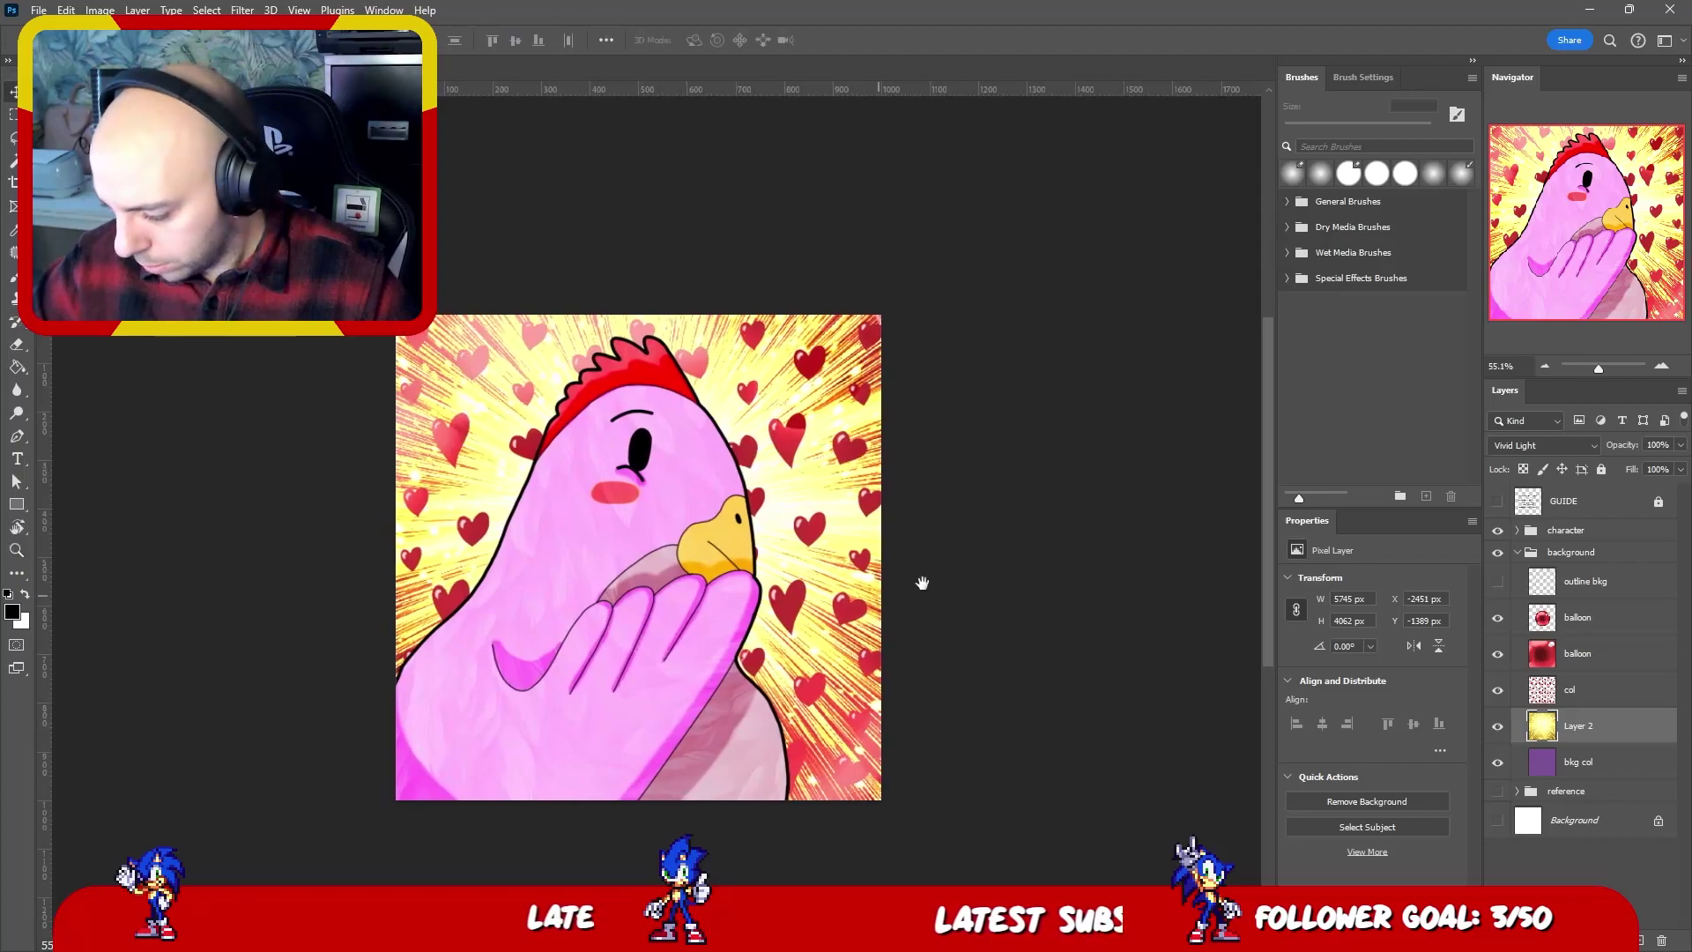
left_click(1498, 583)
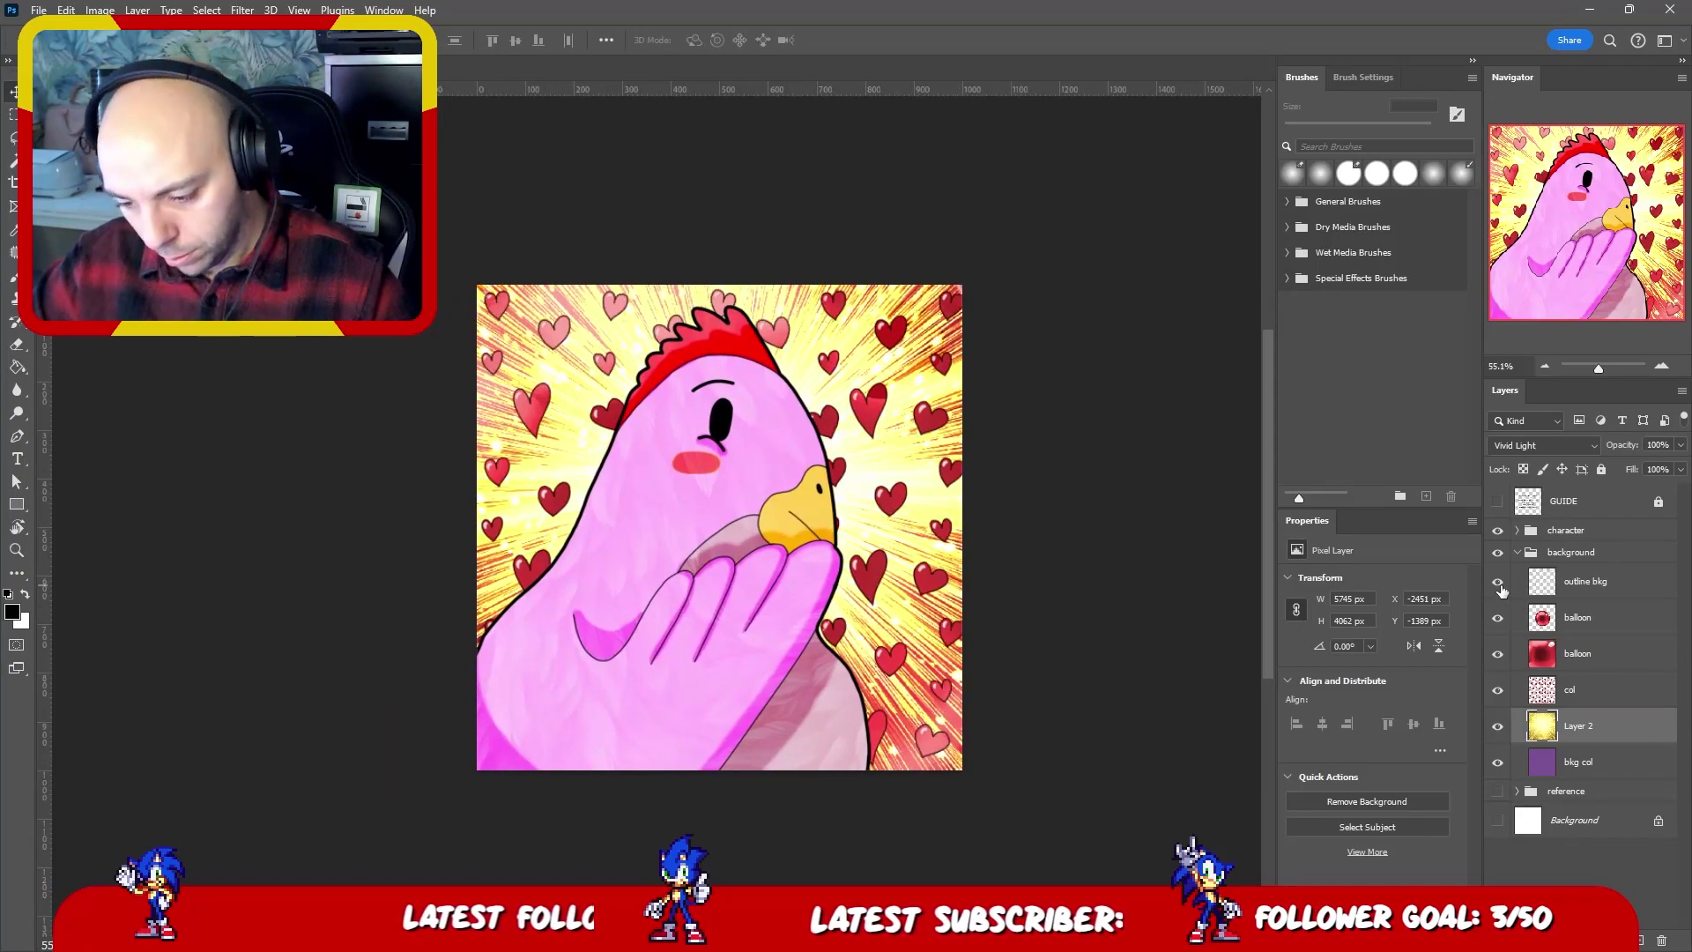
key("ctrl+minus")
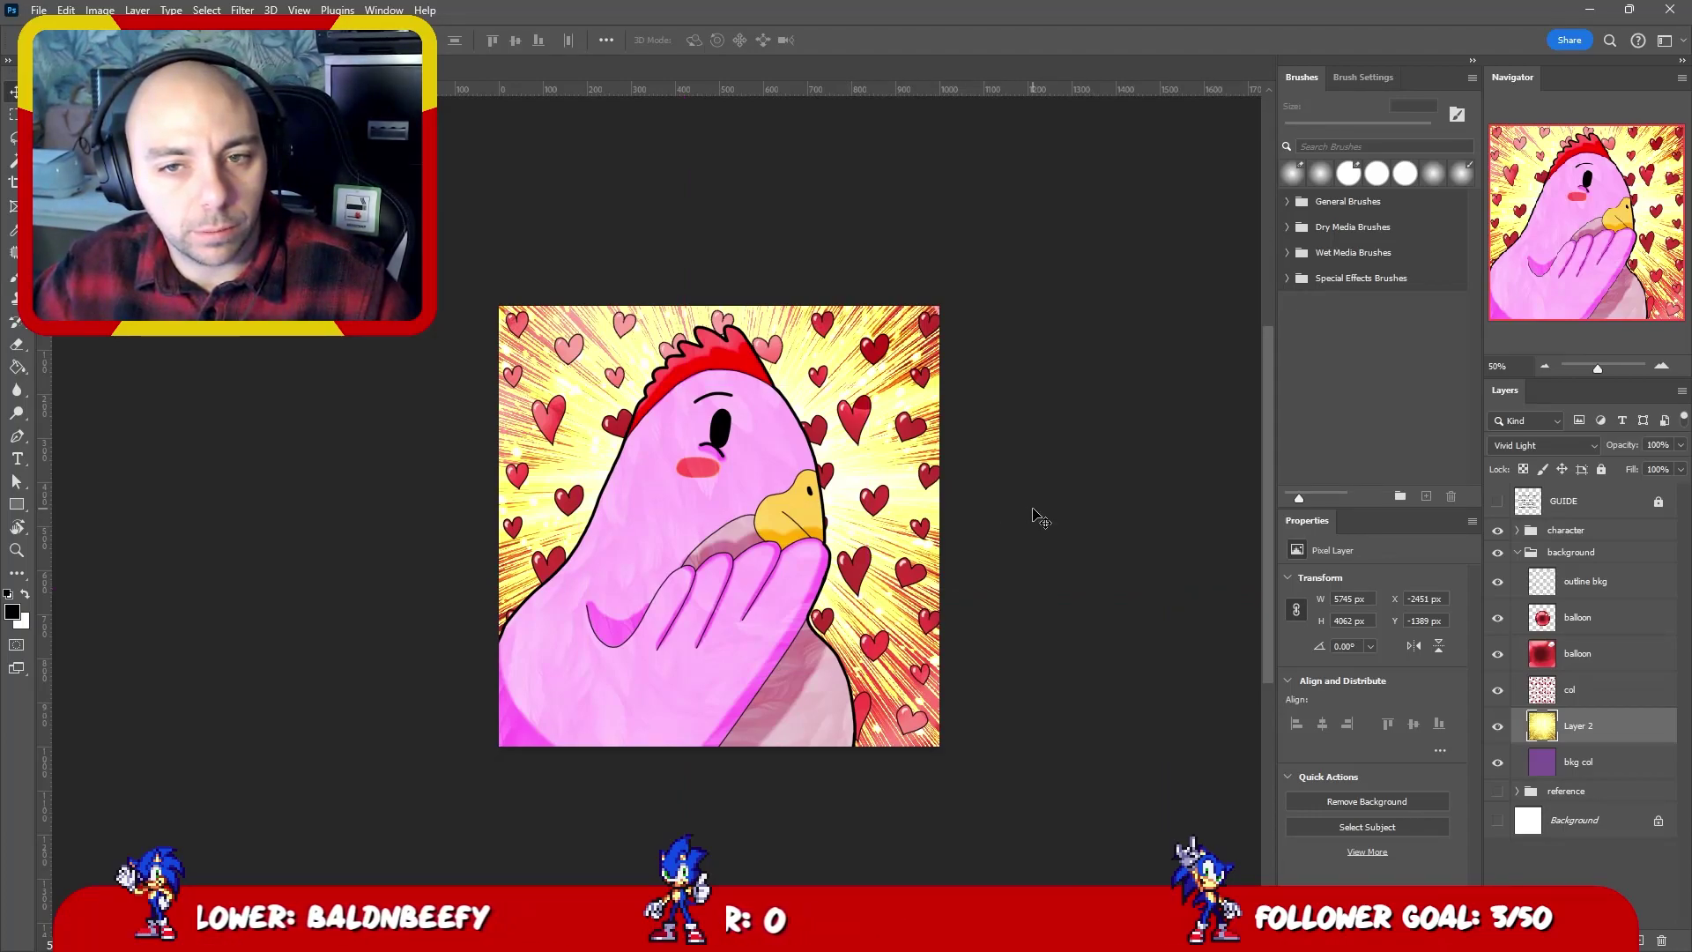
left_click(1498, 584)
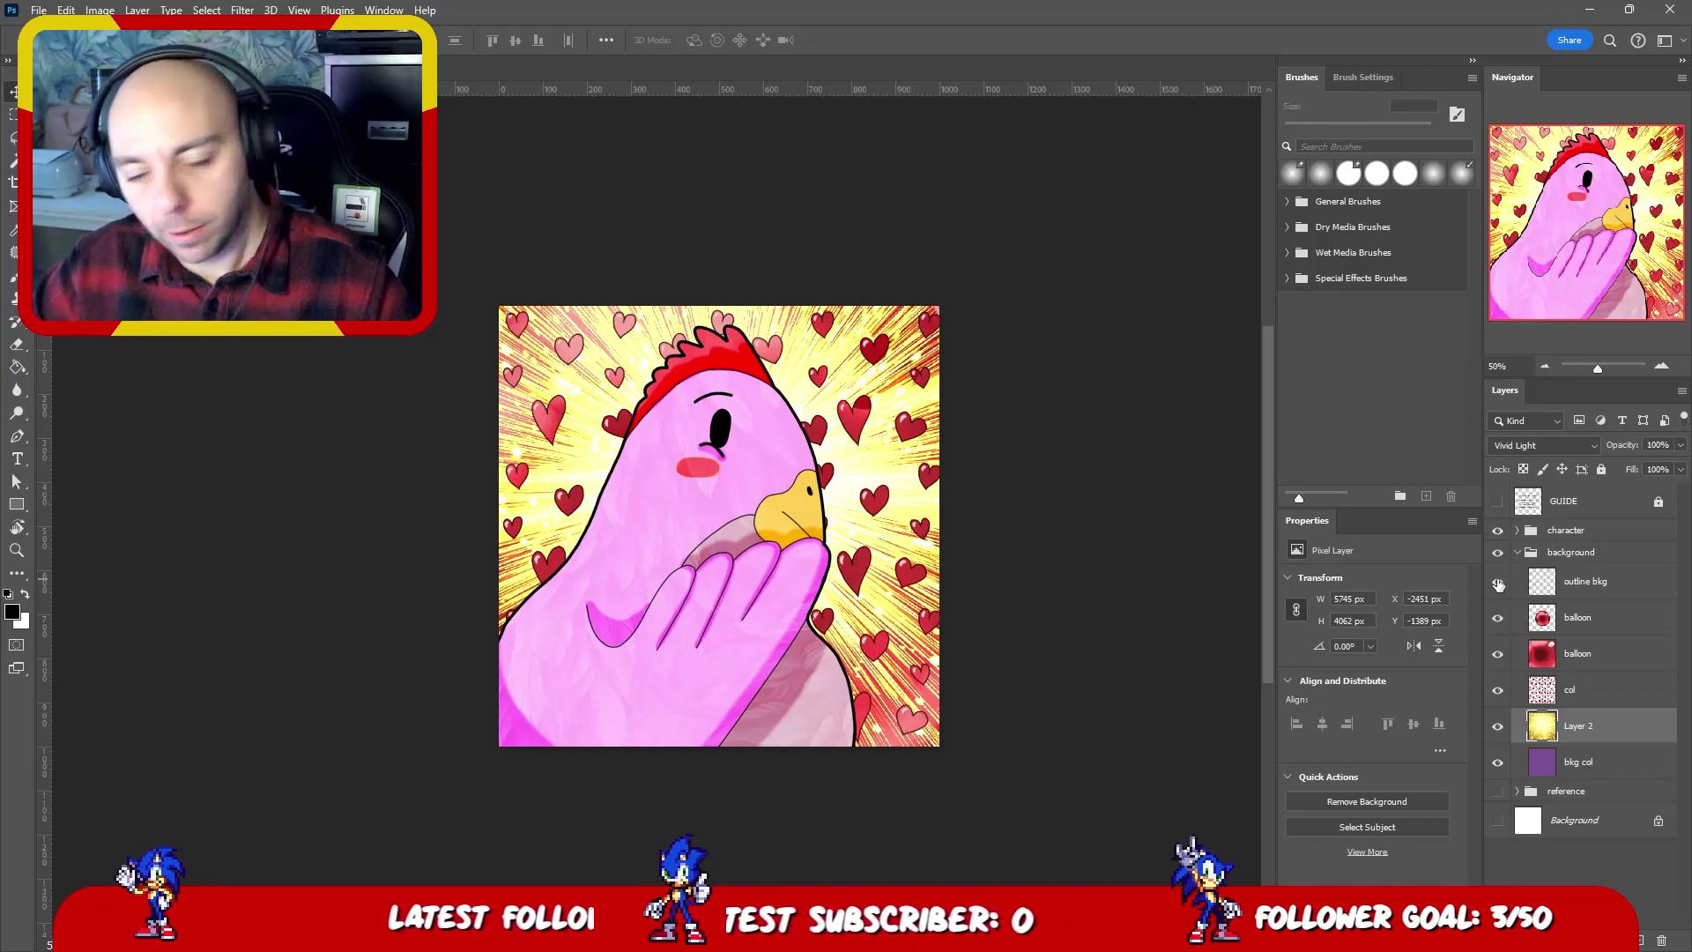
left_click(1518, 553)
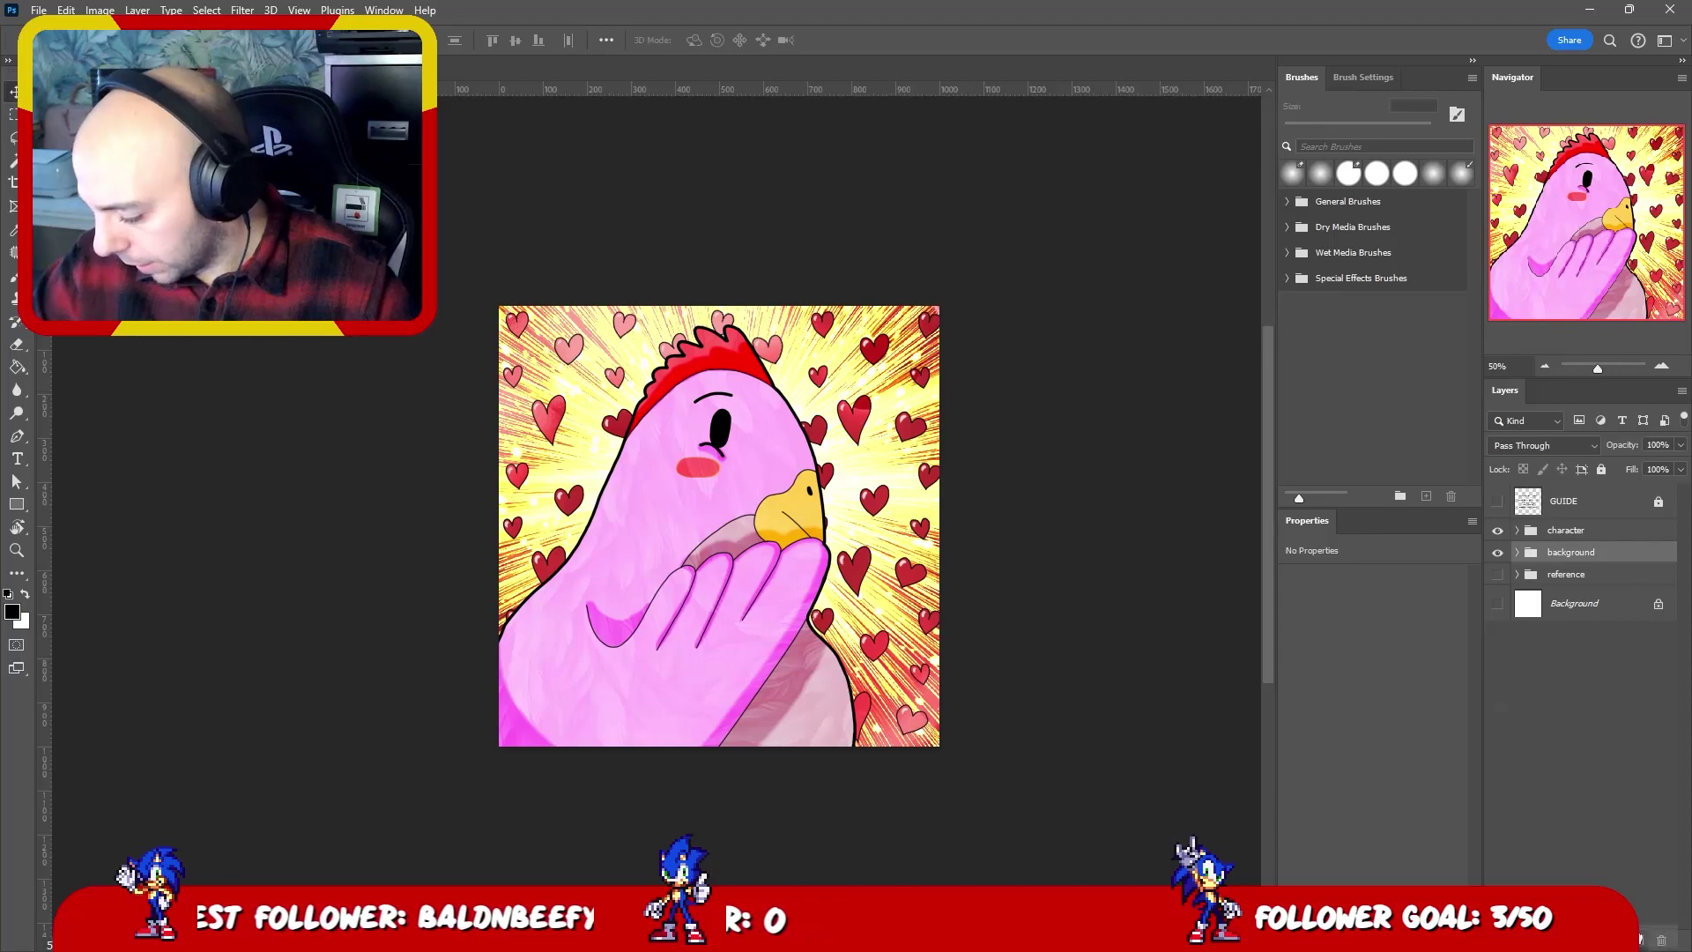
- Duplicate the background group, then delete the copy
key("ctrl+j")
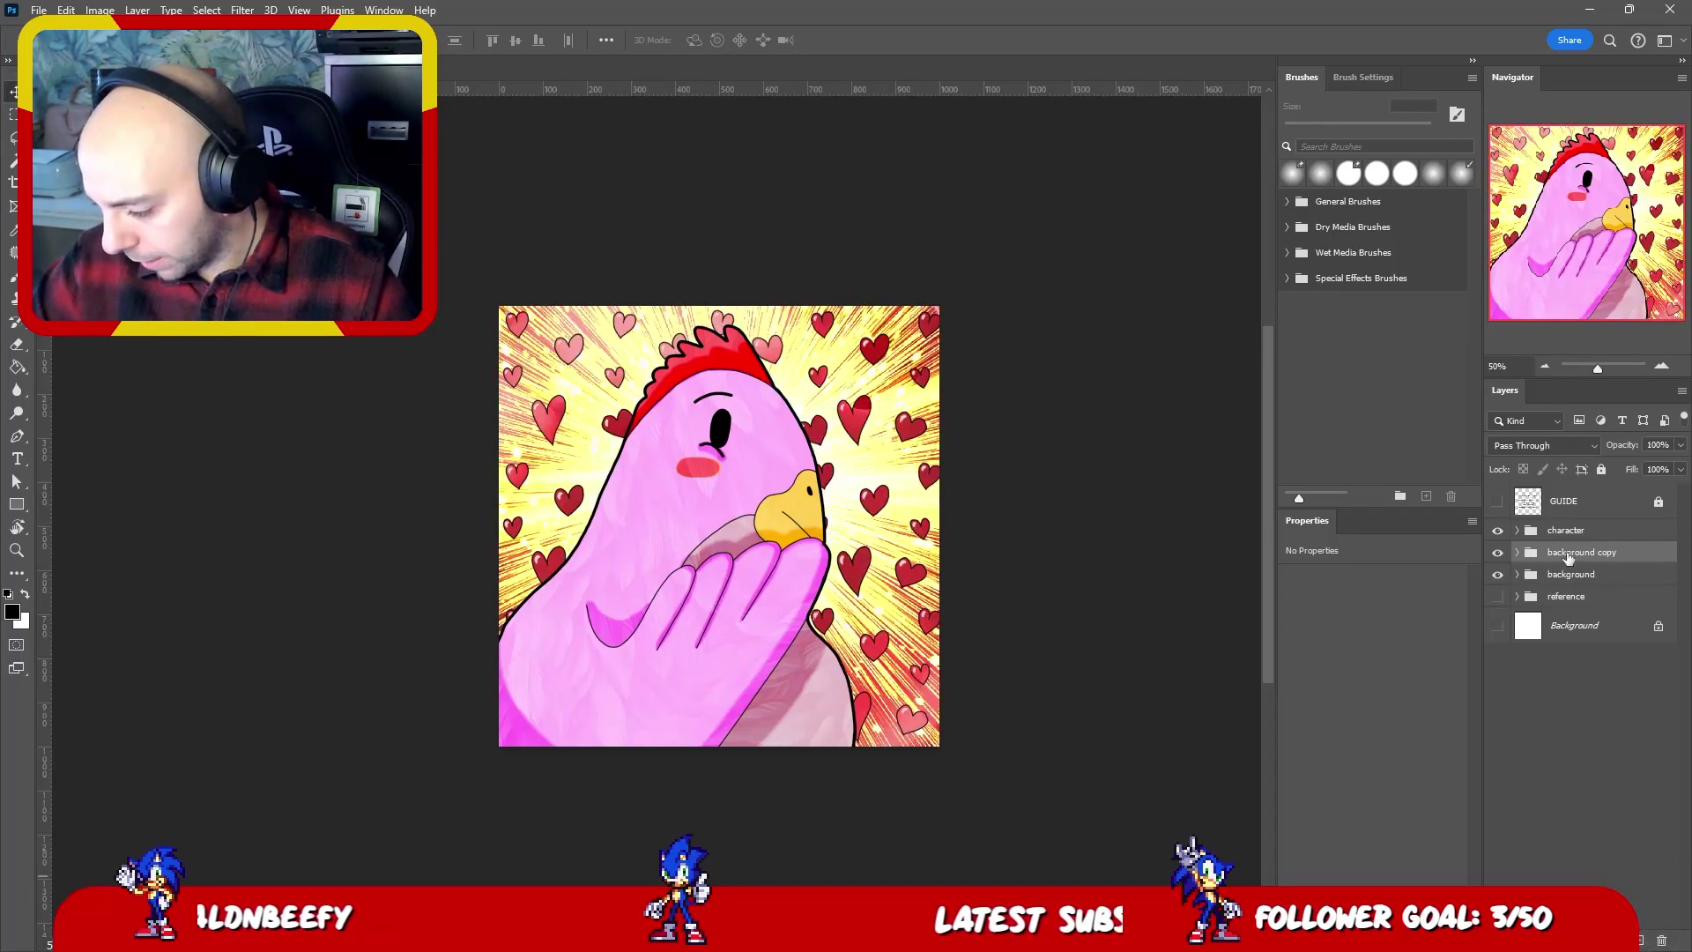
right_click(1569, 556)
left_click(1603, 555)
key("Delete")
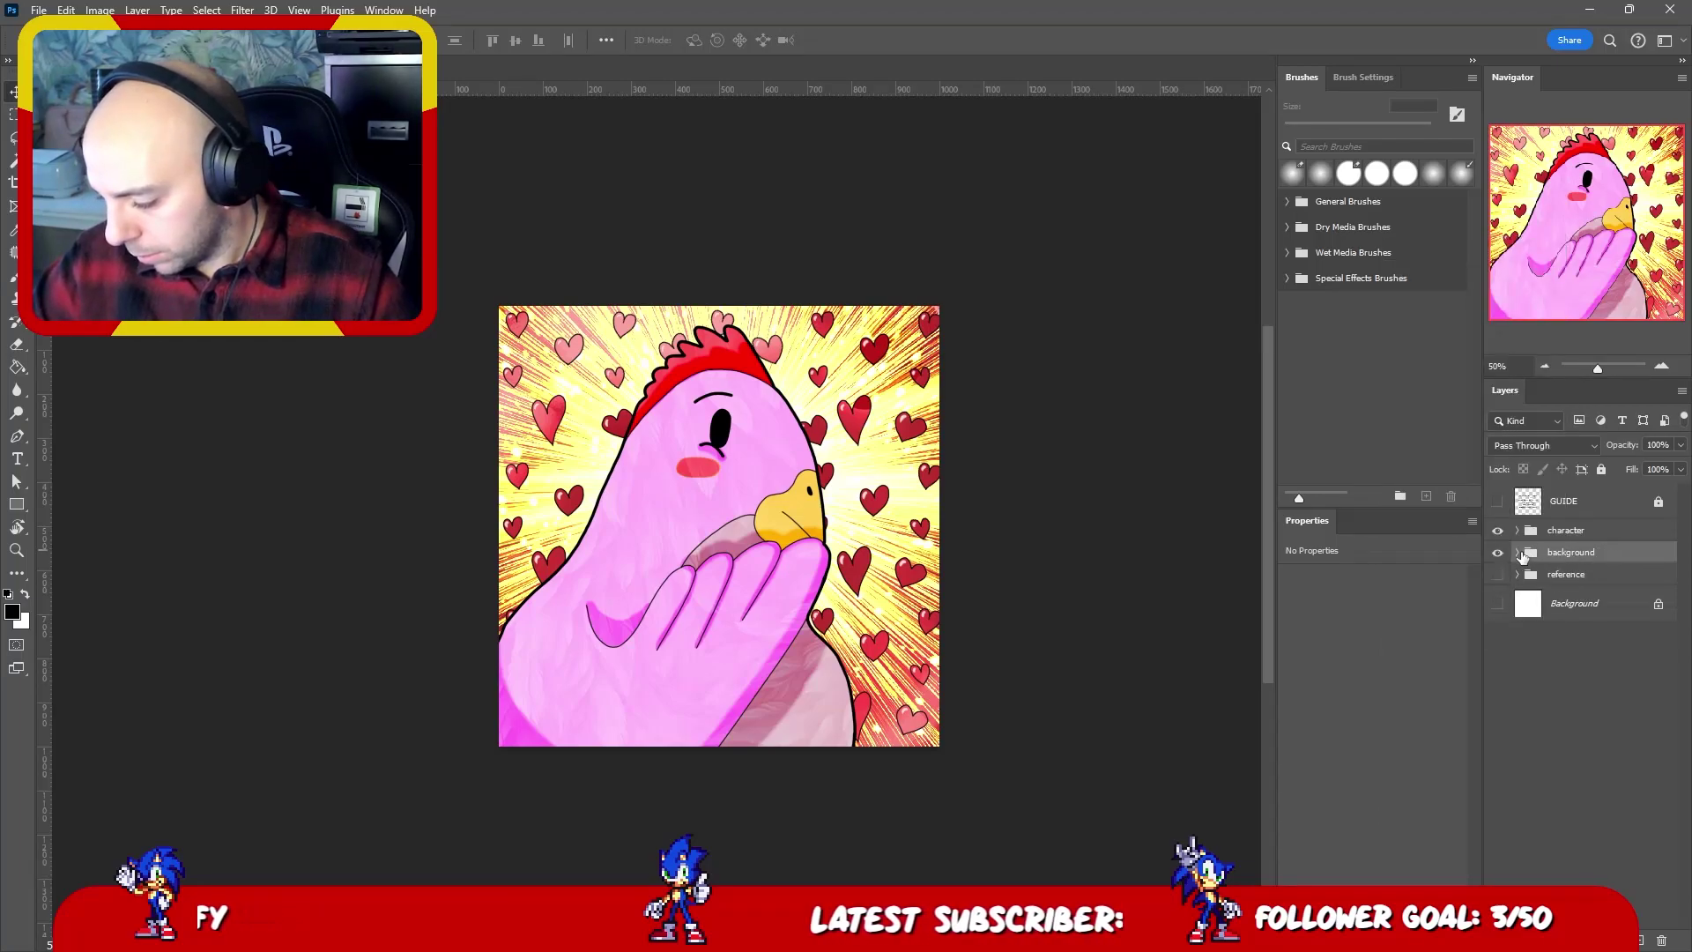
- Combine the background layers, outline bkg through bkg col, into one smart object
left_click(1517, 553)
left_click(1577, 582)
left_click(1584, 761, "shift")
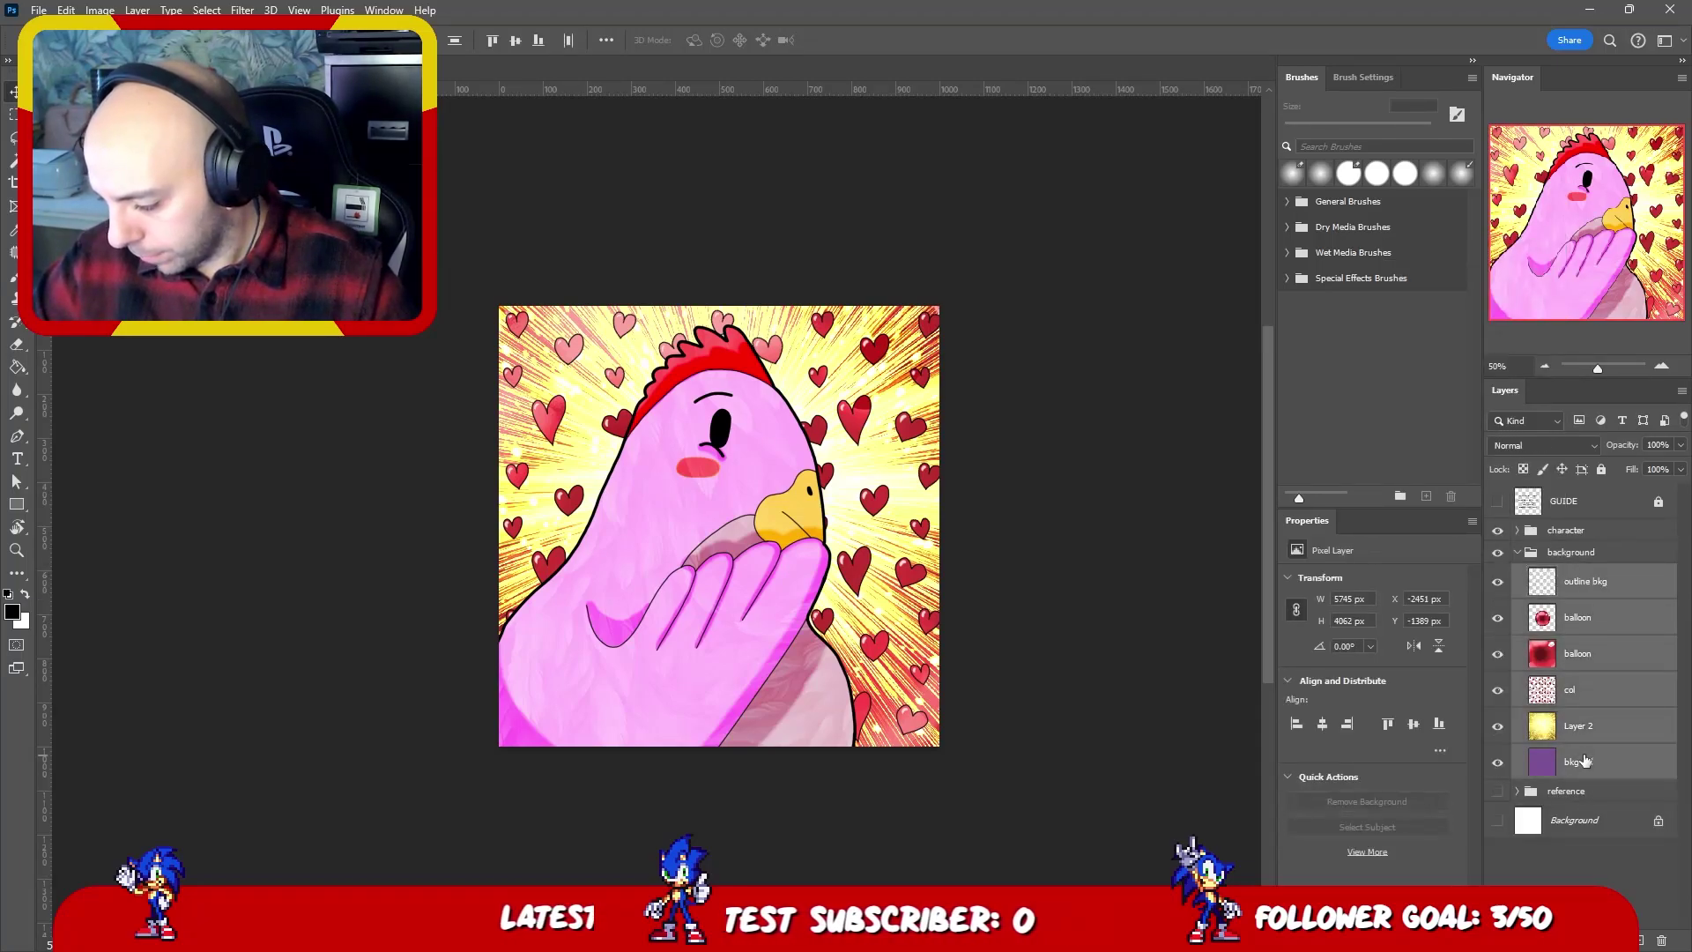
right_click(1587, 574)
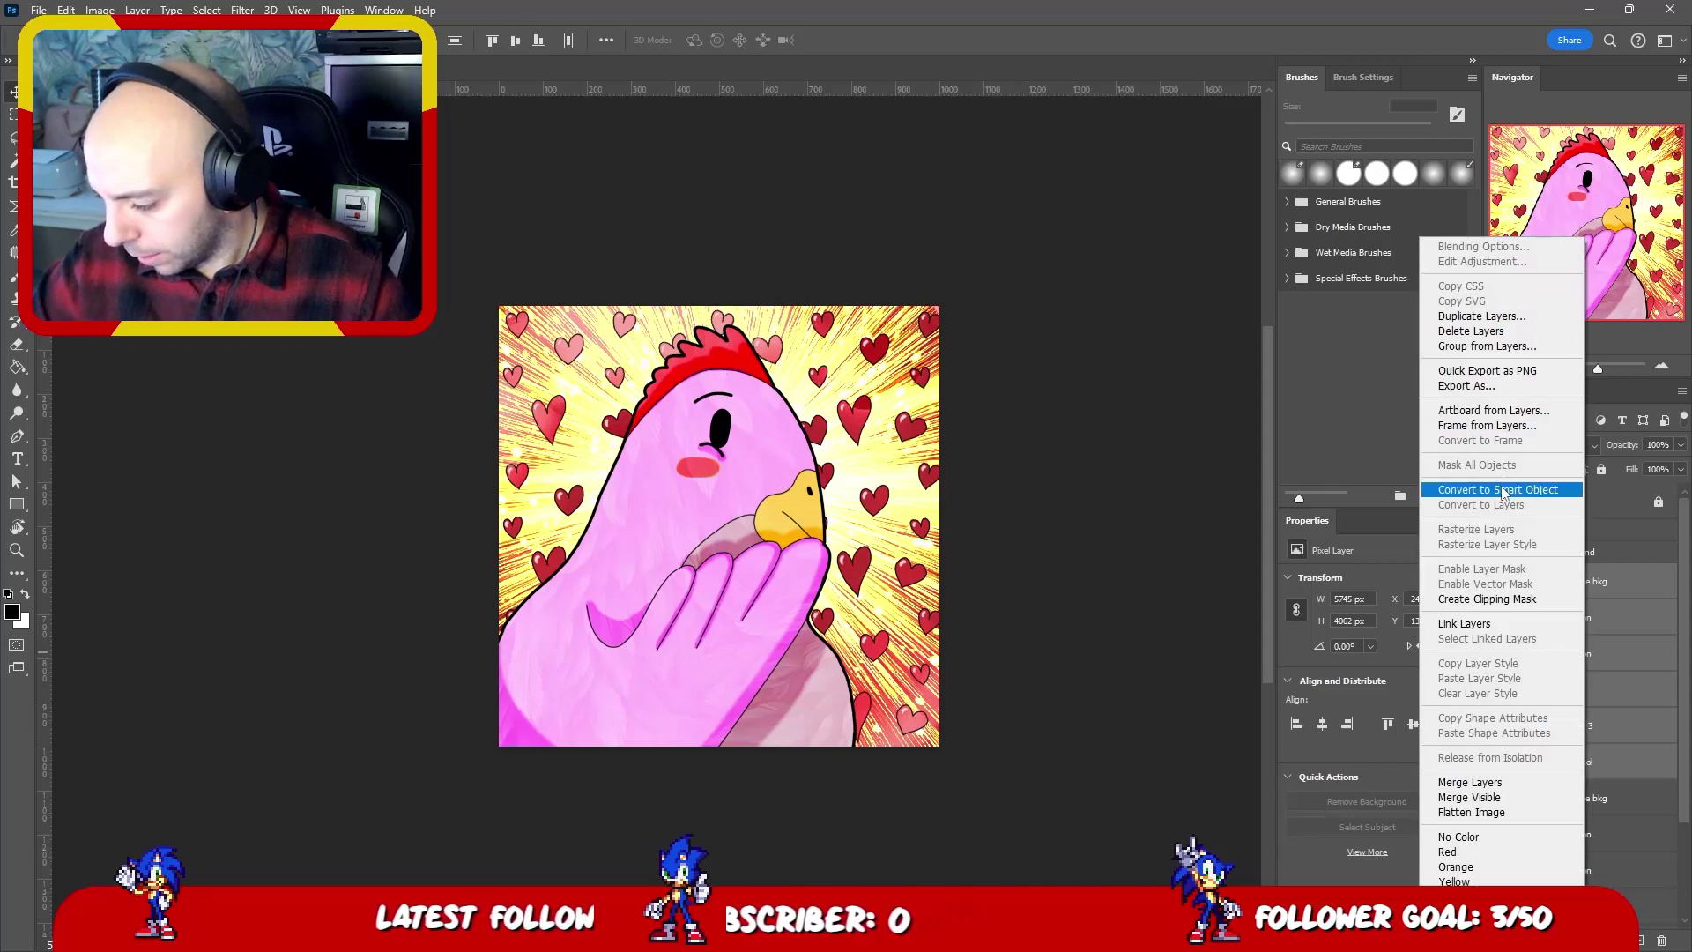
left_click(1503, 490)
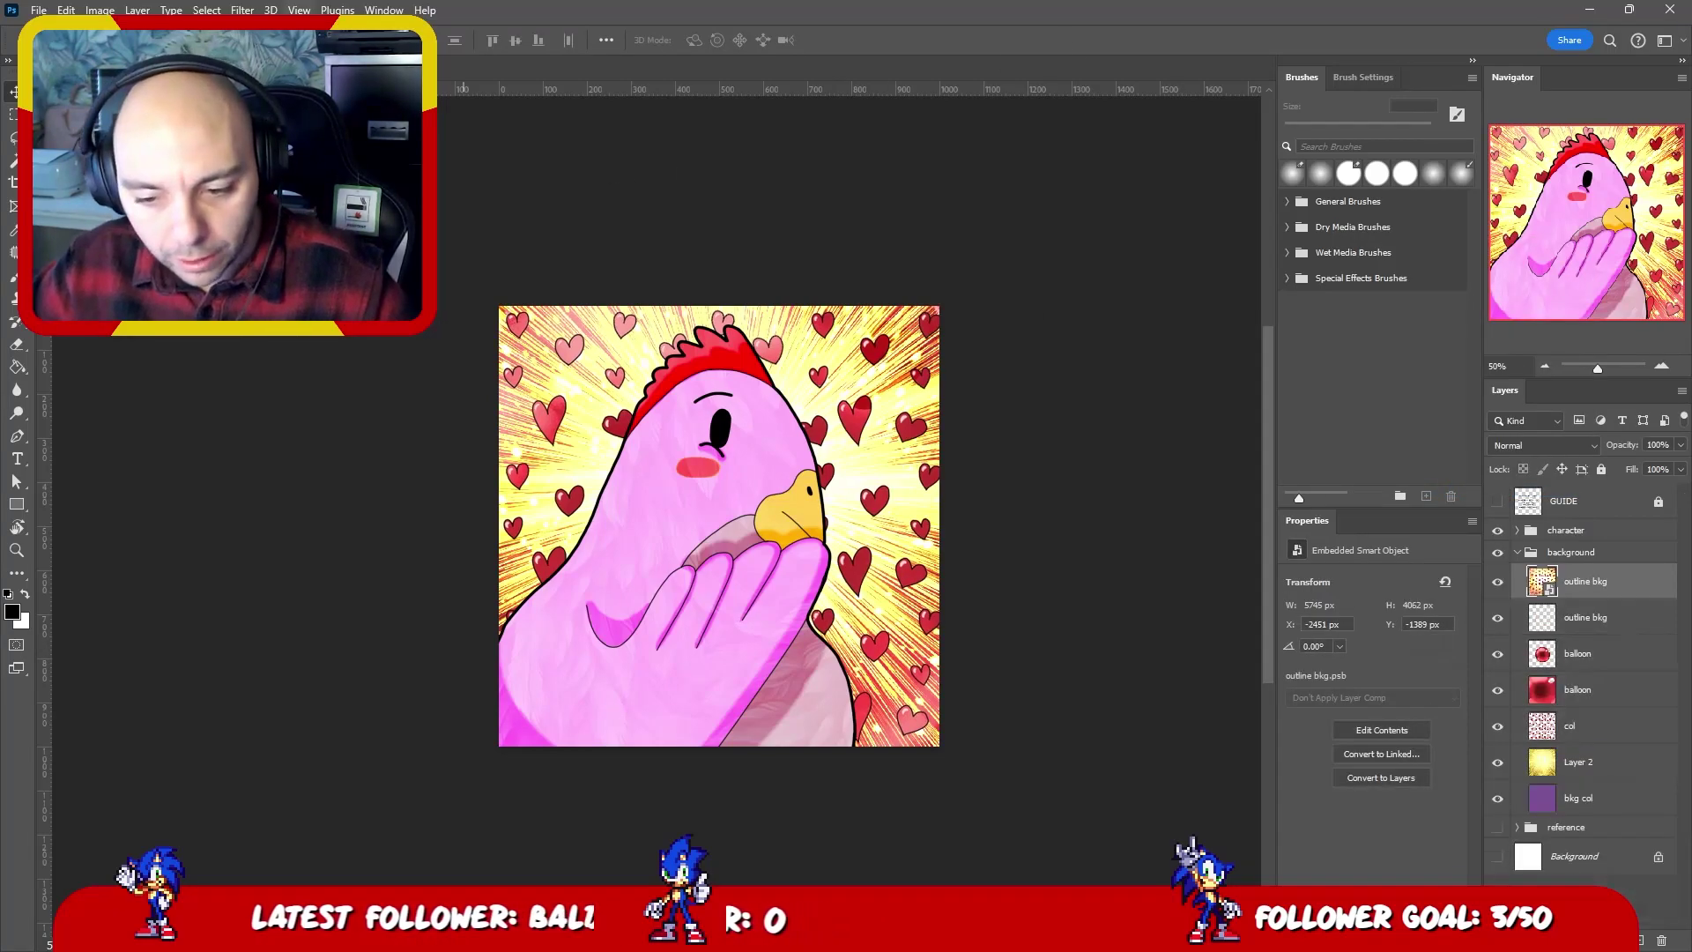
- Apply a 2.0-pixel Gaussian Blur smart filter and toggle the layer to compare
left_click(243, 11)
mouse_move(431, 237)
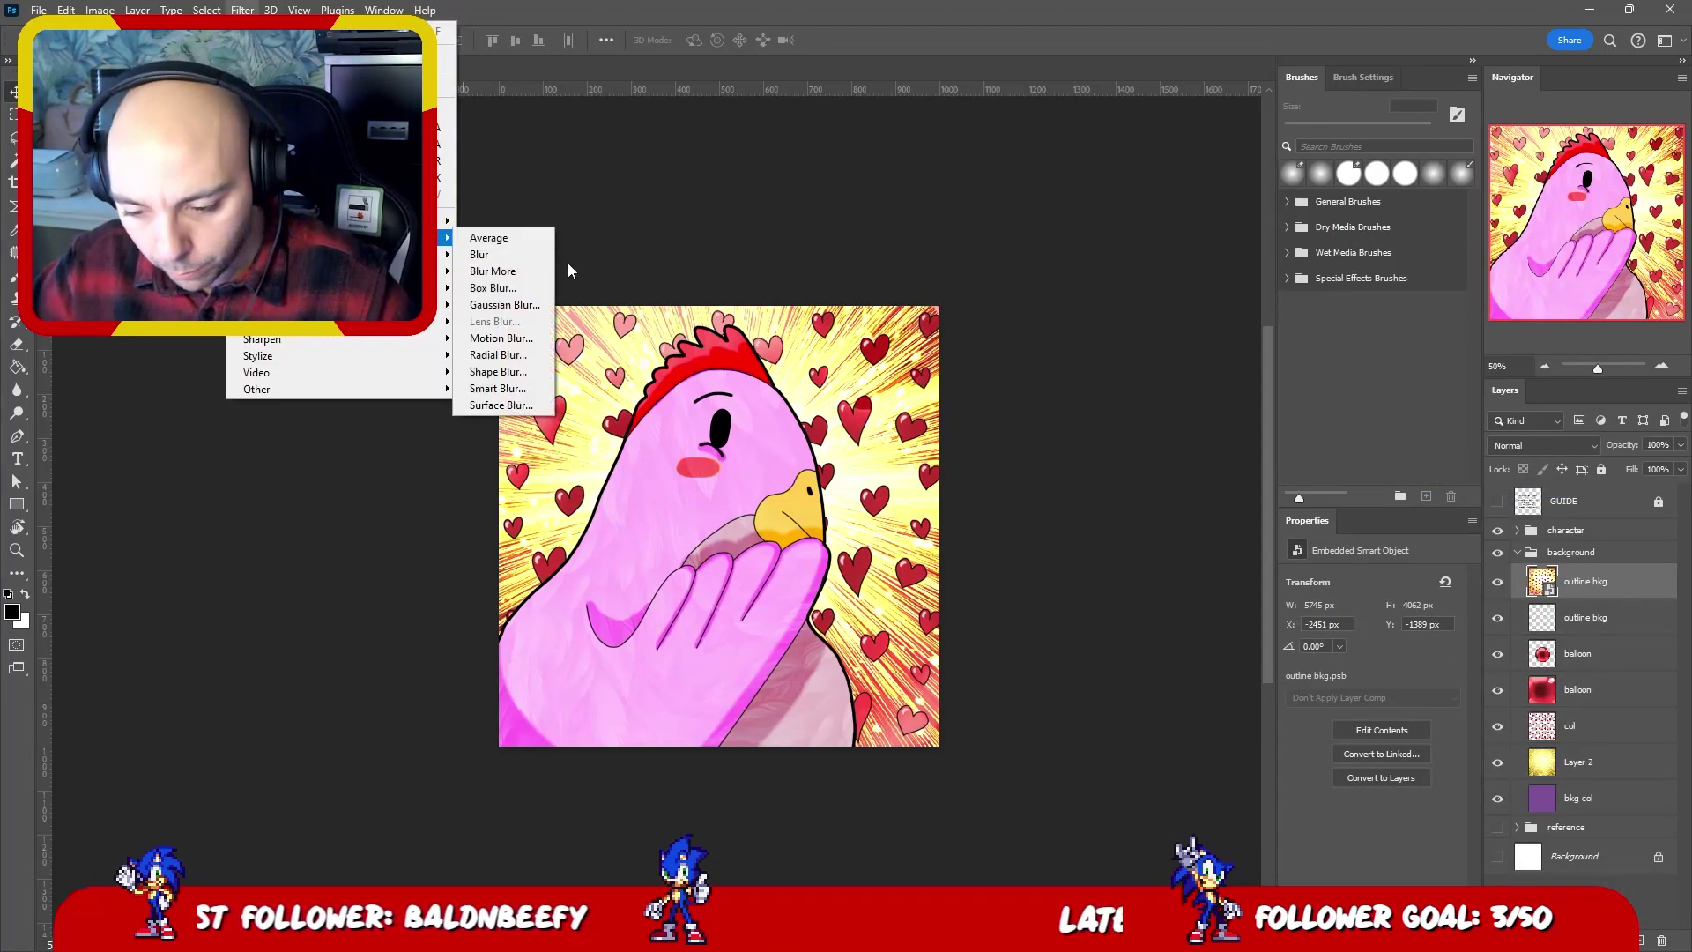
left_click(539, 305)
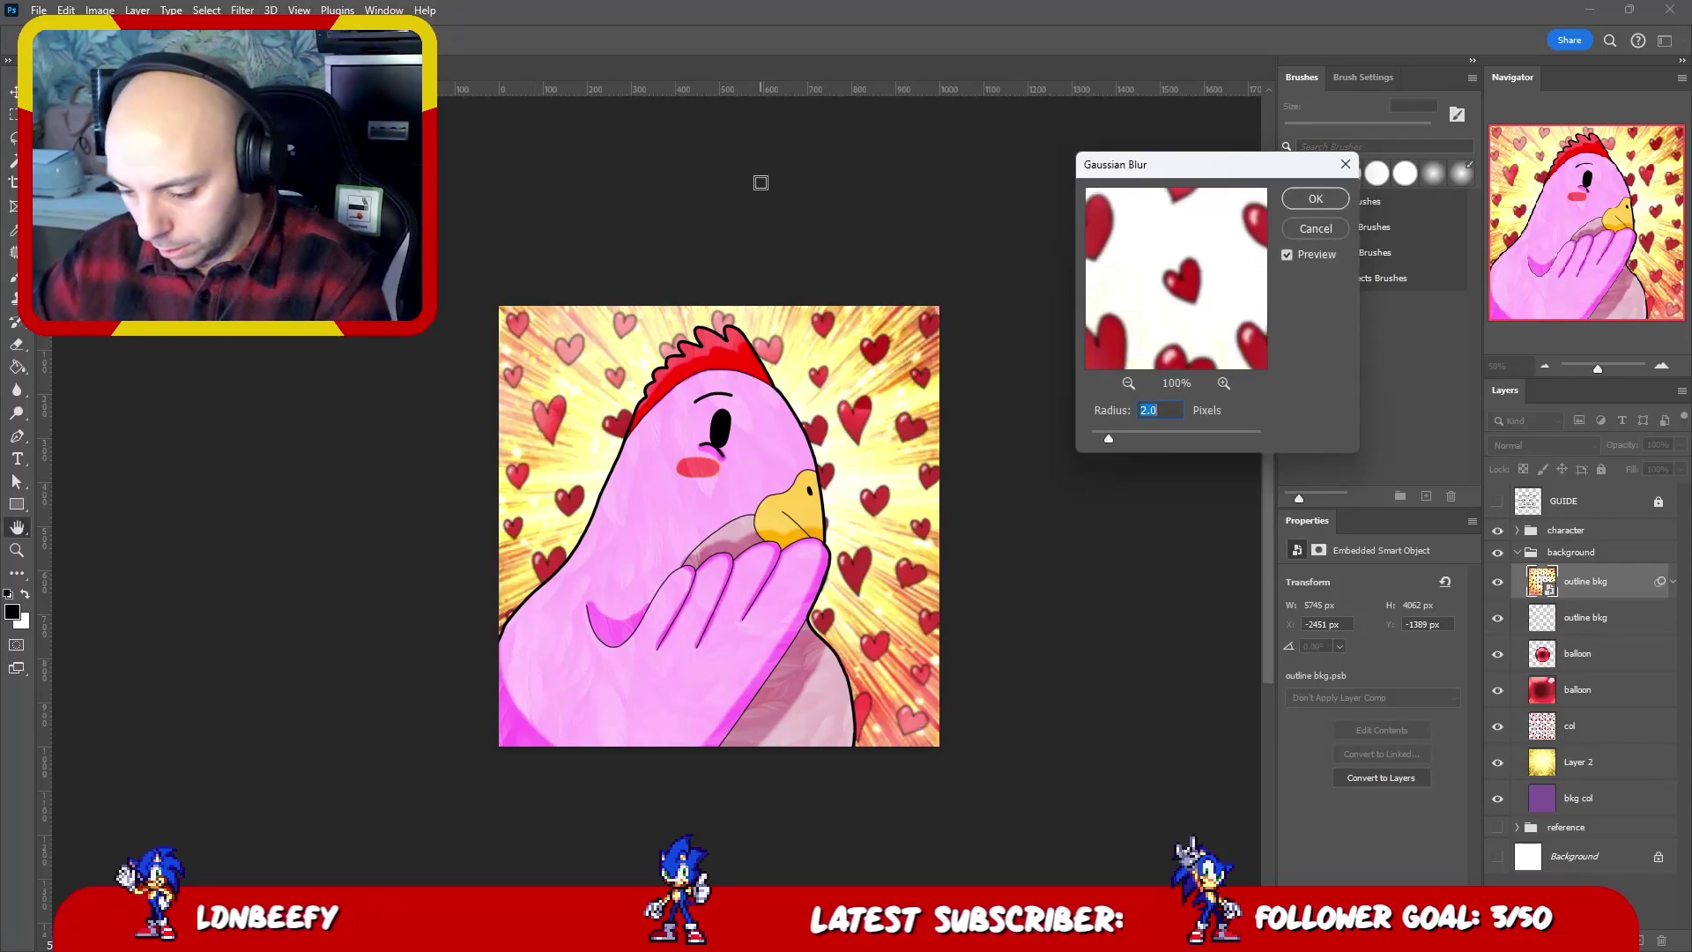
key("Return")
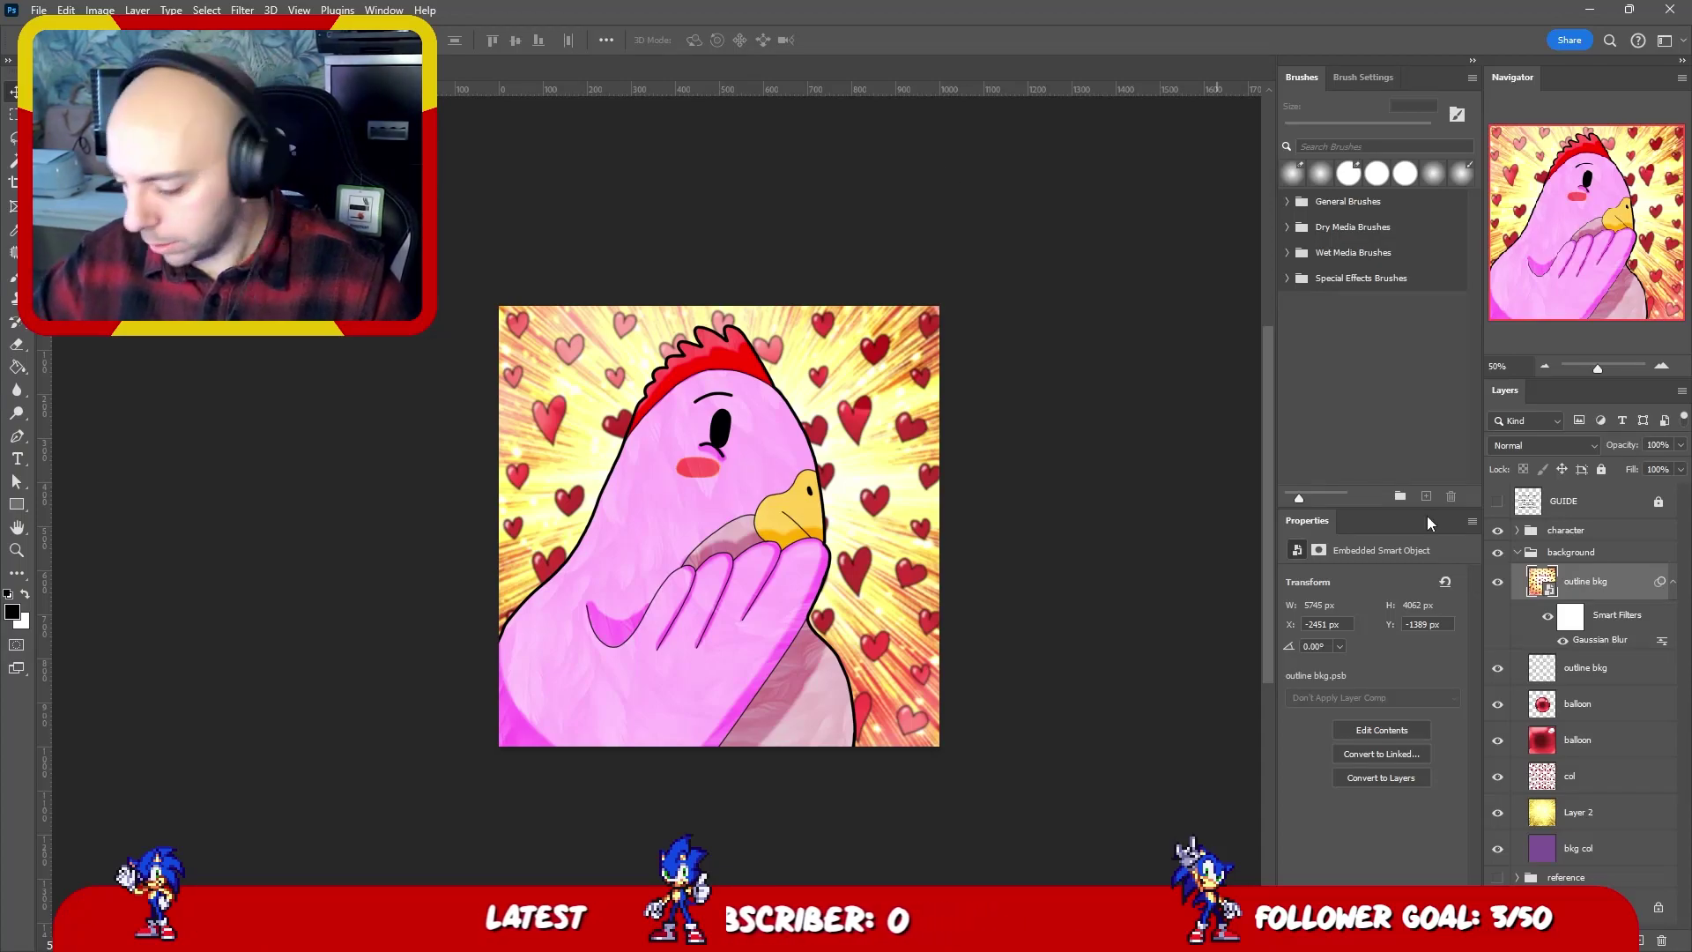
left_click(1674, 583)
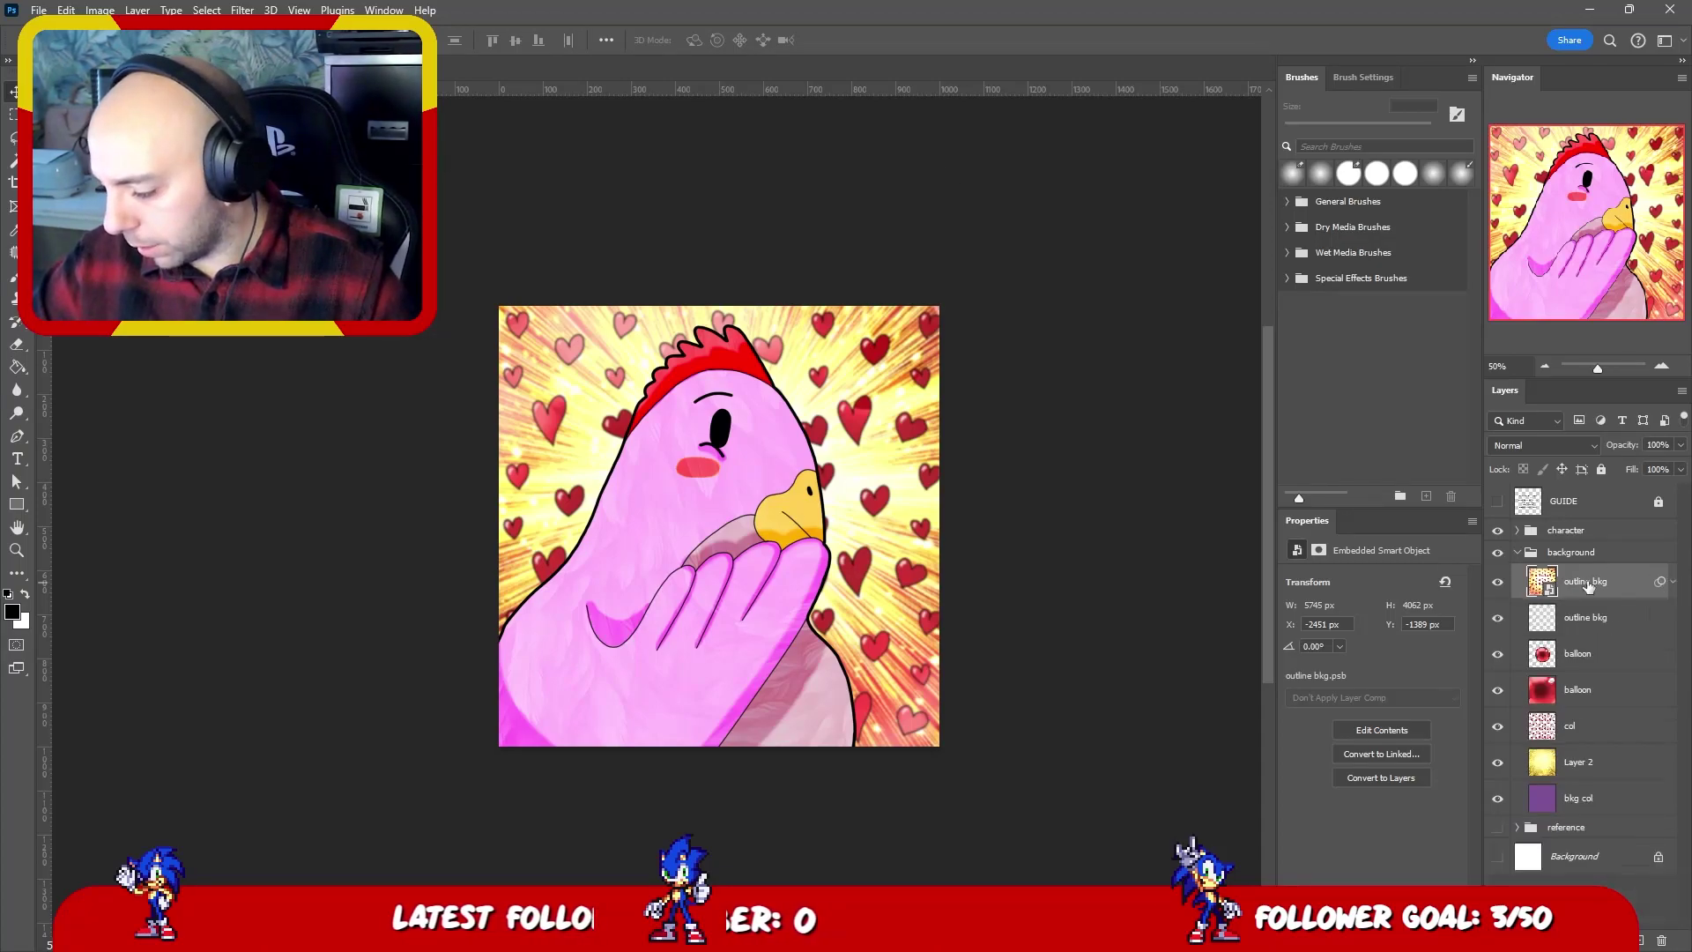
left_click(1497, 581)
left_click(1498, 581)
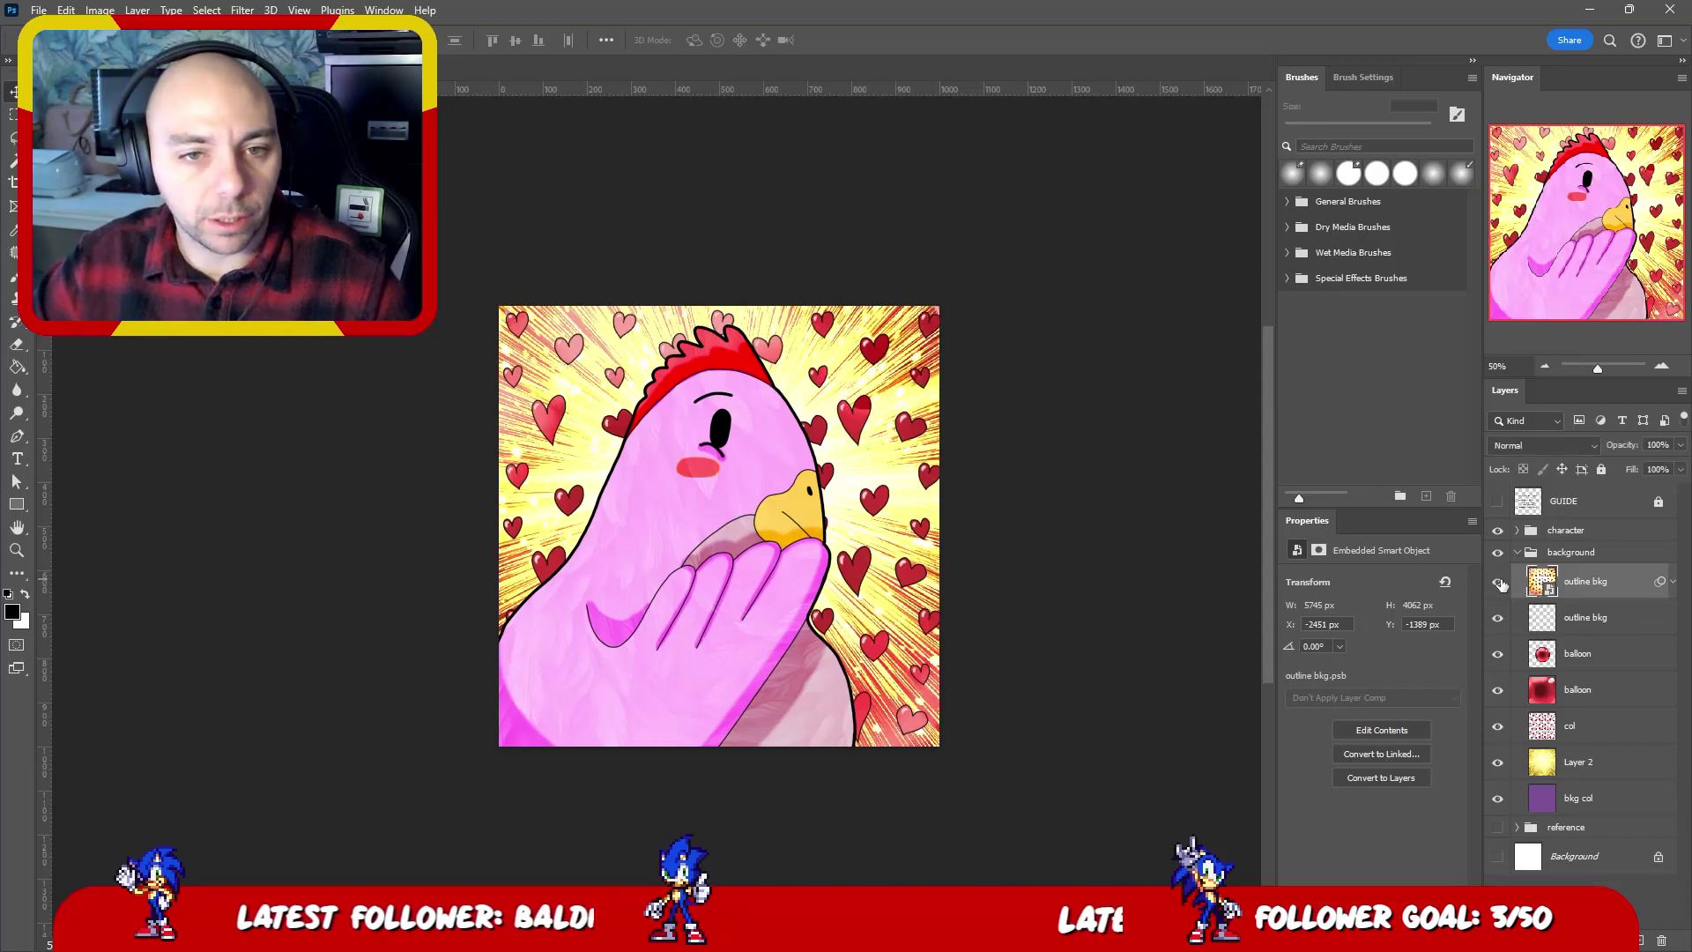
left_click(1498, 581)
left_click(1498, 582)
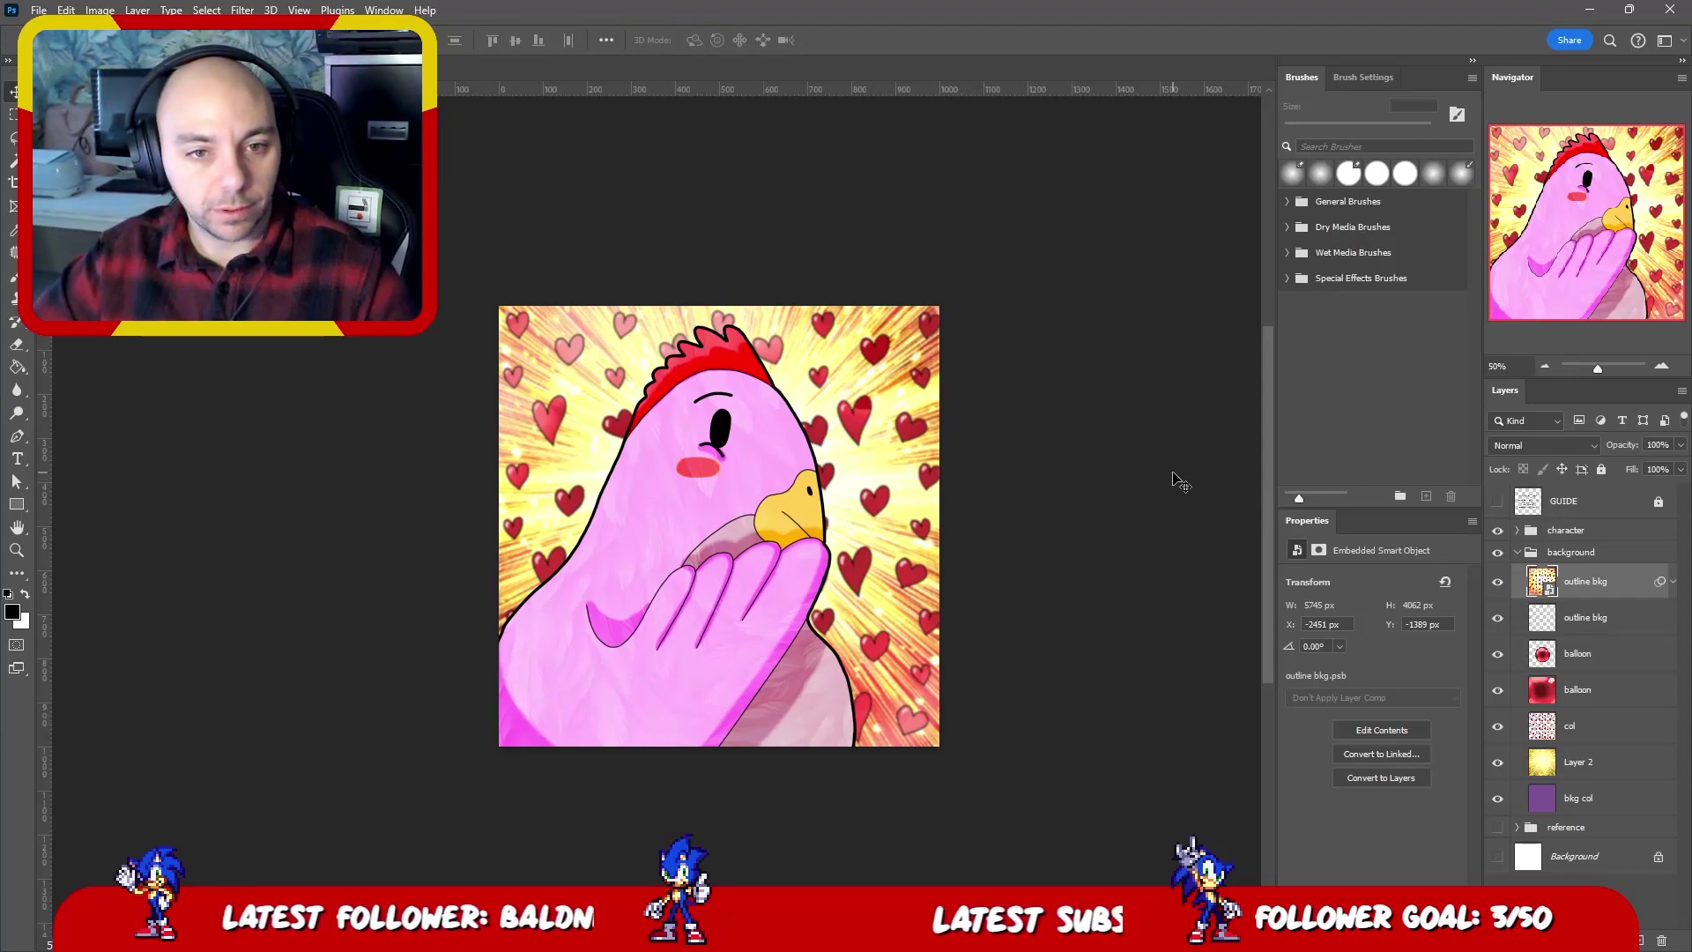
- Expand the character group and select the col layer holding the chicken's colours
left_click(660, 529)
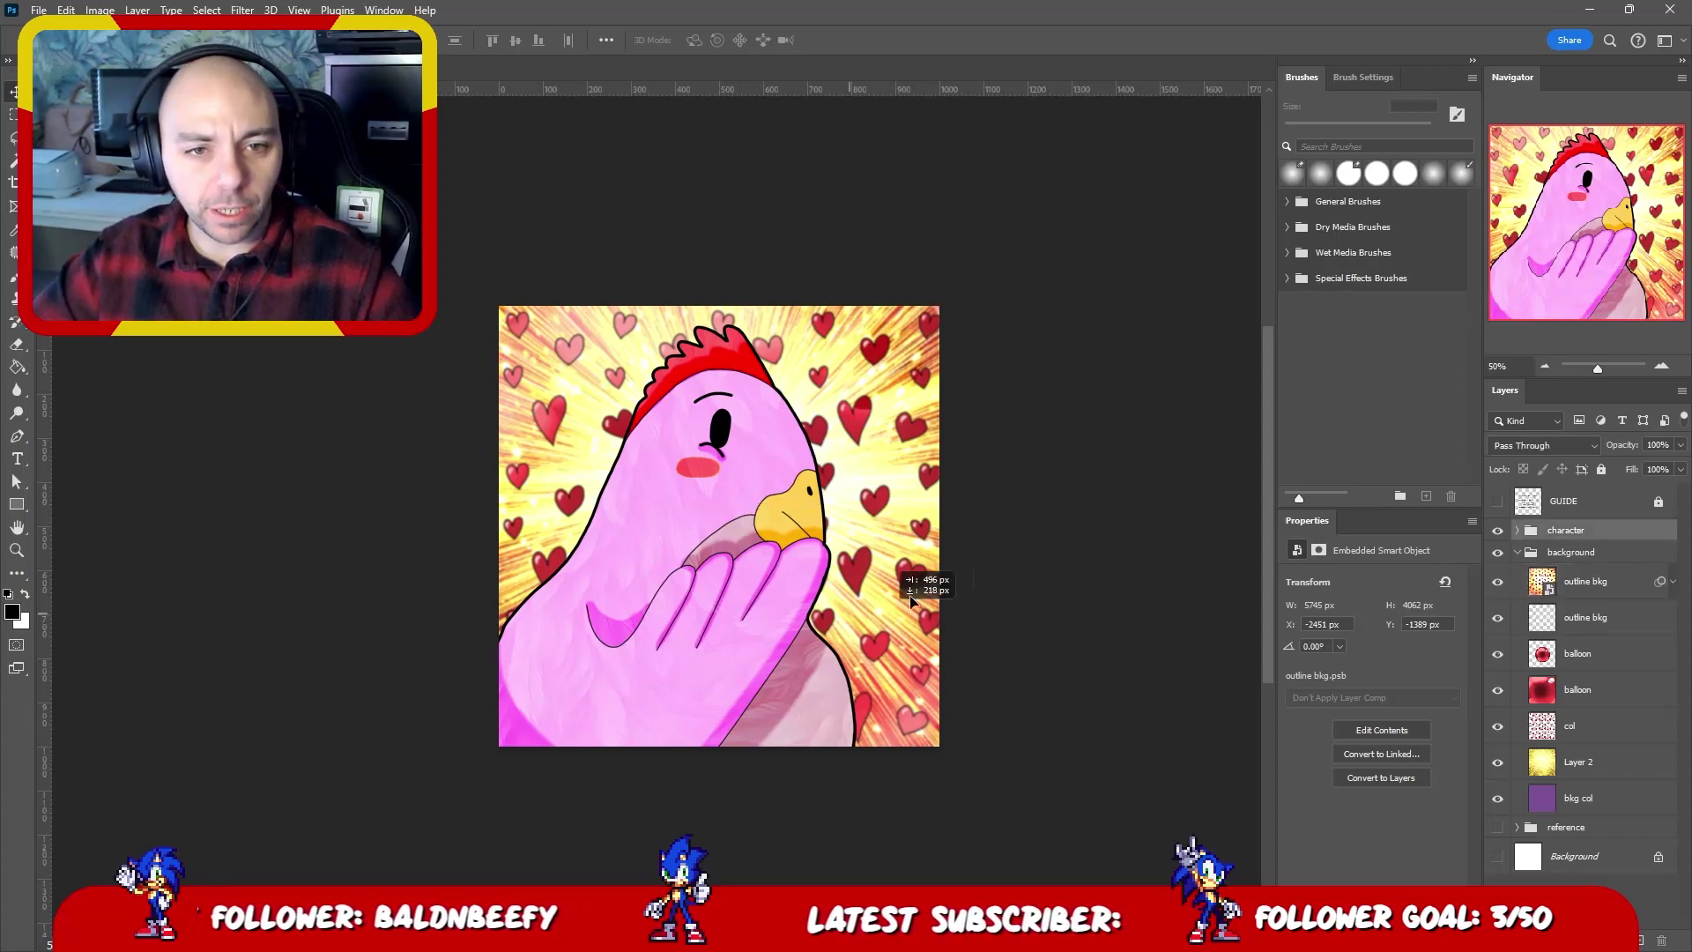
left_click(840, 357)
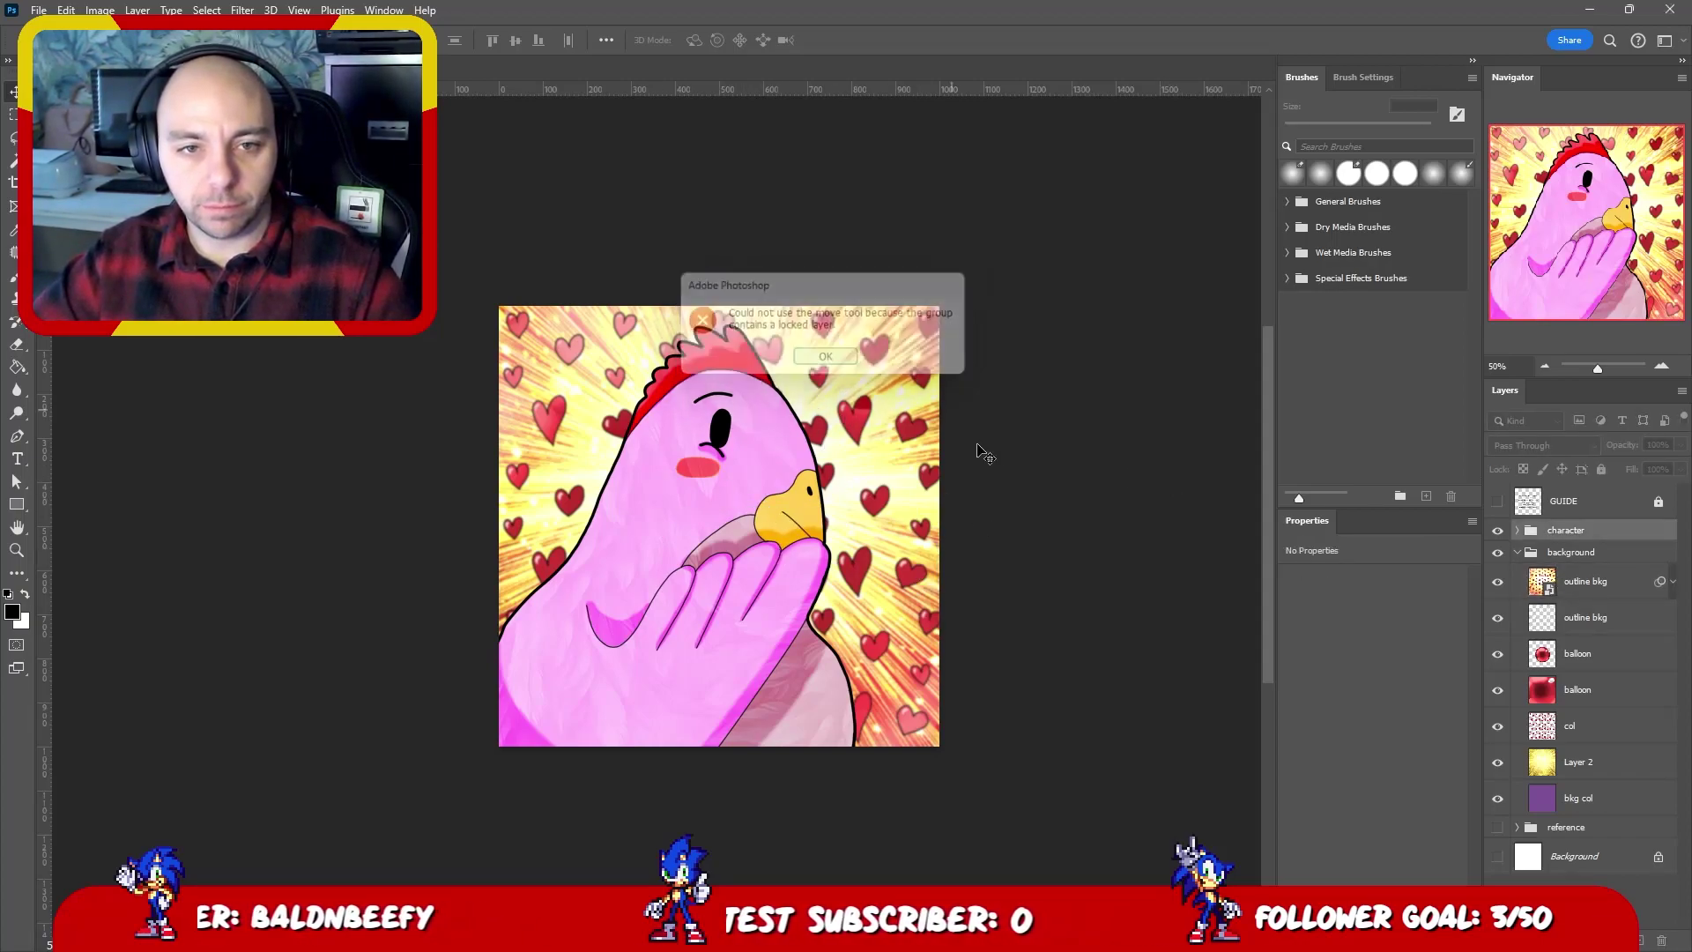
left_click(1014, 520)
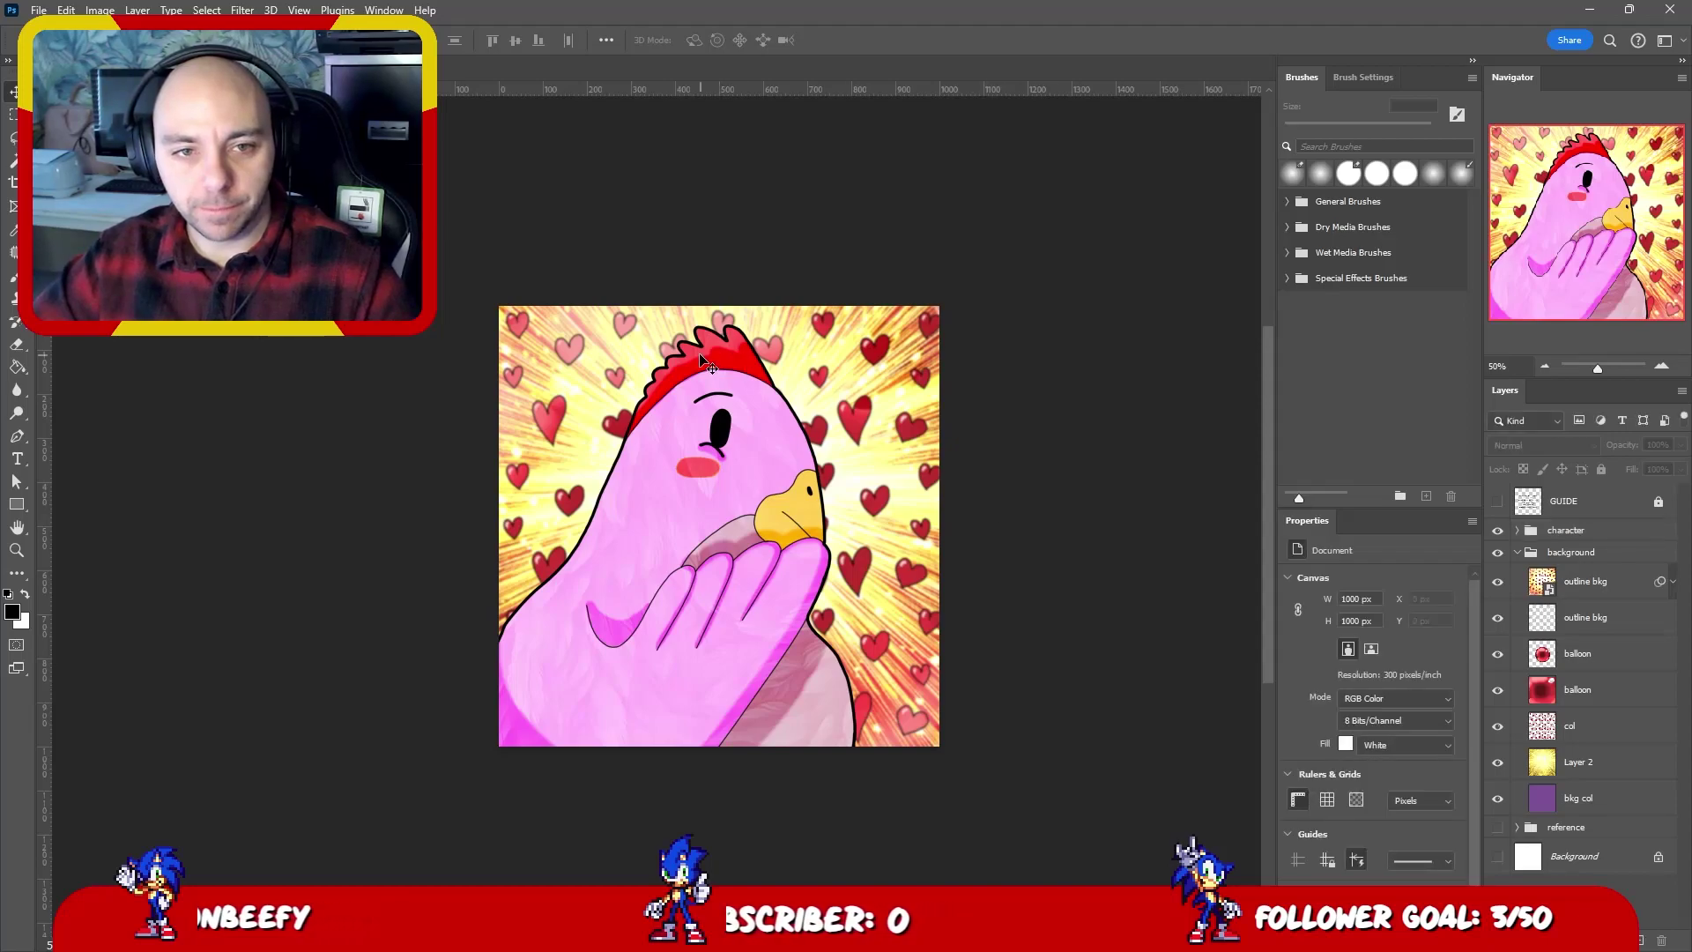
left_click(1516, 552)
left_click(1516, 529)
left_click(1577, 703)
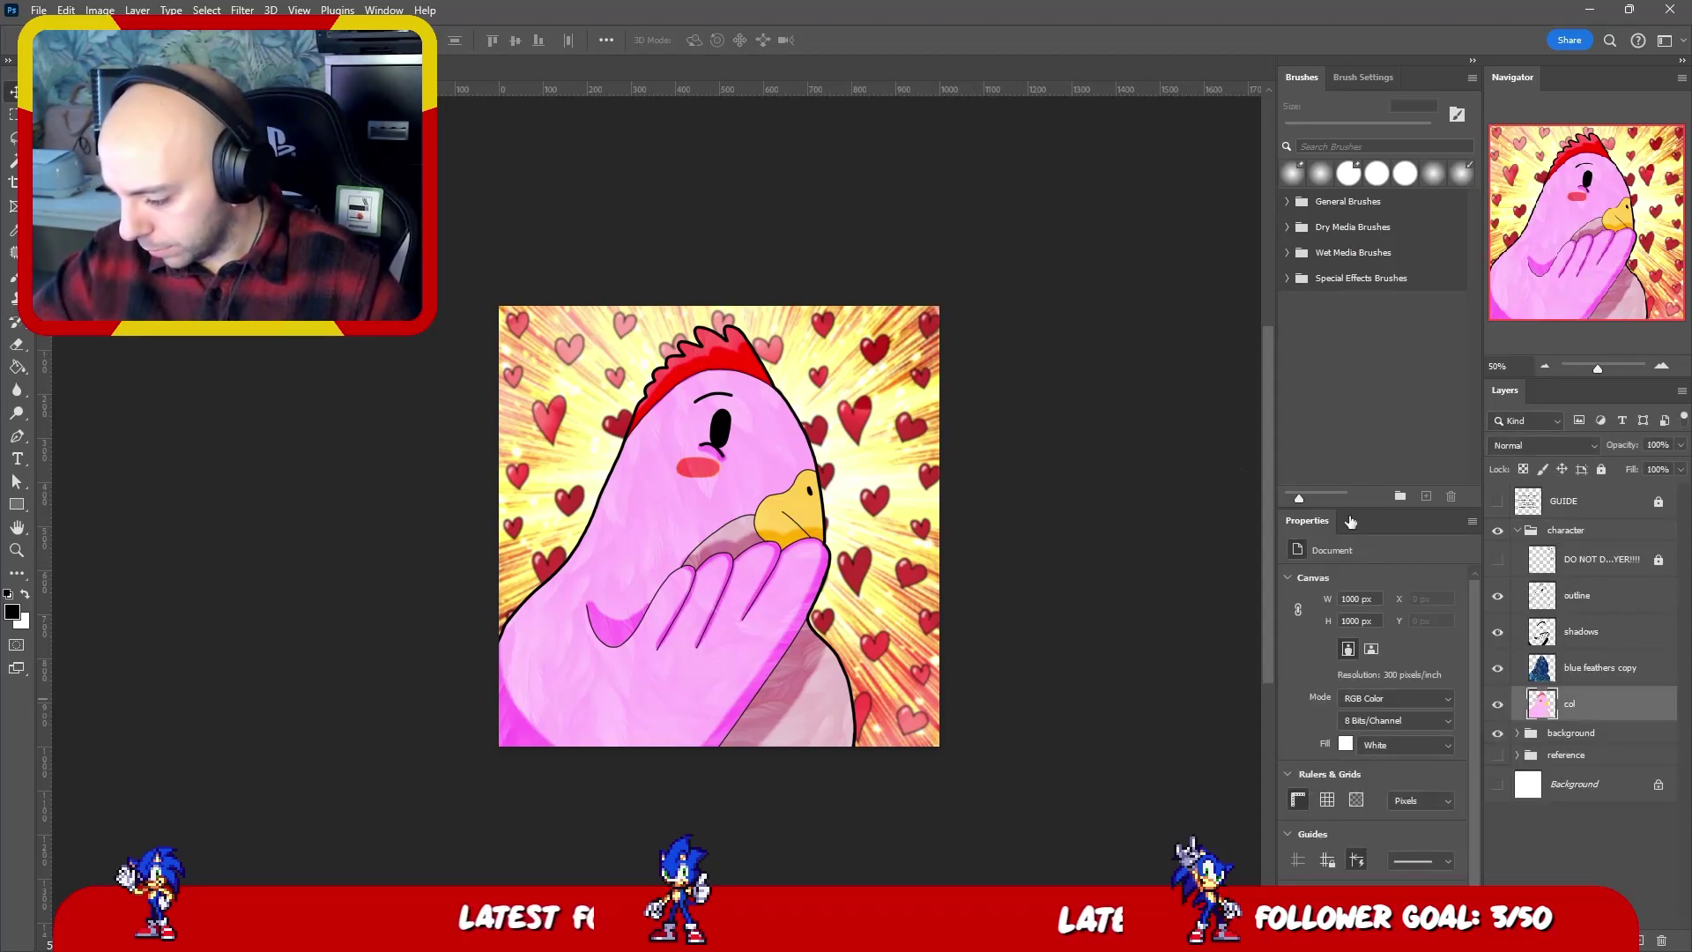
- Try filling the comb with a dark red, undo it, and refill with a brighter red
key("g")
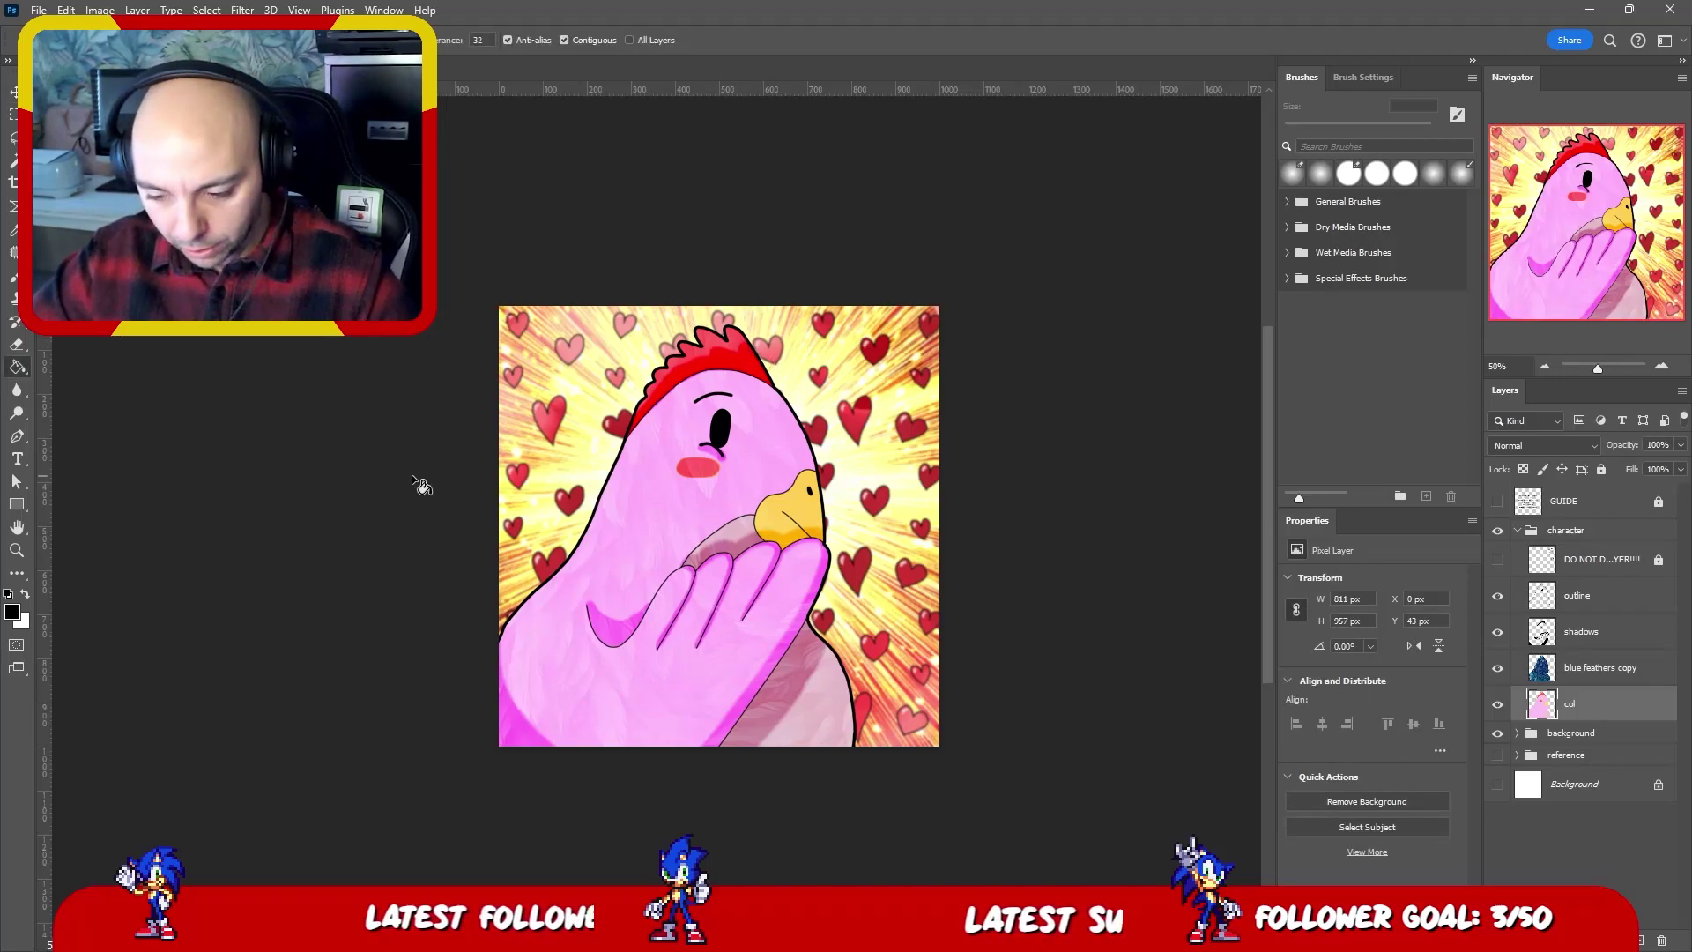
left_click(12, 612)
mouse_move(1308, 158)
left_mouse_down()
mouse_move(1239, 212)
mouse_move(1282, 223)
left_mouse_up()
left_click(1475, 99)
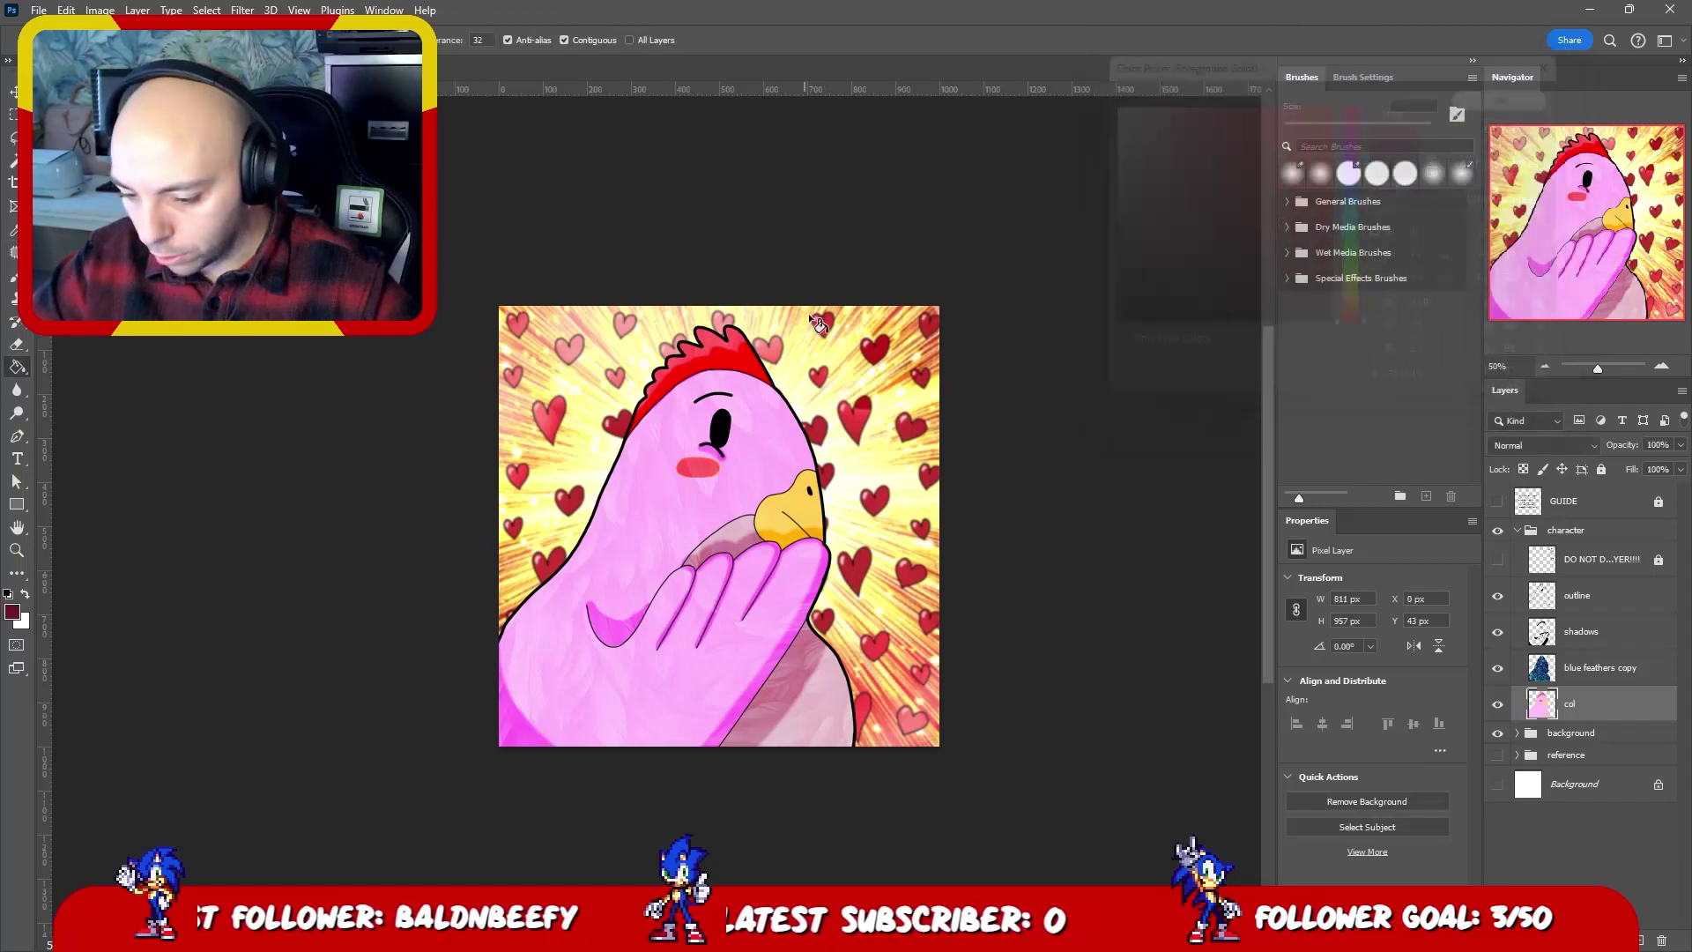
left_click(742, 338)
key("ctrl+z")
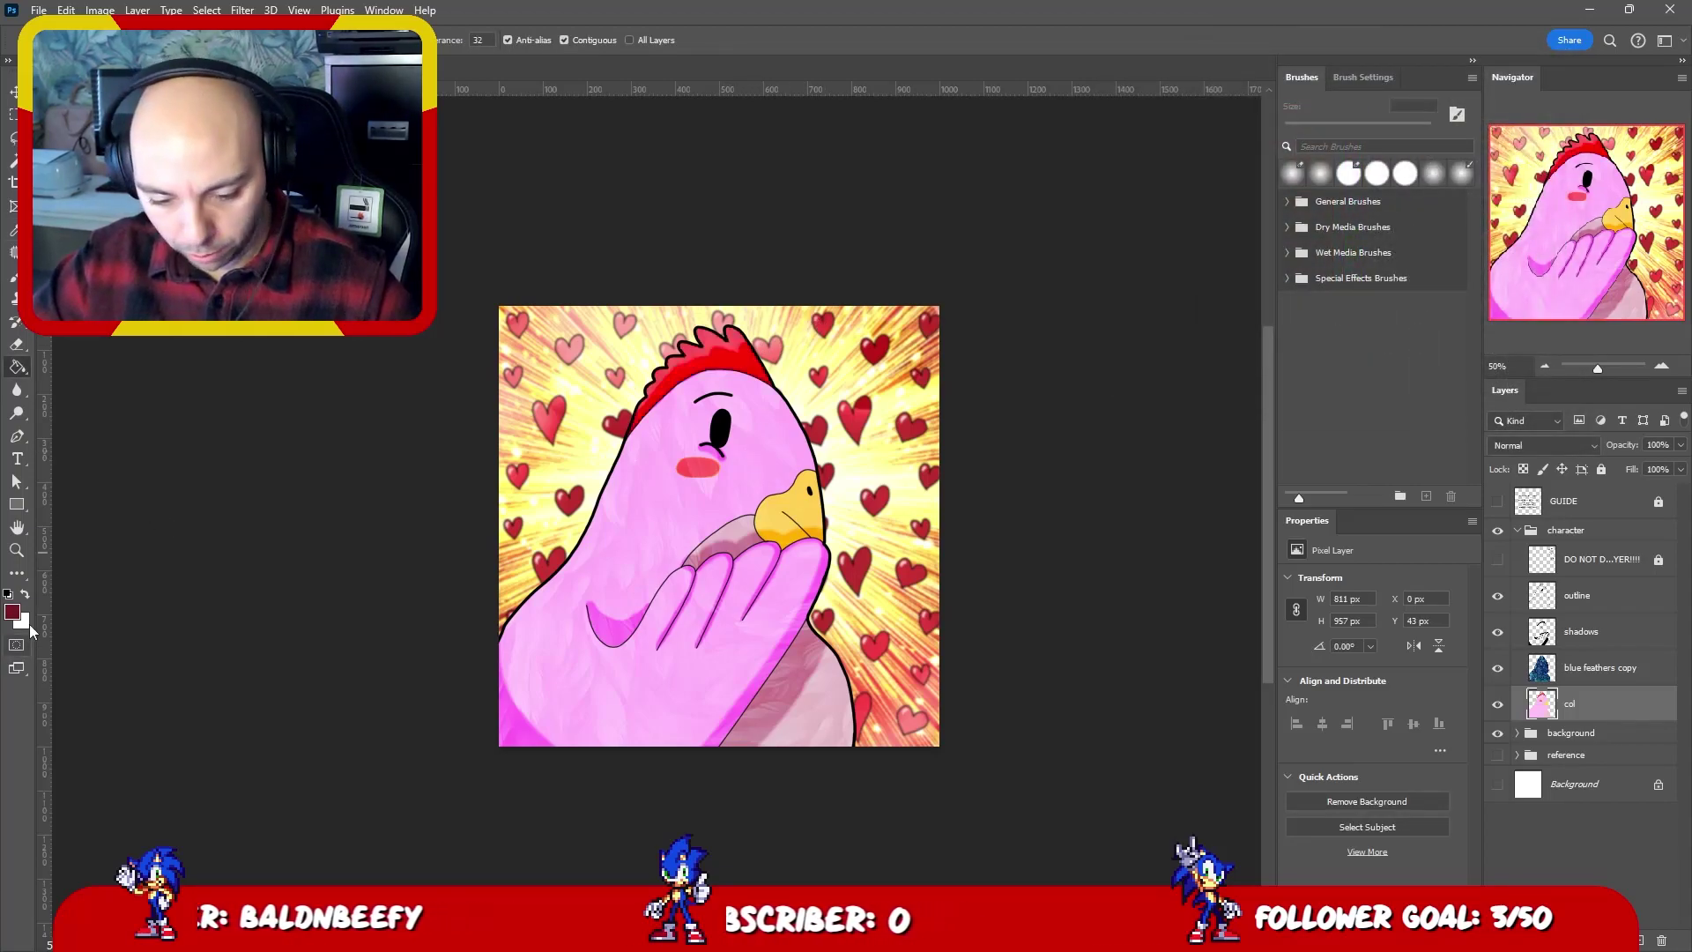
left_click(12, 612)
left_click(1322, 149)
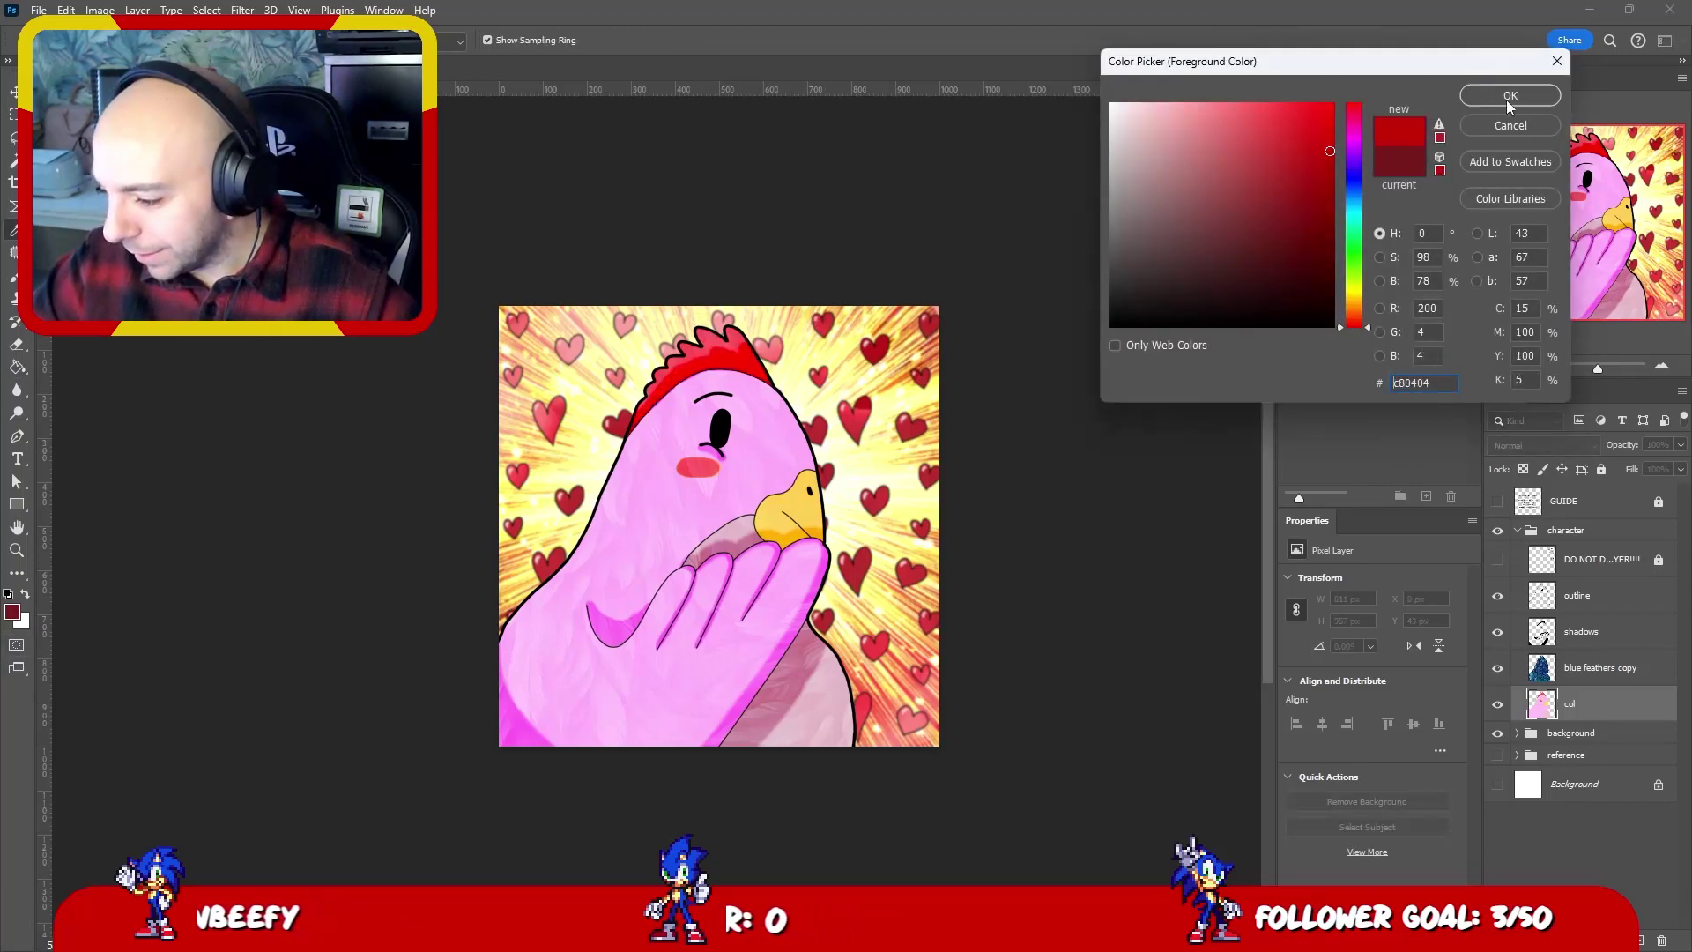
left_click(1510, 95)
left_click(736, 345)
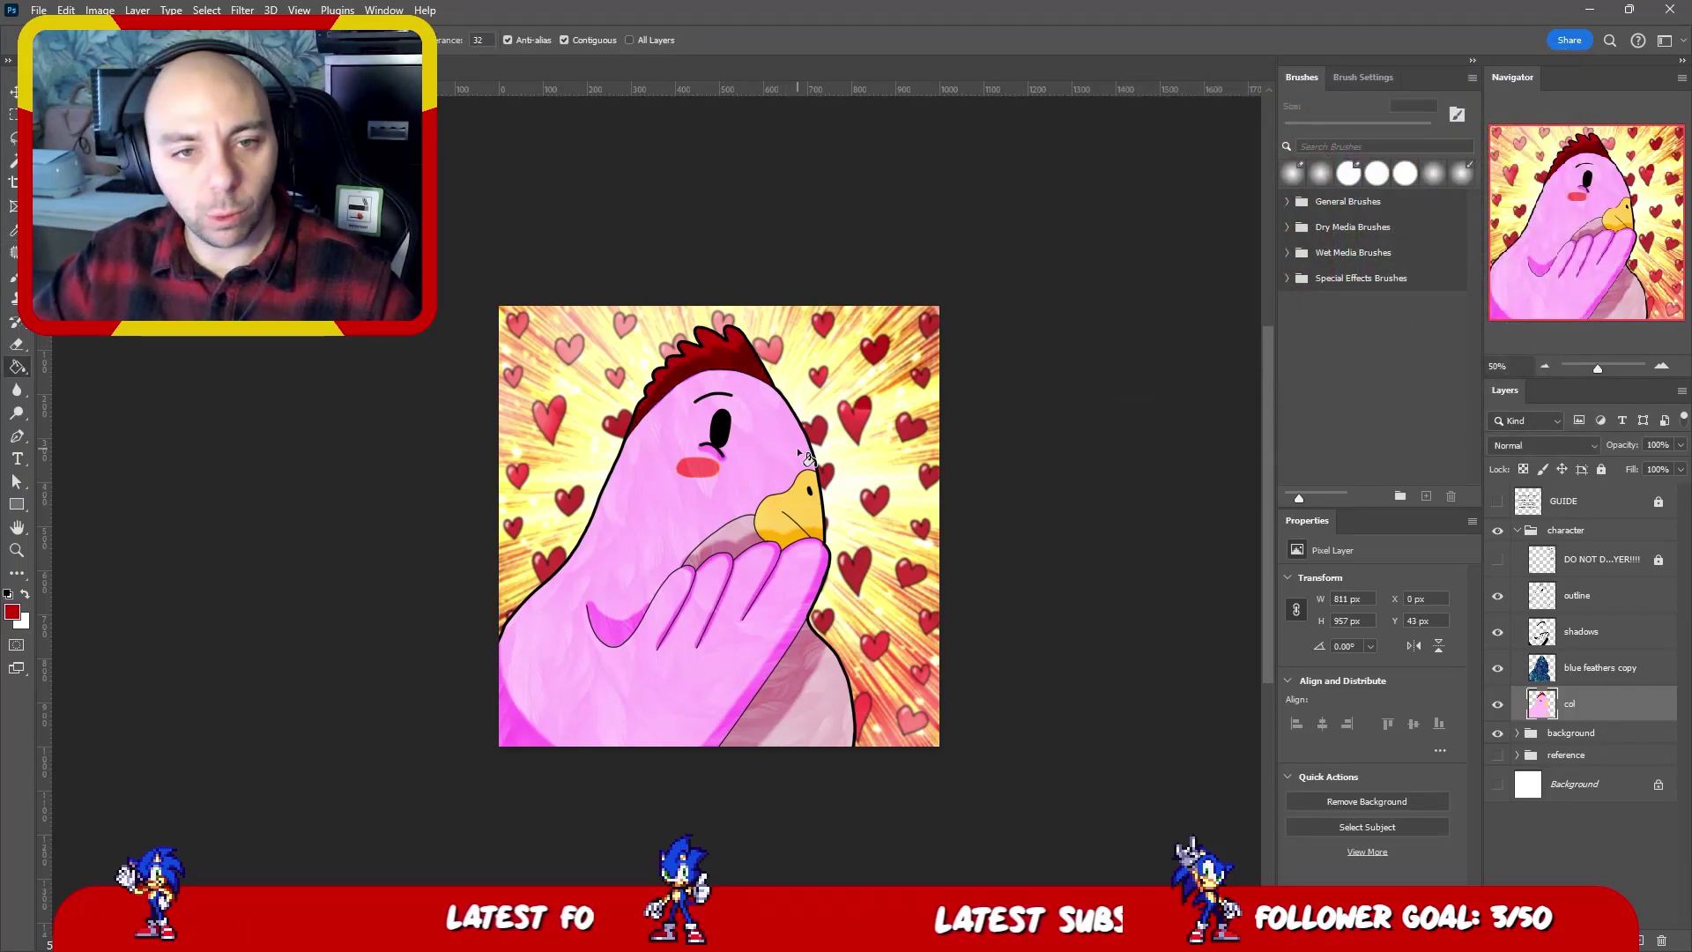
- Fill the comb with bright red e81010, then shift the paint colour toward orange-yellow
left_click(12, 611)
left_click(1326, 123)
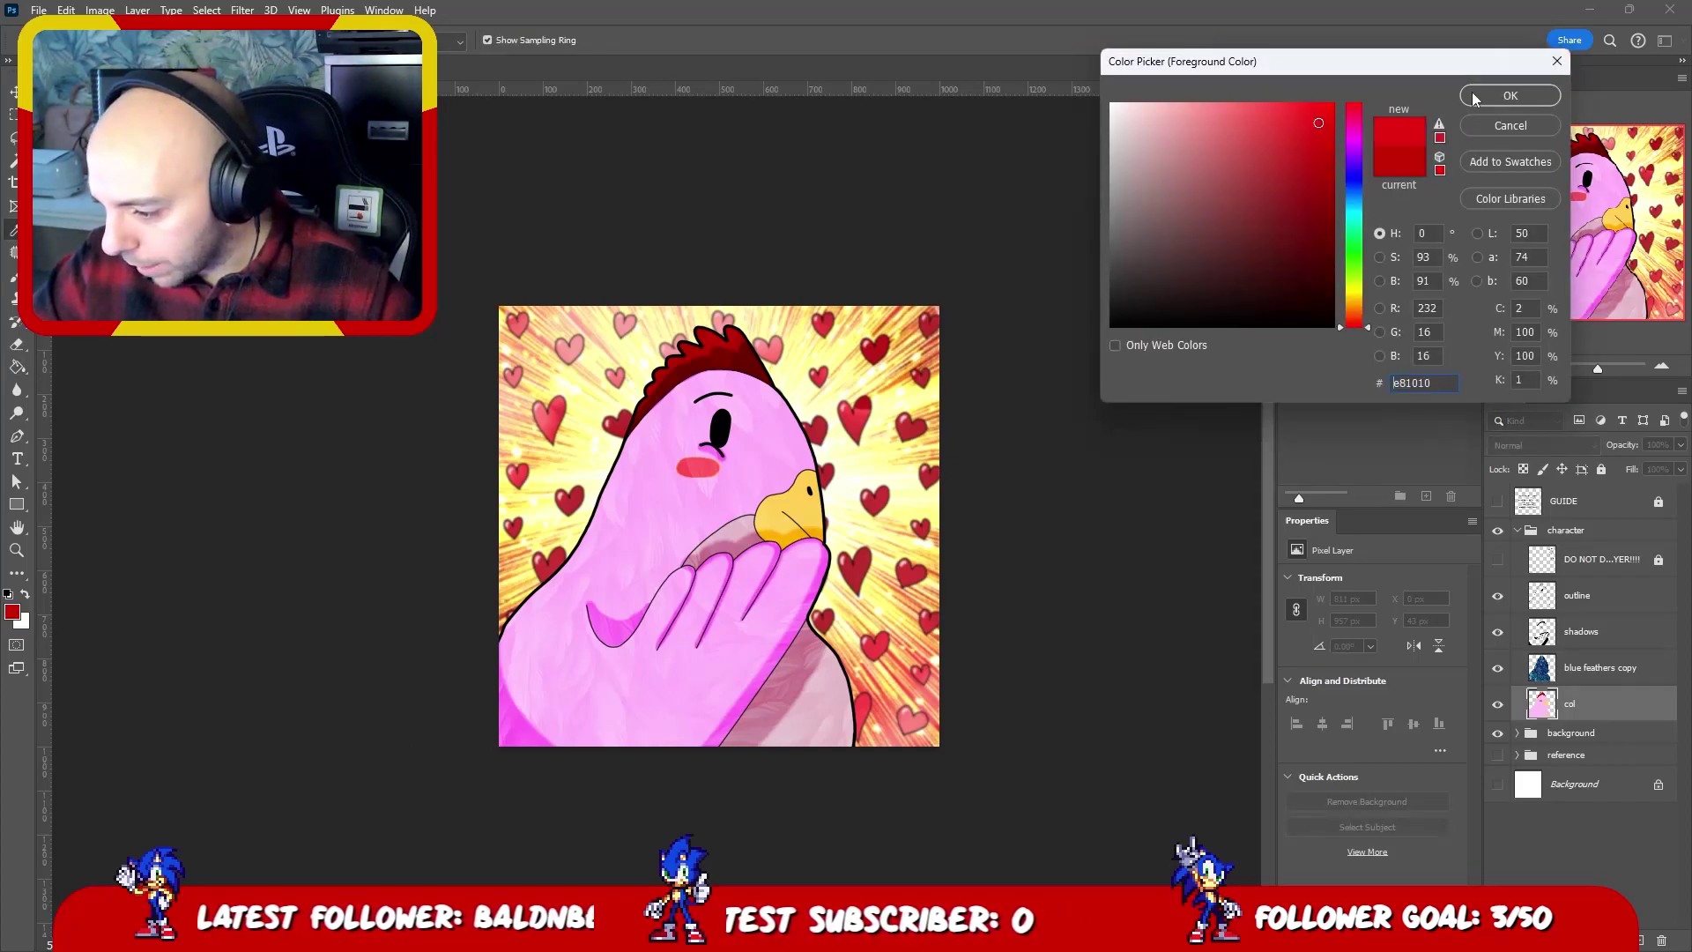
left_click(1510, 95)
key("g")
left_click(734, 340)
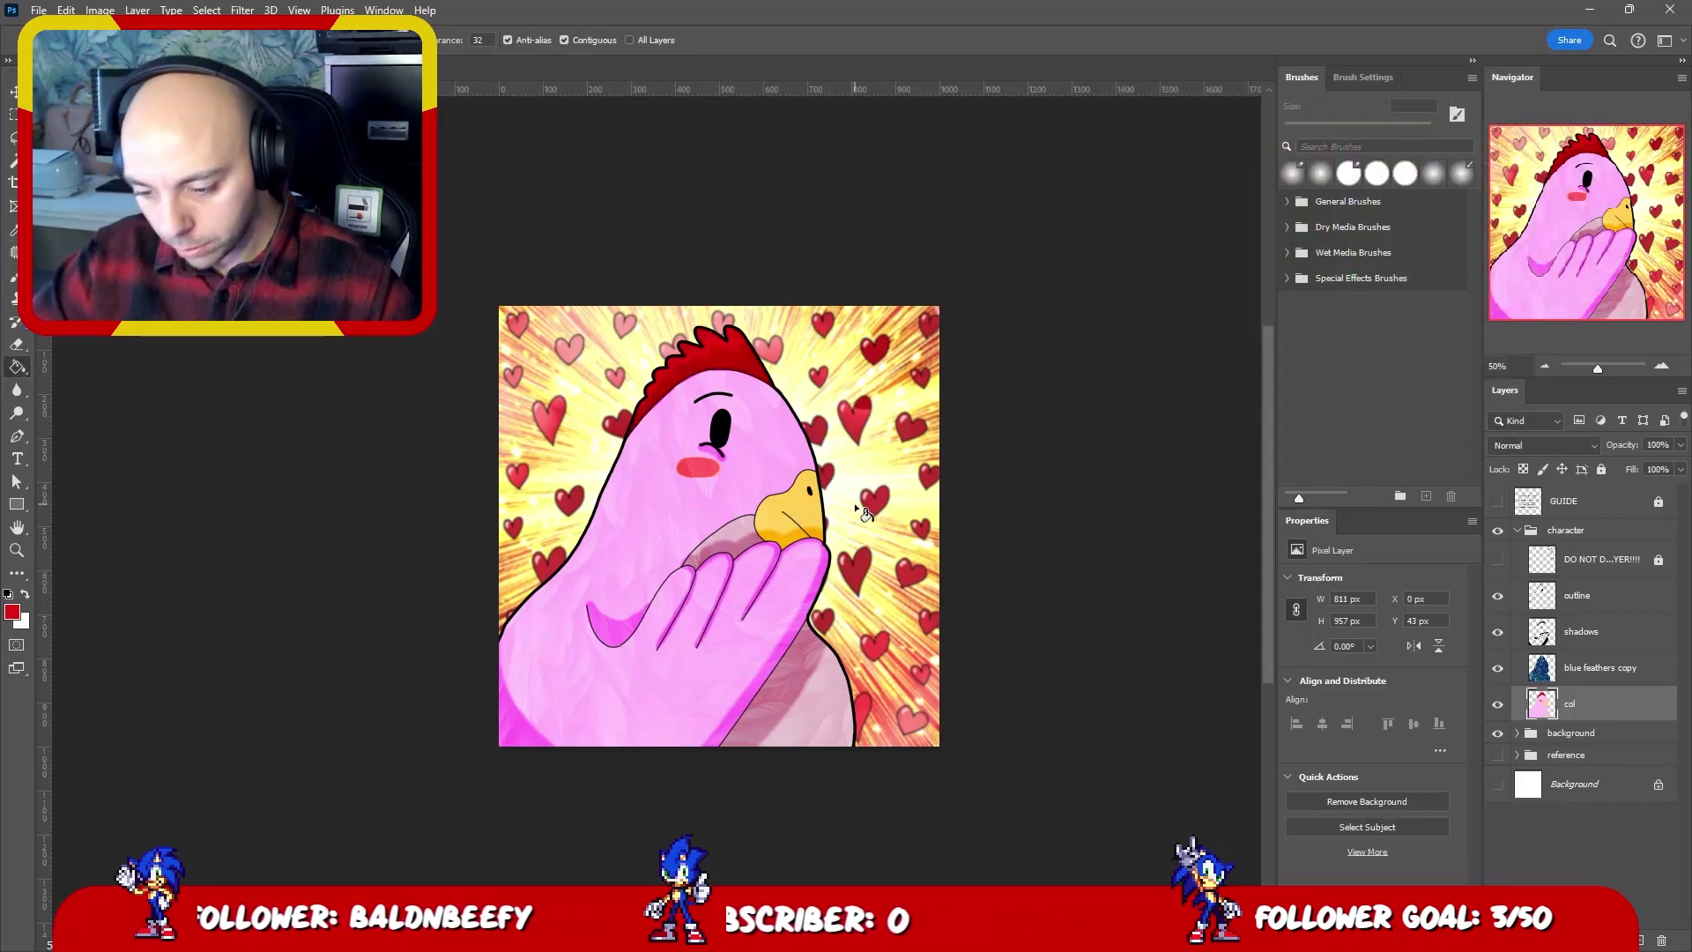
key("v")
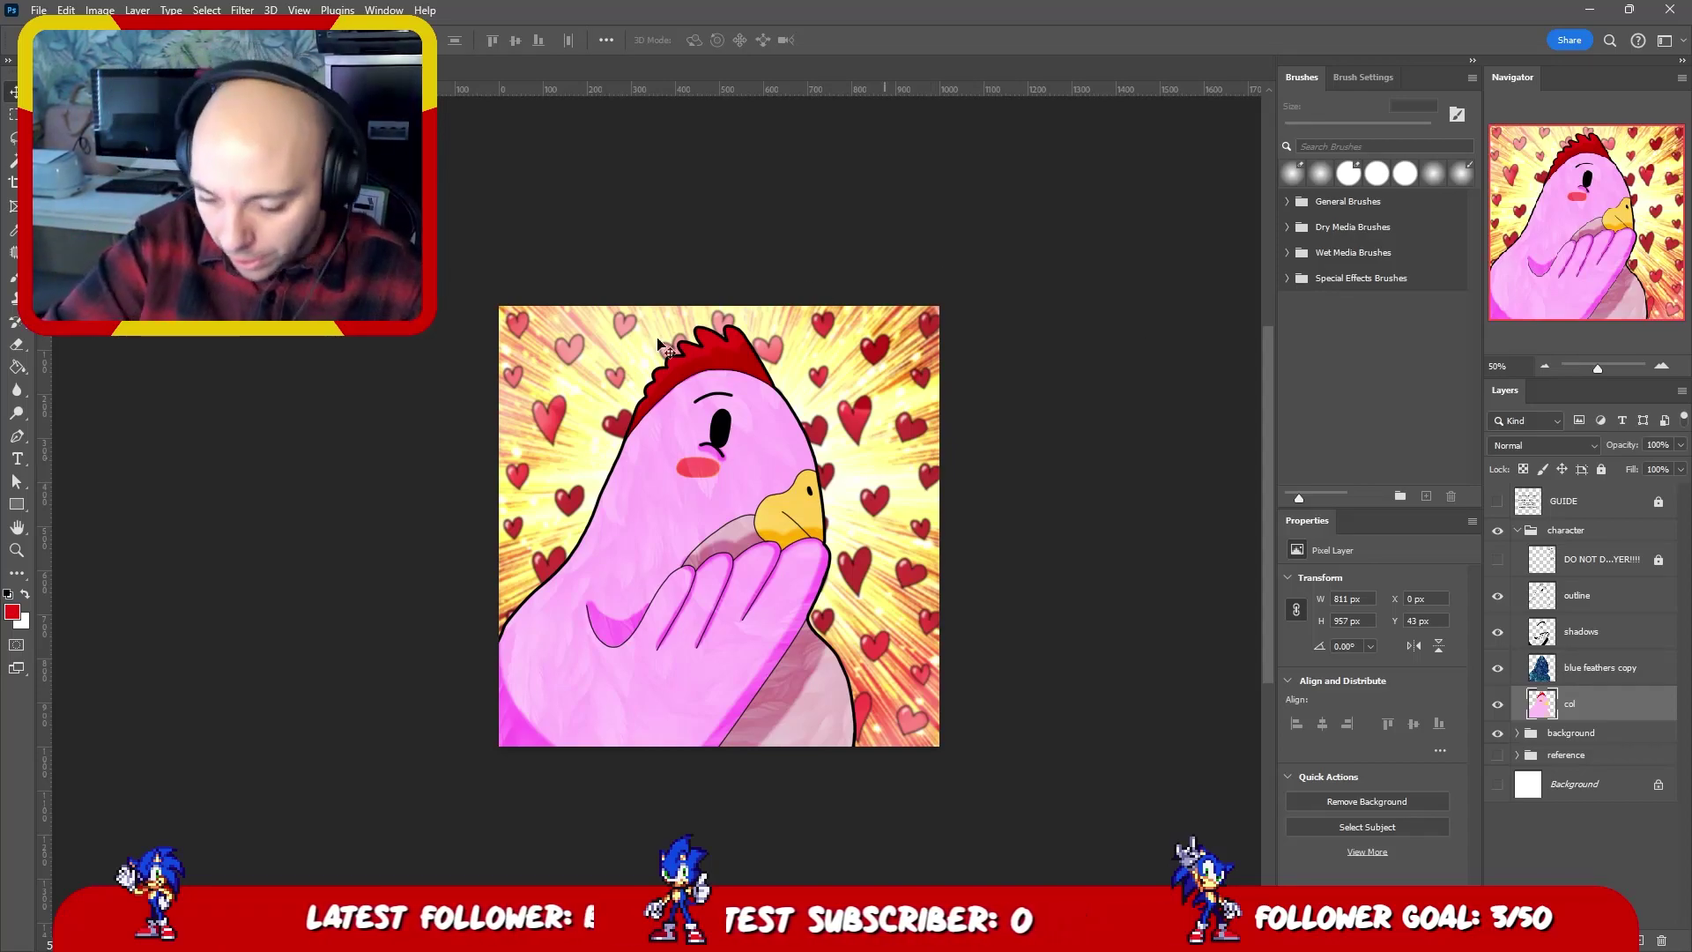
left_click(12, 611)
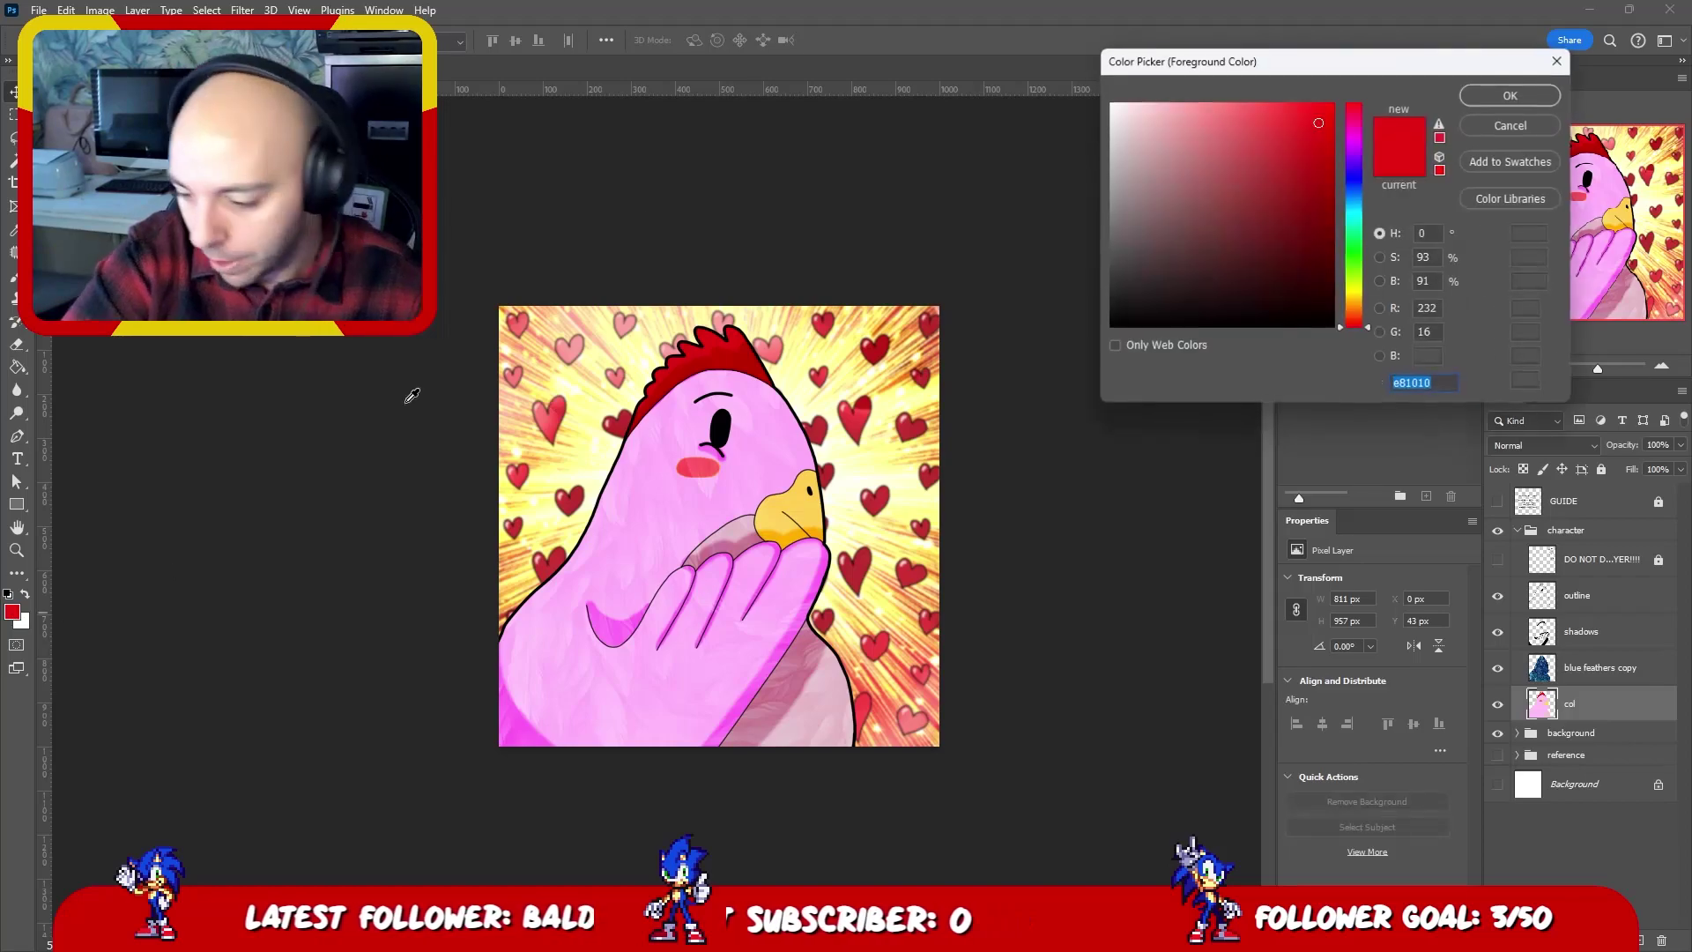
left_click(1358, 300)
- Try filling the beak with a brighter lemon yellow, then undo the fill
left_click(1510, 95)
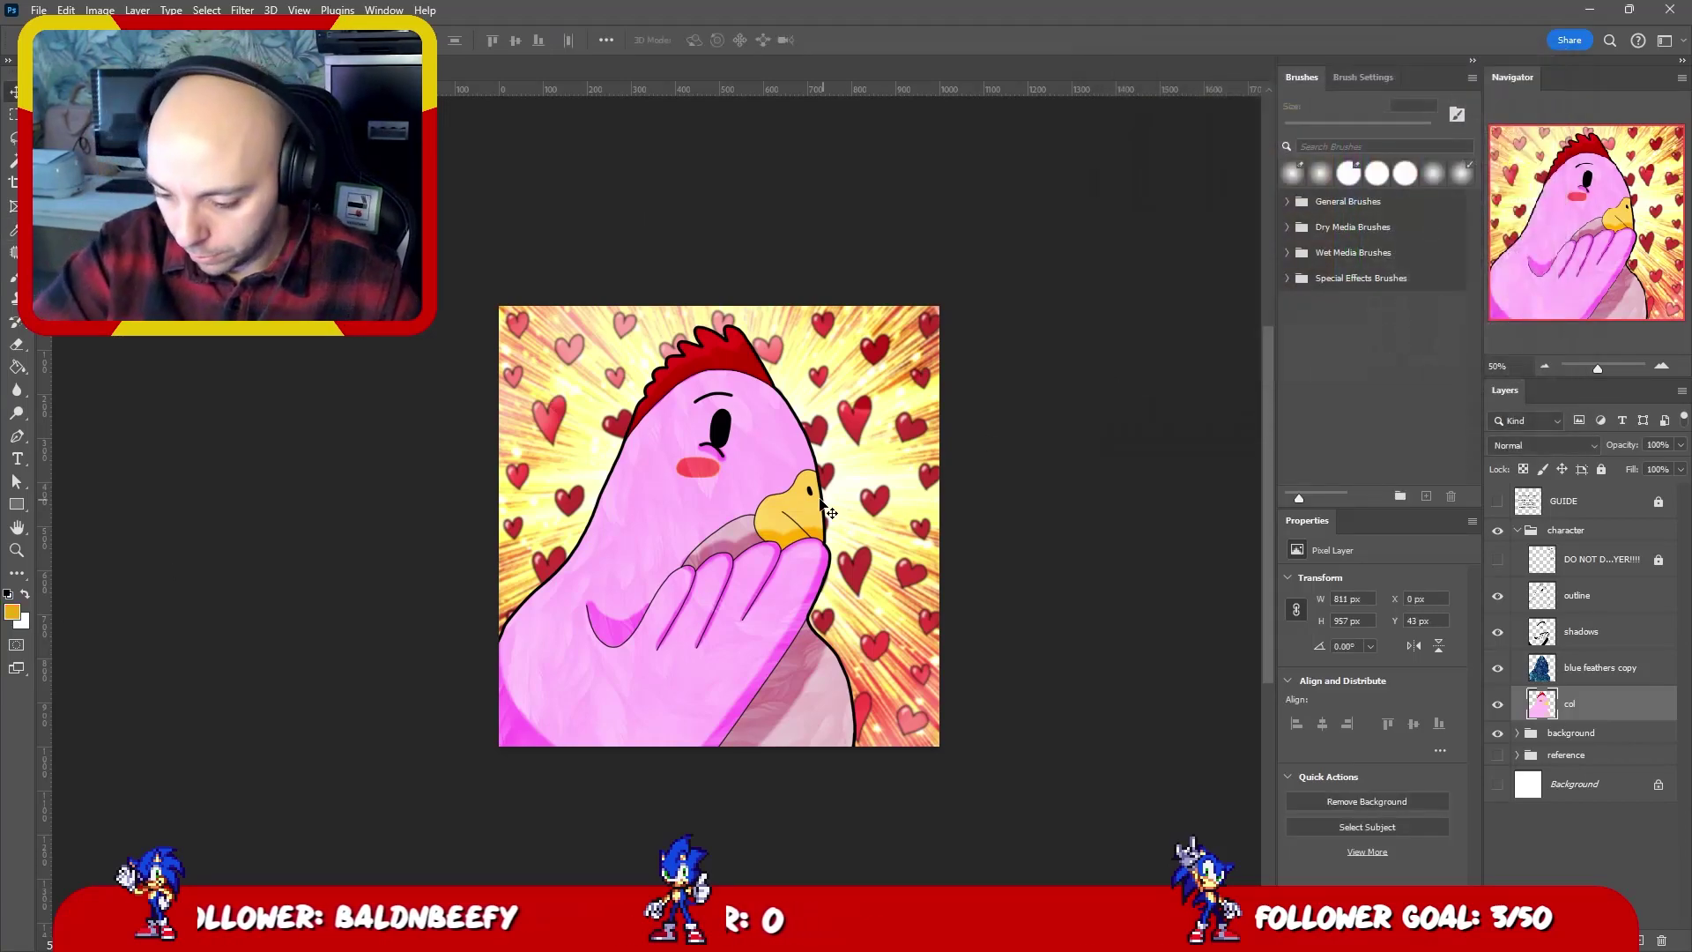
key("g")
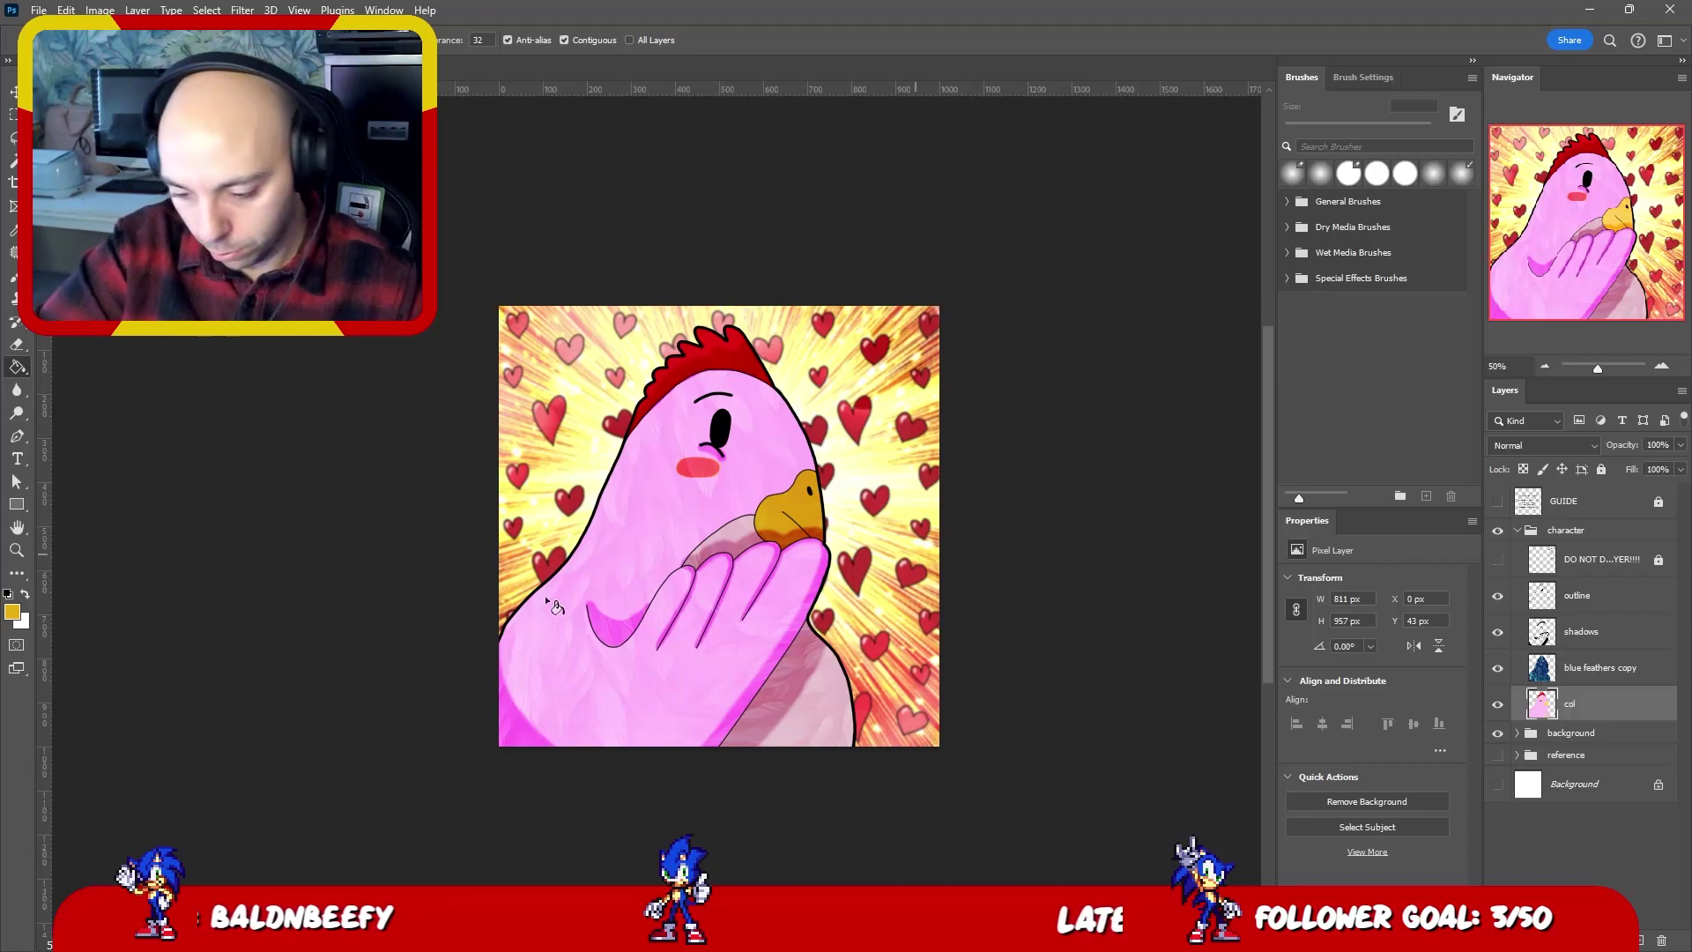
left_click(12, 611)
left_click(1286, 102)
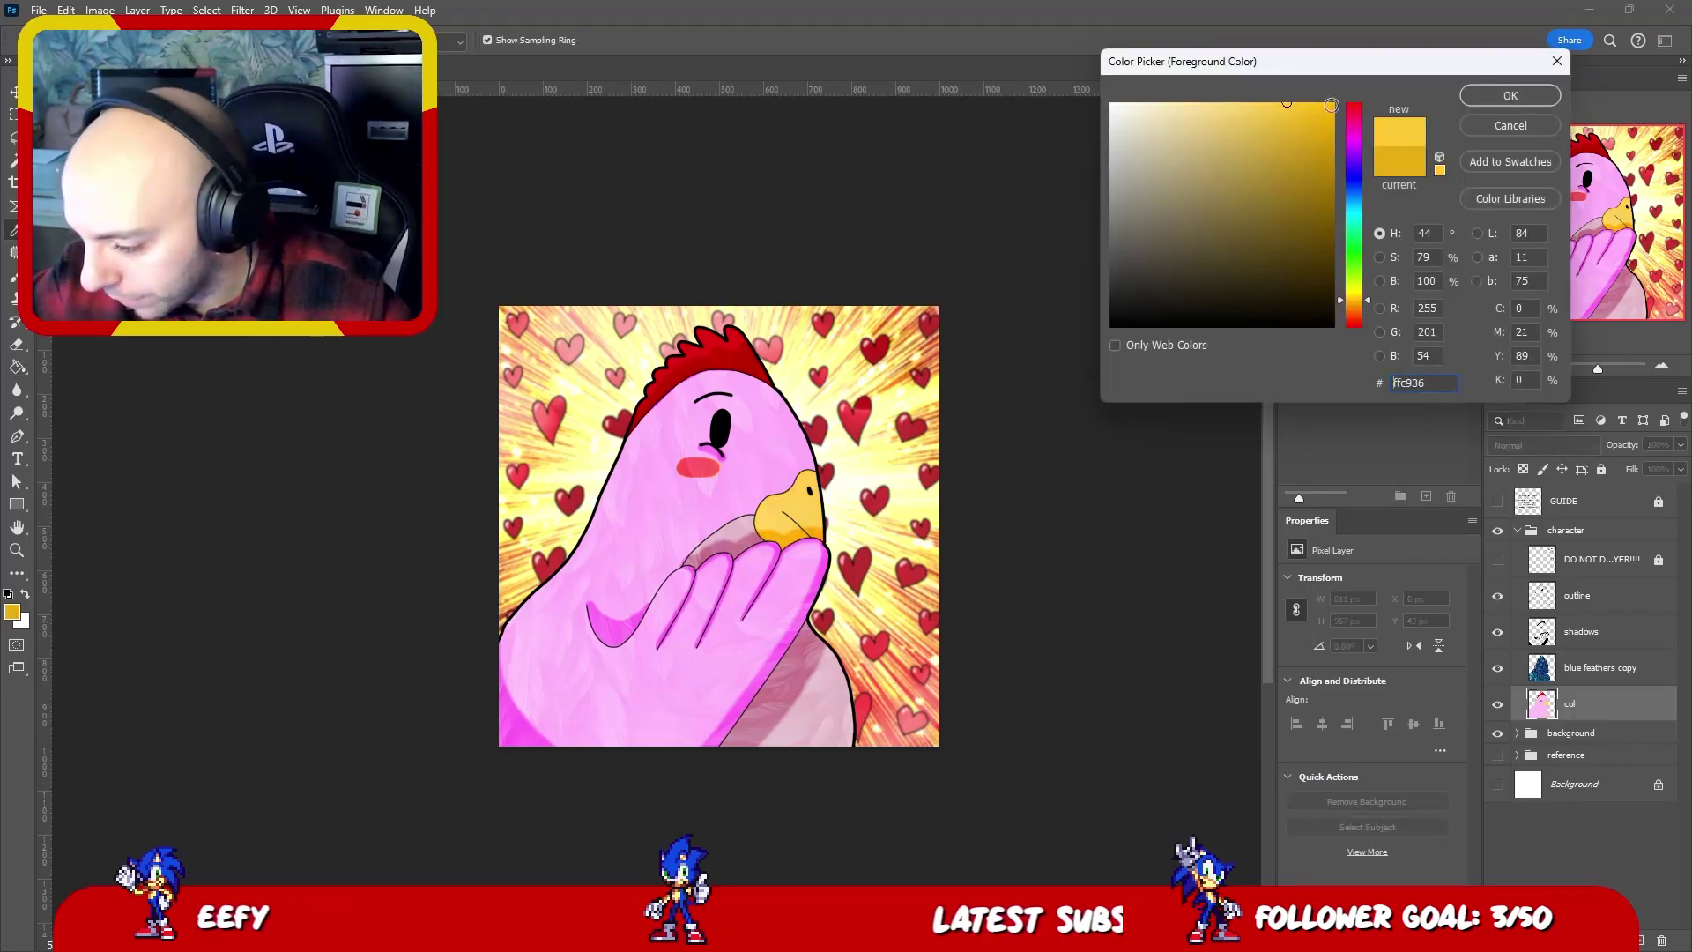
left_click(1362, 293)
left_click(1510, 96)
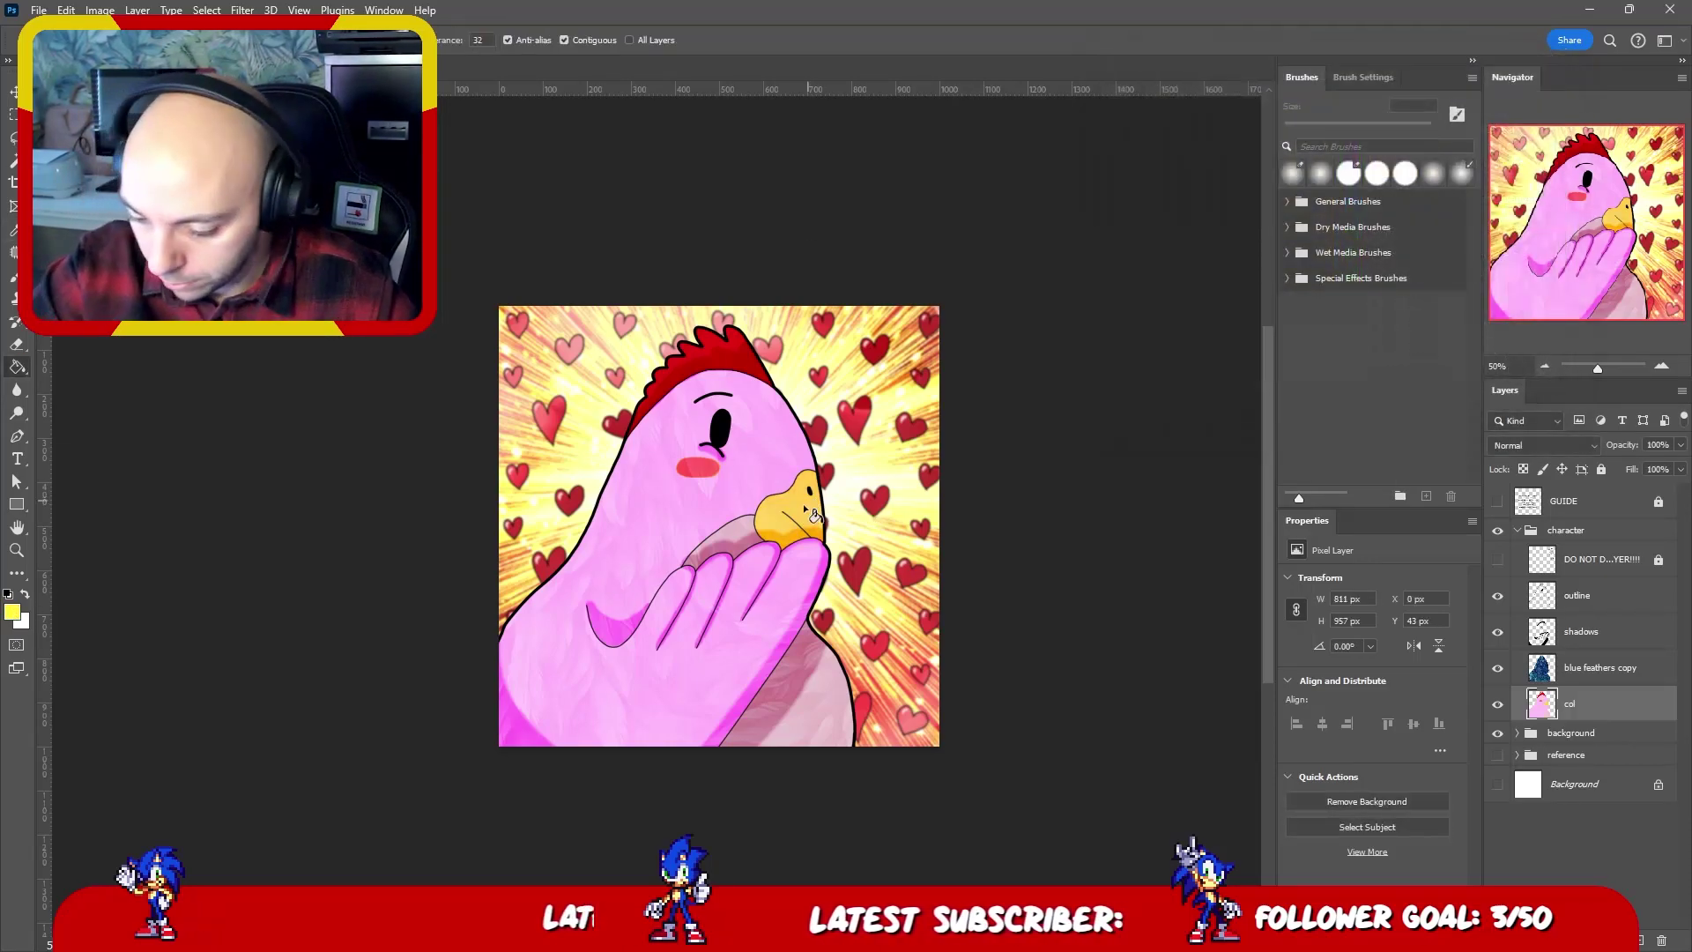
left_click(797, 518)
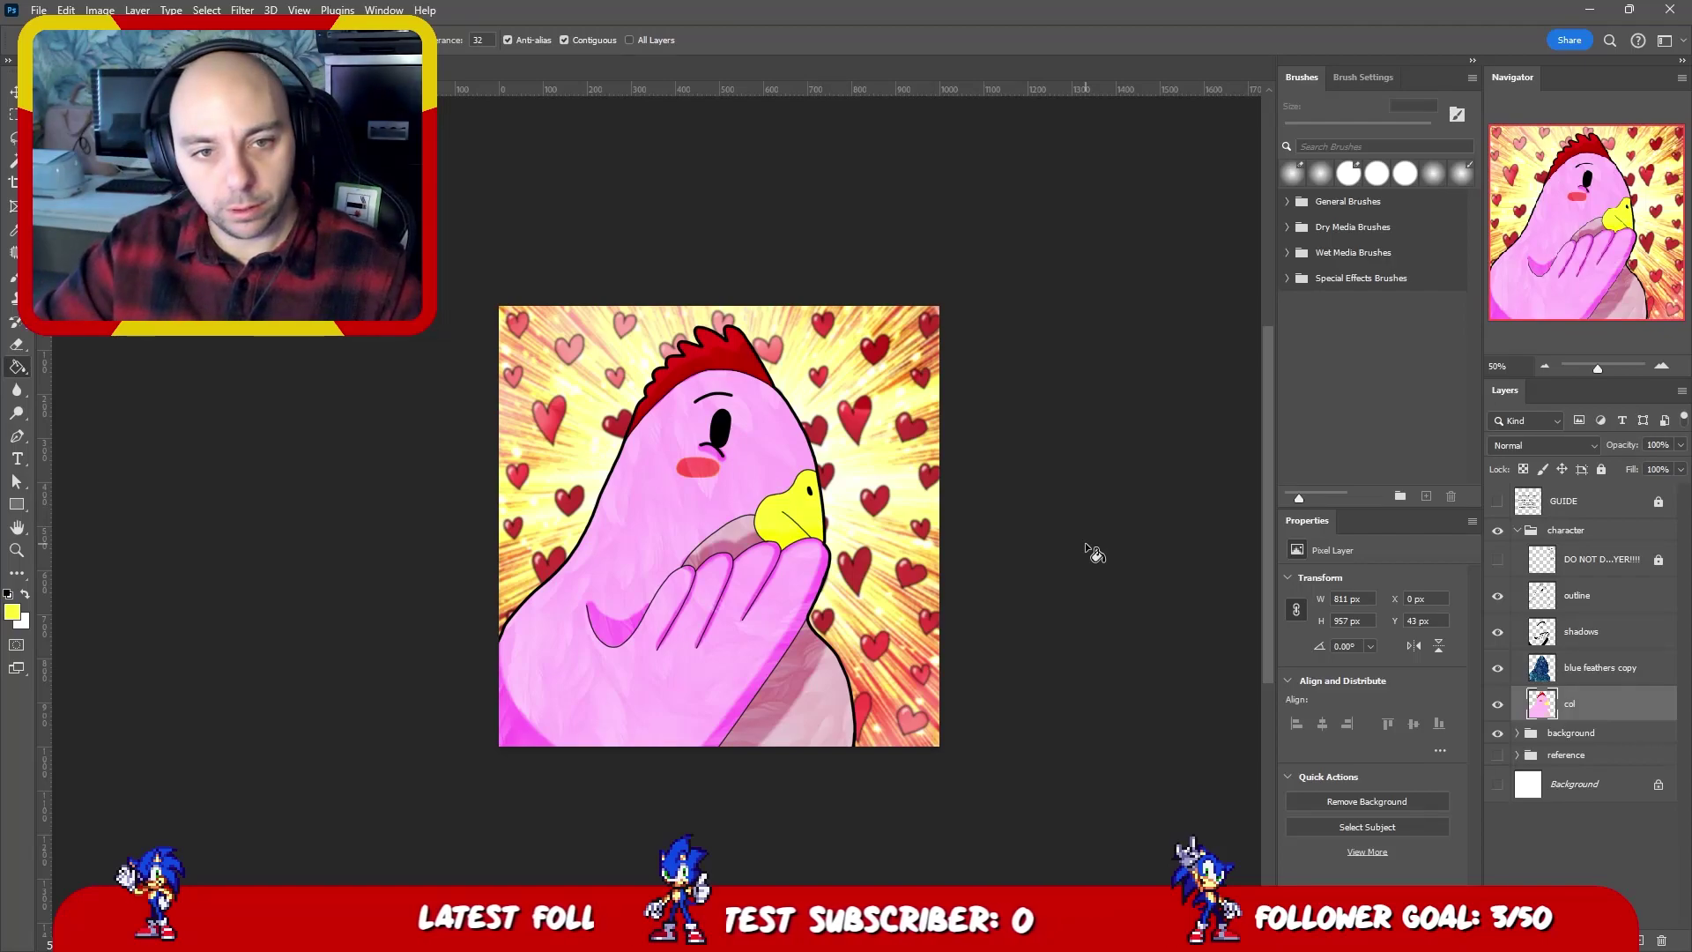
key("ctrl+z")
- Undo the beak's last fill and set the paint colour to a brighter yellow, fcf924
left_click(12, 611)
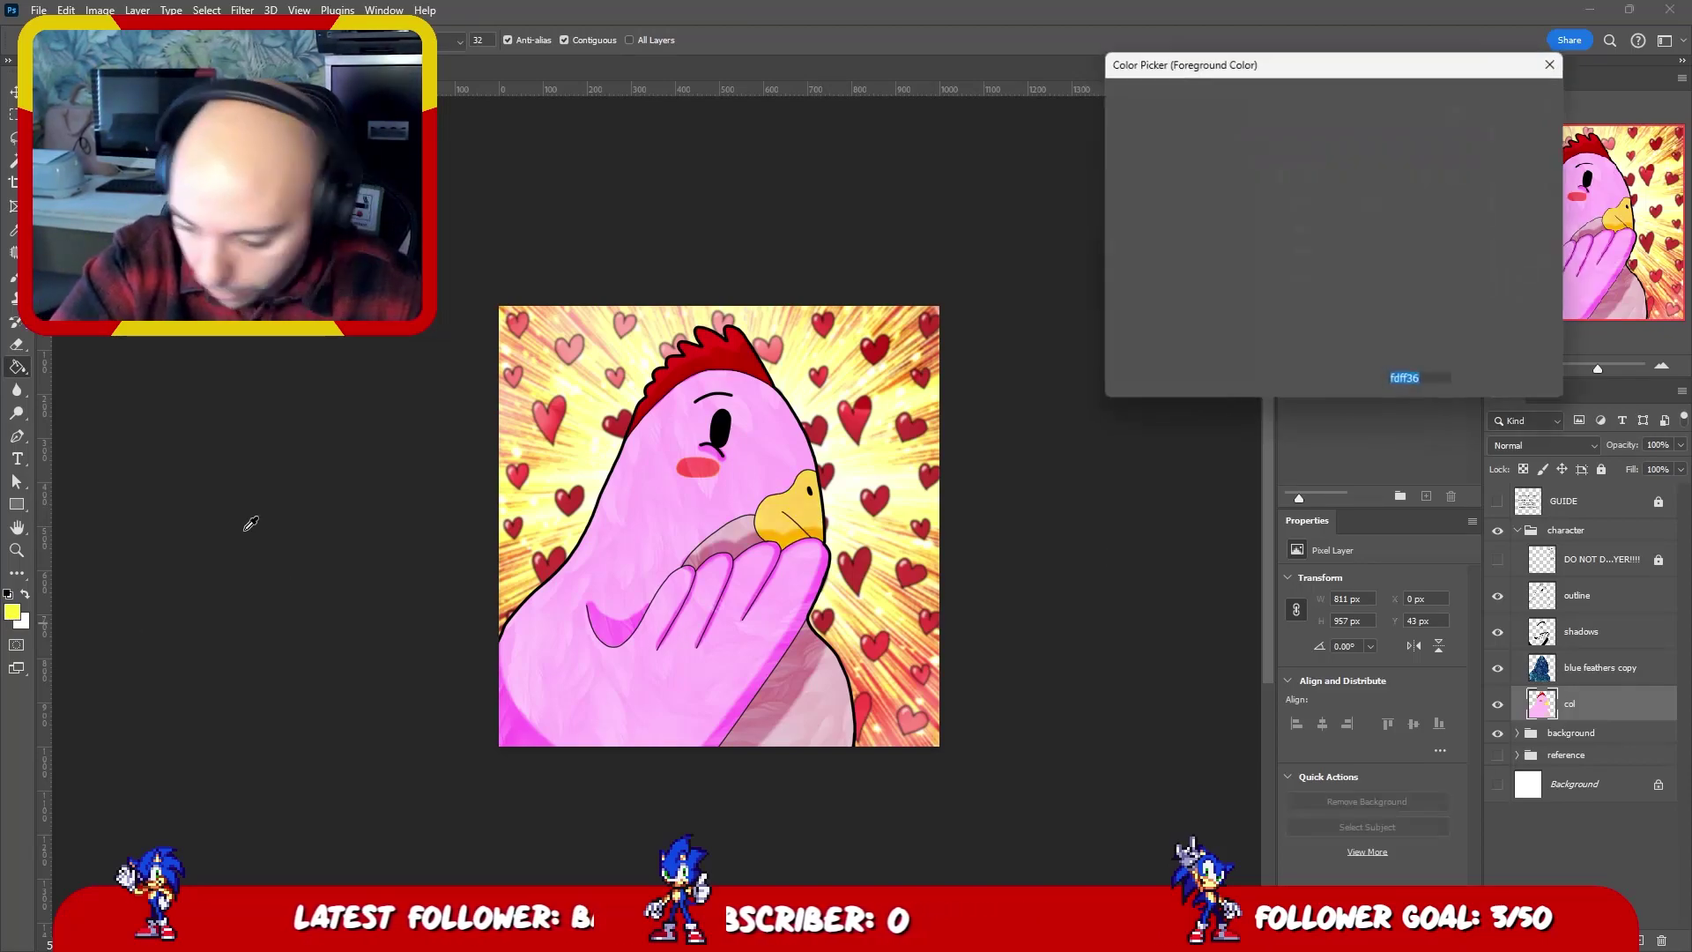
left_click(1308, 124)
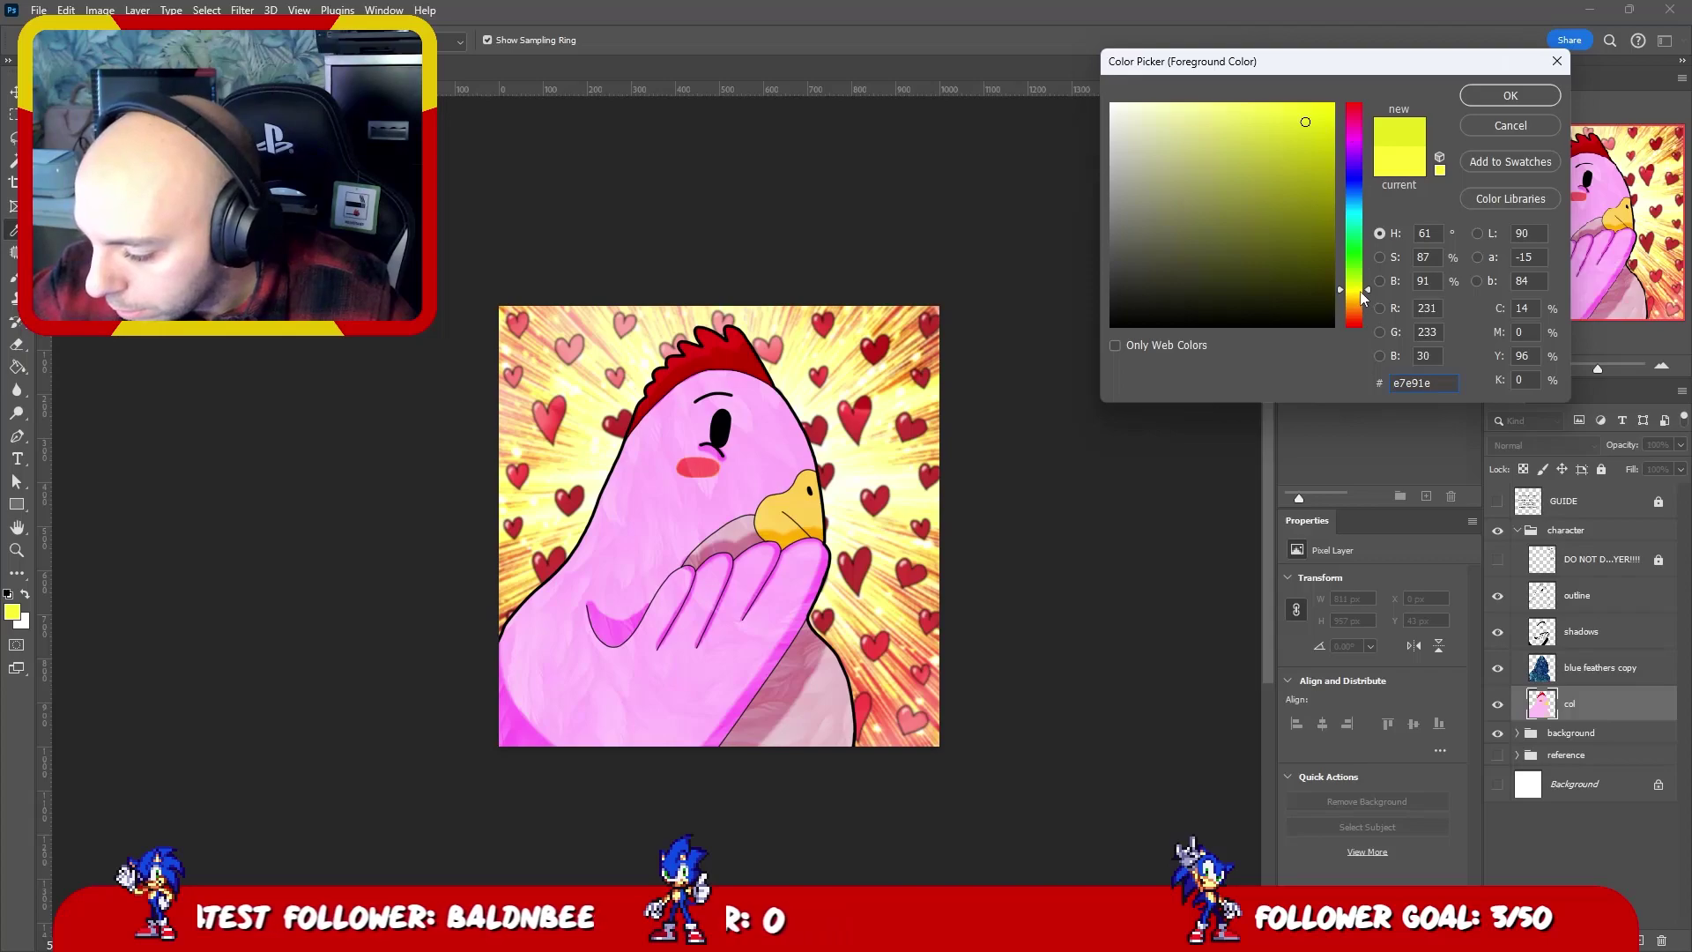
left_click(1510, 95)
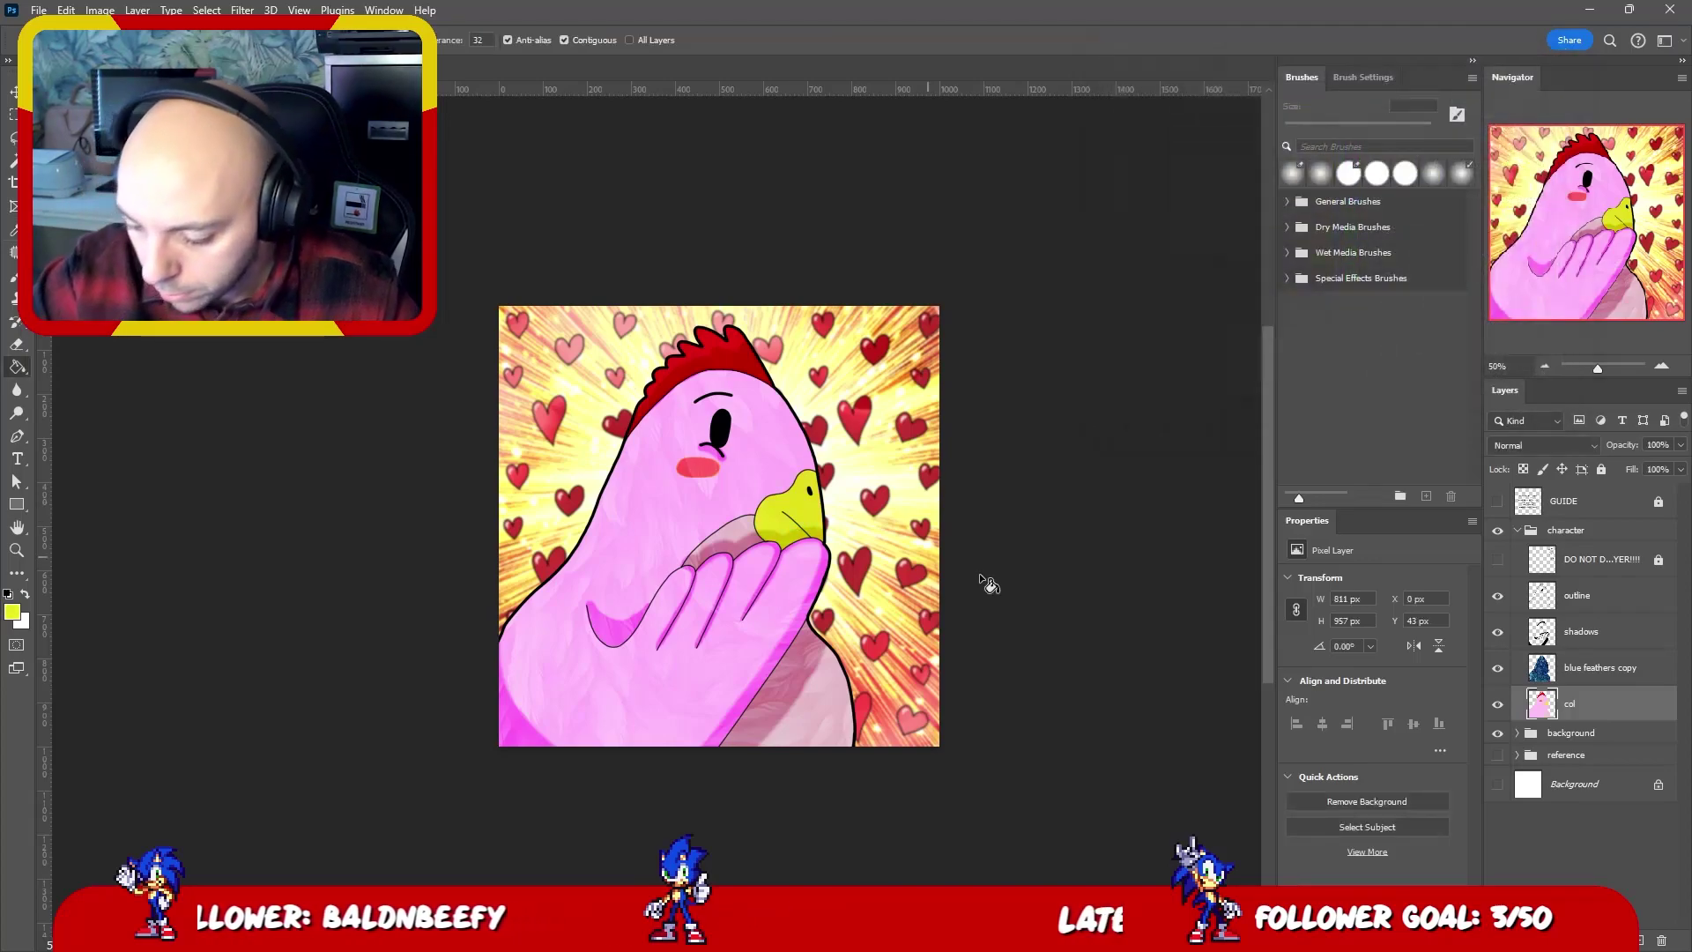
key("ctrl+z")
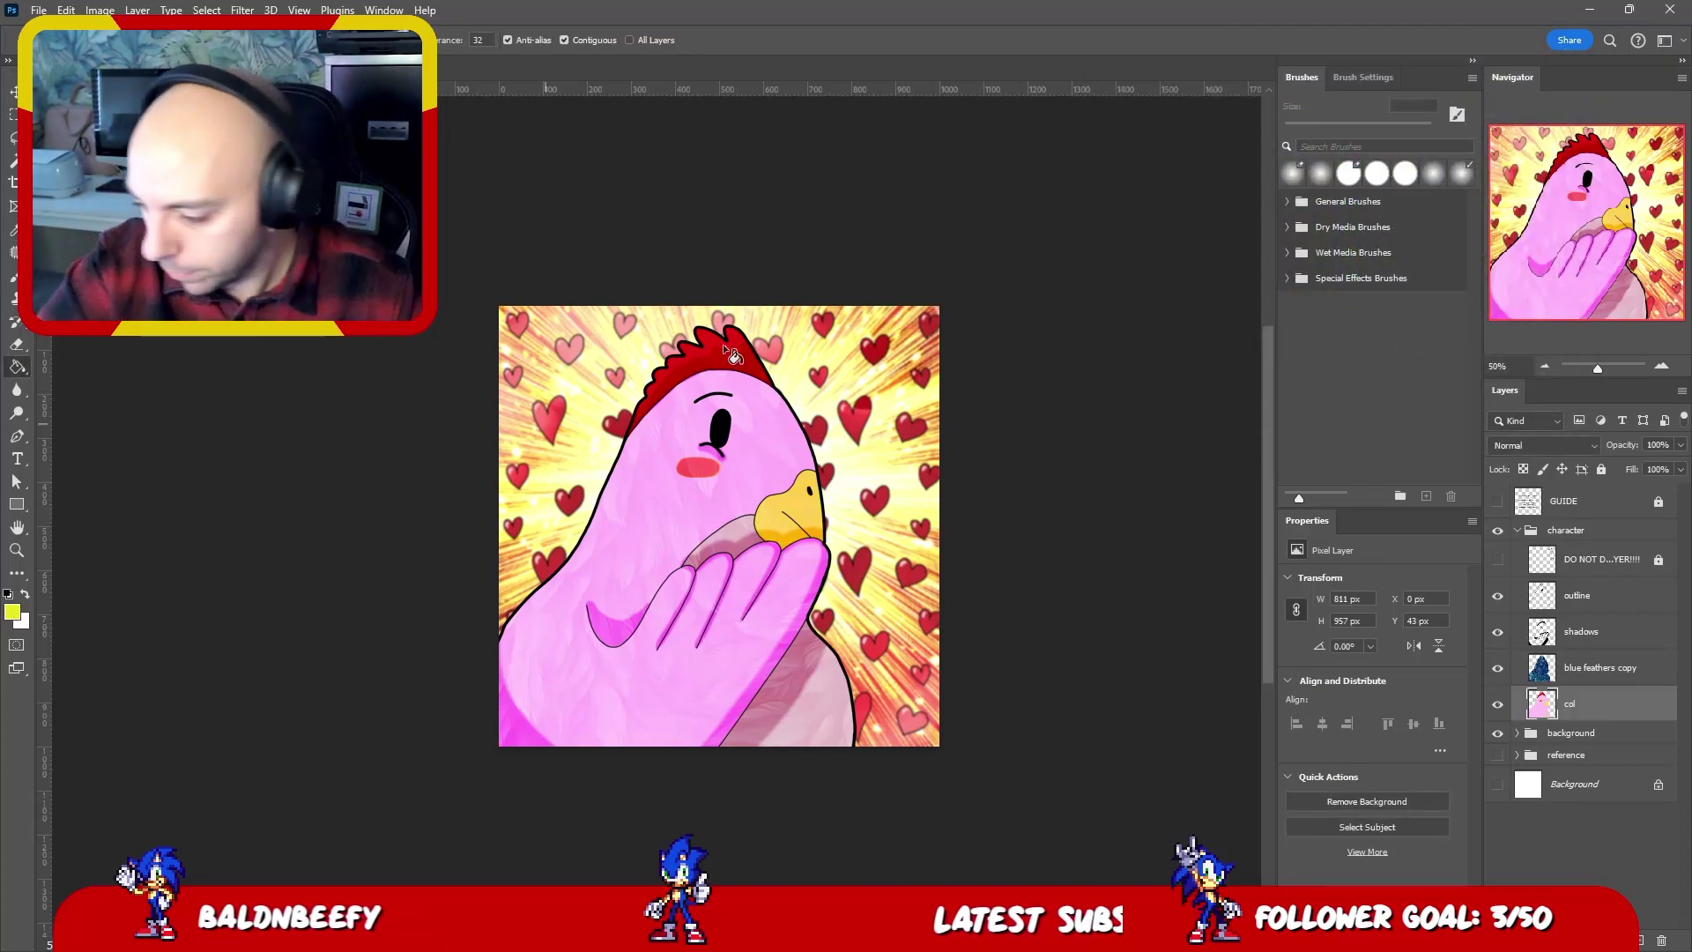
left_click(13, 612)
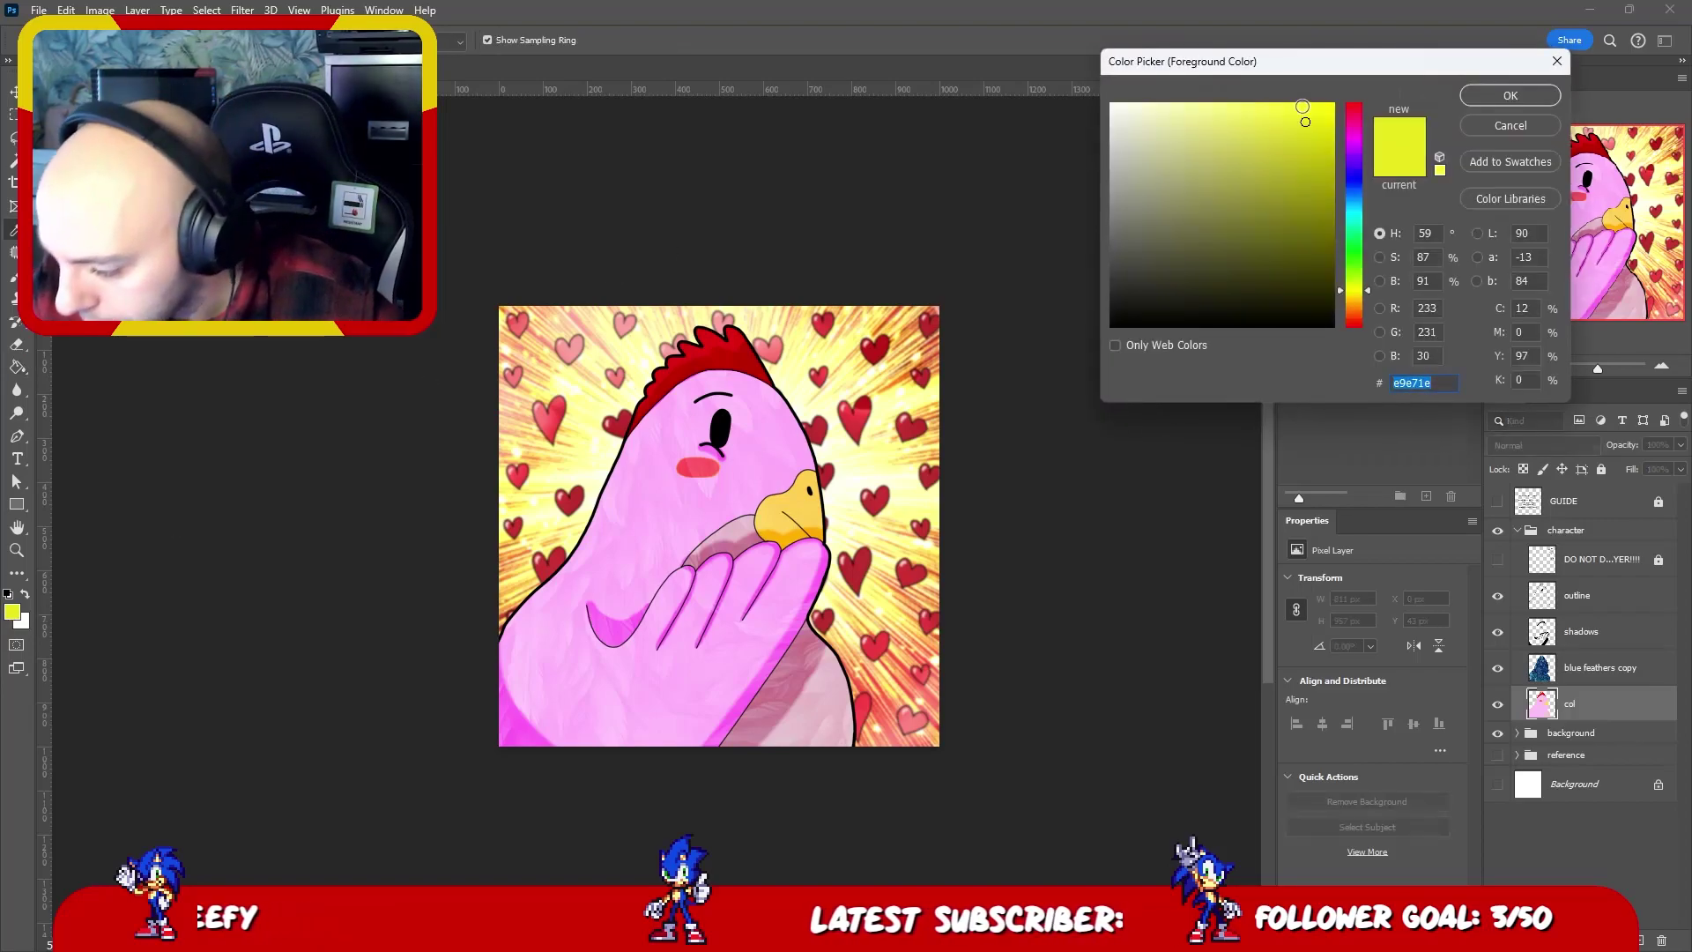
left_click(1302, 106)
left_click(1361, 294)
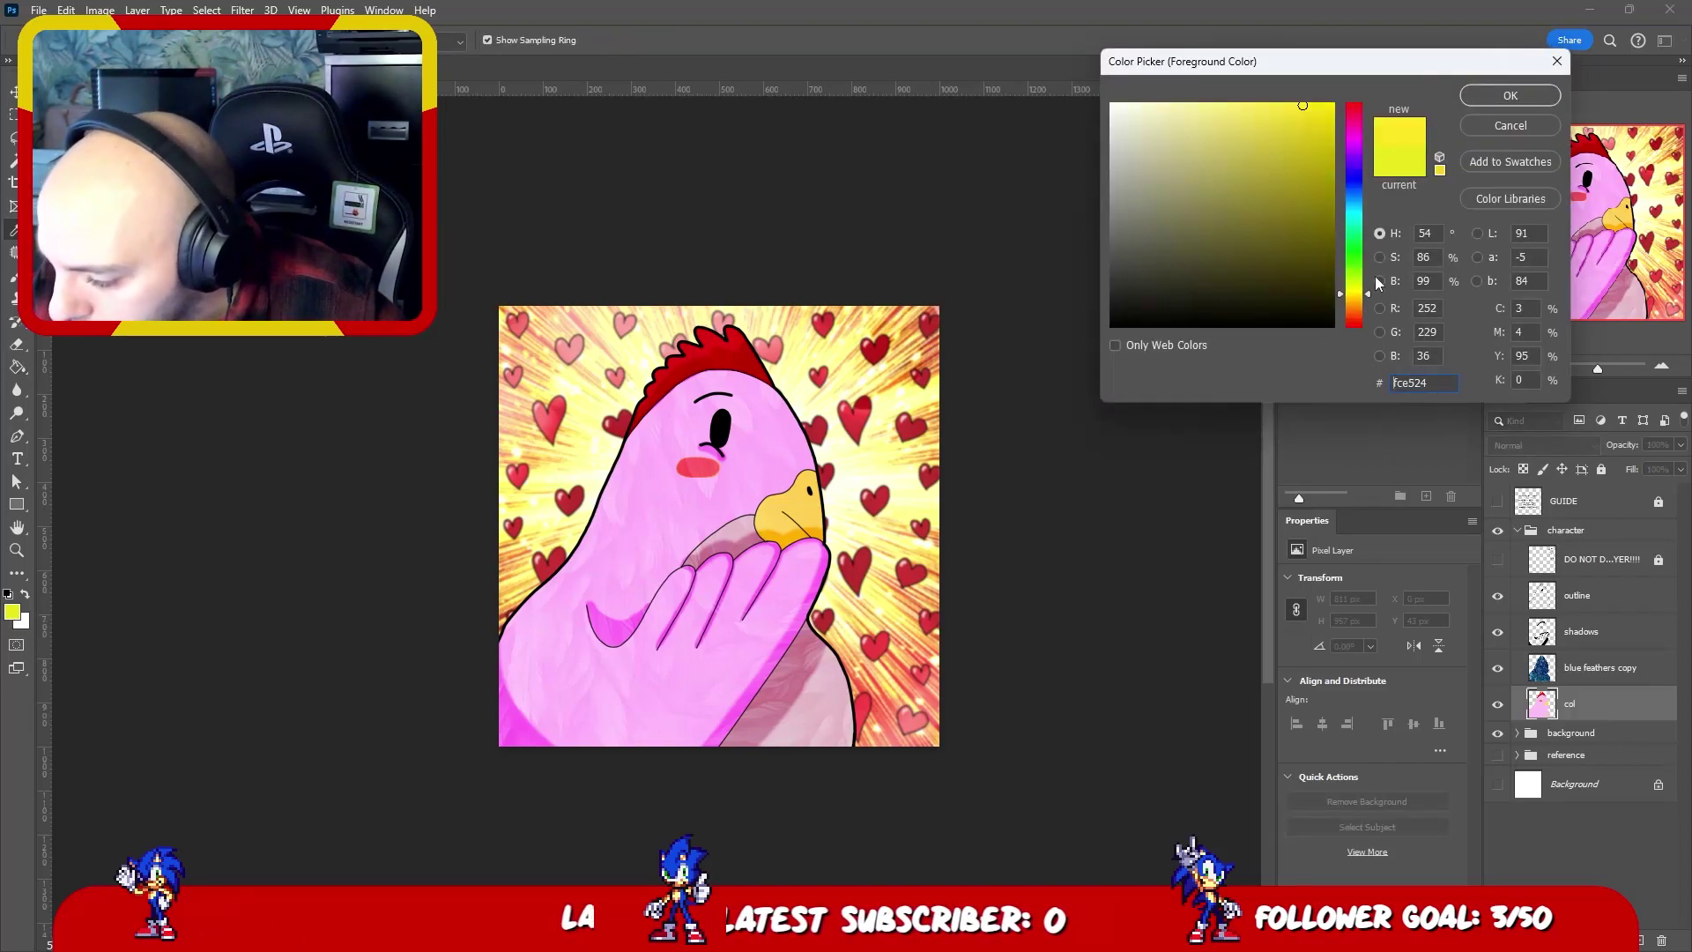
left_click(1498, 97)
key("g")
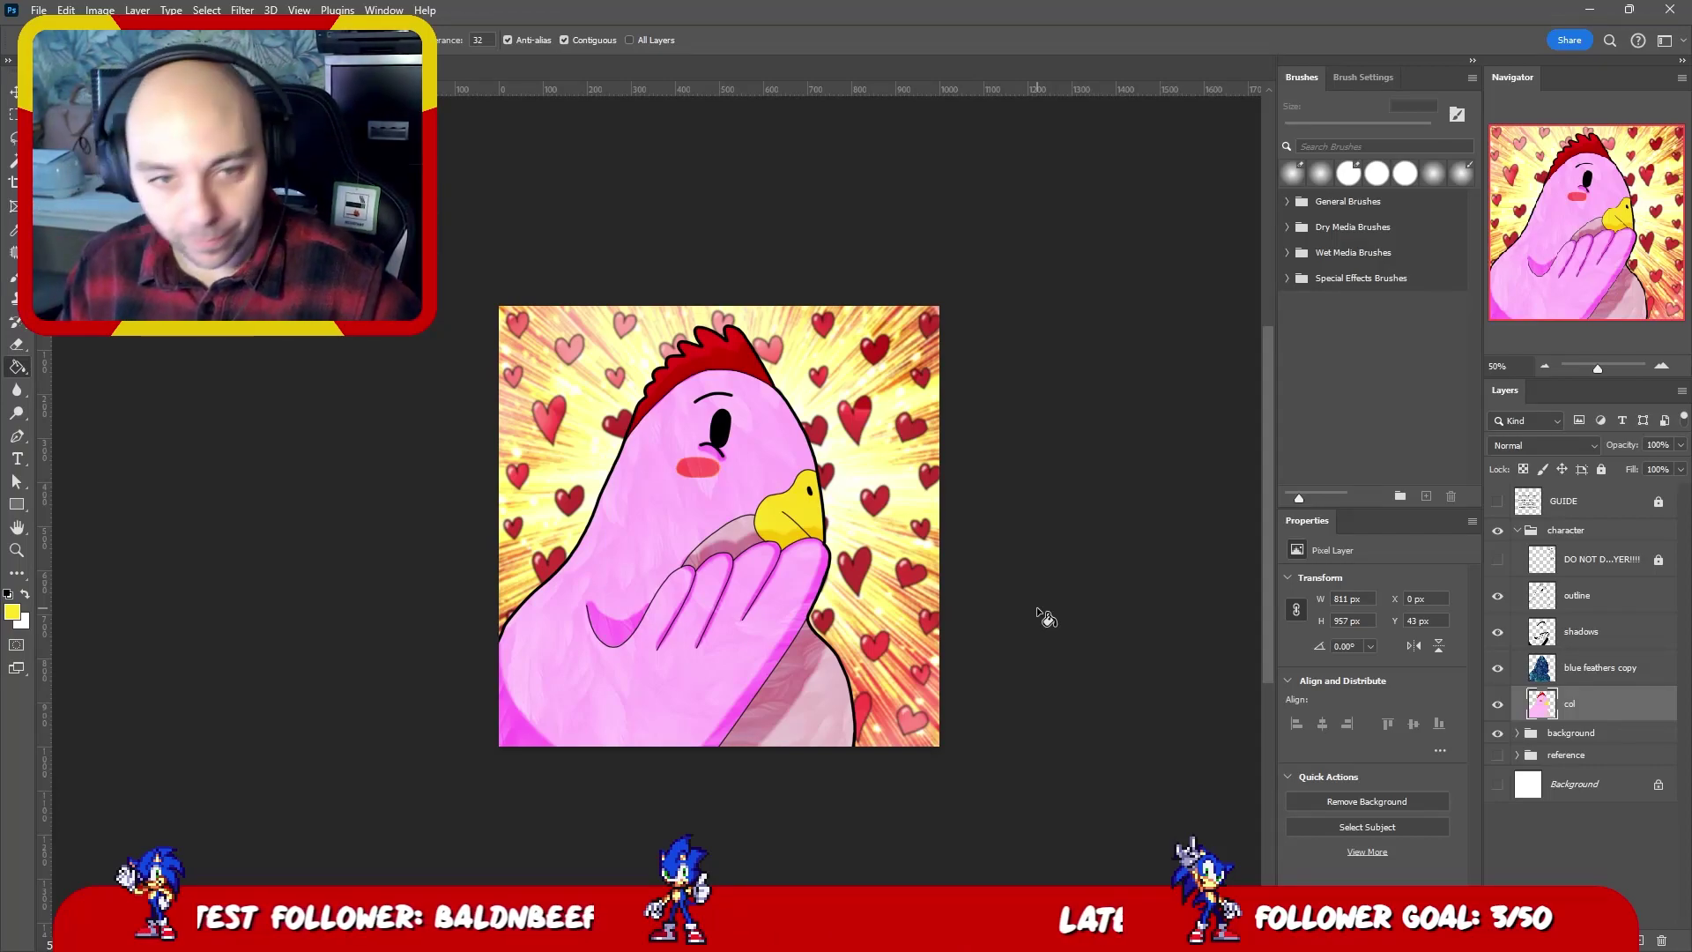
- Switch to the Move tool to finish editing the chicken artwork
key("v")
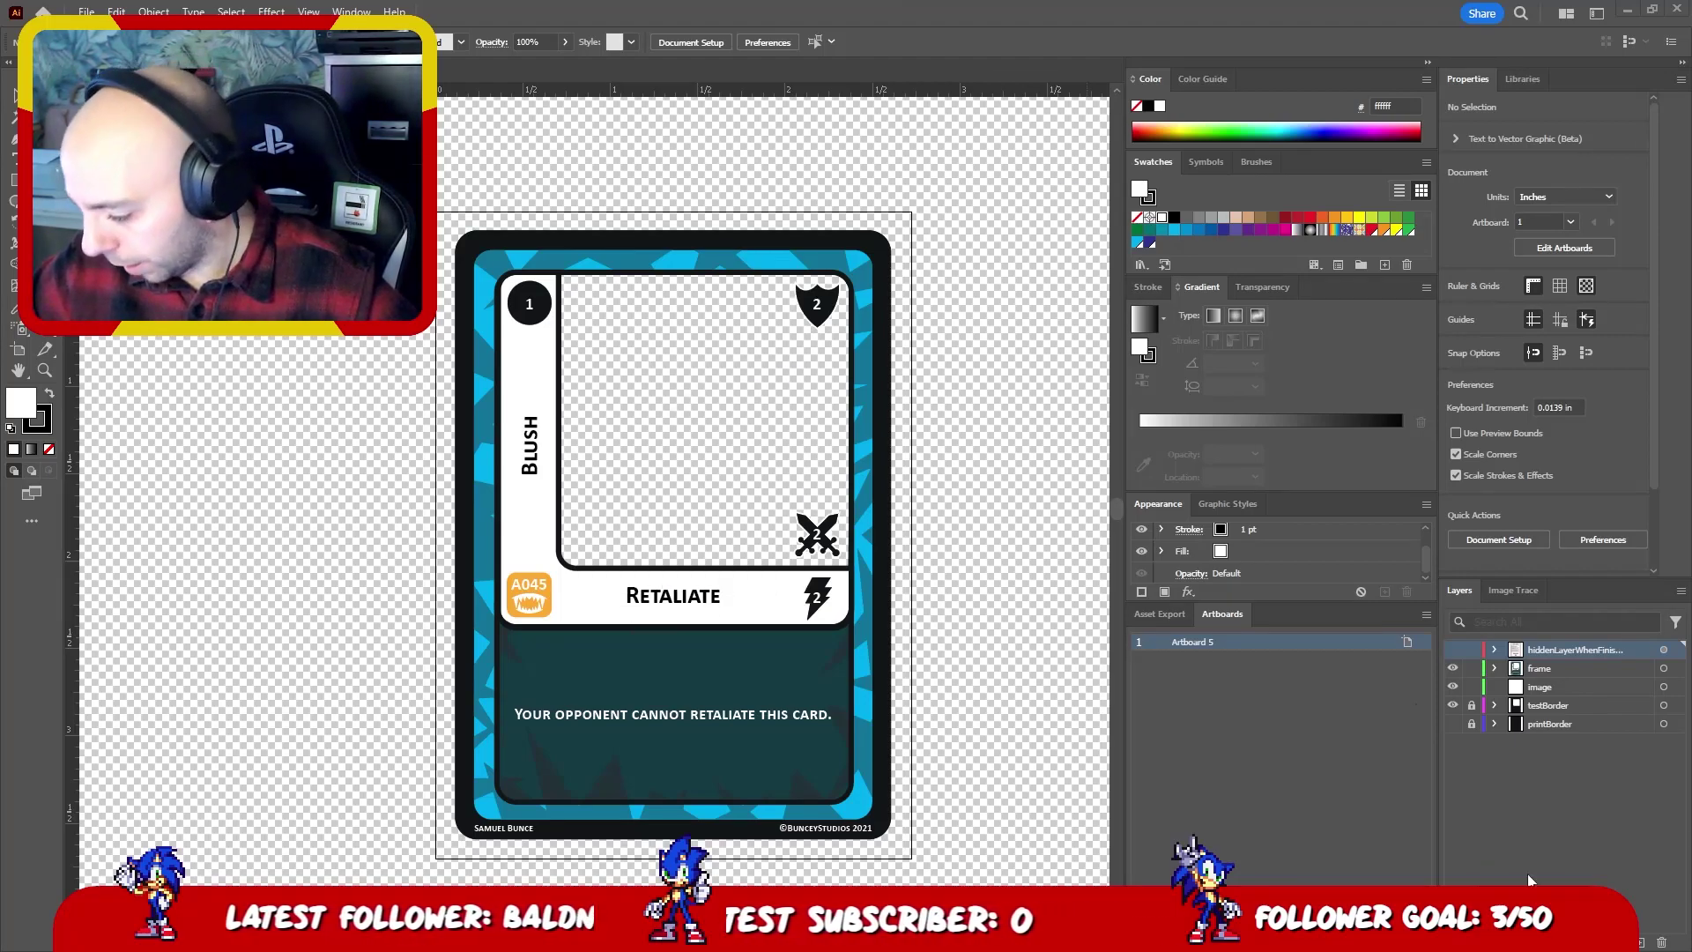
- Place A045_Blush.psd into the card's art window on the image layer
left_click(1586, 688)
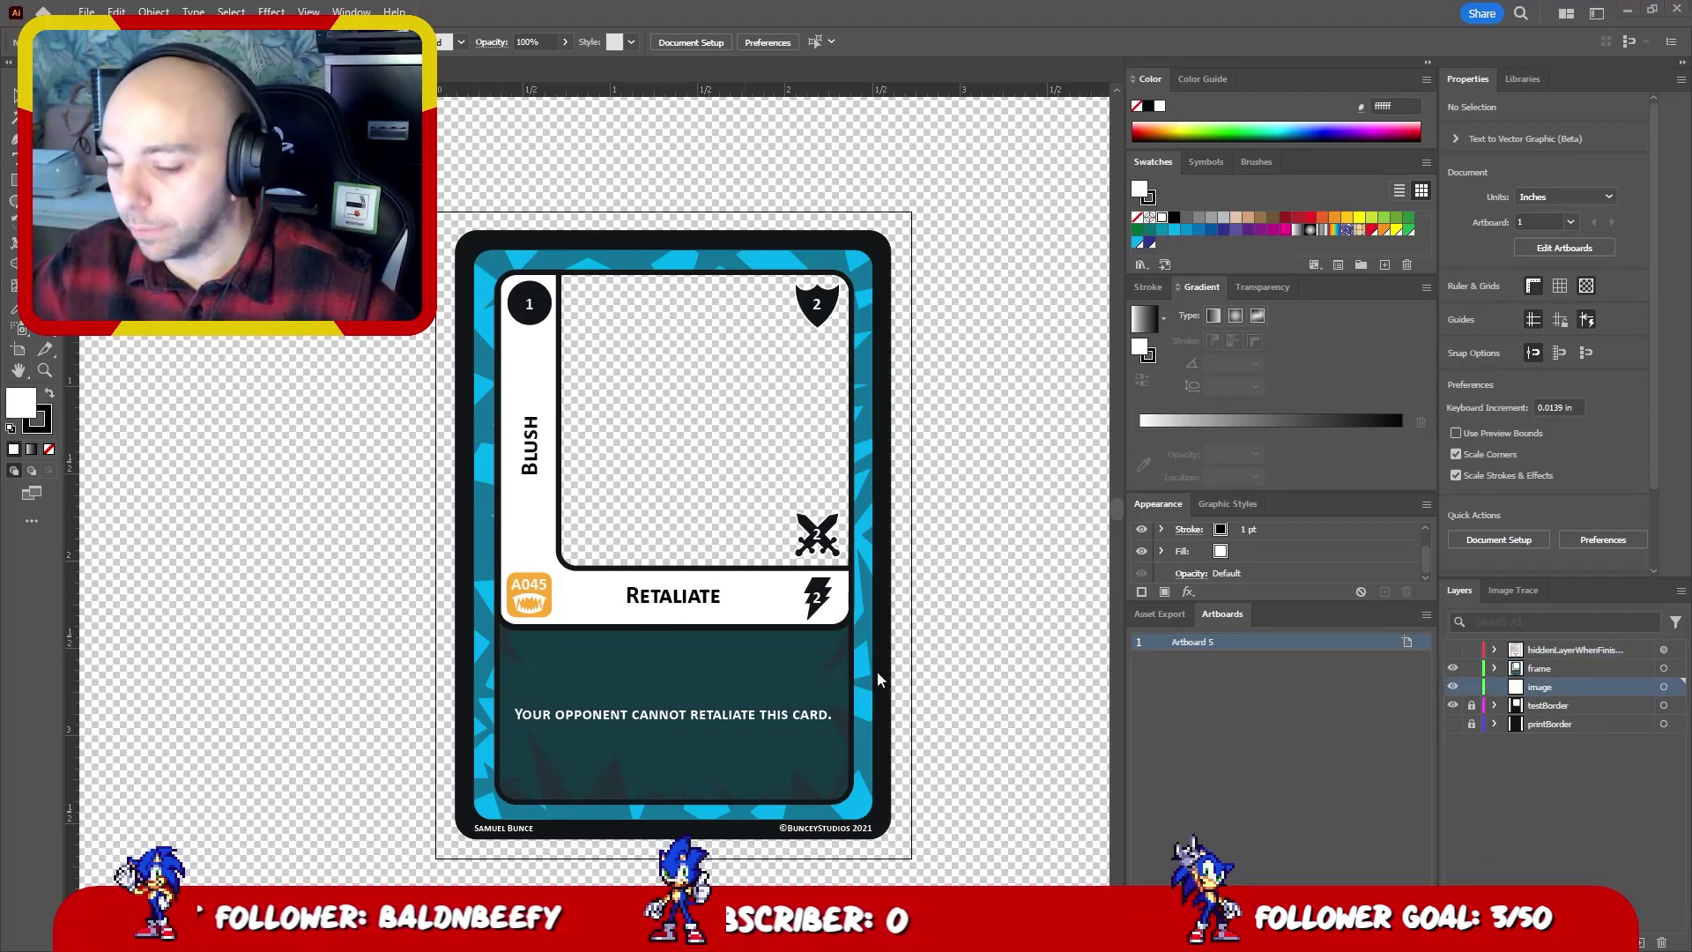
left_click_drag(876, 670, 846, 203)
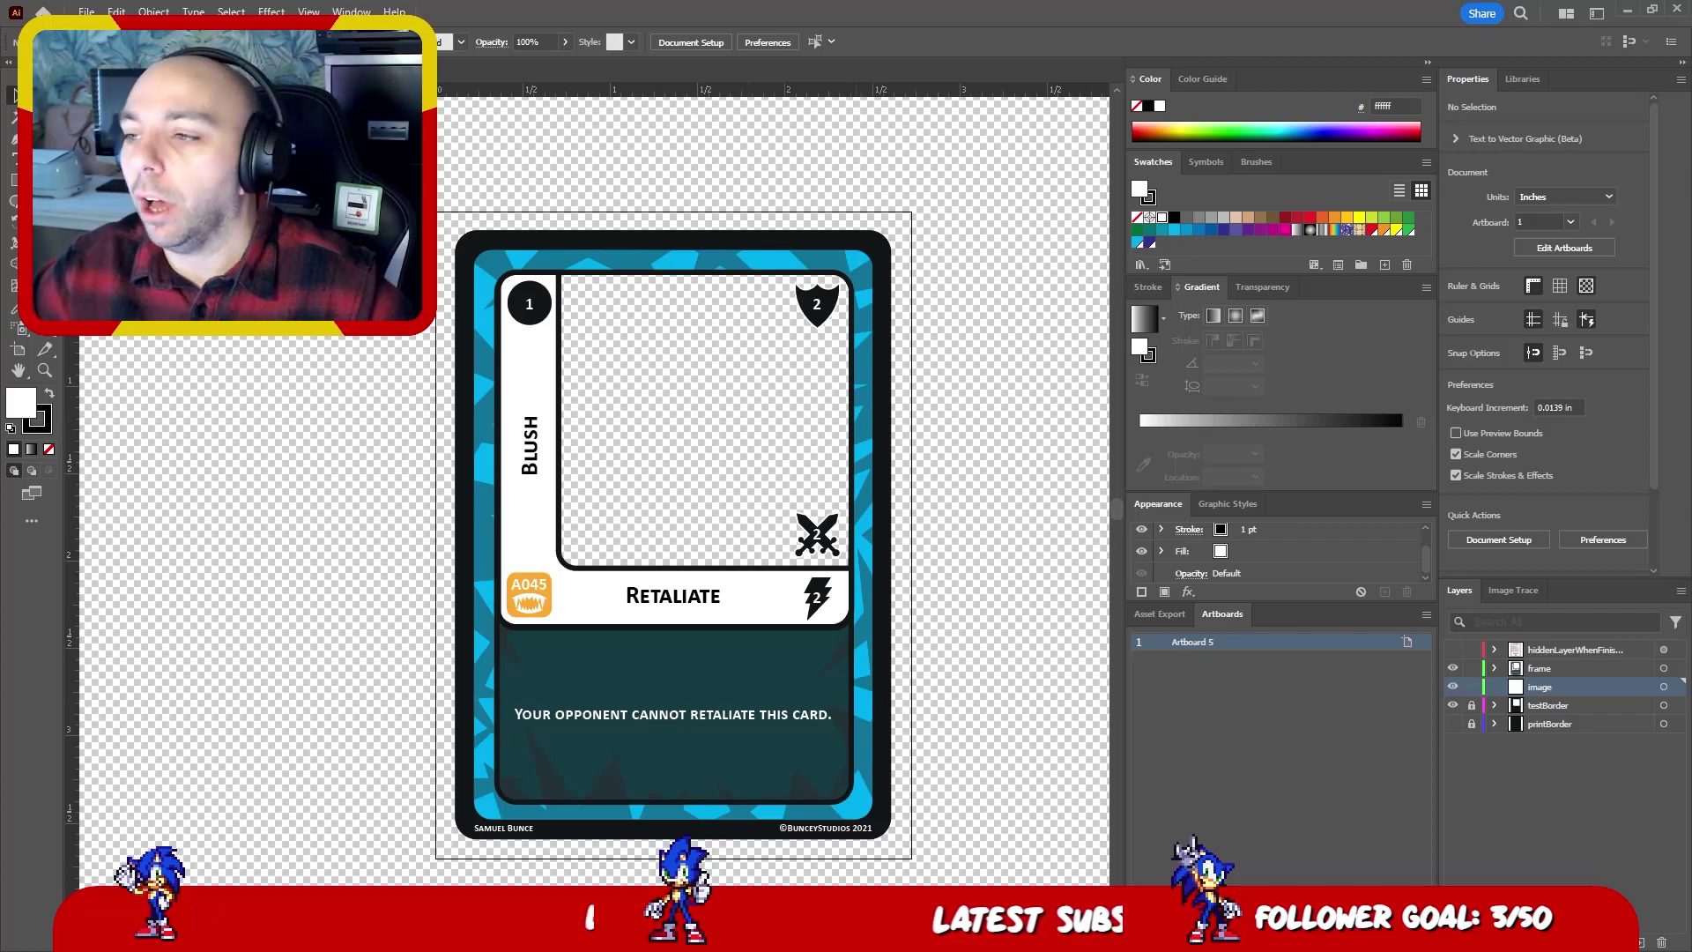
left_click_drag(936, 511, 670, 444)
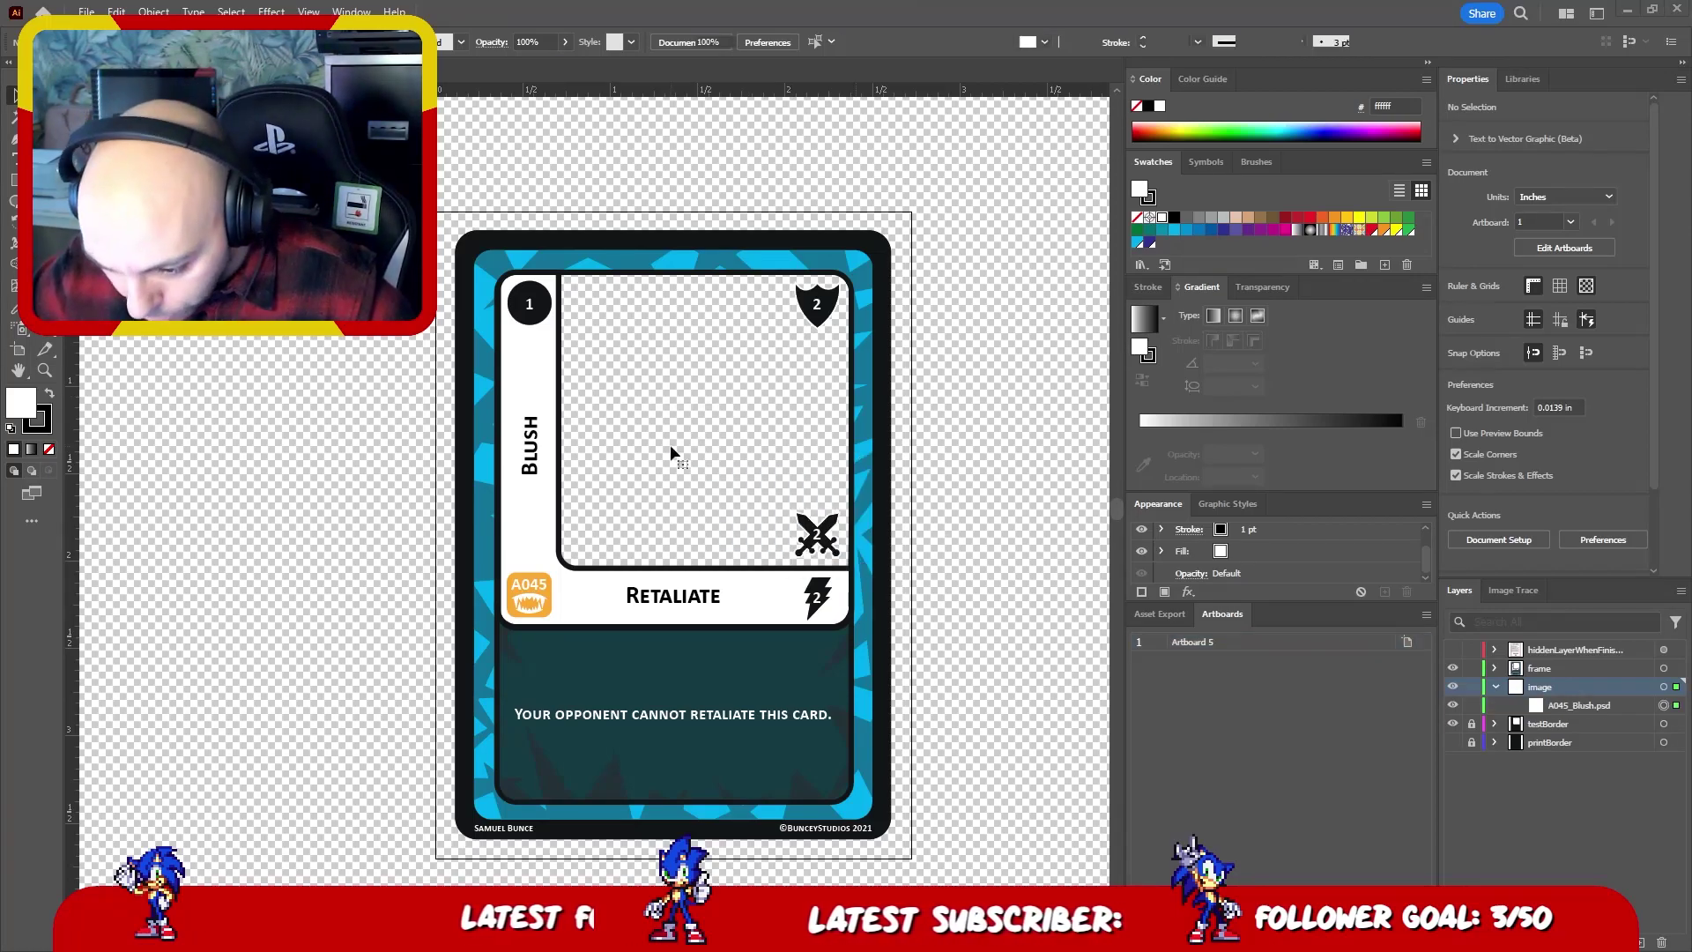
- Resize the chicken image to 1.7 in wide and shift it into position
left_click(1229, 41)
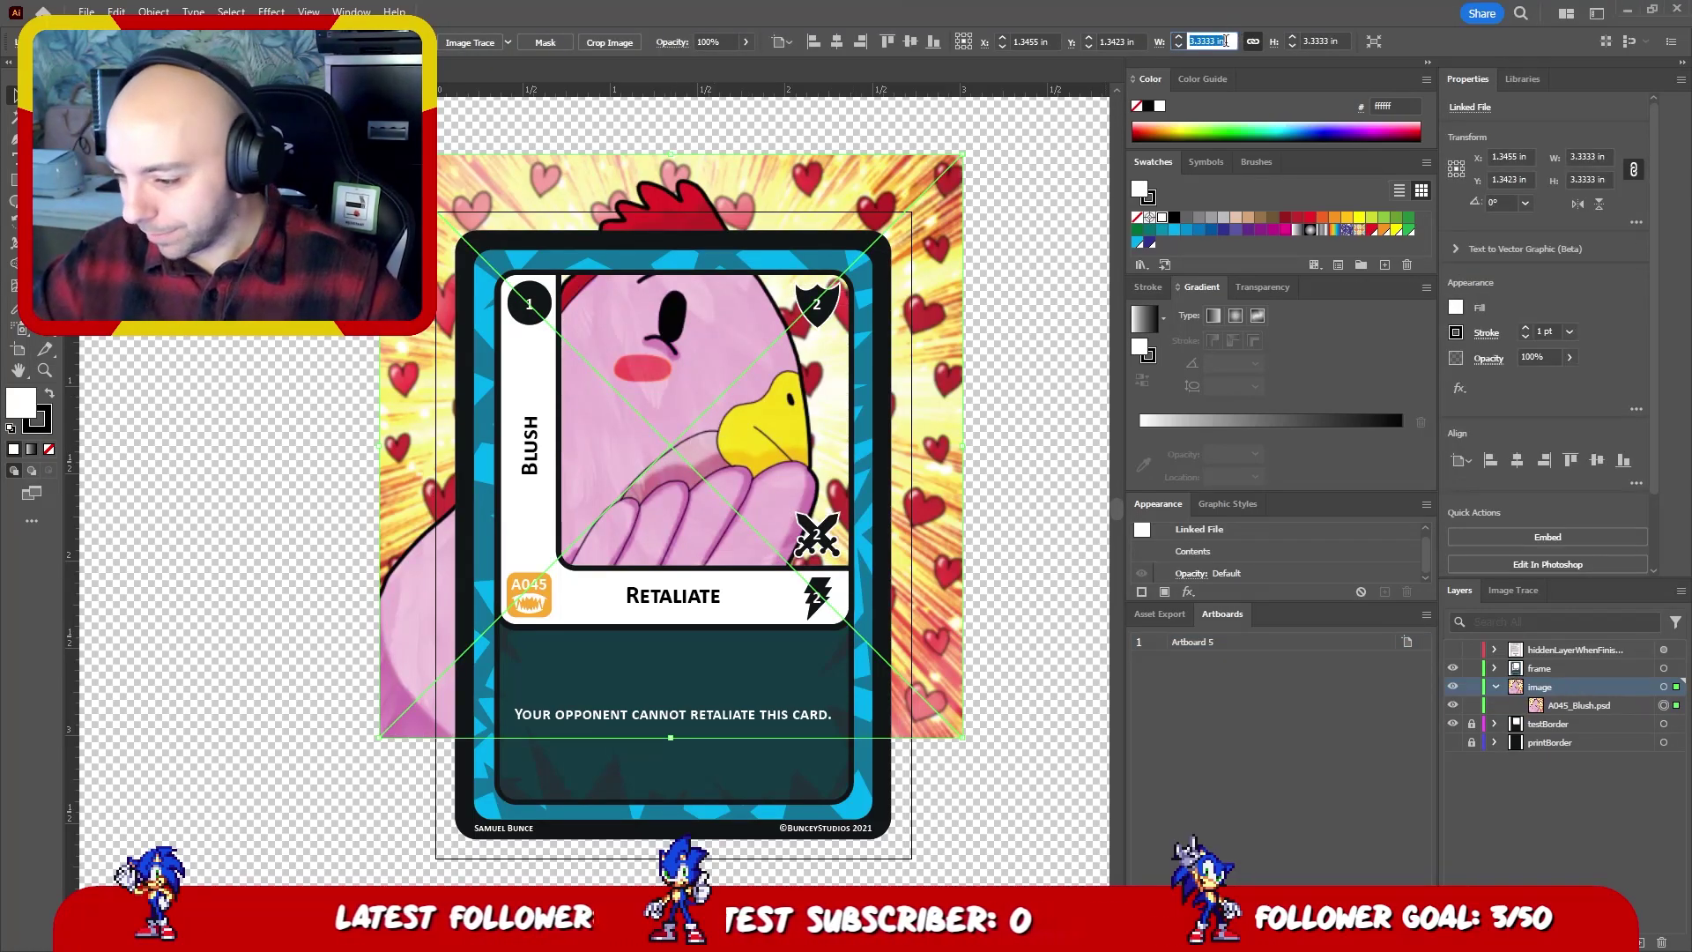
type("1.7")
key("Return")
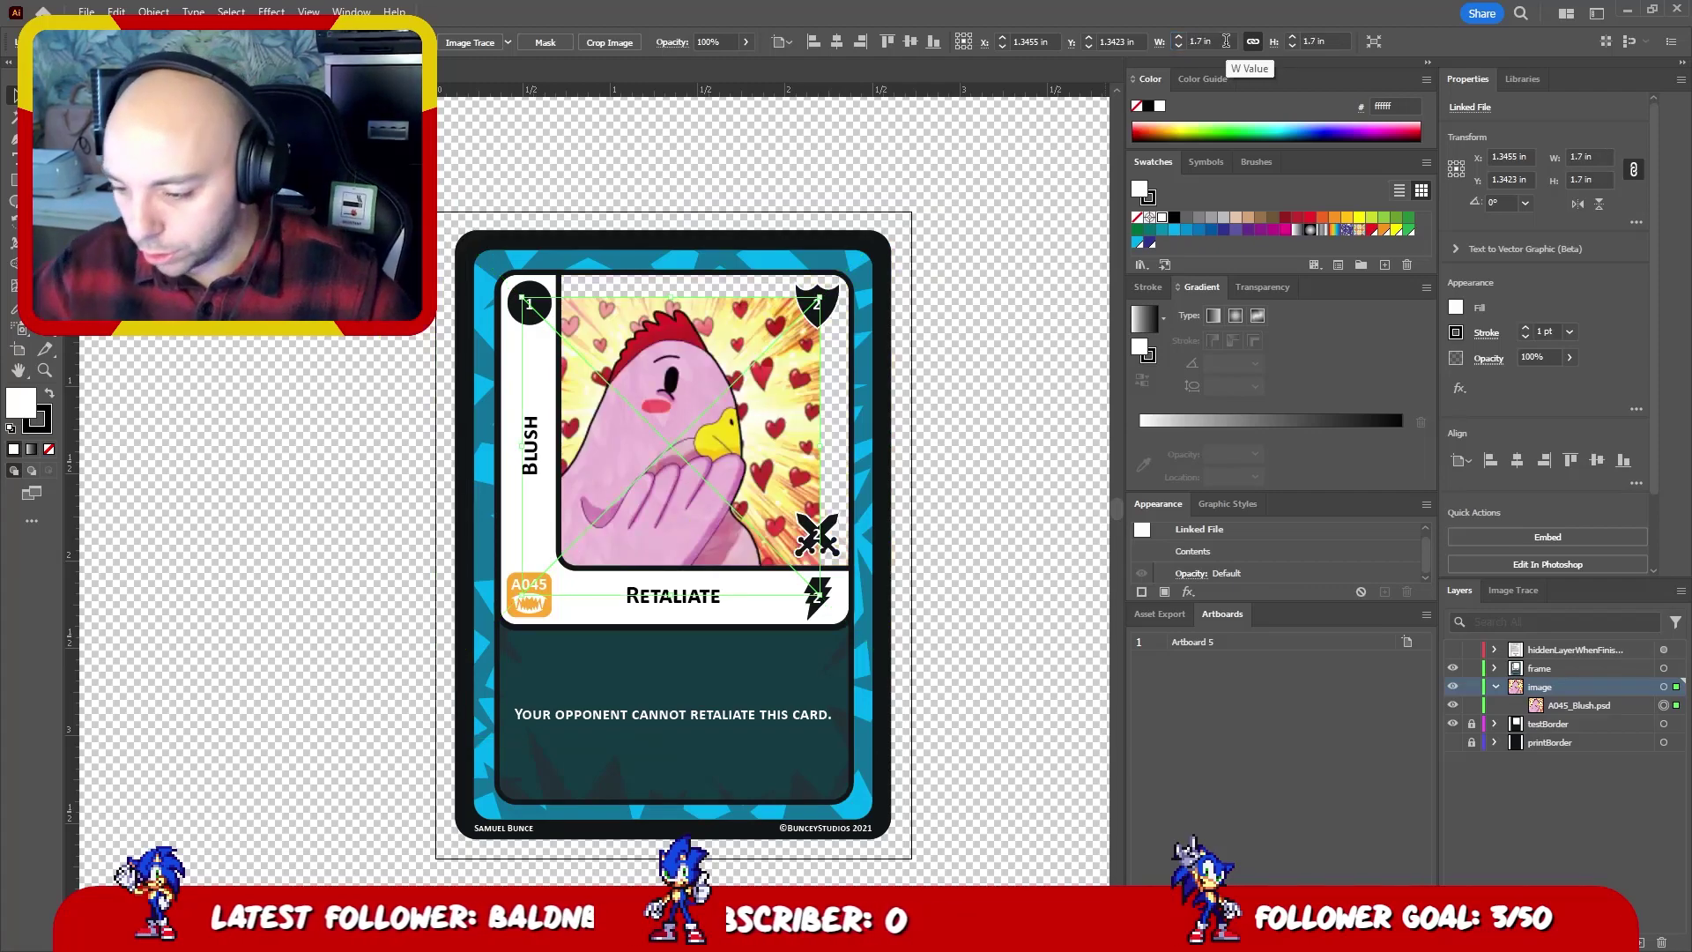
left_click_drag(756, 400, 795, 378)
left_click(971, 529)
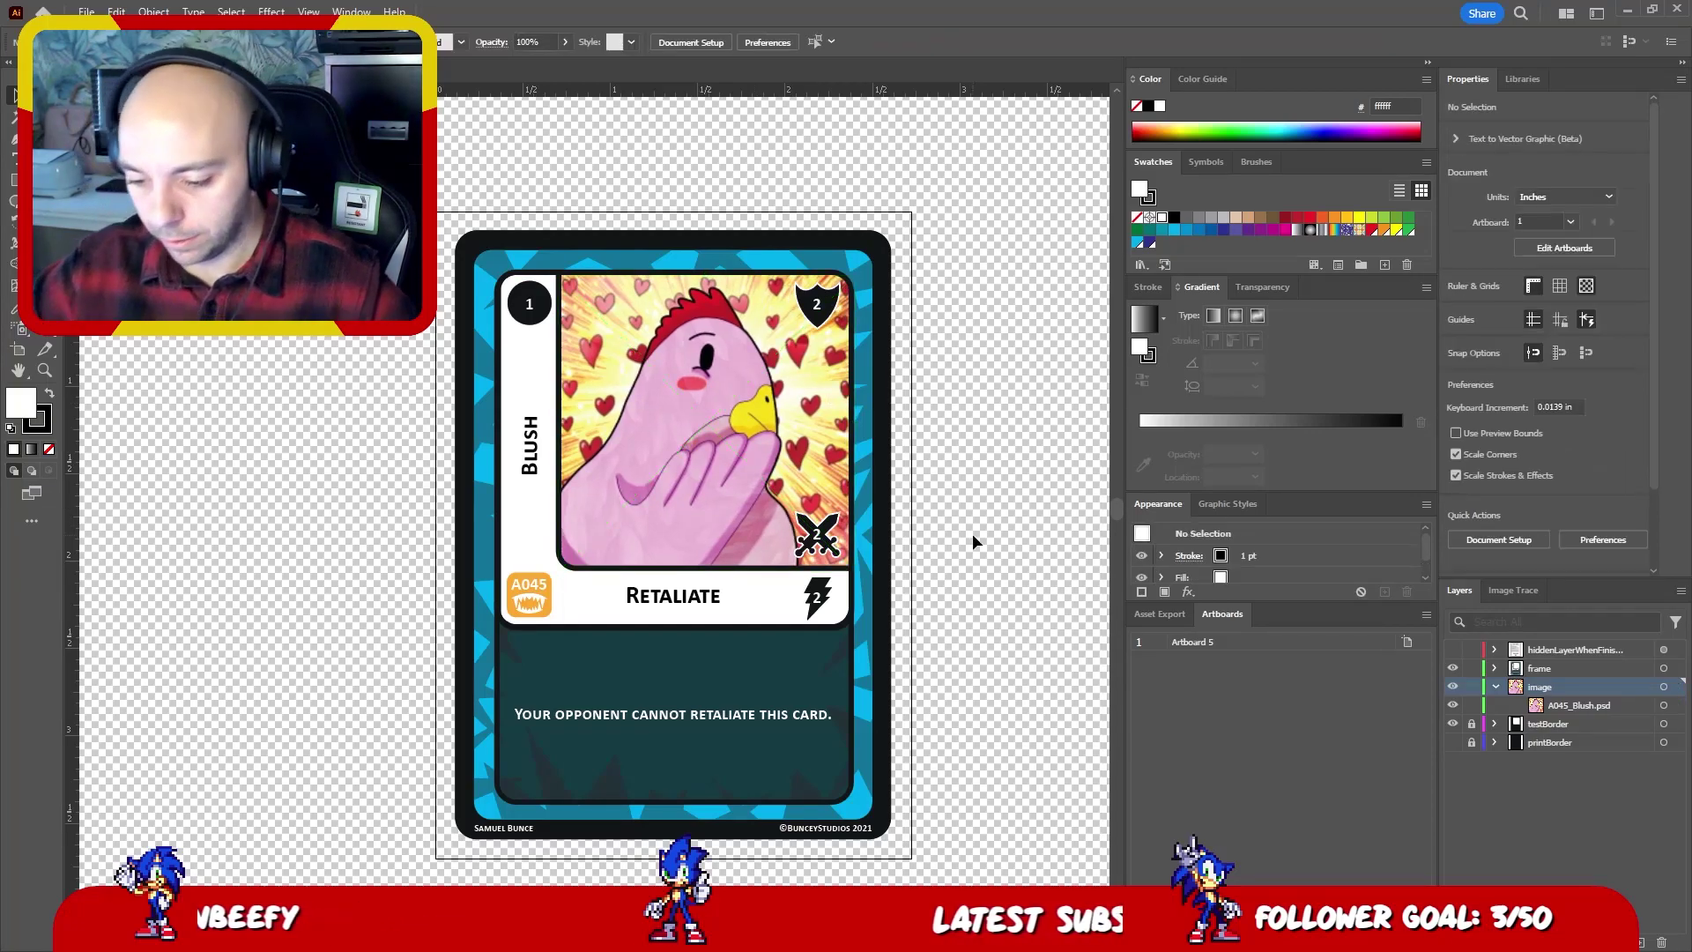
left_click_drag(967, 540, 984, 517)
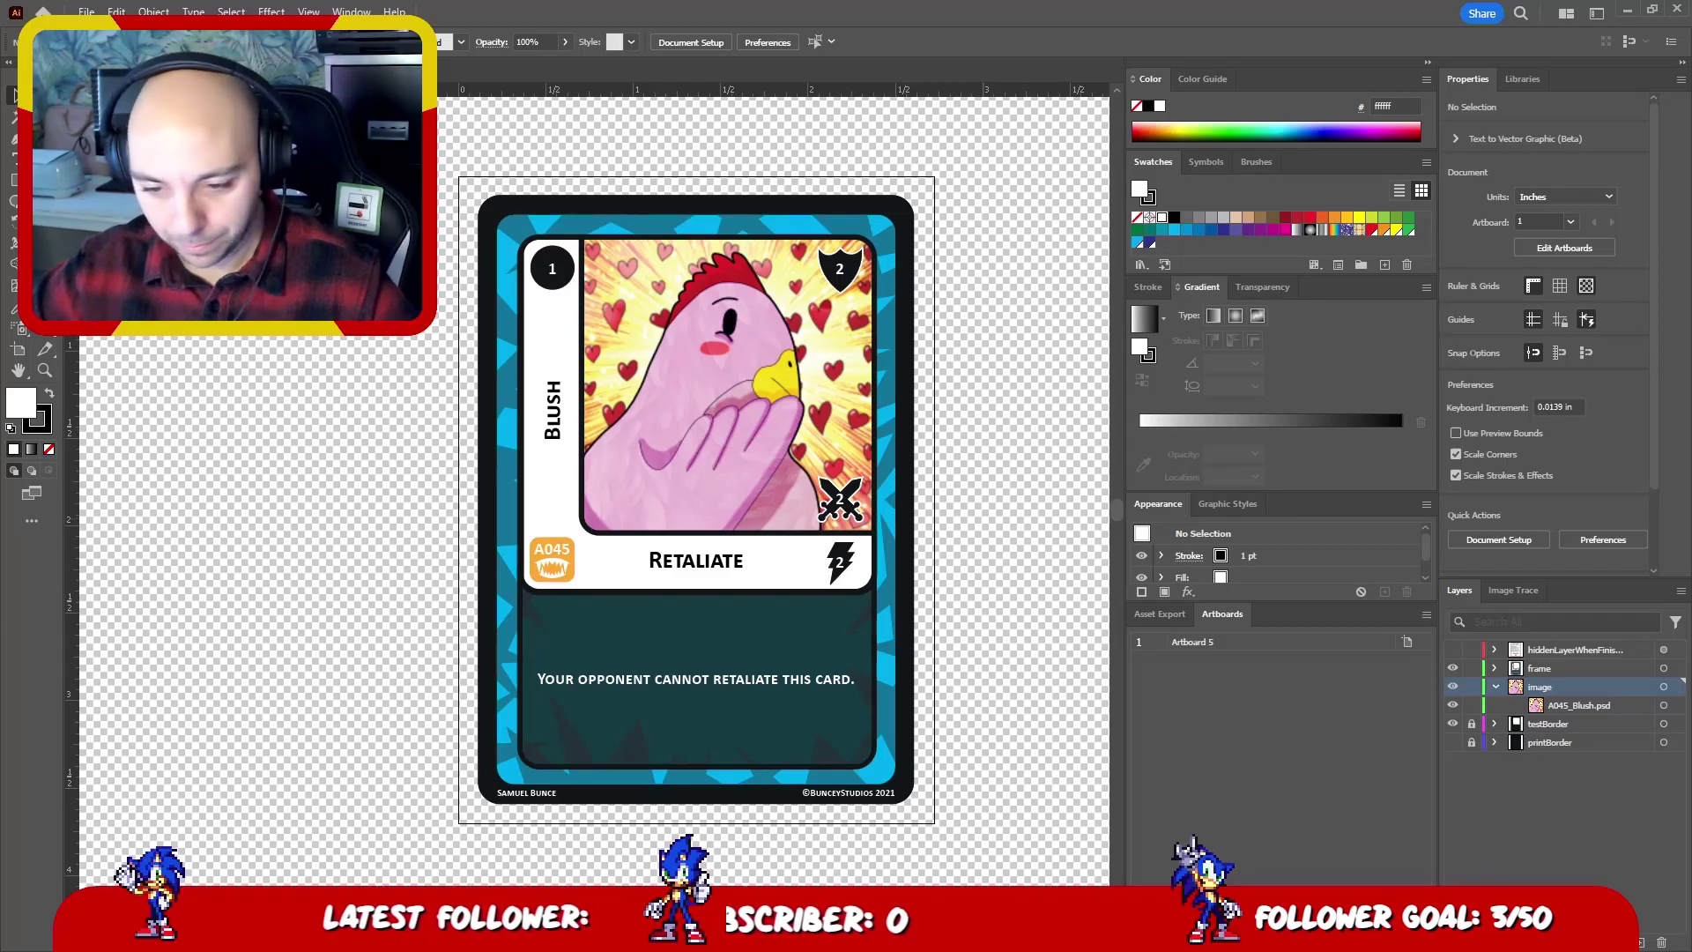
left_click(85, 11)
- Open the recent Mermaid Chant card and read its artwork's X position
mouse_move(220, 83)
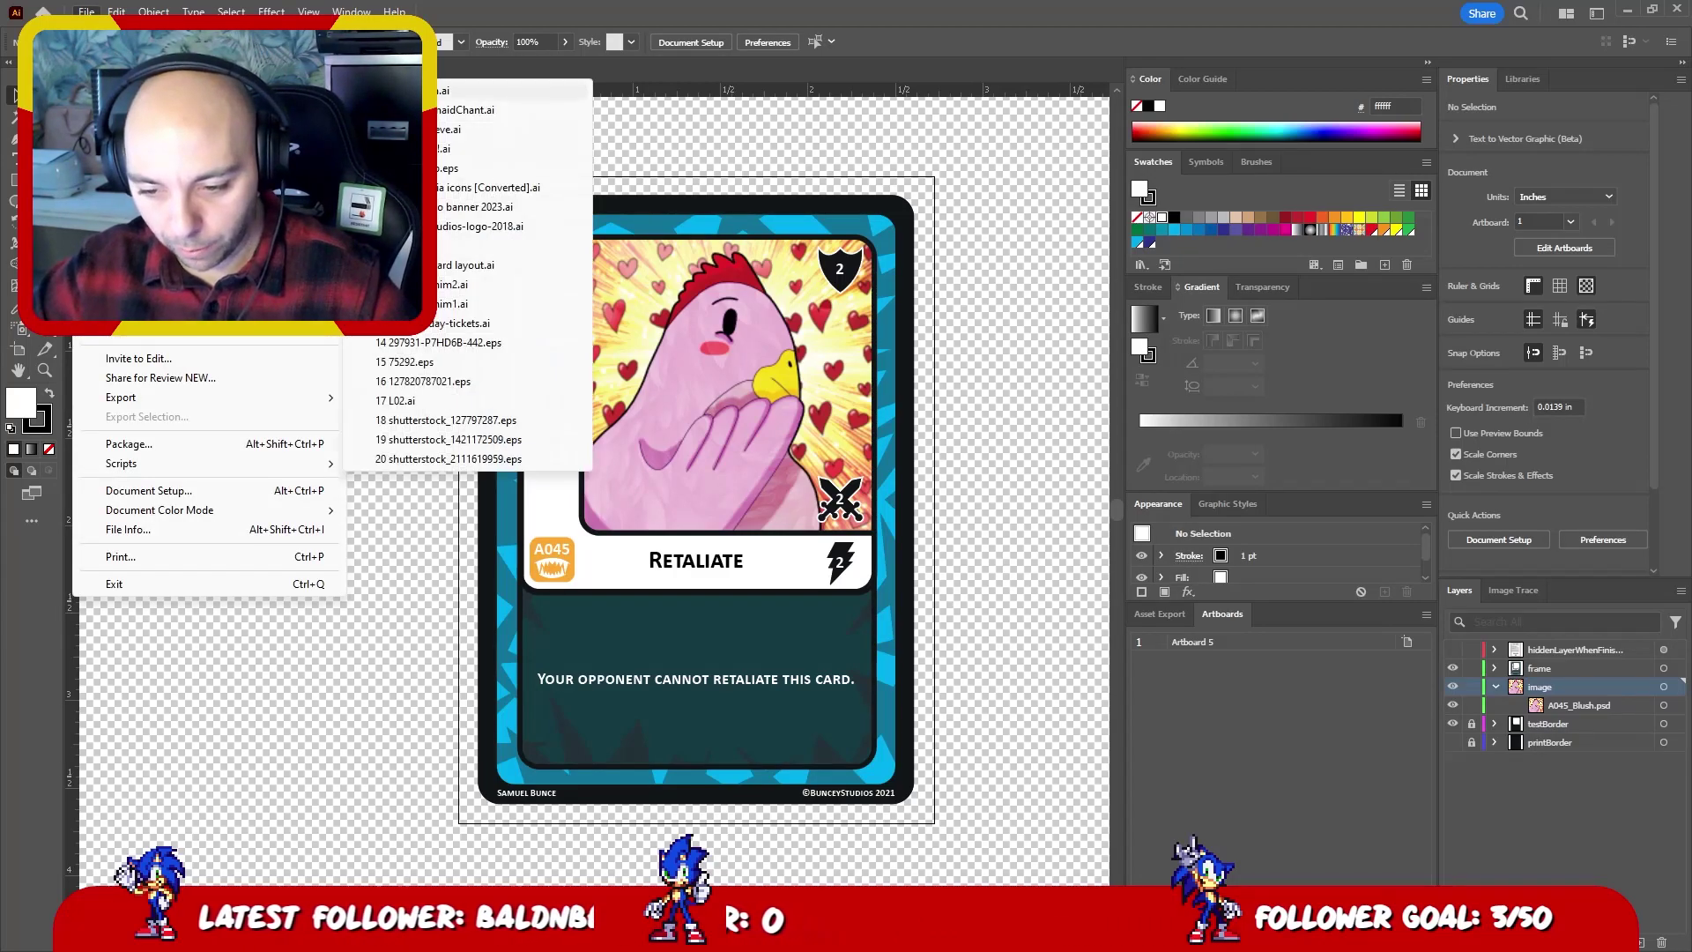
left_click(462, 114)
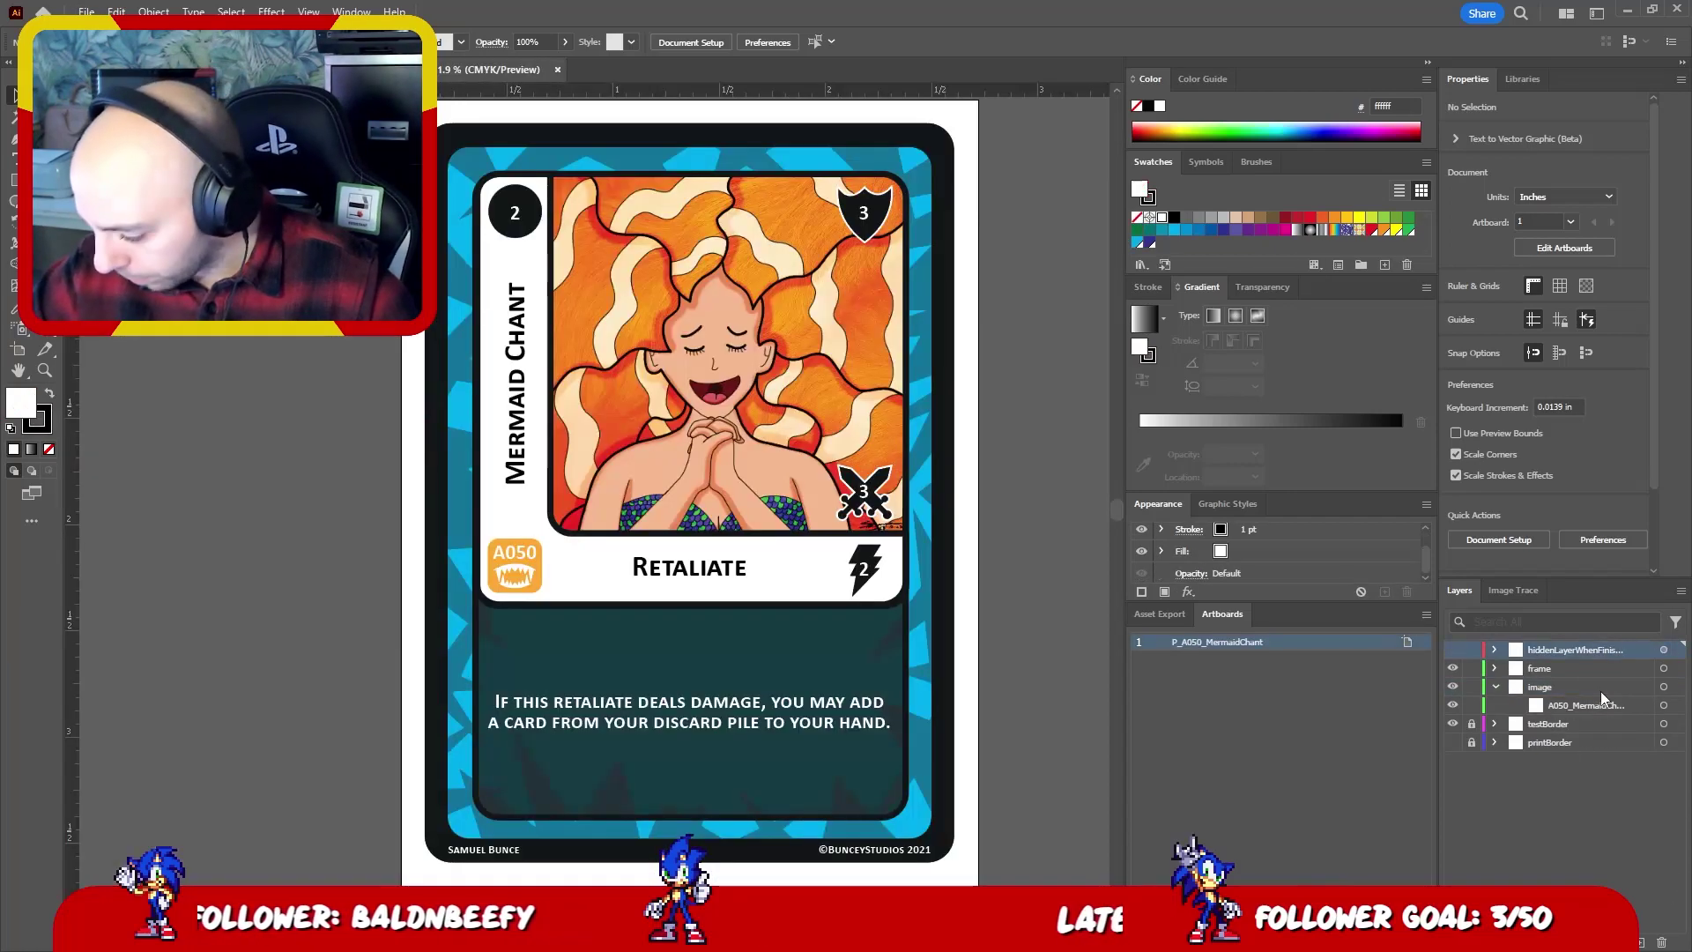
left_click(712, 335)
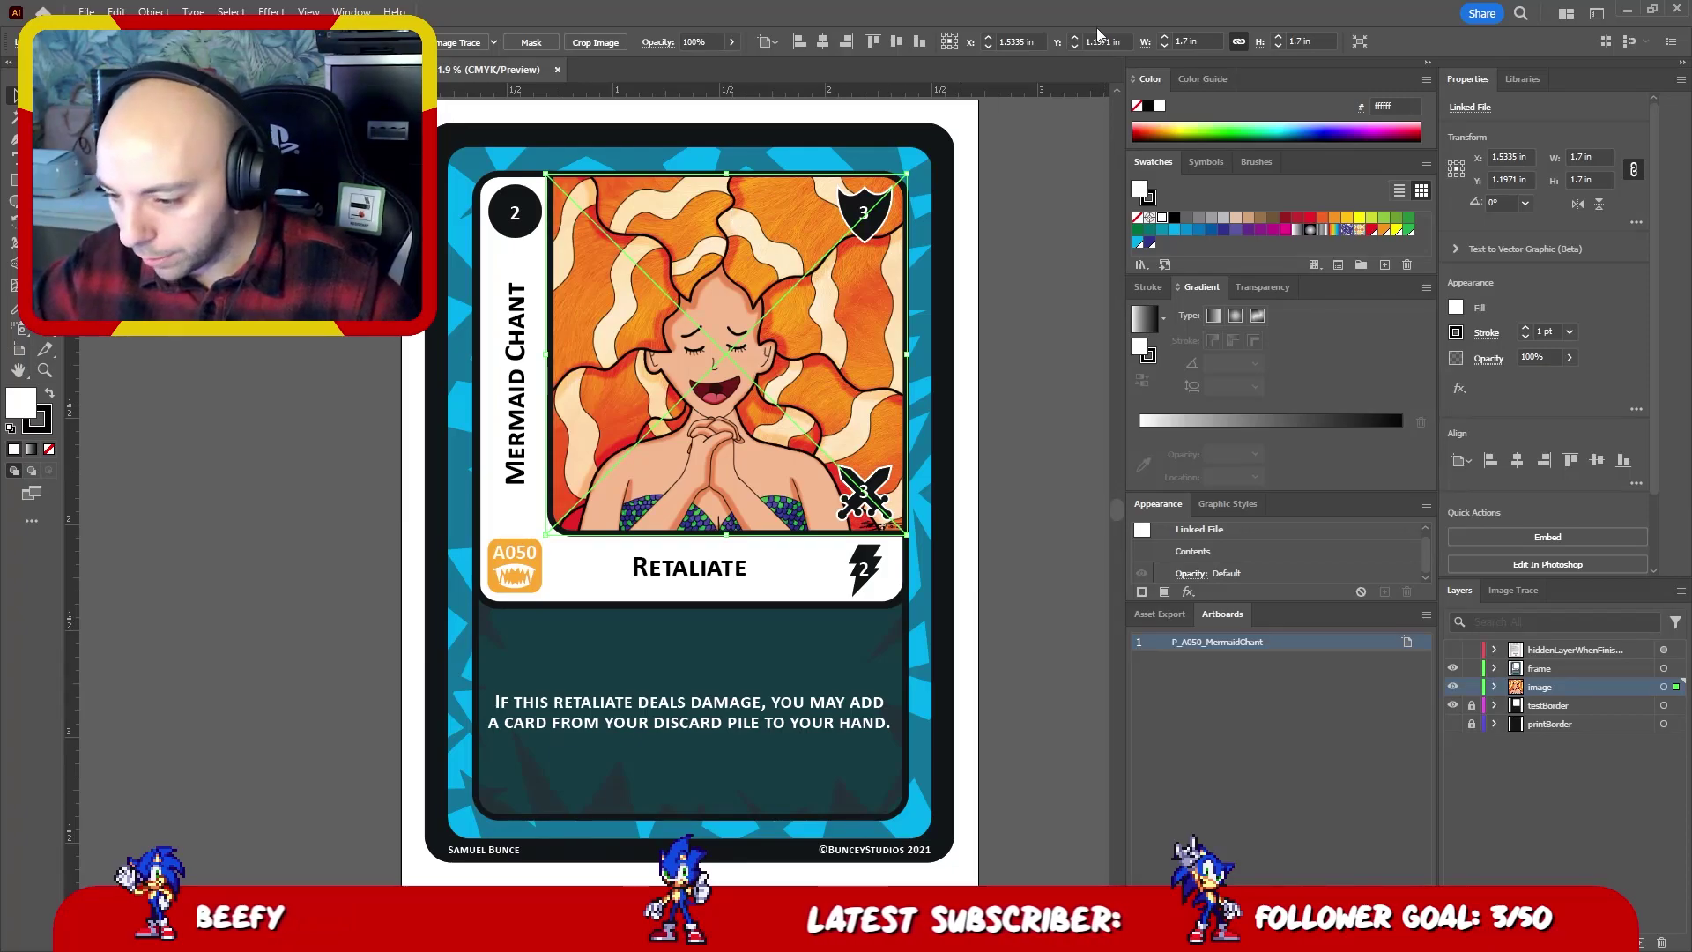
left_click(1035, 42)
left_click(1056, 200)
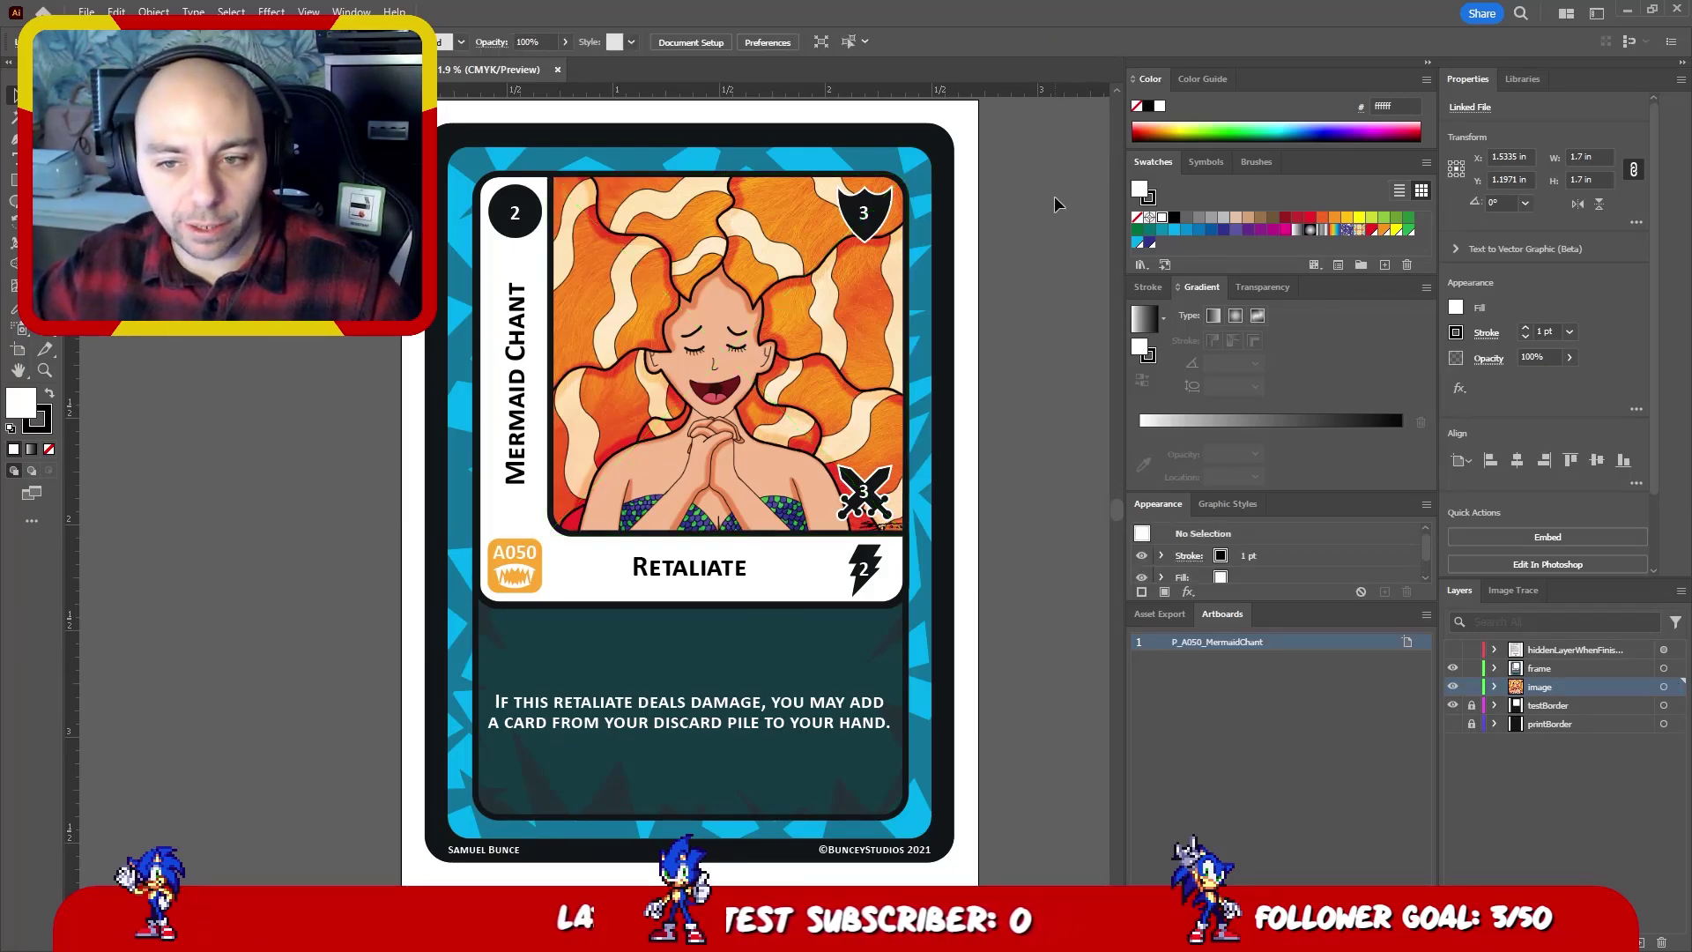
- Set the Blush card's chicken image X to 1.5335 in and compare with Mermaid Chant
key("ctrl+w")
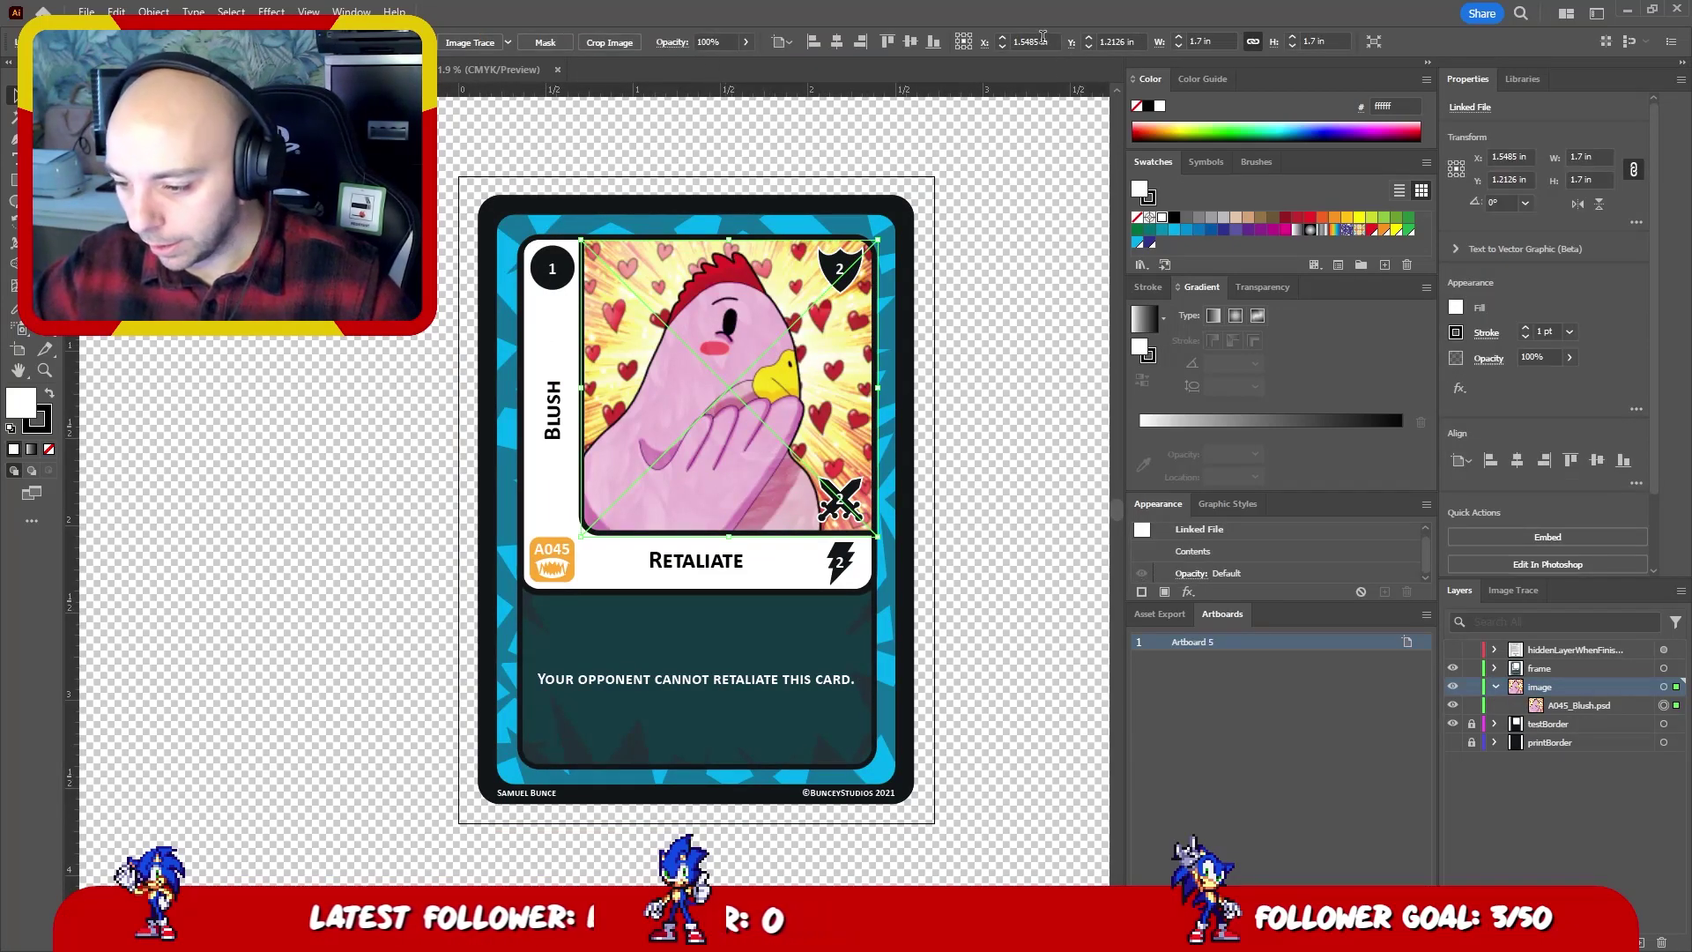
left_click(1031, 42)
type("1.5335")
key("Return")
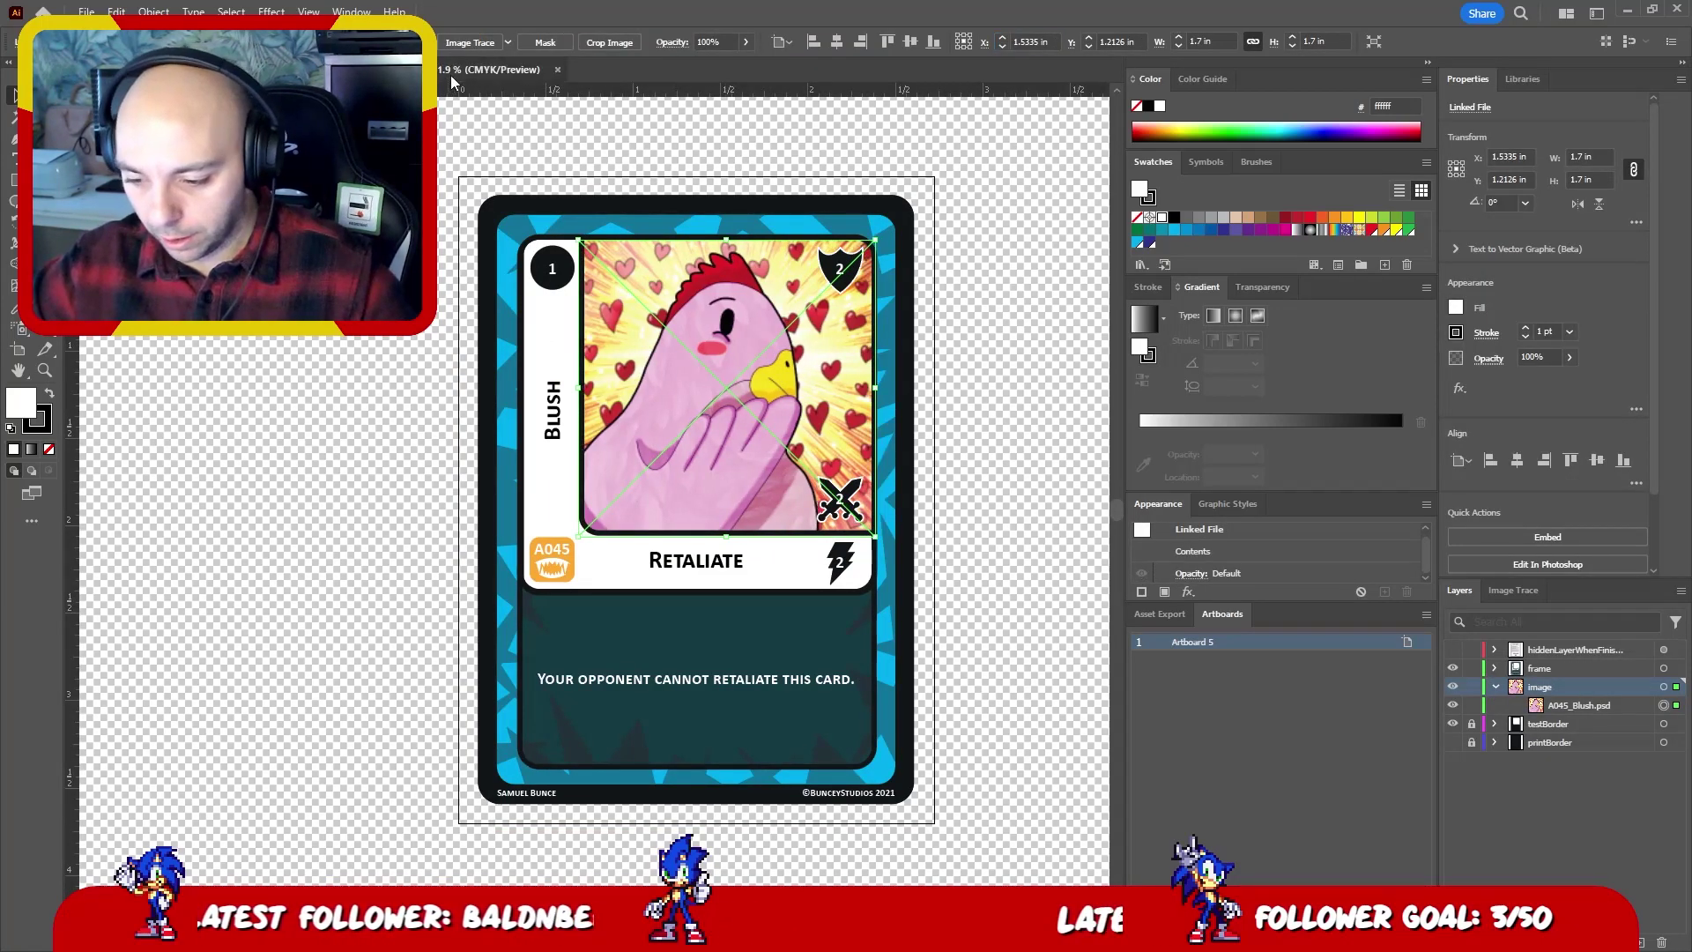
key("ctrl+w")
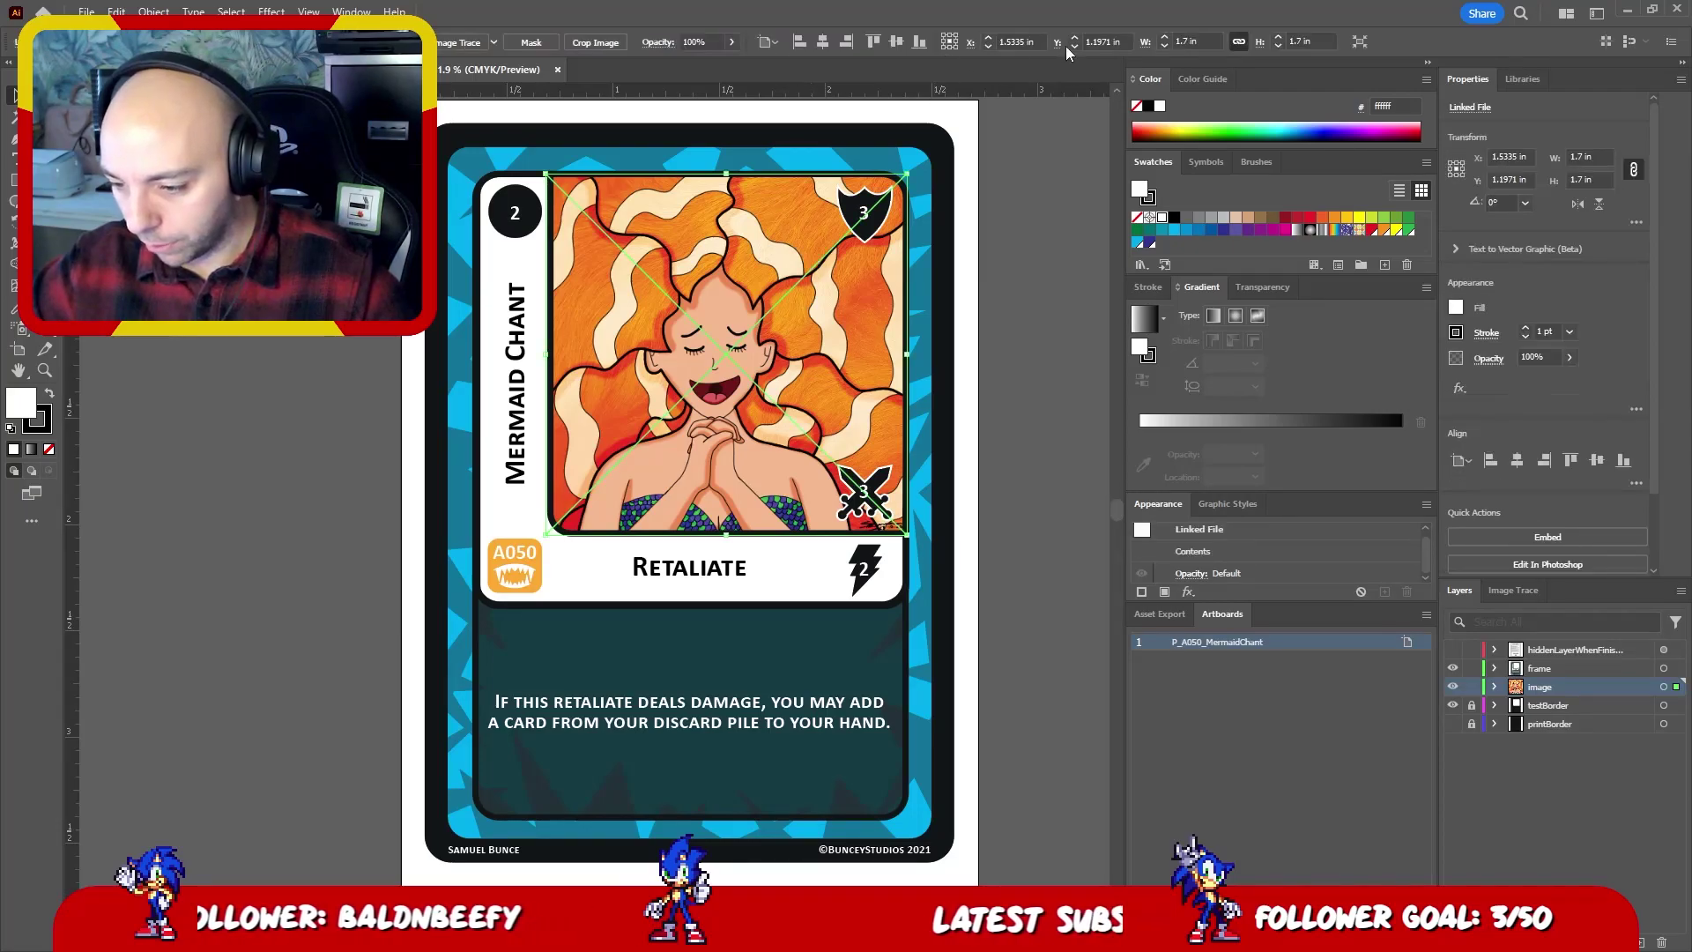
key("ctrl+w")
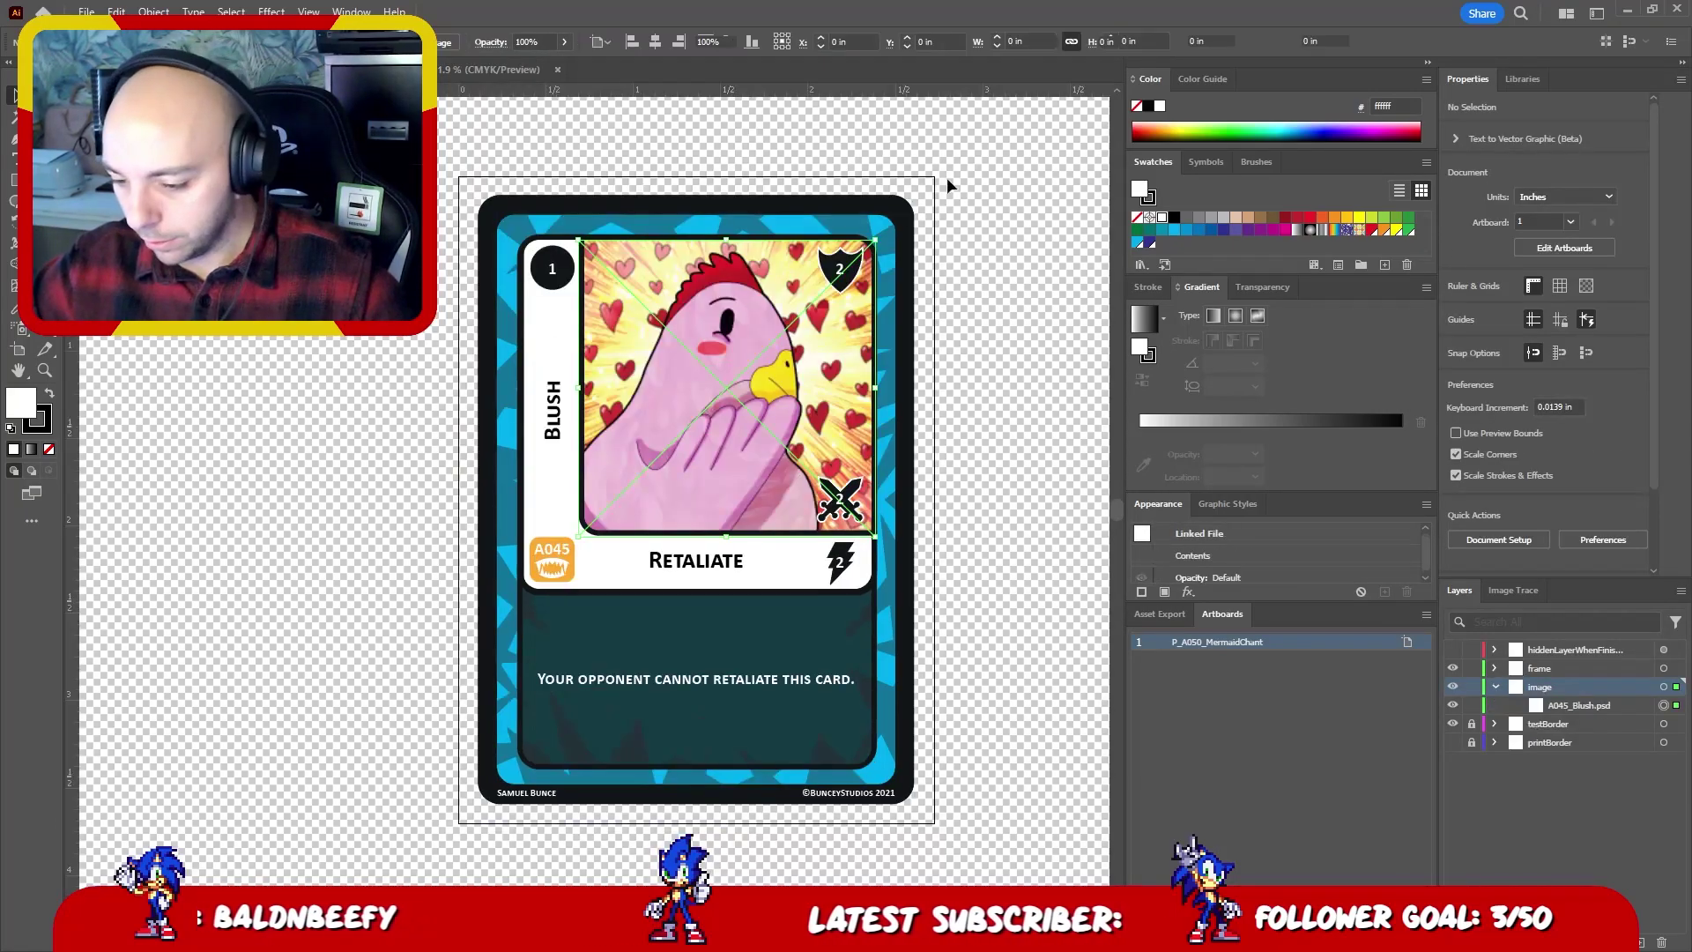
left_click(968, 400)
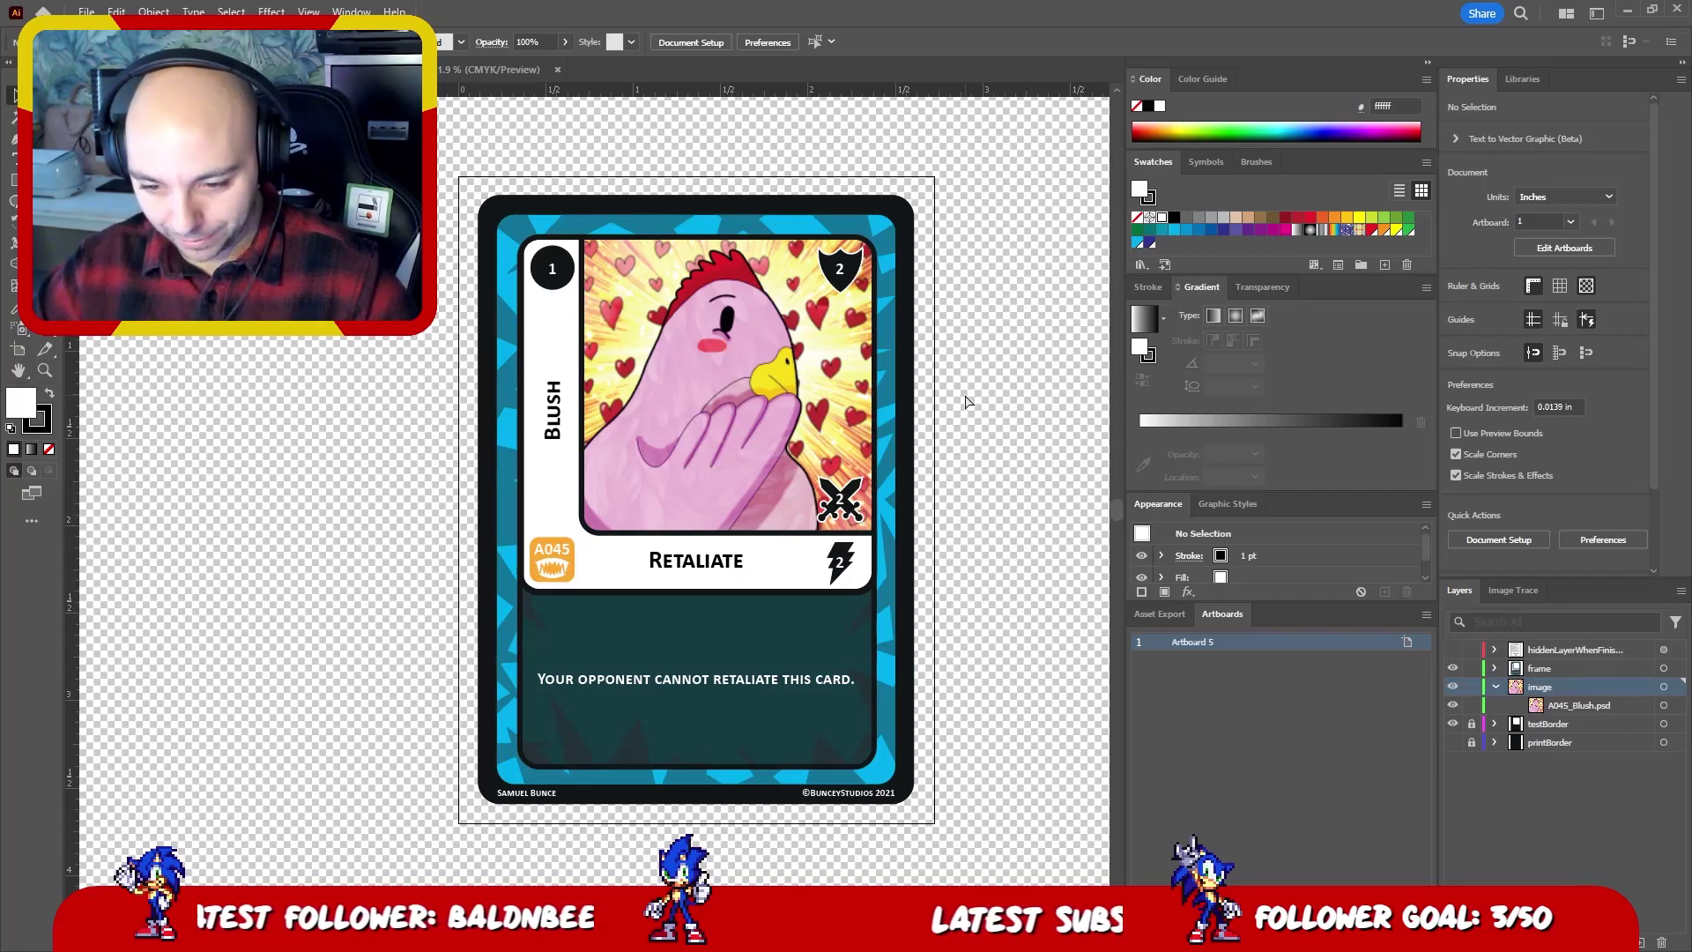
- Save the Blush card, inspect the art close up, and cancel out of Export for Screens
key("ctrl+s")
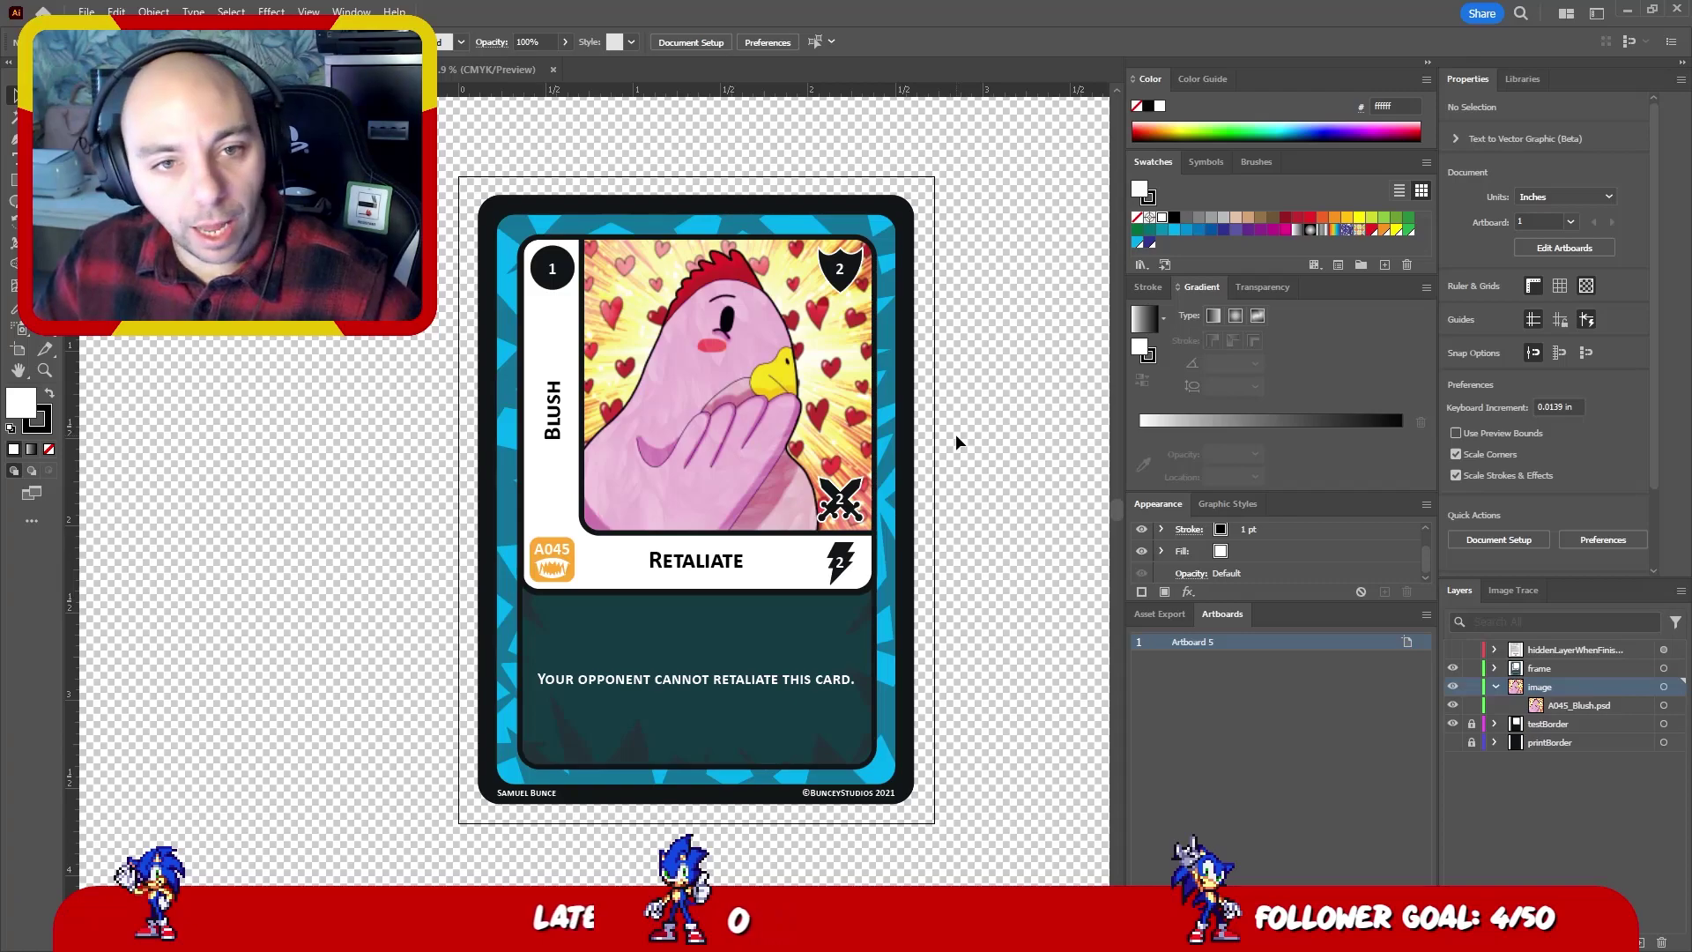
key("z")
left_click(807, 333)
left_click(897, 395, "alt")
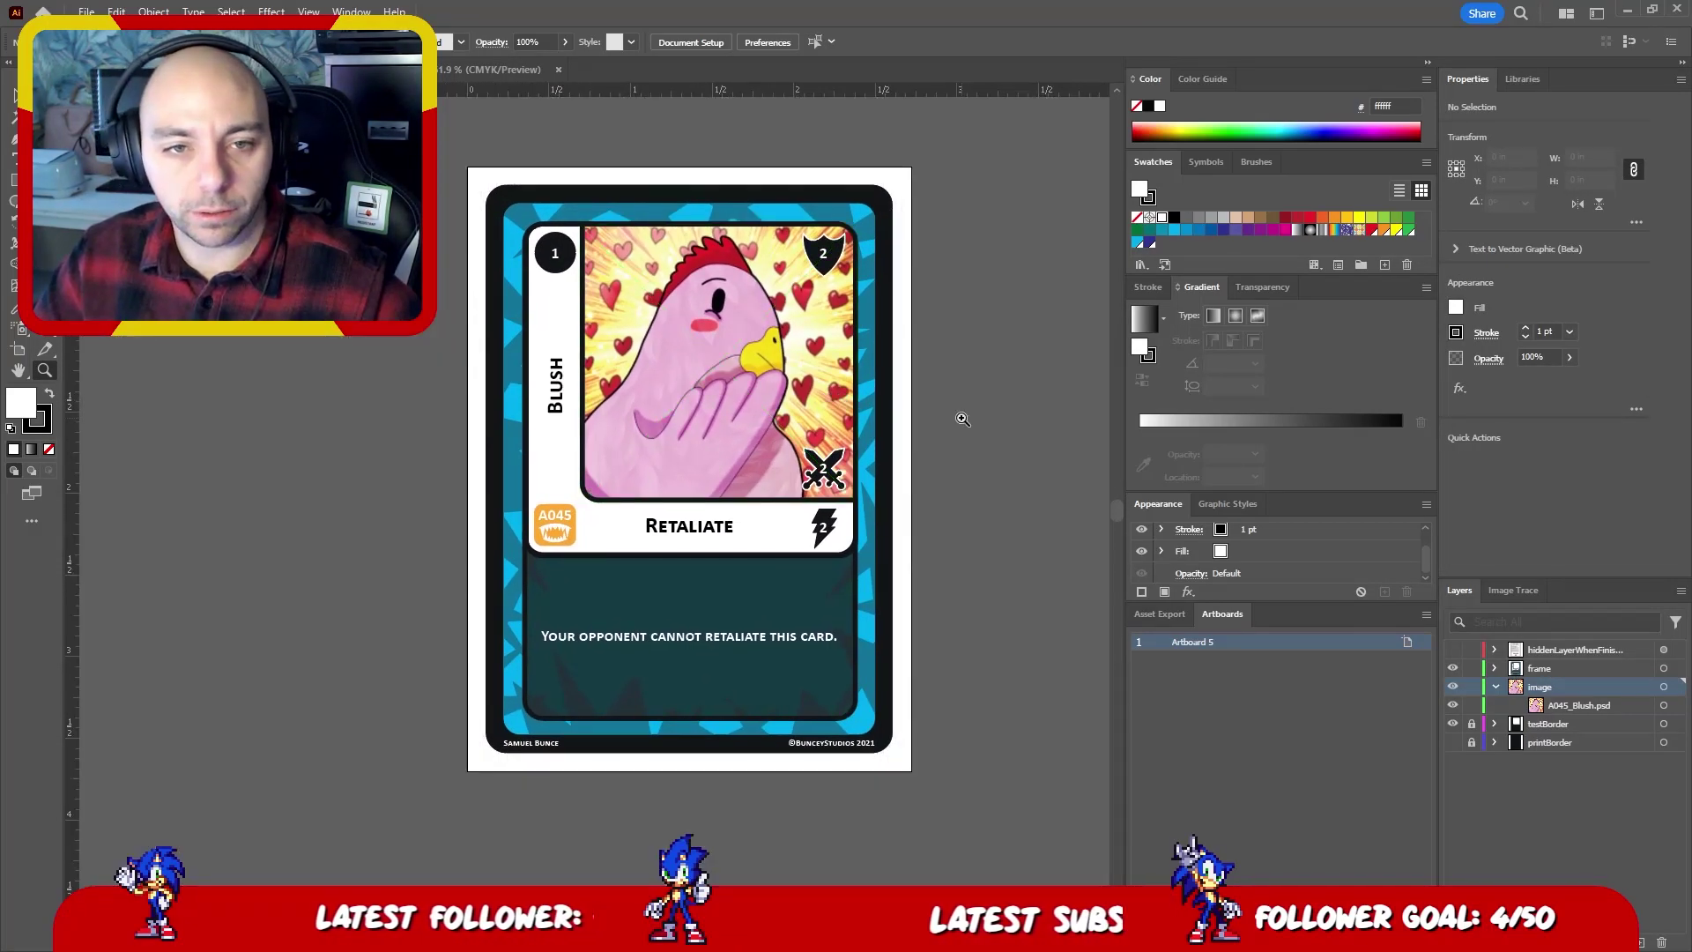
left_click(962, 419, "alt")
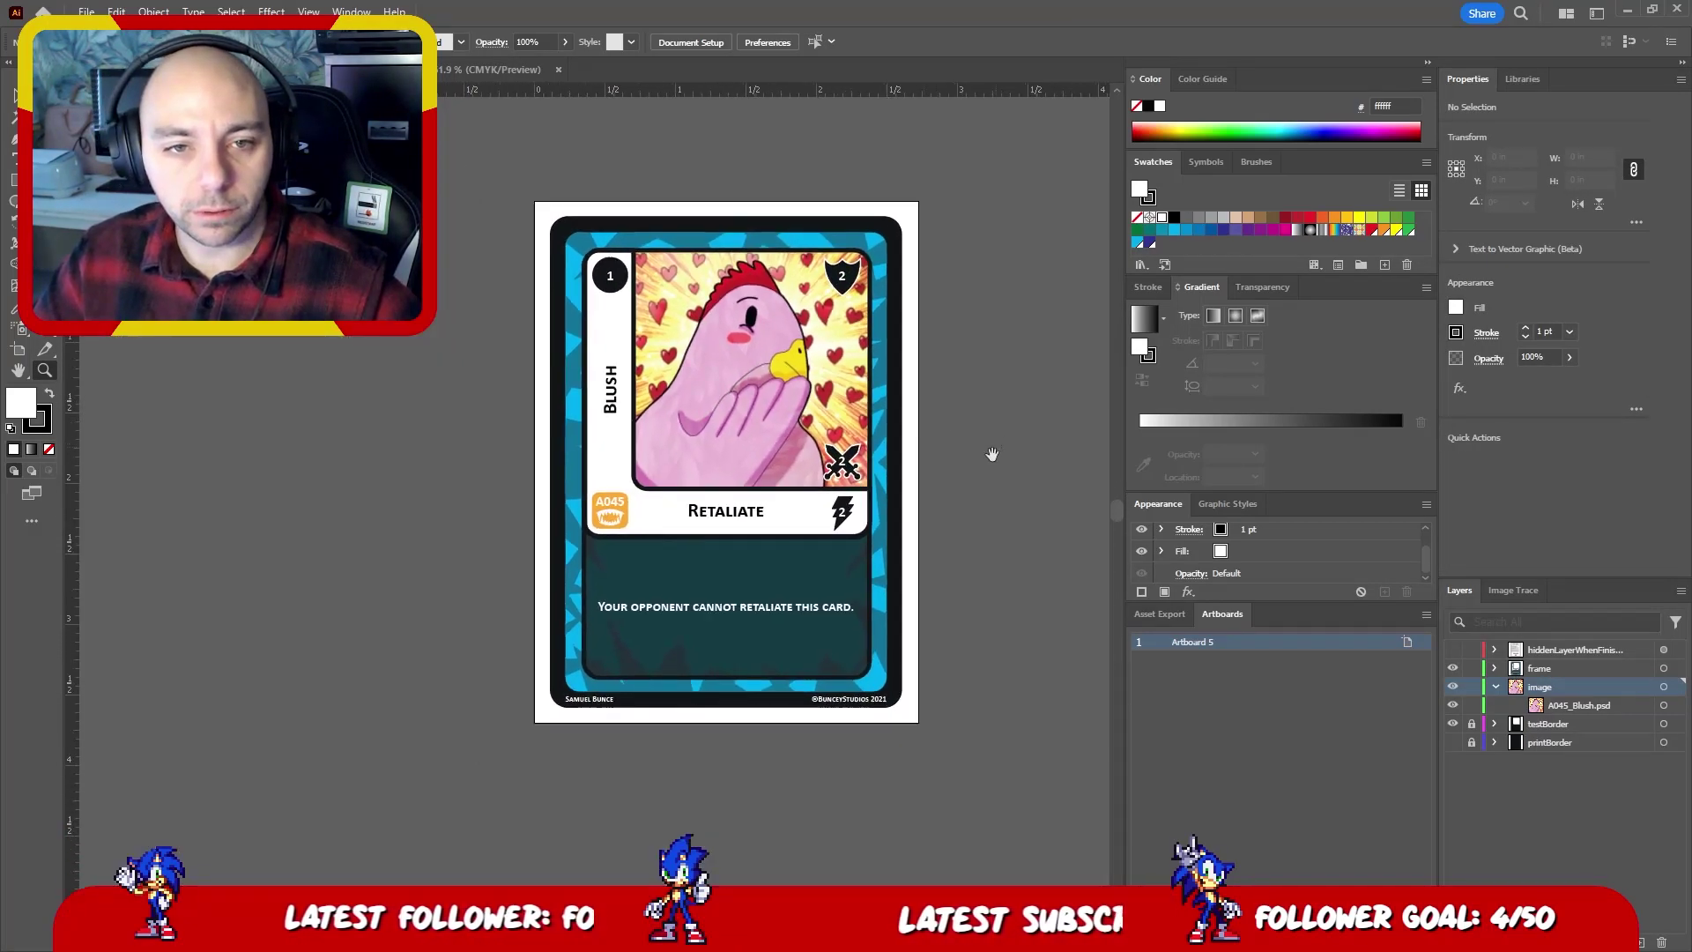
key("v")
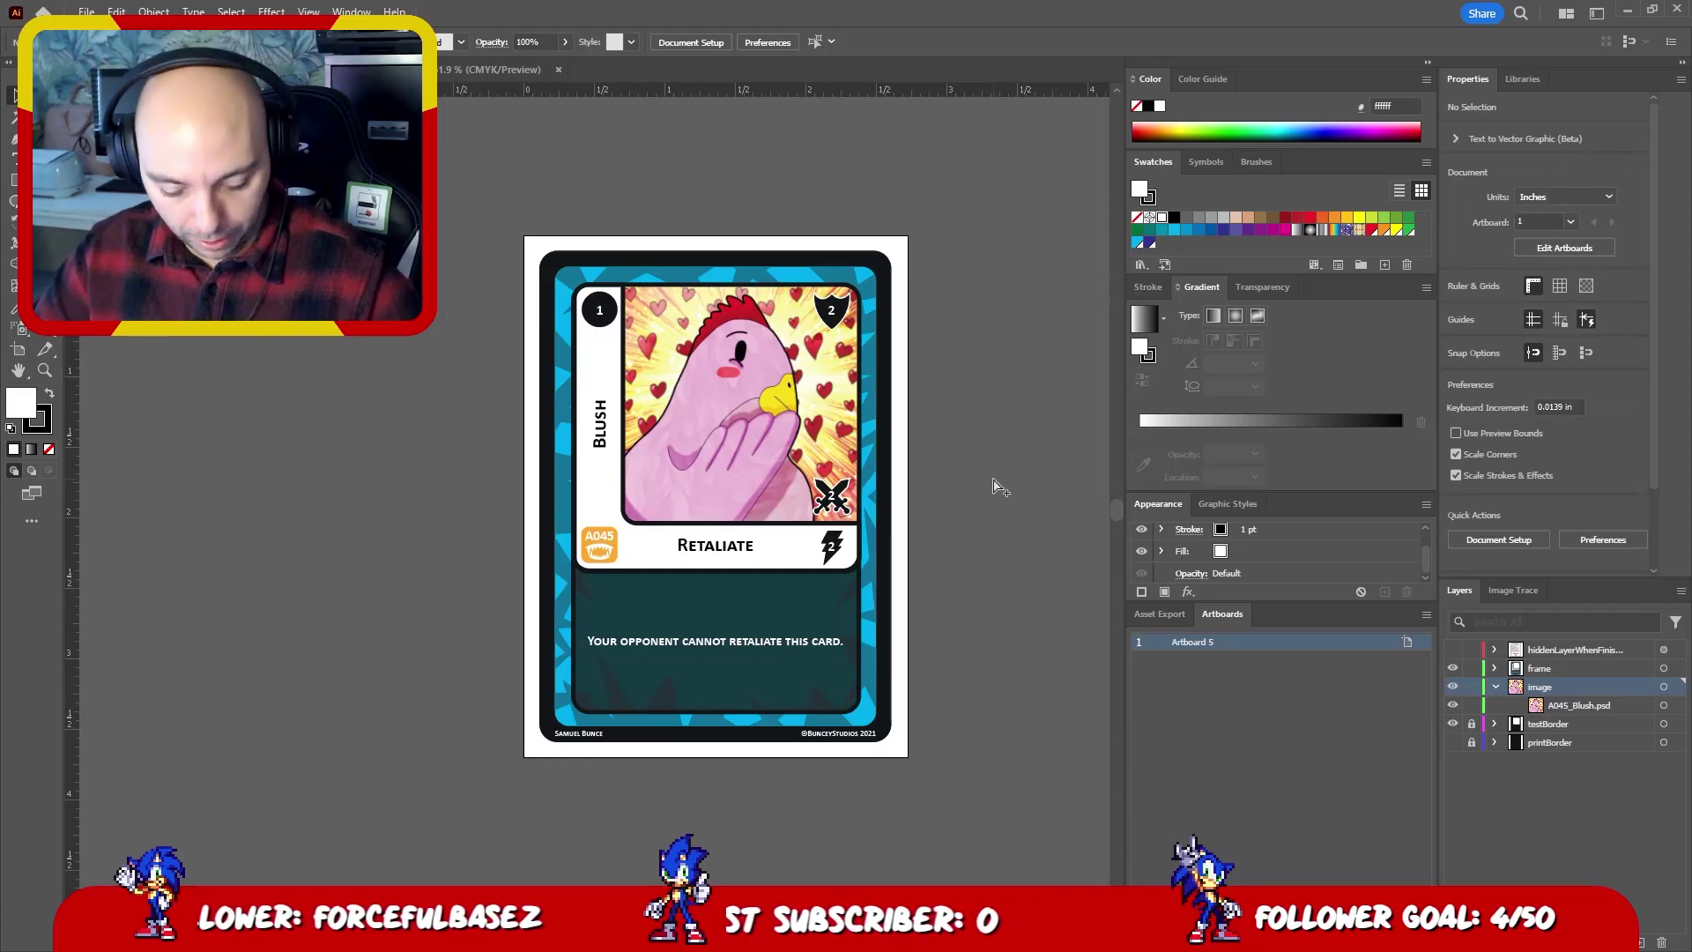
key("ctrl+alt+e")
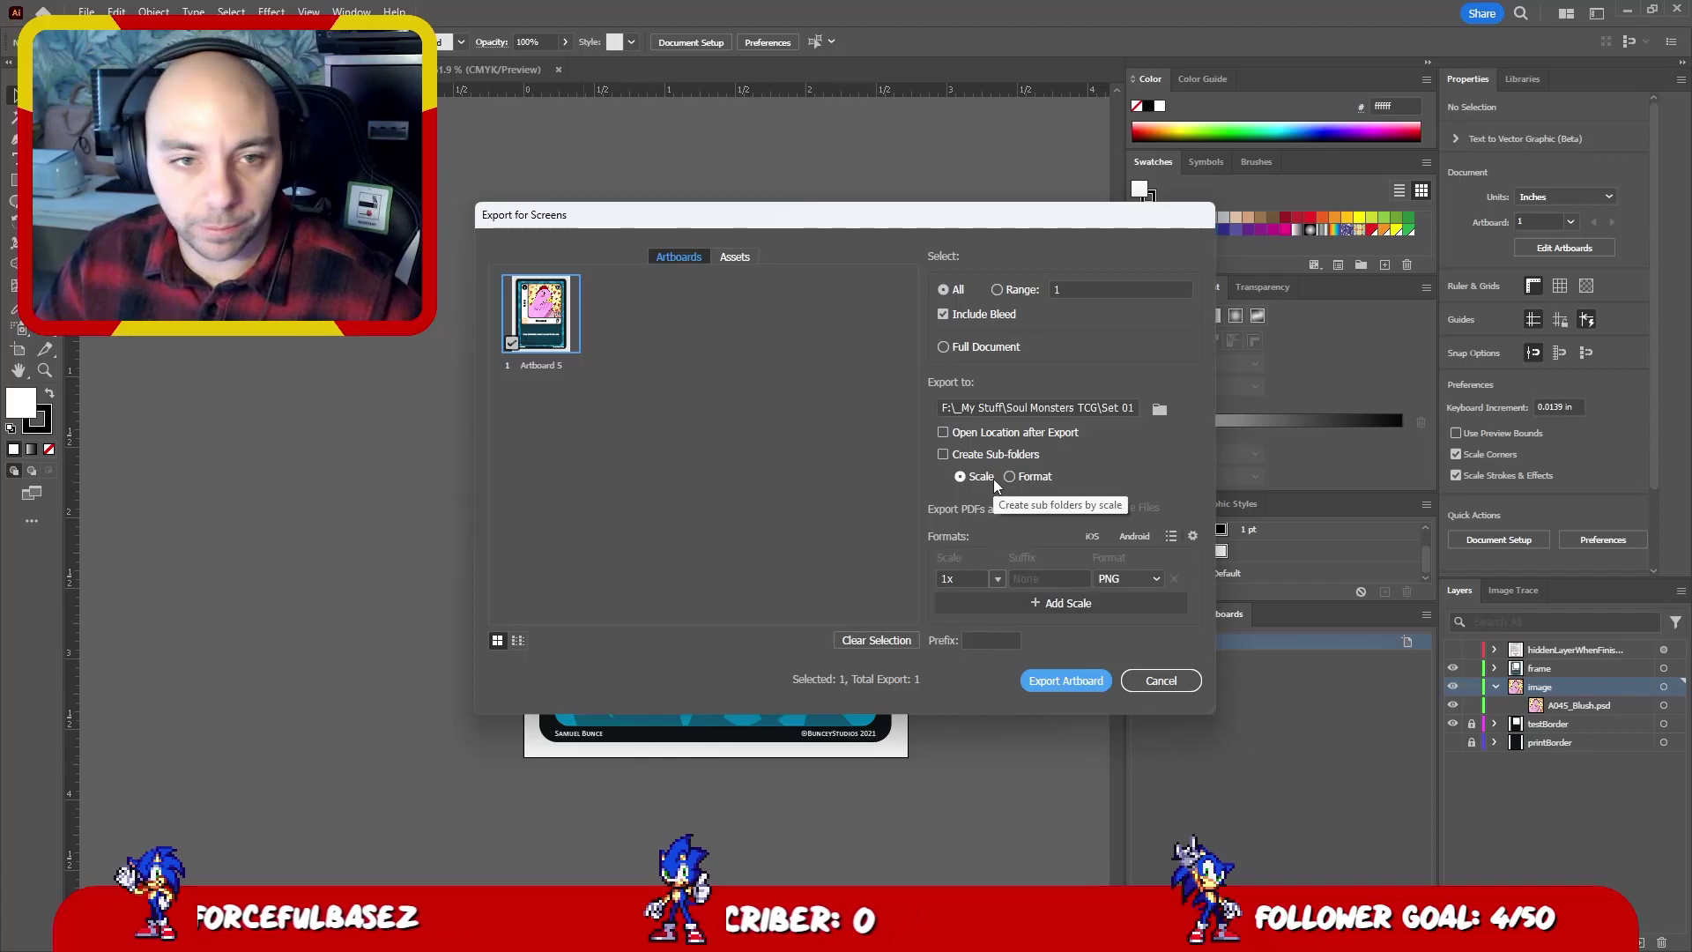
left_click(1161, 680)
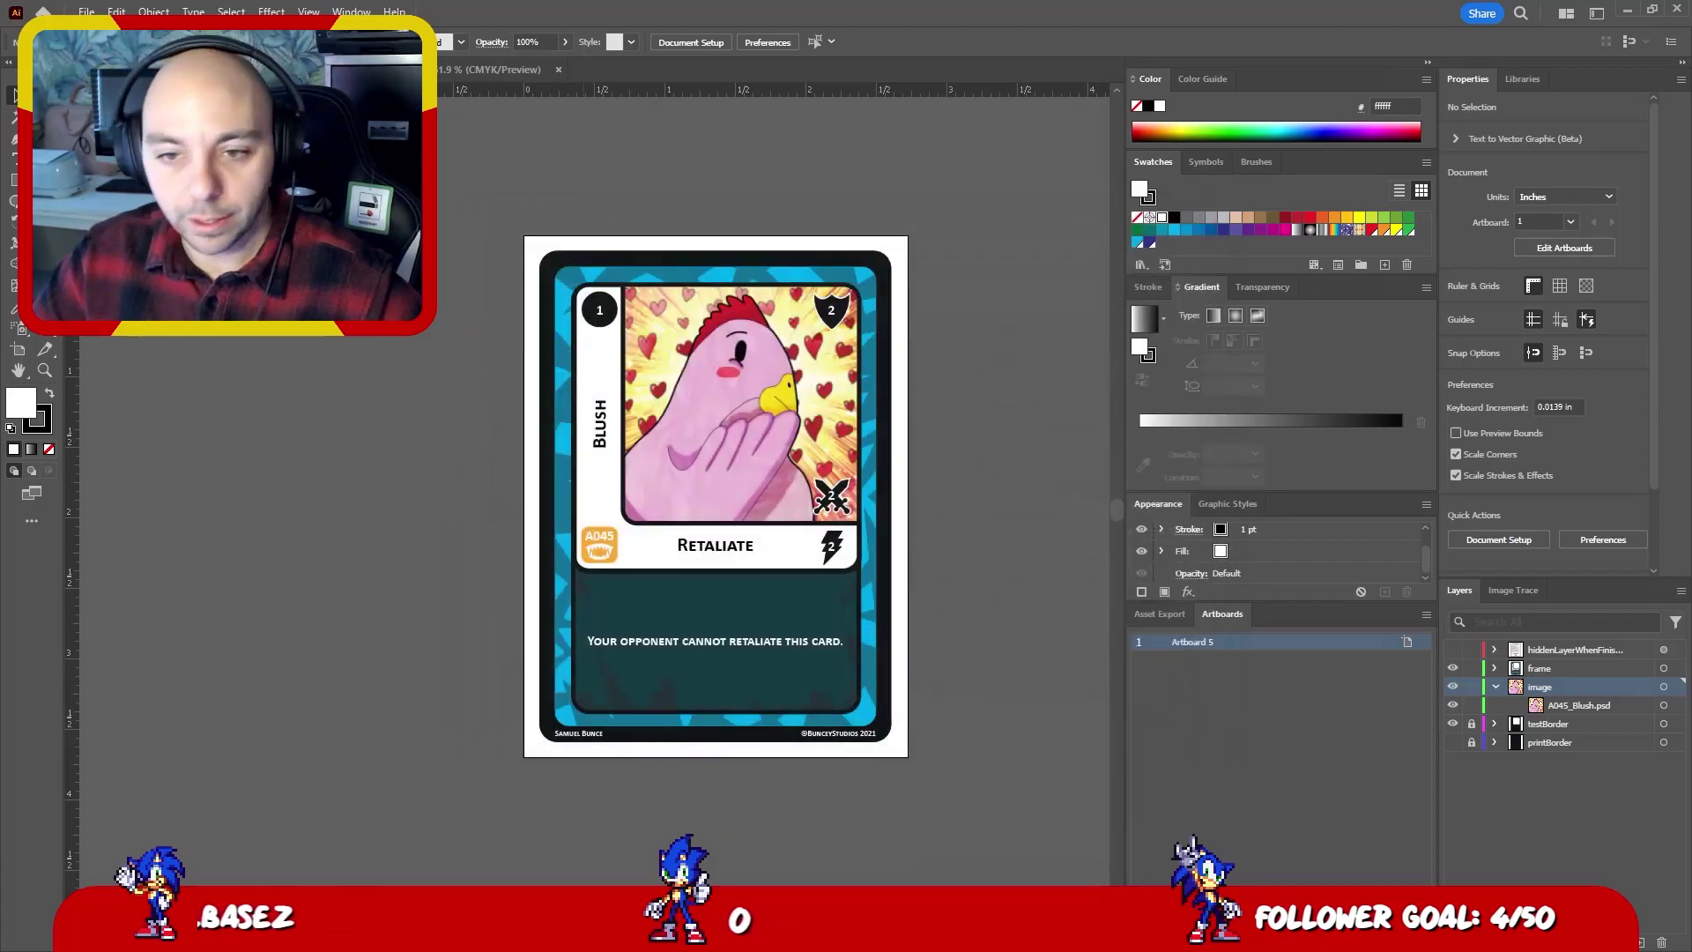